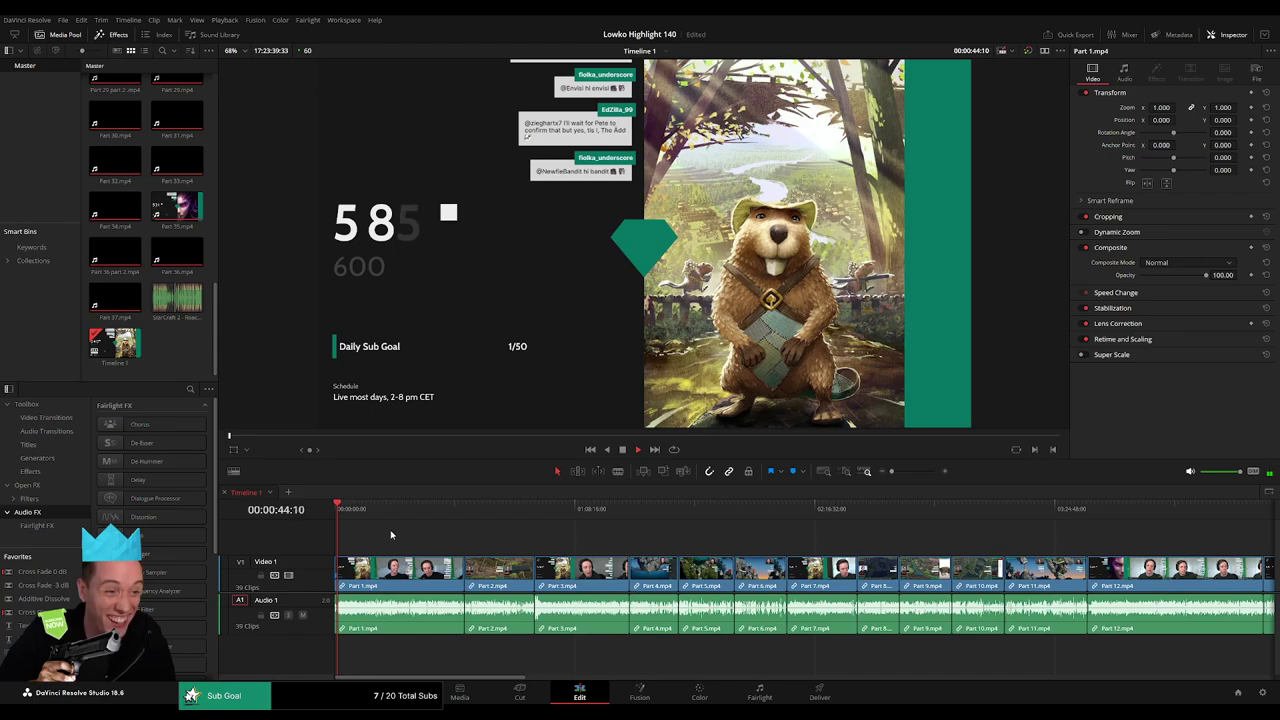
- Play and skim the opening of Part 1.mp4 up to about 00:04:43, looking for where the usable footage begins
scroll(391, 535, up, 10)
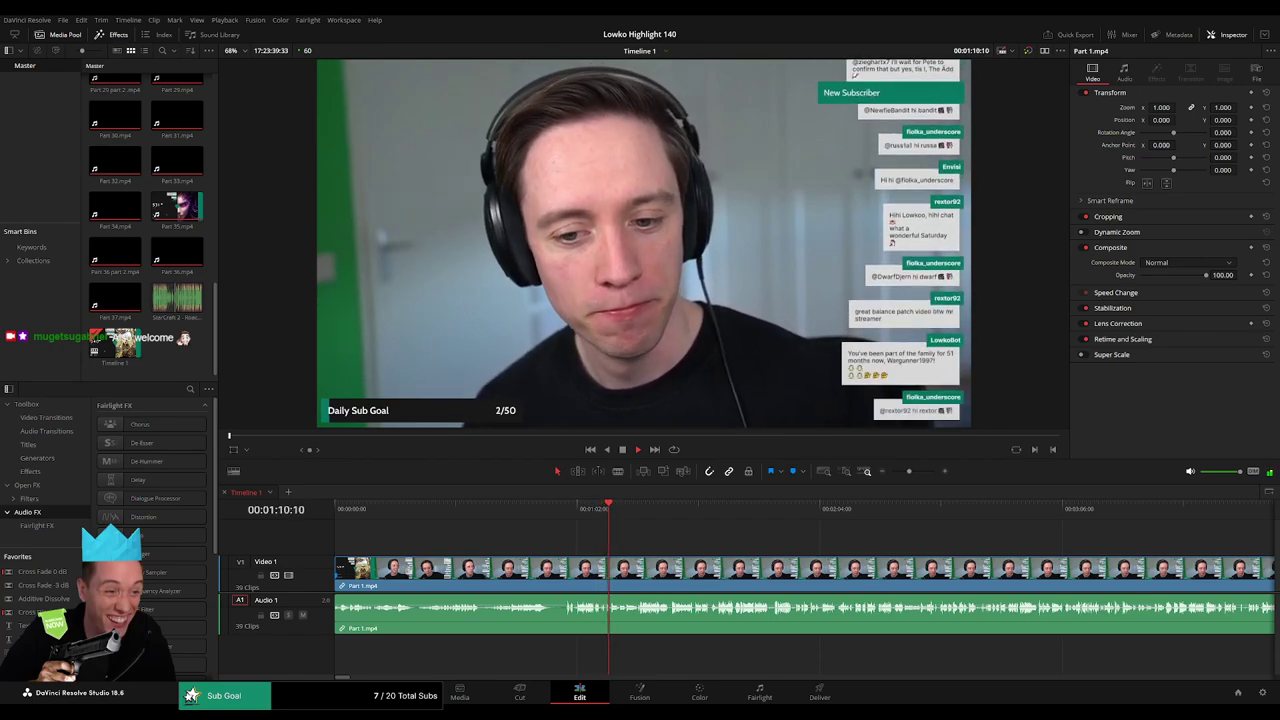
drag(665, 540, 504, 538)
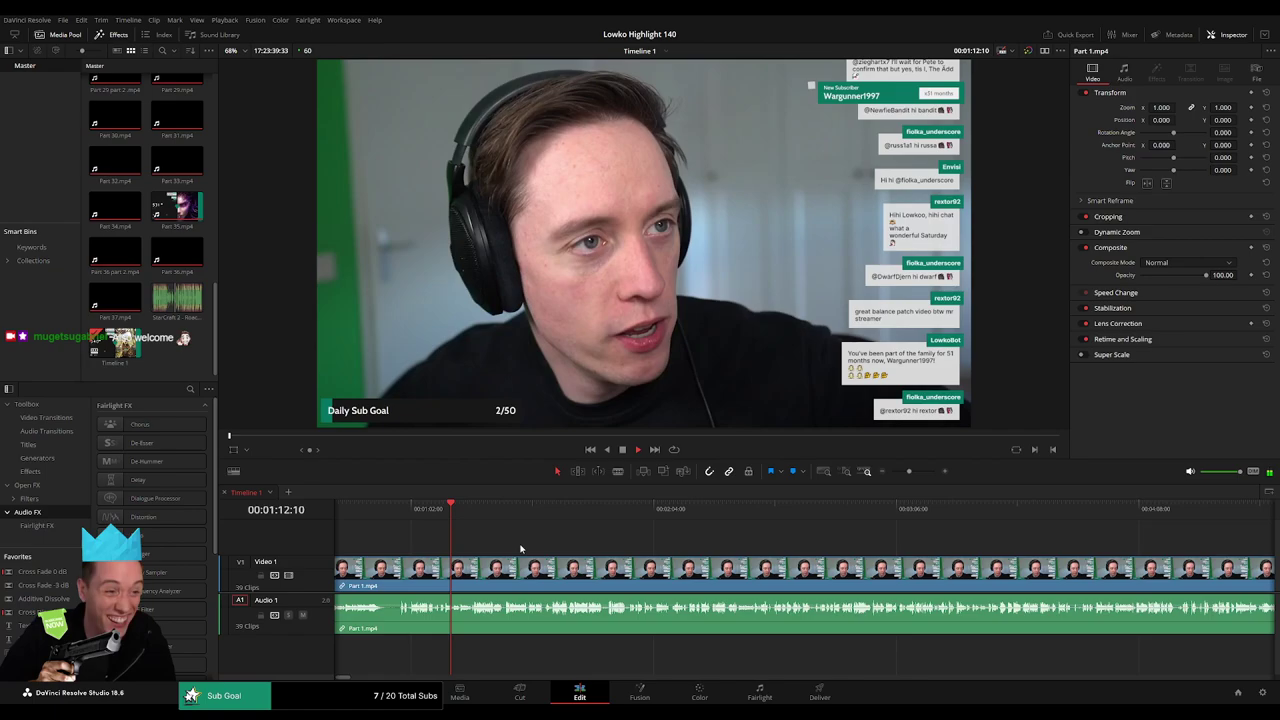
mouse_move(909, 471)
mouse_down()
mouse_move(889, 472)
mouse_move(911, 471)
mouse_up()
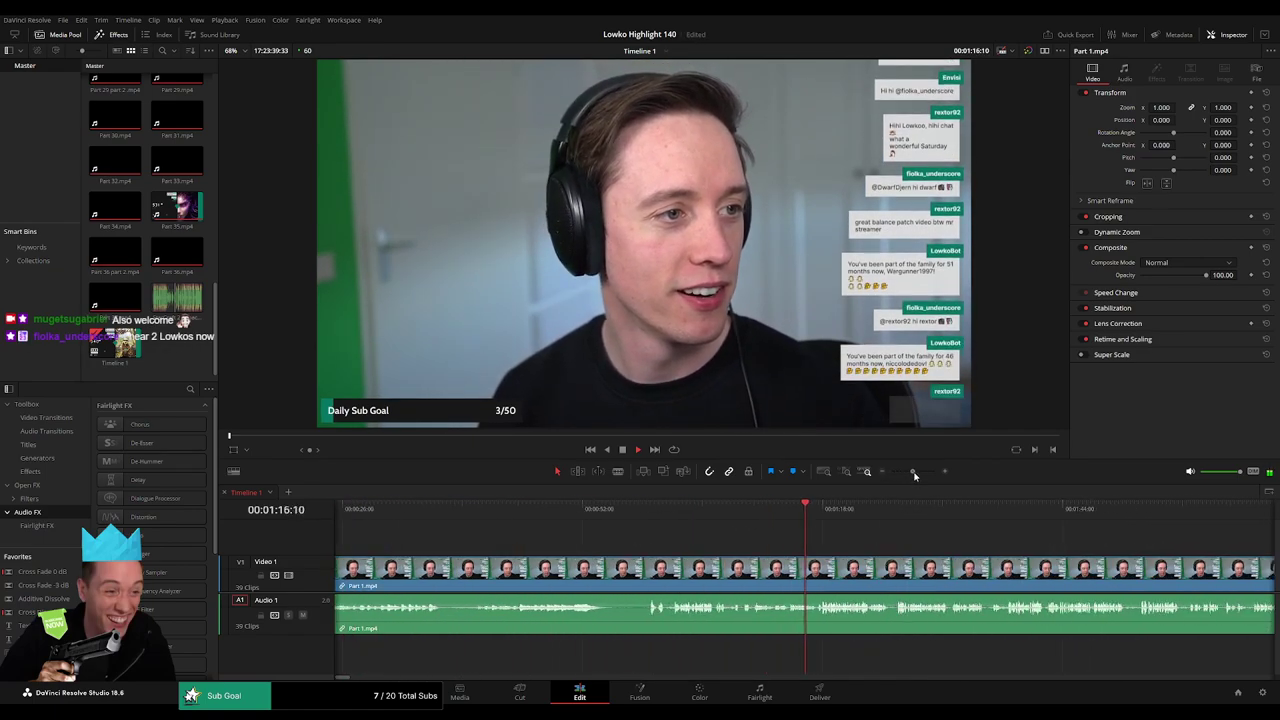
scroll(563, 543, right, 5)
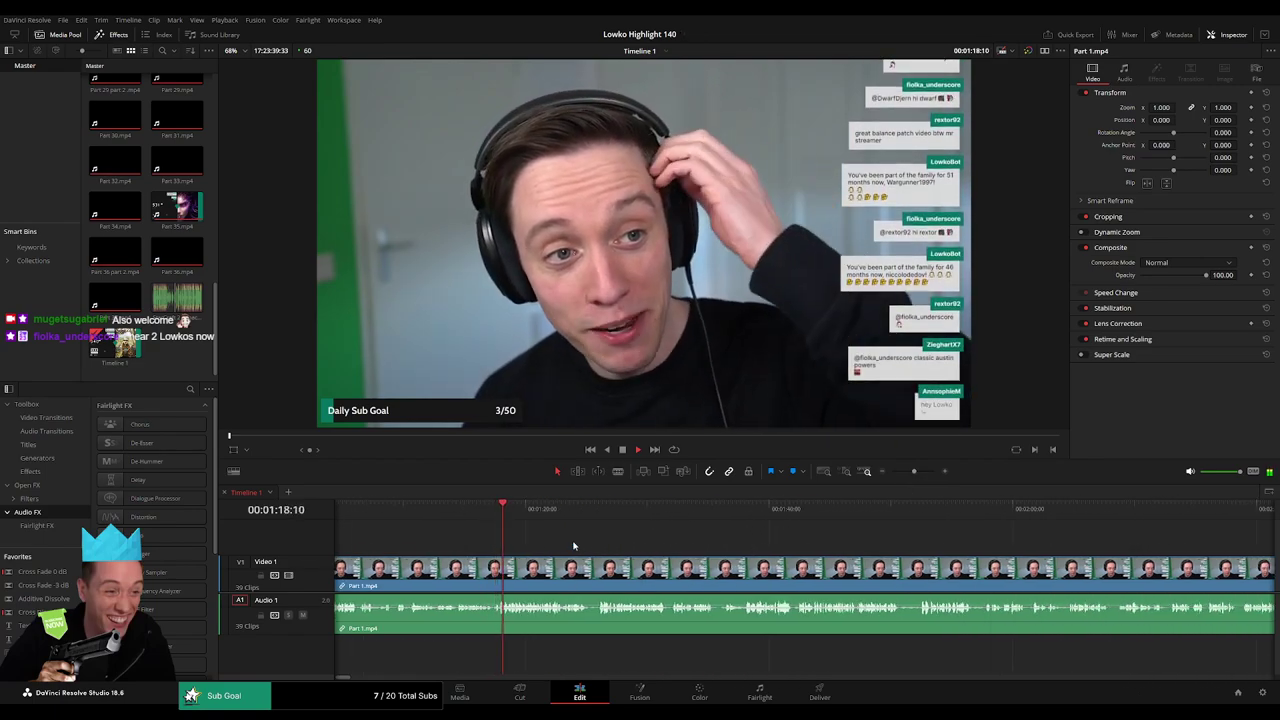
scroll(535, 551, right, 1)
scroll(525, 547, right, 2)
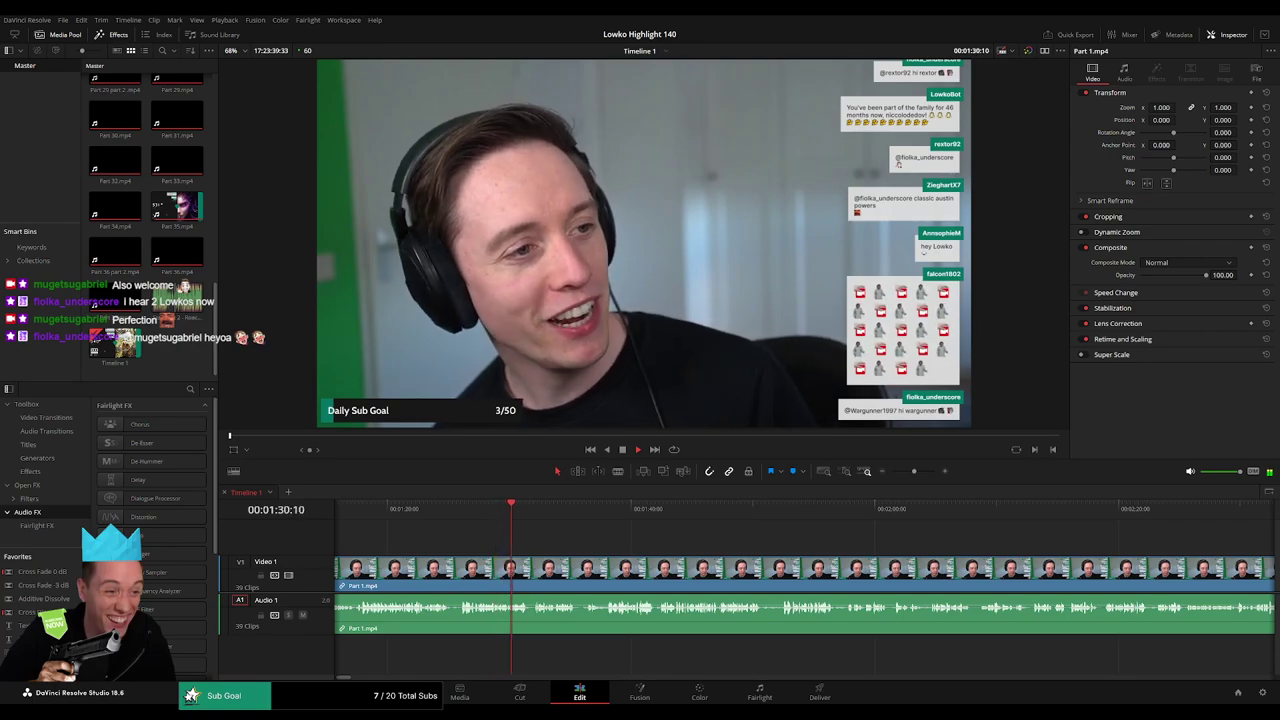
scroll(580, 551, right, 3)
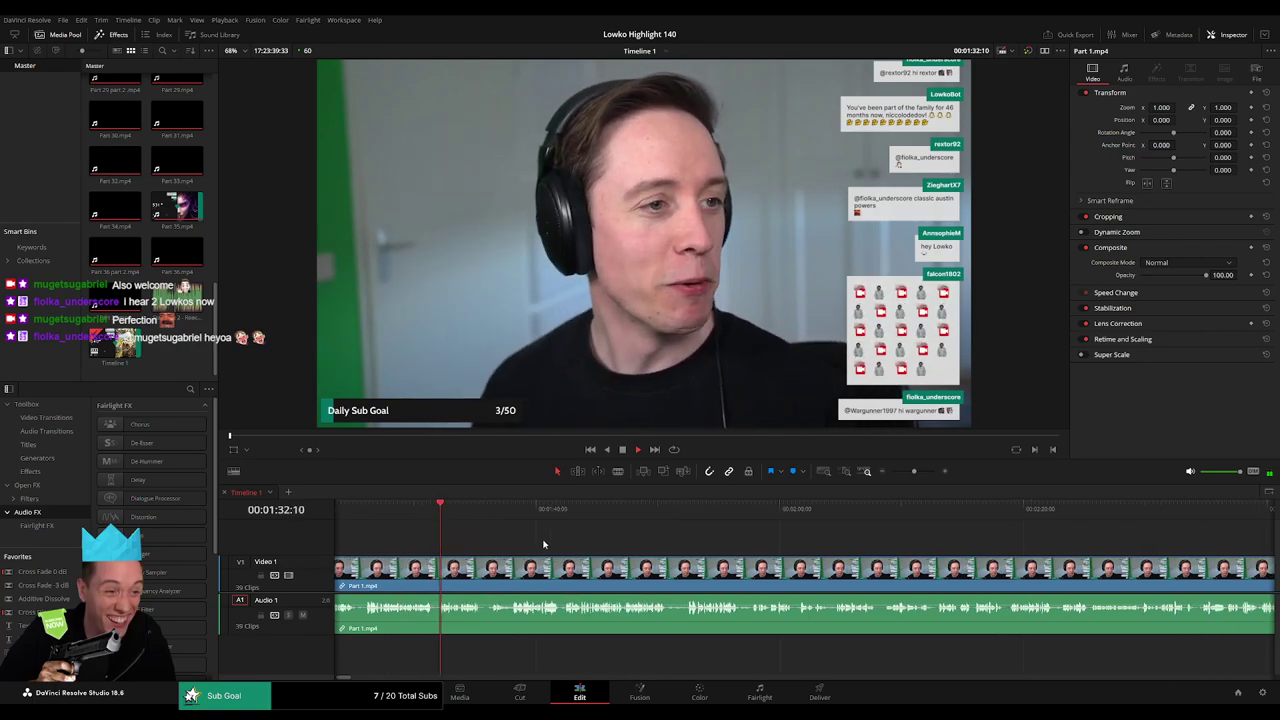
drag(715, 518, 744, 518)
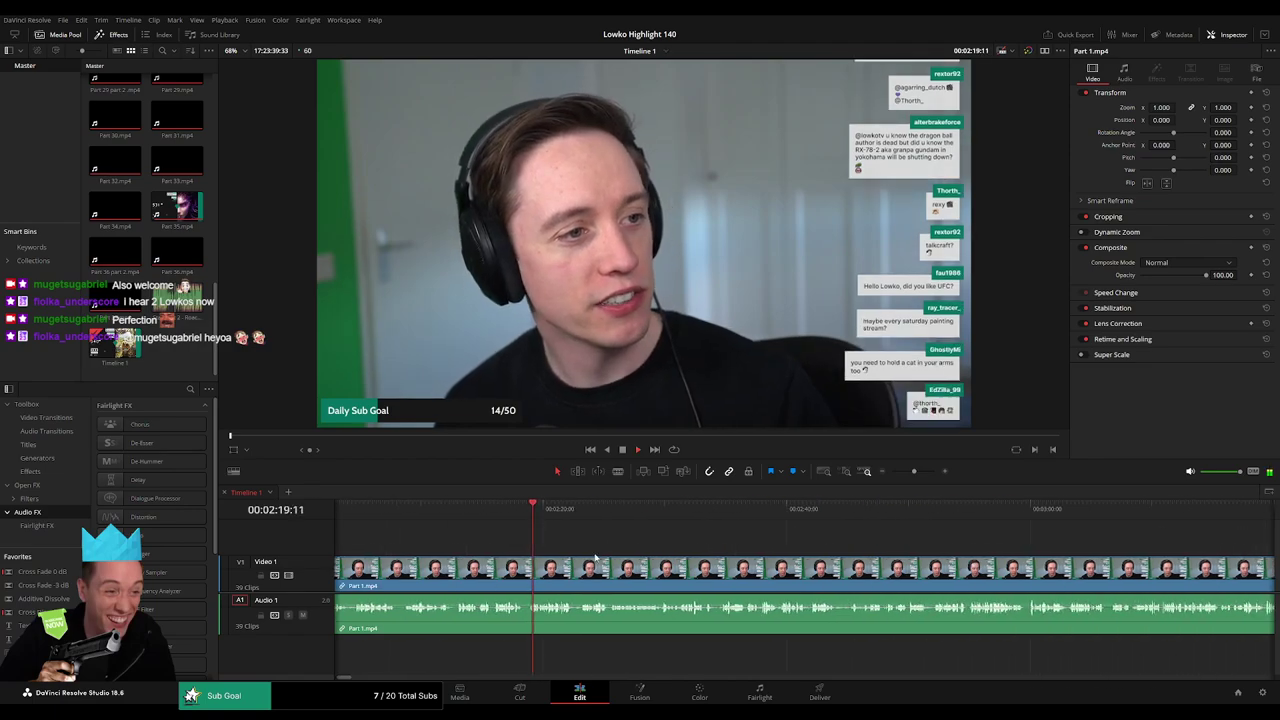
drag(913, 471, 900, 471)
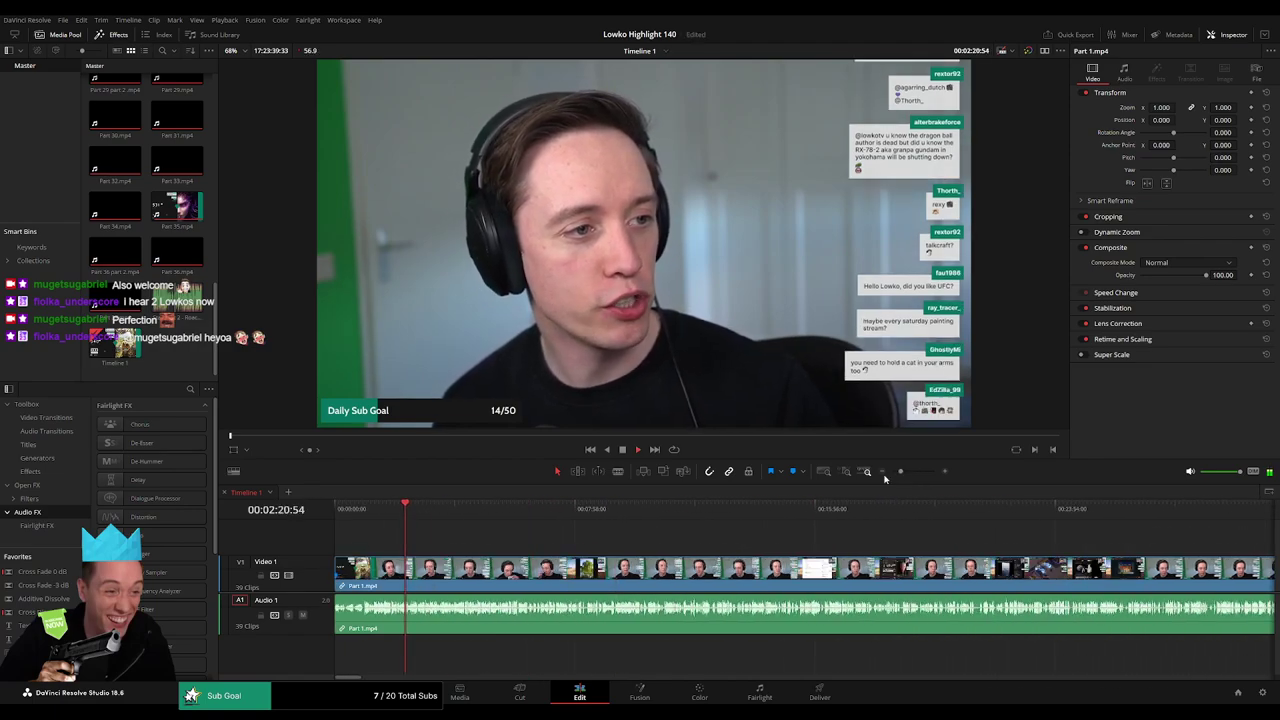
drag(415, 517, 476, 519)
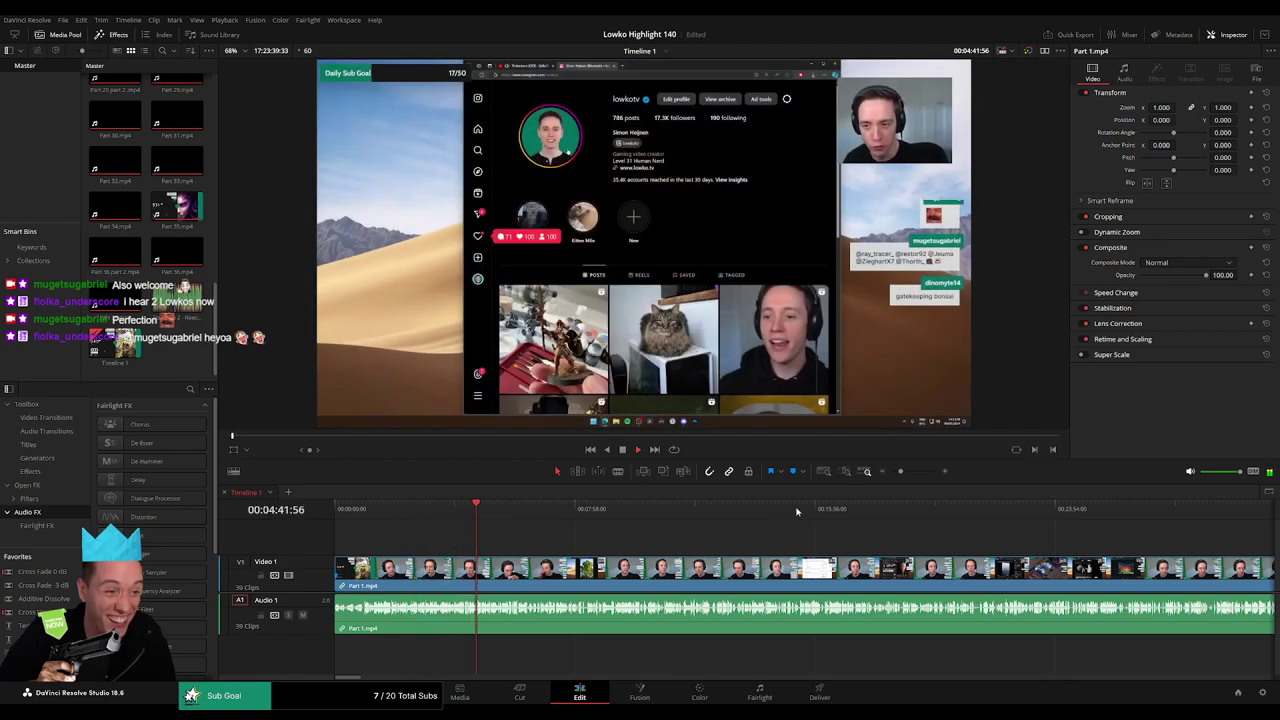
drag(900, 471, 913, 471)
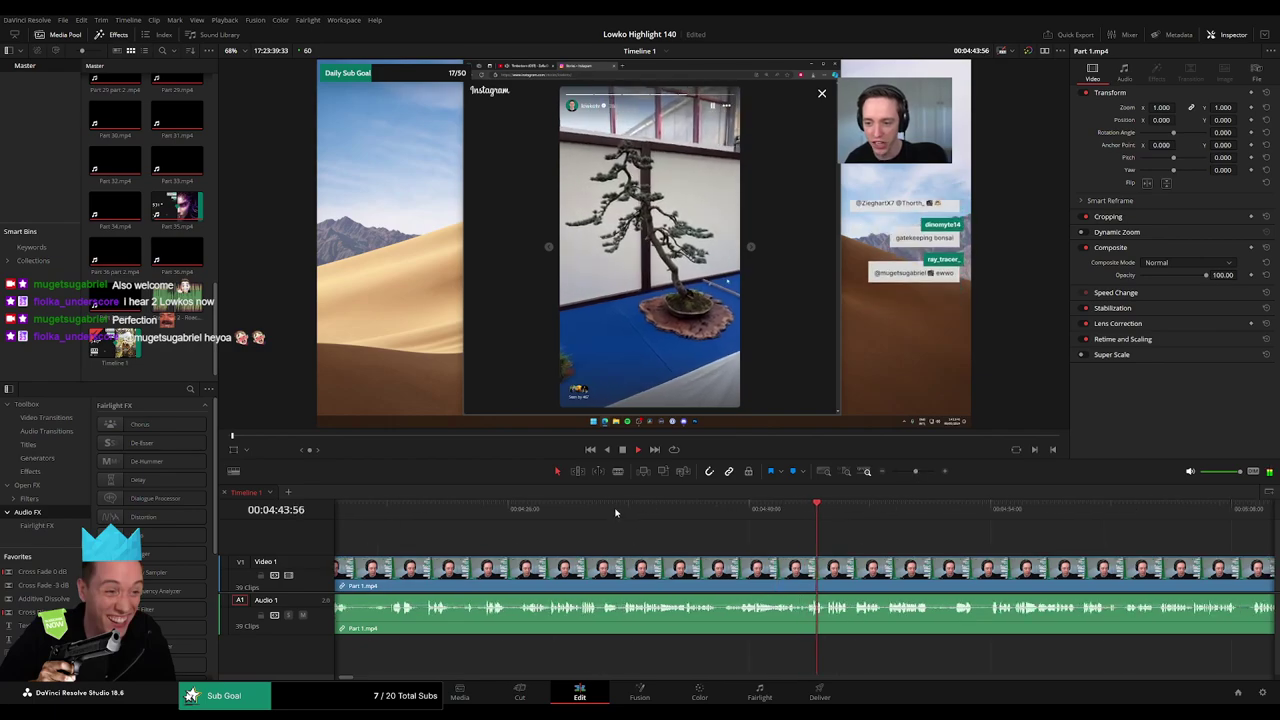
- Review Part 1.mp4 backwards from about 00:04:26 to 00:03:32 to locate the start of the highlight
click(616, 510)
click(523, 511)
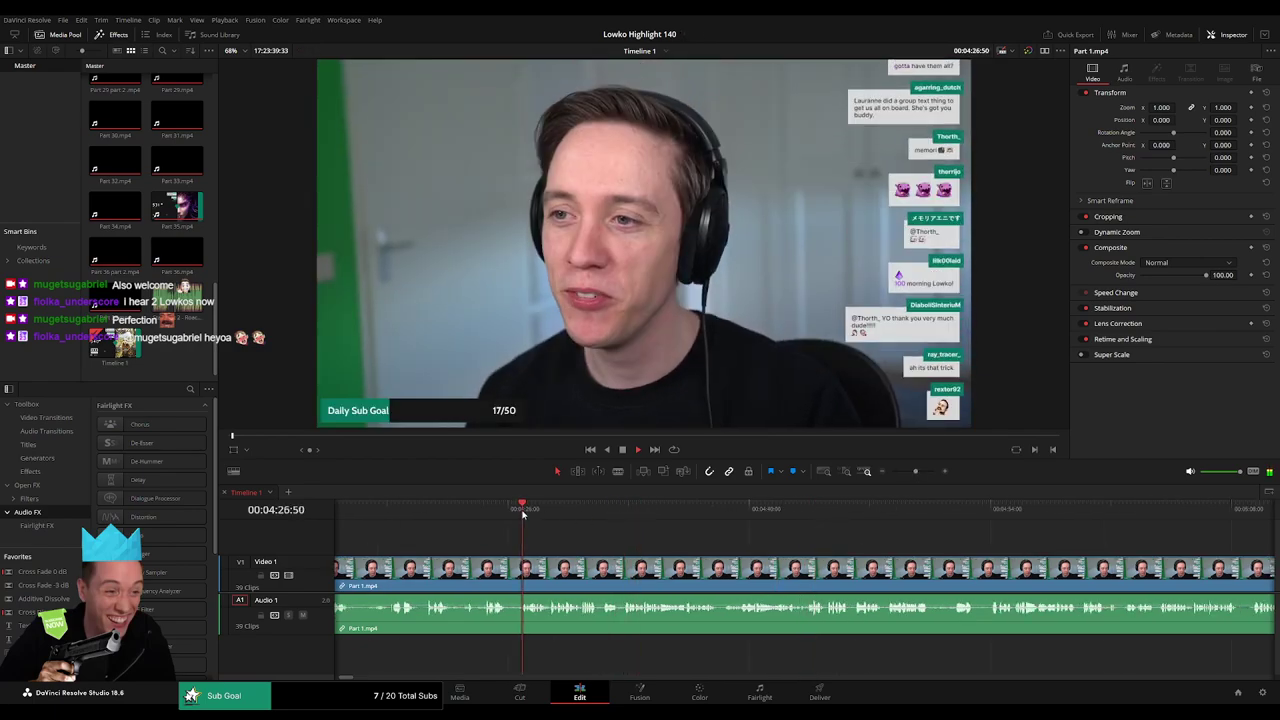
scroll(647, 562, left, 2)
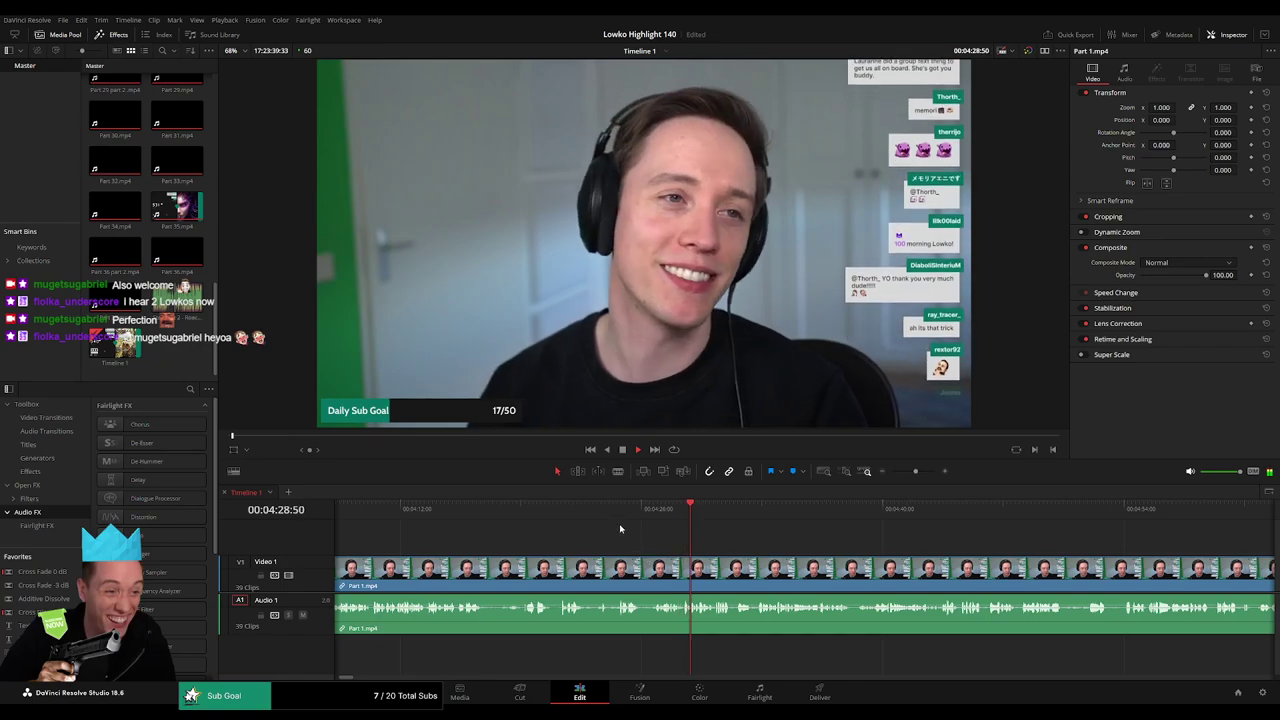
click(613, 526)
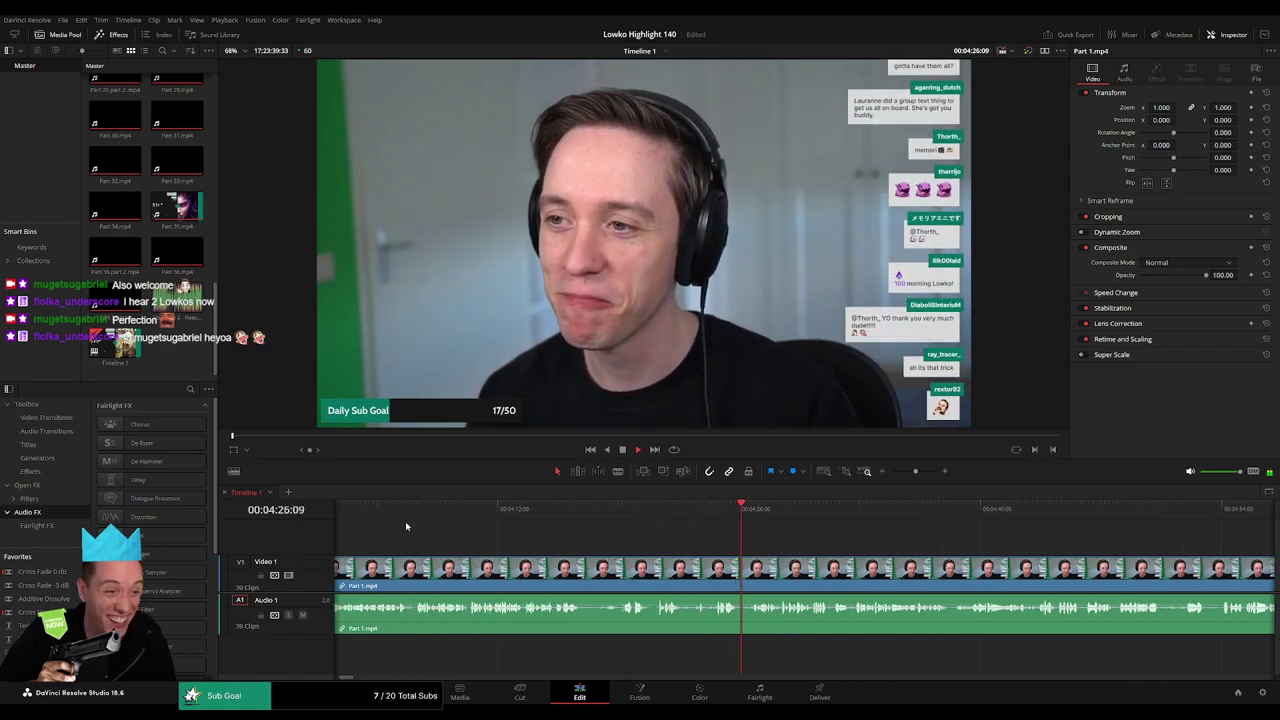
click(405, 521)
scroll(553, 554, left, 3)
click(450, 514)
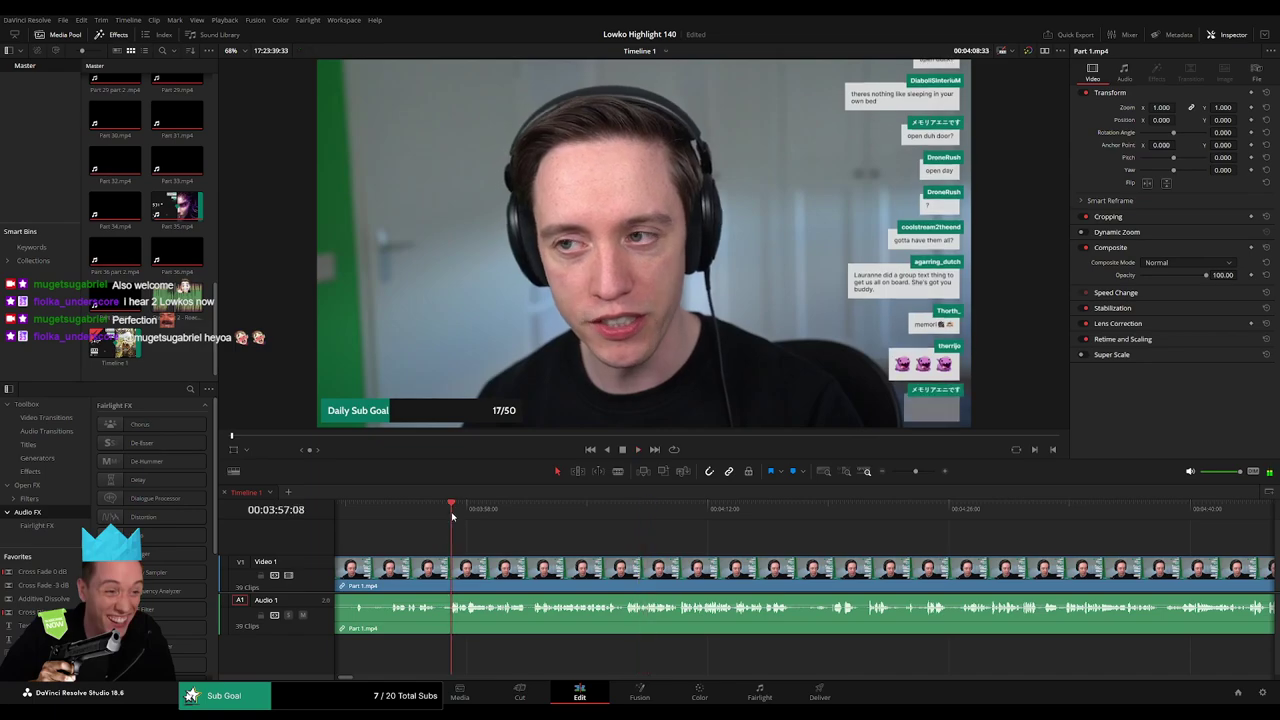
scroll(597, 552, left, 3)
click(557, 548)
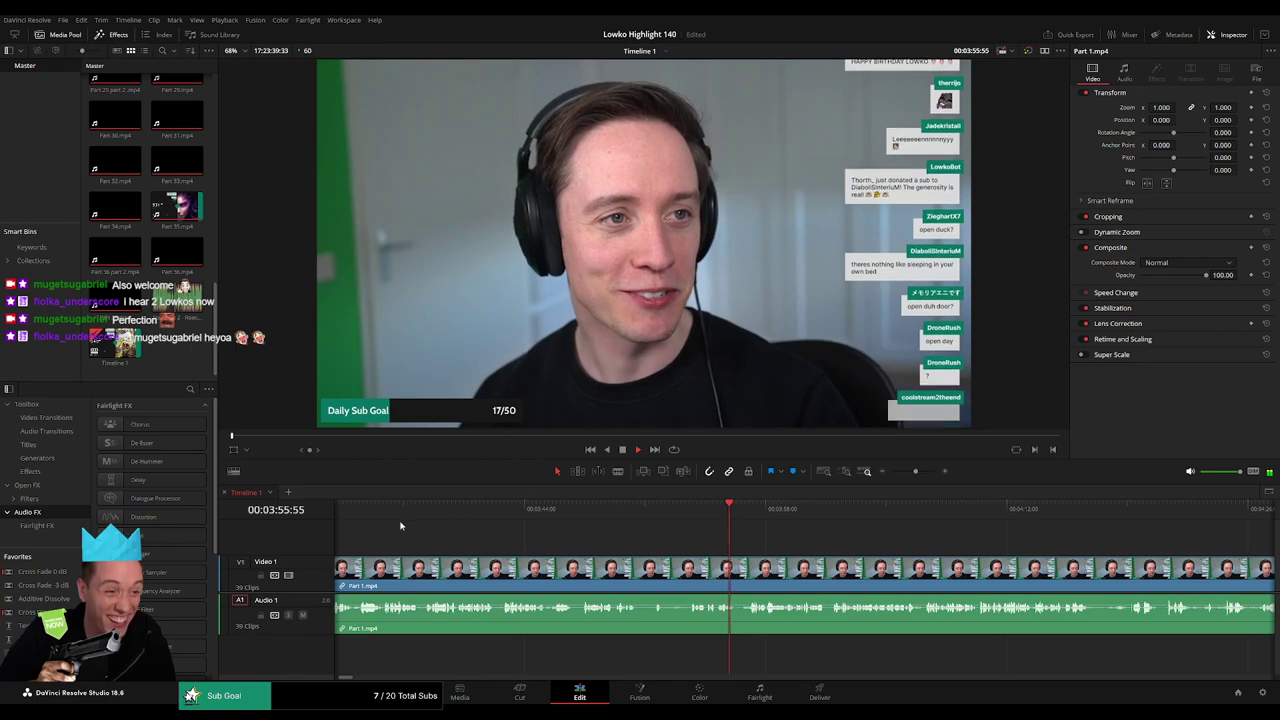
click(380, 545)
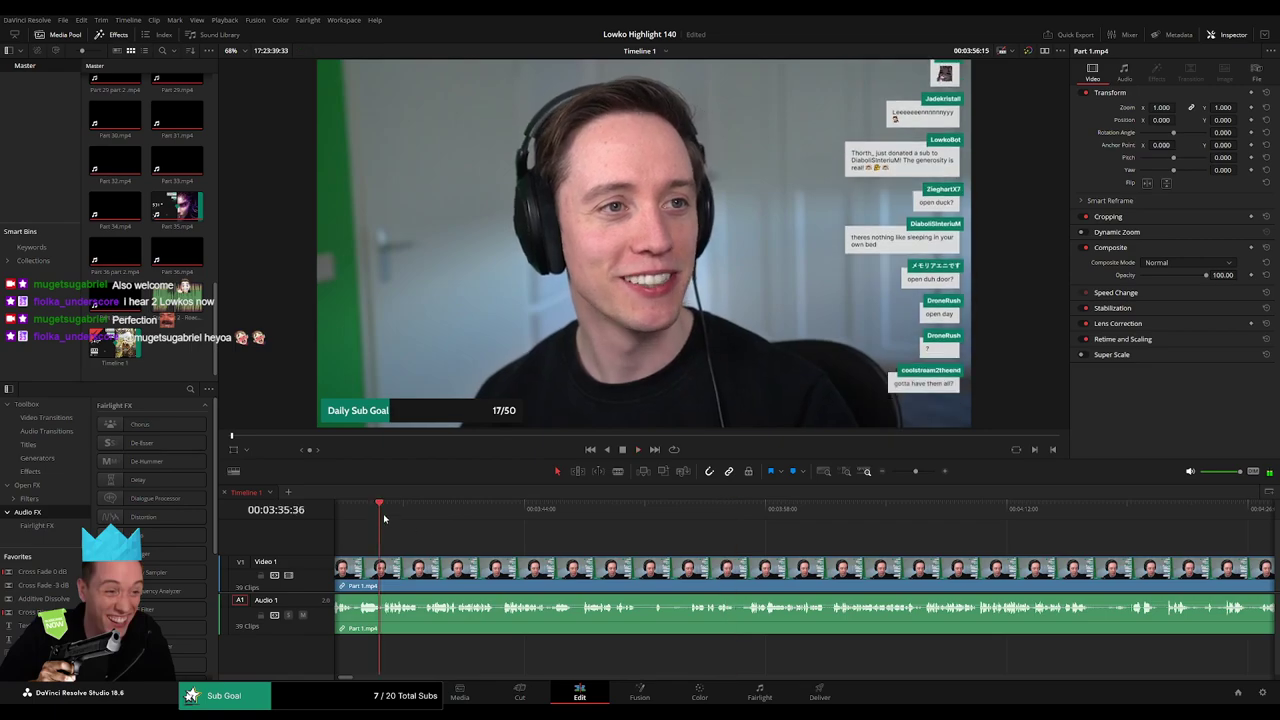
click(560, 535)
click(520, 528)
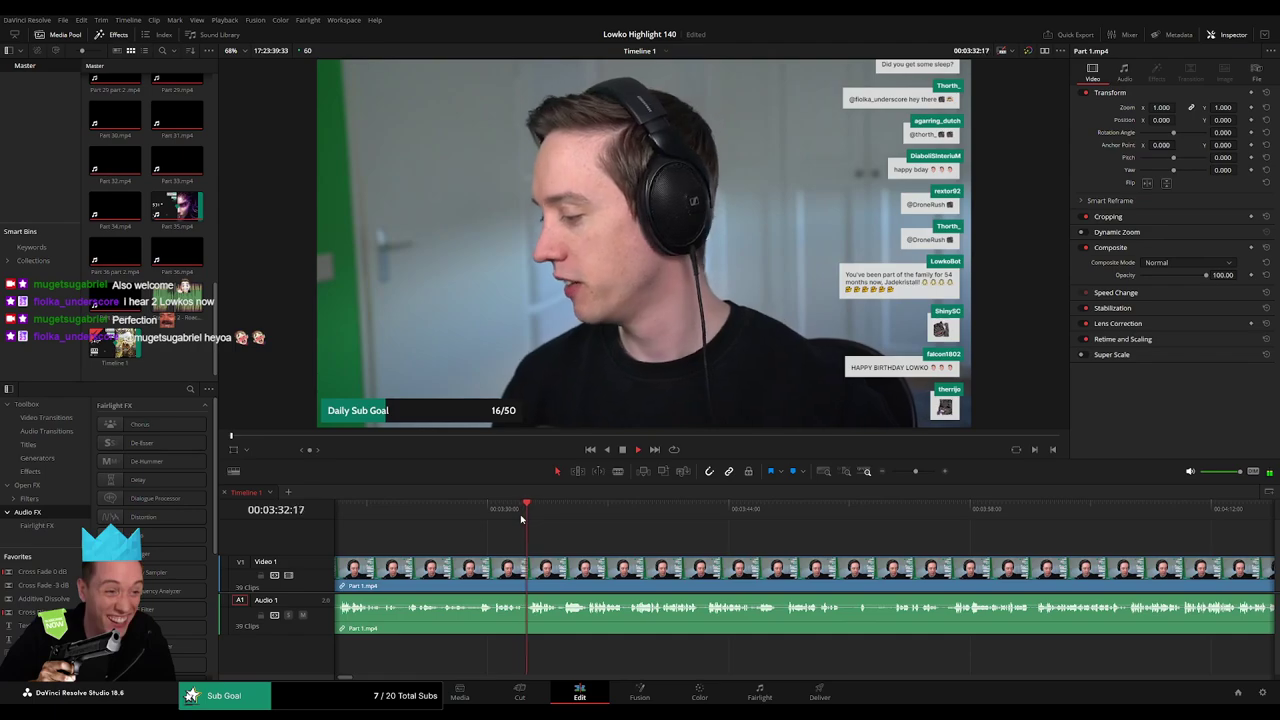
- Split Part 1.mp4 at about 00:03:35 and ripple delete everything before the cut
key(b)
click(566, 569)
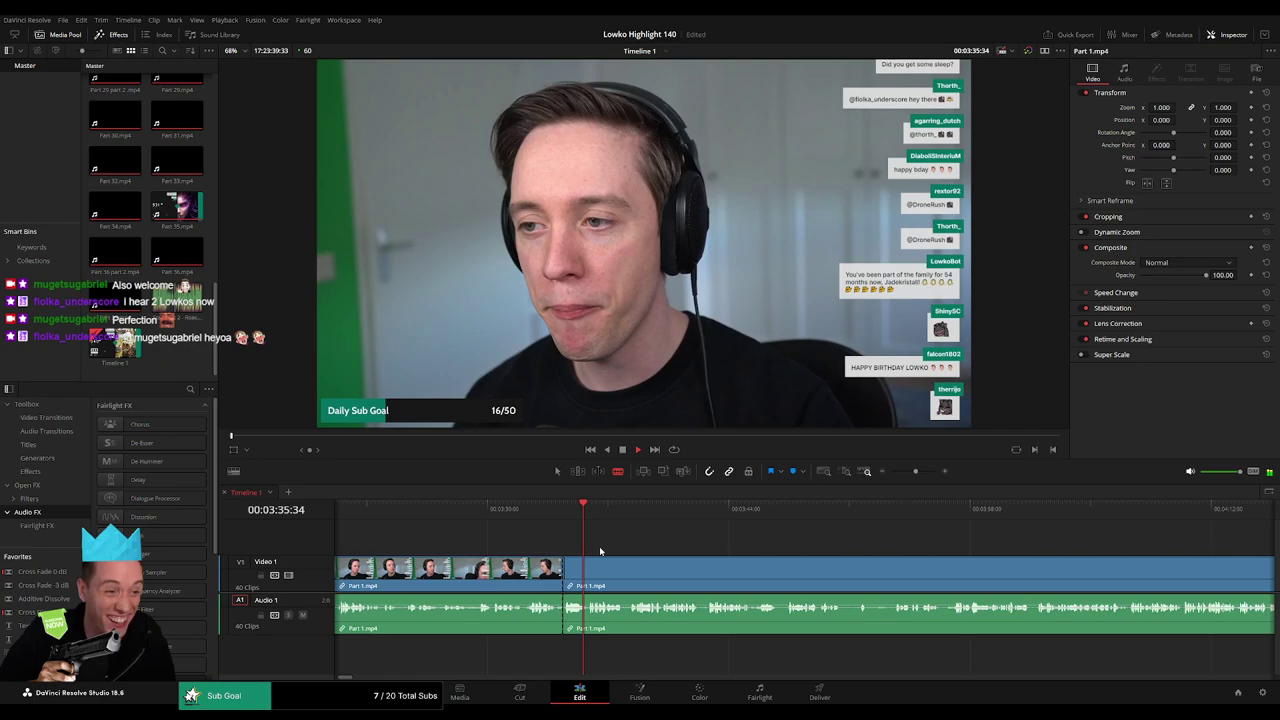
key(ctrl+z)
click(590, 568)
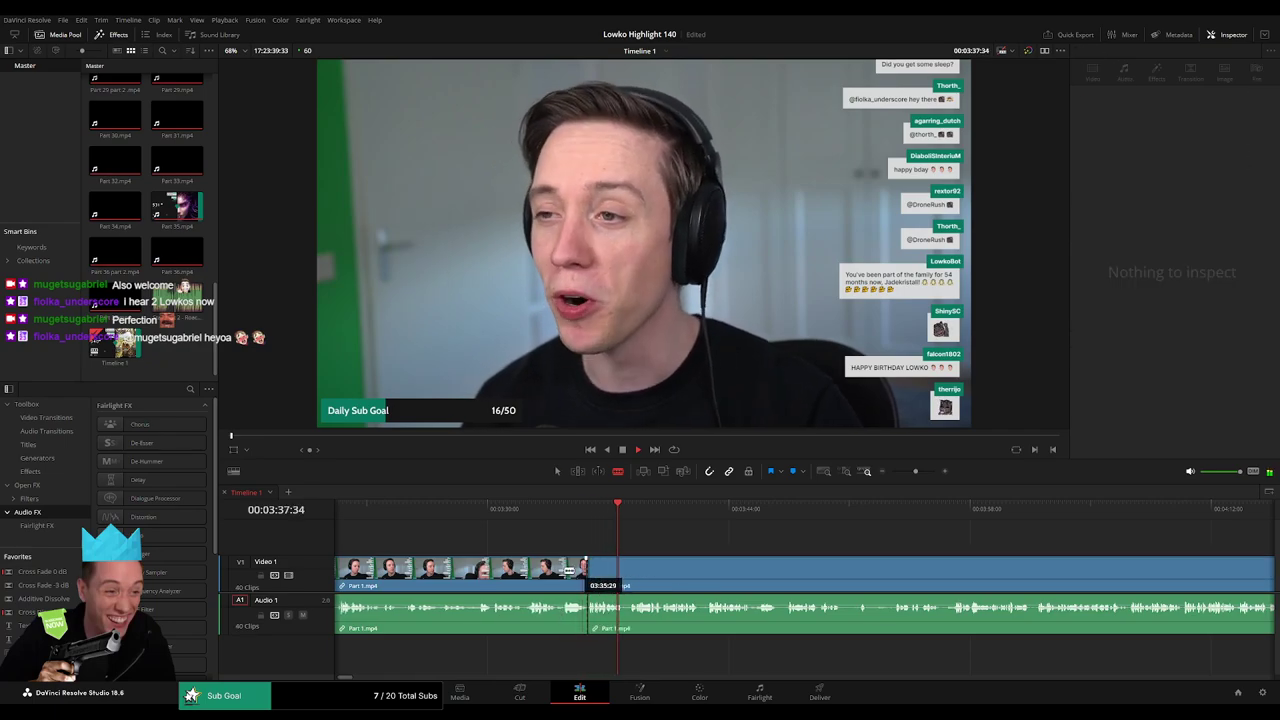
key(a)
click(548, 568)
key(Delete)
click(548, 568)
key(Delete)
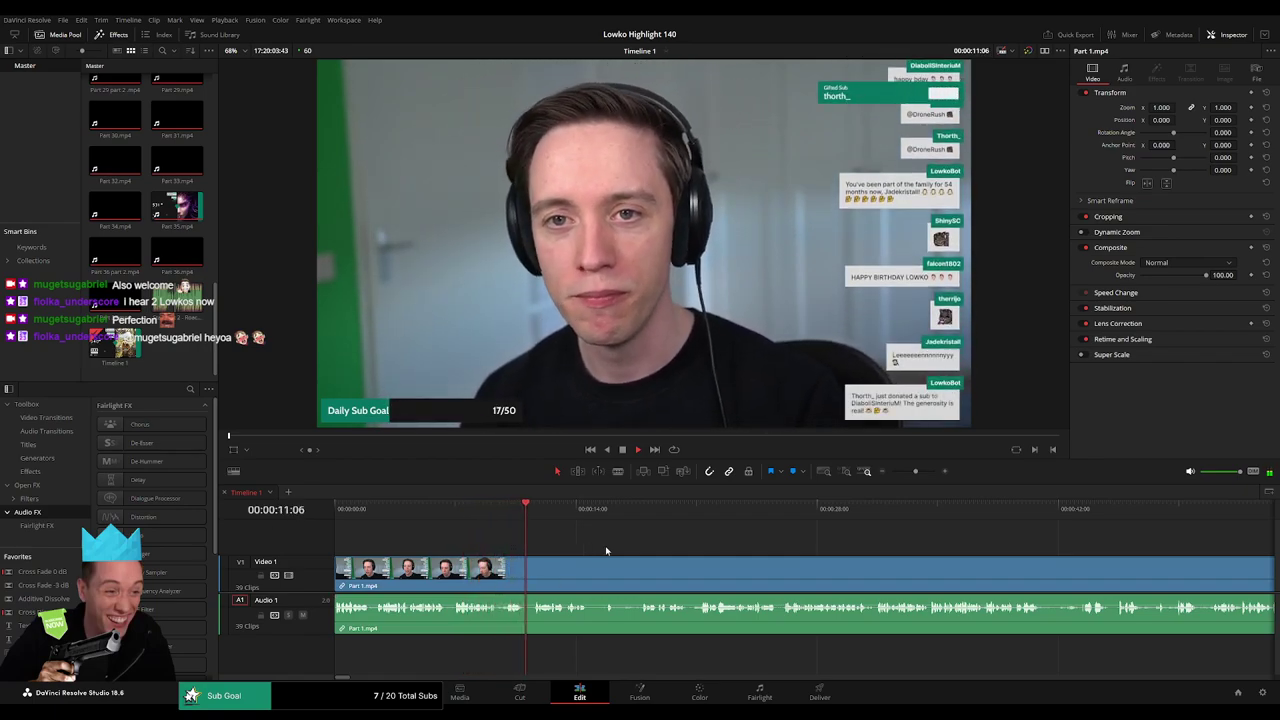
- Cut the section between about 00:00:15 and 00:00:18 out of Part 1.mp4 and close the gap
scroll(529, 546, right, 2)
scroll(500, 540, right, 2)
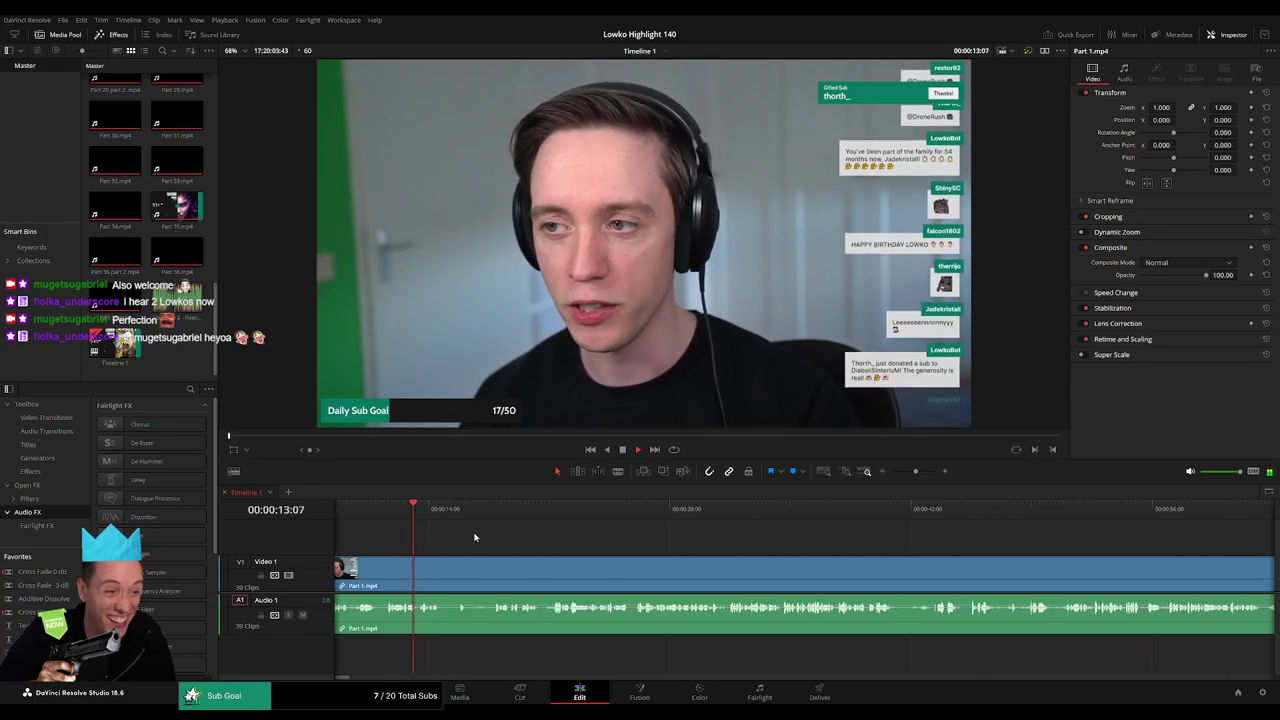
key(b)
click(437, 567)
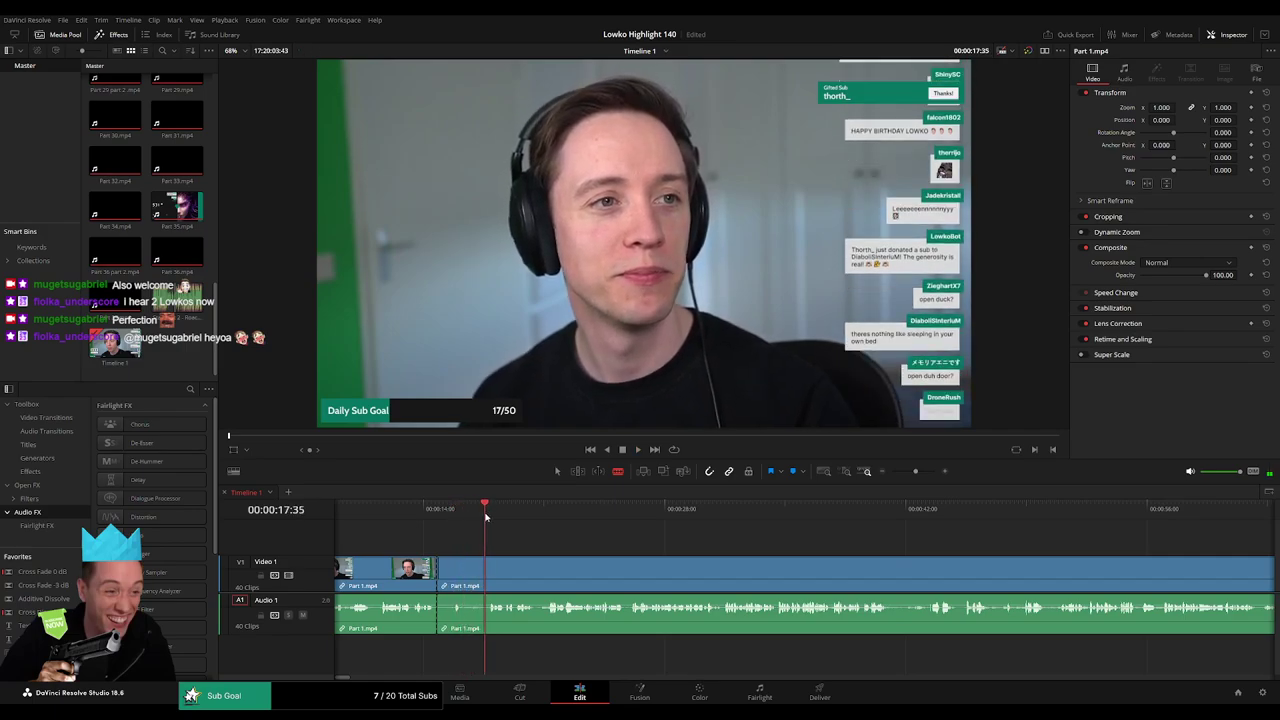
click(491, 567)
key(a)
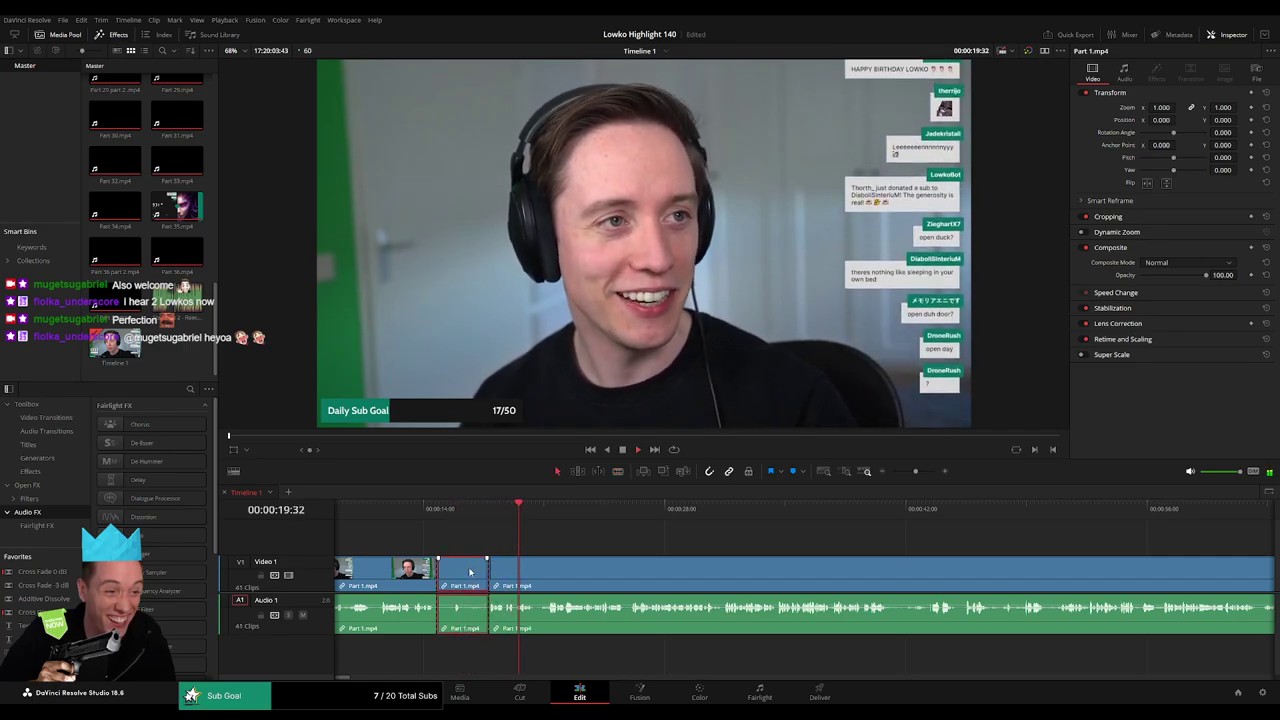
click(471, 571)
key(Delete)
- Add a Cross Fade 0 dB transition to the audio at the new cut and play back the join
drag(45, 572, 437, 610)
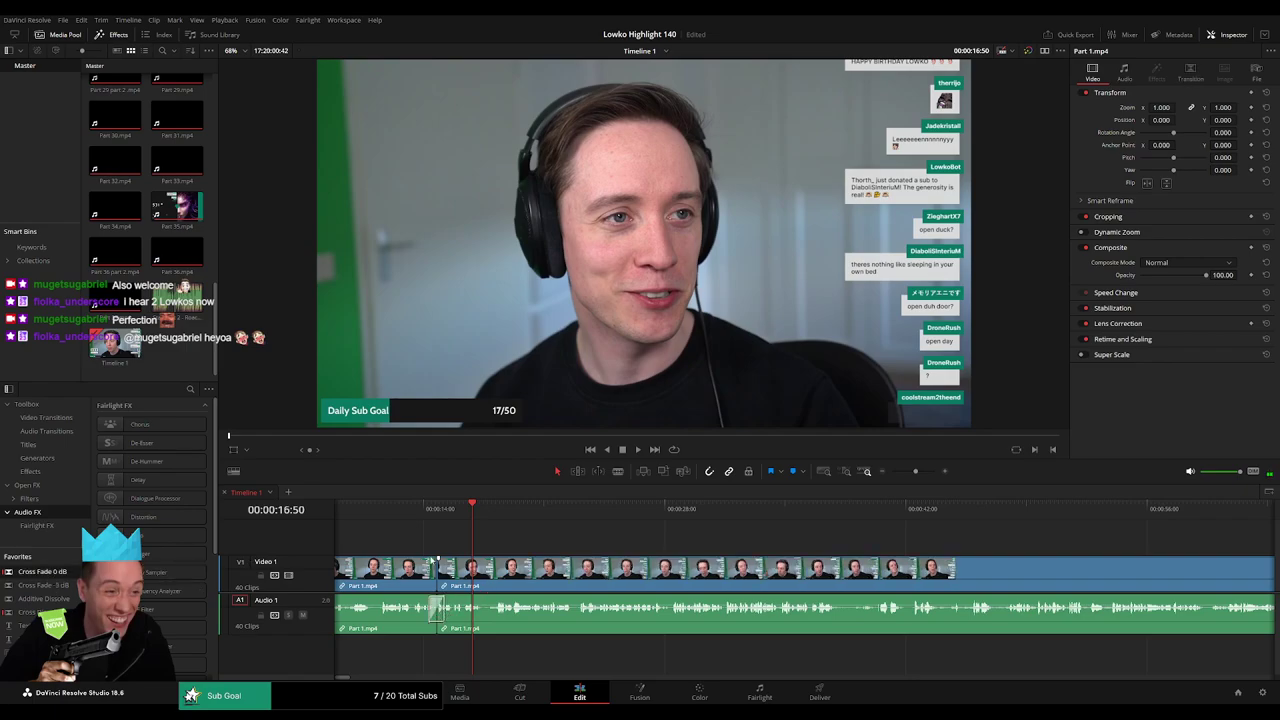
click(430, 511)
key(space)
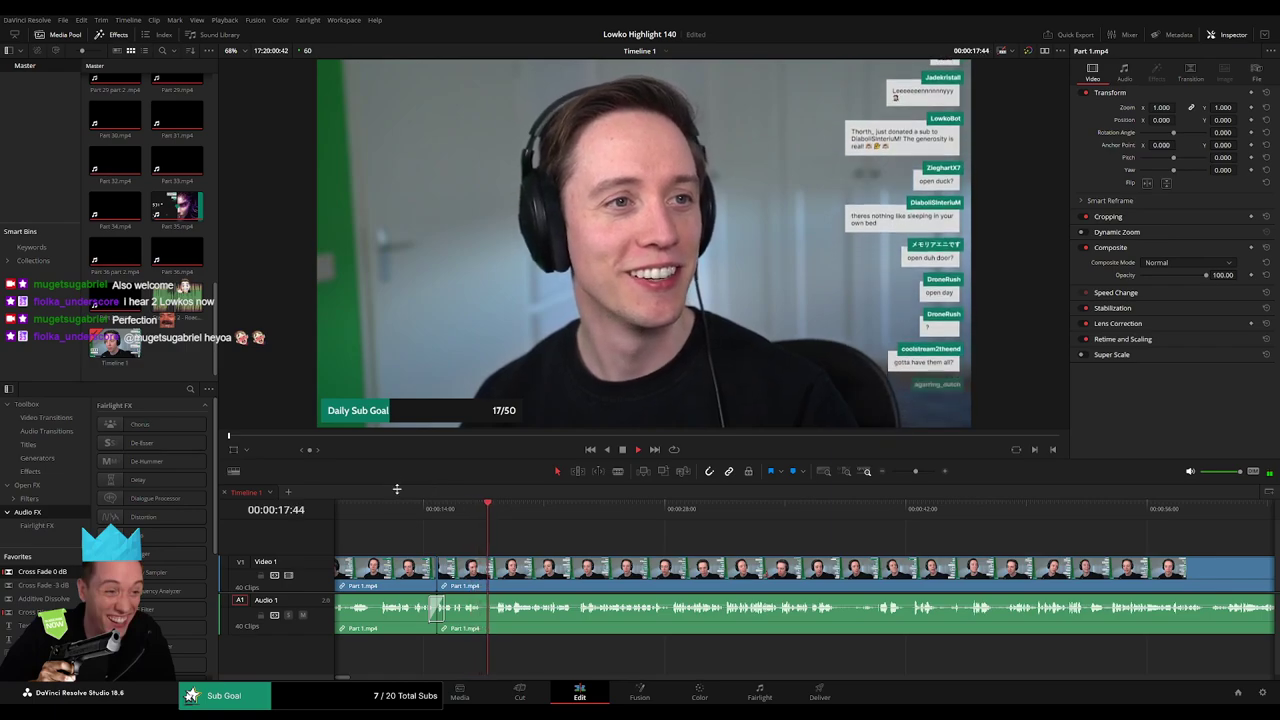
- Enlarge the viewer above the timeline, adjust the Video 1 track height slightly, and review the footage following the crossfade
drag(397, 485, 391, 515)
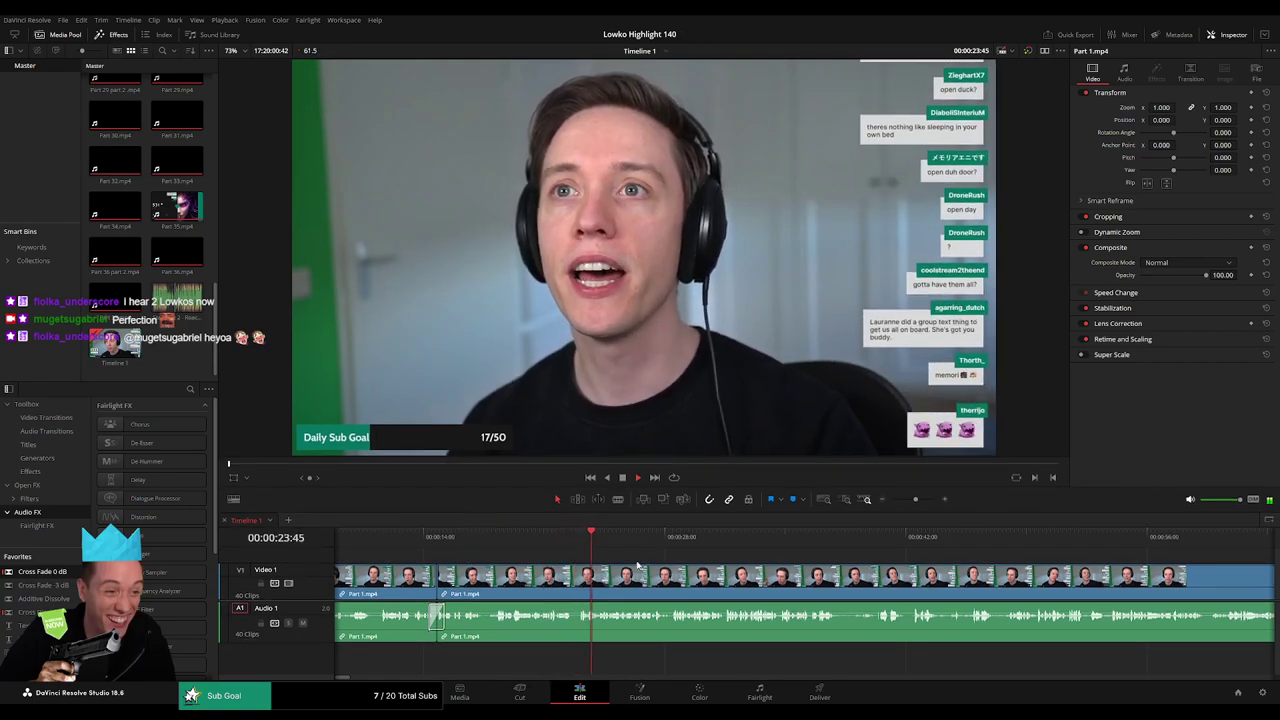
click(918, 500)
drag(918, 500, 920, 500)
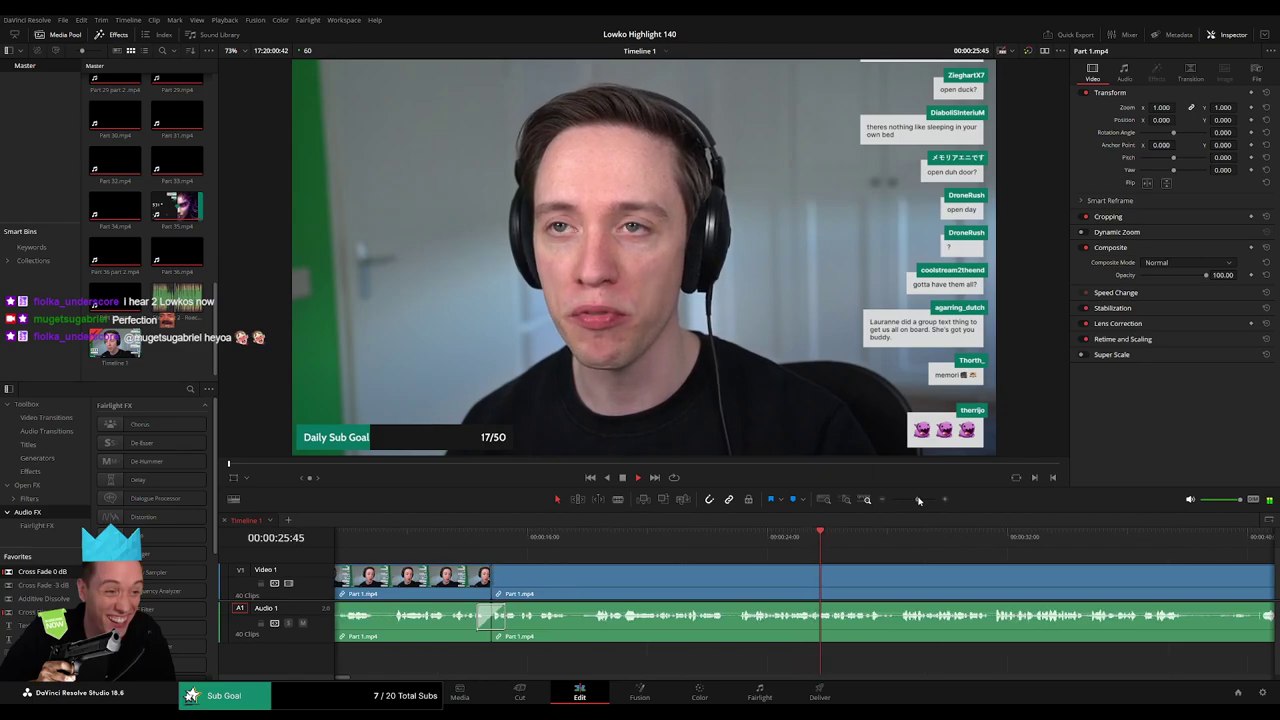
drag(839, 577, 524, 566)
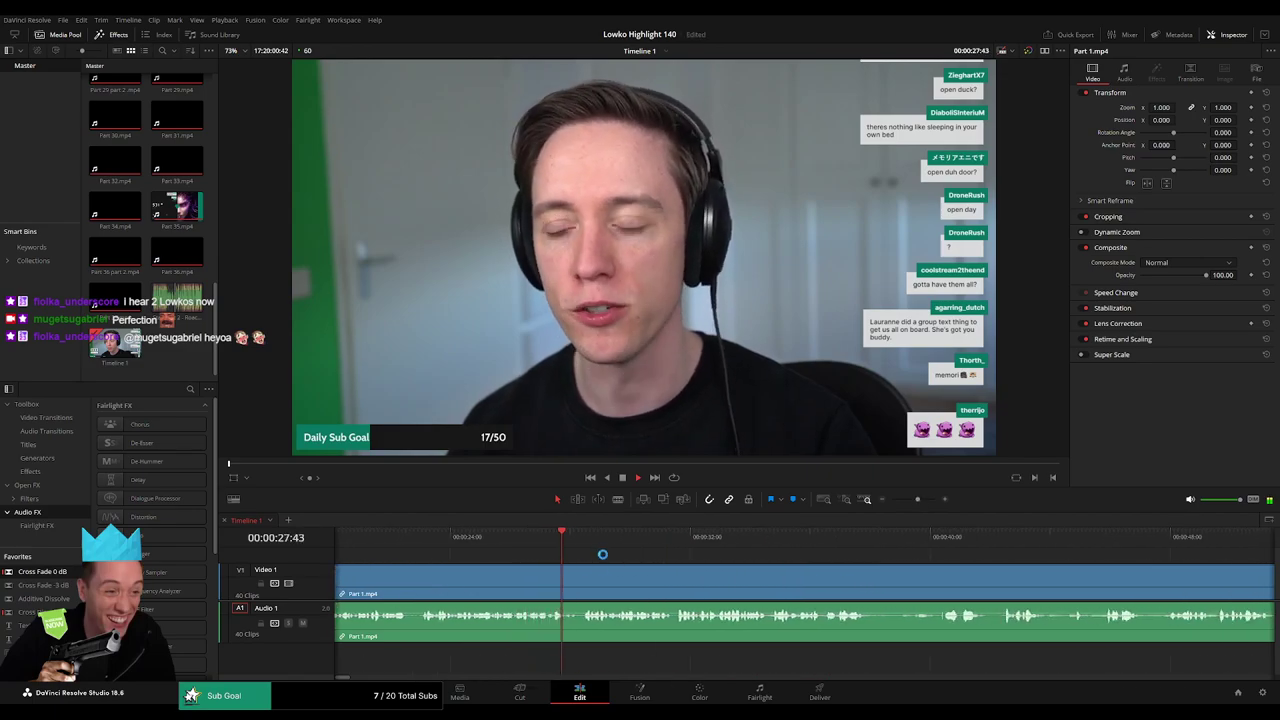
scroll(577, 560, right, 3)
drag(629, 573, 549, 566)
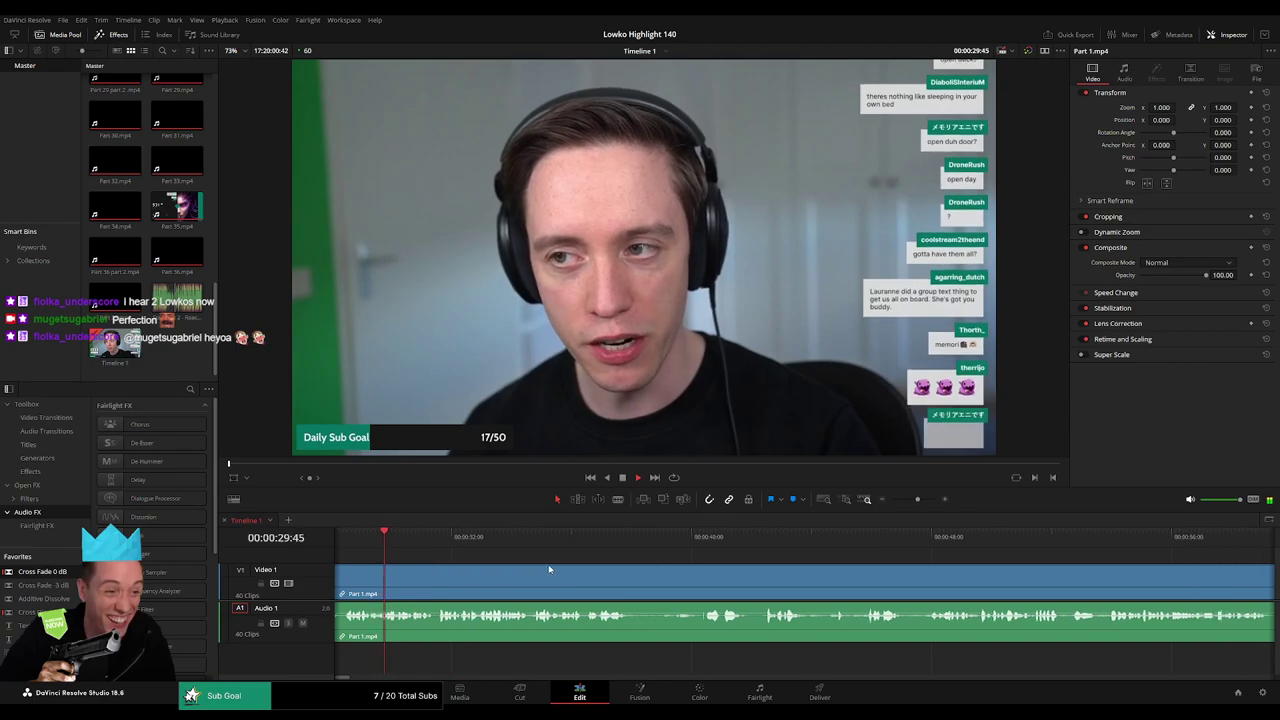
key(space)
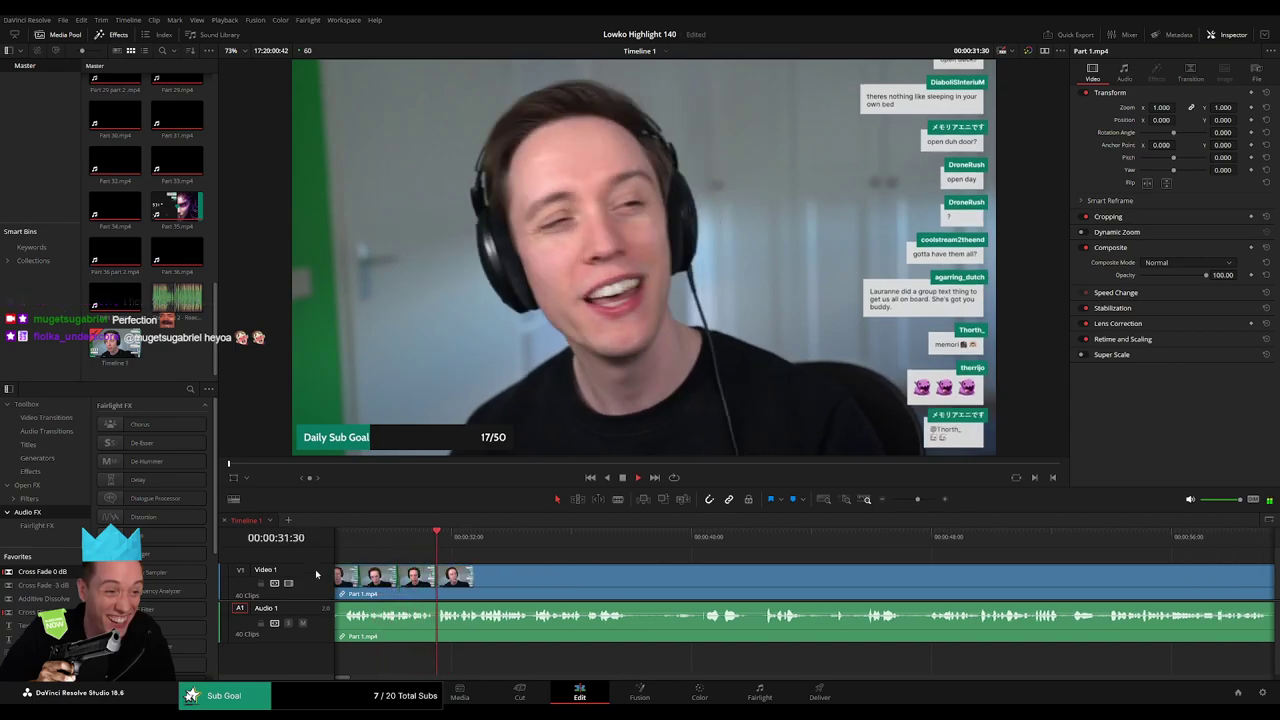
drag(317, 565, 317, 567)
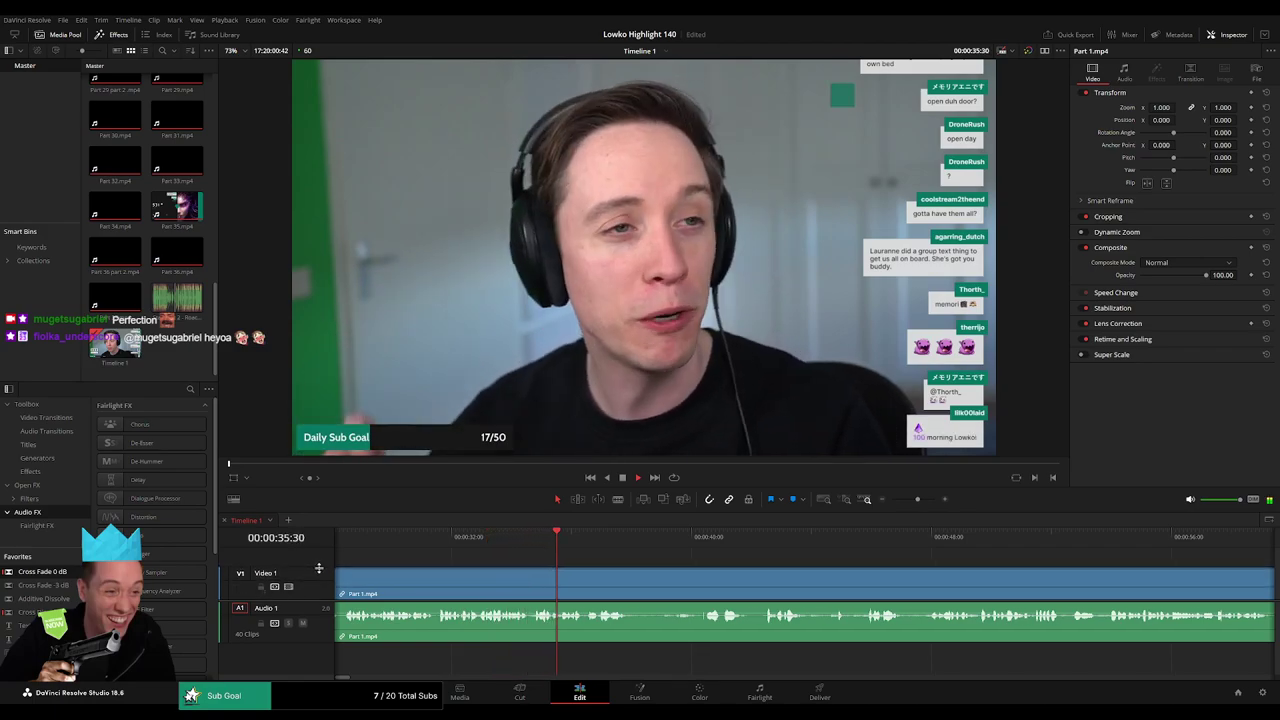
- Cut the section between about 00:00:38 and 00:00:42 out of Part 1.mp4 and close the gap
drag(674, 563, 531, 552)
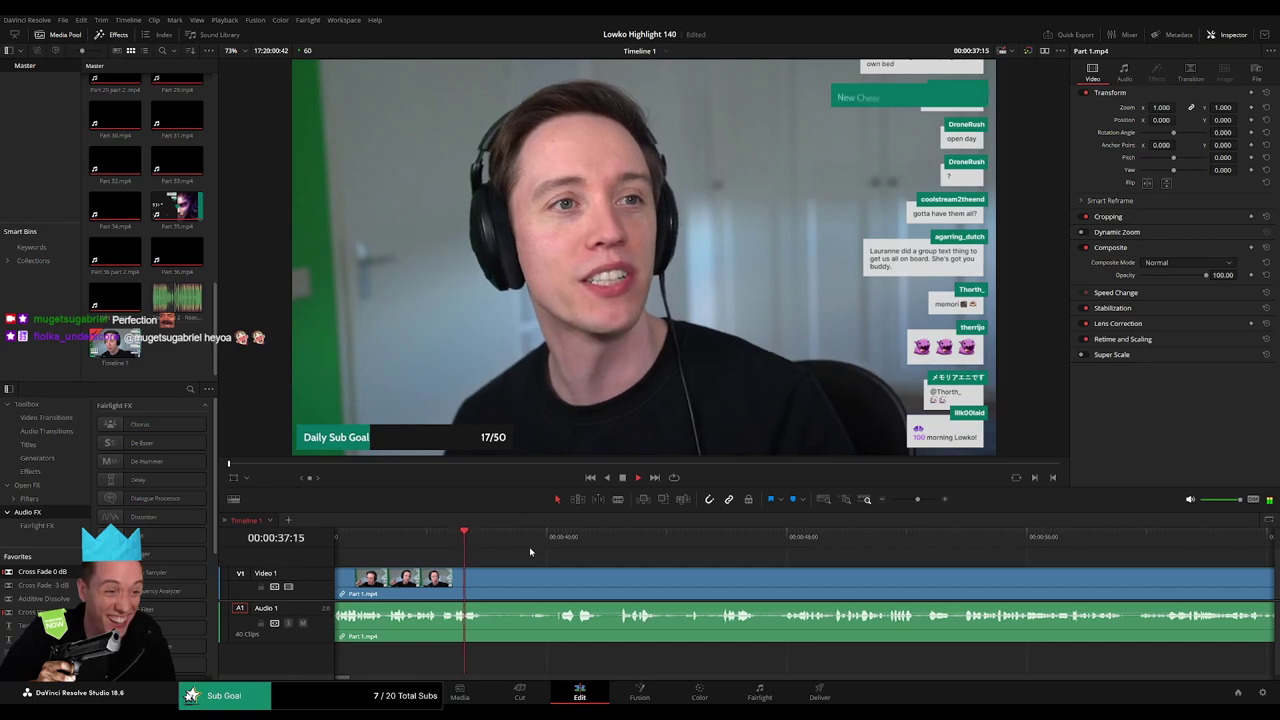
click(534, 540)
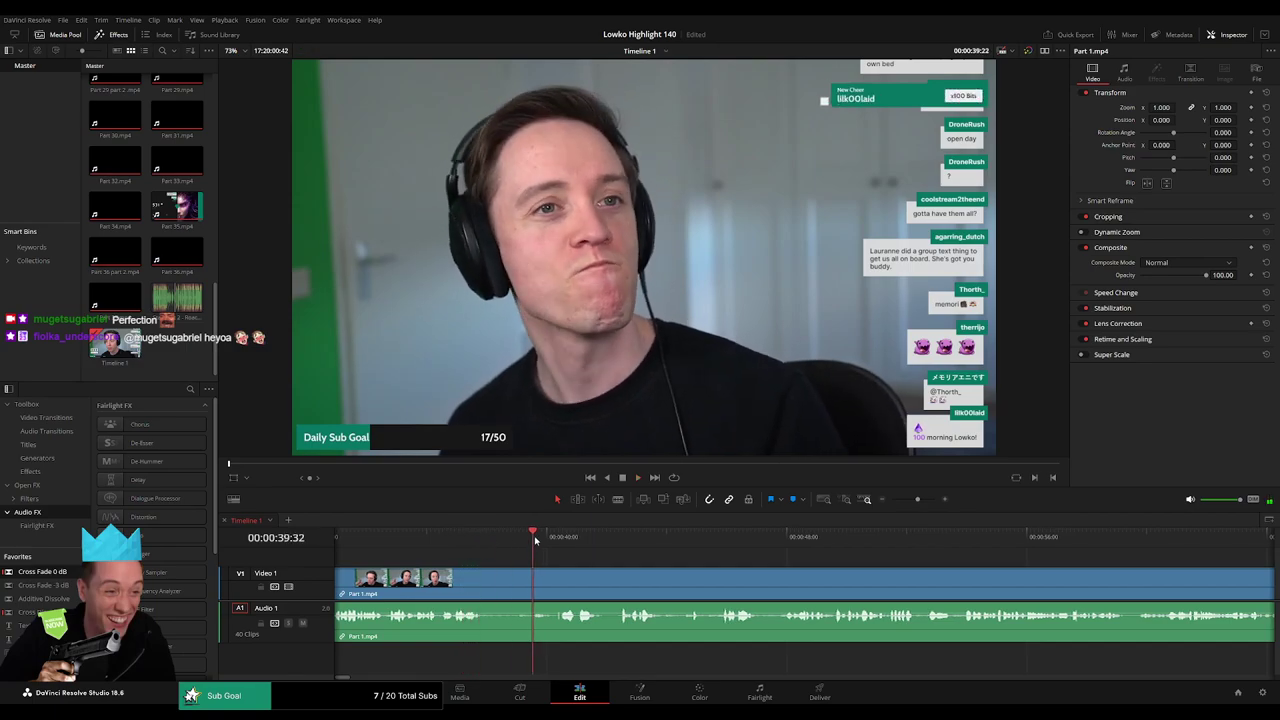
click(489, 588)
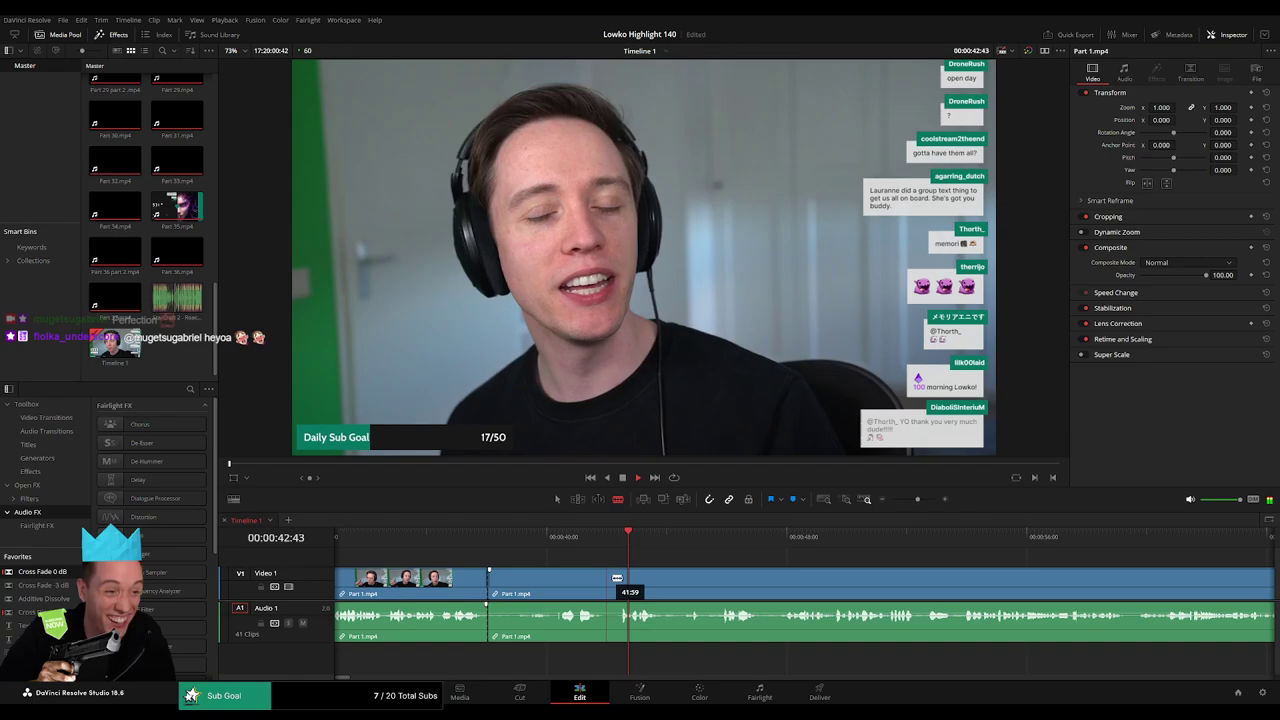
click(620, 580)
key(a)
click(563, 587)
key(Delete)
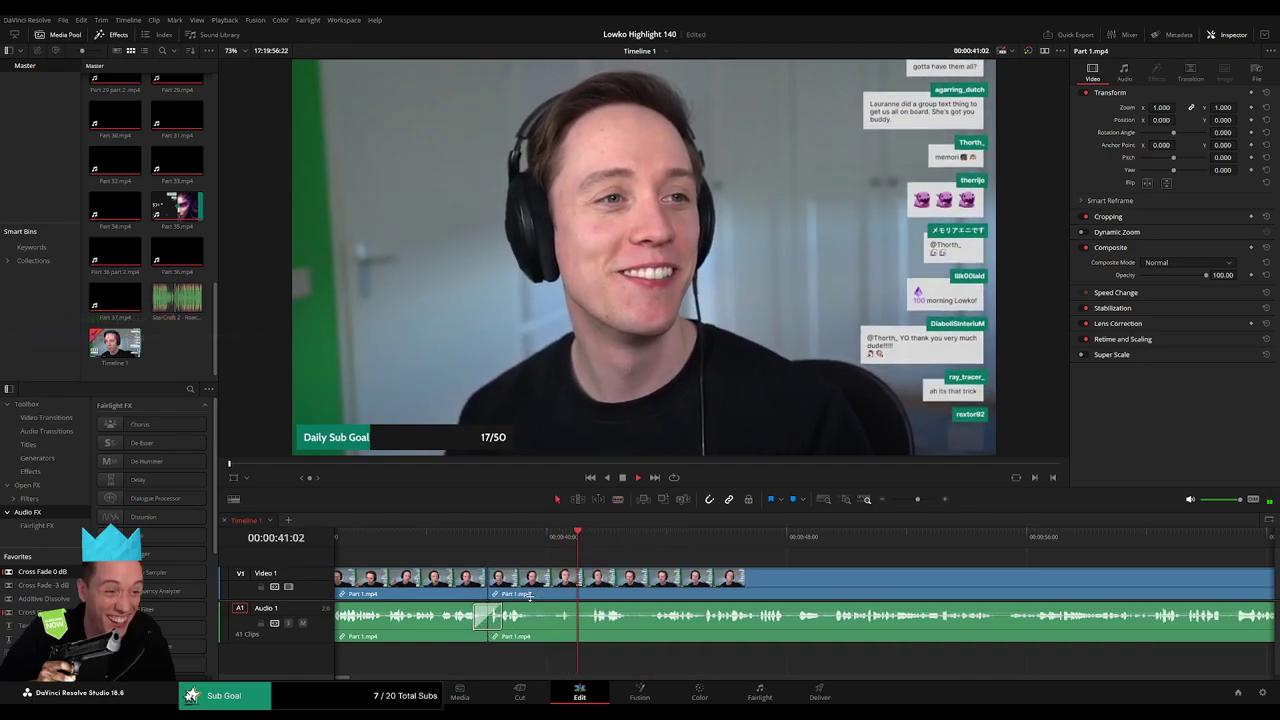
key(b)
click(535, 585)
click(590, 582)
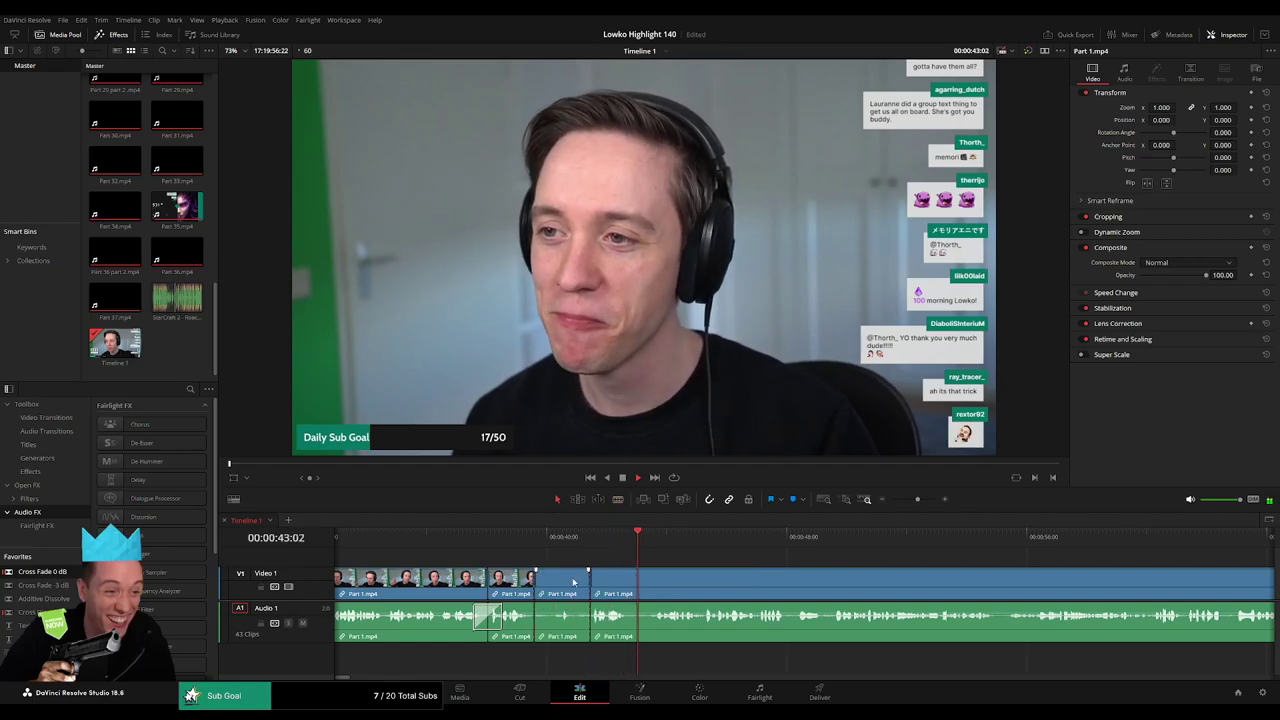
key(ctrl+z)
key(ctrl+z)
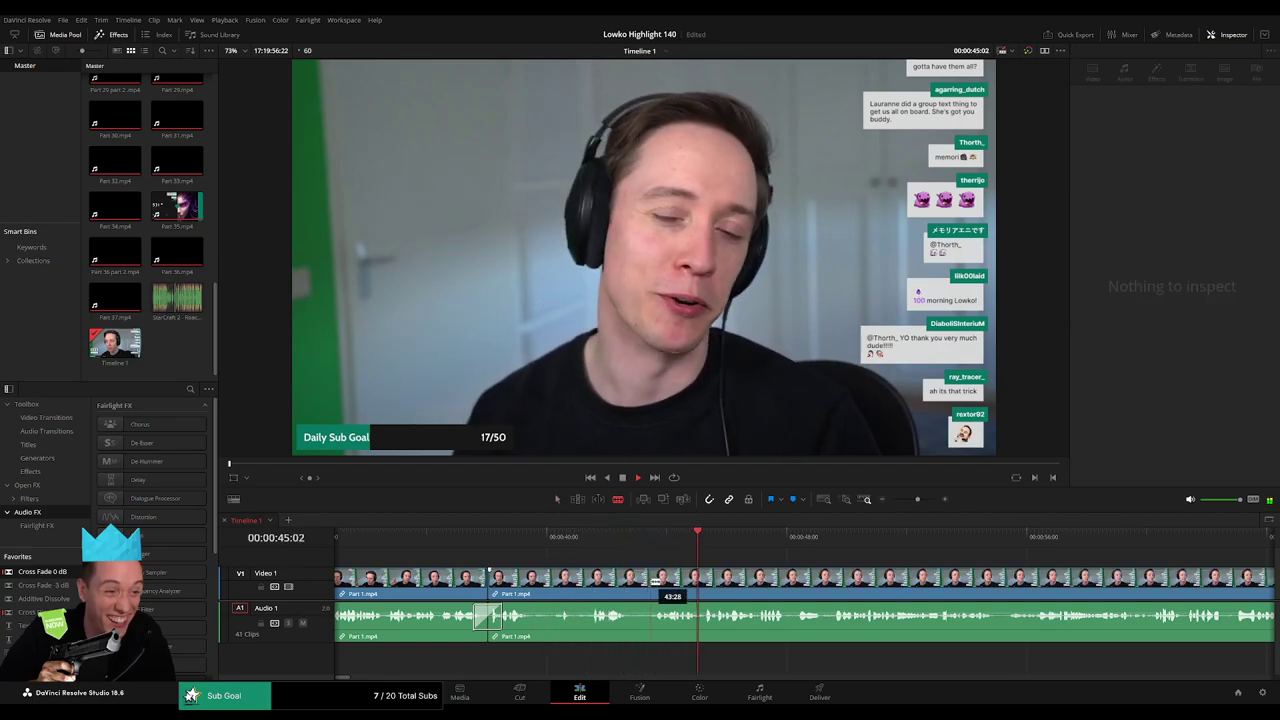
- Cut the section between about 00:00:38 and 00:00:41 out of Part 1.mp4 and close the gap
click(587, 531)
click(592, 587)
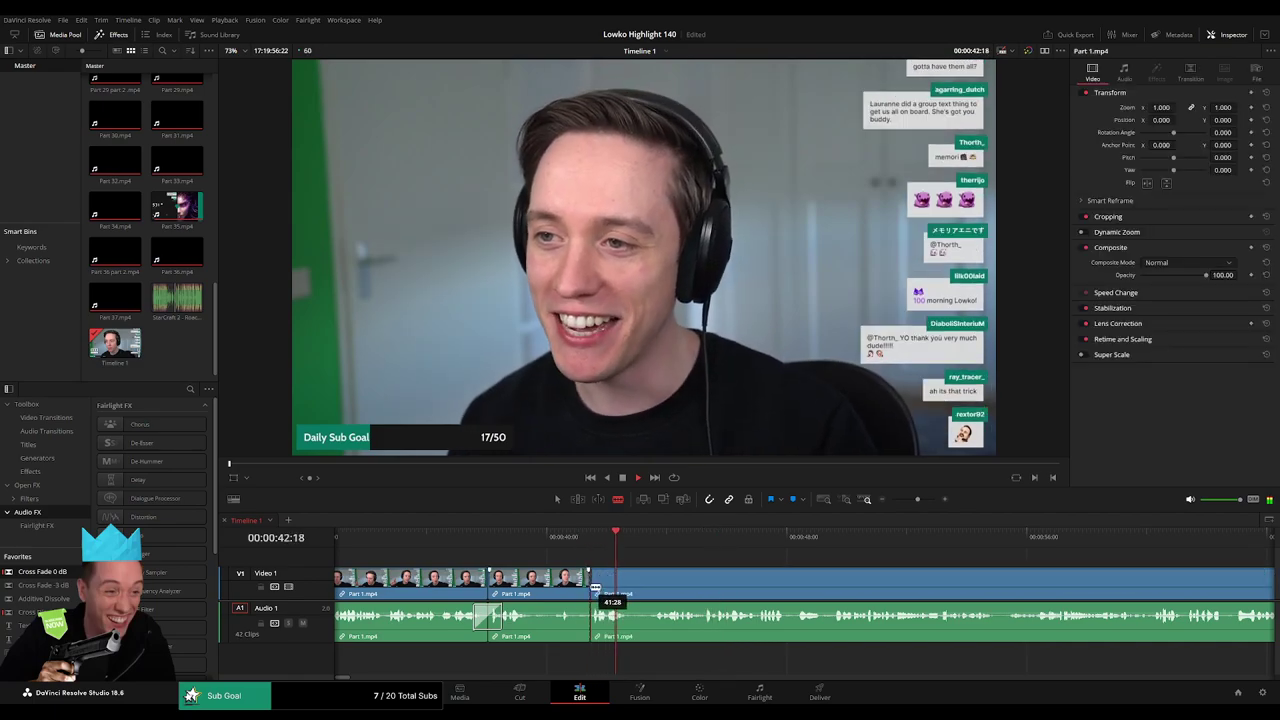
key(a)
click(566, 590)
key(Delete)
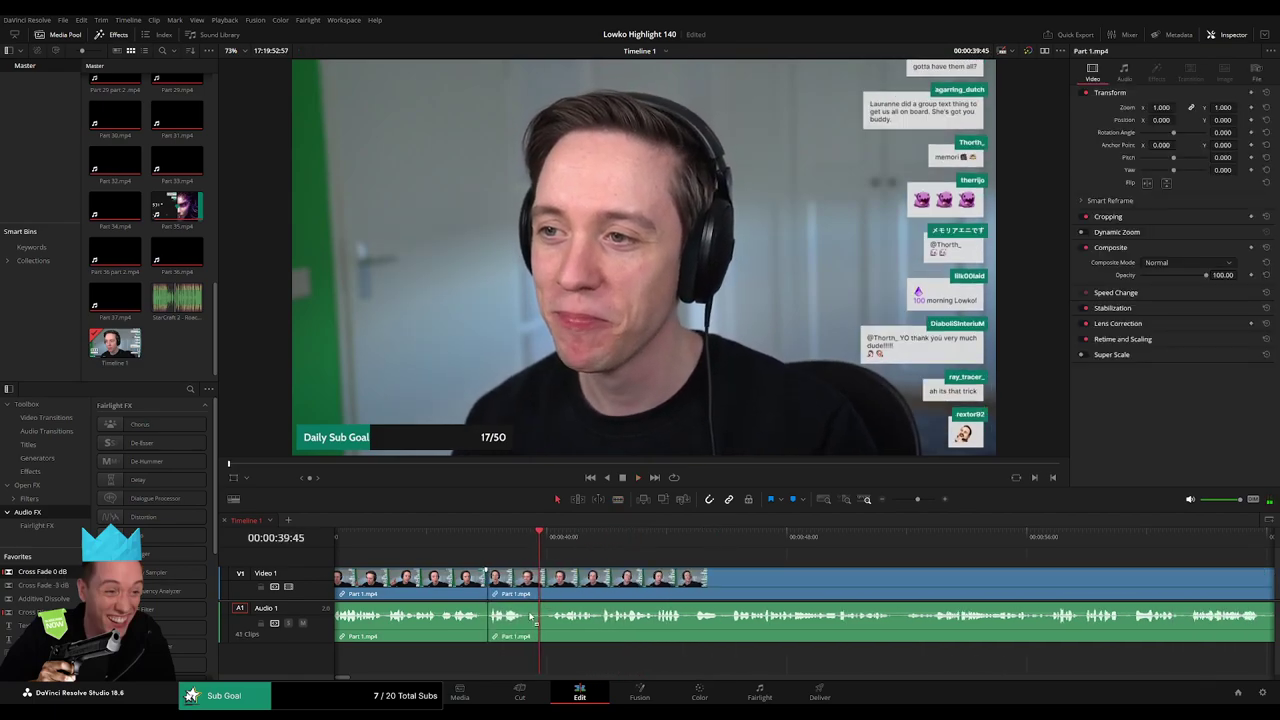
- Add a Cross Fade 0 dB transition to the audio at the 00:00:38 cut and play back the join
drag(531, 617, 487, 615)
click(474, 534)
key(space)
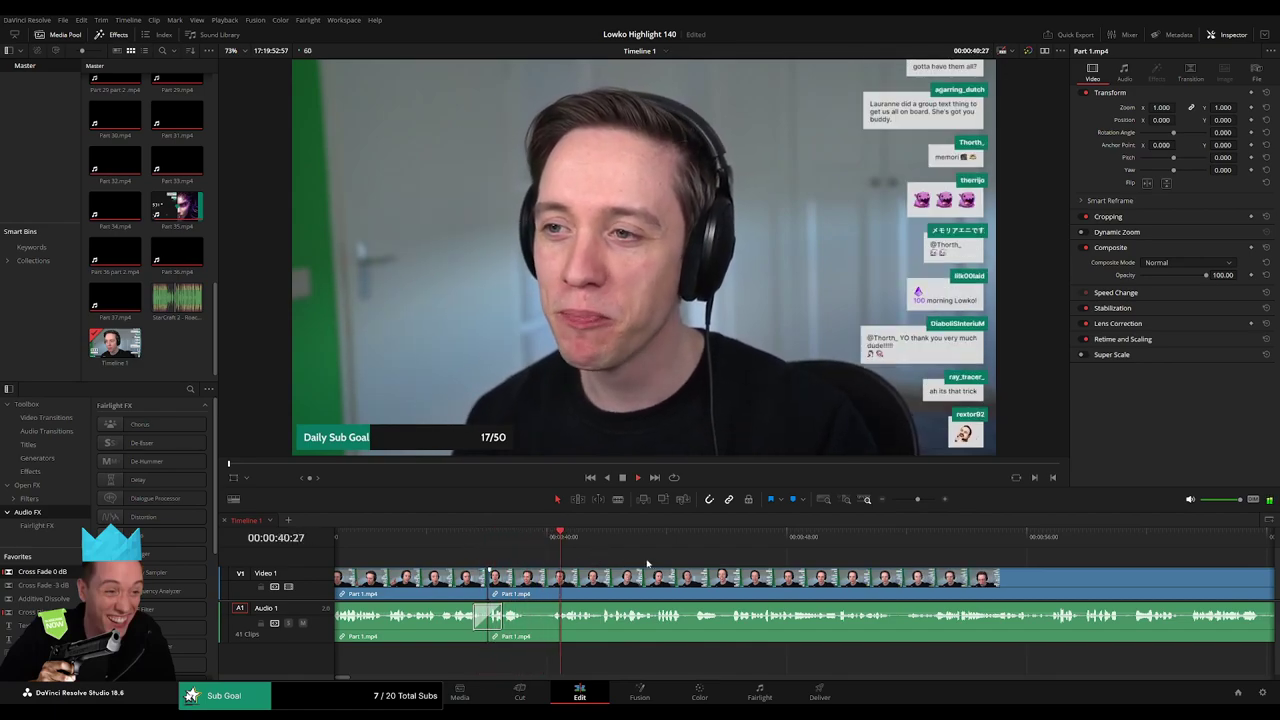
- Review the footage from about 00:00:40 to 00:01:18 for the next part to trim
scroll(600, 564, right, 2)
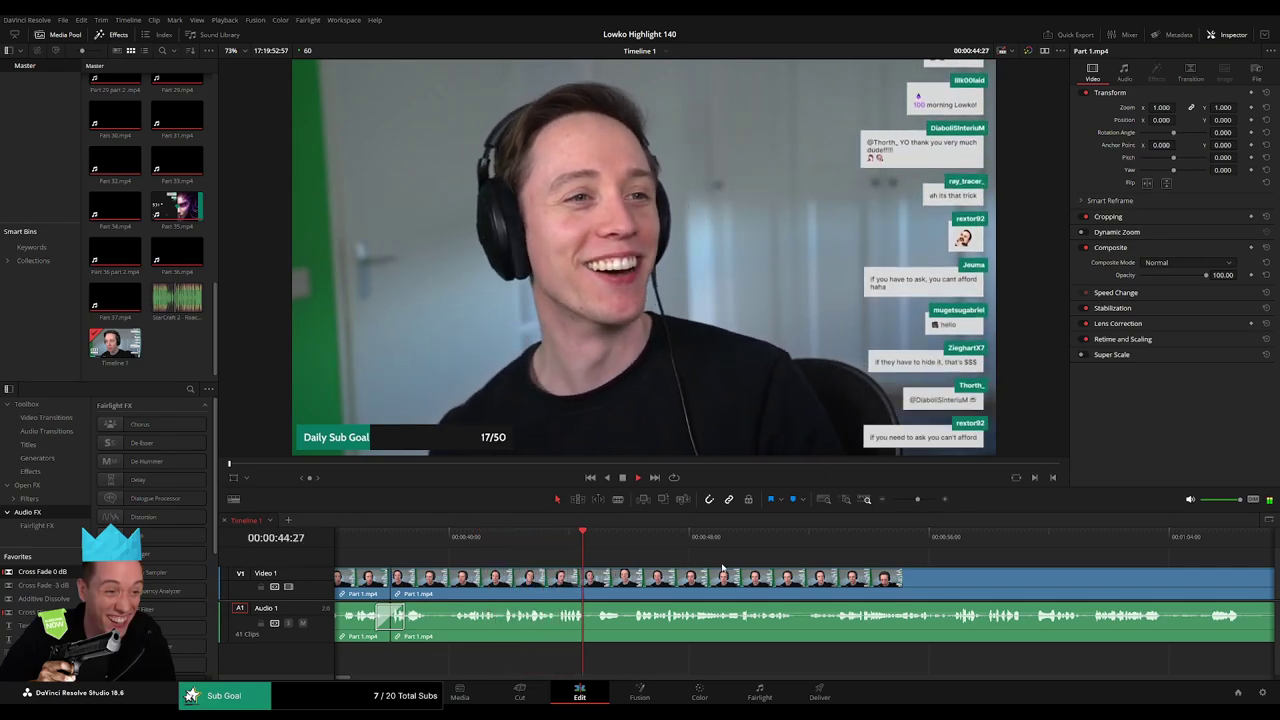
scroll(600, 590, right, 3)
scroll(557, 556, right, 2)
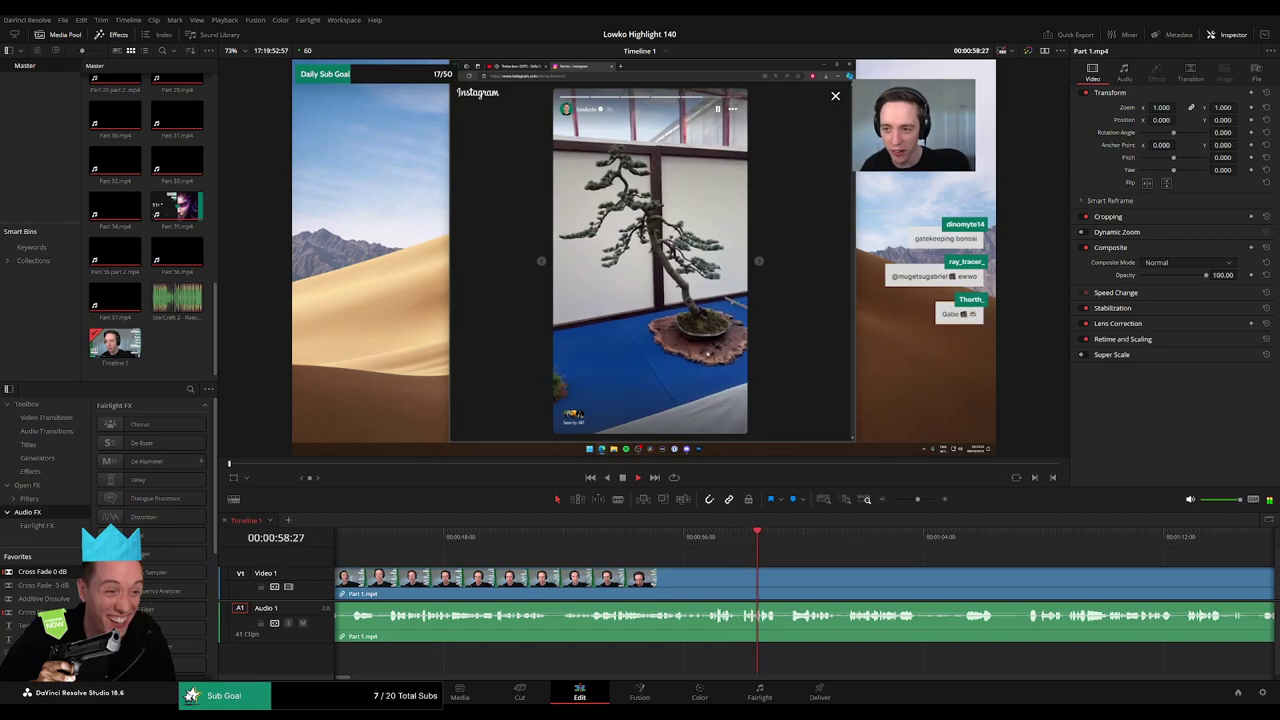
drag(900, 560, 491, 558)
mouse_move(595, 552)
mouse_down()
mouse_move(615, 551)
mouse_move(600, 555)
mouse_up()
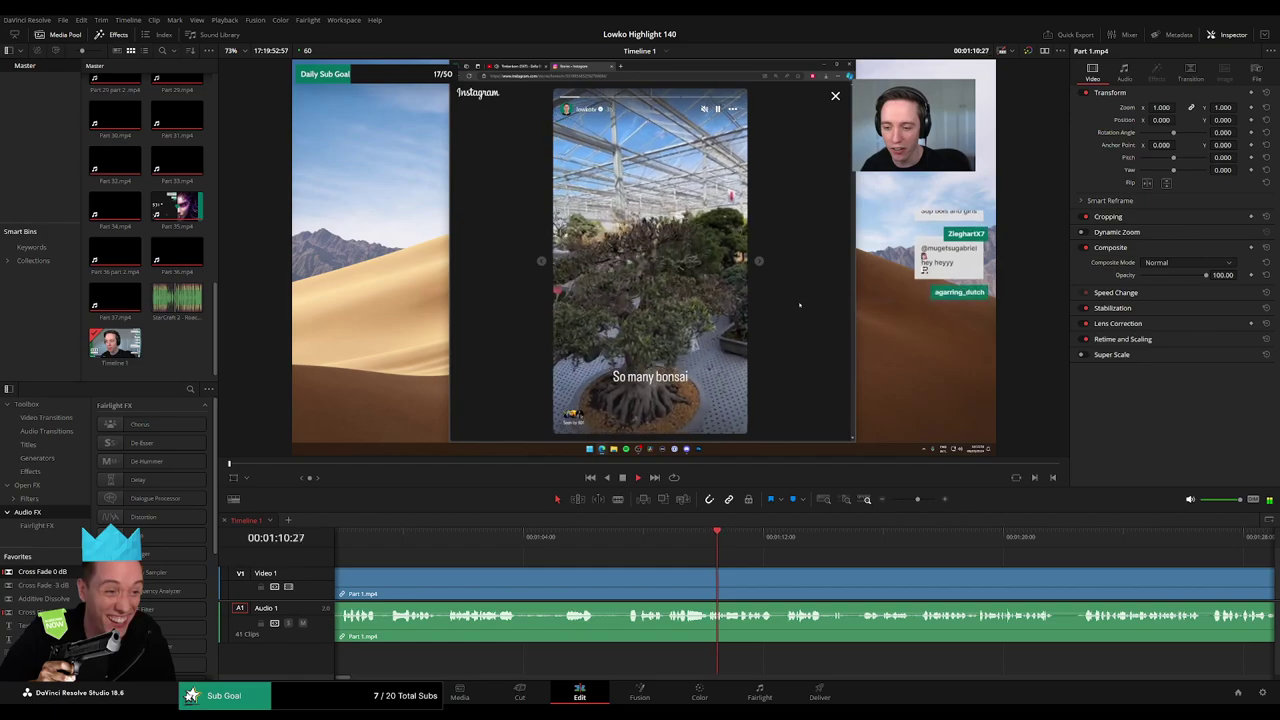
scroll(718, 563, right, 3)
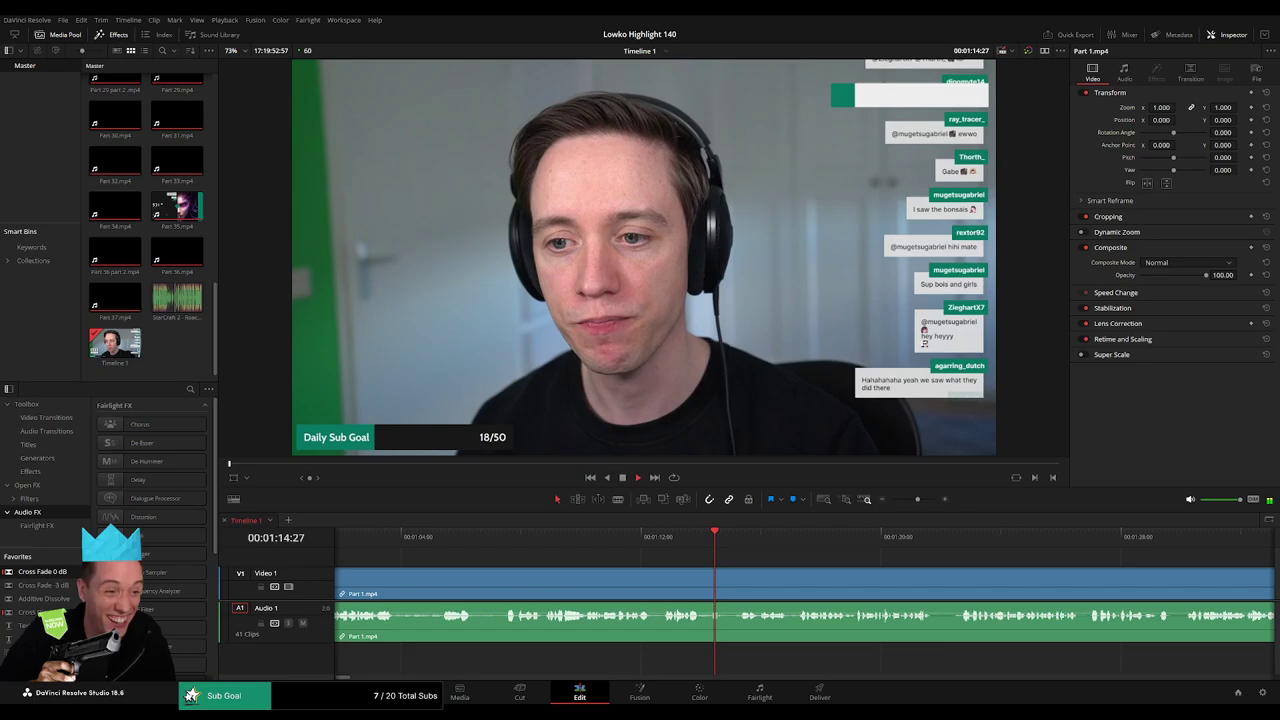
scroll(603, 566, right, 3)
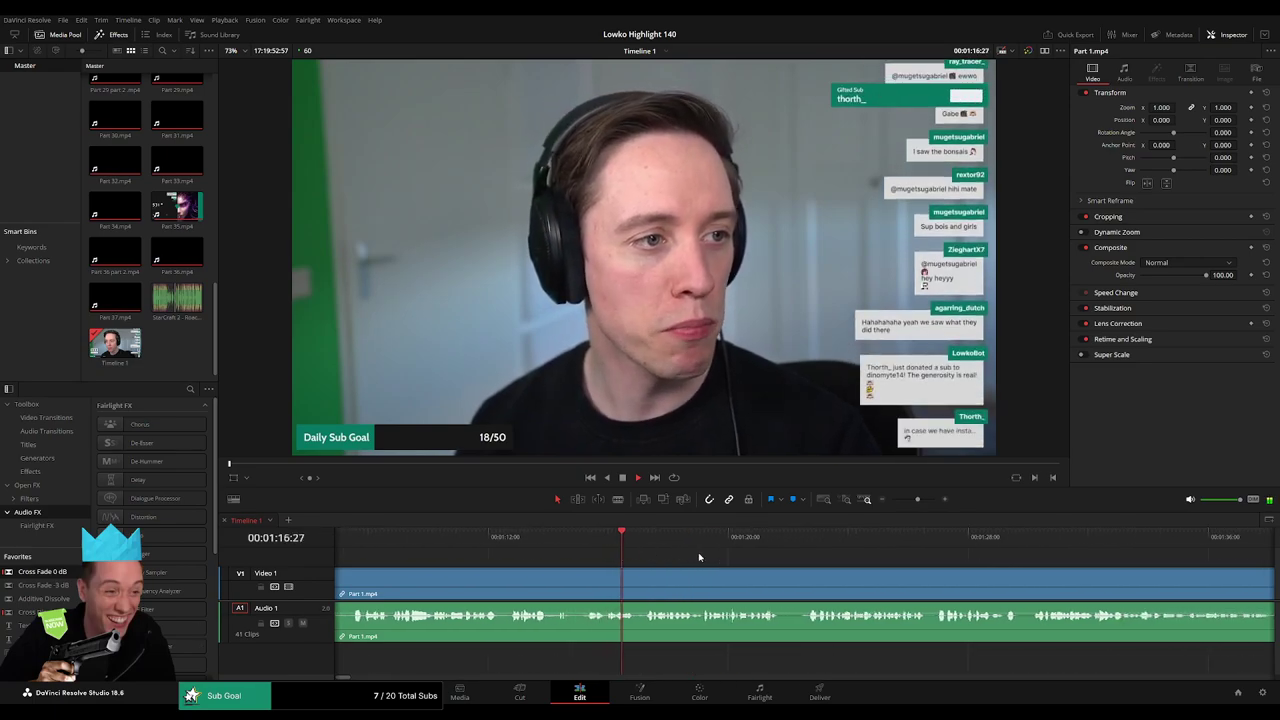
scroll(699, 557, right, 4)
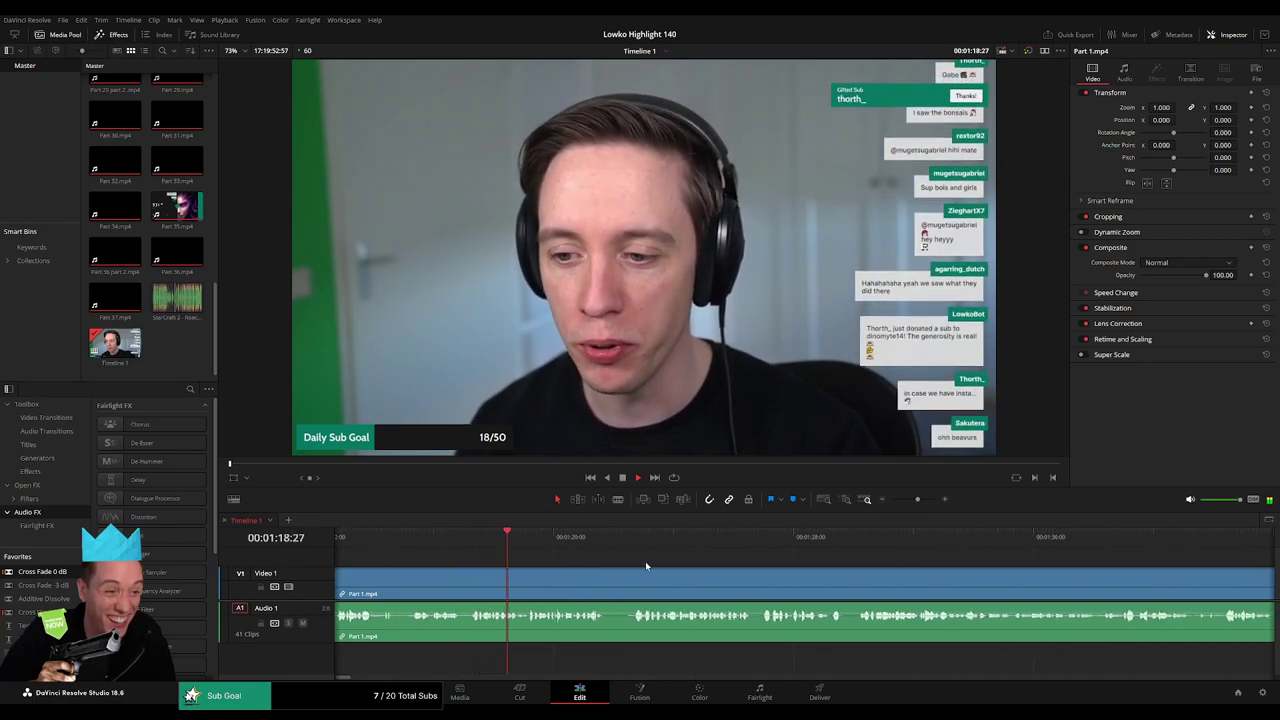
- Cut just under a second at about 00:01:06 out of Part 1.mp4, close the gap and add a Cross Fade 0 dB to the audio join
scroll(645, 566, left, 7)
key(b)
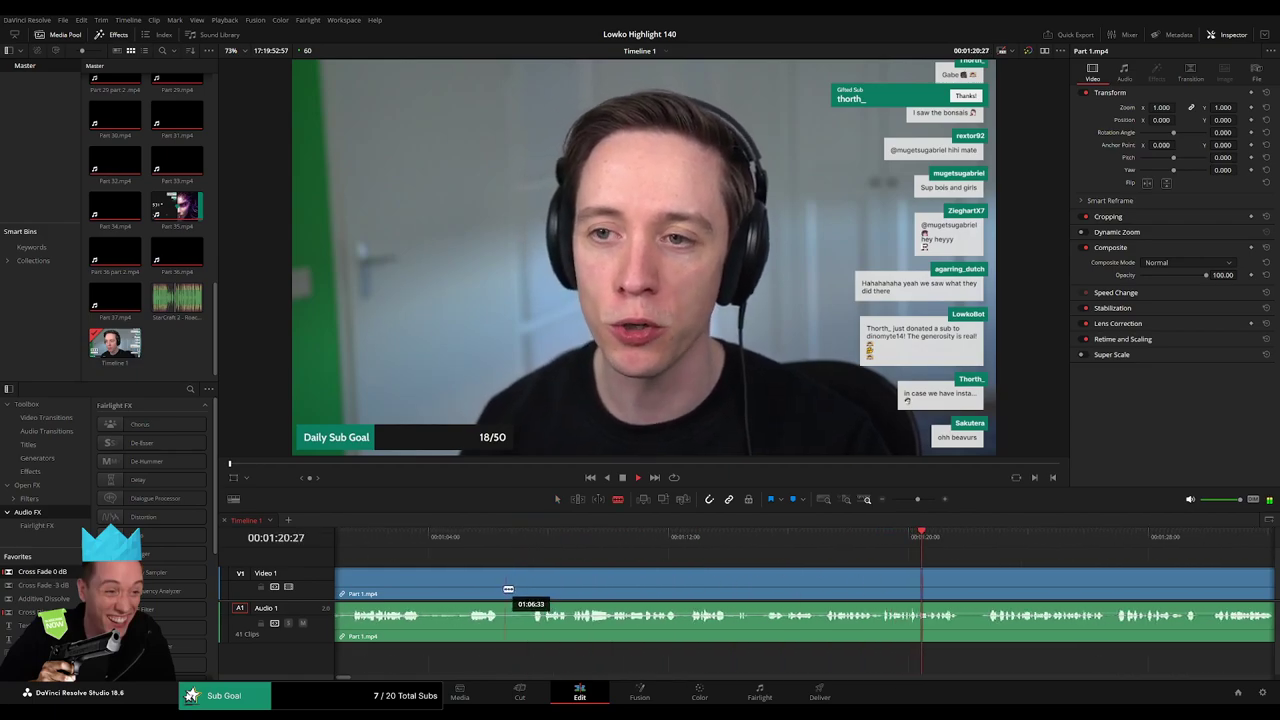
click(503, 590)
click(528, 588)
key(Delete)
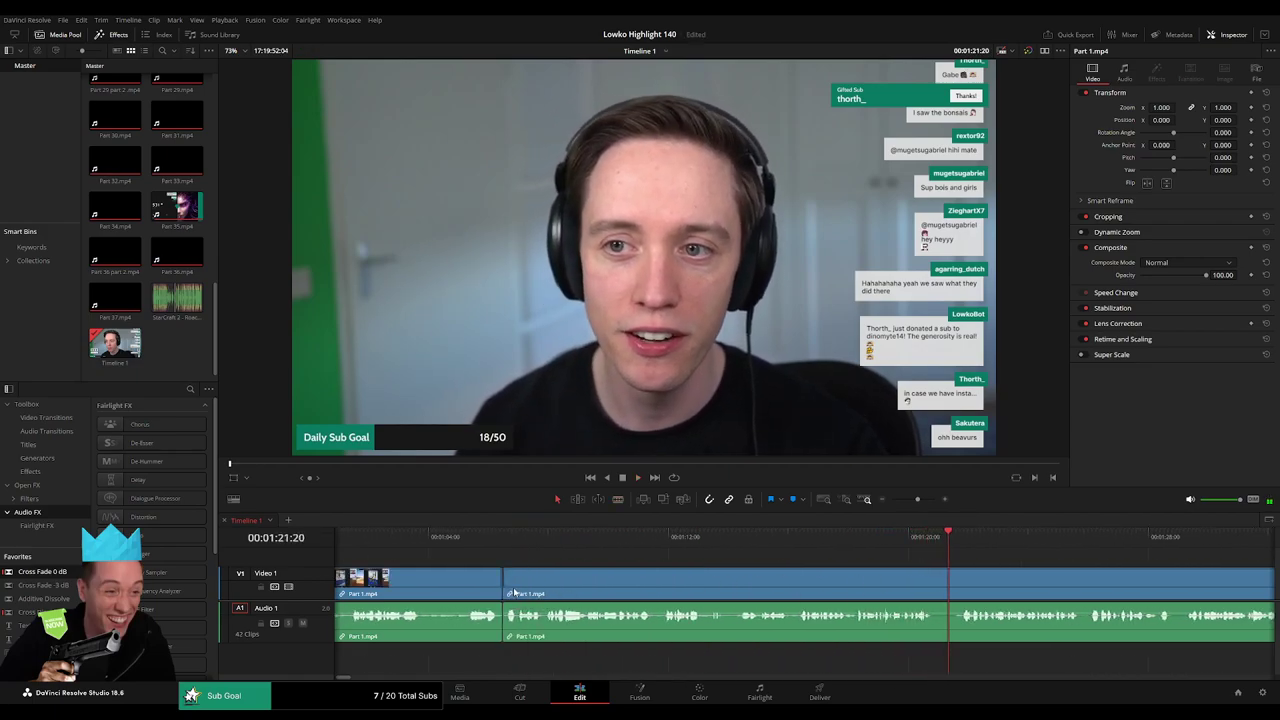
click(802, 539)
key(space)
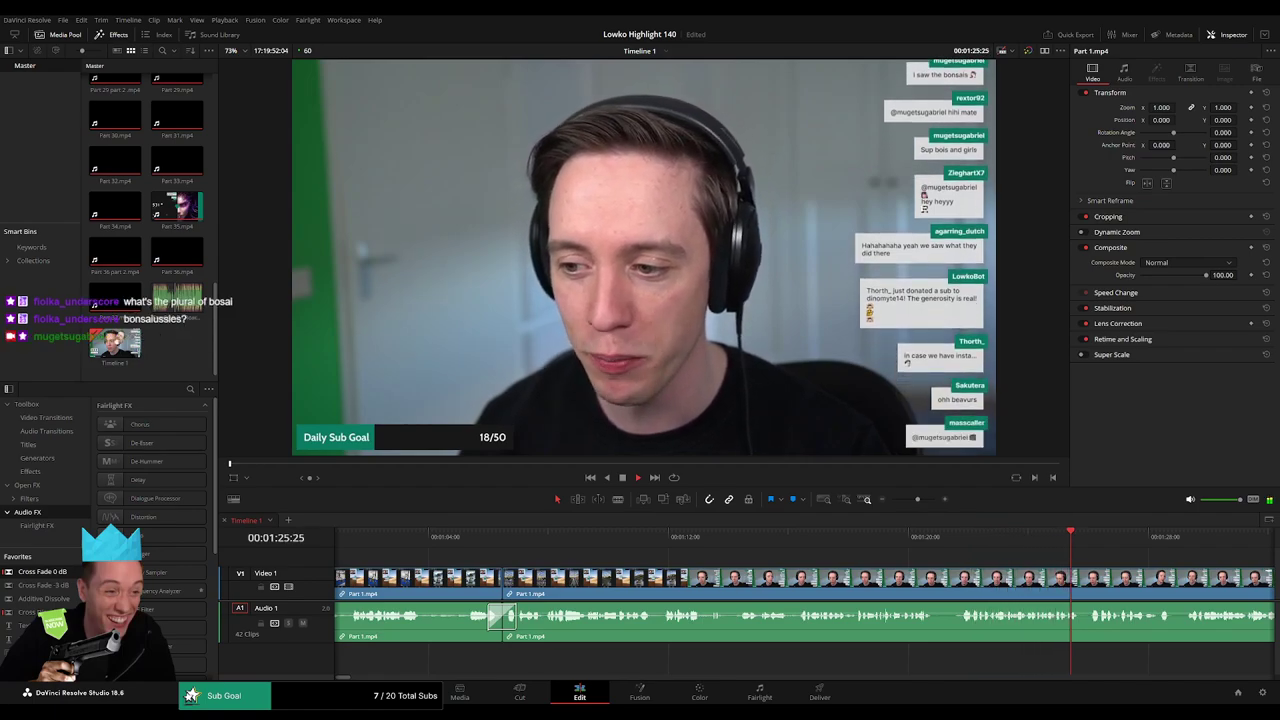
- Cut the section of just under a second starting at about 00:01:20:41 out of Part 1.mp4 and close the gap
scroll(699, 586, right, 6)
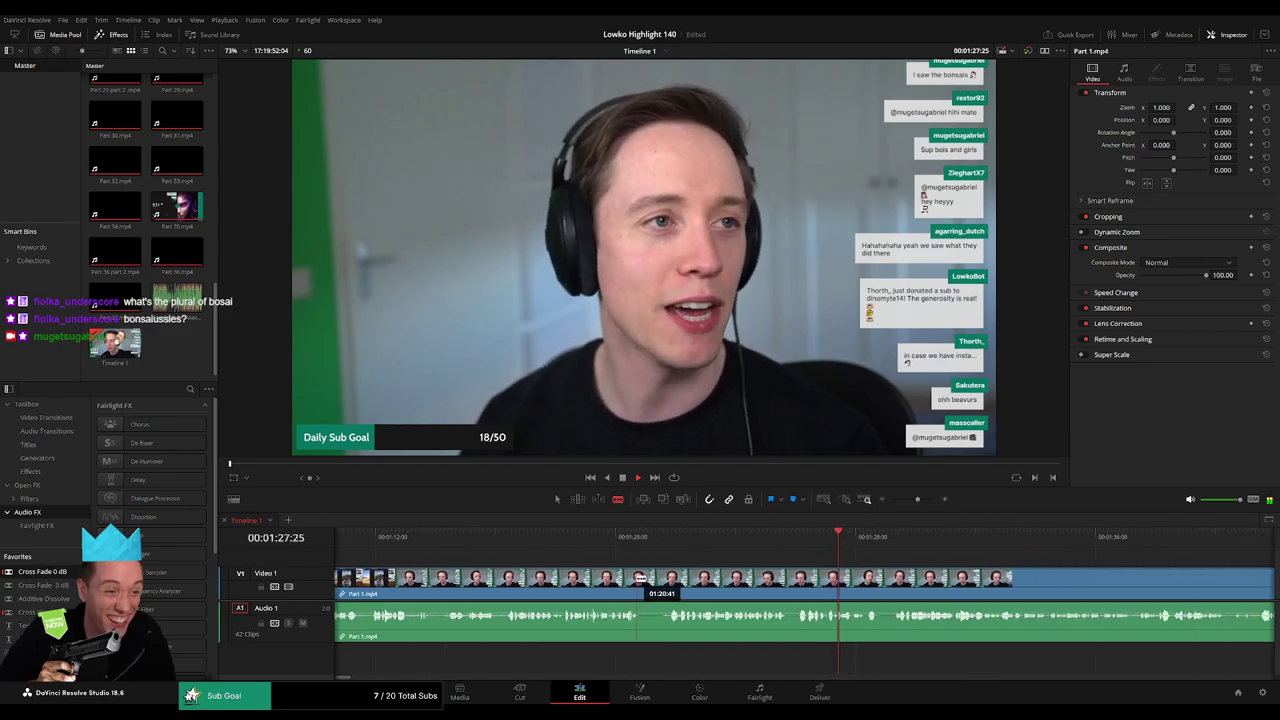
click(640, 580)
click(665, 580)
key(a)
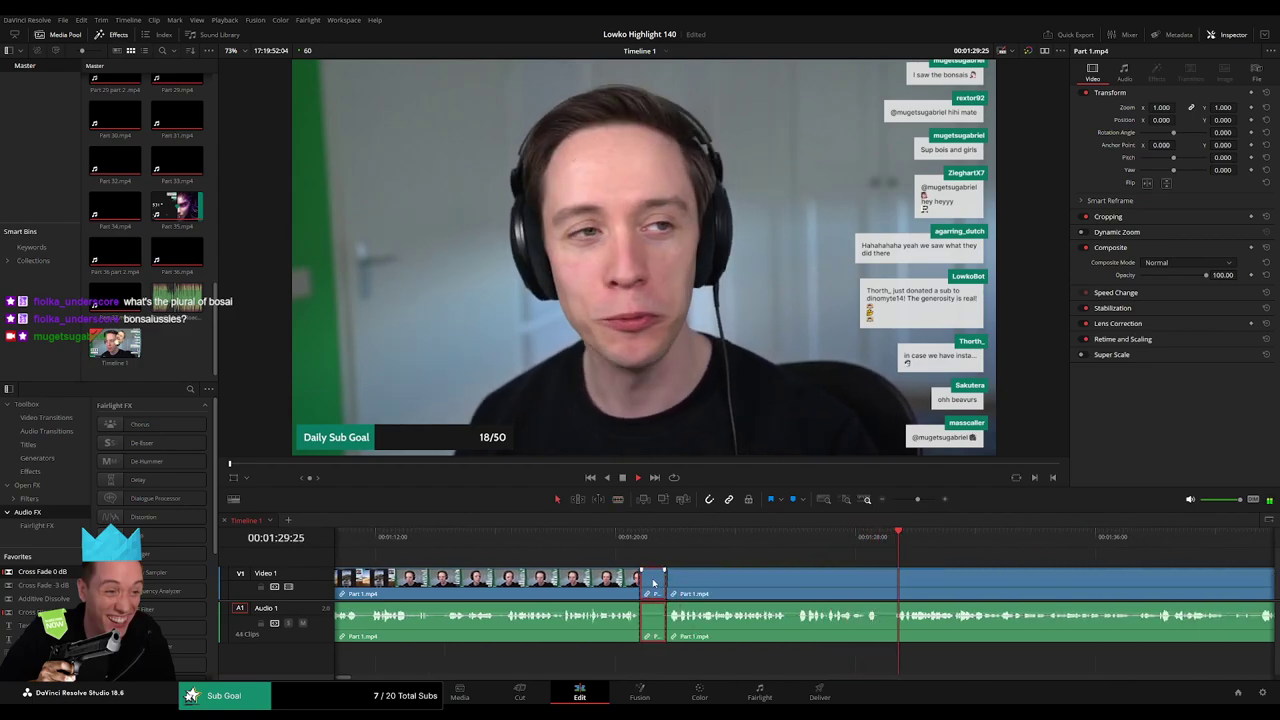
key(BackSpace)
- Add a Cross Fade 0 dB transition to the audio at the 00:01:20 cut and play back the join
click(418, 537)
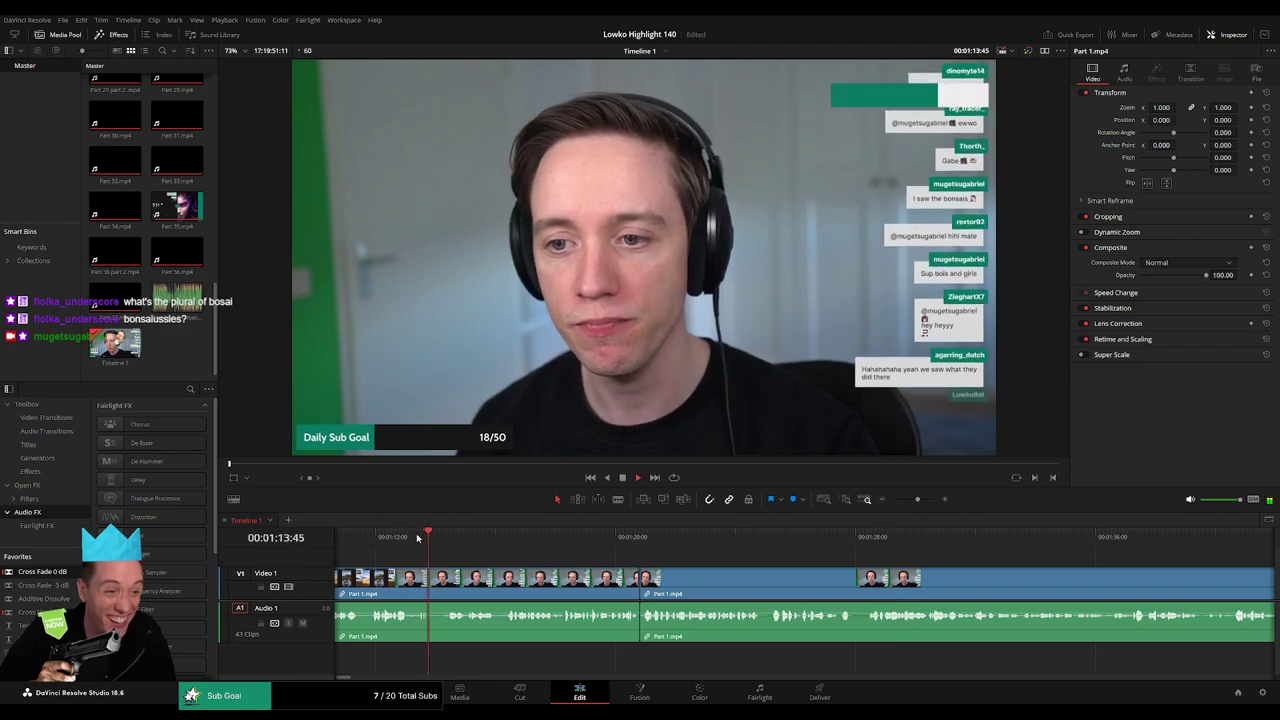
click(611, 537)
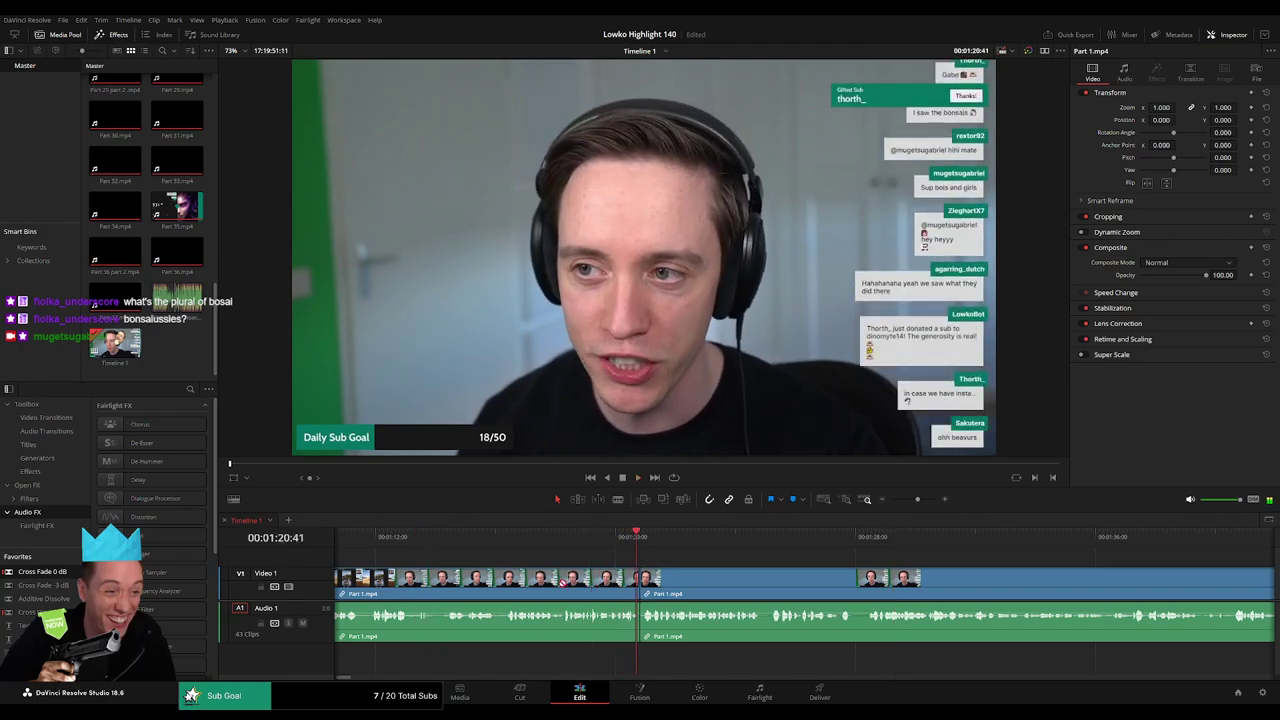
click(767, 571)
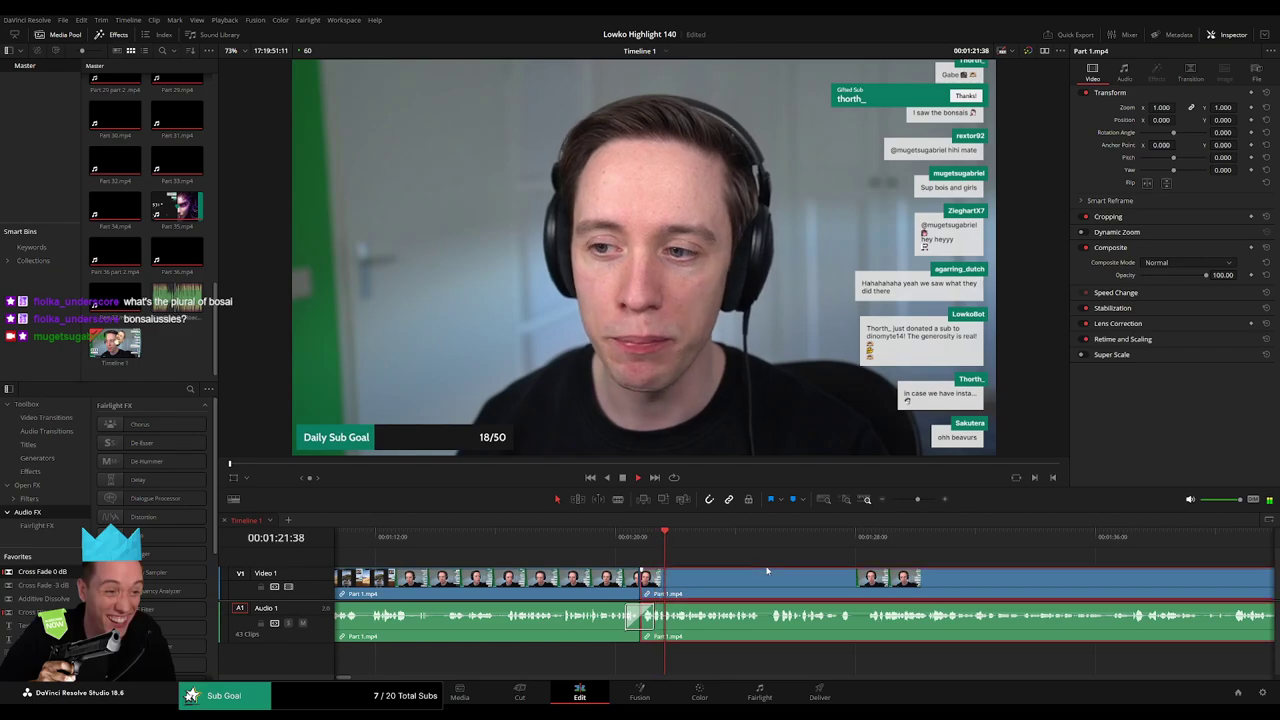
click(822, 563)
- Cut the section of about half a second around 00:01:28 out of Part 1.mp4 and close the gap
drag(860, 563, 592, 562)
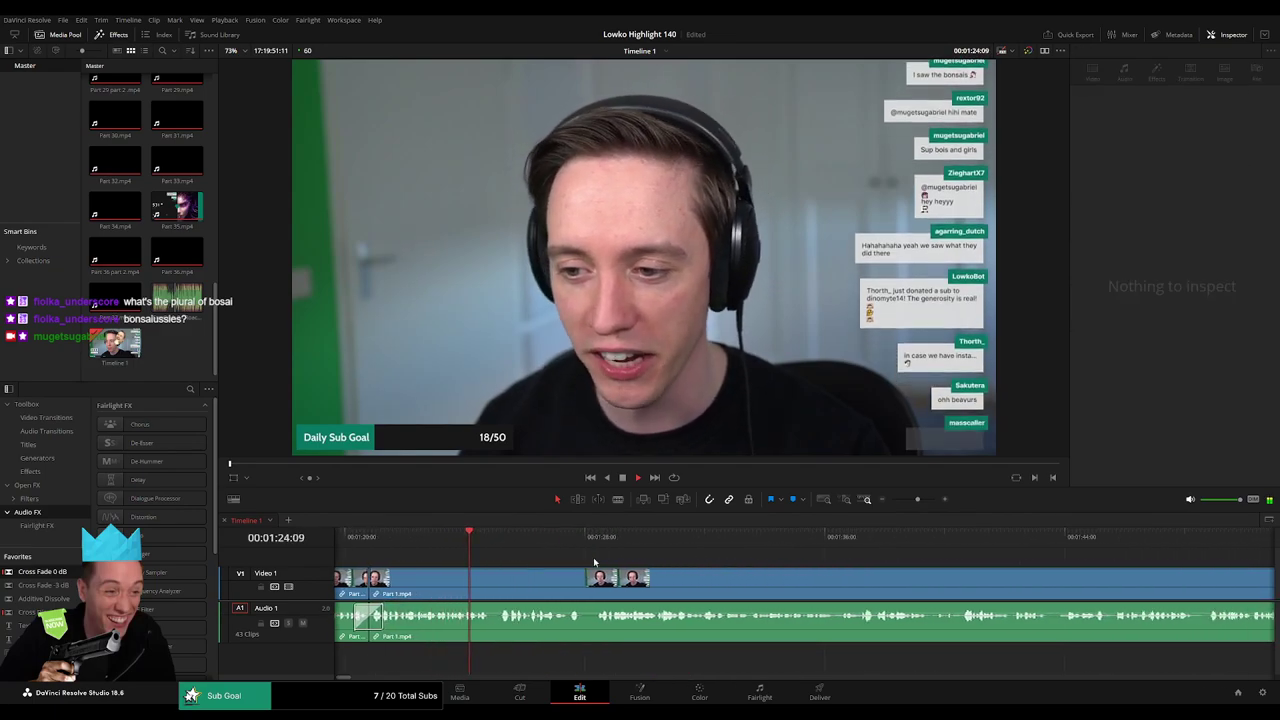
key(b)
click(562, 578)
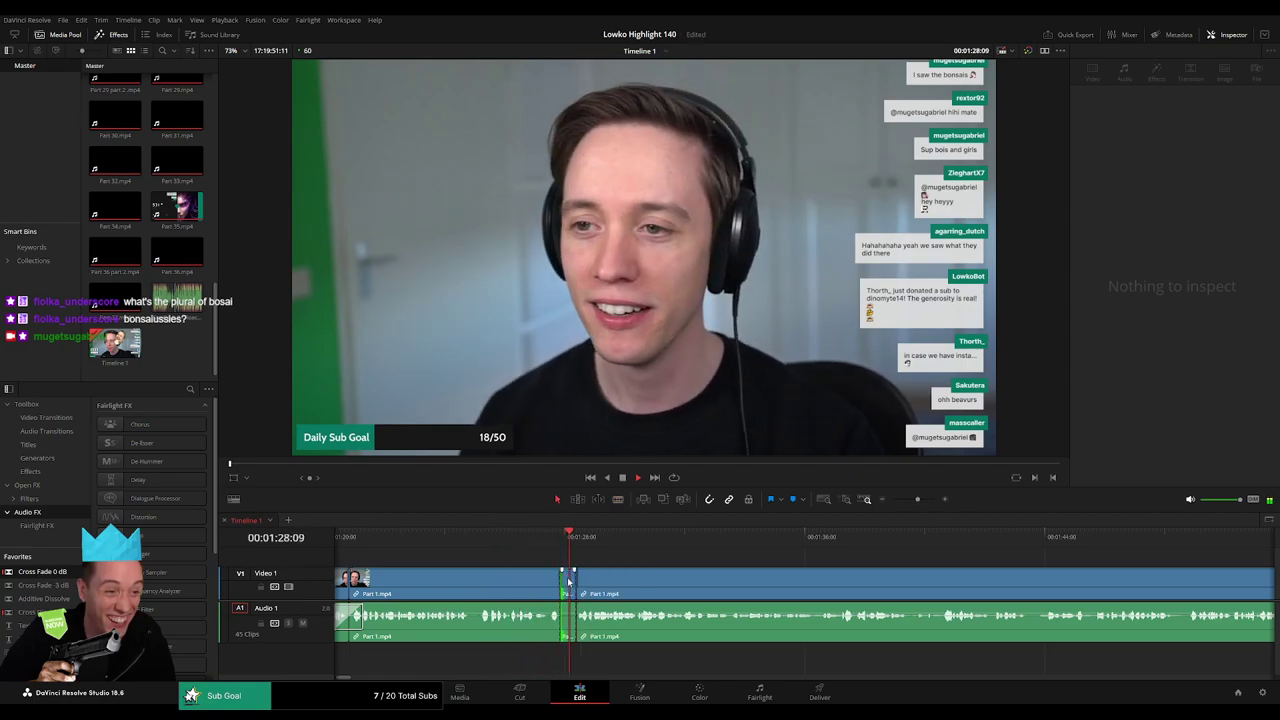
click(574, 578)
key(a)
click(569, 582)
key(Delete)
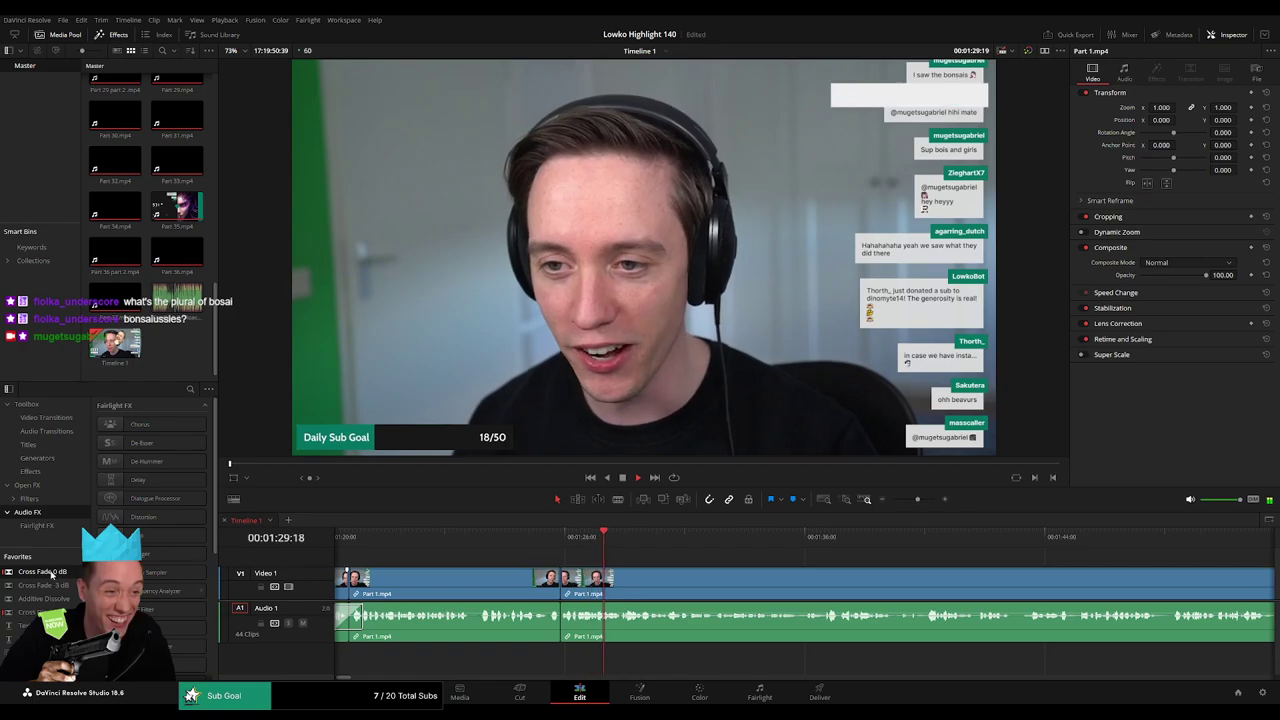
- Add a Cross Fade 0 dB transition to the audio at the 00:01:28 cut and shorten it to 34 frames
click(562, 618)
key(shift+t)
click(719, 566)
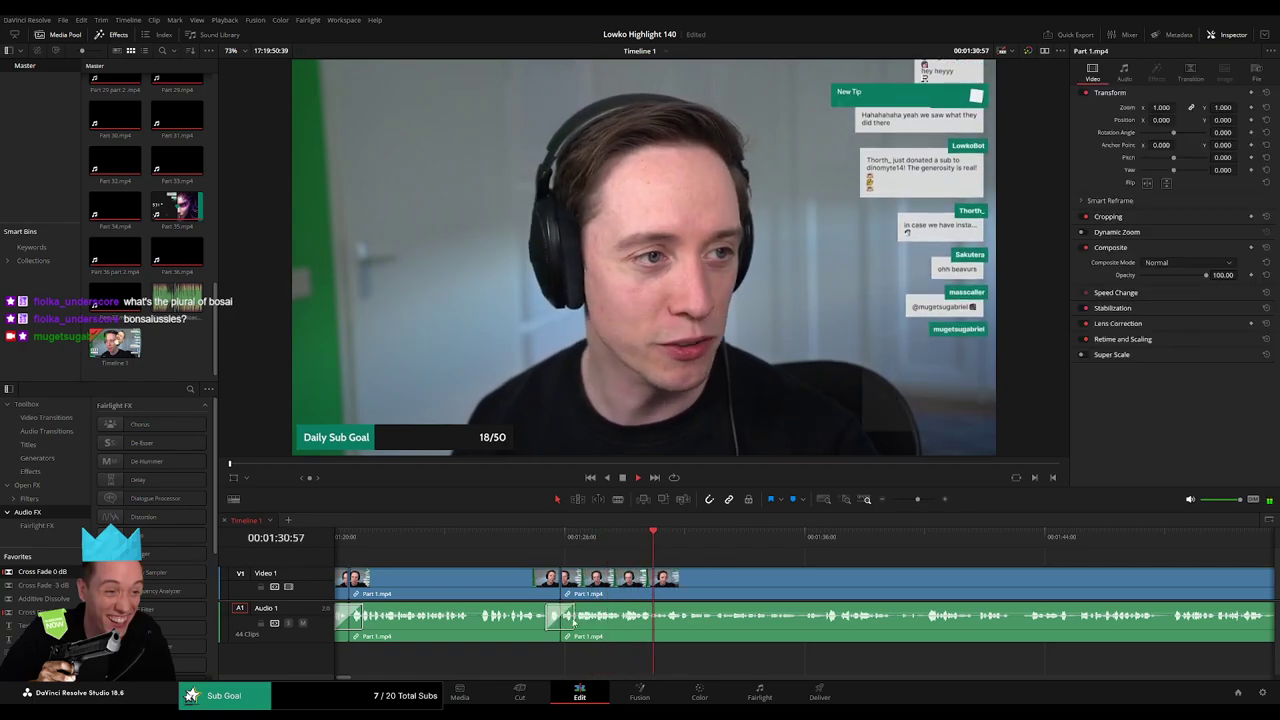
drag(576, 618, 572, 618)
click(767, 554)
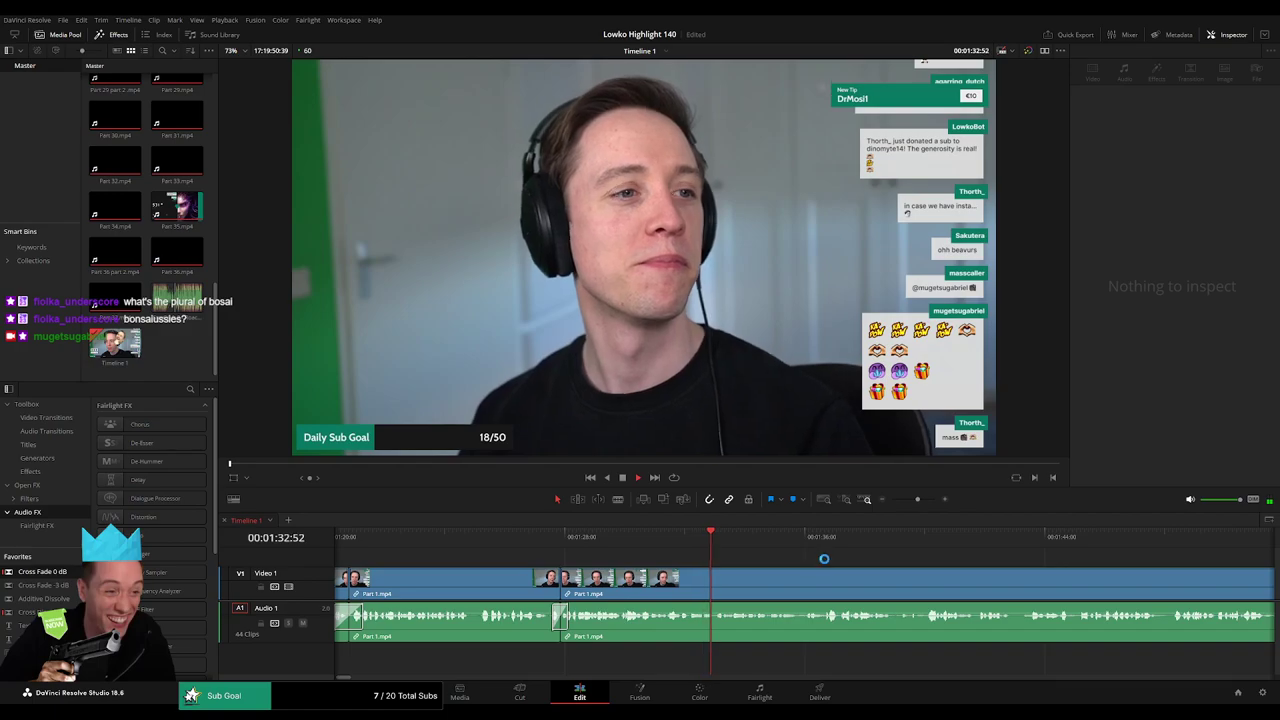
- Review the footage following the 00:01:28 crossfade and split Part 1.mp4 at about 00:01:43
drag(862, 560, 654, 566)
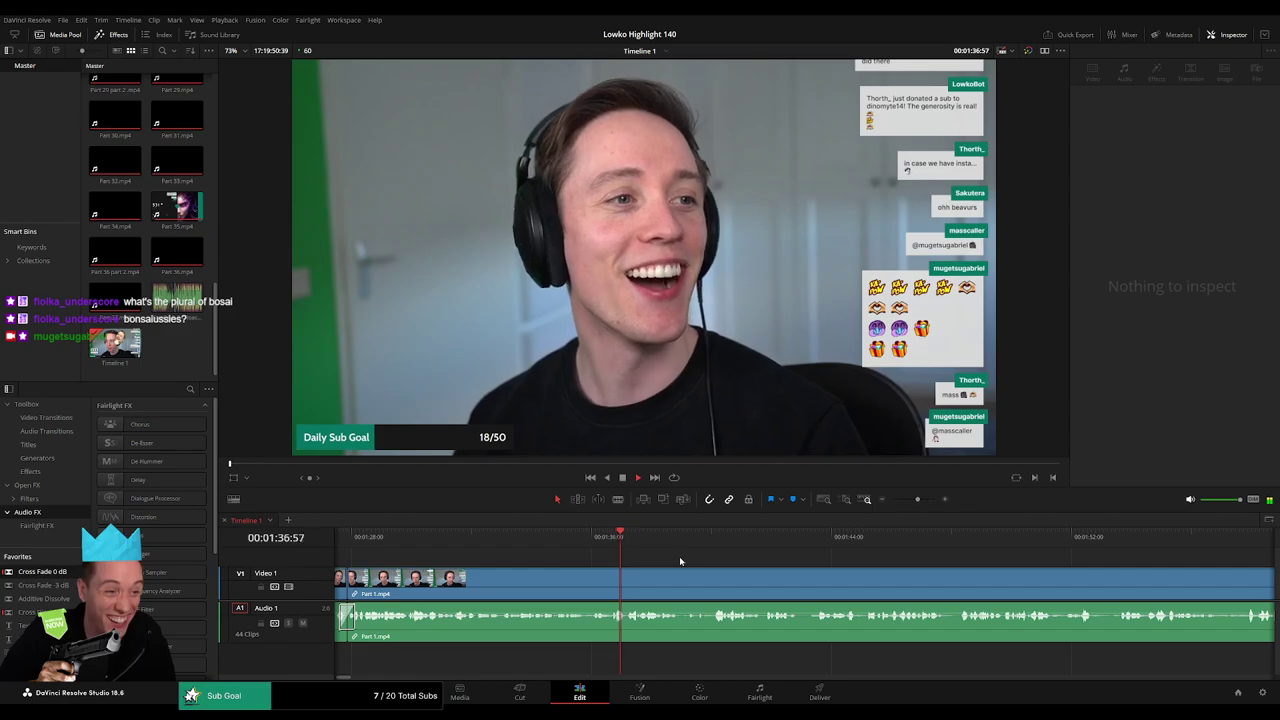
scroll(645, 560, right, 2)
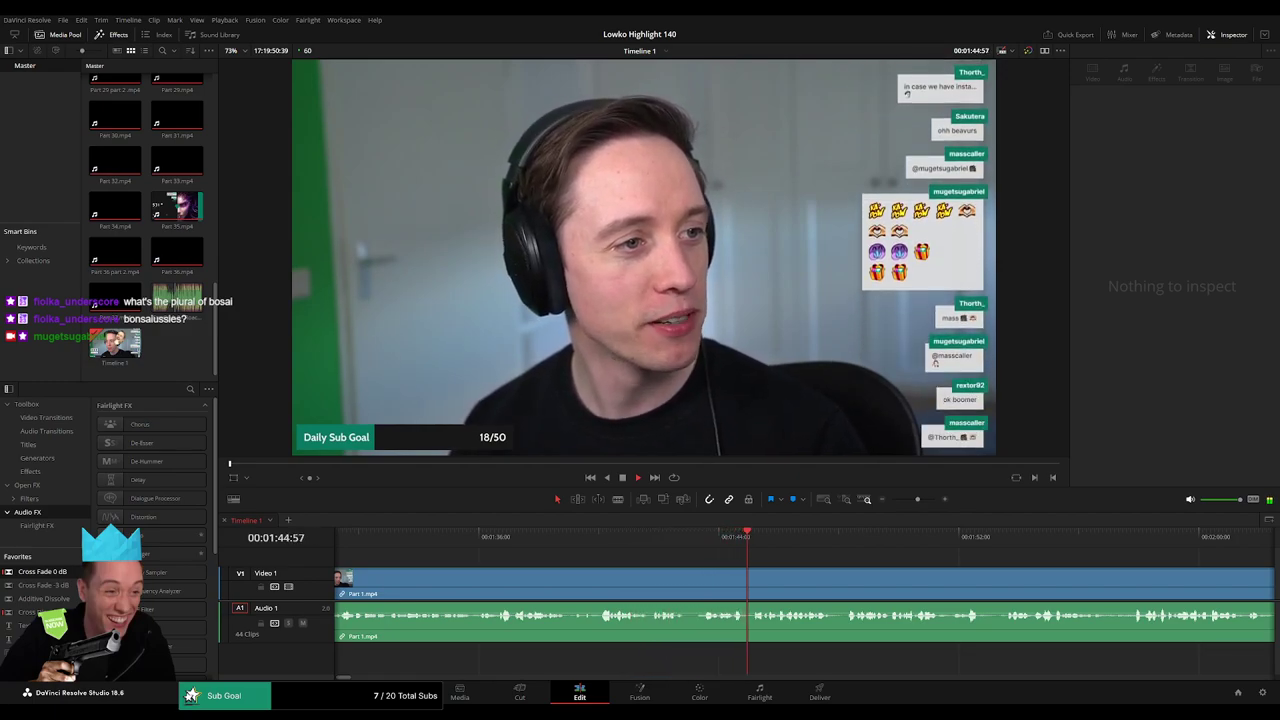
drag(868, 565, 733, 573)
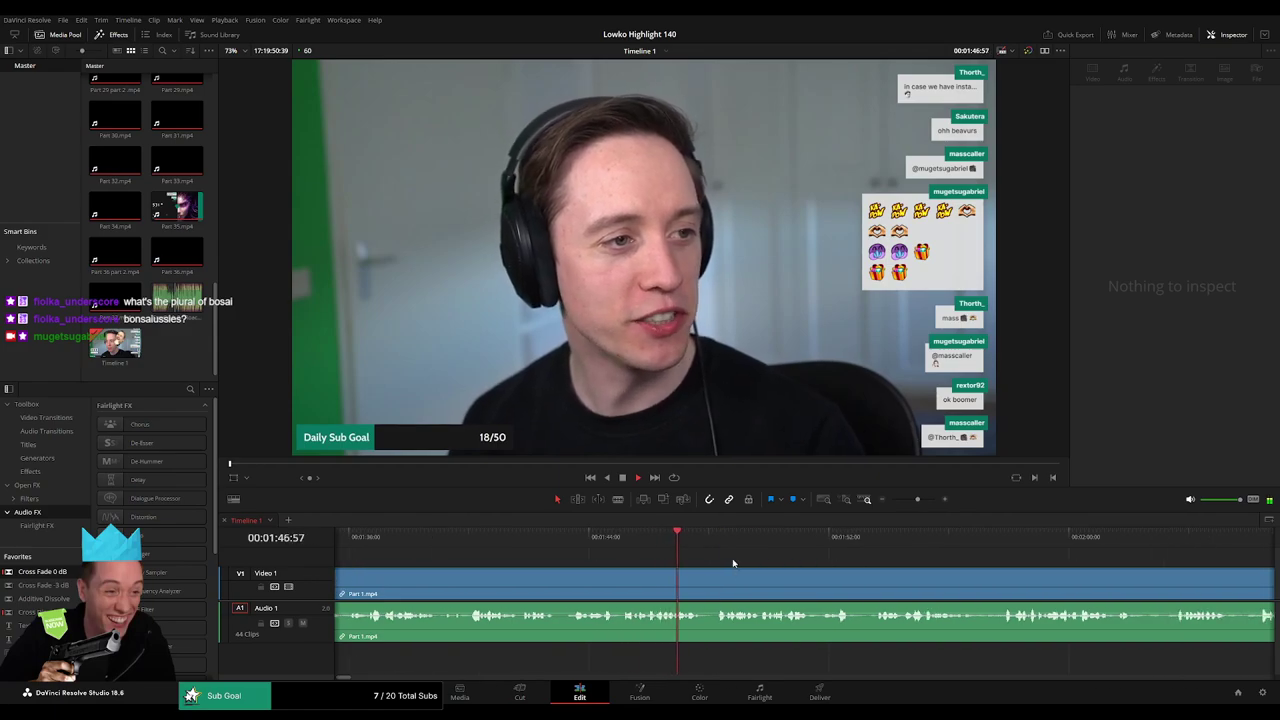
click(479, 544)
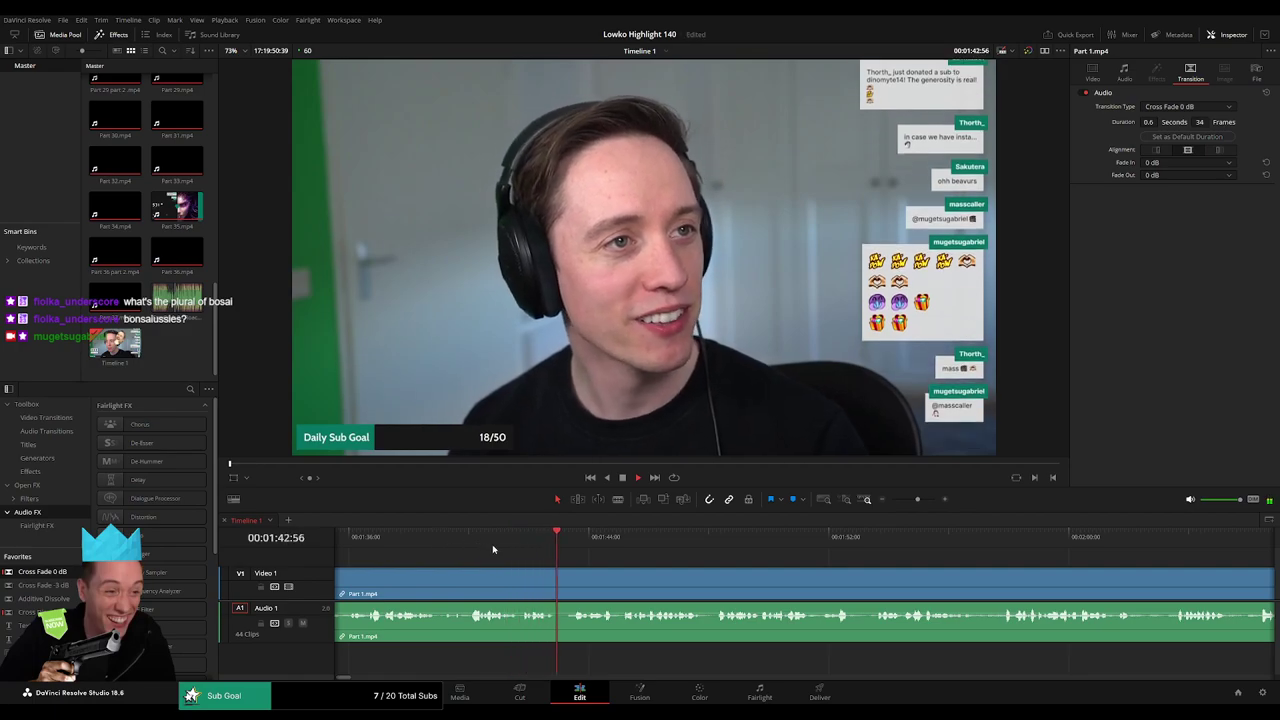
key(b)
click(562, 580)
- Split Part 1.mp4 again at about 00:01:53 and remove the section since the 00:01:43 cut, closing the gap
click(881, 546)
drag(955, 562, 787, 558)
click(668, 537)
drag(704, 537, 594, 541)
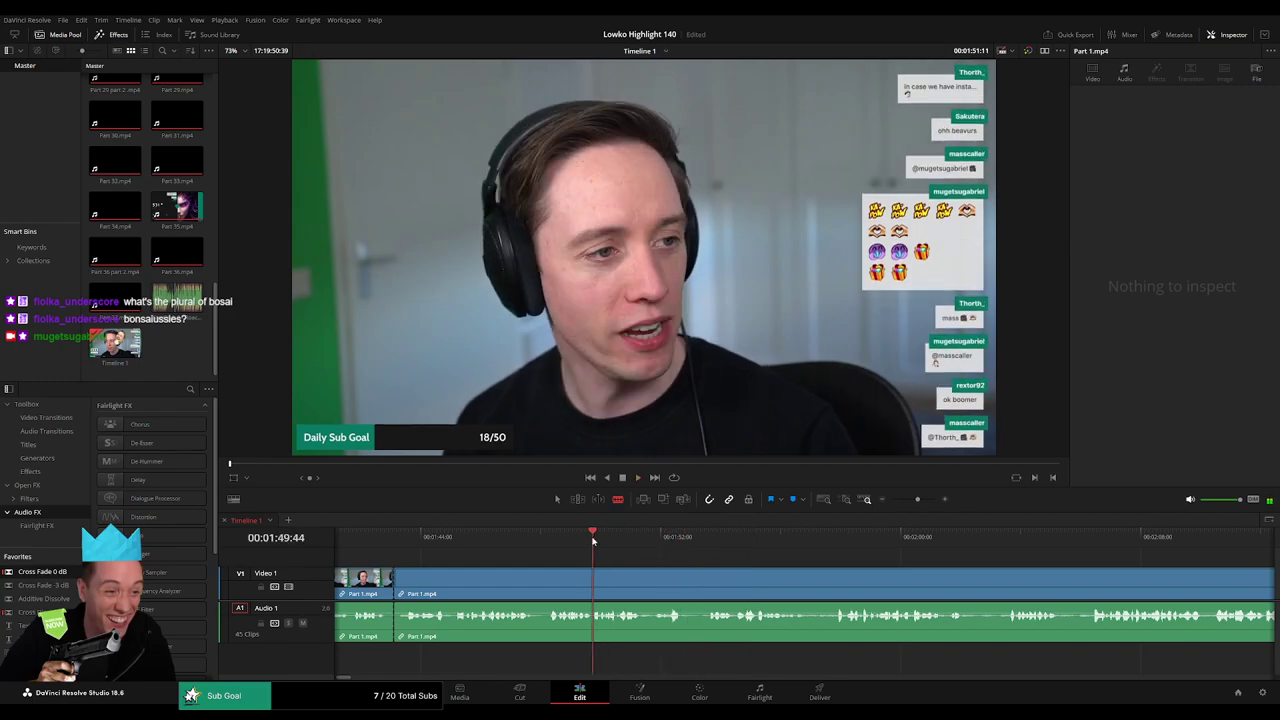
drag(673, 537, 728, 537)
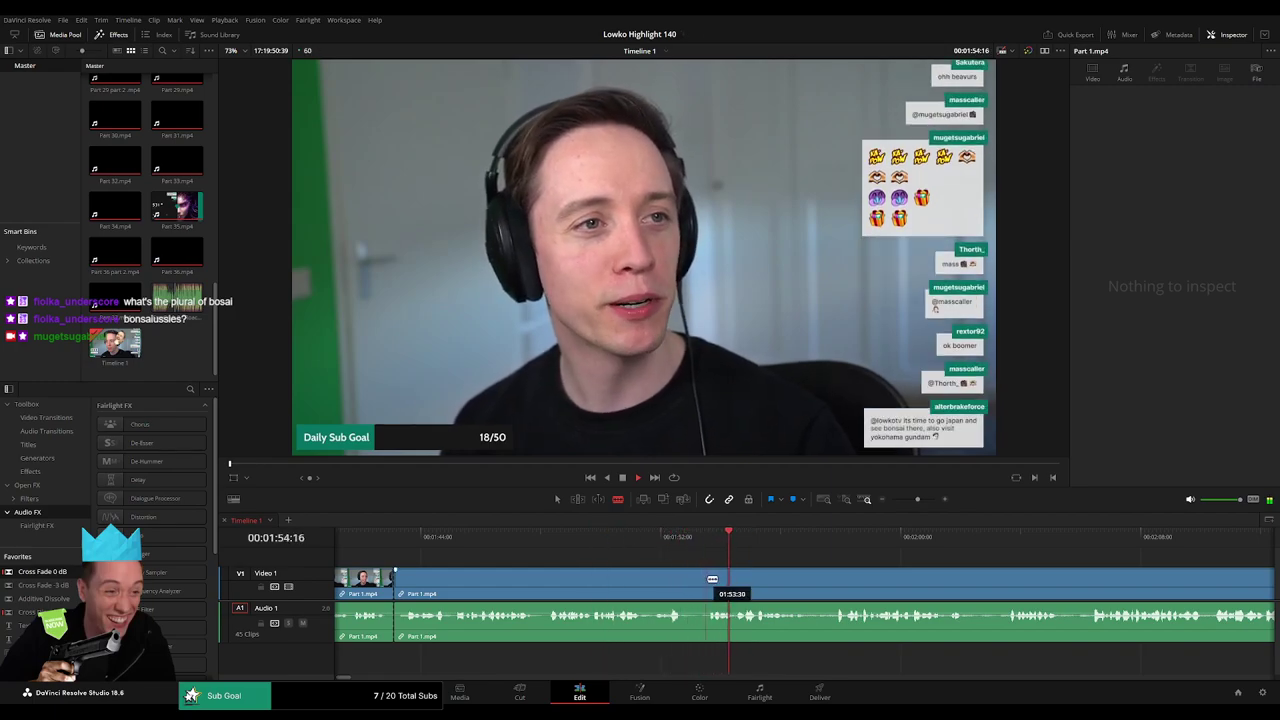
click(710, 580)
key(a)
click(666, 580)
key(Delete)
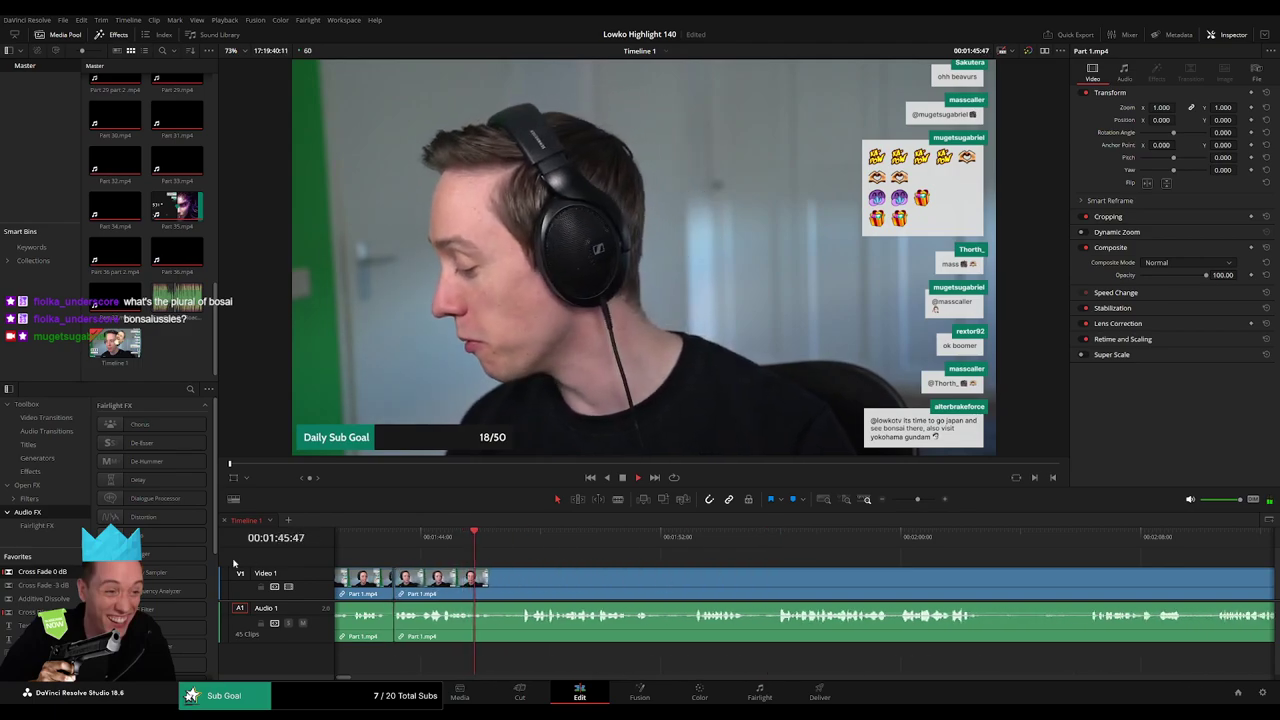
- Add a Cross Fade 0 dB transition to the audio at the 00:01:43 cut and play back the join
key(space)
drag(42, 572, 430, 622)
key(space)
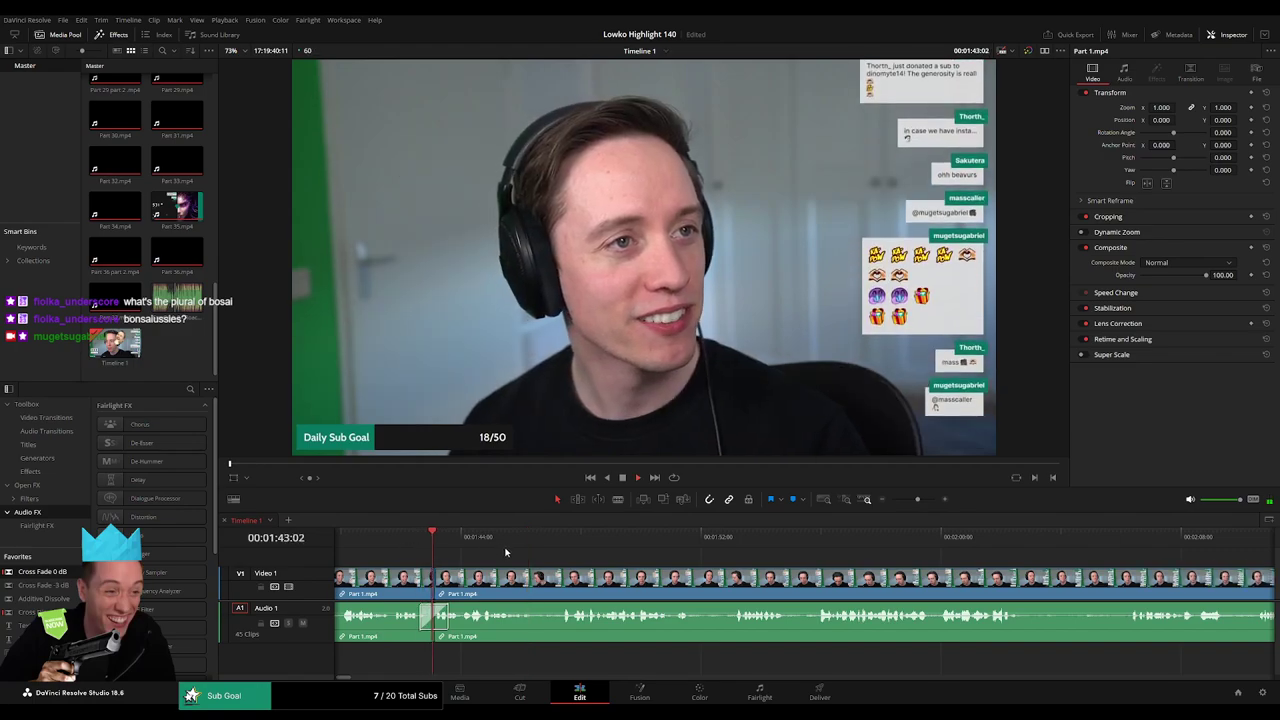
- Split Part 1.mp4 at about 00:01:51:42 and 00:01:53, remove the section between, closing the gap, and add a Cross Fade 0 dB to the audio cut
scroll(546, 558, right, 2)
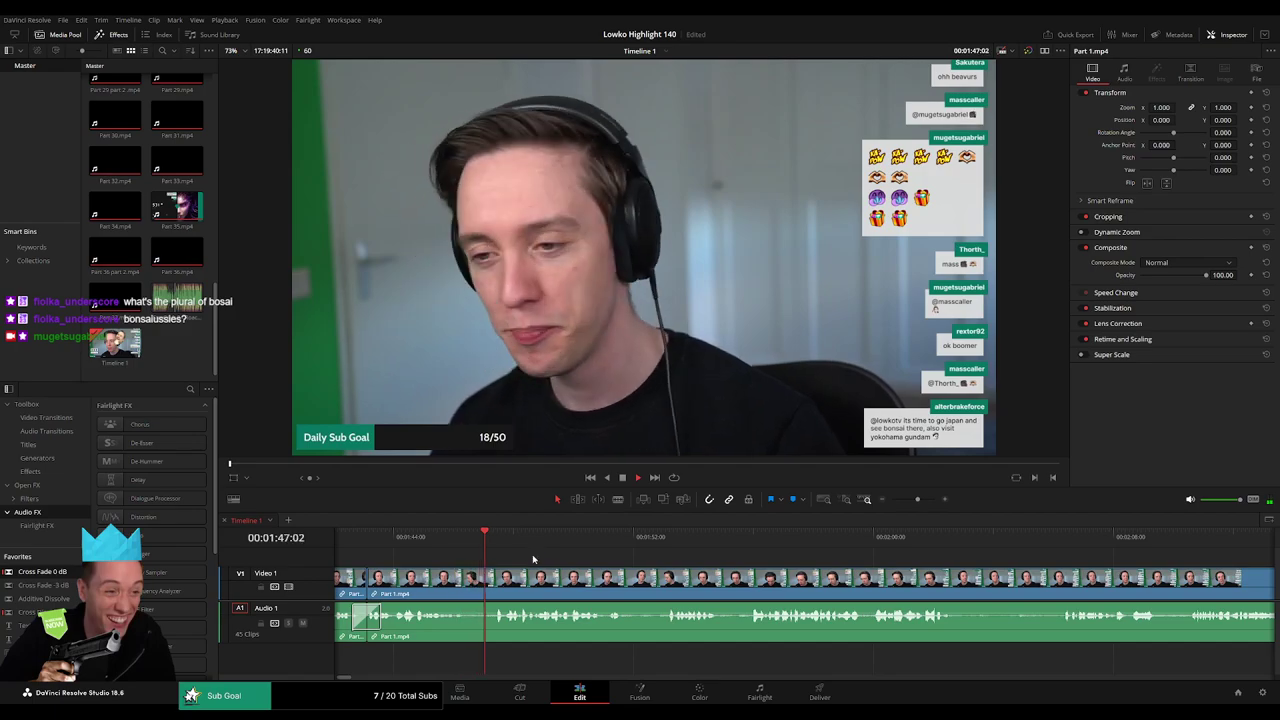
scroll(530, 558, right, 1)
scroll(522, 561, right, 1)
scroll(522, 561, right, 2)
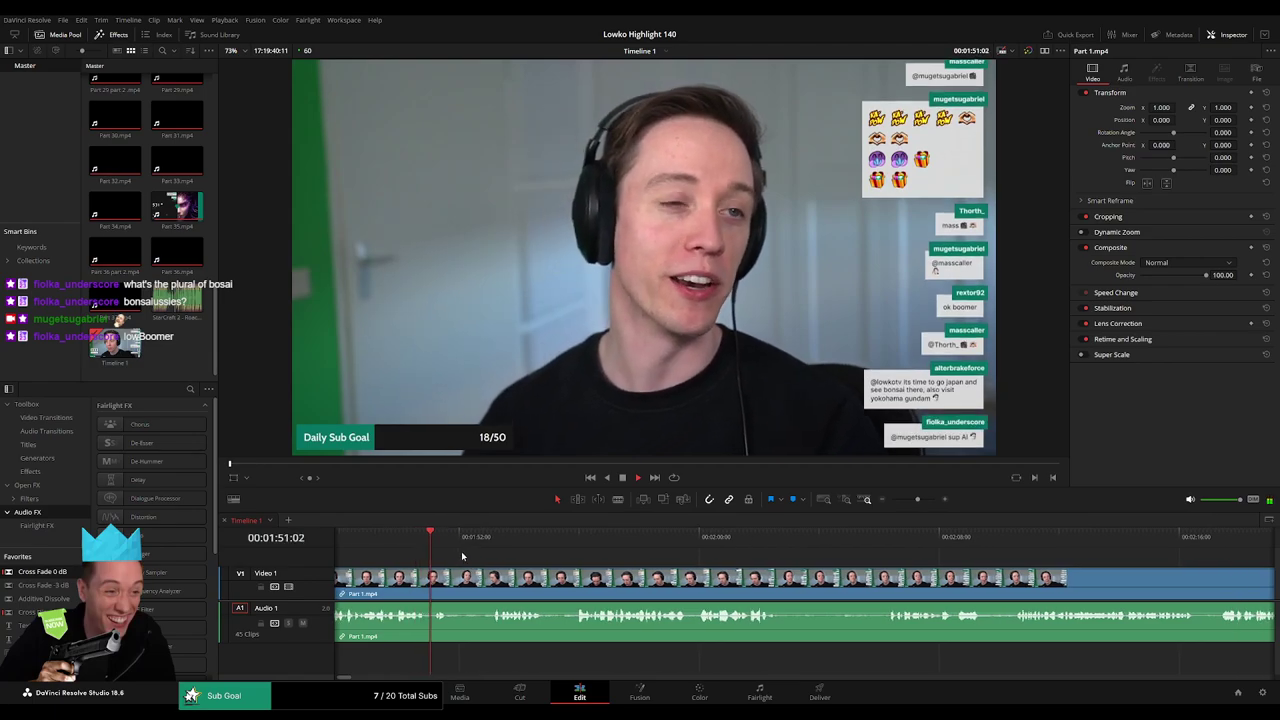
click(480, 537)
key(b)
click(450, 582)
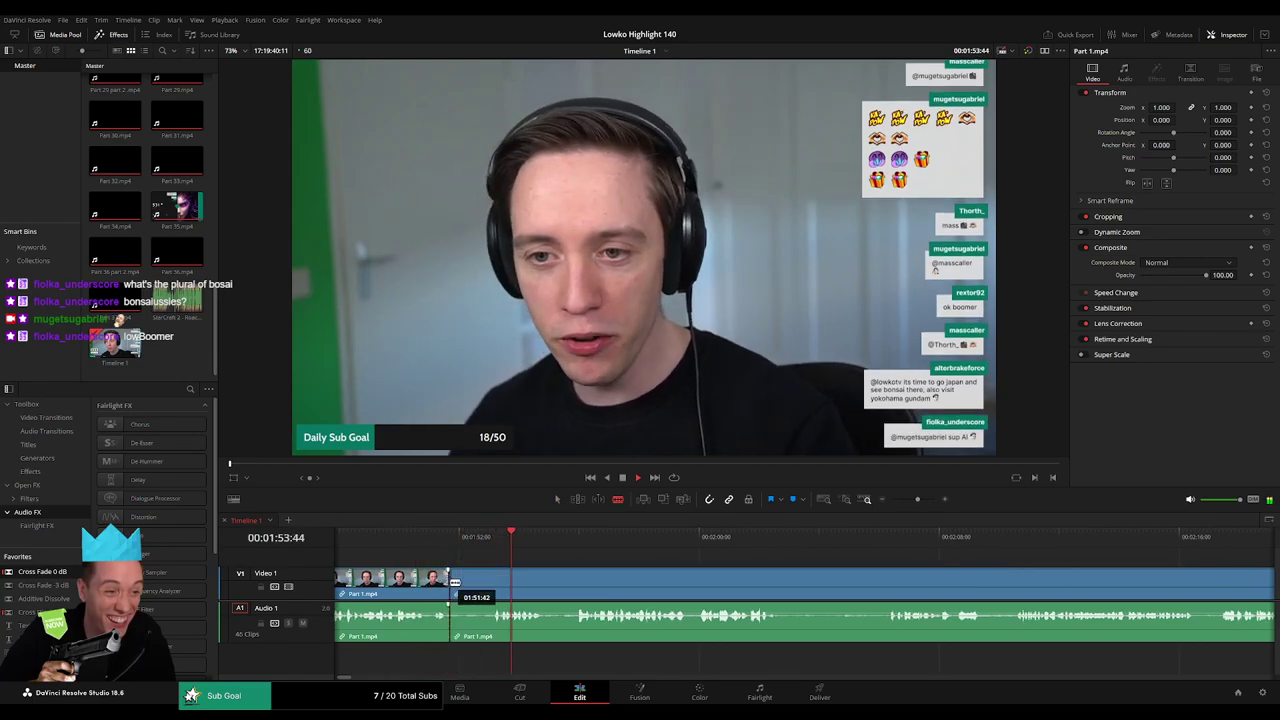
click(491, 581)
key(Delete)
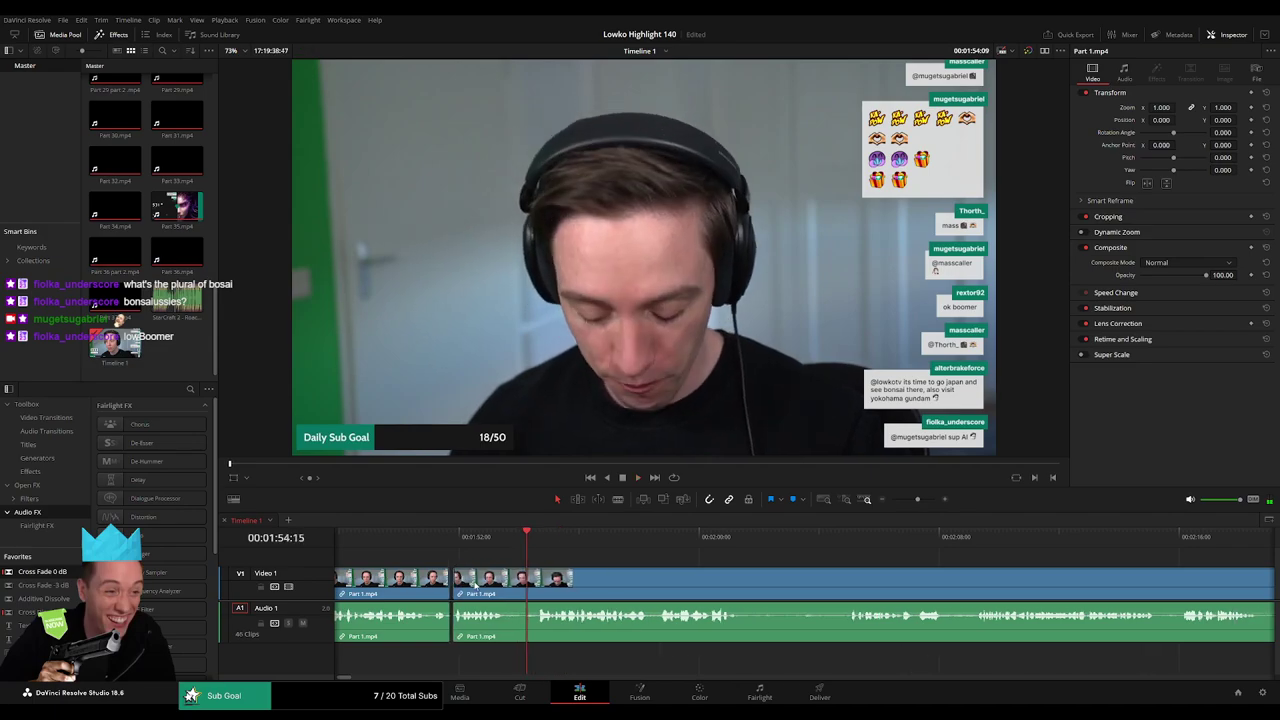
- Cut short sections out of Part 1.mp4 from about 00:01:53:29 and 00:02:00, closing the gaps, and crossfade the audio at both cuts
key(b)
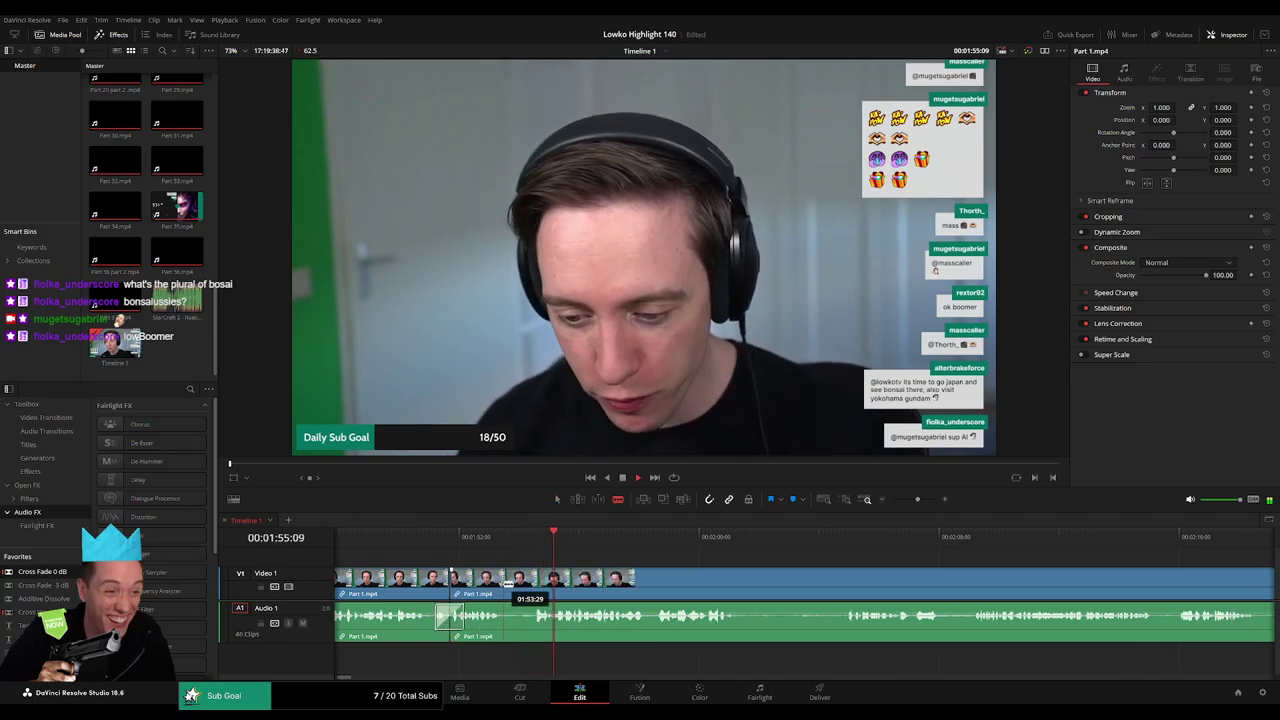
click(502, 582)
key(a)
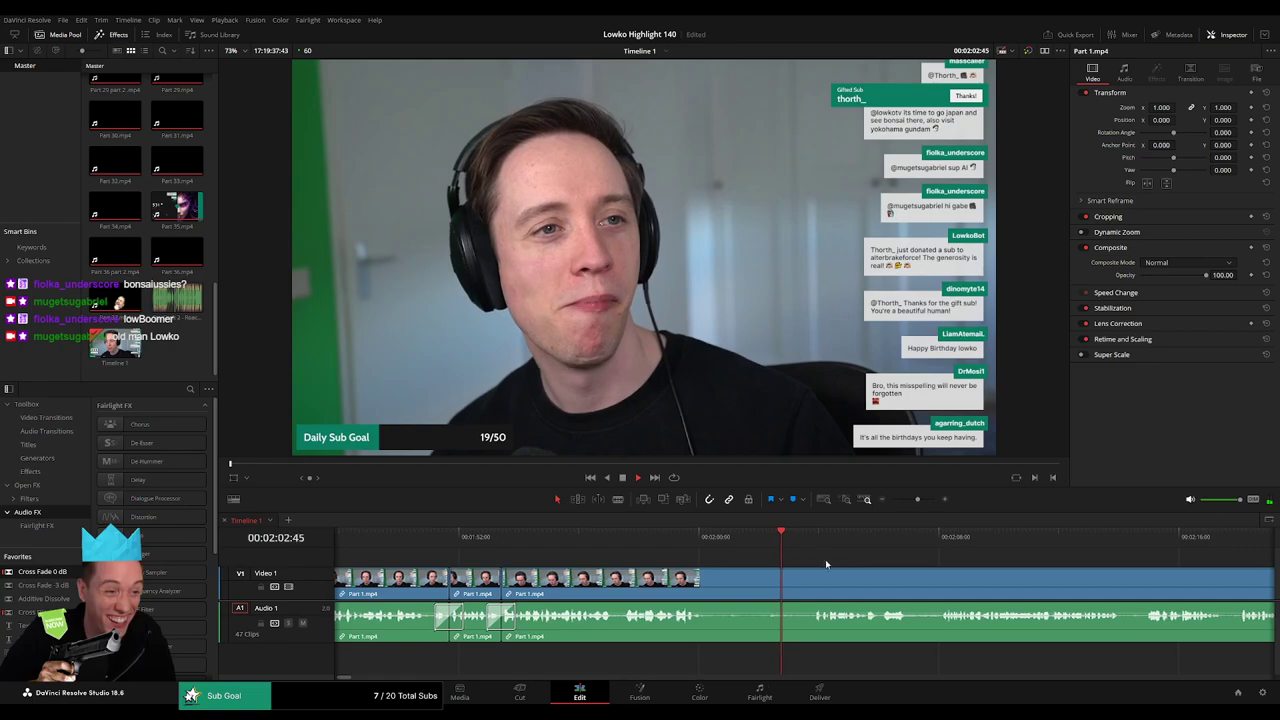
drag(726, 575, 527, 590)
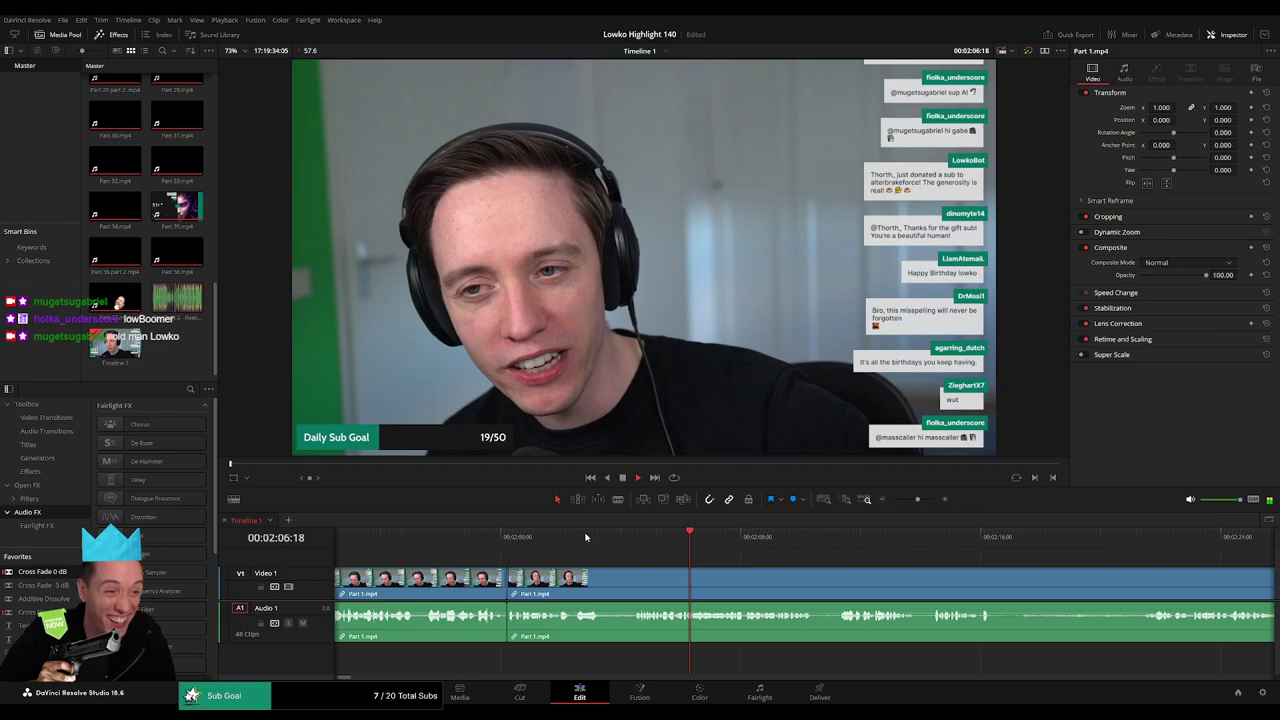
click(575, 534)
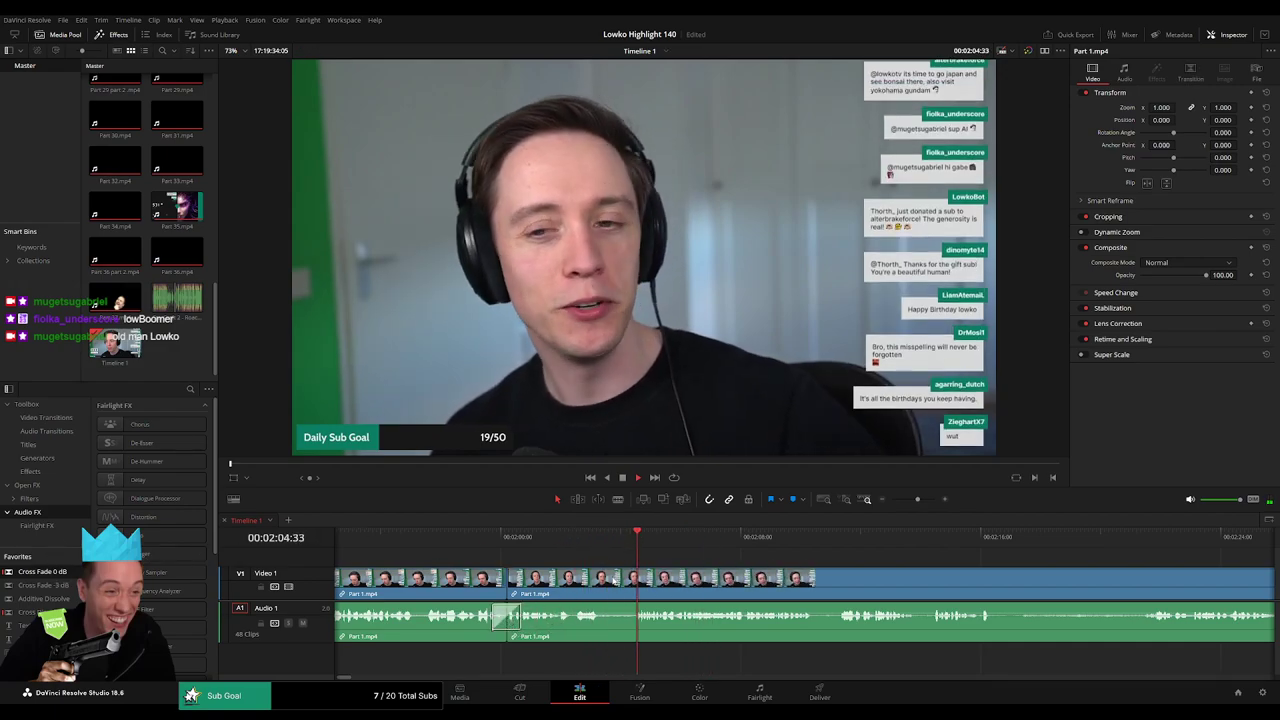
- Remove the section of Part 1.mp4 between about 00:02:03 and 00:02:04, closing the gap, and crossfade the audio at the cut
key(b)
click(602, 576)
click(632, 576)
key(a)
click(618, 577)
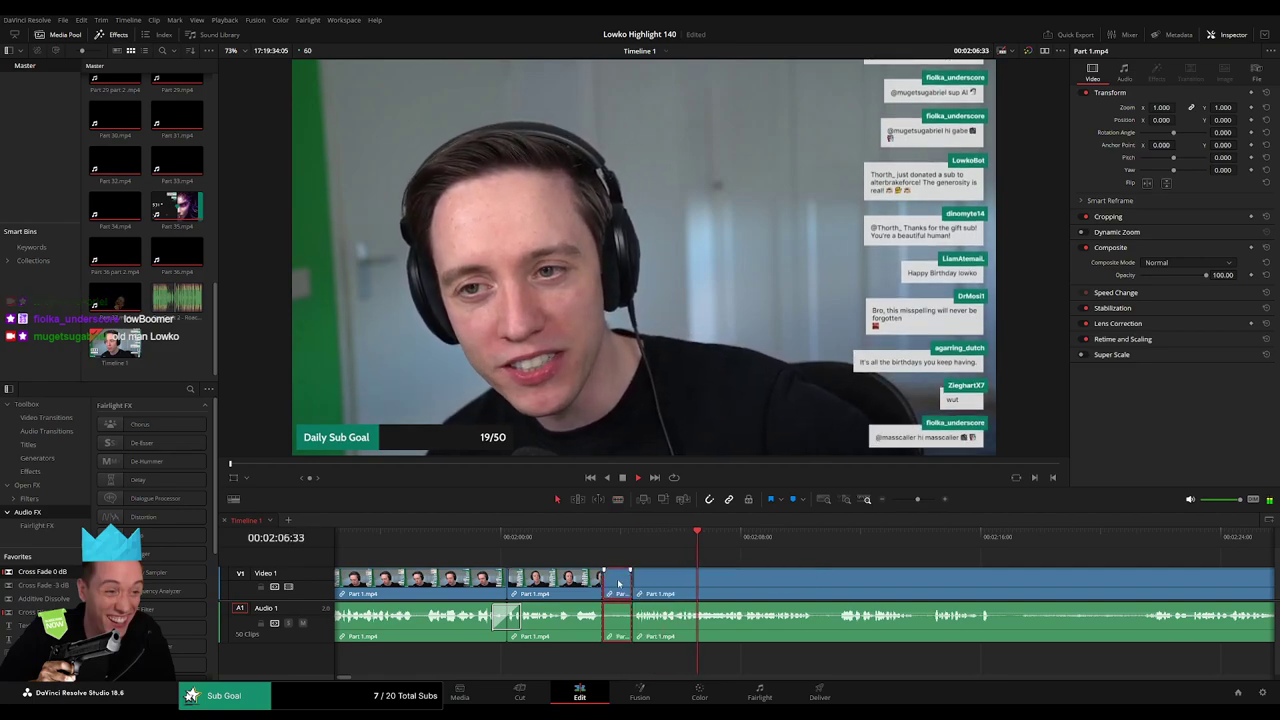
key(Delete)
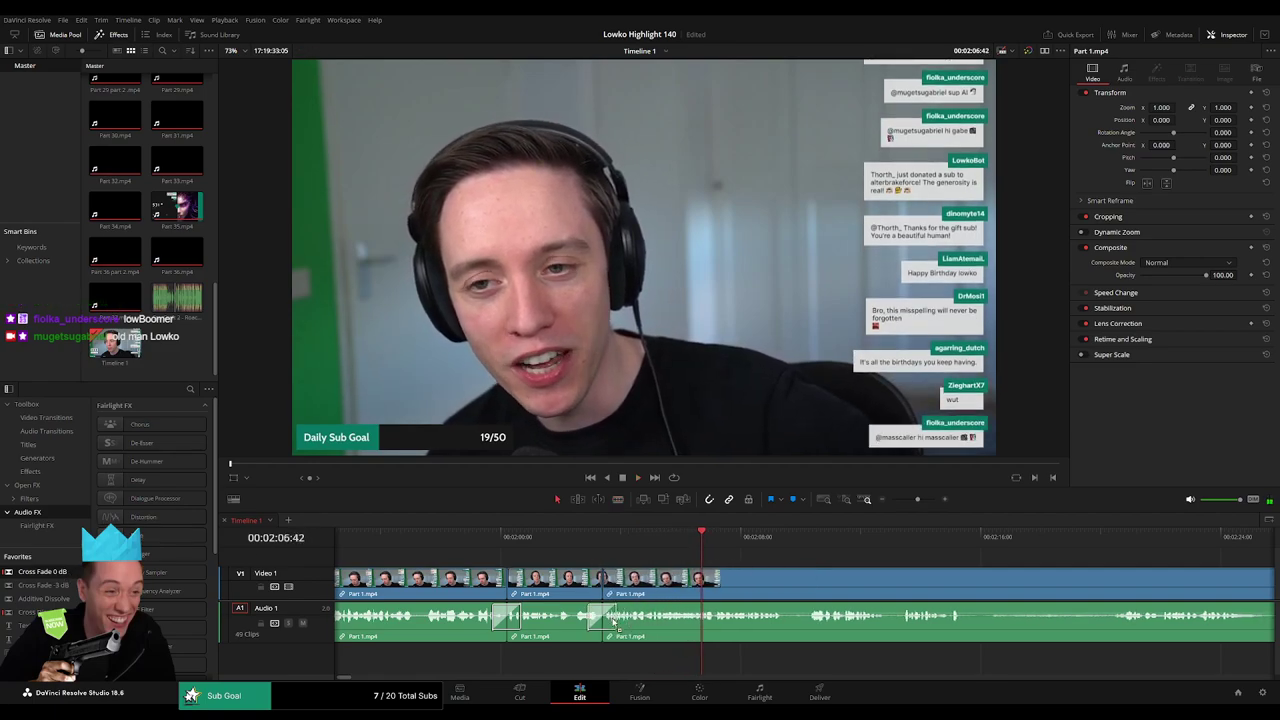
- Remove the pause in Part 1.mp4 between about 00:02:09:28 and 00:02:10, closing the gap, and crossfade the audio at the cut
drag(878, 581, 612, 574)
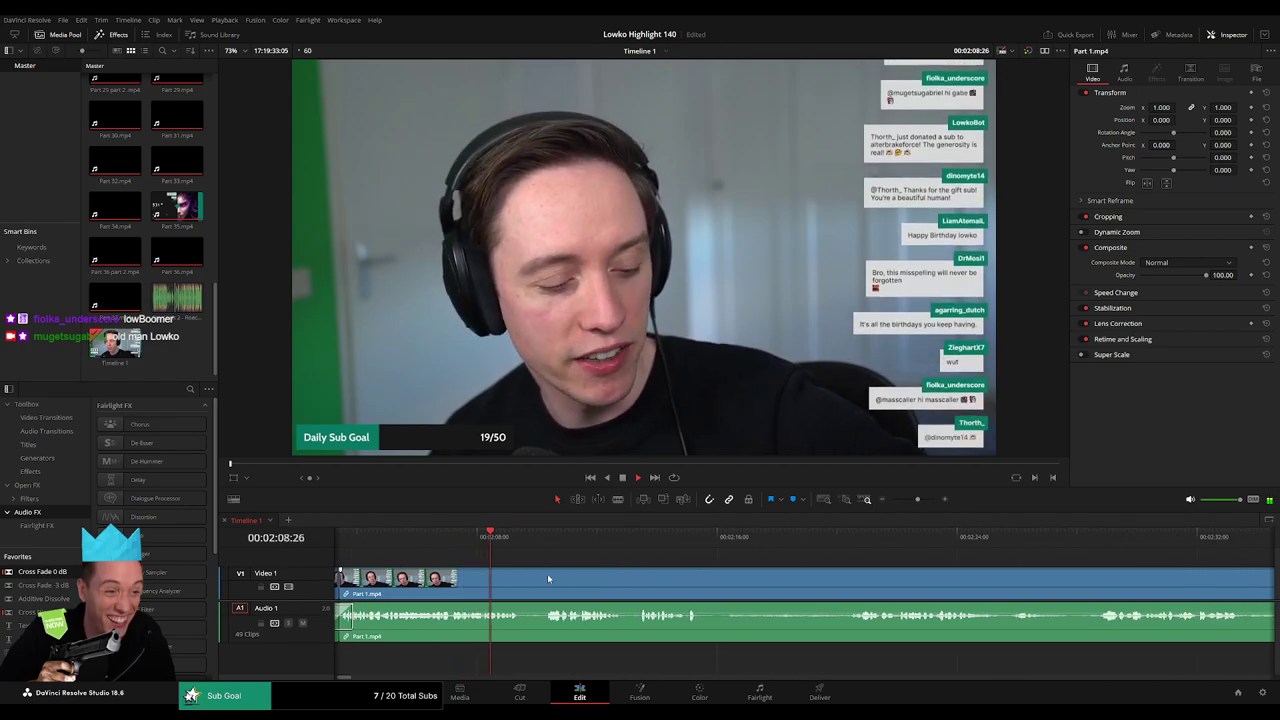
key(b)
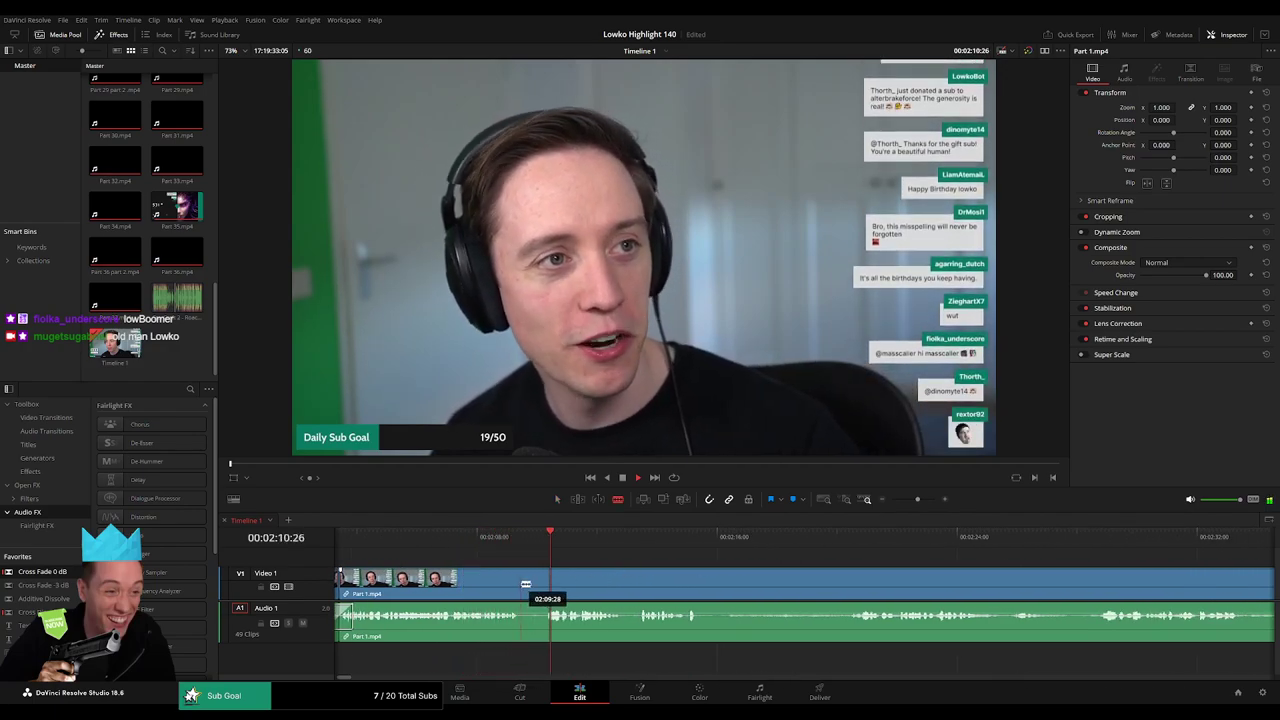
click(520, 580)
click(543, 581)
key(a)
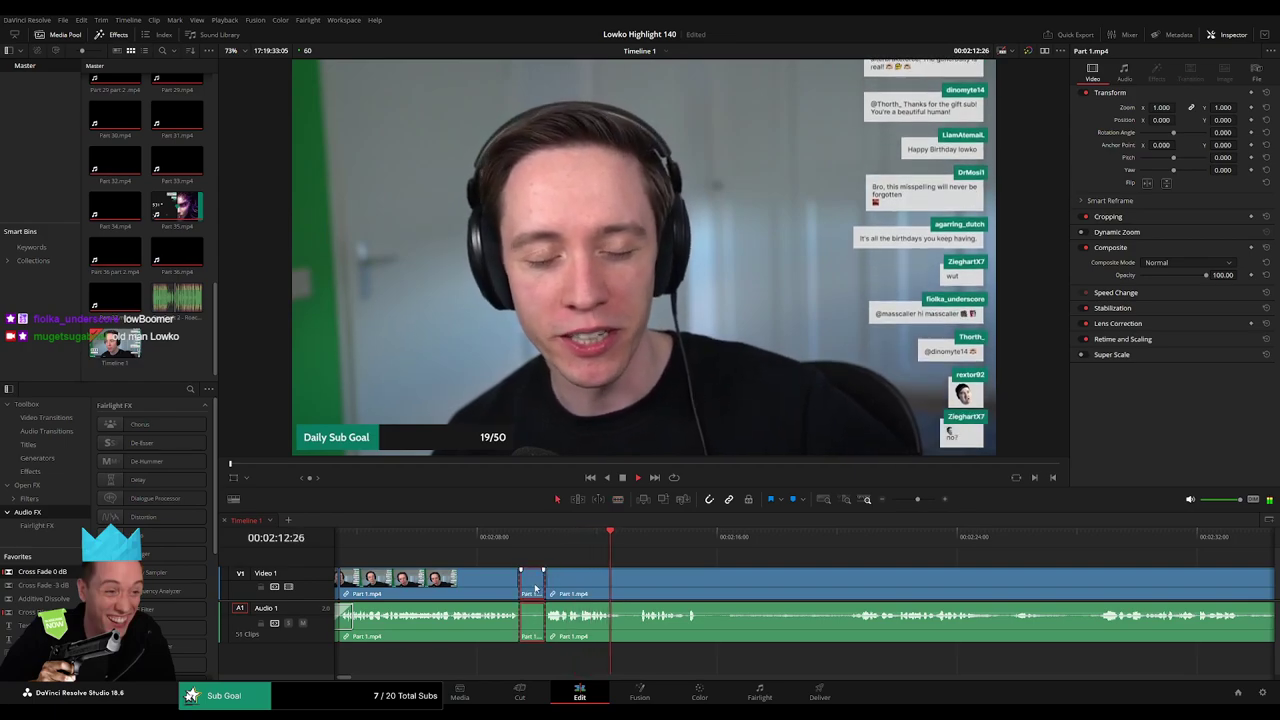
click(535, 587)
key(Delete)
click(524, 585)
key(Delete)
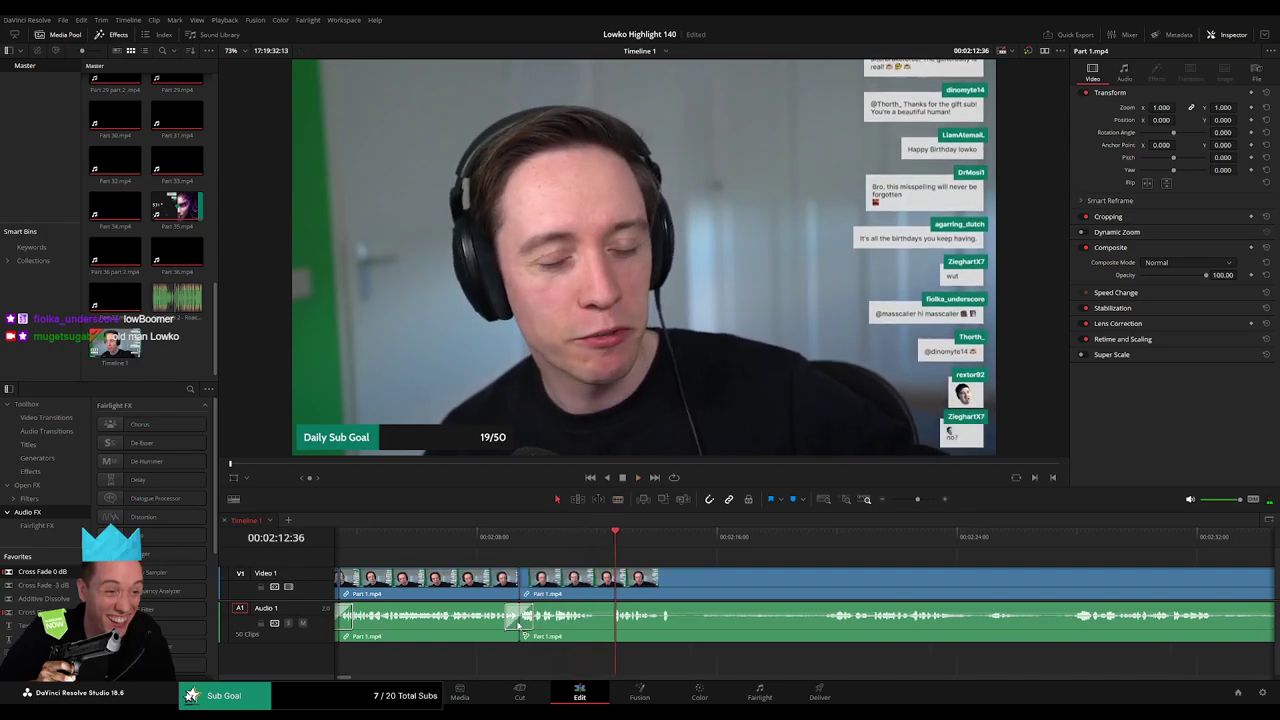
- Split Part 1.mp4 at about 00:02:15 and 00:02:20 and remove the silent section between the cuts, closing the gap
scroll(507, 567, right, 3)
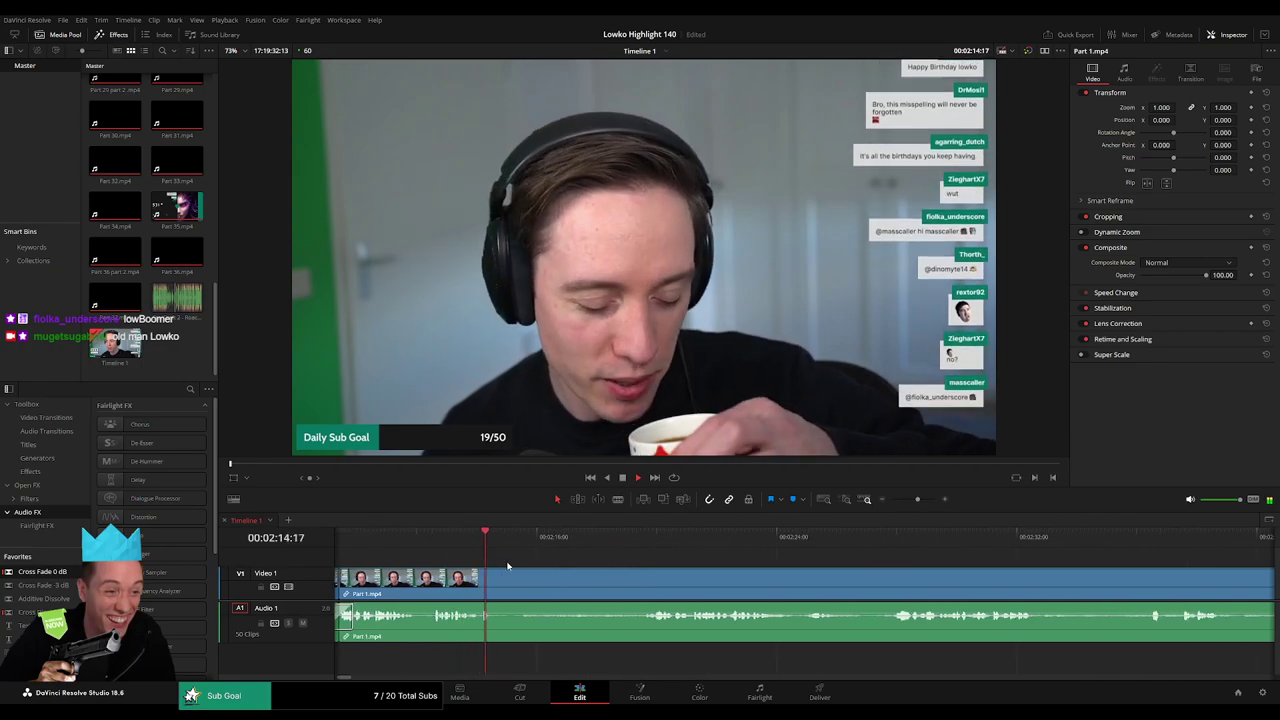
key(b)
click(497, 584)
click(641, 537)
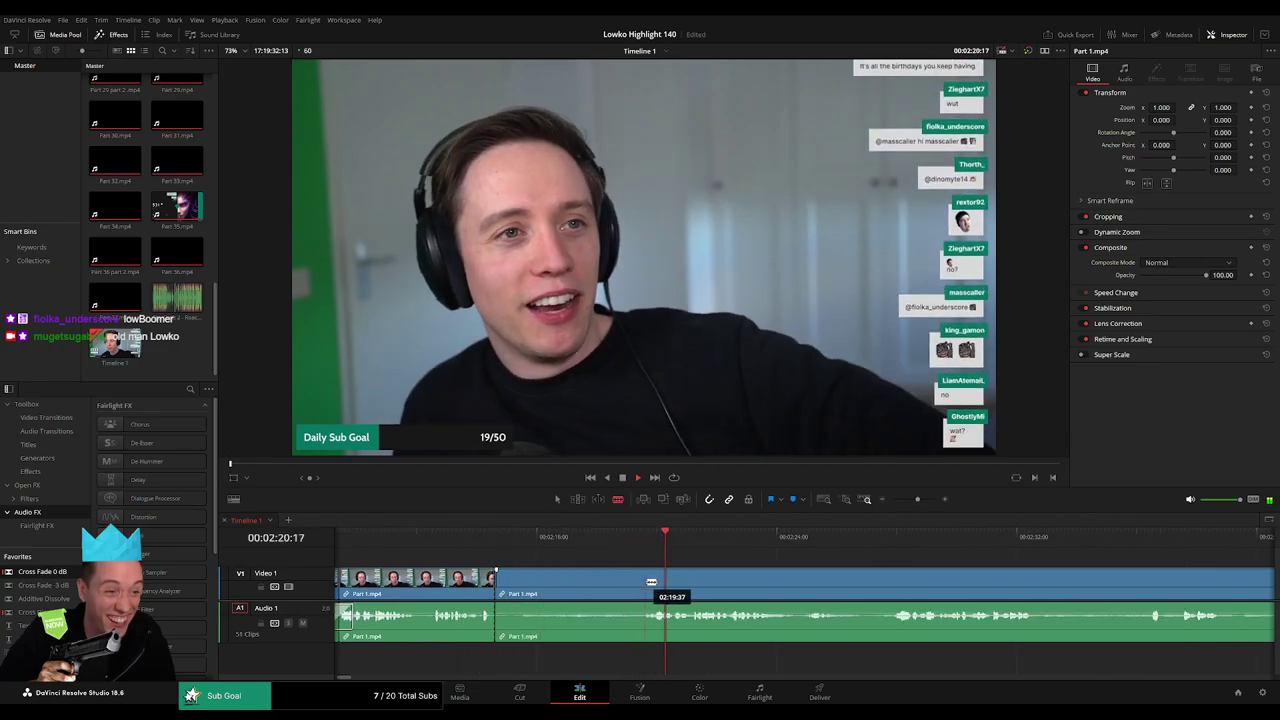
click(651, 581)
key(a)
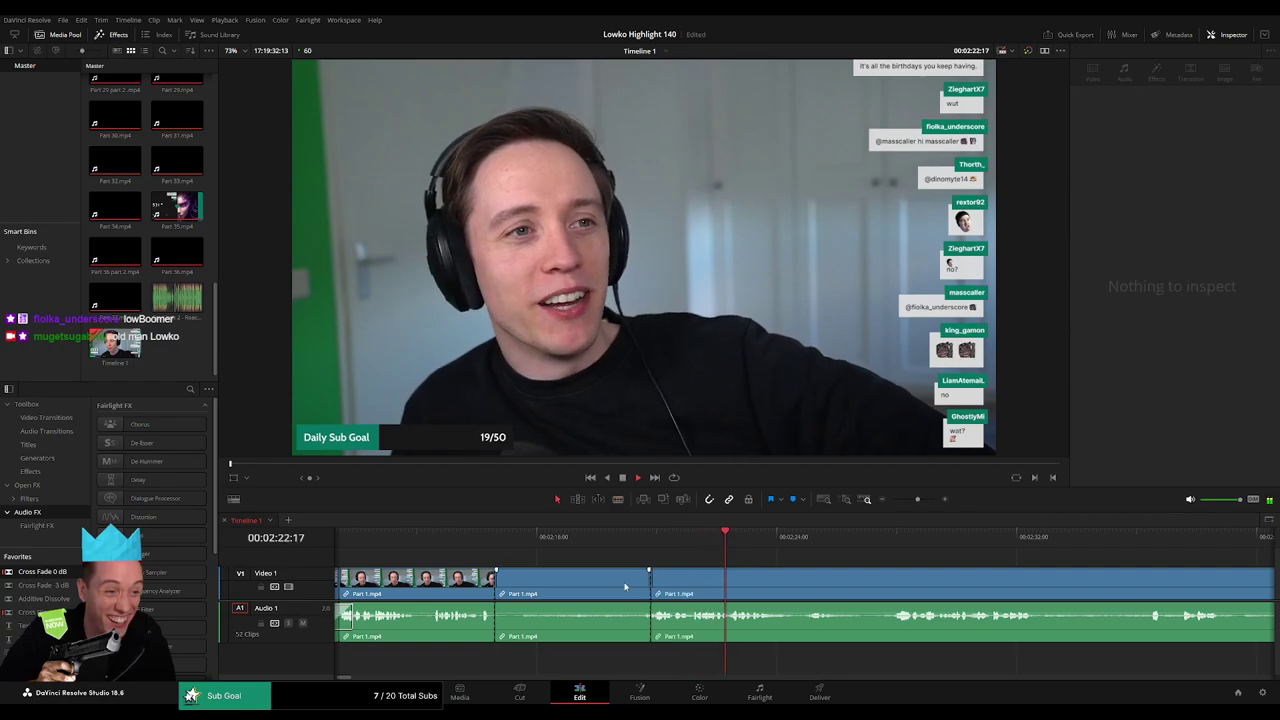
click(624, 585)
key(Delete)
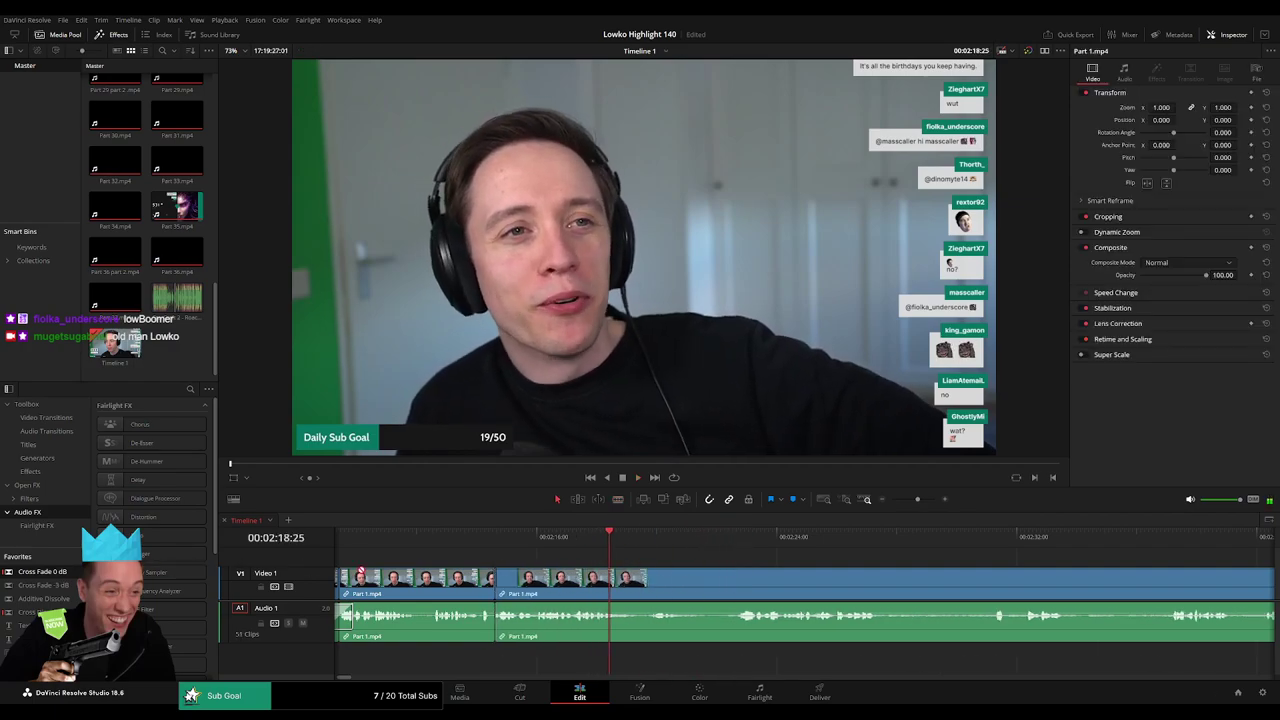
- Add a Cross Fade 0 dB transition to the audio at the cut near 00:02:15 and play back the join
drag(361, 570, 494, 617)
key(space)
scroll(480, 592, right, 2)
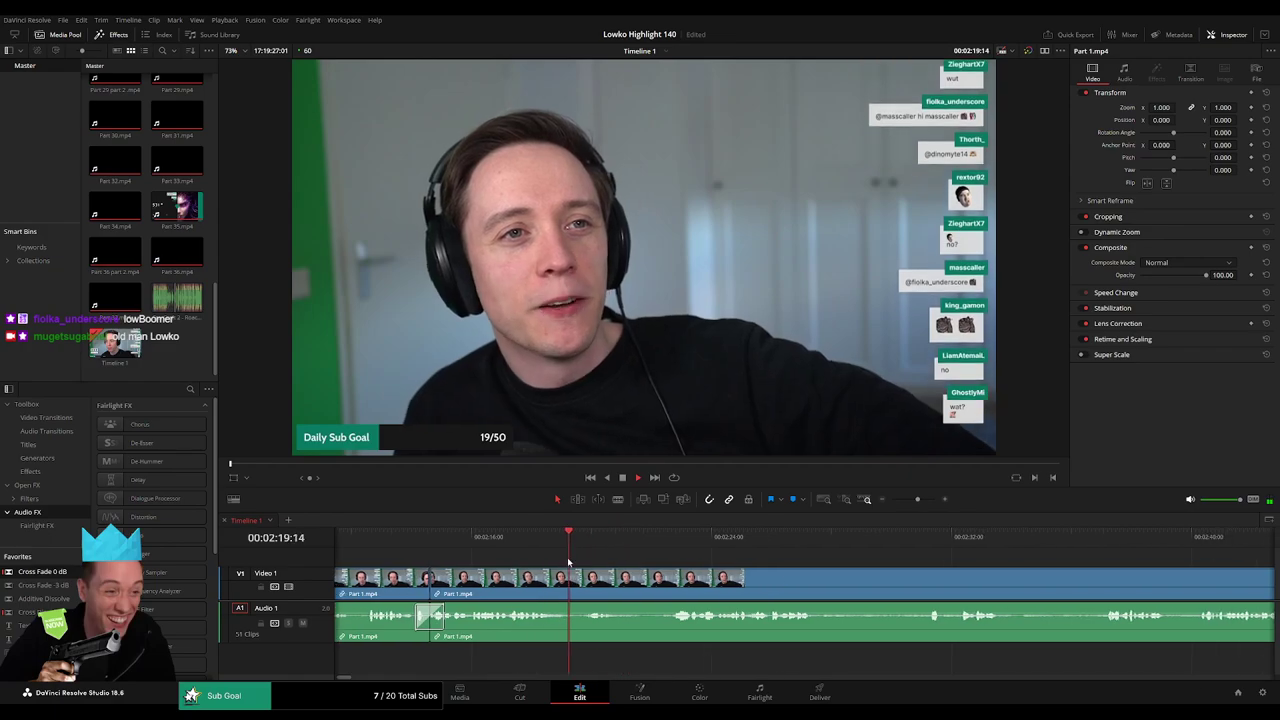
click(398, 535)
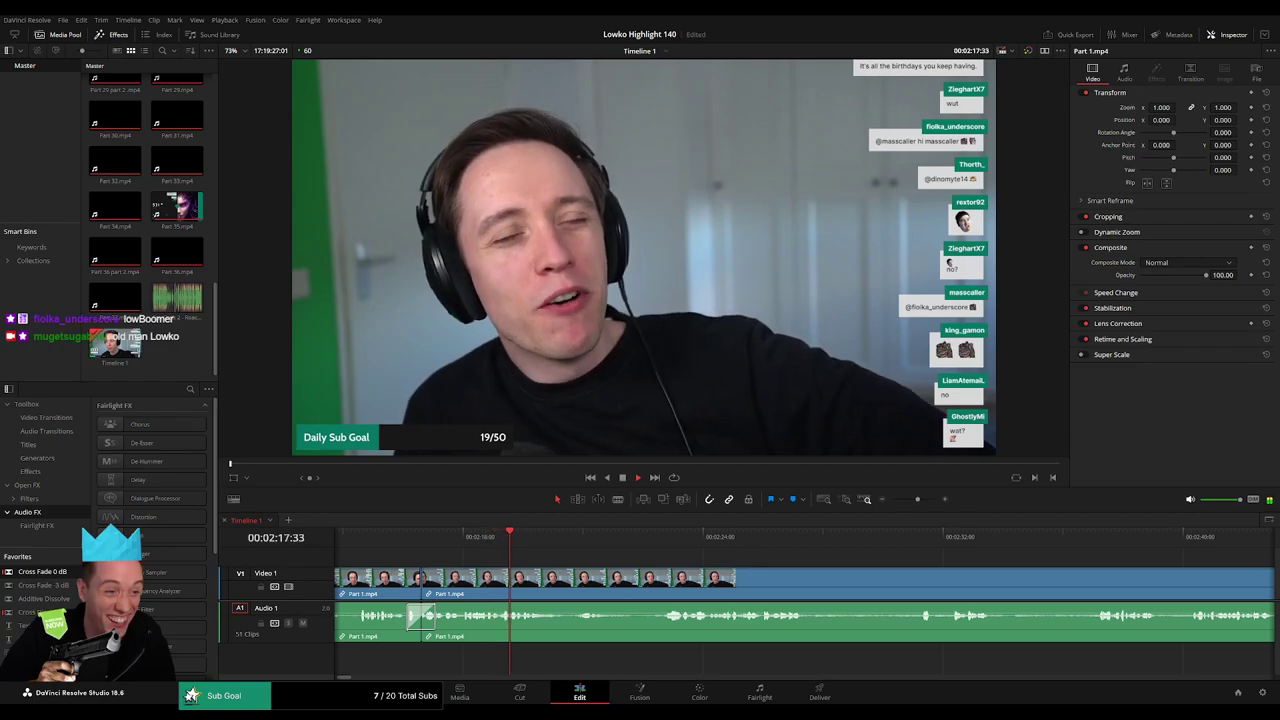
- Split Part 1.mp4 at about 00:02:21 and 00:02:23, remove the section between, closing the gap, and crossfade the audio at the cut
scroll(536, 556, right, 3)
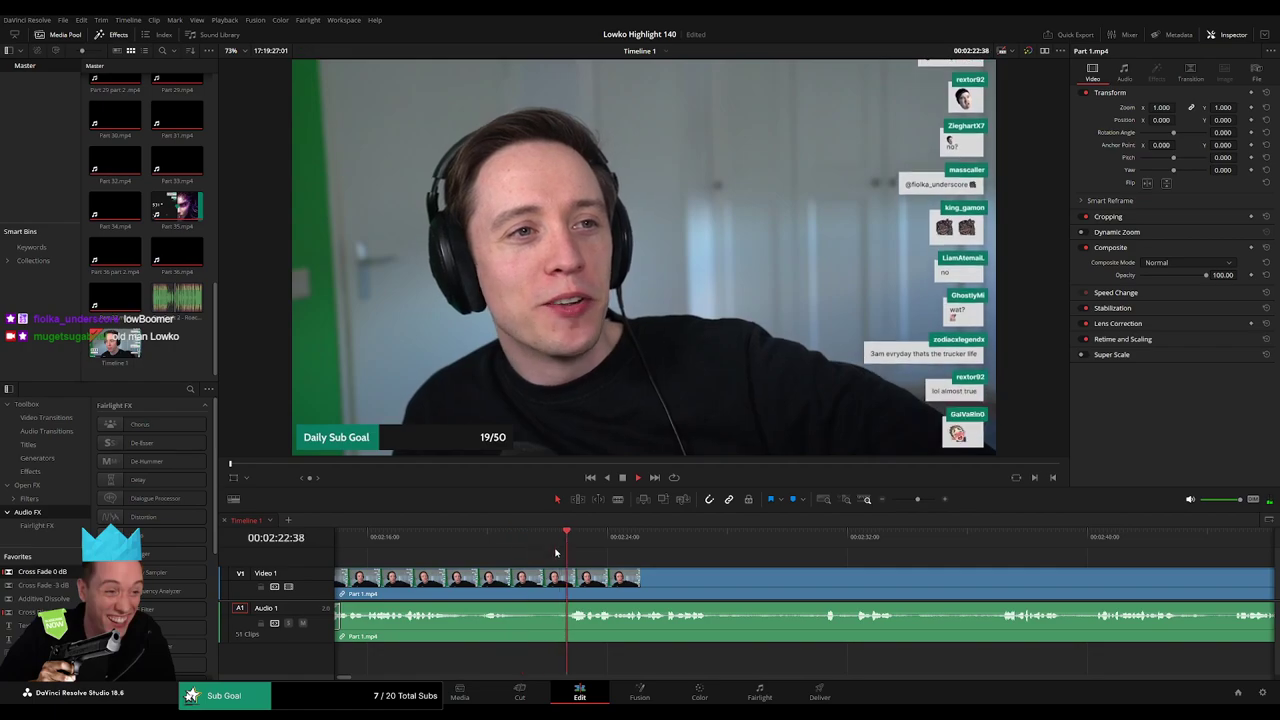
click(522, 582)
click(566, 583)
key(a)
click(545, 588)
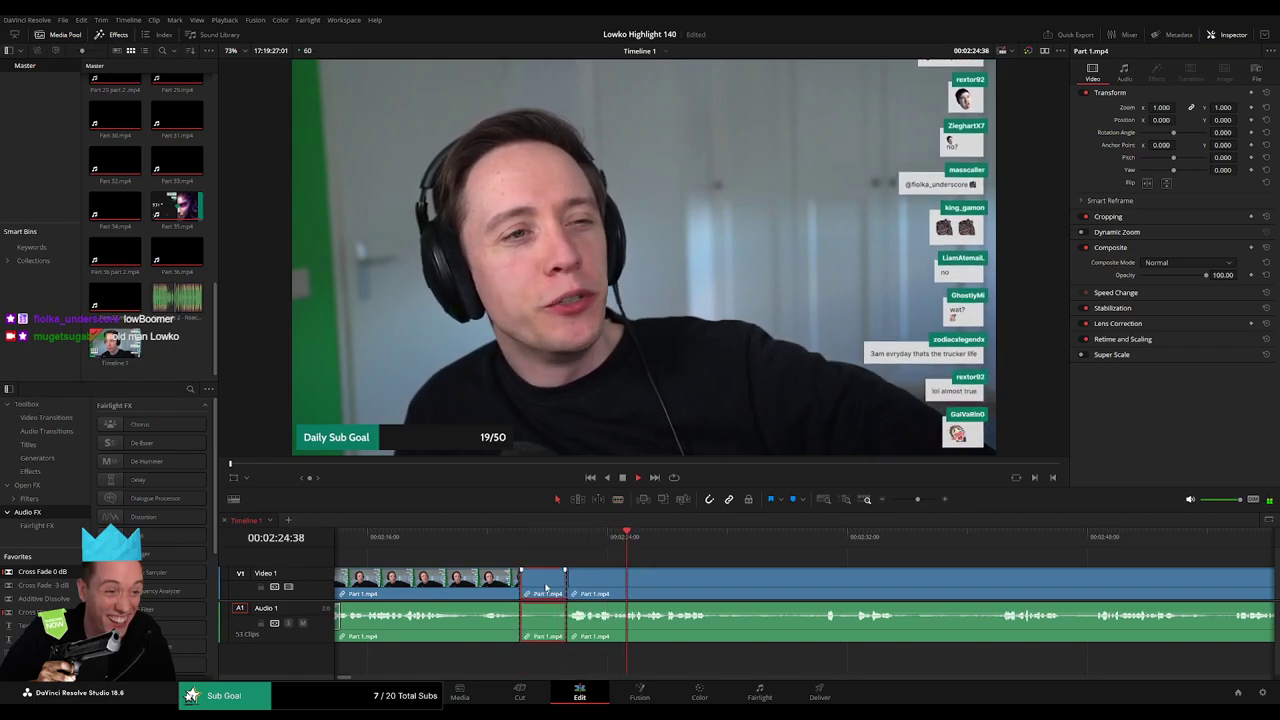
key(Delete)
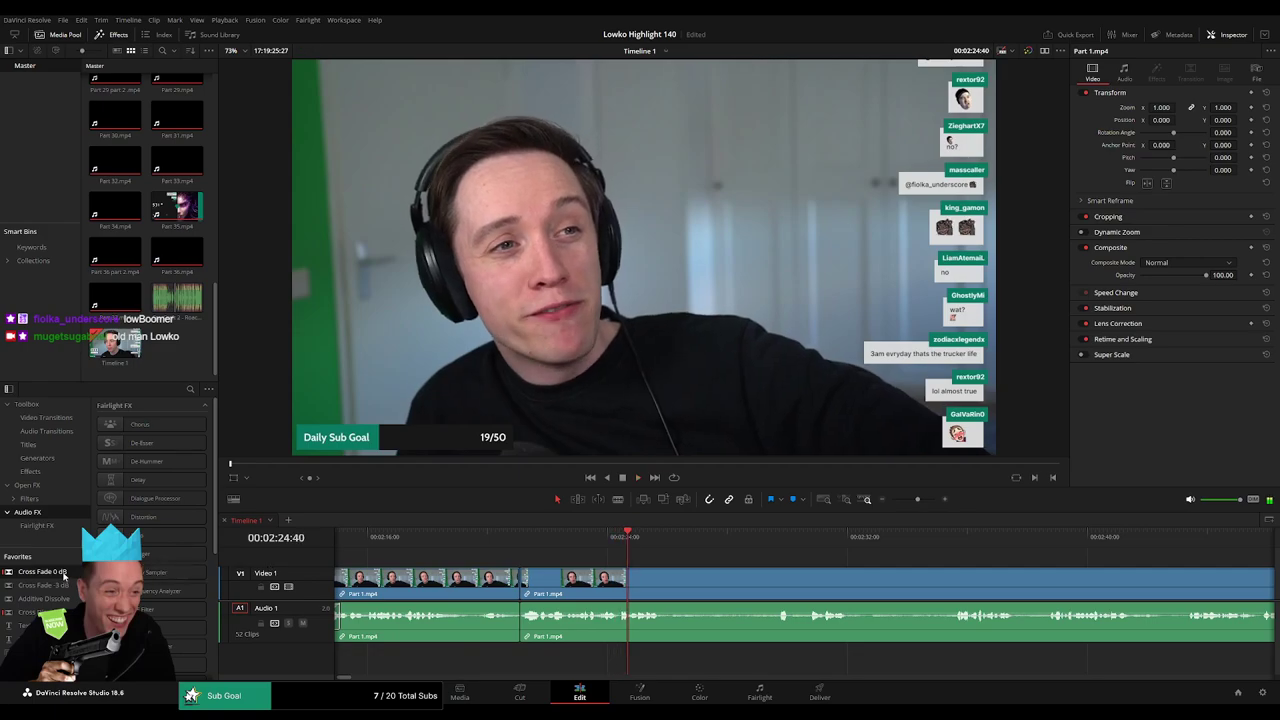
- Remove the section of Part 1.mp4 between about 00:02:26 and 00:02:30, closing the gap, and add a Cross Fade 0 dB to the audio cut
scroll(667, 570, right, 2)
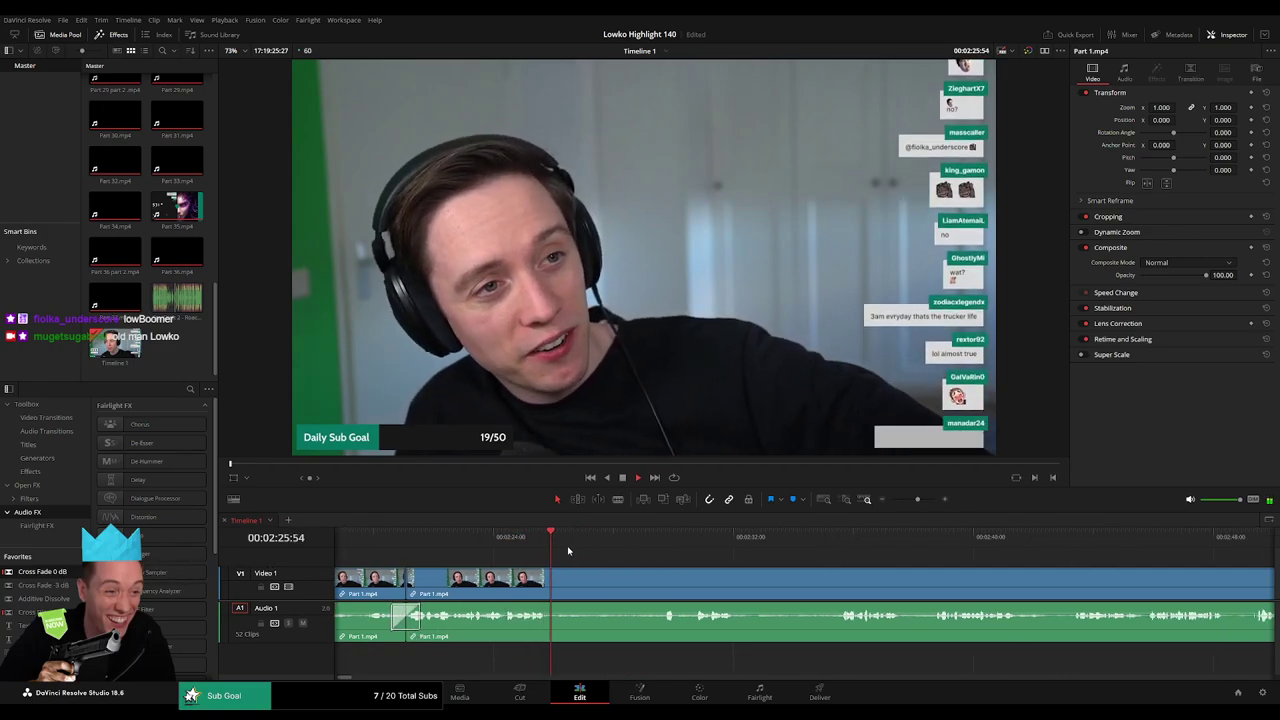
click(667, 550)
key(b)
click(551, 583)
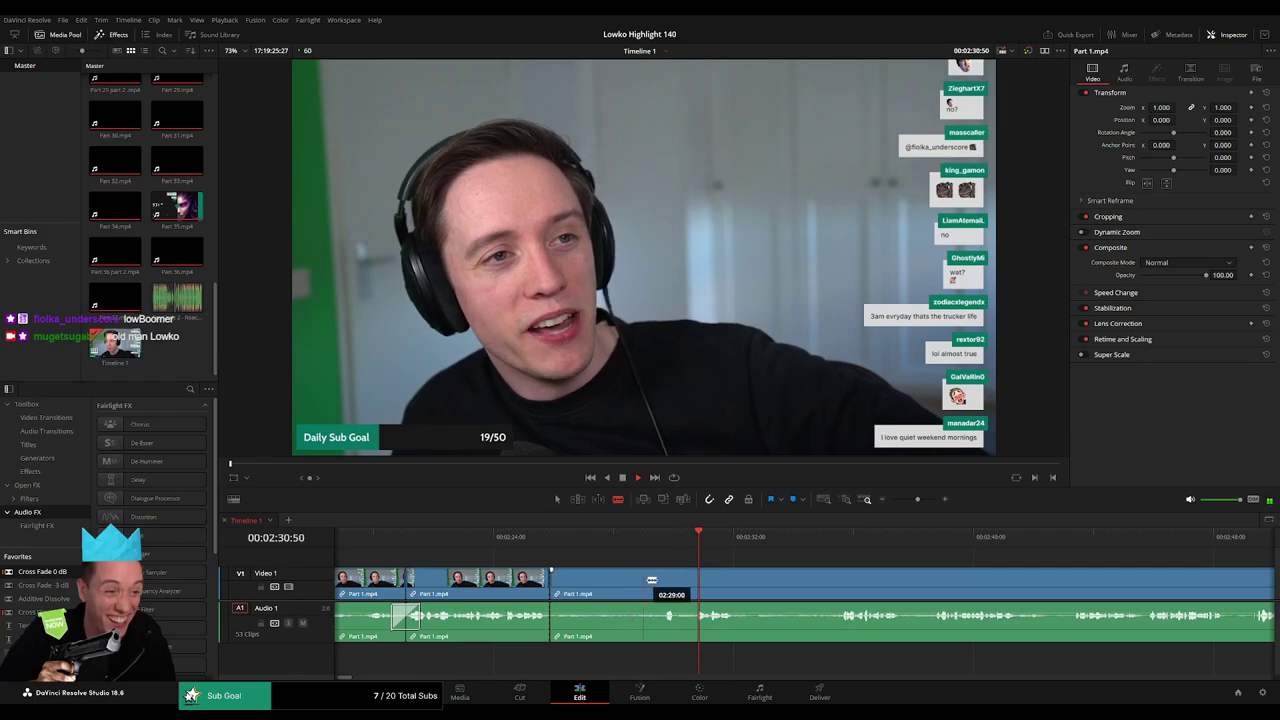
click(663, 583)
key(a)
click(629, 588)
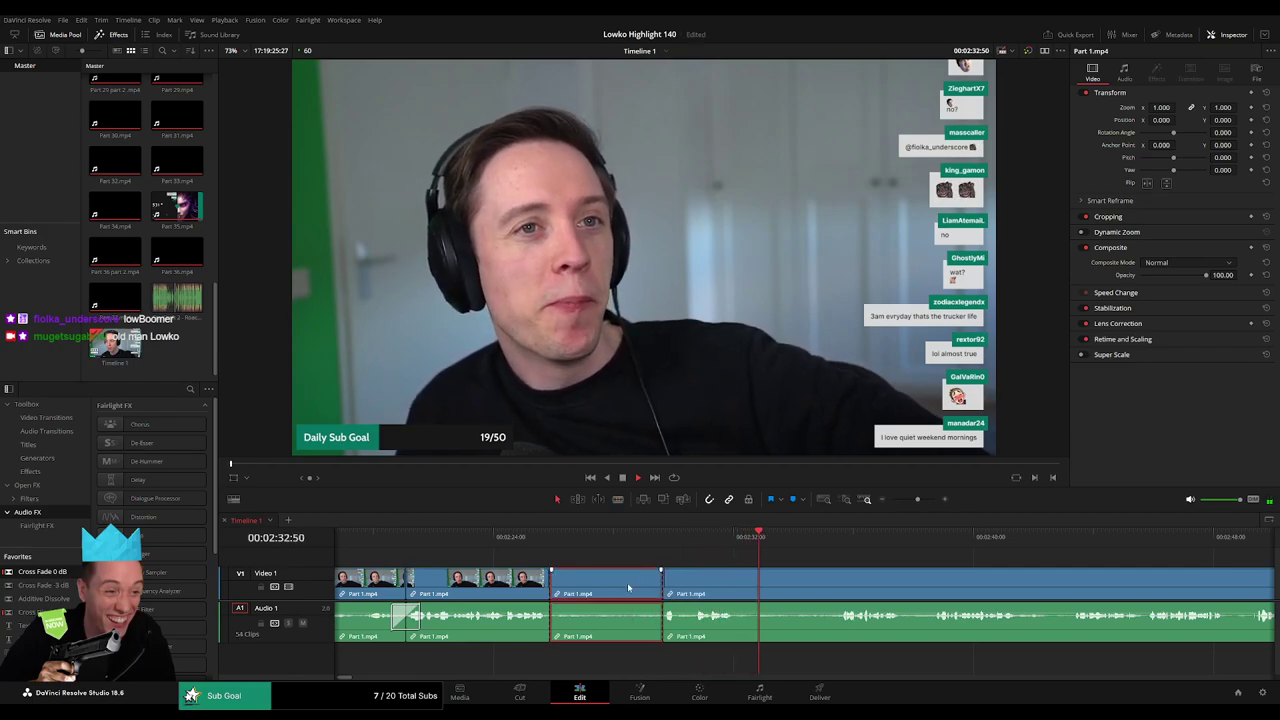
key(Delete)
drag(43, 572, 552, 616)
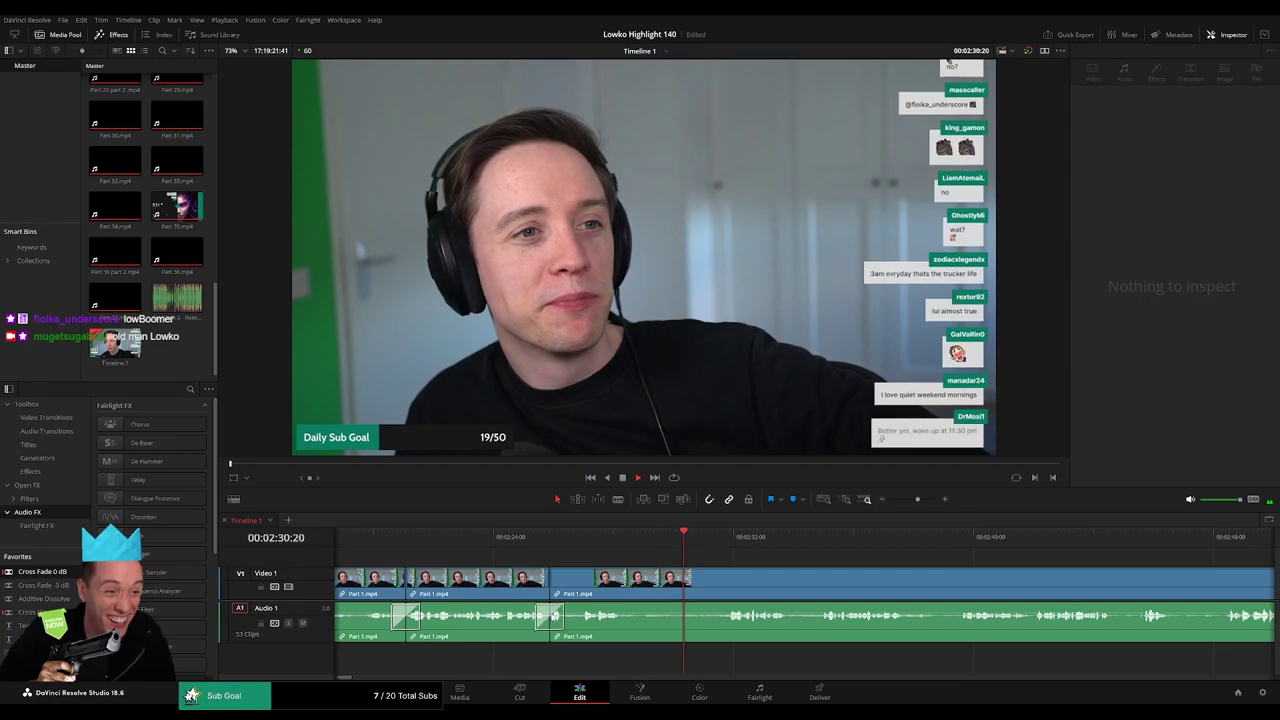
- Remove the quiet section of Part 1.mp4 between about 00:02:28:22 and 00:02:32, closing the gap, and crossfade the audio at the cut
scroll(762, 573, right, 3)
key(b)
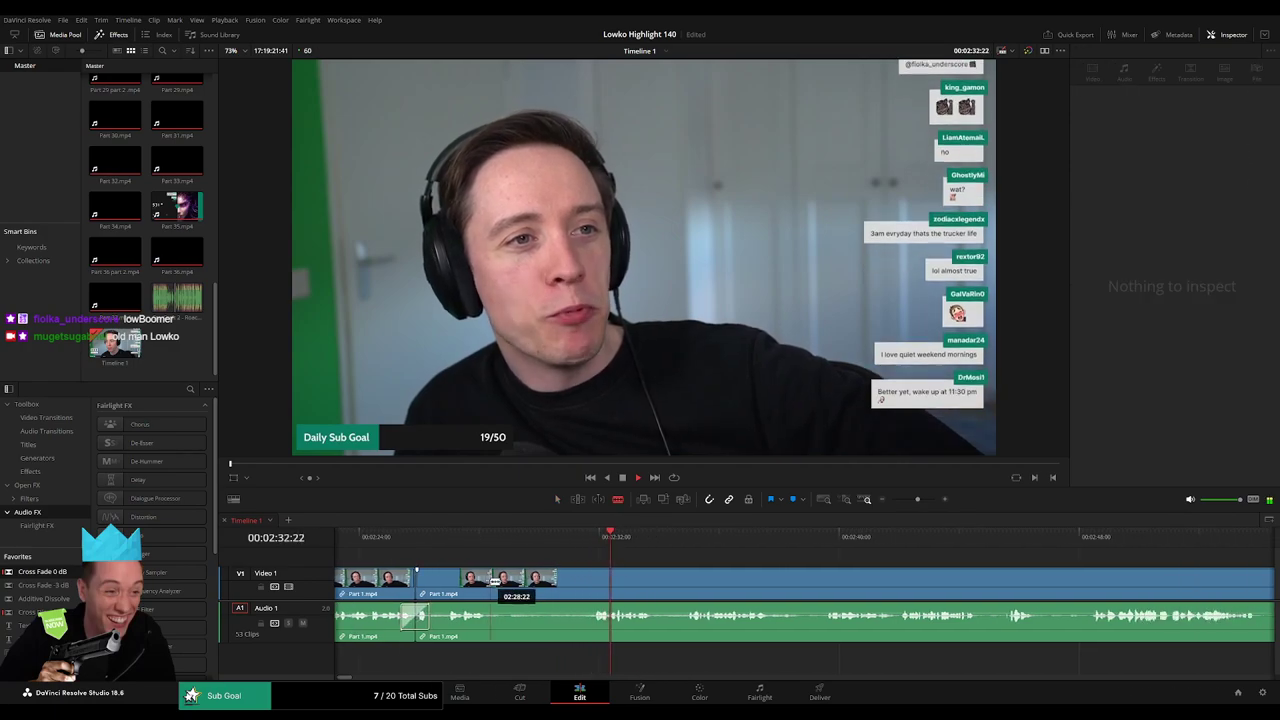
click(491, 581)
click(591, 577)
key(a)
click(558, 581)
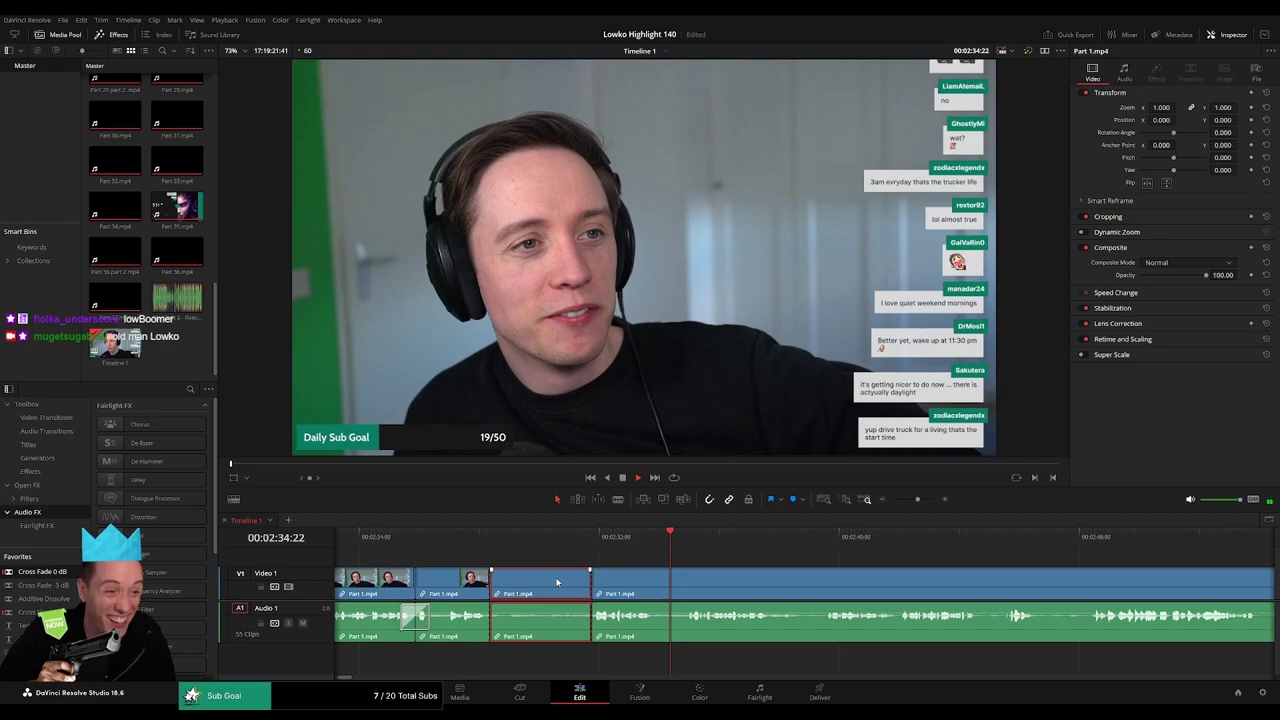
key(Delete)
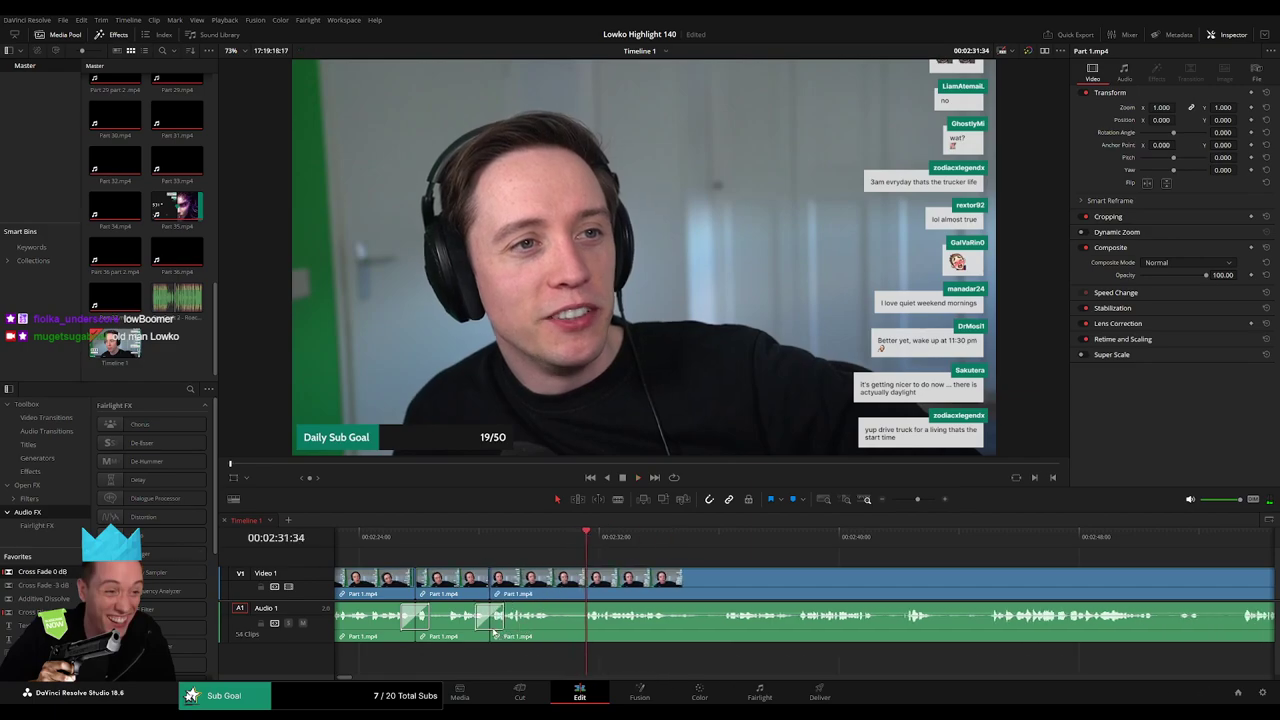
- Remove the section of Part 1.mp4 between about 00:02:30 and 00:02:31, closing the gap, and crossfade the audio at the cut
key(b)
click(552, 580)
click(583, 578)
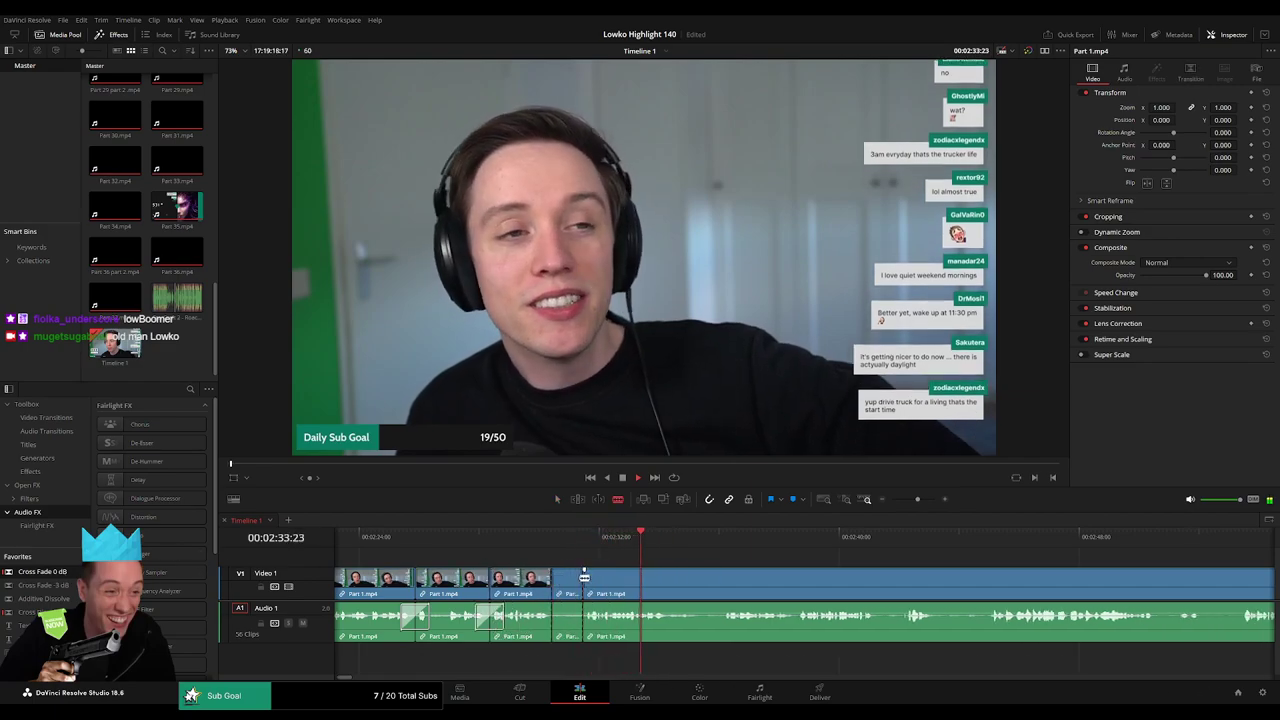
key(a)
click(574, 583)
key(BackSpace)
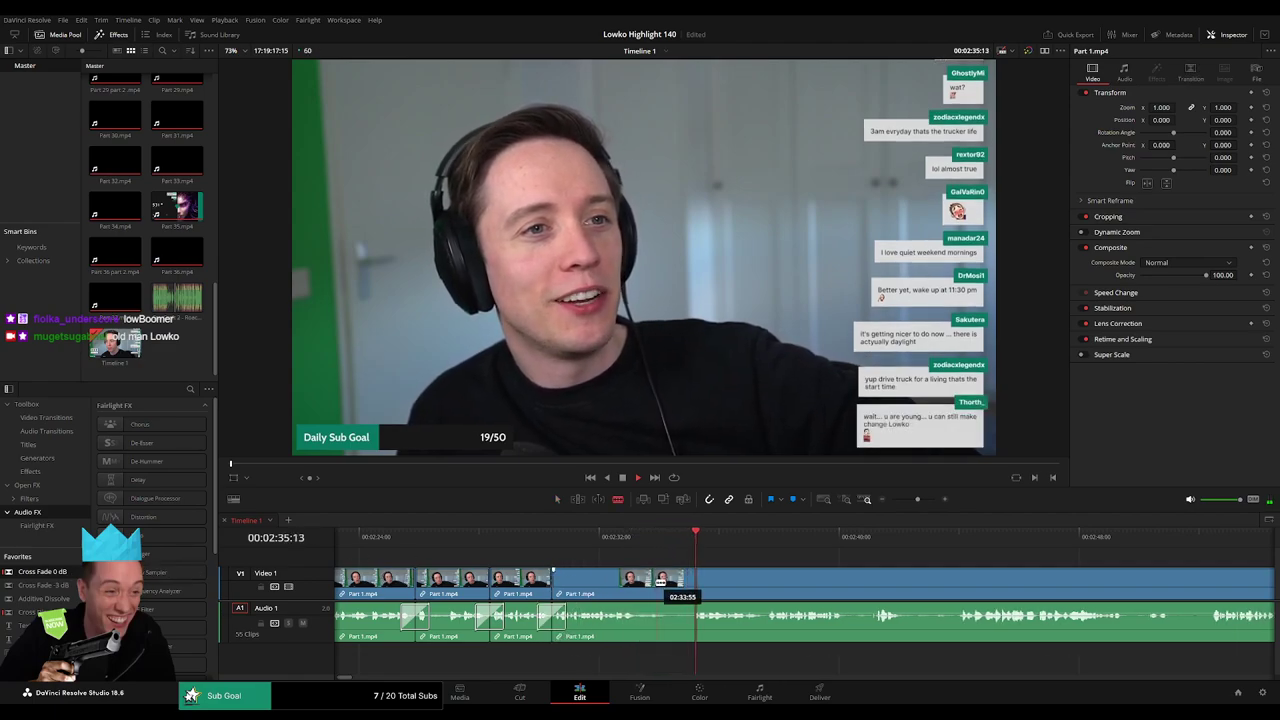
- Remove the section of Part 1.mp4 between about 00:02:34 and 00:02:35, closing the gap, and add a Cross Fade 0 dB to the audio cut
click(661, 580)
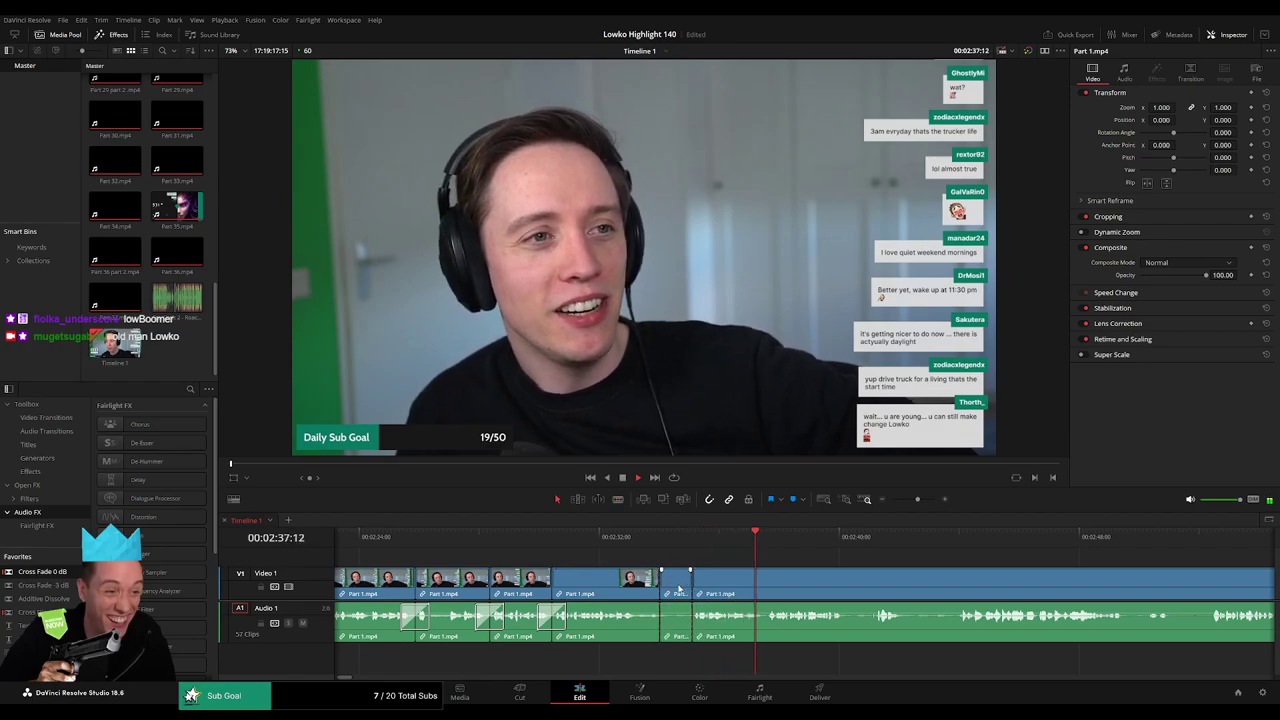
key(BackSpace)
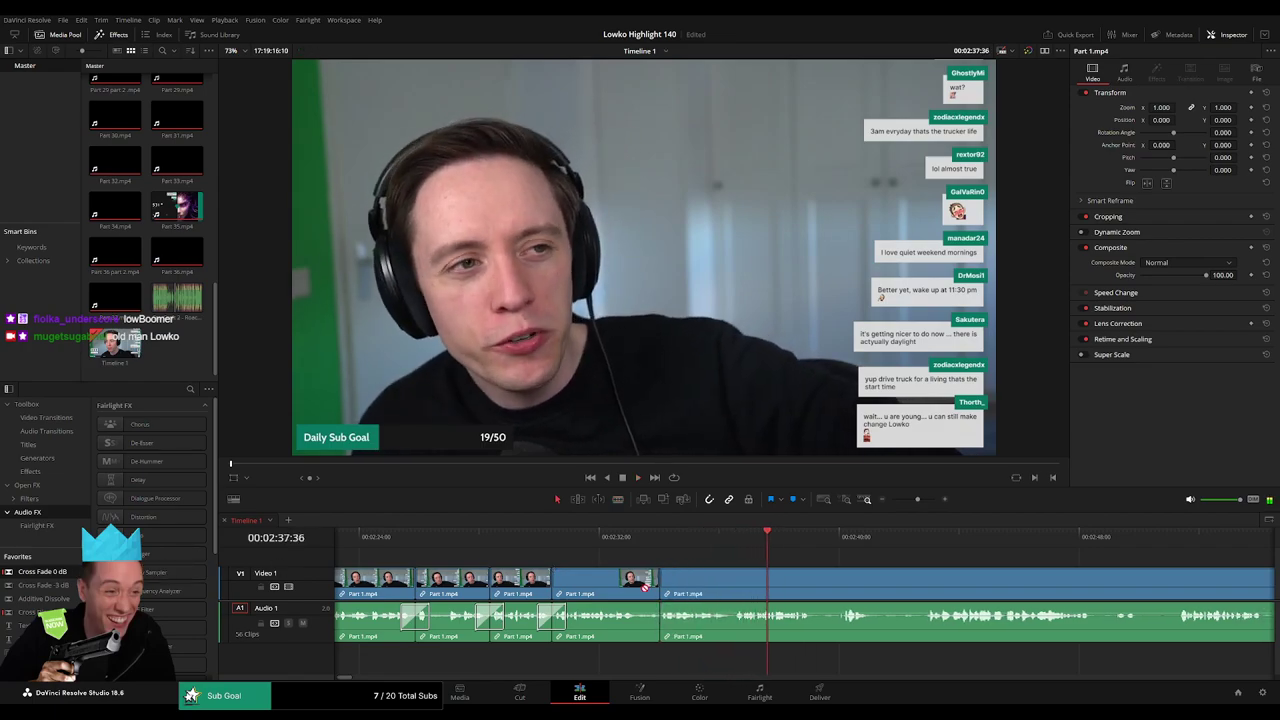
click(651, 622)
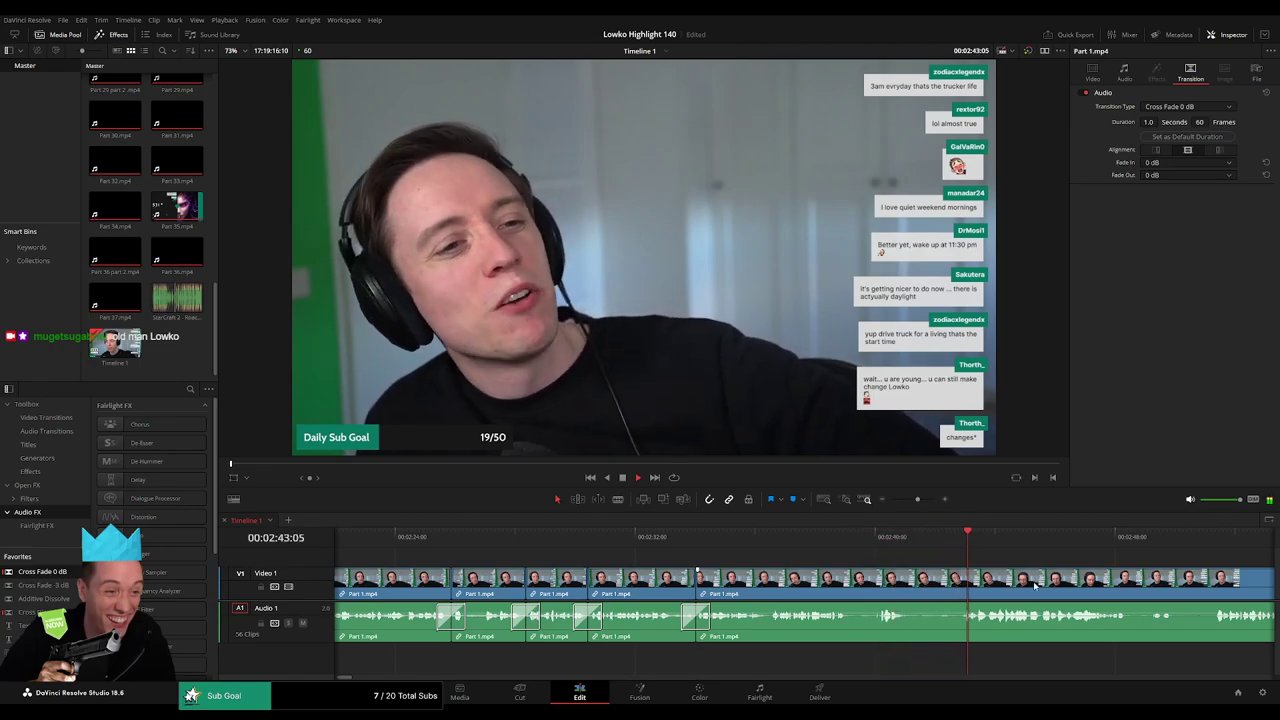
- Remove the section of Part 1.mp4 between about 00:02:39:10 and 00:02:40:07, closing the gap
scroll(1035, 587, left, 4)
click(583, 539)
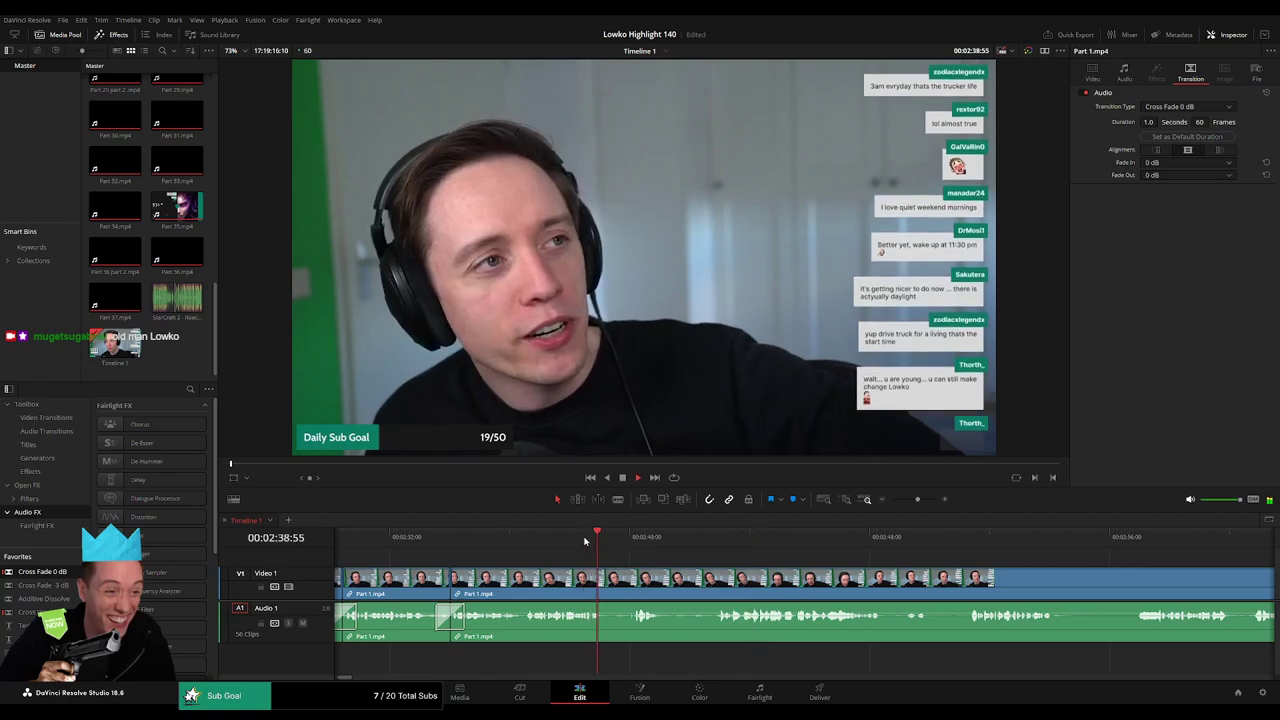
click(609, 583)
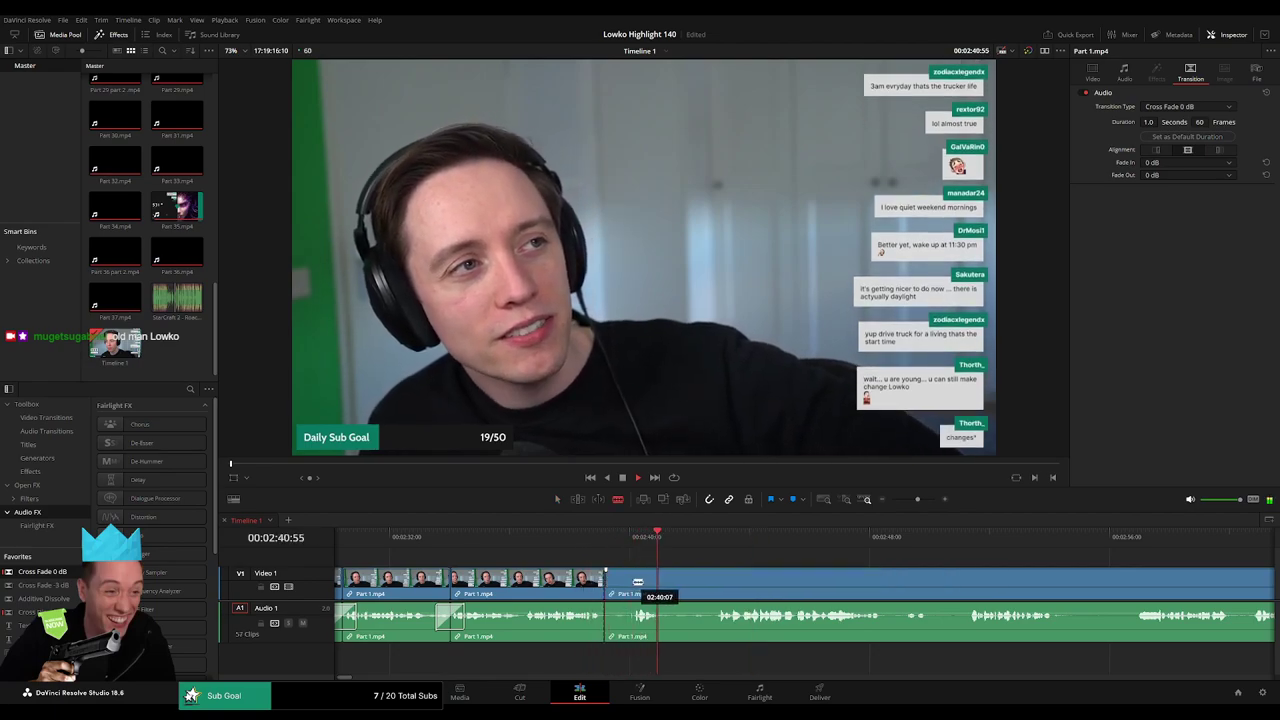
key(a)
click(619, 588)
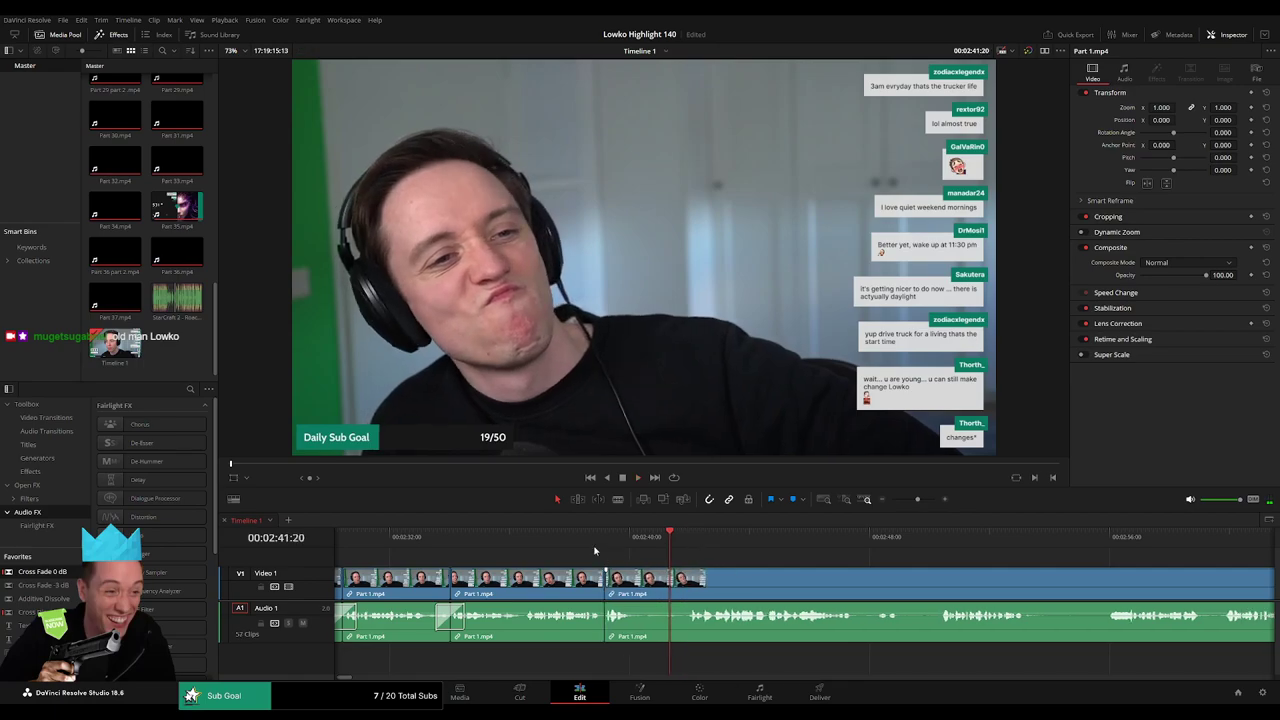
click(586, 538)
key(space)
drag(678, 556, 561, 549)
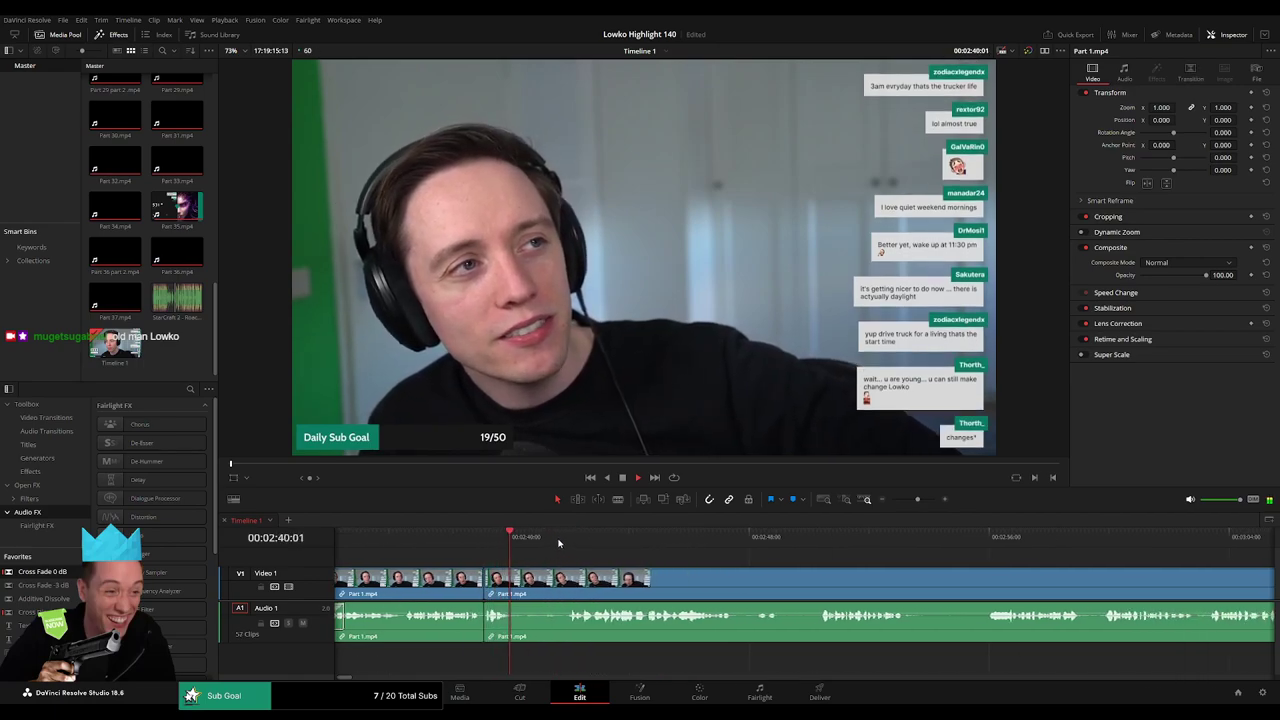
- Remove the section of Part 1.mp4 between about 00:02:47:30 and 00:02:50:22, closing the gap
scroll(613, 562, right, 1)
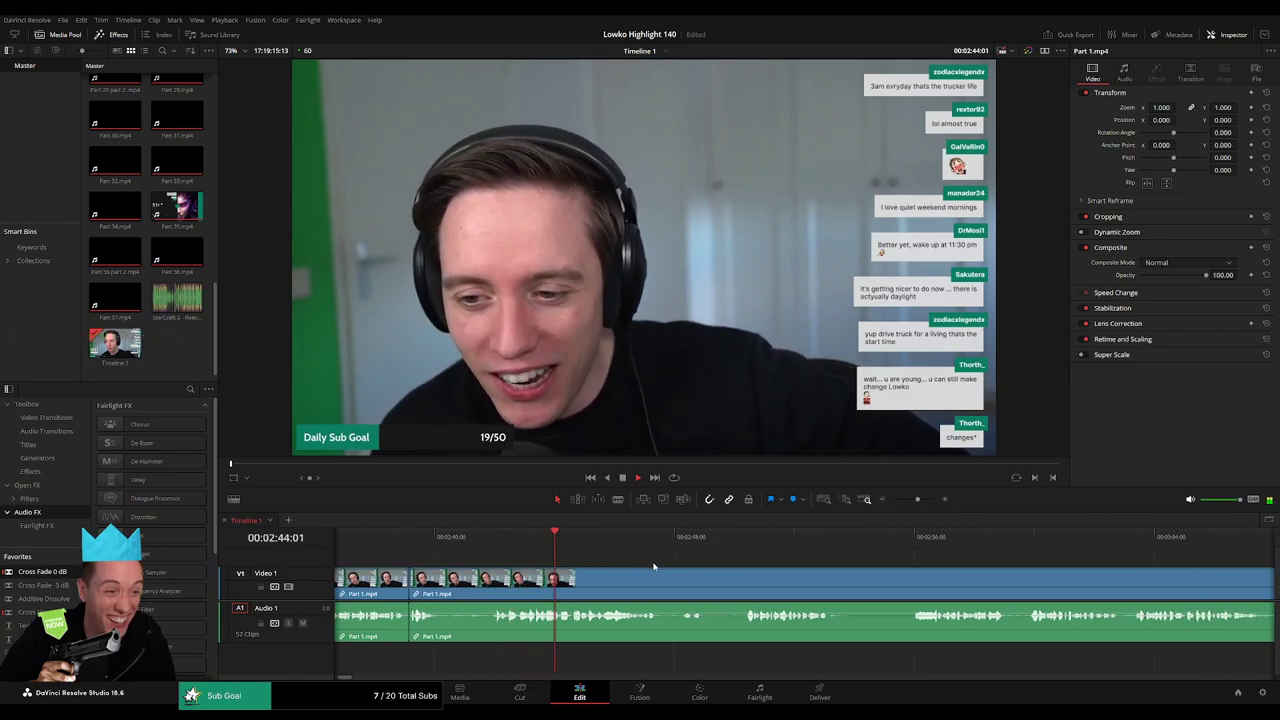
scroll(570, 565, right, 1)
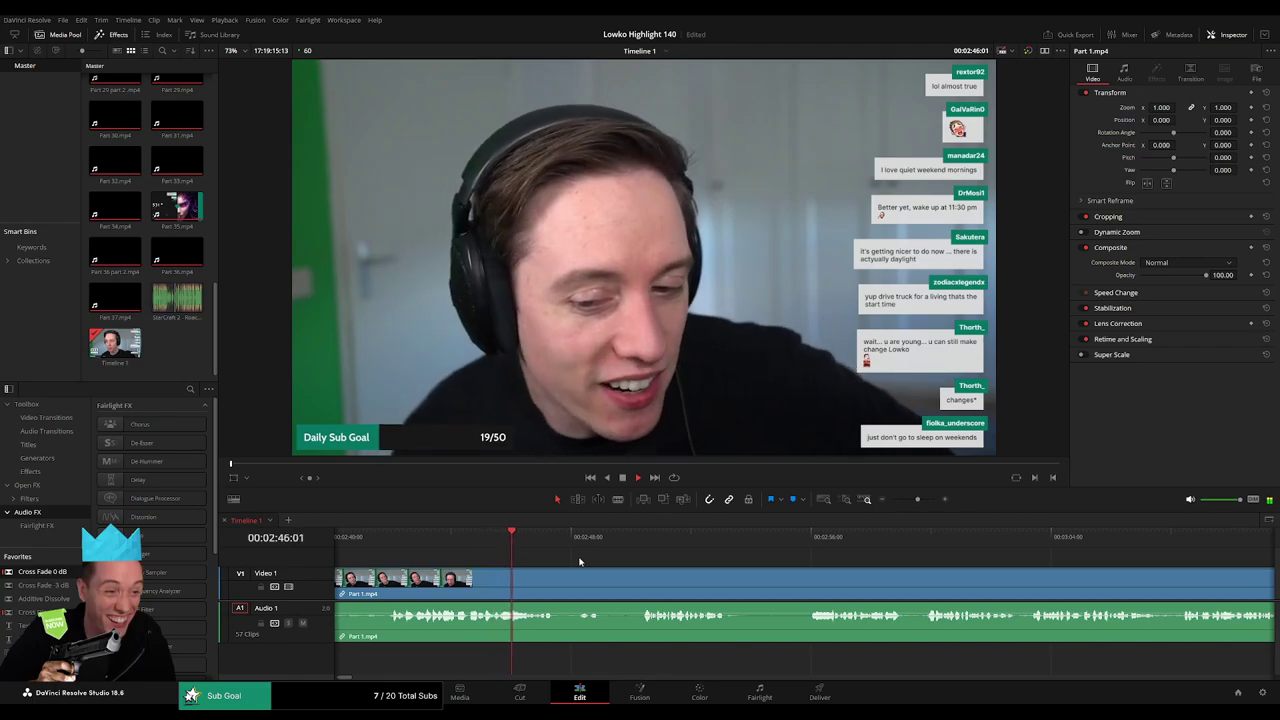
scroll(571, 561, right, 1)
scroll(555, 552, right, 1)
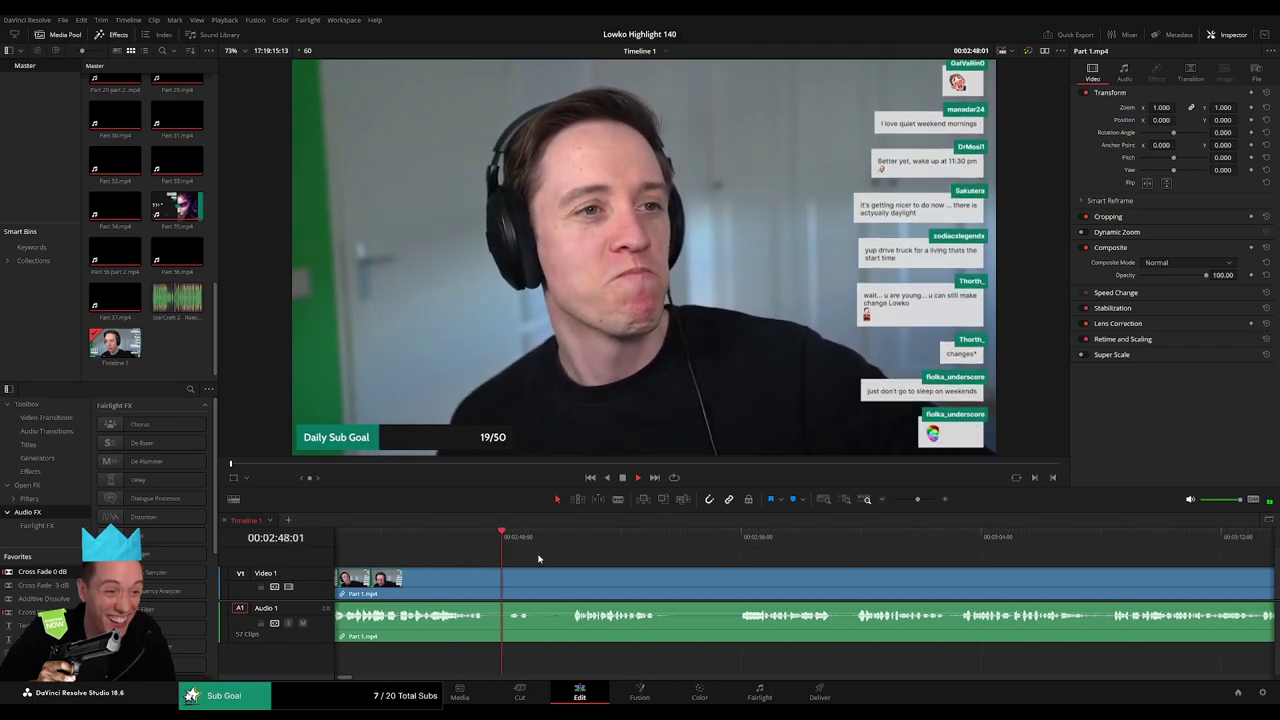
key(b)
click(488, 580)
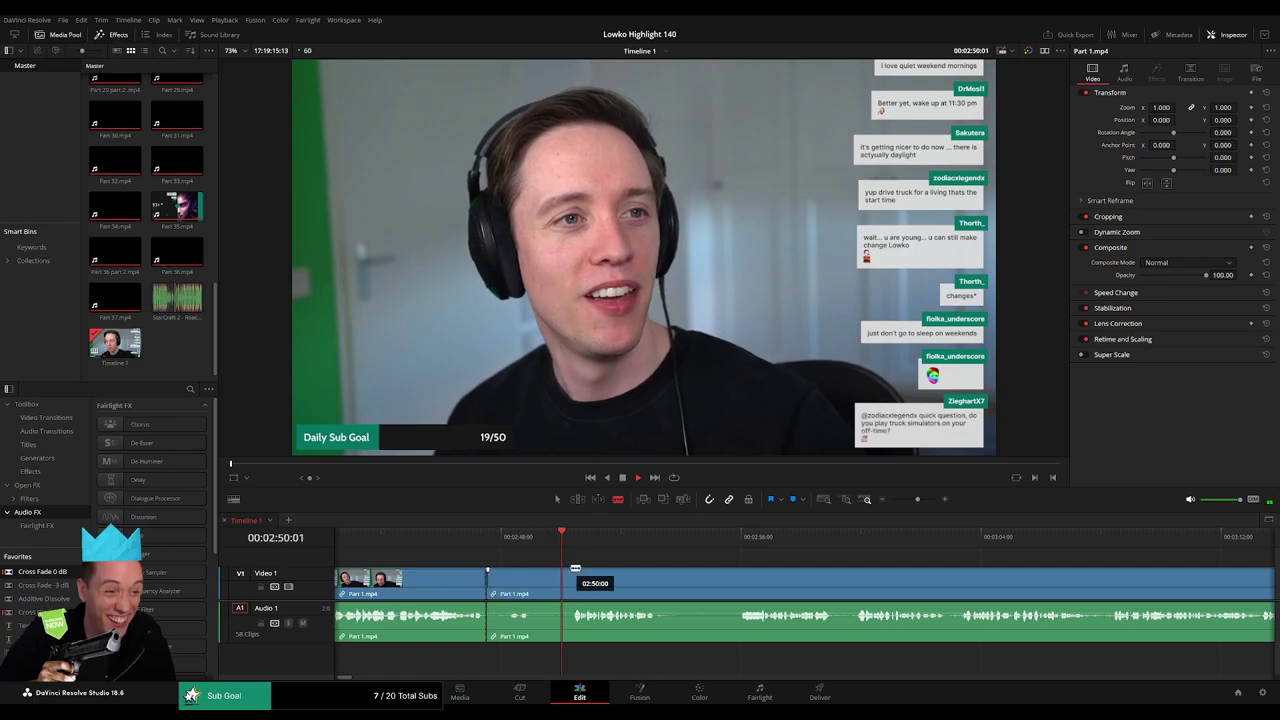
click(577, 575)
key(a)
click(540, 580)
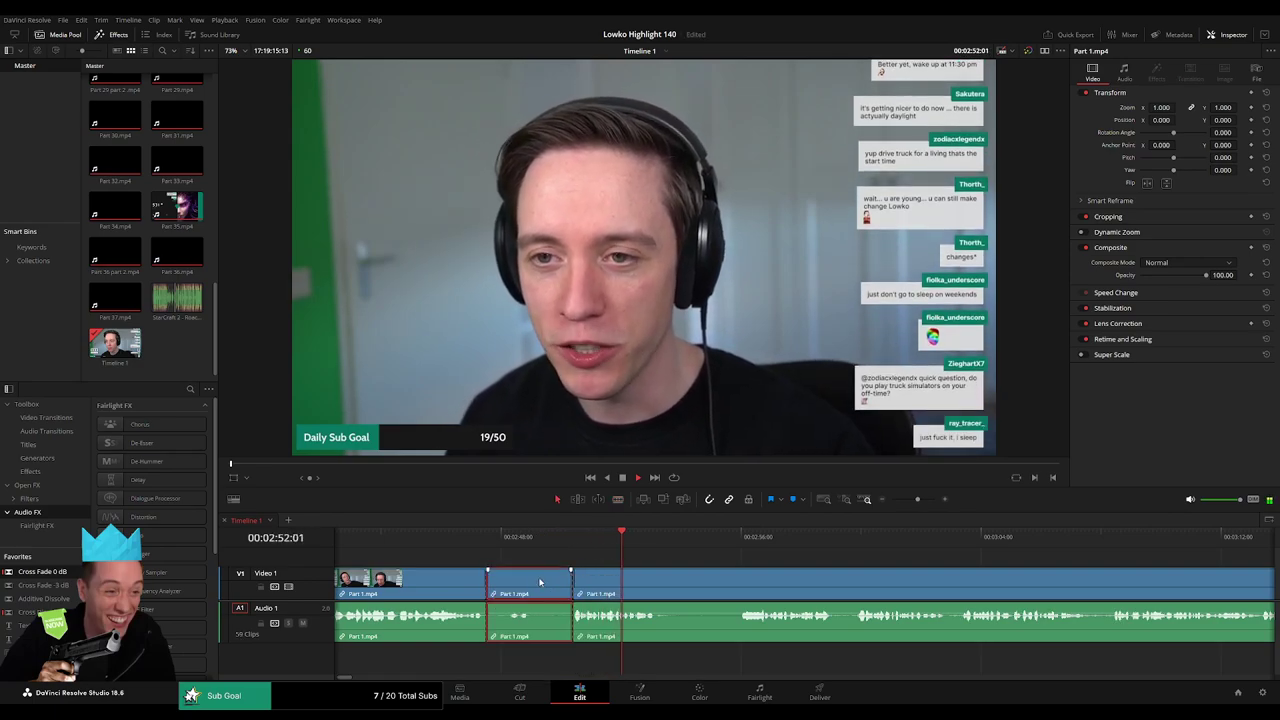
key(BackSpace)
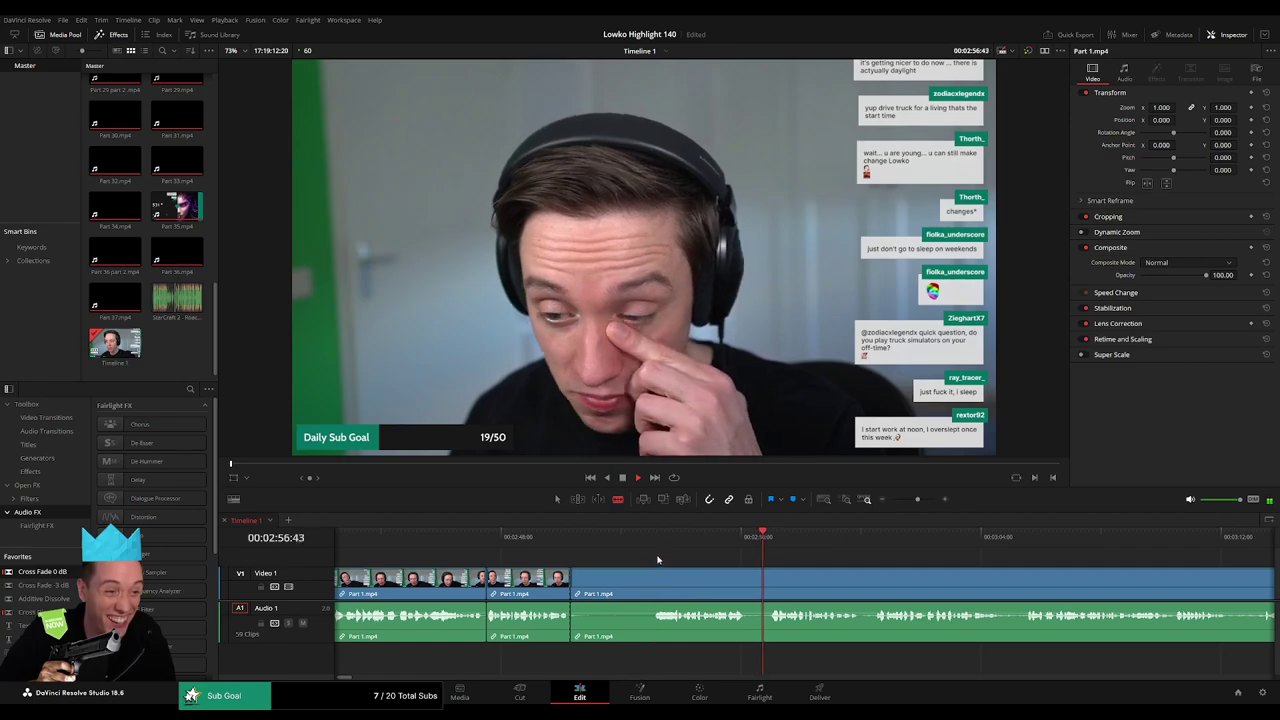
- Review the Part 1.mp4 footage from about 00:02:56 to 00:04:04 to find where the next usable section starts
click(842, 549)
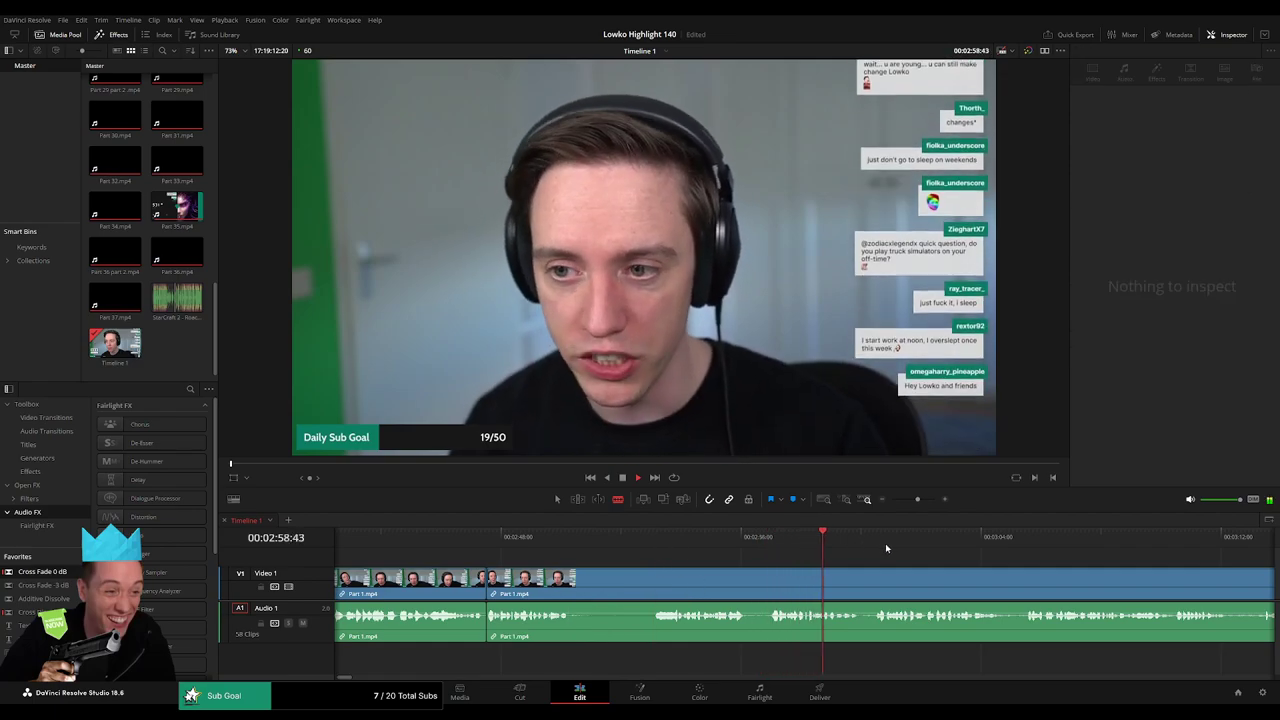
drag(918, 499, 917, 500)
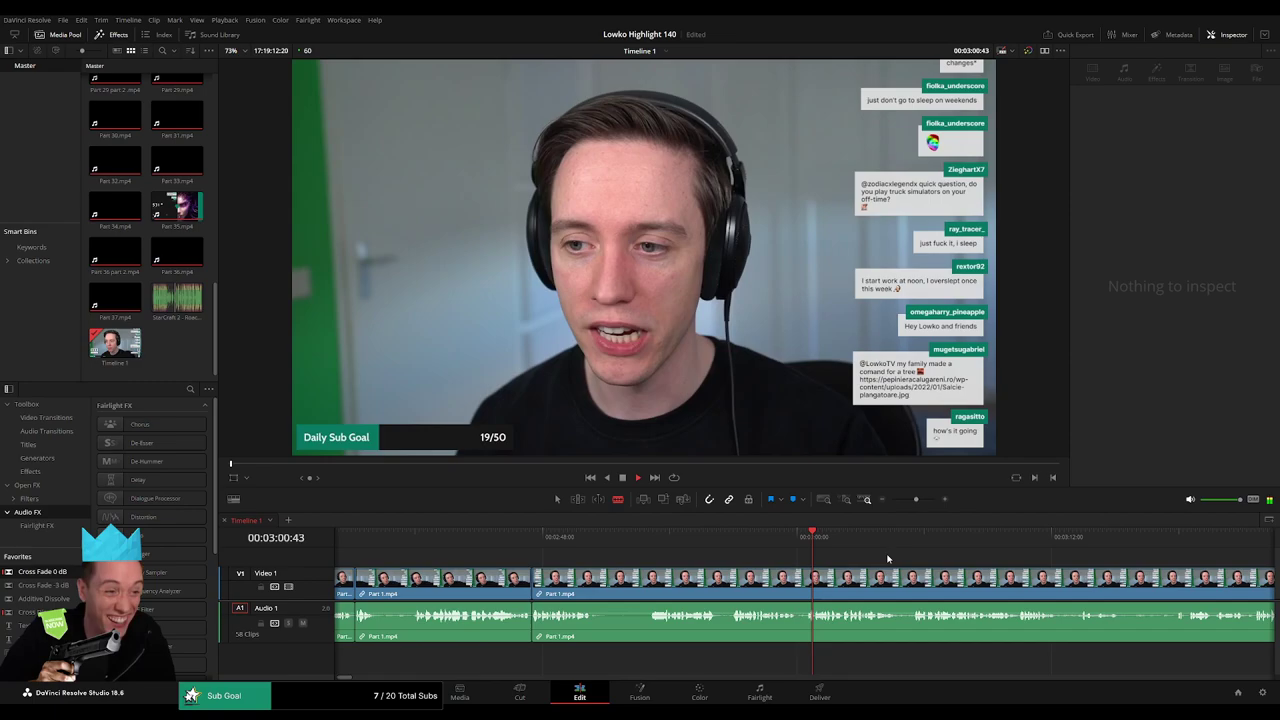
drag(875, 559, 690, 551)
click(704, 538)
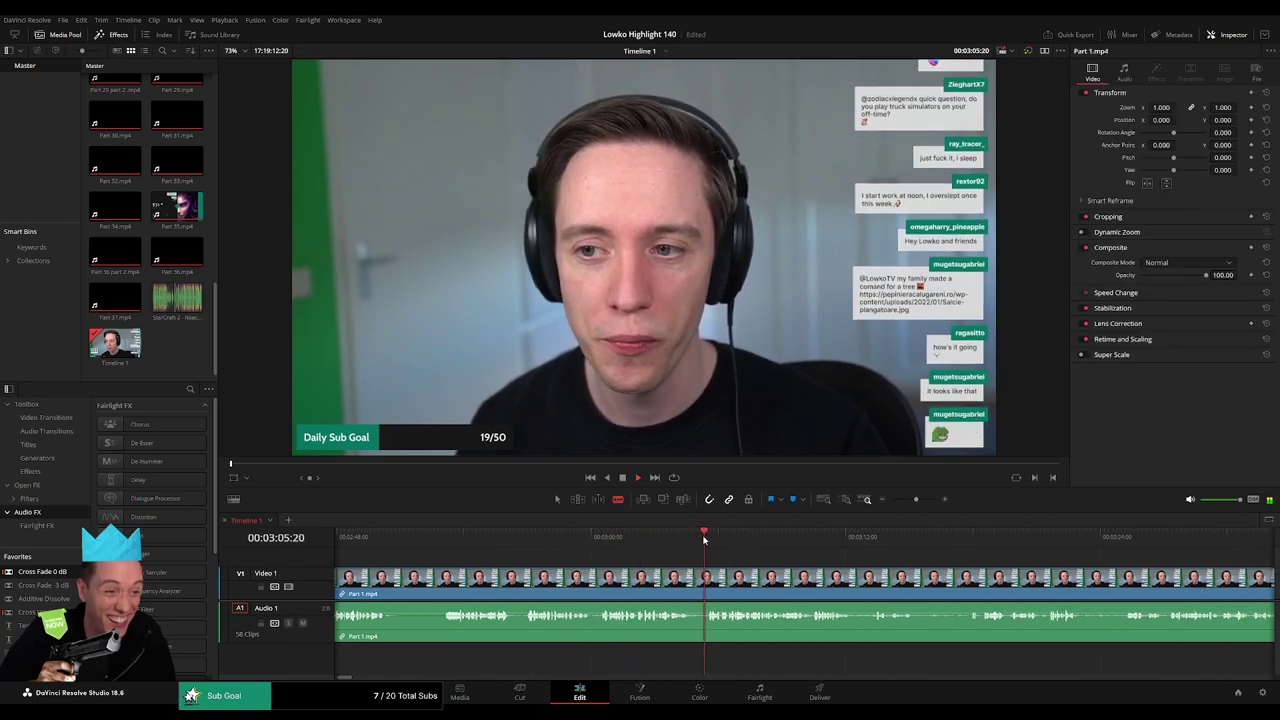
drag(962, 543, 983, 541)
drag(1075, 572, 722, 551)
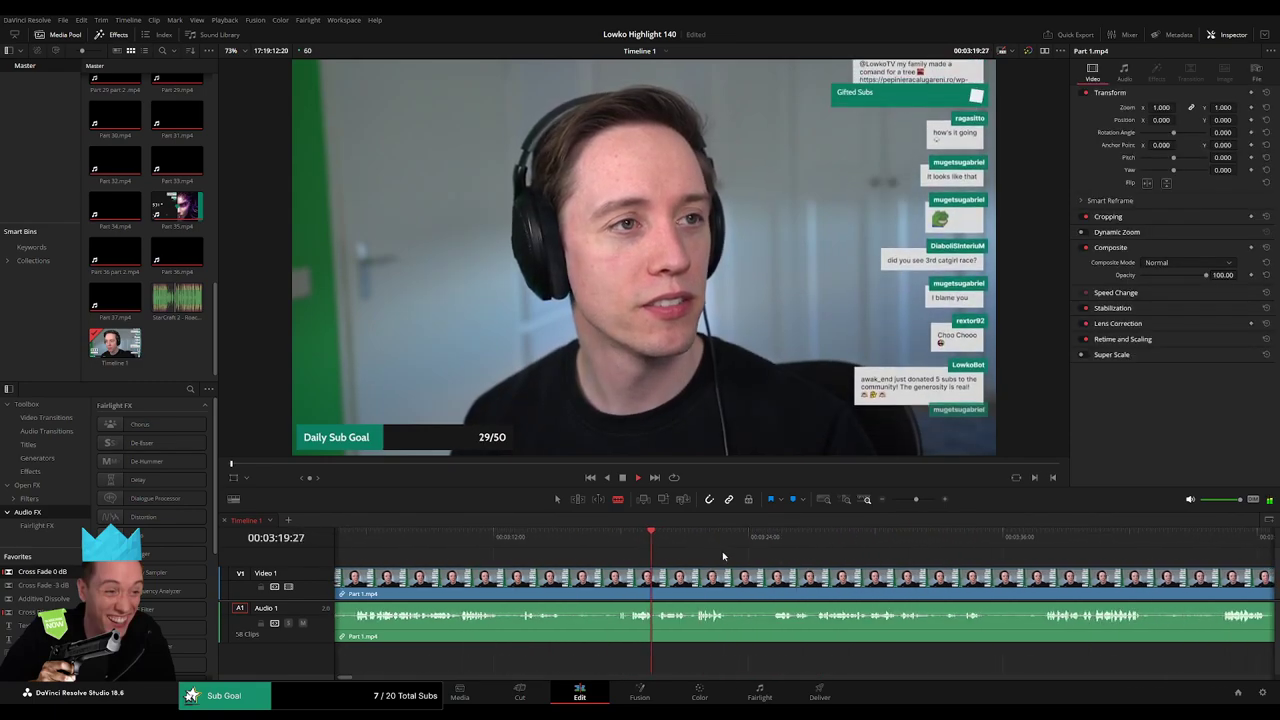
click(771, 543)
click(1045, 541)
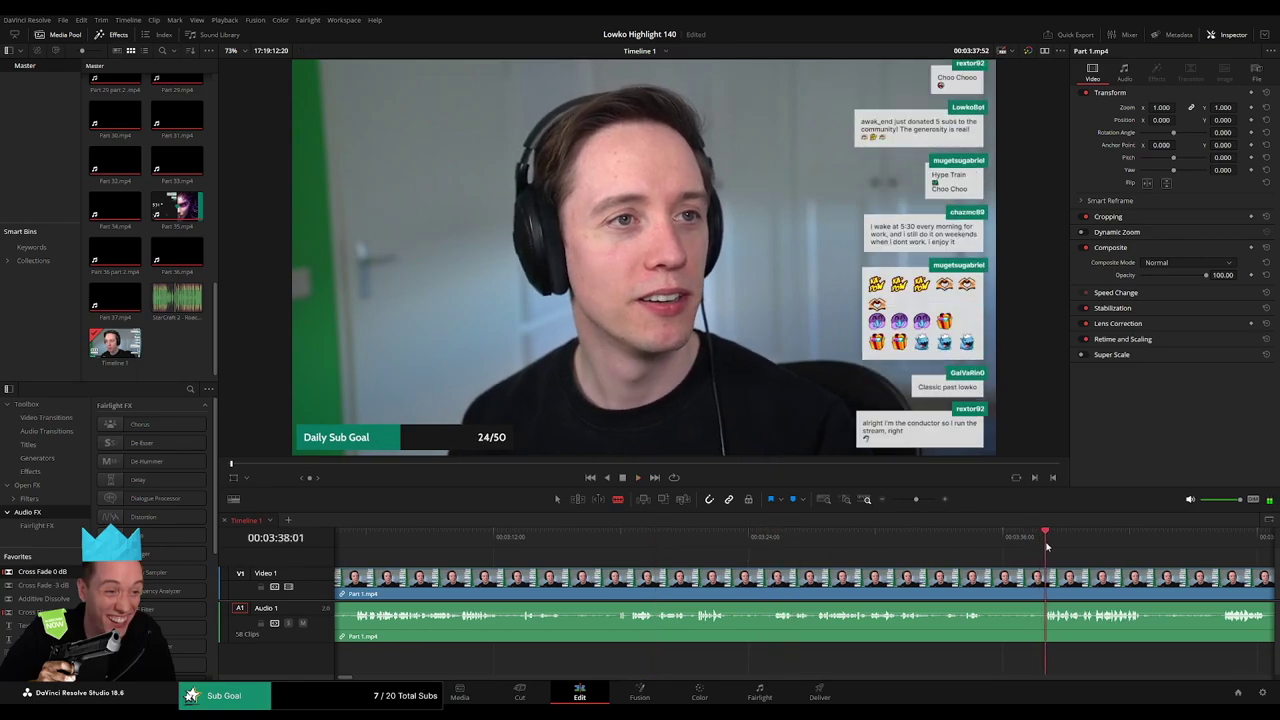
drag(1095, 563, 691, 560)
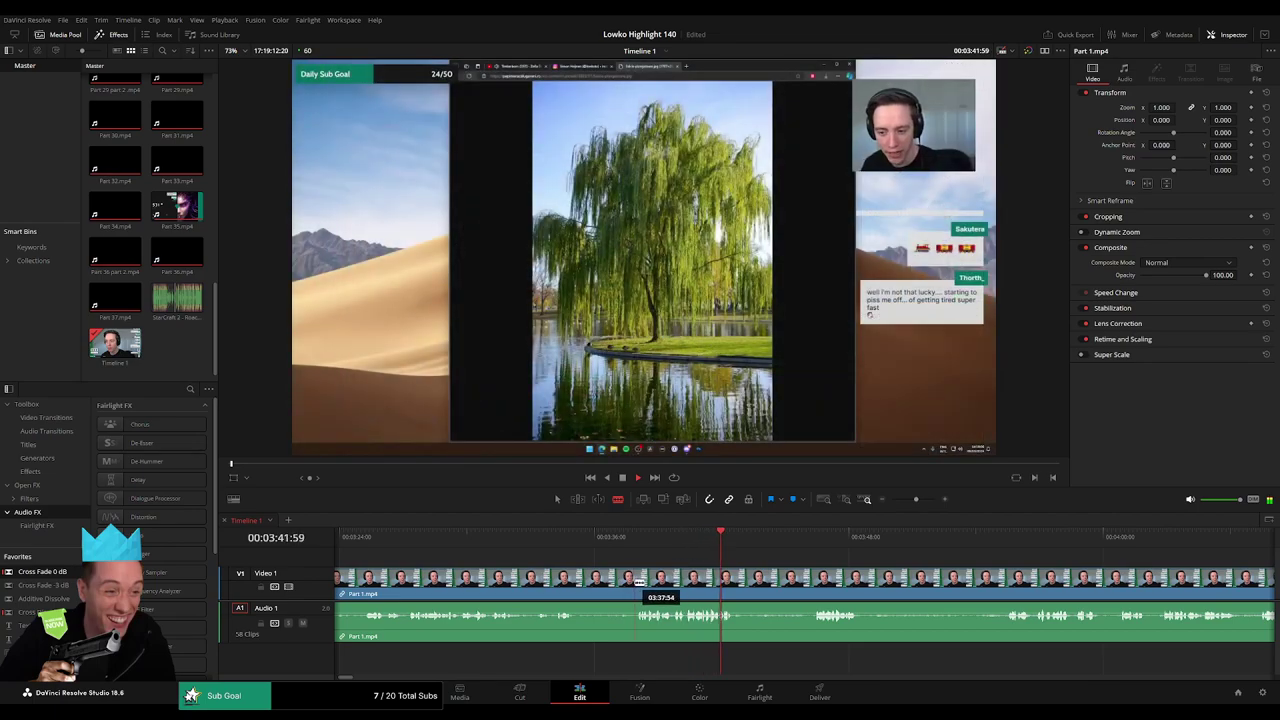
click(829, 548)
click(990, 546)
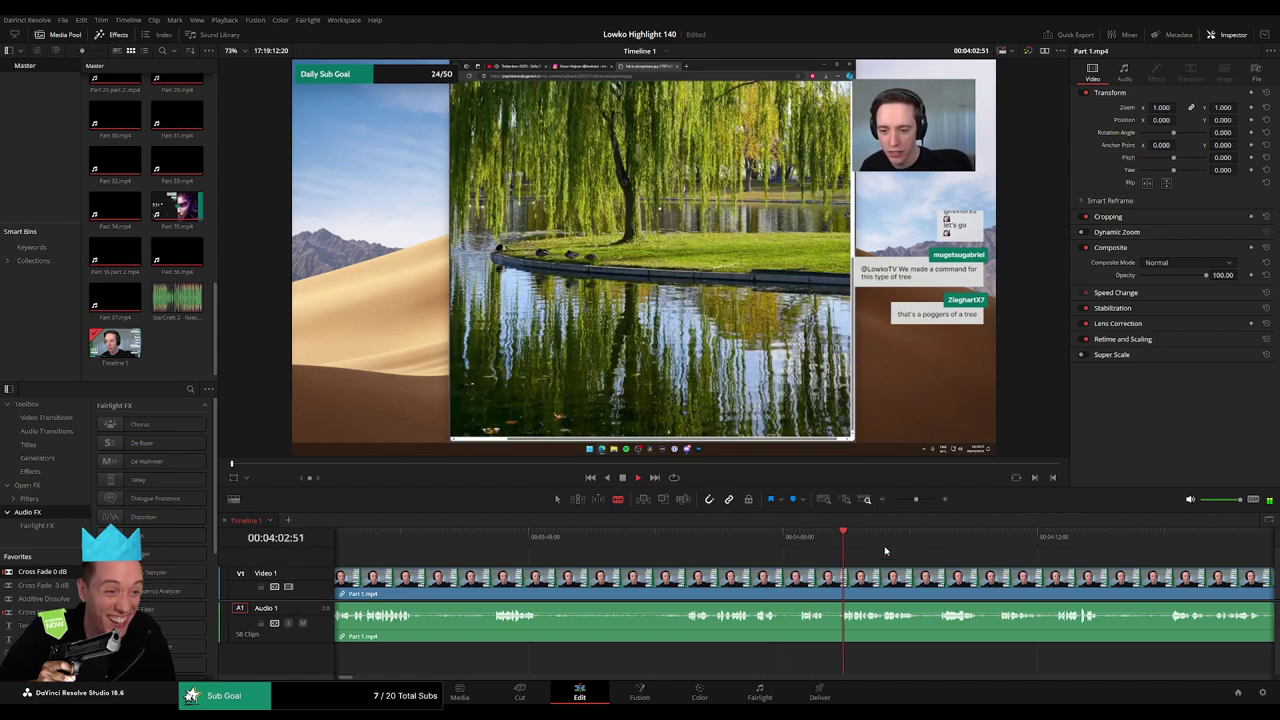
- Remove the section of Part 1.mp4 between about 00:02:47:30 and 00:03:37:54, closing the gap, and crossfade the audio at the cut
scroll(700, 562, left, 2)
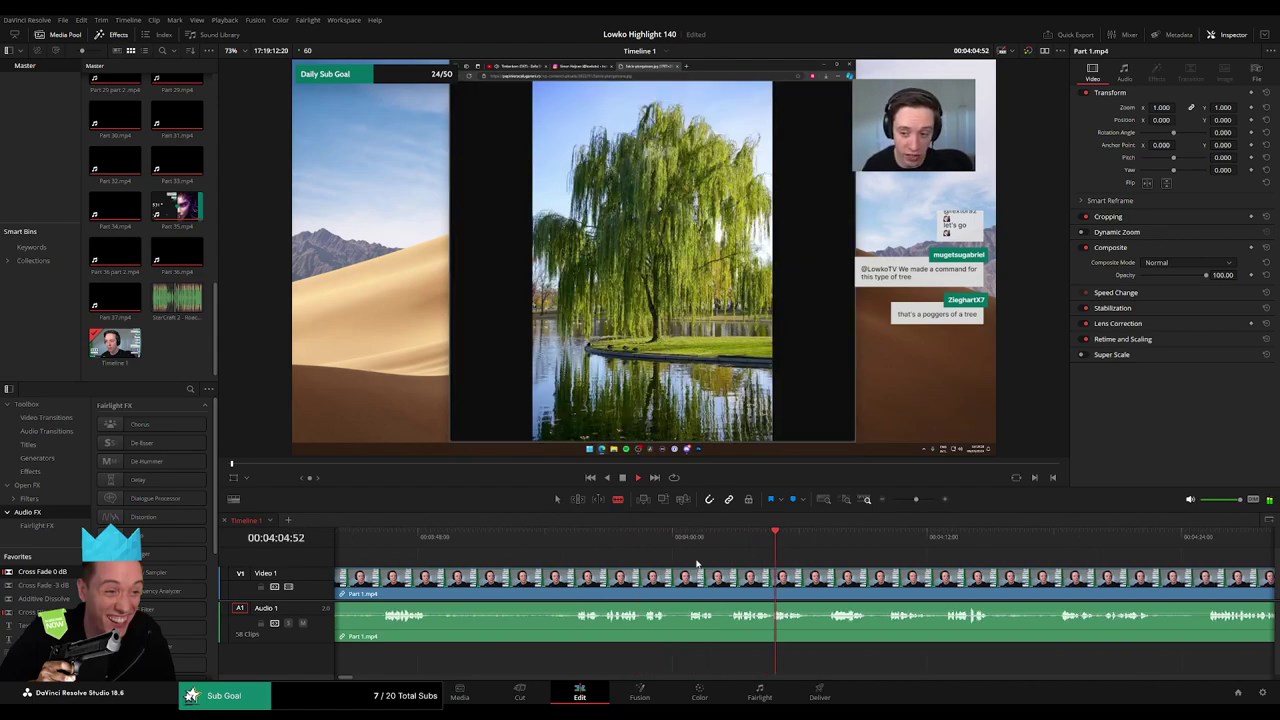
click(464, 538)
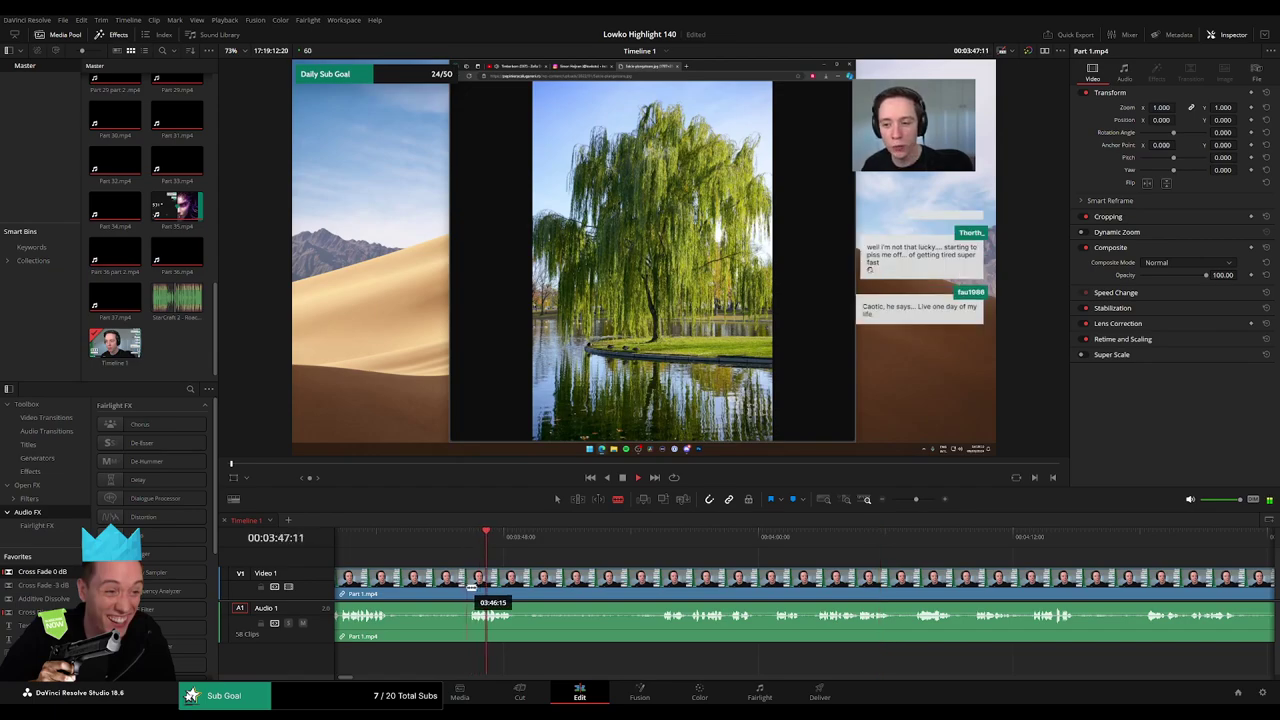
scroll(471, 587, left, 3)
click(457, 541)
scroll(520, 578, left, 1)
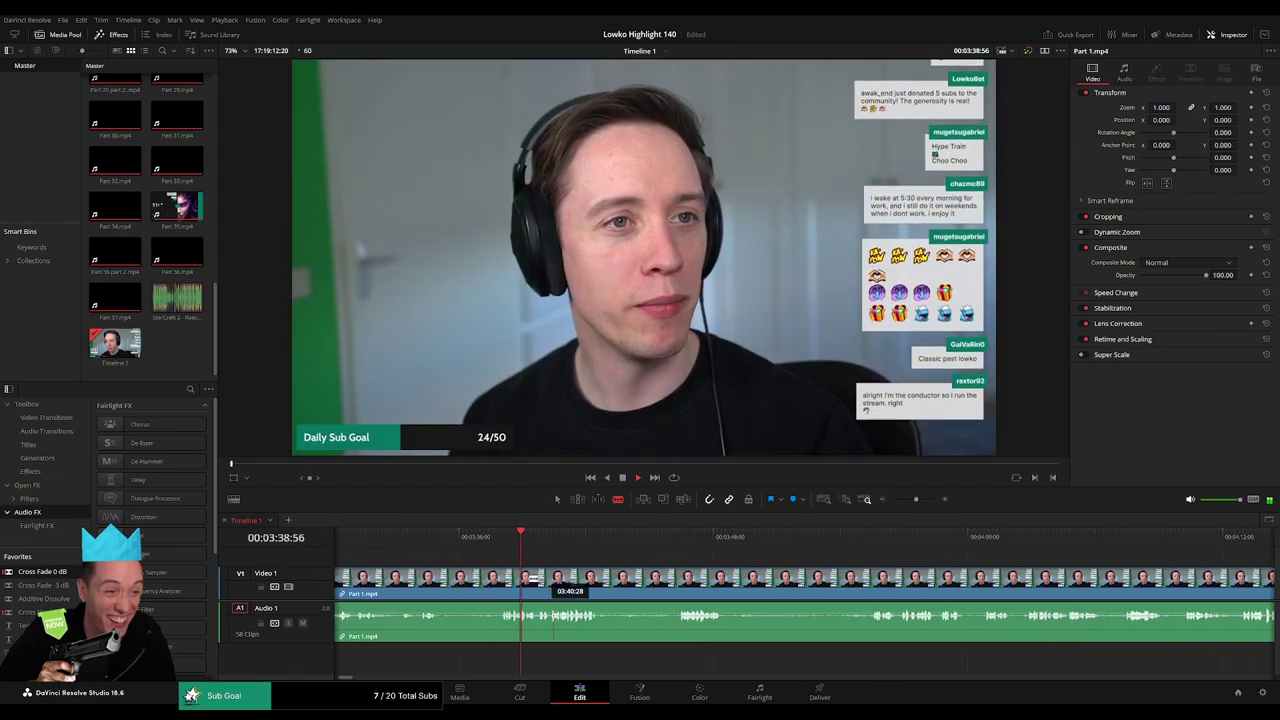
click(499, 579)
key(a)
click(475, 587)
key(Delete)
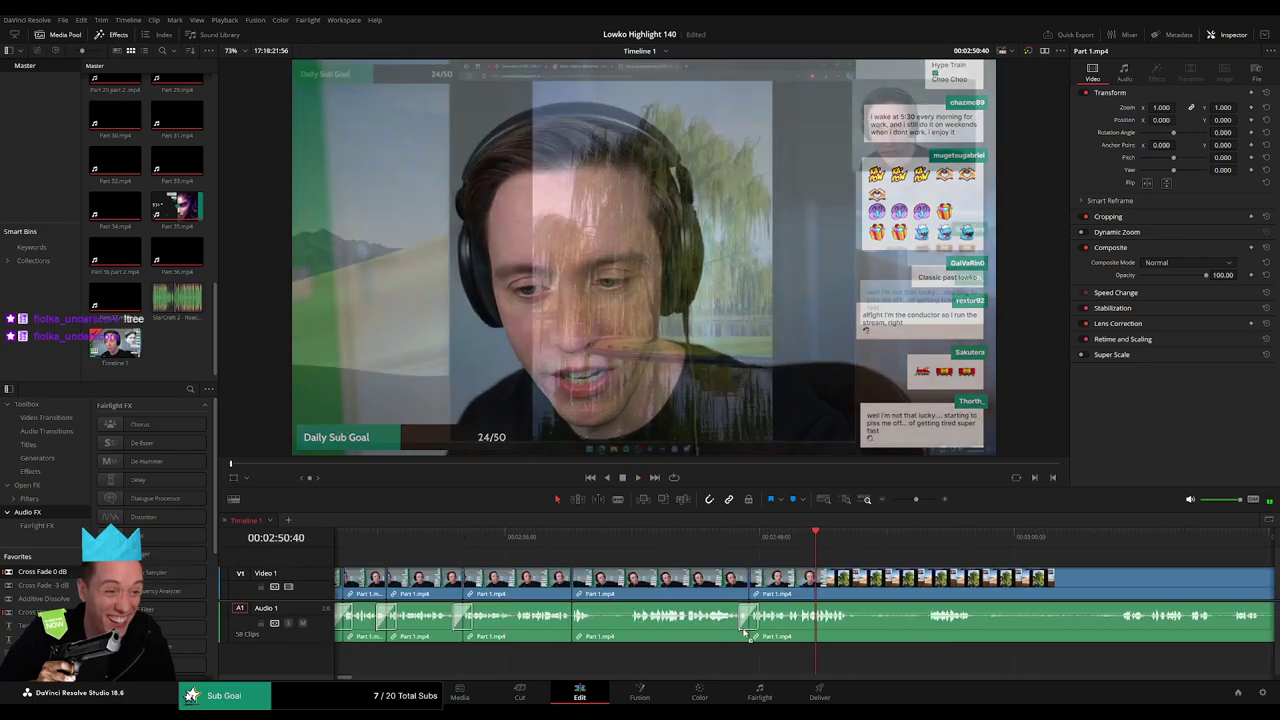
drag(744, 632, 746, 630)
- Remove the quiet section of Part 1.mp4 between about 00:02:52:13 and 00:02:55:55, closing the gap, and crossfade the audio at the cut
scroll(860, 590, right, 4)
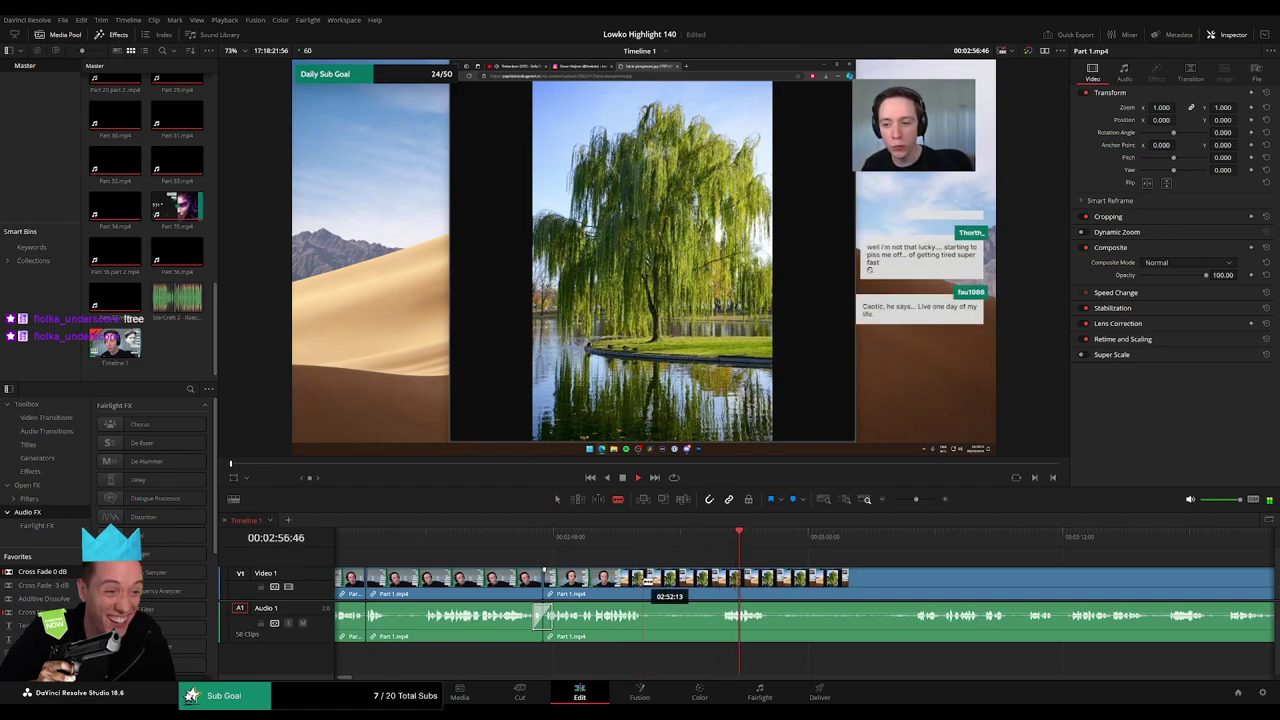
click(643, 582)
key(Delete)
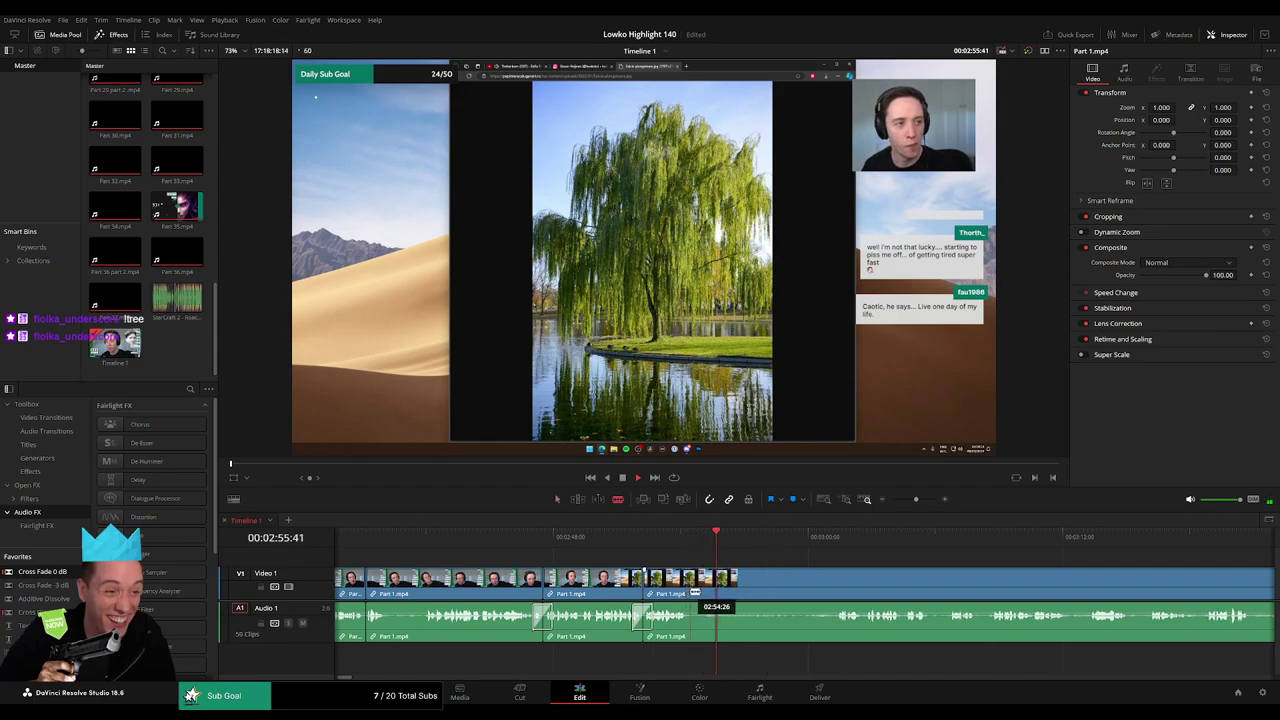
- Remove the quiet section of Part 1.mp4 between about 00:02:54:26 and 00:03:01, closing the gap, and add a crossfade to the audio cut
click(691, 590)
click(837, 580)
key(a)
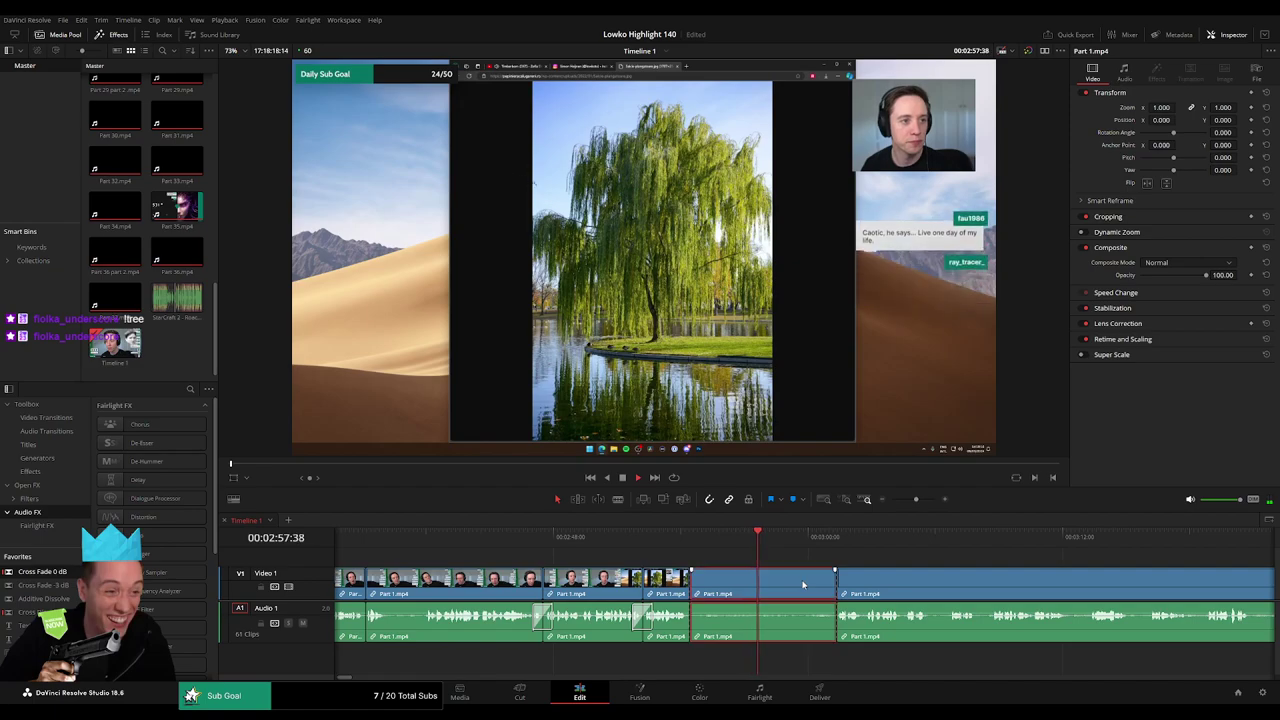
click(803, 584)
key(Delete)
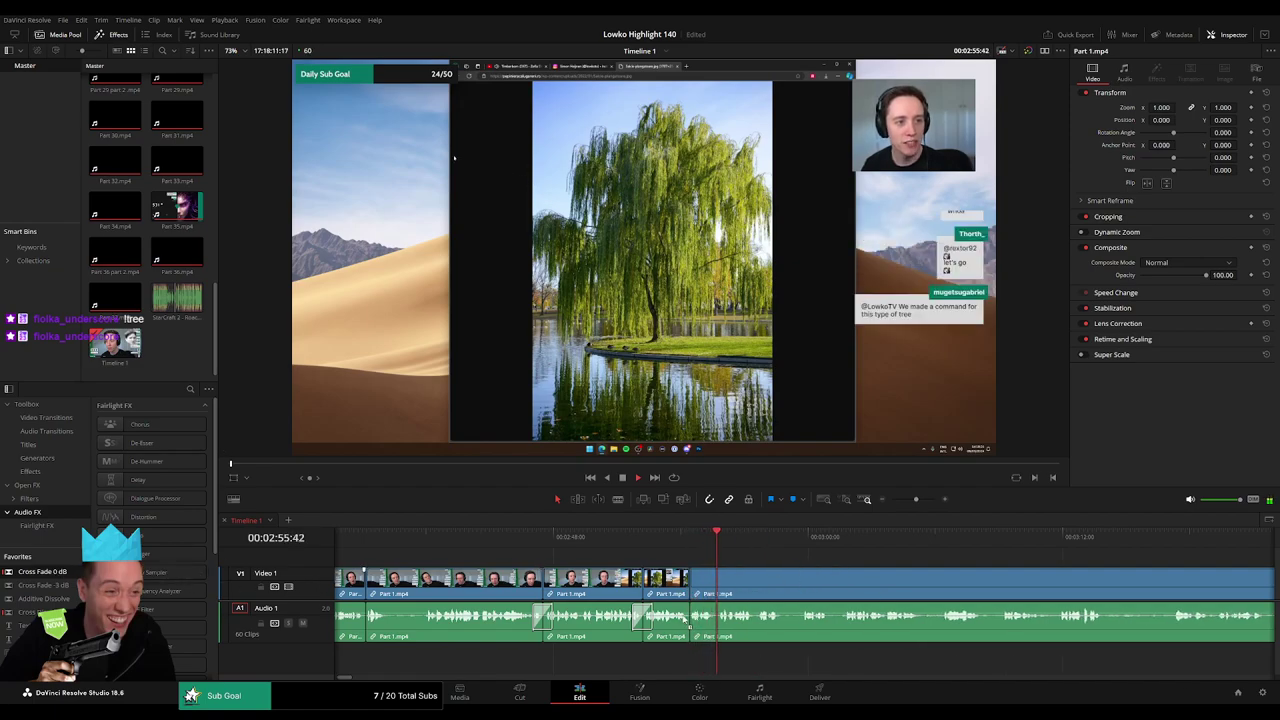
click(690, 632)
key(shift+t)
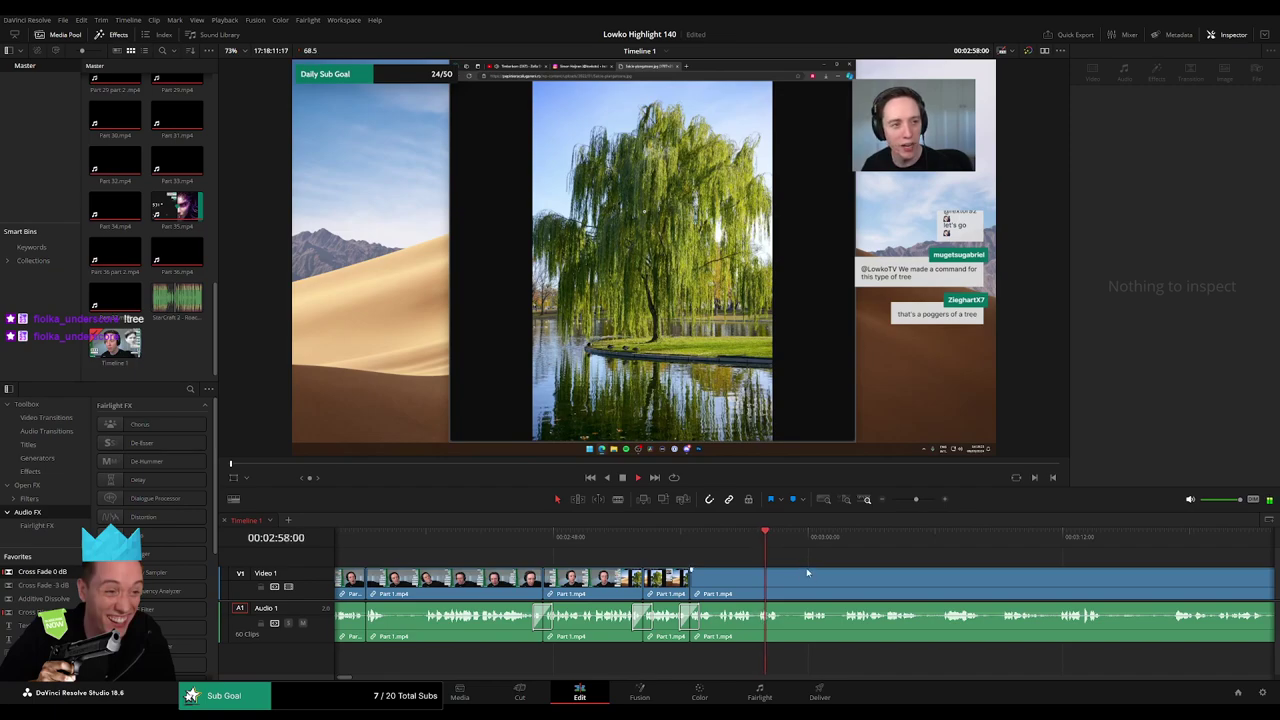
click(807, 573)
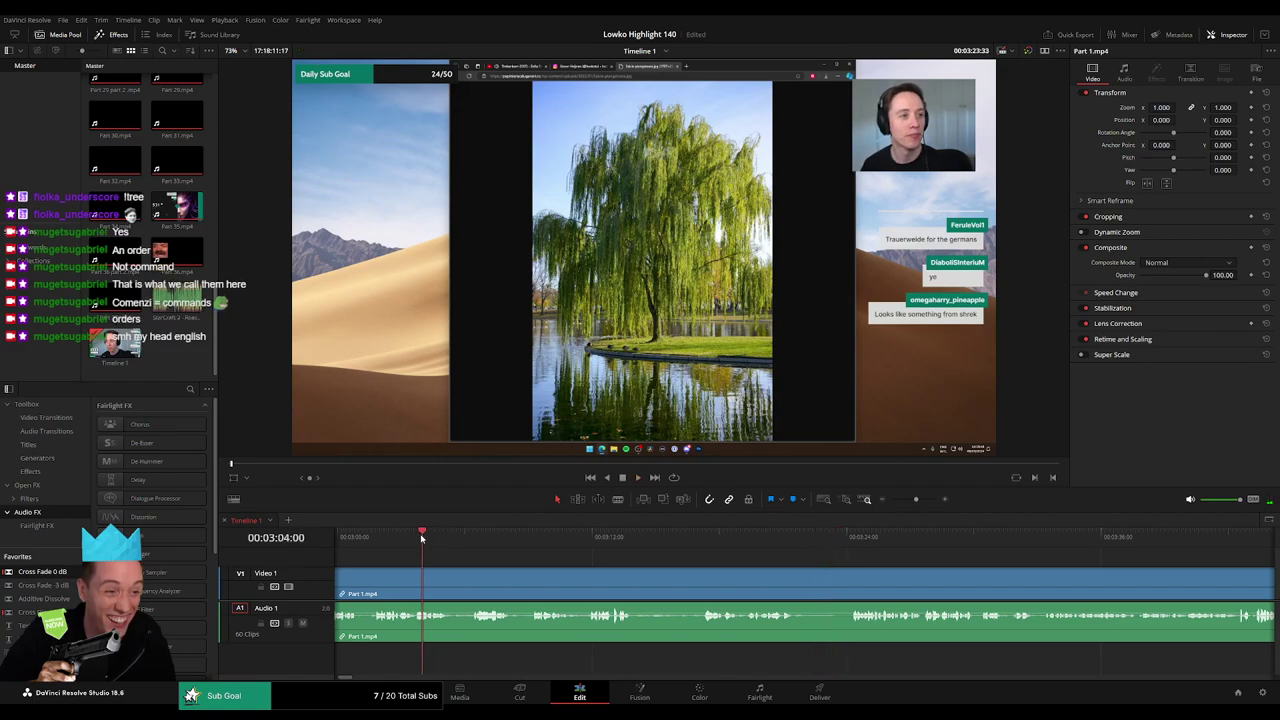
- Remove the short section of Part 1.mp4 between about 00:02:58:45 and 00:02:59:35, closing the gap, and crossfade the audio at the cut
scroll(540, 569, left, 3)
key(b)
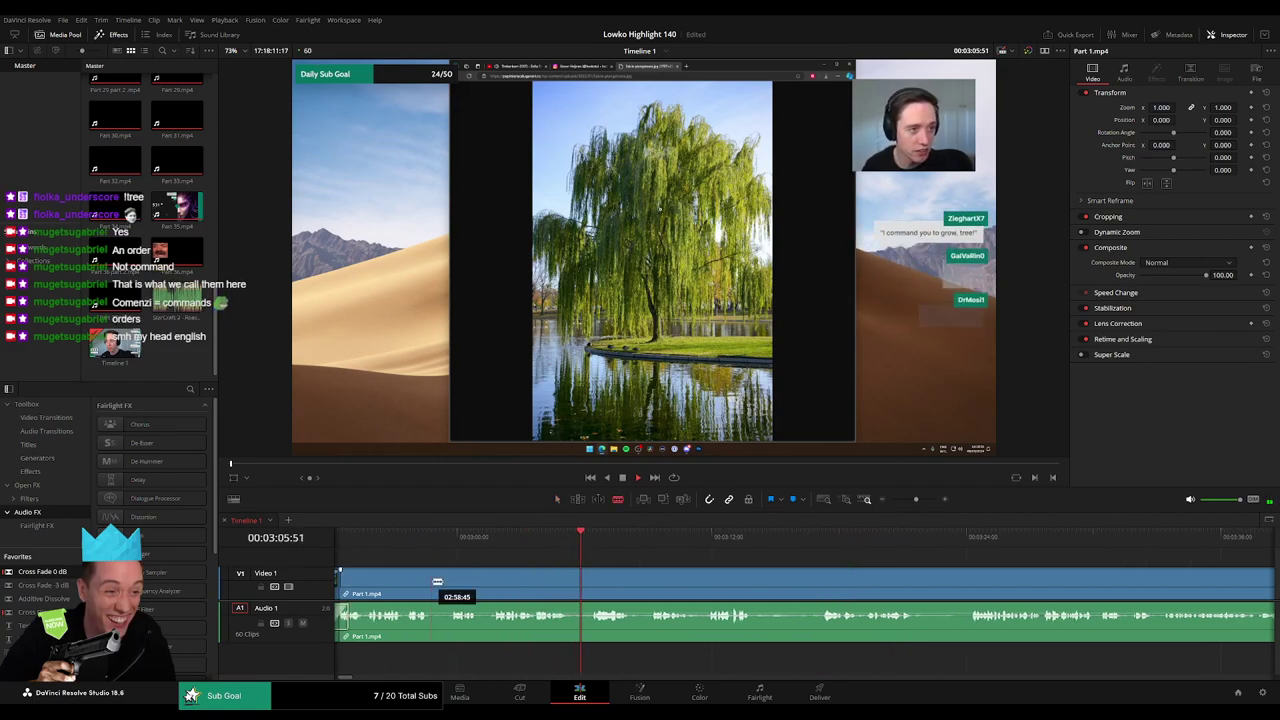
click(437, 581)
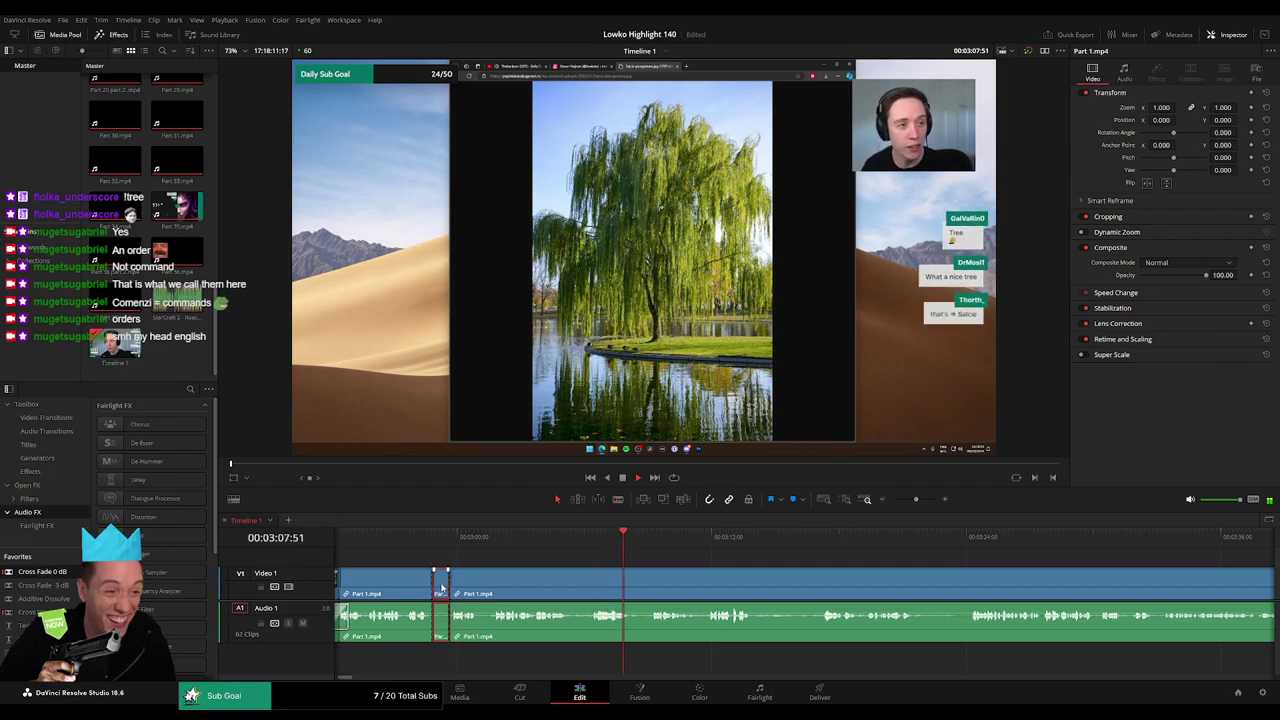
key(Delete)
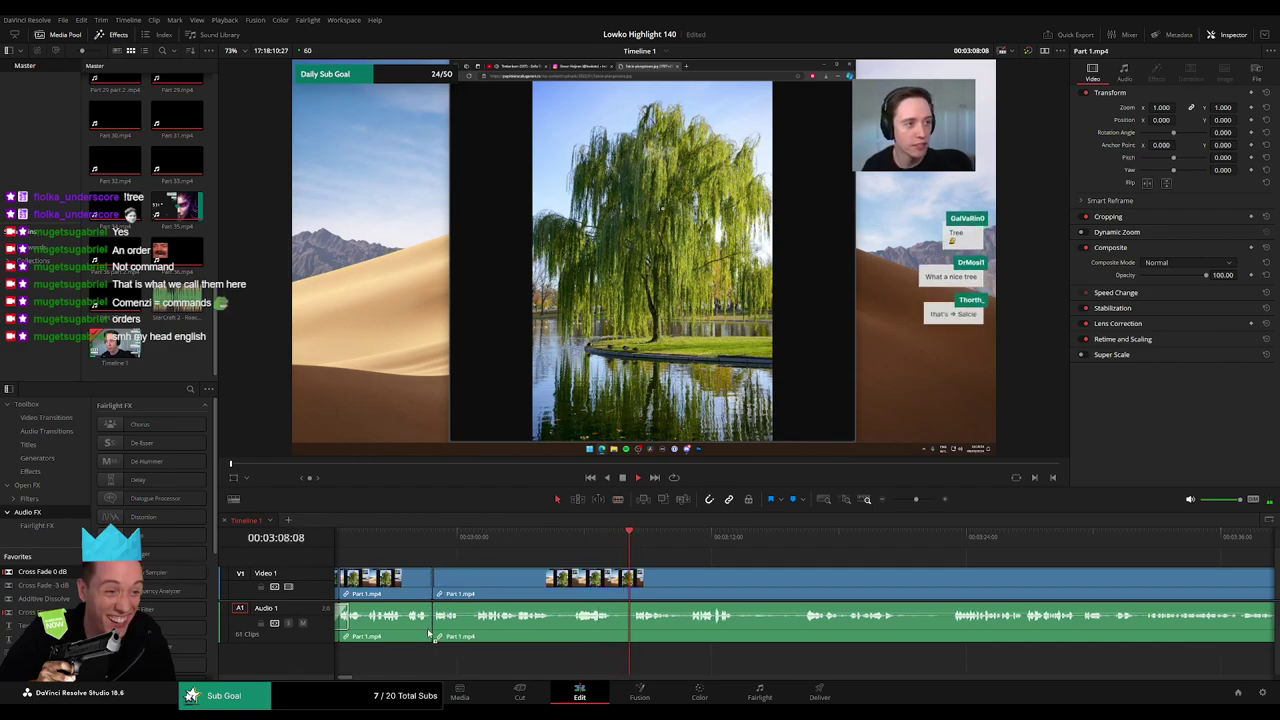
- Remove the short section of Part 1.mp4 between about 00:03:07:27 and 00:03:08:20, closing the gap, and crossfade the audio at the cut
click(615, 580)
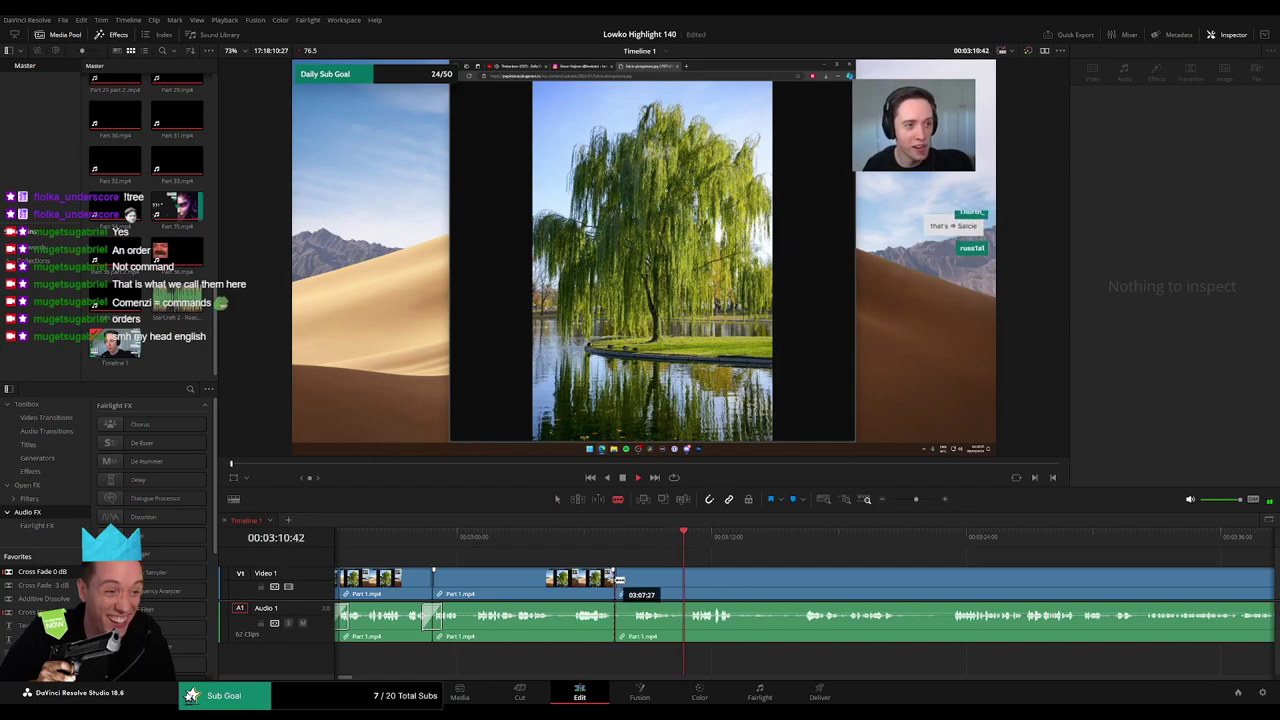
key(a)
click(628, 583)
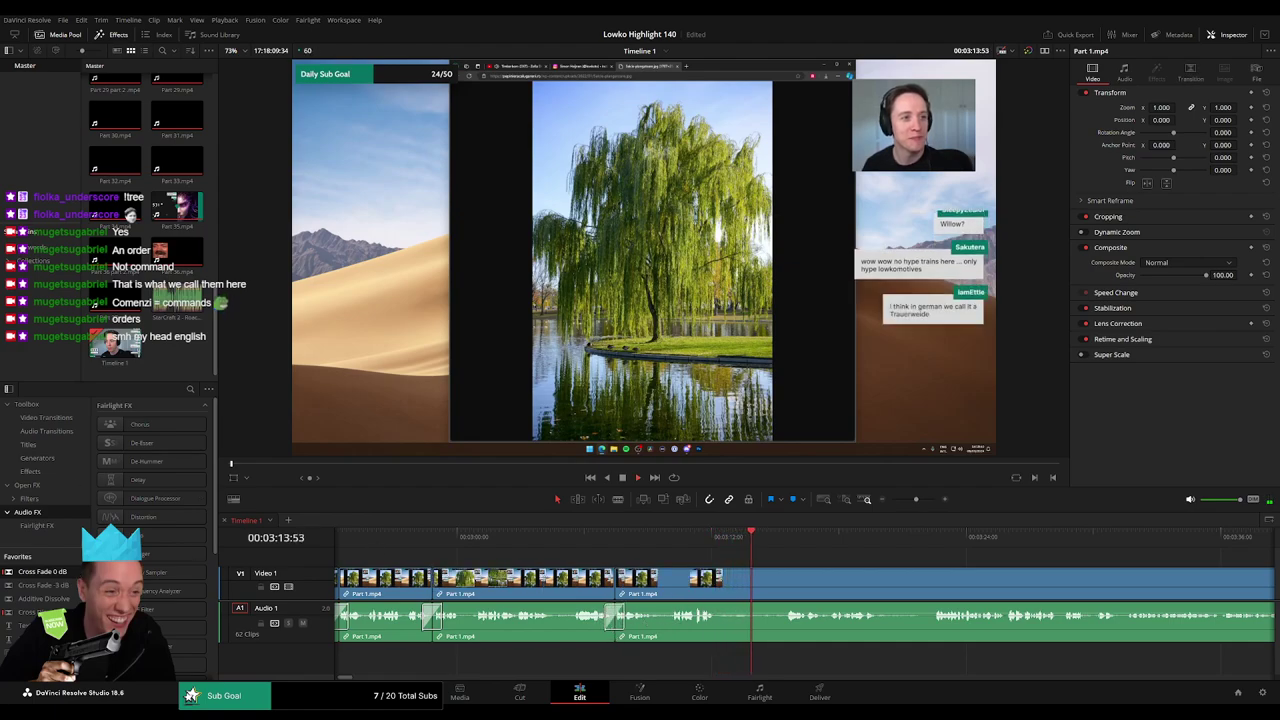
- Remove the section of Part 1.mp4 between about 00:03:12:10 and 00:03:15:27, closing the gap, and crossfade the audio at the cut
click(718, 574)
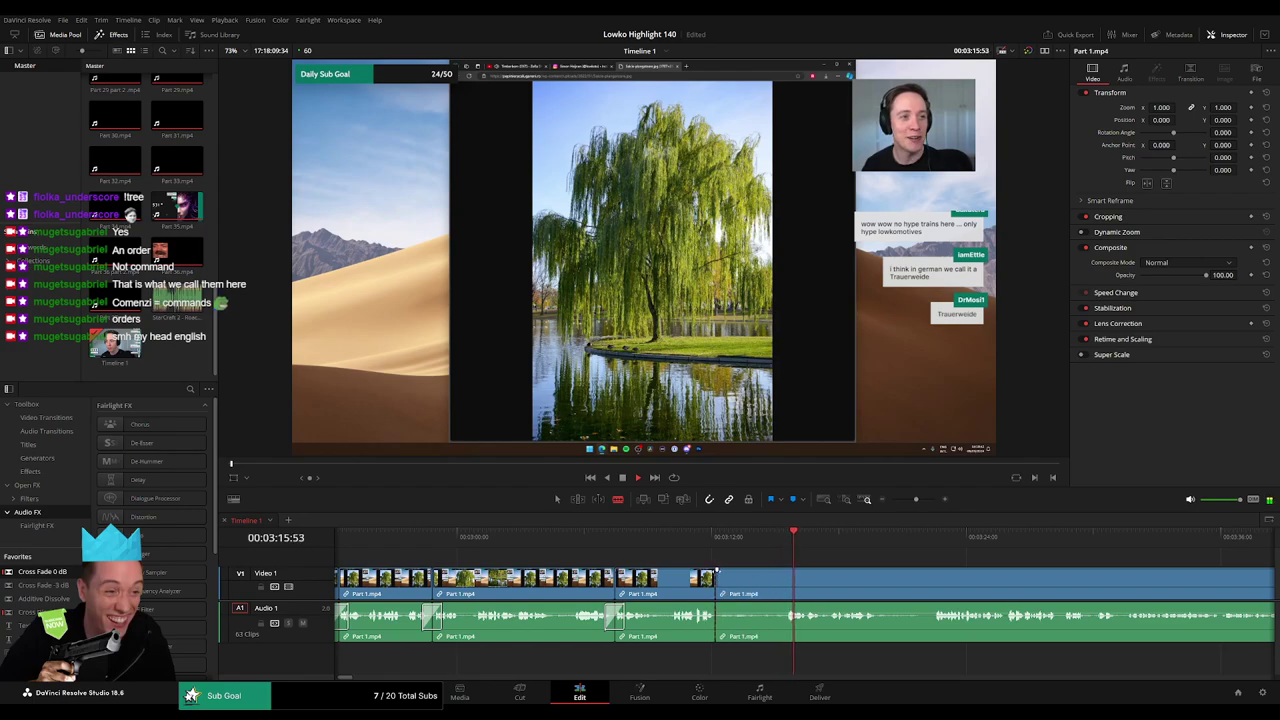
click(788, 573)
key(a)
click(762, 577)
key(Delete)
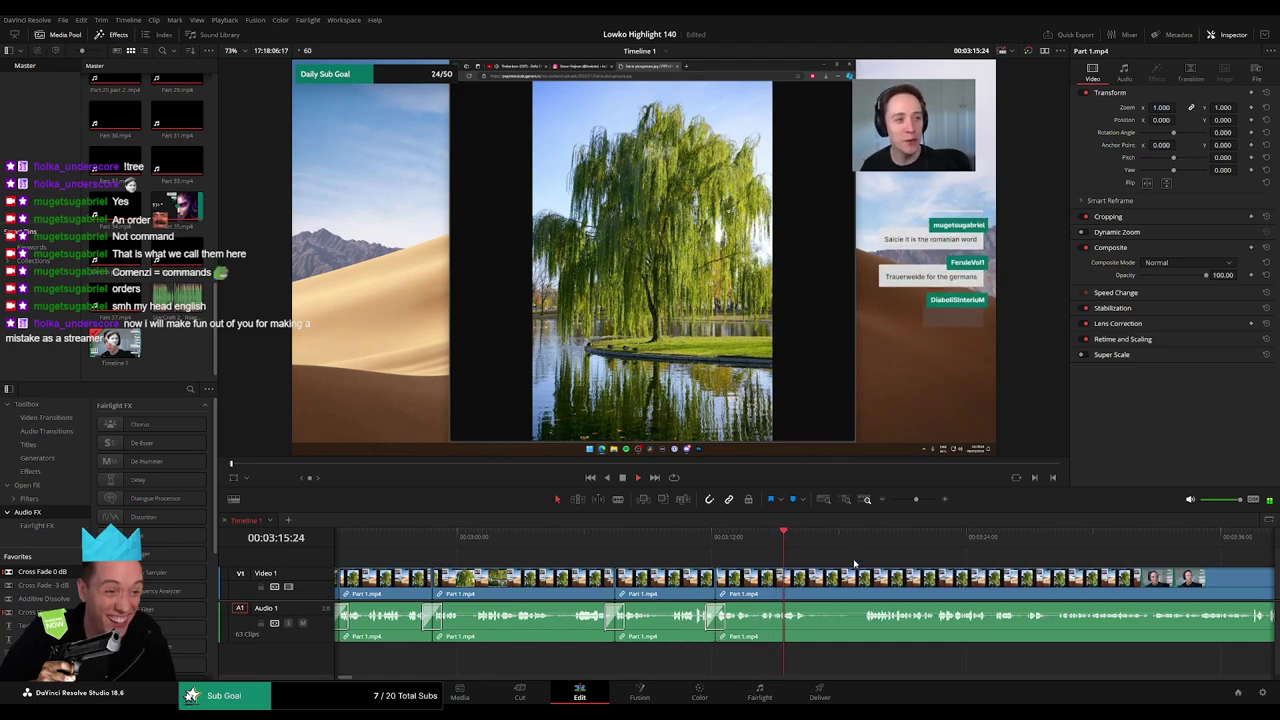
- Remove the section of Part 1.mp4 between about 00:03:16:30 and 00:03:19:09, closing the gap, and crossfade the audio at the cut
drag(854, 563, 635, 562)
click(645, 545)
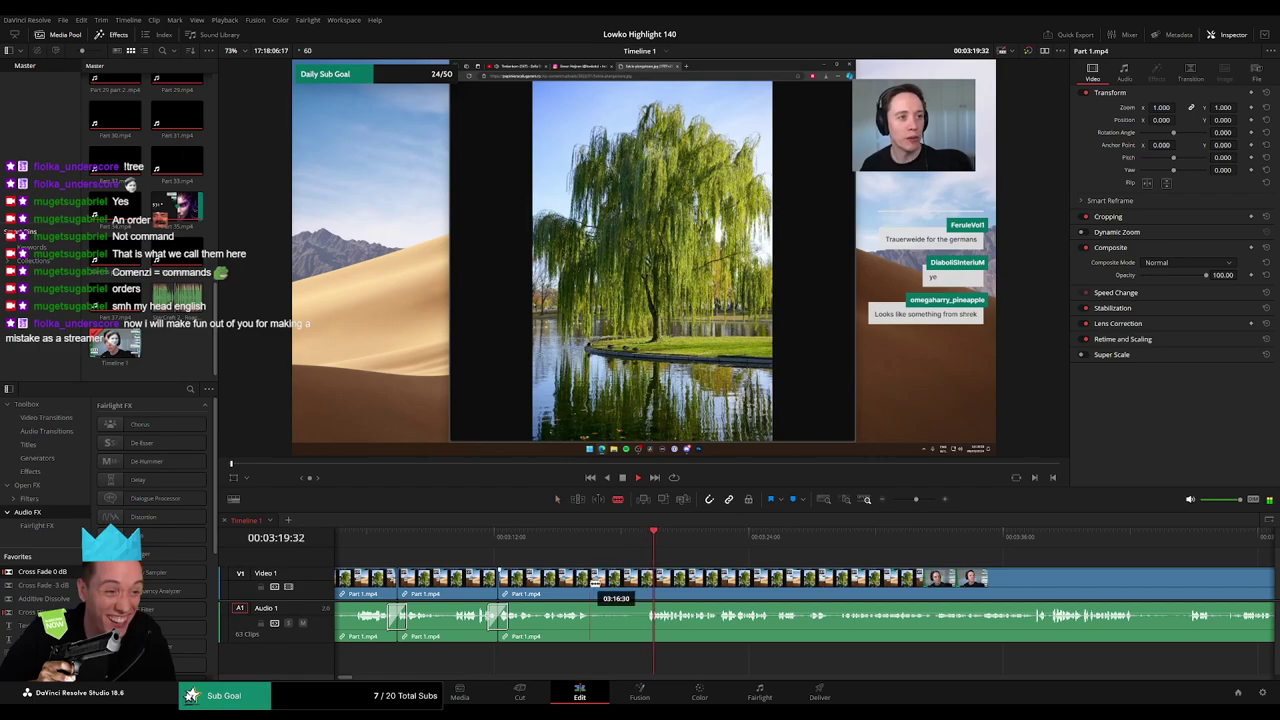
click(593, 580)
click(647, 580)
key(a)
click(626, 585)
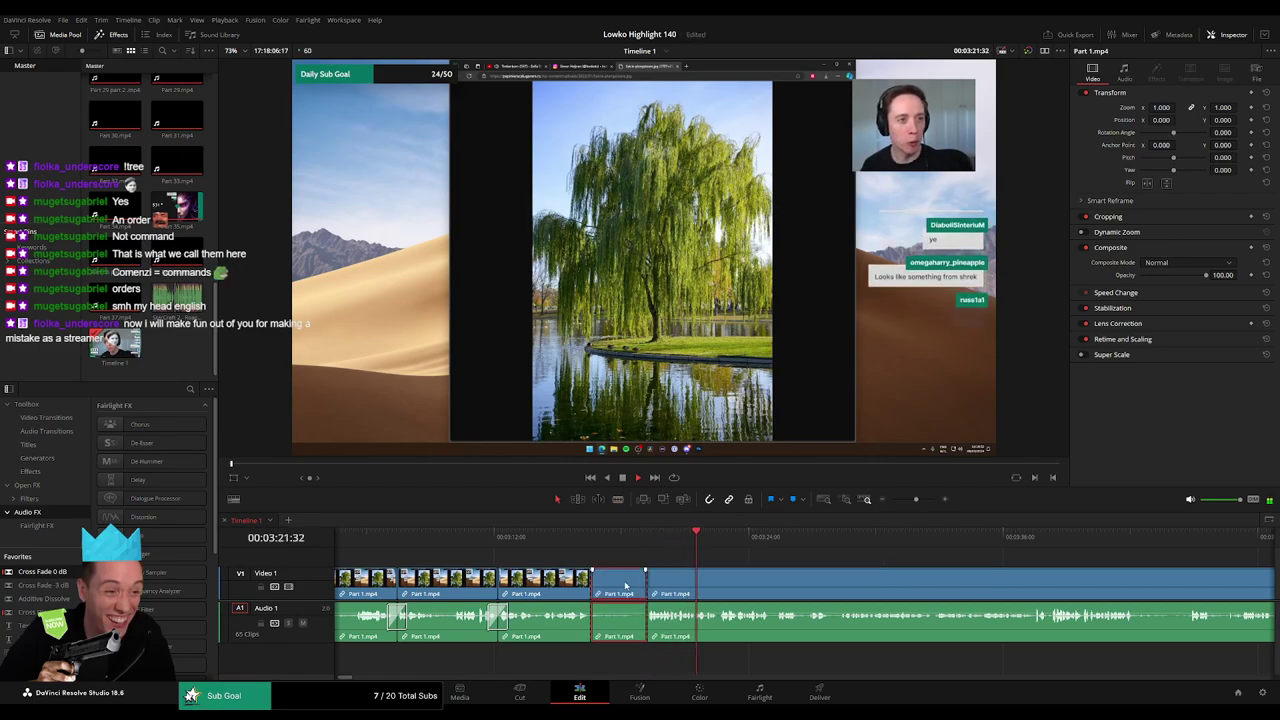
key(Delete)
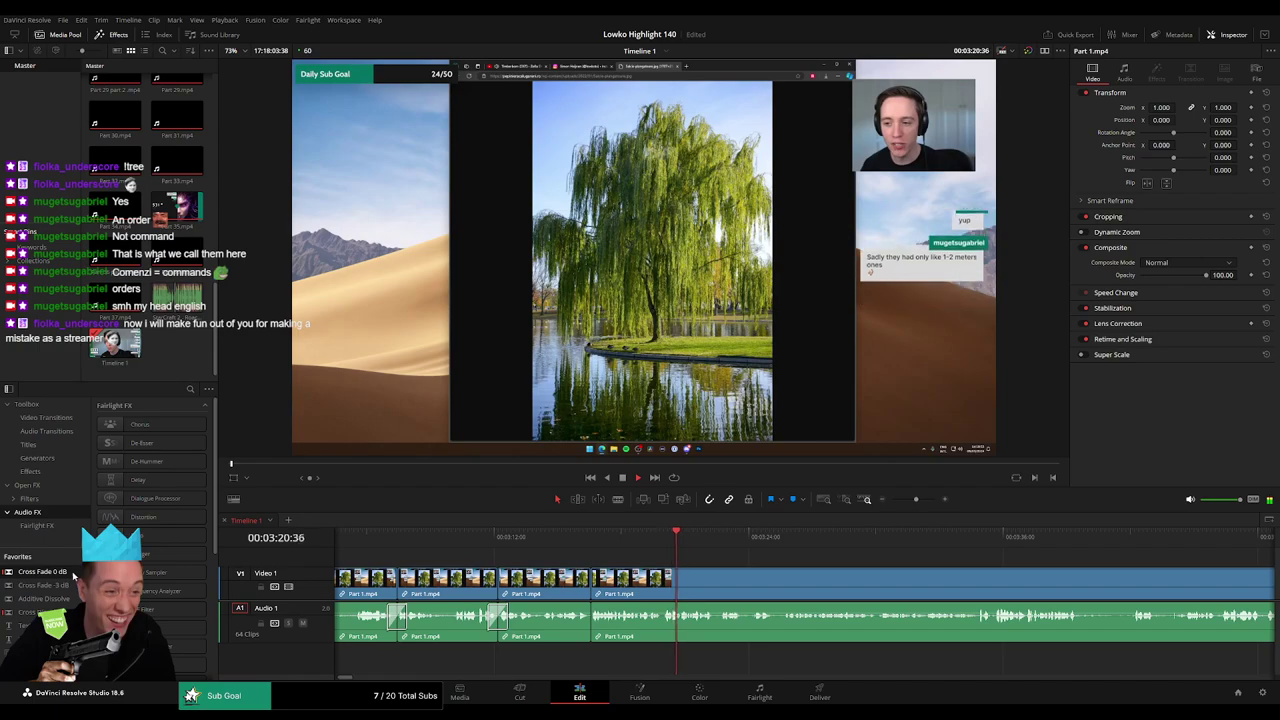
drag(596, 627, 594, 625)
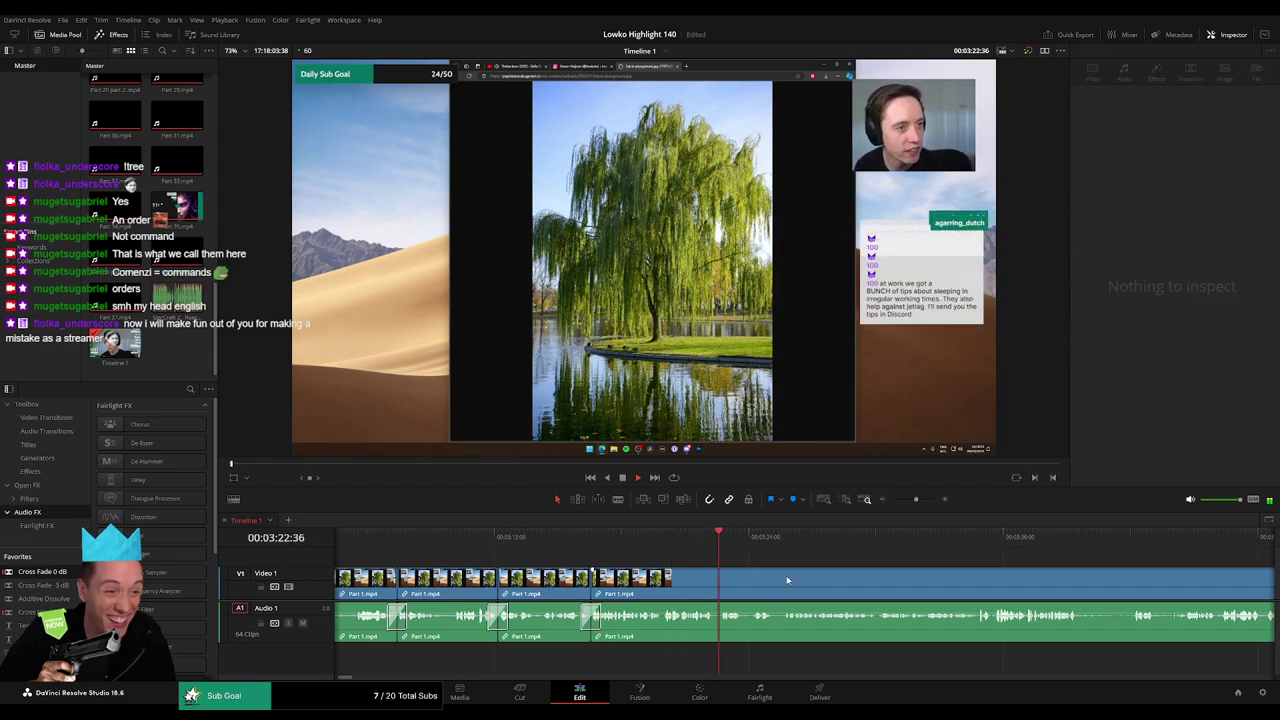
- Review the tree footage past 00:03:22 and split Part 1.mp4 at 00:03:23:45, where the unneeded talk starts
drag(788, 576, 661, 565)
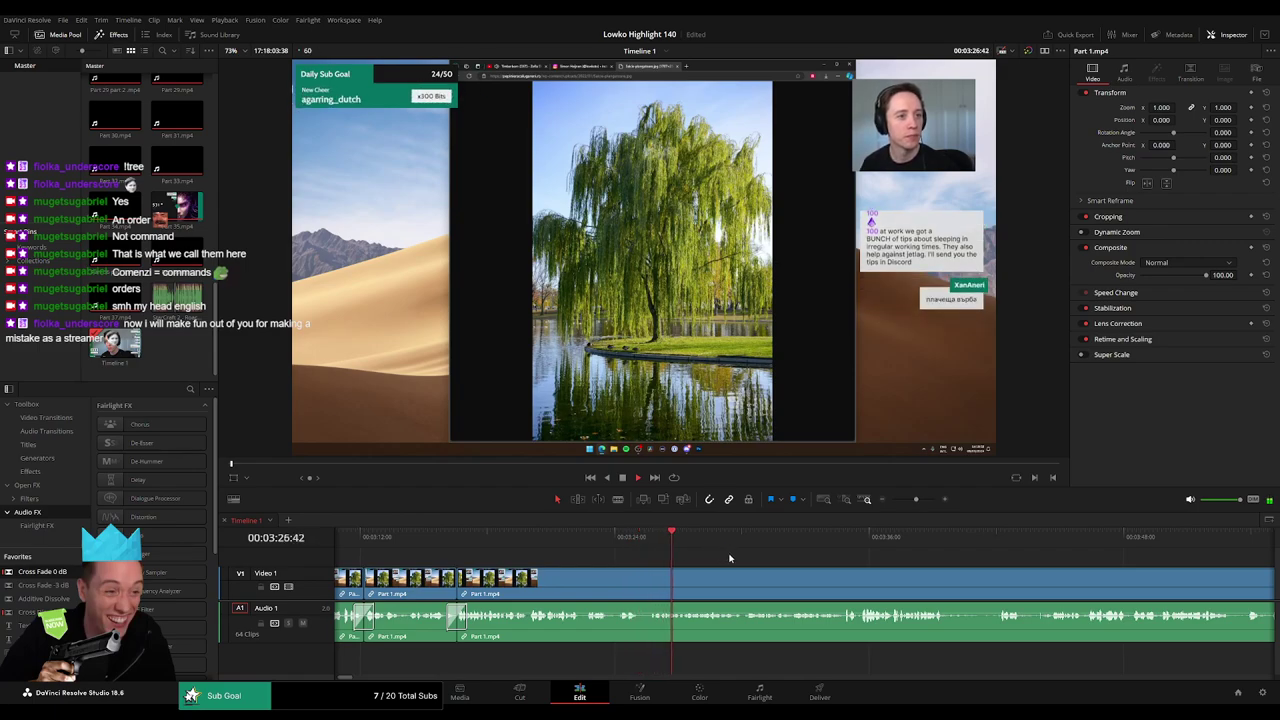
scroll(735, 575, right, 2)
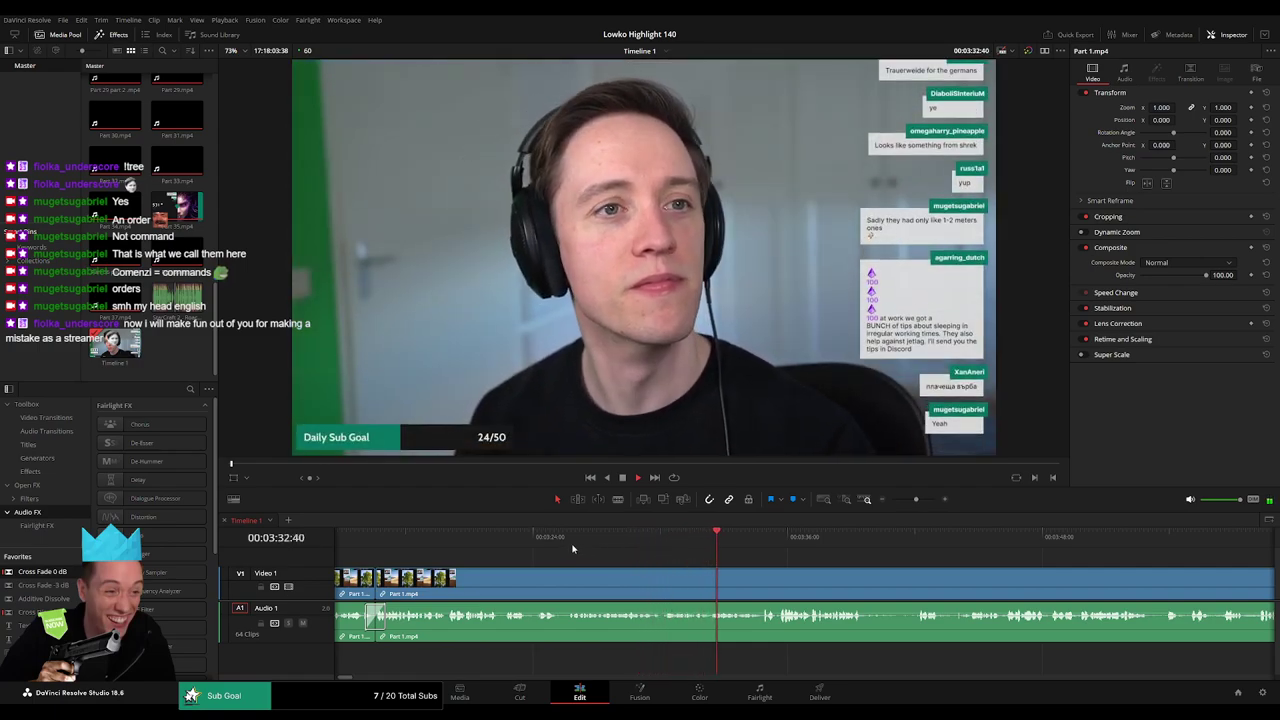
click(502, 538)
key(space)
key(b)
click(530, 587)
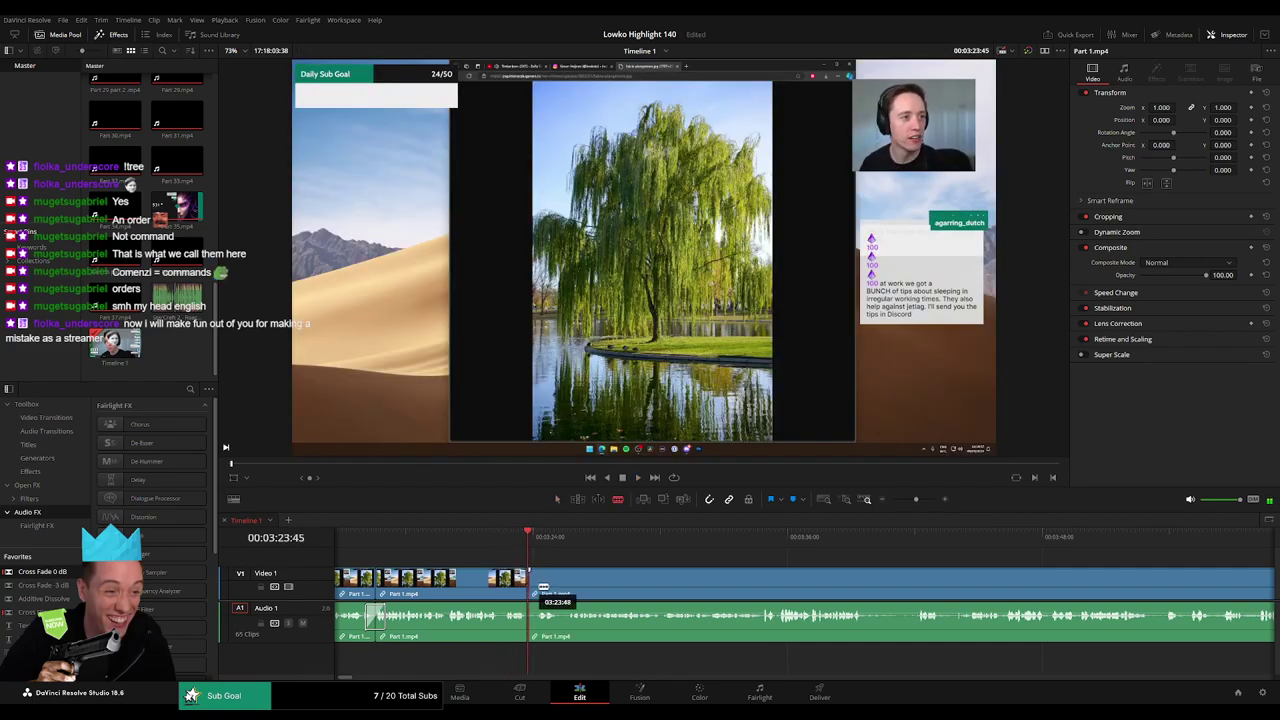
- Skim Part 1.mp4 from about 00:03:35 to 00:05:58 to find where the unneeded talk ends before the model airplane picture
click(757, 536)
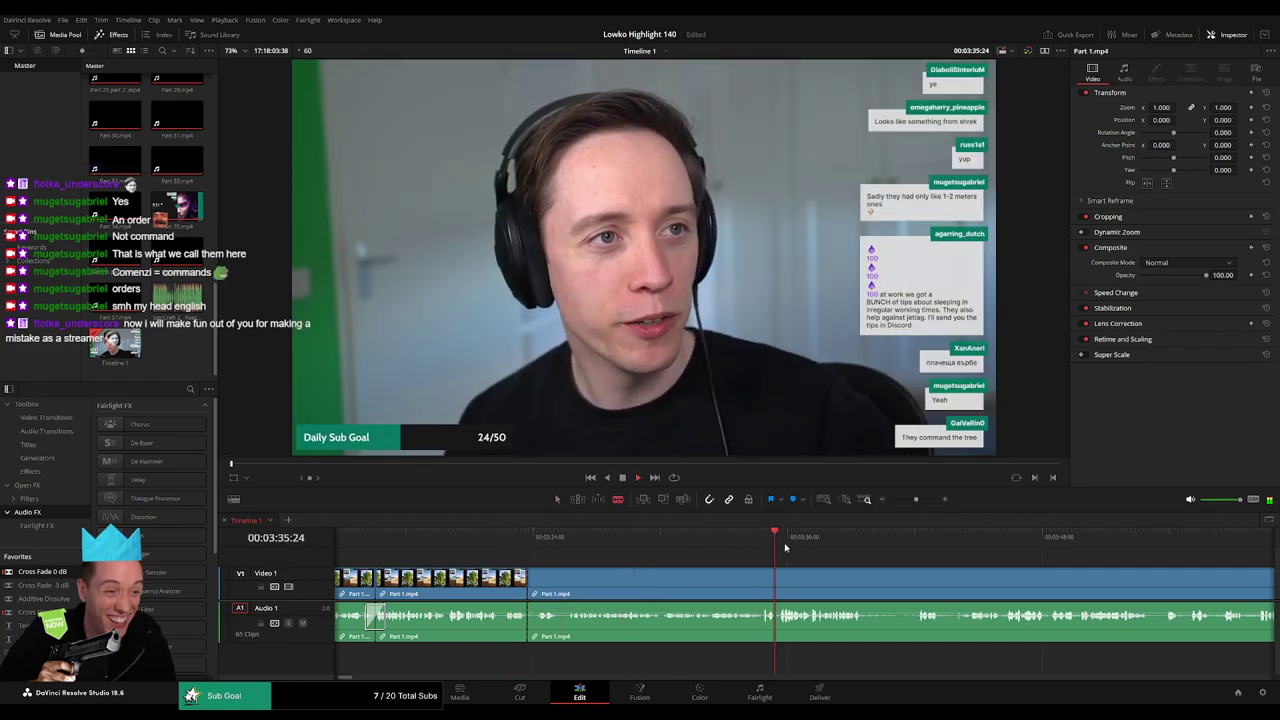
click(907, 537)
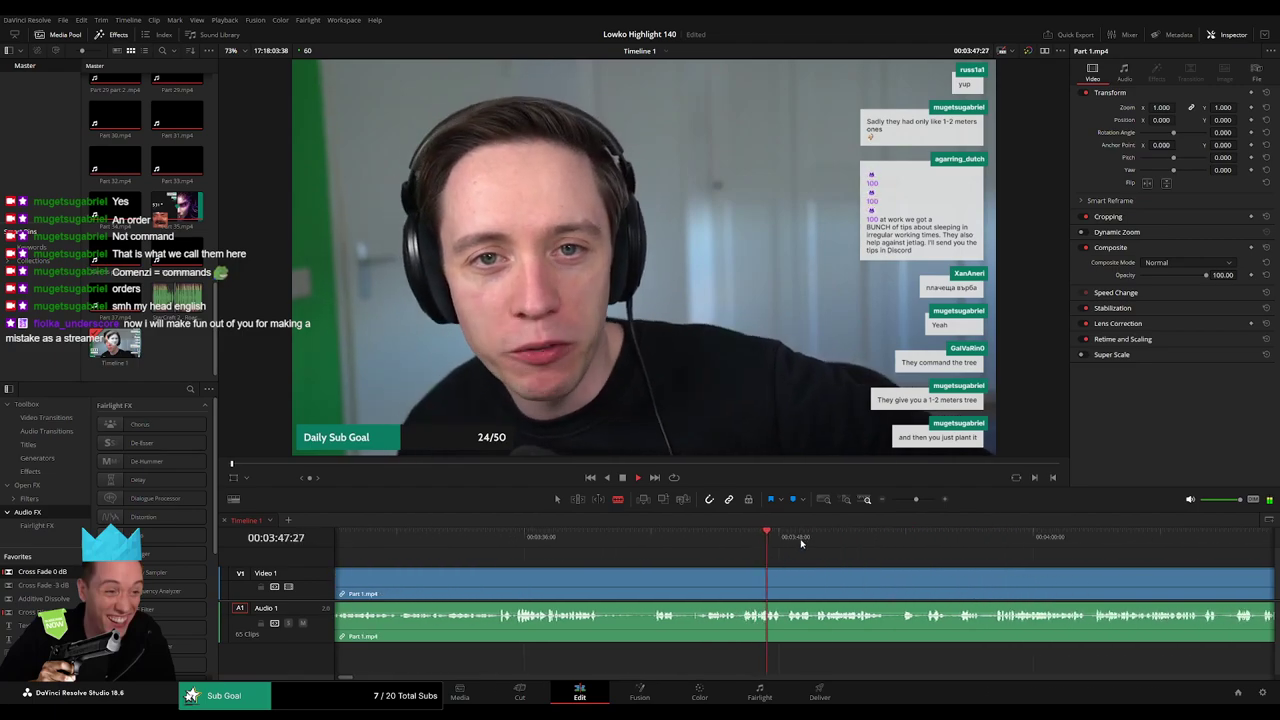
click(924, 547)
click(1000, 546)
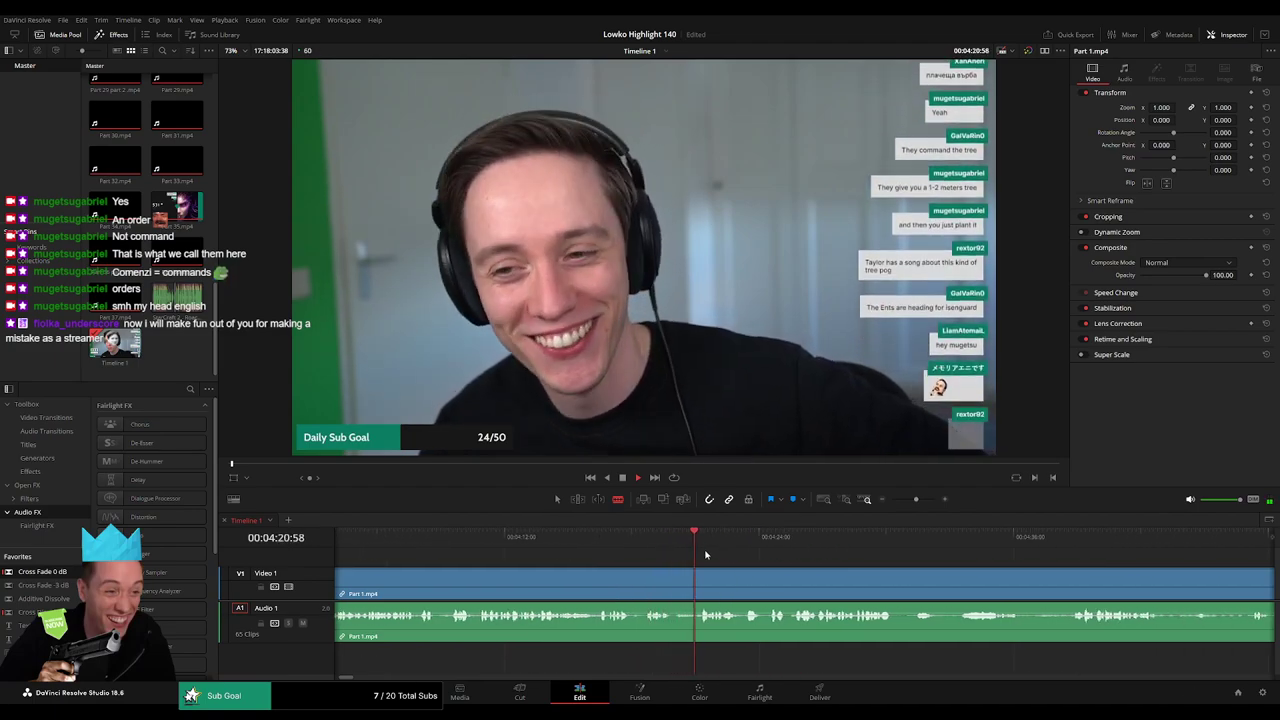
drag(743, 538, 1065, 546)
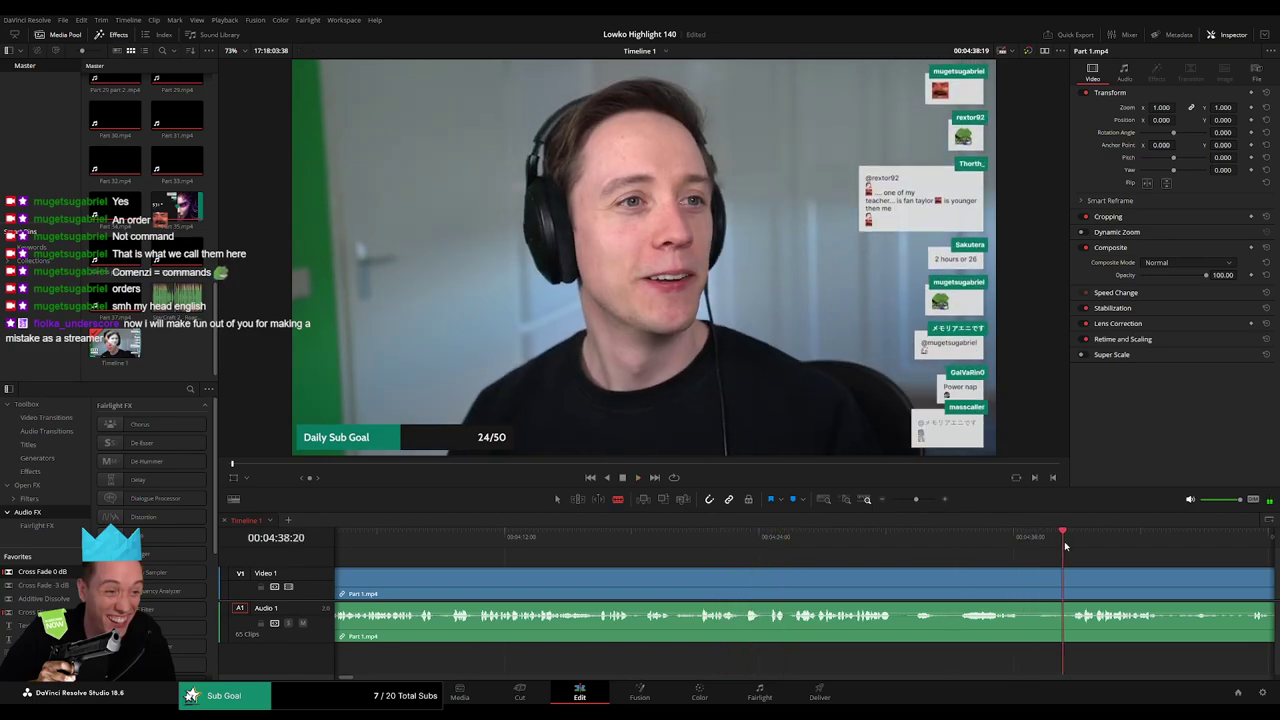
drag(1128, 571, 704, 563)
click(839, 541)
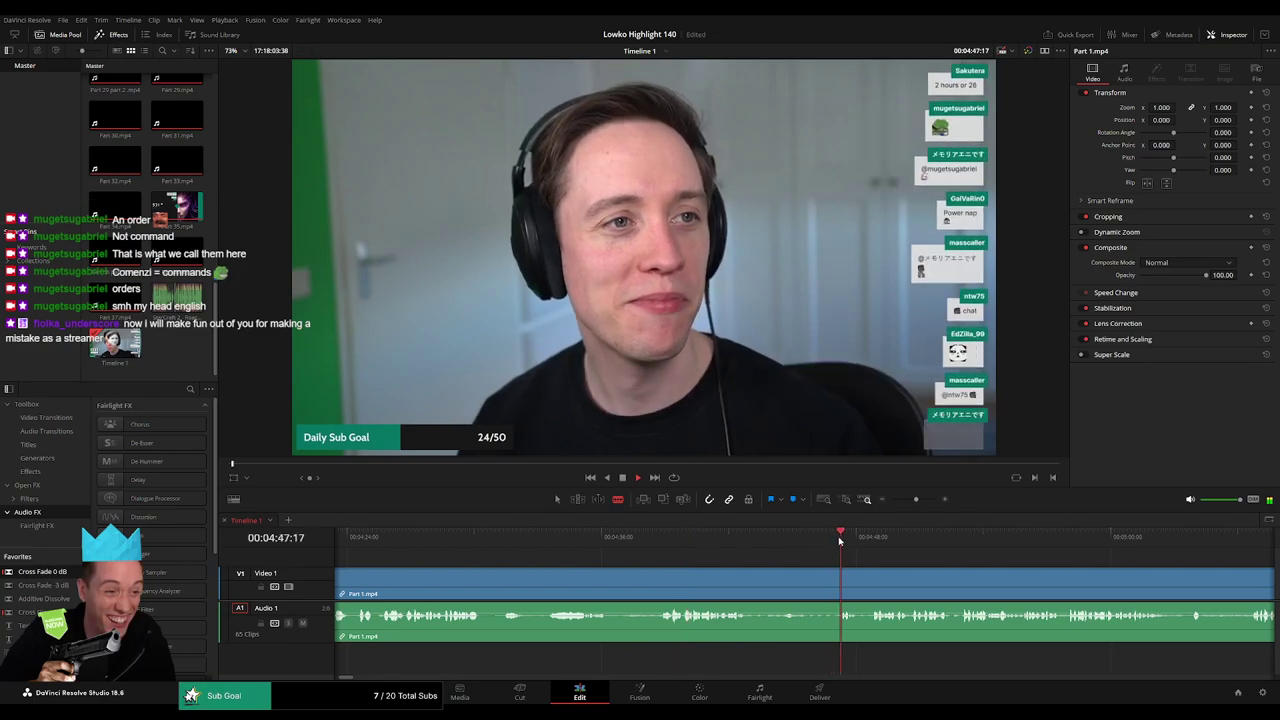
click(878, 539)
scroll(817, 555, right, 3)
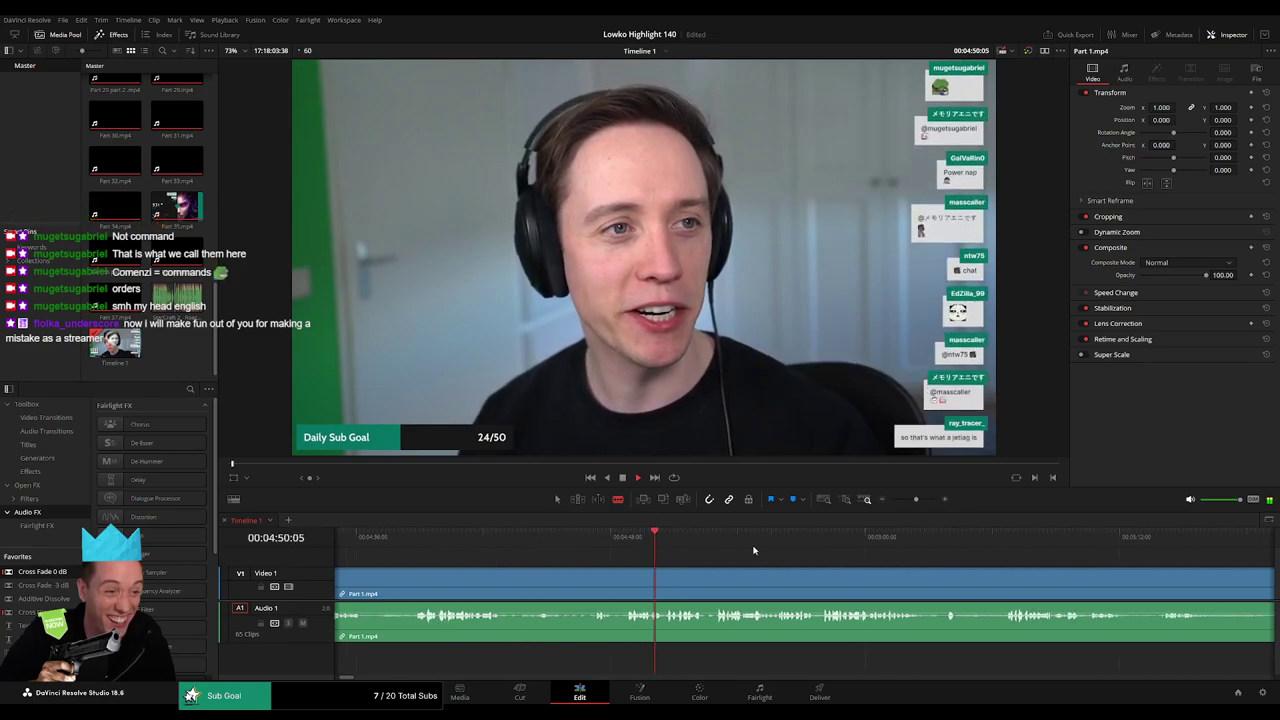
click(797, 541)
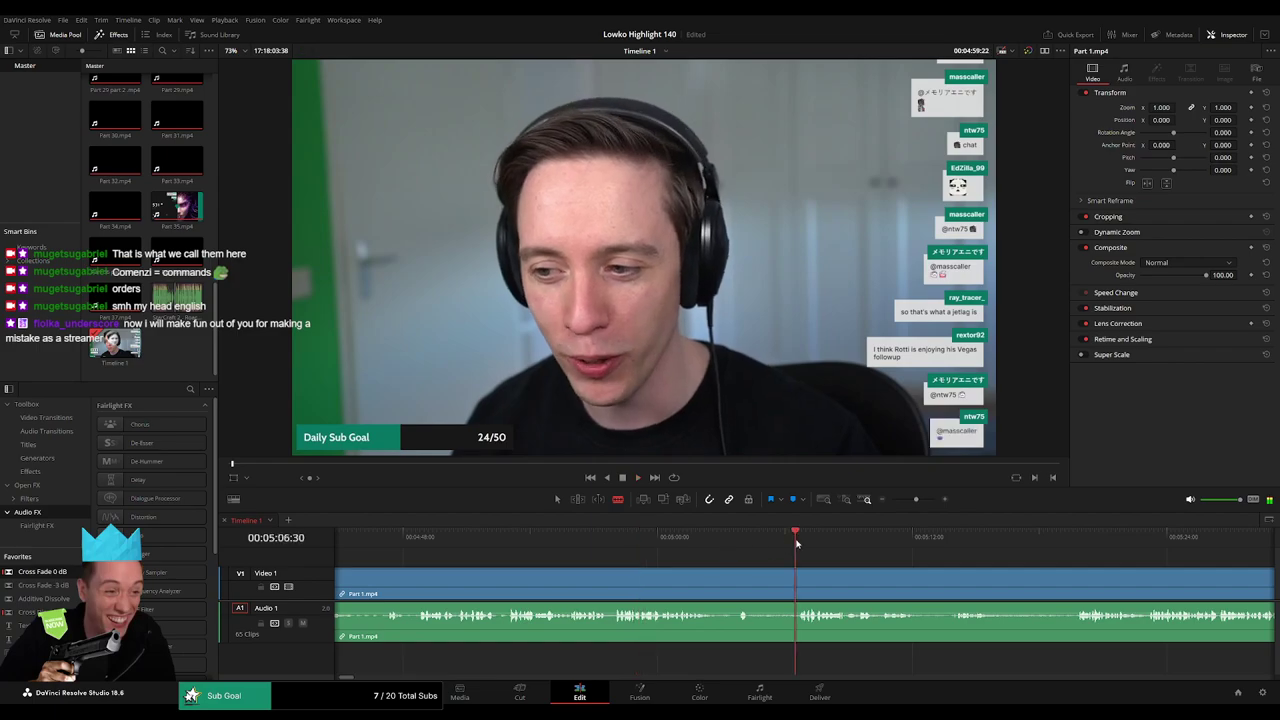
drag(886, 565, 681, 564)
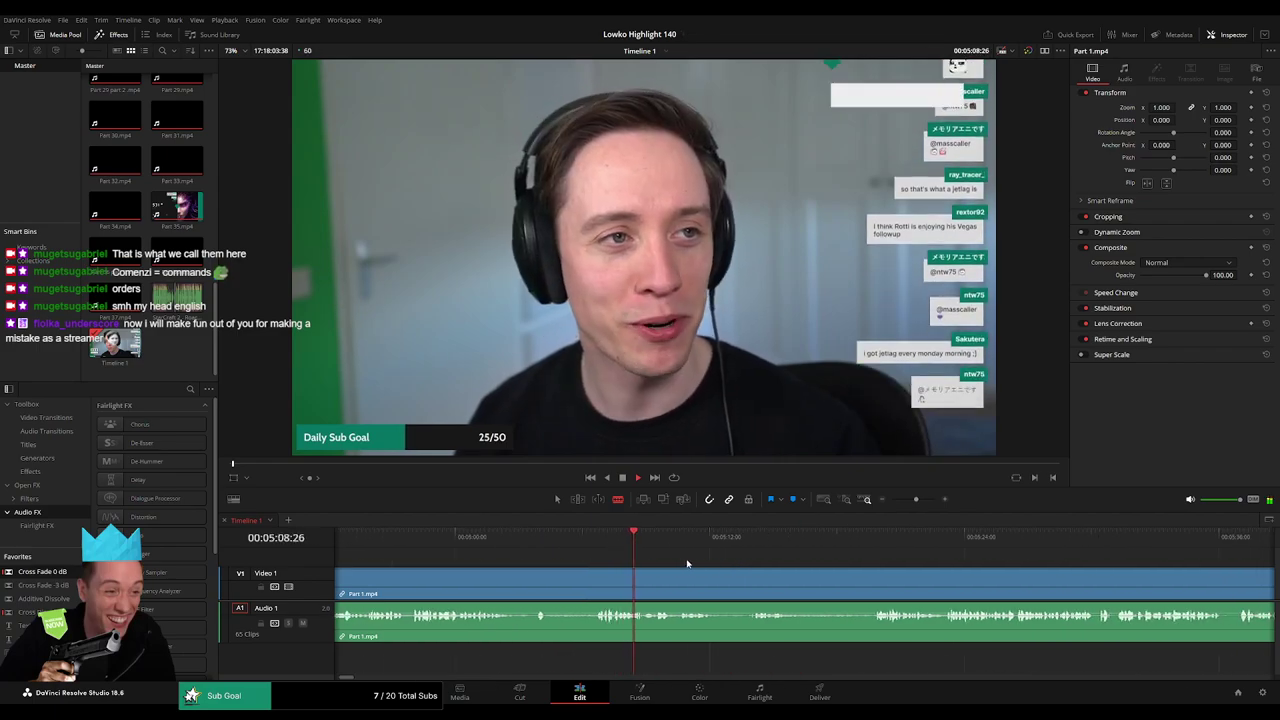
click(874, 546)
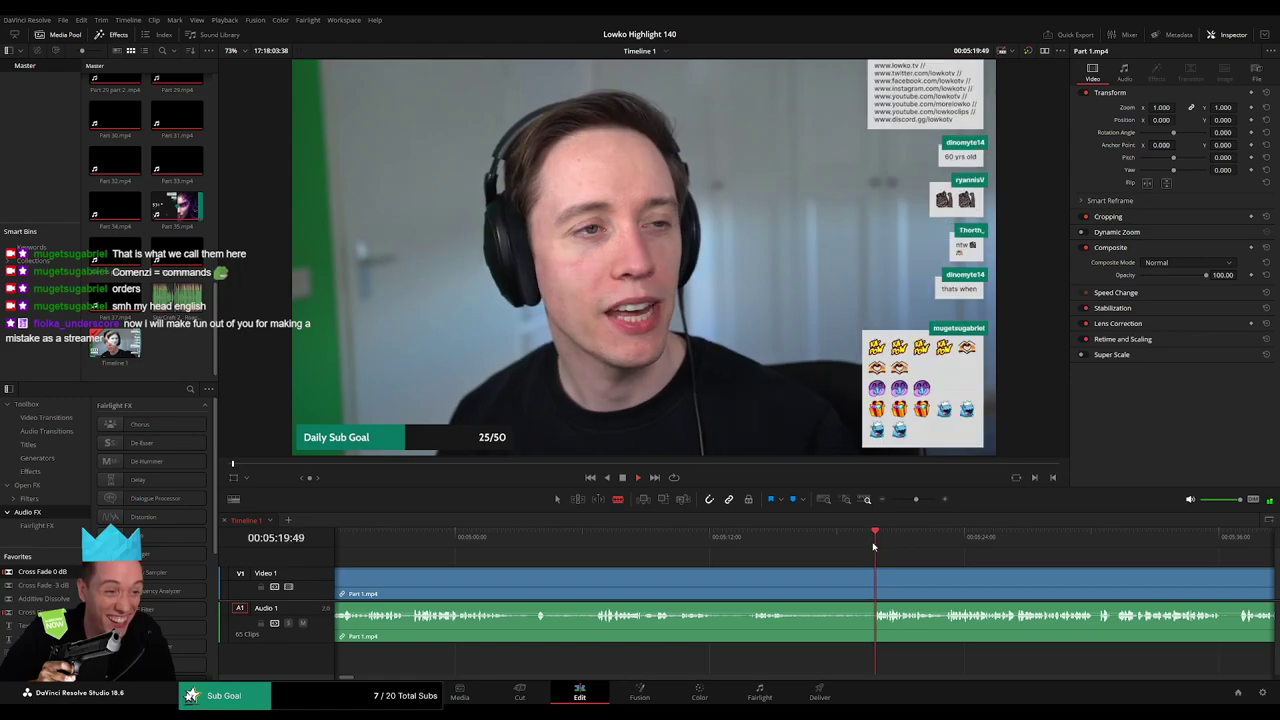
click(969, 538)
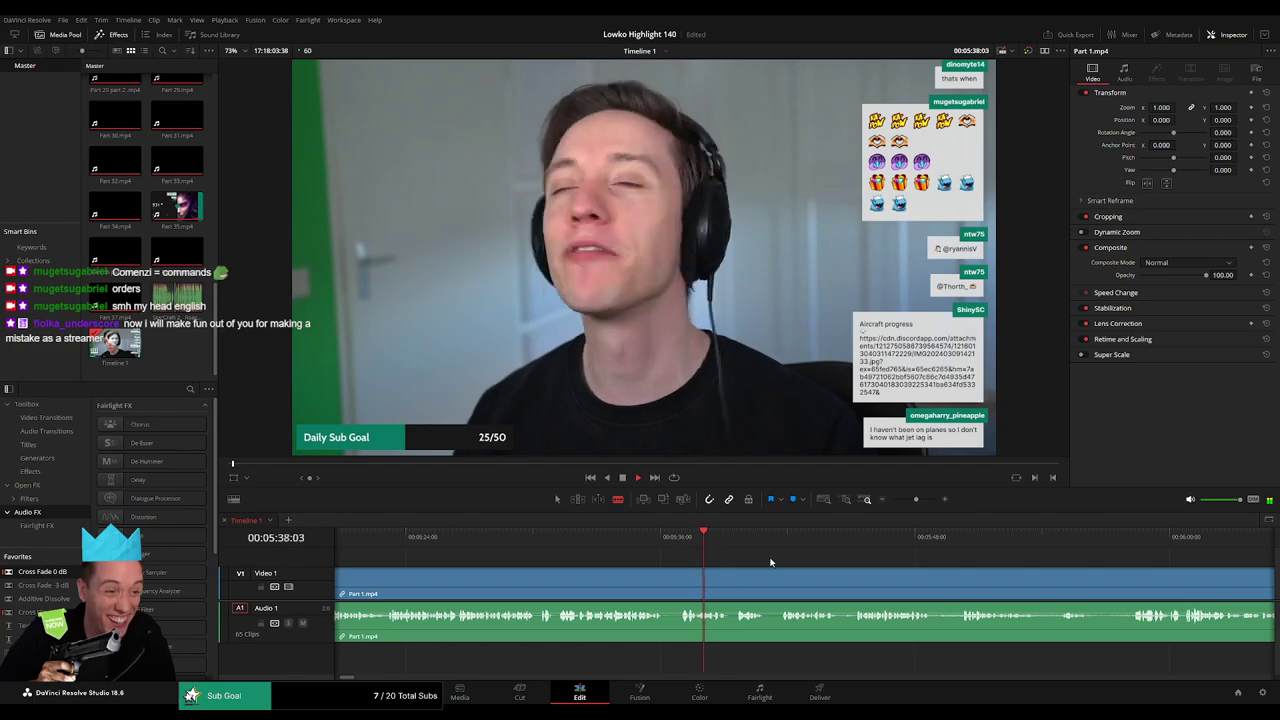
click(1121, 535)
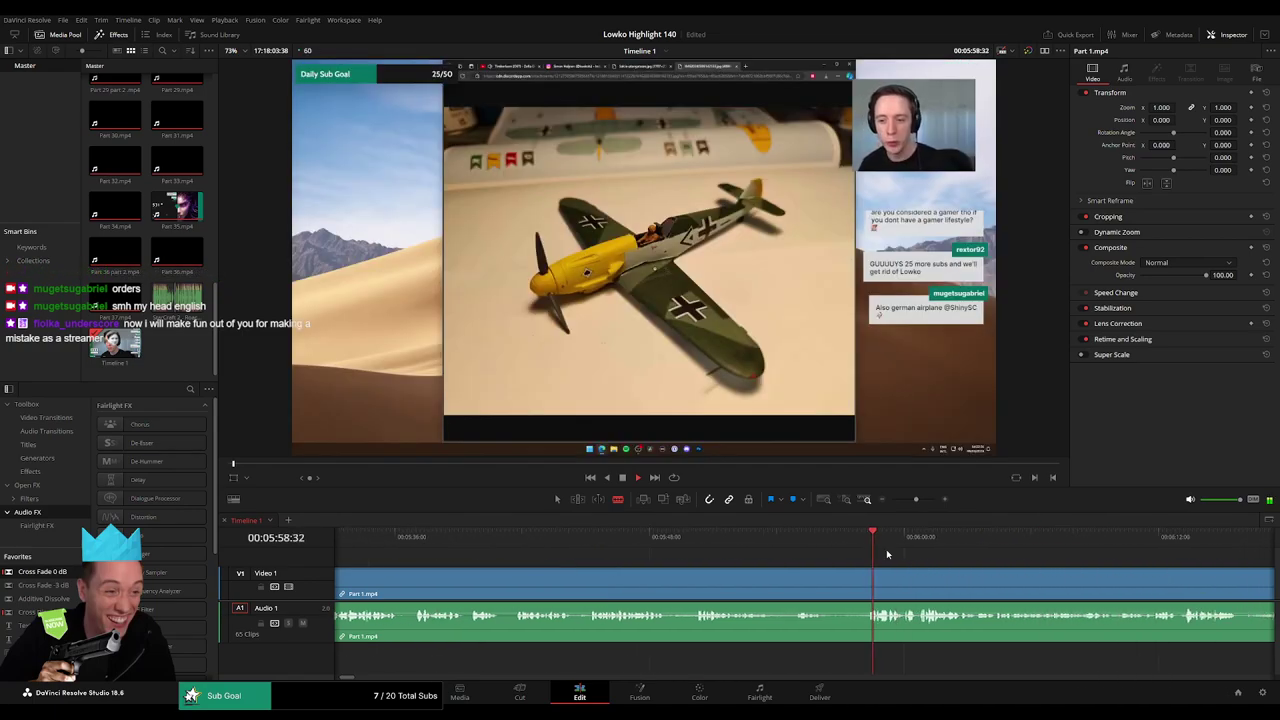
click(688, 536)
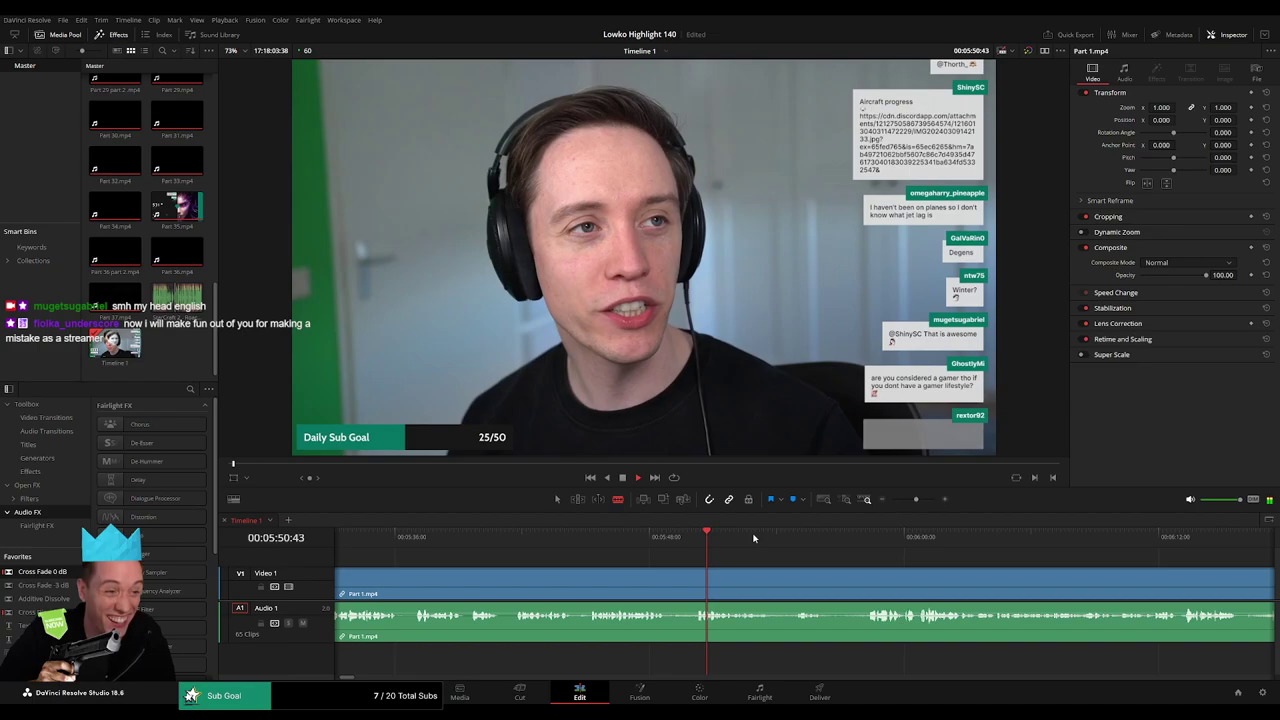
click(797, 537)
click(848, 538)
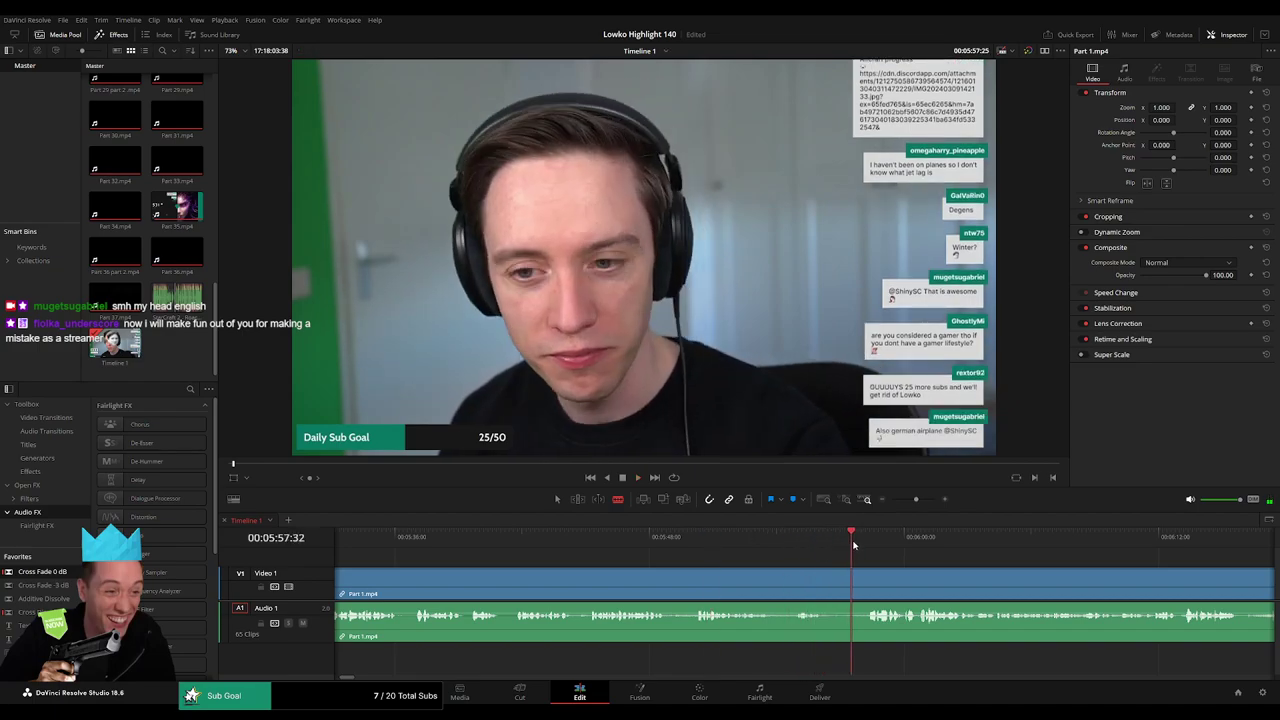
click(830, 538)
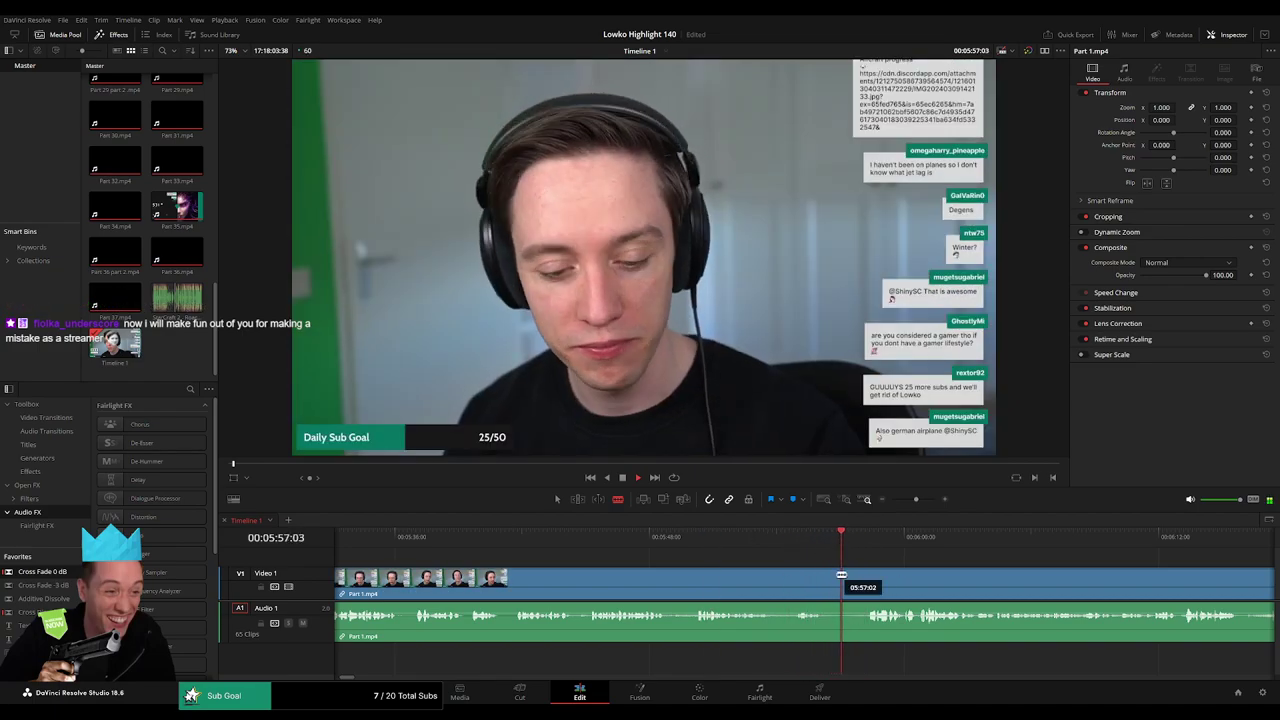
- Split Part 1.mp4 at about 00:05:57:02, remove the section back to 00:03:23:45, closing the gap, and crossfade the audio at the cut
key(space)
click(842, 580)
key(a)
click(810, 586)
key(Delete)
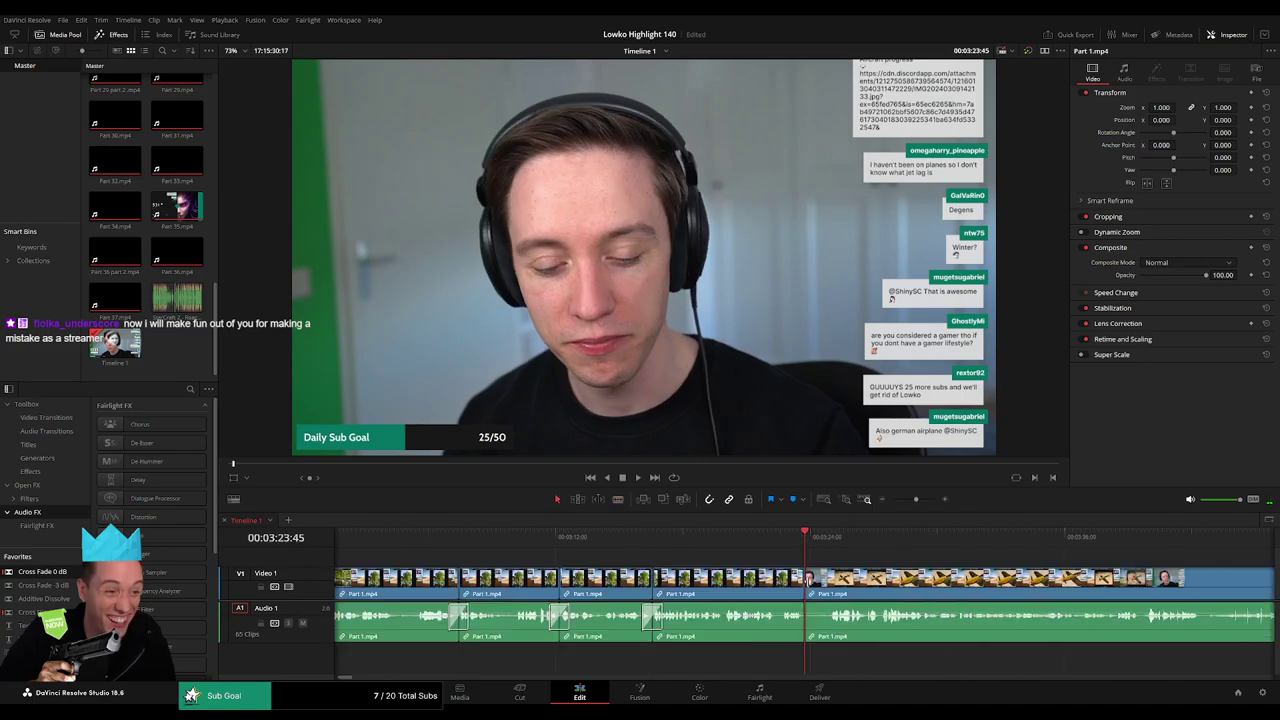
click(788, 544)
key(space)
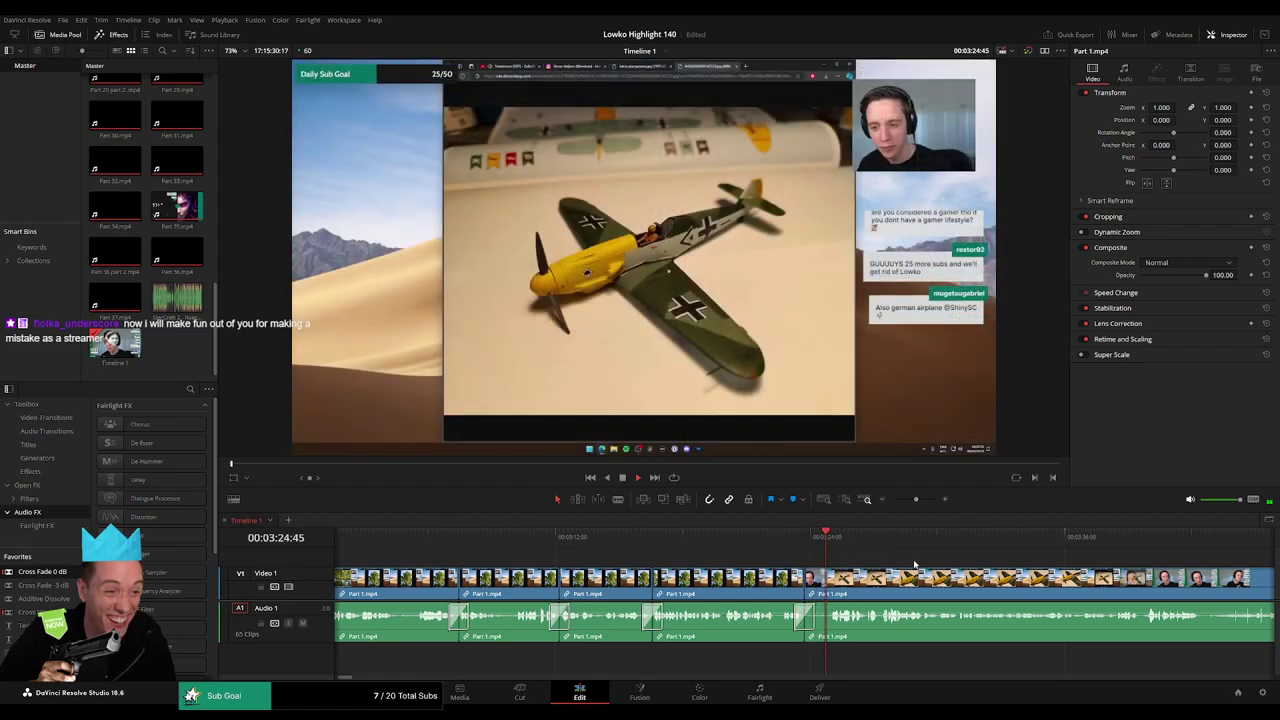
- Review Part 1.mp4 from about 00:03:24 to 00:04:32, past the model airplane picture, for content worth keeping
drag(914, 562, 657, 559)
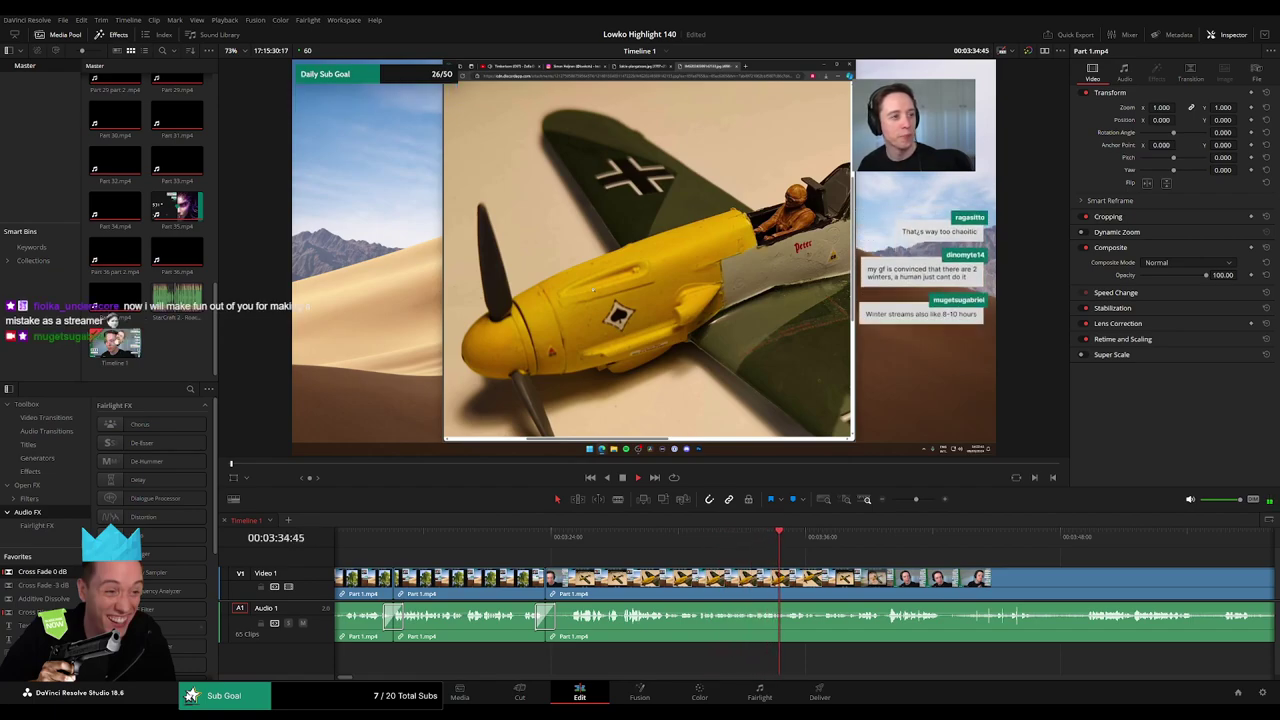
drag(910, 562, 651, 560)
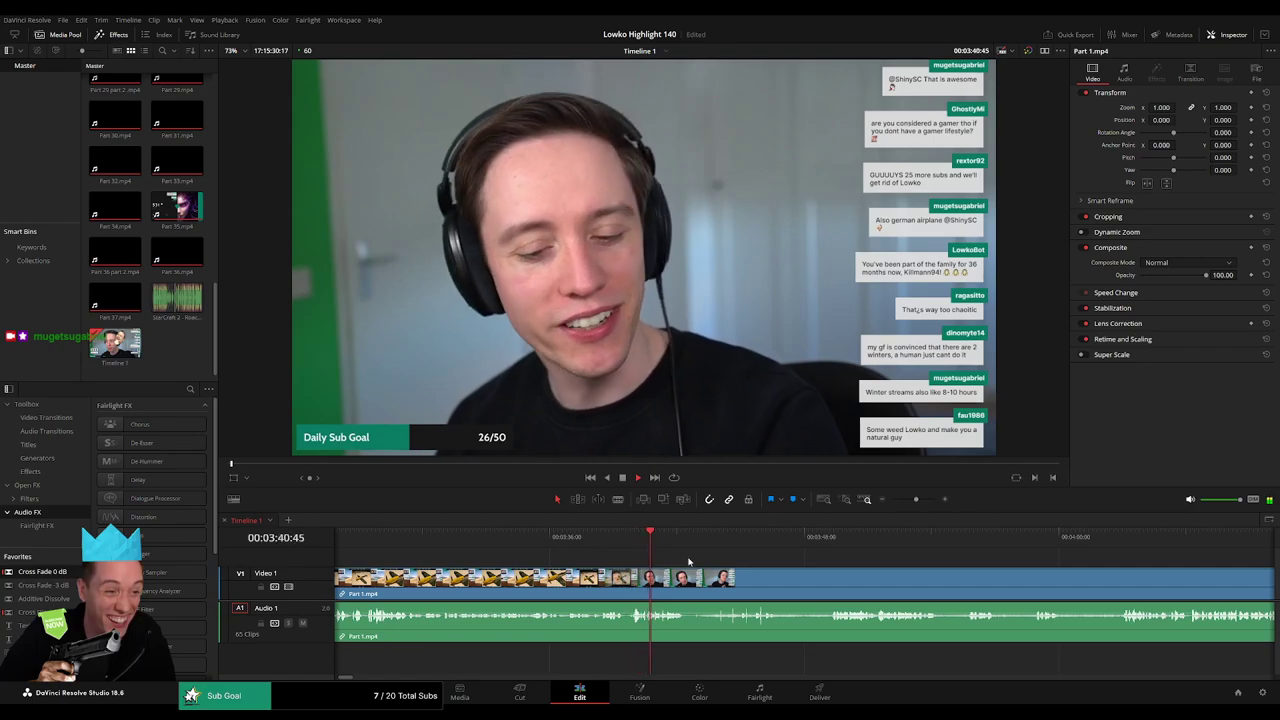
click(361, 545)
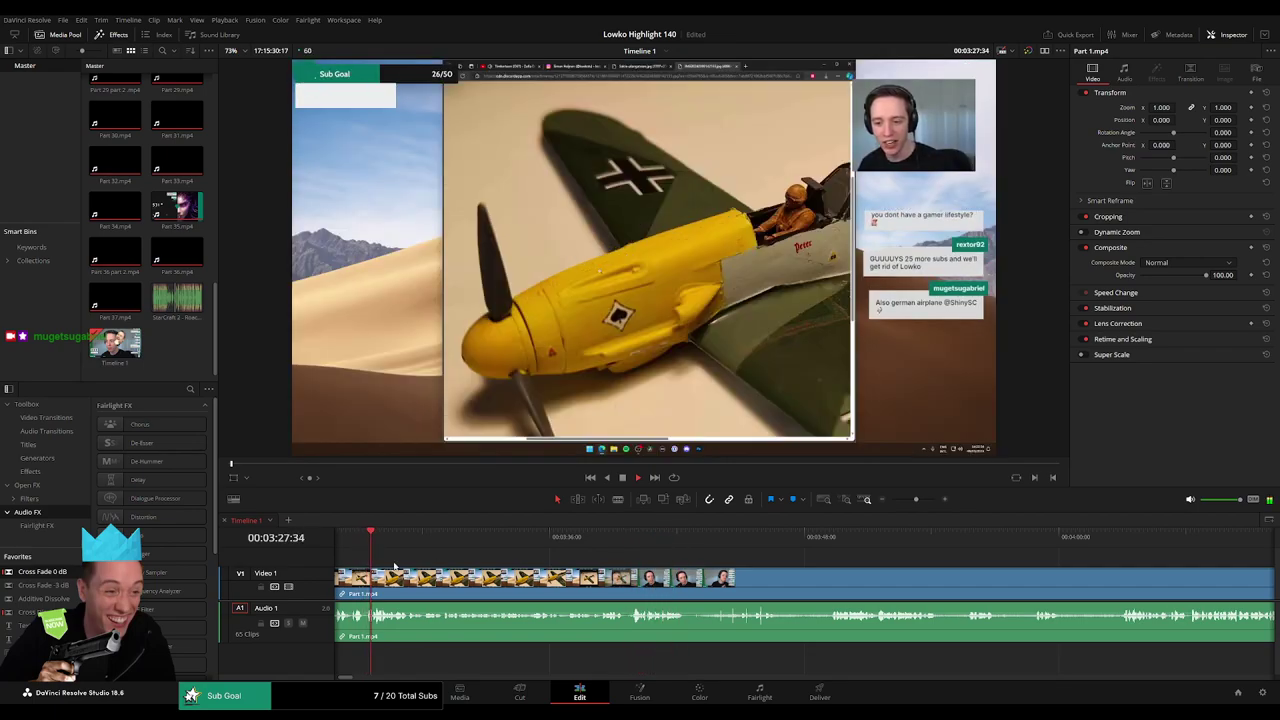
click(737, 545)
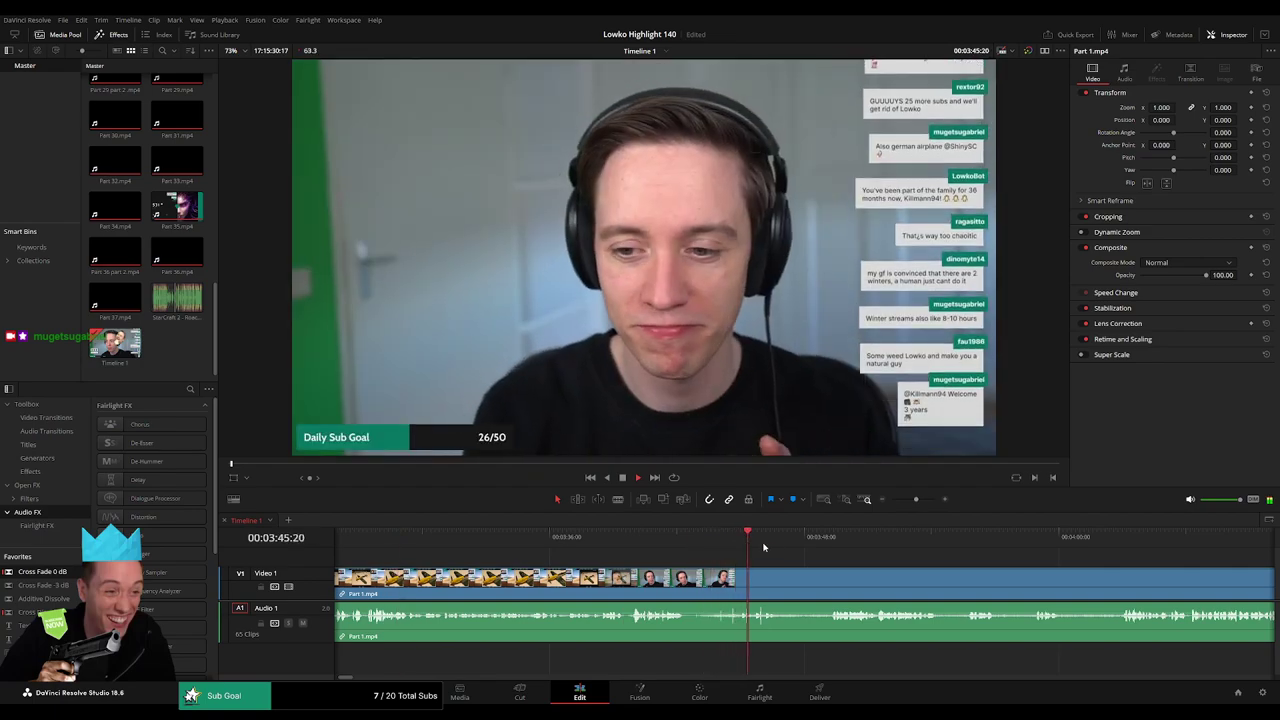
click(918, 540)
click(850, 540)
scroll(806, 557, right, 3)
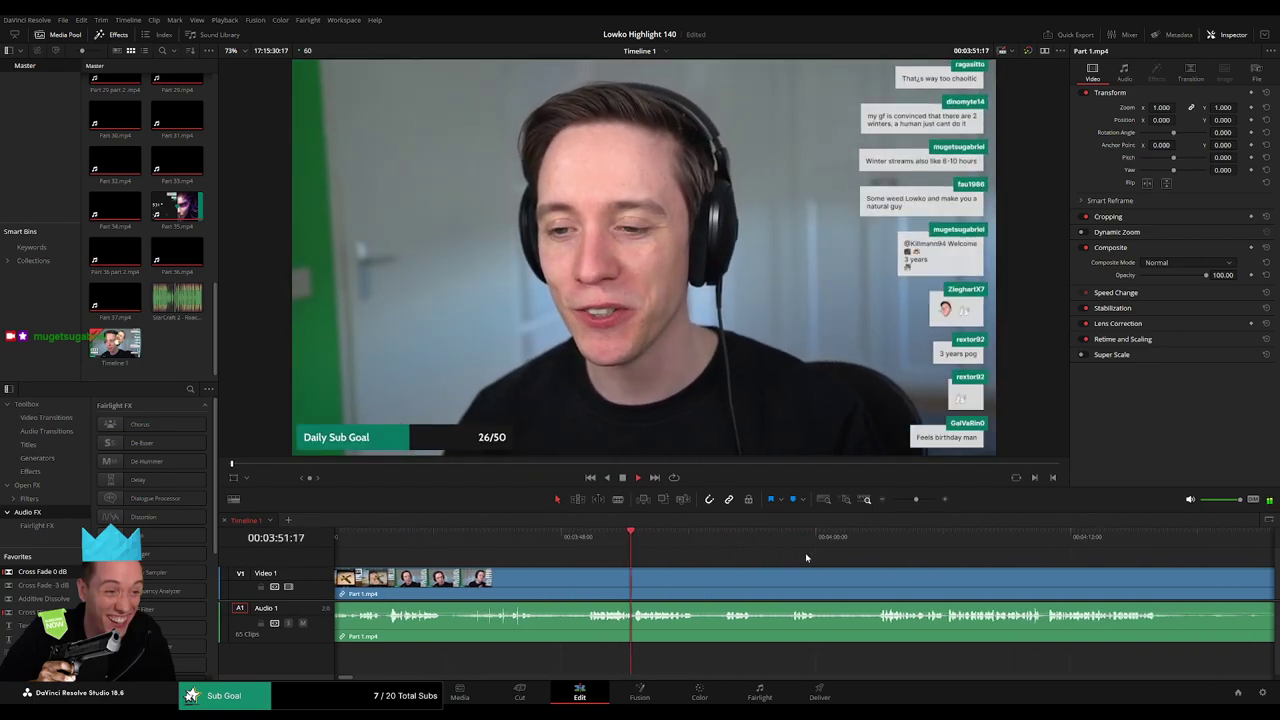
scroll(709, 557, right, 3)
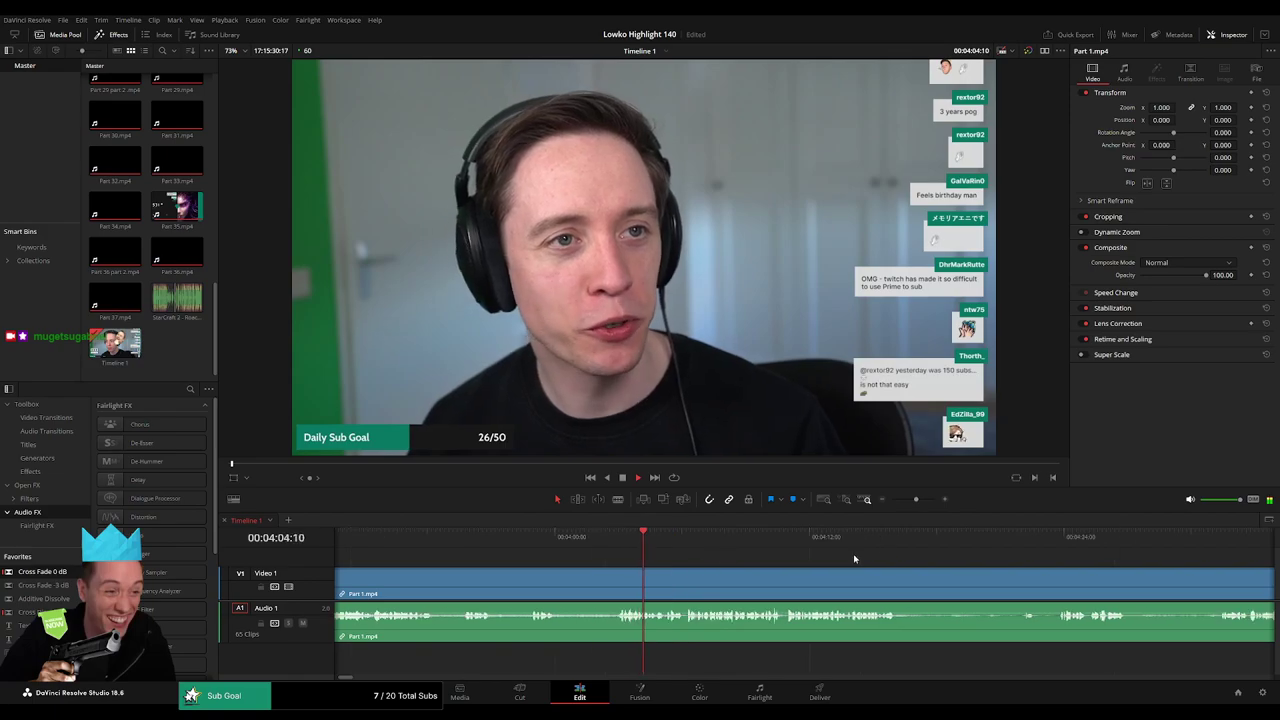
click(1035, 545)
scroll(793, 555, right, 3)
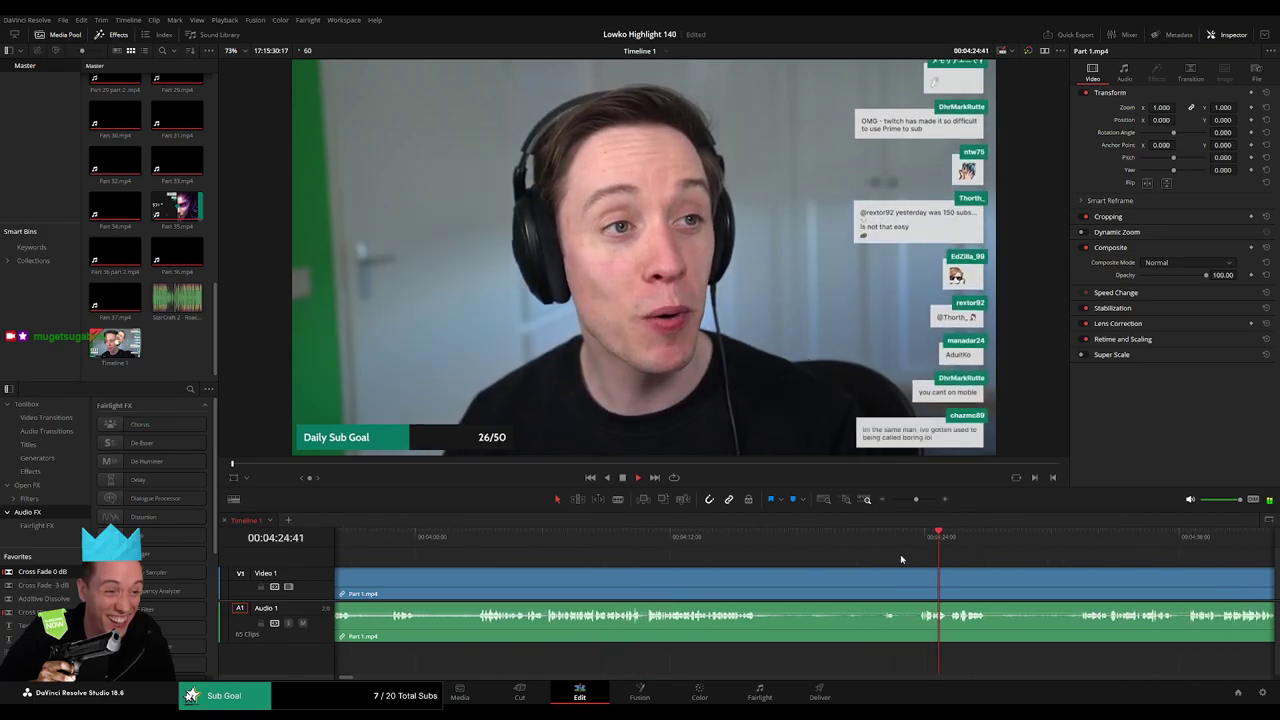
scroll(793, 555, right, 3)
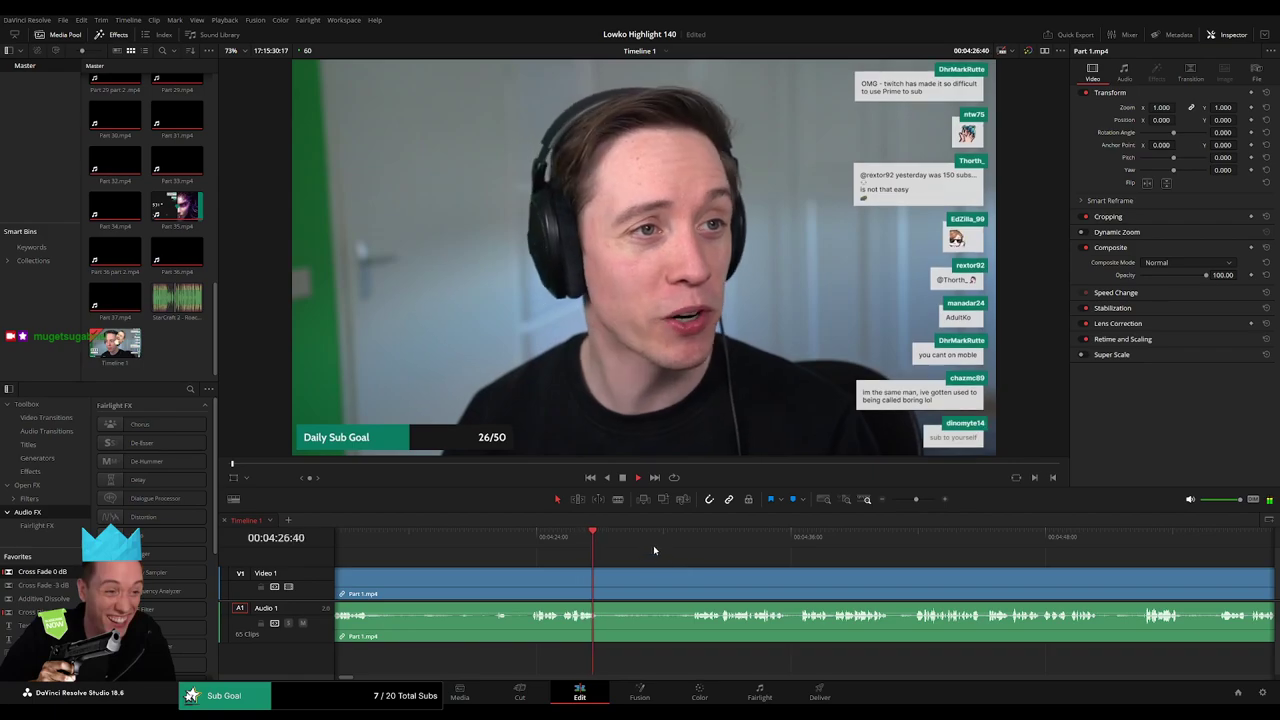
click(690, 537)
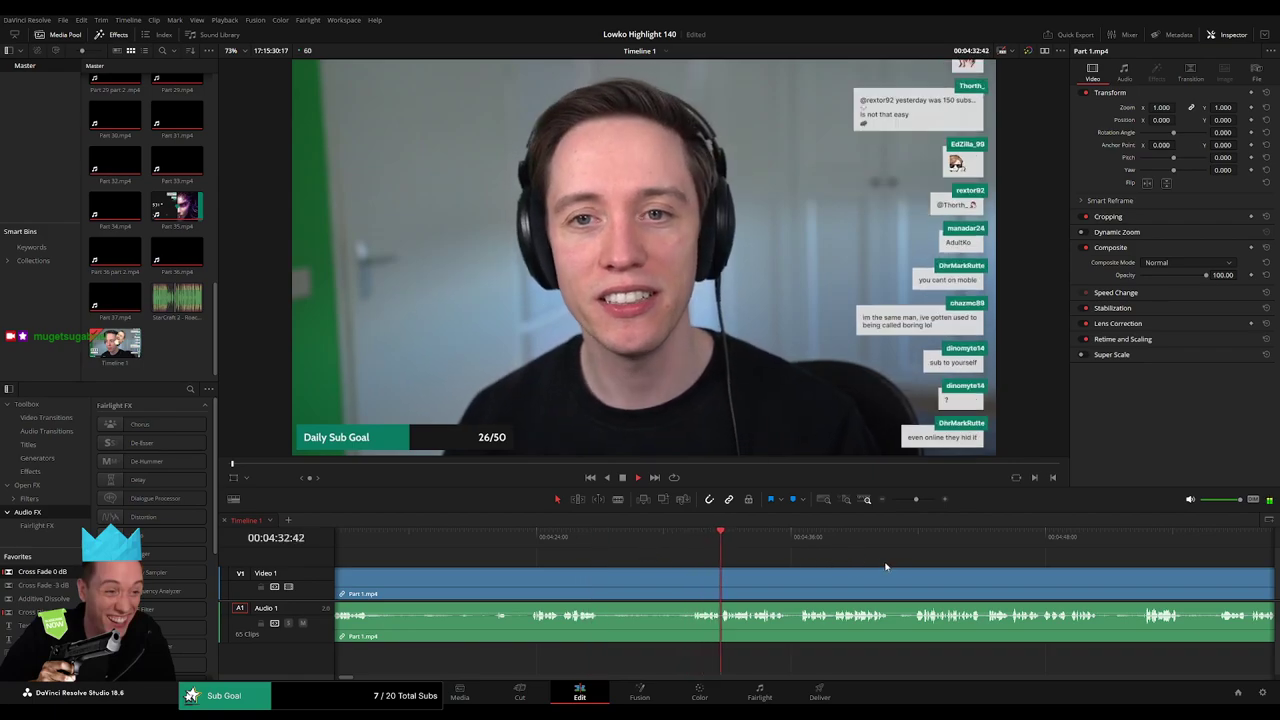
- Review the talk in Part 1.mp4 from about 00:04:36 to 00:05:40 to judge whether it should stay
drag(916, 500, 914, 503)
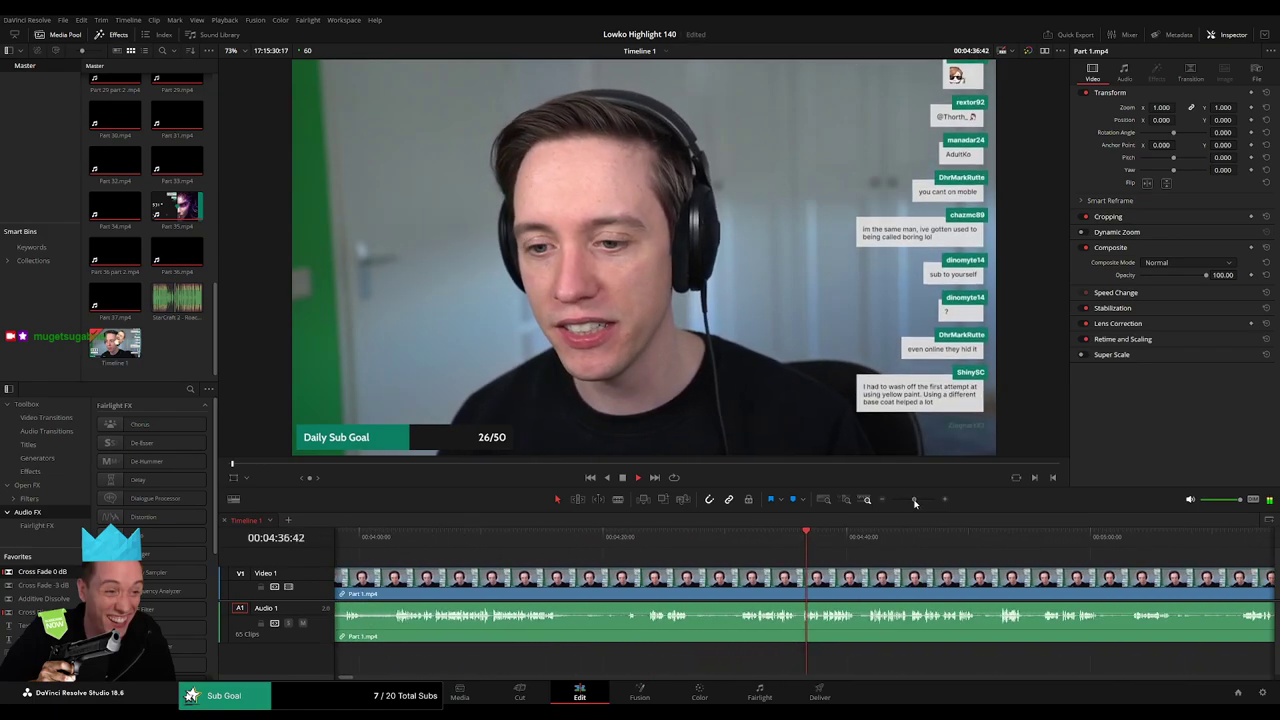
scroll(660, 574, right, 5)
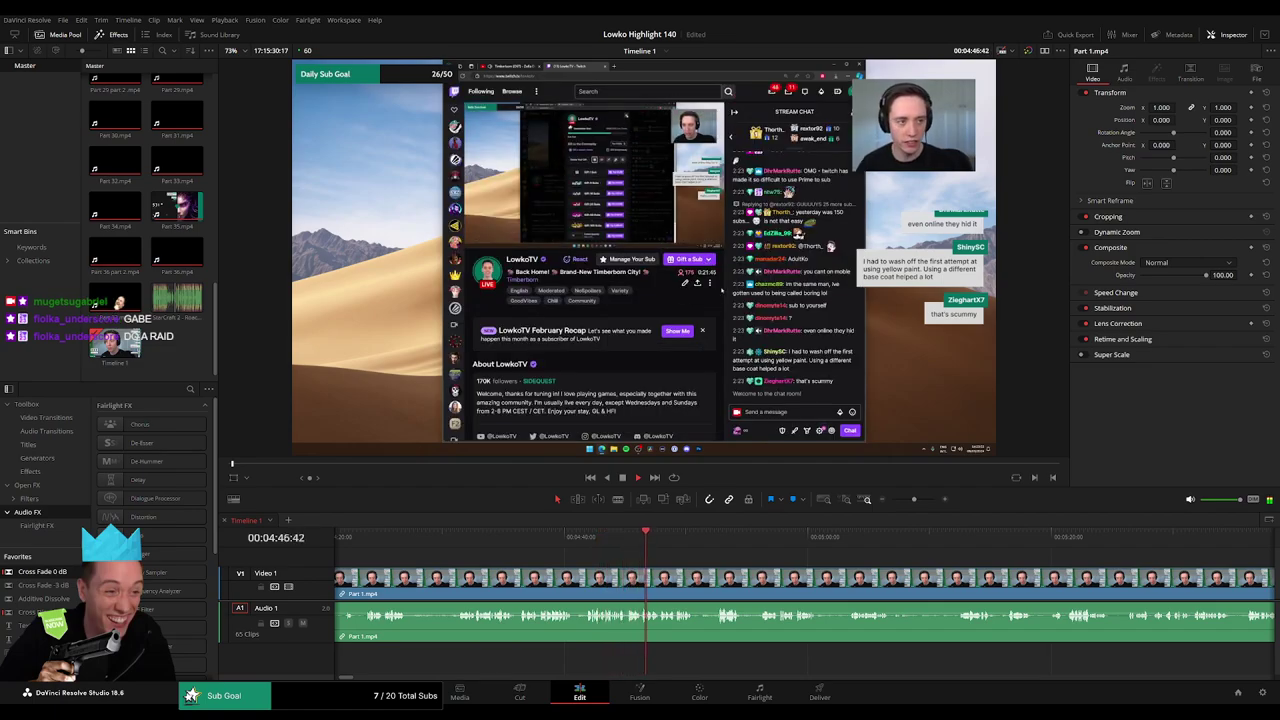
drag(688, 563, 513, 559)
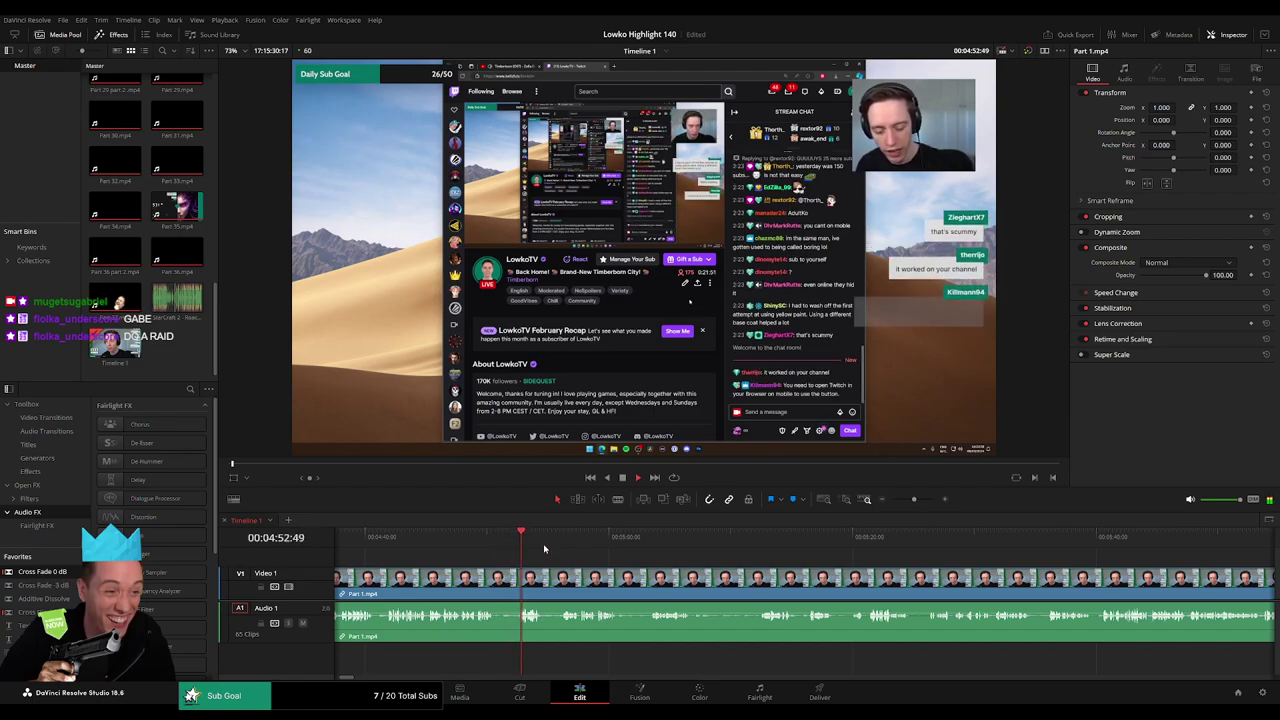
scroll(484, 567, right, 1)
scroll(484, 567, right, 1)
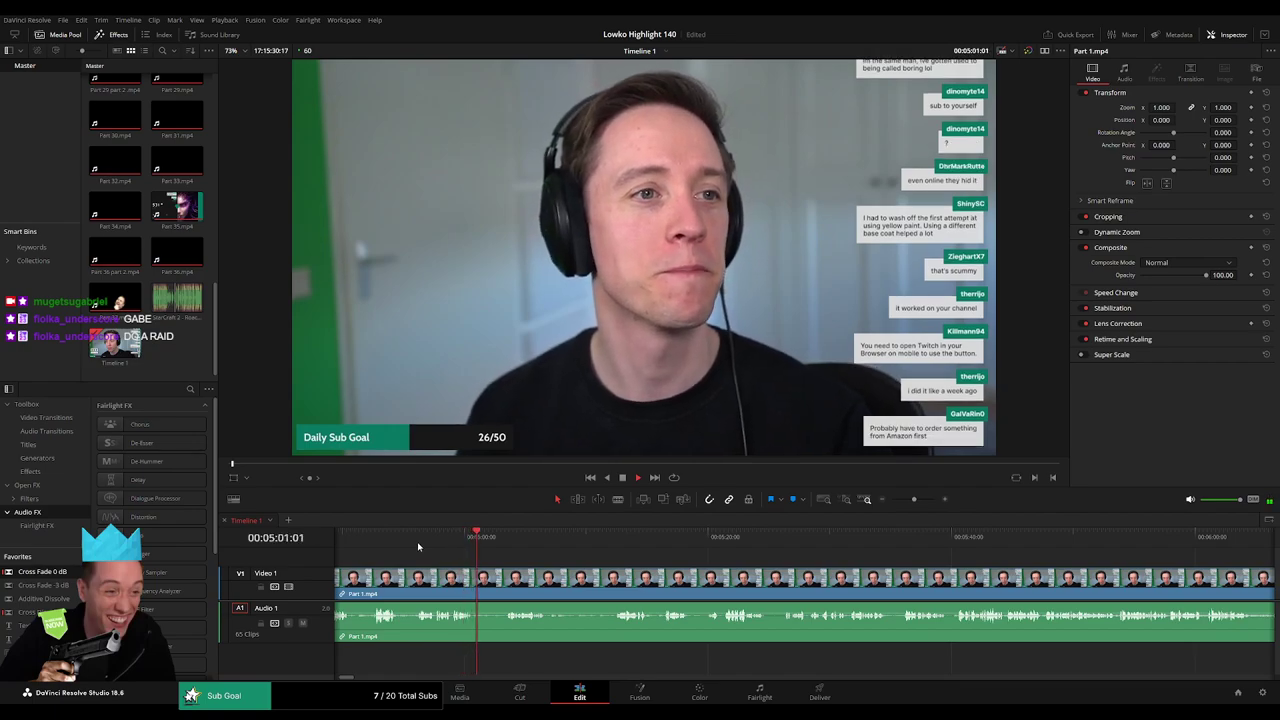
click(506, 541)
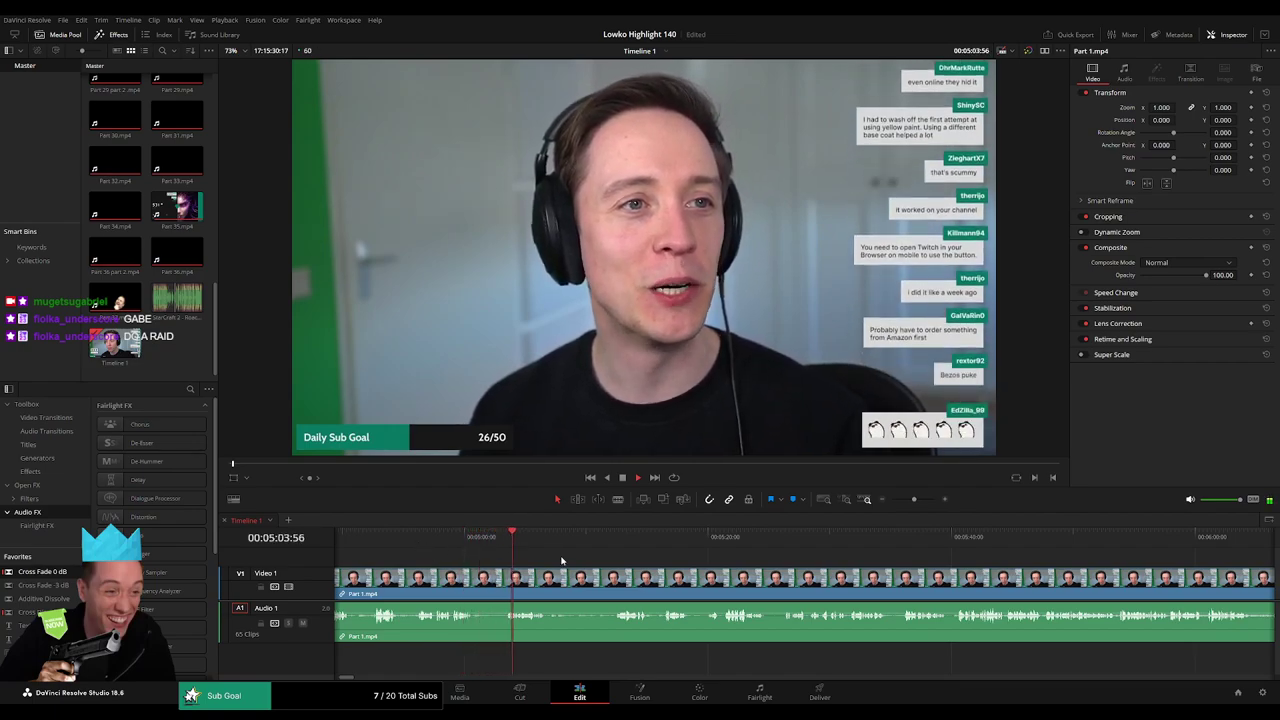
drag(589, 567, 523, 563)
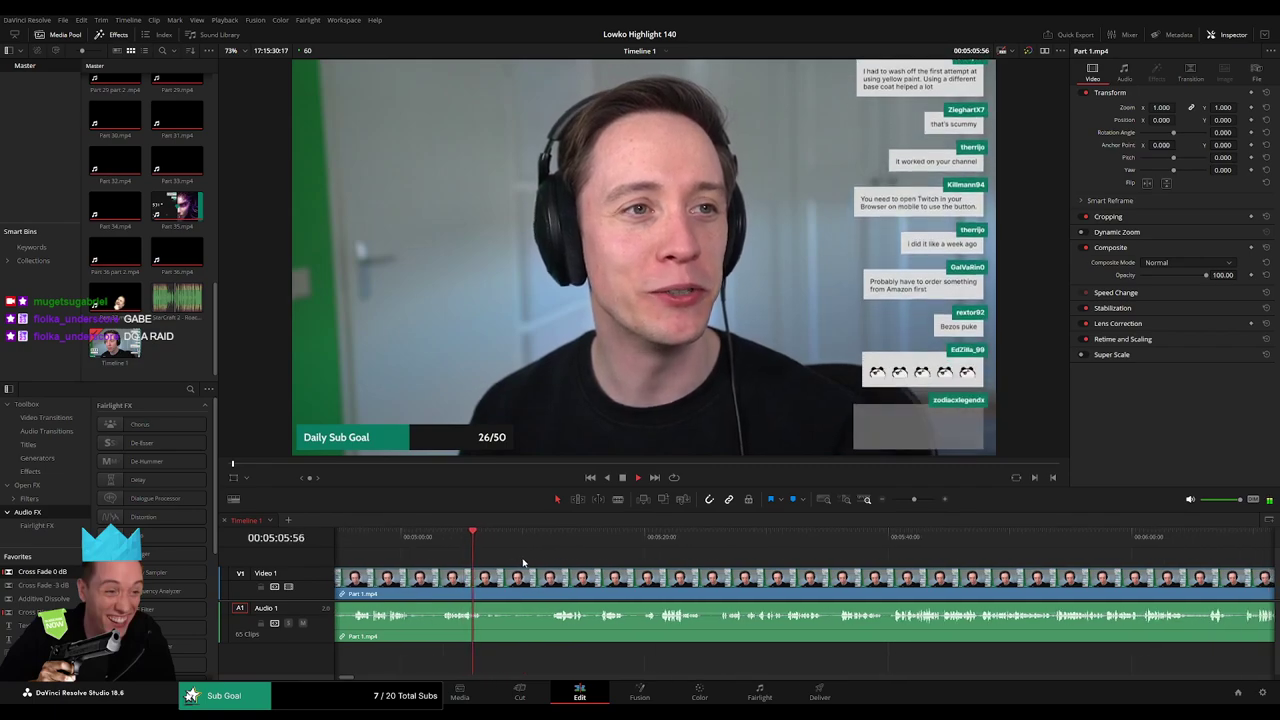
click(549, 540)
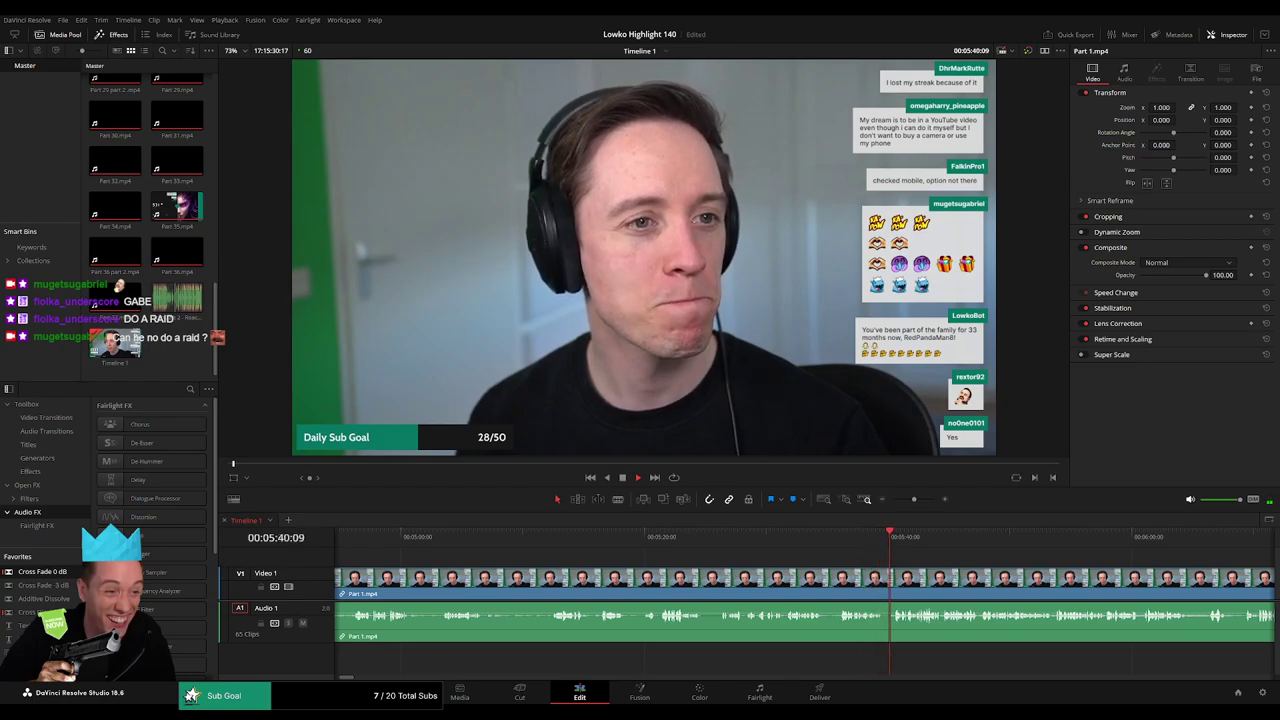
click(838, 541)
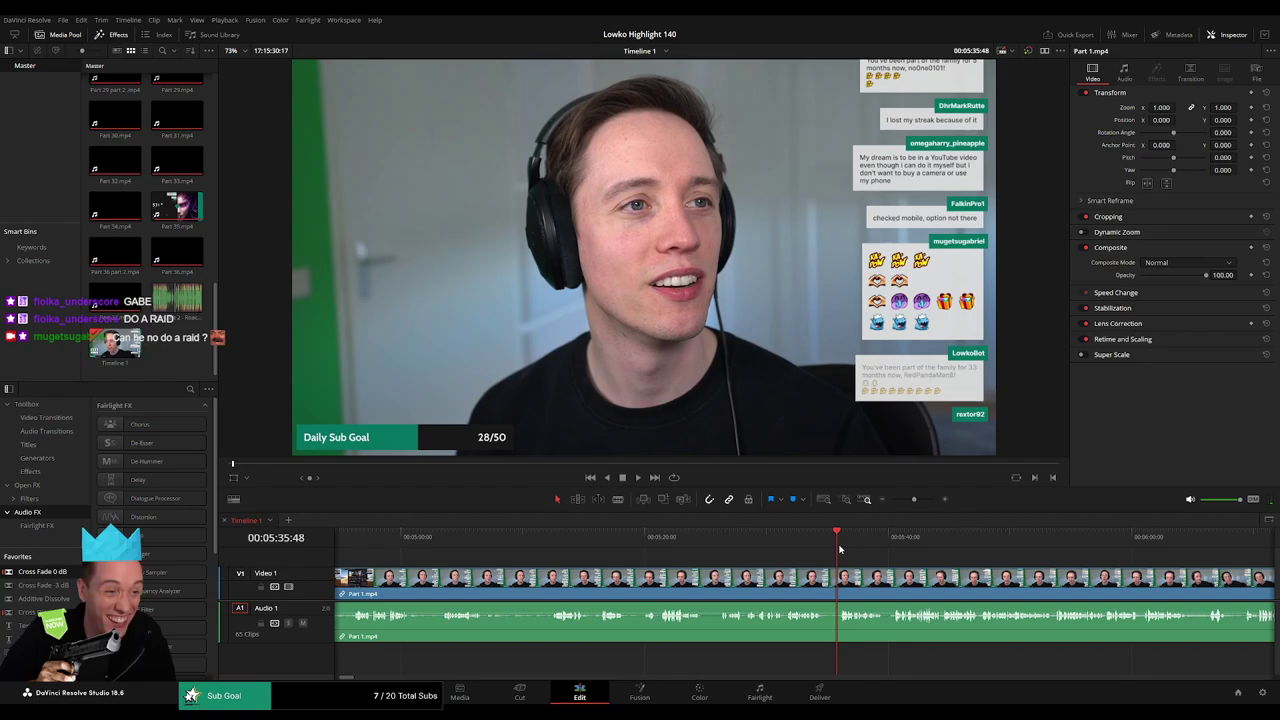
- Check the conversation in Part 1.mp4 from about 00:05:35 to 00:07:18 for parts worth keeping
key(space)
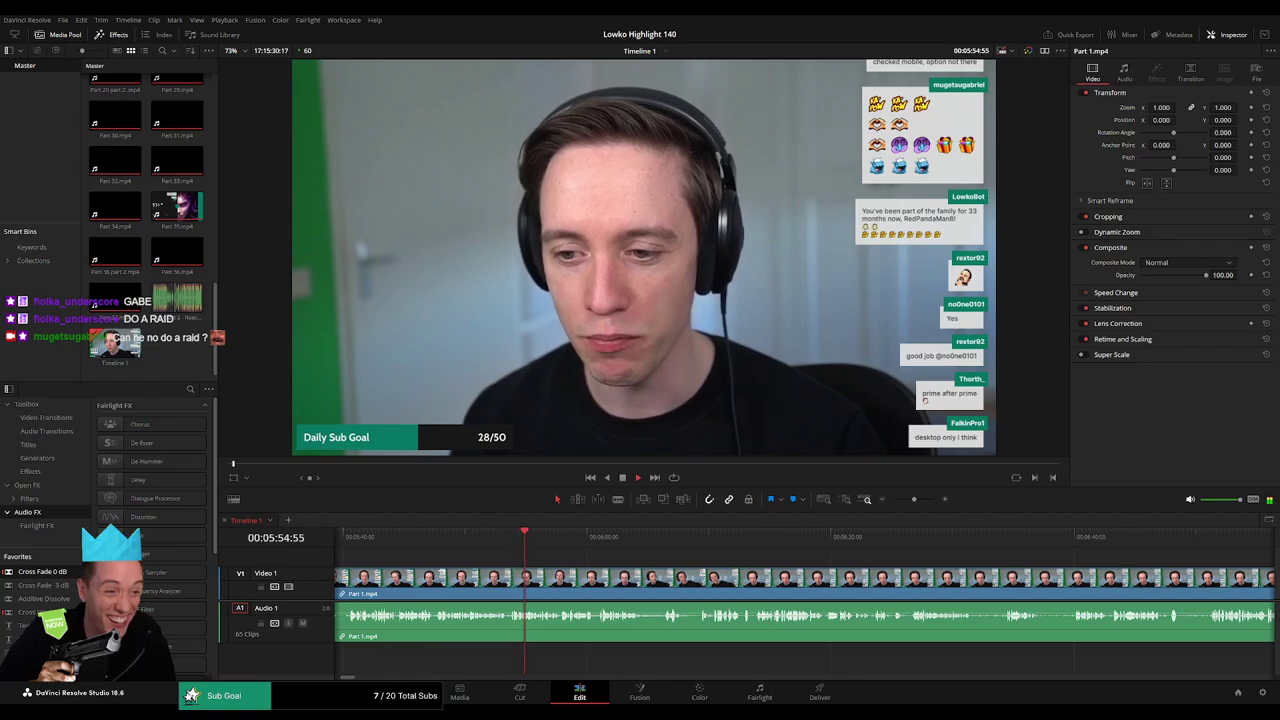
drag(637, 562, 500, 561)
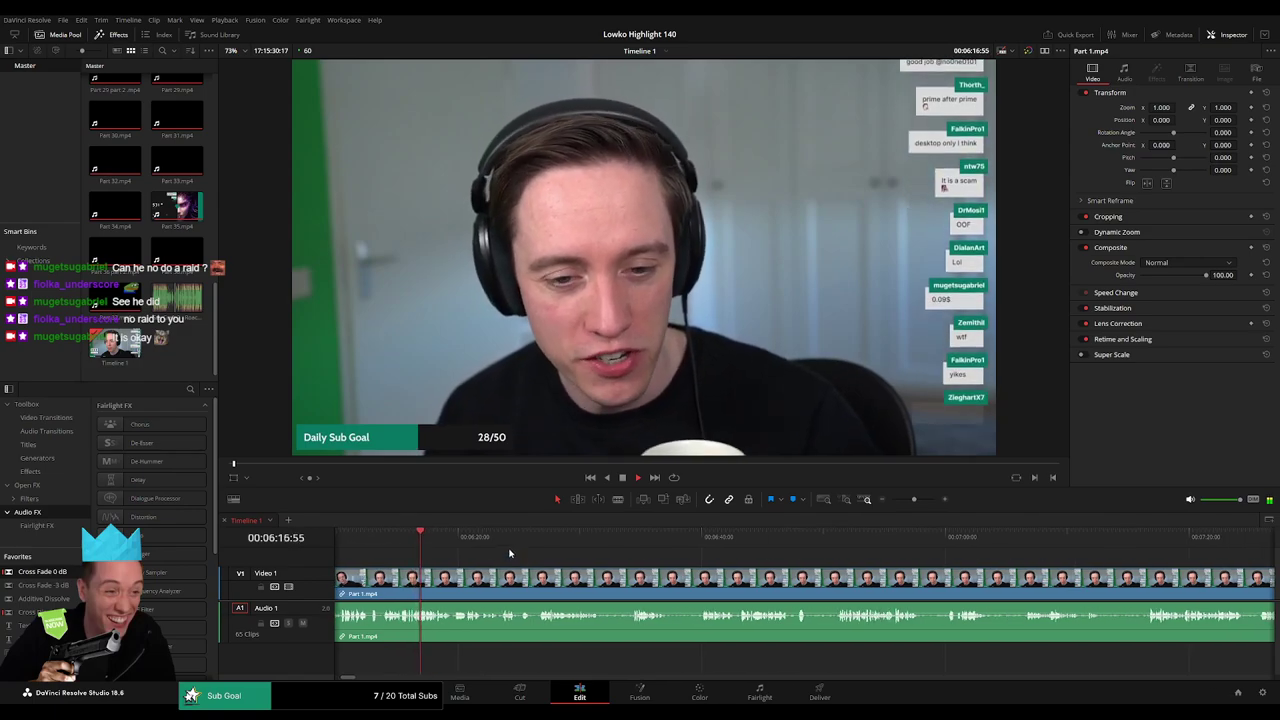
click(522, 539)
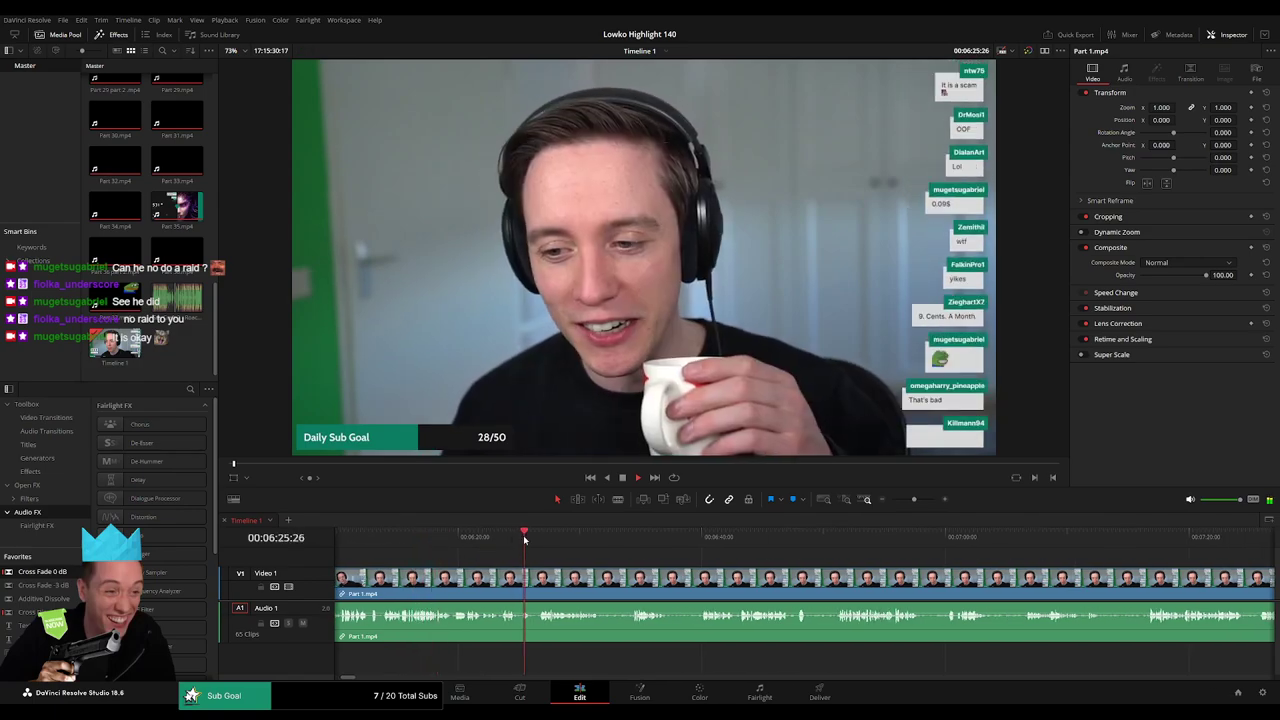
click(548, 541)
click(640, 537)
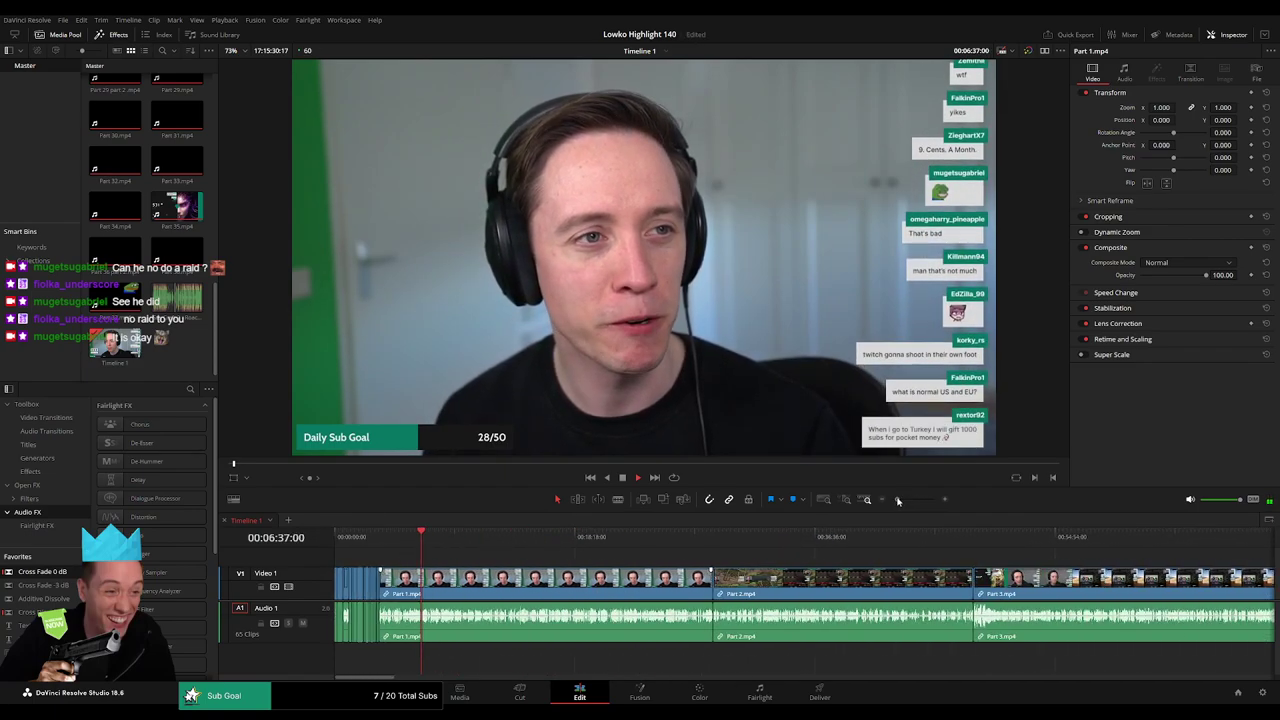
click(826, 538)
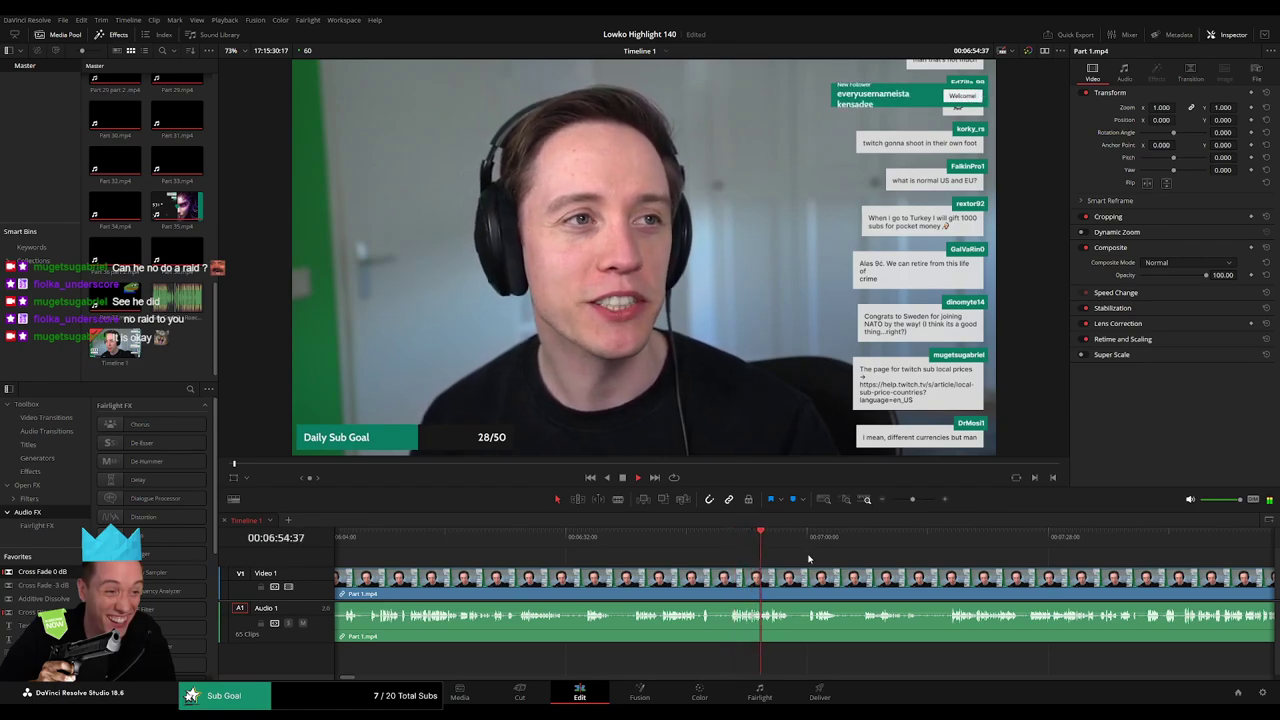
drag(809, 559, 563, 555)
drag(680, 540, 700, 541)
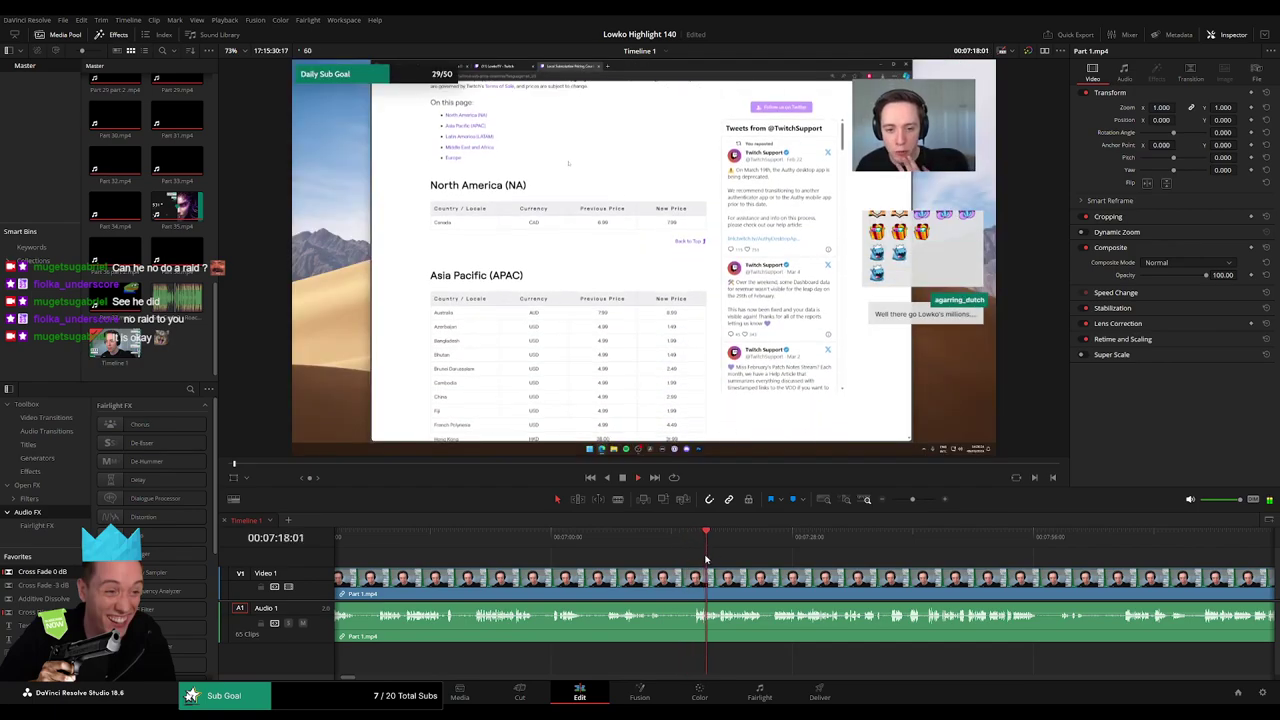
- Skim Part 1.mp4 ahead to about 00:11:59 and back to 00:09:48 to find where the next usable talk begins
drag(912, 499, 900, 501)
drag(506, 555, 590, 545)
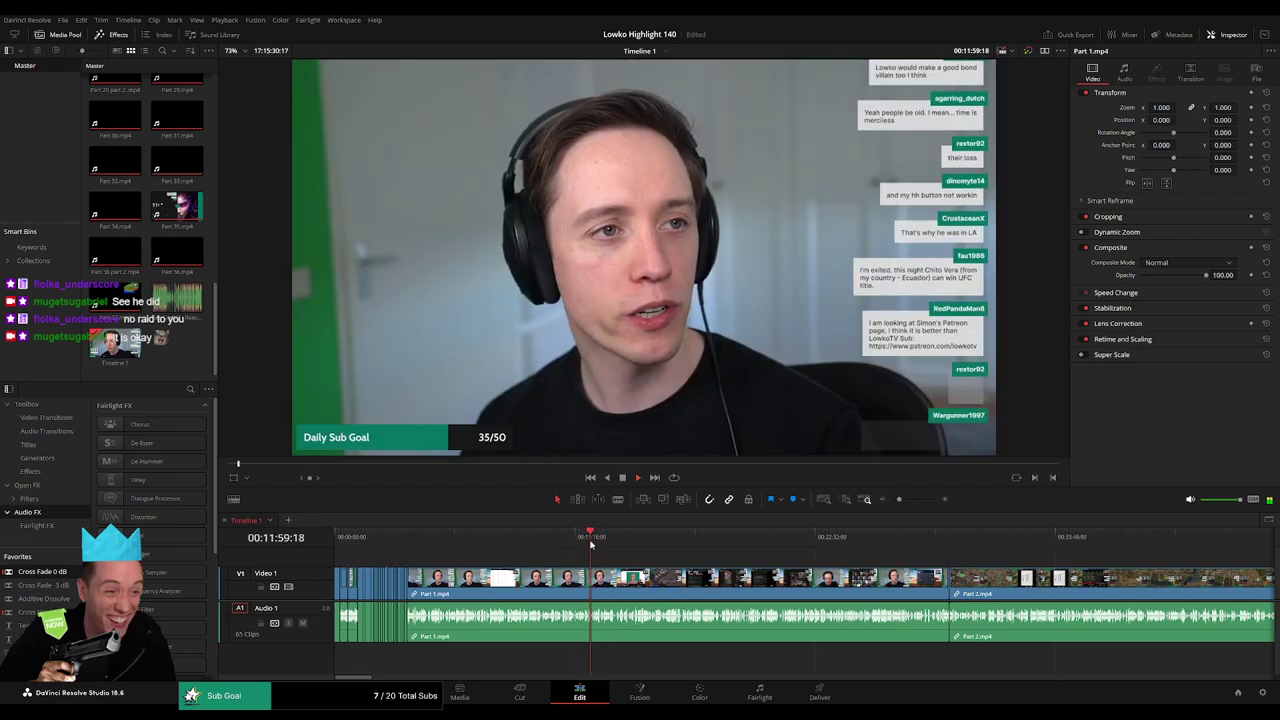
click(905, 500)
click(757, 538)
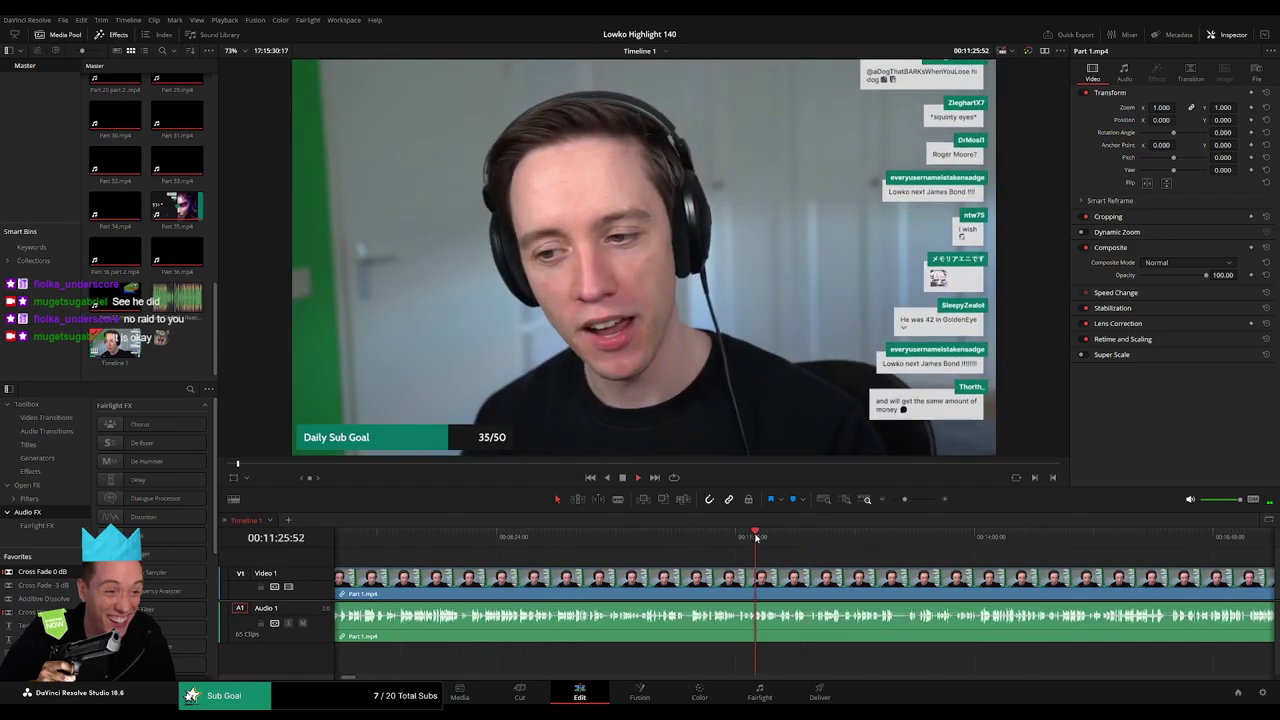
click(707, 538)
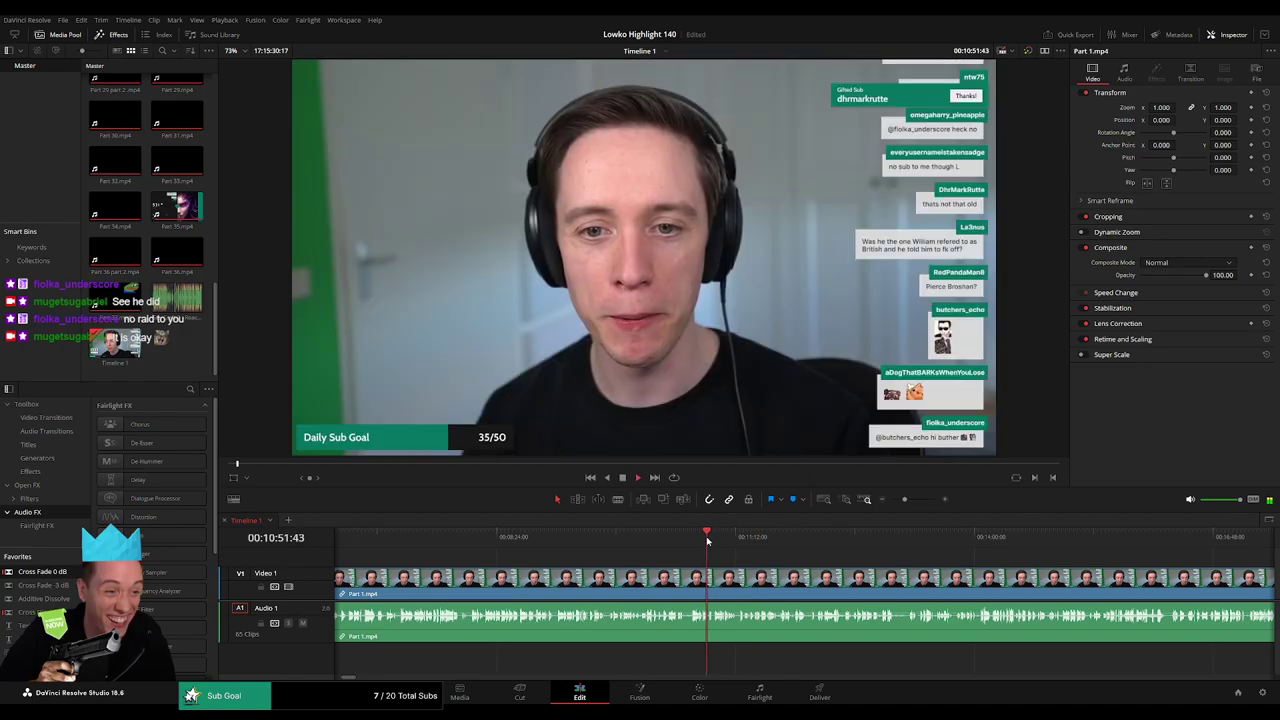
drag(713, 541, 687, 544)
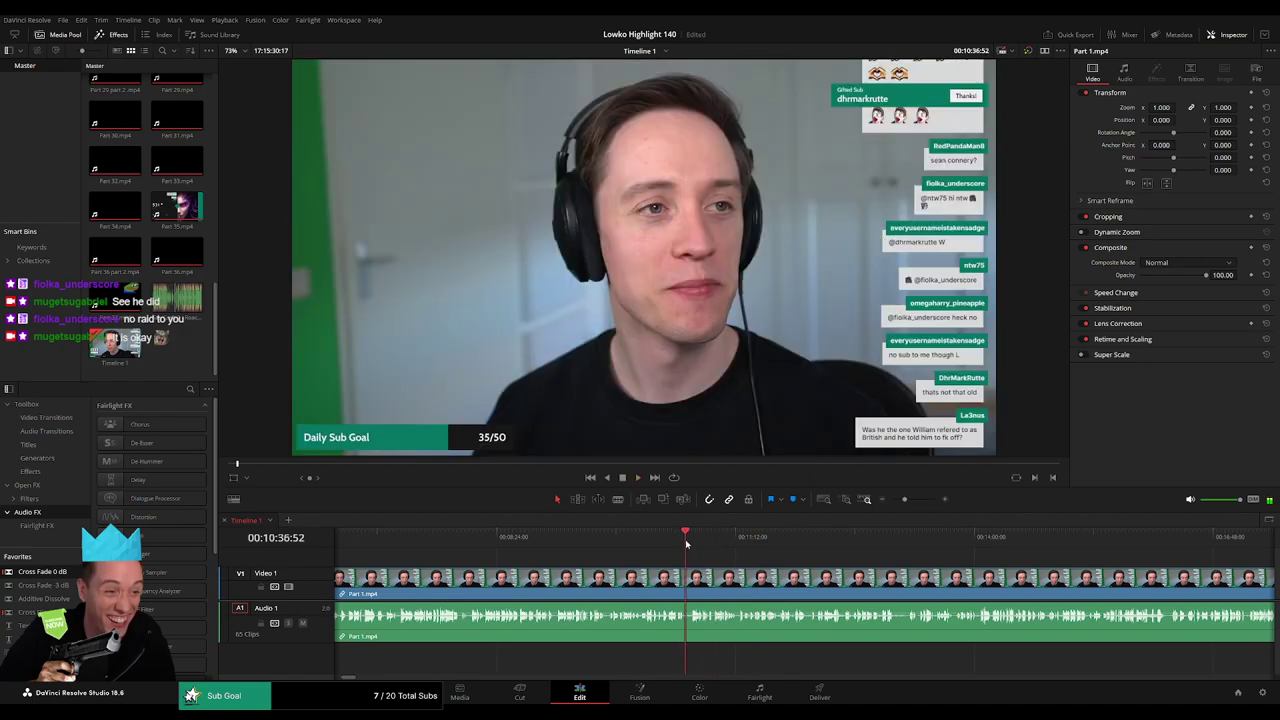
click(661, 540)
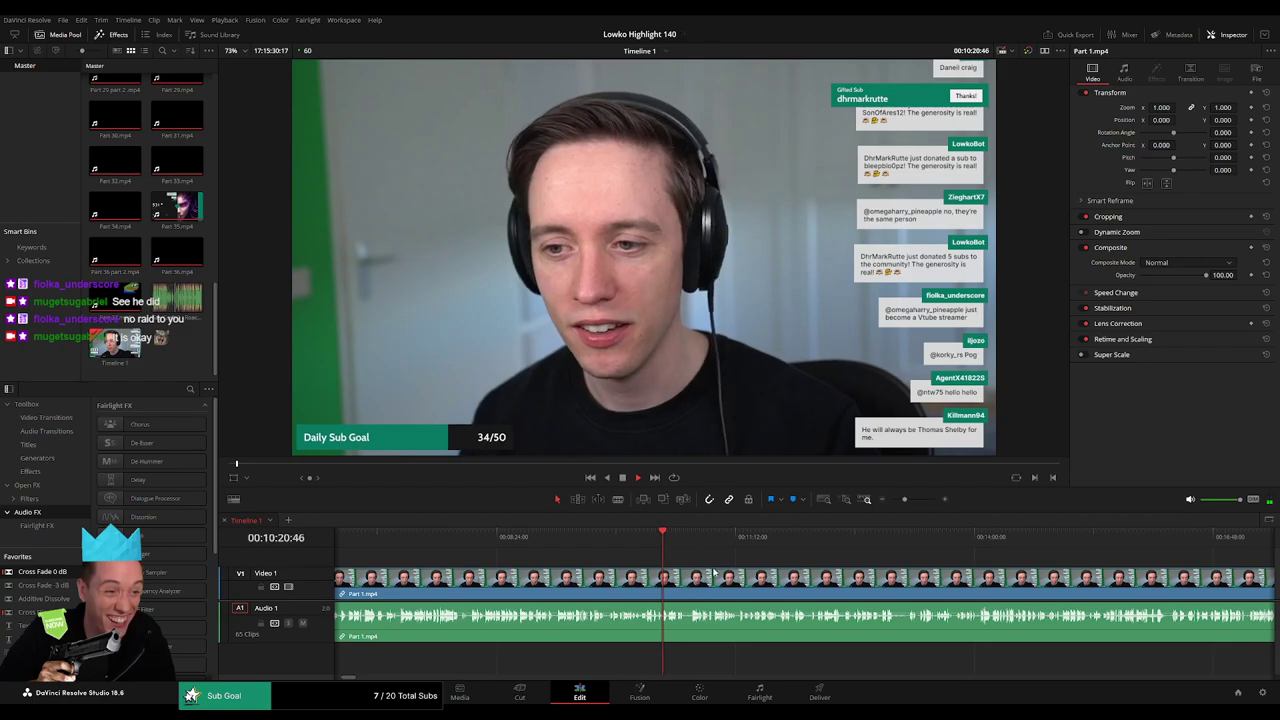
click(617, 538)
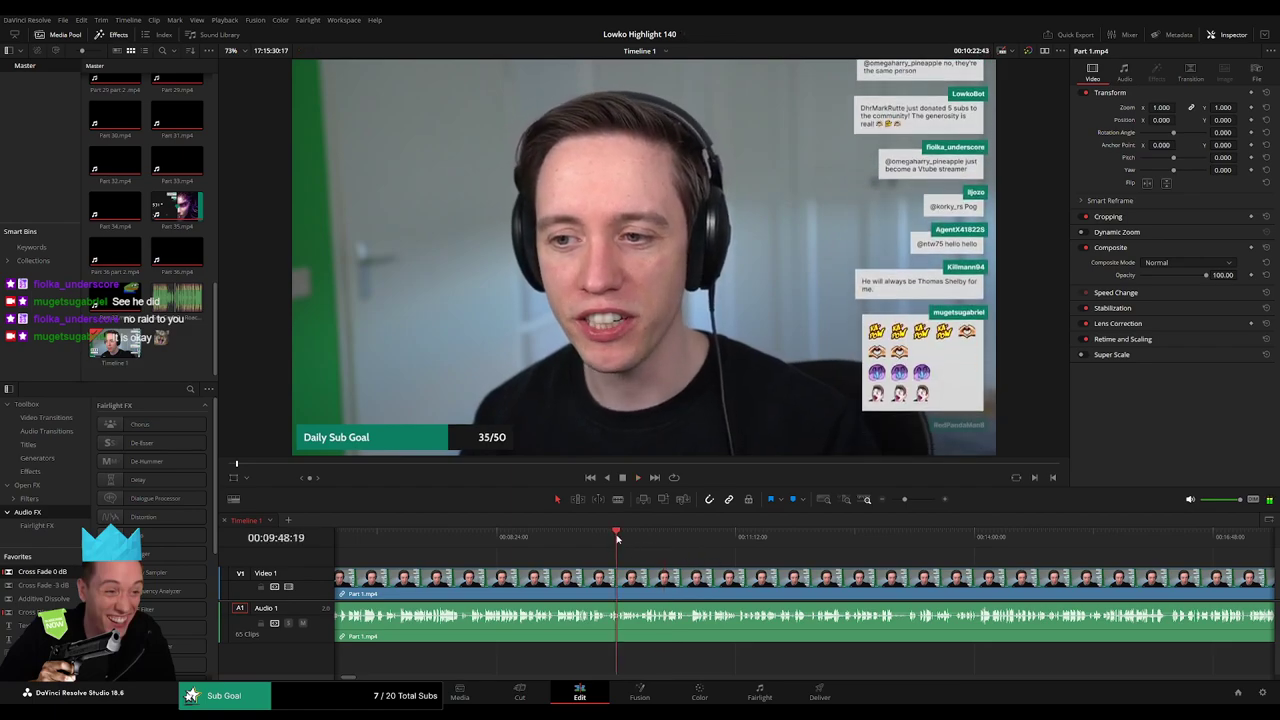
- Split Part 1.mp4 at about 00:09:06:52, remove the section back to 00:03:23:45, closing the gap, and crossfade the audio at the cut
drag(906, 500, 915, 500)
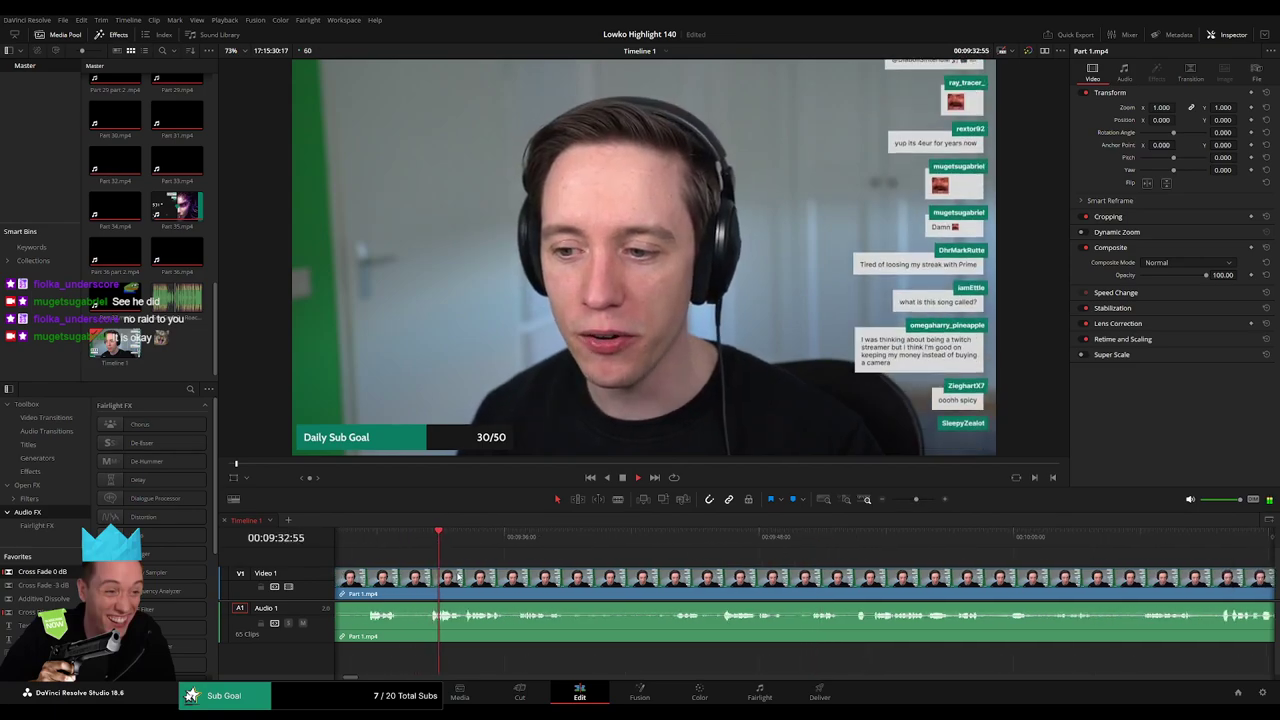
drag(438, 577, 757, 577)
click(483, 541)
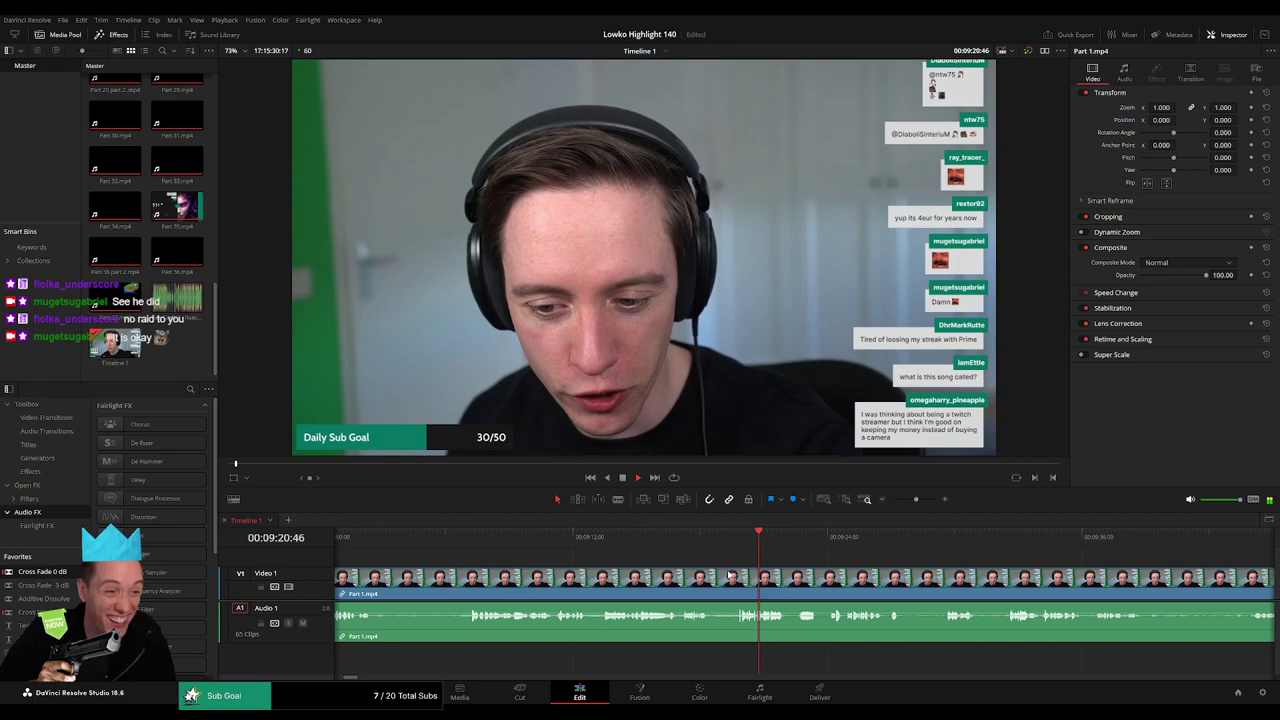
click(476, 544)
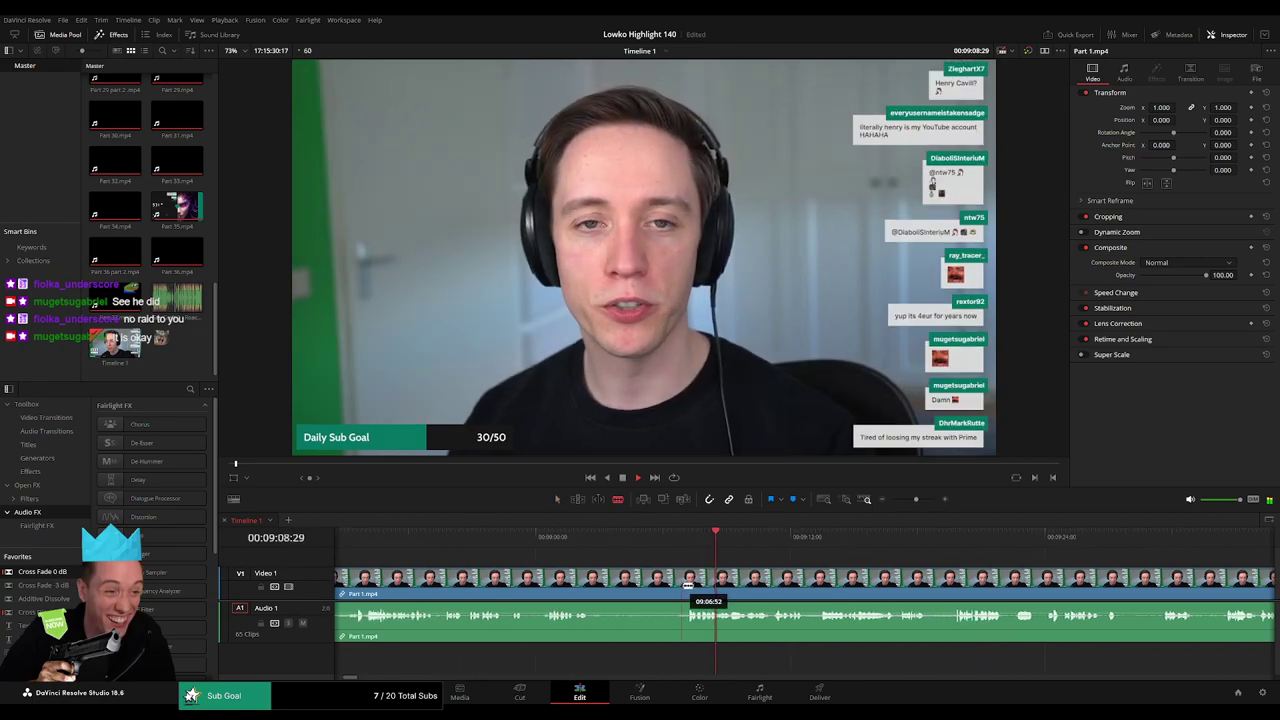
click(687, 584)
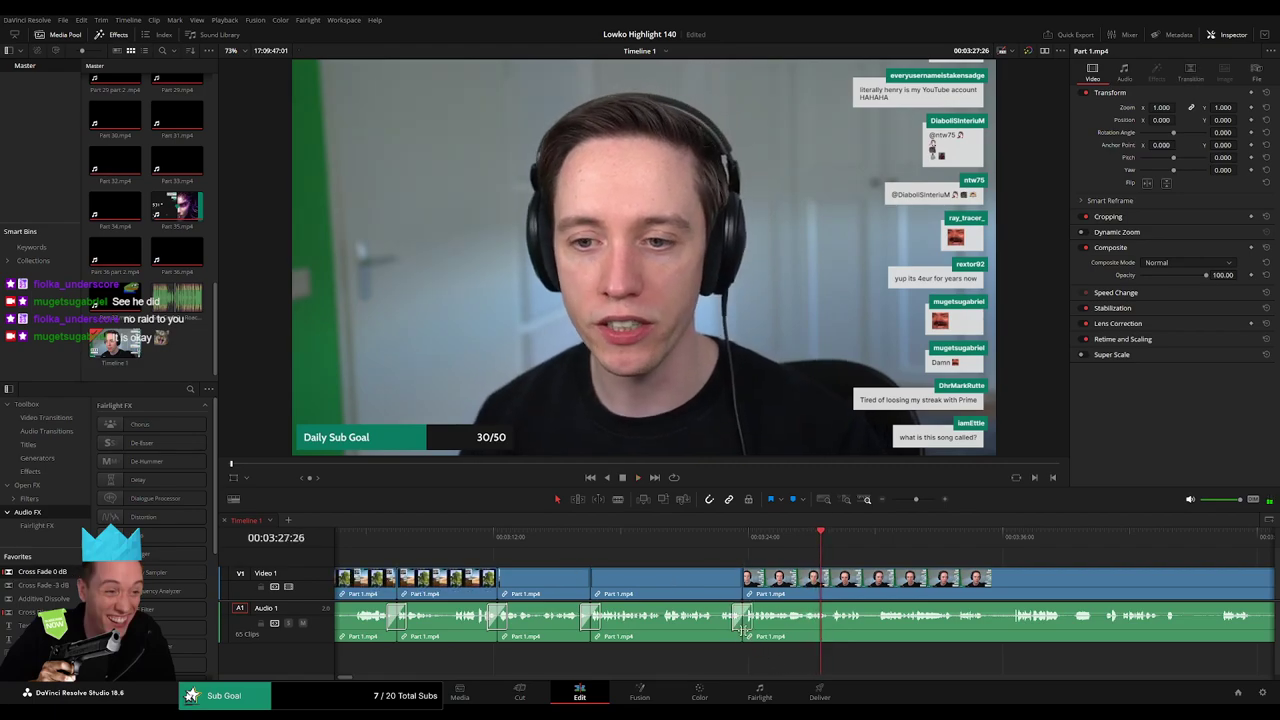
- Cut the short pause from about 00:03:29:15 to 00:03:30:00 out of Part 1.mp4, closing the gap, and apply Cross Fade 0 dB to the audio cut
scroll(735, 625, right, 5)
scroll(689, 592, right, 3)
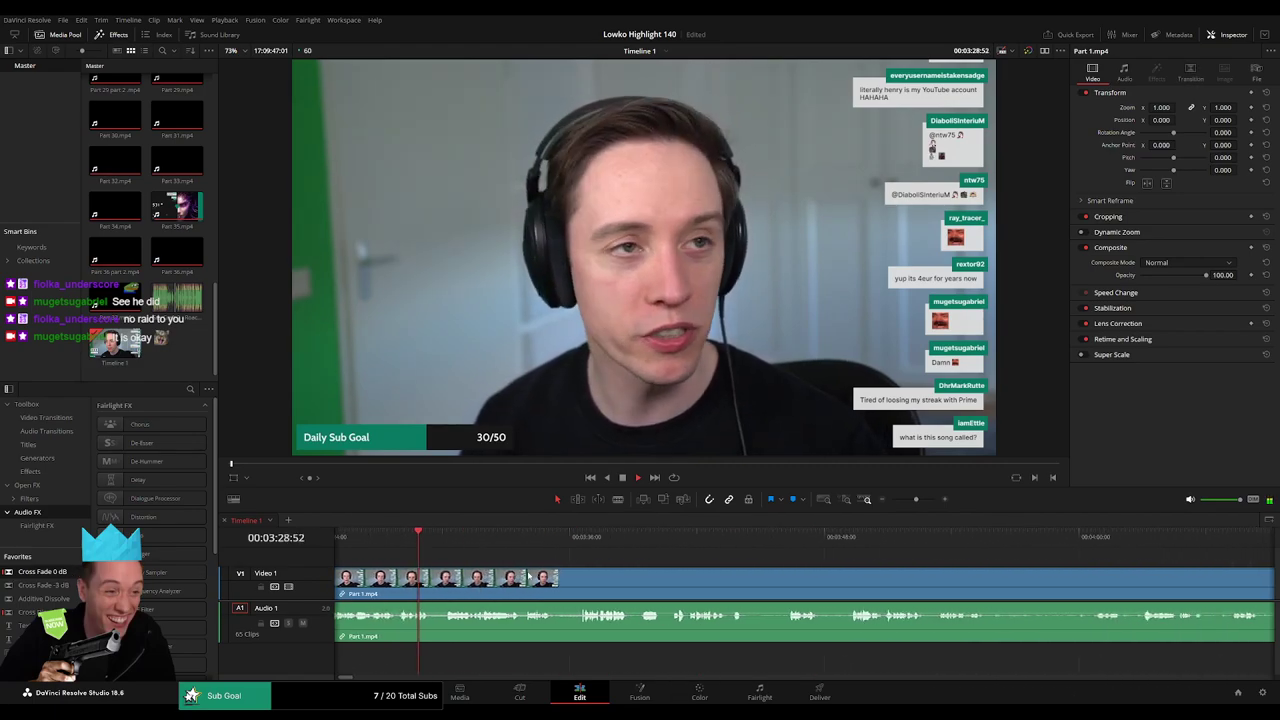
key(b)
click(431, 583)
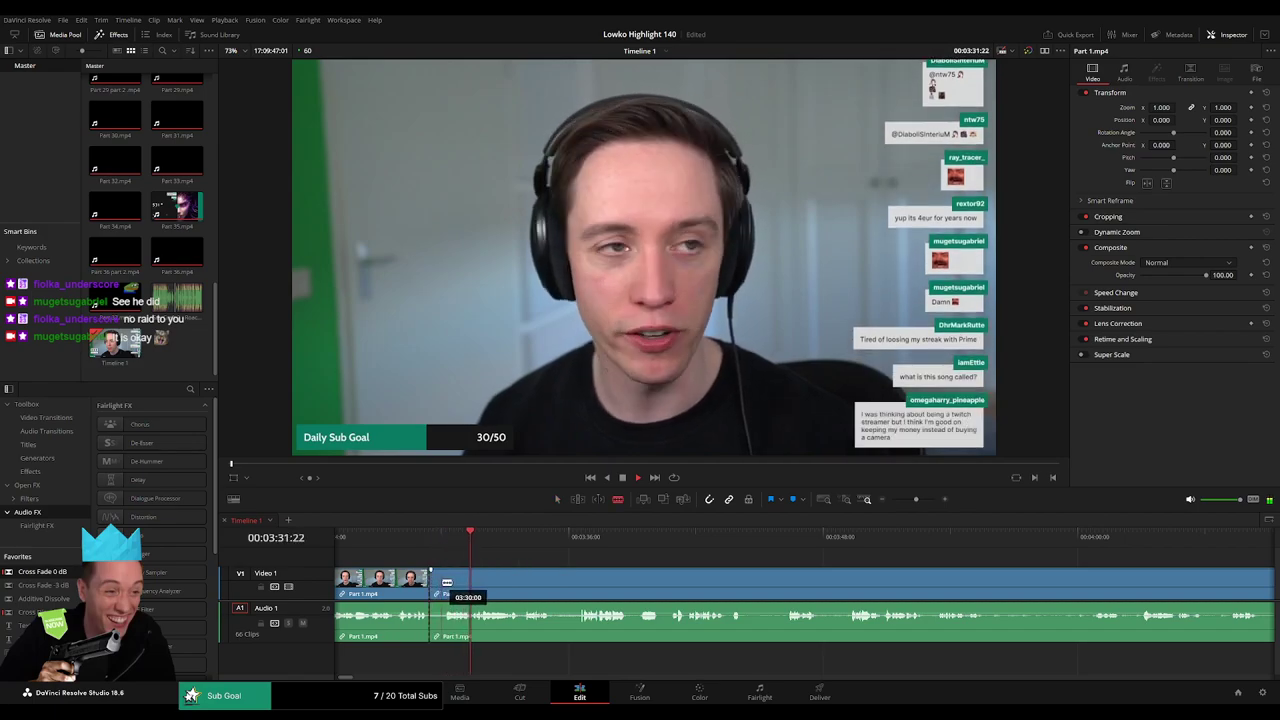
key(BackSpace)
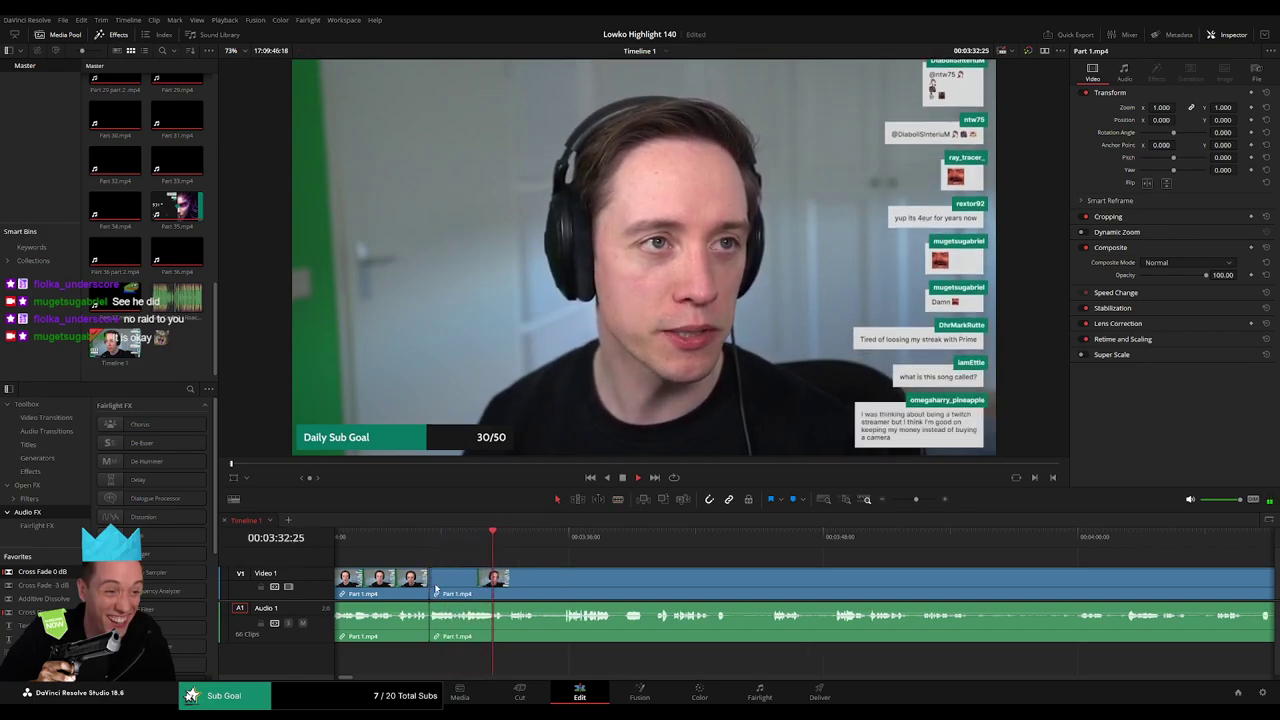
click(432, 620)
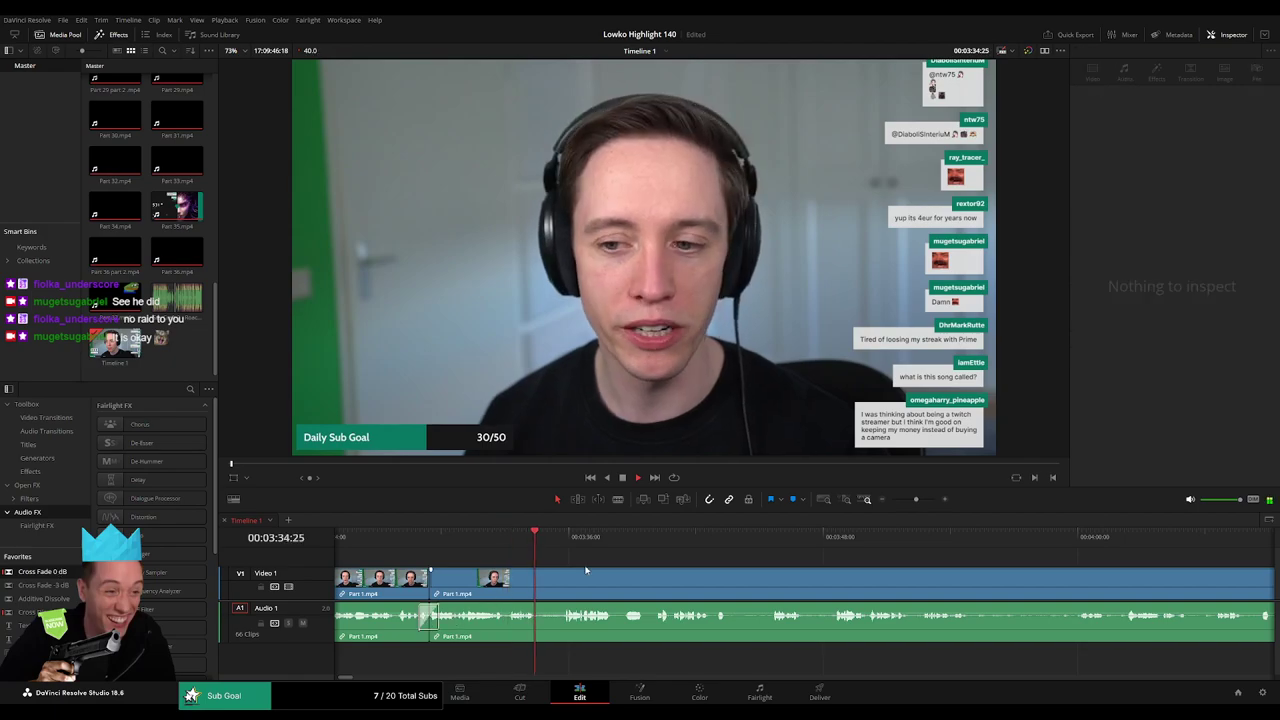
- Remove the pause from about 00:03:34:30 to 00:03:35:40 in Part 1.mp4, closing the gap, and crossfade the audio there
click(525, 542)
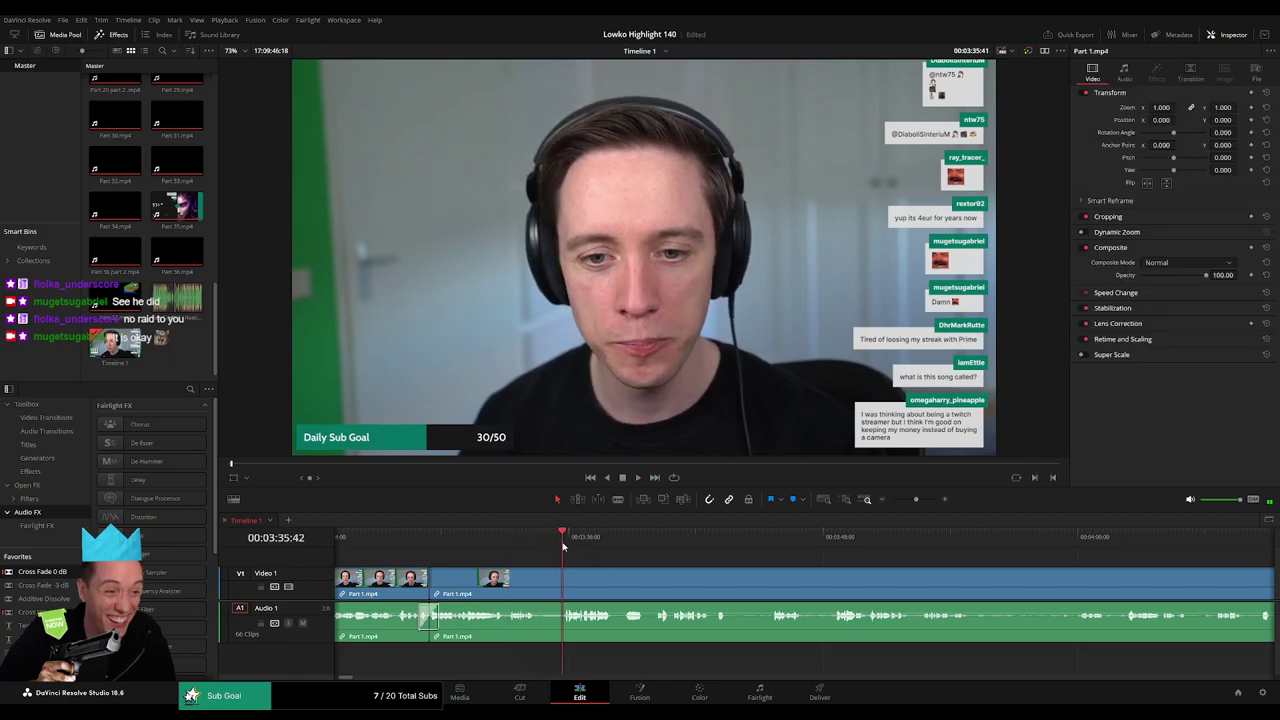
click(536, 587)
click(561, 587)
key(a)
click(551, 590)
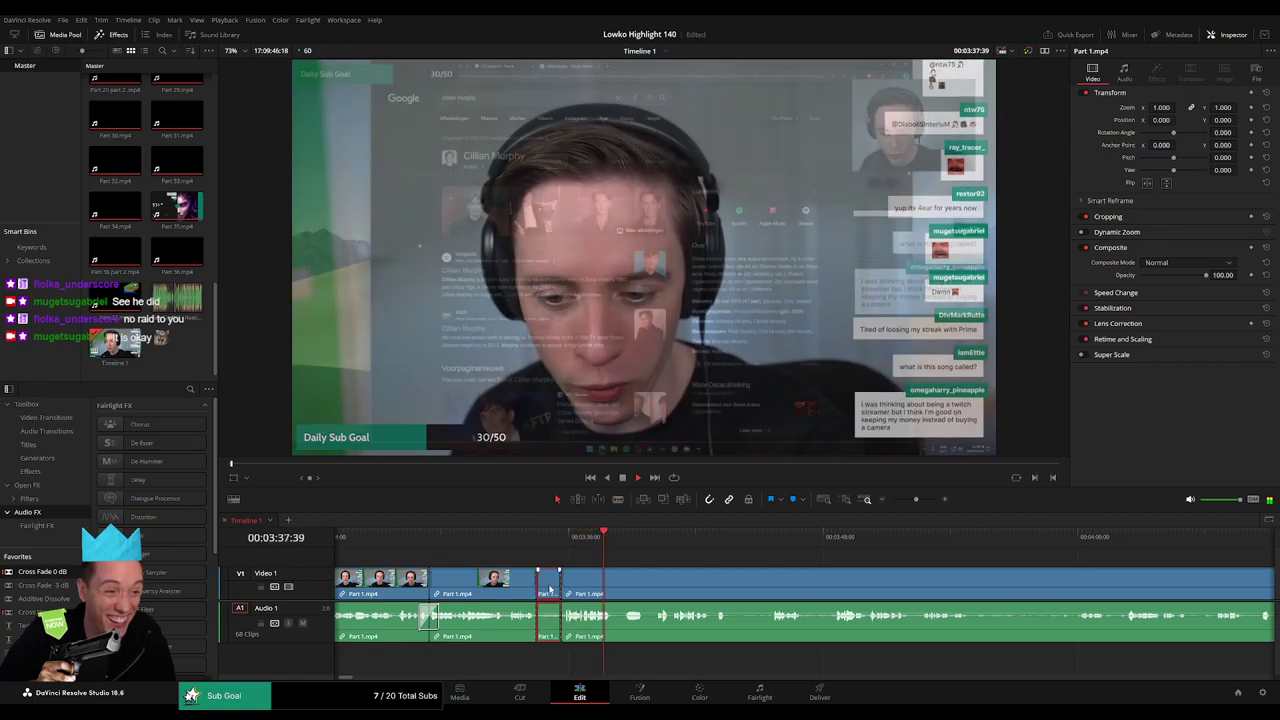
key(BackSpace)
click(549, 590)
key(BackSpace)
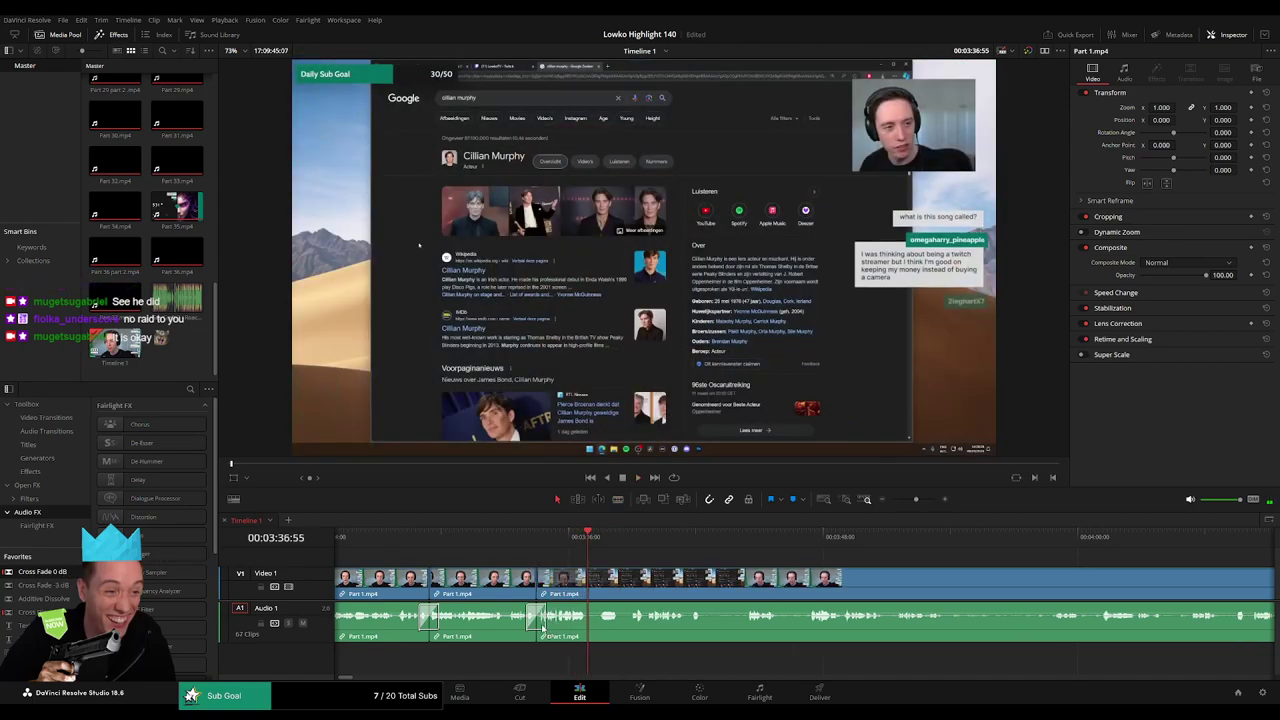
- Remove the section from about 00:03:42:20 to 00:03:44:15 in Part 1.mp4, closing the gap, and crossfade the audio at the cut
key(space)
scroll(541, 571, right, 2)
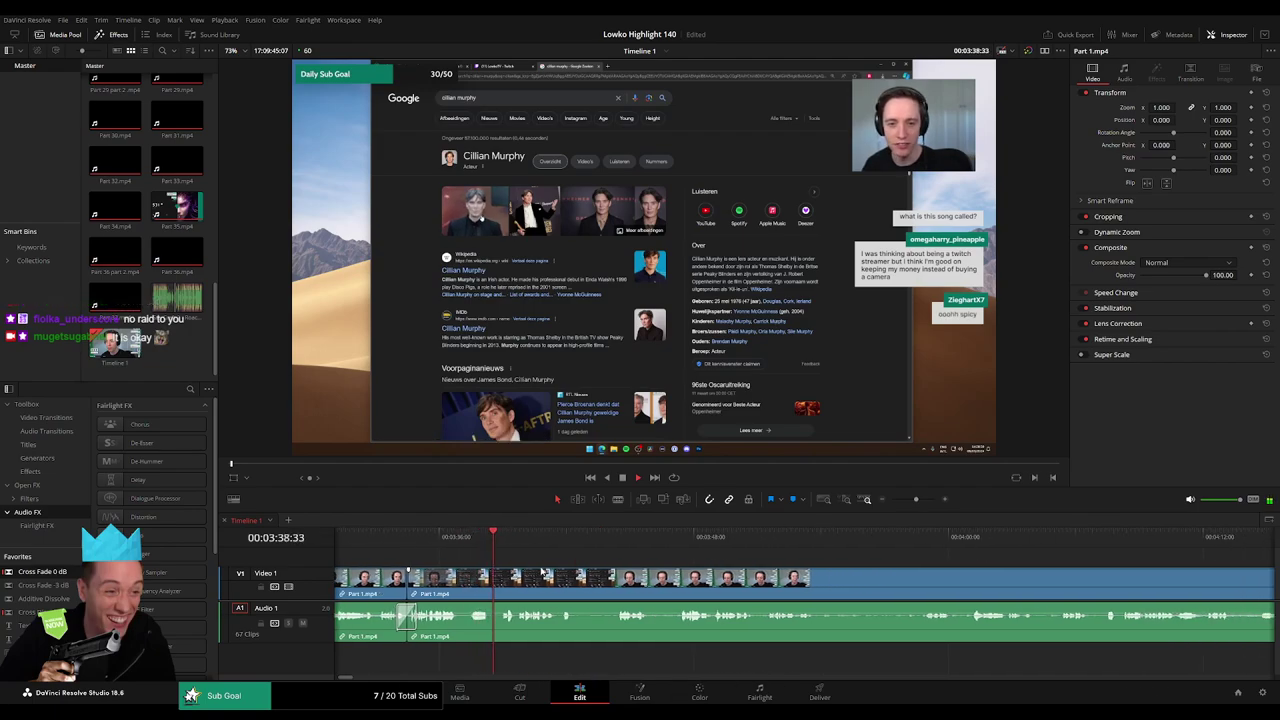
scroll(587, 578, right, 2)
key(b)
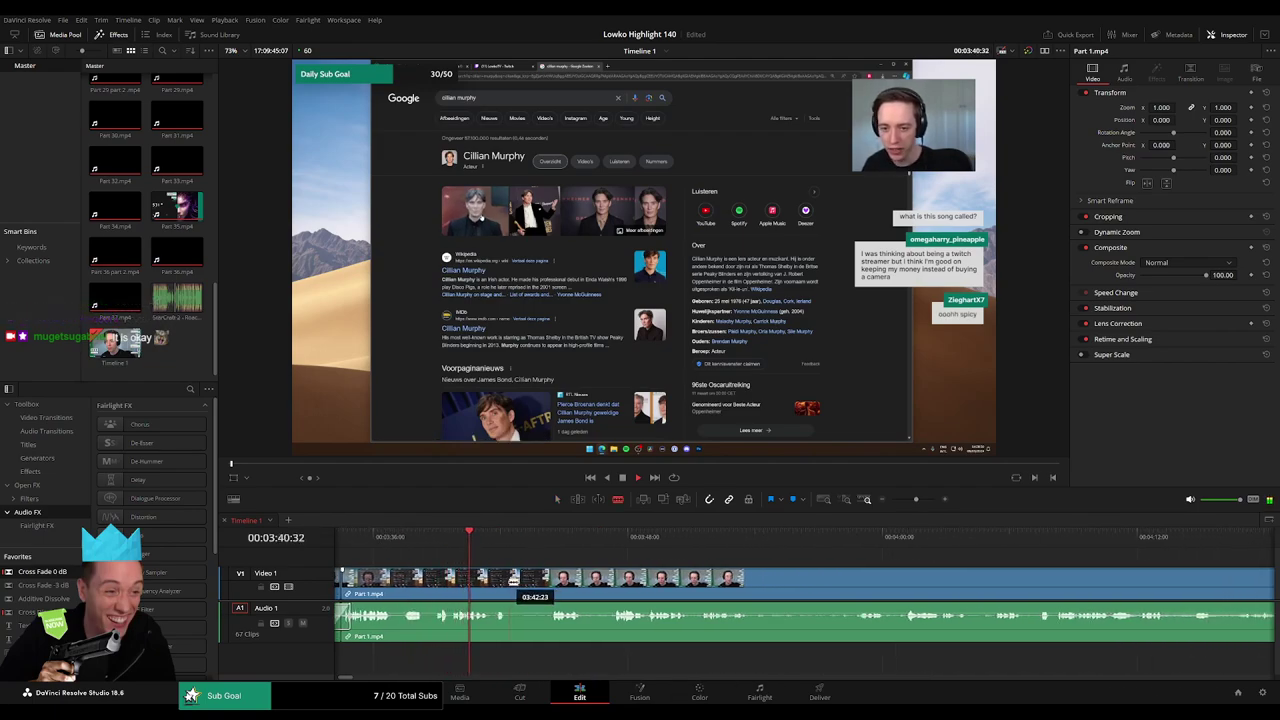
click(509, 580)
click(549, 580)
key(a)
click(529, 584)
key(BackSpace)
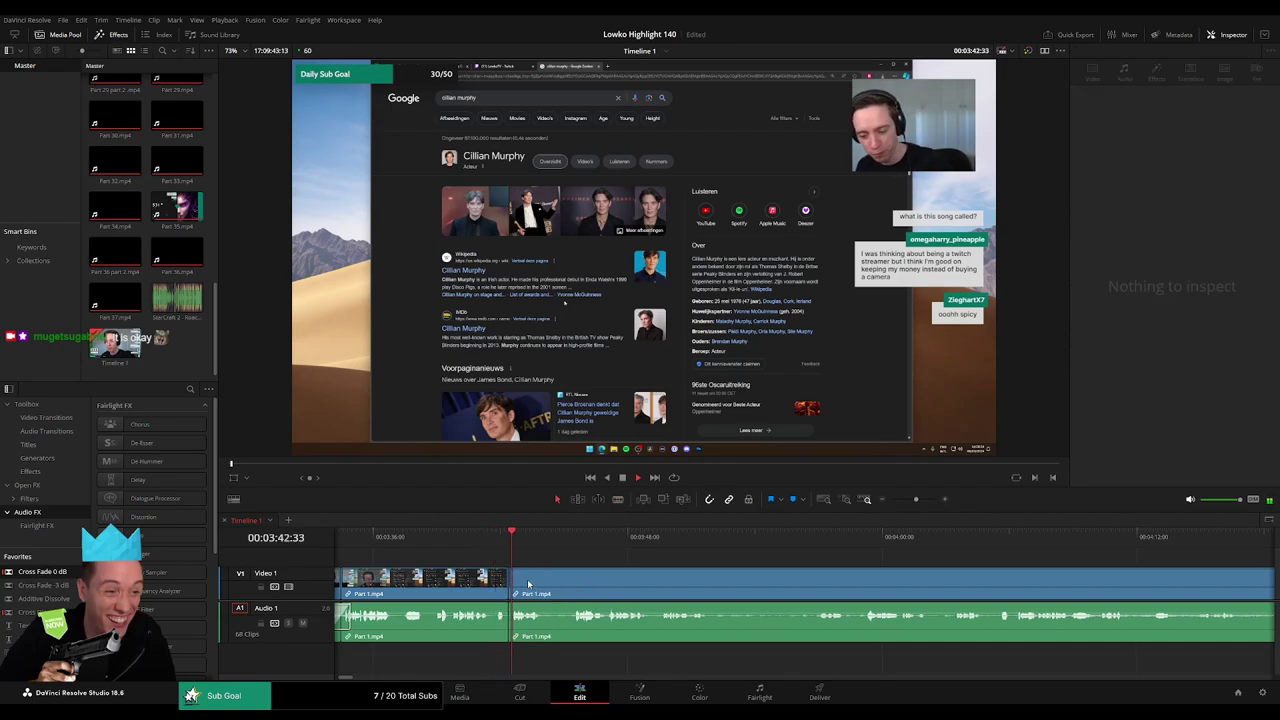
click(505, 620)
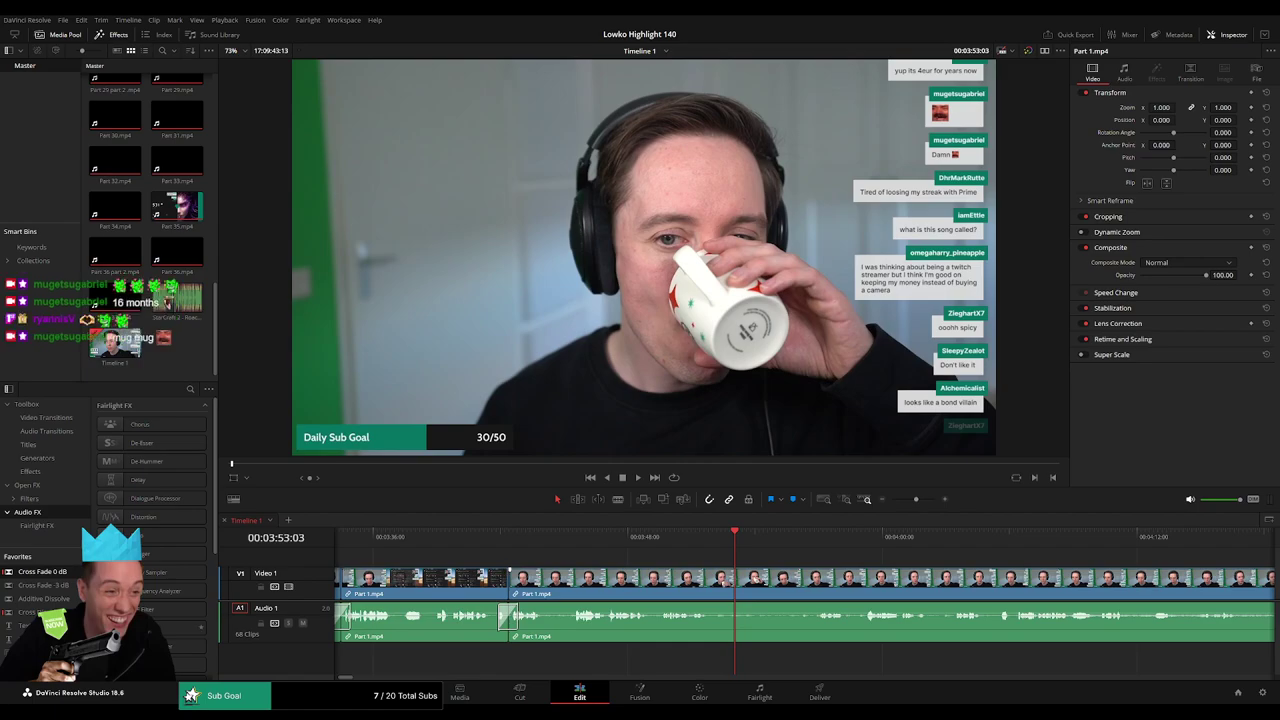
- Cut out the pause from about 00:03:44:00 to 00:03:45:26 in Part 1.mp4, closing the gap, and apply Cross Fade 0 dB to the audio cut
click(536, 536)
key(space)
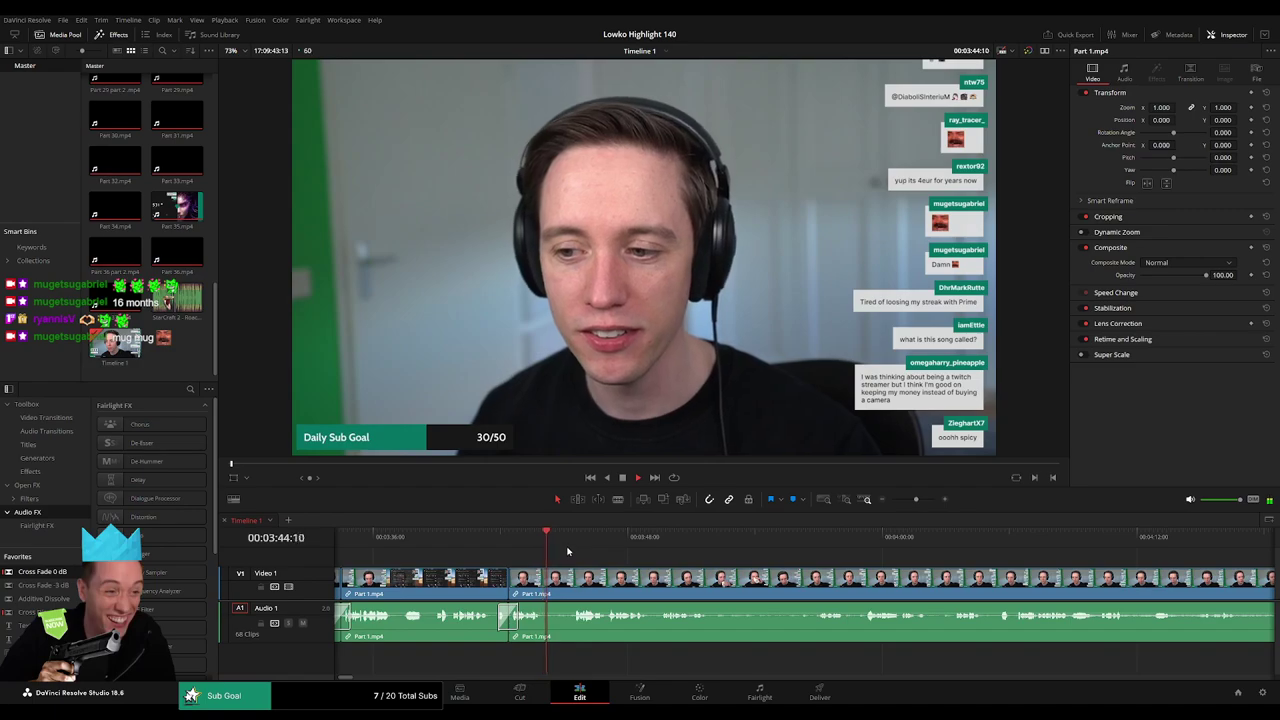
click(573, 536)
key(b)
click(543, 581)
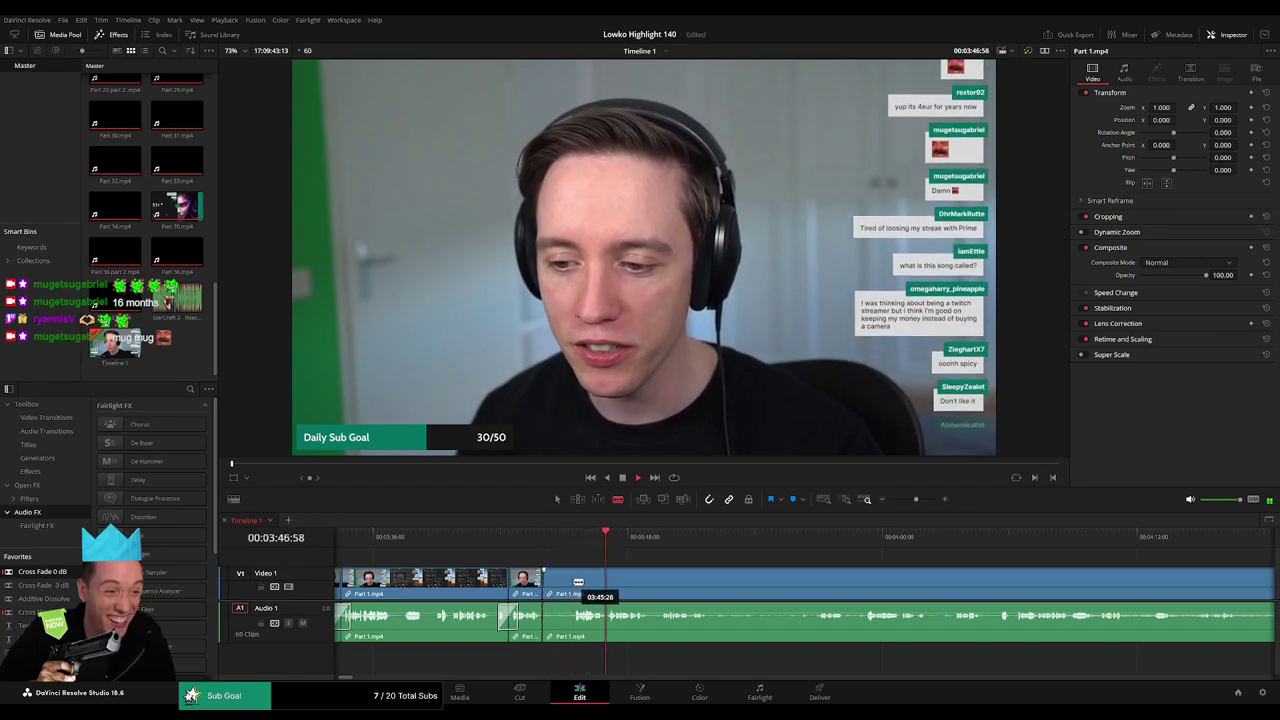
click(577, 582)
key(a)
click(560, 584)
key(Delete)
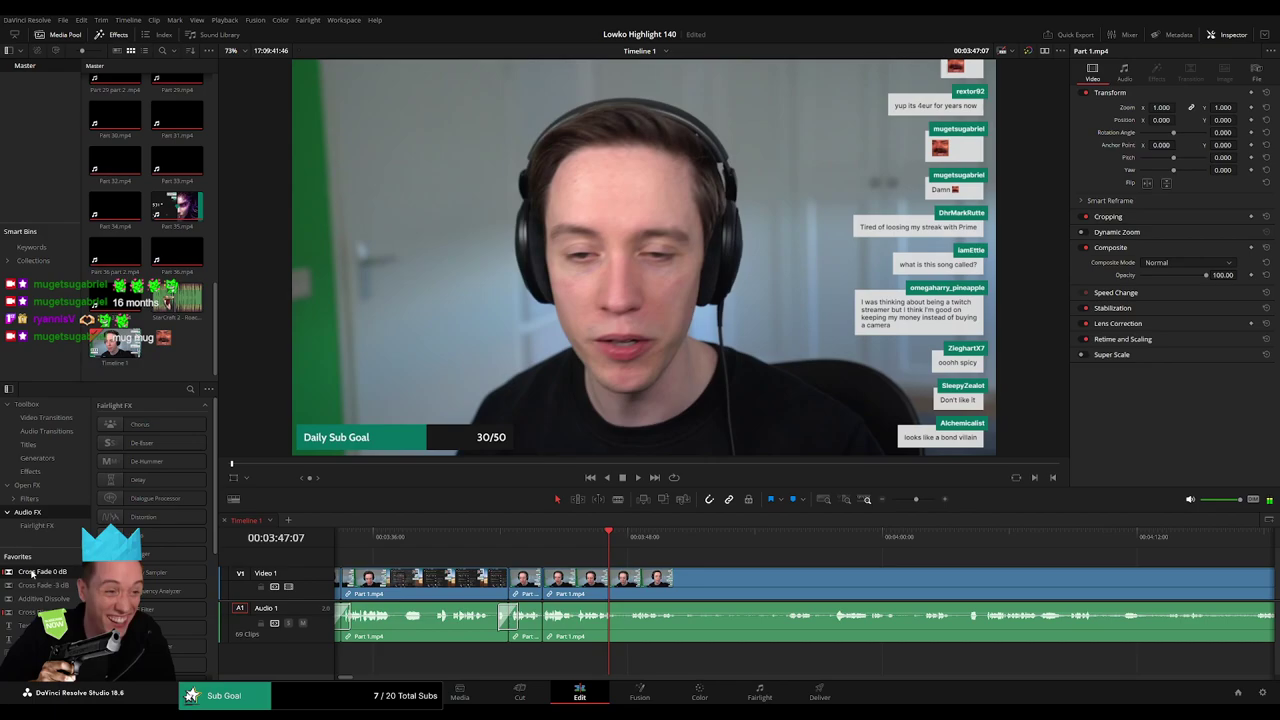
drag(714, 577, 530, 572)
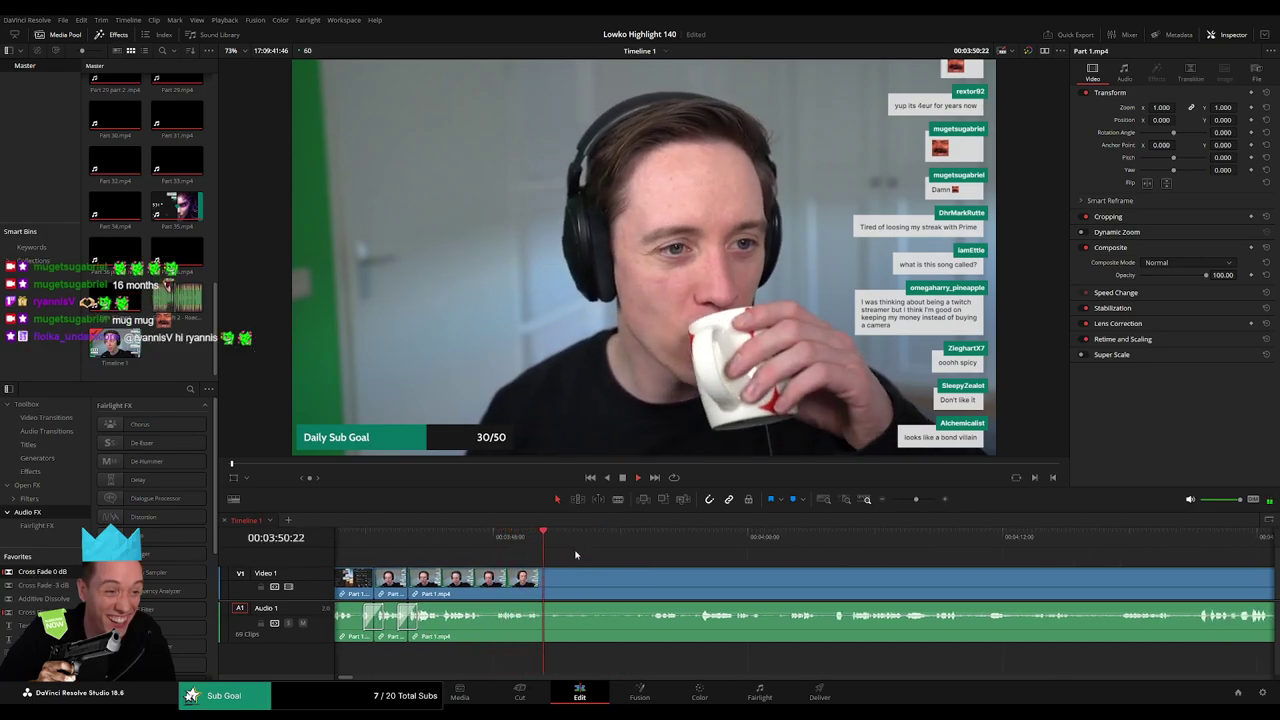
- Remove the drinking break from about 00:03:50:30 to 00:04:02:00 in Part 1.mp4, closing the gap, and crossfade the audio at the cut
scroll(519, 580, right, 1)
key(b)
click(521, 578)
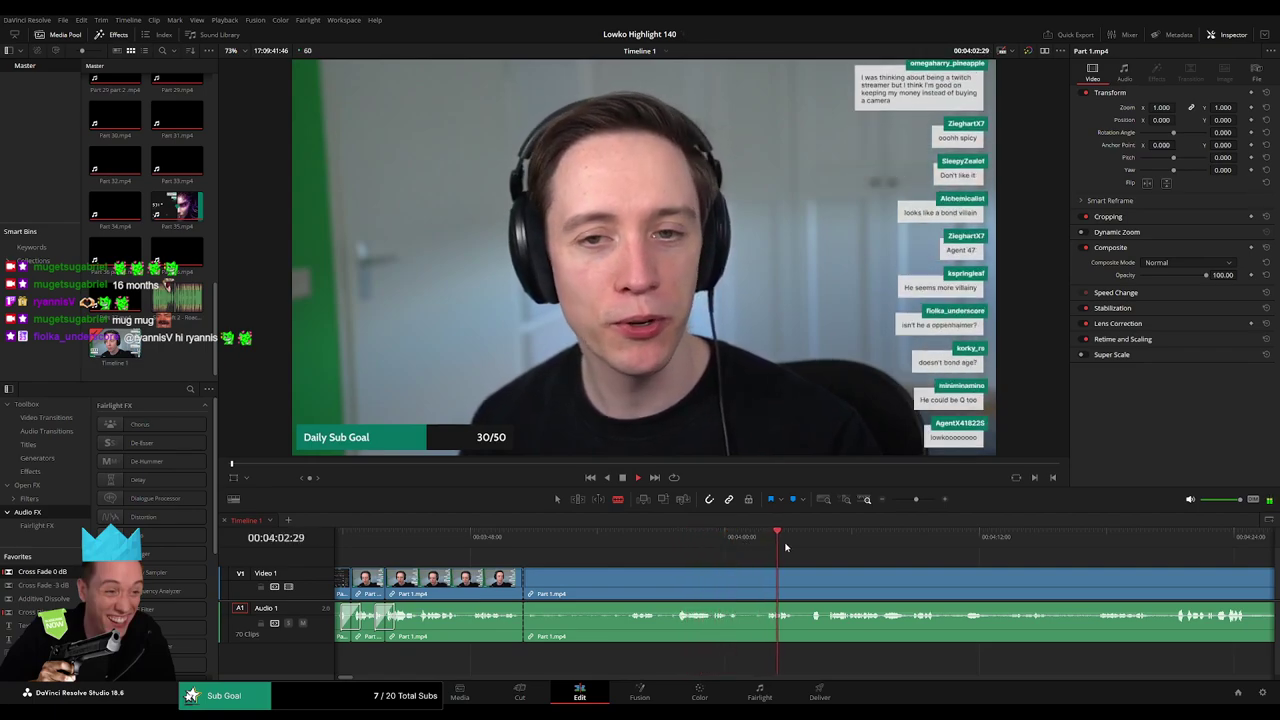
click(768, 581)
key(a)
click(712, 585)
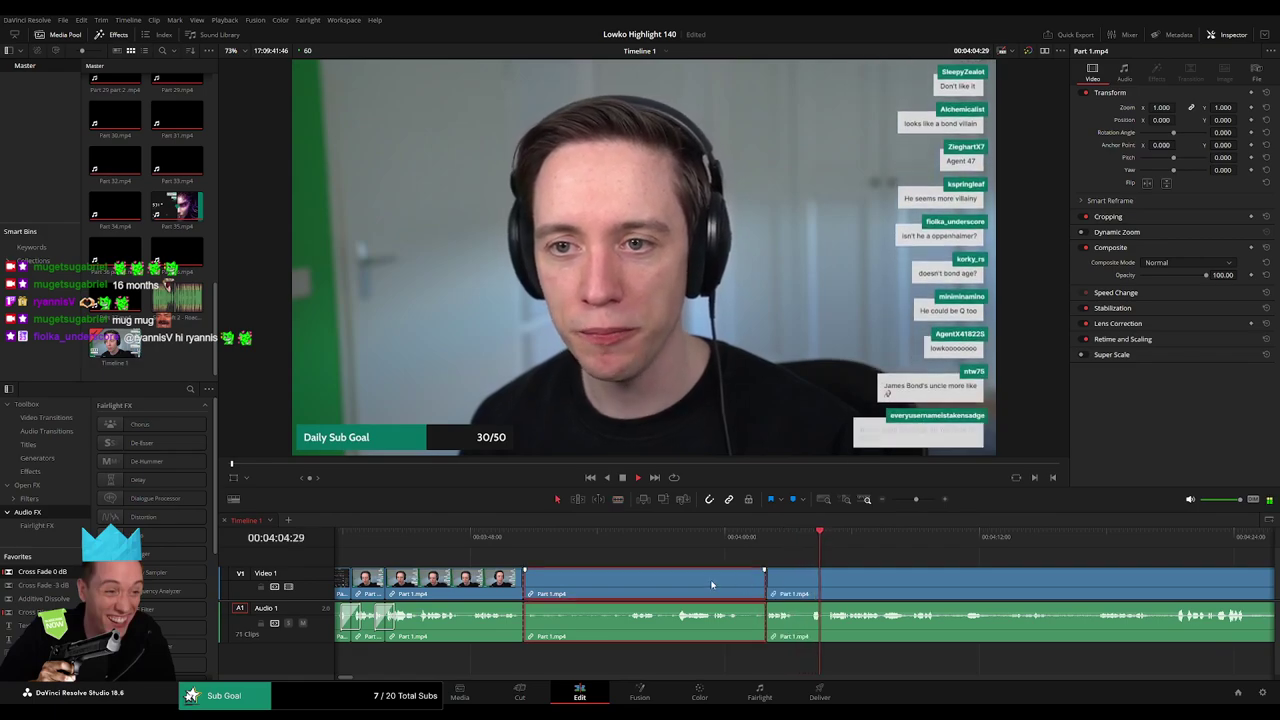
key(Delete)
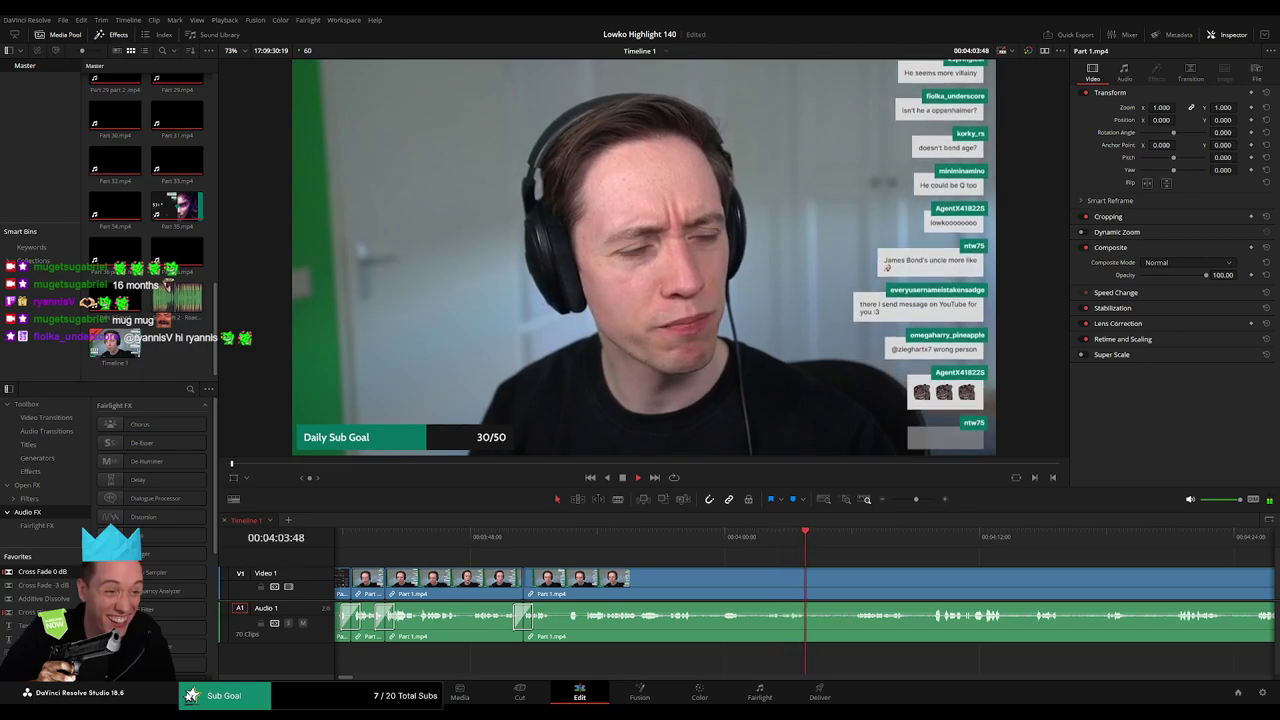
- Remove the quiet stretch from about 00:04:04 to 00:04:06 in Part 1.mp4, closing the gap, and crossfade the audio there
drag(828, 556, 670, 555)
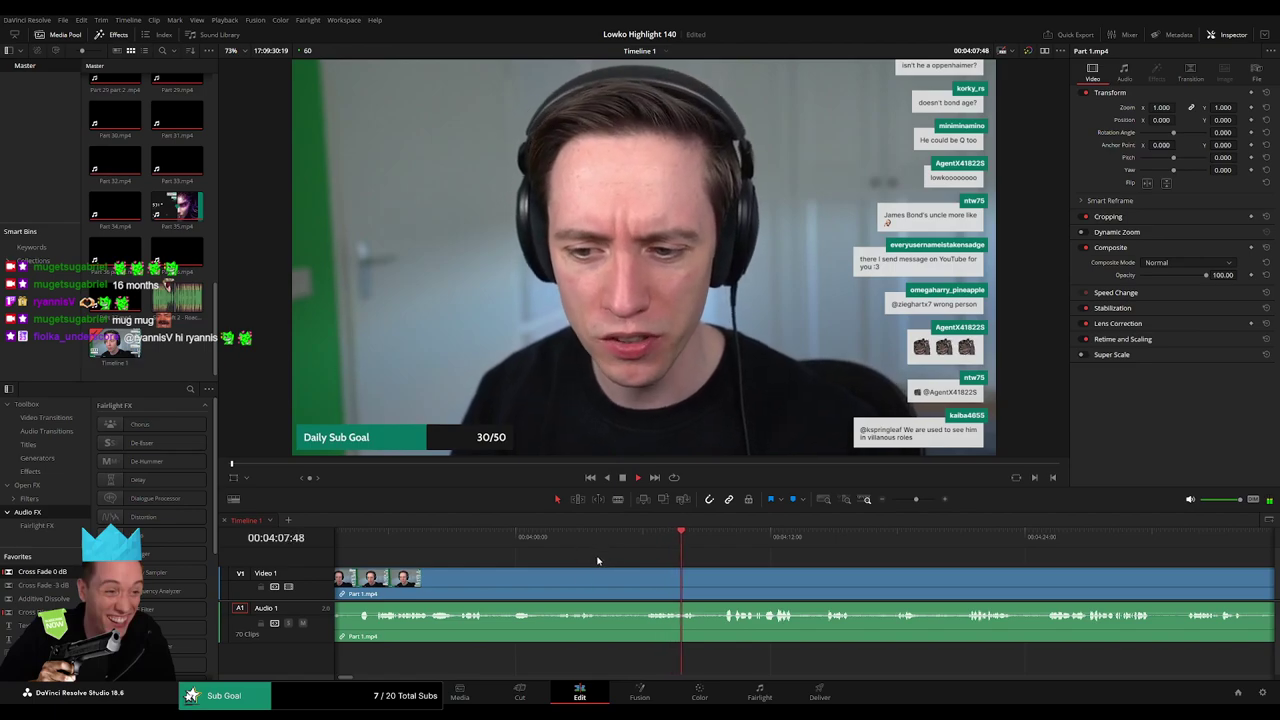
click(600, 584)
click(643, 584)
key(a)
click(629, 586)
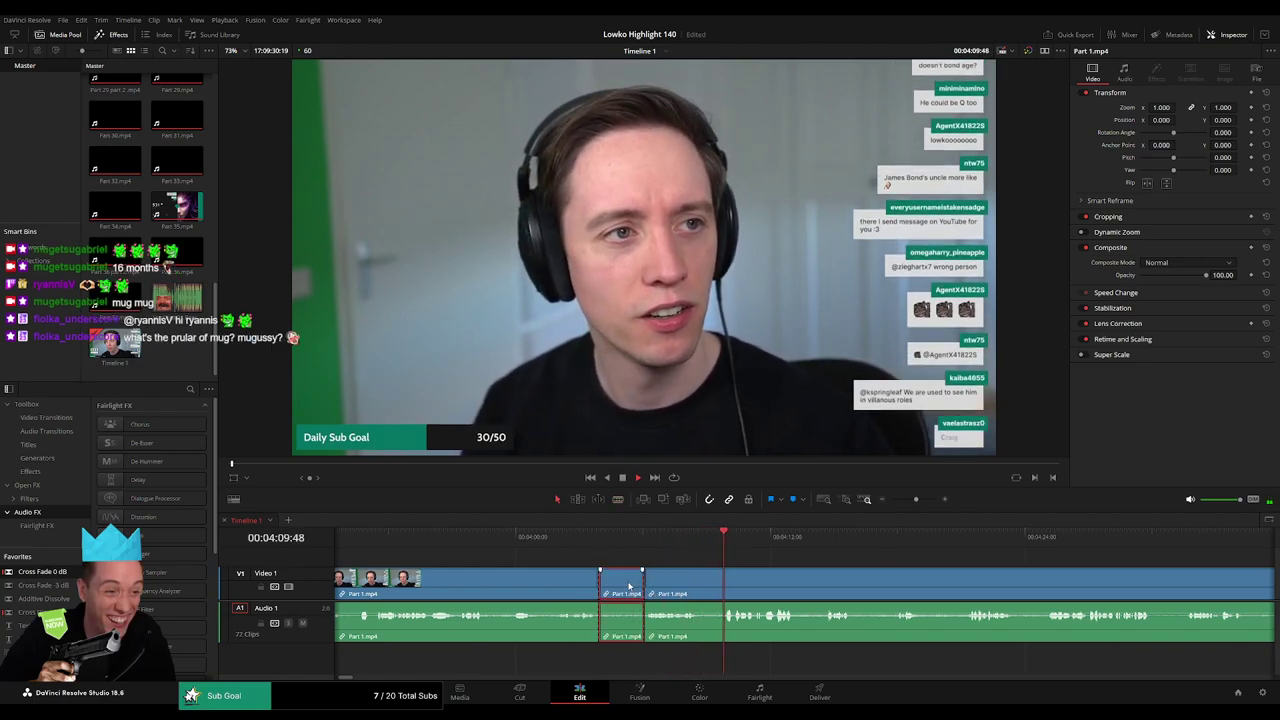
key(Delete)
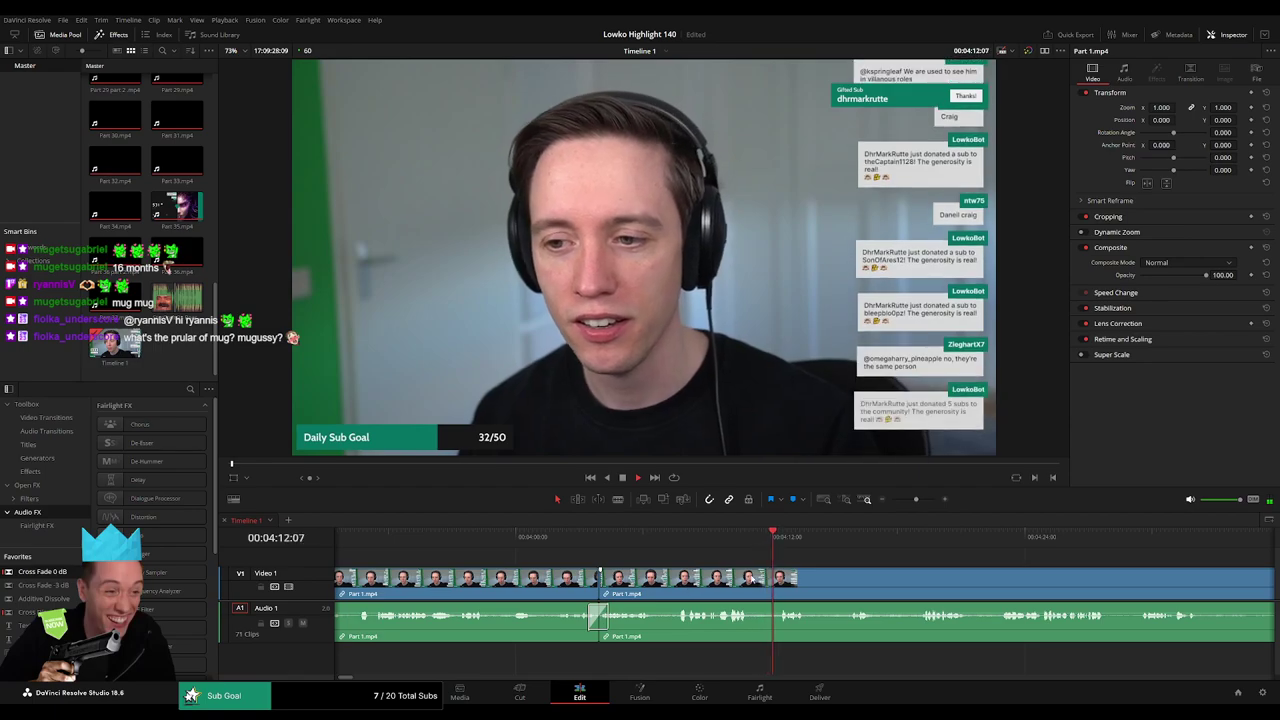
- Remove the section from about 00:04:13:40 to 00:04:19:05 in Part 1.mp4, closing the gap, and crossfade the audio at the cut
scroll(660, 578, right, 3)
click(723, 548)
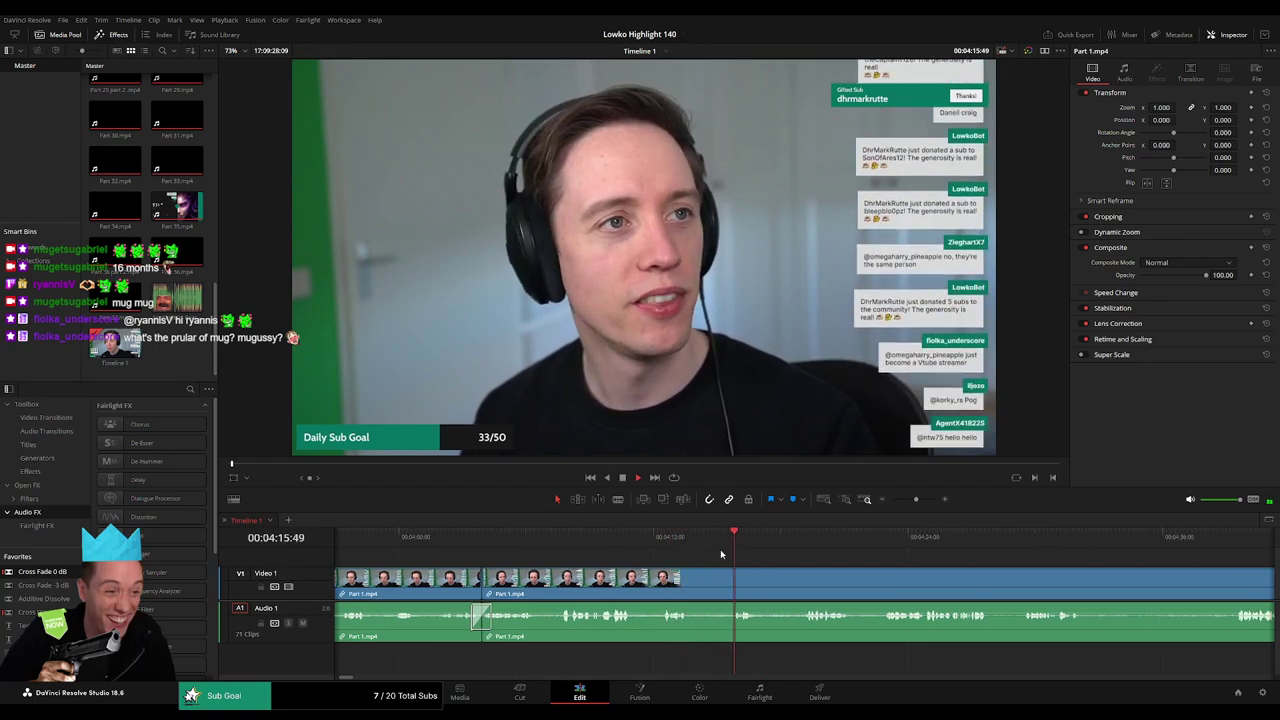
key(b)
click(688, 580)
click(803, 551)
scroll(813, 553, right, 3)
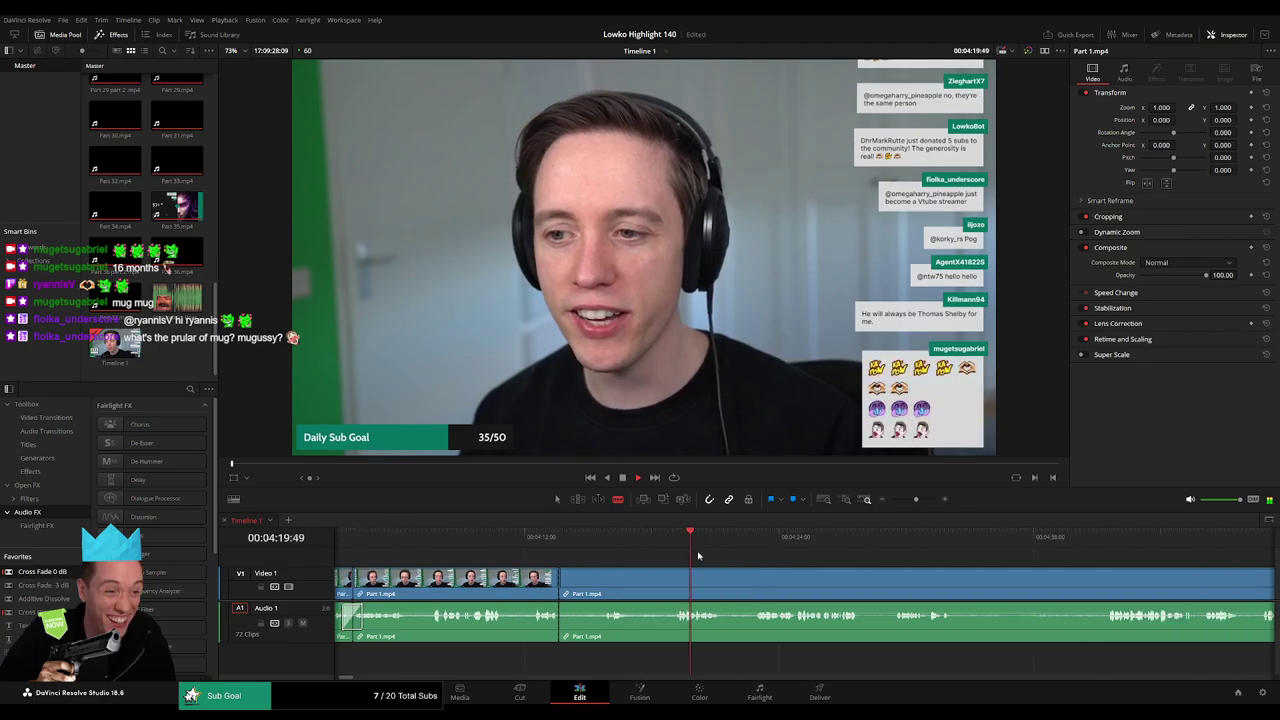
key(a)
scroll(586, 568, left, 4)
click(758, 584)
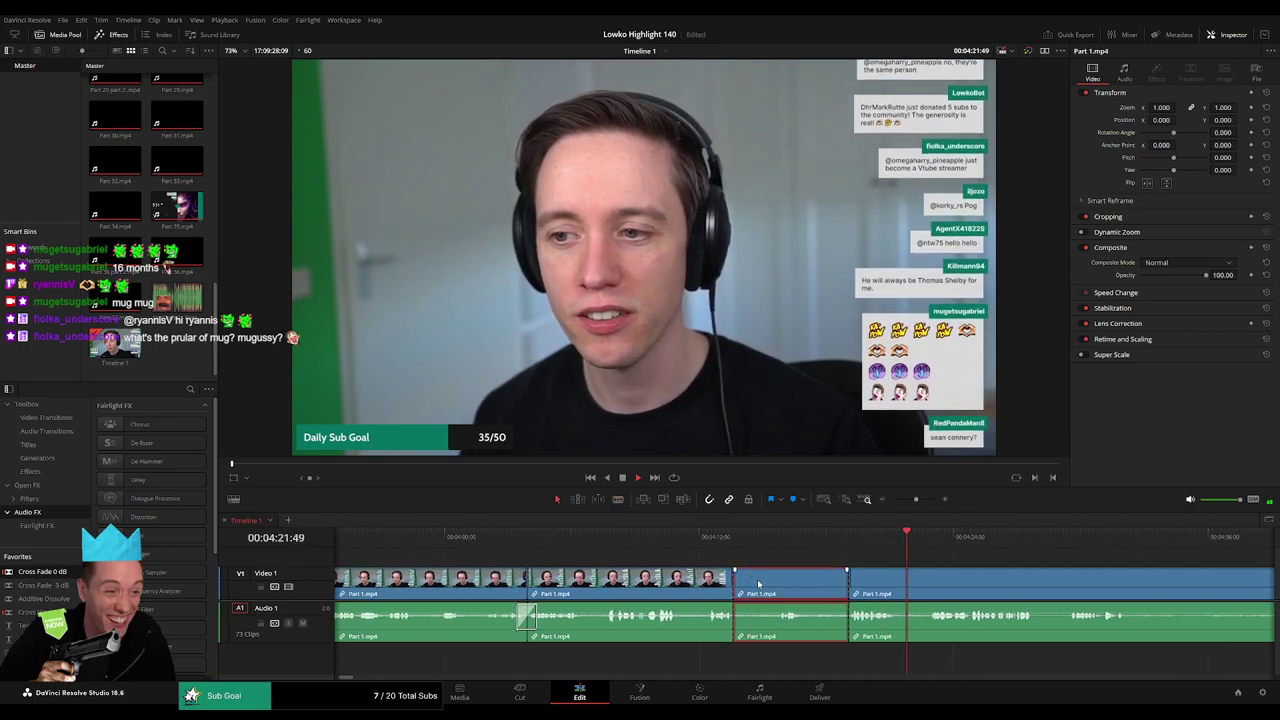
key(Delete)
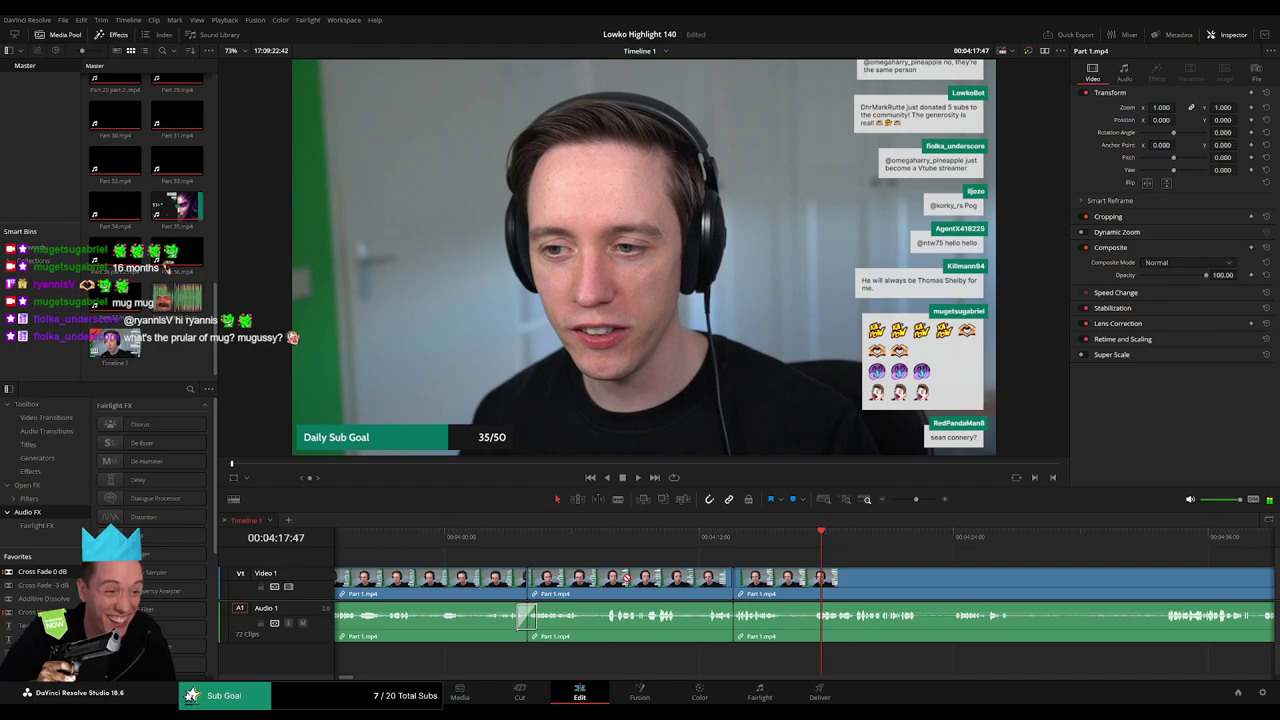
- Cut the short pause from about 00:04:16:00 to 00:04:17:25 out of Part 1.mp4, closing the gap, and crossfade the audio there
key(space)
scroll(608, 566, right, 6)
key(b)
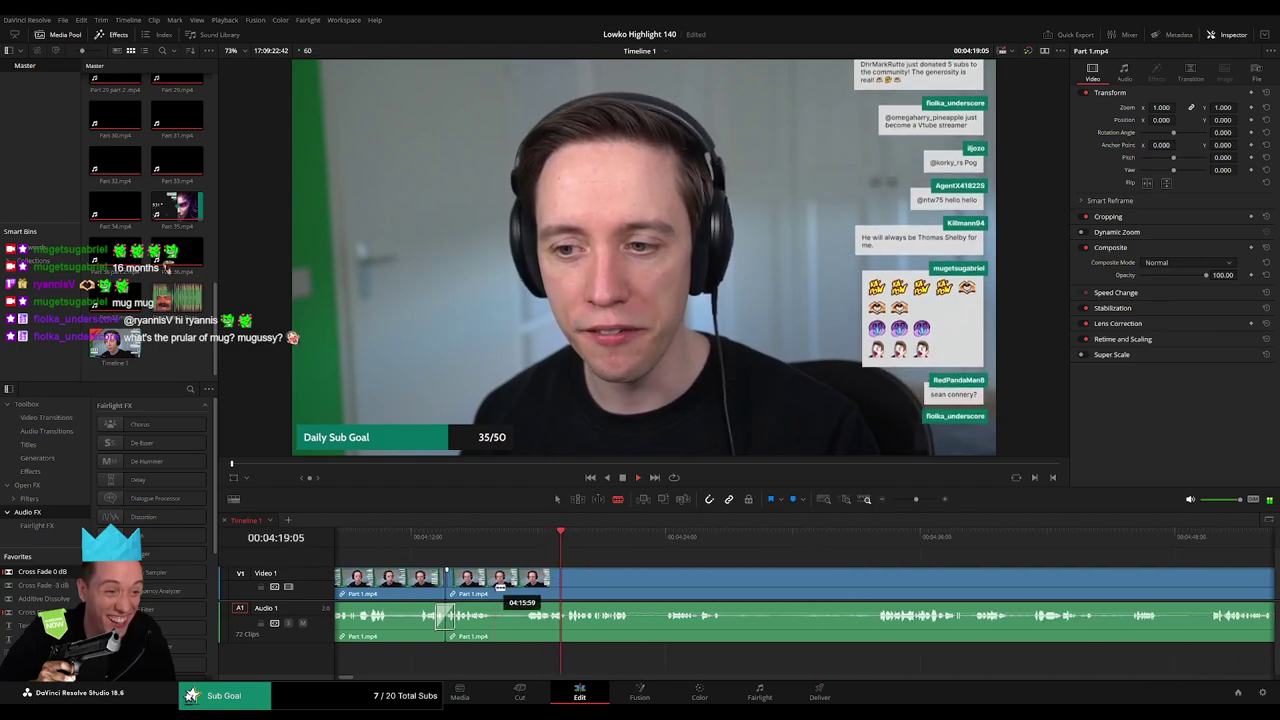
click(496, 588)
click(524, 588)
key(a)
click(510, 590)
key(Delete)
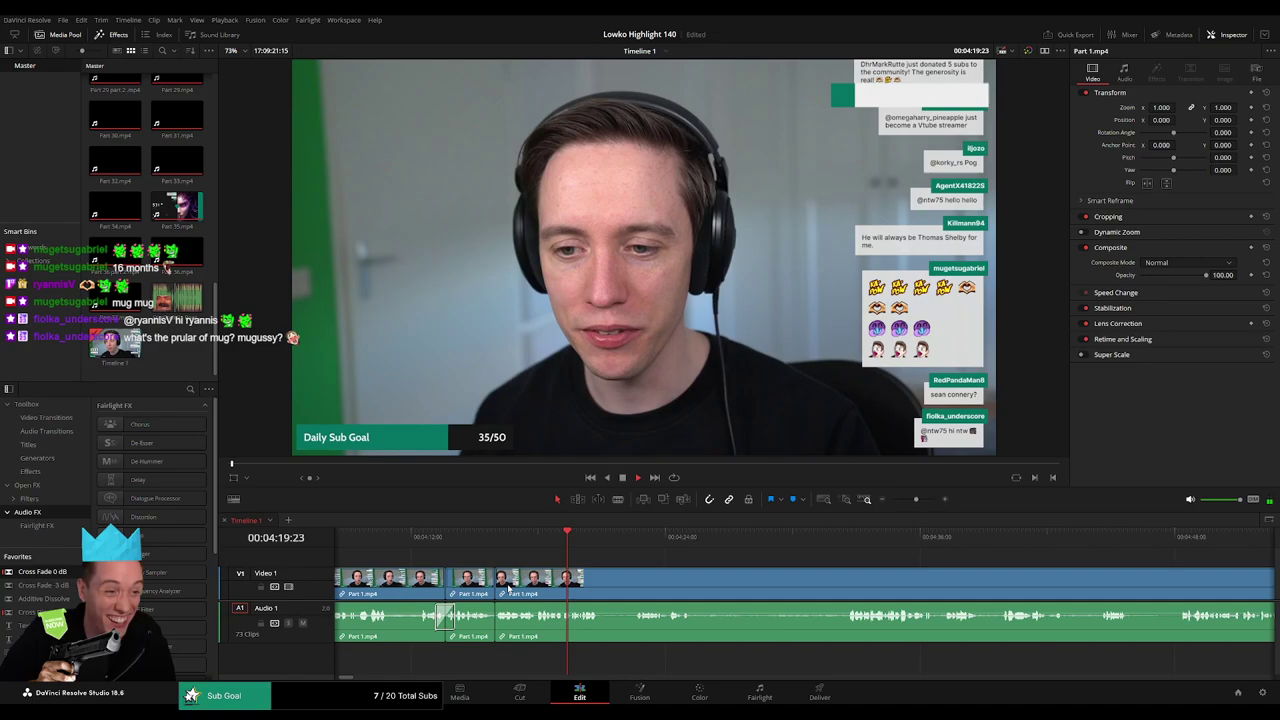
- Remove the pause from about 00:04:21:00 to 00:04:22:30 in Part 1.mp4, closing the gap, and crossfade the audio at the cut
key(space)
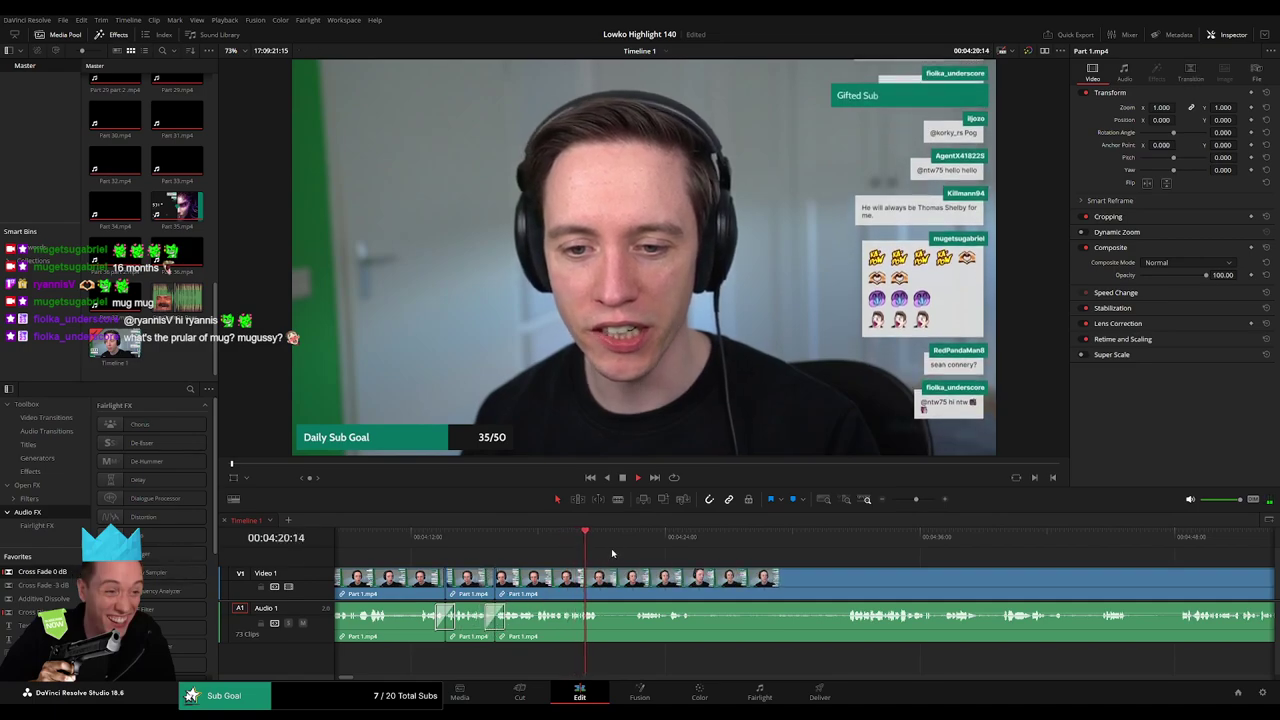
key(b)
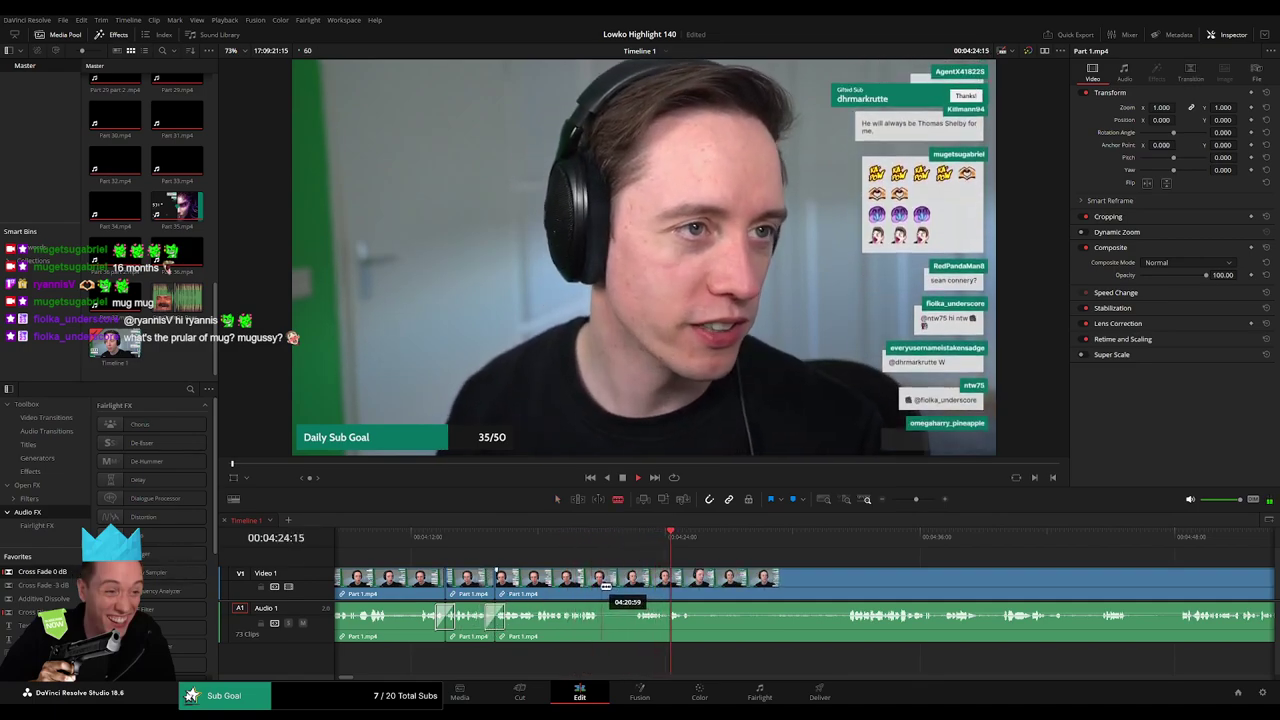
click(602, 586)
click(635, 585)
key(a)
click(619, 586)
key(Delete)
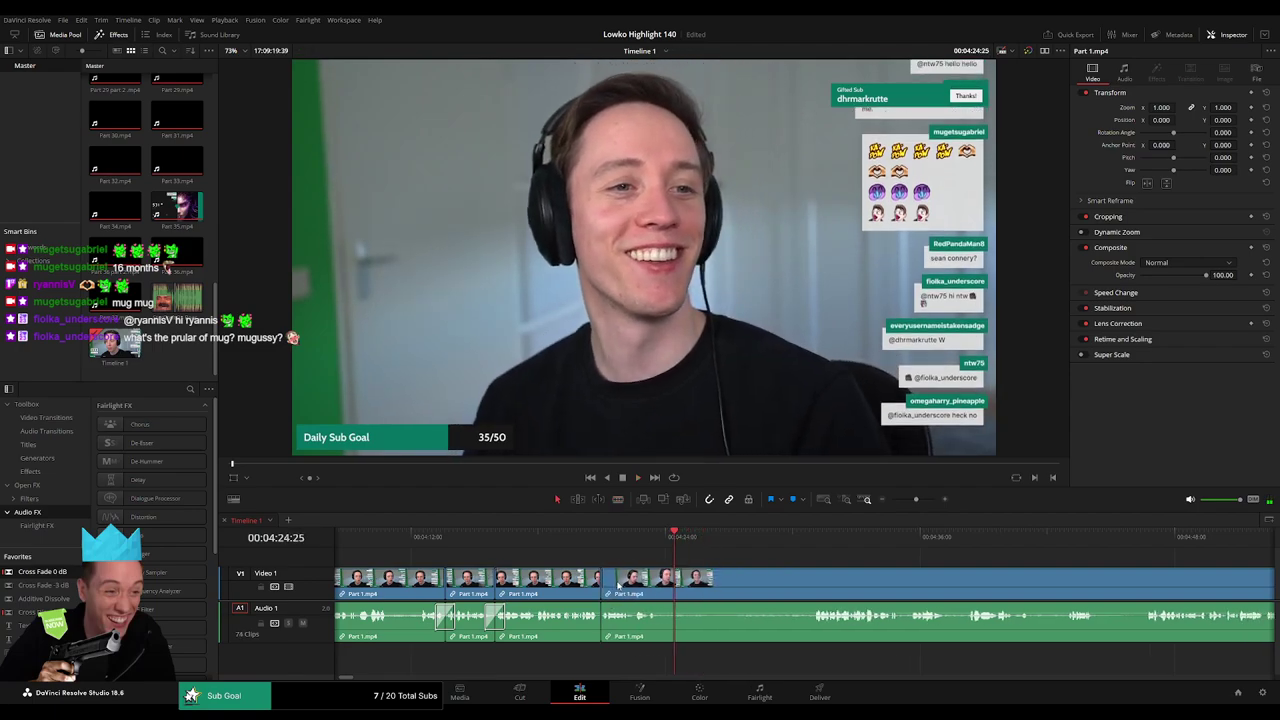
- Remove the section from about 00:04:23:45 to 00:04:30:45 in Part 1.mp4, closing the gap, and apply Cross Fade 0 dB to the audio cut
key(b)
click(665, 588)
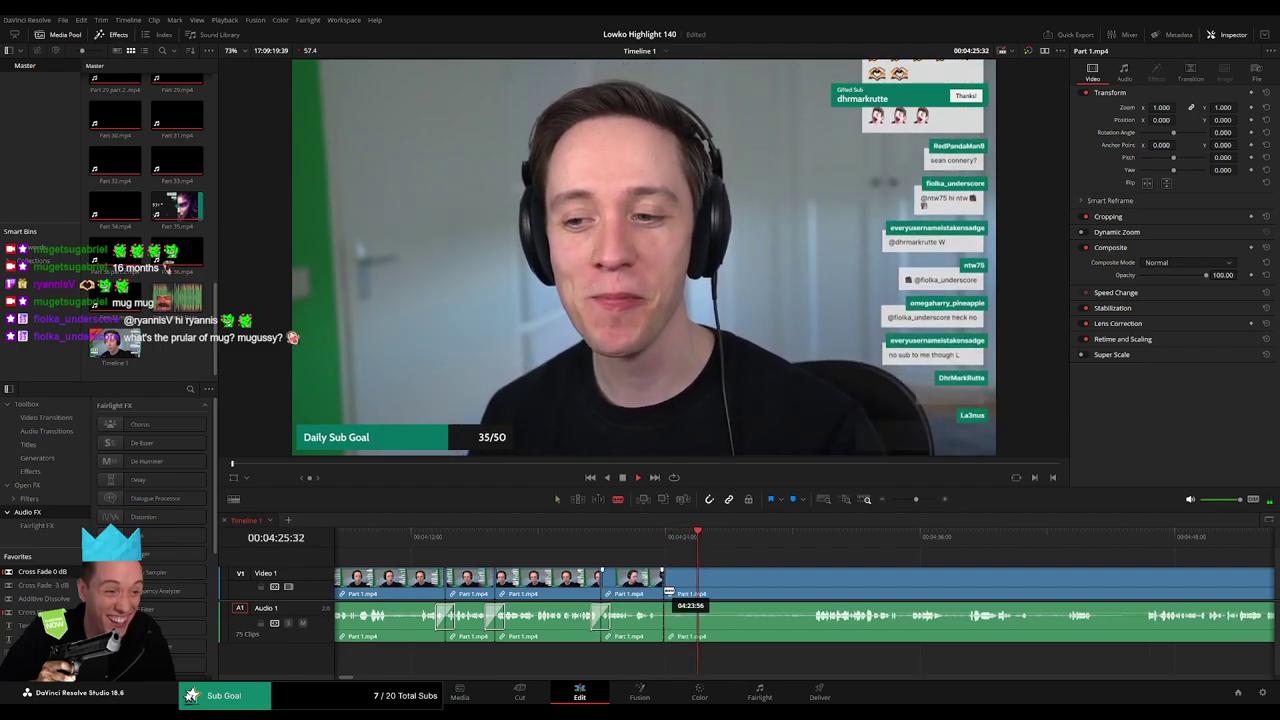
click(801, 537)
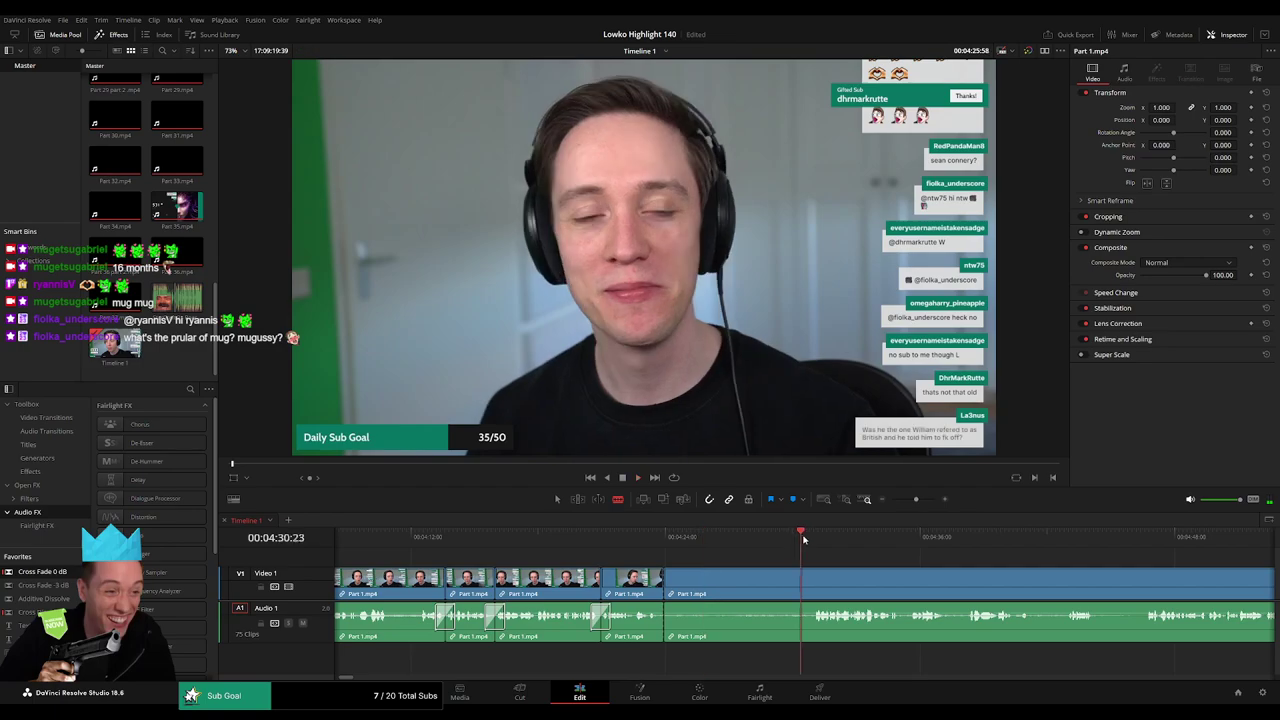
key(a)
click(778, 585)
key(Delete)
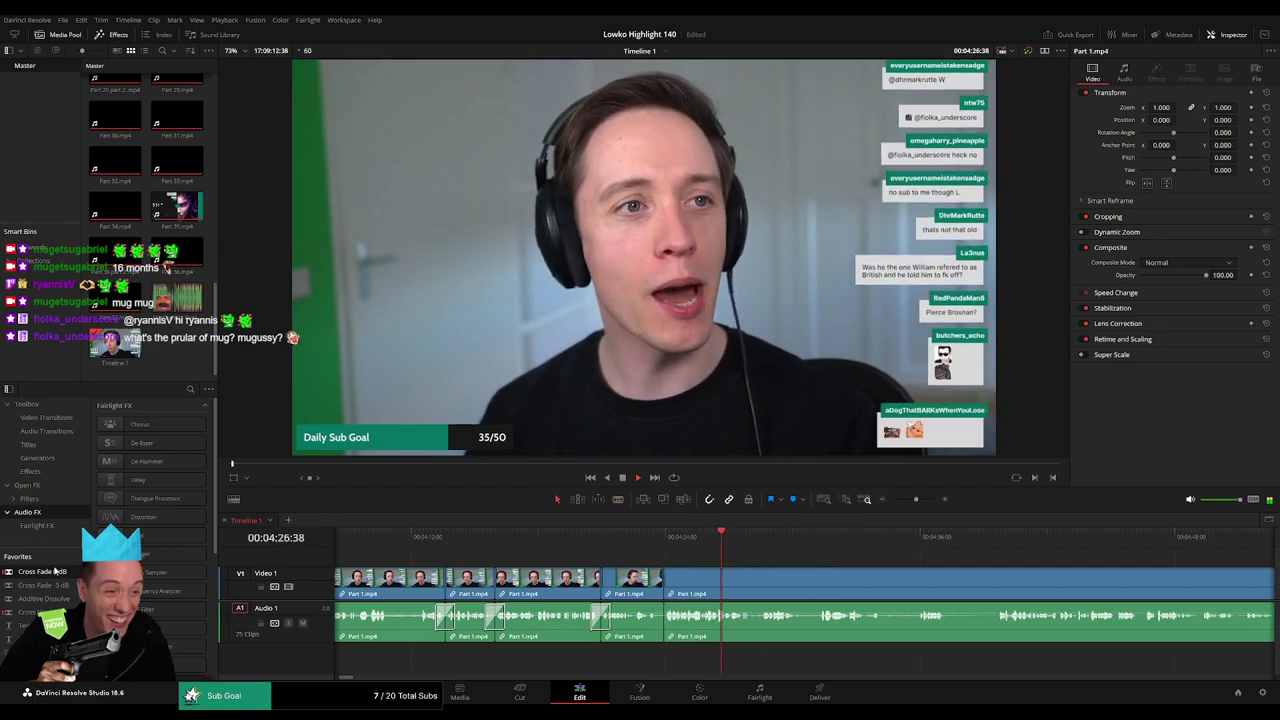
drag(55, 571, 688, 640)
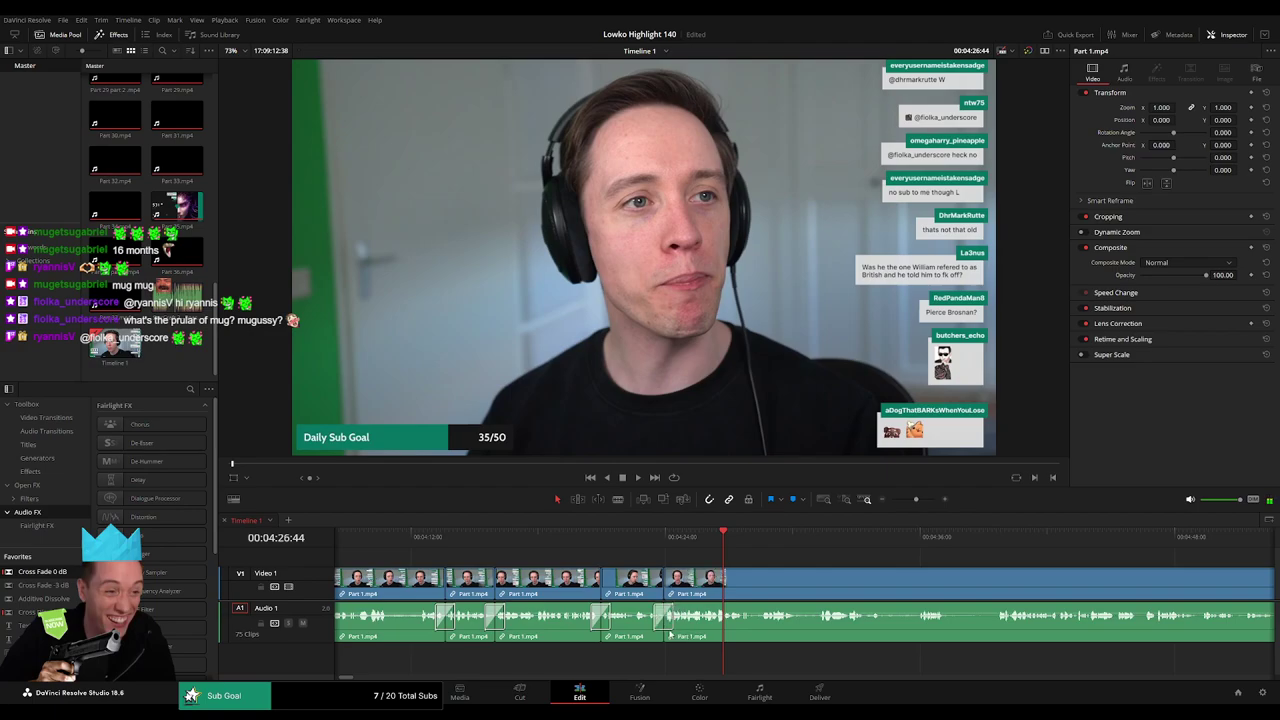
key(space)
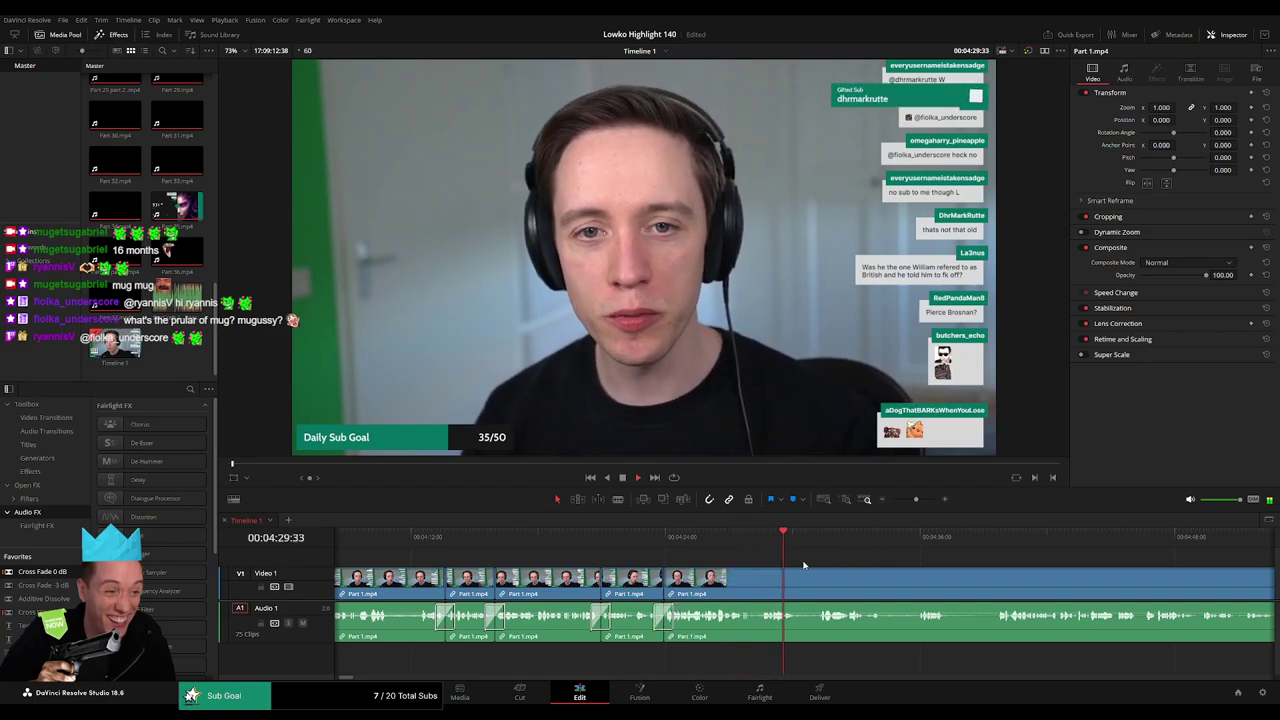
- Remove the short pause from about 00:04:34:10 to 00:04:35:30 in Part 1.mp4, closing the gap, and crossfade the audio at the cut
drag(822, 560, 566, 549)
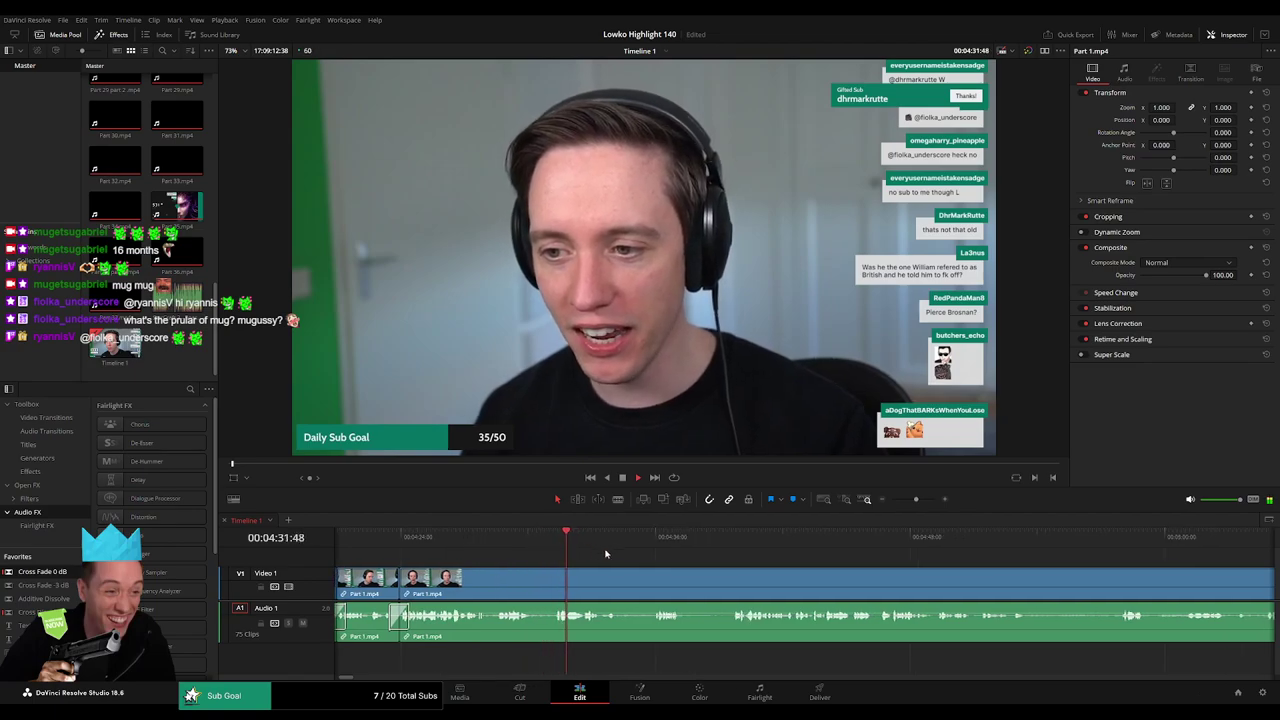
scroll(538, 561, right, 2)
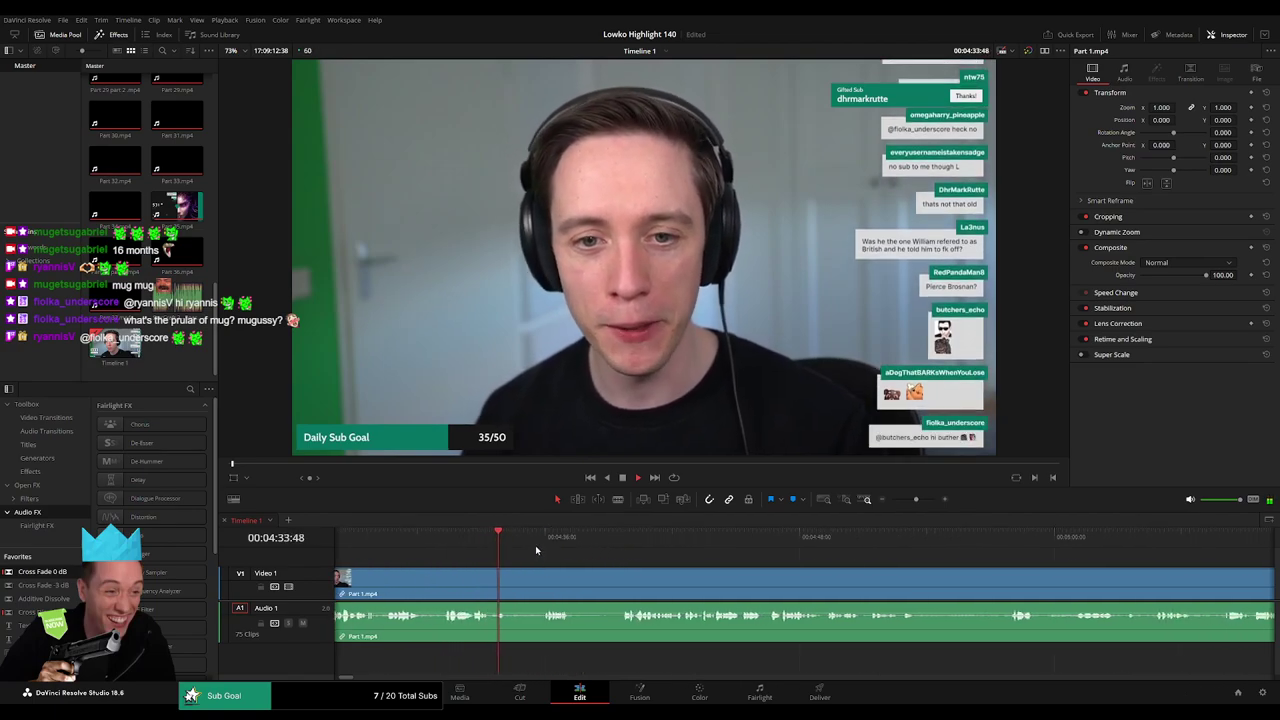
key(b)
click(508, 583)
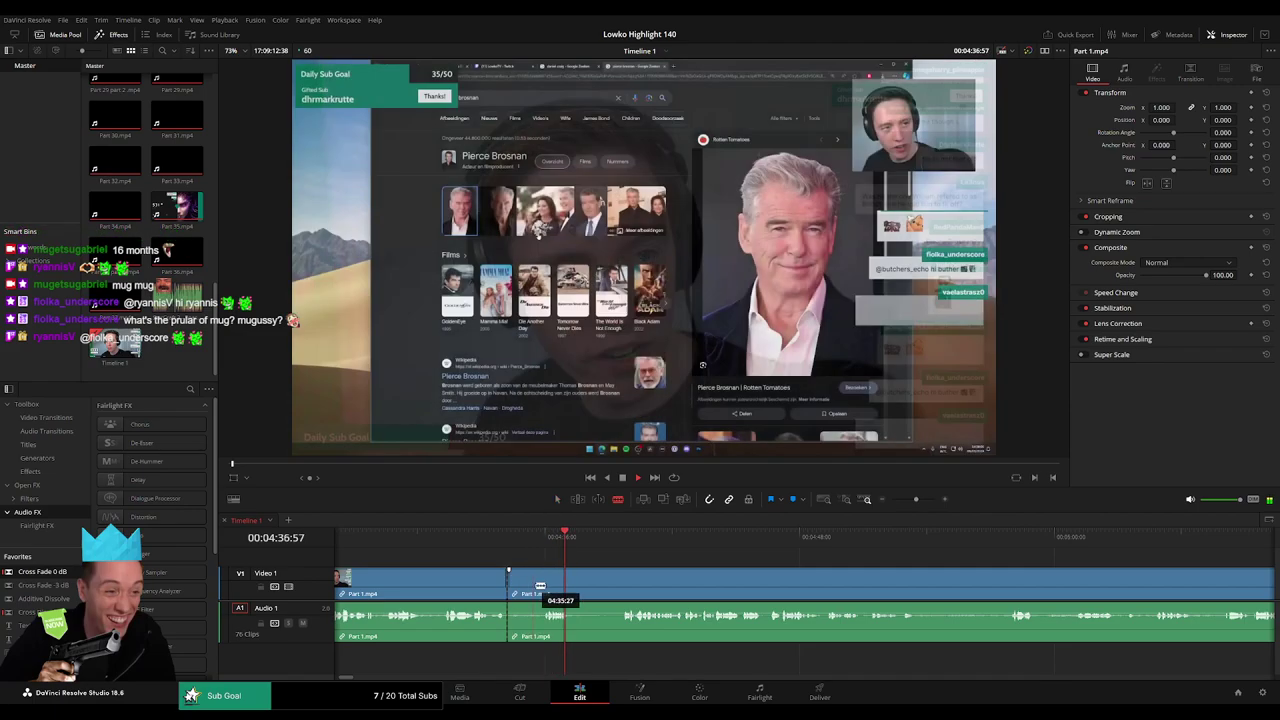
click(543, 586)
key(a)
click(524, 590)
key(Delete)
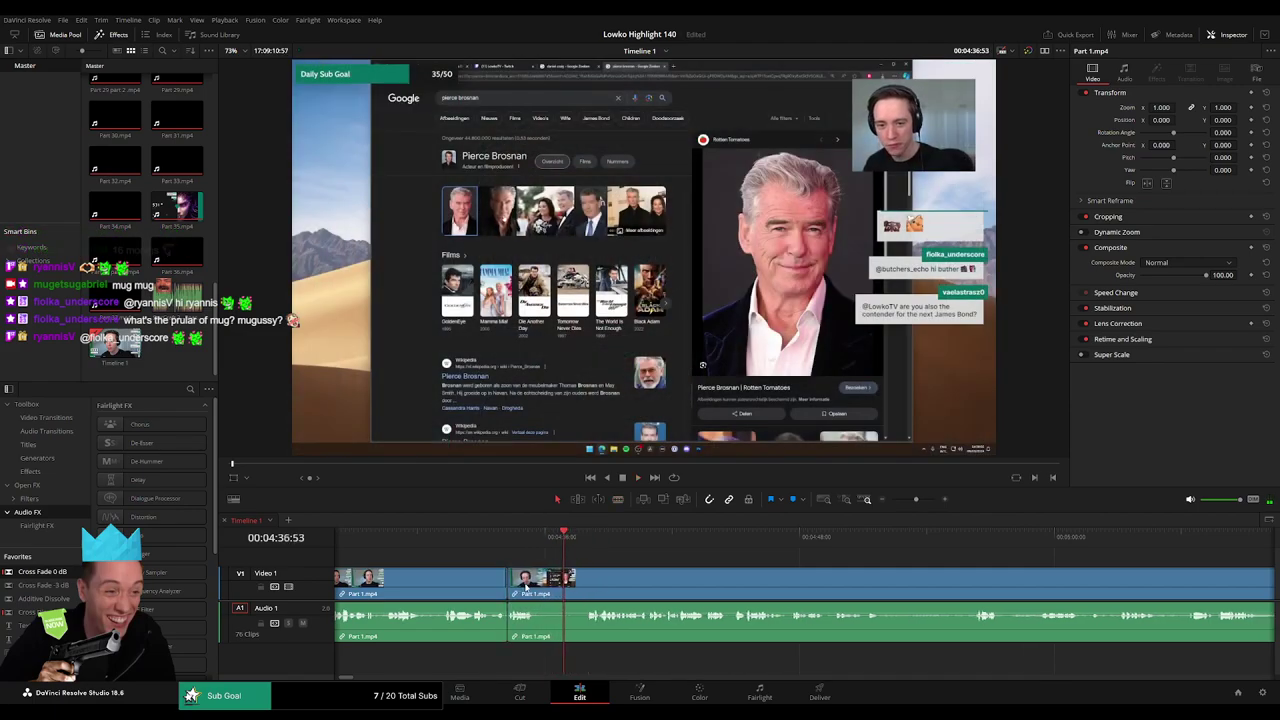
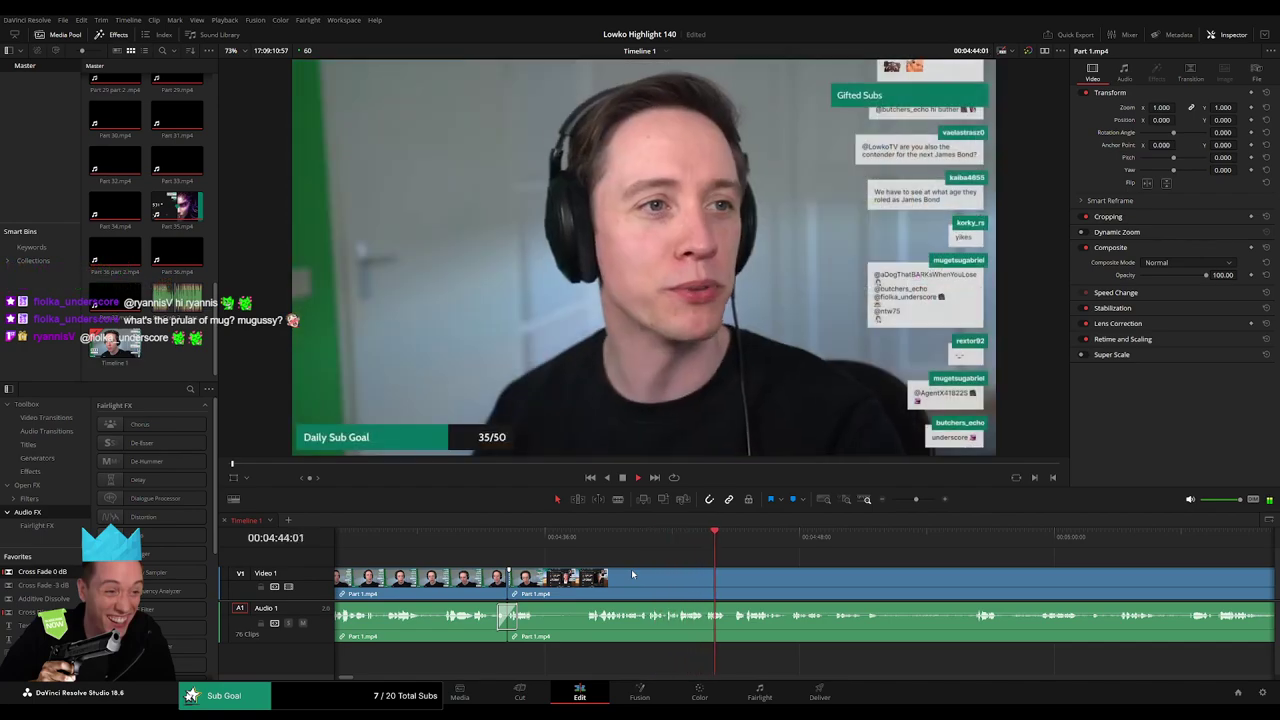
- Cut the section from about 00:04:51:50 to 00:05:02:55 out of Part 1.mp4, closing the gap, and crossfade the audio there
scroll(796, 589, right, 3)
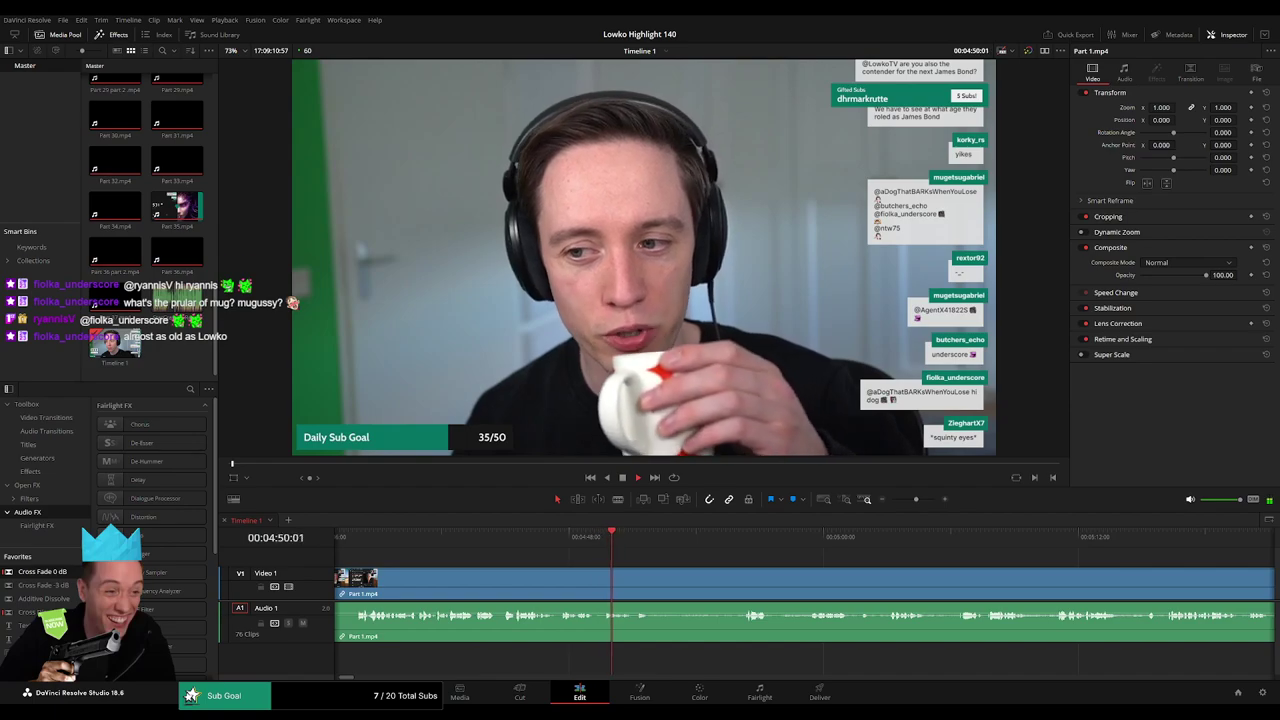
scroll(728, 560, right, 1)
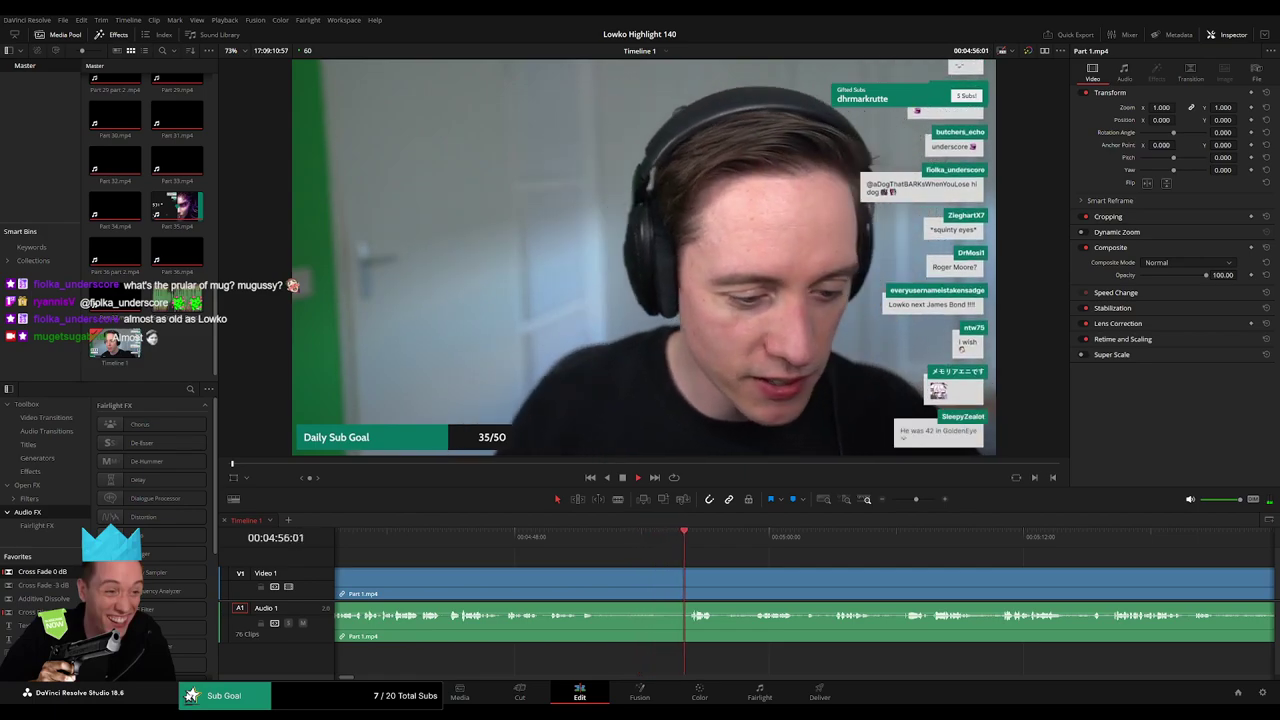
key(b)
click(600, 591)
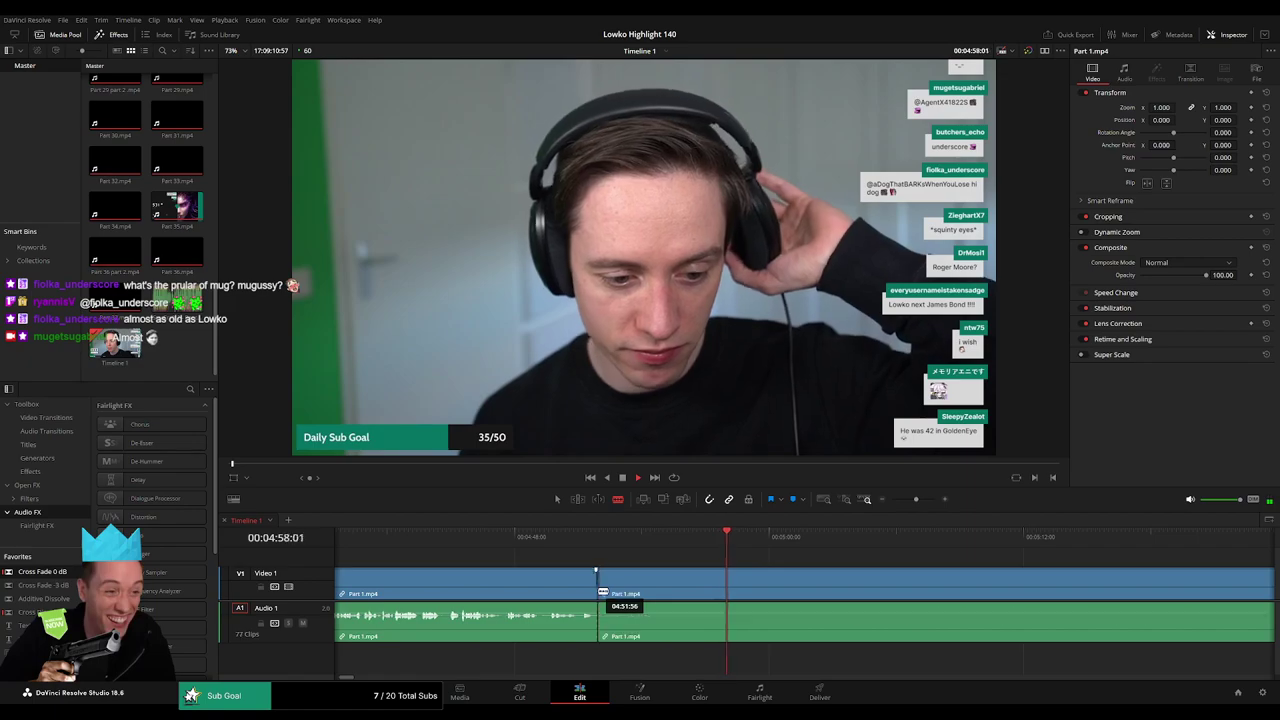
click(772, 538)
key(space)
scroll(694, 558, right, 3)
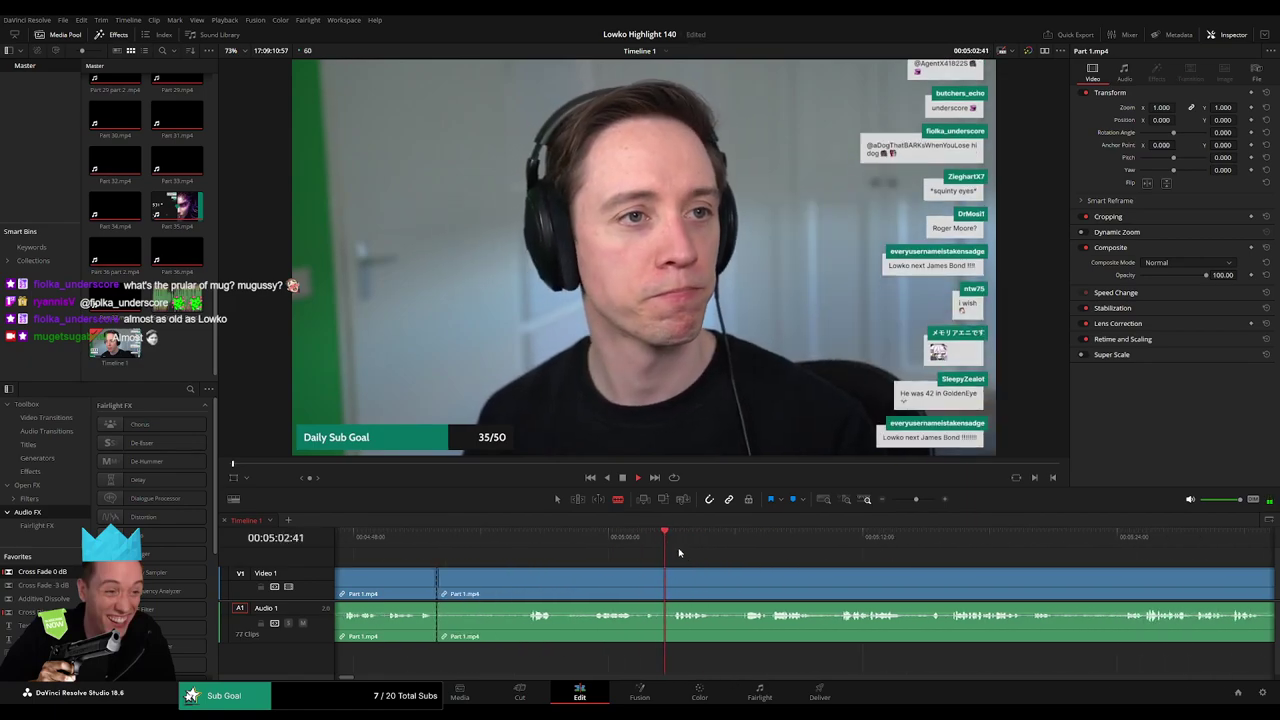
scroll(660, 558, right, 1)
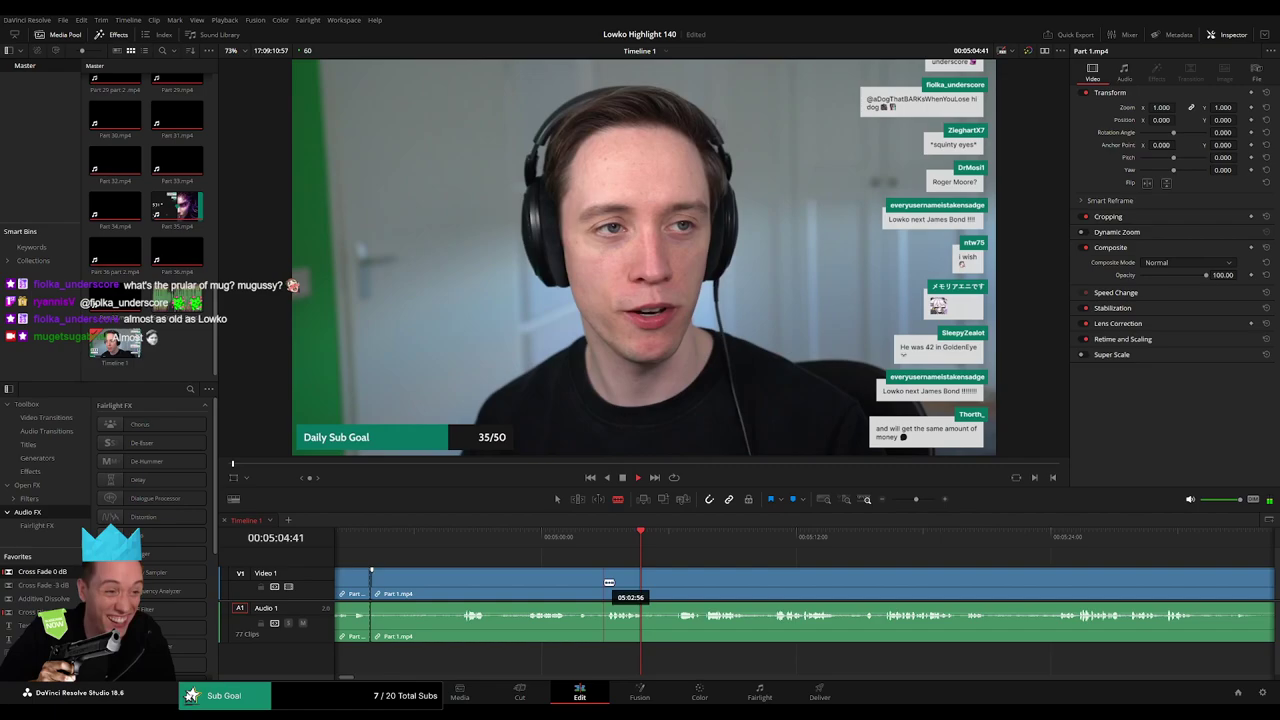
key(Delete)
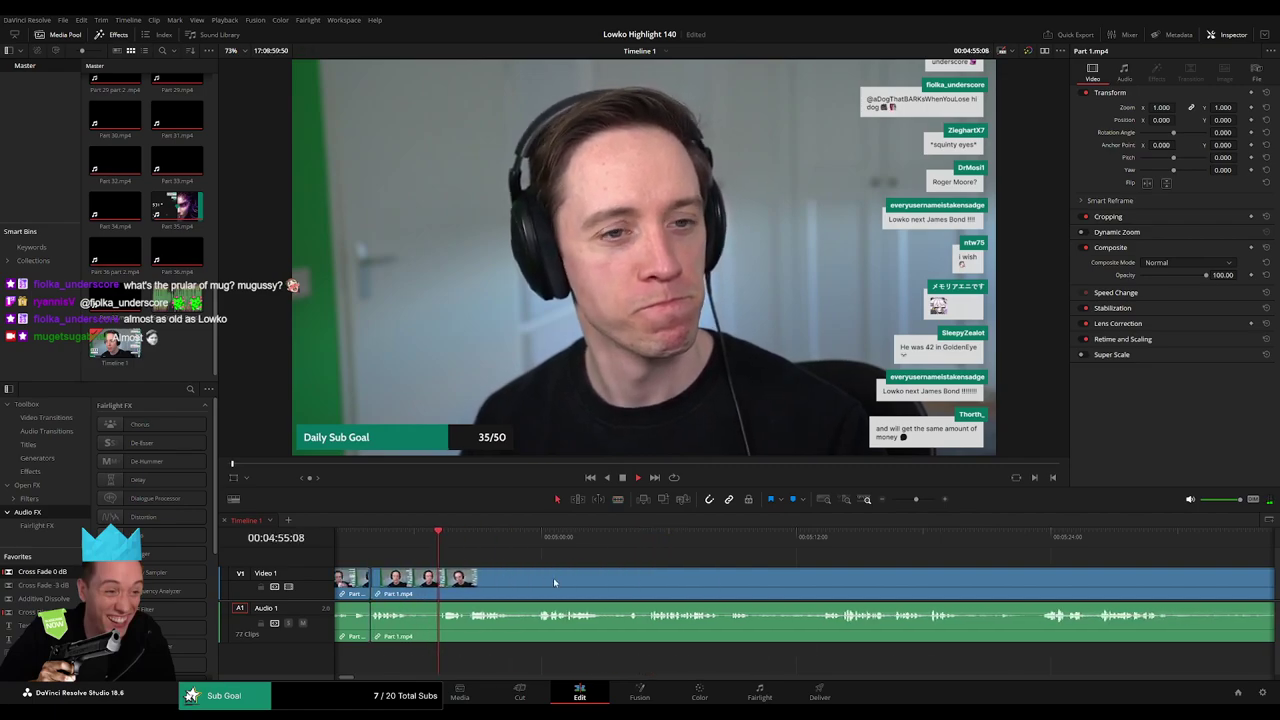
drag(376, 624, 375, 624)
key(space)
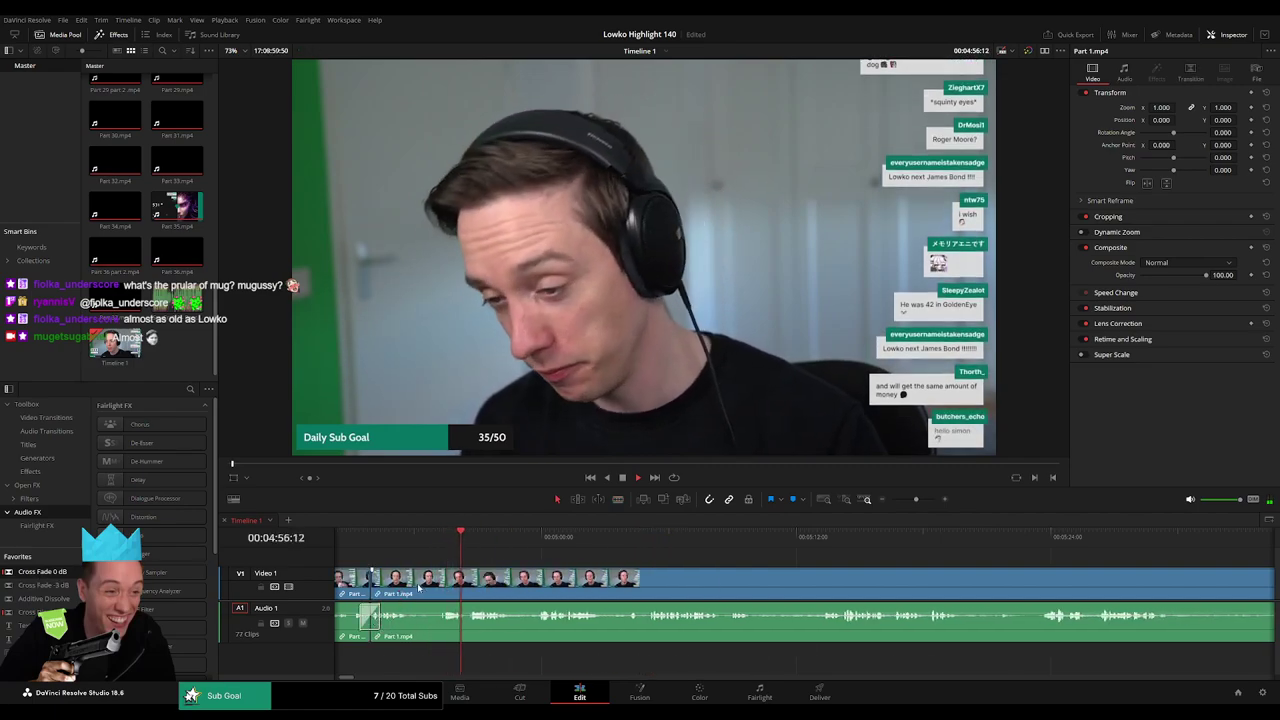
- Remove the pause from about 00:04:53:50 to 00:04:55:20 in Part 1.mp4, closing the gap, and crossfade the audio at the cut
key(b)
click(411, 584)
click(443, 581)
key(a)
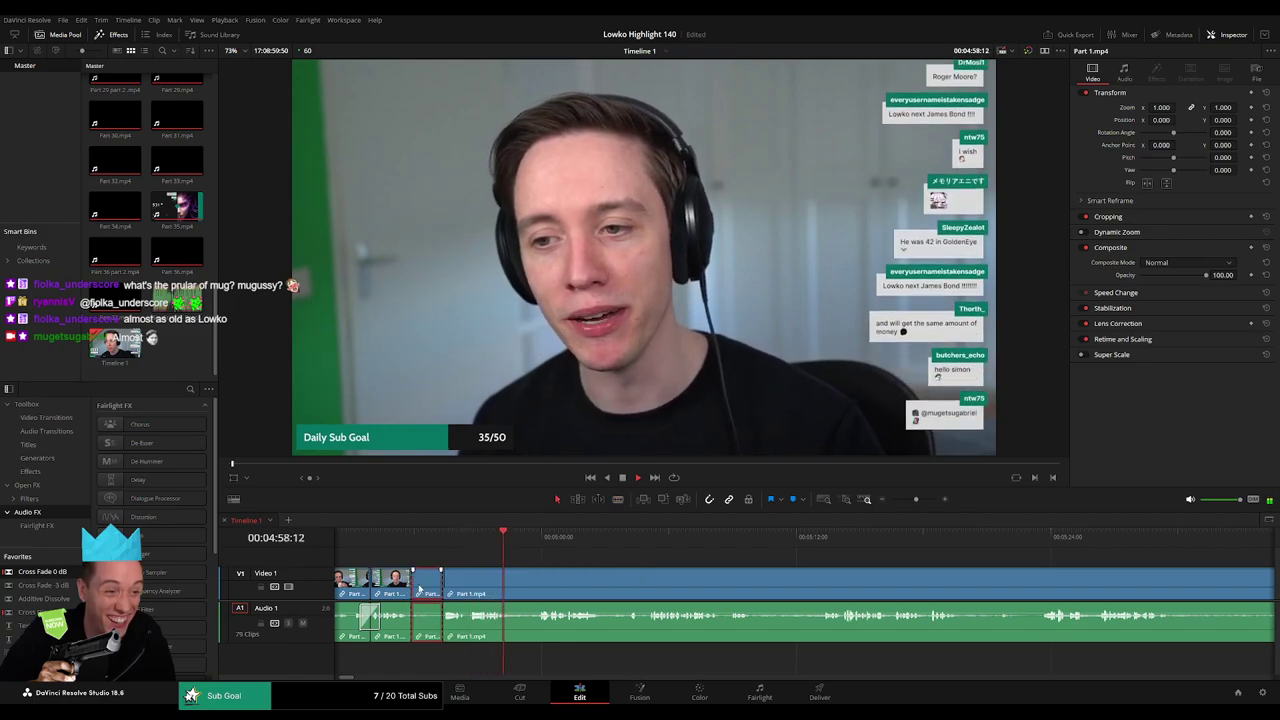
click(426, 580)
key(Delete)
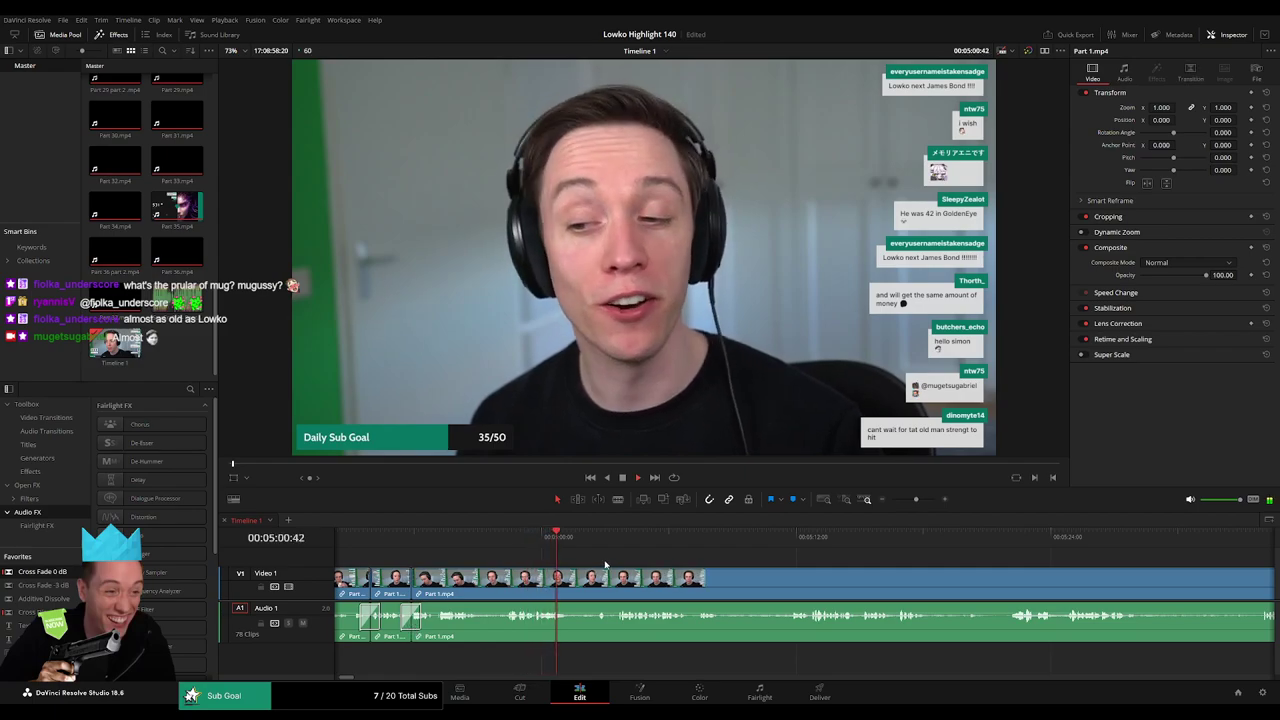
- Remove the pause starting at about 00:05:08:30 in Part 1.mp4, close the gap completely, and crossfade the audio at the cut
drag(623, 567, 529, 563)
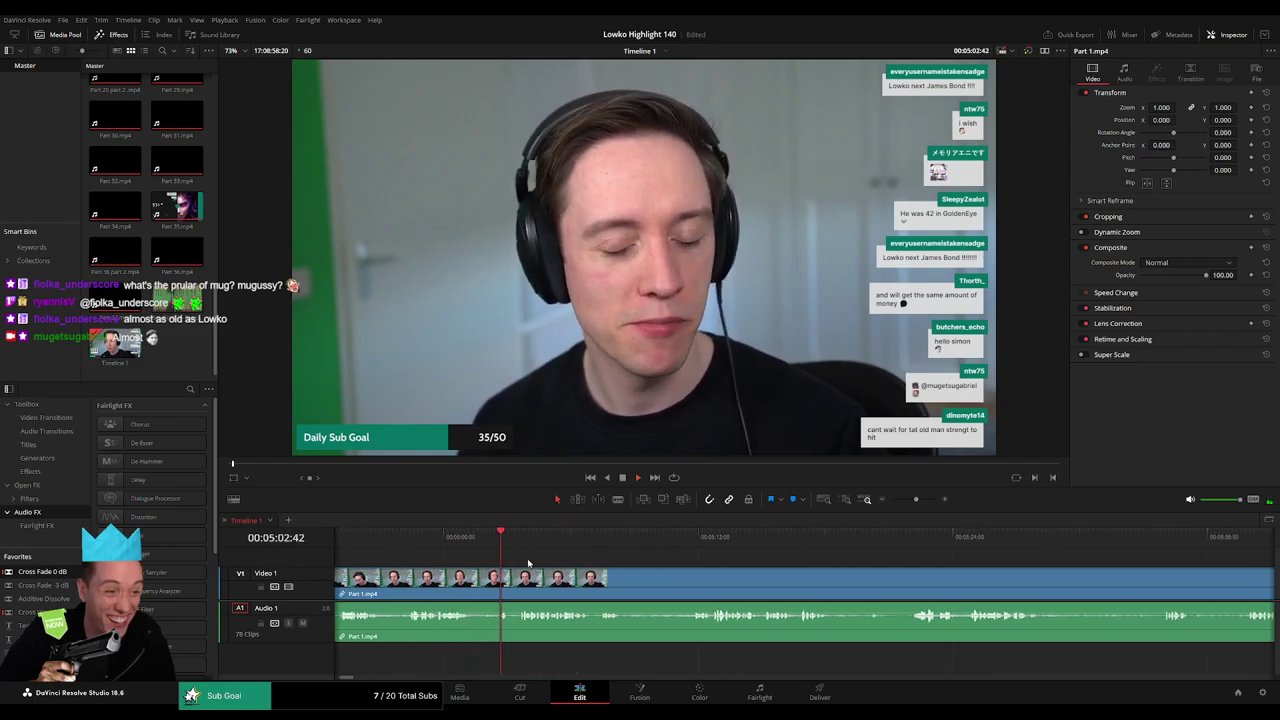
scroll(531, 566, right, 4)
key(b)
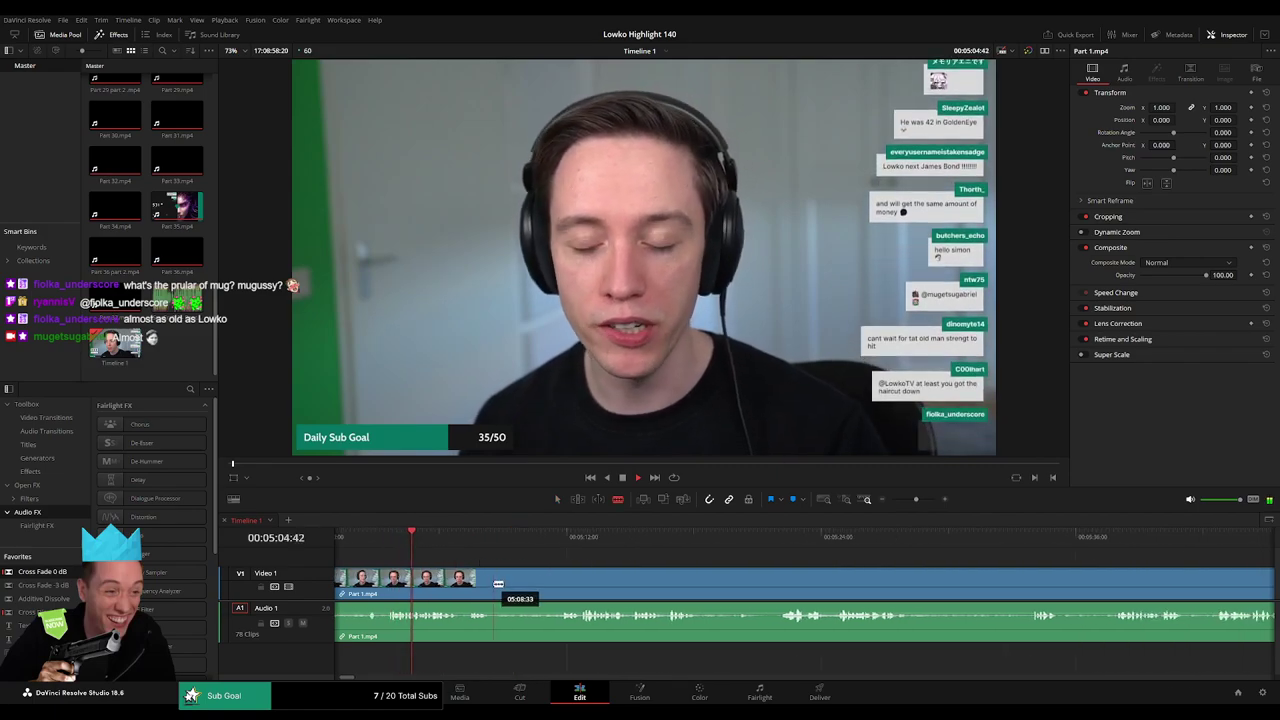
click(492, 580)
key(a)
click(537, 581)
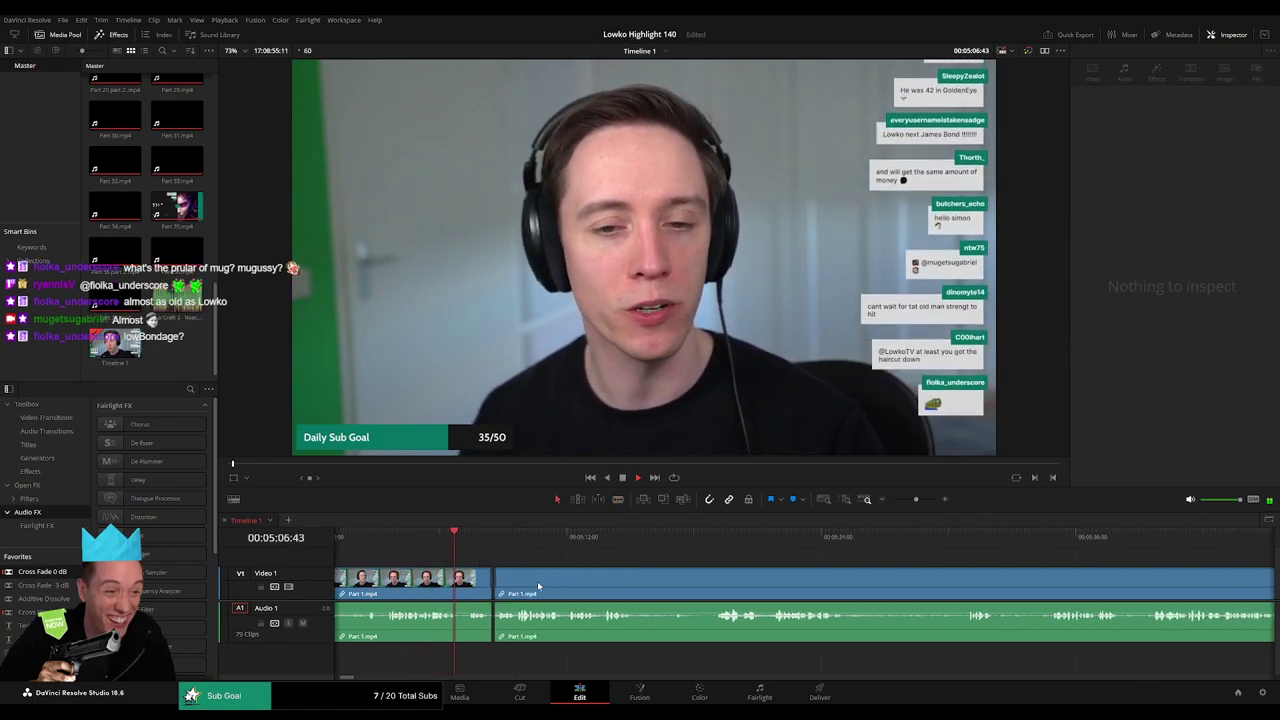
key(Delete)
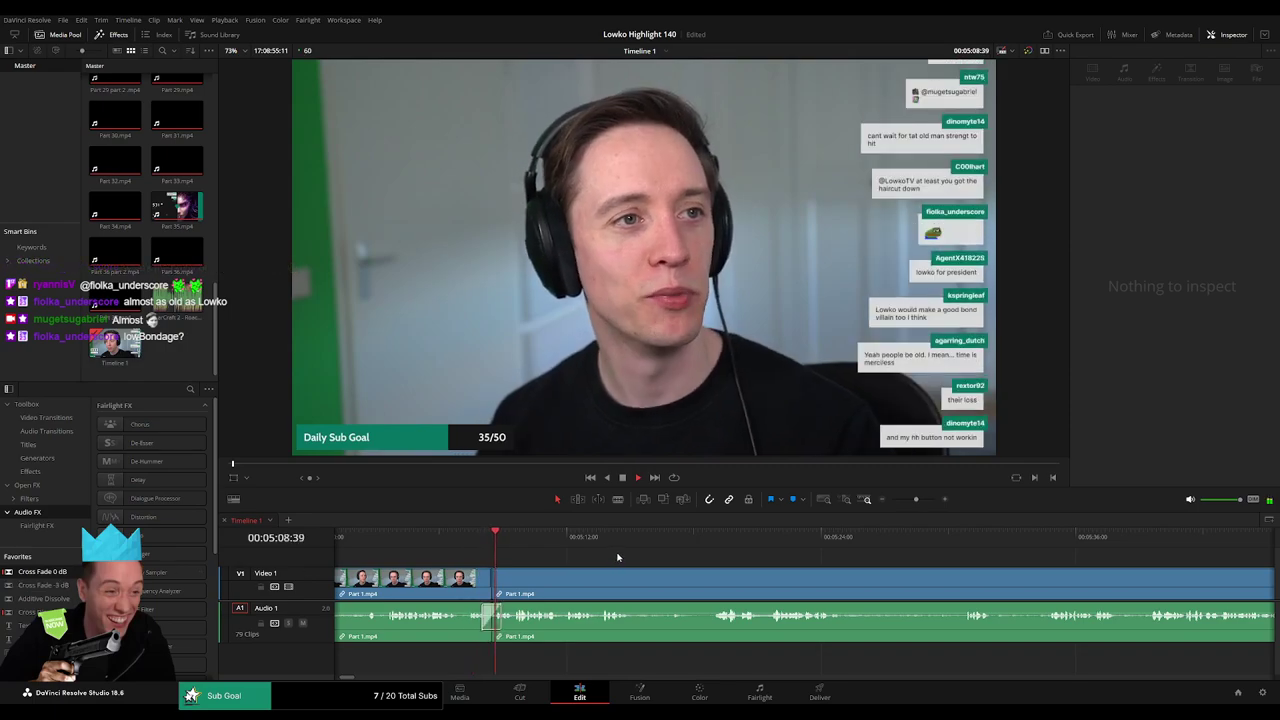
click(494, 622)
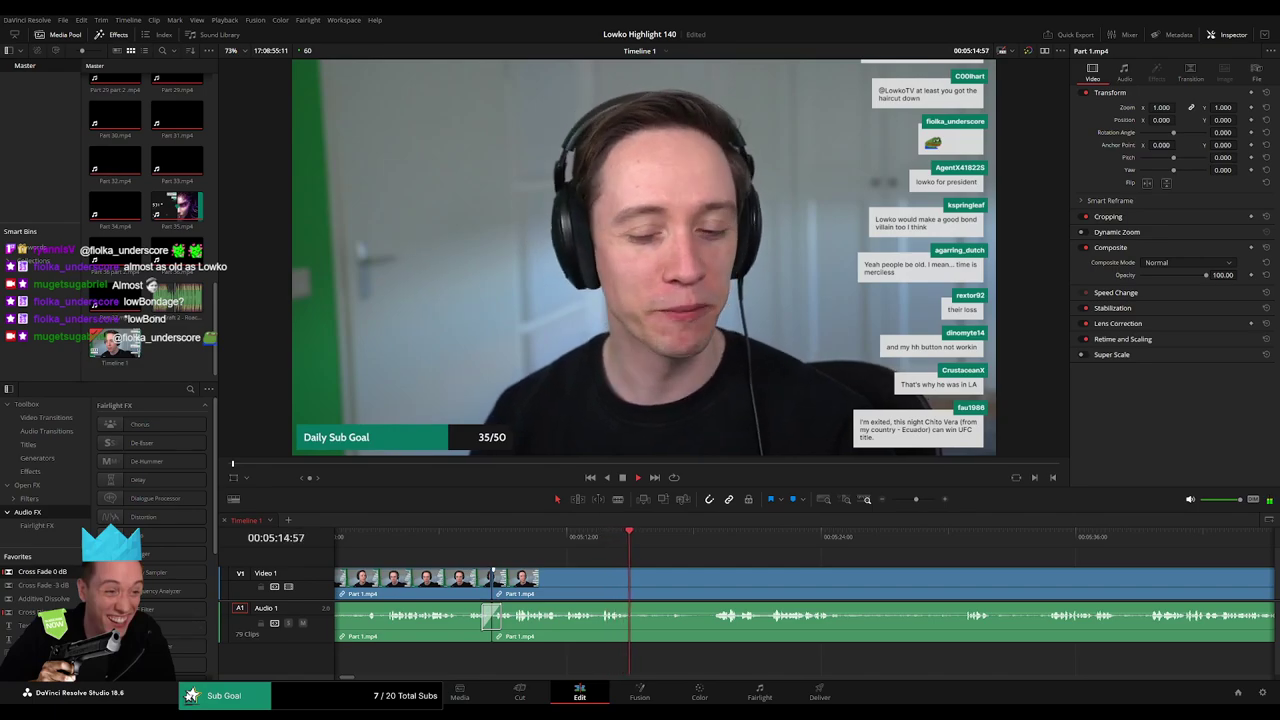
- Remove the section from about 00:05:15:09 to 00:05:34:41 in Part 1.mp4, closing the gap, and crossfade the audio at the cut
key(b)
click(638, 590)
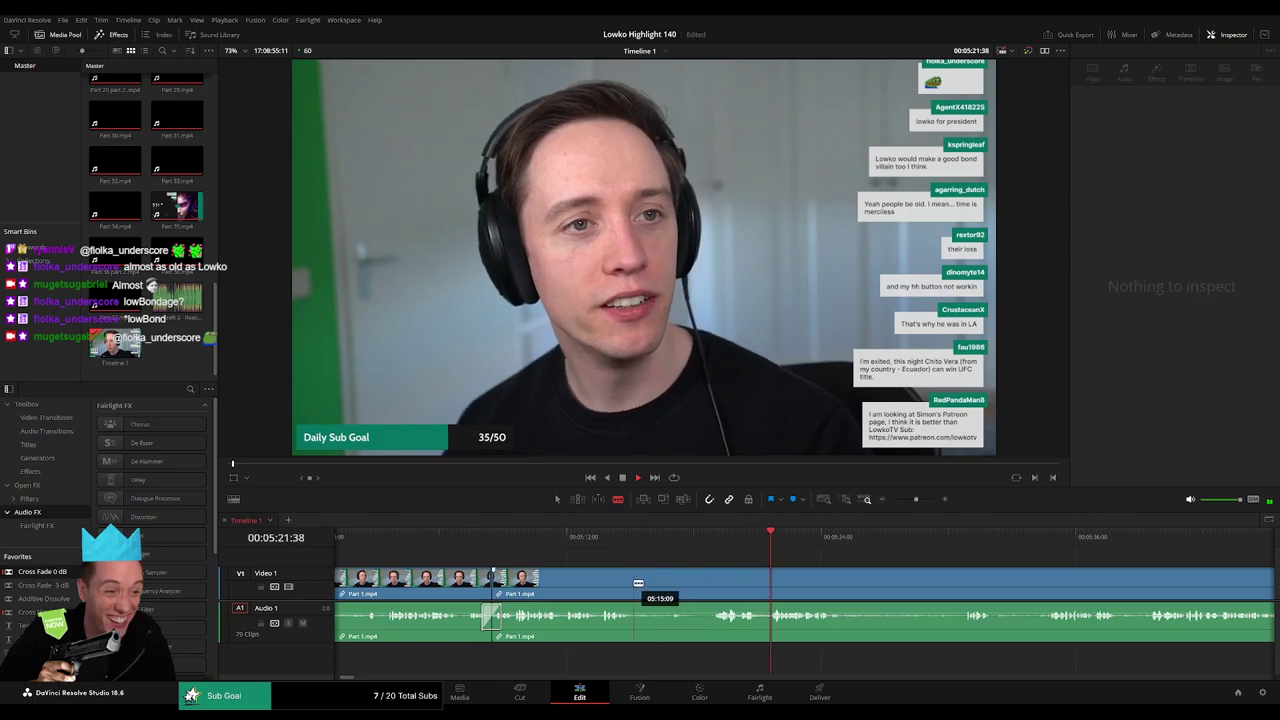
scroll(728, 563, right, 5)
click(795, 540)
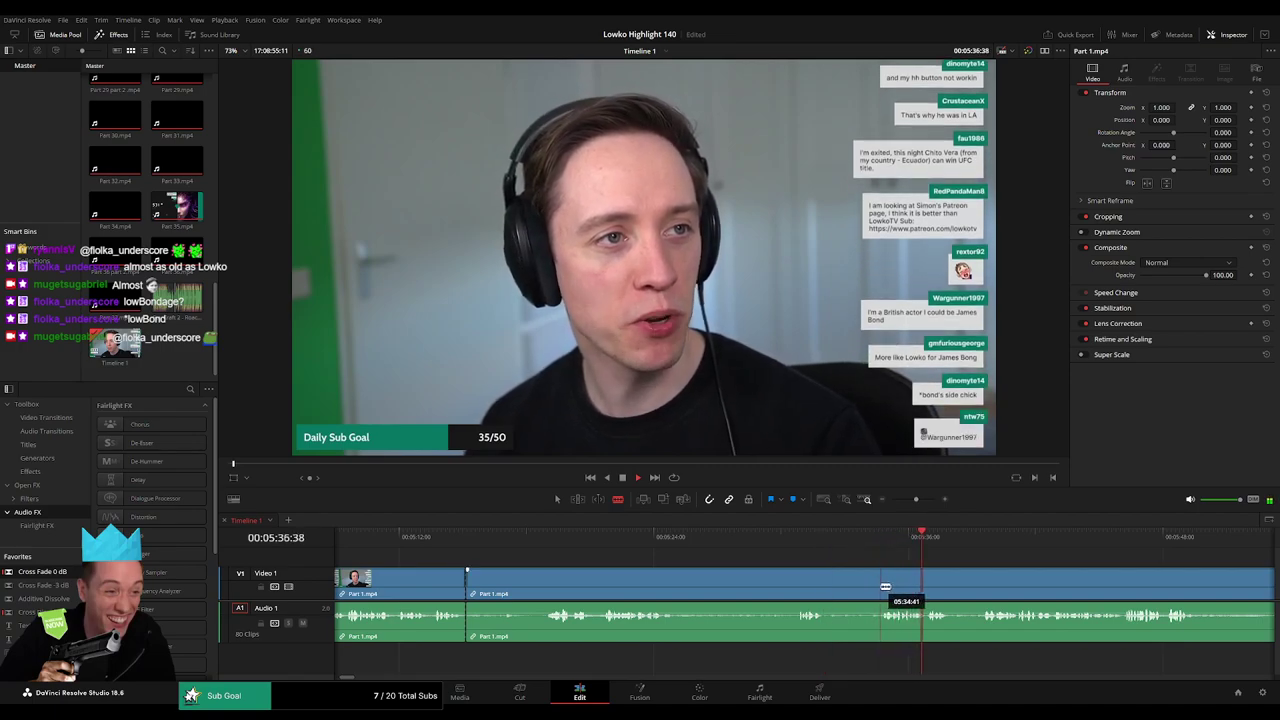
click(881, 587)
key(a)
click(834, 590)
key(space)
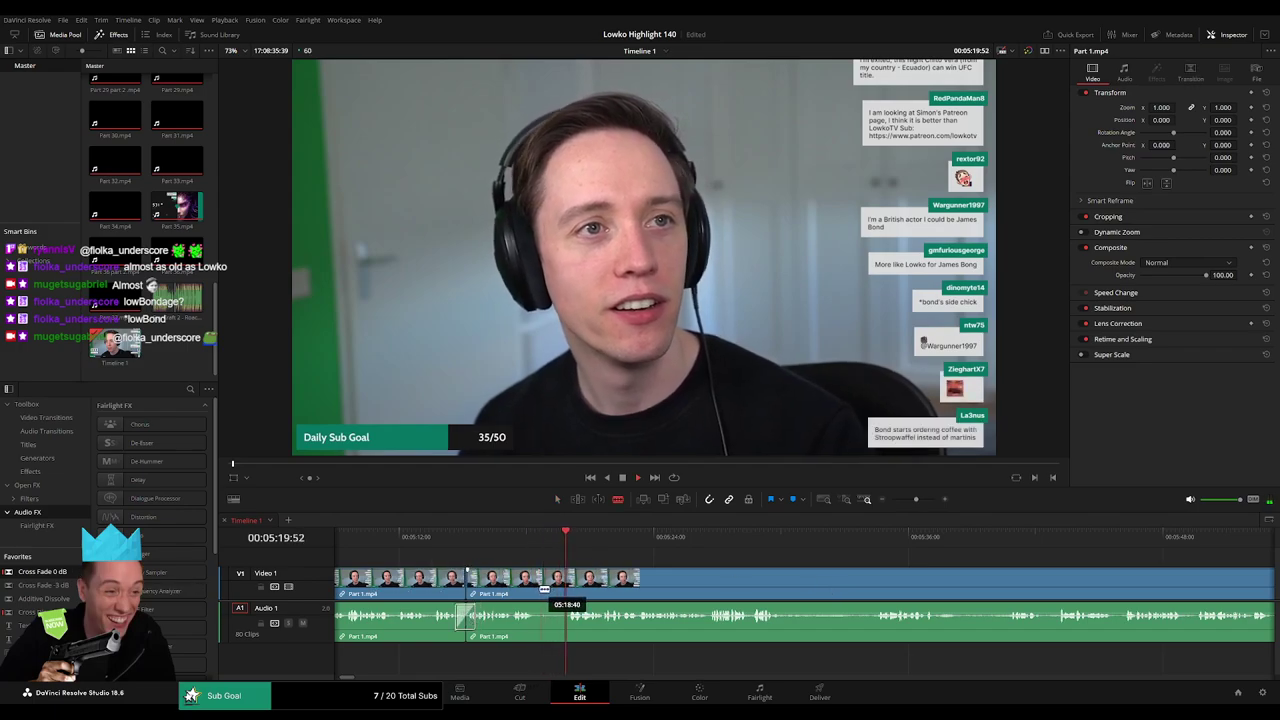
- Cut the short pause from about 00:05:18:30 to 00:05:19:55 out of Part 1.mp4, closing the gap, and crossfade the audio there
click(536, 590)
click(567, 590)
key(a)
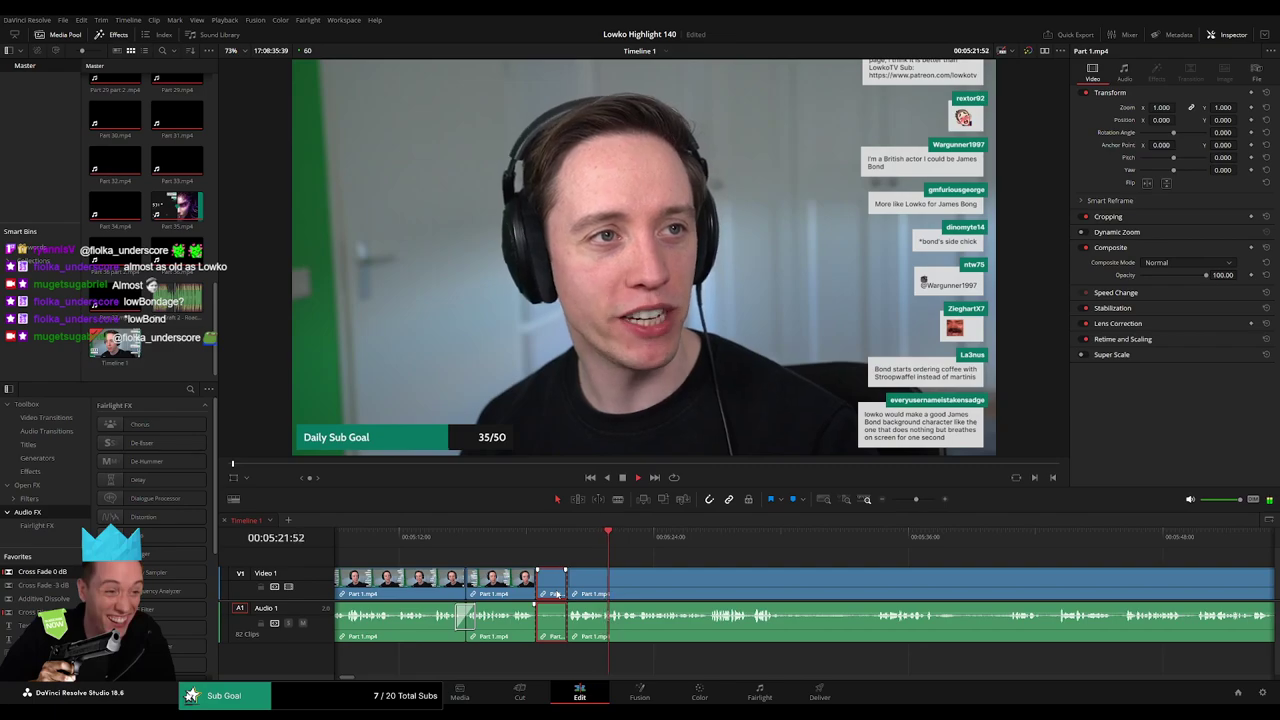
key(Delete)
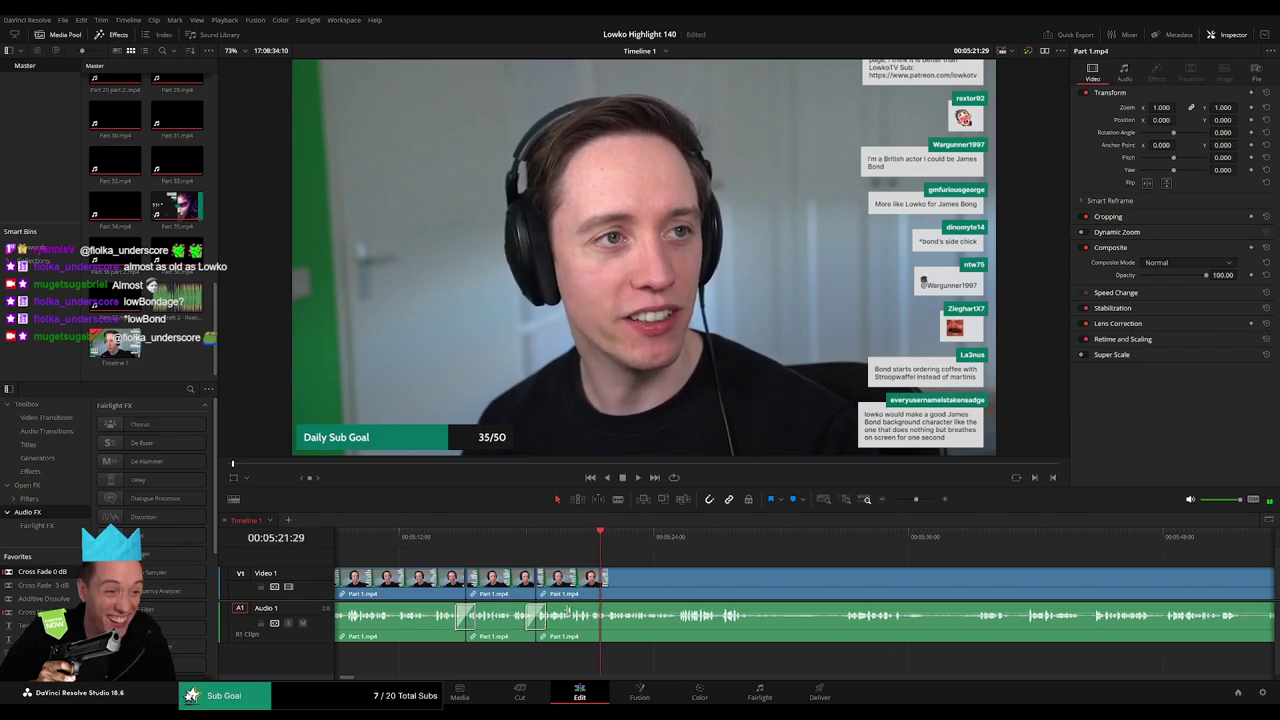
- Remove the section from about 00:05:28:49 to 00:05:33:00 in Part 1.mp4, close the remaining gap, and crossfade the audio at the cut
drag(706, 584, 549, 582)
scroll(548, 583, right, 2)
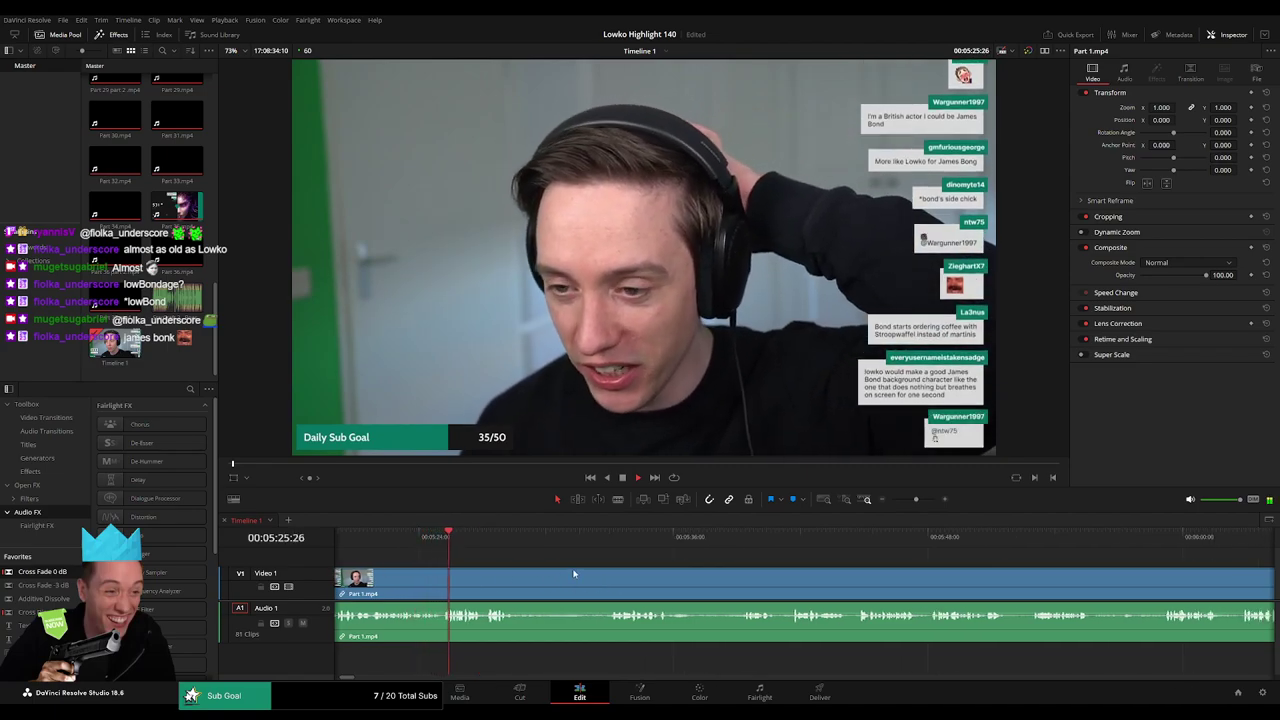
scroll(455, 573, right, 1)
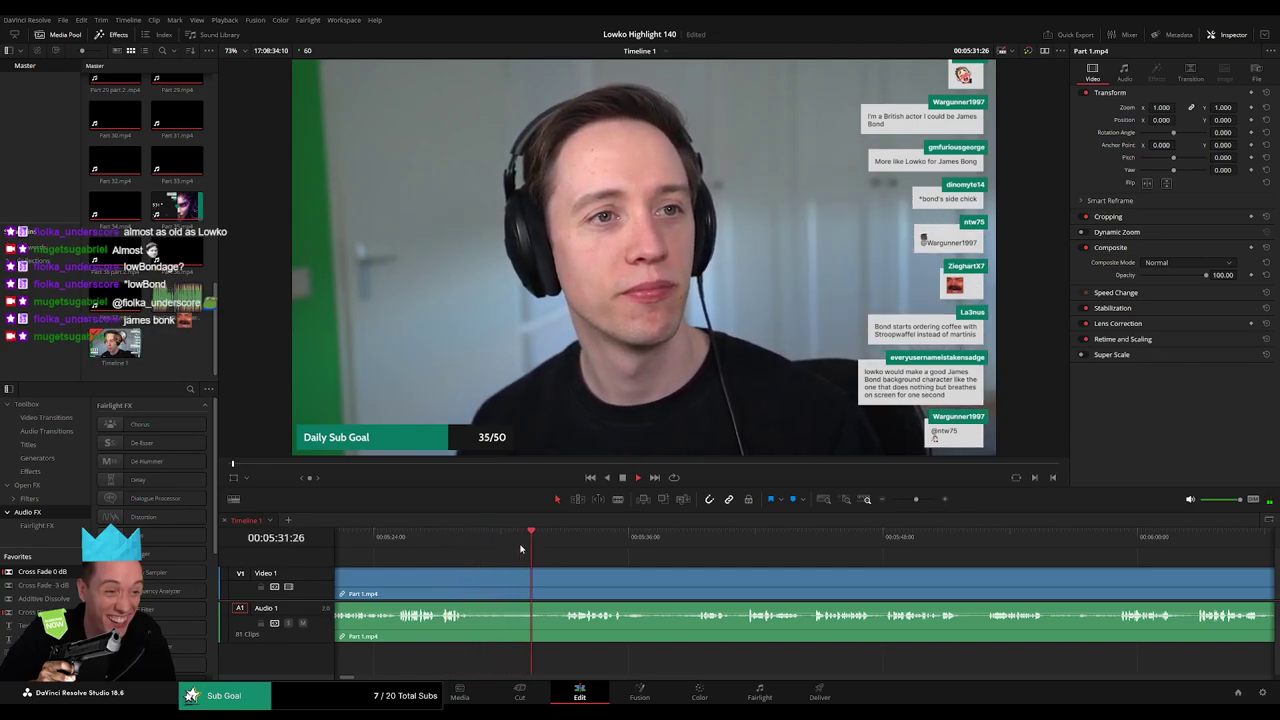
scroll(520, 549, left, 4)
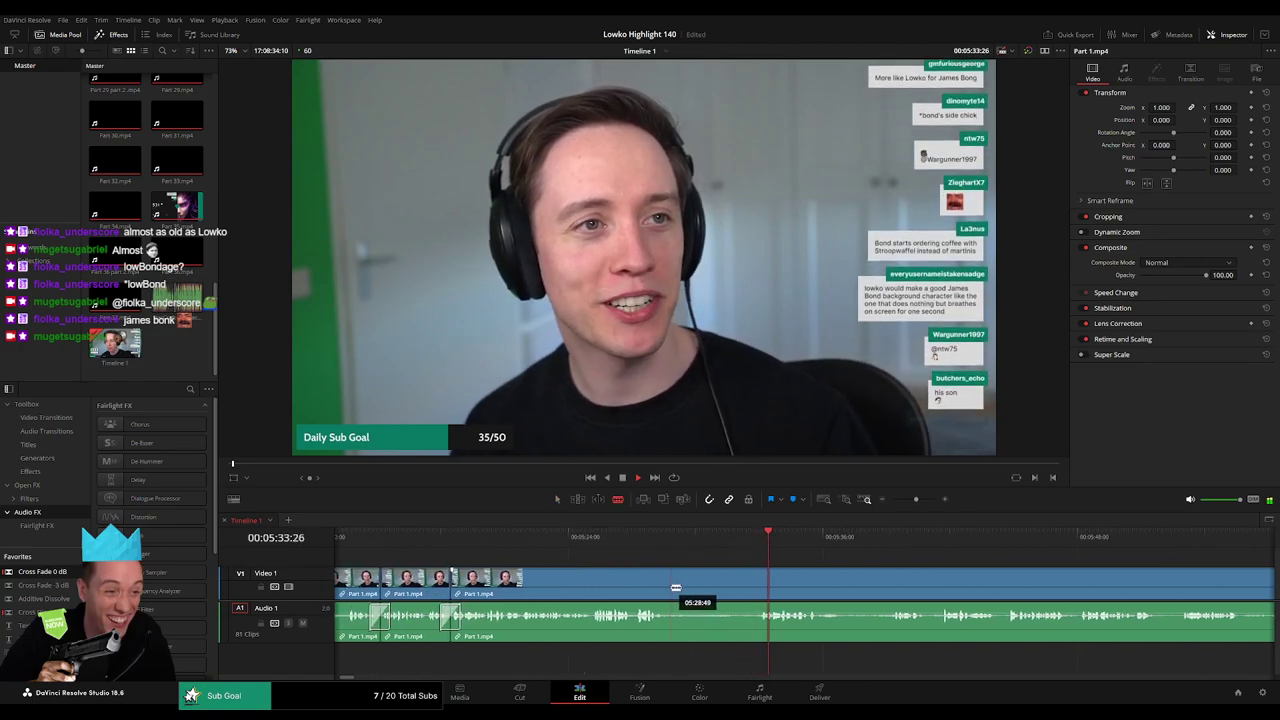
click(673, 588)
click(759, 581)
key(a)
click(731, 586)
key(Delete)
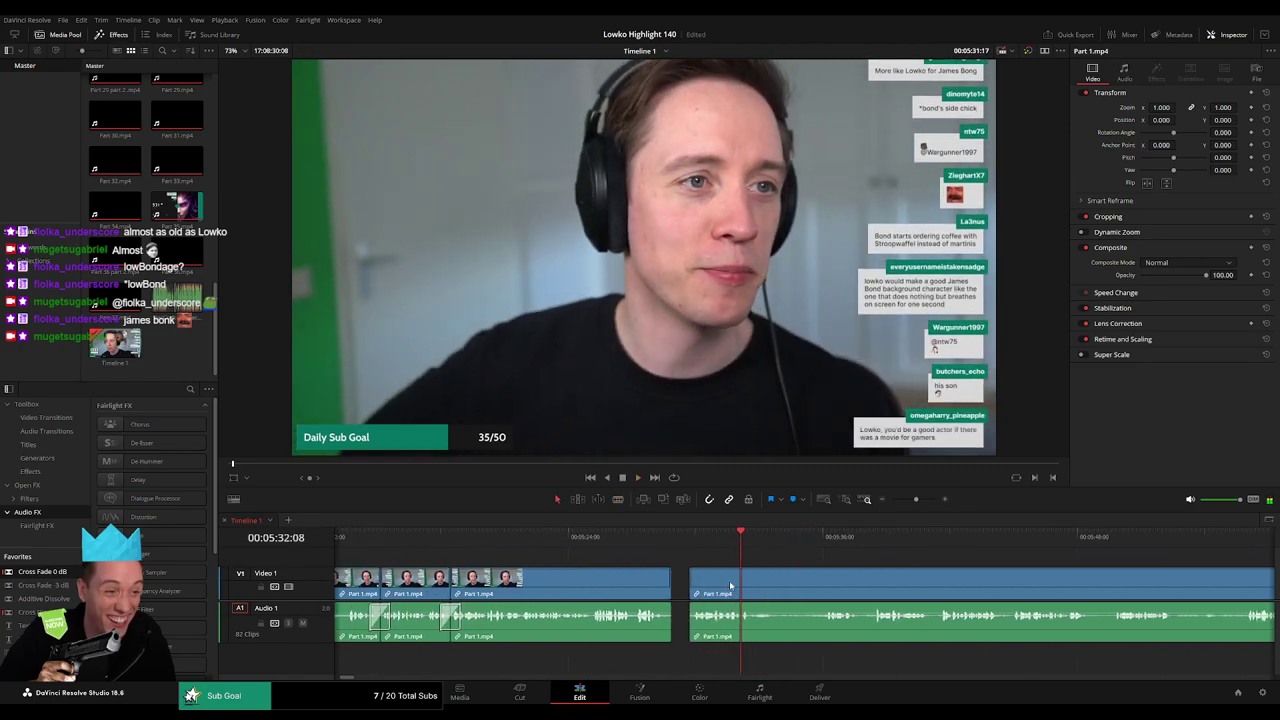
click(682, 587)
key(BackSpace)
key(space)
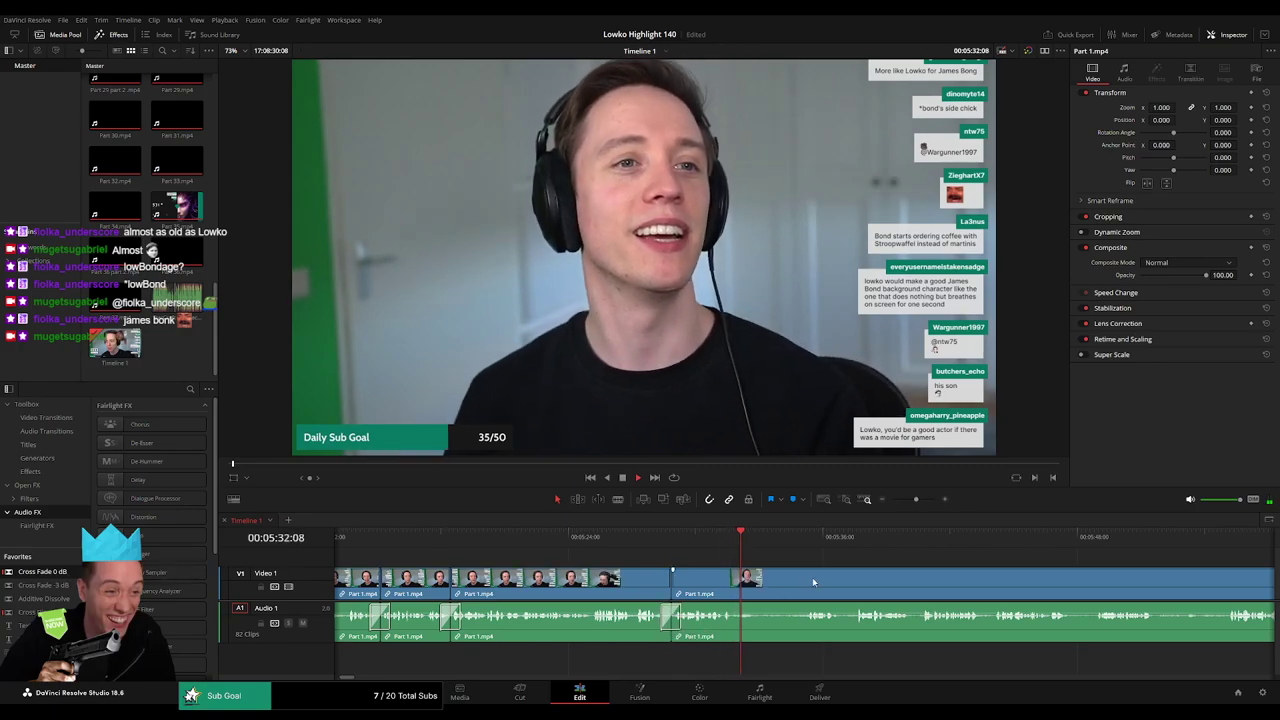
- Remove the pause from about 00:05:32:50 to 00:05:35:10 in Part 1.mp4, closing the gap, and crossfade the audio at the cut
scroll(813, 582, right, 5)
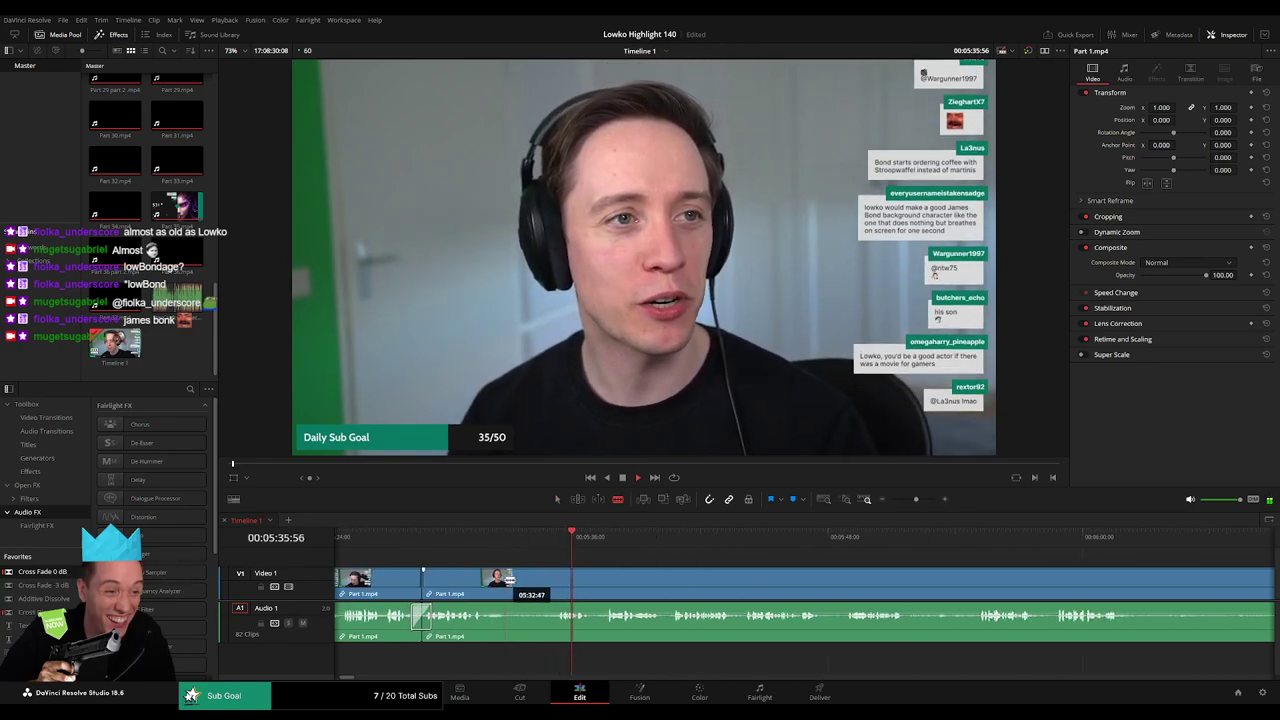
click(508, 578)
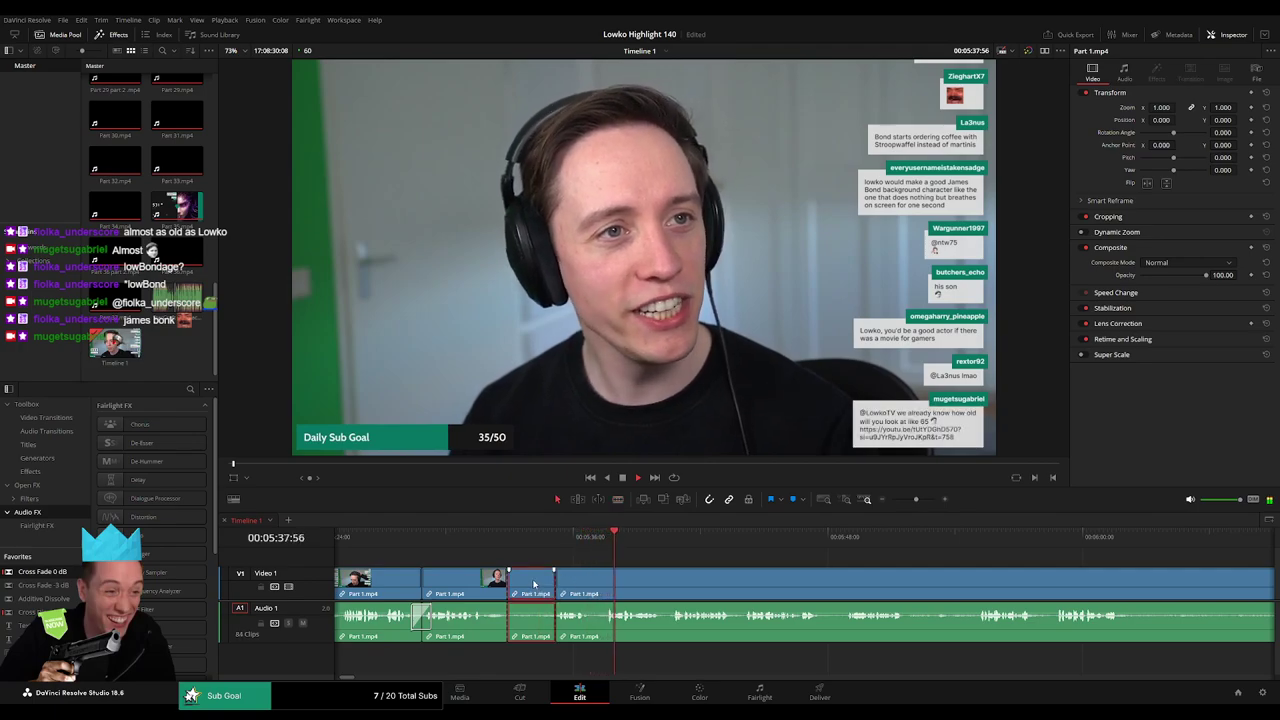
key(BackSpace)
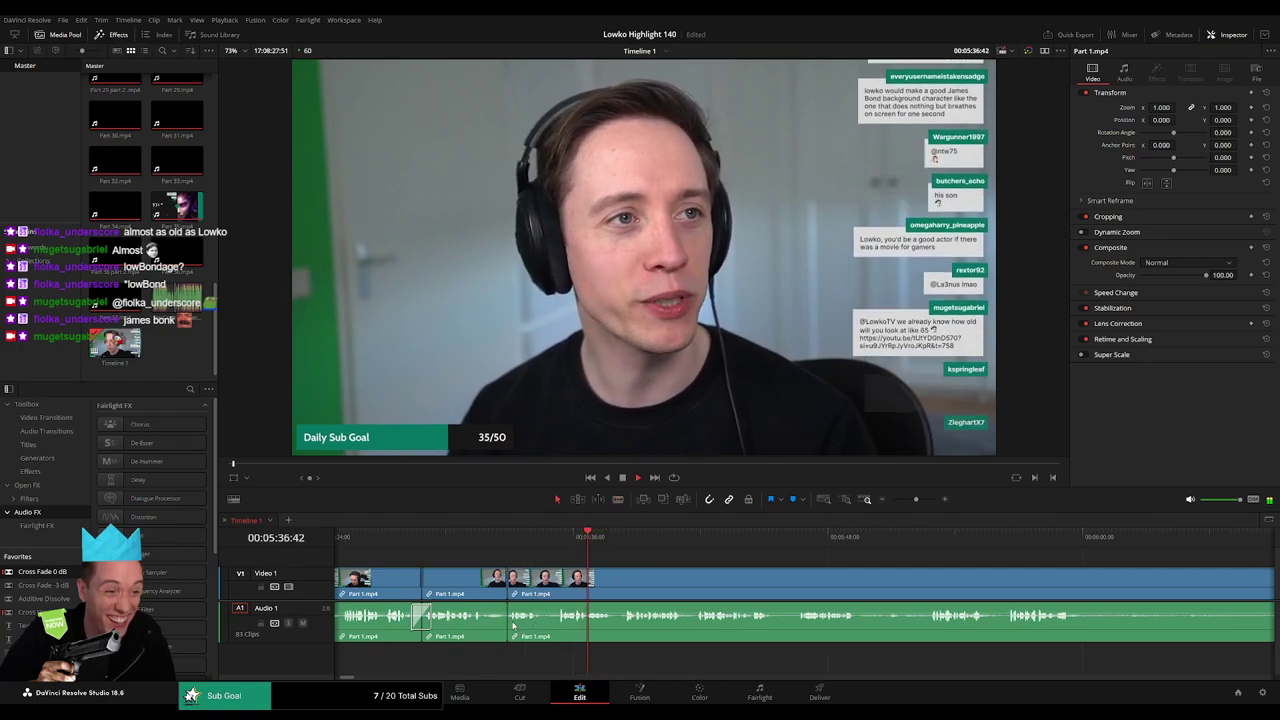
click(509, 624)
key(shift+t)
- Remove the short pause from about 00:05:45:30 to 00:05:46:40 in Part 1.mp4, closing the gap, and crossfade the audio at the cut
drag(698, 573, 589, 569)
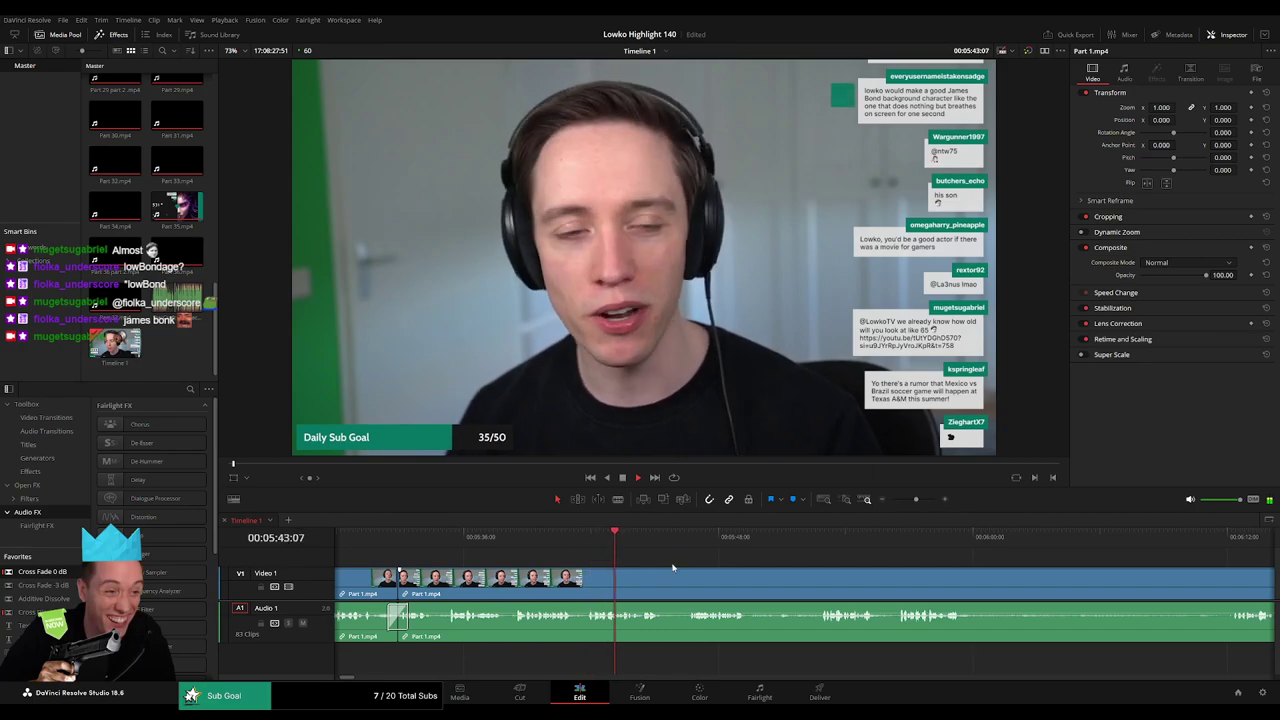
scroll(672, 567, right, 3)
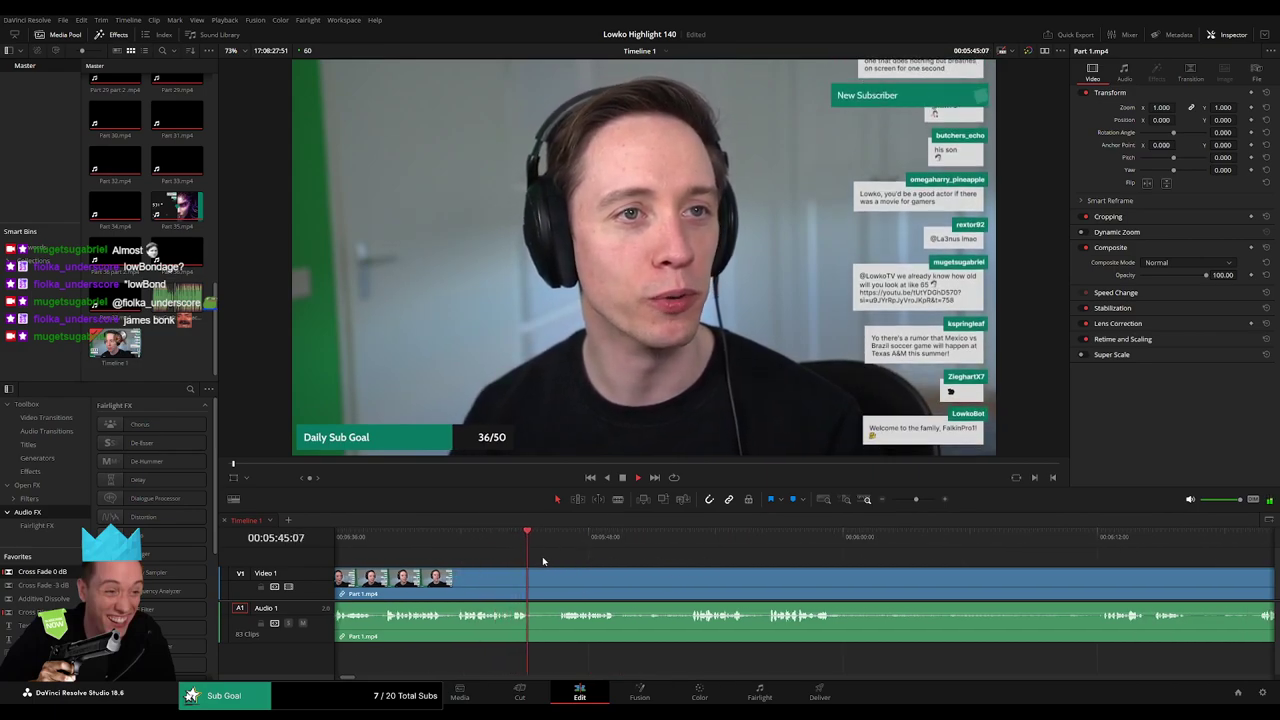
click(559, 545)
click(535, 587)
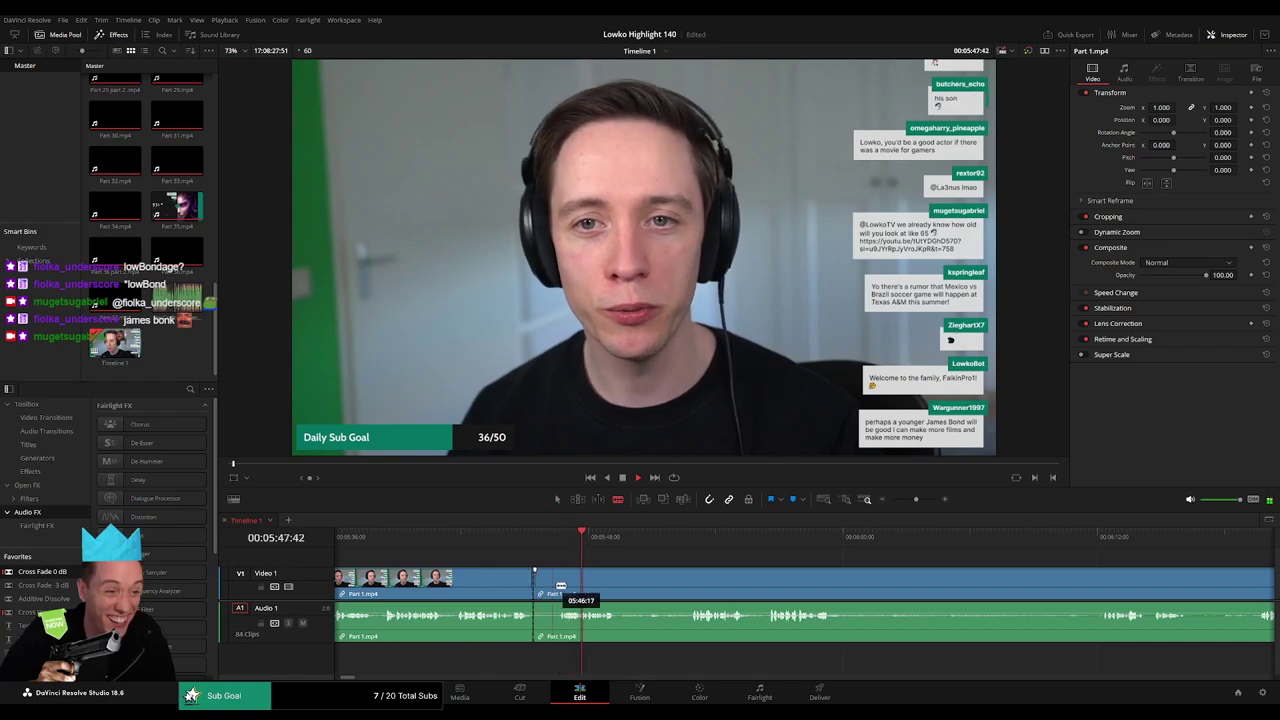
key(Delete)
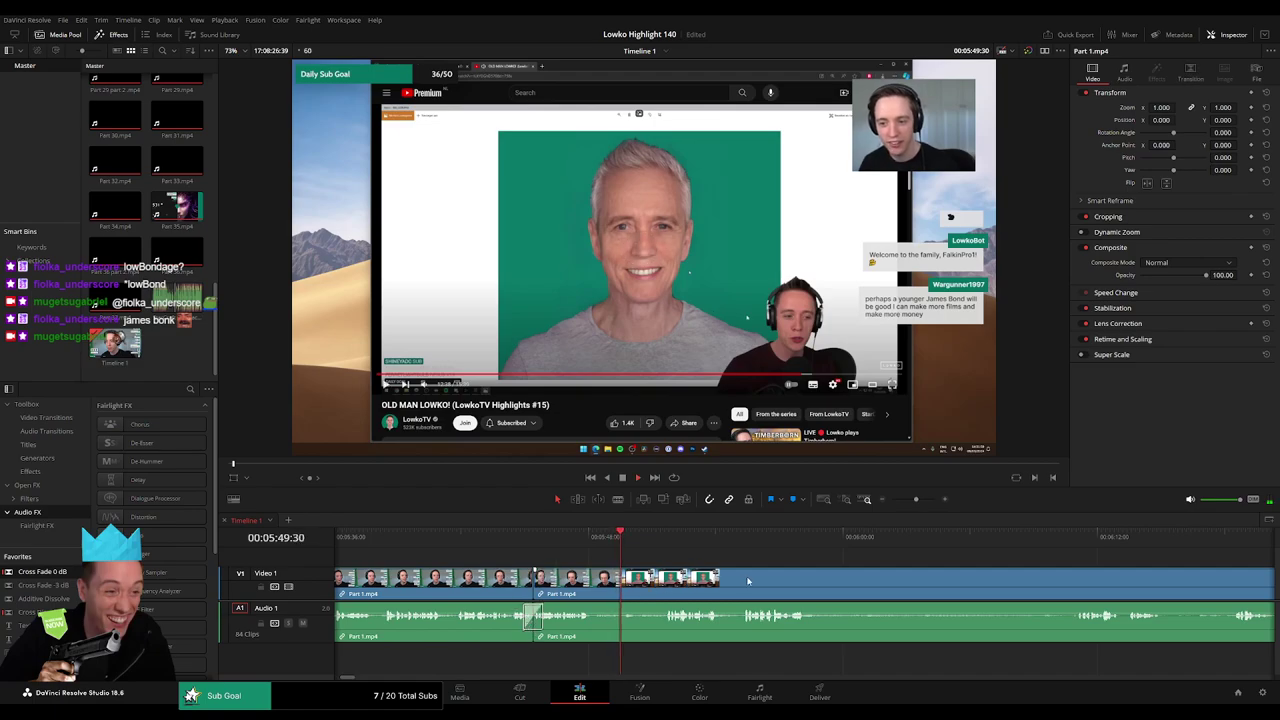
- Remove the section from about 00:05:58:55 to 00:06:11:01 in Part 1.mp4, closing the gap, and crossfade the audio at the cut
scroll(700, 580, right, 3)
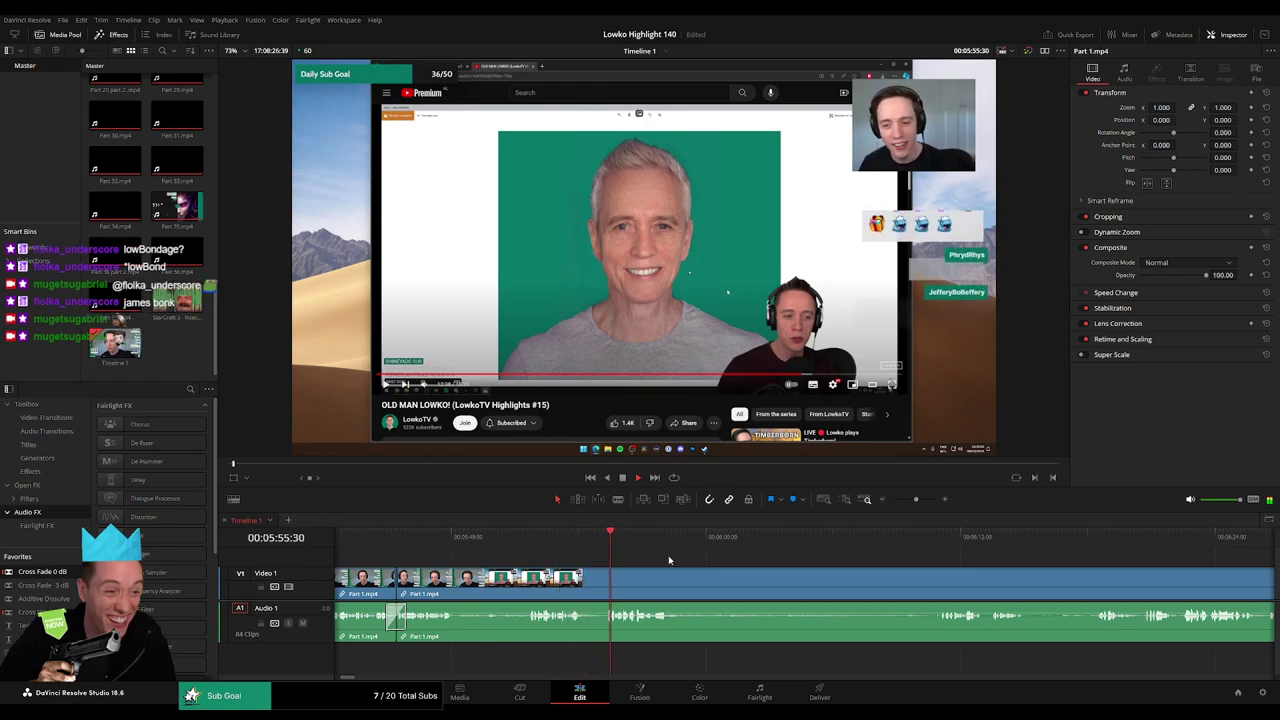
scroll(587, 560, right, 2)
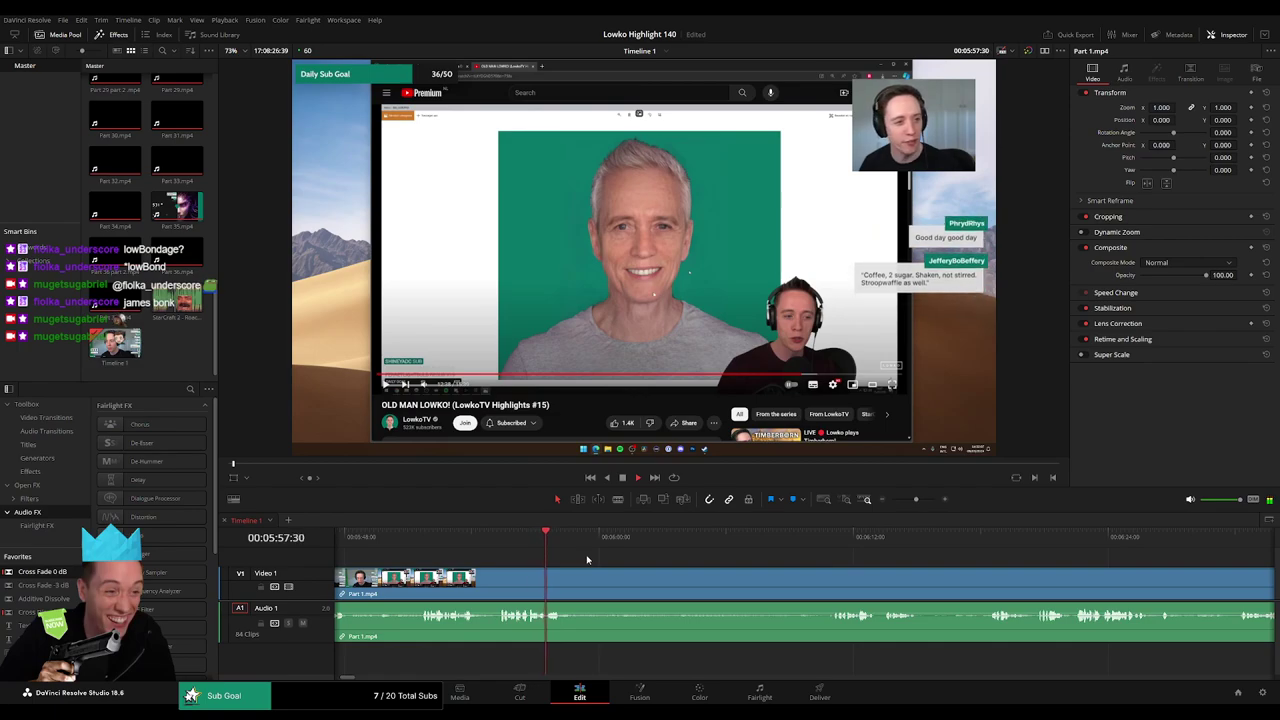
key(b)
click(576, 591)
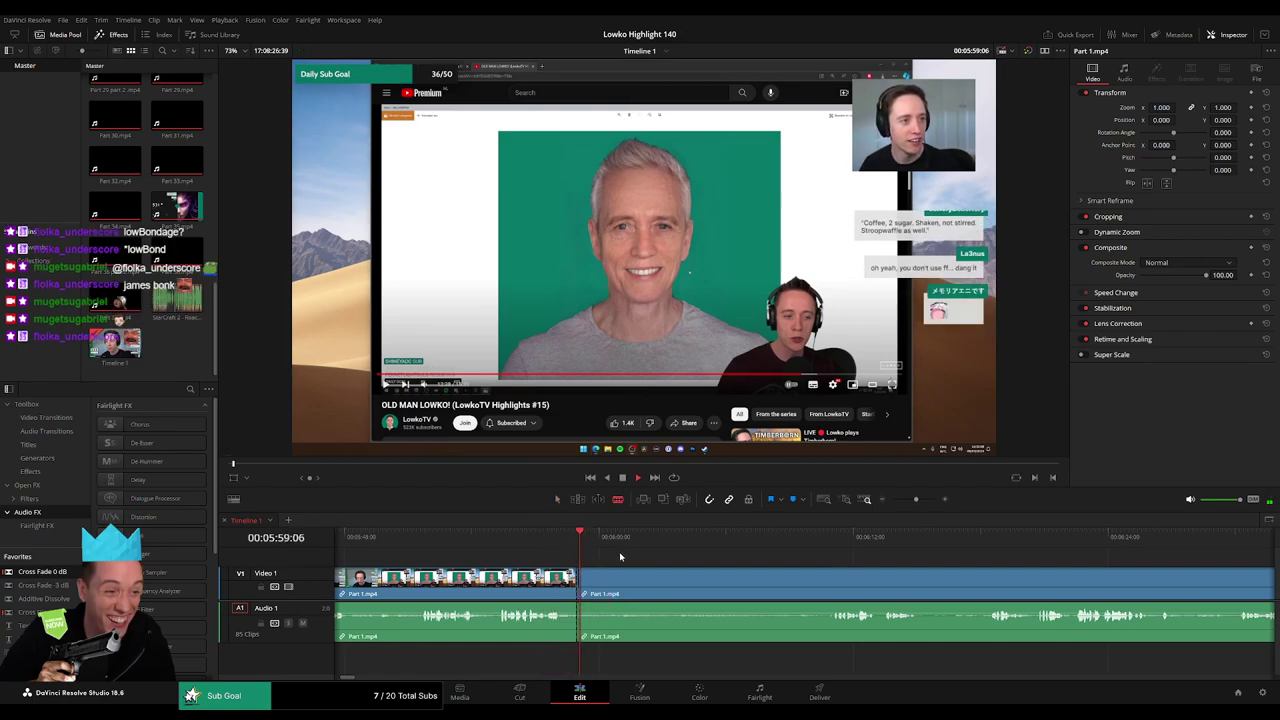
drag(614, 541, 824, 552)
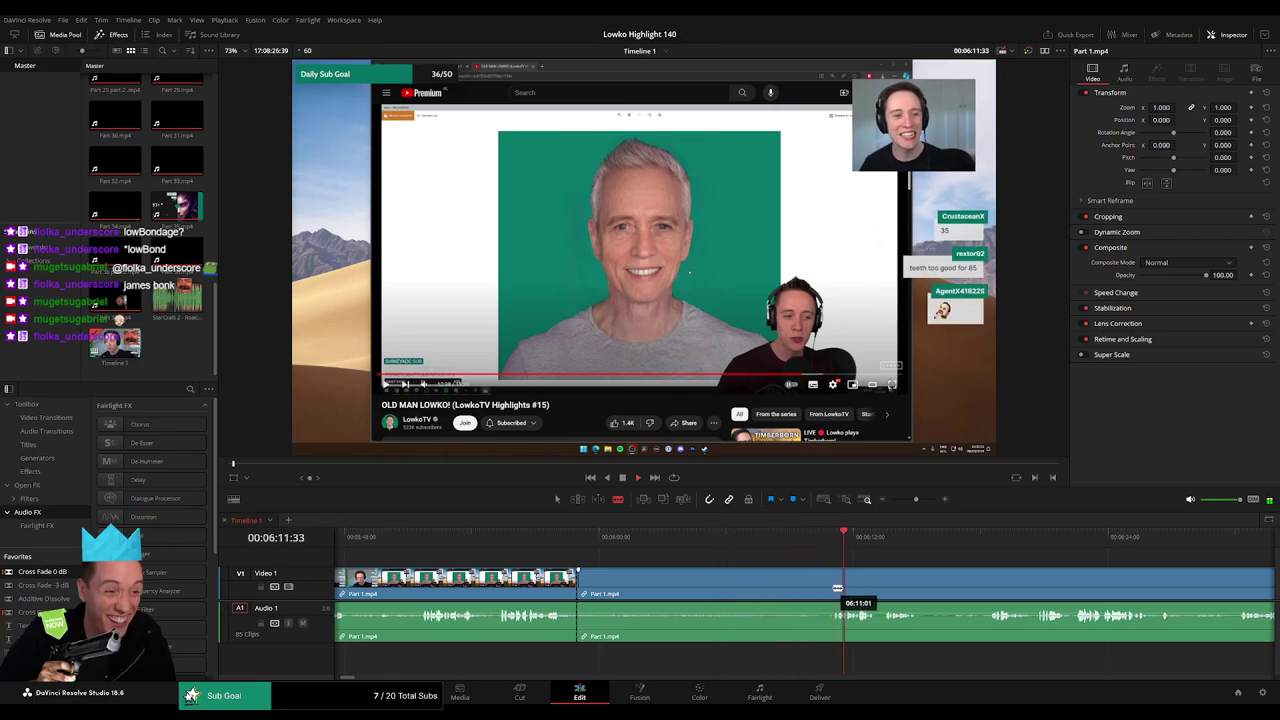
key(a)
click(791, 592)
key(Delete)
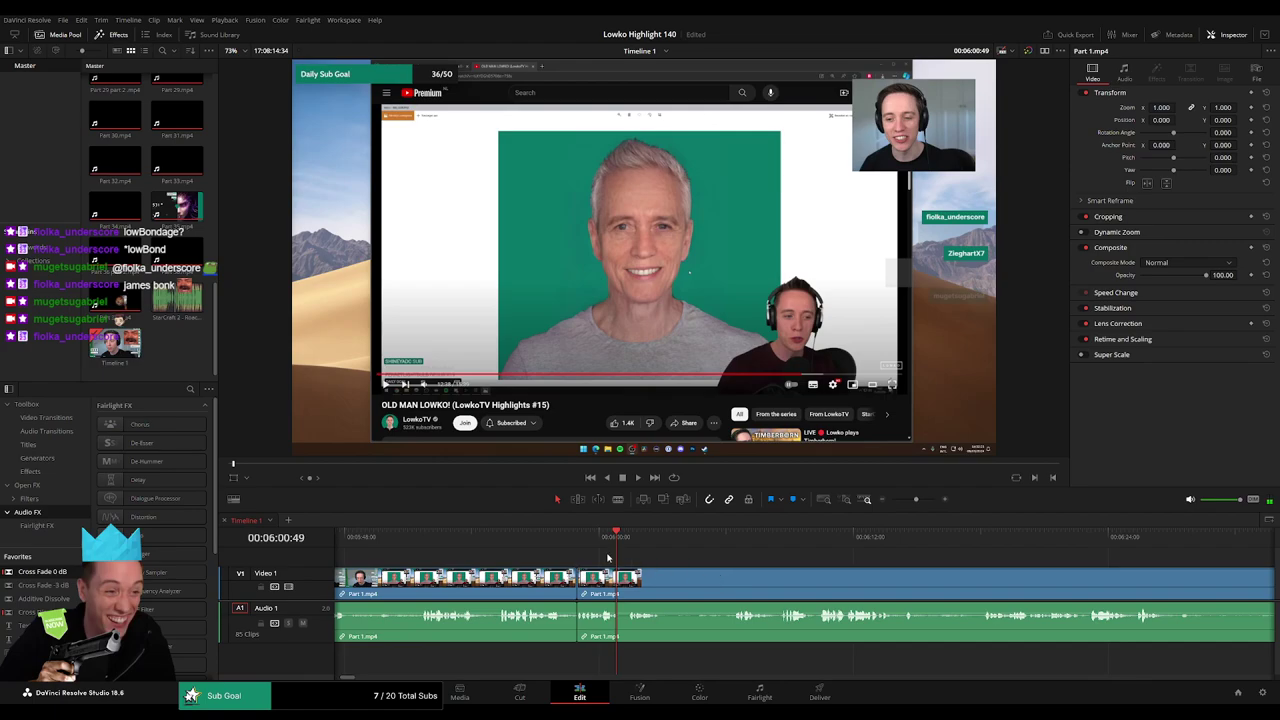
key(space)
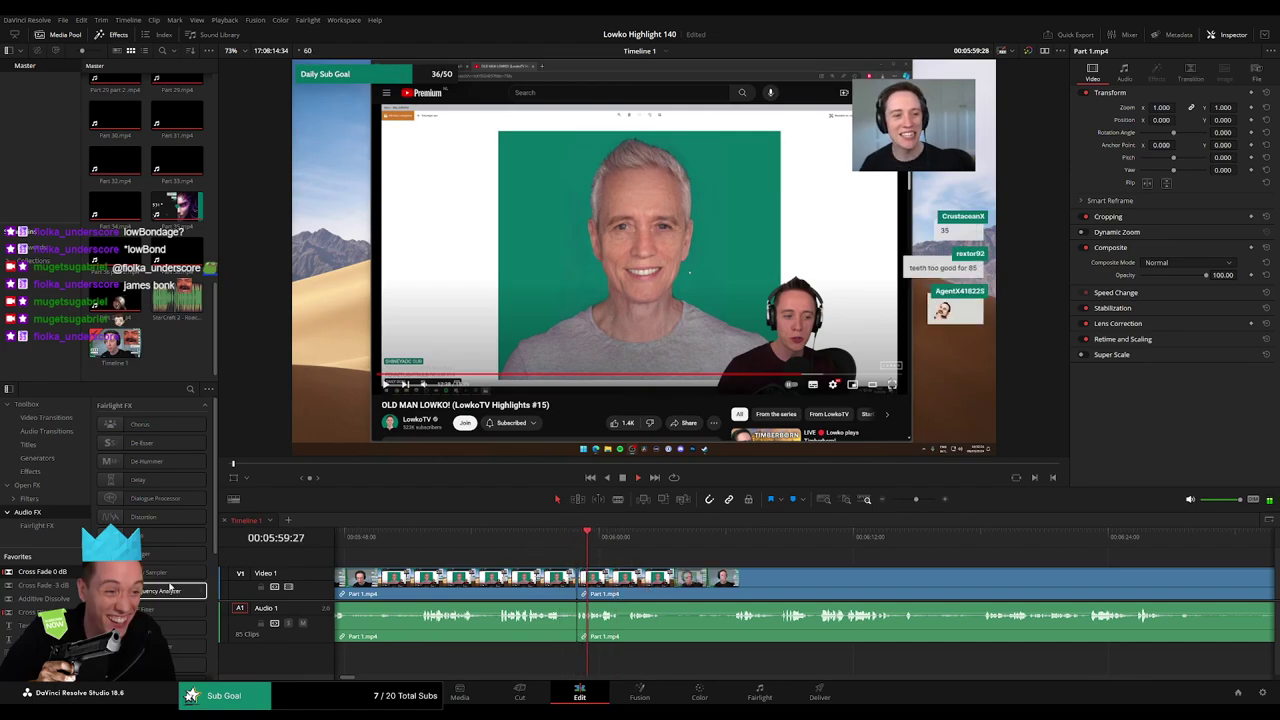
key(space)
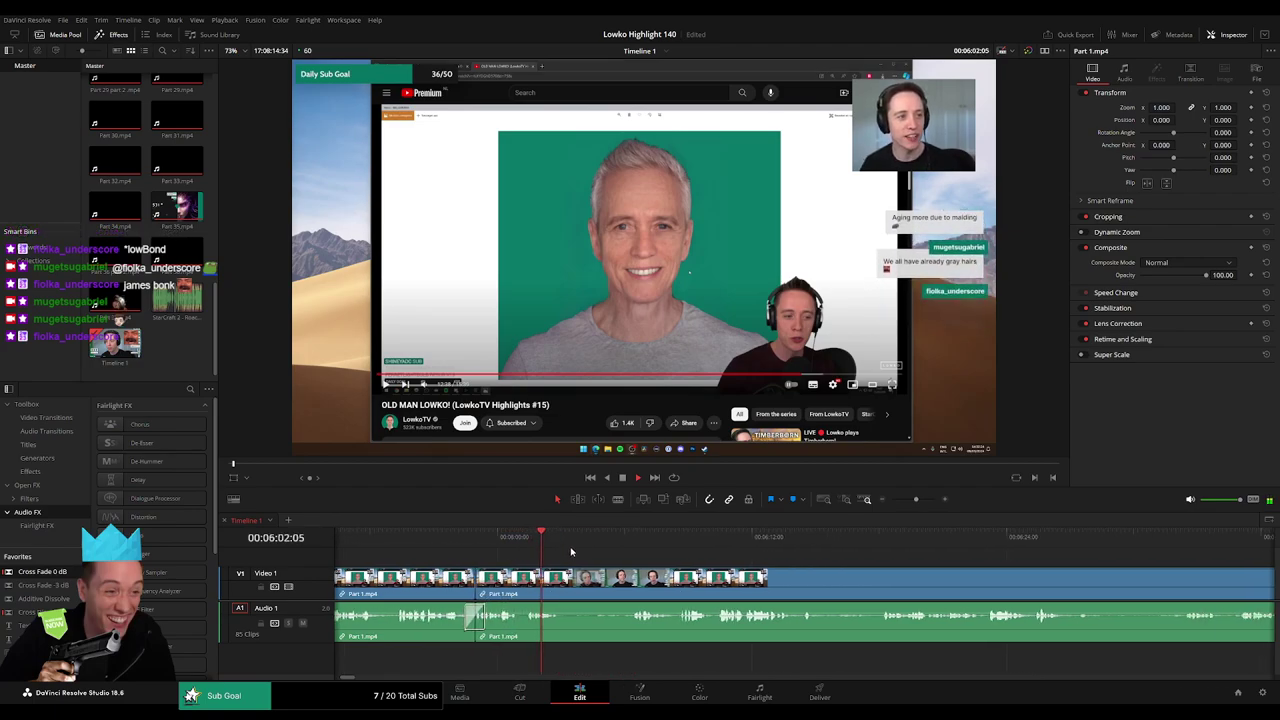
- Cut the section from about 00:06:03:00 to 00:06:06:15 out of Part 1.mp4, closing the gap, and crossfade the audio there
click(621, 543)
key(b)
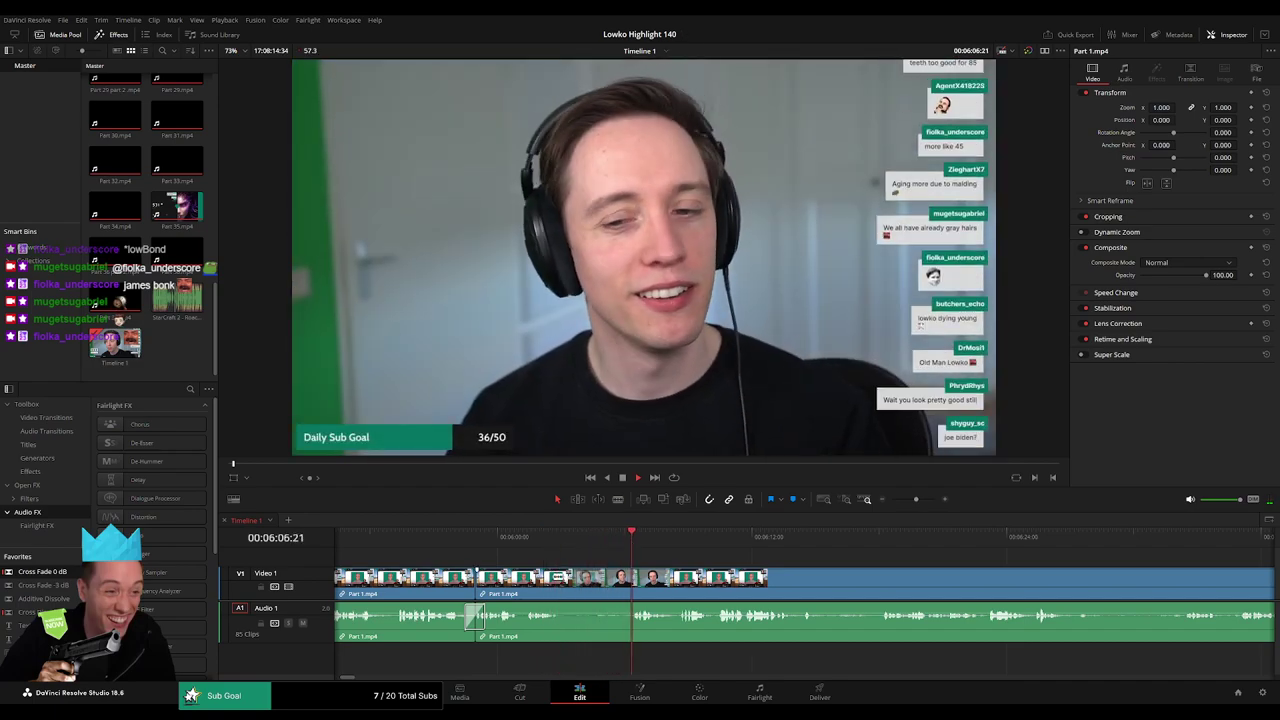
click(560, 582)
click(633, 577)
key(a)
click(612, 581)
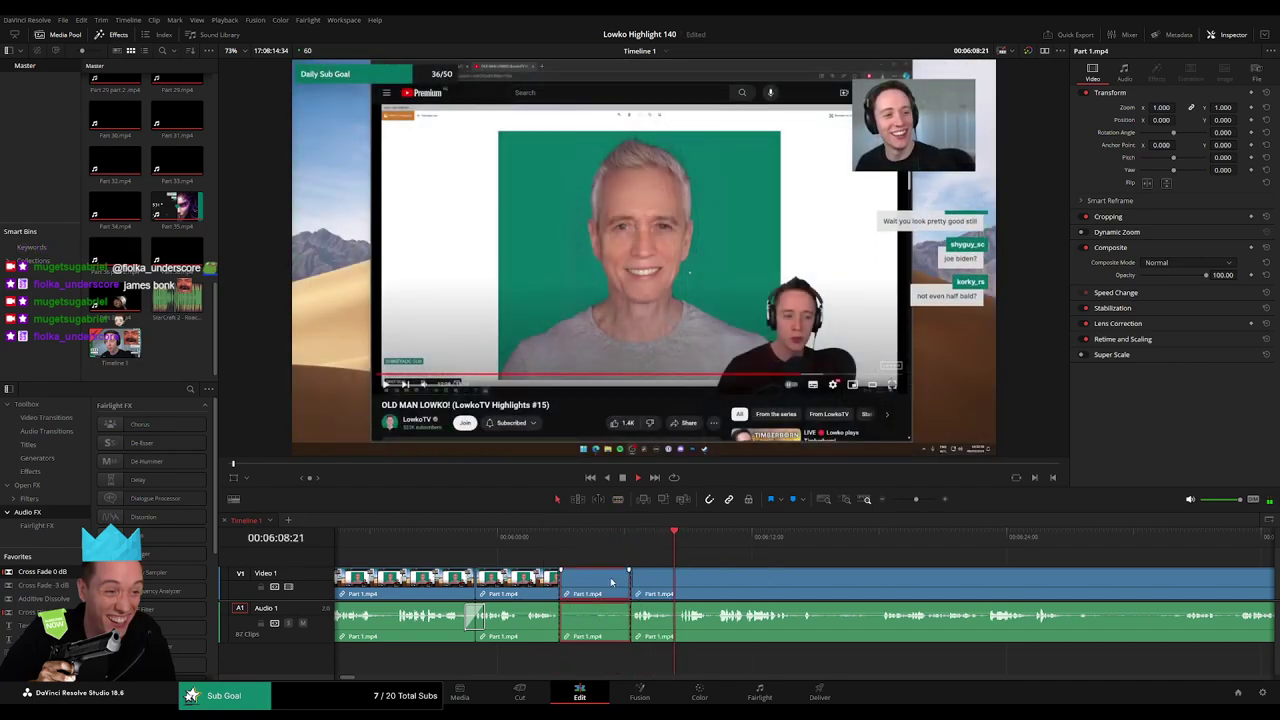
key(Delete)
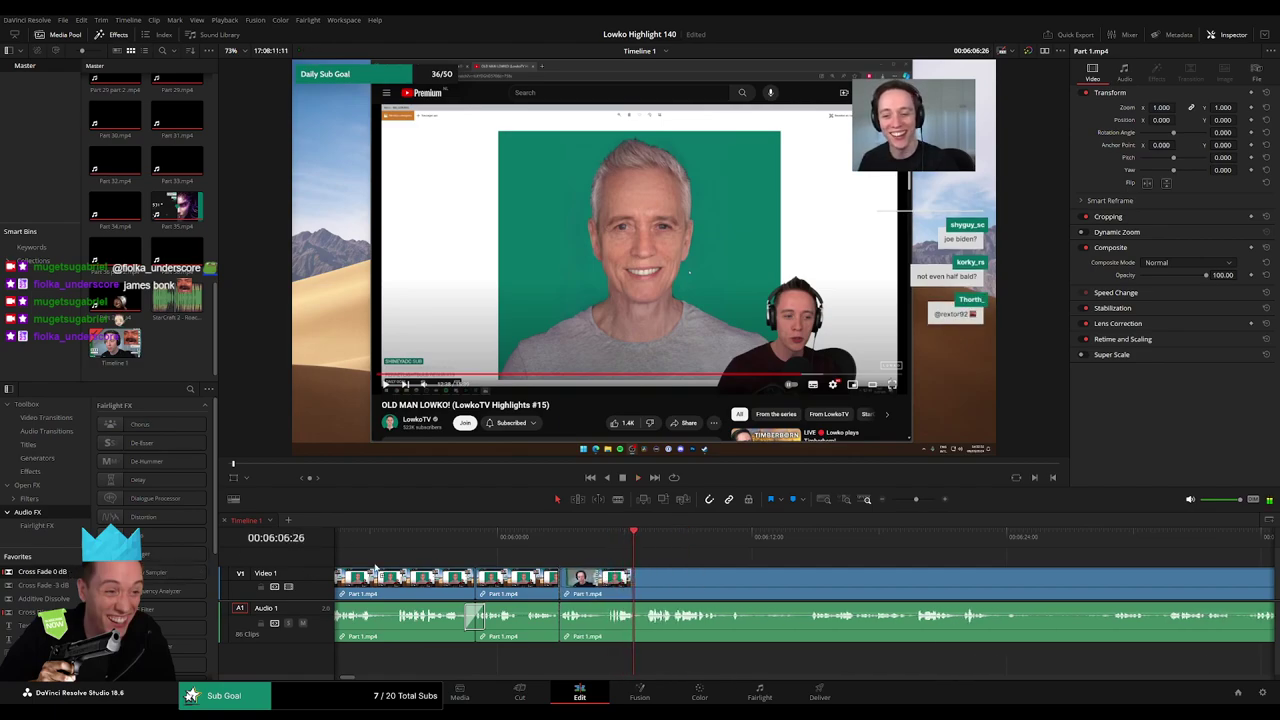
- Remove the pause from about 00:06:11:52 to 00:06:14:50 in Part 1.mp4, closing the gap, and crossfade the audio at the cut
scroll(578, 573, right, 4)
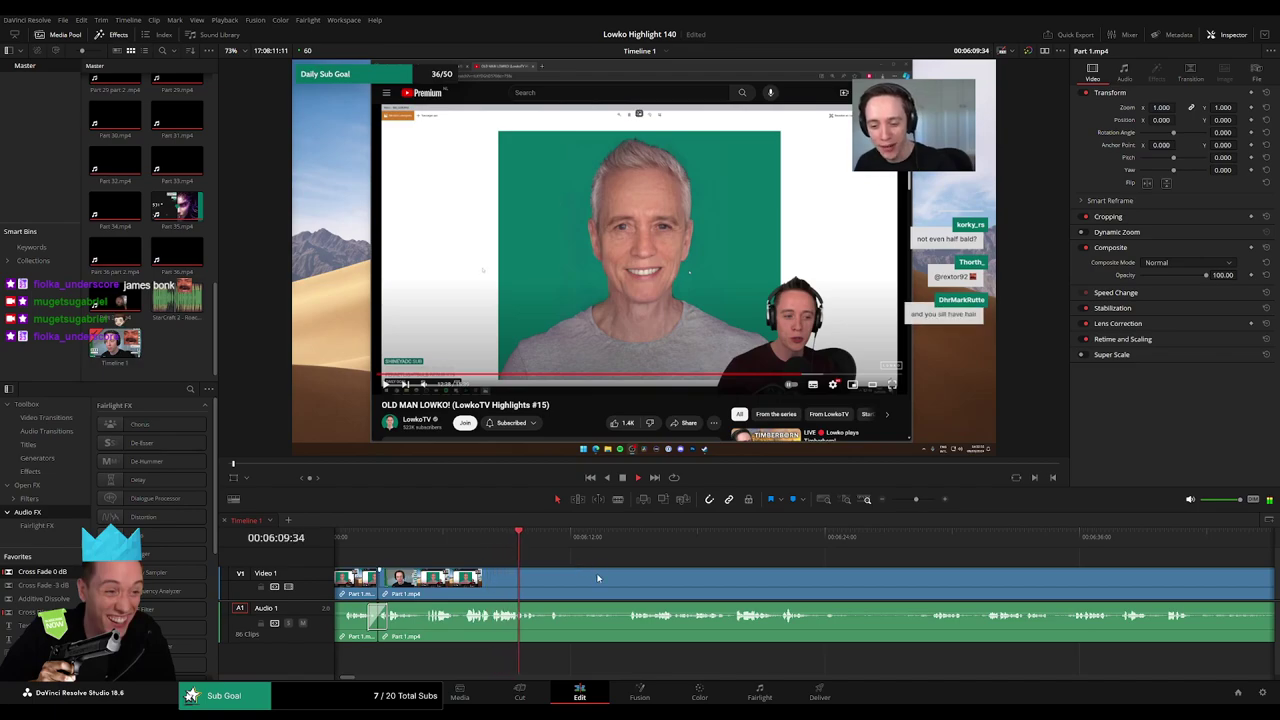
scroll(585, 580, right, 1)
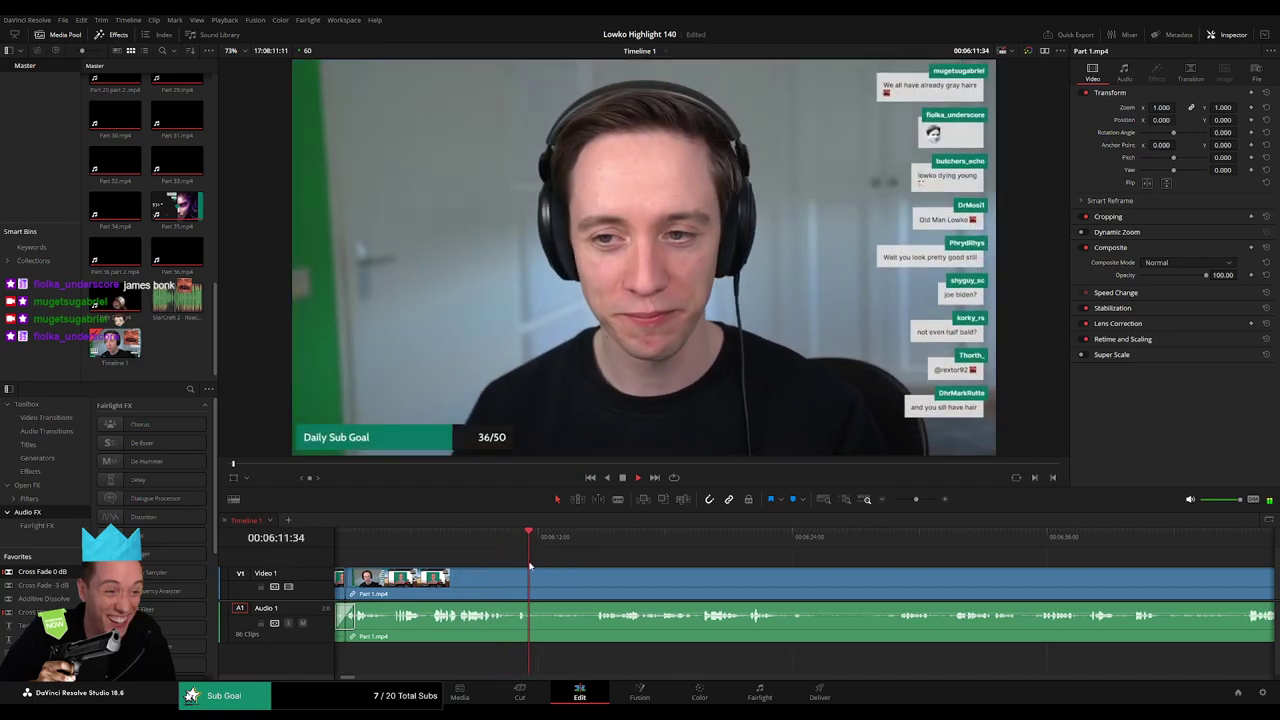
key(b)
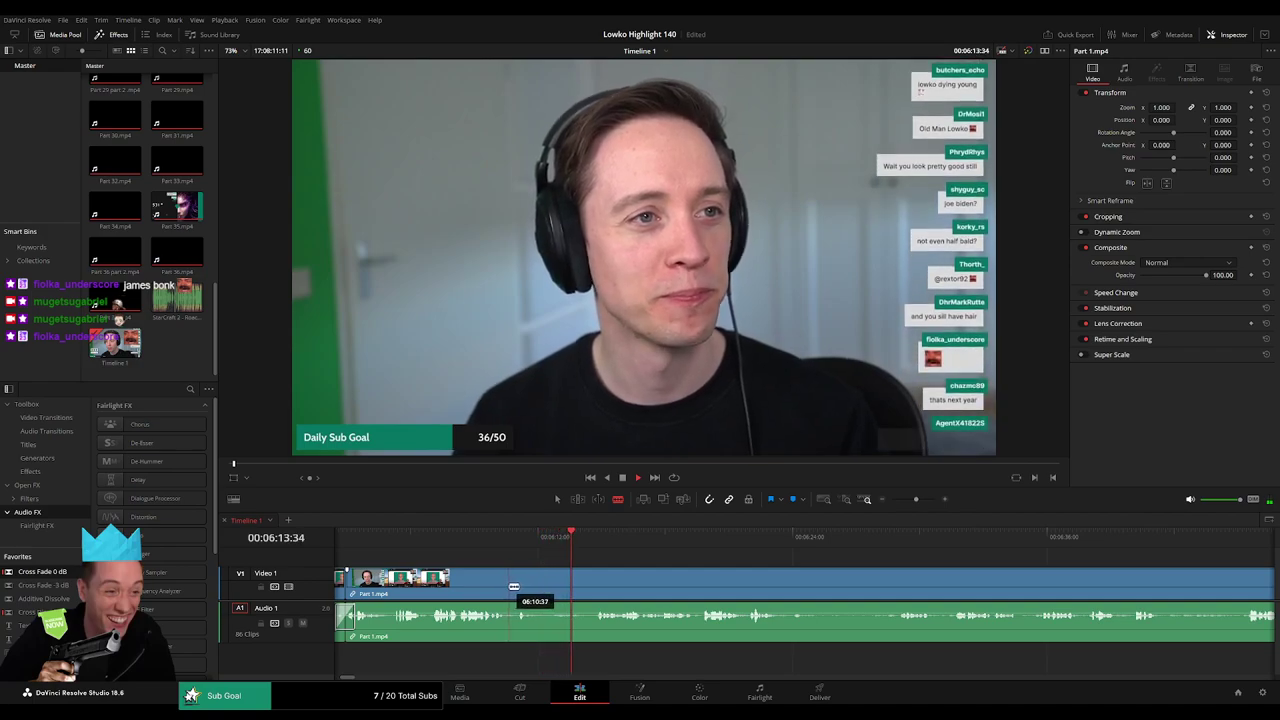
click(535, 587)
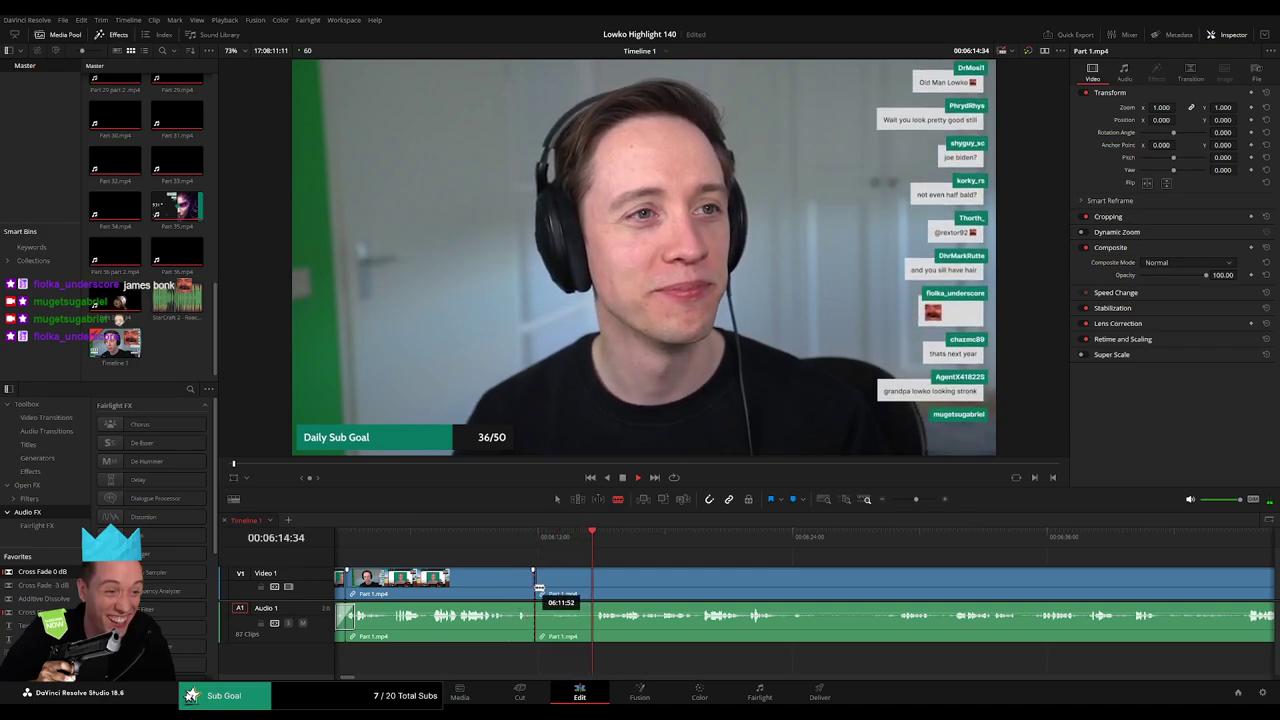
click(598, 580)
key(a)
click(583, 586)
key(BackSpace)
click(581, 586)
key(BackSpace)
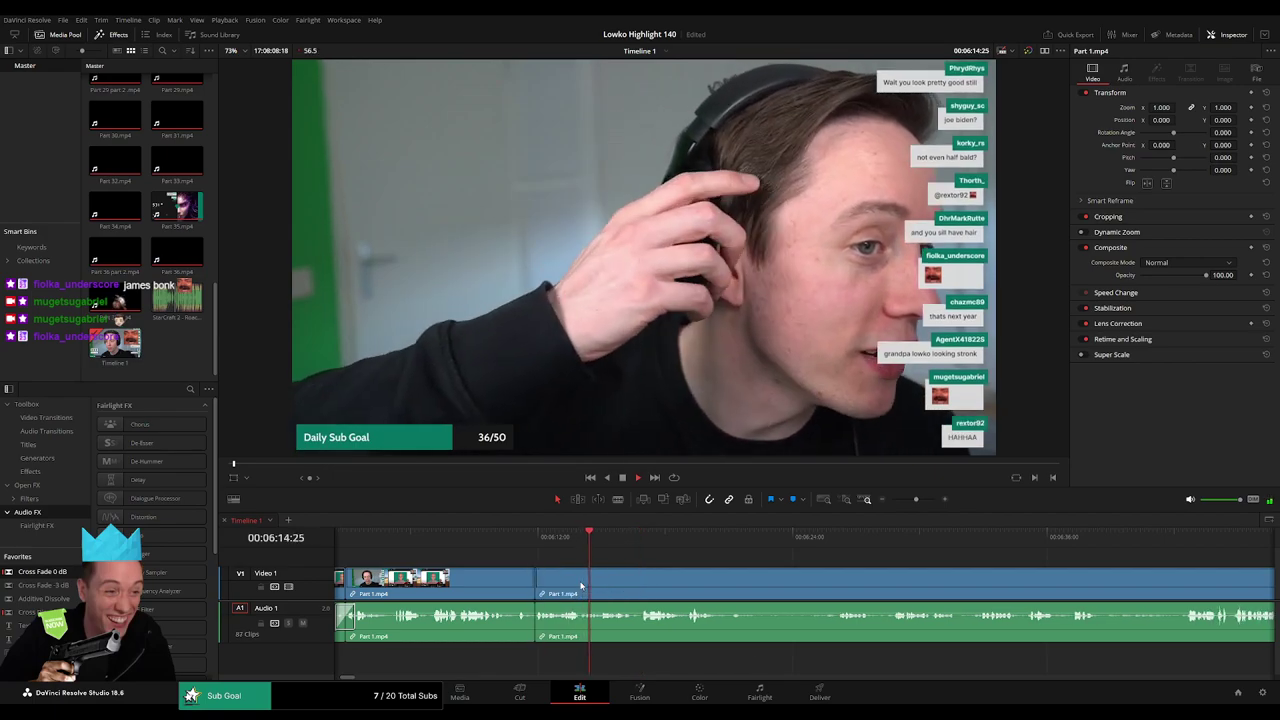
click(541, 543)
- Split Part 1.mp4 at 00:06:14:30 and 00:06:14:43 and mute the short piece between the splits to -100 dB
drag(916, 499, 926, 502)
drag(919, 555, 734, 549)
click(627, 543)
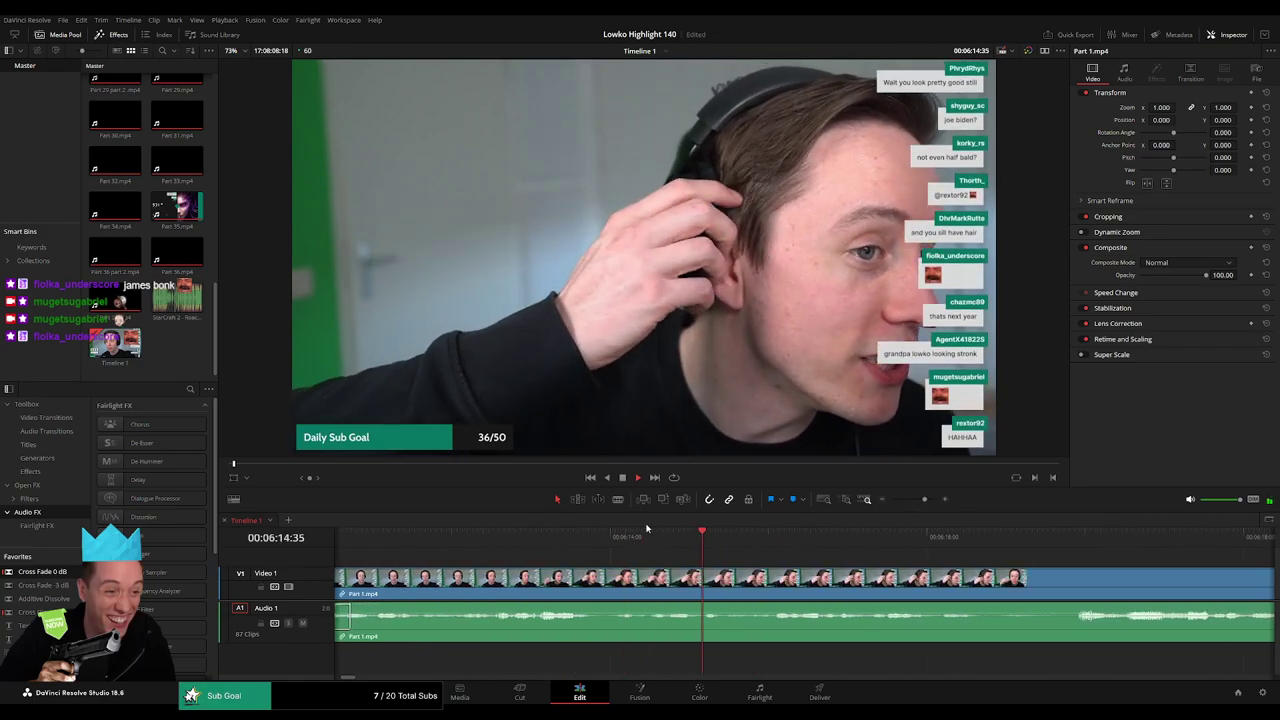
drag(573, 534, 703, 555)
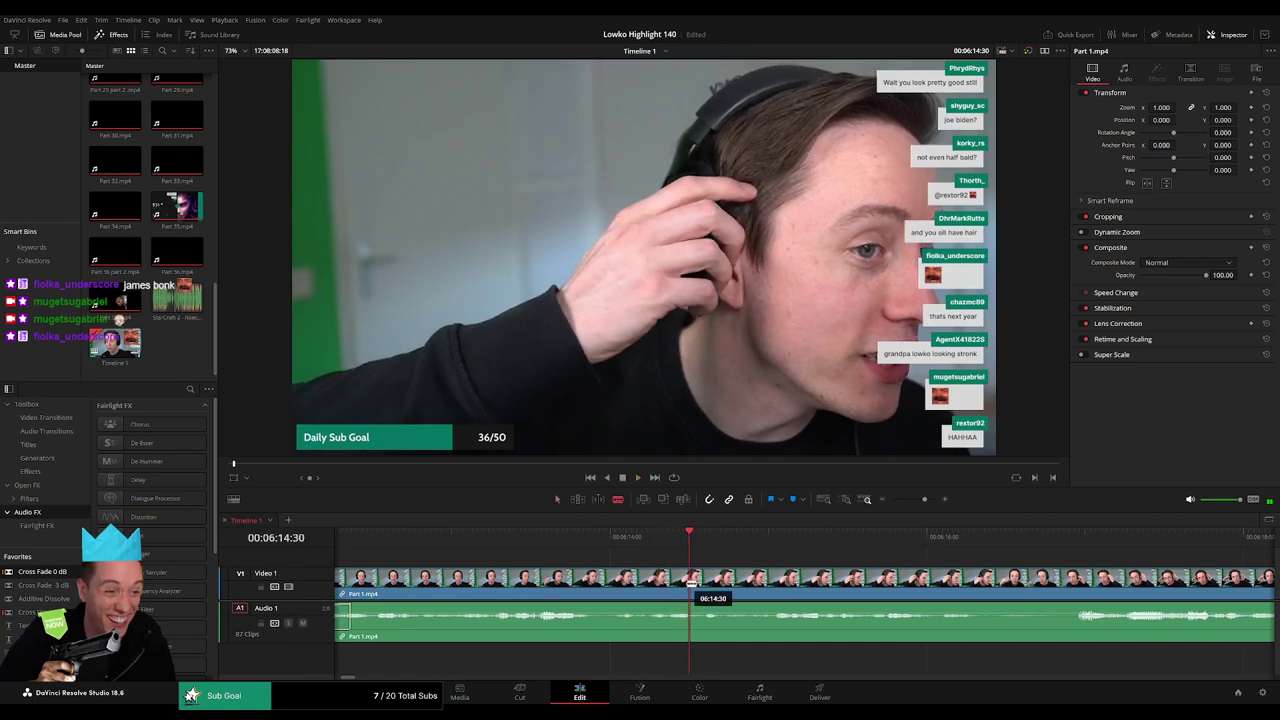
click(691, 583)
click(687, 540)
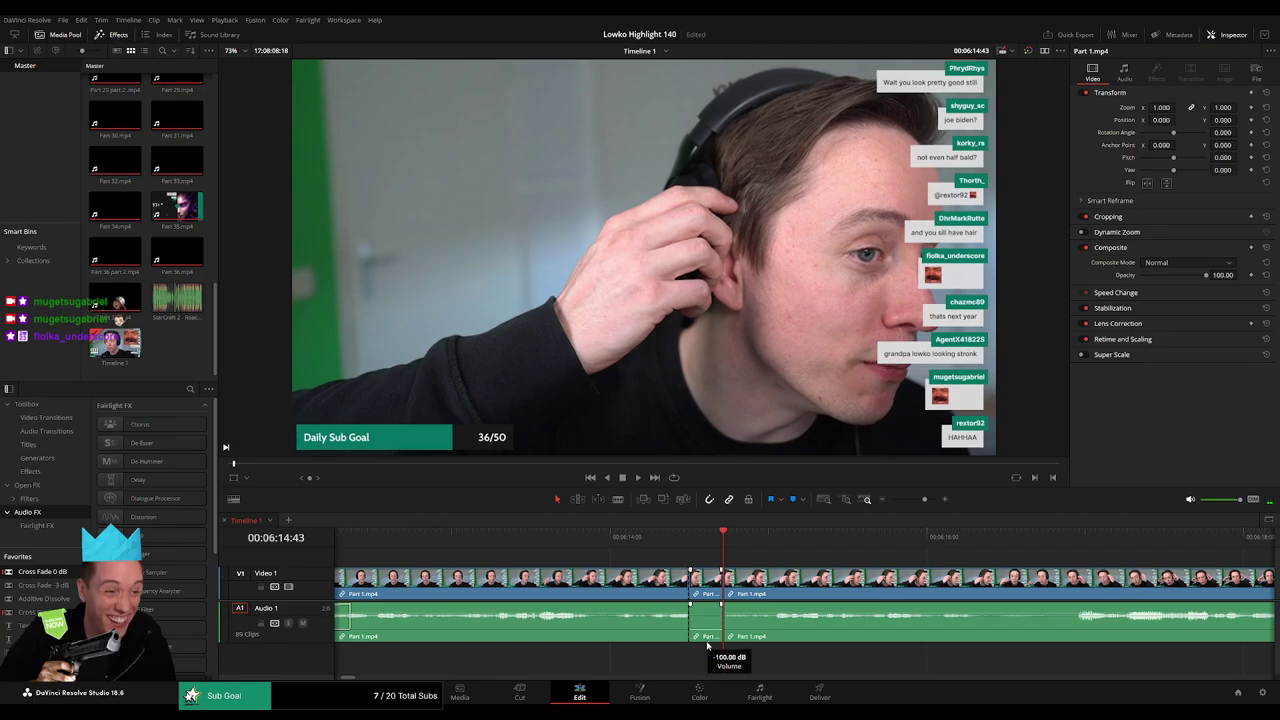
- Place a snippet of the StarCraft 2 Roach Quotes audio on Audio 2 under the muted piece at volume -23.00 and play it back
drag(187, 322, 722, 660)
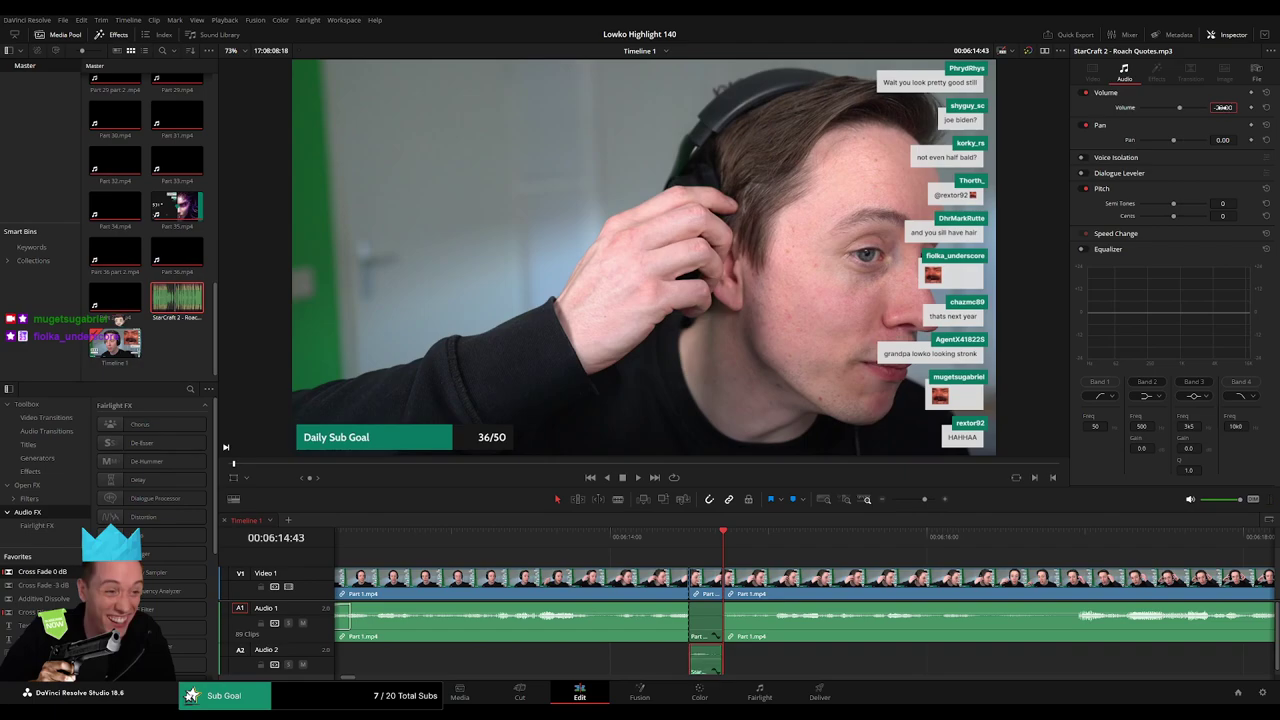
click(683, 550)
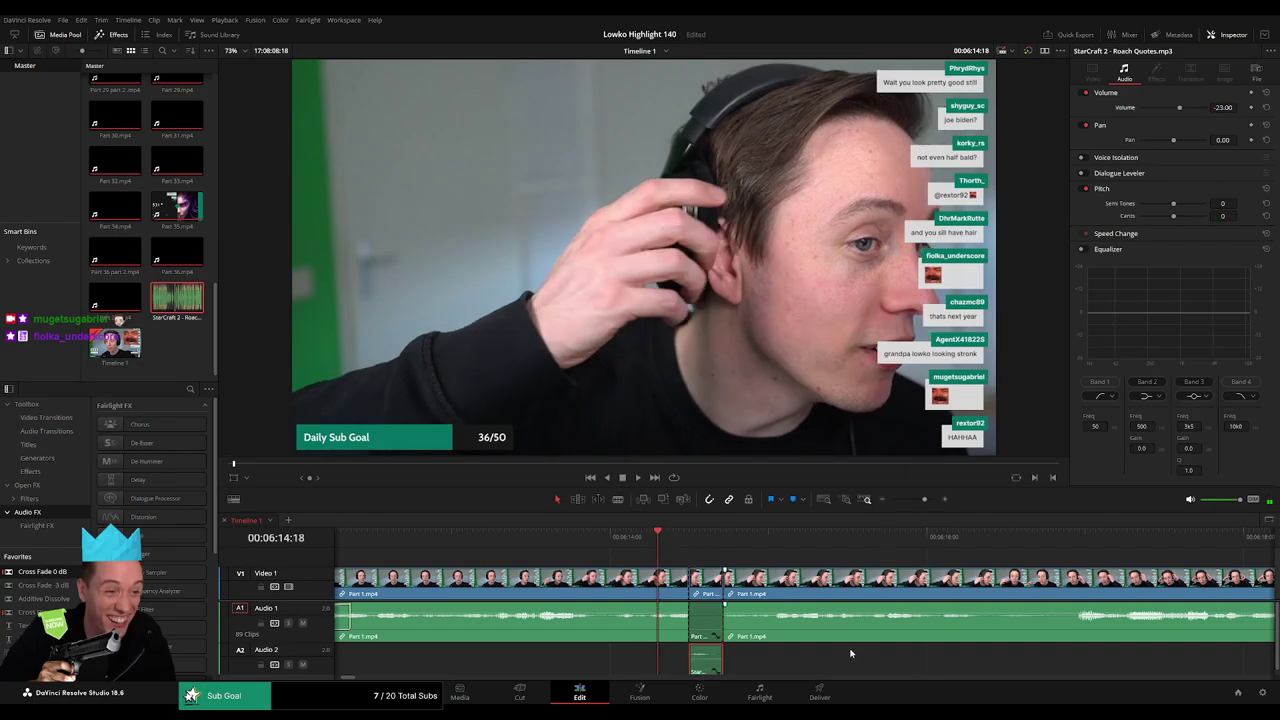
key(space)
drag(684, 550, 663, 549)
key(space)
click(666, 538)
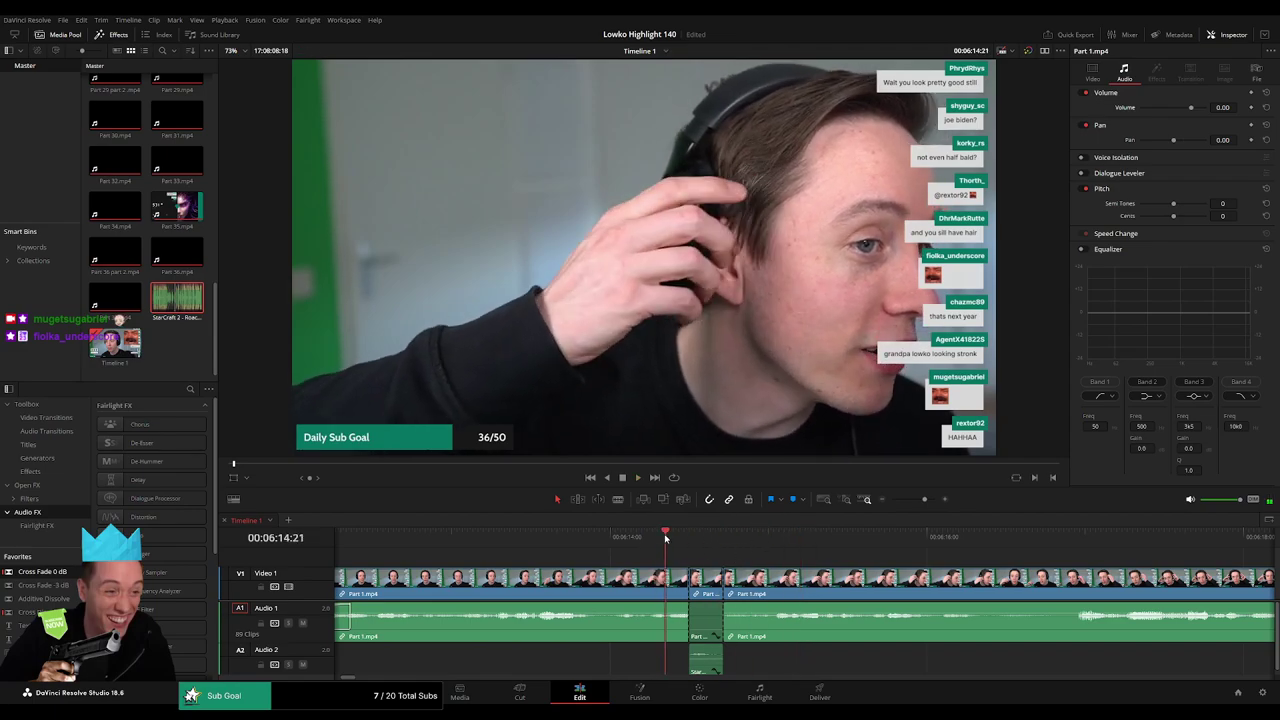
key(space)
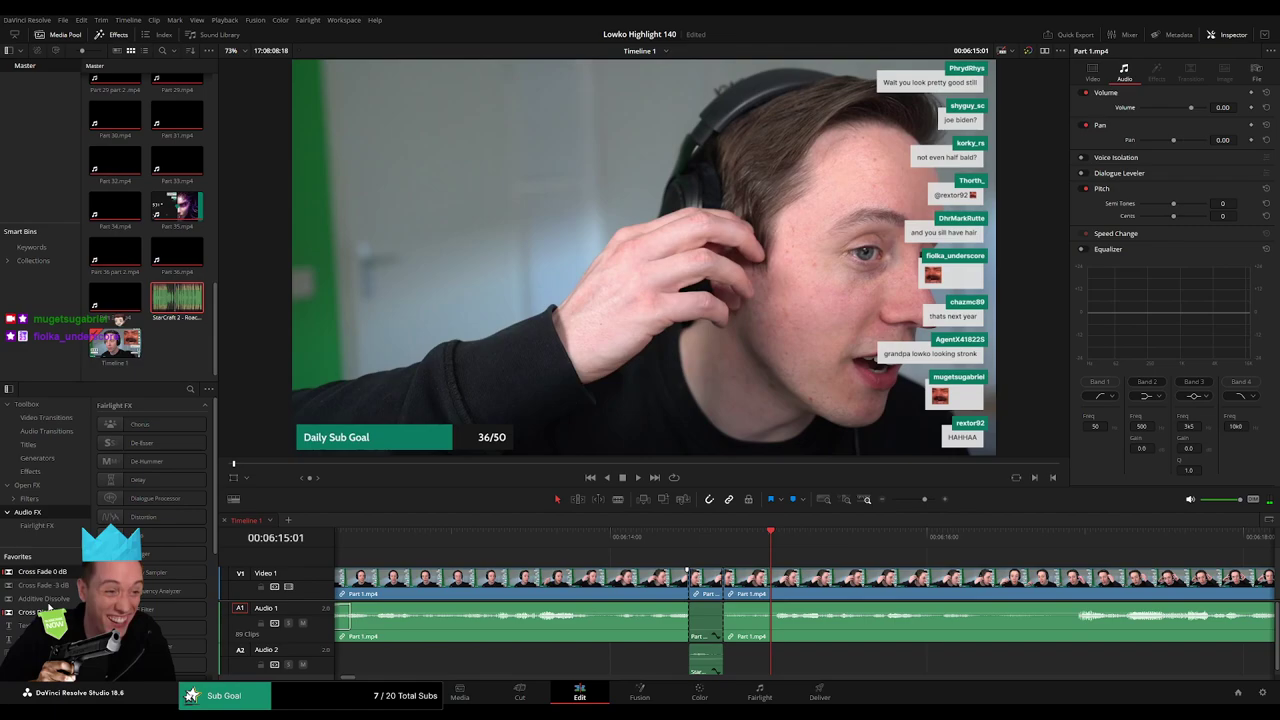
- Add an adjustment clip on Video 2 starting at 00:06:15:01 and resize the timeline tracks so both video tracks fit
drag(45, 652, 826, 564)
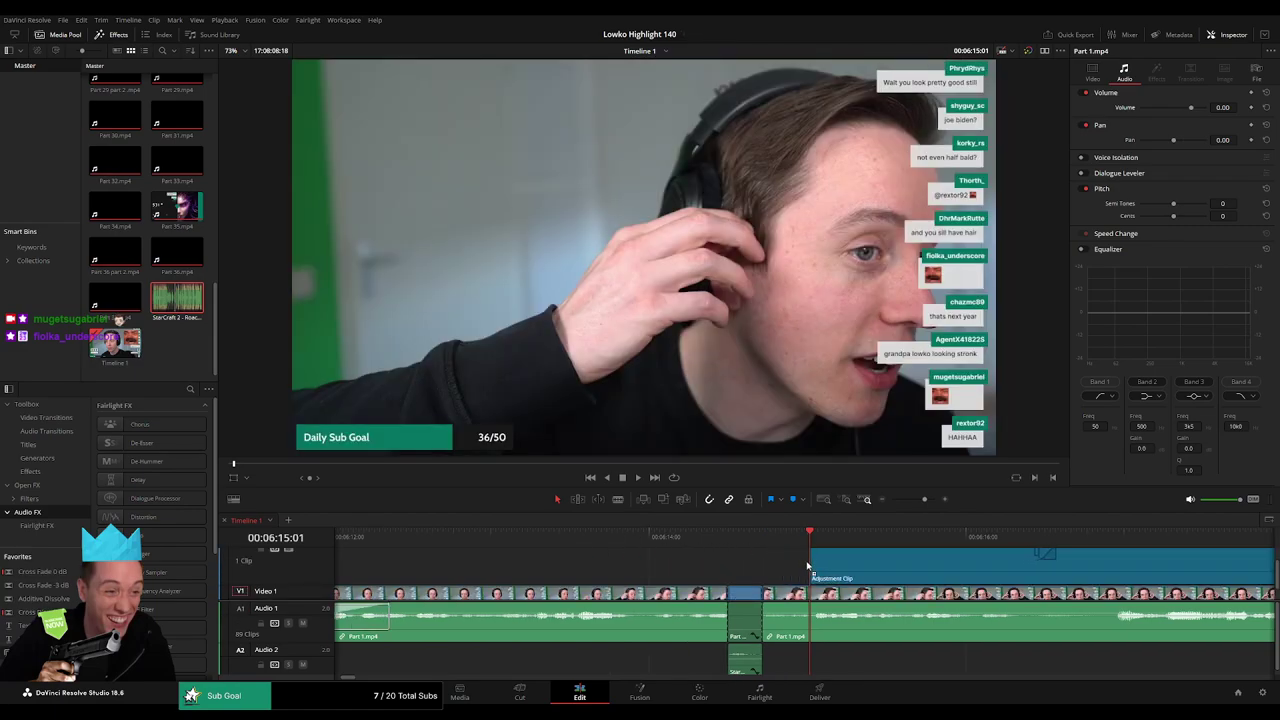
scroll(304, 566, up, 2)
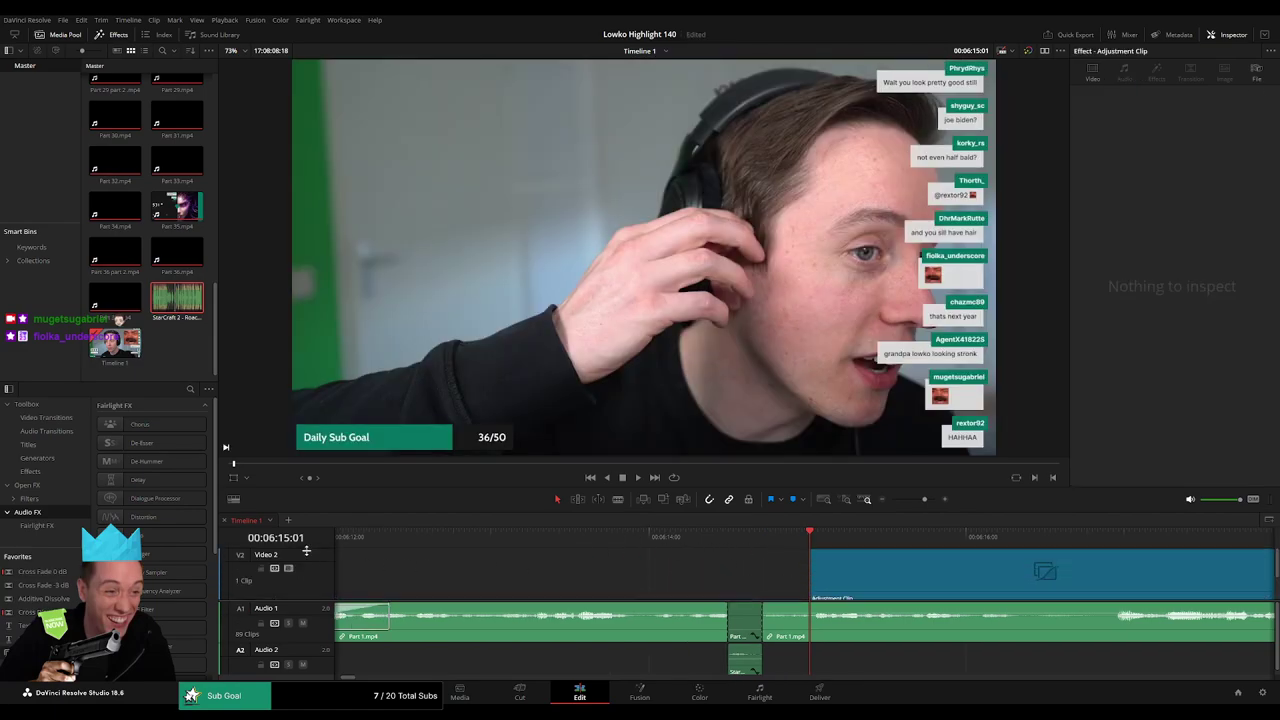
drag(311, 548, 316, 582)
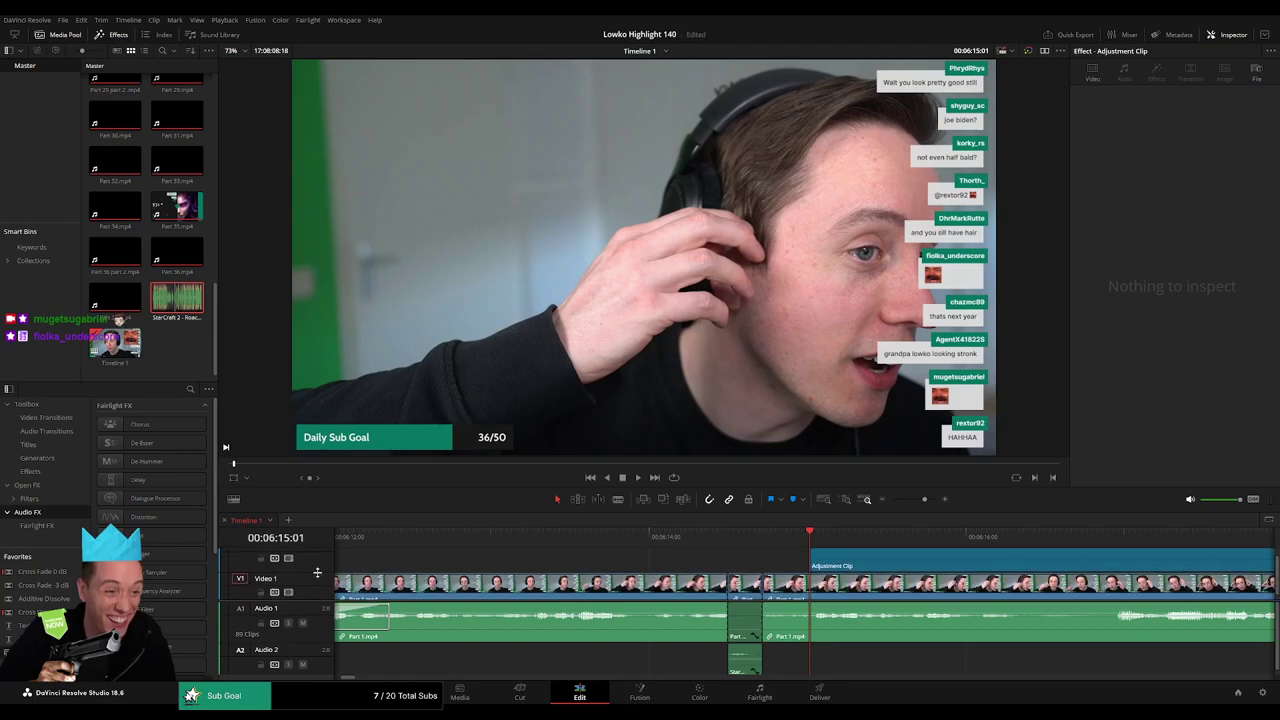
scroll(771, 583, up, 1)
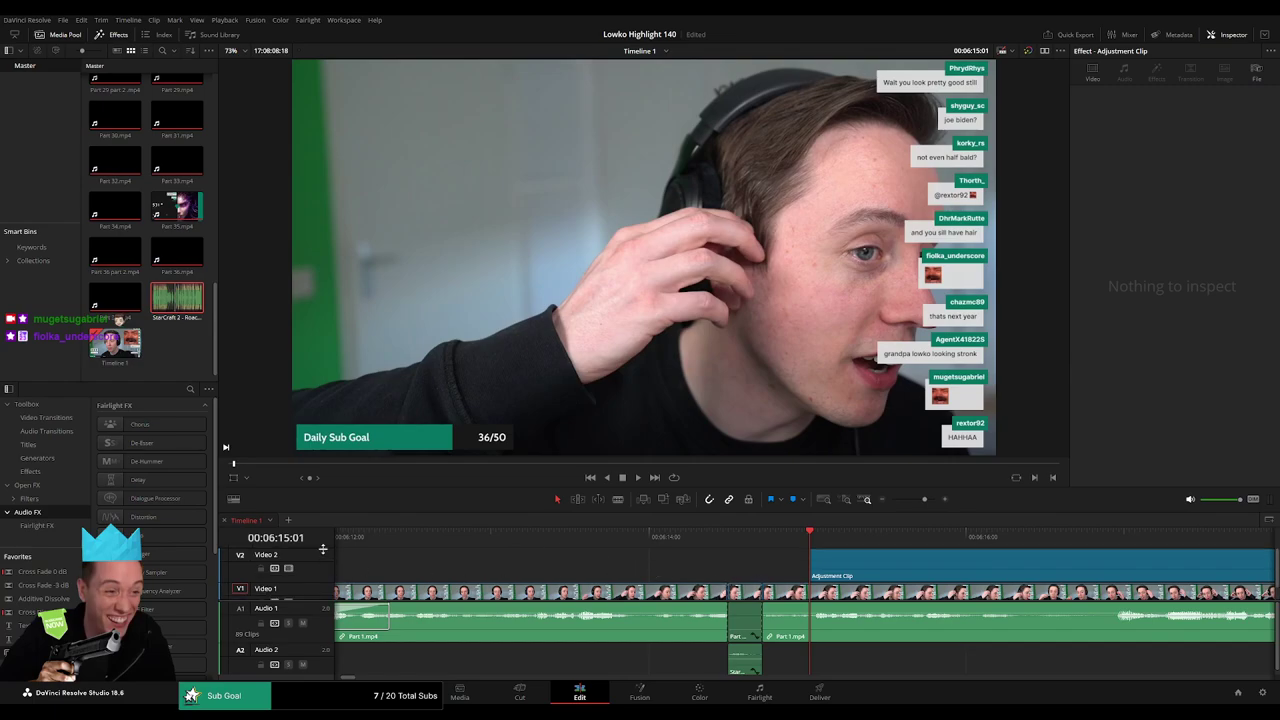
scroll(340, 549, down, 1)
drag(484, 510, 483, 500)
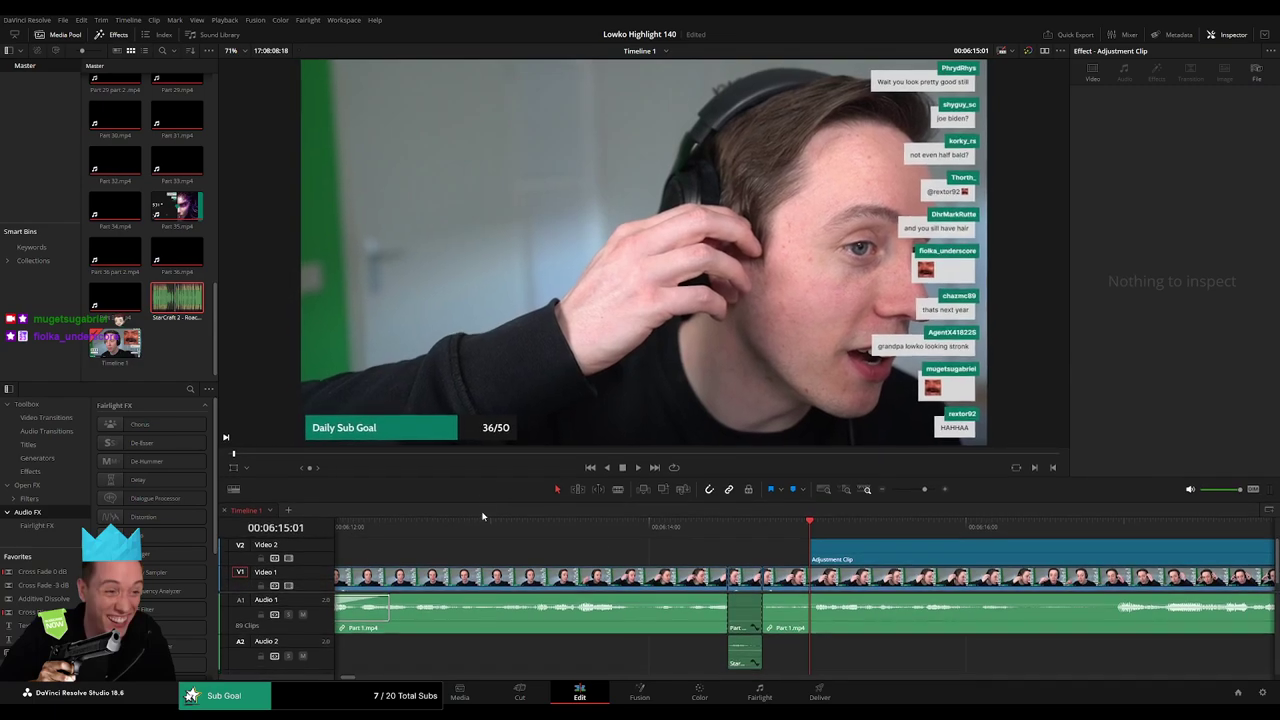
drag(300, 591, 303, 595)
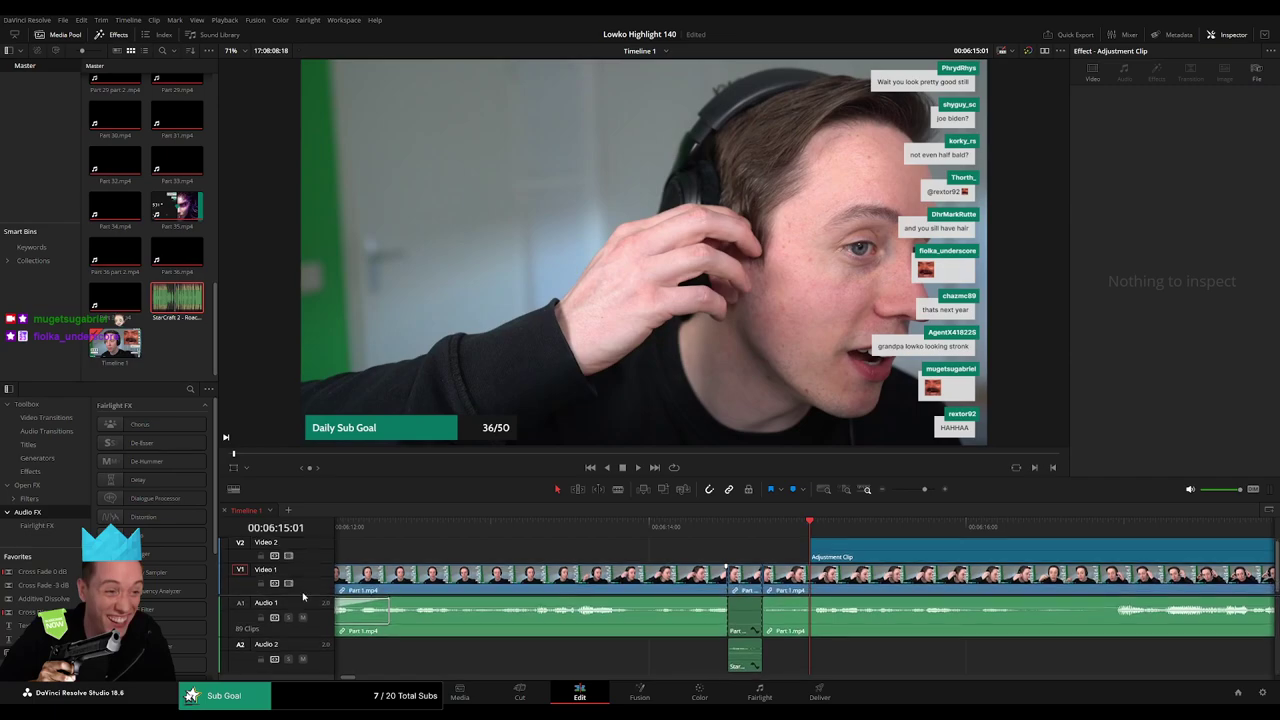
- Set the adjustment clip's zoom to 2.390 and its position to X -572 and Y -200, and play the close-up back
scroll(682, 605, right, 3)
click(714, 548)
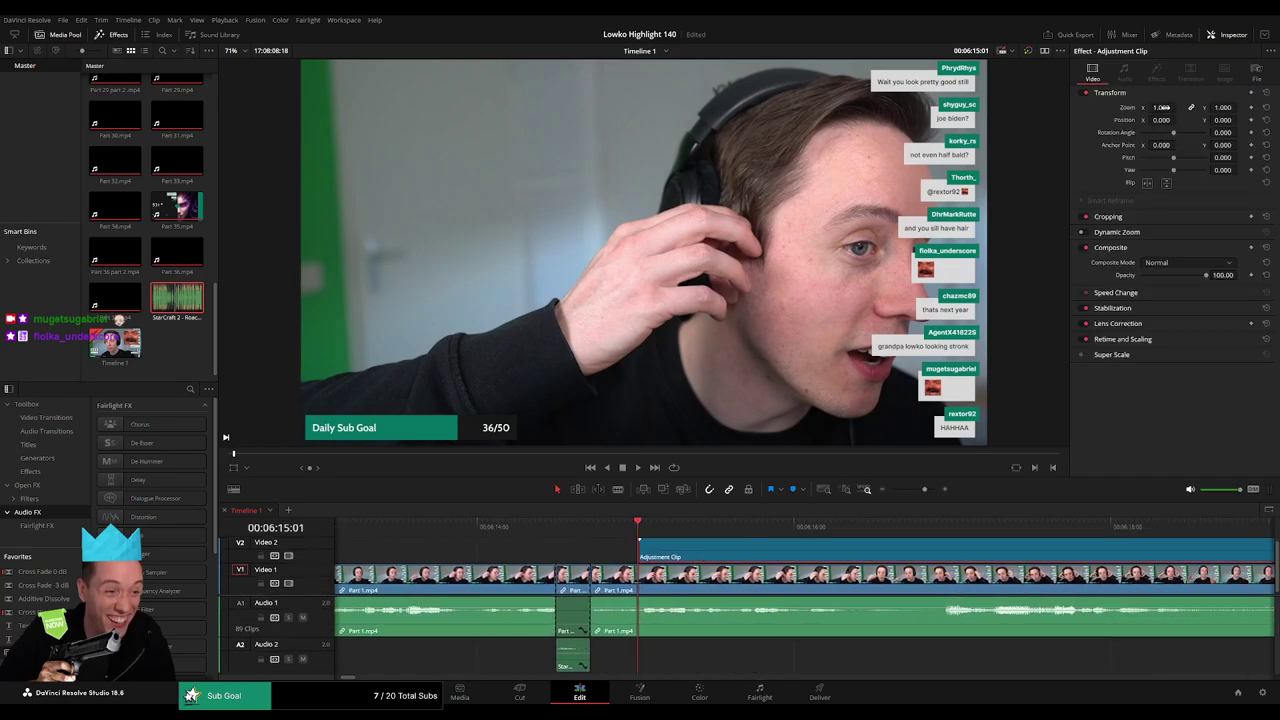
drag(1165, 107, 933, 120)
drag(1214, 121, 1081, 121)
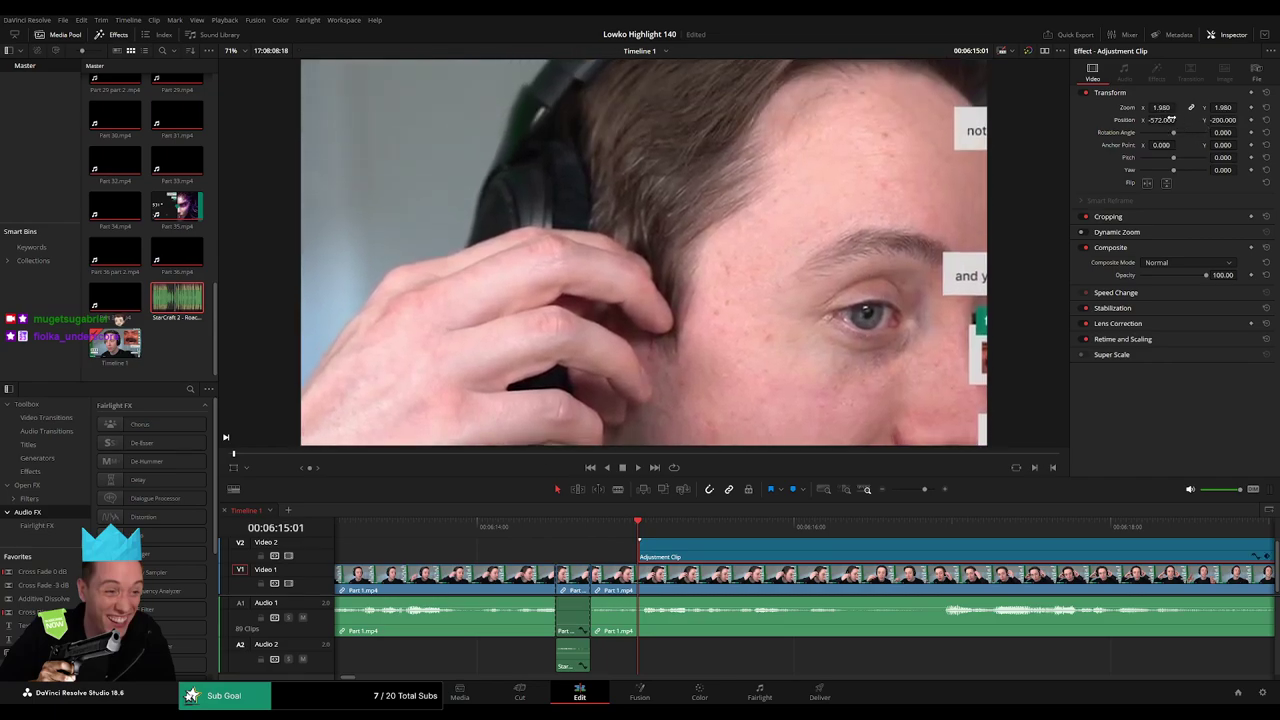
drag(1166, 107, 1193, 107)
key(space)
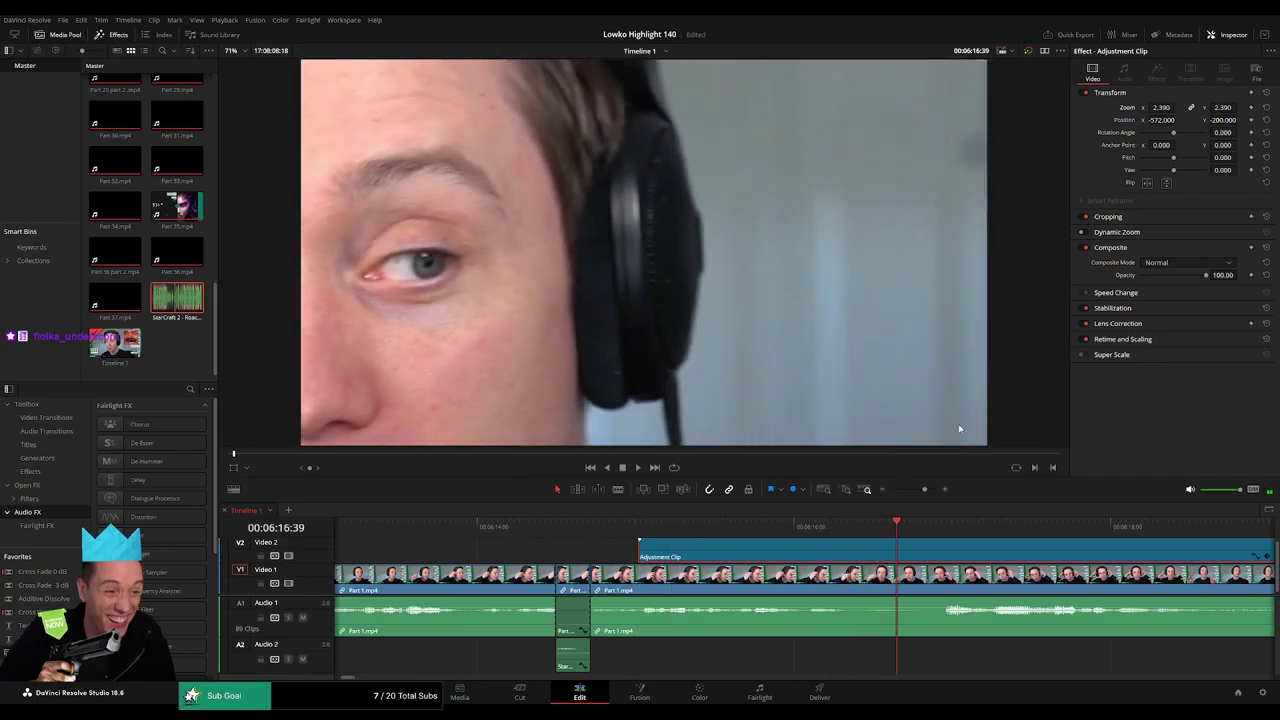
- Set the adjustment clip's zoom to 2.080 and its X position to -273, and play the close-up back
drag(926, 490, 924, 490)
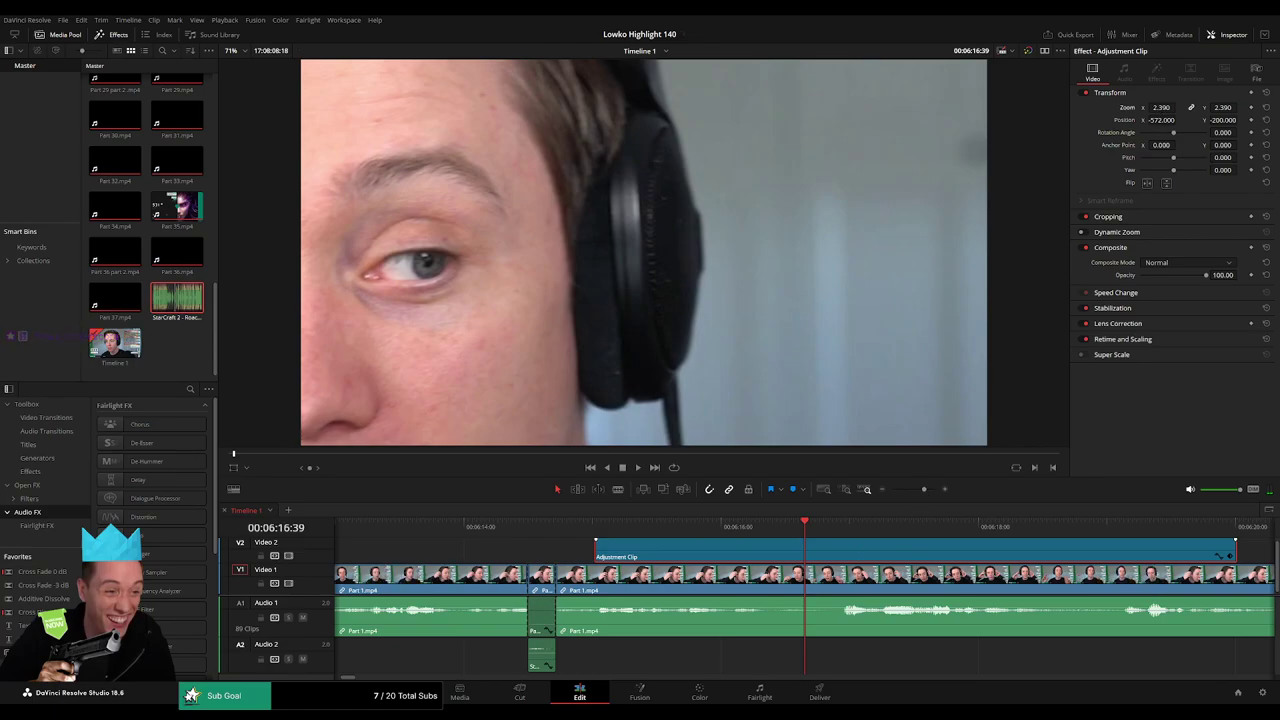
mouse_move(1165, 107)
mouse_down()
mouse_move(1140, 107)
mouse_move(1178, 120)
mouse_up()
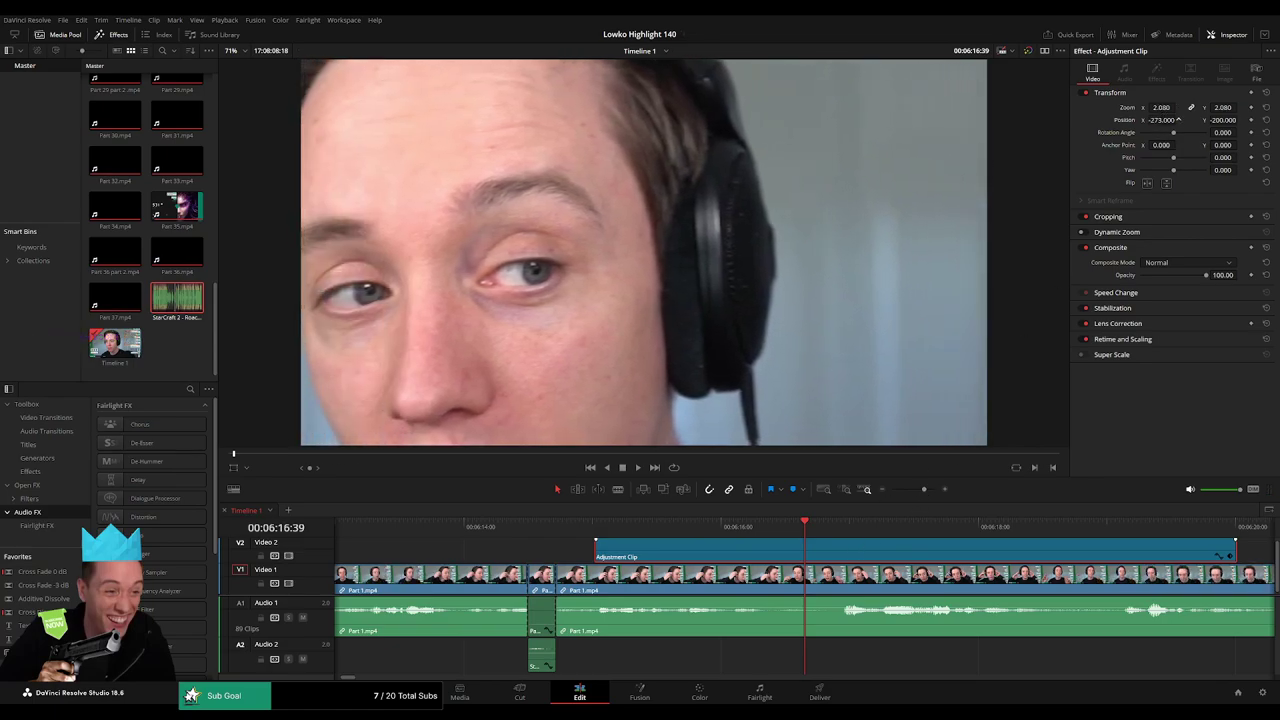
key(space)
drag(615, 525, 603, 525)
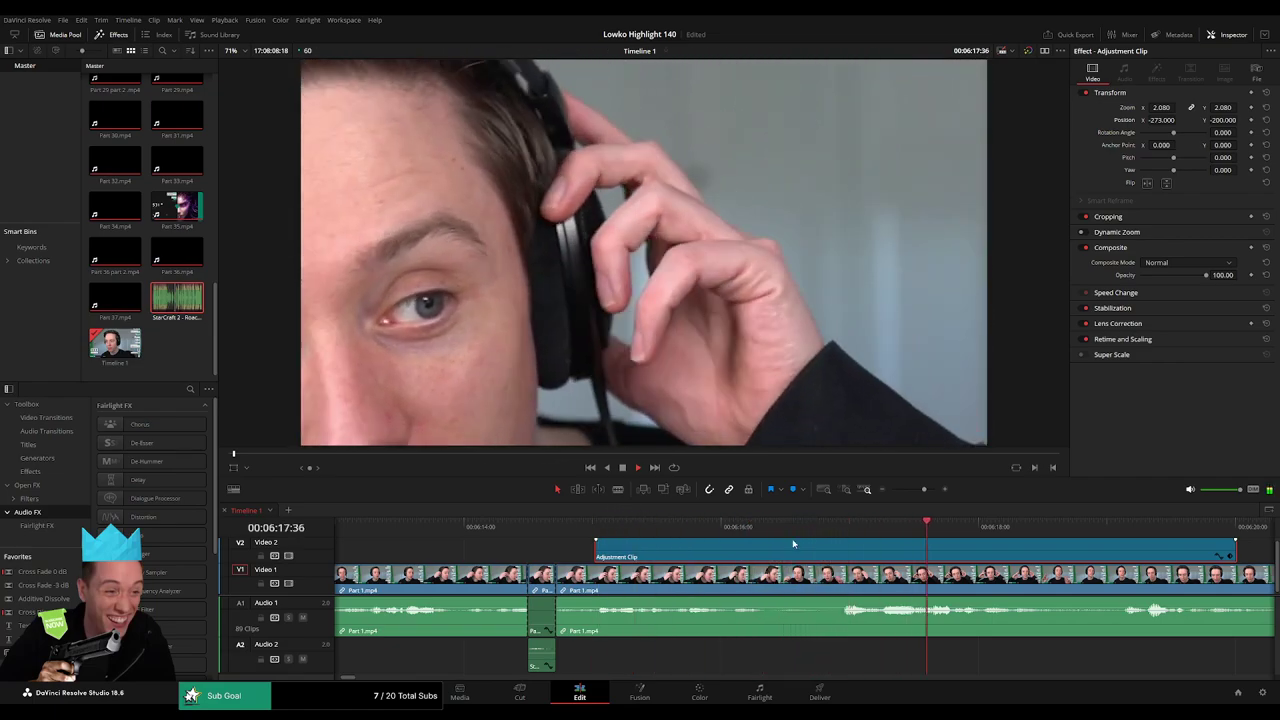
- Shorten the adjustment clip so it ends just after 00:06:18:00, and play the end of the close-up back
drag(1233, 551, 965, 561)
click(829, 532)
key(space)
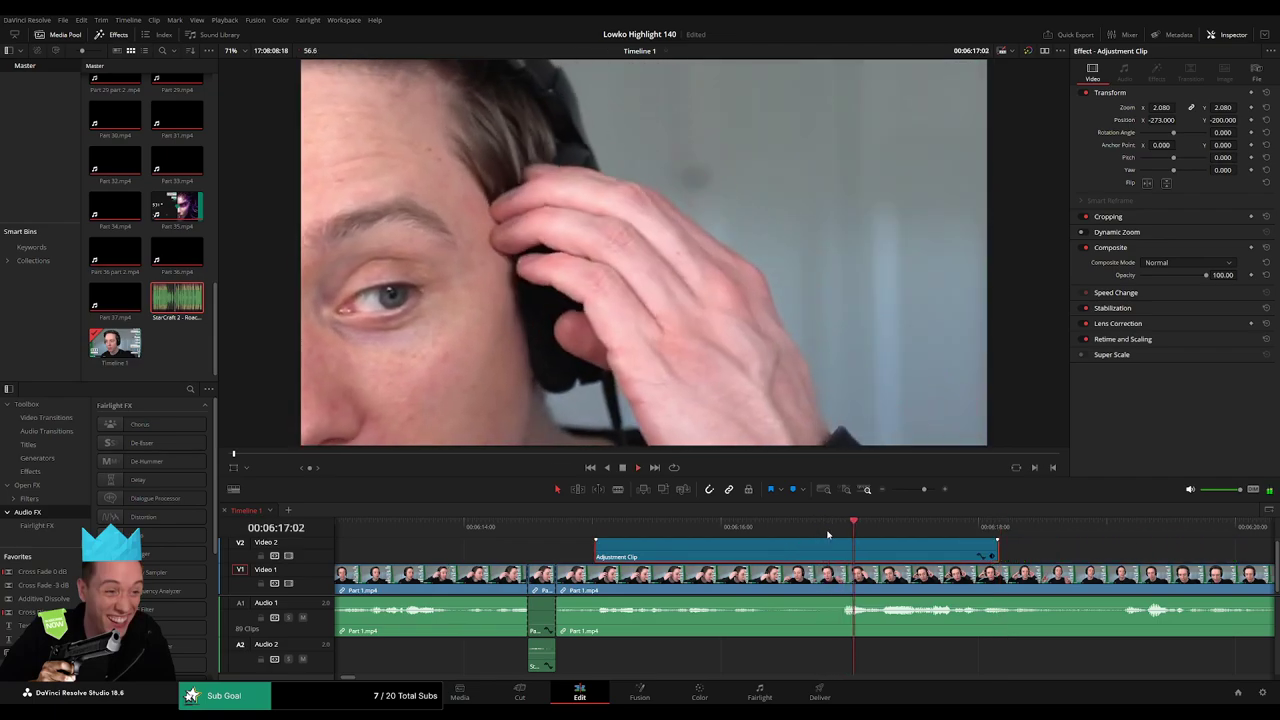
click(1070, 553)
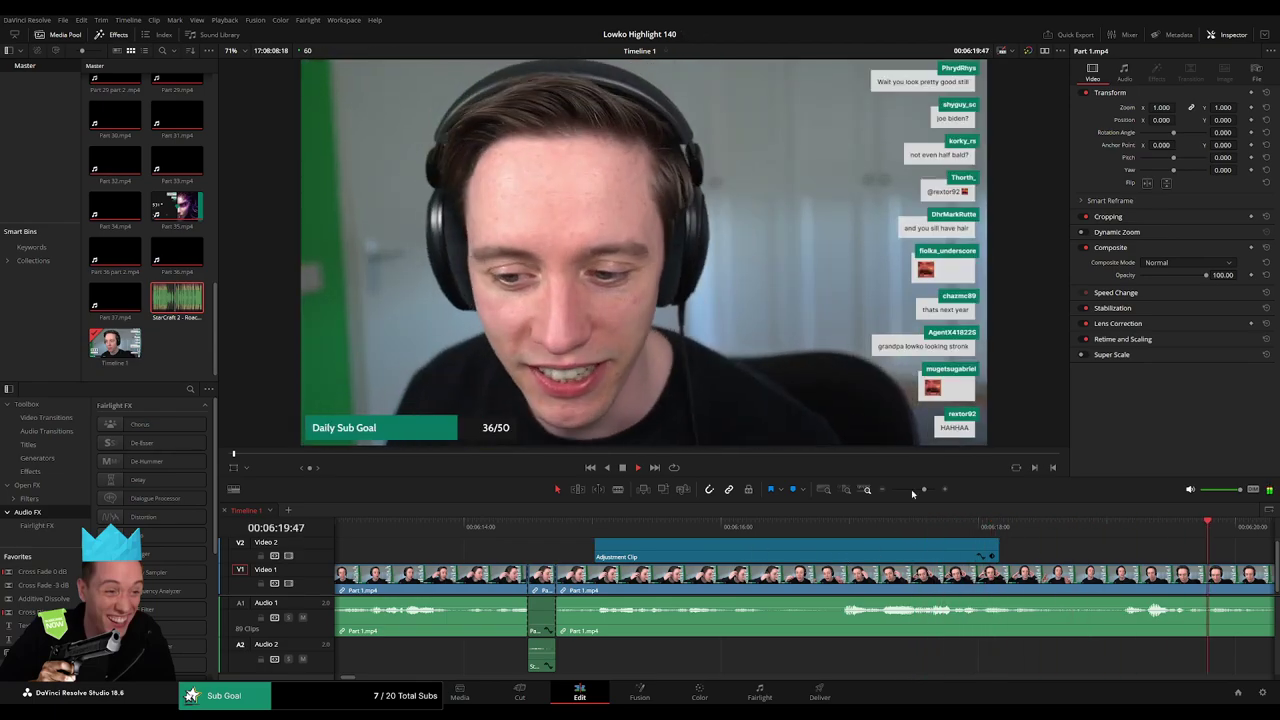
- Cut out the pause in Part 1.mp4 from about 00:06:21:50 to 00:06:26:00 and crossfade the audio cut
drag(913, 490, 917, 490)
drag(871, 553, 649, 540)
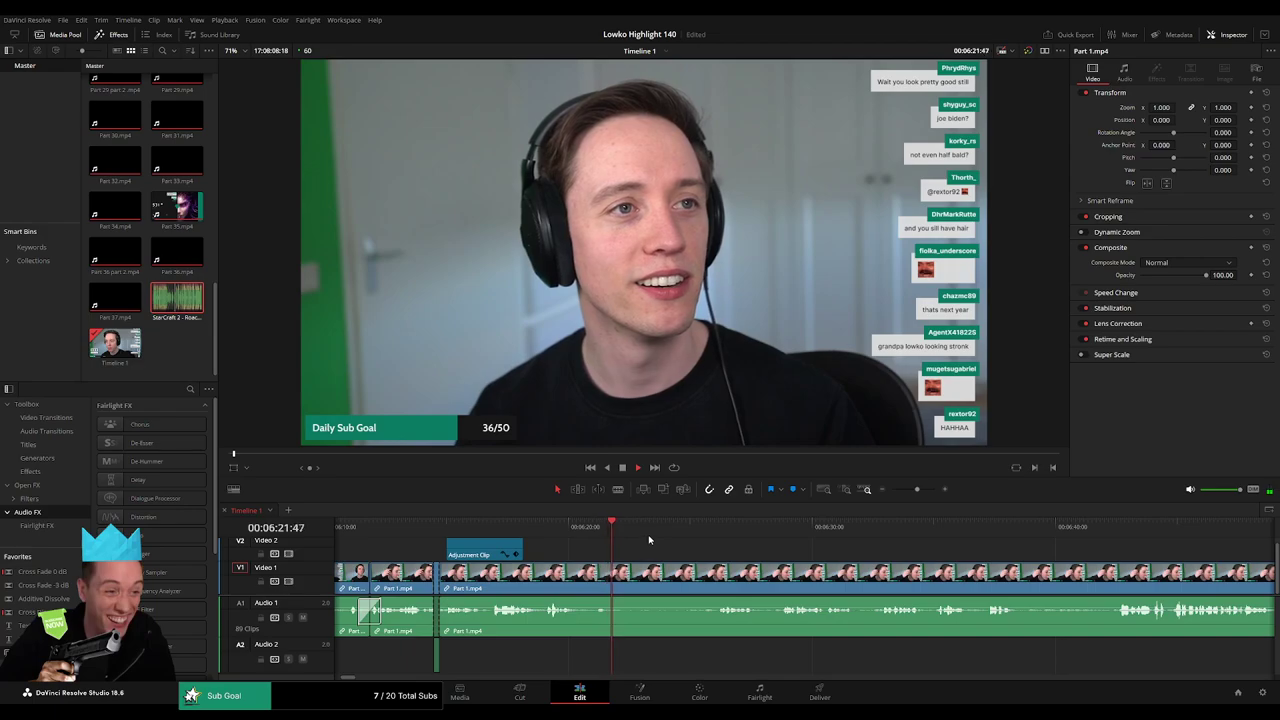
click(613, 578)
click(716, 525)
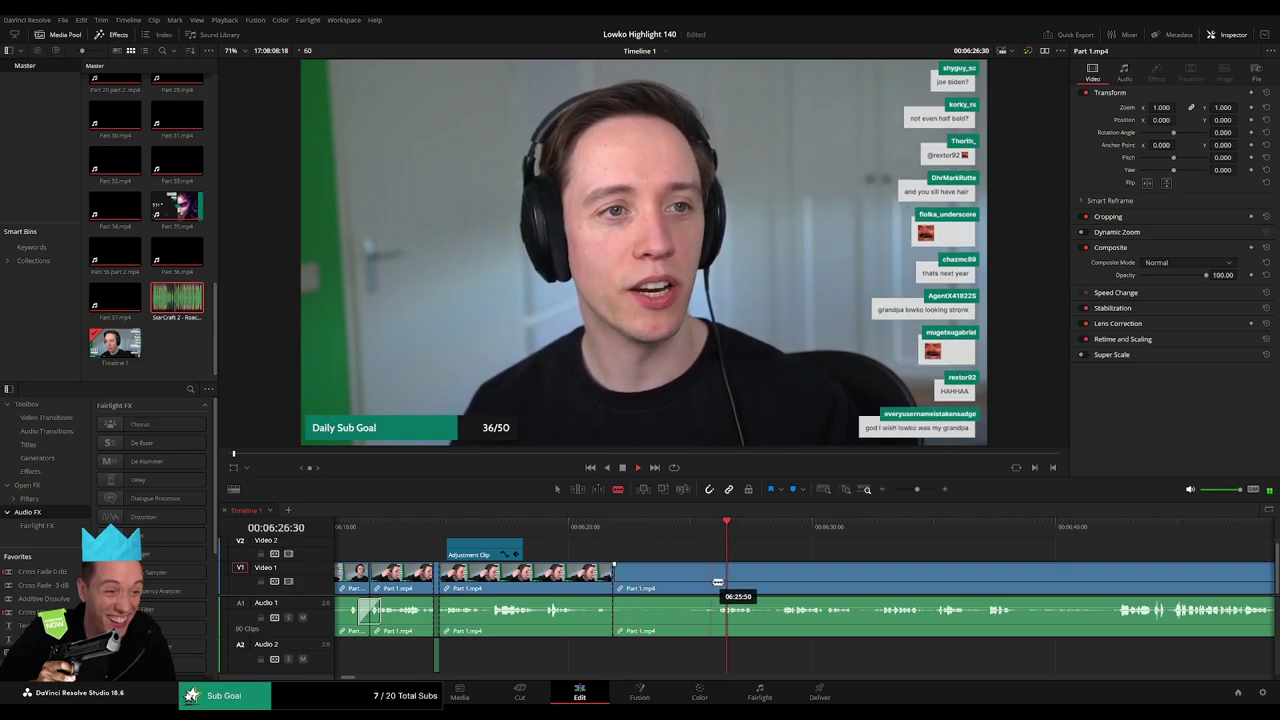
key(Delete)
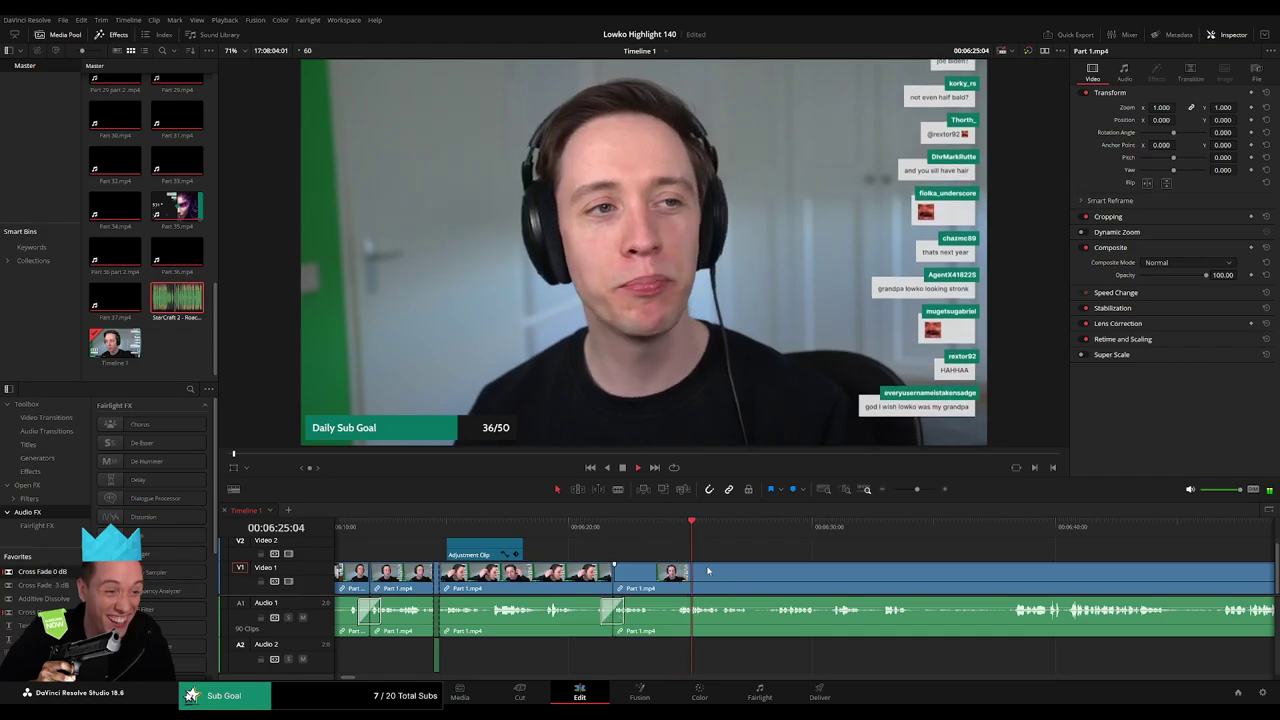
- Remove the short piece of Part 1.mp4 between about 00:06:23:35 and 00:06:24:30 and crossfade the audio cut
key(b)
click(655, 569)
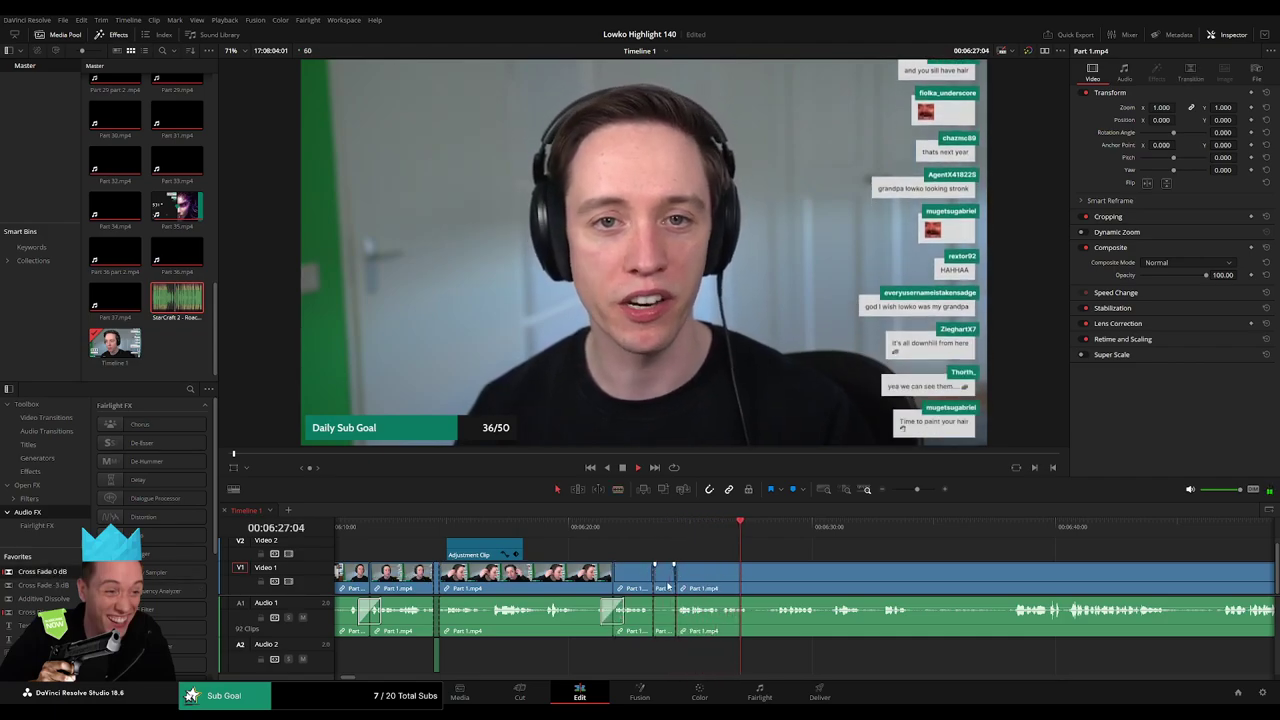
click(668, 587)
key(Delete)
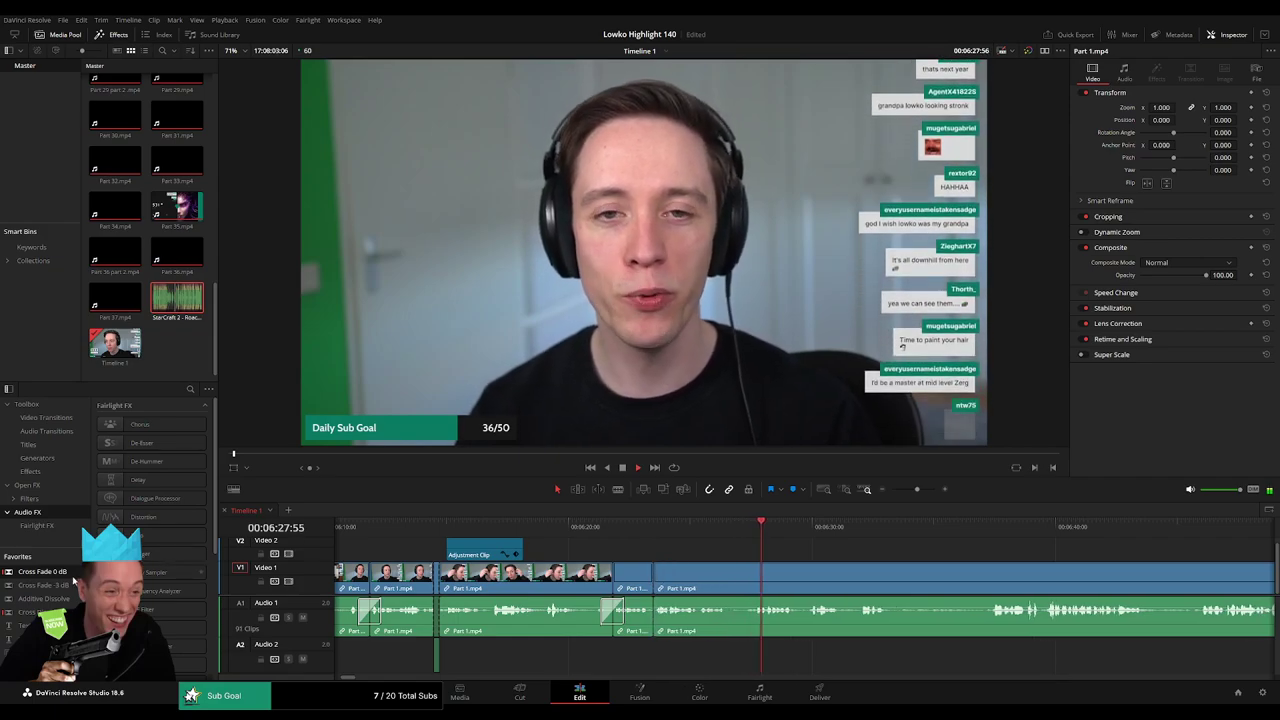
click(655, 624)
key(shift+t)
scroll(640, 557, right, 3)
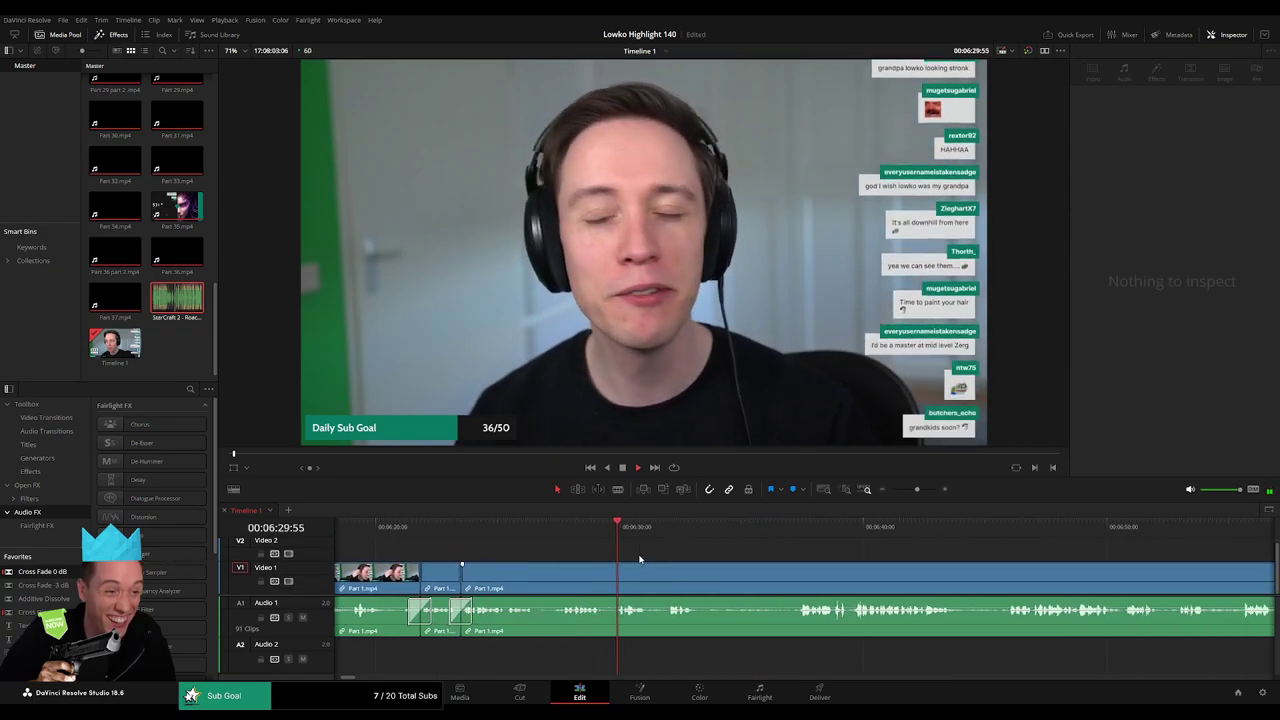
- Cut out the section of Part 1.mp4 from about 00:06:29:30 to 00:06:32:00, crossfade the audio cut and play it back
click(569, 533)
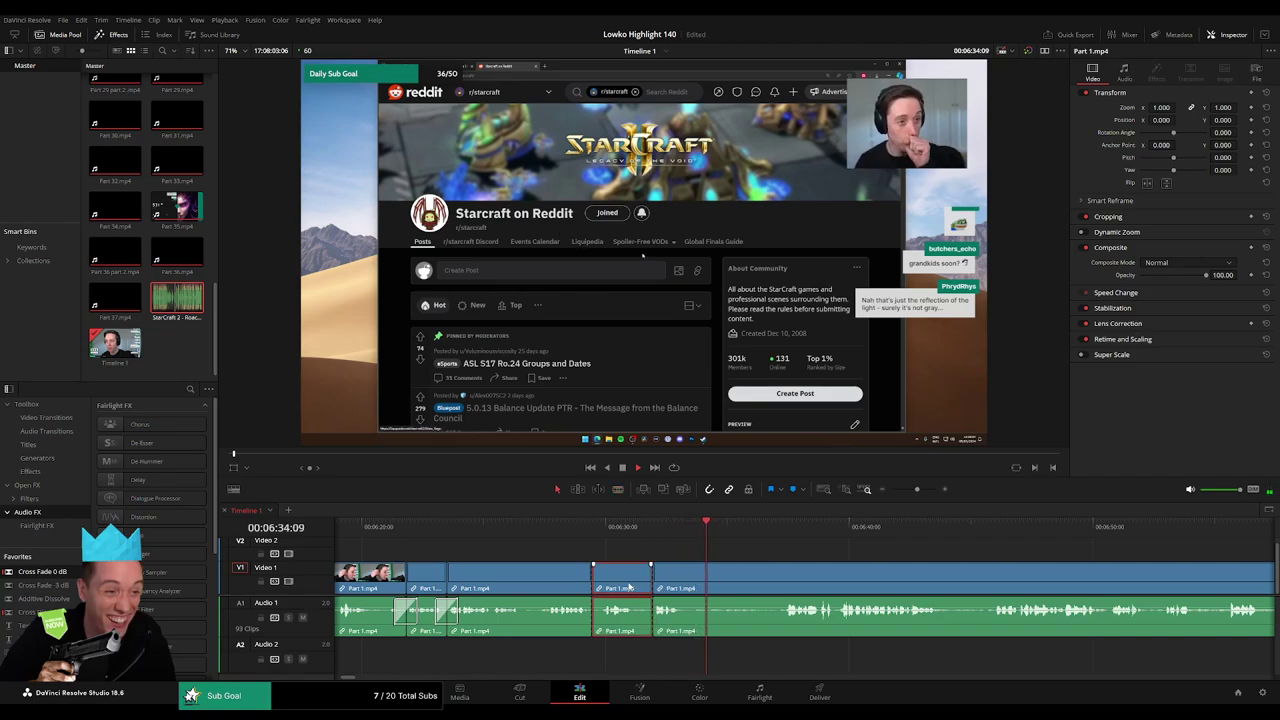
key(Delete)
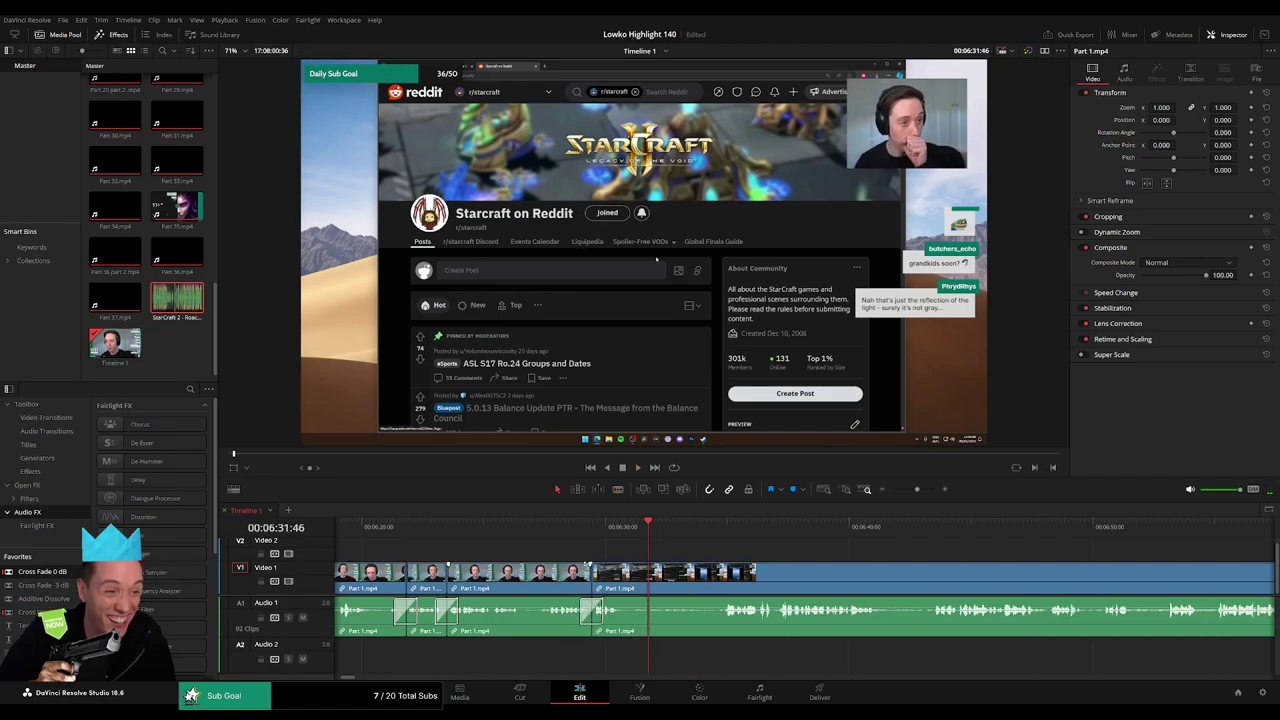
key(space)
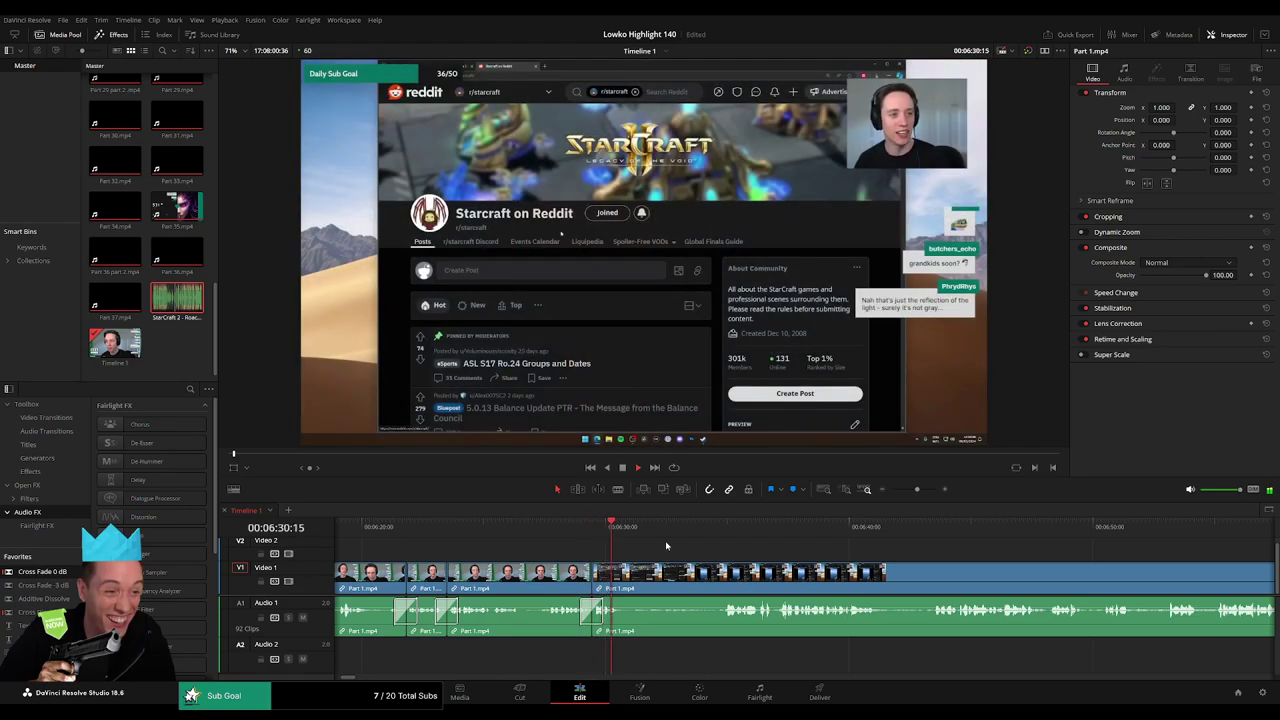
- Remove the silent stretch of Part 1.mp4 from about 00:06:30:55 to 00:06:34:40 and crossfade the audio cut
key(b)
click(628, 588)
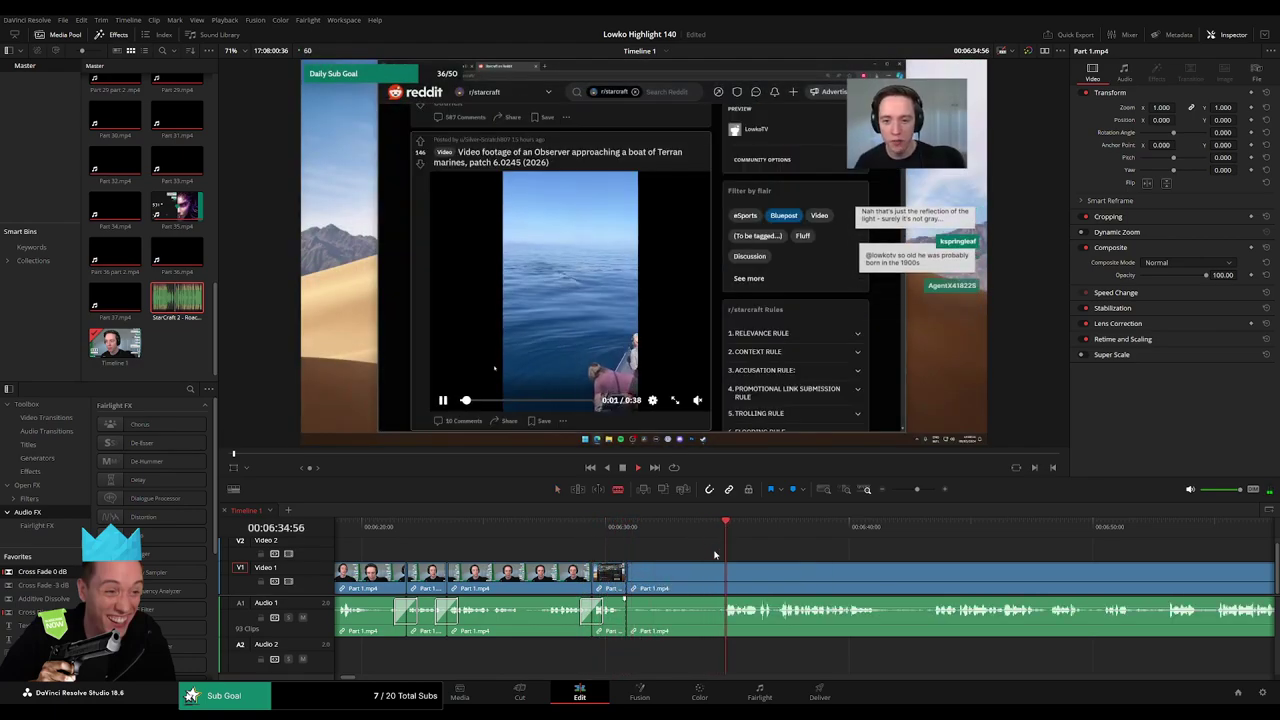
key(Delete)
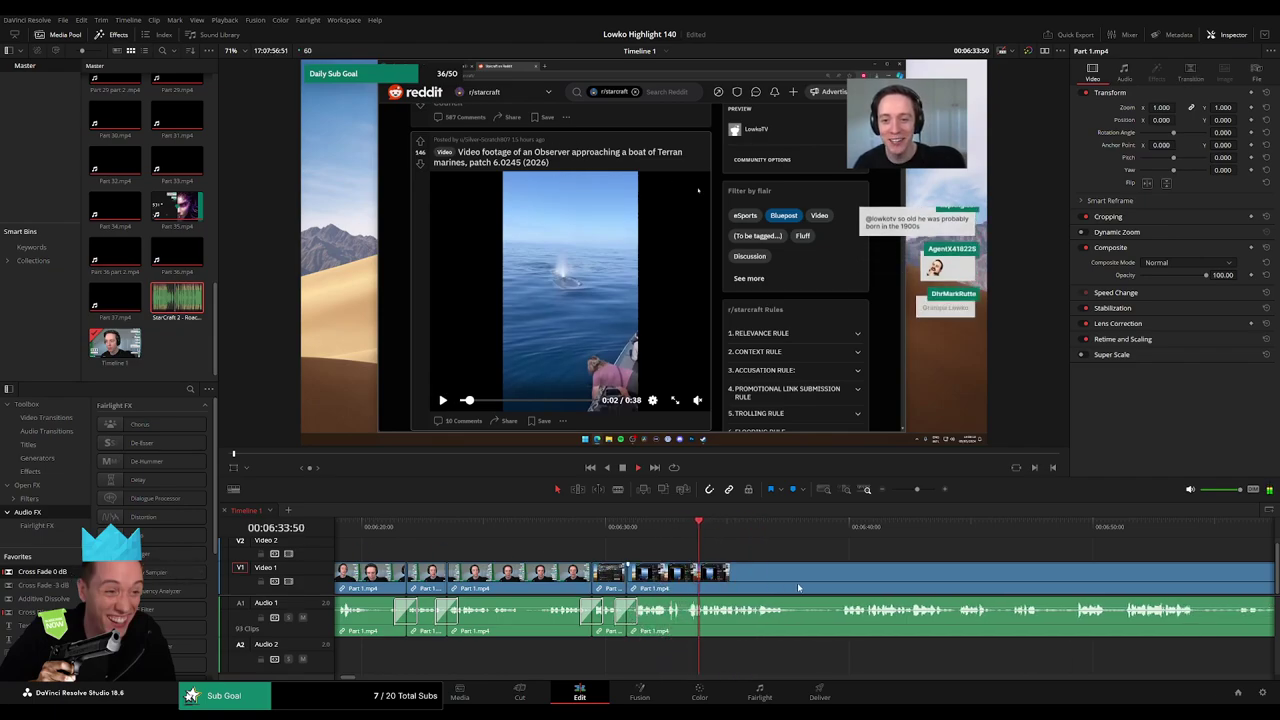
- Review the Reddit whale video section from about 00:06:34 to 00:07:15:44 for pauses worth cutting
drag(798, 588, 543, 575)
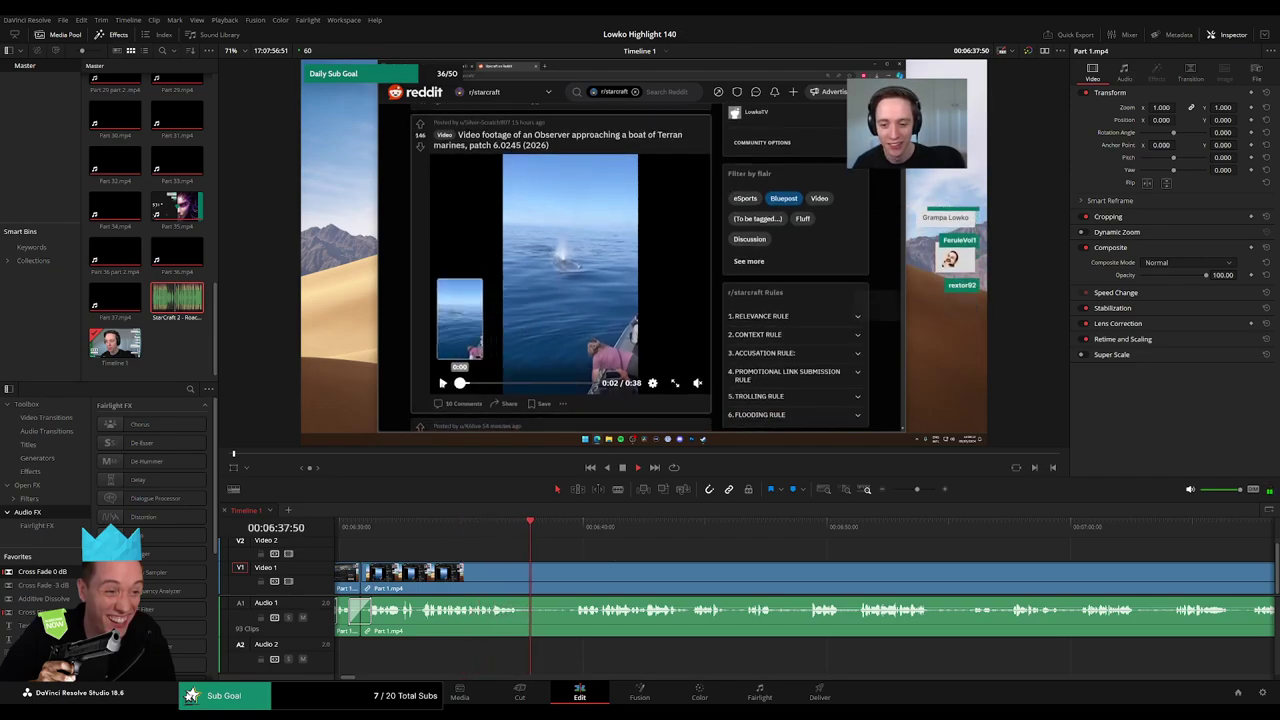
drag(648, 568, 592, 560)
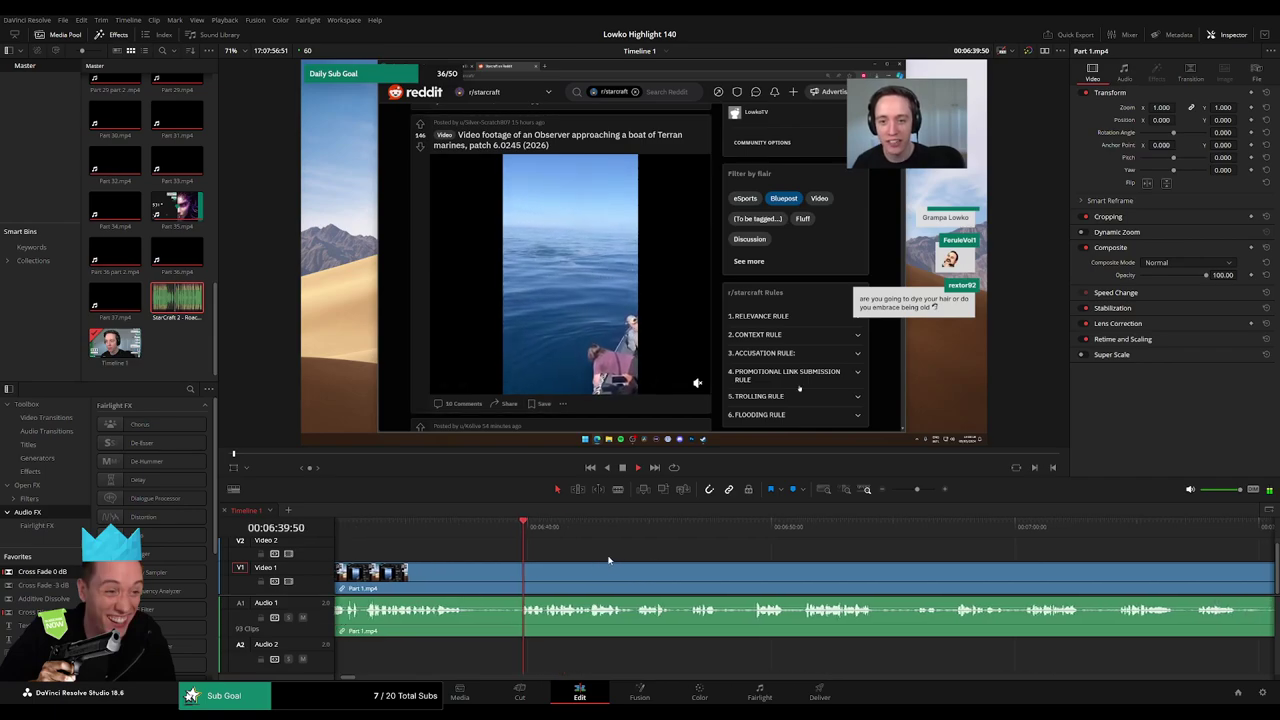
scroll(612, 557, right, 1)
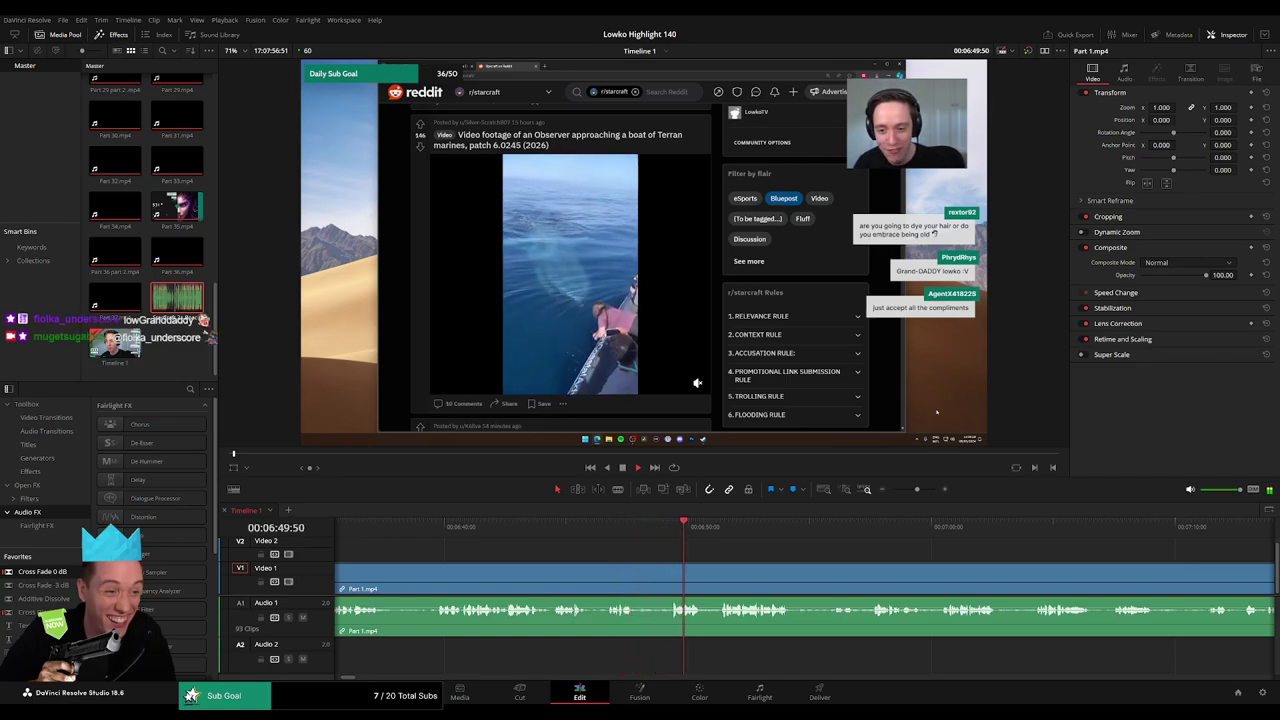
scroll(794, 549, right, 3)
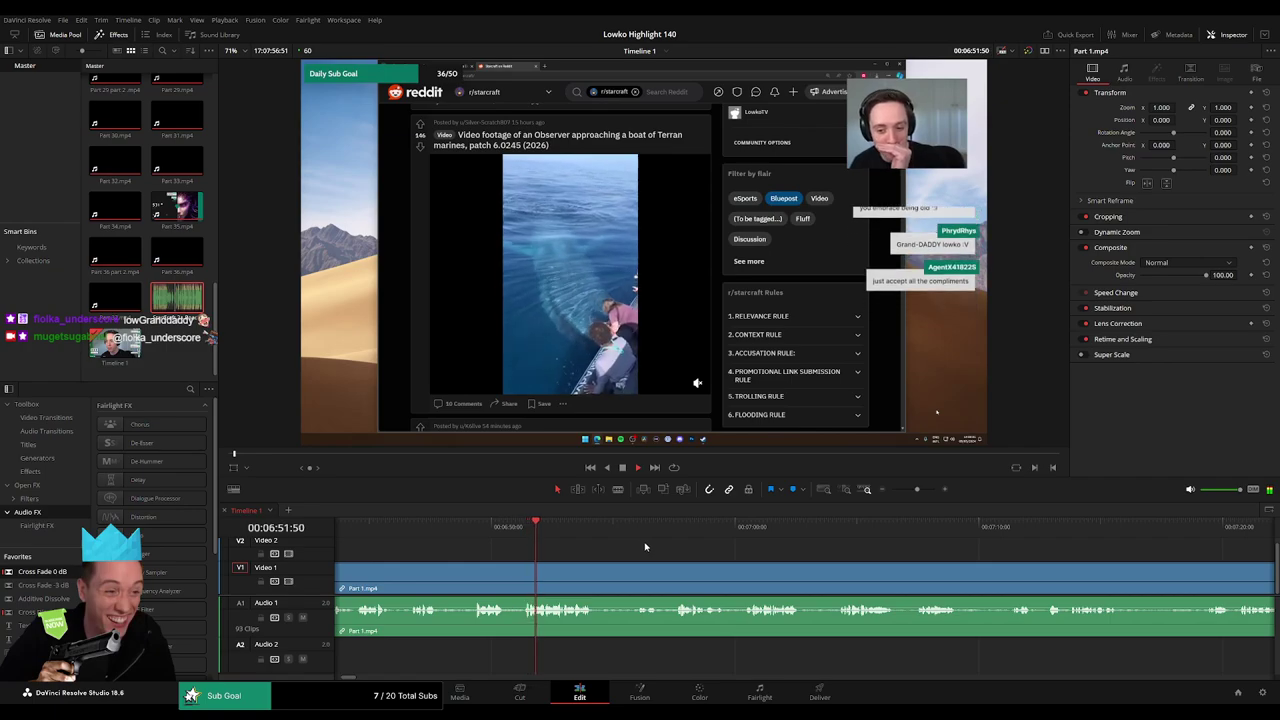
scroll(620, 545, right, 2)
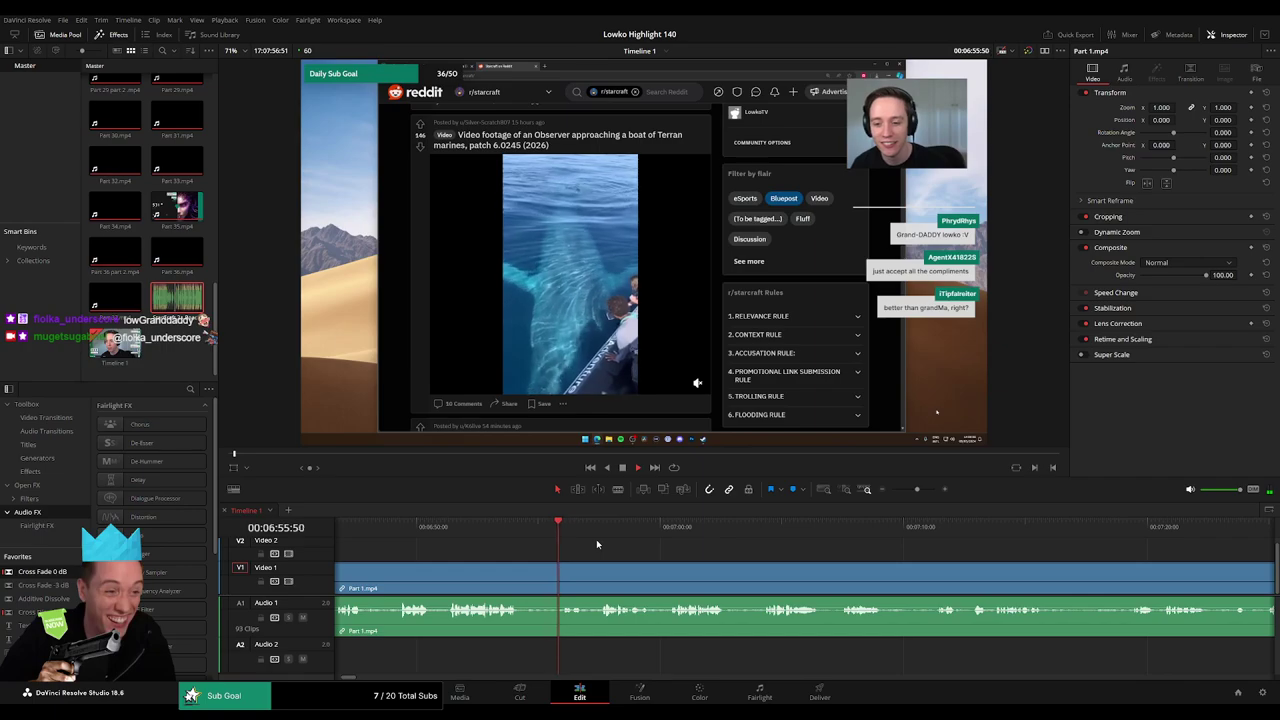
scroll(634, 548, right, 2)
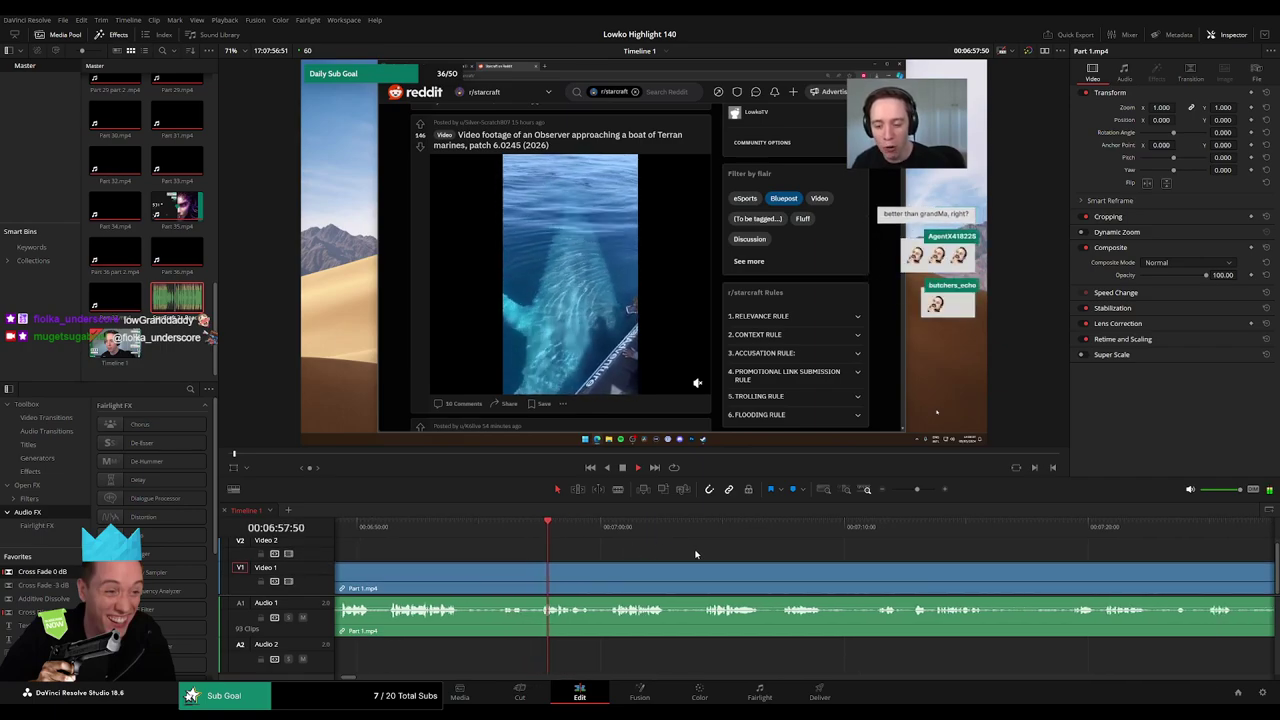
scroll(696, 554, right, 2)
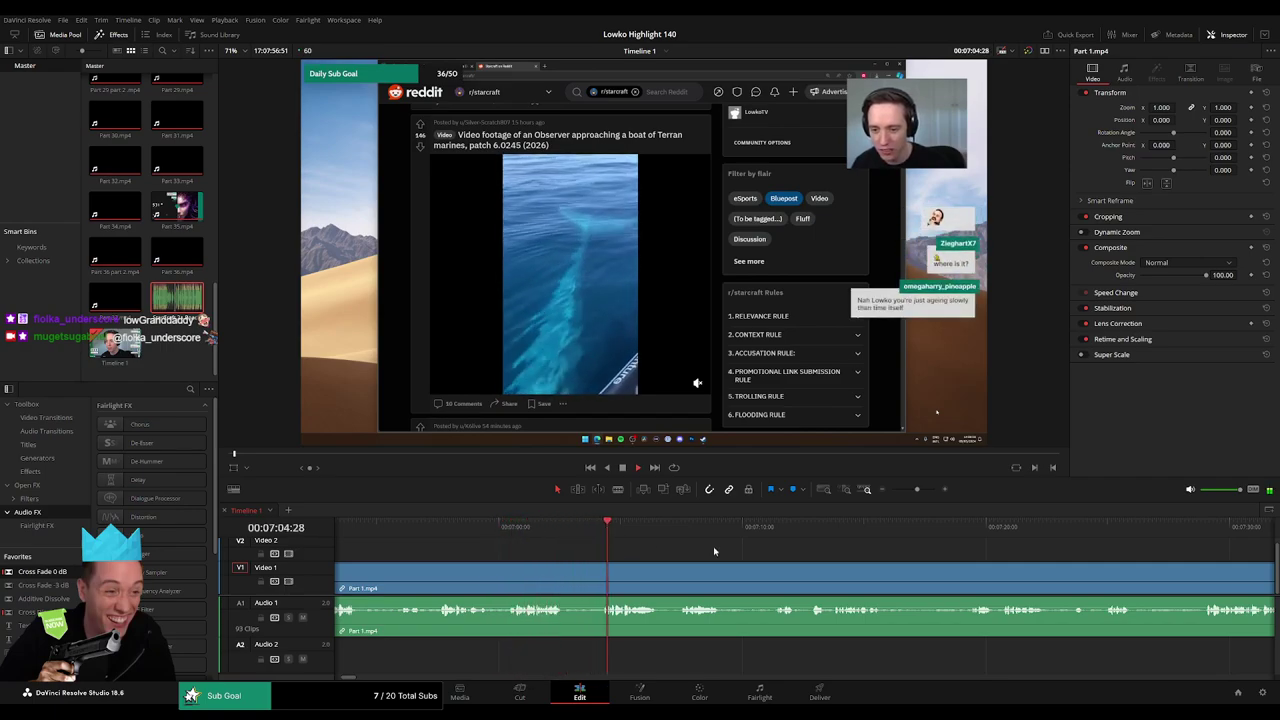
drag(714, 551, 590, 547)
scroll(573, 548, right, 1)
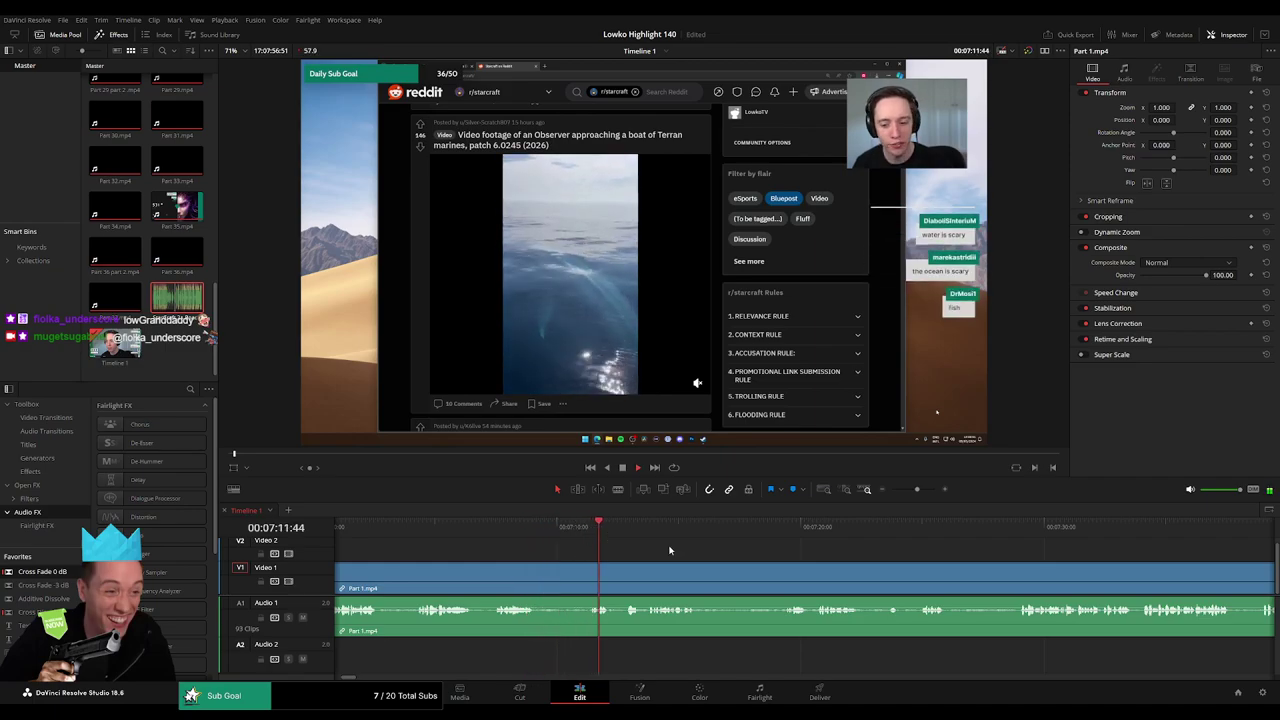
scroll(600, 551, right, 3)
scroll(540, 550, right, 1)
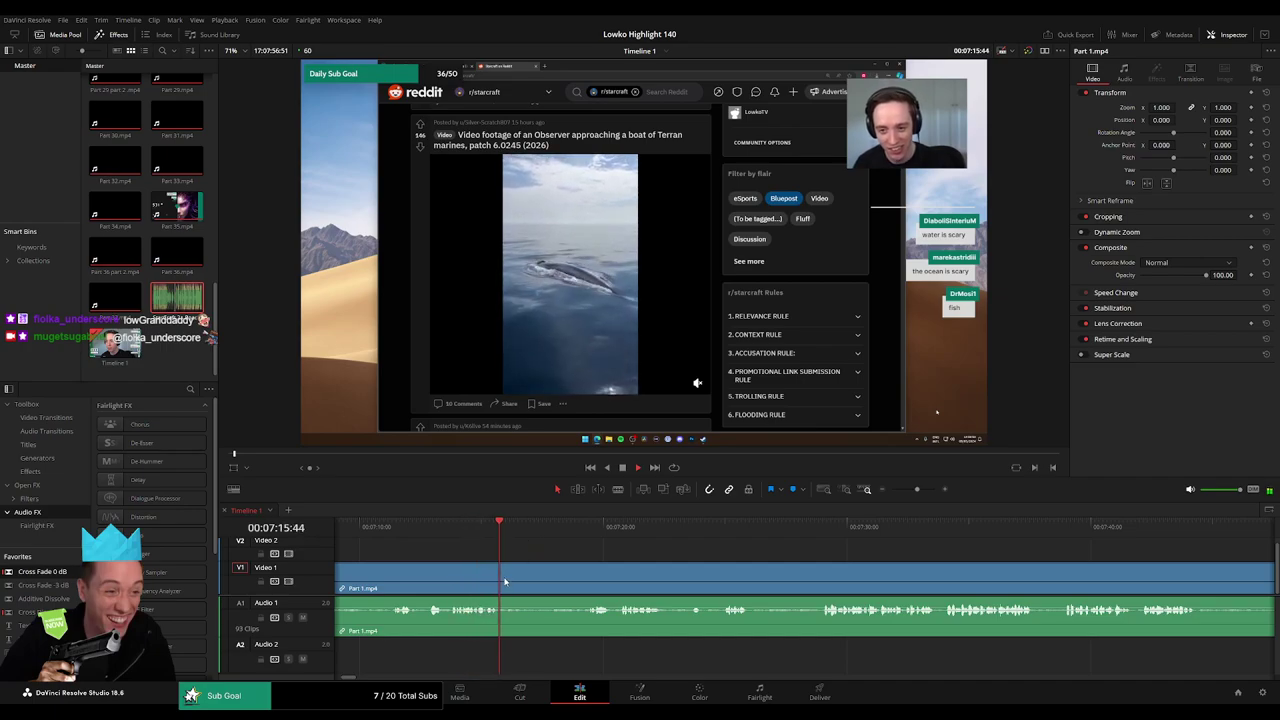
- Cut out the pause in Part 1.mp4 from about 00:07:15:50 to 00:07:19:10, crossfade the audio cut and play it back
key(space)
key(b)
click(504, 580)
drag(550, 529, 584, 531)
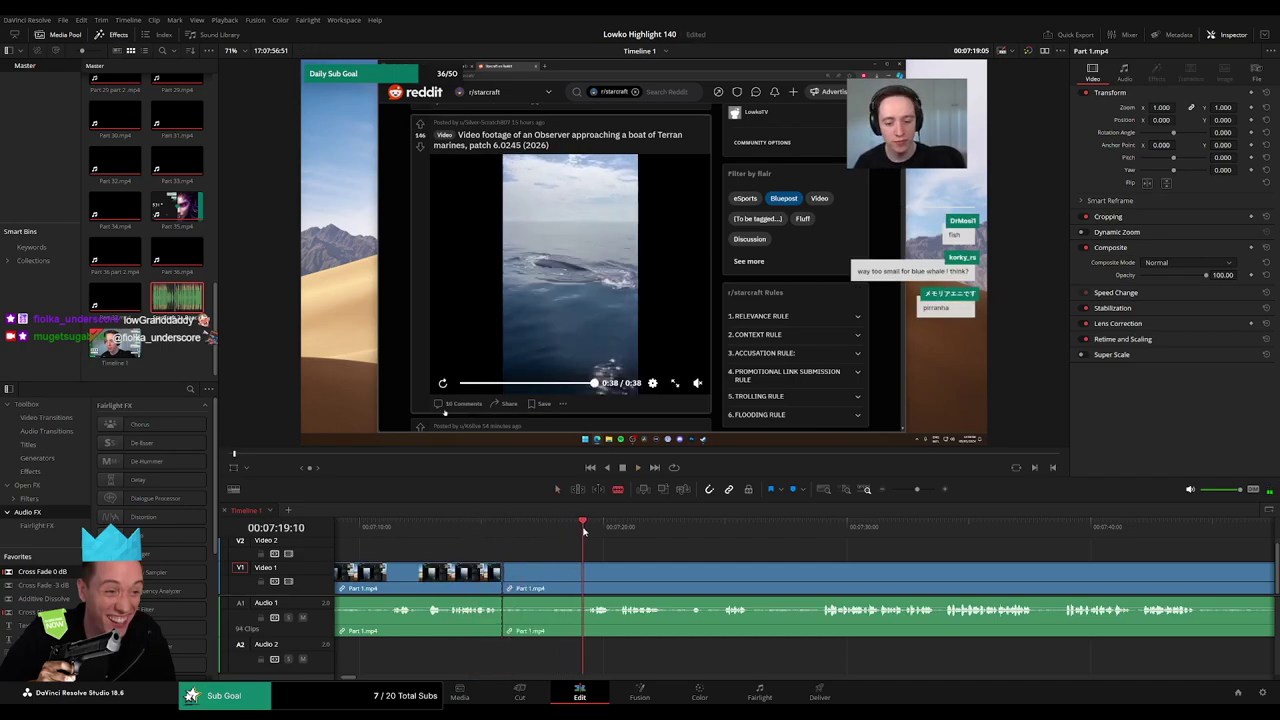
click(588, 580)
key(a)
click(563, 581)
key(Delete)
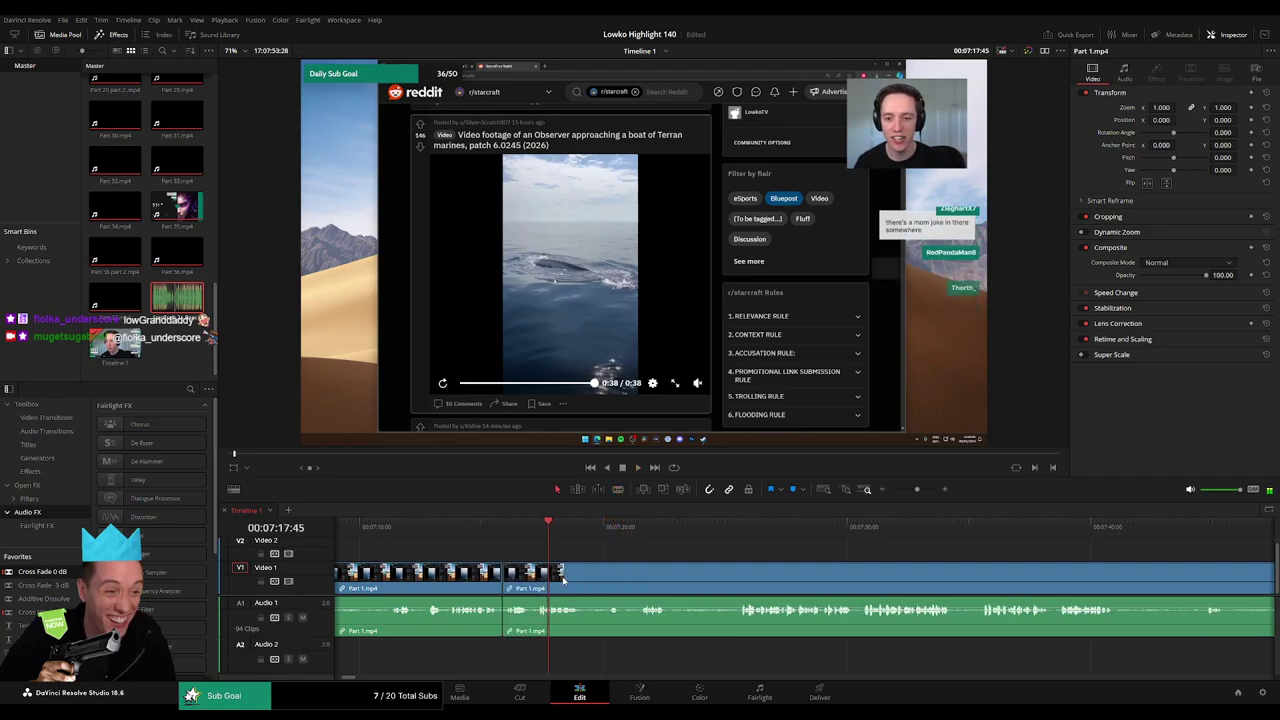
key(space)
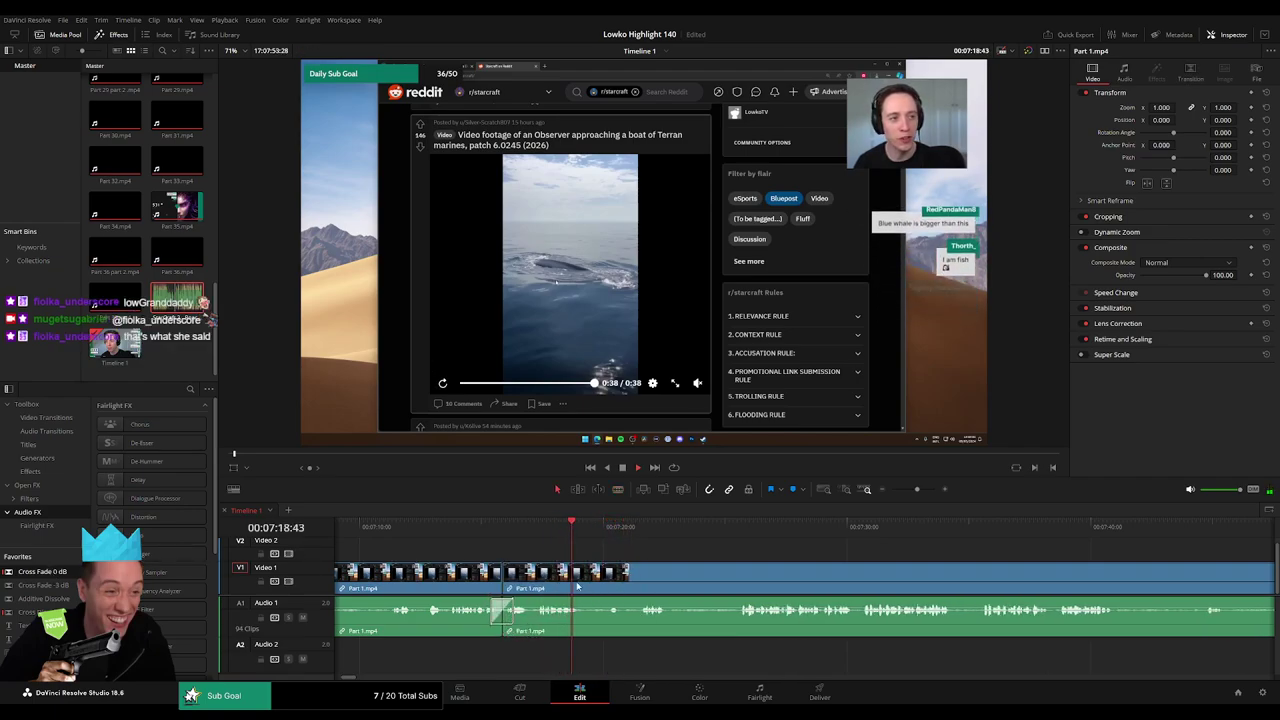
- Remove the piece of Part 1.mp4 from about 00:07:19:20 to 00:07:25:36 and crossfade the audio cut
scroll(590, 540, right, 2)
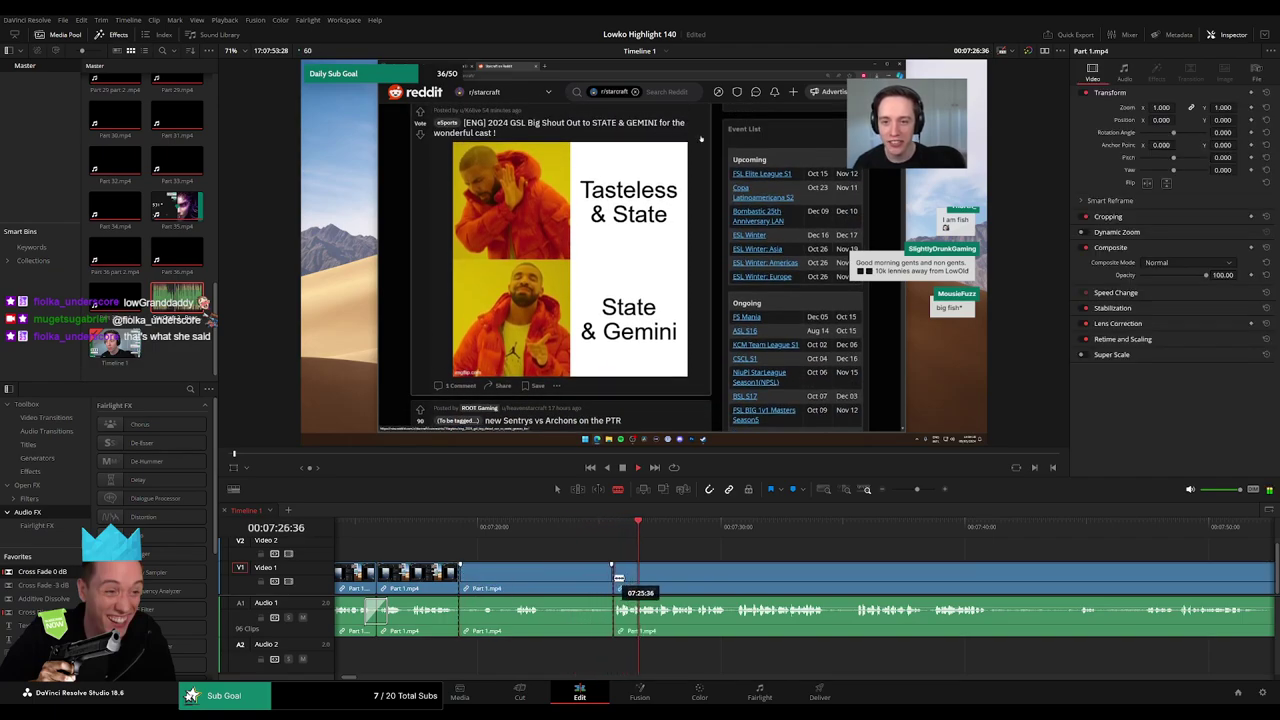
click(574, 575)
key(Delete)
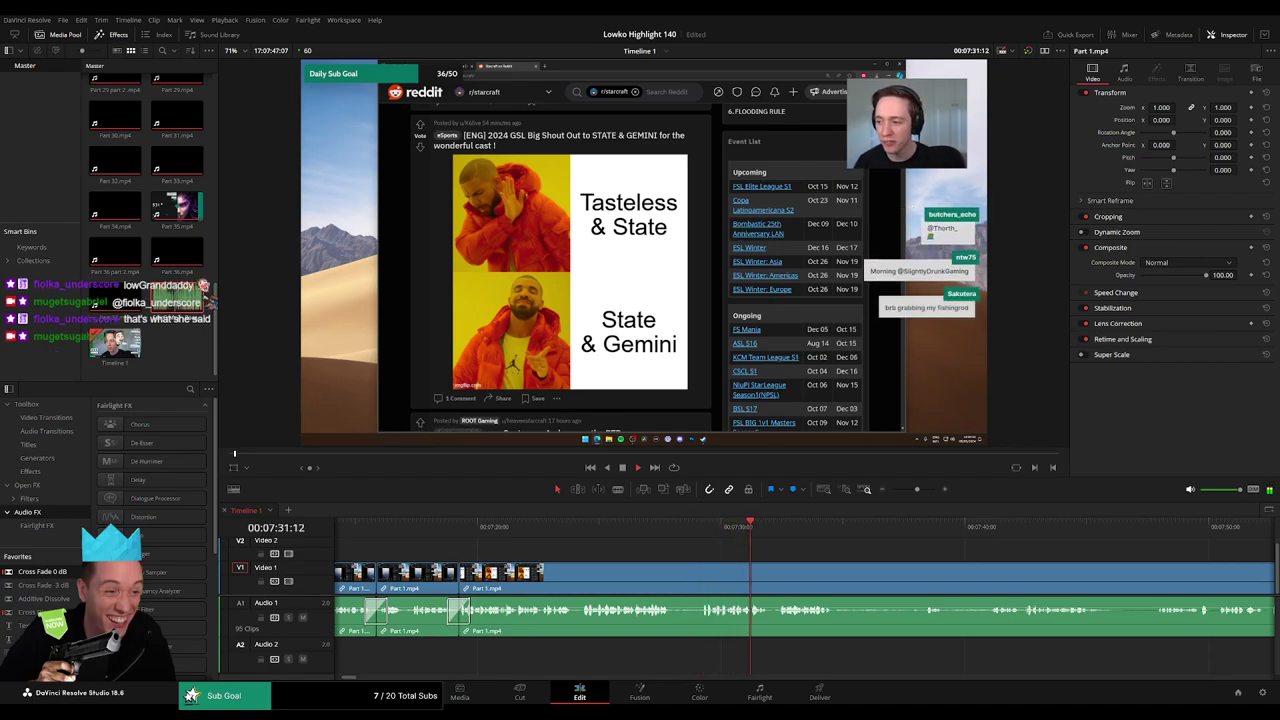
- Cut out the Part 1.mp4 pauses at about 00:07:34:40 to 00:07:38:20 and 00:07:39:21 to 00:07:41:00, and crossfade both audio cuts
drag(778, 546, 554, 532)
drag(628, 546, 578, 547)
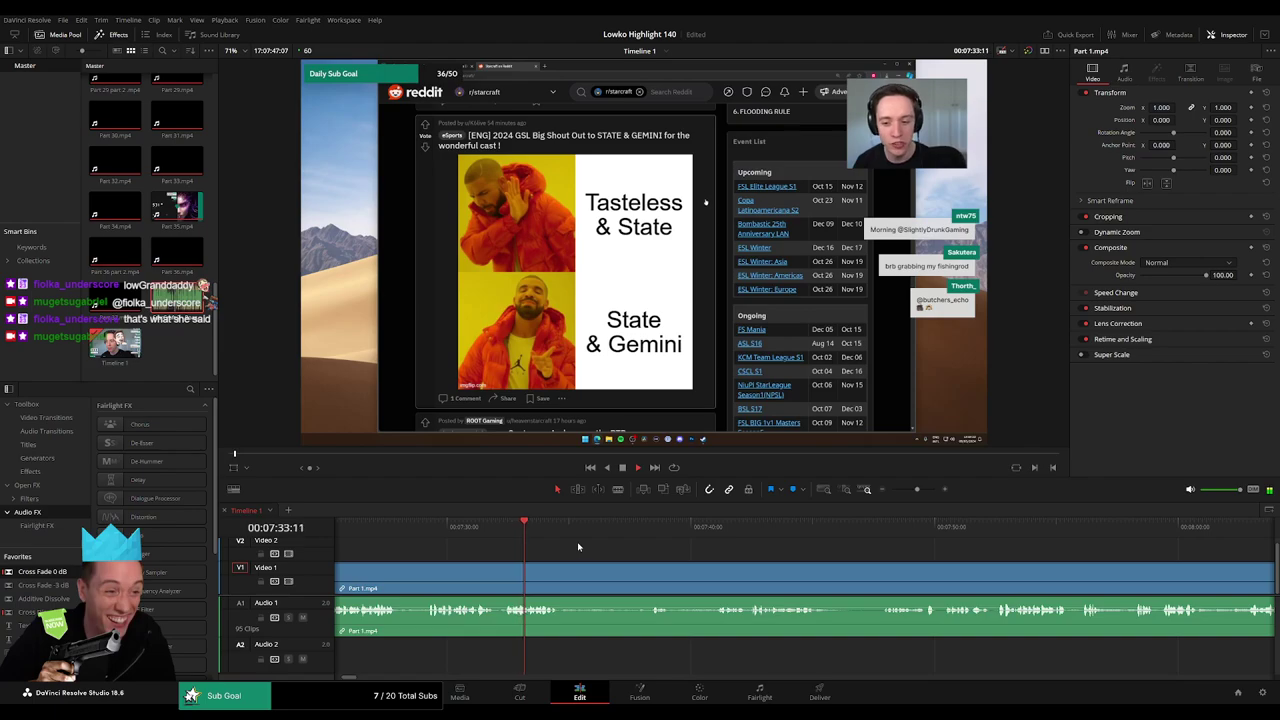
click(638, 527)
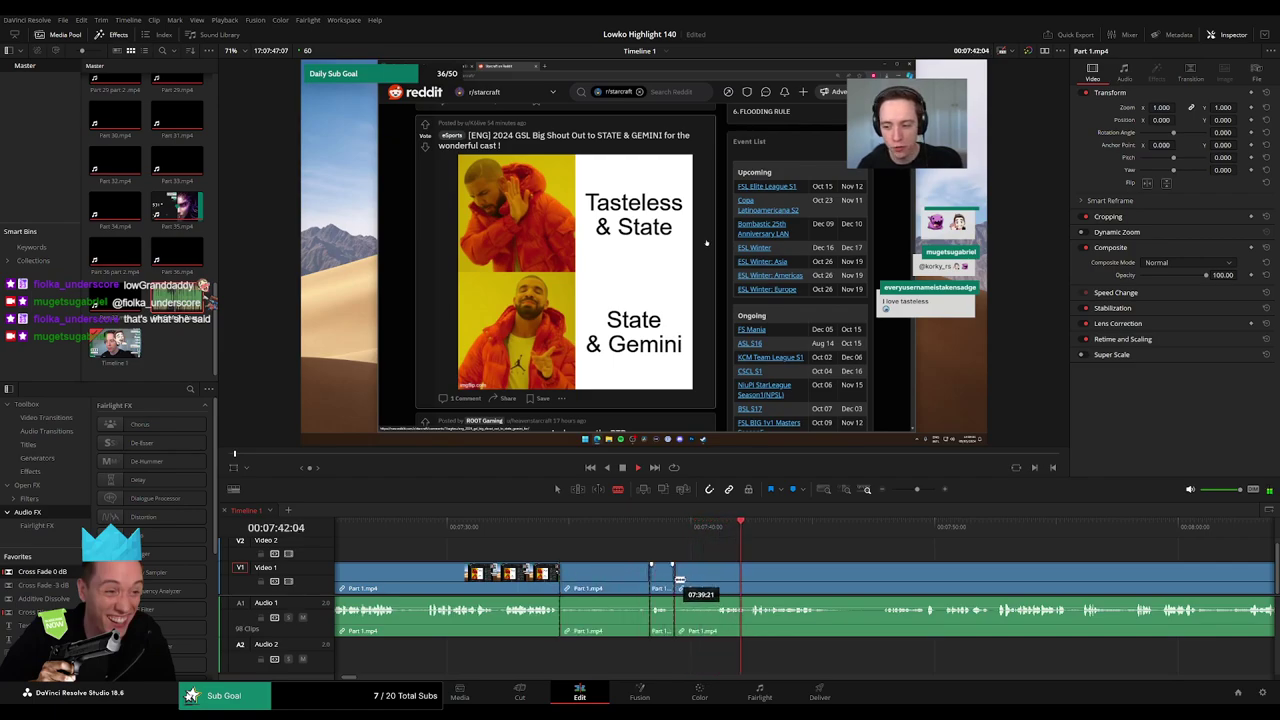
click(716, 579)
key(a)
click(701, 582)
key(Delete)
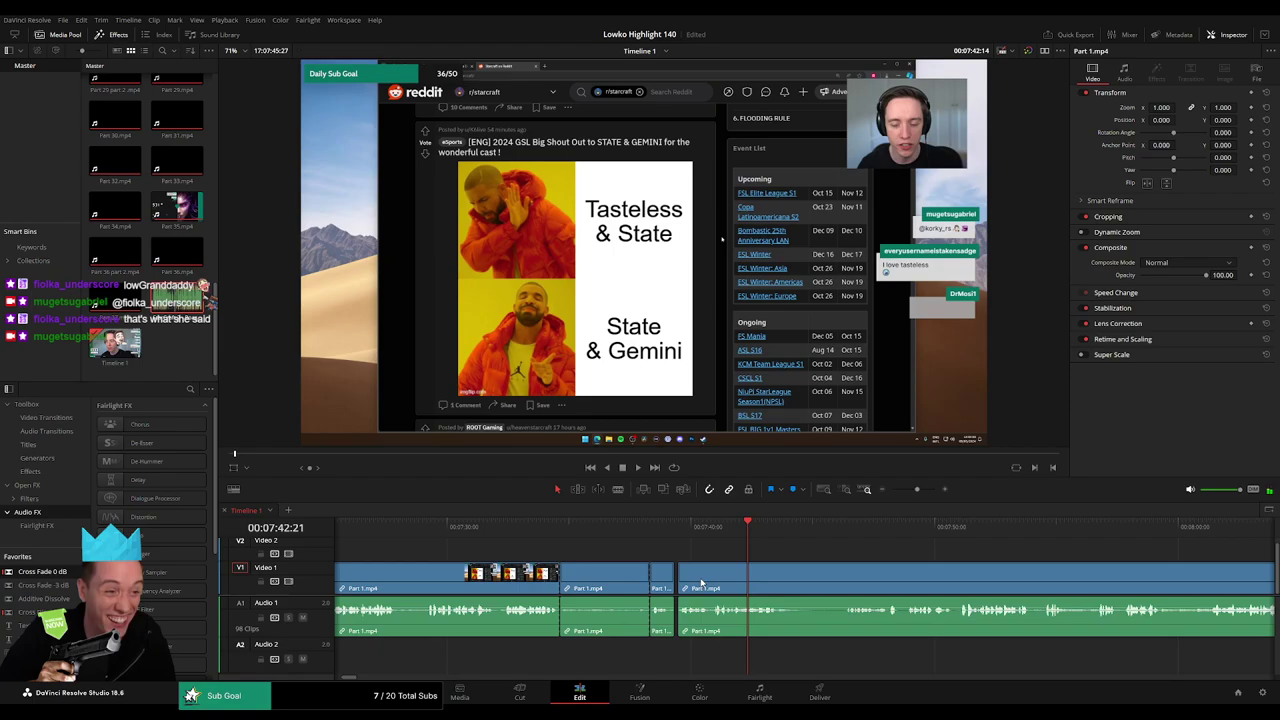
key(Delete)
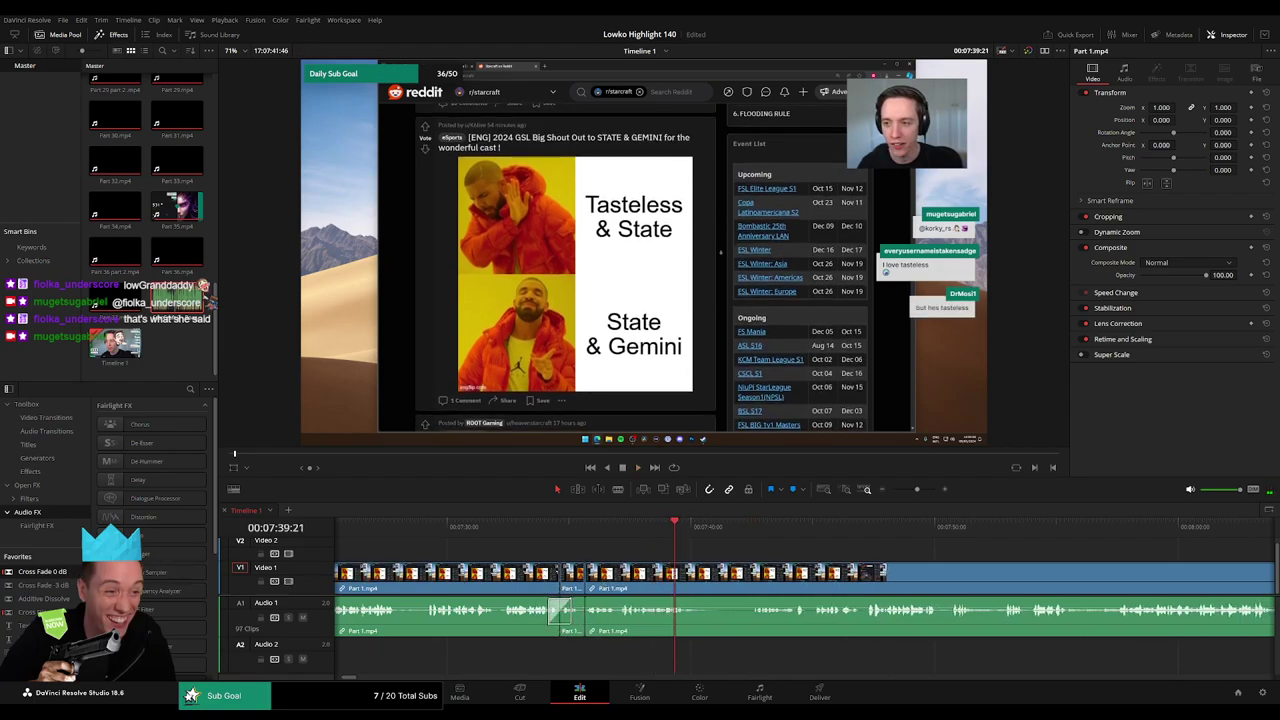
key(space)
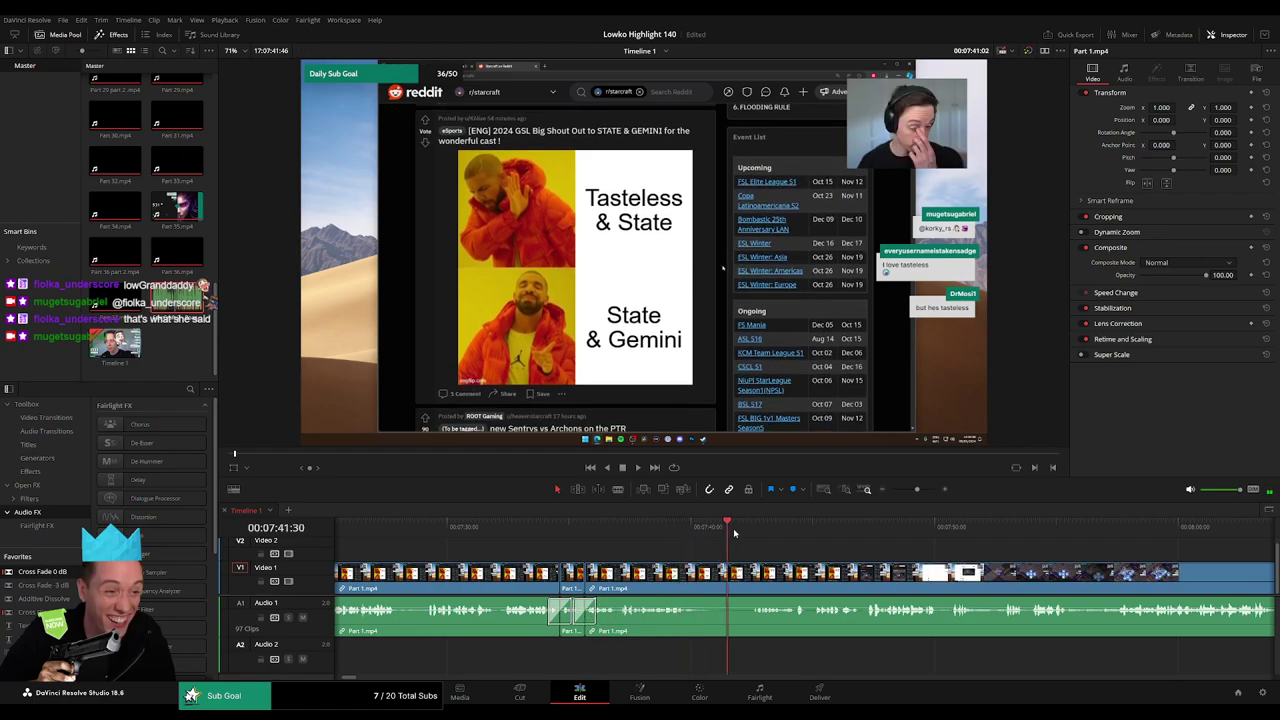
- Cut out the pause in Part 1.mp4 from about 00:07:40:05 to 00:07:42:35 and crossfade the audio cut
key(b)
click(695, 576)
click(754, 573)
key(a)
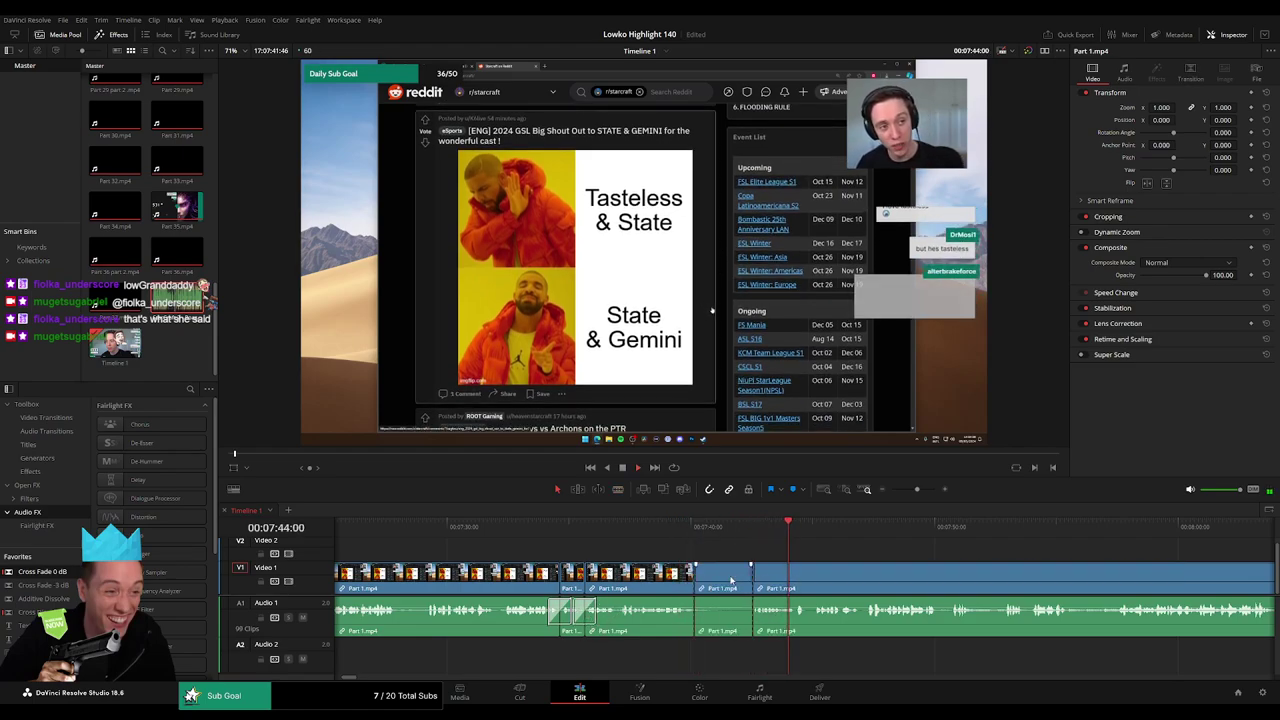
click(731, 580)
key(Delete)
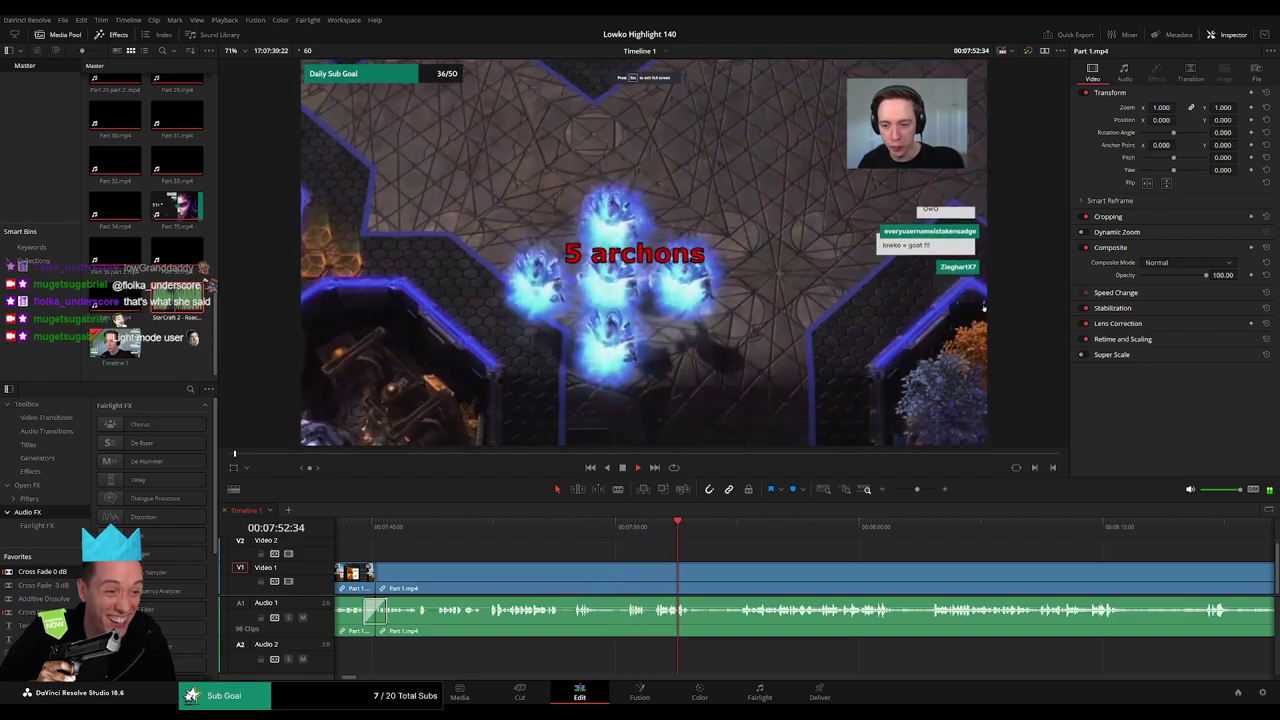
- Split Part 1.mp4 at about 00:07:51:00 and 00:07:51:16 and disable the audio of the short piece between the cuts
click(569, 526)
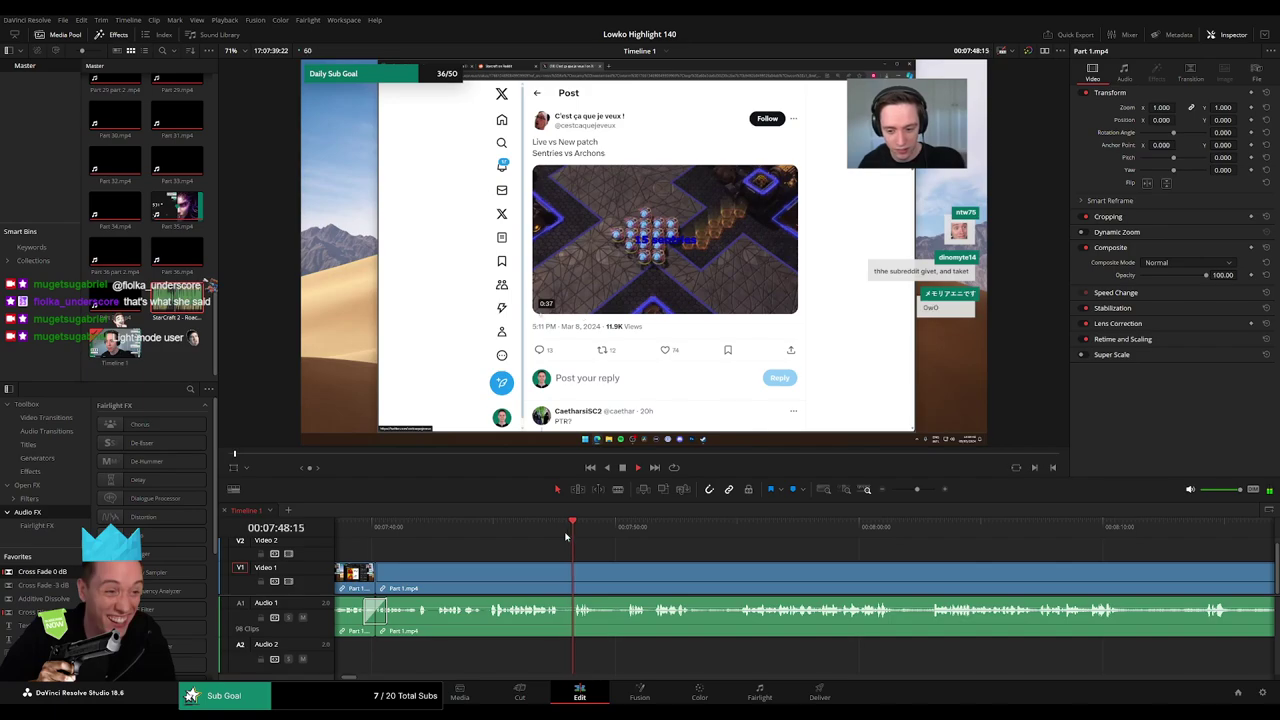
click(921, 489)
drag(831, 554, 543, 551)
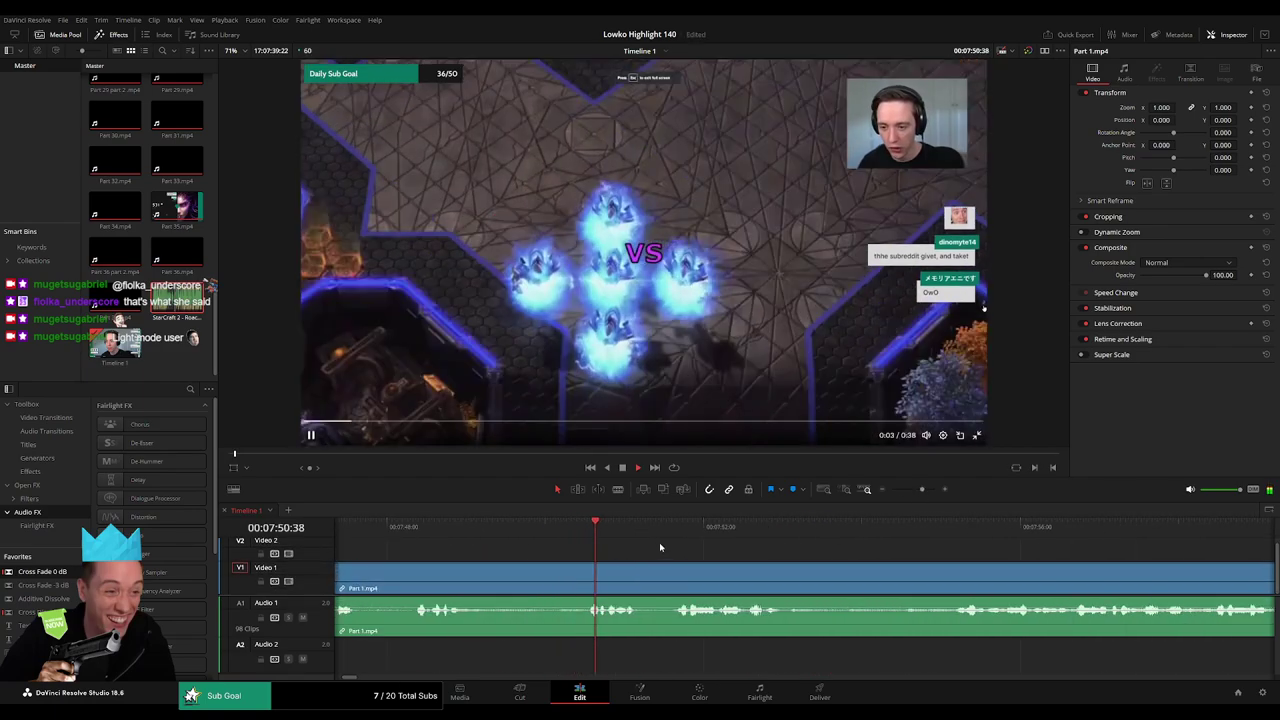
key(b)
click(622, 575)
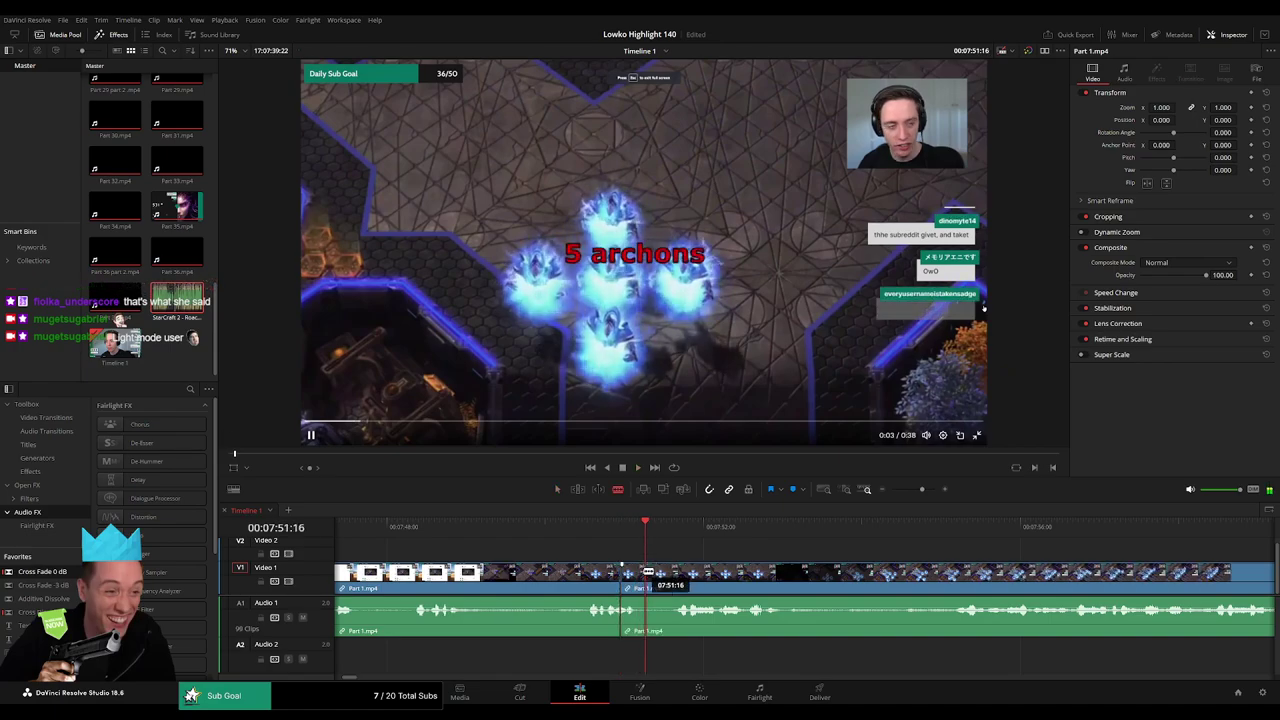
click(648, 573)
key(a)
click(591, 526)
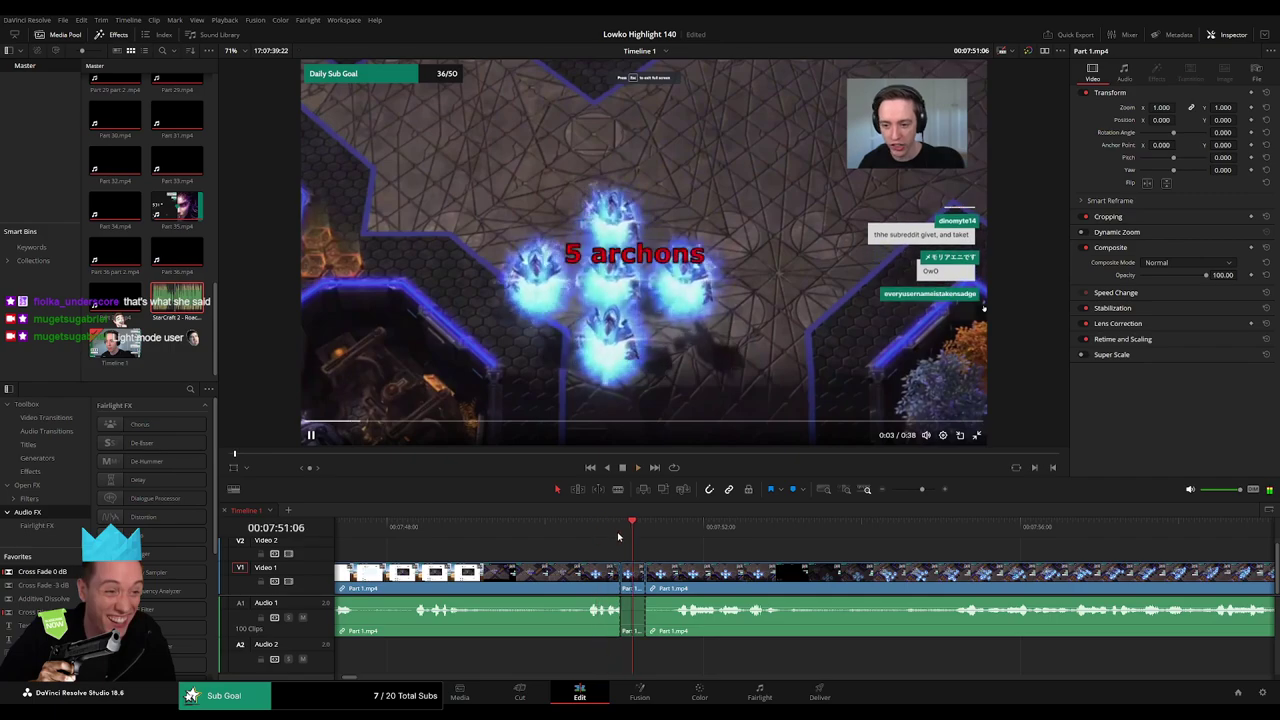
drag(622, 575, 625, 573)
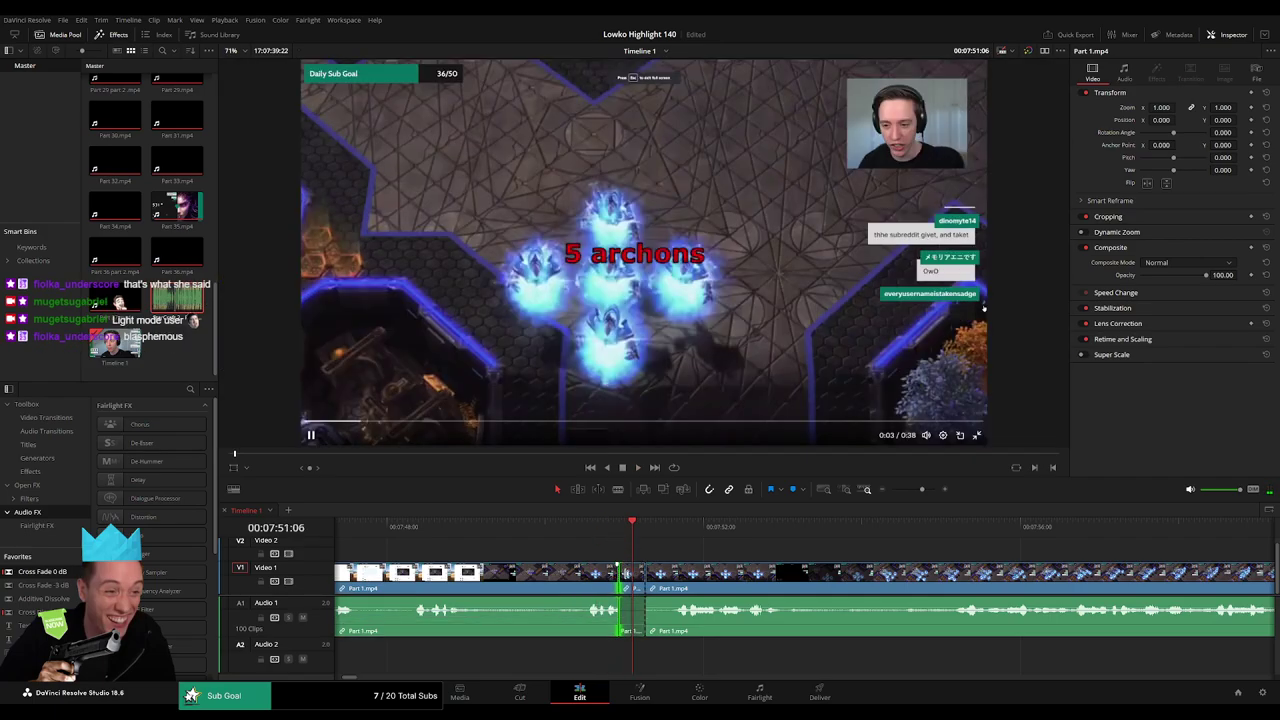
- Place StarCraft 2 - Roach Quotes.mp3 on Audio 2 under the muted piece near 00:07:51, set its volume to -23 and play it back
drag(198, 316, 620, 656)
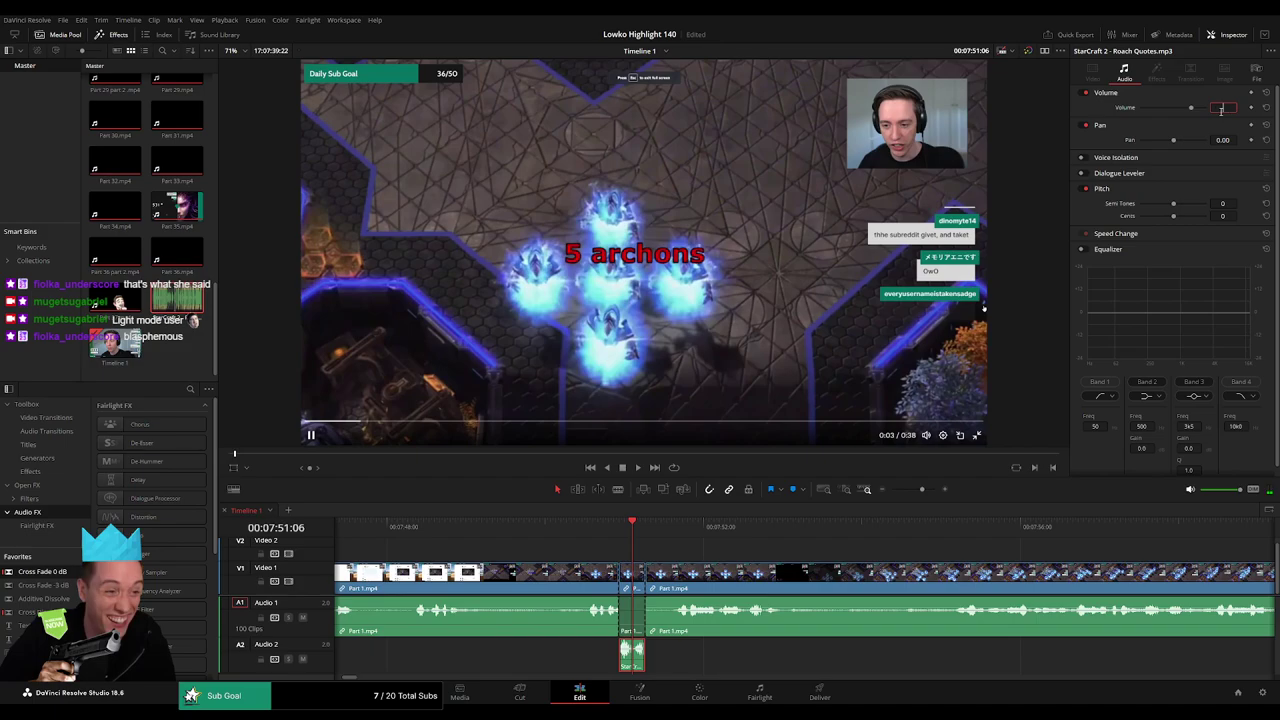
click(557, 526)
key(space)
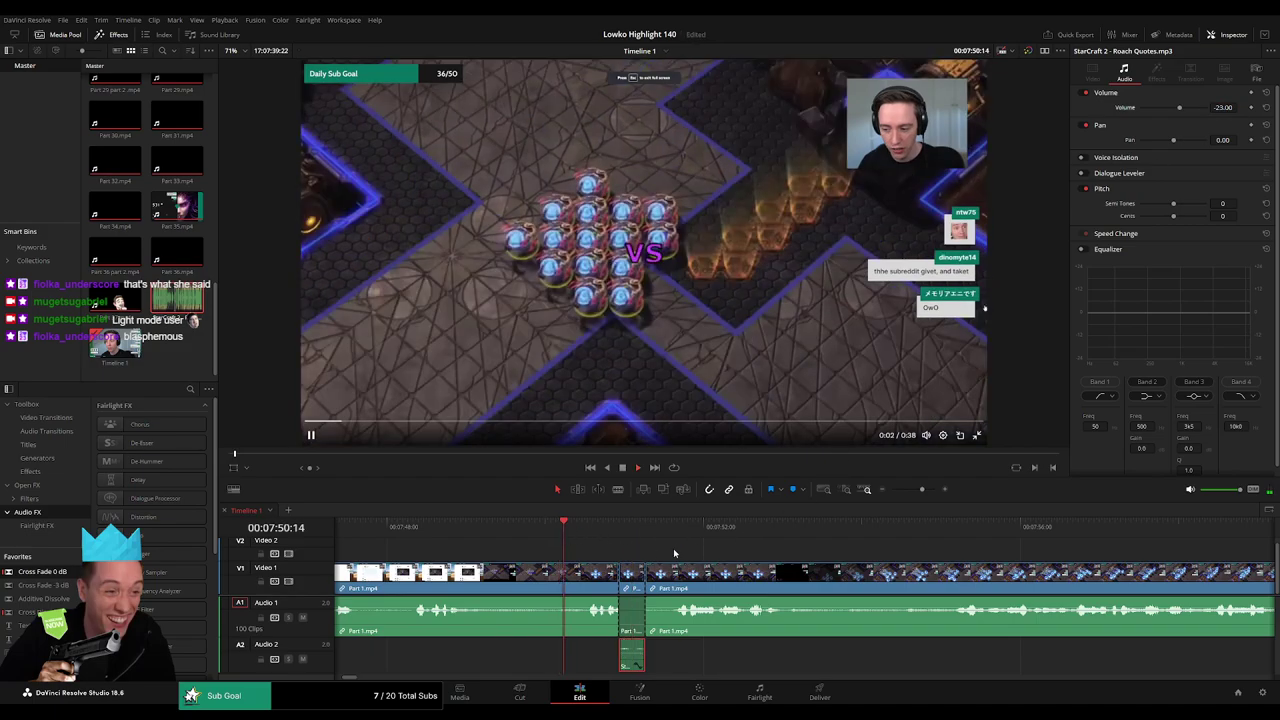
click(680, 547)
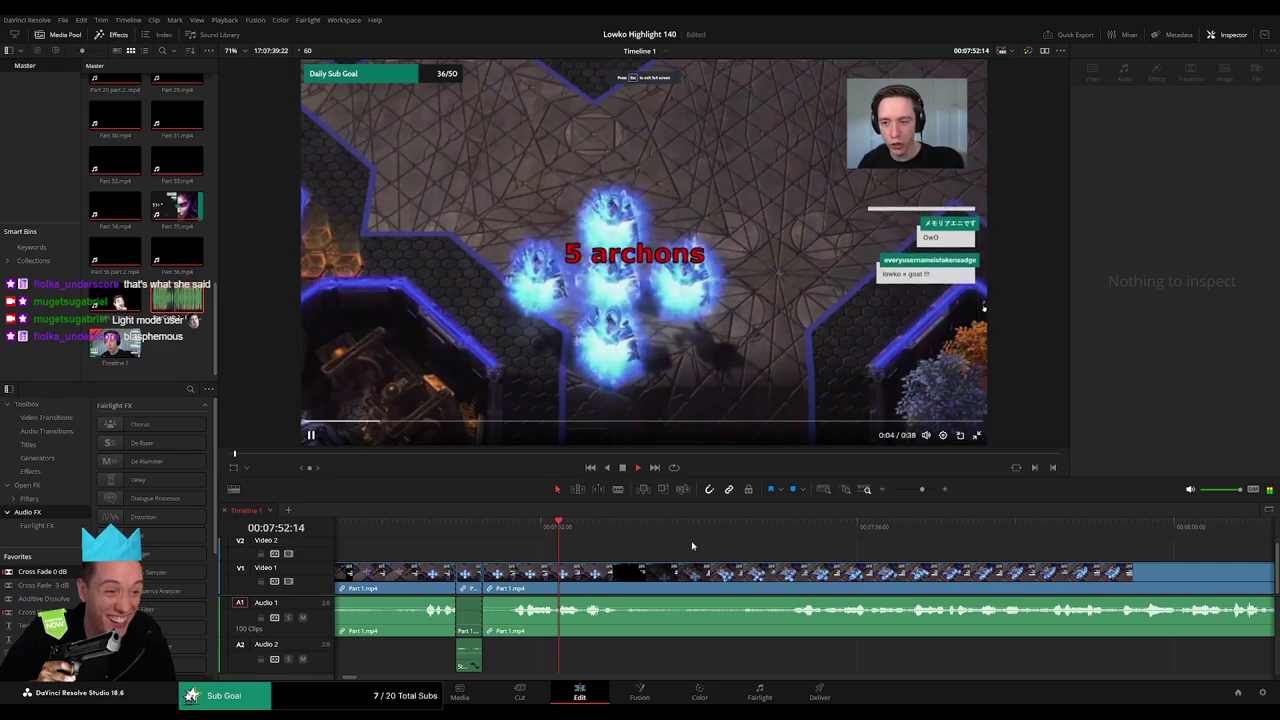
- Split Part 1.mp4 at about 00:08:14:37 and 00:08:15:06 and disable the audio of the short piece between the cuts
click(917, 490)
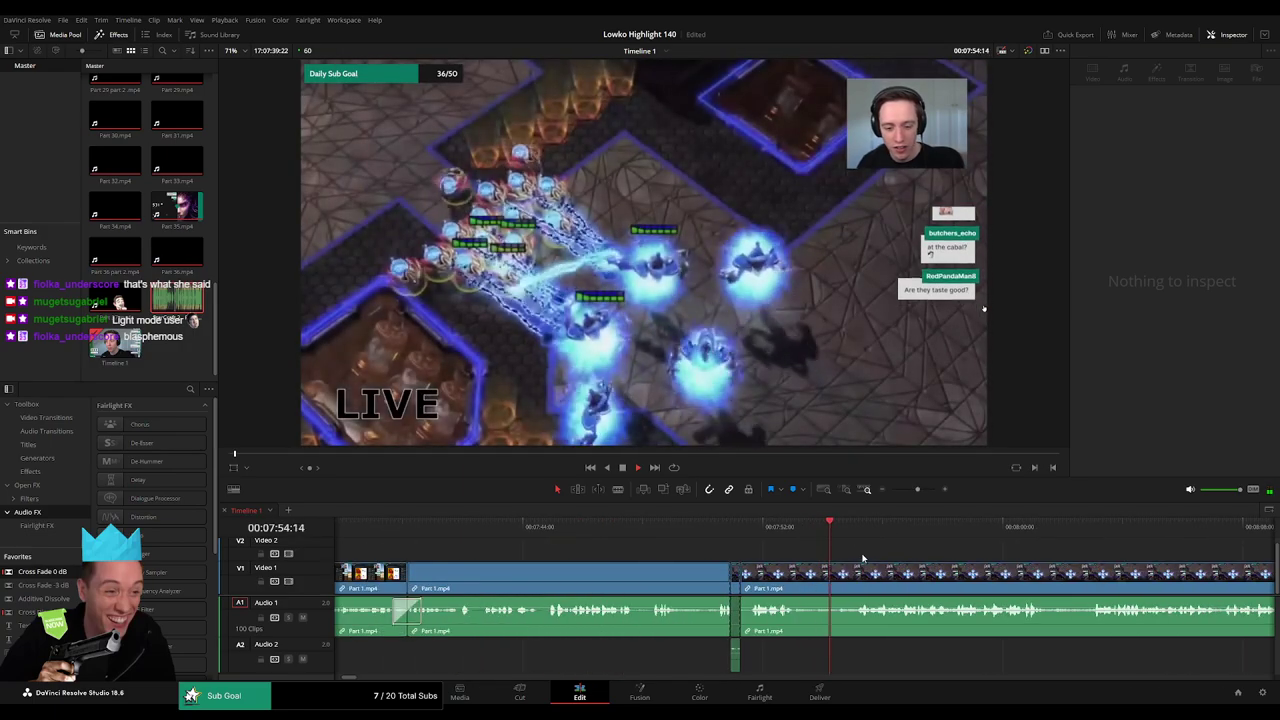
scroll(654, 551, right, 3)
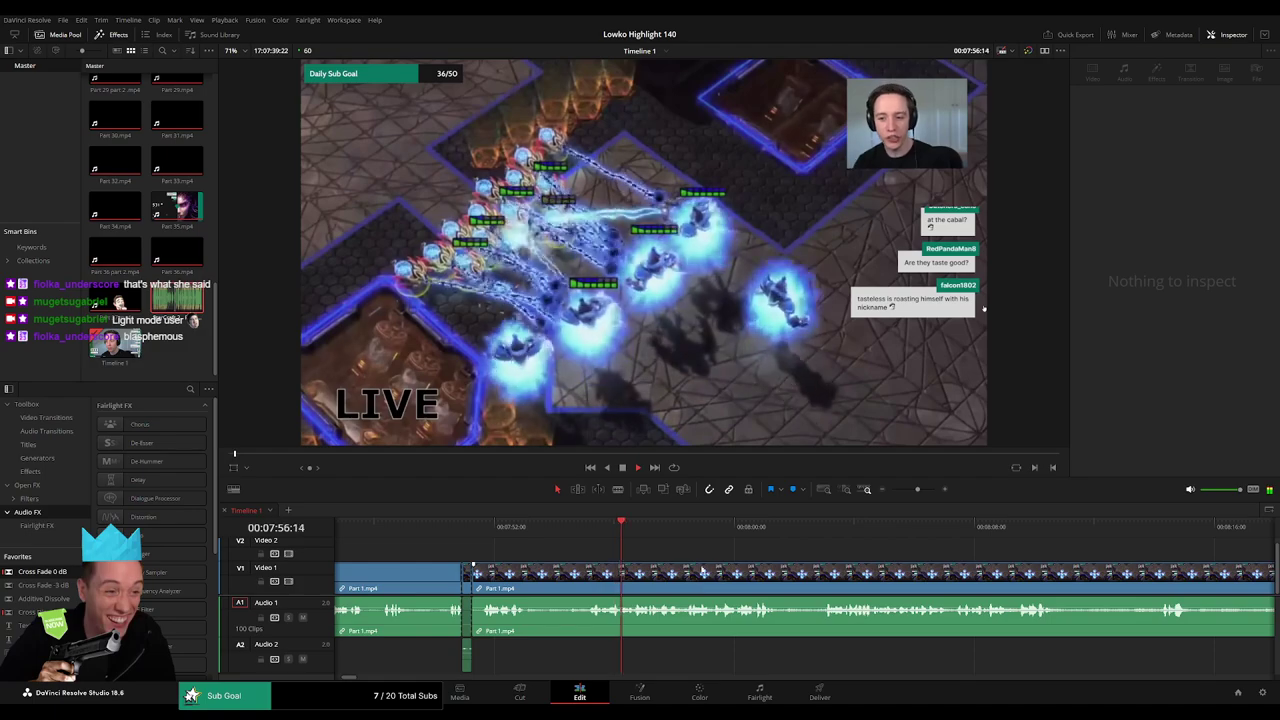
scroll(591, 552, right, 2)
drag(917, 490, 914, 491)
scroll(650, 550, right, 3)
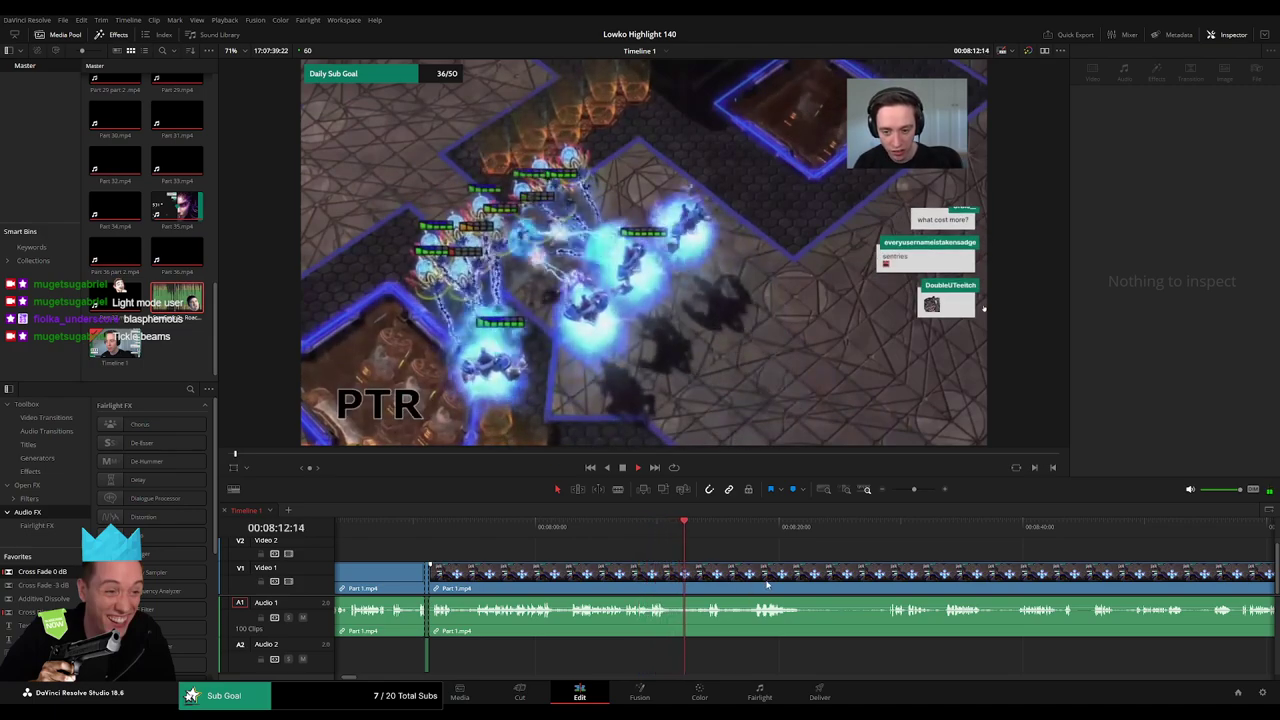
drag(767, 585, 642, 573)
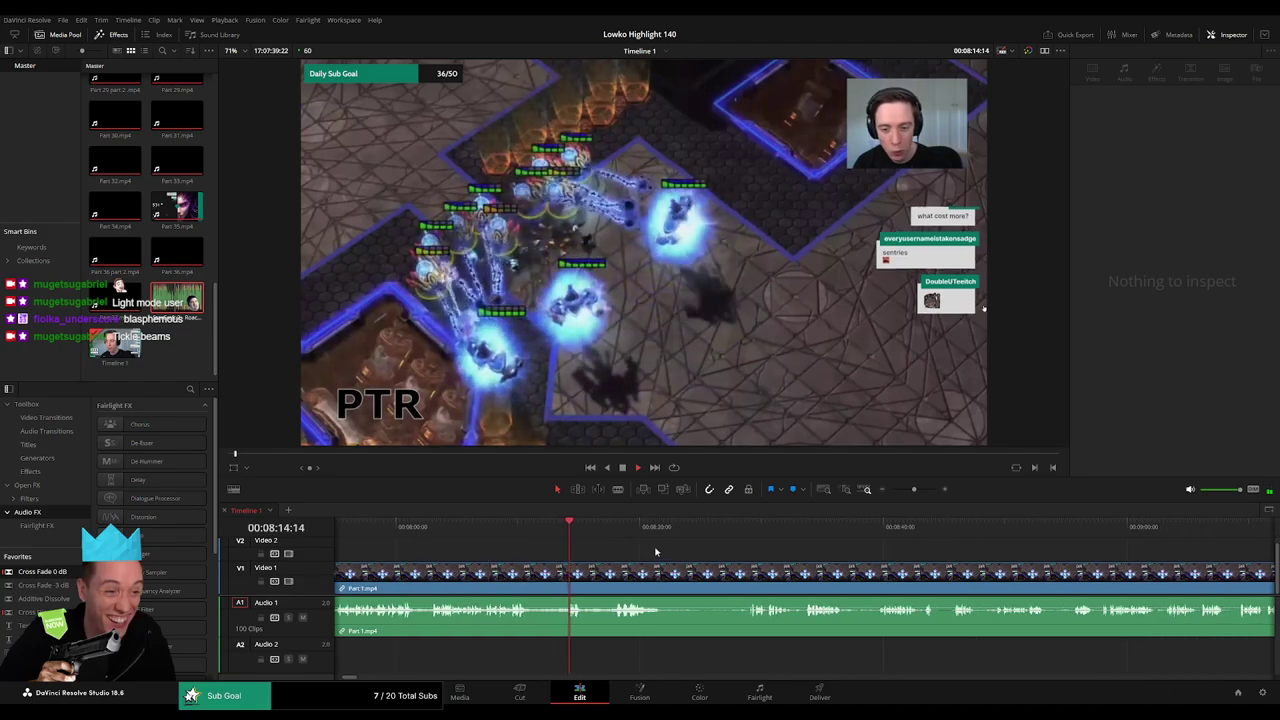
key(space)
drag(915, 490, 924, 495)
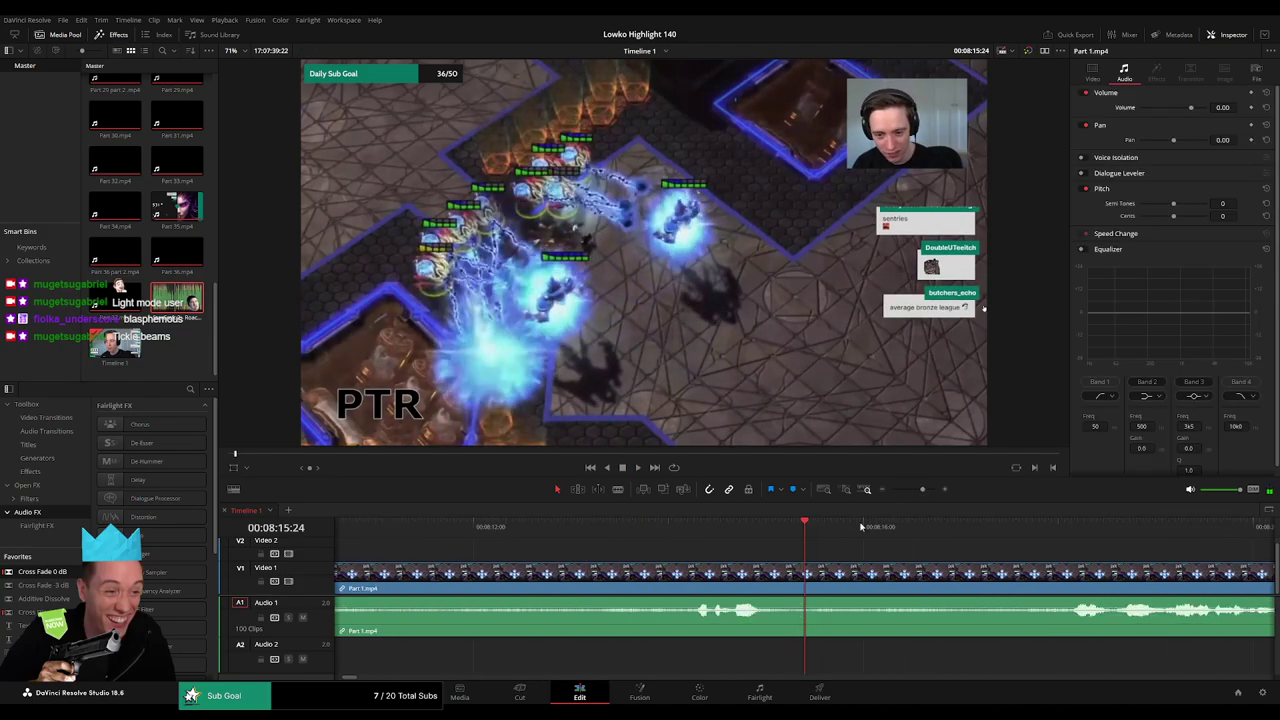
key(b)
click(729, 588)
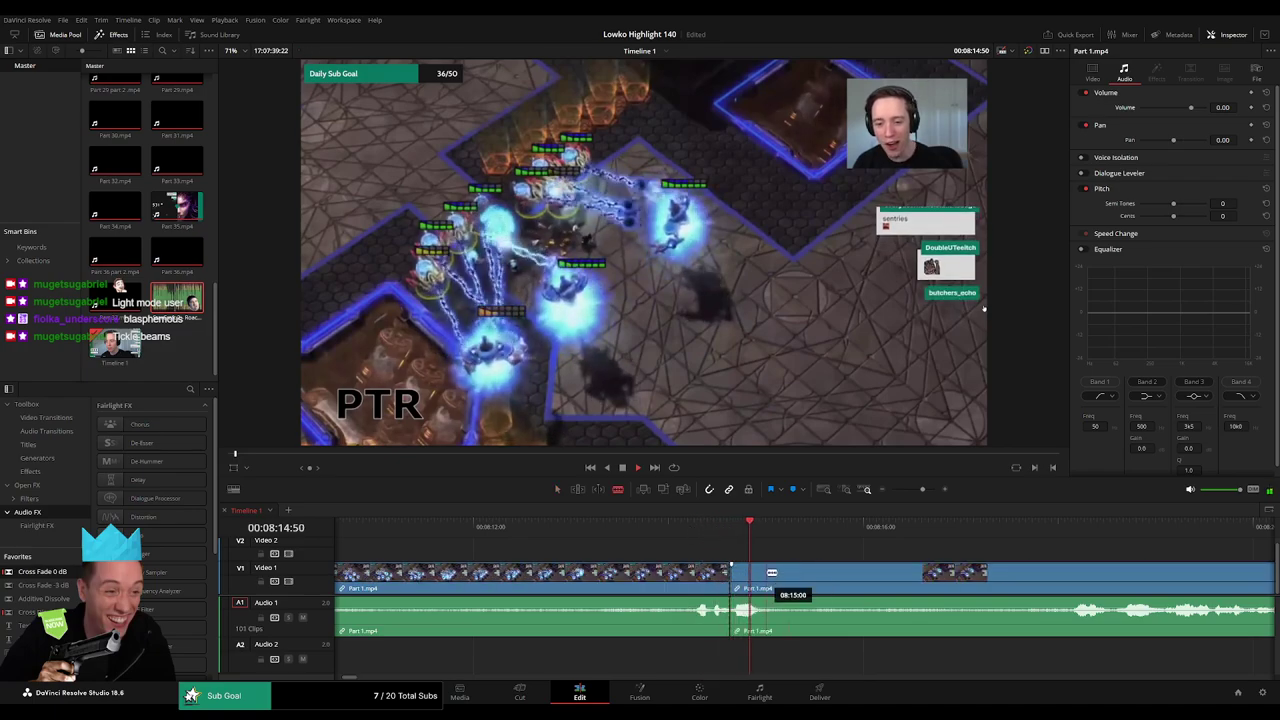
click(781, 587)
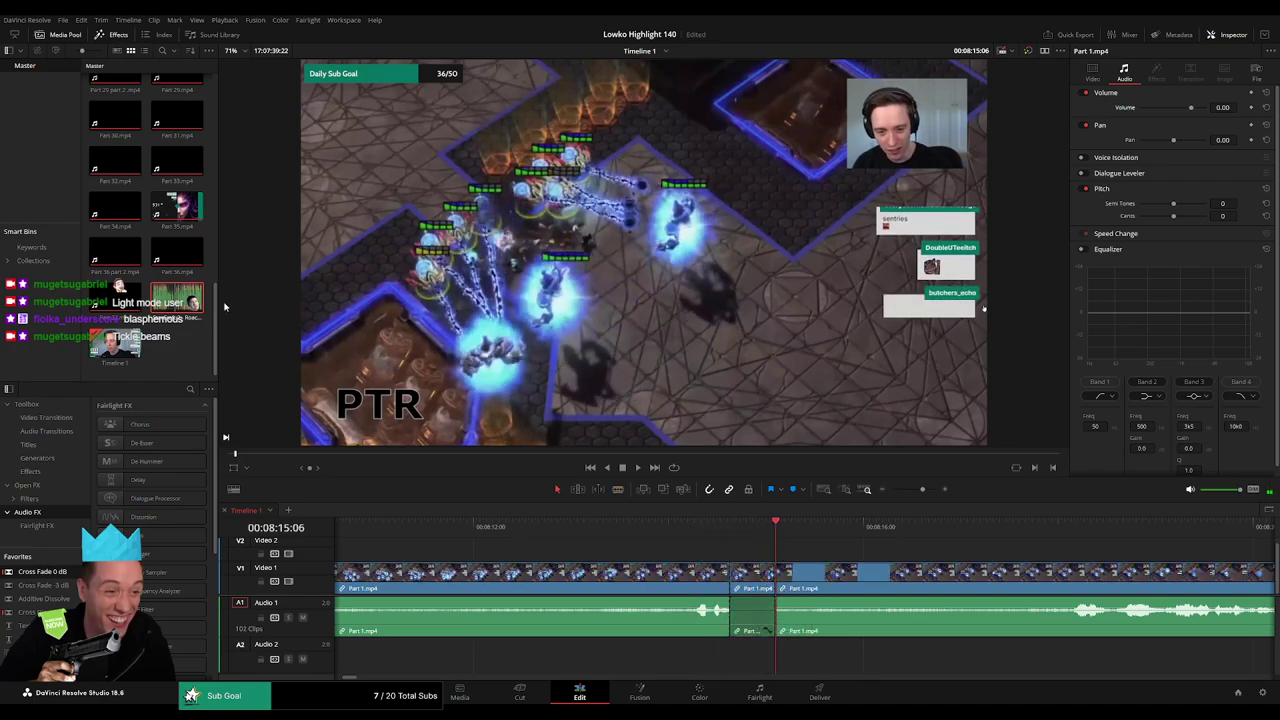
- Place StarCraft 2 - Roach Quotes.mp3 on Audio 2 under the muted piece near 00:08:15, set its volume to -23 and play it back
drag(180, 299, 771, 657)
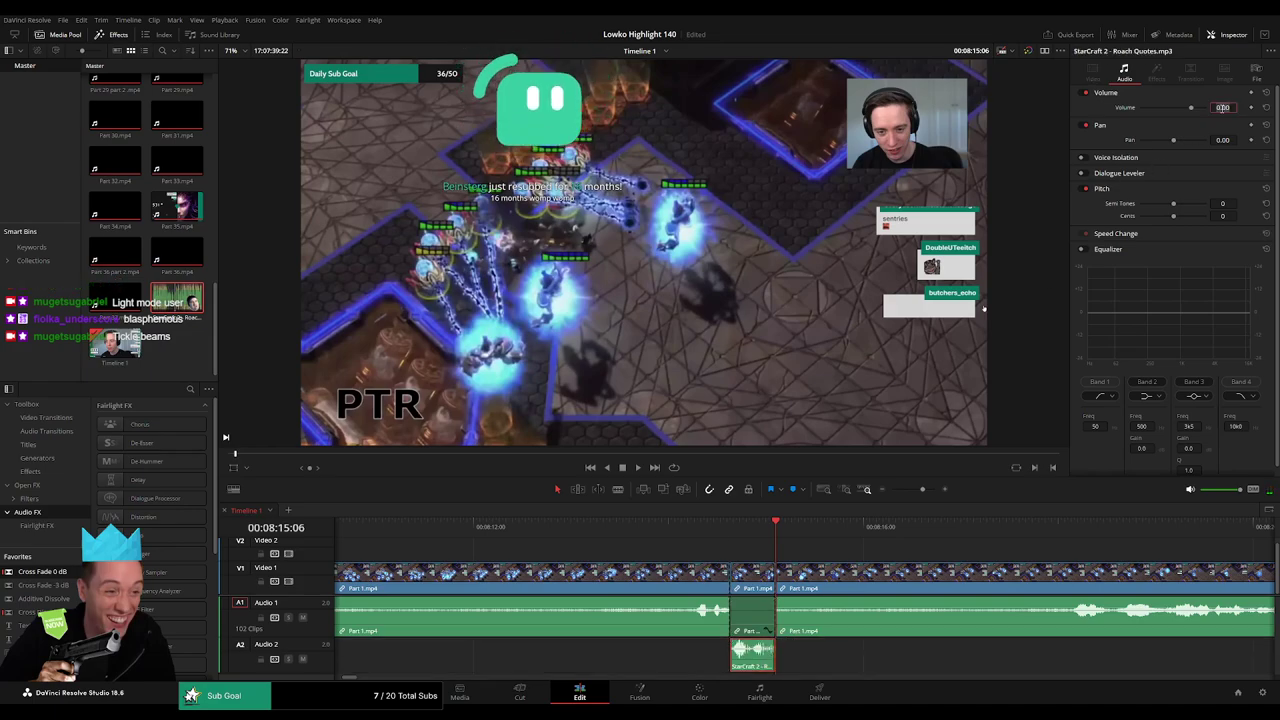
text(-20)
key(Return)
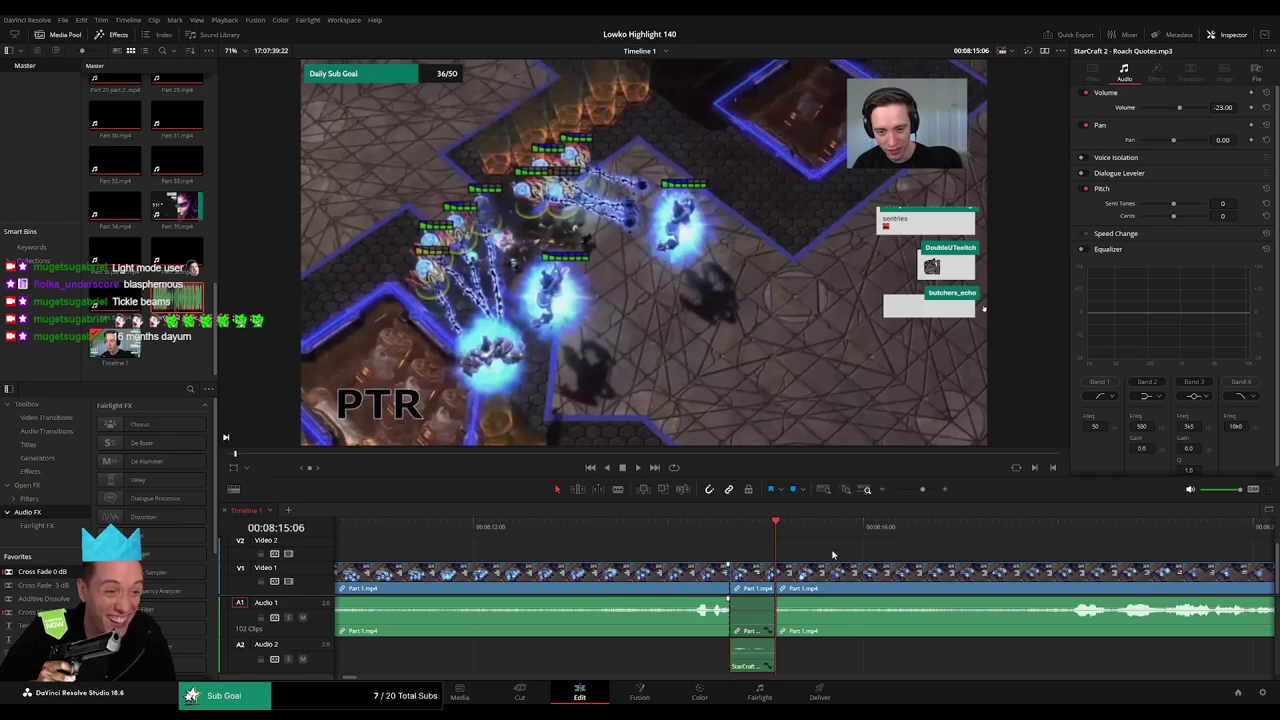
key(space)
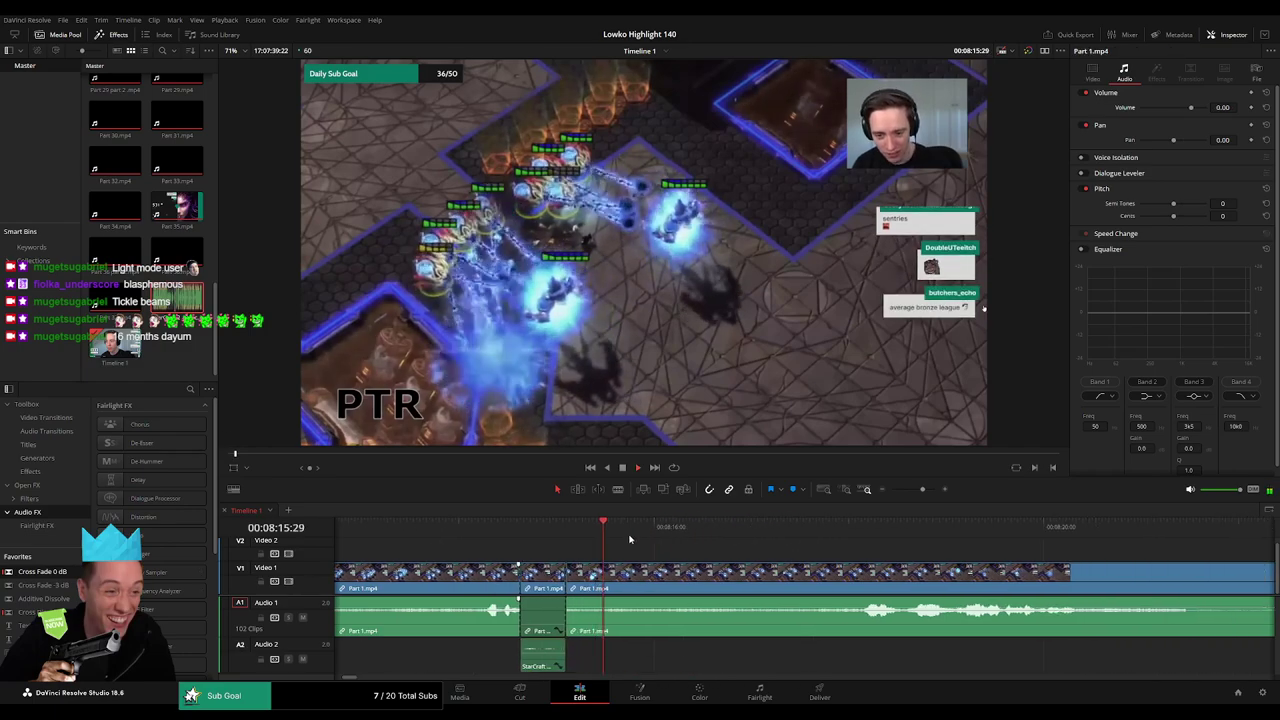
- Remove the piece of Part 1.mp4 from about 00:08:22:40 to 00:08:29:09 and crossfade the audio cut
drag(923, 489, 915, 491)
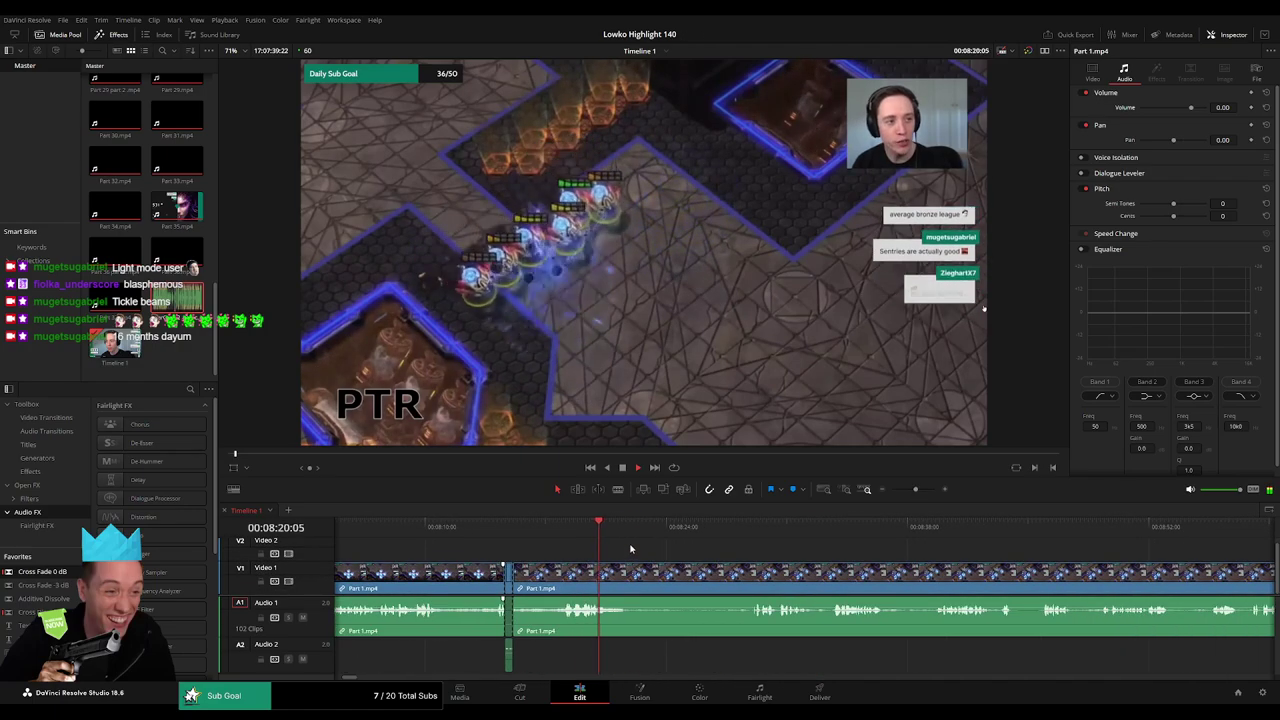
key(space)
key(b)
click(575, 580)
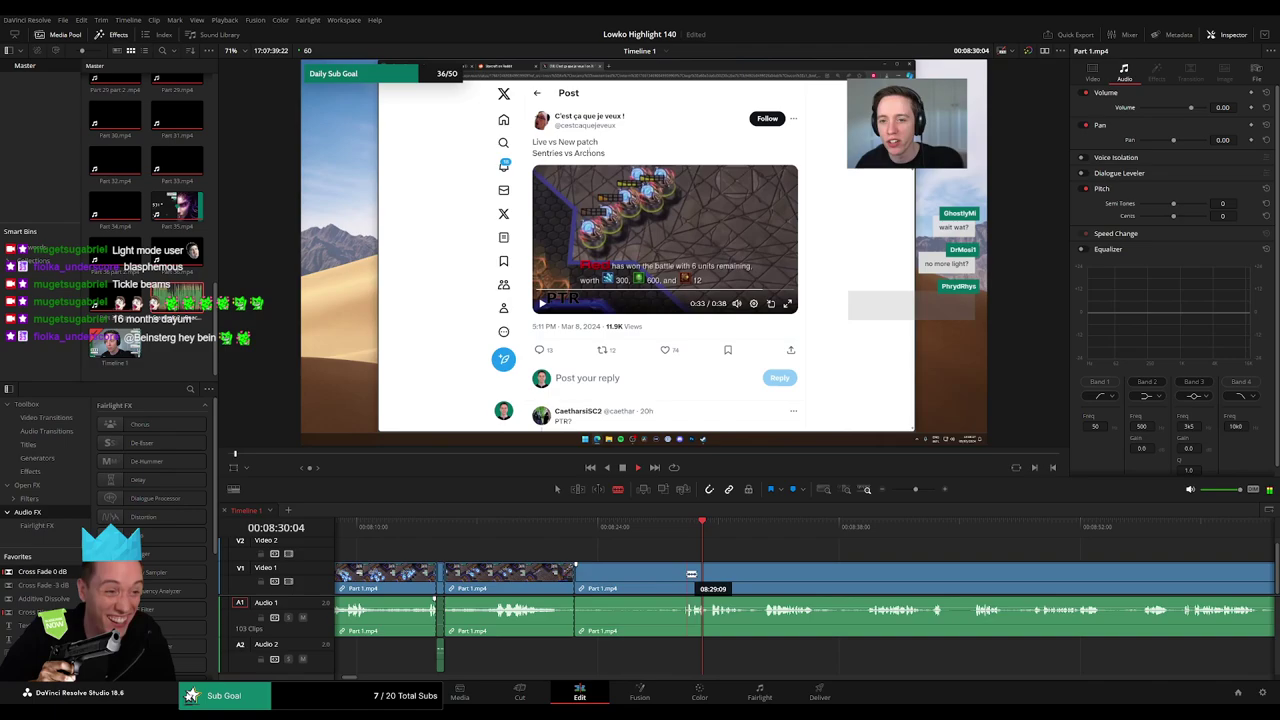
key(Delete)
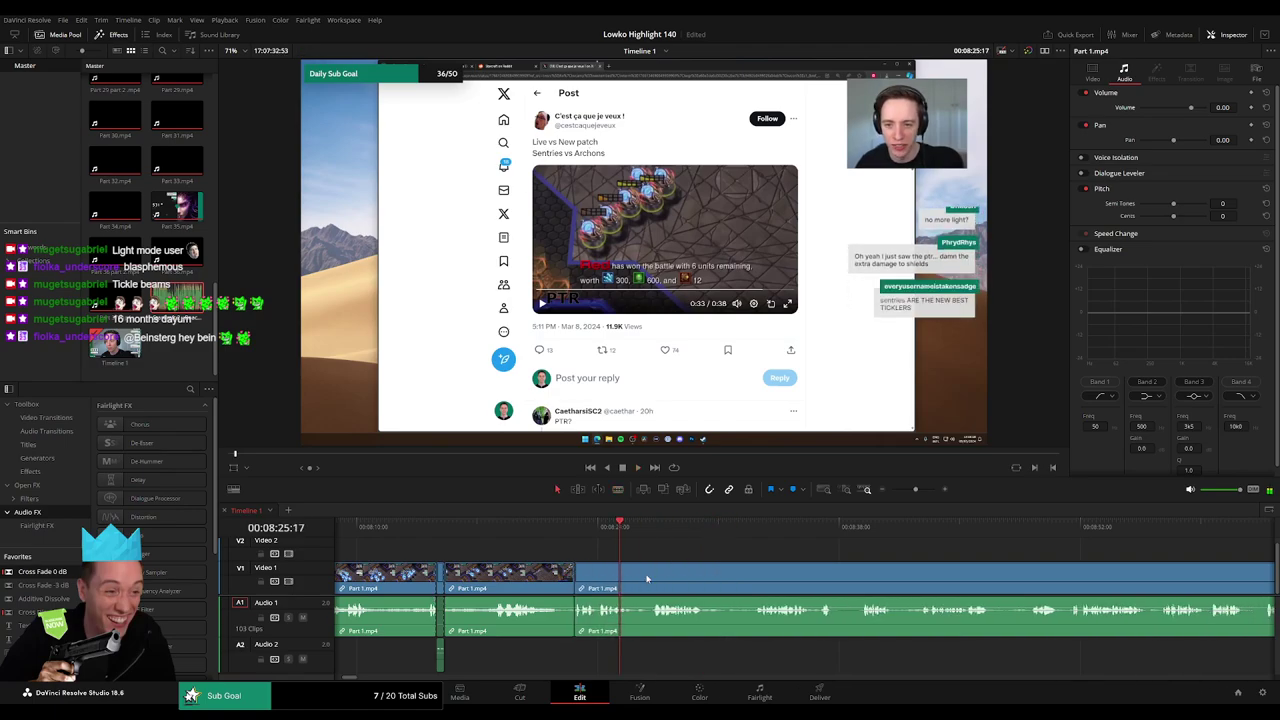
click(556, 536)
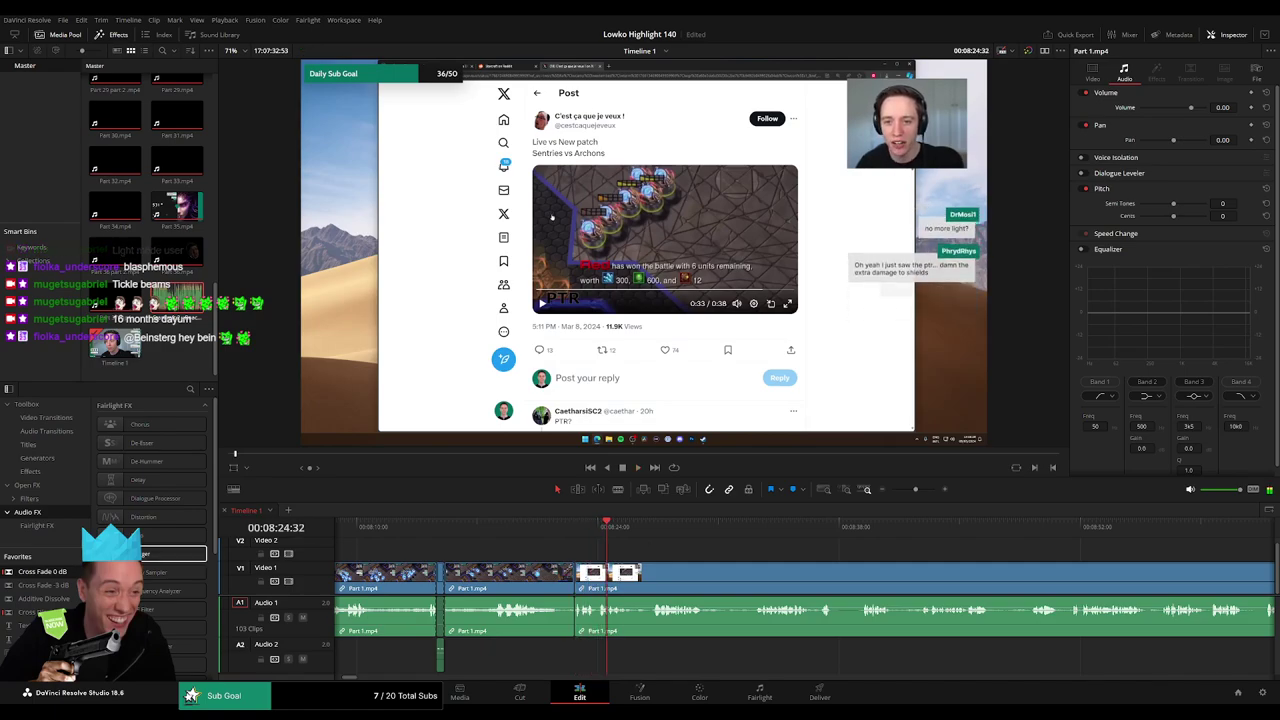
click(561, 533)
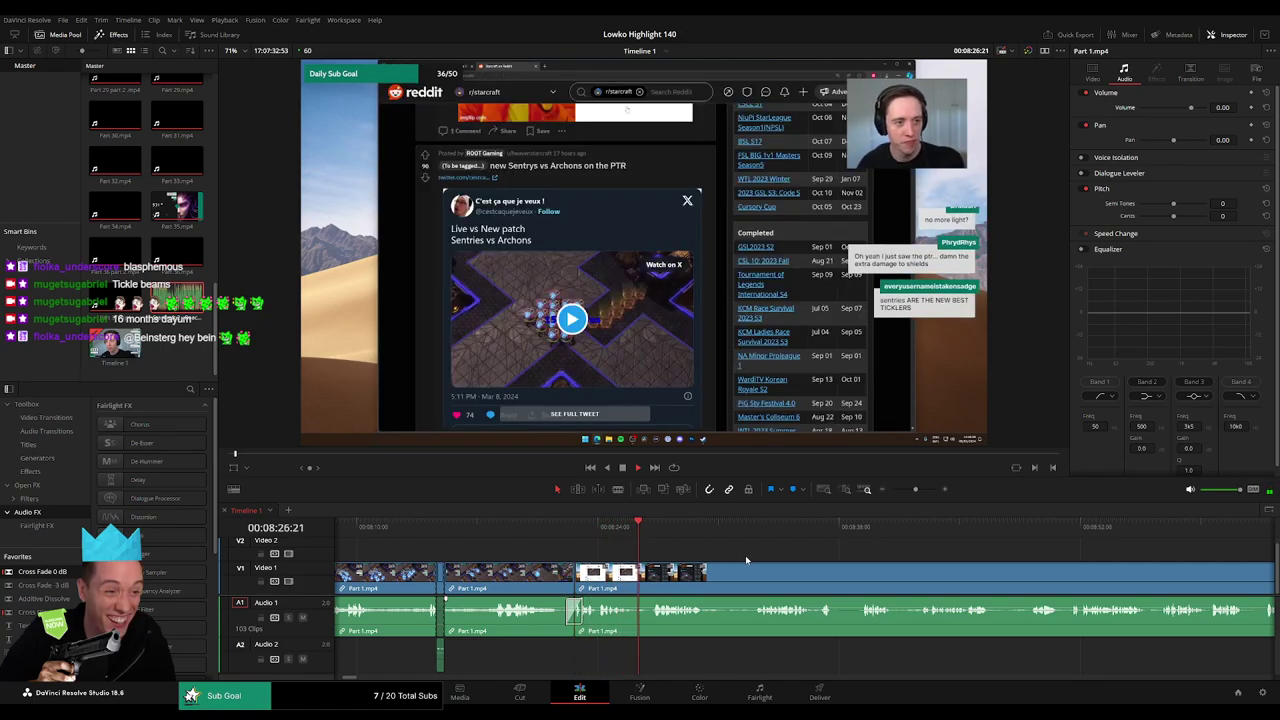
- Cut out the section of Part 1.mp4 from about 00:08:30:10 to 00:08:33:10 and crossfade the audio cut
drag(692, 558, 545, 551)
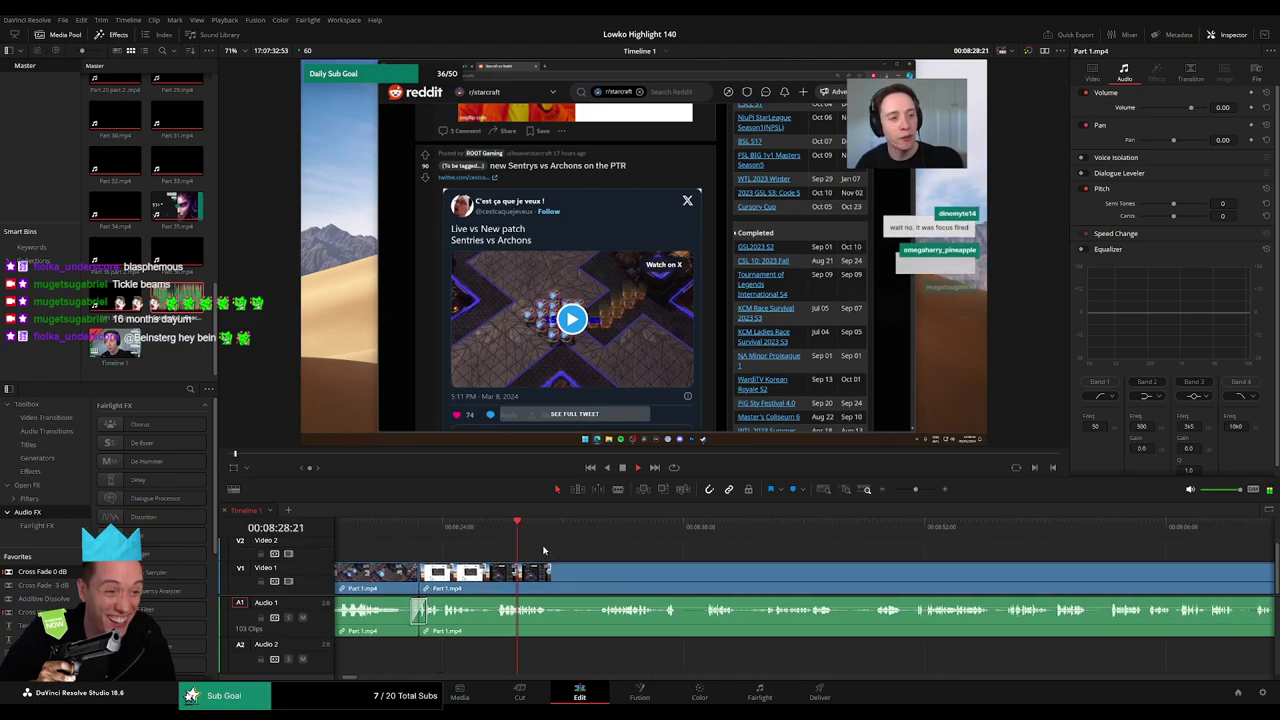
click(573, 533)
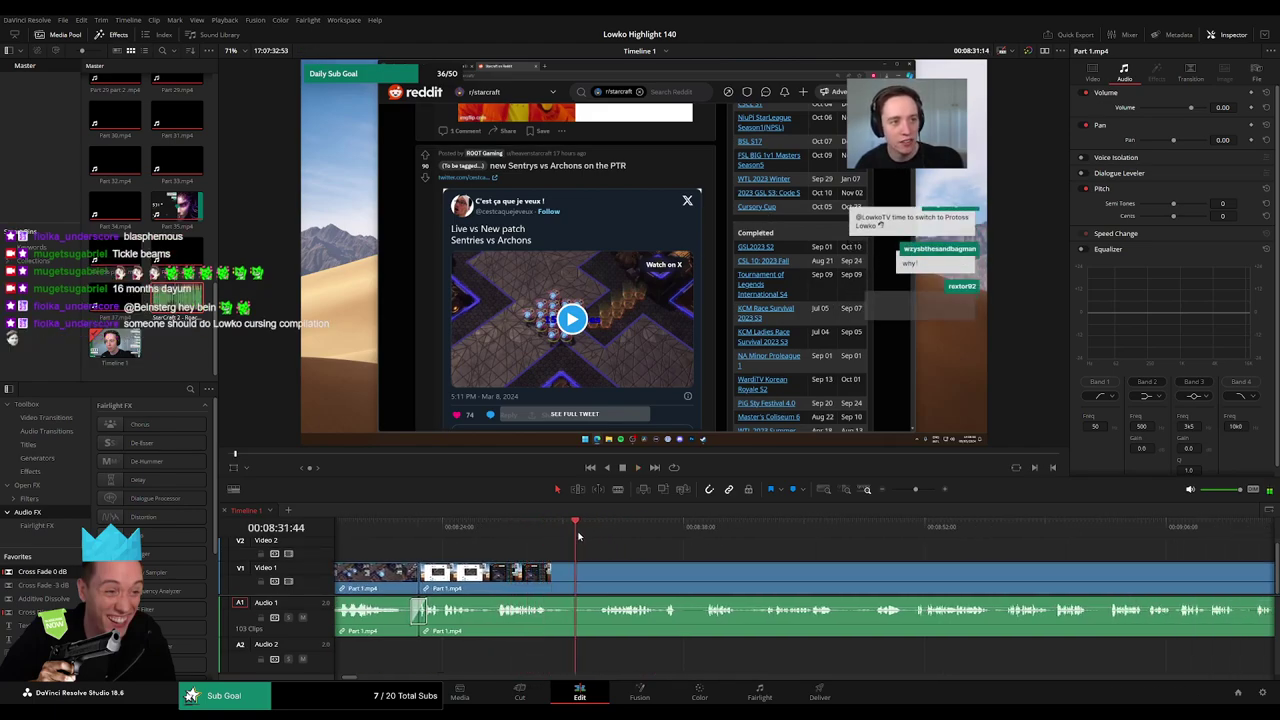
click(598, 533)
click(549, 580)
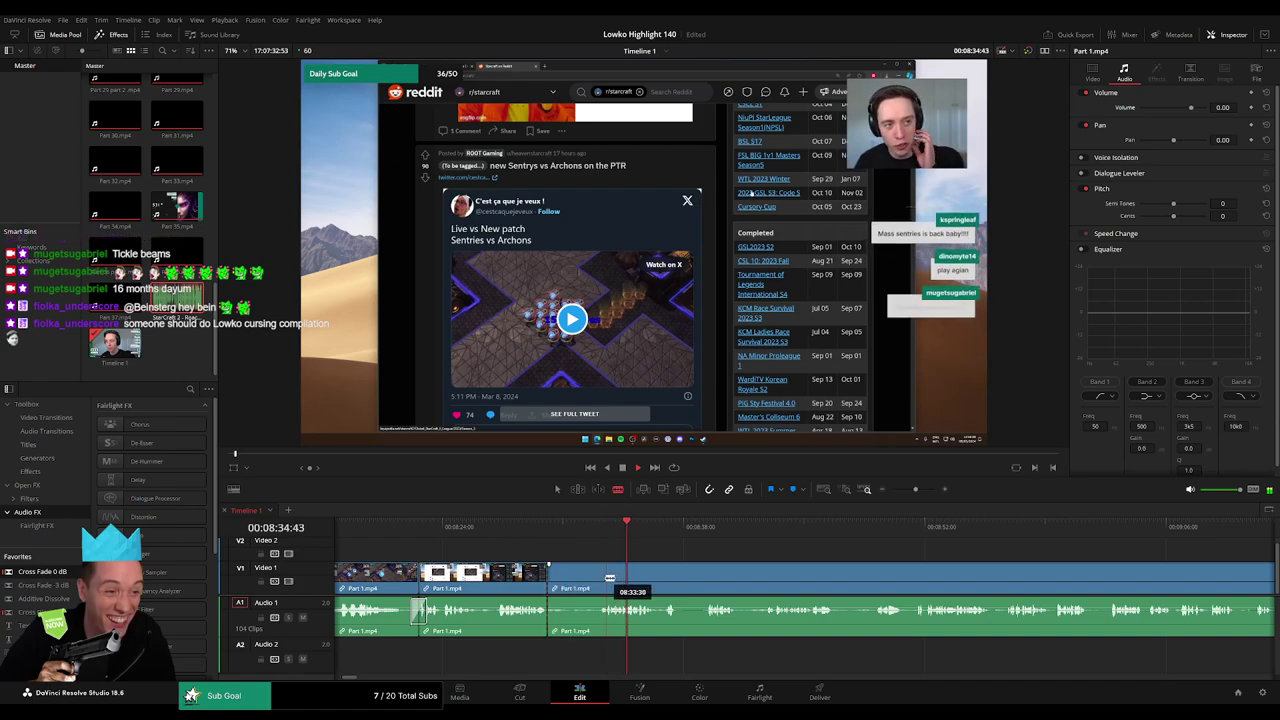
key(a)
click(579, 586)
key(Delete)
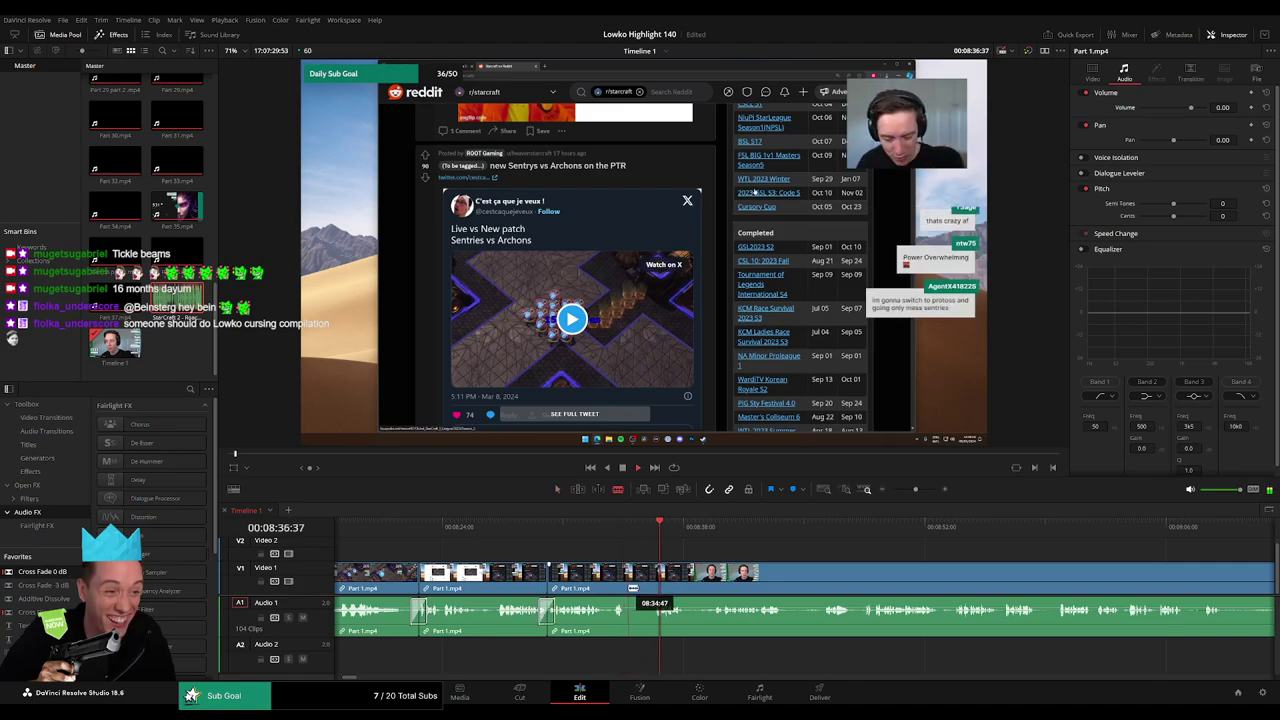
- Cut out the Part 1.mp4 pauses at about 00:08:34:40 to 00:08:36:15 and 00:08:42:15 to 00:08:44:35, and crossfade both audio cuts
key(ctrl+b)
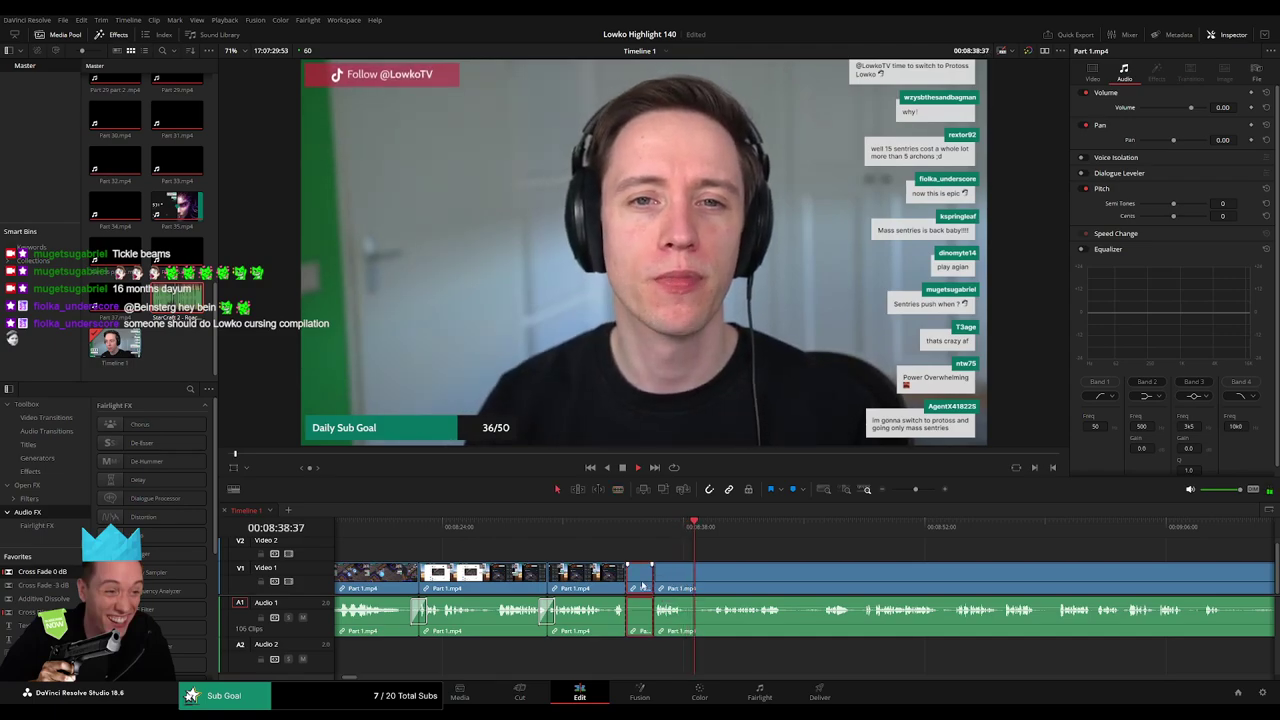
key(Delete)
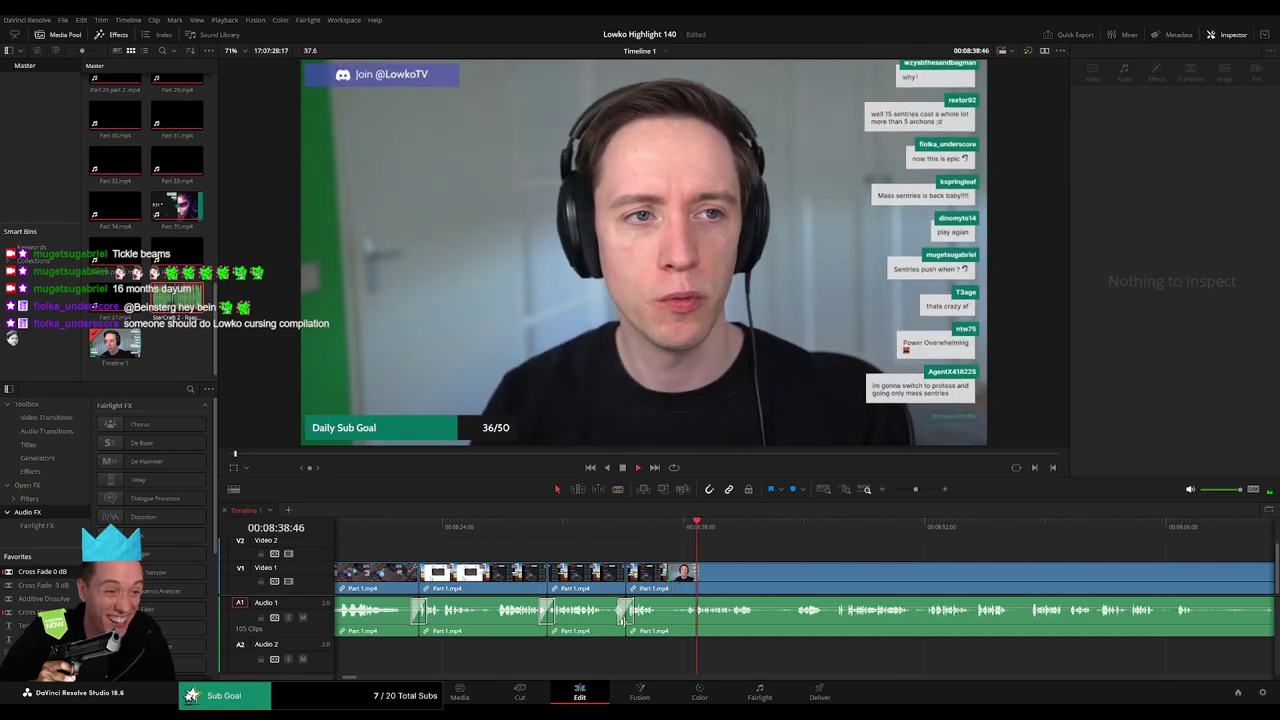
drag(787, 552, 535, 551)
click(532, 530)
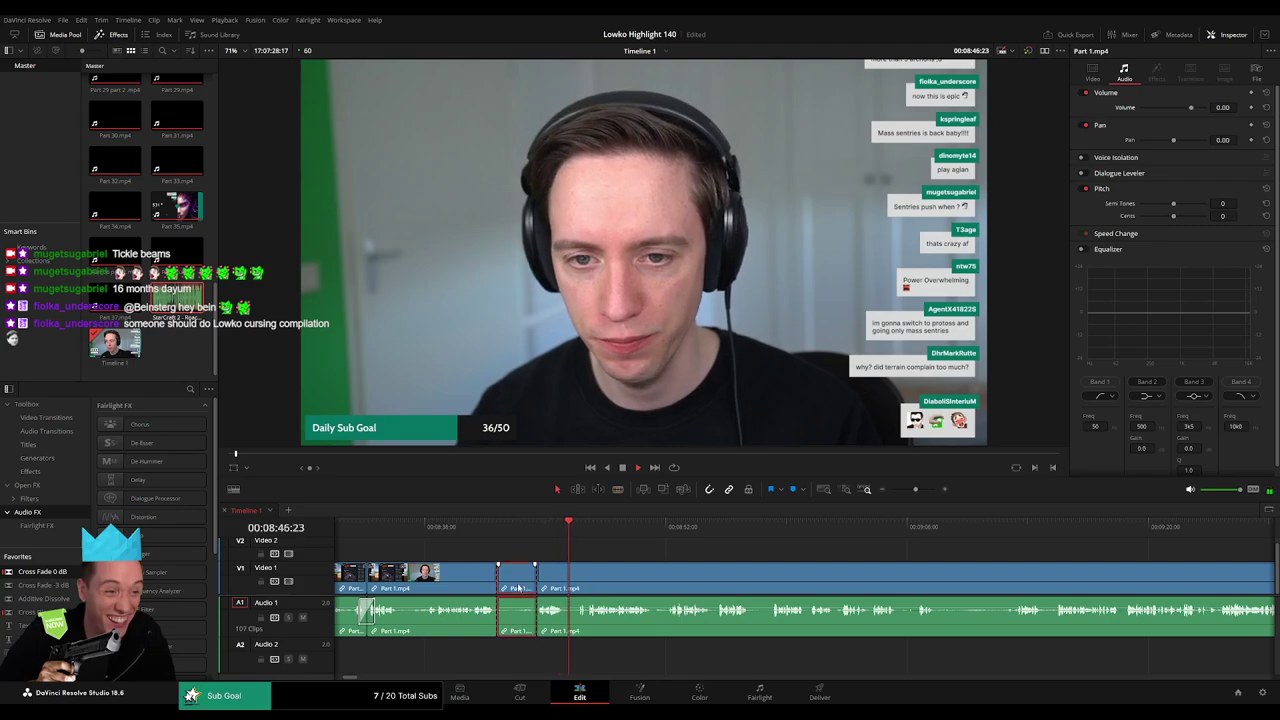
key(Delete)
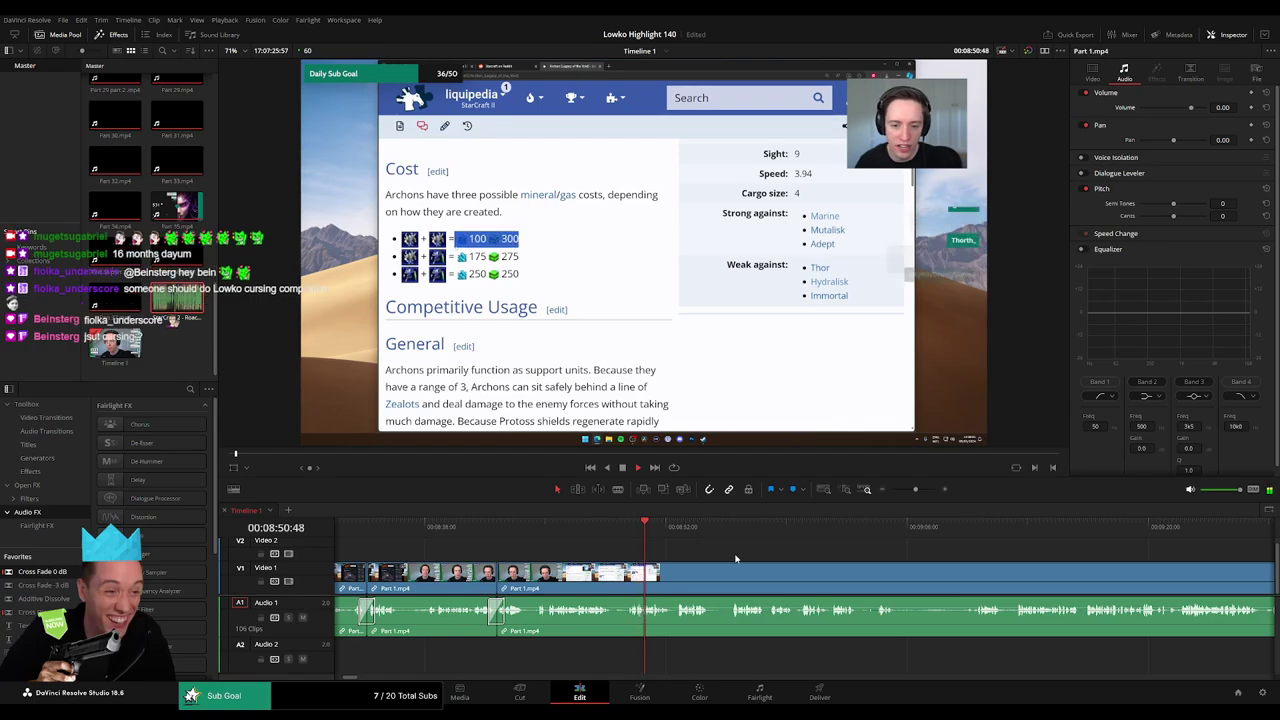
scroll(737, 545, right, 3)
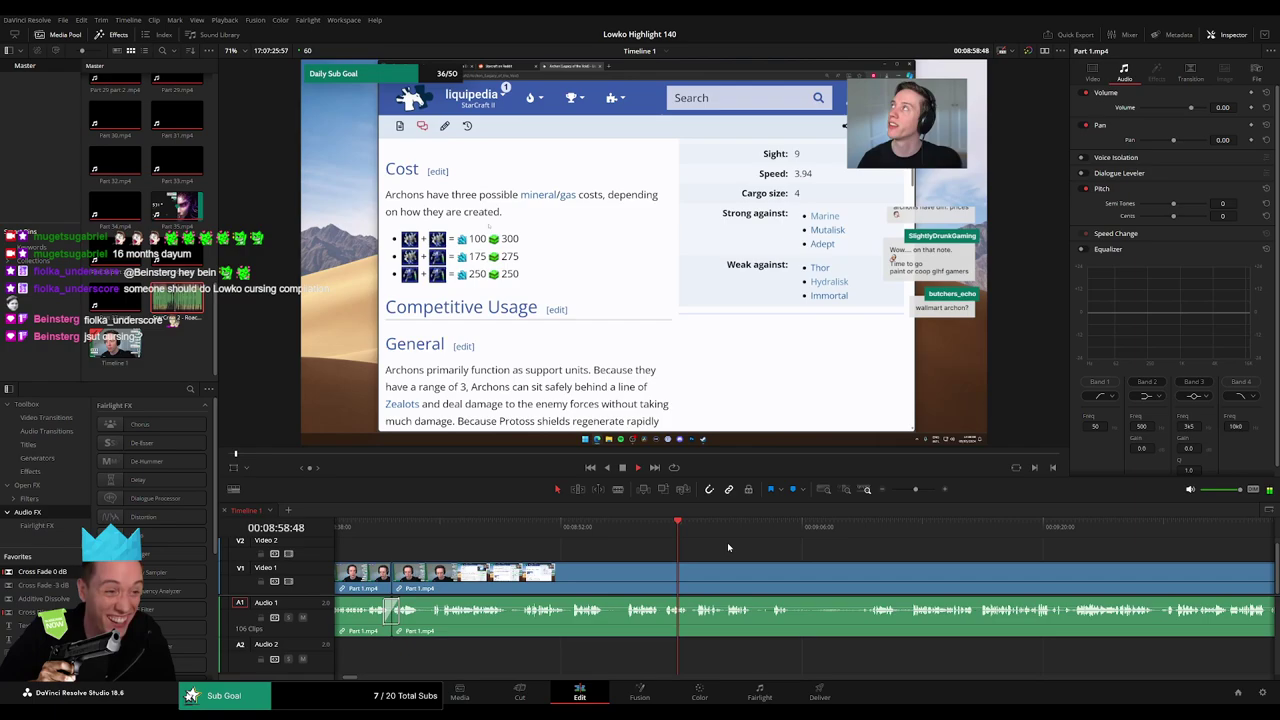
scroll(618, 539, right, 5)
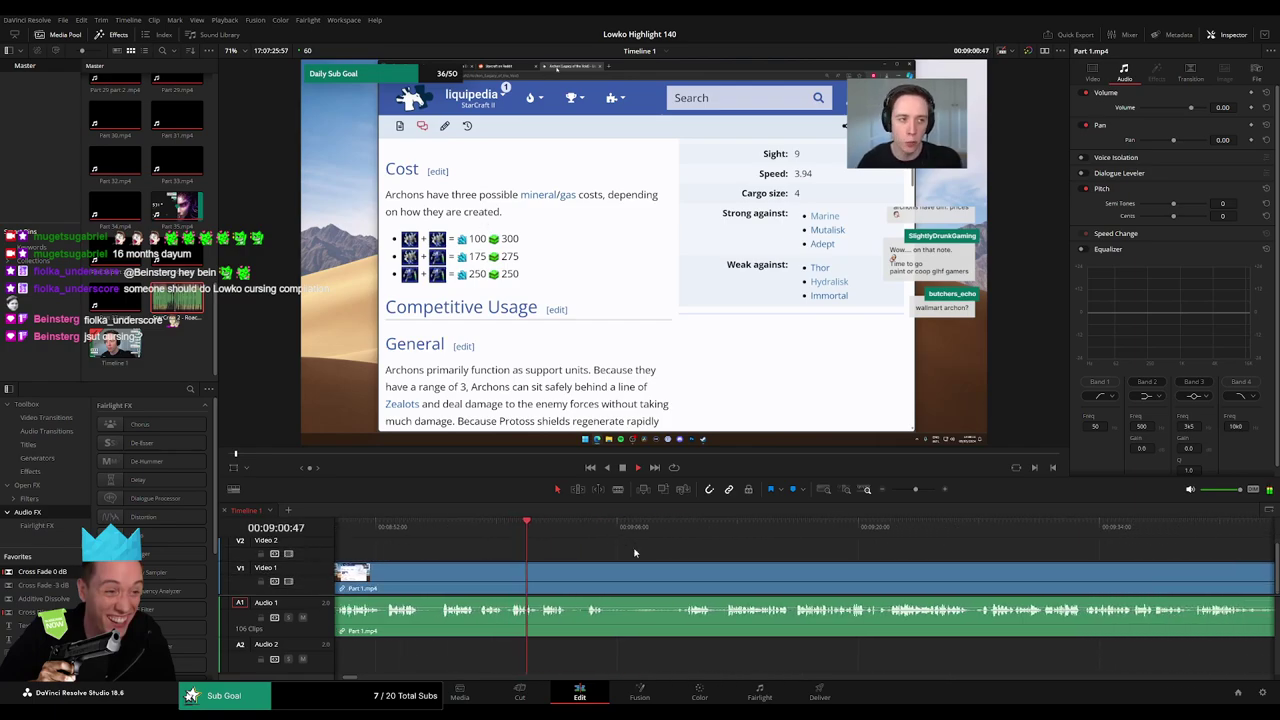
- Cut out the roughly one-second pause in Part 1.mp4 from about 00:09:04:30 to 00:09:05:30
click(609, 577)
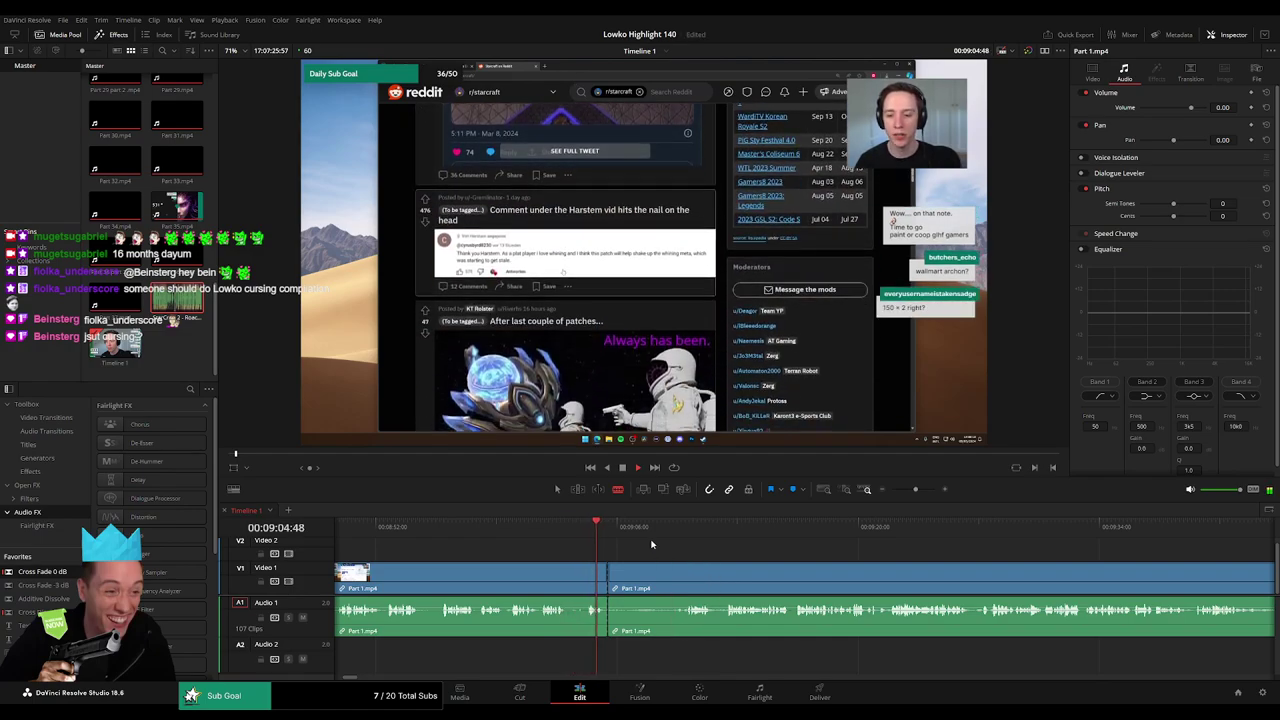
click(573, 580)
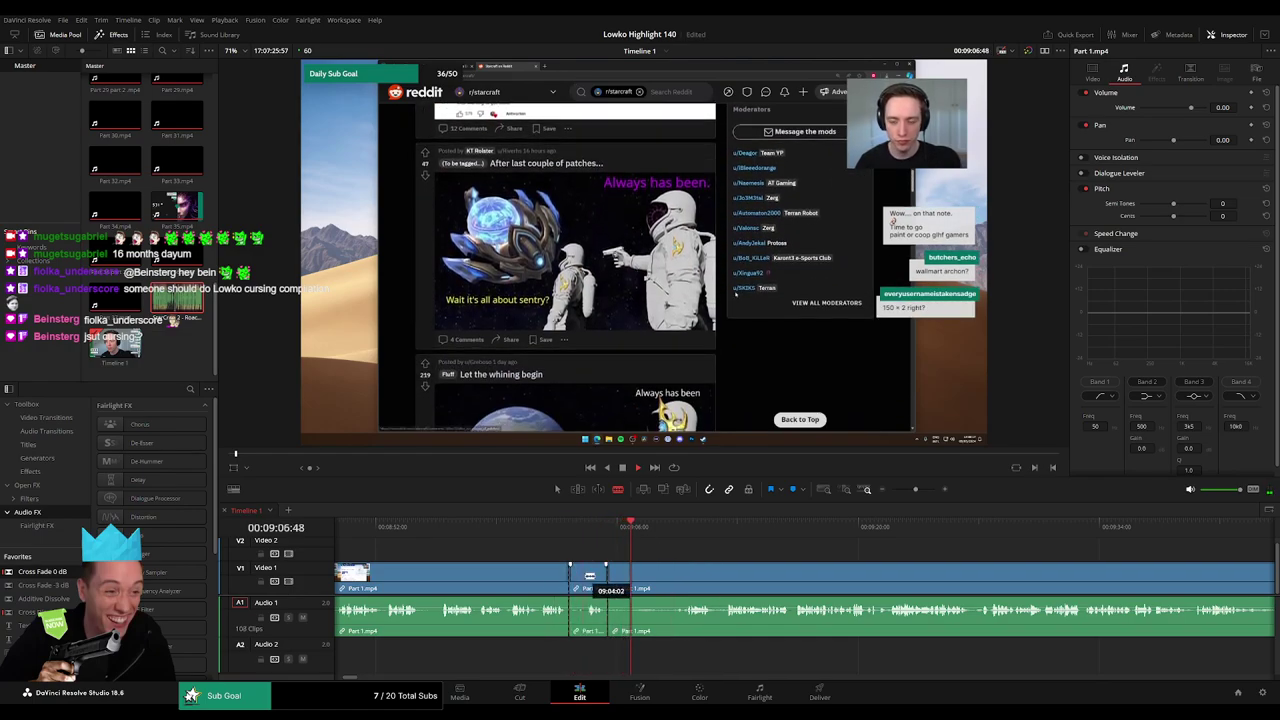
click(589, 579)
key(a)
click(579, 584)
key(Delete)
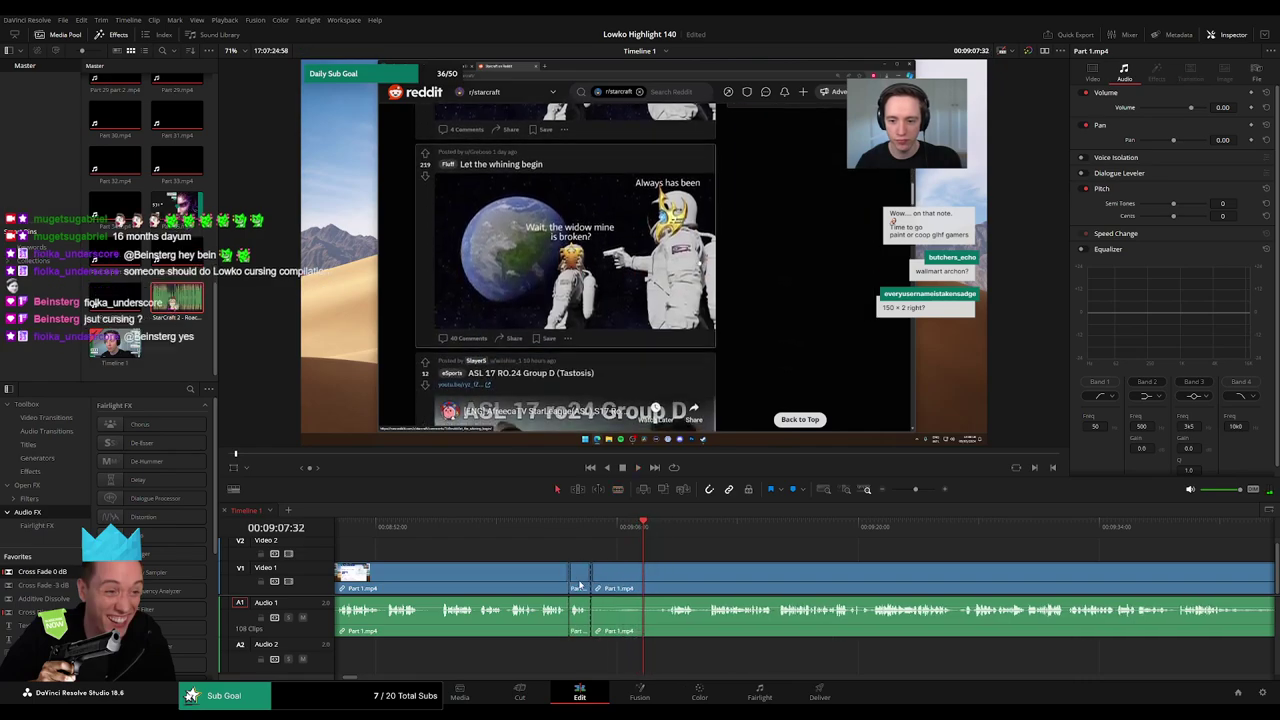
- Remove the section of Part 1.mp4 from about 00:09:04:30 to 00:09:08:55, crossfade the audio cut and play it back
click(662, 530)
key(b)
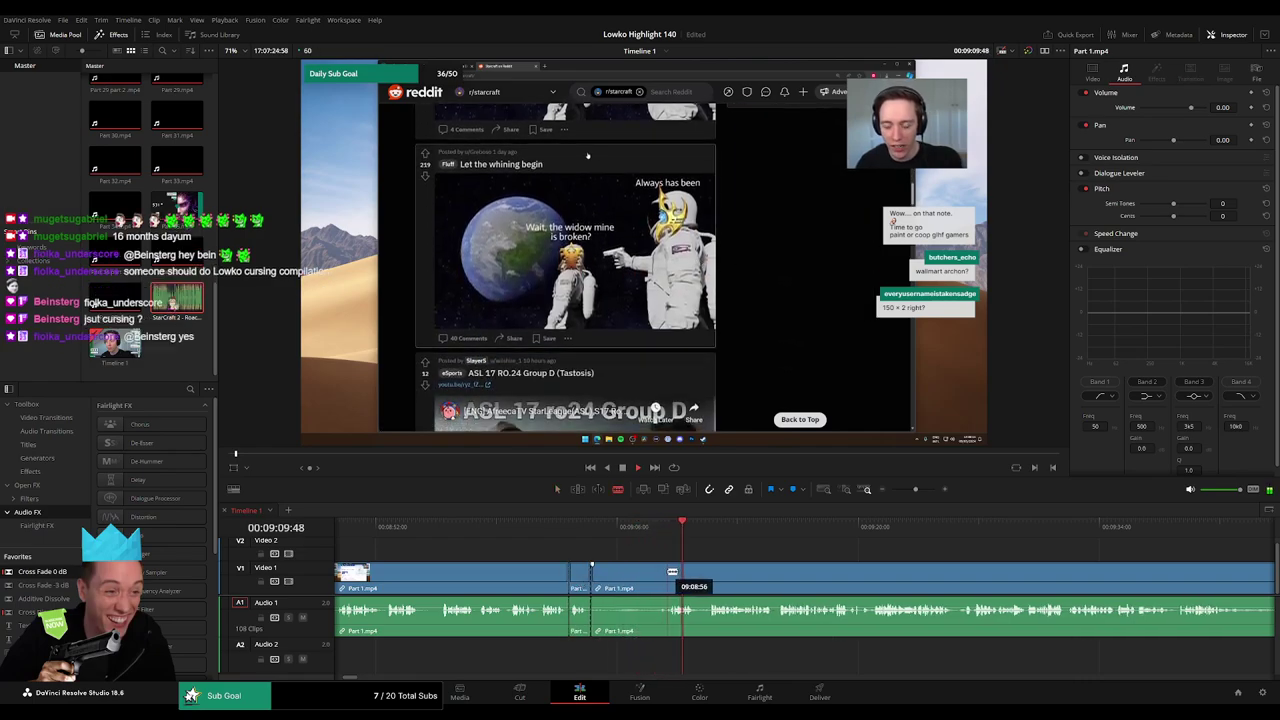
click(668, 572)
key(a)
click(646, 575)
key(Delete)
click(635, 574)
key(Delete)
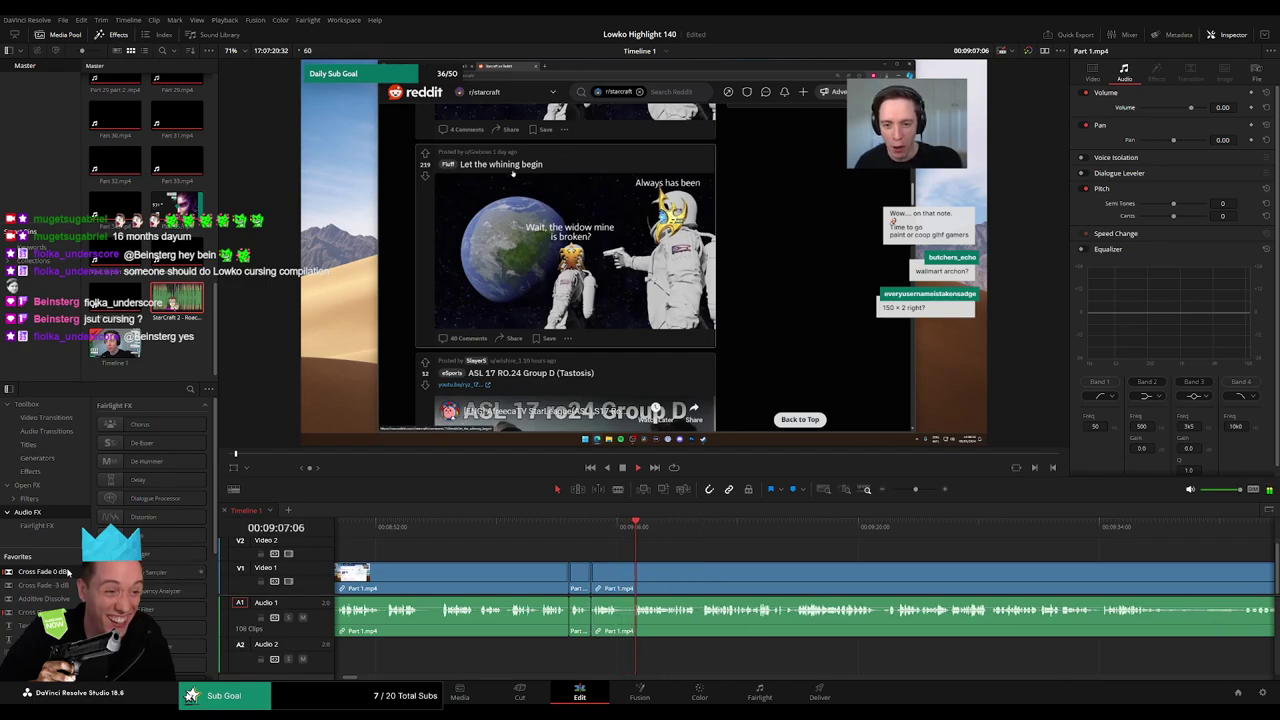
drag(69, 572, 594, 614)
key(space)
drag(772, 569, 585, 555)
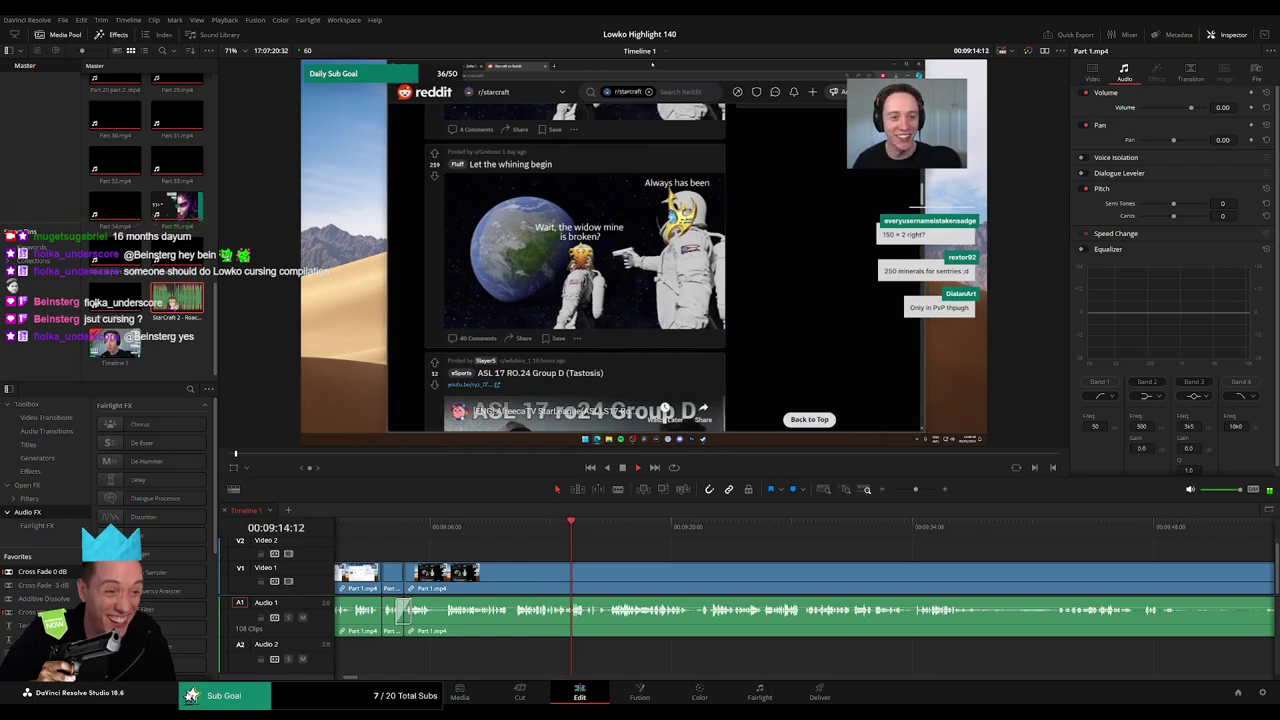
- Cut out the roughly half-second piece of Part 1.mp4 starting at about 00:09:15:50 and close the gap
scroll(620, 580, right, 3)
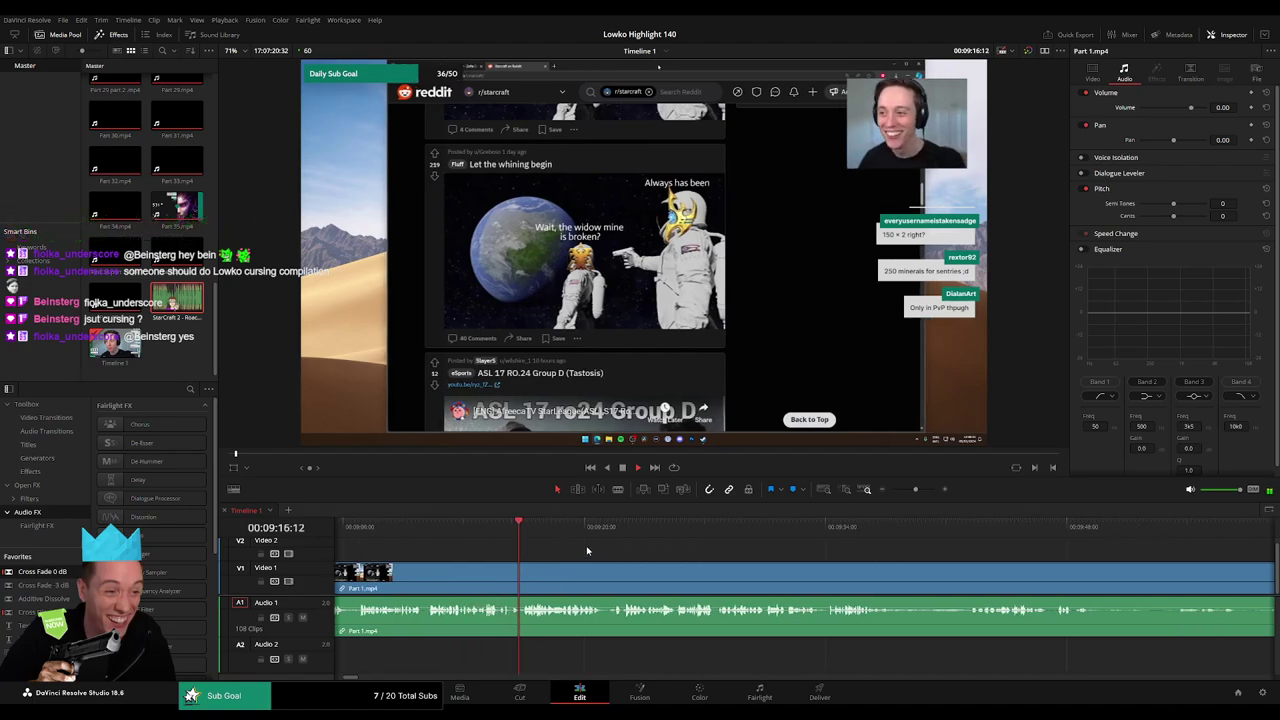
key(b)
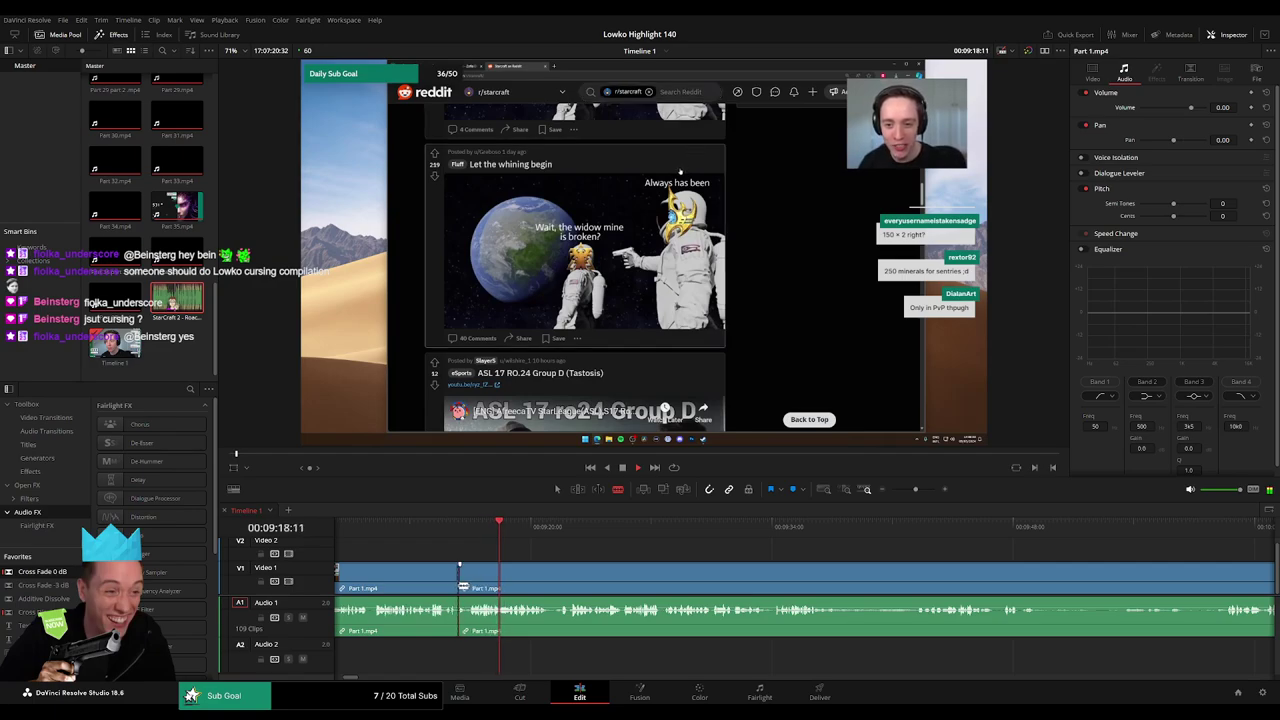
click(461, 586)
key(a)
click(462, 586)
key(Delete)
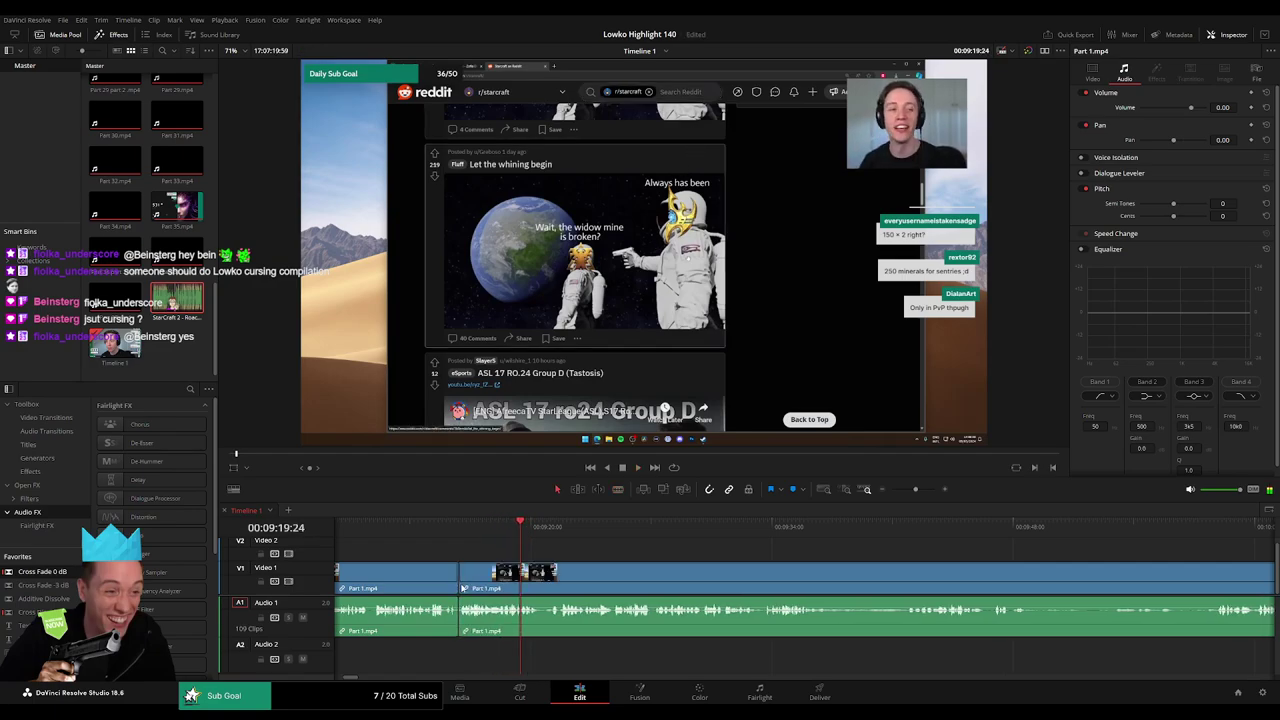
drag(457, 527, 450, 530)
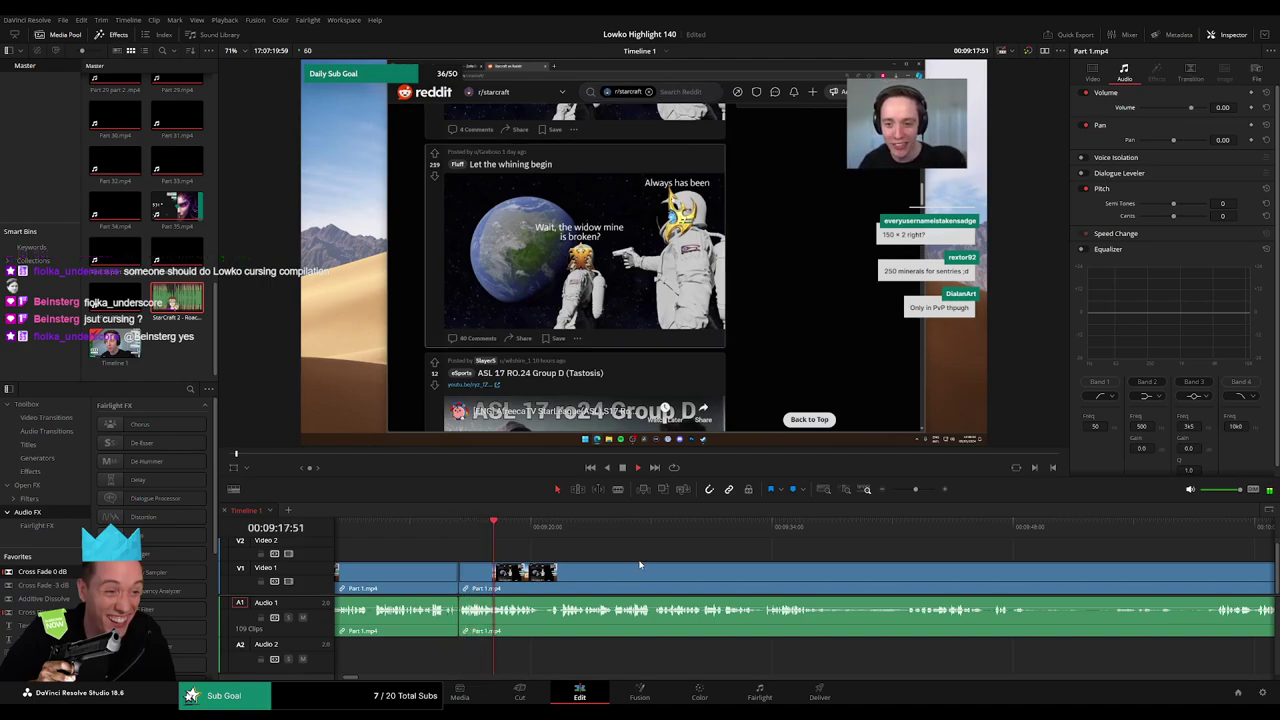
- Play Part 1.mp4 on from about 00:09:17:50 and split it at about 00:09:37:30
drag(640, 563, 524, 552)
scroll(523, 552, right, 1)
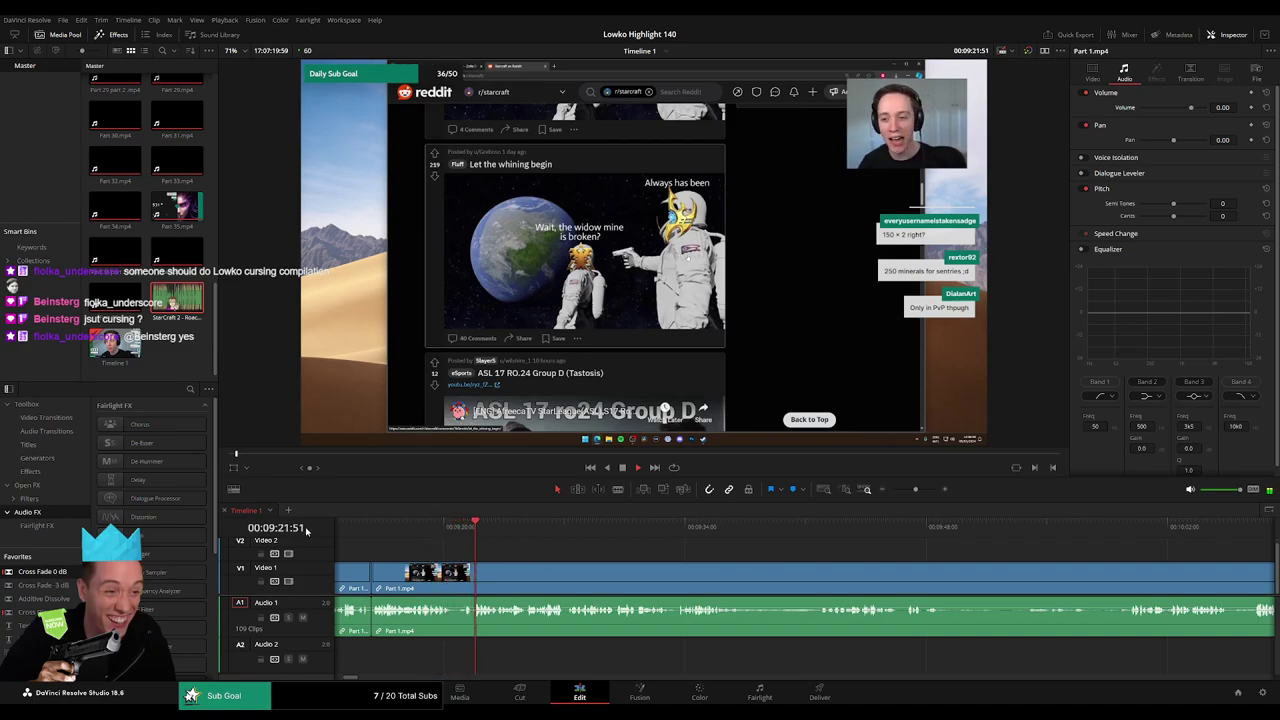
scroll(301, 588, up, 1)
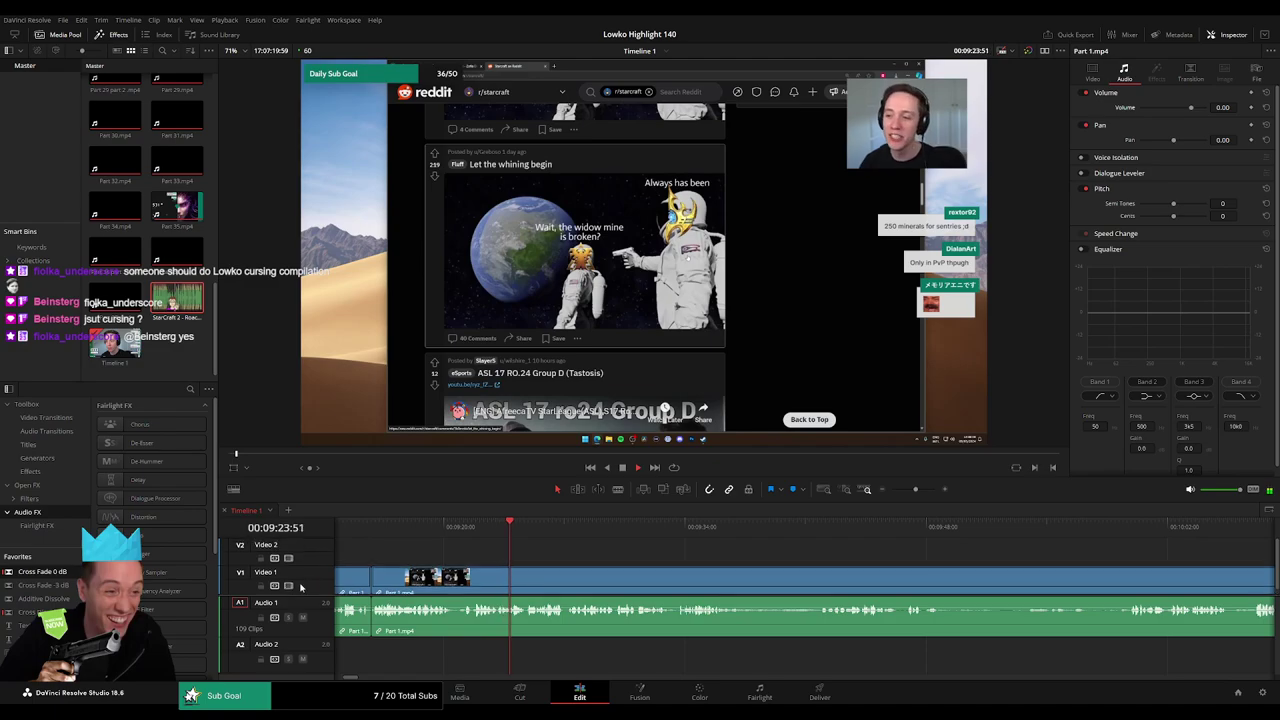
scroll(308, 563, down, 1)
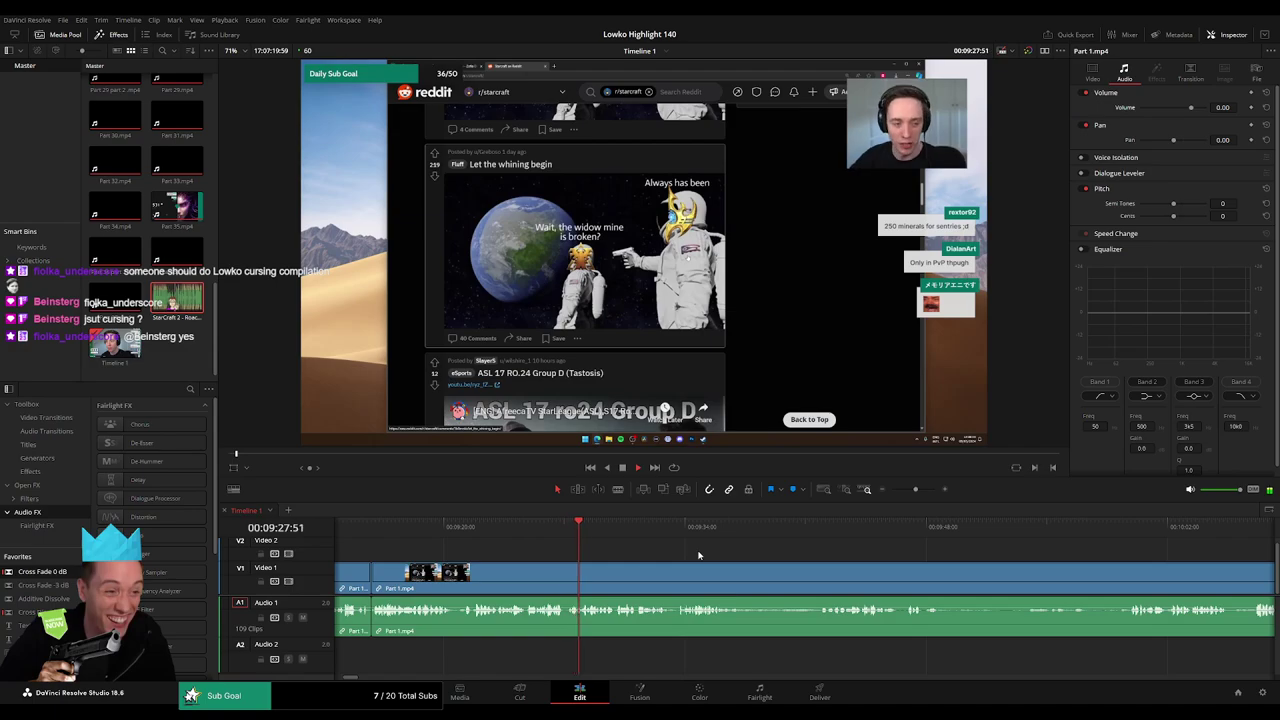
drag(737, 554, 597, 547)
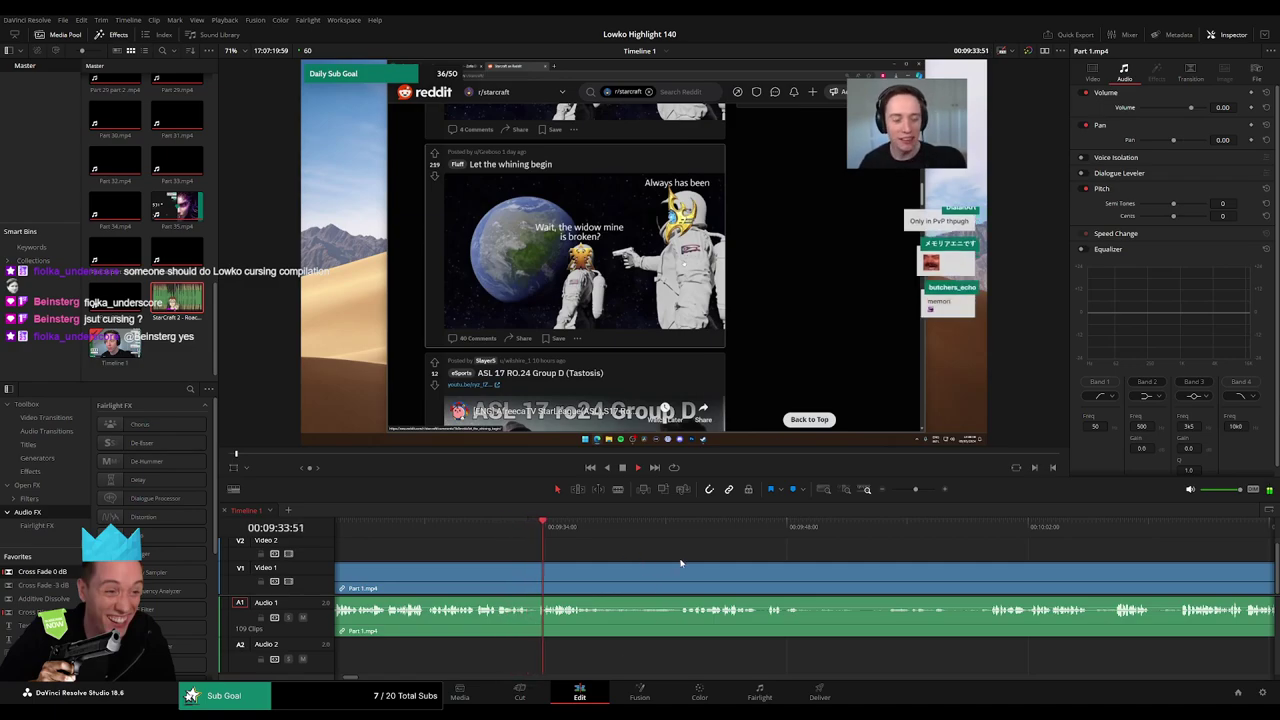
drag(681, 562, 583, 555)
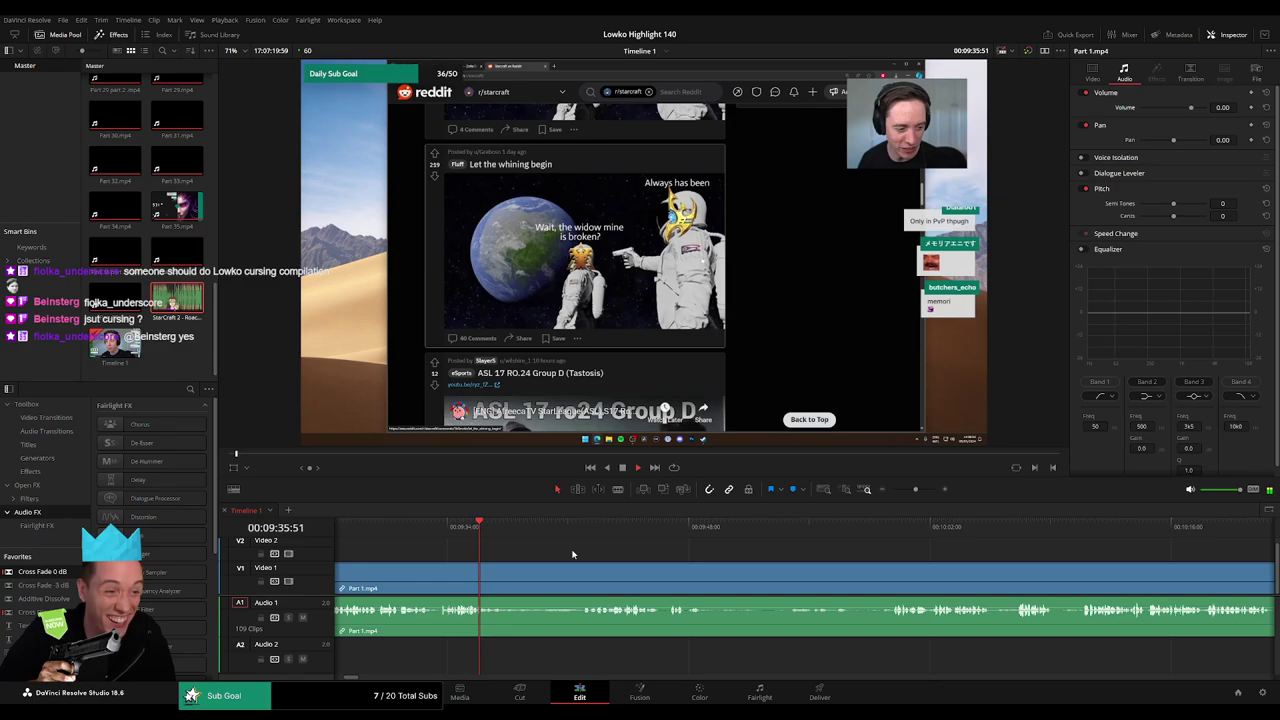
key(b)
click(507, 575)
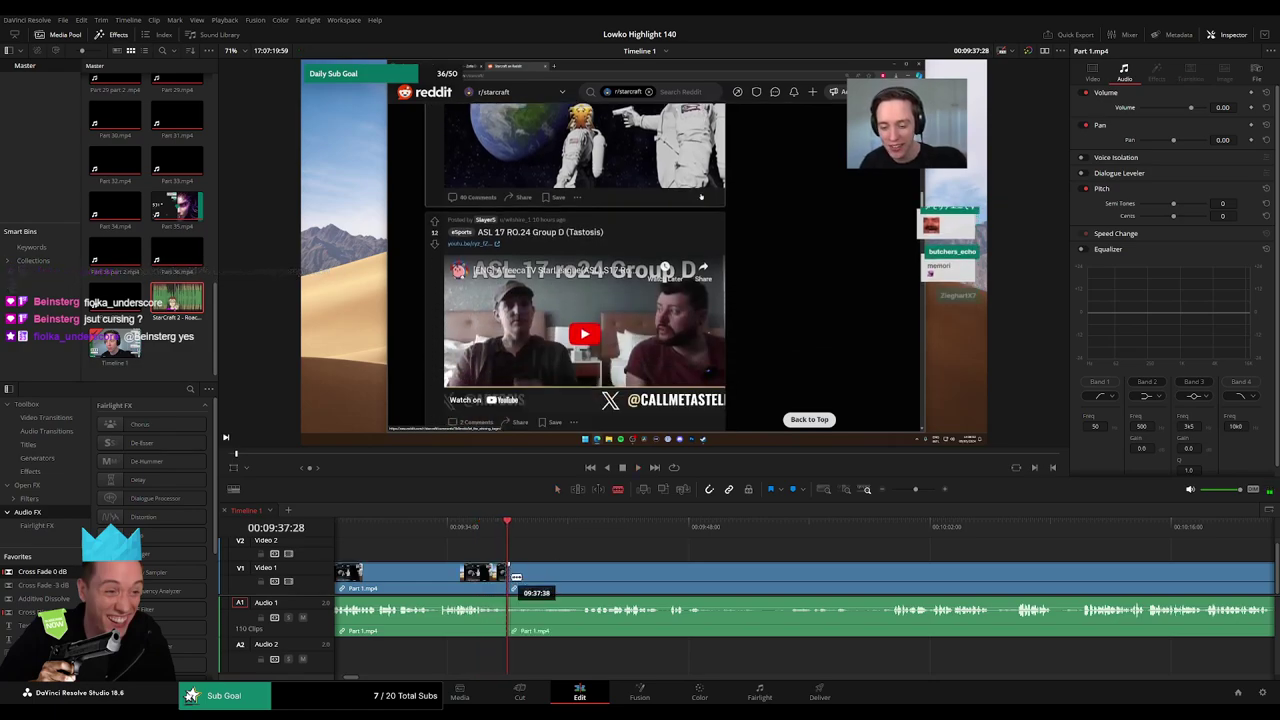
- Split Part 1.mp4 at about 00:09:59:10, remove the section back to the 00:09:37:30 cut and crossfade the audio there
click(581, 525)
key(space)
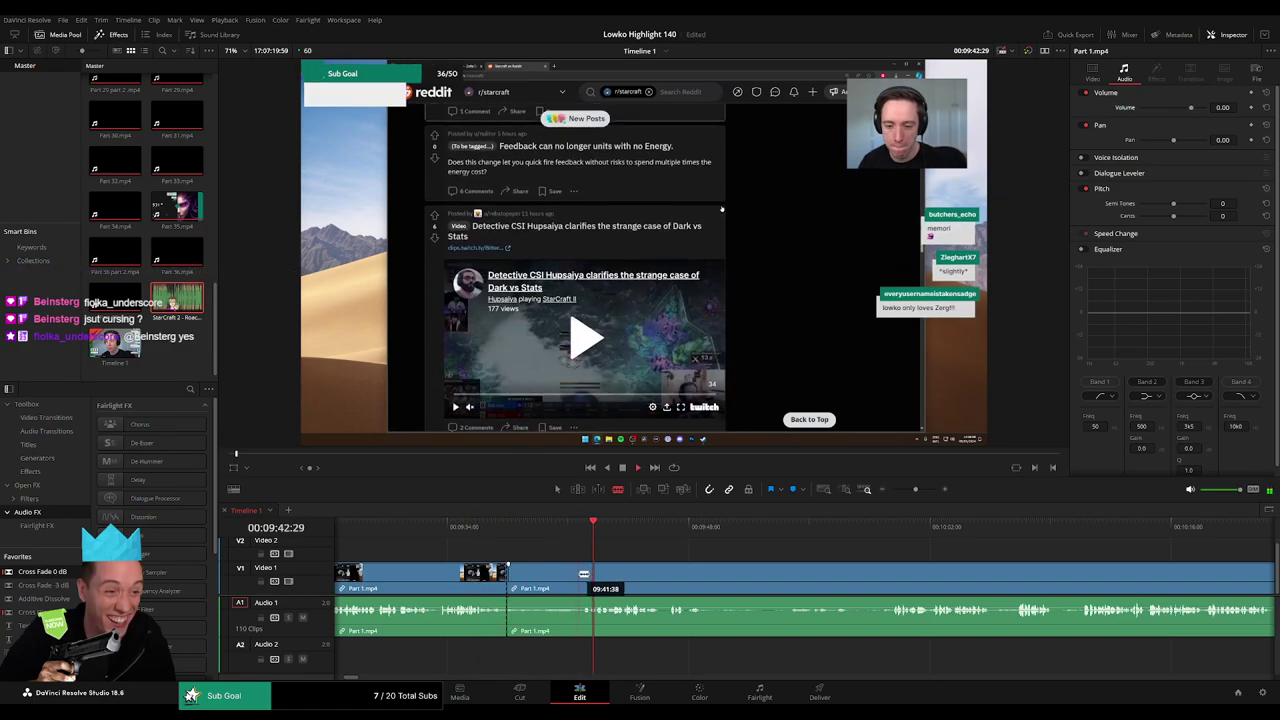
click(623, 535)
click(679, 532)
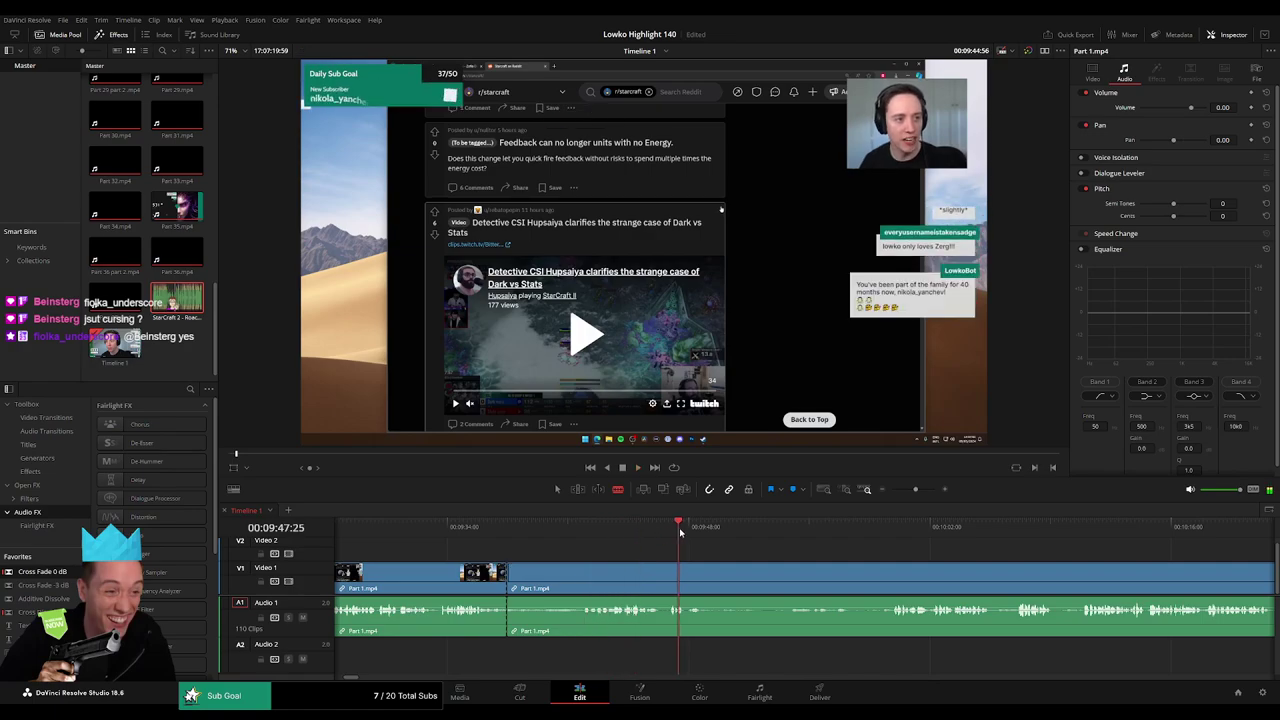
drag(851, 532, 877, 536)
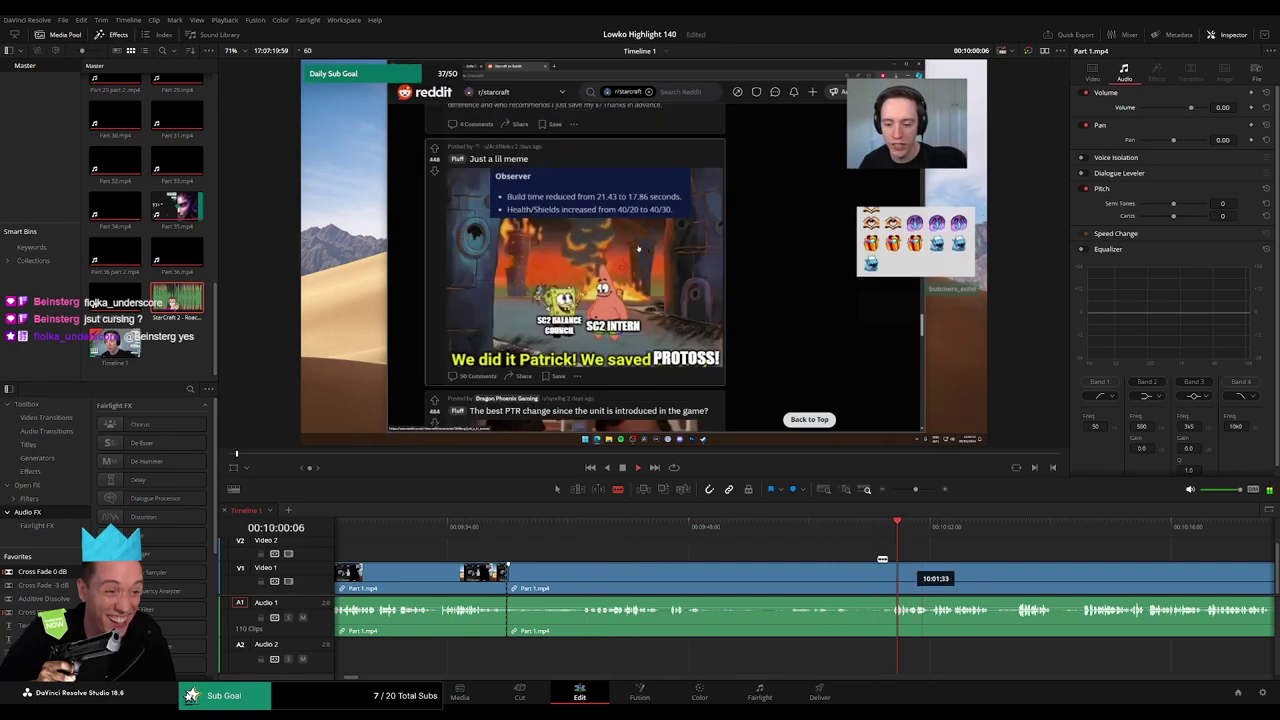
click(881, 578)
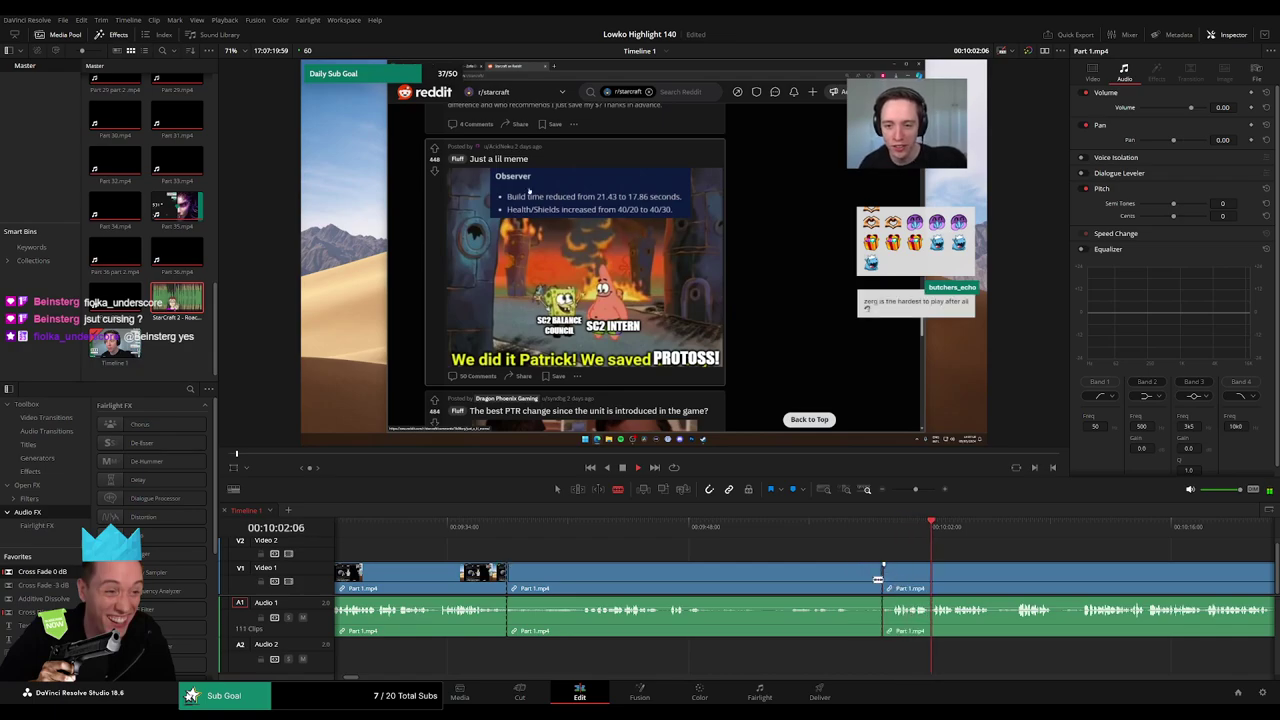
key(a)
click(824, 584)
key(Delete)
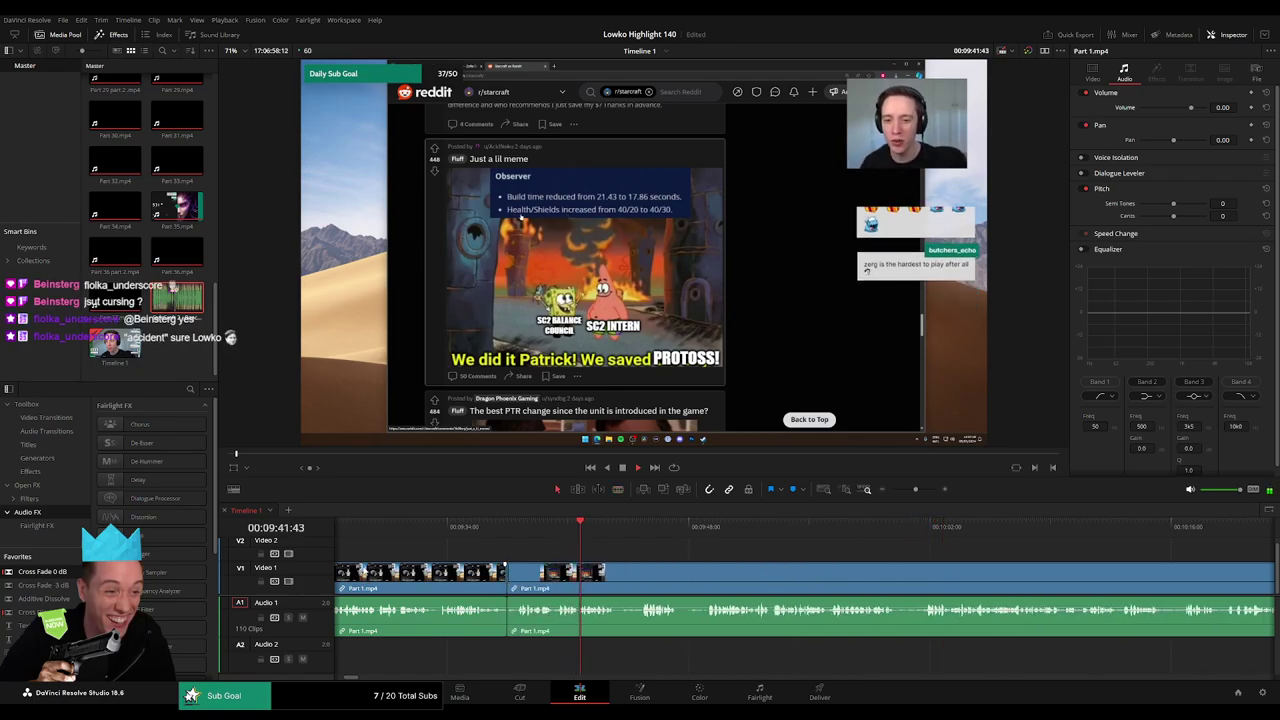
key(space)
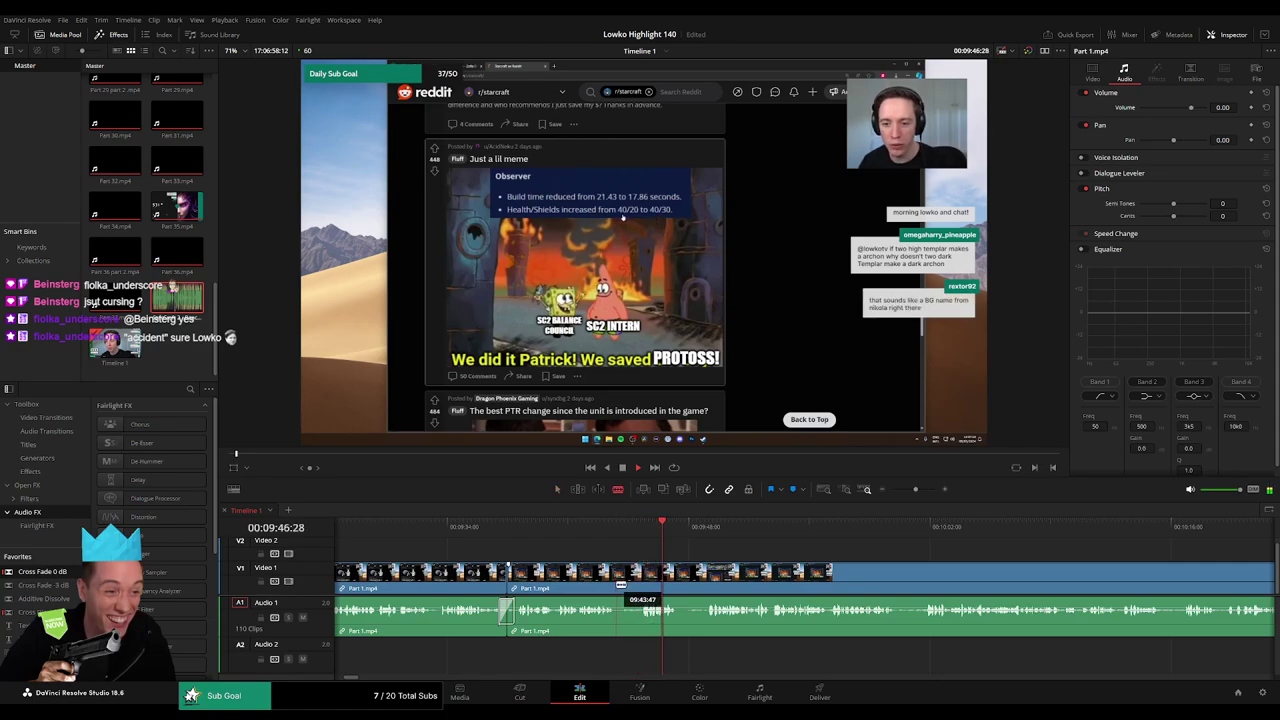
- Cut out the Part 1.mp4 pause from about 00:09:43:45 to 00:09:45:10 and crossfade the audio cut
click(618, 585)
key(a)
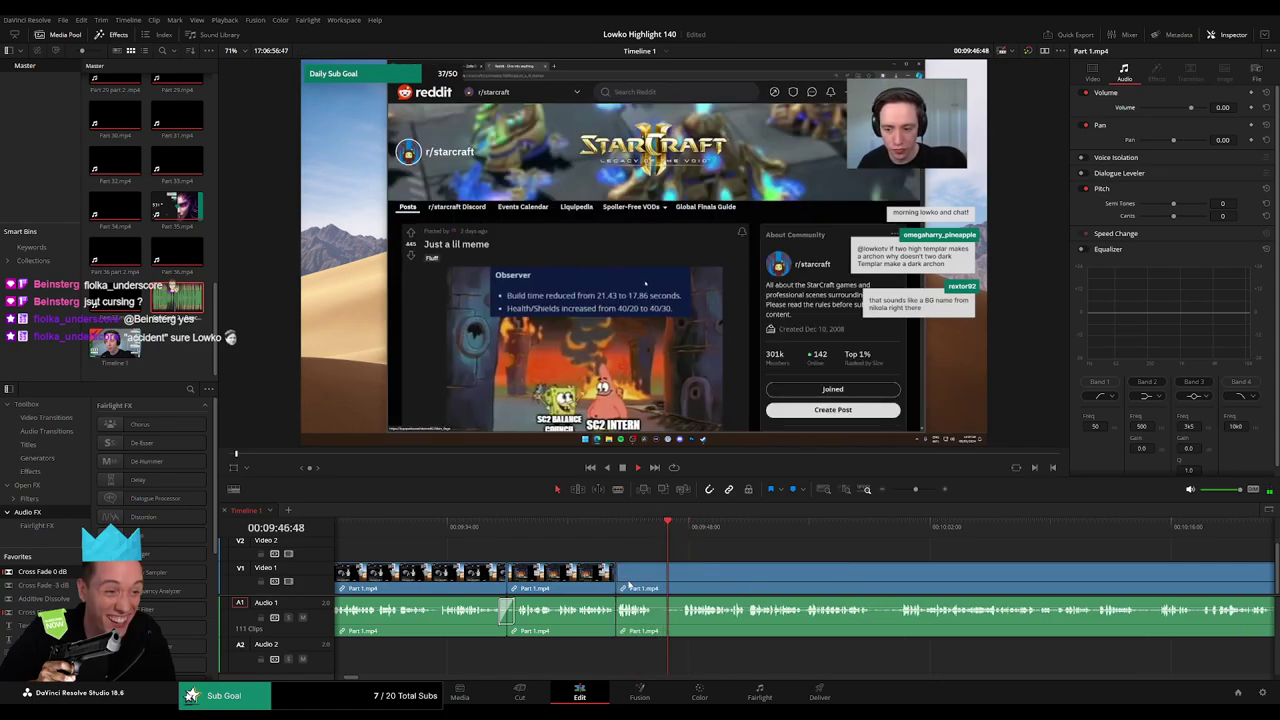
key(space)
- Remove the piece of Part 1.mp4 from about 00:09:46:05 to 00:09:47:40, crossfade the audio cut and play it back
key(b)
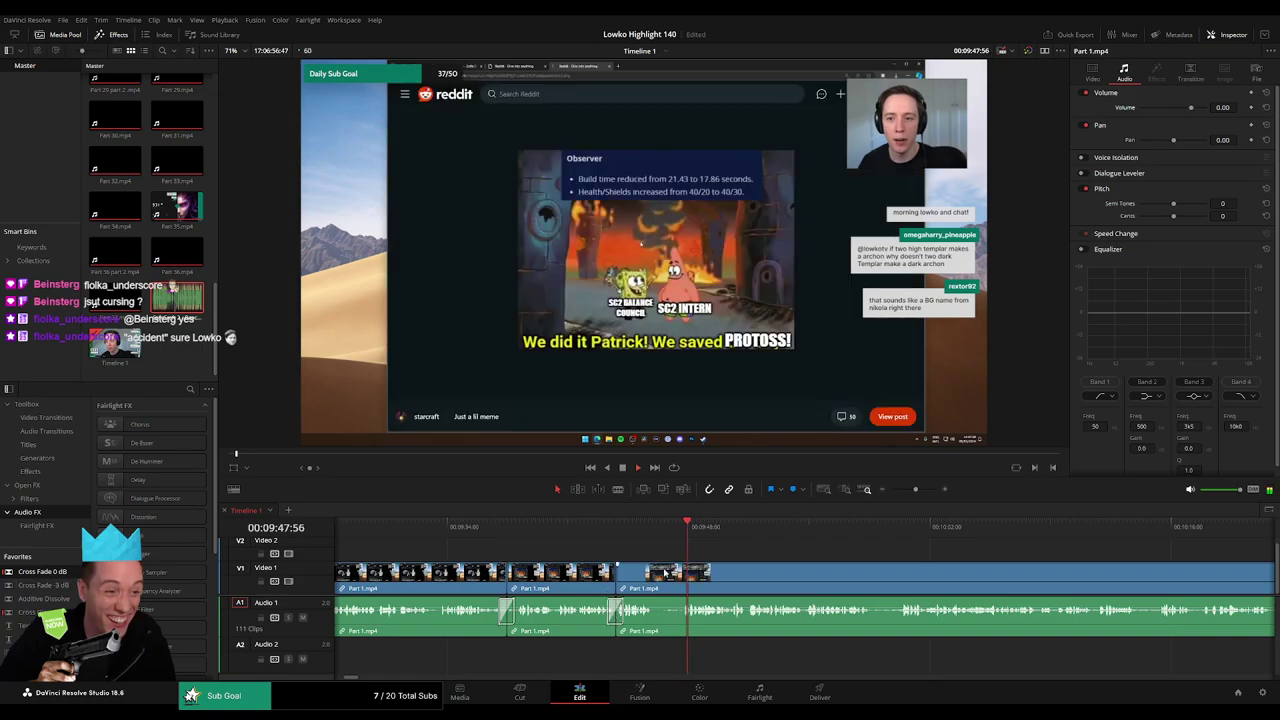
click(655, 574)
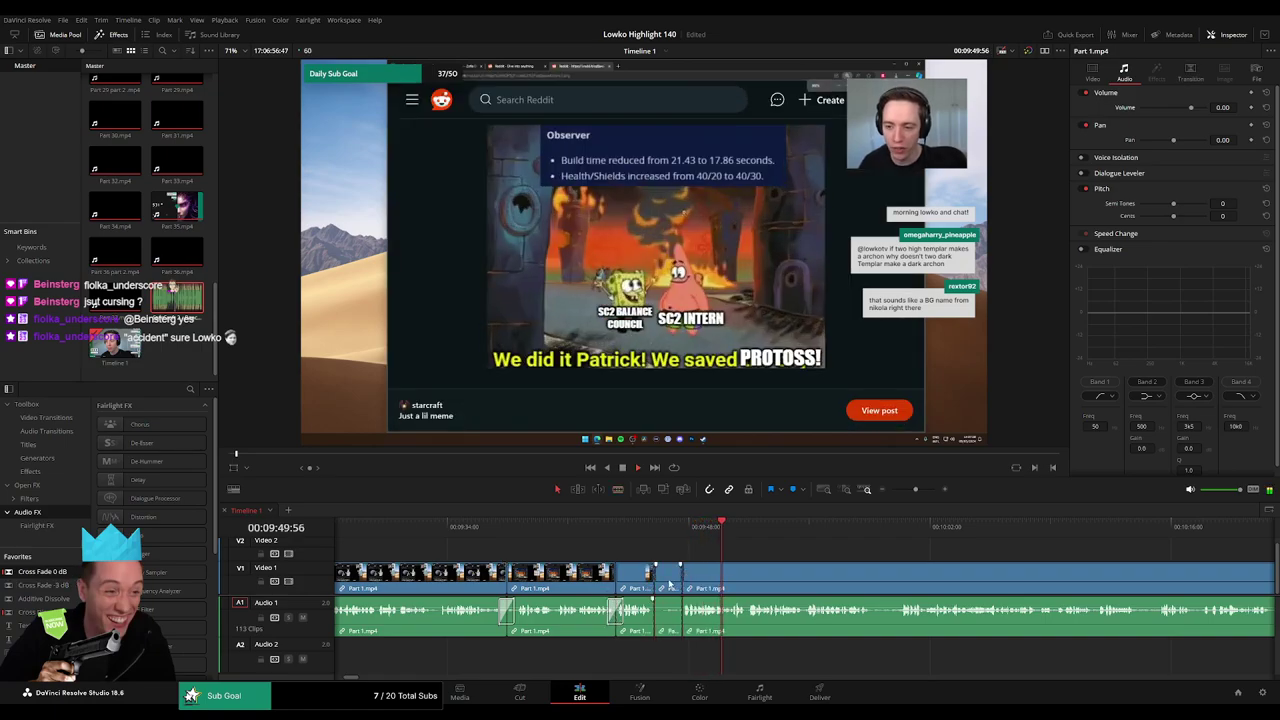
key(a)
click(692, 555)
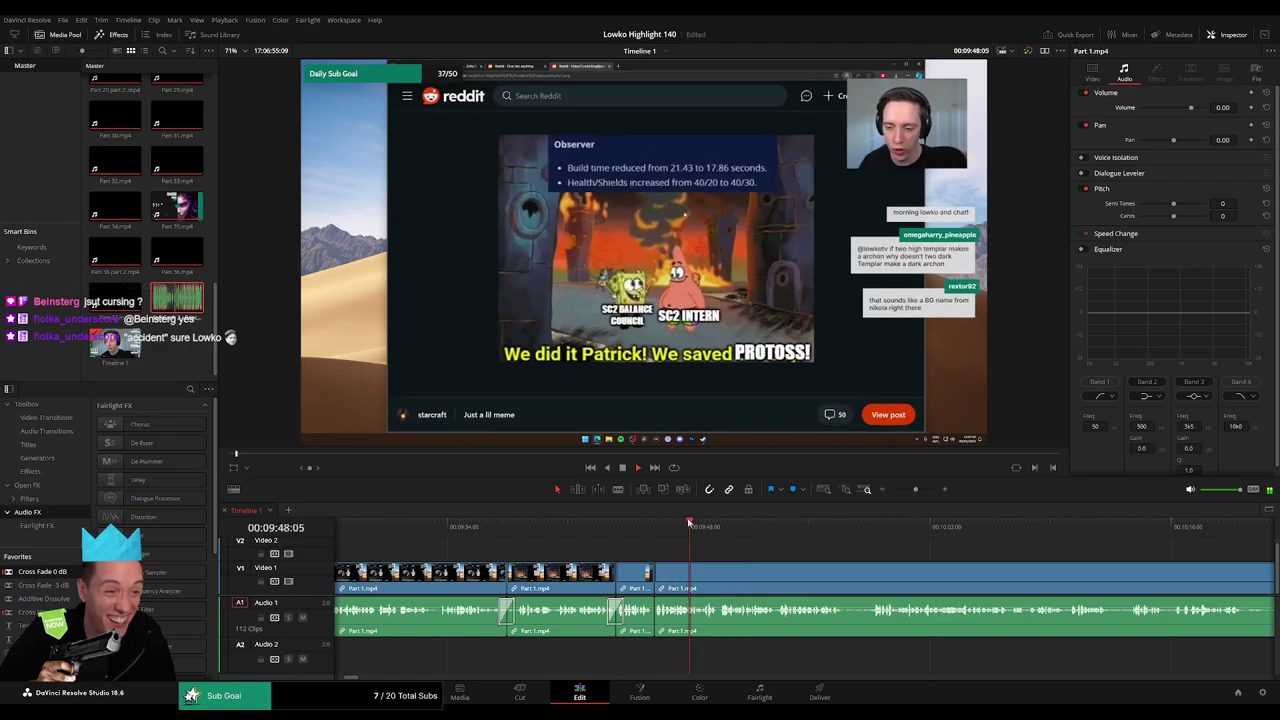
drag(638, 603, 658, 615)
key(space)
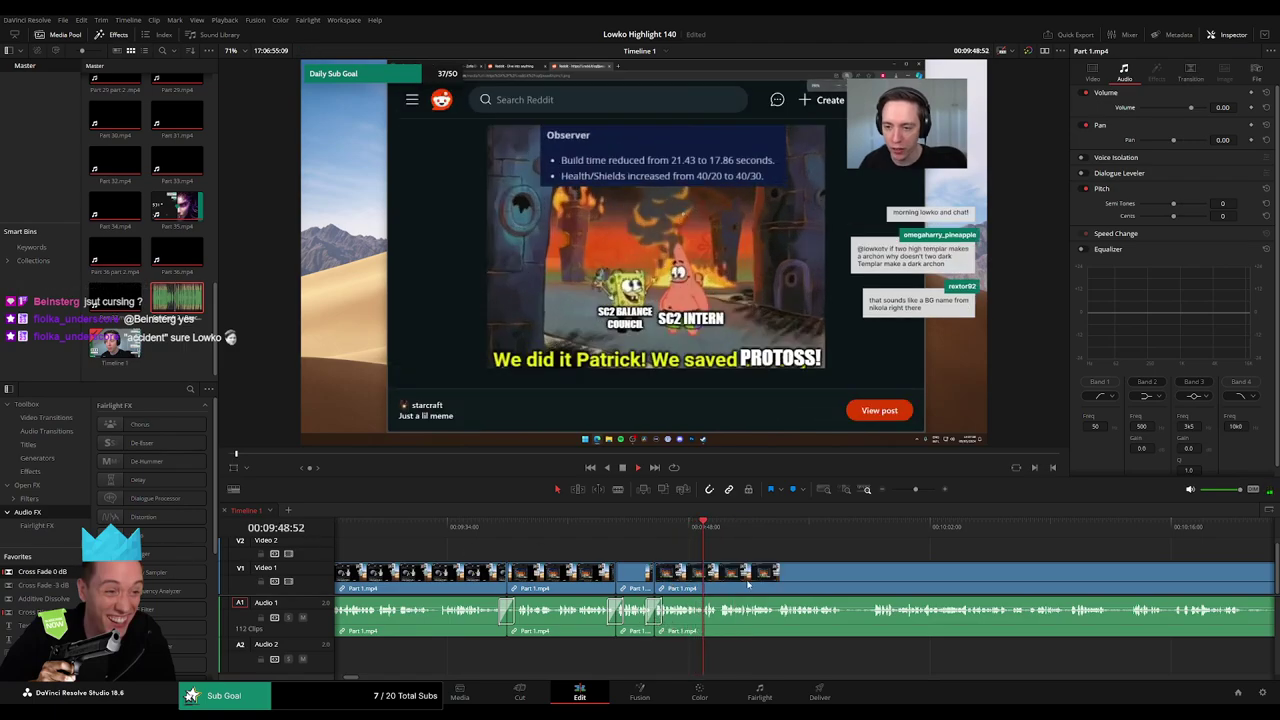
scroll(560, 563, right, 4)
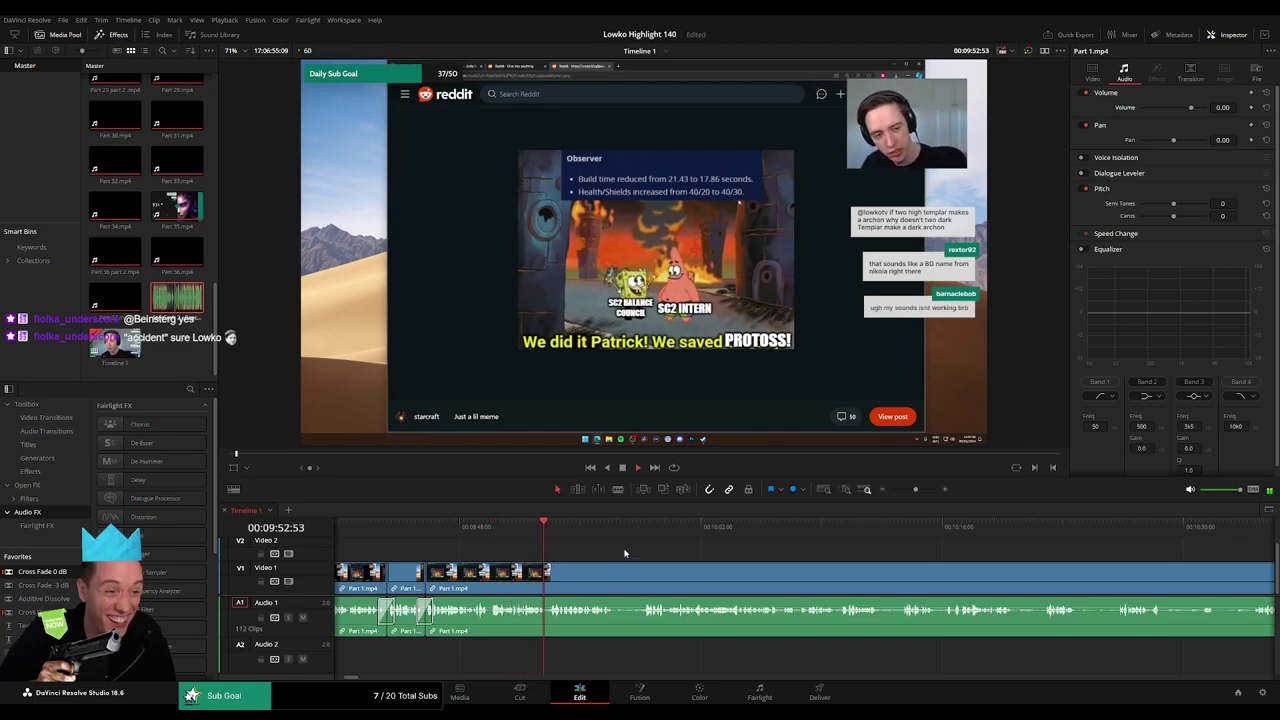
- Cut the stretch from about 09:56:50 to 09:58:35 out of Part 1.mp4, with an audio cross fade at the join
scroll(542, 554, right, 2)
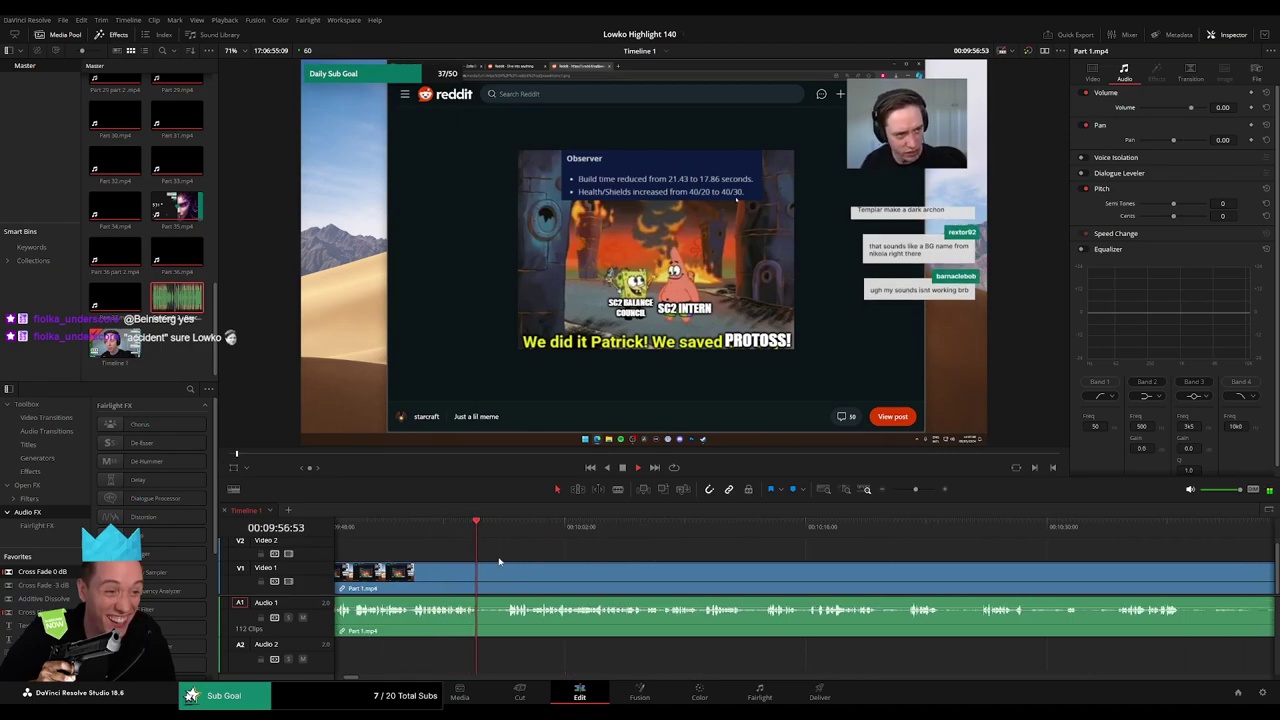
key(b)
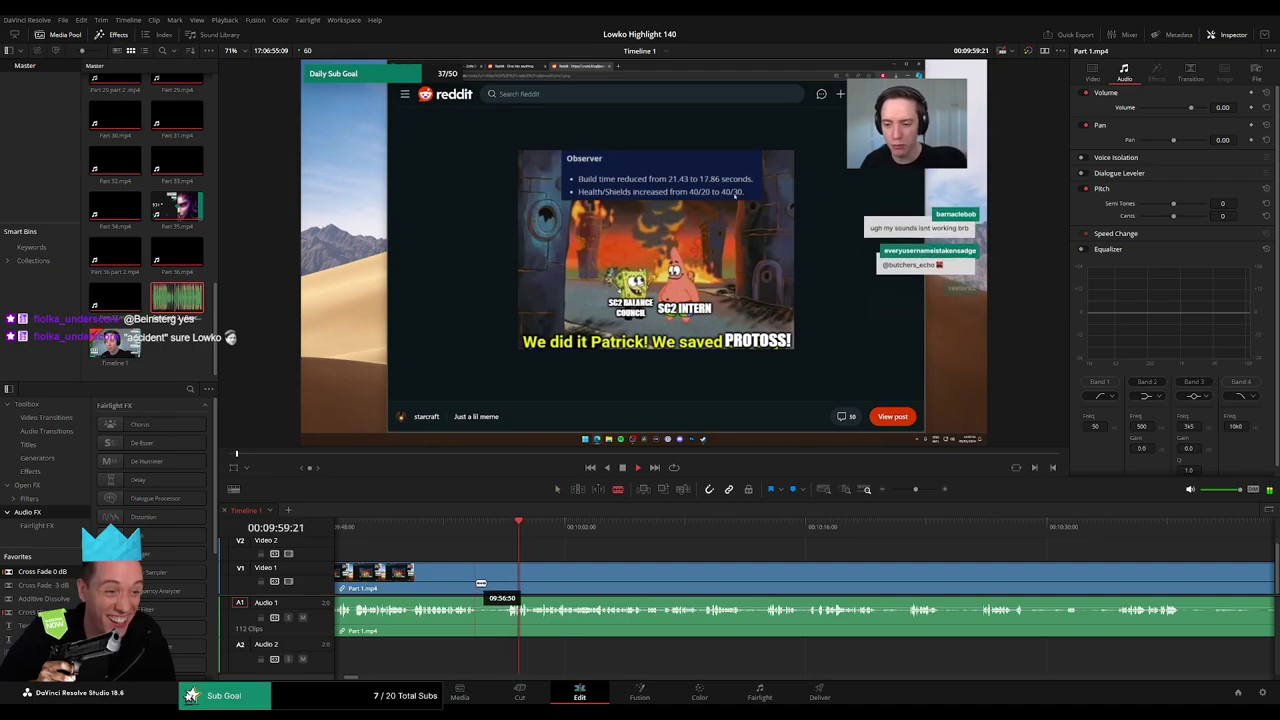
click(483, 580)
click(504, 580)
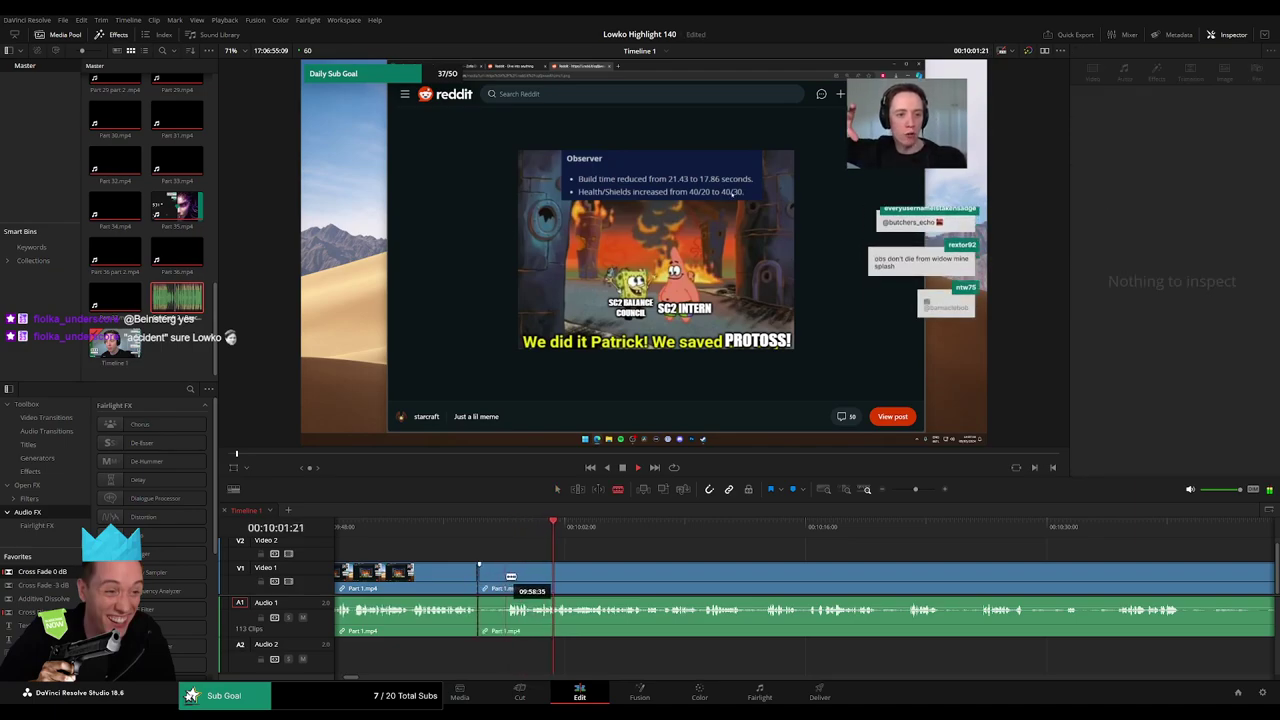
key(a)
click(493, 582)
key(Delete)
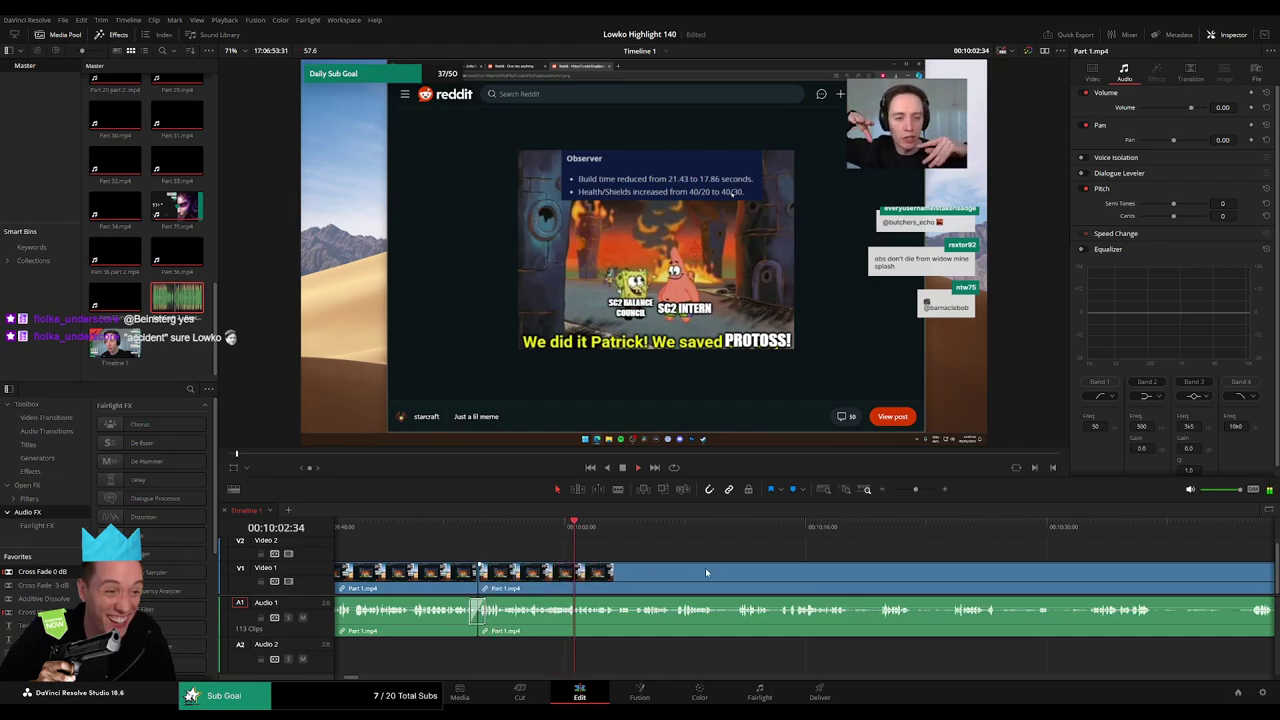
- Cut out a stretch of just under two seconds of Part 1.mp4 starting at about 10:18:28, closing the gap
drag(710, 567, 530, 553)
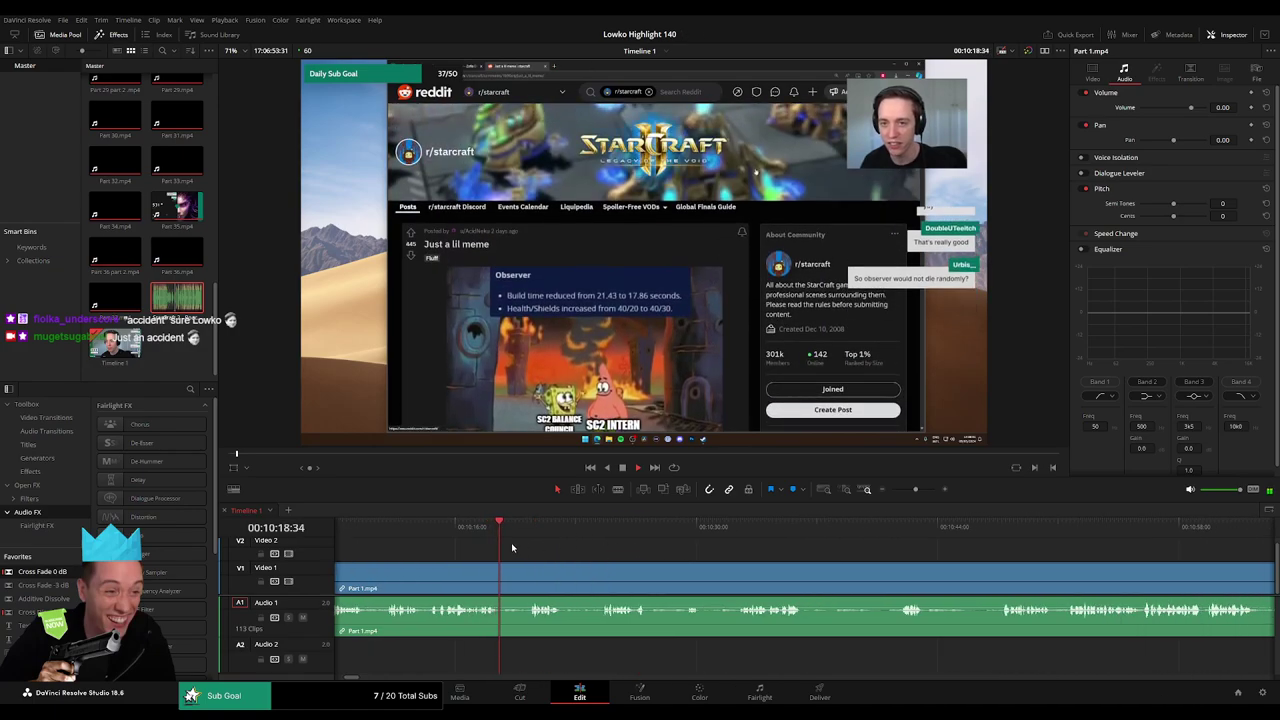
key(b)
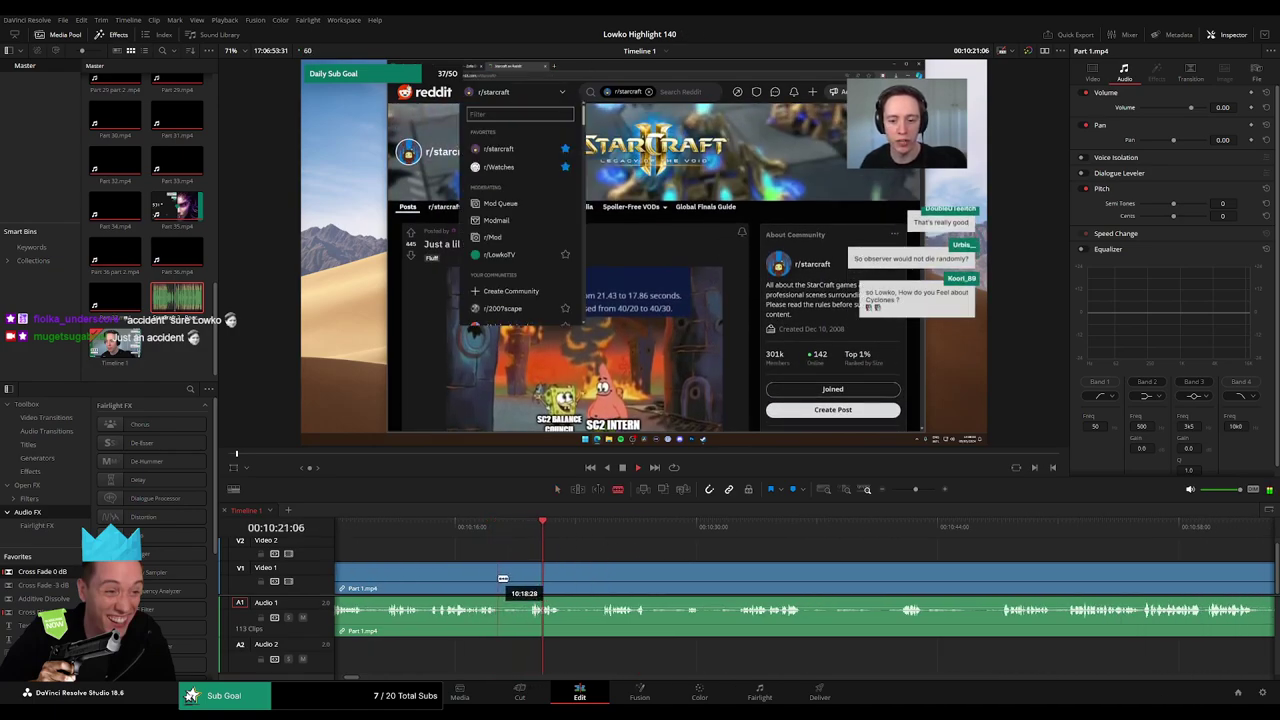
click(501, 579)
click(532, 577)
key(a)
click(515, 580)
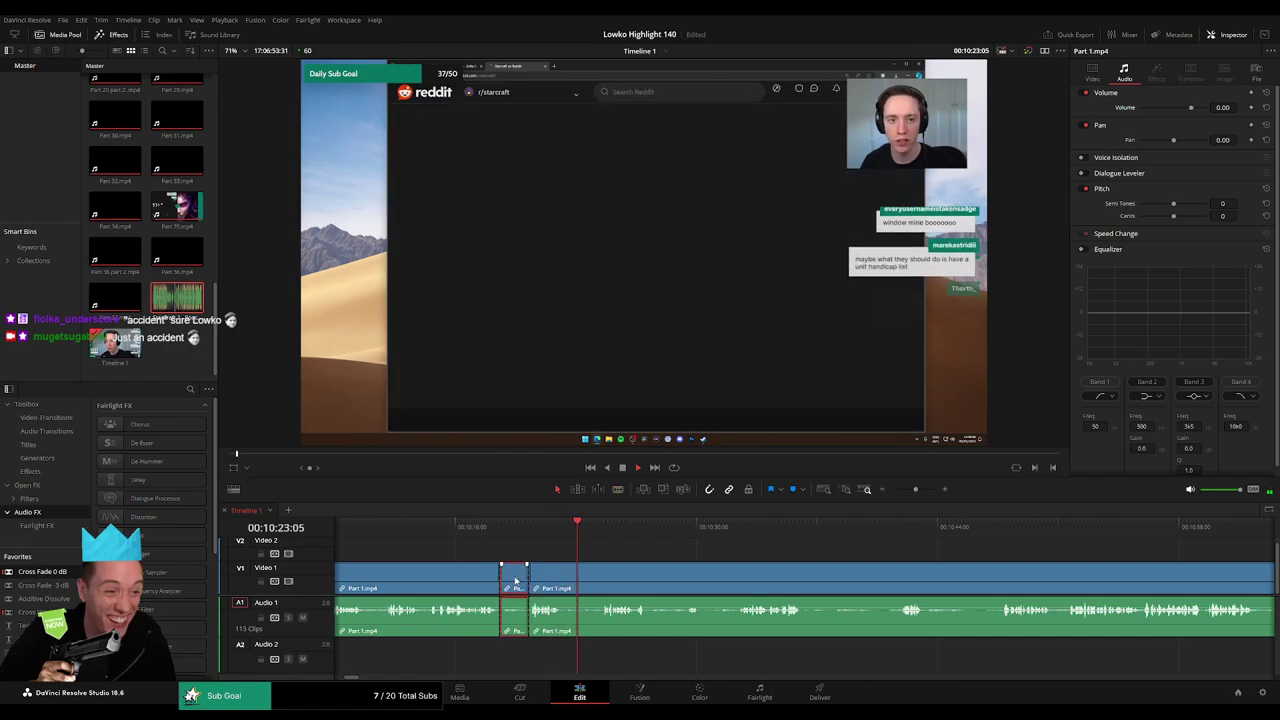
key(Delete)
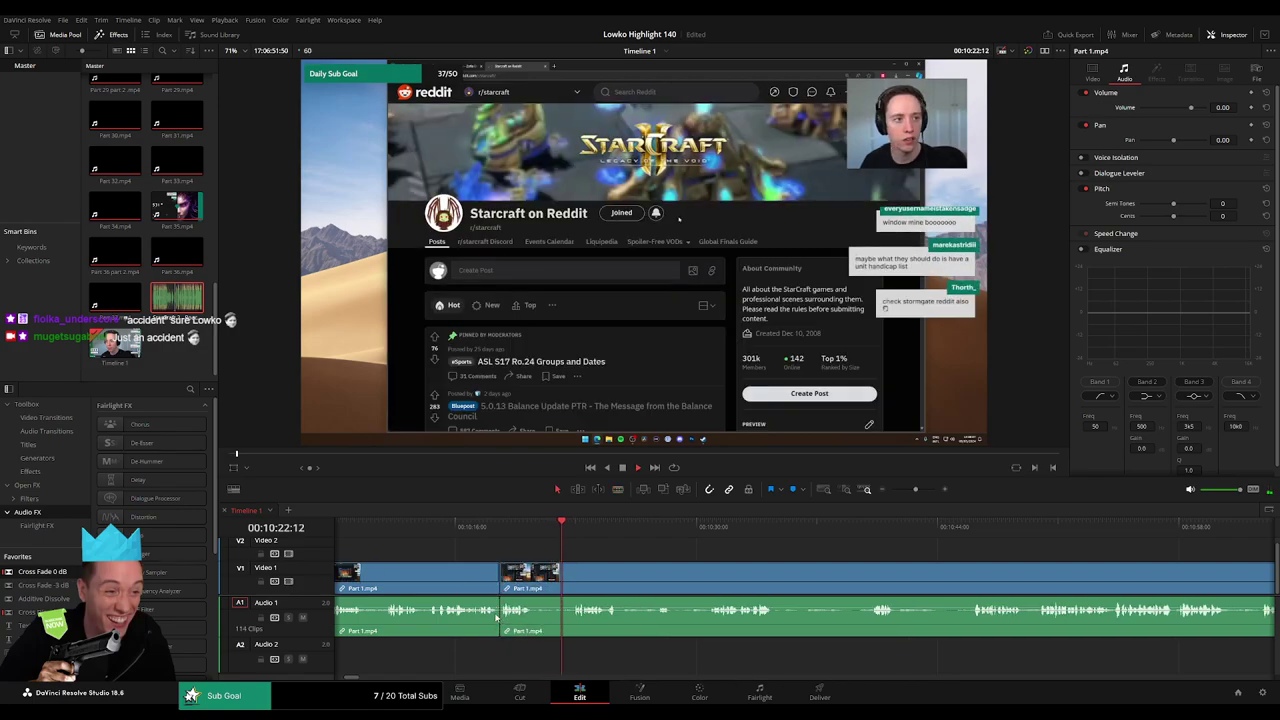
- Add an audio cross fade at the new join and split the clip again at about 10:20:38
click(498, 618)
key(shift+t)
key(b)
click(535, 567)
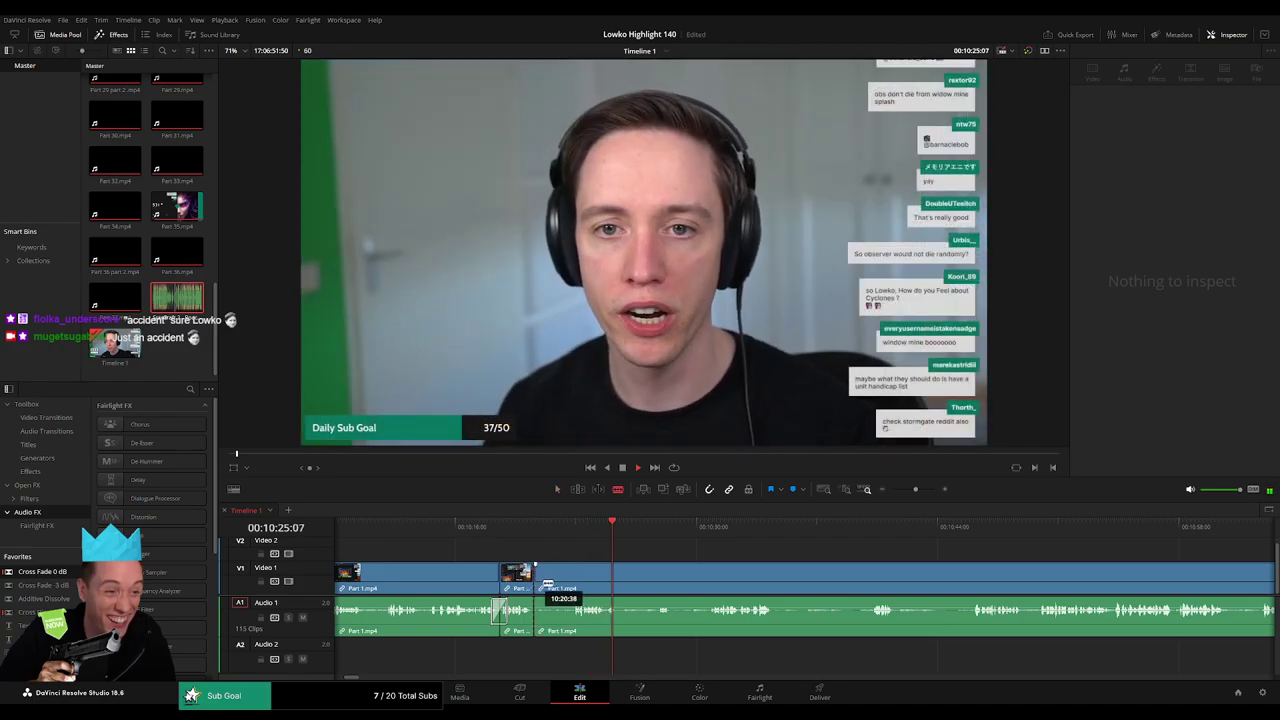
- Skim forward through the Stormgate reddit footage from about 10:30 to 13:36 for the next section worth keeping
click(712, 526)
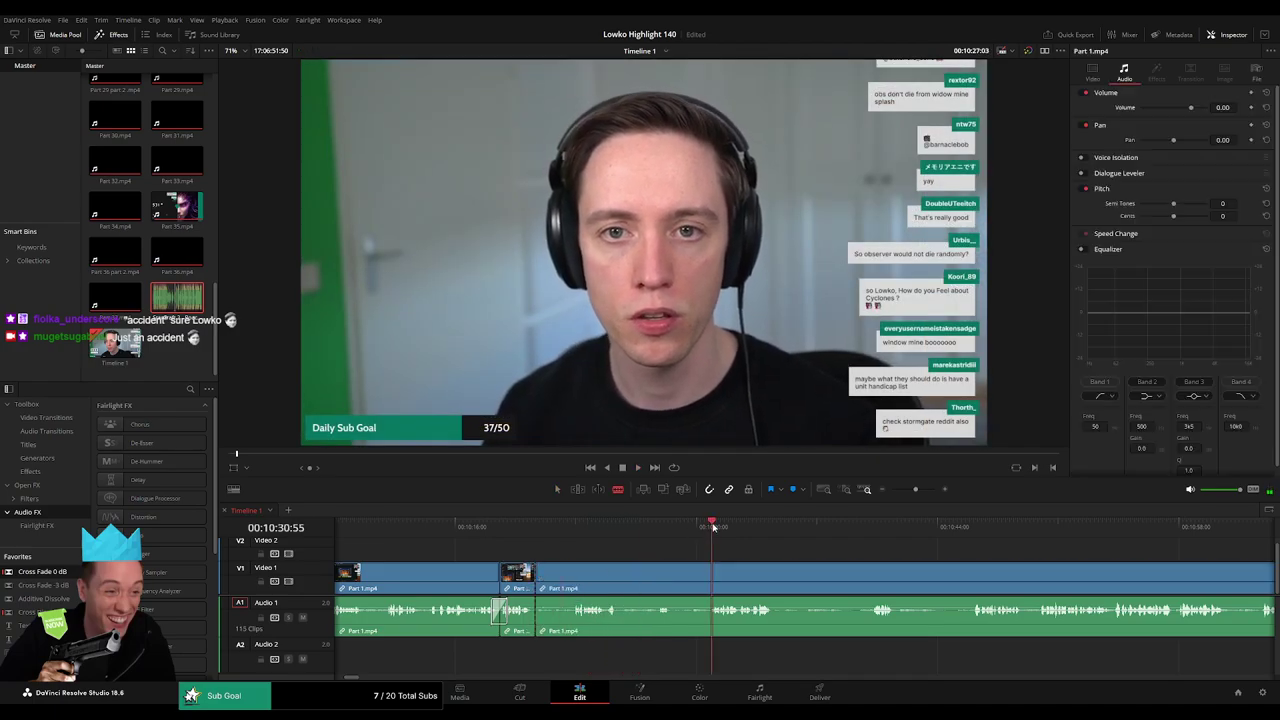
key(space)
click(885, 526)
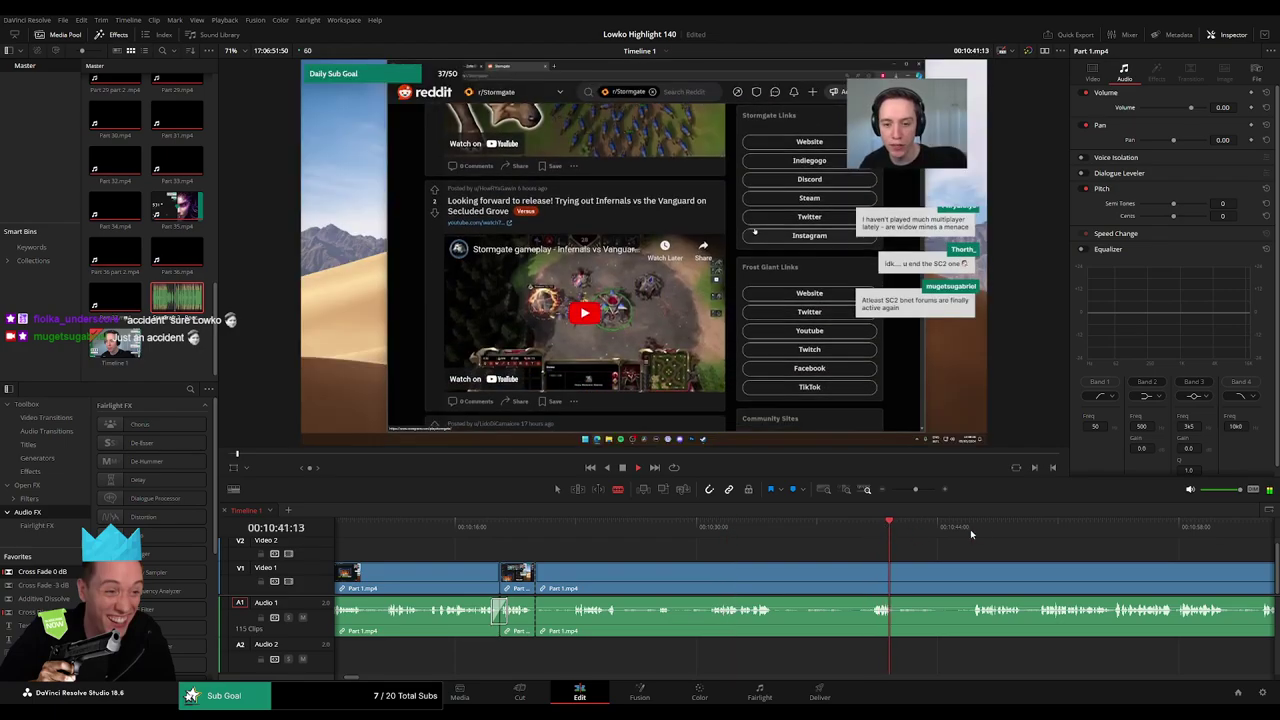
click(972, 527)
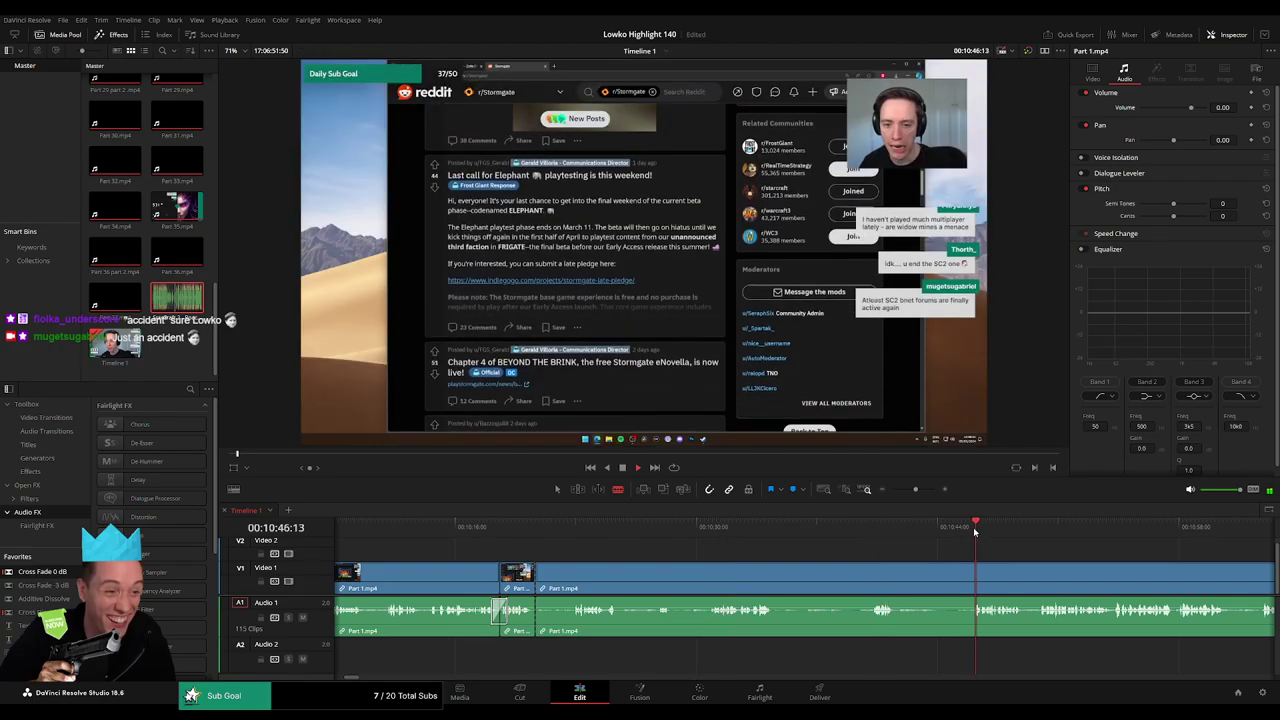
click(684, 530)
click(869, 532)
click(894, 532)
drag(958, 538, 653, 534)
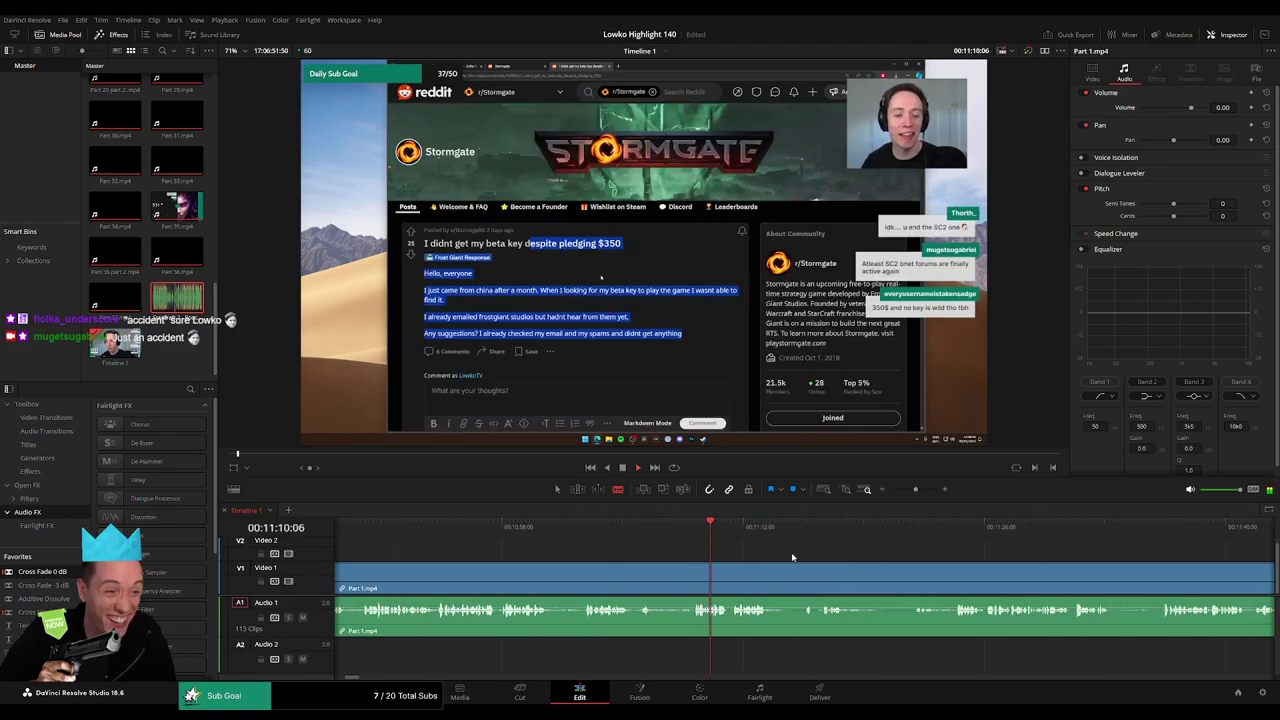
click(946, 530)
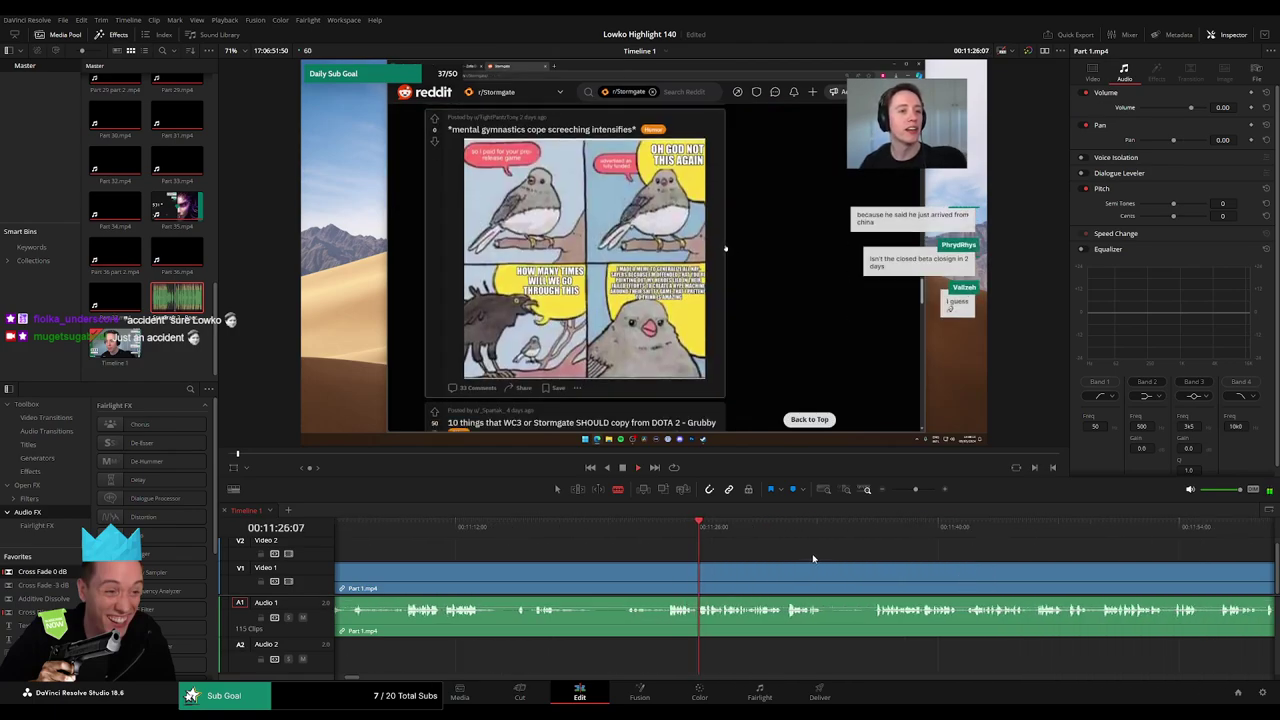
mouse_move(915, 490)
mouse_down()
mouse_move(901, 491)
mouse_move(912, 491)
mouse_up()
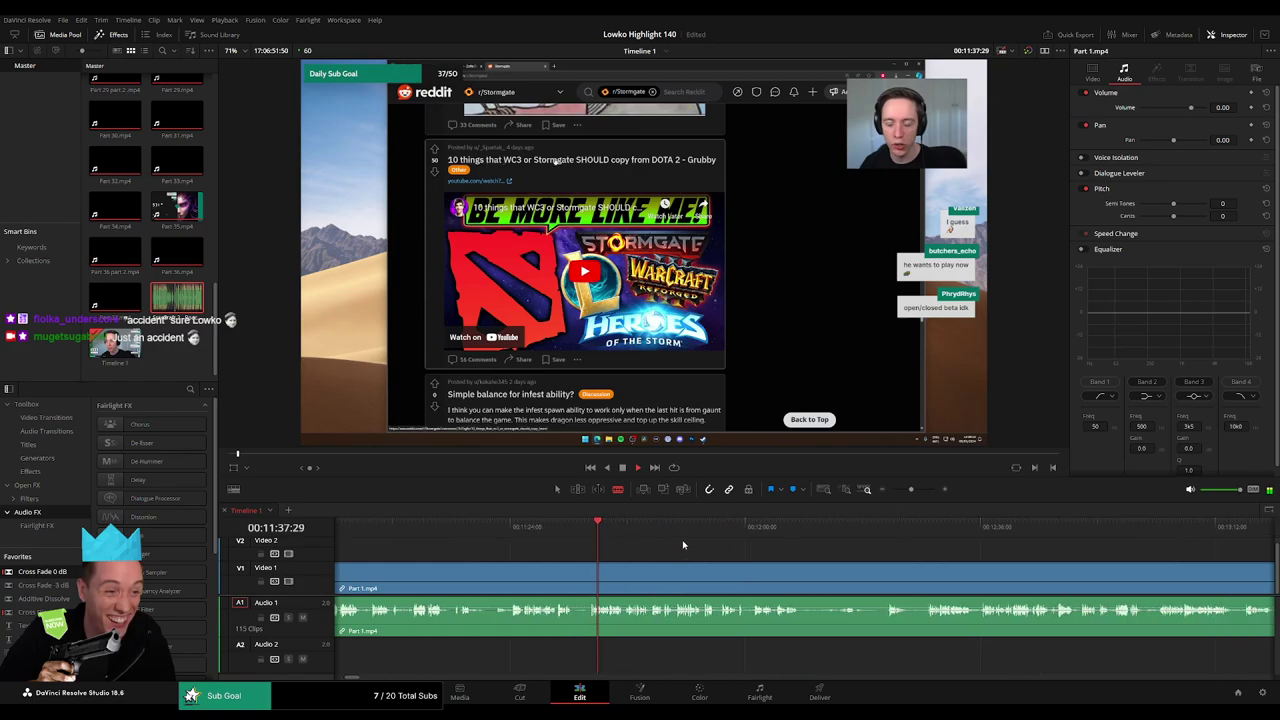
drag(656, 536, 924, 544)
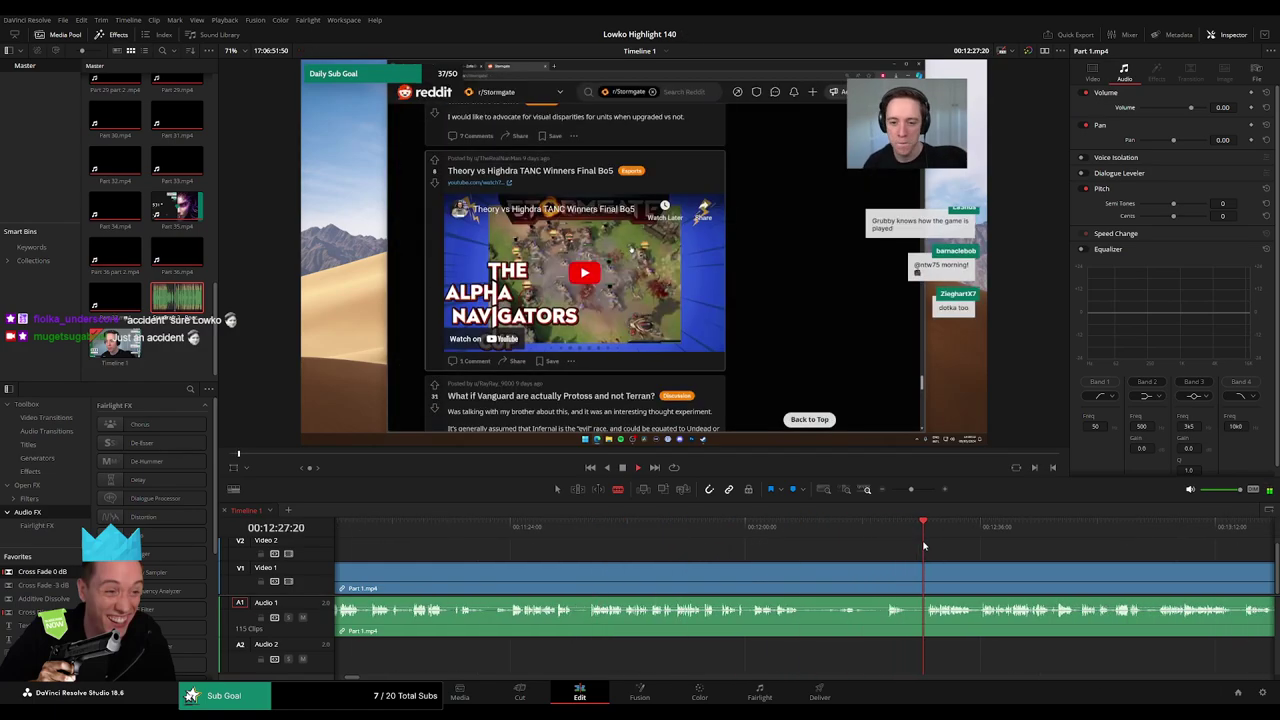
drag(604, 543, 822, 540)
click(942, 537)
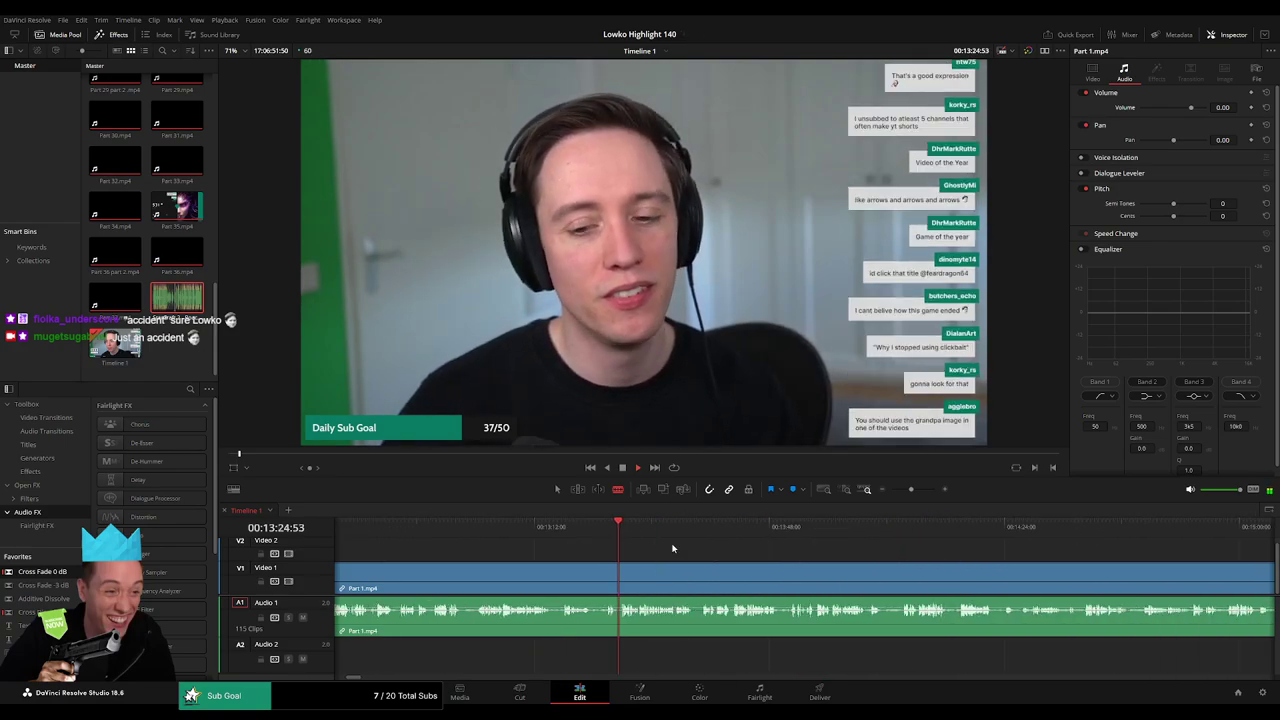
click(634, 531)
mouse_move(671, 533)
mouse_down()
mouse_move(894, 537)
mouse_move(690, 538)
mouse_up()
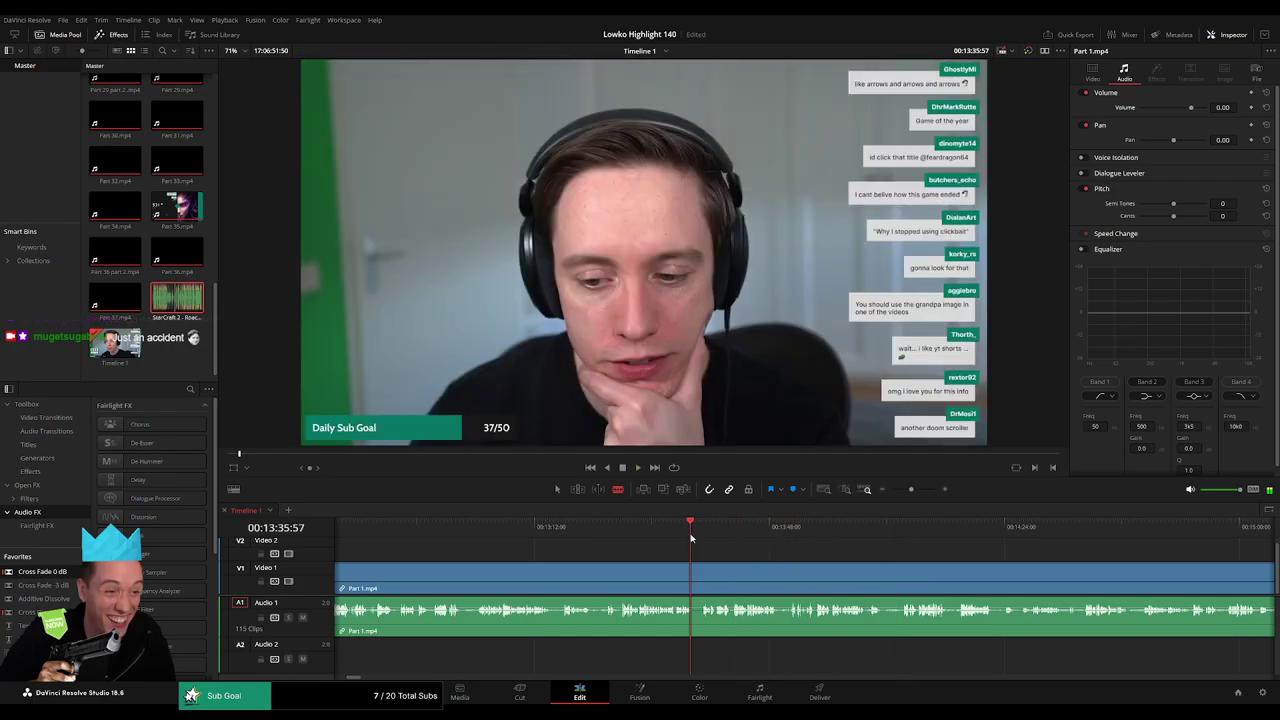
- Go back through the footage from about 13:26 to 11:20, checking where the discussion of the "10 things" post begins
click(620, 530)
click(482, 530)
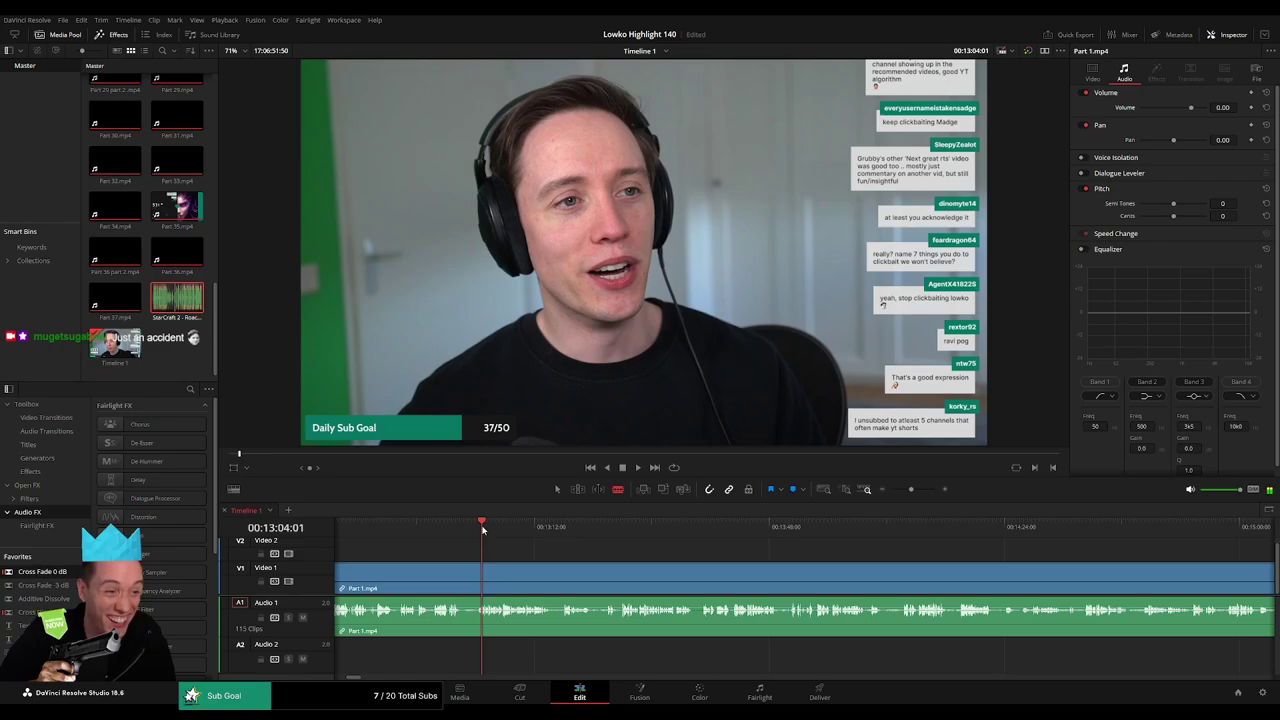
drag(485, 563, 651, 565)
click(598, 534)
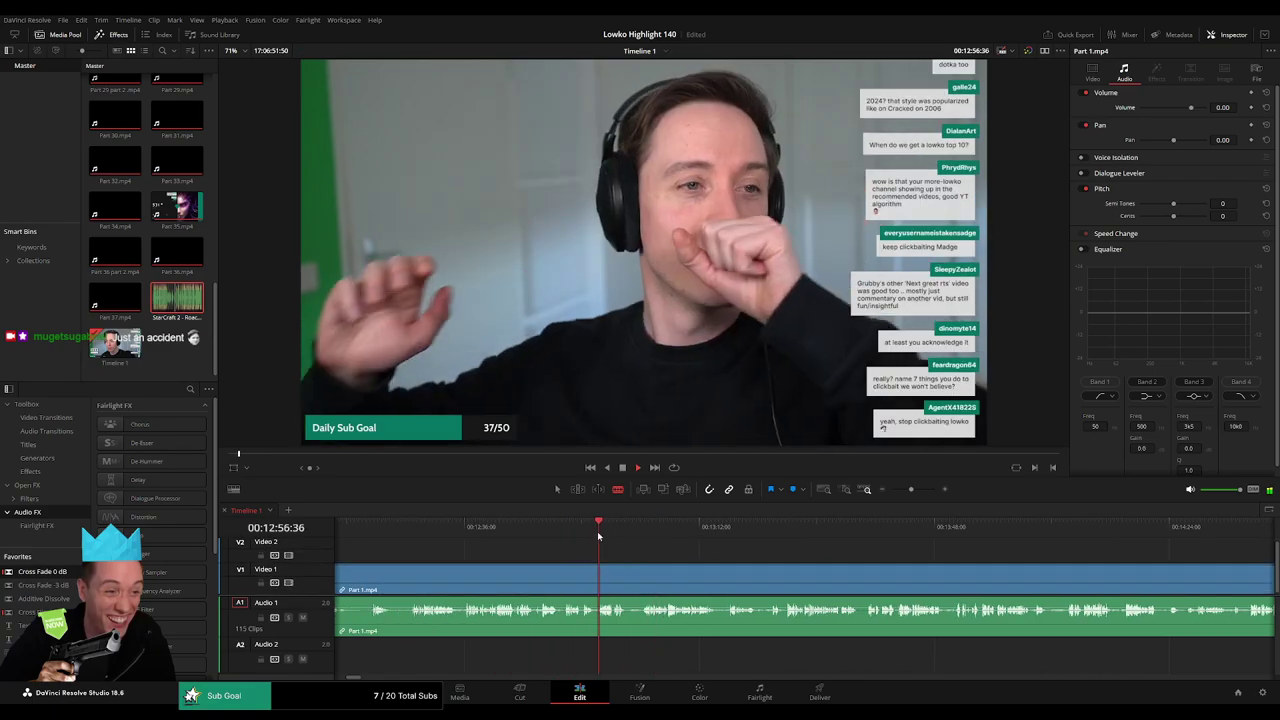
click(415, 535)
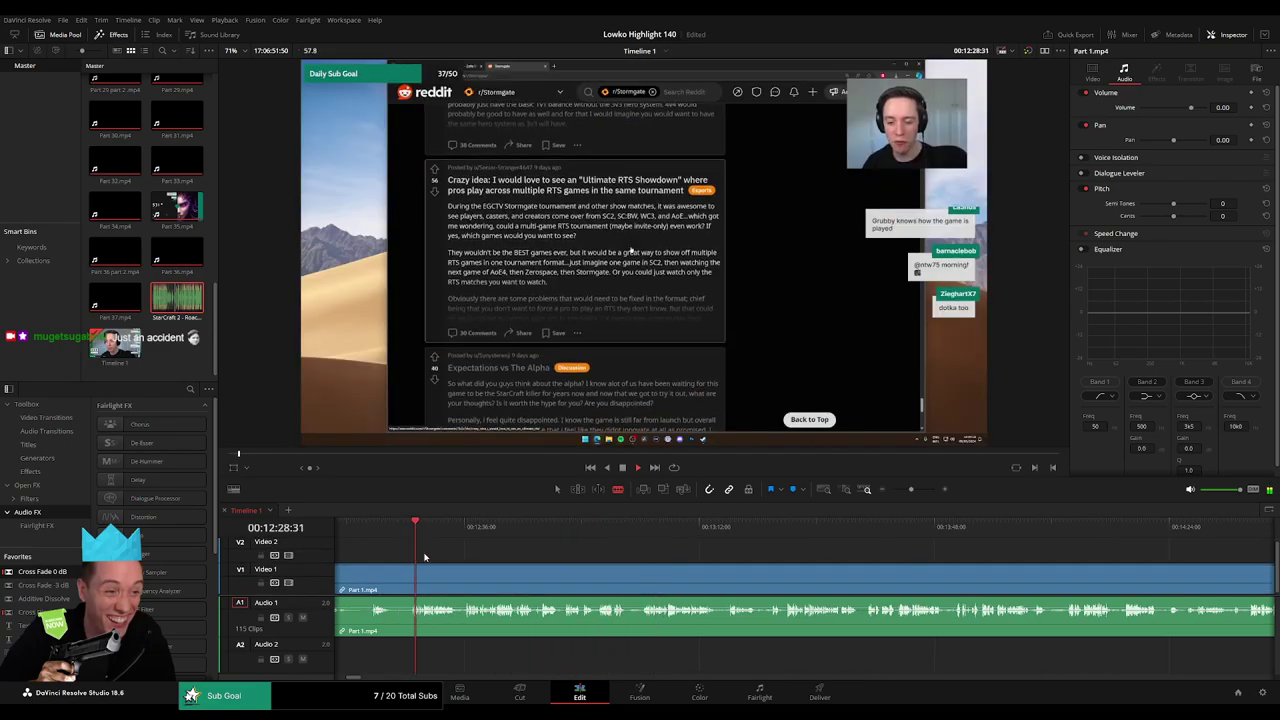
drag(443, 561, 767, 563)
click(564, 533)
click(466, 534)
drag(490, 562, 692, 562)
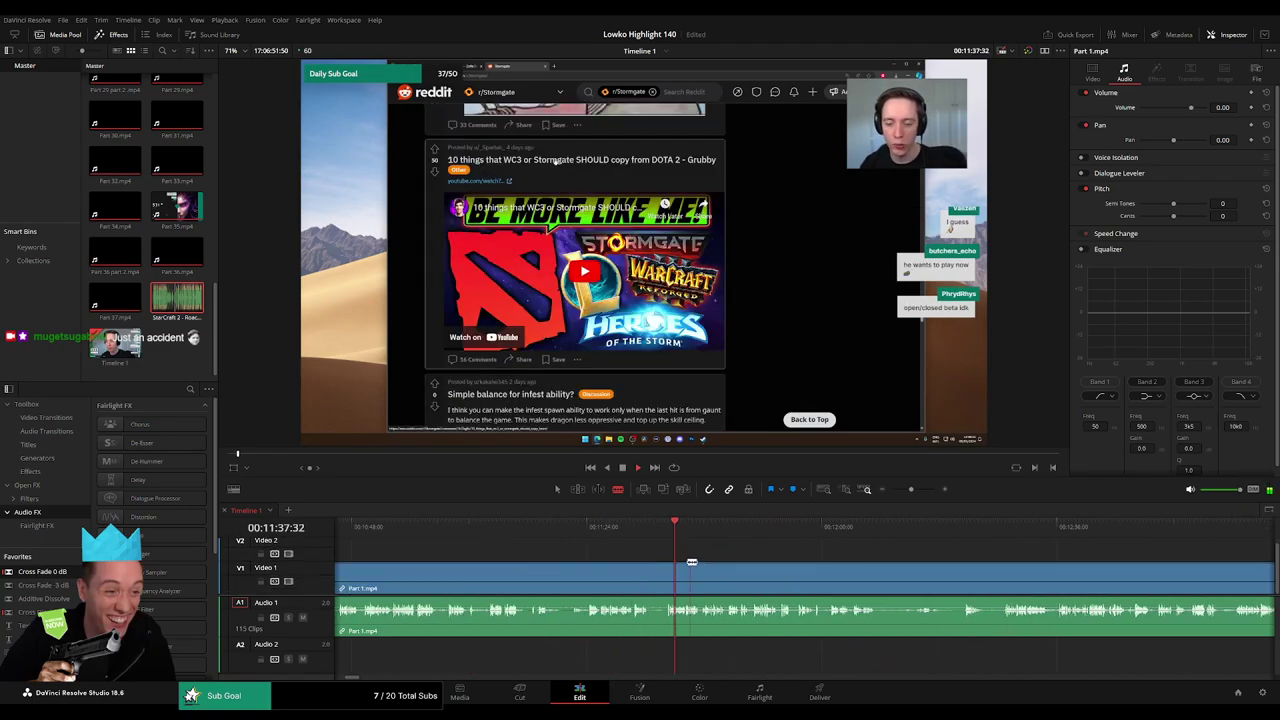
click(639, 528)
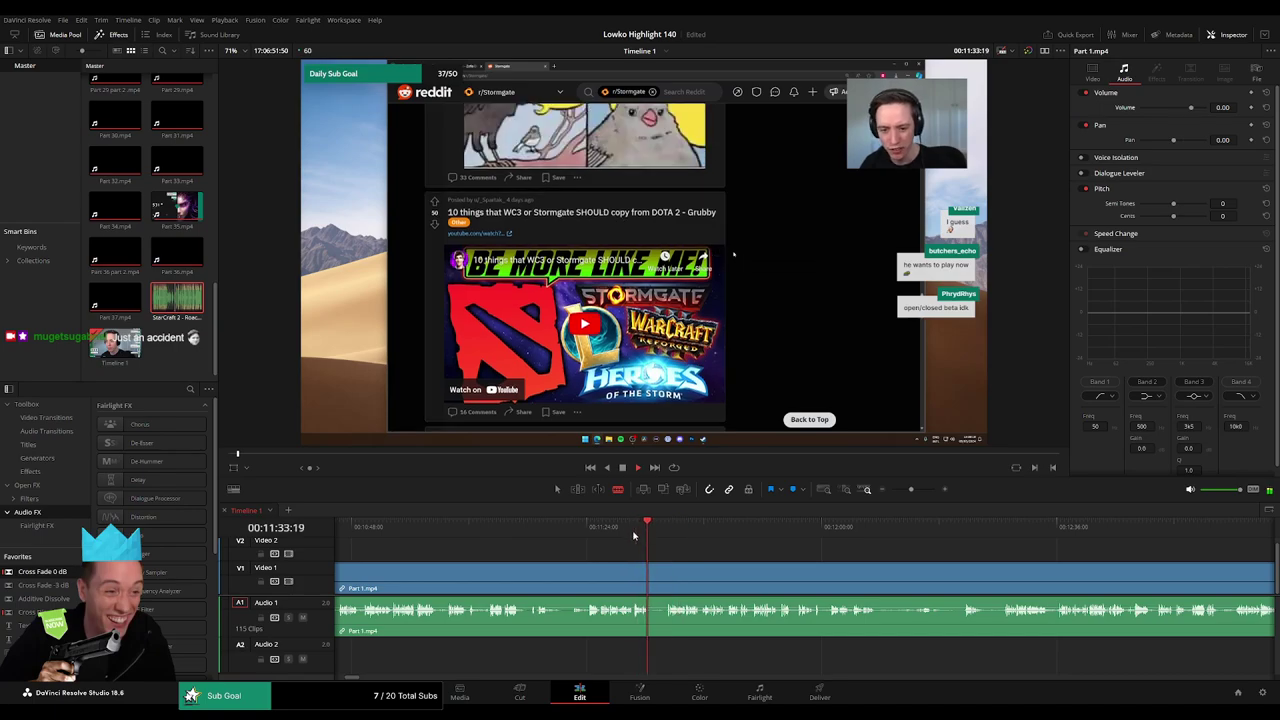
click(571, 528)
click(594, 528)
click(665, 528)
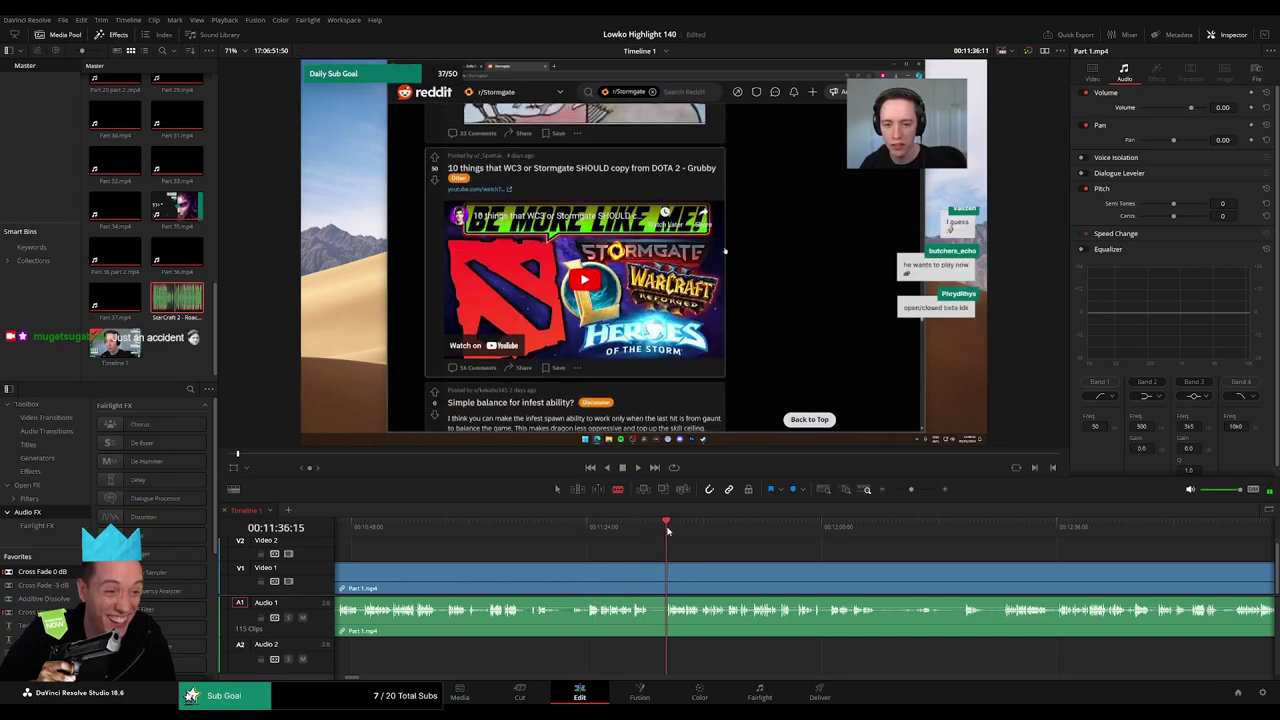
- Split the clip at about 11:36:15, ripple-delete everything back to the previous cut, and add an audio cross fade at the join
click(665, 576)
key(a)
click(630, 580)
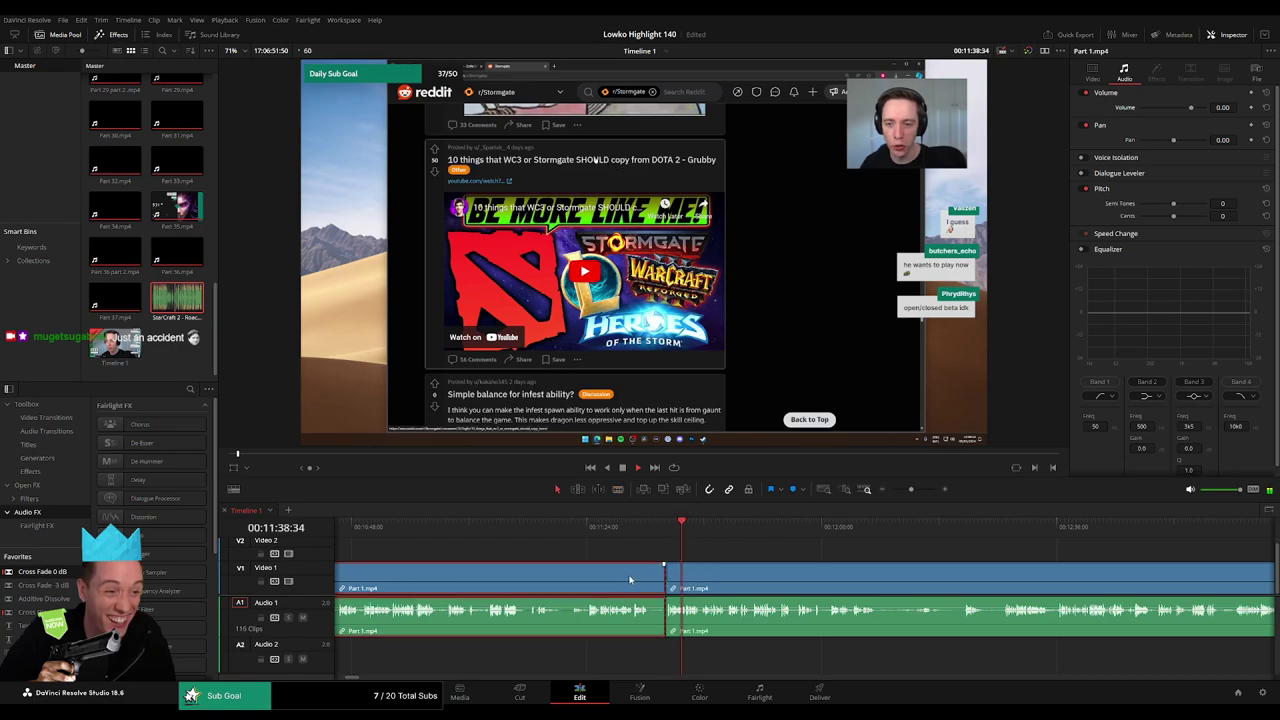
key(Delete)
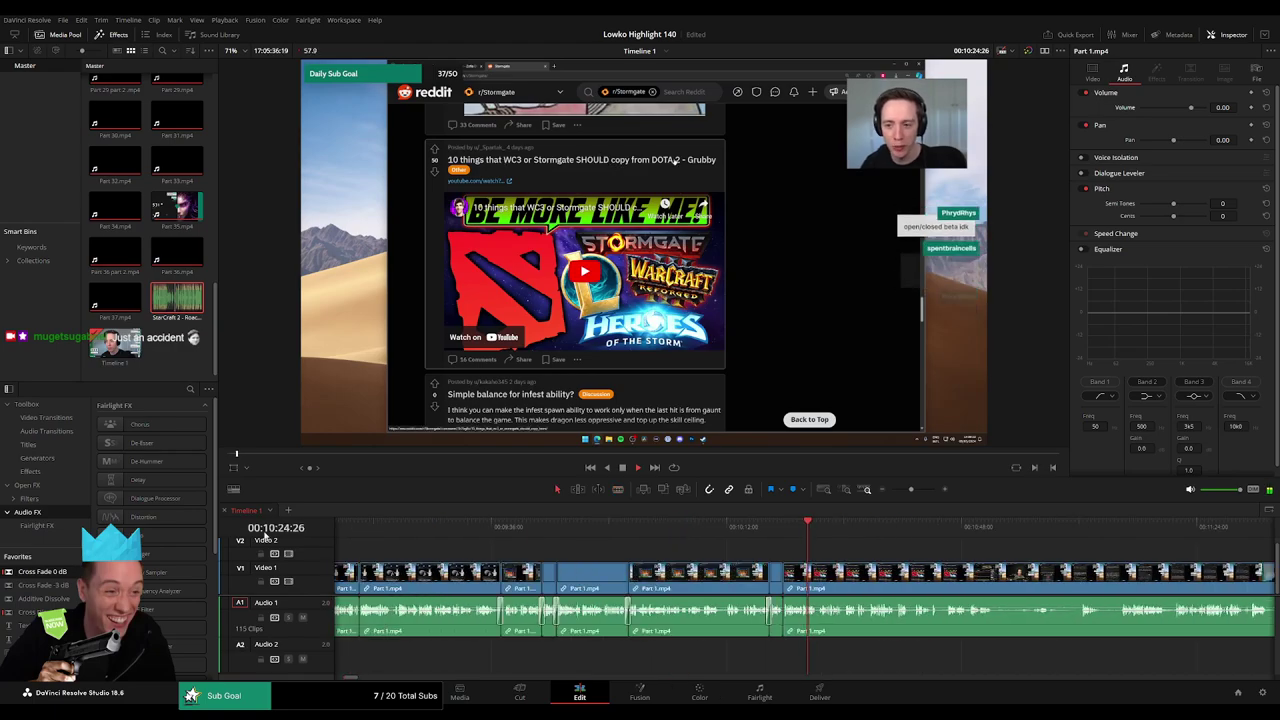
click(784, 618)
key(shift+t)
key(space)
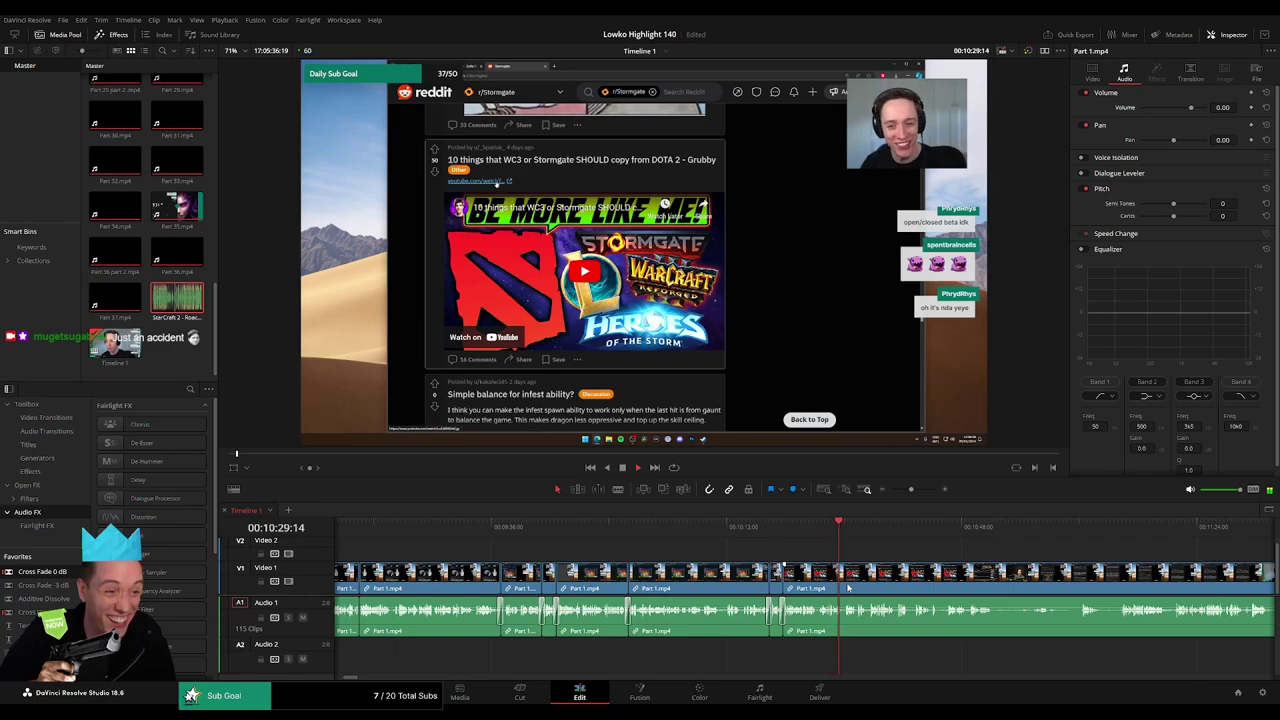
- Isolate the short stretch from about 10:28:39 to 10:29:02 by splitting the clip at both ends
drag(911, 489, 921, 490)
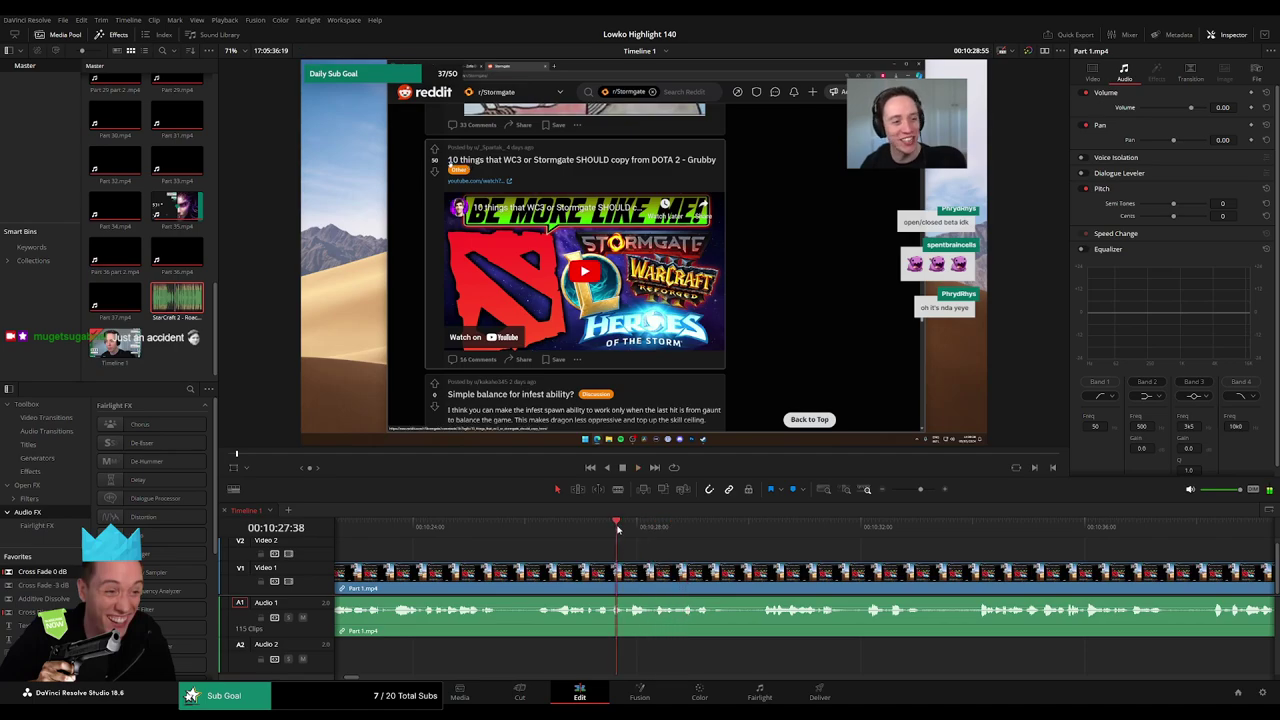
key(b)
click(680, 576)
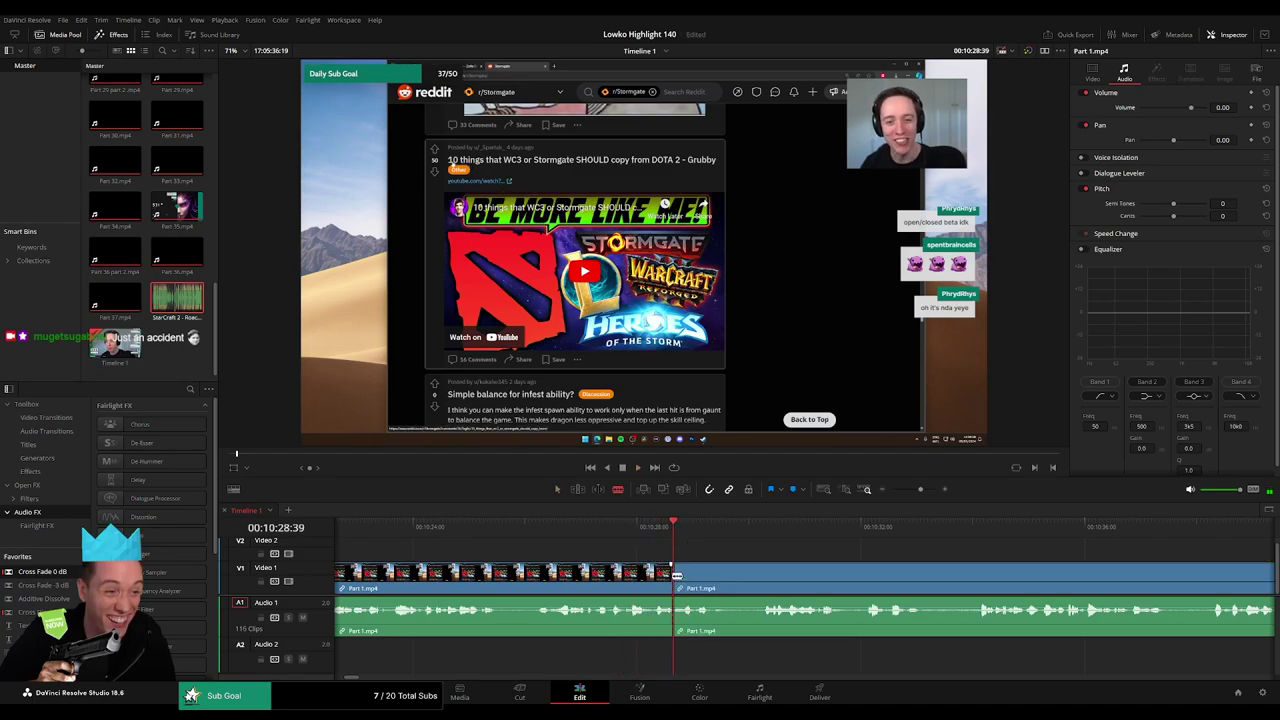
click(698, 572)
key(a)
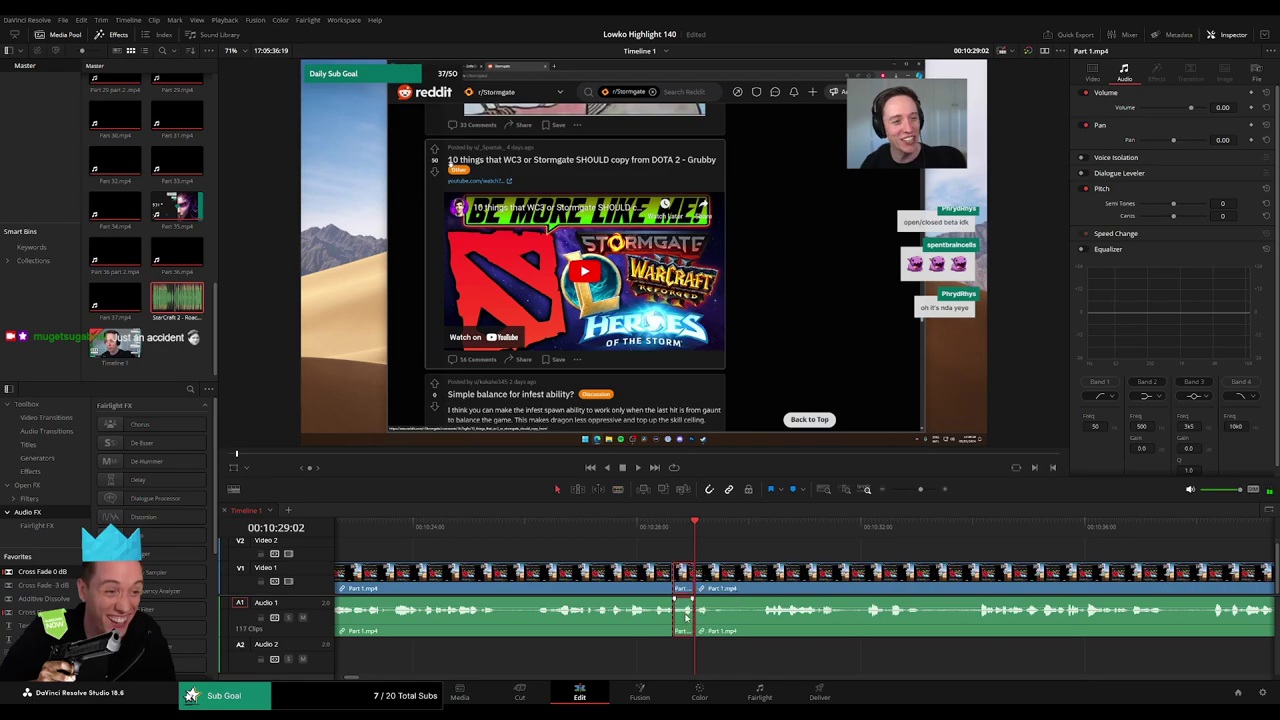
- Silence the isolated stretch's original audio and cover it with the StarCraft 2 - Roach Quotes.mp3 sound on Audio 2 at reduced volume
drag(686, 604, 704, 659)
drag(175, 313, 694, 659)
click(683, 661)
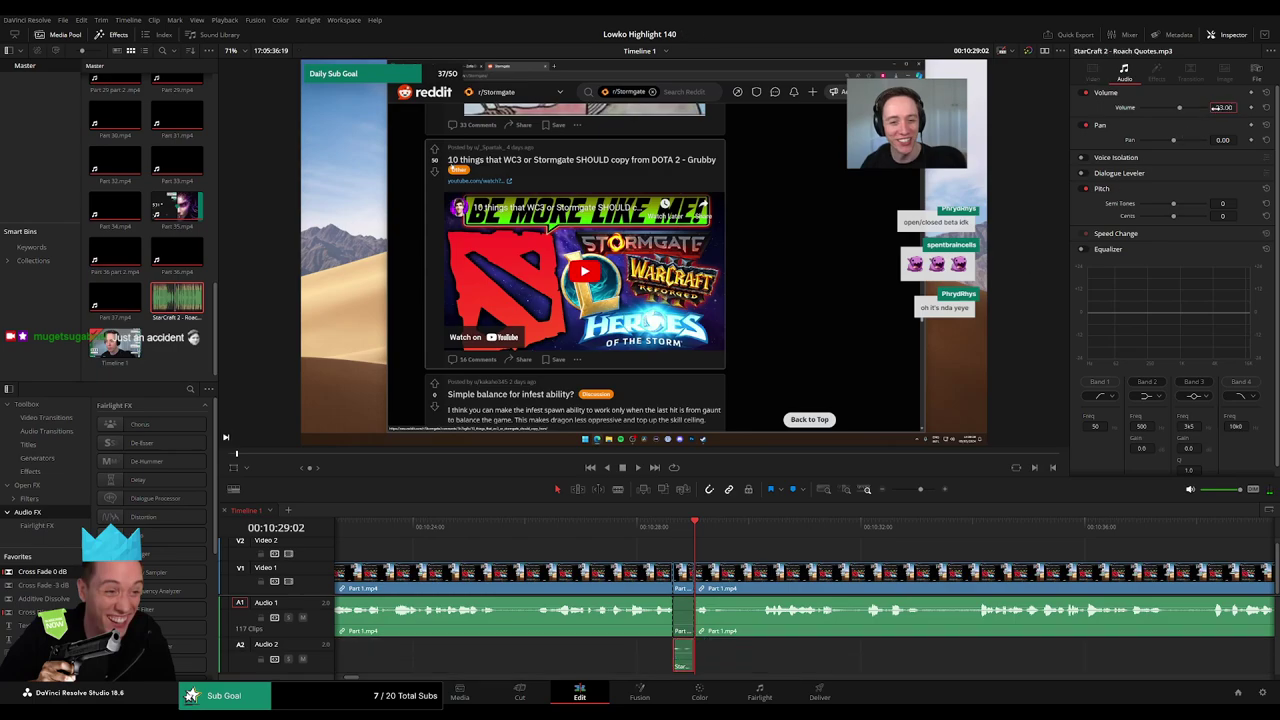
- Split the clip at about 10:39:40 and 10:40:50, ripple-delete the stretch between, and add an audio cross fade at the join
click(760, 549)
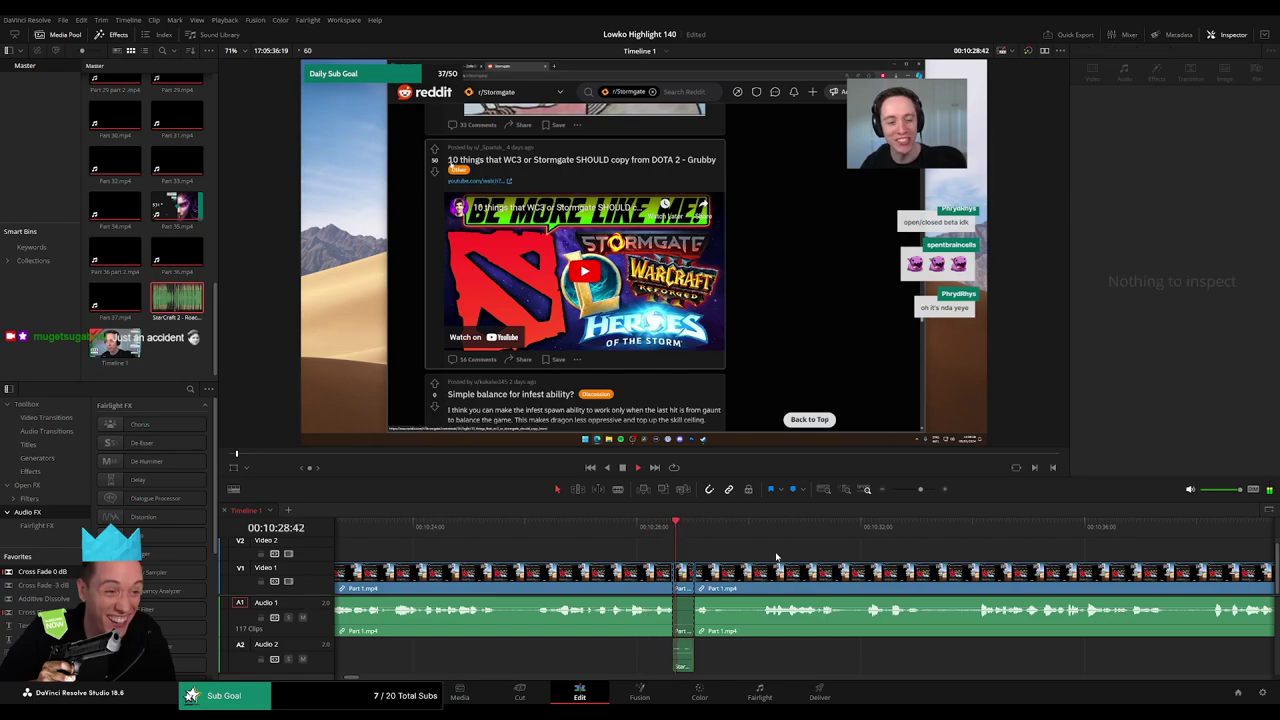
scroll(698, 555, right, 3)
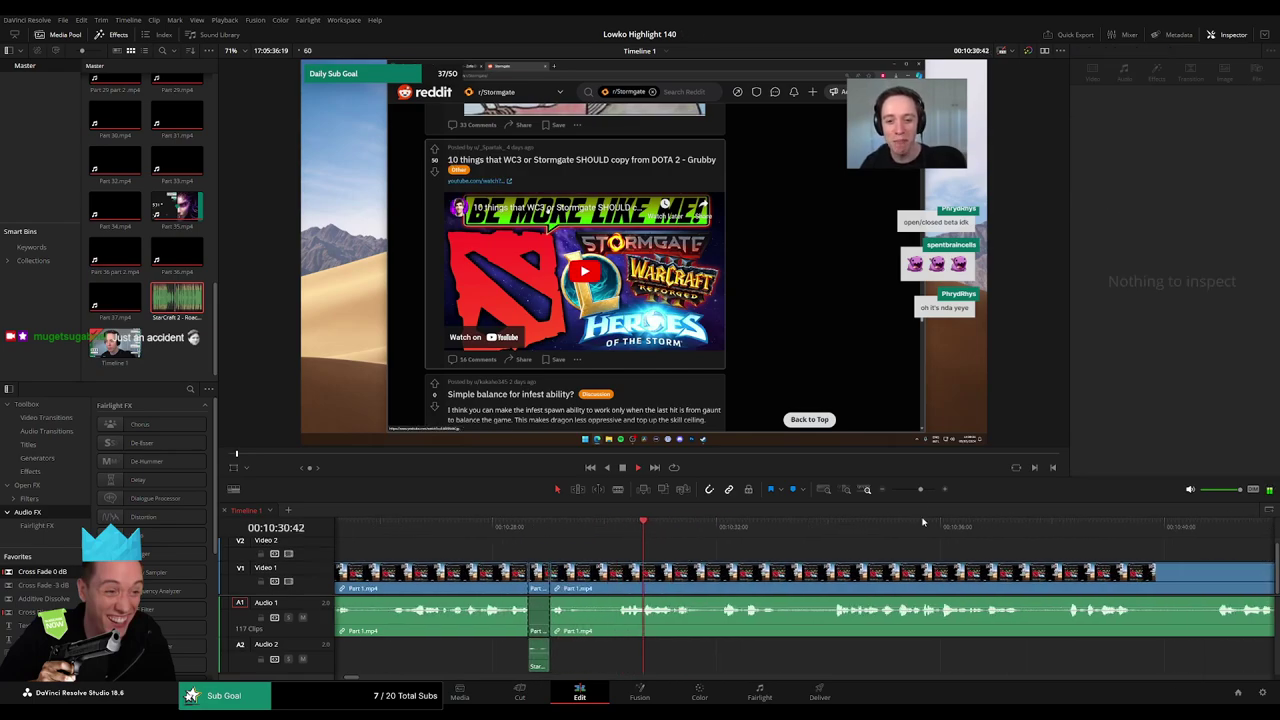
mouse_move(921, 490)
mouse_down()
mouse_move(888, 492)
mouse_move(917, 494)
mouse_up()
scroll(638, 556, right, 6)
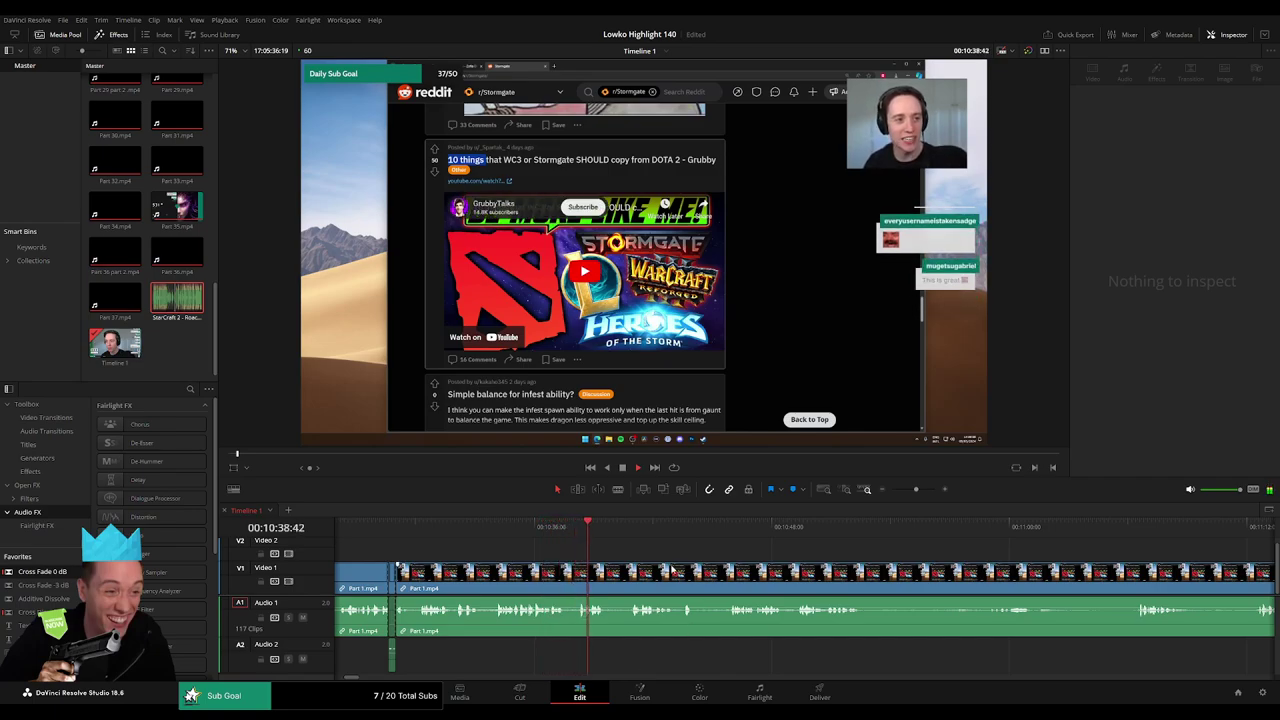
click(632, 526)
key(b)
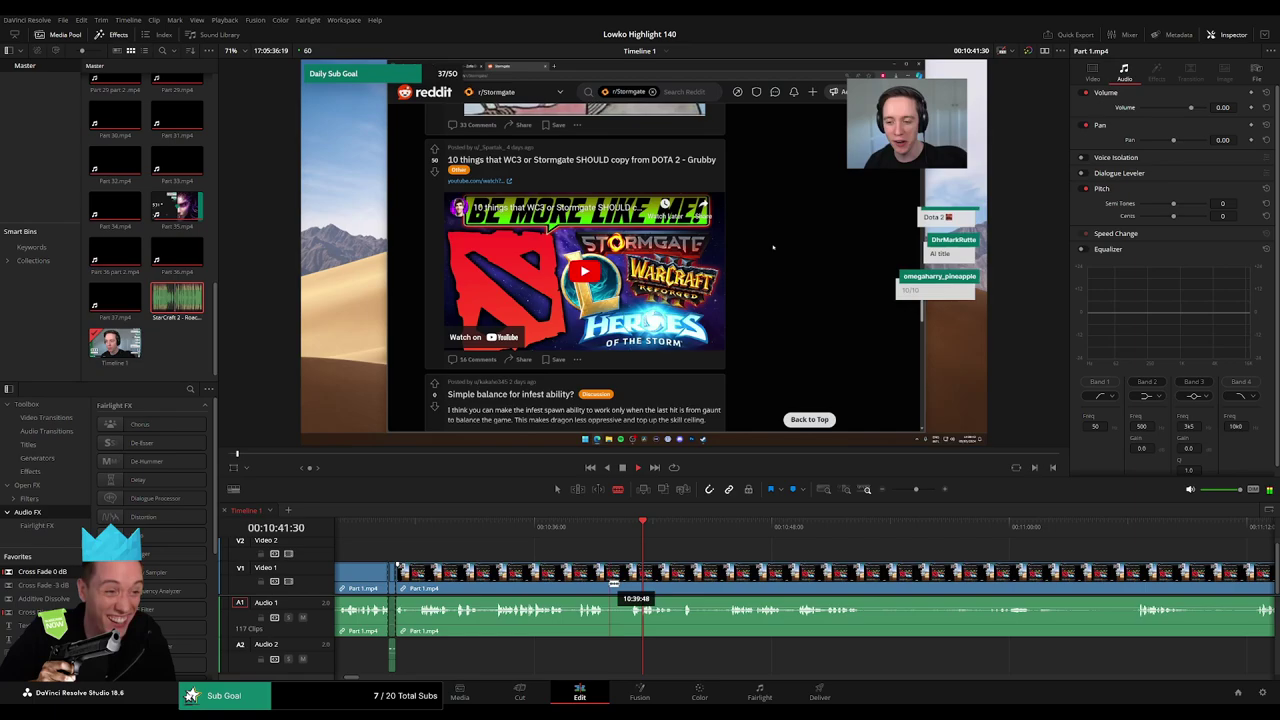
click(608, 585)
click(630, 580)
key(a)
click(618, 586)
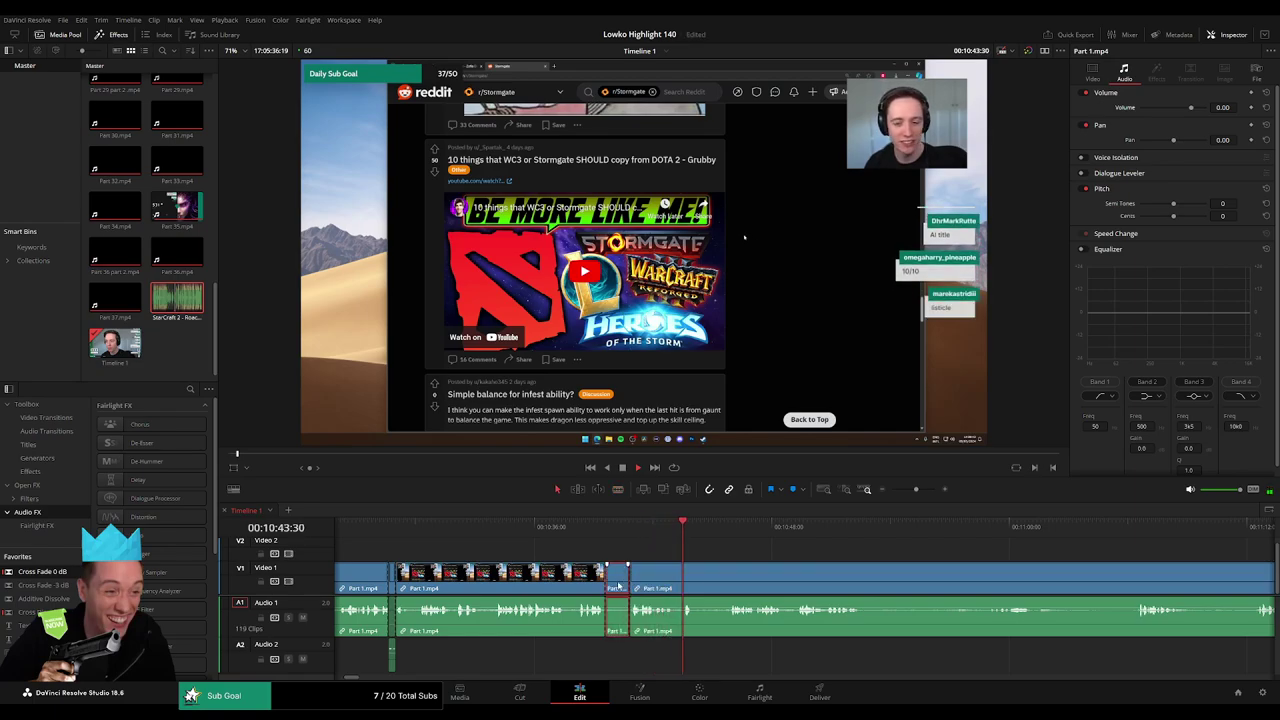
key(Delete)
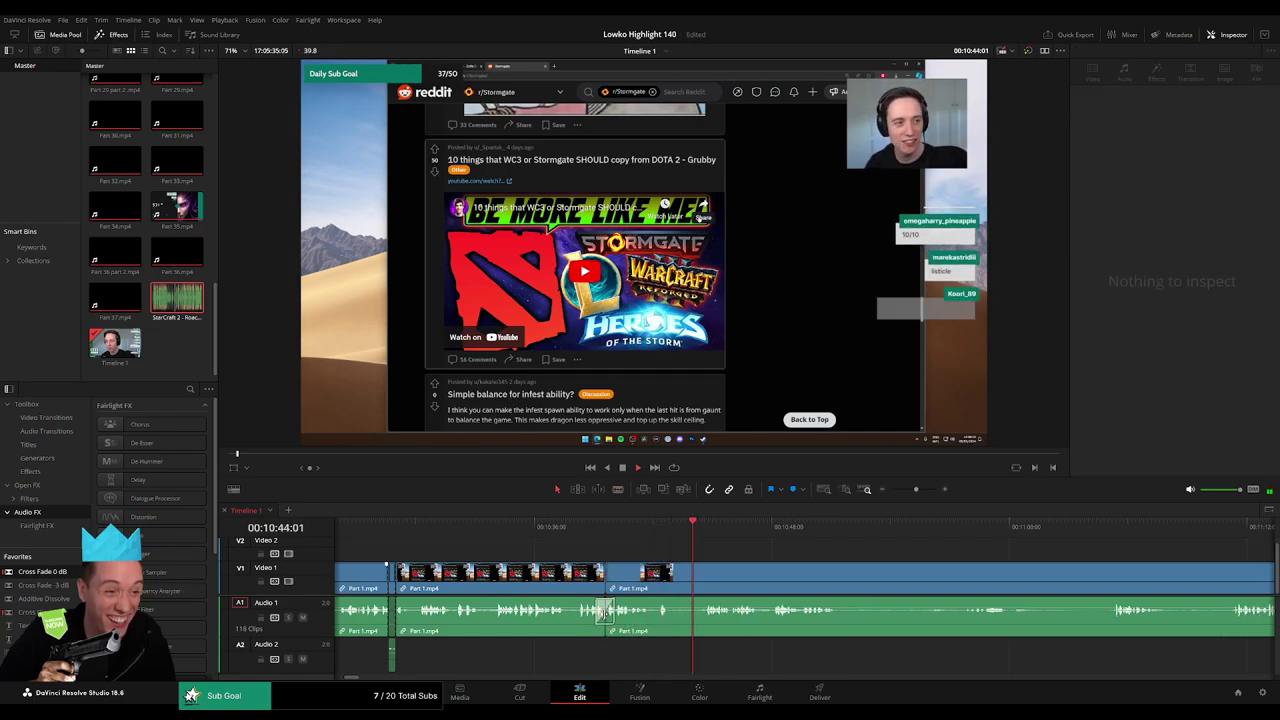
- Cut out the stretch from about 10:41:48 to 10:44:35 with a ripple delete and cross-fade the audio at that join
click(653, 587)
click(707, 575)
key(a)
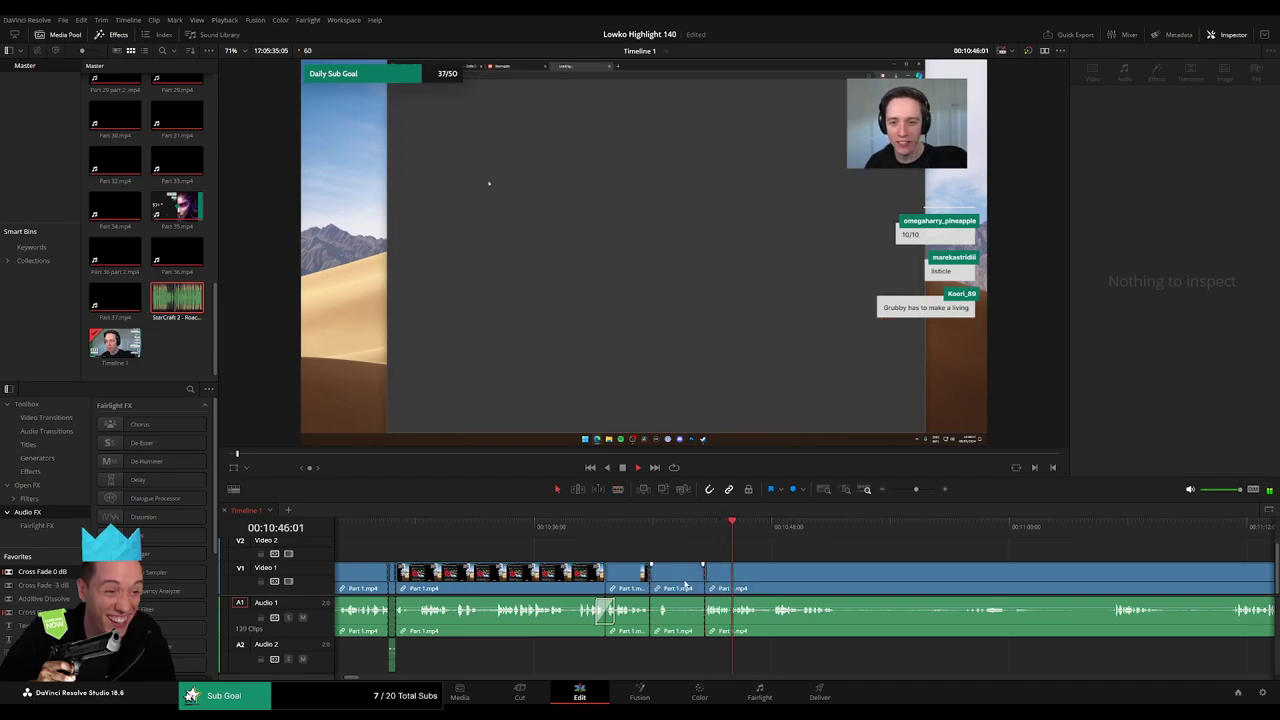
click(685, 585)
key(Delete)
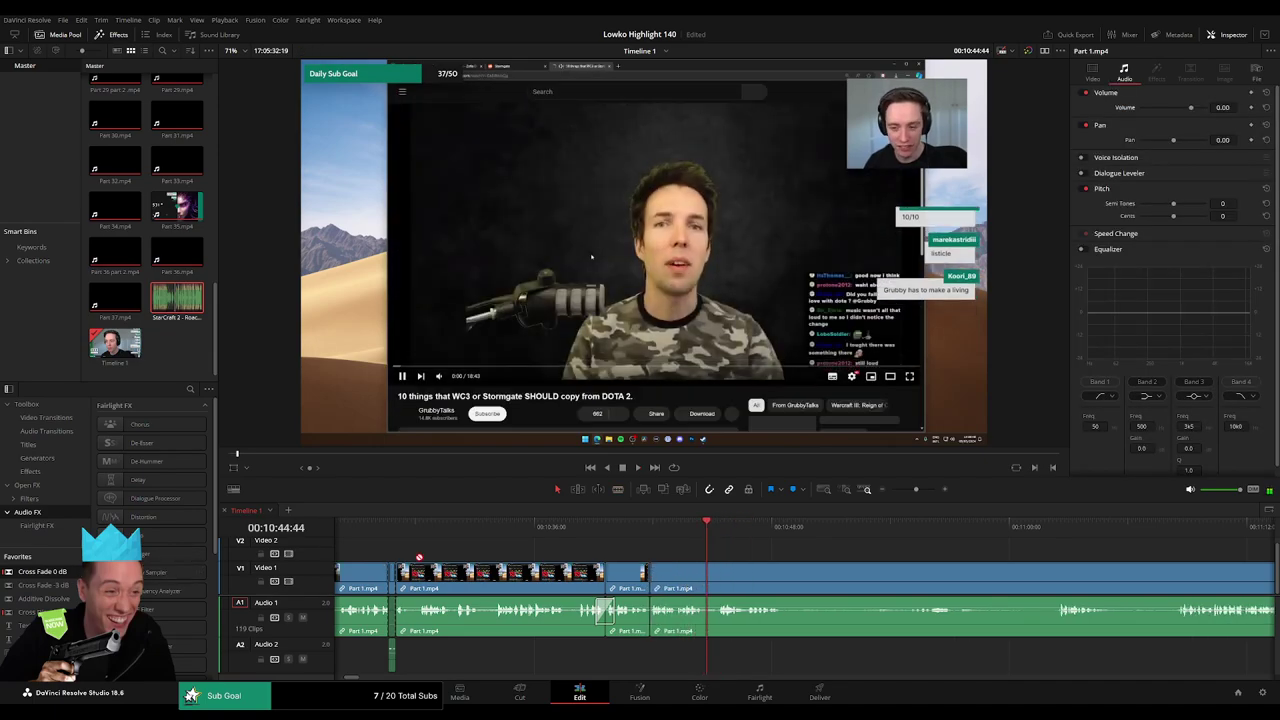
scroll(611, 553, right, 5)
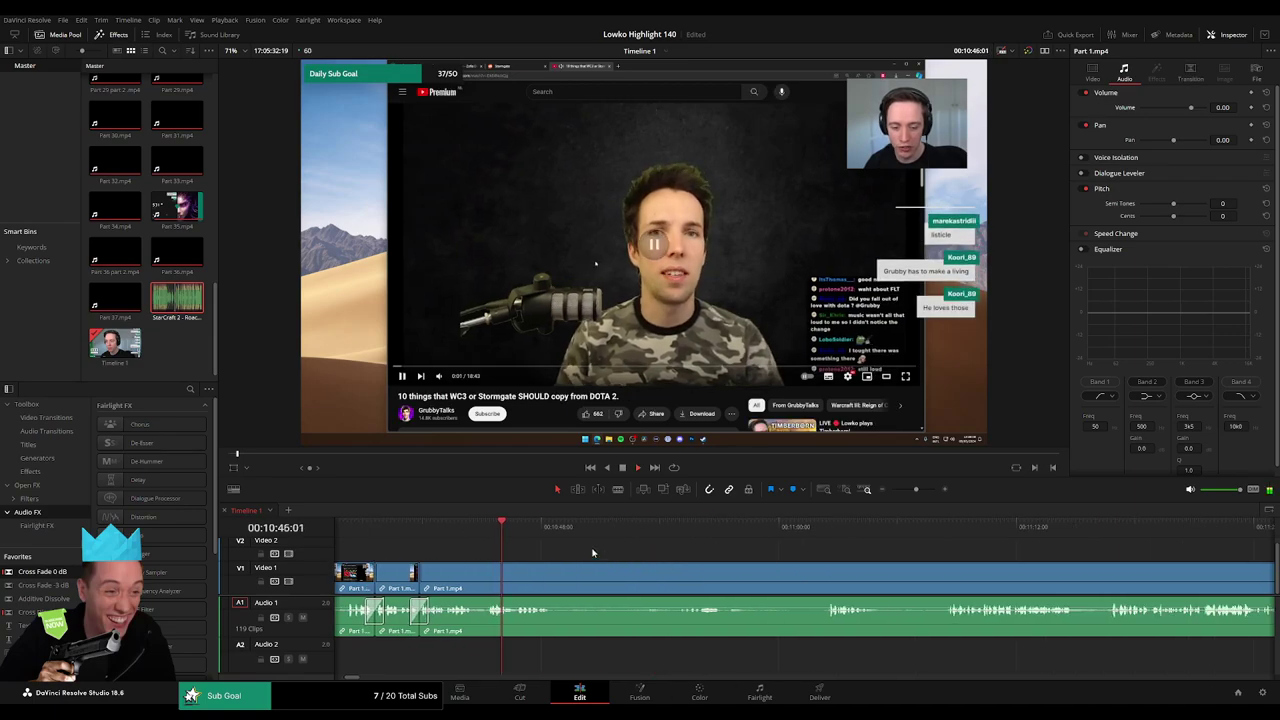
- Split the clip at about 10:48:45, 11:02:28 and 11:05, and ripple-delete the stretch between the first two splits
scroll(570, 554, right, 2)
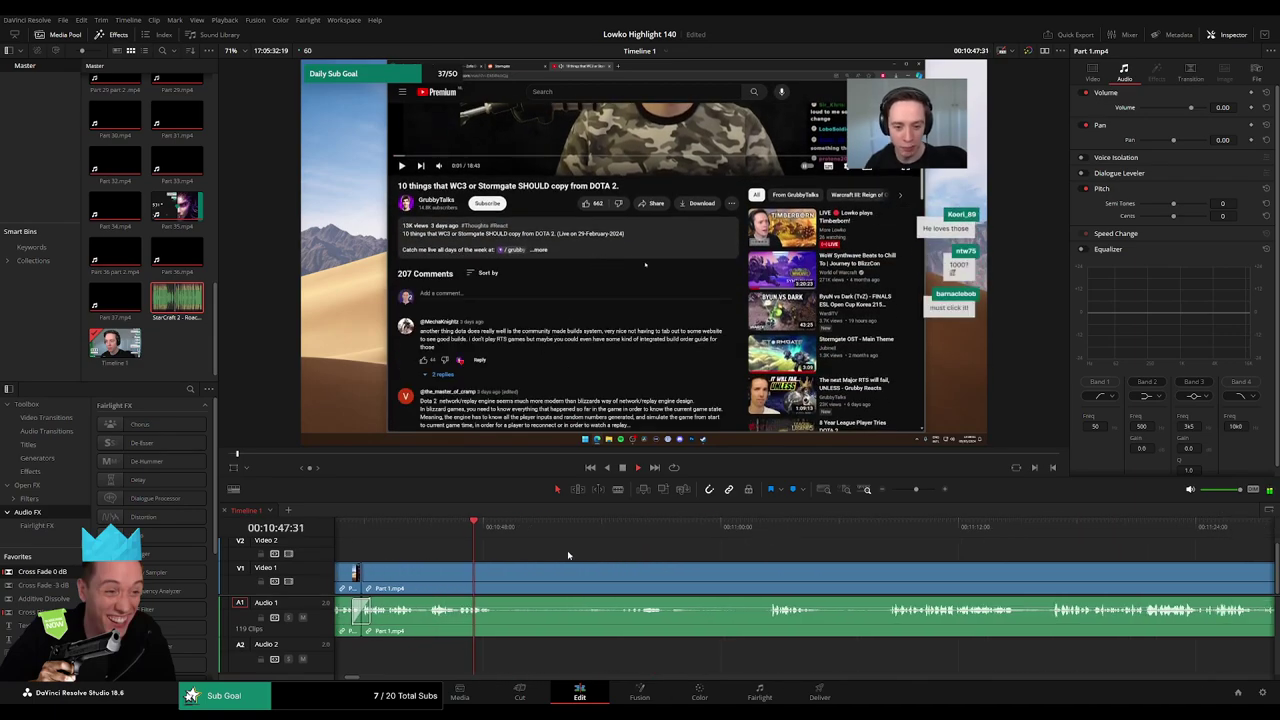
key(b)
click(498, 580)
click(624, 529)
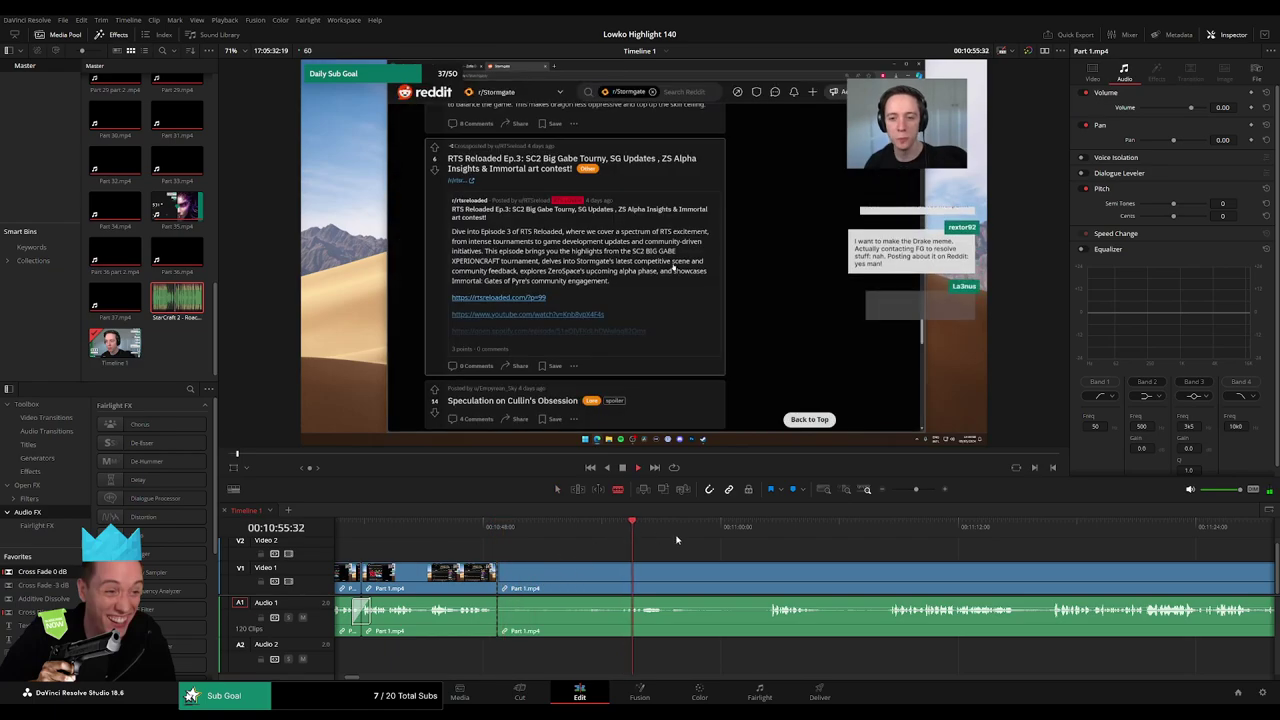
click(757, 530)
scroll(812, 564, right, 3)
click(688, 577)
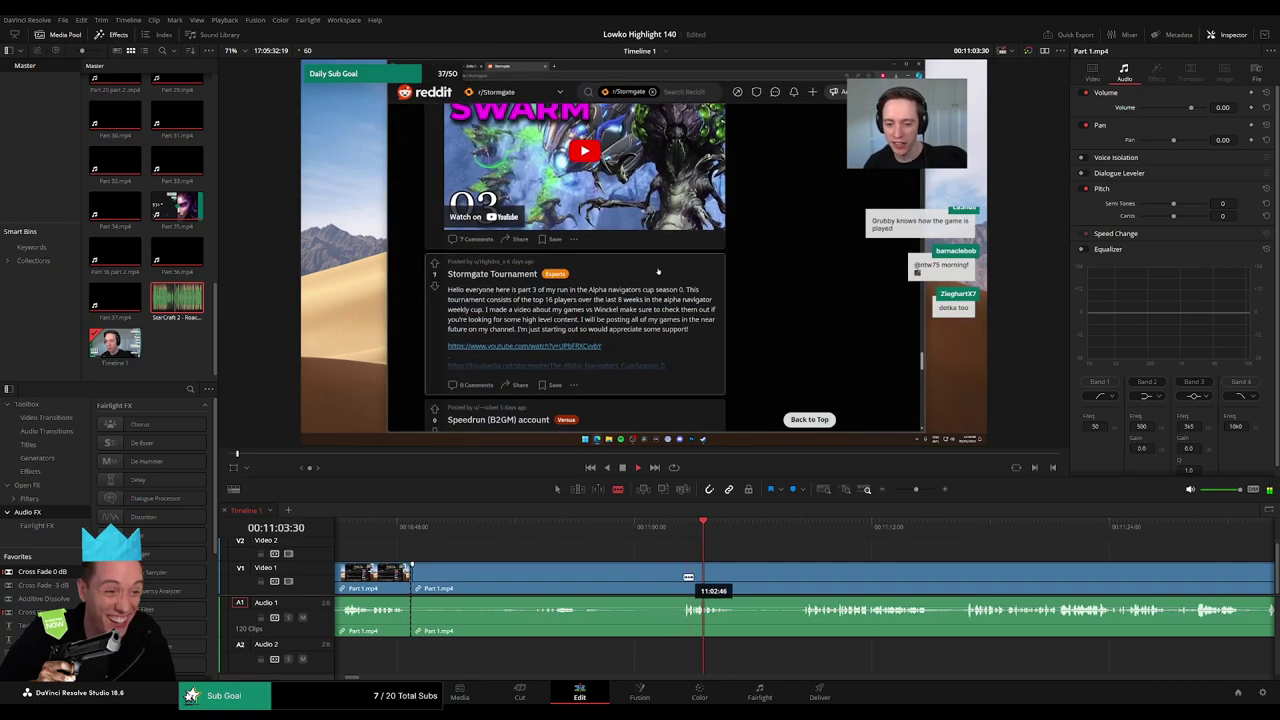
click(686, 578)
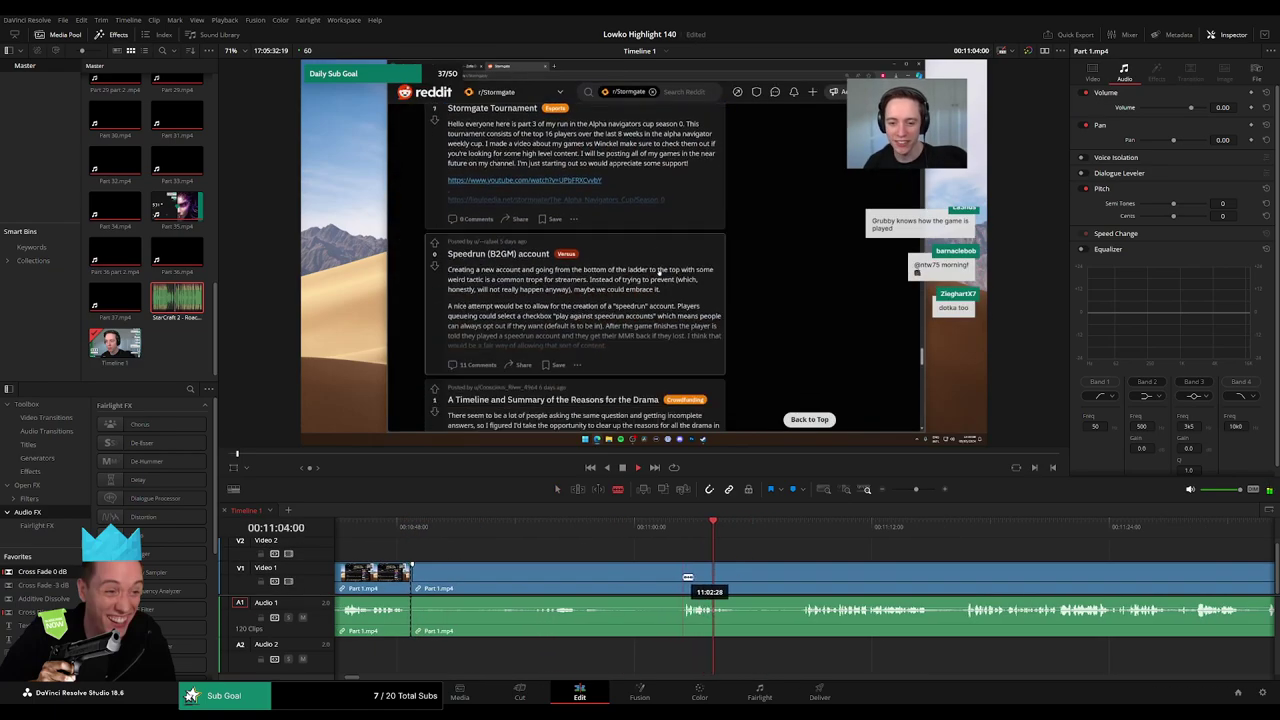
click(738, 583)
key(a)
click(630, 584)
key(Delete)
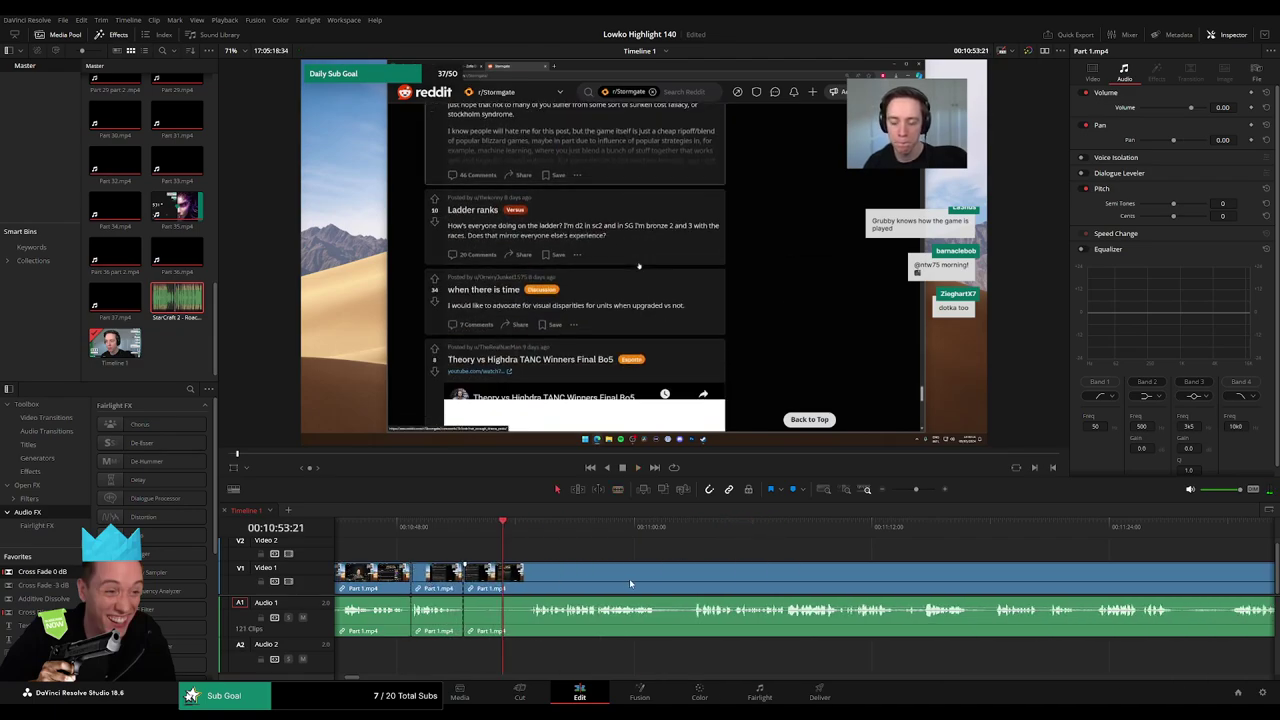
- Split the clip at about 10:54:40 and ripple-delete the stretch back to the previous split
key(space)
click(524, 530)
key(b)
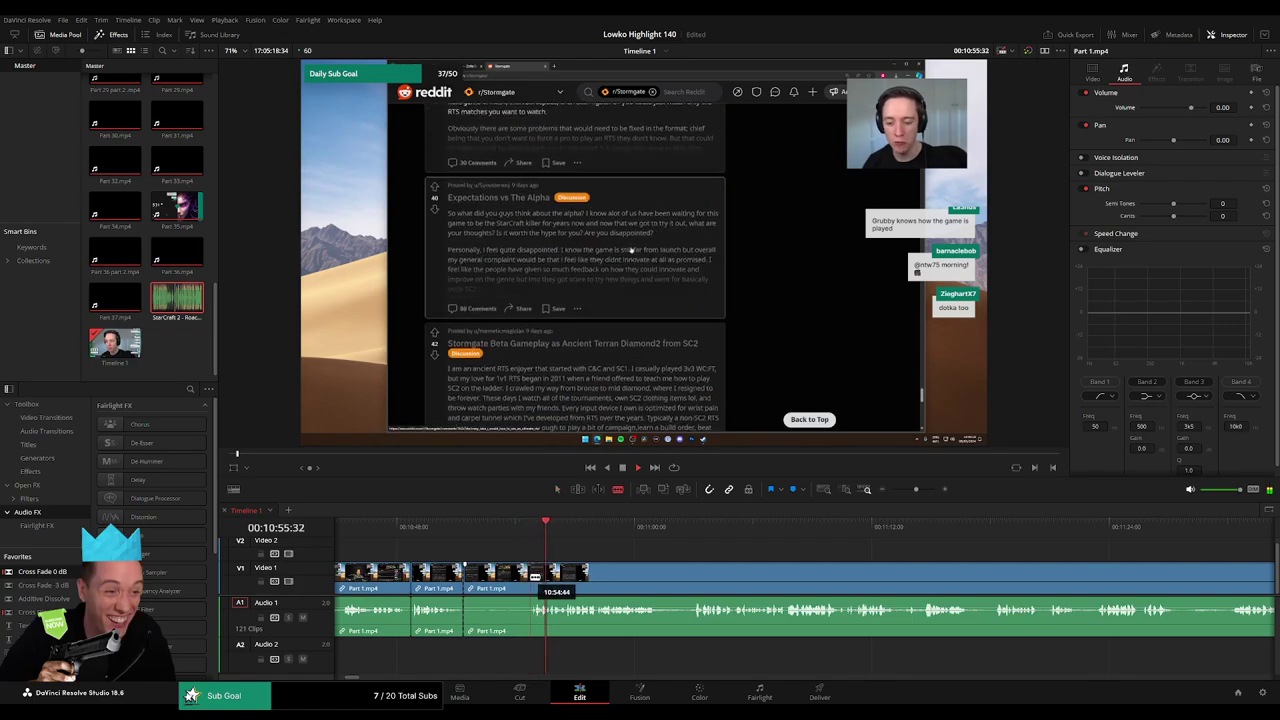
click(532, 577)
key(a)
click(512, 577)
key(Delete)
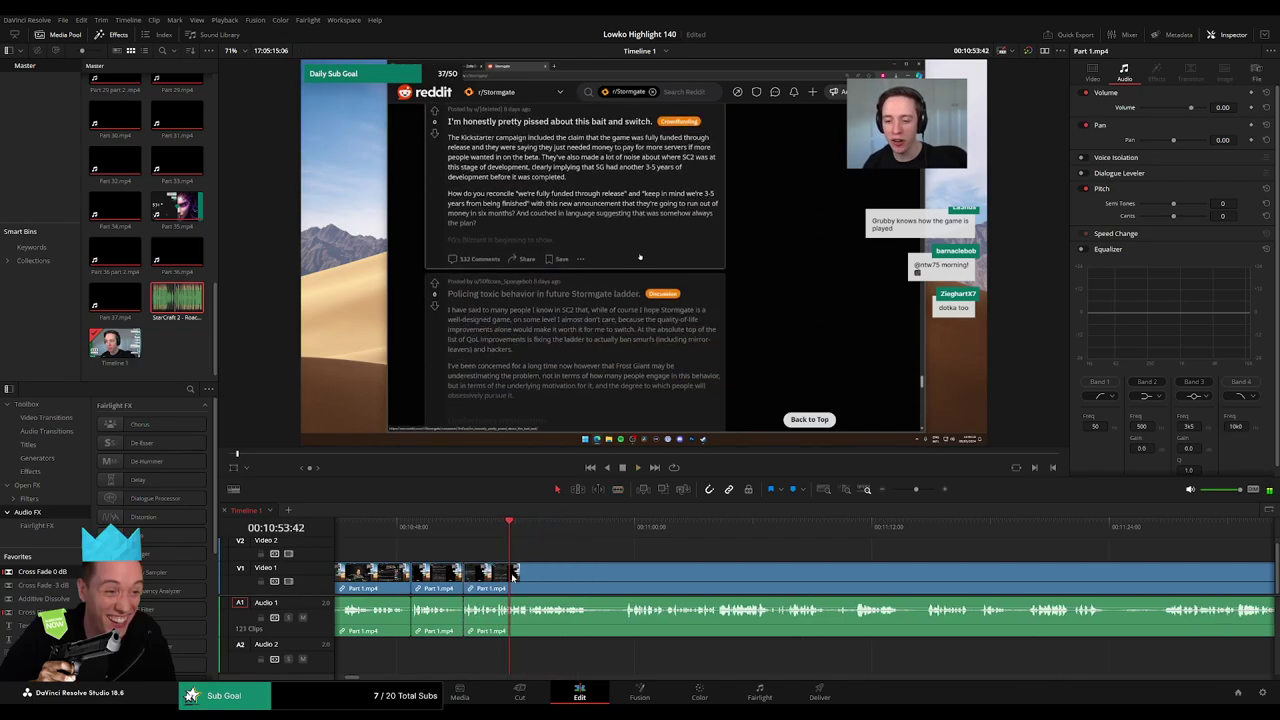
- Add a Cross Fade 0 dB to the Audio 1 joins at about 10:48:45 and 10:51:20
drag(43, 572, 413, 608)
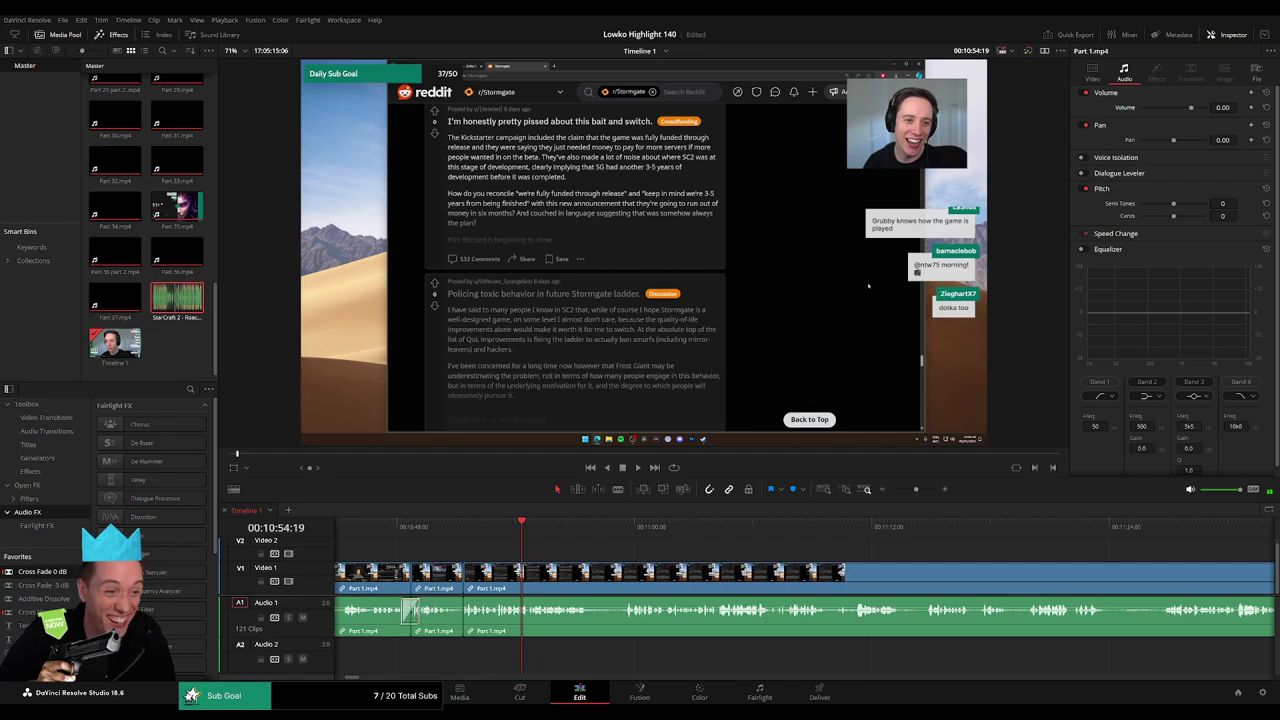
drag(43, 572, 503, 608)
drag(41, 570, 551, 590)
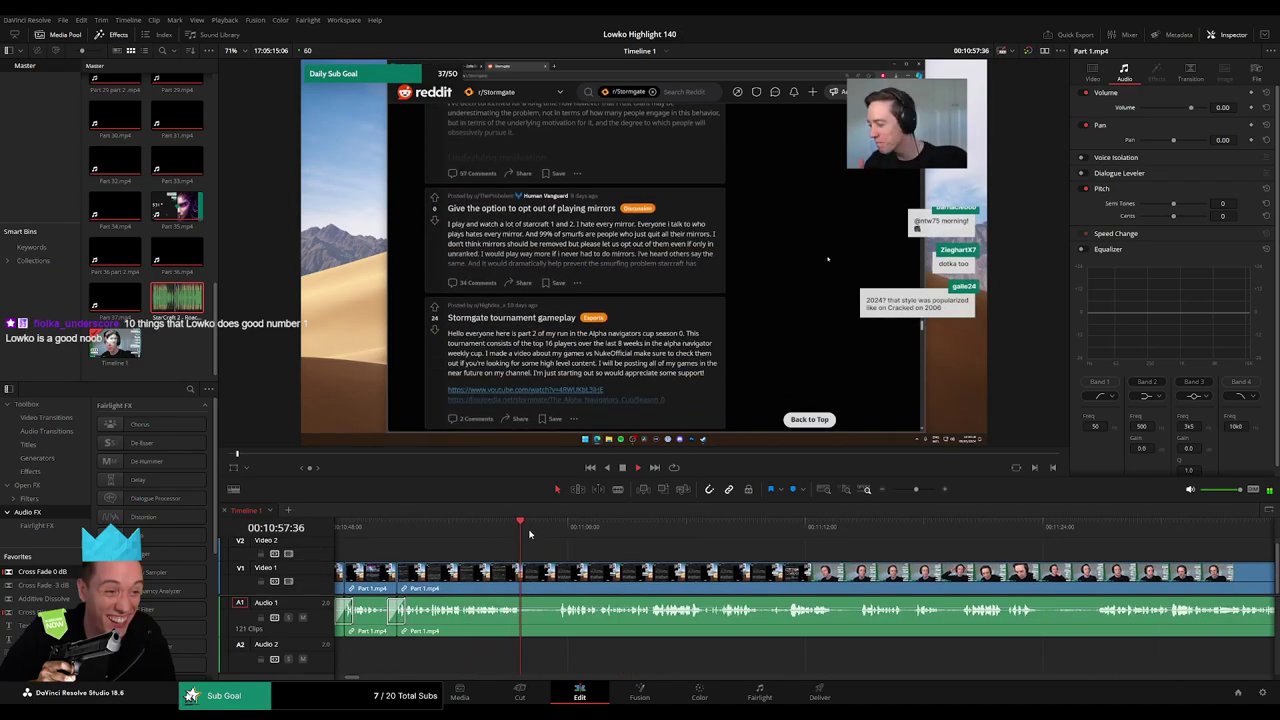
- Remove the stretch from about 10:57:36 to 10:59:25 with a ripple delete and add an audio cross fade at the join
click(525, 584)
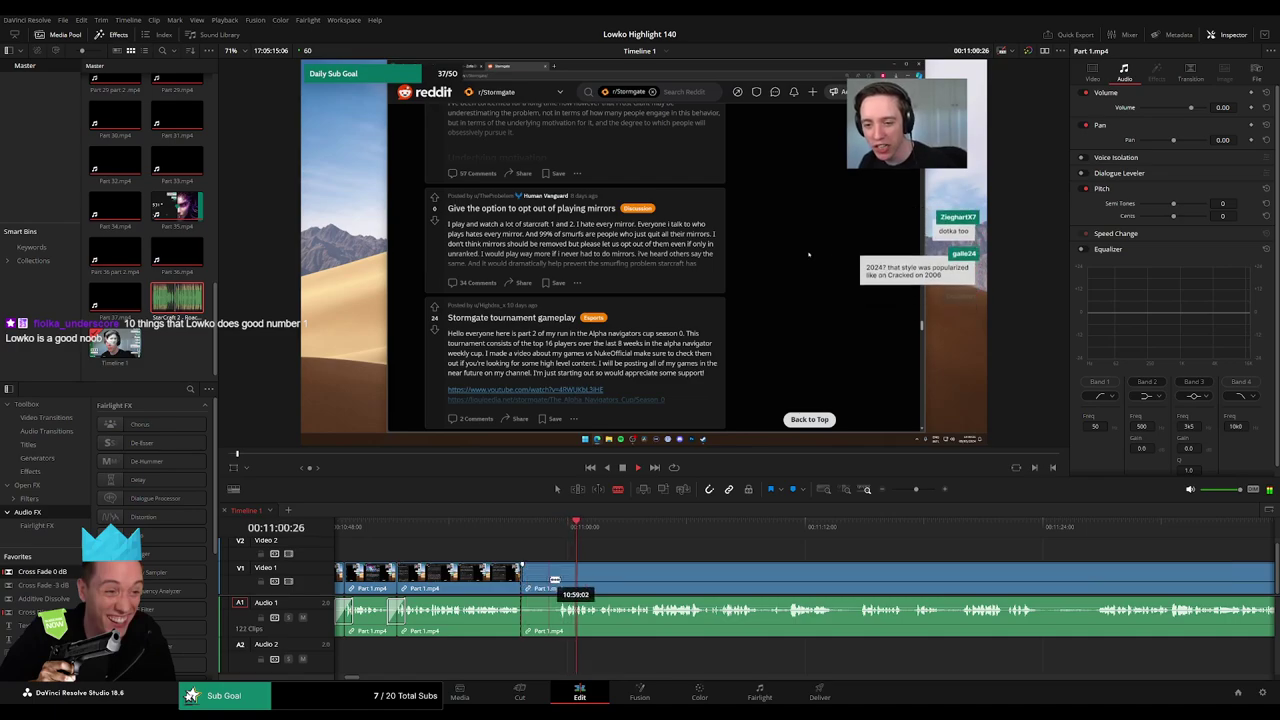
click(560, 581)
key(a)
click(544, 582)
key(Delete)
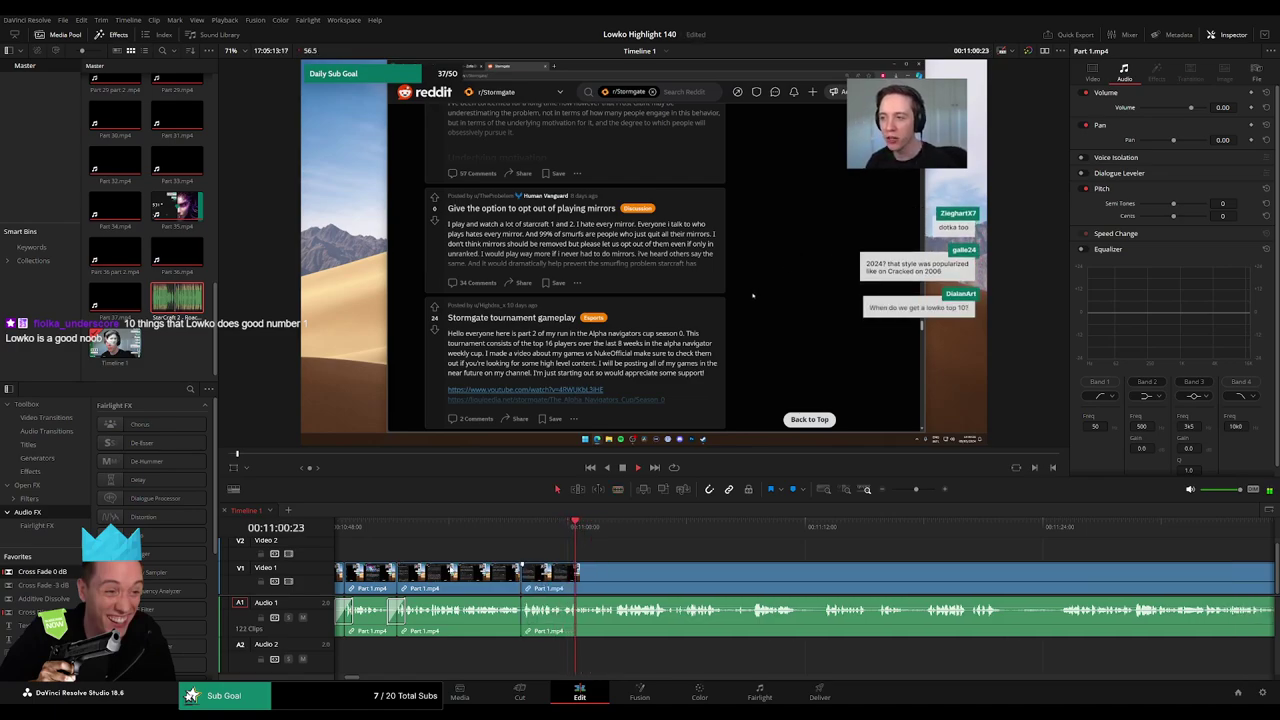
click(520, 622)
key(shift+t)
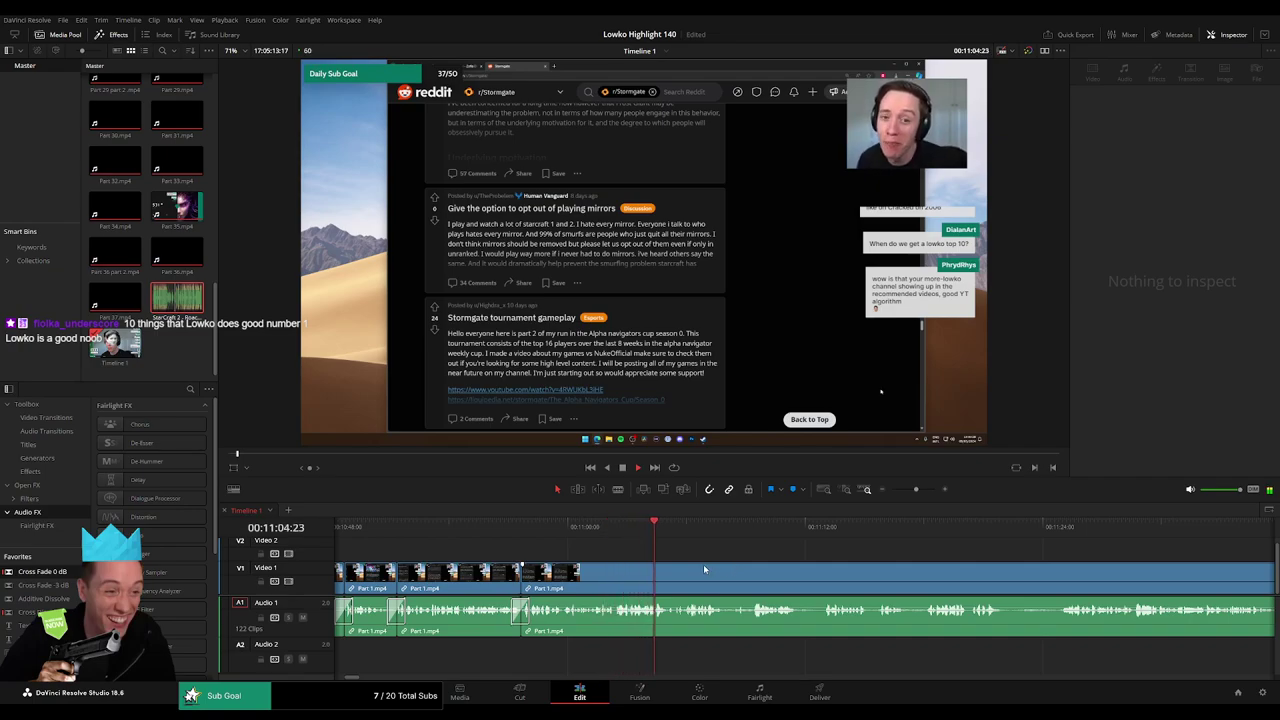
- Play to 11:02:12 and place an Adjustment Clip on Video 2 starting at that frame
click(566, 527)
scroll(590, 548, right, 1)
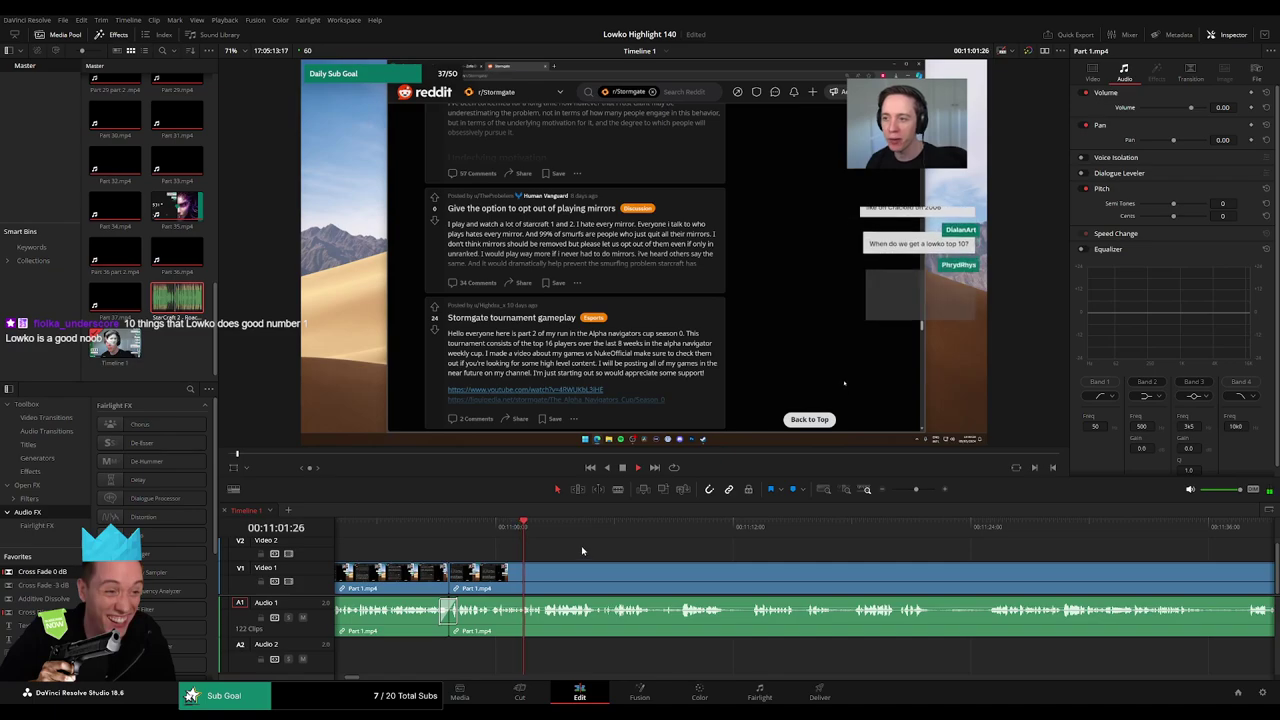
key(space)
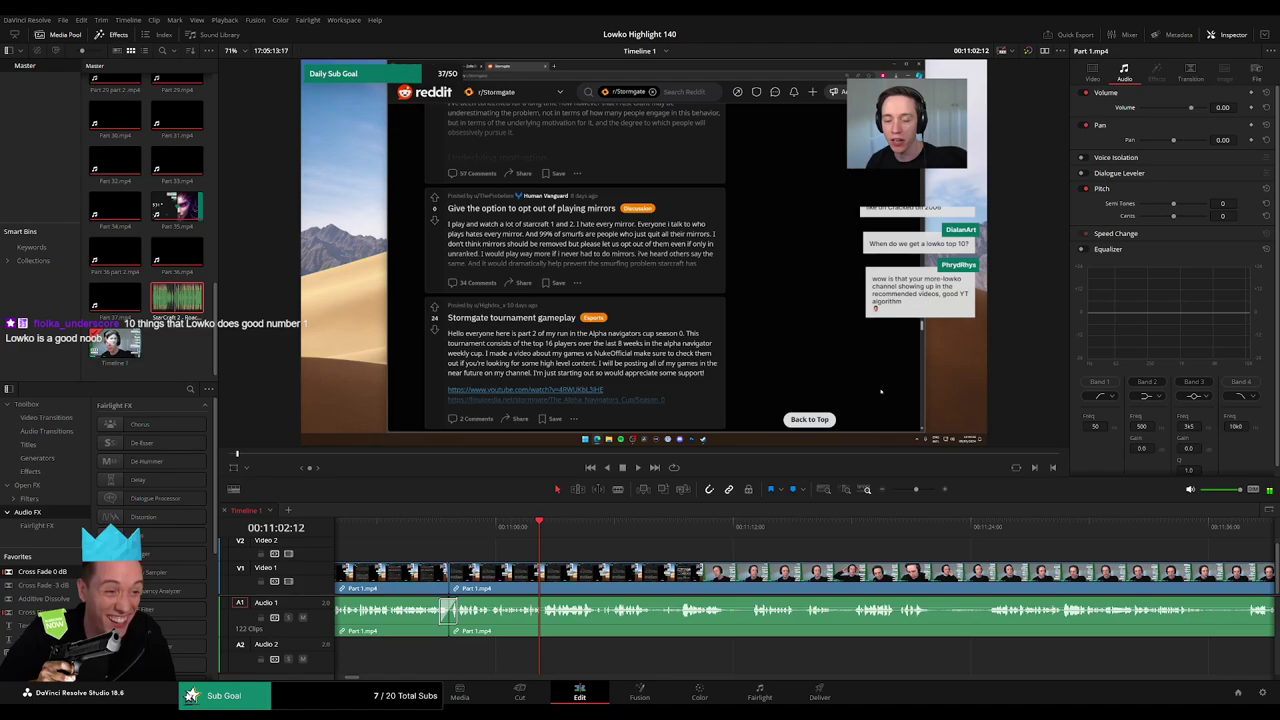
drag(238, 628, 610, 554)
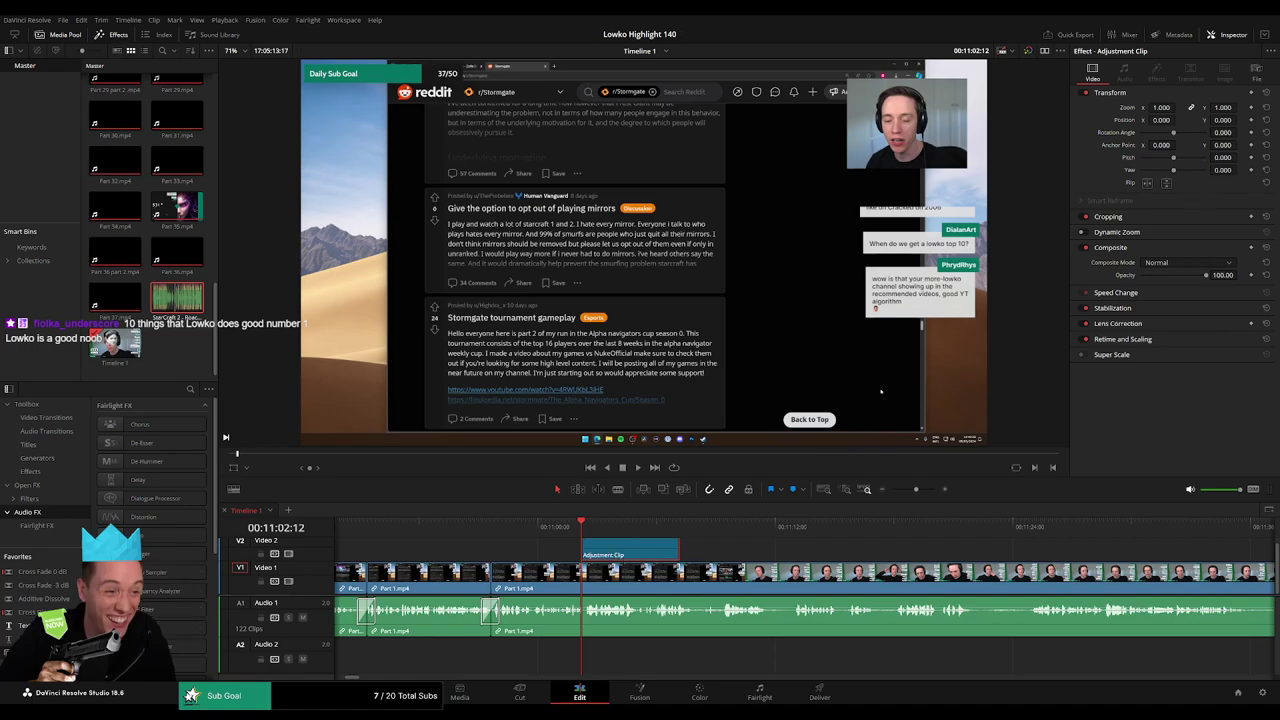
- Search the Open FX effects for "tra" and apply the Transform effect to the adjustment clip
click(190, 390)
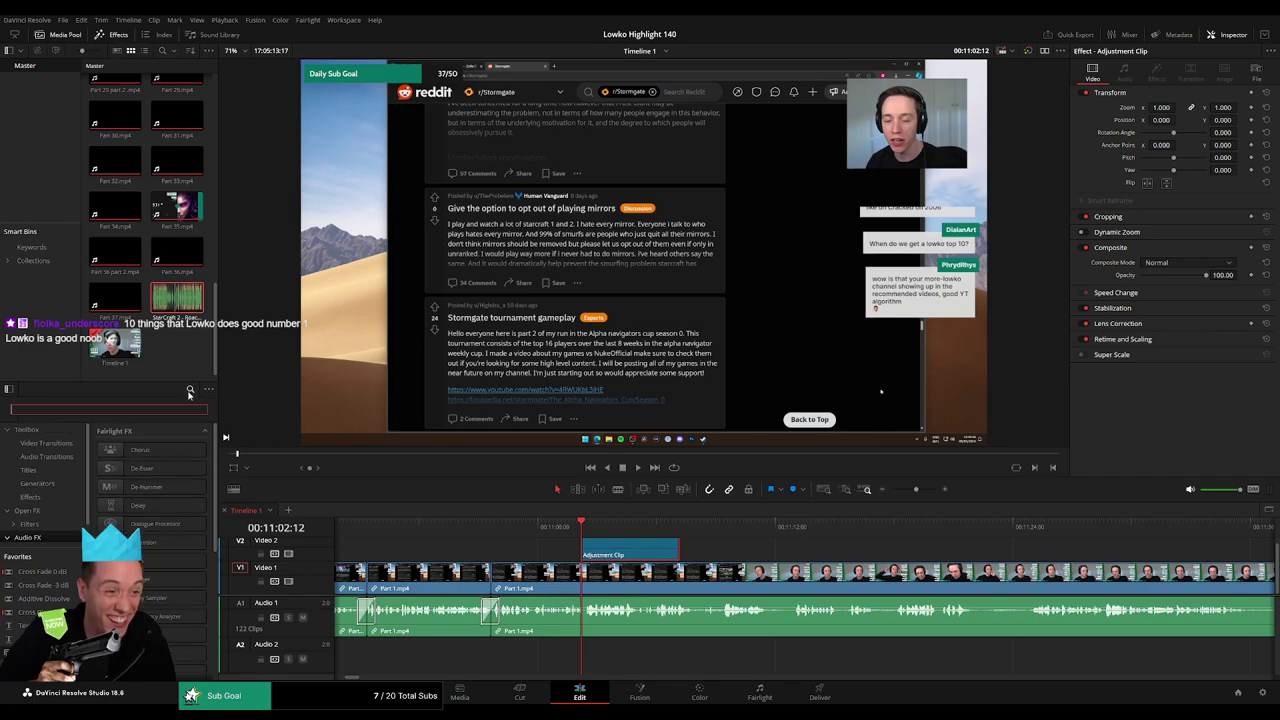
text(tra)
key(BackSpace)
key(BackSpace)
click(50, 537)
click(36, 495)
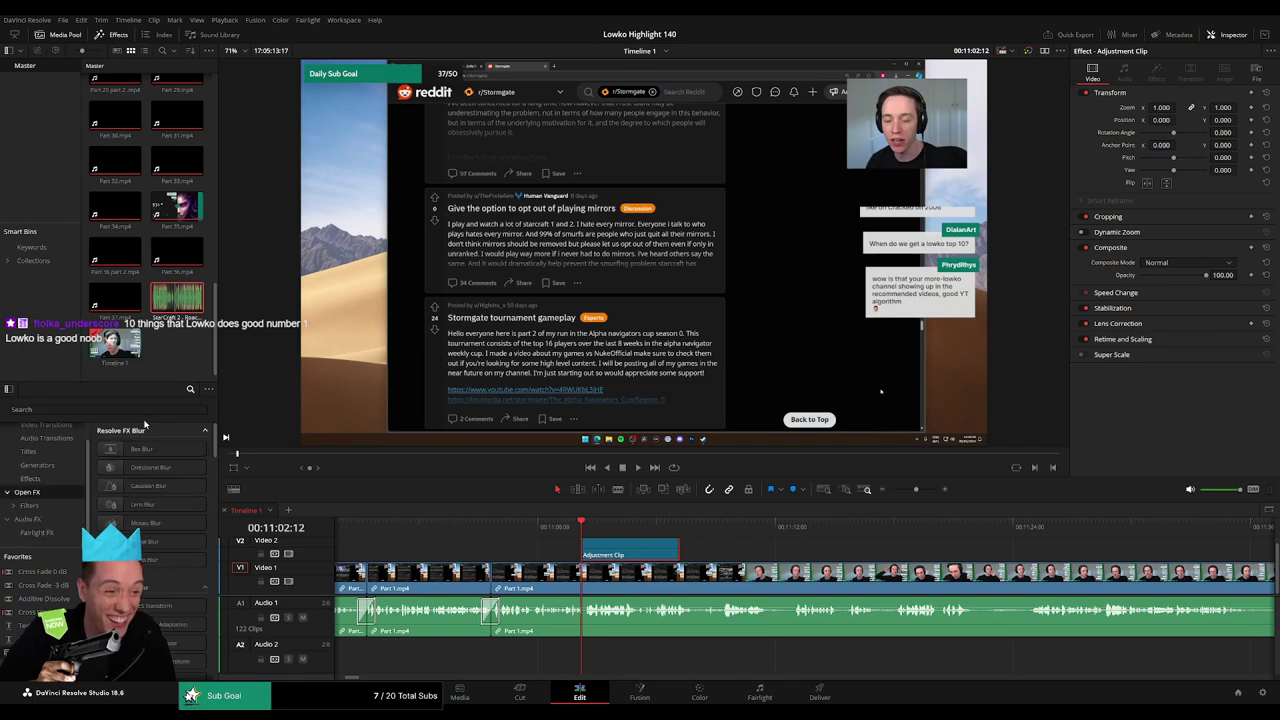
text(tra)
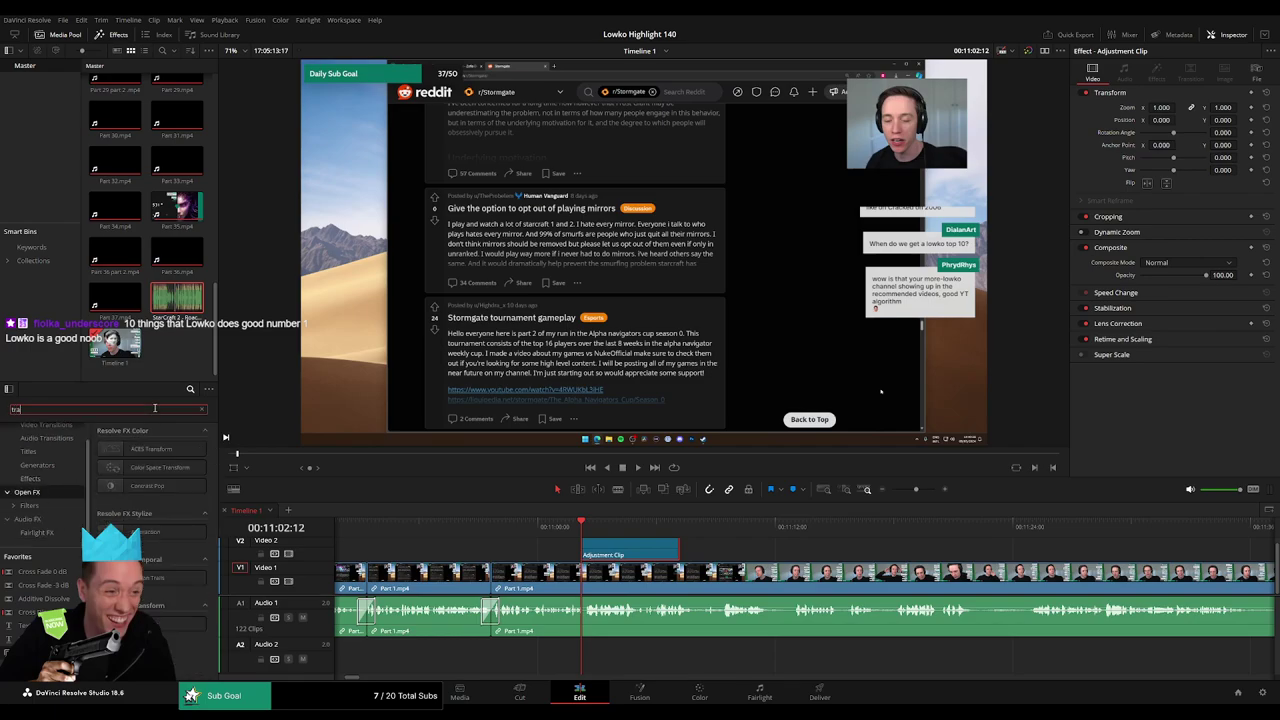
click(171, 626)
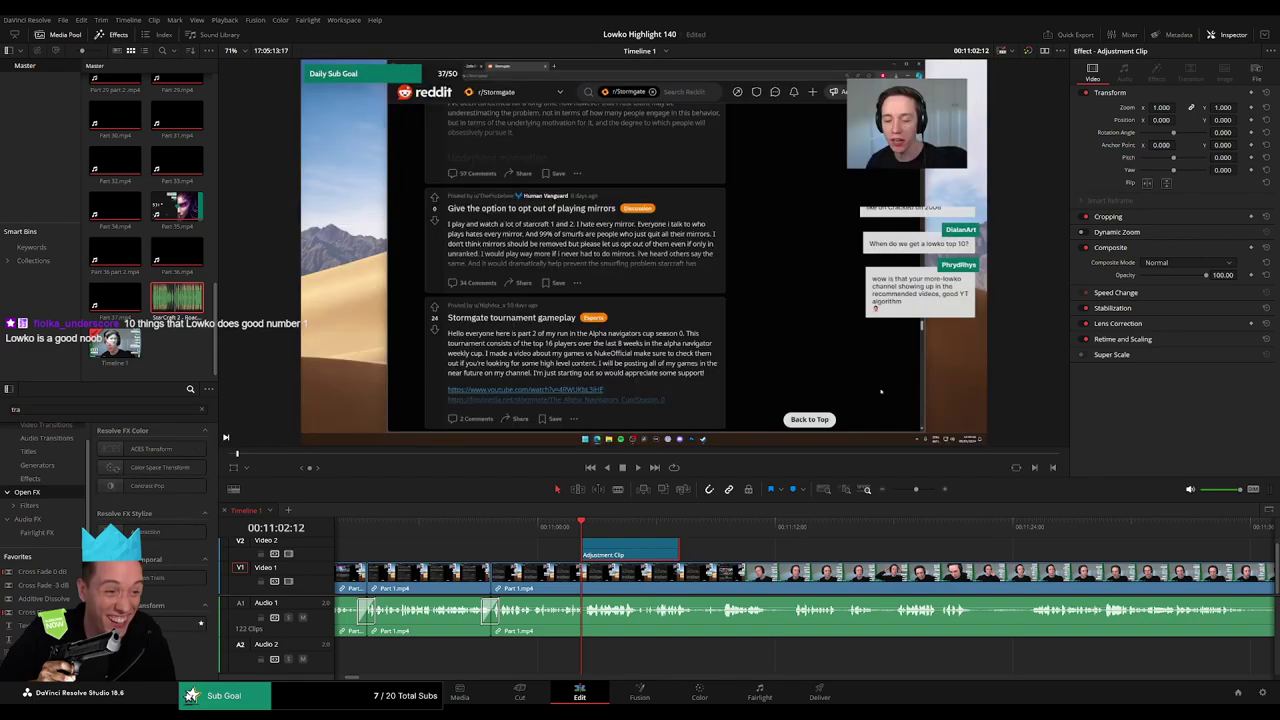
drag(171, 626, 656, 551)
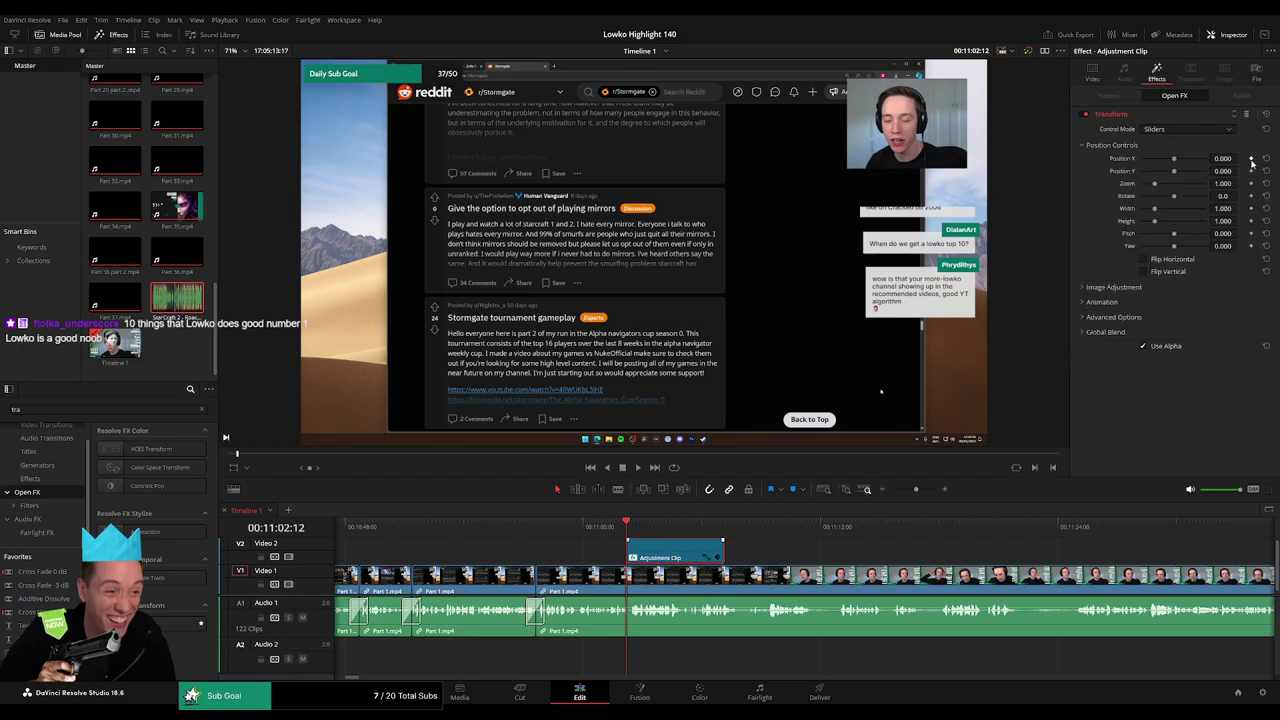
- Set the Transform effect's motion blur to 1.000 and keyframe Position X, Position Y and Zoom at 11:02:12
click(1114, 287)
click(1140, 288)
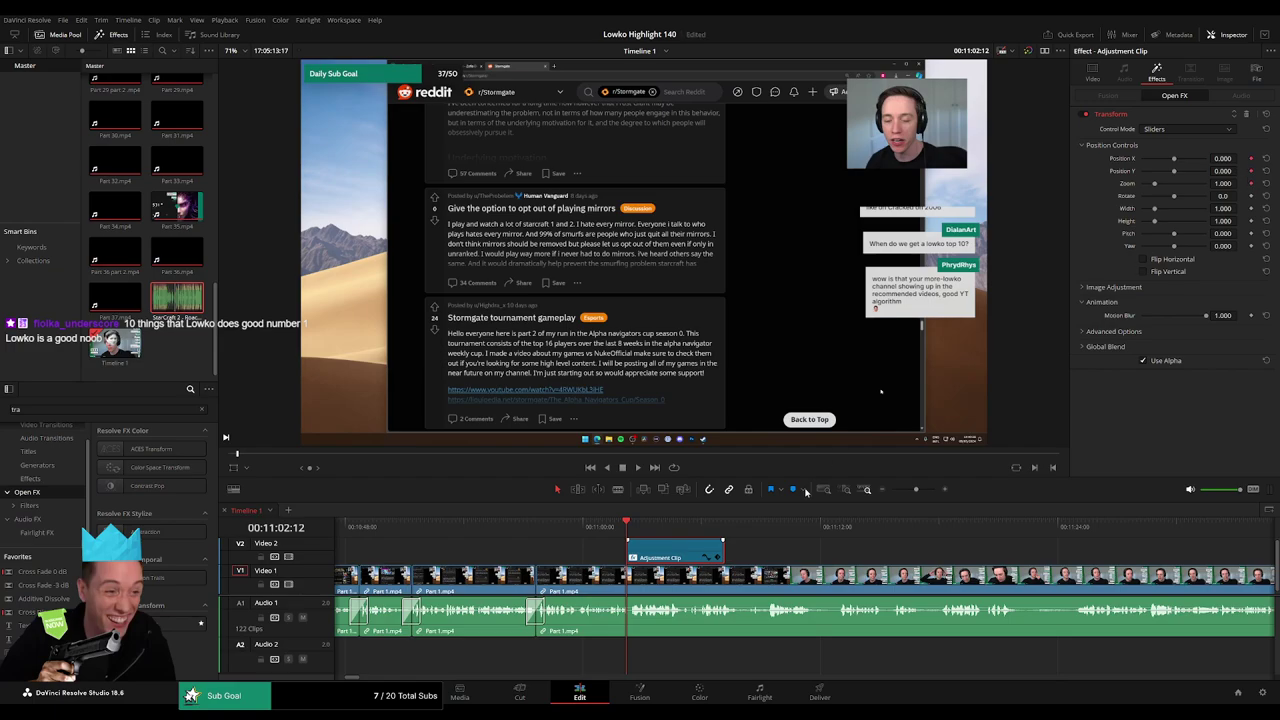
click(716, 559)
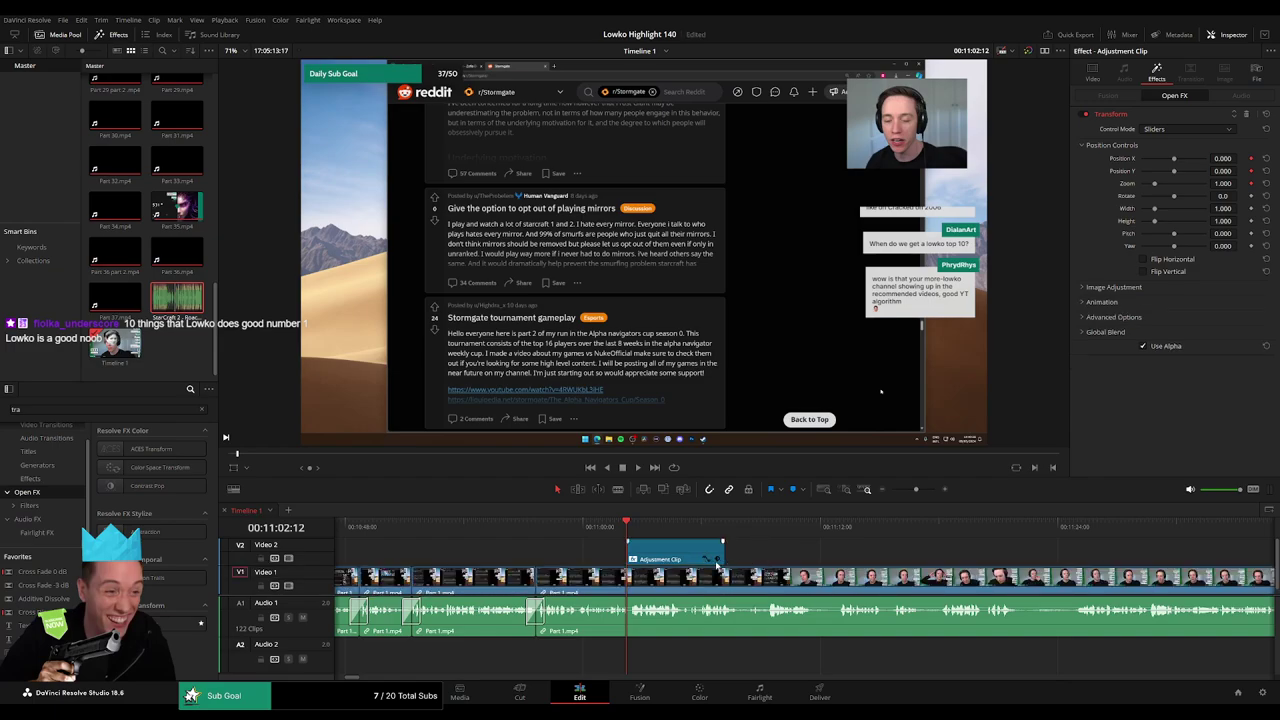
- At 11:02:29, set Zoom to 2.376, Position Y to -0.621 and a negative Position X to enlarge the webcam, and play the zoom back
key(space)
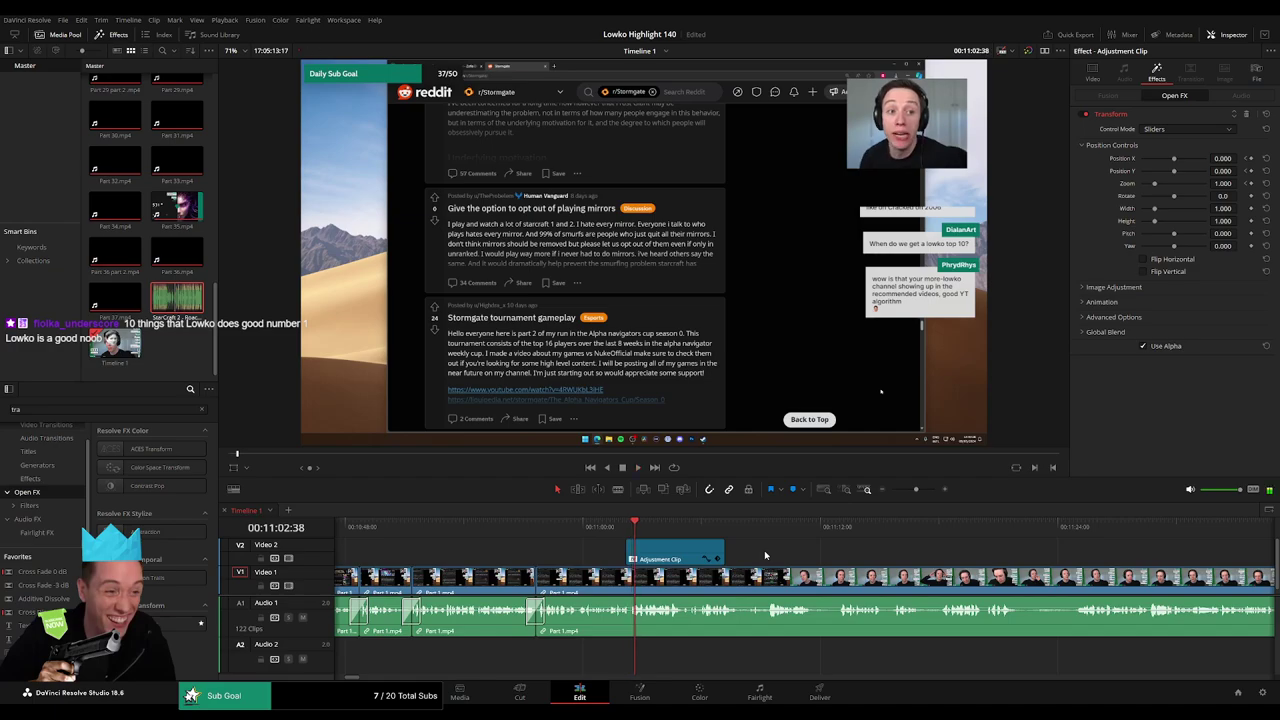
click(628, 533)
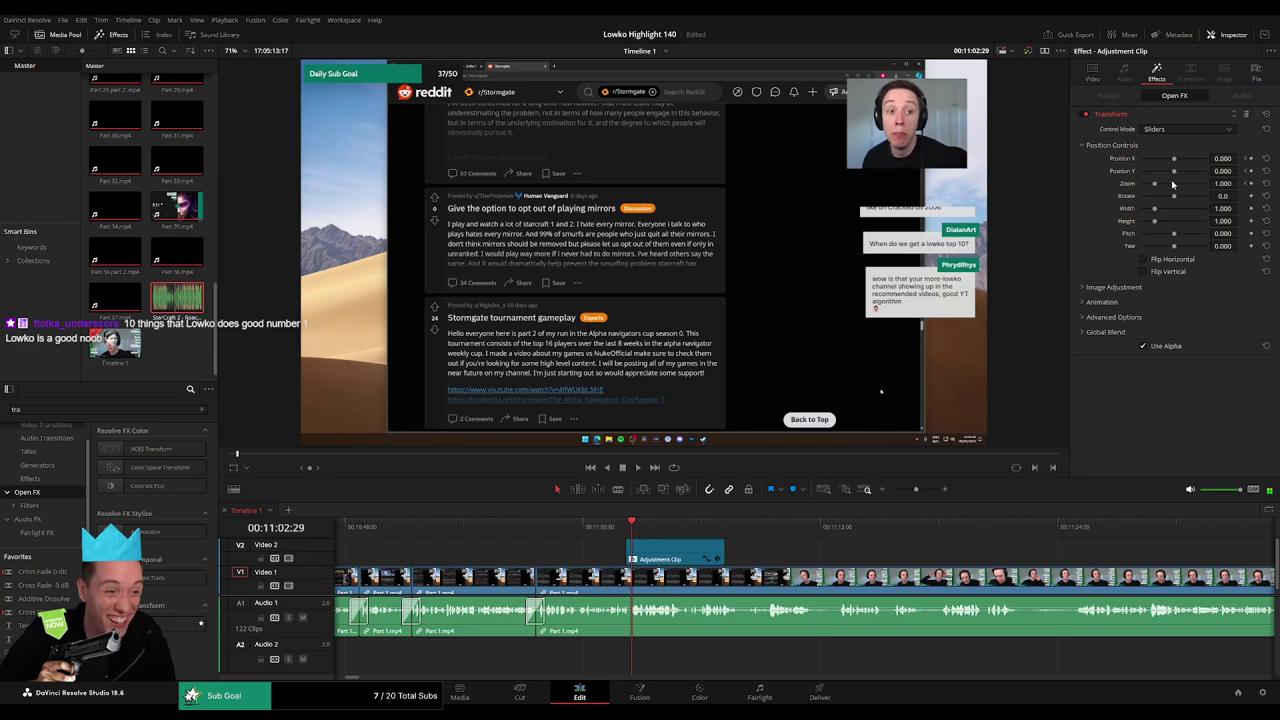
mouse_move(1222, 158)
mouse_down()
mouse_move(1240, 171)
mouse_move(1229, 185)
mouse_move(1240, 184)
mouse_move(1215, 171)
mouse_move(1242, 171)
mouse_move(1240, 158)
mouse_up()
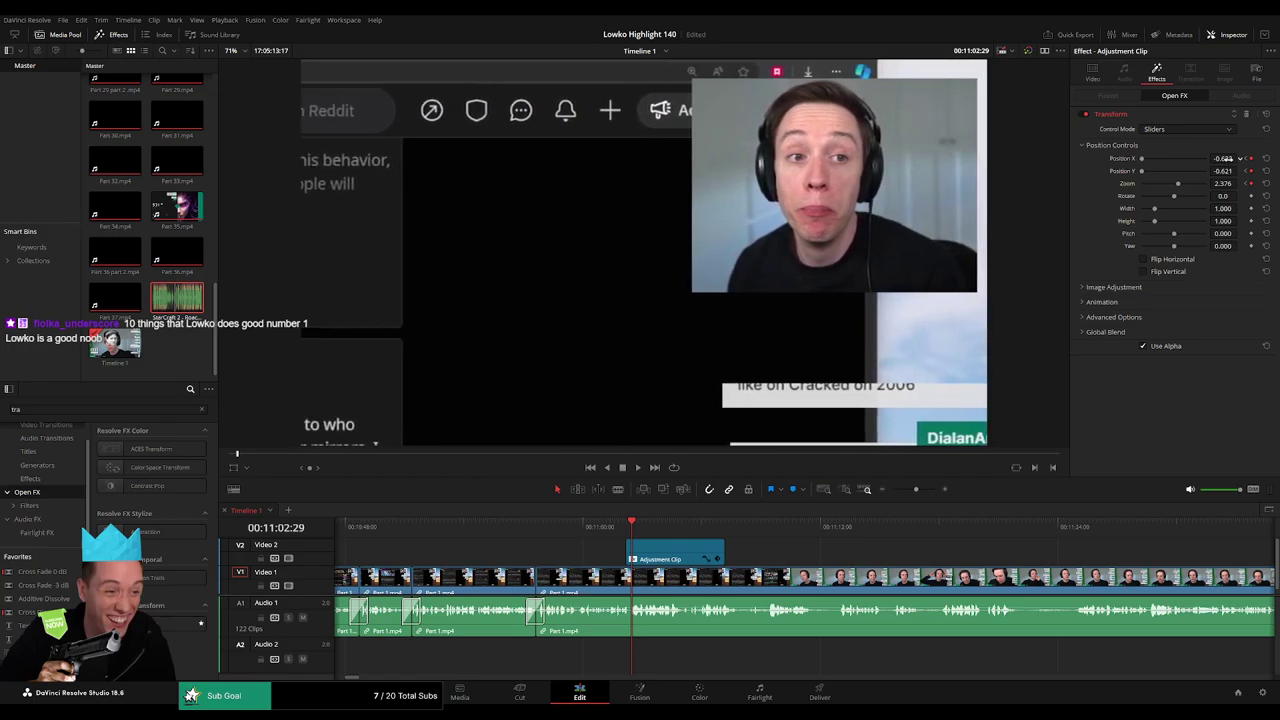
key(space)
click(615, 526)
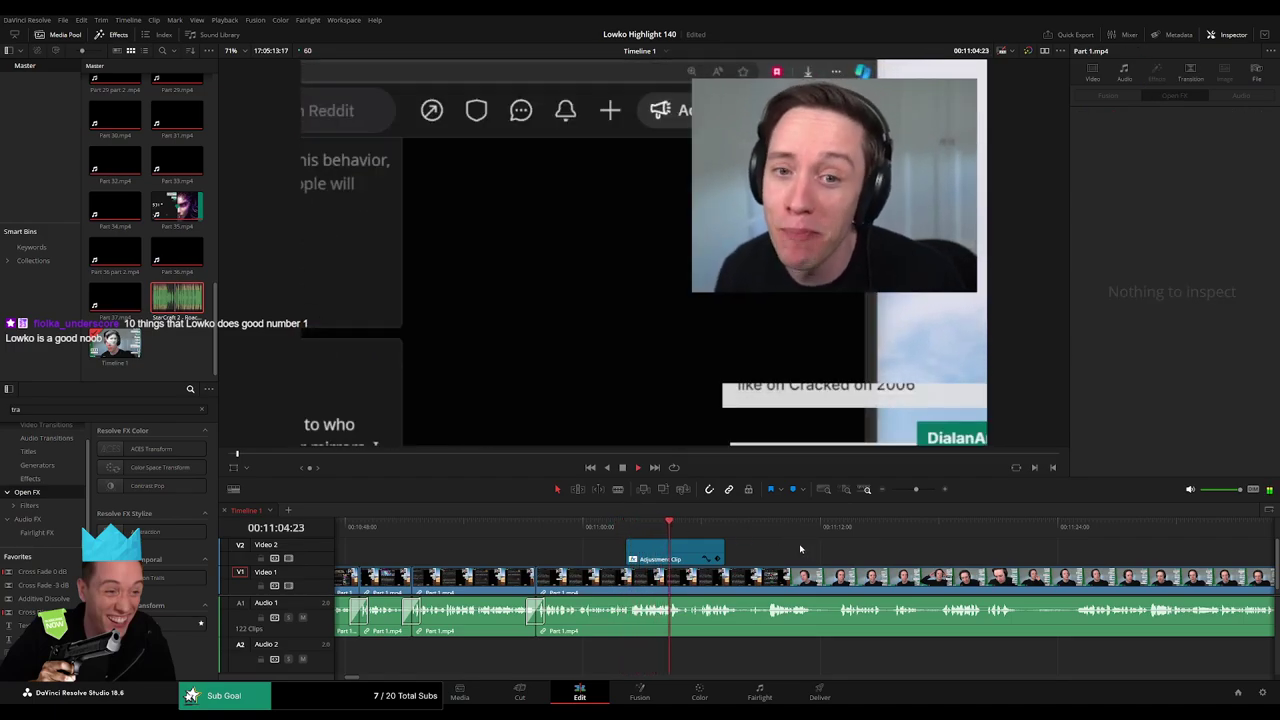
- Trim the end of the adjustment clip on Video 2 back to about 11:05 and play the shortened zoom
drag(799, 549, 675, 548)
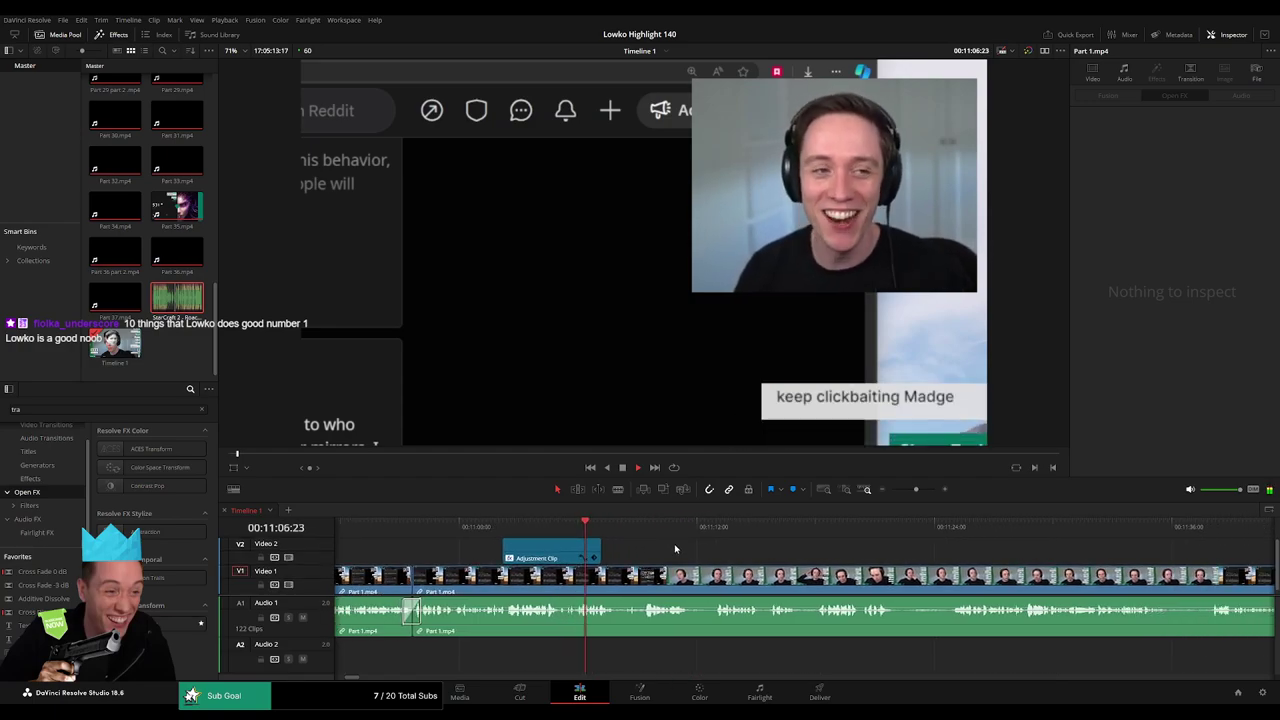
click(549, 527)
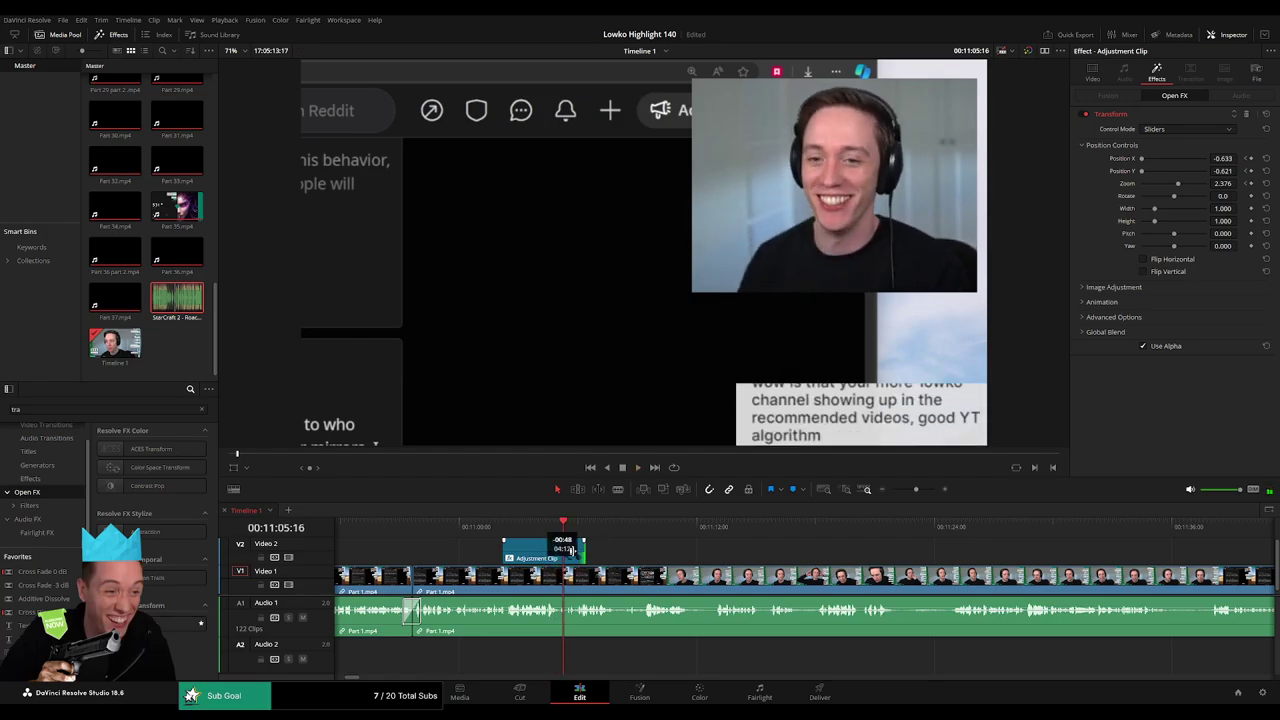
drag(571, 550, 556, 550)
click(589, 557)
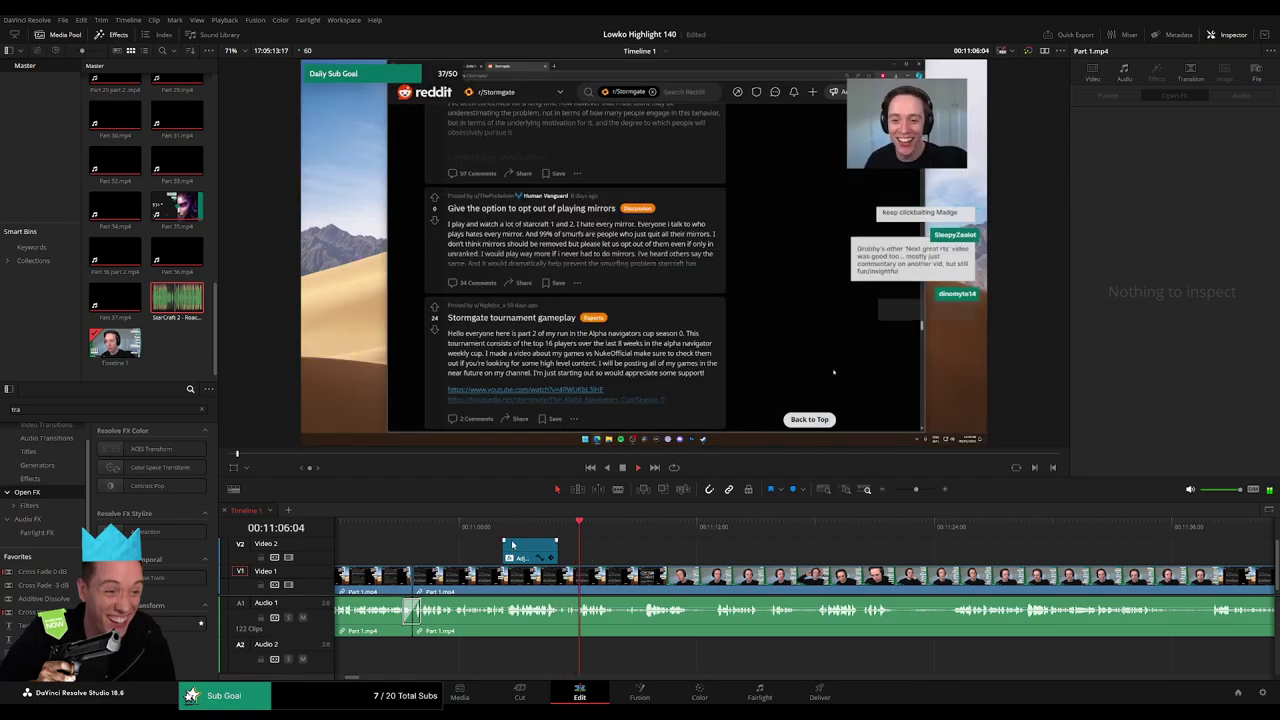
click(482, 527)
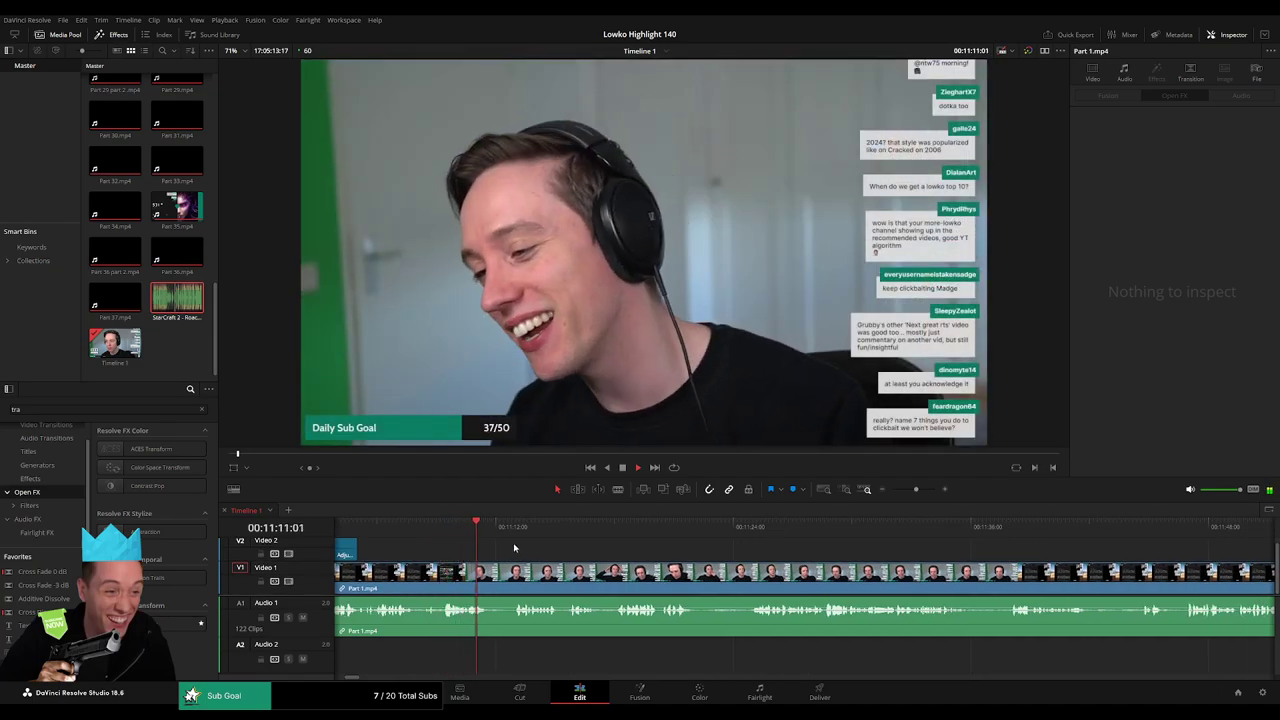
- Cut about one second out of Part 1.mp4 from 11:11:44, cross-fade the audio join with Cross Fade 0 dB, and clear the effects search
click(513, 531)
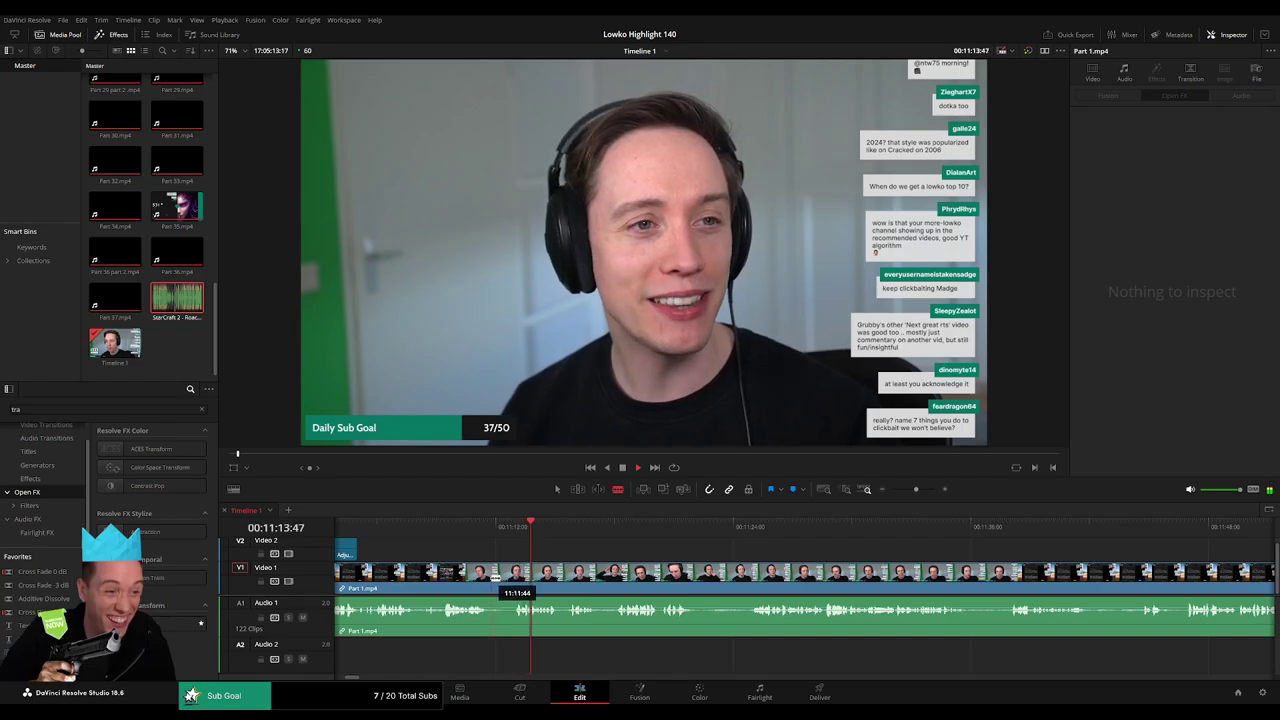
click(493, 578)
key(a)
click(507, 577)
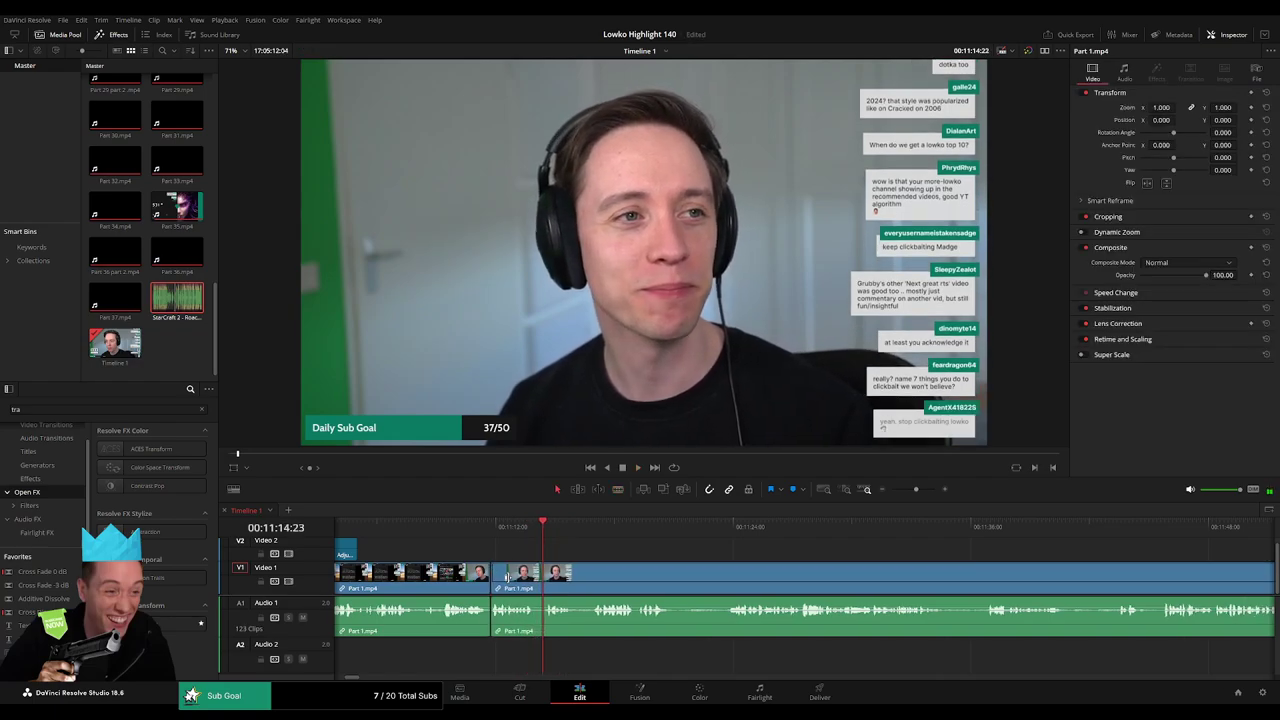
key(space)
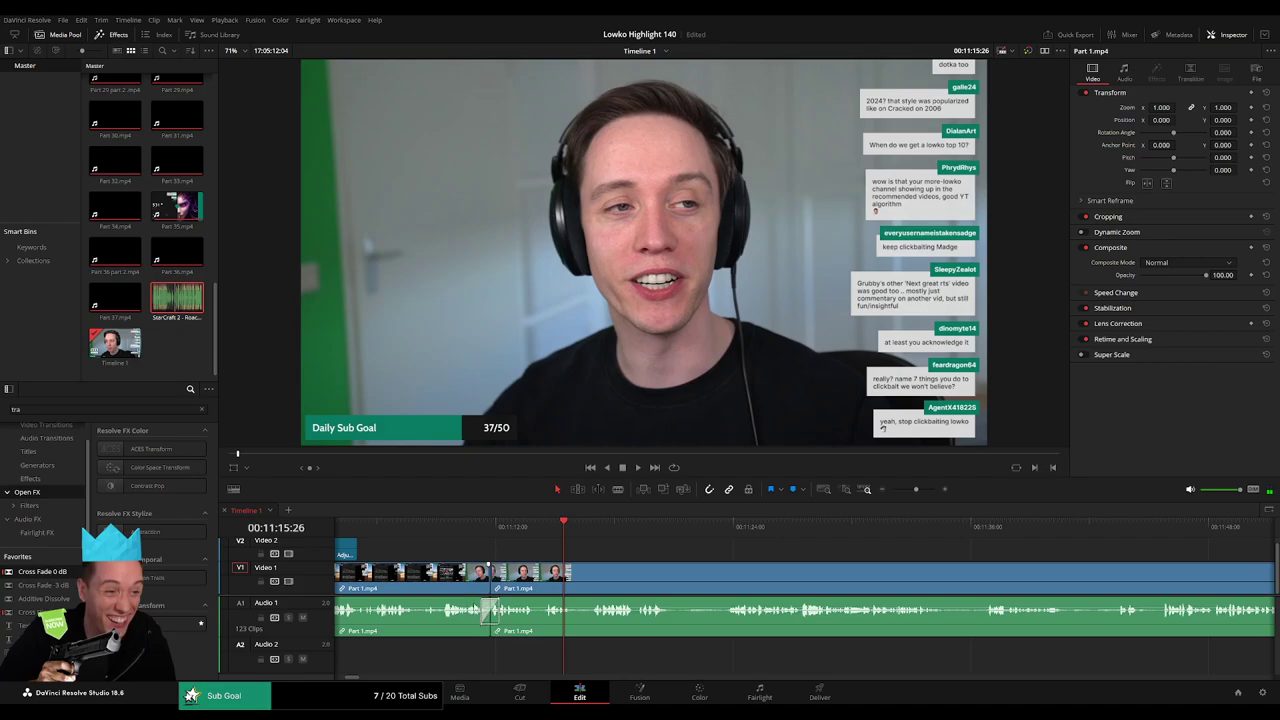
key(space)
click(201, 410)
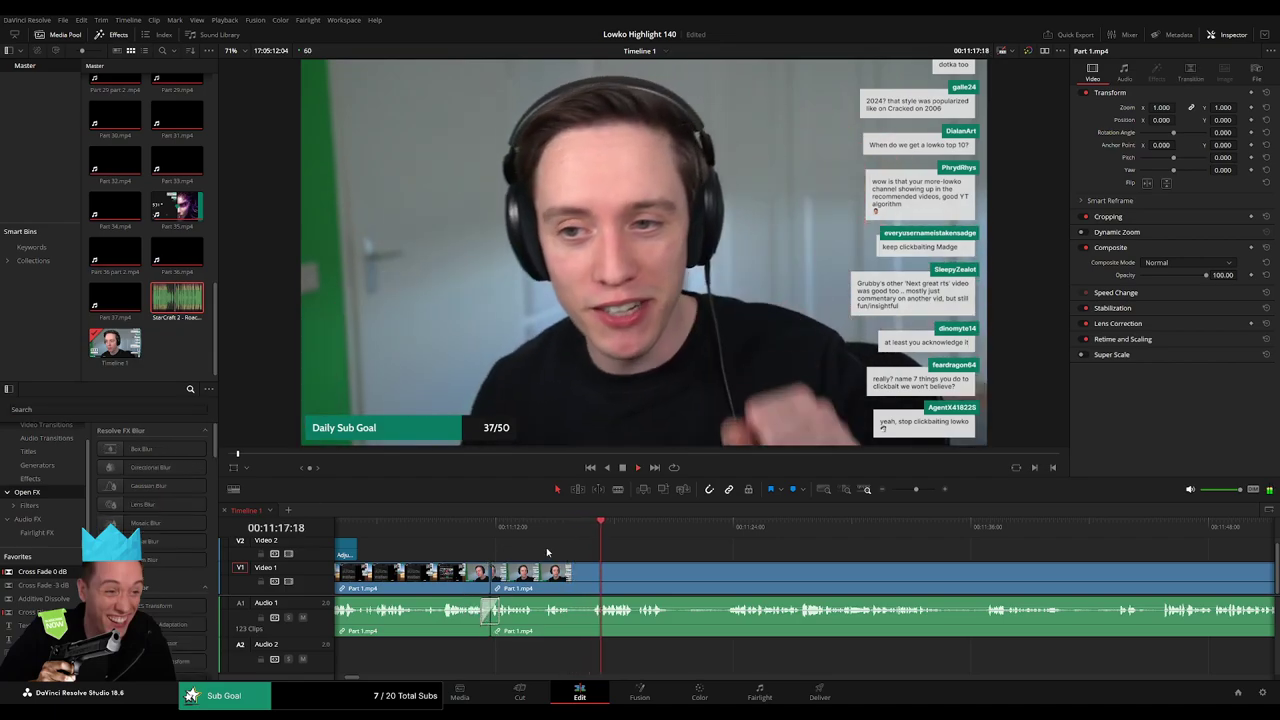
- Remove the quiet stretch from about 11:21 to 11:23:40 and add Cross Fade 0 dB at the audio join
scroll(553, 547, right, 1)
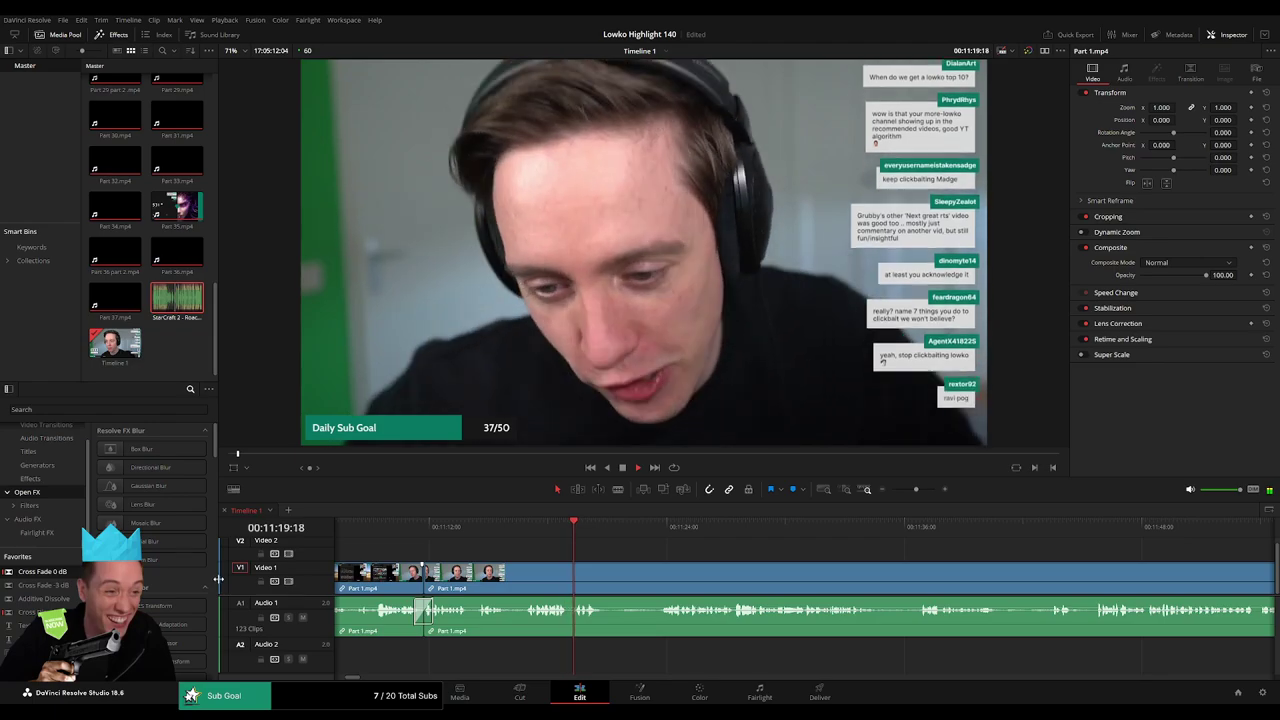
drag(217, 580, 201, 580)
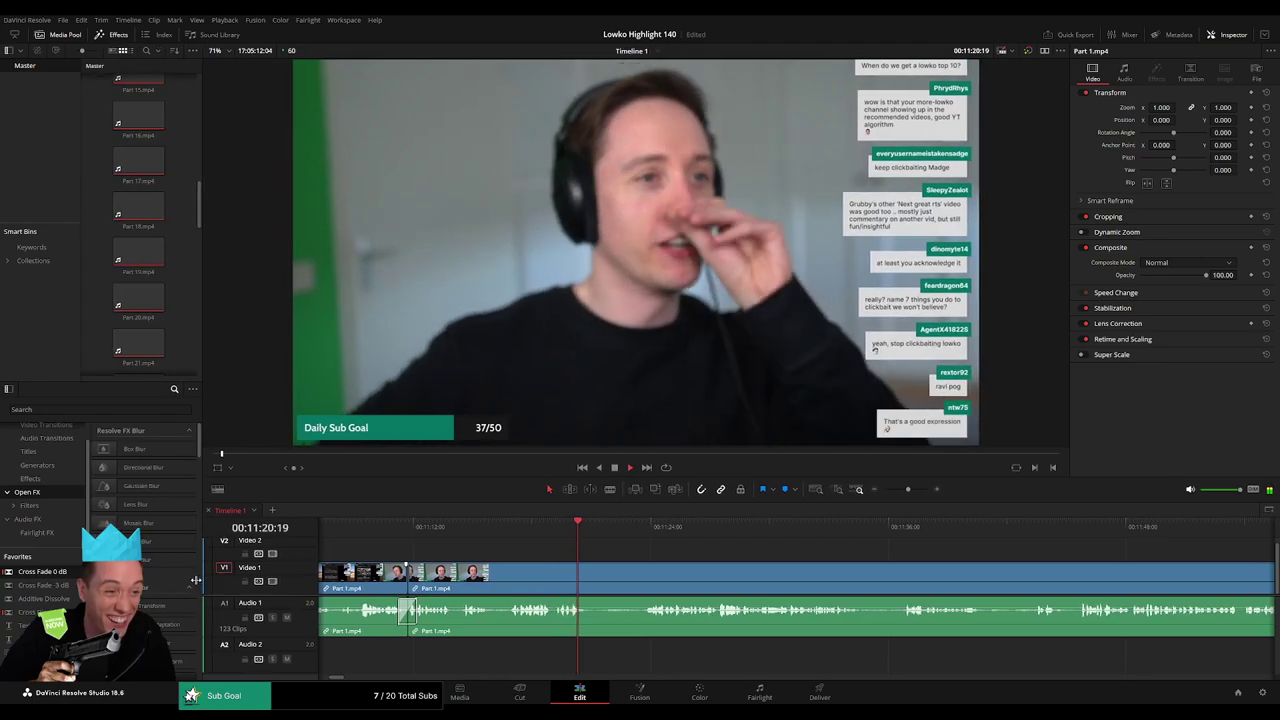
click(590, 585)
click(643, 583)
key(a)
click(620, 585)
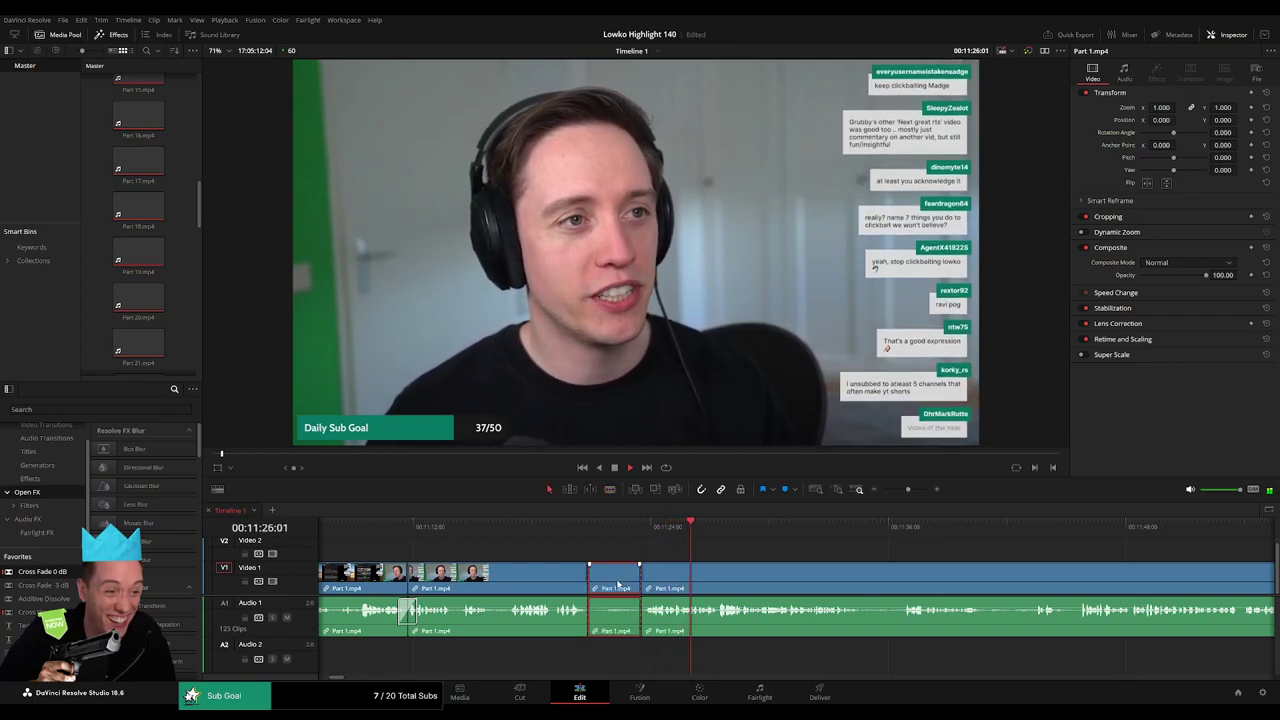
key(Delete)
drag(201, 548, 221, 548)
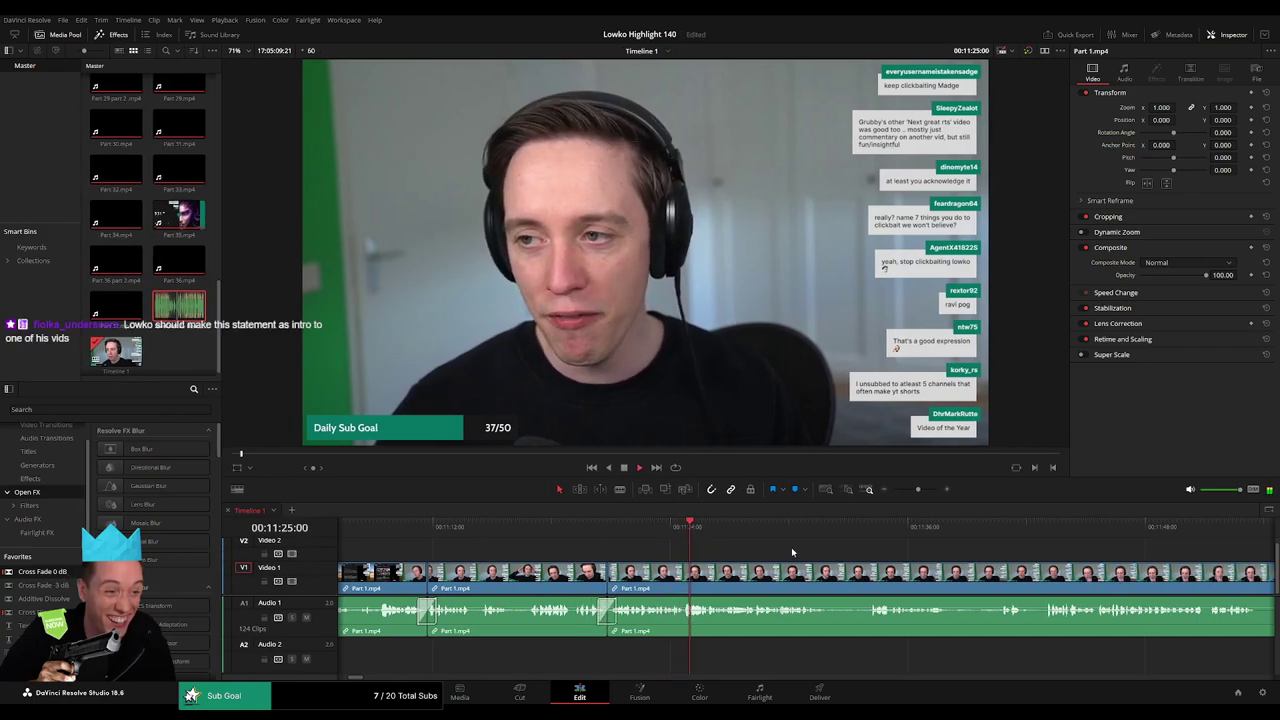
- Remove the pause from about 11:32 to 11:34 and smooth the audio join with Cross Fade 0 dB
drag(792, 552, 603, 552)
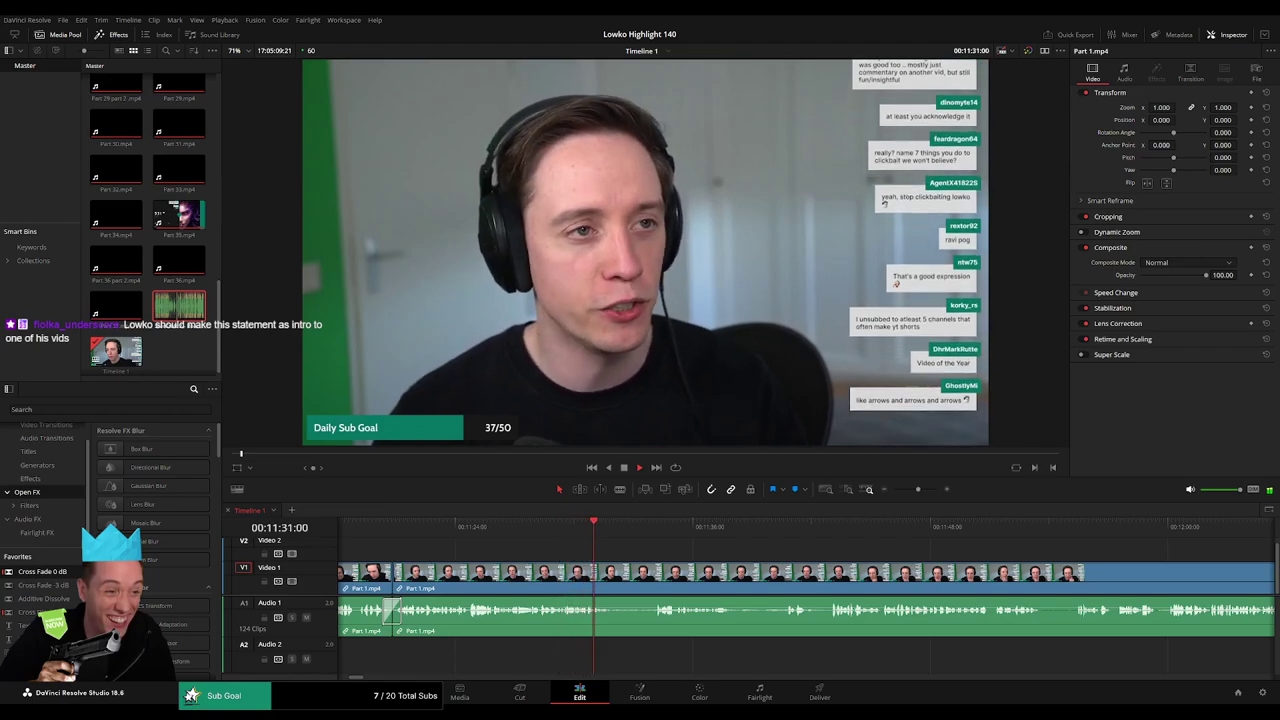
key(b)
click(616, 576)
click(654, 575)
key(a)
click(639, 579)
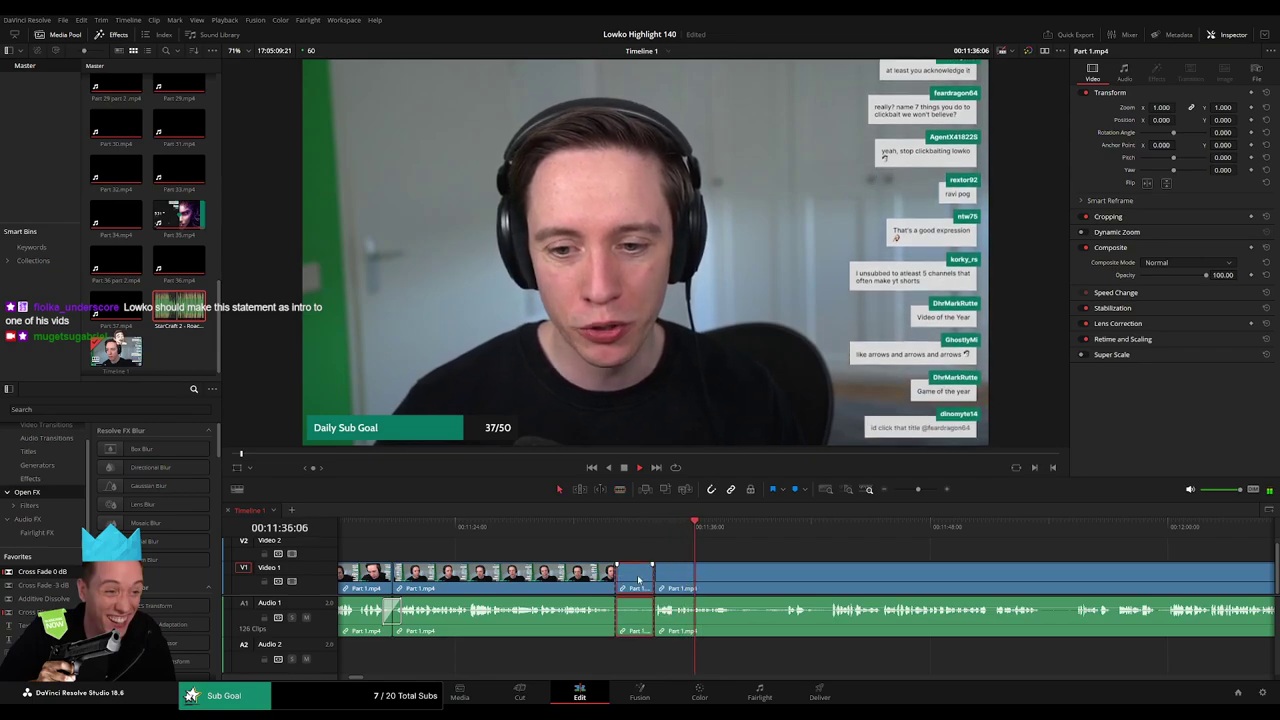
key(Delete)
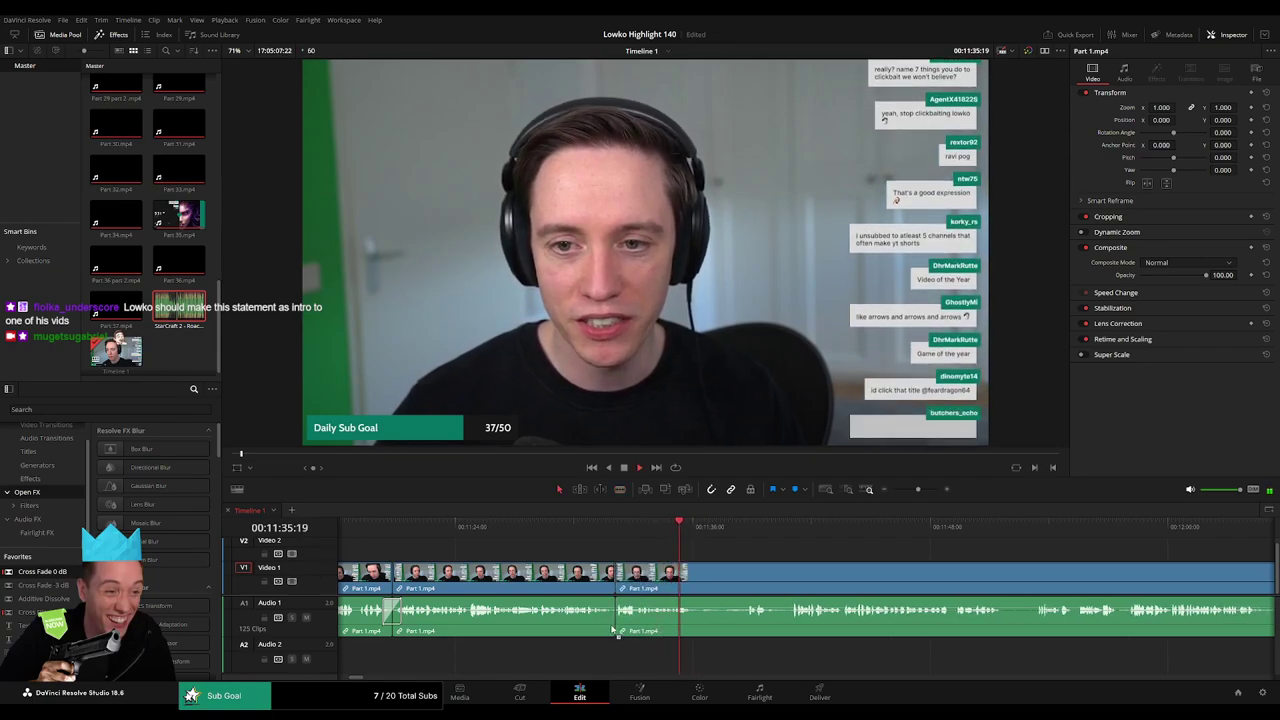
drag(613, 630, 614, 628)
- Cut out the stretches from about 11:36 to 11:38:40 and 11:40:15 to 11:41, keeping the short piece between them
scroll(600, 550, right, 3)
click(585, 528)
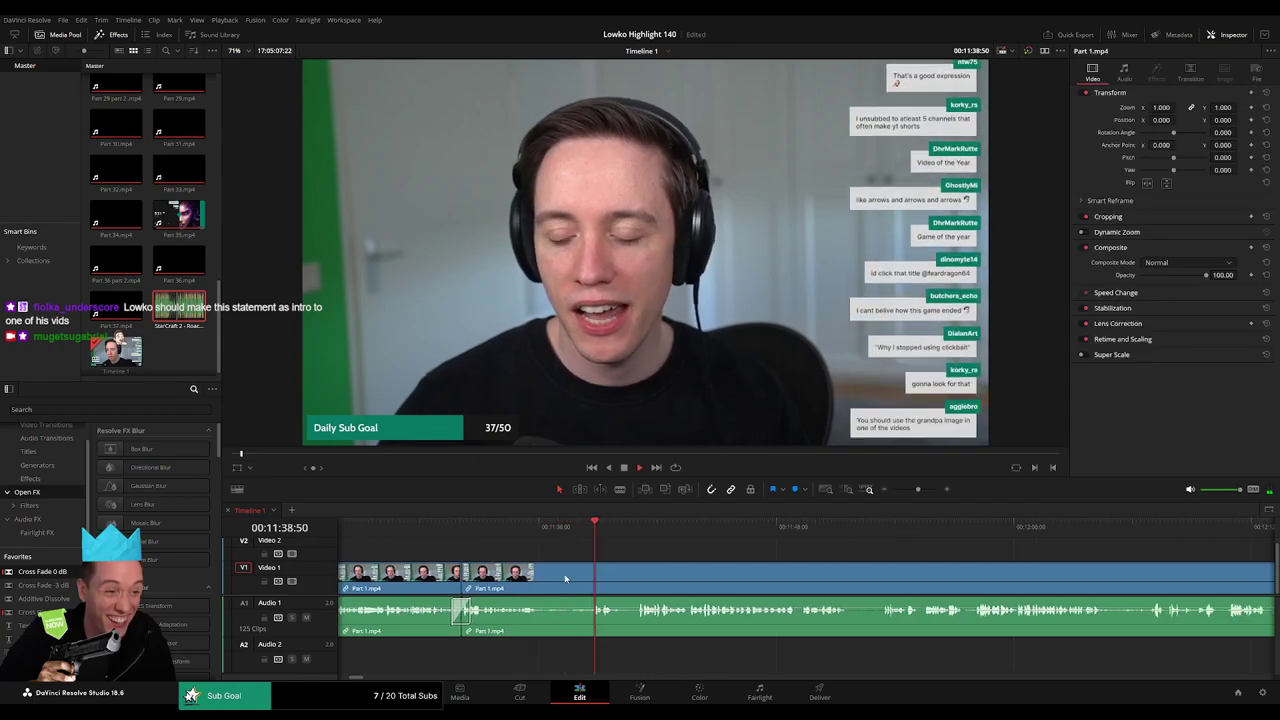
key(b)
click(540, 576)
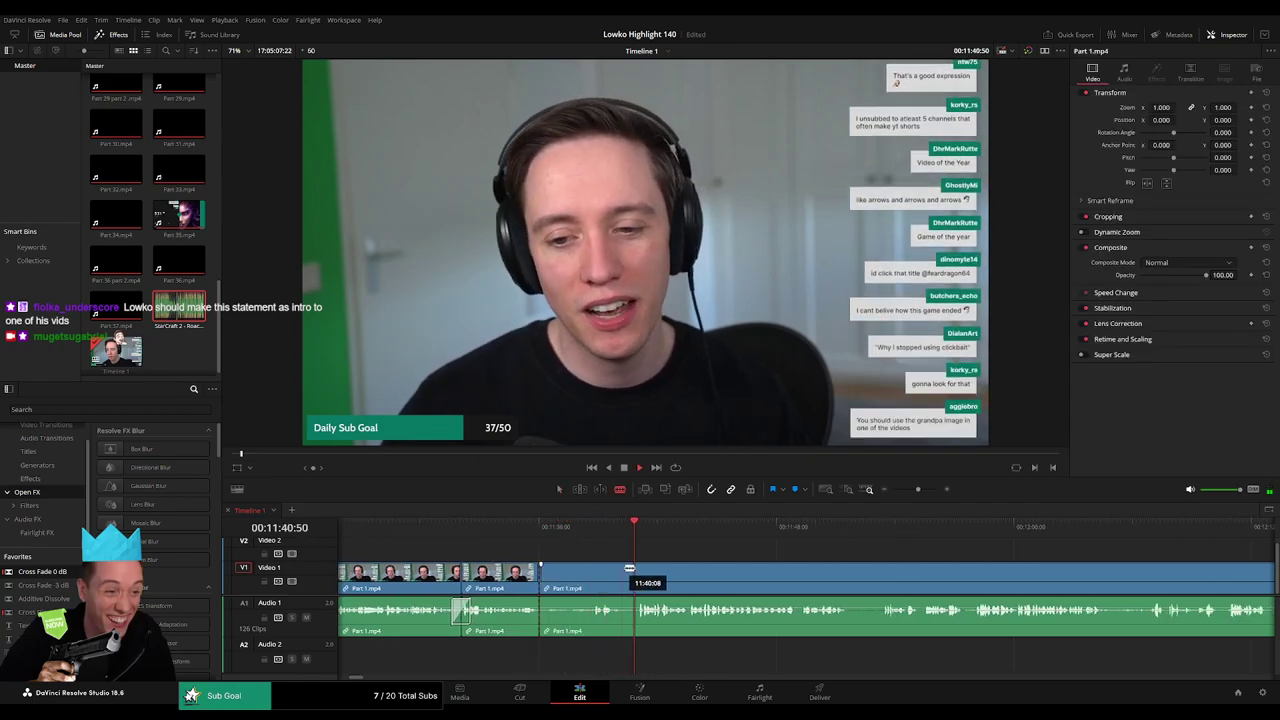
click(590, 576)
click(622, 576)
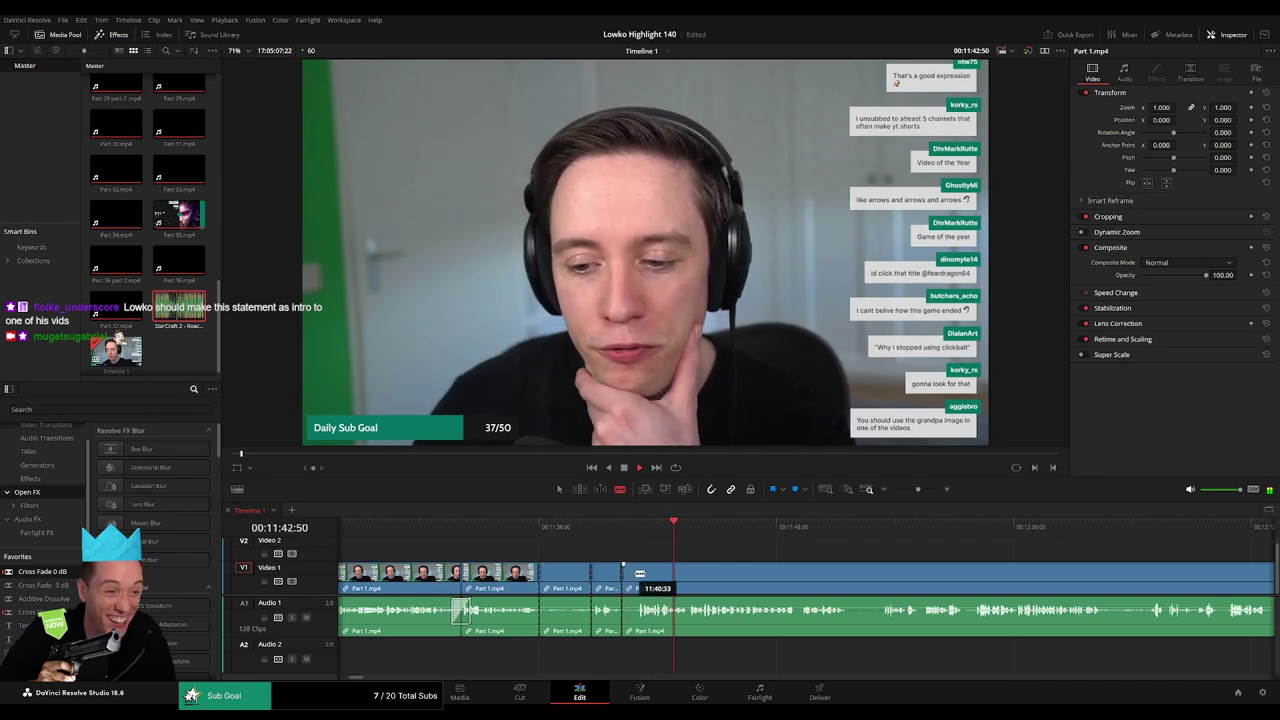
click(636, 576)
key(a)
click(630, 580)
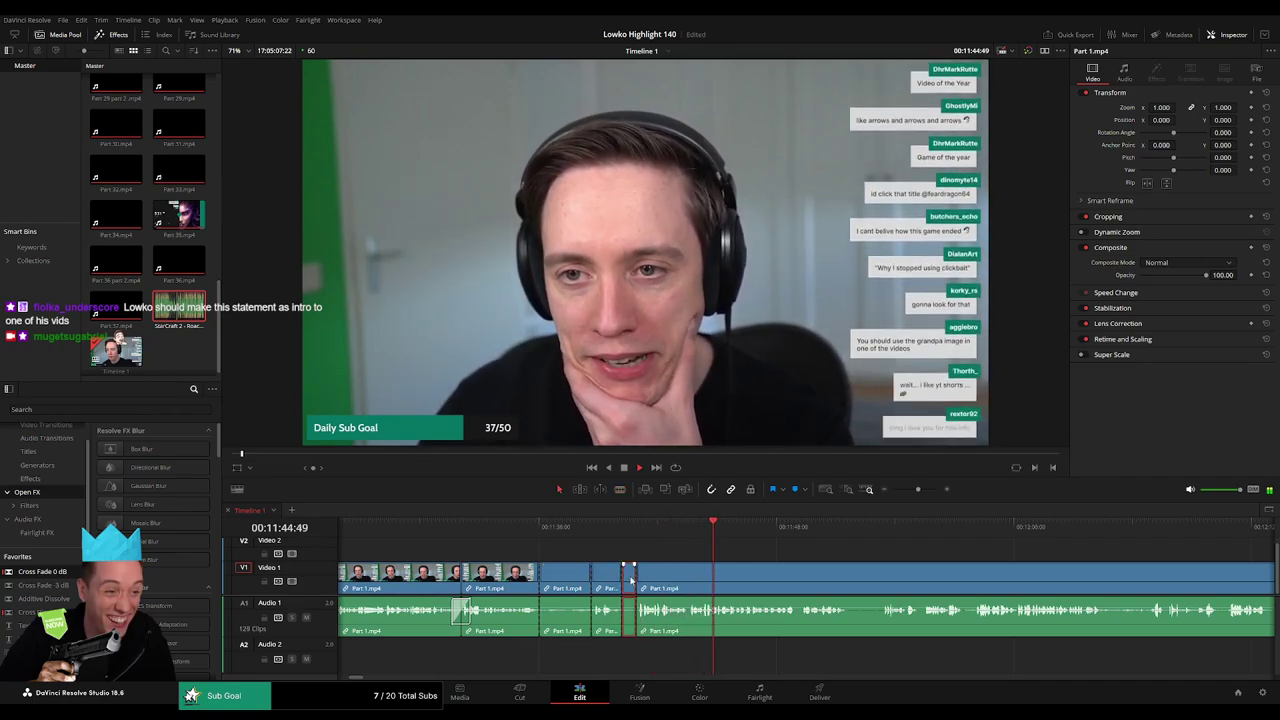
key(BackSpace)
key(BackSpace)
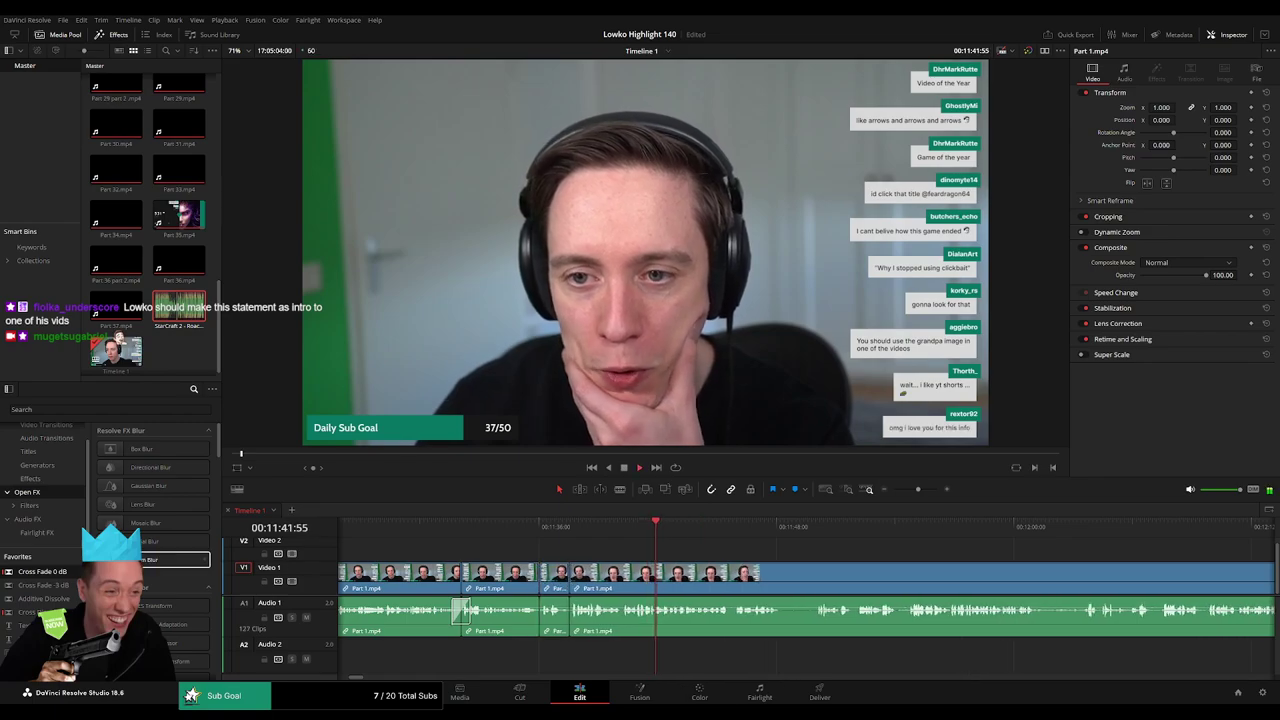
- Add Cross Fade 0 dB to the audio joins on both sides of the short kept piece
key(space)
drag(42, 572, 620, 617)
scroll(700, 578, right, 7)
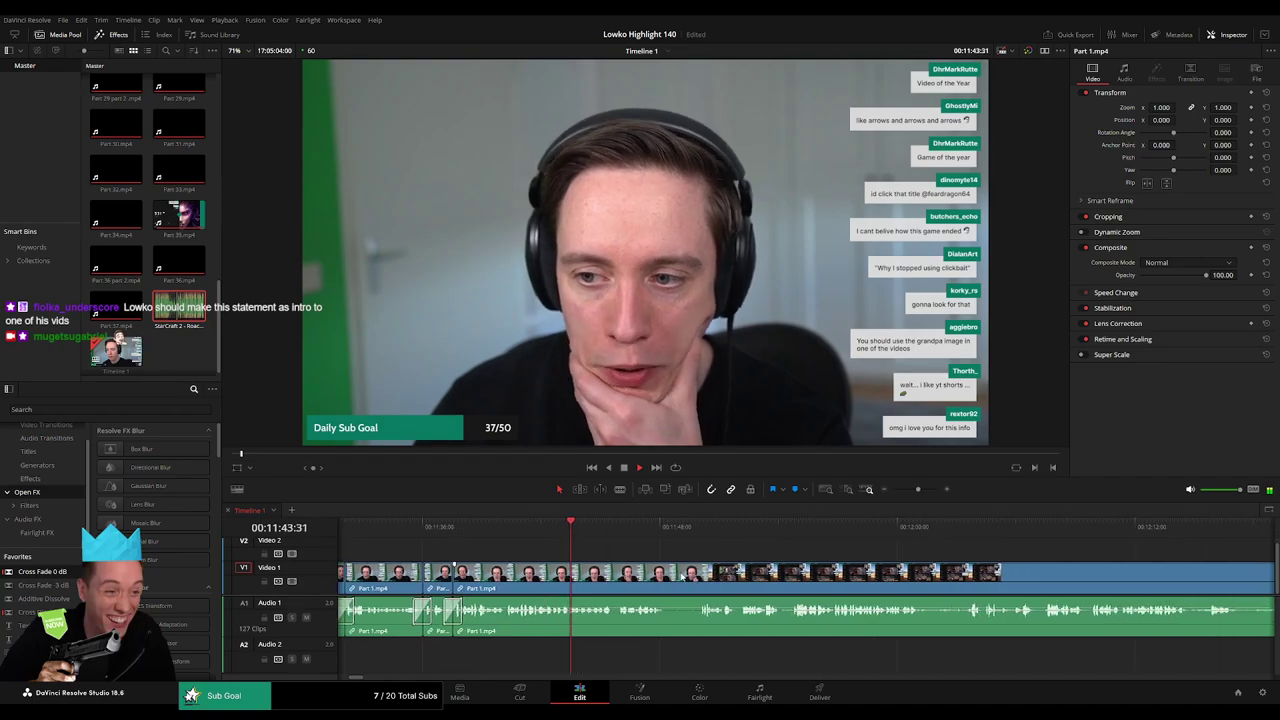
- Remove the pause from about 11:48:20 to 11:50 and apply Cross Fade 0 dB to the audio join
scroll(676, 575, right, 6)
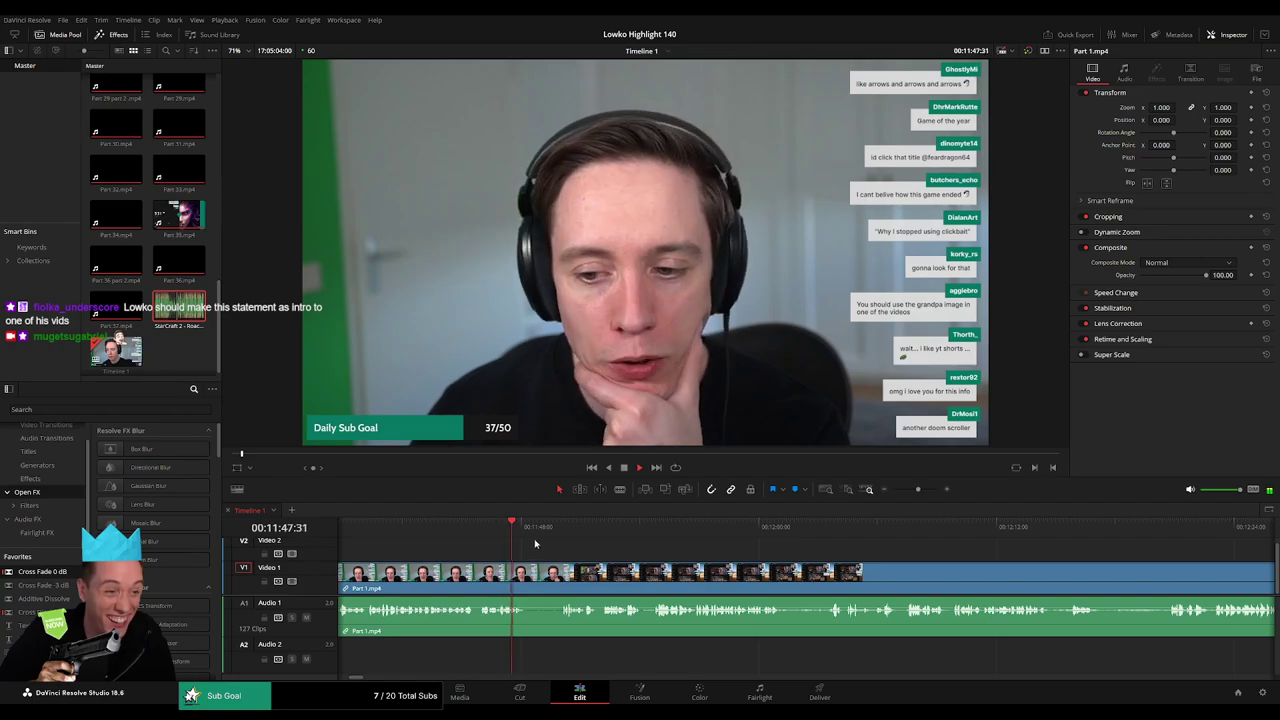
key(b)
click(527, 578)
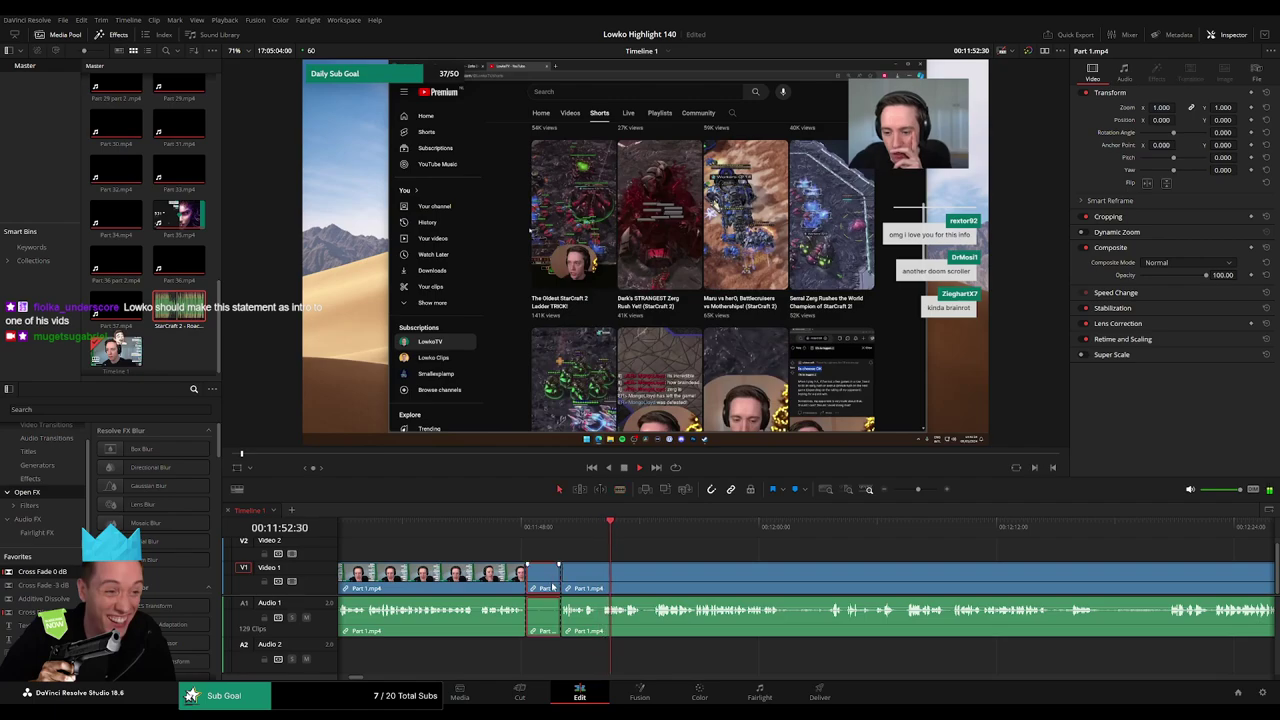
key(Delete)
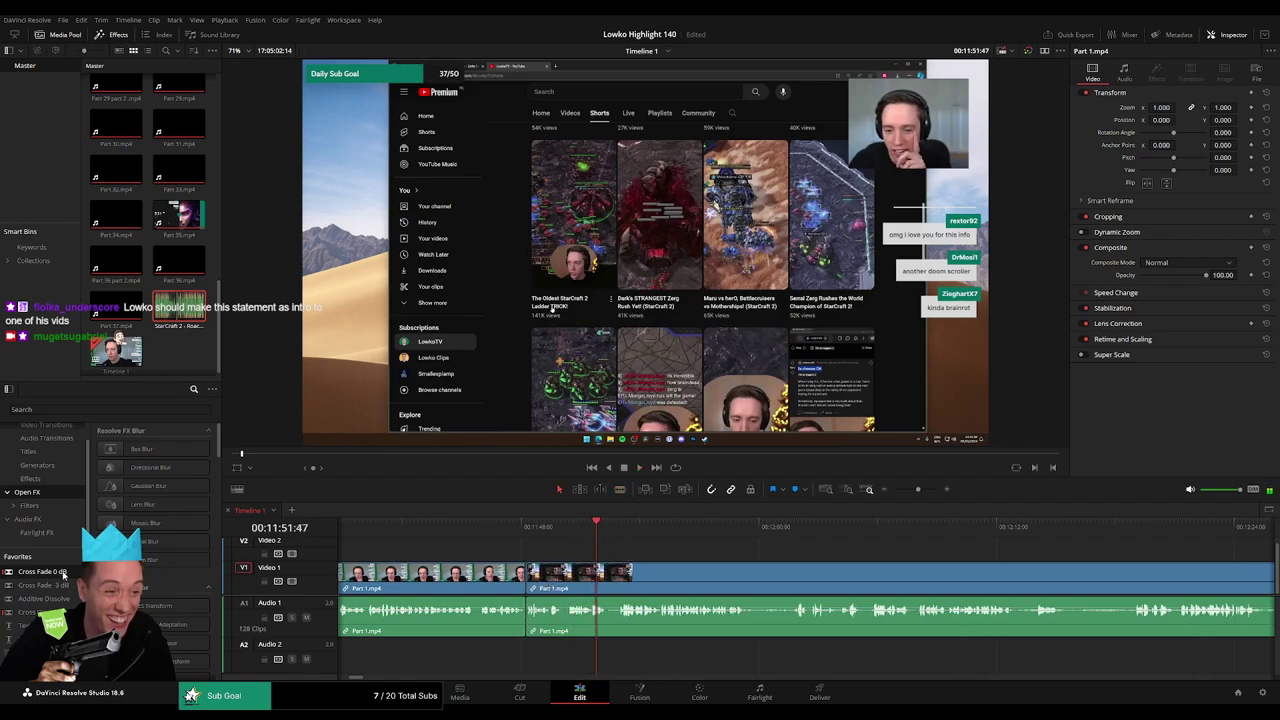
drag(63, 577, 531, 619)
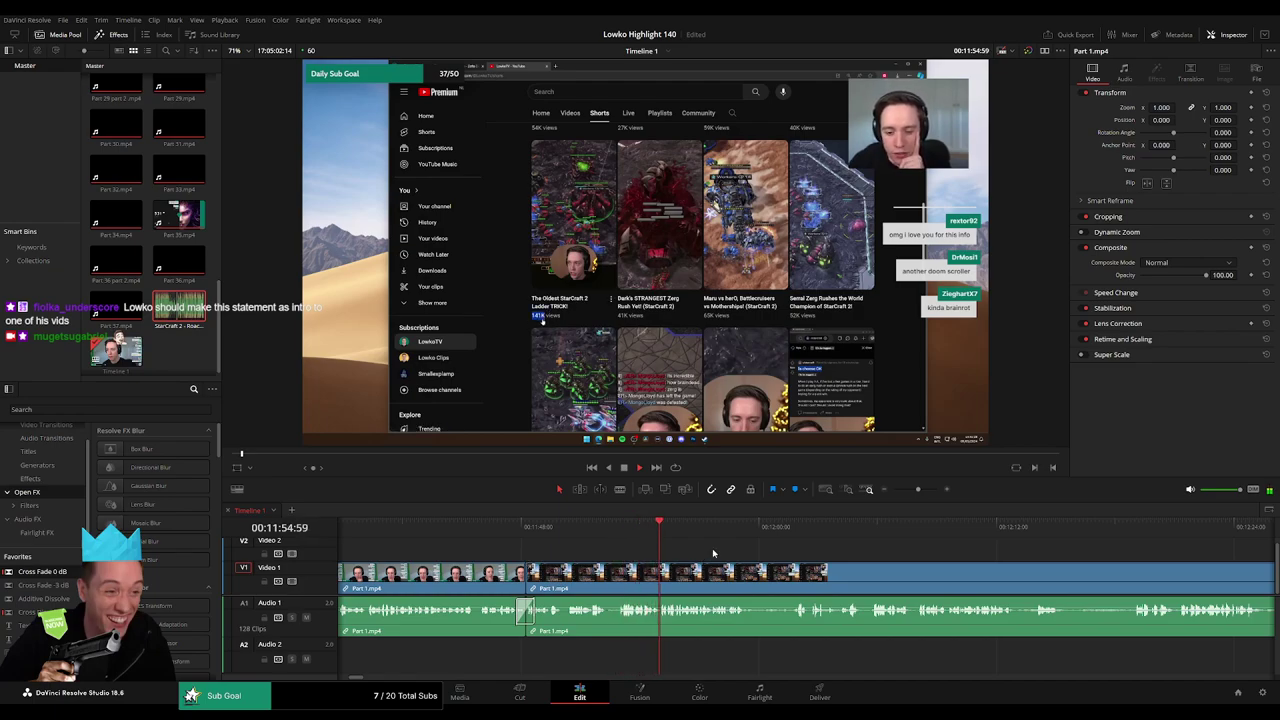
- Remove the stretch from about 12:00 to 12:01:30 and add Cross Fade 0 dB at the audio join
drag(735, 552, 602, 545)
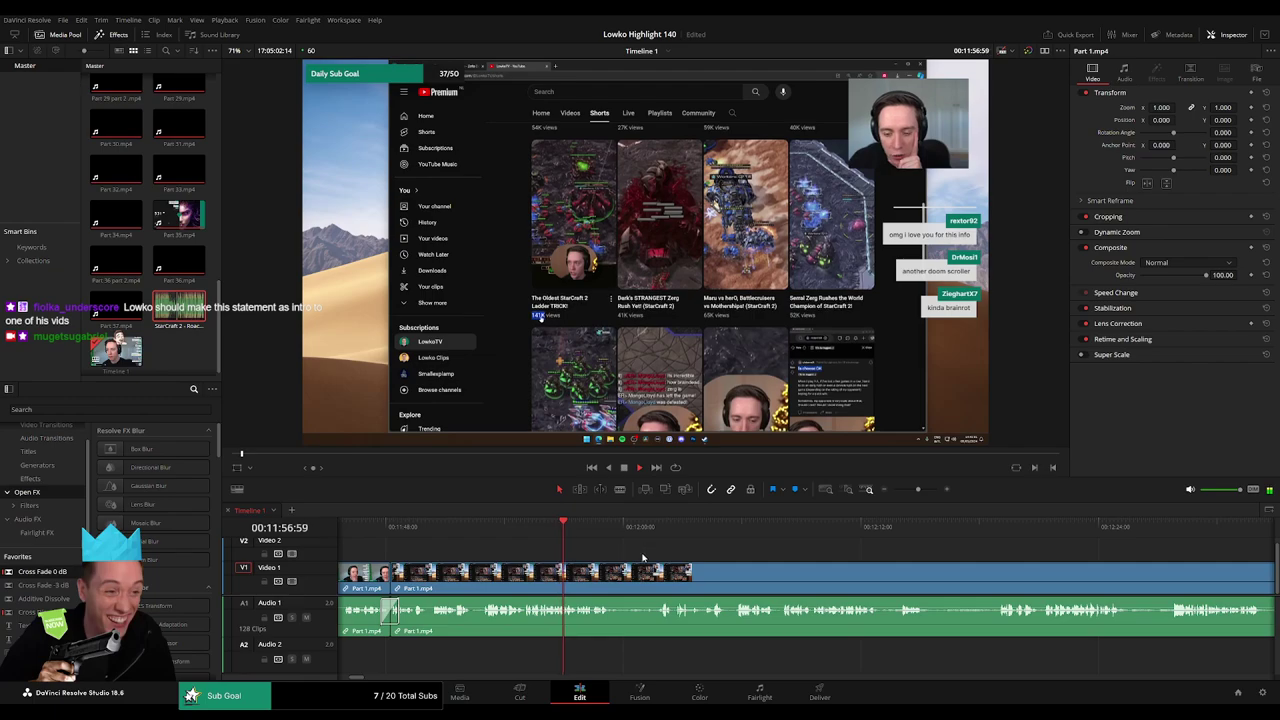
scroll(541, 553, right, 2)
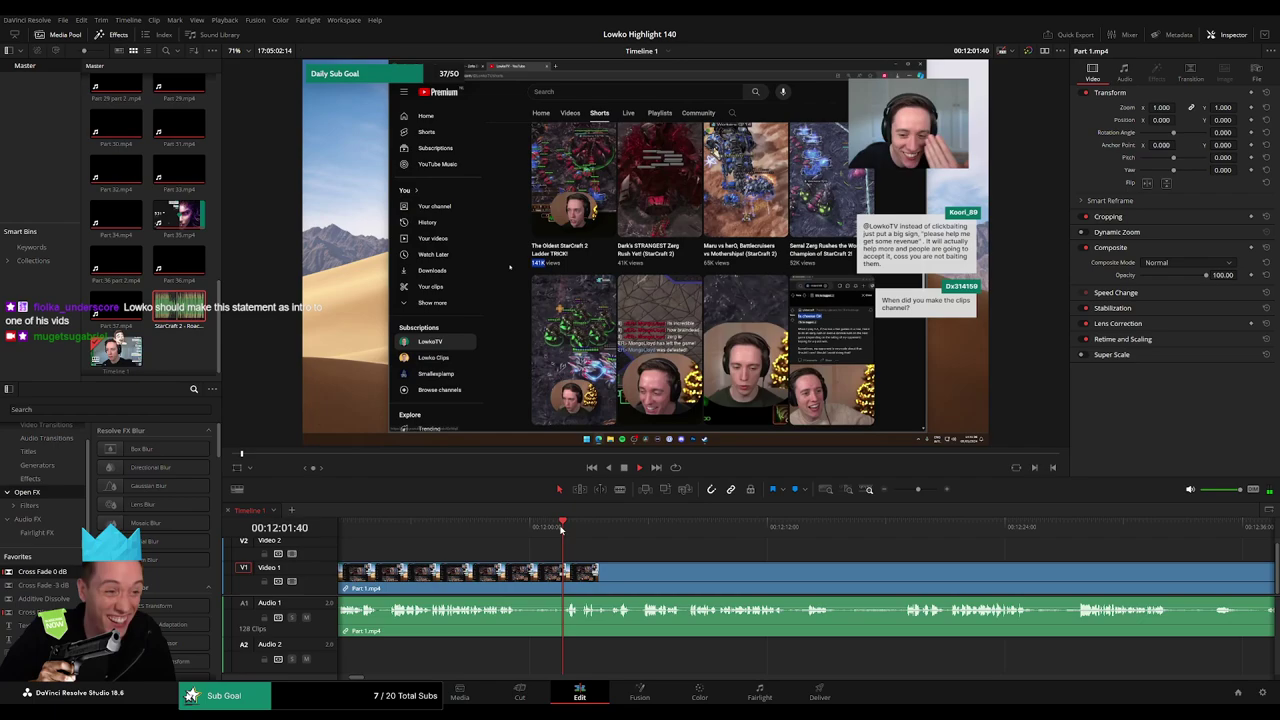
click(527, 576)
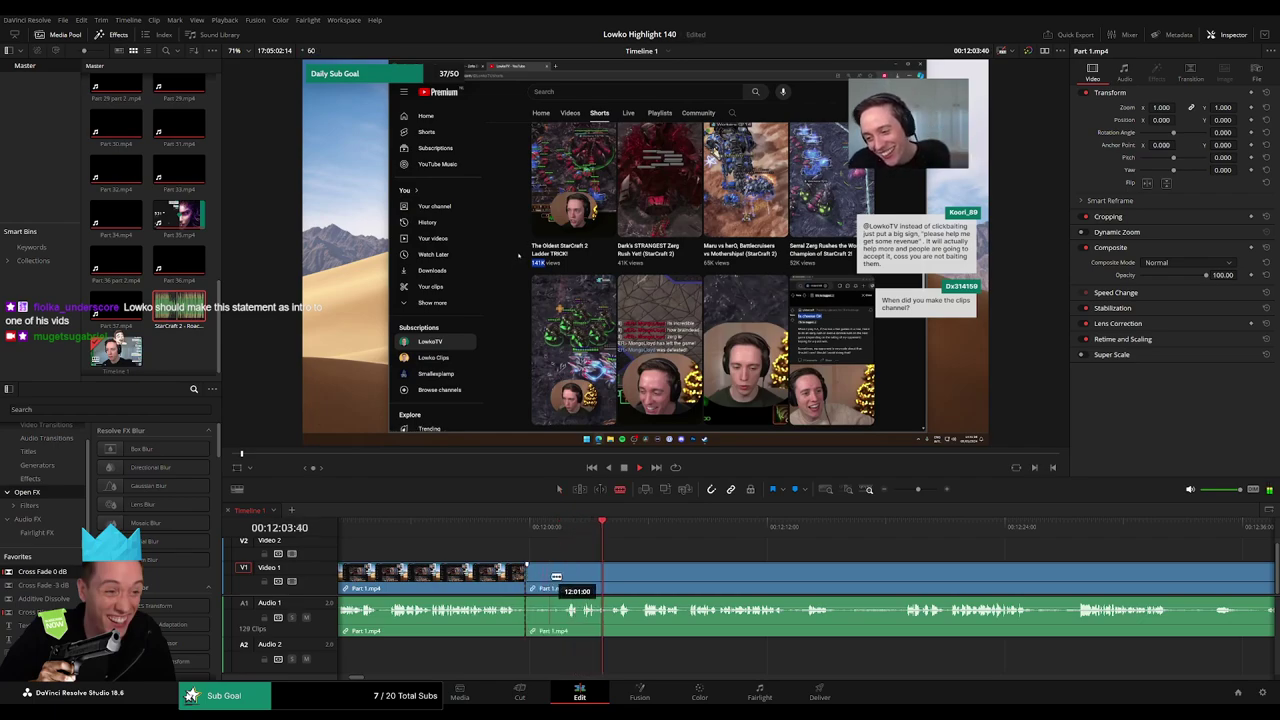
key(BackSpace)
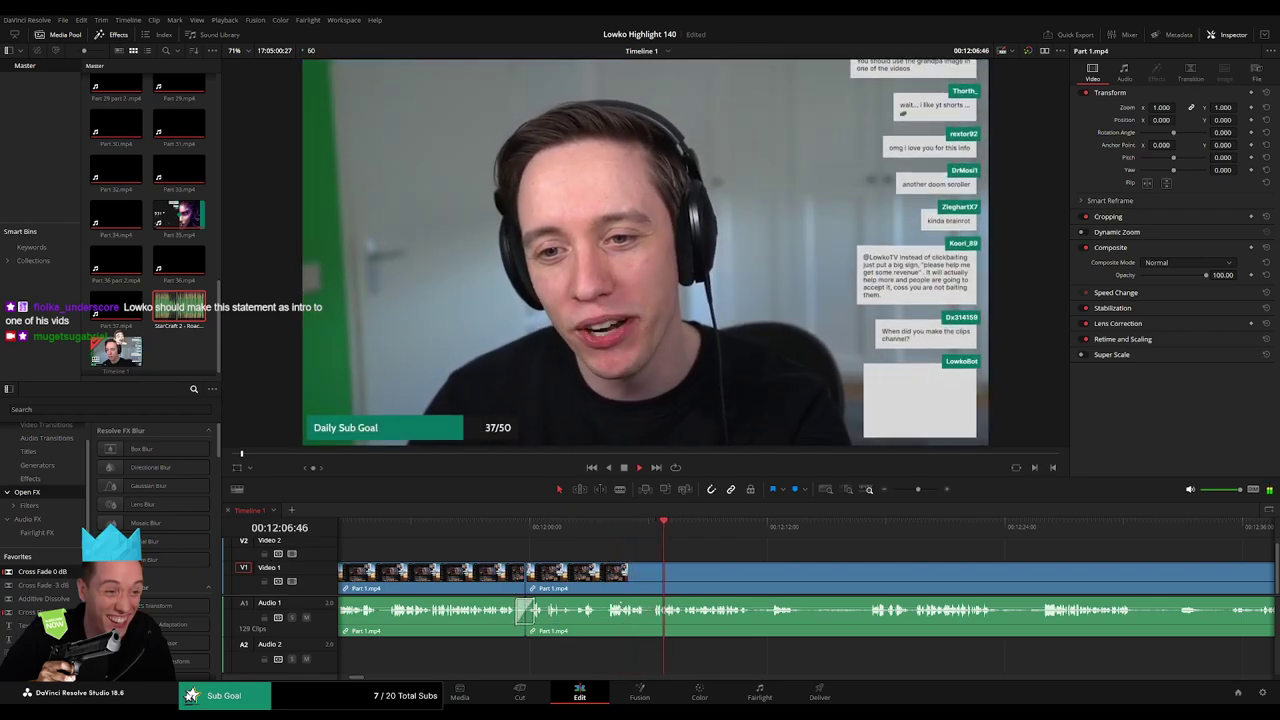
- Review the footage from about 12:06 and split the clip at about 12:30:40, where the pause begins
scroll(662, 543, right, 5)
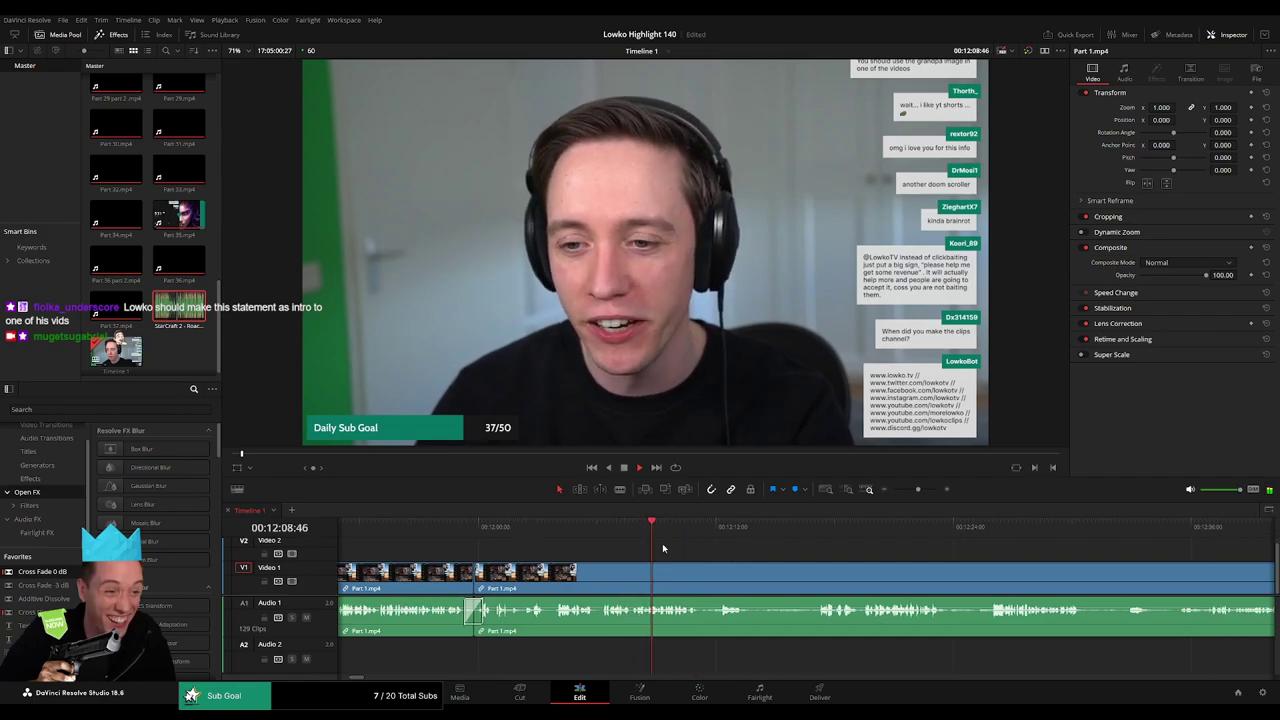
scroll(537, 557, right, 3)
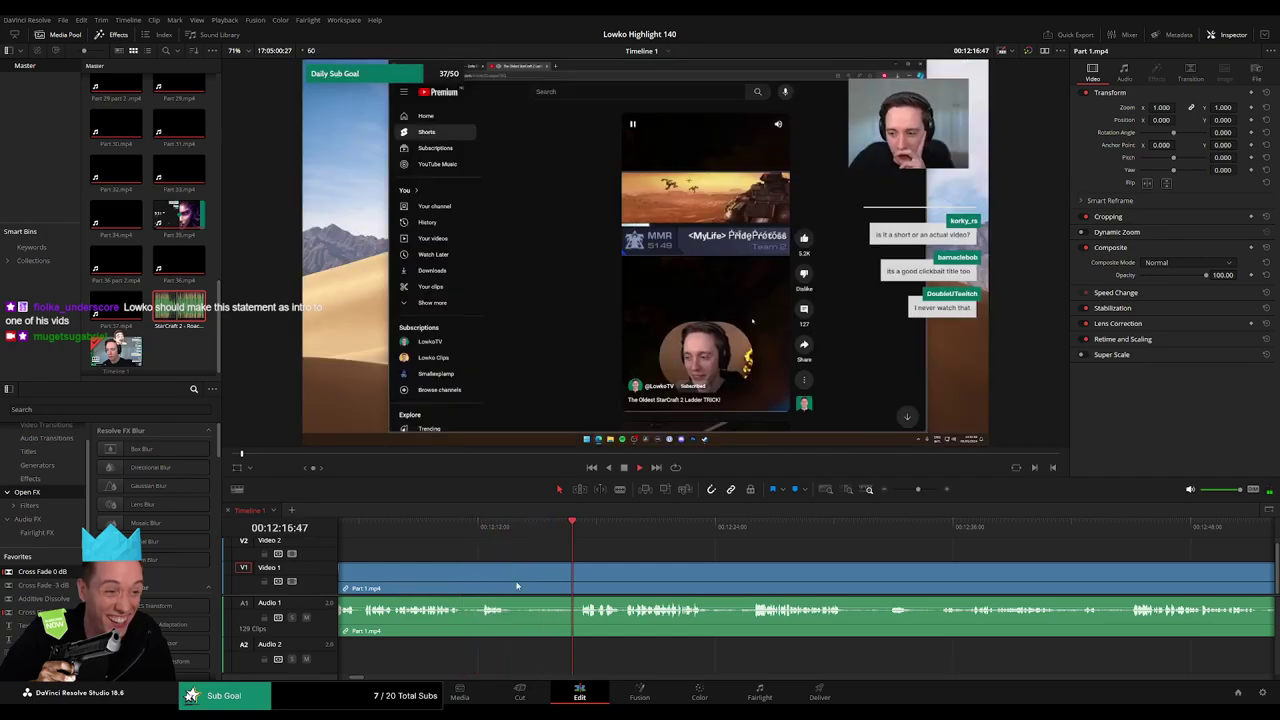
click(516, 525)
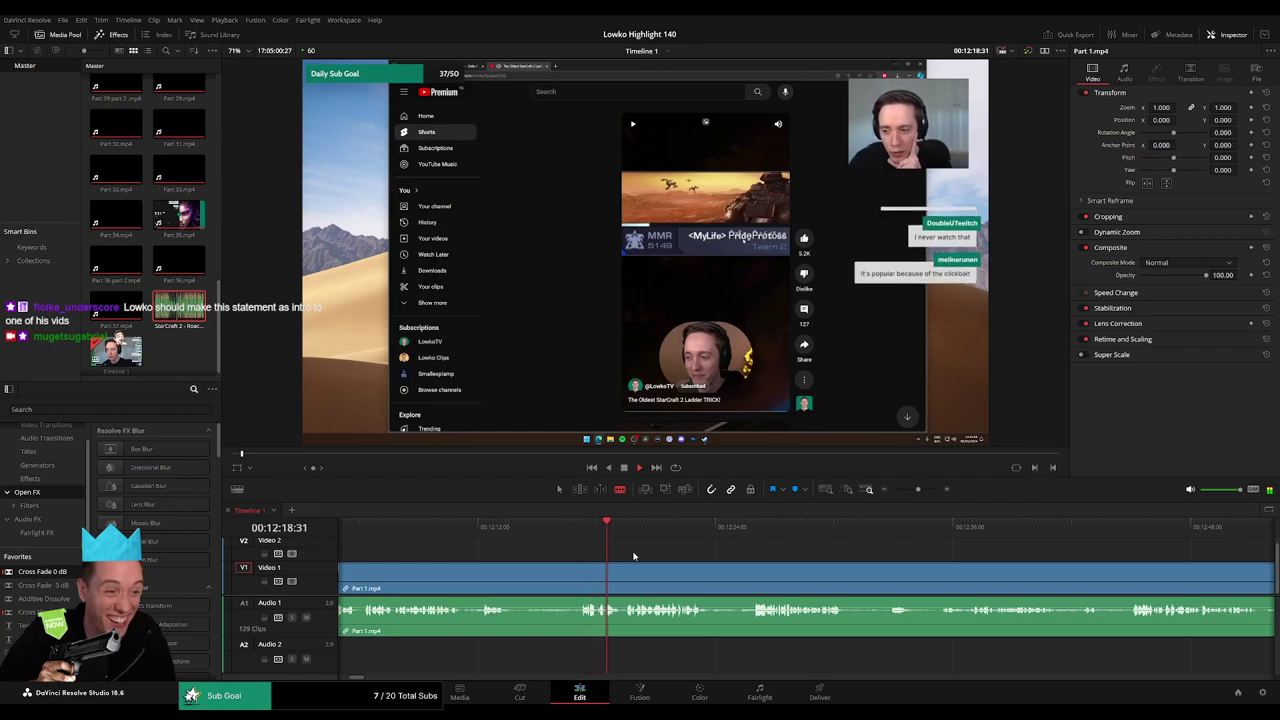
scroll(538, 545, right, 3)
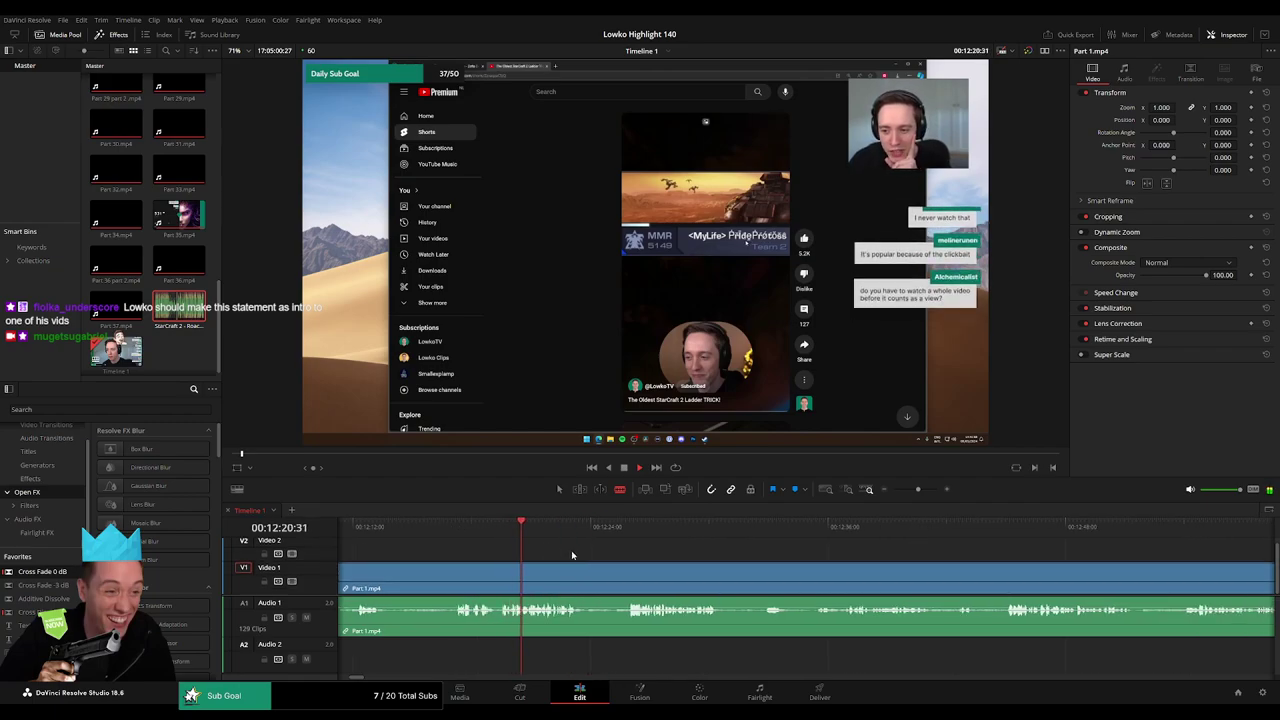
scroll(565, 554, right, 2)
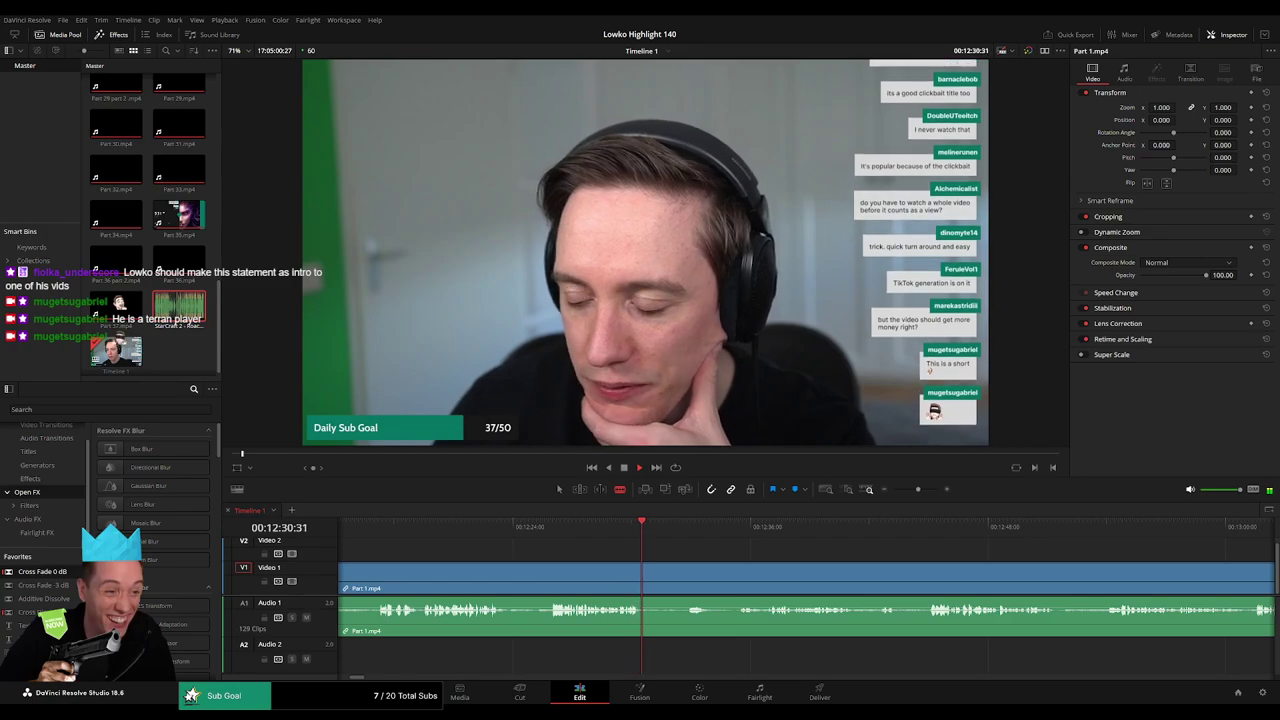
click(645, 578)
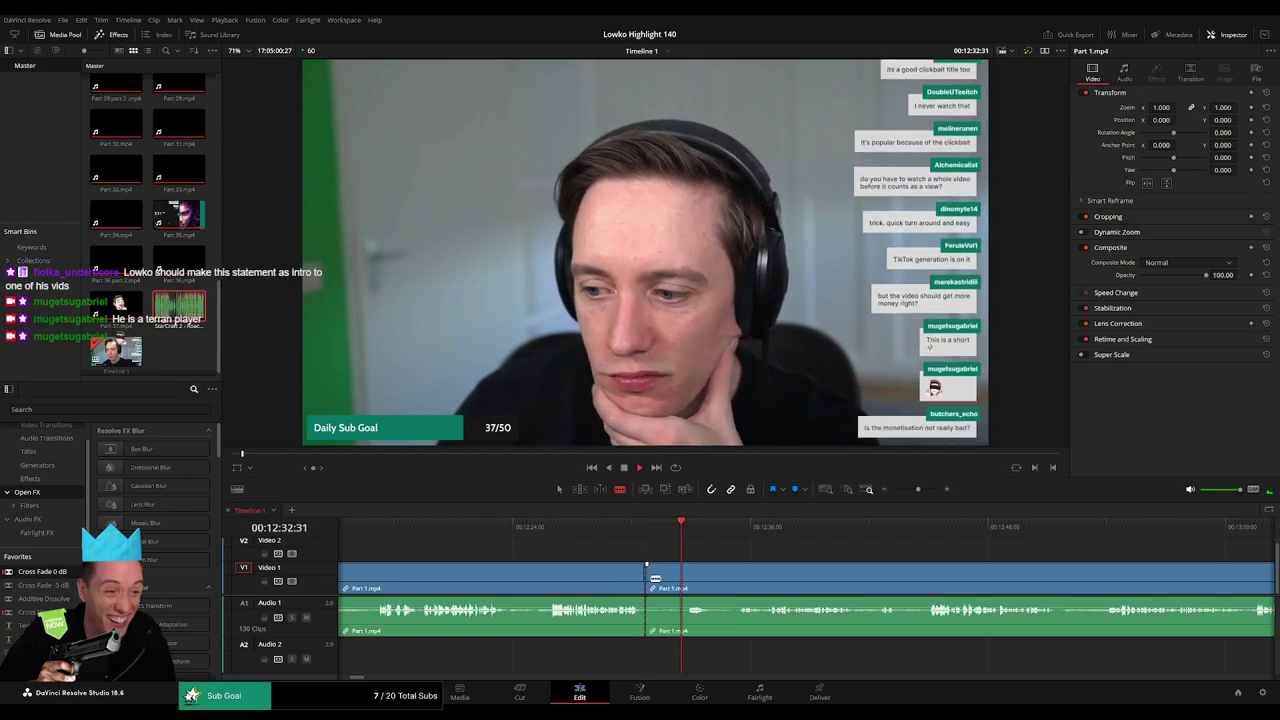
click(418, 524)
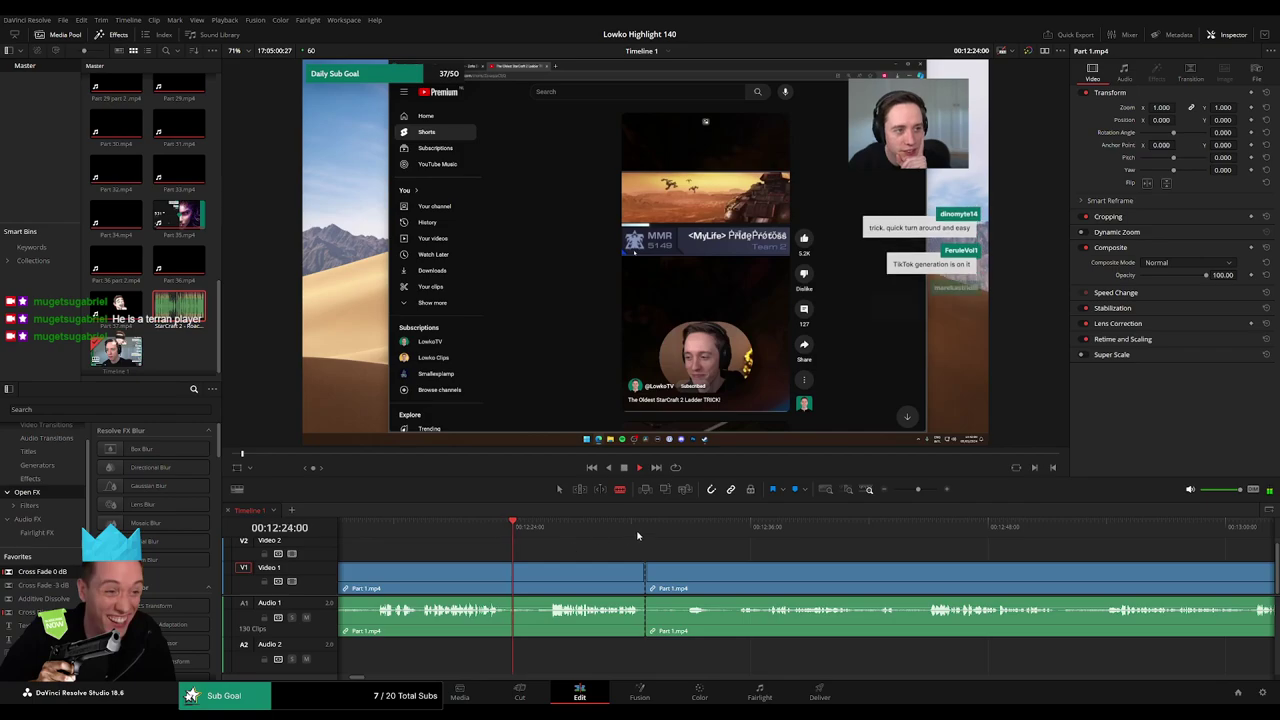
drag(659, 527, 580, 541)
click(747, 525)
click(589, 573)
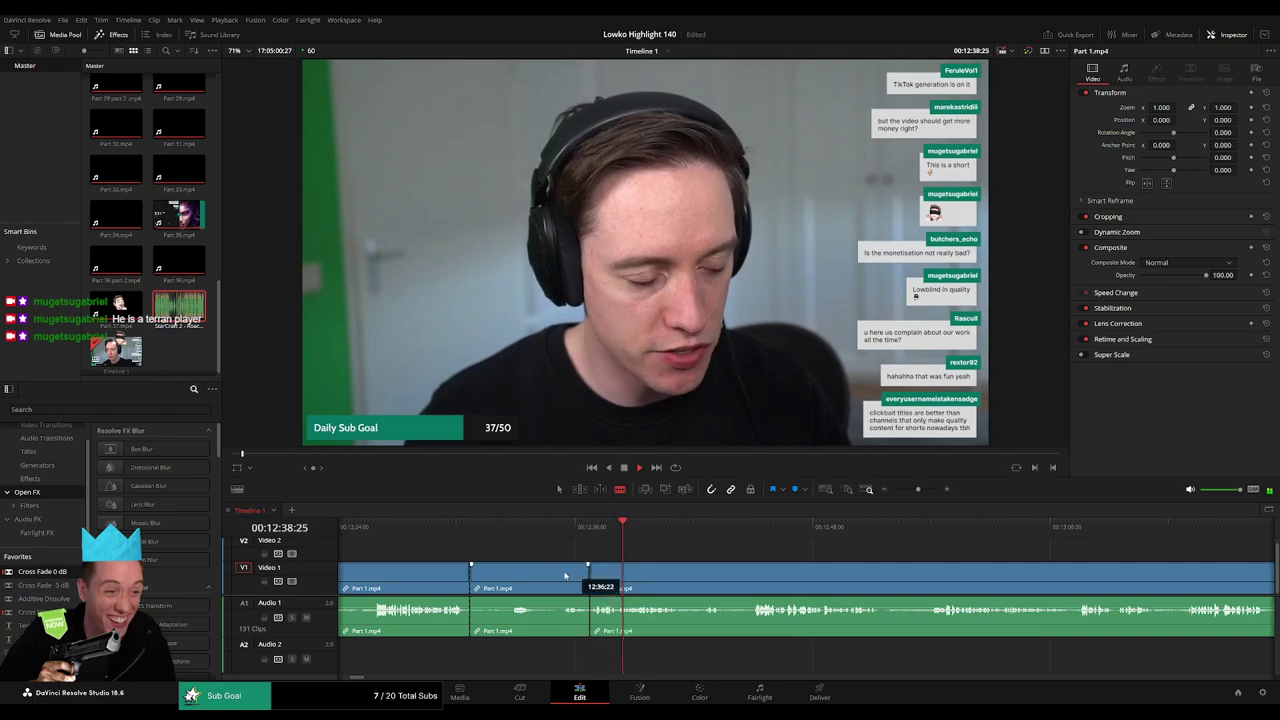
key(a)
click(565, 576)
key(ctrl+z)
- Split the clip at about 12:35:20, remove the stretch back to 12:30:40 and apply Cross Fade 0 dB to the audio join
key(b)
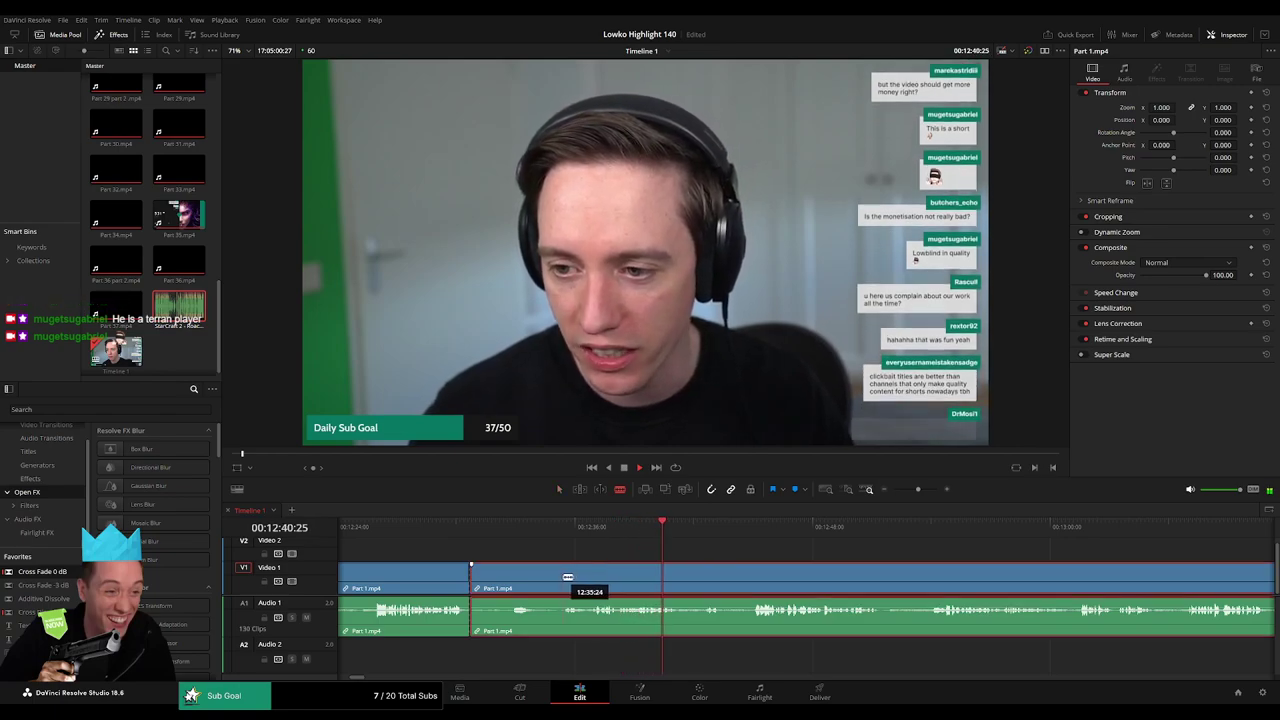
click(563, 578)
key(a)
click(545, 581)
key(Delete)
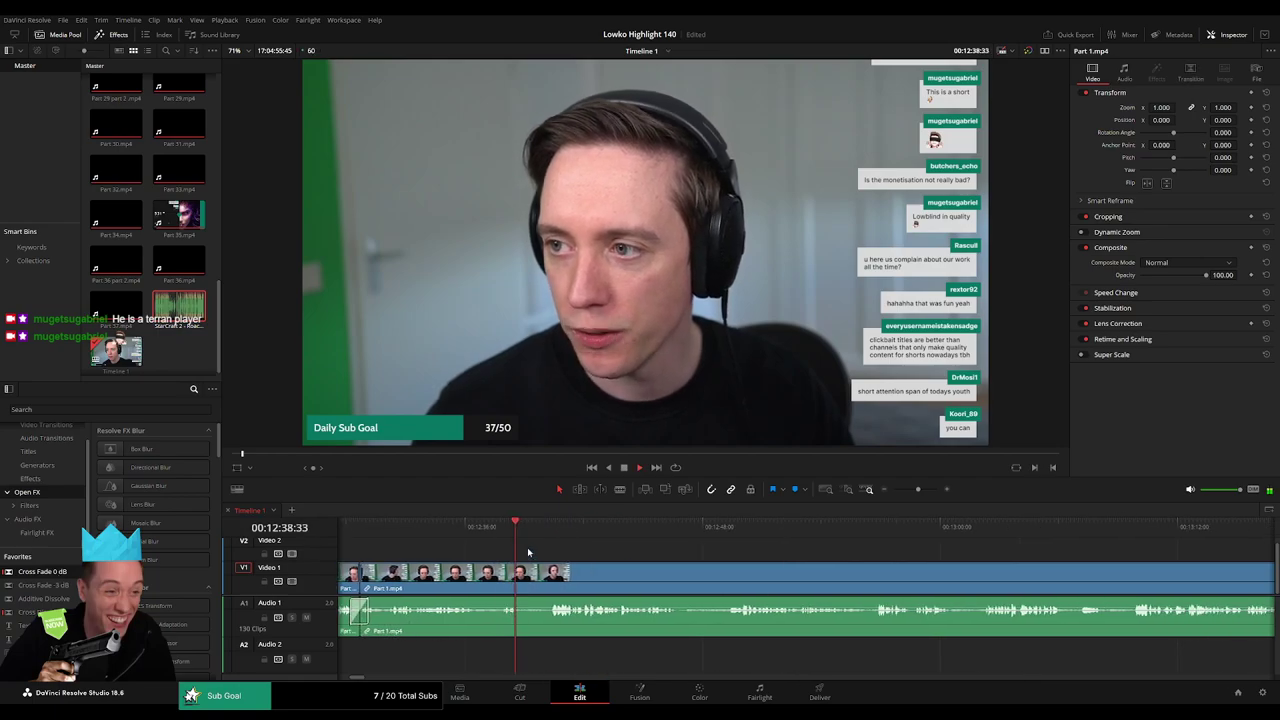
- Remove the pauses from about 12:38:40 to 12:40:20 and 12:45:05 to 12:47:40, adding Cross Fade 0 dB at both audio joins
key(b)
click(519, 578)
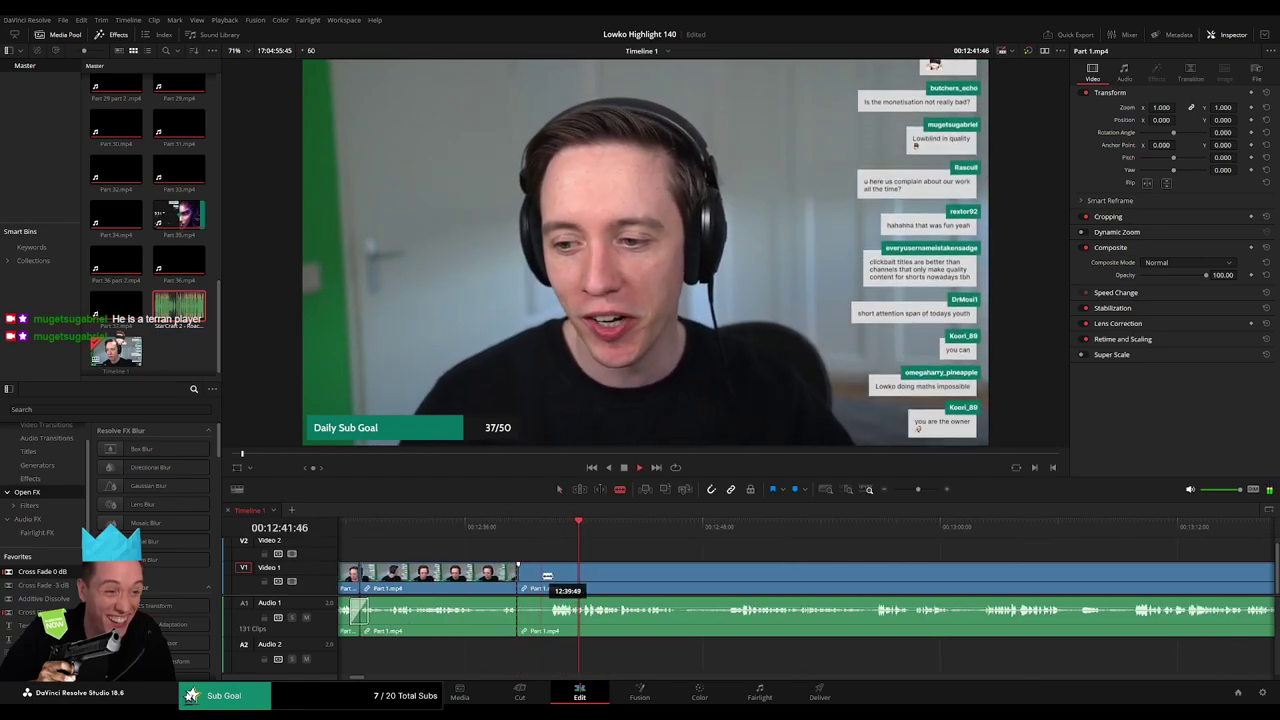
key(Delete)
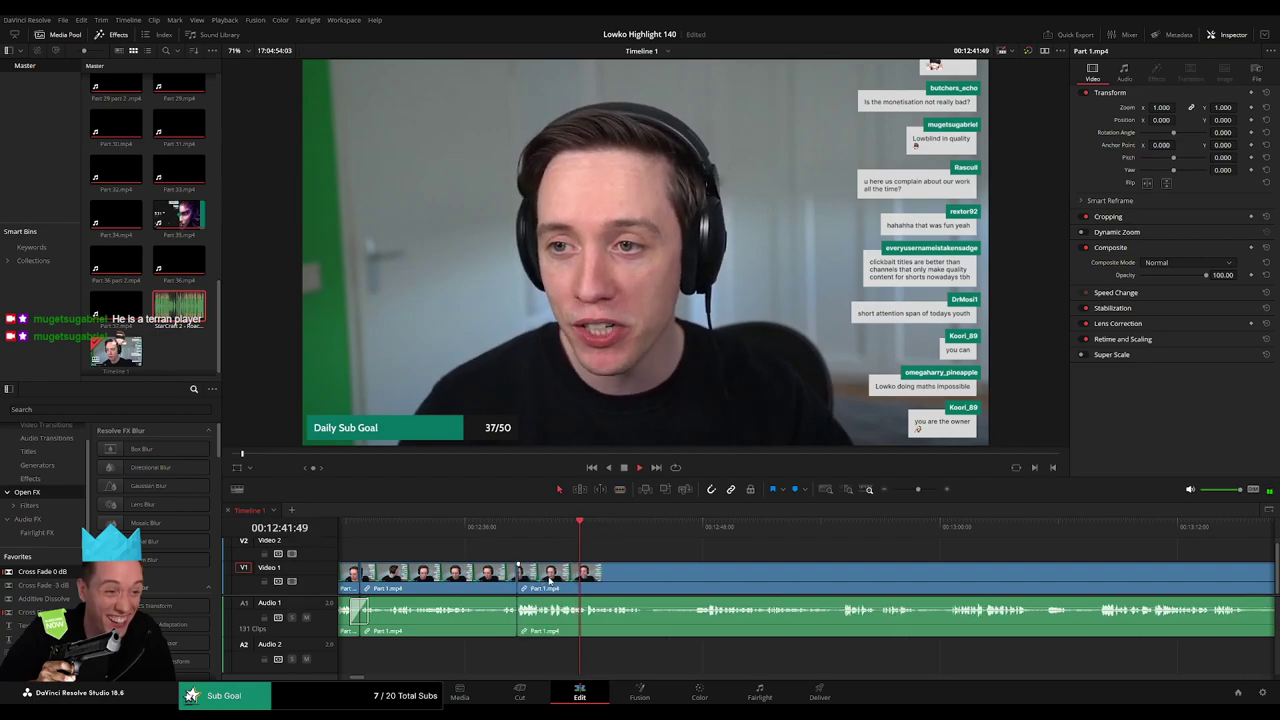
scroll(564, 571, right, 2)
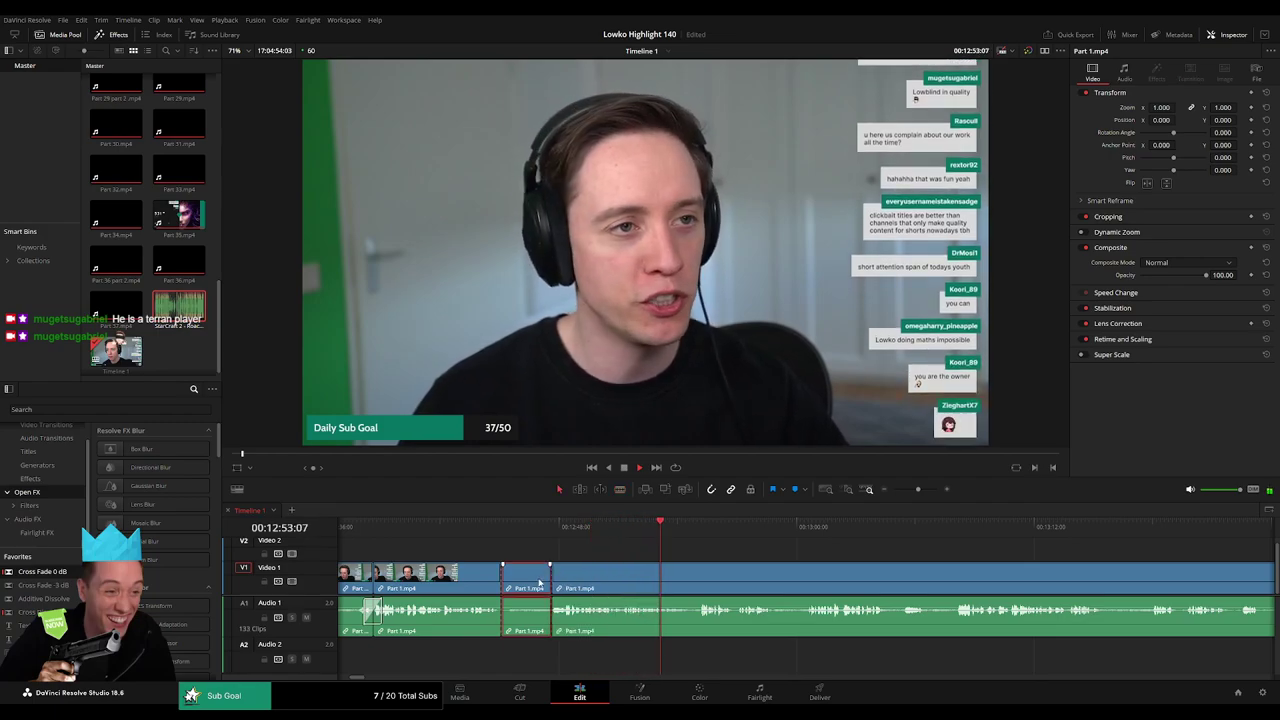
key(Delete)
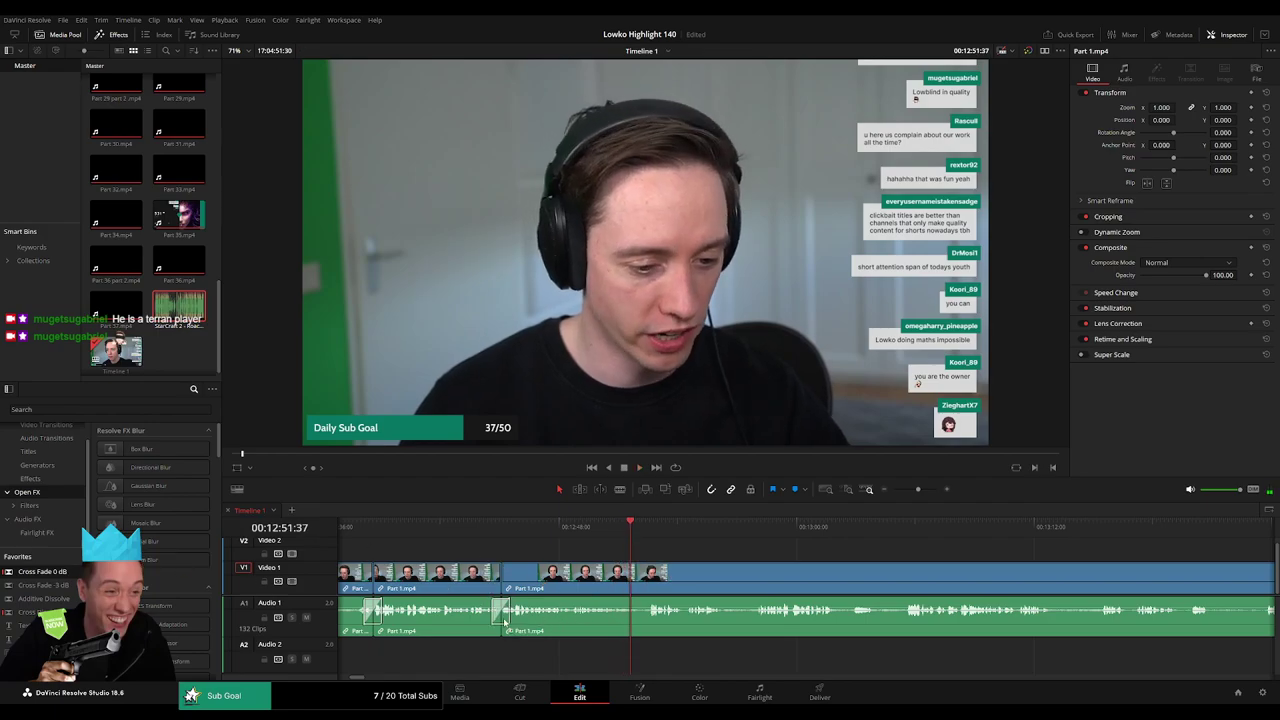
- Cut out the pause from about 12:56:20 to 12:58 and apply Cross Fade 0 dB to the audio join
scroll(566, 562, right, 3)
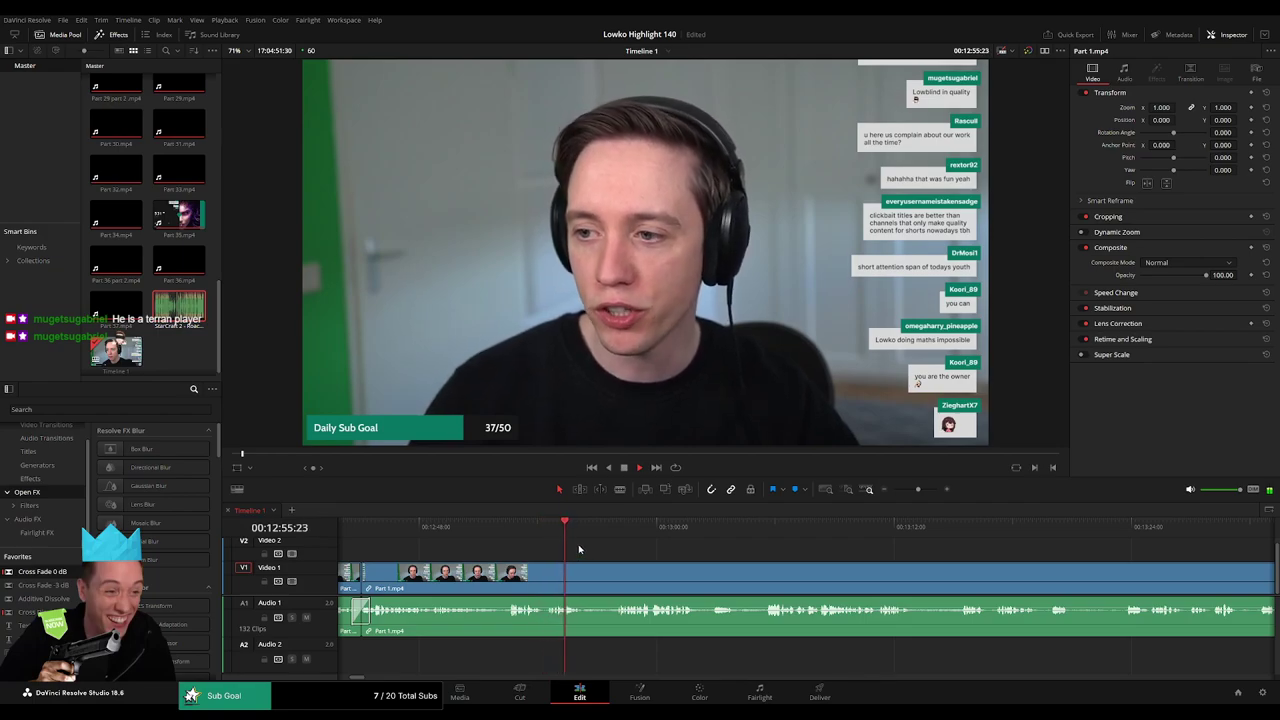
click(600, 523)
key(b)
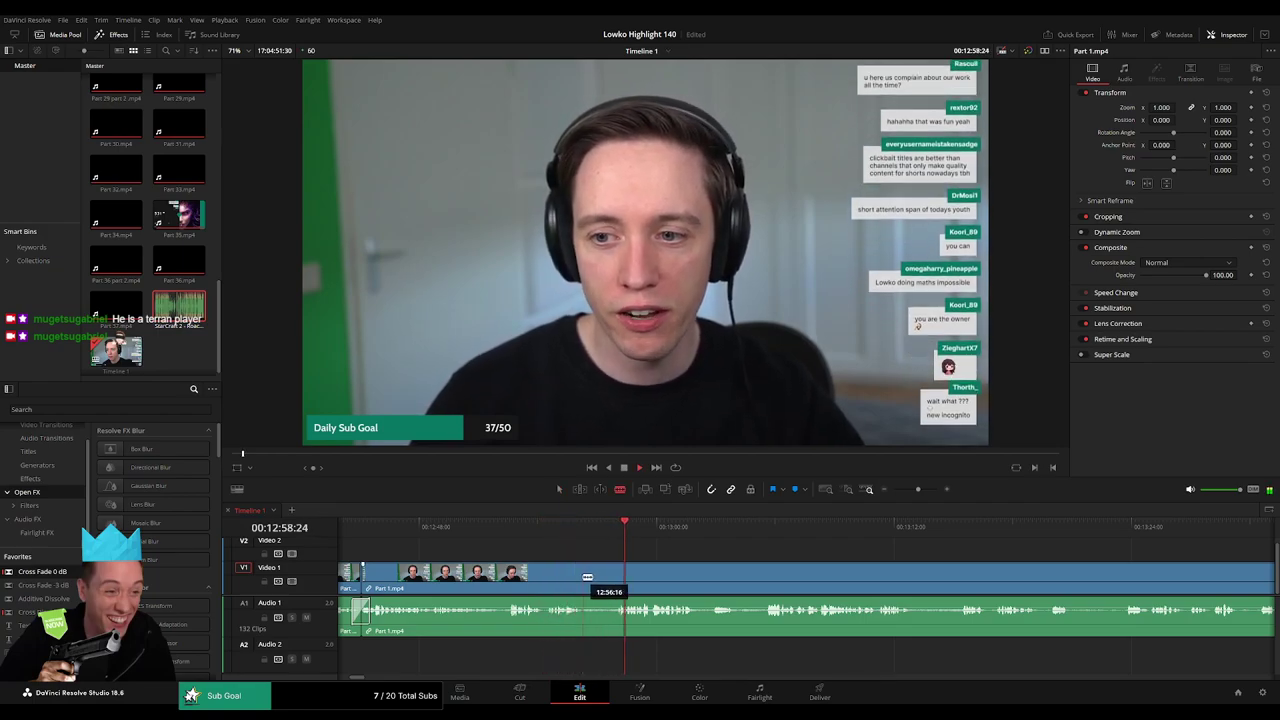
click(584, 576)
click(615, 574)
key(a)
click(604, 580)
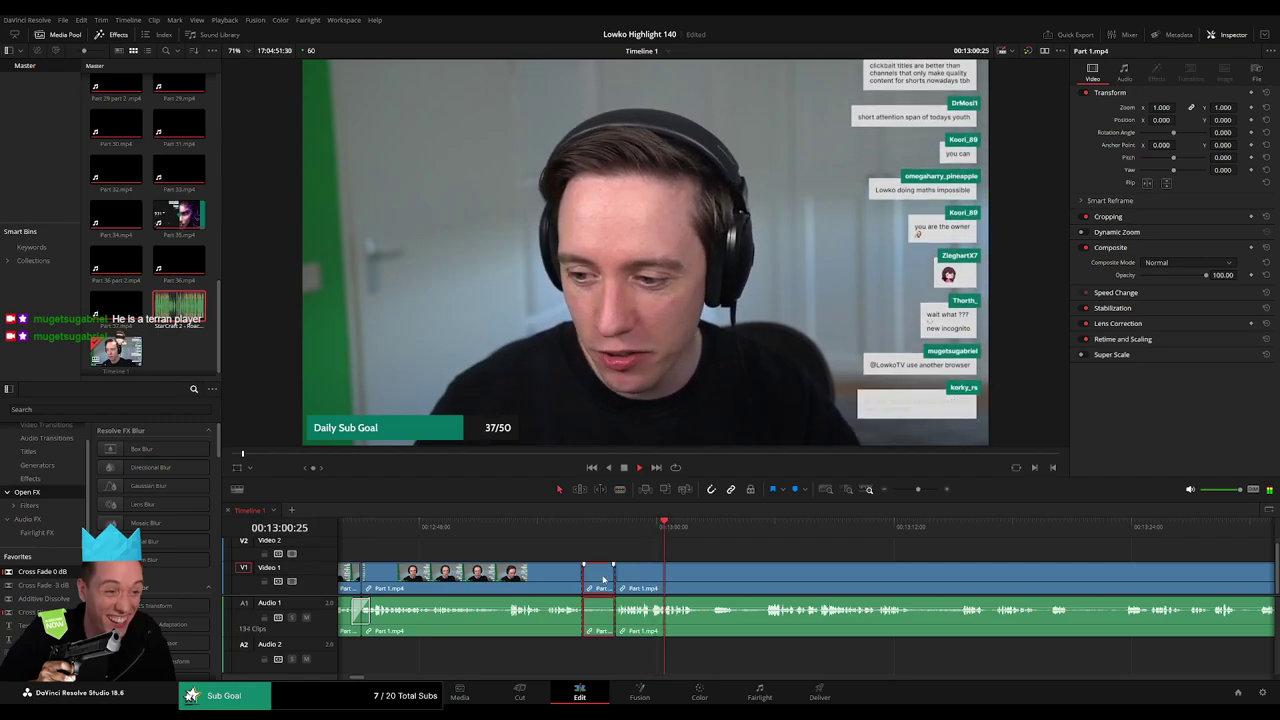
key(Delete)
drag(43, 572, 435, 558)
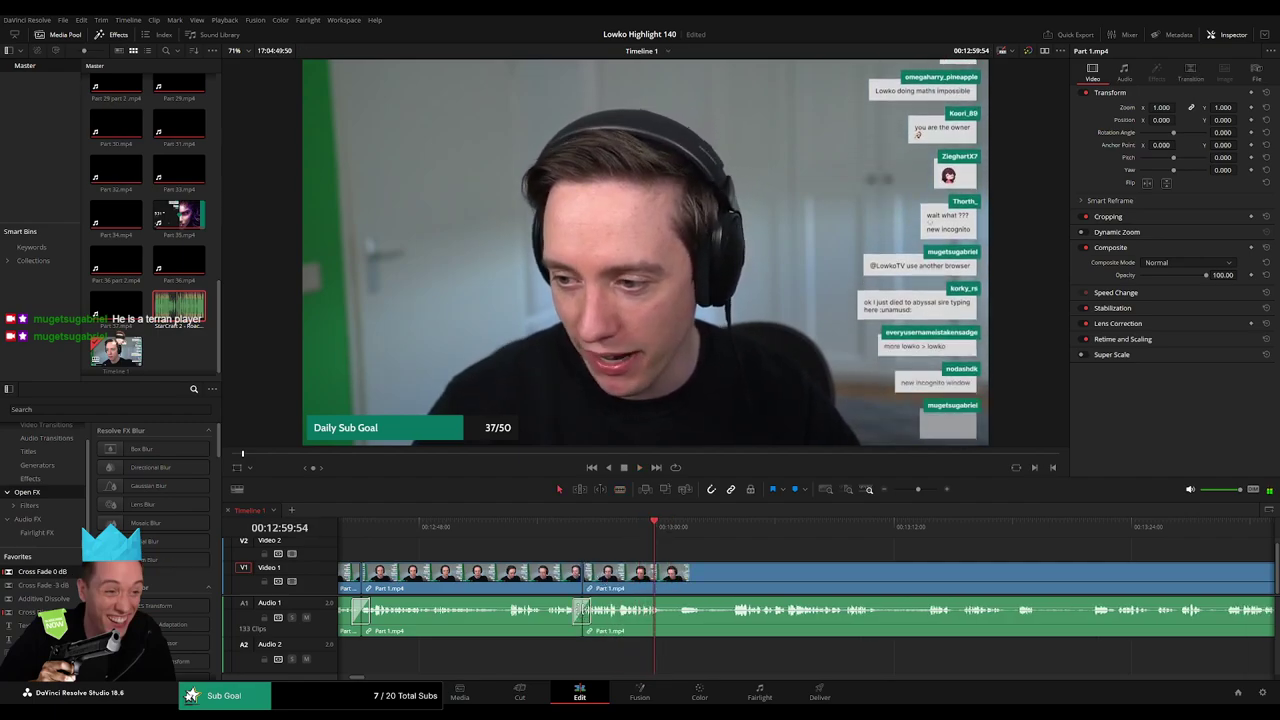
- Remove the stretch from about 13:00:30 to 13:03:50 and add Cross Fade 0 dB at the audio join
key(space)
scroll(654, 566, right, 3)
key(b)
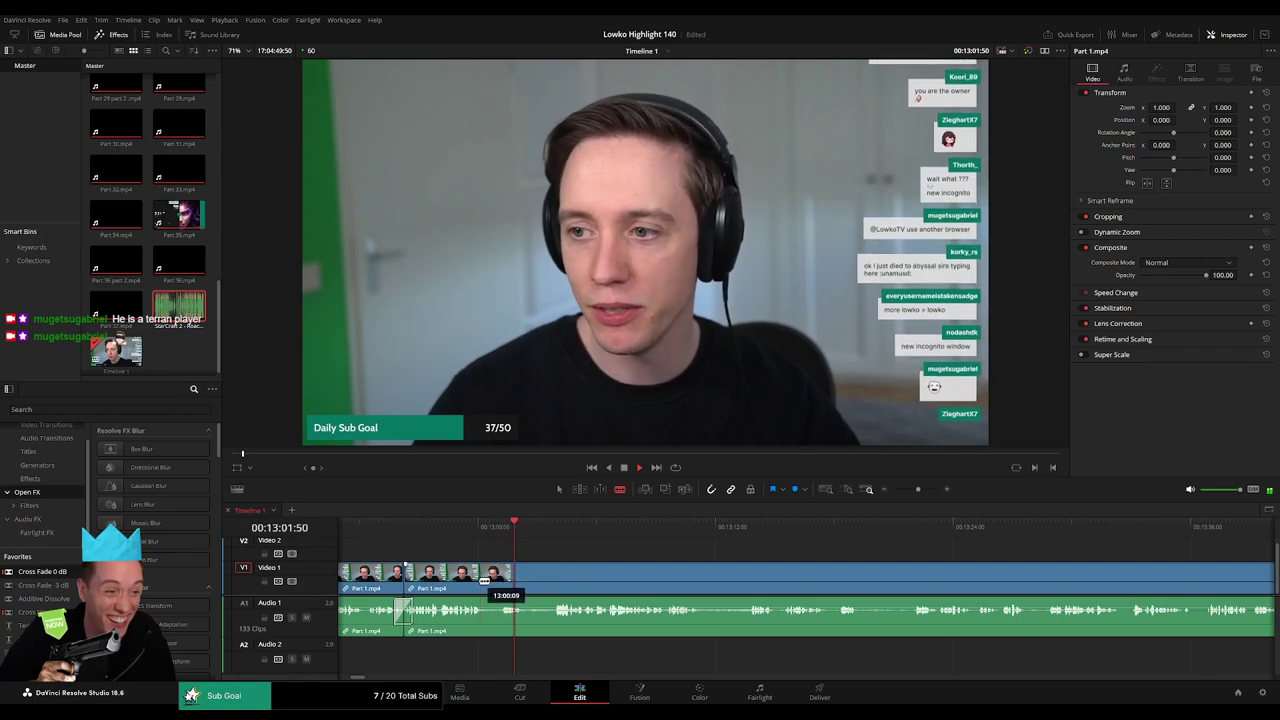
click(487, 579)
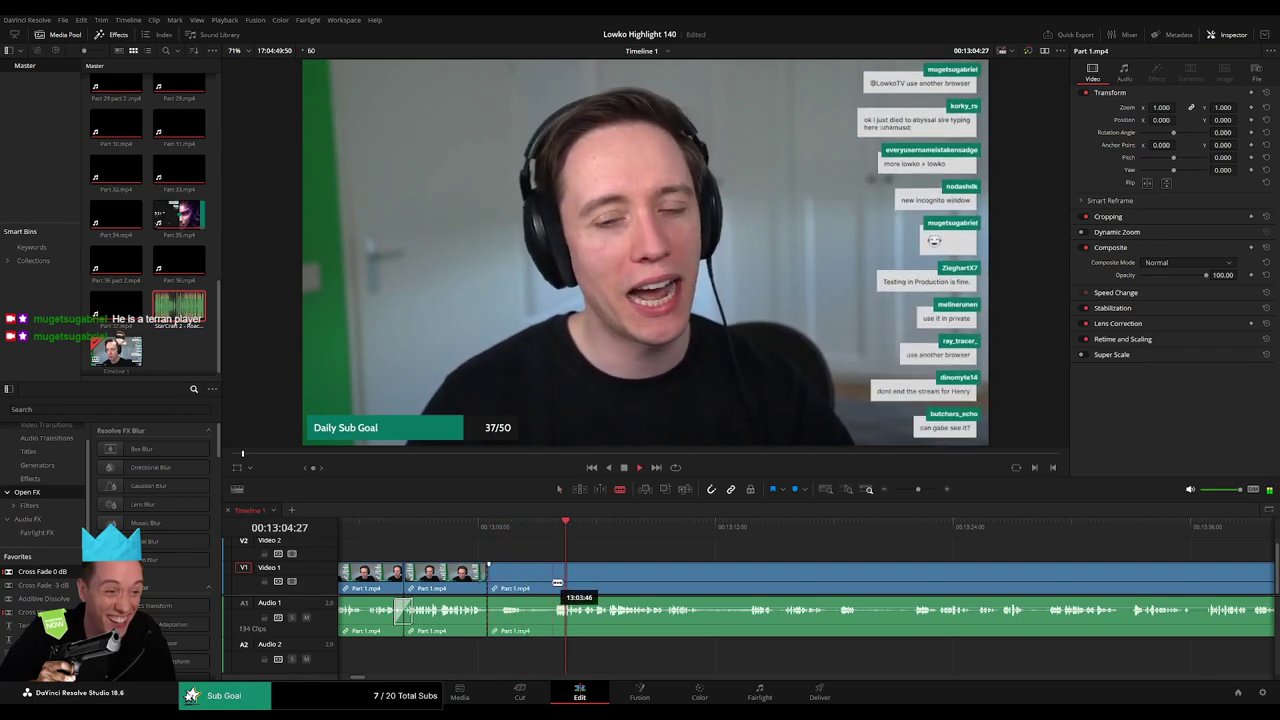
key(Delete)
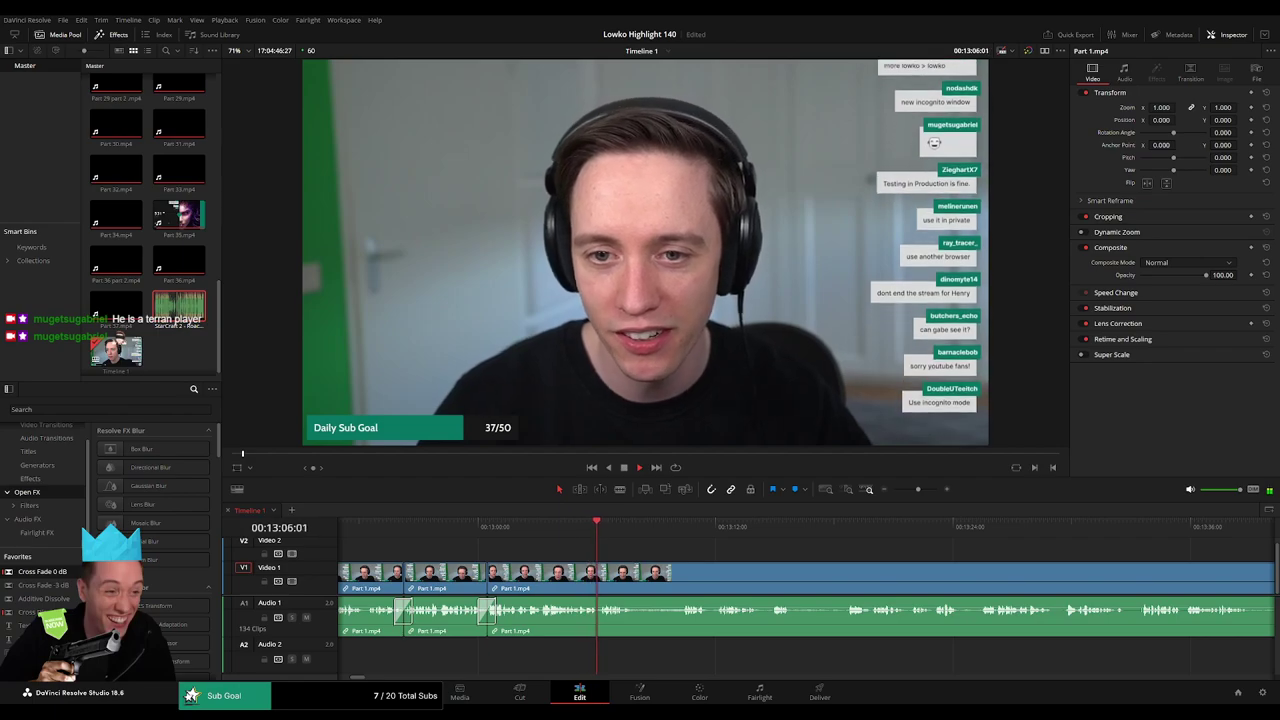
- Cut out the quiet stretch from about 13:08 to 13:10:15 and add Cross Fade 0 dB at the audio join
key(b)
click(637, 575)
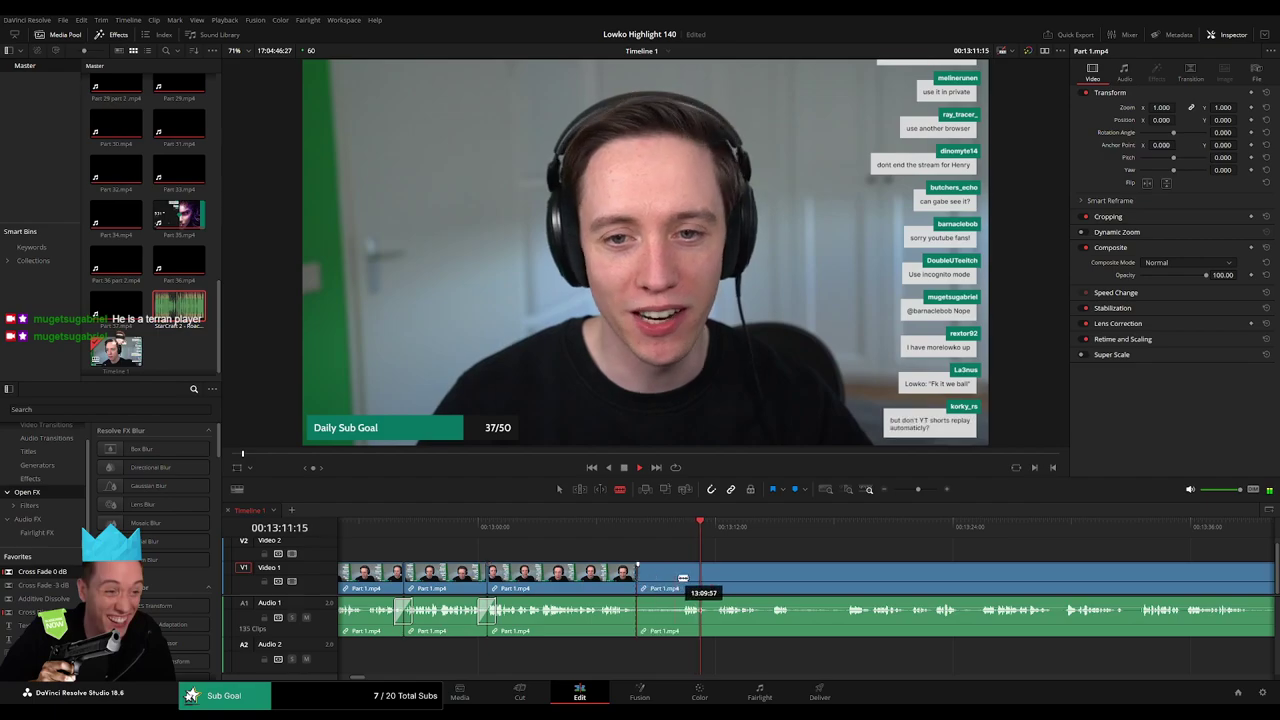
click(680, 578)
key(a)
click(661, 584)
key(Delete)
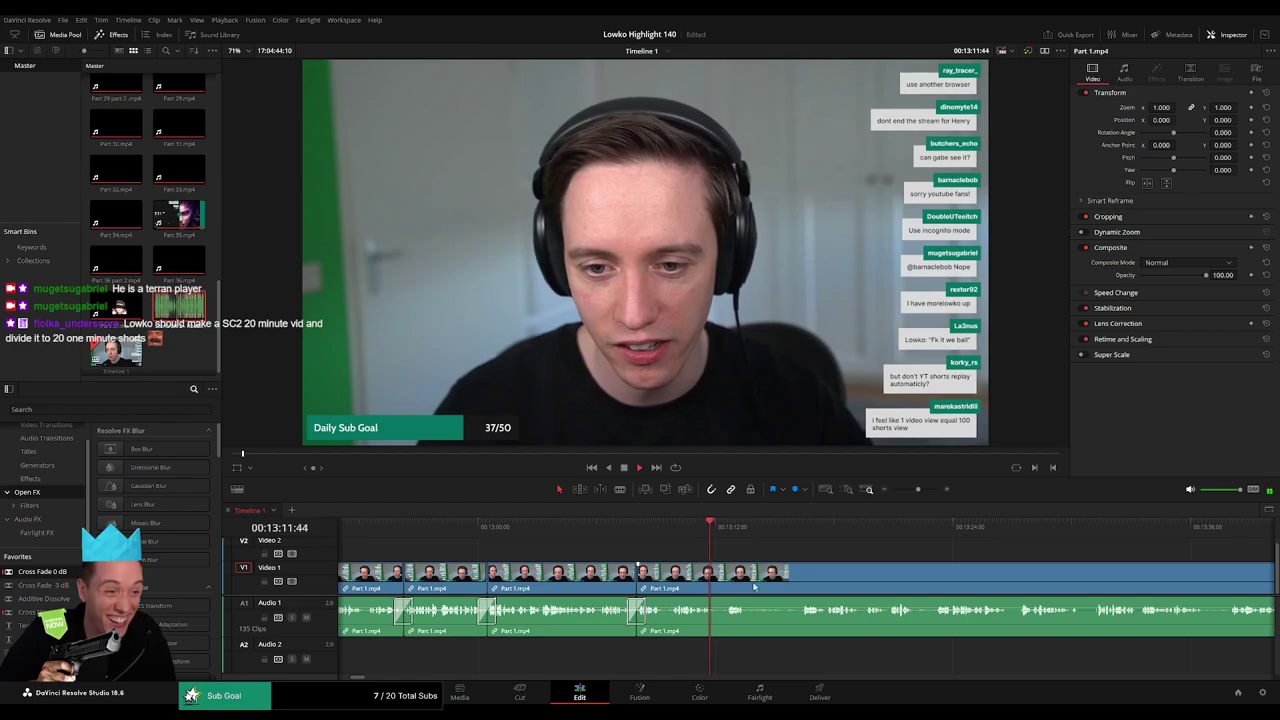
- Remove the pause from about 13:13:30 to 13:16:20 and apply Cross Fade 0 dB to the audio join
drag(755, 587, 505, 572)
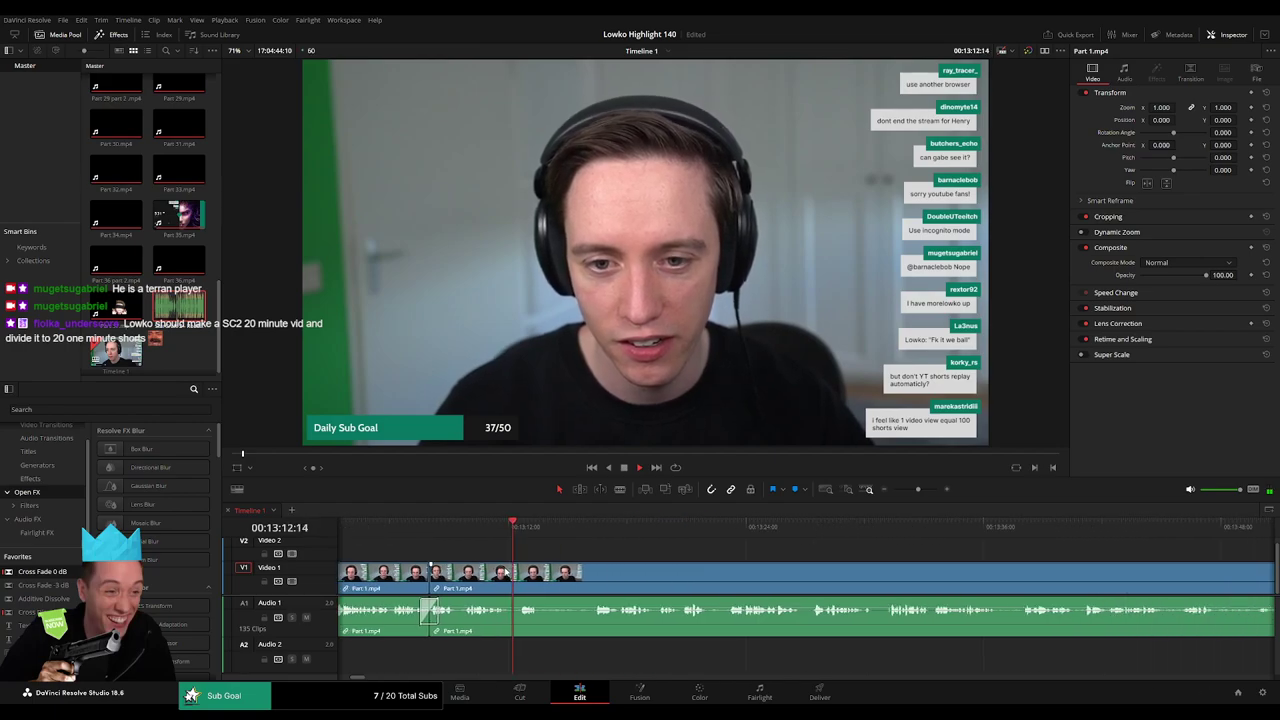
click(539, 581)
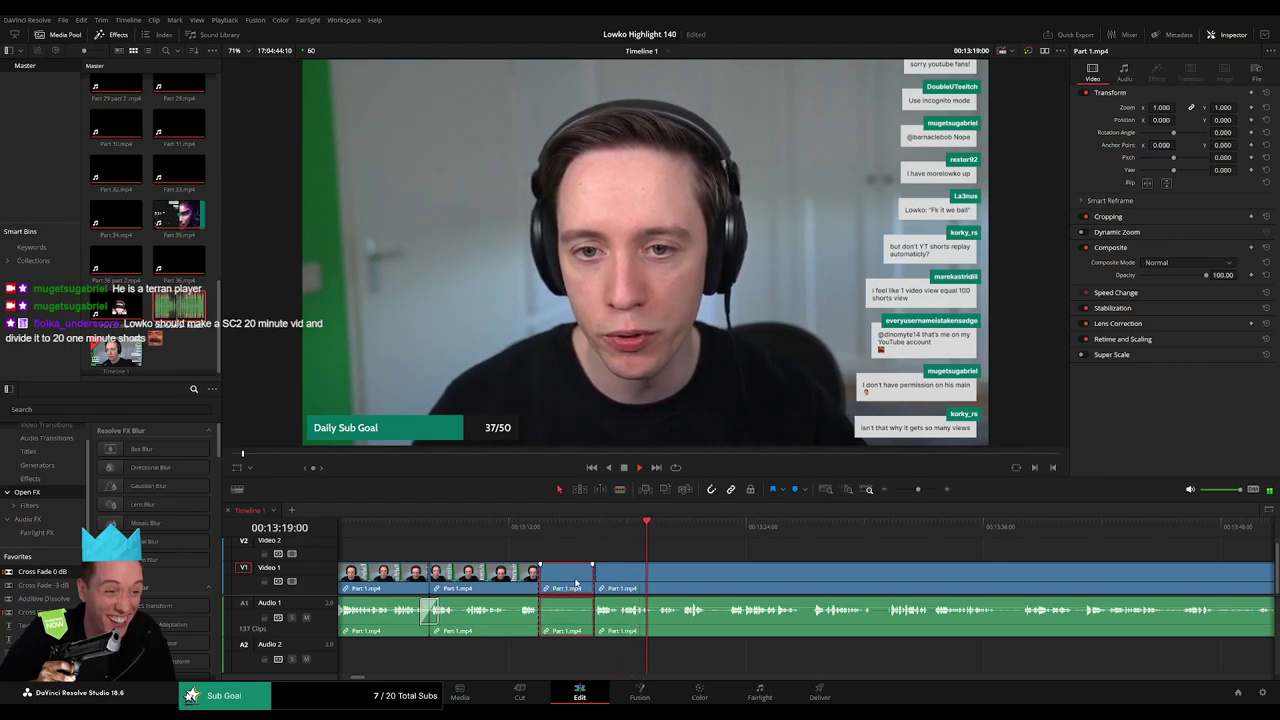
key(Delete)
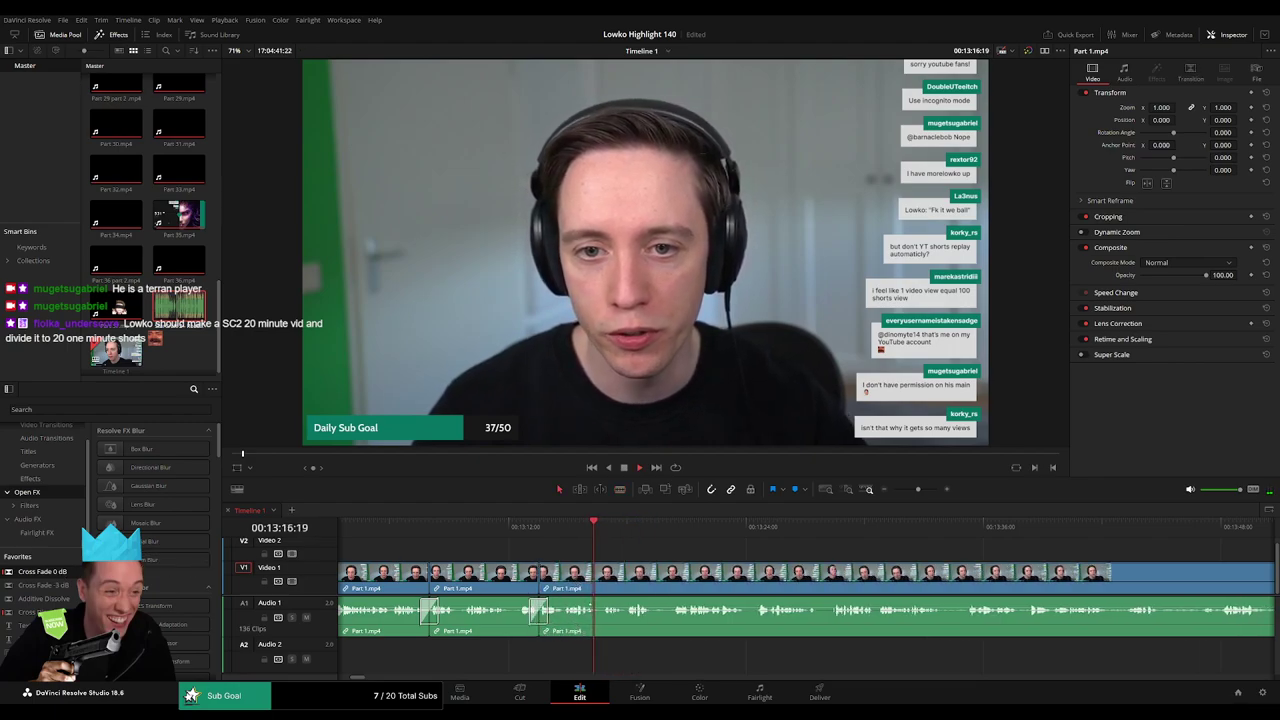
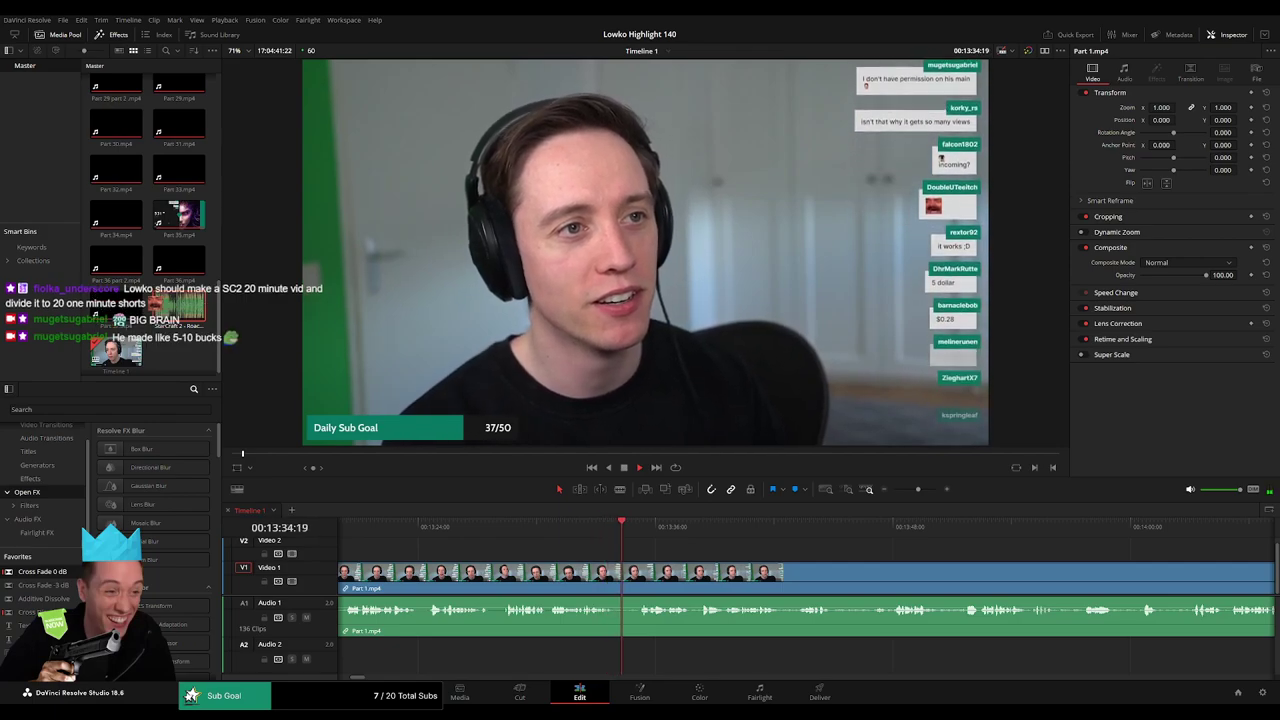
- Cut out the short pause from about 13:33:55 to 13:35:10 and apply Cross Fade 0 dB to the audio join
key(b)
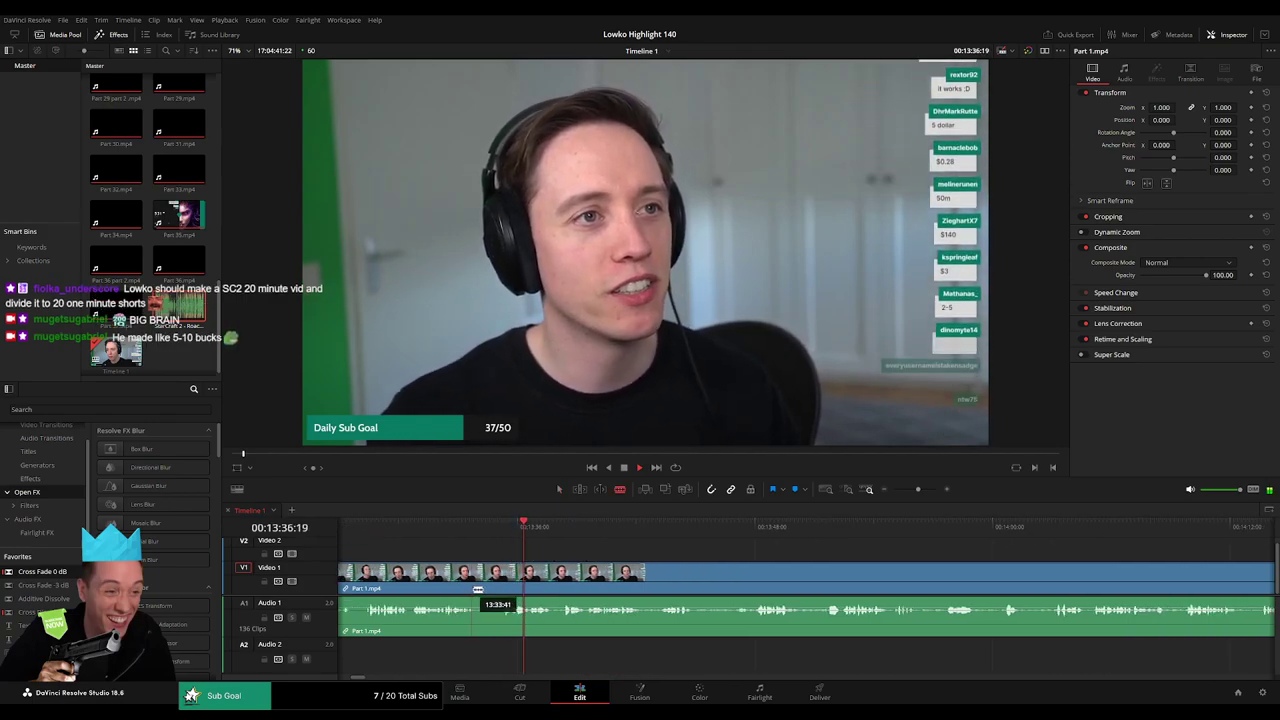
click(479, 589)
click(504, 582)
key(a)
click(490, 579)
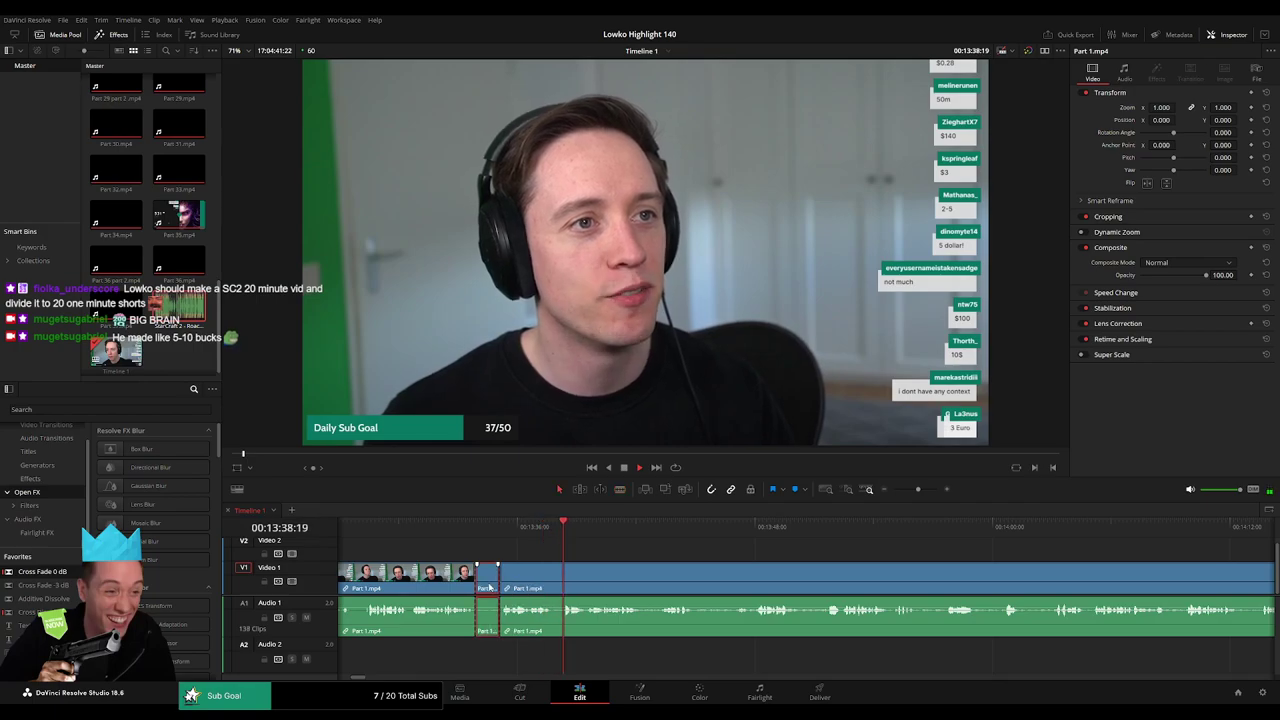
key(Delete)
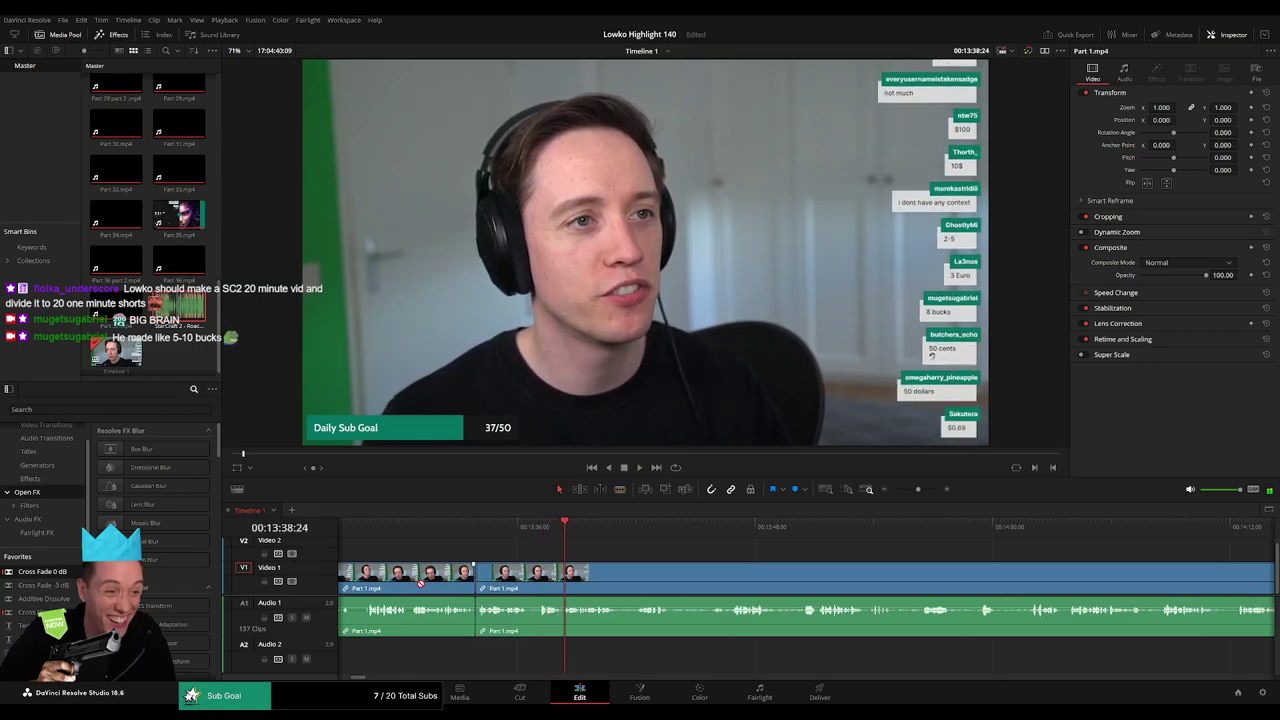
drag(642, 568, 527, 566)
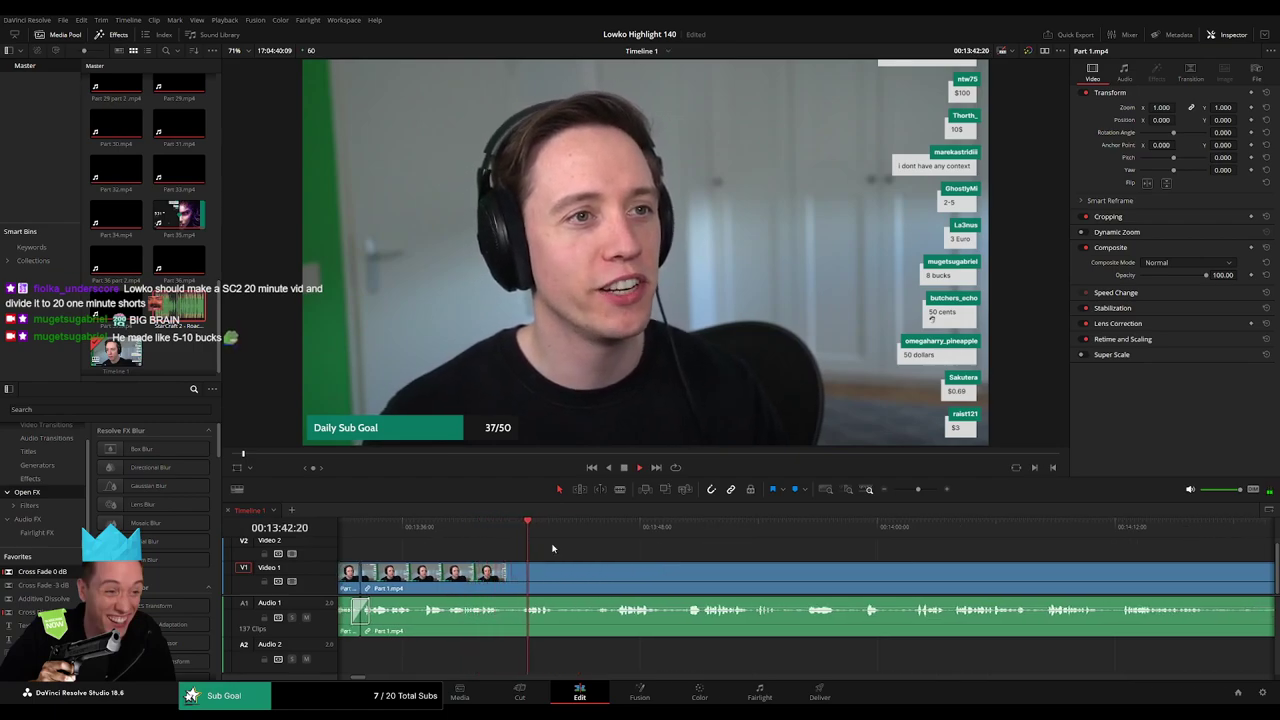
- Remove the stretch from about 13:43:45 to 13:45:50, add Cross Fade 0 dB at the audio join and resume playback
scroll(520, 548, right, 2)
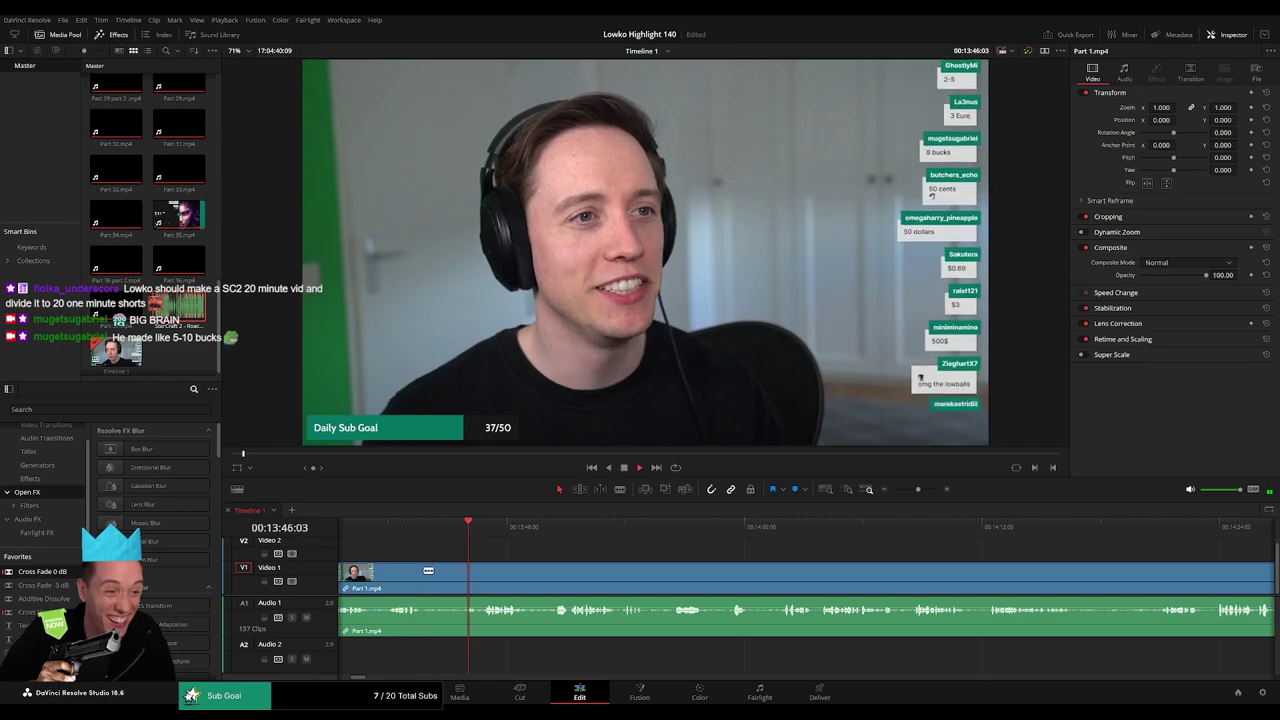
click(424, 573)
key(a)
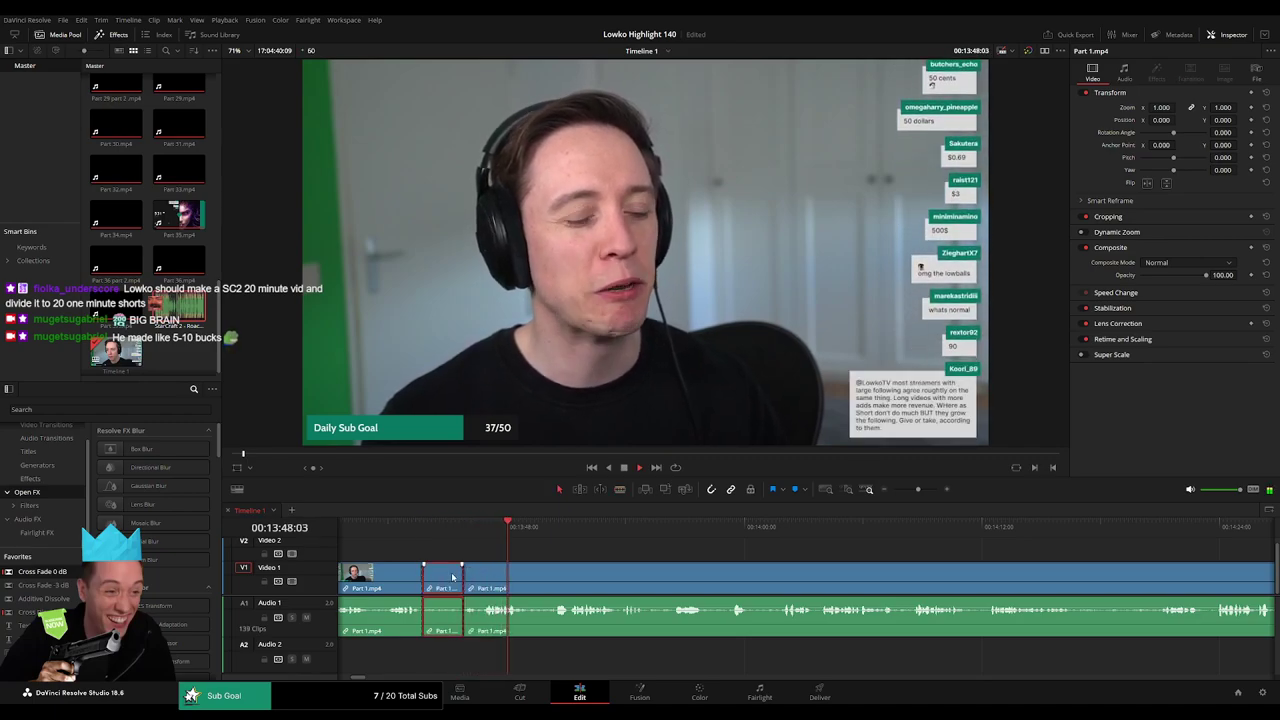
click(451, 576)
key(Delete)
key(space)
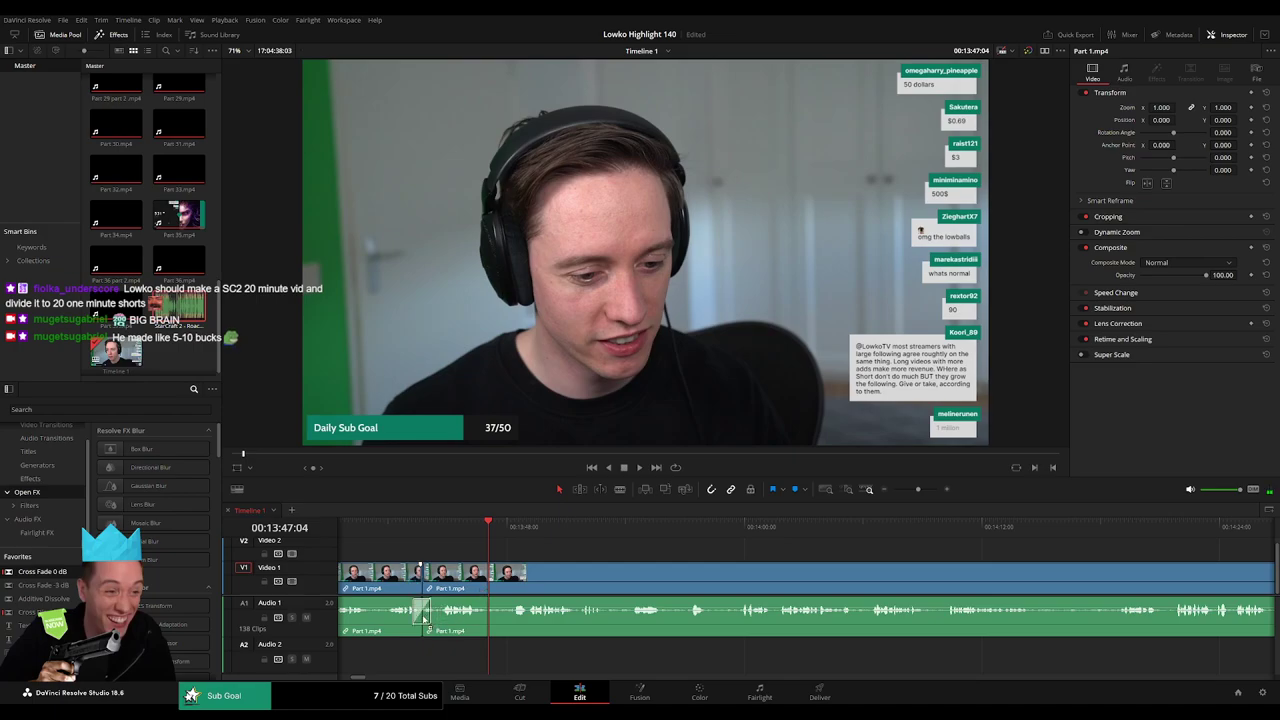
key(space)
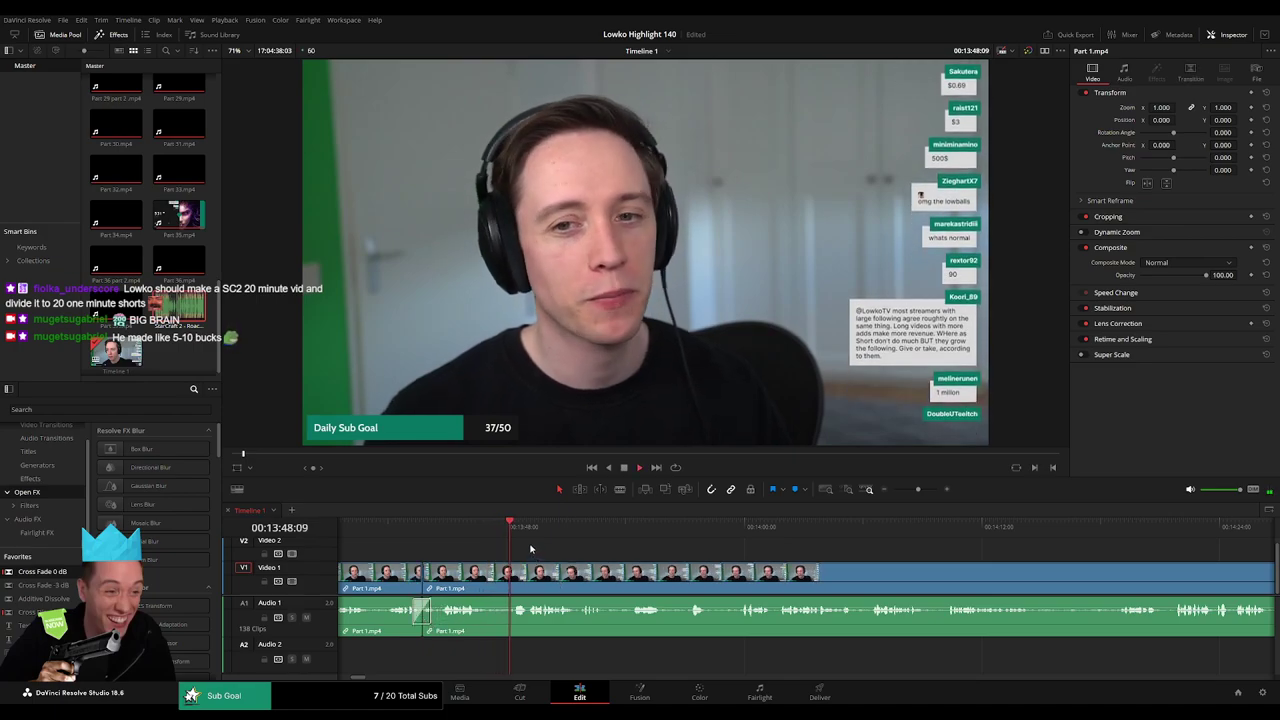
- Cut out the short stretch from about 13:47:00 to 13:48:30 and replay the footage across the join
key(b)
click(487, 573)
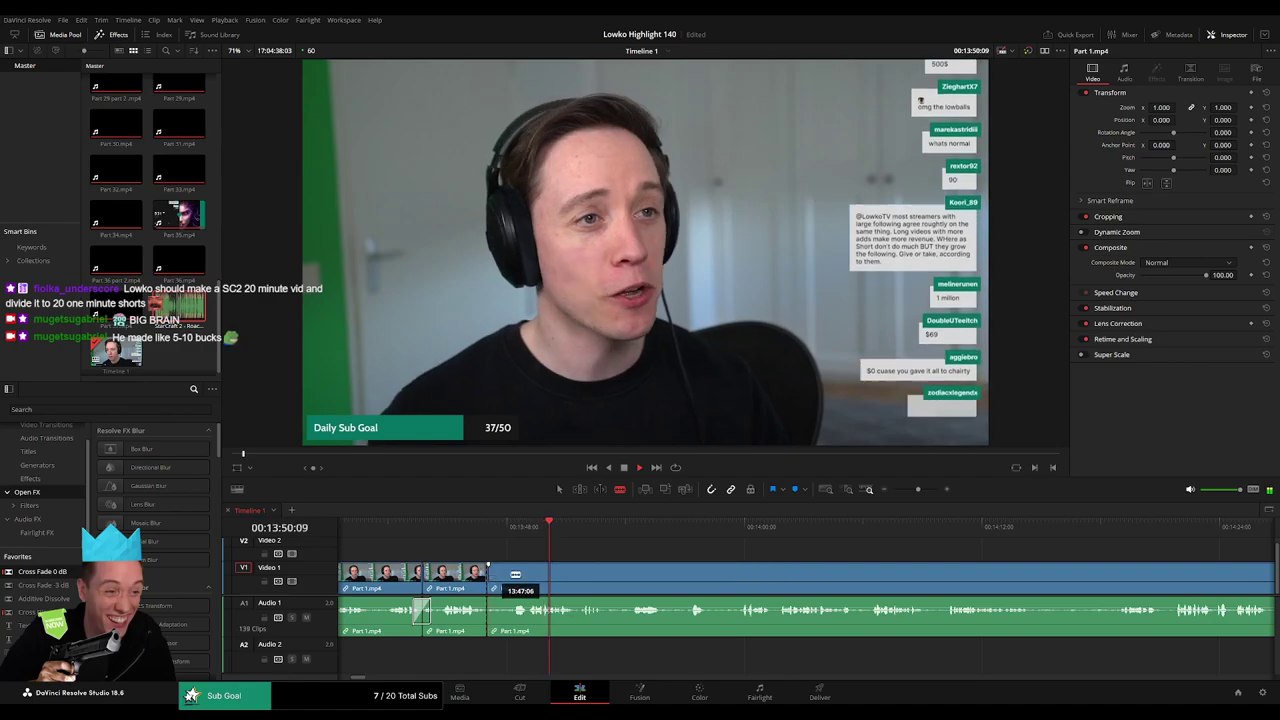
key(Delete)
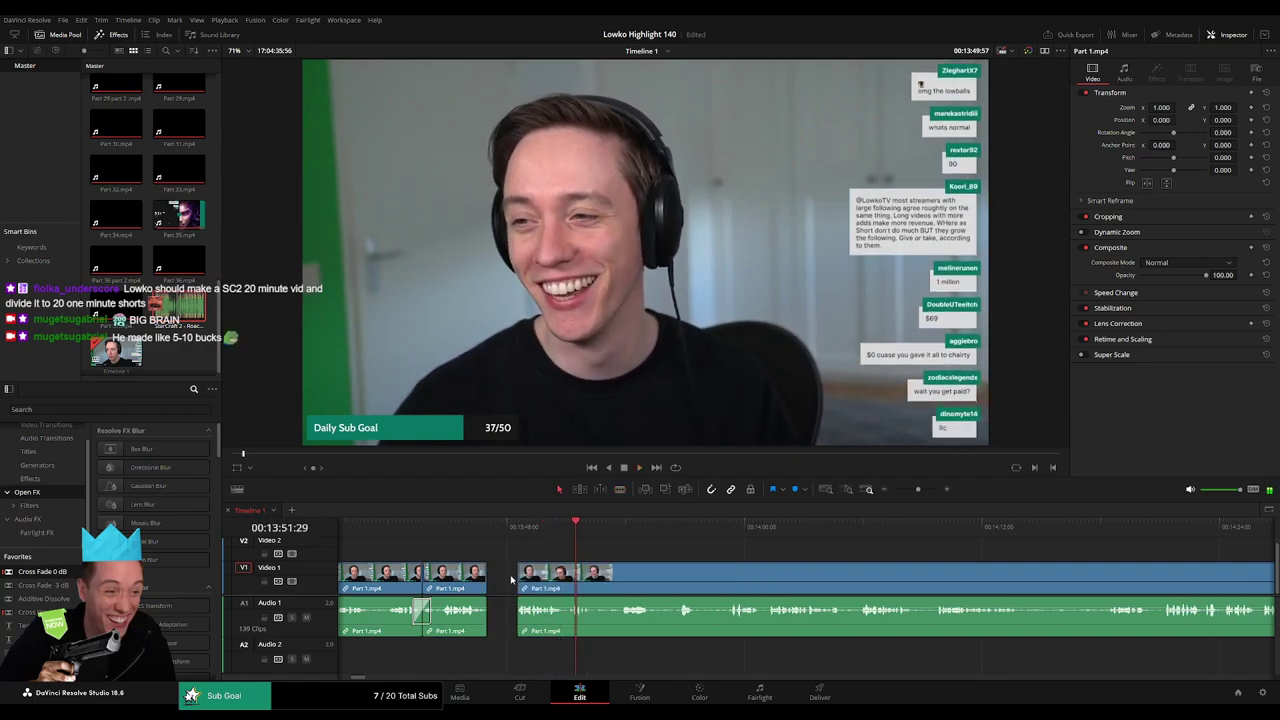
click(465, 526)
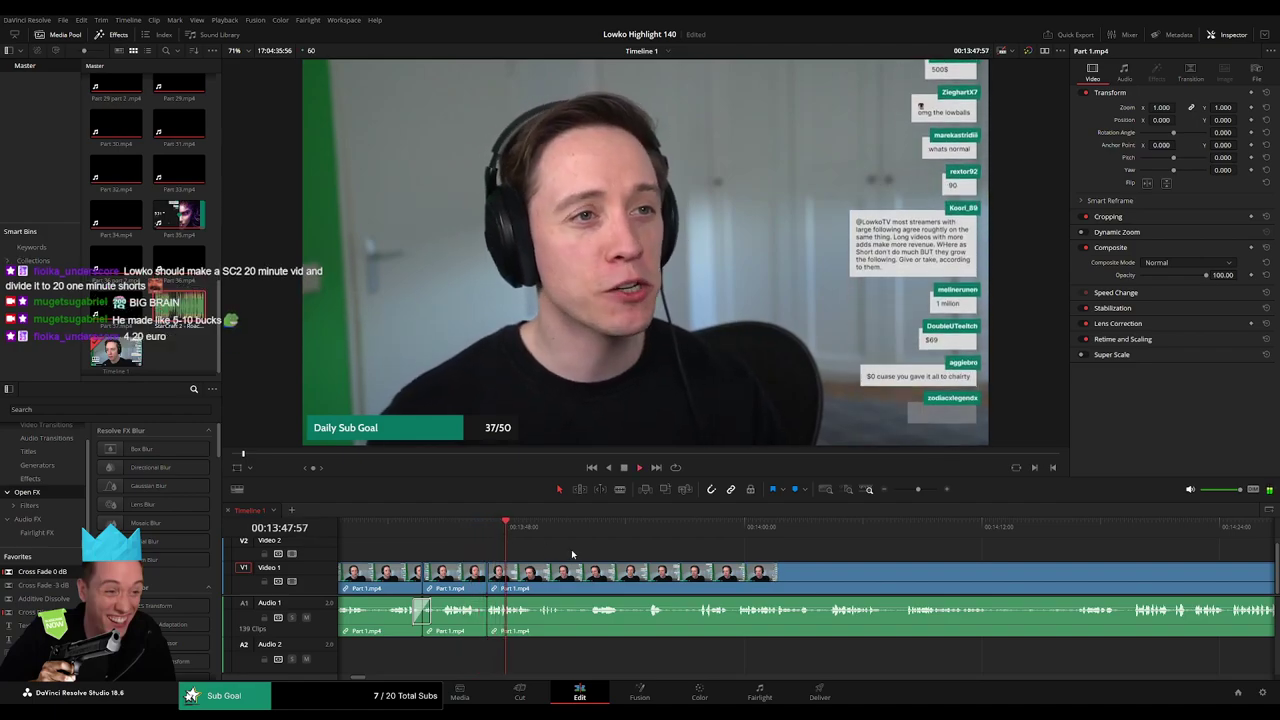
drag(584, 554, 556, 550)
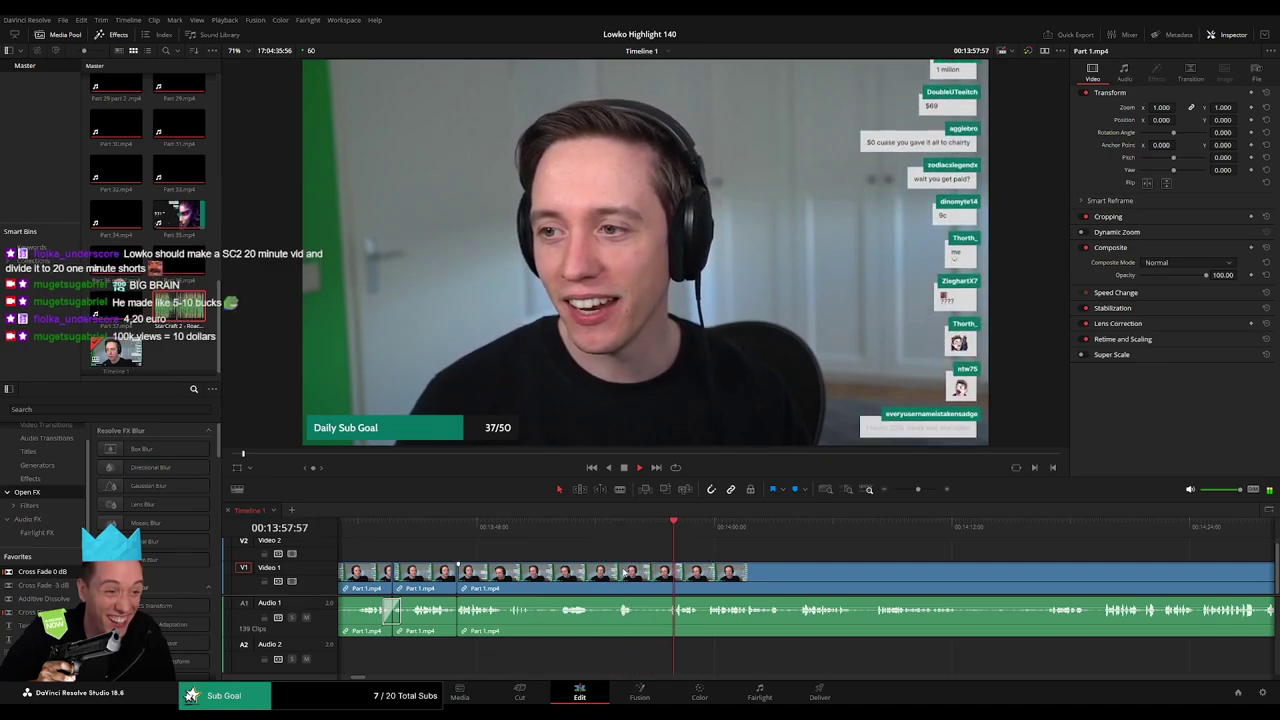
- Remove the quiet stretch from about 14:12:25 to 14:16:45 and apply Cross Fade 0 dB to the audio join
drag(755, 566, 554, 556)
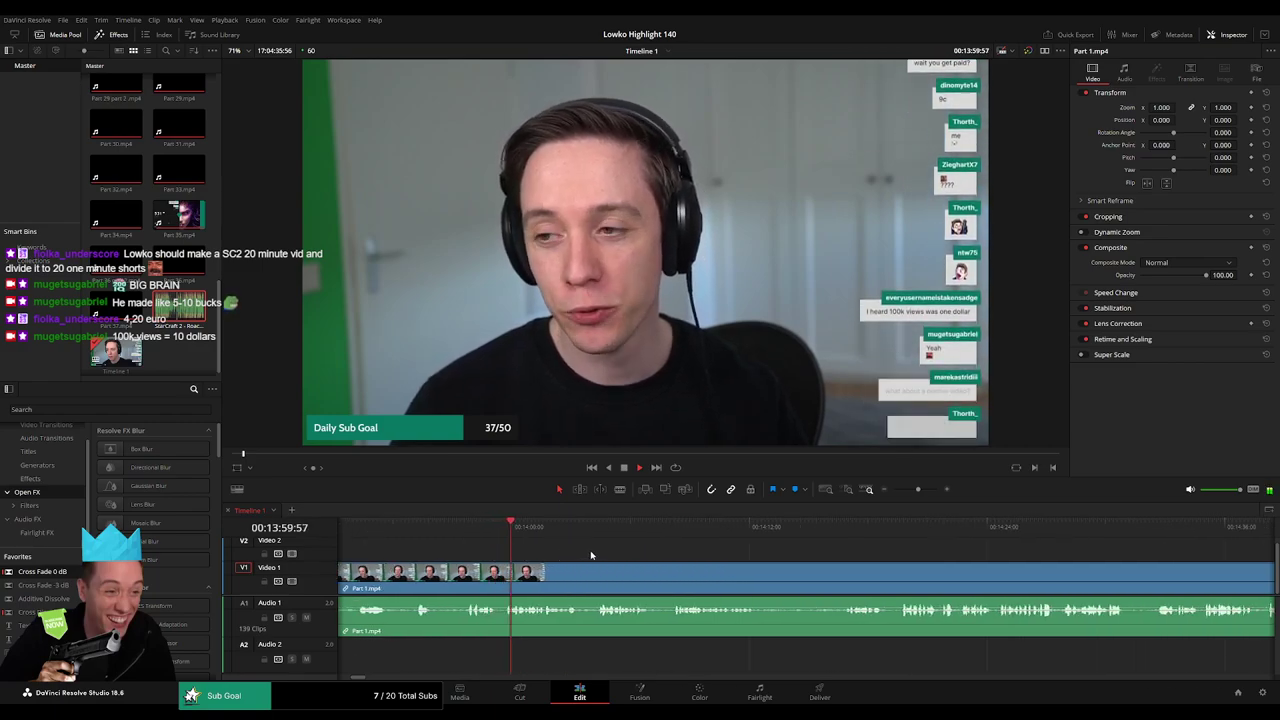
drag(637, 554, 556, 554)
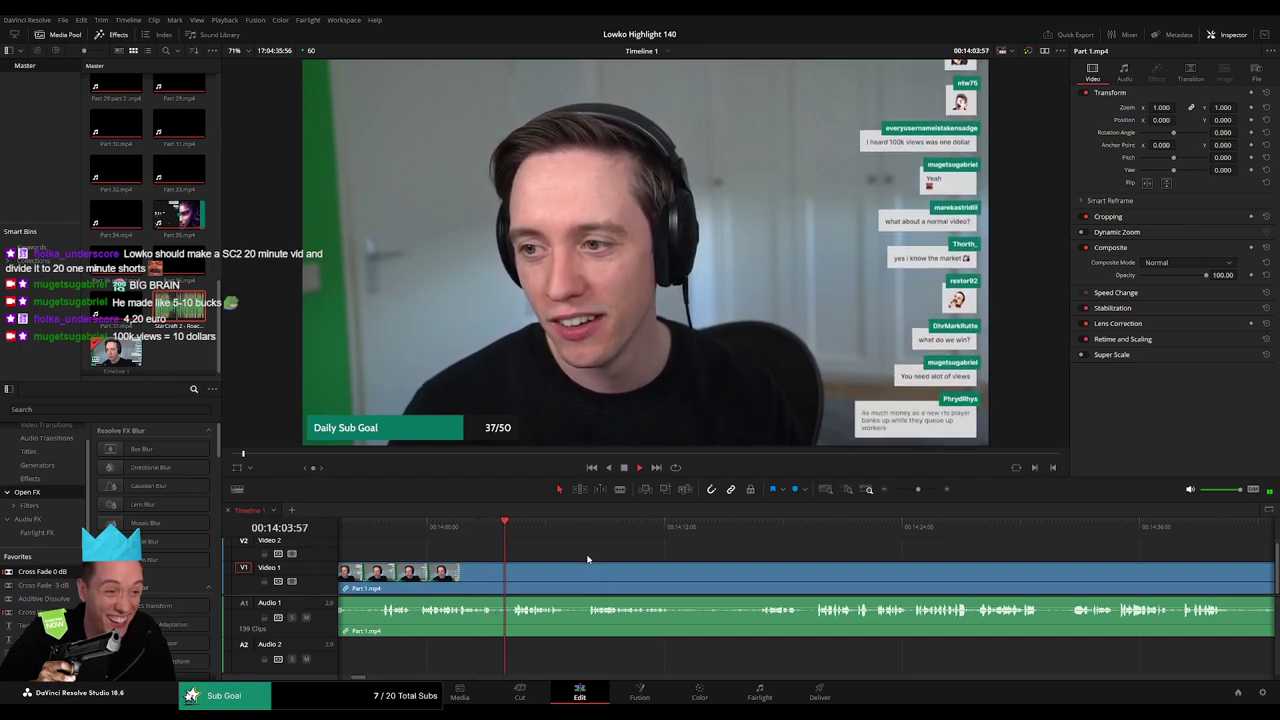
scroll(520, 555, right, 3)
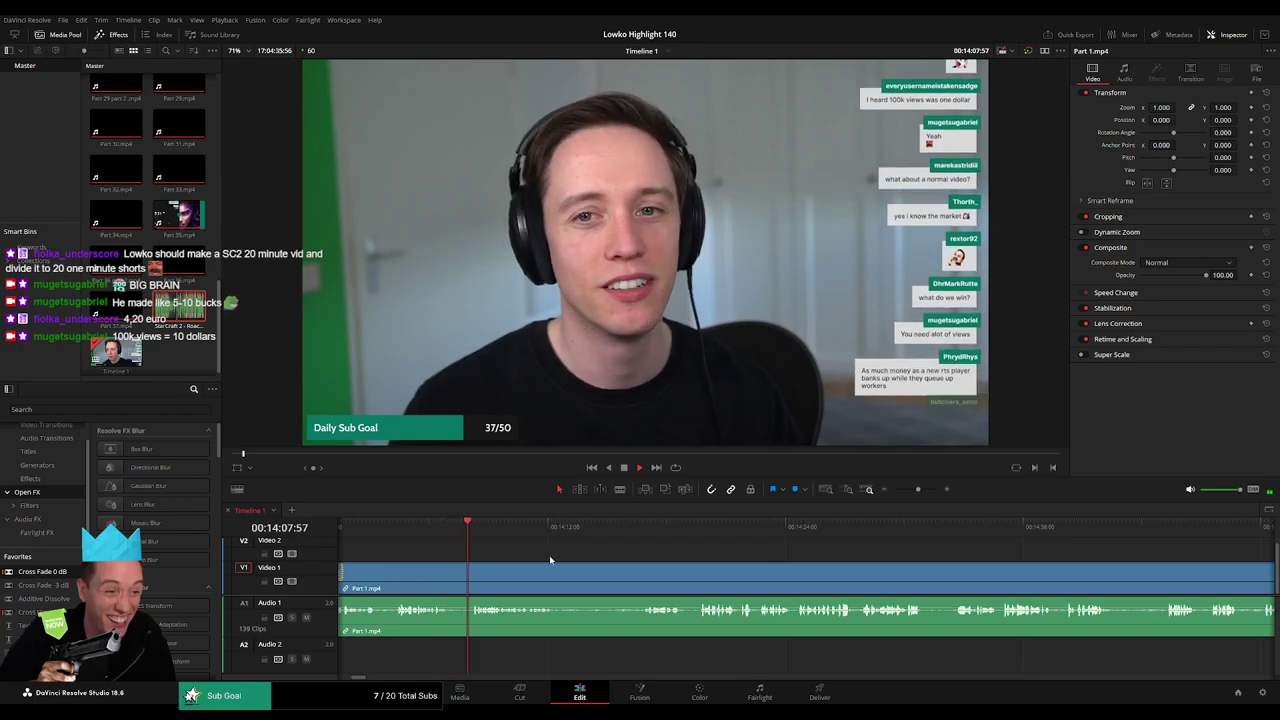
scroll(549, 556, right, 3)
key(b)
click(455, 571)
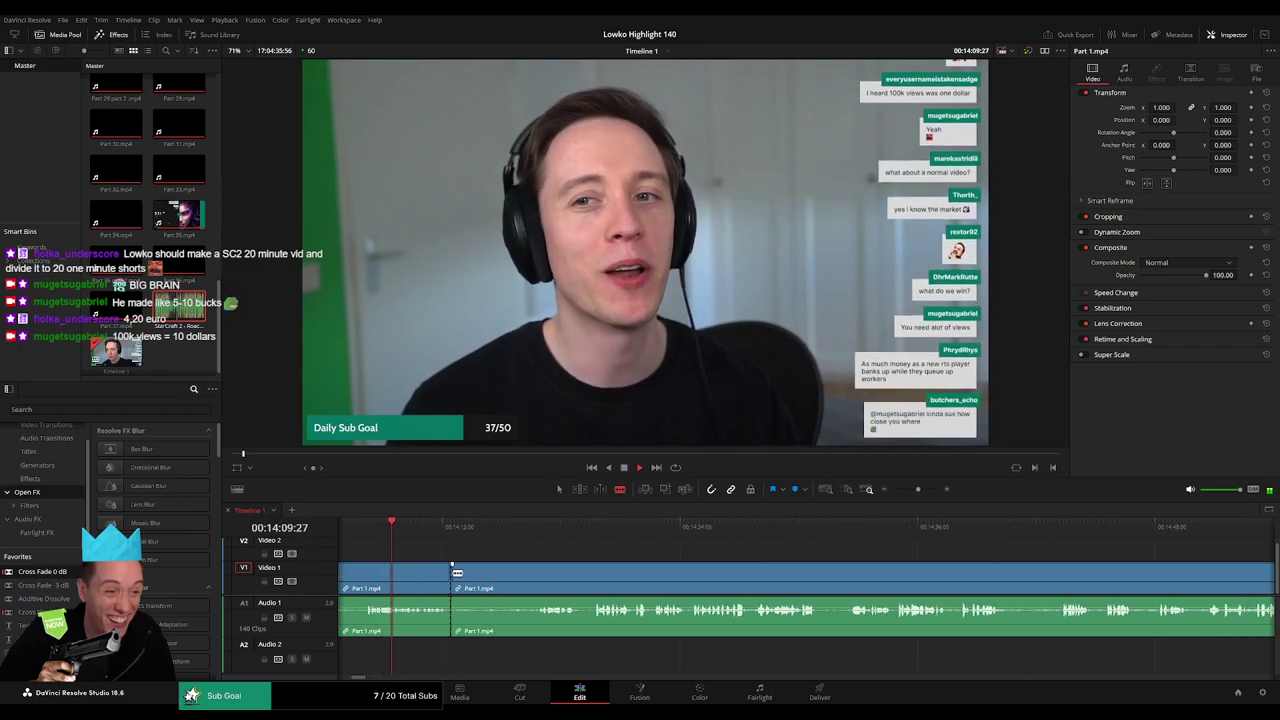
click(536, 575)
key(a)
click(518, 577)
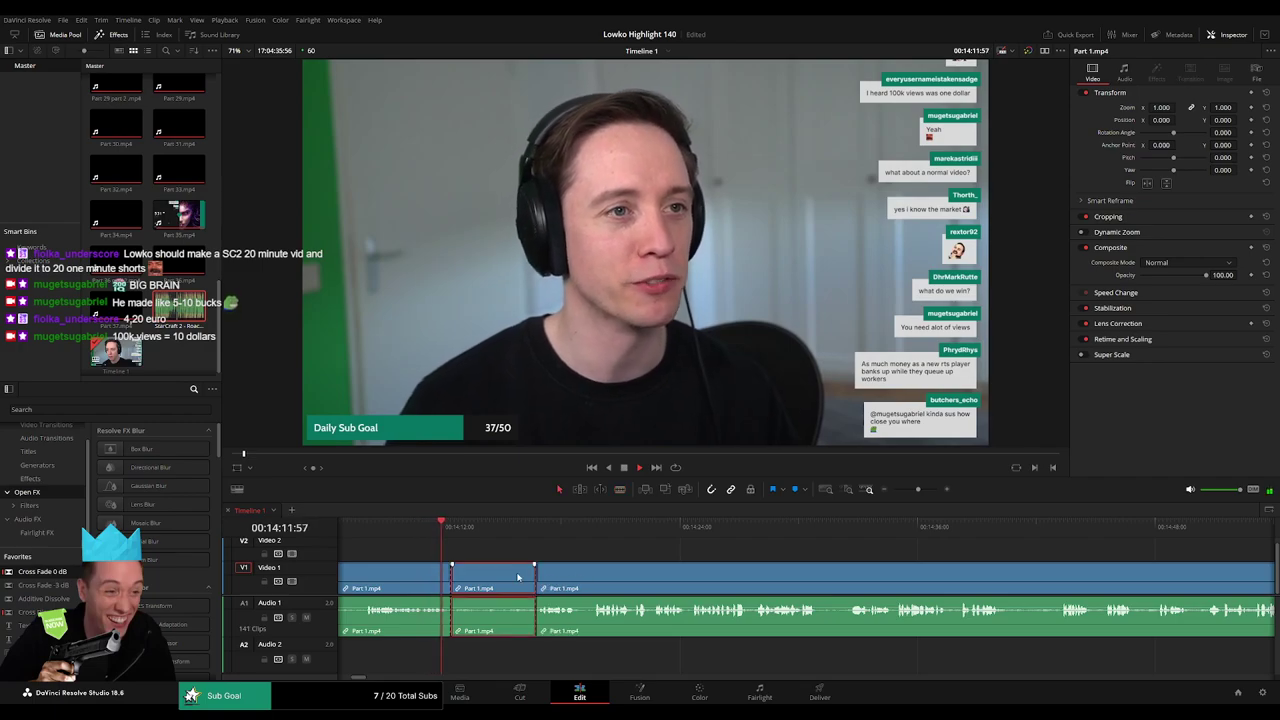
key(Delete)
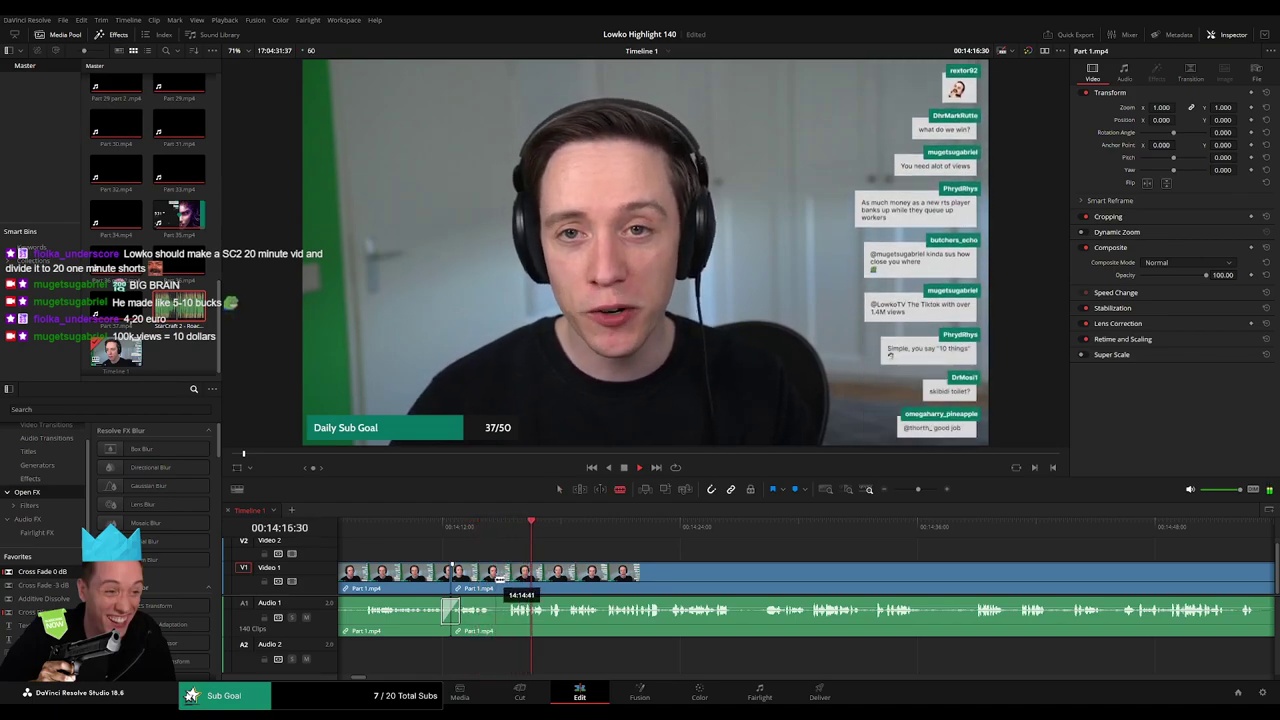
- Cut out the brief pause from about 14:14:30 to 14:15:20 and add Cross Fade 0 dB at the audio join
click(493, 579)
click(509, 579)
key(a)
click(503, 580)
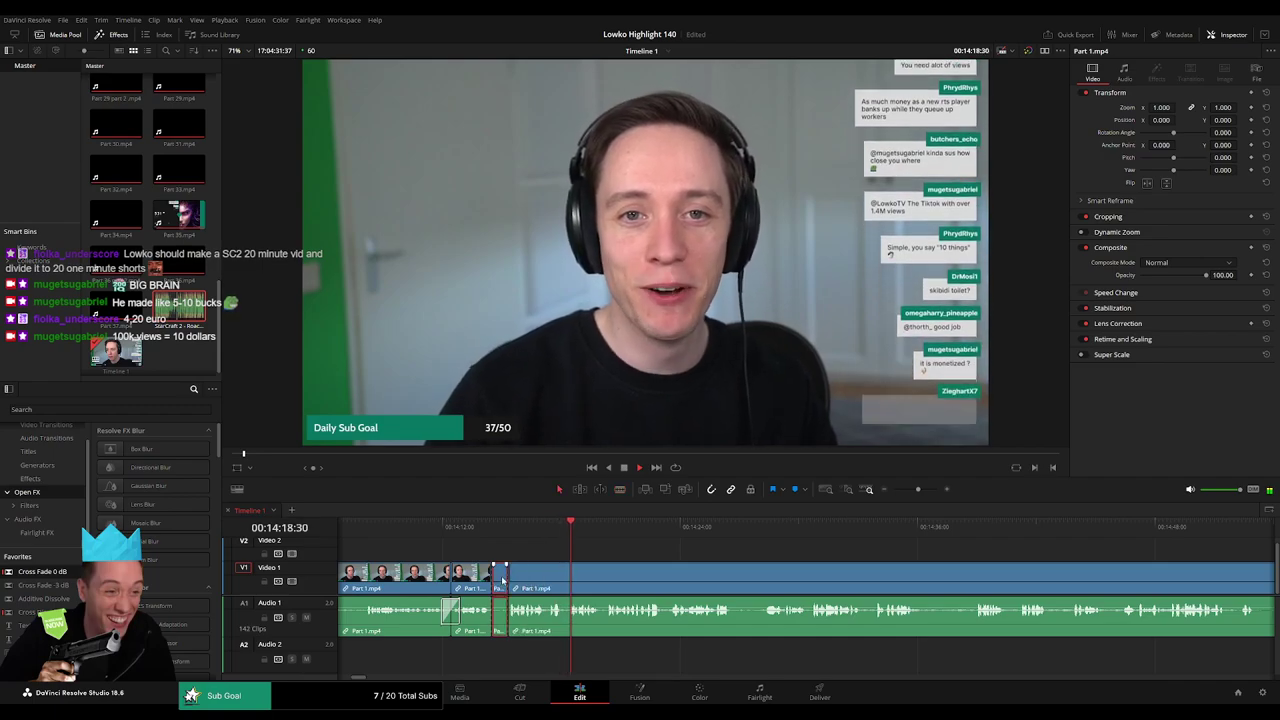
key(Delete)
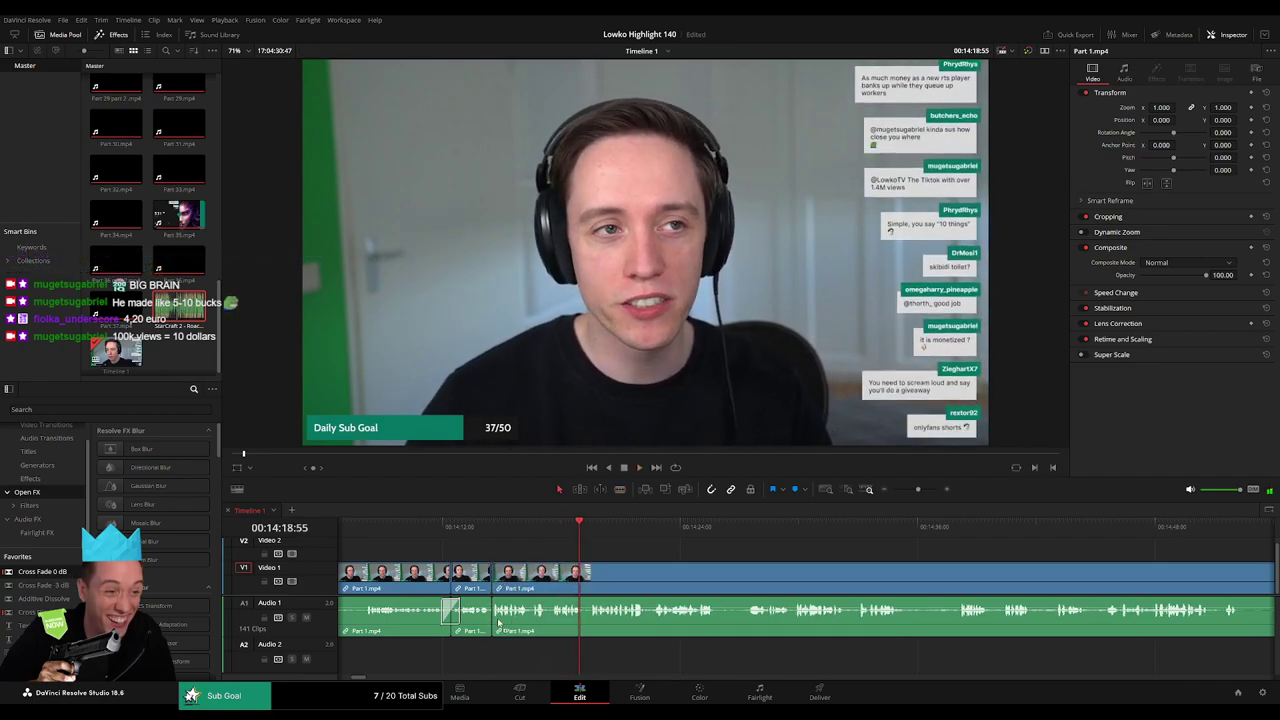
drag(499, 622, 495, 620)
- Remove the stretch from about 14:52:15 to 14:56:20, apply Cross Fade 0 dB to the audio join and replay it
scroll(600, 565, right, 3)
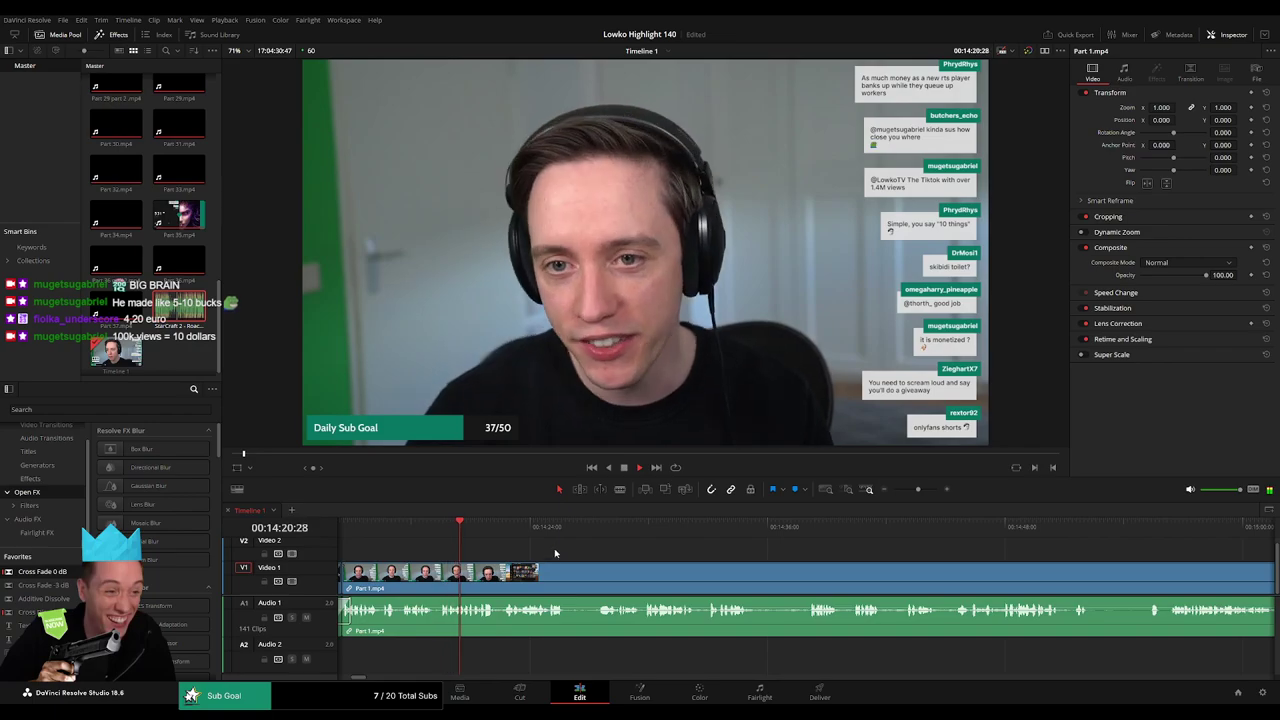
scroll(580, 563, right, 3)
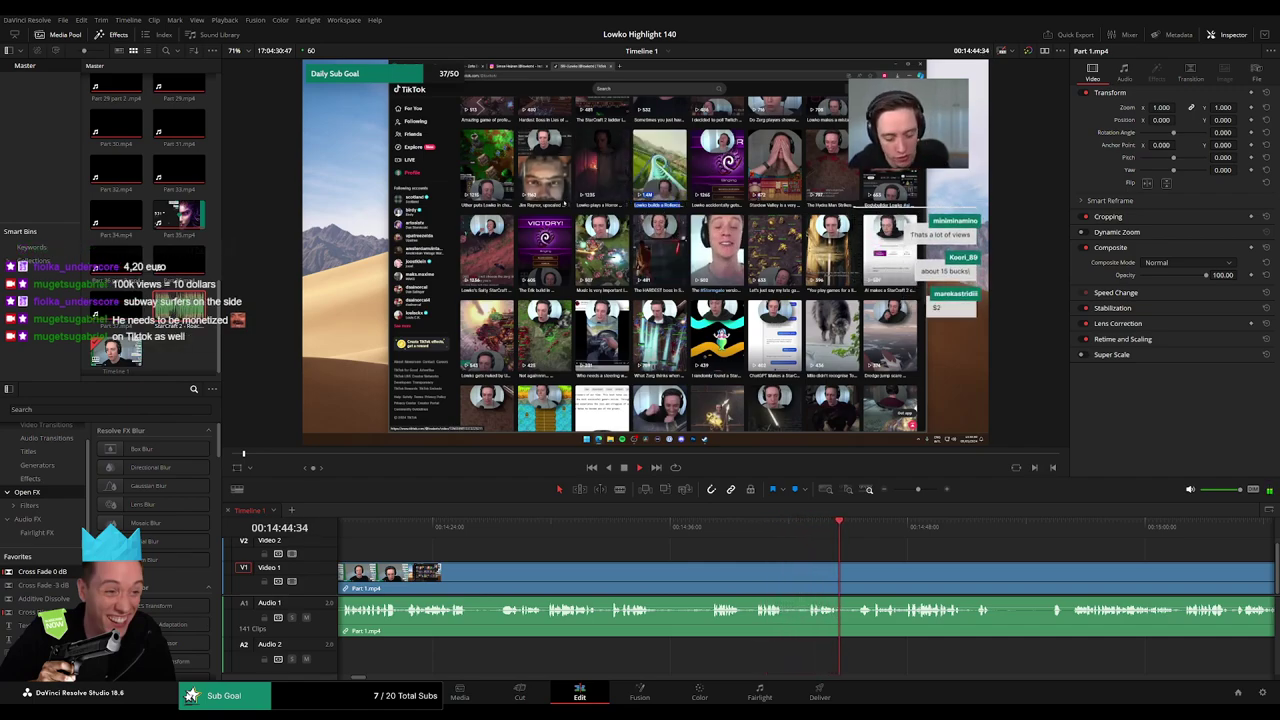
scroll(633, 542, right, 5)
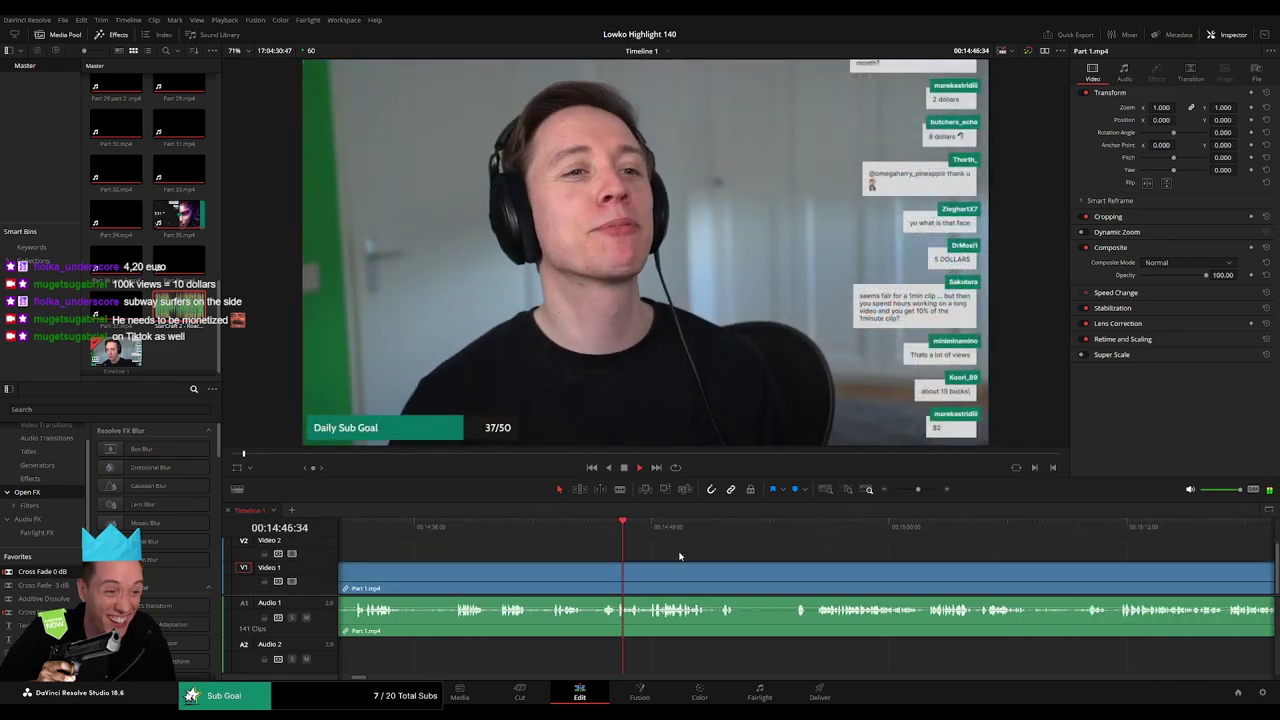
scroll(577, 542, right, 2)
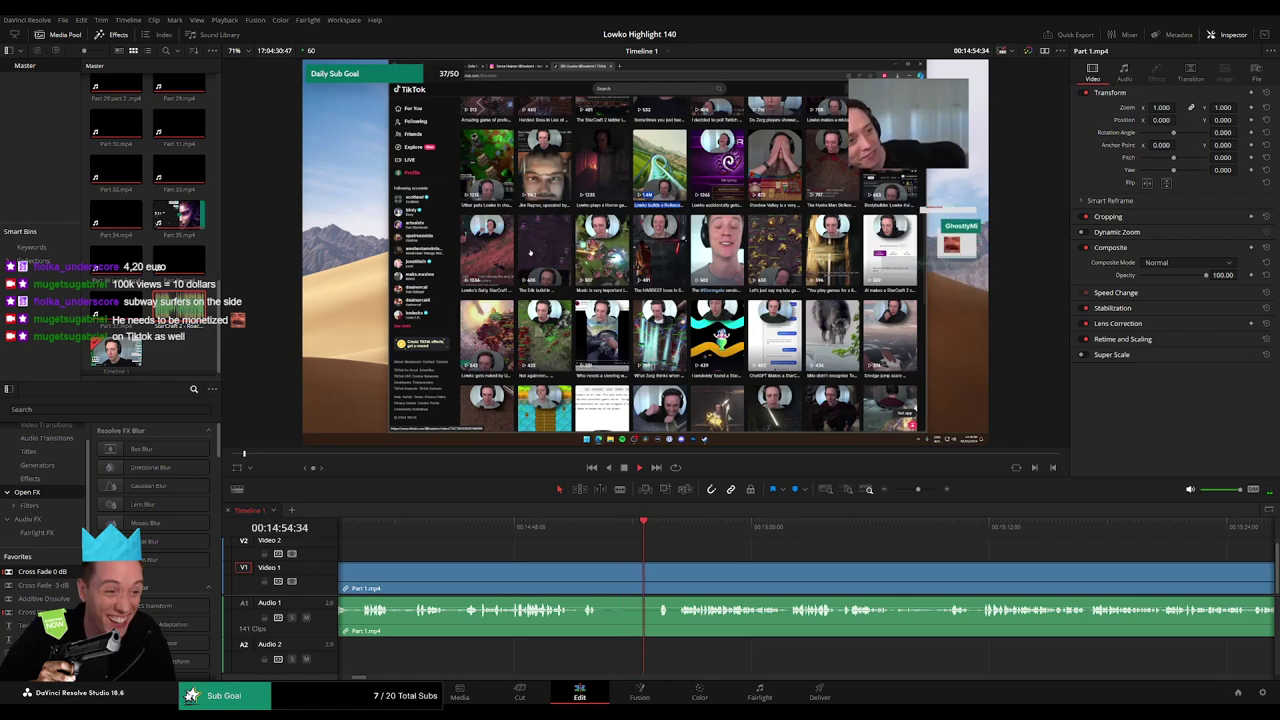
click(600, 583)
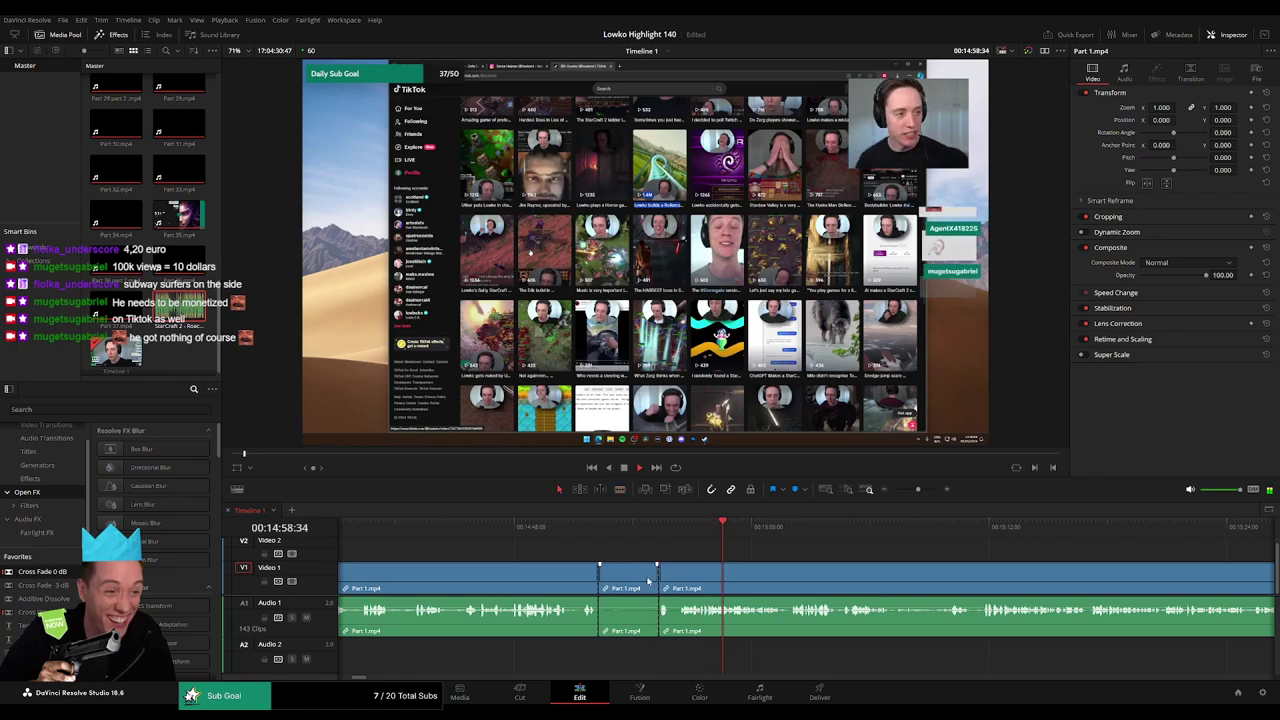
key(BackSpace)
click(680, 583)
key(a)
click(657, 583)
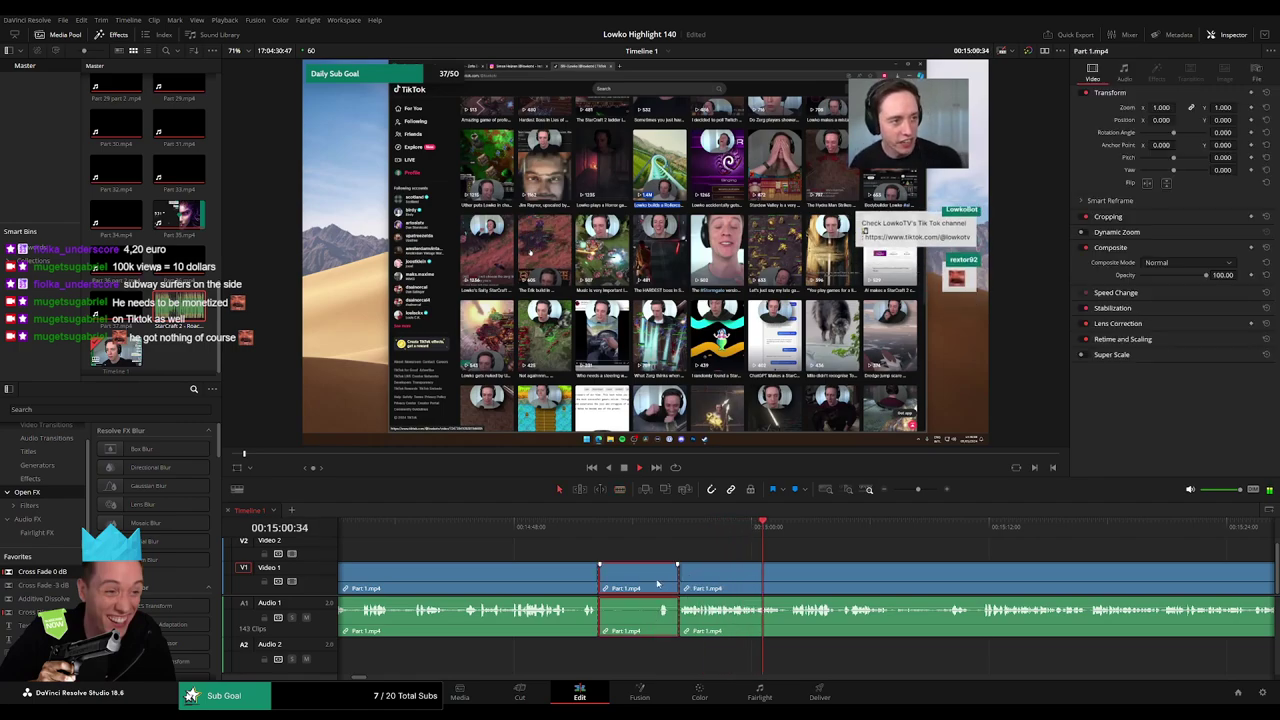
key(BackSpace)
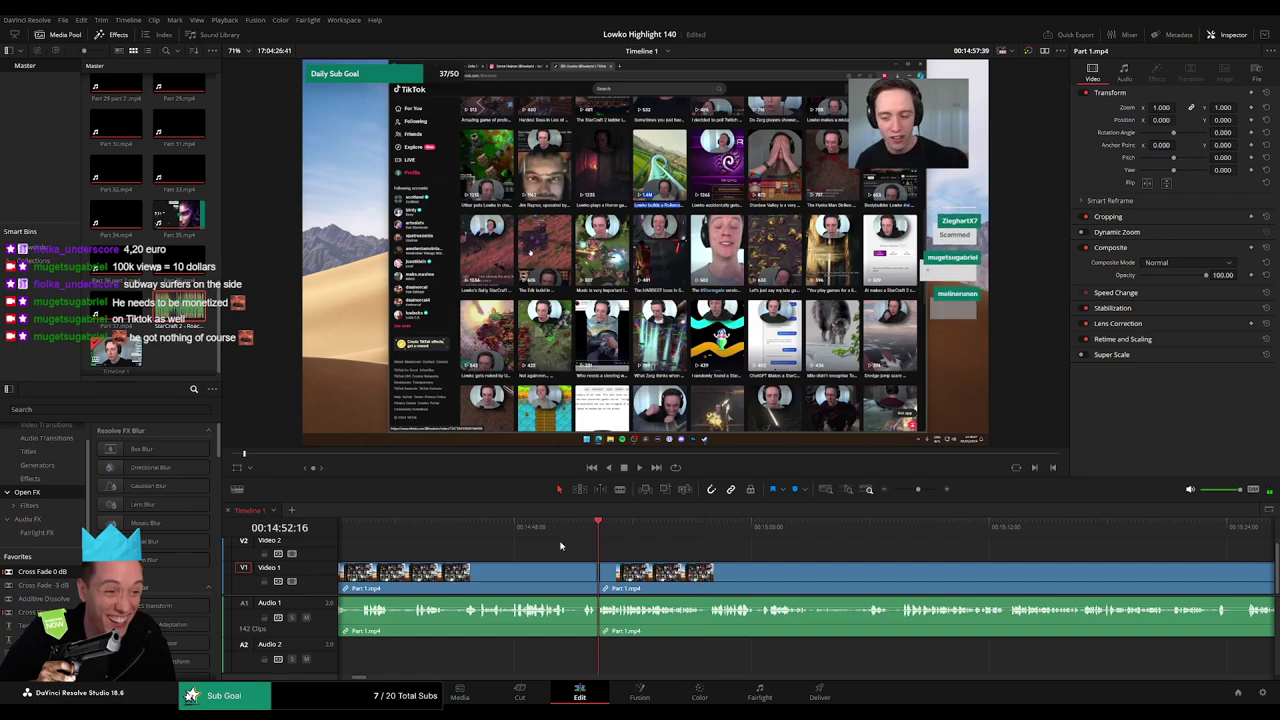
click(579, 534)
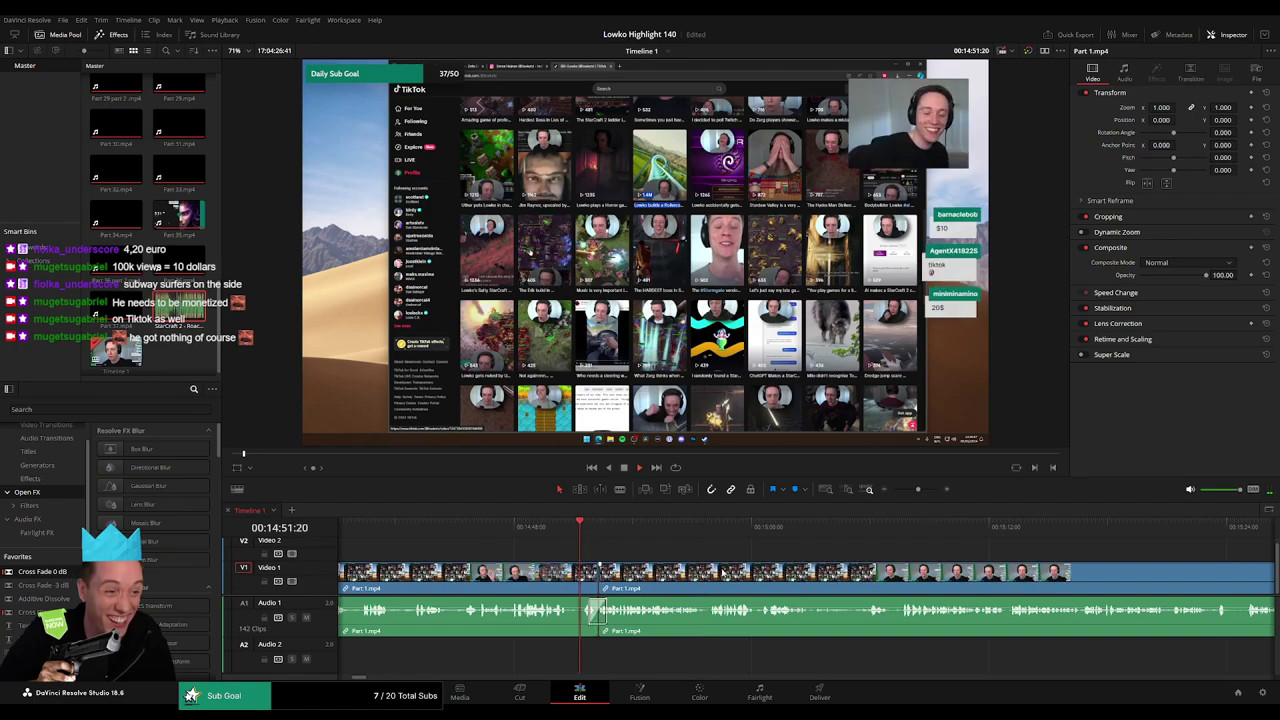
- Isolate the short segment from about 14:56:56 to 14:57:17 in Part 1.mp4 and silence its audio
drag(919, 491, 927, 491)
drag(975, 559, 557, 535)
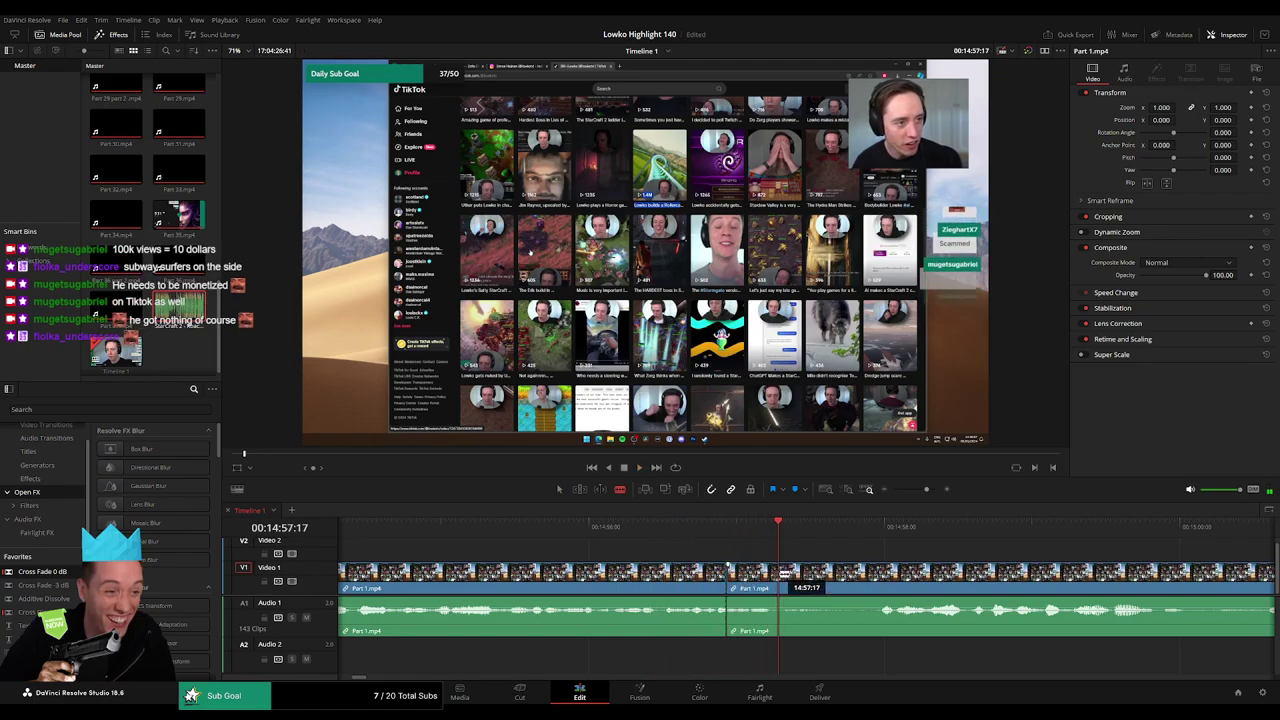
click(785, 573)
drag(754, 628, 754, 632)
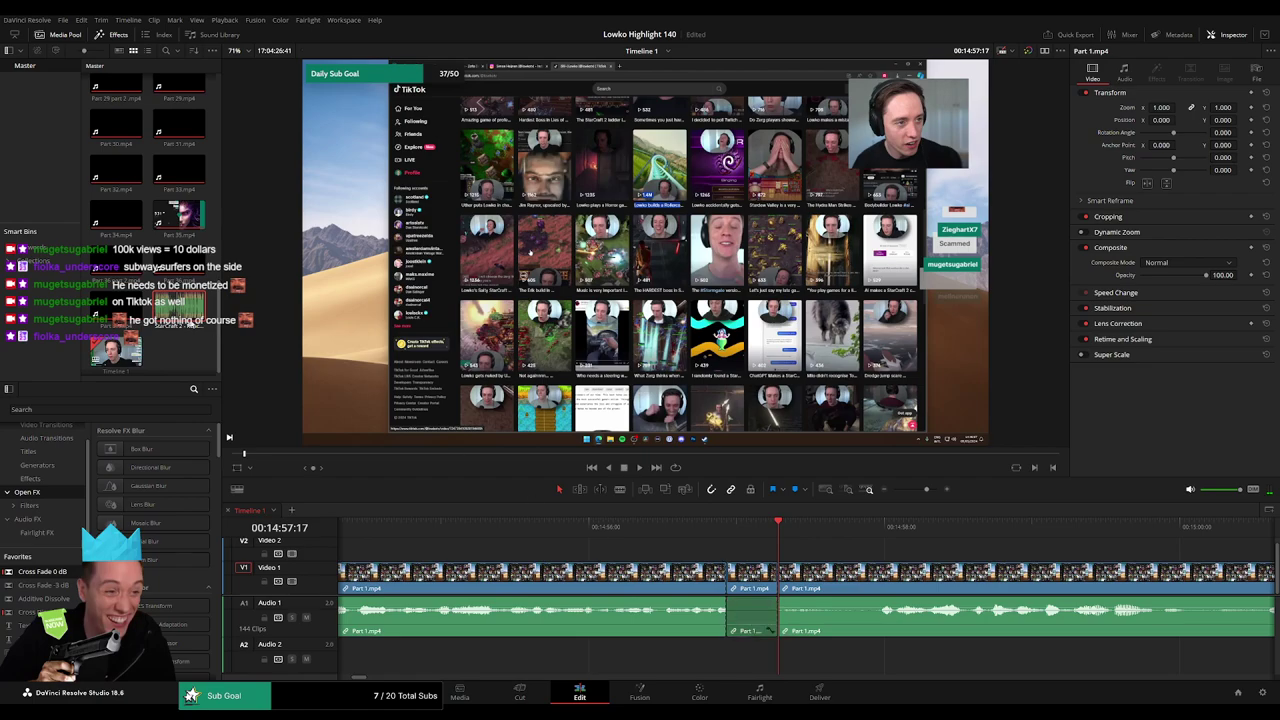
- Place the StarCraft 2 Roach Quotes sound on Audio 2 under the silenced segment at volume -23 and replay from about 14:52
drag(180, 306, 701, 658)
drag(700, 657, 733, 657)
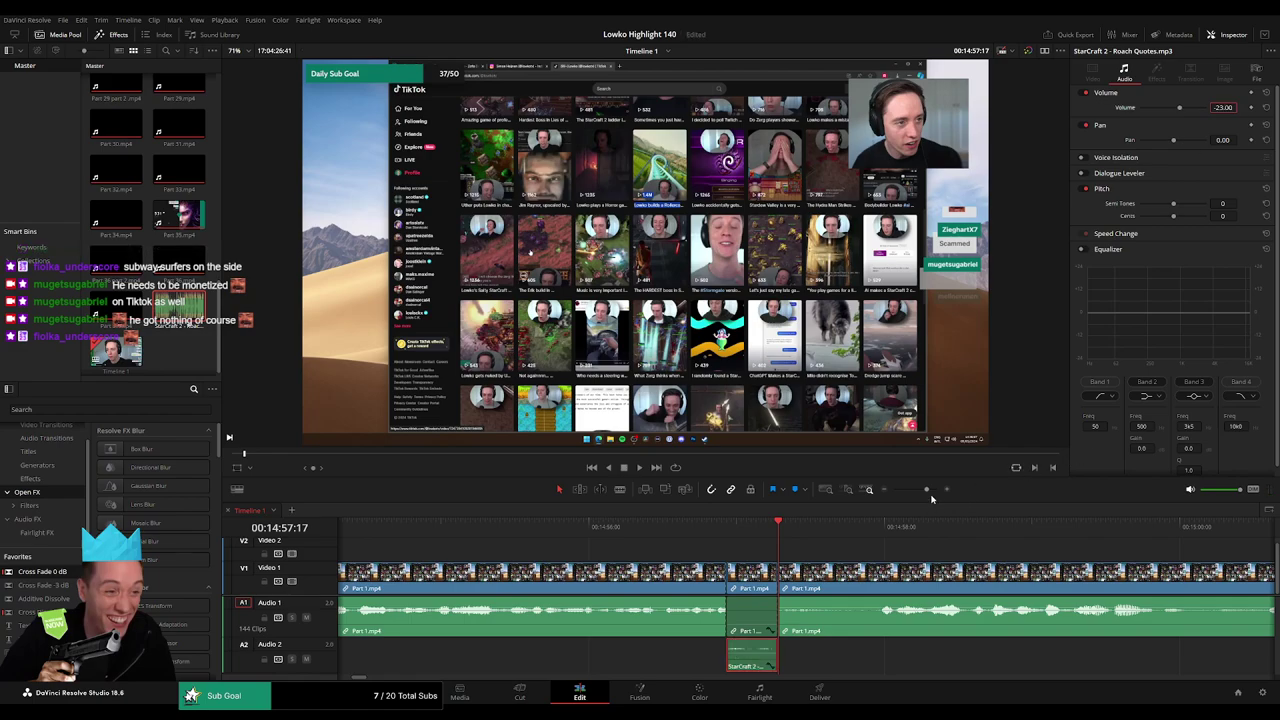
drag(926, 490, 917, 490)
click(708, 520)
key(space)
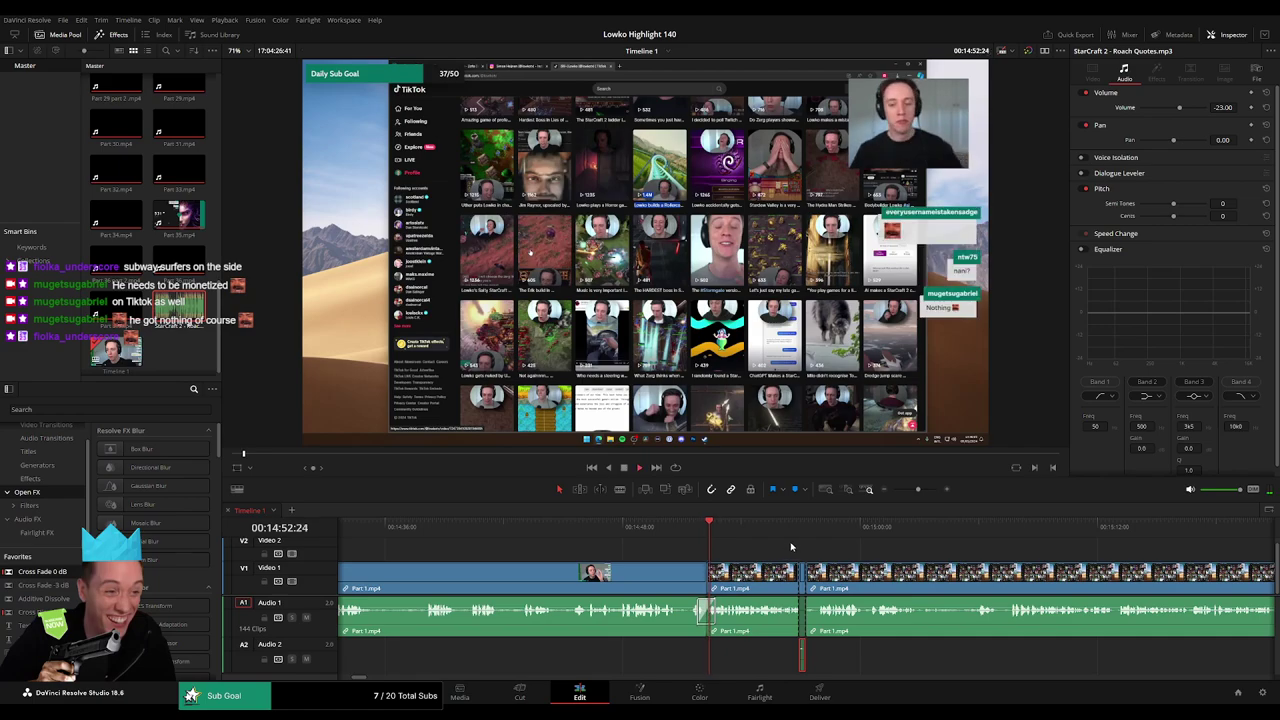
- Review the footage from about 14:52 to 15:50, checking the added sound effect and looking for further dull stretches
click(792, 547)
drag(879, 551, 735, 535)
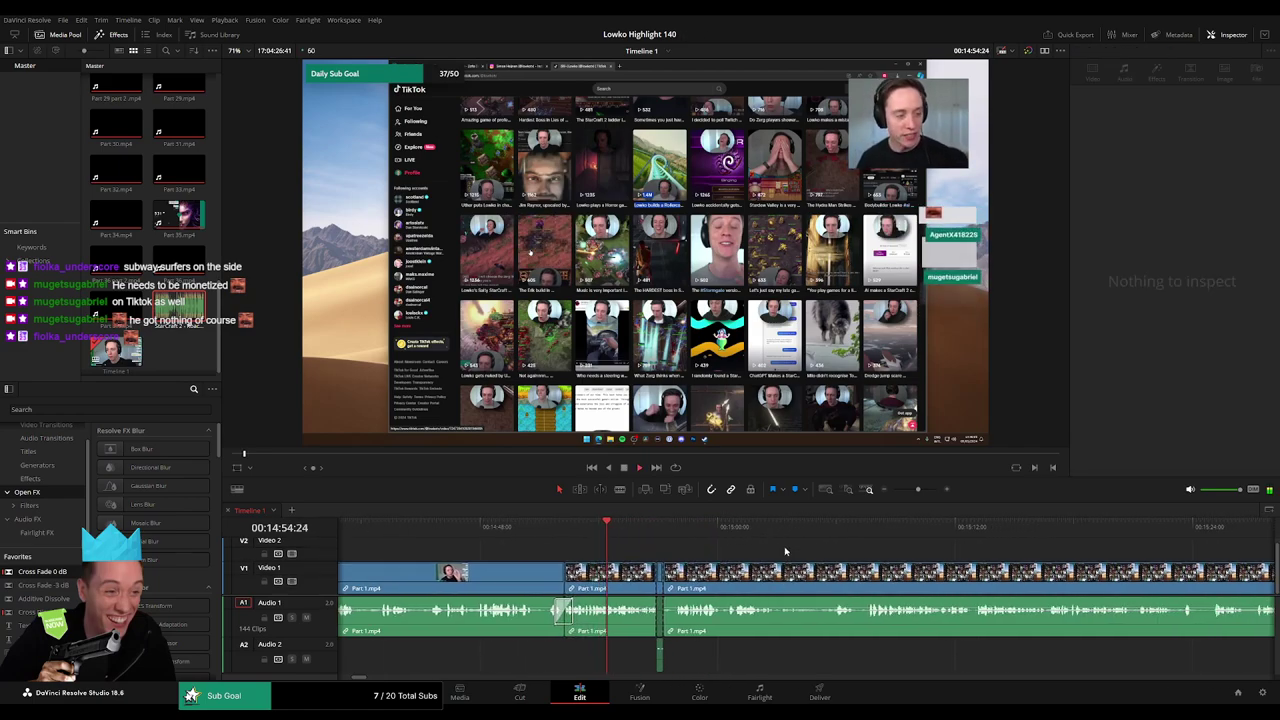
scroll(785, 551, right, 3)
scroll(660, 555, right, 1)
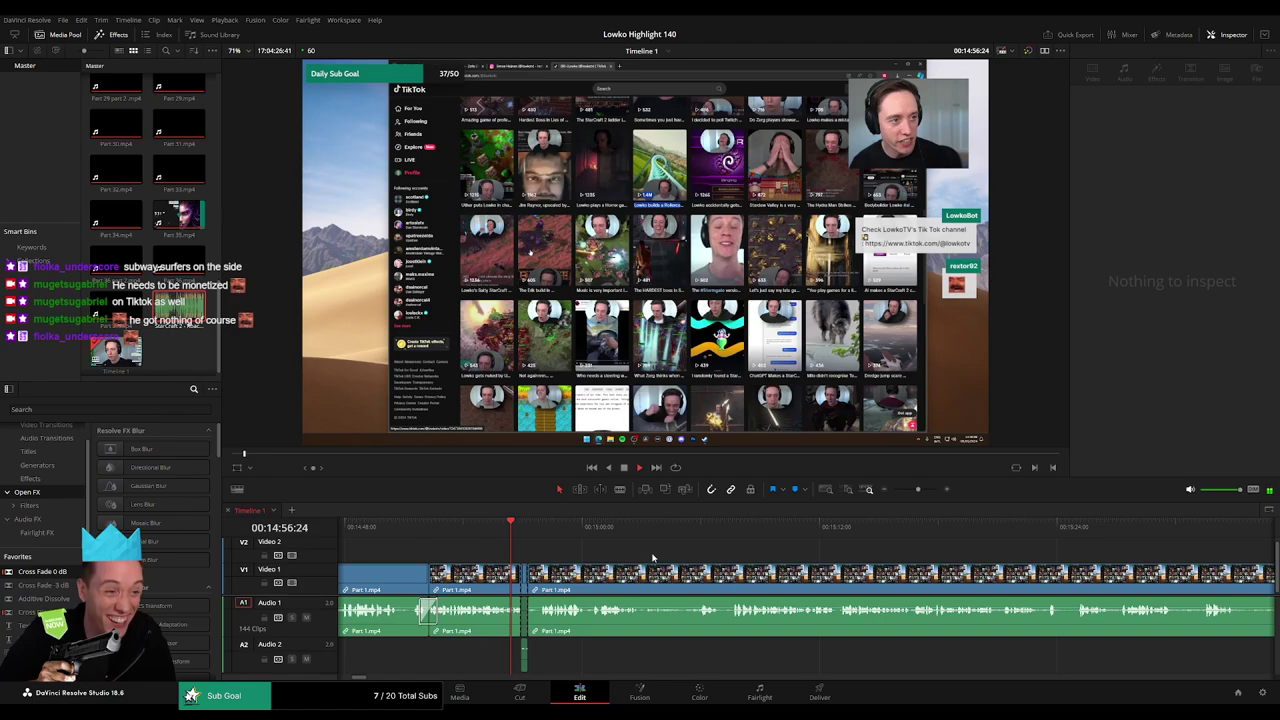
scroll(652, 555, right, 1)
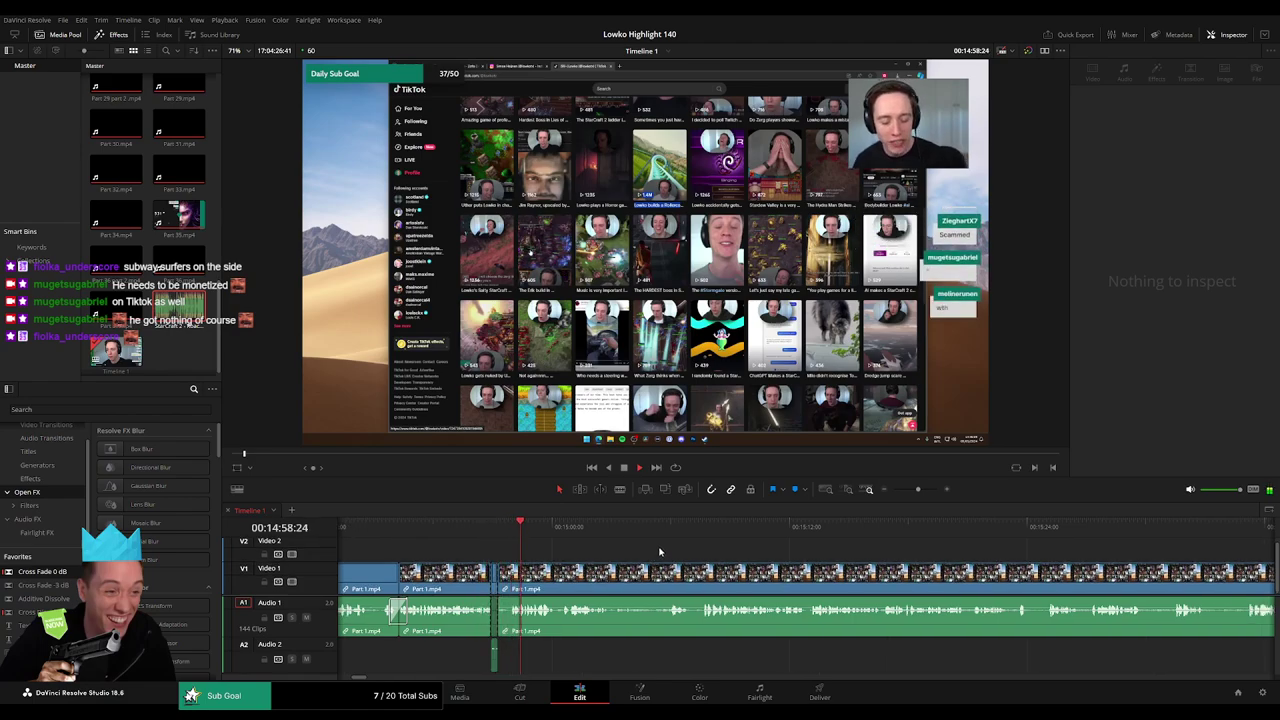
scroll(650, 553, right, 2)
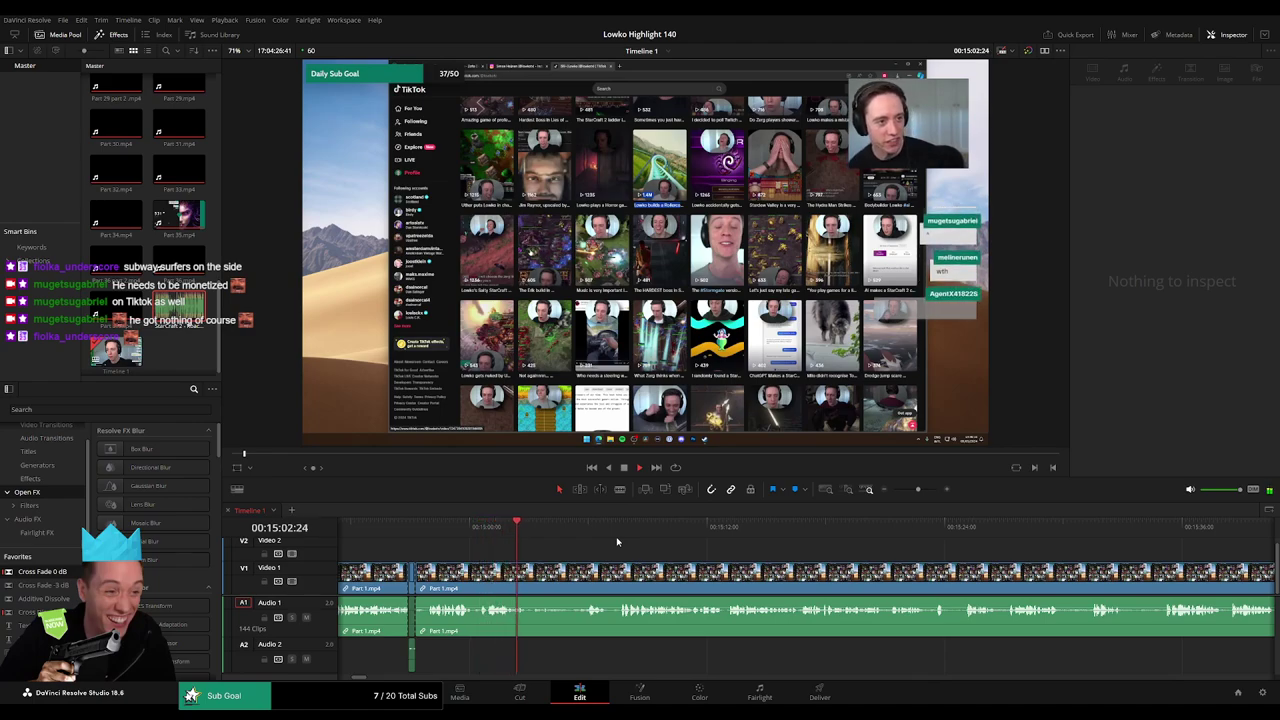
scroll(575, 548, right, 1)
scroll(565, 540, right, 1)
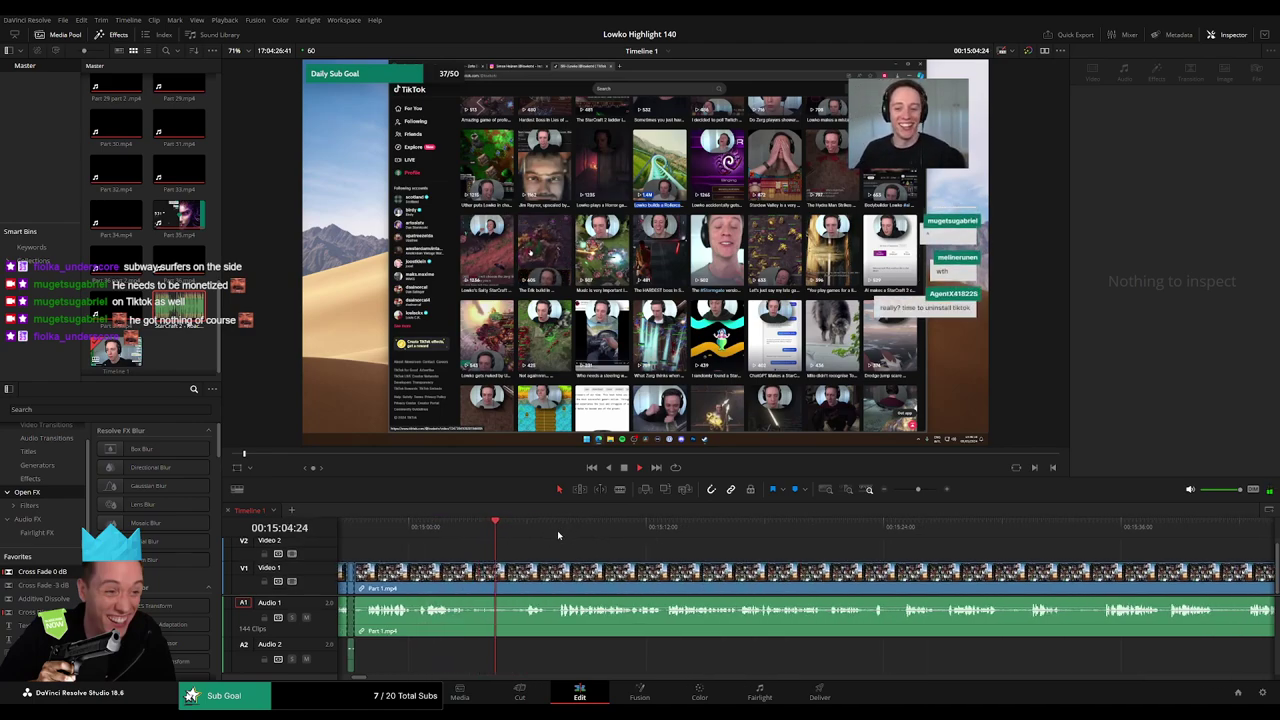
scroll(530, 540, right, 3)
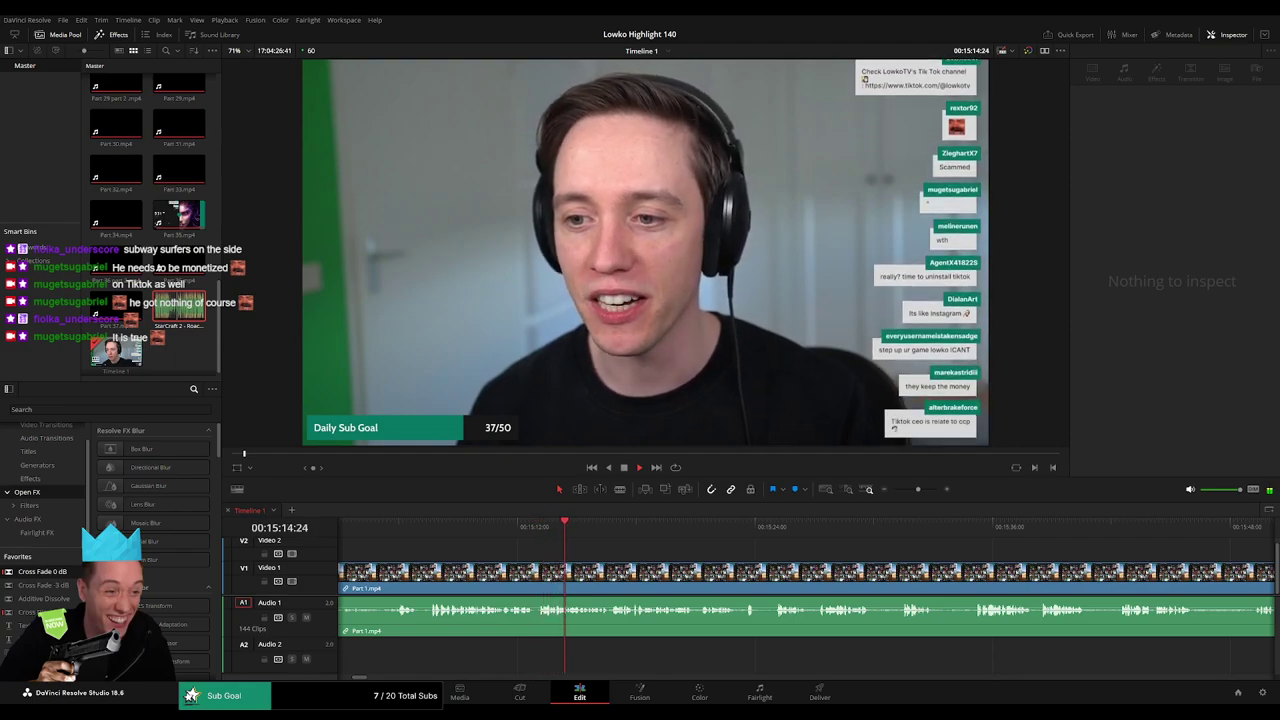
drag(661, 554, 583, 547)
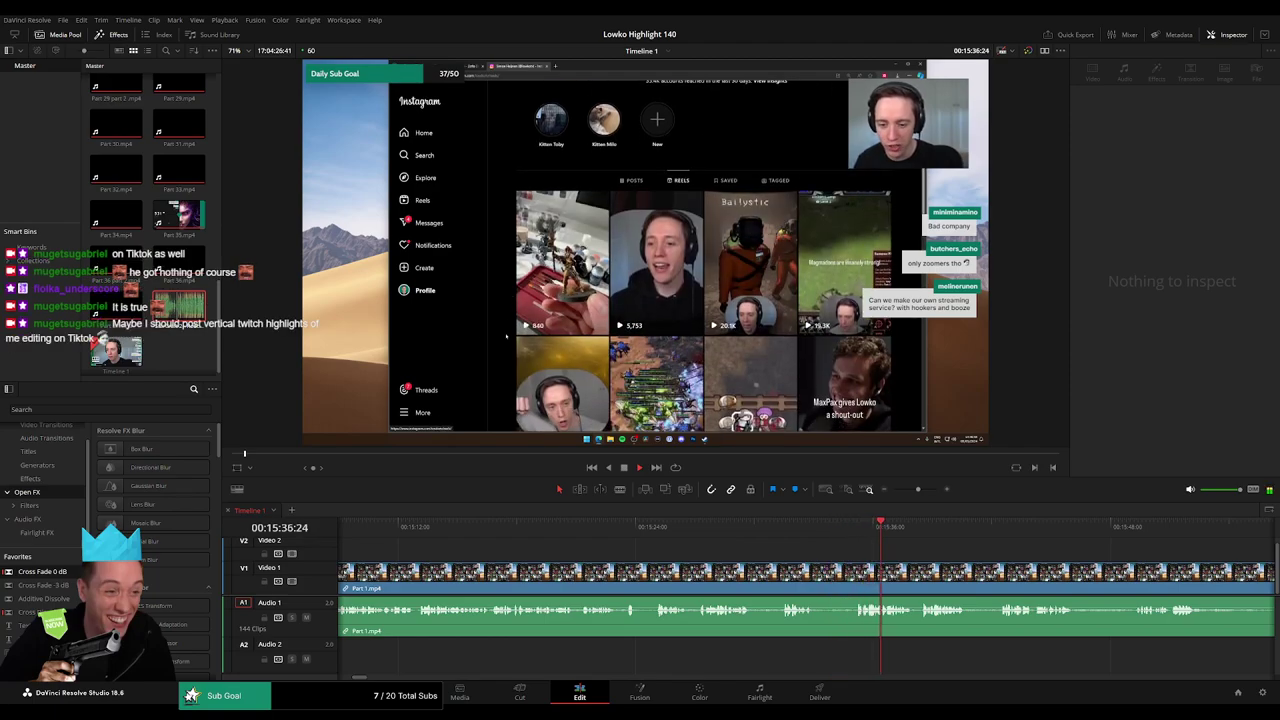
drag(973, 558, 726, 545)
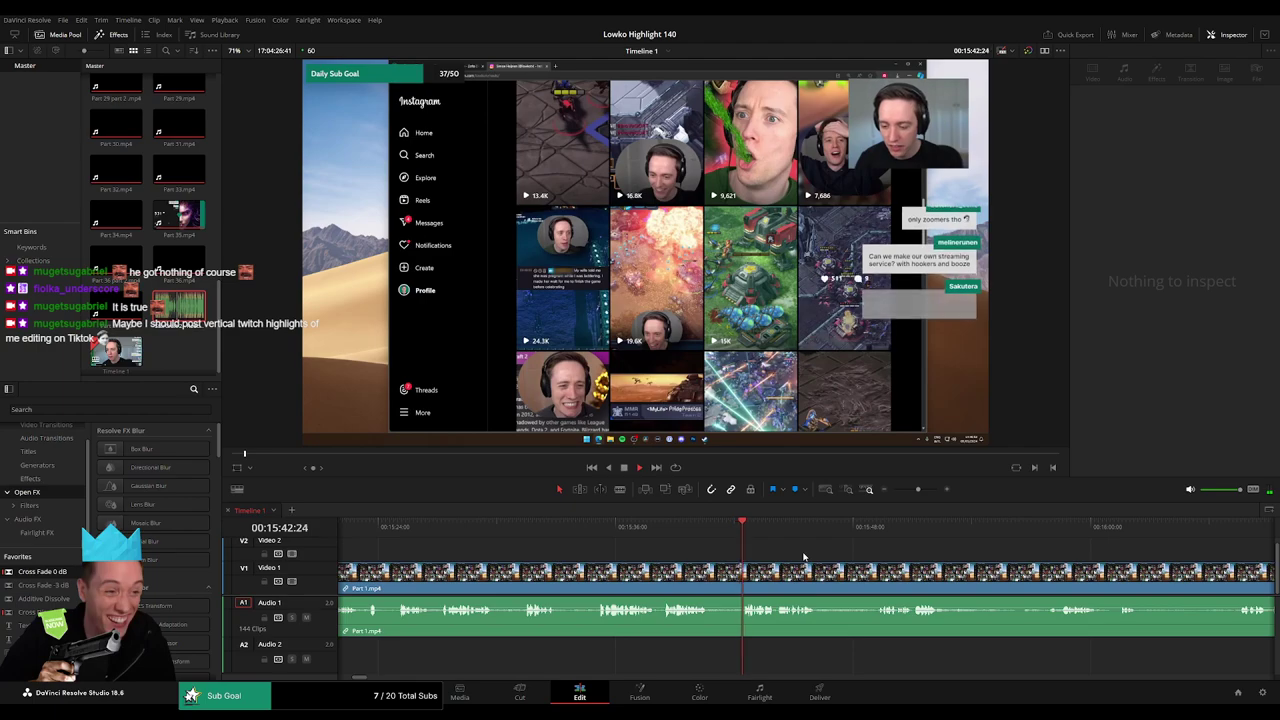
scroll(813, 557, right, 3)
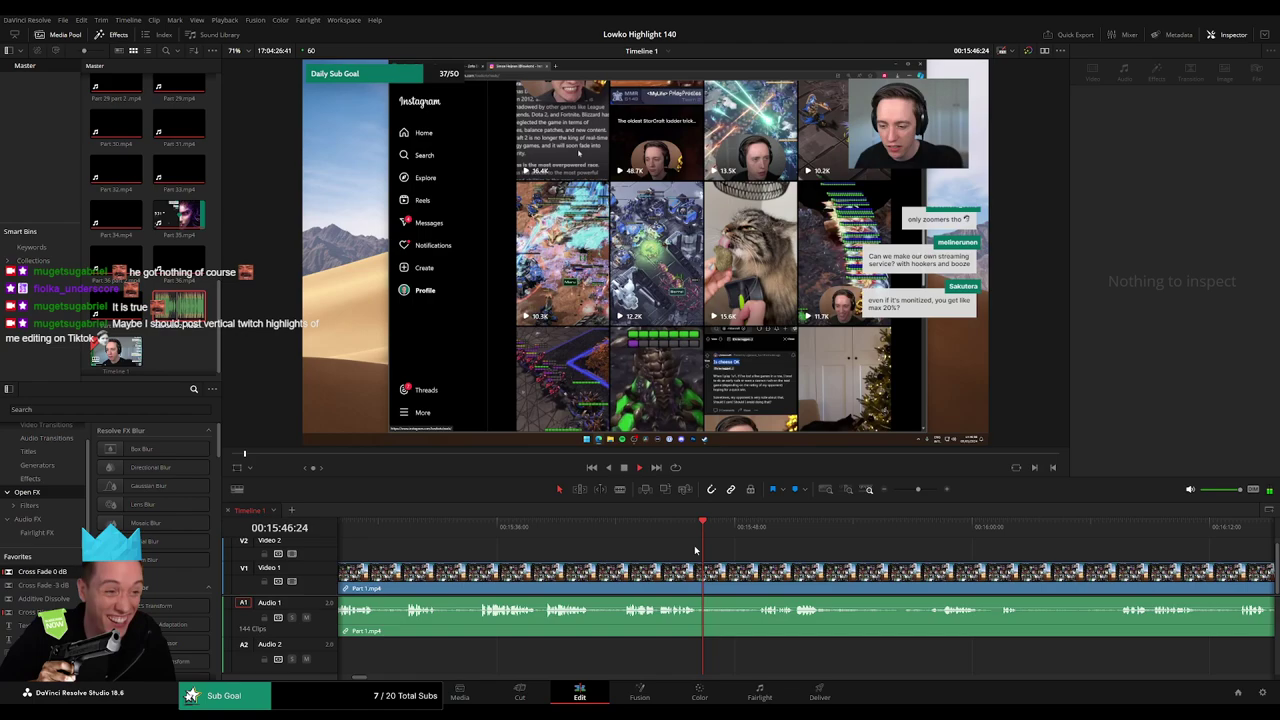
scroll(771, 557, right, 2)
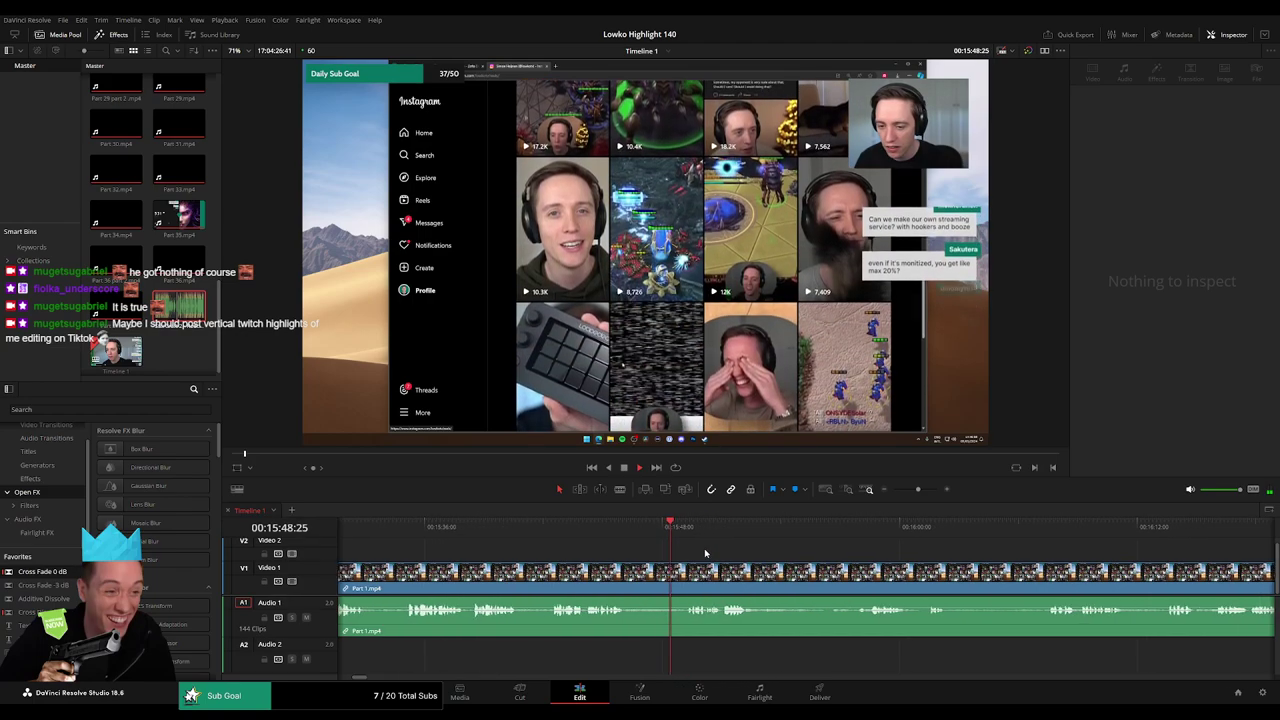
scroll(720, 553, right, 3)
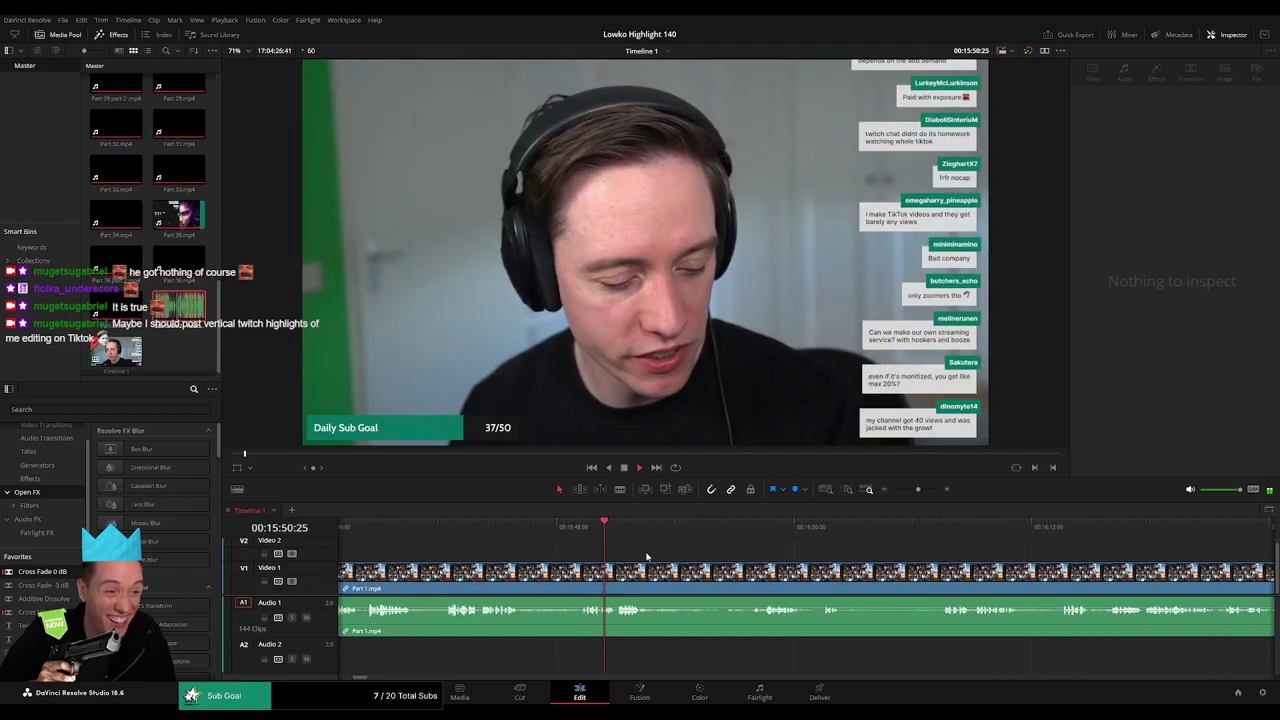
- Remove the stretch from about 15:54:15 to 15:57:54 in Part 1.mp4 and apply Cross Fade 0 dB to the audio join
scroll(578, 553, right, 2)
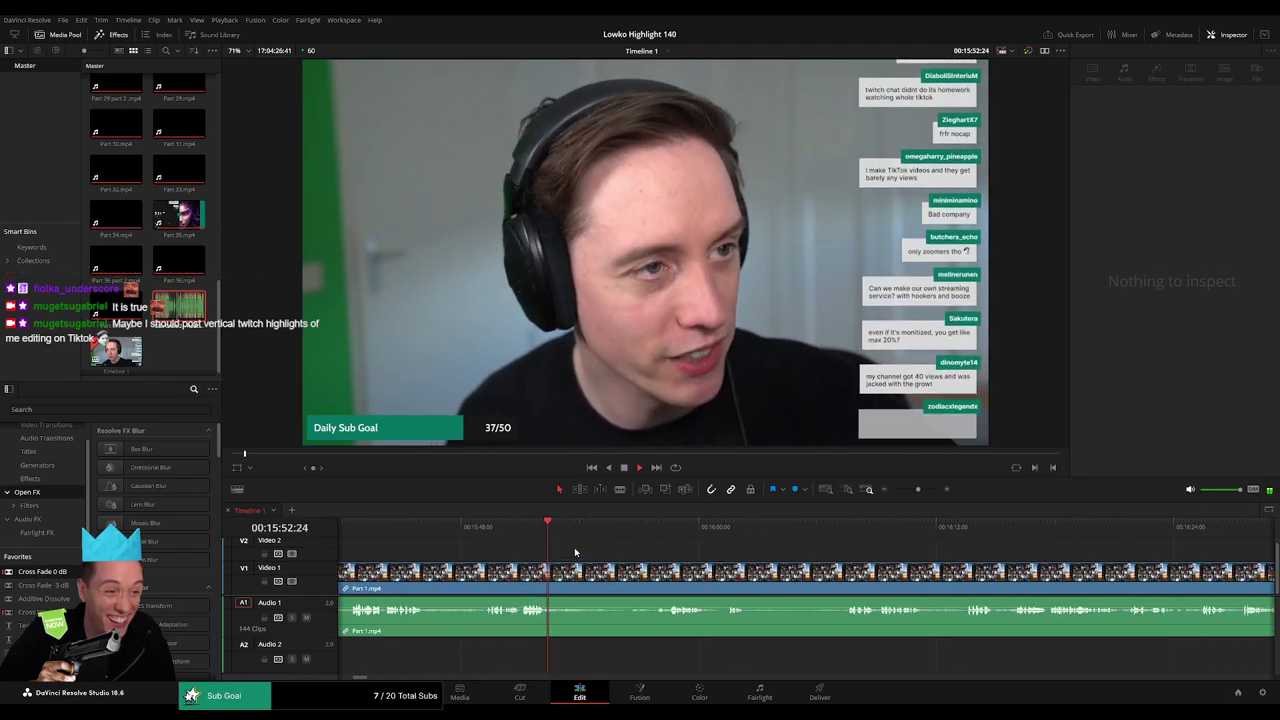
key(b)
click(585, 587)
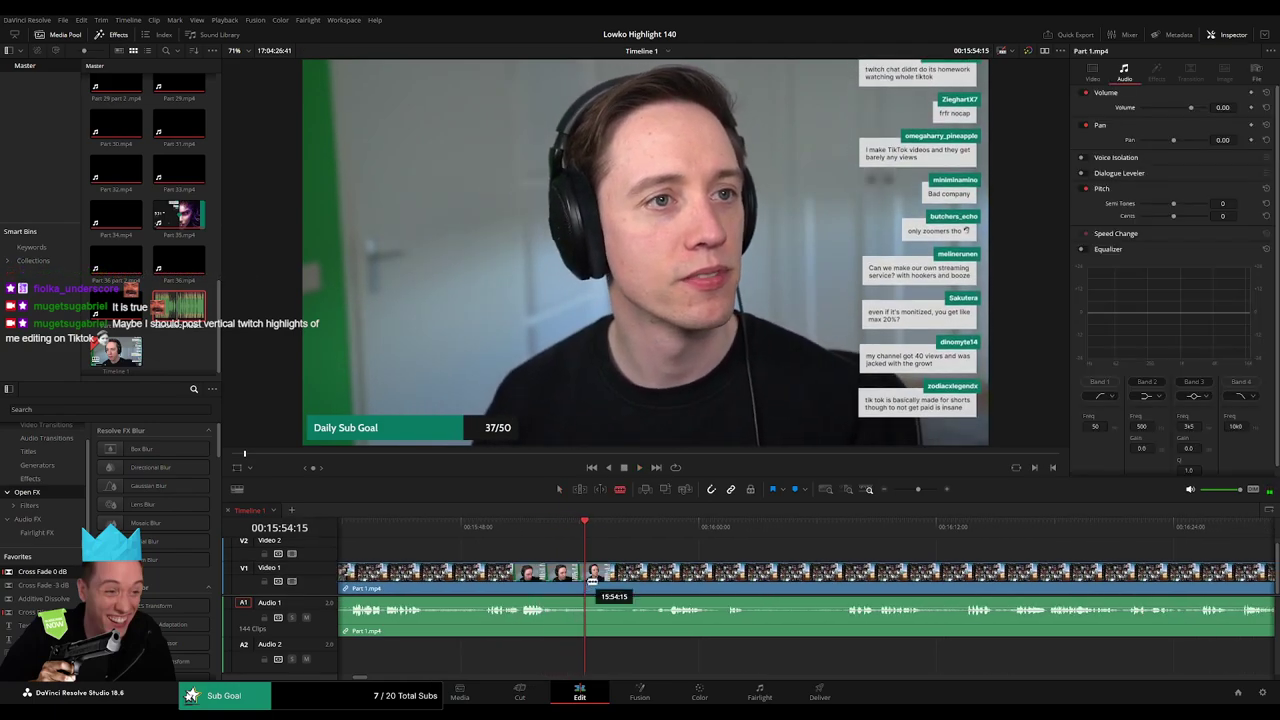
click(658, 528)
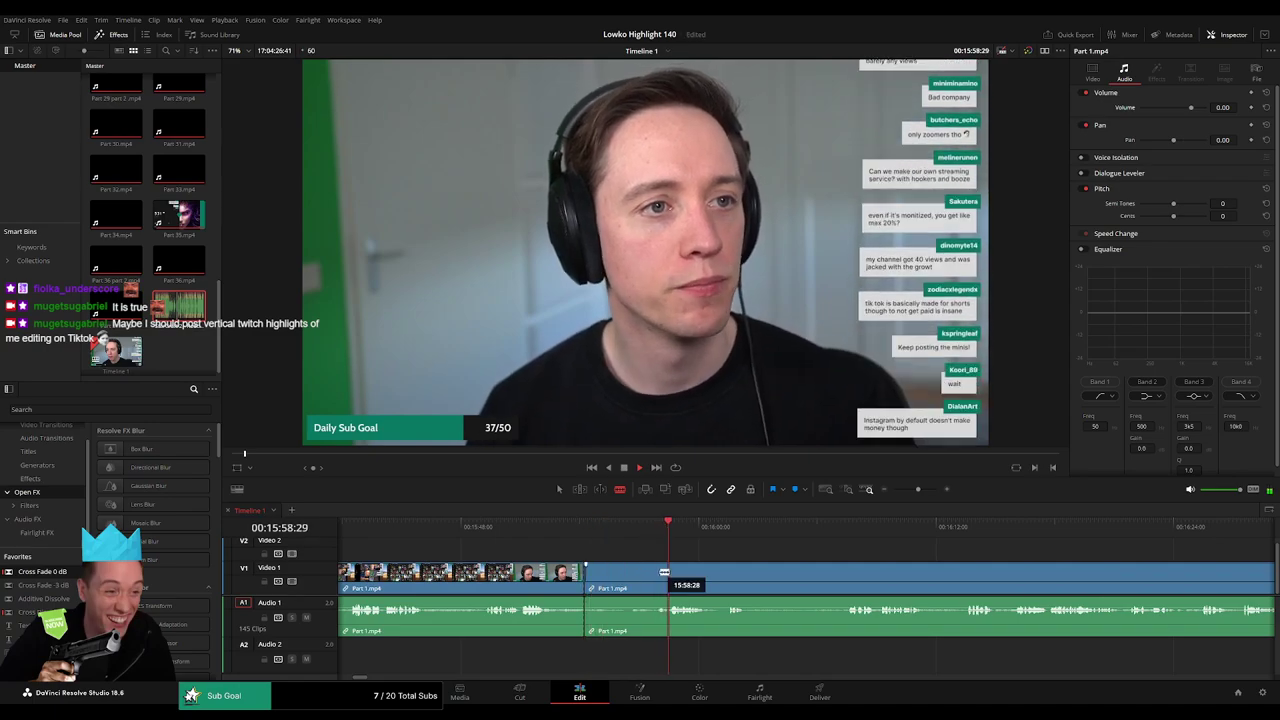
click(657, 579)
key(a)
click(624, 583)
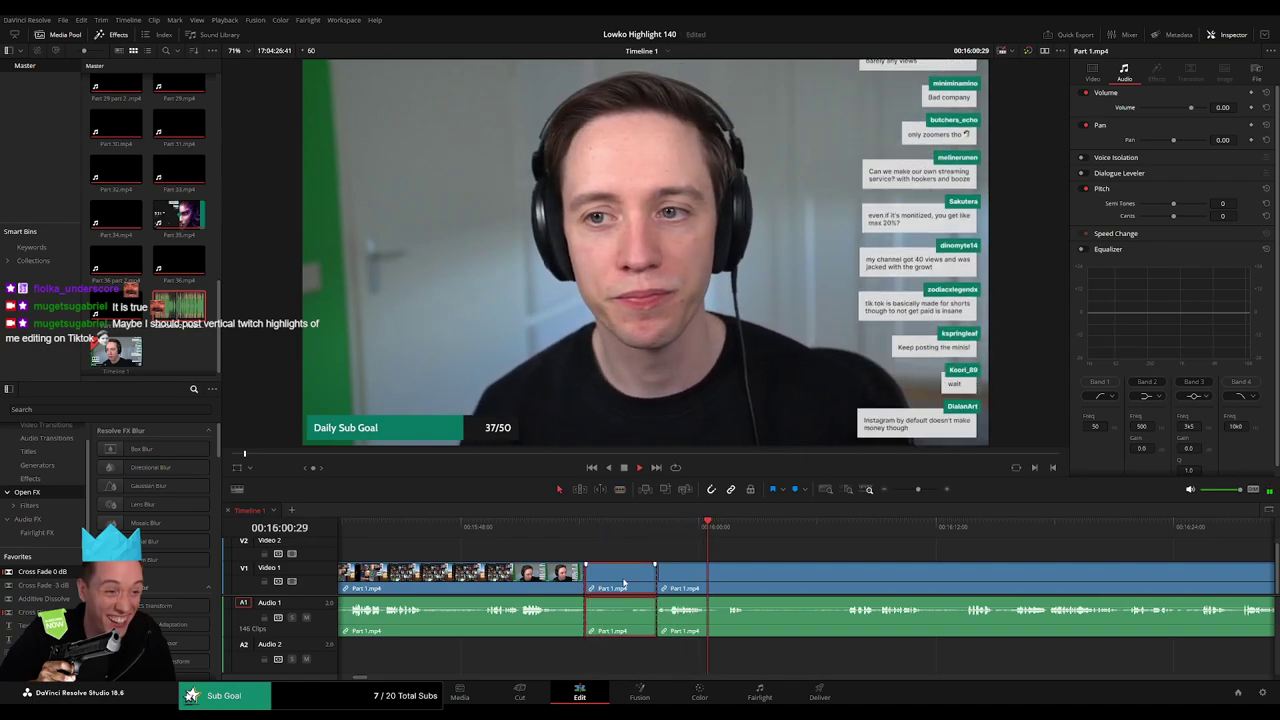
key(Delete)
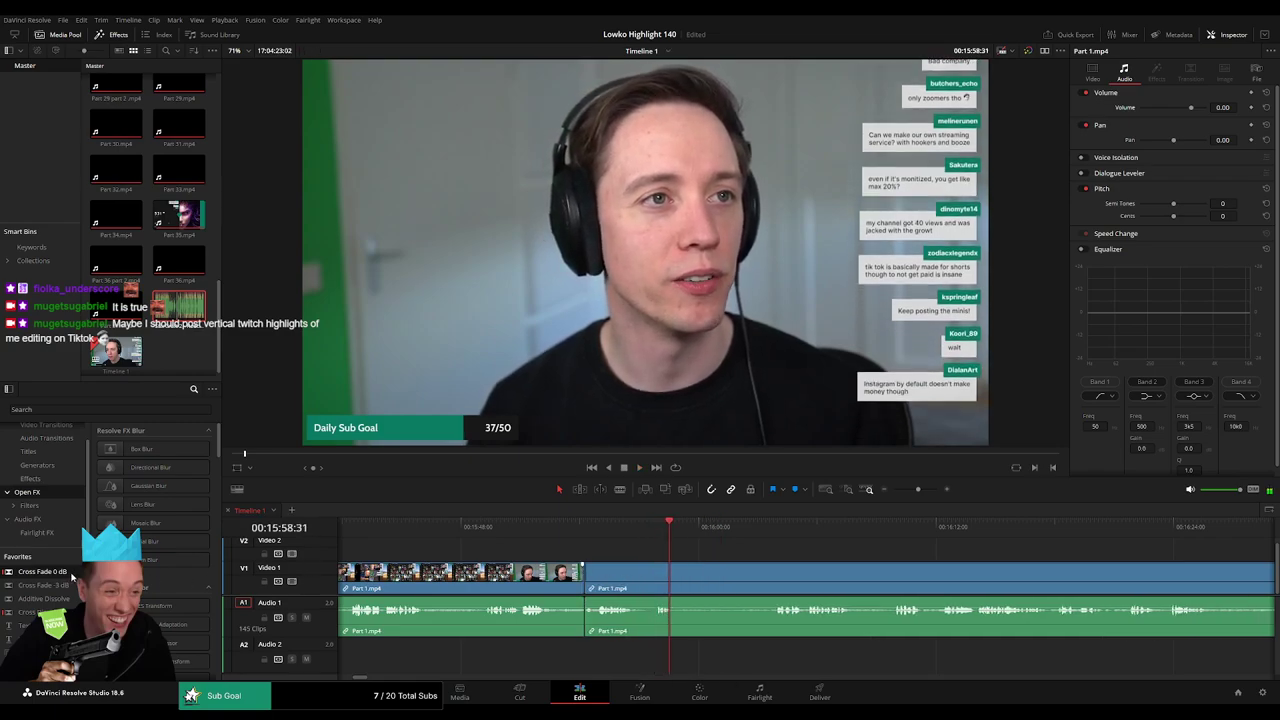
drag(591, 636, 585, 630)
- Remove the stretch from about 15:58:52 to 16:03:52, apply Cross Fade 0 dB to the audio join and replay it
drag(674, 528, 774, 543)
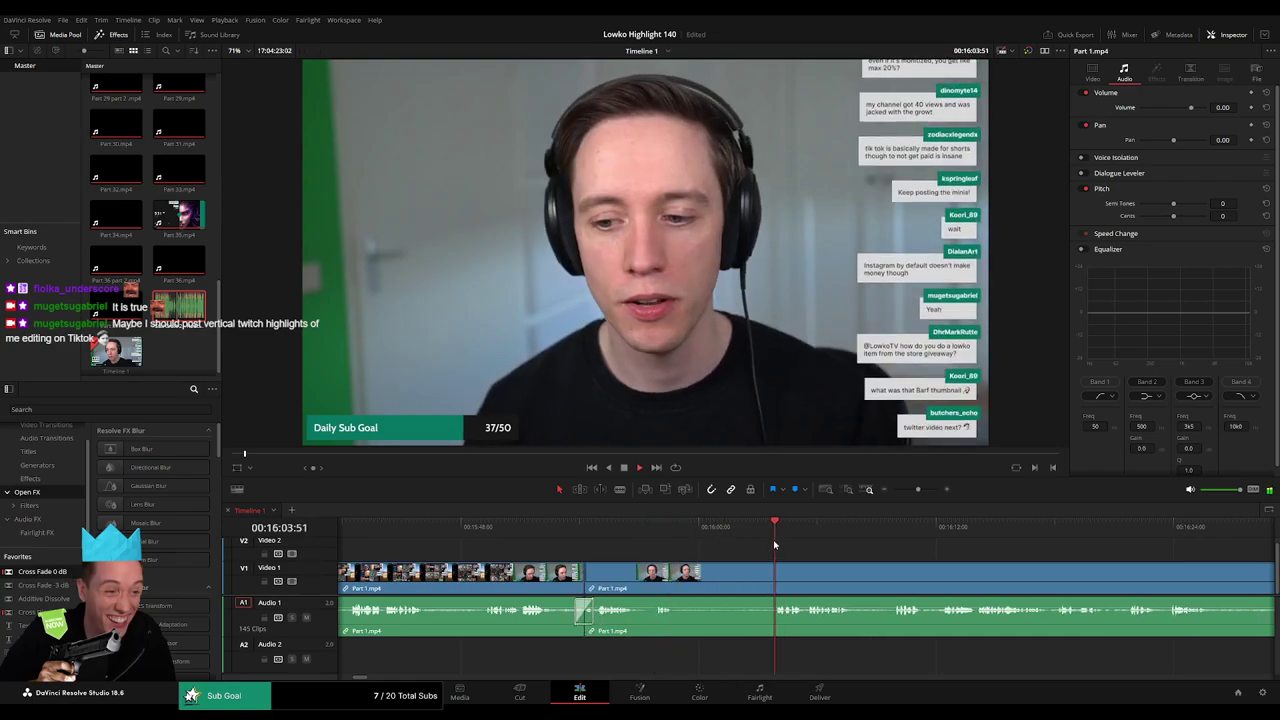
key(space)
scroll(608, 553, right, 3)
key(b)
click(465, 584)
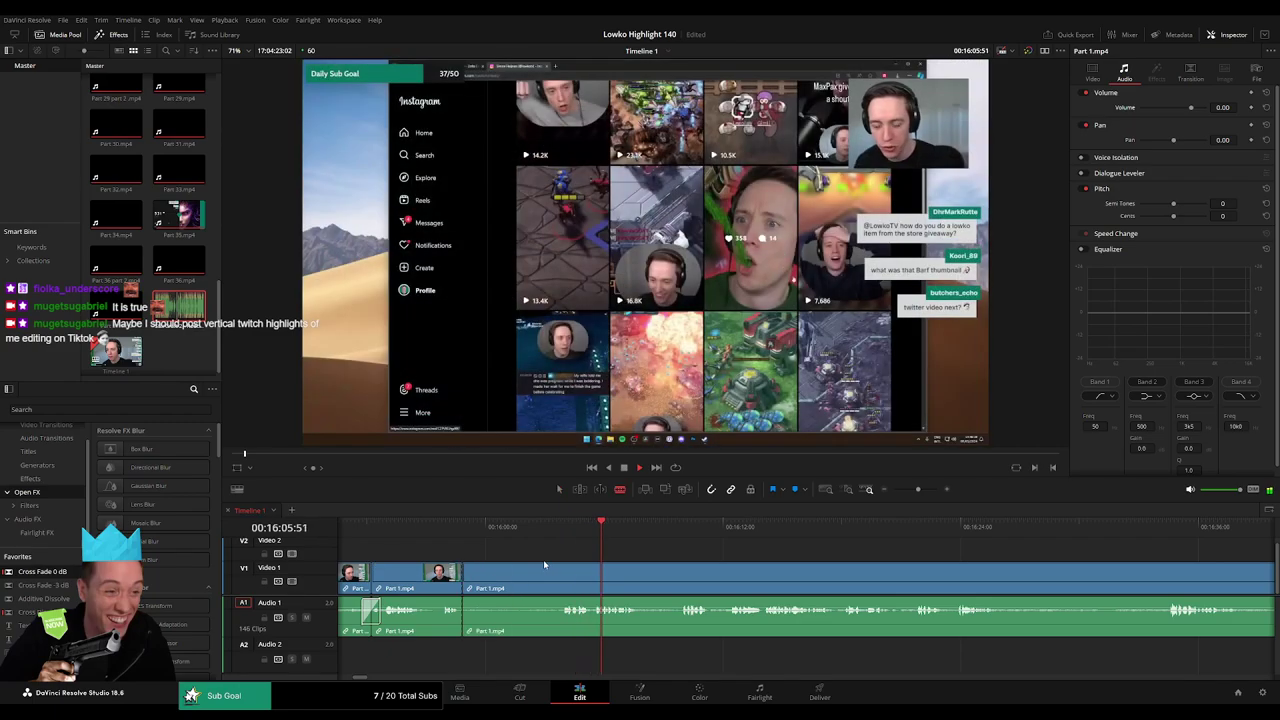
click(563, 576)
key(a)
click(534, 586)
key(Delete)
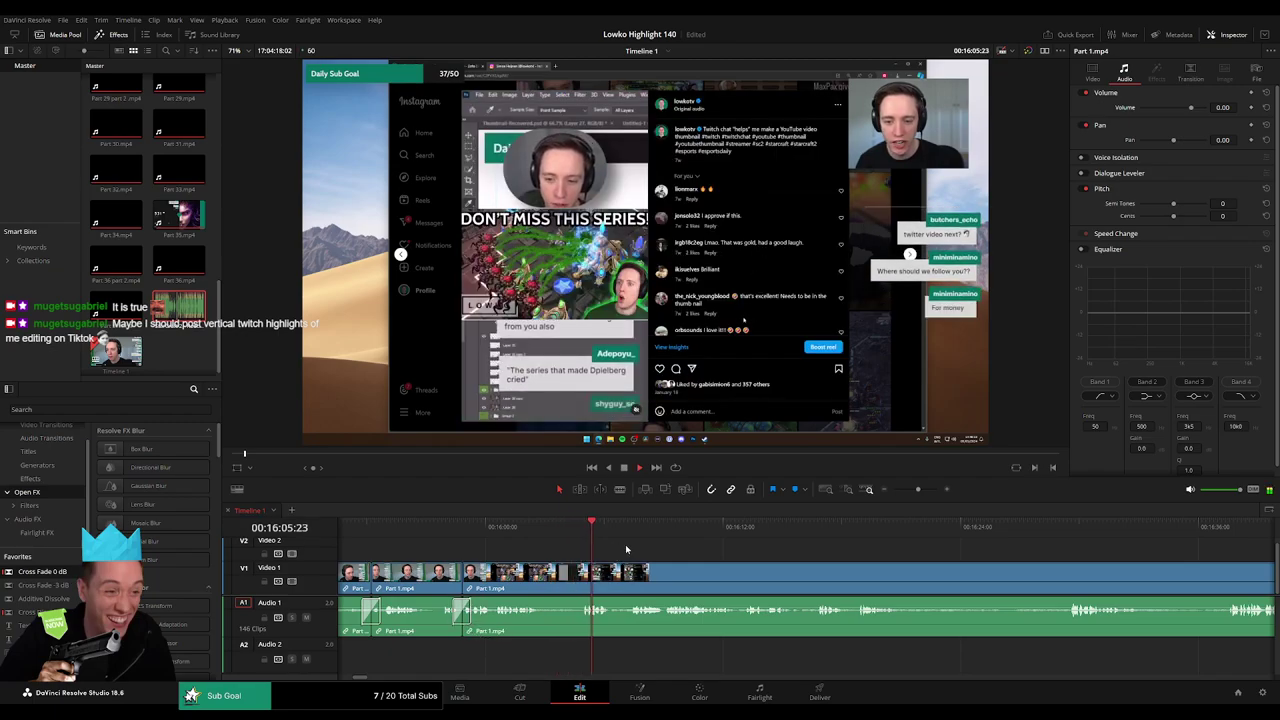
click(464, 527)
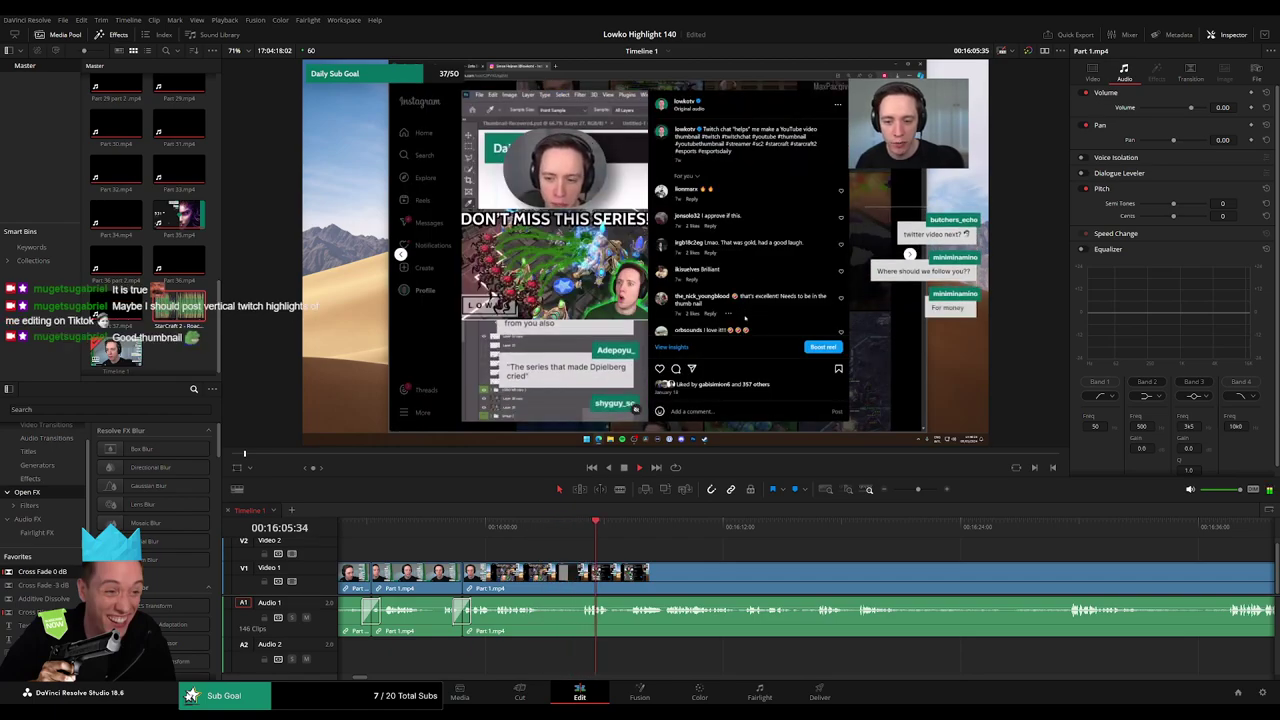
- Remove the dull stretch from about 16:33:17 to 16:37:26, apply Cross Fade 0 dB to the audio join and replay it
scroll(680, 553, right, 3)
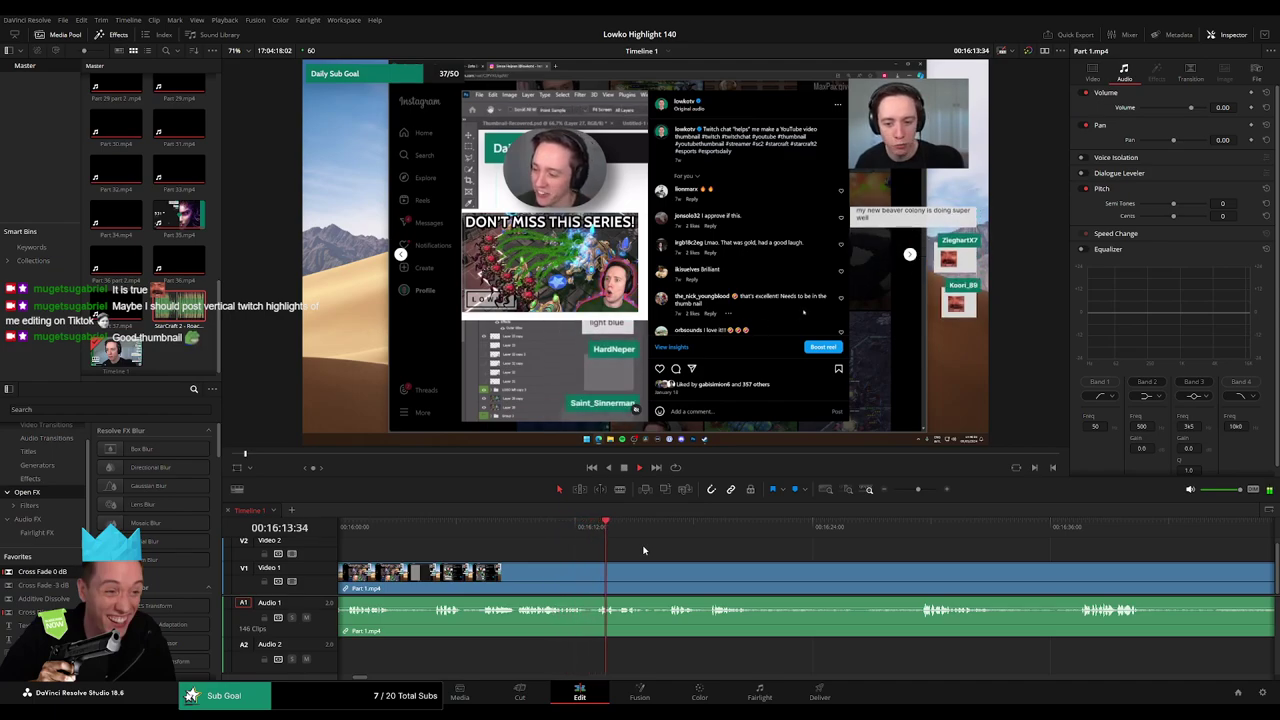
drag(728, 555, 630, 550)
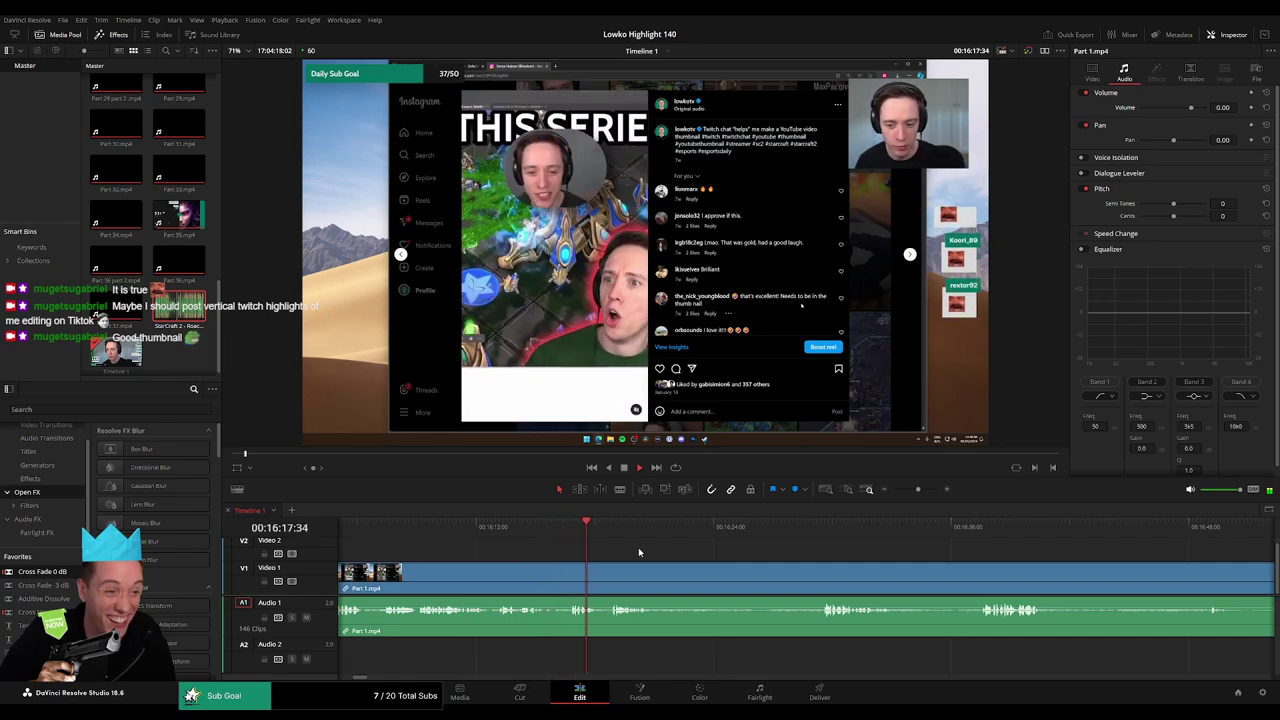
scroll(630, 556, right, 2)
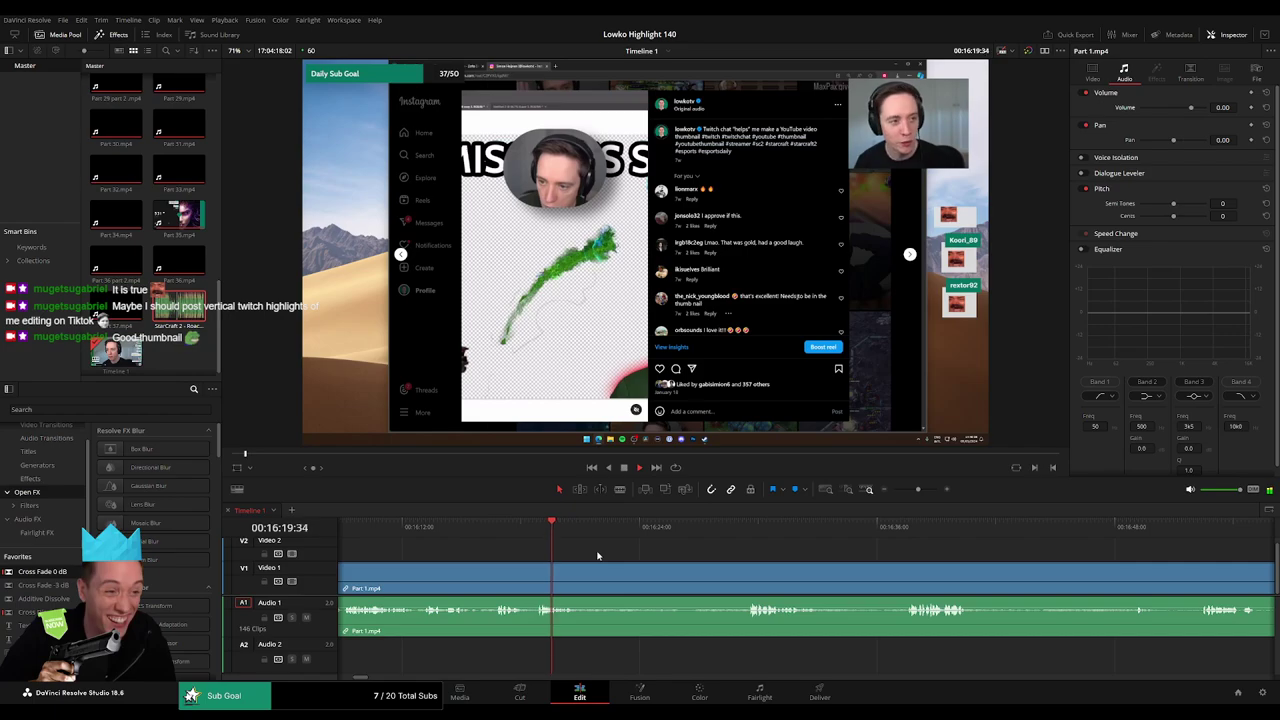
scroll(643, 559, right, 2)
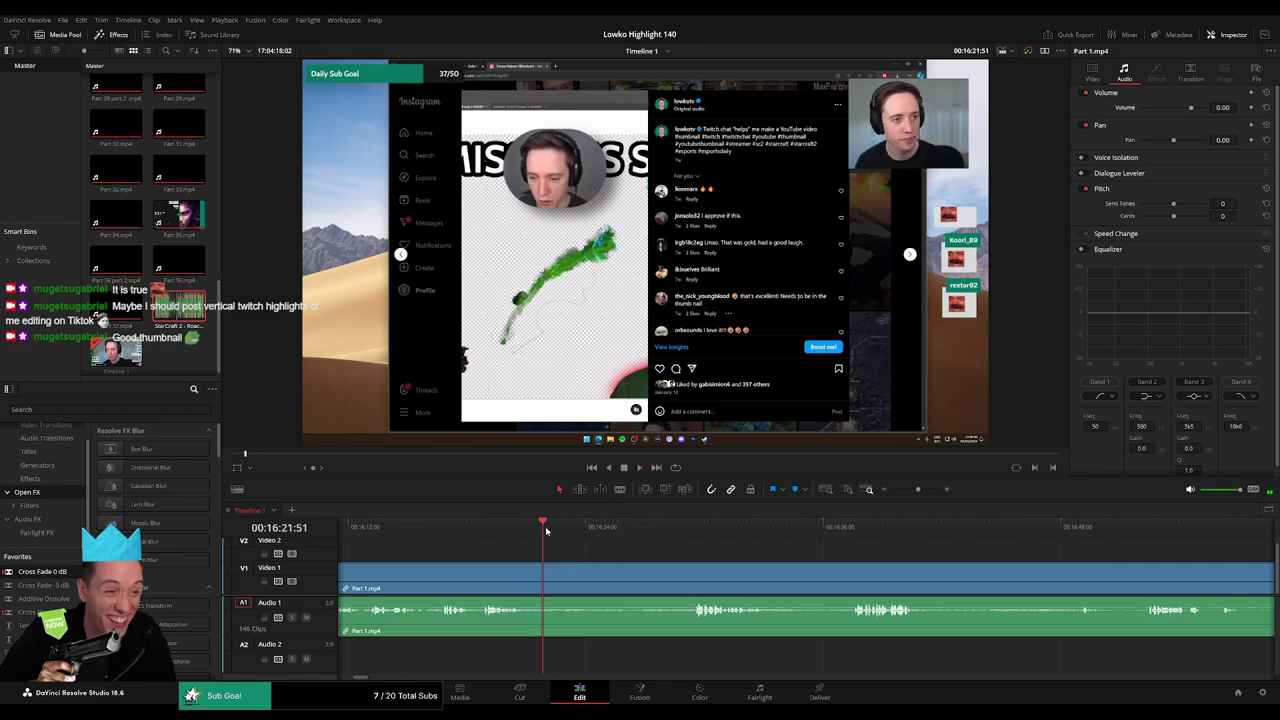
drag(610, 535, 655, 537)
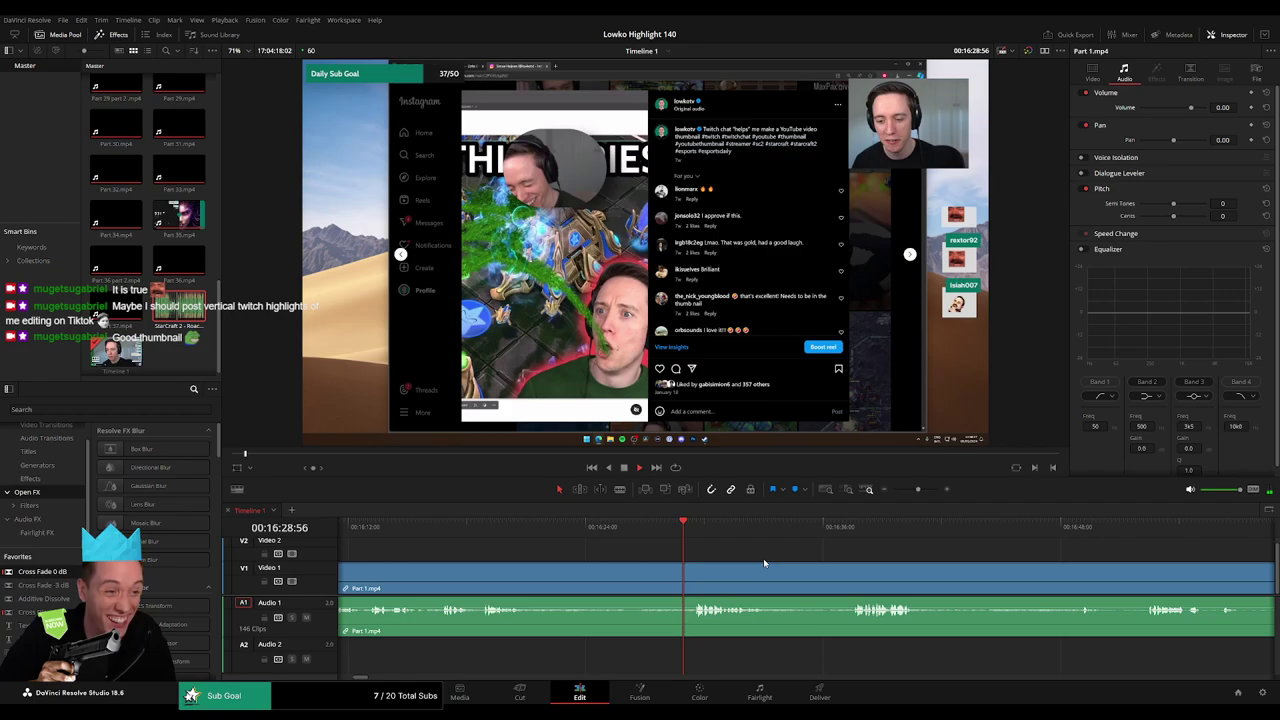
scroll(680, 555, right, 4)
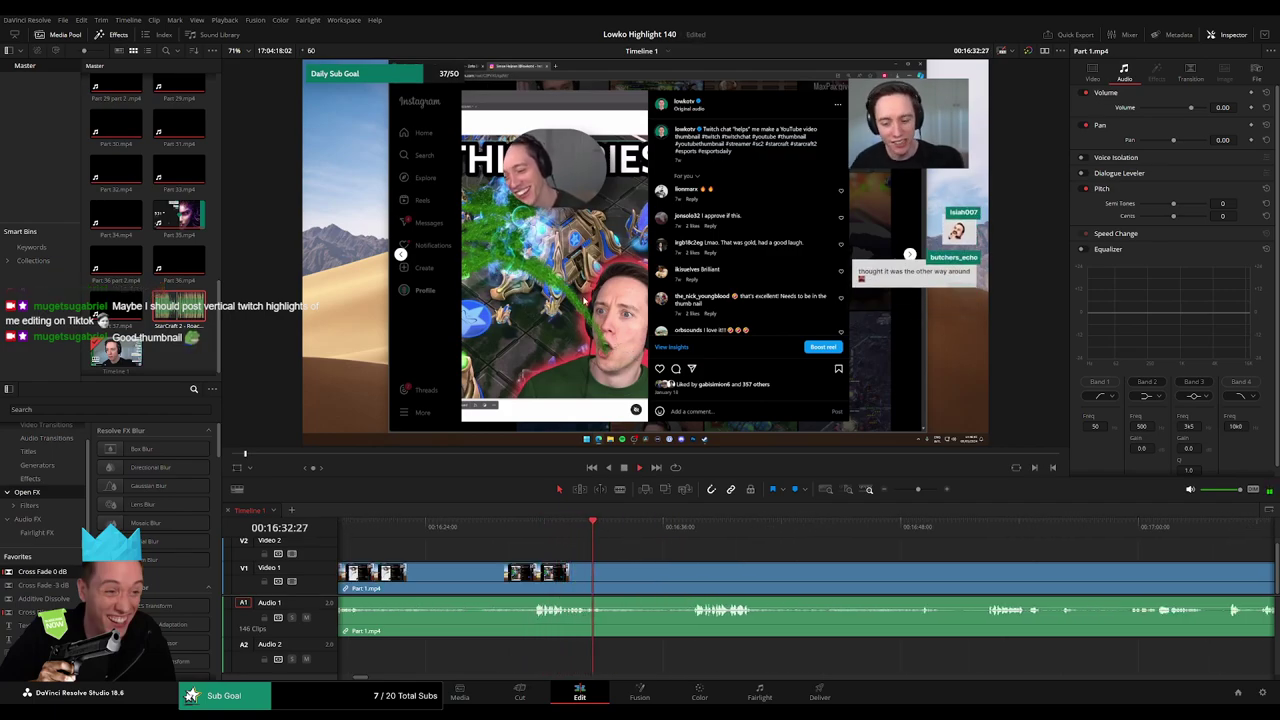
scroll(539, 579, right, 2)
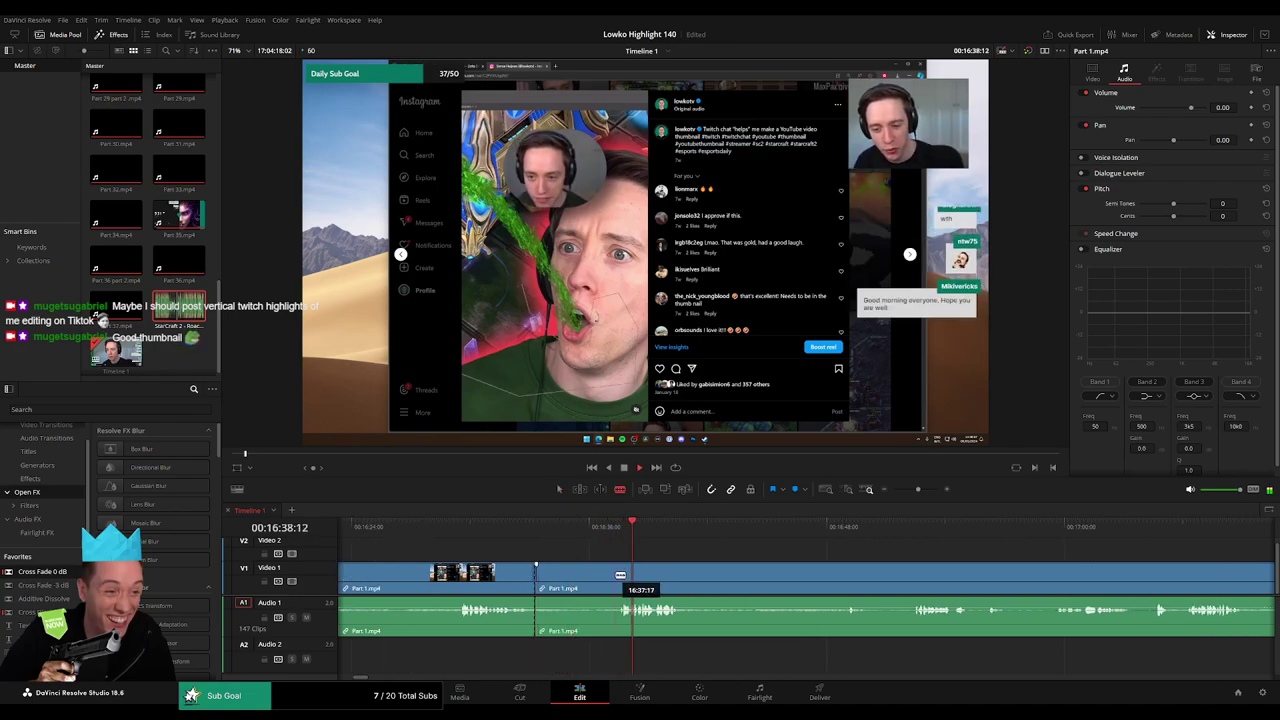
key(Delete)
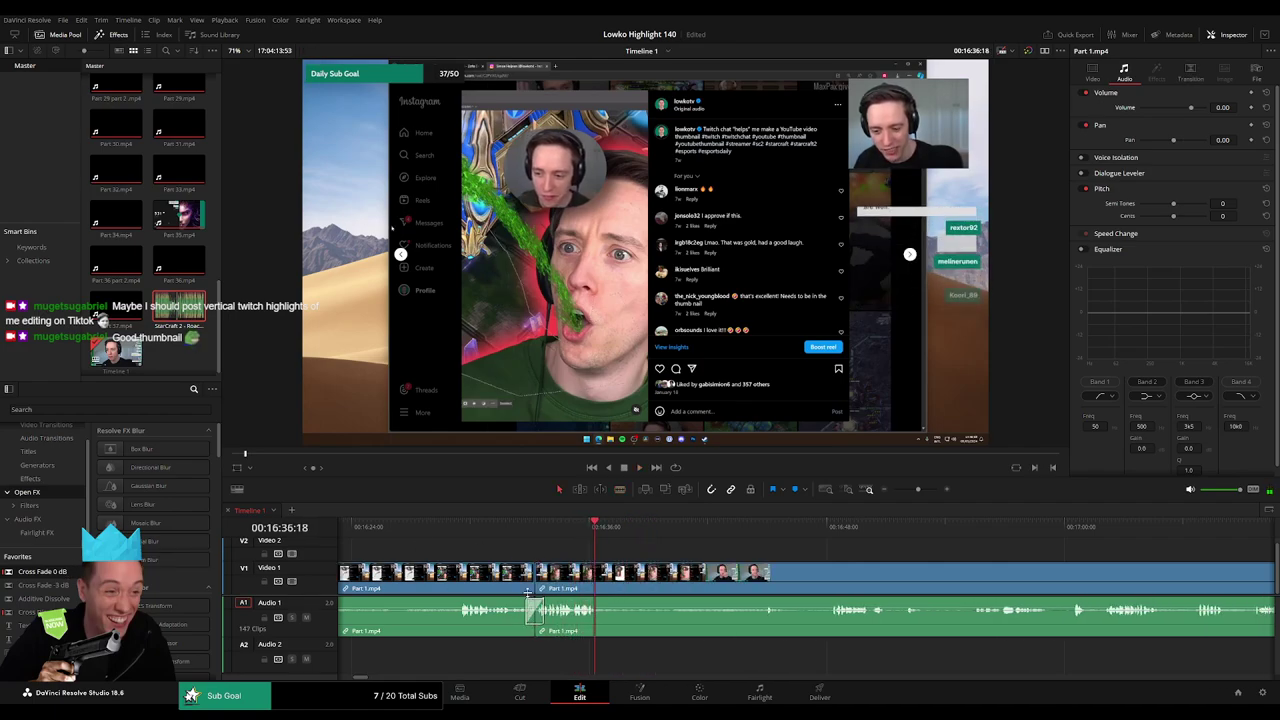
key(space)
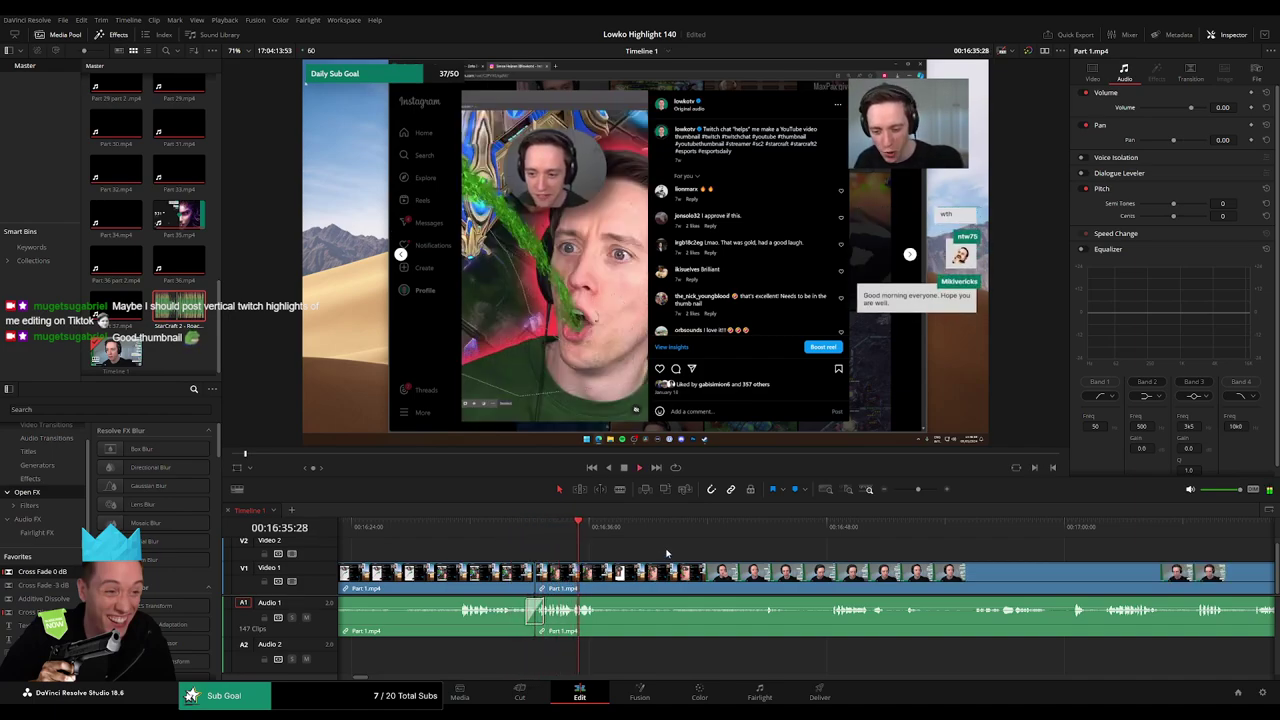
- Remove the quiet stretch from about 16:38:39 to 16:44:53 and apply Cross Fade 0 dB to the audio join
drag(681, 557, 564, 546)
click(516, 533)
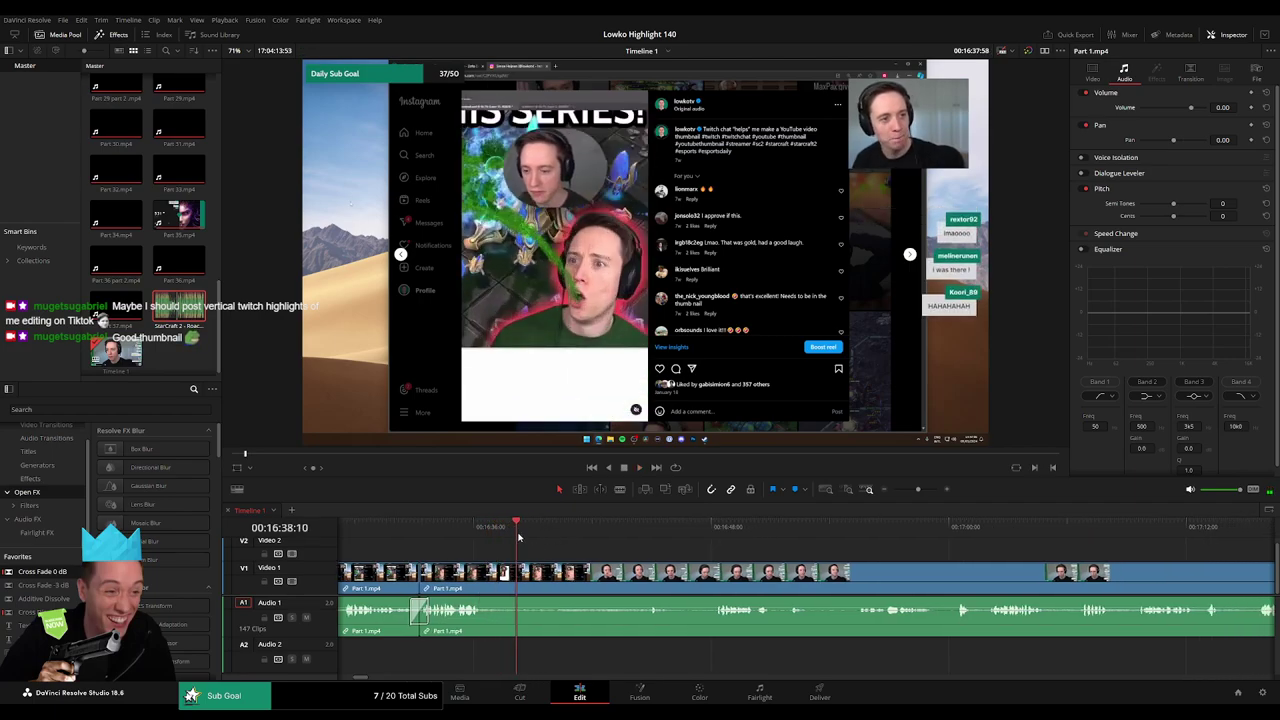
click(532, 534)
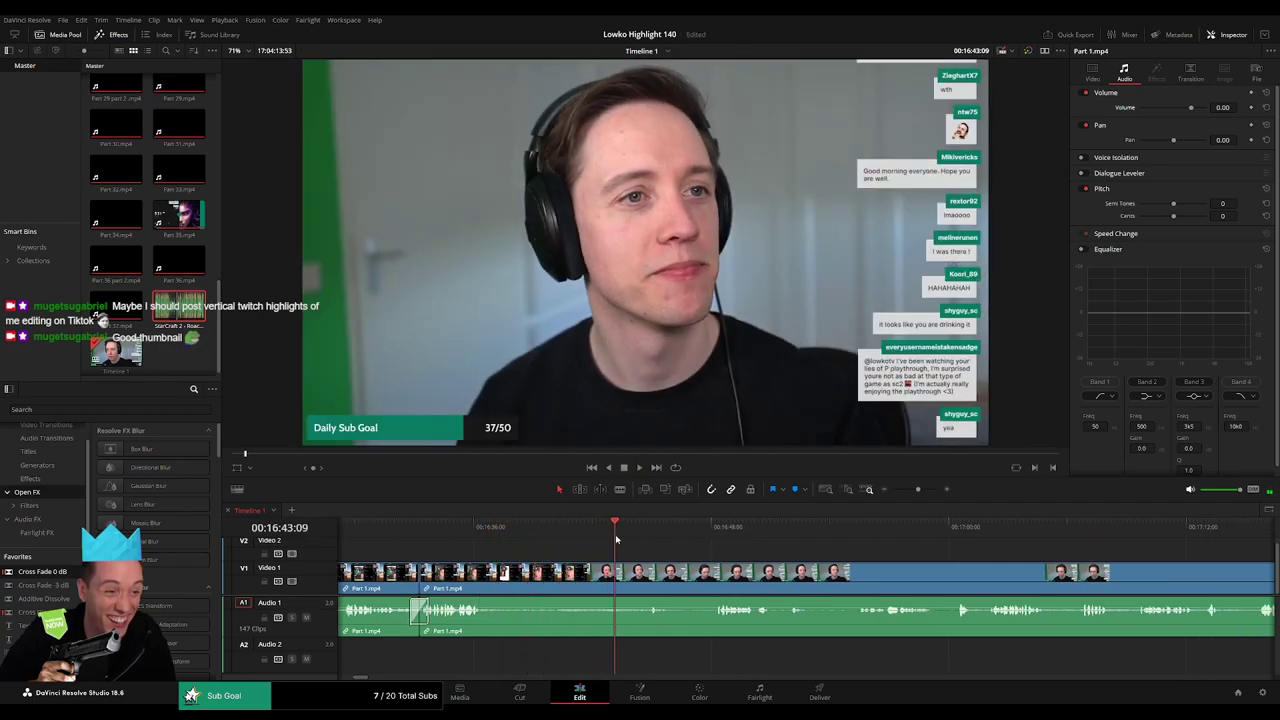
click(510, 535)
key(b)
click(527, 578)
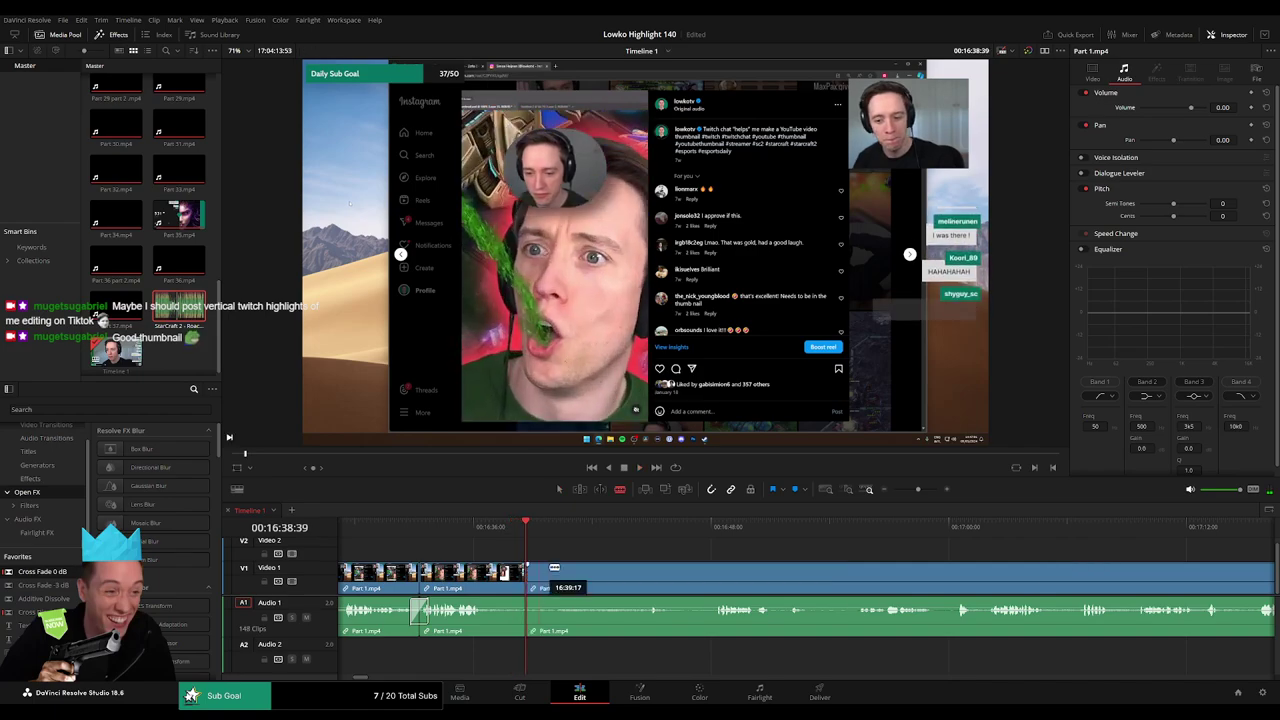
click(646, 531)
click(648, 575)
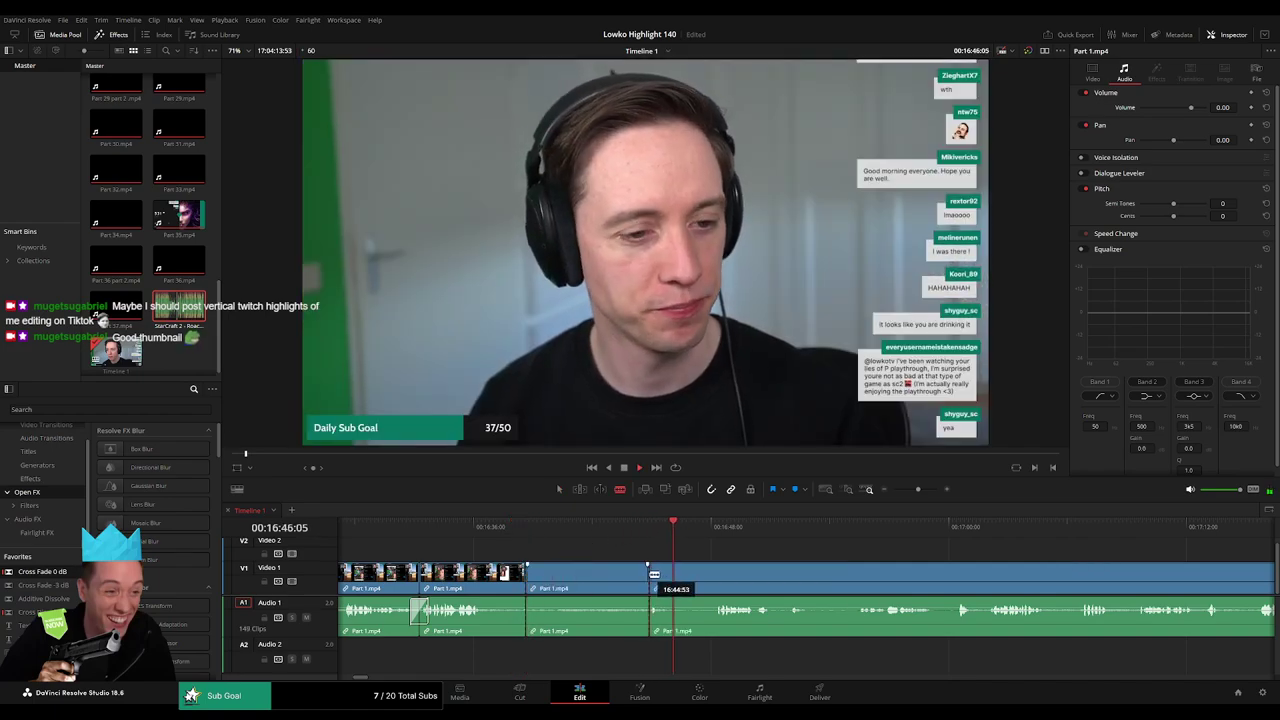
key(a)
click(615, 574)
key(BackSpace)
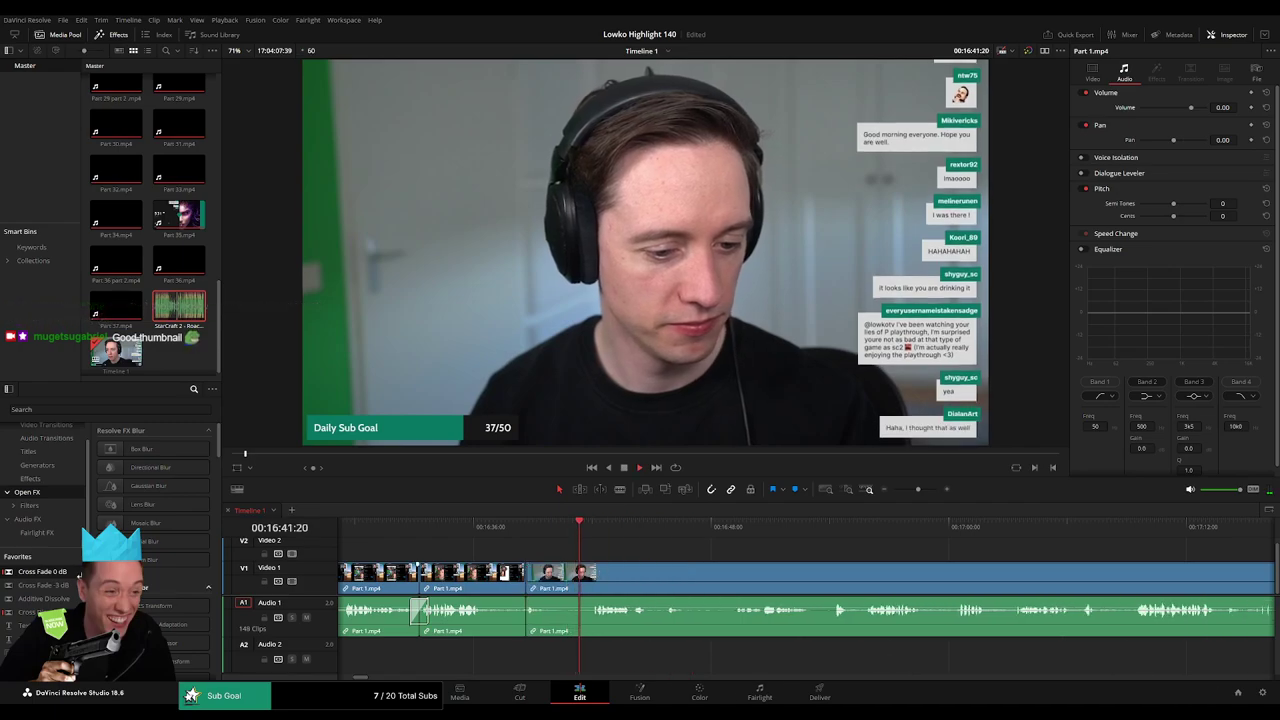
- Remove the short stretch from about 16:40 to 16:42 and apply Cross Fade 0 dB to its audio join
key(b)
click(552, 575)
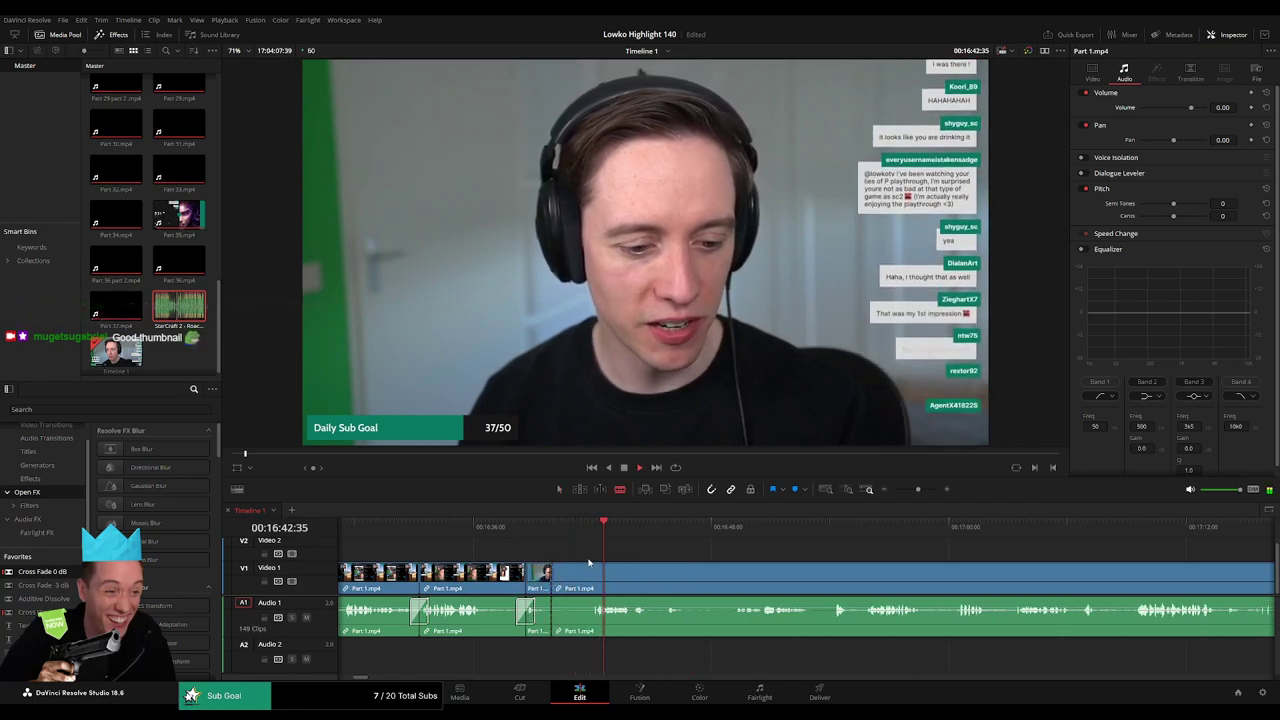
key(BackSpace)
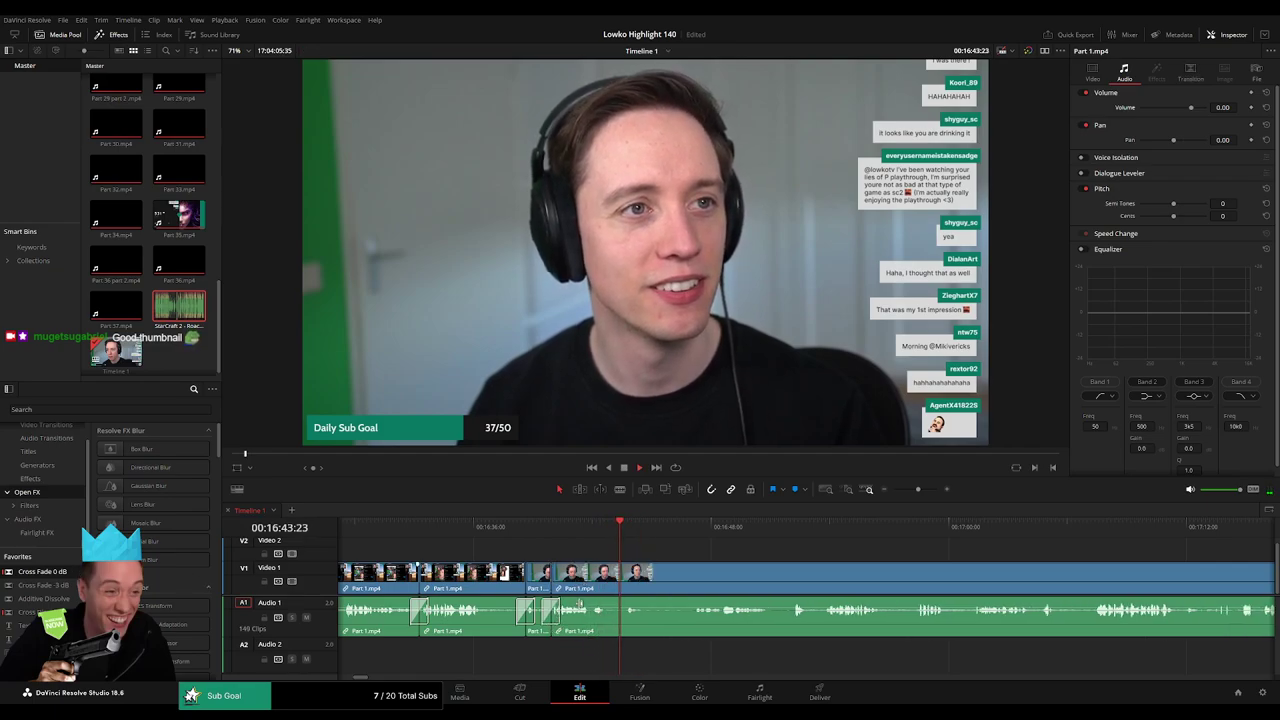
- Remove the stretch from about 16:44:35 to 16:47:08 and apply Cross Fade 0 dB to the audio join
scroll(662, 577, right, 2)
click(557, 536)
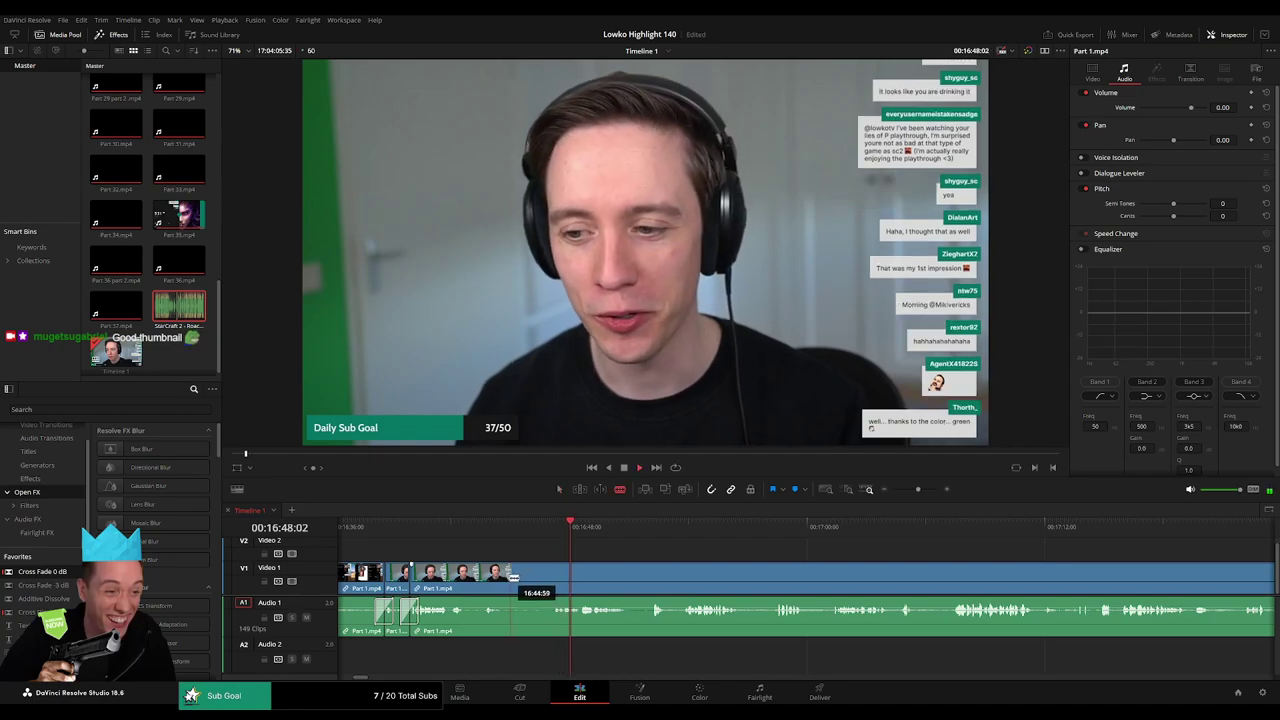
click(506, 573)
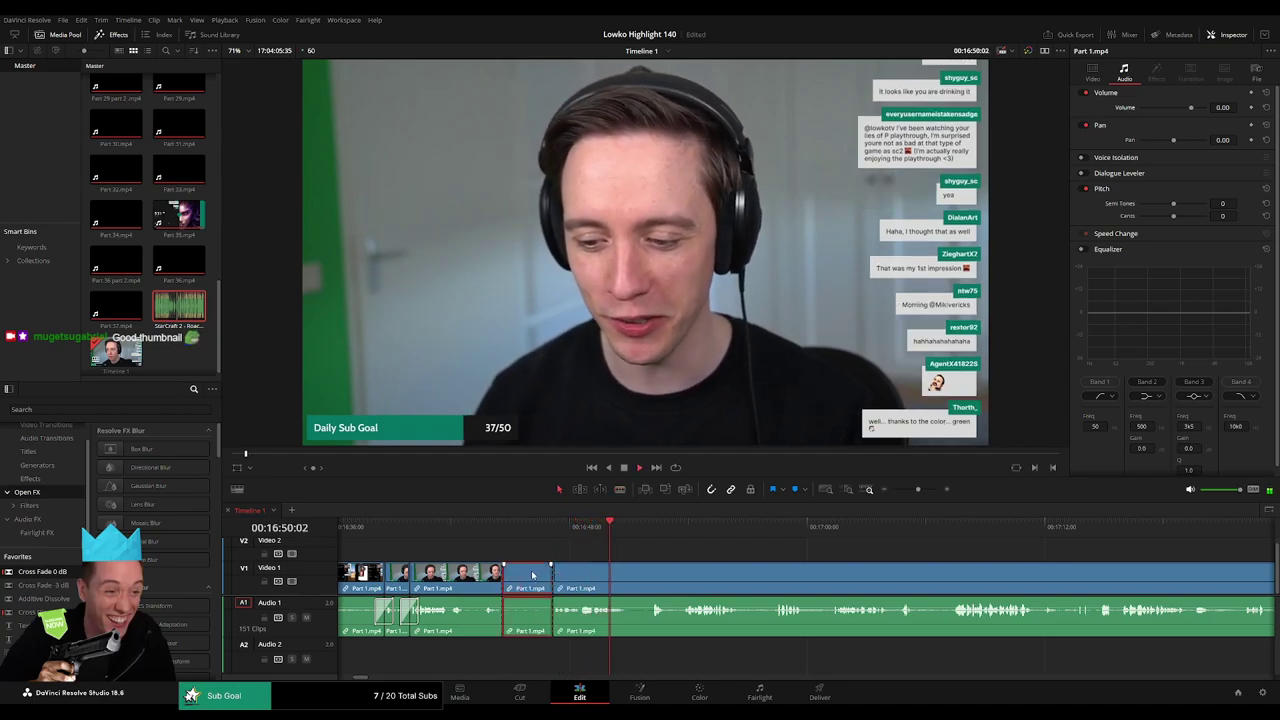
key(BackSpace)
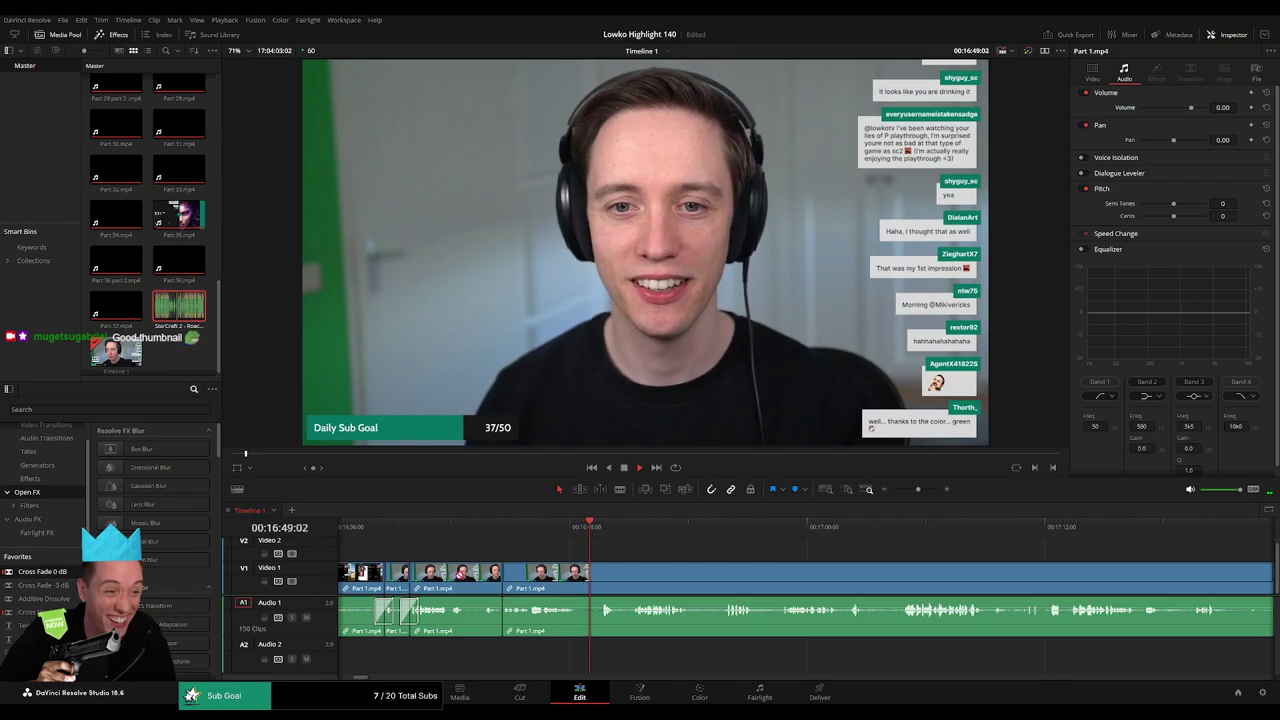
- Cut Part 1.mp4 at about 16:48:50 and remove the rest of it up to the start of Part 2.mp4
key(b)
click(586, 590)
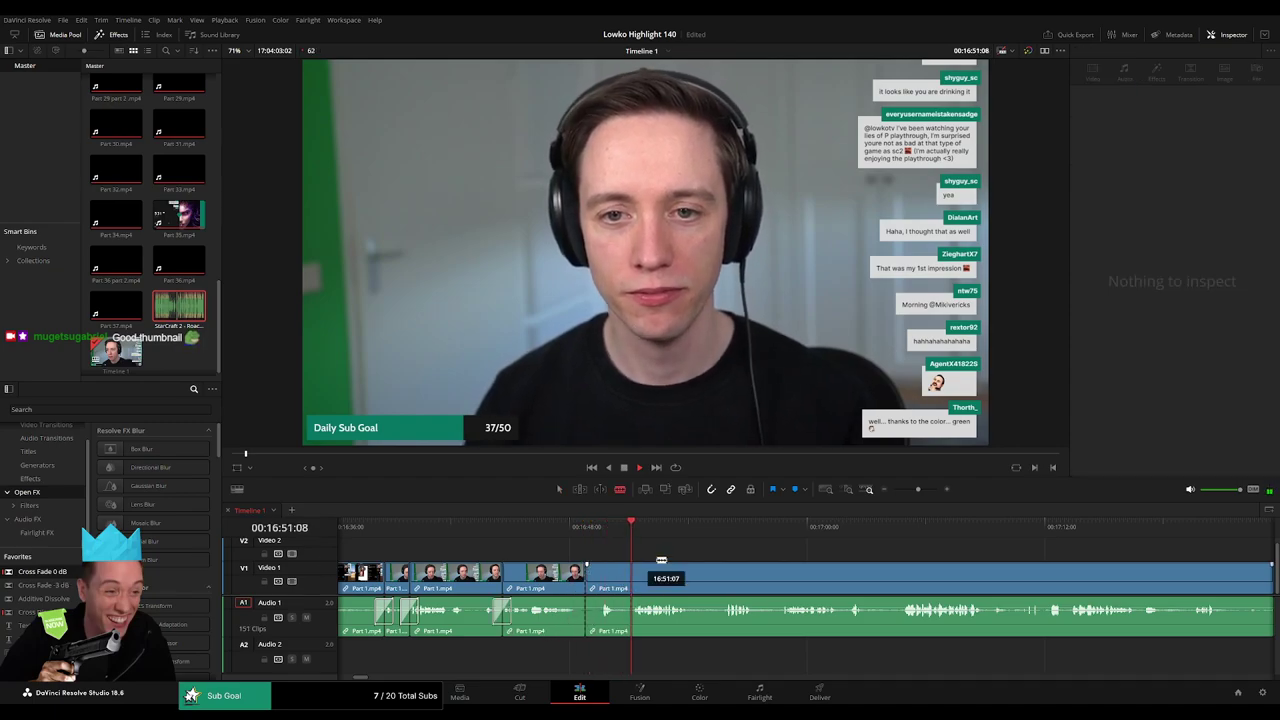
click(905, 492)
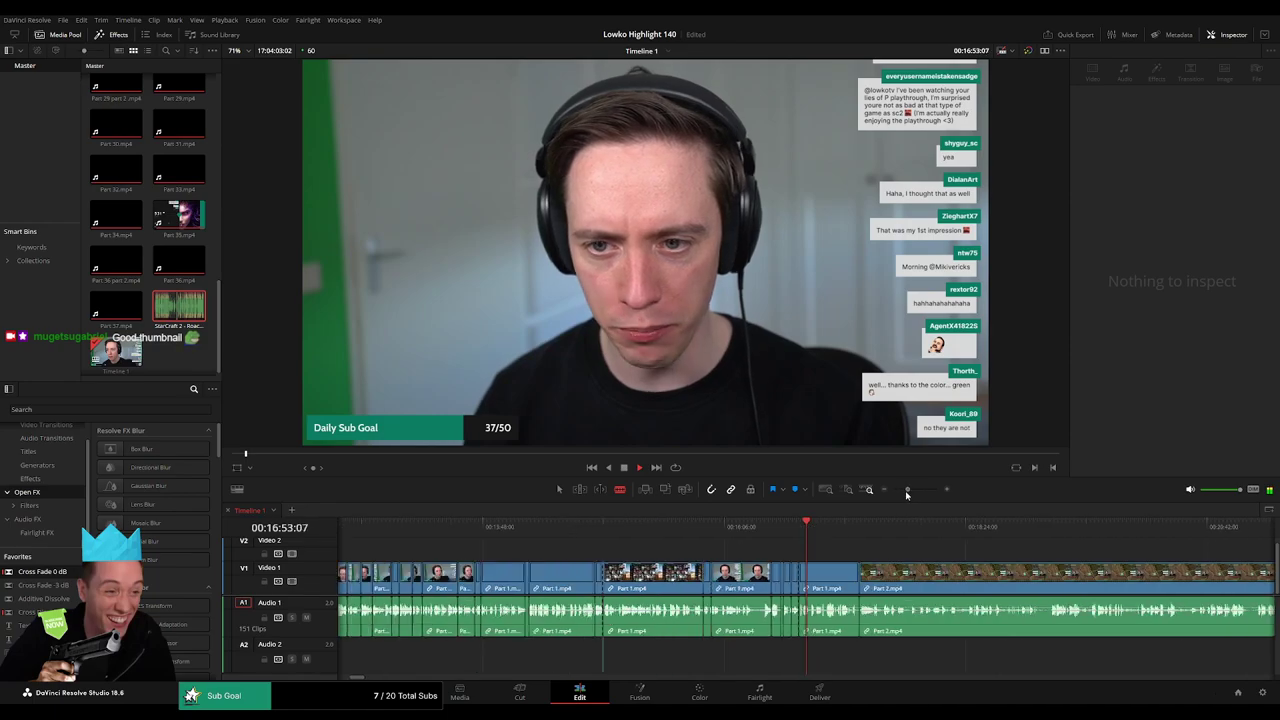
drag(905, 492, 916, 490)
key(a)
click(876, 570)
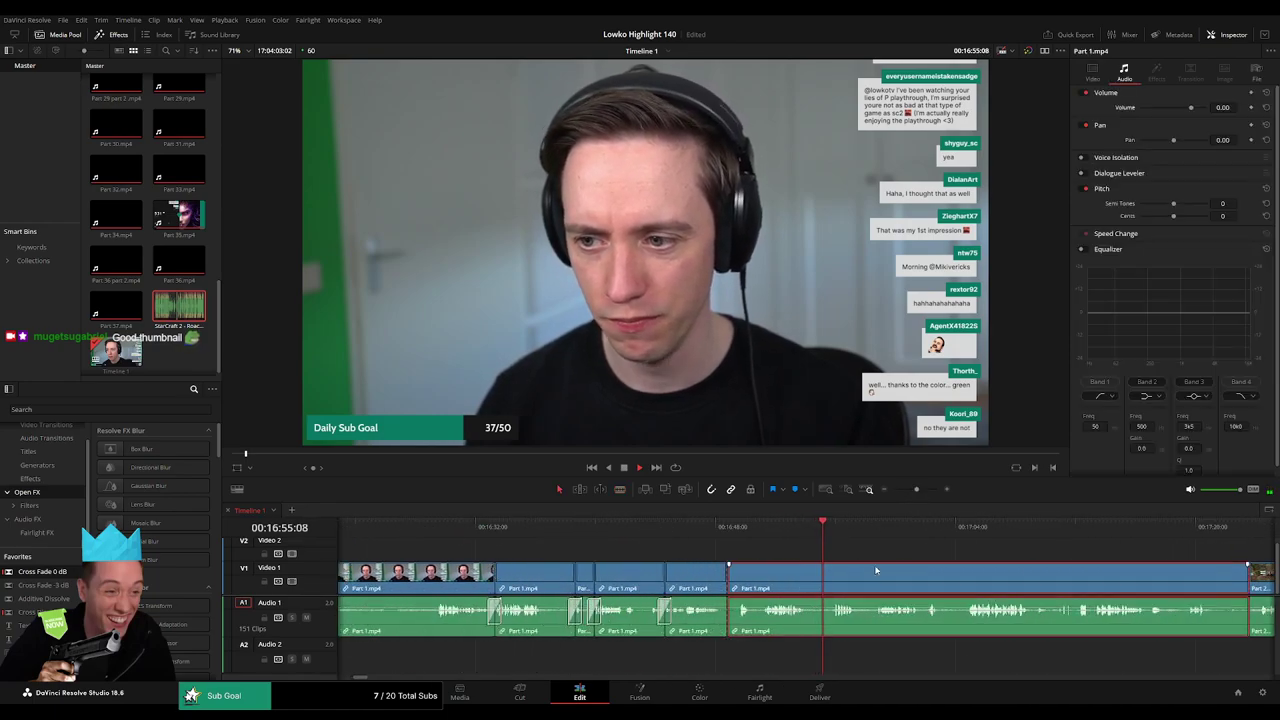
key(Delete)
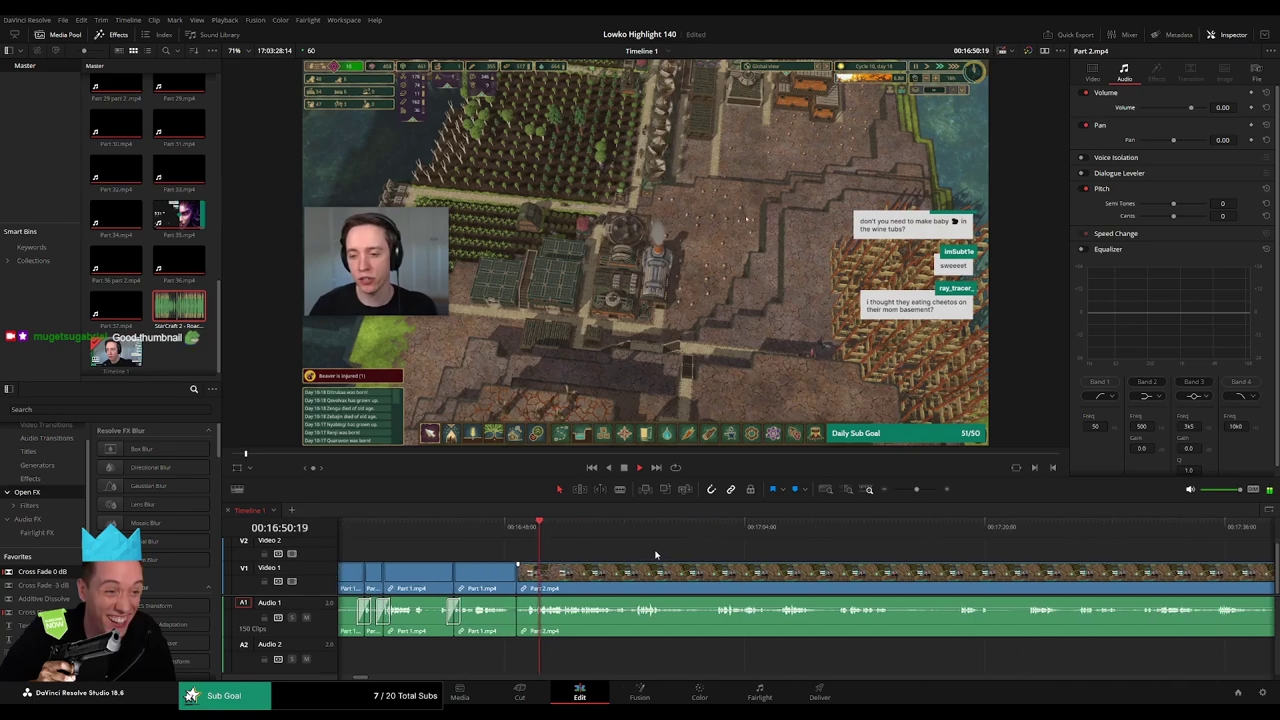
- Review Part 2.mp4 from about 16:50 to 20:32, skipping ahead through the footage to find where a worthwhile conversation begins
mouse_move(914, 489)
mouse_down()
mouse_move(891, 494)
mouse_move(913, 496)
mouse_up()
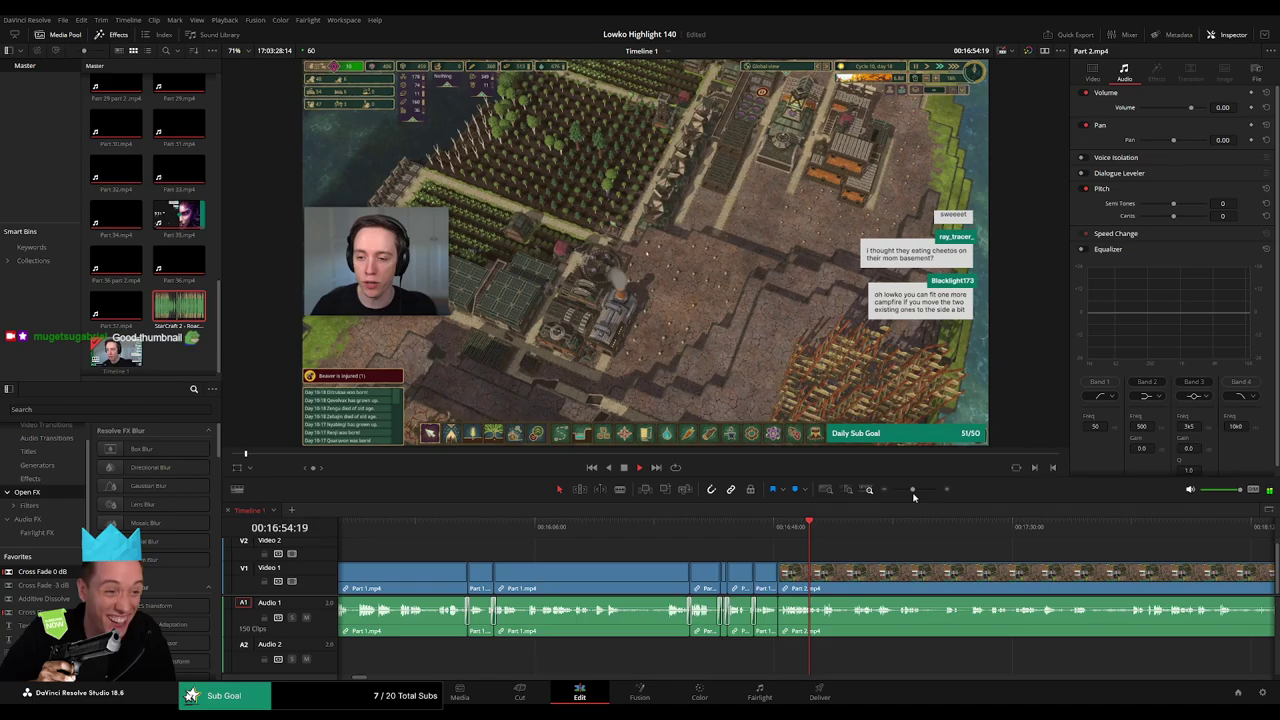
drag(878, 563, 604, 546)
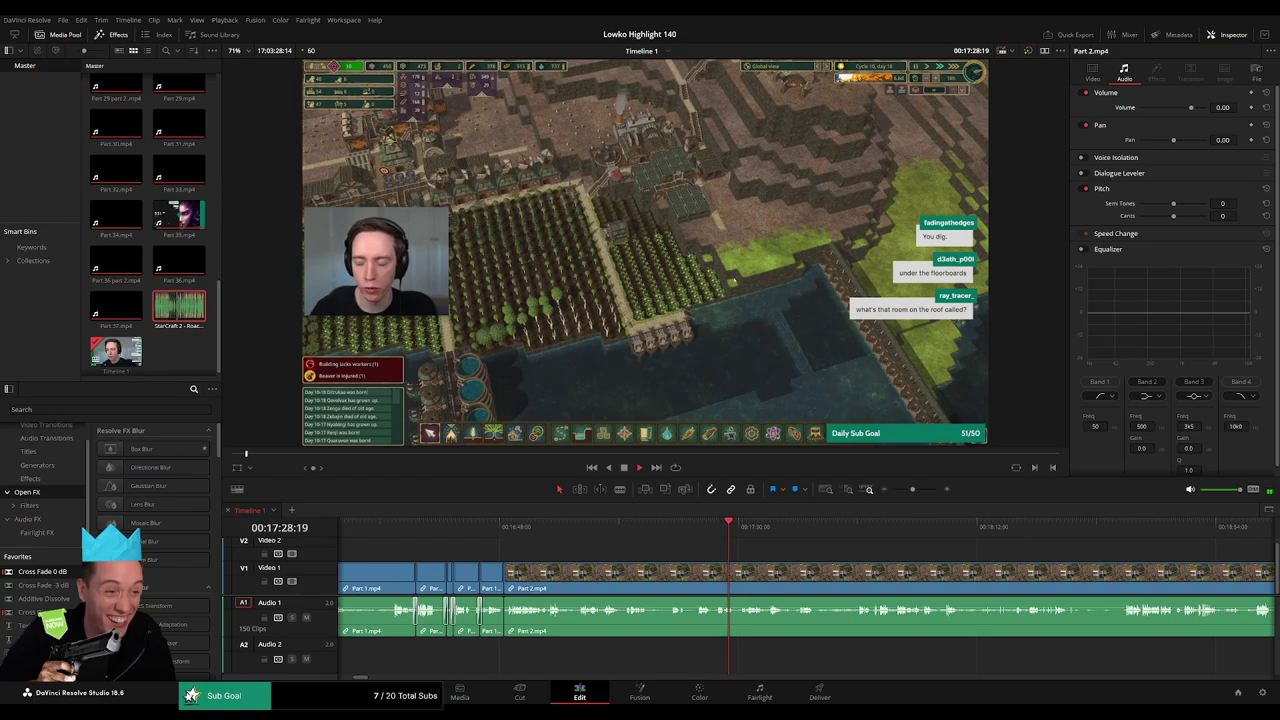
drag(785, 546, 684, 534)
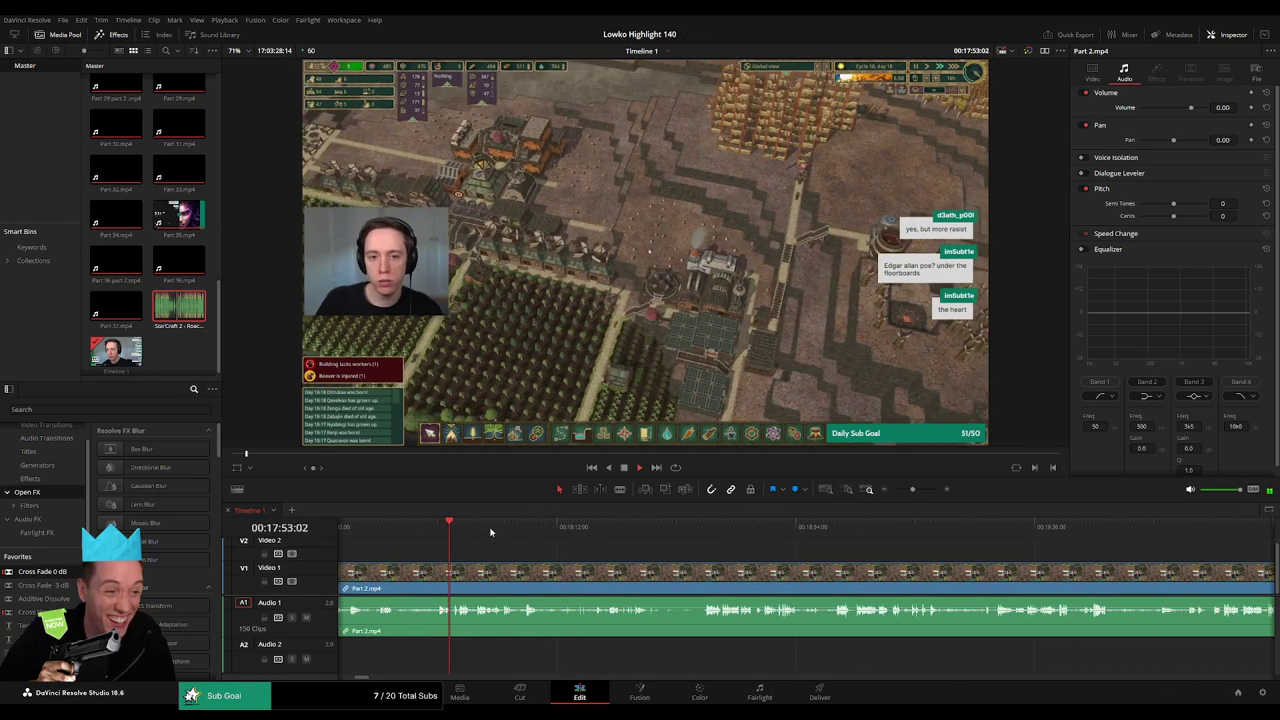
click(493, 531)
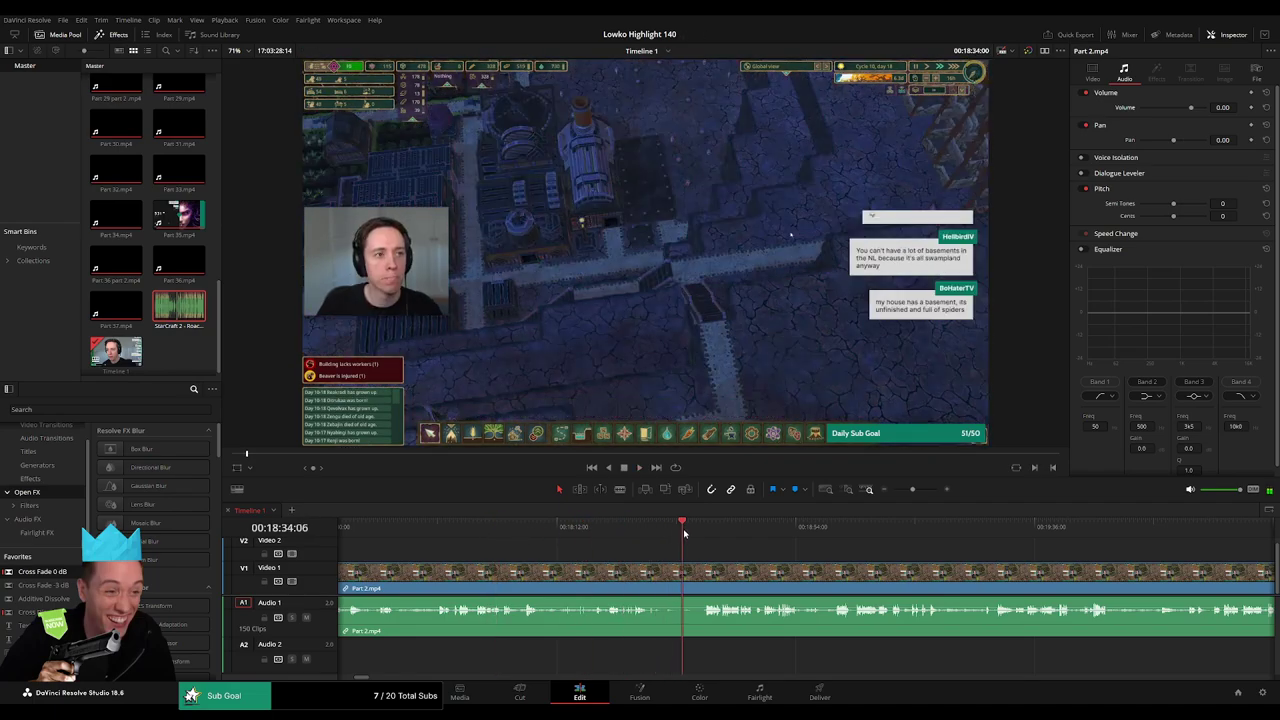
drag(766, 550, 534, 530)
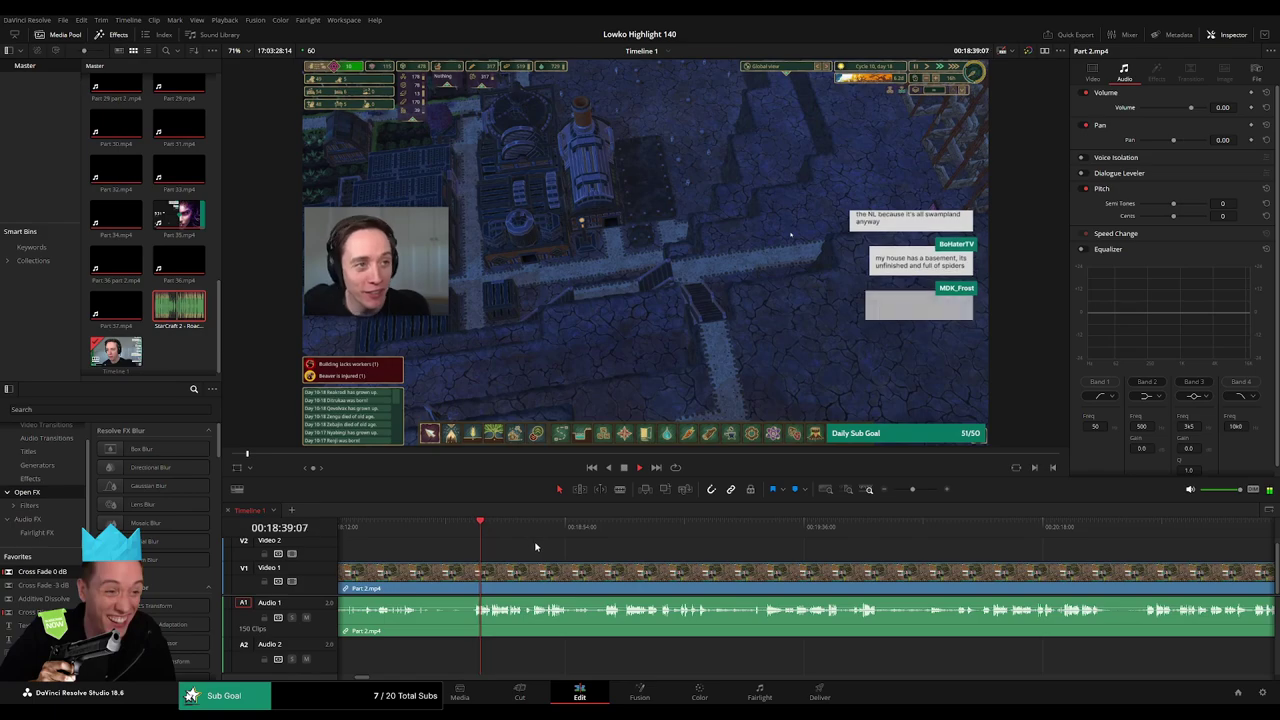
mouse_move(912, 489)
mouse_down()
mouse_move(894, 490)
mouse_move(914, 489)
mouse_up()
drag(835, 552, 604, 574)
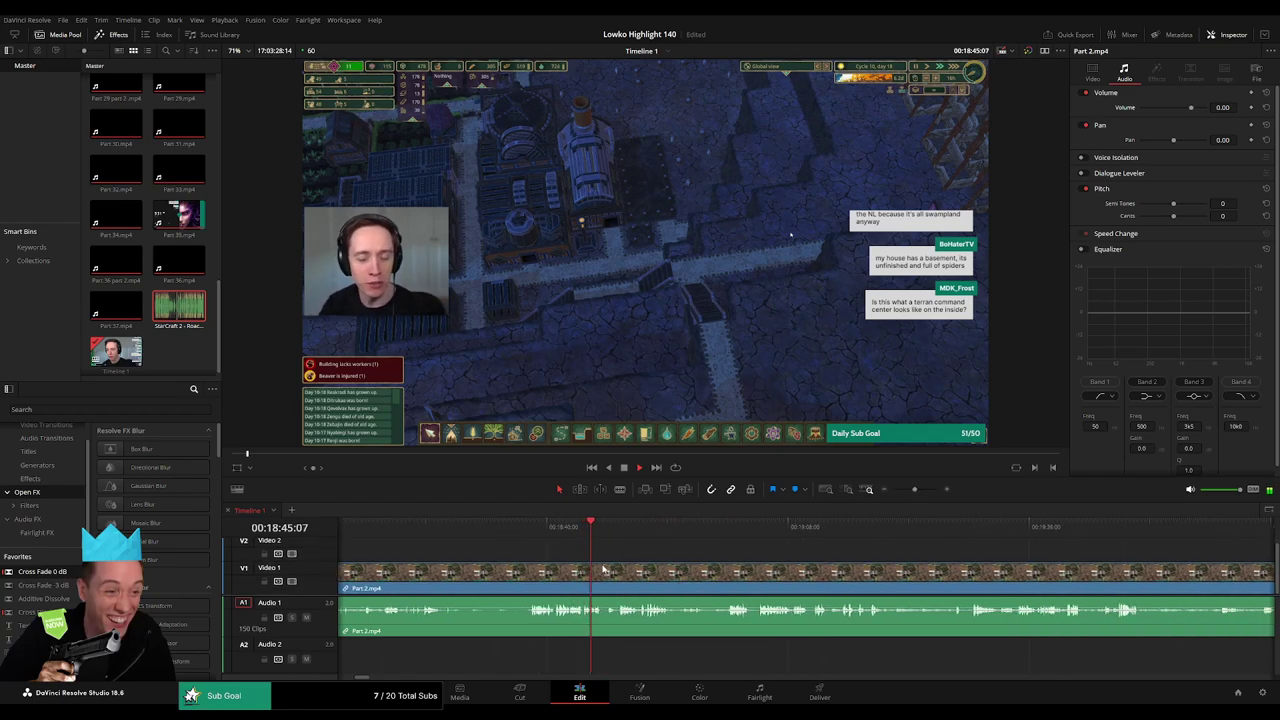
scroll(600, 570, right, 2)
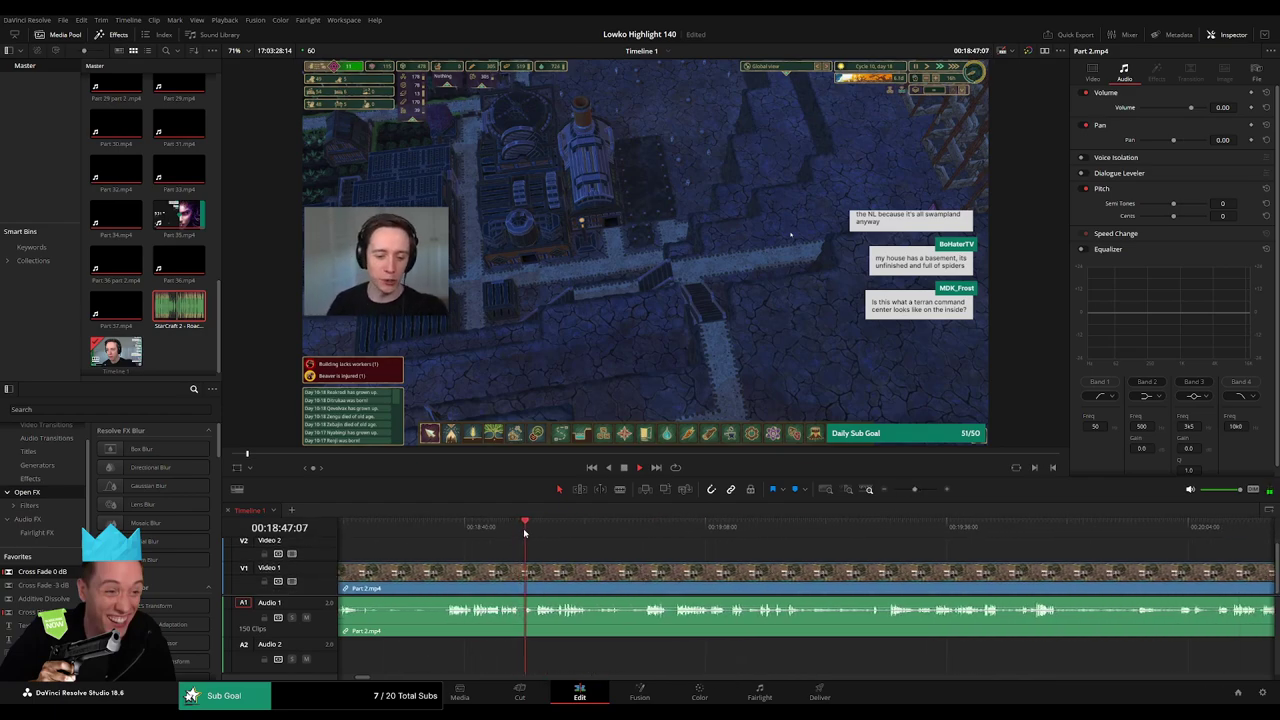
click(645, 532)
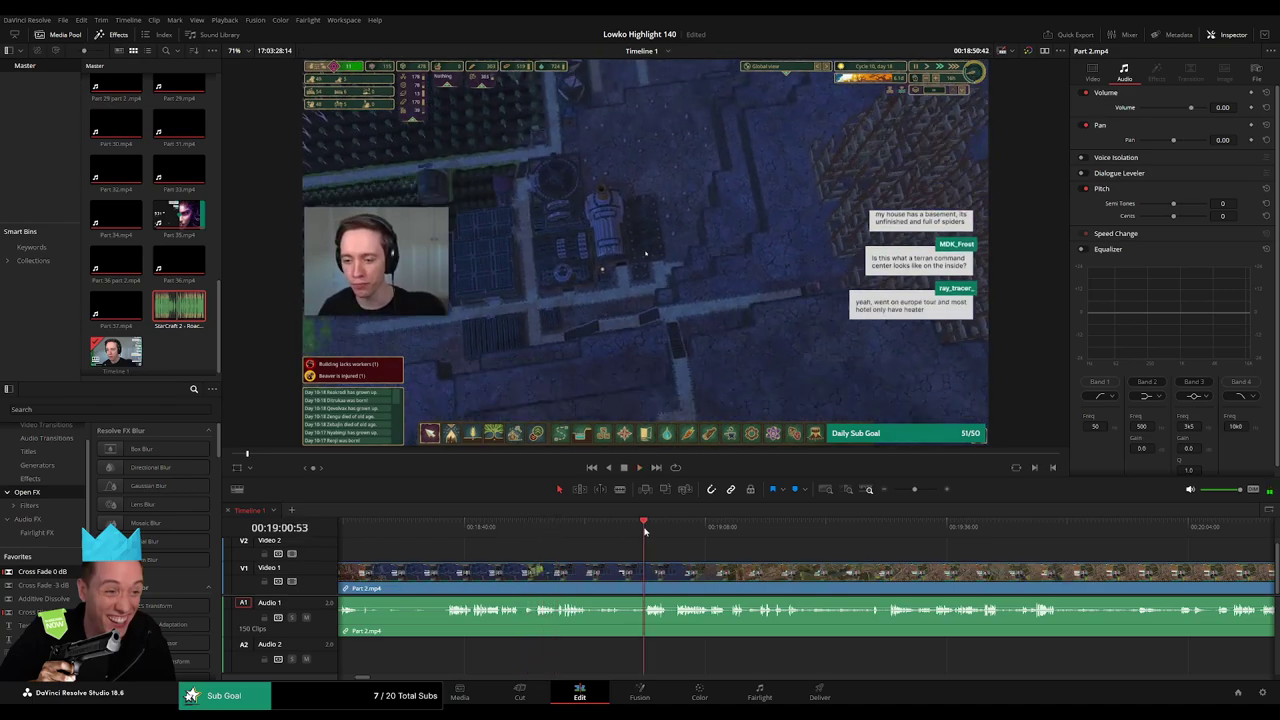
scroll(711, 557, right, 5)
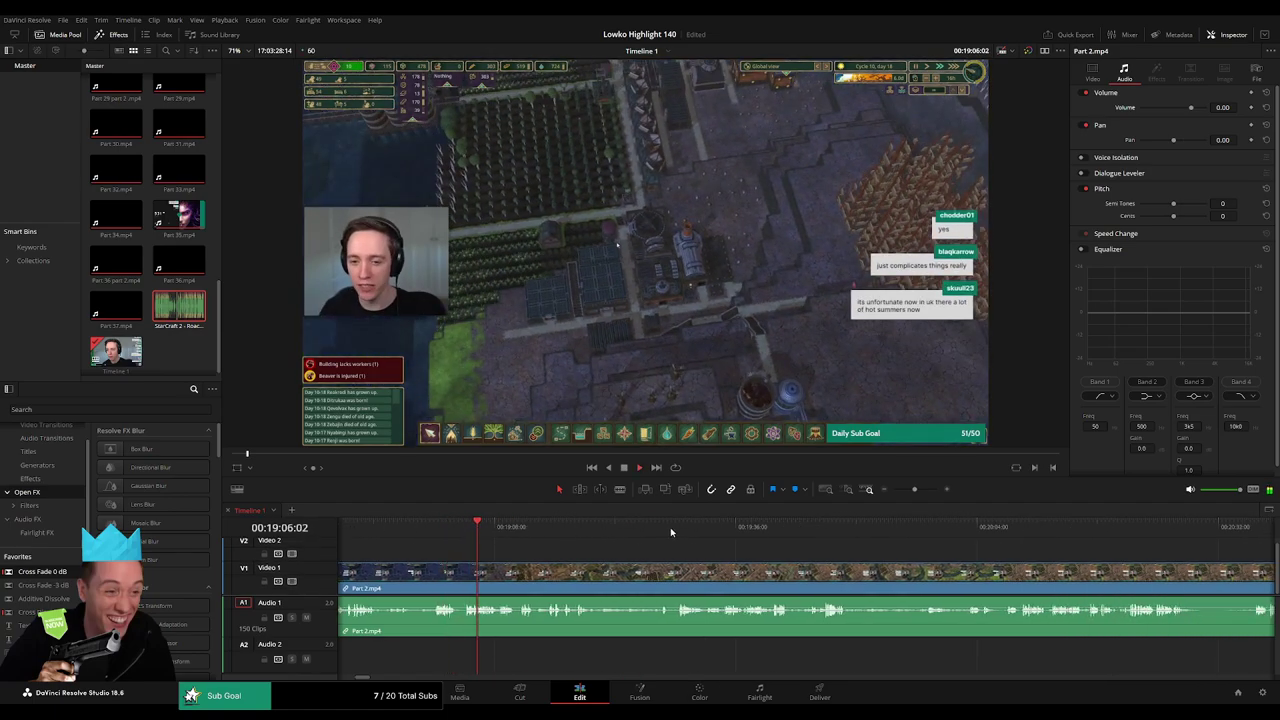
click(677, 530)
scroll(569, 536, right, 6)
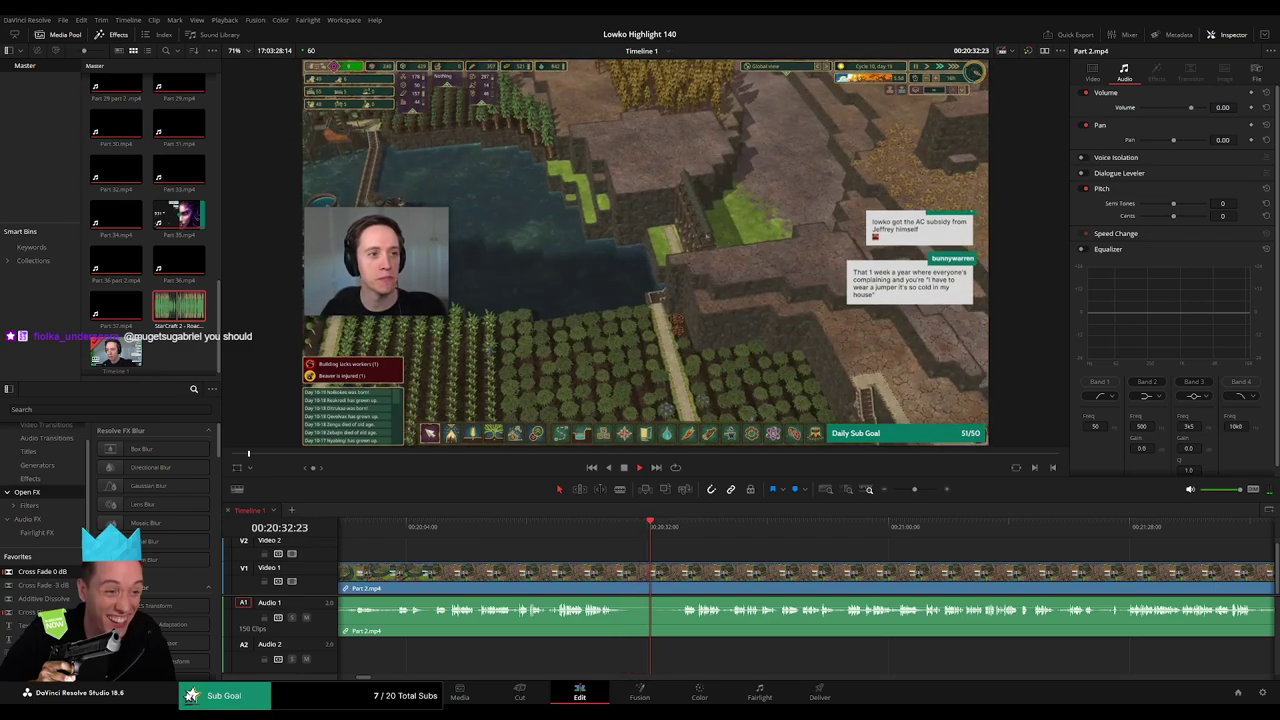
- Skim Part 2.mp4 onward from about 20:36, sampling the window discussion and the footage beyond 21:39
click(680, 523)
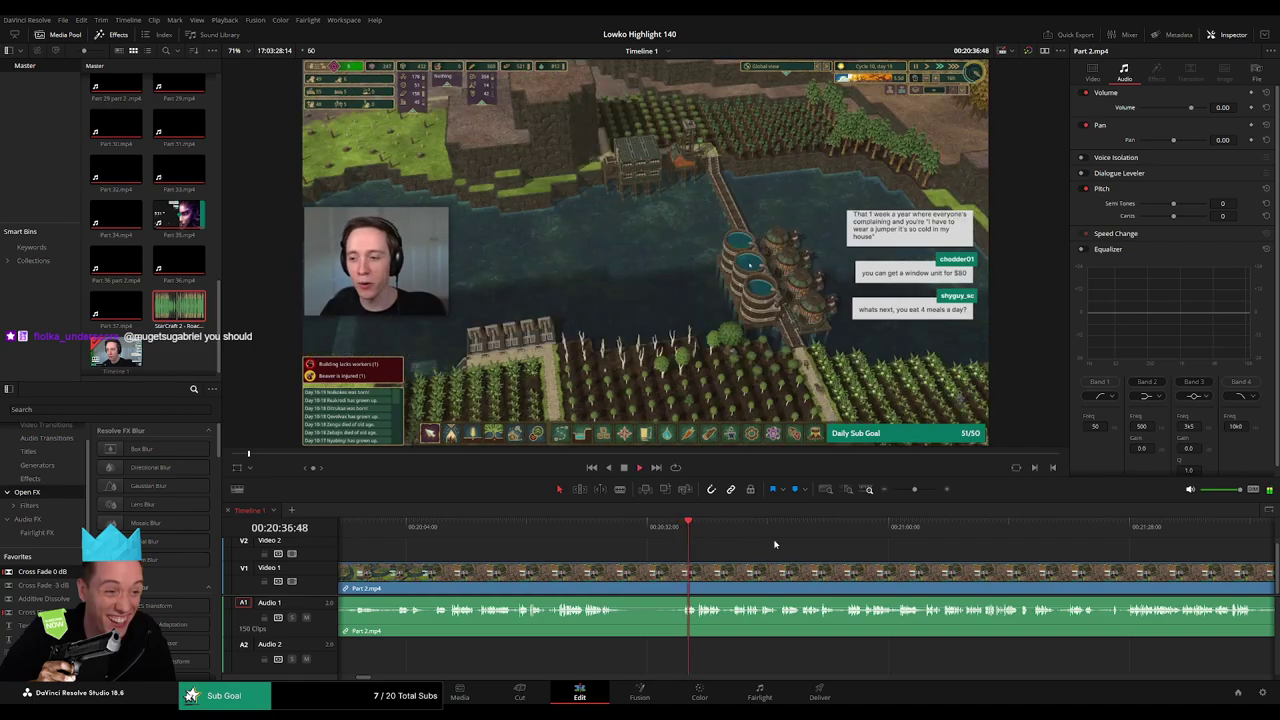
drag(776, 542, 520, 527)
drag(677, 533, 706, 534)
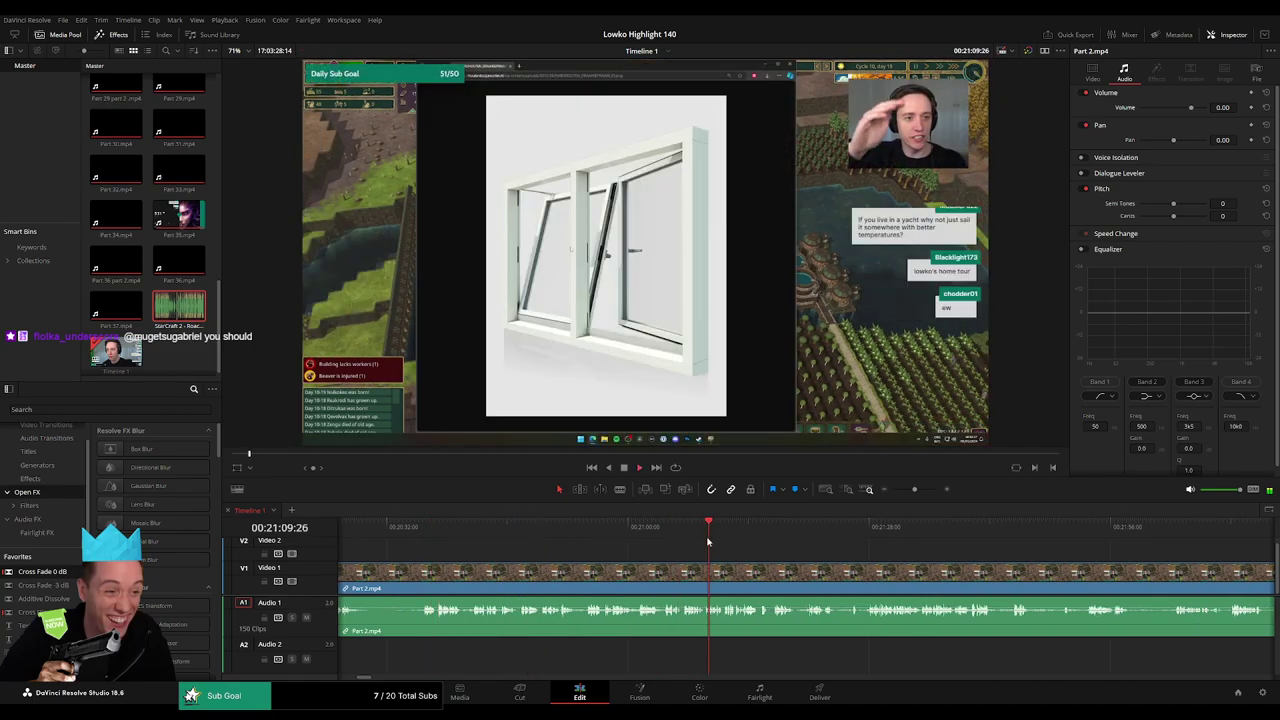
click(871, 535)
click(959, 537)
drag(1020, 556, 575, 527)
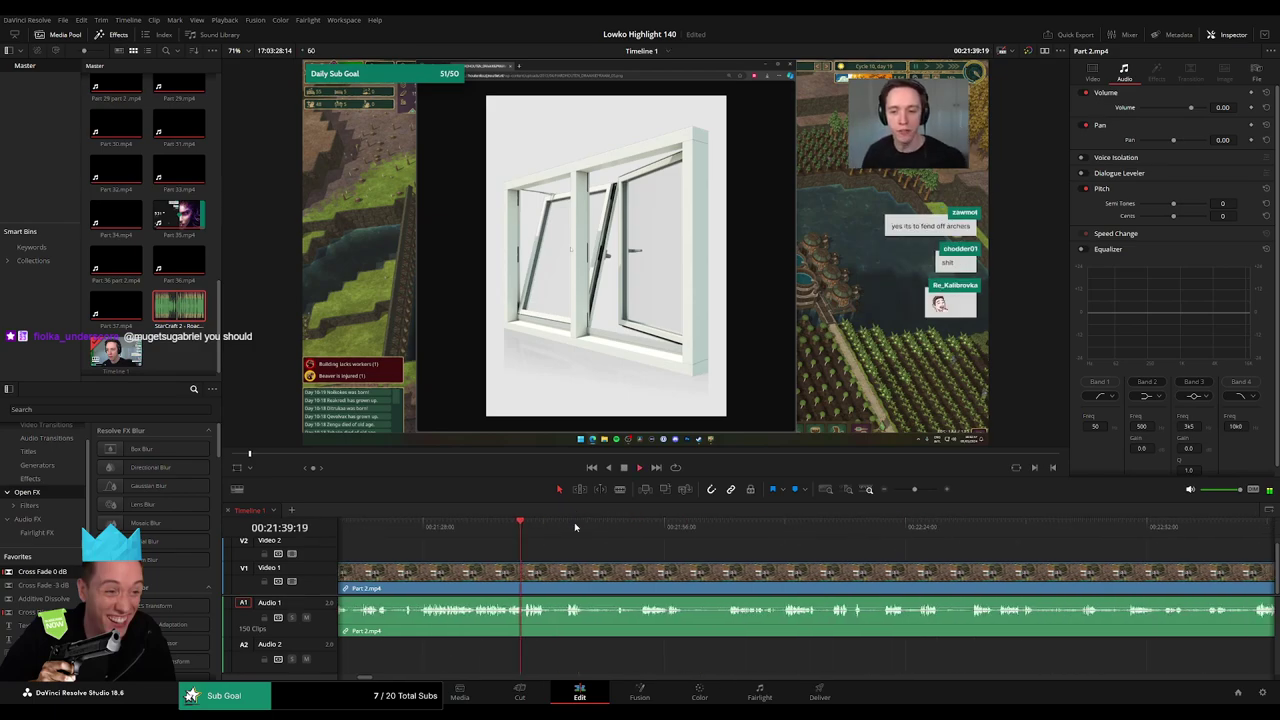
click(600, 531)
click(866, 536)
click(943, 537)
drag(991, 561, 754, 541)
click(676, 532)
click(925, 537)
click(989, 537)
- Step back through Part 2.mp4 from about 21:54 towards 19:30 to locate the start of the air-conditioning conversation
click(449, 528)
drag(451, 566, 790, 555)
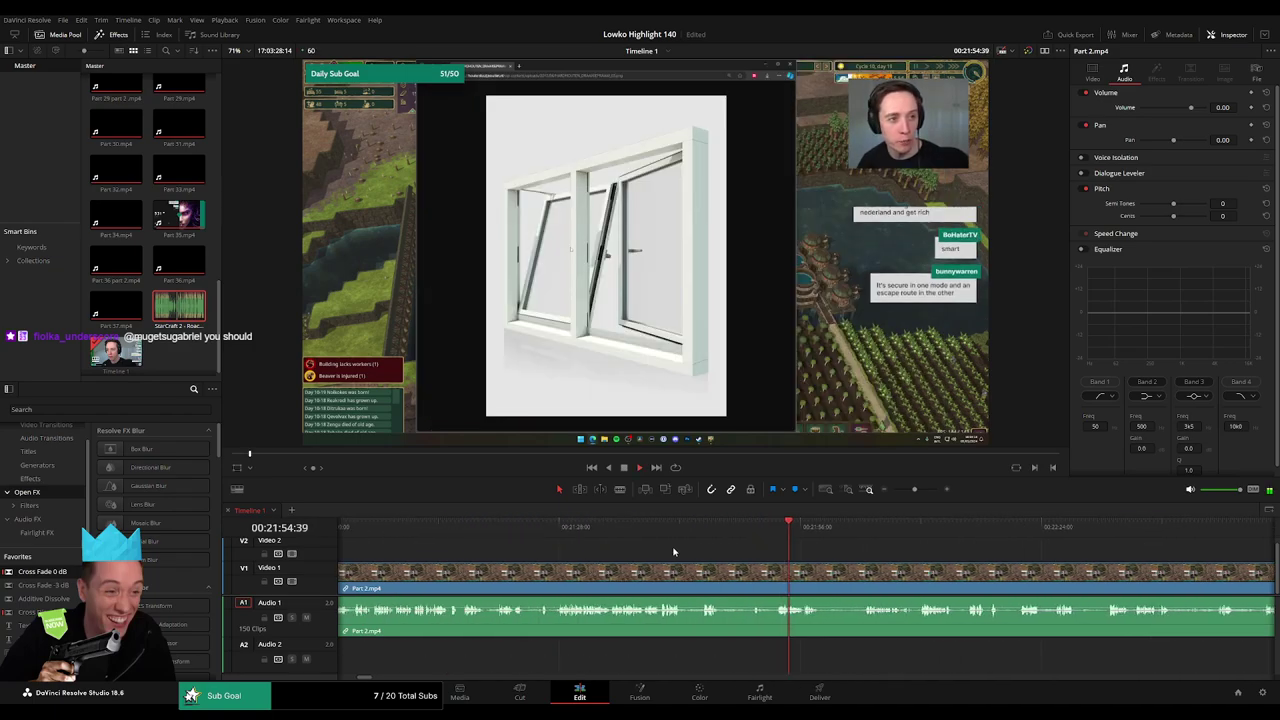
drag(471, 560, 652, 555)
click(457, 529)
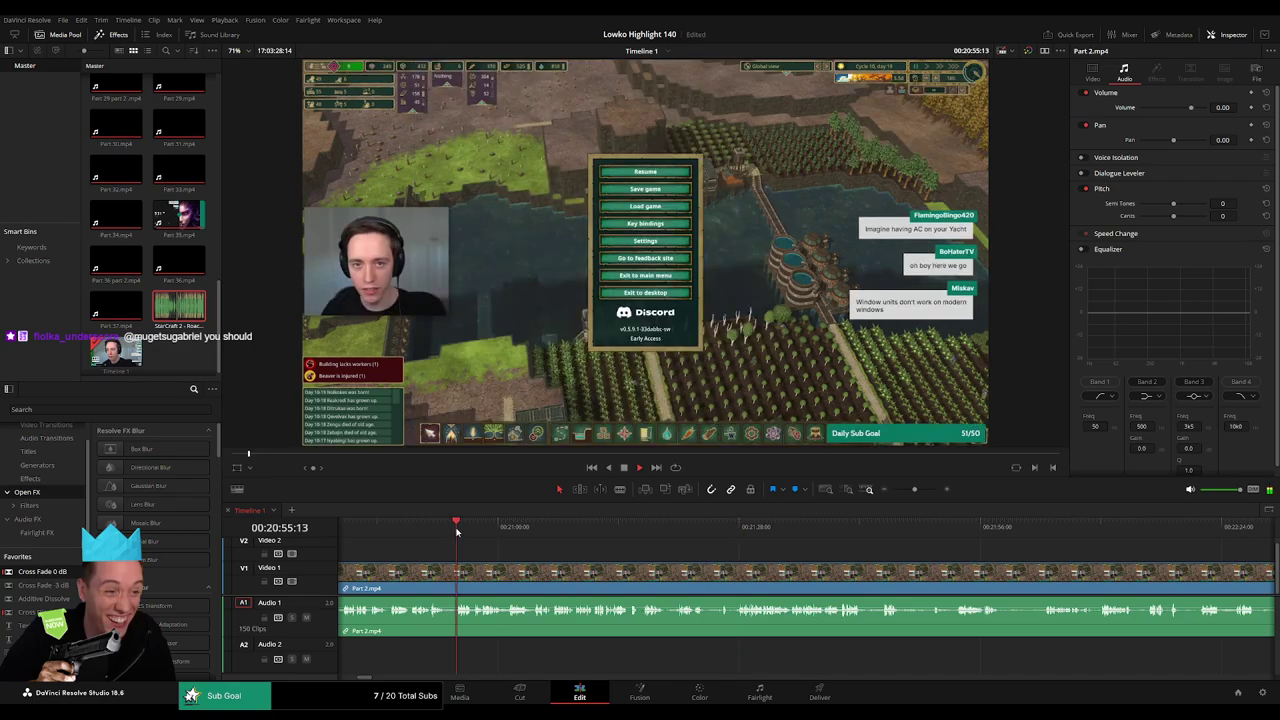
drag(462, 562, 608, 556)
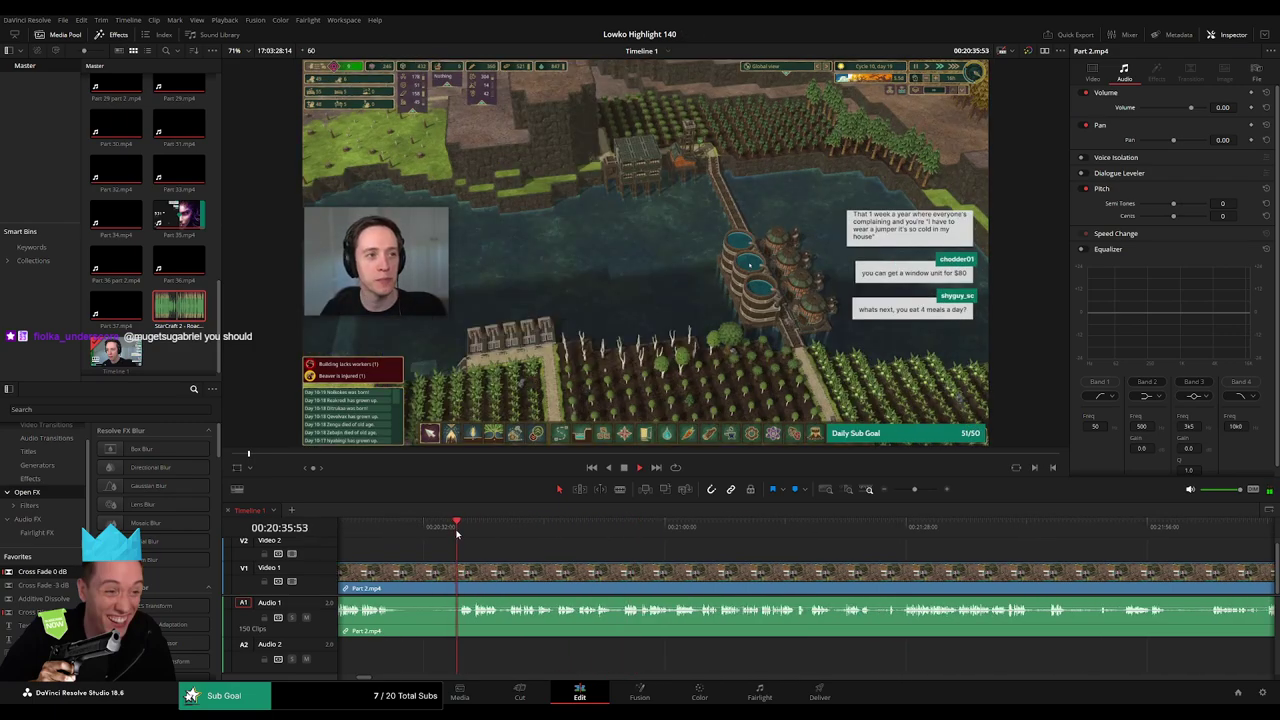
drag(468, 560, 697, 558)
click(454, 531)
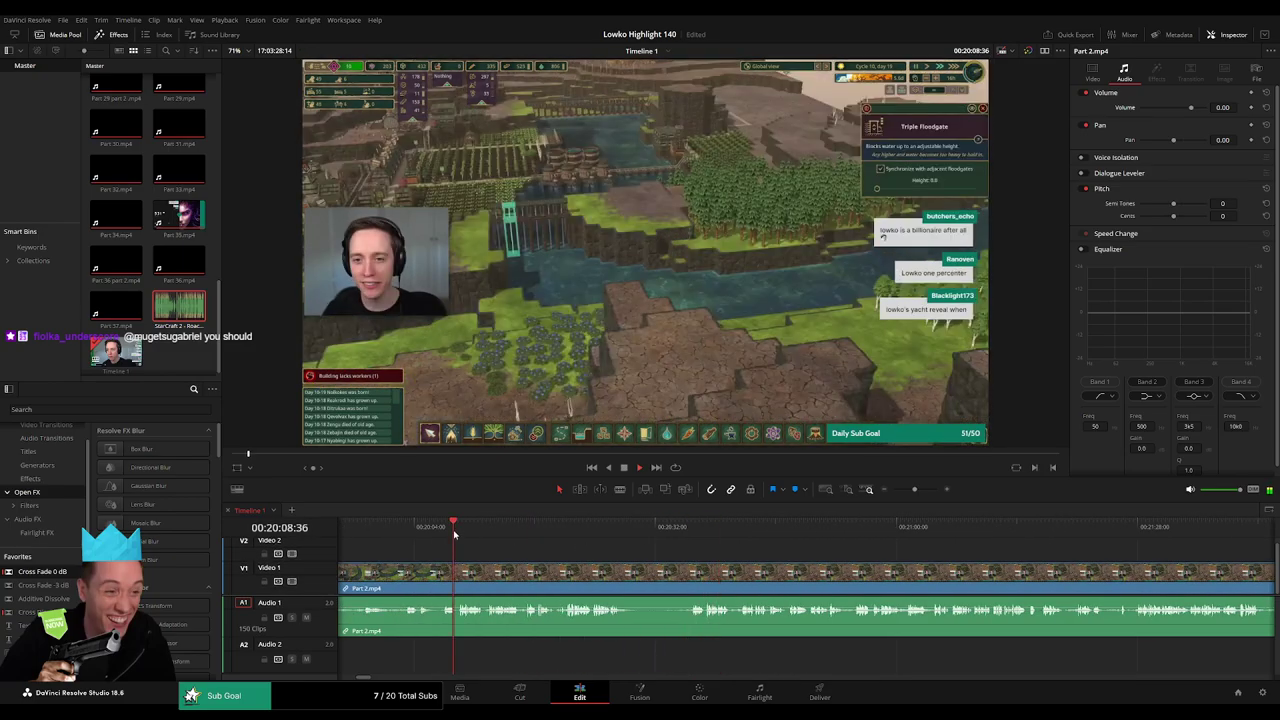
drag(527, 557, 659, 561)
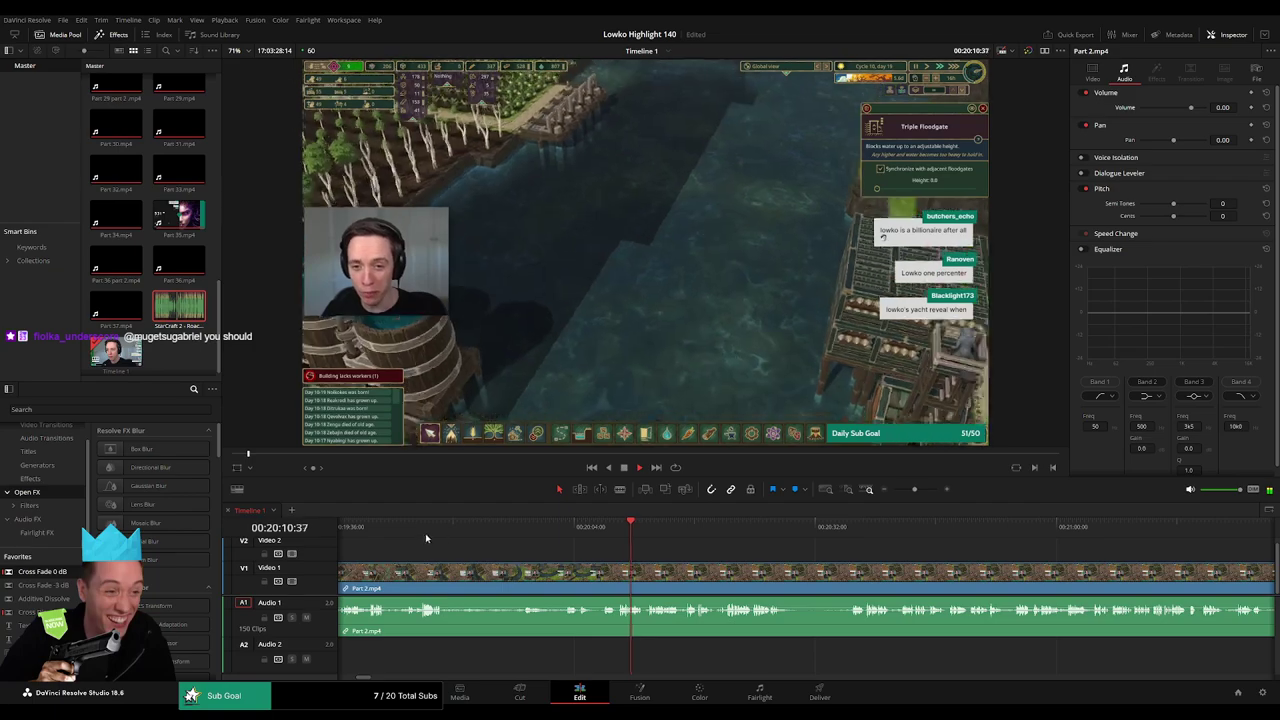
click(425, 533)
scroll(665, 546, up, 3)
- Cut Part 2.mp4 at about 19:29, remove everything before the cut and apply Cross Fade 0 dB to the audio join with Part 1.mp4
click(489, 530)
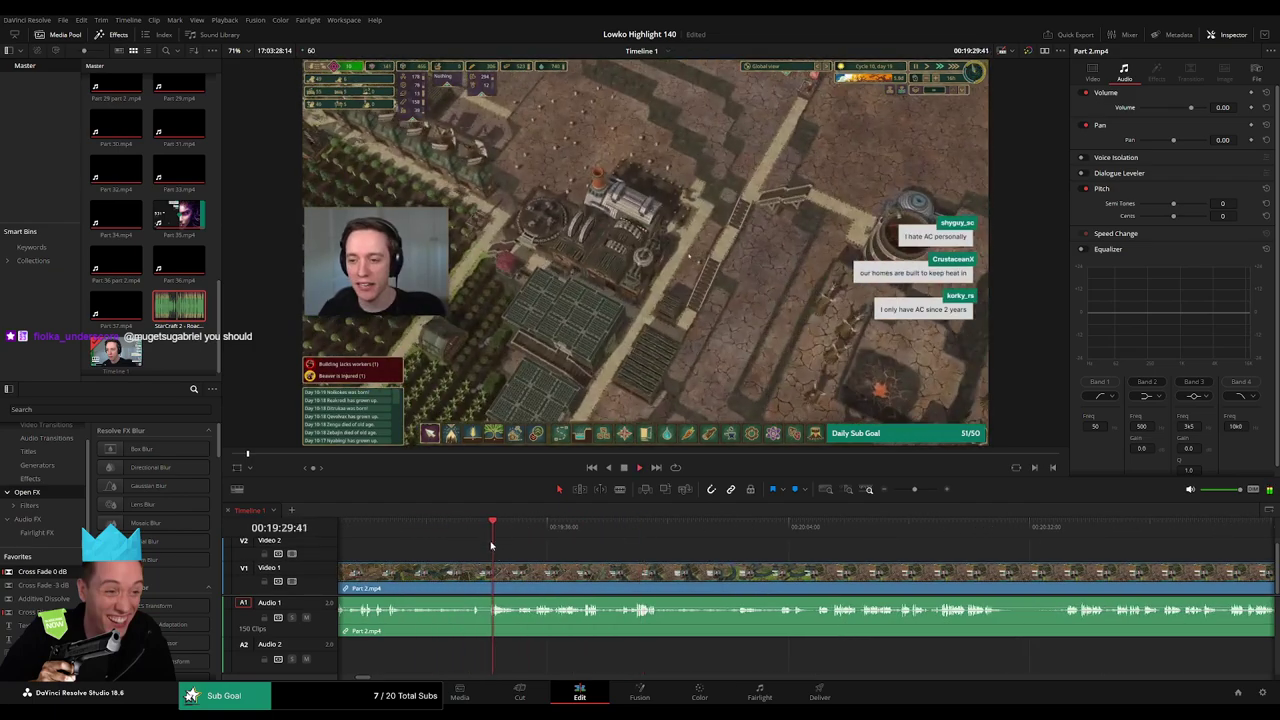
scroll(630, 588, up, 2)
key(b)
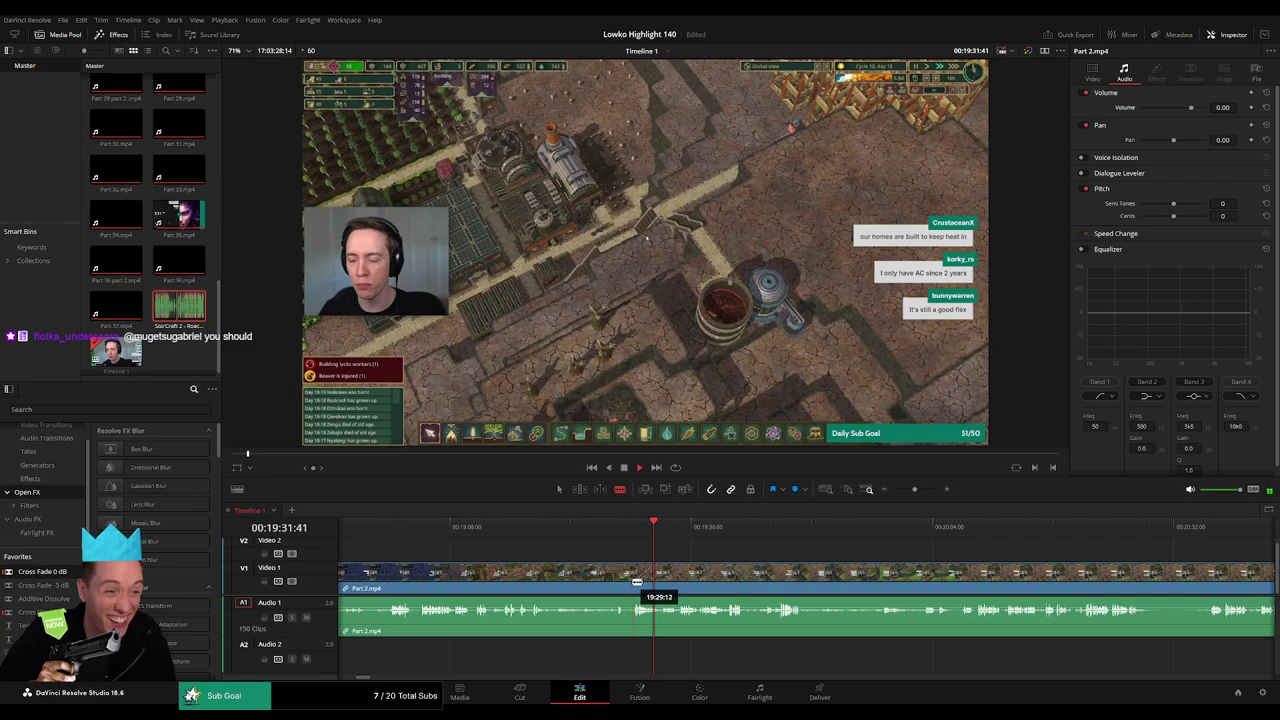
click(631, 580)
key(a)
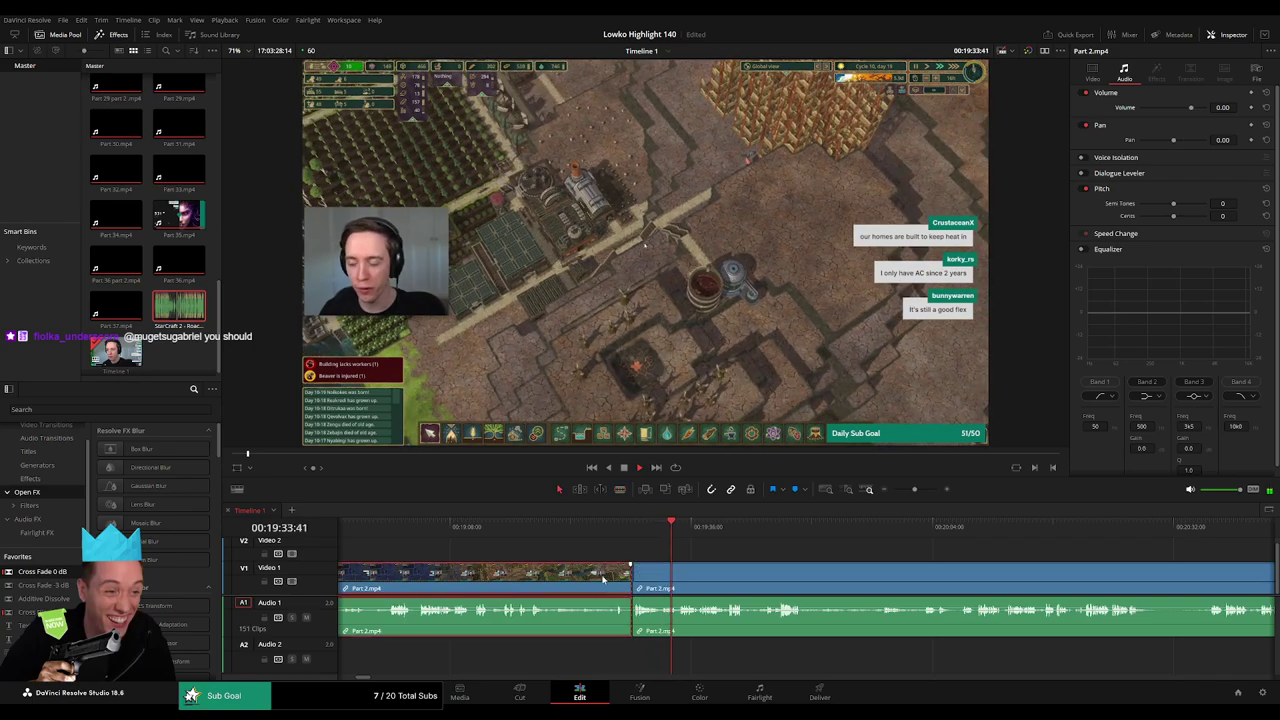
key(Delete)
scroll(590, 580, down, 3)
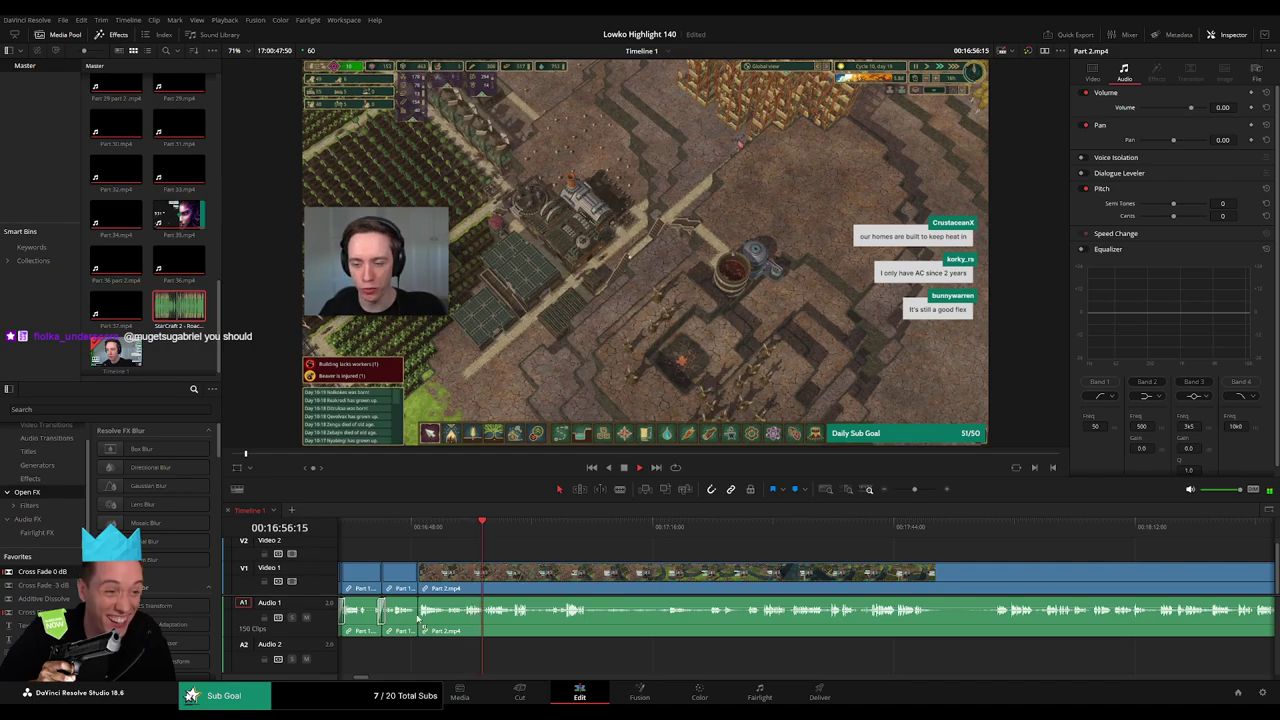
drag(418, 619, 418, 617)
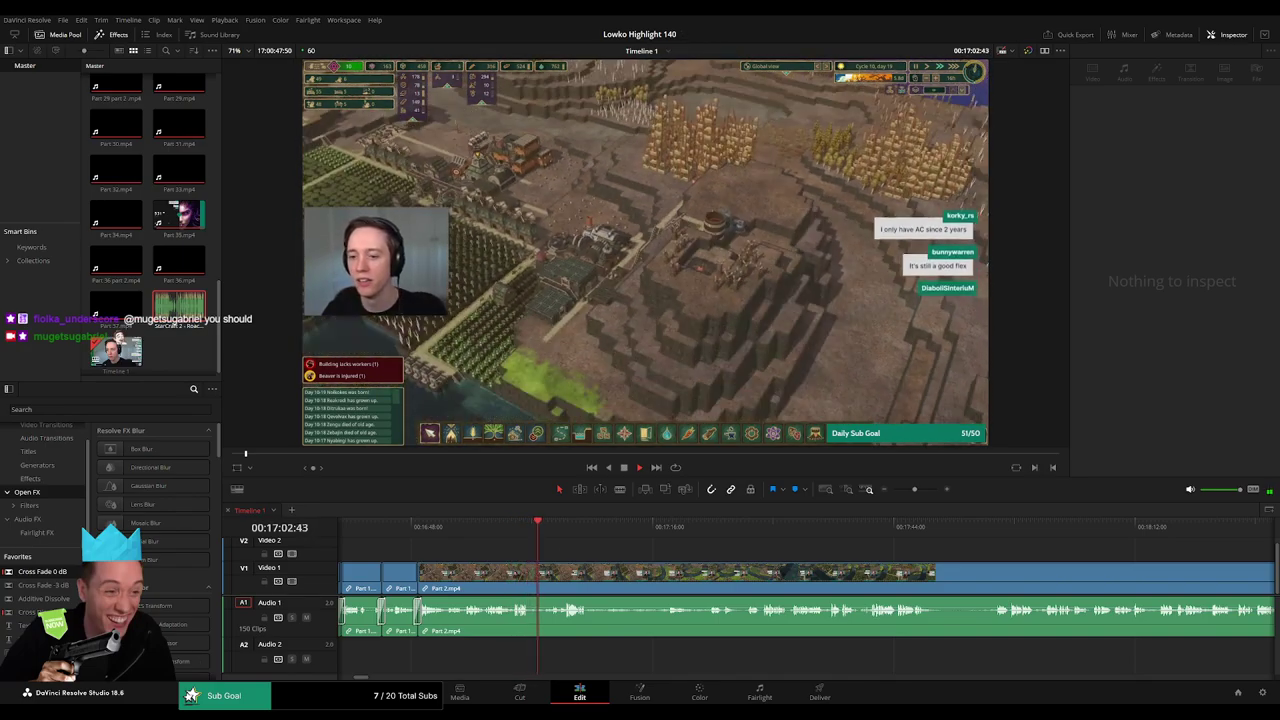
- Remove the short stretch from about 17:02 to 17:04 and apply Cross Fade 0 dB to its audio join
click(537, 572)
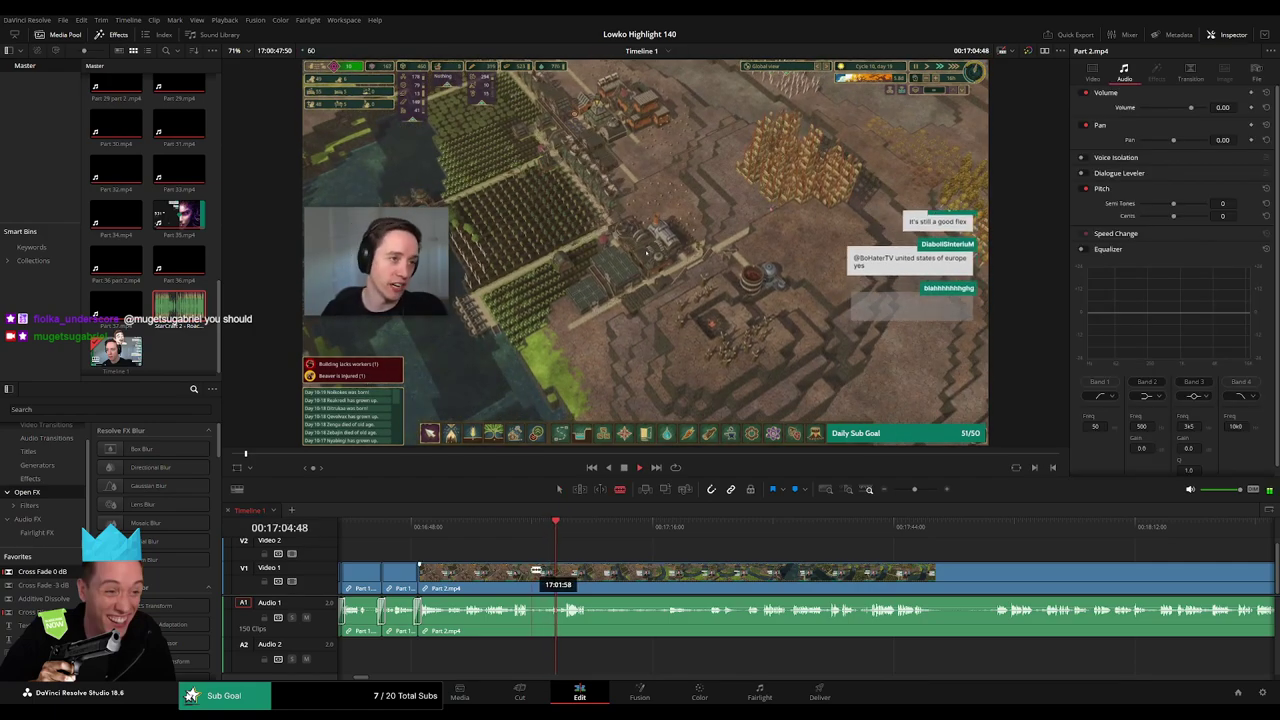
click(535, 570)
click(552, 570)
key(a)
click(541, 571)
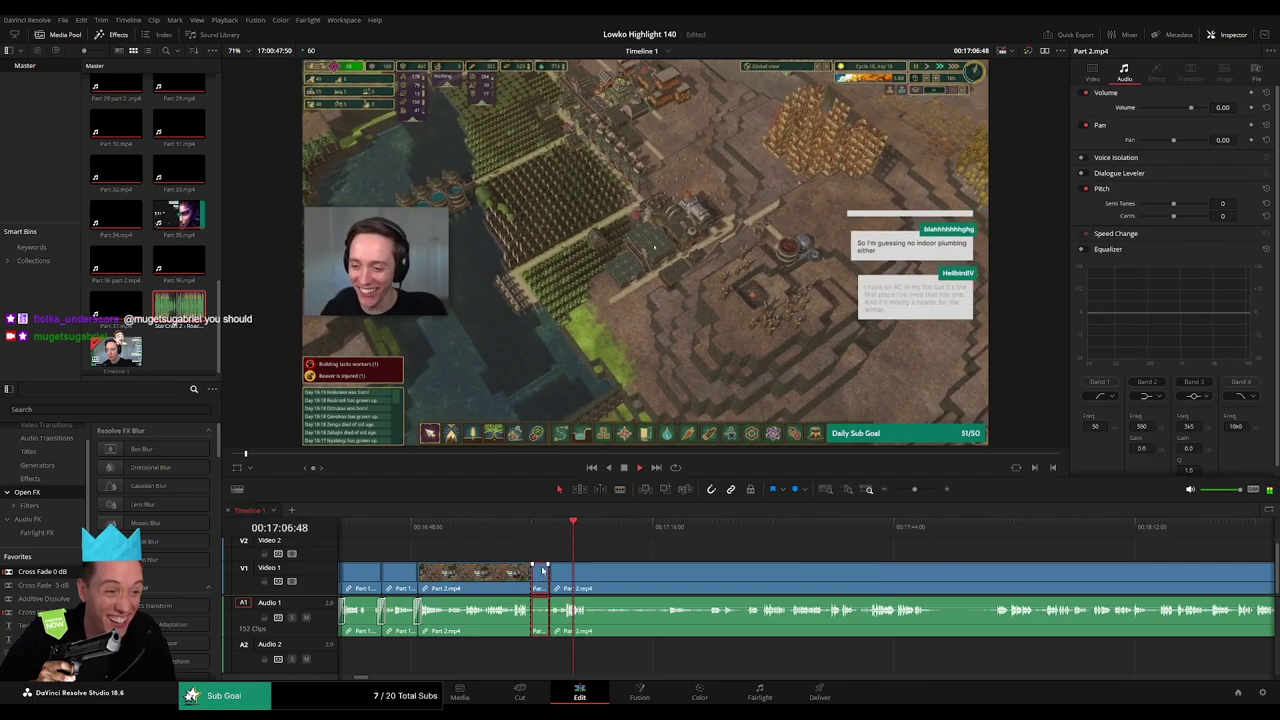
key(Delete)
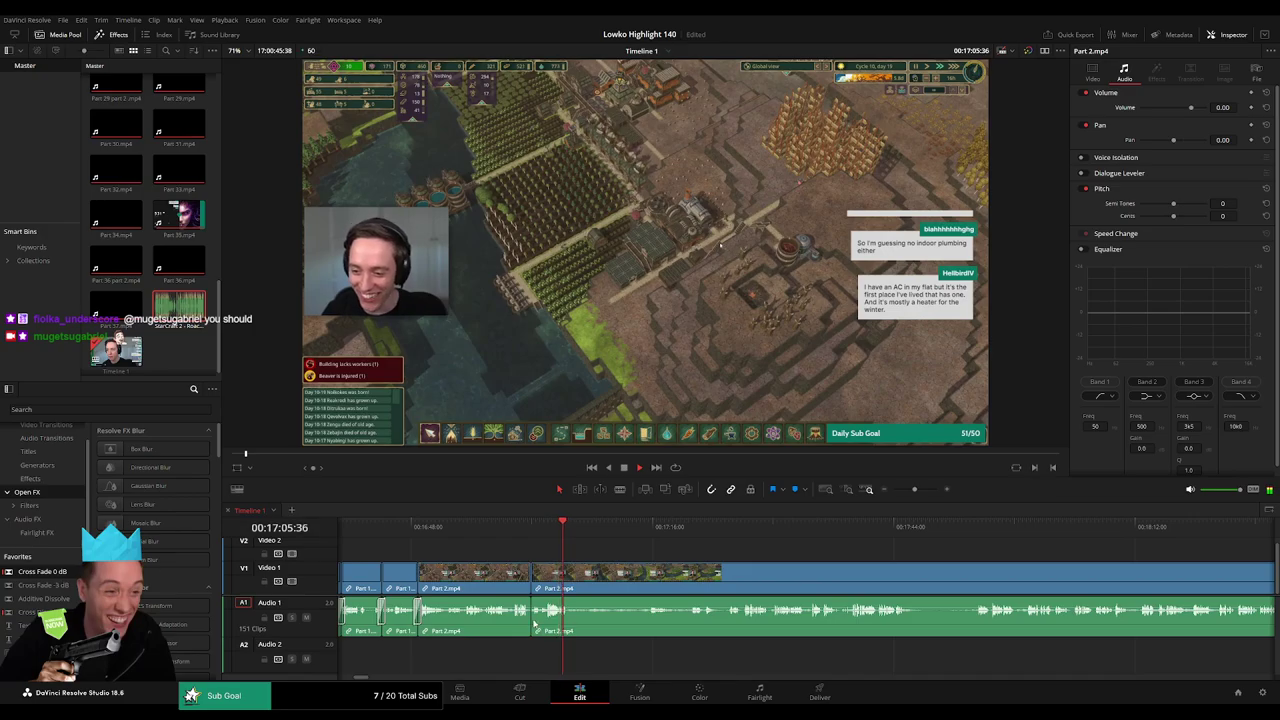
drag(562, 524, 654, 529)
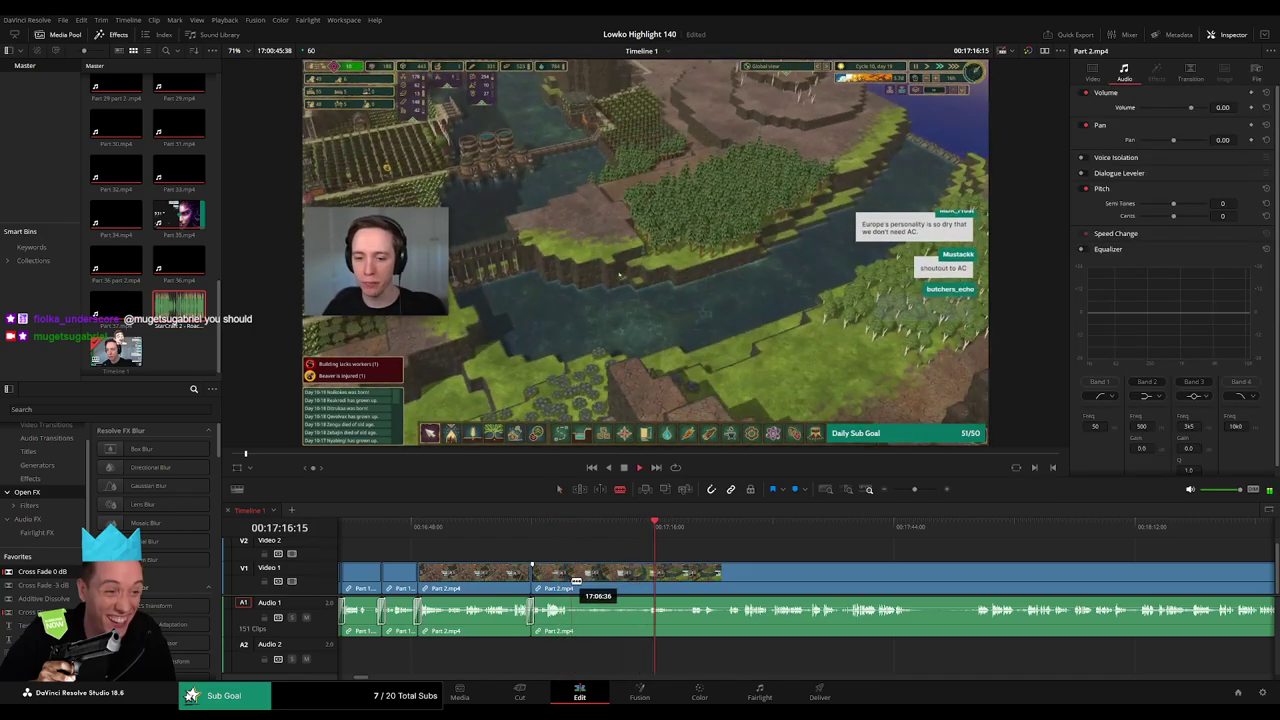
- Remove the quiet stretch from about 17:06 to 17:20 and apply Cross Fade 0 dB to the audio join
click(571, 578)
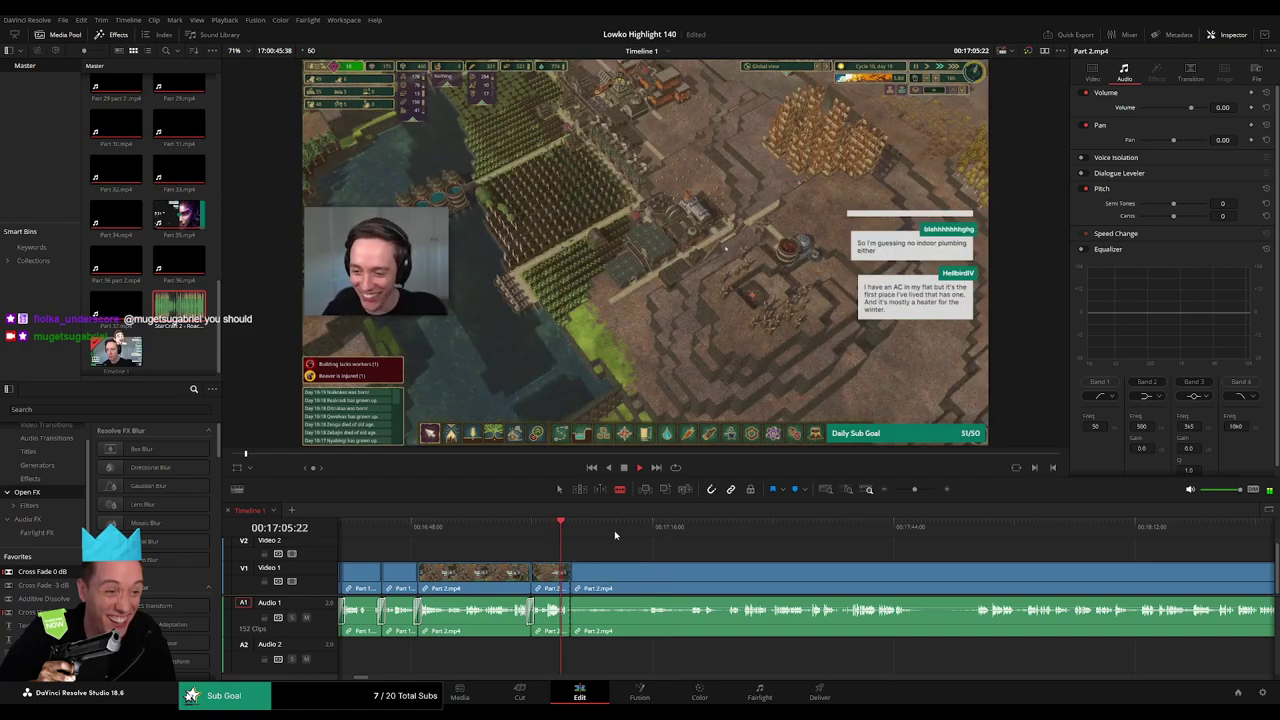
click(676, 521)
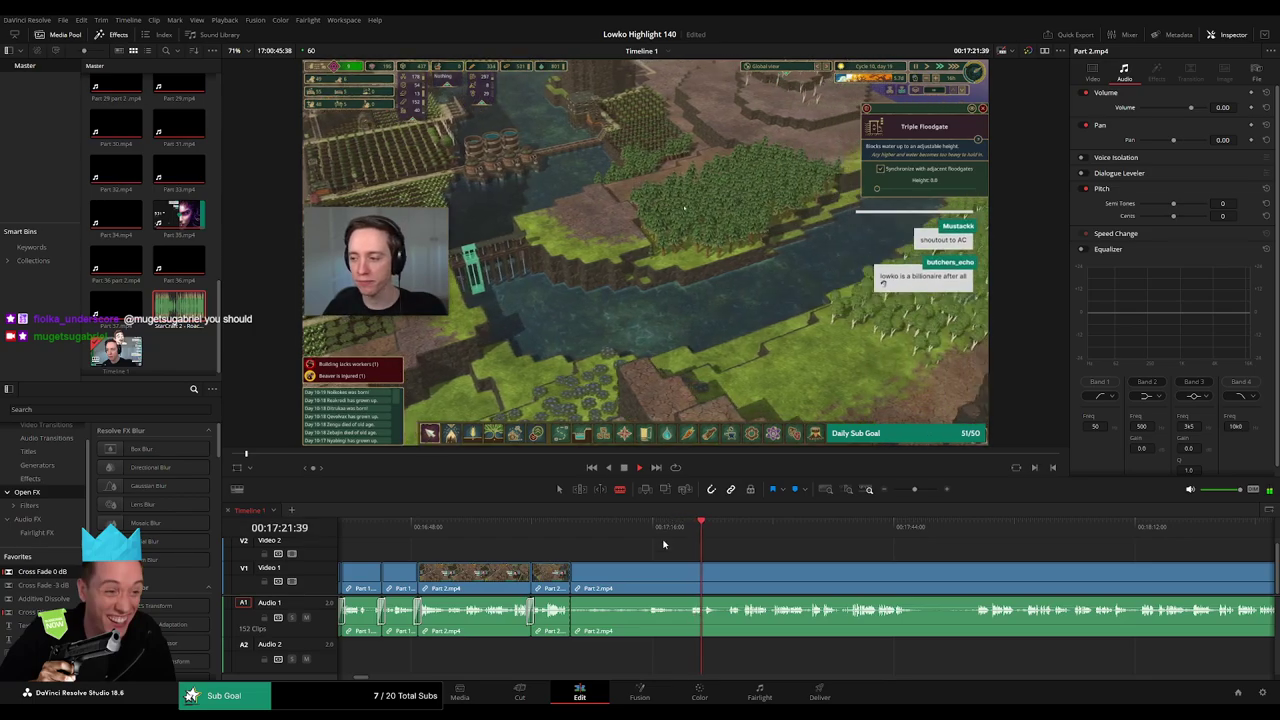
click(690, 581)
key(a)
click(663, 582)
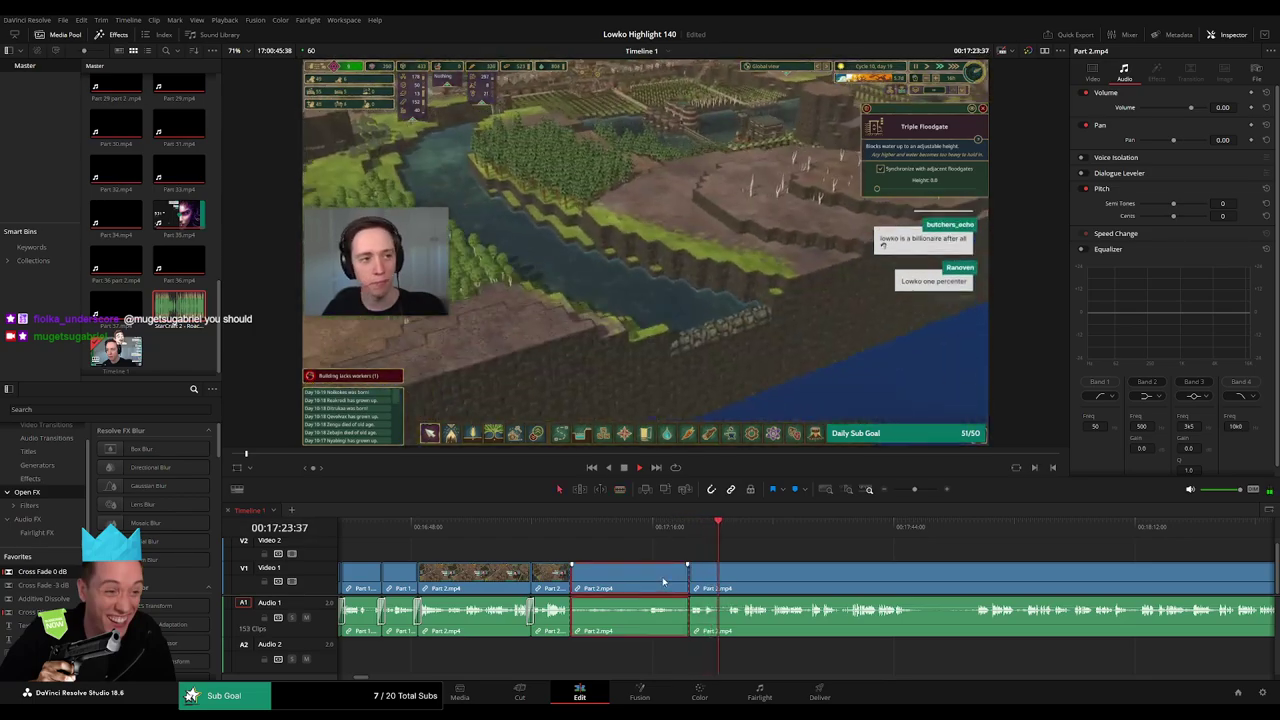
key(Delete)
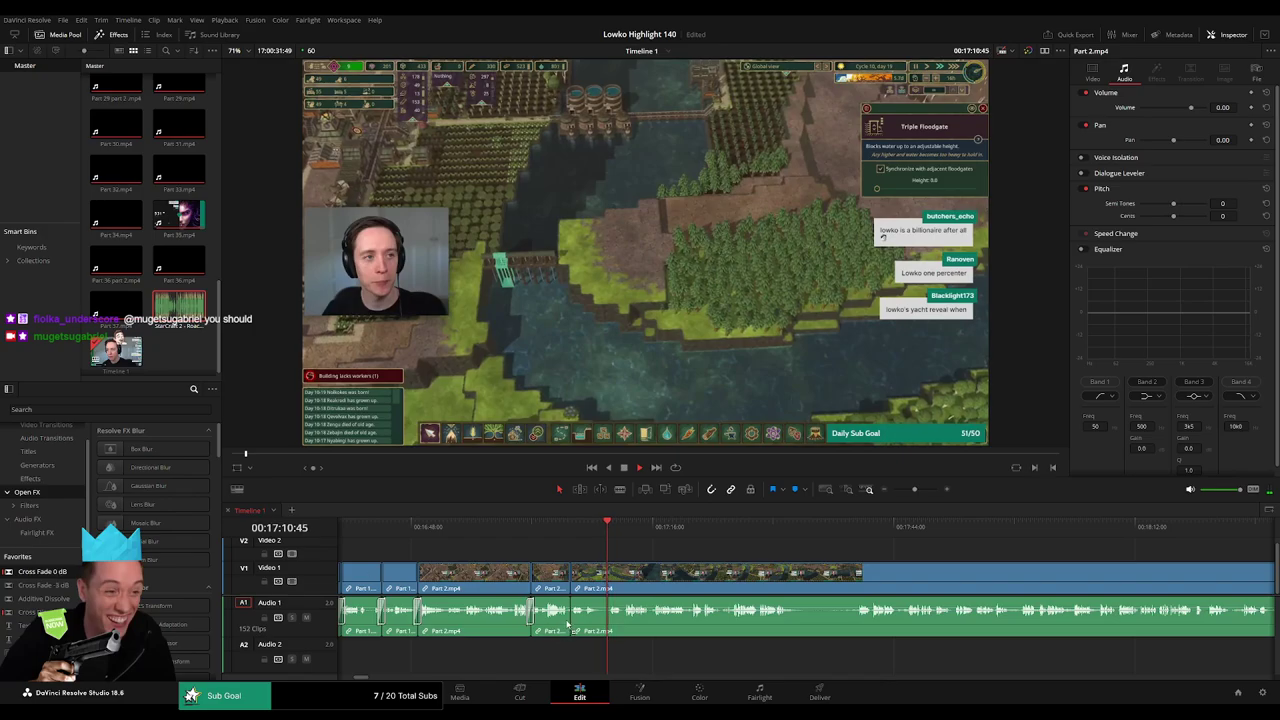
click(570, 623)
key(shift+t)
- Remove the short gap from about 17:09 to 17:11 and apply Cross Fade 0 dB to its audio join
drag(914, 490, 917, 490)
scroll(668, 556, right, 1)
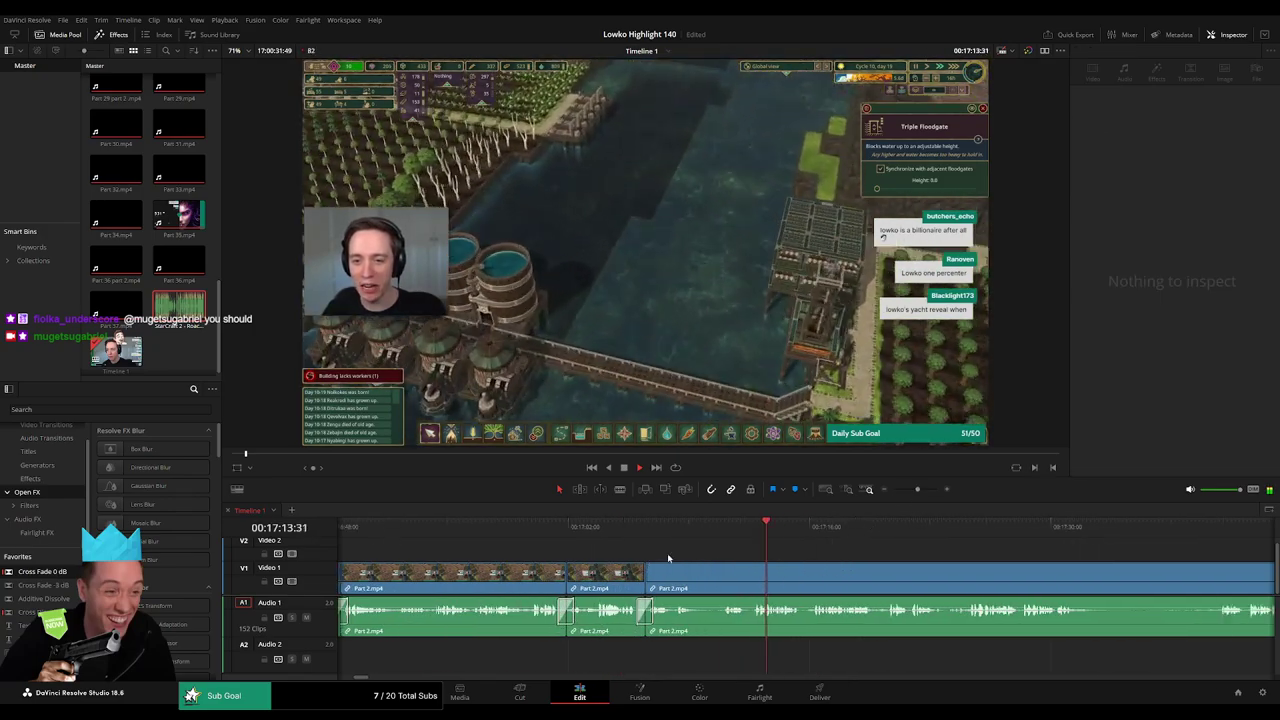
scroll(668, 558, right, 1)
click(624, 527)
key(b)
click(592, 576)
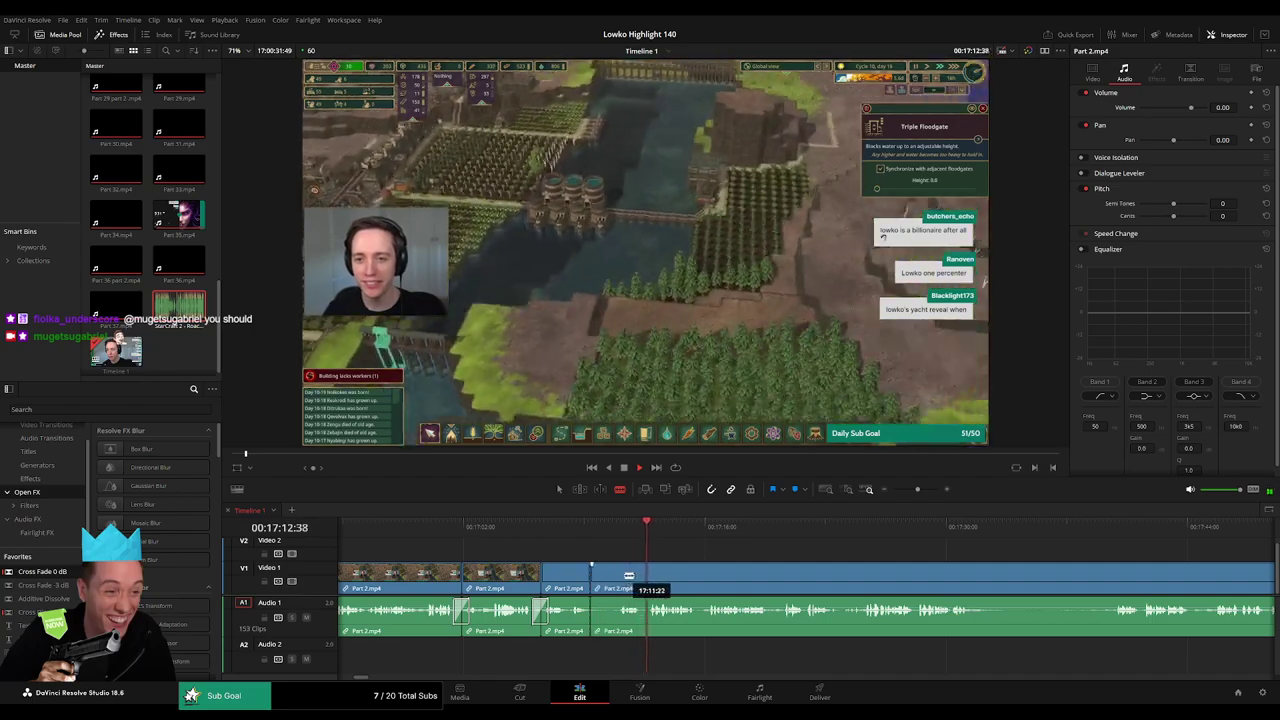
click(619, 576)
key(a)
click(604, 577)
key(Delete)
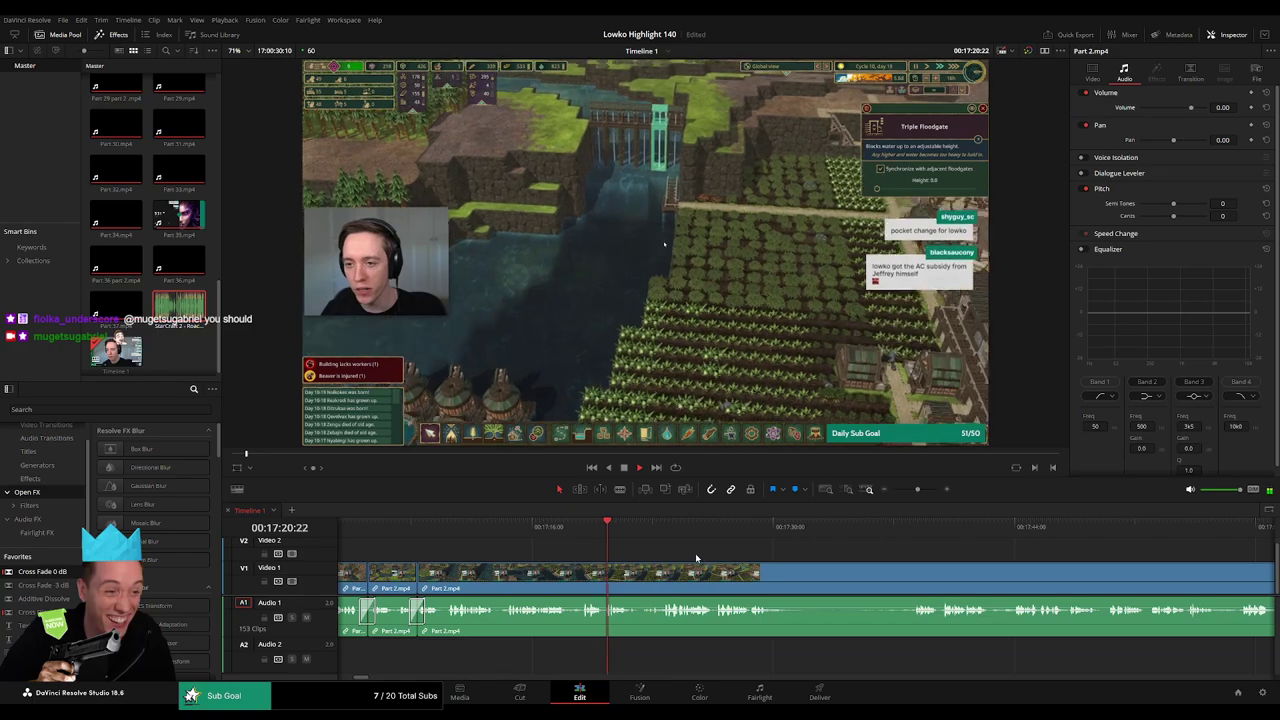
scroll(700, 560, right, 3)
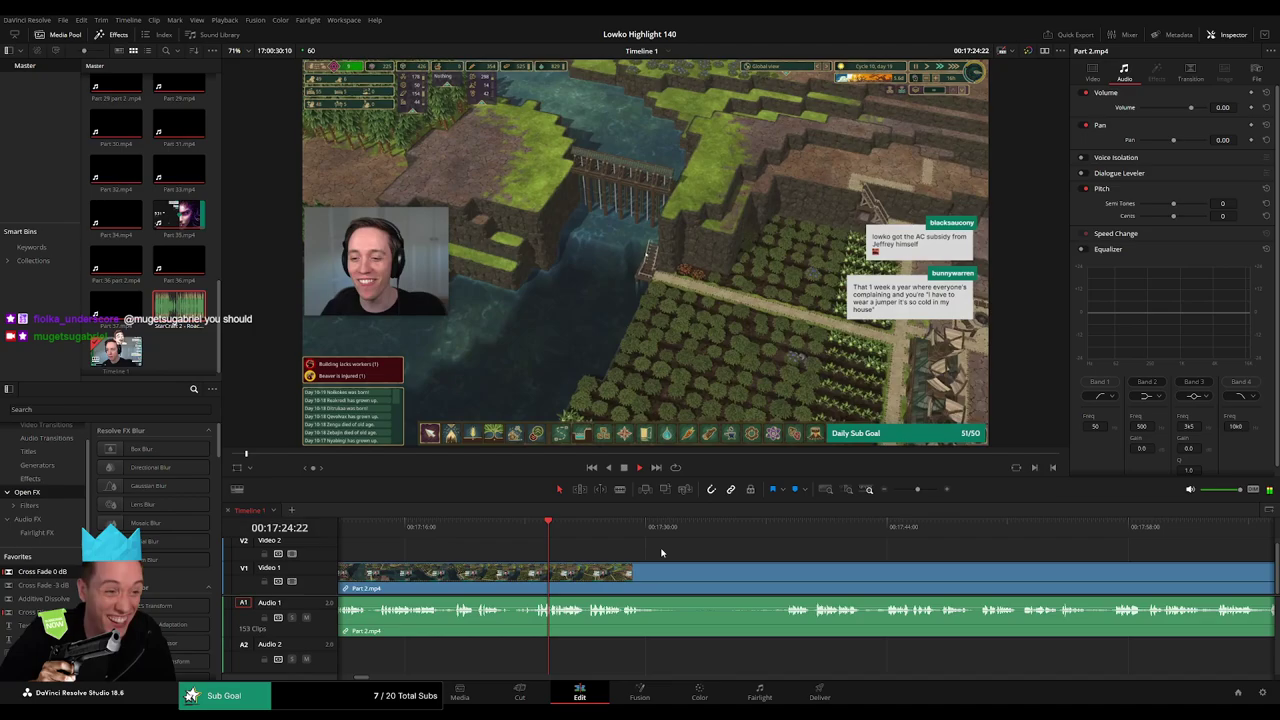
- Remove the quiet stretch of Part 2.mp4 from about 17:30 to 17:38 and apply Cross Fade 0 dB to the audio join
scroll(595, 545, right, 3)
key(b)
click(517, 572)
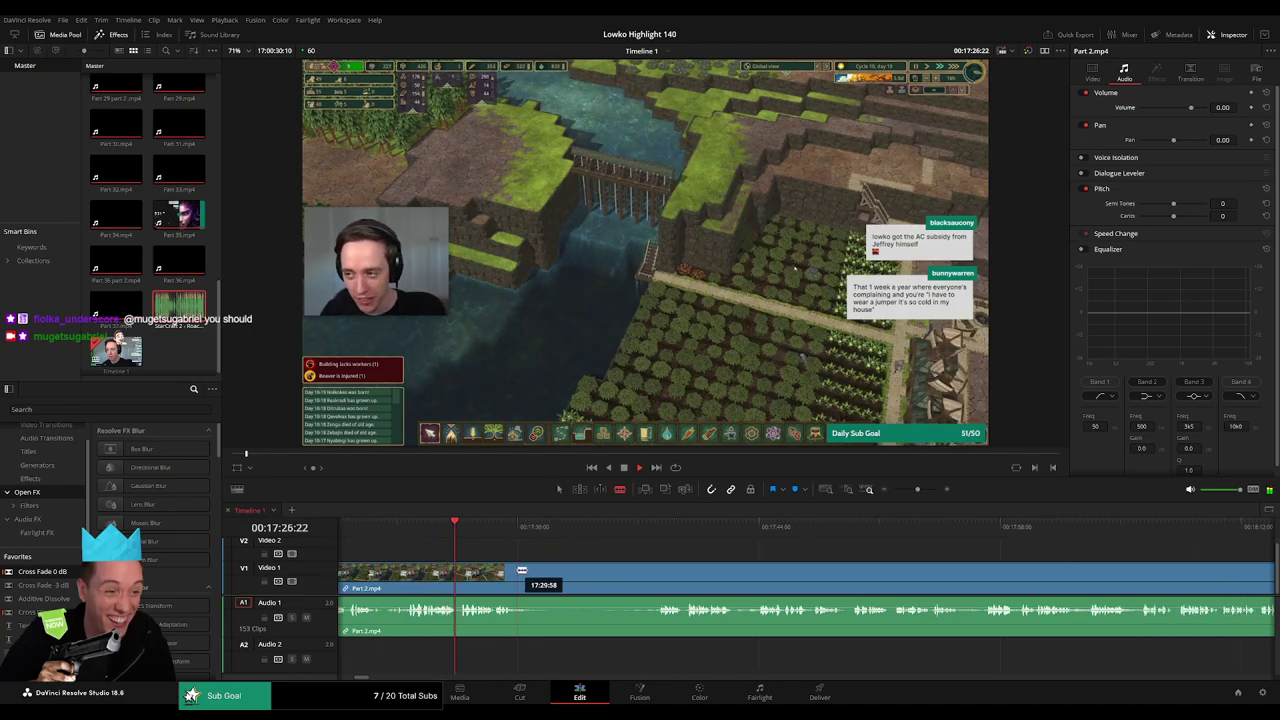
key(a)
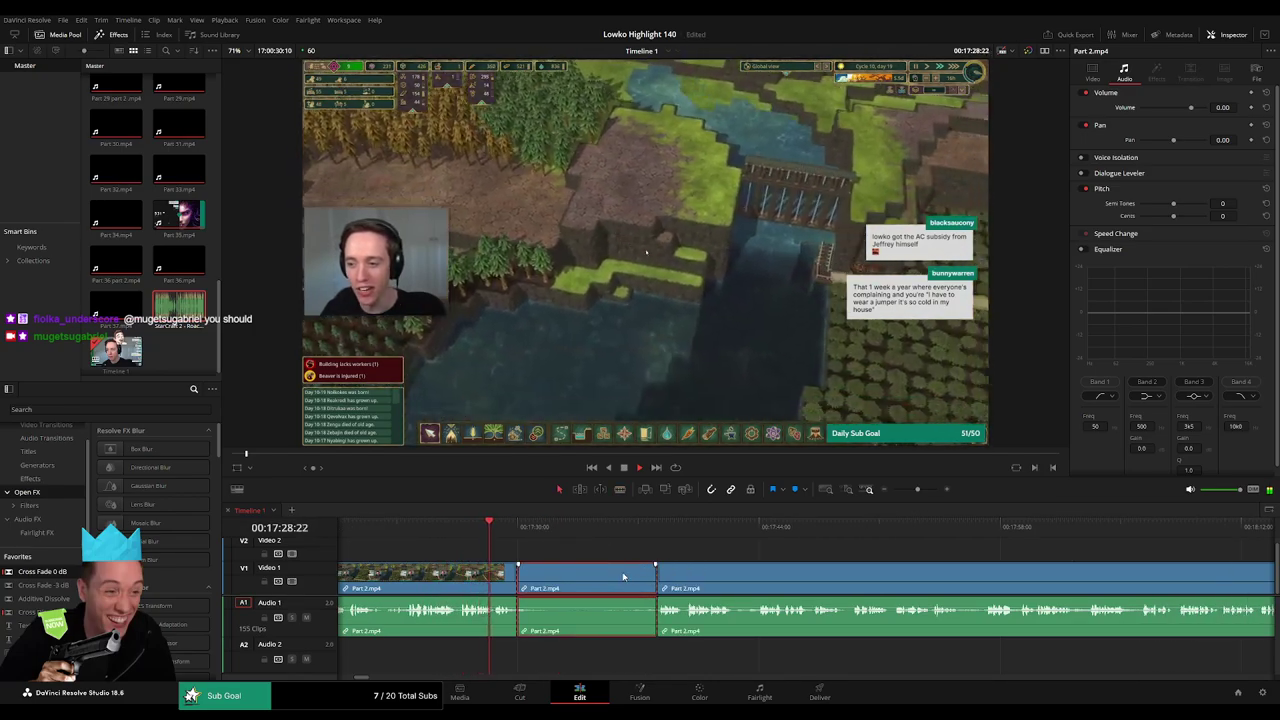
click(655, 573)
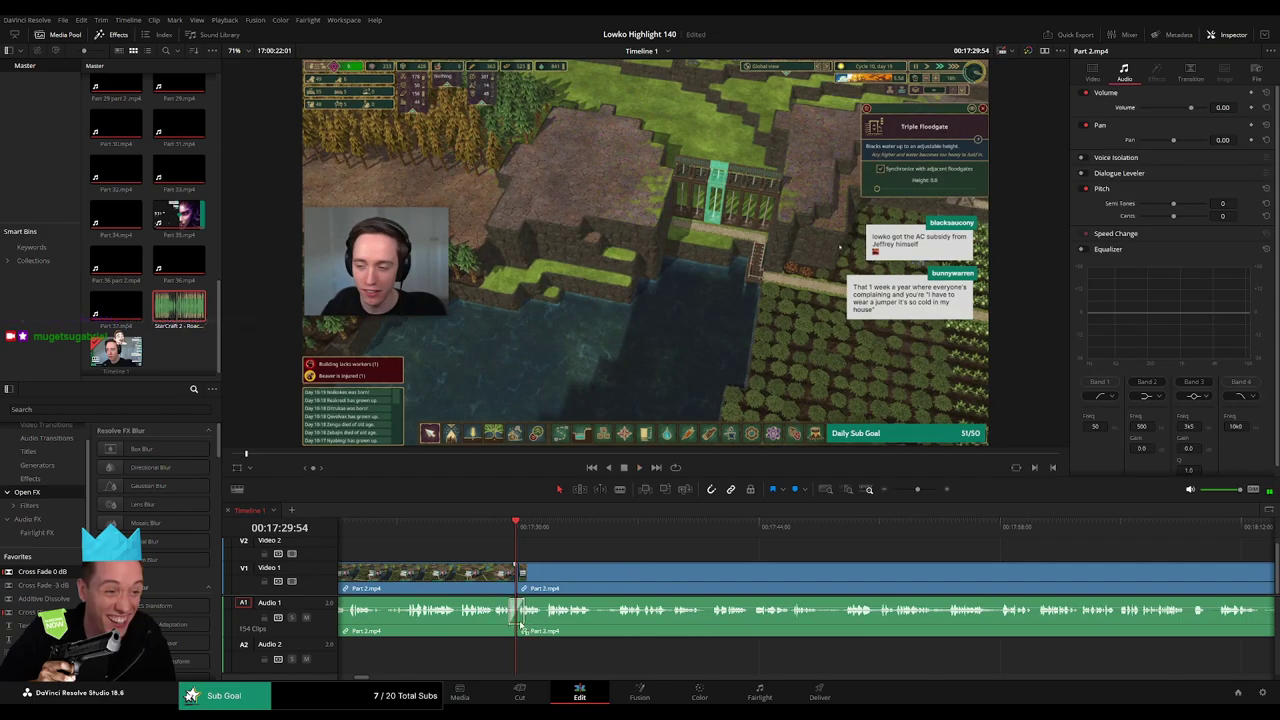
- Remove the short stretch from about 17:34 to 17:36 and apply Cross Fade 0 dB to its audio join
scroll(560, 570, right, 3)
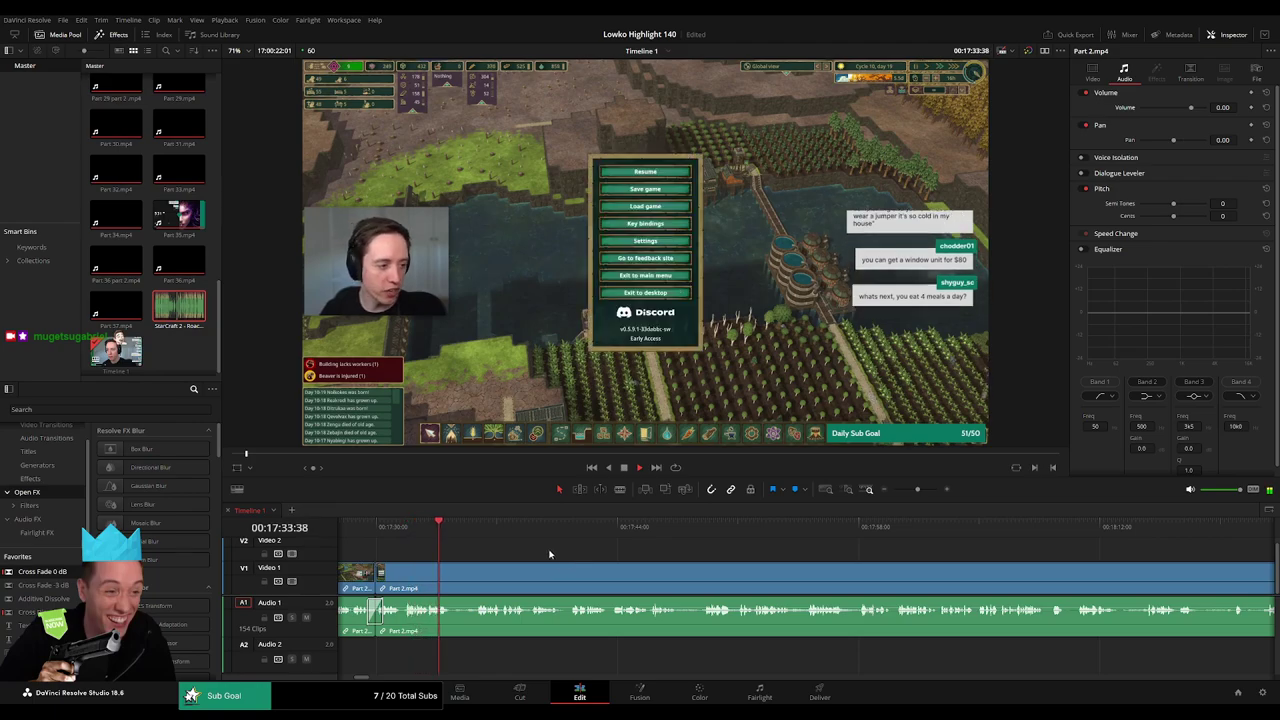
click(453, 567)
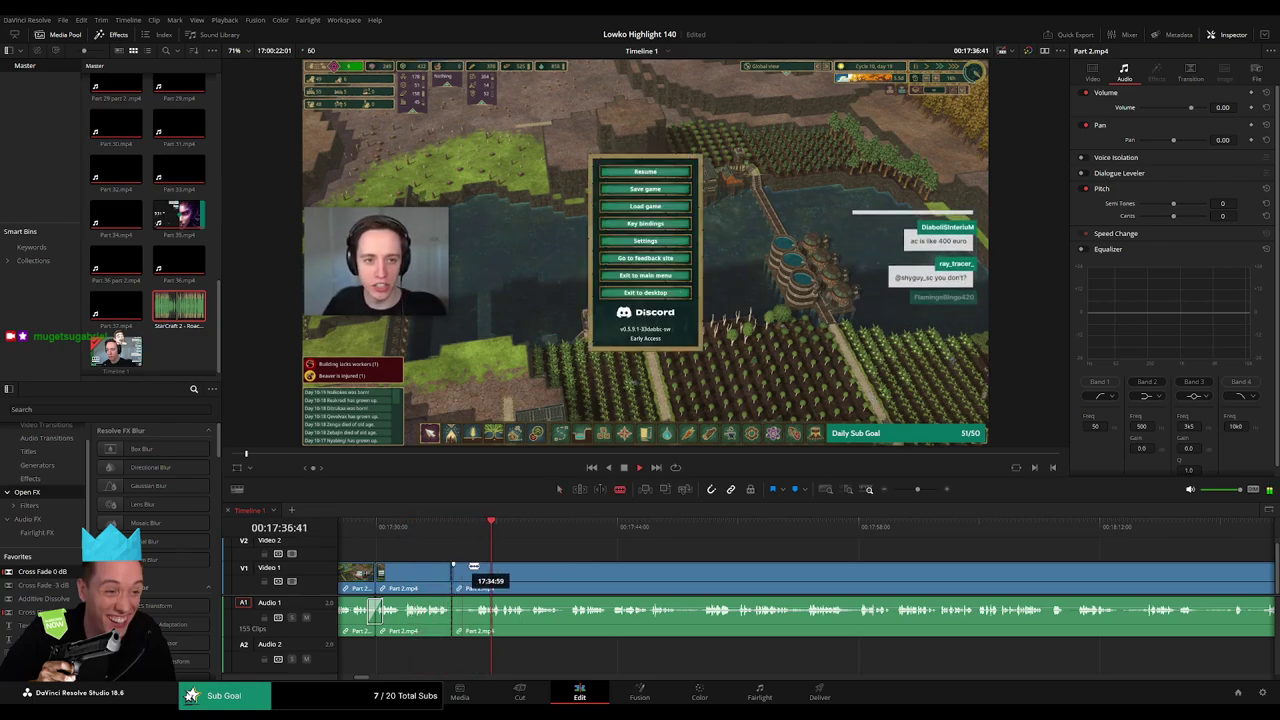
click(476, 568)
key(a)
click(462, 580)
key(Delete)
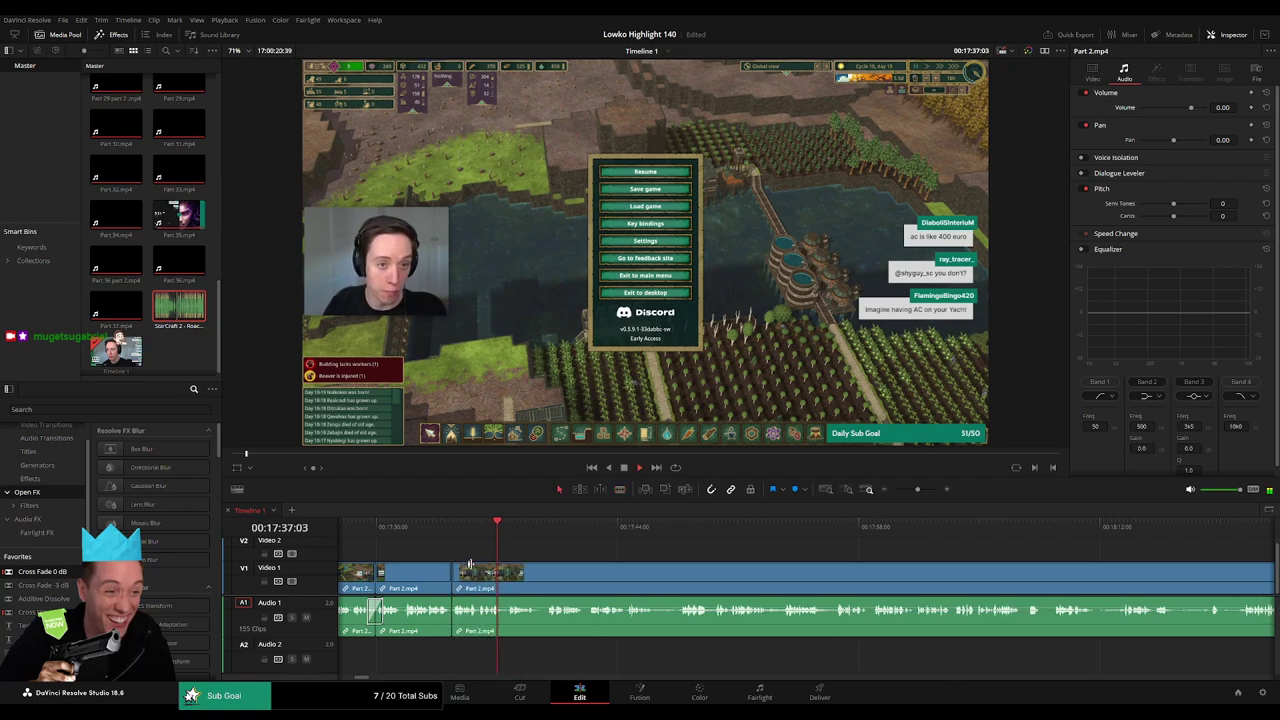
click(451, 620)
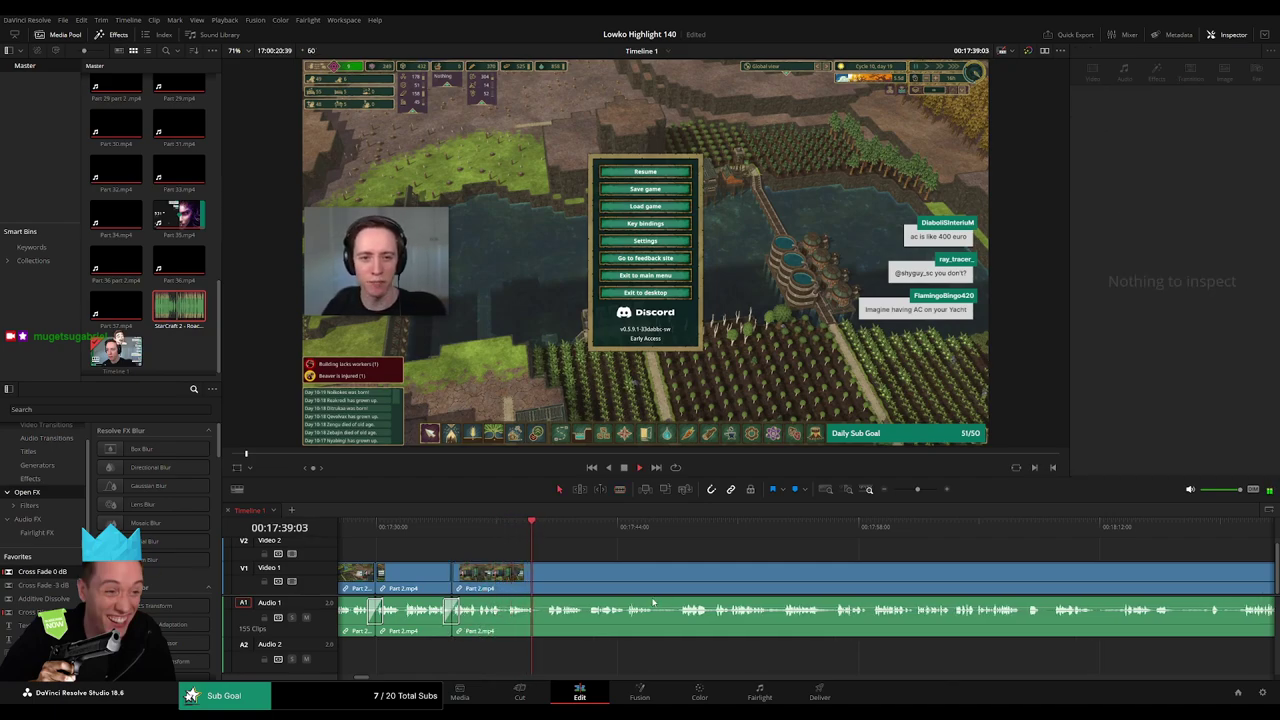
- Remove the silent gap from about 17:46 to 17:48 and apply Cross Fade 0 dB to its audio join
scroll(527, 584, right, 3)
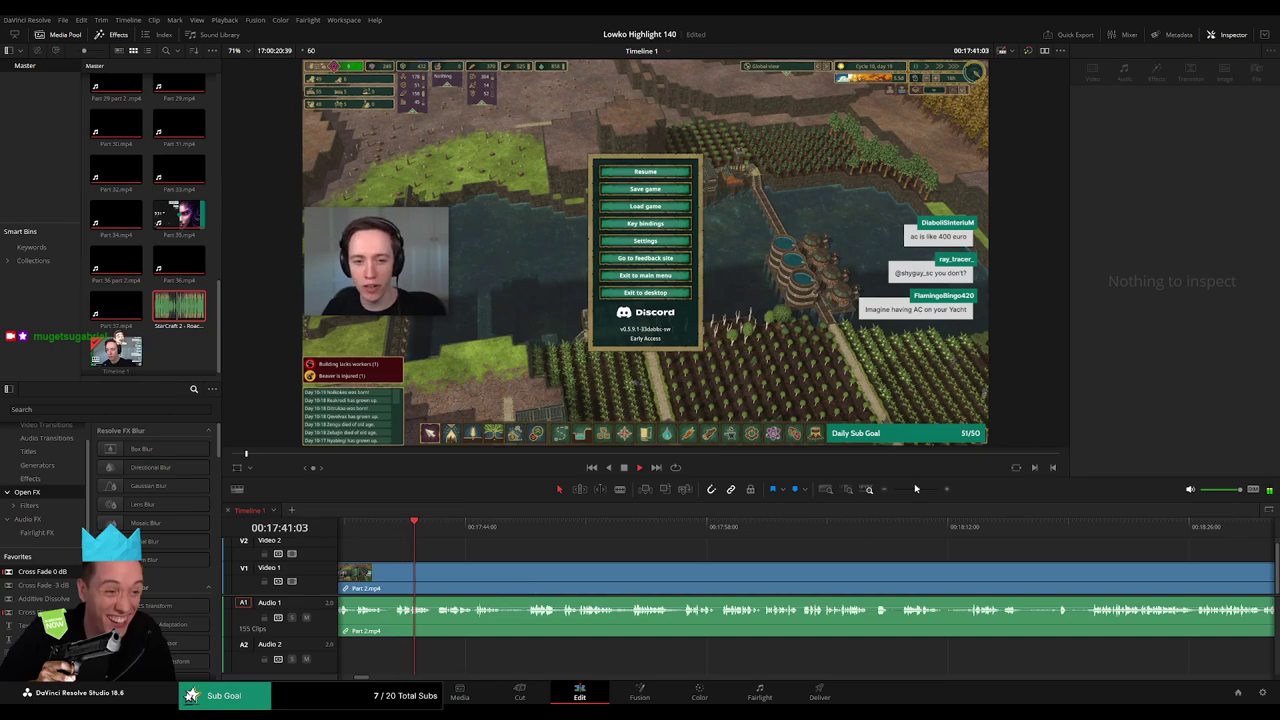
drag(916, 489, 921, 489)
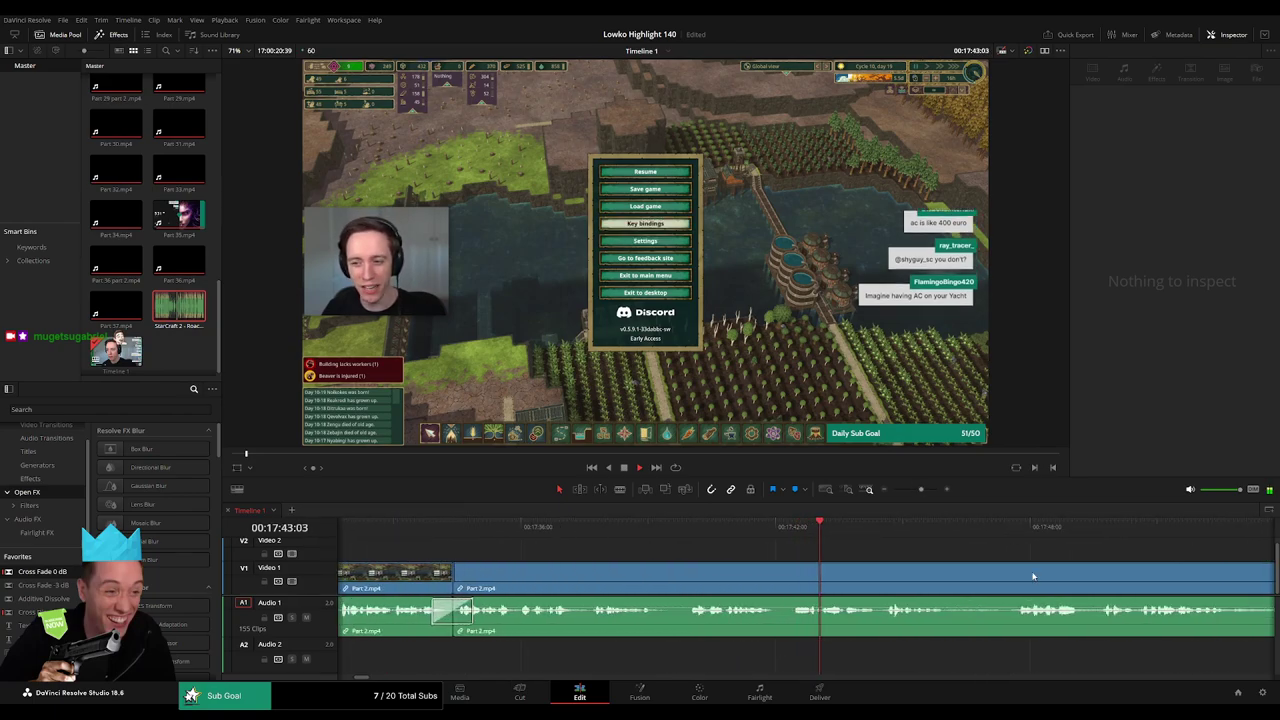
key(b)
click(948, 573)
click(1015, 572)
key(a)
click(986, 576)
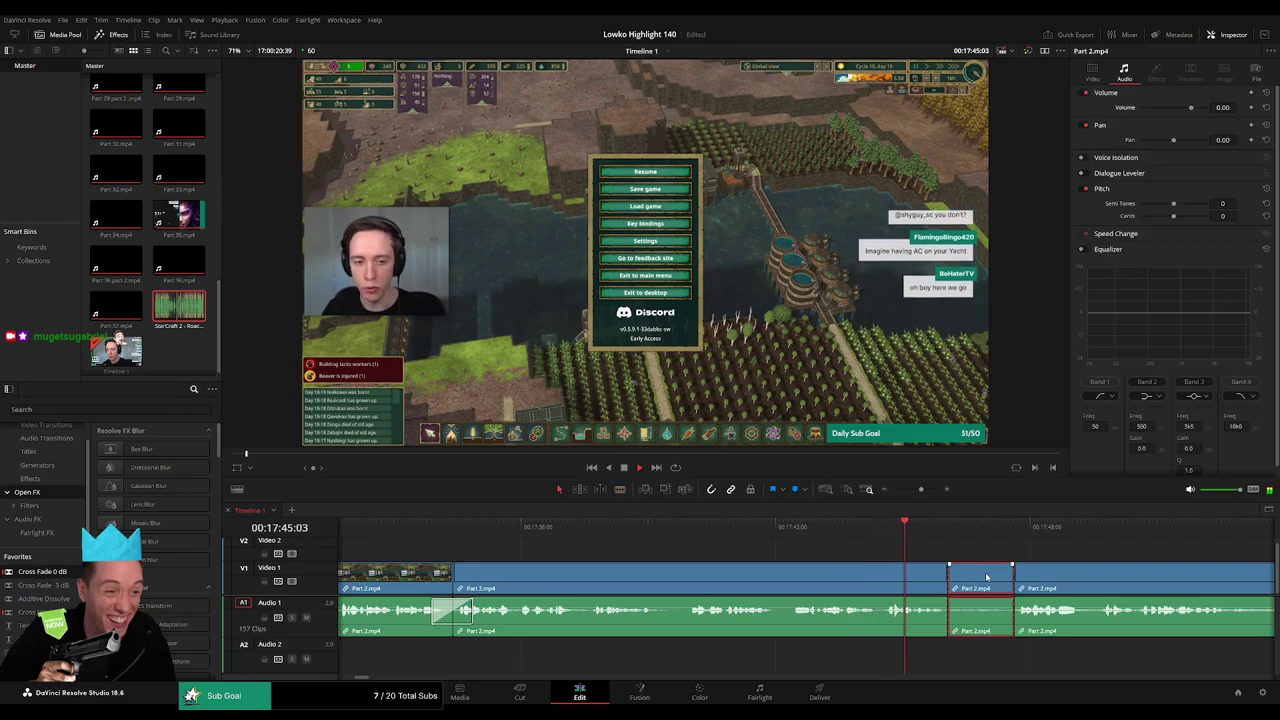
key(Delete)
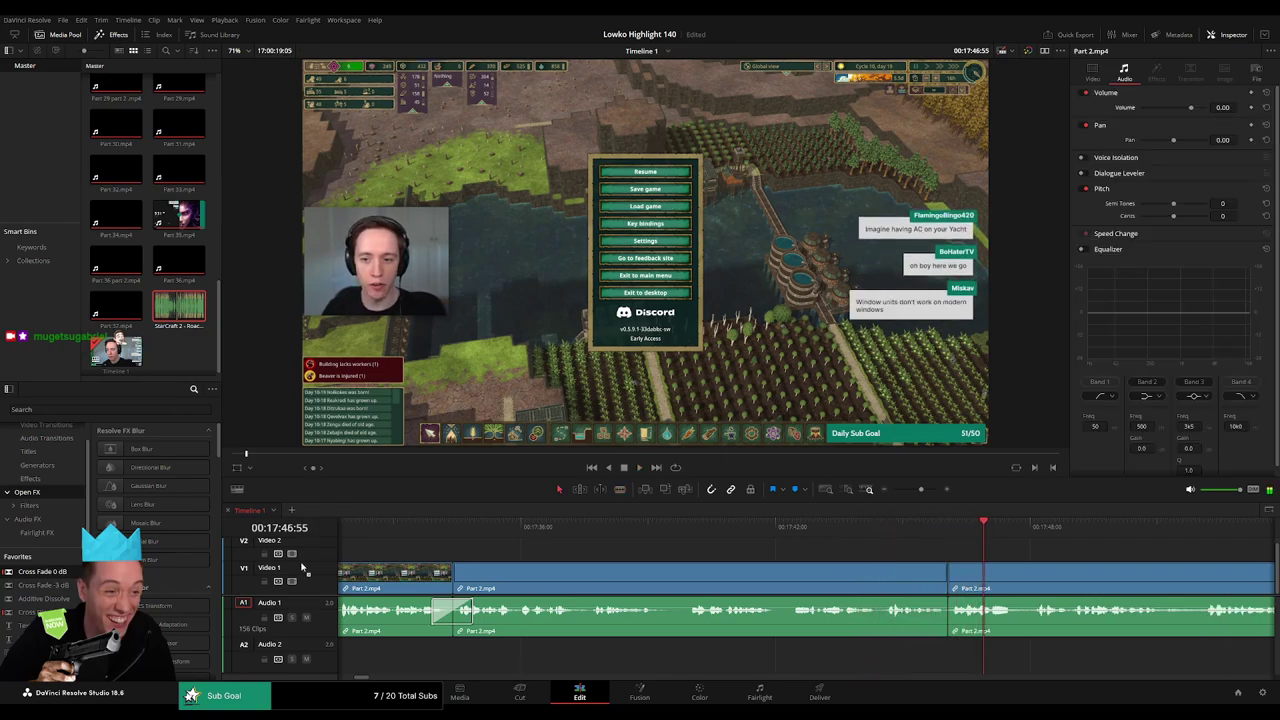
drag(1175, 591, 714, 571)
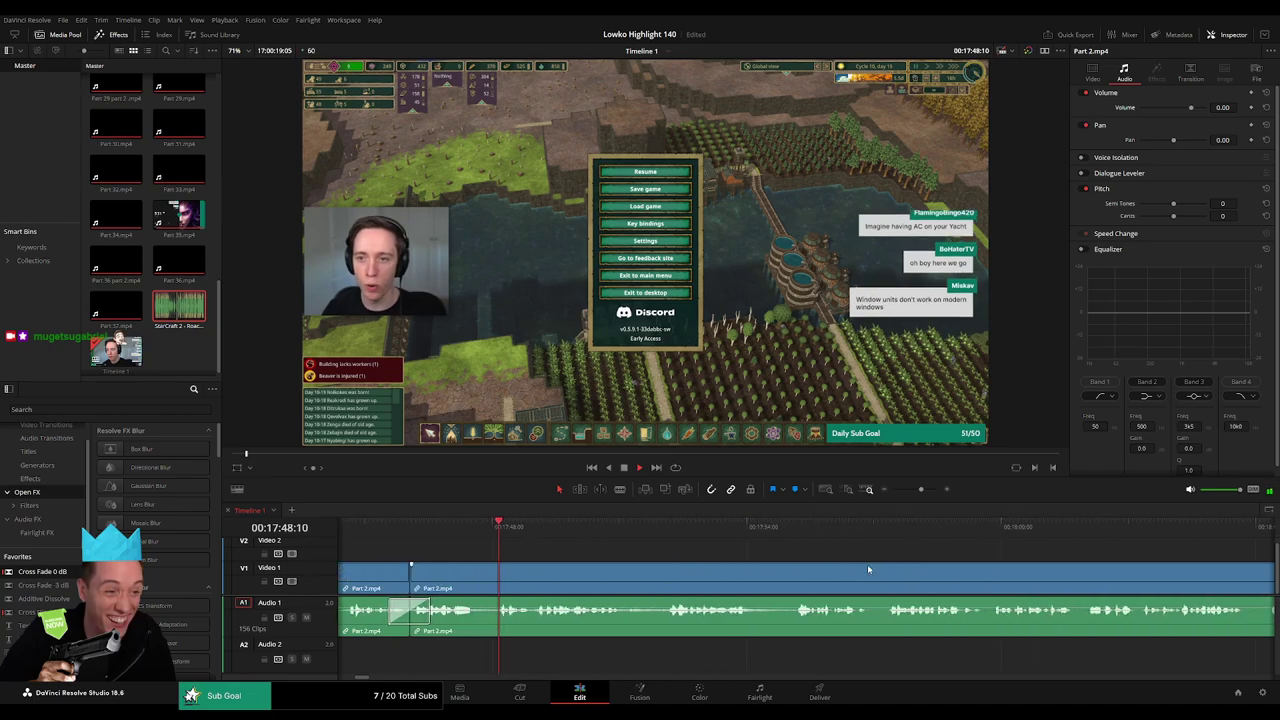
- Cut out the short piece of Part 2.mp4 from about 18:06 to 18:08 and close the gap
drag(921, 489, 916, 490)
drag(957, 565, 640, 560)
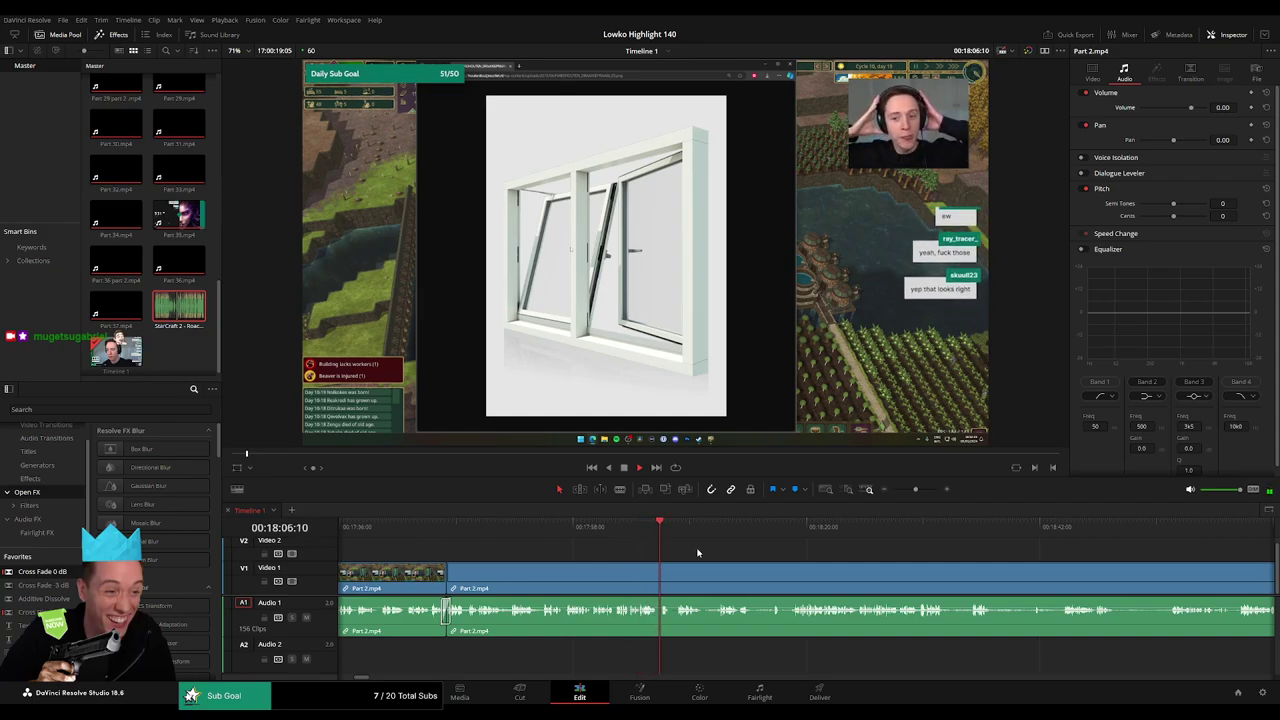
drag(915, 490, 920, 490)
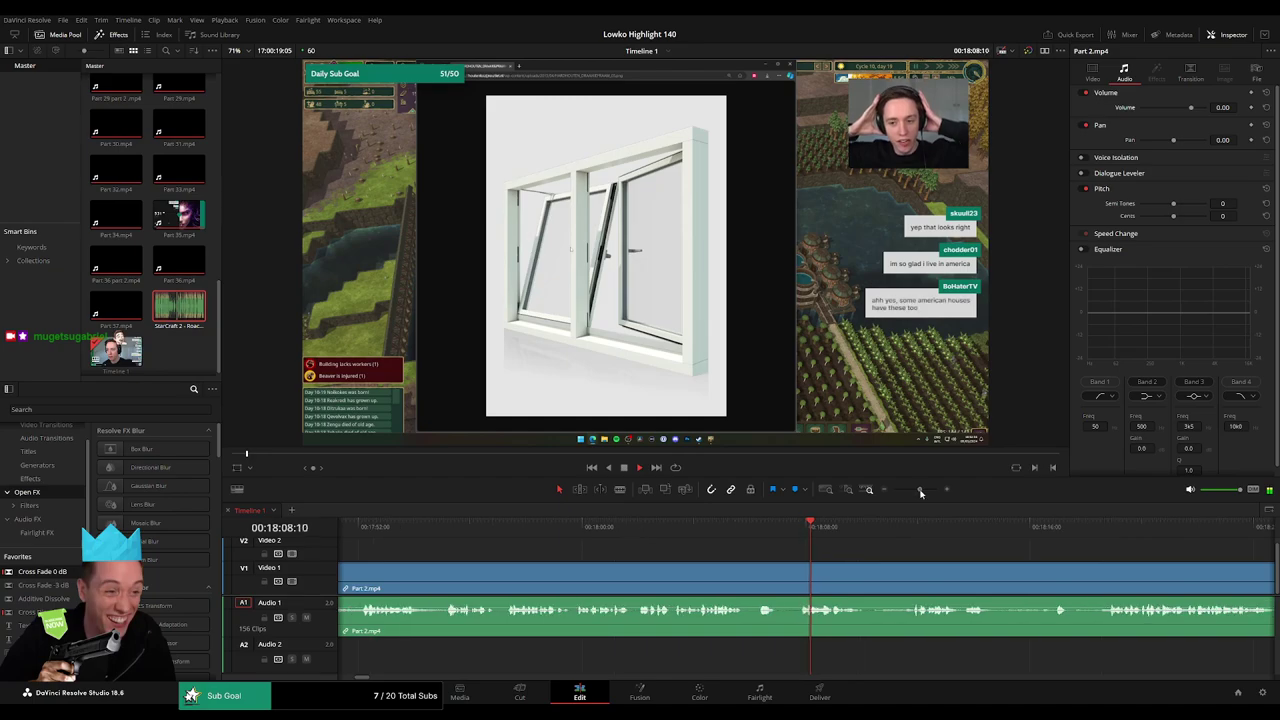
click(737, 575)
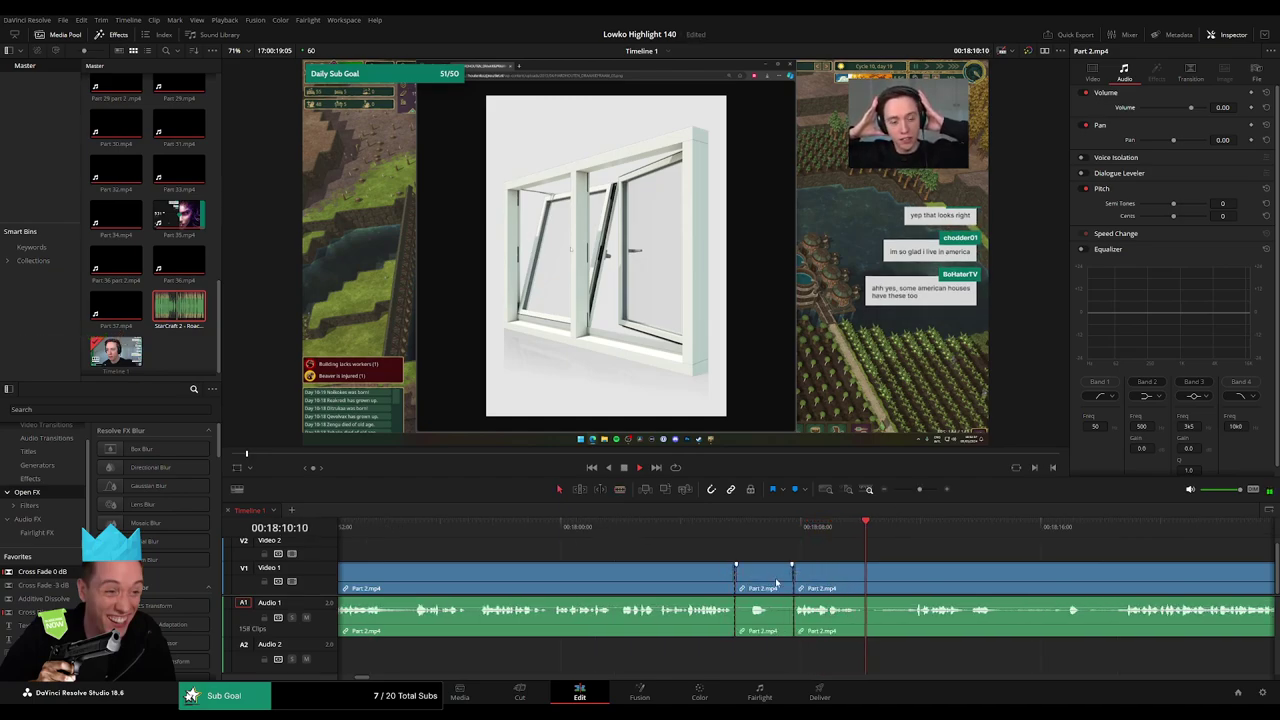
key(a)
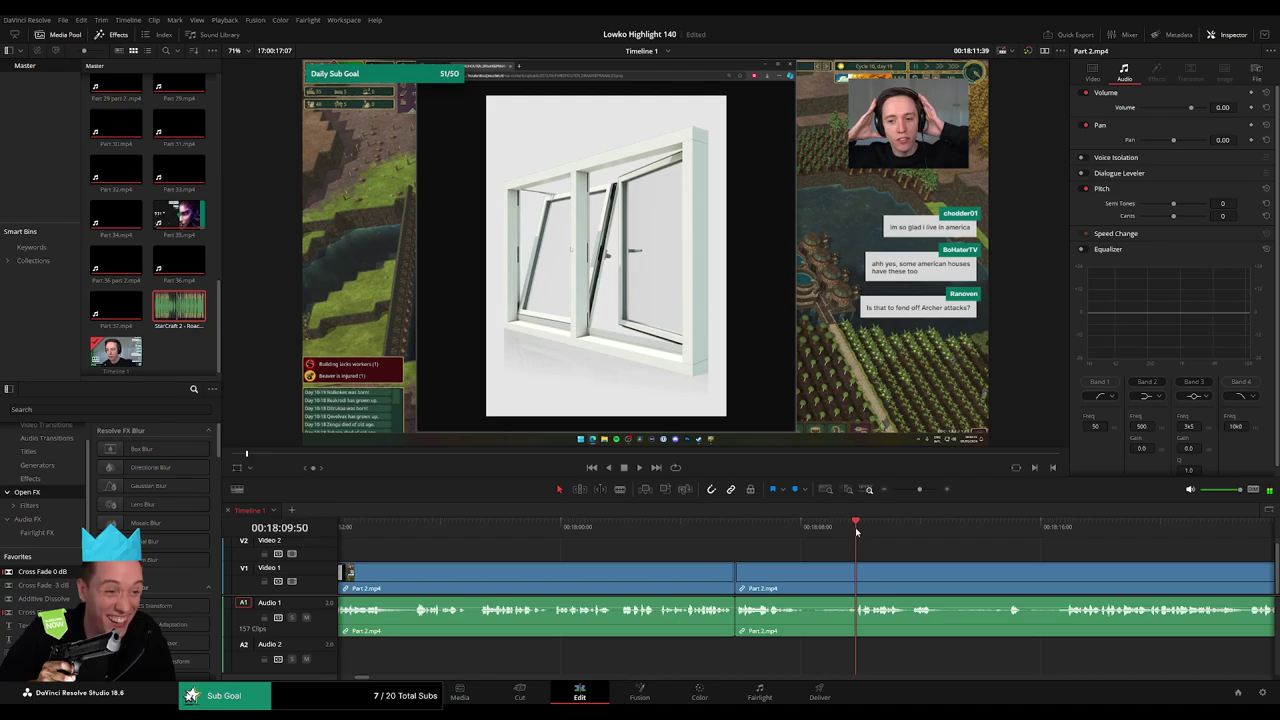
- Remove the short stretch from about 18:08 to 18:10 and apply Cross Fade 0 dB to its audio join
scroll(691, 543, right, 3)
key(b)
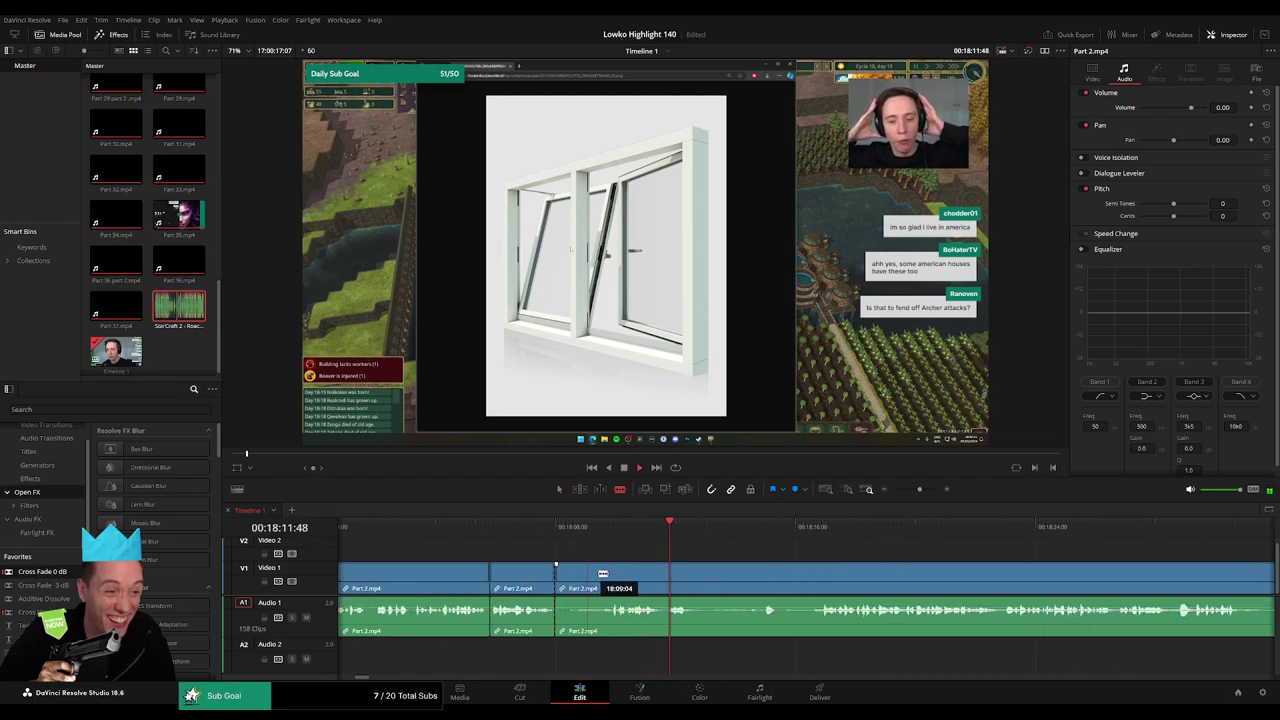
key(Delete)
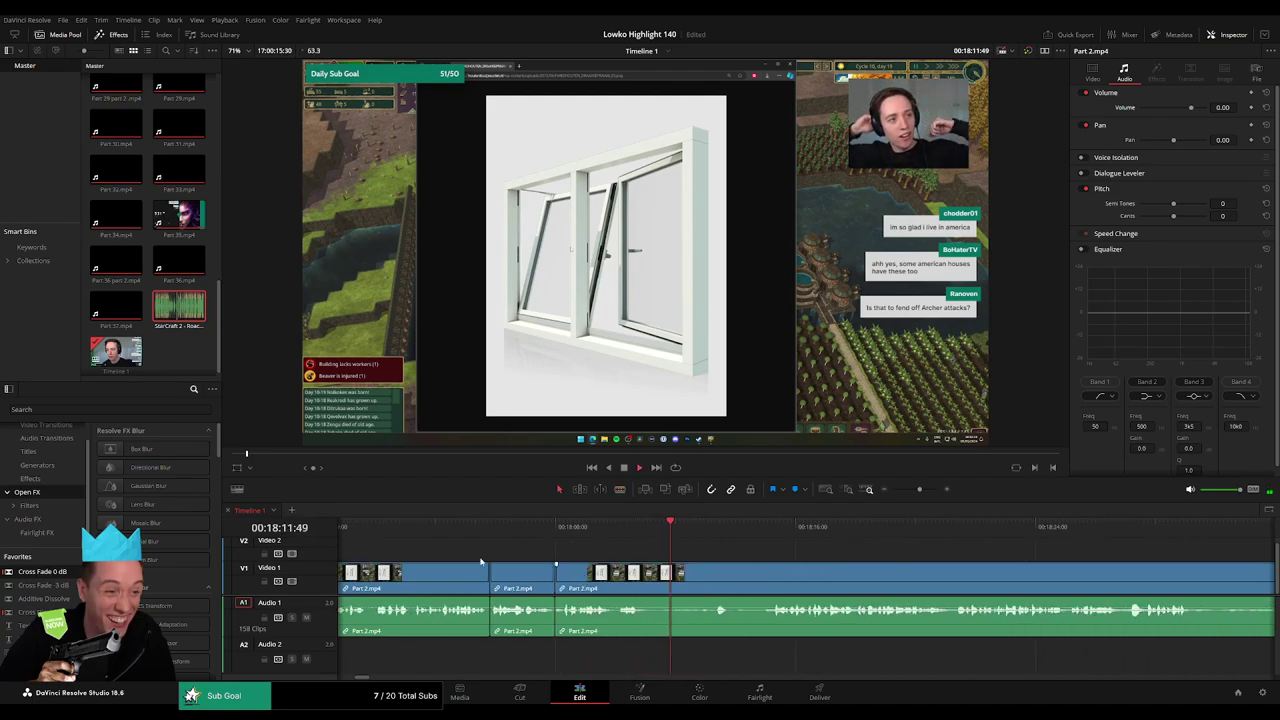
drag(570, 622, 562, 620)
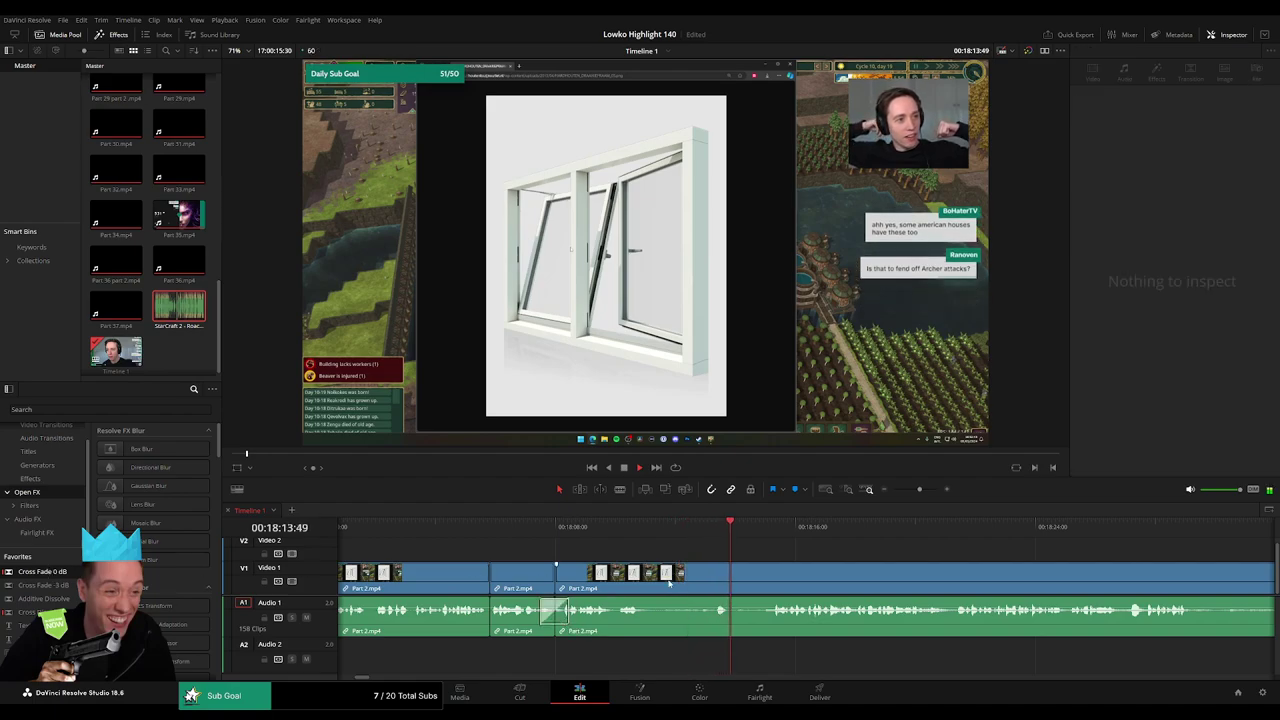
- Remove the quiet stretch from about 18:11 to 18:15 and apply Cross Fade 0 dB to its audio join
key(b)
click(651, 584)
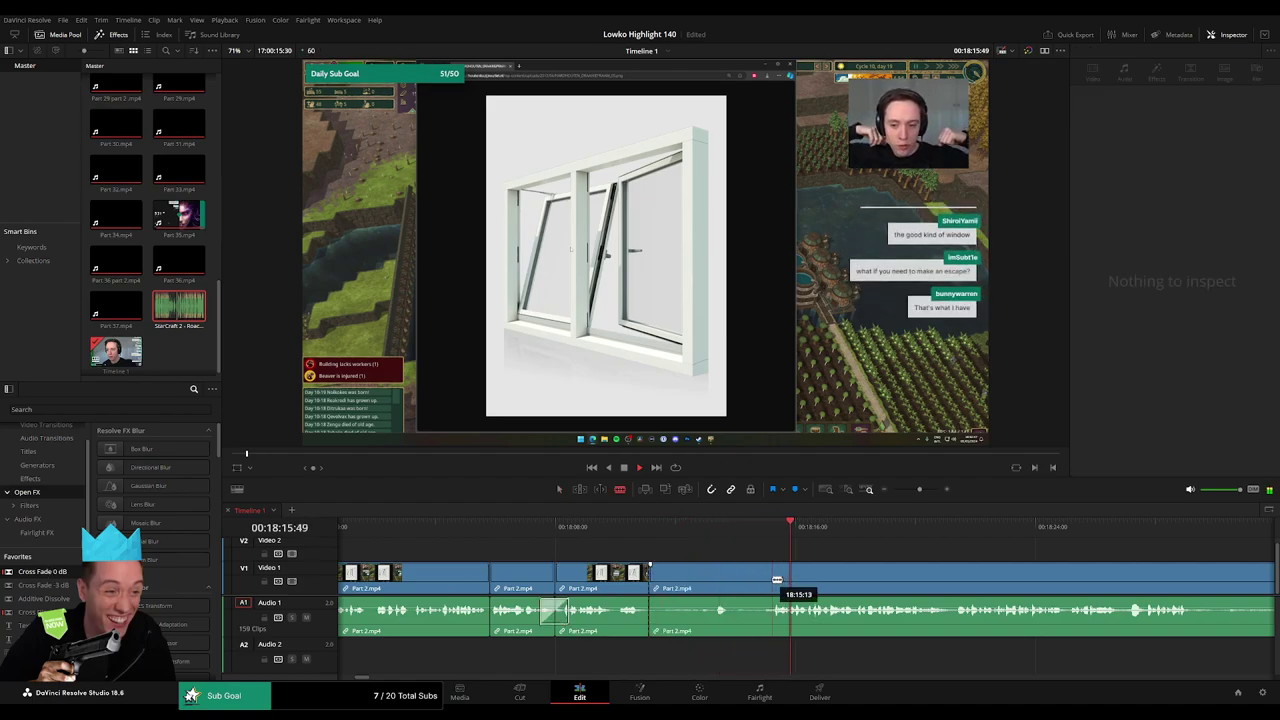
click(774, 580)
key(a)
click(743, 585)
key(Delete)
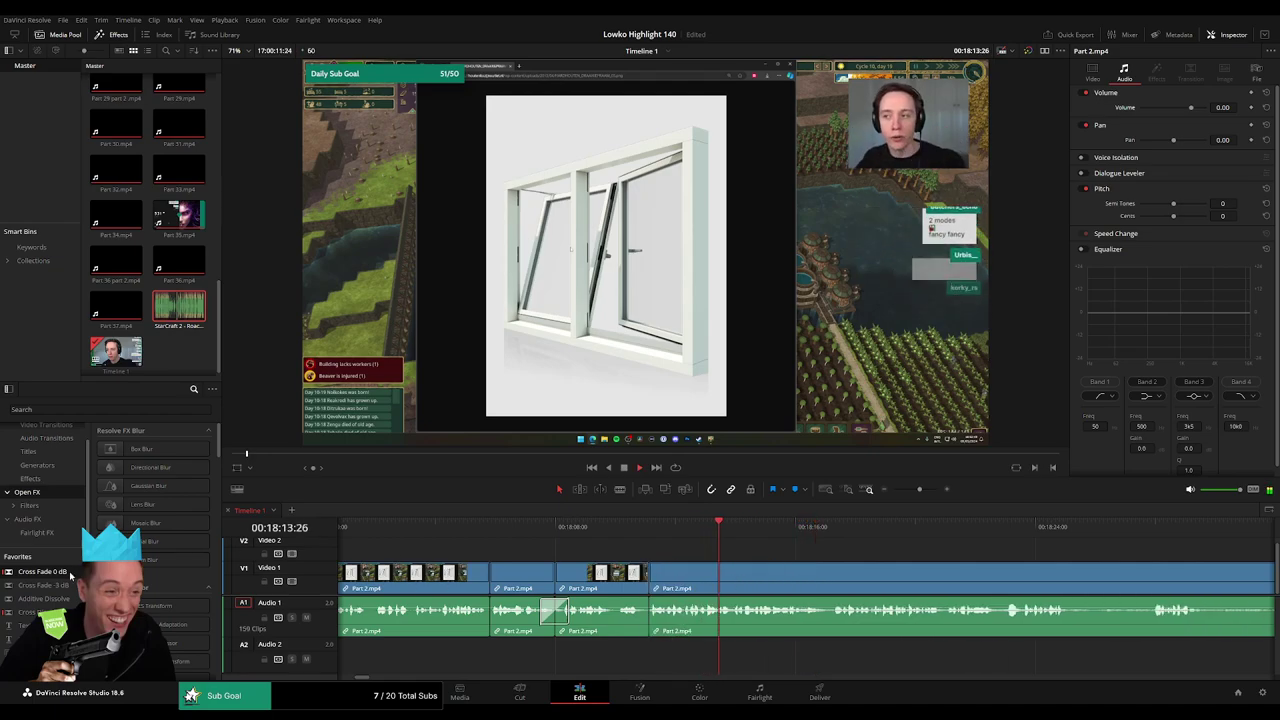
drag(70, 575, 646, 630)
- Cut Part 2.mp4 at about 18:23 and remove the half-second pause there
scroll(750, 566, right, 2)
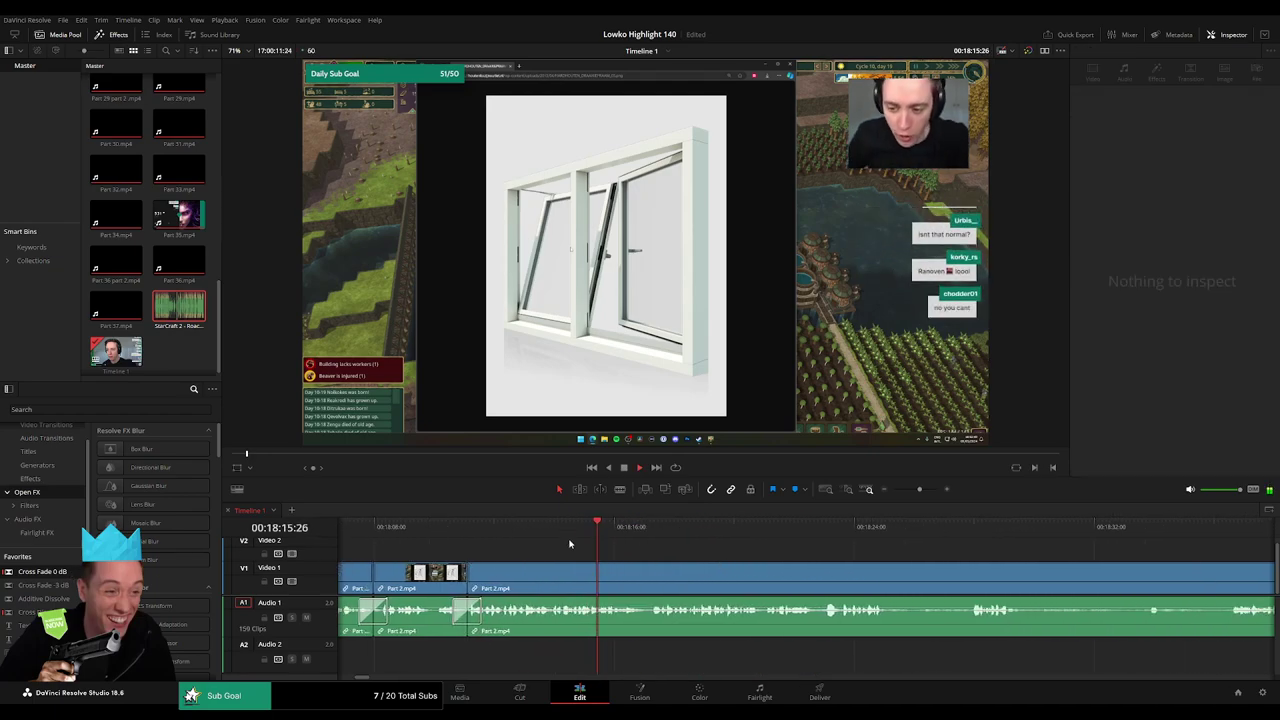
drag(569, 543, 556, 538)
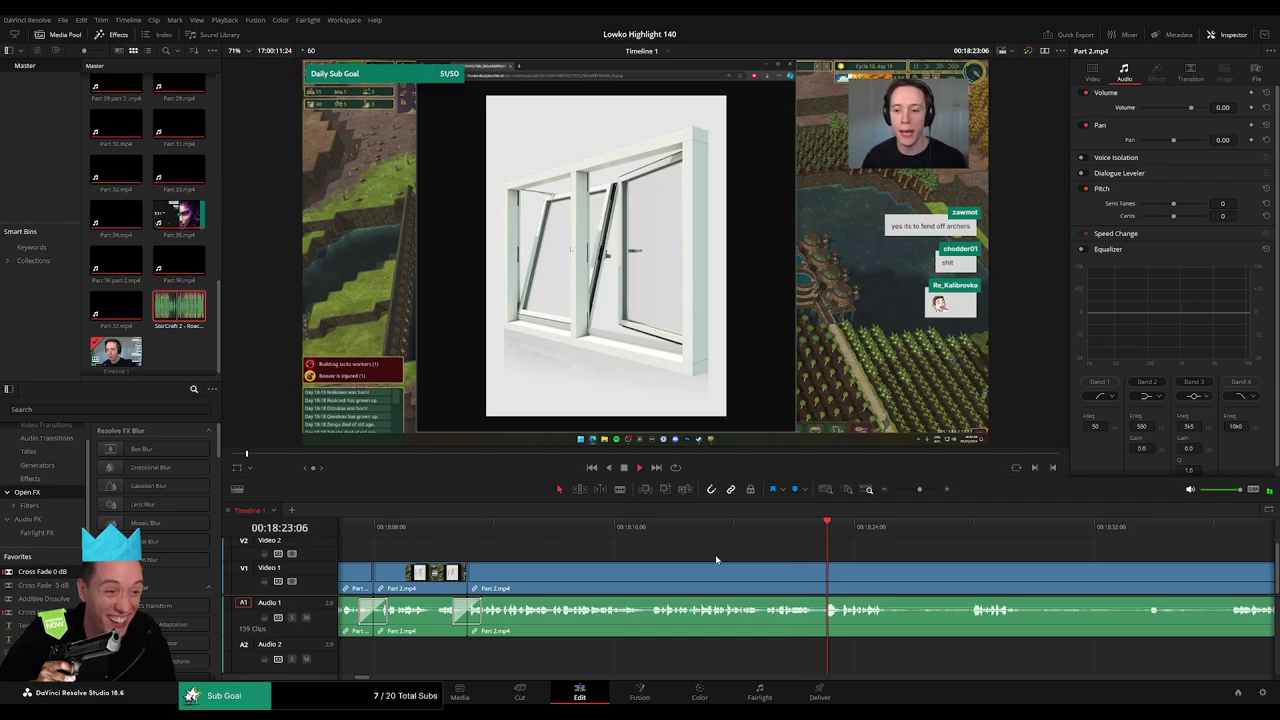
scroll(690, 568, right, 2)
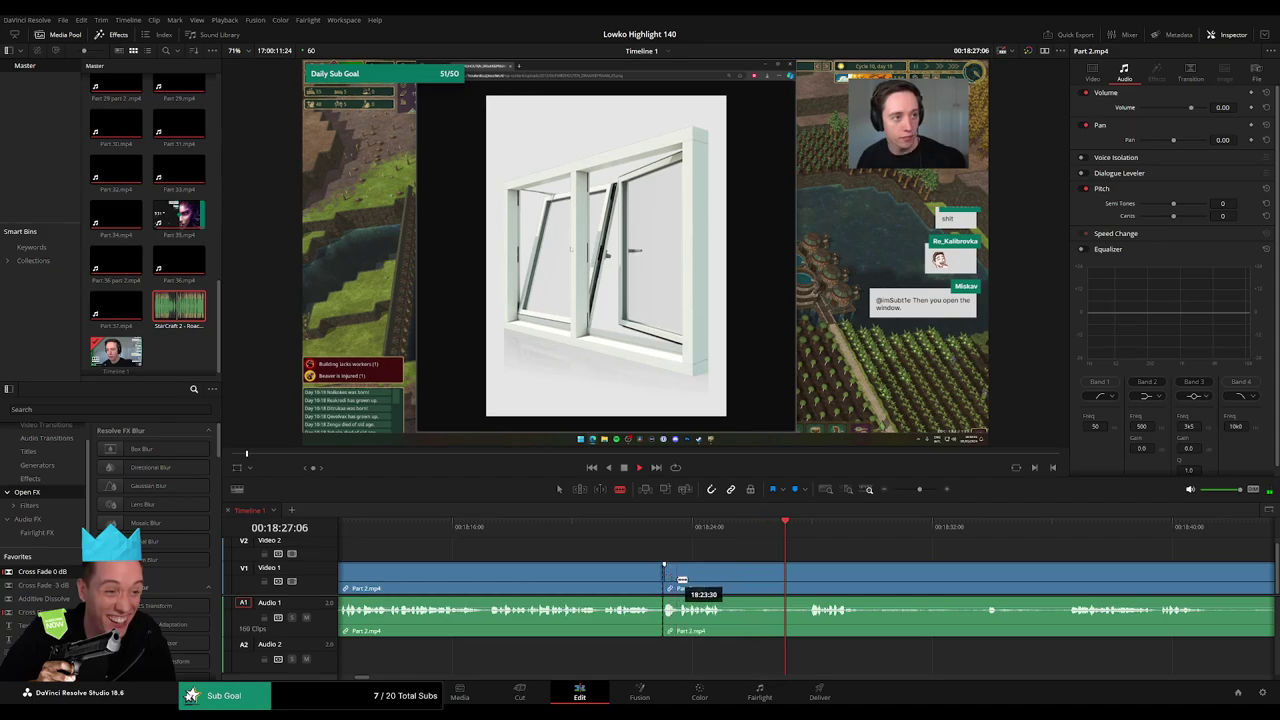
scroll(582, 574, right, 2)
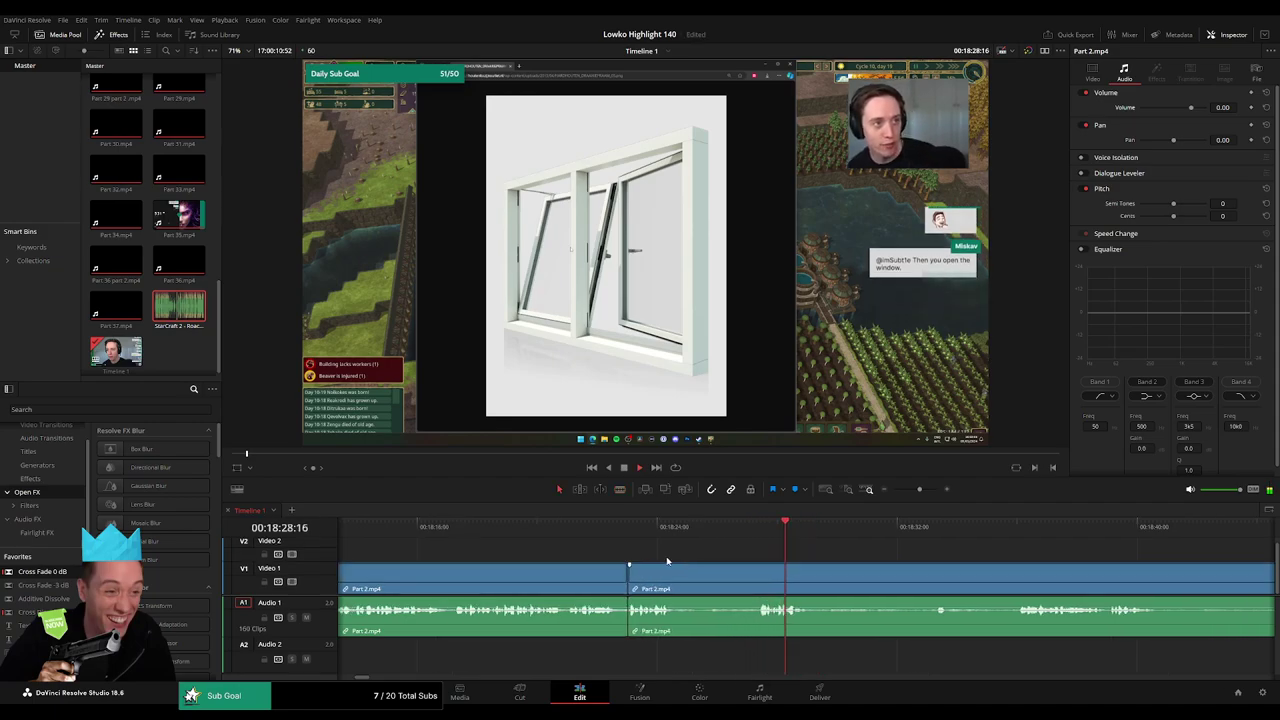
- Remove the quiet gap from about 18:25 to 18:27 and apply Cross Fade 0 dB to its audio join
click(579, 574)
click(655, 574)
key(a)
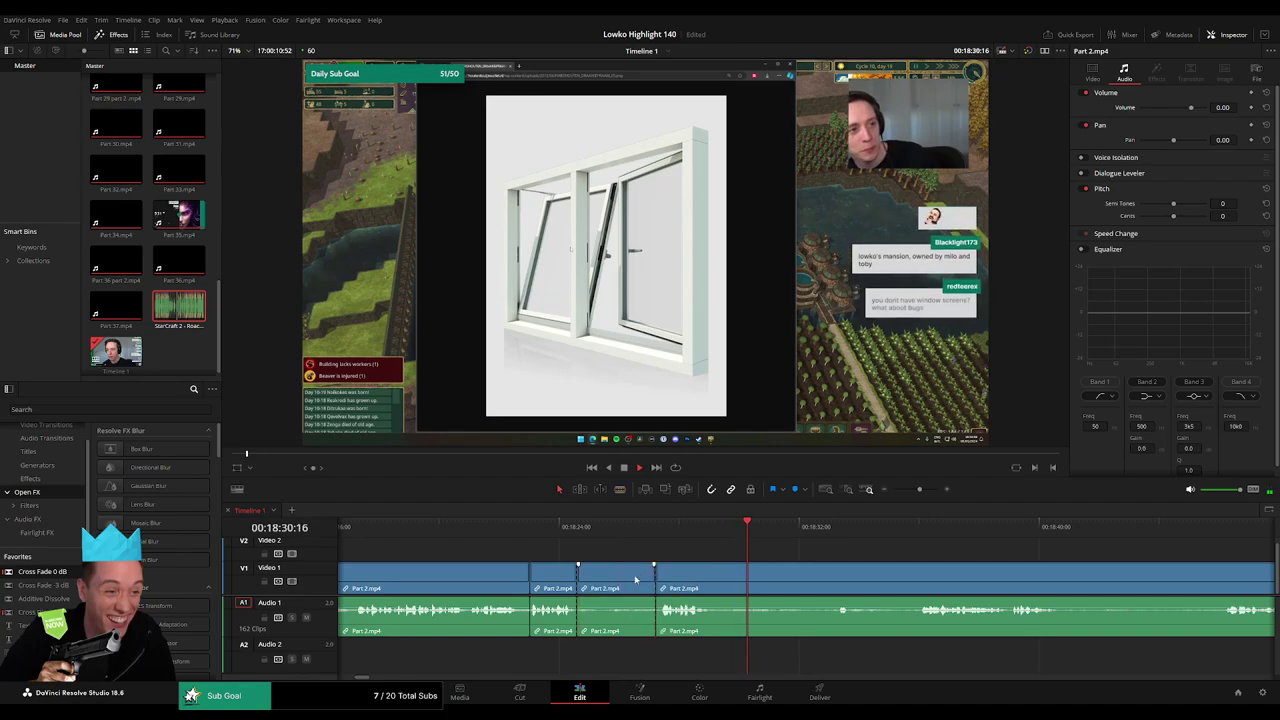
click(635, 579)
key(Delete)
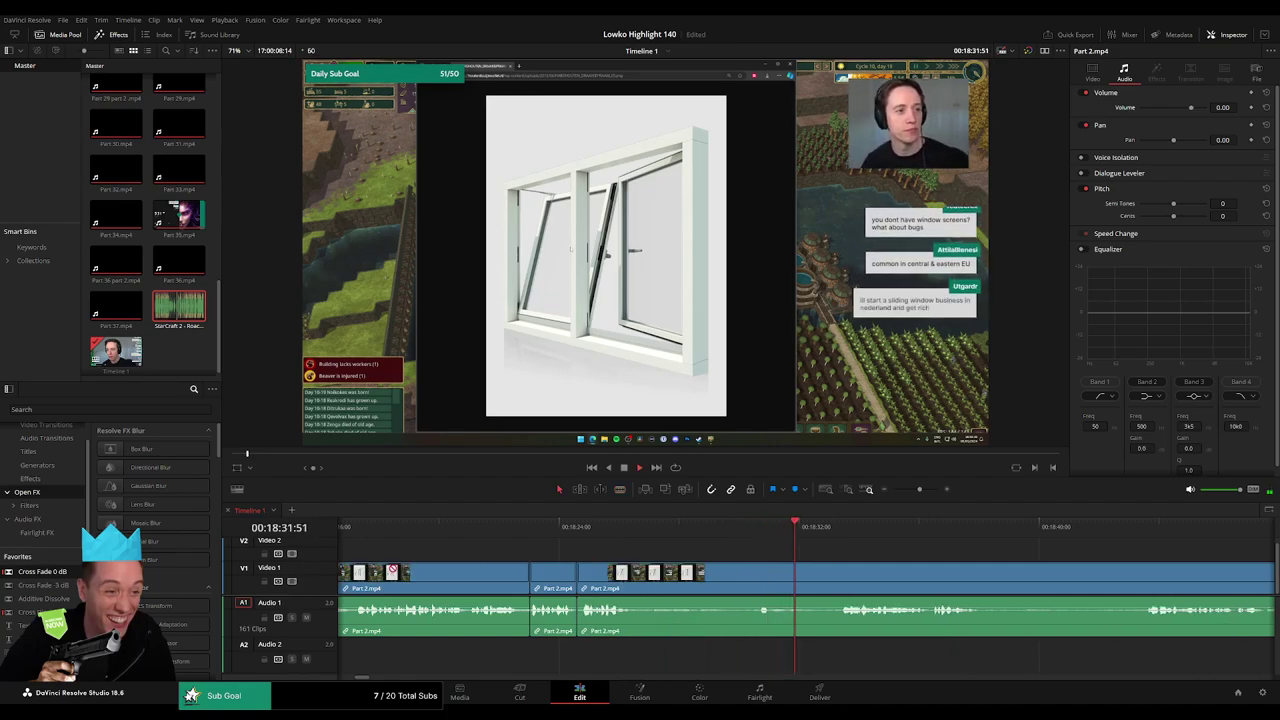
scroll(670, 552, right, 1)
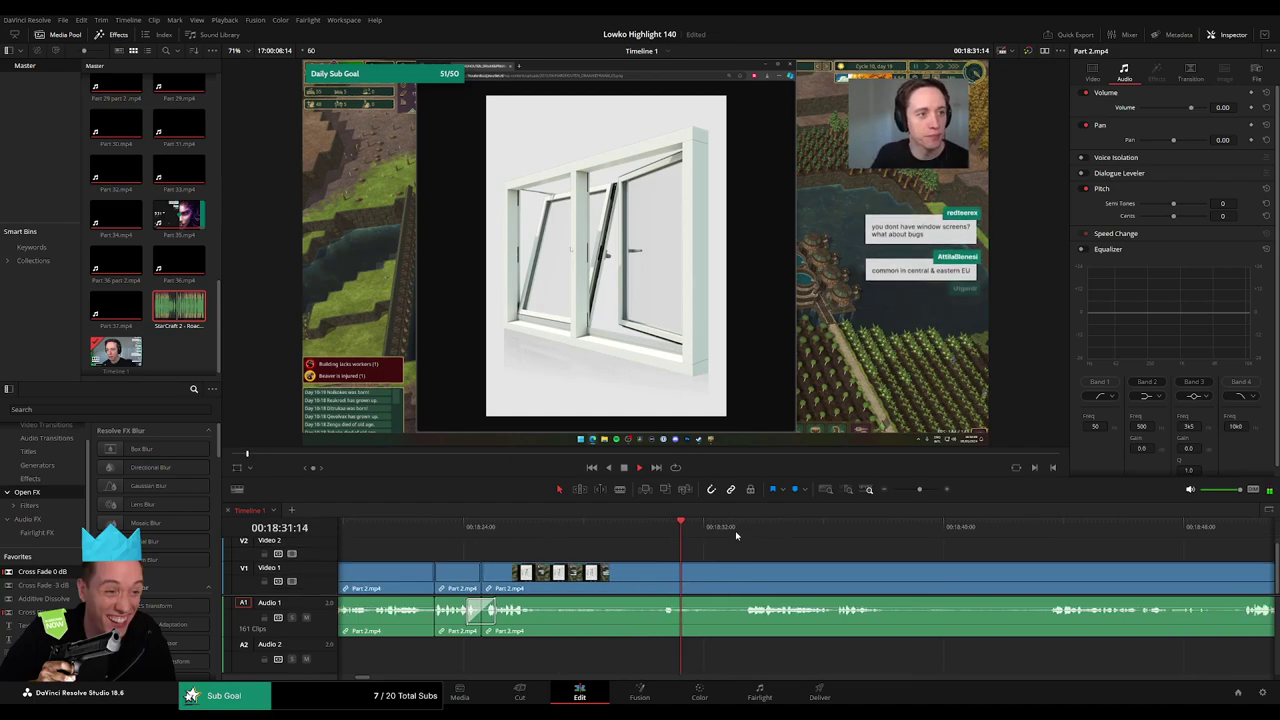
- Remove the dull stretch from about 18:27 to 18:33 and apply Cross Fade 0 dB to its audio join
key(b)
click(542, 574)
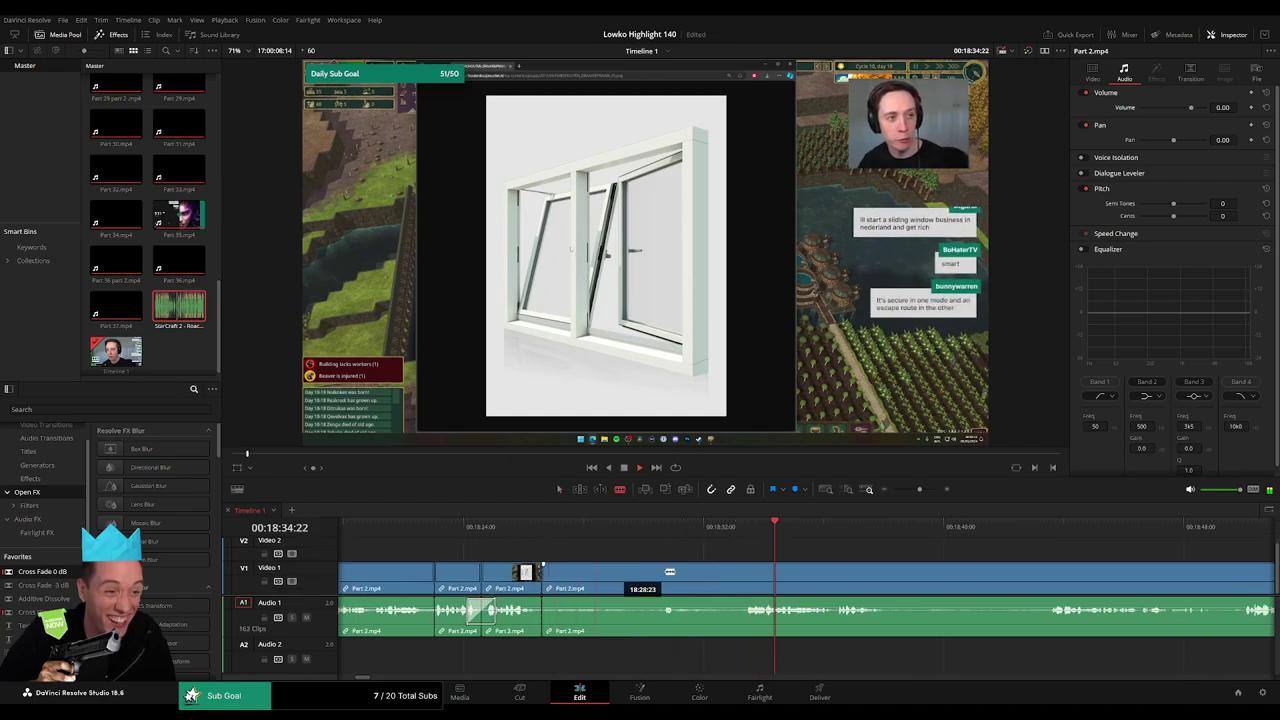
click(744, 574)
key(a)
click(712, 577)
key(Delete)
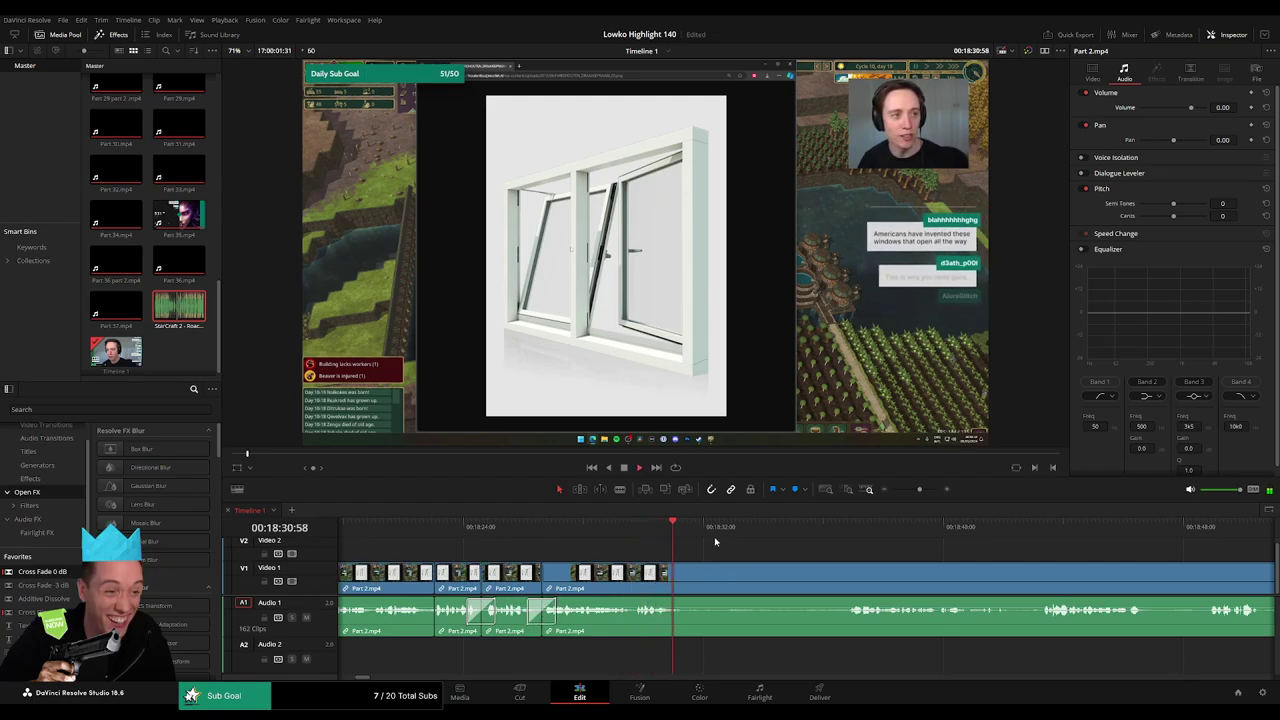
- Remove the silent stretch from about 18:32 to 18:37, play back the join and apply Cross Fade 0 dB to its audio
click(840, 537)
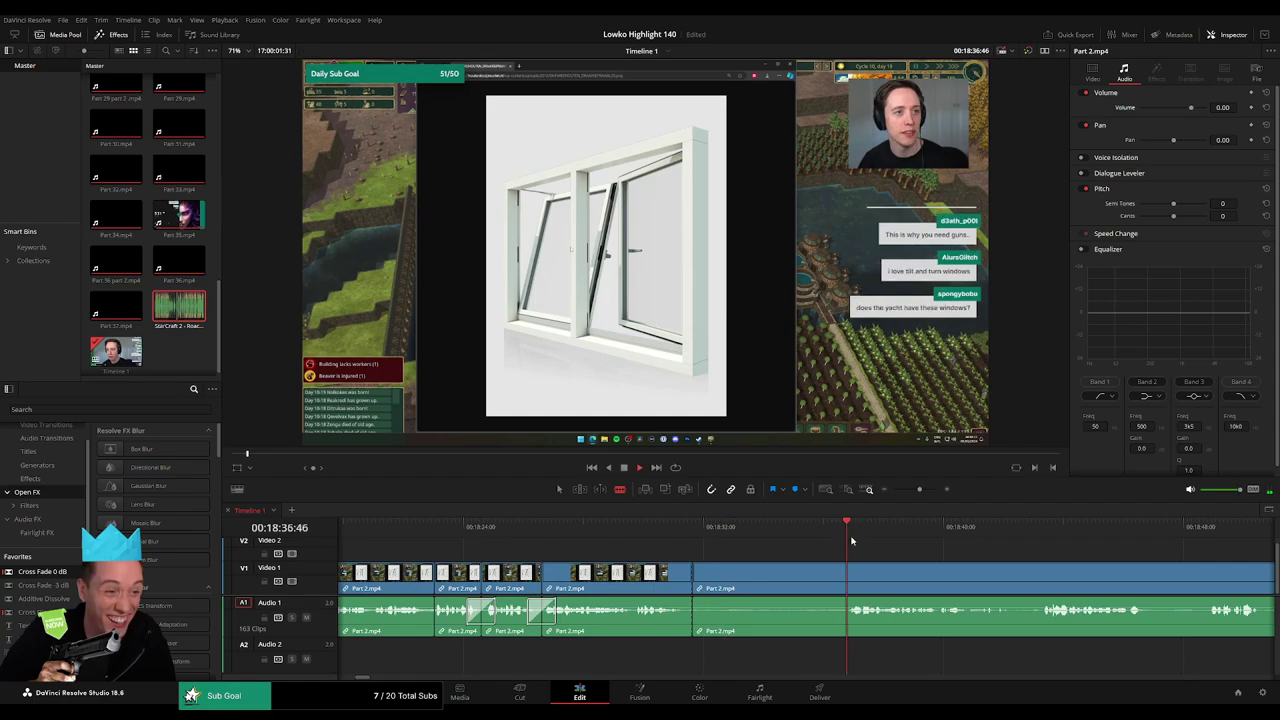
drag(850, 545, 693, 571)
click(671, 578)
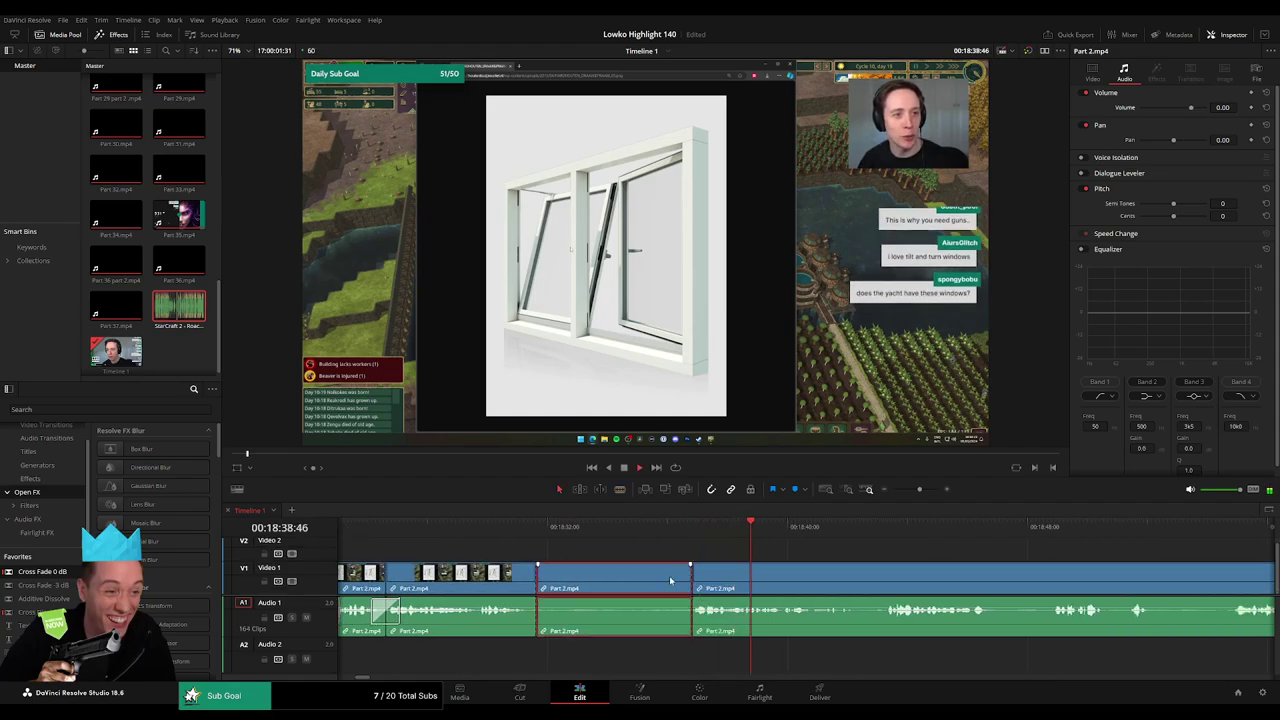
key(Delete)
click(538, 530)
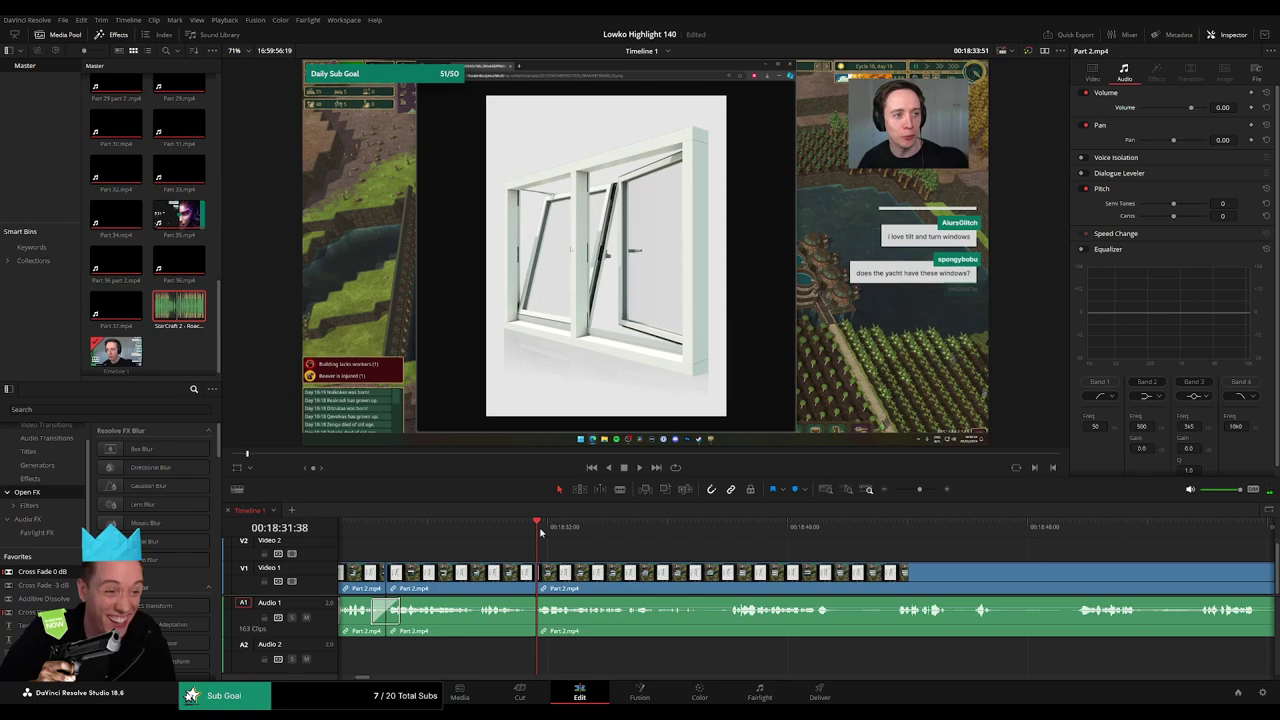
key(space)
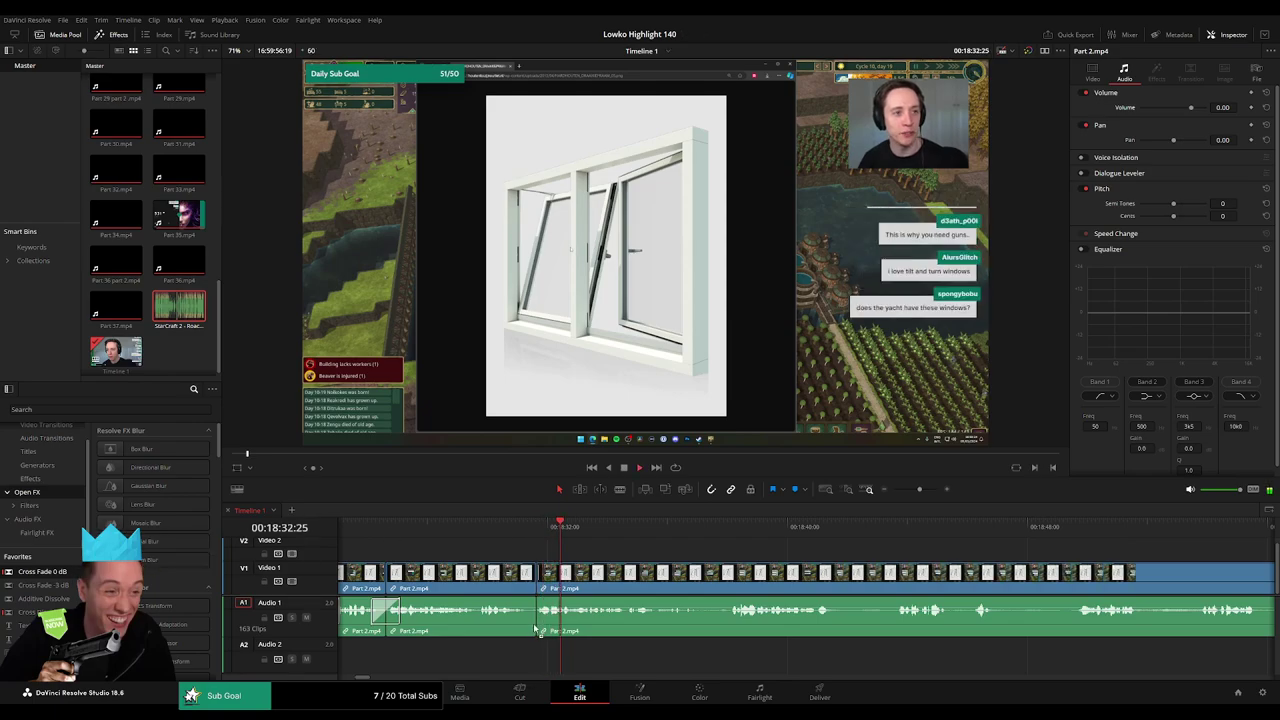
click(537, 630)
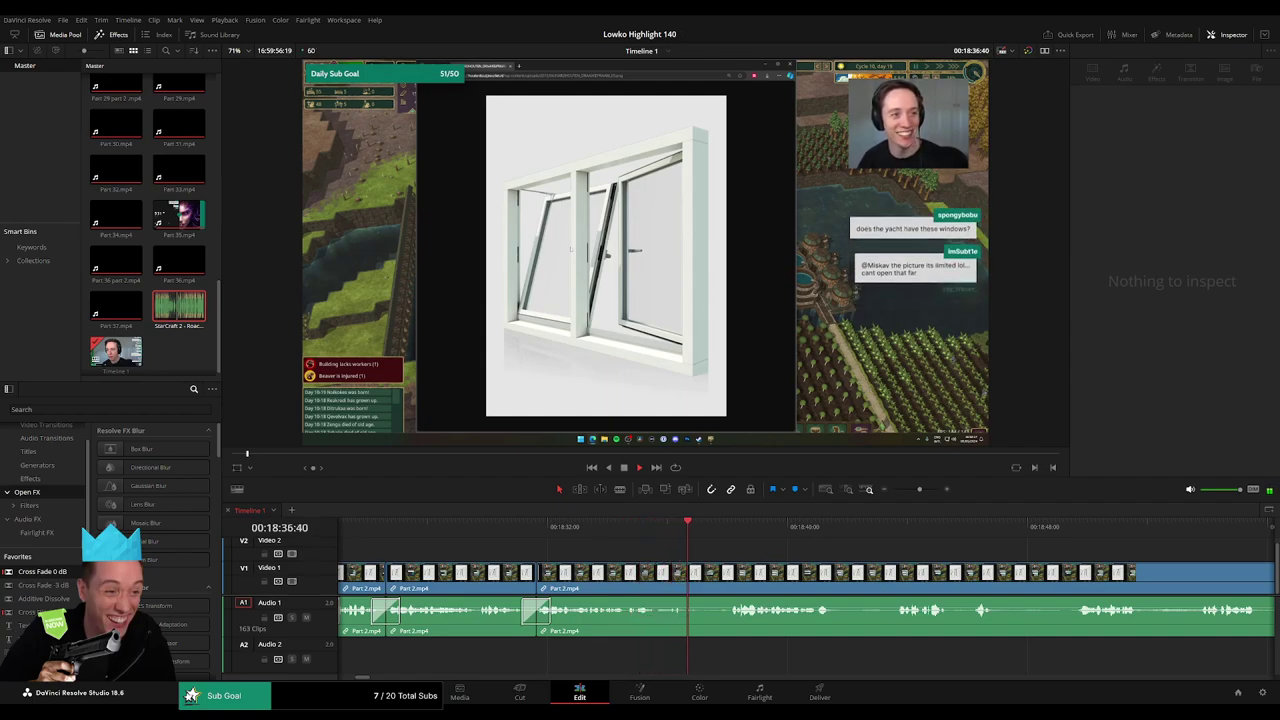
- Remove the quiet gap in Part 2.mp4 from about 18:41.7 to 18:43.7 and apply Cross Fade 0 dB to its audio join
scroll(549, 566, right, 5)
scroll(550, 566, right, 1)
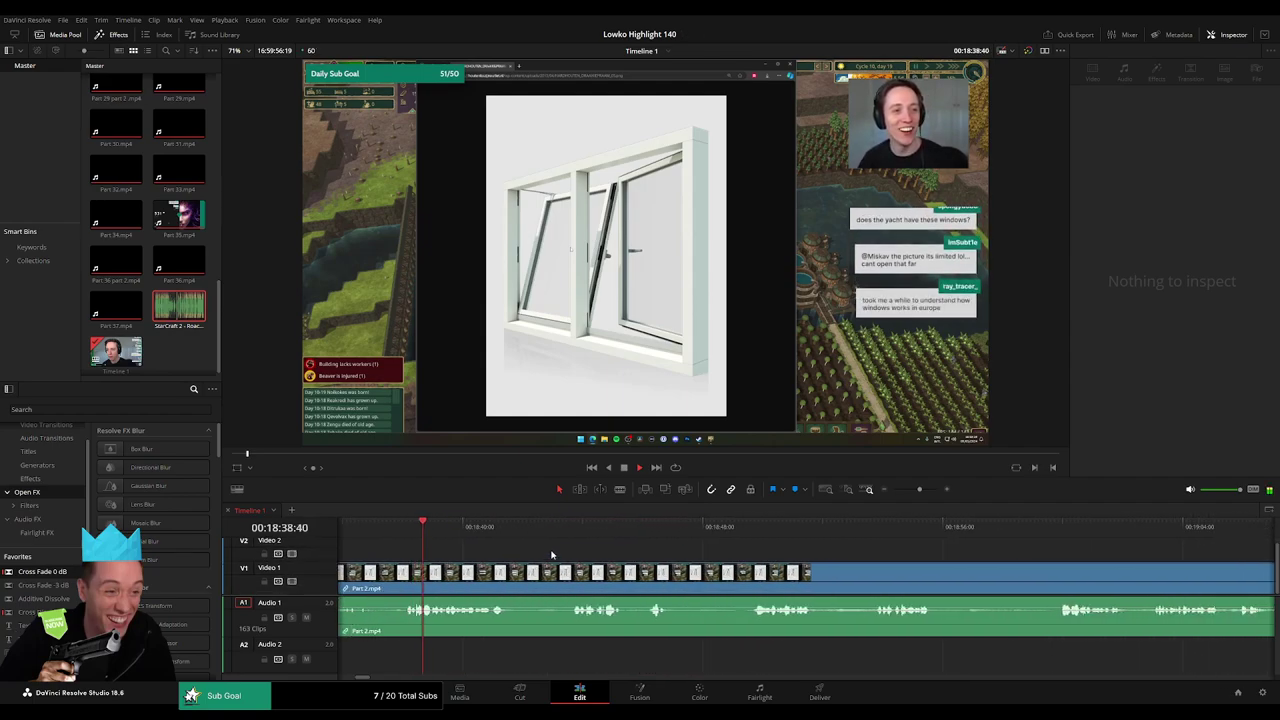
scroll(552, 553, right, 2)
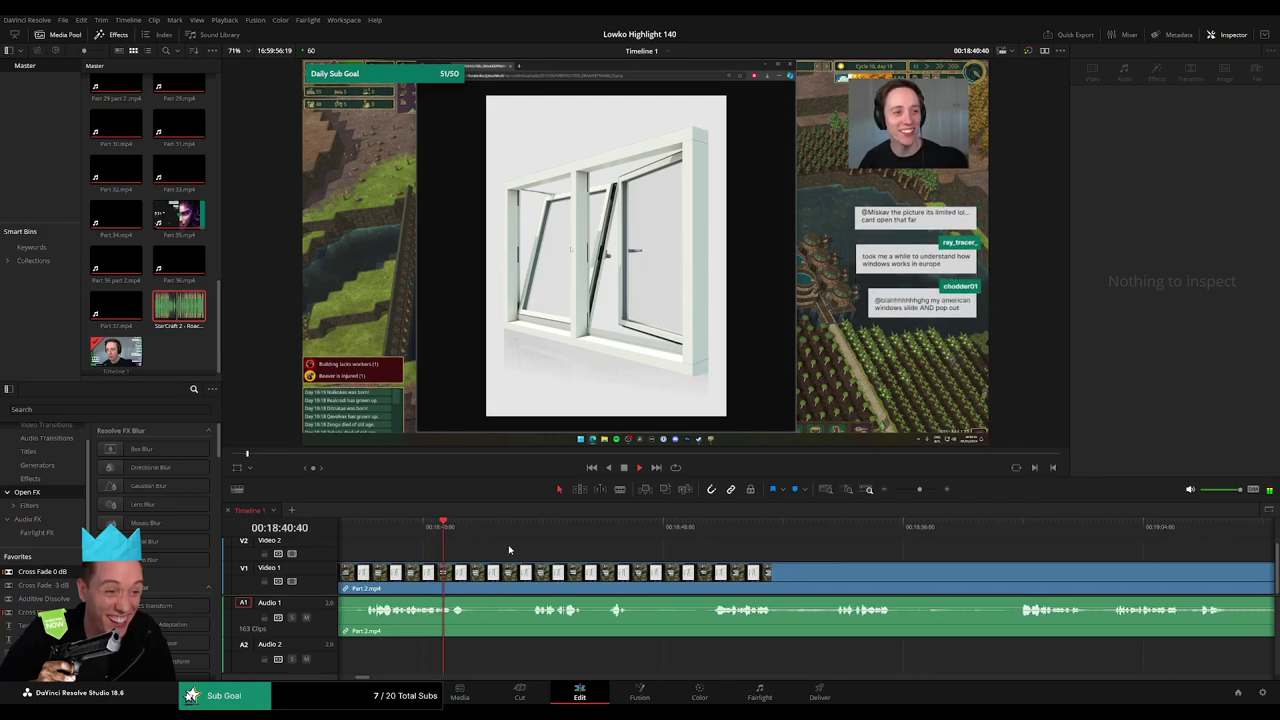
click(529, 532)
key(b)
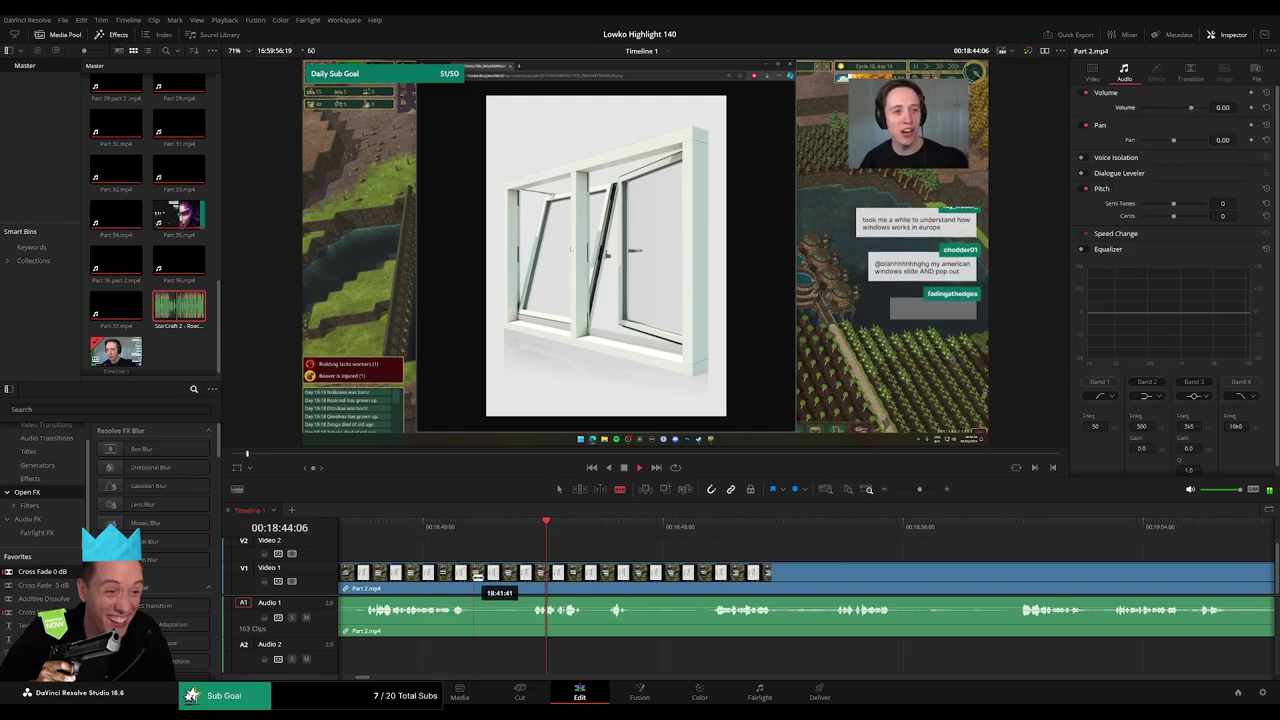
click(474, 575)
click(533, 576)
key(a)
click(511, 580)
key(Delete)
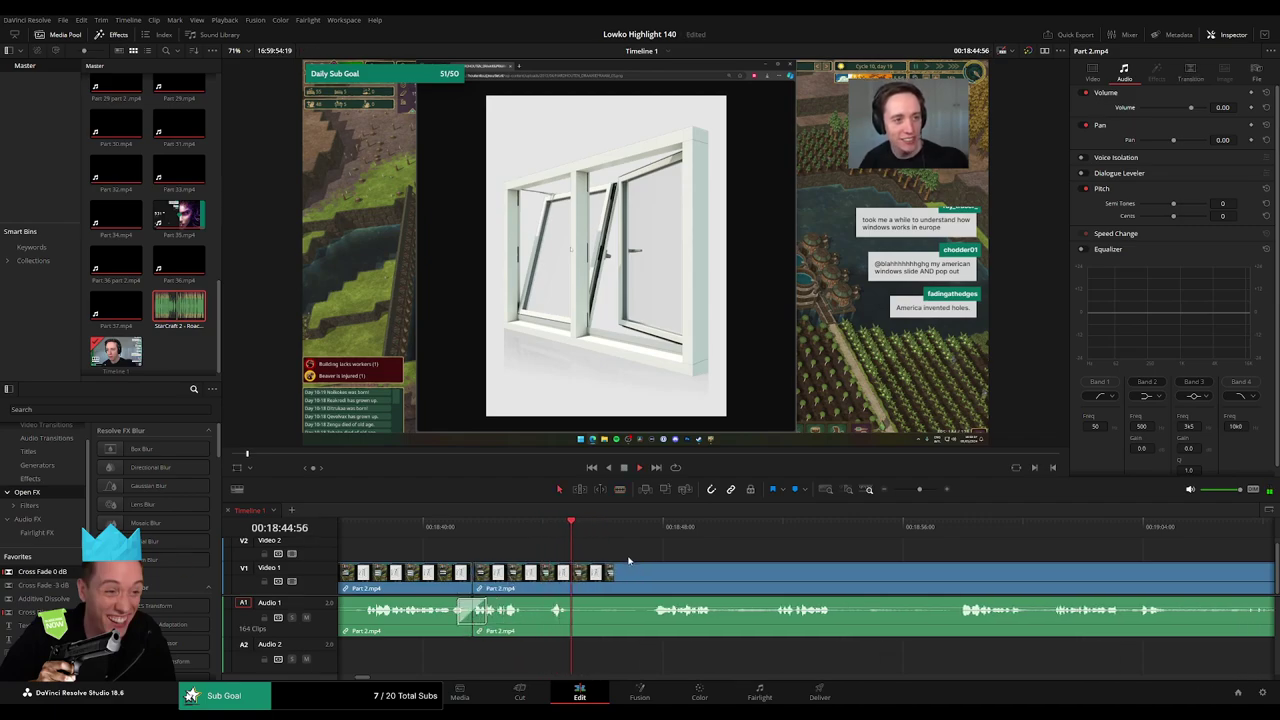
- Remove the silent stretch from about 18:45 to 18:47.5 and apply Cross Fade 0 dB to its audio join
click(579, 577)
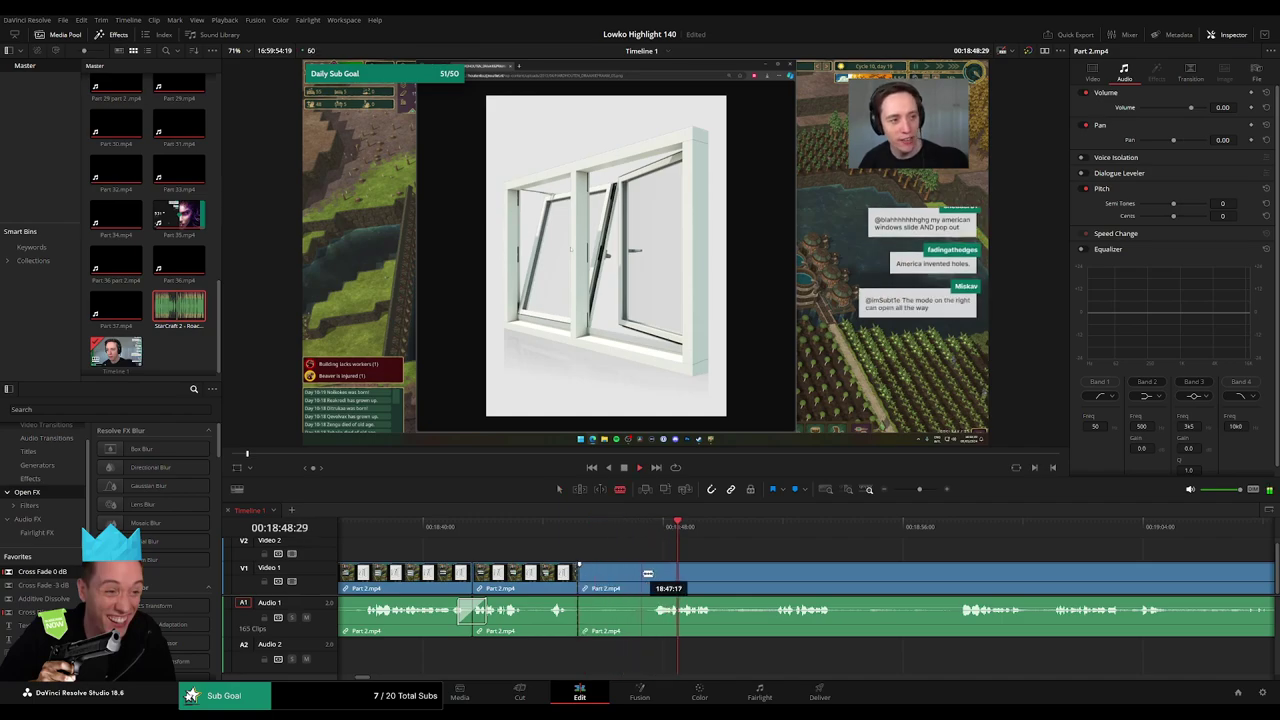
click(623, 581)
key(BackSpace)
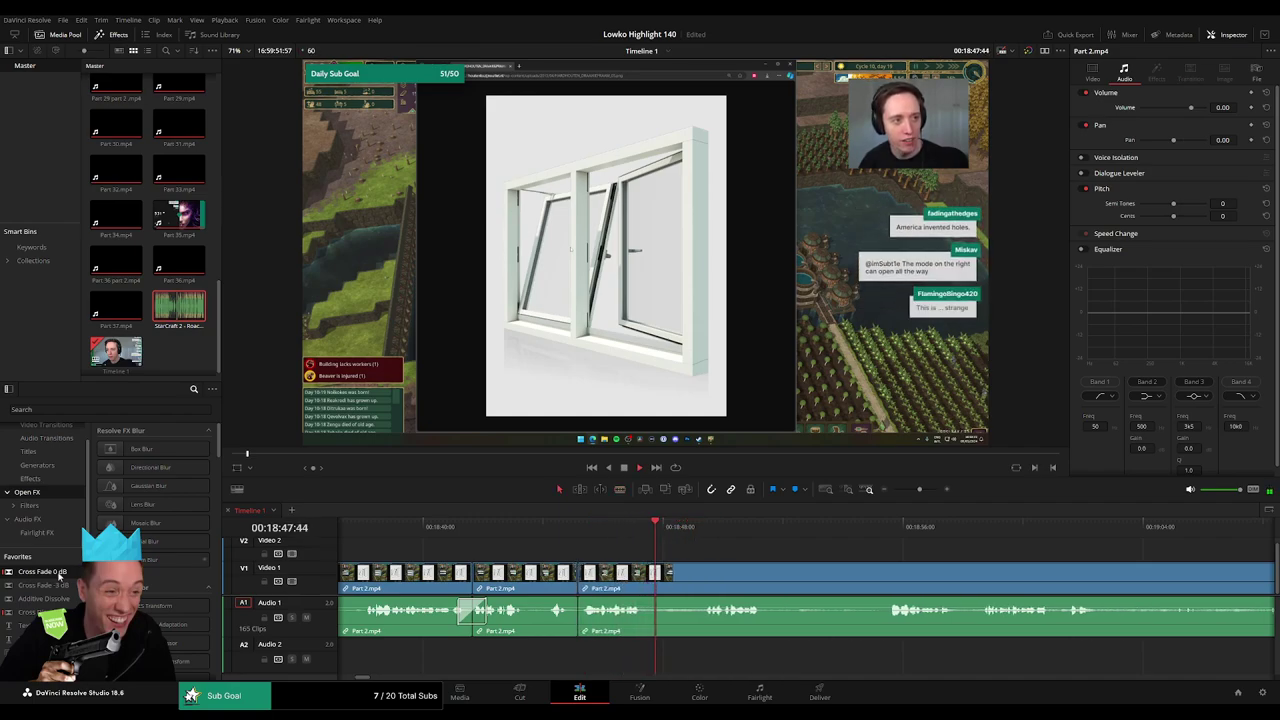
drag(600, 634, 584, 618)
- Cut out the pause from about 18:47.5 to 18:49.3 and apply Cross Fade 0 dB to its audio join
scroll(757, 563, right, 3)
key(b)
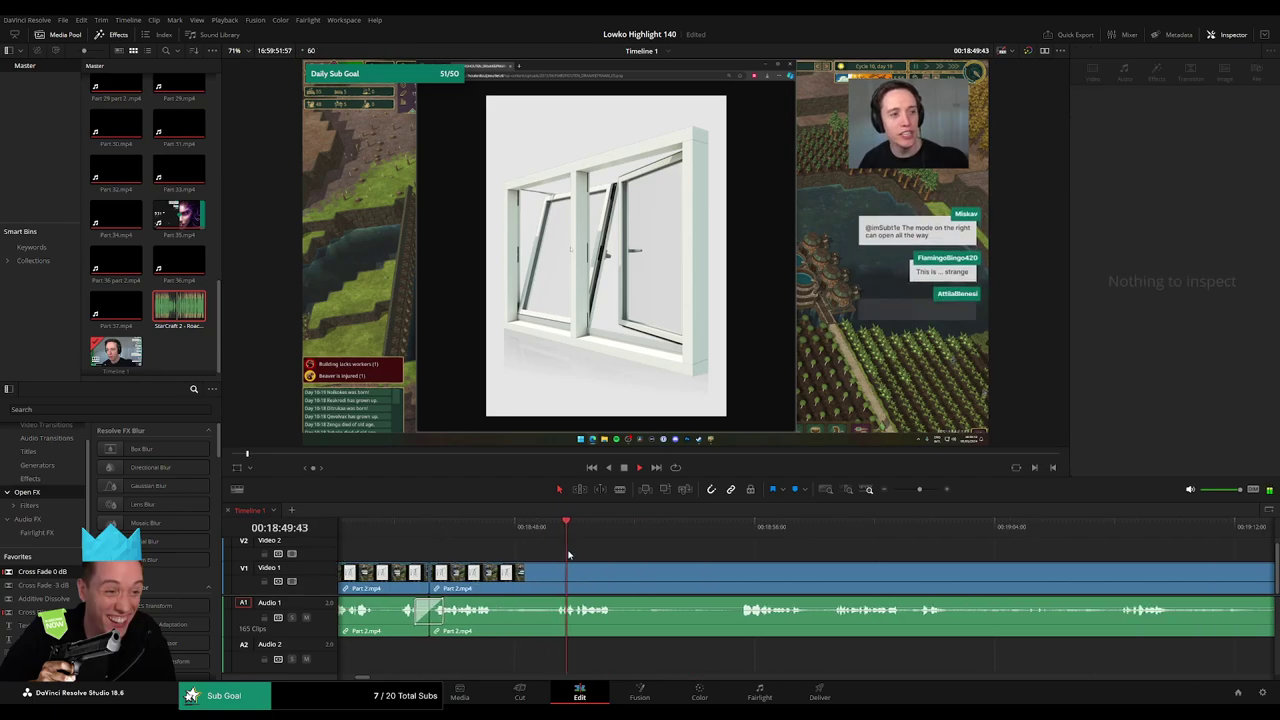
click(556, 573)
key(a)
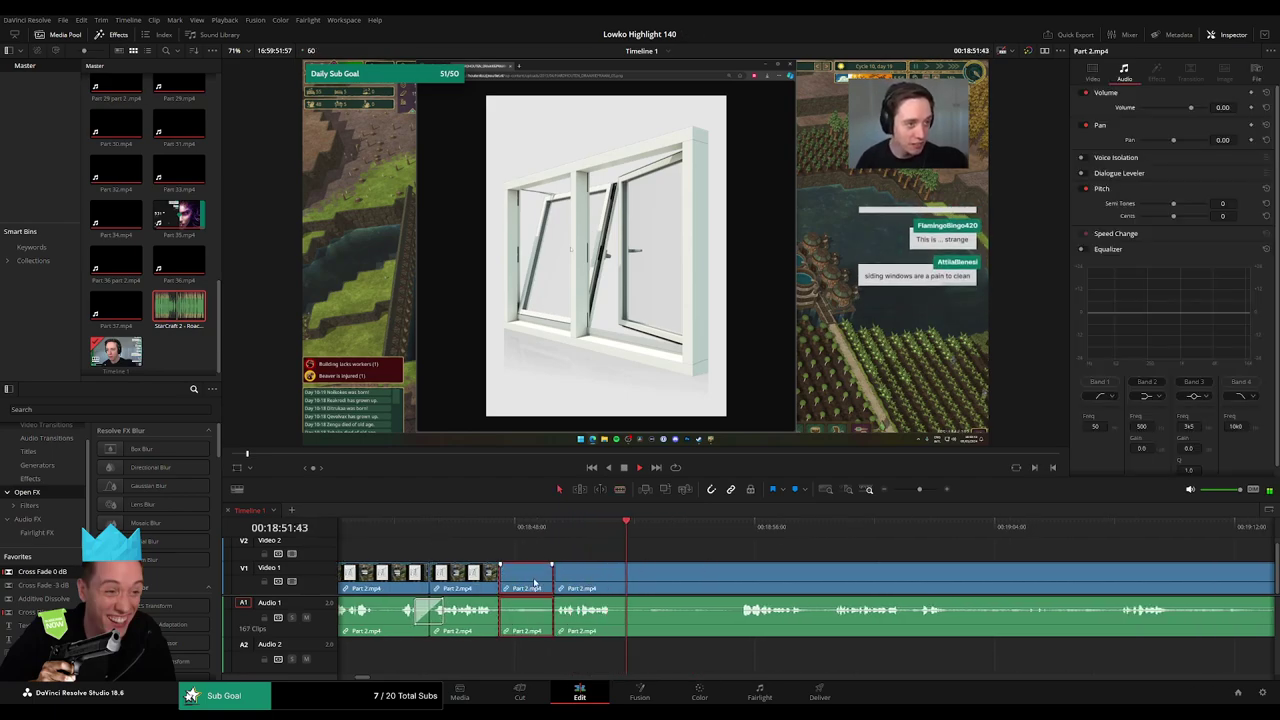
click(537, 580)
key(BackSpace)
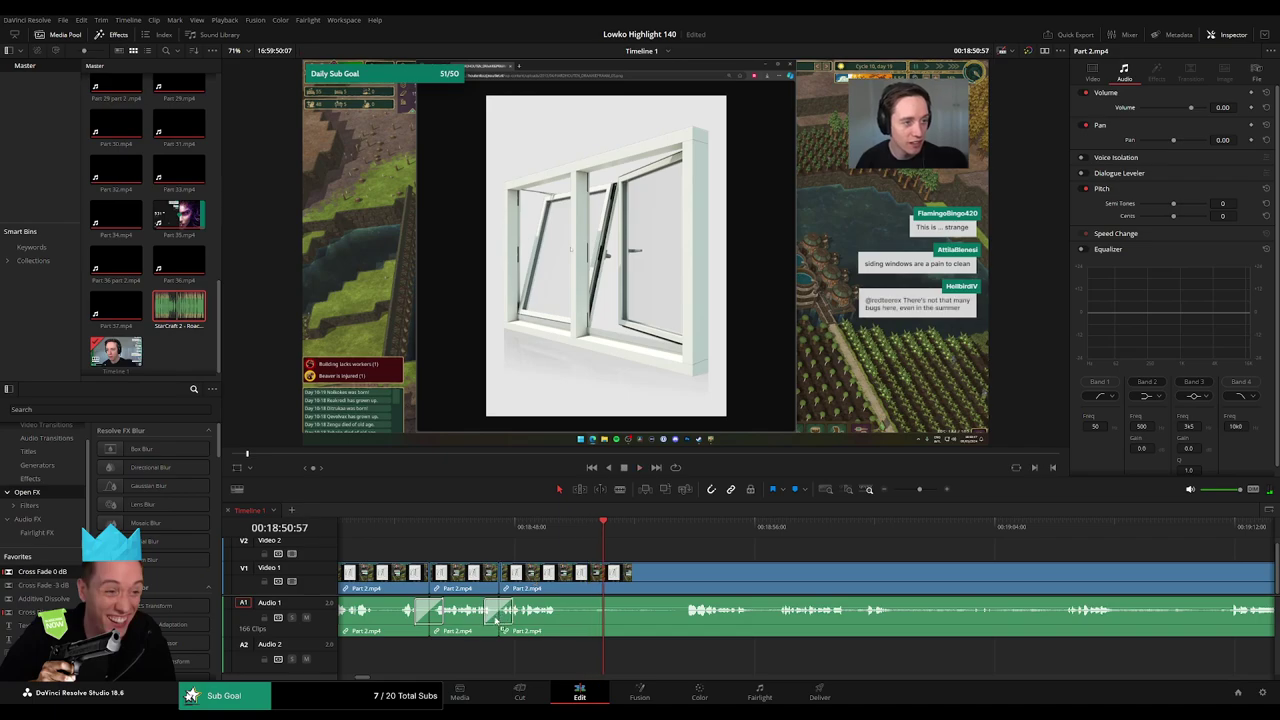
- Remove the four-second silence from about 18:49.6 to 18:53.7 and apply Cross Fade 0 dB to its audio join
click(564, 578)
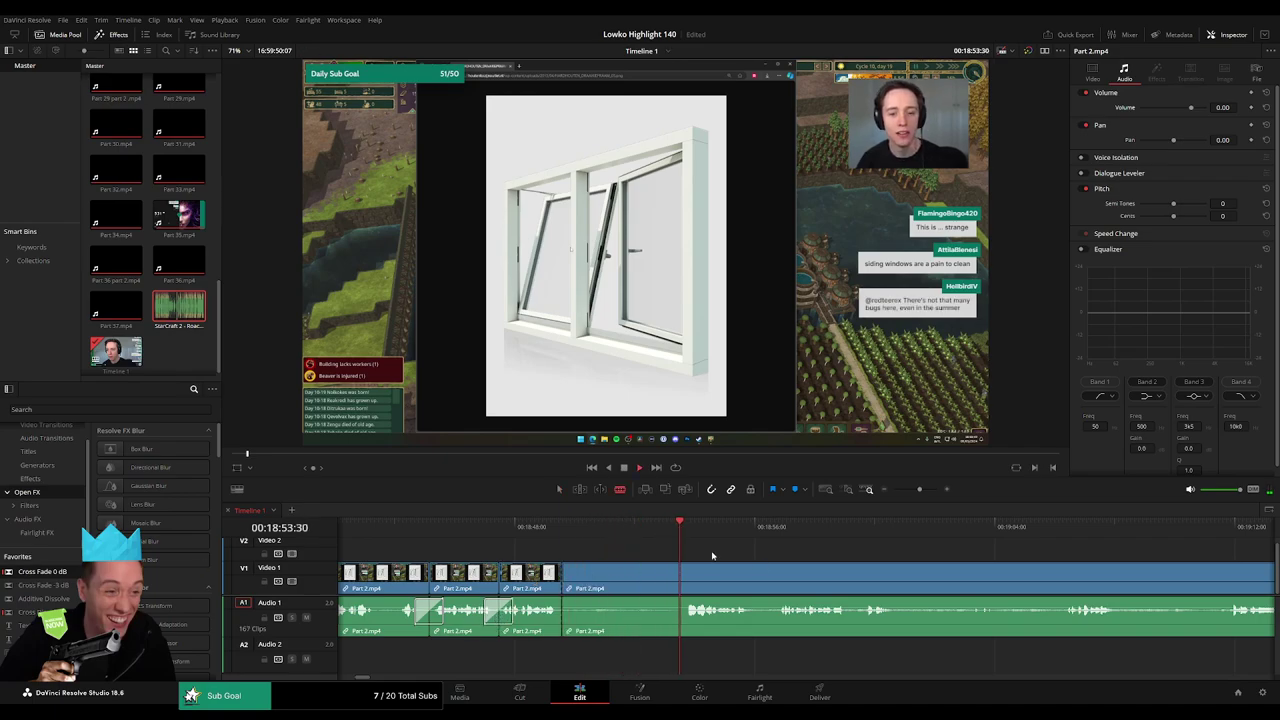
scroll(713, 556, right, 2)
click(580, 571)
key(a)
click(546, 577)
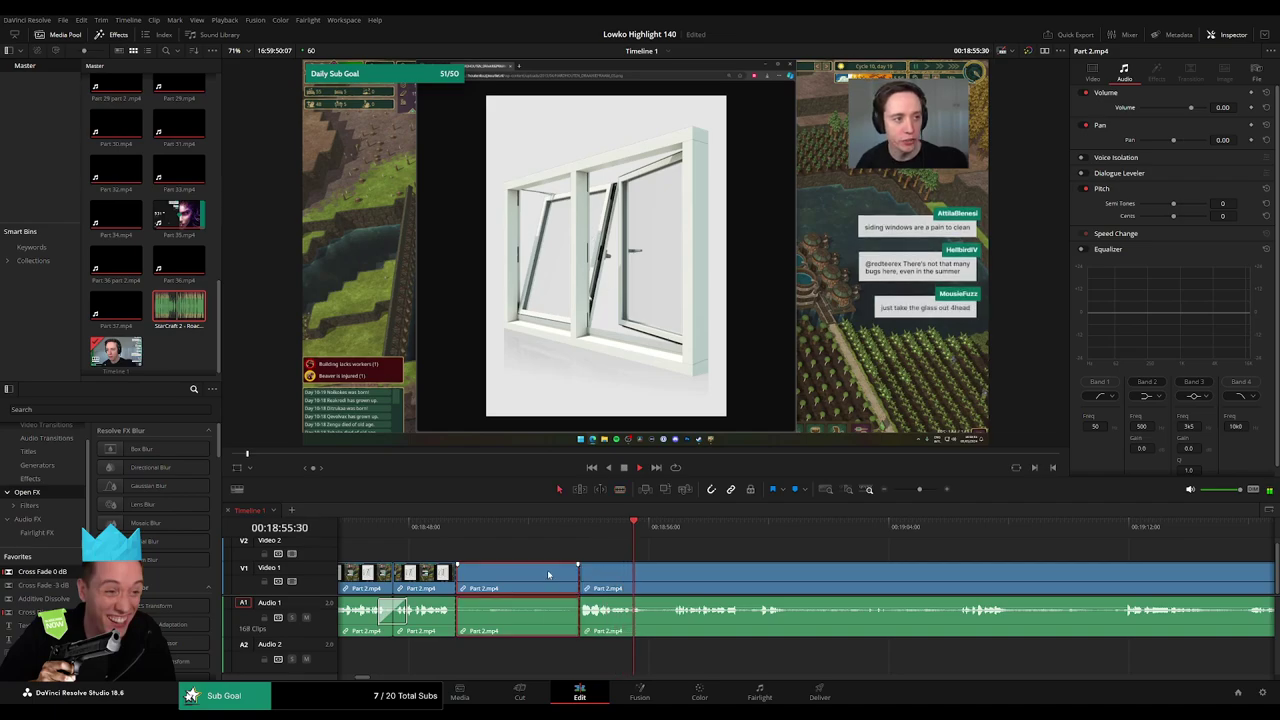
key(Delete)
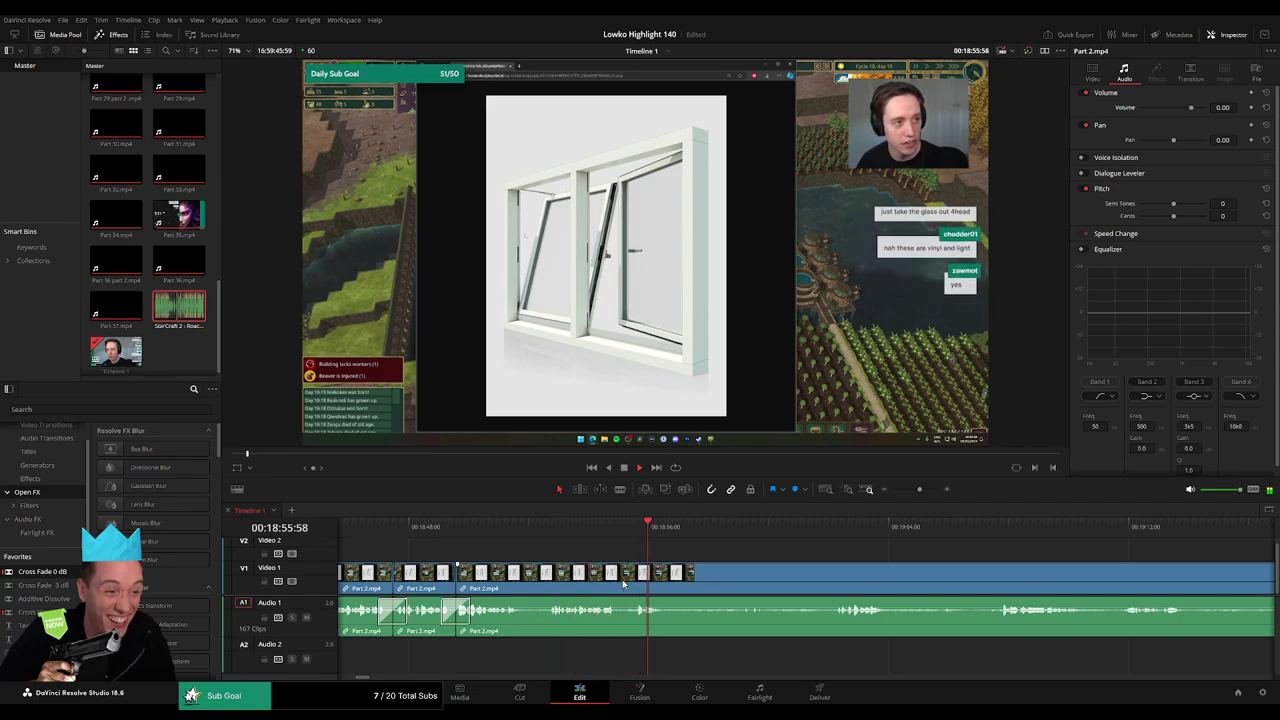
- Remove the dull stretch from about 18:57 to 19:07, before the full-screen webcam shot, and apply Cross Fade 0 dB to its audio join
drag(584, 533, 609, 532)
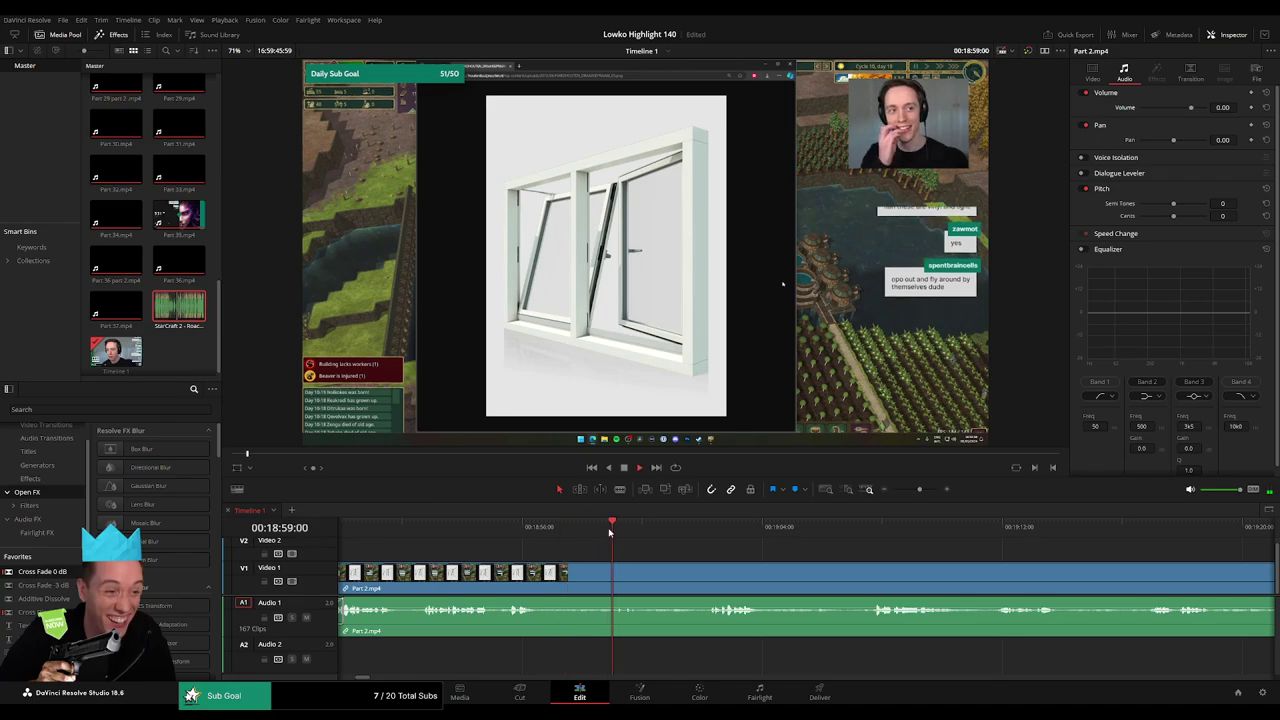
key(b)
click(547, 580)
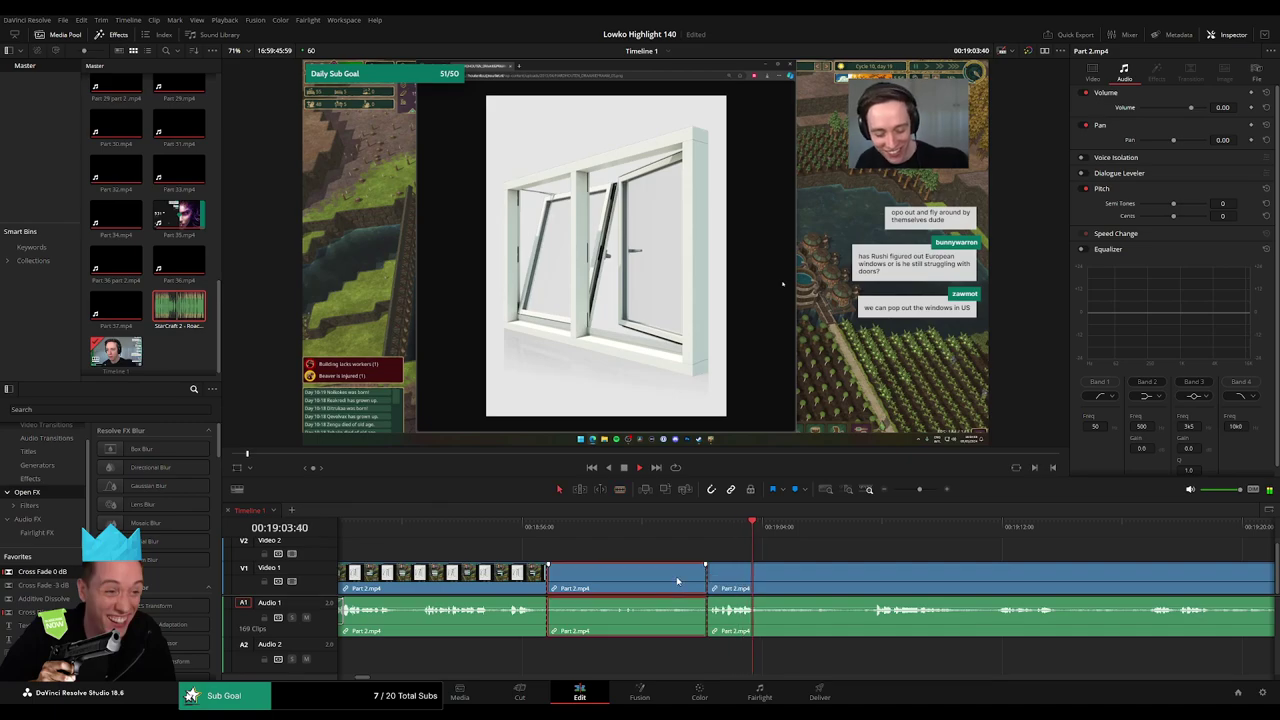
key(Delete)
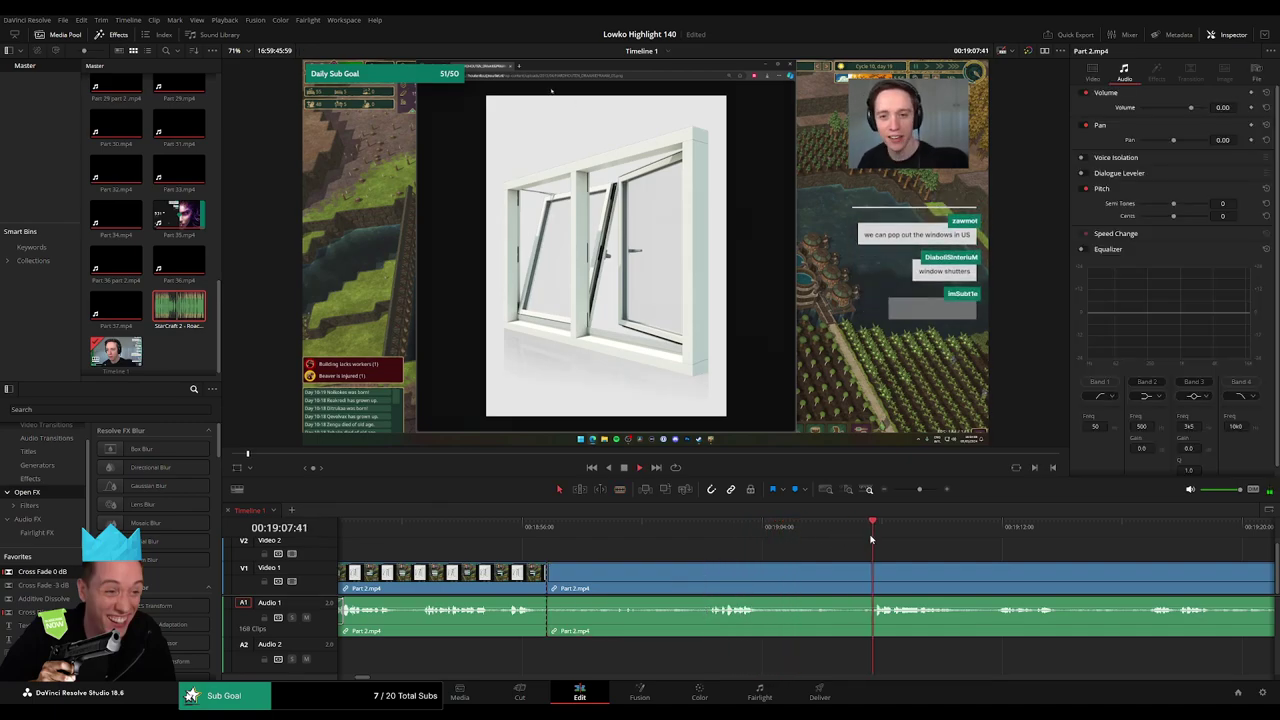
key(b)
click(853, 583)
key(a)
click(815, 585)
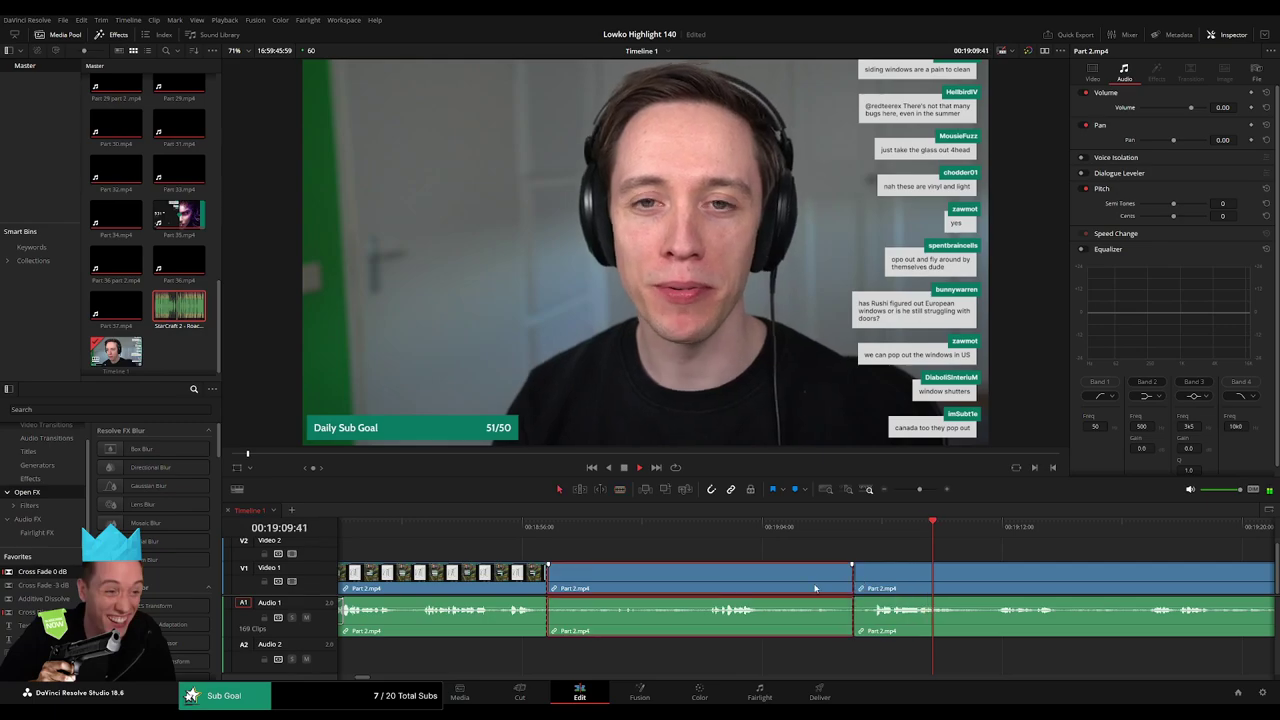
key(Delete)
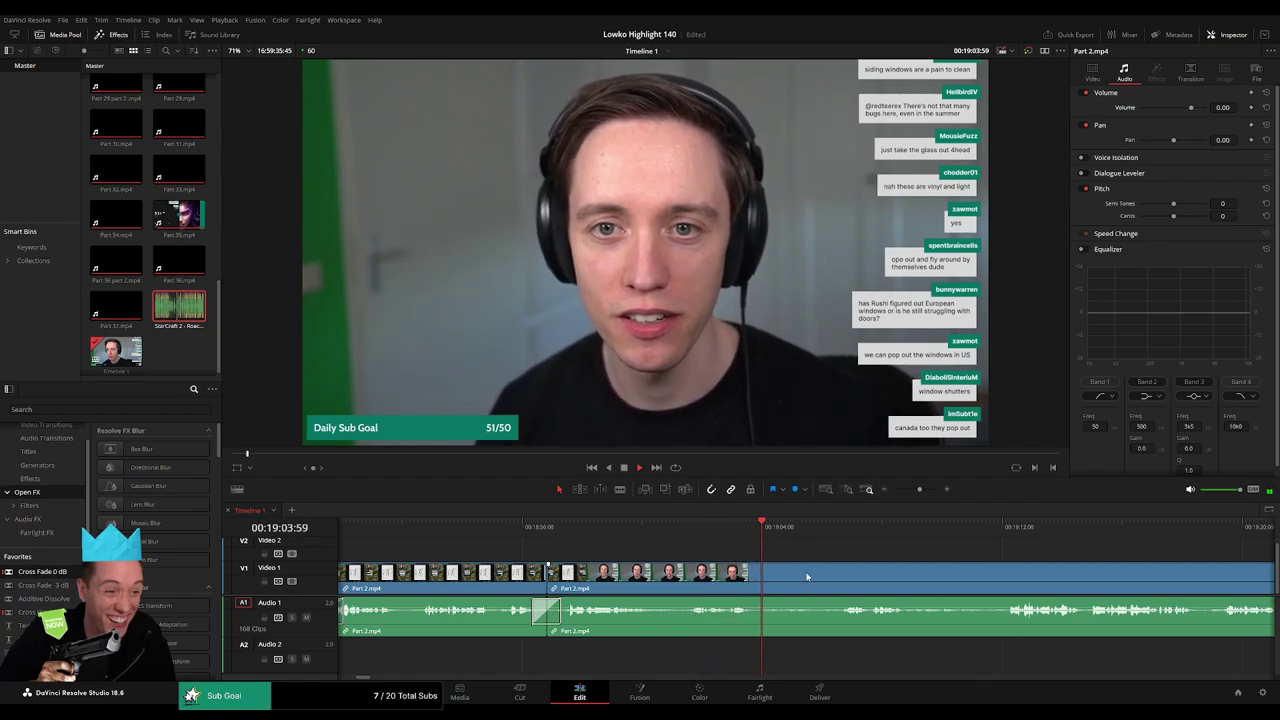
- Remove the quiet stretch from about 19:03.7 to 19:06.6 and apply Cross Fade 0 dB to its audio join
drag(808, 575, 628, 562)
click(651, 527)
key(b)
click(570, 576)
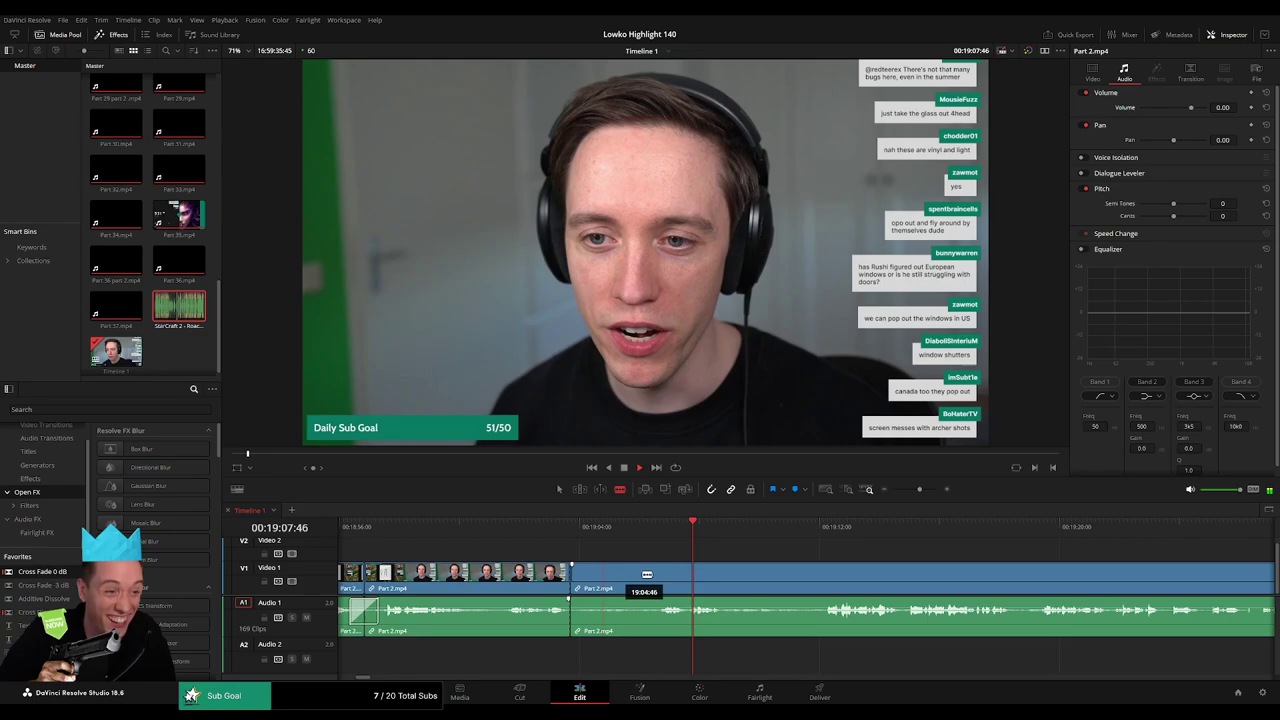
click(658, 576)
key(a)
click(631, 583)
key(Delete)
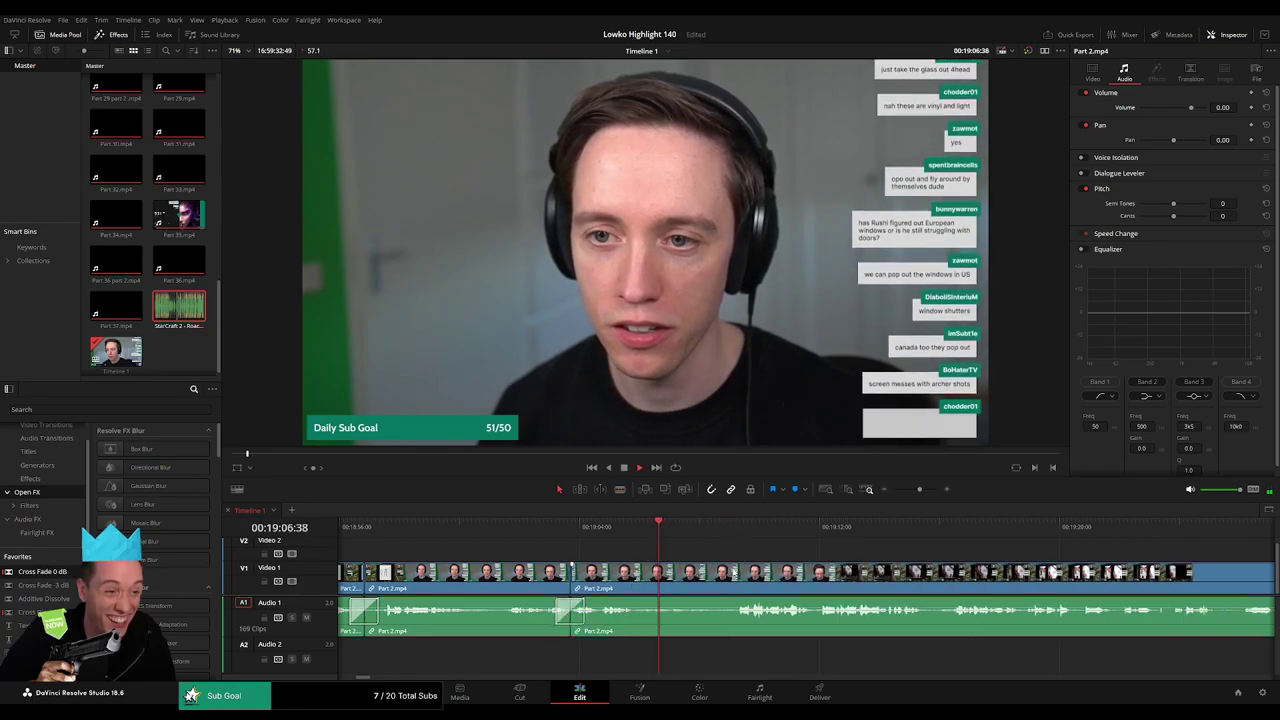
- Cut out the pause from about 19:06 to 19:09 and apply Cross Fade 0 dB to its audio join
key(b)
click(503, 588)
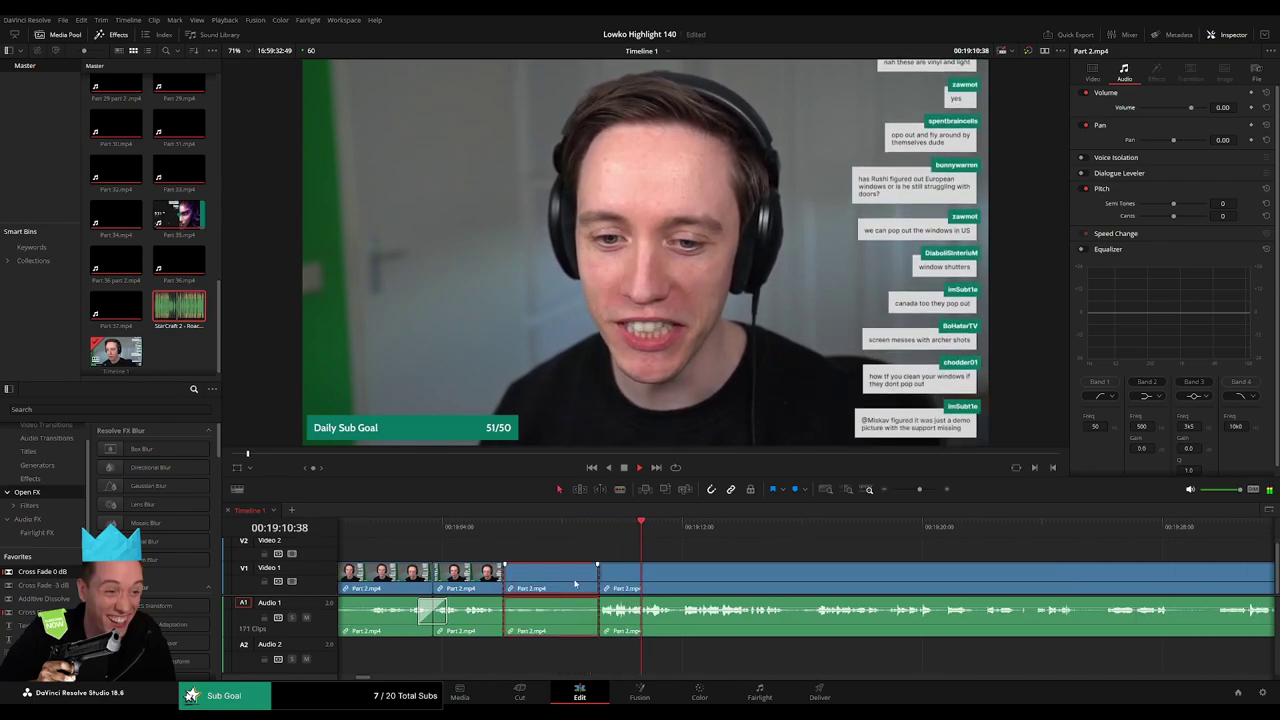
key(Delete)
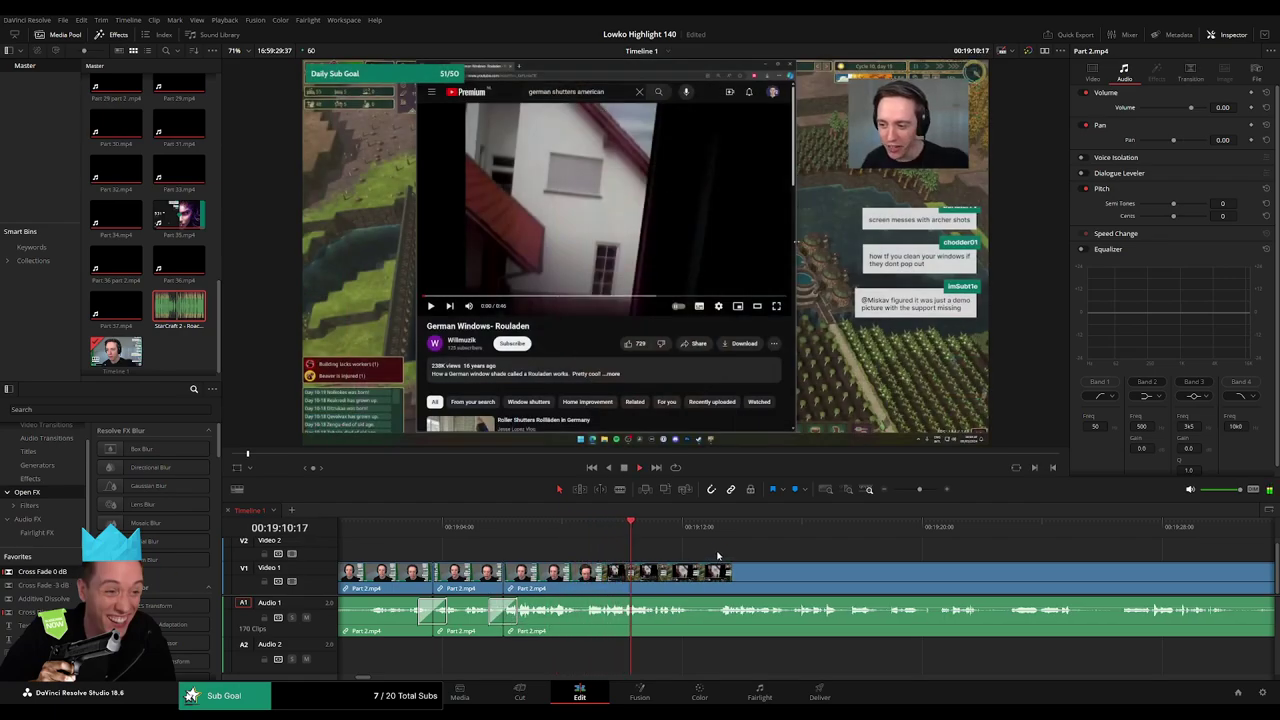
- Play through the German roller shutter segment from about 19:10 to 20:36 and examine it for stretches worth cutting
drag(784, 556, 653, 545)
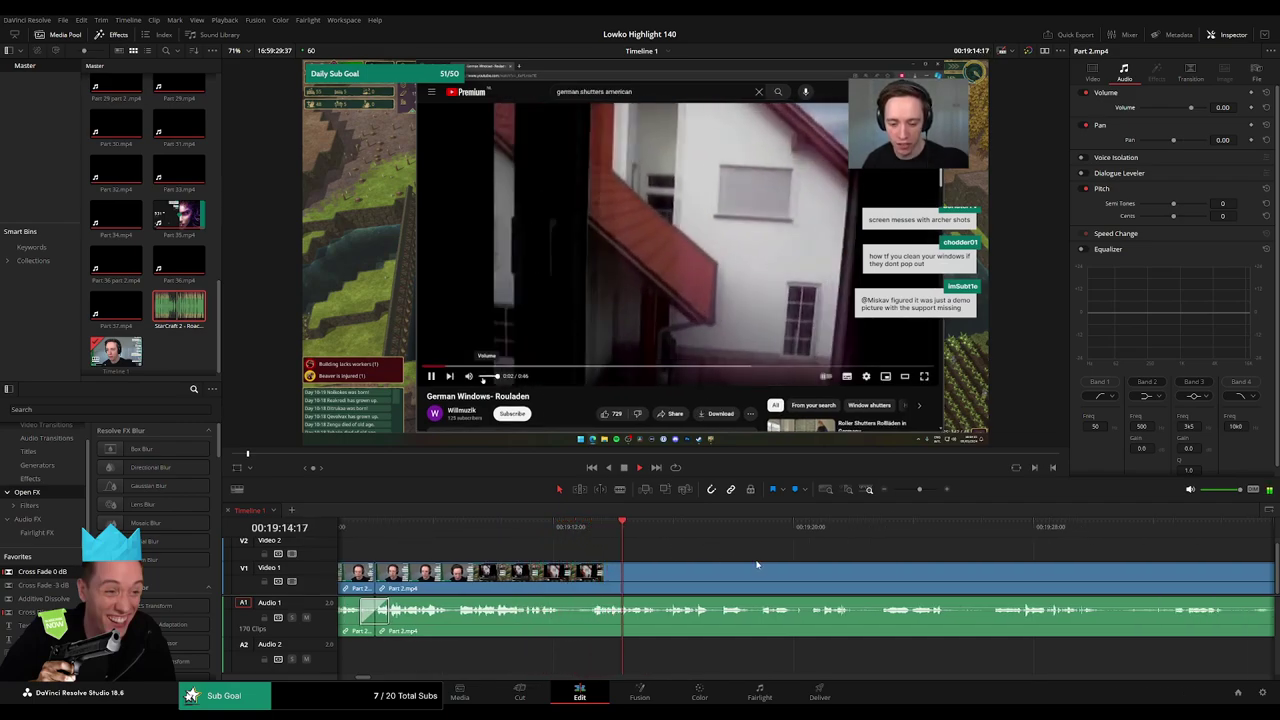
scroll(686, 554, right, 2)
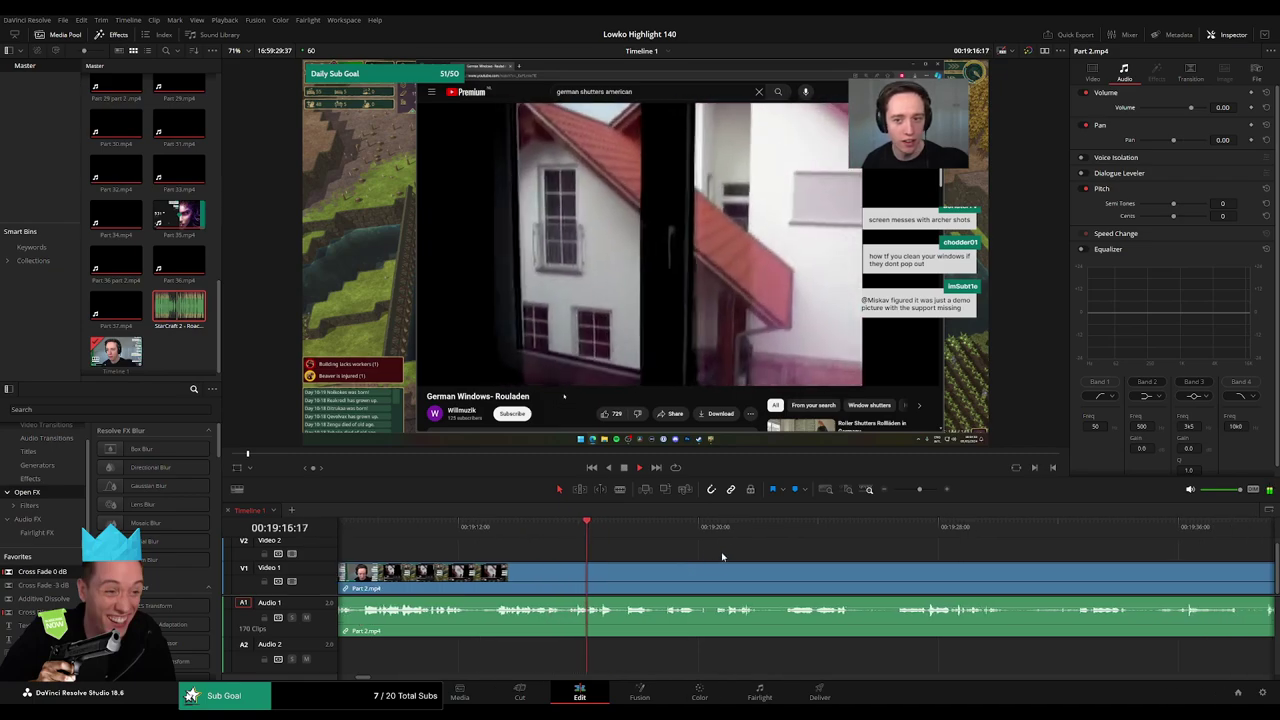
scroll(666, 546, right, 2)
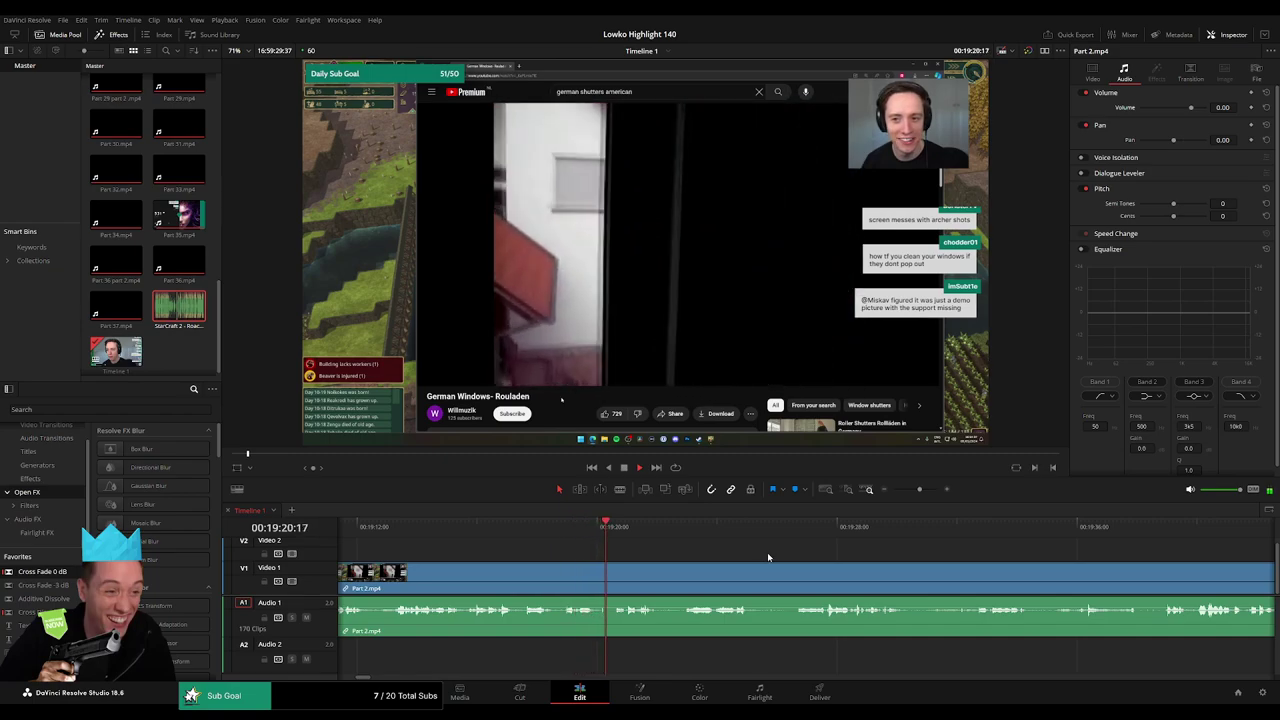
scroll(793, 553, right, 2)
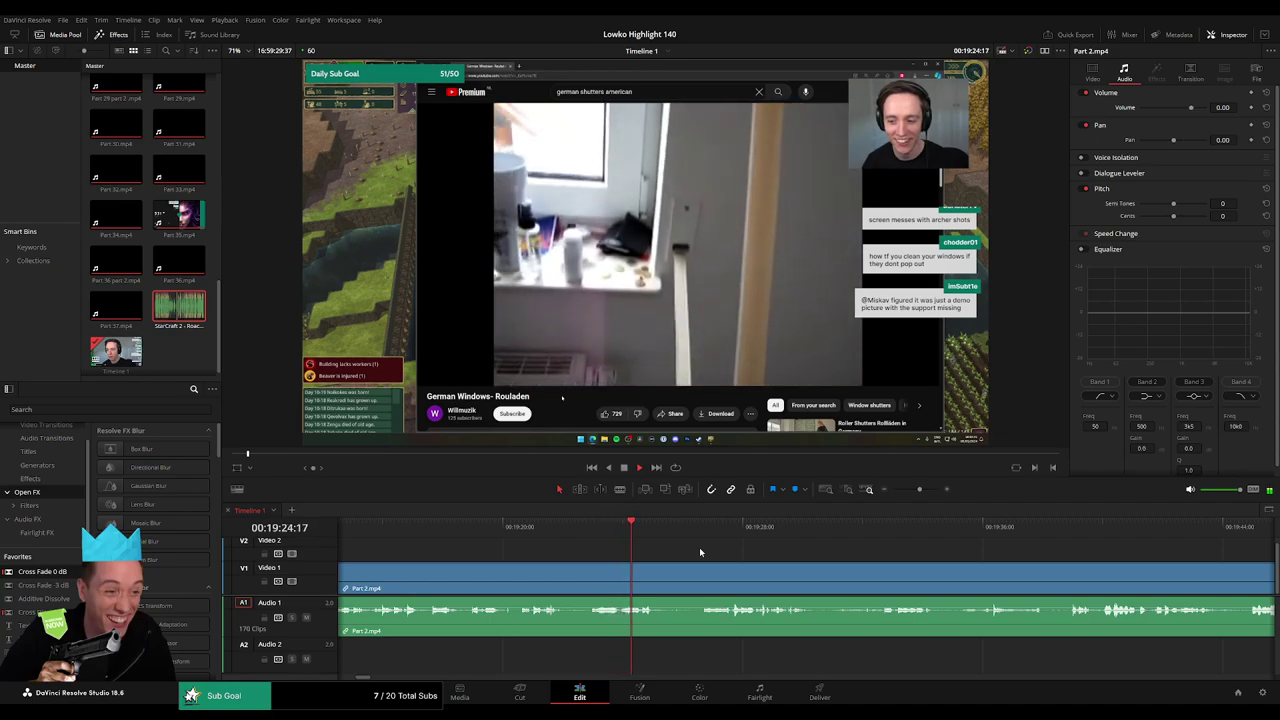
scroll(700, 552, right, 3)
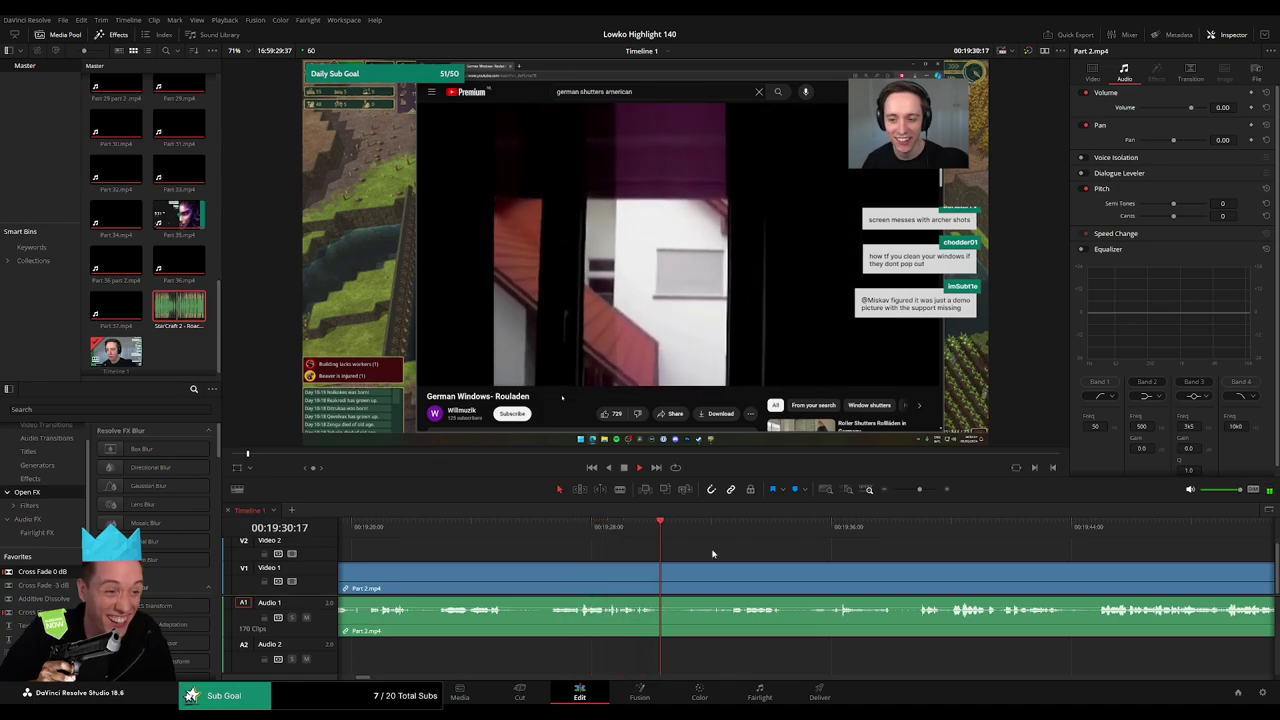
scroll(713, 553, right, 4)
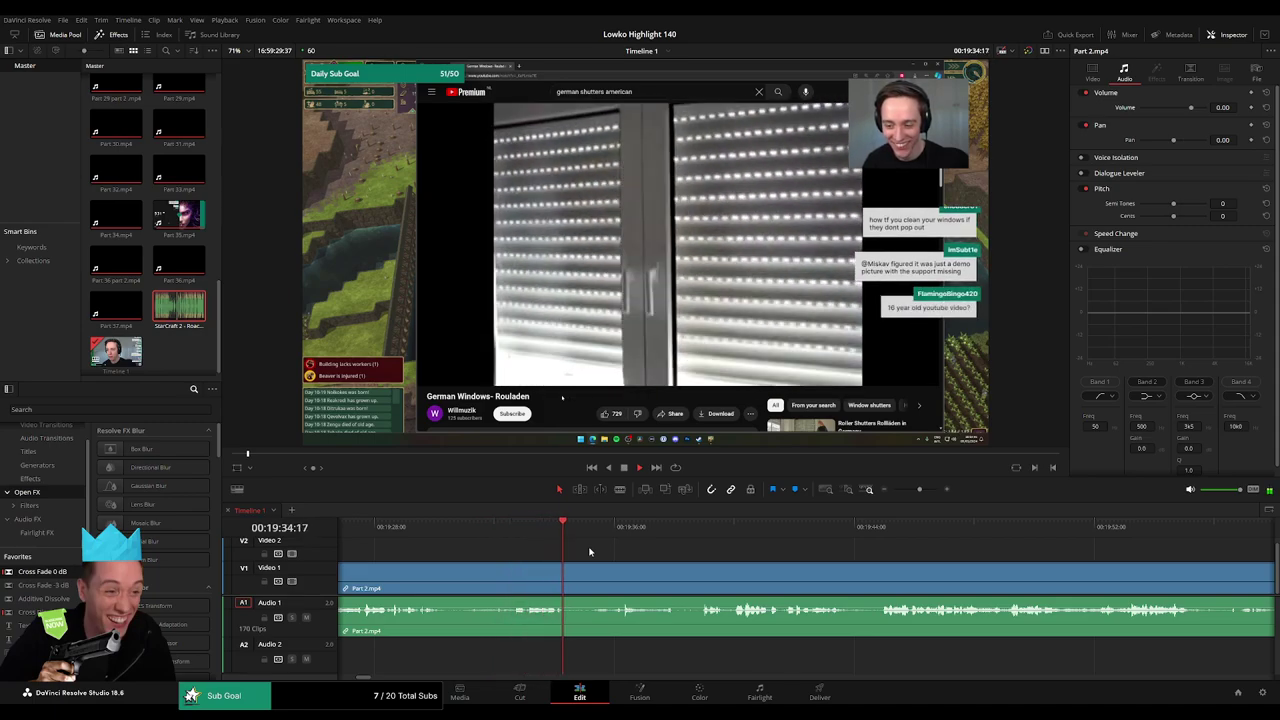
scroll(558, 550, right, 4)
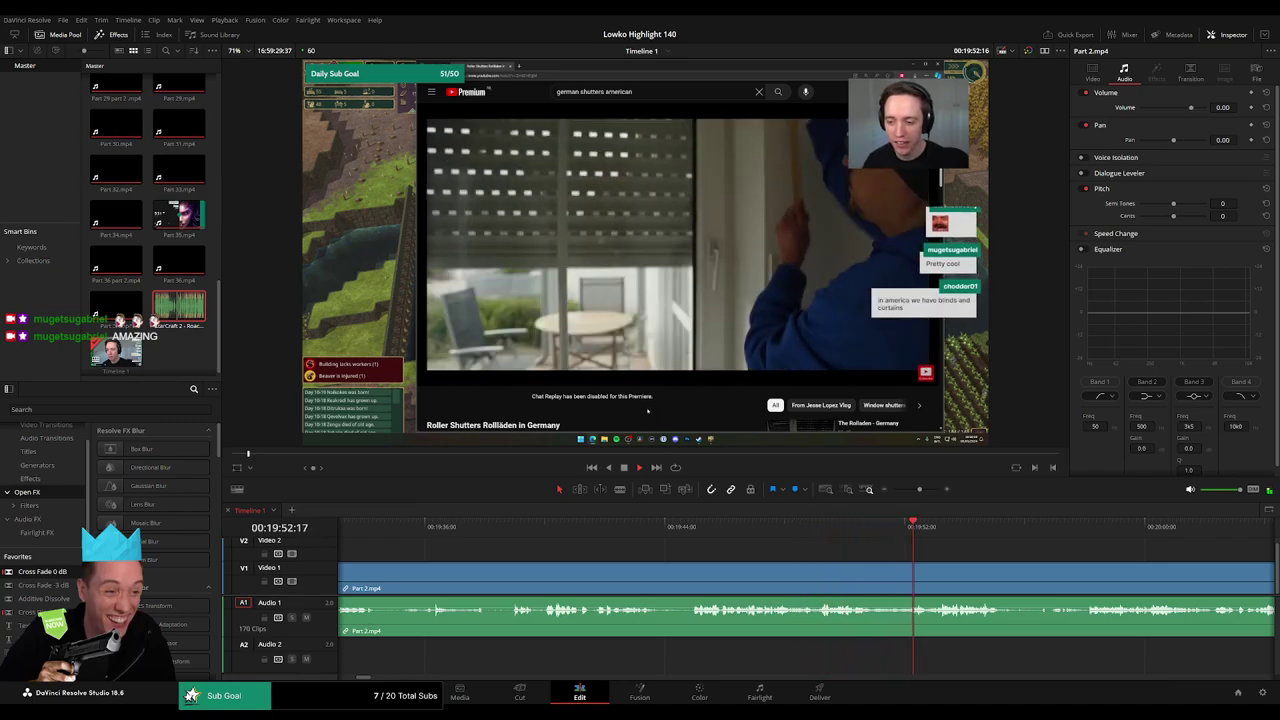
drag(1003, 549, 656, 551)
scroll(655, 549, right, 1)
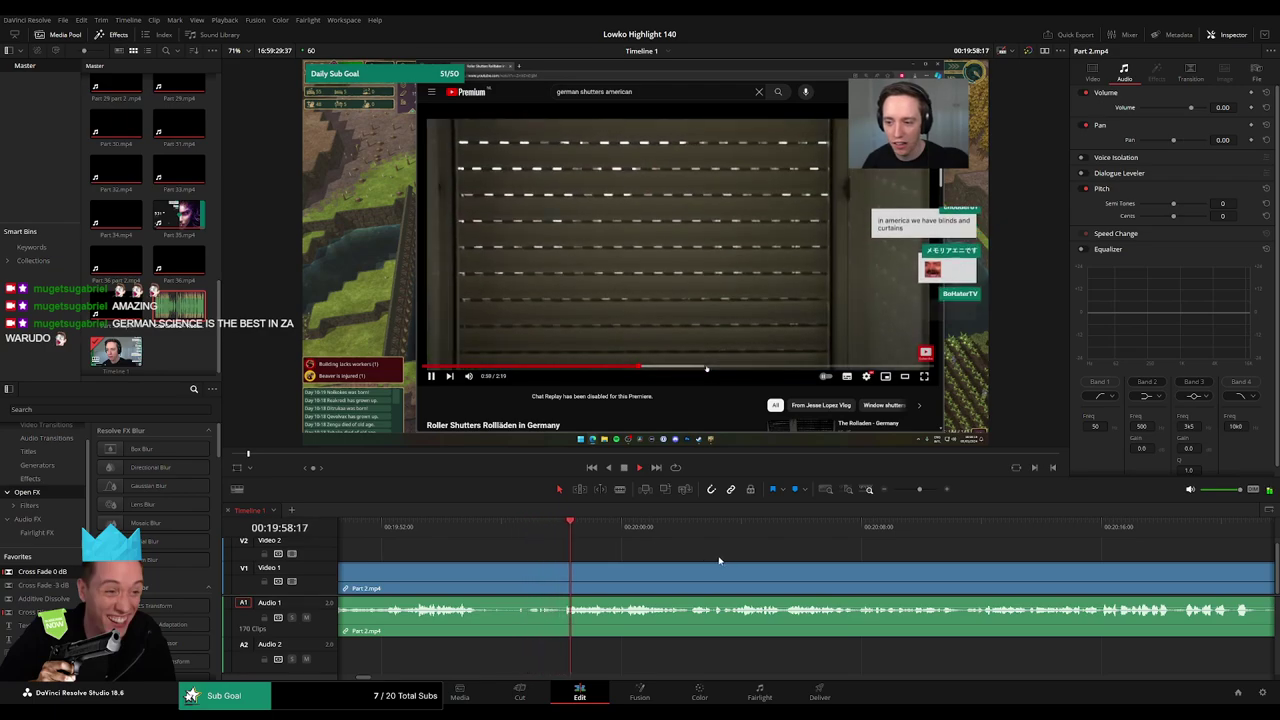
scroll(630, 556, right, 1)
scroll(629, 556, right, 1)
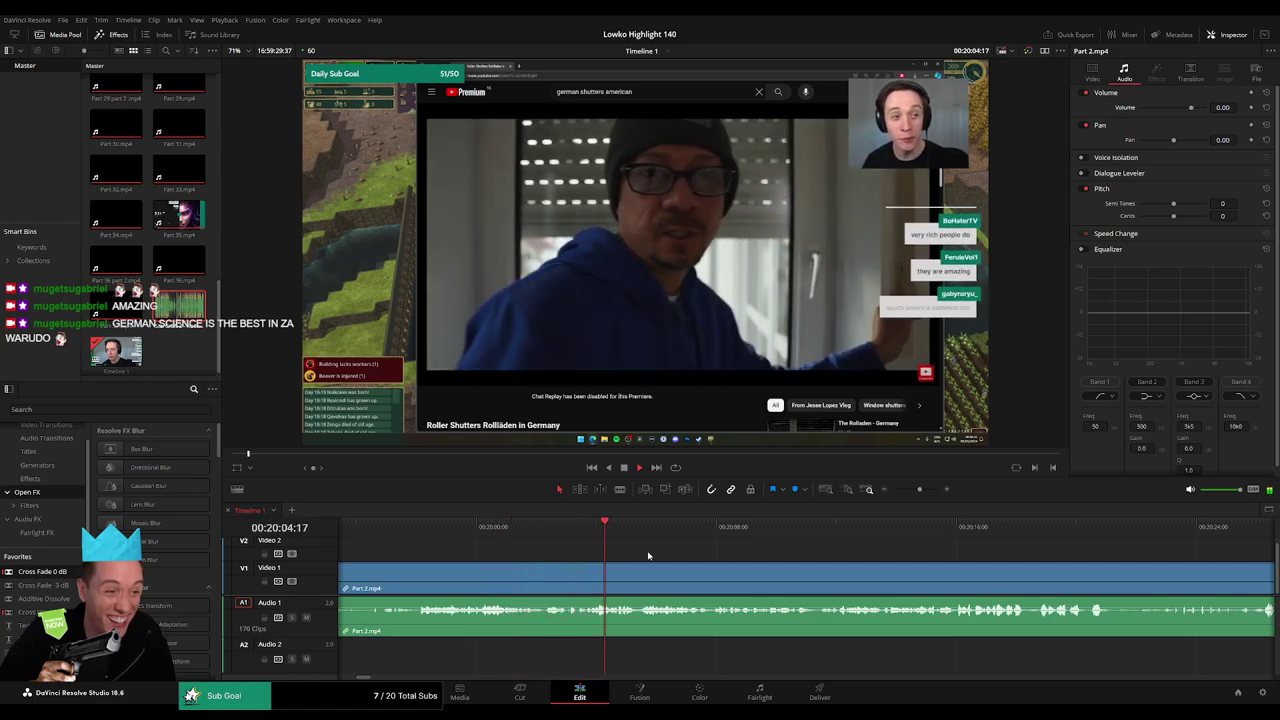
scroll(605, 557, right, 4)
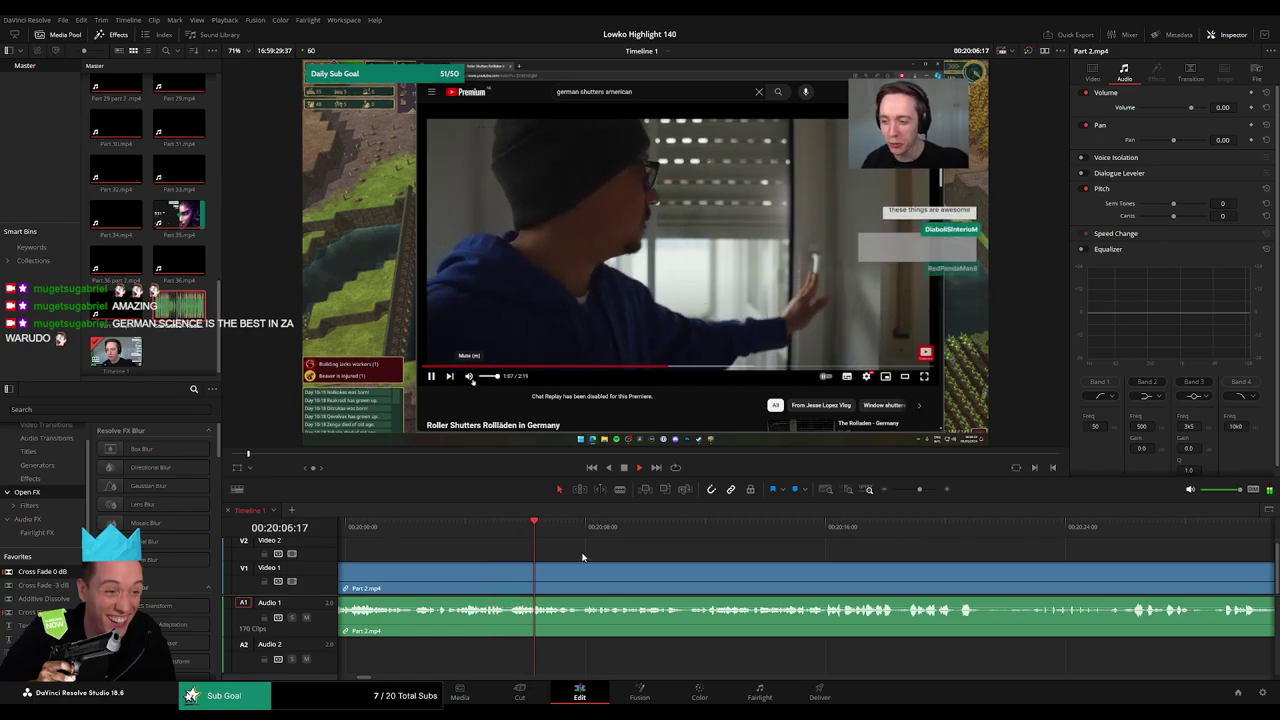
scroll(755, 567, right, 4)
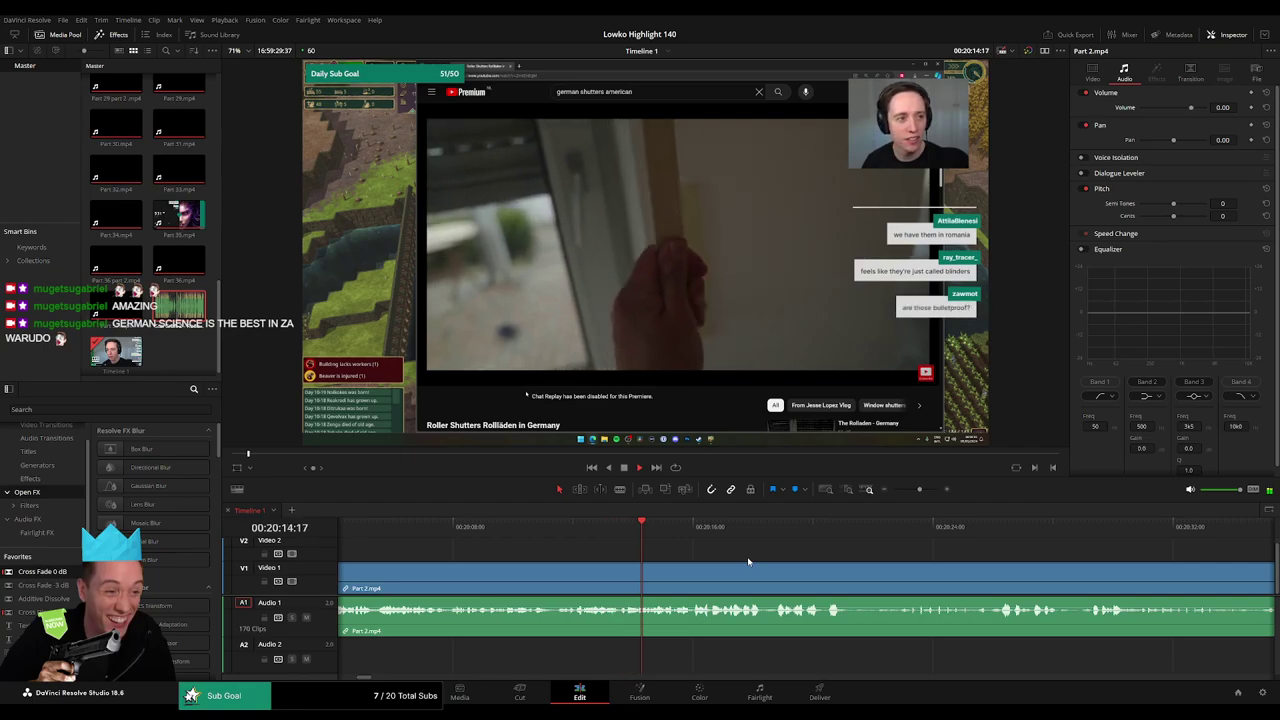
drag(748, 562, 560, 562)
scroll(636, 571, right, 2)
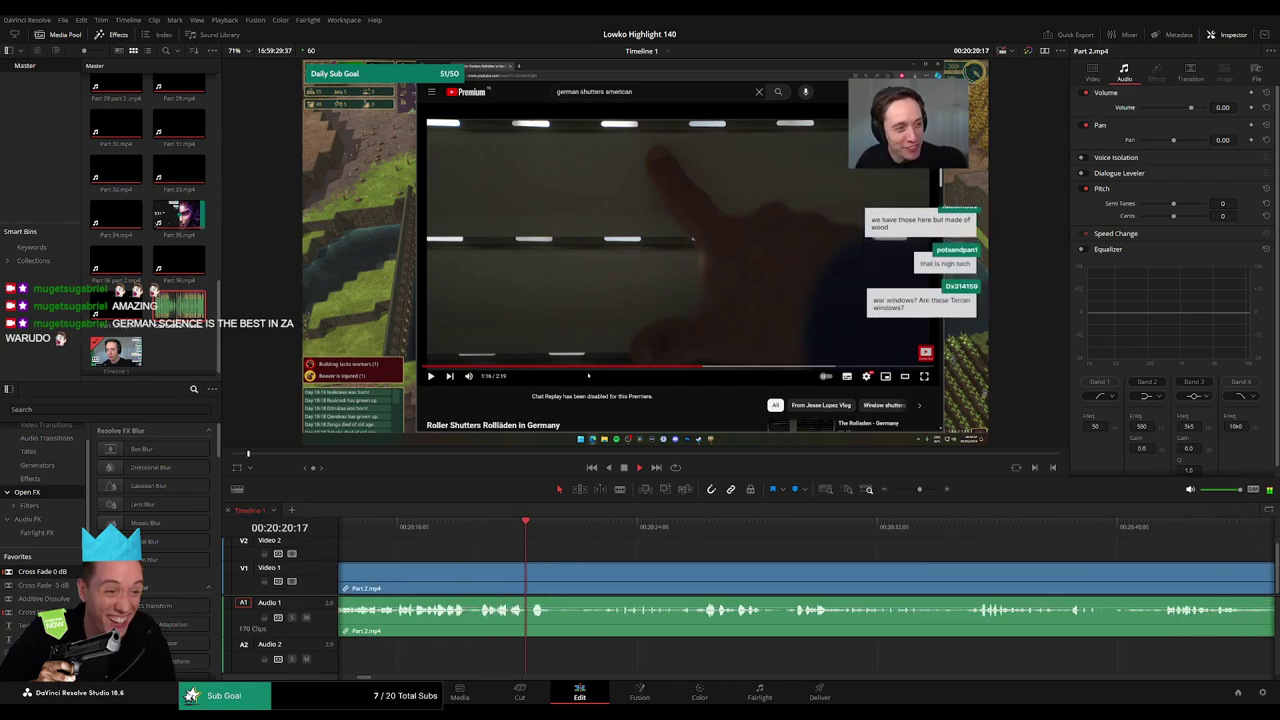
scroll(679, 551, right, 3)
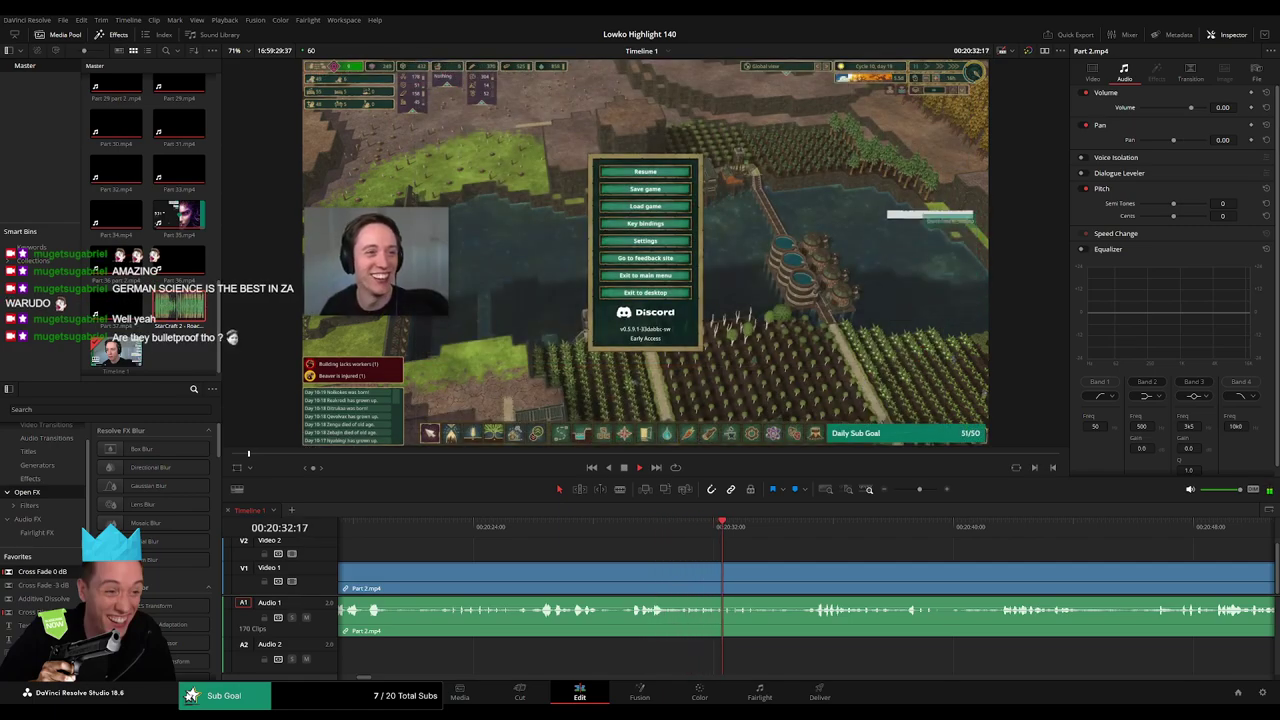
scroll(833, 561, right, 7)
click(451, 529)
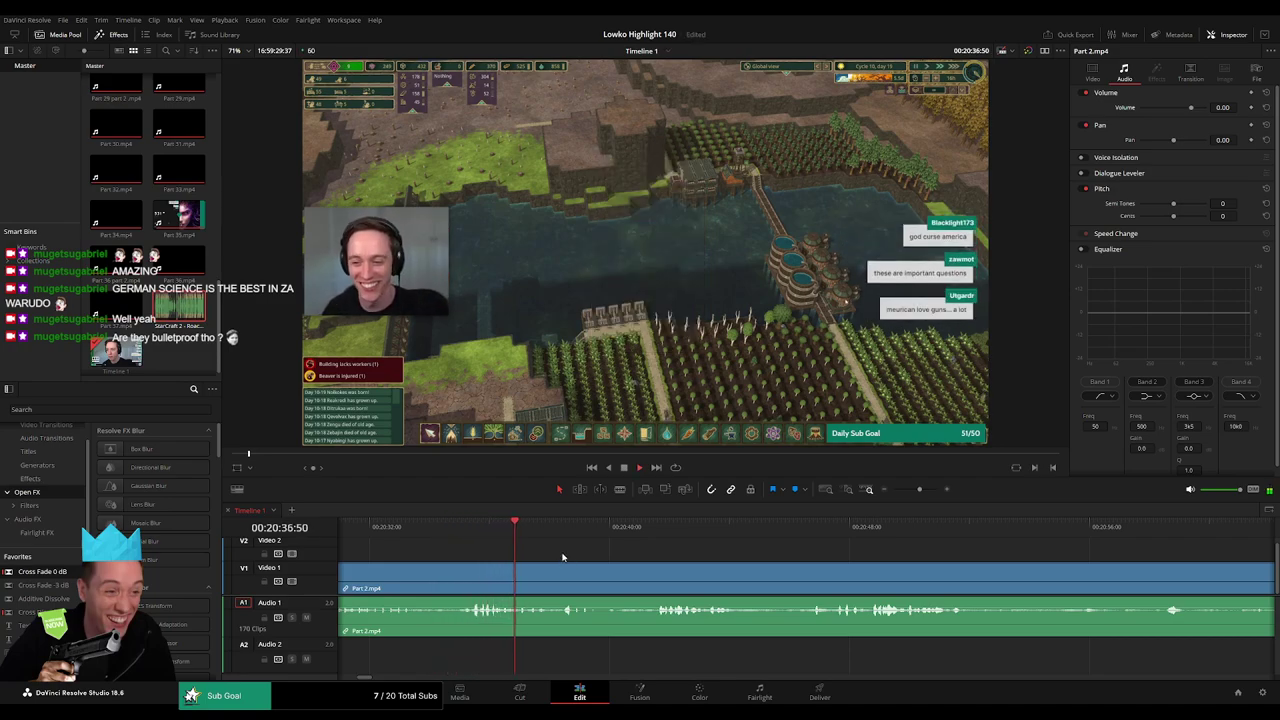
- Remove the pause from about 20:44.3 to 20:46.5 and apply Cross Fade 0 dB to its audio join
scroll(496, 543, right, 2)
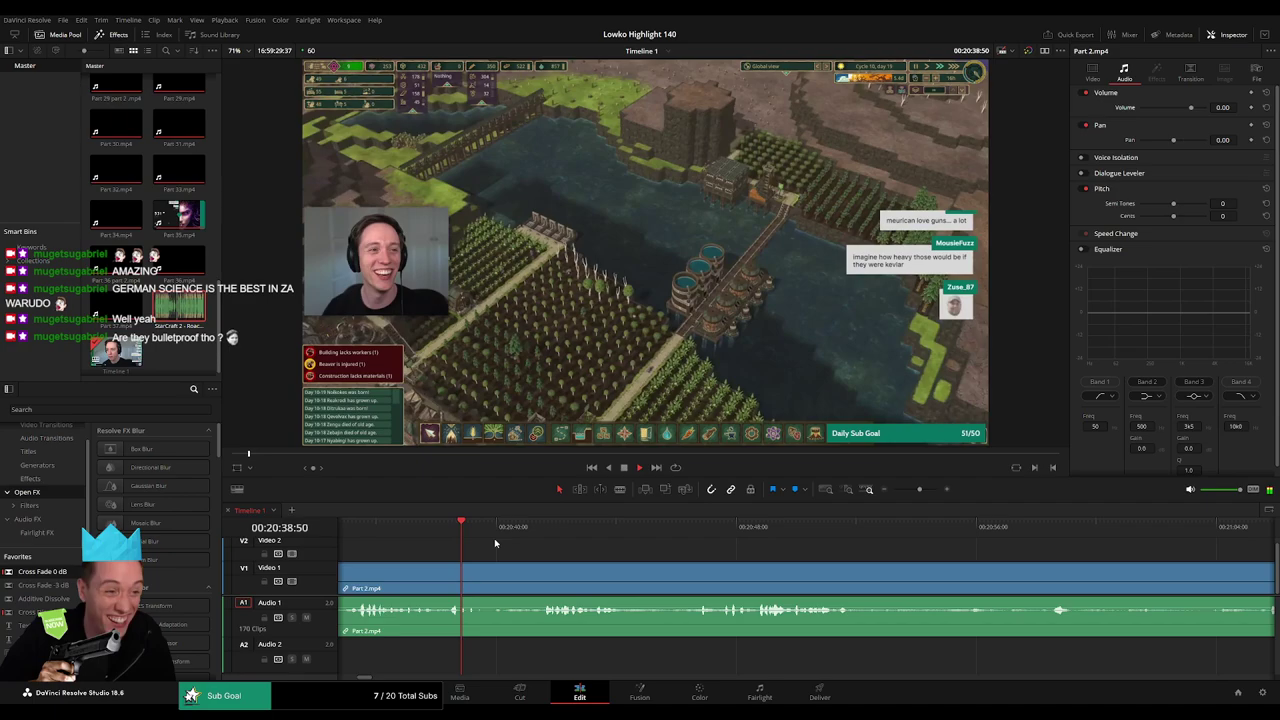
scroll(532, 539, right, 3)
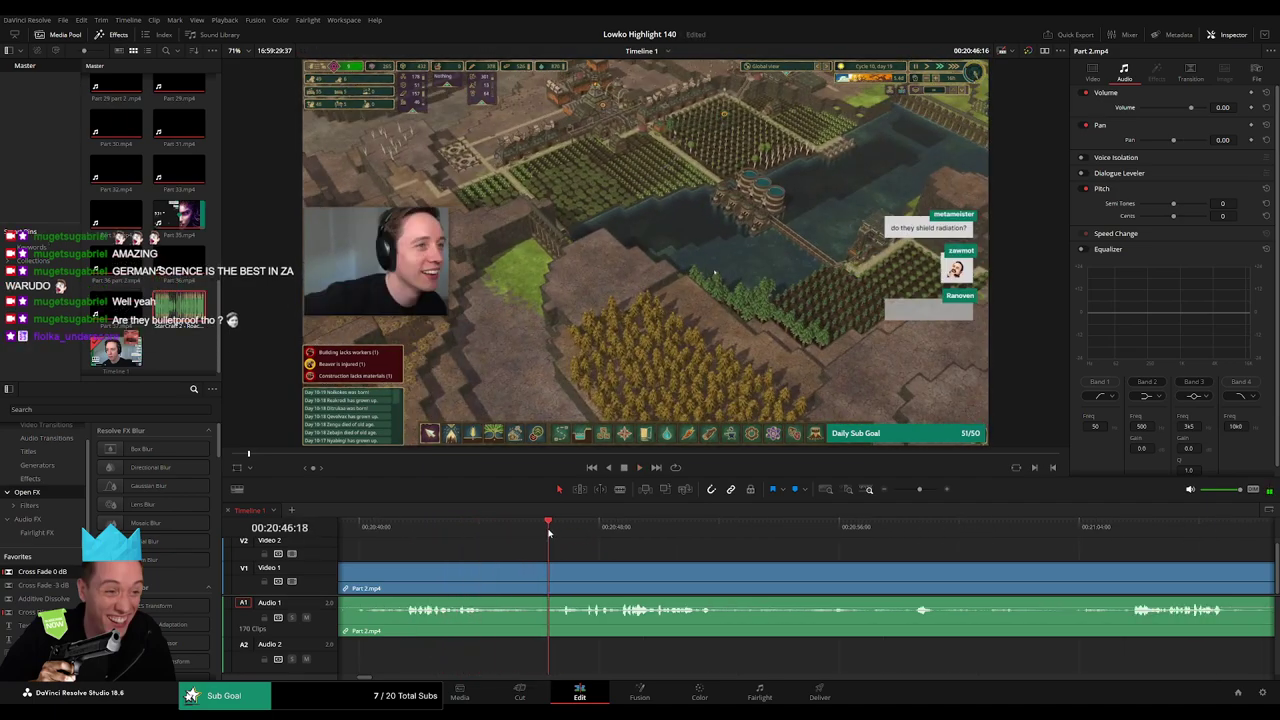
key(b)
click(488, 578)
click(558, 578)
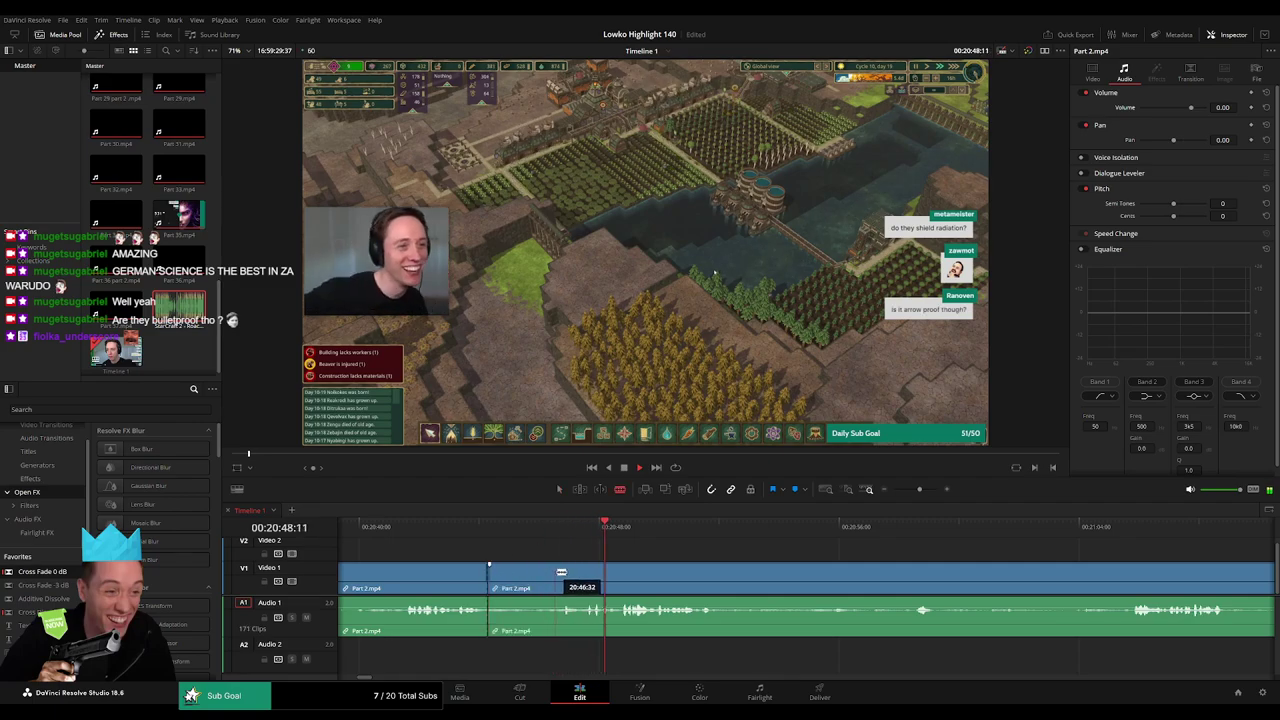
key(a)
click(531, 580)
key(Delete)
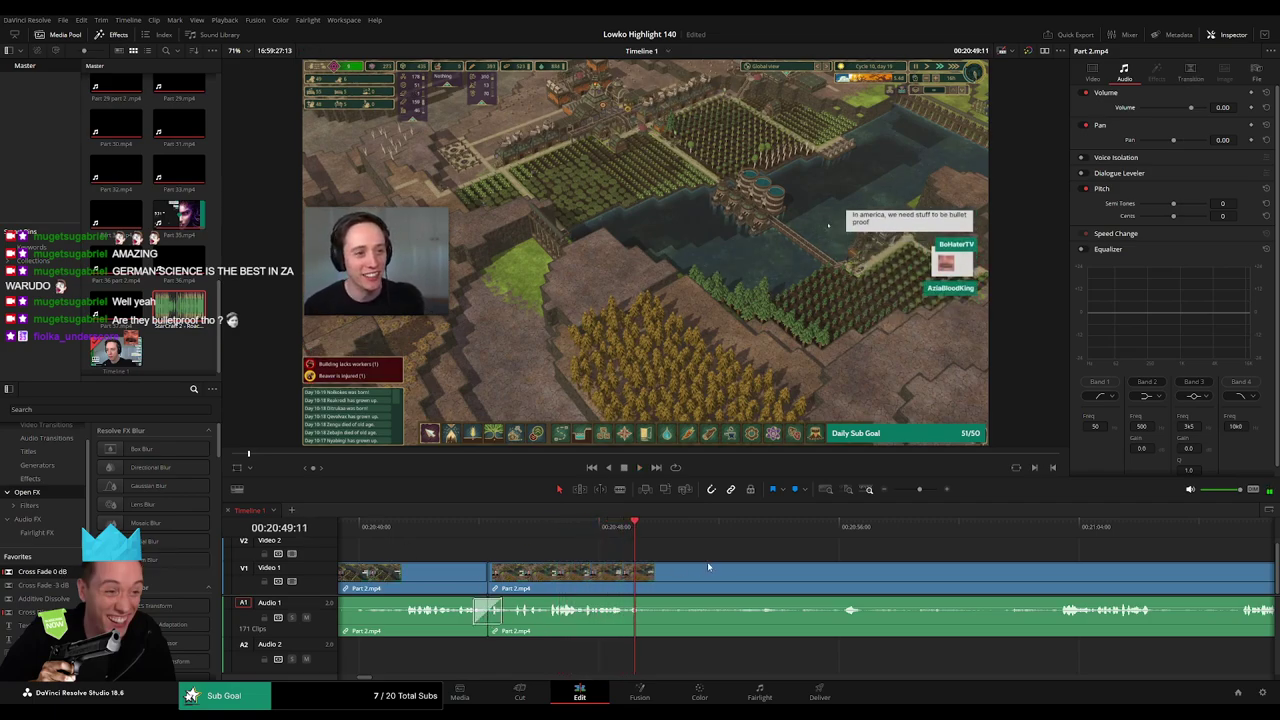
- Cut out the dull stretch from about 20:50 to 21:03.4 and apply Cross Fade 0 dB to its audio join
key(b)
click(665, 572)
key(space)
click(836, 526)
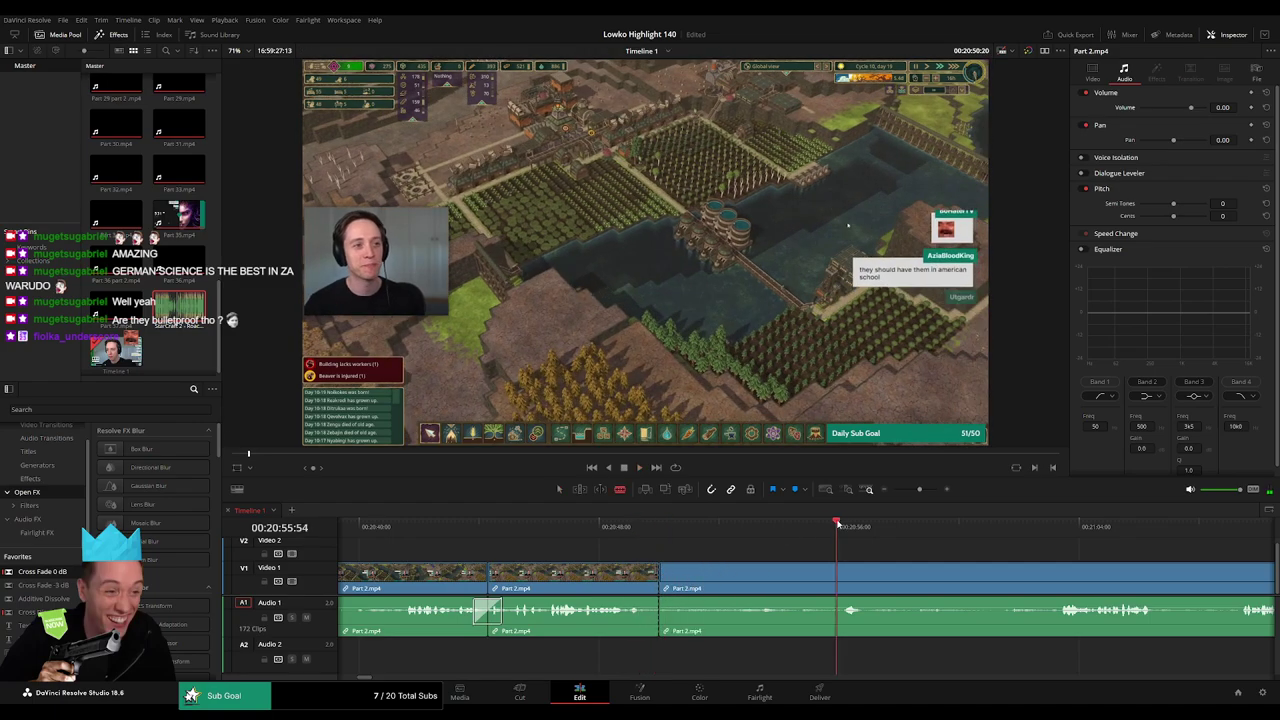
scroll(857, 551, right, 3)
click(758, 530)
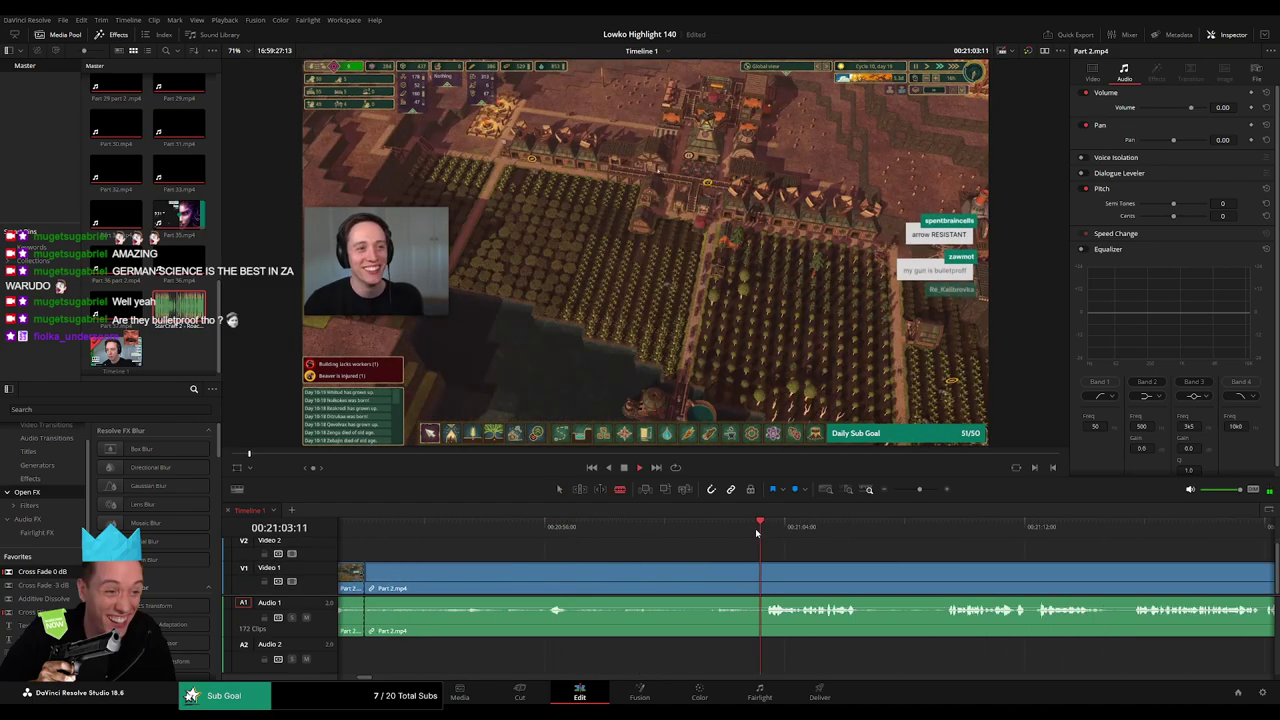
click(766, 579)
key(a)
click(727, 581)
key(Delete)
key(space)
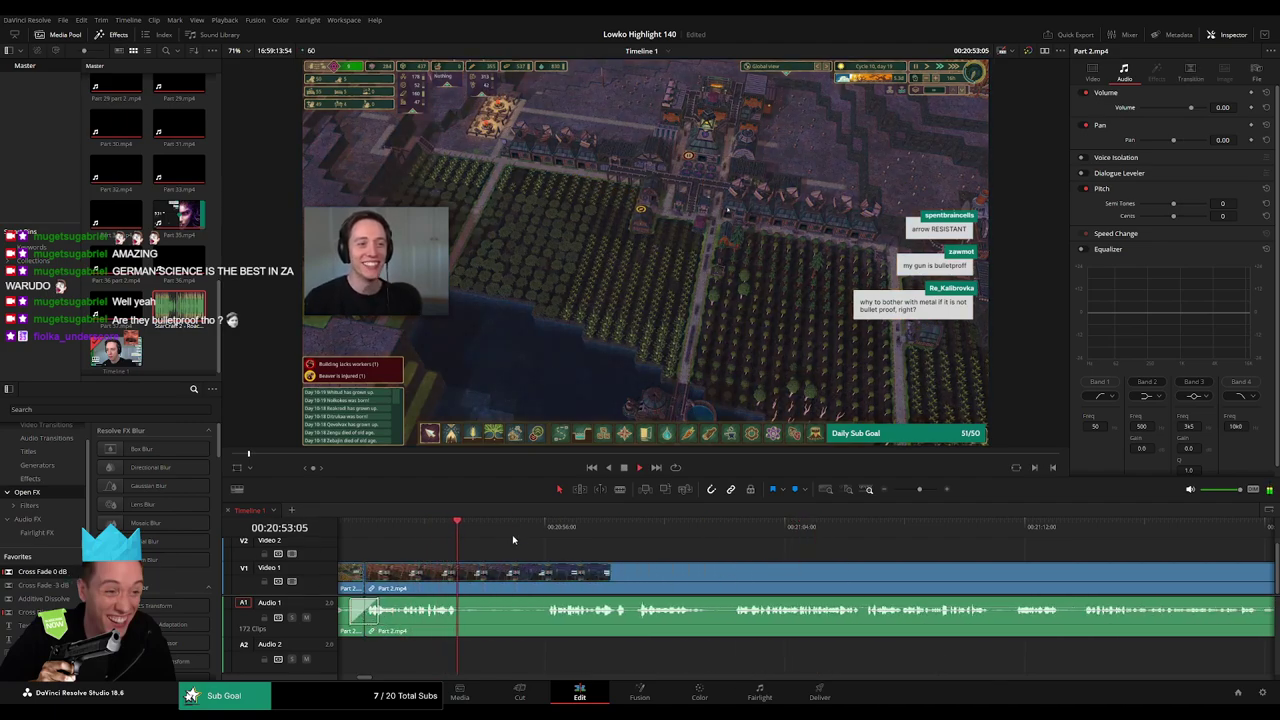
- Remove the quiet stretch from about 20:53 to 20:56 and apply Cross Fade 0 dB to its audio join
key(b)
click(465, 577)
click(549, 577)
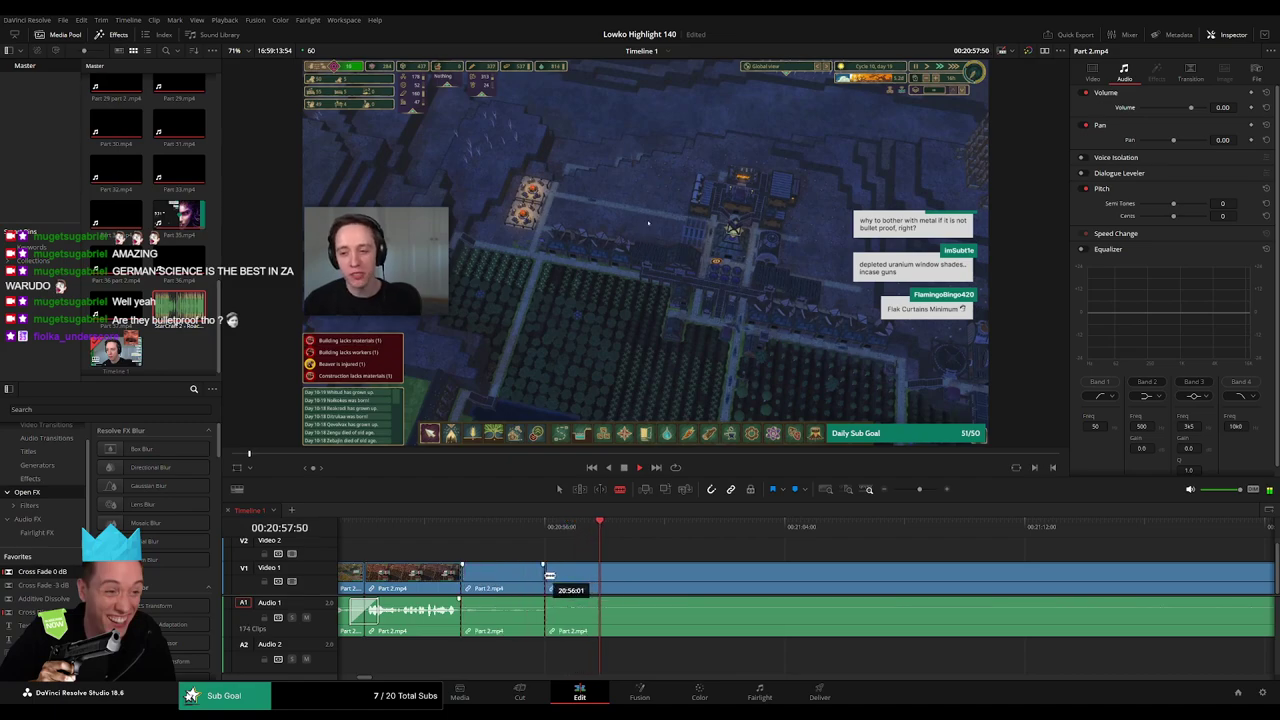
key(a)
click(524, 581)
key(Delete)
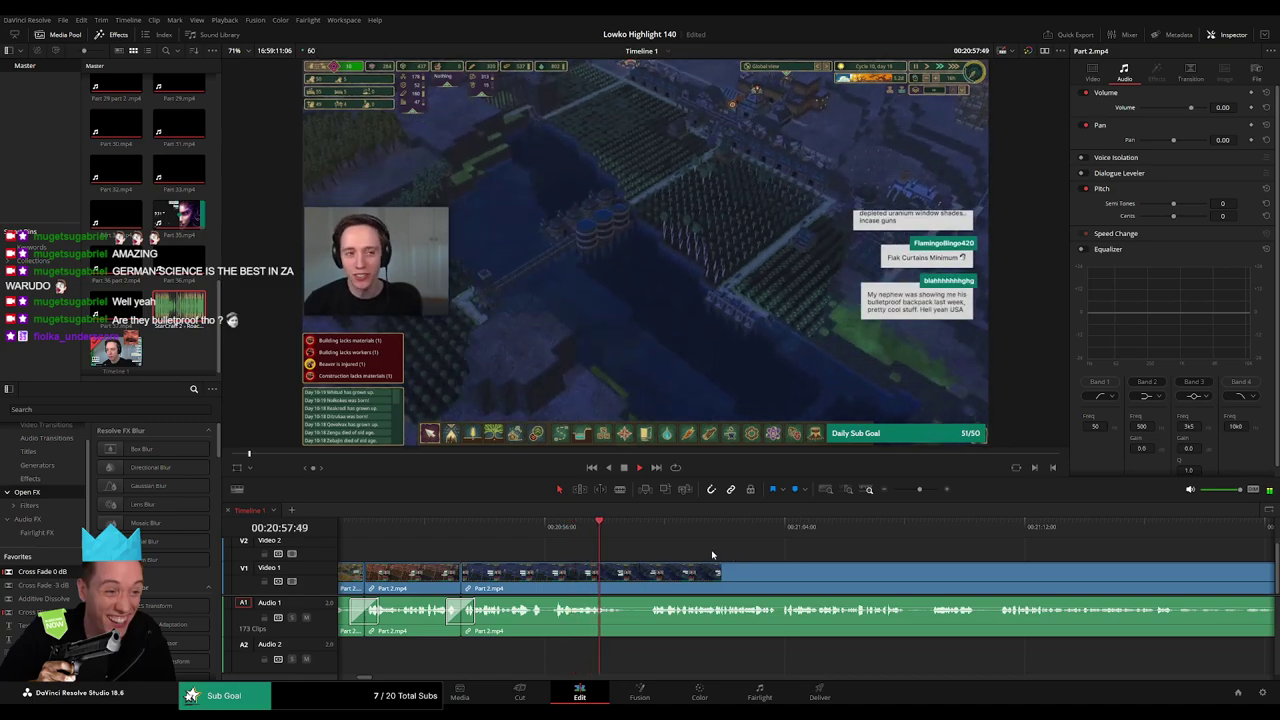
- Cut out the short pause from about 20:58.6 to 20:59.4 and apply Cross Fade 0 dB to its audio join
key(b)
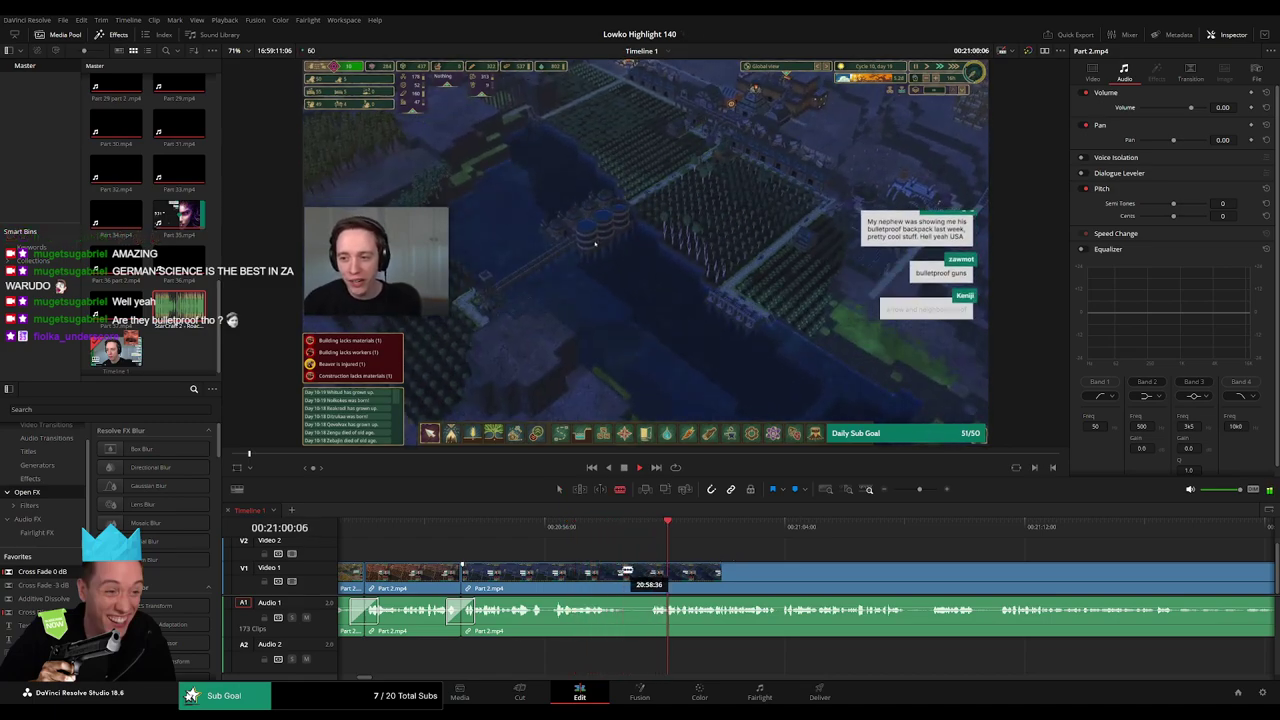
click(622, 576)
click(649, 569)
key(a)
click(635, 580)
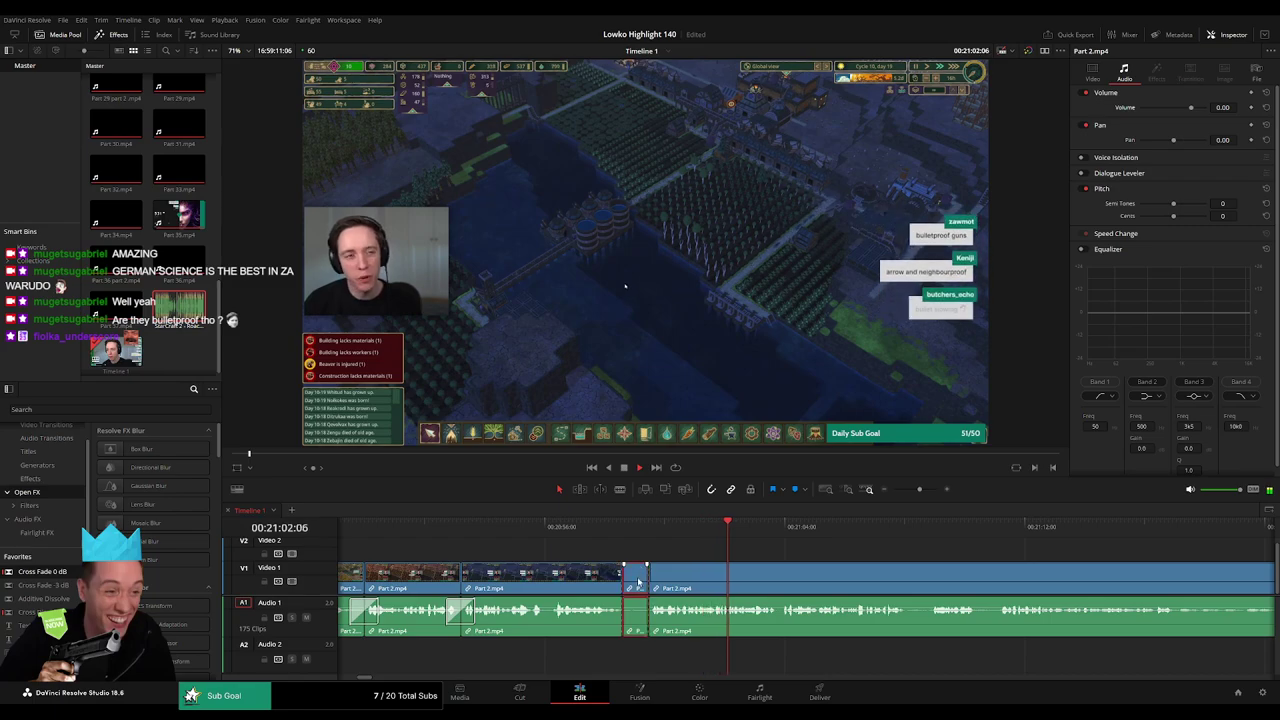
key(Delete)
drag(45, 572, 619, 631)
click(638, 525)
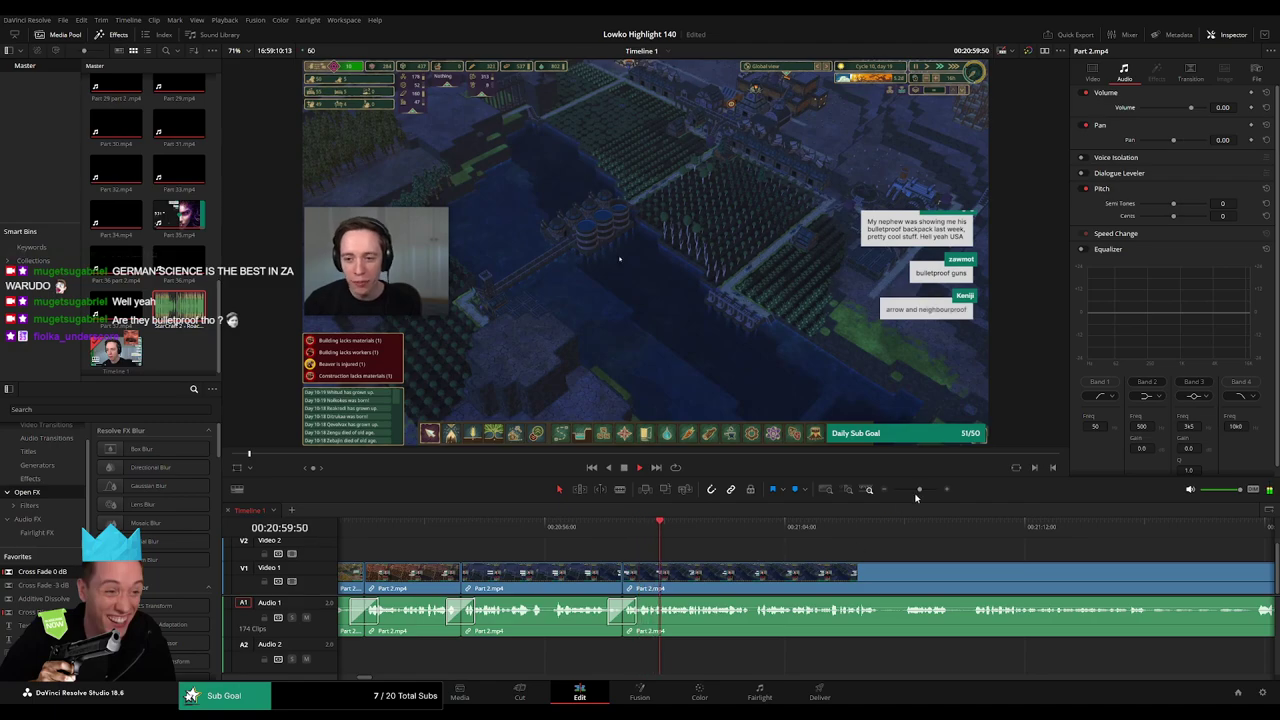
- Split off the short section from 21:01:33 to 21:01:48 and silence its audio on Audio 1
drag(919, 490, 928, 492)
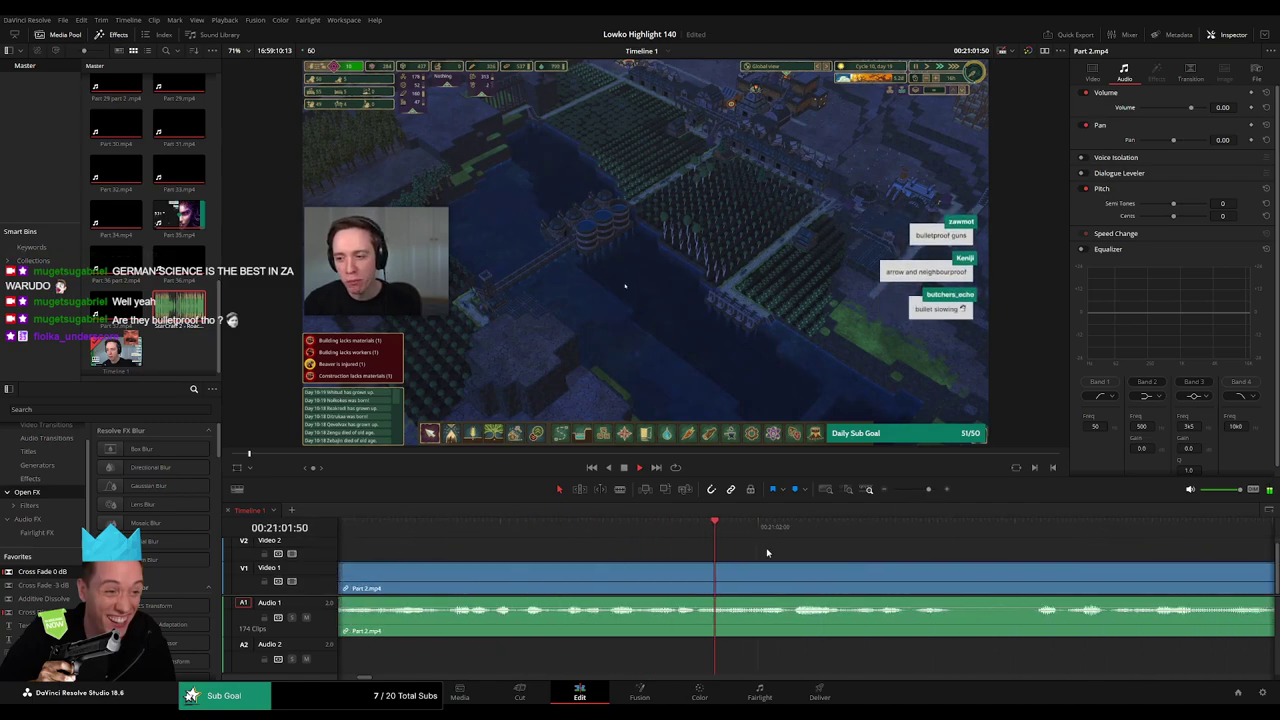
click(519, 526)
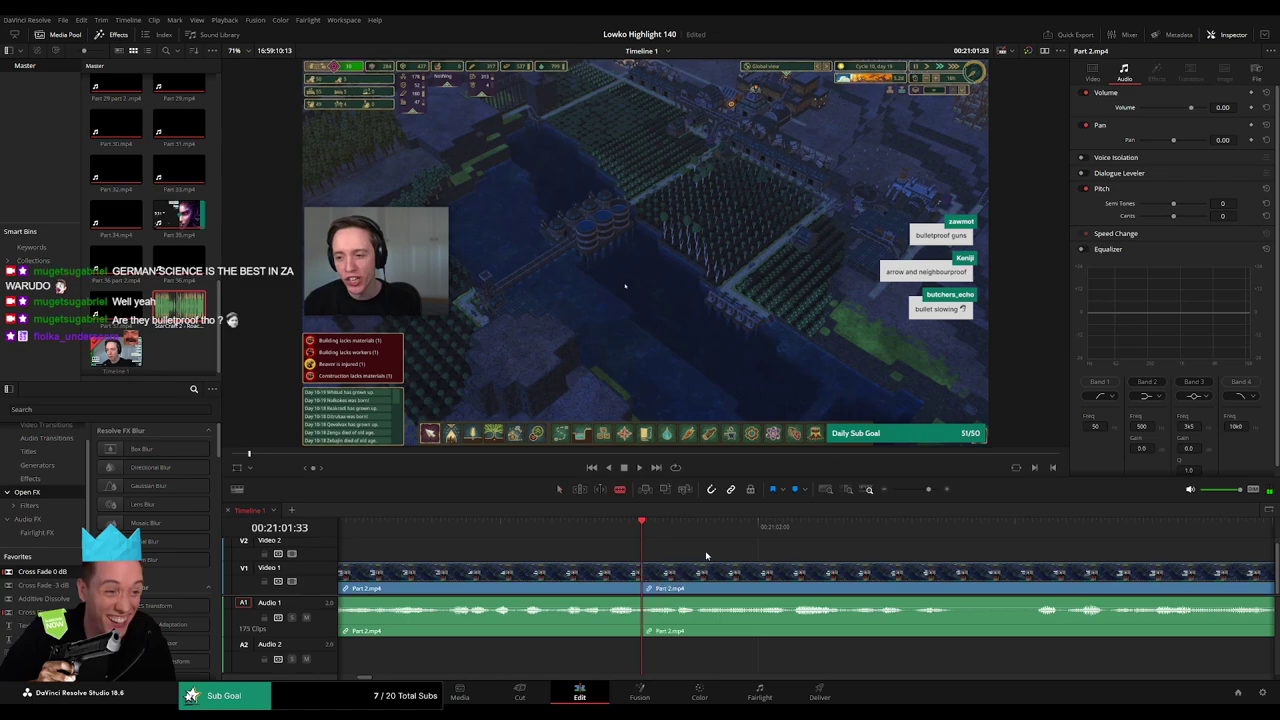
click(718, 580)
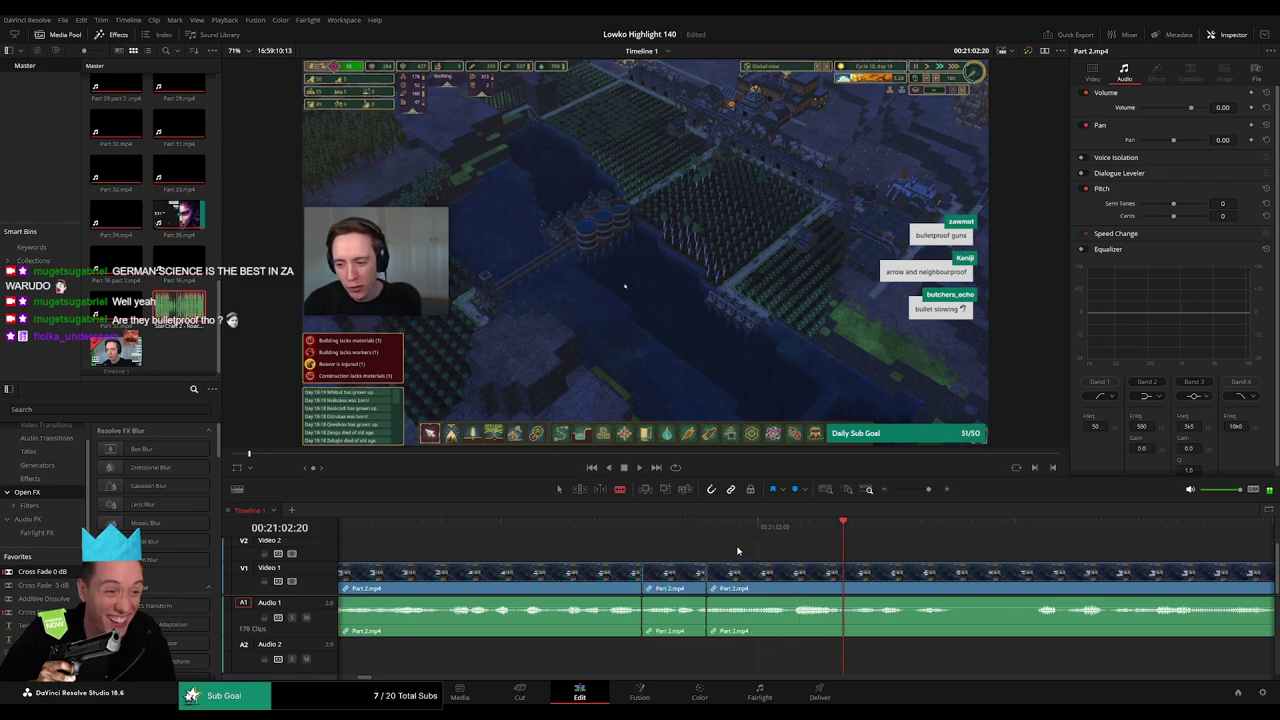
key(Up)
key(a)
drag(679, 611, 676, 641)
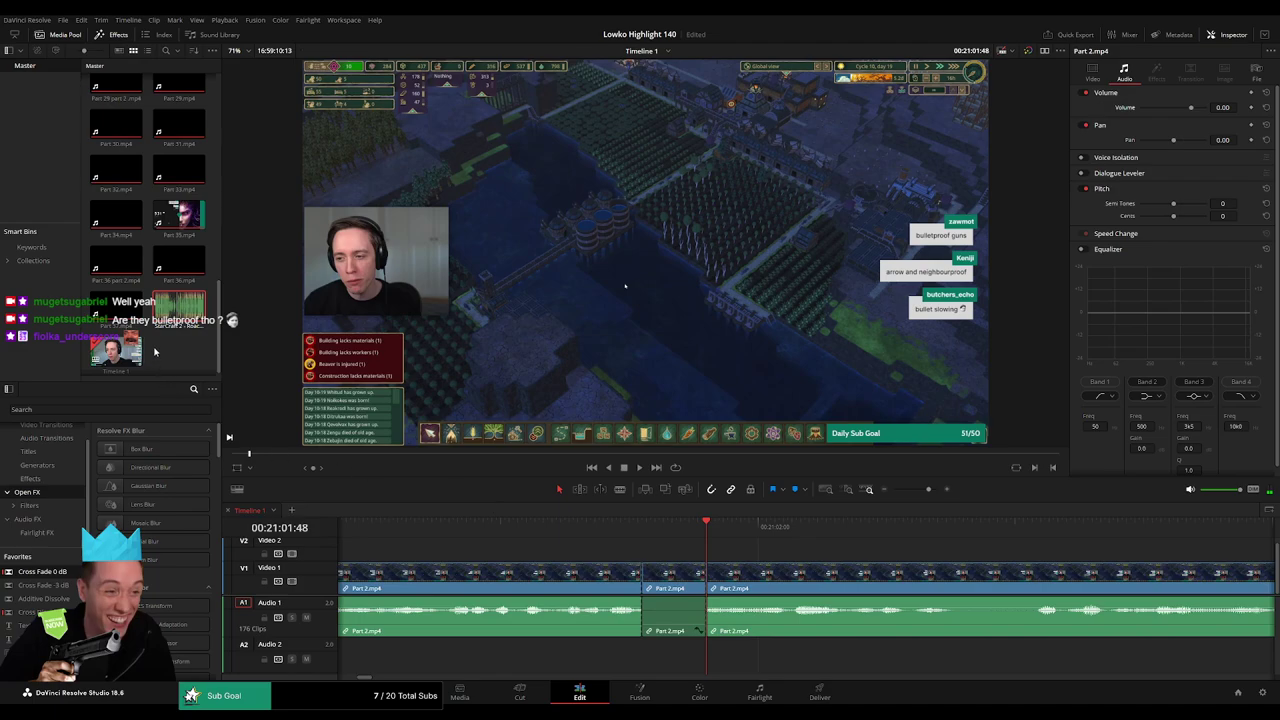
- Place the StarCraft 2 Roach Quotes sound under the silenced section on Audio 2, trim it to match, and set its volume to -23
drag(155, 351, 652, 655)
drag(801, 665, 700, 662)
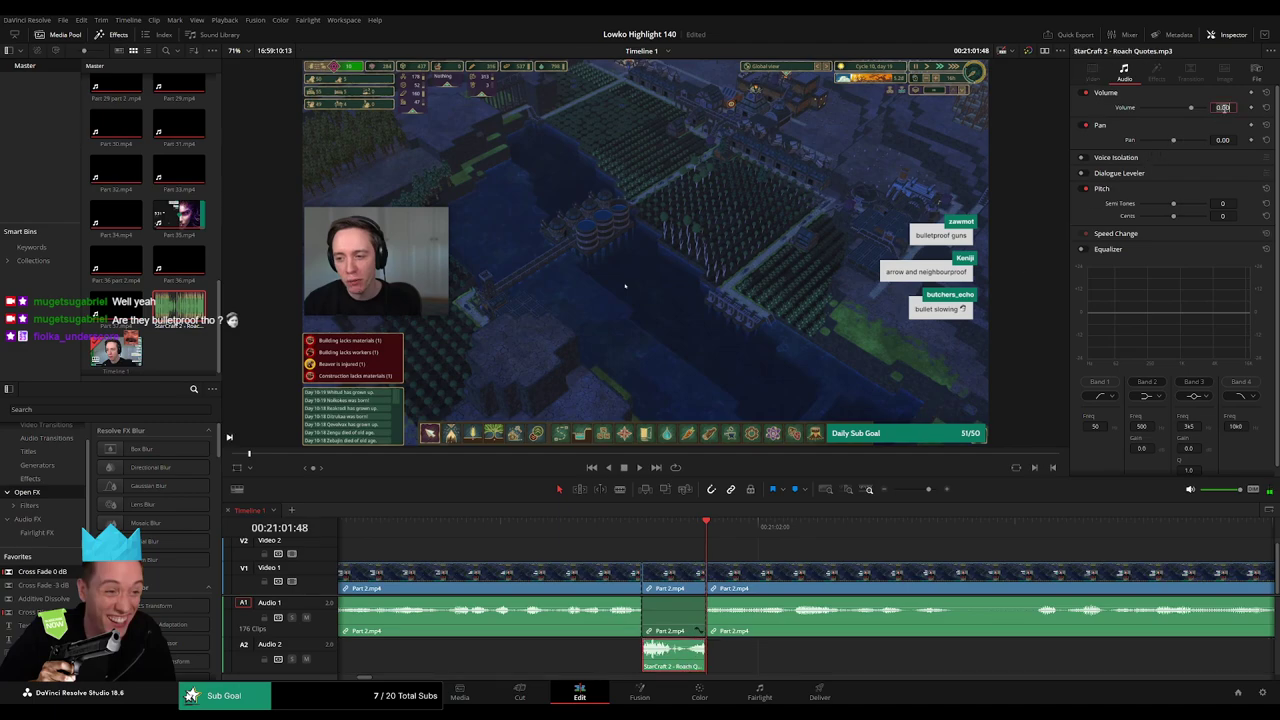
text(-25)
key(Return)
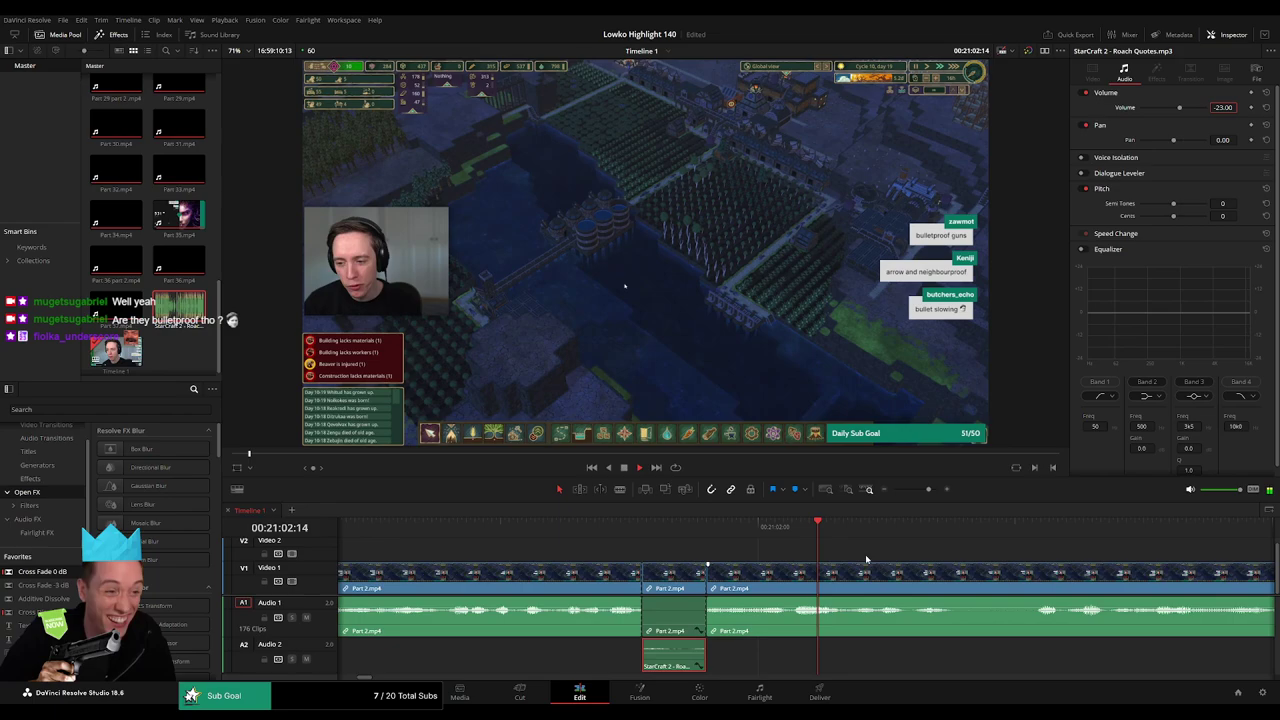
- Remove the dull stretch from about 21:37.4 to 21:45.7 and apply Cross Fade 0 dB to its audio join
click(872, 553)
drag(928, 489, 918, 490)
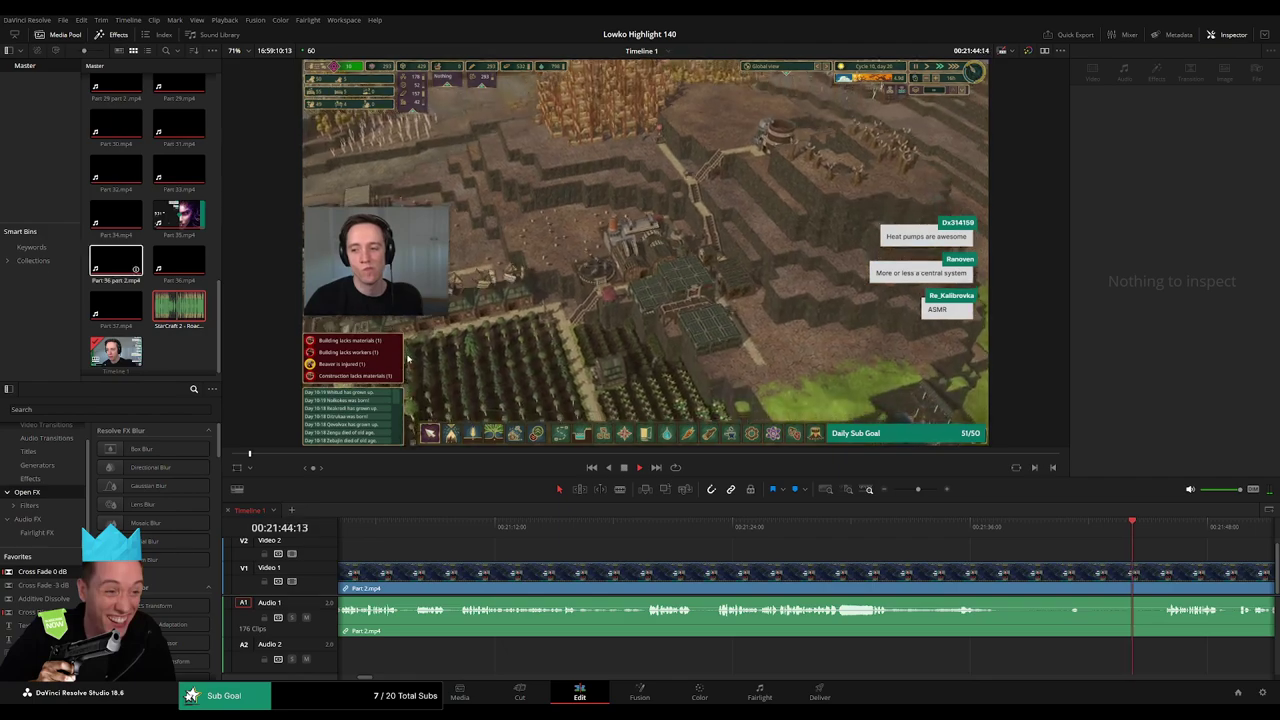
click(949, 530)
drag(1016, 546, 679, 539)
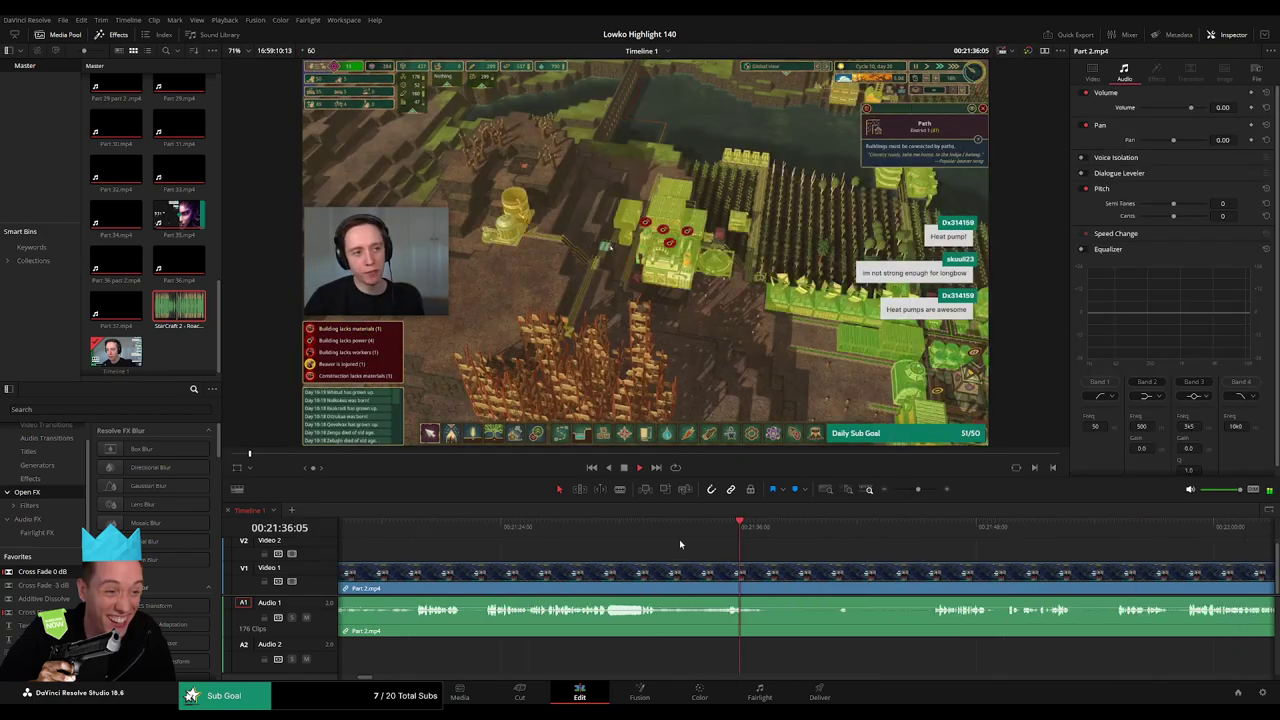
key(b)
click(680, 578)
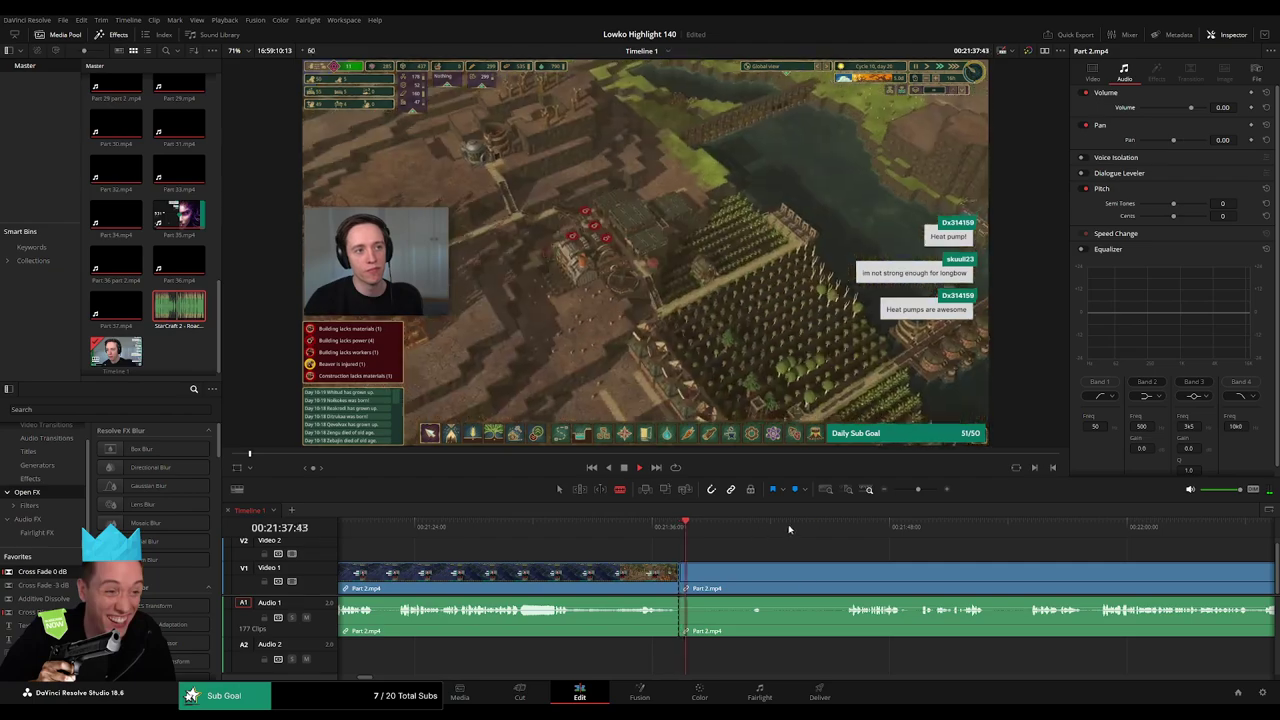
click(846, 532)
click(845, 580)
key(a)
click(807, 584)
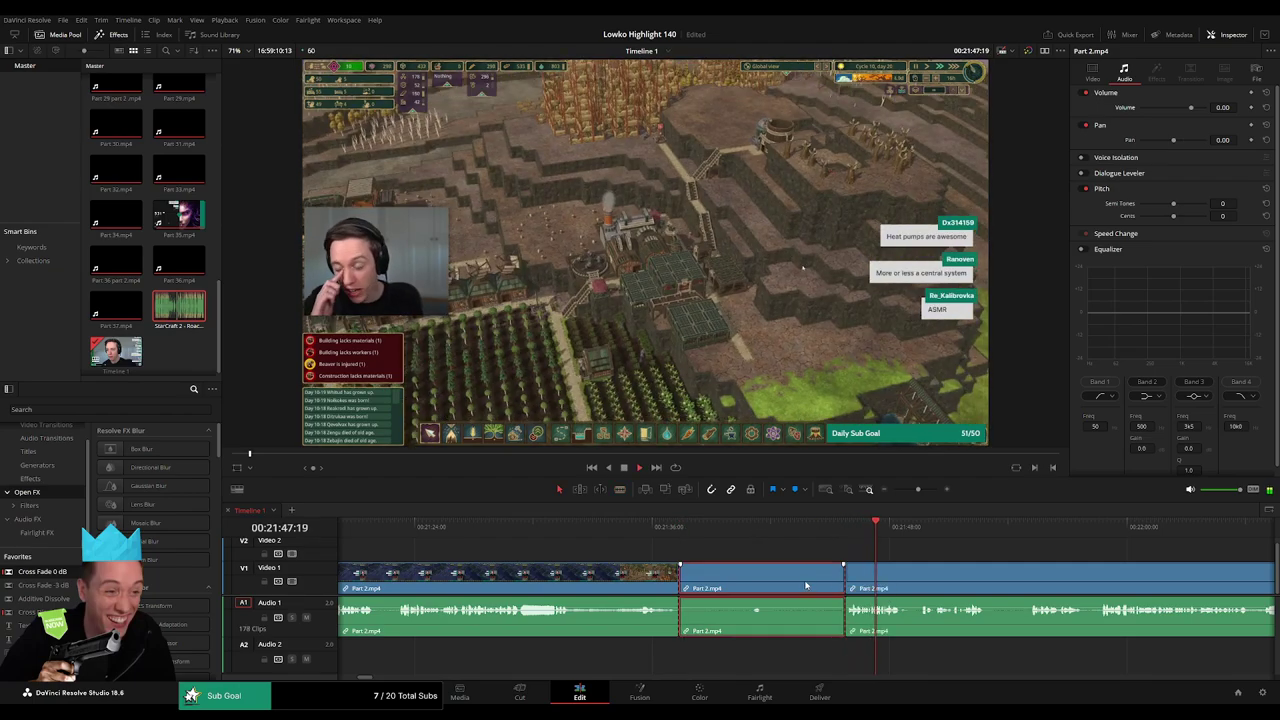
key(Delete)
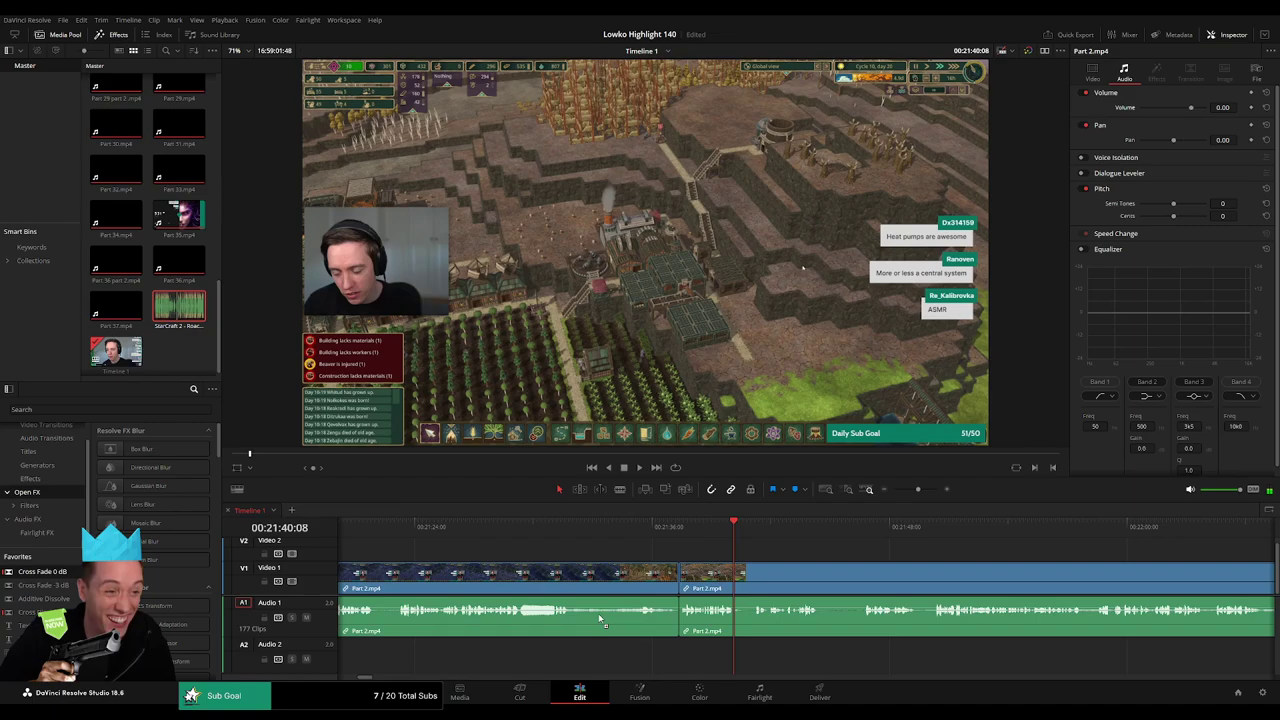
- Cut out the short pause from about 21:40 to 21:41 and close the gap
scroll(635, 565, right, 2)
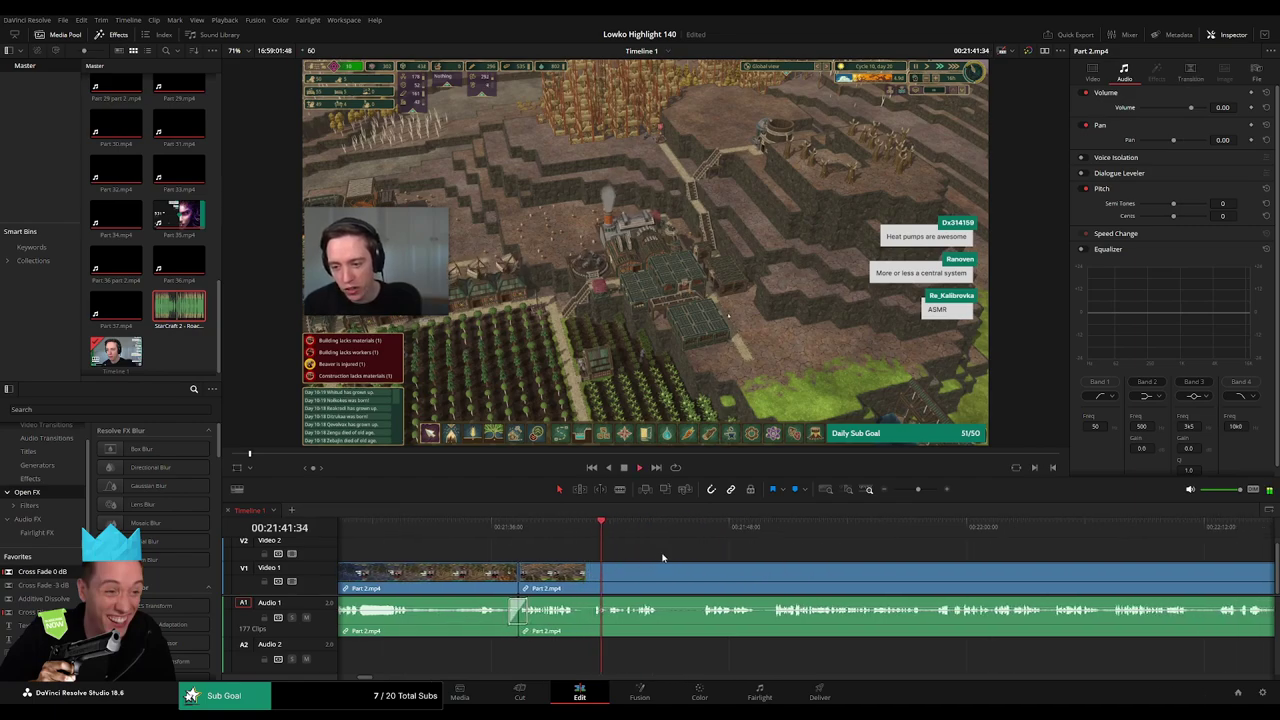
key(b)
click(574, 574)
click(593, 574)
key(a)
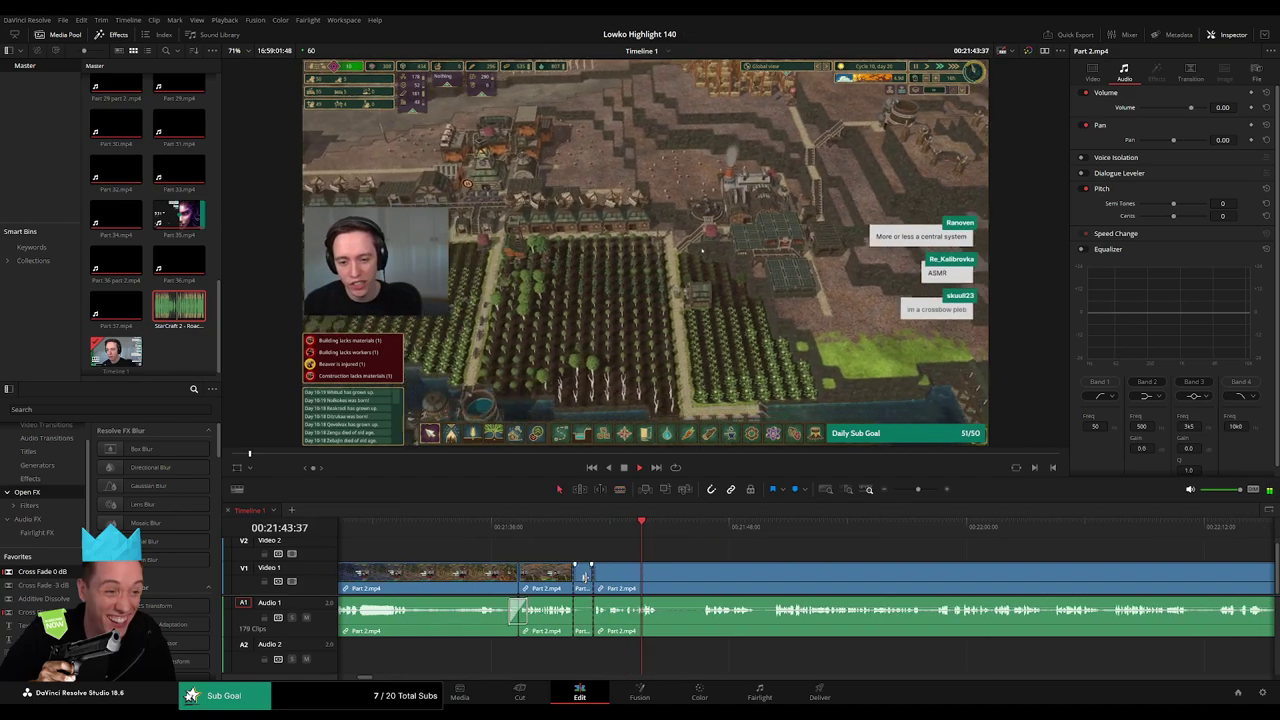
click(584, 575)
key(Delete)
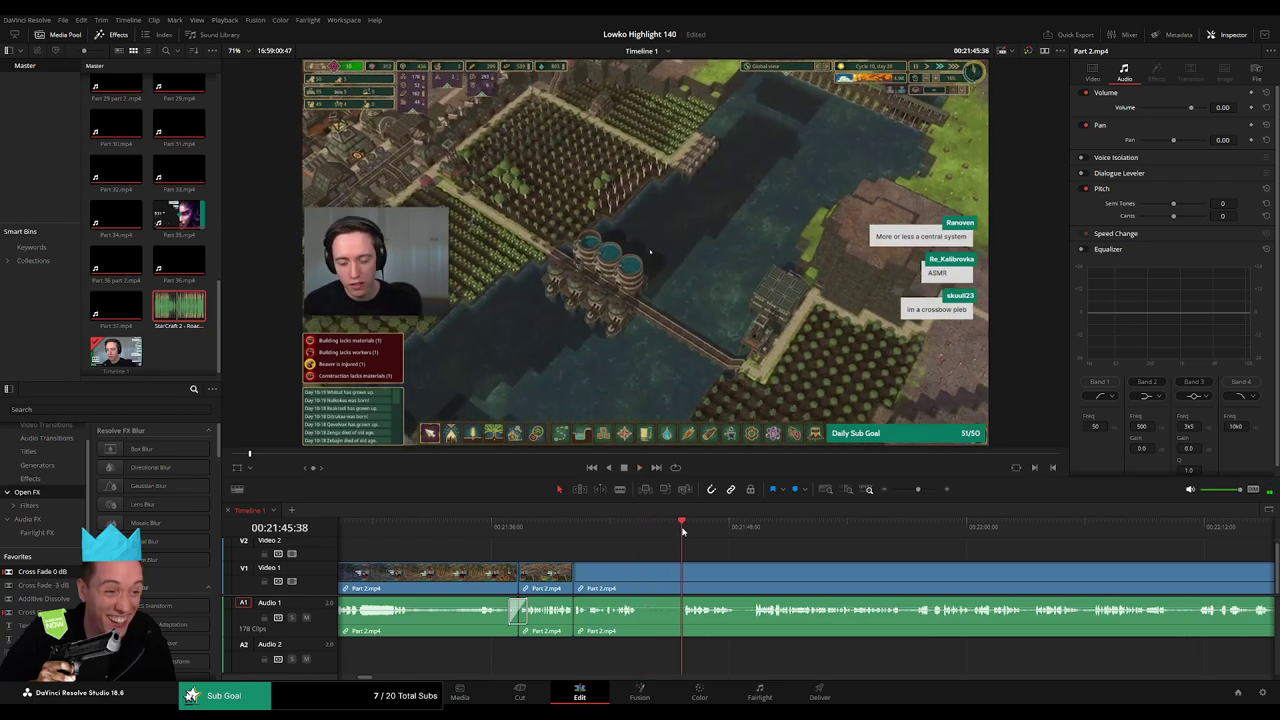
- Remove the quiet stretch from about 21:43.4 to 21:45.7 and close the gap
key(b)
click(639, 578)
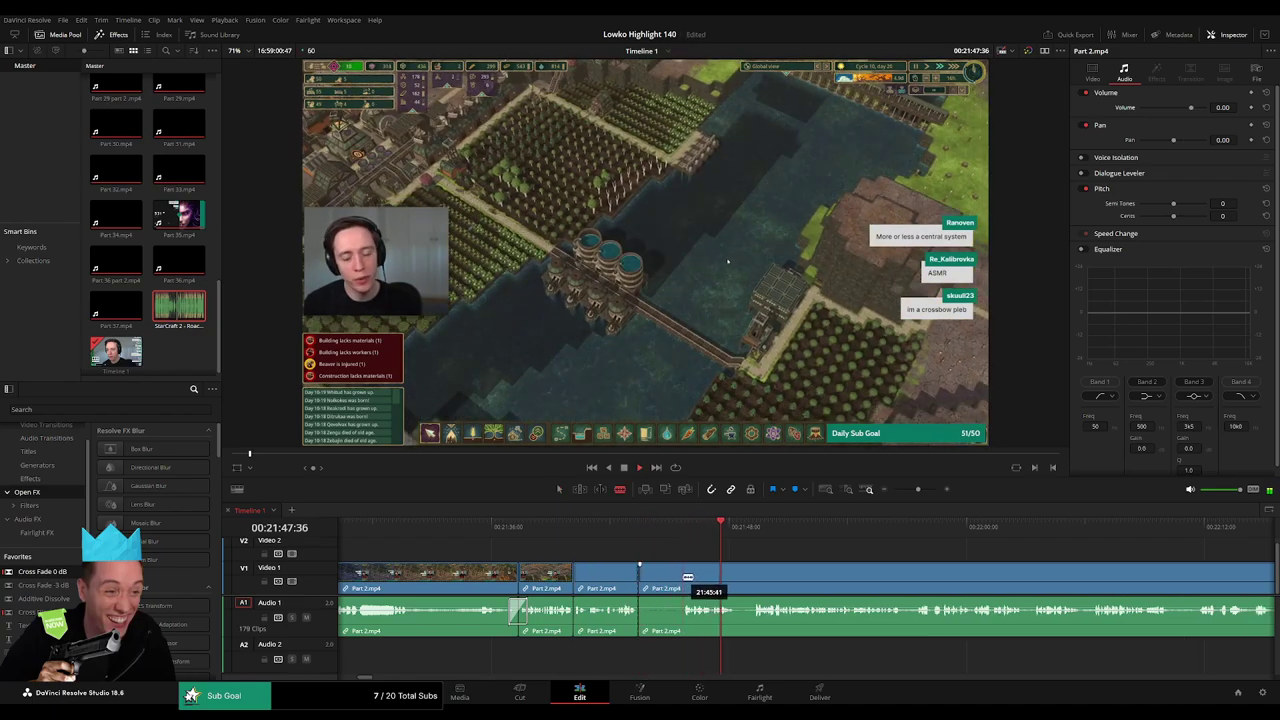
click(688, 578)
key(a)
click(663, 578)
key(Delete)
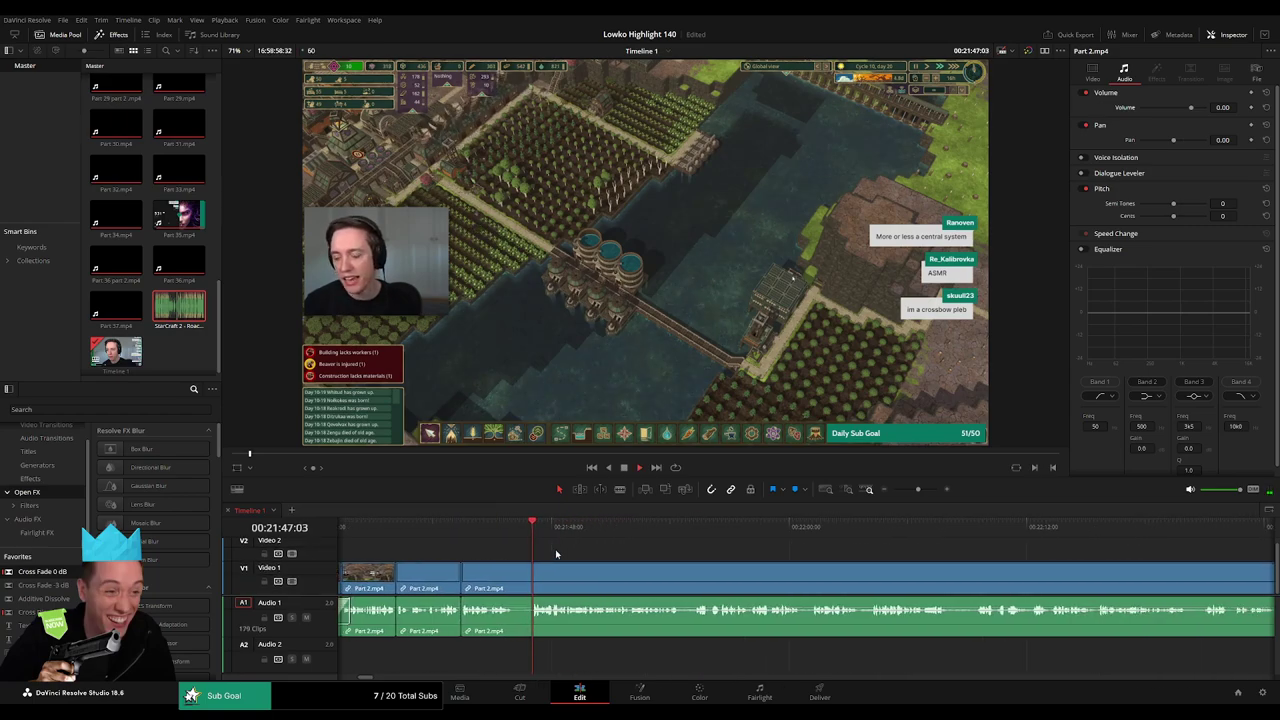
- Cut out the brief pause from about 21:46.1 to 21:46.9 and apply Cross Fade 0 dB to its audio join
key(b)
click(515, 579)
click(530, 578)
key(a)
click(525, 580)
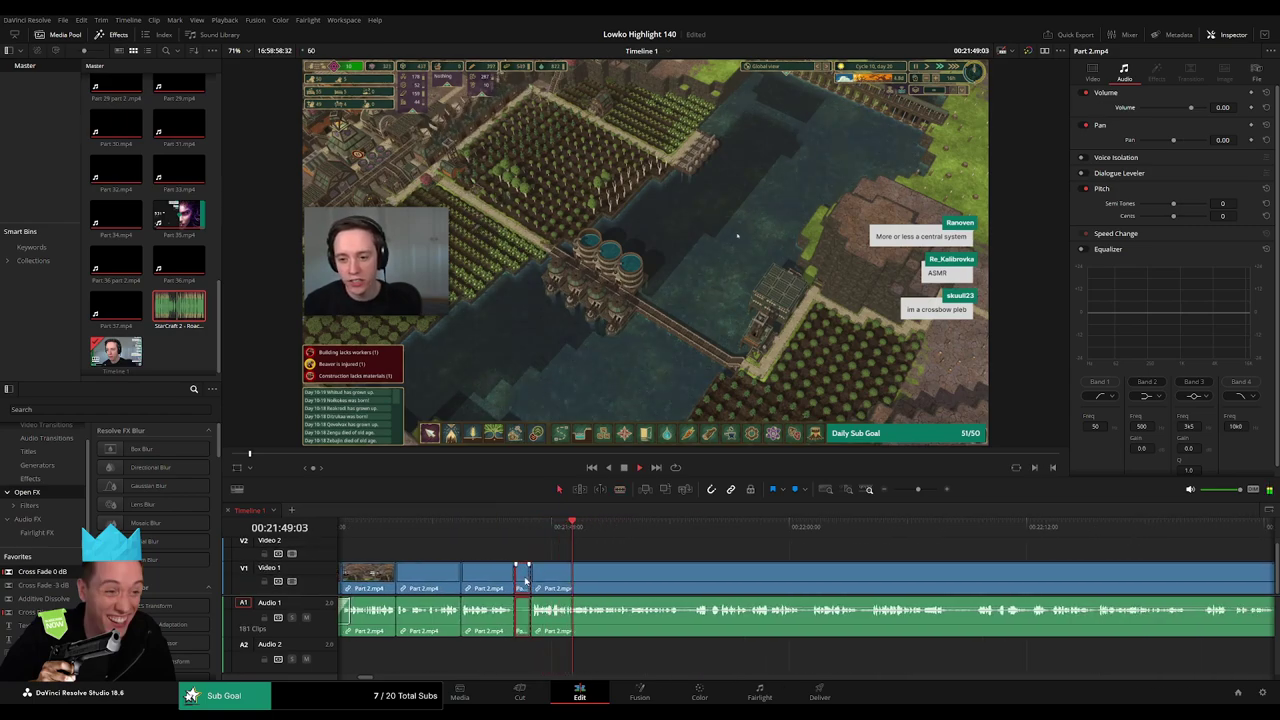
key(a)
click(522, 578)
key(Delete)
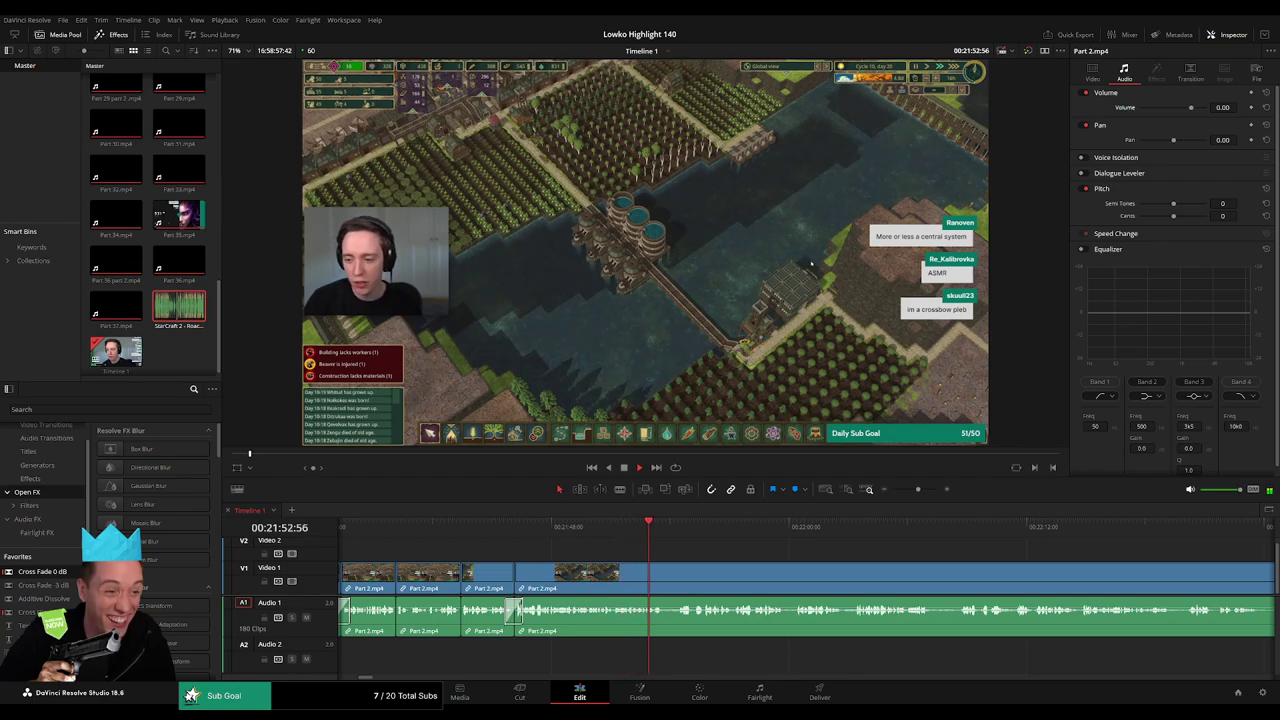
- Isolate the word from about 22:05.4 to 22:05.7 in Part 2.mp4 and silence its audio
drag(800, 555, 576, 542)
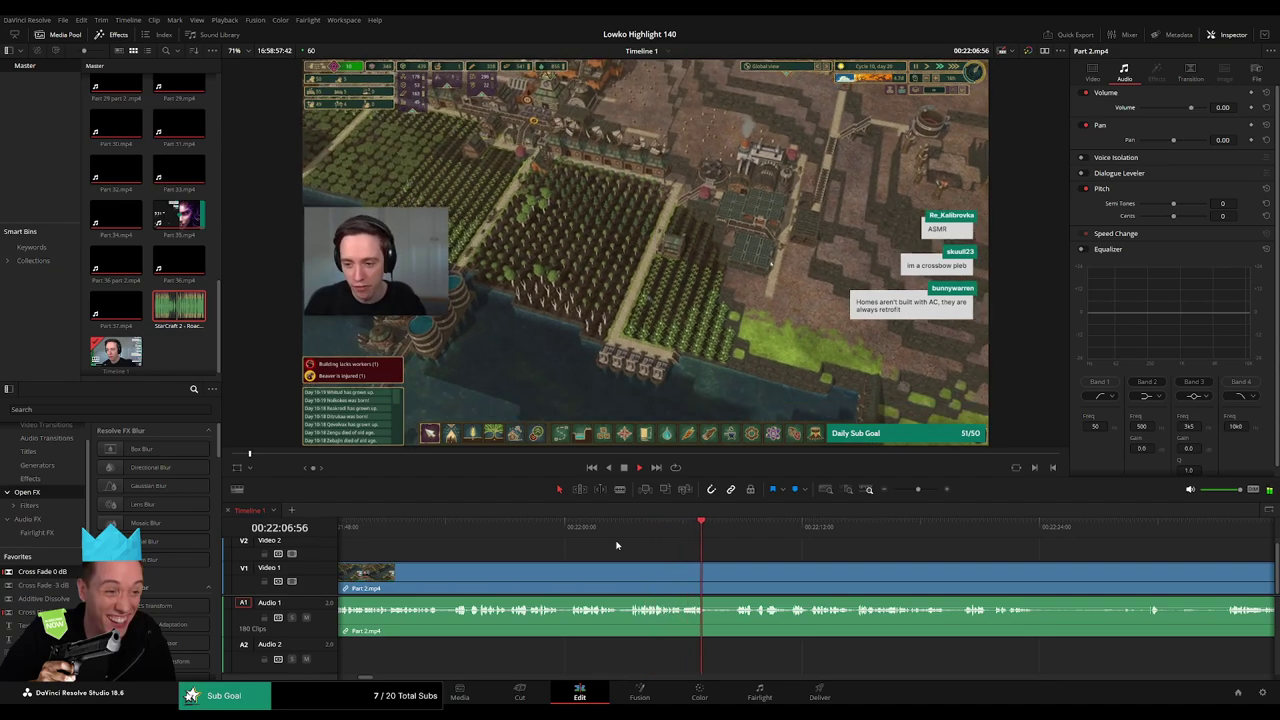
click(612, 527)
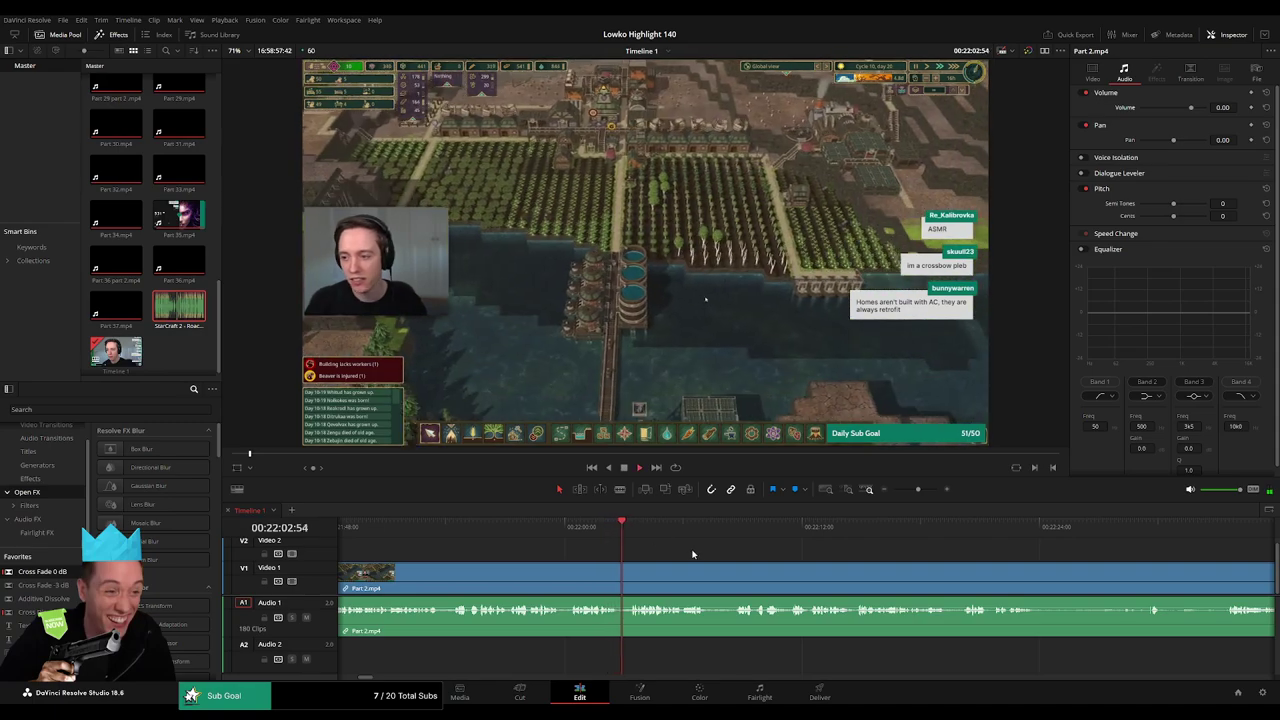
drag(918, 490, 927, 495)
click(572, 526)
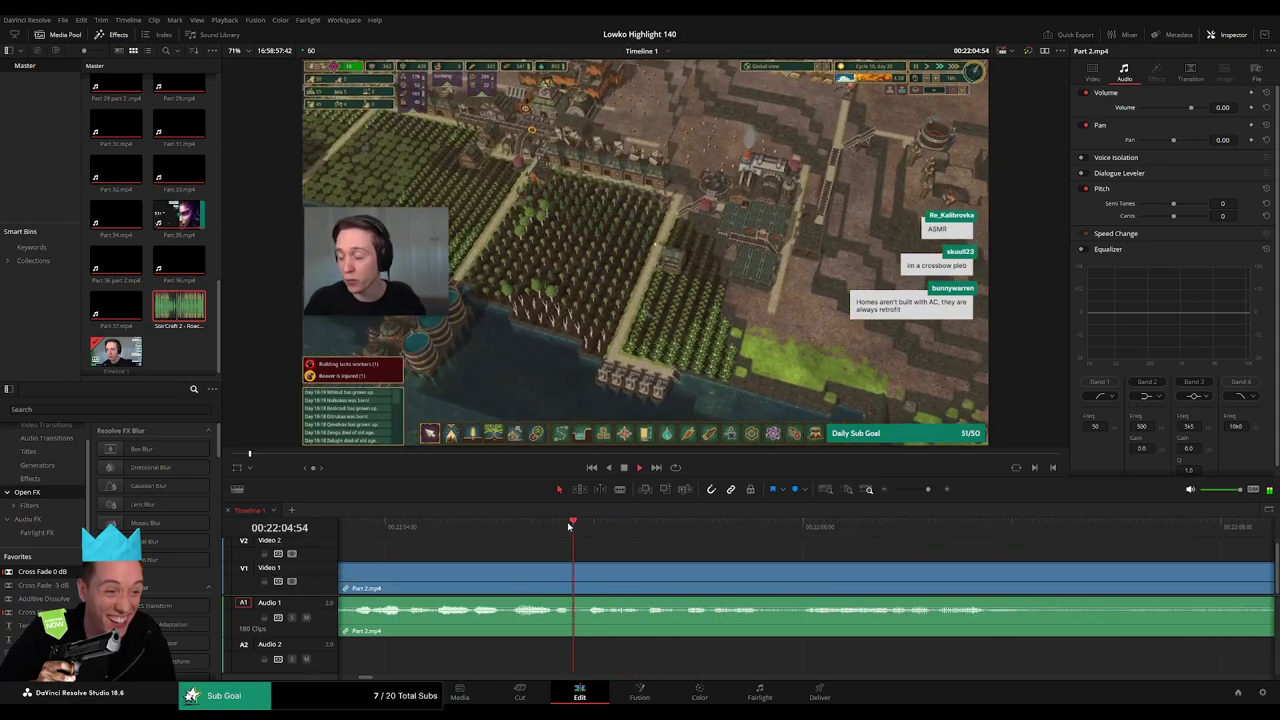
key(space)
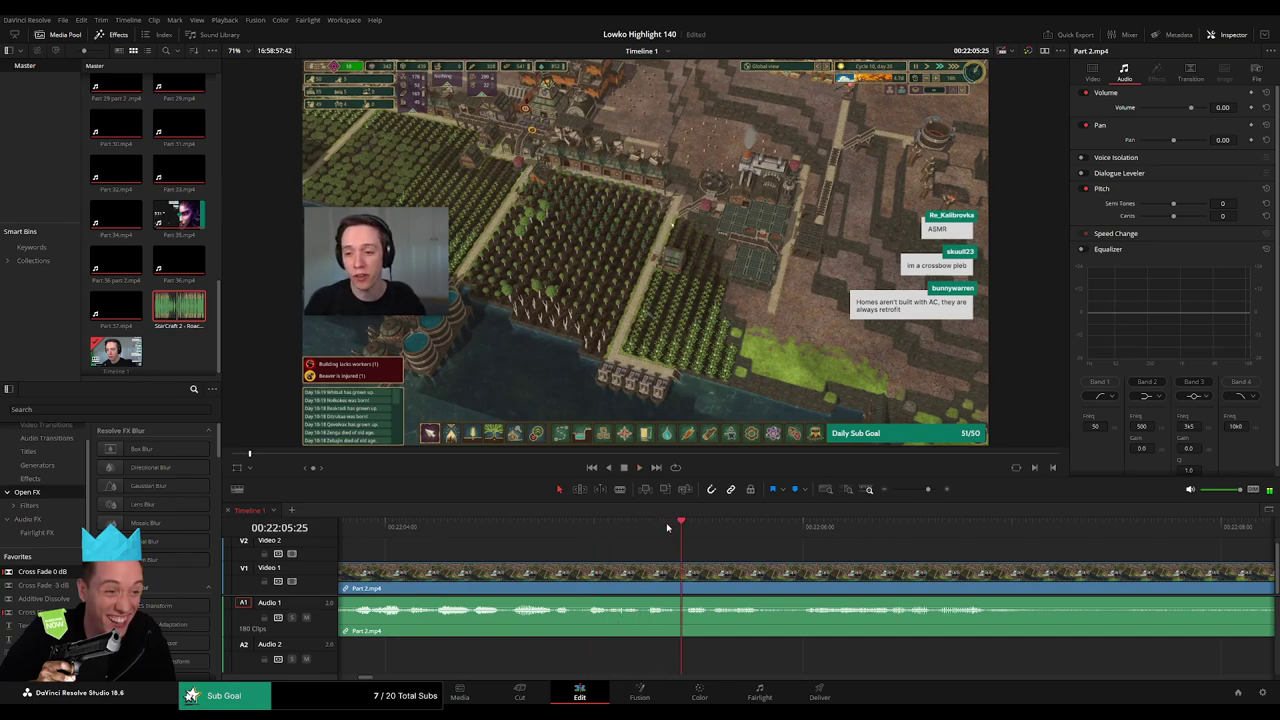
key(b)
click(684, 582)
click(733, 528)
click(737, 578)
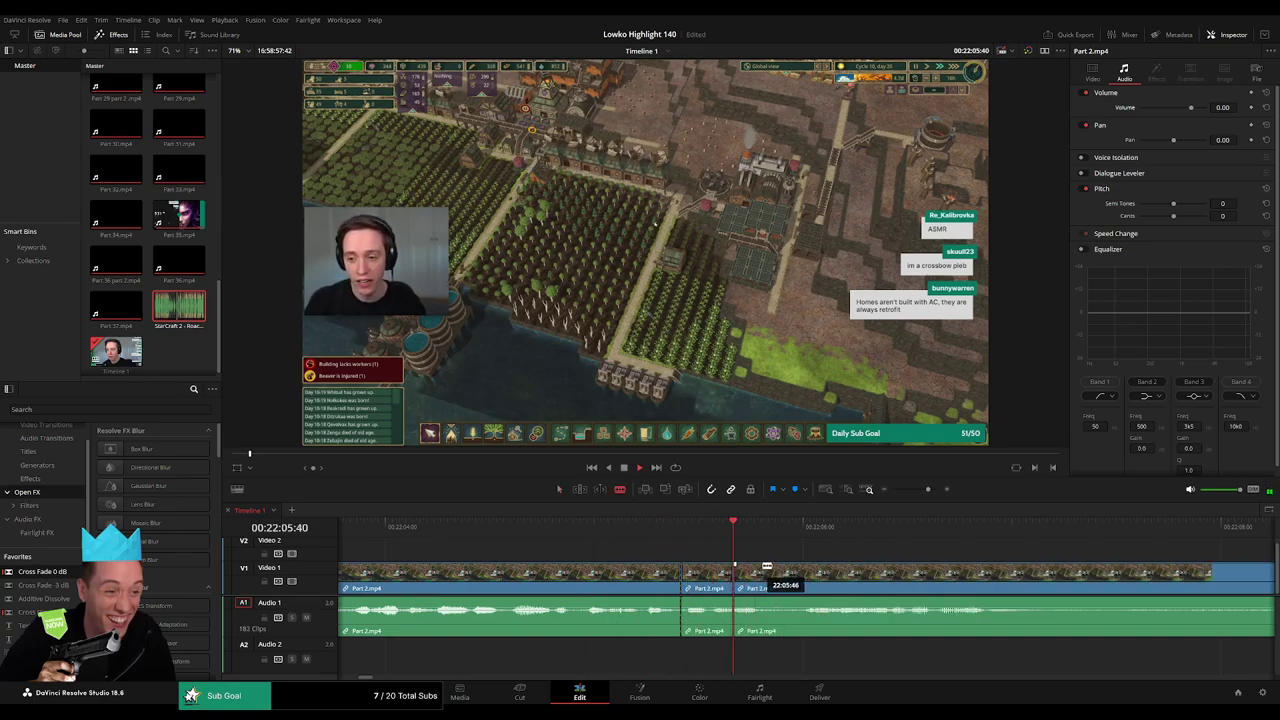
key(a)
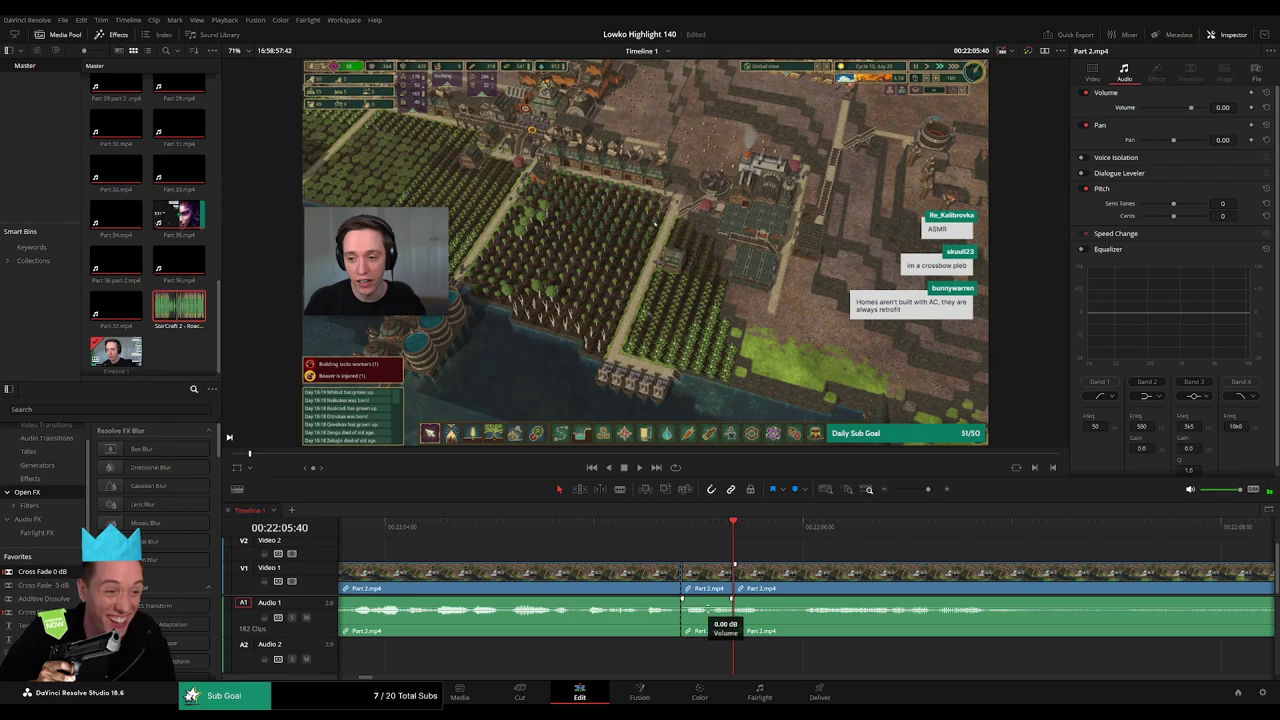
click(719, 621)
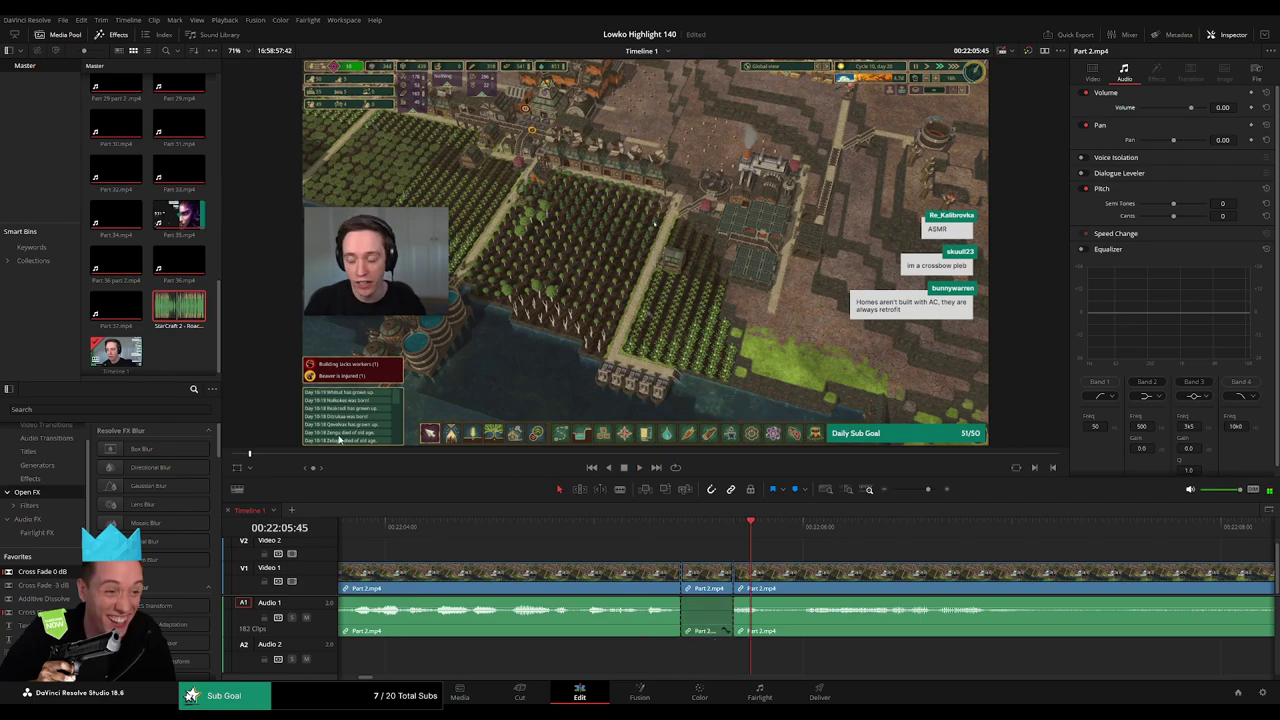
- Place StarCraft 2 - Roach Quotes.mp3 on Audio 2 beneath the silenced word, trimmed to the same length with its volume at -23
drag(340, 440, 680, 659)
drag(808, 658, 733, 659)
click(717, 664)
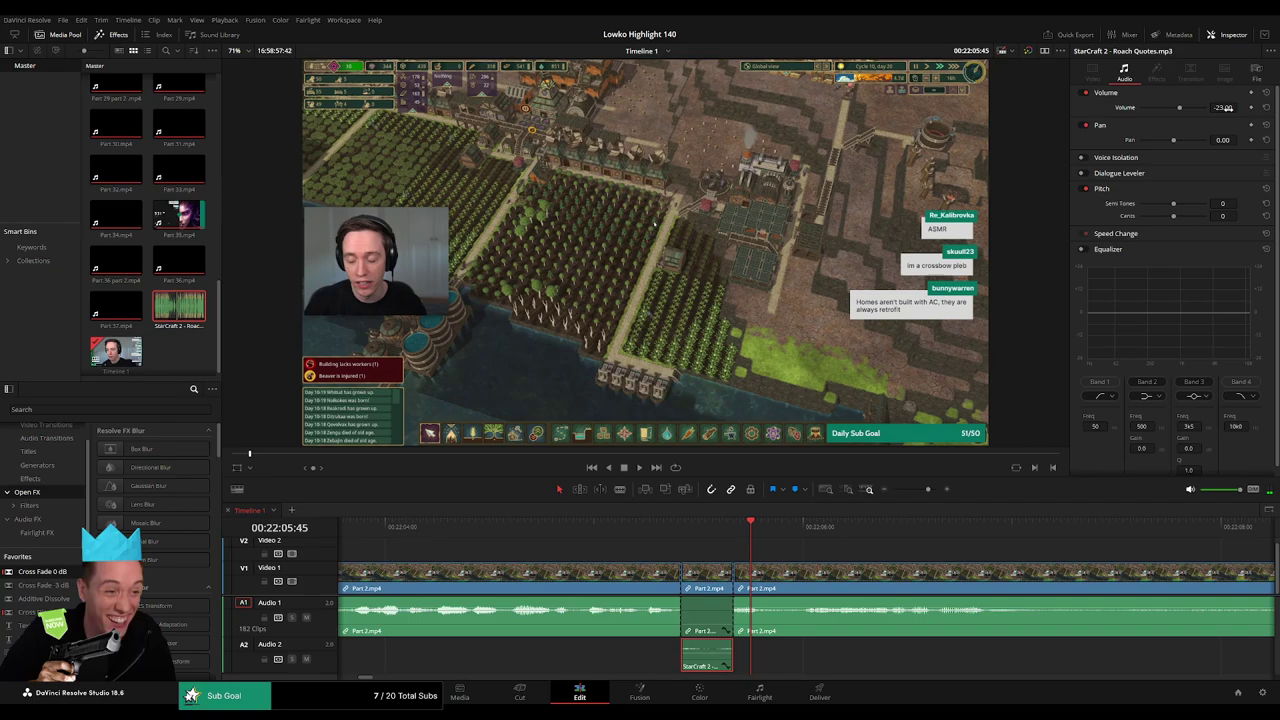
key(space)
- Cut out the pause from about 22:07.3 to 22:08.6, close the gap and apply Cross Fade 0 dB to its audio join
click(934, 546)
drag(928, 490, 921, 492)
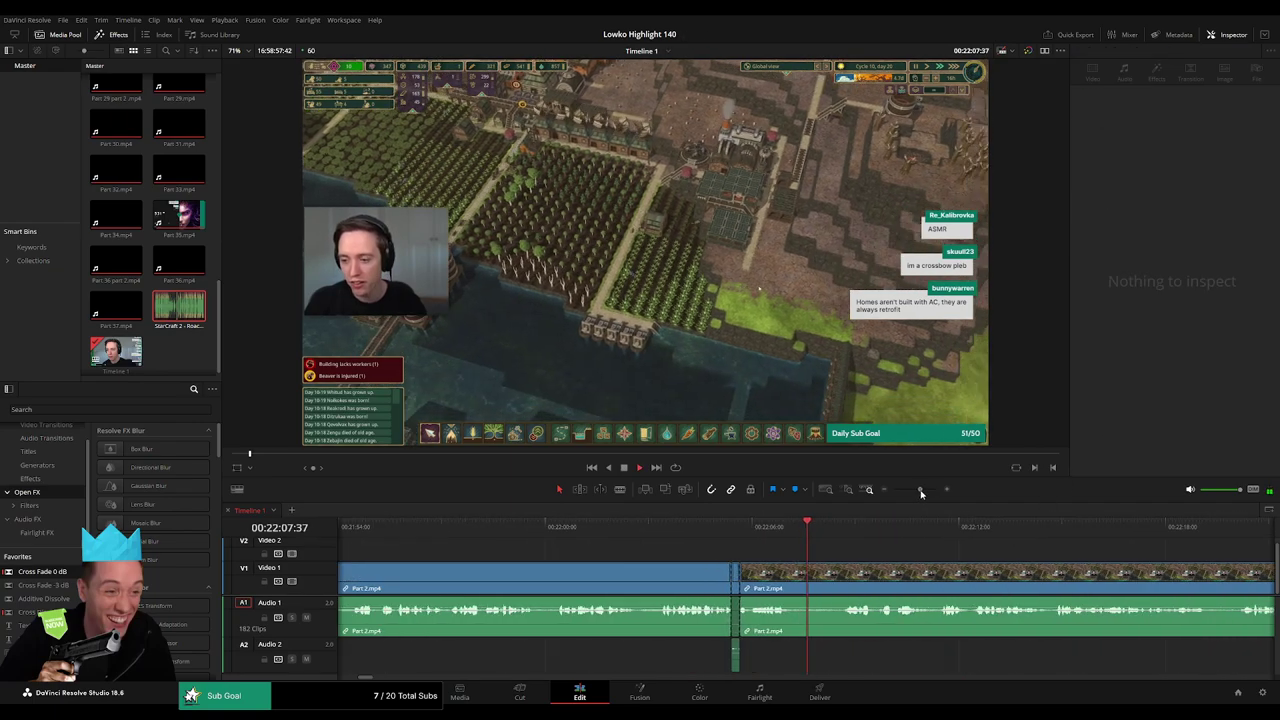
key(b)
click(643, 575)
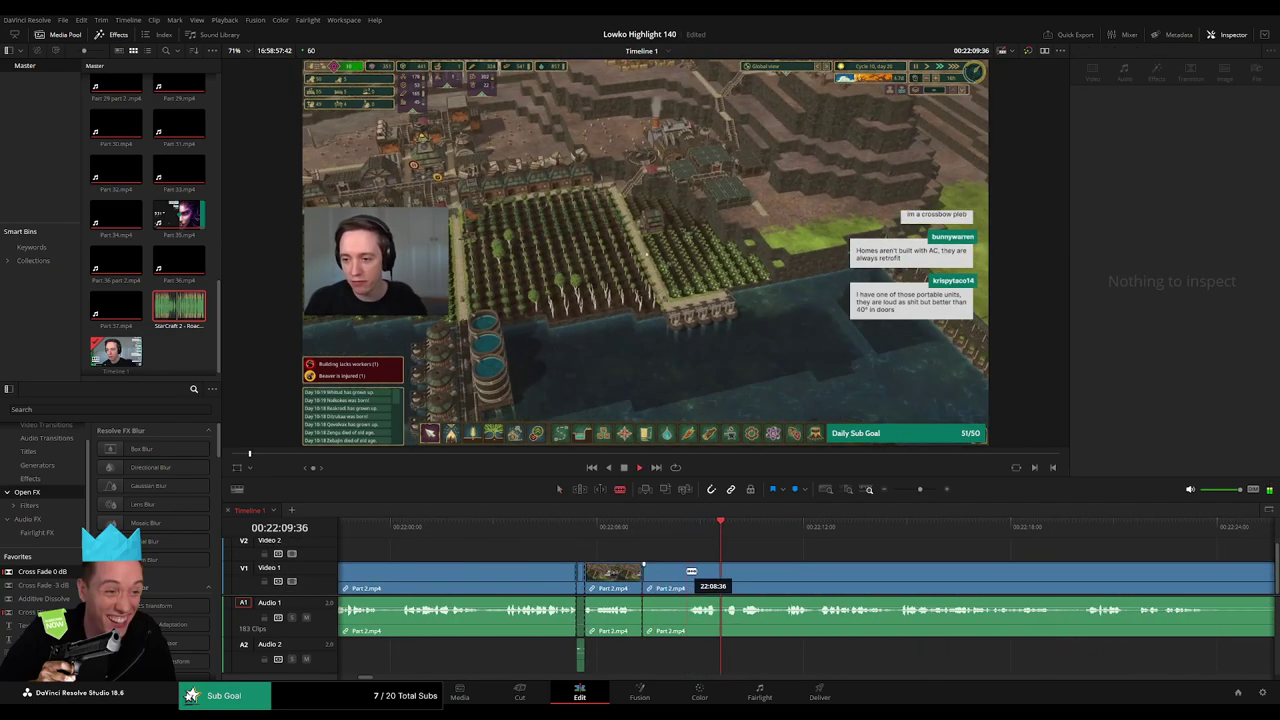
key(a)
click(686, 570)
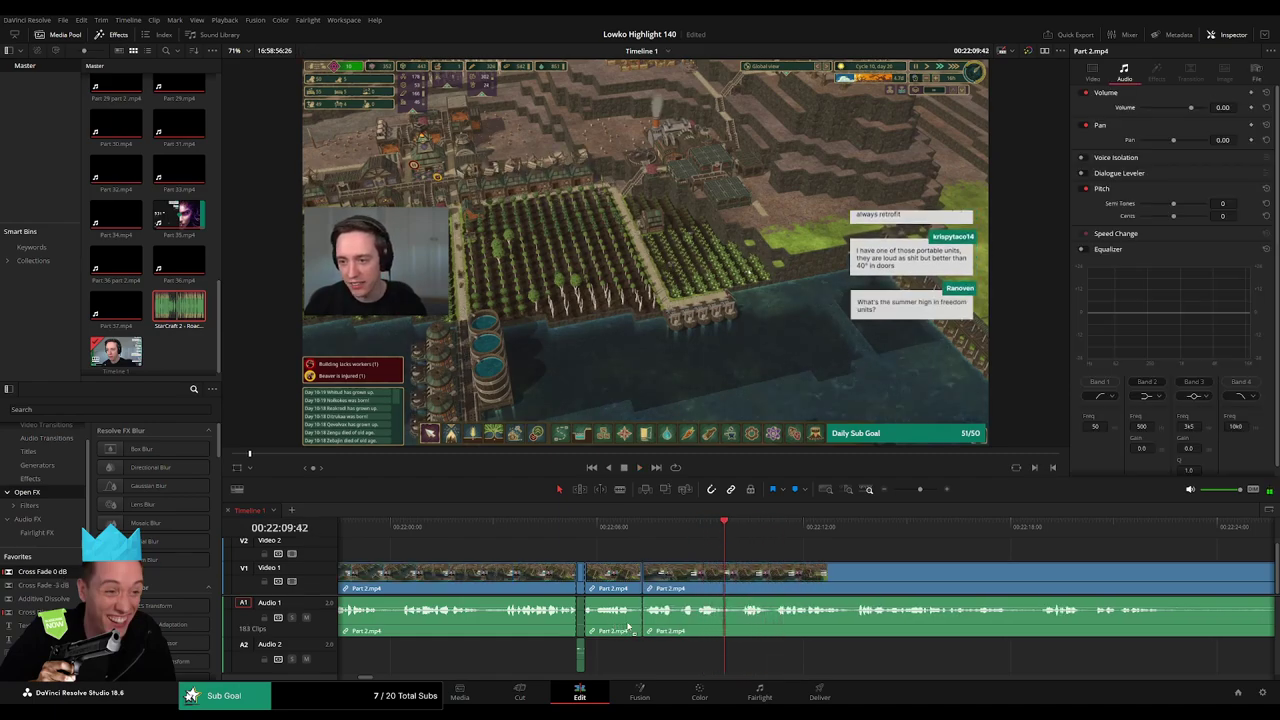
drag(897, 568, 620, 563)
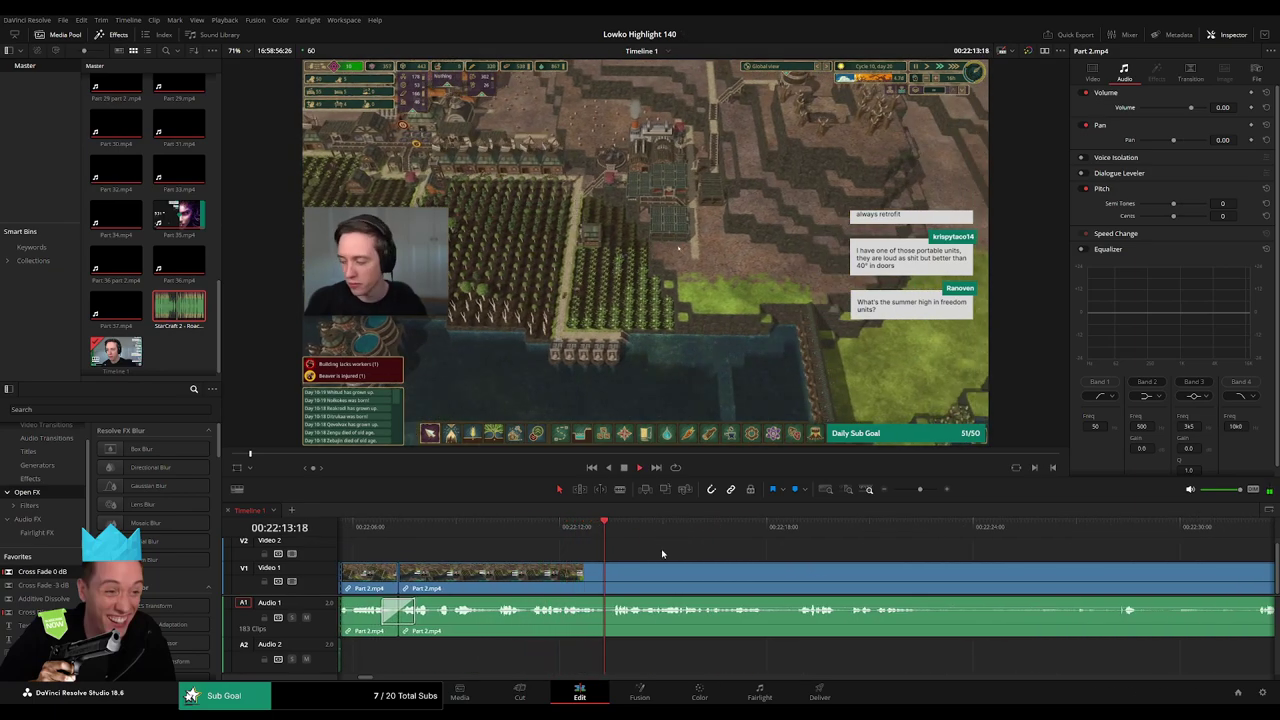
- Review the following talk and split Part 2.mp4 at about 22:22.8
scroll(700, 560, right, 2)
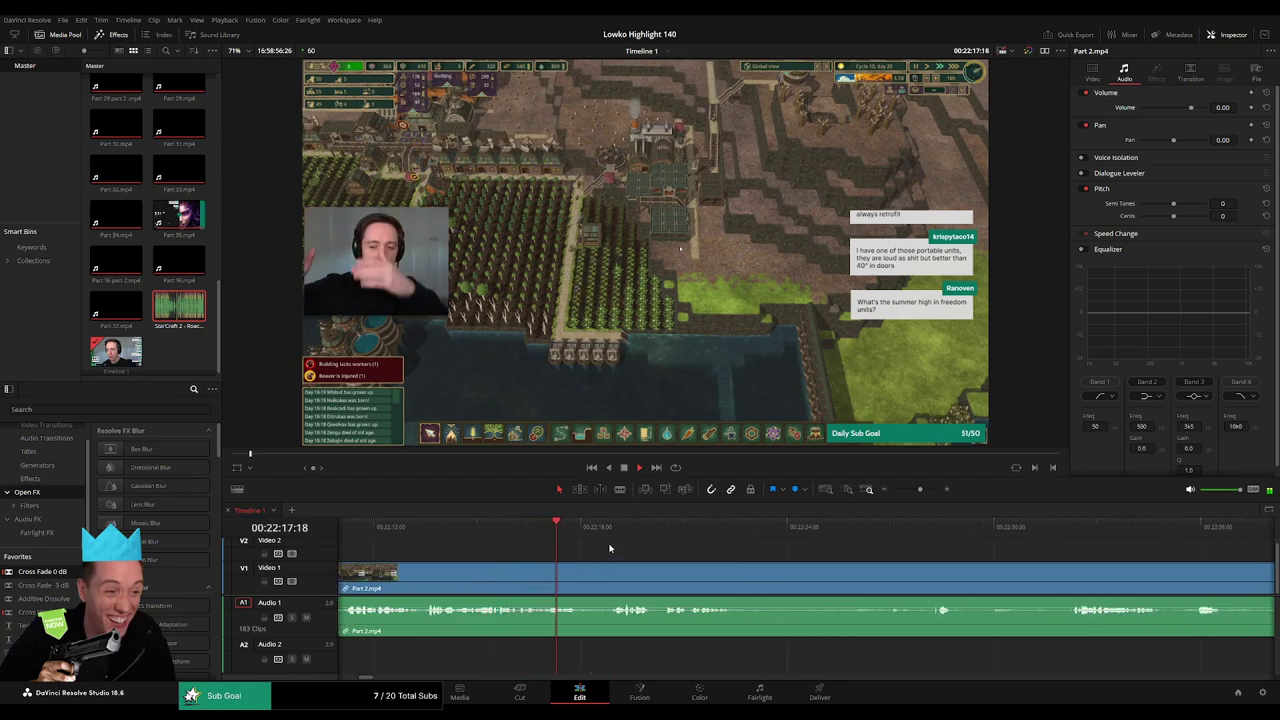
scroll(549, 546, right, 2)
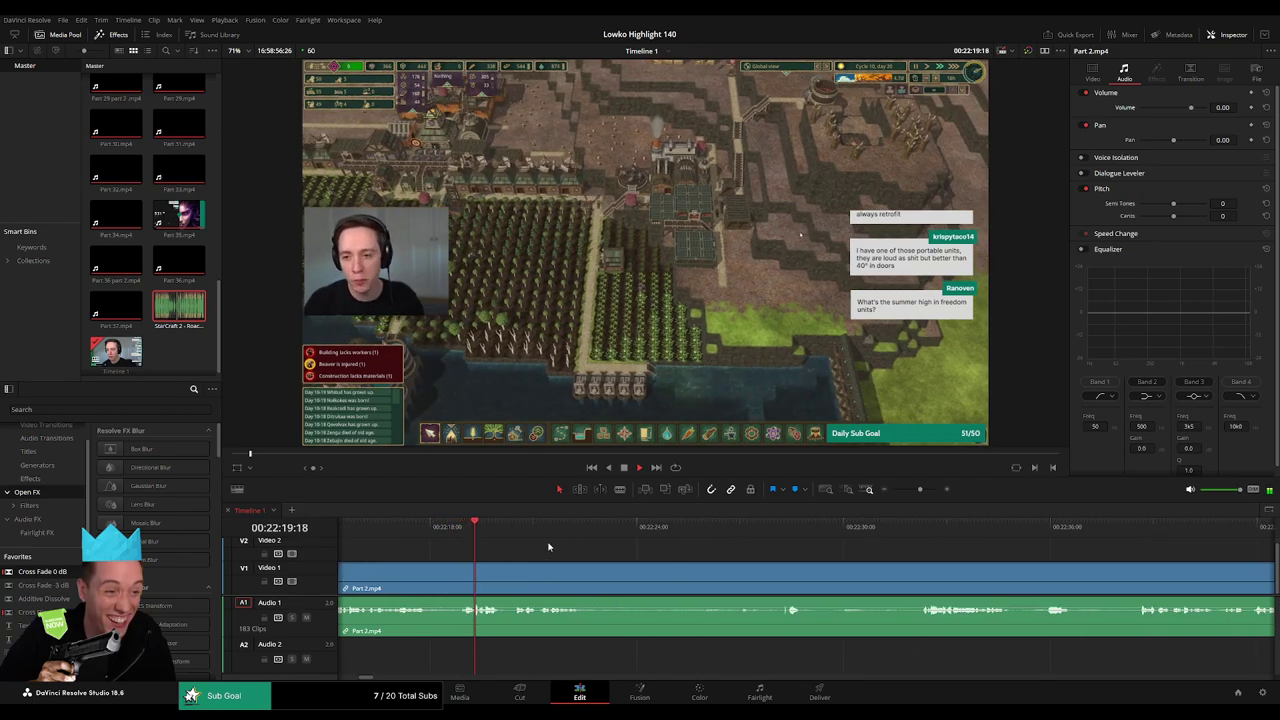
scroll(650, 547, right, 1)
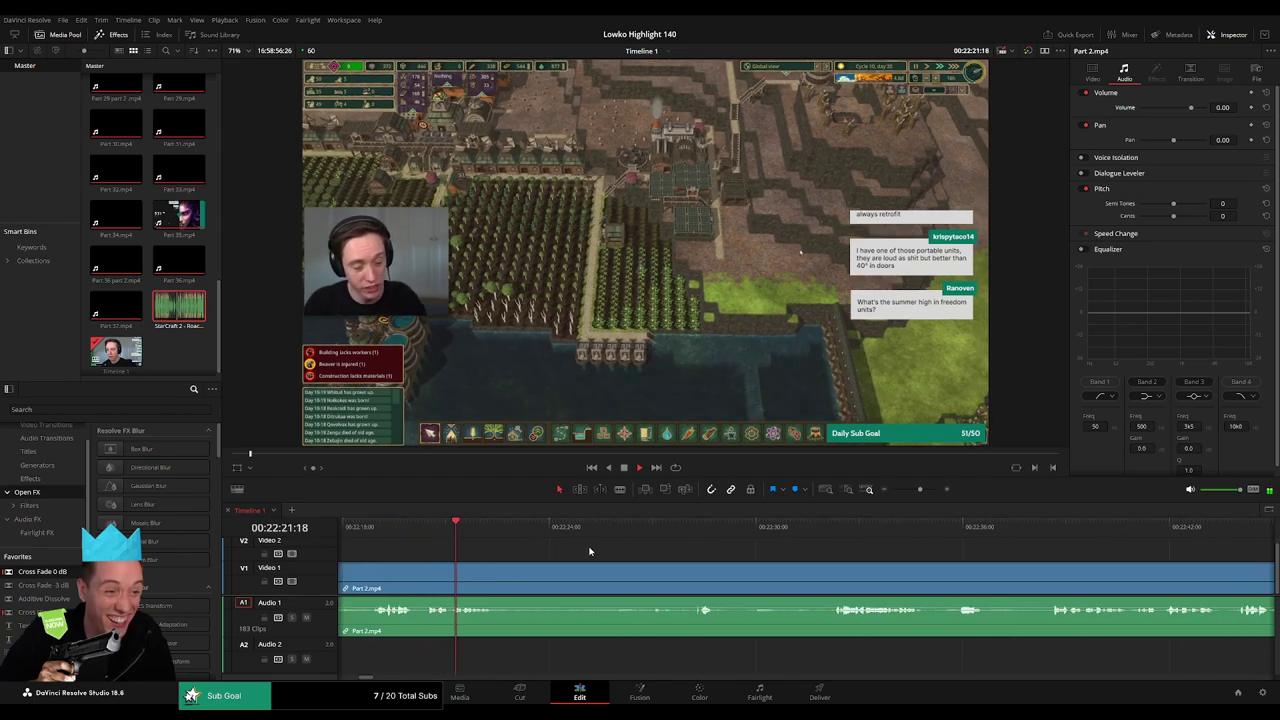
key(space)
key(b)
click(512, 572)
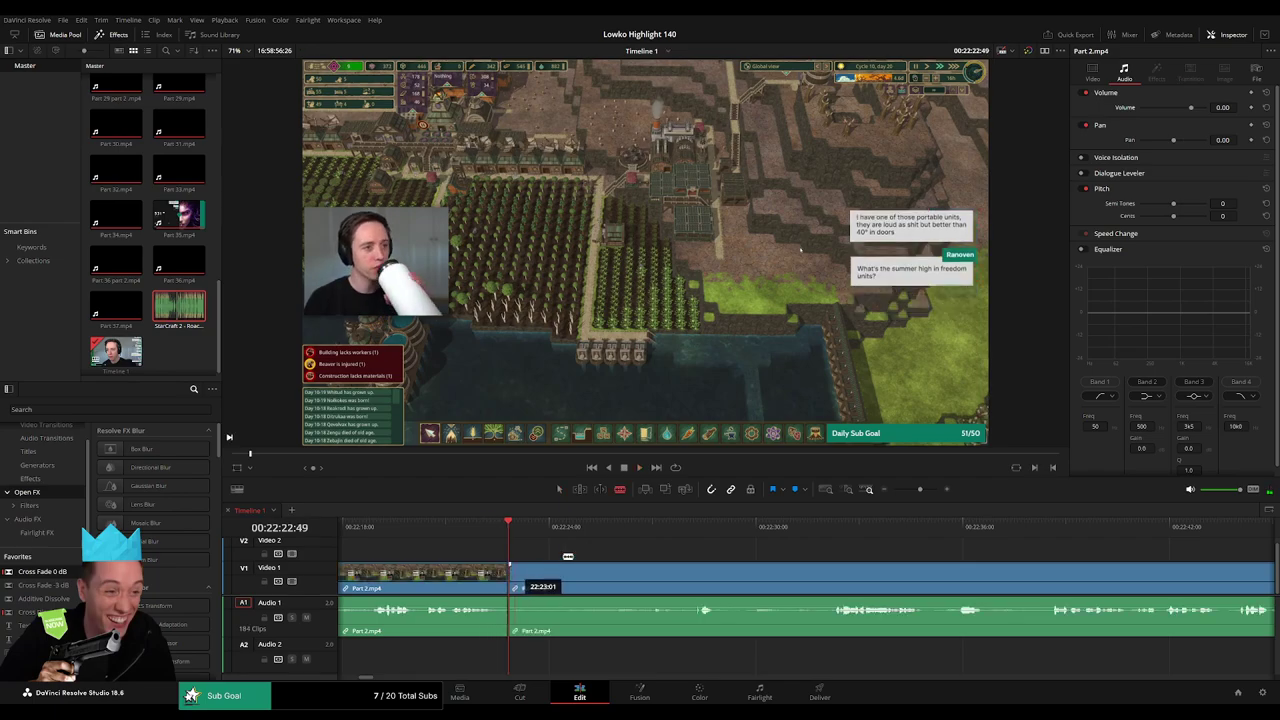
- Skim the rest of Part 2.mp4 up to about 29:34 for material worth keeping
key(space)
click(695, 527)
click(834, 527)
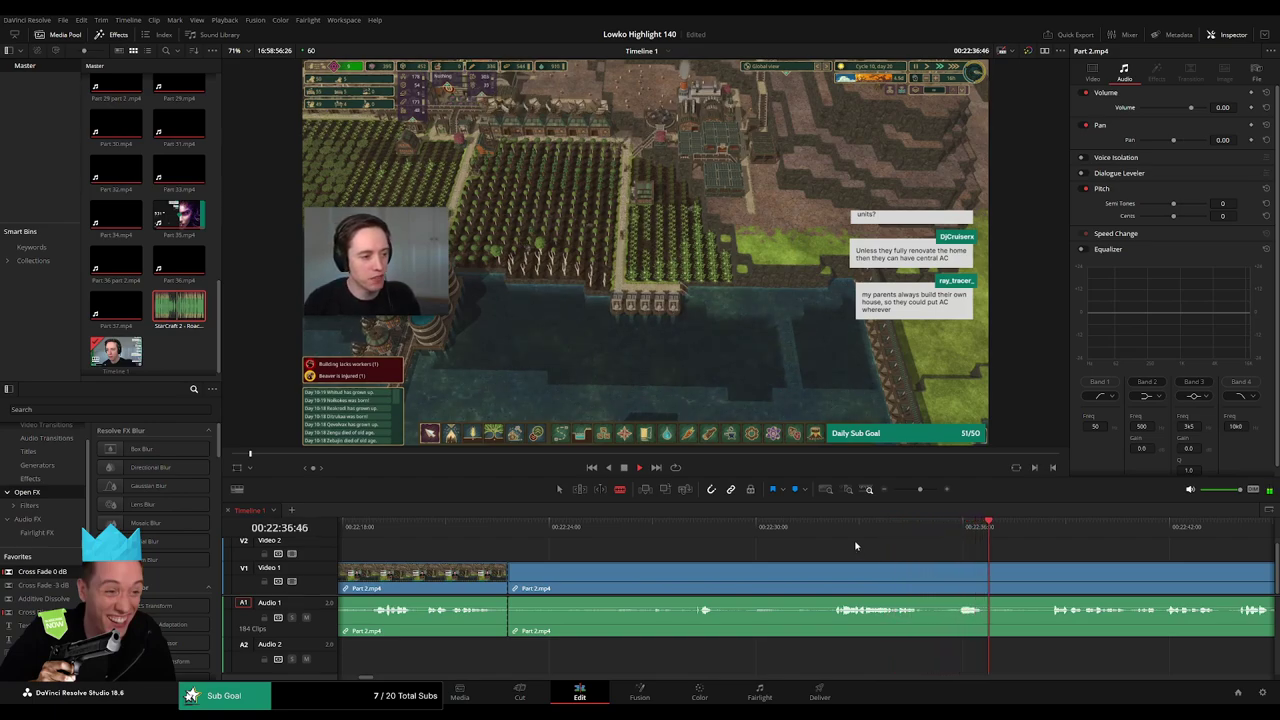
drag(920, 489, 912, 490)
click(867, 537)
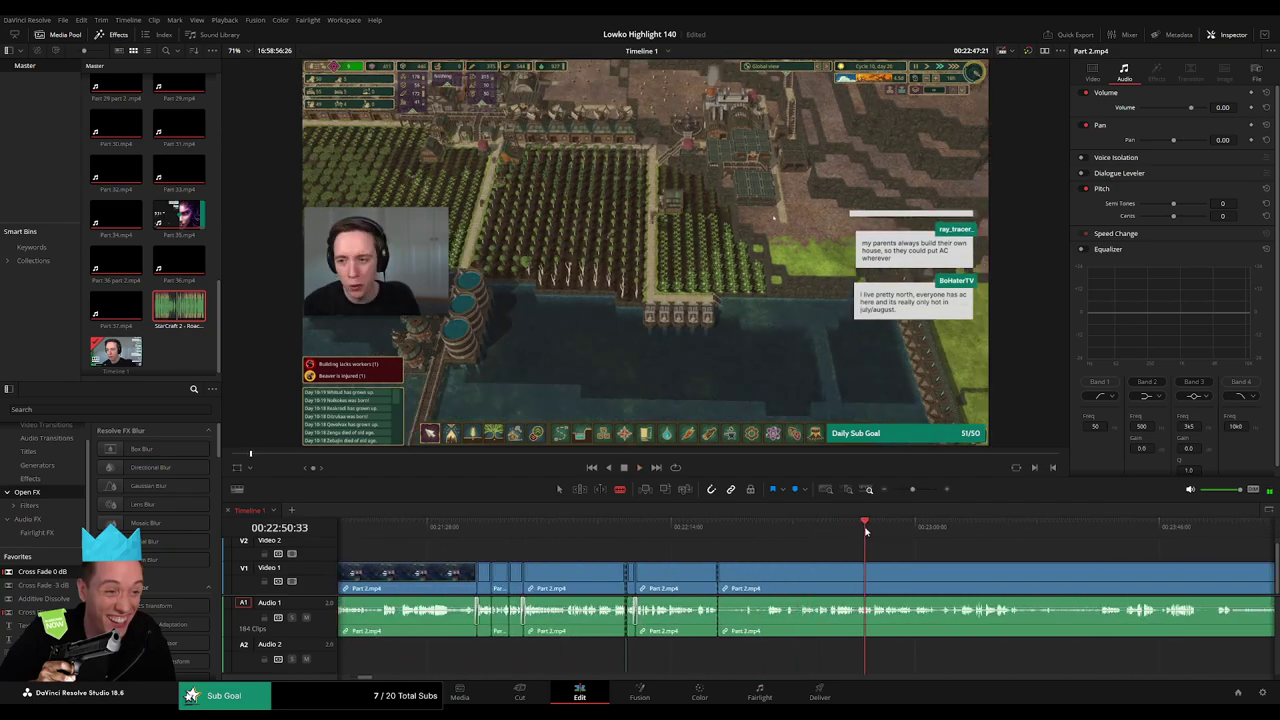
scroll(800, 540, right, 5)
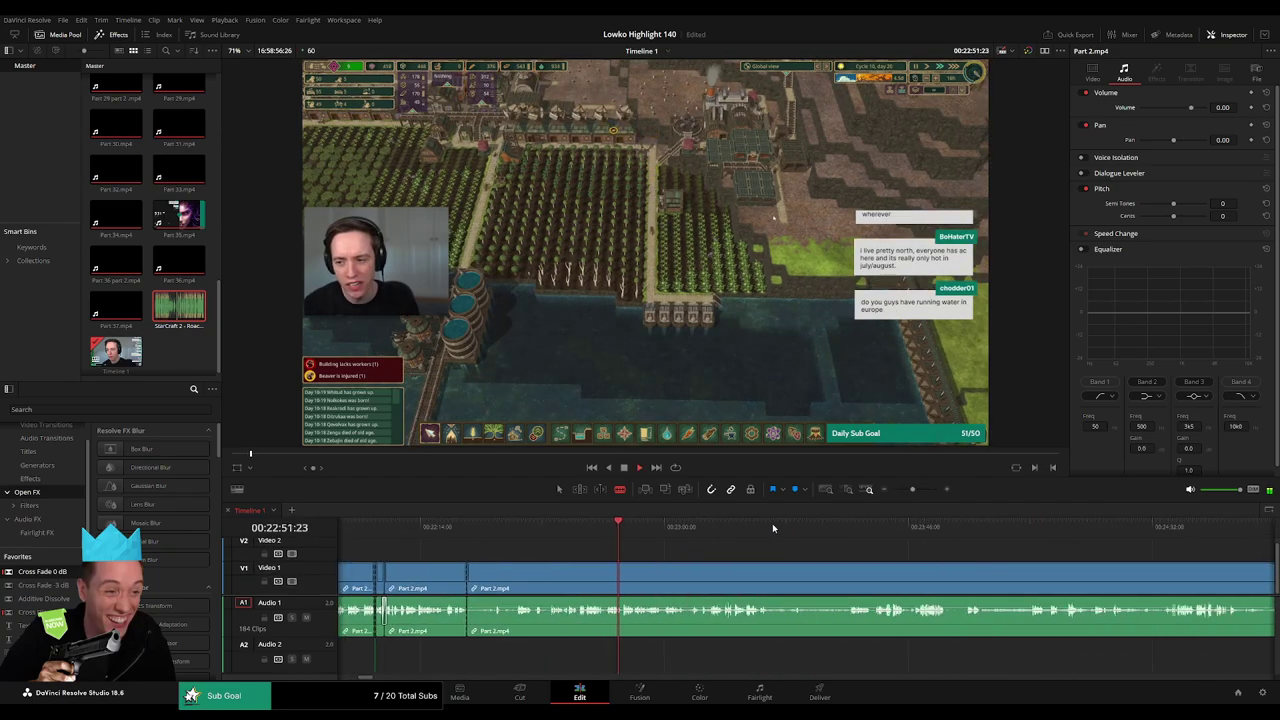
click(854, 537)
scroll(854, 537, right, 5)
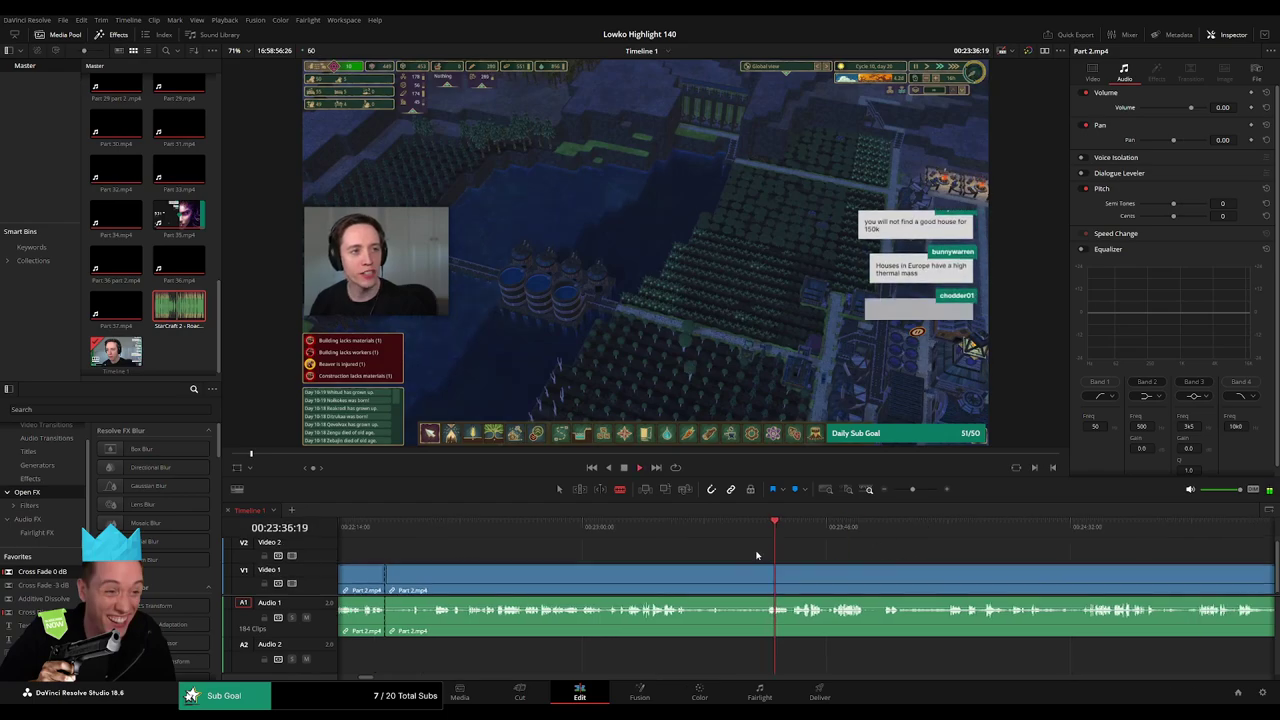
drag(790, 537, 1013, 545)
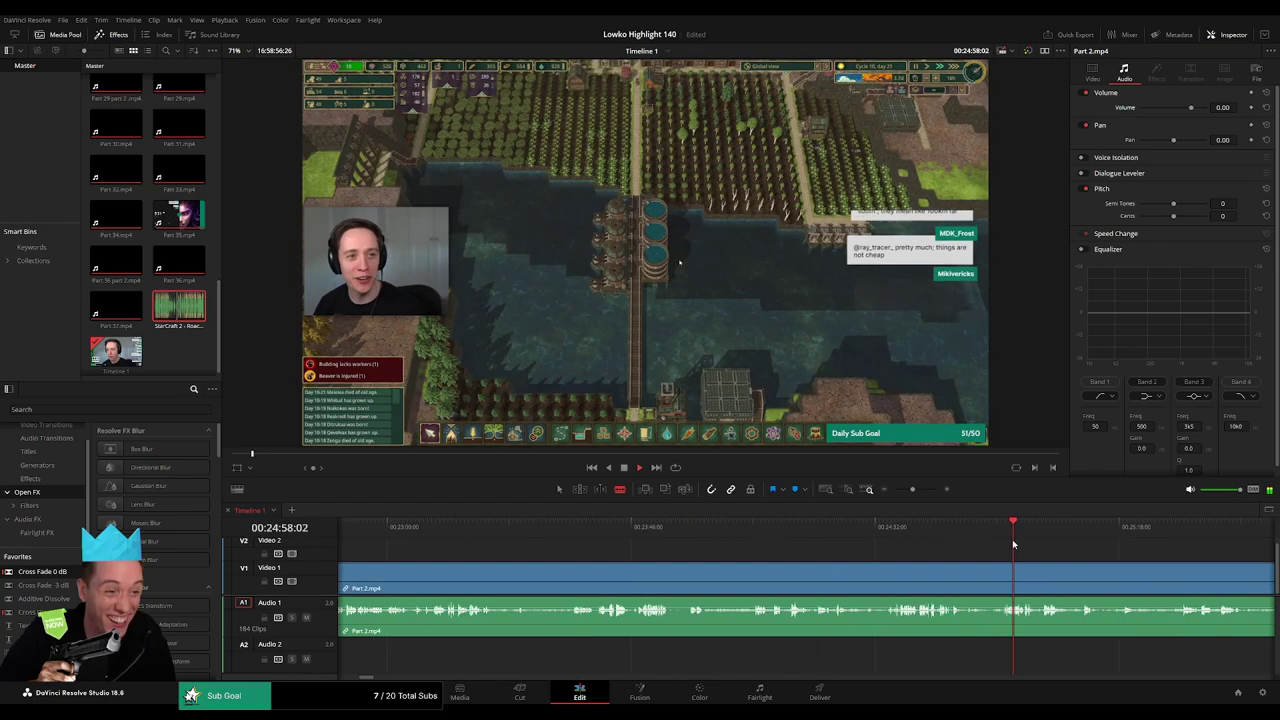
scroll(1013, 545, right, 5)
click(876, 532)
drag(877, 532, 883, 534)
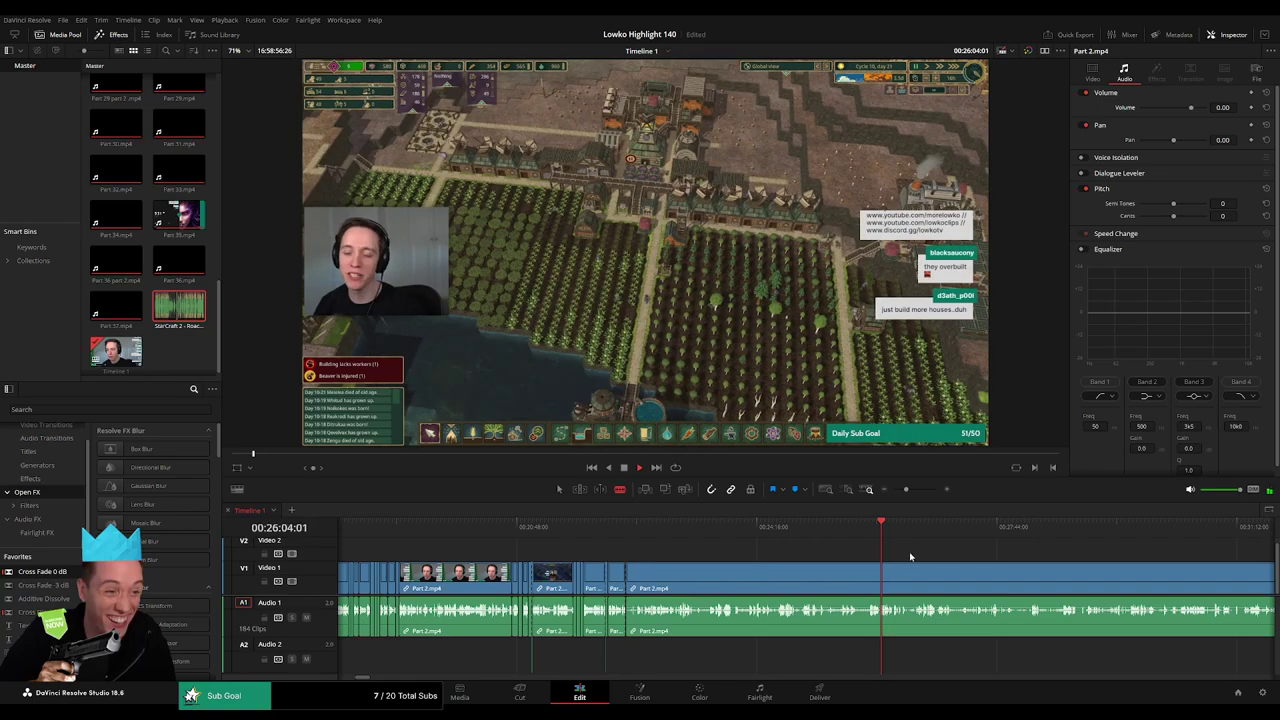
scroll(911, 557, right, 4)
drag(740, 532, 864, 531)
click(920, 530)
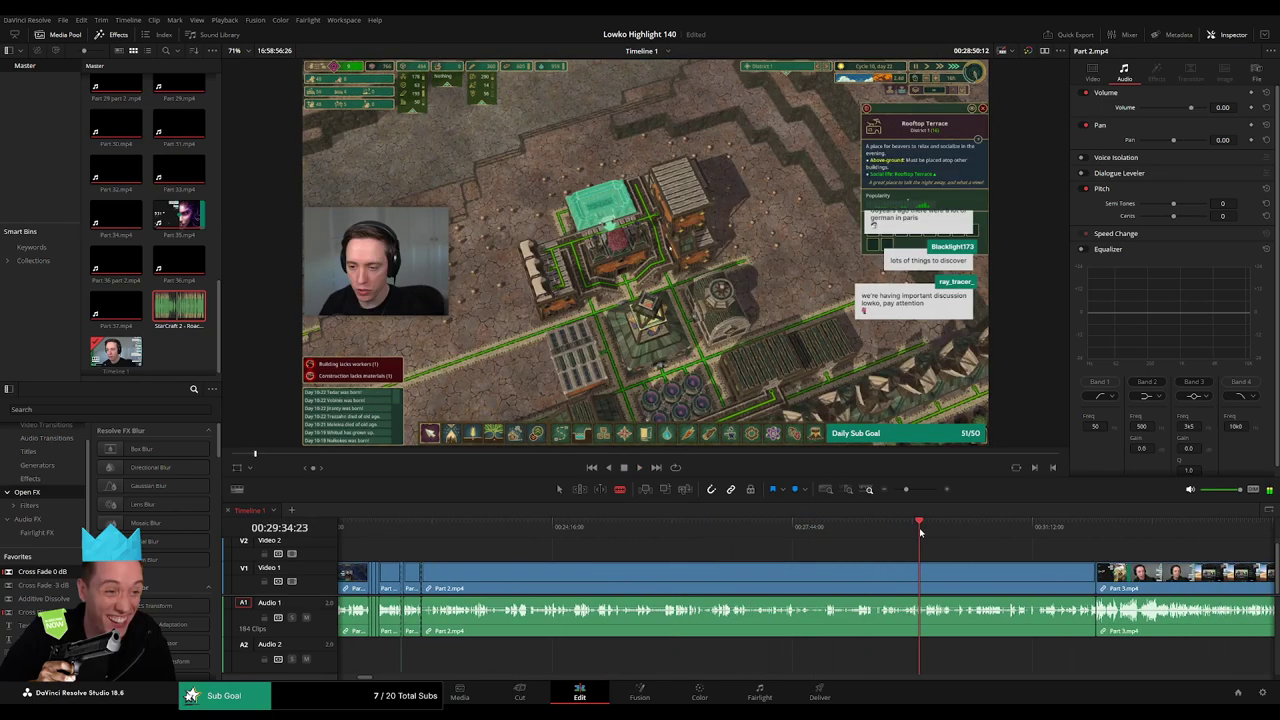
- Delete everything left of Part 2.mp4 after the cut at about 22:22.8 and close the gap before Part 3.mp4
key(a)
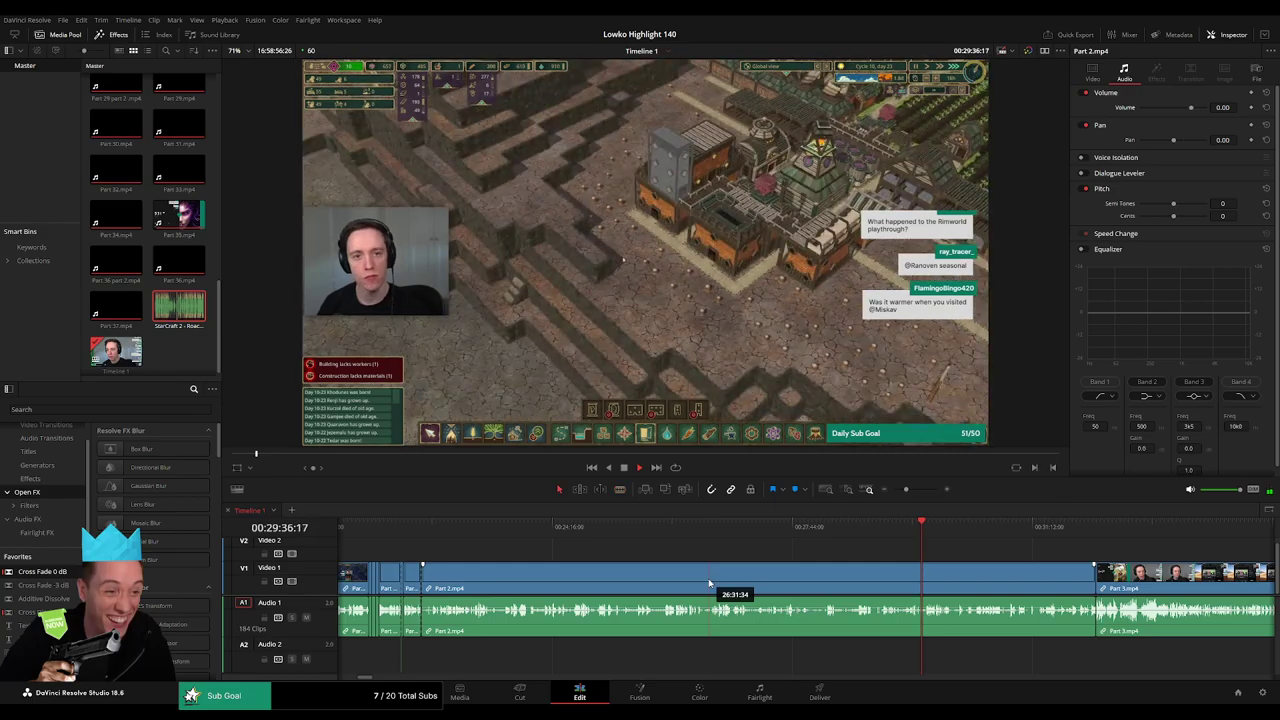
click(709, 582)
key(Delete)
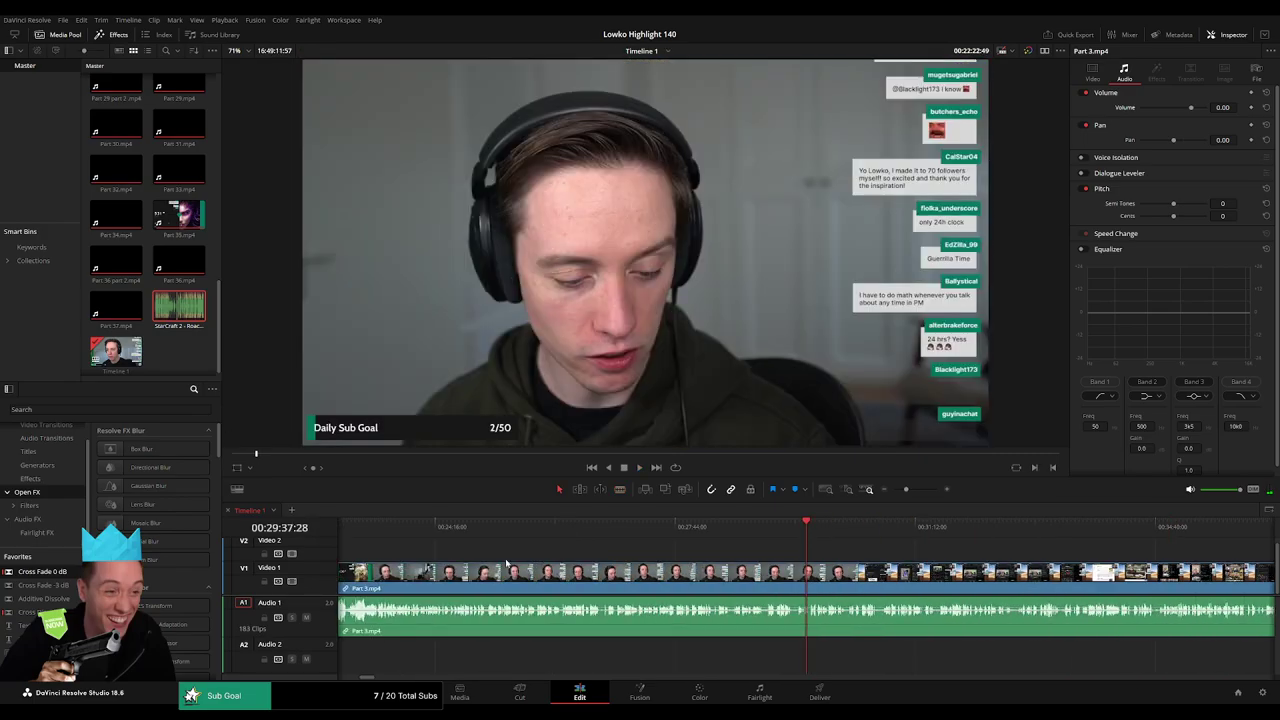
- Skim the opening of Part 3.mp4, from its start at about 22:23 to about 23:51, to find where the streamer begins talking
scroll(712, 580, left, 5)
click(816, 534)
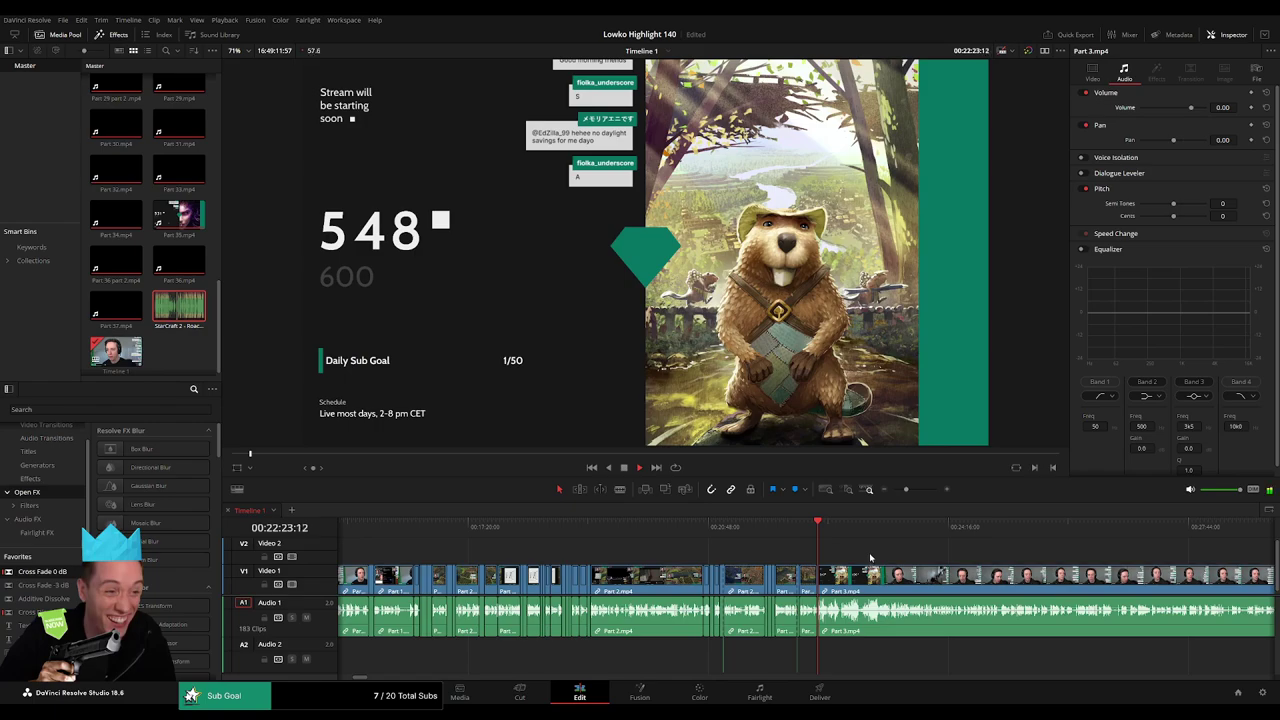
scroll(876, 535, up, 4)
click(1153, 533)
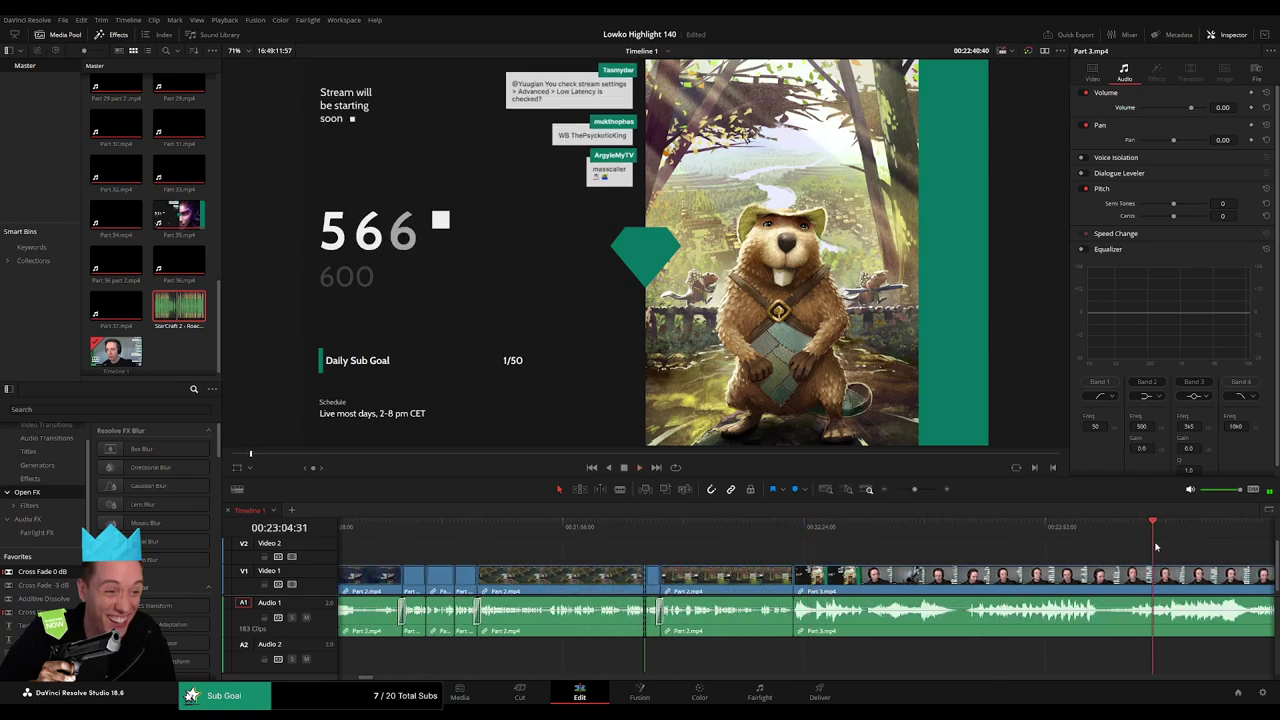
scroll(978, 526, down, 4)
click(840, 527)
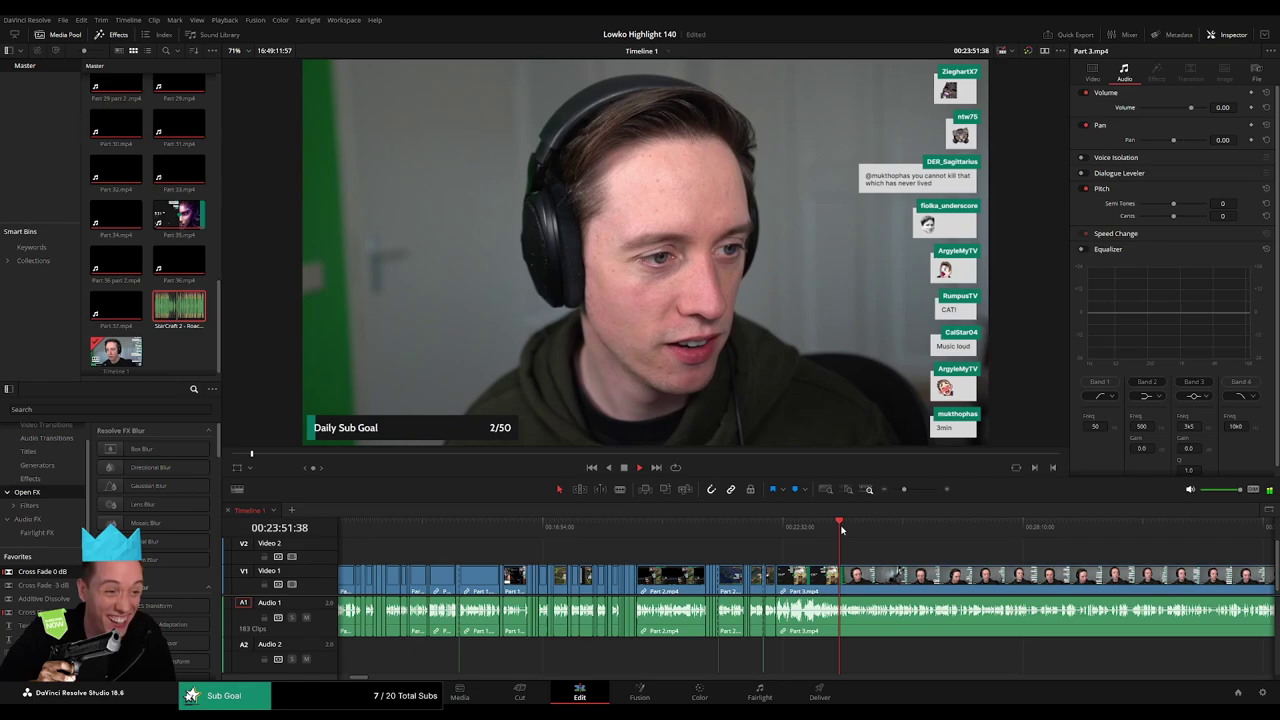
- Watch Part 3.mp4 from about 23:51 to 25:08 and check which moments are worth keeping
scroll(767, 554, right, 3)
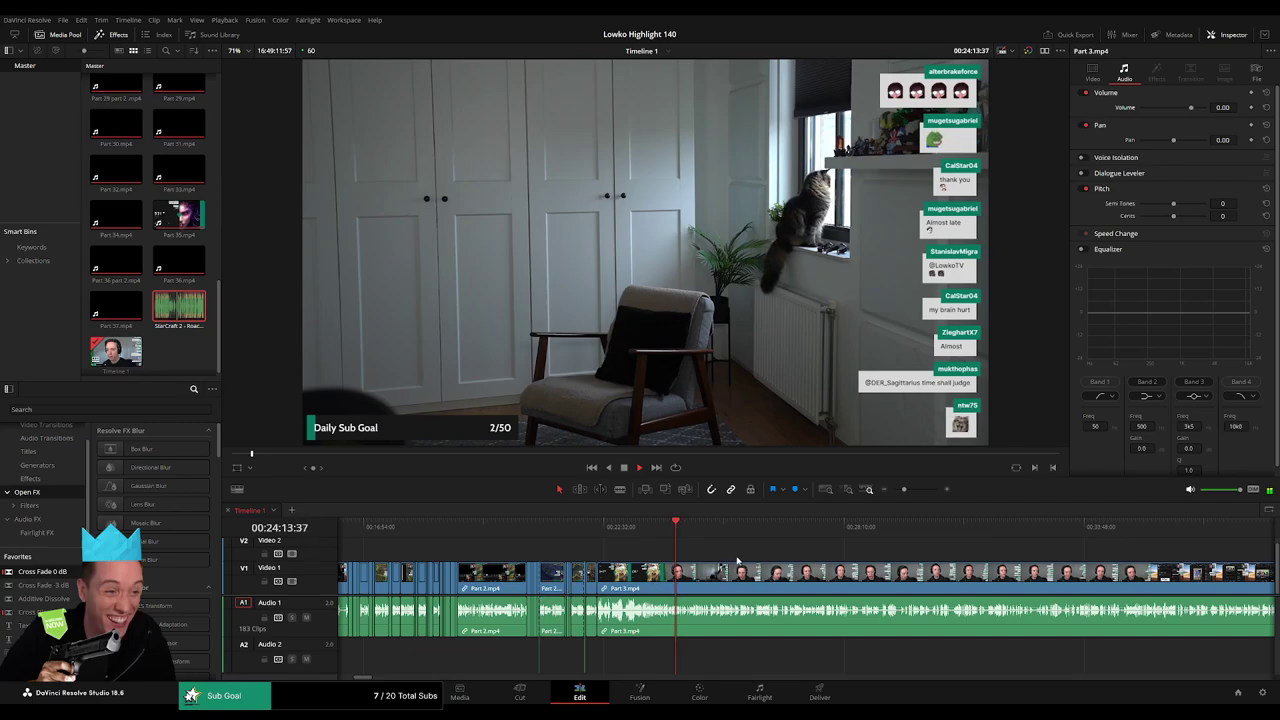
drag(904, 489, 912, 489)
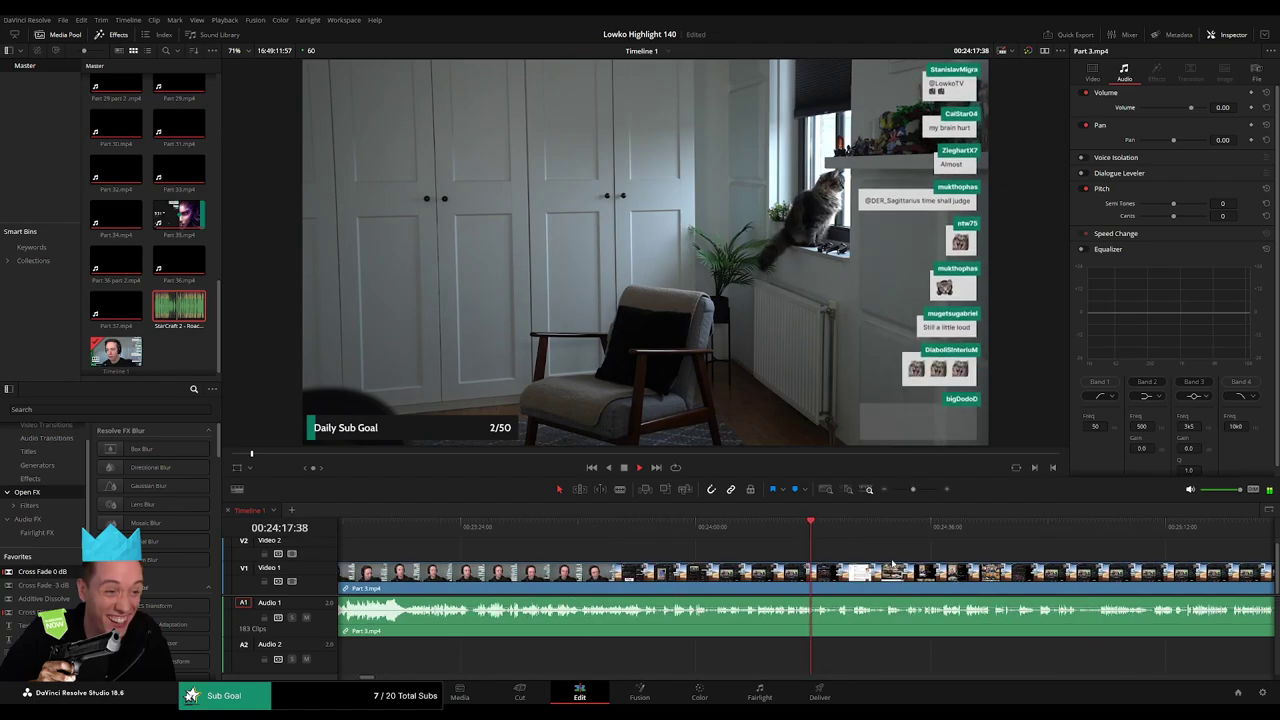
drag(826, 556, 668, 546)
drag(745, 548, 597, 546)
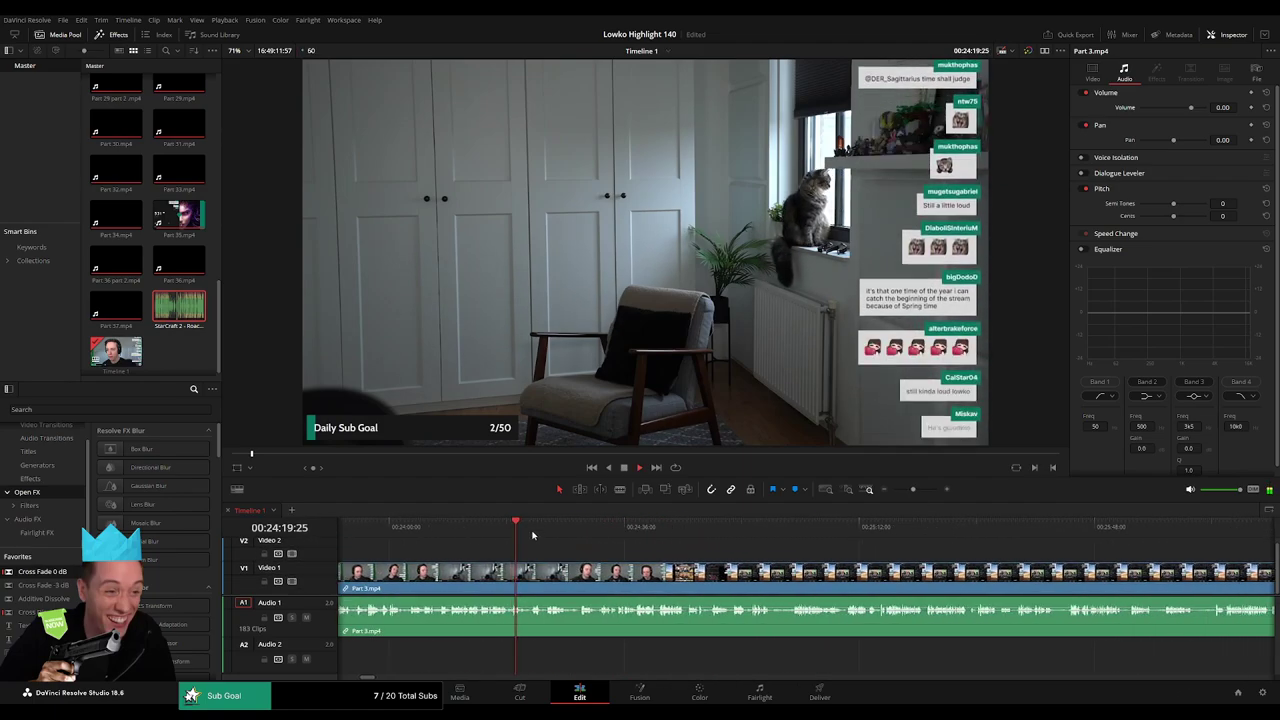
drag(911, 489, 916, 490)
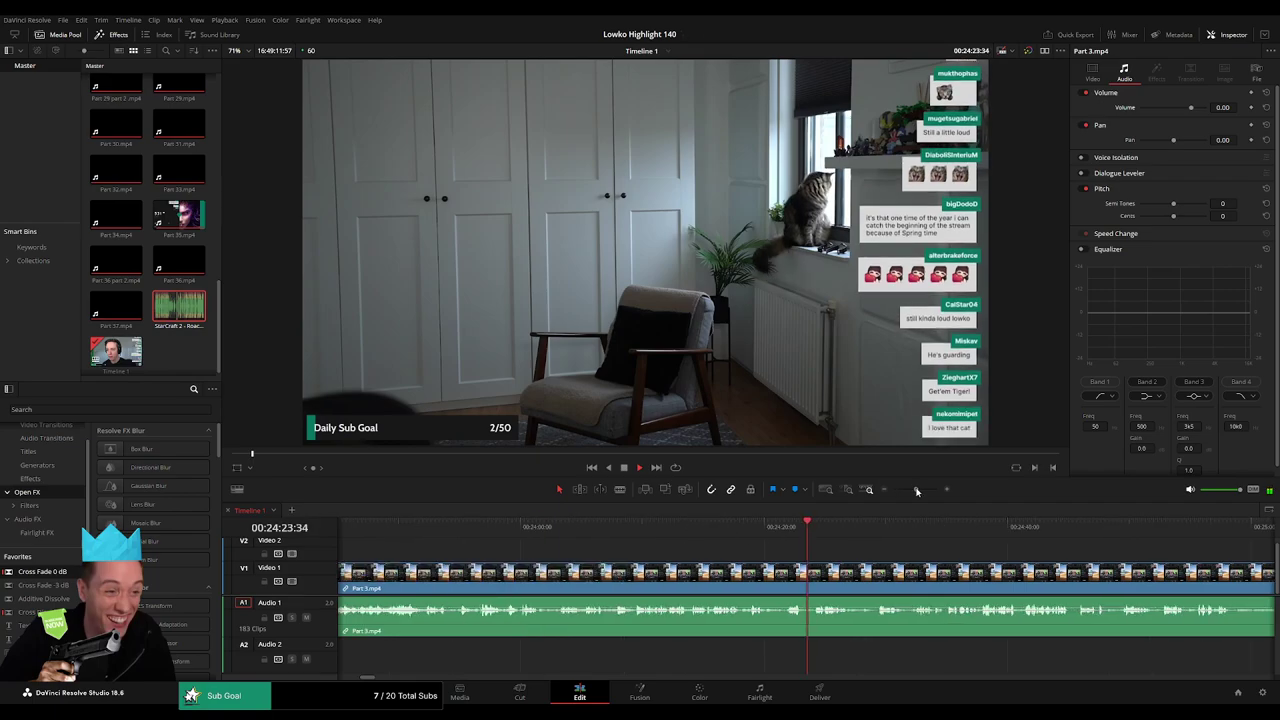
click(988, 530)
drag(991, 537, 617, 537)
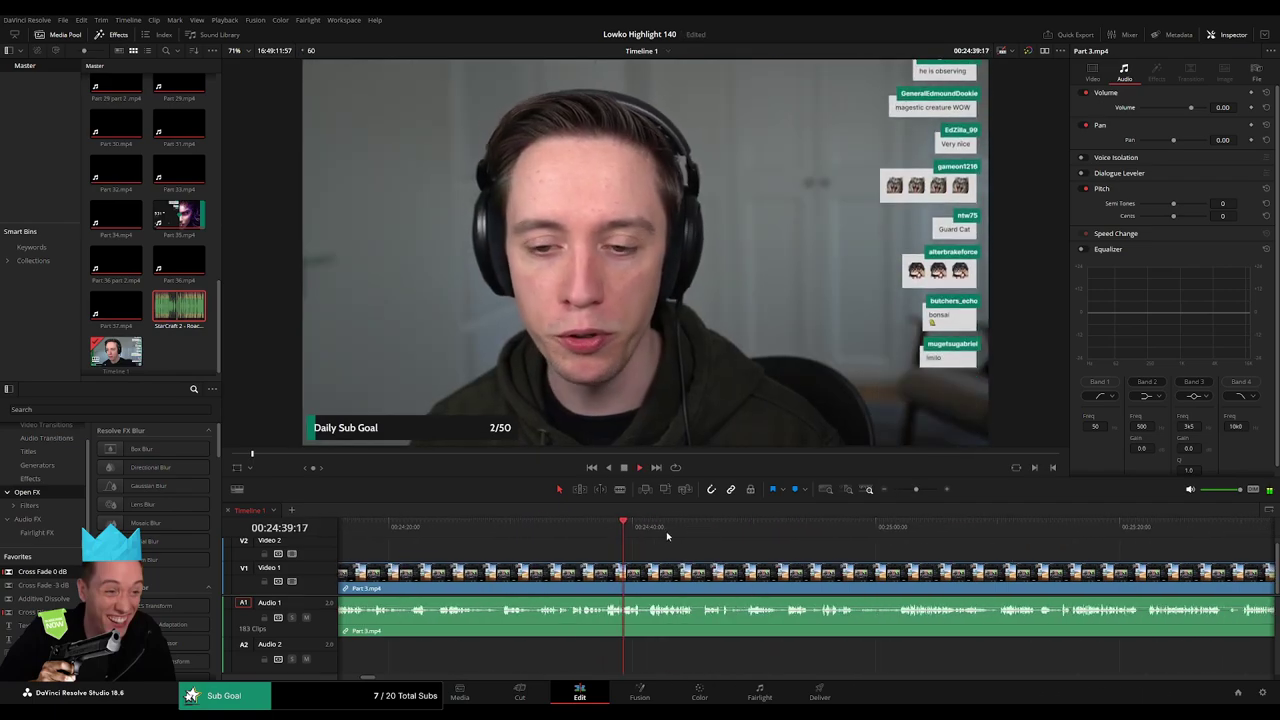
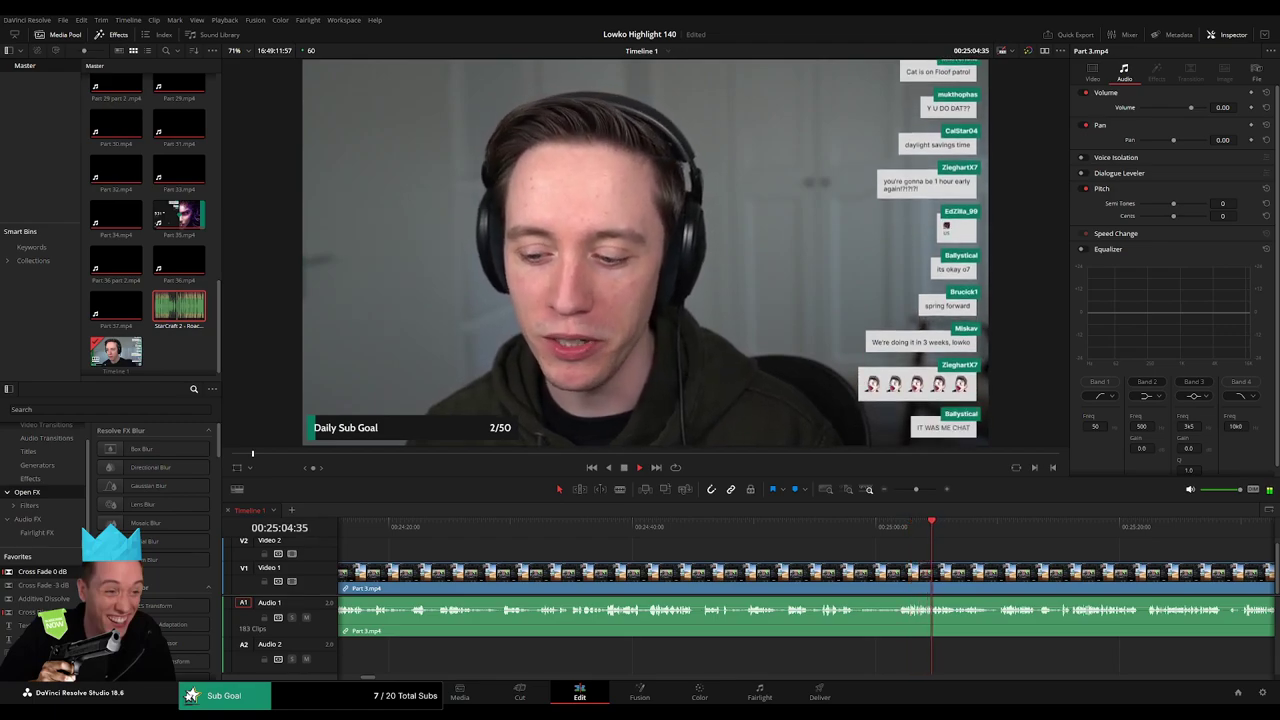
drag(977, 549, 556, 551)
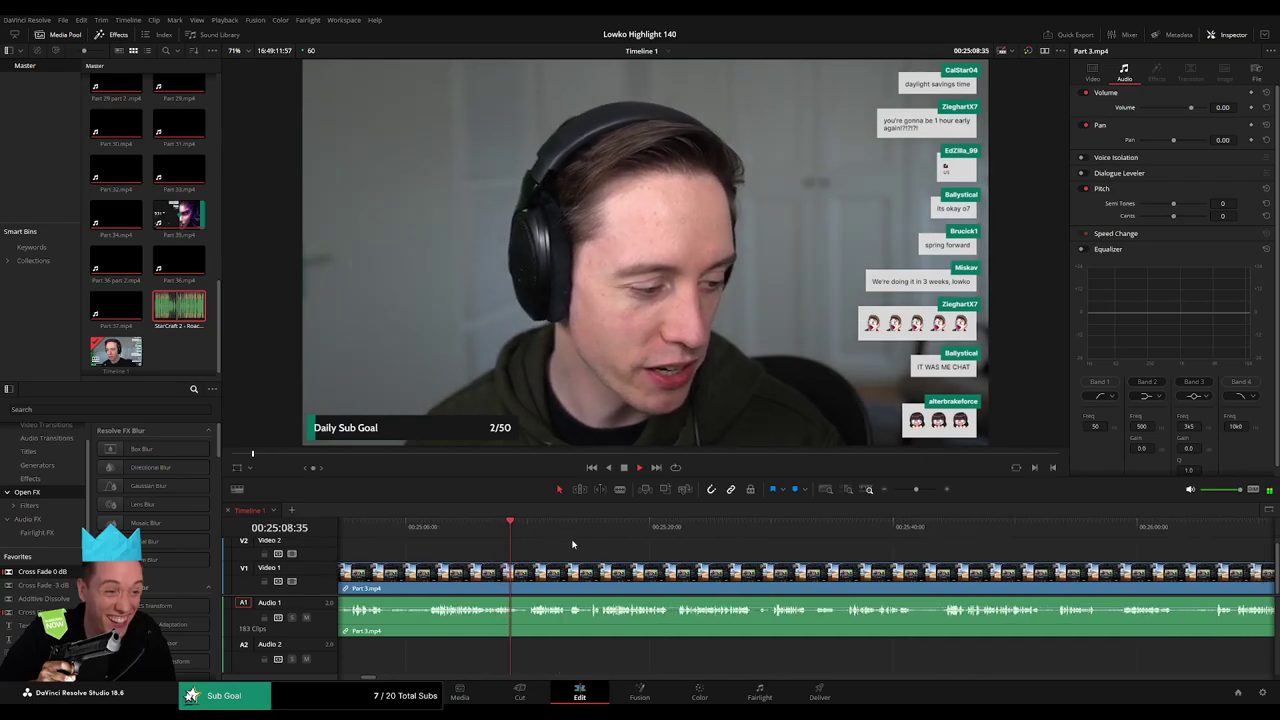
- Skim Part 3.mp4 from about 25:08 to 31:00 to find where the Reddit browsing begins
drag(655, 528, 560, 550)
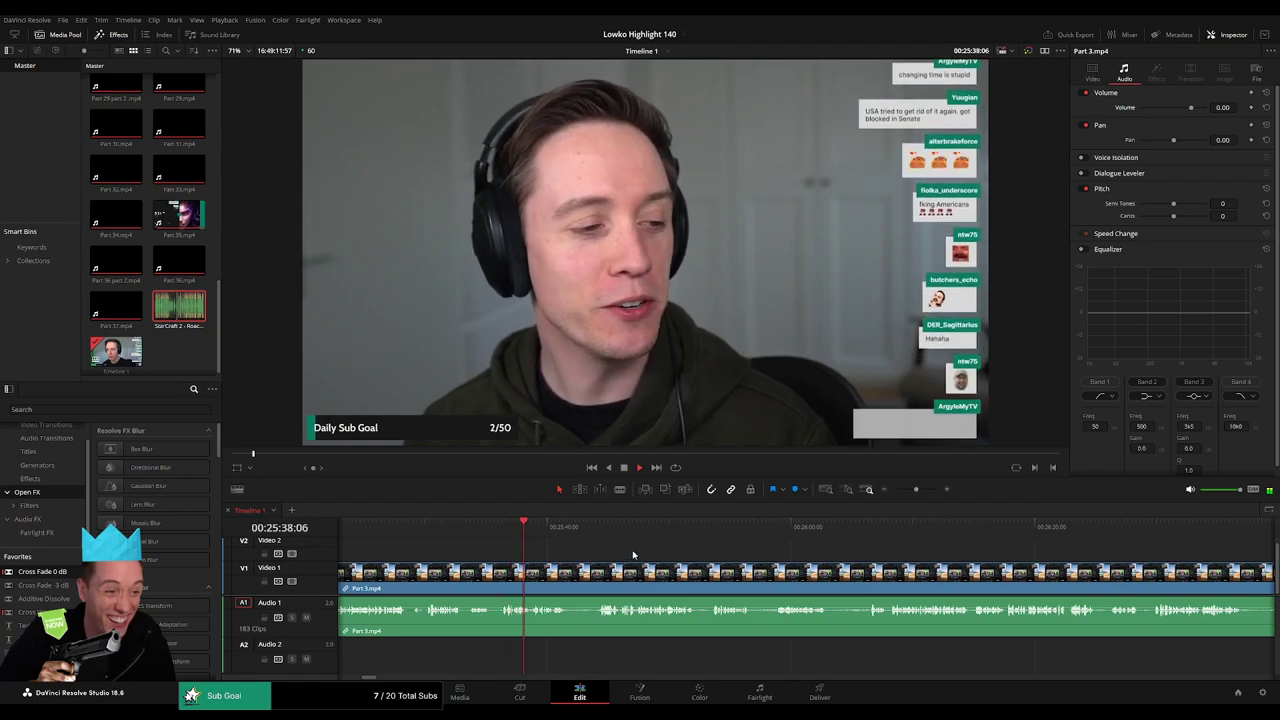
drag(912, 532, 963, 540)
drag(1080, 562, 730, 551)
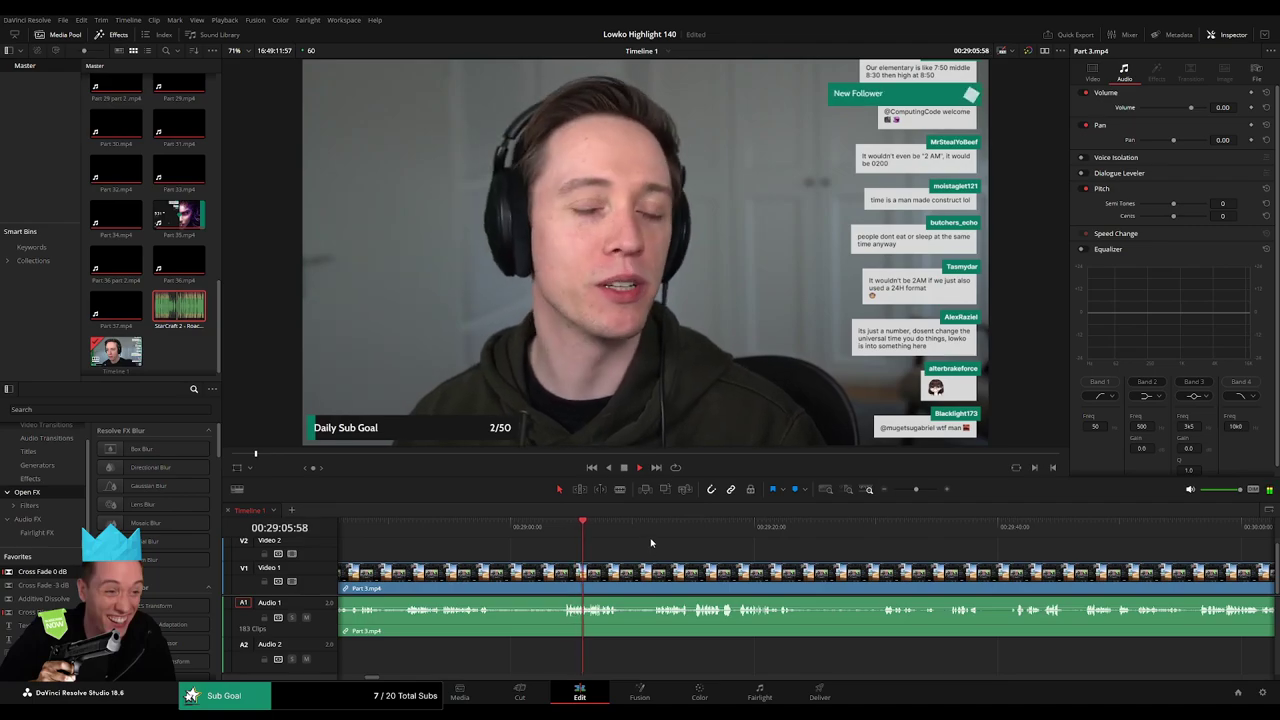
mouse_move(914, 489)
mouse_down()
mouse_move(898, 496)
mouse_move(909, 490)
mouse_up()
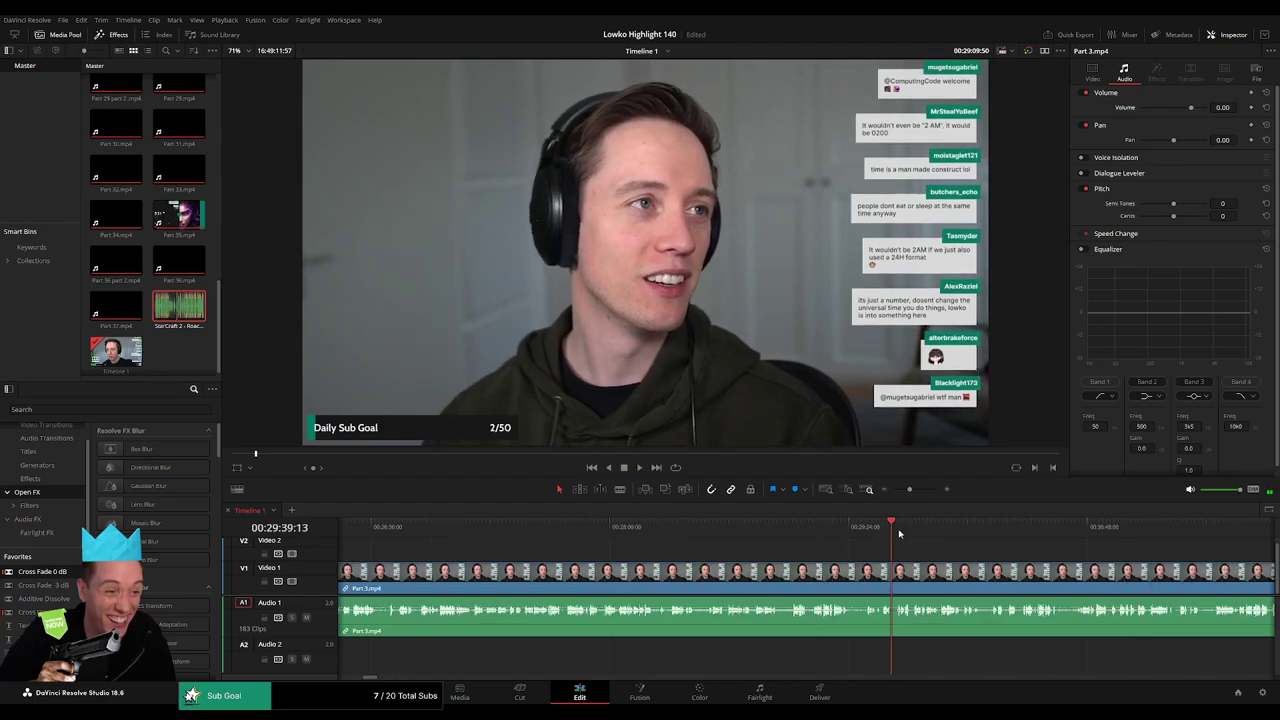
mouse_move(664, 526)
mouse_down()
mouse_move(754, 525)
mouse_move(669, 548)
mouse_up()
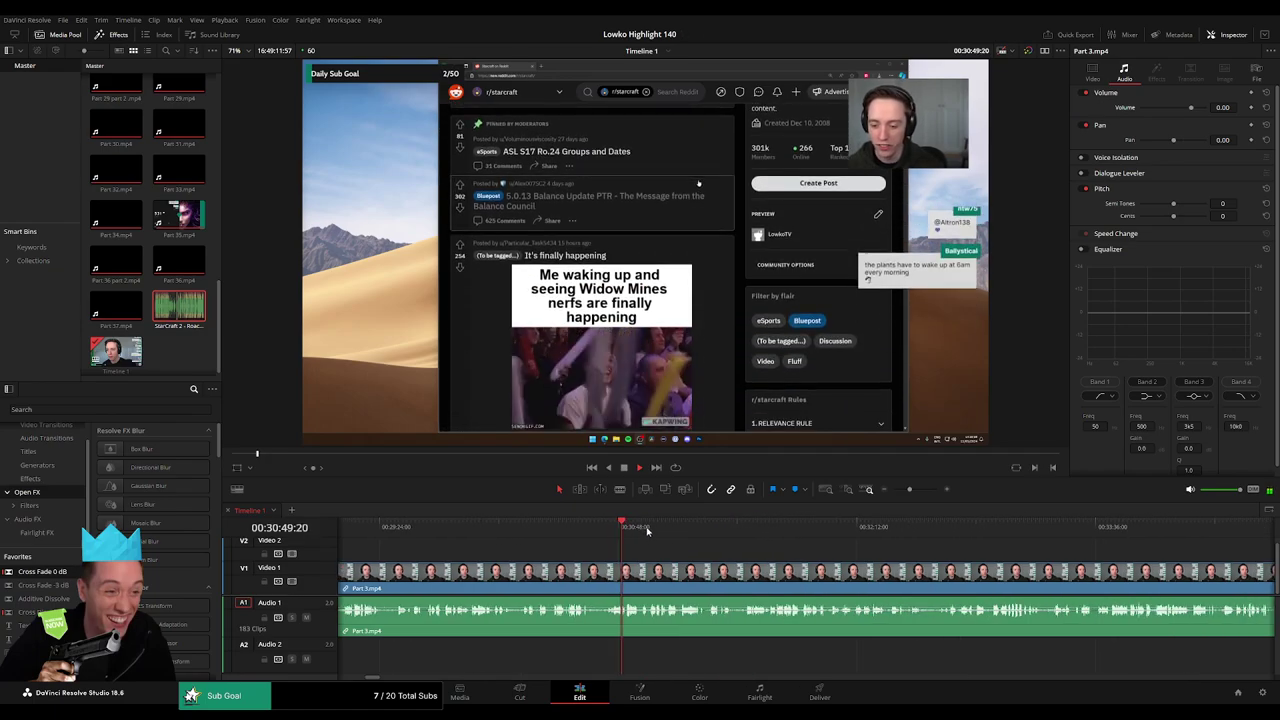
click(647, 528)
drag(909, 489, 921, 494)
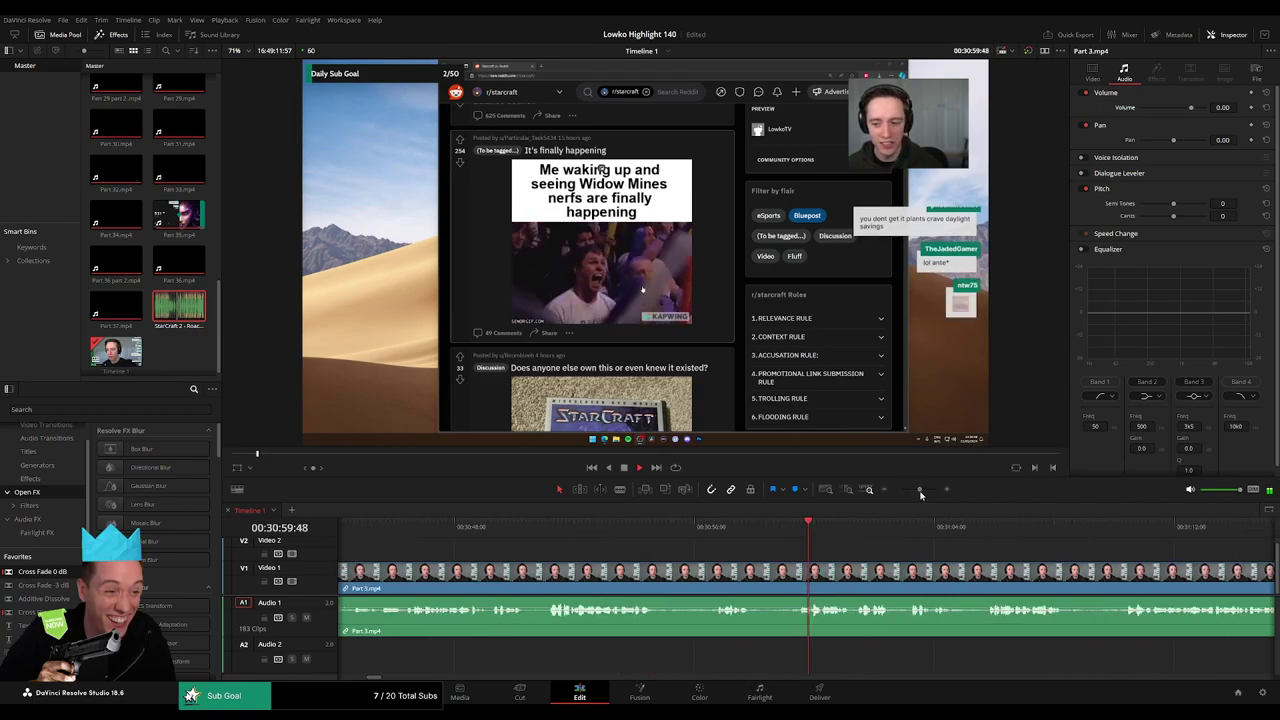
- Delete the part of Part 3.mp4 before about 30:51, close the gap to Part 2.mp4 and cross-fade the audio join
click(706, 528)
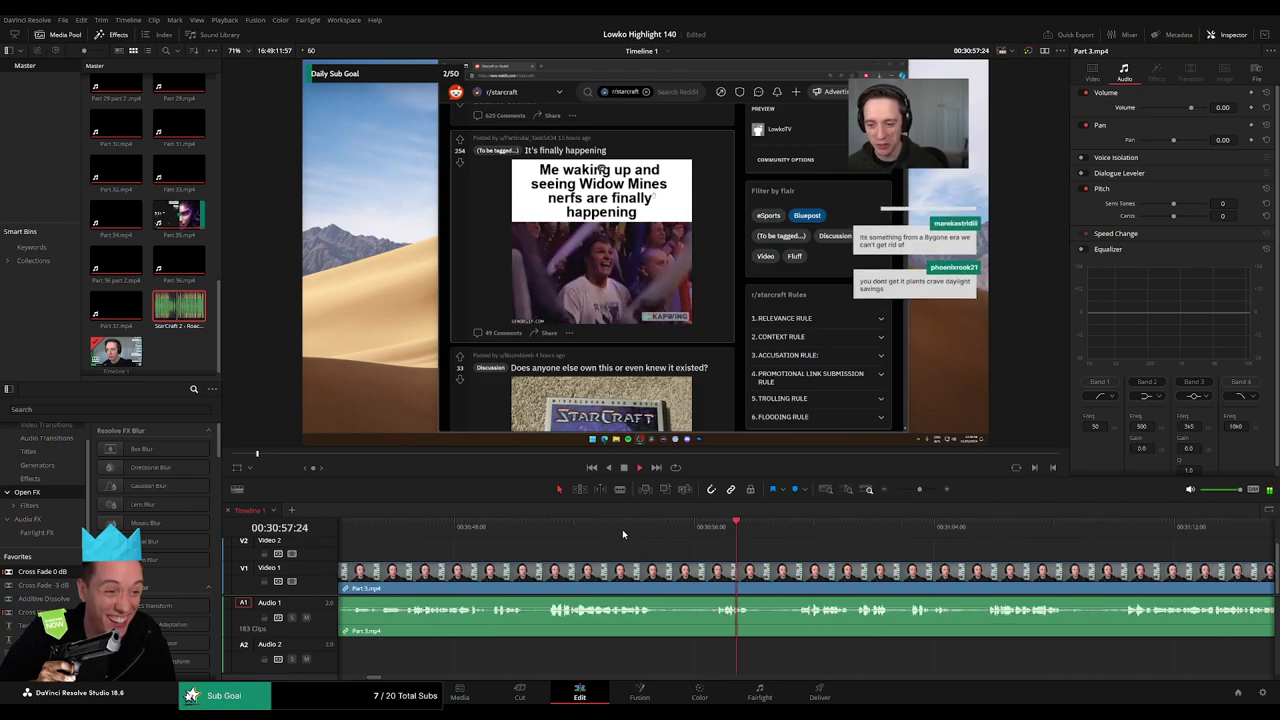
click(573, 528)
click(443, 528)
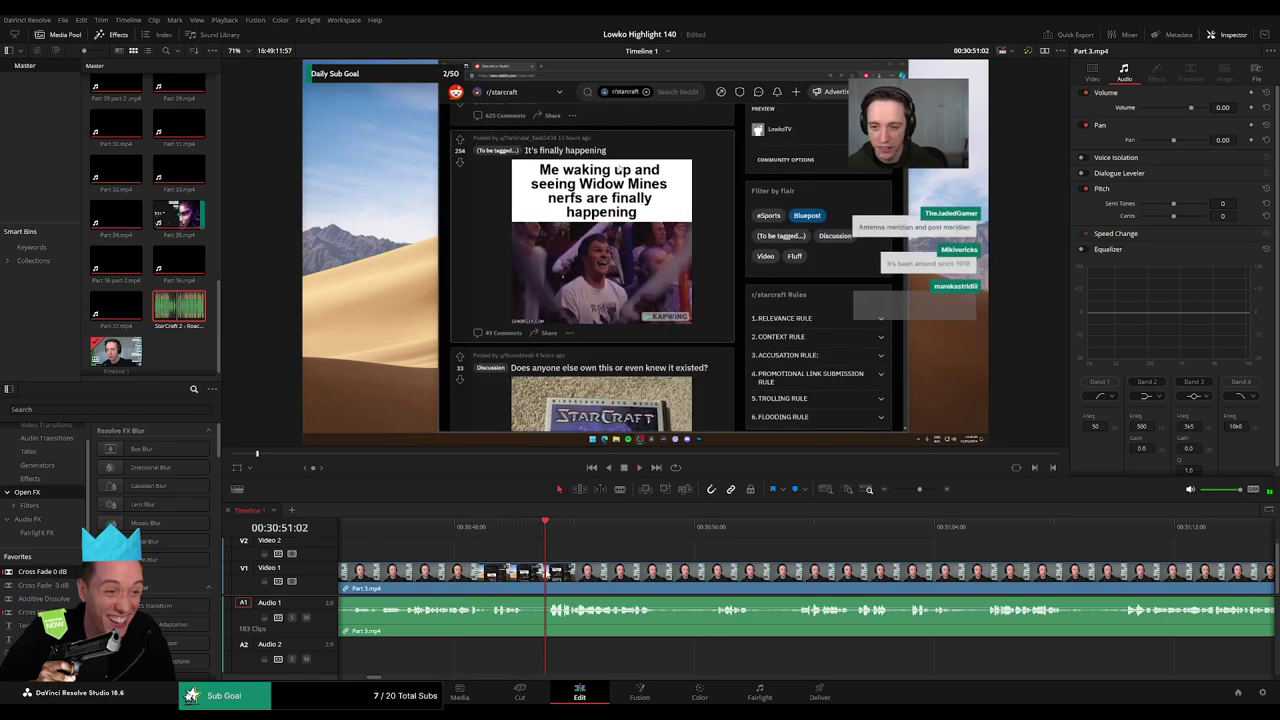
click(546, 572)
key(a)
key(Delete)
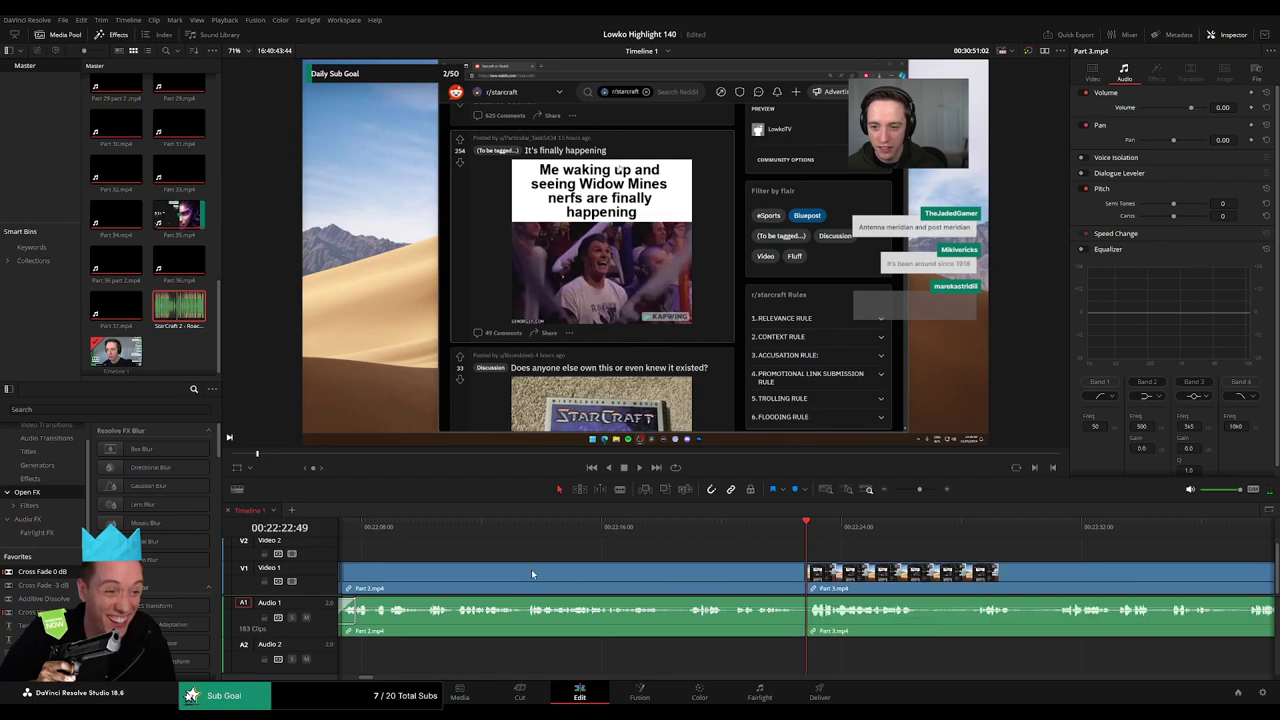
key(slash)
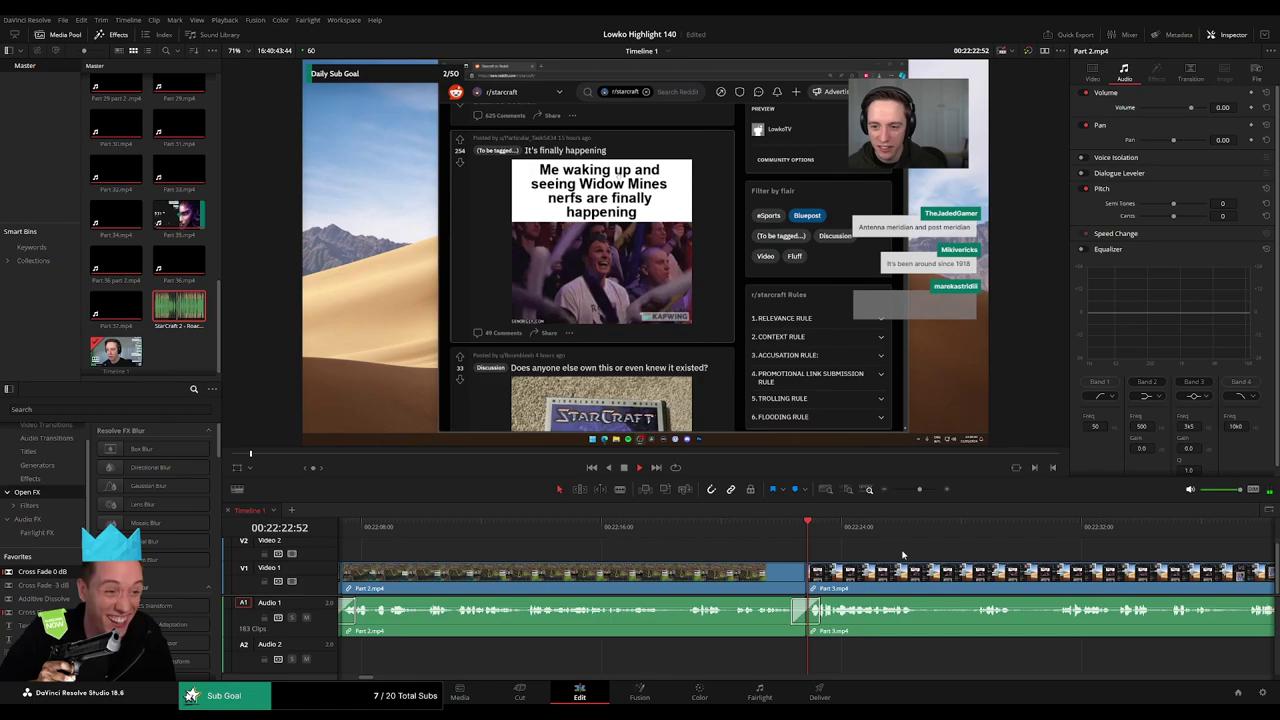
- Cut the pause from about 22:40 to 22:42 out of Part 3.mp4, close the gap and cross-fade the audio join
drag(905, 554, 590, 560)
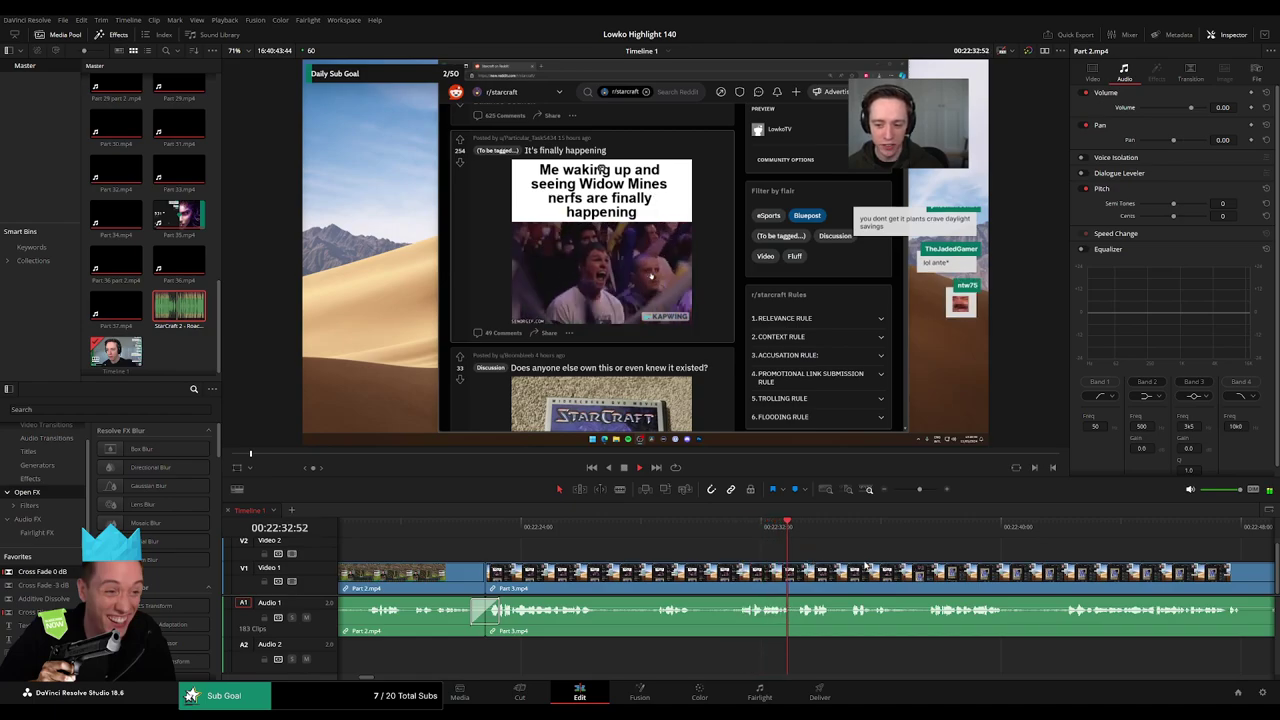
drag(996, 571, 747, 535)
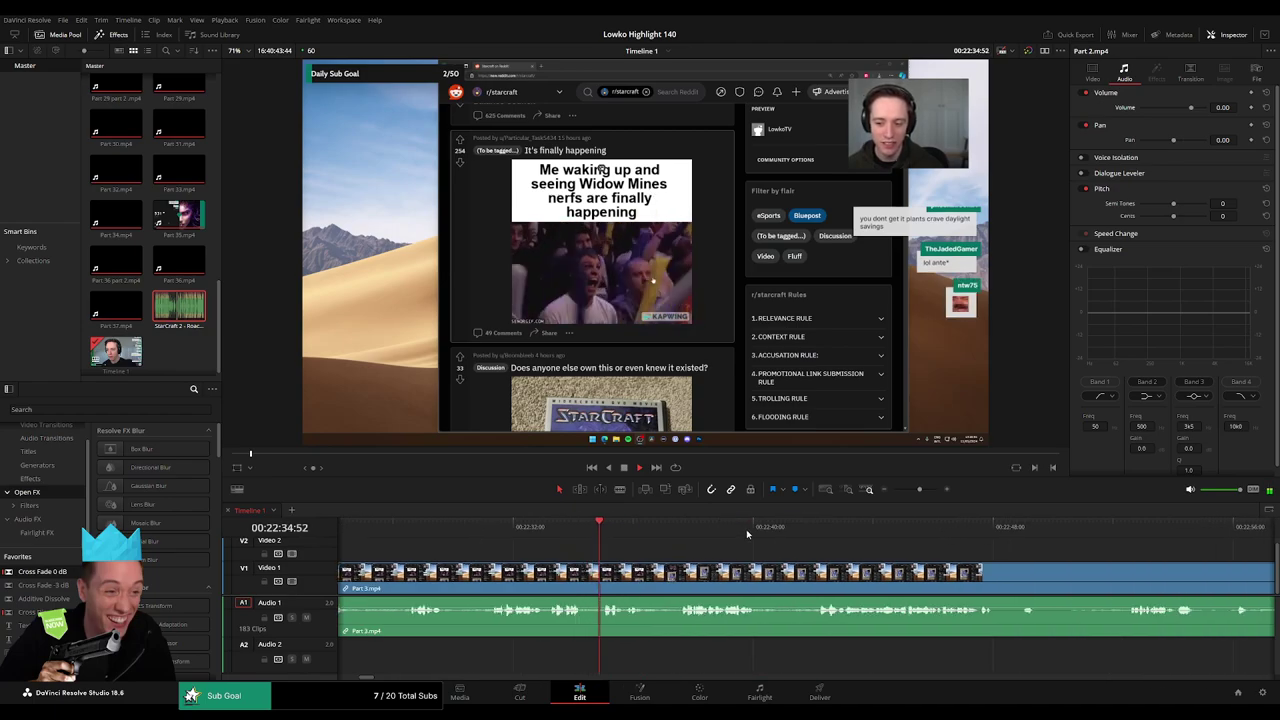
scroll(558, 541, right, 2)
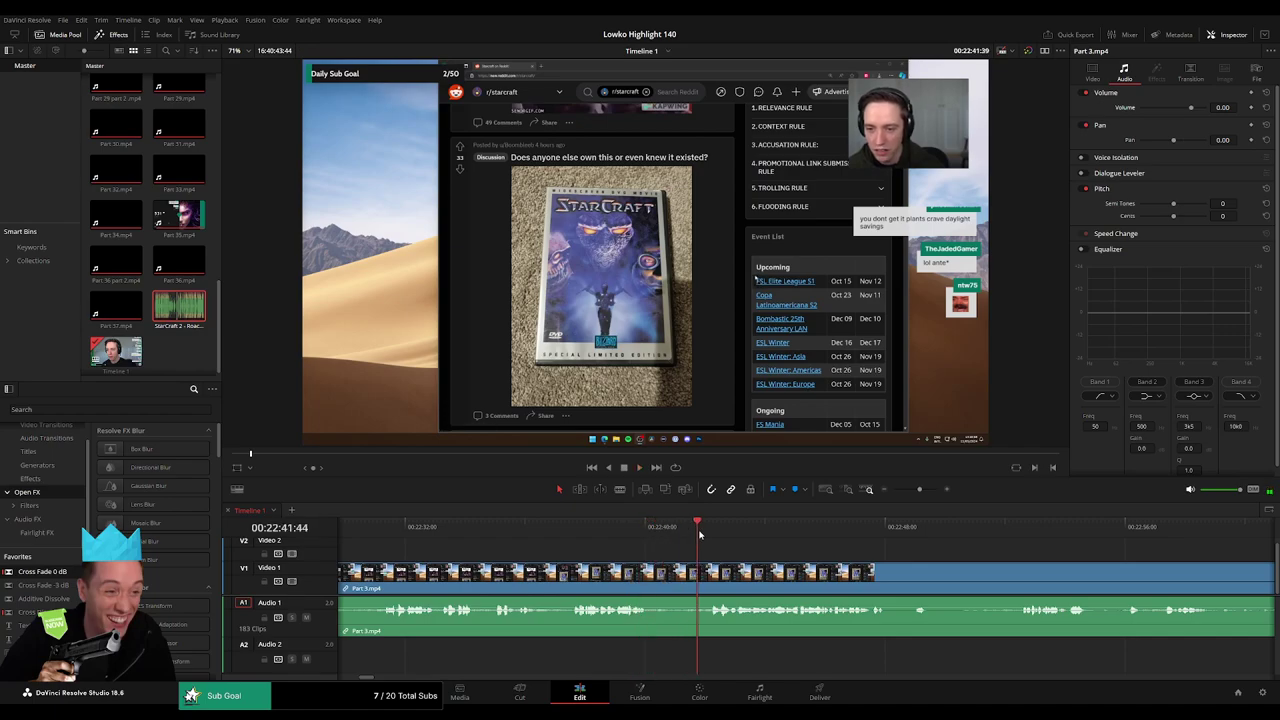
scroll(699, 535, right, 2)
key(b)
click(555, 577)
click(541, 575)
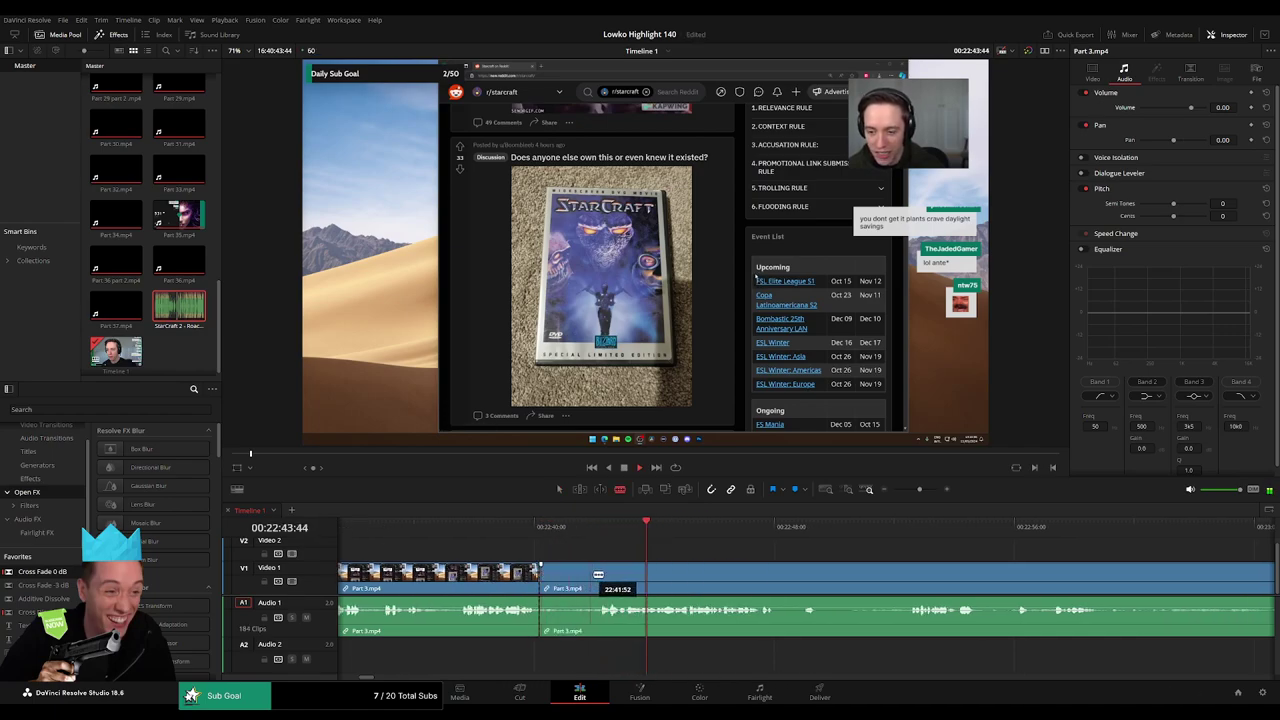
click(597, 577)
key(a)
click(585, 578)
key(Delete)
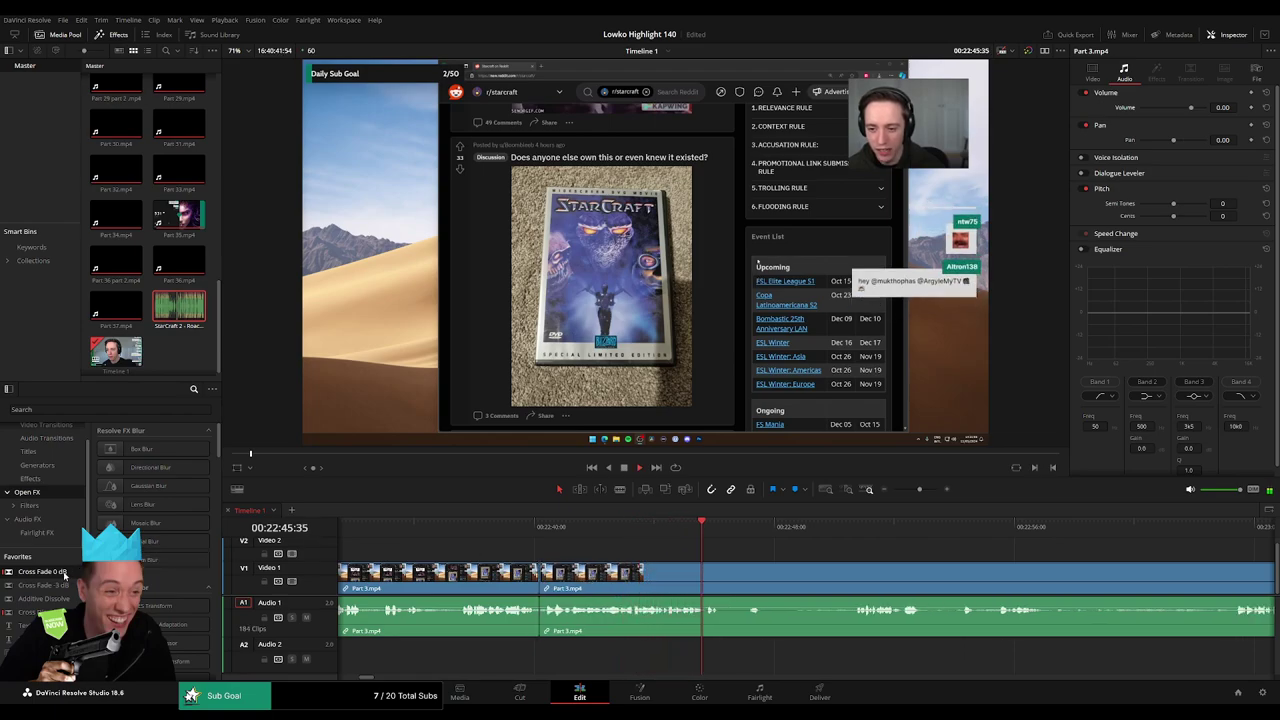
key(space)
- Remove the stretch of Part 3.mp4 from about 22:48 to 22:50.7, close the gap and cross-fade the audio join
drag(767, 569, 614, 558)
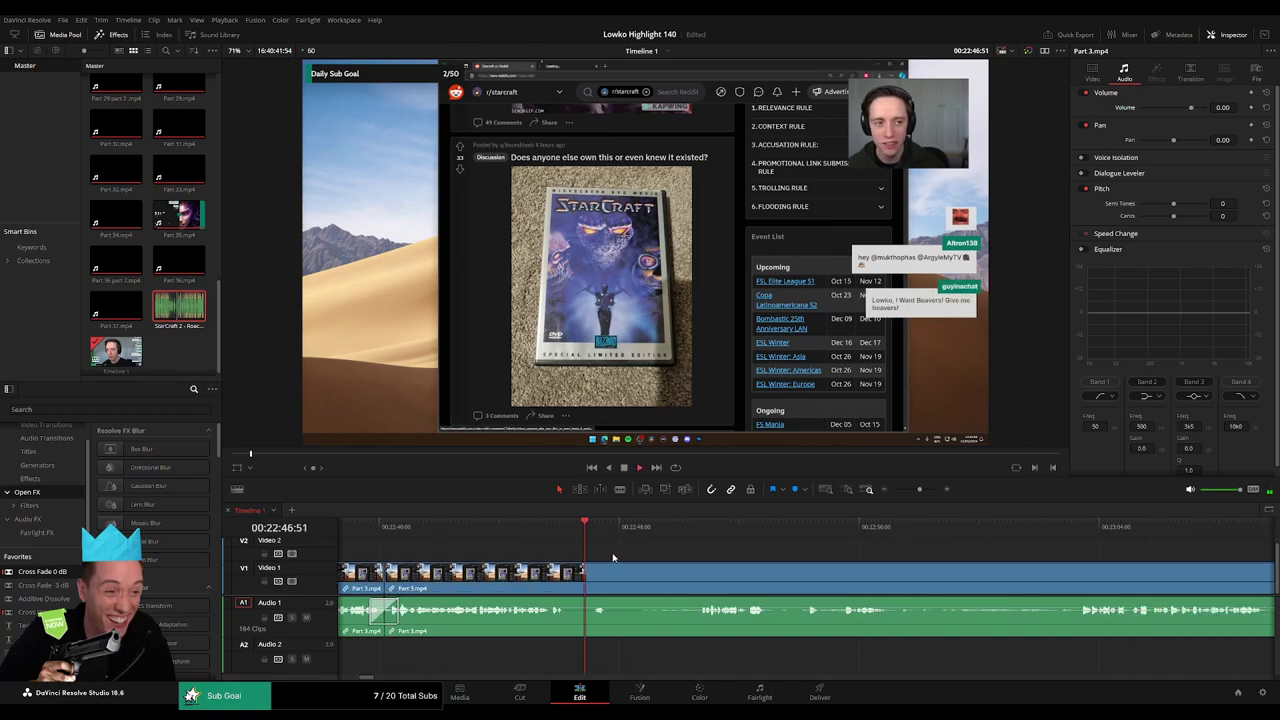
click(677, 530)
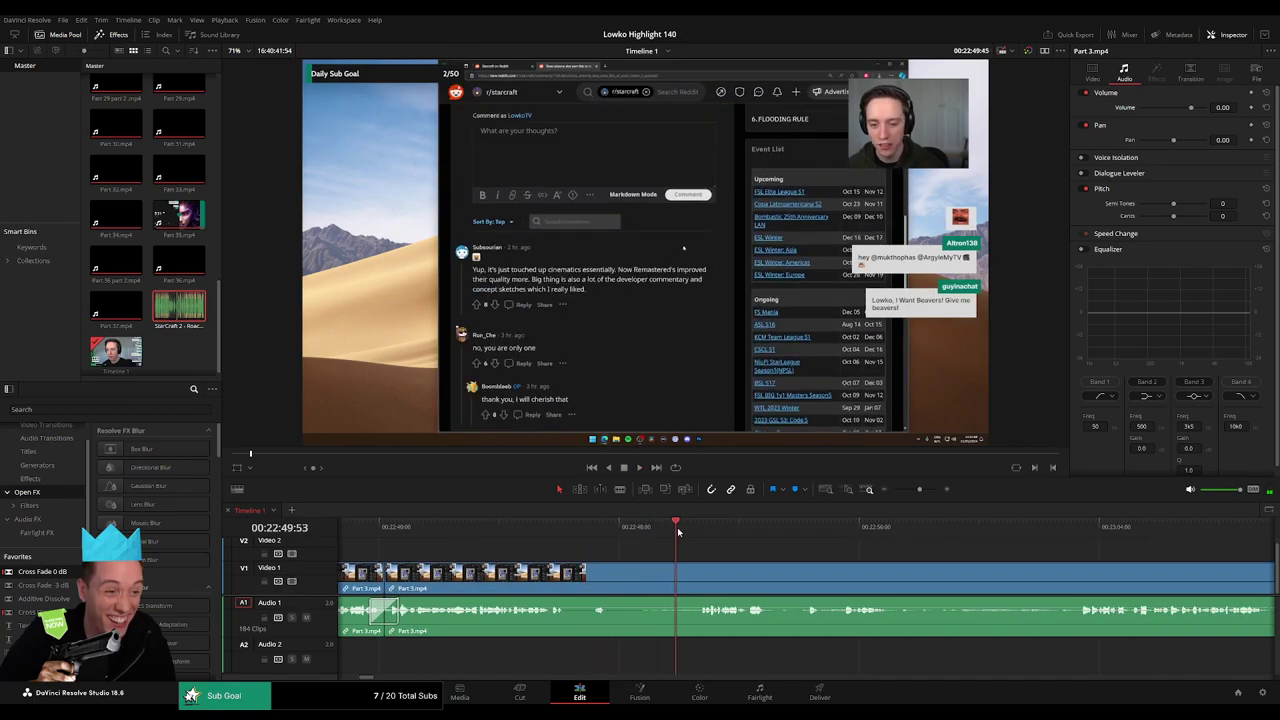
key(b)
click(620, 576)
click(701, 572)
key(a)
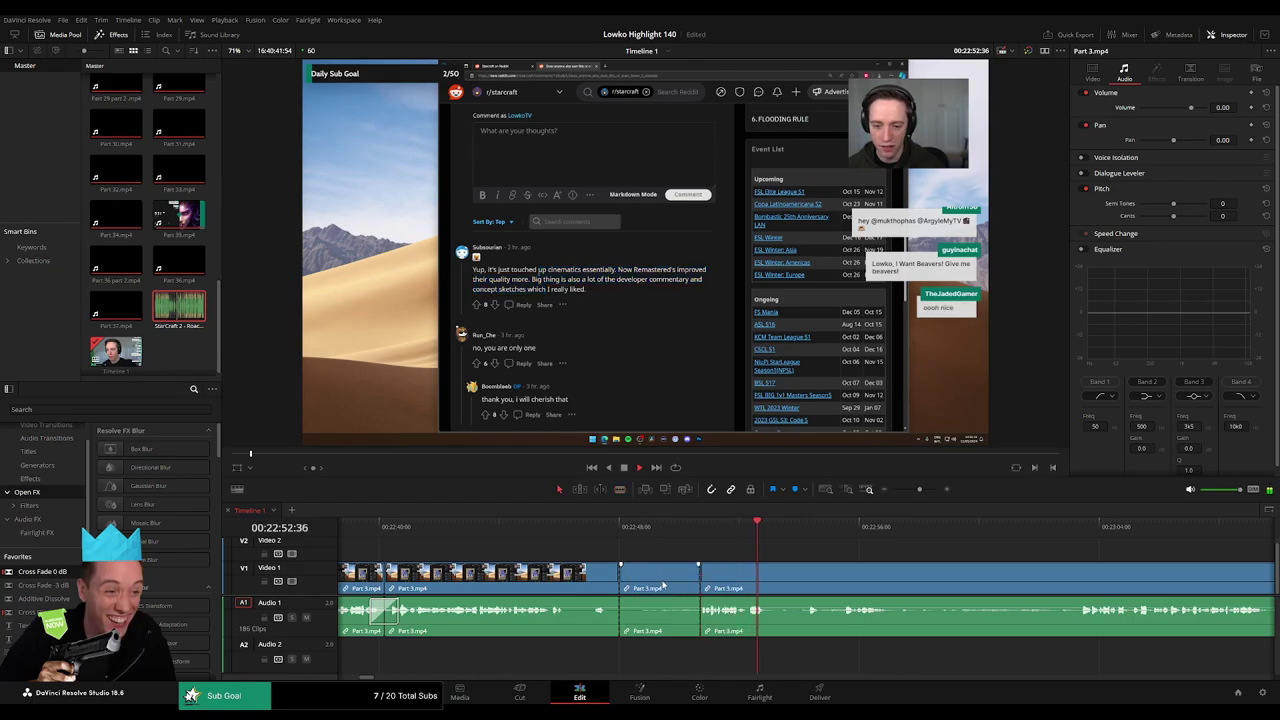
key(Delete)
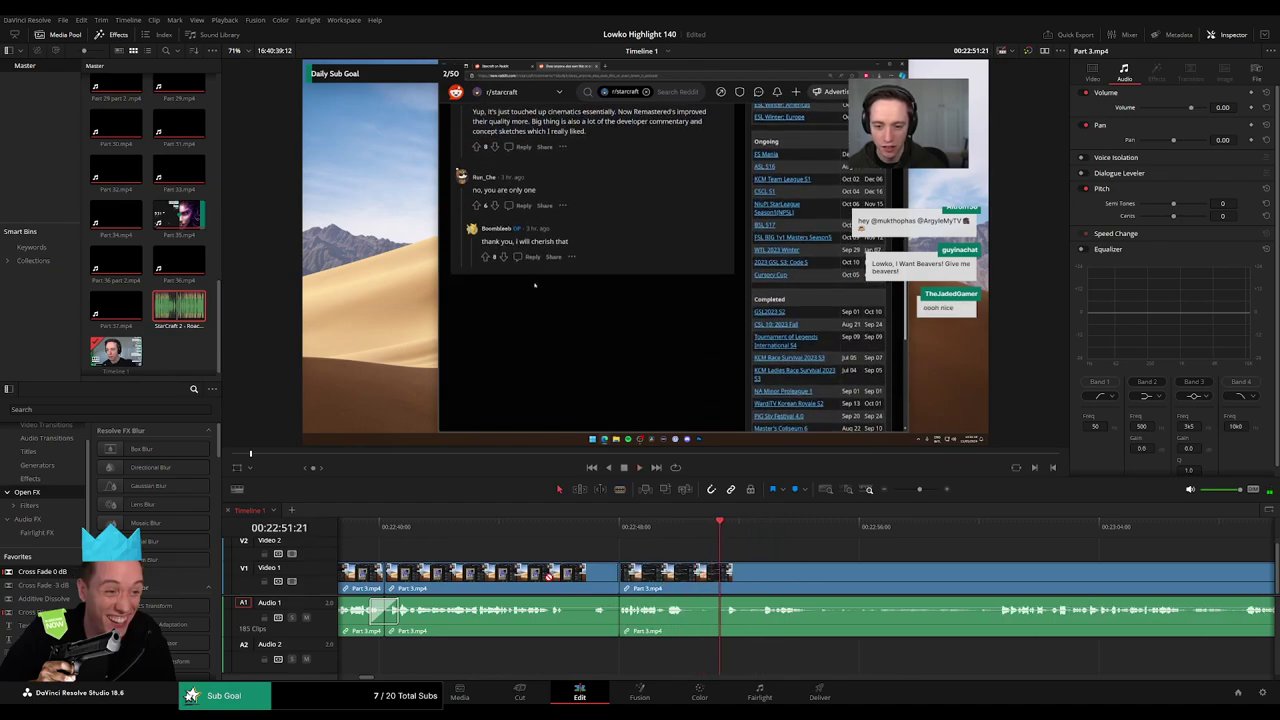
- Remove the quiet stretch of Part 3.mp4 from about 22:54 to 23:00, close the gap and cross-fade the audio join
scroll(632, 546, right, 3)
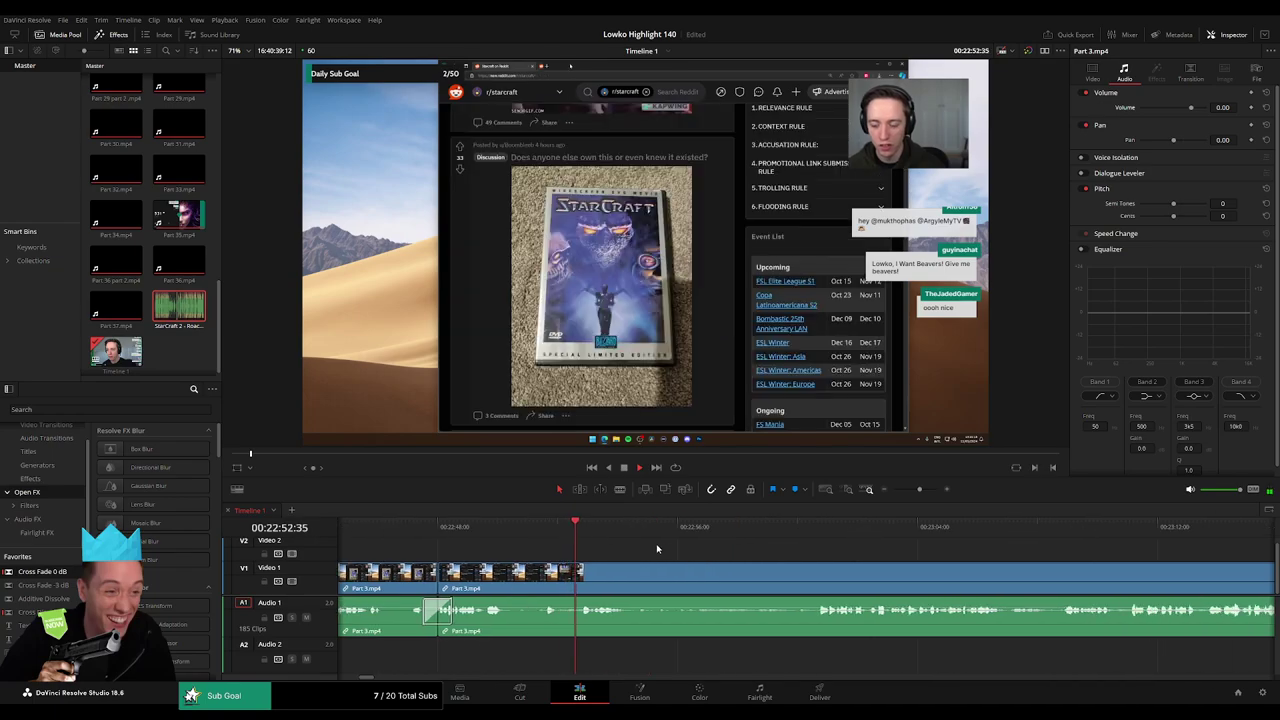
key(b)
click(630, 573)
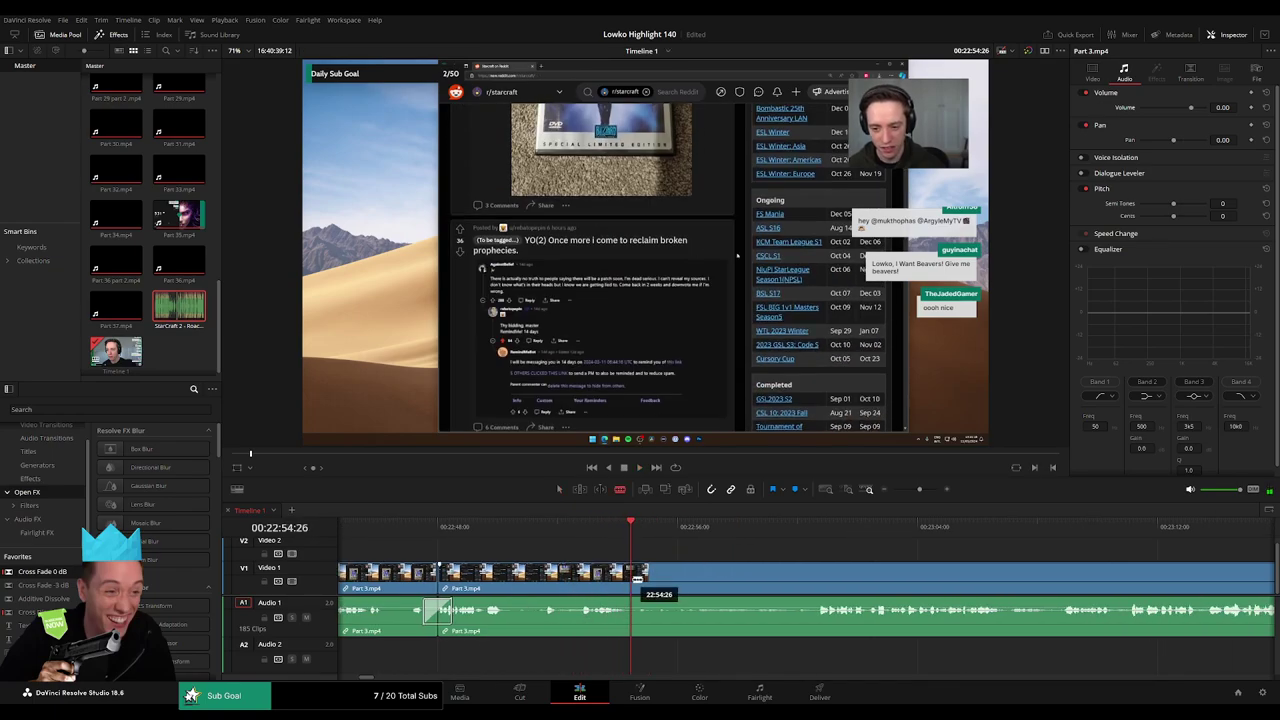
click(812, 525)
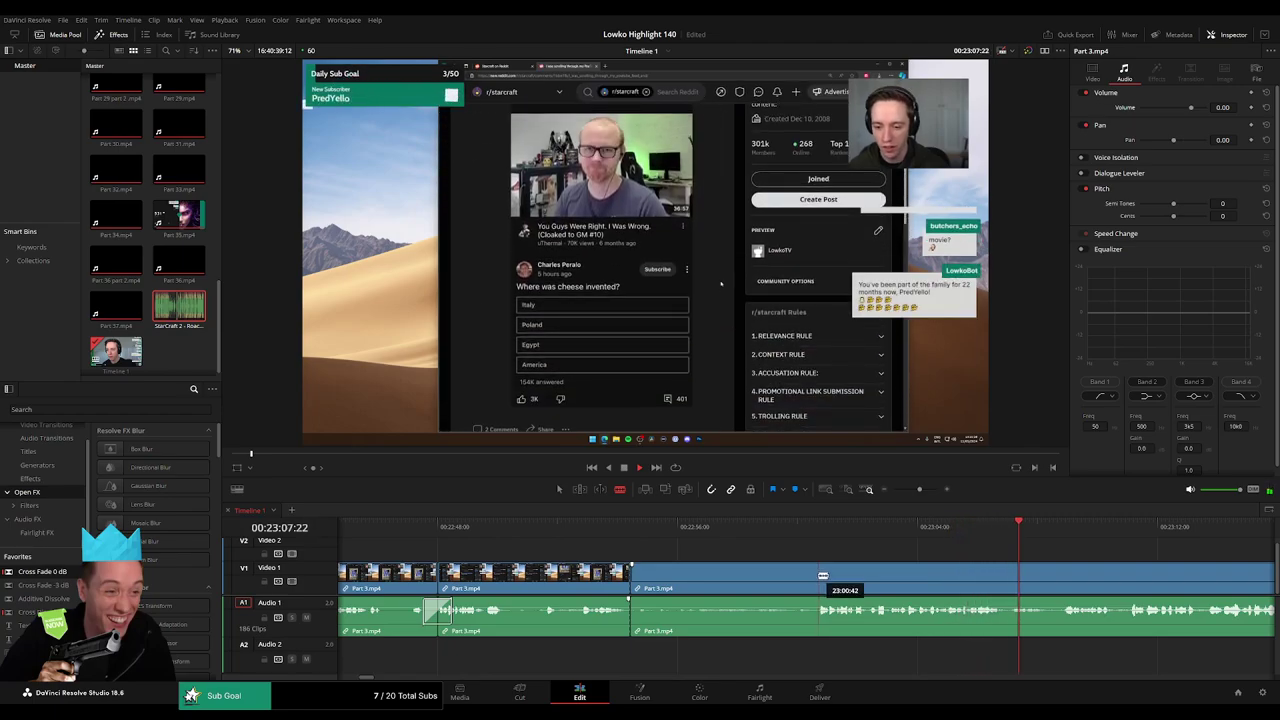
click(821, 576)
key(a)
click(780, 583)
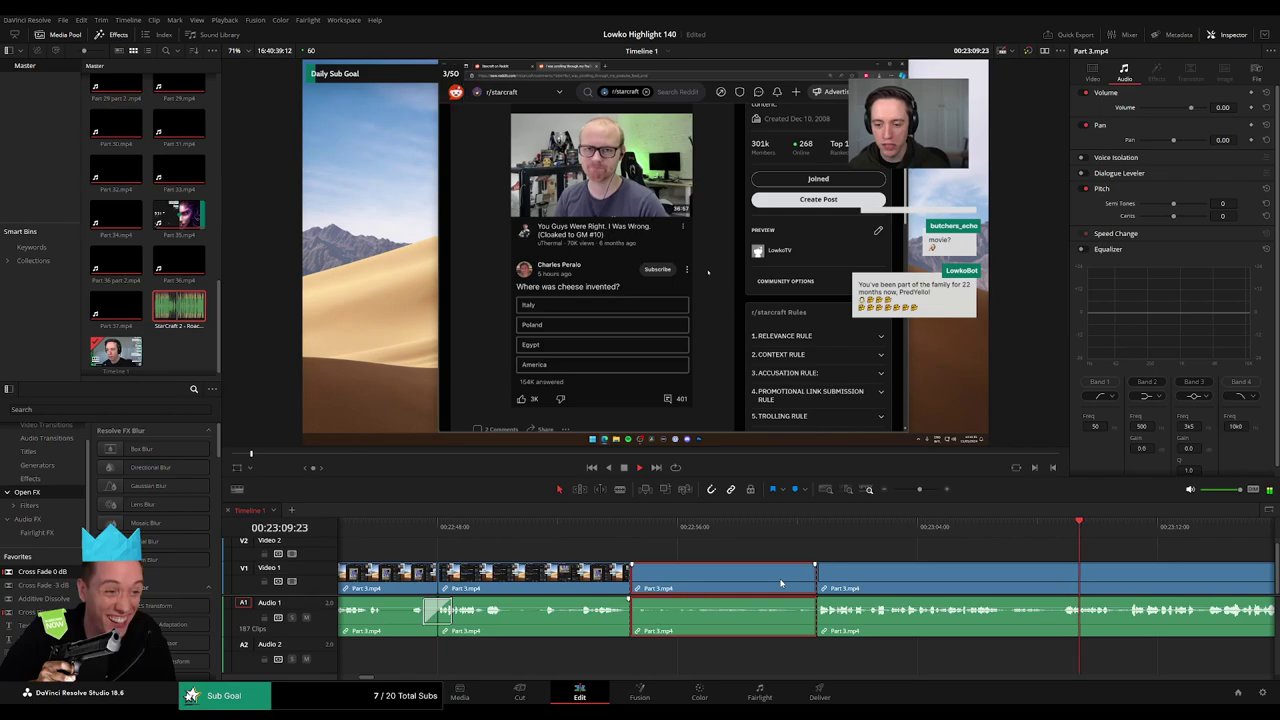
key(Delete)
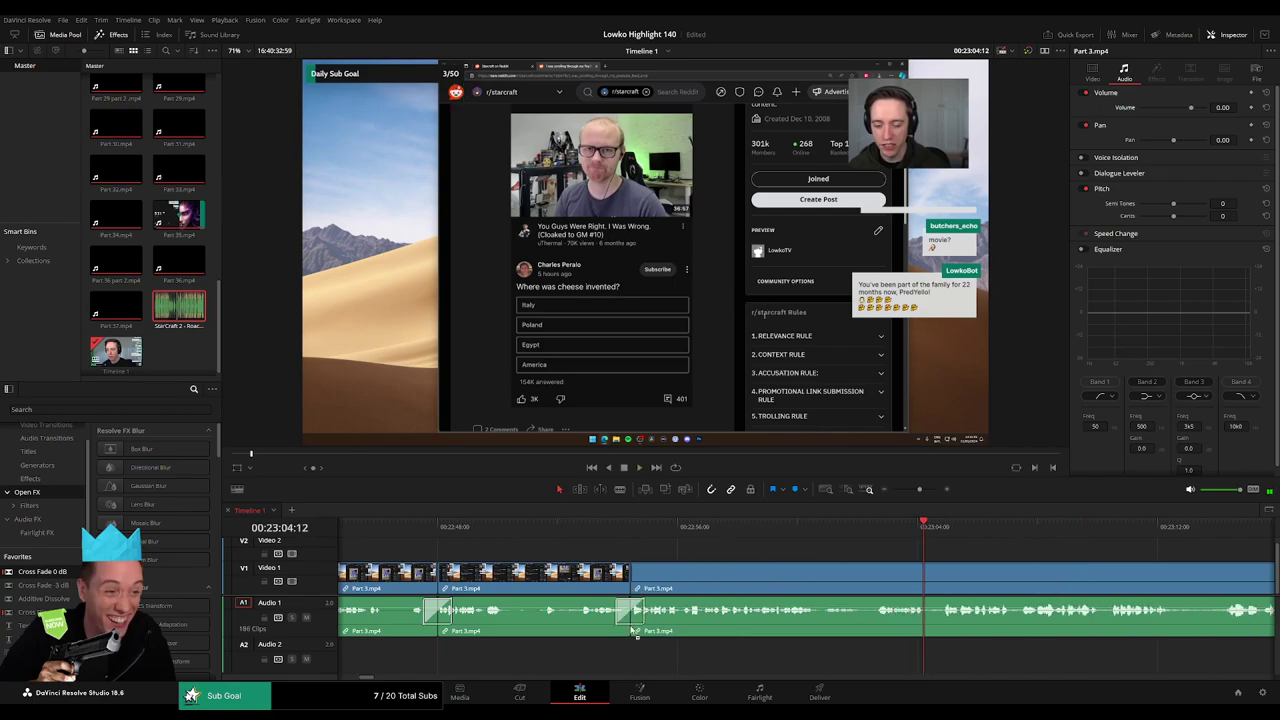
- Watch Part 3.mp4 from about 23:04 to 23:13 for the next stretch worth cutting
drag(932, 581, 694, 564)
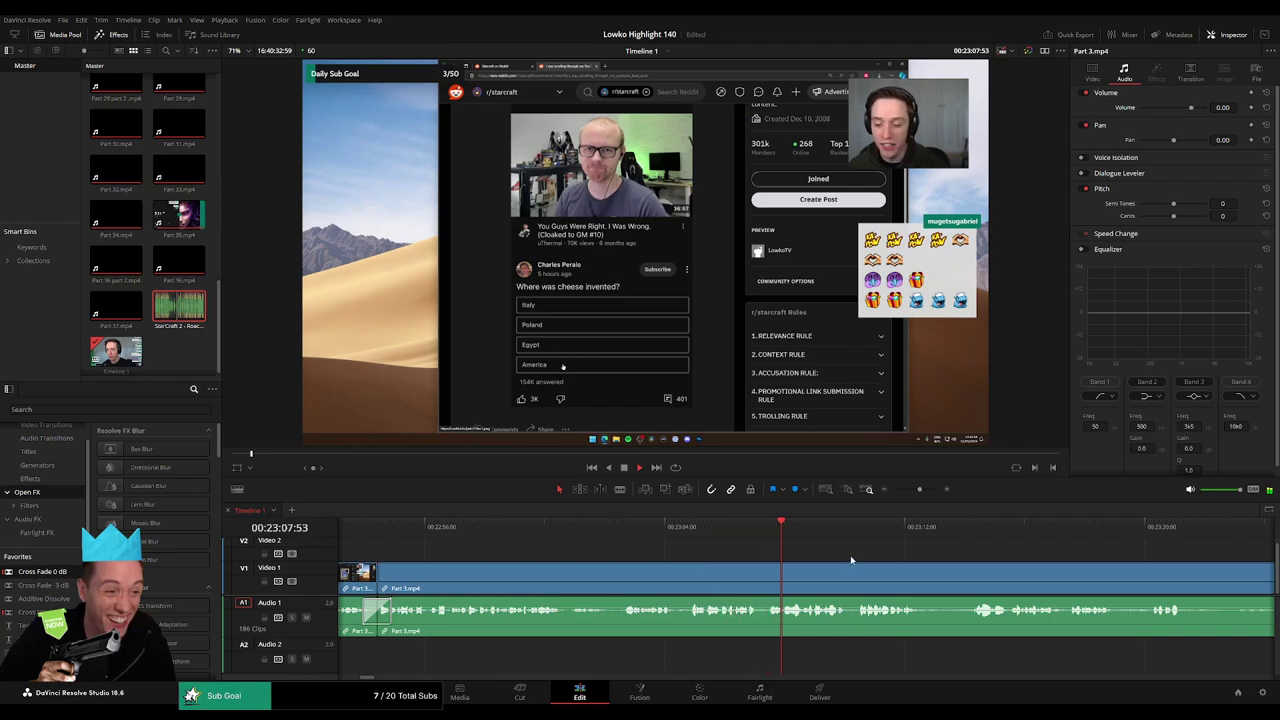
scroll(675, 552, right, 3)
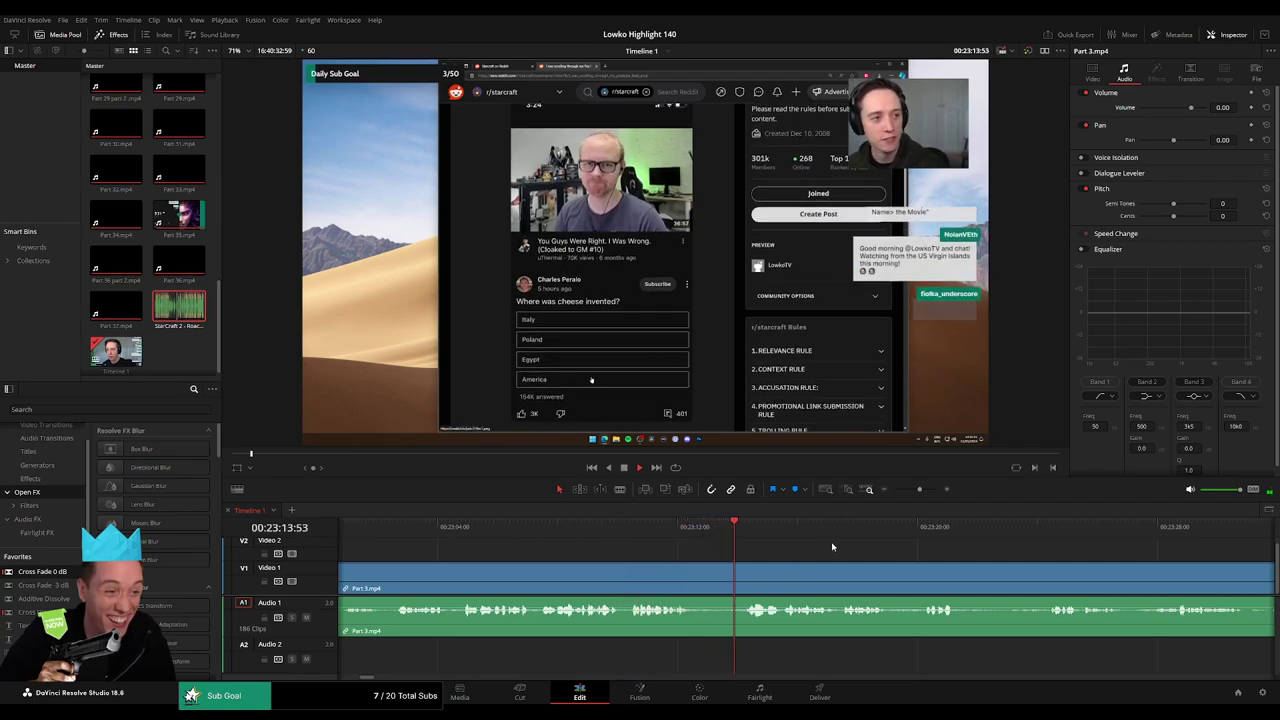
- Cut two short sections out of Part 3.mp4 near 00:23:13 and 00:23:17, closing the gaps and cross-fading the audio joins
scroll(537, 561, right, 2)
click(559, 574)
click(607, 572)
key(a)
click(583, 579)
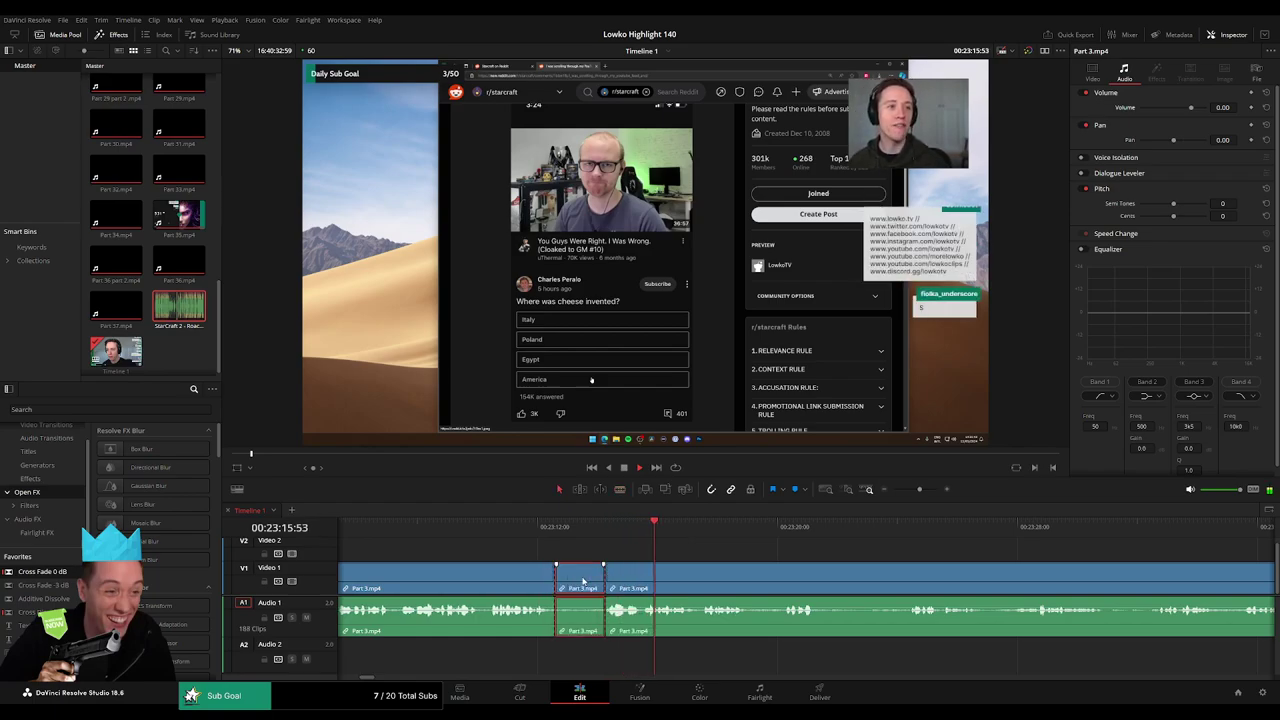
key(Delete)
key(space)
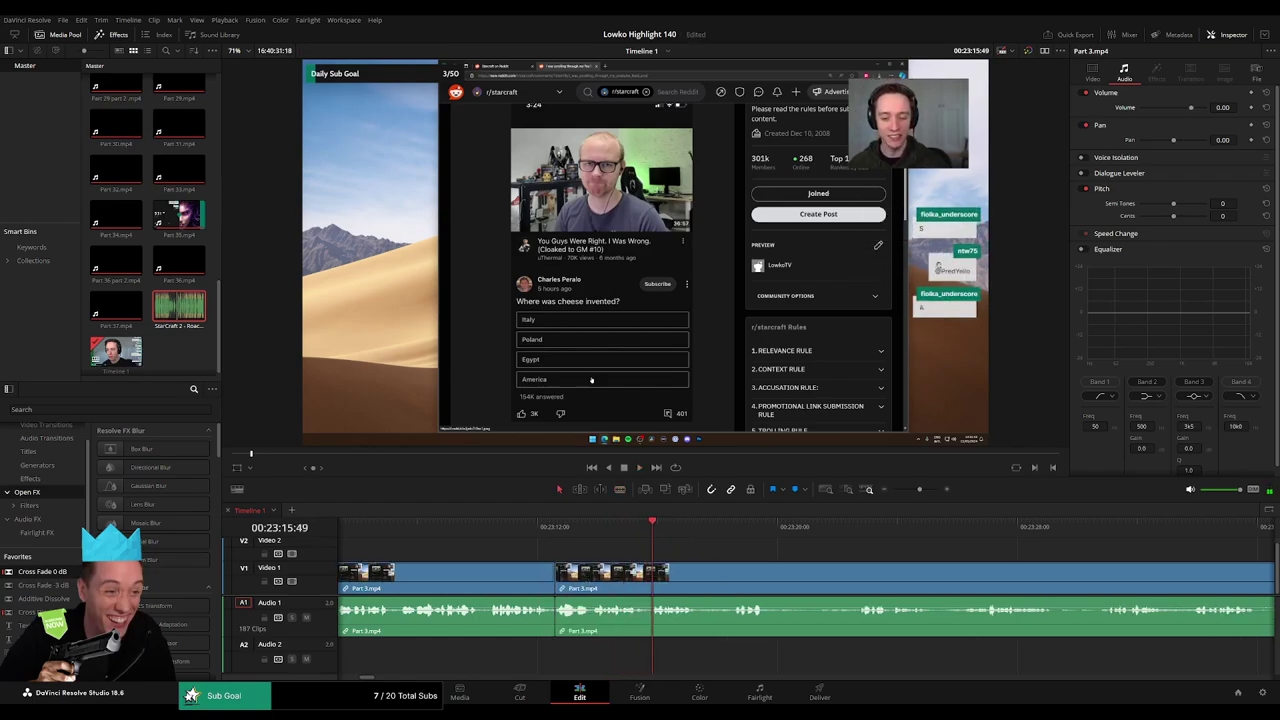
scroll(641, 567, right, 2)
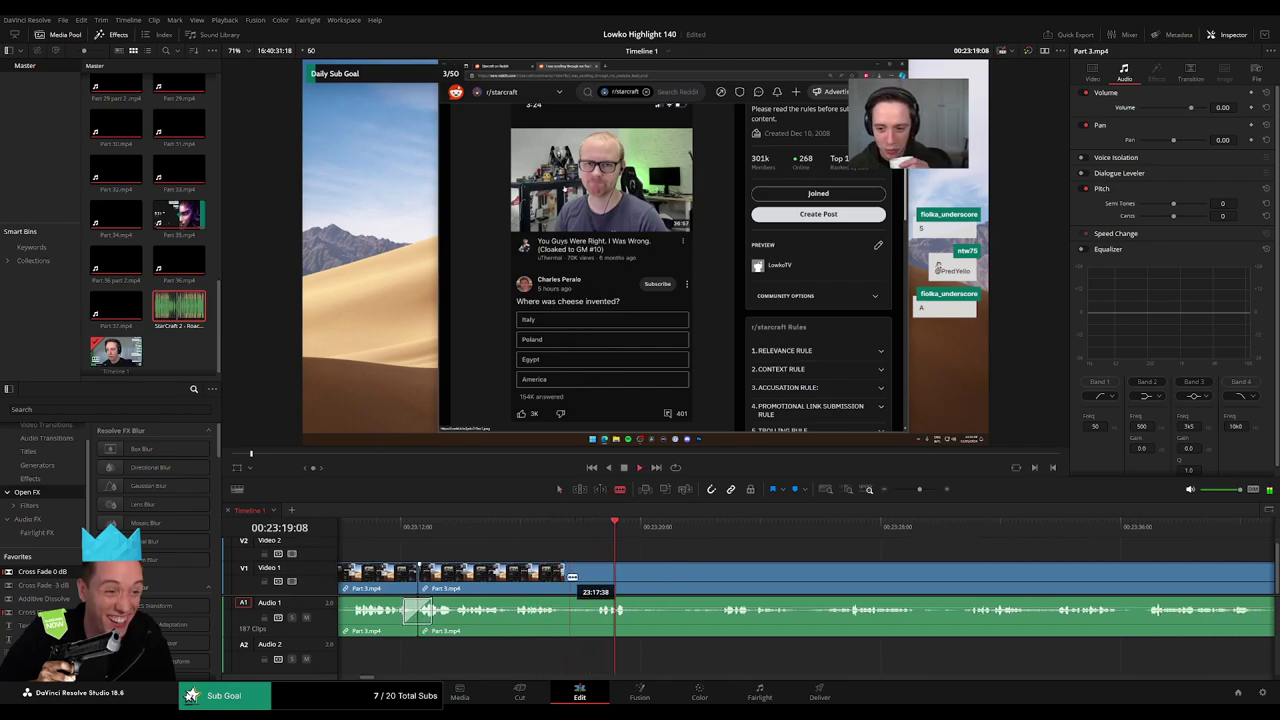
key(BackSpace)
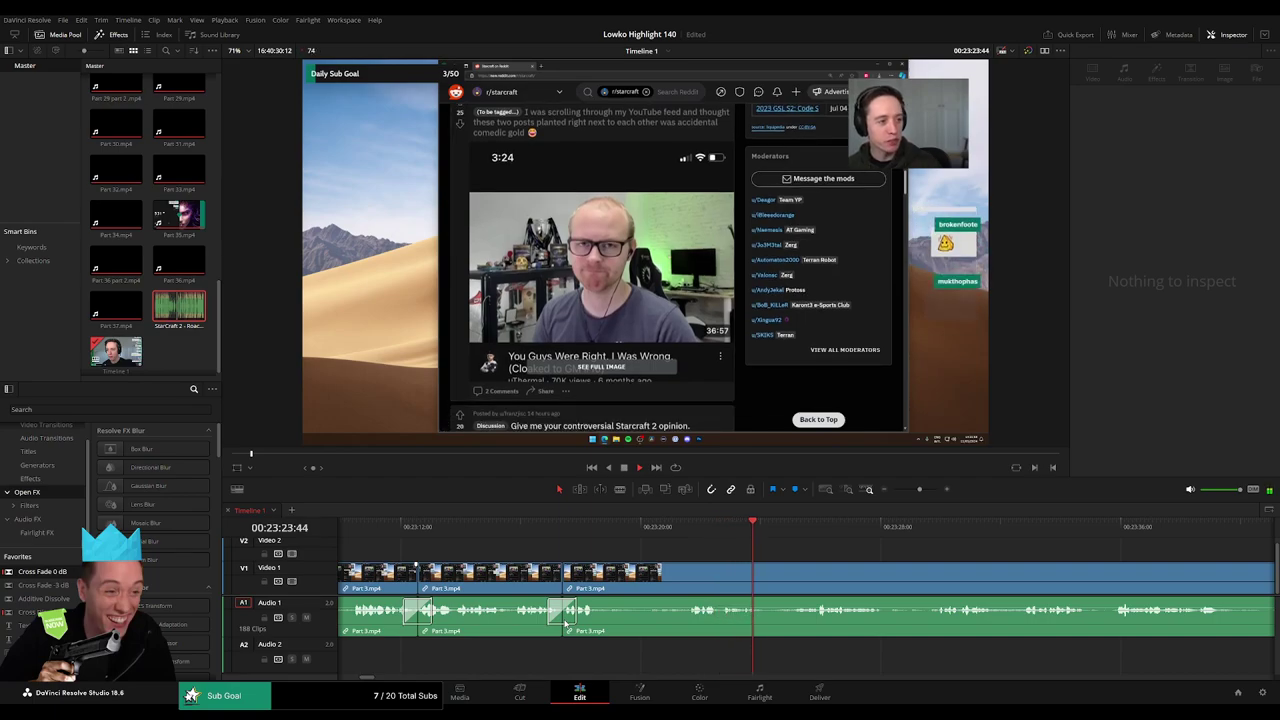
- Remove the Part 3.mp4 section from about 00:23:19 to 00:23:29:49, closing the gap and cross-fading the audio join
key(b)
key(a)
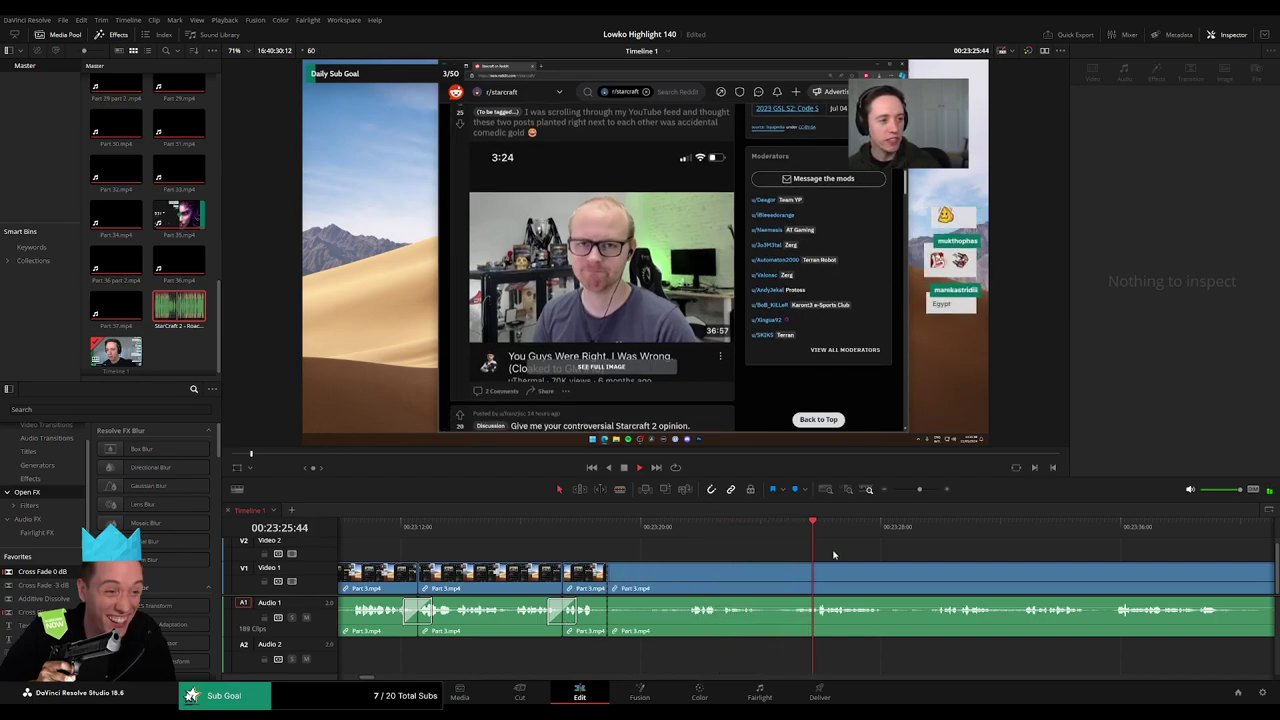
click(924, 528)
scroll(966, 558, right, 3)
key(b)
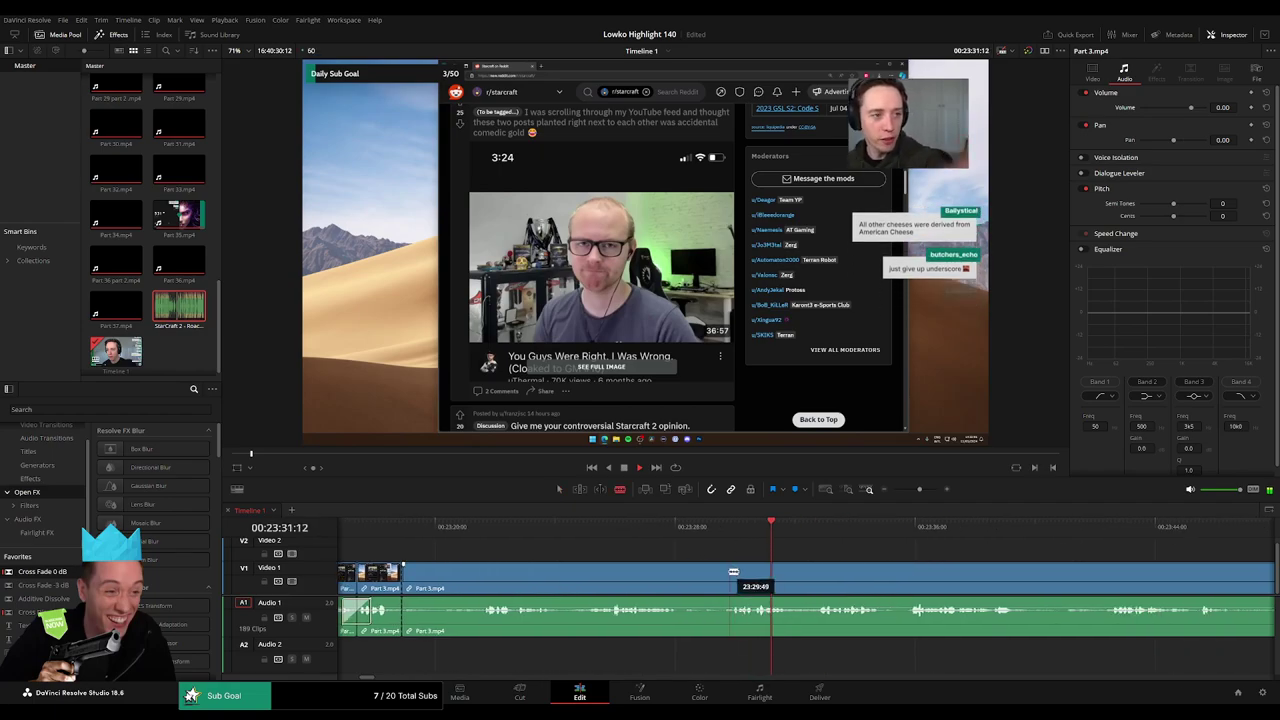
click(731, 572)
key(a)
click(682, 577)
key(Delete)
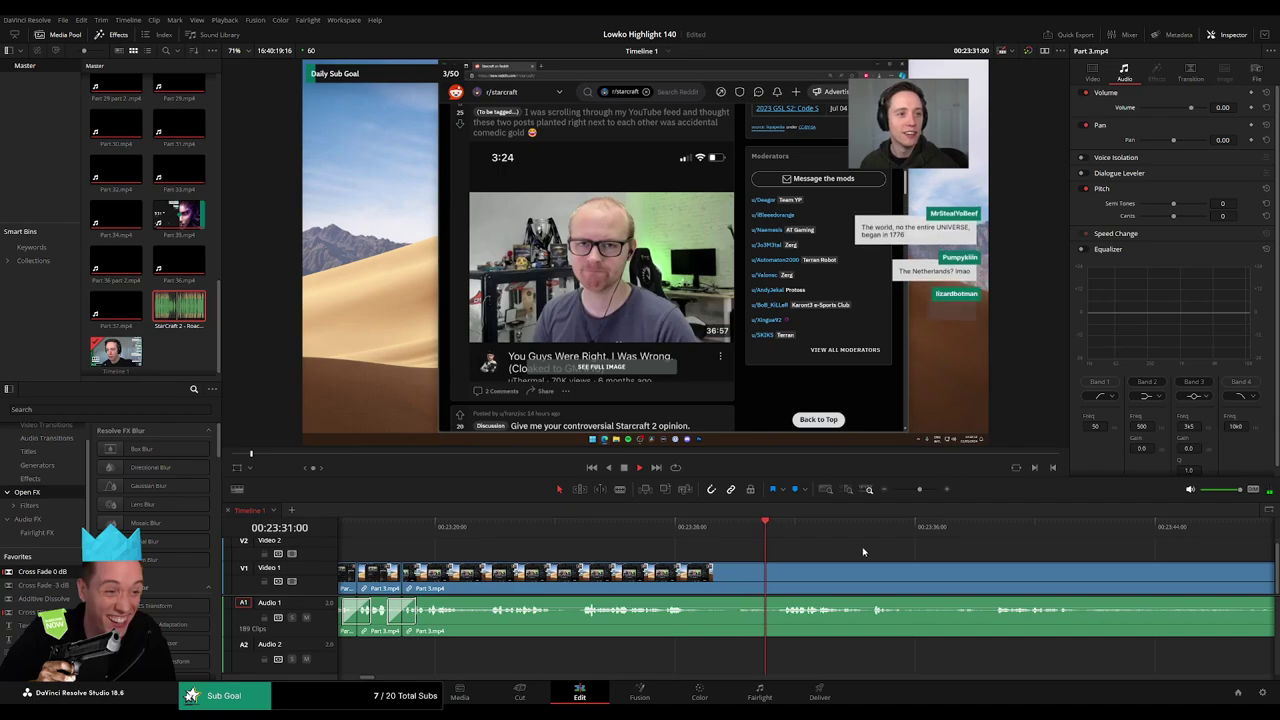
- Split the Part 3.mp4 video and audio at about 00:23:29, undoing a slightly earlier cut
scroll(780, 547, right, 3)
key(b)
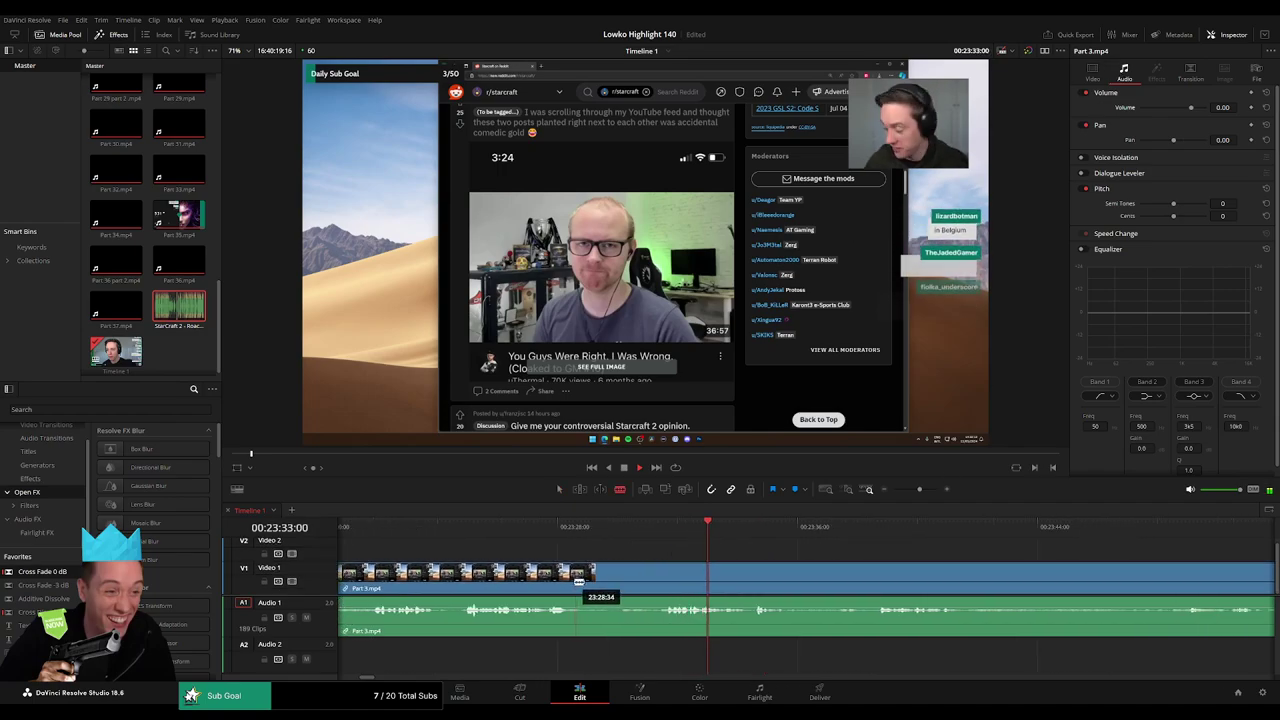
click(573, 579)
key(ctrl+z)
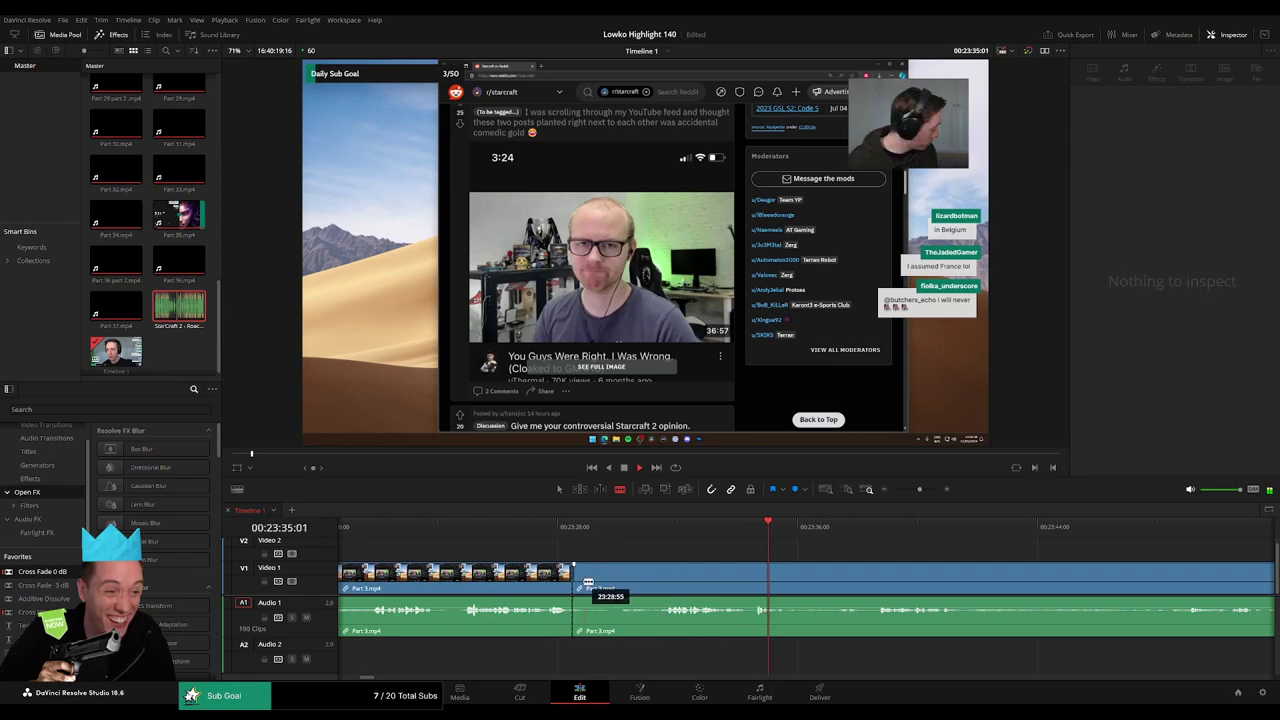
key(ctrl+z)
click(592, 576)
- Remove the footage between the 00:23:29 split and about 00:23:31, closing the gap and cross-fading the audio join
click(887, 527)
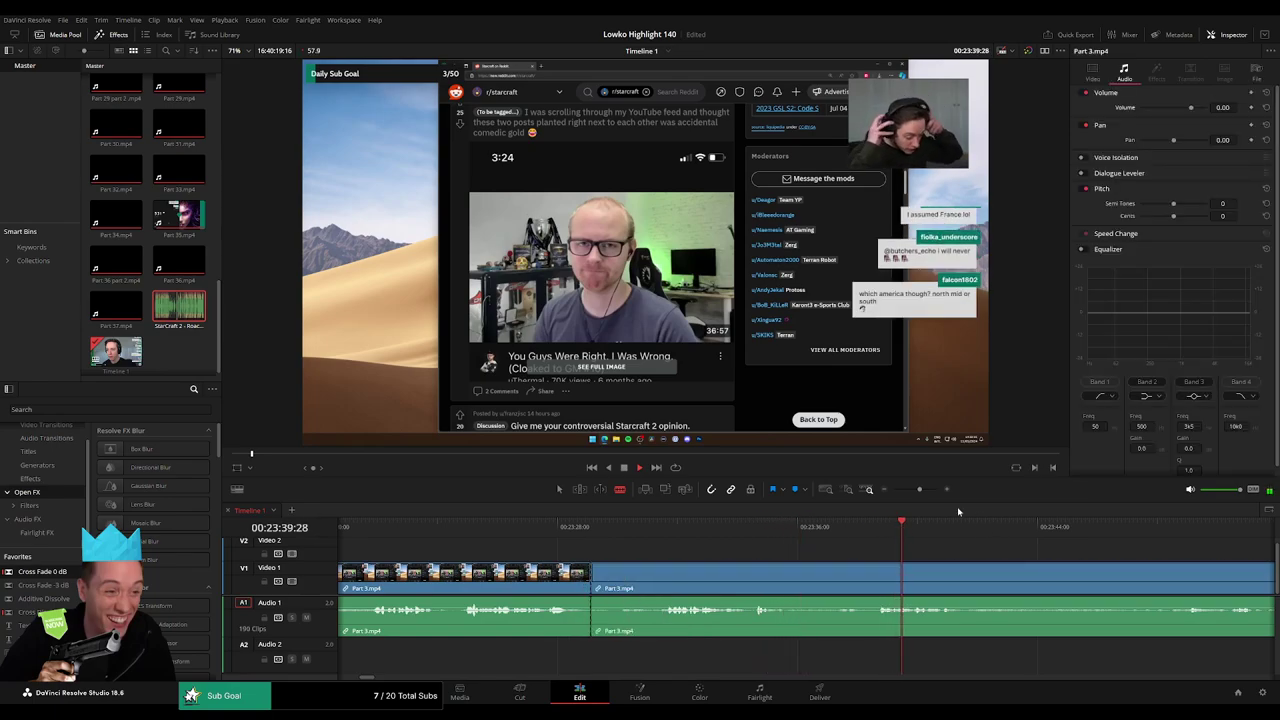
click(808, 527)
click(870, 527)
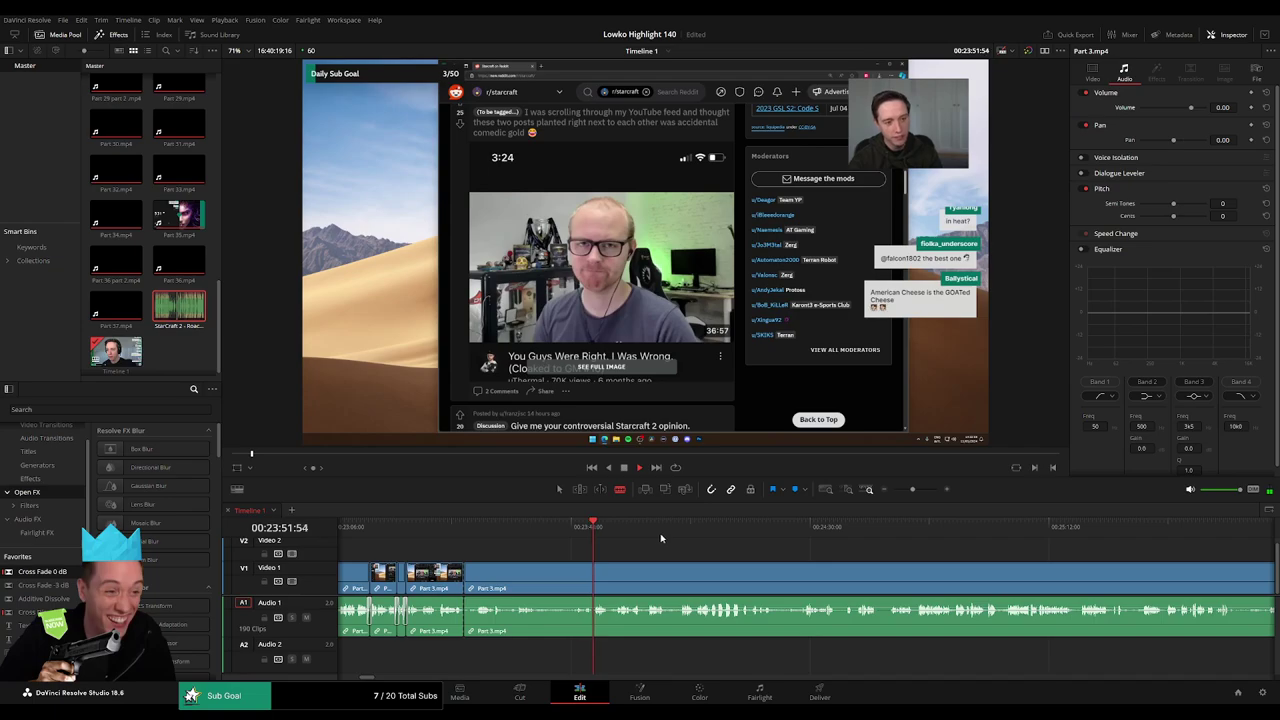
click(677, 530)
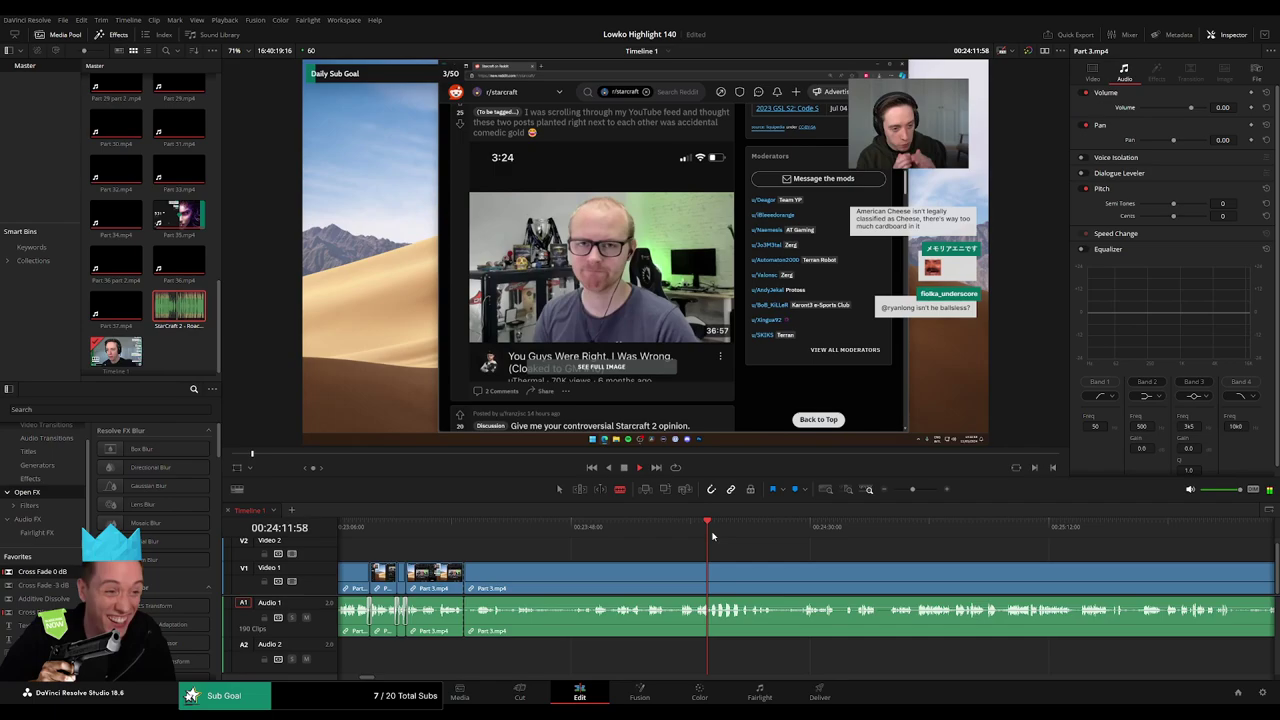
click(599, 530)
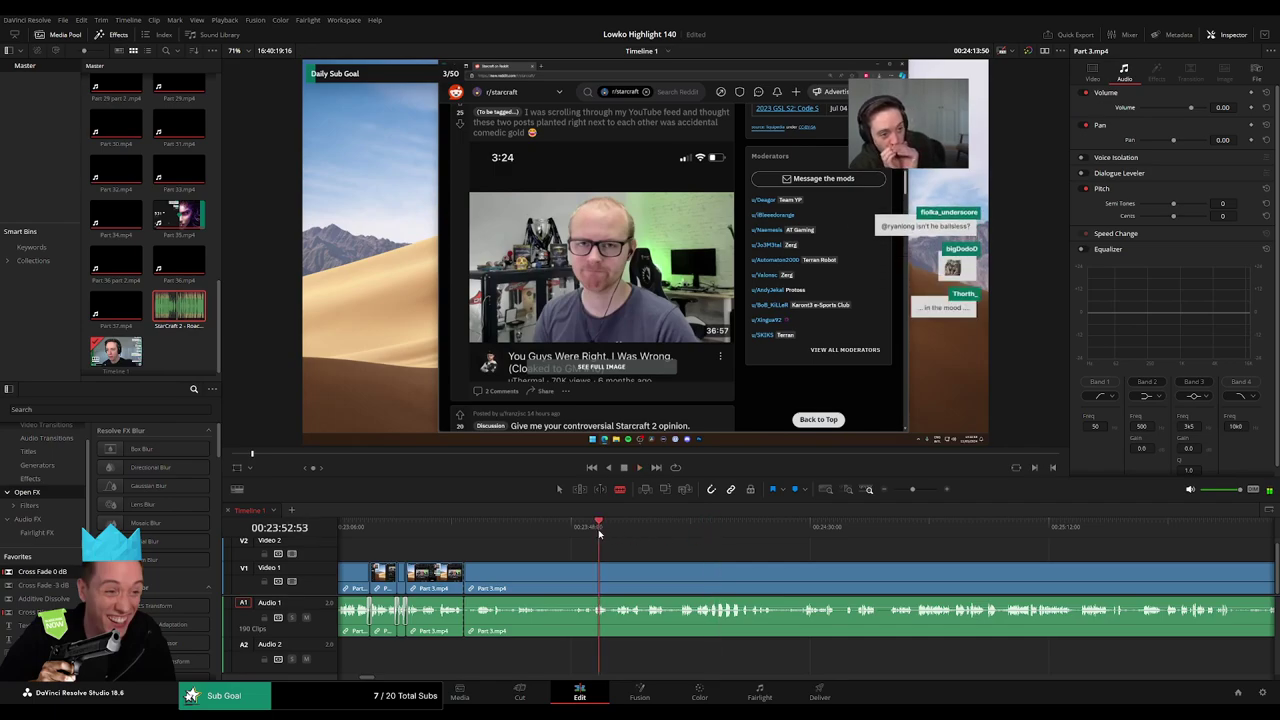
drag(912, 489, 917, 489)
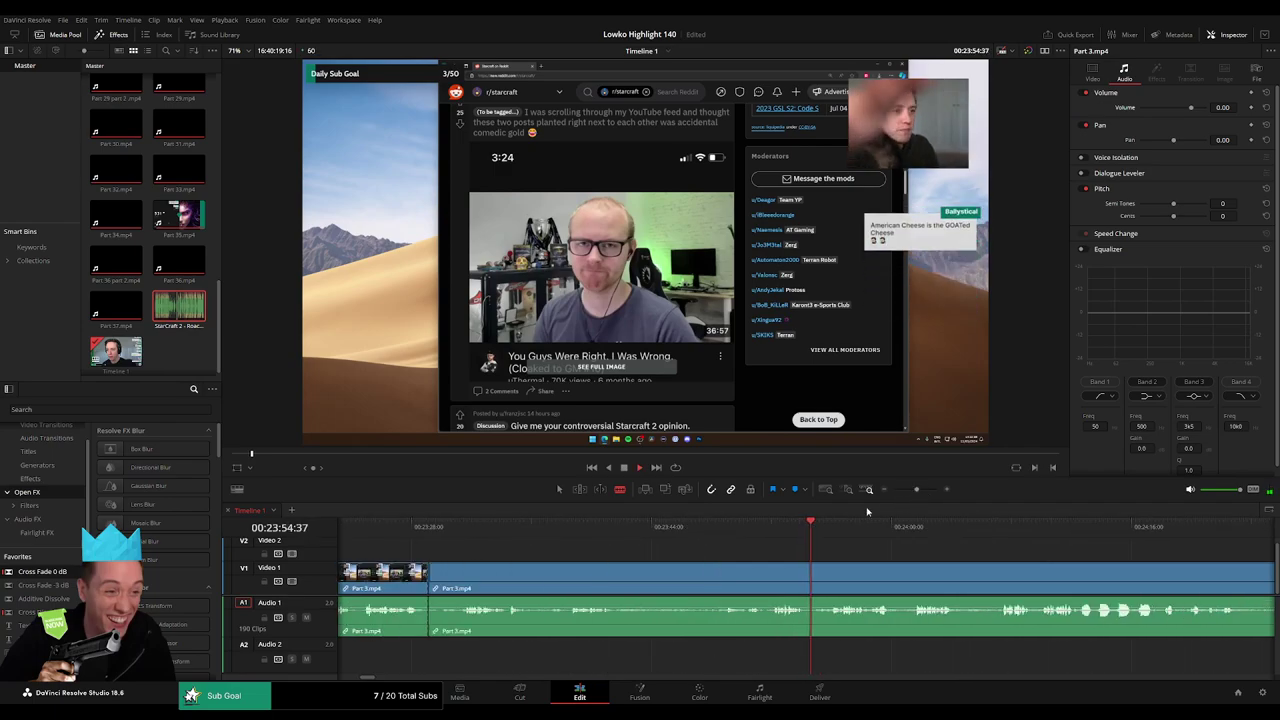
click(459, 521)
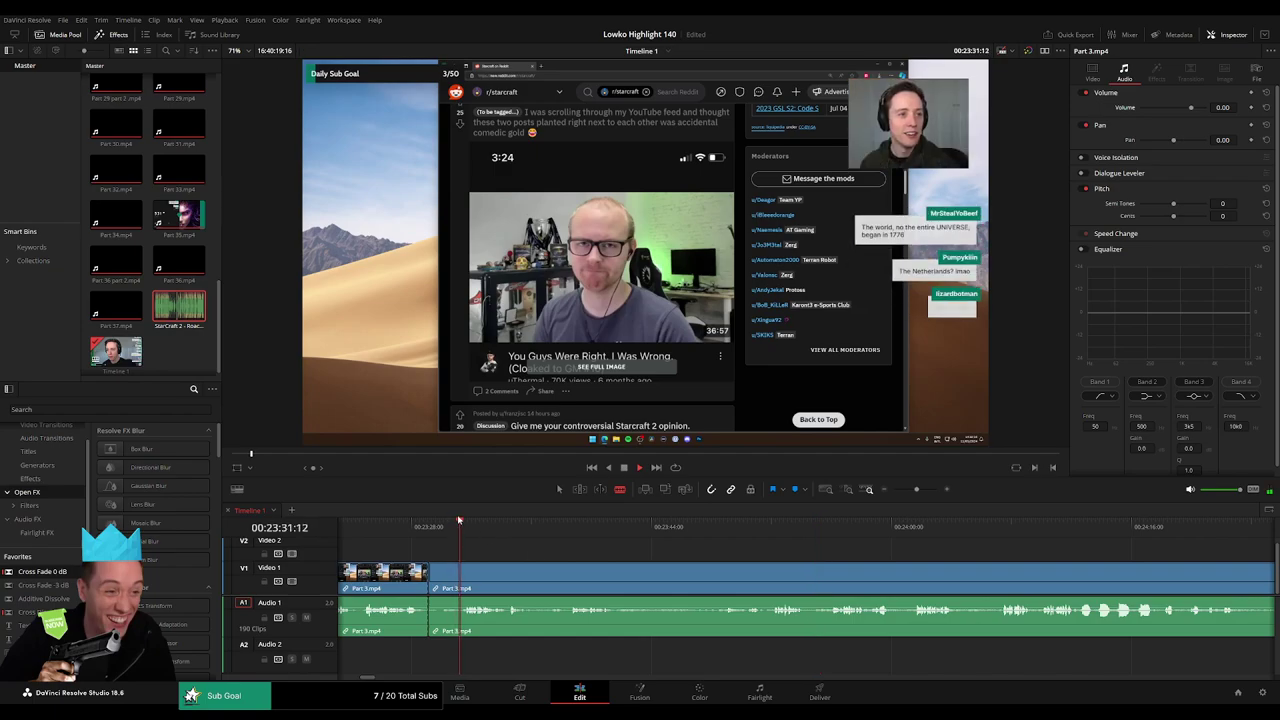
click(463, 582)
key(a)
click(454, 582)
key(Delete)
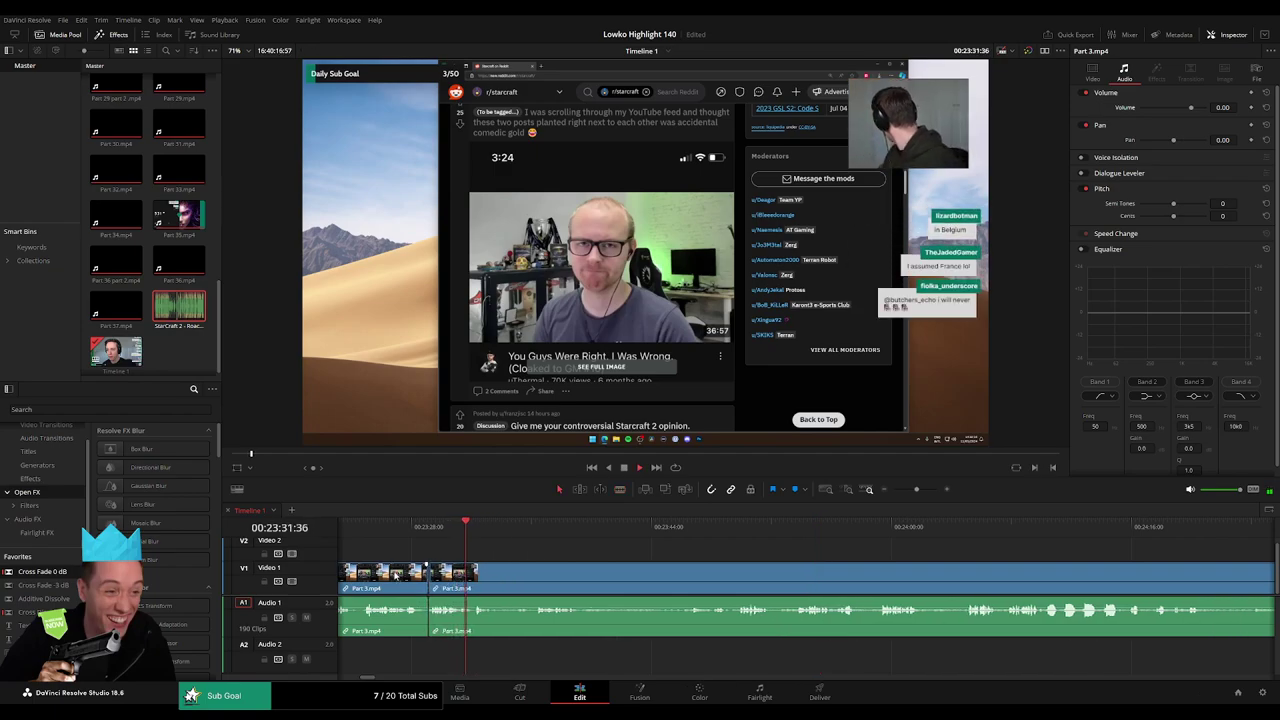
click(428, 621)
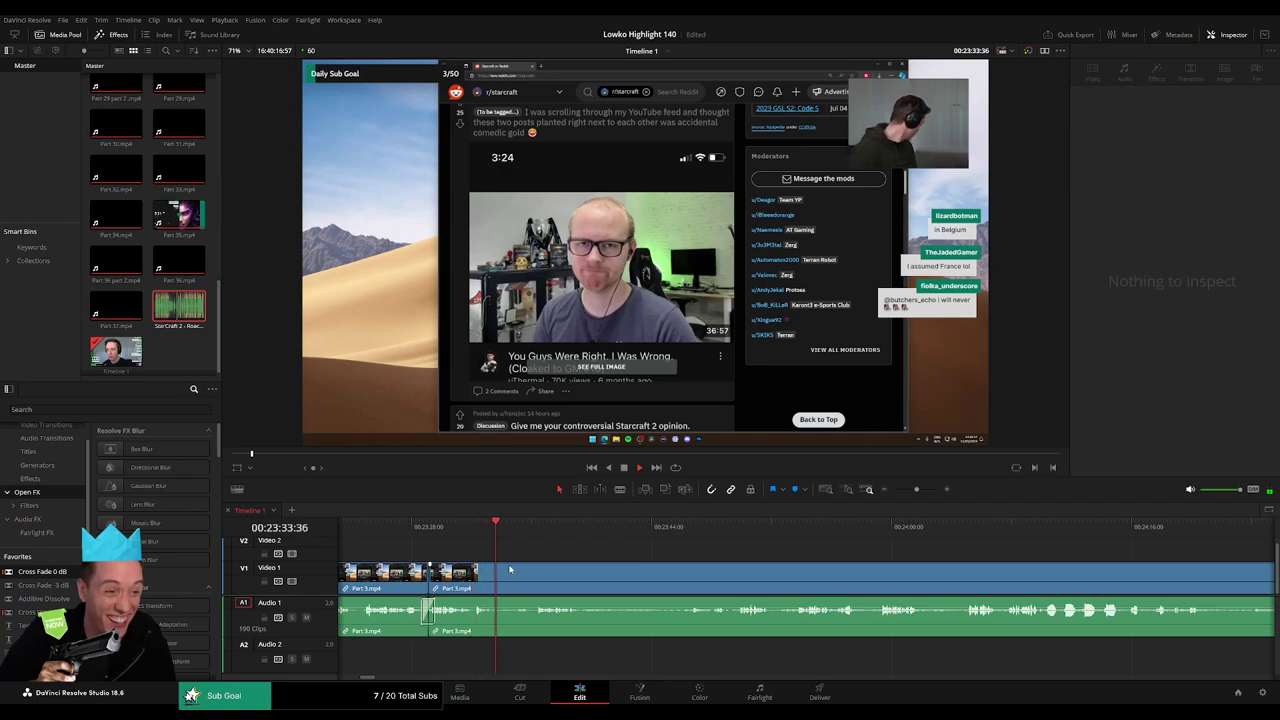
- Remove the Part 3.mp4 section from about 00:23:39 to 00:23:46, closing the gap and cross-fading the audio join
click(522, 533)
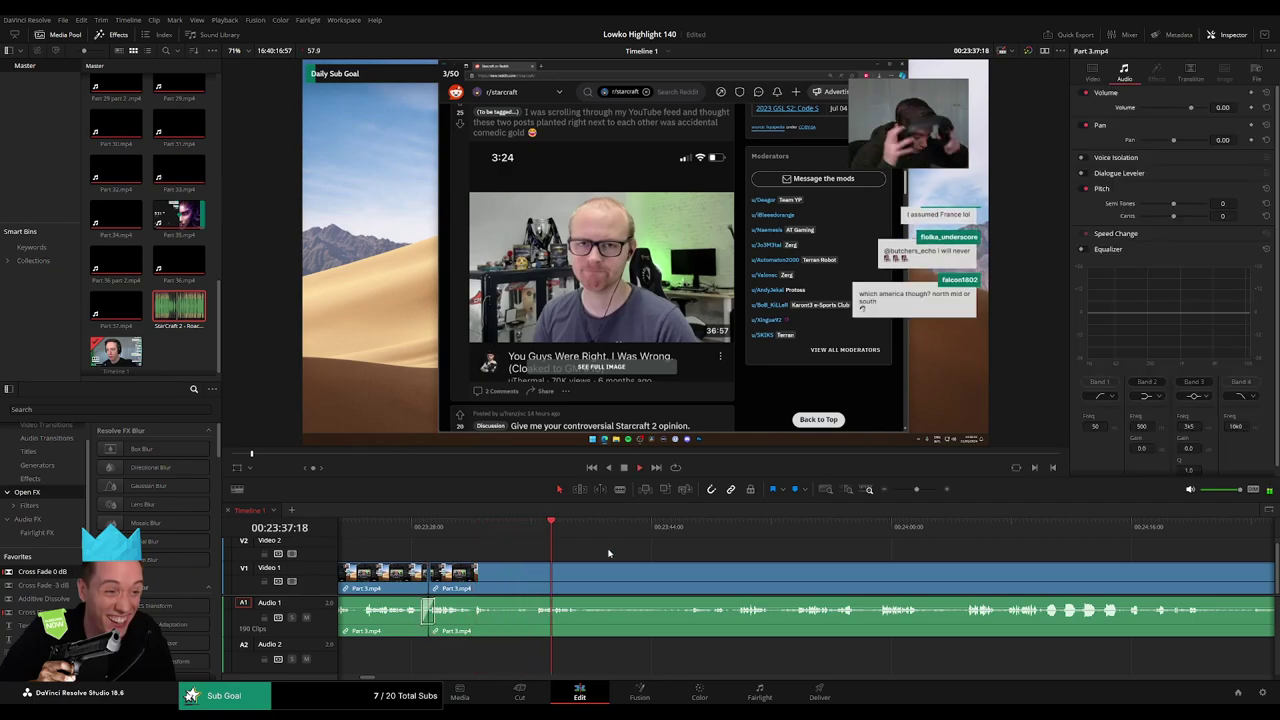
drag(606, 570, 502, 574)
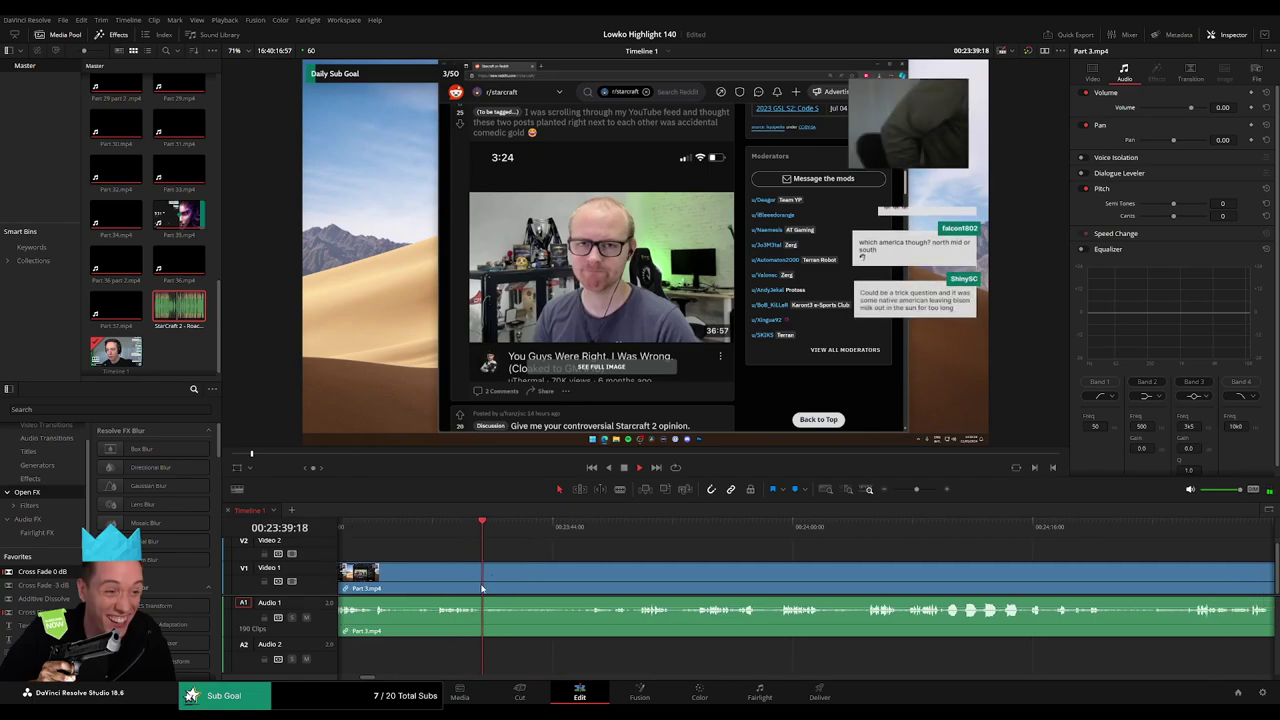
click(586, 530)
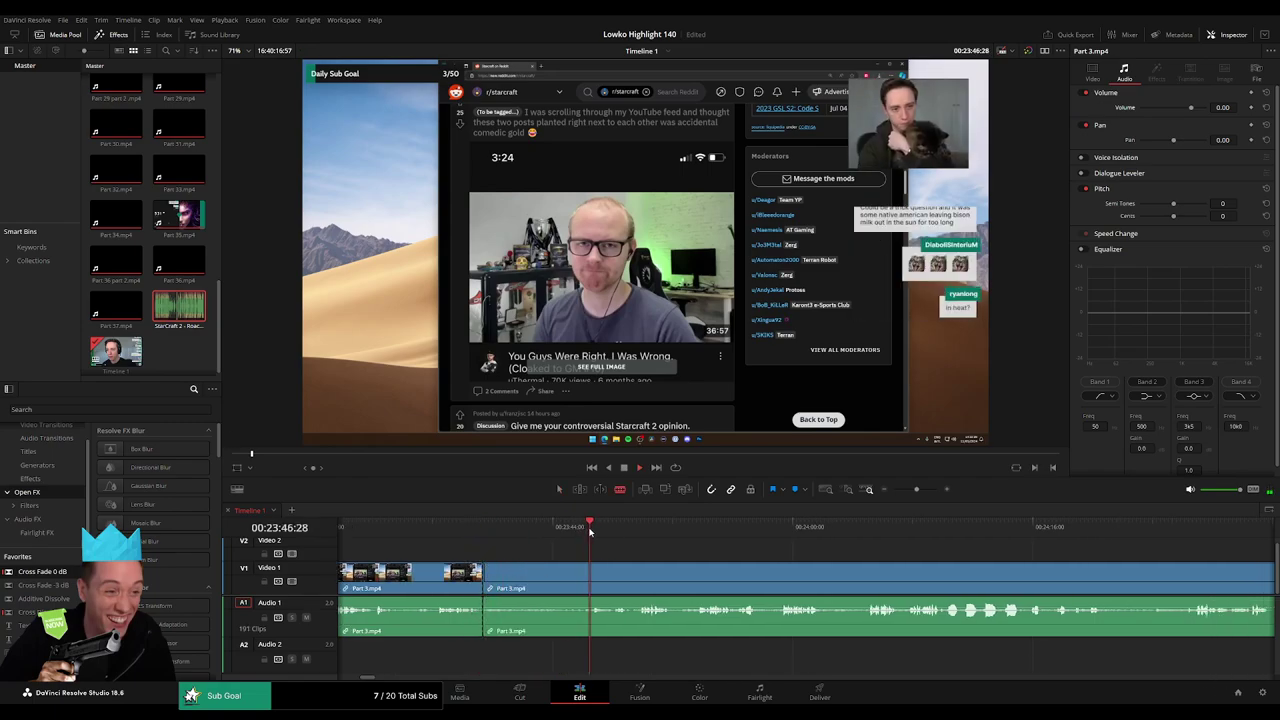
click(593, 582)
key(a)
click(570, 590)
key(Delete)
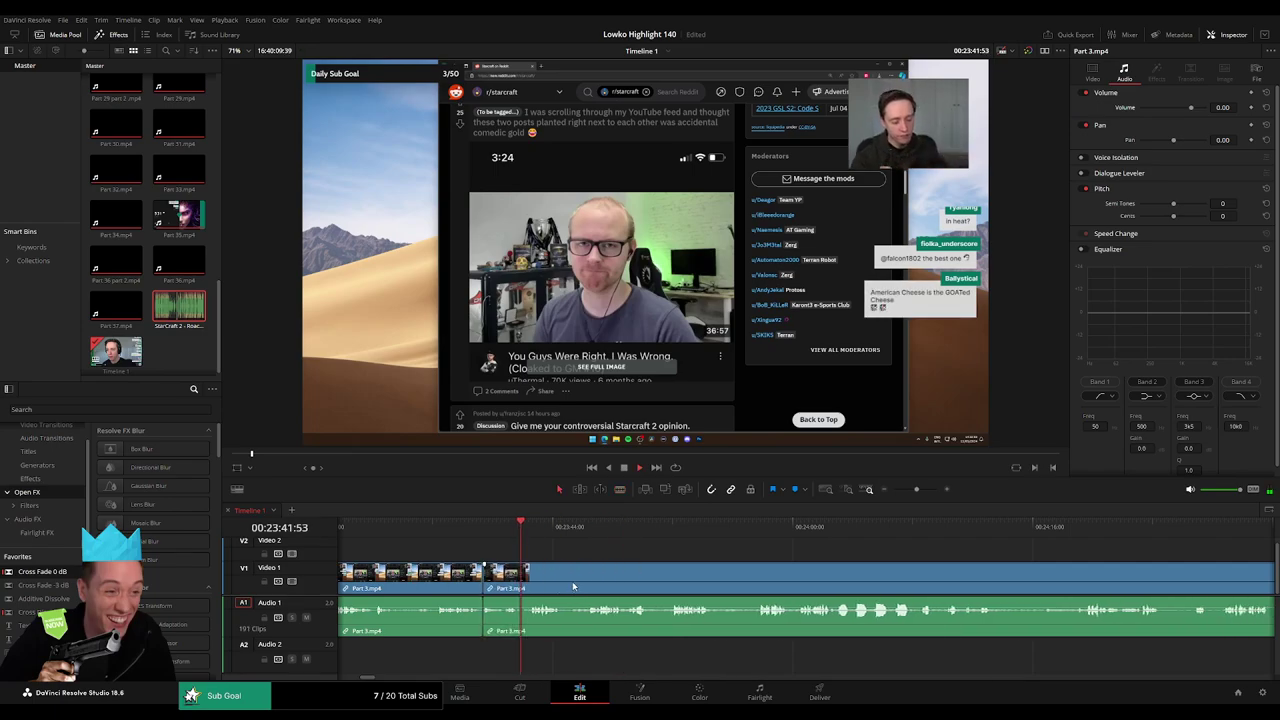
click(482, 620)
key(shift+t)
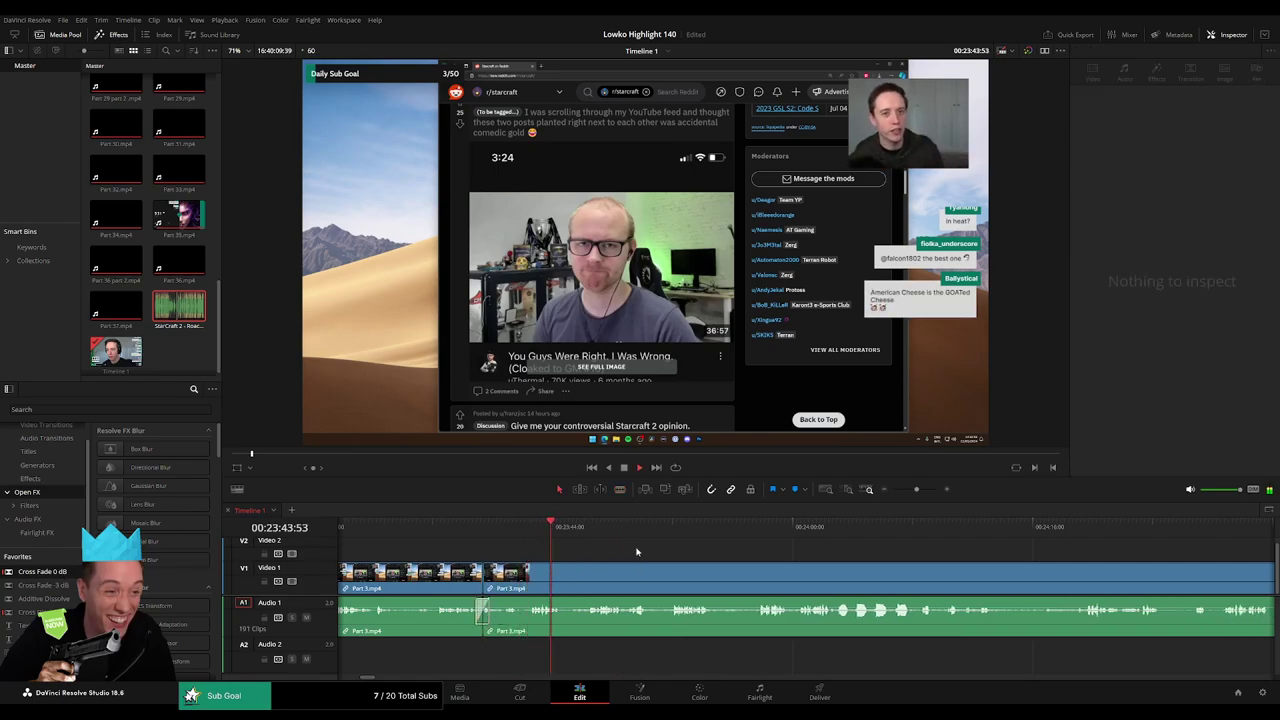
- Cut out the short section from about 00:23:45 to 00:23:46, closing the gap and cross-fading the audio join
click(566, 580)
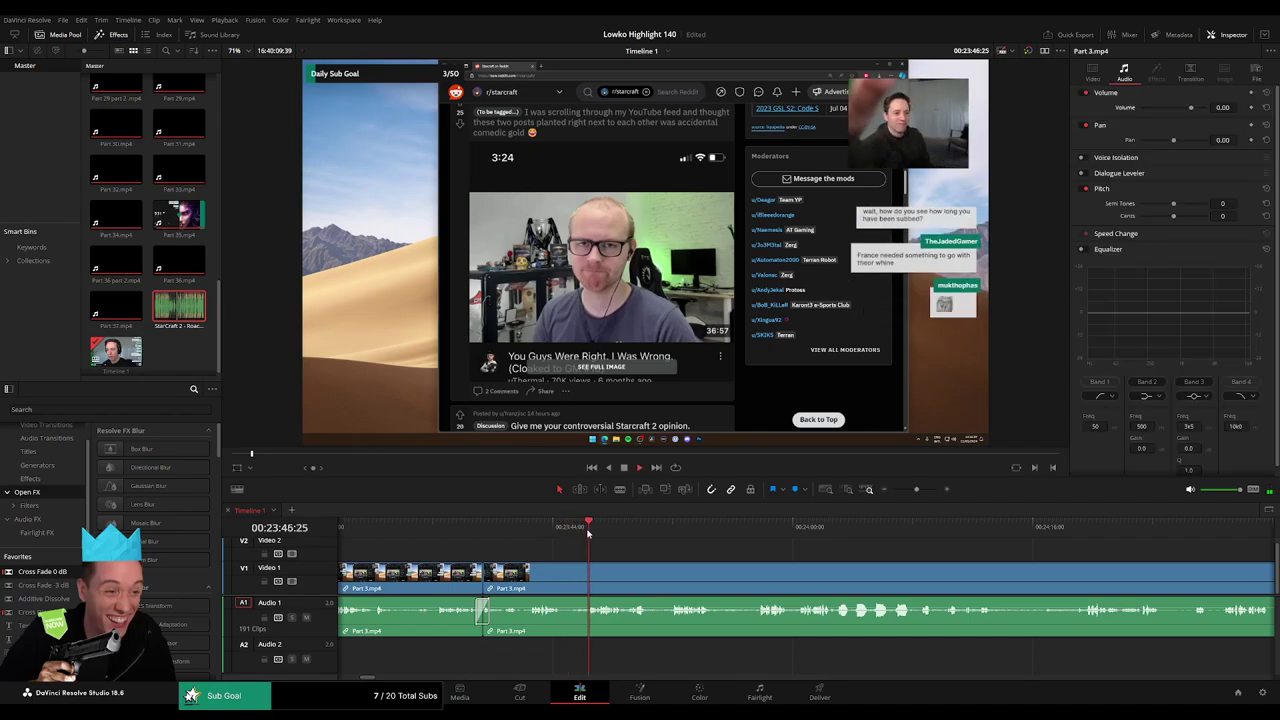
key(b)
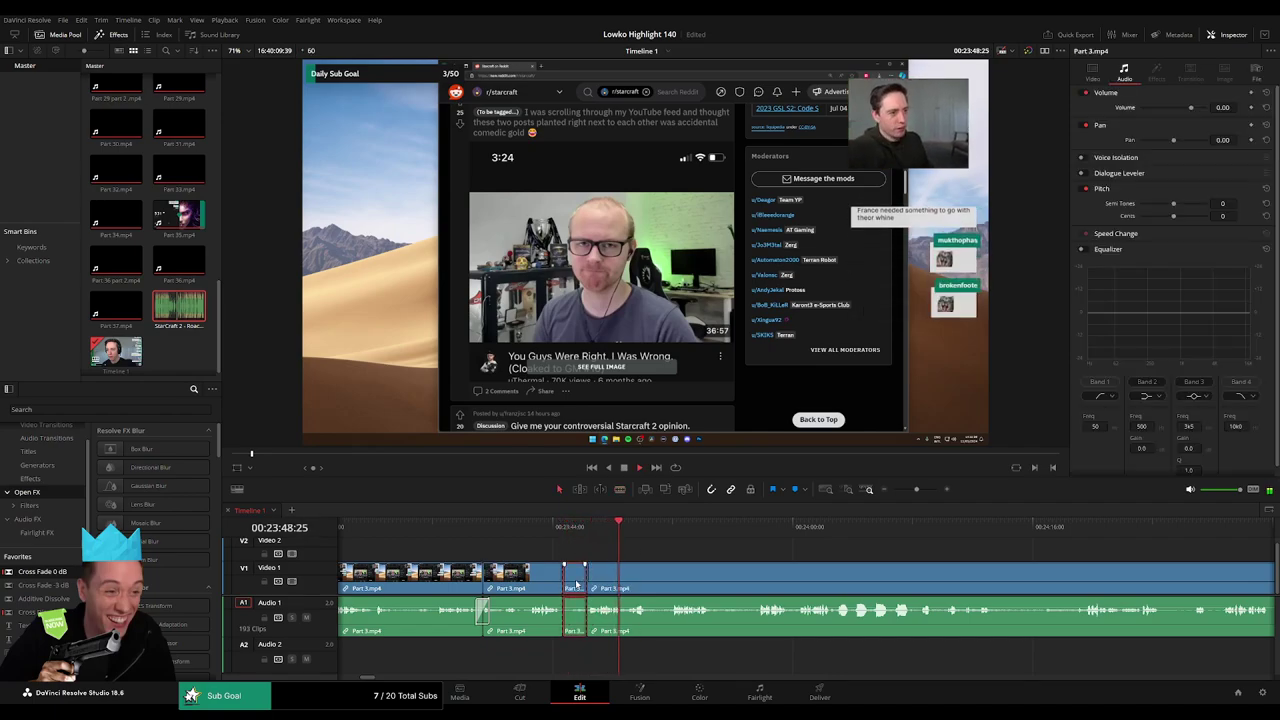
key(a)
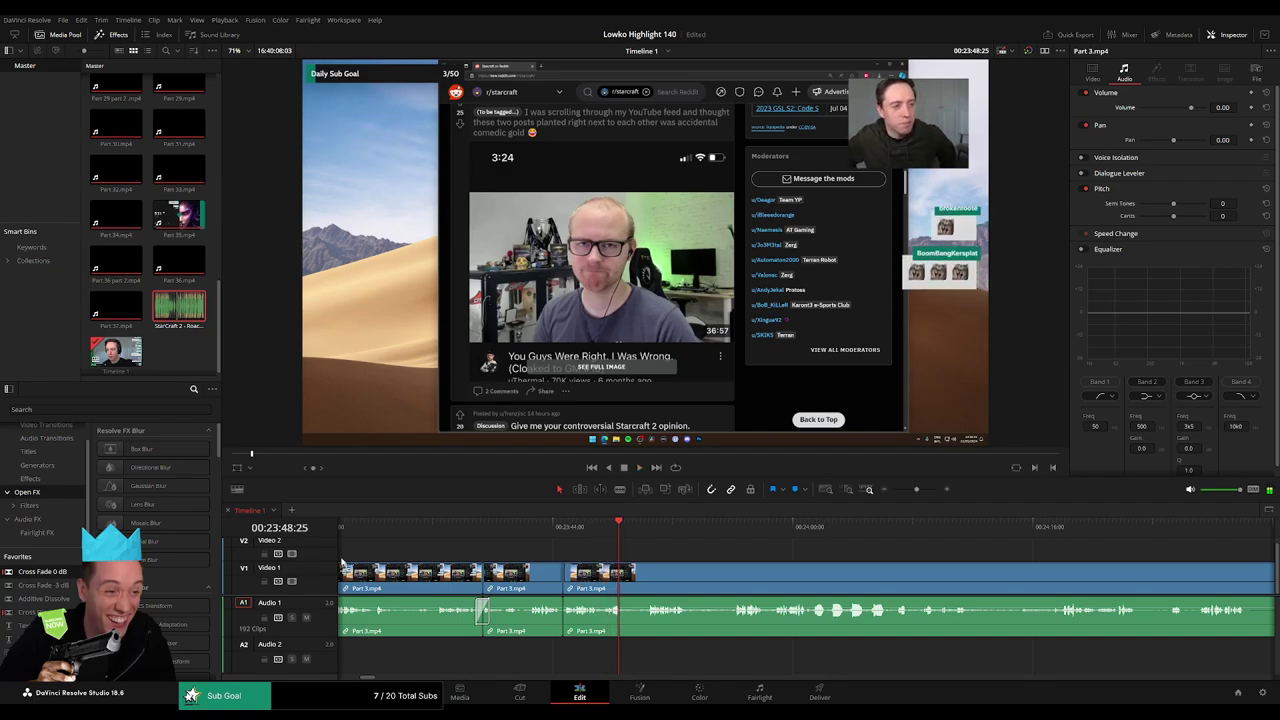
key(space)
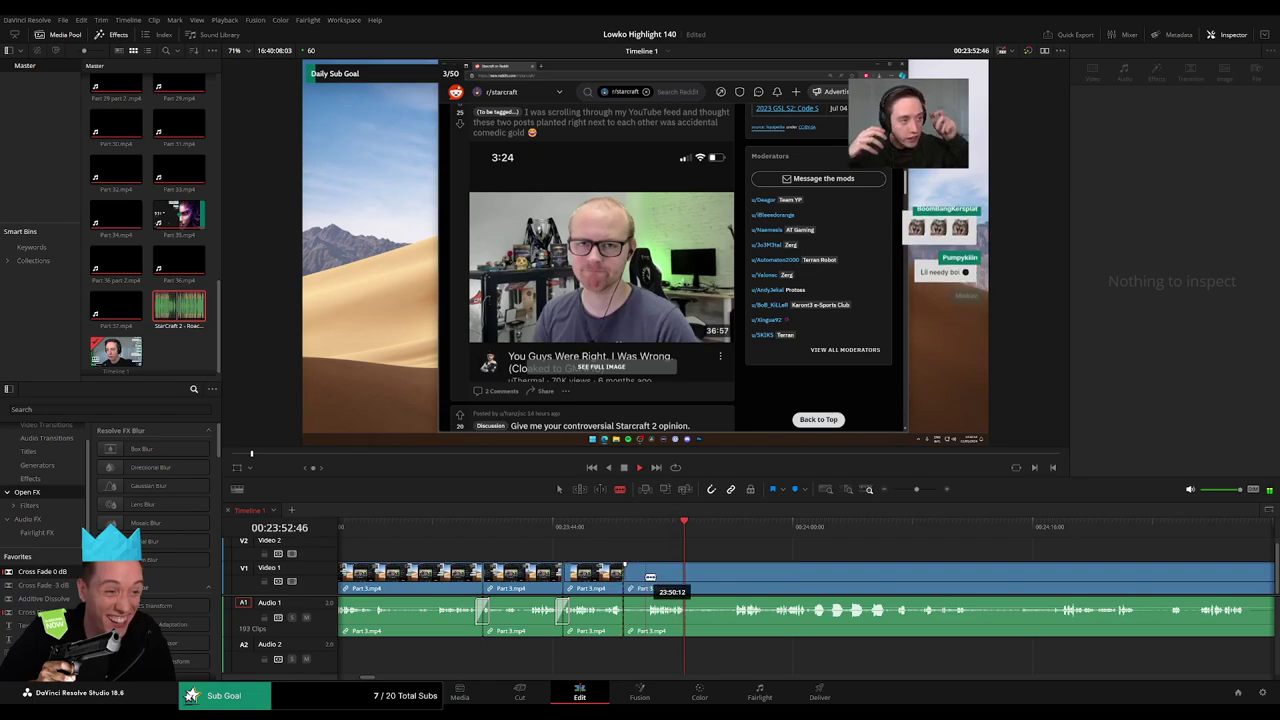
- Remove the Part 3.mp4 segment from about 00:23:49 to 00:23:50, closing the gap
click(649, 579)
key(a)
click(637, 582)
key(Delete)
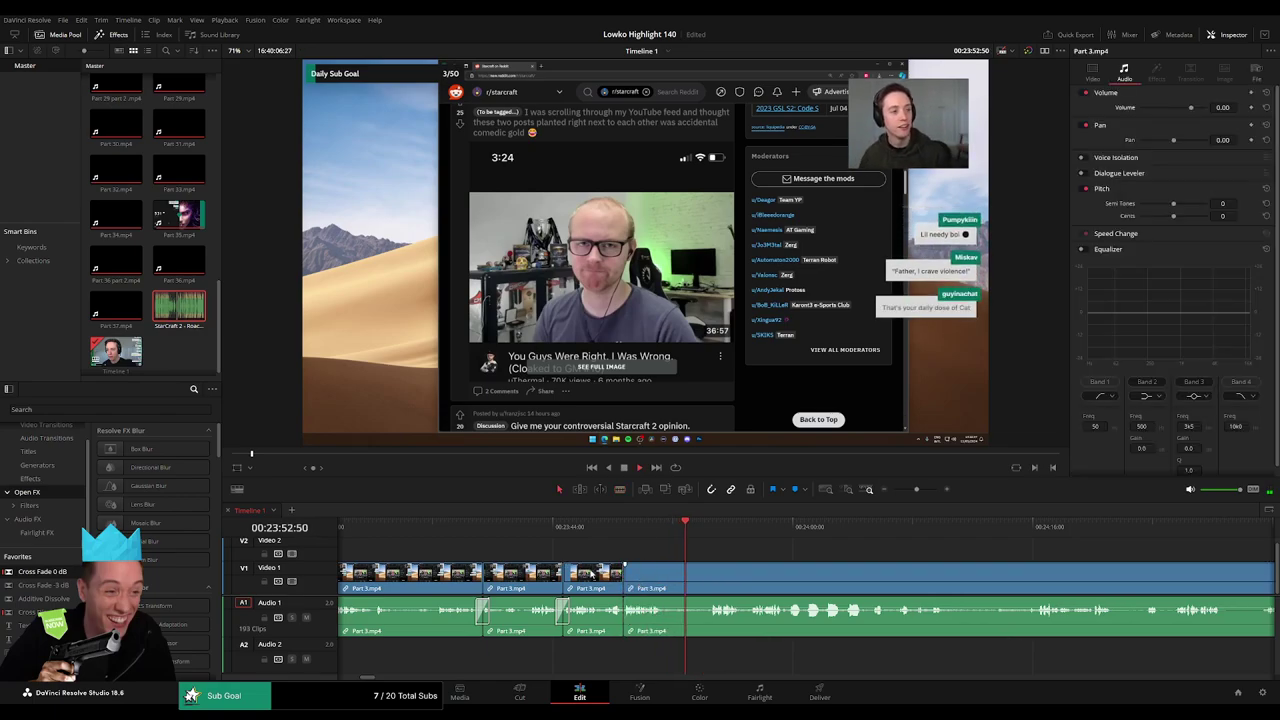
- Remove the Part 3.mp4 section from about 00:23:51 to 00:23:54:34, closing the gap and cross-fading the audio join
key(b)
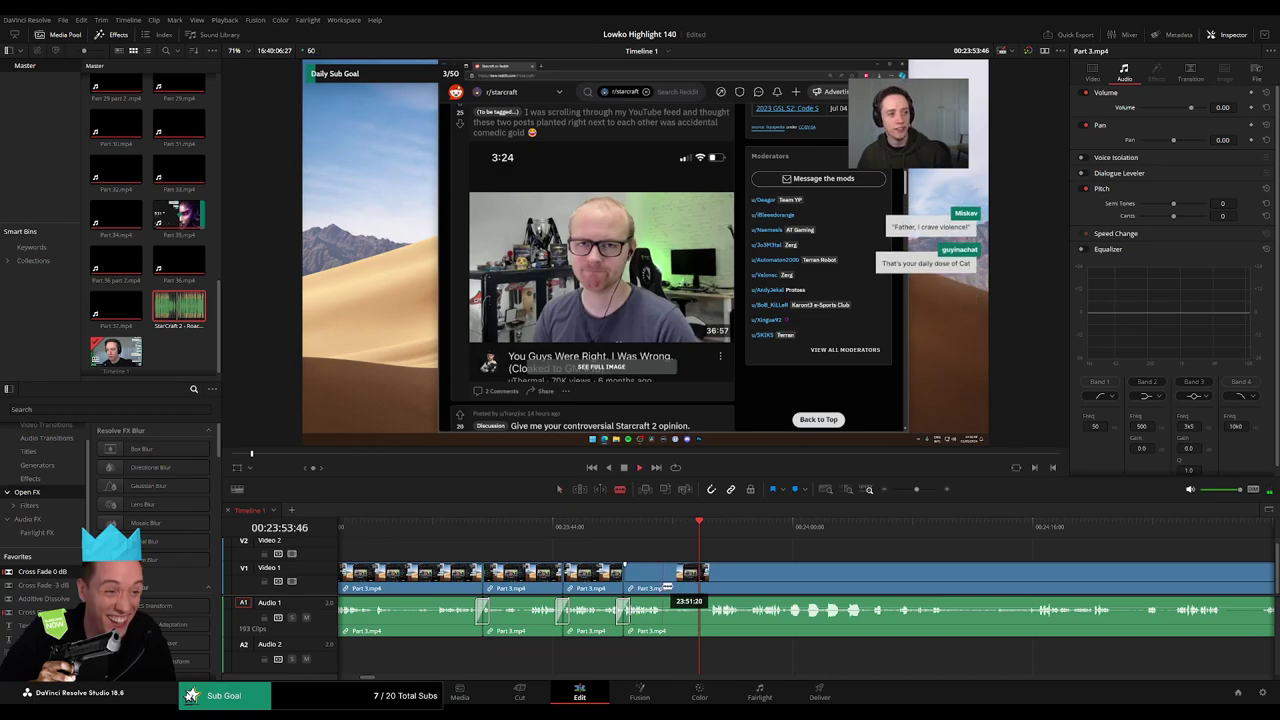
click(664, 584)
drag(736, 567, 587, 567)
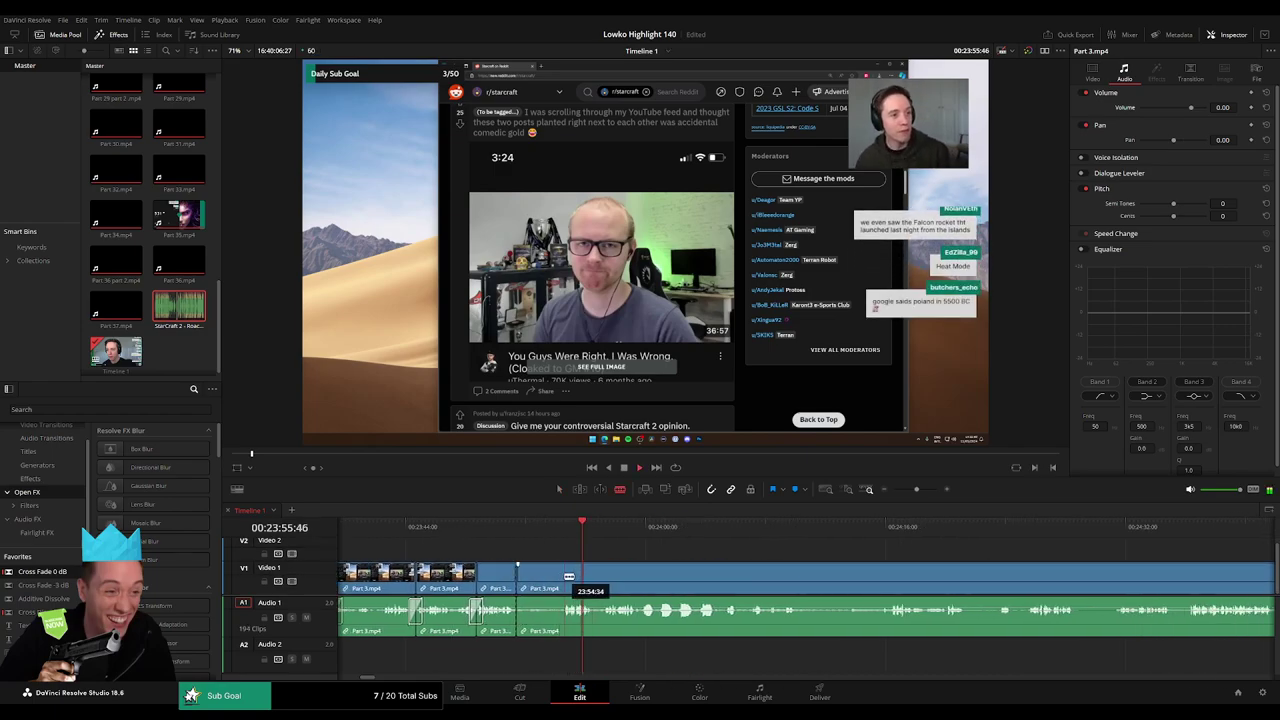
click(567, 577)
key(a)
click(548, 579)
key(Delete)
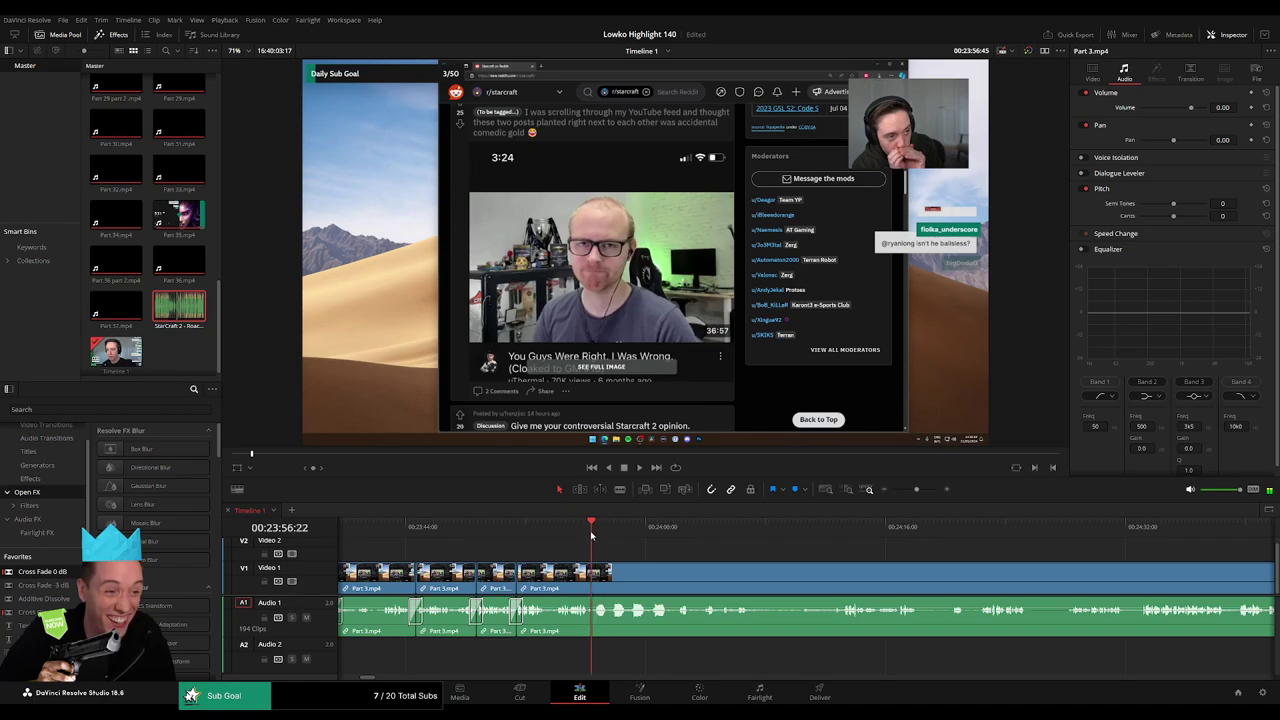
- Copy the earlier adjustment clip on Video 2 to about 00:23:56:26 and play back the footage around it
drag(917, 489, 902, 491)
scroll(600, 571, up, 1)
drag(531, 549, 458, 555)
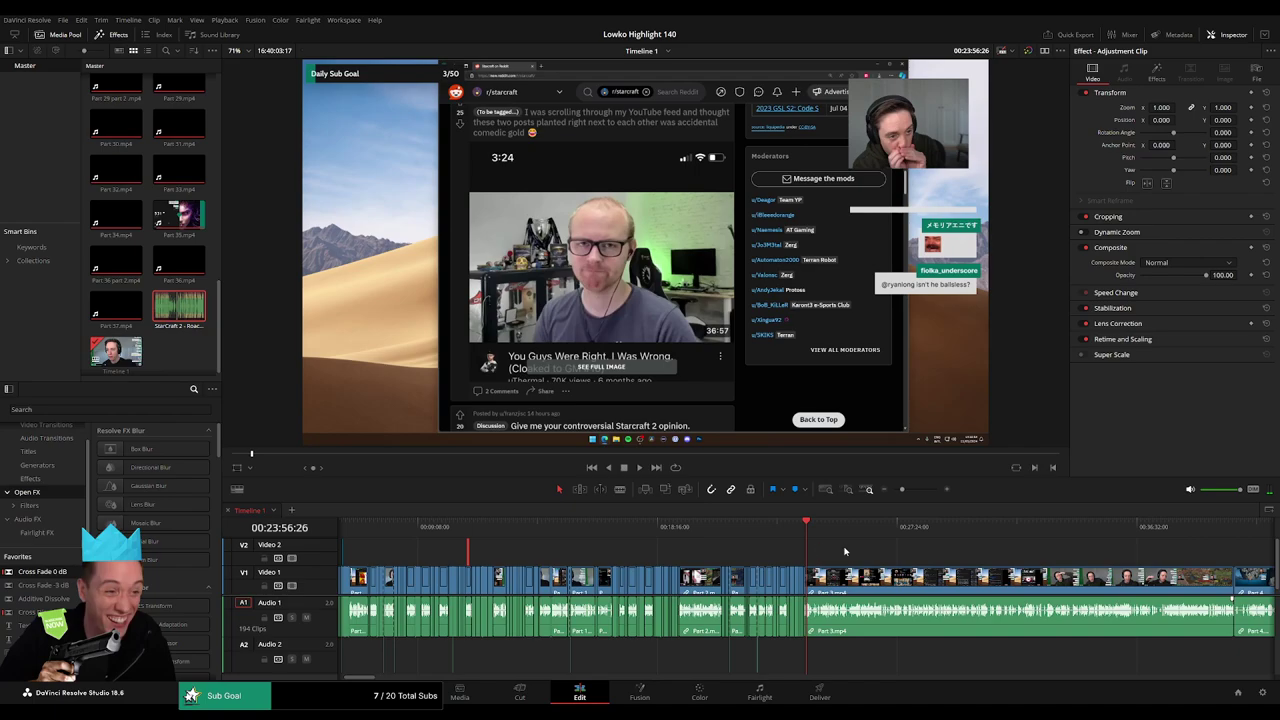
click(805, 527)
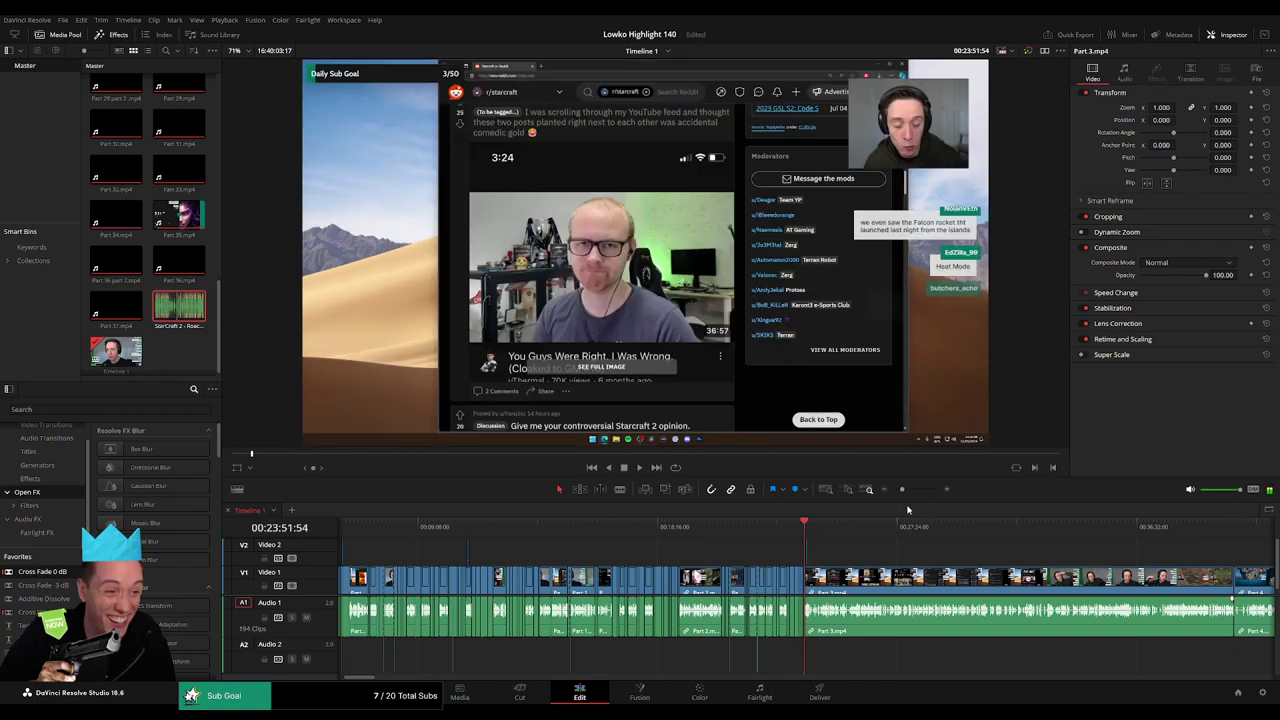
drag(914, 490, 918, 491)
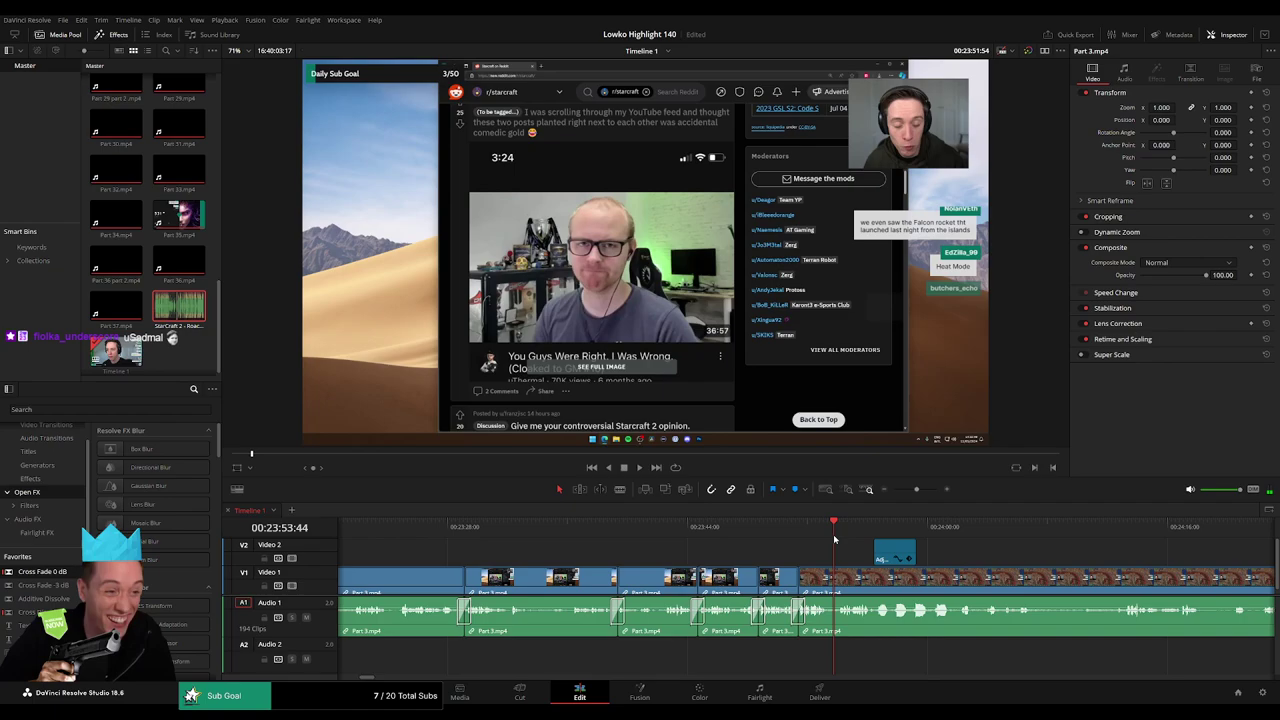
scroll(800, 540, right, 3)
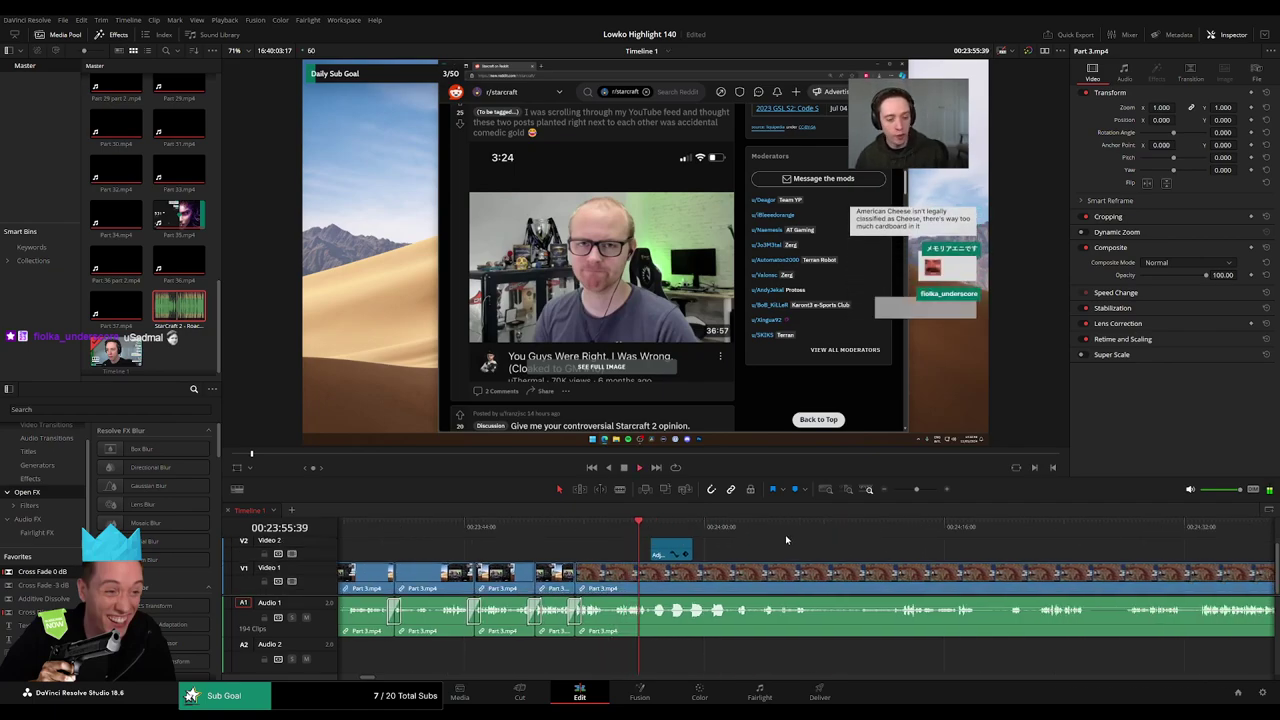
click(636, 526)
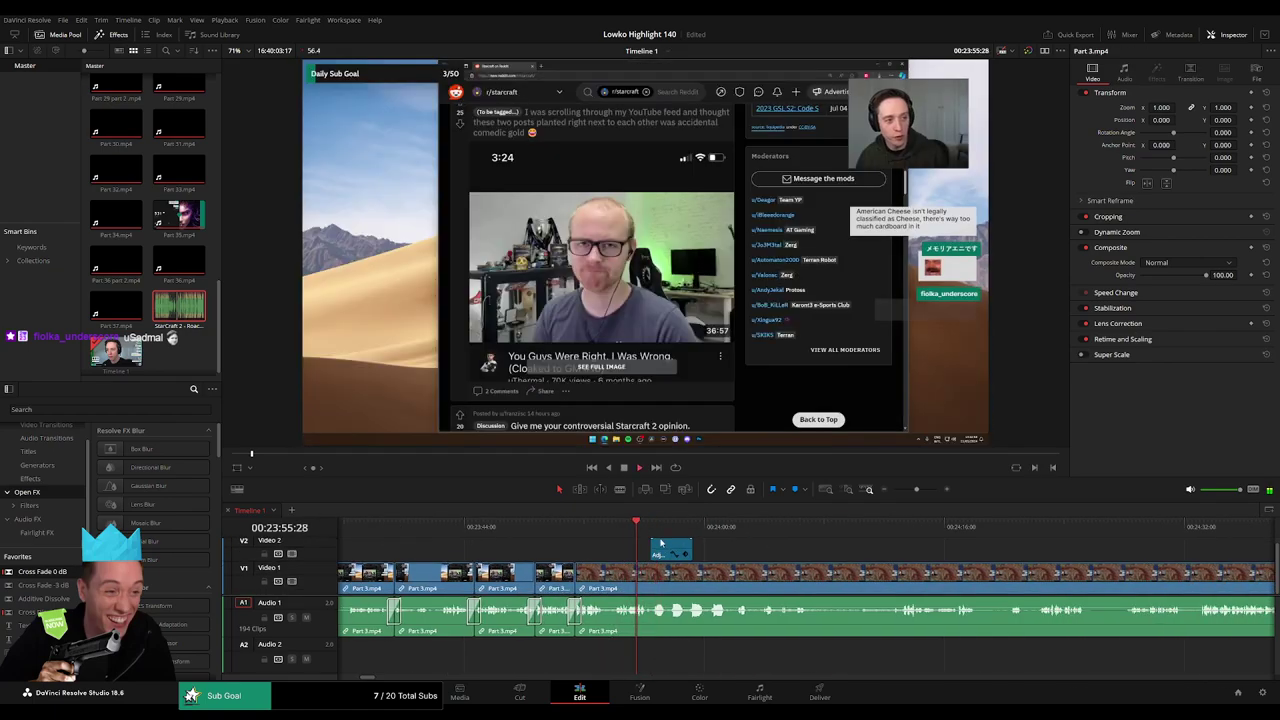
- Move the adjustment clip on Video 2 to start at about 00:23:55, extend its end to a 05:33 duration, and play back around it
drag(660, 543, 667, 552)
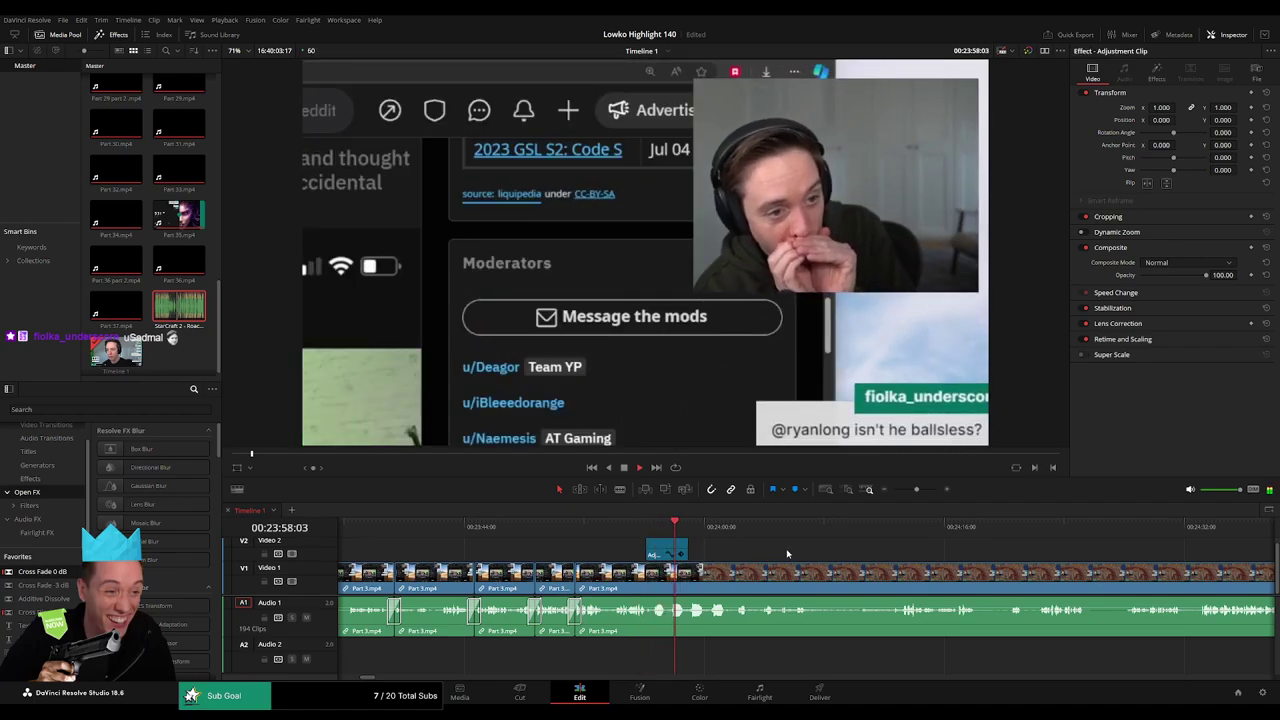
click(687, 552)
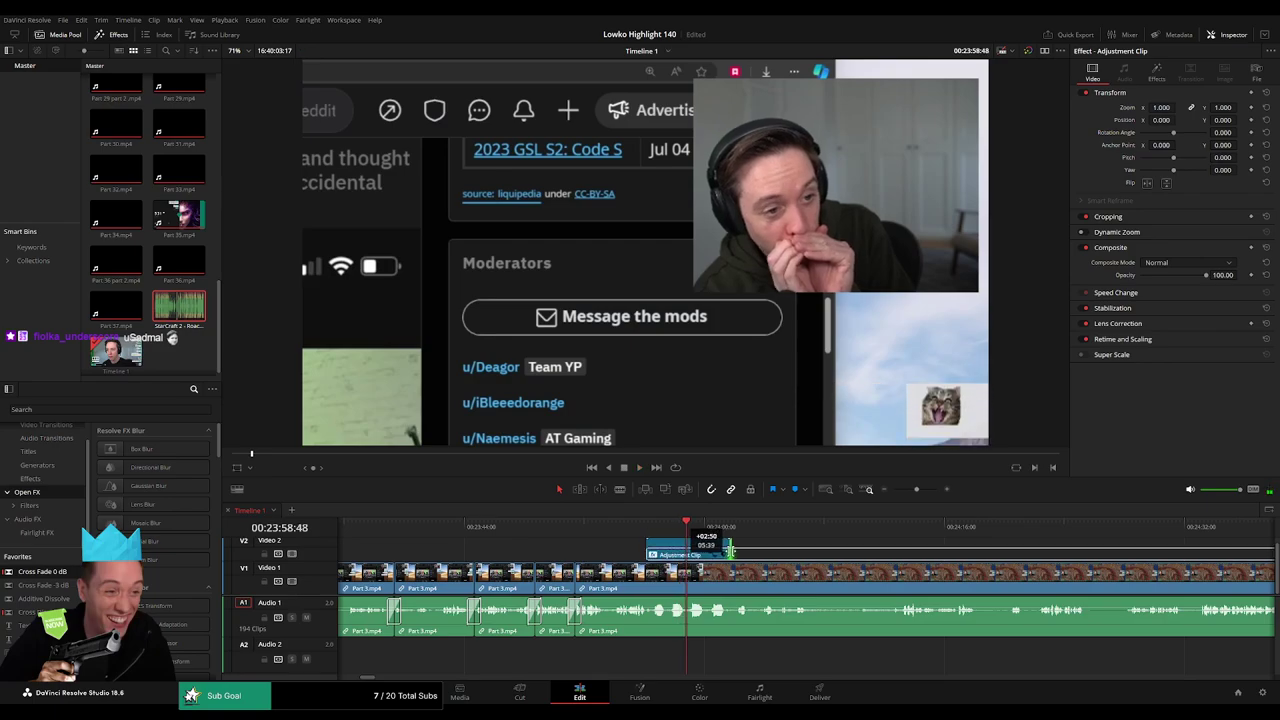
drag(731, 551, 731, 551)
key(space)
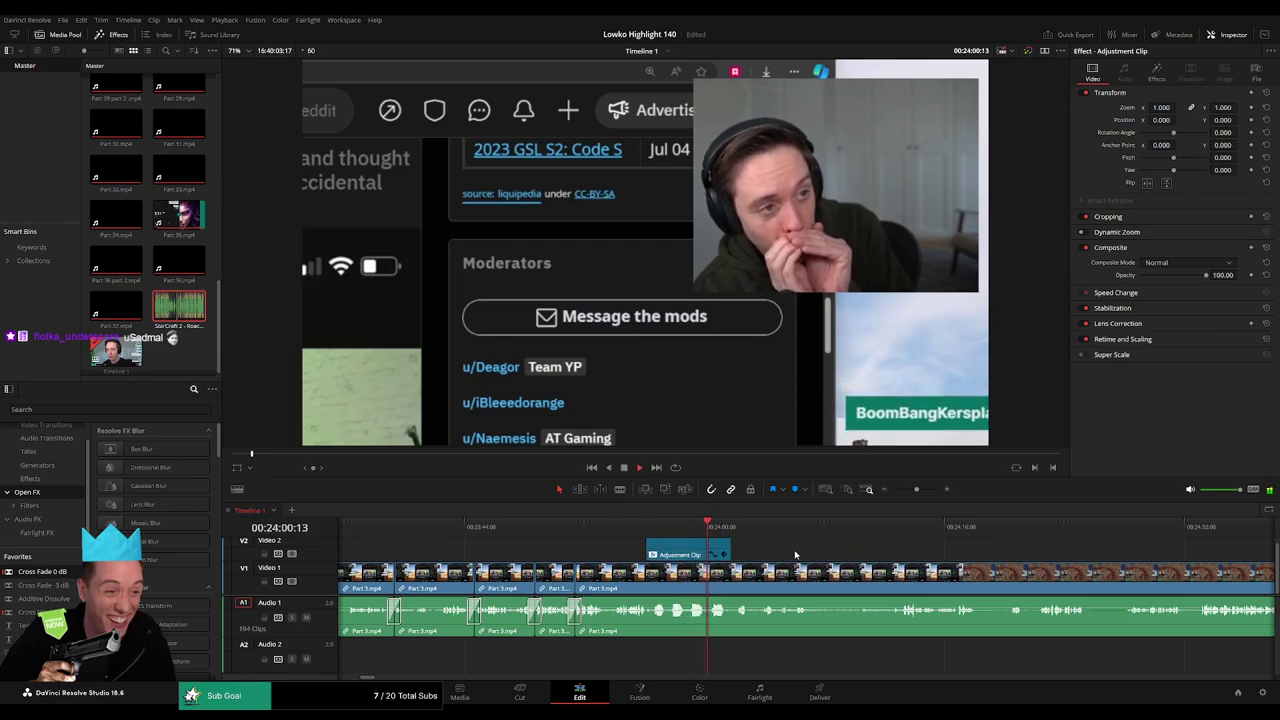
key(space)
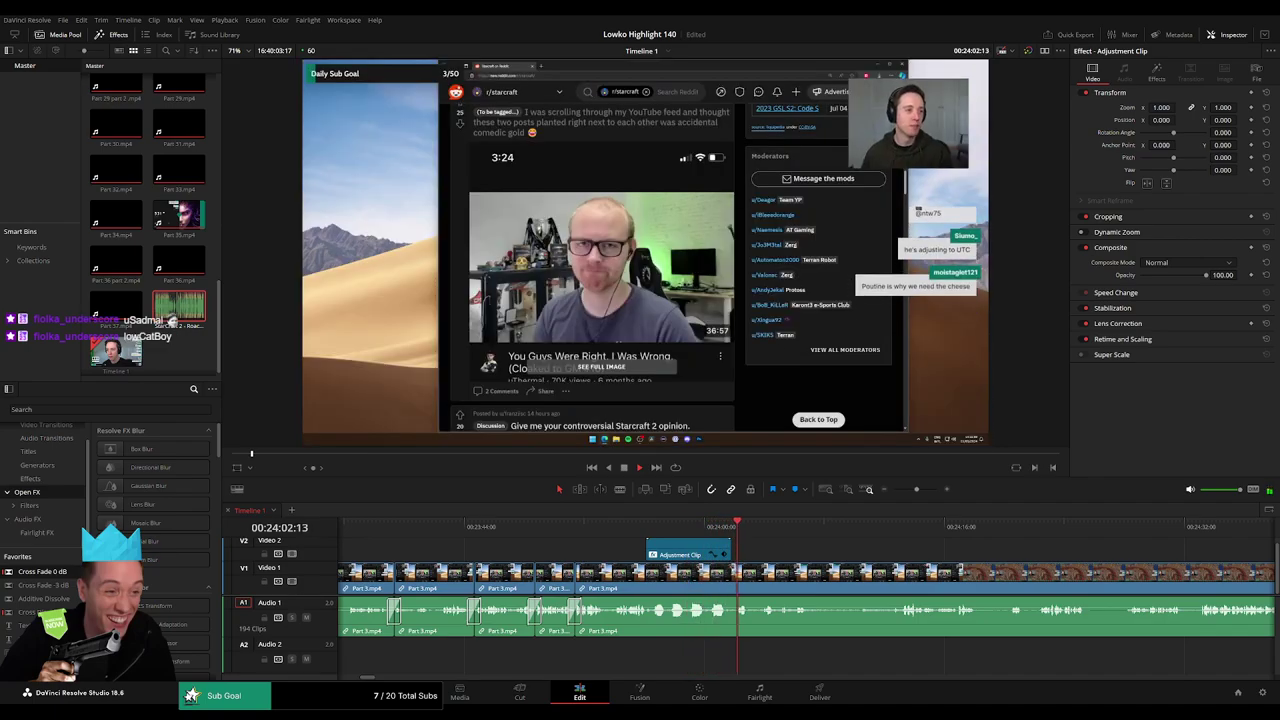
click(630, 523)
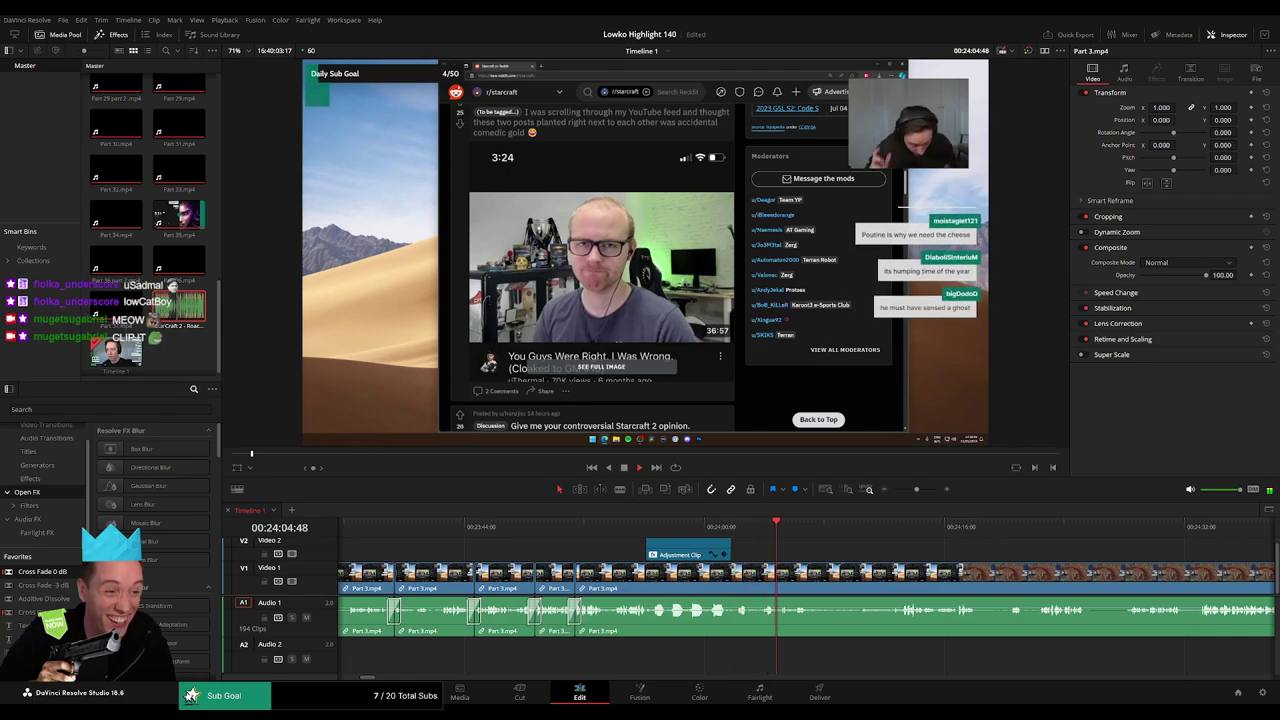
key(Up)
key(Up)
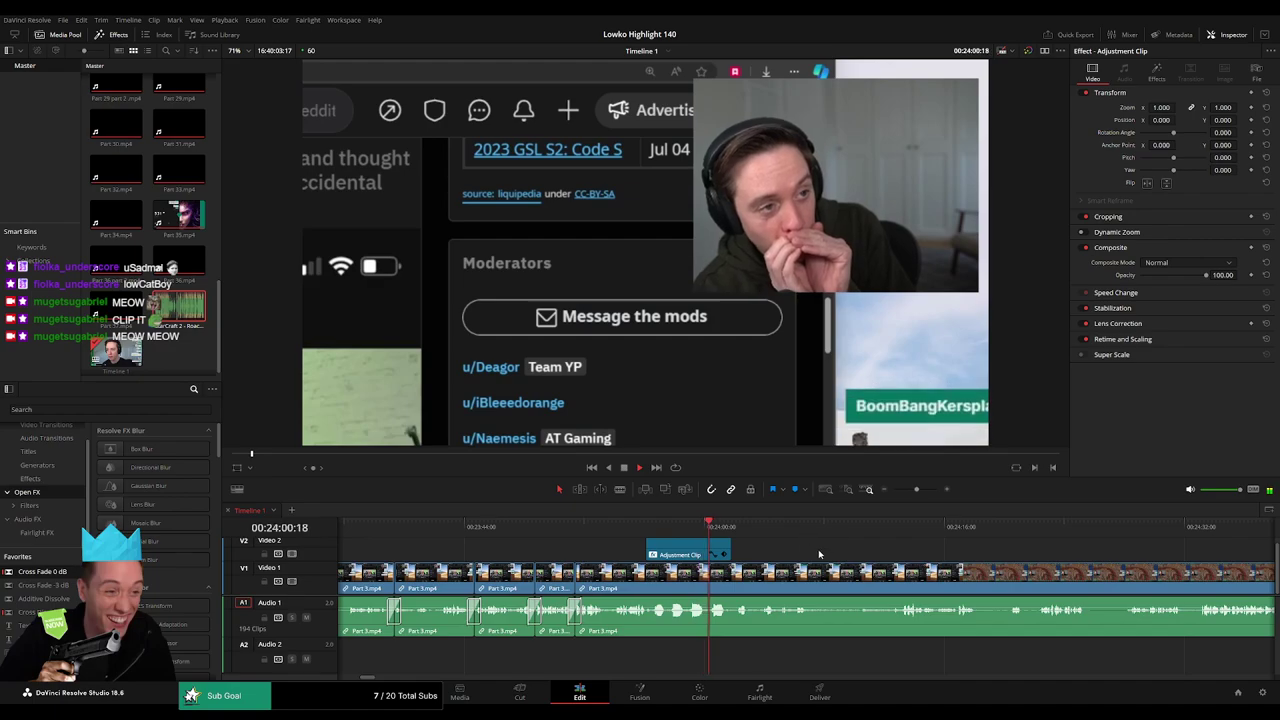
- Remove the Part 3.mp4 section from about 00:24:03 to 00:24:13, closing the gap and cross-fading the audio join
drag(819, 554, 636, 545)
drag(916, 489, 920, 490)
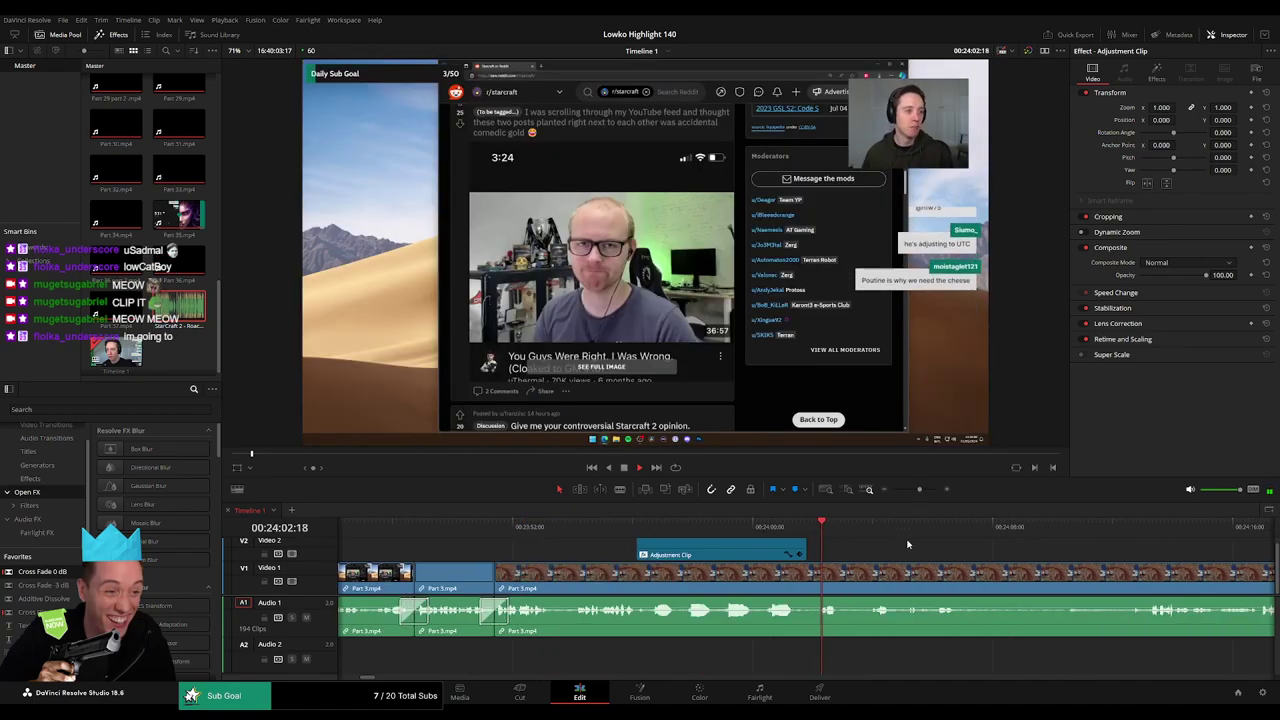
drag(906, 545, 661, 568)
scroll(640, 550, right, 1)
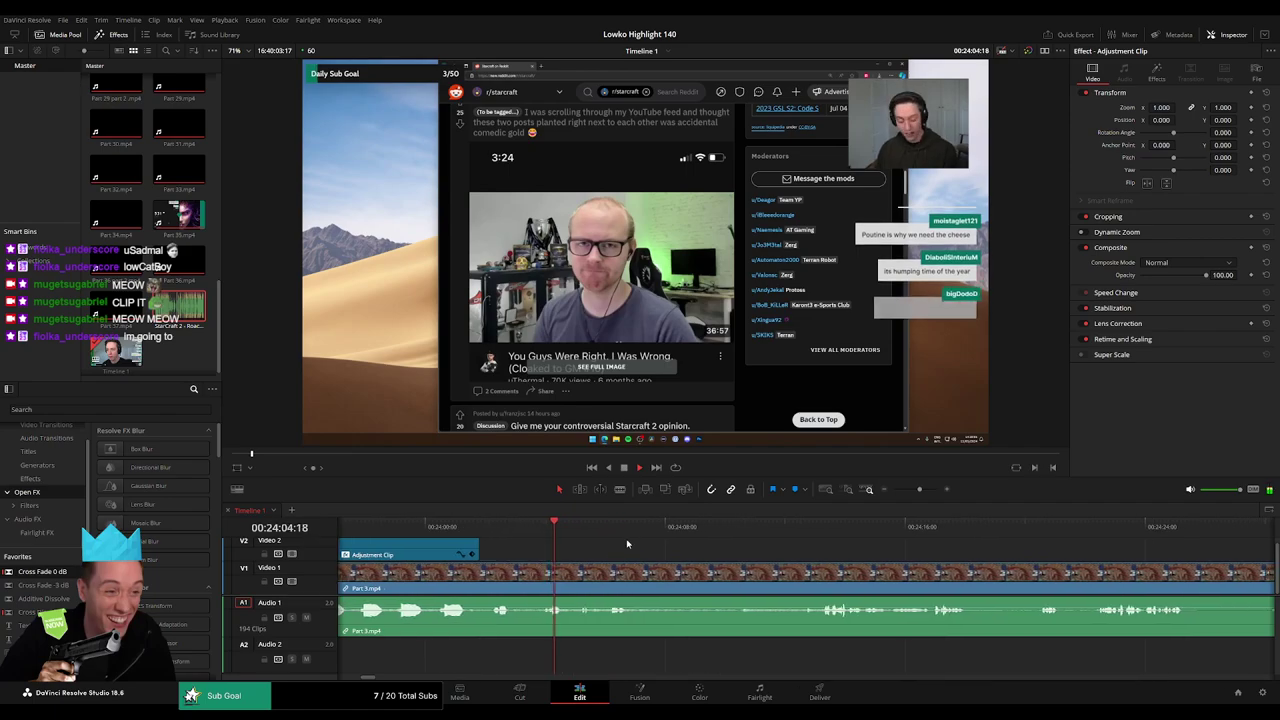
key(b)
click(528, 580)
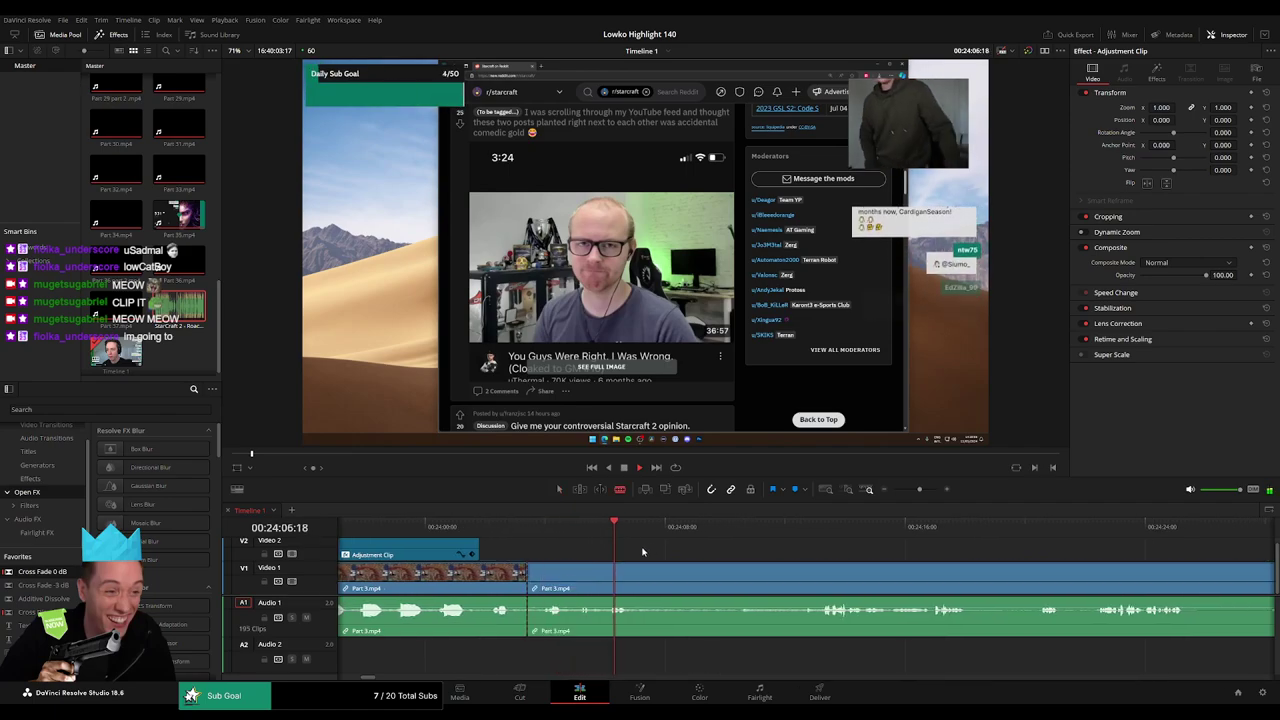
click(798, 528)
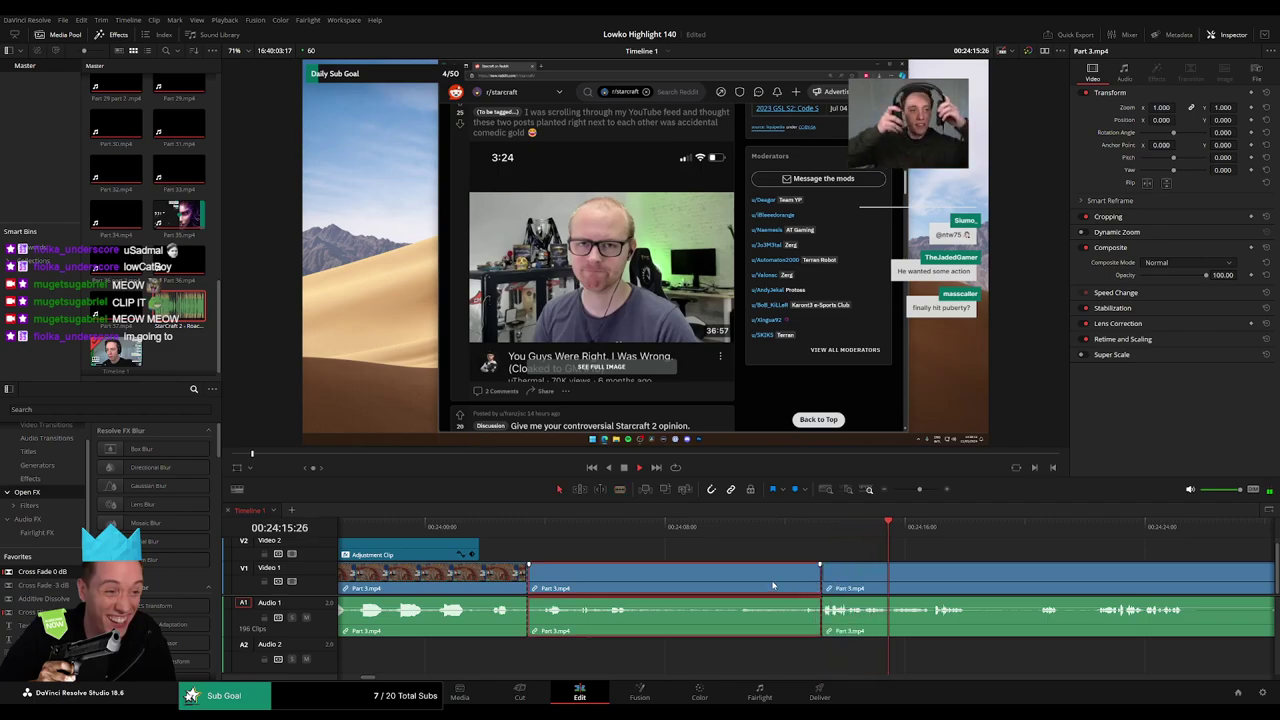
key(BackSpace)
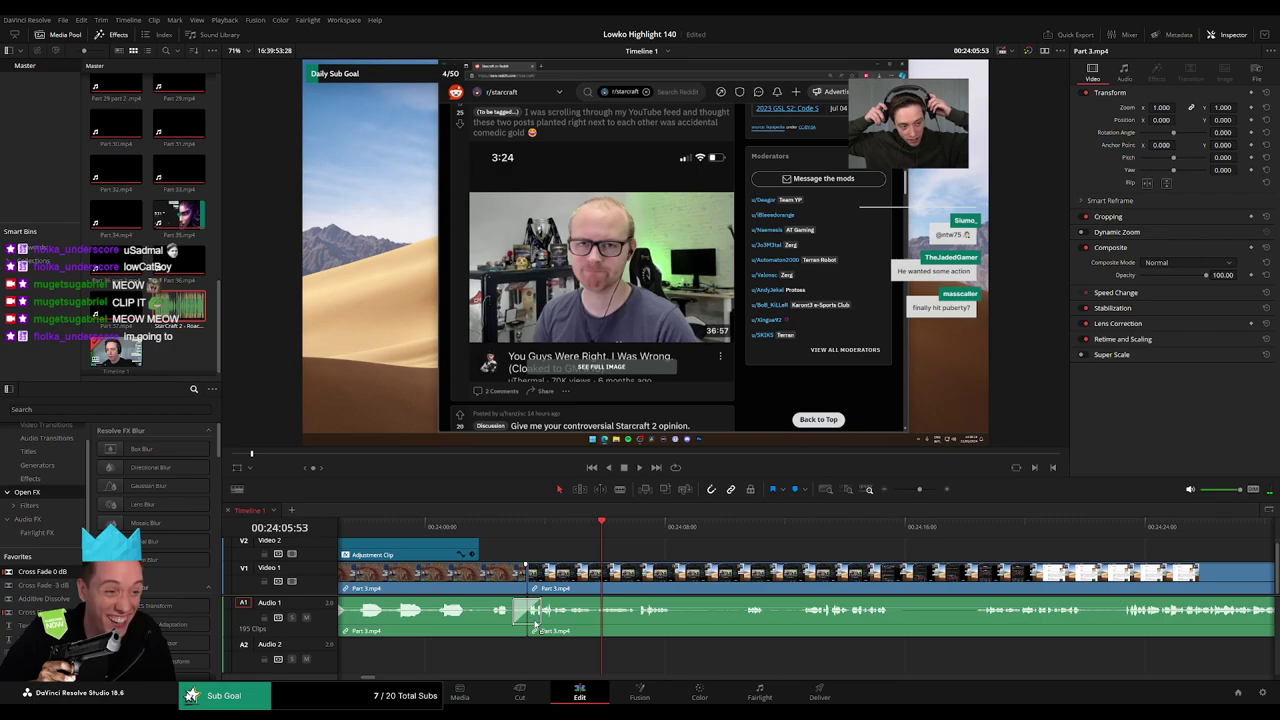
click(440, 527)
key(space)
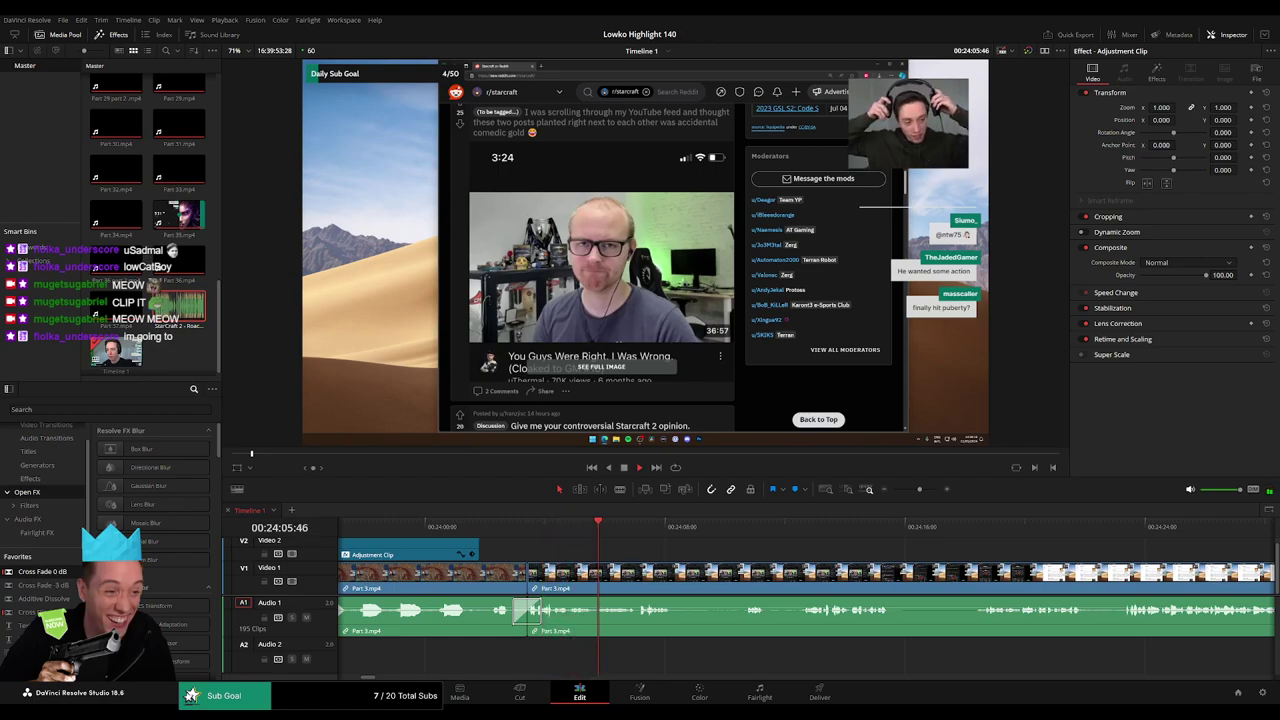
- Remove the Part 3.mp4 section from about 00:24:05:40 to 00:24:12:30, closing the gap and cross-fading the audio join
drag(737, 543, 640, 542)
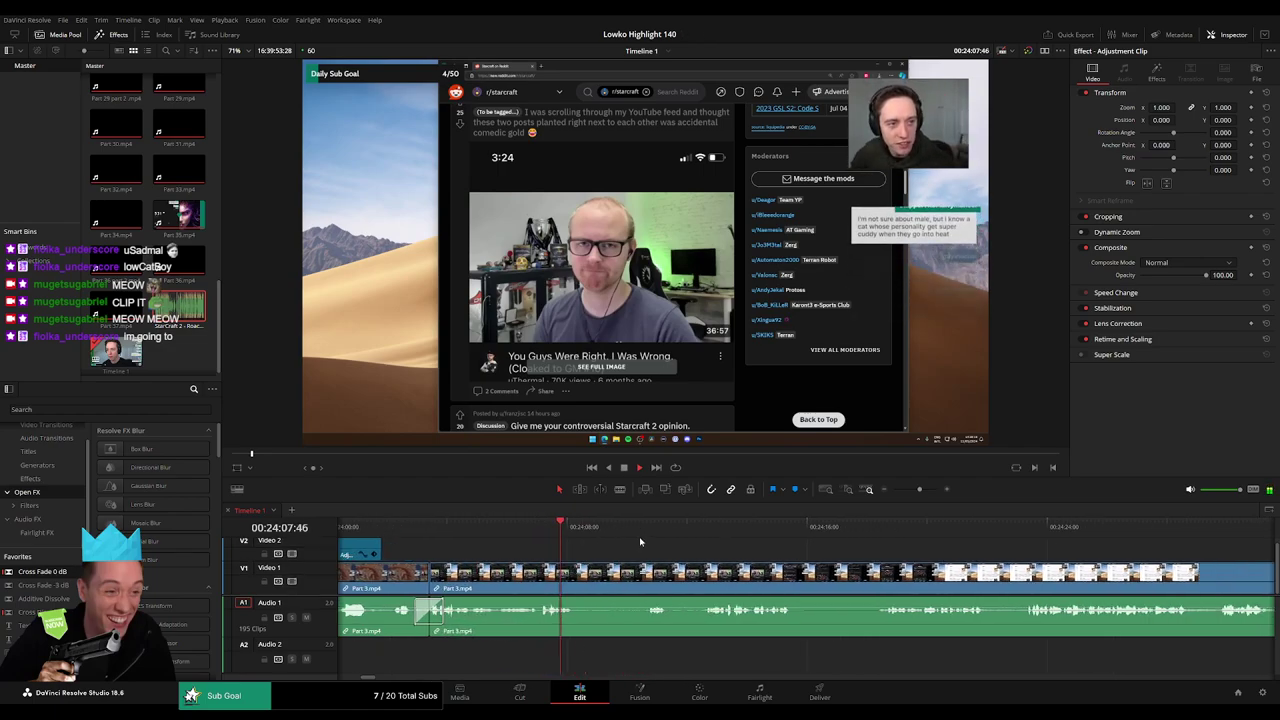
click(507, 578)
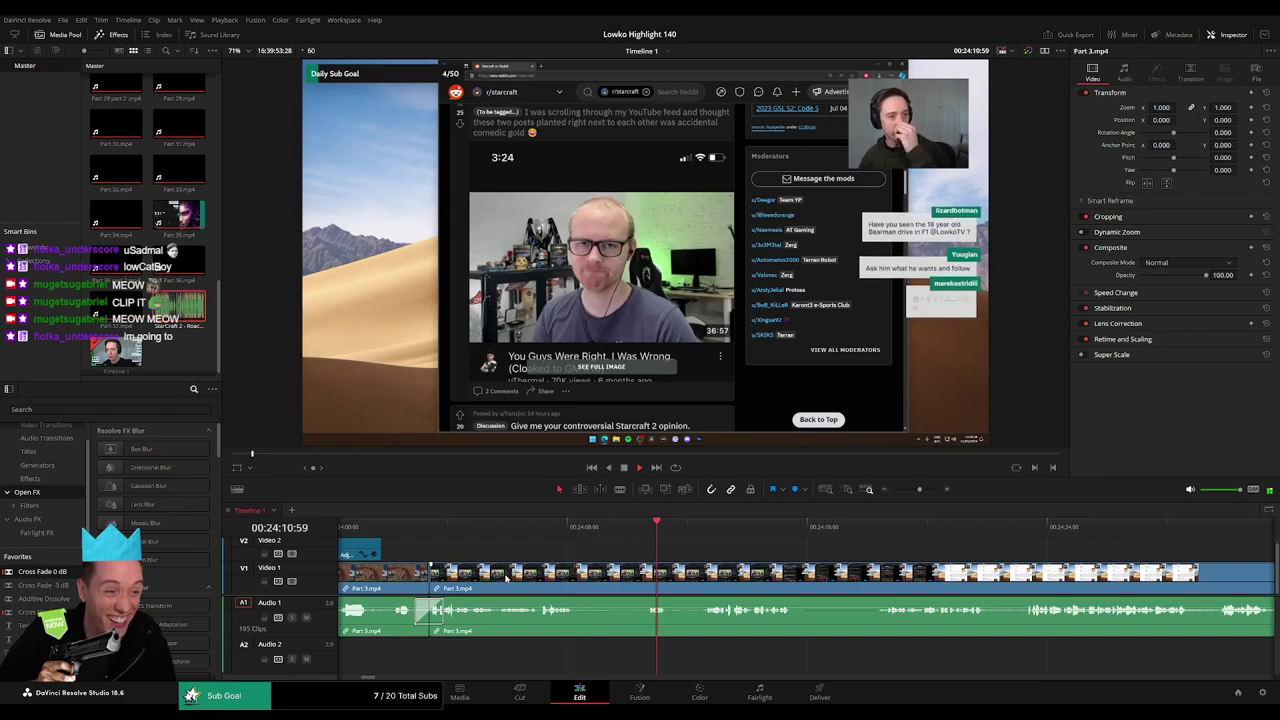
click(473, 528)
key(b)
click(497, 579)
click(690, 525)
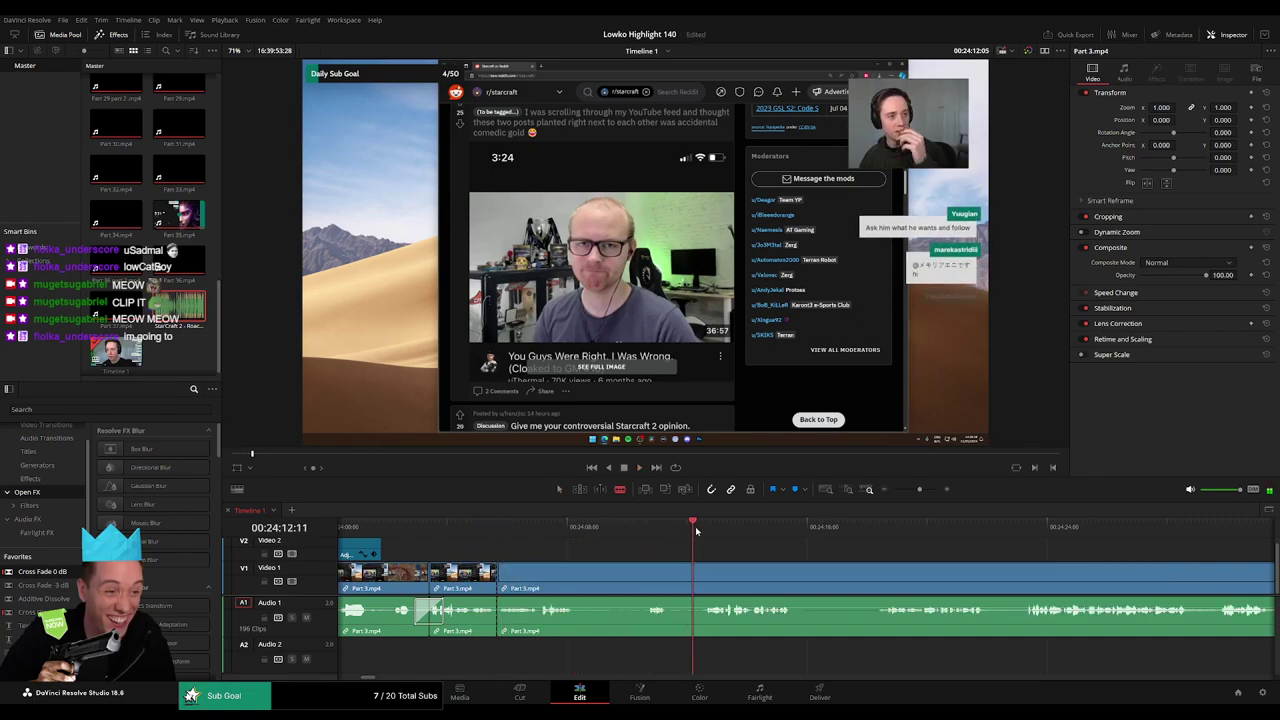
key(a)
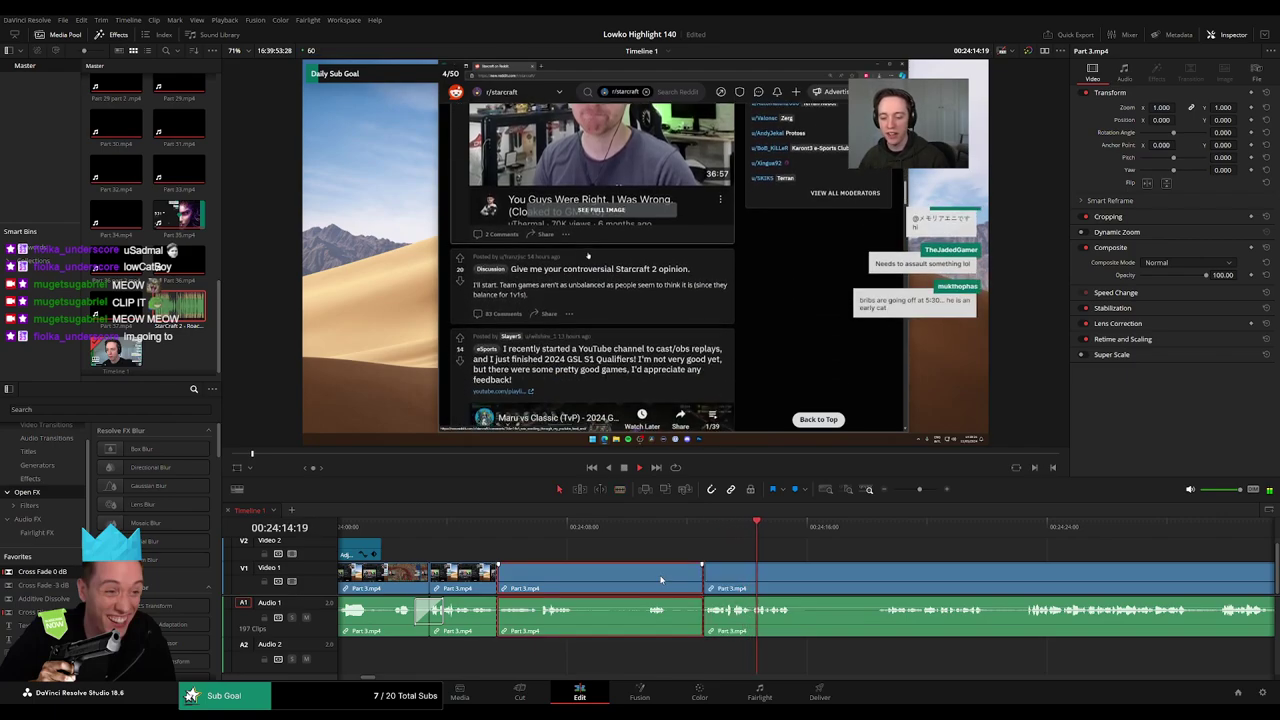
click(477, 528)
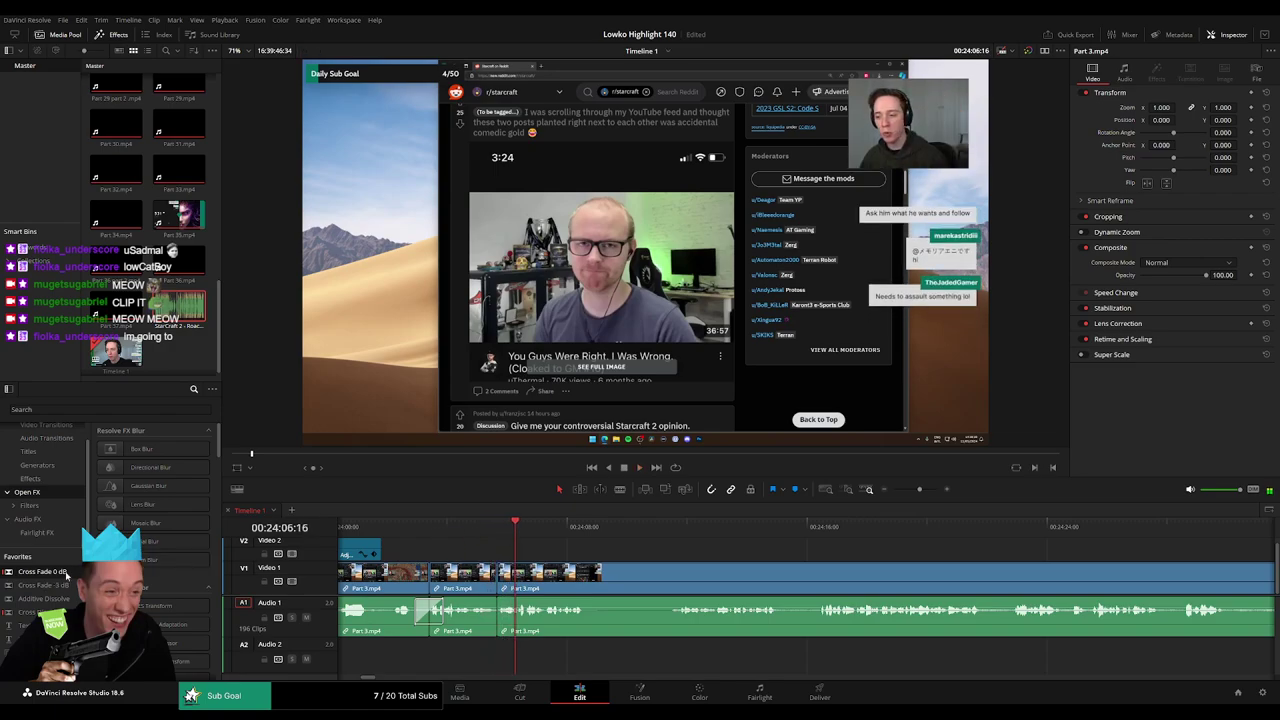
click(468, 532)
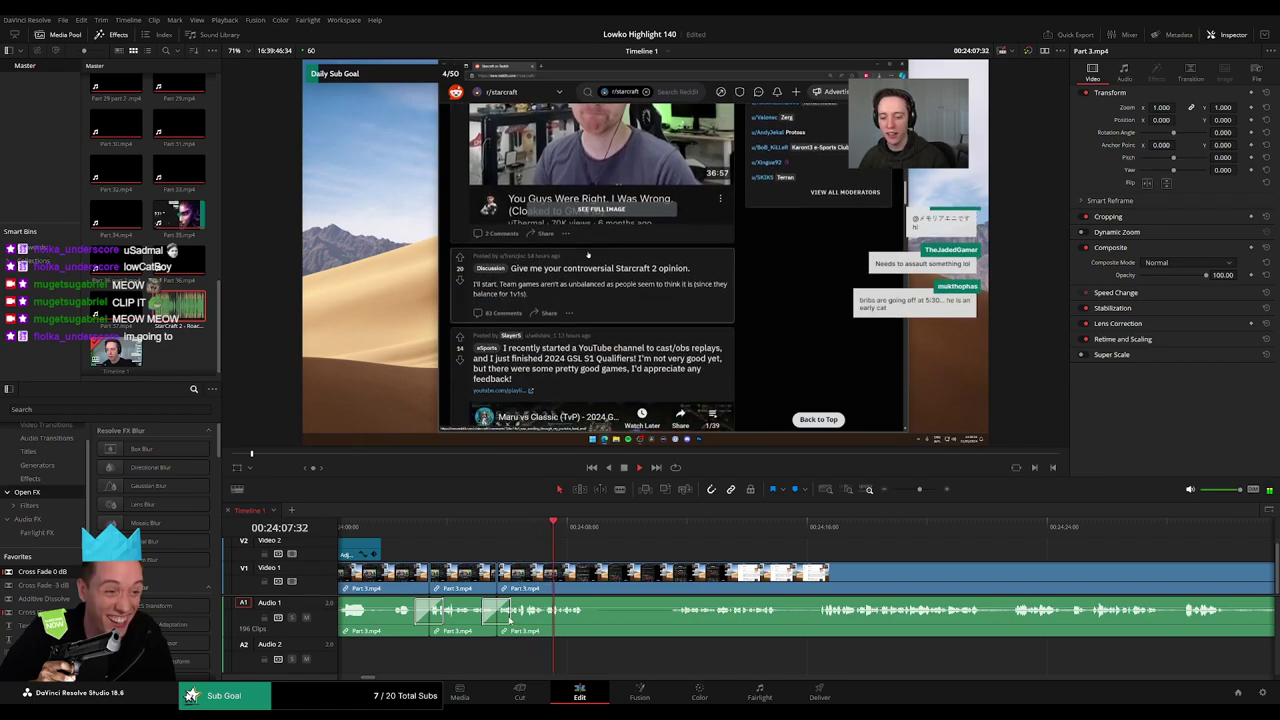
- Remove the Part 3.mp4 sections at about 00:24:08:40 to 00:24:11:30 and 00:24:12:20 to 00:24:13:30, closing the gaps and cross-fading both audio joins
click(669, 528)
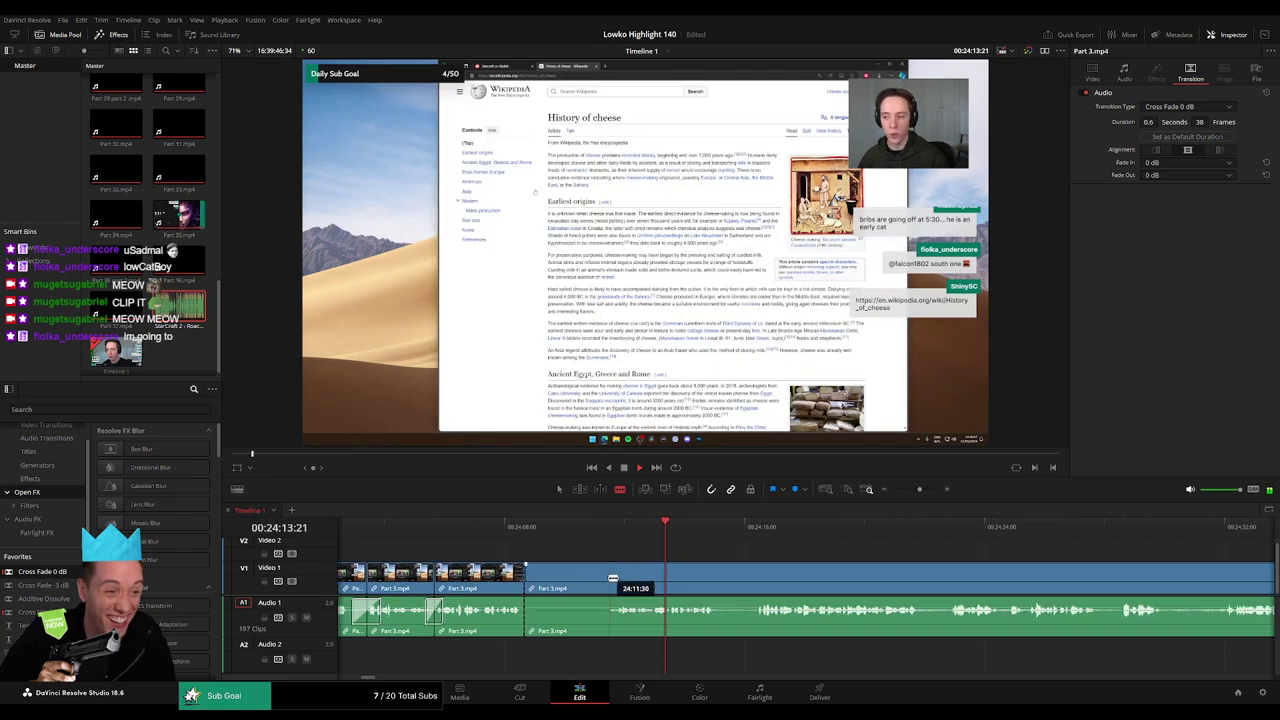
click(585, 583)
key(Delete)
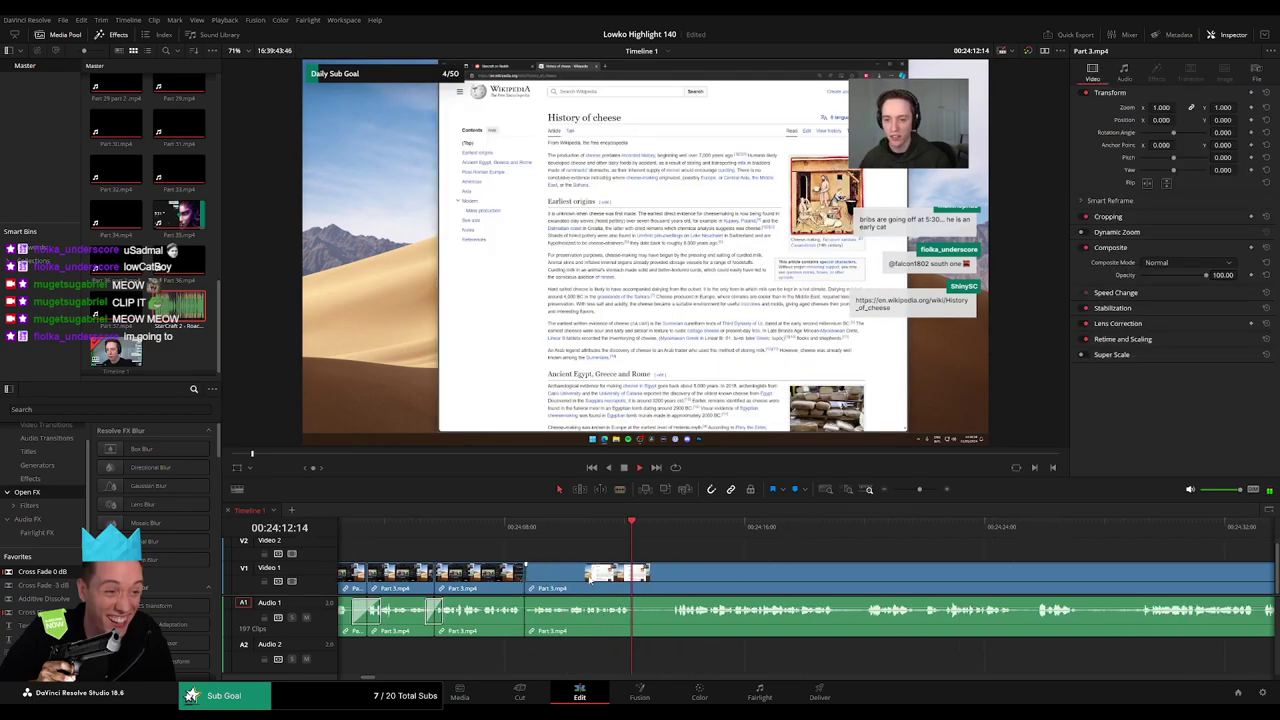
drag(556, 622, 526, 620)
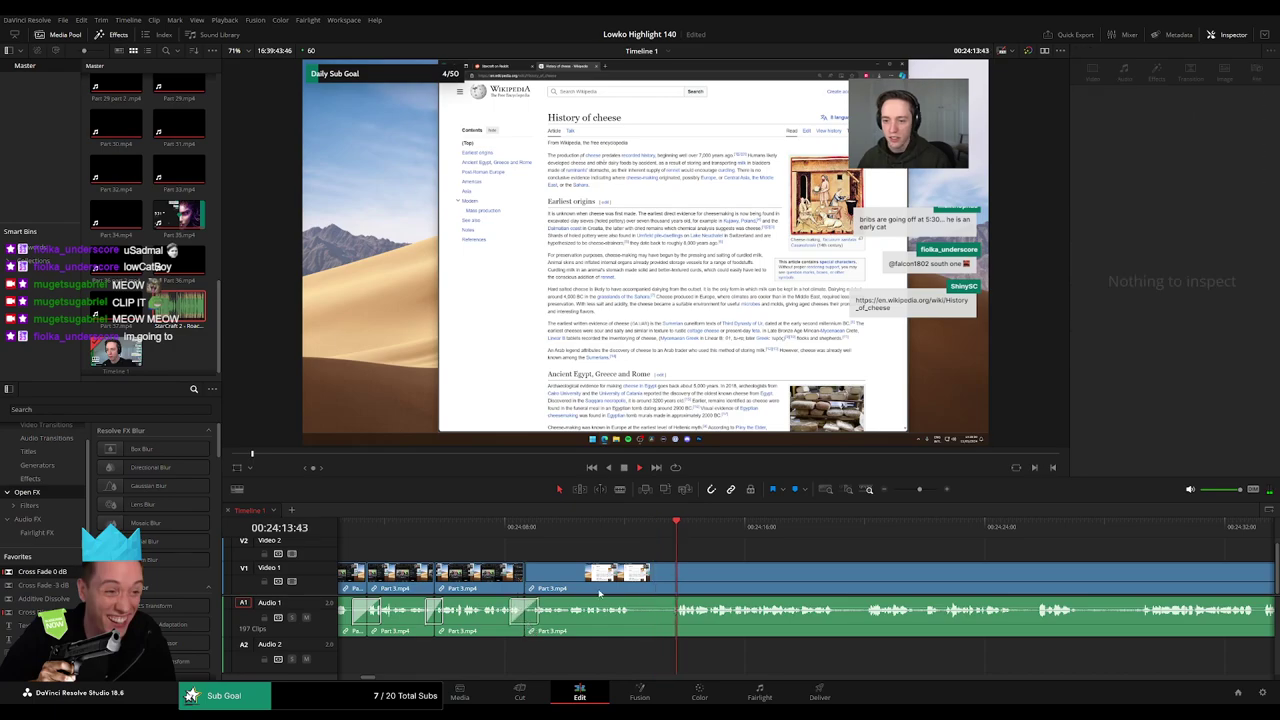
click(657, 580)
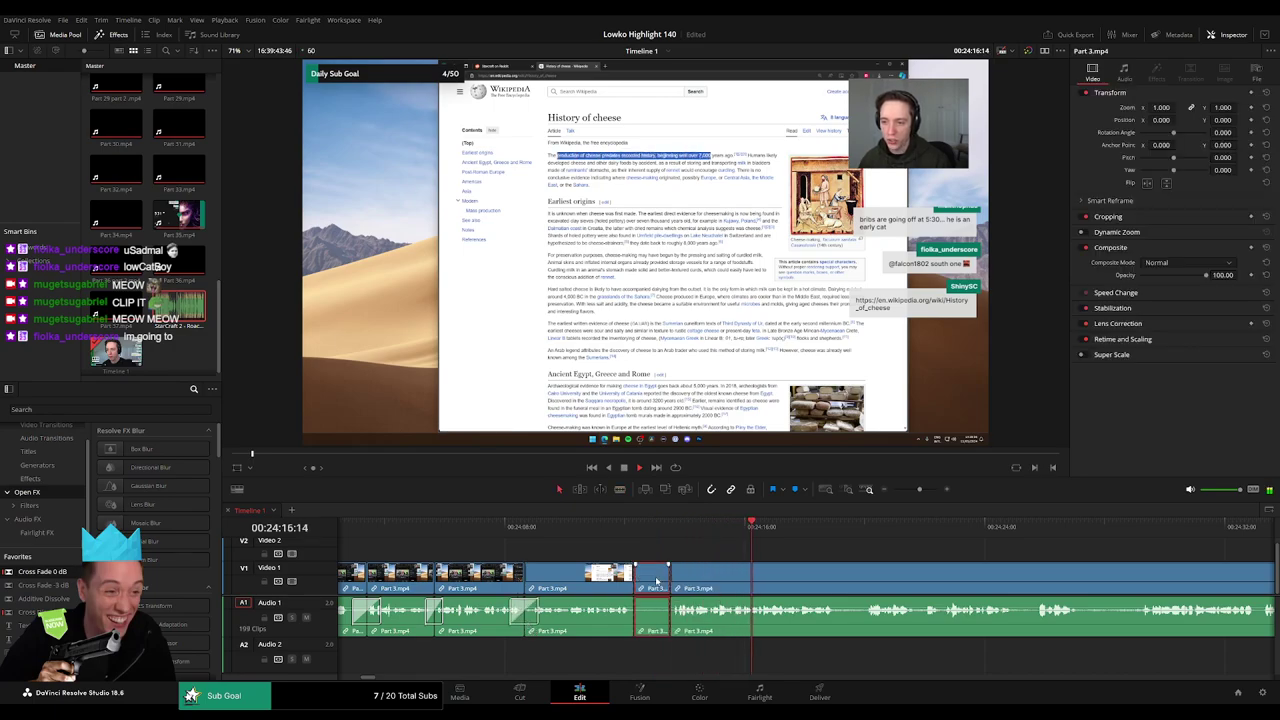
key(Delete)
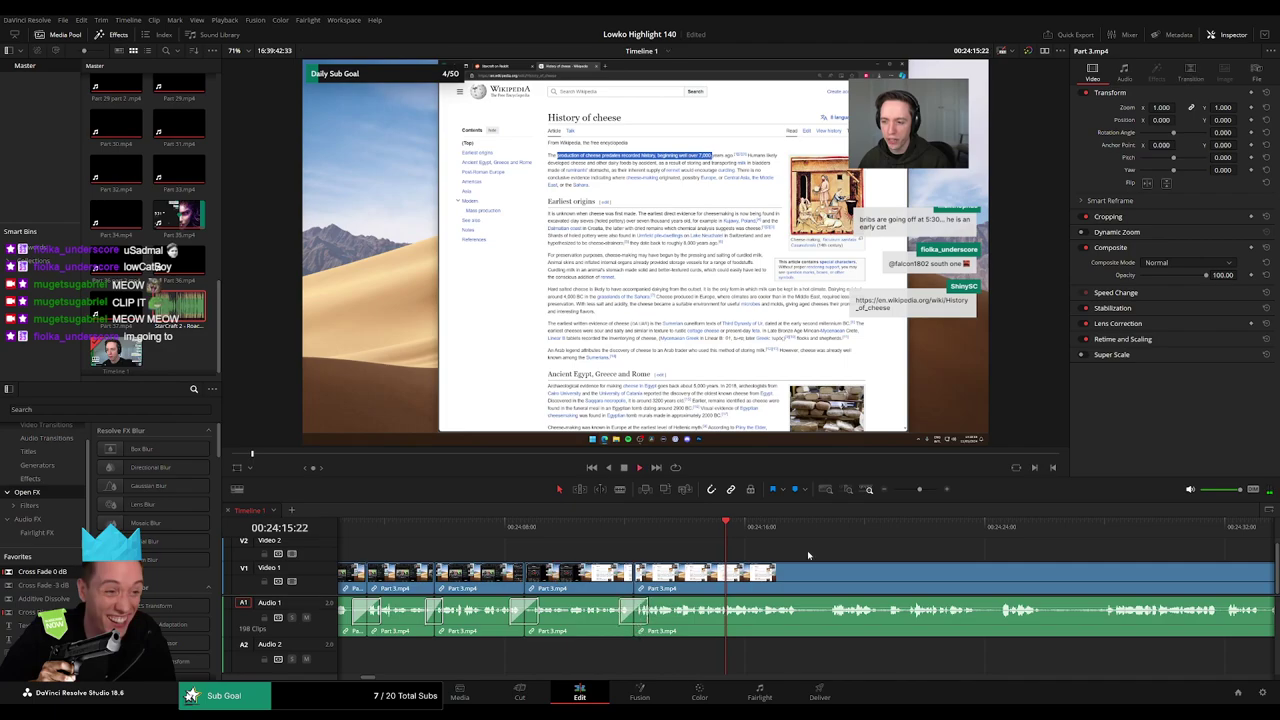
- Cut out the short Part 3.mp4 section from about 00:24:26 to 00:24:28, closing the gap and cross-fading the audio join
drag(920, 490, 914, 490)
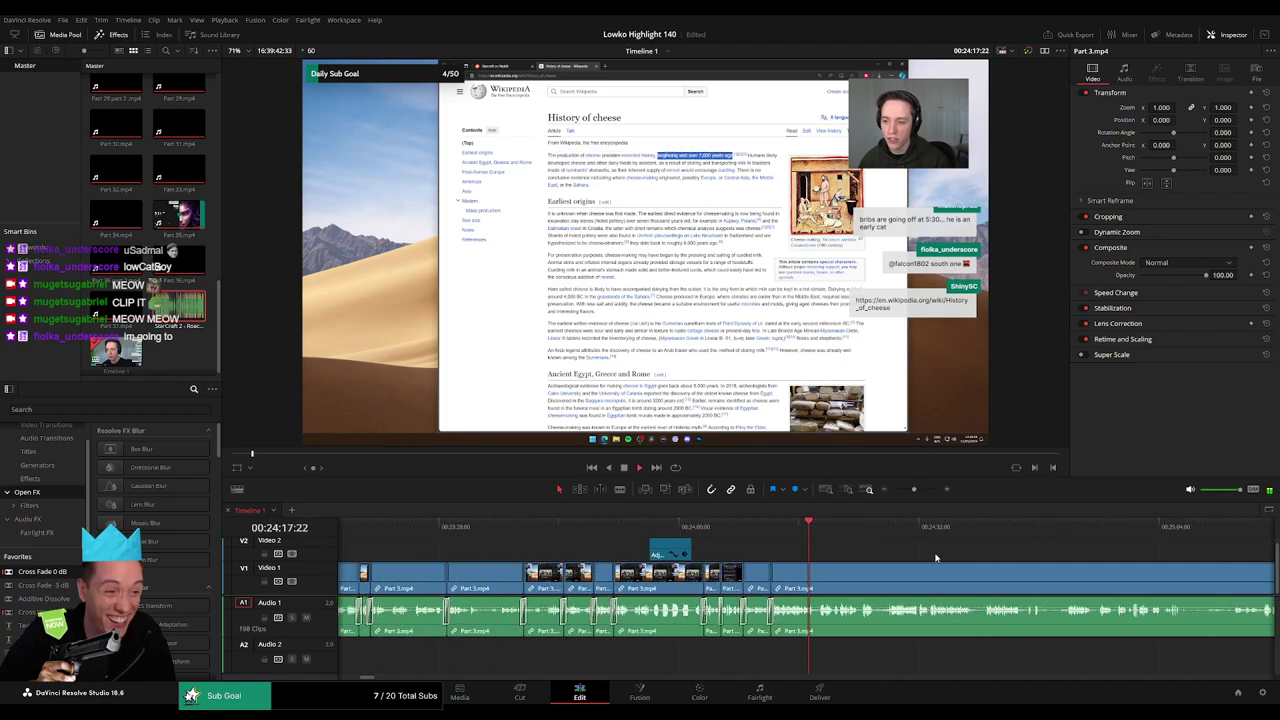
drag(936, 558, 613, 556)
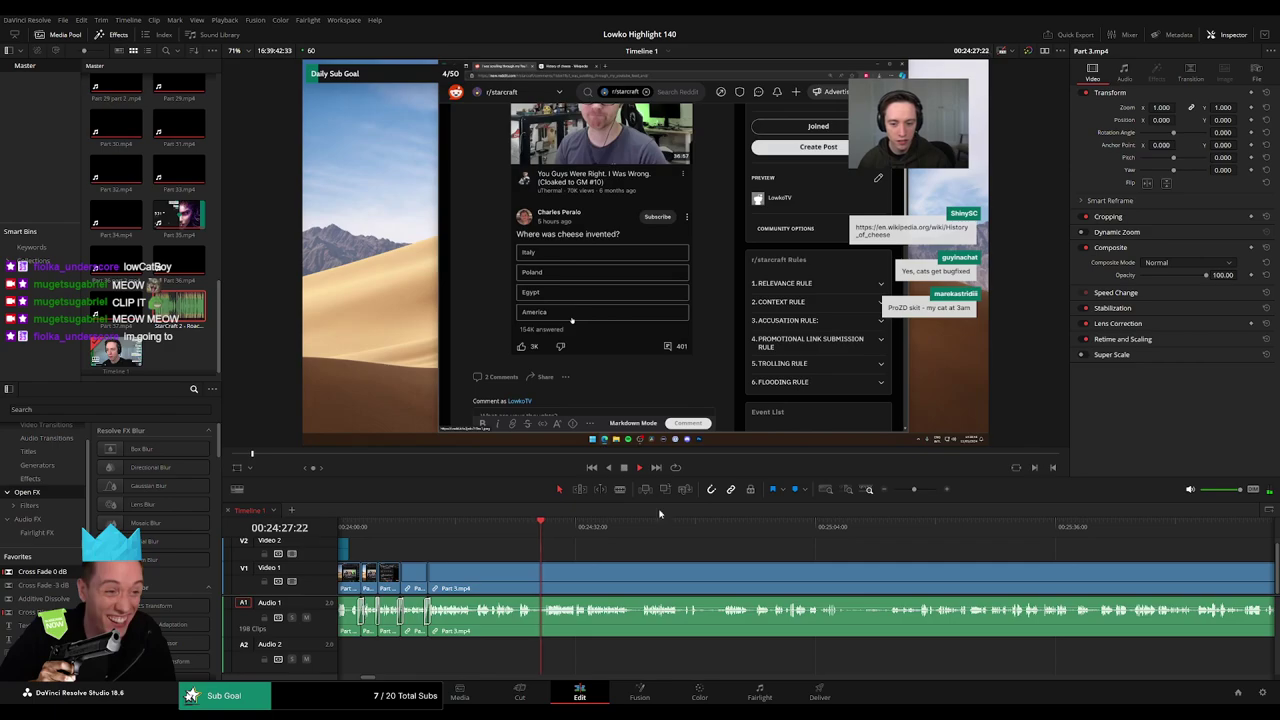
drag(911, 497, 921, 490)
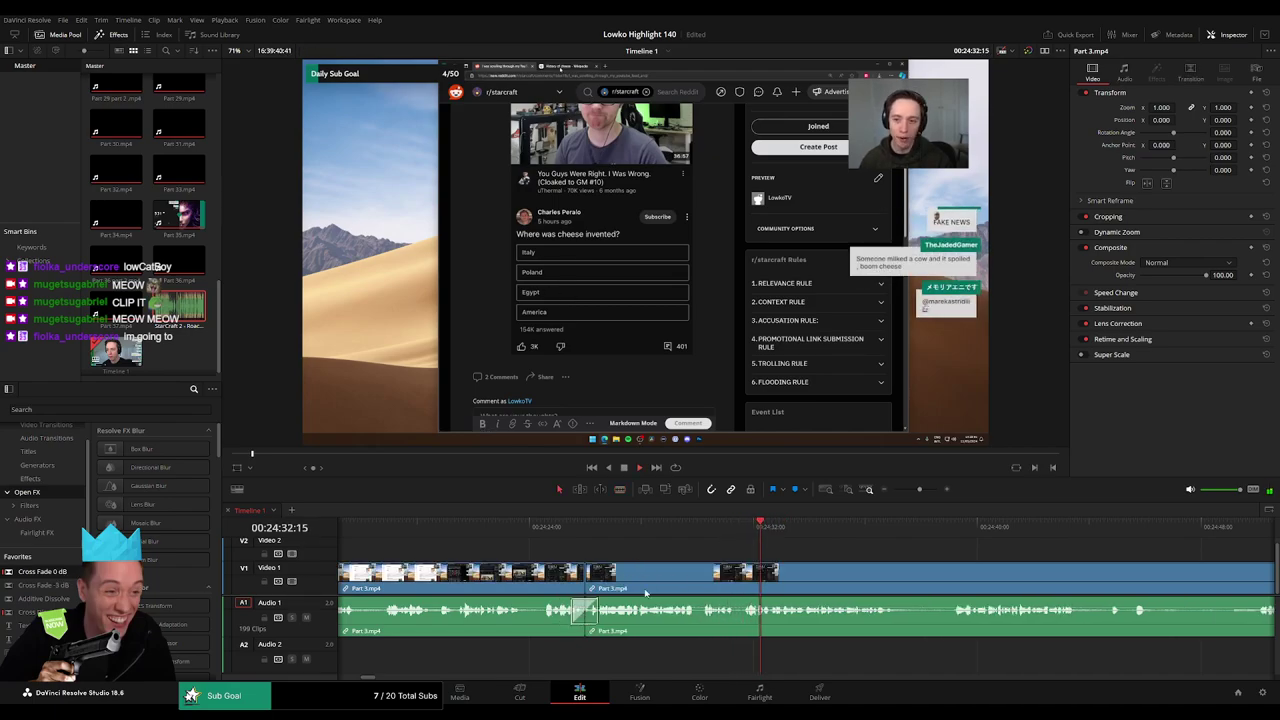
- Remove the Part 3.mp4 section from about 00:24:37 to 00:24:39, closing the gap and cross-fading the audio join
key(b)
click(900, 579)
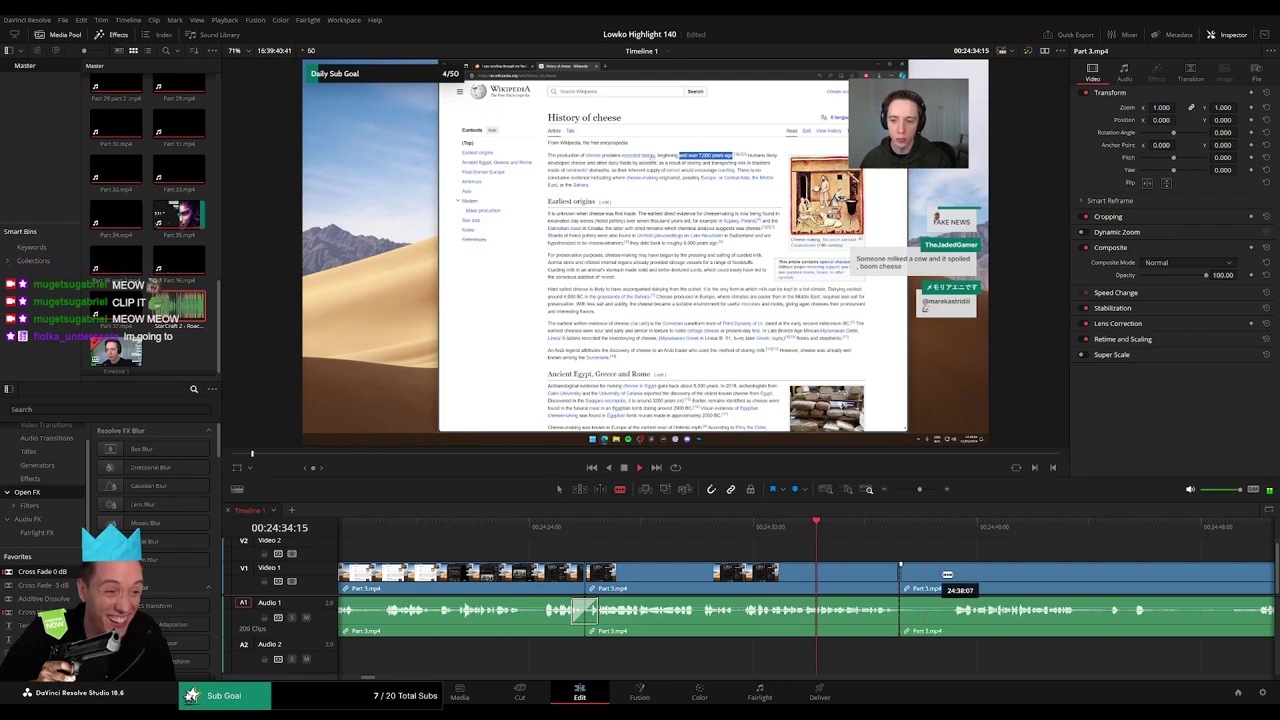
click(953, 574)
key(a)
click(921, 574)
key(BackSpace)
click(921, 574)
key(BackSpace)
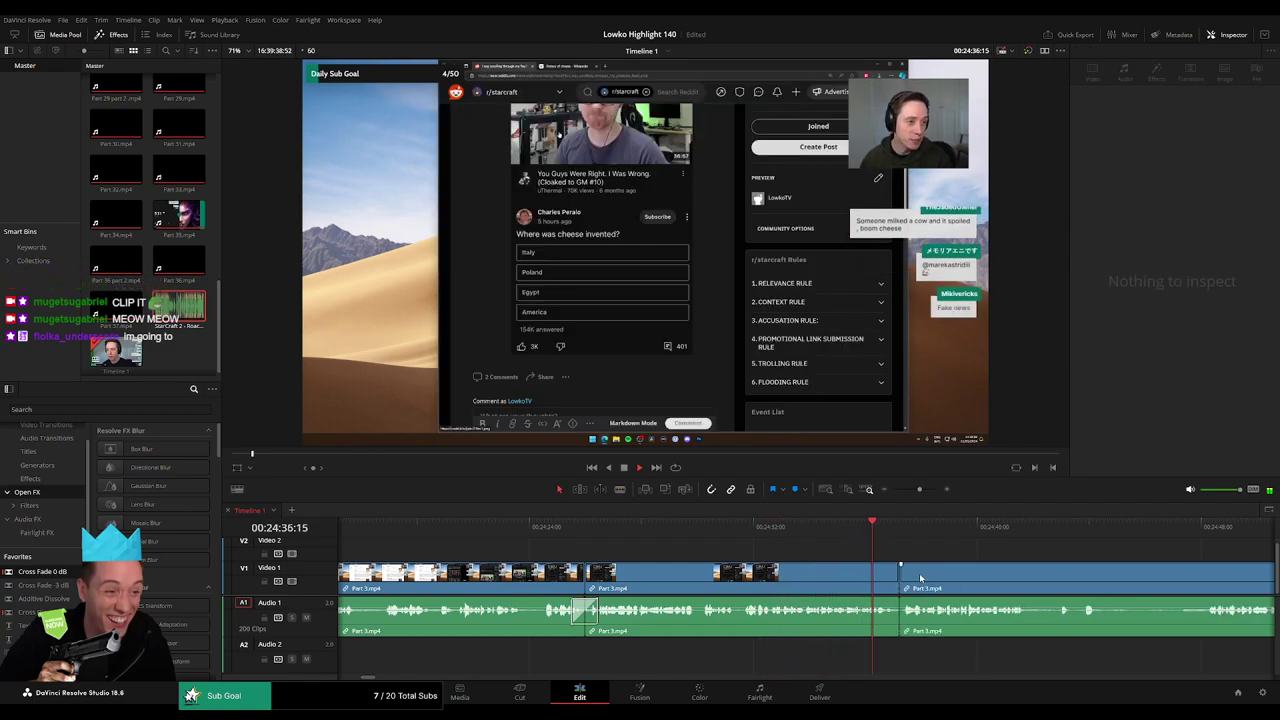
click(857, 613)
key(space)
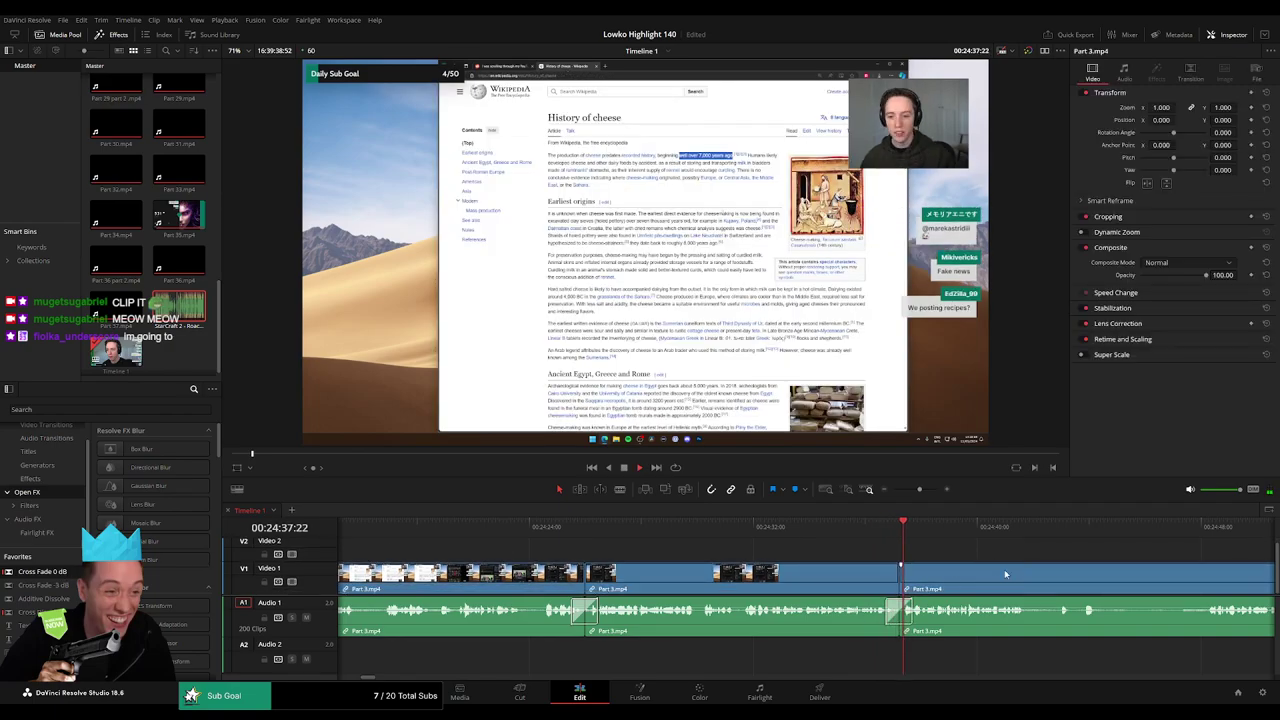
- Cut out about one second of Part 3.mp4 starting at about 00:24:41:50, closing the gap and cross-fading the audio join
drag(1008, 572, 730, 556)
scroll(760, 555, right, 1)
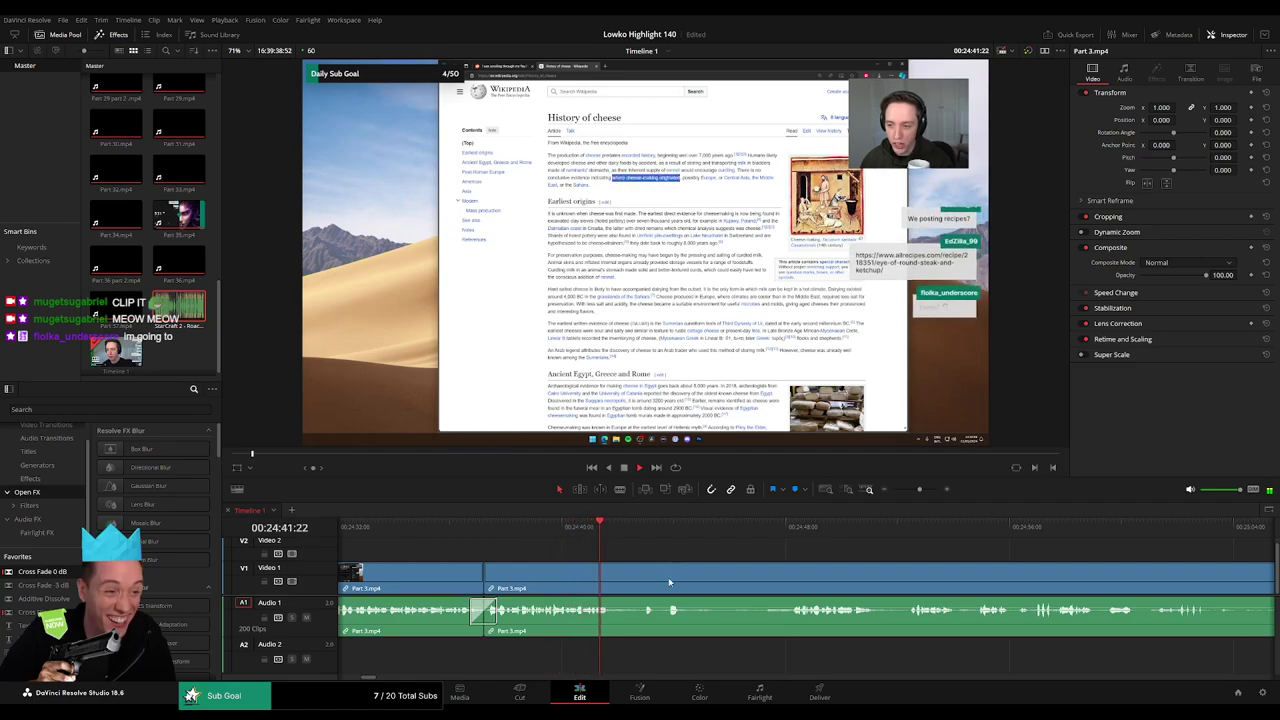
click(616, 578)
key(a)
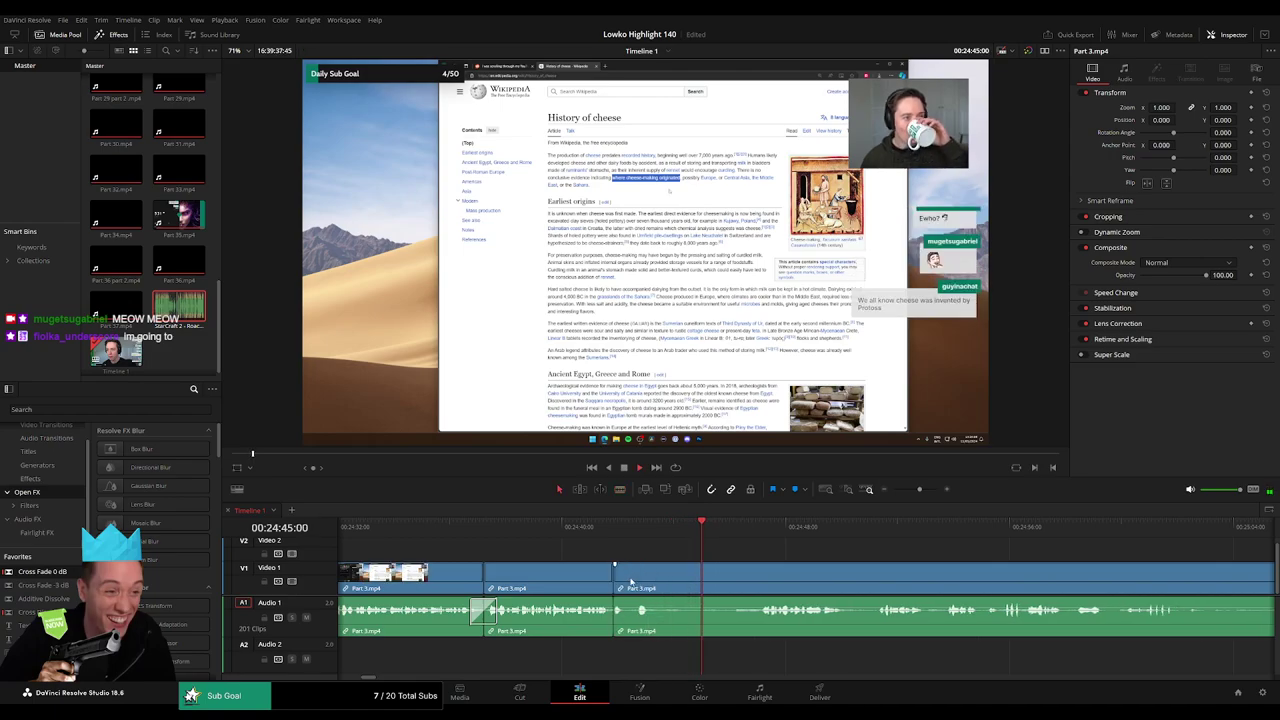
- Remove the Part 3.mp4 section from about 00:24:43:30 to 00:24:47:06, closing the gap and cross-fading the audio join
key(b)
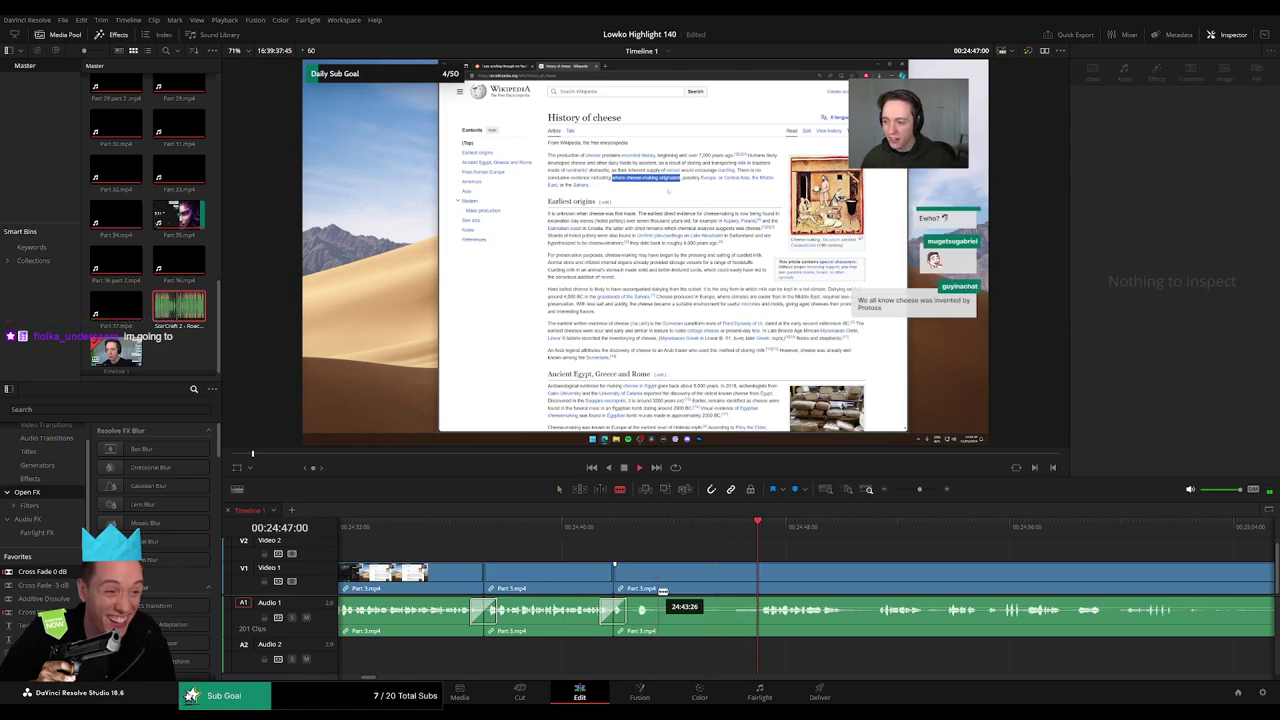
click(763, 577)
key(a)
click(752, 579)
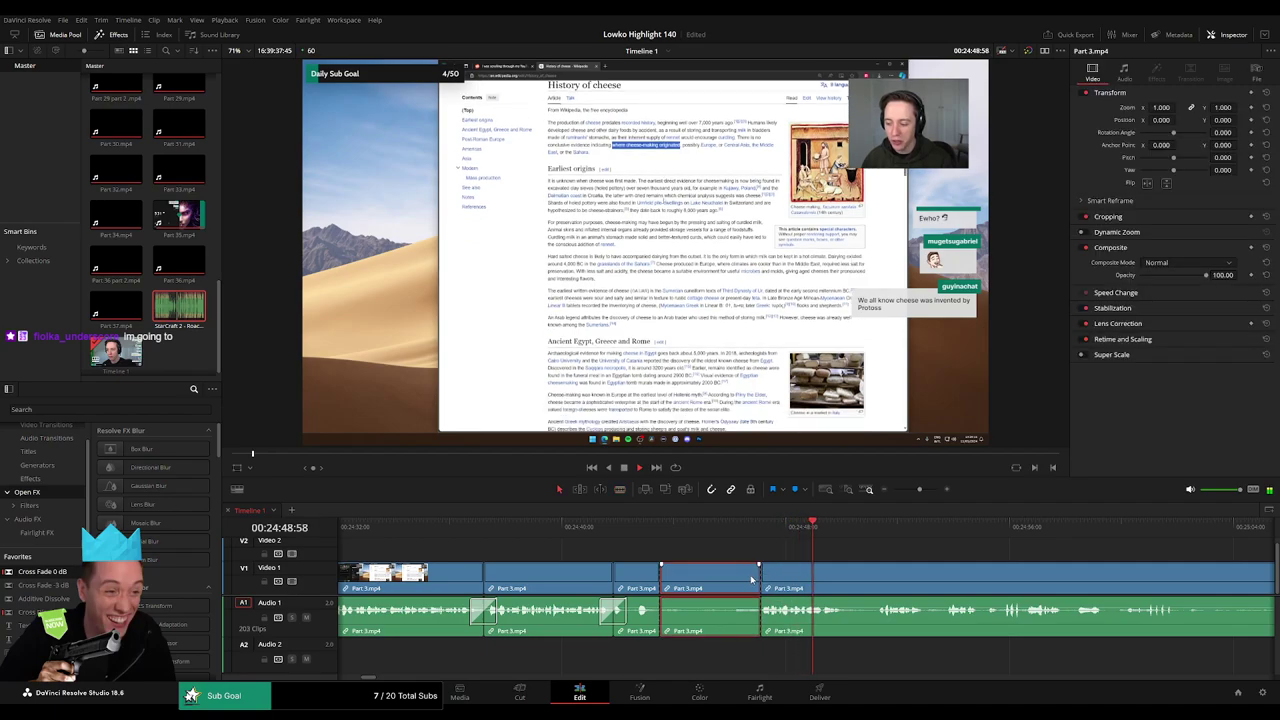
key(Delete)
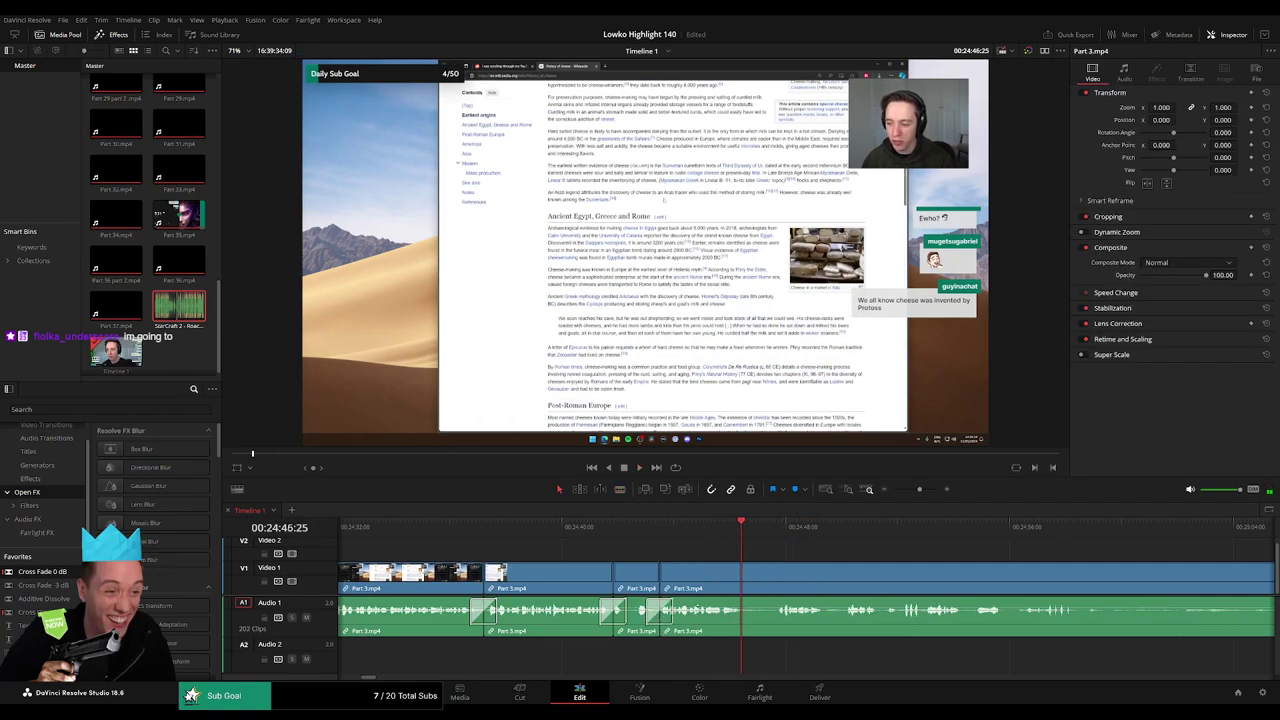
drag(866, 567, 640, 558)
click(520, 581)
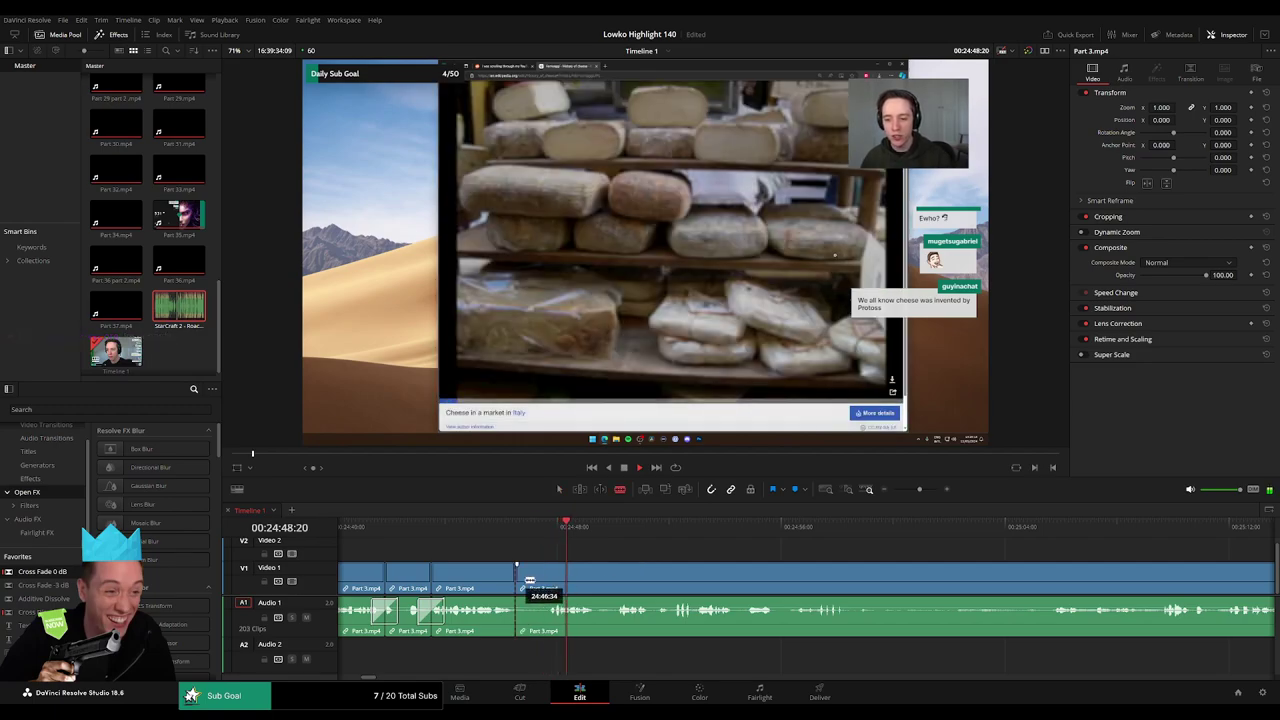
key(ctrl+z)
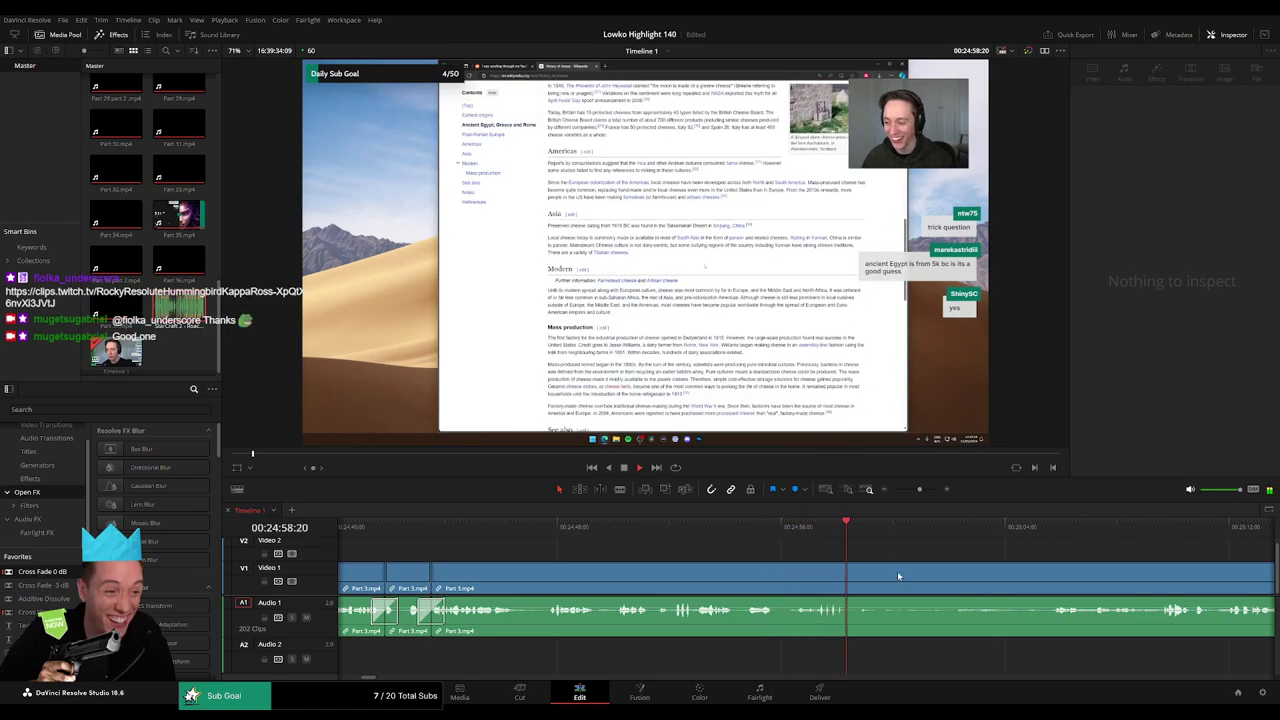
- Remove the Part 3.mp4 section from about 00:24:59:27 to 00:25:05:46, closing the gap and cross-fading the audio join
drag(897, 573, 682, 555)
key(b)
click(660, 583)
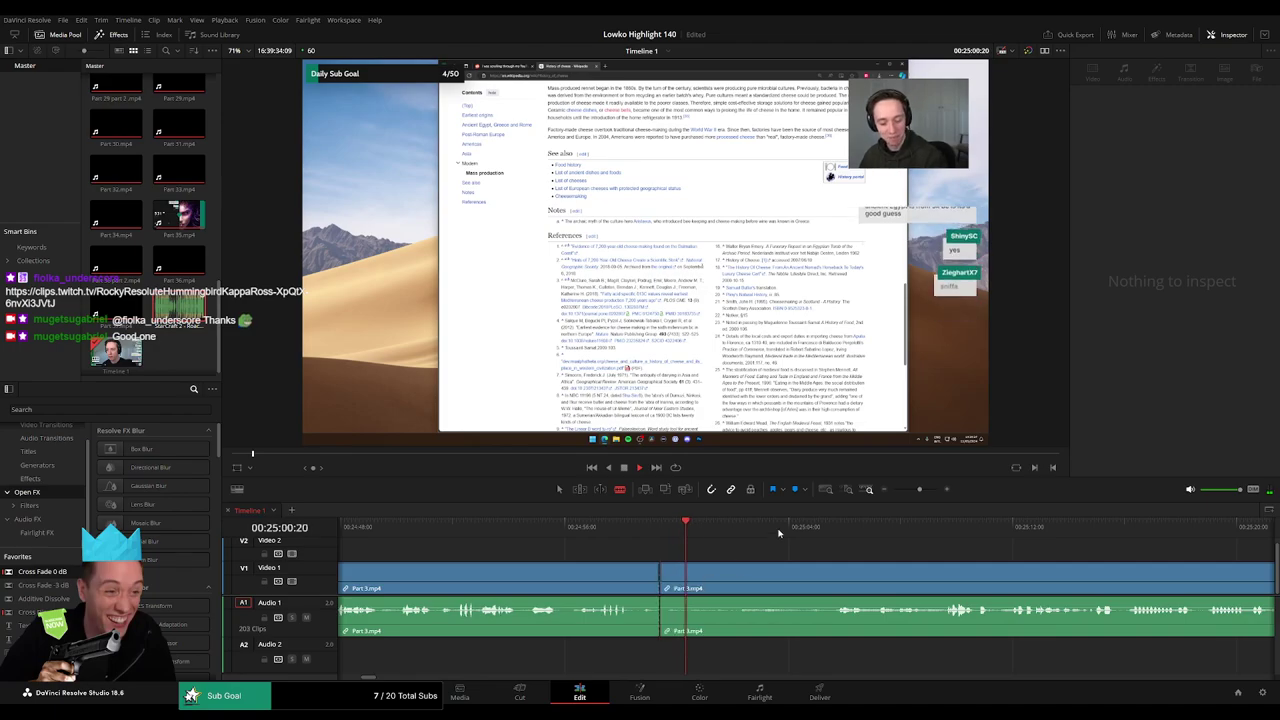
click(821, 529)
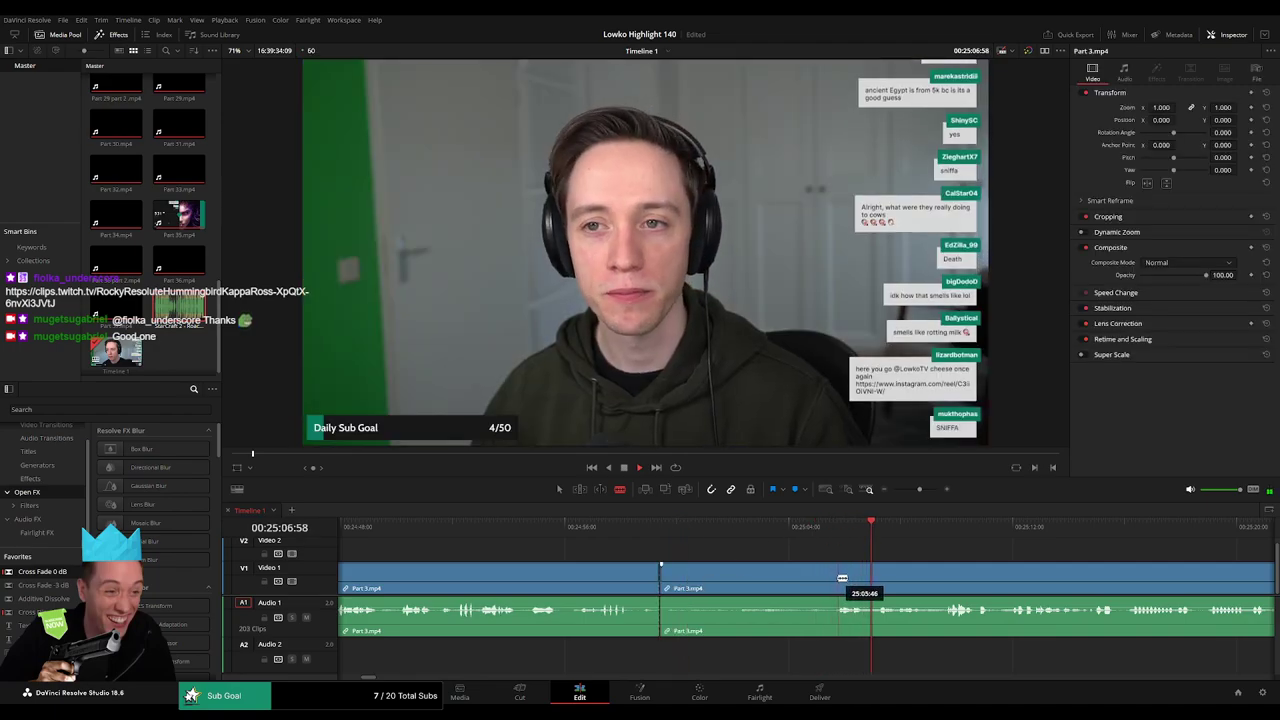
click(840, 578)
key(a)
click(805, 577)
key(Delete)
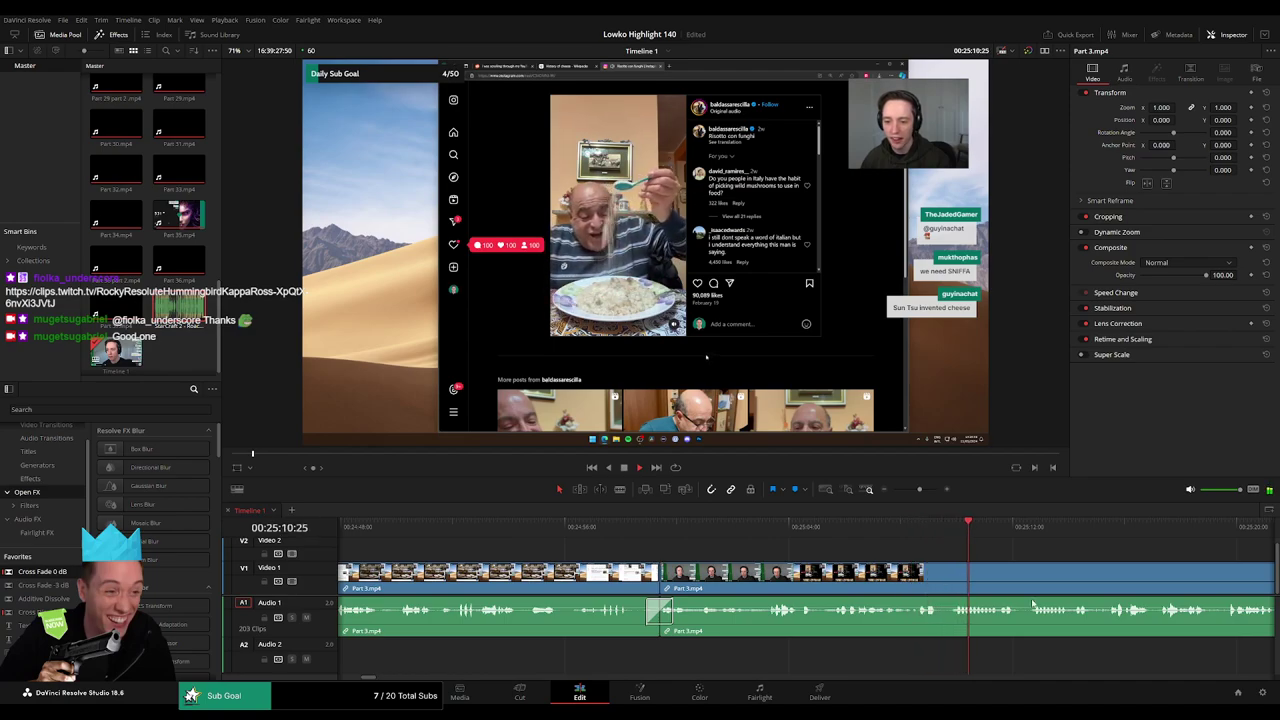
- Review the Part 3.mp4 footage of the Italian cooking clips from about 00:25:10 to 00:26:11 for dull sections
drag(1018, 600, 752, 567)
drag(829, 576, 667, 567)
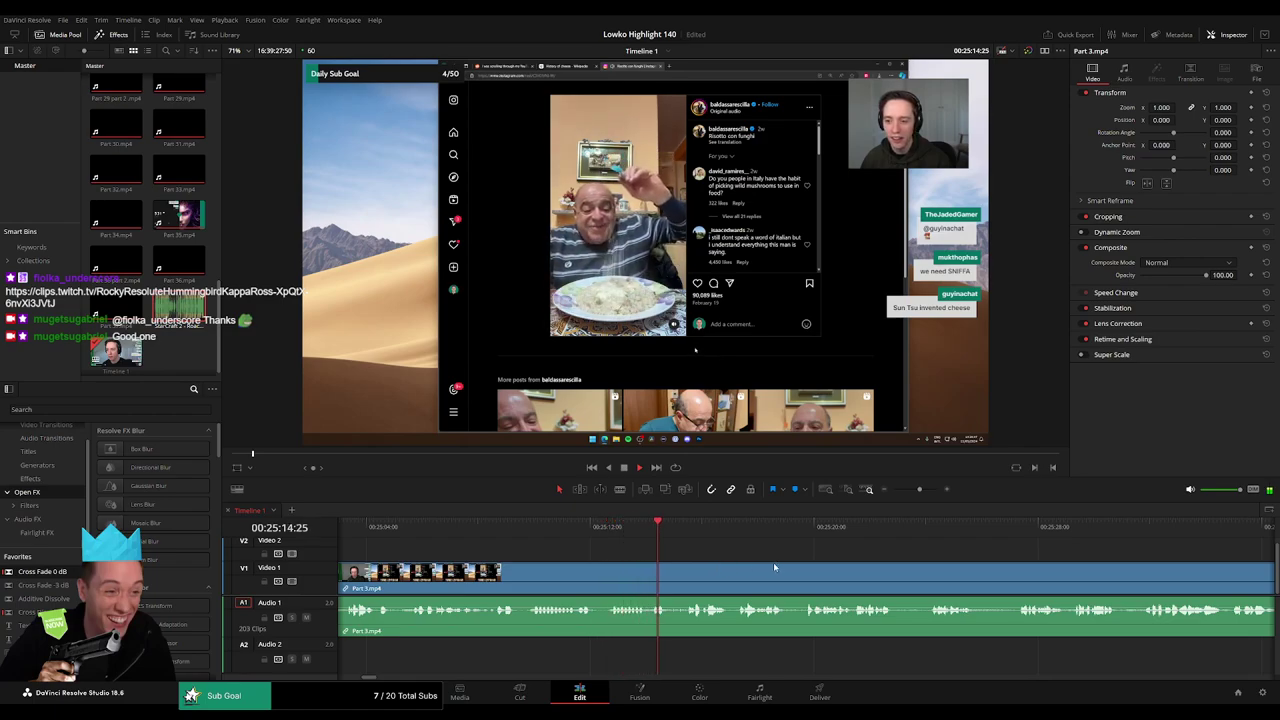
scroll(773, 562, right, 1)
scroll(716, 553, left, 1)
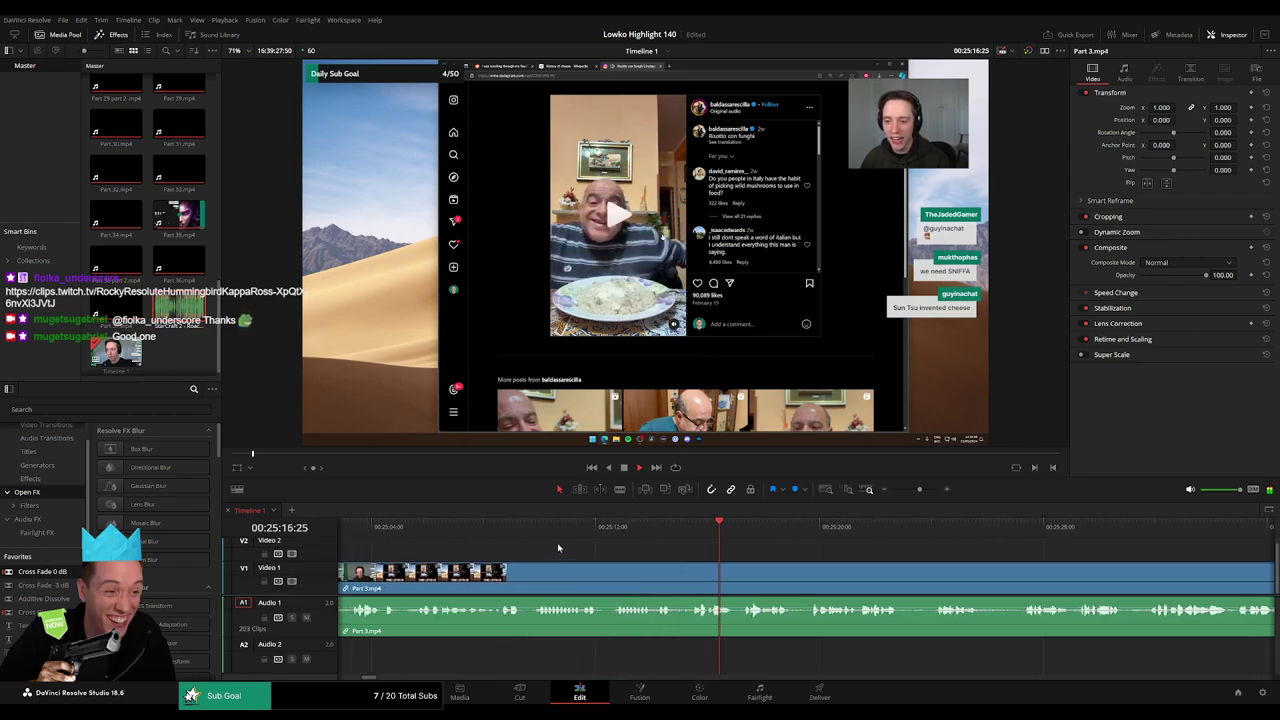
key(space)
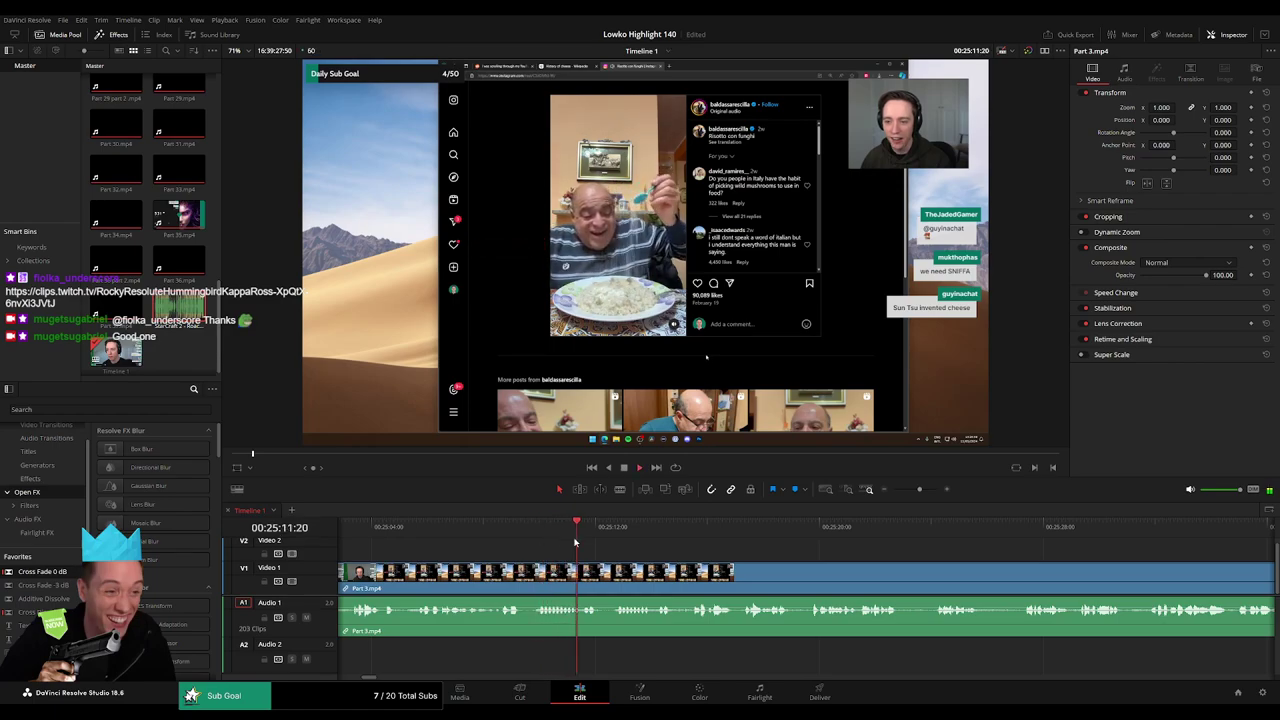
drag(920, 490, 916, 490)
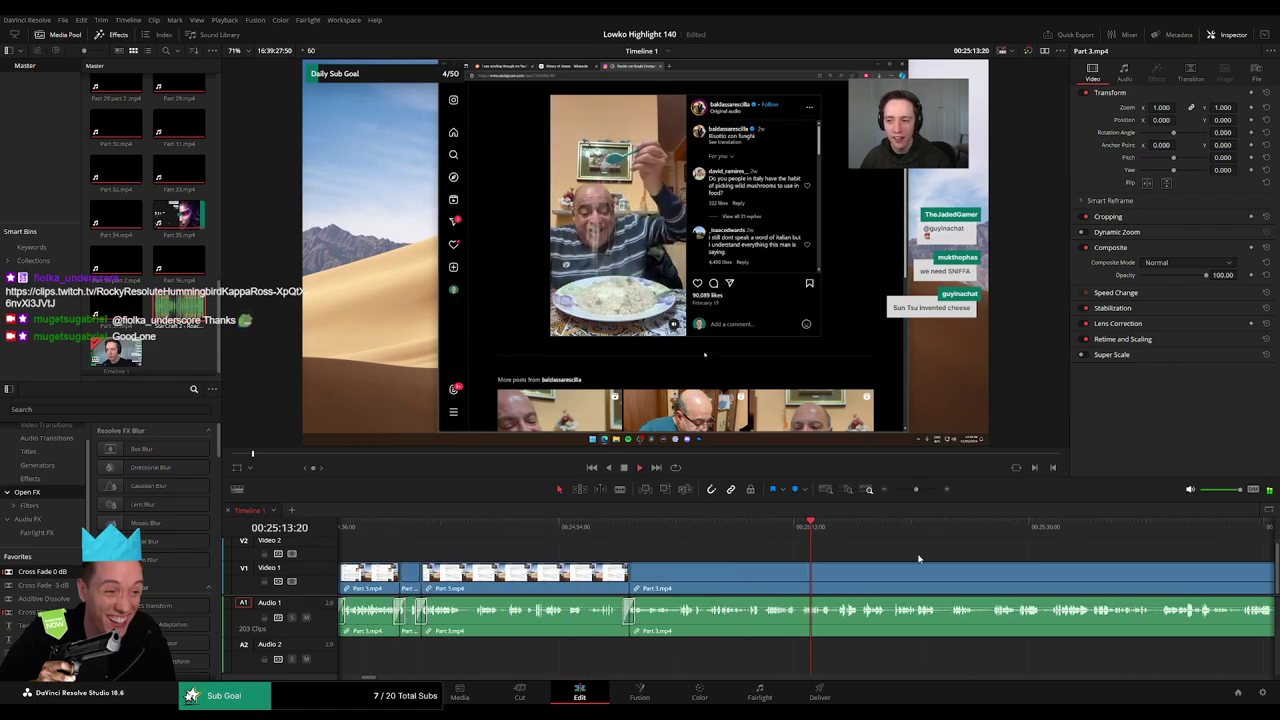
drag(919, 558, 635, 553)
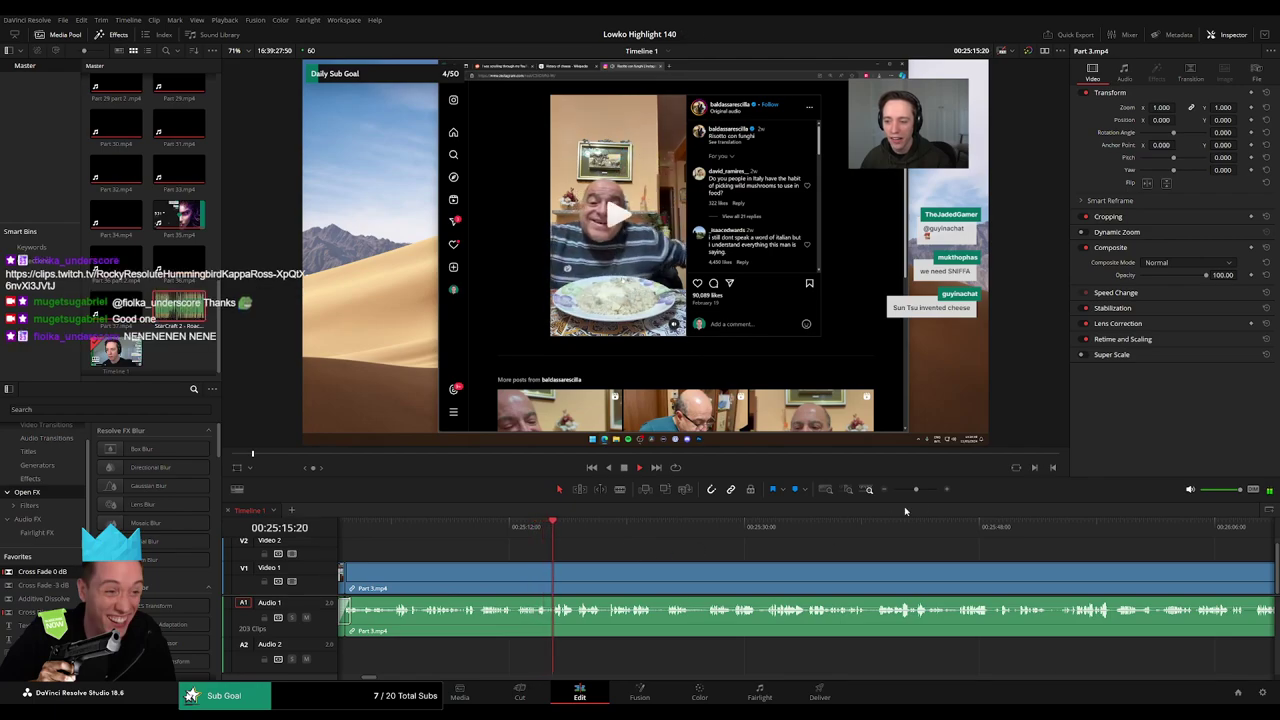
scroll(676, 553, up, 3)
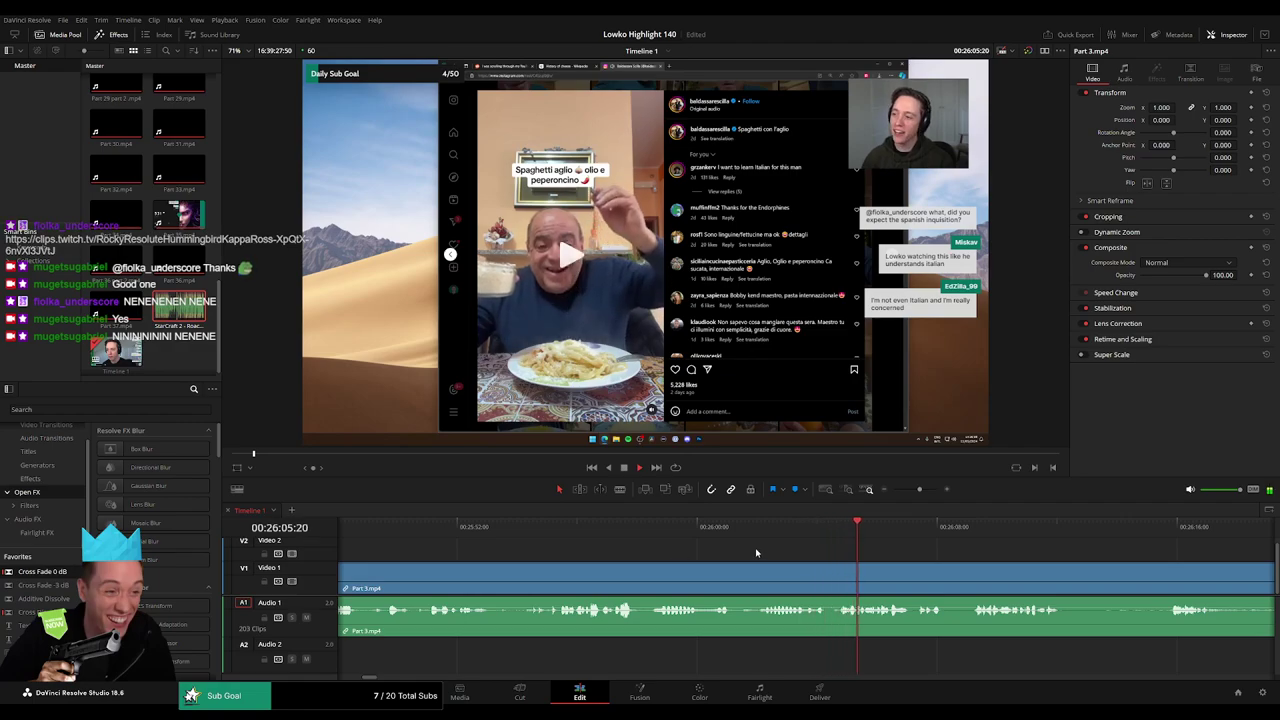
scroll(757, 552, right, 3)
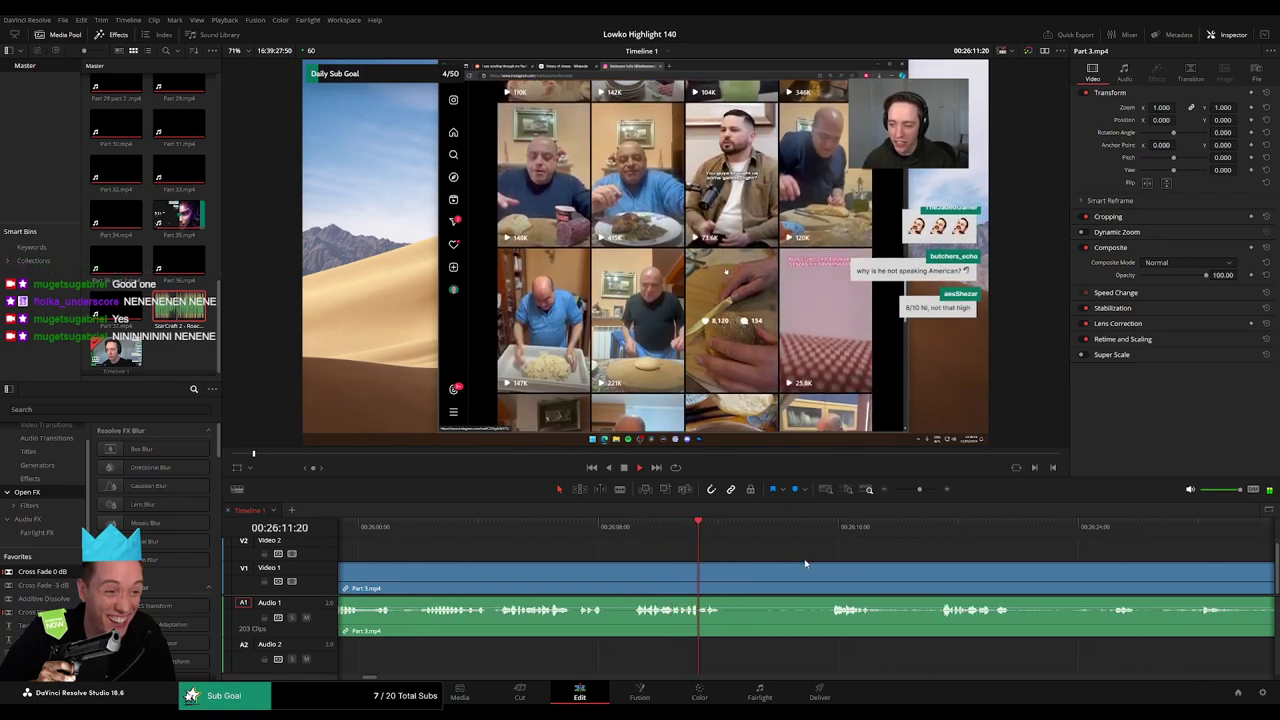
- Cut out the quiet Part 3.mp4 section from about 00:26:12:10 to 00:26:15:40, closing the gap and cross-fading the audio join
scroll(788, 562, right, 2)
drag(656, 534, 692, 535)
key(b)
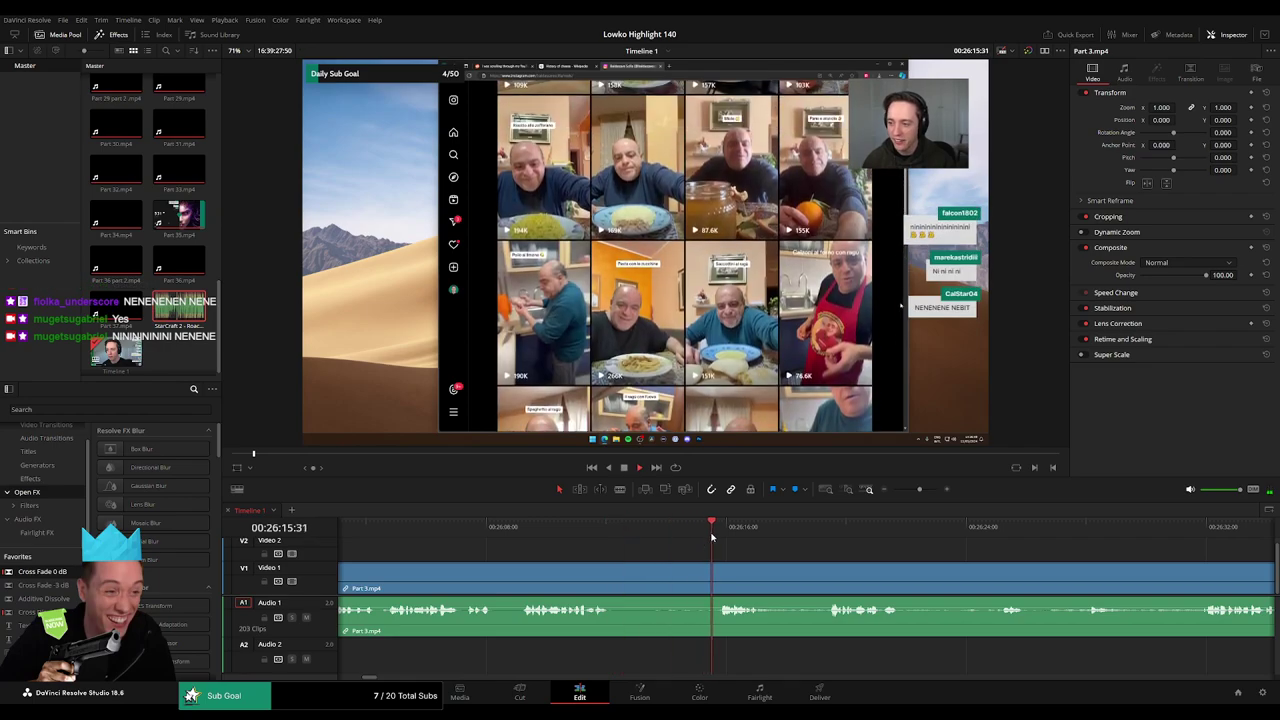
click(614, 578)
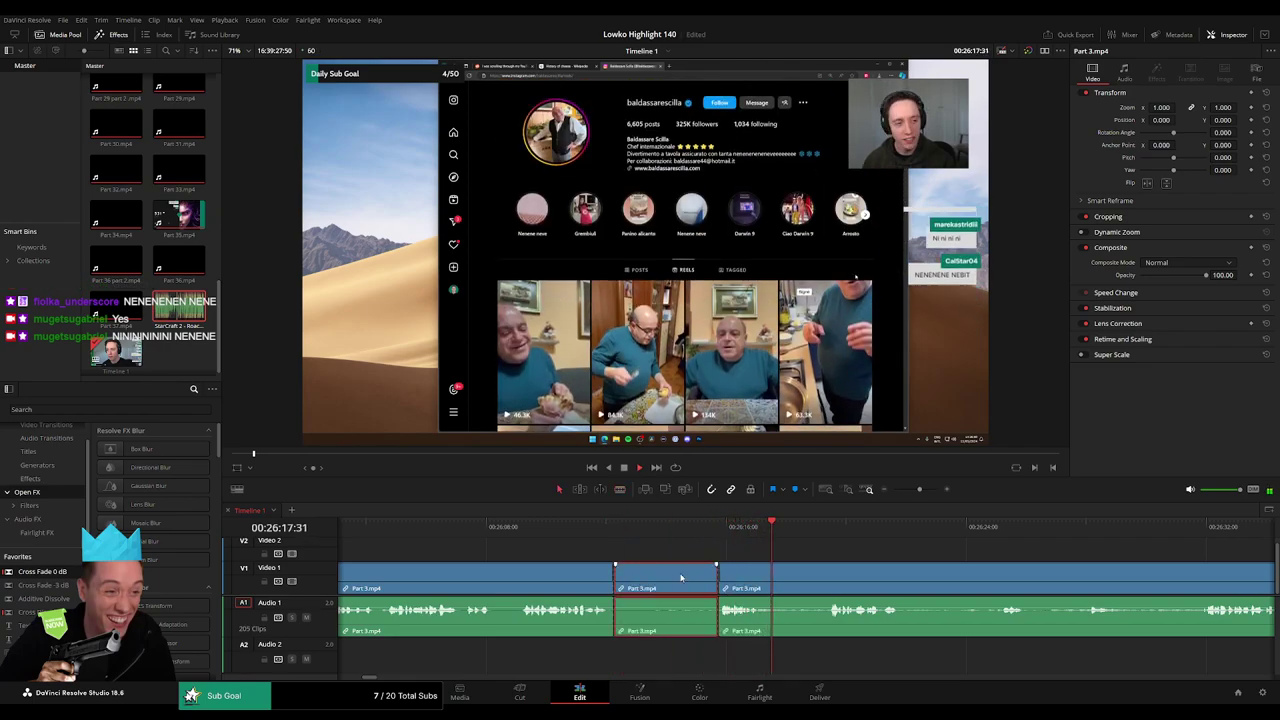
key(a)
click(606, 537)
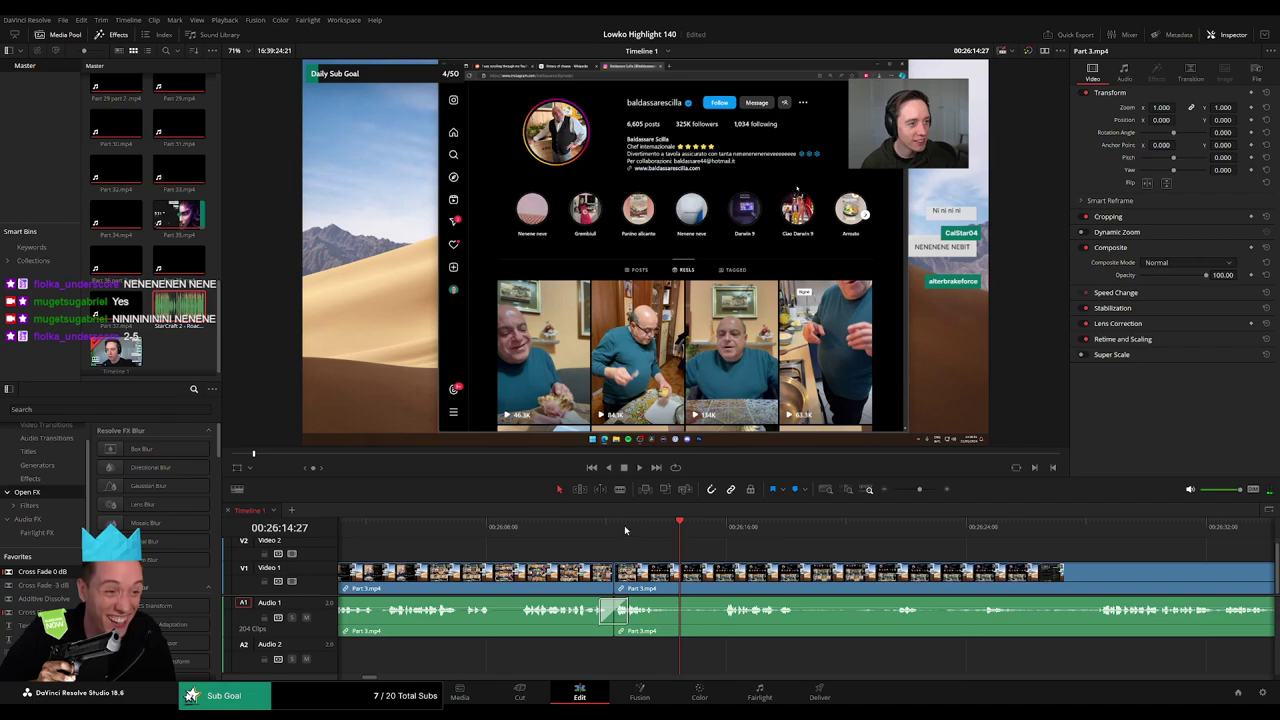
drag(919, 489, 893, 498)
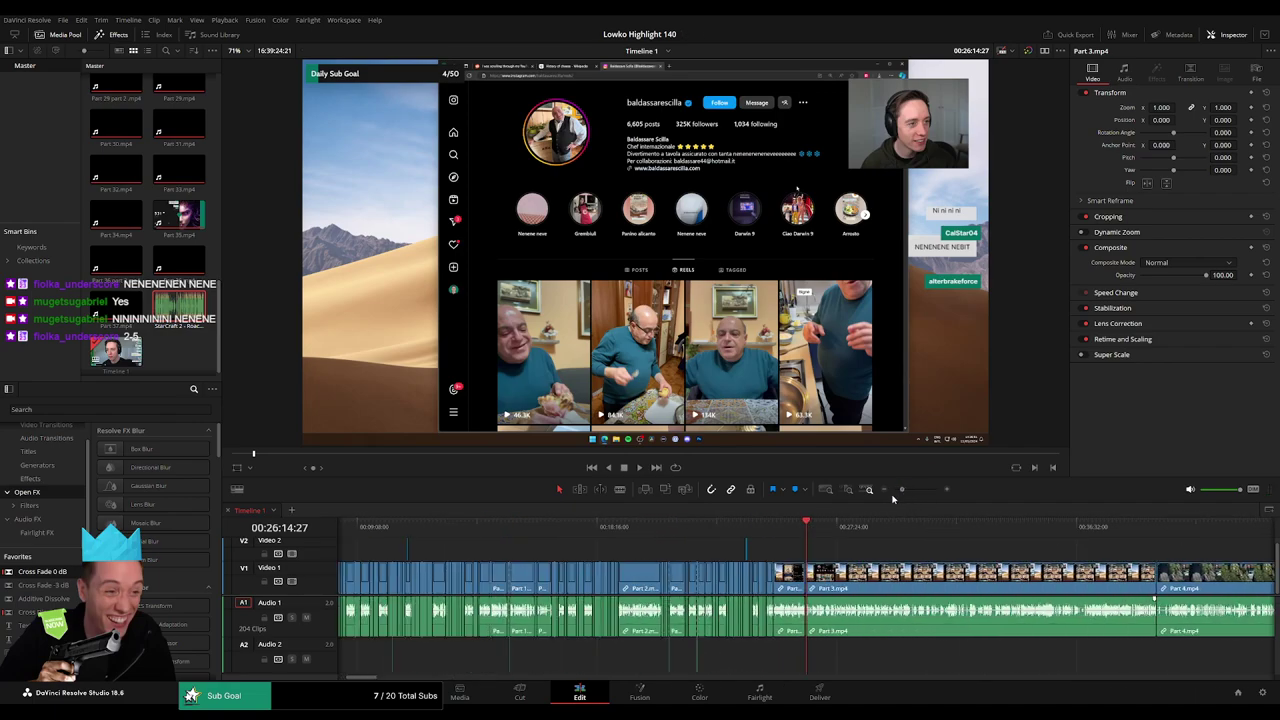
key(space)
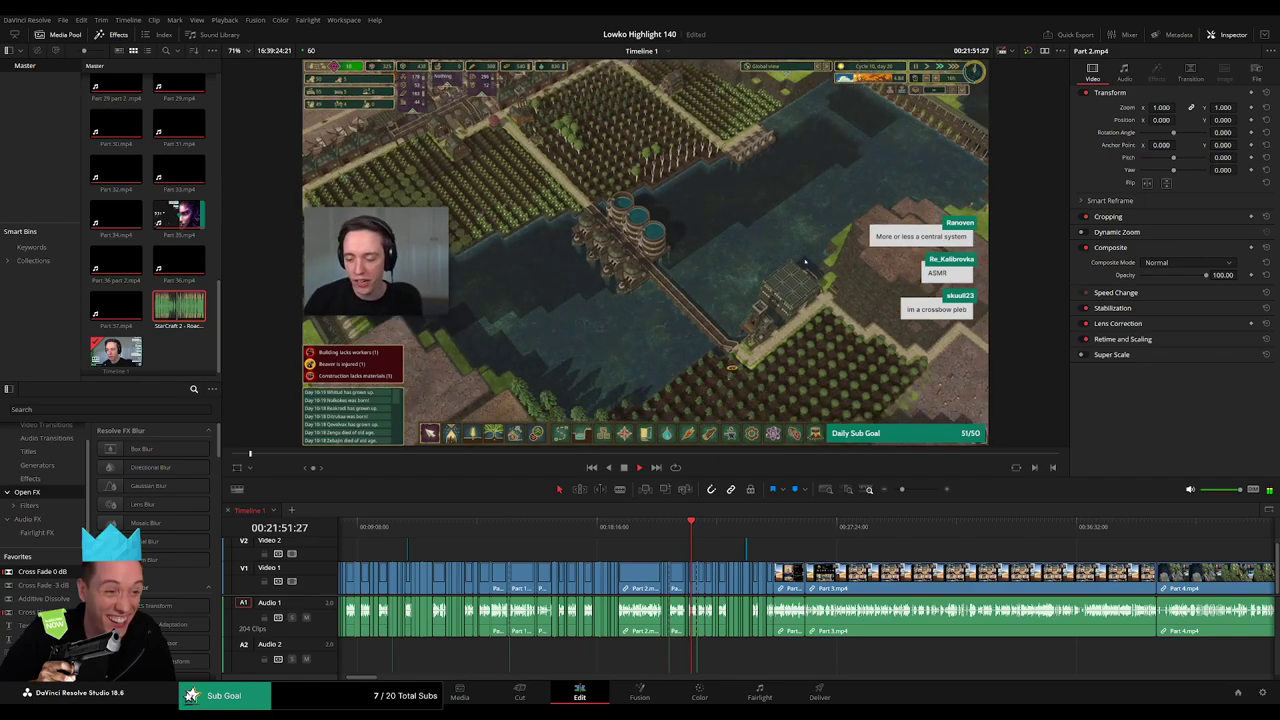
click(805, 528)
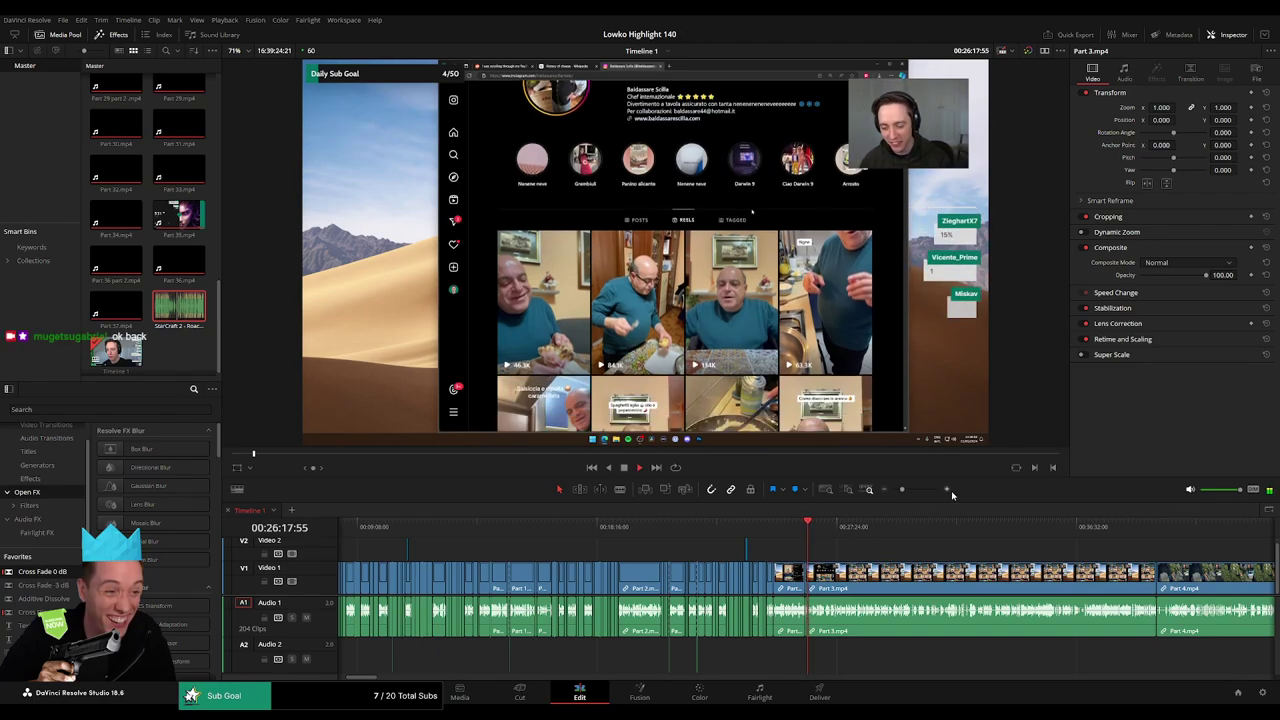
drag(902, 490, 918, 494)
- Remove the Part 3.mp4 section from about 00:26:18:37 to 00:26:21:35, closing the gap and cross-fading the audio join
click(842, 528)
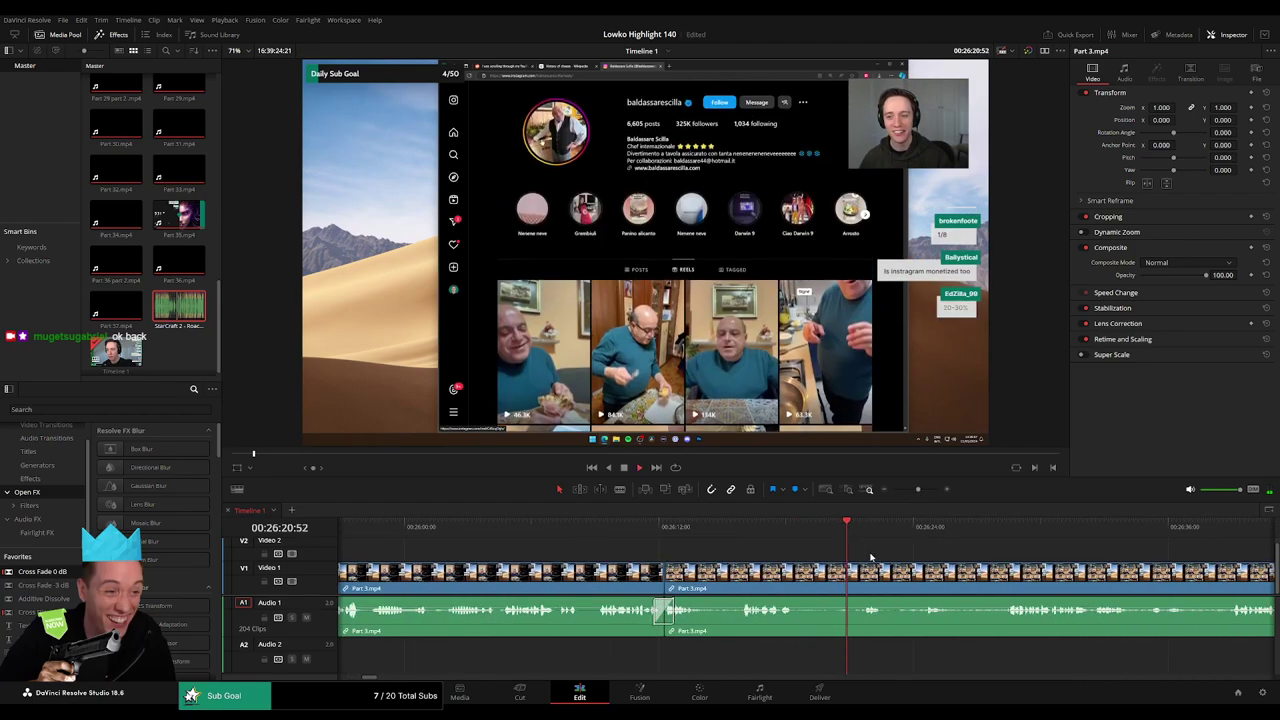
scroll(871, 558, right, 2)
key(b)
click(685, 574)
click(747, 572)
key(a)
click(729, 581)
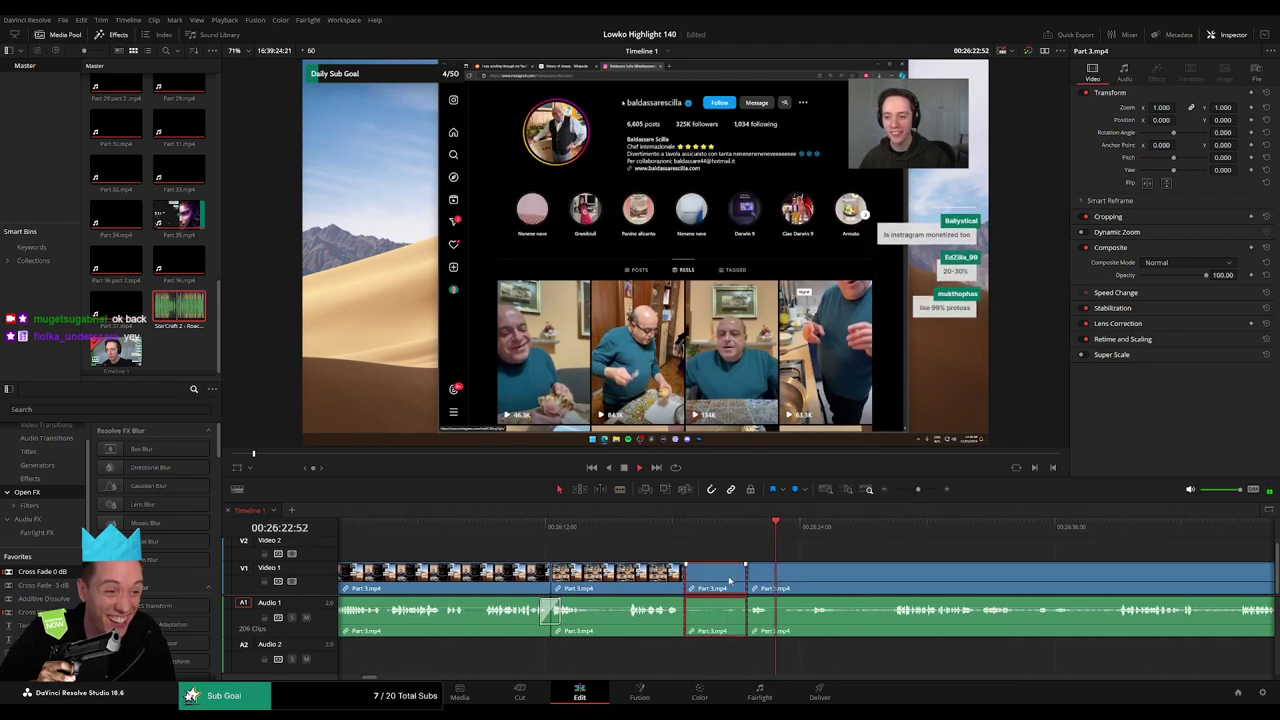
key(Delete)
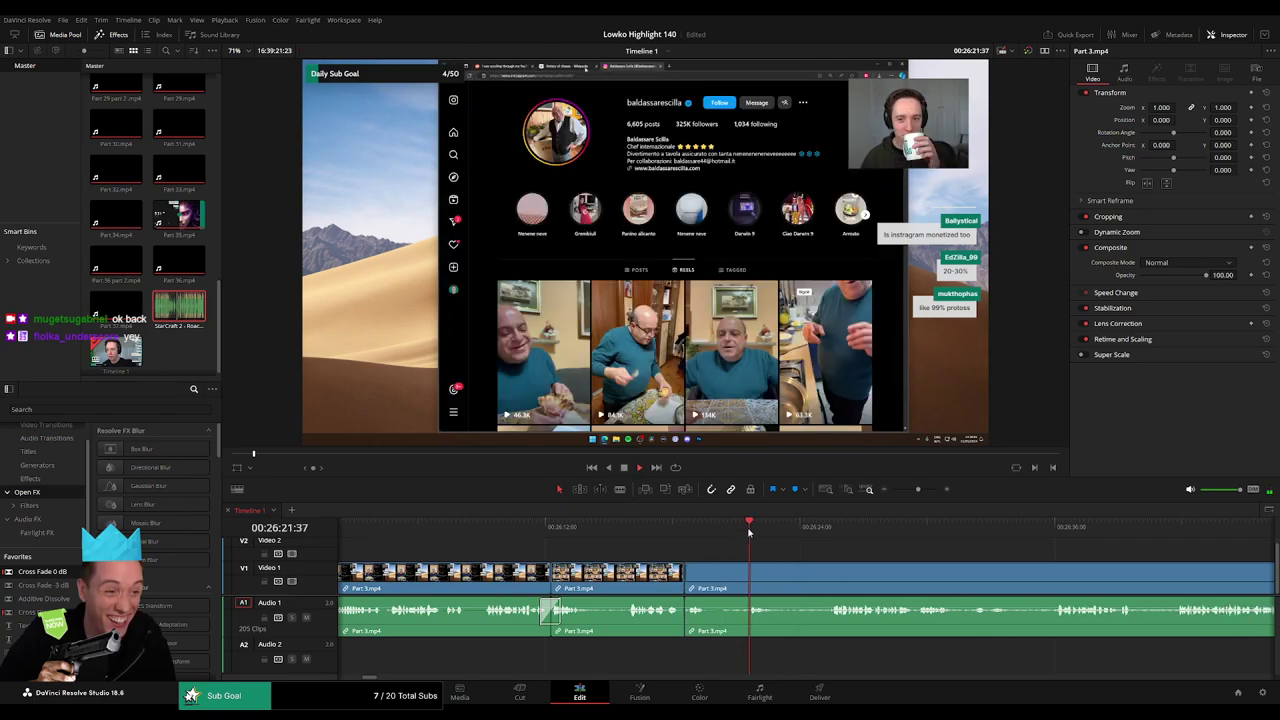
drag(42, 572, 683, 610)
- Cut out the Part 3.mp4 section from about 00:26:22:52 to 00:26:25:26, closing the gap and cross-fading the audio join
drag(767, 530, 820, 539)
scroll(680, 553, right, 2)
key(b)
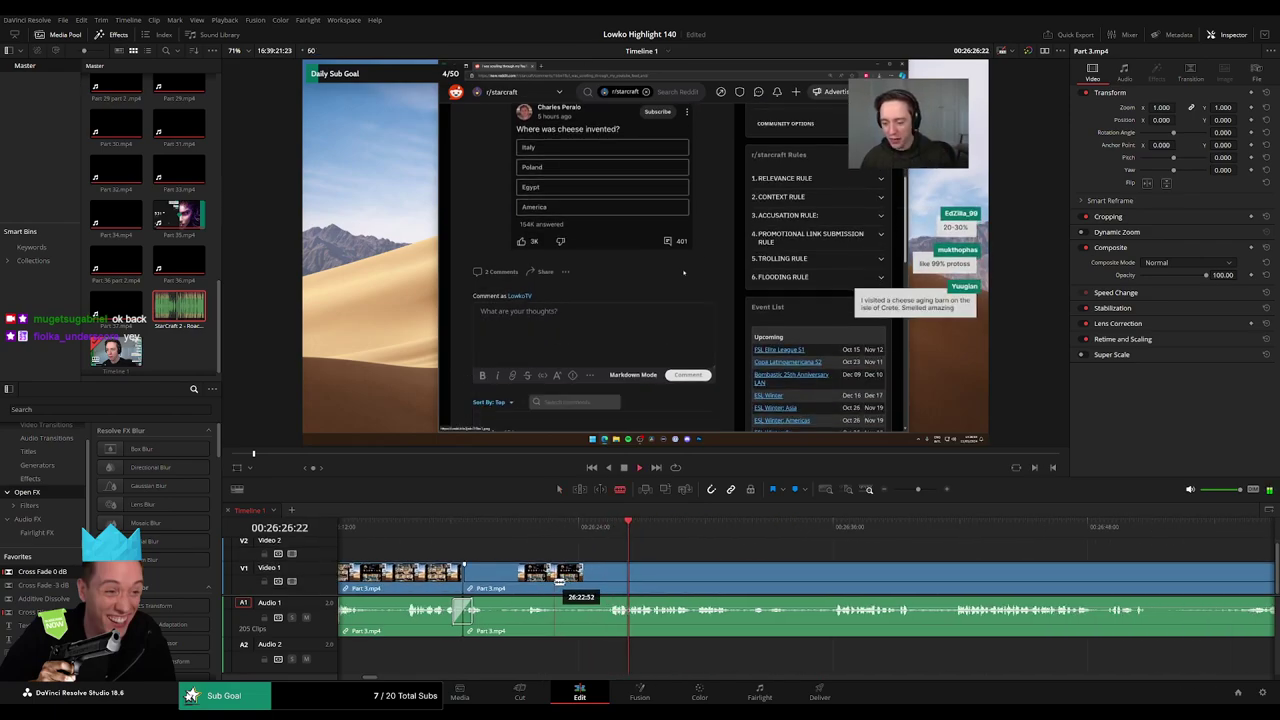
click(555, 579)
click(613, 580)
key(a)
click(590, 585)
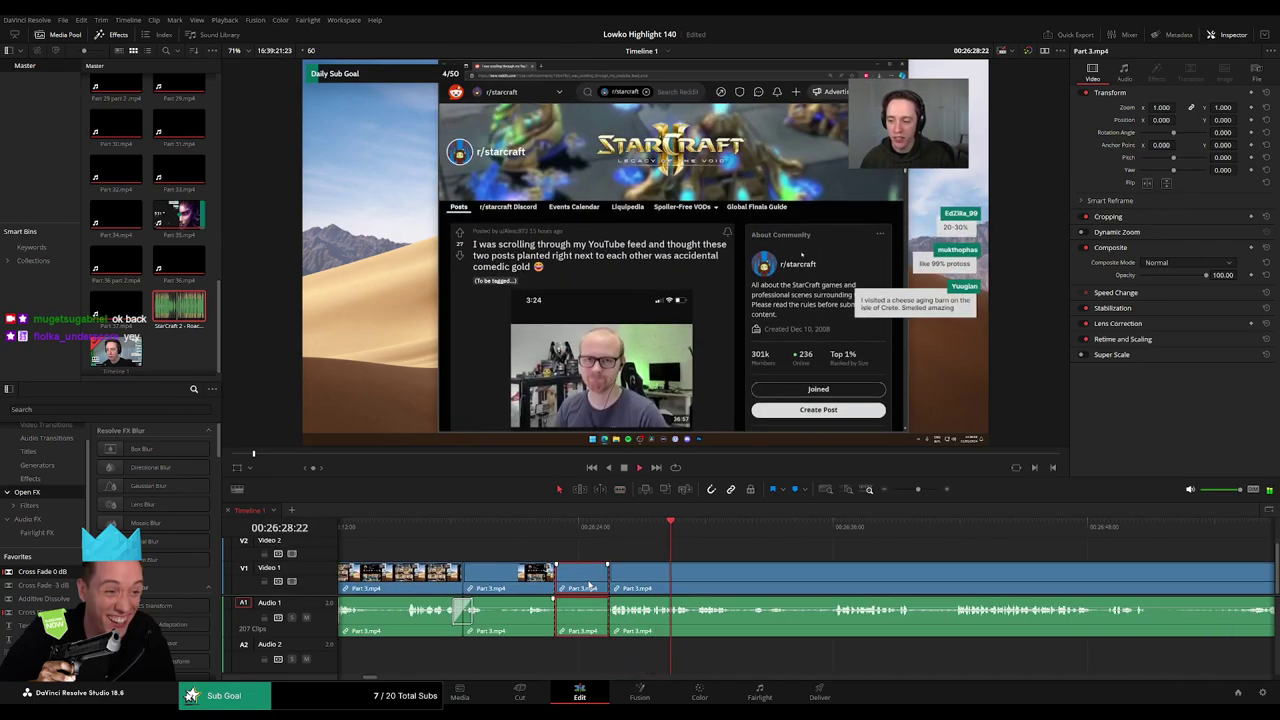
key(Delete)
drag(42, 572, 557, 610)
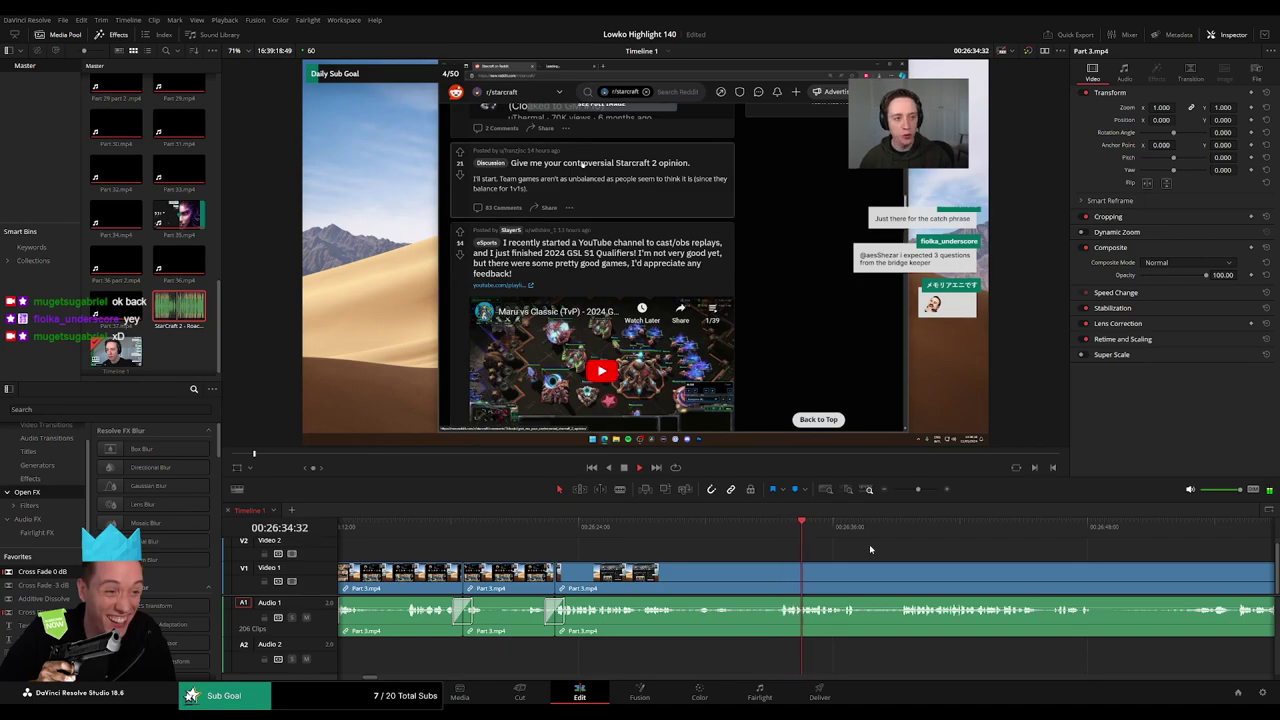
- Remove the Part 3.mp4 section from about 00:26:31:31 to 00:26:33:09, closing the gap and cross-fading the audio join
scroll(793, 548, right, 2)
key(b)
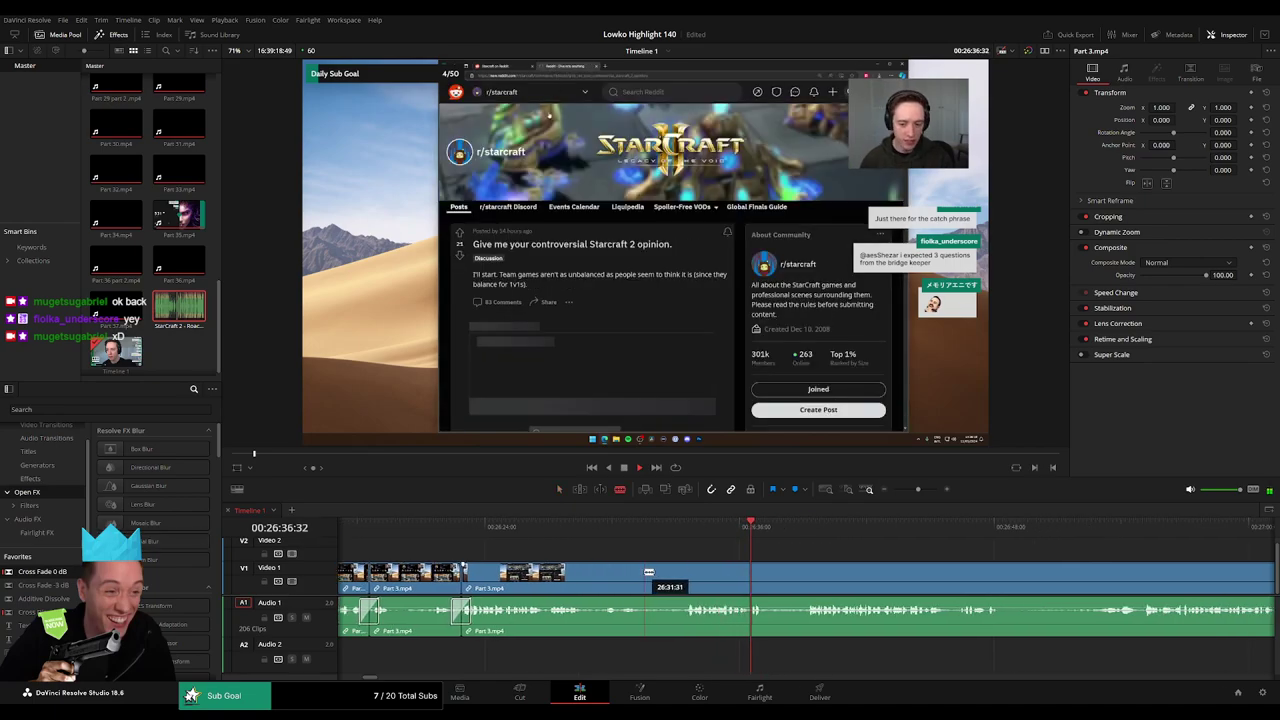
click(649, 572)
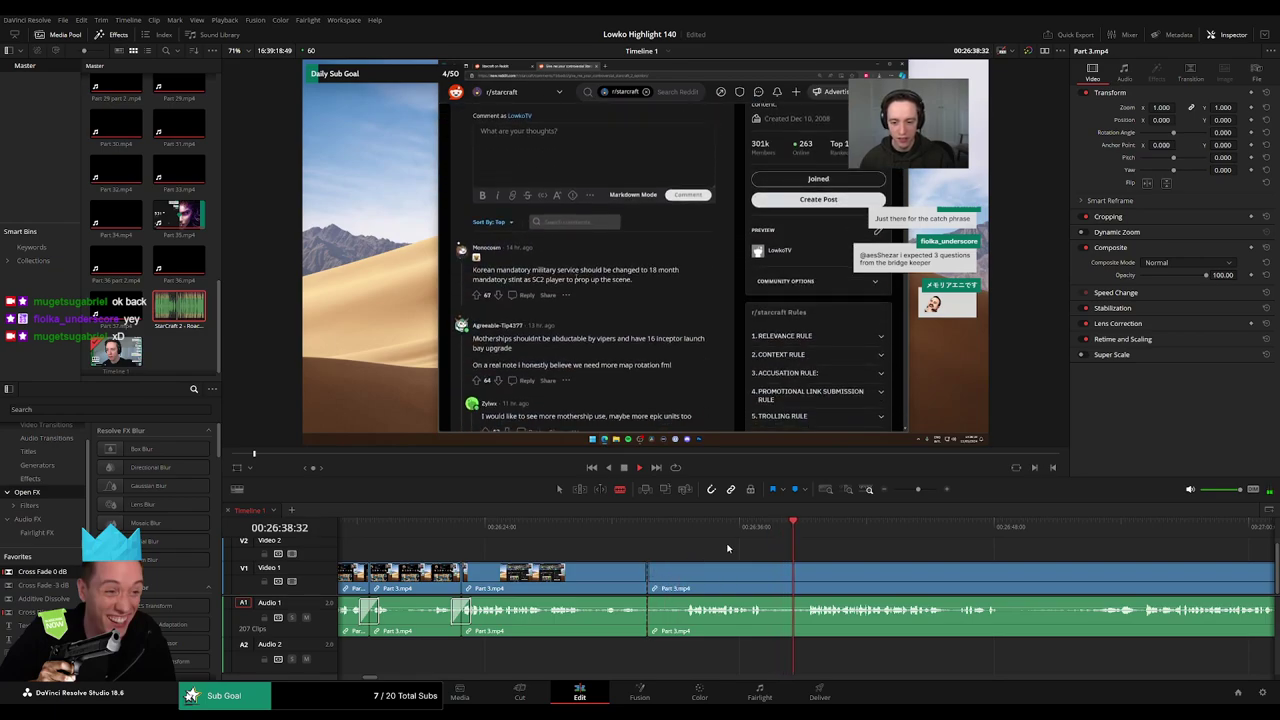
scroll(754, 545, right, 3)
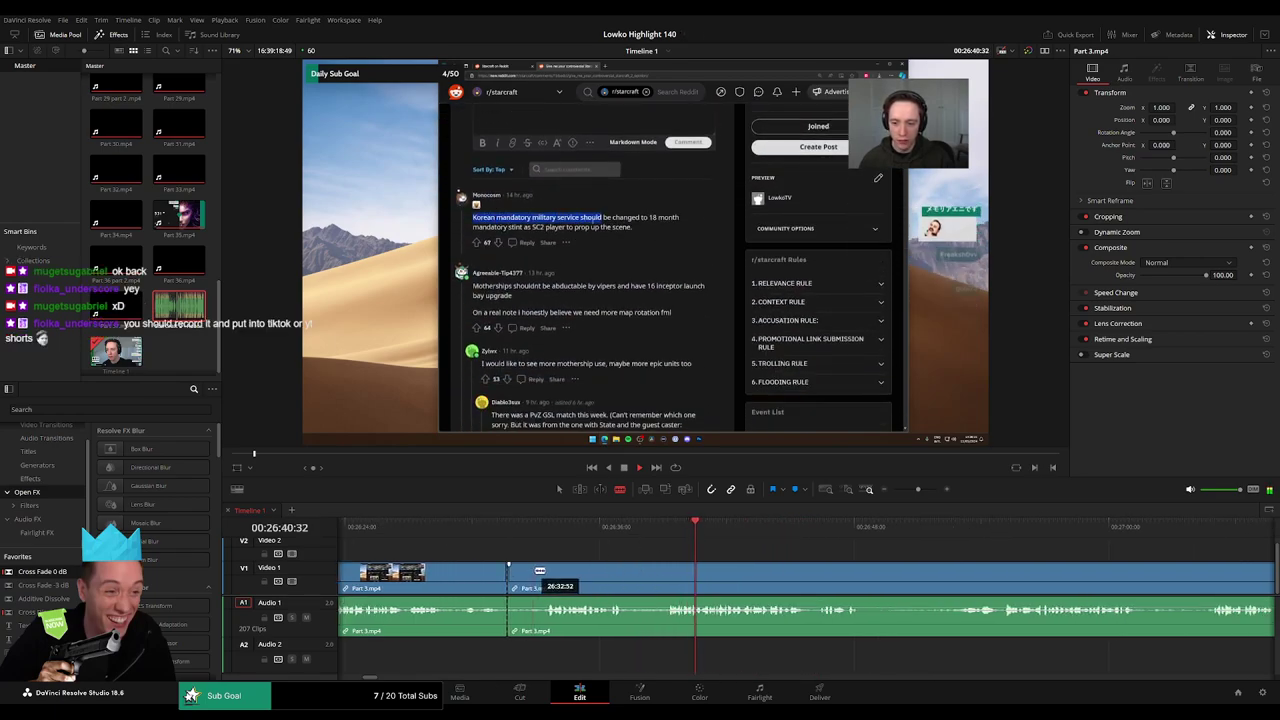
click(542, 578)
key(a)
click(528, 581)
key(Delete)
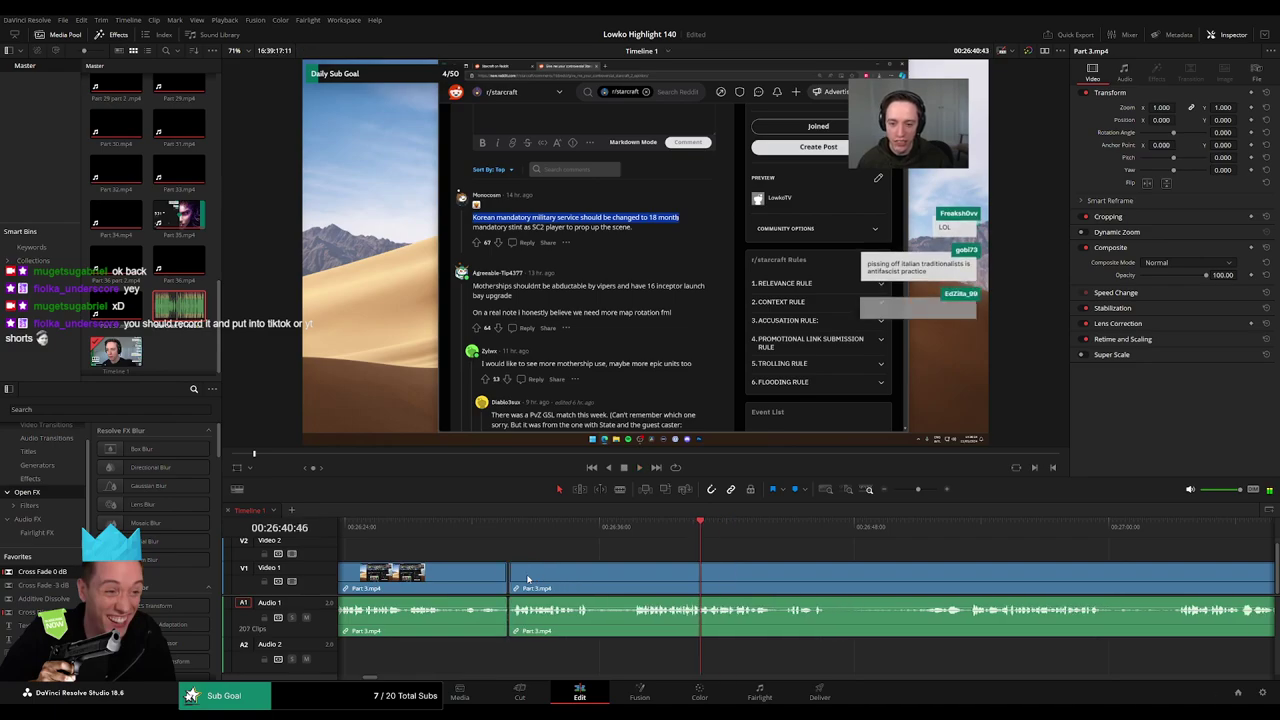
drag(54, 572, 510, 630)
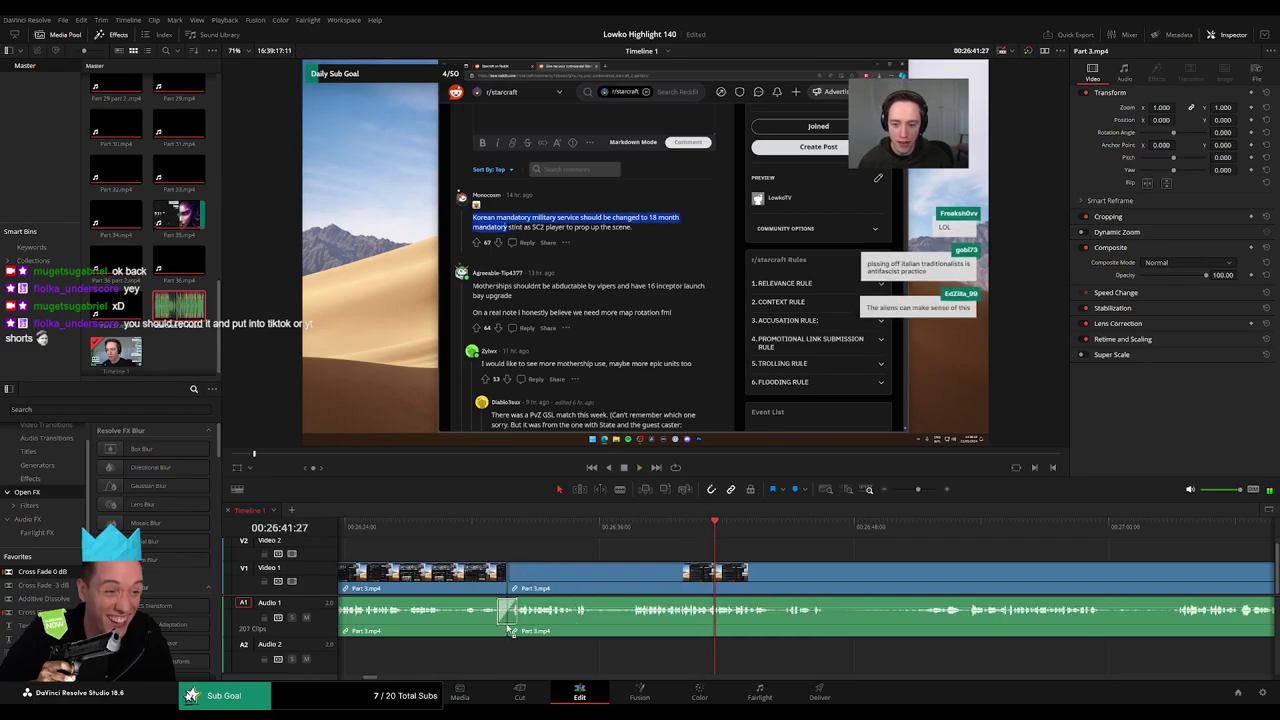
- Cut out the short Part 3.mp4 pause from about 00:26:35:50 to 00:26:37:35, closing the gap and cross-fading the audio join
key(b)
click(595, 576)
click(631, 577)
key(a)
click(607, 581)
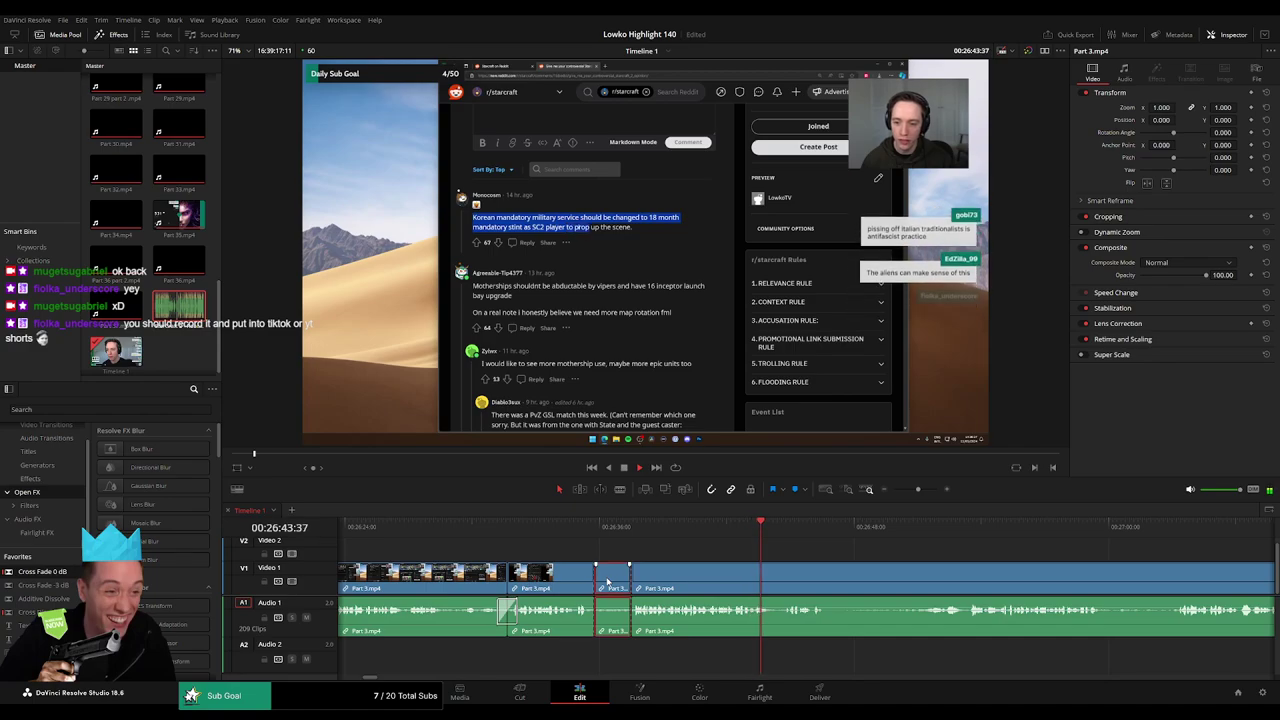
key(Delete)
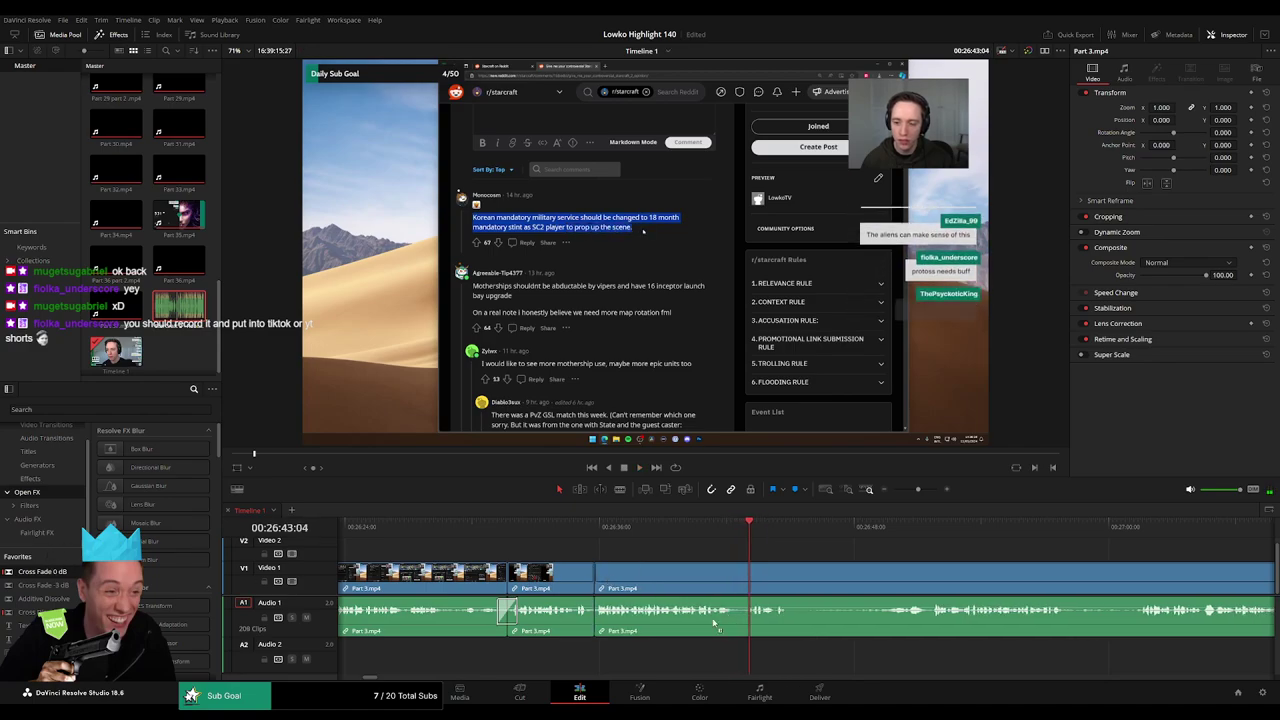
drag(714, 622, 596, 614)
- Remove the Part 3.mp4 section from about 00:26:45:02 to 00:26:49:12, closing the gap and cross-fading the audio join
scroll(578, 554, right, 3)
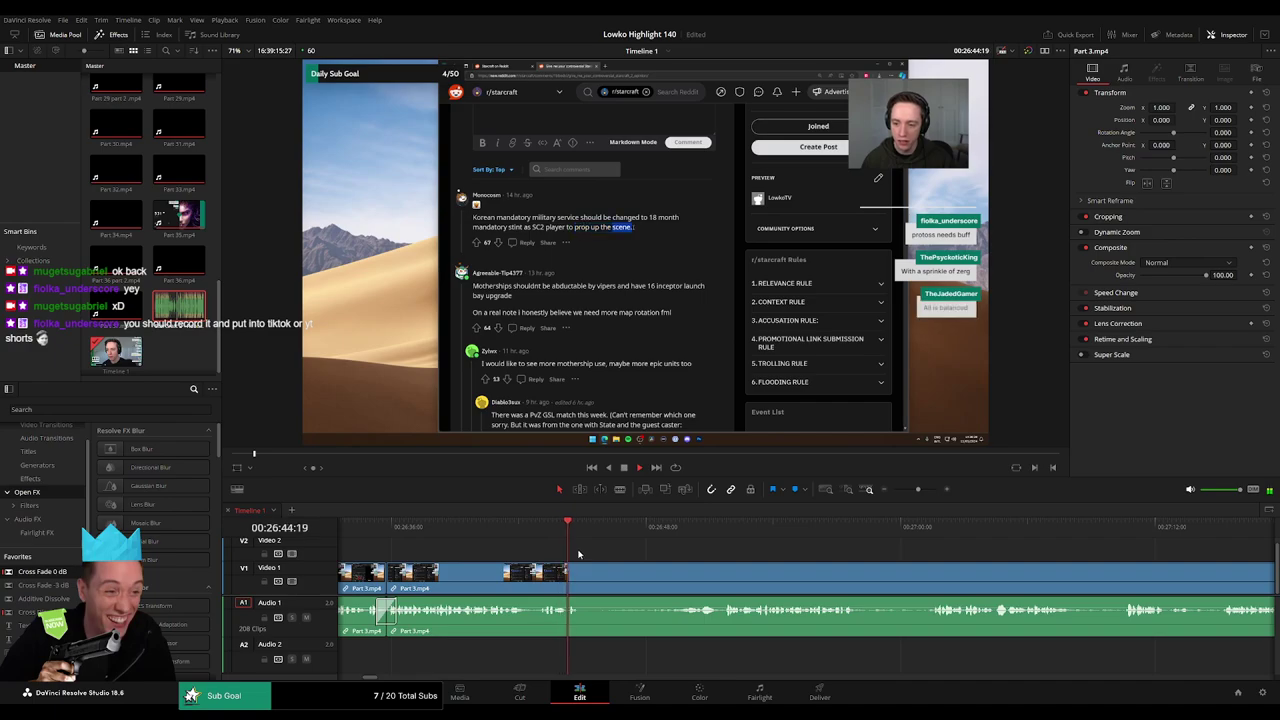
click(669, 530)
key(b)
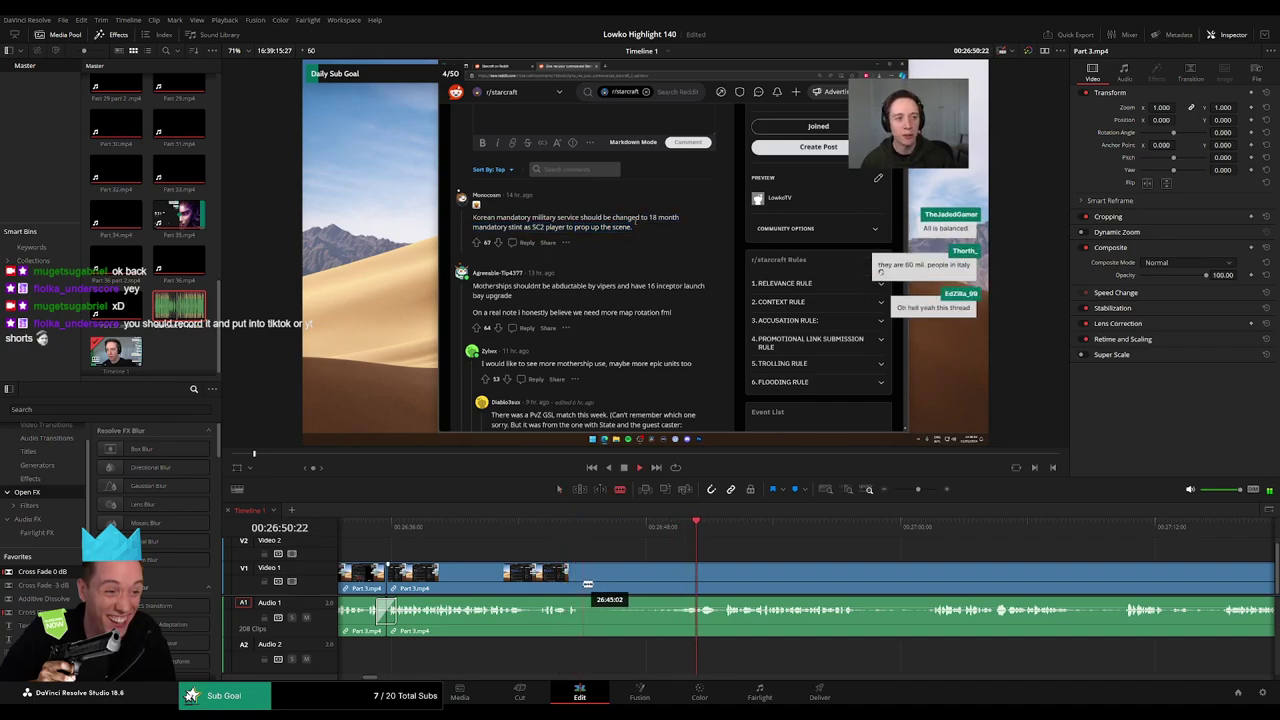
click(588, 584)
click(677, 583)
key(a)
click(646, 586)
key(Delete)
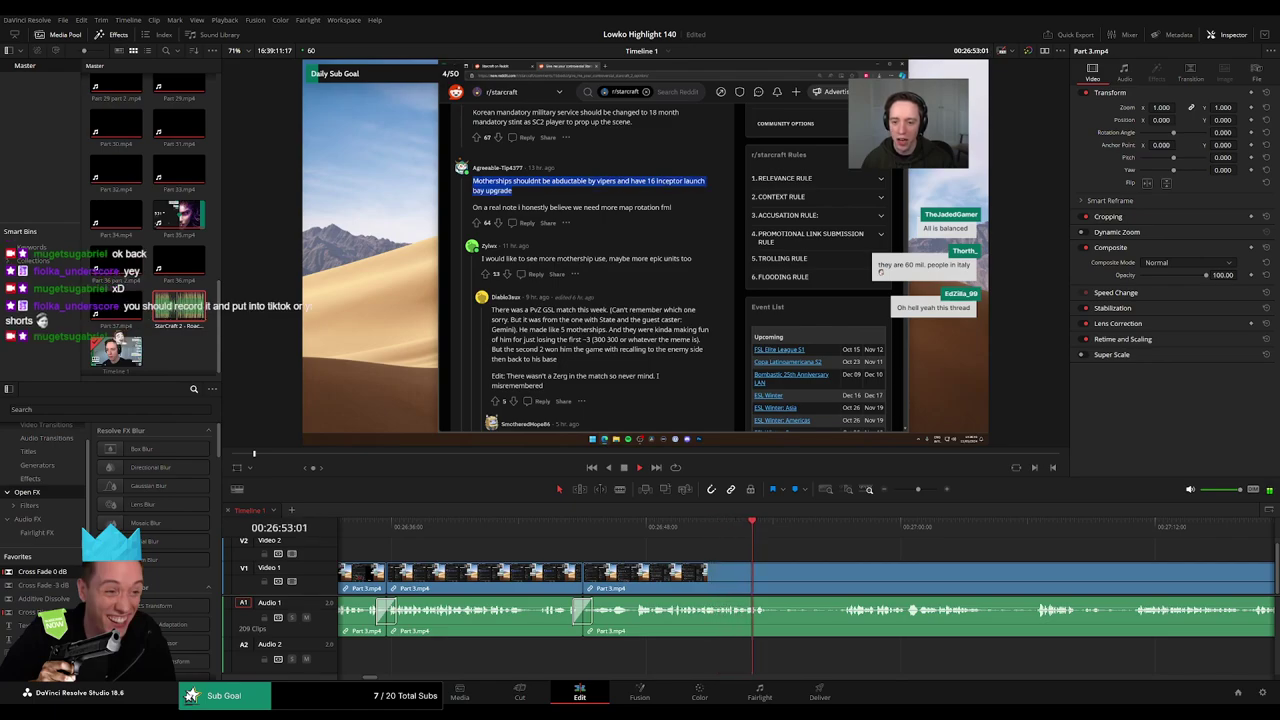
- Cut out the Part 3.mp4 section from about 00:26:53:58 to 00:26:57:21, closing the gap and cross-fading the audio join
drag(851, 556, 588, 532)
key(b)
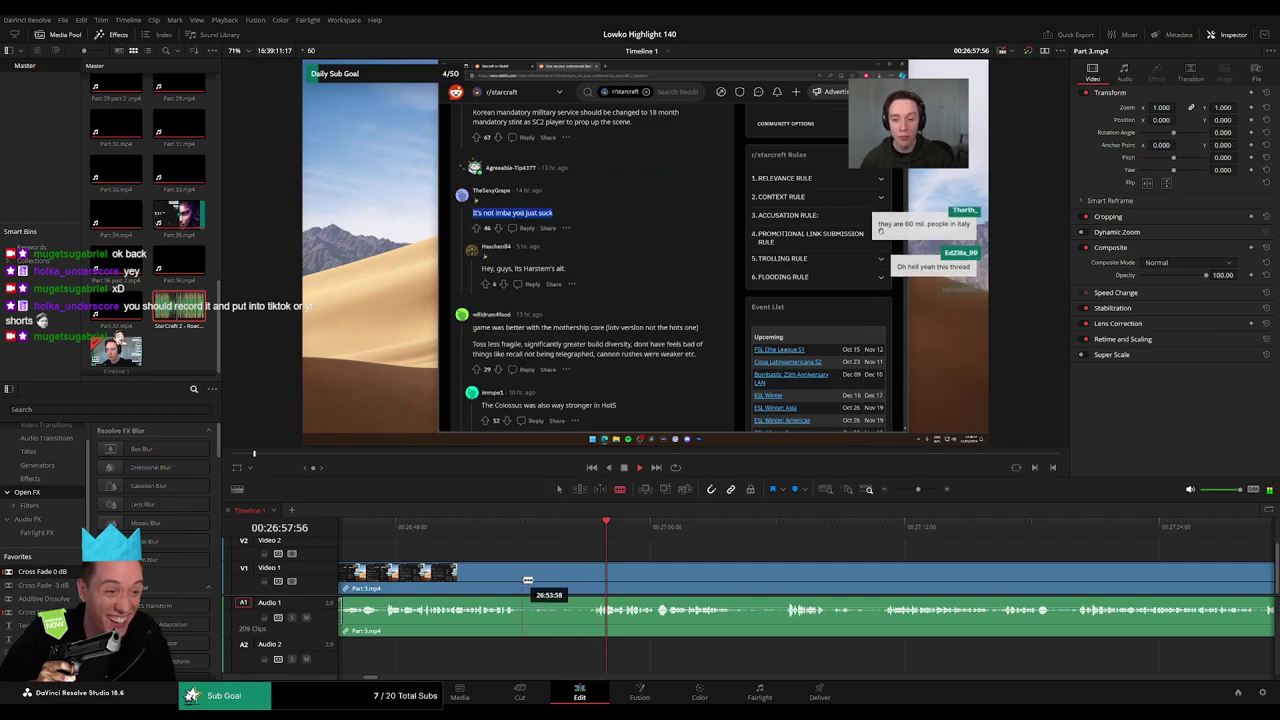
click(521, 575)
click(595, 577)
key(a)
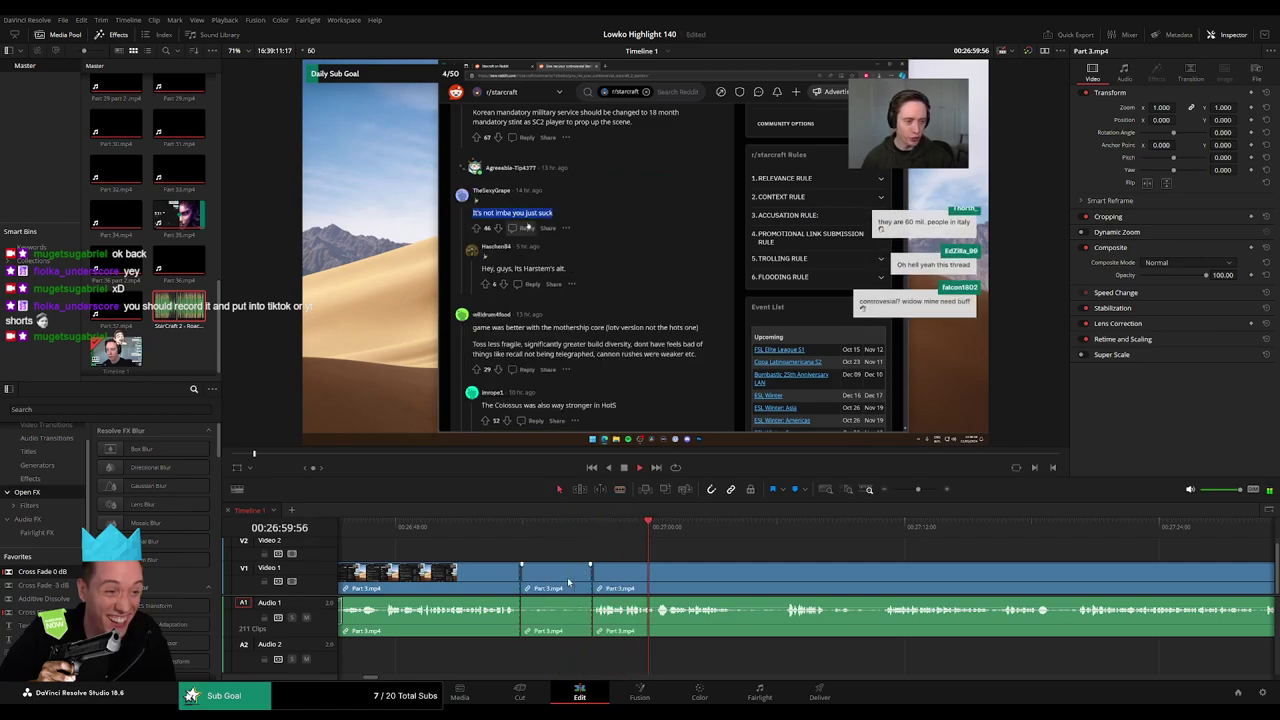
click(567, 576)
key(Delete)
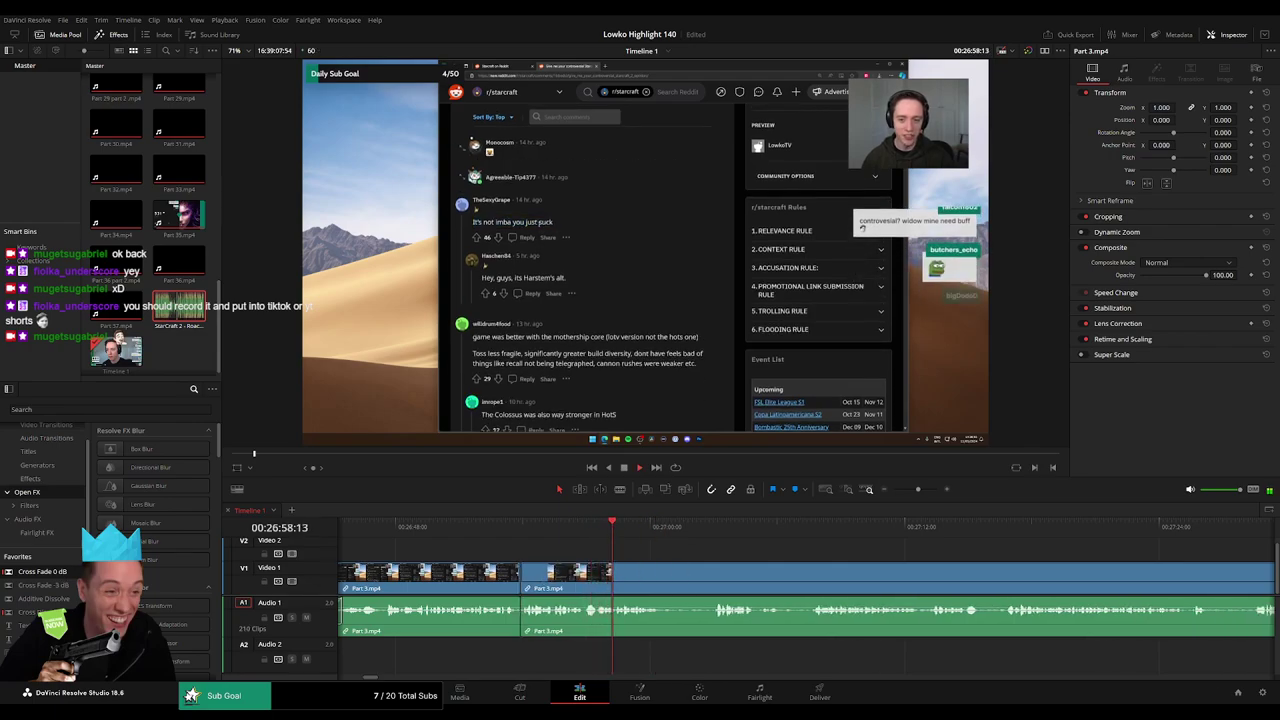
drag(529, 618, 523, 617)
- Remove the Part 3.mp4 section from about 00:27:00:43 to 00:27:03:00 and close the gap
drag(670, 563, 489, 546)
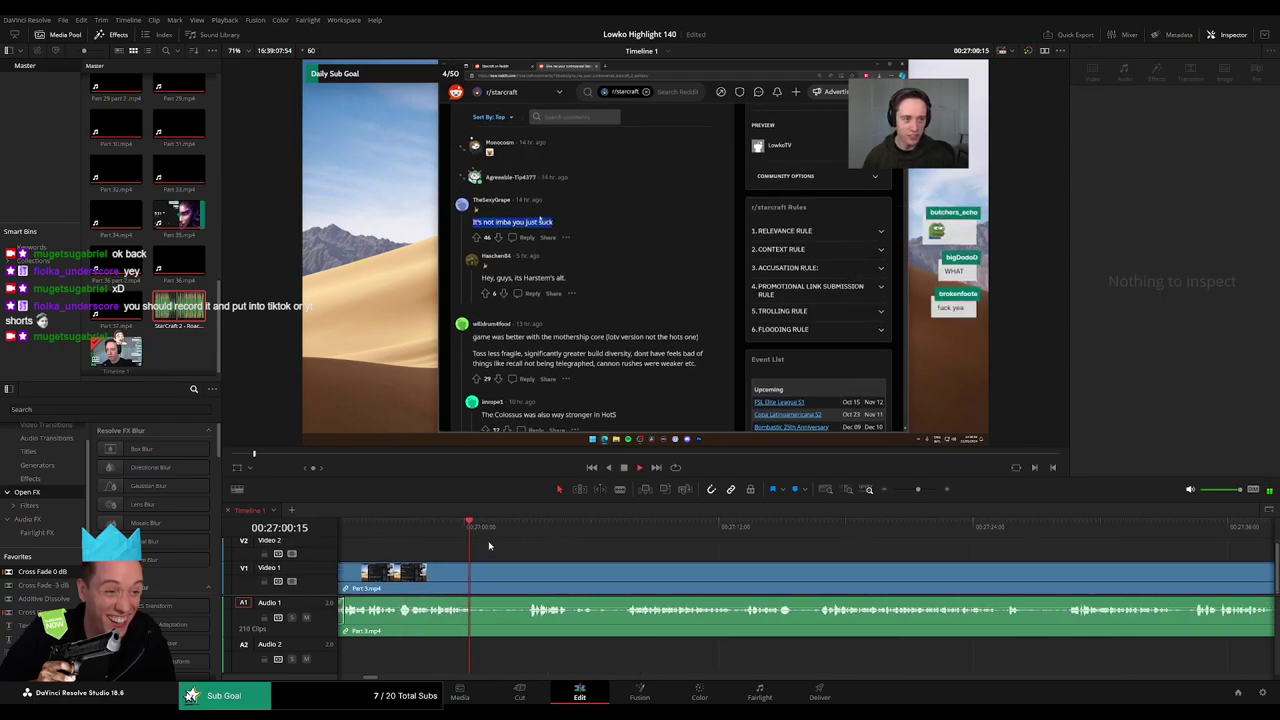
click(520, 529)
key(b)
click(479, 572)
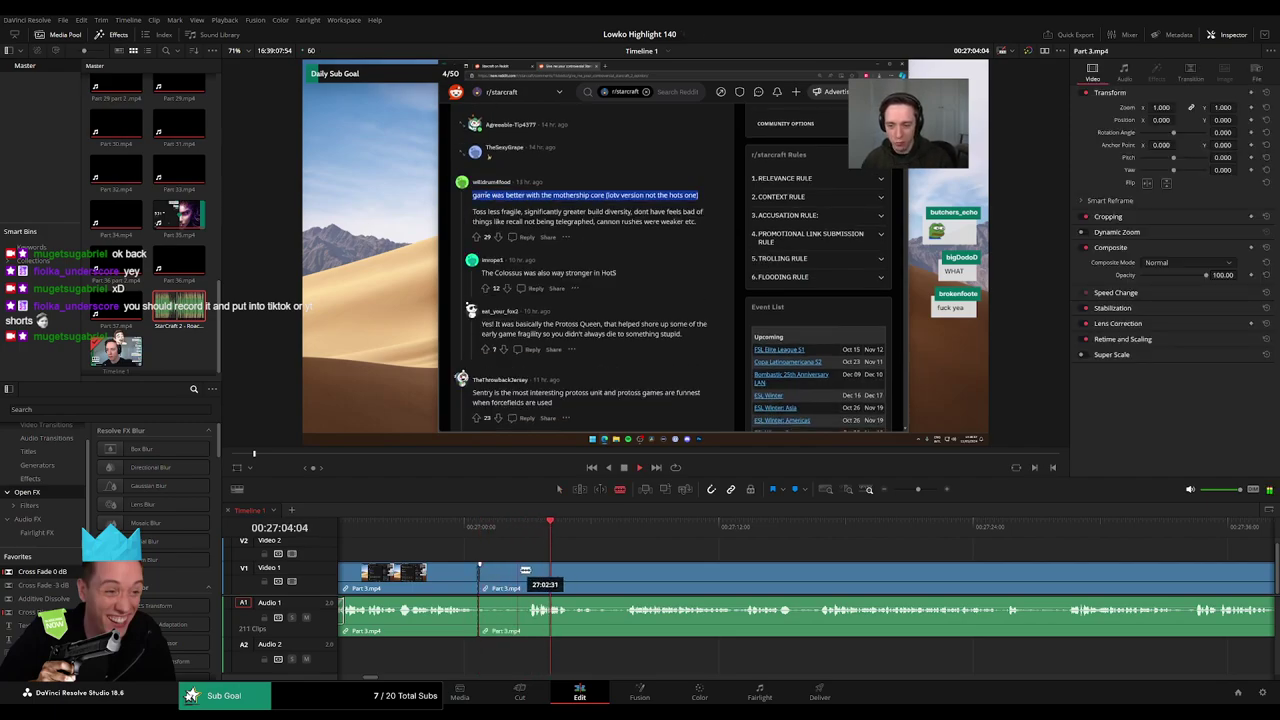
click(528, 572)
key(a)
click(507, 575)
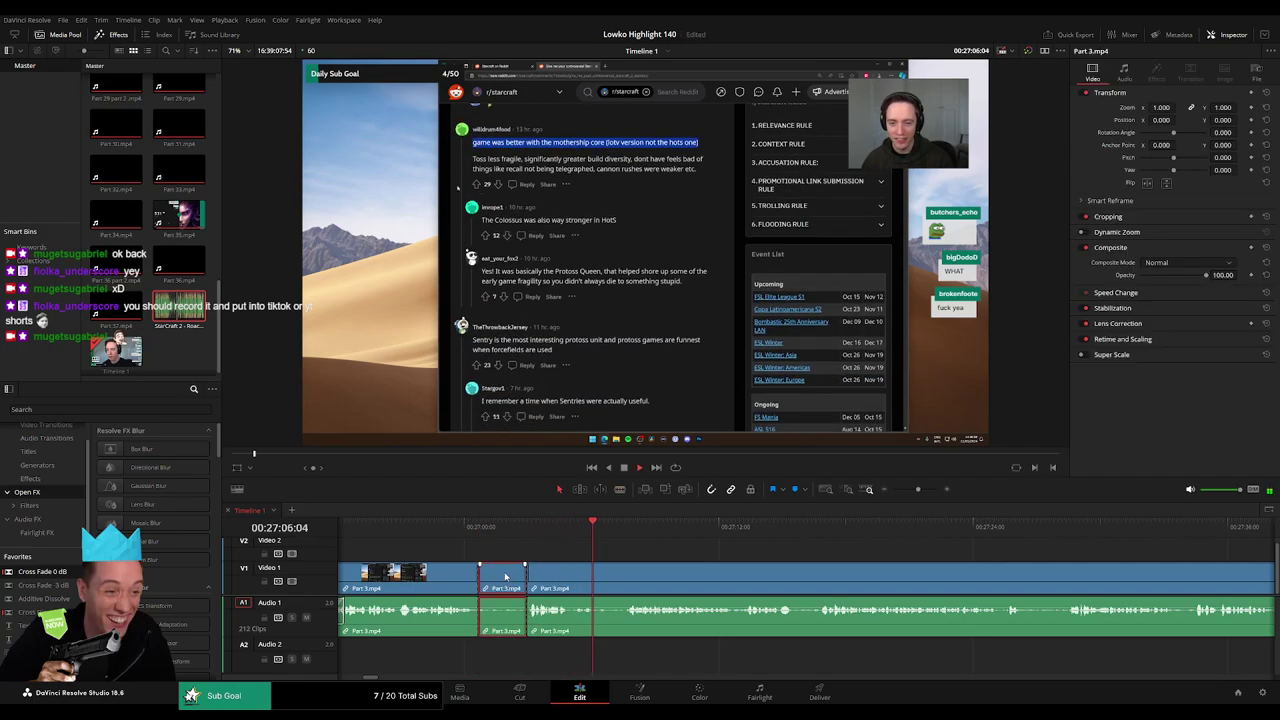
key(Delete)
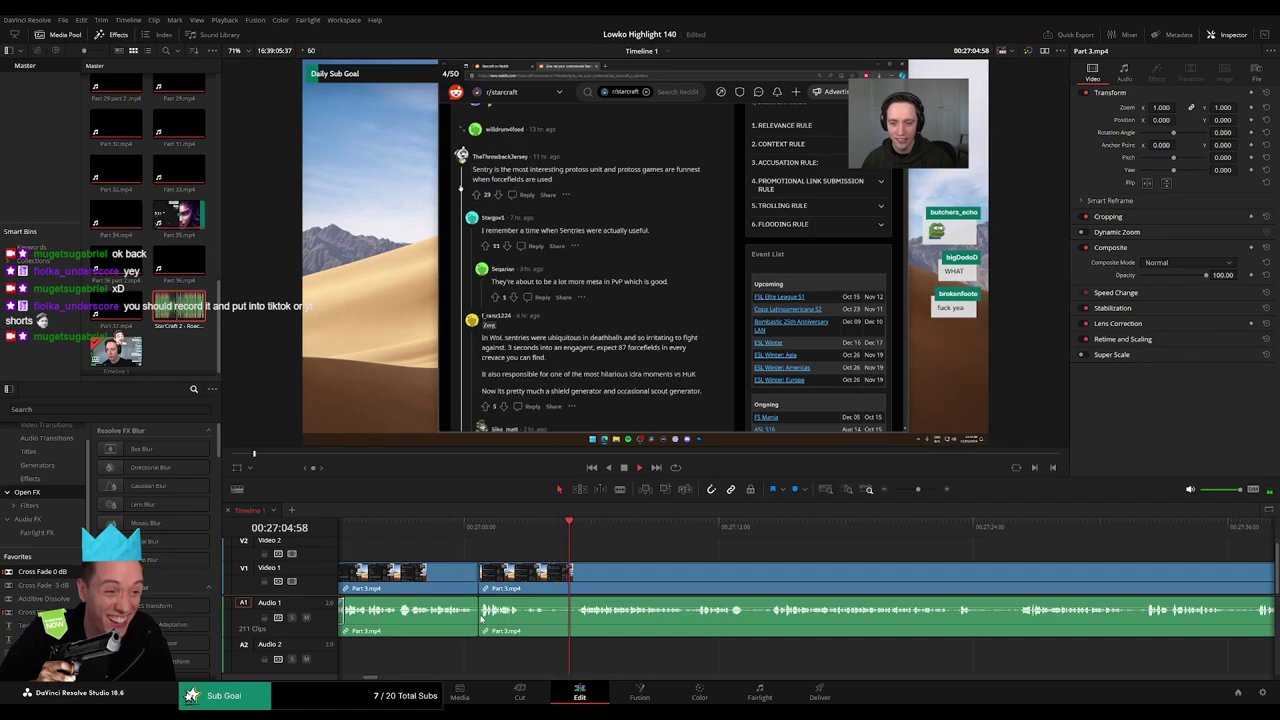
click(672, 554)
- Cut out the Part 3.mp4 section from about 00:27:24:05 to 00:27:26:12, closing the gap and cross-fading the audio join
drag(756, 549, 556, 548)
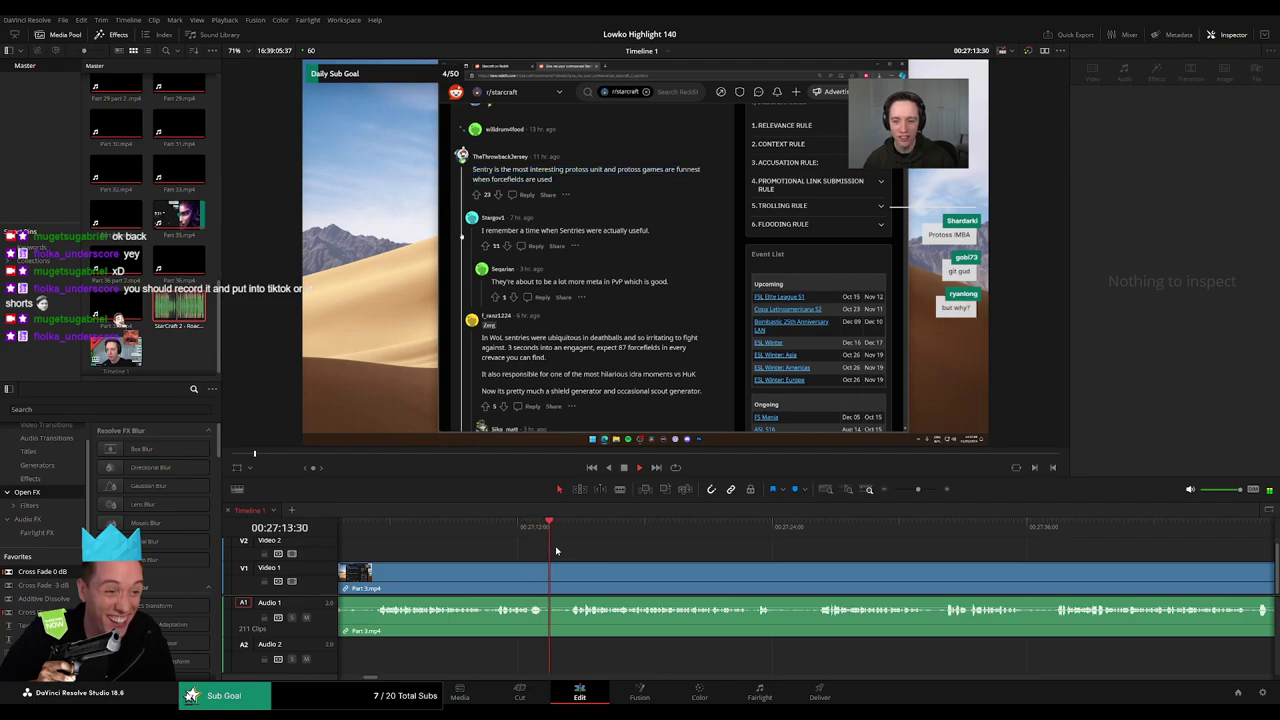
drag(583, 553, 462, 553)
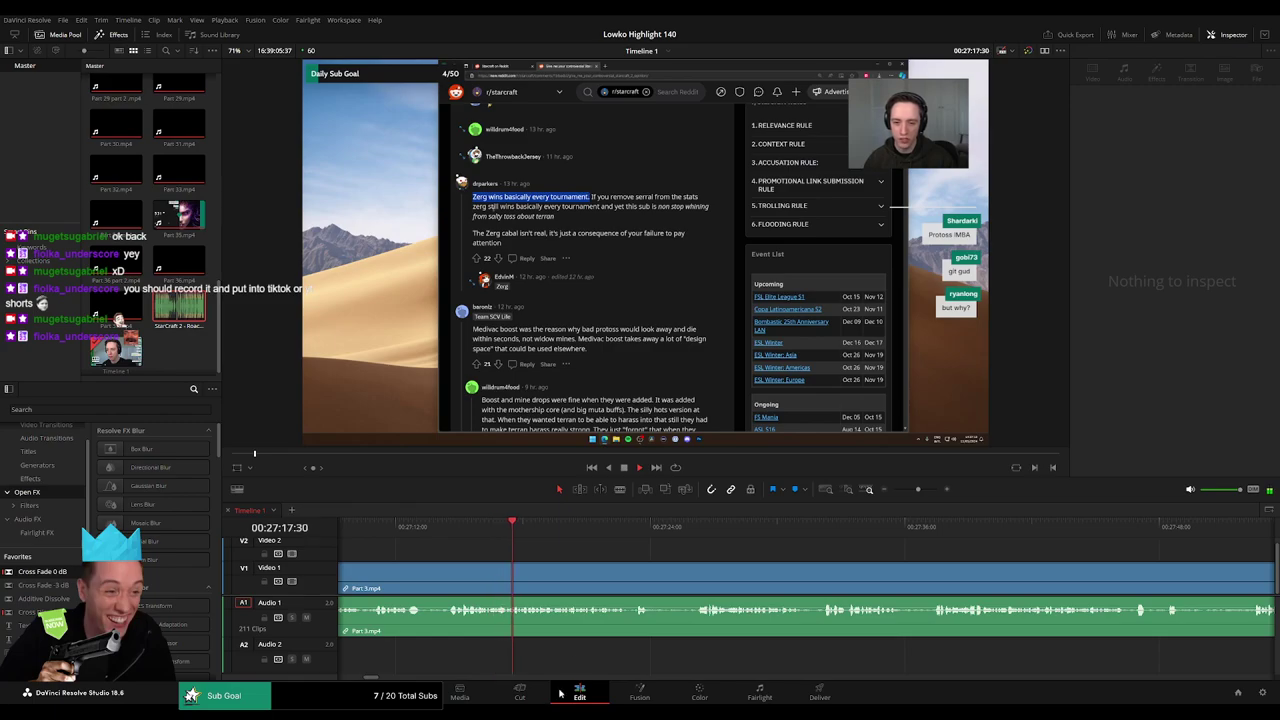
drag(623, 555, 506, 551)
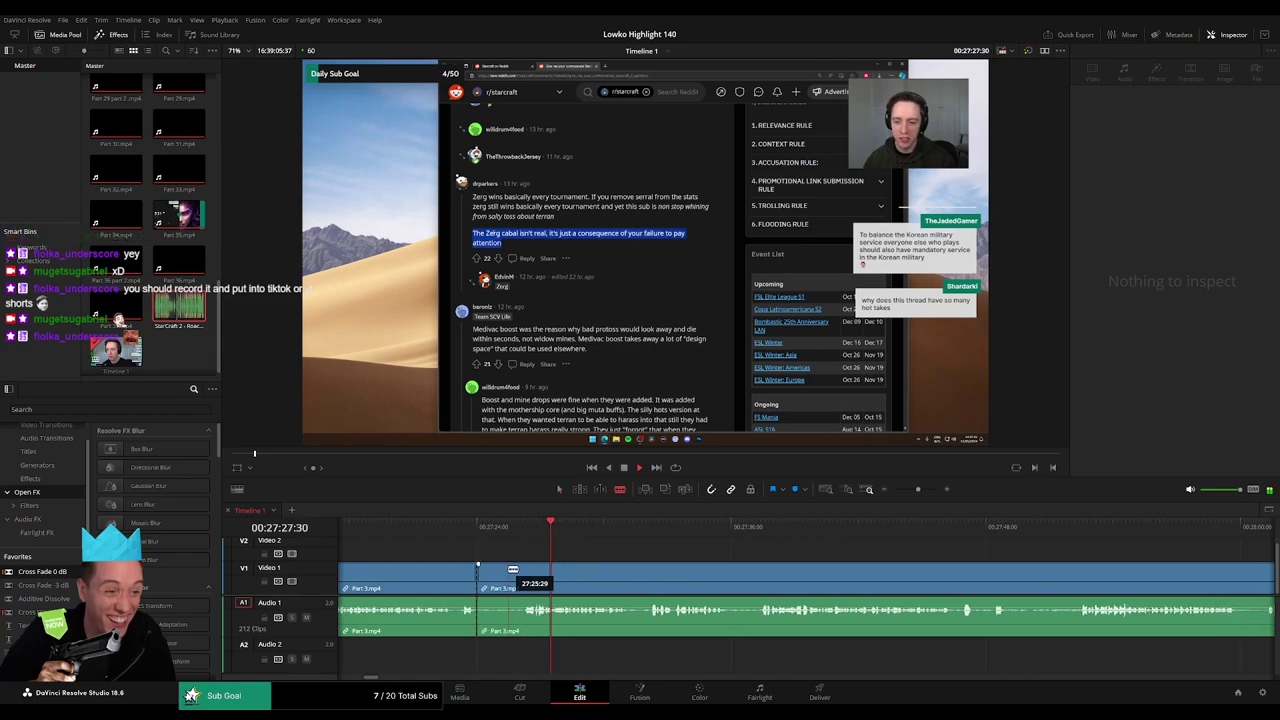
key(a)
click(512, 577)
key(Delete)
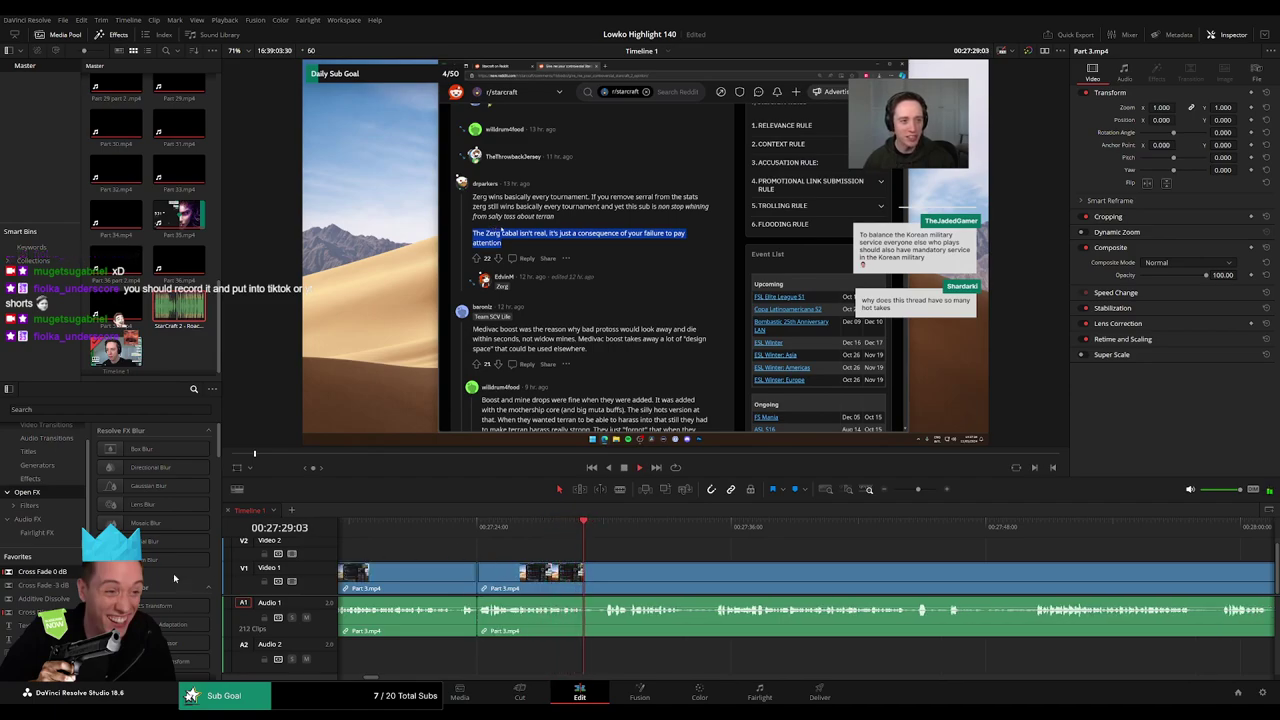
key(space)
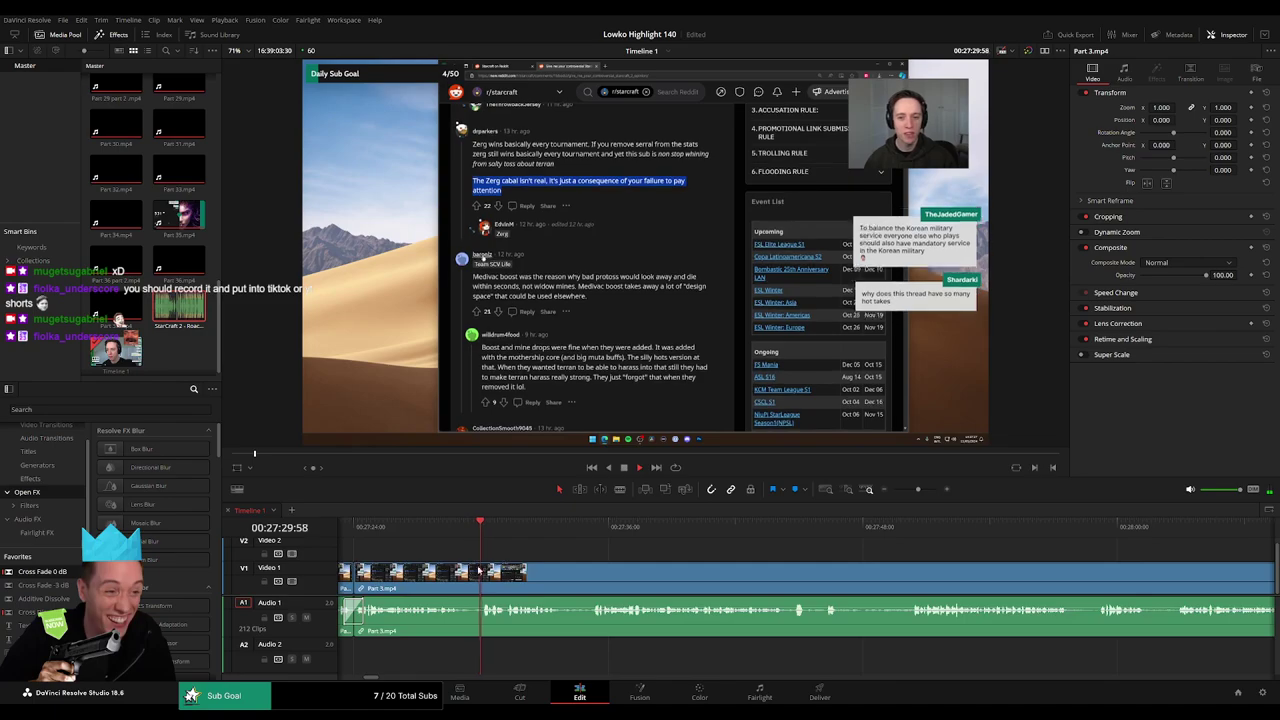
- Remove the short Part 3.mp4 section from about 00:27:33:44 to 00:27:35:16, closing the gap and cross-fading the audio join
key(ctrl+z)
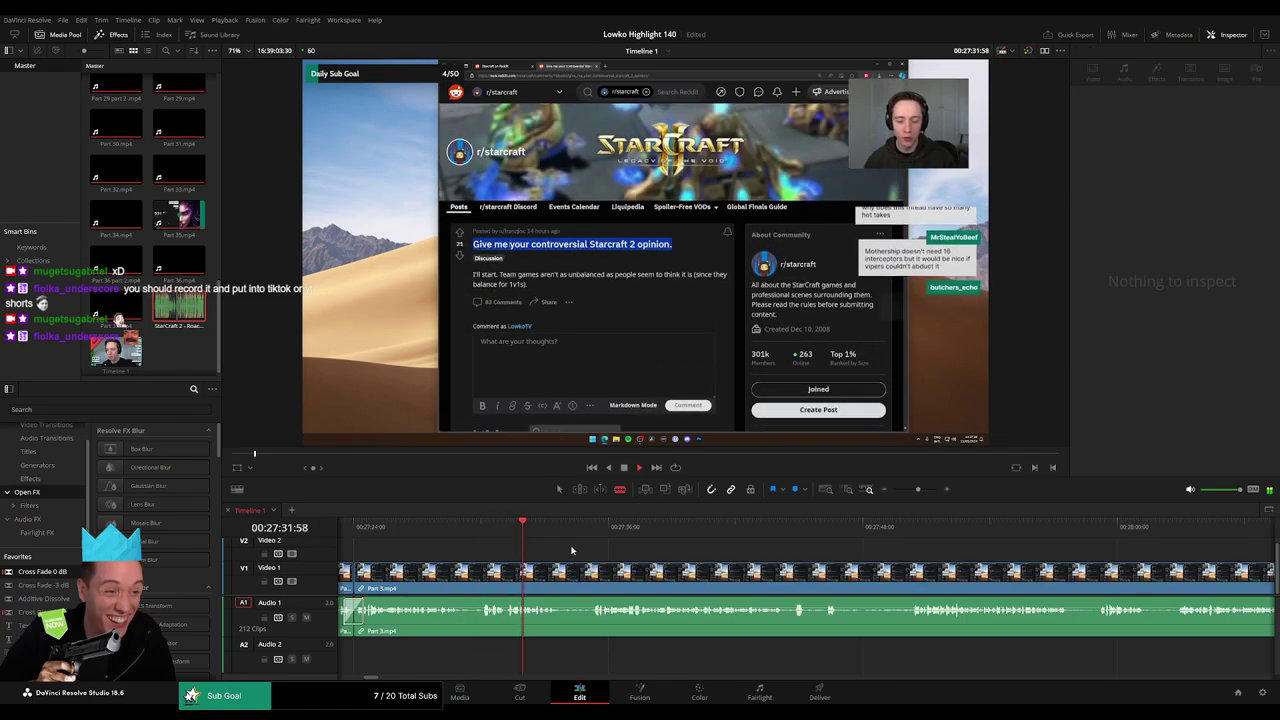
click(561, 574)
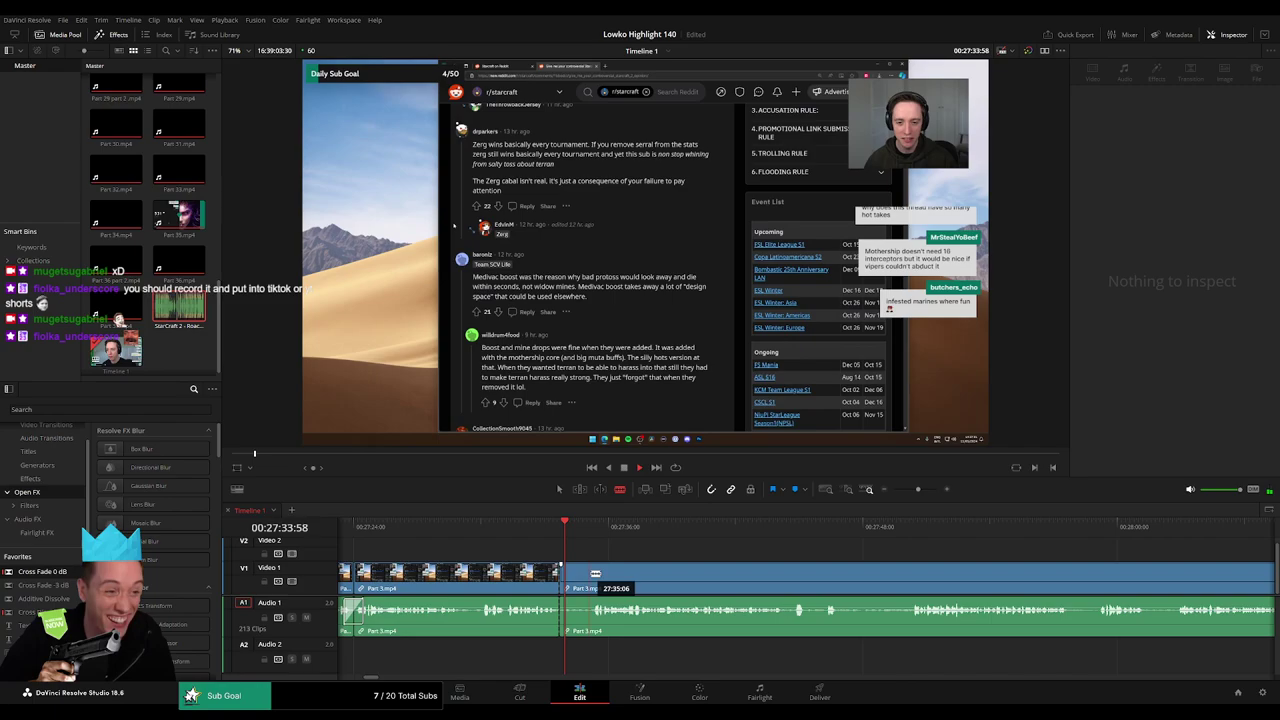
click(592, 574)
key(a)
click(571, 588)
key(Delete)
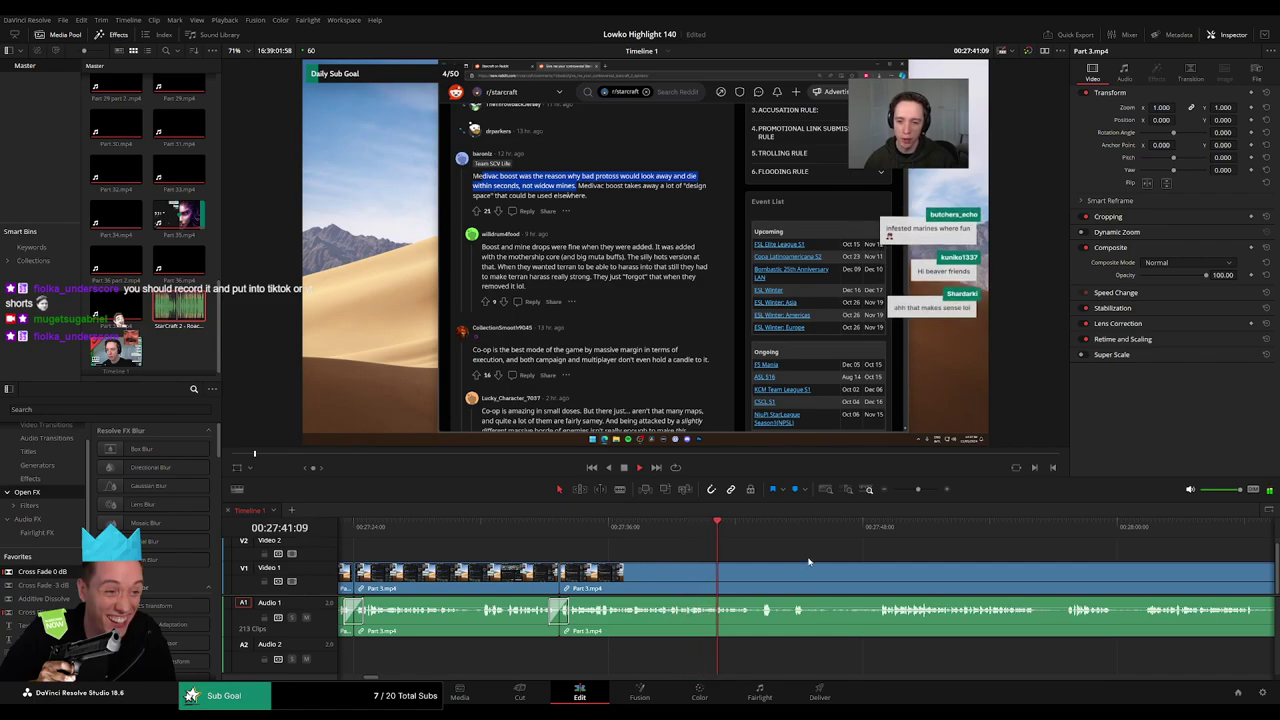
- Cut out the Part 3.mp4 pause from about 00:27:45:30 to 00:27:48:51, closing the gap and cross-fading the audio join
drag(809, 562, 661, 553)
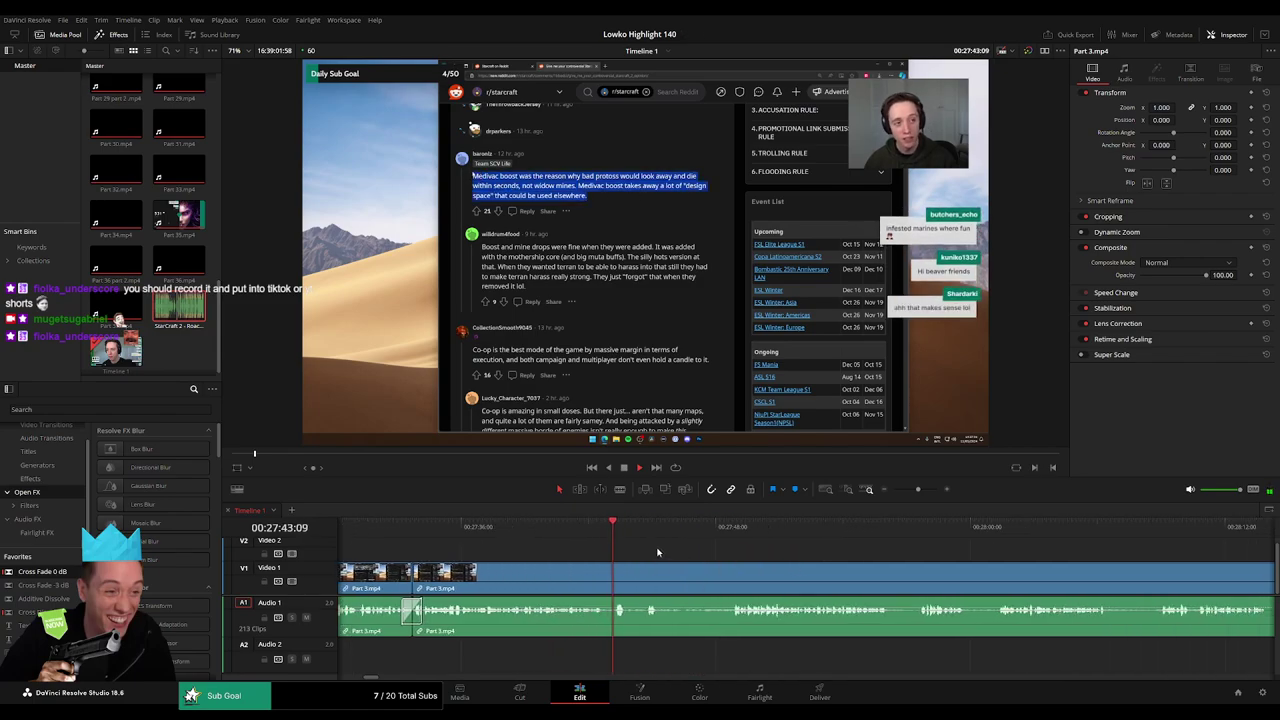
scroll(640, 550, right, 1)
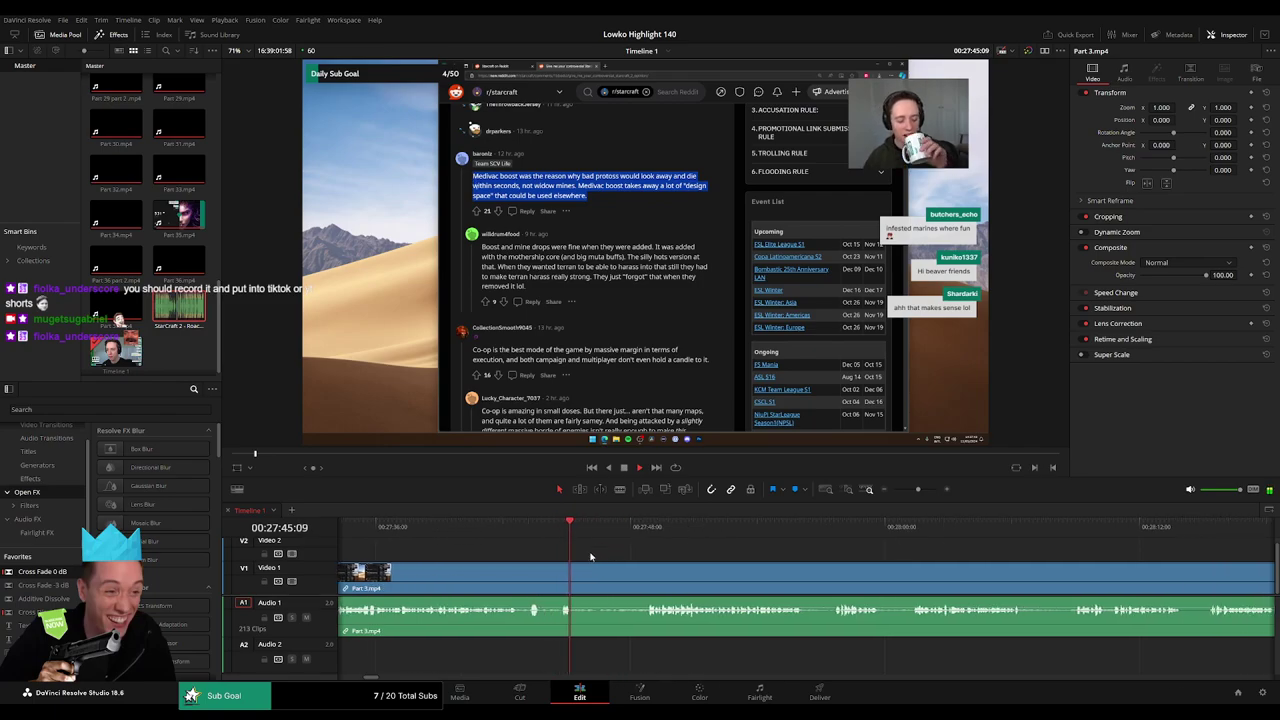
key(b)
click(577, 575)
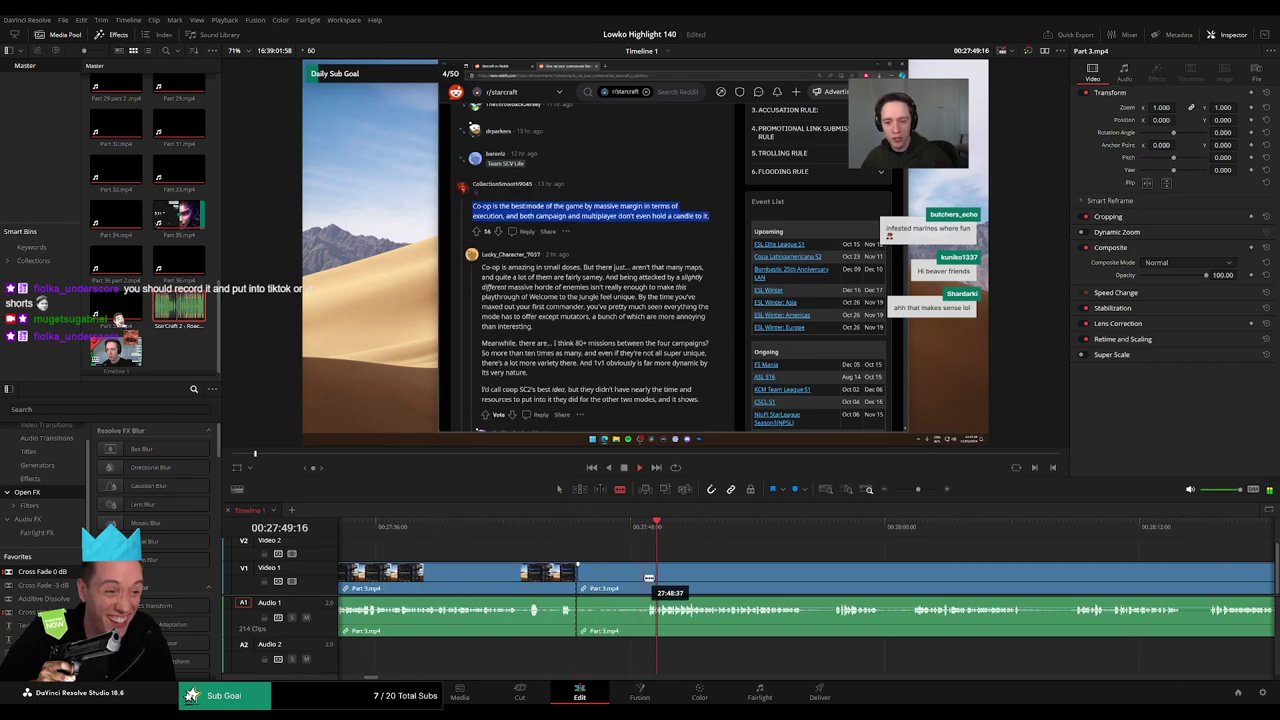
click(647, 576)
key(a)
click(636, 580)
key(Delete)
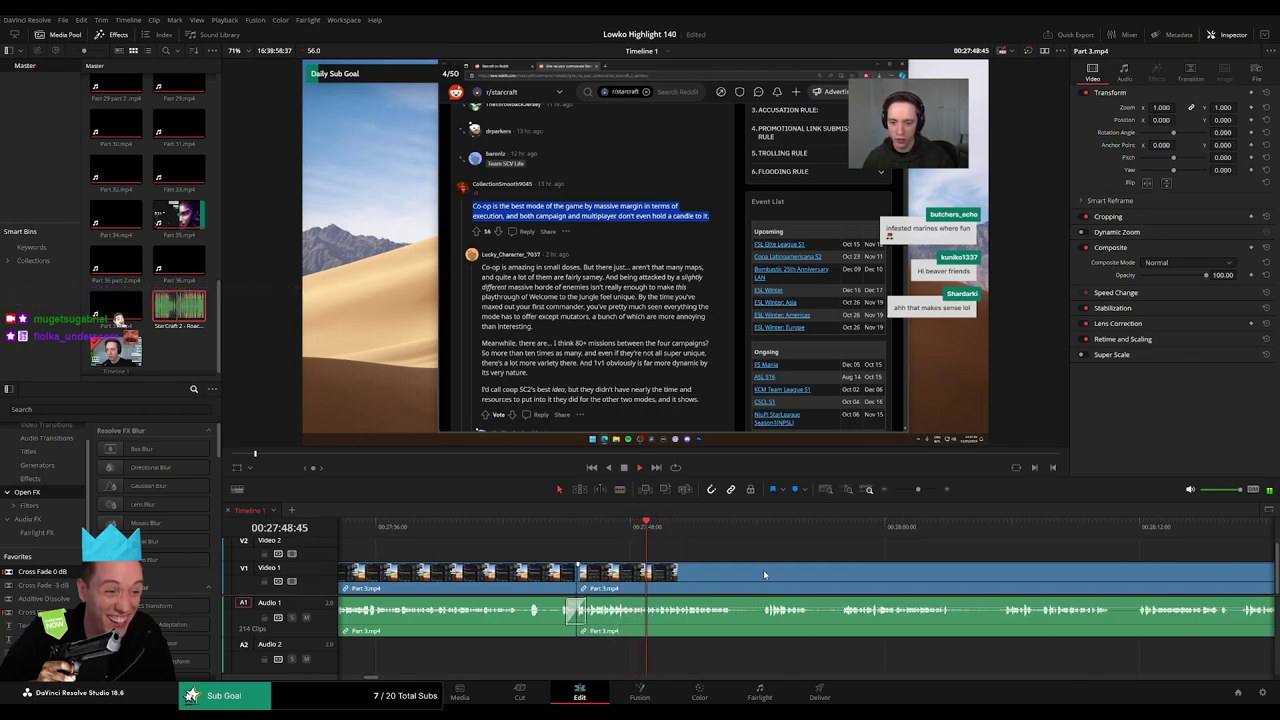
- Remove the short Part 3.mp4 pause from about 00:27:52:57 to 00:27:54:15, closing the gap and cross-fading the audio join
drag(776, 557, 576, 542)
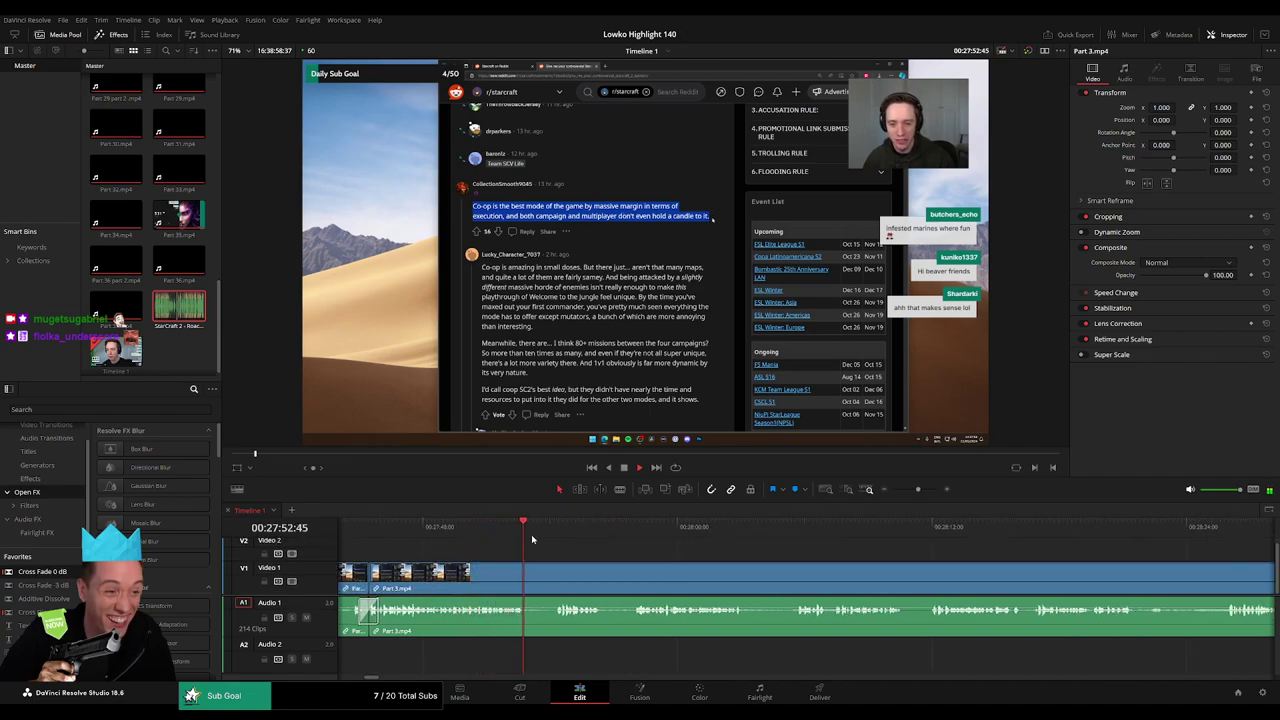
key(b)
click(528, 576)
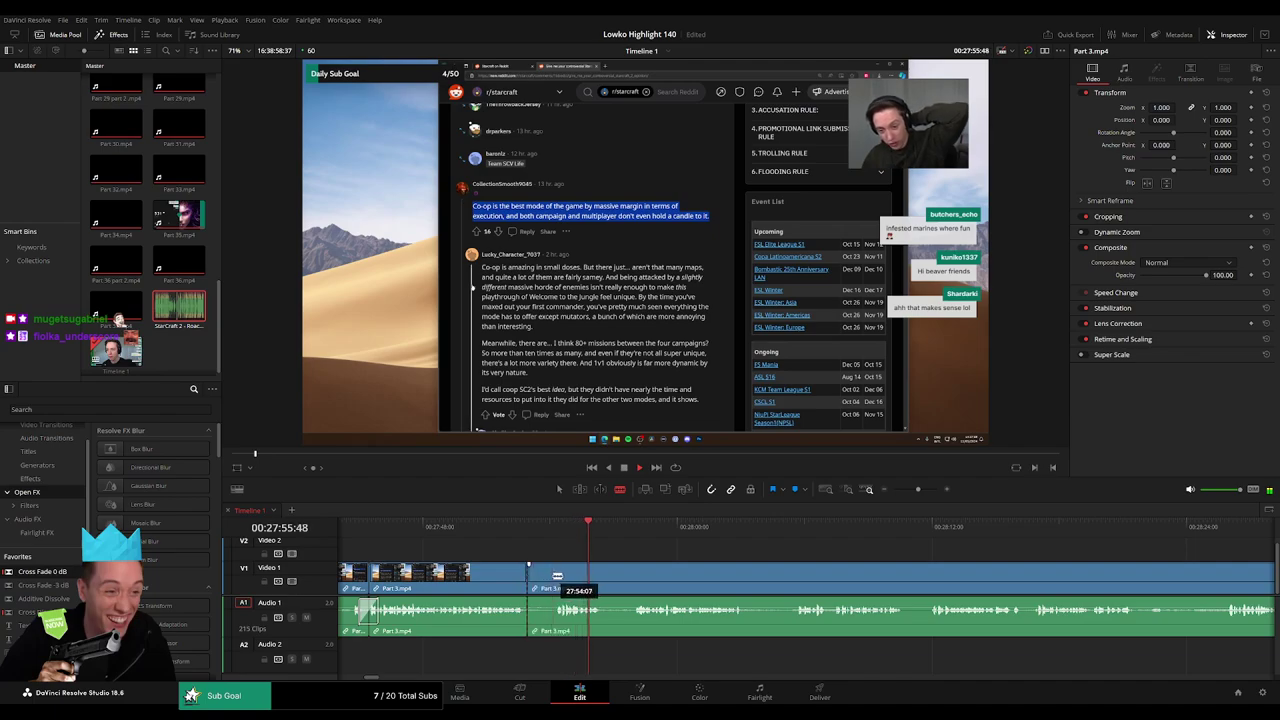
key(a)
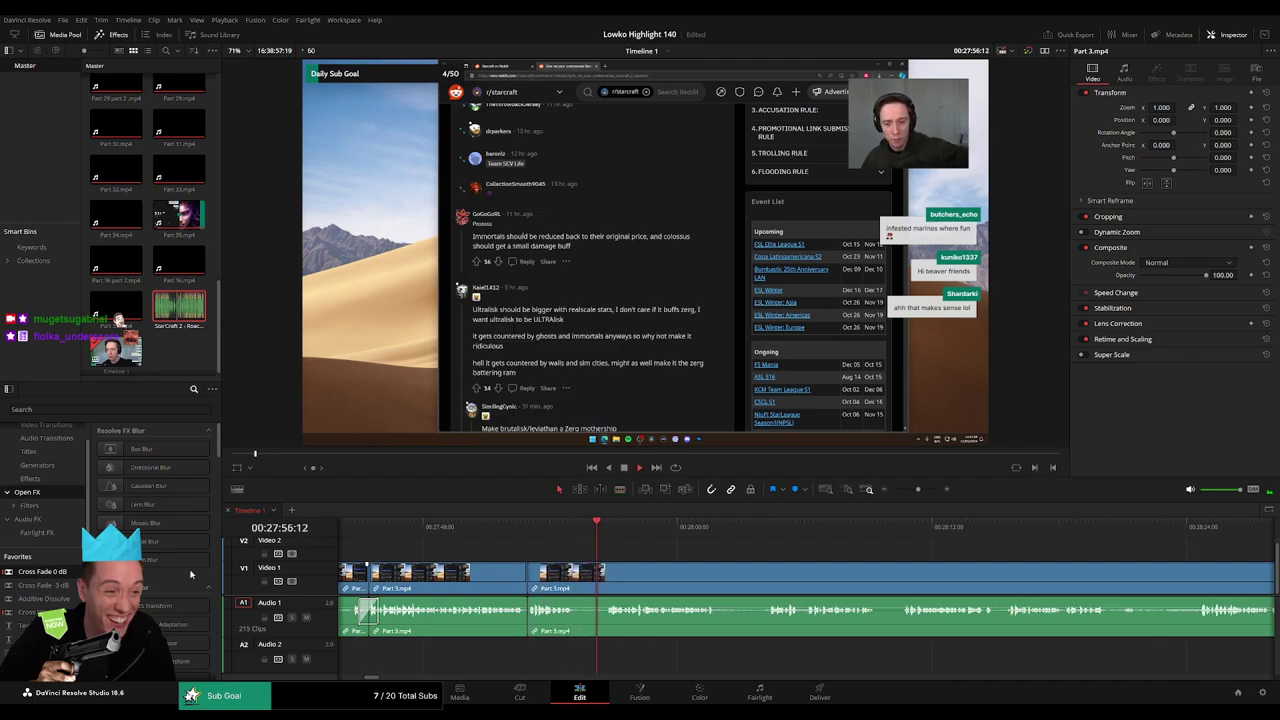
drag(42, 572, 527, 611)
- Cut out the short Part 3.mp4 section from about 00:27:55:15 to 00:27:56:40, closing the gap and cross-fading the audio join
key(b)
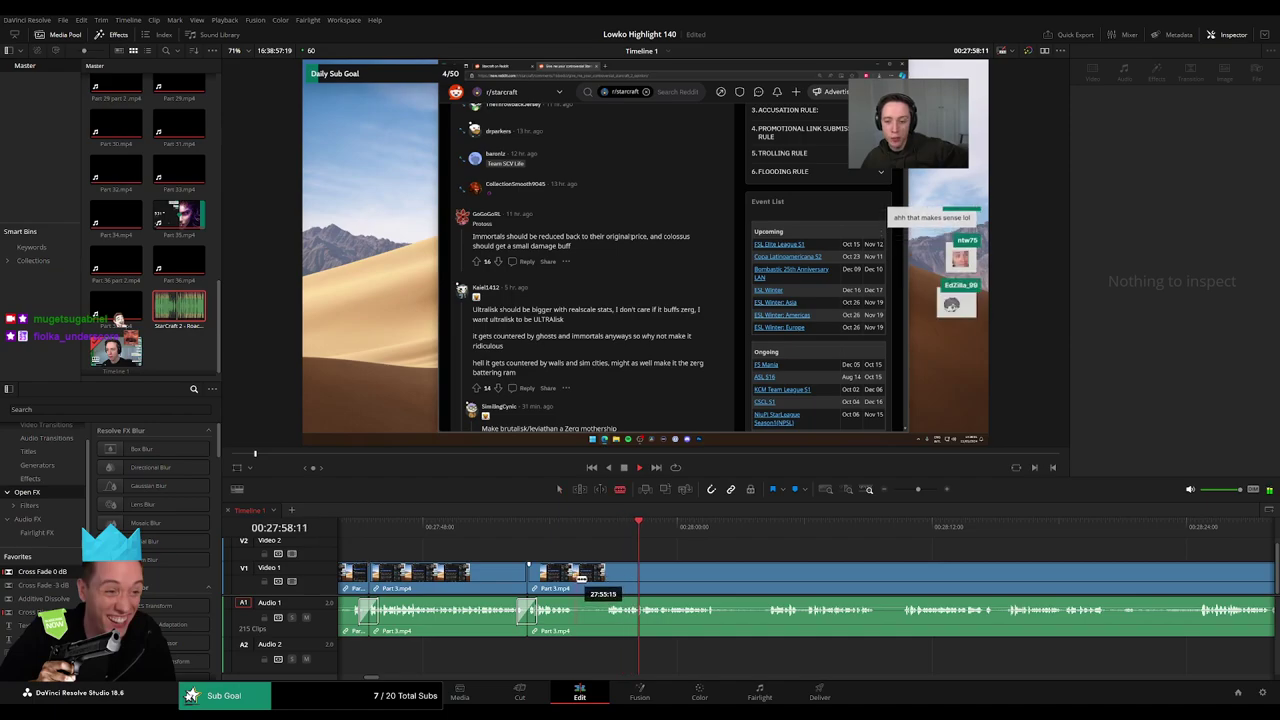
click(577, 577)
click(606, 576)
key(a)
click(590, 581)
key(Delete)
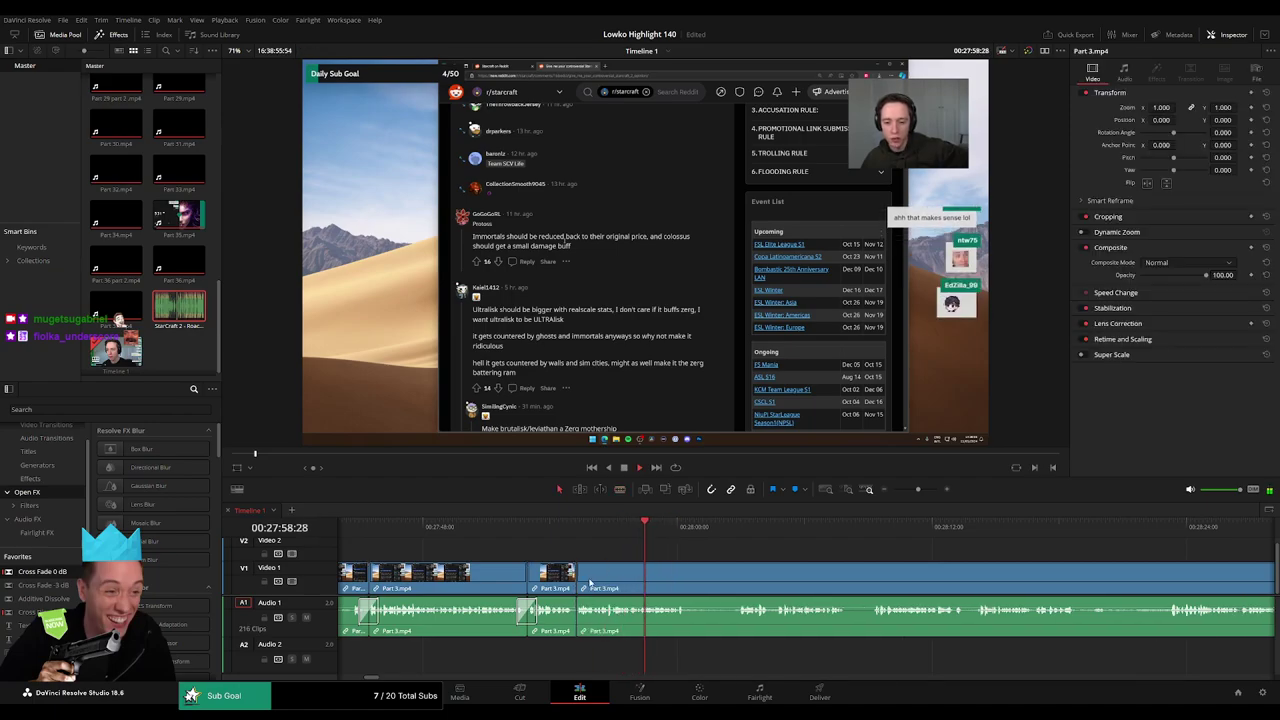
- Remove the Part 3.mp4 section from about 00:28:00:29 to 00:28:02:52, closing the gap and cross-fading the audio join
drag(696, 577, 488, 560)
click(526, 533)
key(b)
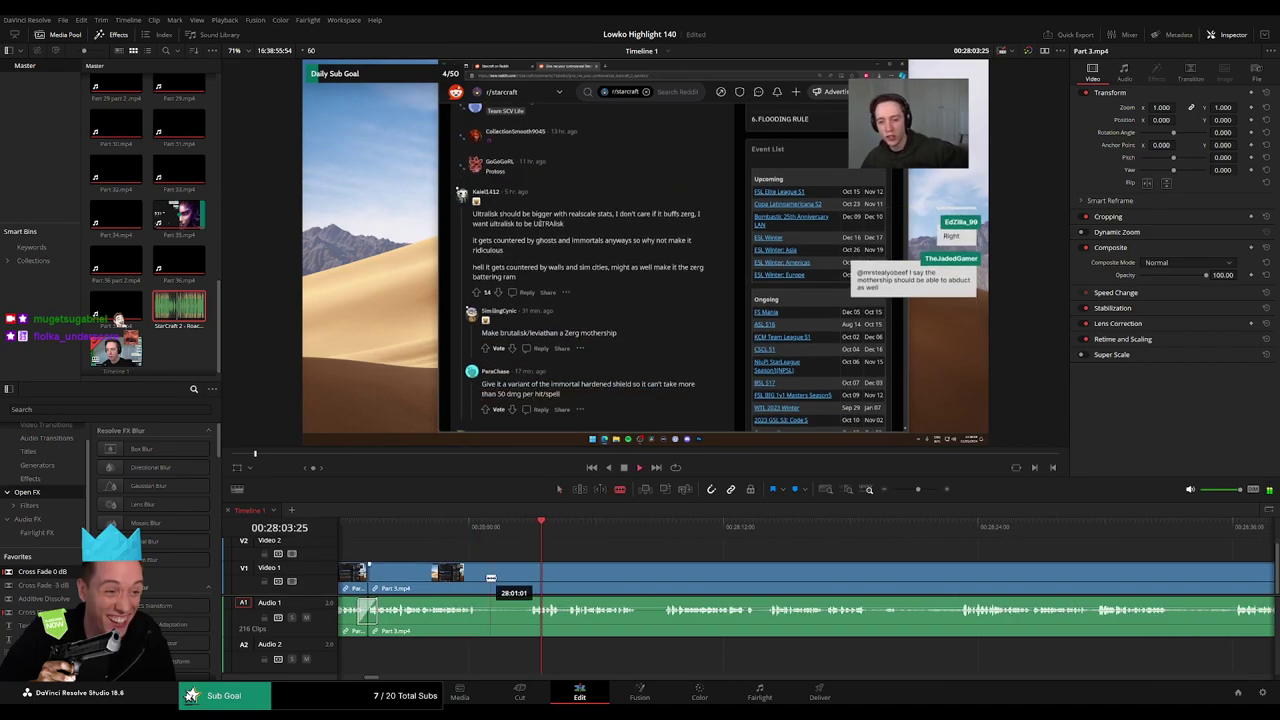
click(478, 575)
click(528, 575)
key(a)
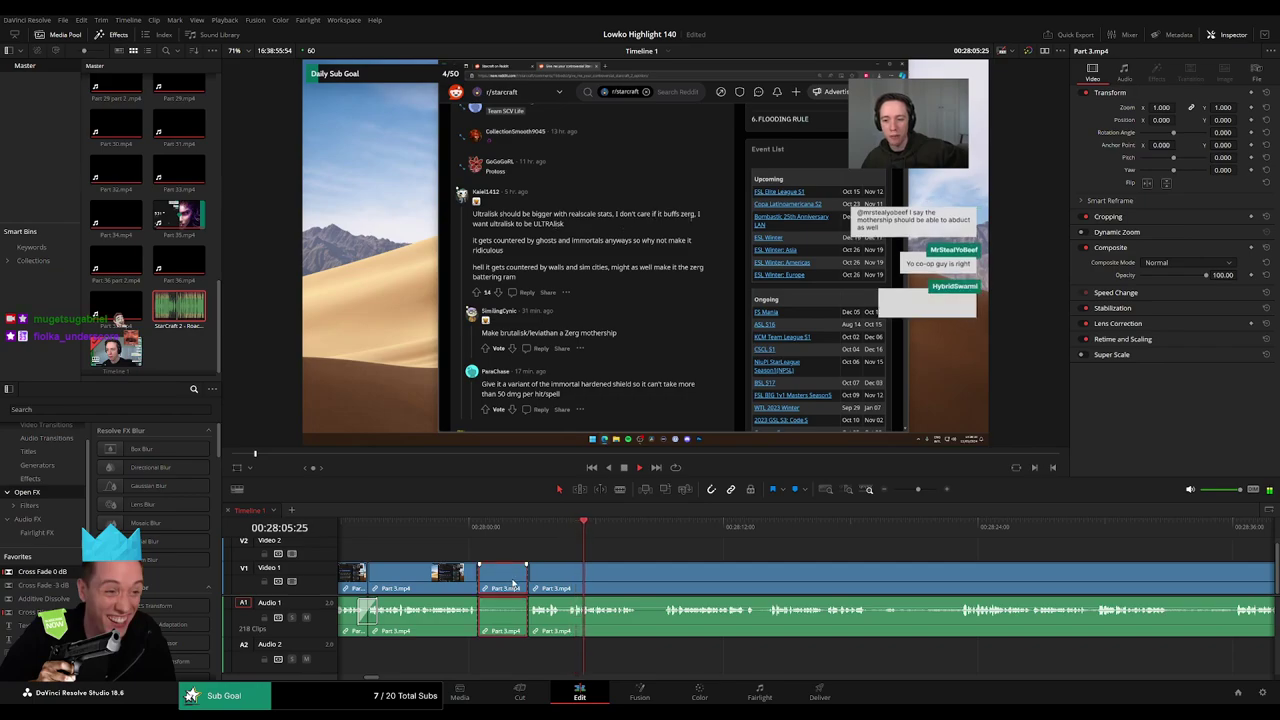
click(513, 586)
key(Delete)
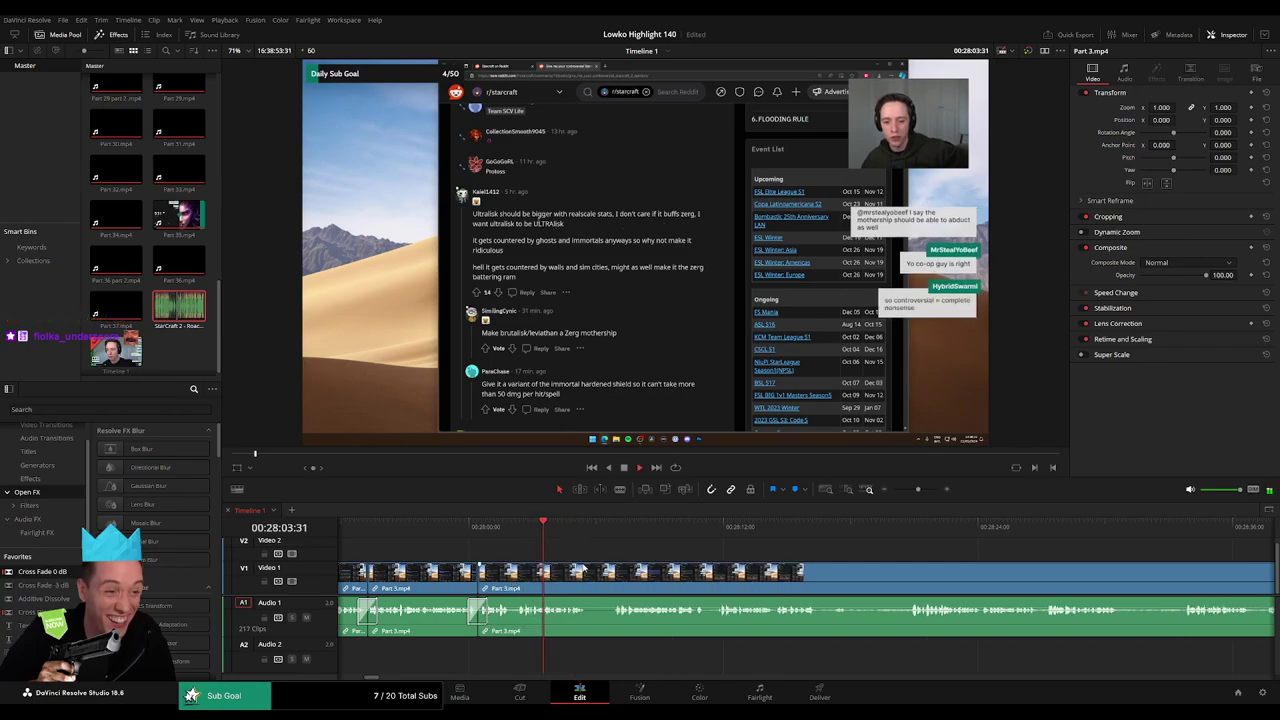
- Cut out the short Part 3.mp4 pause from about 00:28:05:37 to 00:28:06:45 and close the gap
scroll(467, 541, right, 2)
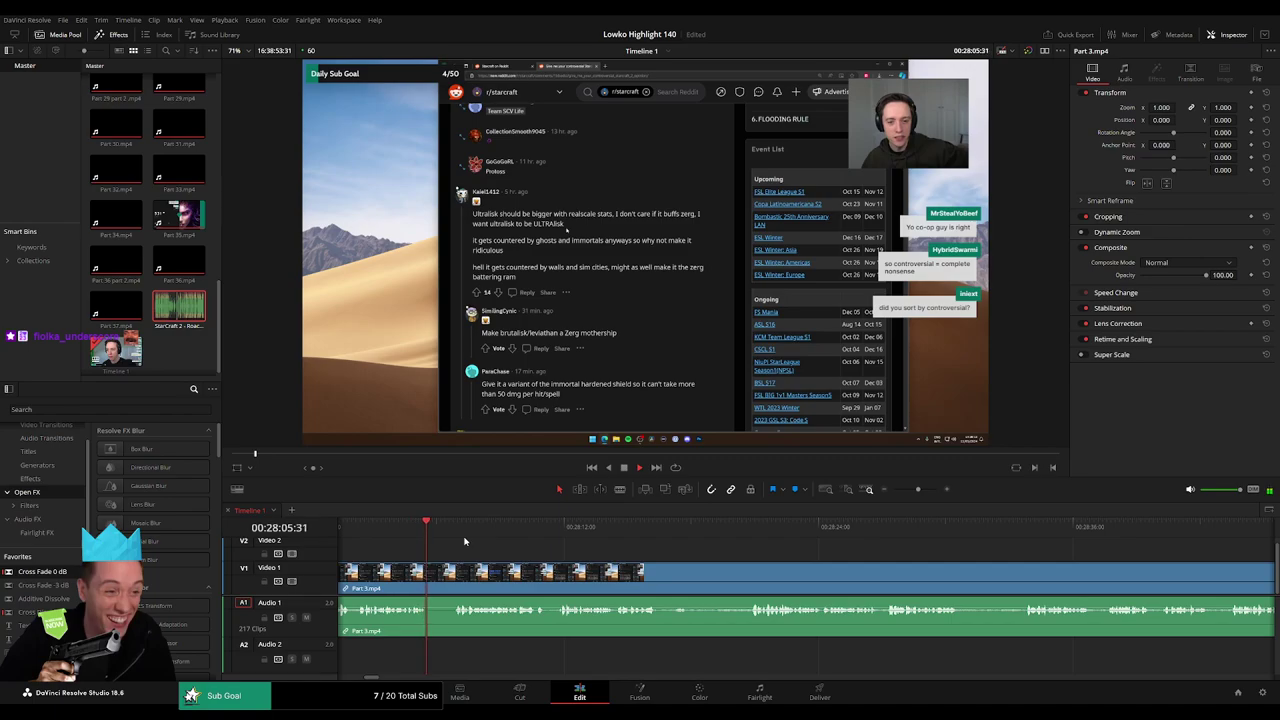
key(b)
click(430, 574)
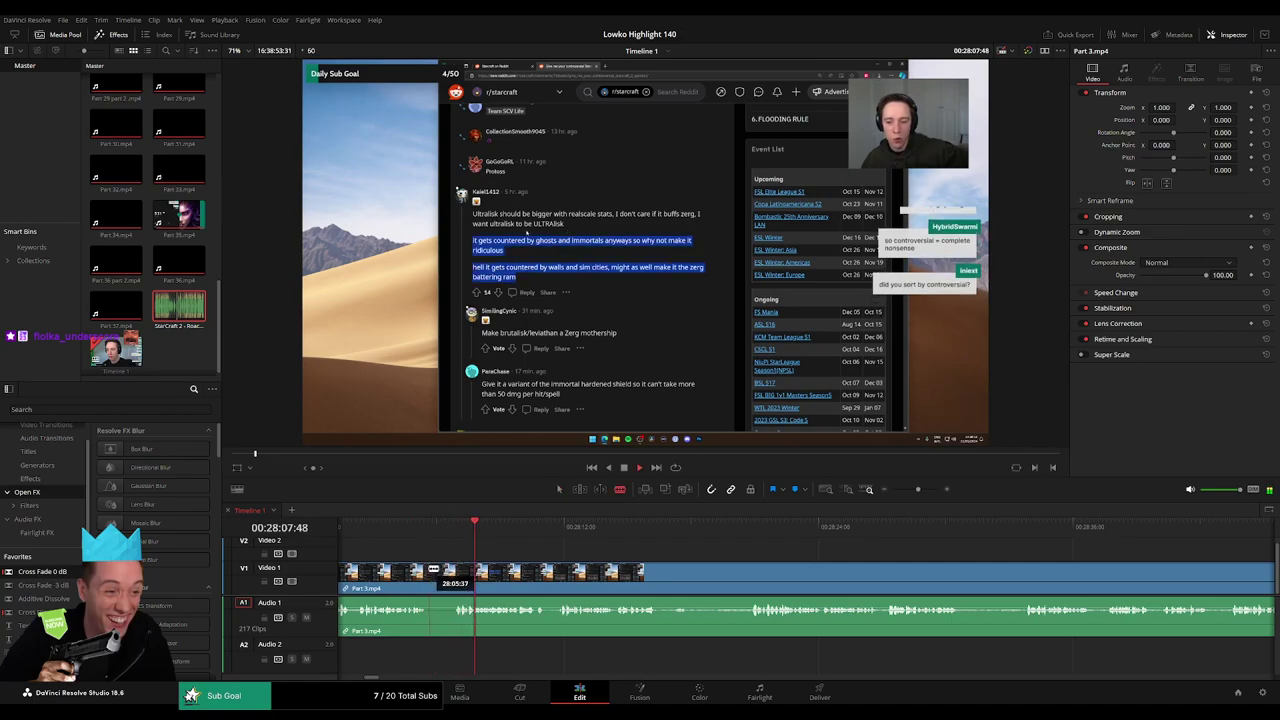
key(a)
click(447, 574)
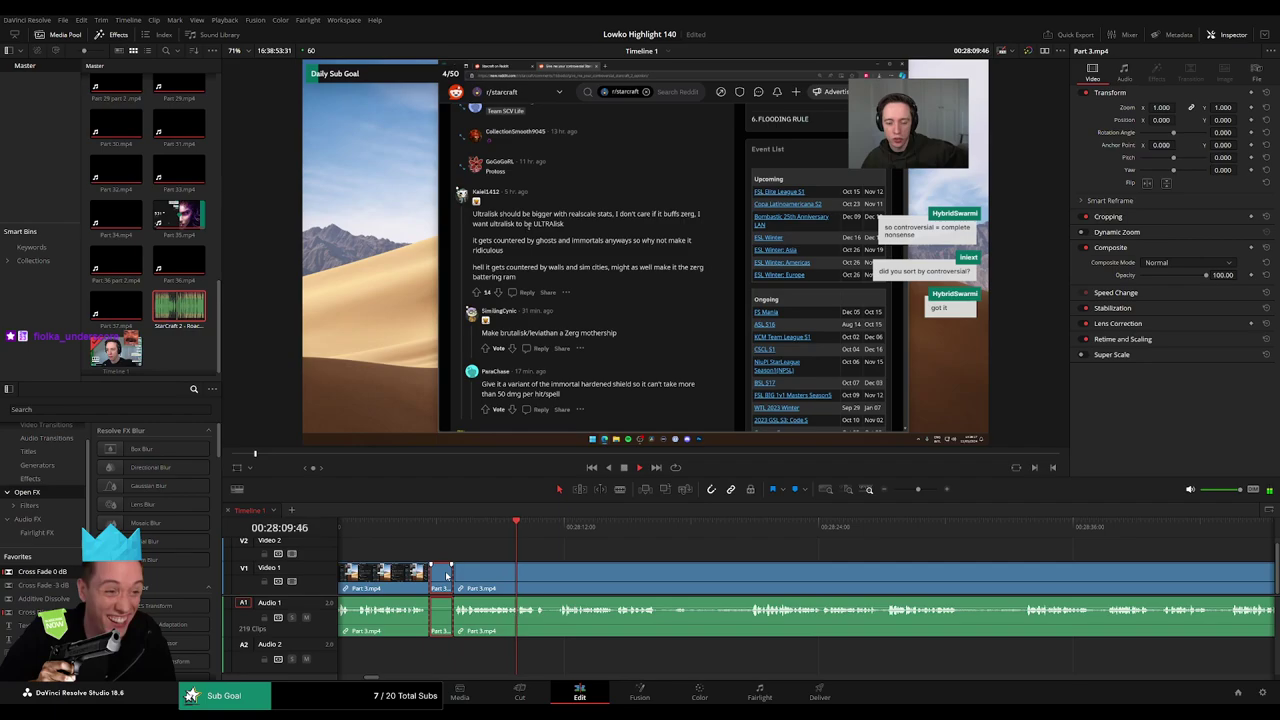
key(Delete)
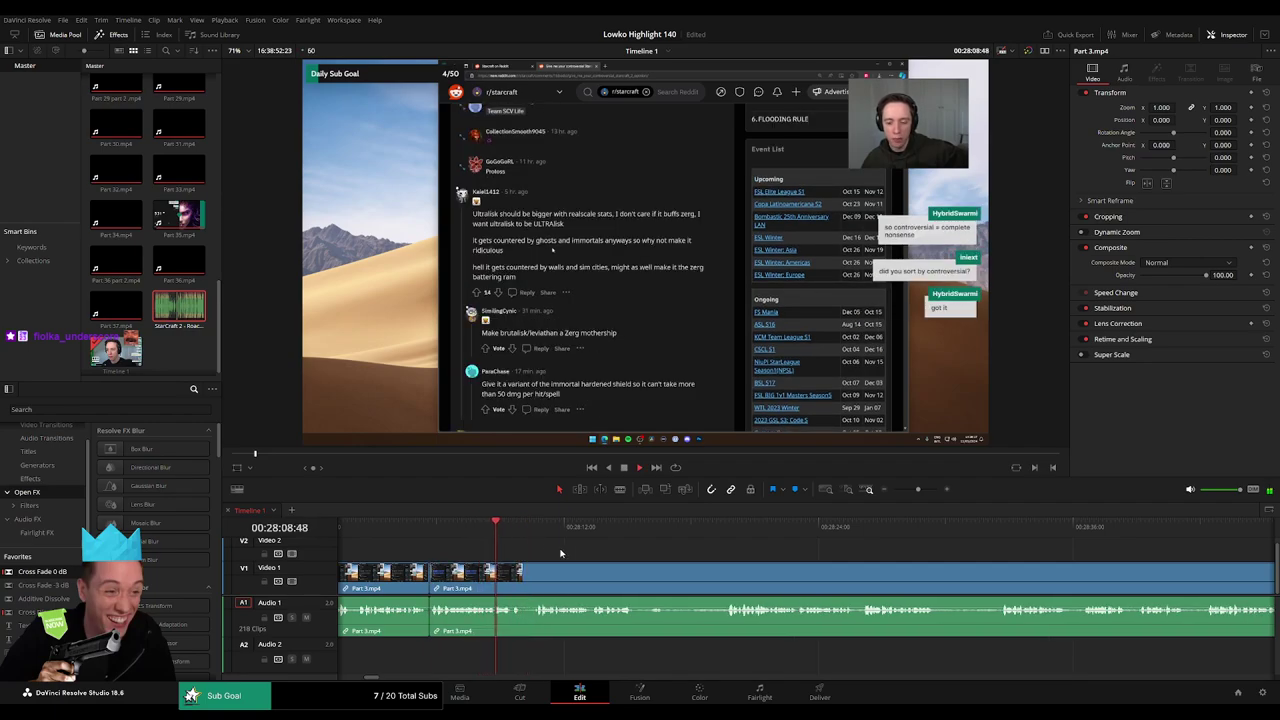
- Remove the Part 3.mp4 section from about 00:28:15:27 to 00:28:19:38 and close the gap
drag(561, 553, 474, 545)
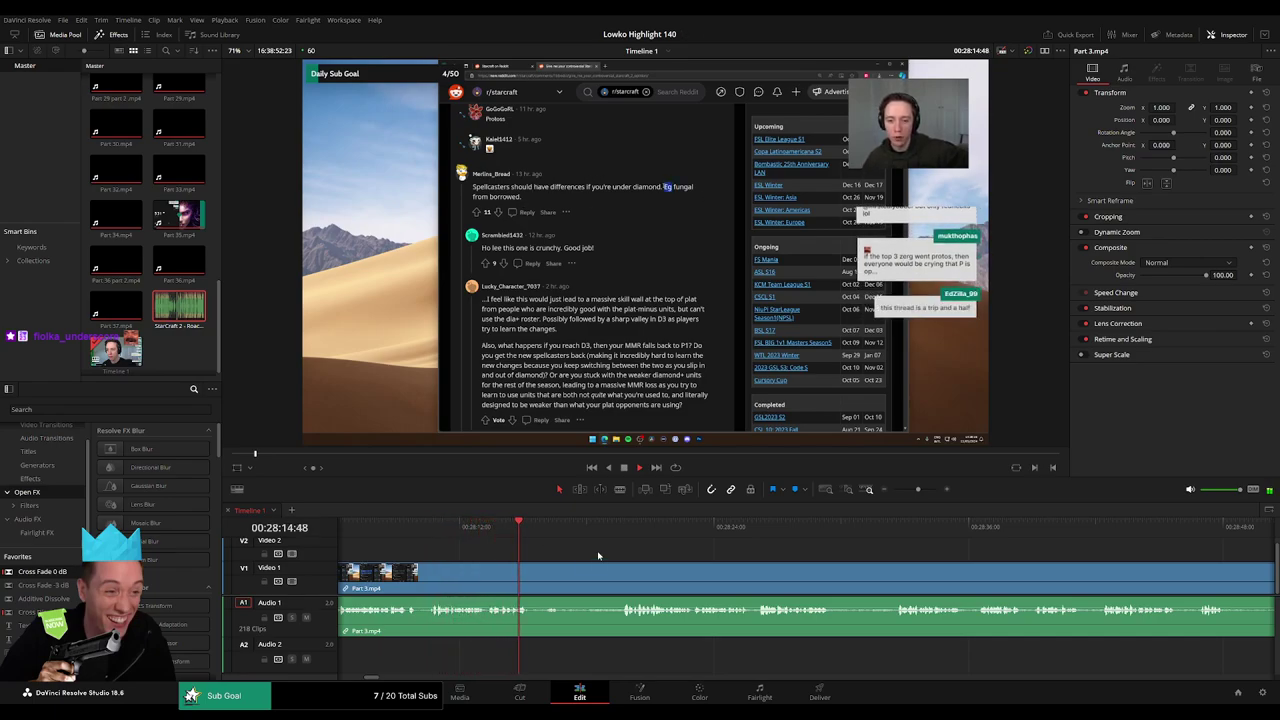
scroll(509, 566, right, 1)
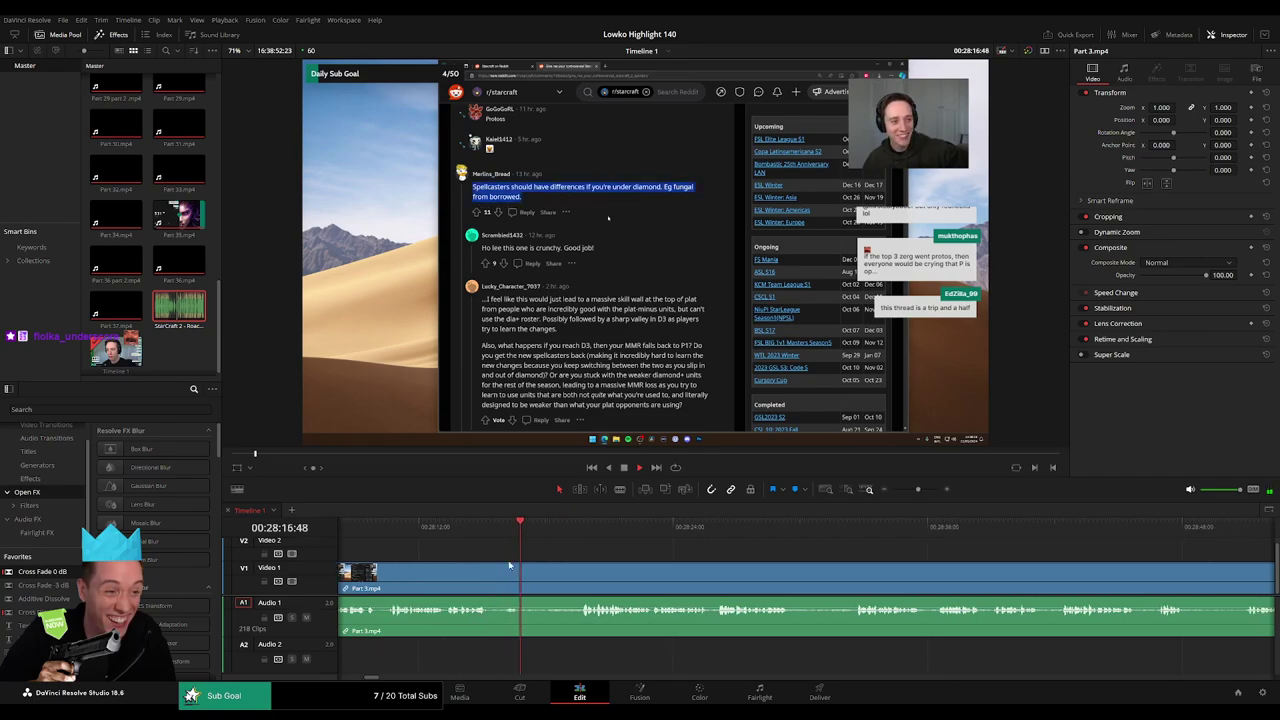
click(493, 579)
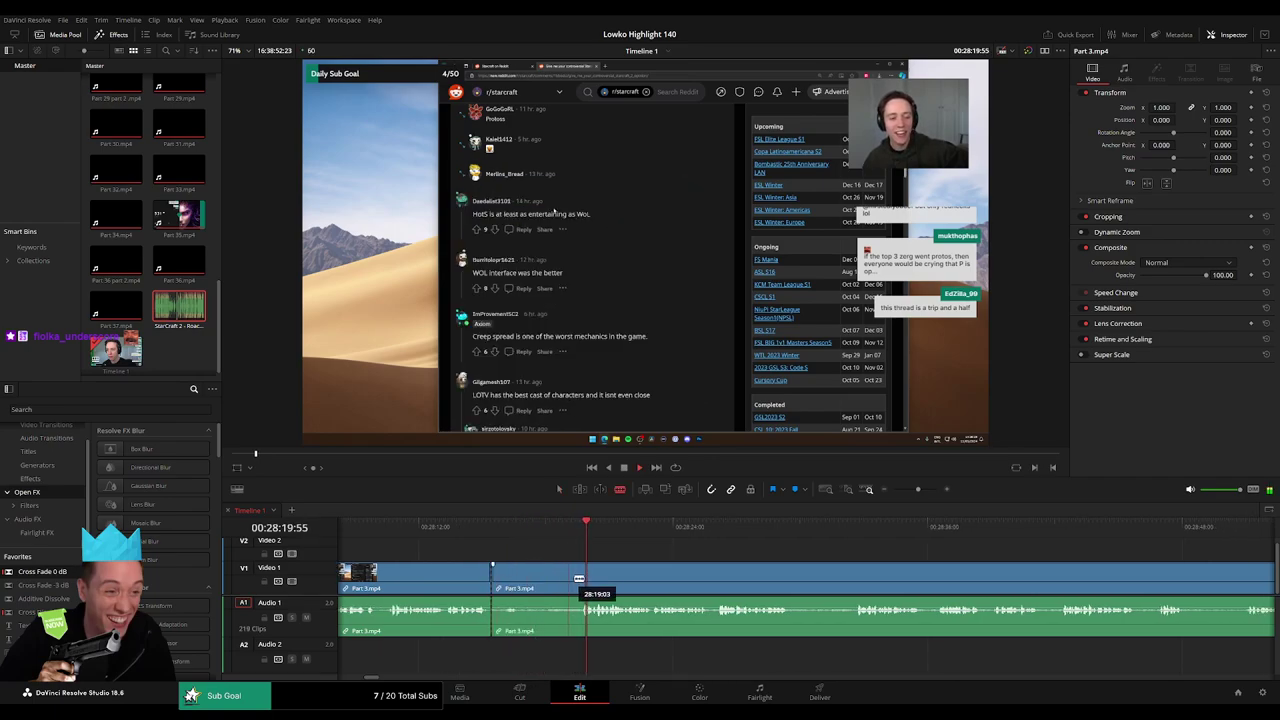
click(582, 578)
key(a)
click(563, 584)
key(Delete)
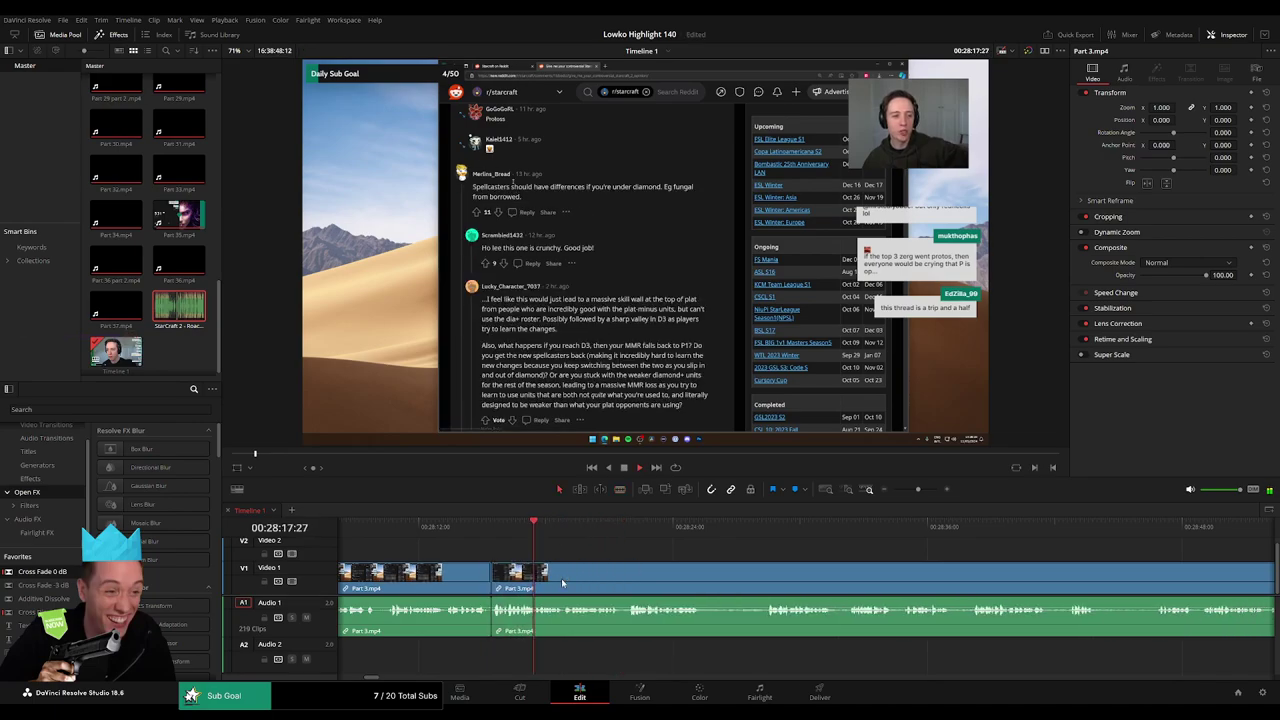
- Cross-fade the Part 3.mp4 audio join at about 00:28:15:27 on Audio 1 and play on from there
drag(491, 627, 491, 627)
key(space)
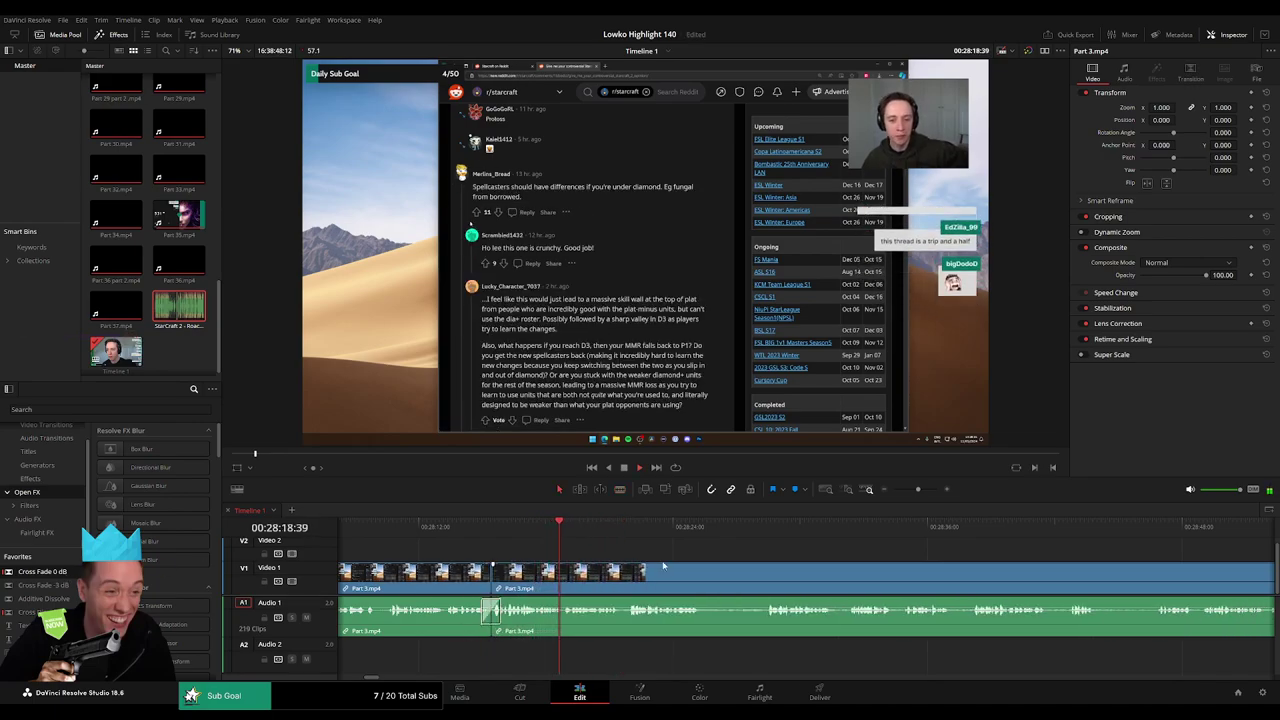
- Cut out the Part 3.mp4 section from about 00:28:25:30 to 00:28:28:24, closing the gap and cross-fading the audio join
drag(663, 564, 500, 560)
key(b)
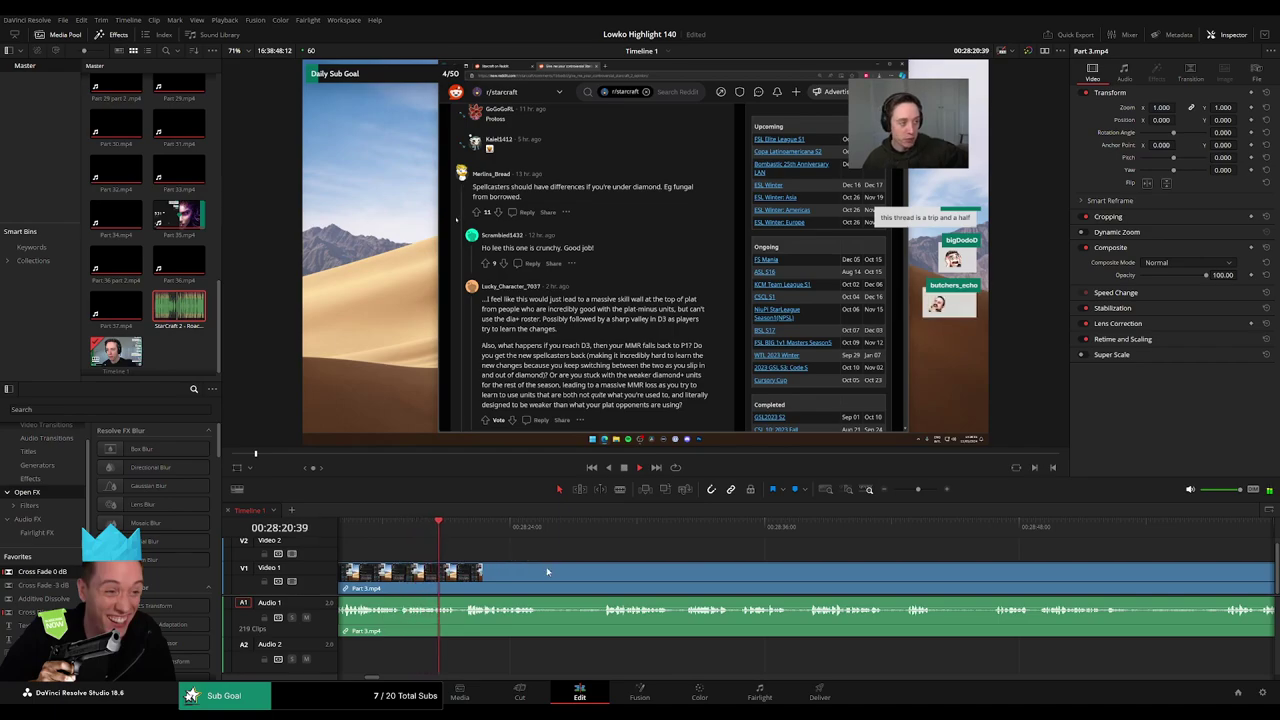
click(541, 575)
click(601, 575)
key(a)
click(586, 578)
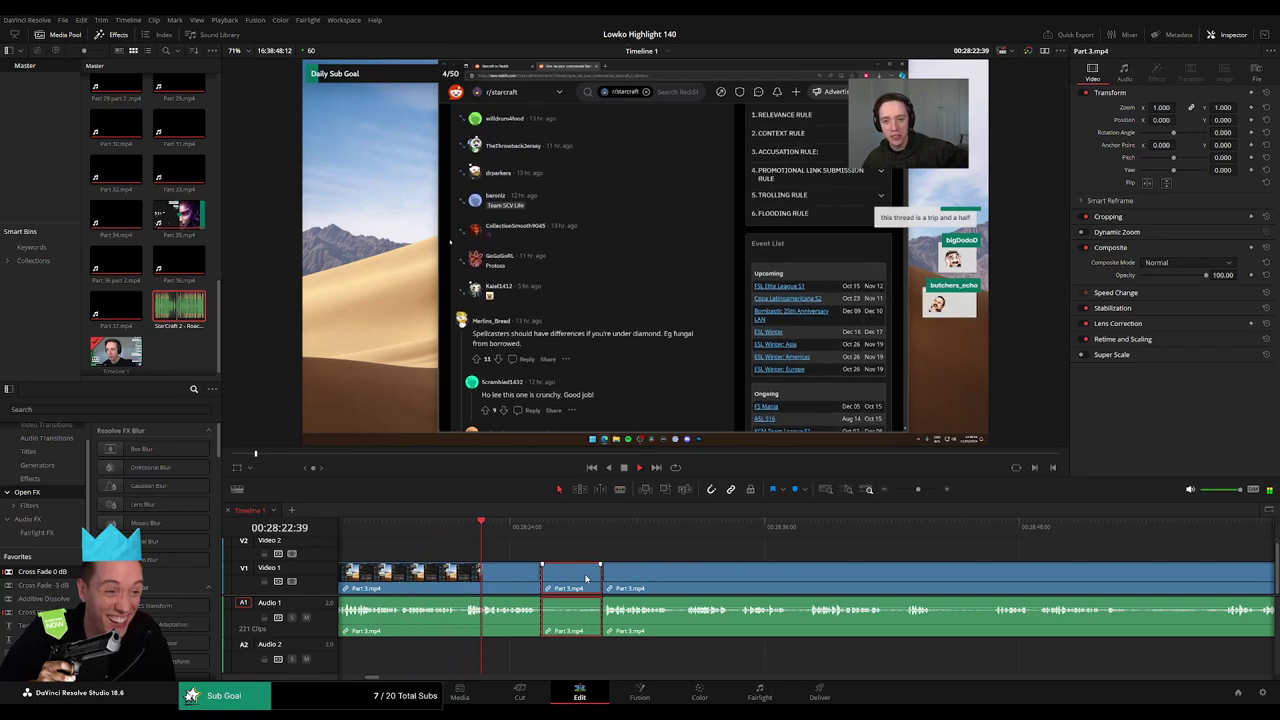
key(Delete)
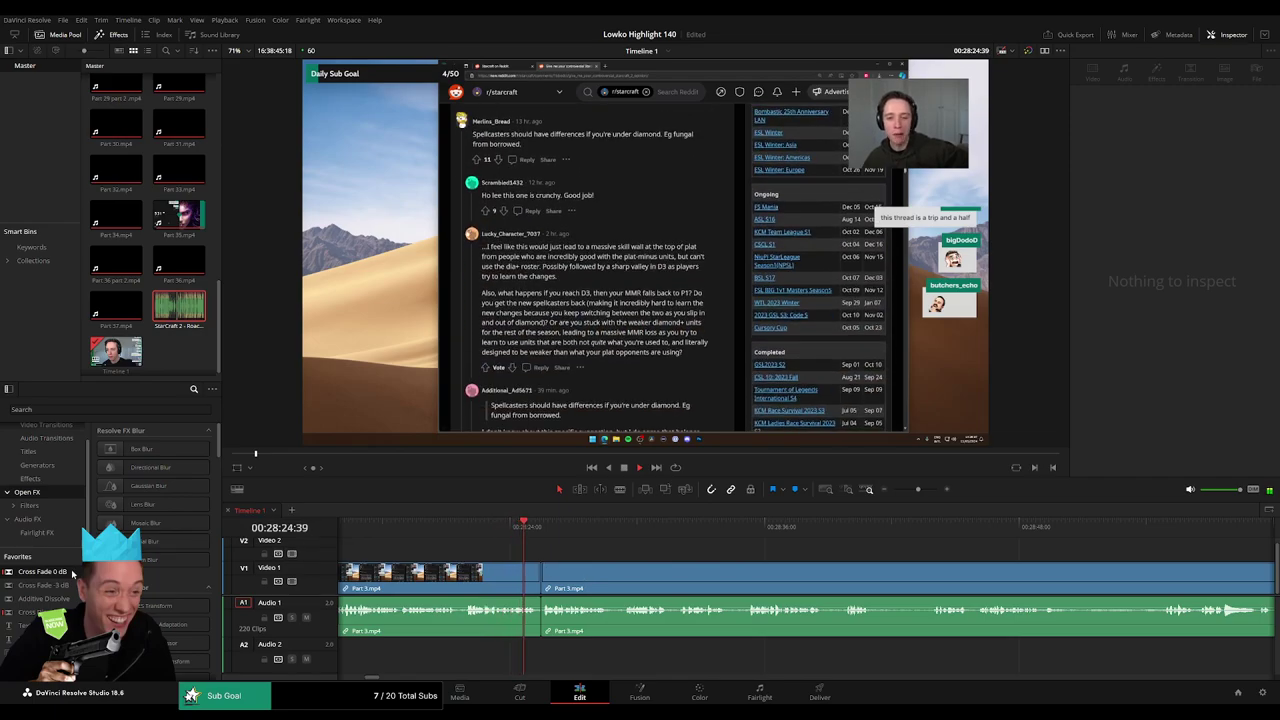
drag(72, 573, 555, 600)
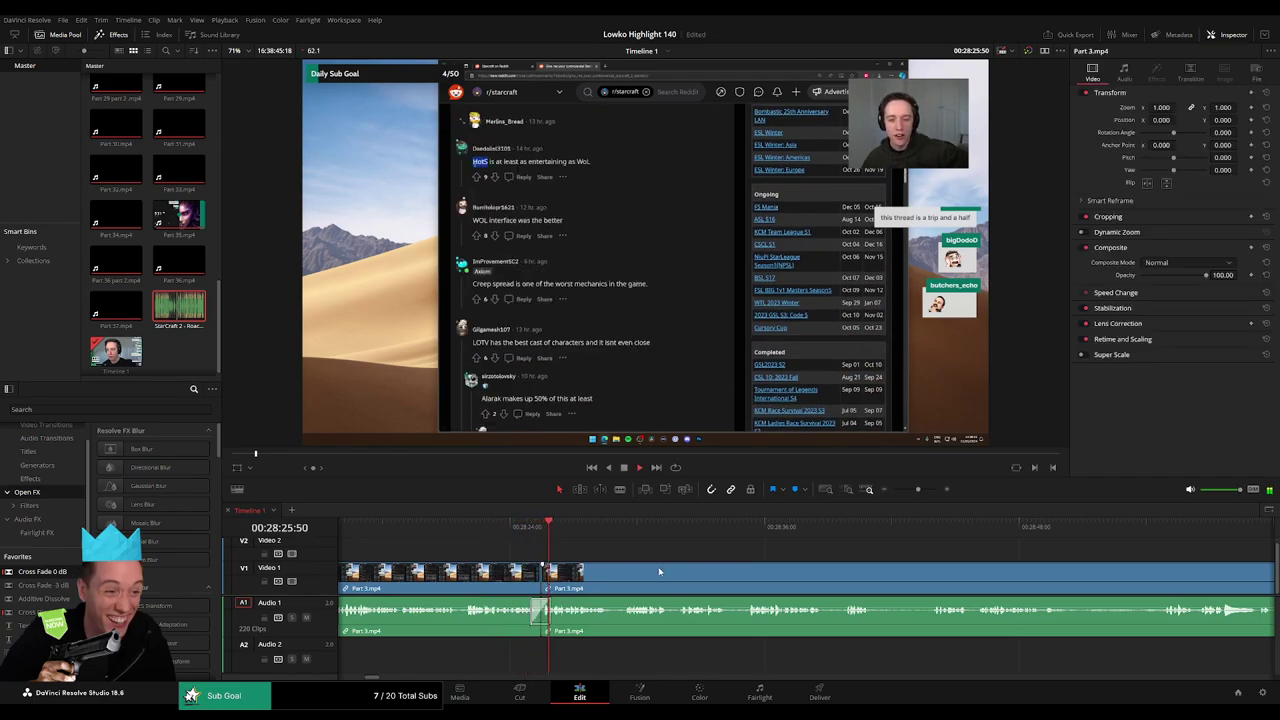
- Remove the Part 3.mp4 section from about 00:28:41:08 to 00:28:43:54, closing the gap and cross-fading the audio join
drag(660, 572, 516, 552)
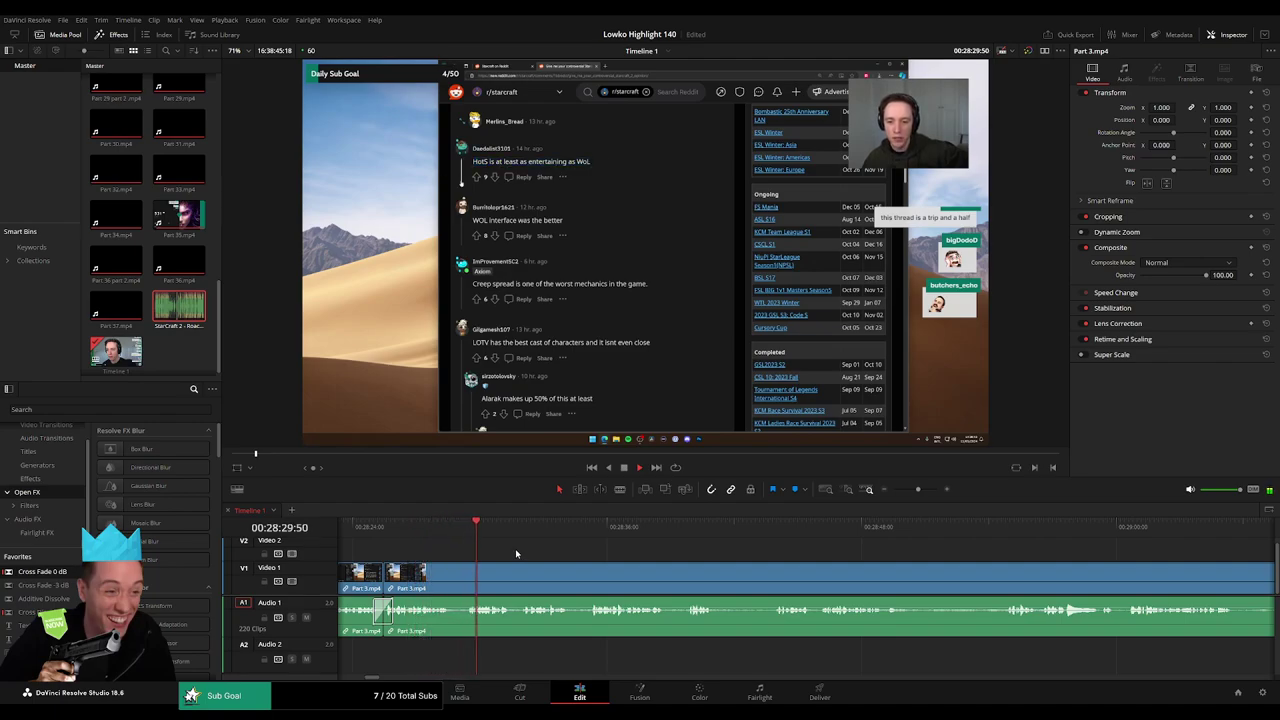
scroll(515, 548, right, 2)
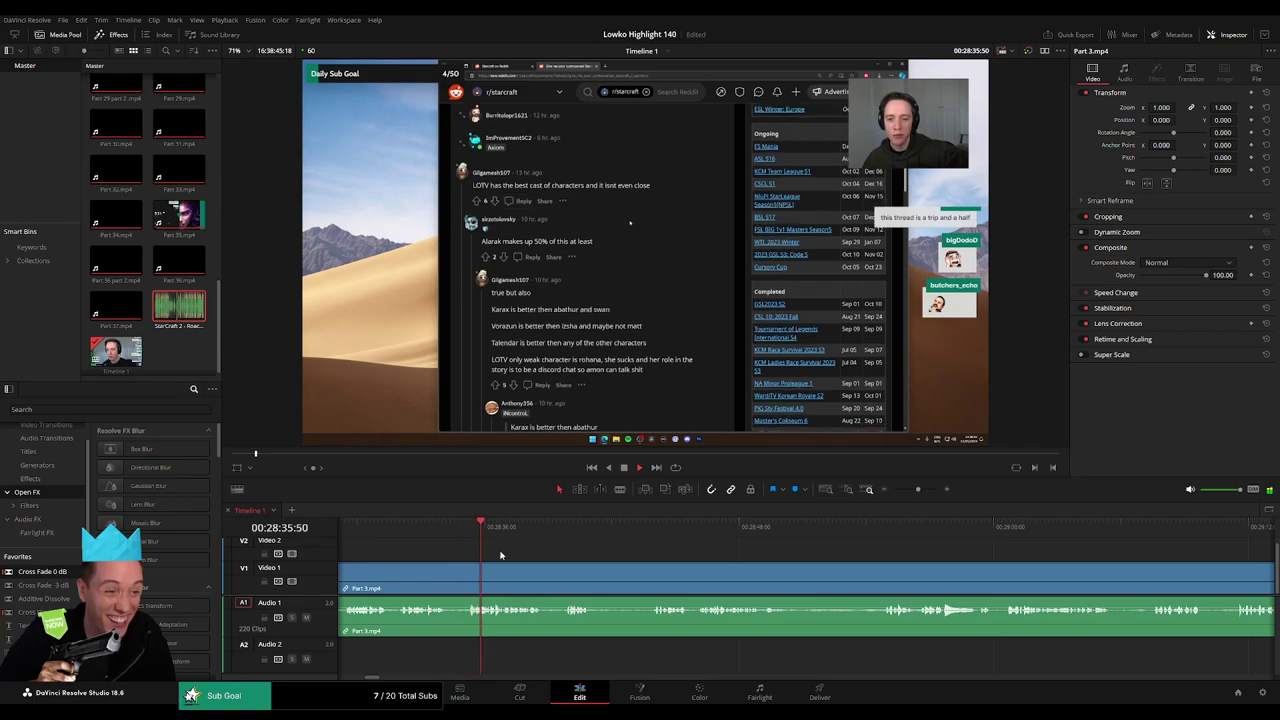
scroll(495, 555, right, 1)
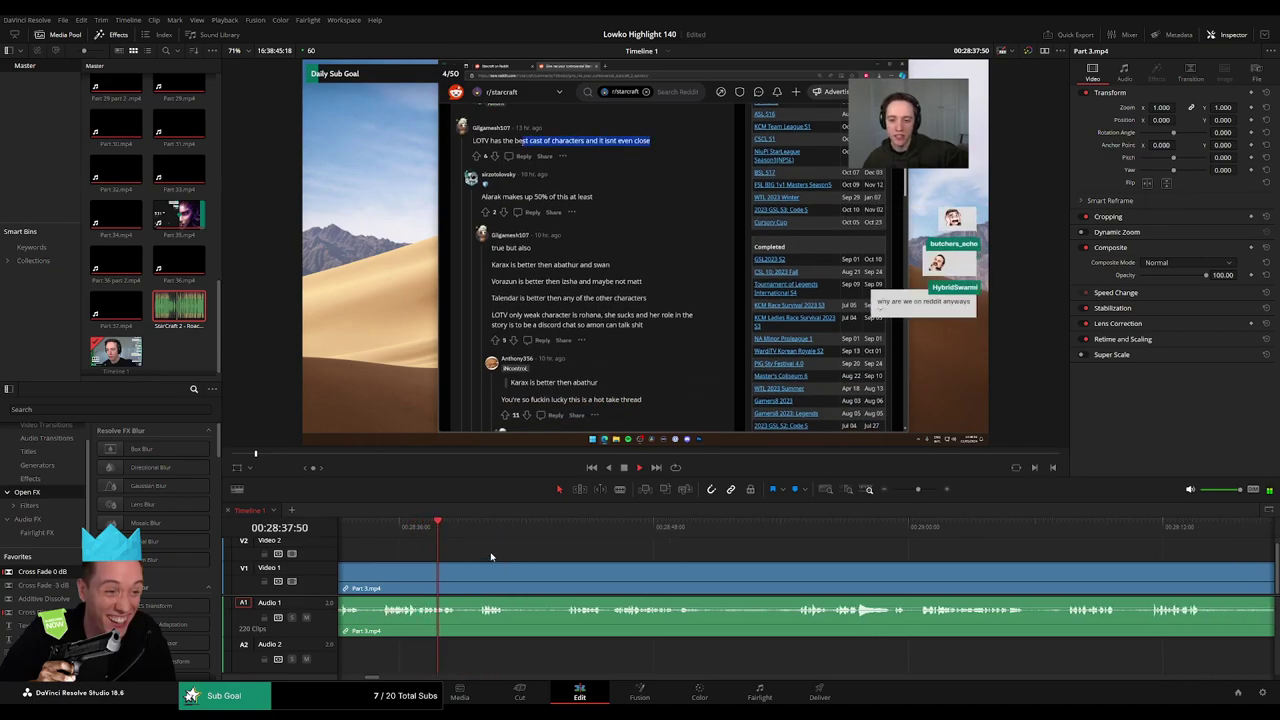
key(b)
click(508, 574)
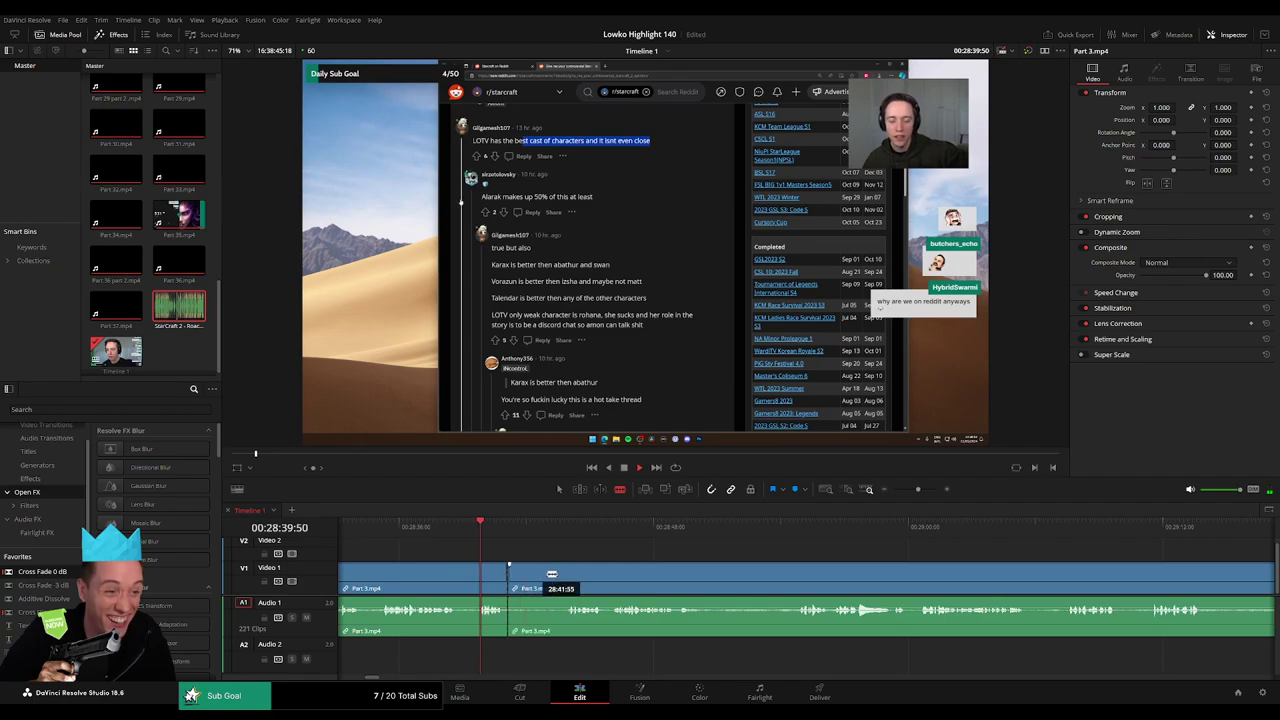
click(566, 574)
key(a)
click(550, 578)
key(Delete)
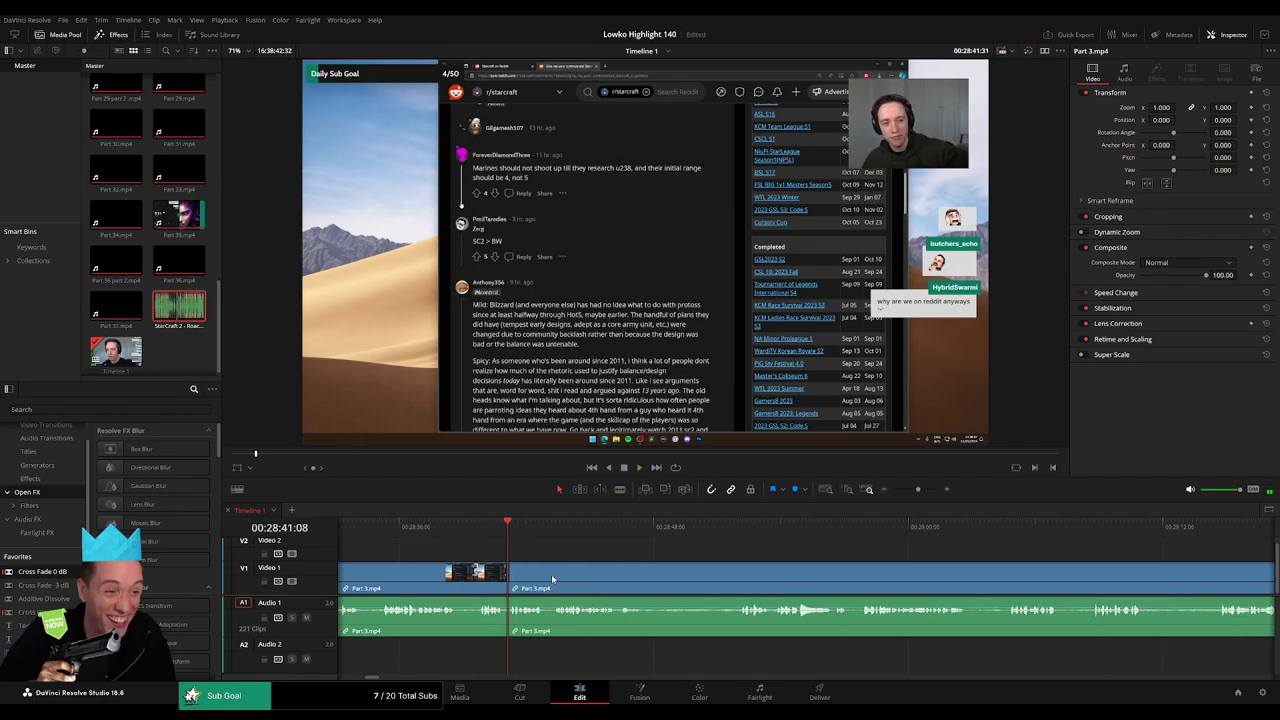
drag(509, 628, 509, 622)
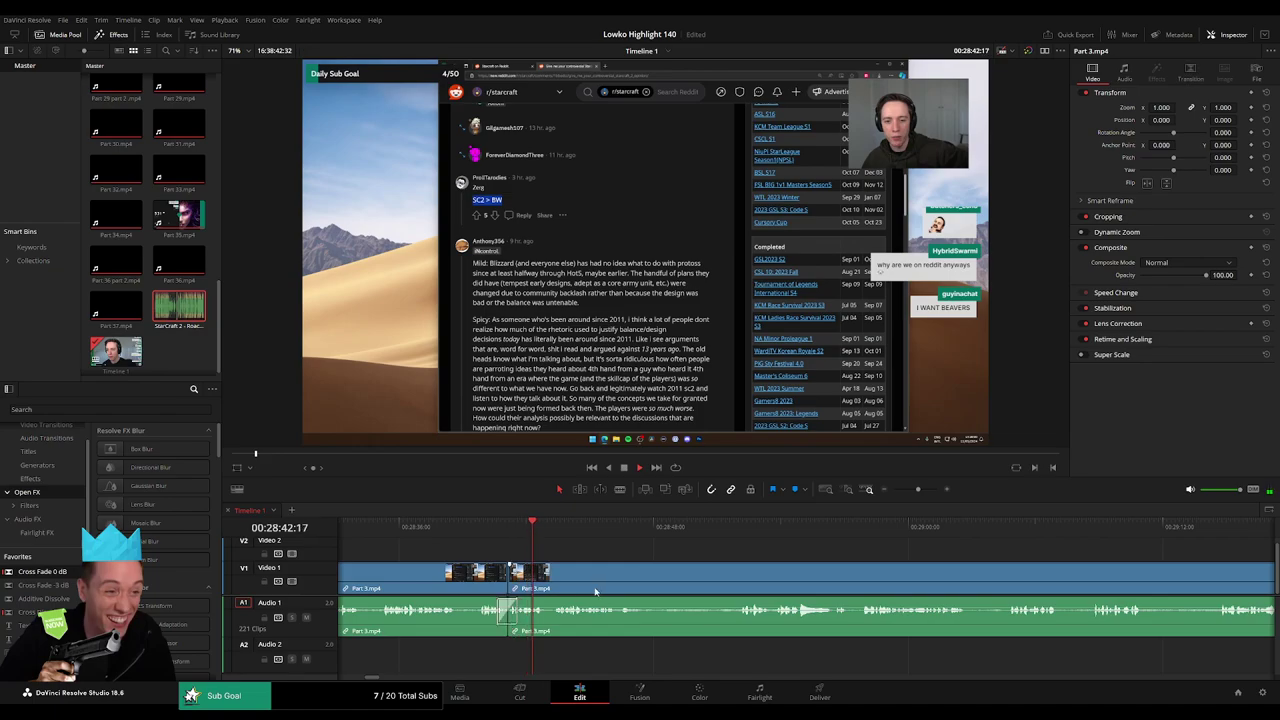
- Cut out the Part 3.mp4 section from about 00:28:47:40 to 00:28:52:00, closing the gap and cross-fading the audio join
drag(660, 584, 528, 573)
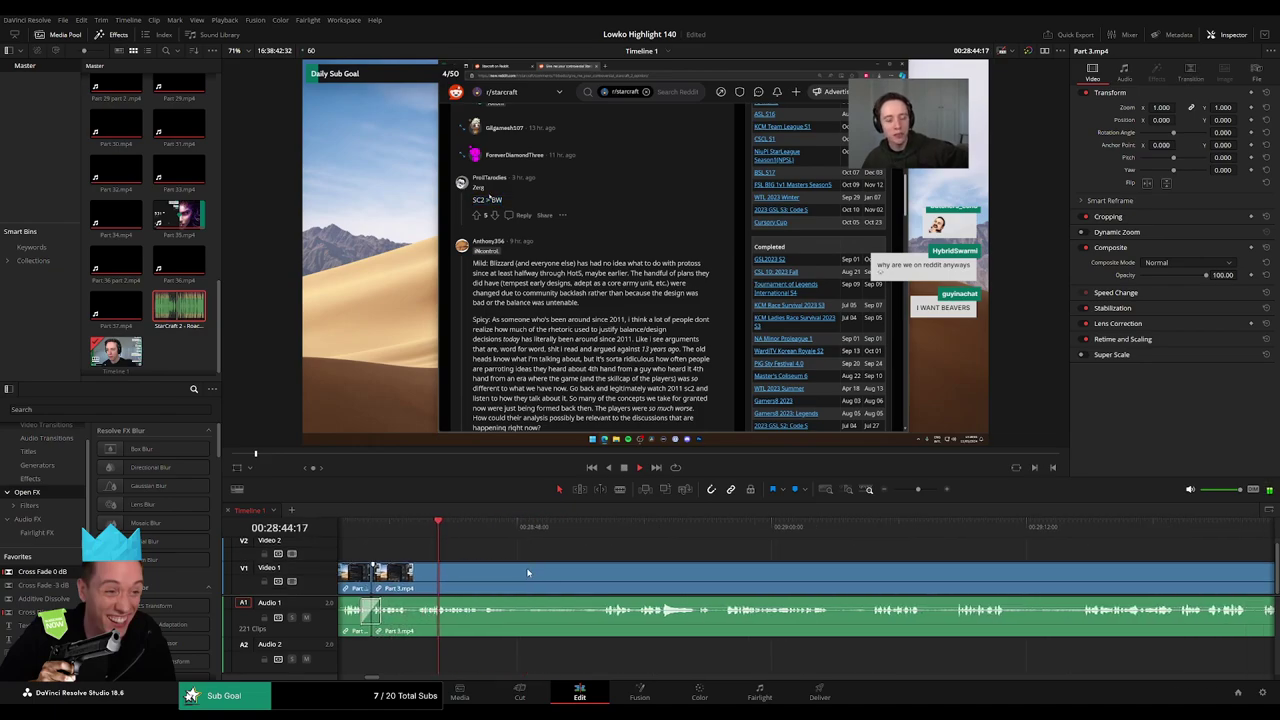
scroll(500, 570, right, 1)
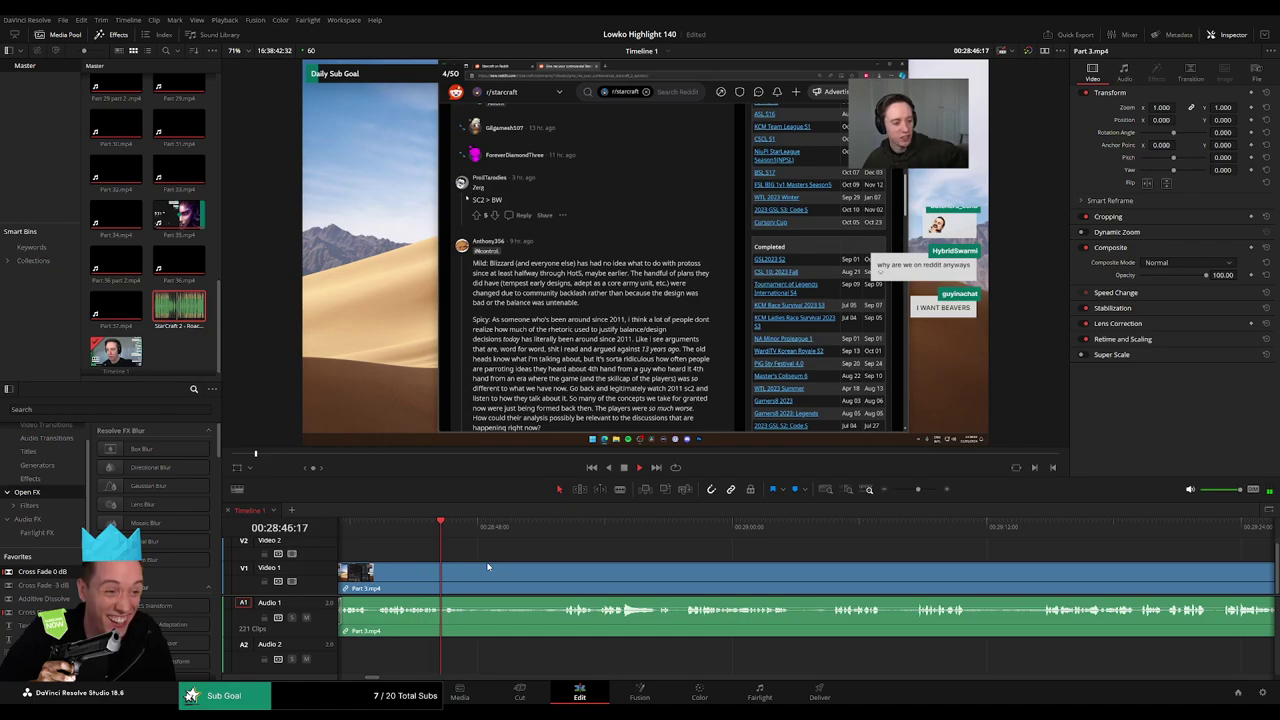
key(b)
click(470, 582)
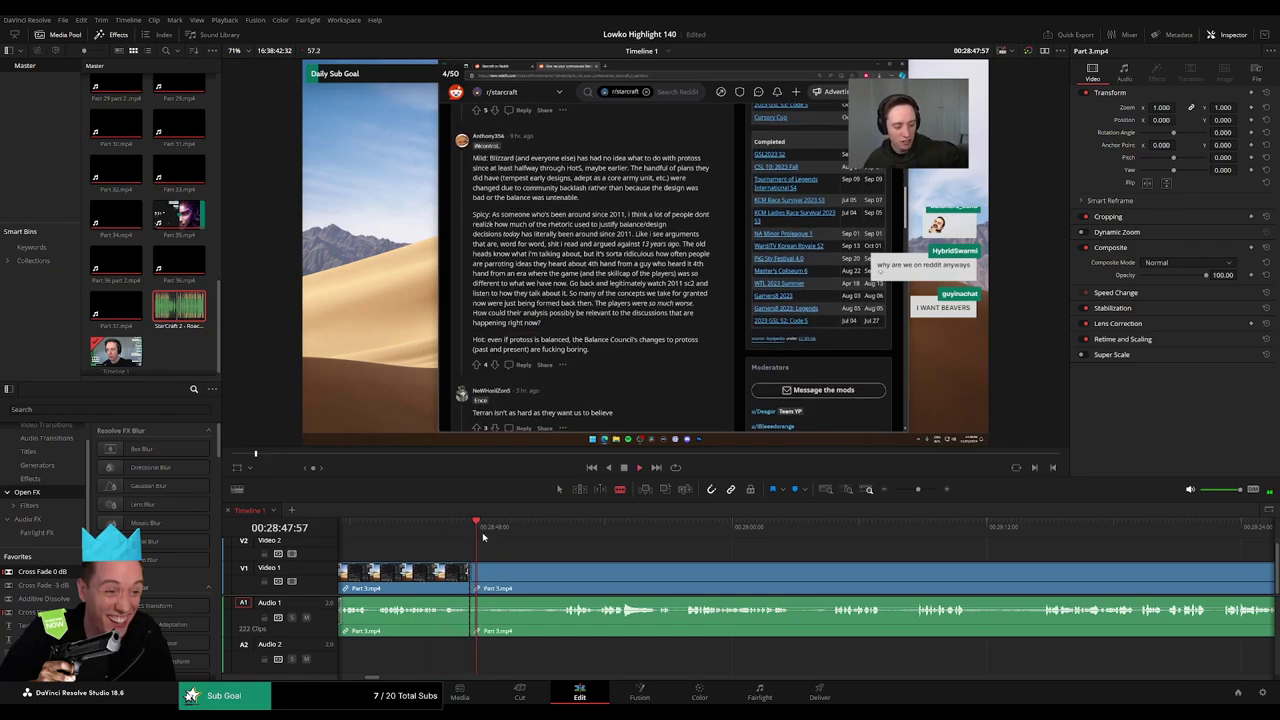
drag(482, 534, 569, 536)
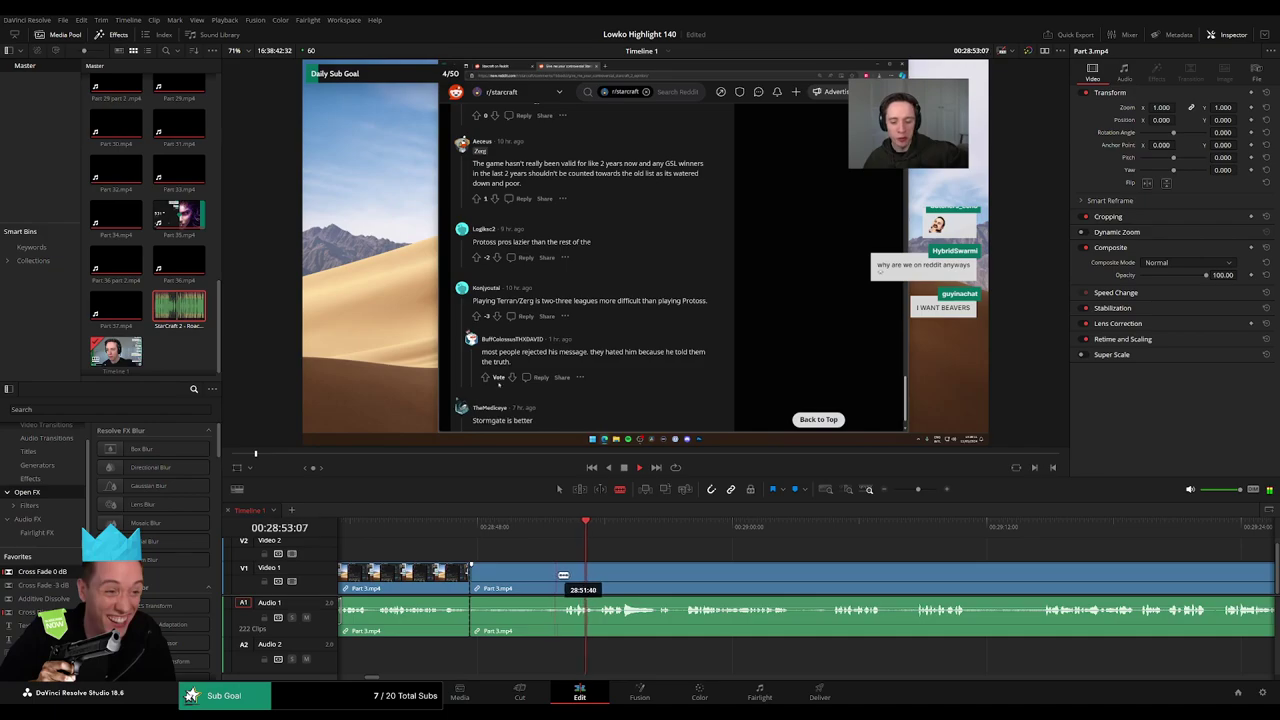
click(563, 577)
key(a)
click(554, 577)
key(Delete)
click(505, 578)
key(Delete)
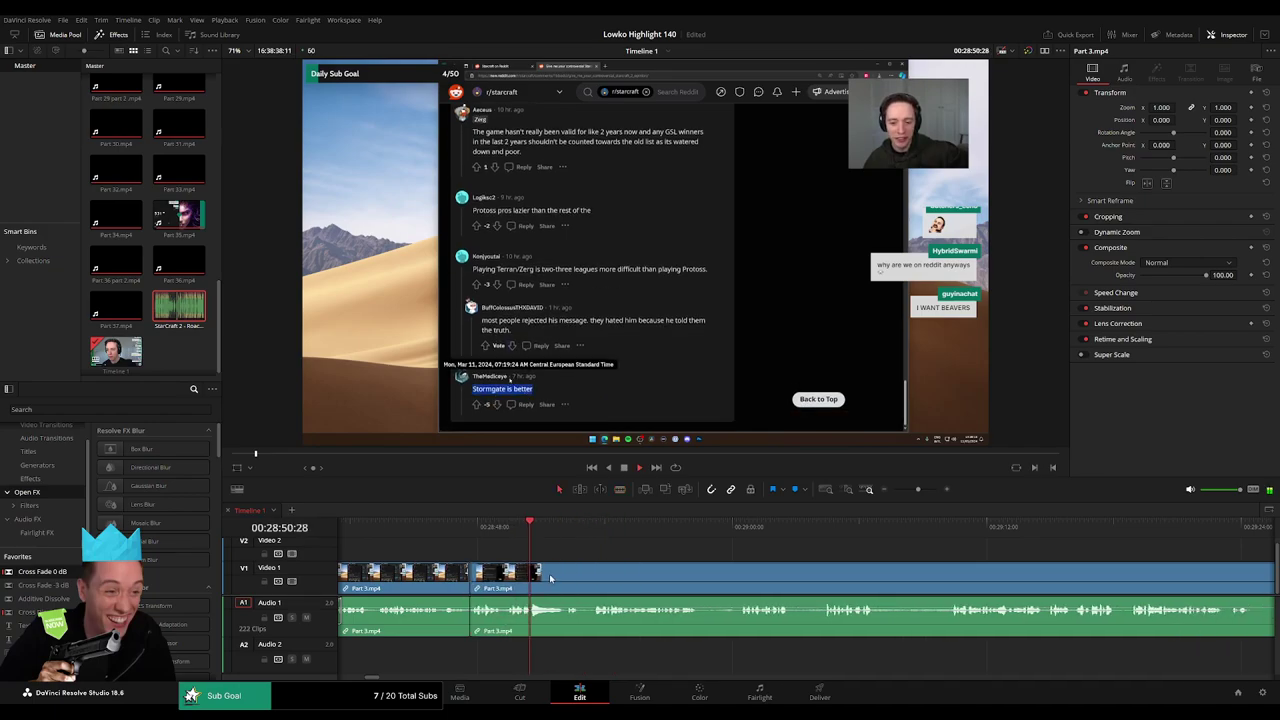
drag(487, 628, 471, 618)
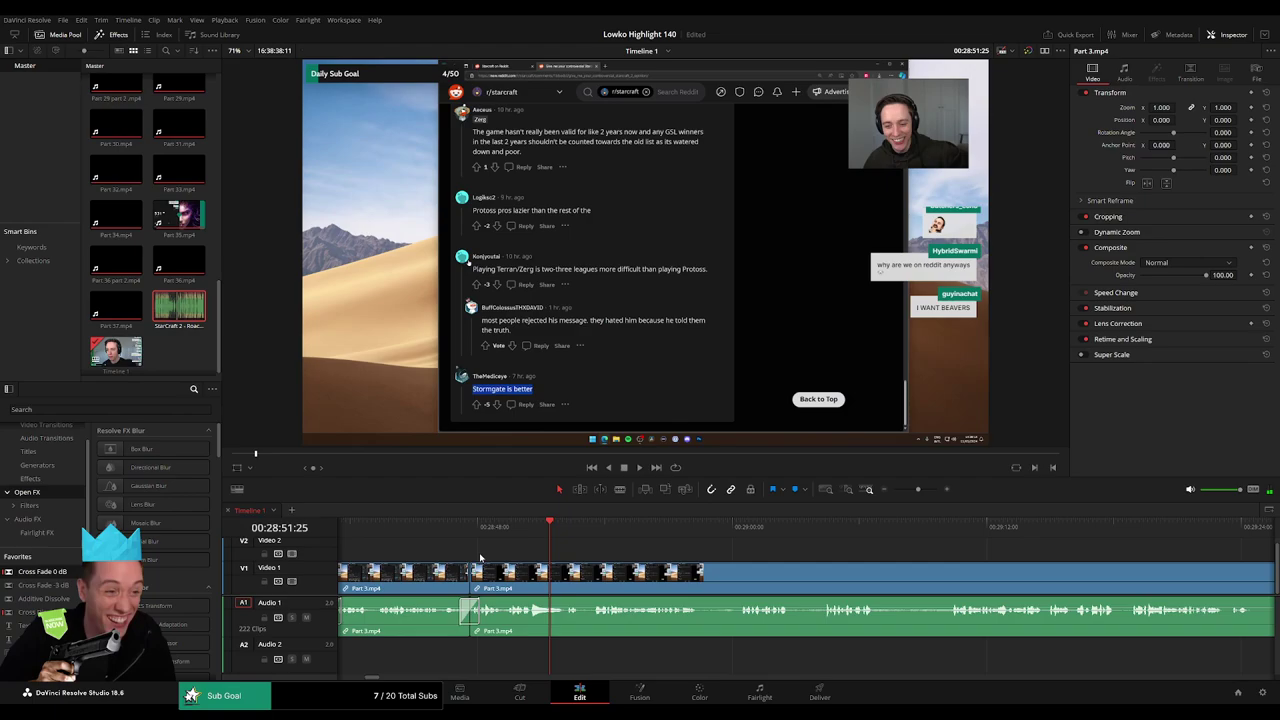
- Remove the Part 3.mp4 pause from about 00:28:58:30 to 00:29:00:19, closing the gap and cross-fading the audio join
click(472, 533)
key(space)
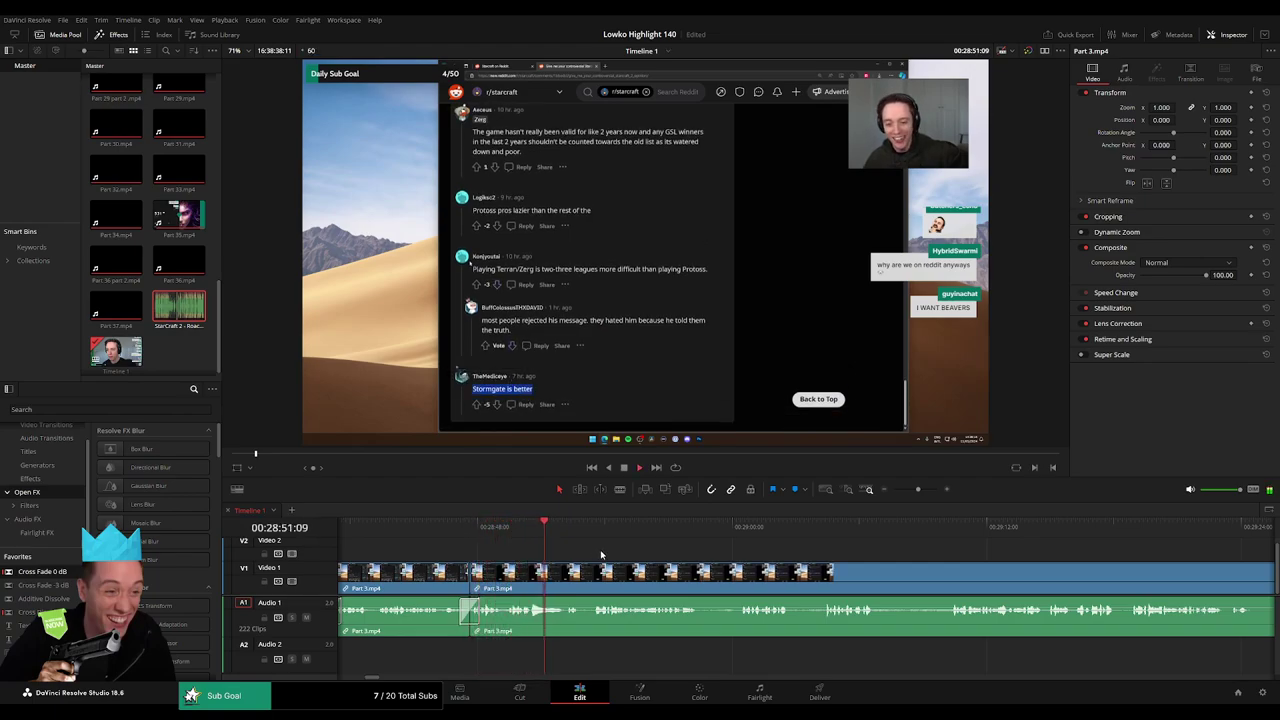
scroll(560, 553, right, 2)
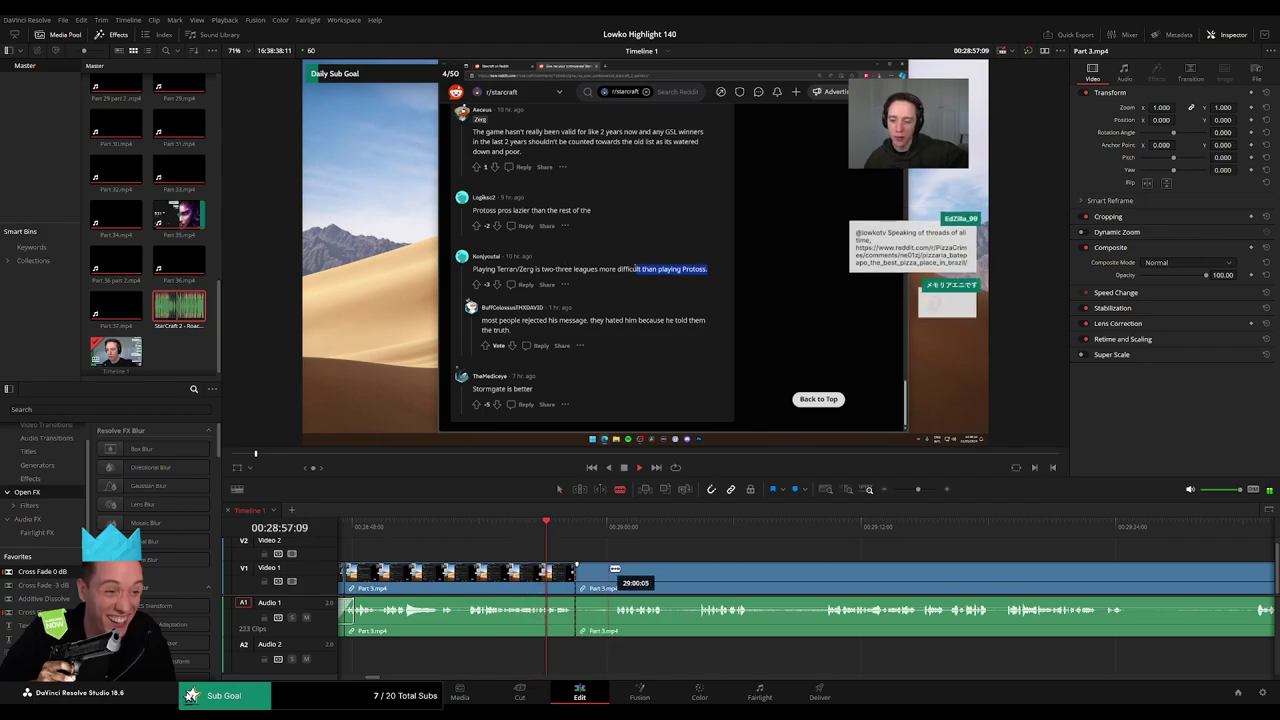
key(ctrl+b)
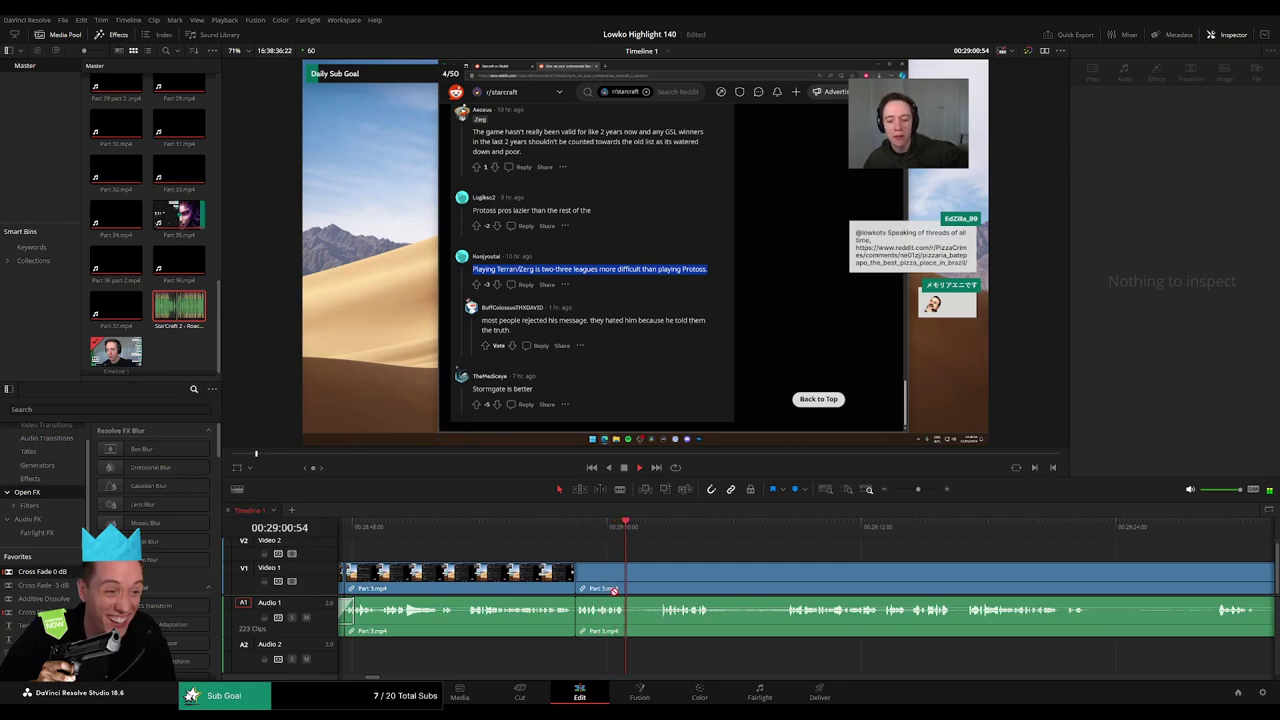
drag(614, 590, 577, 617)
- Cut out the short Part 3.mp4 pause from about 00:29:01:05 to 00:29:02:25, closing the gap and cross-fading the audio join
scroll(724, 564, right, 2)
key(b)
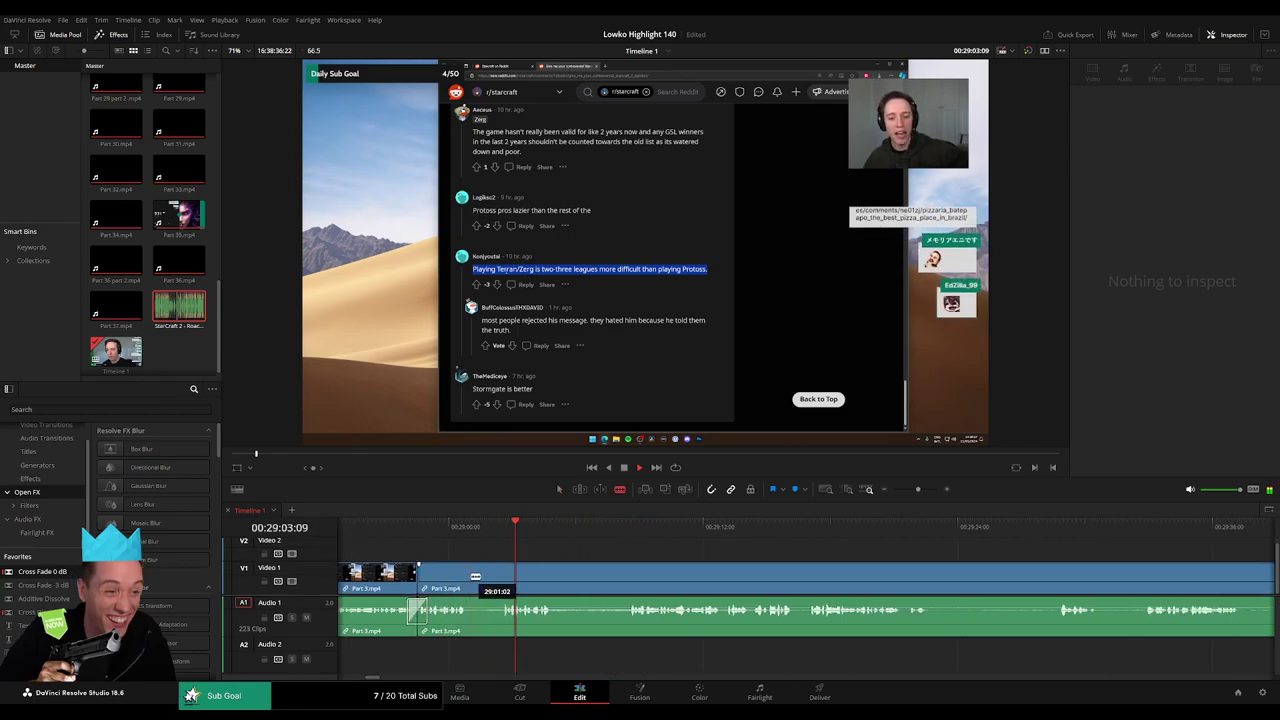
click(471, 577)
click(497, 577)
key(a)
click(490, 578)
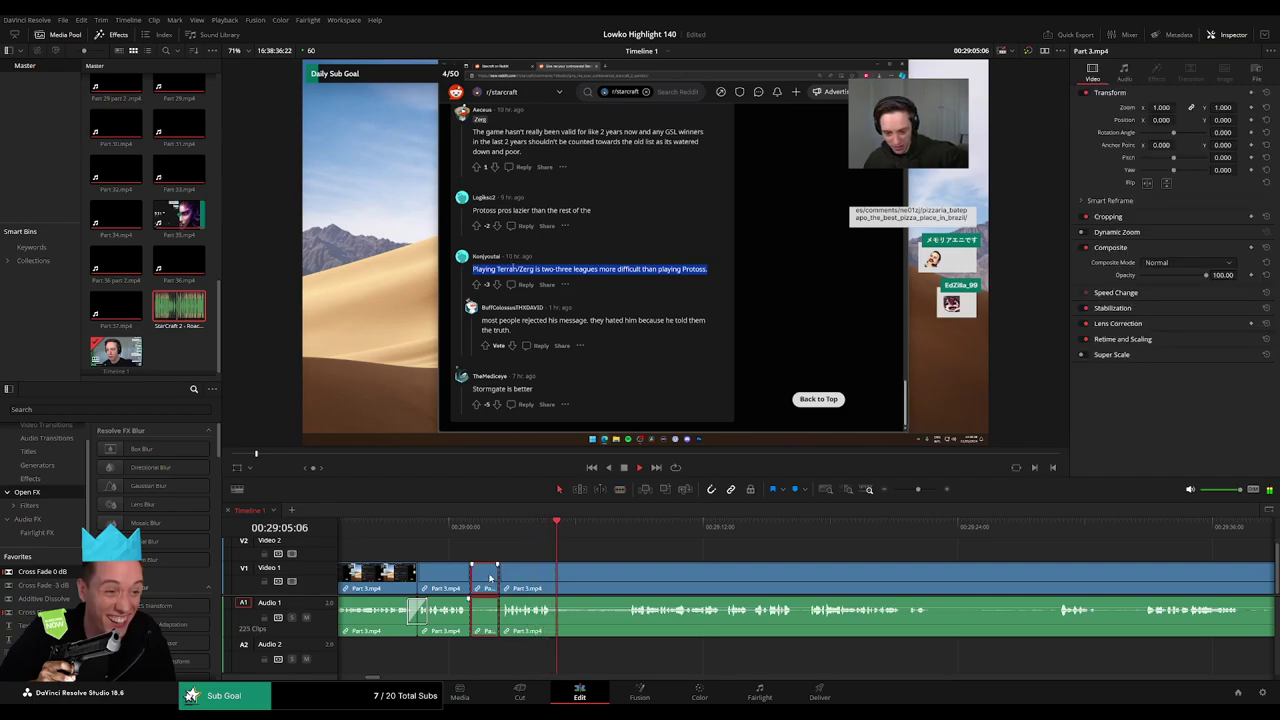
key(Delete)
drag(472, 618, 471, 617)
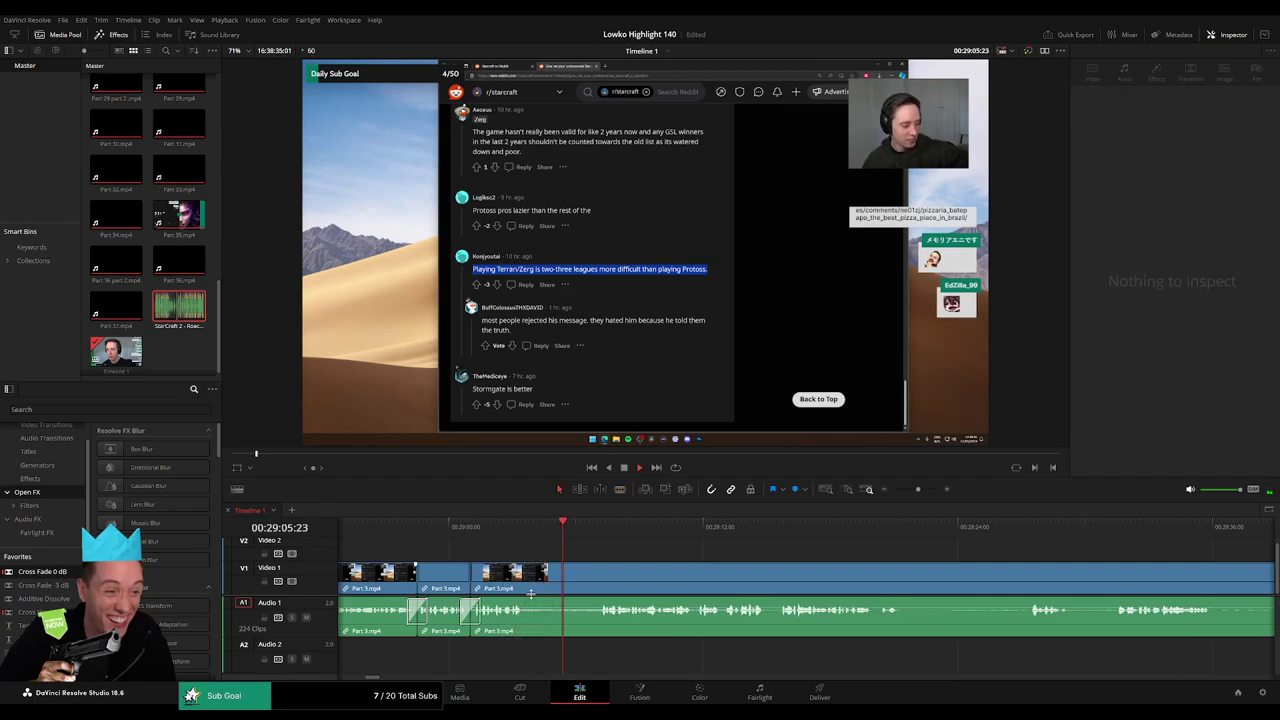
- Remove the Part 3.mp4 section from about 00:29:03:35 to 00:29:07:07, closing the gap and cross-fading the audio join
key(space)
key(b)
click(525, 587)
key(a)
click(574, 585)
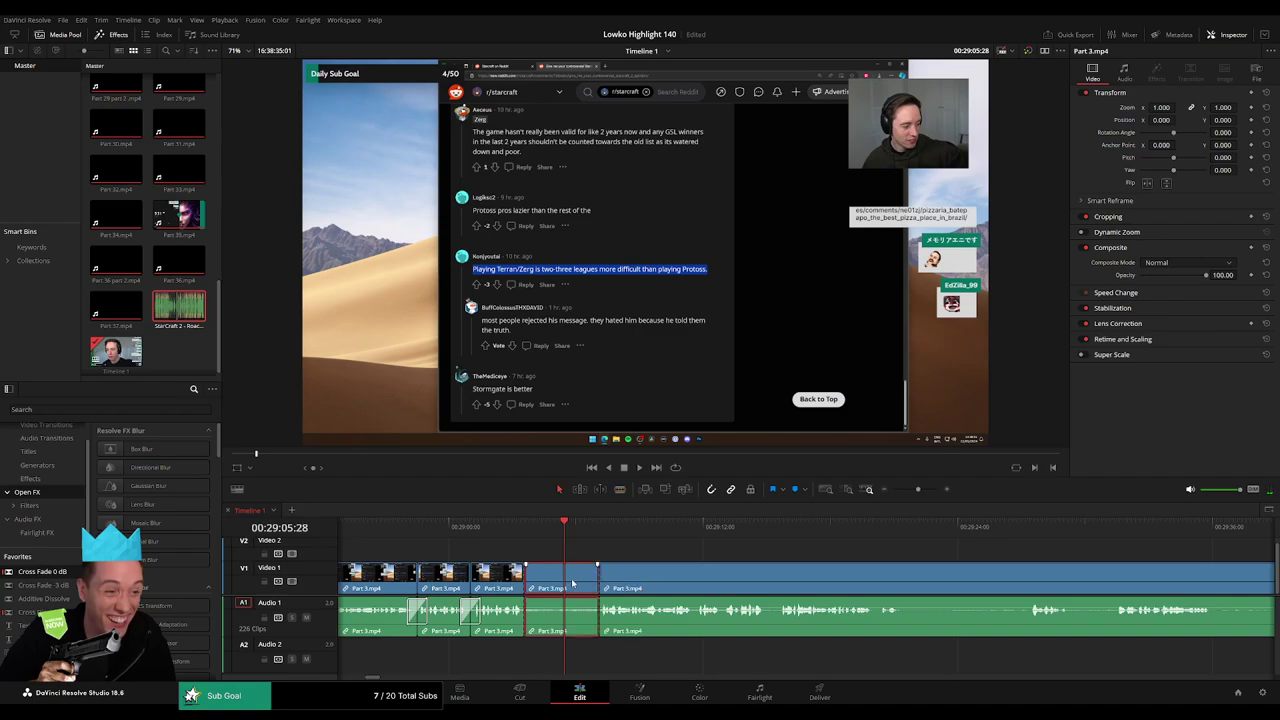
key(Delete)
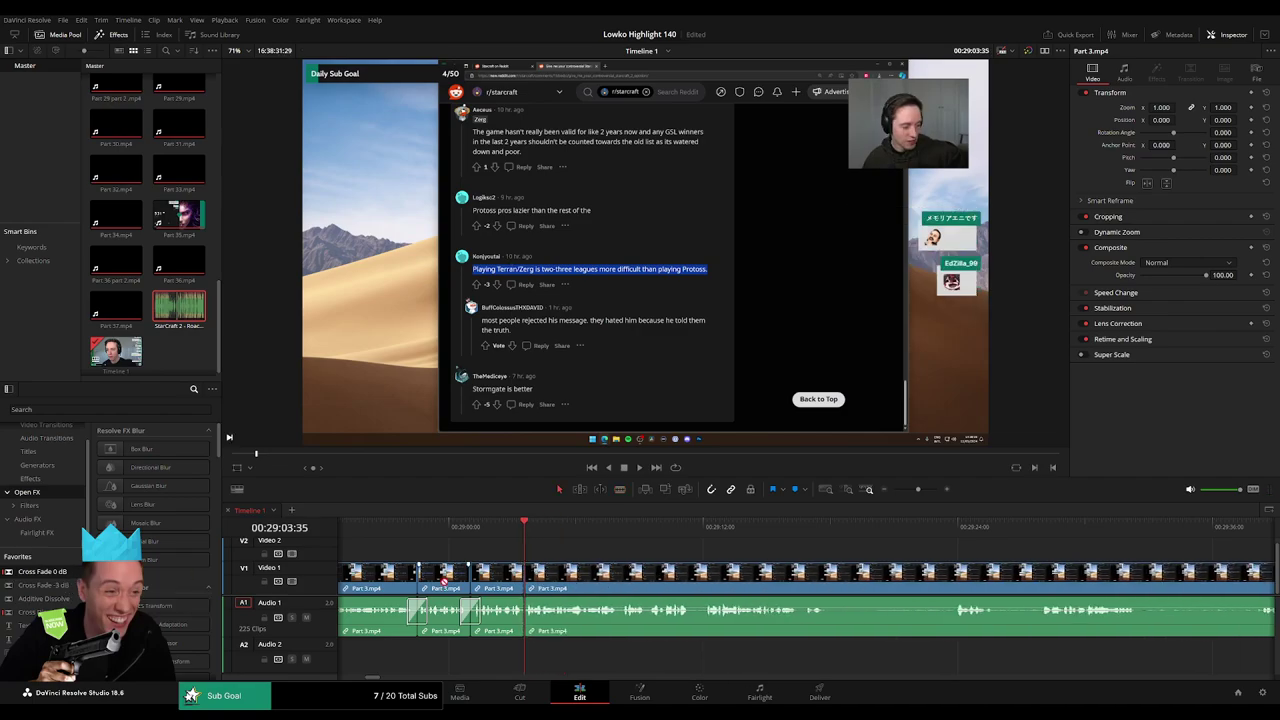
key(space)
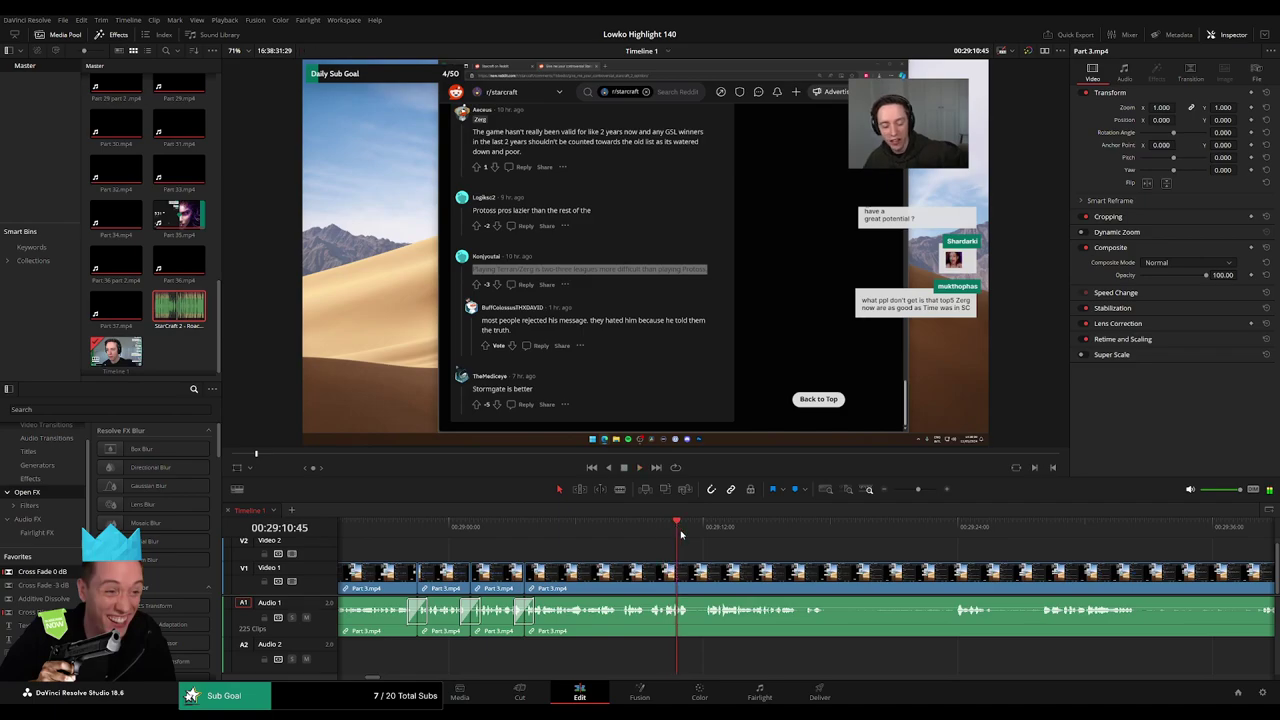
- Split Part 3.mp4 at 00:29:10:45 and play back the speech around the split
drag(922, 493, 933, 493)
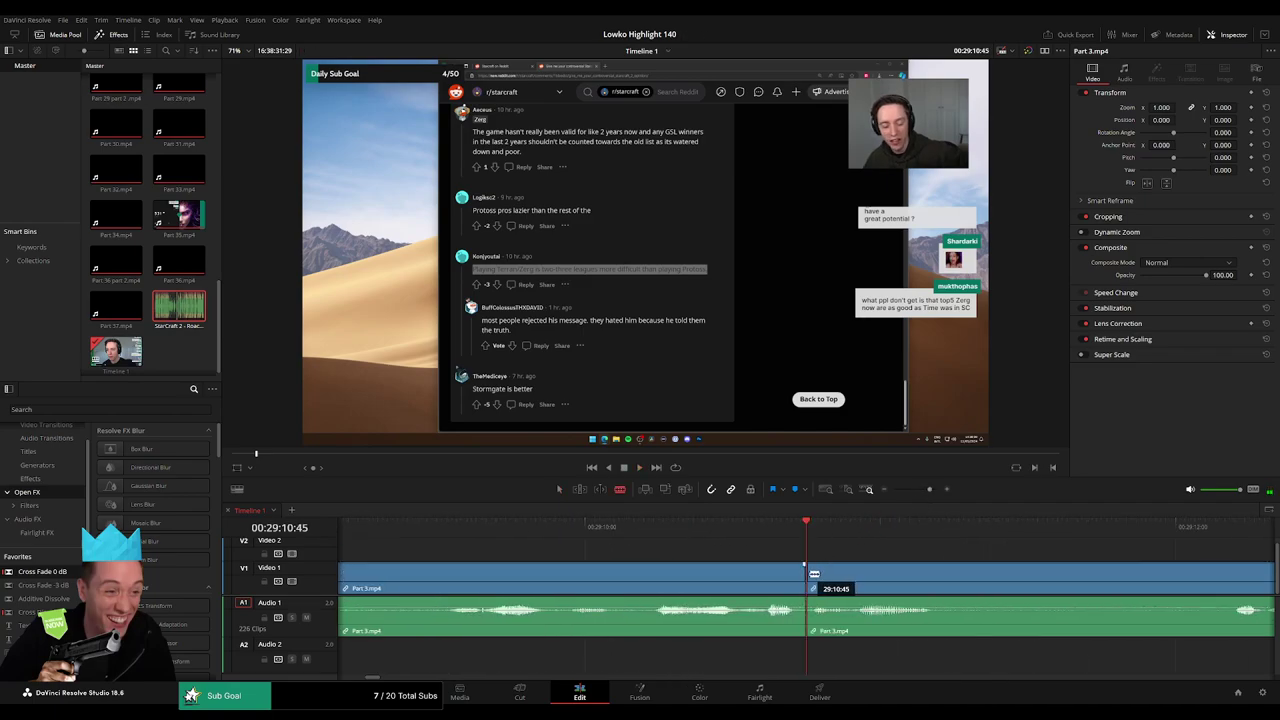
key(space)
click(805, 525)
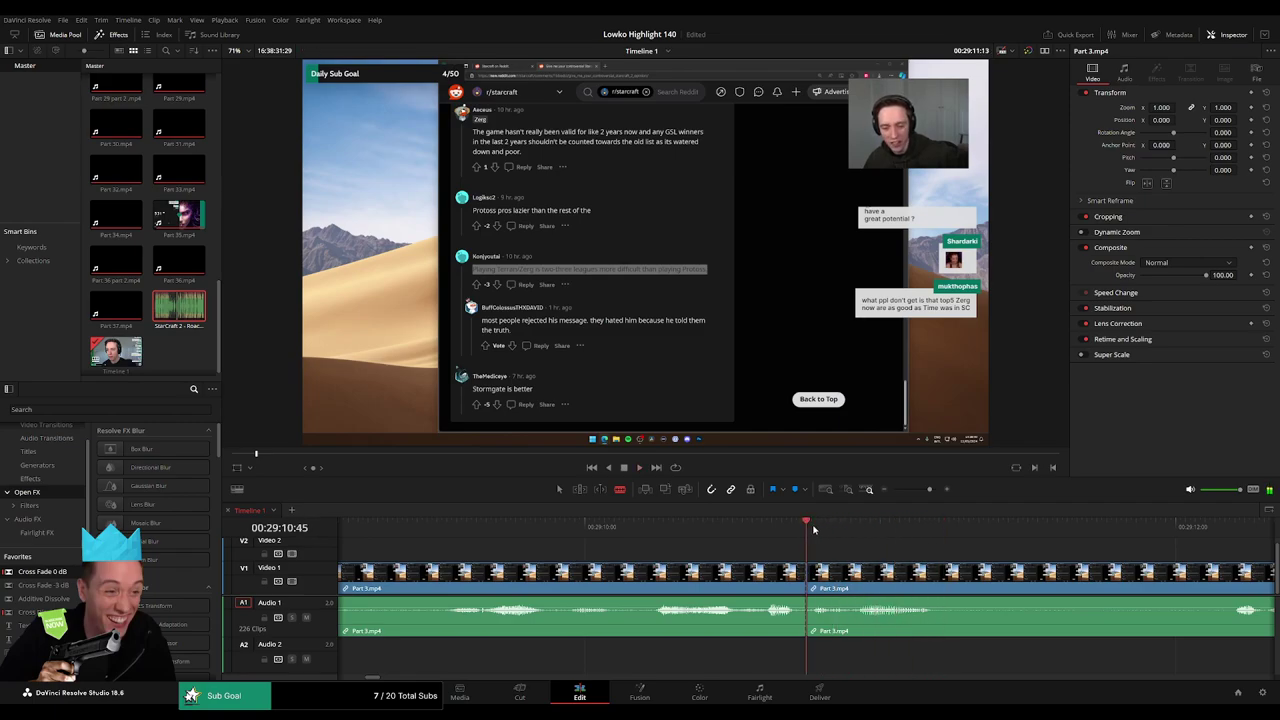
click(658, 572)
key(space)
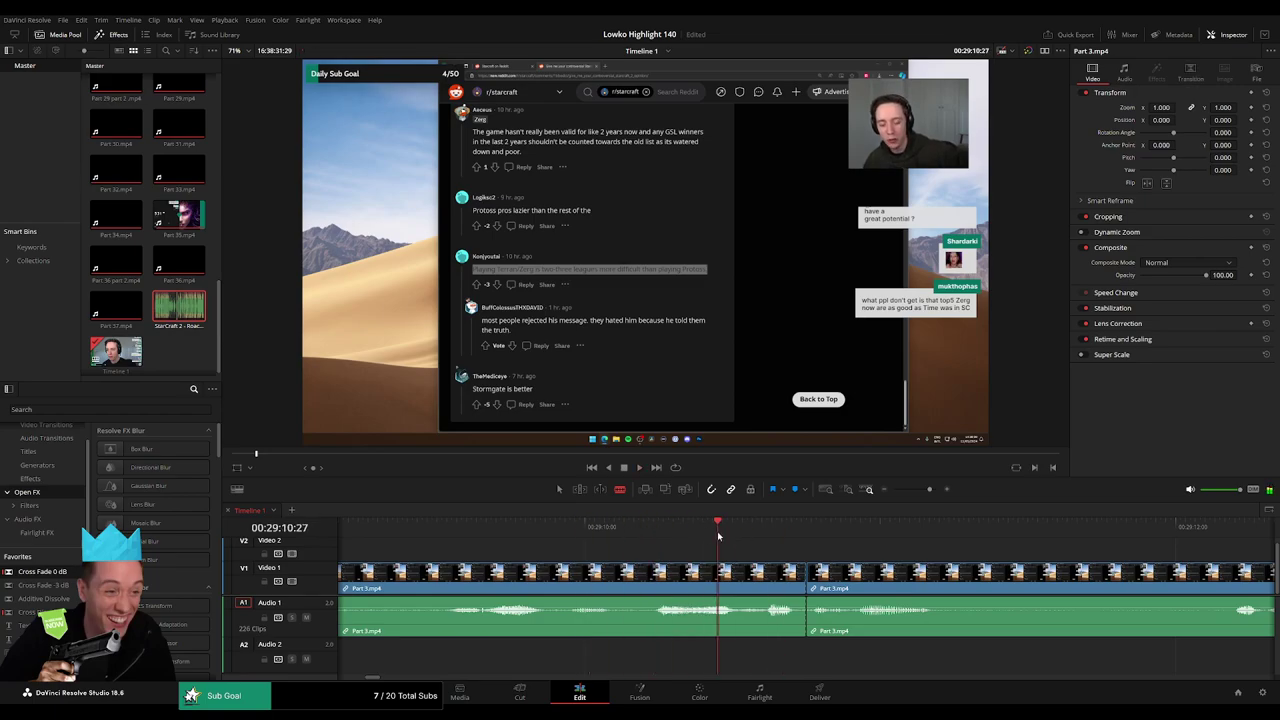
- Isolate the spoken word by splitting Part 3.mp4 at about 00:29:10:30 and rolling the next edit point to about 00:29:10:54
drag(669, 533, 716, 530)
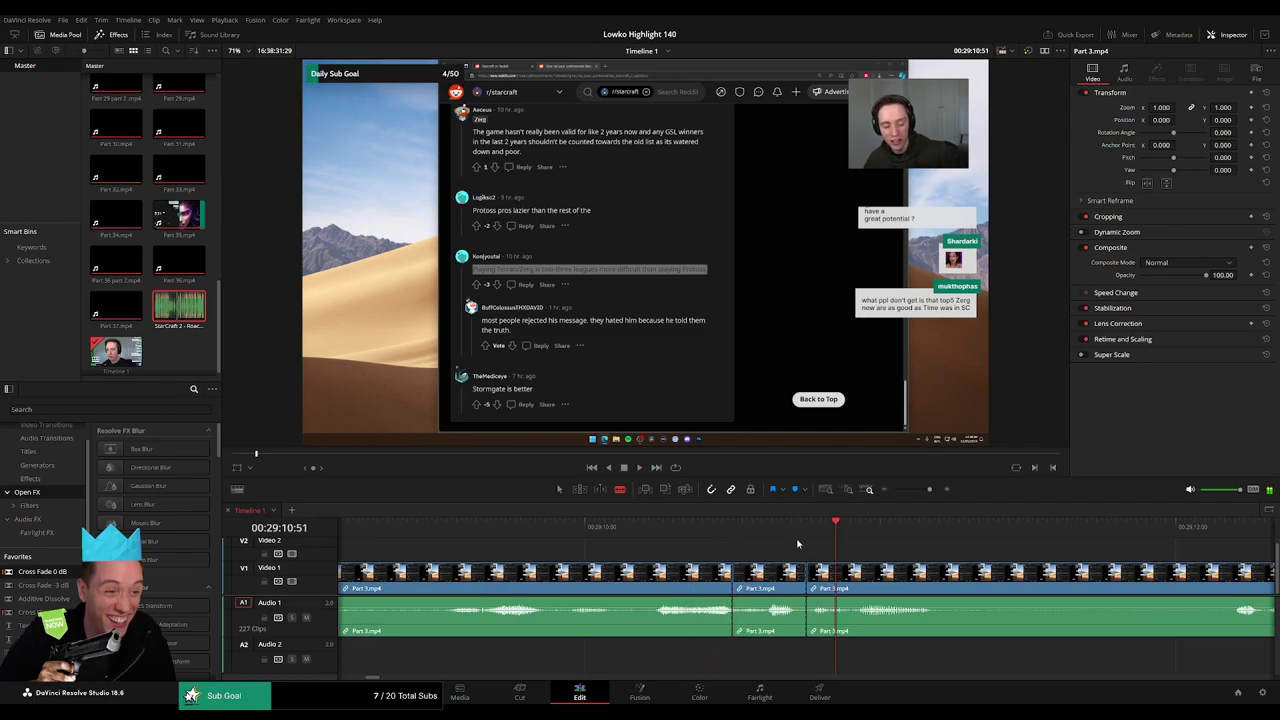
key(space)
key(space)
drag(690, 531, 671, 531)
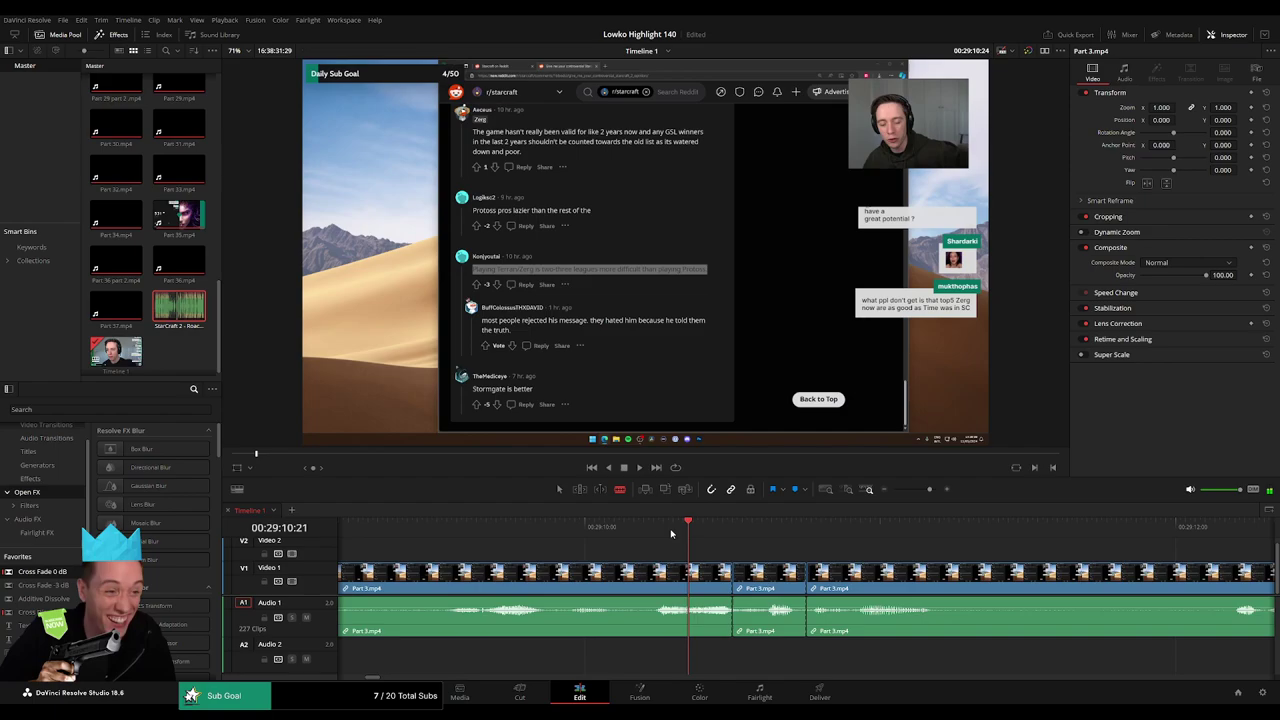
key(space)
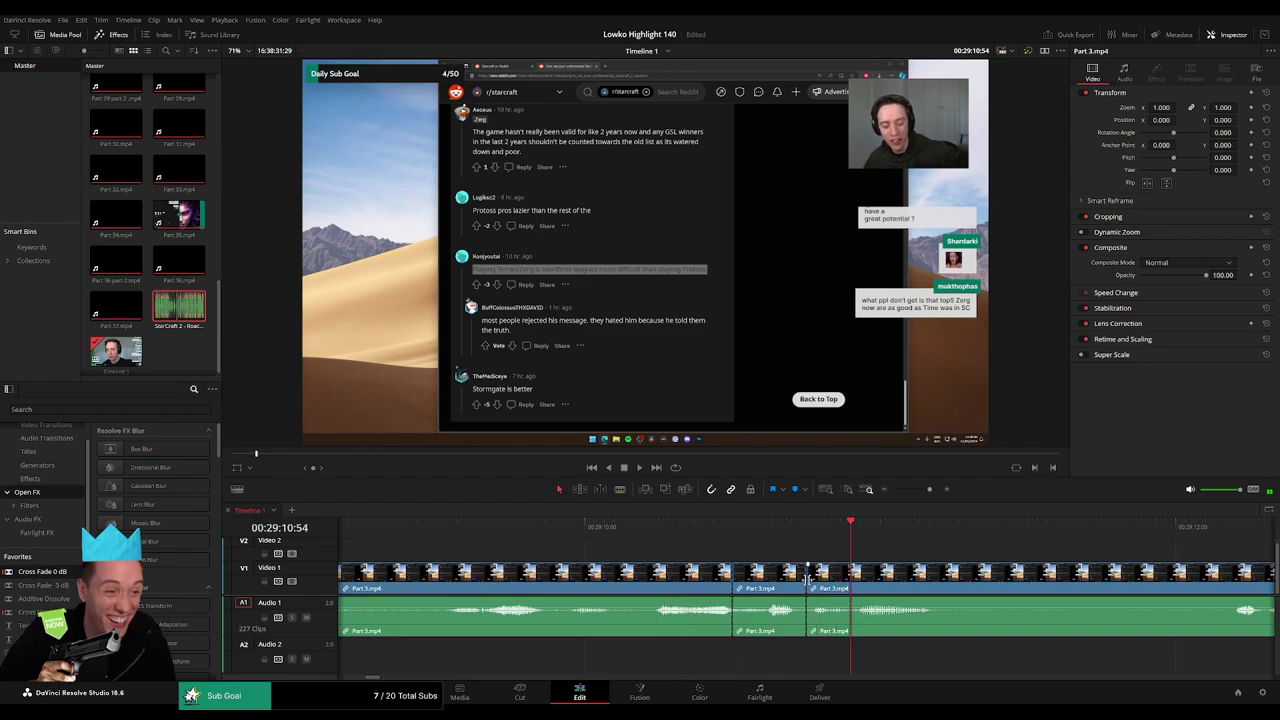
click(848, 591)
key(a)
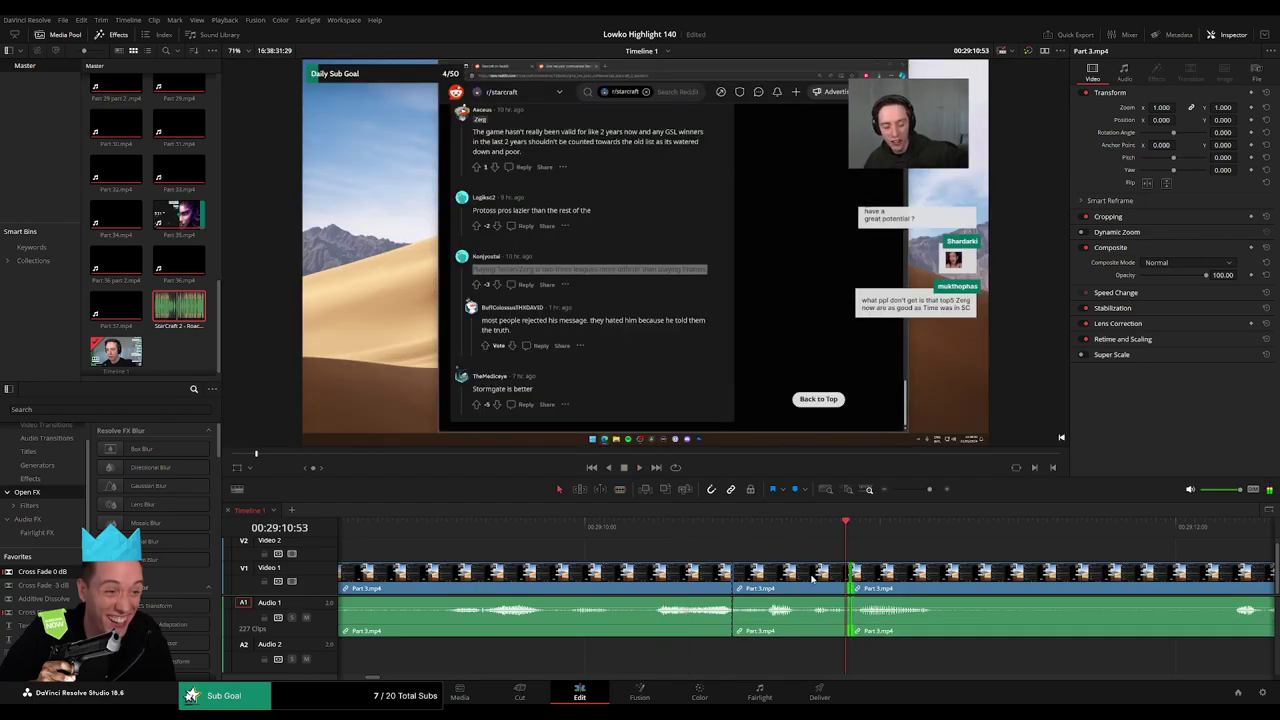
- Silence the isolated word's audio and lay StarCraft 2 - Roach Quotes.mp3 beneath it on Audio 2, trimmed to match, with volume -23
click(815, 625)
drag(180, 310, 729, 661)
drag(913, 662, 850, 662)
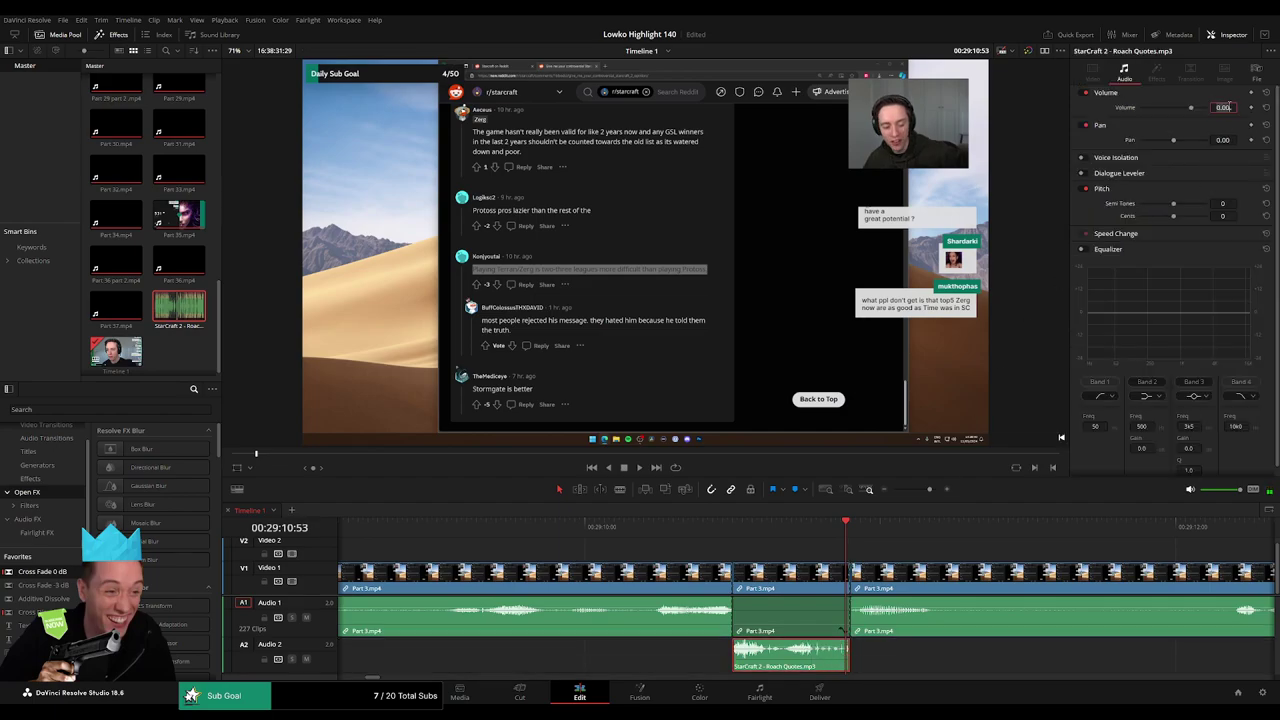
text(-23)
key(Return)
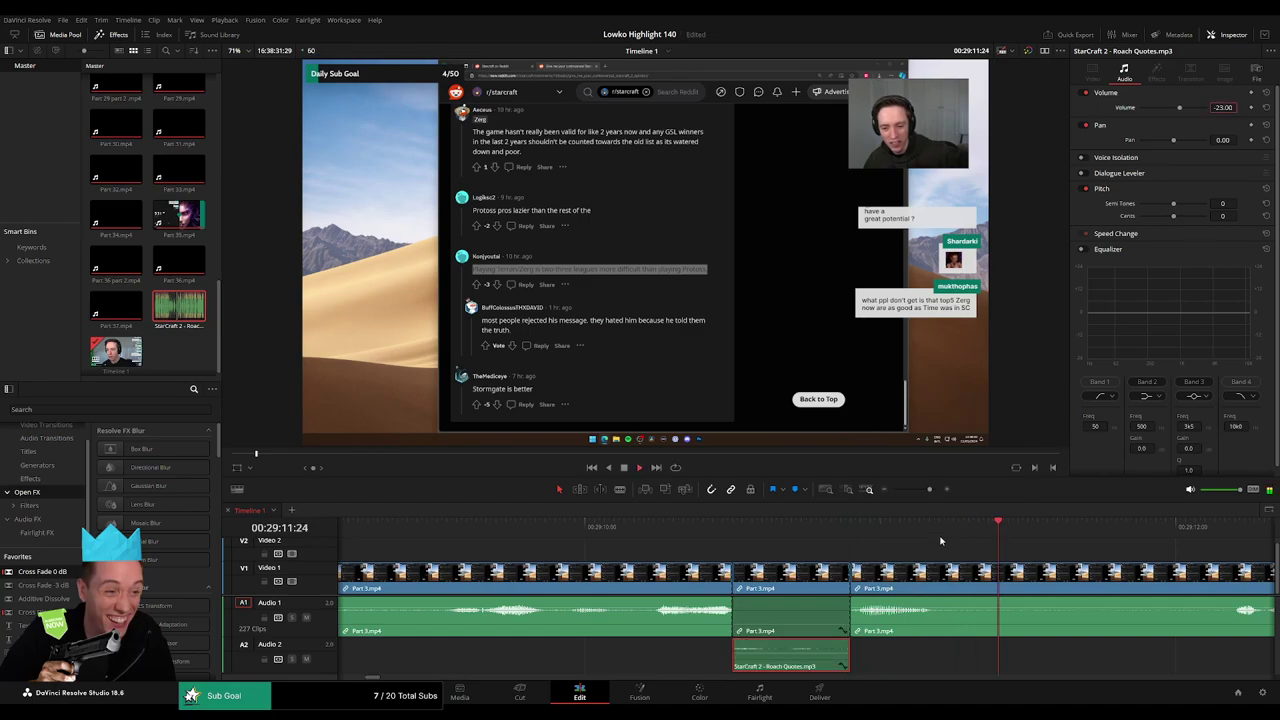
- Remove the Part 3.mp4 section from about 00:29:18 to 00:29:24, closing the gap and cross-fading the audio join
click(940, 541)
drag(929, 489, 917, 495)
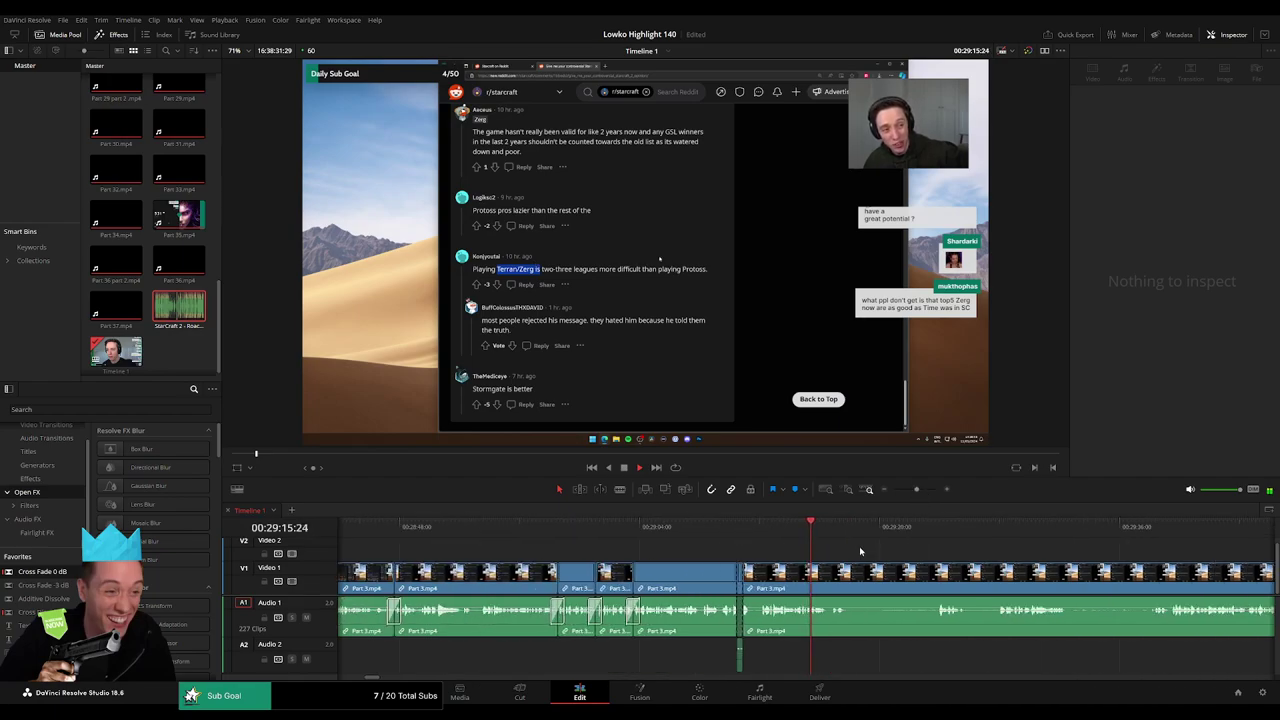
drag(884, 567, 619, 555)
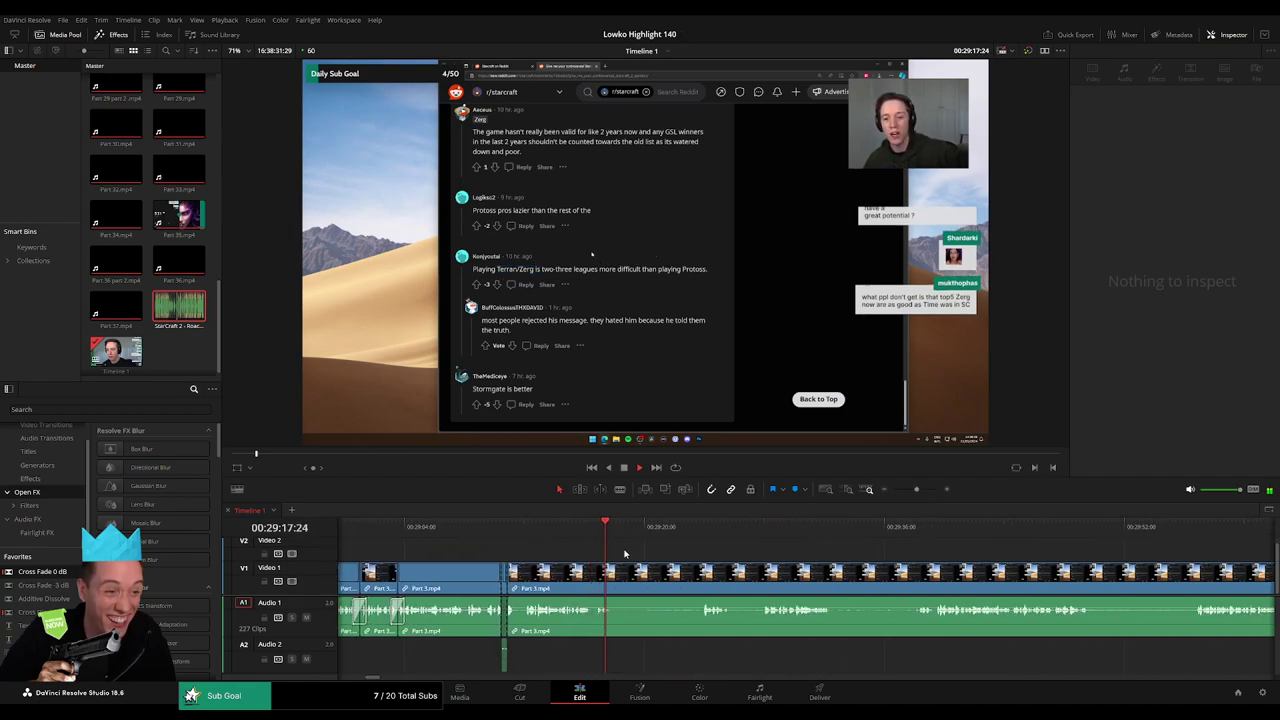
key(ctrl+b)
click(697, 528)
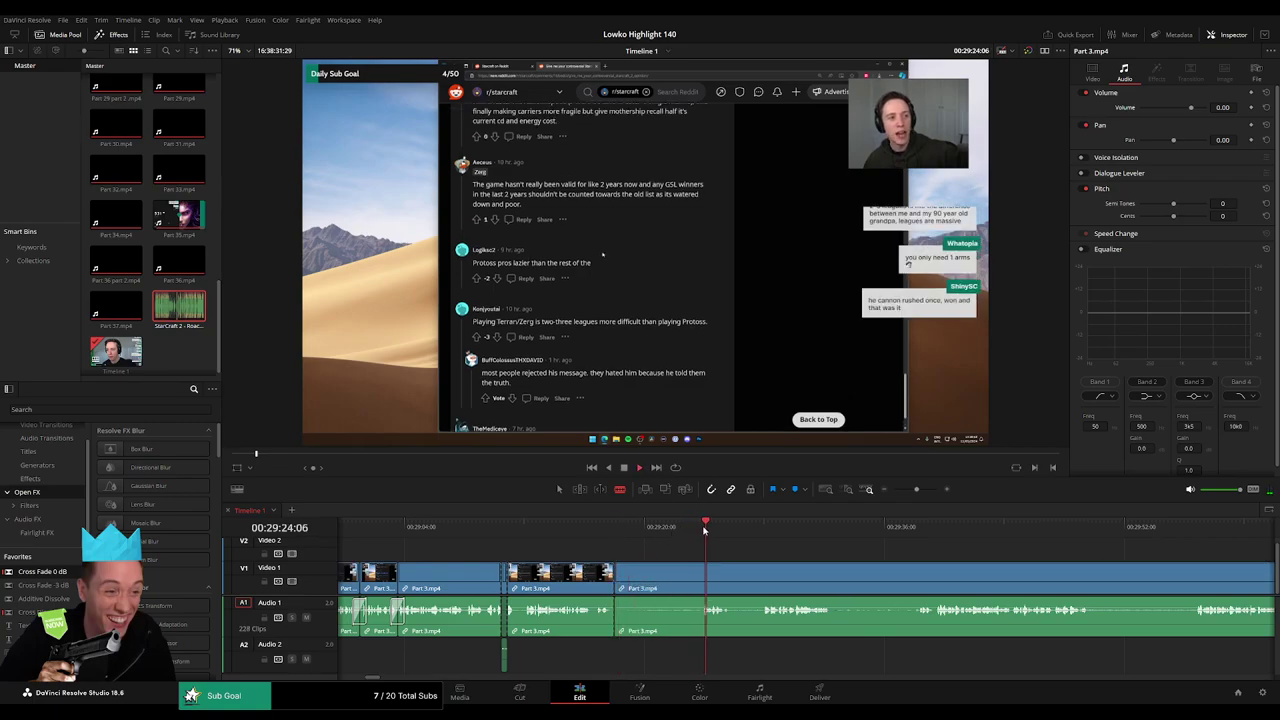
click(701, 583)
key(a)
click(680, 583)
key(Delete)
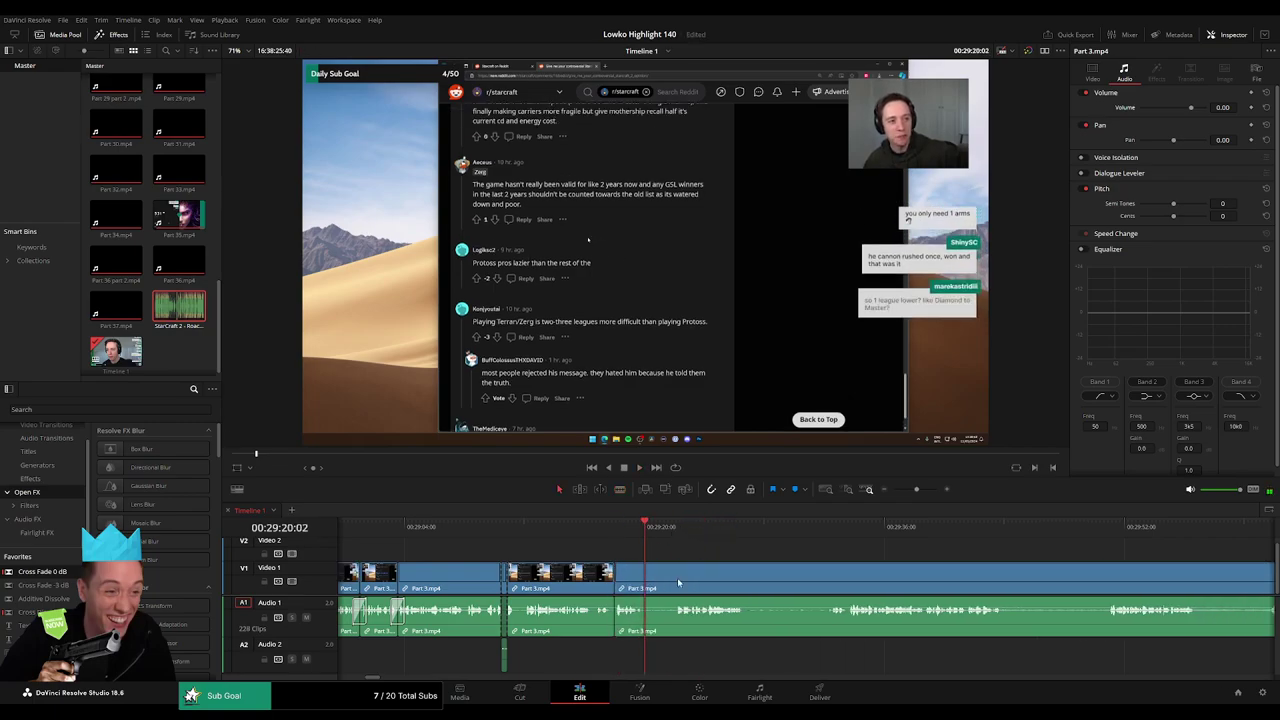
click(616, 622)
key(shift+t)
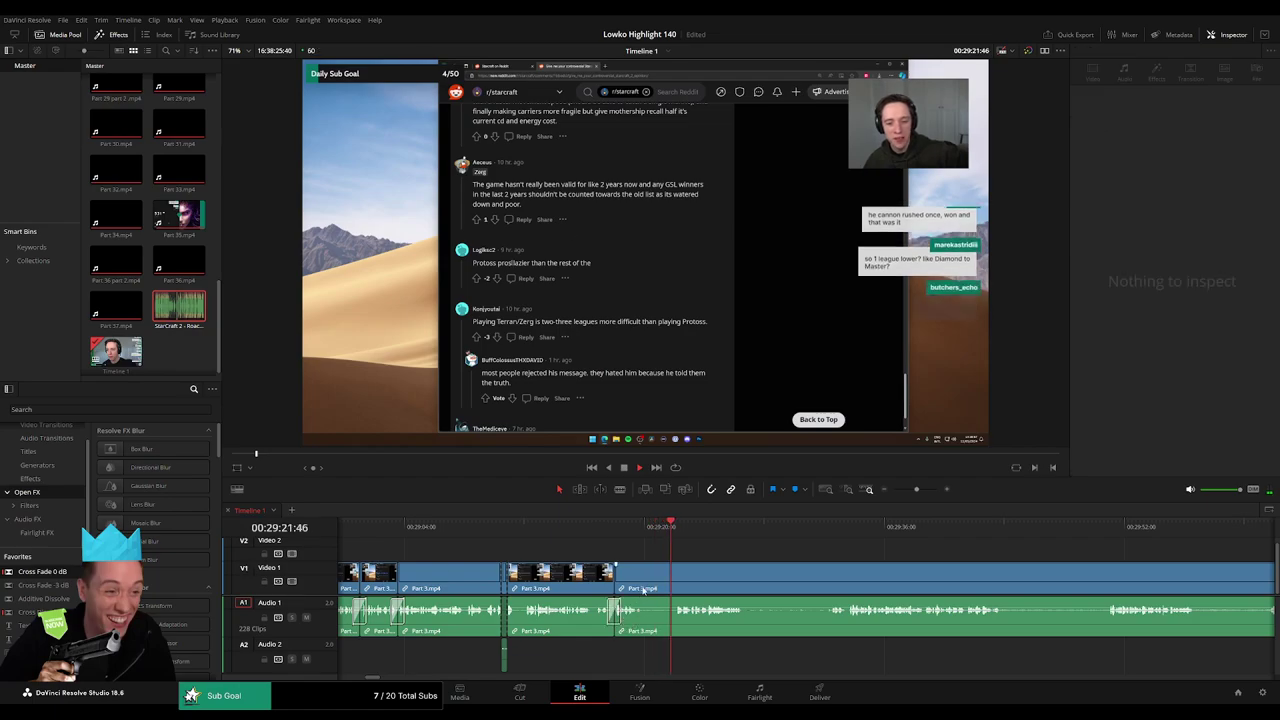
- Cut out the Part 3.mp4 section from about 00:29:20 to 00:29:22 and close the gap
key(b)
click(644, 585)
click(676, 582)
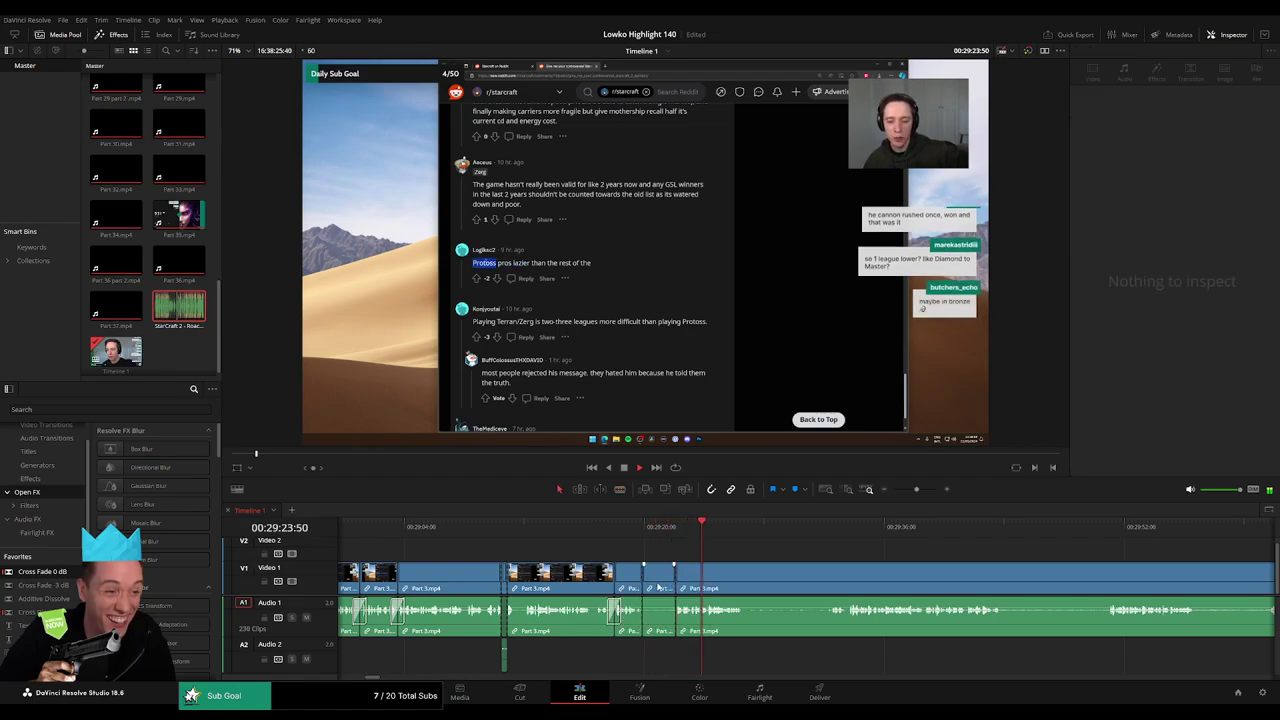
key(a)
click(660, 584)
key(Delete)
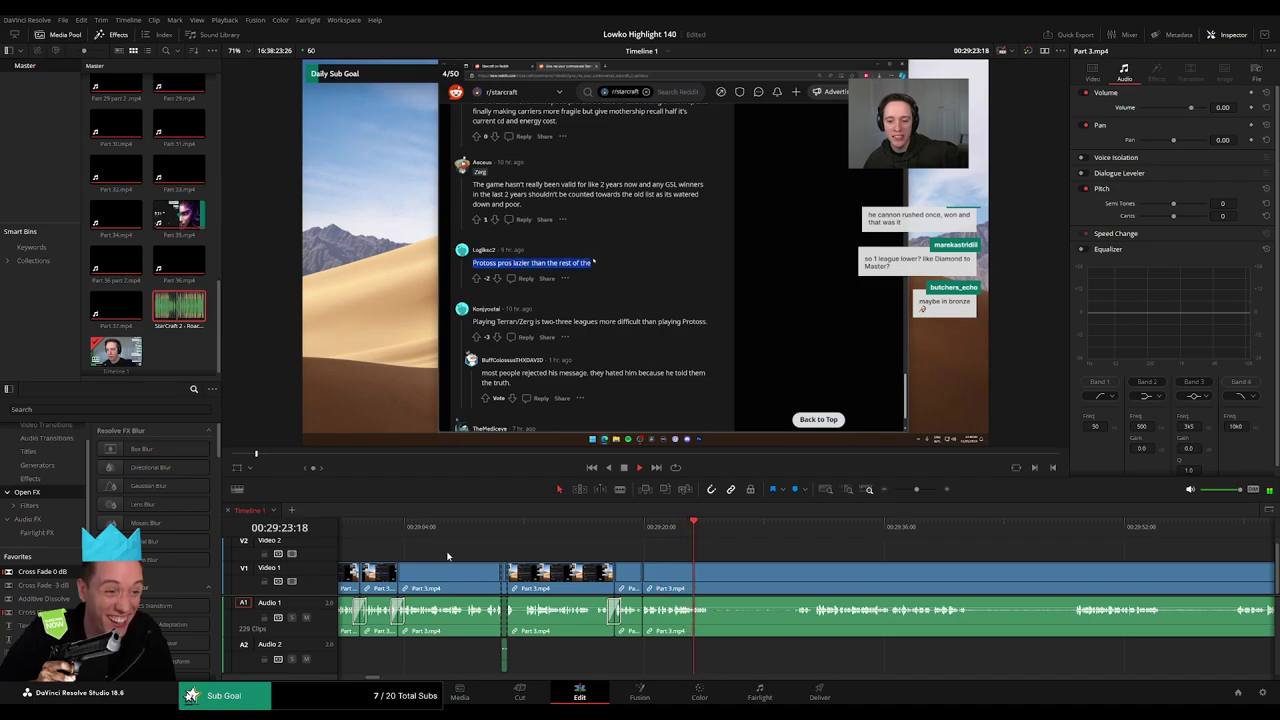
- Cut out the Part 3.mp4 section from about 00:29:24:30 to 00:29:30:10 and close the gap
click(770, 531)
click(790, 532)
key(b)
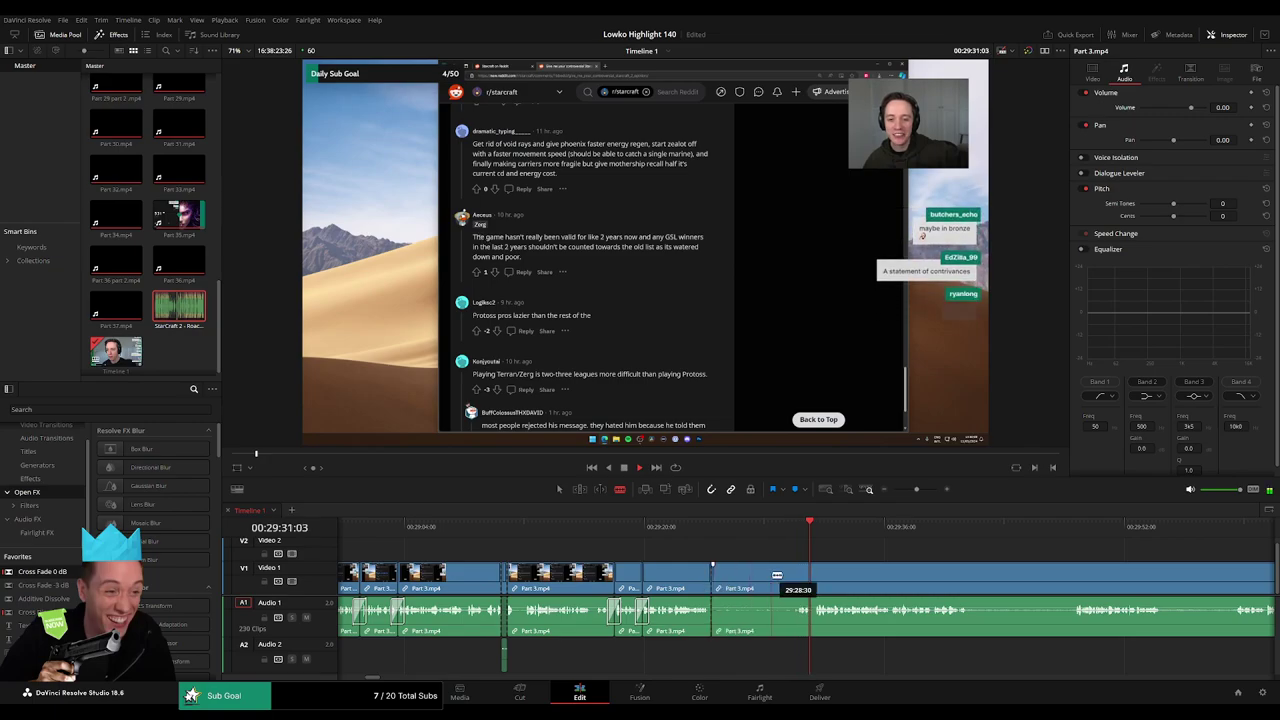
click(777, 585)
key(Delete)
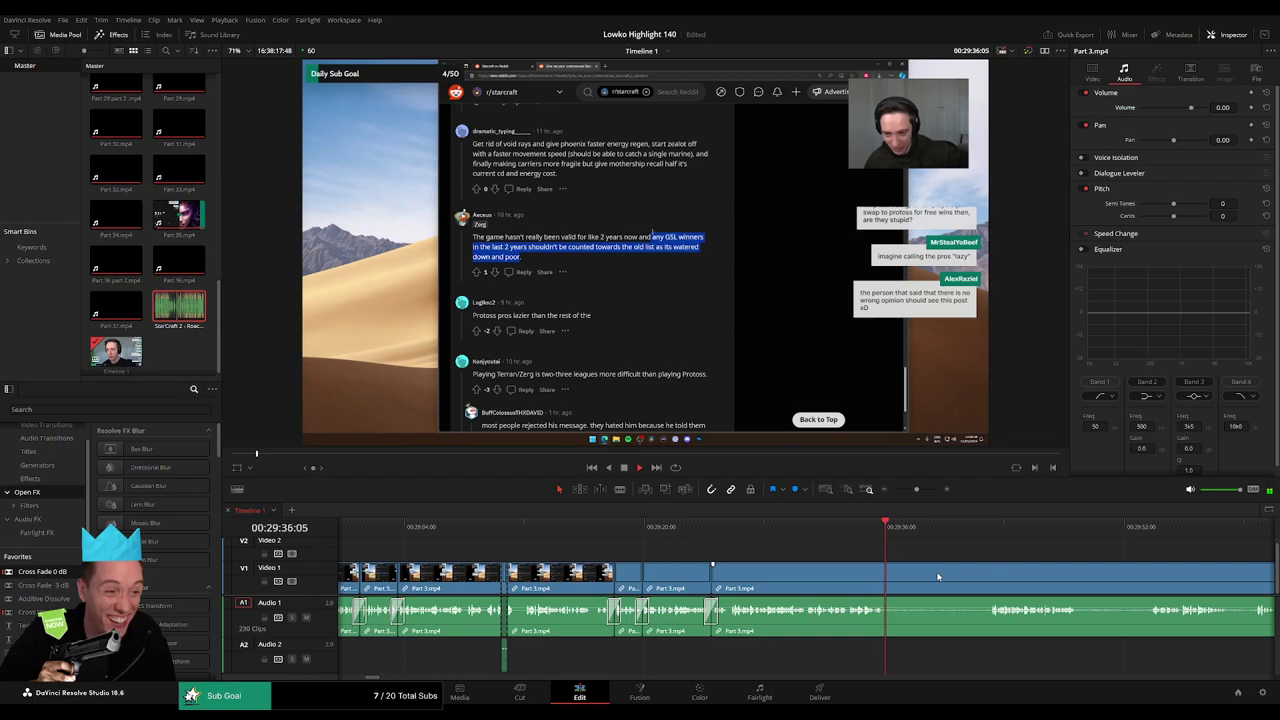
- Remove the Part 3.mp4 section from about 00:29:36 to 00:29:43, closing the gap and cross-fading the audio join
scroll(852, 567, right, 4)
click(672, 535)
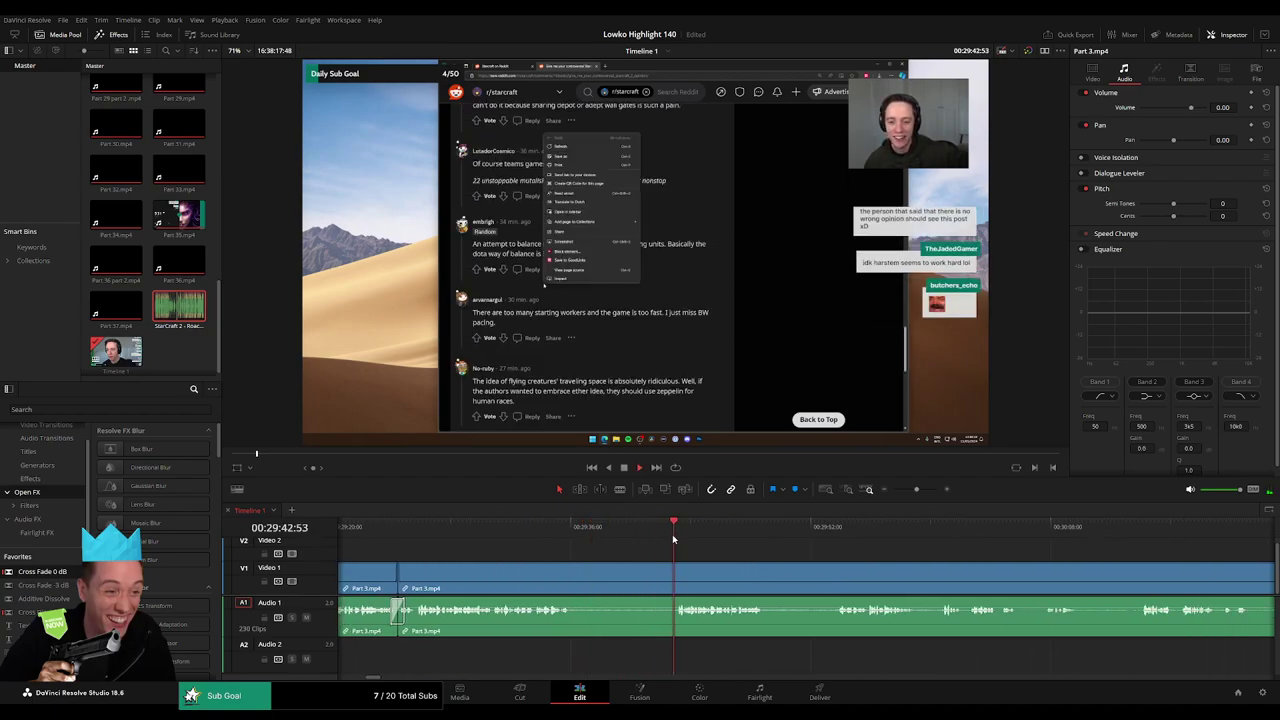
key(b)
click(572, 585)
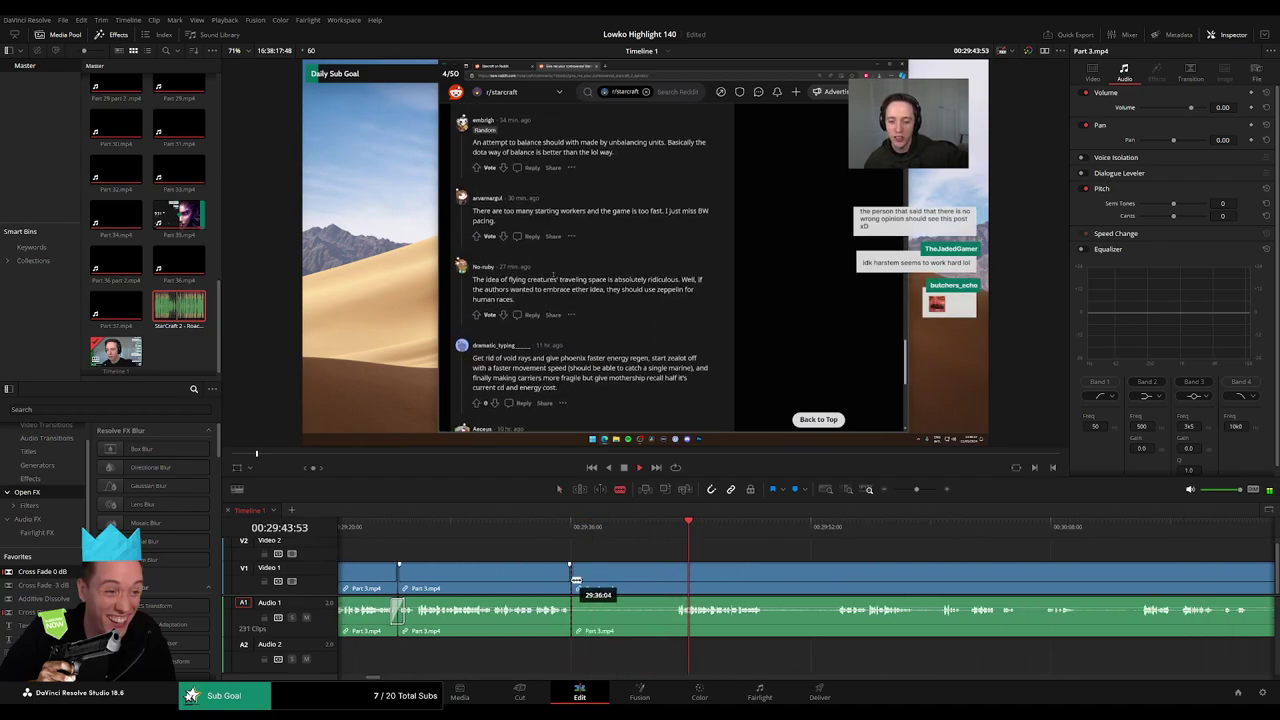
click(680, 581)
key(a)
click(651, 589)
key(Delete)
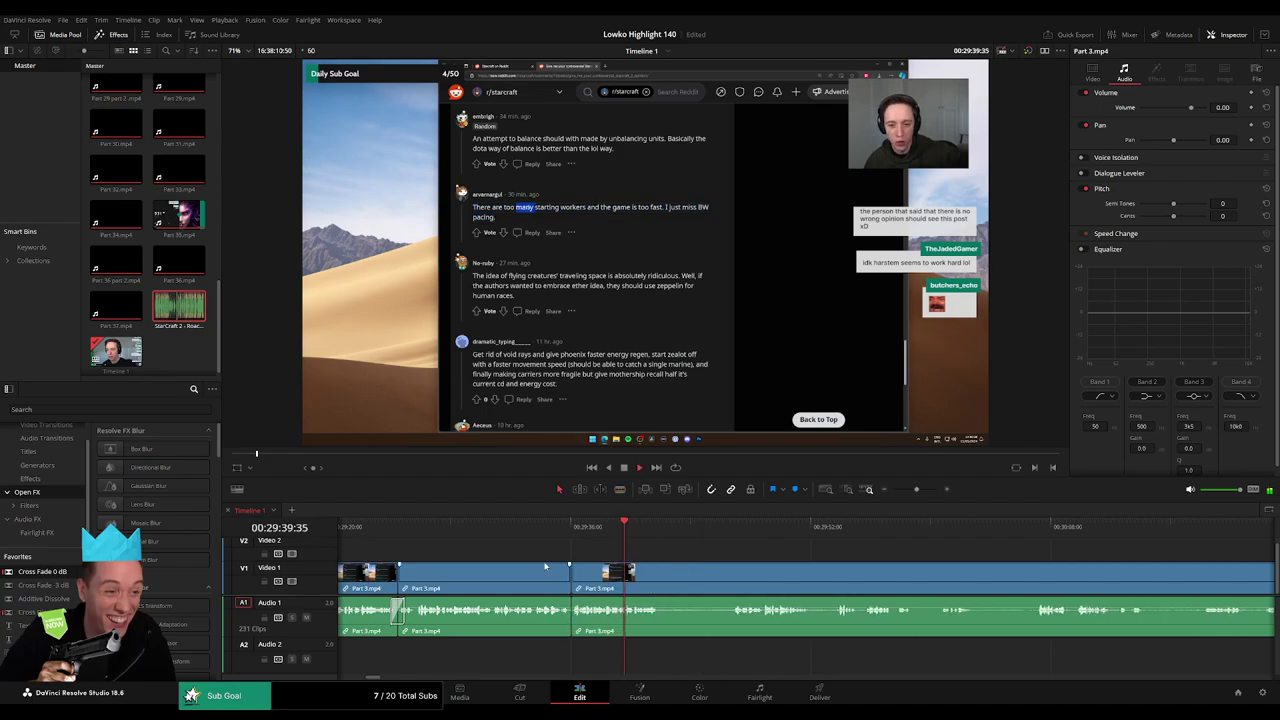
drag(577, 629, 573, 622)
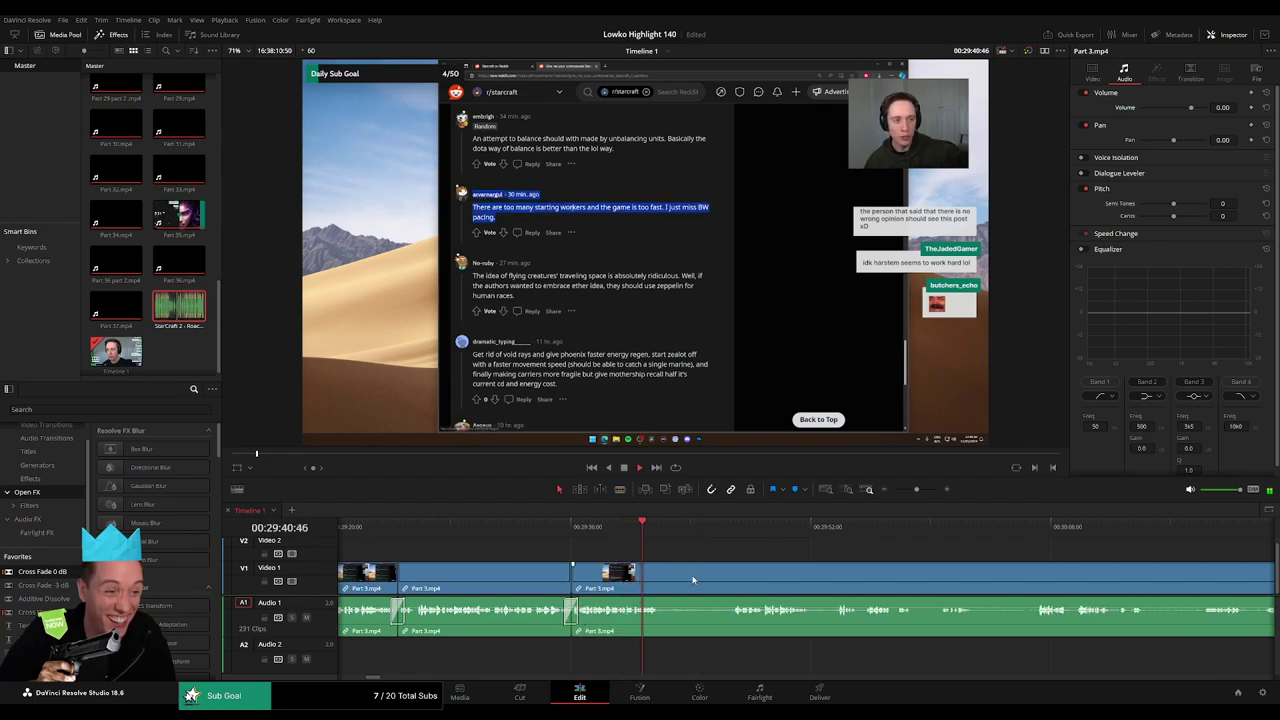
- Remove the Part 3.mp4 section from about 00:29:42:00 to 00:29:46:50, closing the gap and cross-fading the audio join
drag(698, 575, 608, 534)
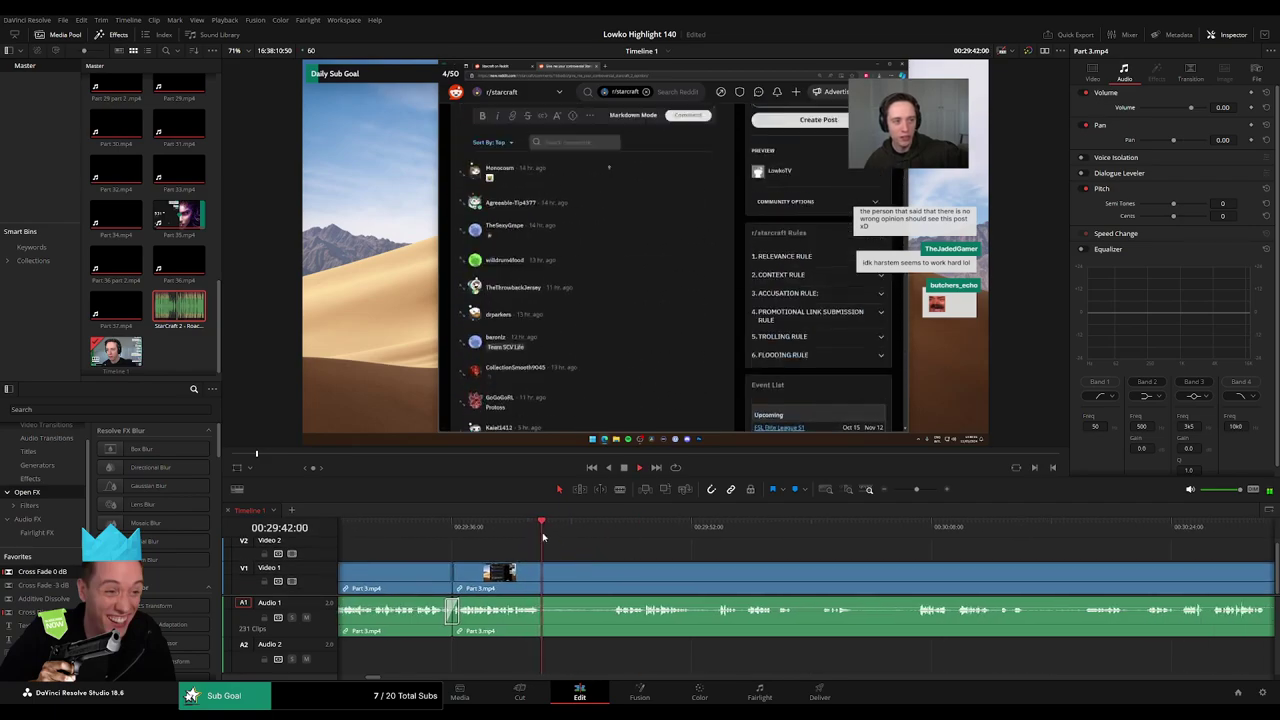
key(b)
click(544, 575)
click(613, 572)
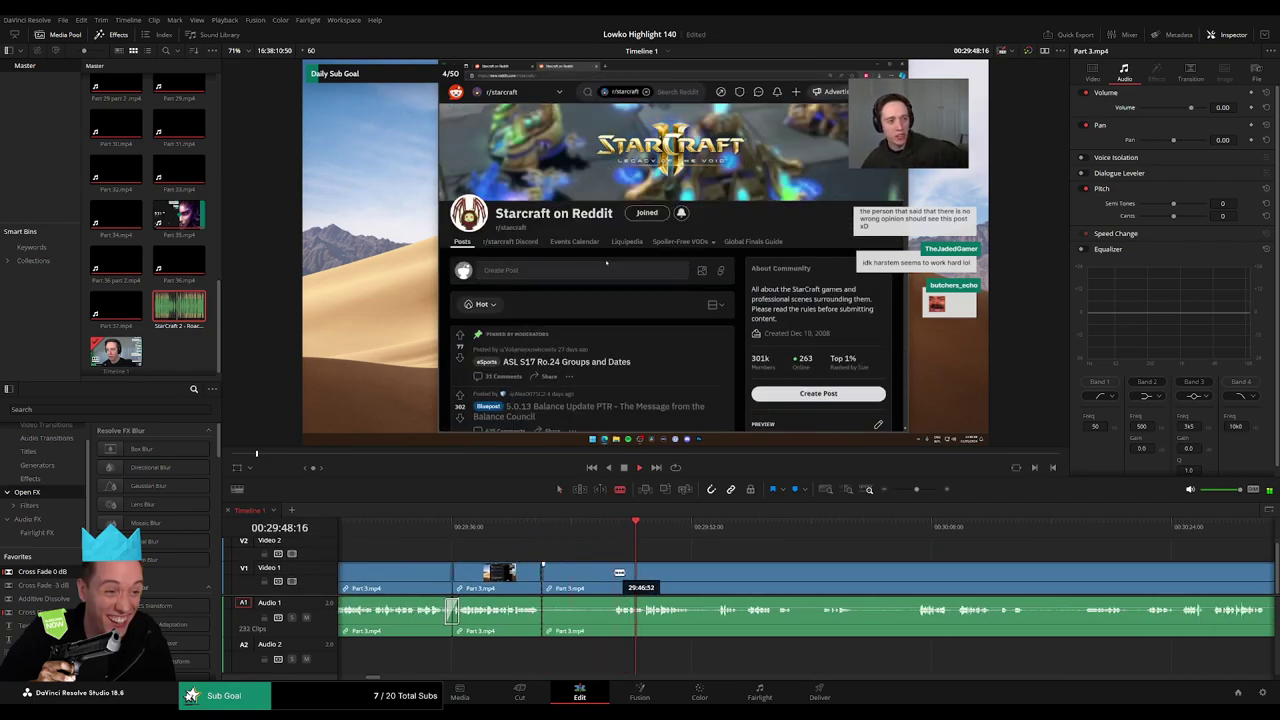
key(a)
click(592, 578)
key(Delete)
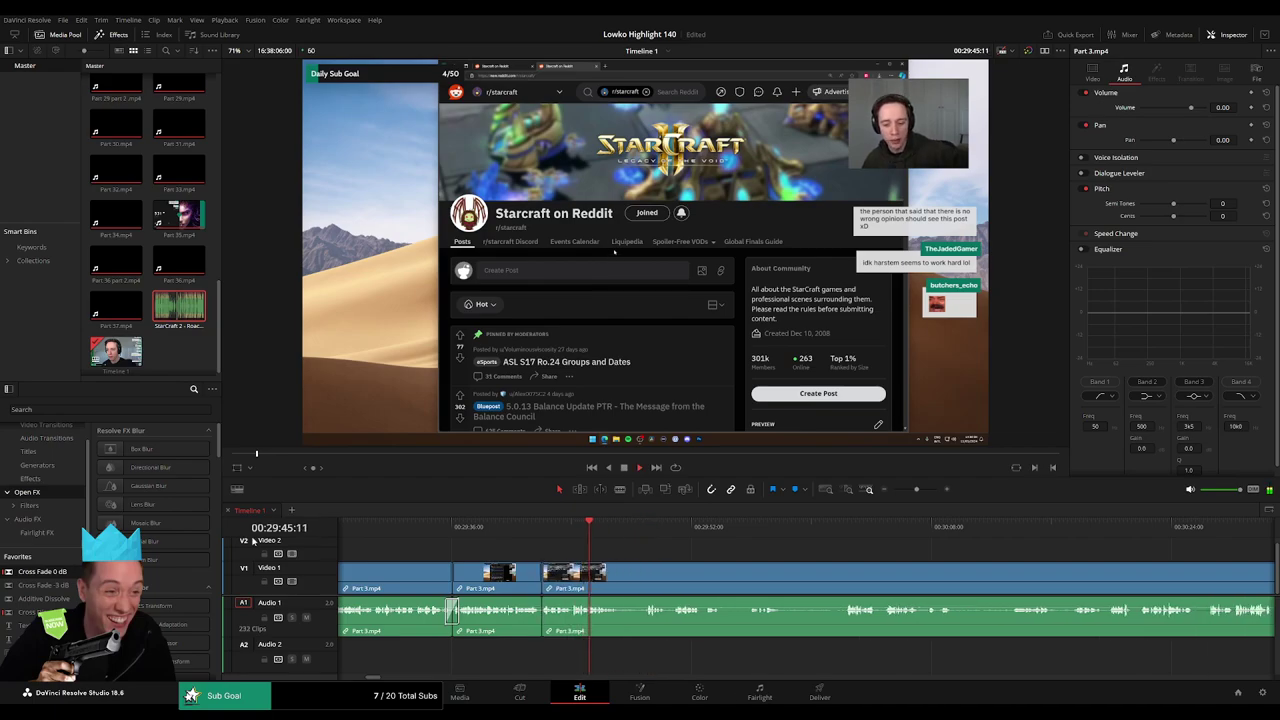
drag(53, 573, 542, 620)
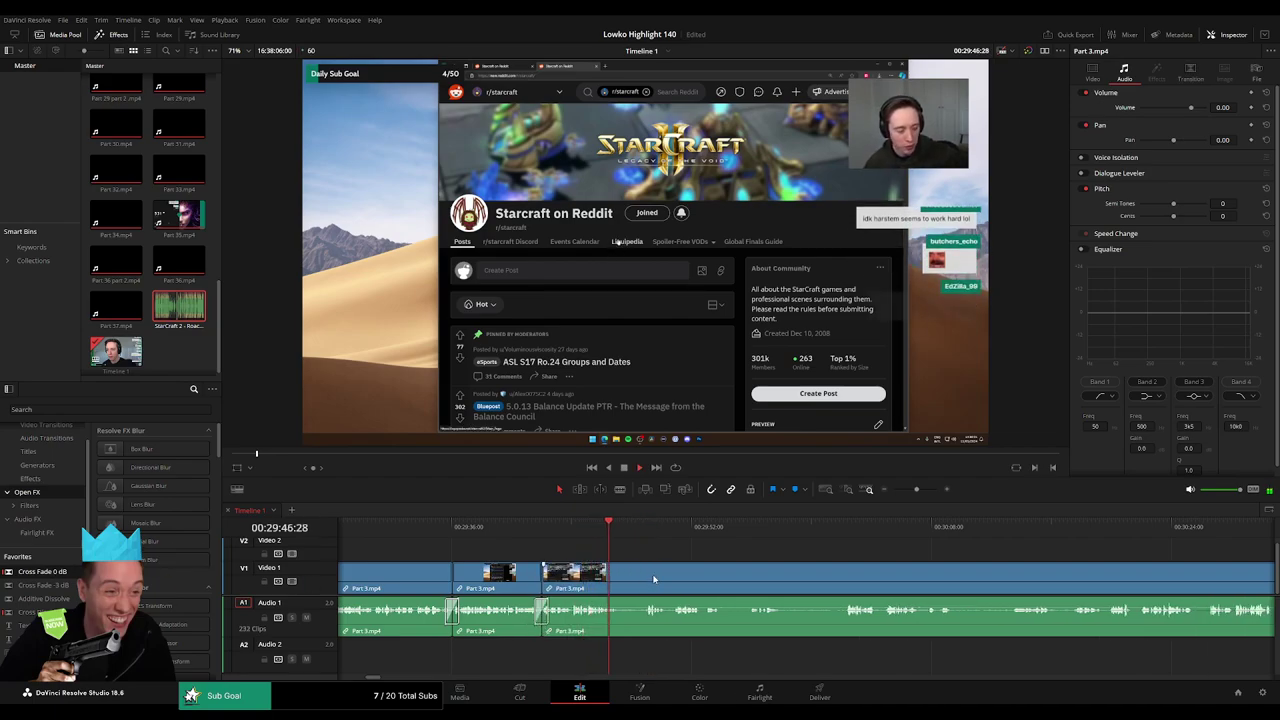
- Cut out the Part 3.mp4 section from about 00:29:47 to 00:29:49 and close the gap
key(b)
click(617, 575)
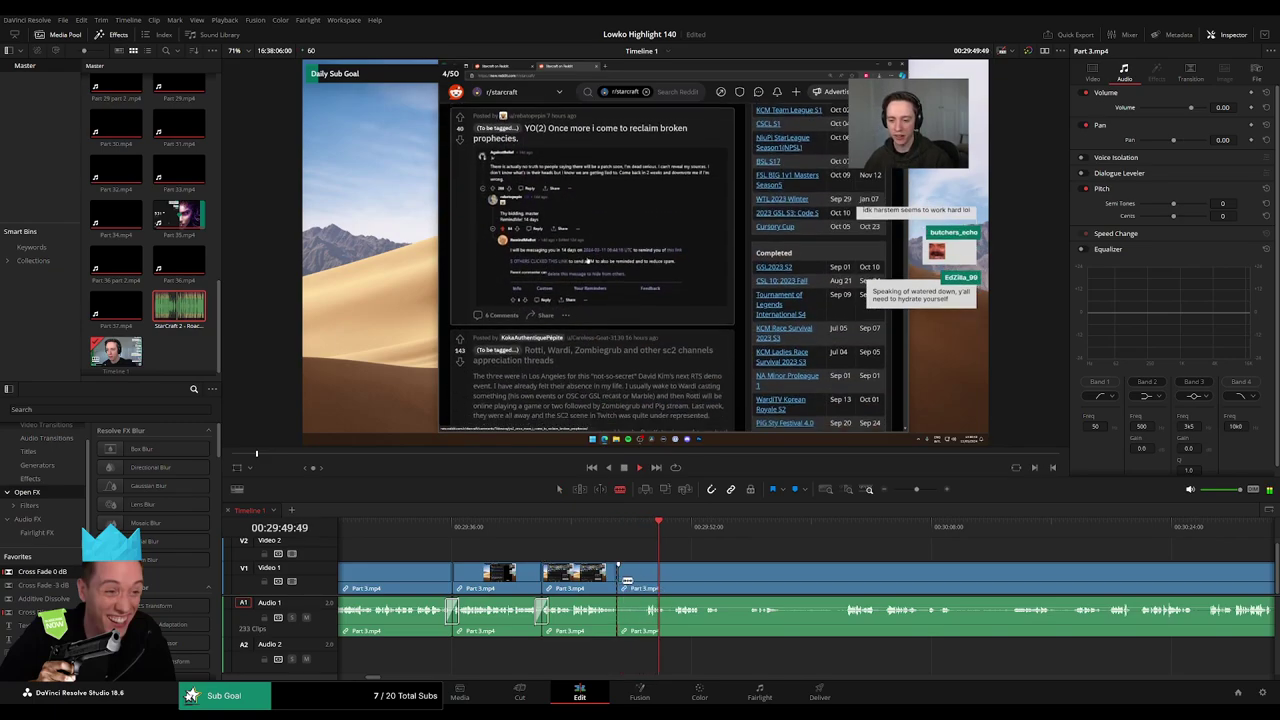
click(647, 578)
key(a)
click(633, 577)
key(Delete)
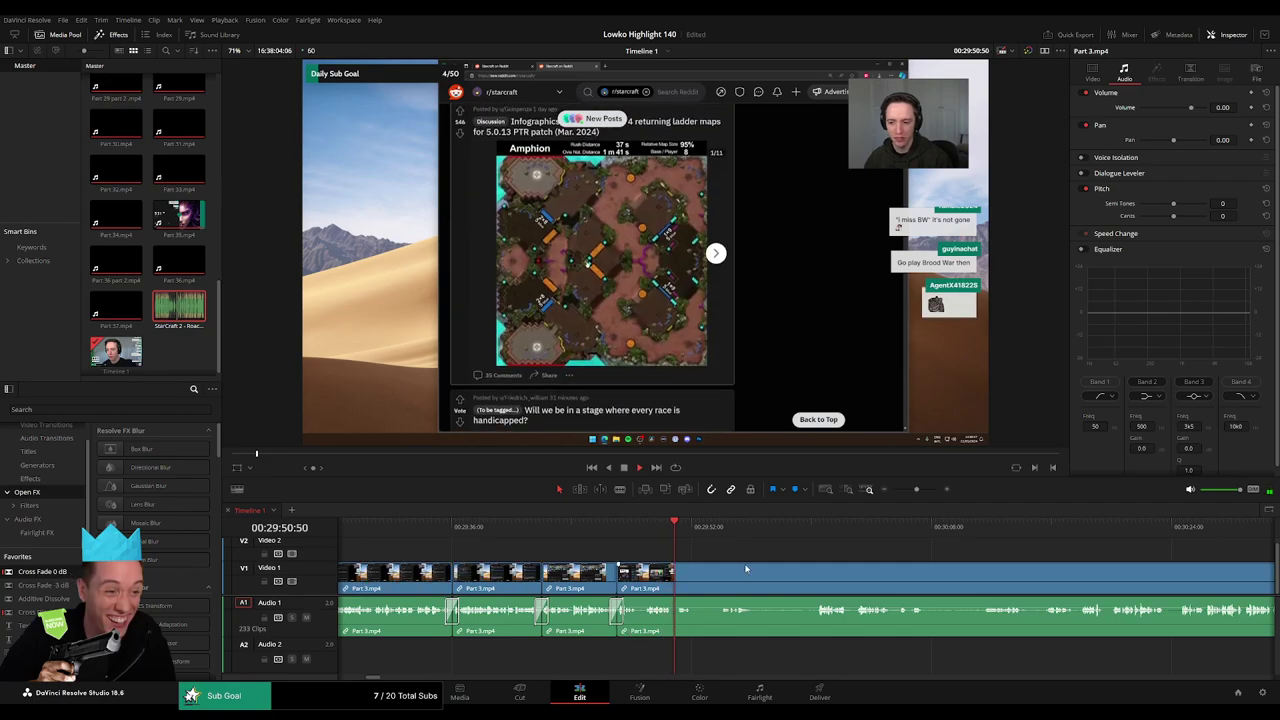
- Cut out the Part 3.mp4 section from about 00:29:52 to 00:30:00 and close the gap
scroll(563, 558, right, 3)
click(559, 533)
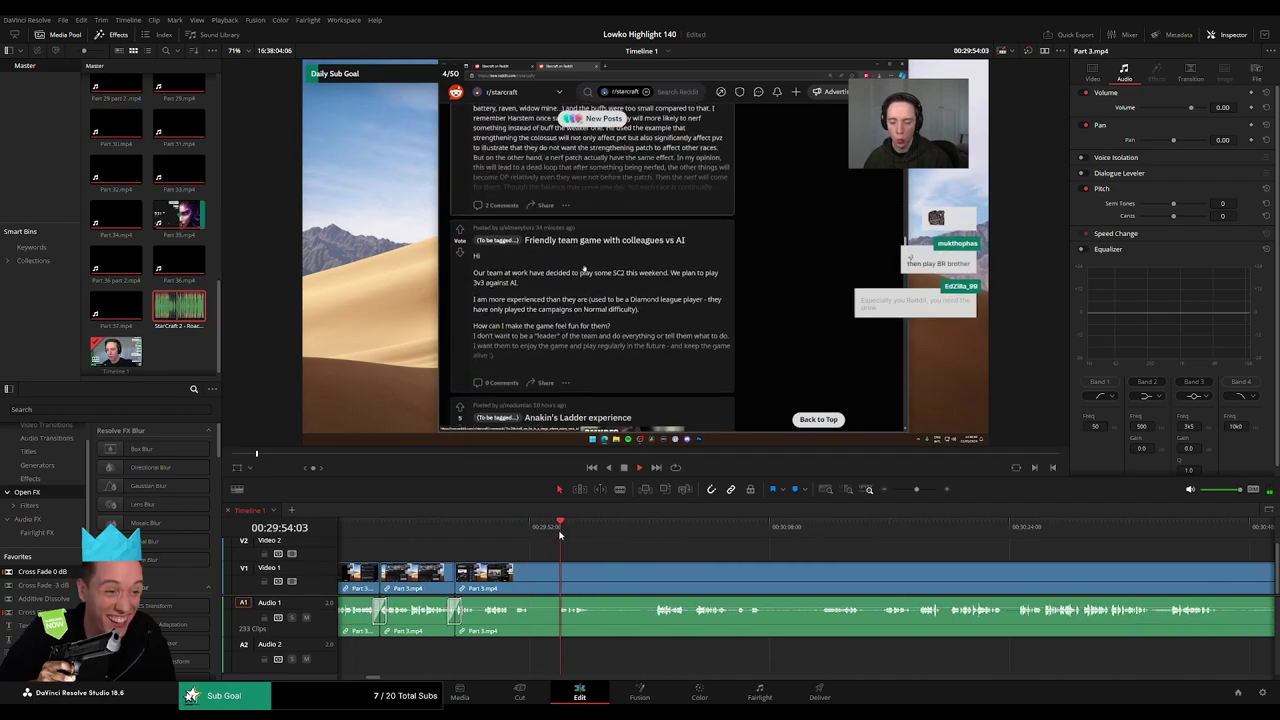
key(b)
click(531, 579)
click(659, 533)
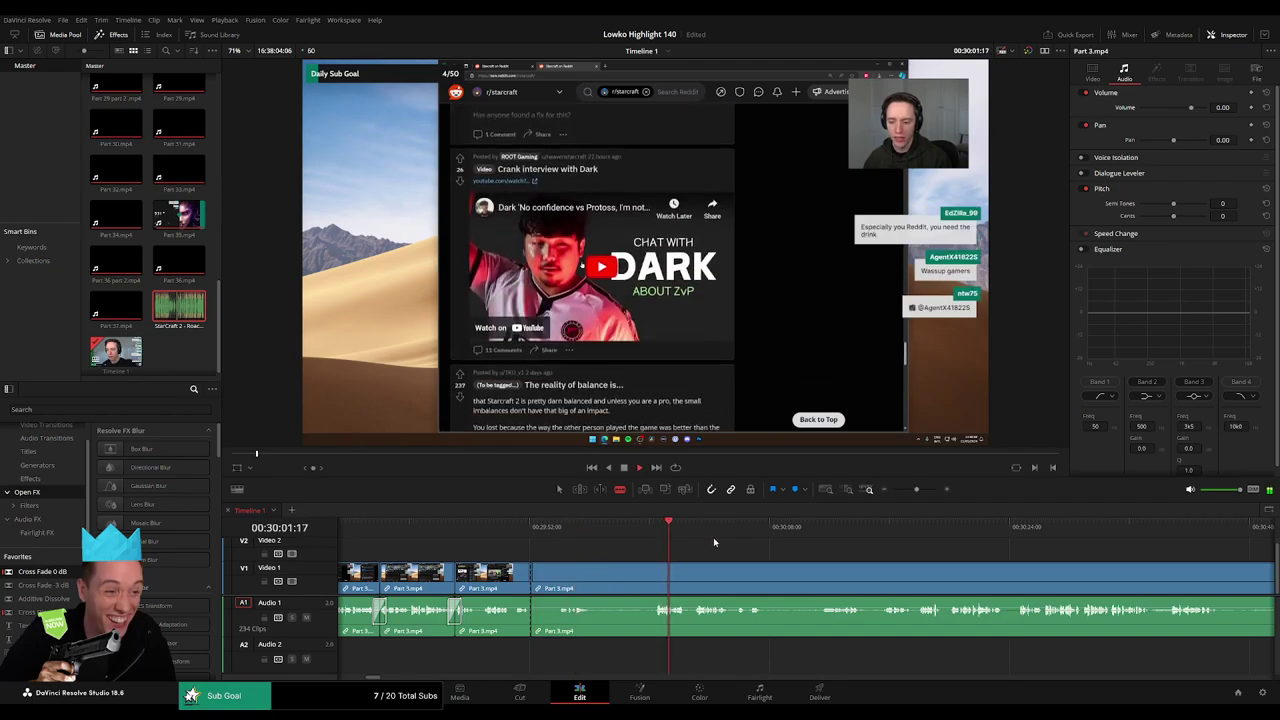
scroll(745, 551, right, 1)
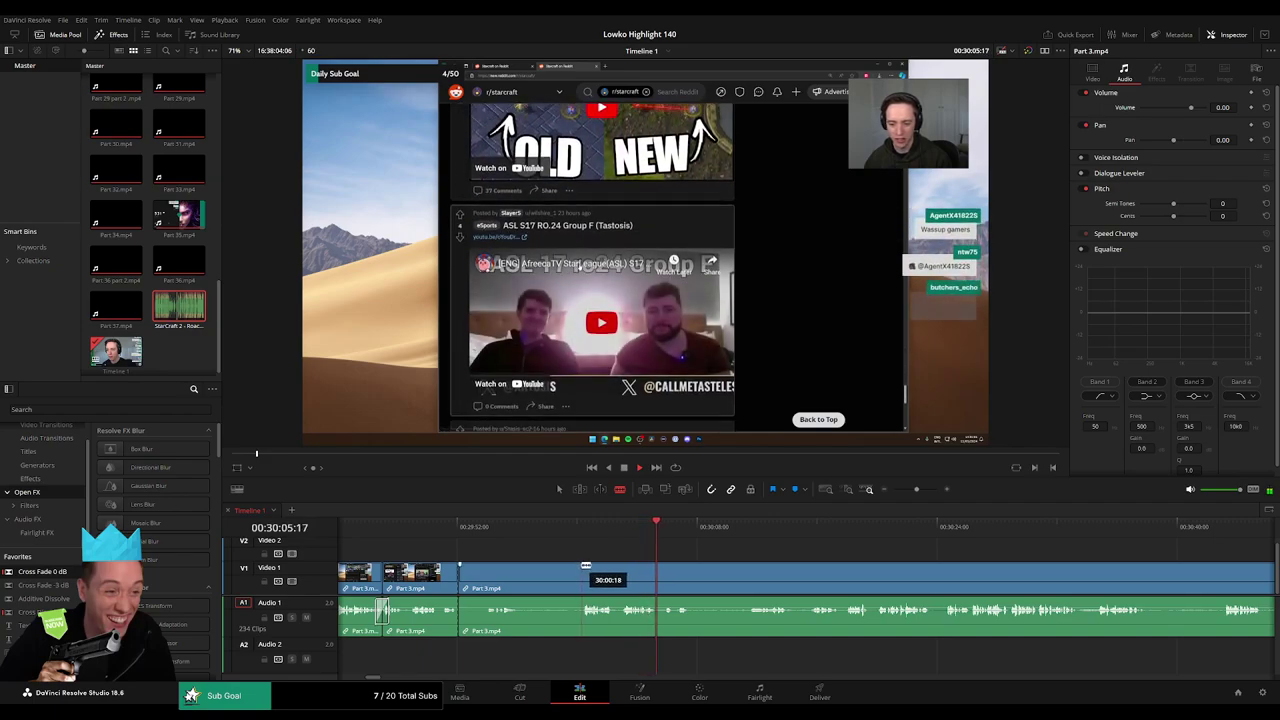
click(579, 567)
key(a)
click(562, 570)
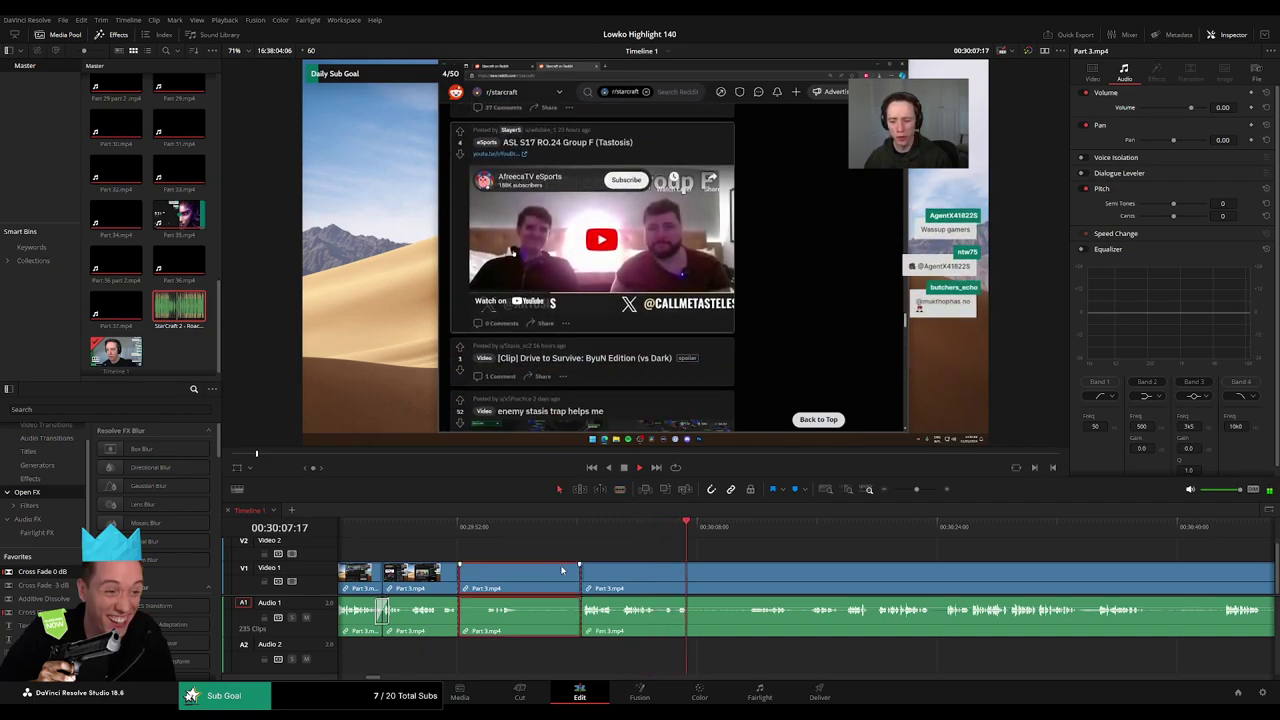
key(Delete)
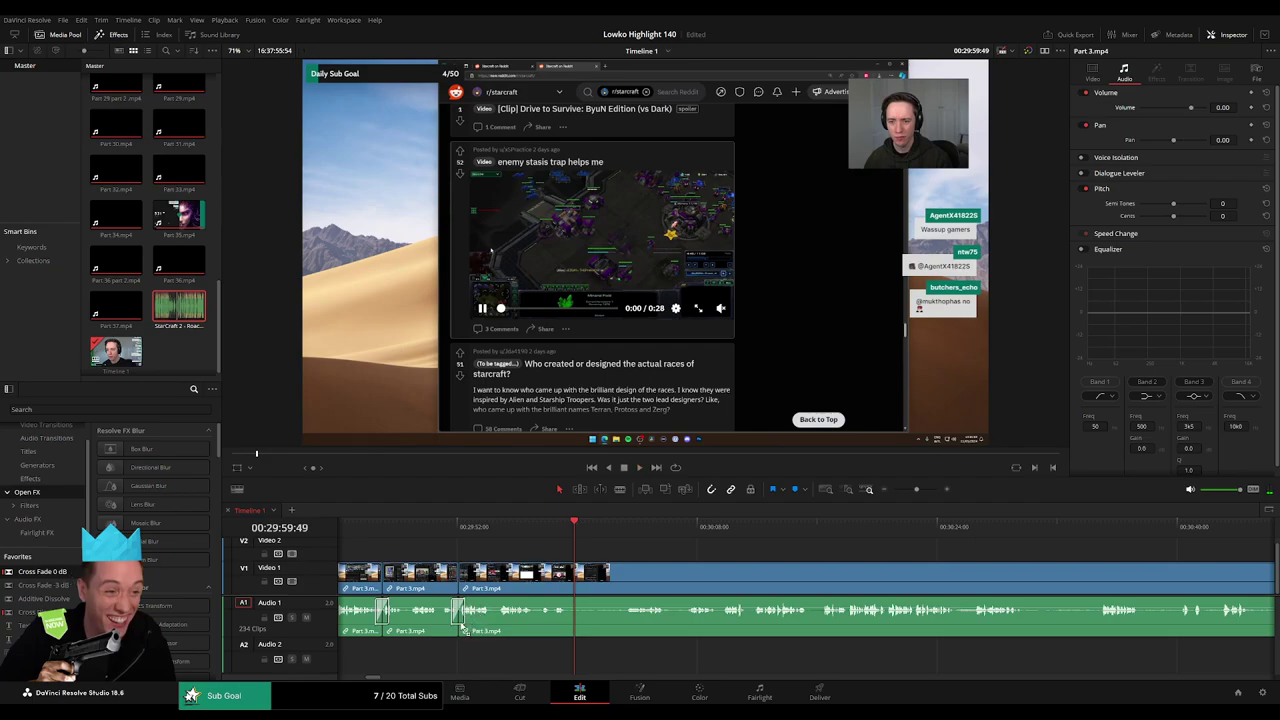
click(624, 534)
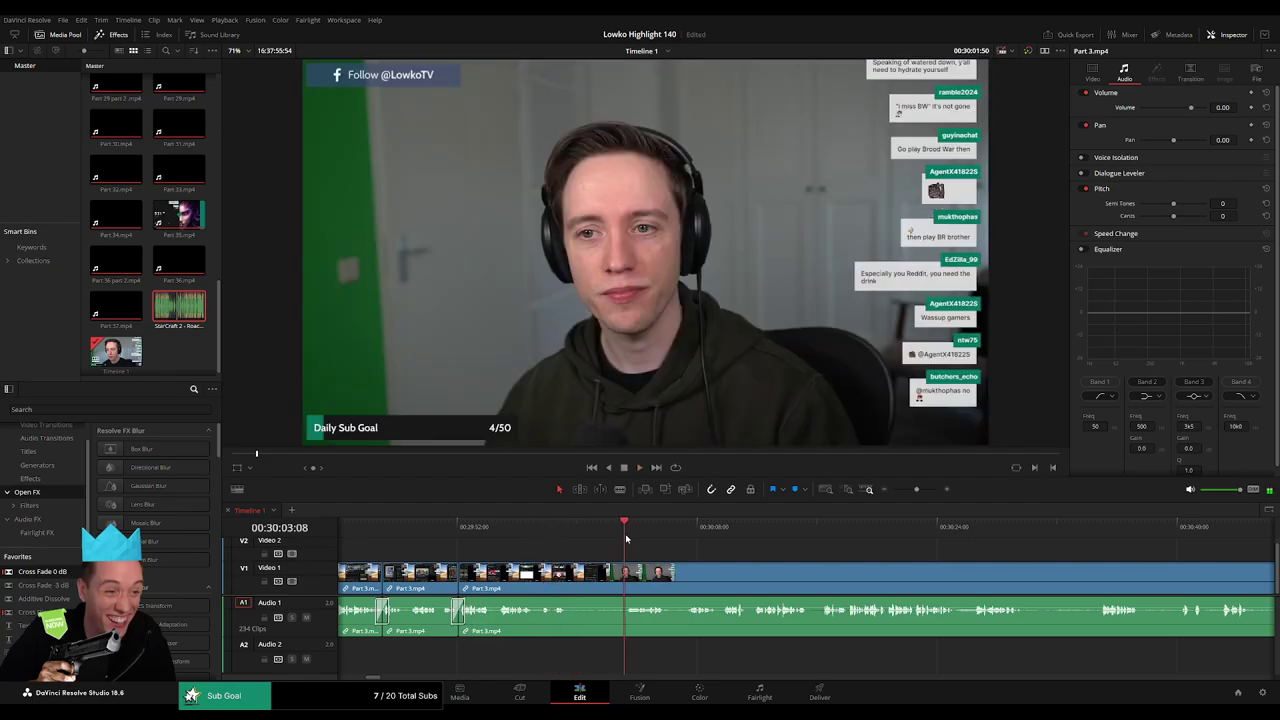
key(b)
click(571, 578)
click(697, 530)
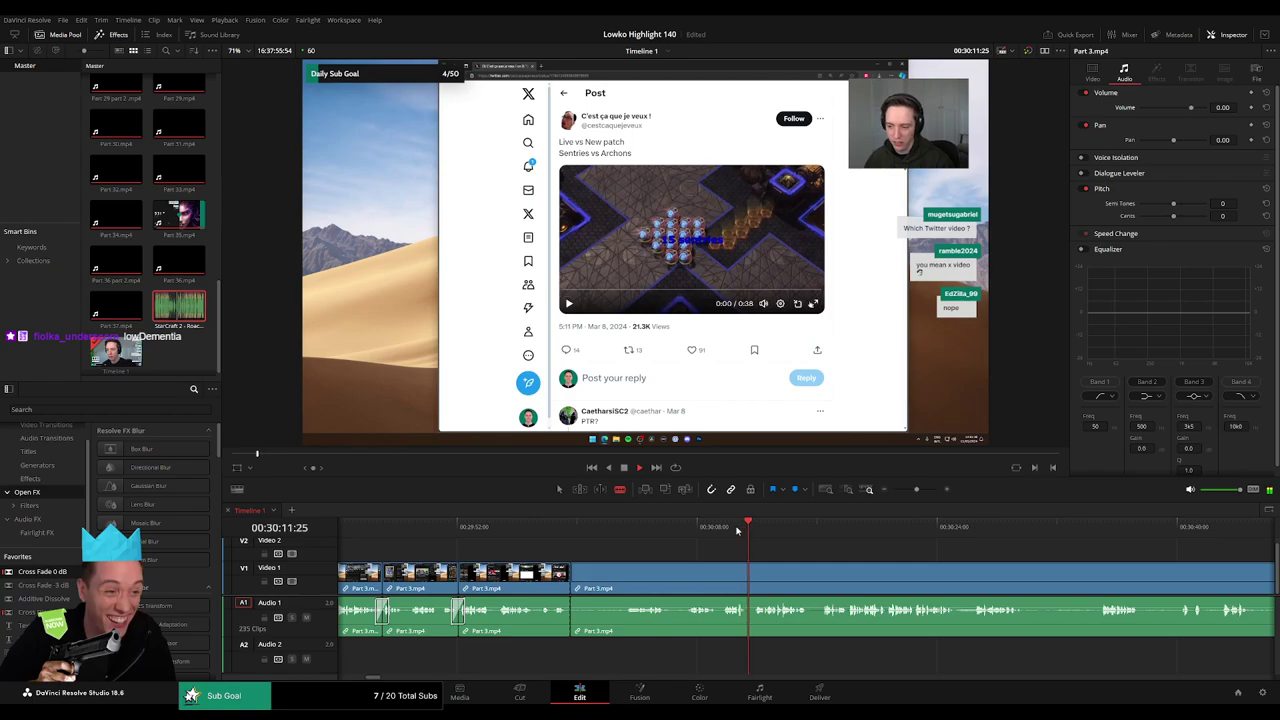
key(ctrl+z)
- Sample the remaining Part 3.mp4 footage at spots between about 00:29:49 and 00:35:26 to judge whether it is worth keeping
click(453, 528)
click(417, 528)
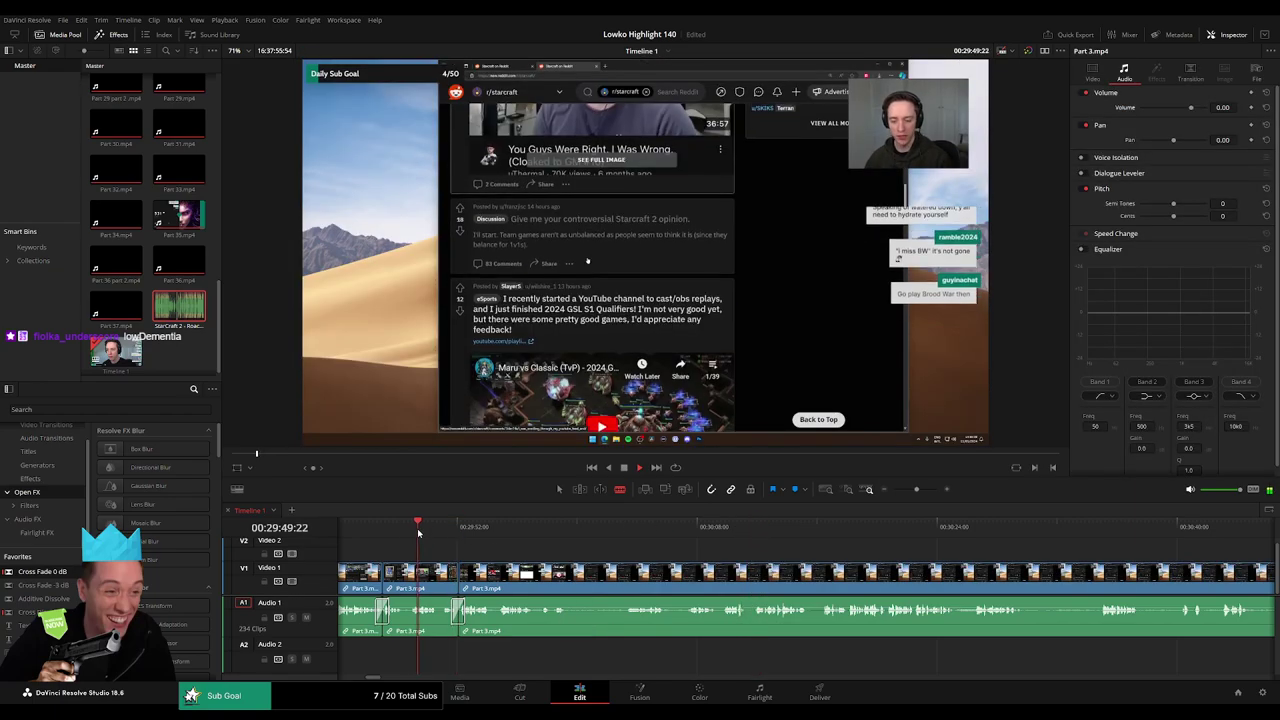
click(862, 528)
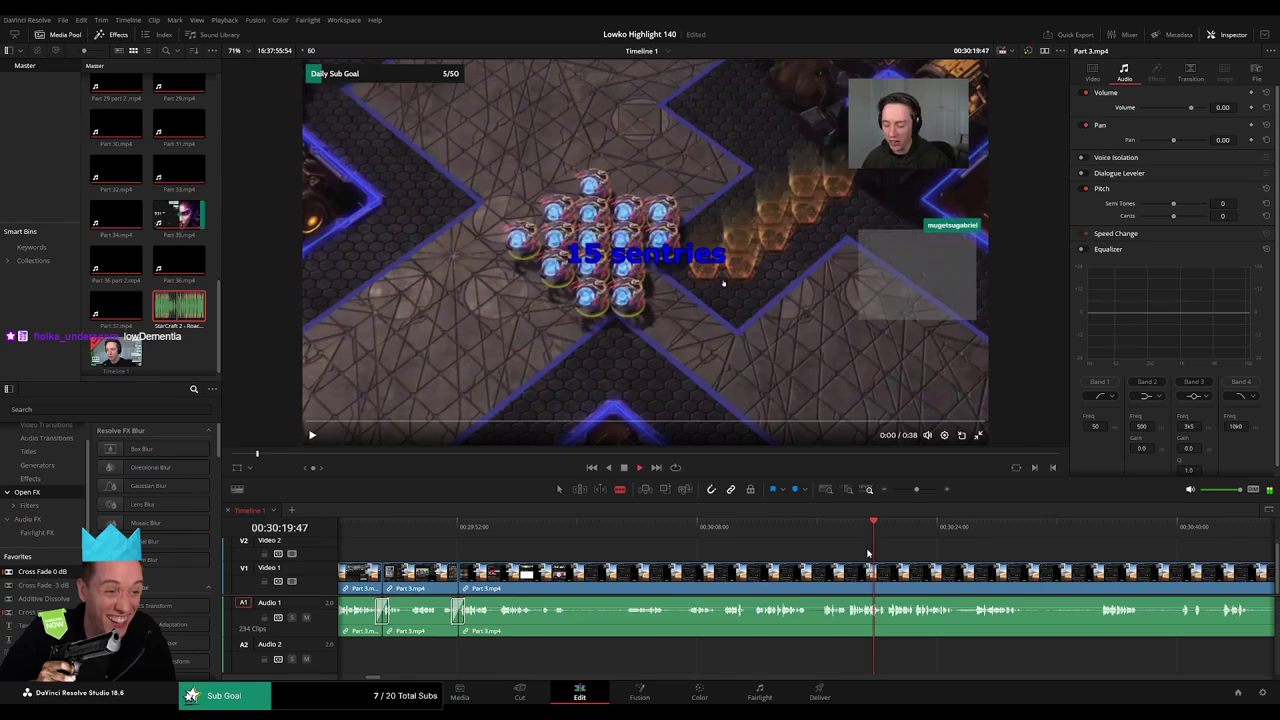
click(978, 530)
click(1060, 530)
click(1145, 532)
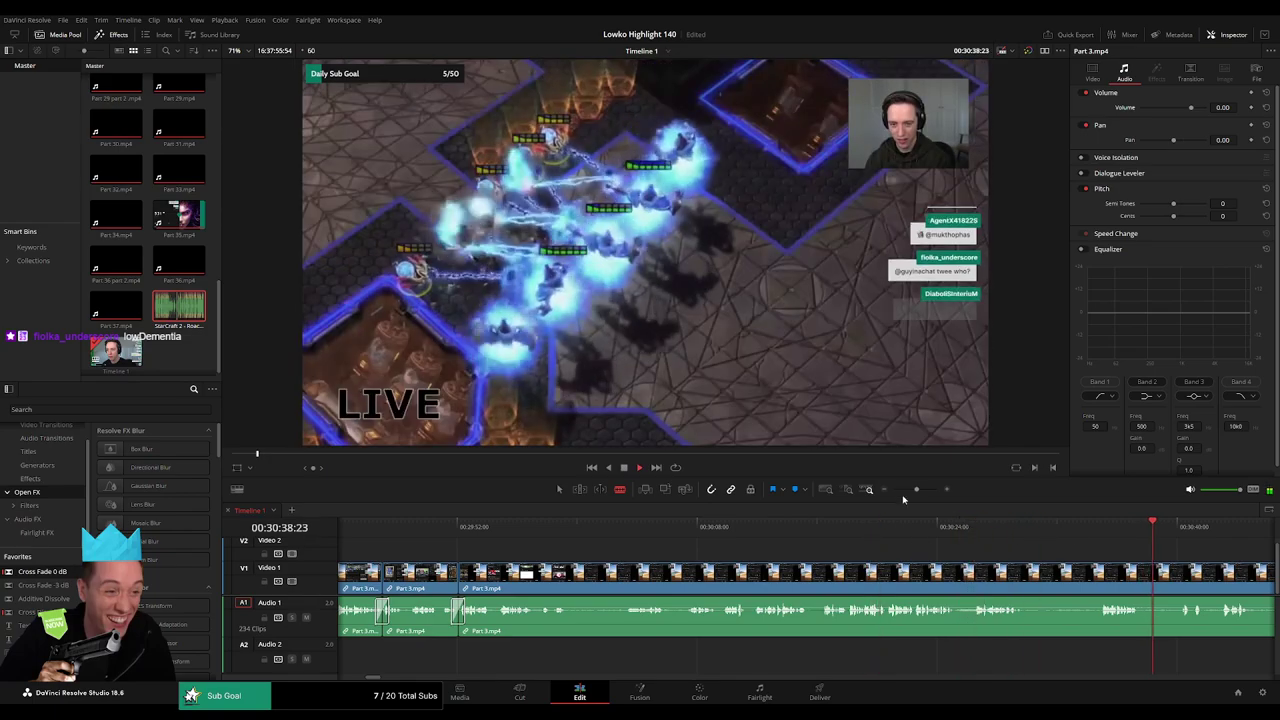
click(909, 490)
click(973, 530)
click(1025, 530)
drag(1073, 557, 716, 532)
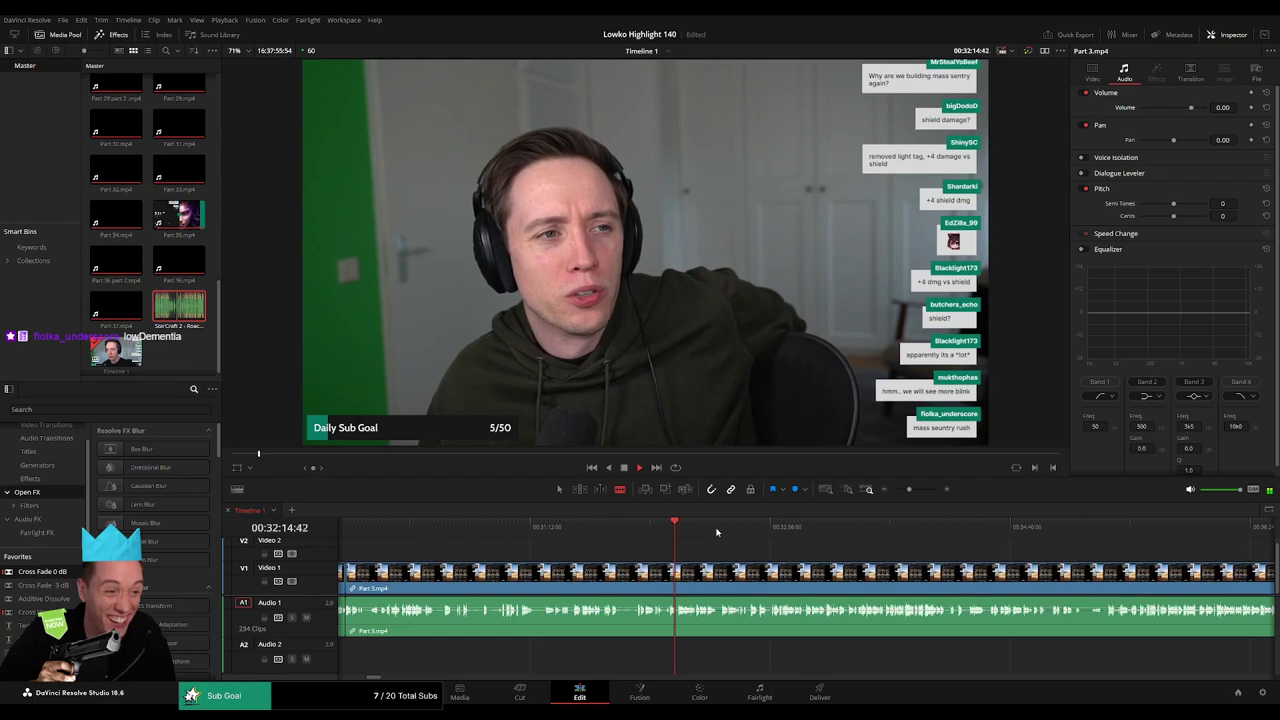
click(826, 528)
key(space)
click(905, 528)
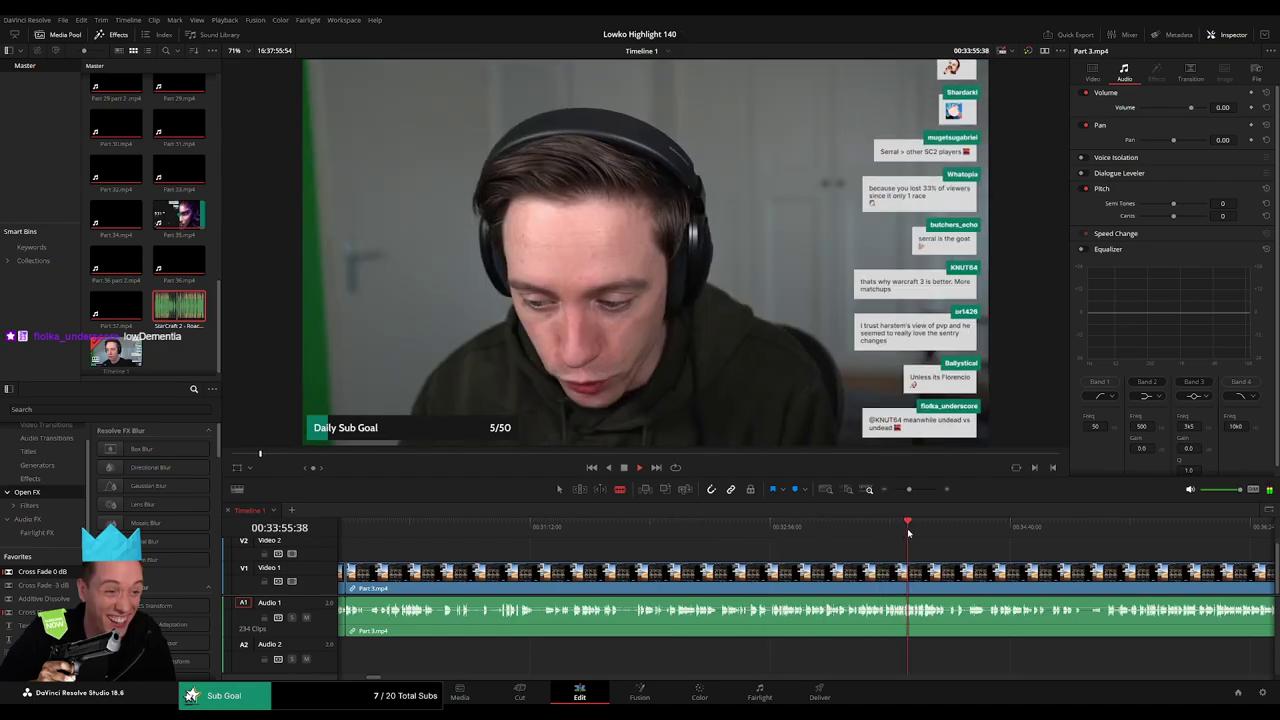
click(890, 530)
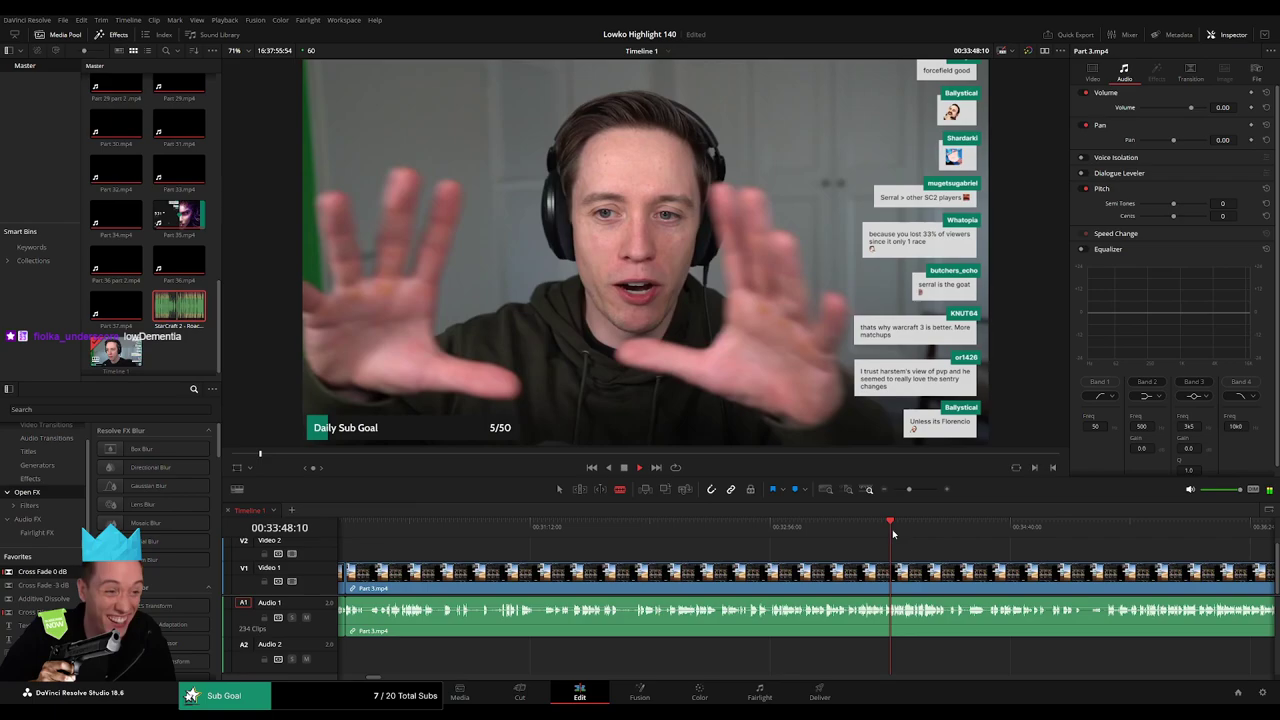
click(1051, 528)
click(1116, 530)
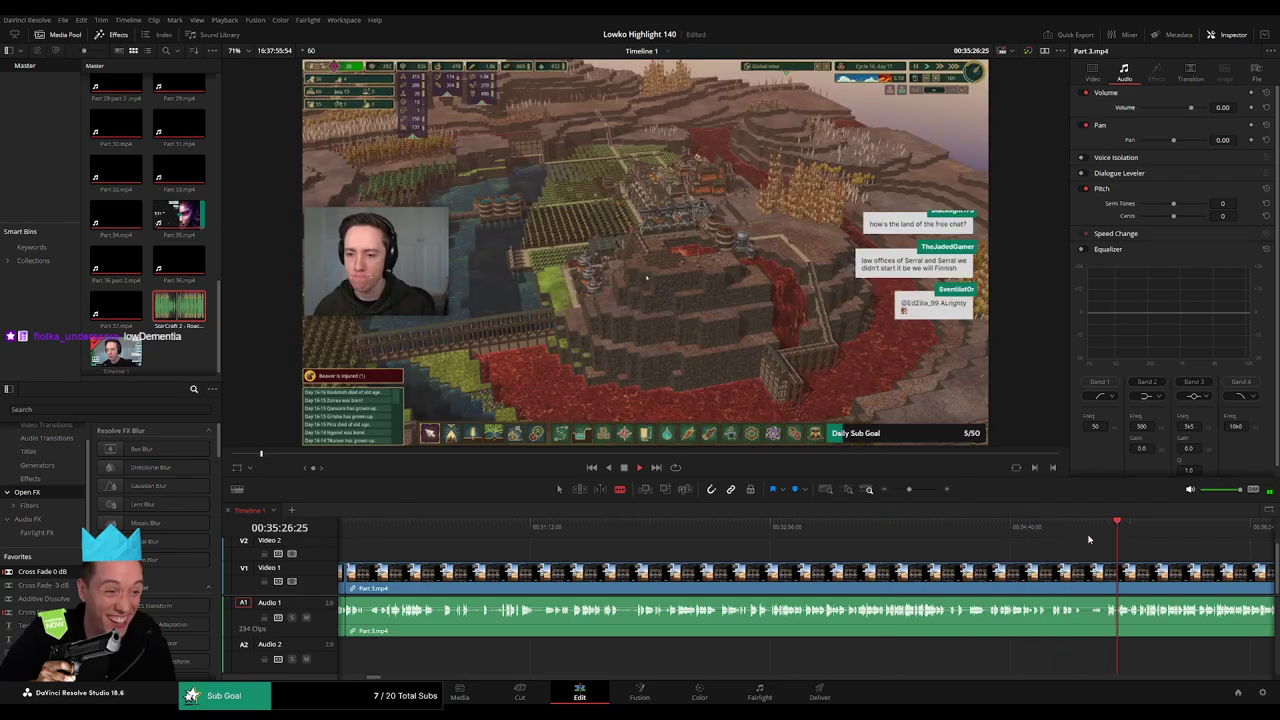
click(997, 531)
- Skim through the remaining Part 3.mp4 clip and delete it entirely, closing the gap so that Part 4.mp4 follows
drag(909, 490, 907, 490)
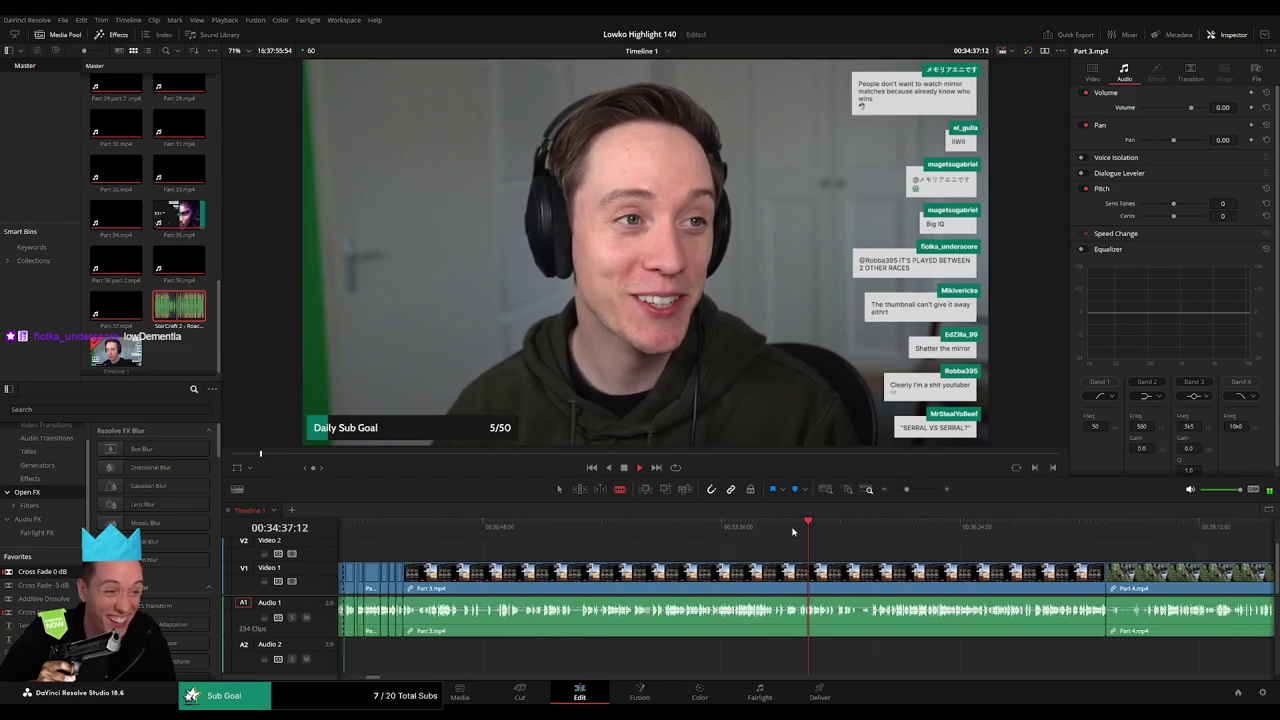
drag(599, 528, 1056, 530)
key(a)
click(834, 572)
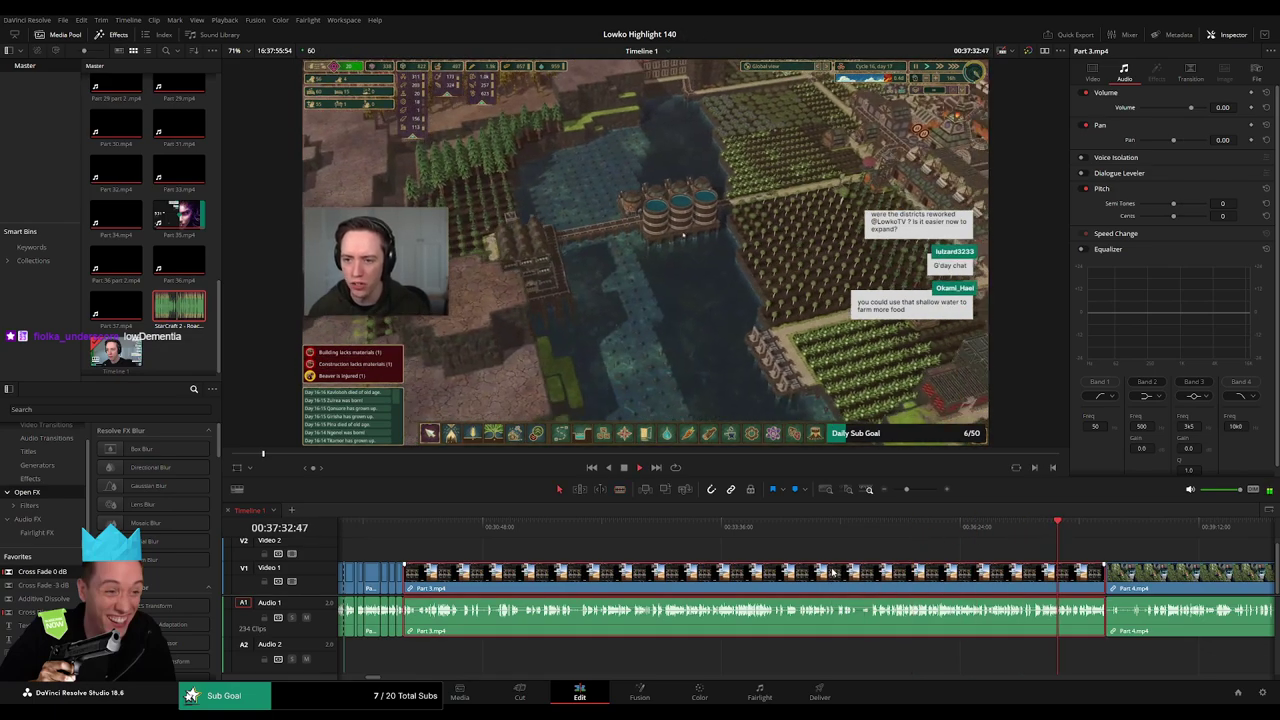
key(BackSpace)
click(833, 572)
key(BackSpace)
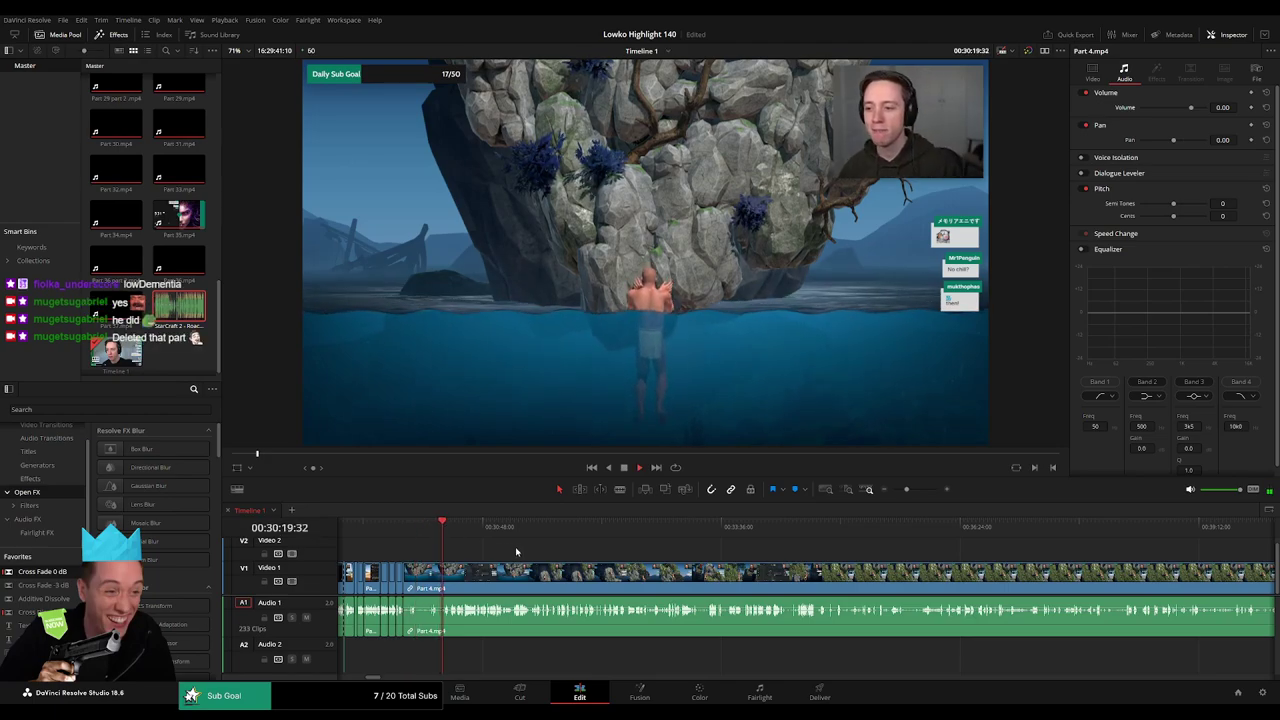
- Remove the opening of Part 4.mp4 up to about 00:30:18, closing the gap and cross-fading the audio join with Part 3.mp4
mouse_move(907, 489)
mouse_down()
mouse_move(886, 490)
mouse_move(915, 490)
mouse_up()
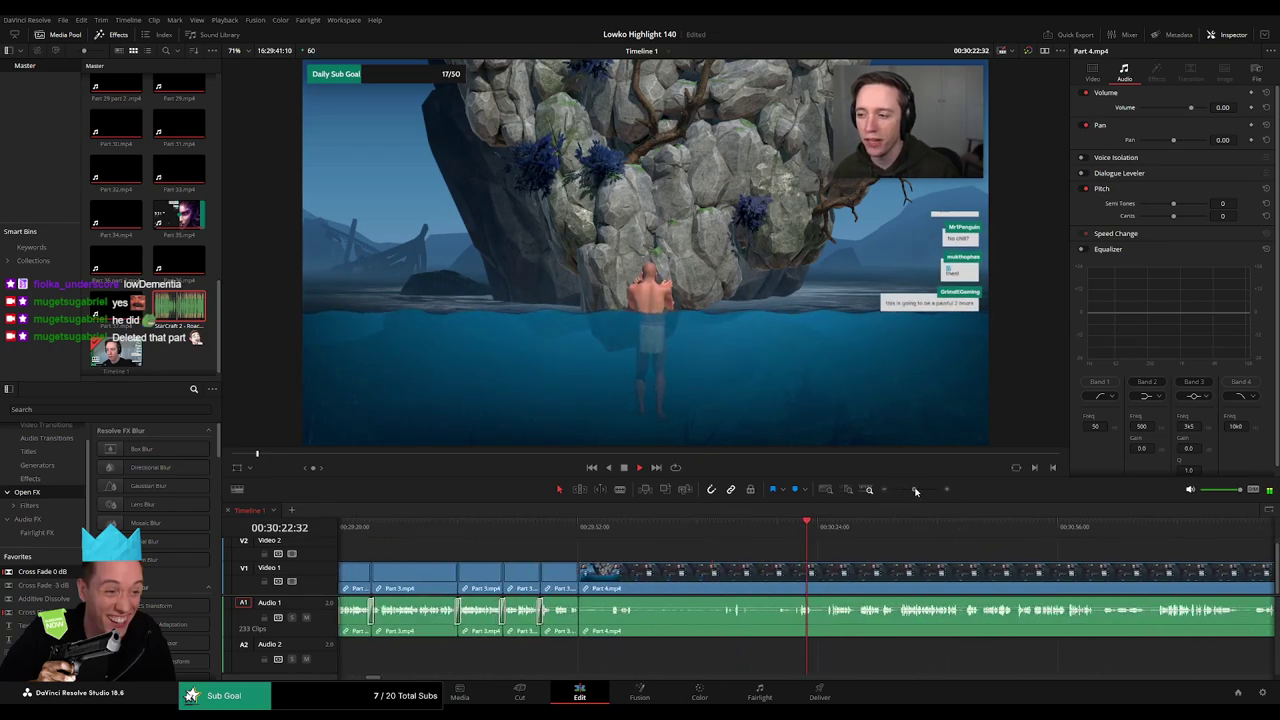
click(757, 528)
drag(928, 490, 916, 491)
key(b)
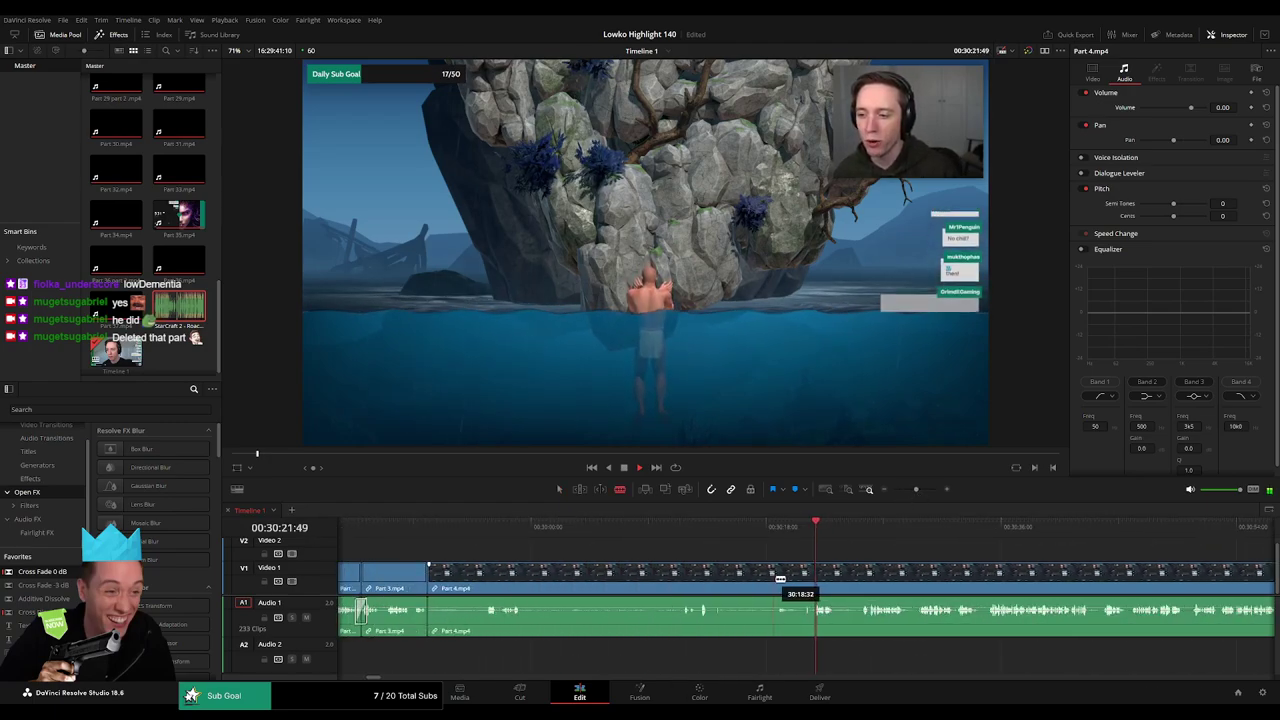
click(776, 580)
key(a)
click(741, 581)
key(Delete)
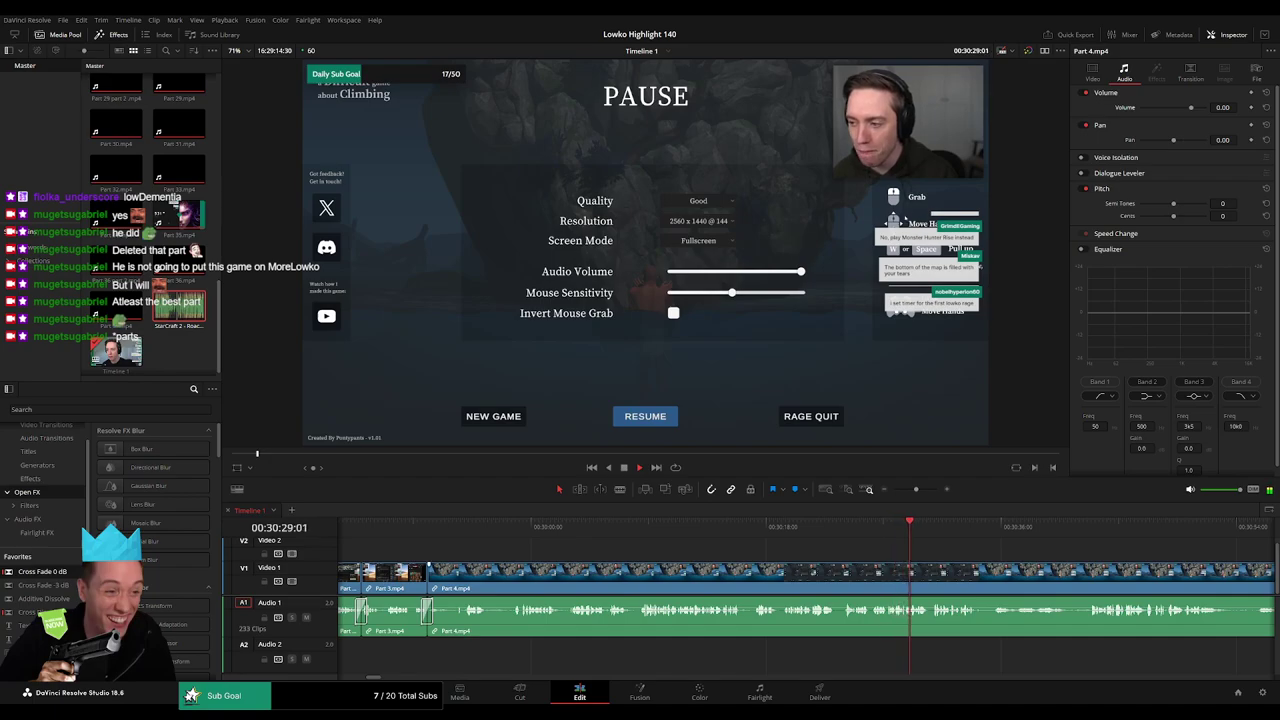
- Review the Part 4.mp4 climbing footage between about 00:30:29 and 00:31:39 for dull stretches to cut
drag(1011, 562, 572, 543)
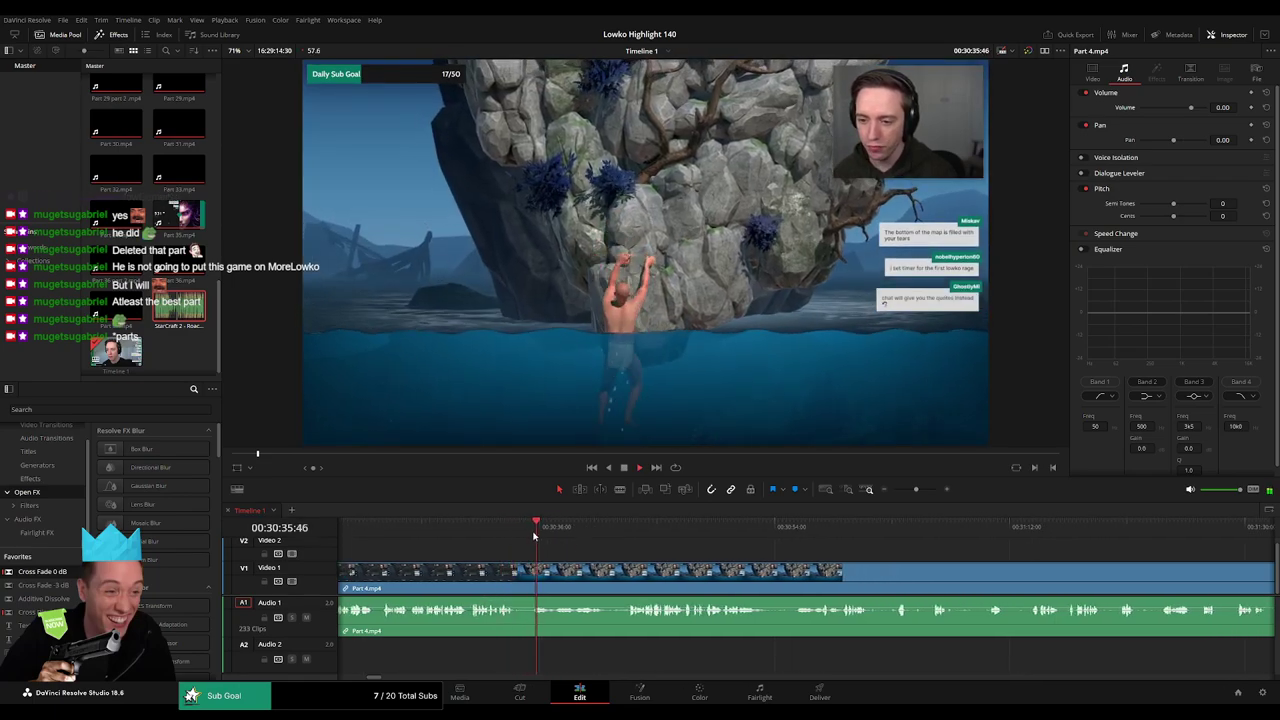
drag(895, 493, 915, 493)
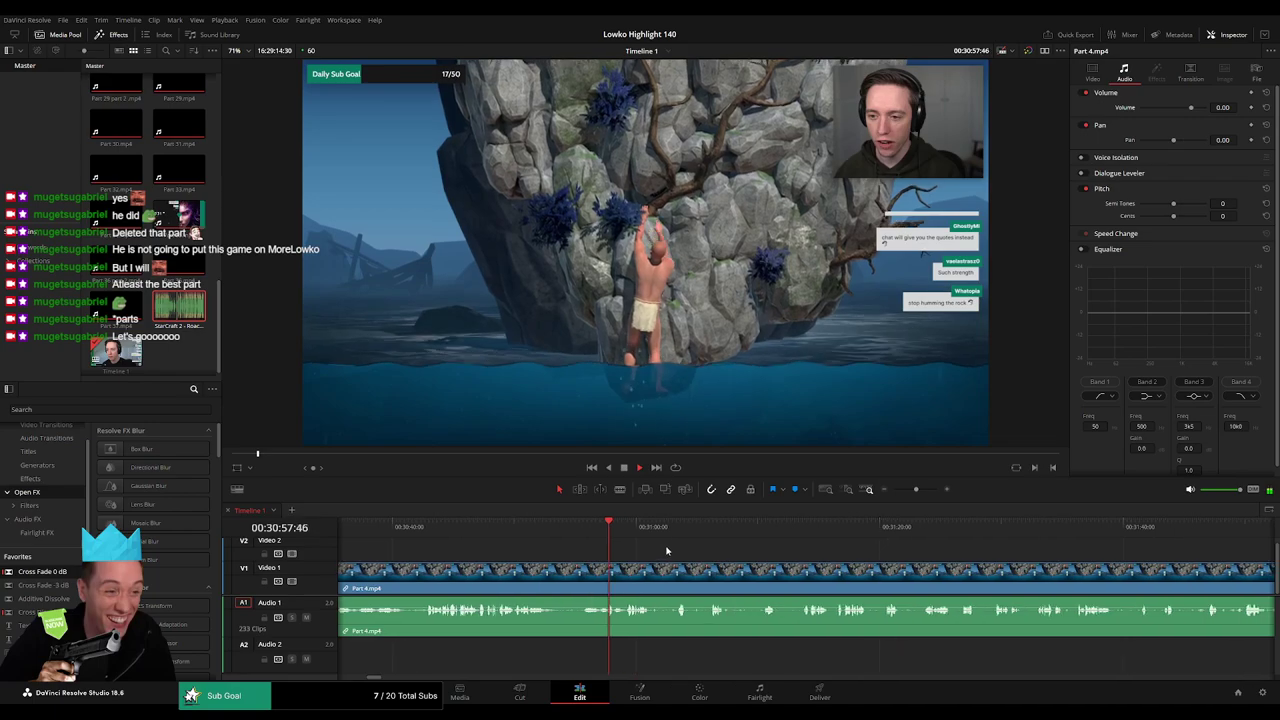
scroll(700, 560, right, 5)
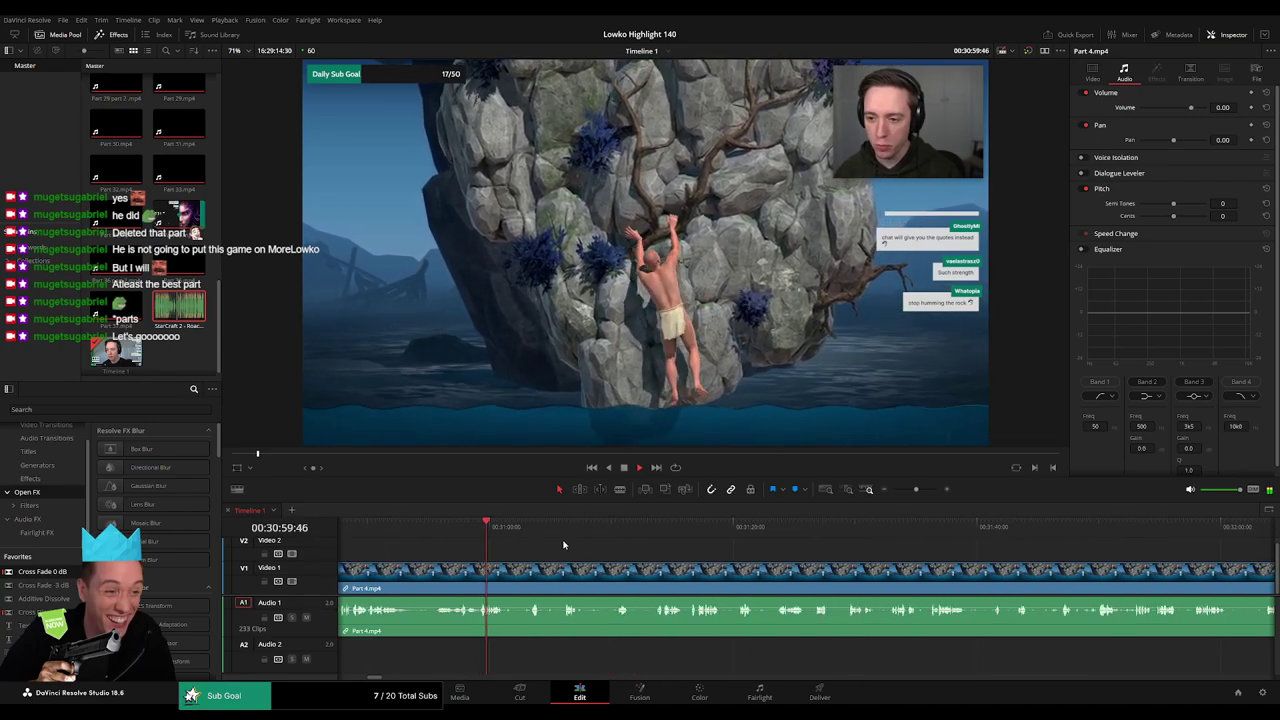
click(525, 527)
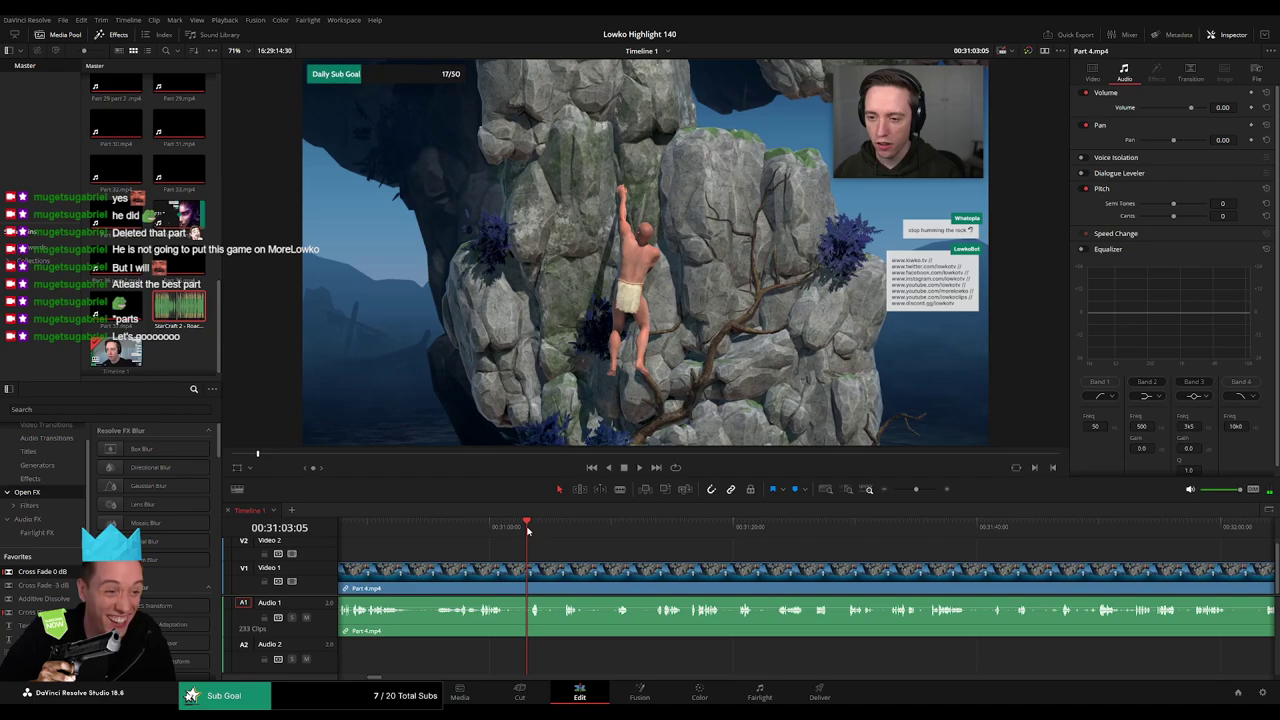
click(556, 529)
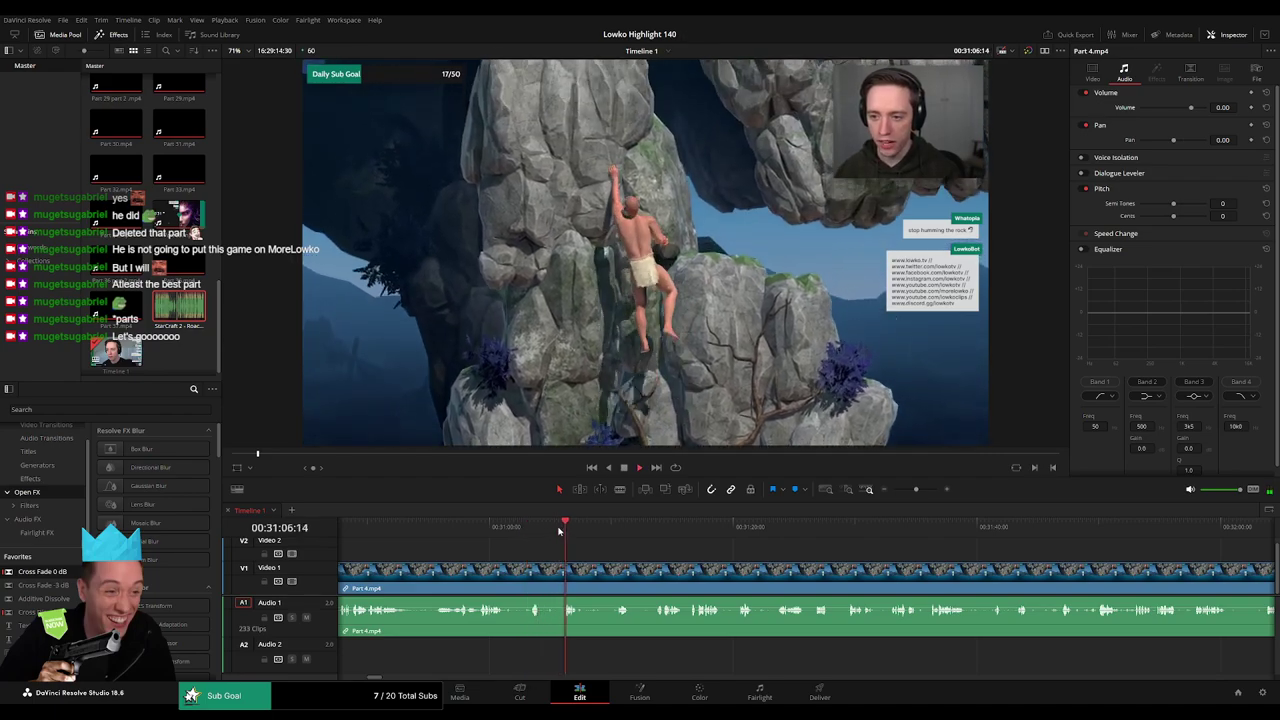
click(604, 528)
drag(605, 528, 616, 528)
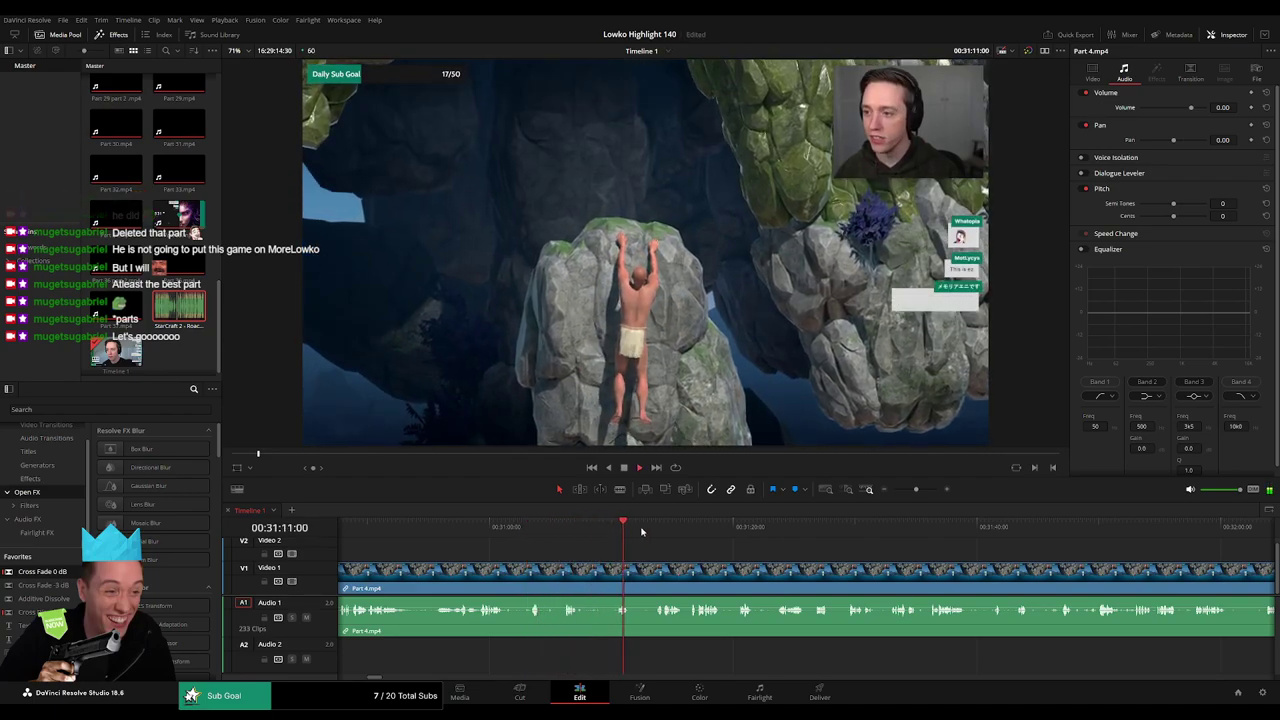
click(657, 528)
drag(769, 558, 567, 550)
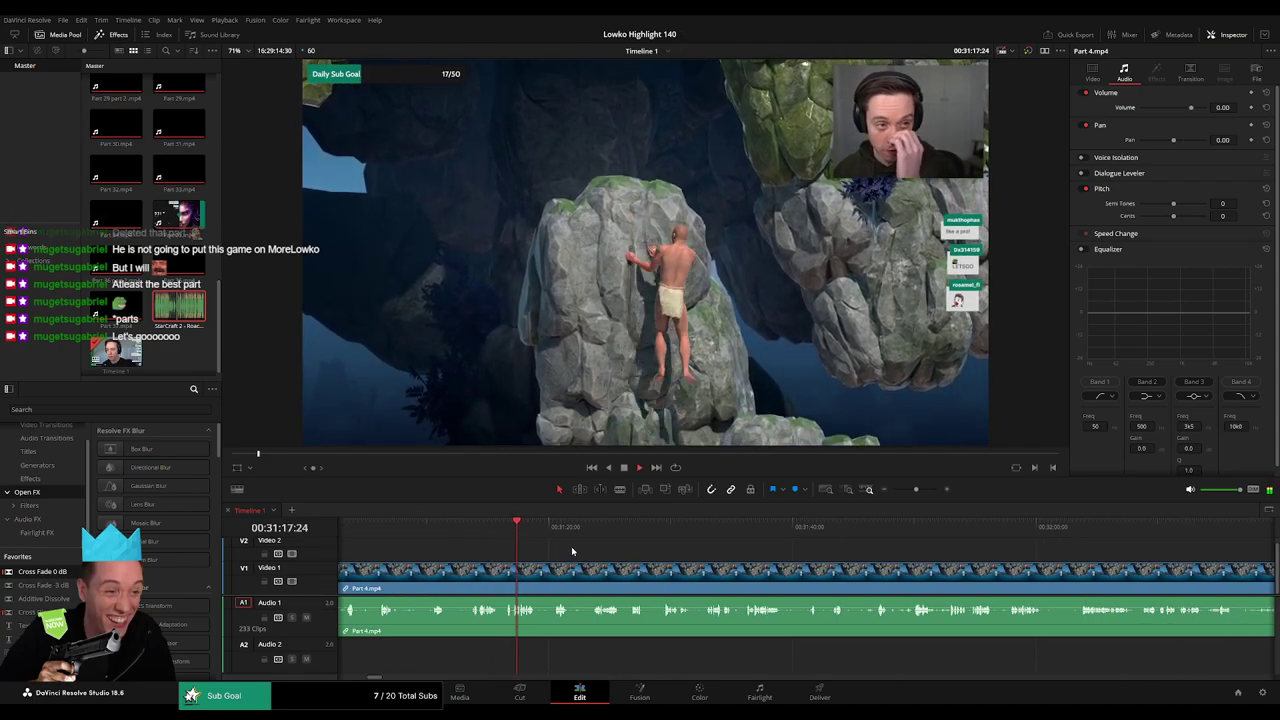
drag(536, 534, 587, 530)
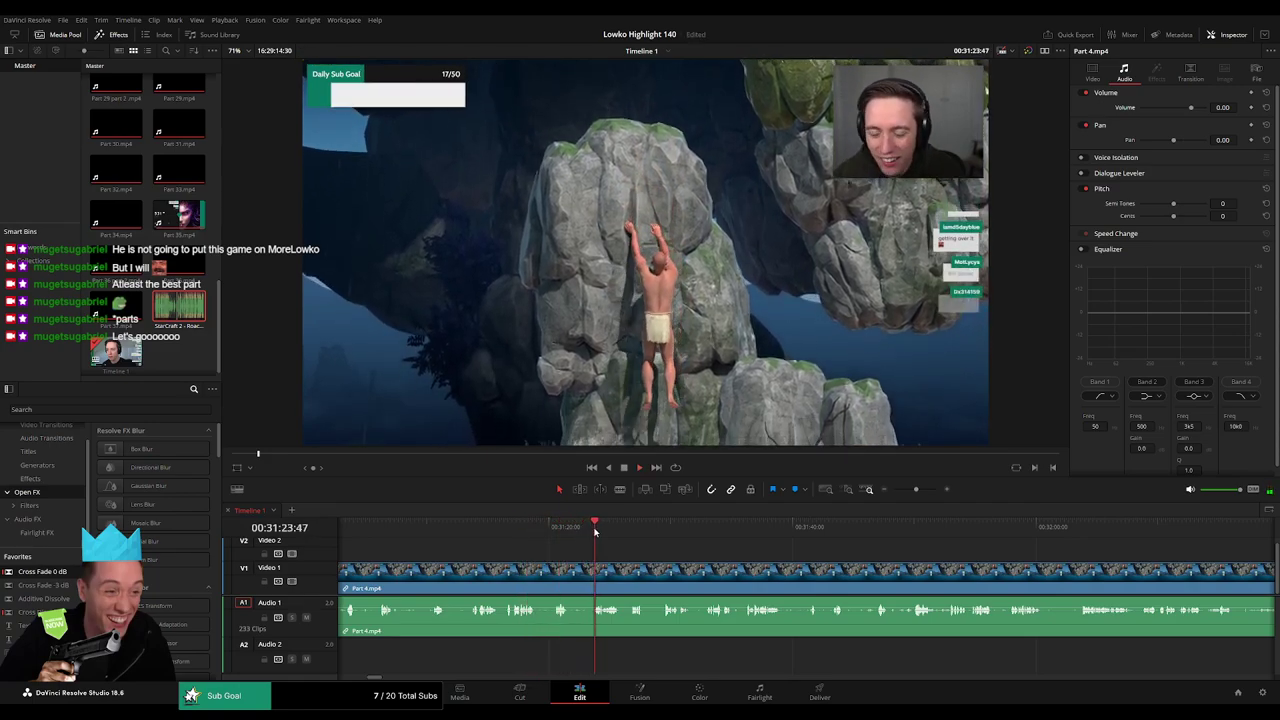
drag(691, 554, 580, 548)
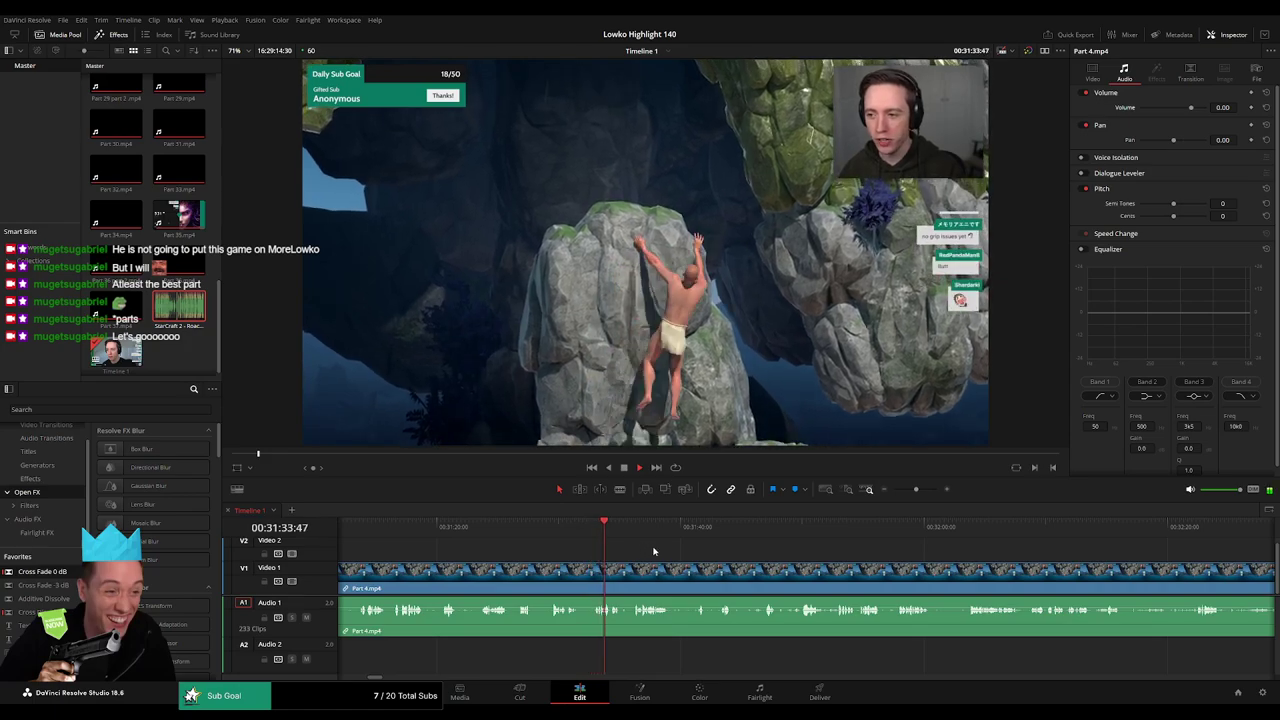
scroll(654, 551, right, 2)
drag(535, 531, 543, 532)
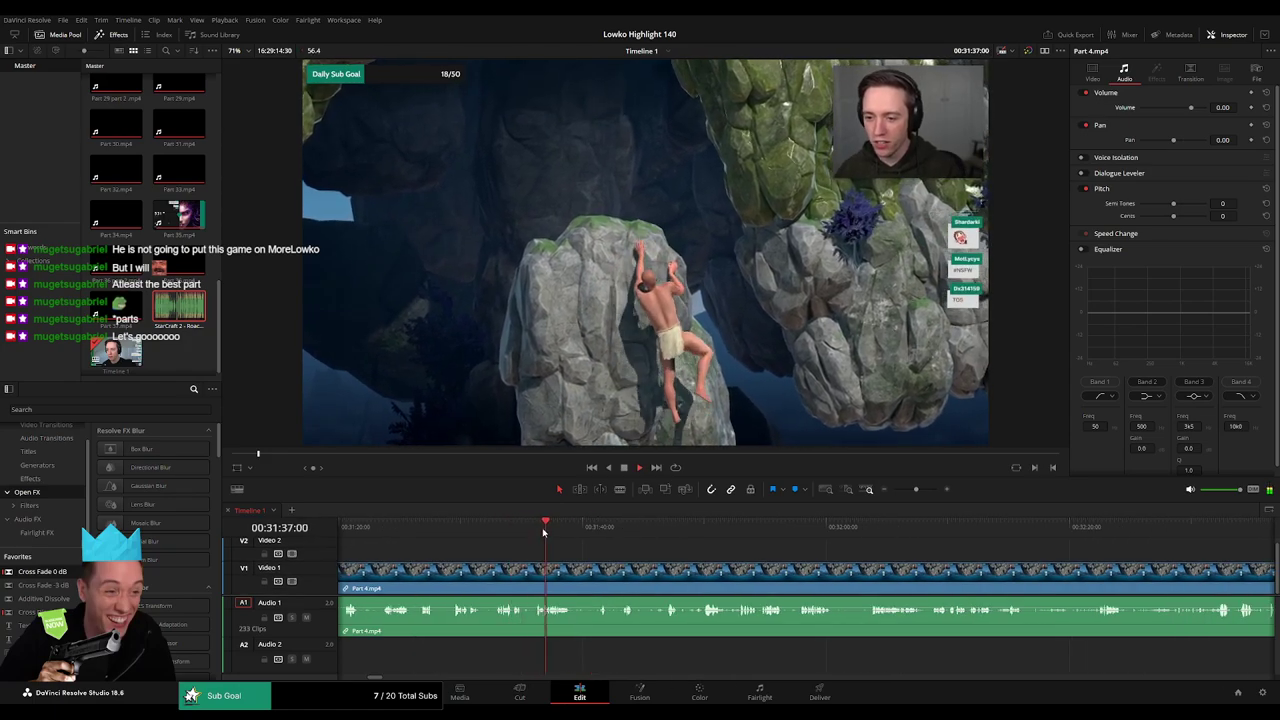
scroll(520, 555, right, 2)
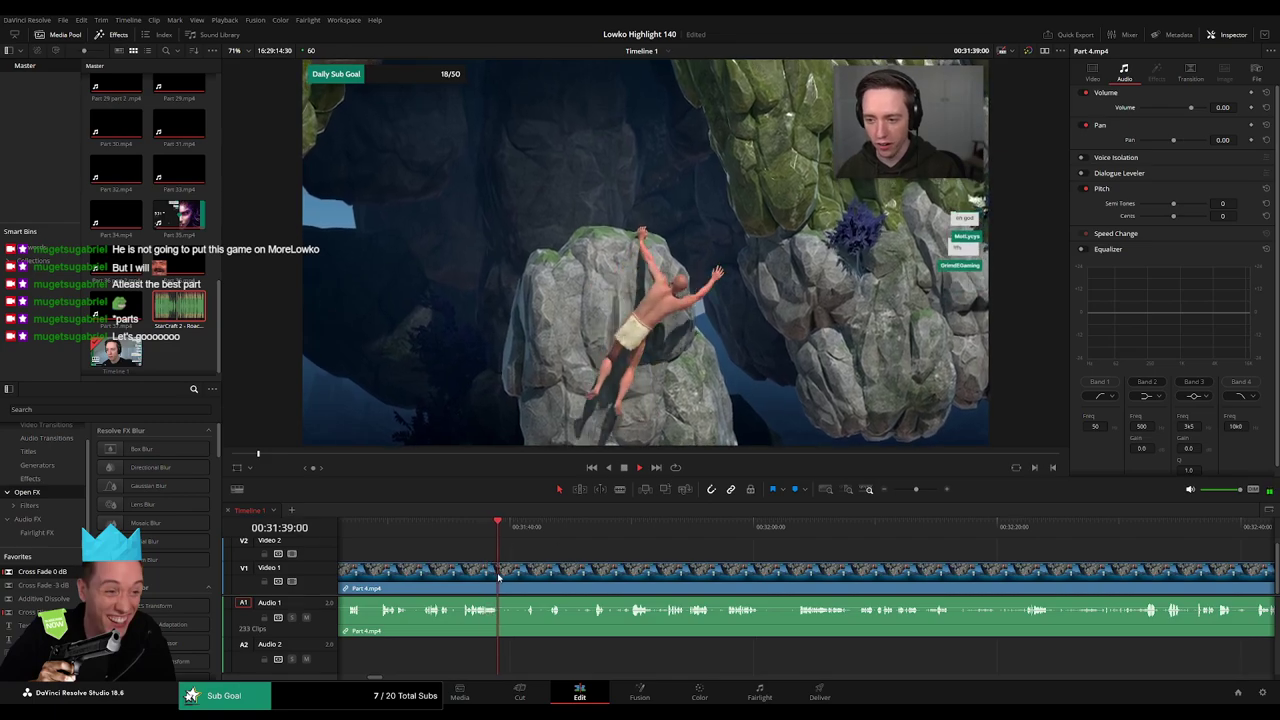
key(b)
click(499, 577)
click(522, 530)
key(ctrl+z)
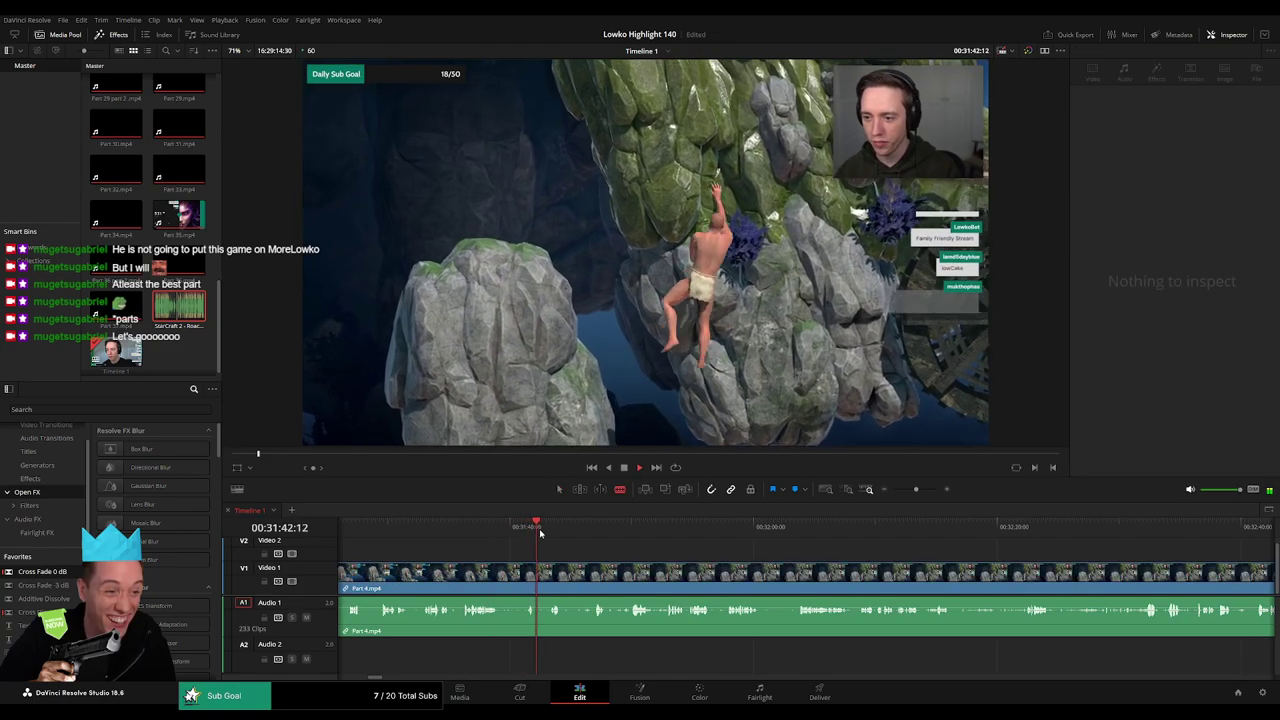
- Remove the Part 4.mp4 section from about 00:32:01 to 00:32:04, closing the gap and cross-fading the audio join
click(550, 530)
click(590, 530)
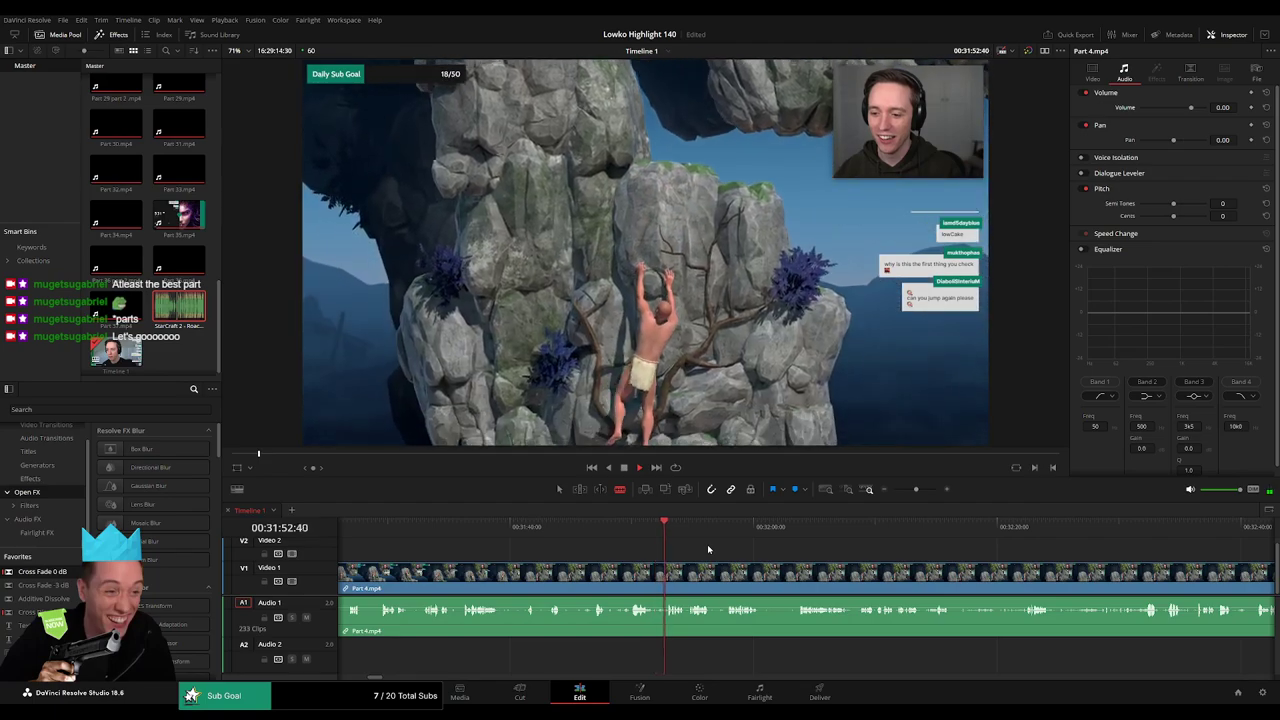
drag(728, 548, 619, 537)
scroll(663, 553, right, 2)
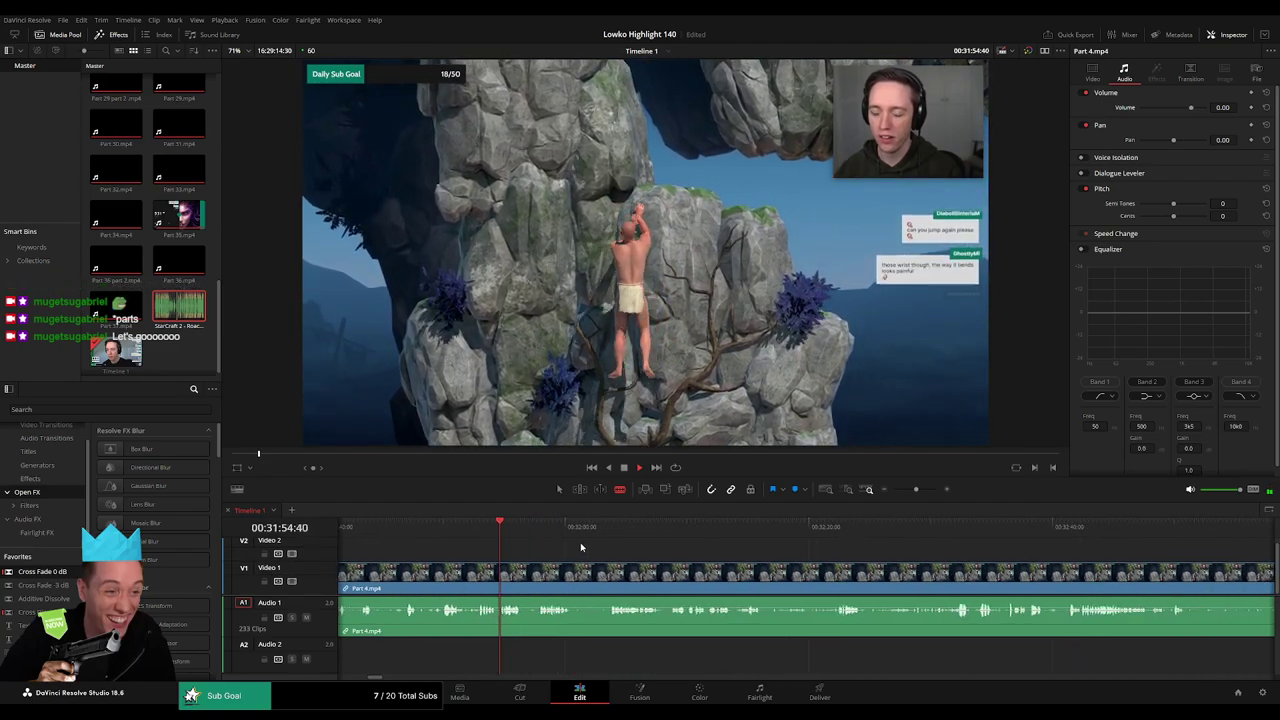
key(space)
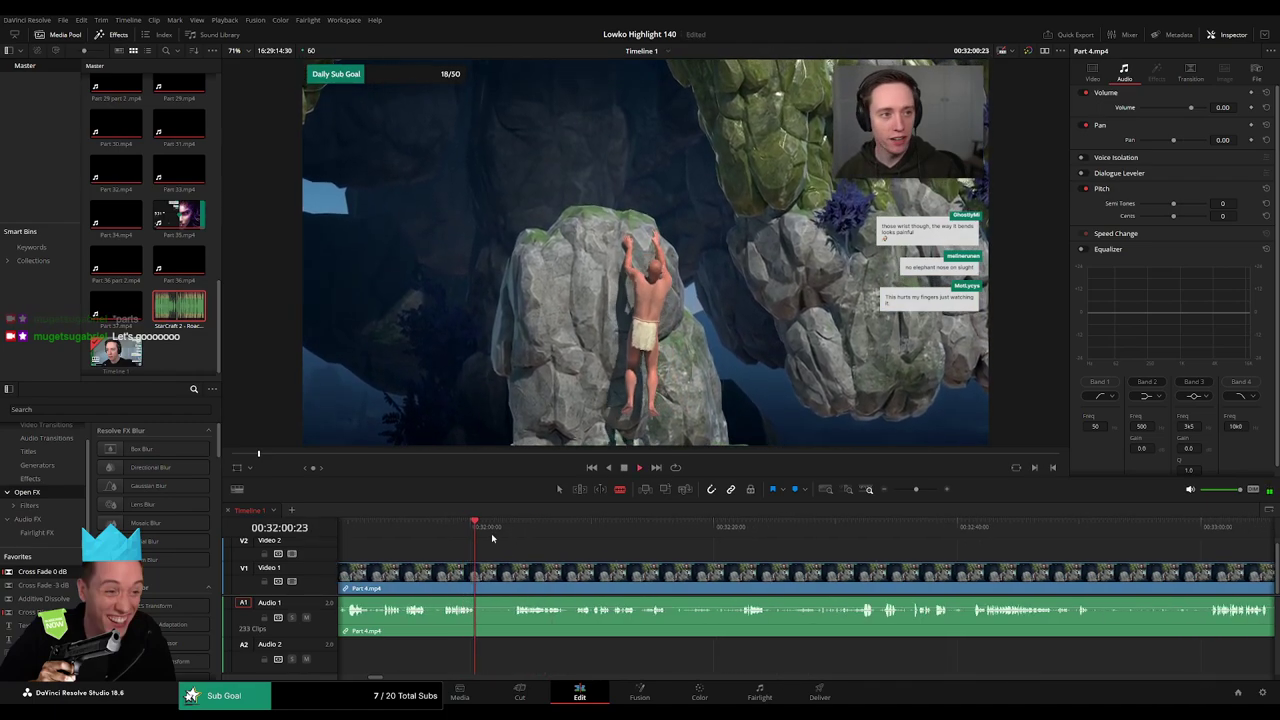
drag(494, 536, 514, 537)
click(481, 578)
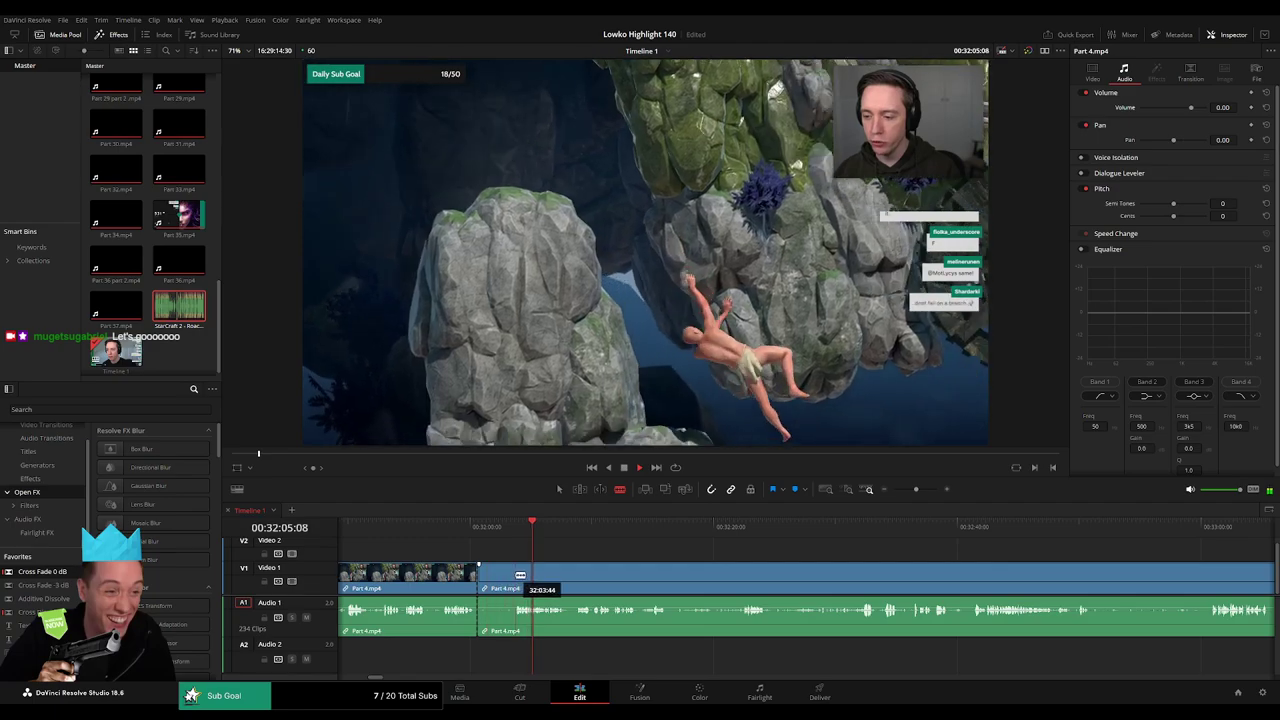
click(517, 575)
key(a)
click(506, 578)
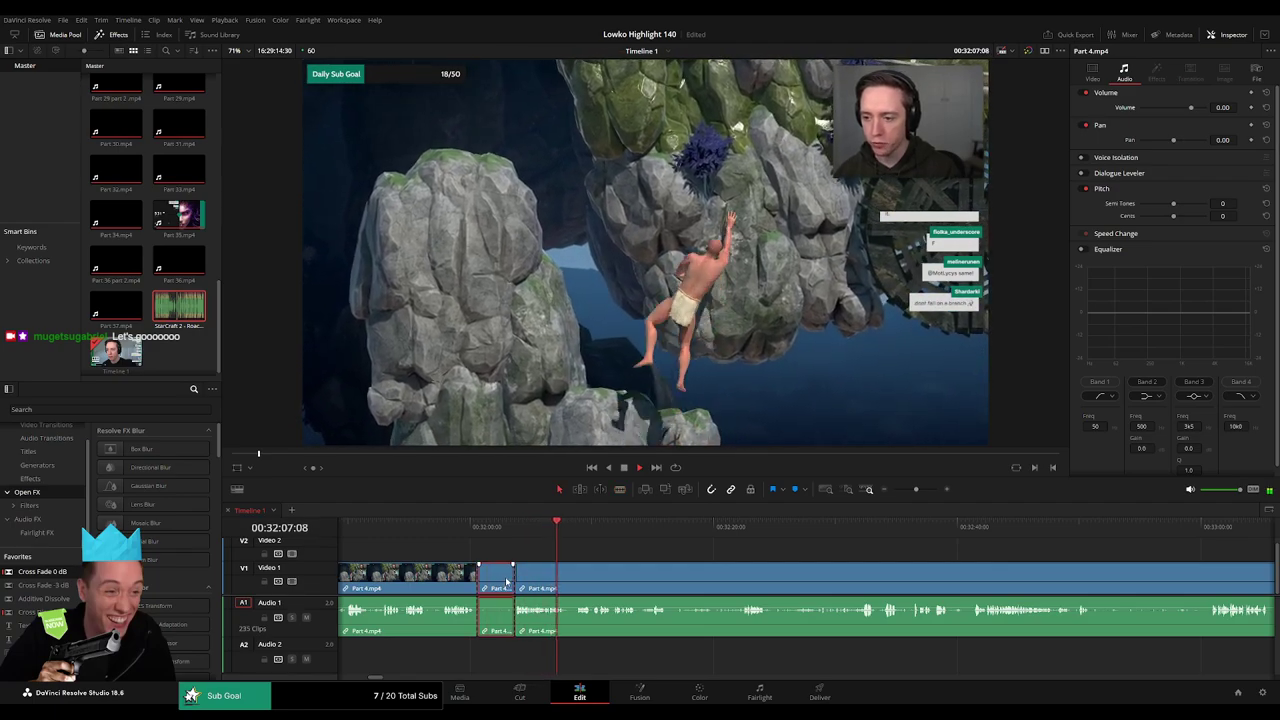
key(Delete)
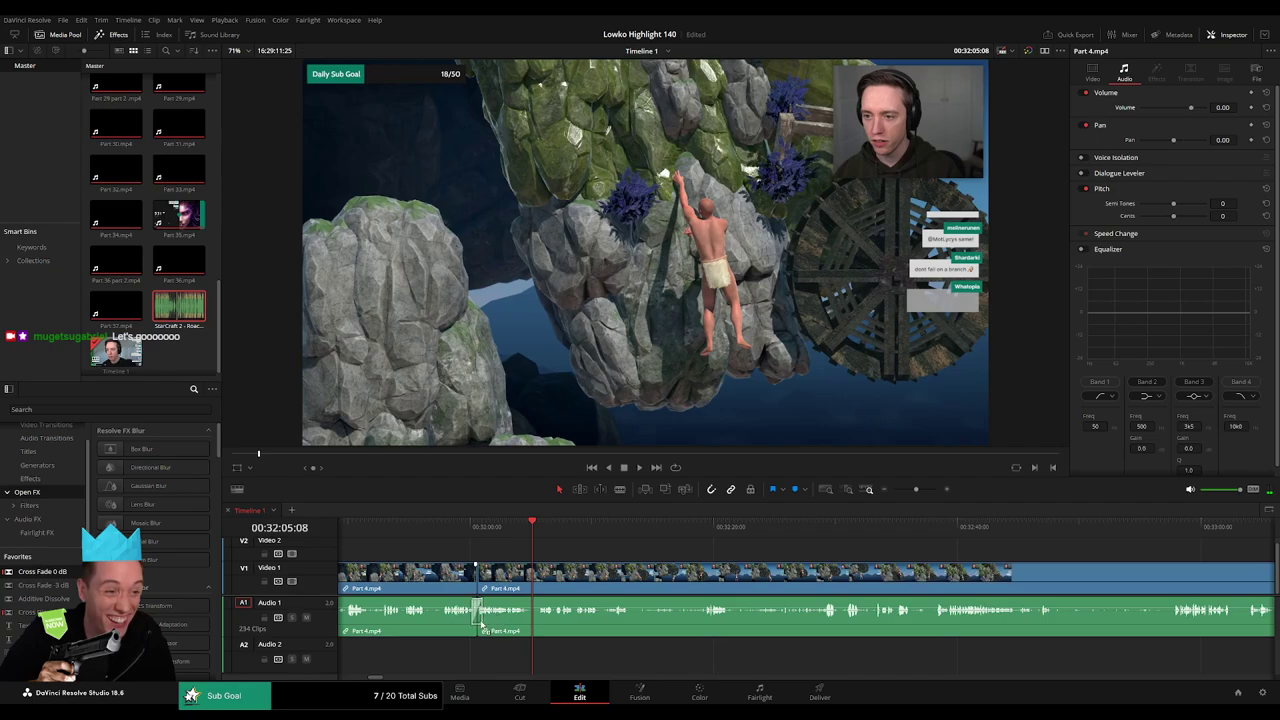
- Remove the Part 4.mp4 section from about 00:32:50 to 00:32:58, closing the gap and cross-fading the audio join
drag(640, 574, 558, 567)
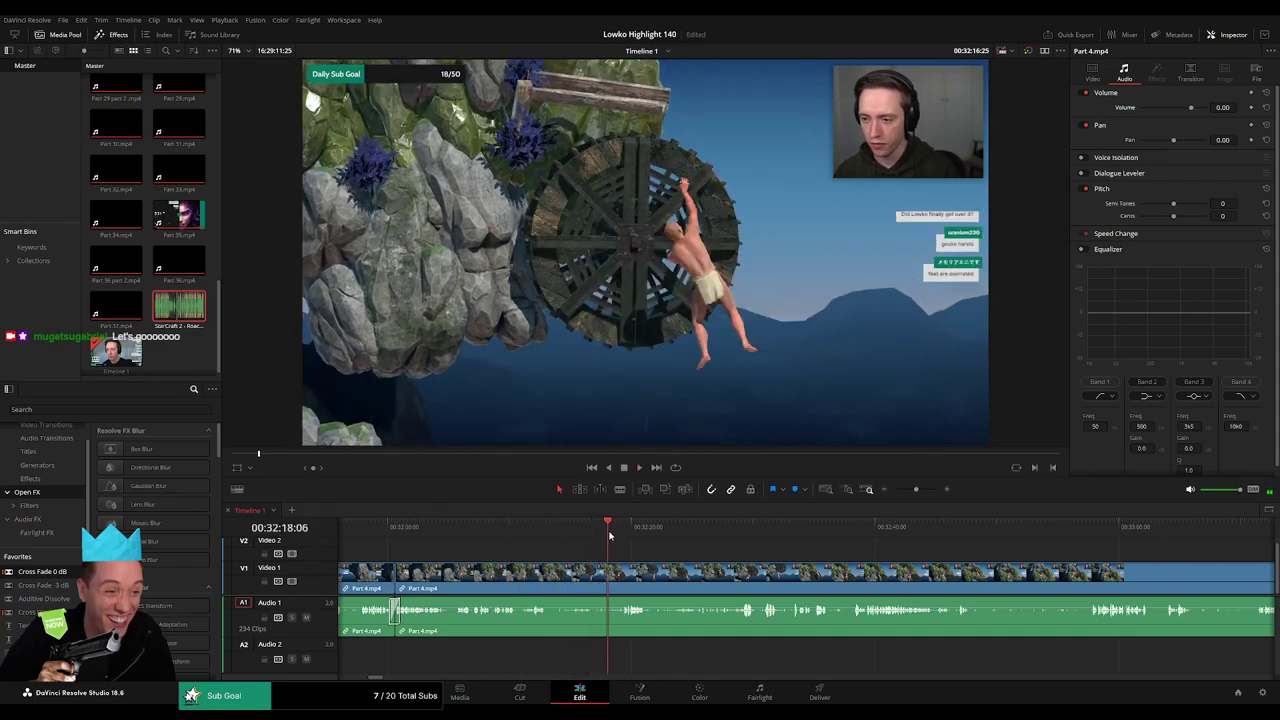
key(b)
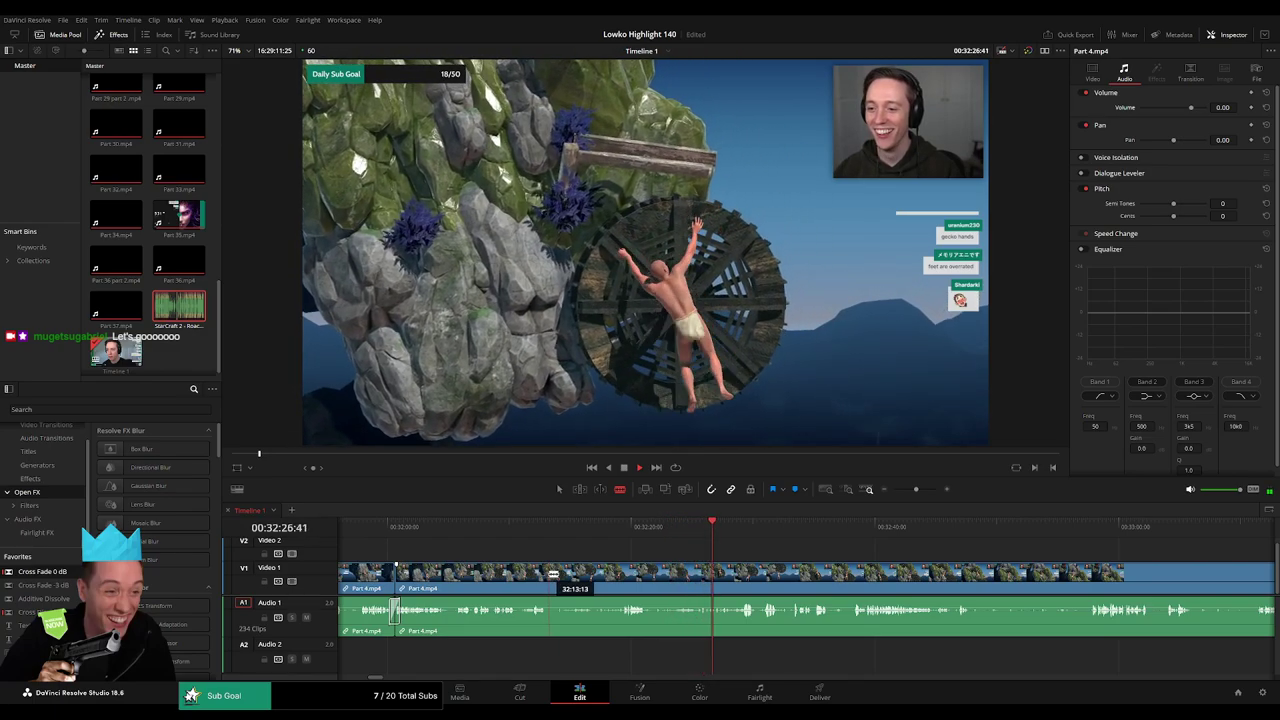
key(a)
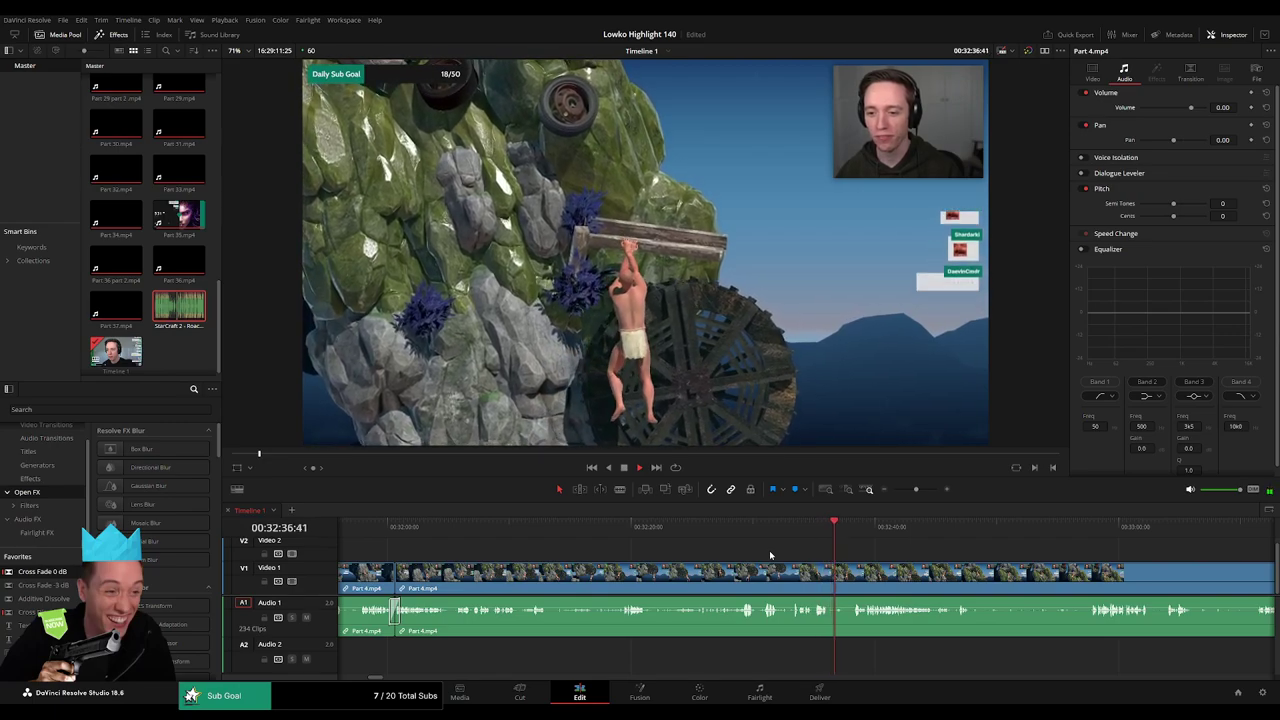
drag(884, 562, 763, 558)
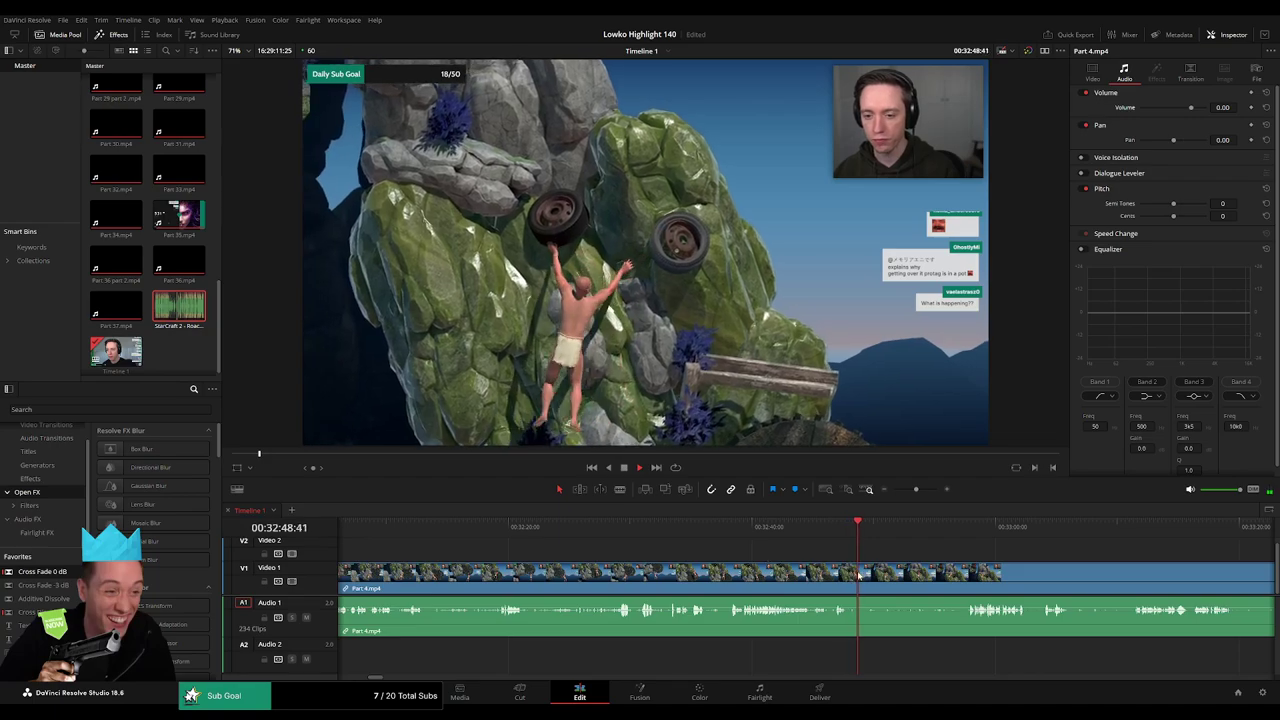
scroll(858, 575, right, 5)
key(b)
click(681, 584)
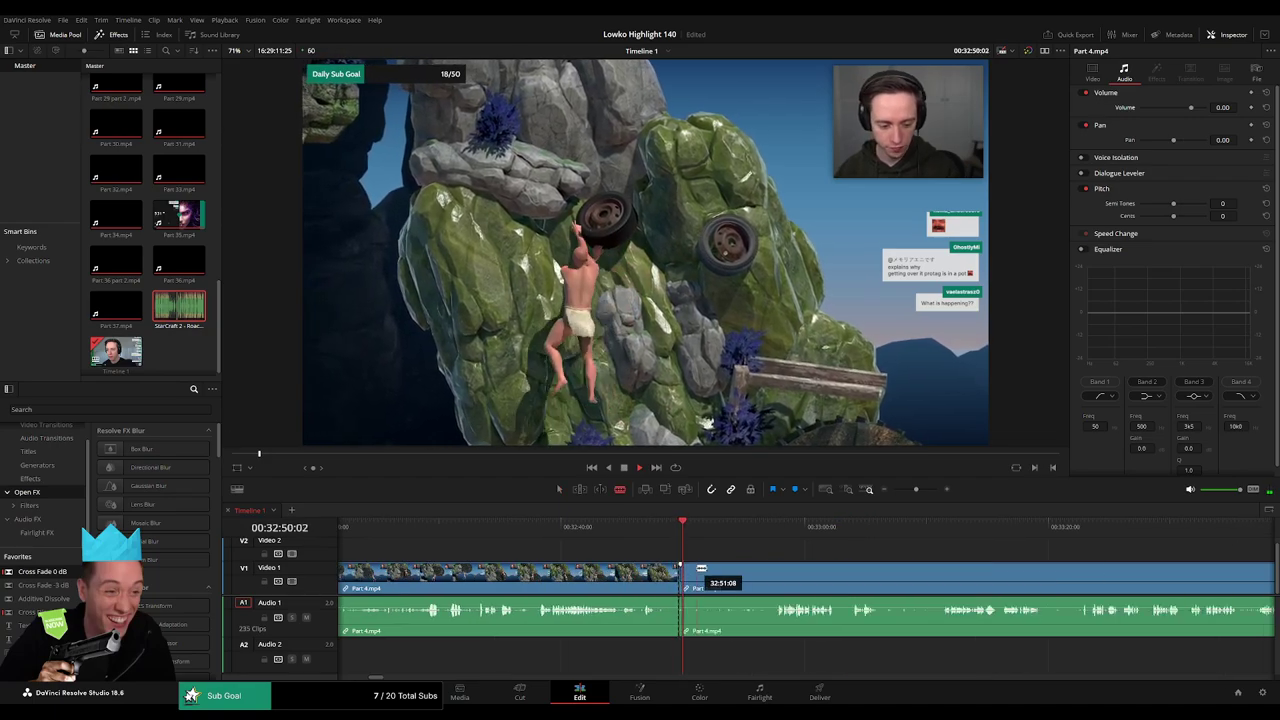
key(ctrl+z)
click(685, 586)
click(766, 526)
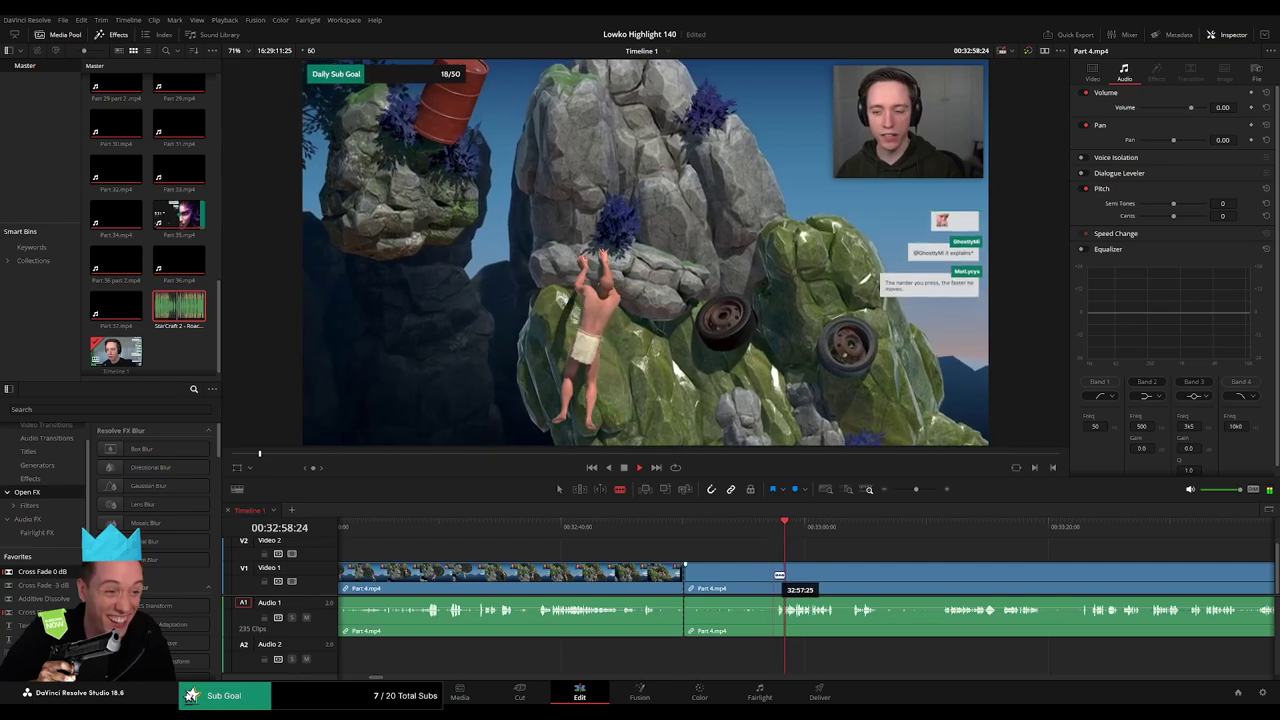
click(777, 575)
key(a)
click(767, 577)
key(Delete)
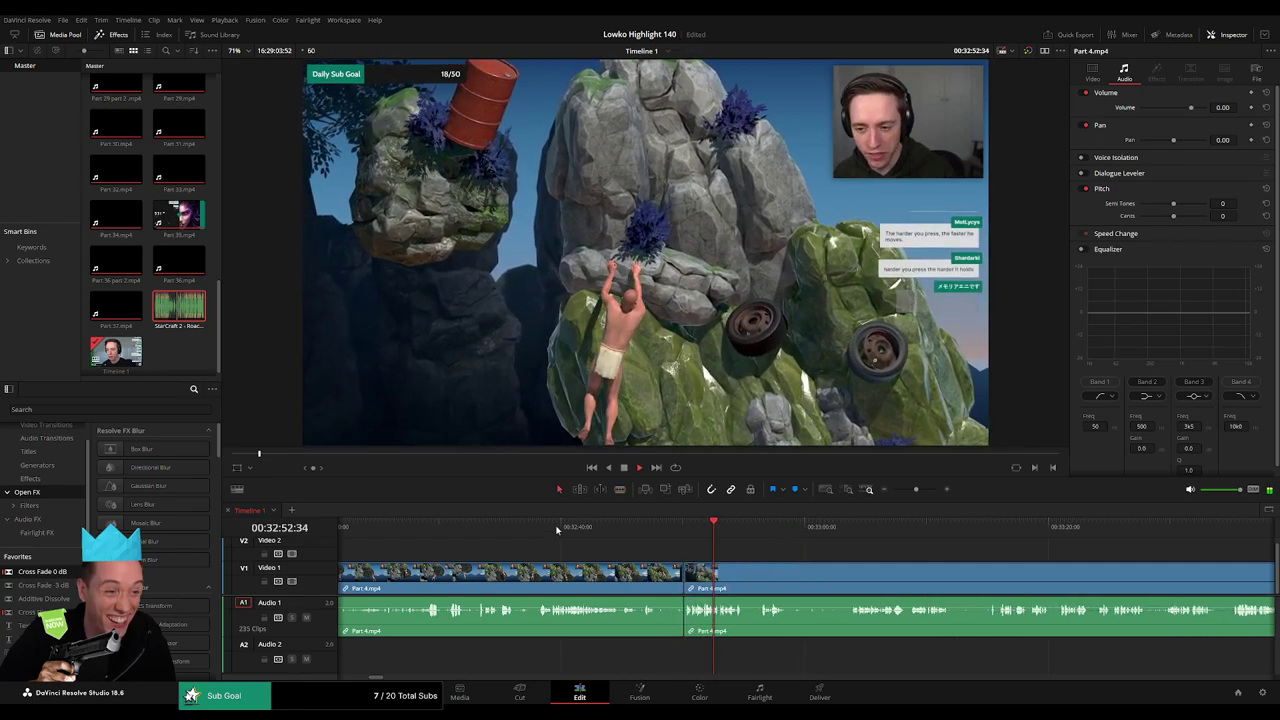
drag(680, 618, 683, 617)
scroll(803, 566, right, 3)
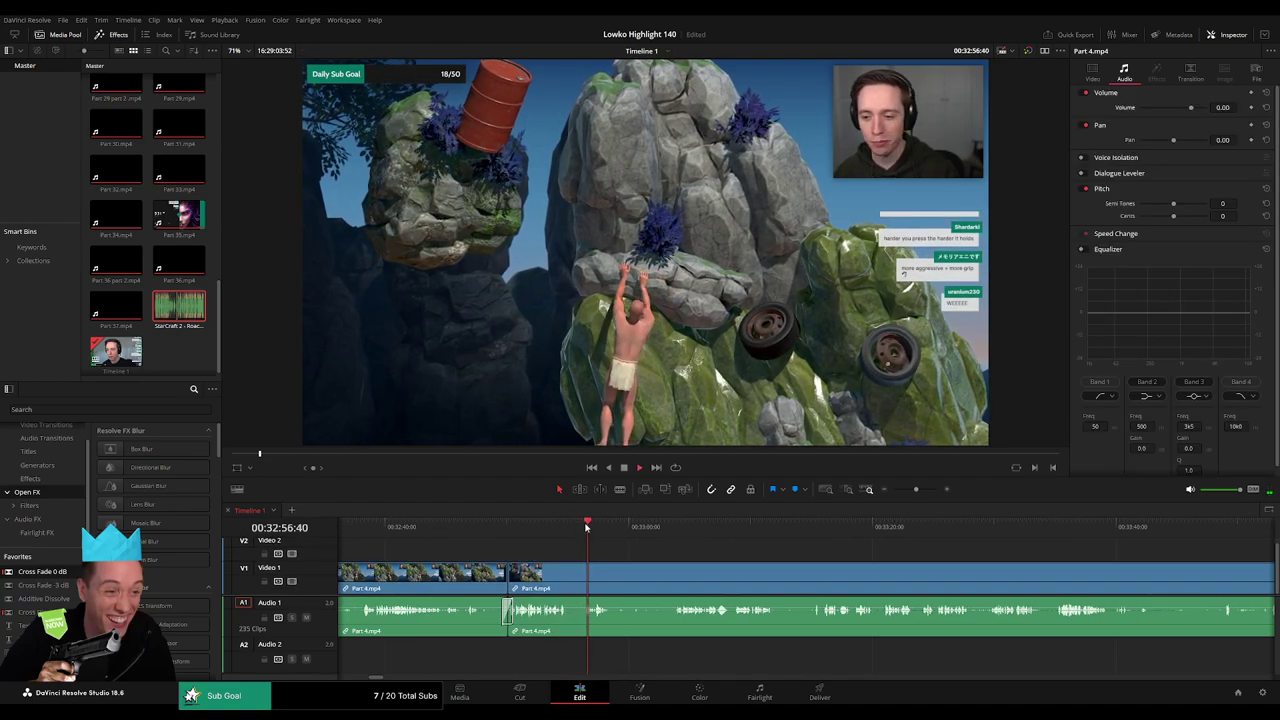
- Cut out the Part 4.mp4 section from about 00:32:55 to 00:32:56 and close the gap
key(b)
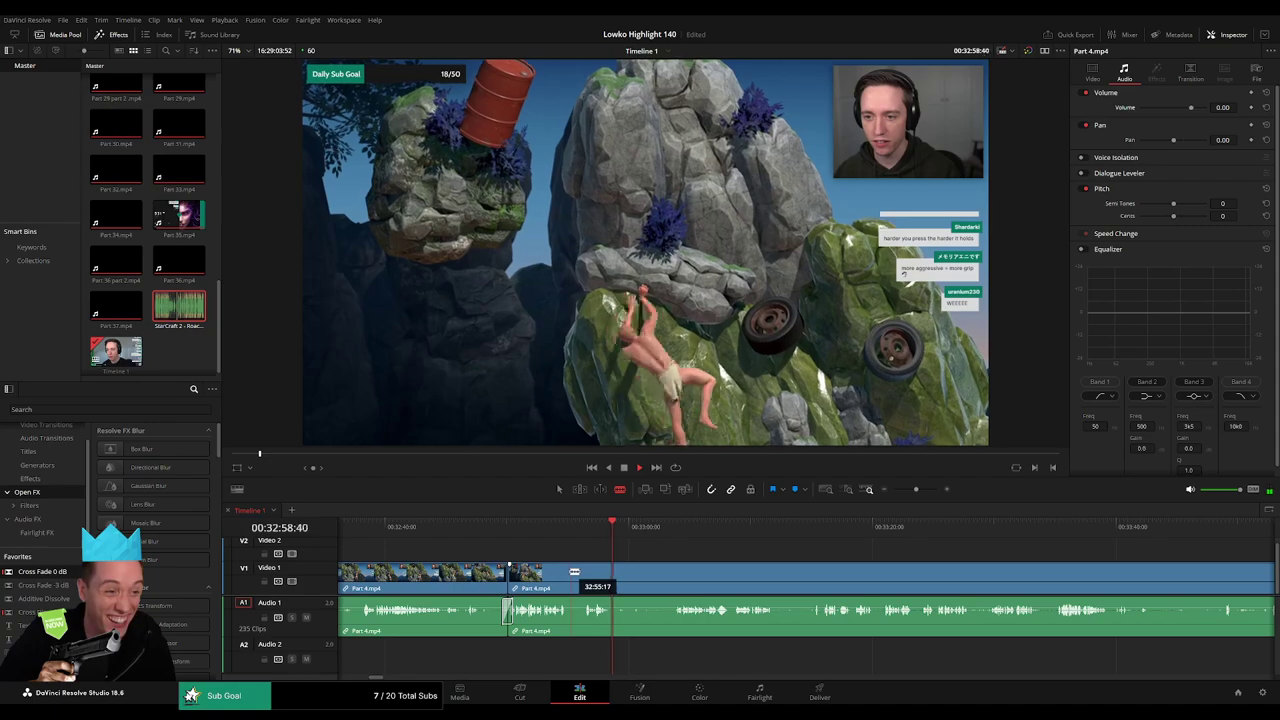
click(568, 571)
click(584, 568)
key(a)
click(577, 569)
key(Delete)
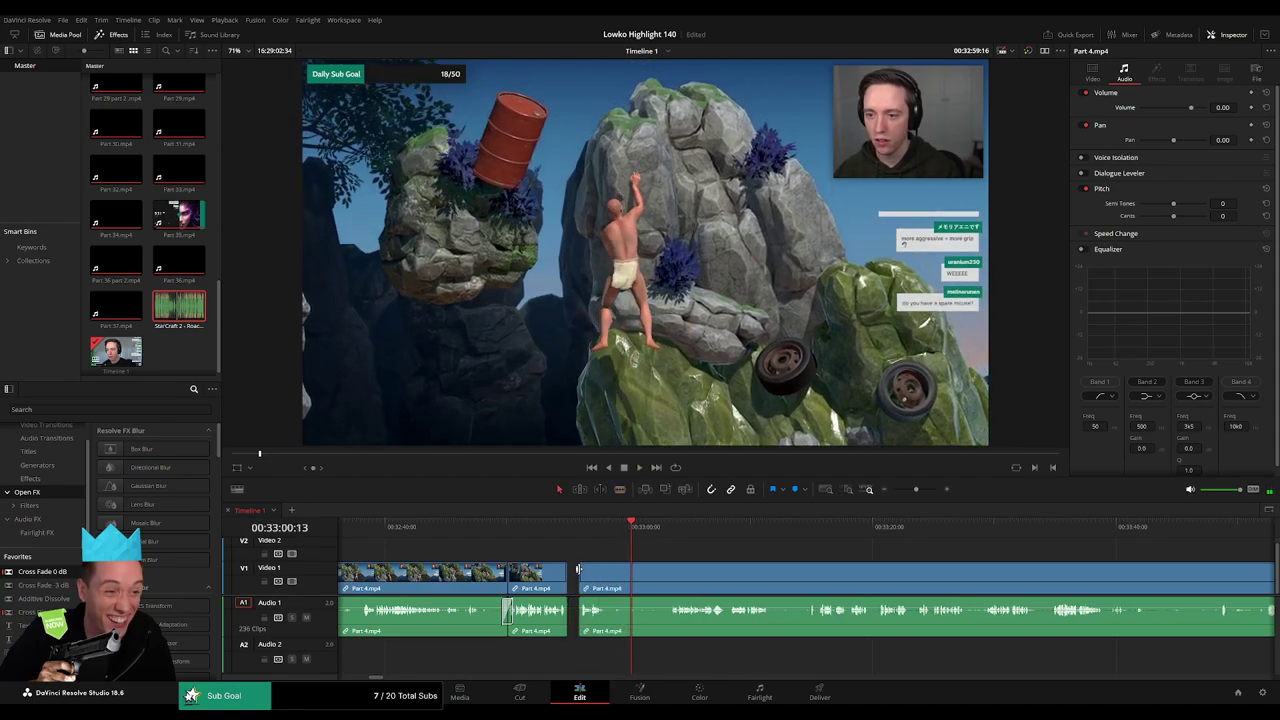
- Remove the Part 4.mp4 section from about 00:32:57 to 00:33:02, closing the gap and cross-fading the audio join
key(b)
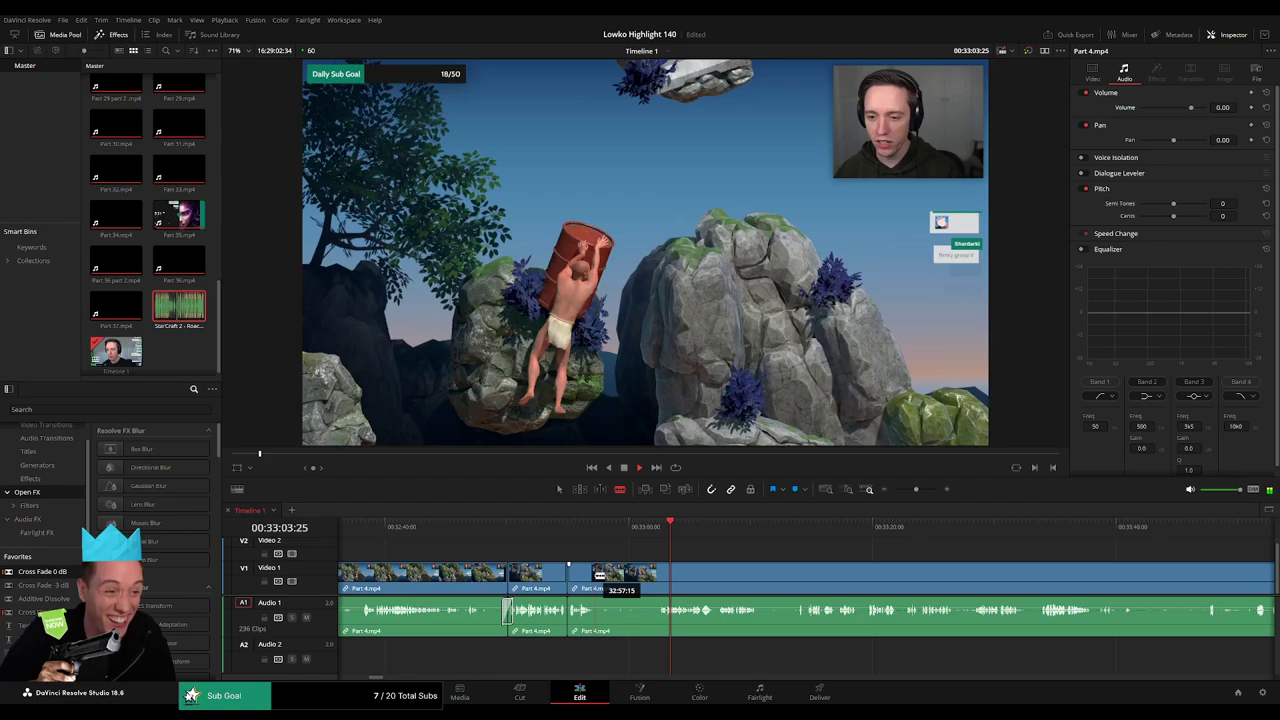
click(595, 573)
click(663, 574)
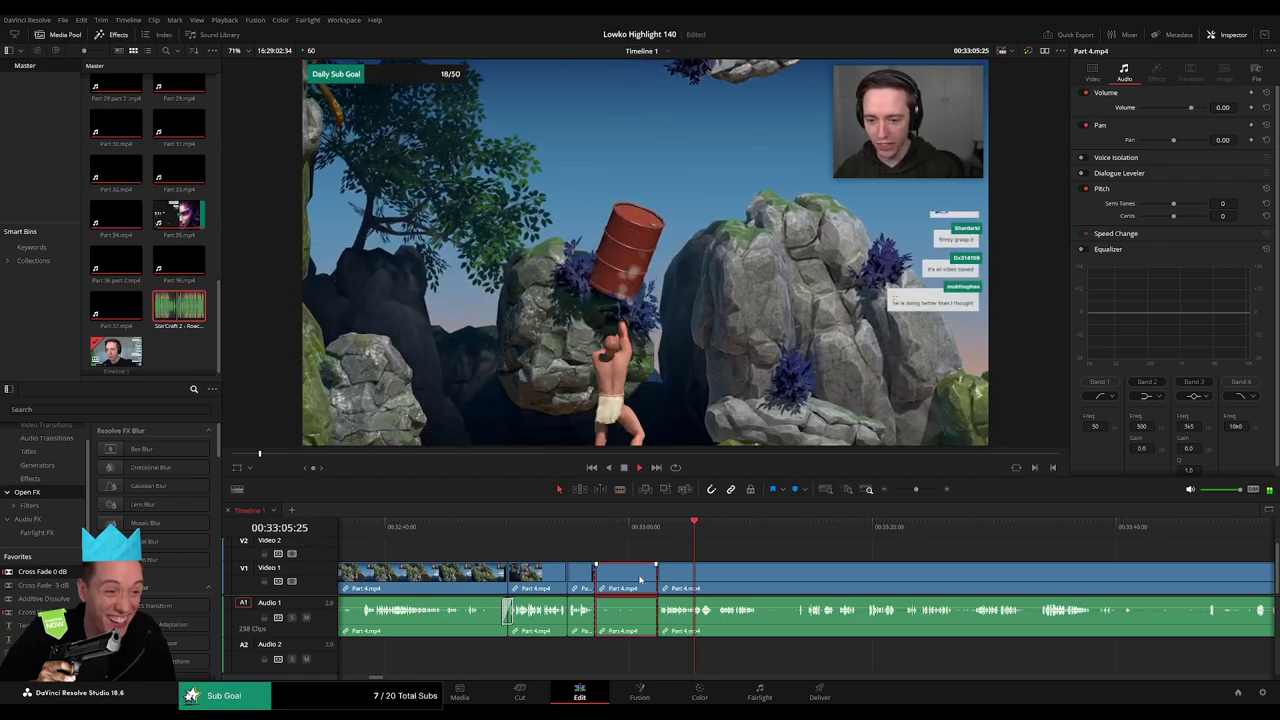
key(a)
click(640, 578)
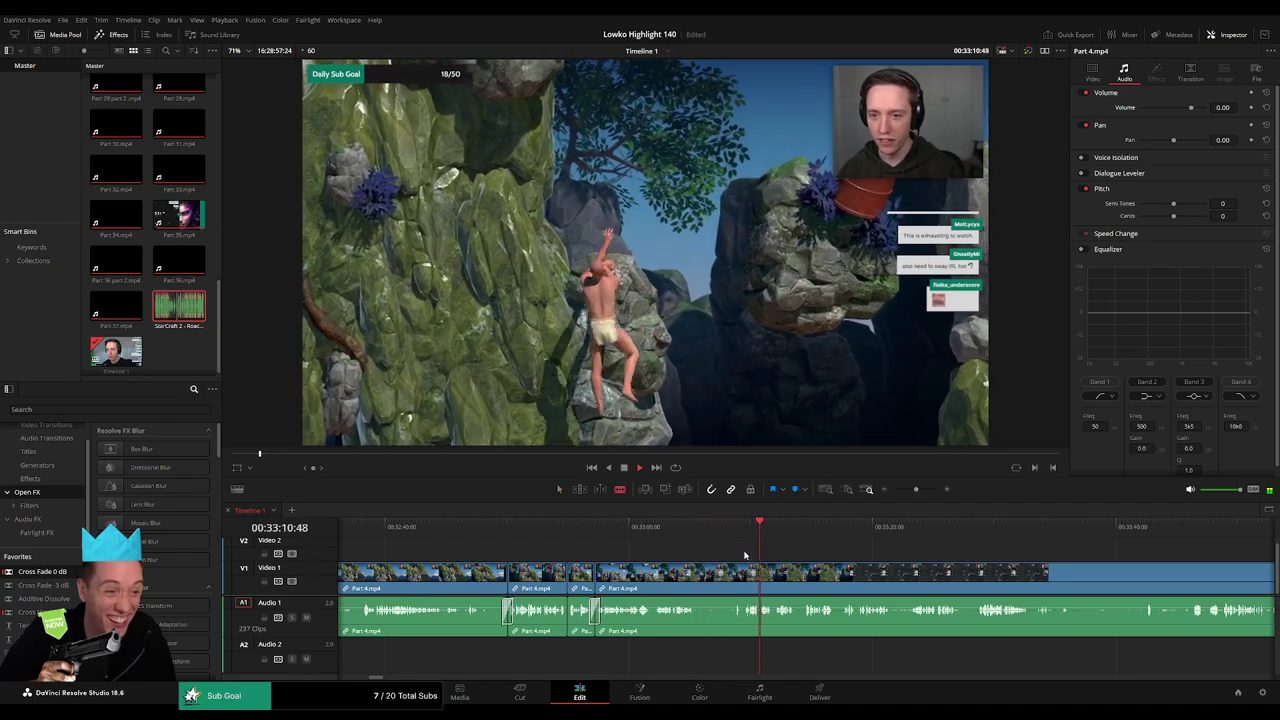
- Remove the Part 4.mp4 section from about 00:33:36 to 00:33:42, closing the gap and cross-fading the audio join
key(b)
key(a)
drag(871, 563, 631, 545)
click(588, 532)
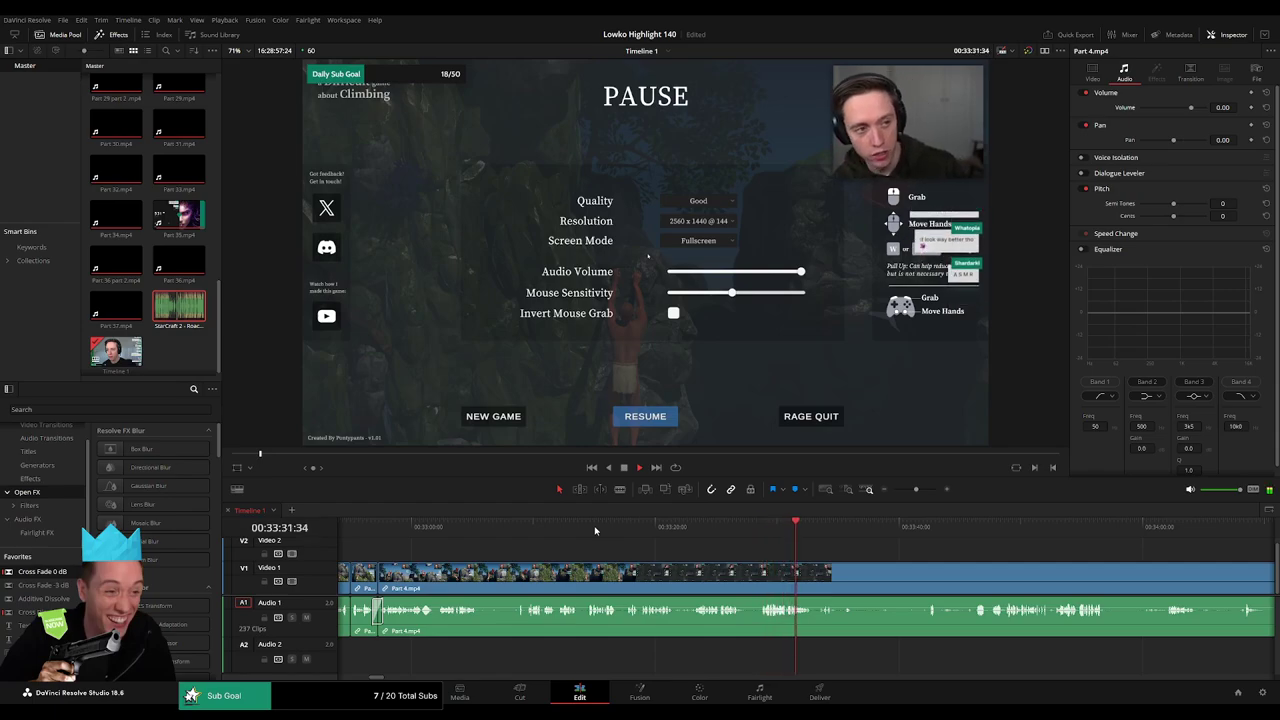
scroll(797, 576, right, 3)
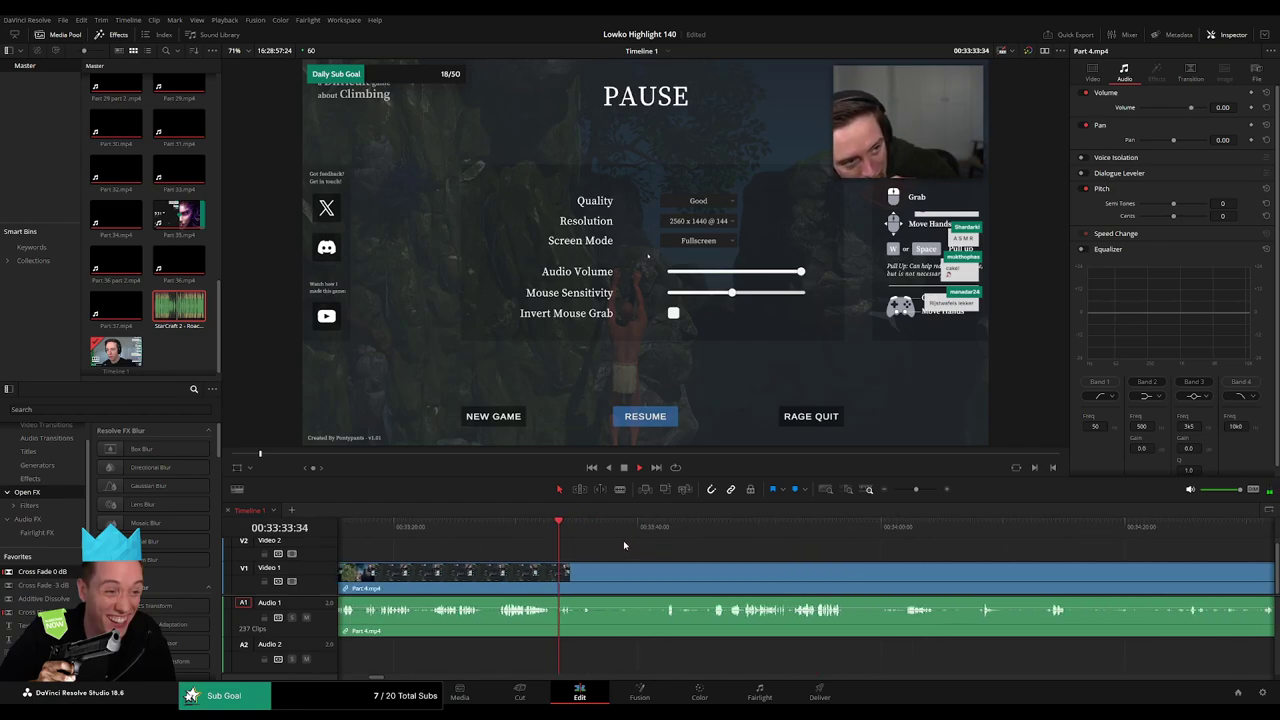
click(579, 529)
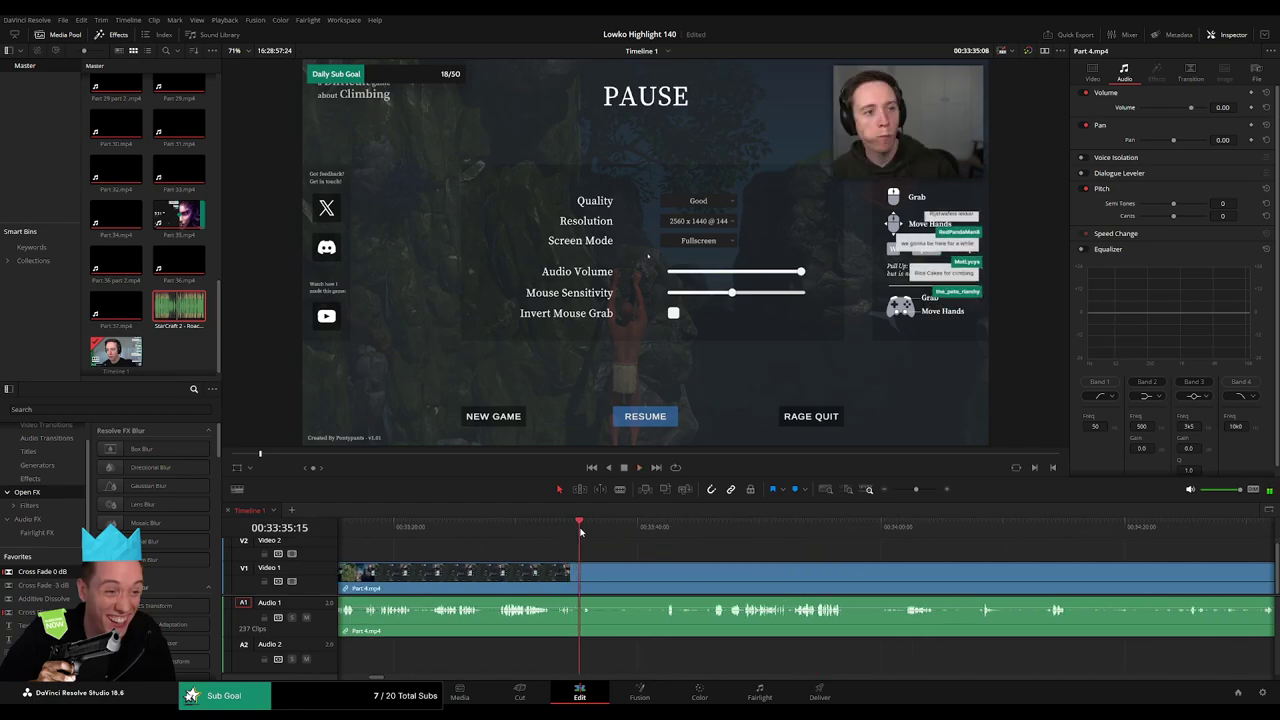
key(b)
click(594, 589)
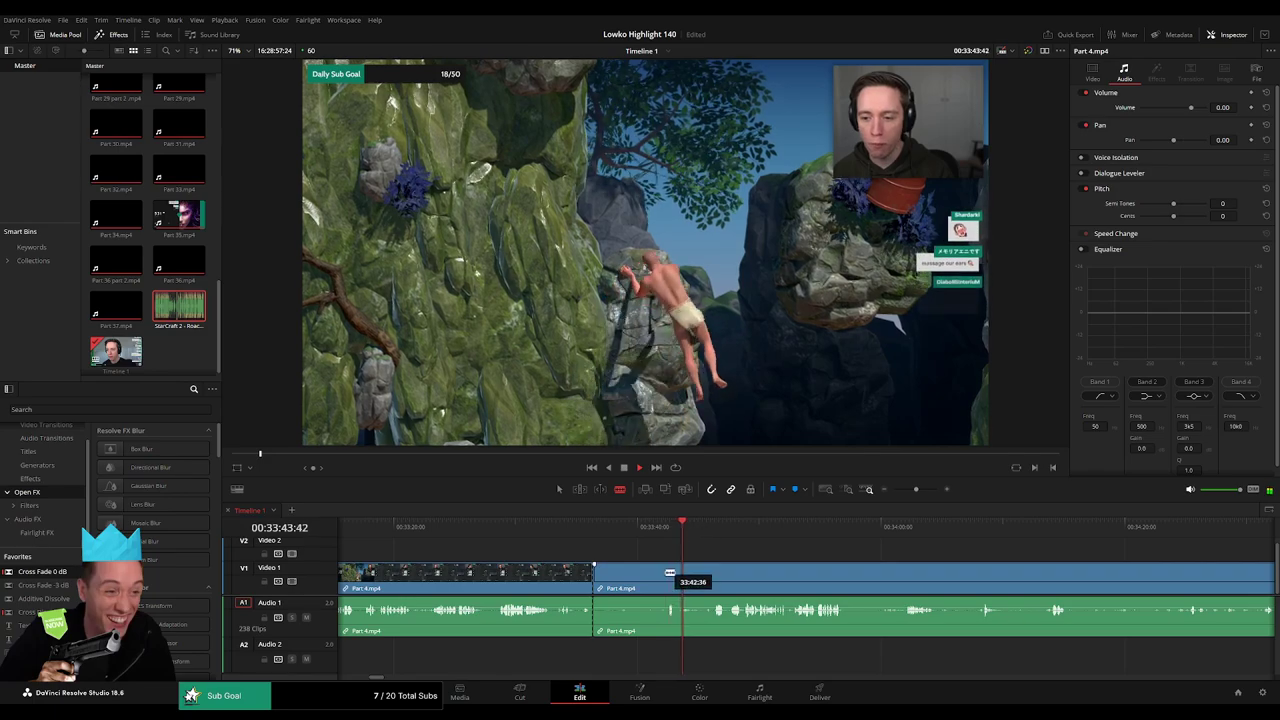
click(670, 573)
key(a)
click(654, 579)
key(Delete)
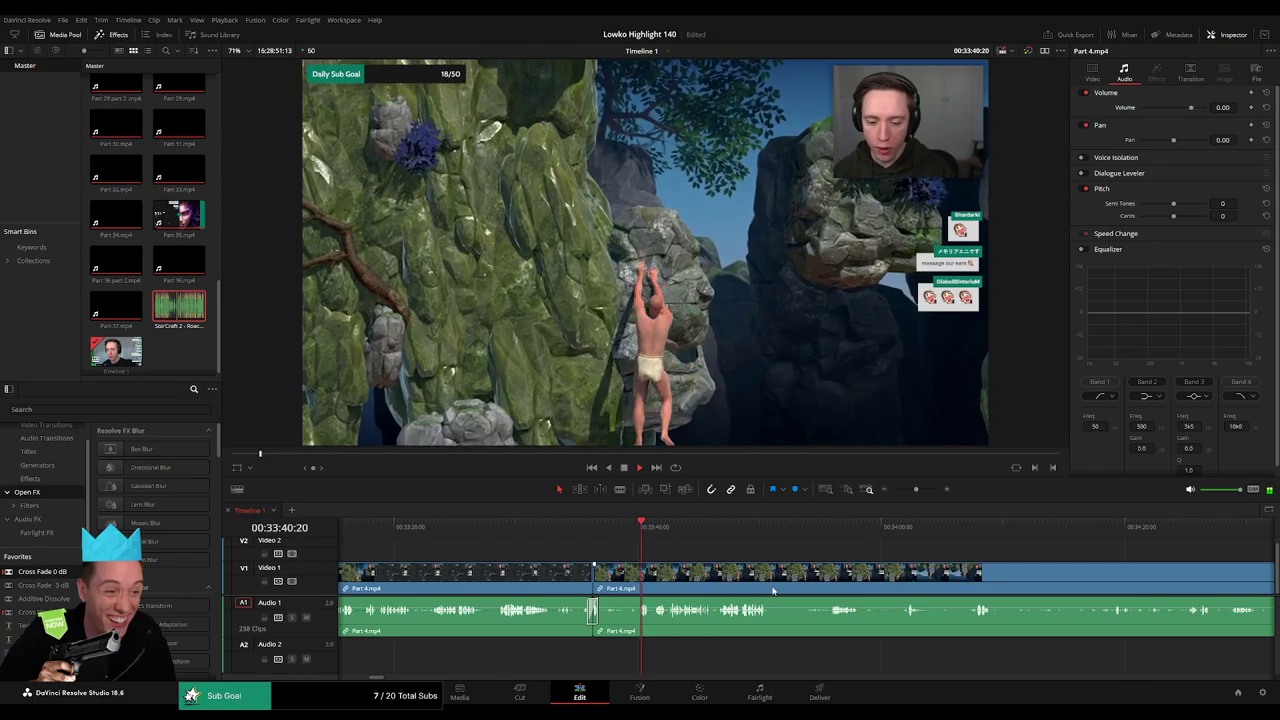
- Remove the Part 4.mp4 section from about 00:33:51 to 00:33:56, closing the gap and cross-fading the audio join
drag(773, 590, 572, 578)
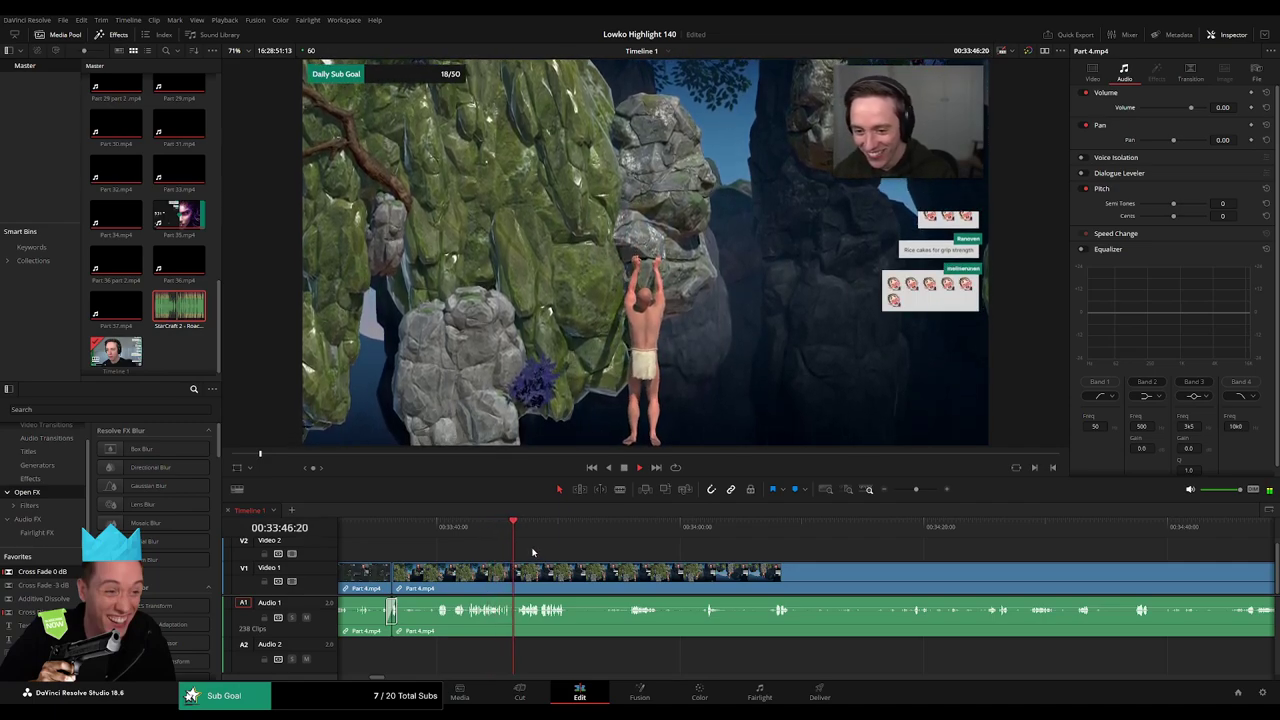
scroll(583, 556, right, 1)
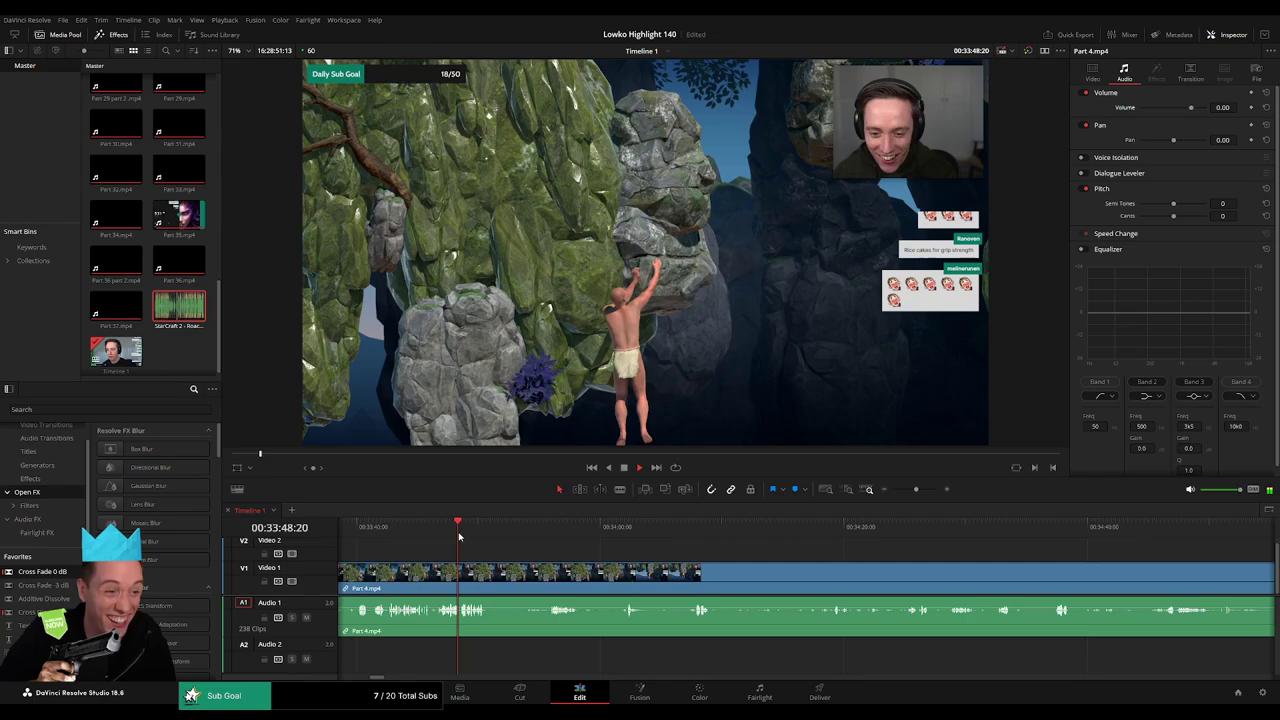
click(540, 535)
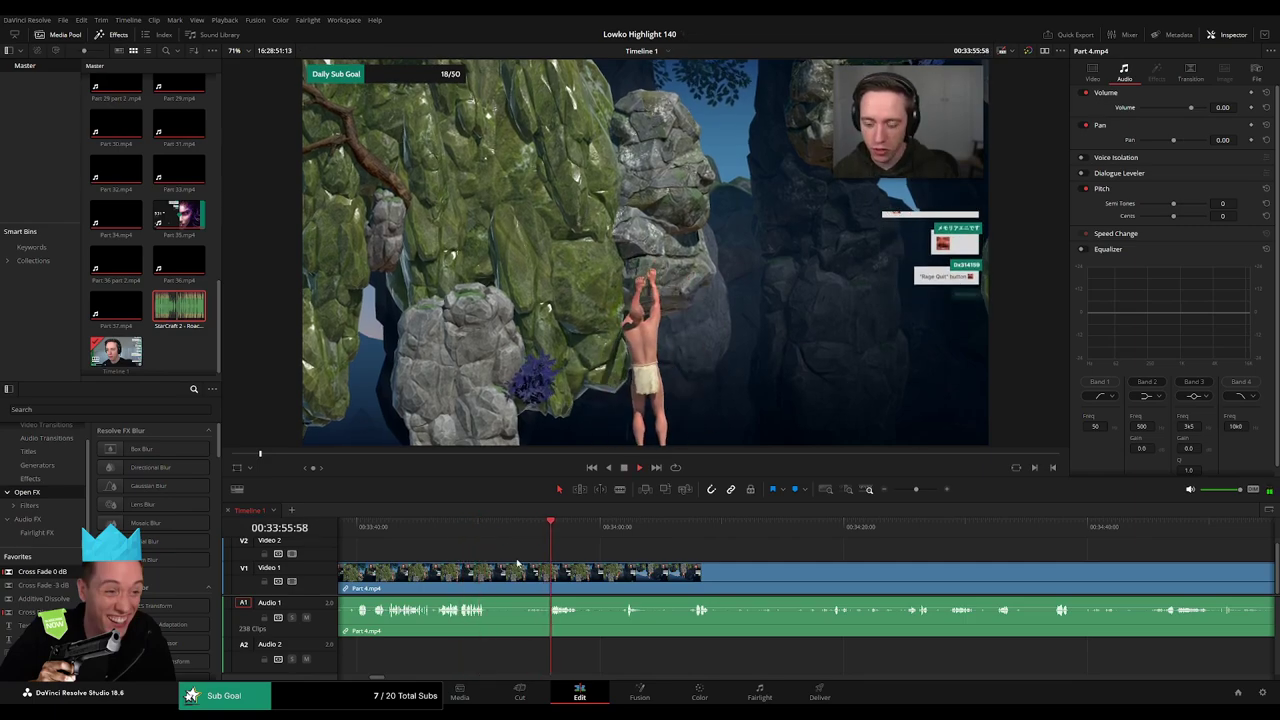
key(b)
click(490, 580)
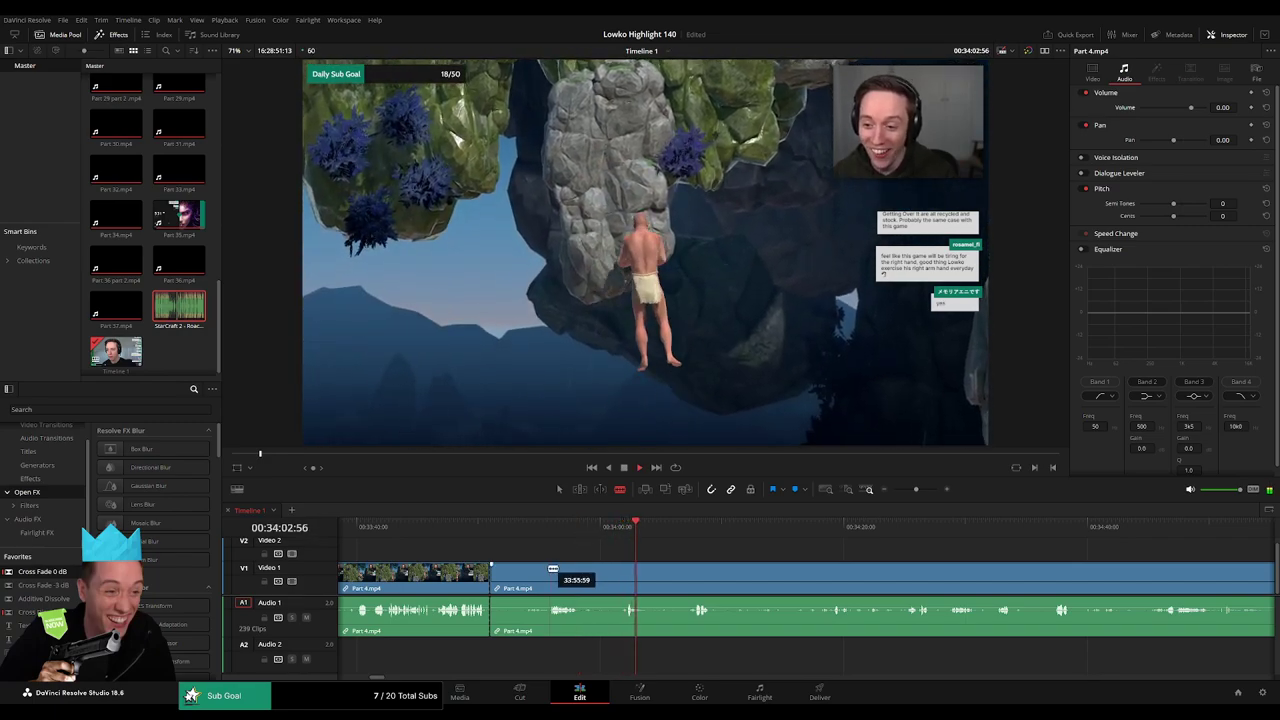
click(548, 570)
key(a)
click(535, 580)
key(Delete)
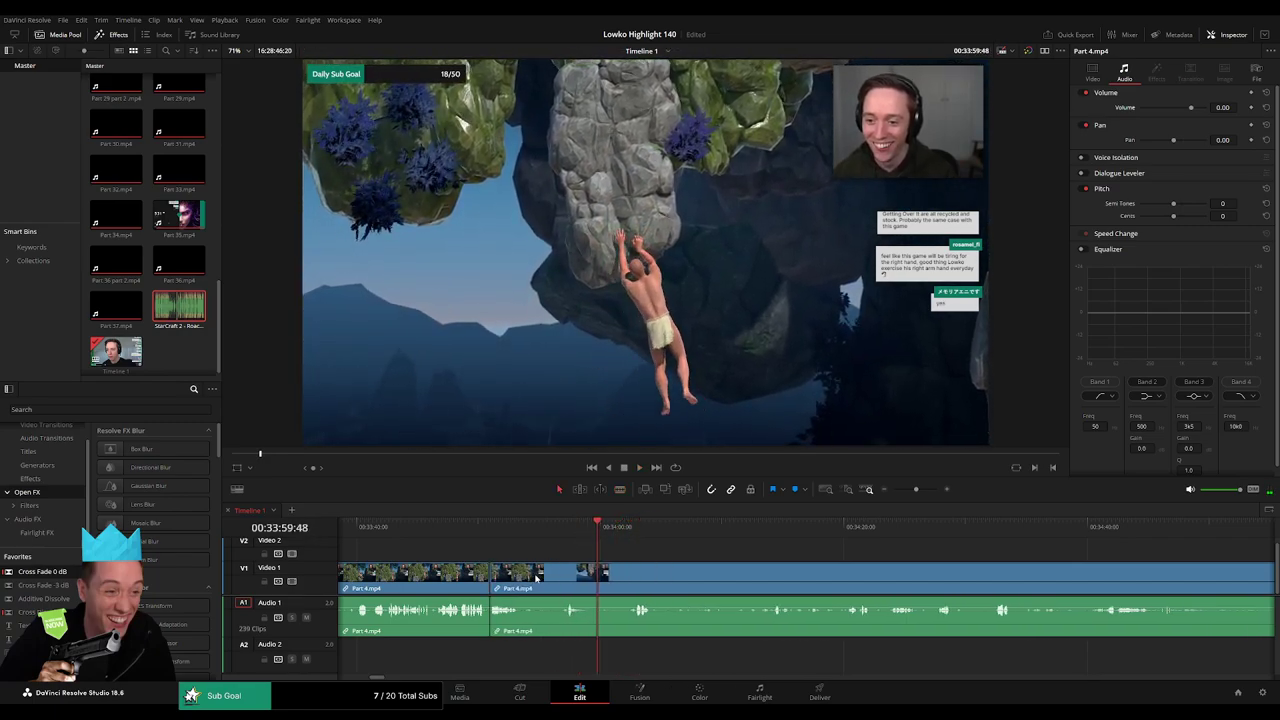
drag(56, 574, 490, 611)
- Remove the Part 4.mp4 section from about 00:34:04 to 00:34:20, closing the gap and cross-fading the audio join
drag(702, 553, 595, 547)
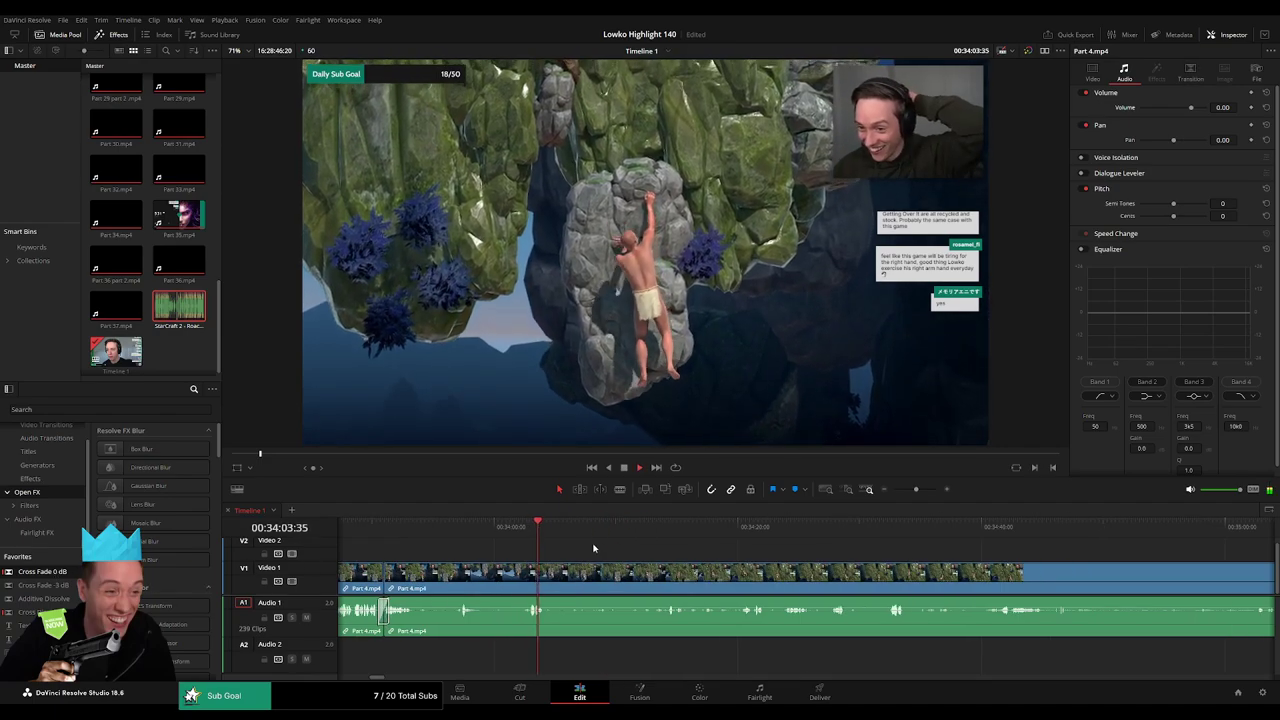
key(b)
click(549, 578)
click(647, 534)
key(space)
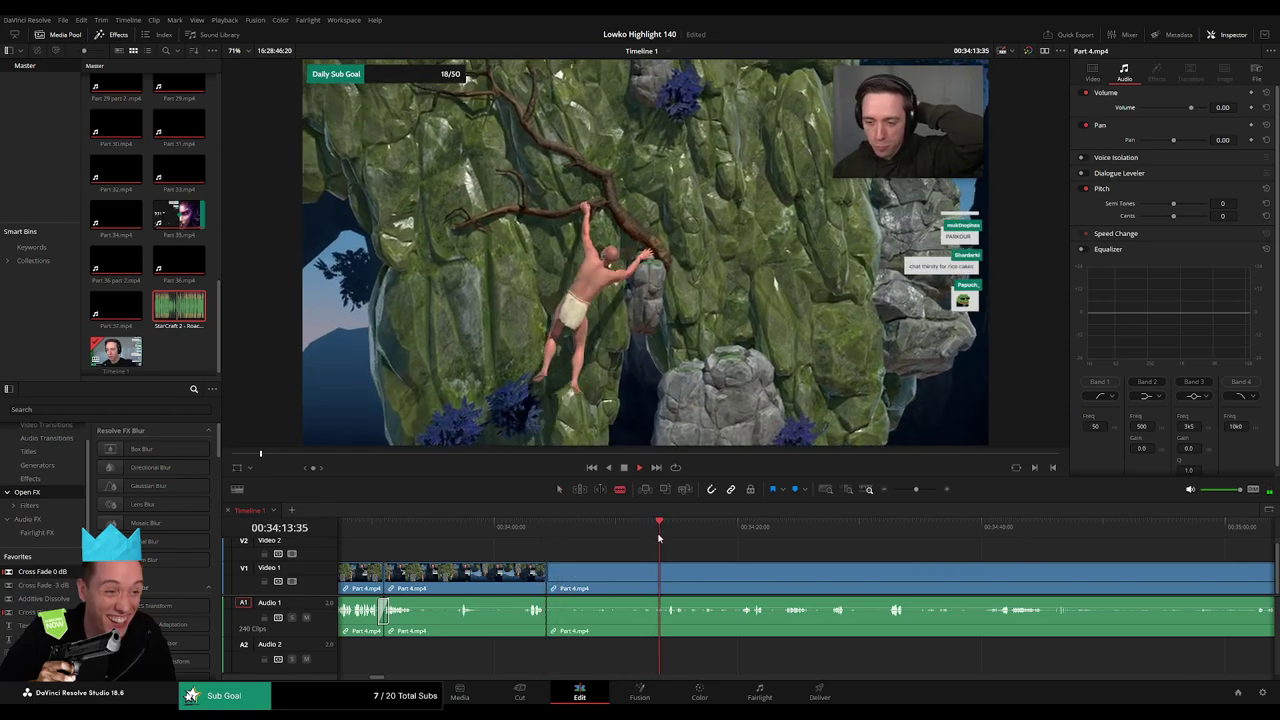
click(731, 532)
key(space)
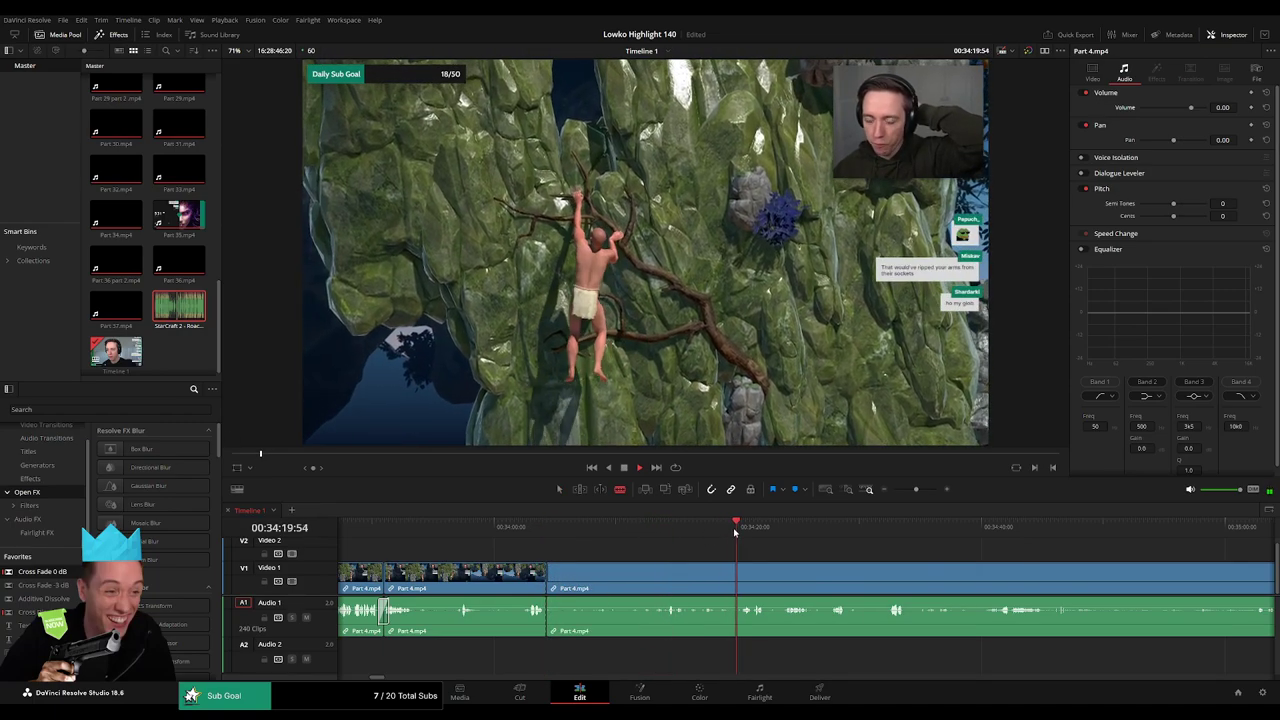
click(744, 576)
key(a)
click(712, 578)
key(Delete)
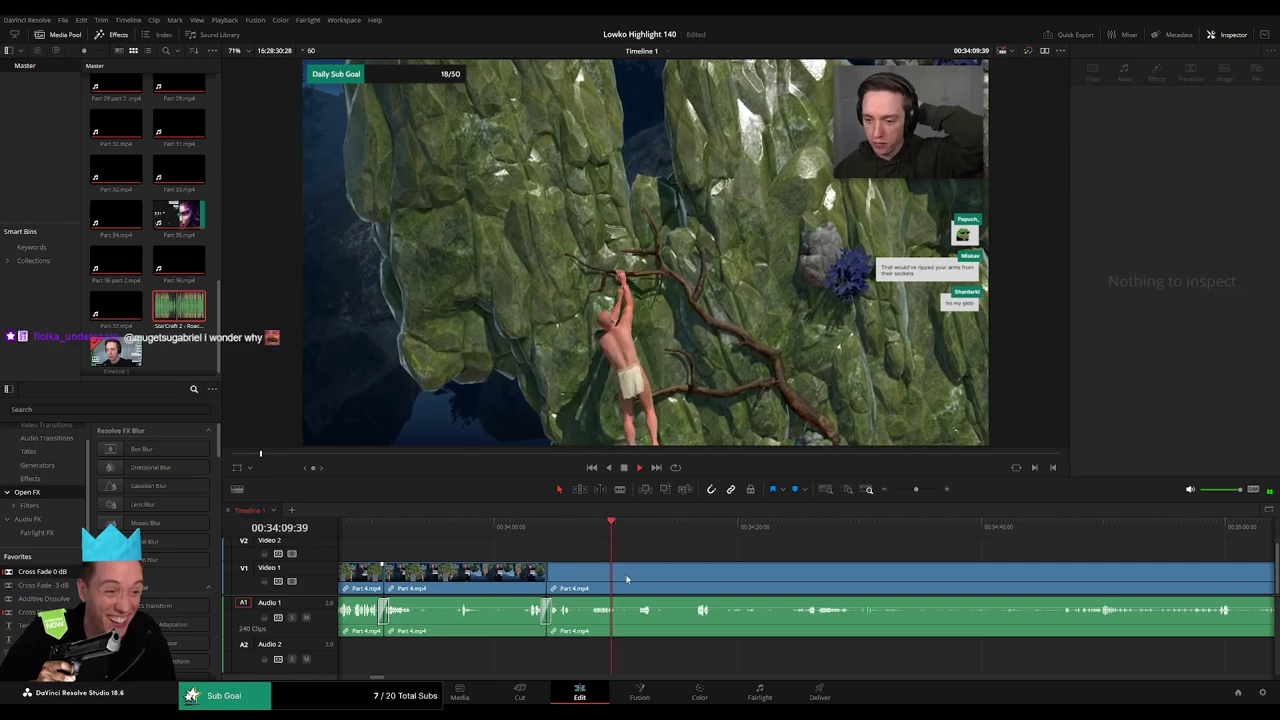
- Remove the Part 4.mp4 swimming section from about 00:34:34 to 00:34:45, closing the gap and cross-fading the audio join
drag(618, 530, 630, 530)
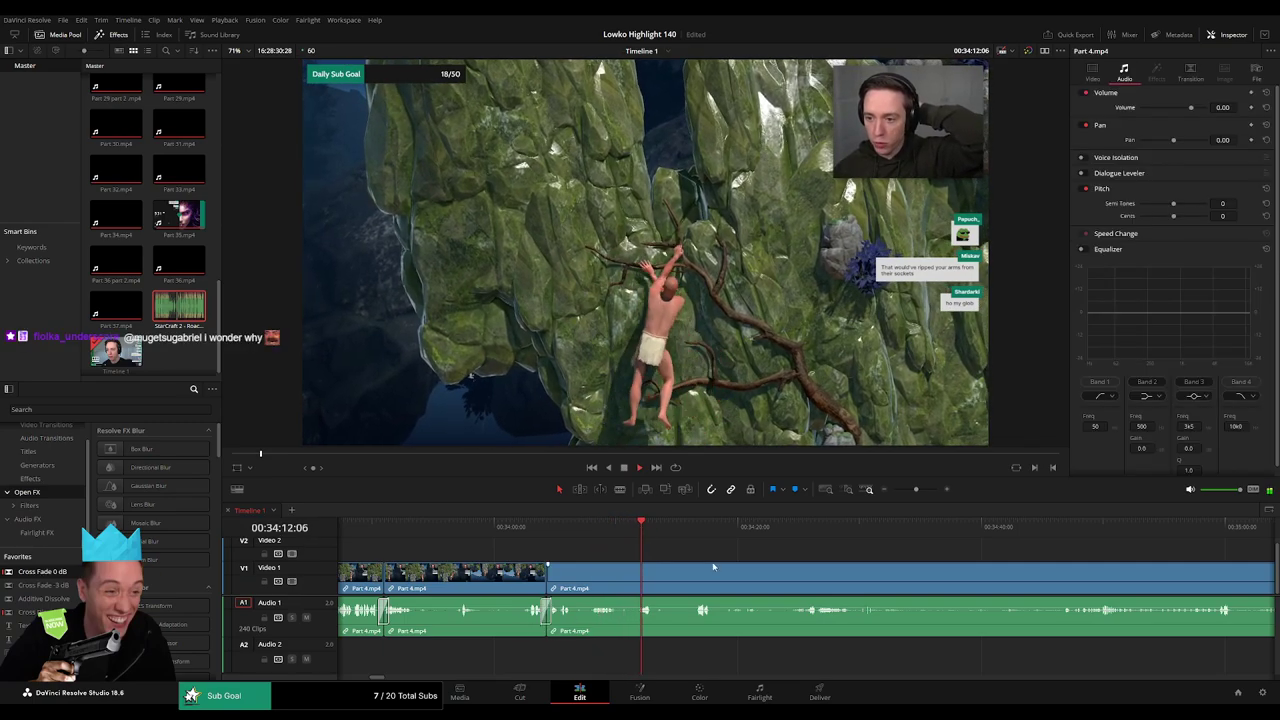
drag(714, 567, 645, 531)
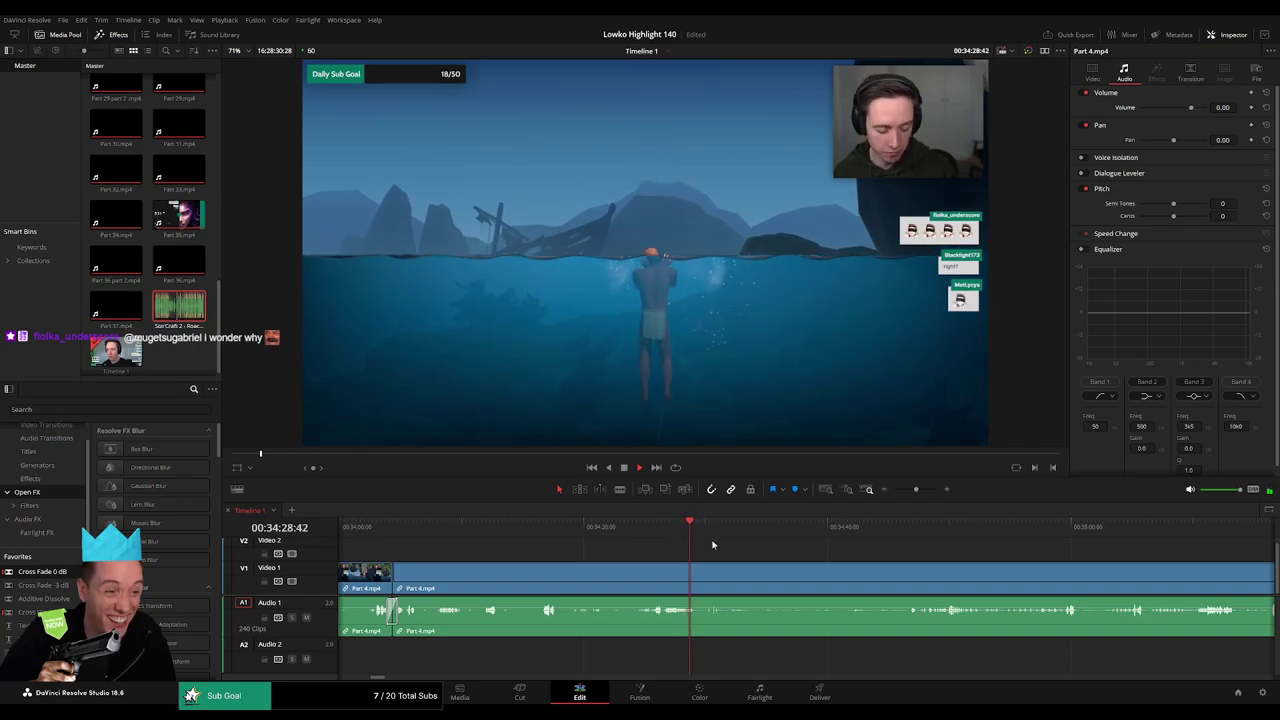
drag(714, 551, 552, 536)
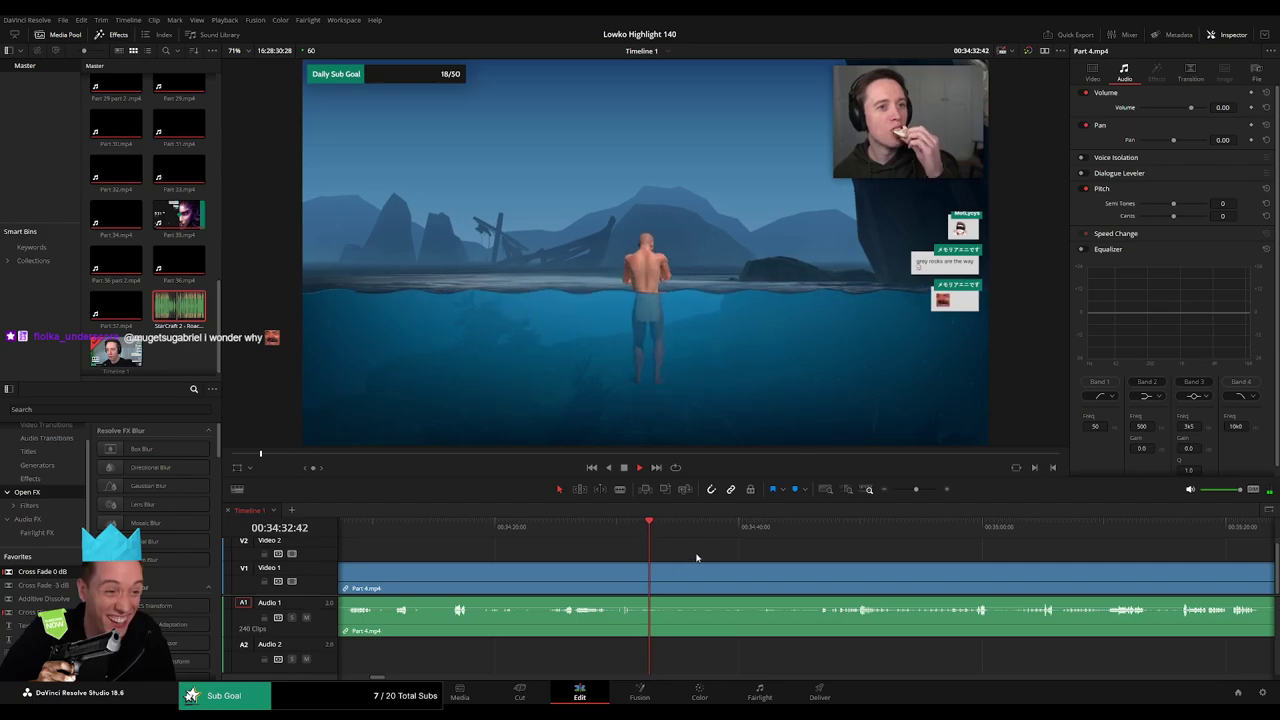
key(b)
click(663, 581)
drag(778, 527, 816, 530)
scroll(848, 539, right, 3)
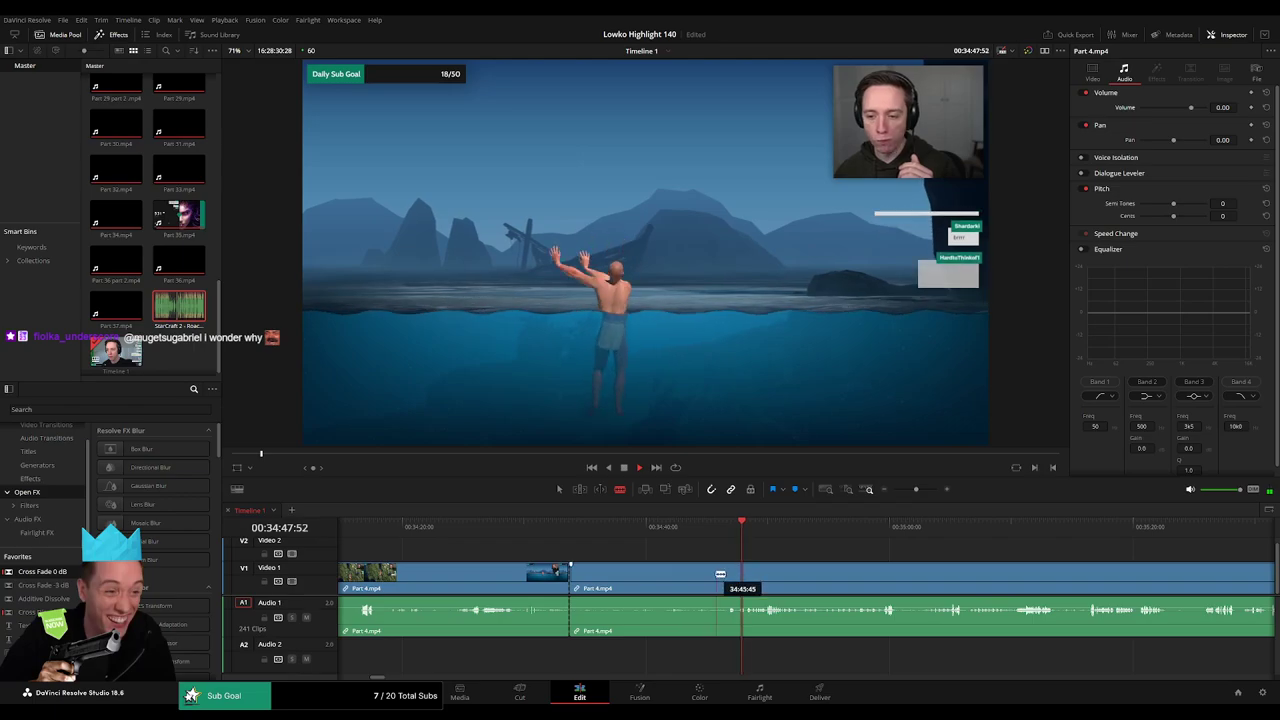
click(708, 573)
key(a)
click(680, 572)
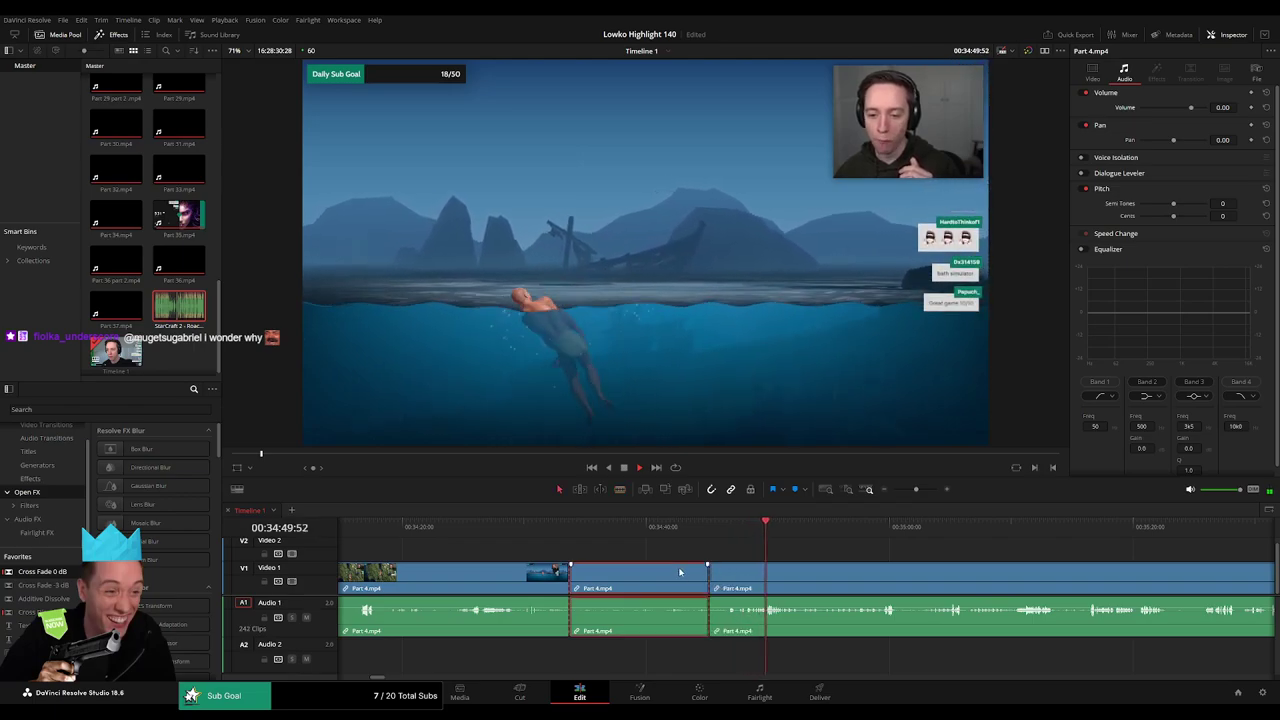
key(Delete)
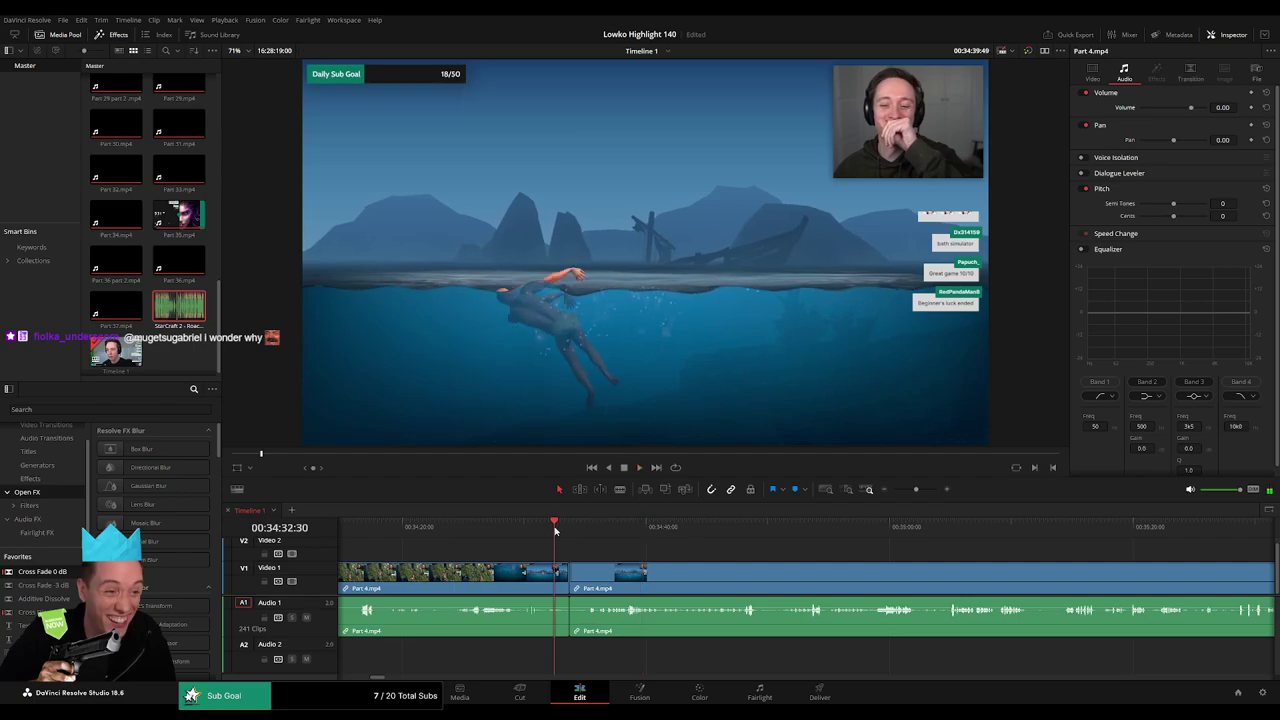
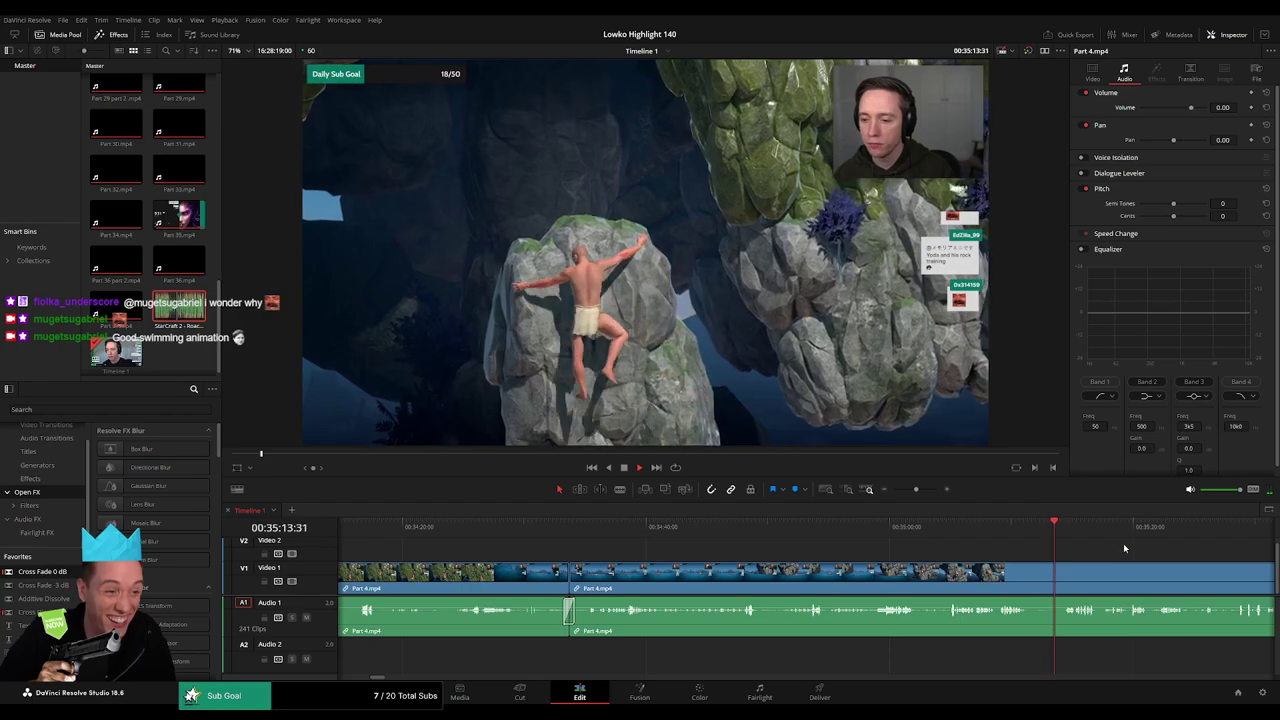
- Split the Part 4.mp4 clip at about 00:35:32 to mark the start of a dull section
drag(1123, 545, 853, 543)
scroll(783, 544, right, 2)
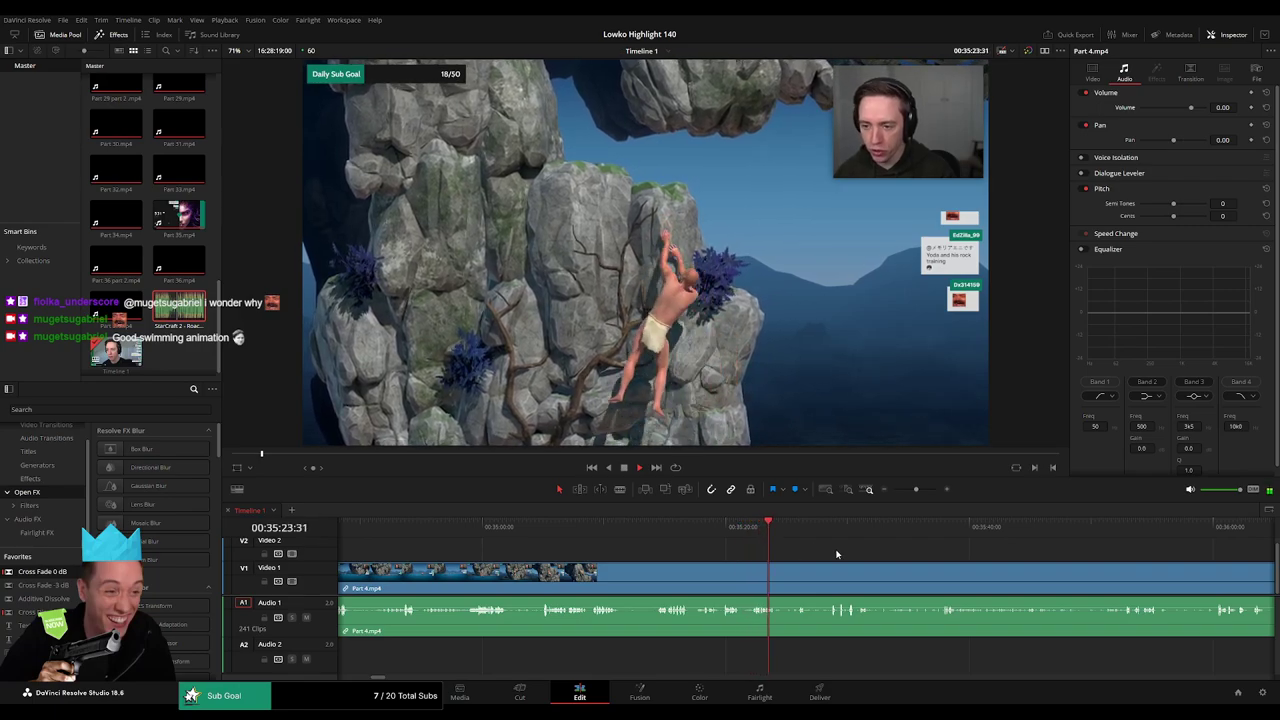
drag(880, 554, 719, 553)
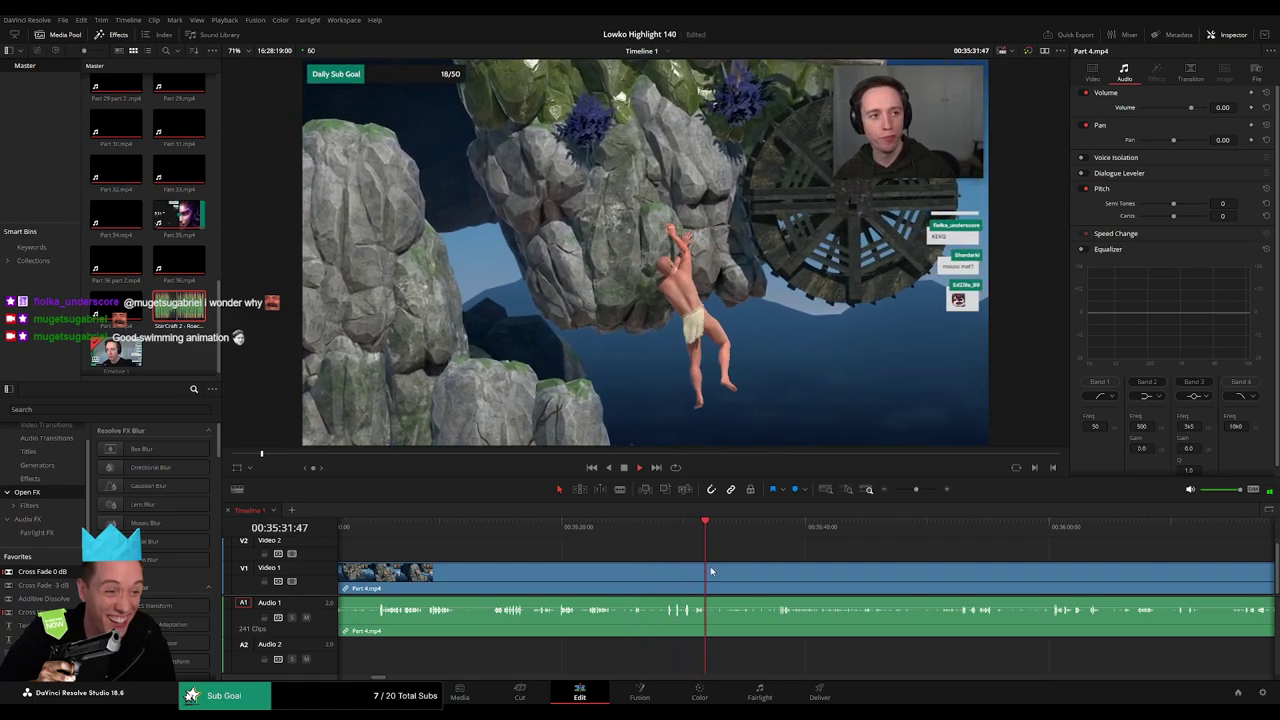
key(b)
click(713, 575)
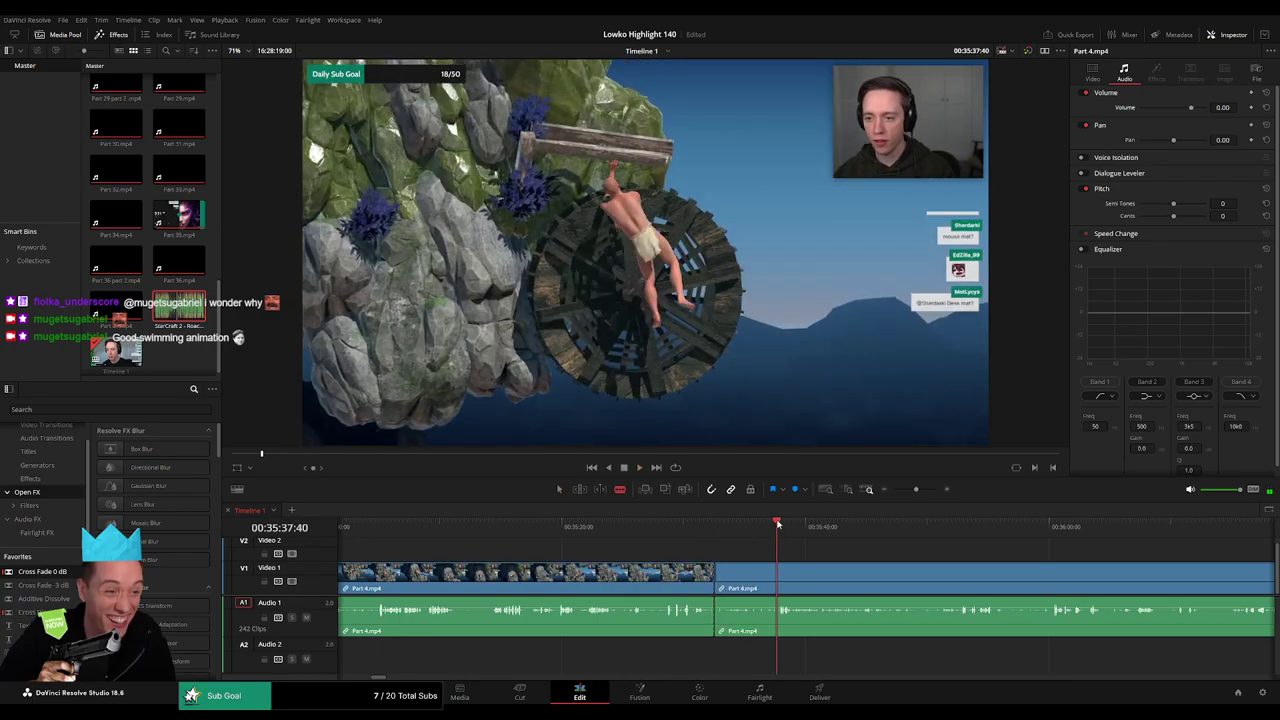
- Review the Part 4.mp4 footage from about 00:35:37 to 00:38:47 for the end of the dull climbing section
drag(833, 547, 913, 535)
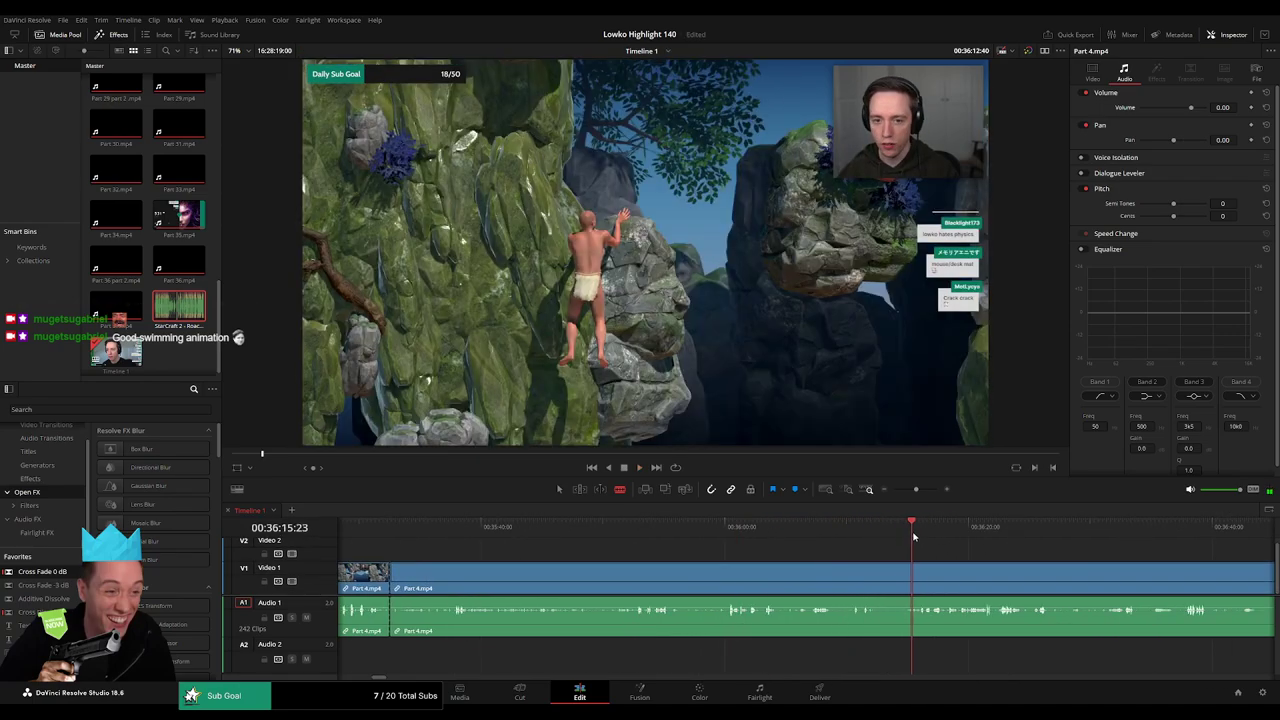
click(996, 534)
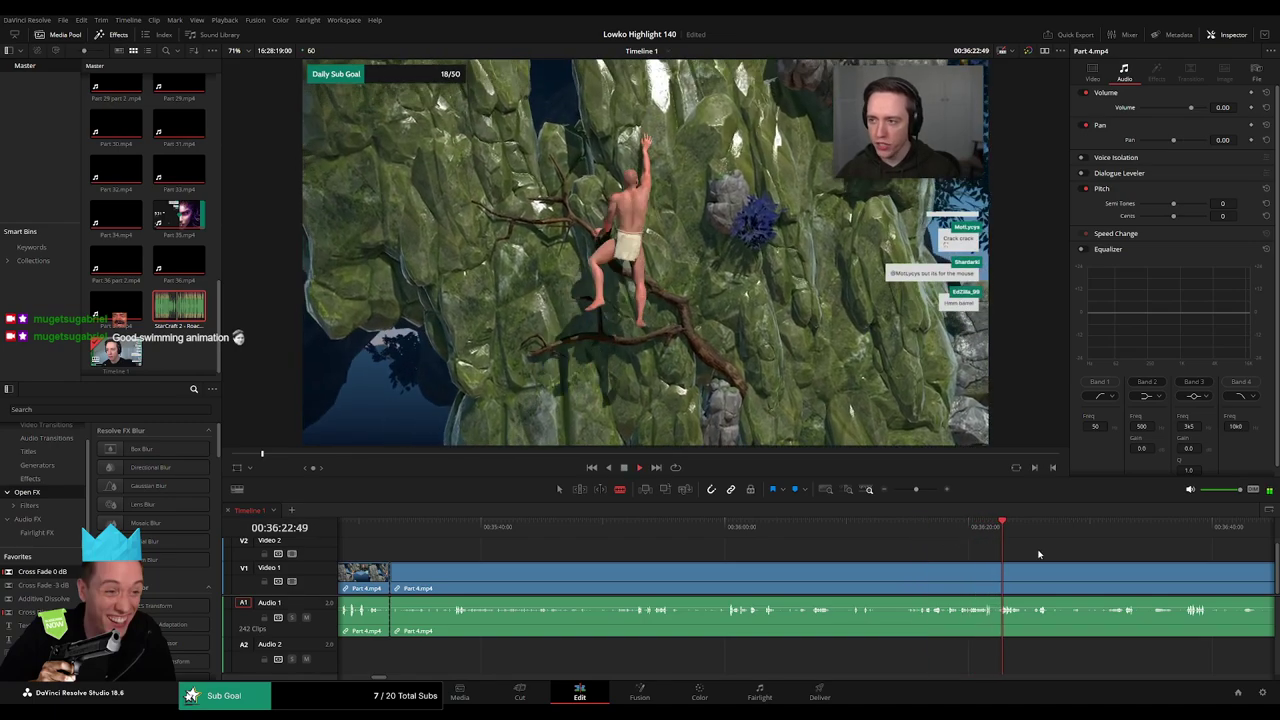
drag(1044, 554, 822, 544)
click(886, 527)
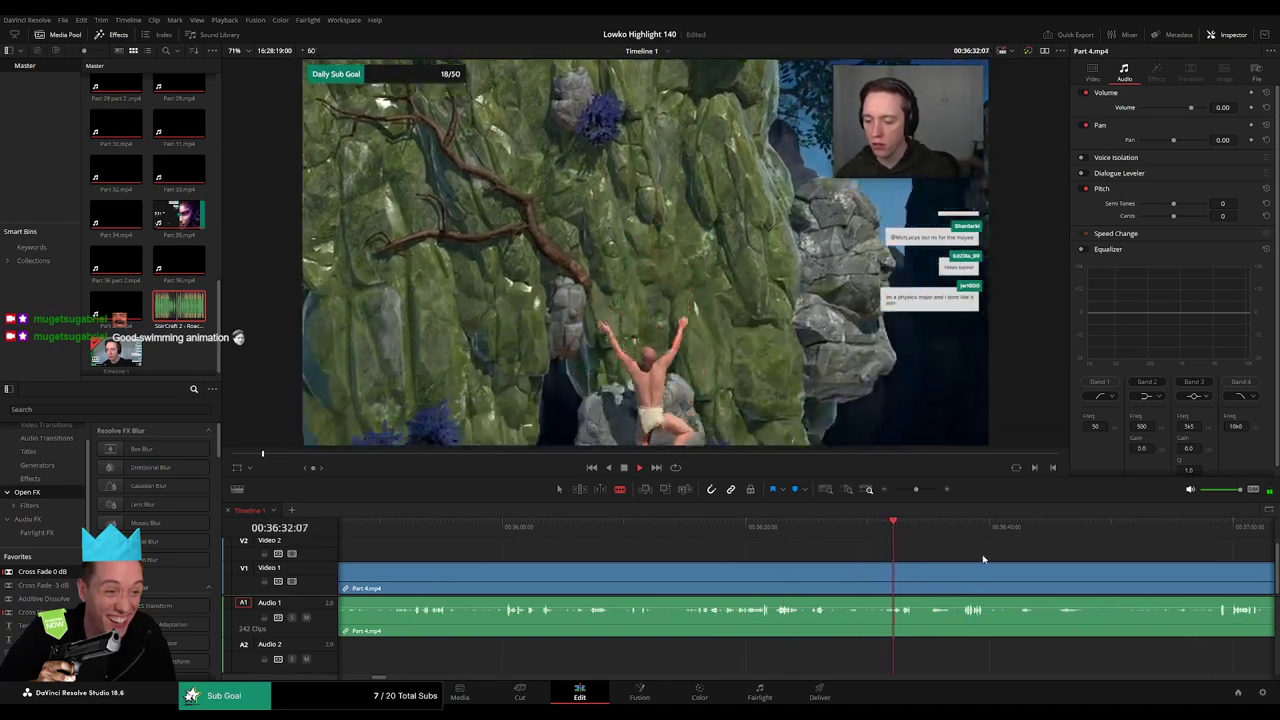
scroll(775, 535, right, 3)
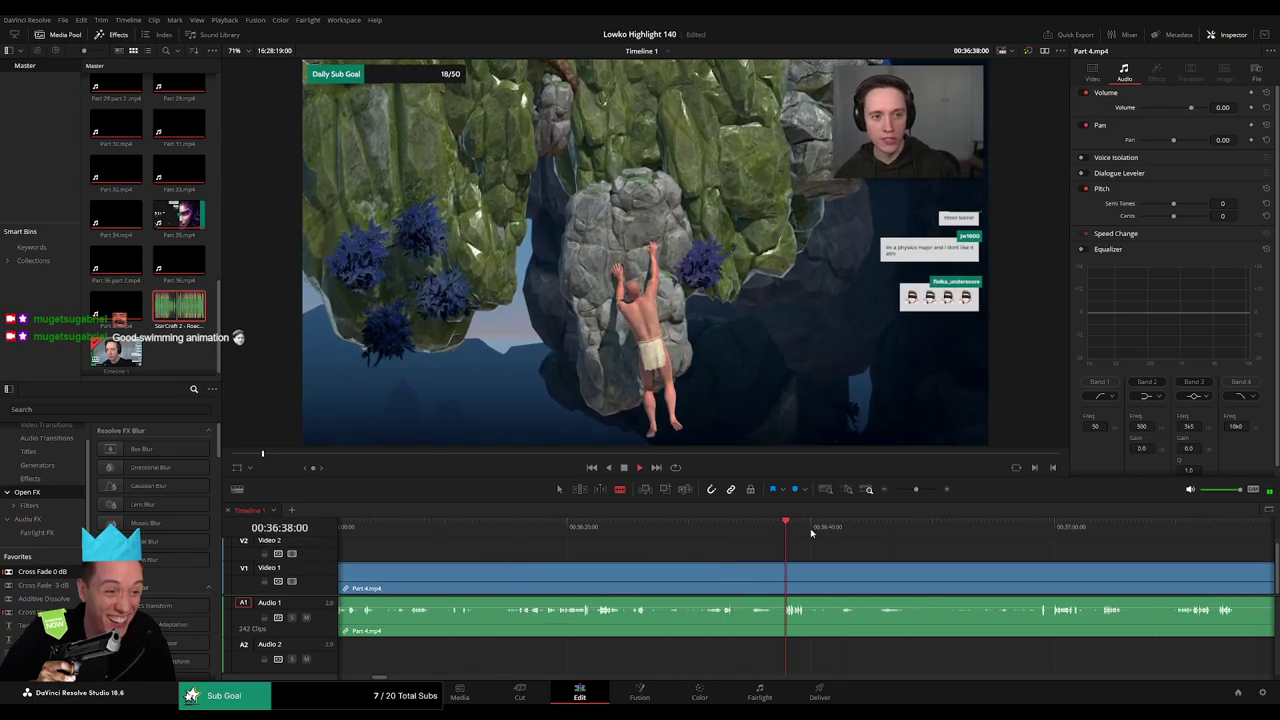
scroll(857, 549, right, 5)
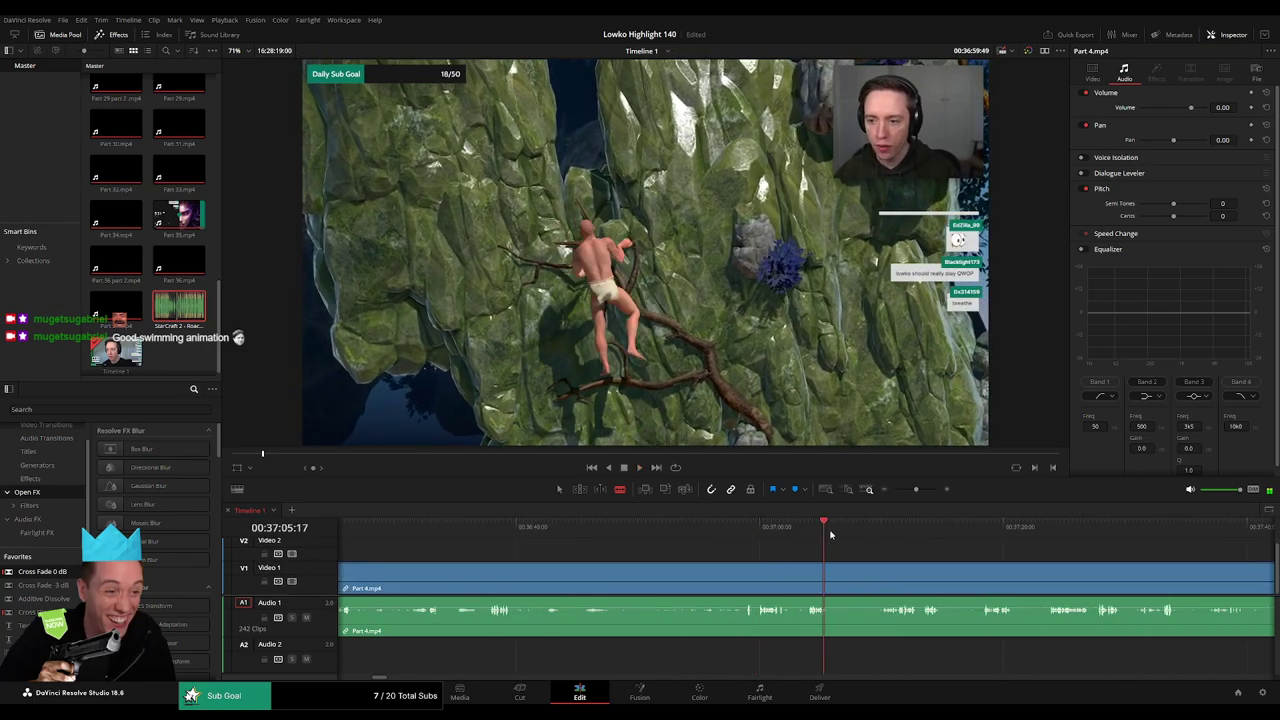
click(886, 527)
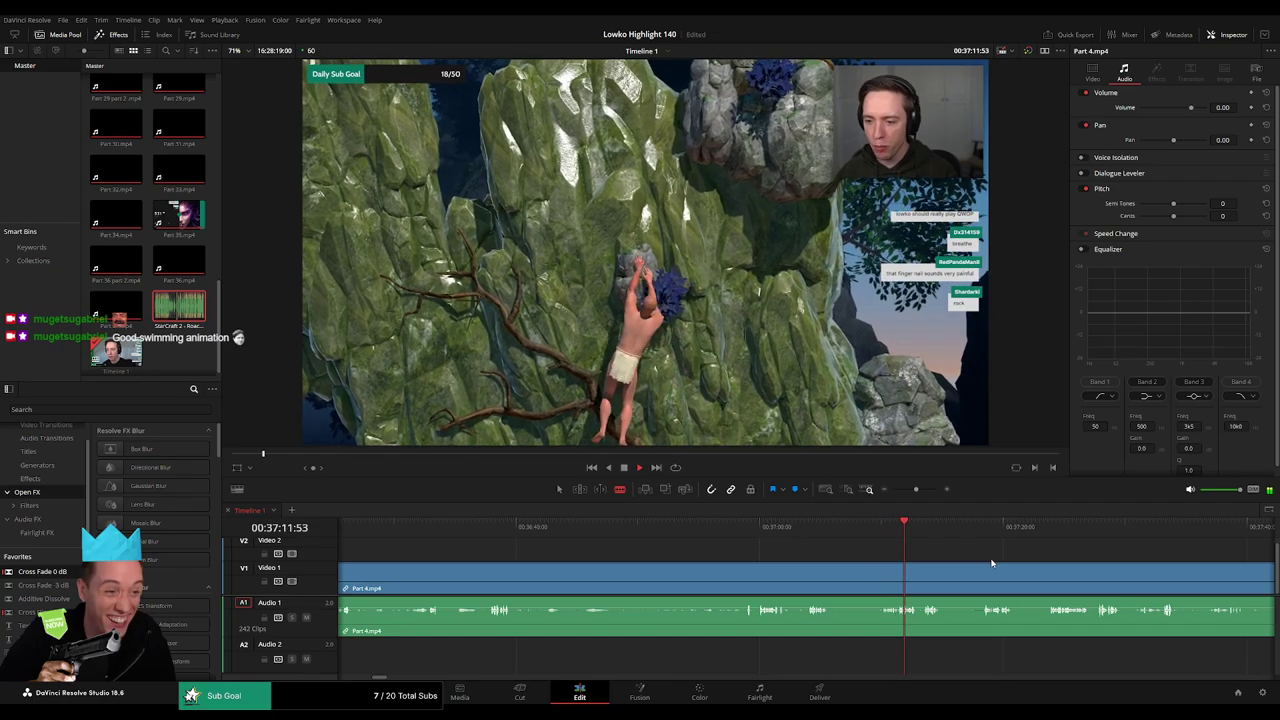
scroll(992, 563, right, 3)
click(776, 528)
click(862, 529)
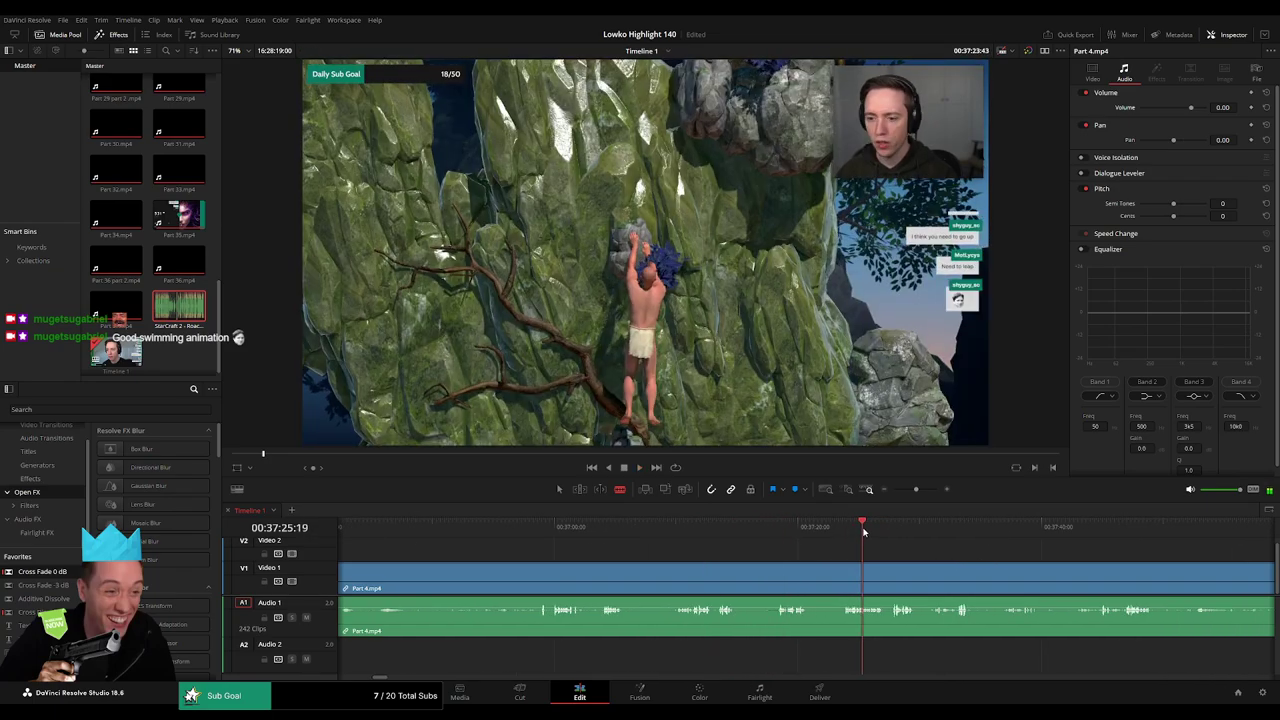
click(965, 531)
scroll(1030, 566, right, 3)
scroll(804, 559, right, 2)
click(754, 530)
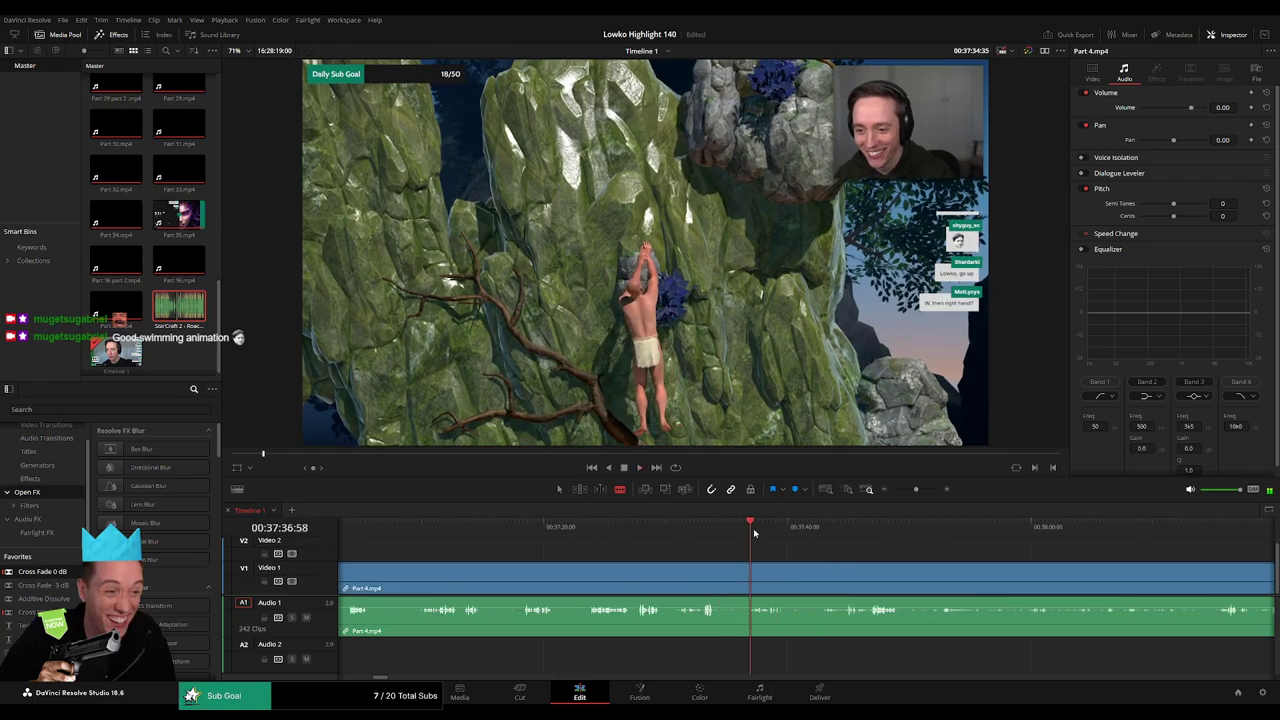
click(865, 533)
drag(917, 490, 907, 530)
click(940, 527)
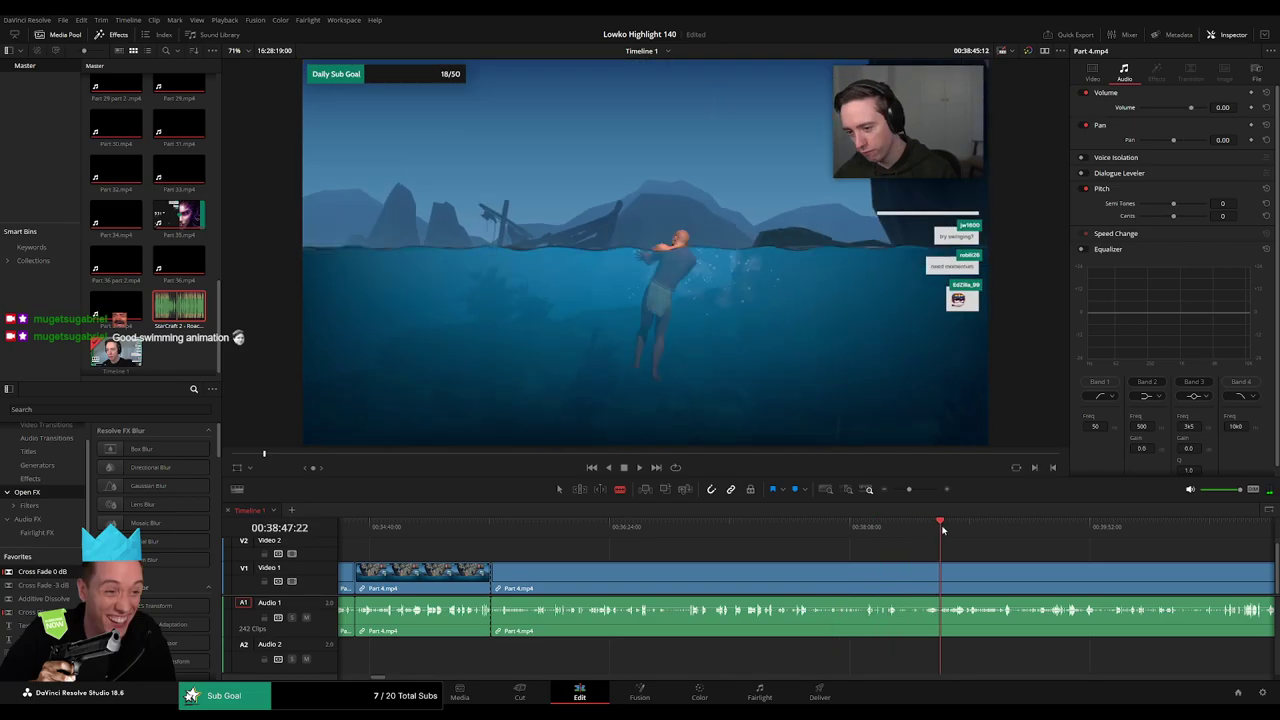
- Examine the Part 4.mp4 climbing and swimming footage from about 00:38:16 to 00:39:12 for a suitable cut point
click(869, 528)
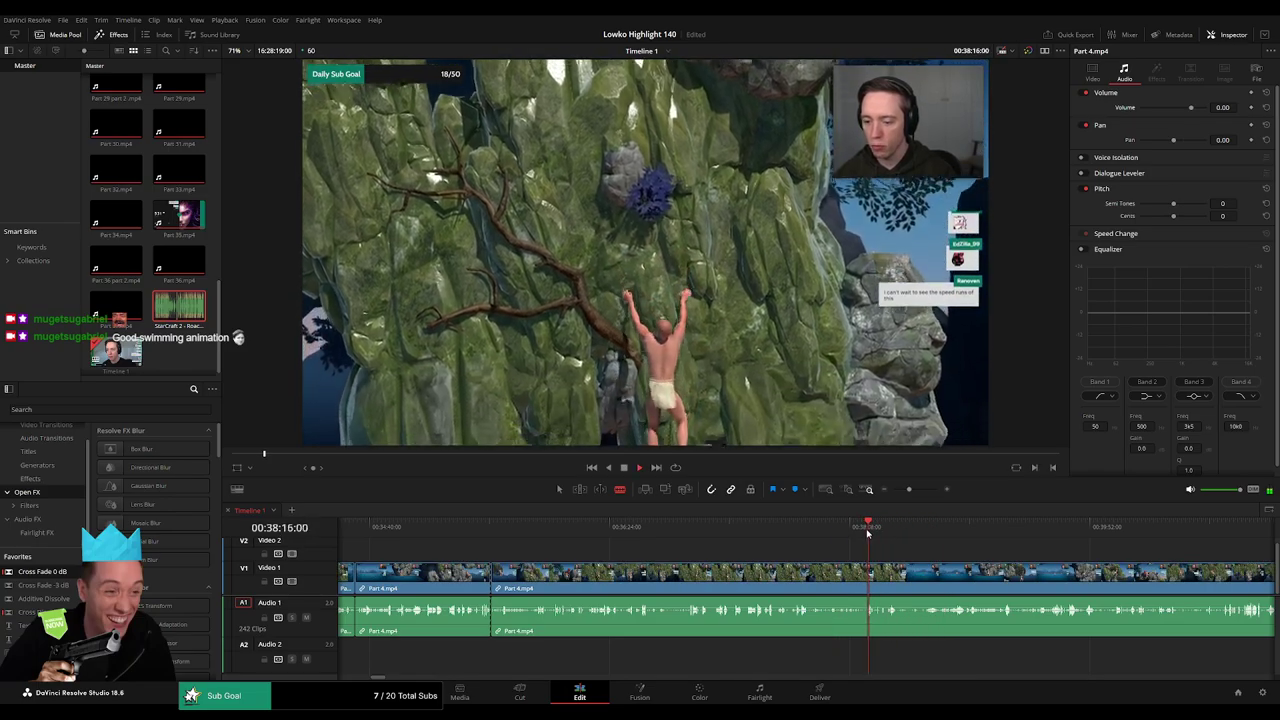
drag(908, 490, 916, 490)
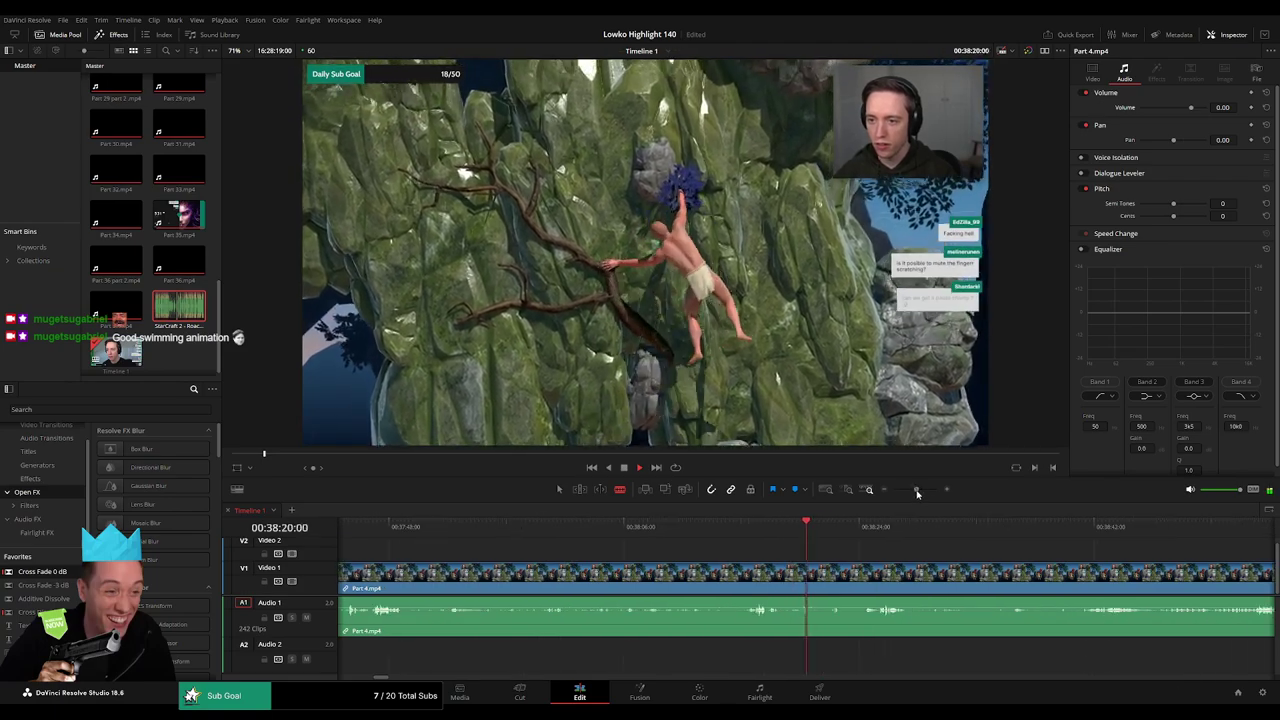
click(859, 529)
scroll(866, 533, right, 2)
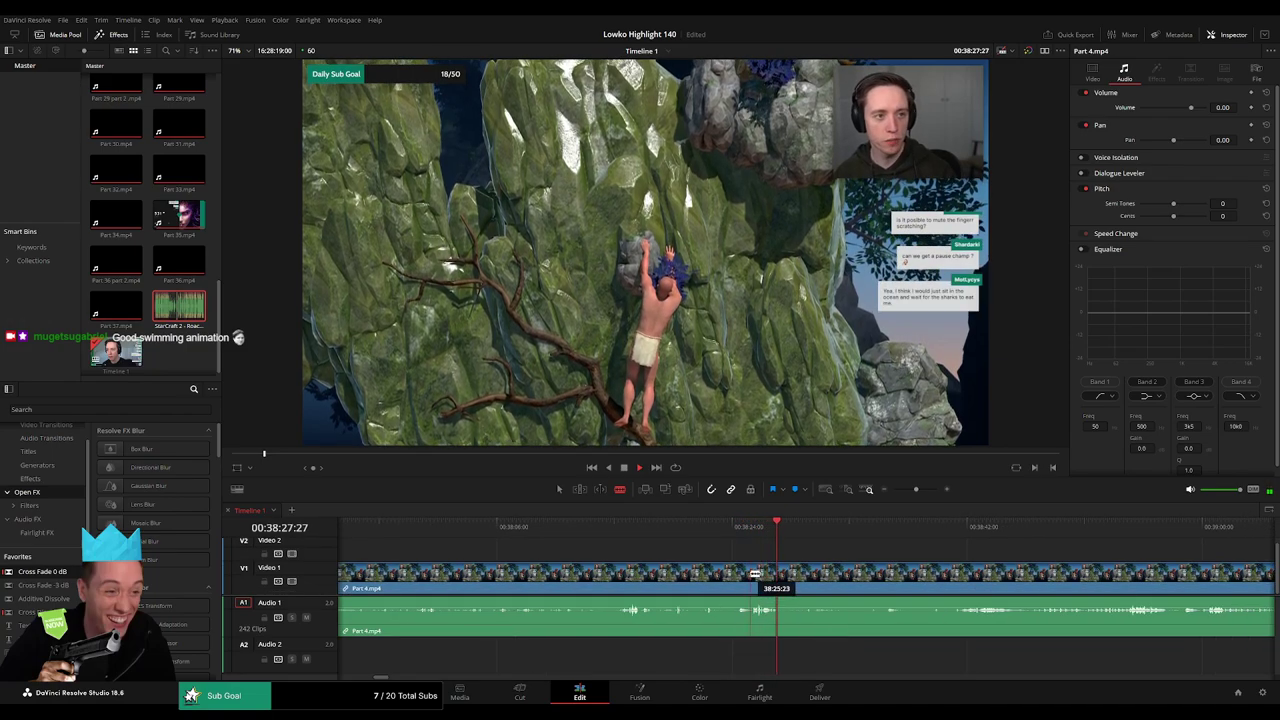
drag(786, 535, 953, 541)
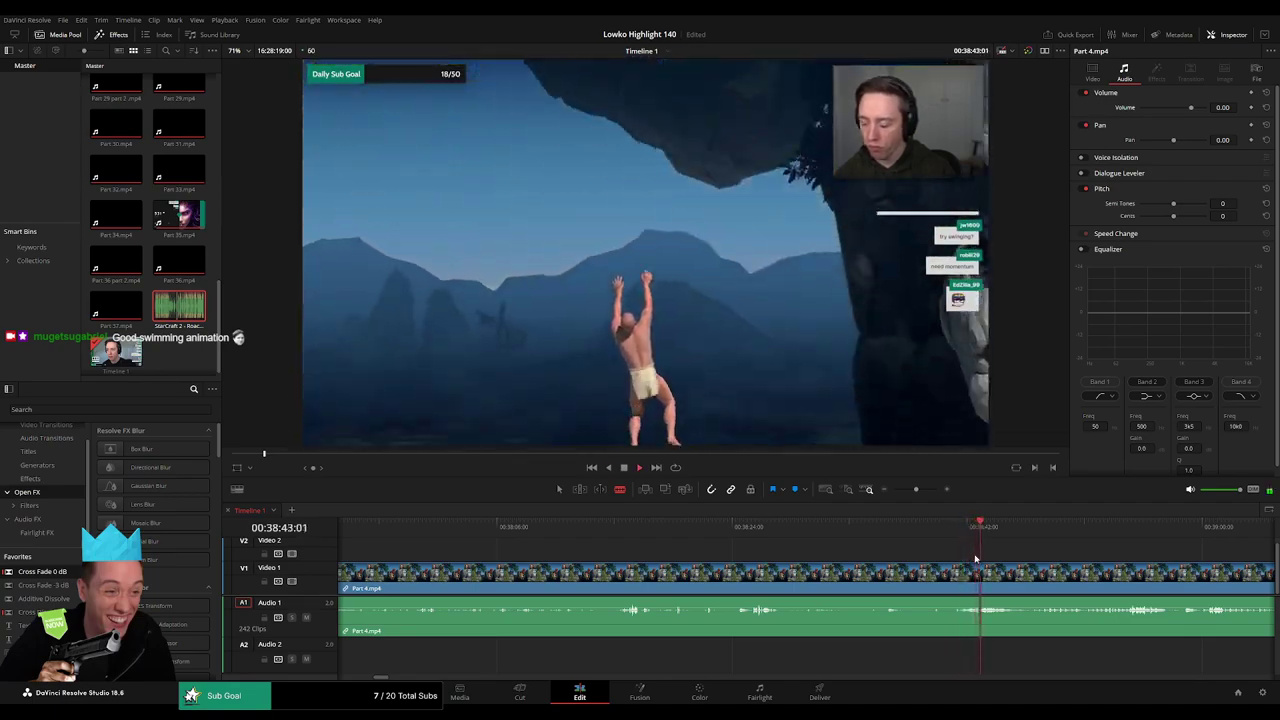
drag(1006, 563, 928, 541)
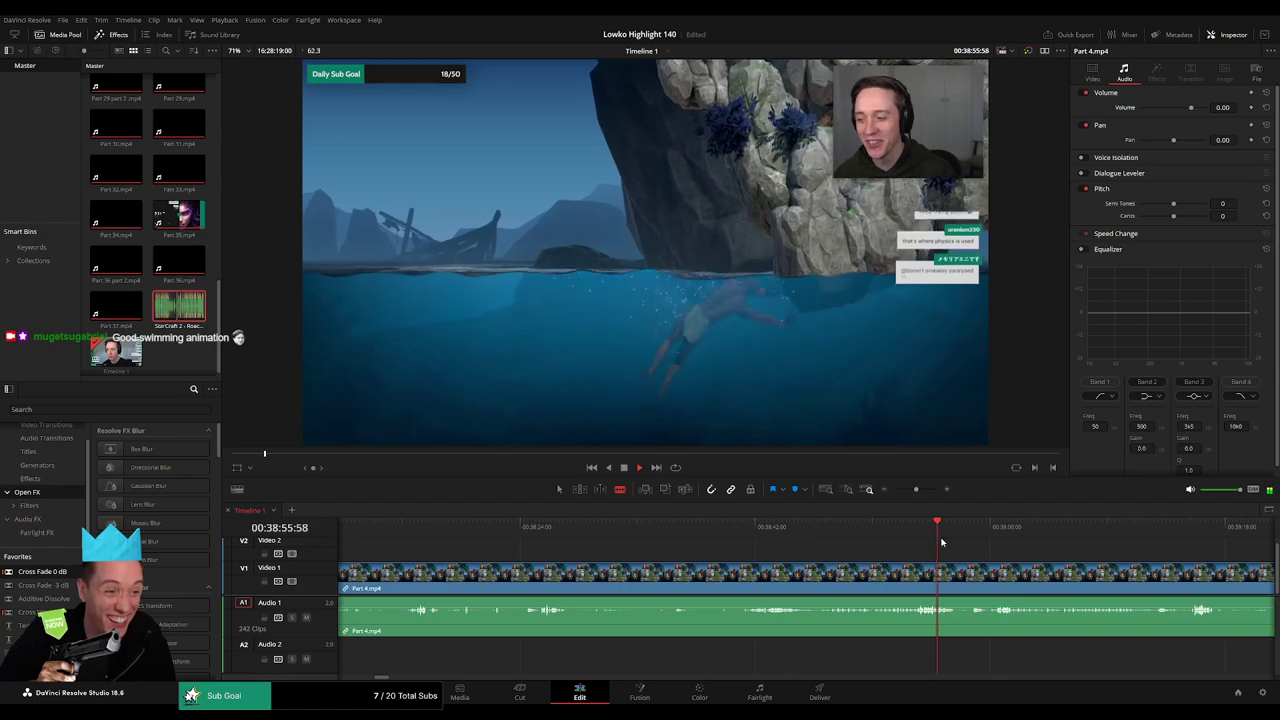
drag(918, 492, 910, 492)
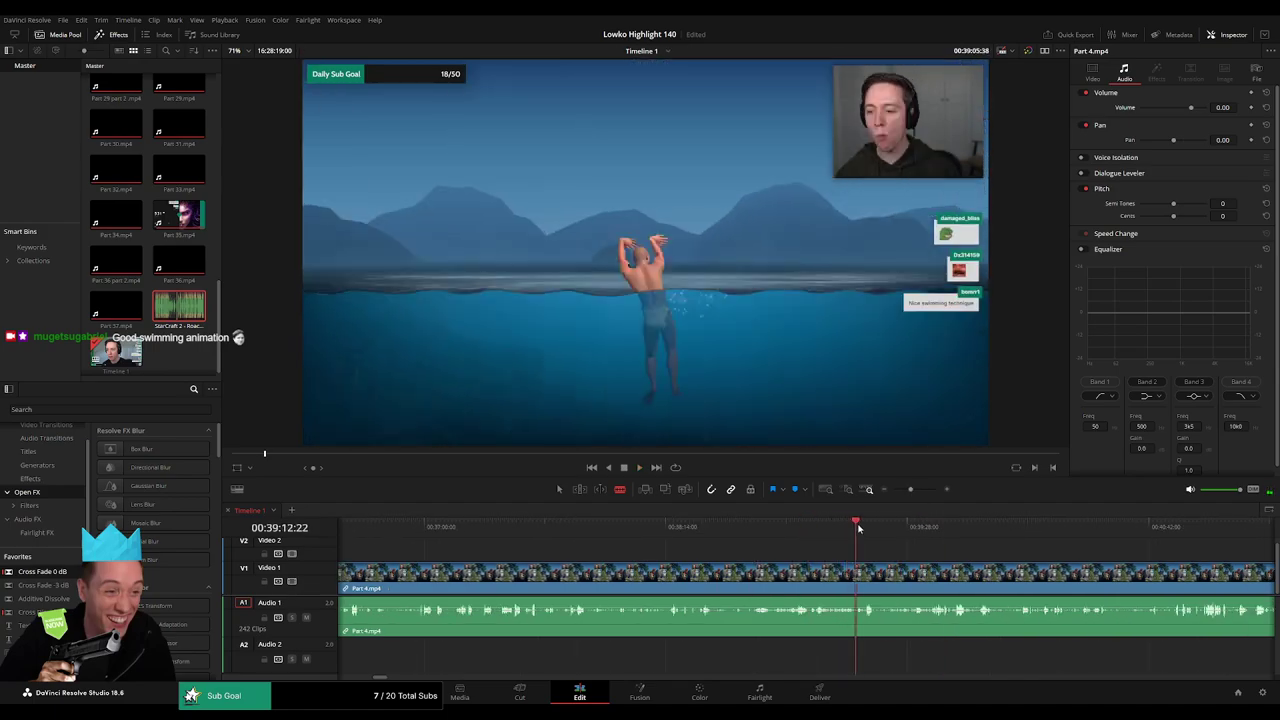
drag(858, 528, 670, 548)
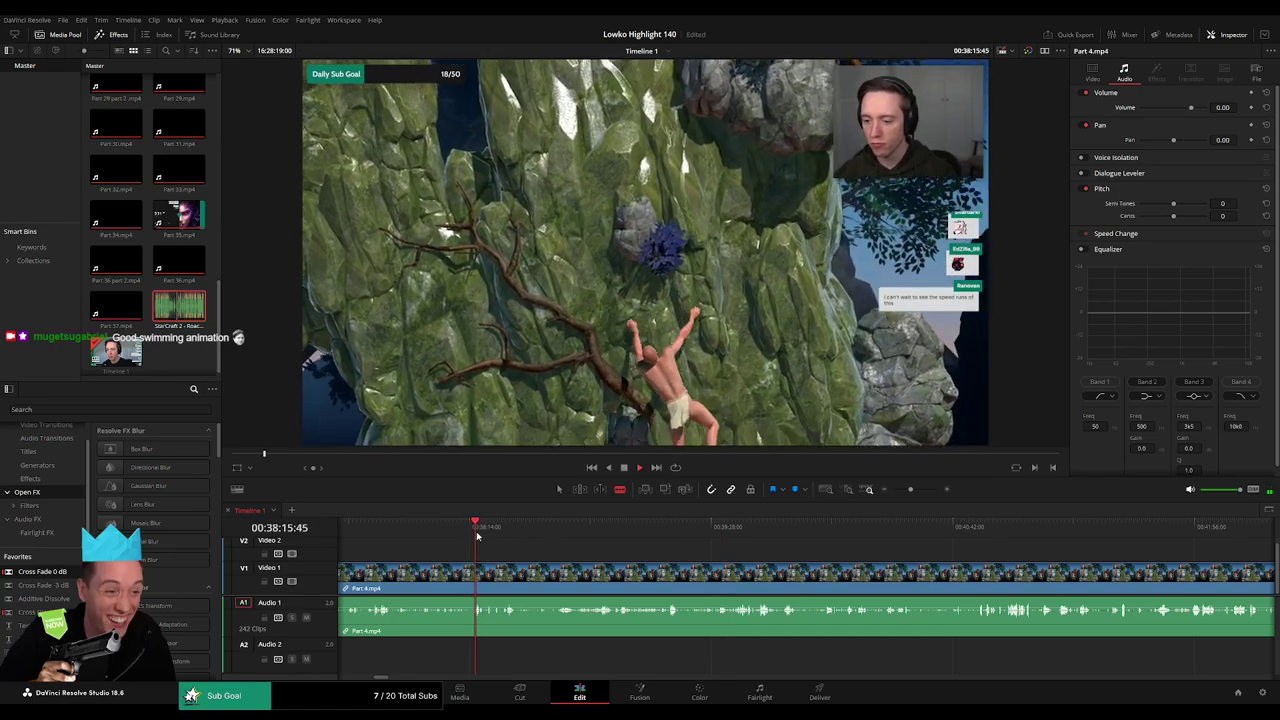
- Remove the Part 4.mp4 section from about 00:35:32 to 00:37:09, closing the gap and cross-fading the audio join
drag(911, 490, 913, 490)
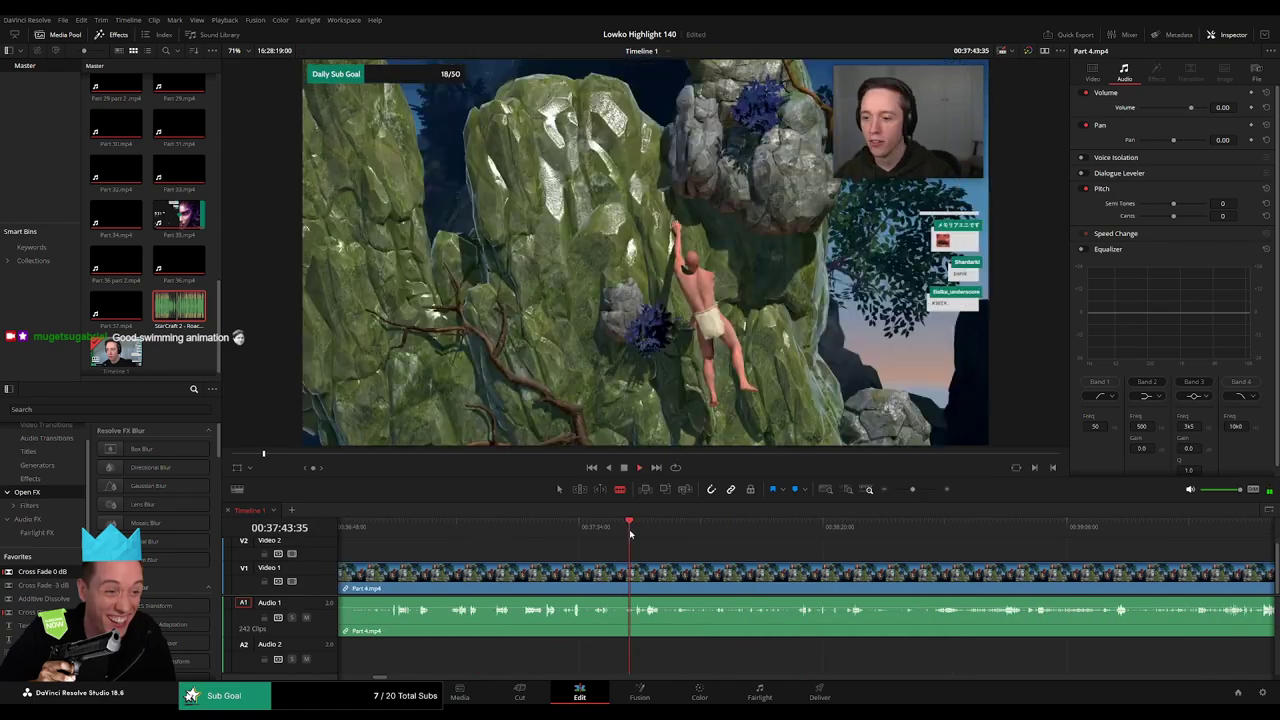
scroll(690, 557, left, 1)
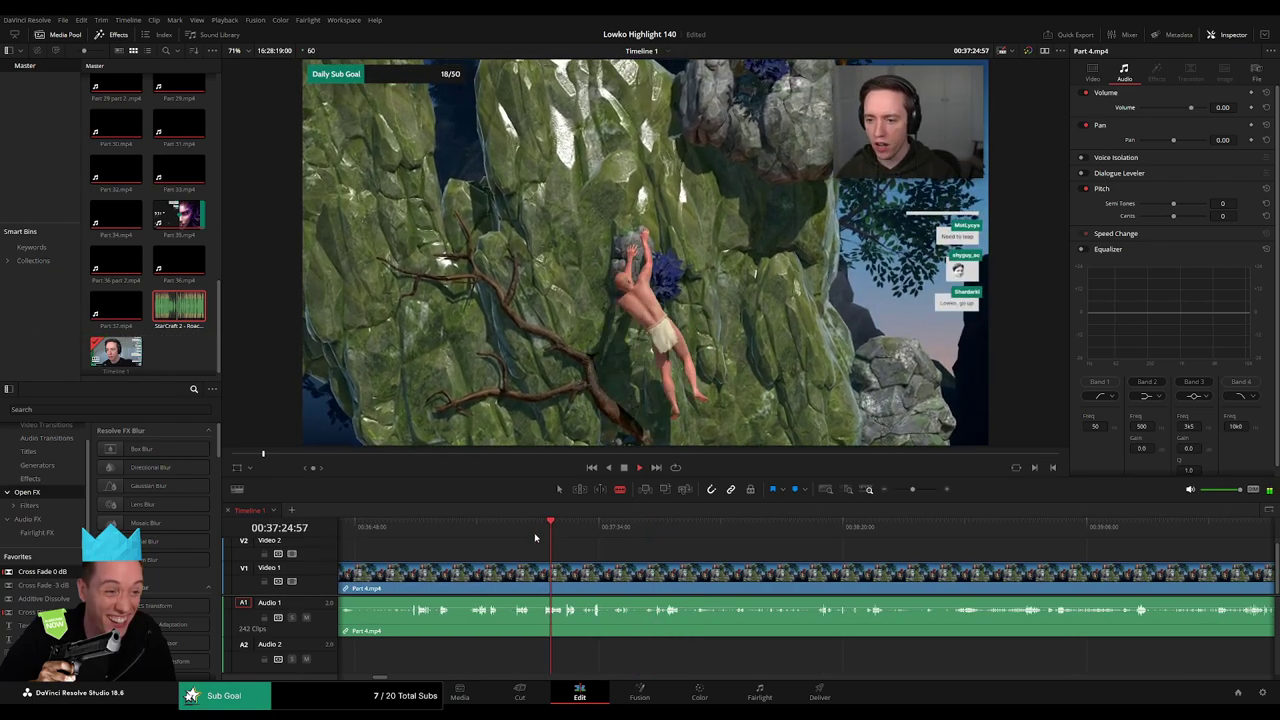
scroll(518, 538, left, 4)
click(558, 535)
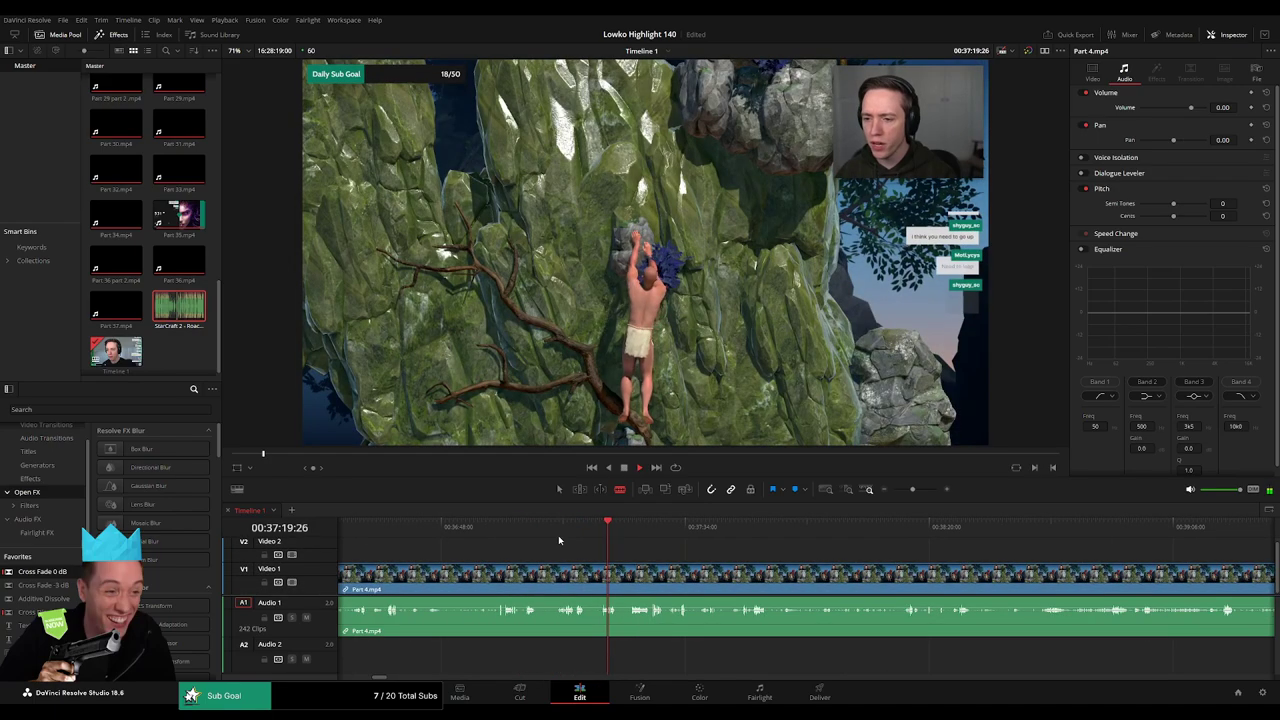
click(560, 588)
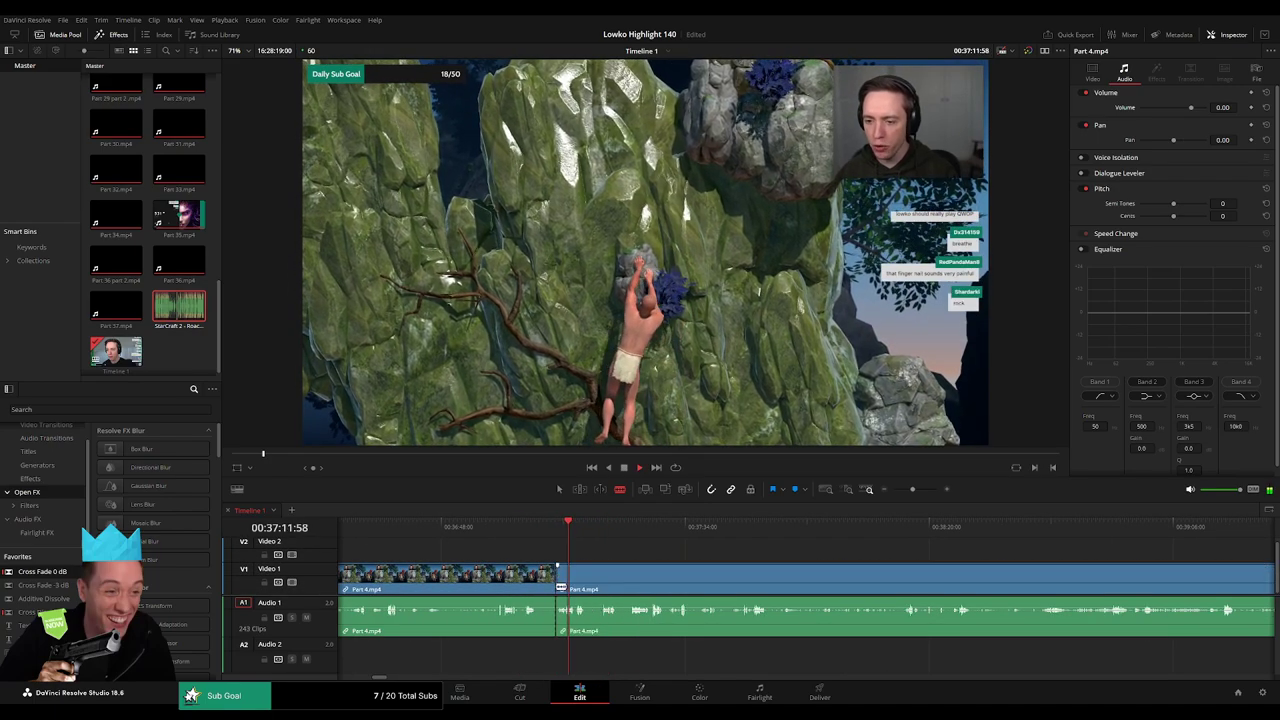
key(Delete)
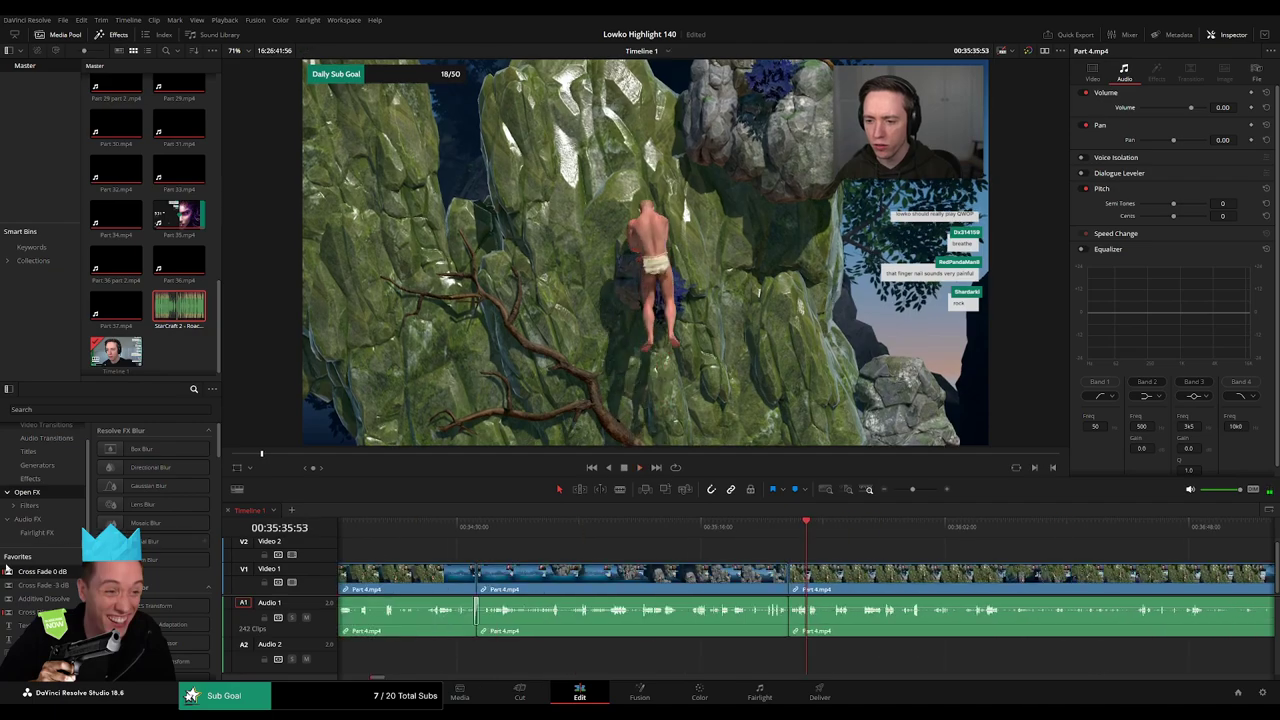
drag(45, 575, 785, 622)
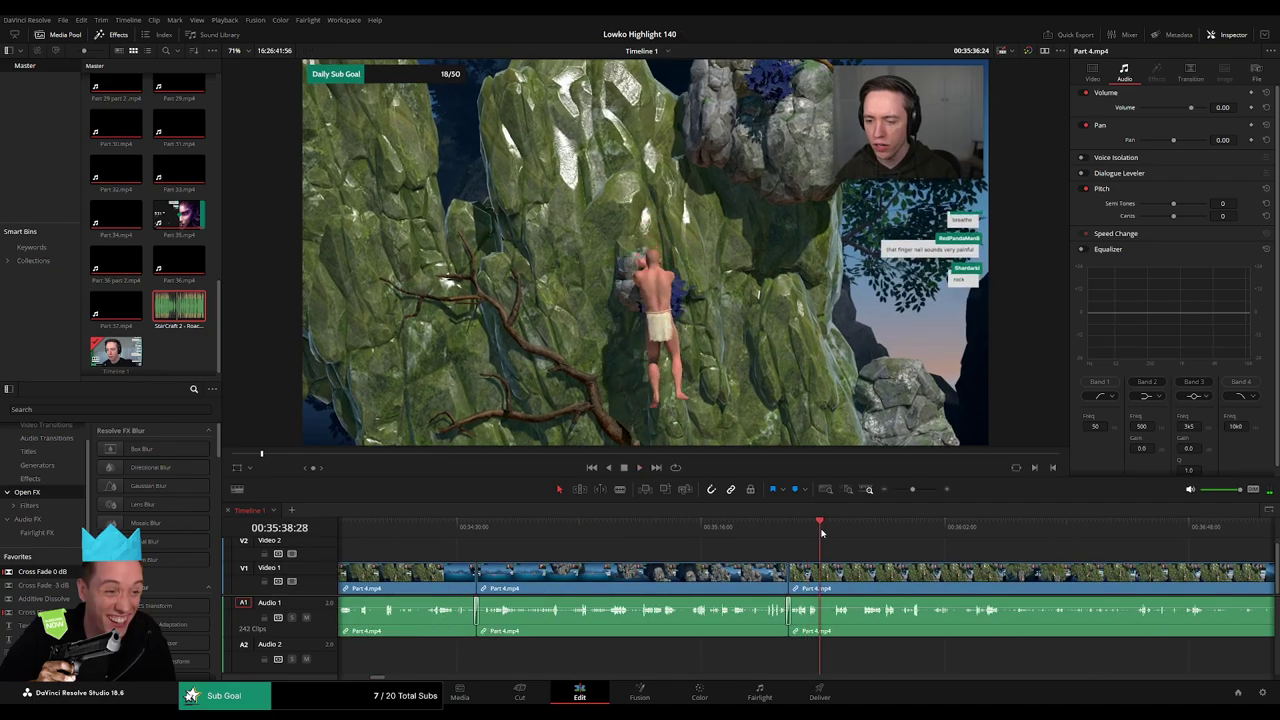
- Review the Part 4.mp4 footage from about 00:35:38 to 00:38:02 for words to cover
drag(822, 530, 732, 588)
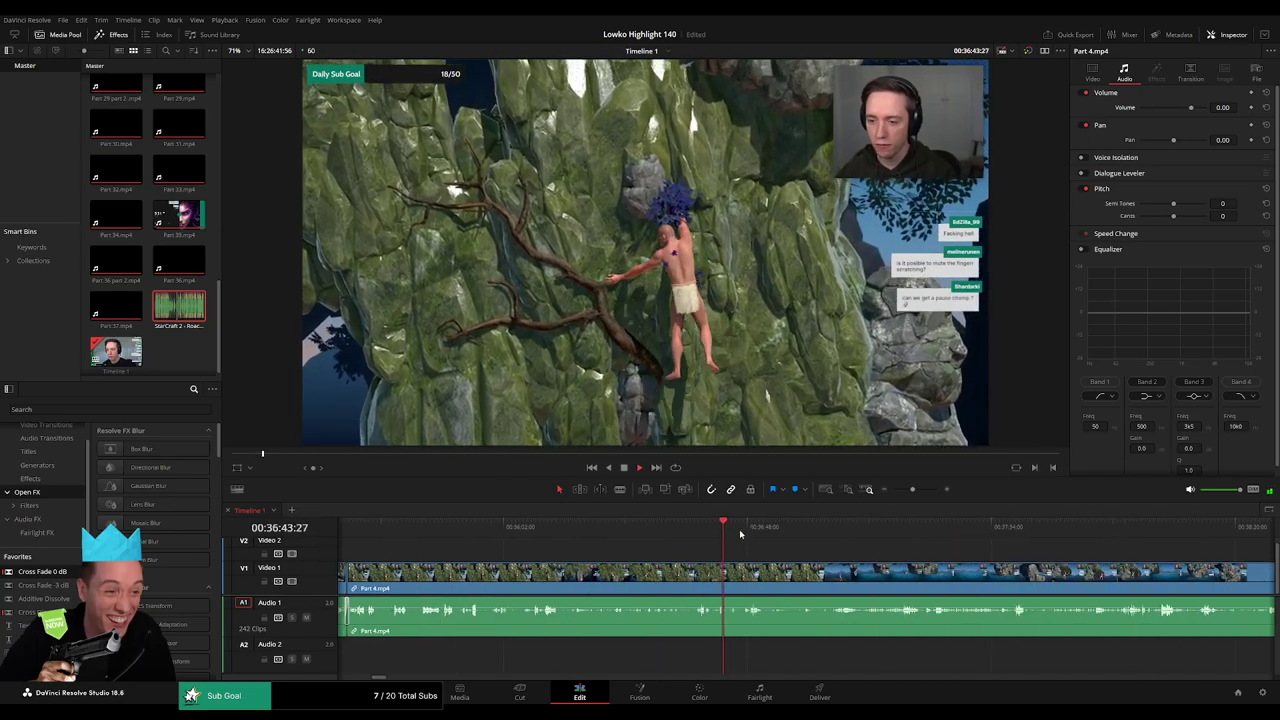
drag(742, 533, 682, 560)
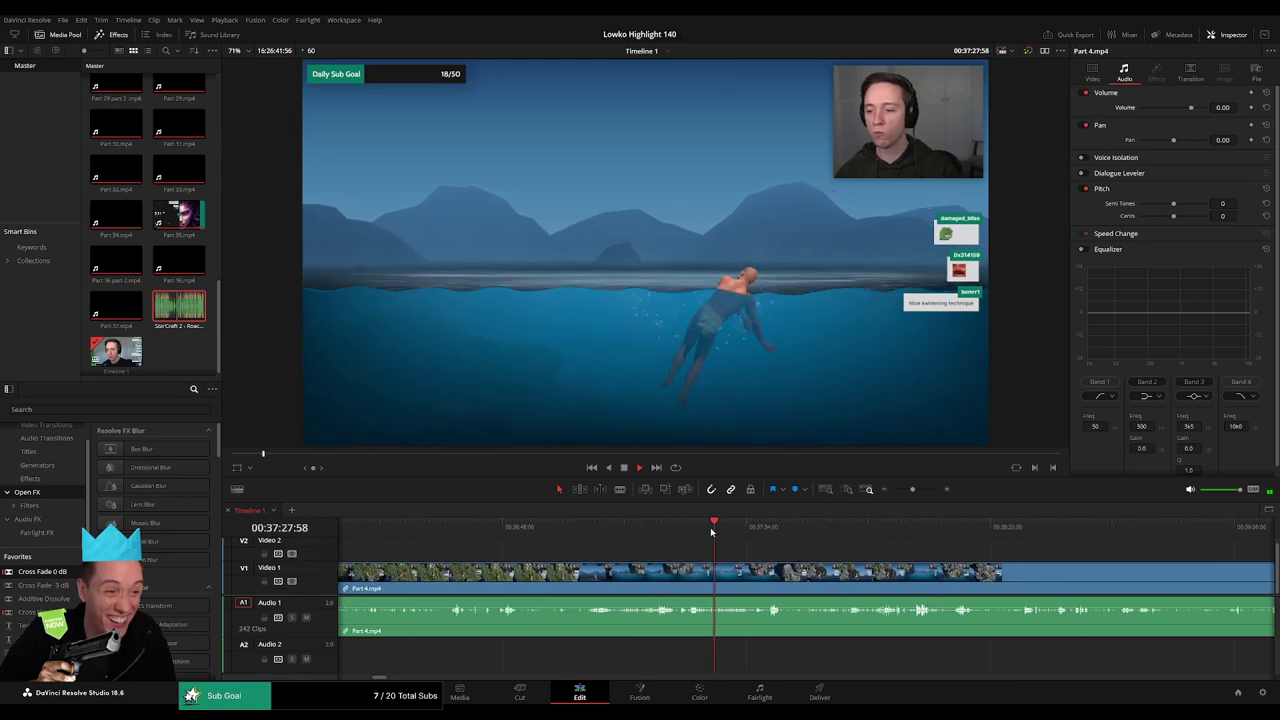
drag(759, 527, 676, 531)
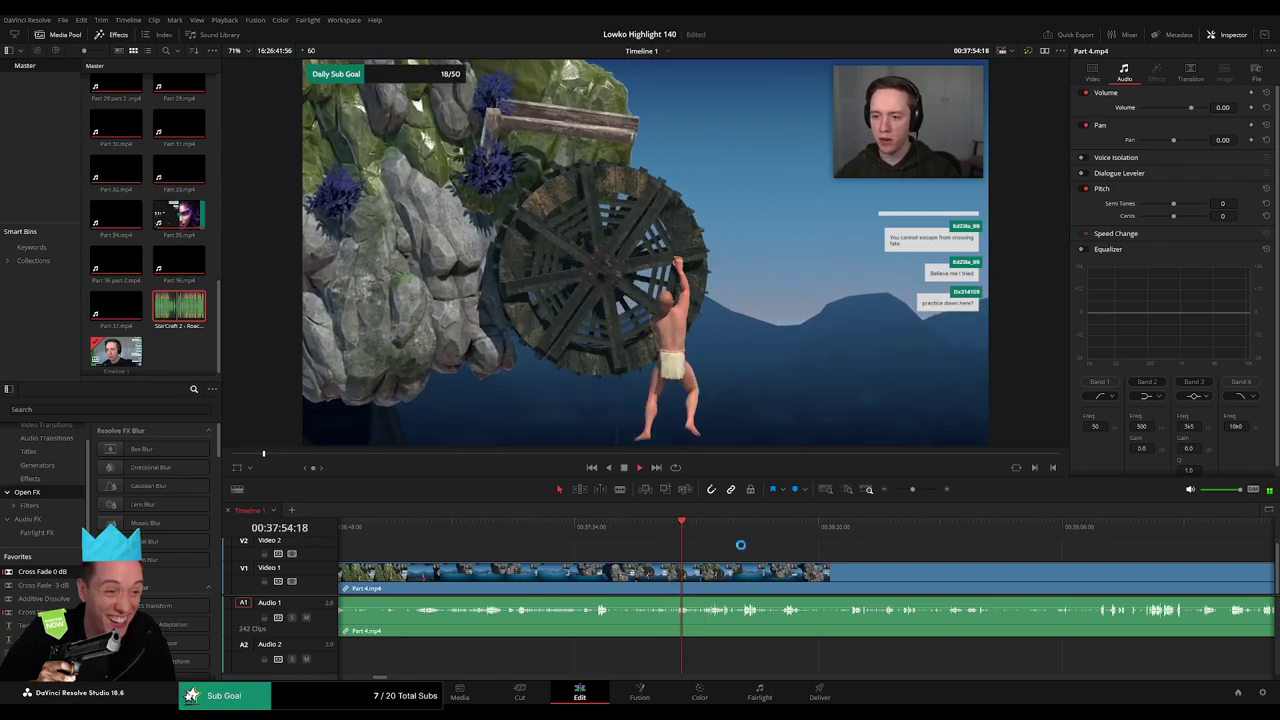
drag(585, 555, 733, 556)
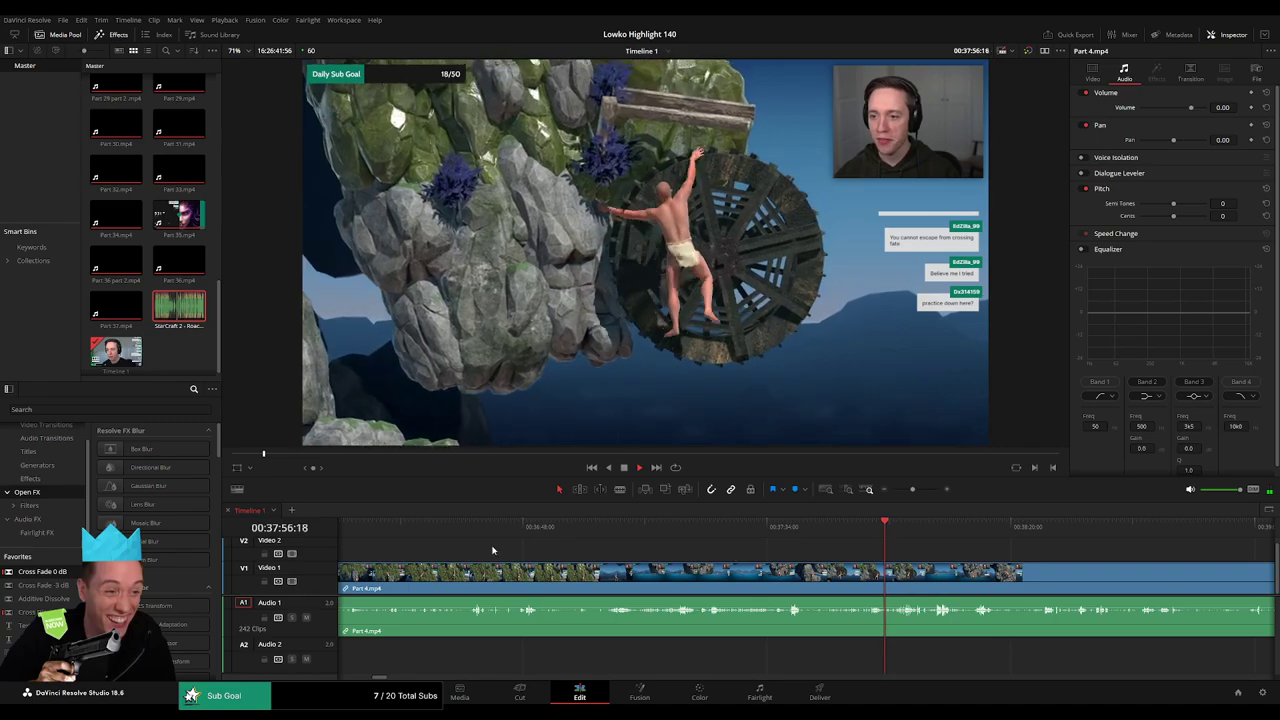
drag(474, 535, 682, 538)
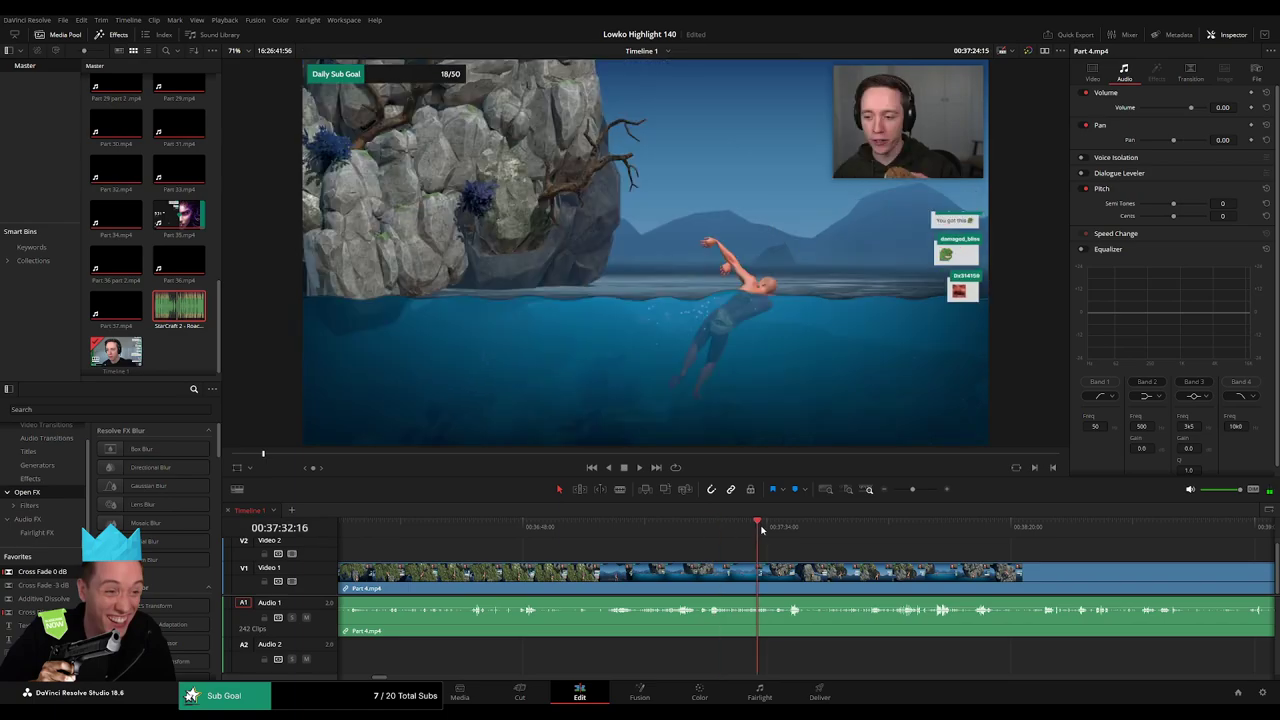
drag(760, 530, 688, 532)
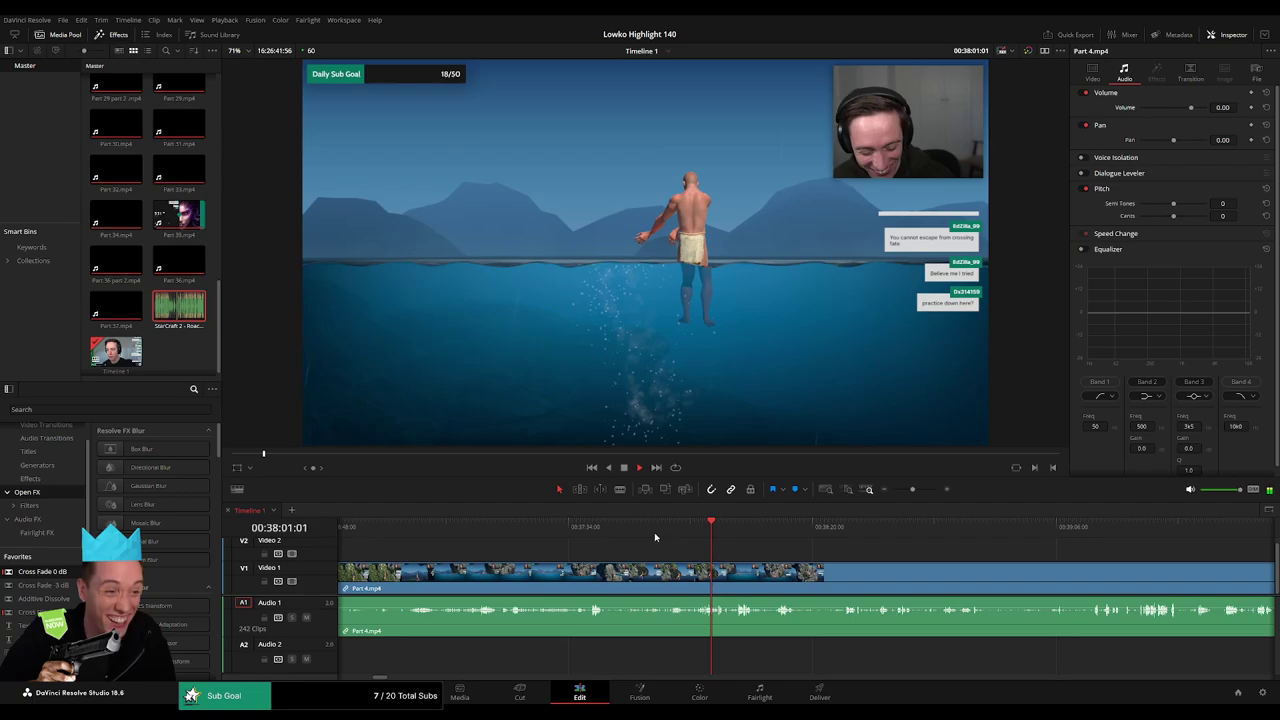
click(671, 528)
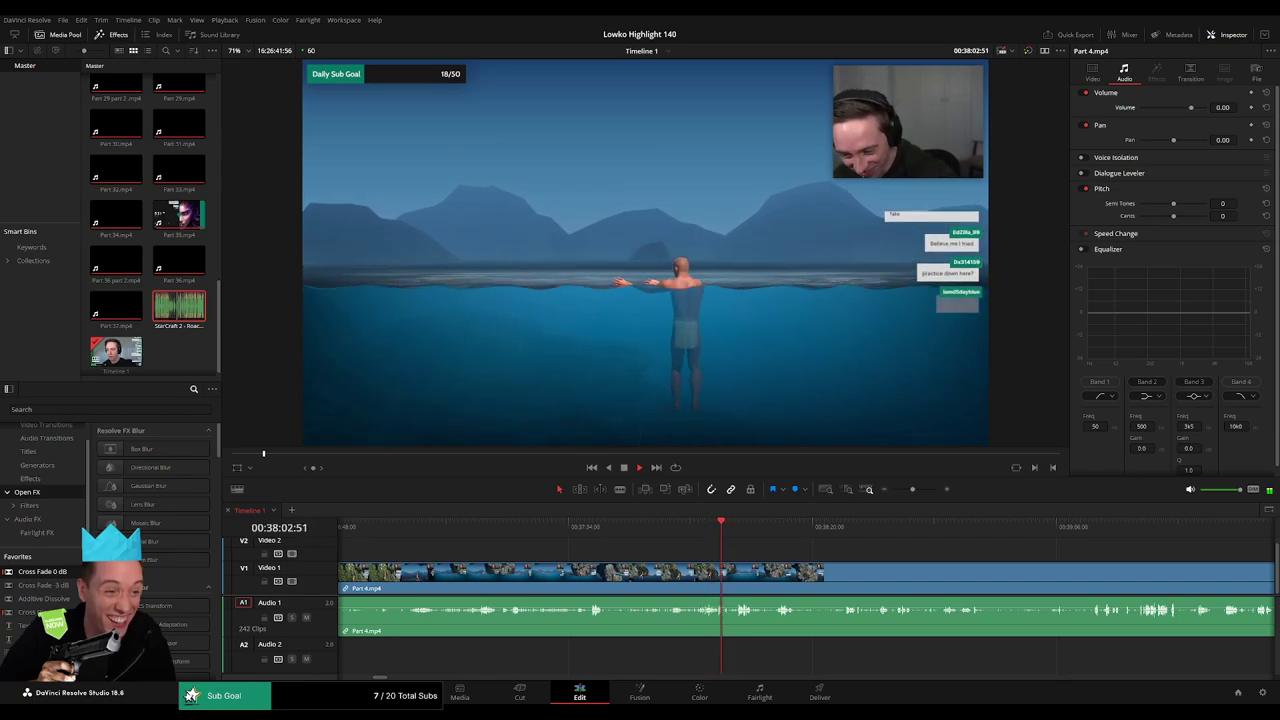
- Isolate the spoken word at about 00:38:02 in Part 4.mp4 by splitting the clip on both sides of it
drag(914, 490, 921, 491)
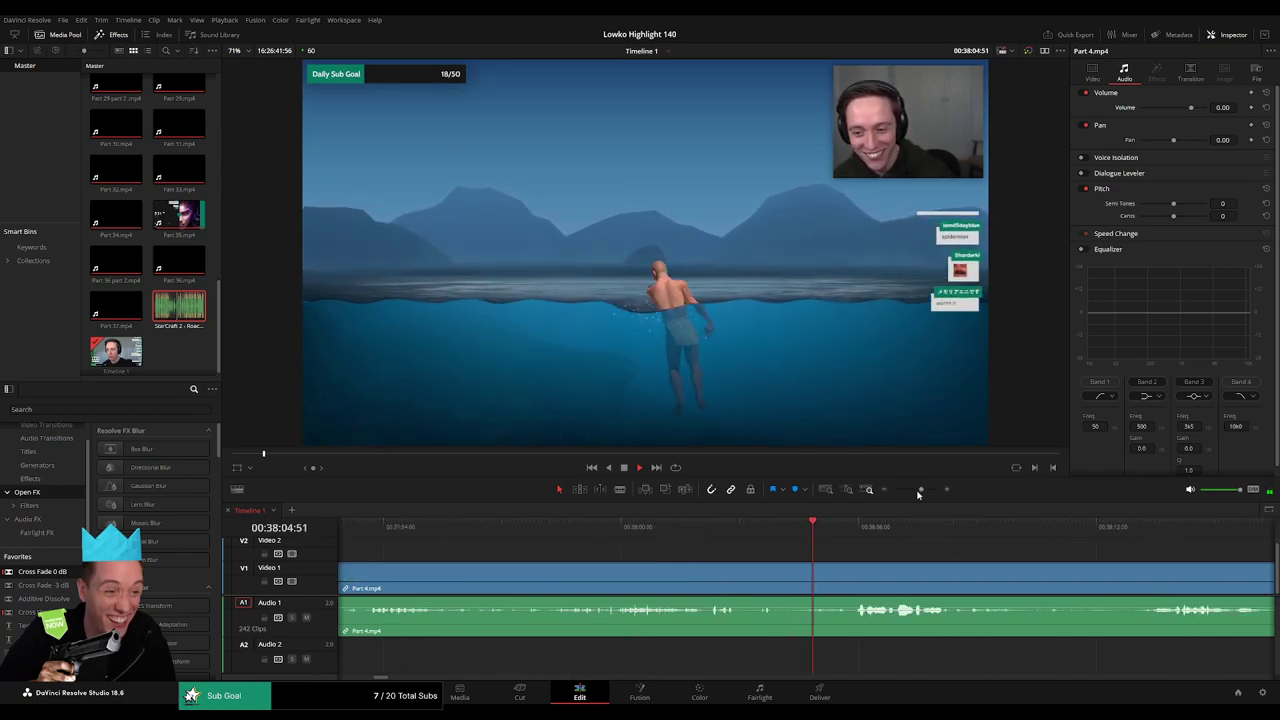
click(704, 530)
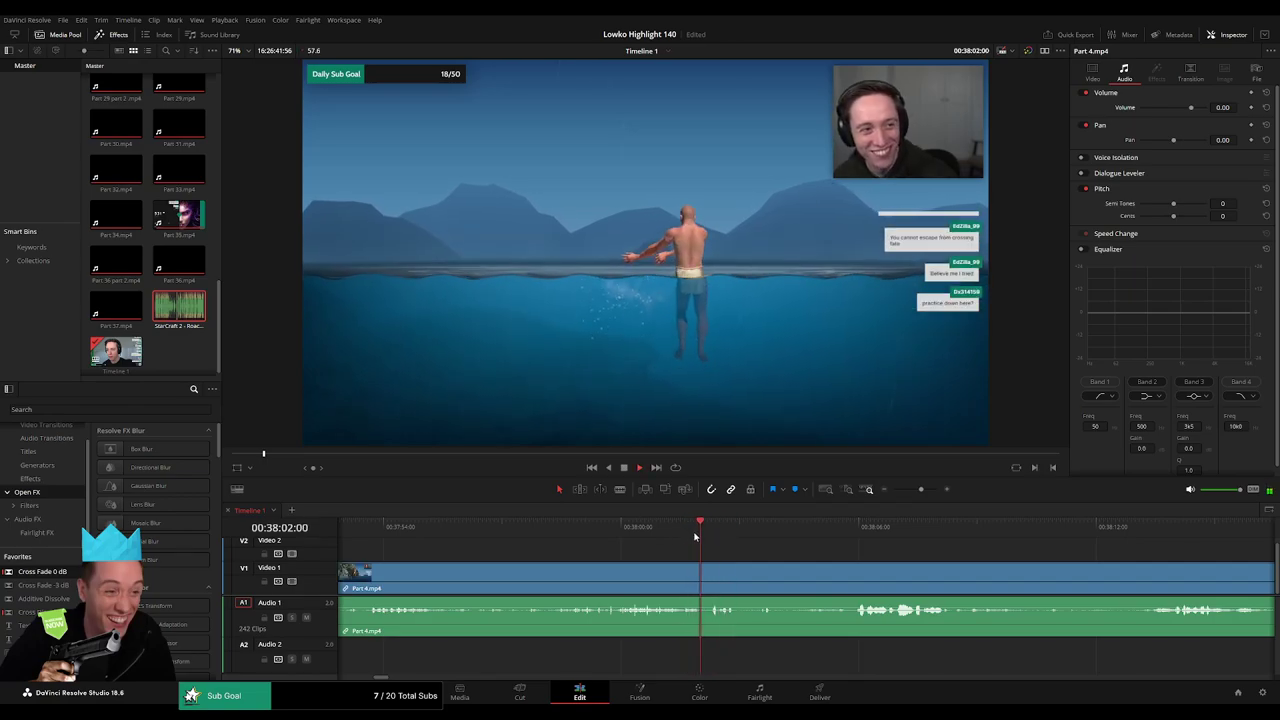
click(703, 531)
key(b)
click(712, 581)
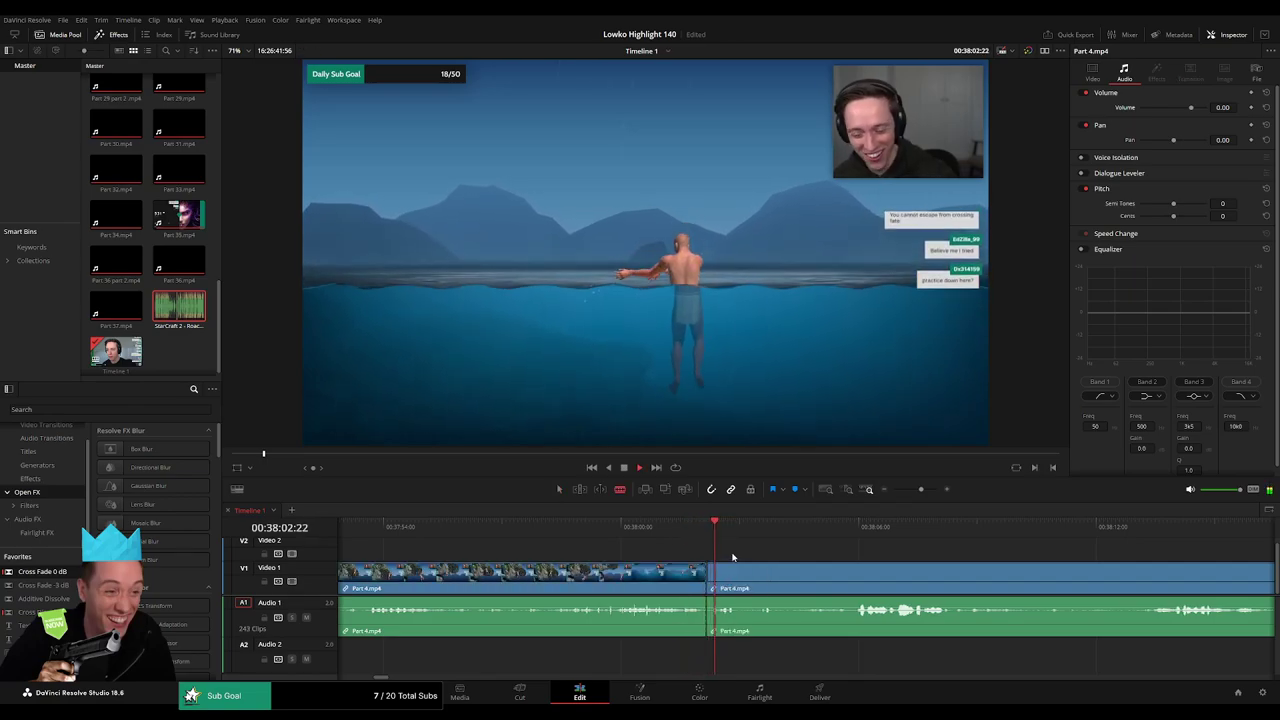
key(space)
click(723, 585)
key(a)
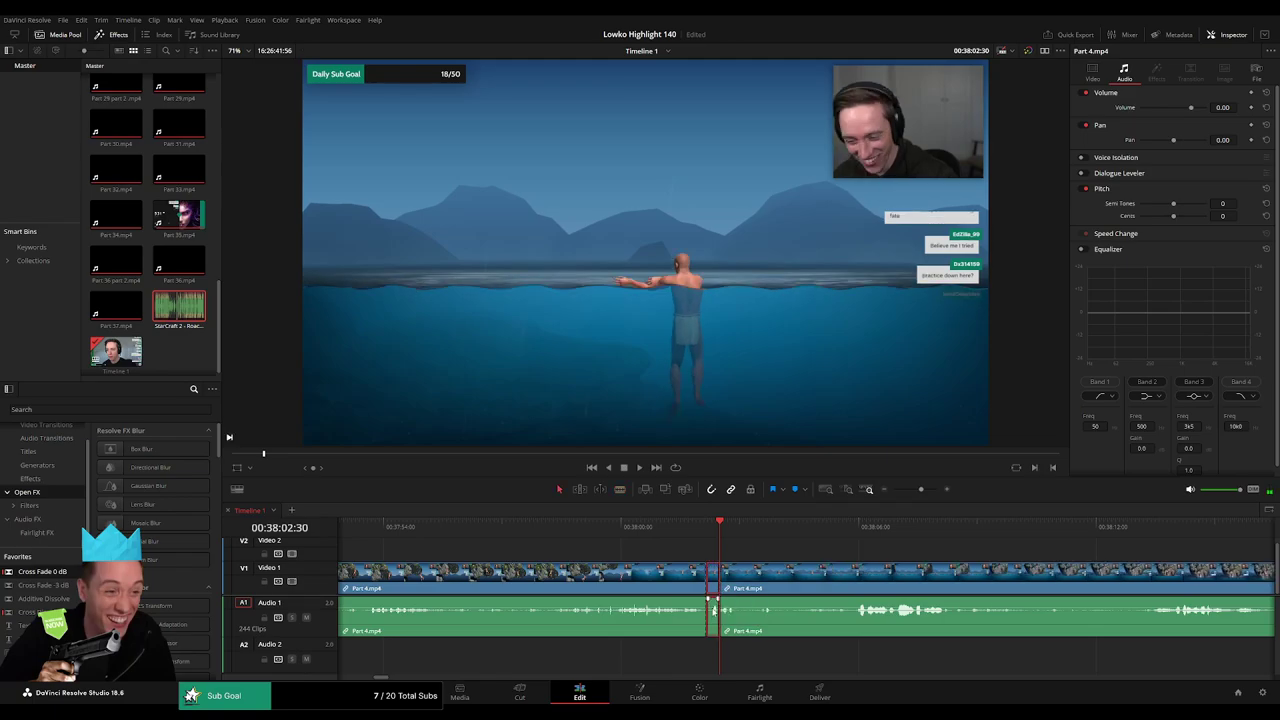
- Mute the isolated word at about 00:38:02 and place the Roach sound effect beneath it on Audio 2, with its volume at -23
key(ctrl+=)
drag(795, 608, 796, 655)
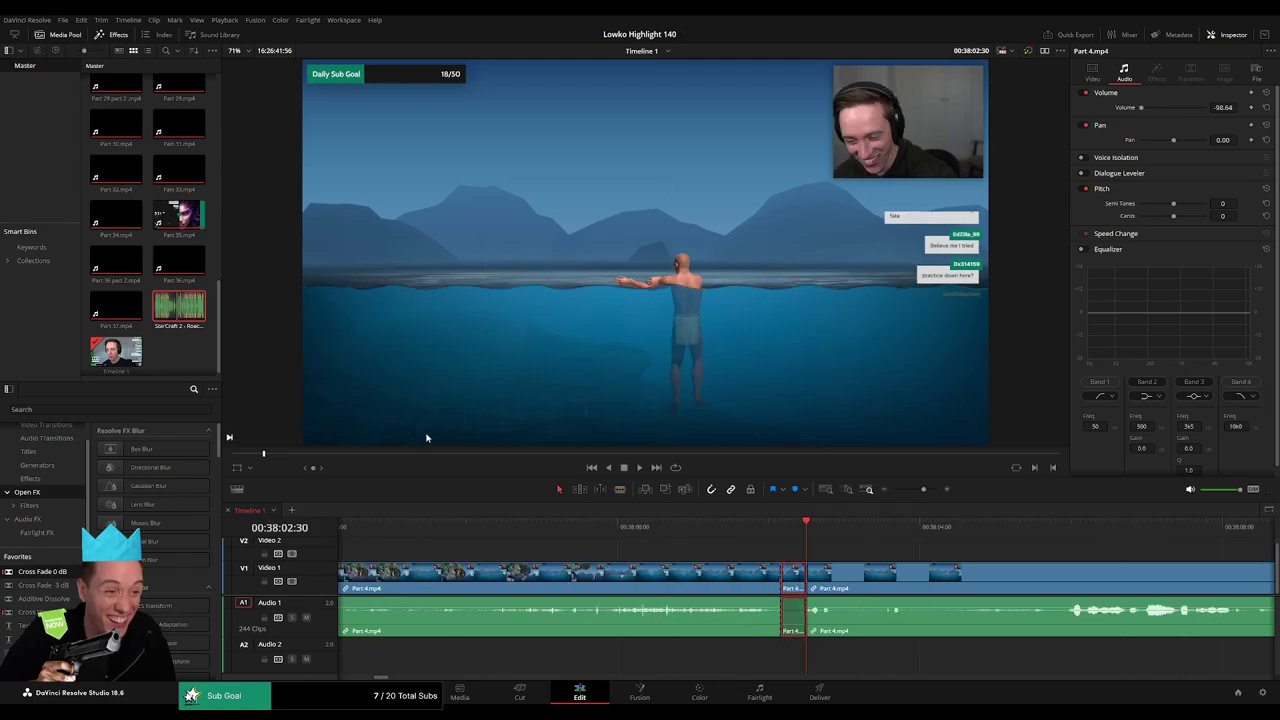
drag(179, 306, 807, 664)
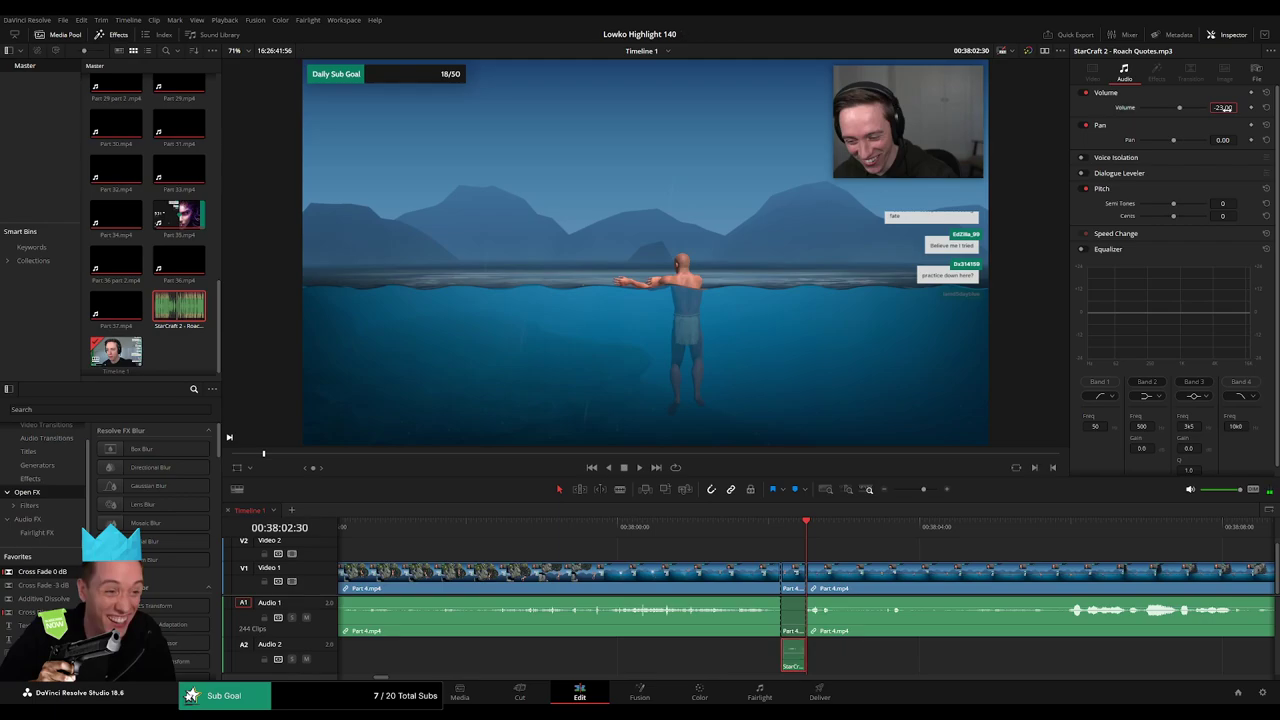
- Split Part 4.mp4 at about 00:38:10, where the swimmer reaches the rock
click(871, 556)
drag(923, 490, 918, 492)
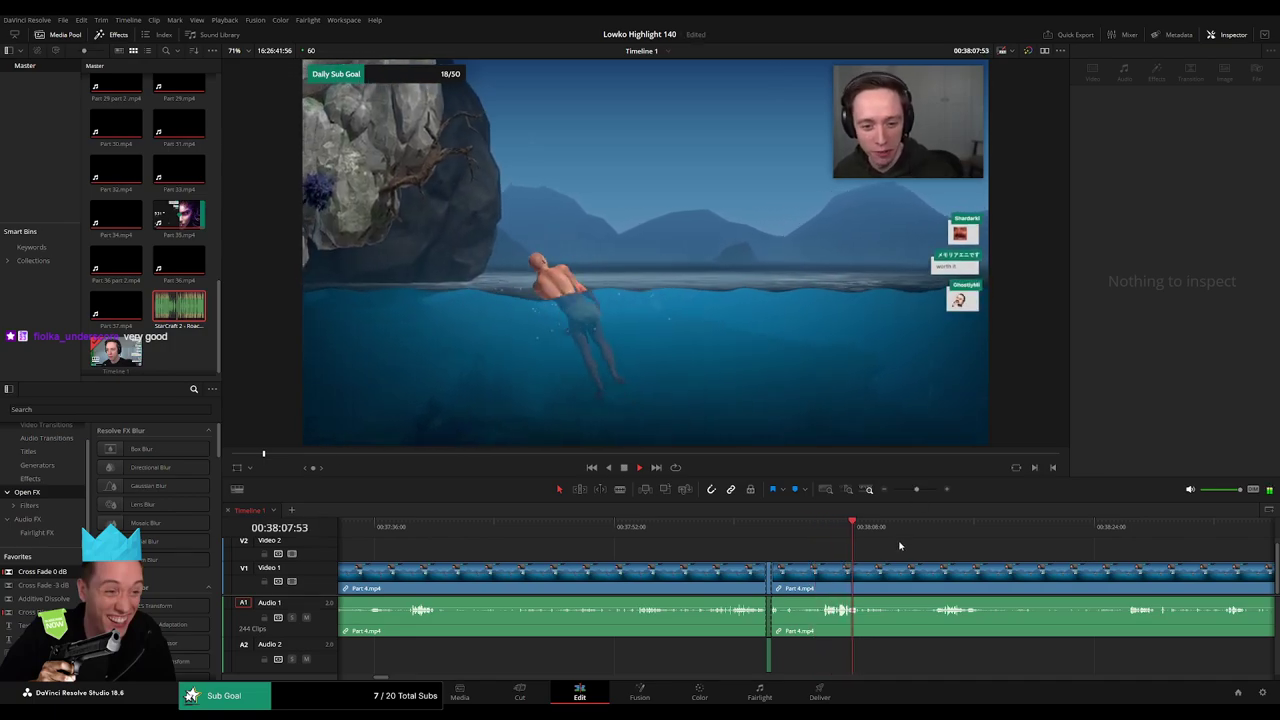
drag(884, 549, 765, 545)
key(b)
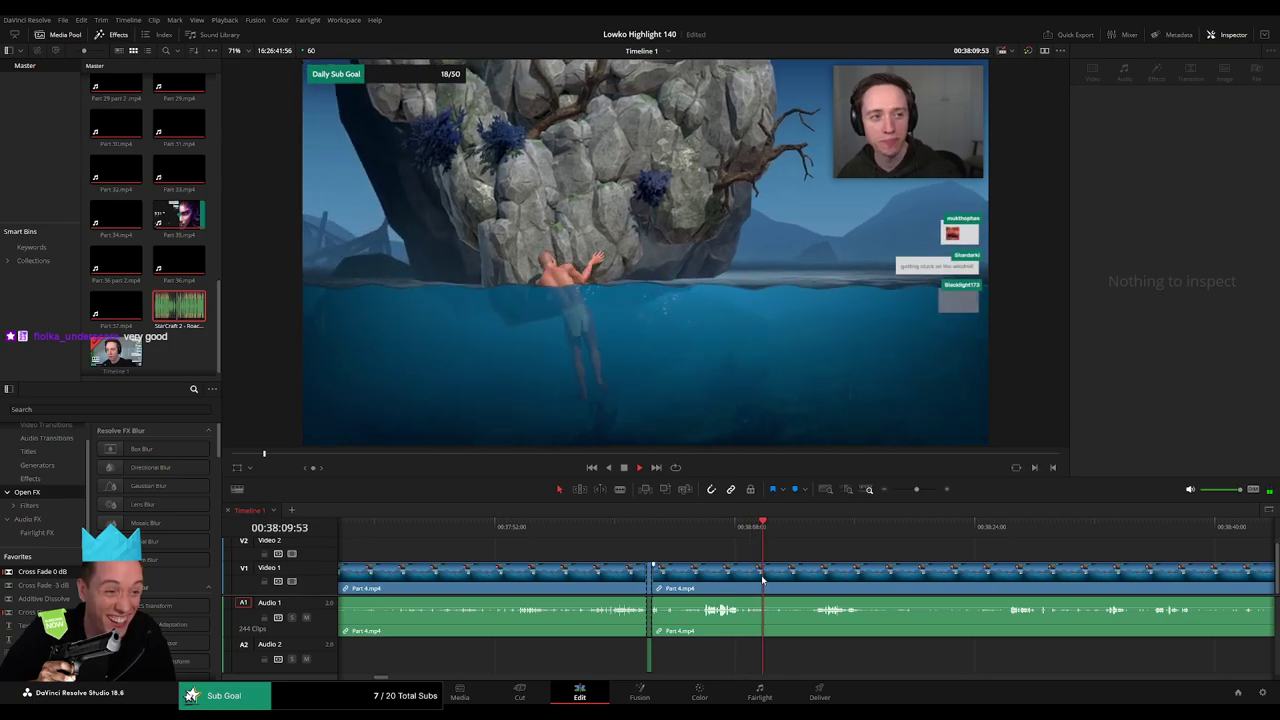
click(764, 575)
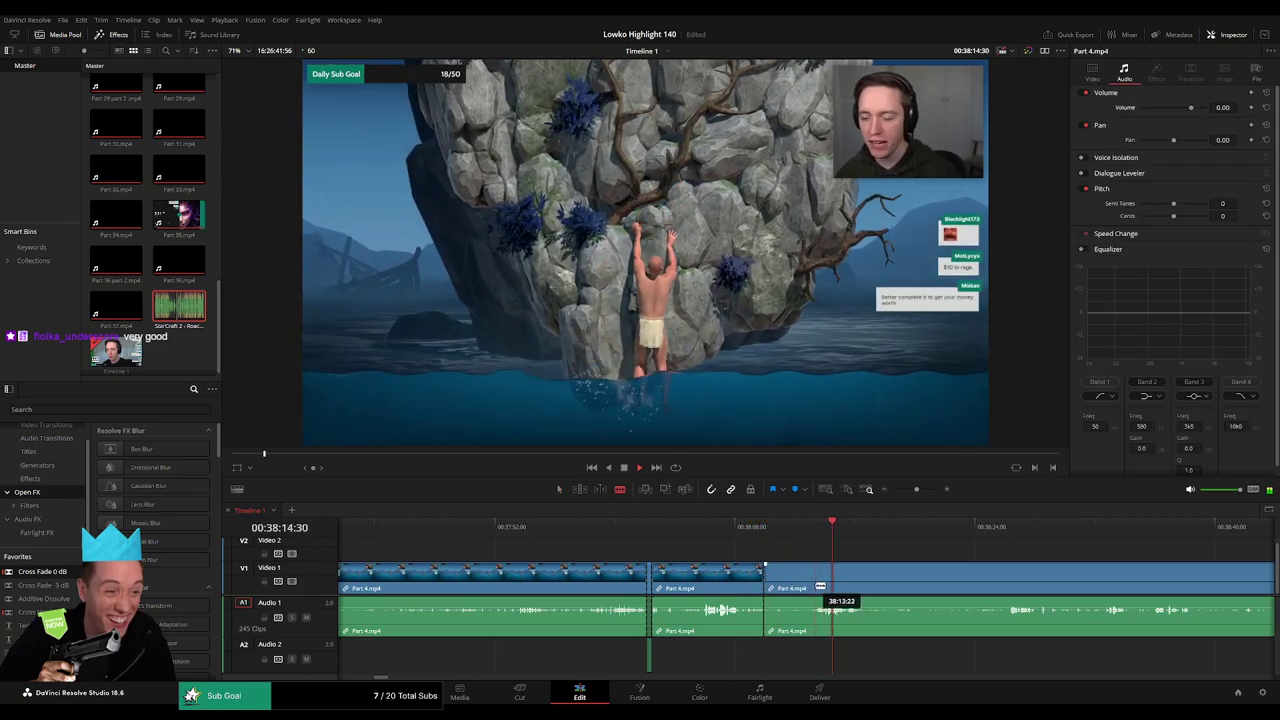
- Examine the remaining Part 4.mp4 climbing footage from about 00:38:13 to 00:40:32 for anything worth keeping
click(1000, 531)
drag(1043, 551, 805, 545)
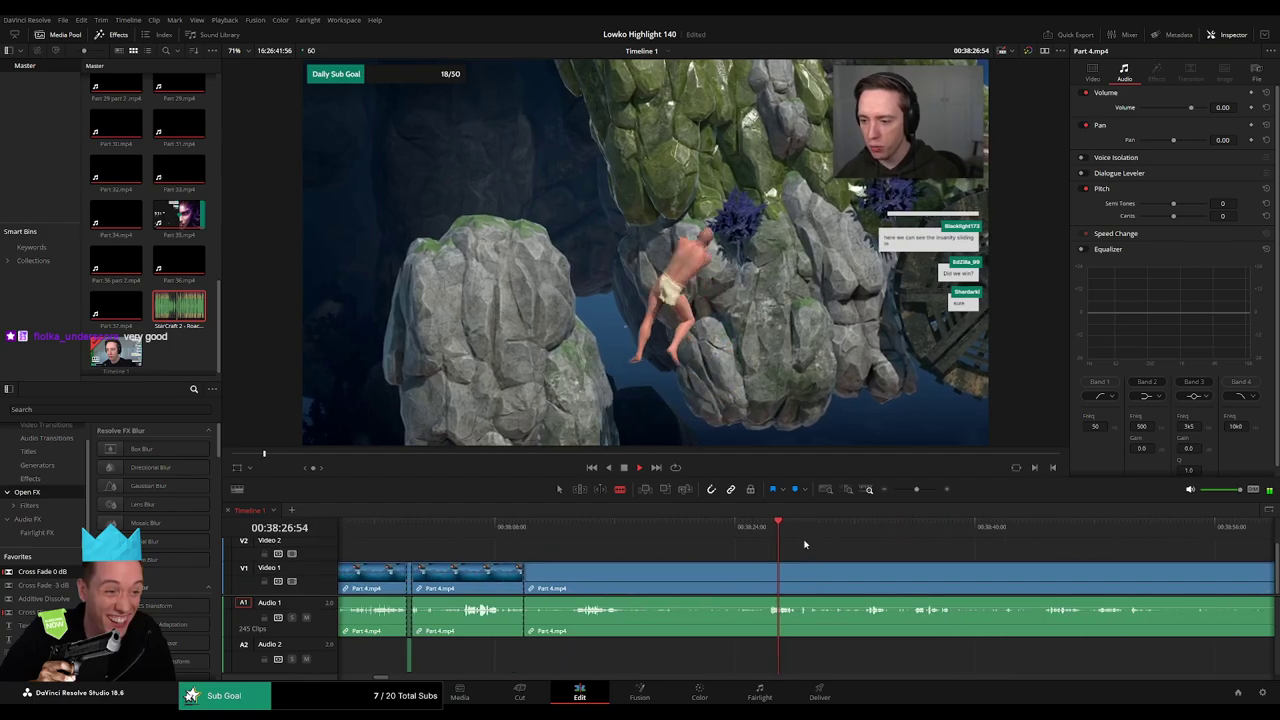
click(871, 530)
drag(1026, 533, 1046, 535)
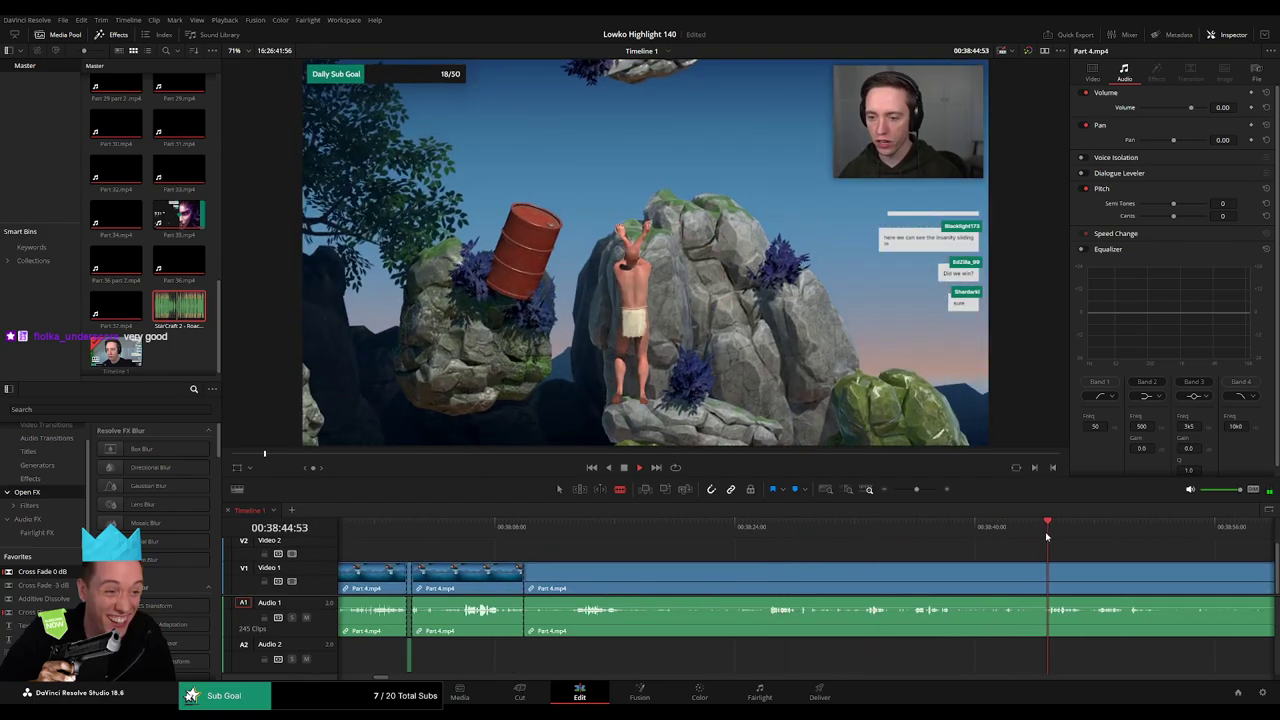
scroll(894, 557, right, 6)
click(946, 530)
click(1105, 539)
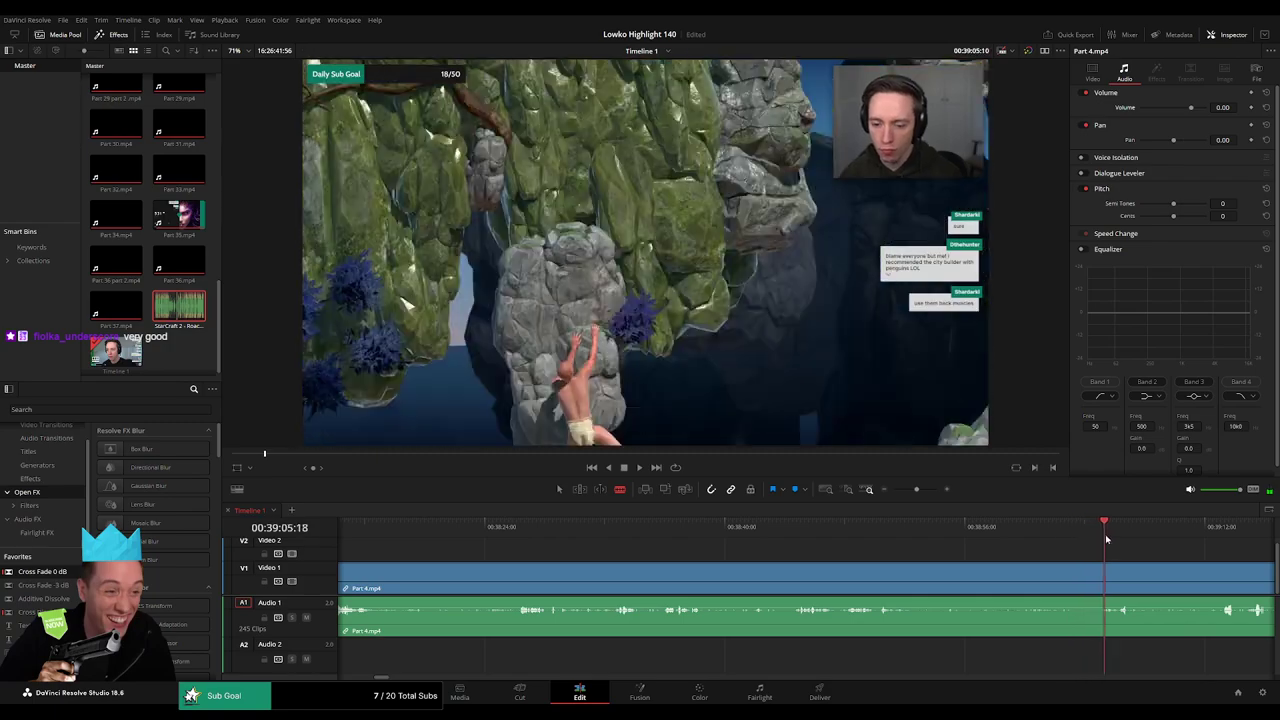
scroll(1010, 540, right, 8)
click(908, 531)
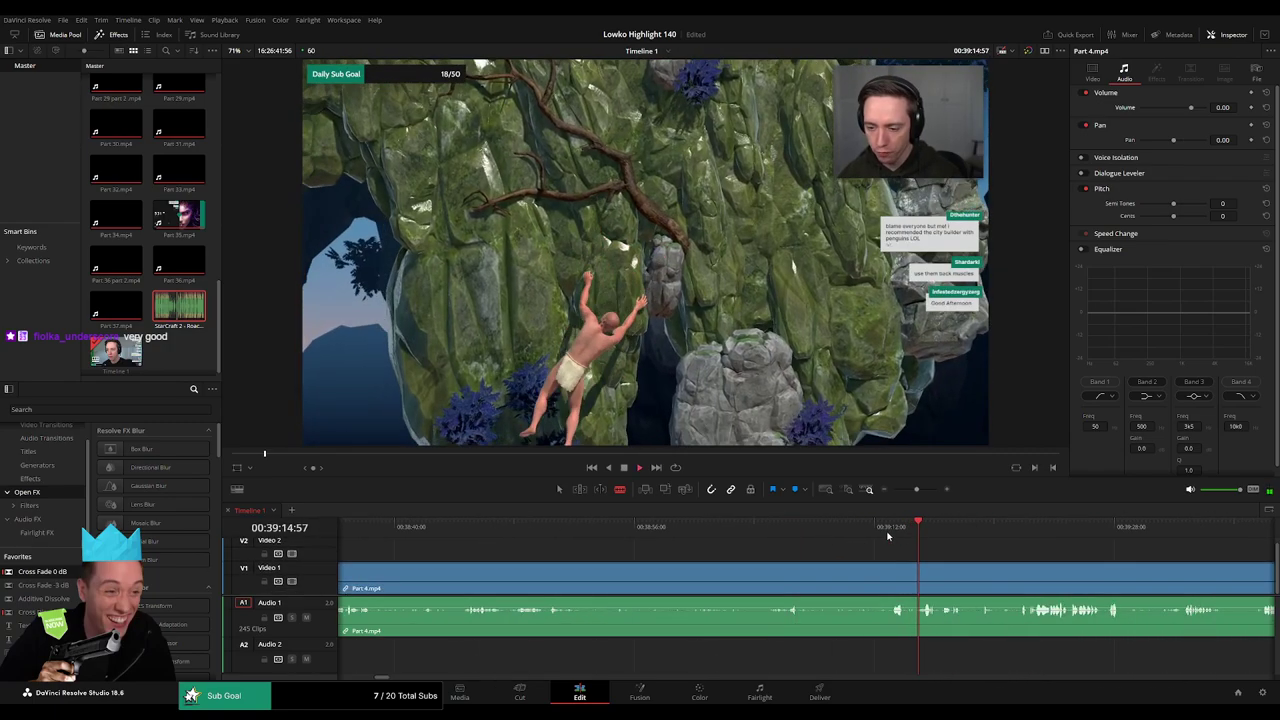
click(1005, 535)
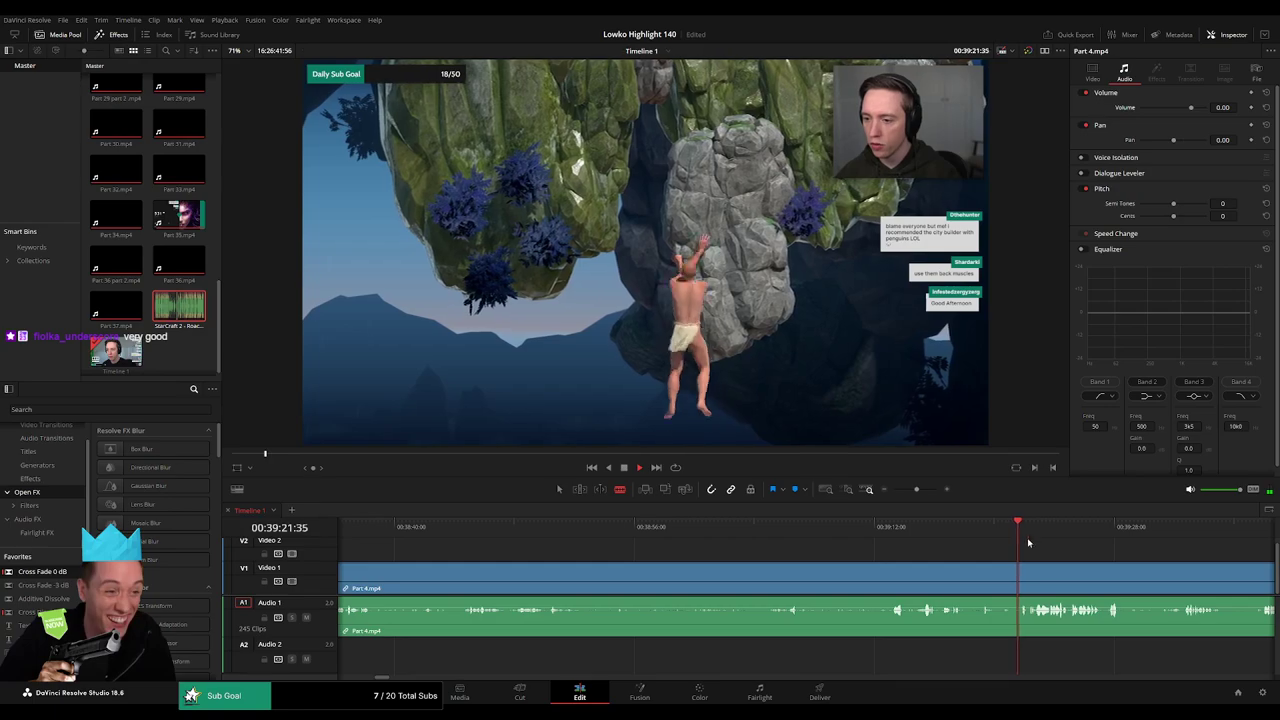
scroll(909, 546, right, 4)
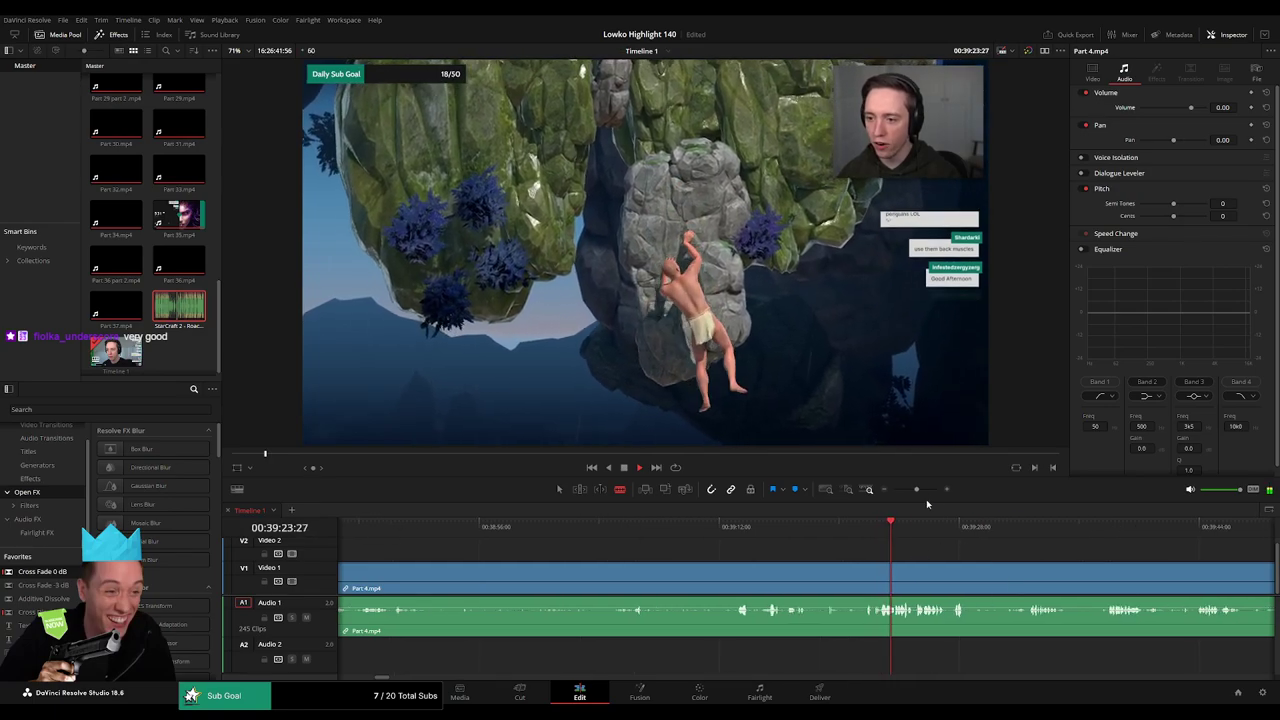
mouse_move(916, 489)
mouse_down()
mouse_move(903, 491)
mouse_move(918, 496)
mouse_up()
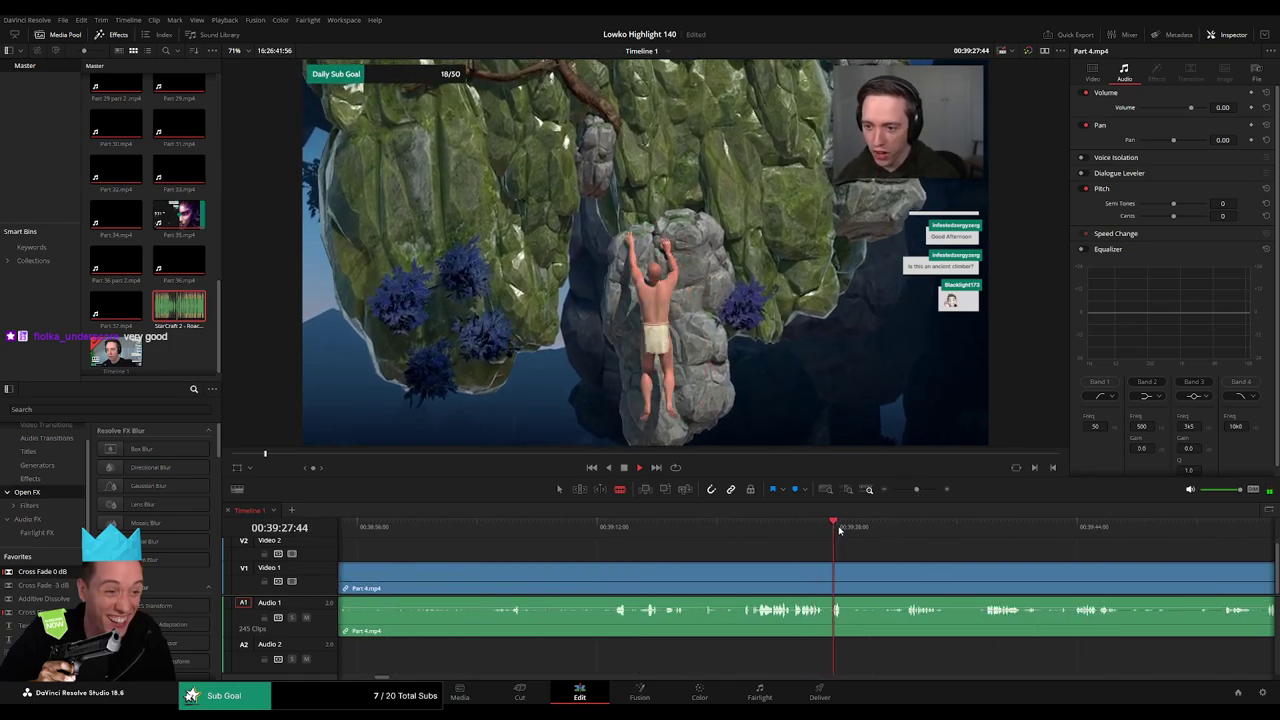
click(1137, 532)
scroll(874, 546, right, 4)
click(930, 531)
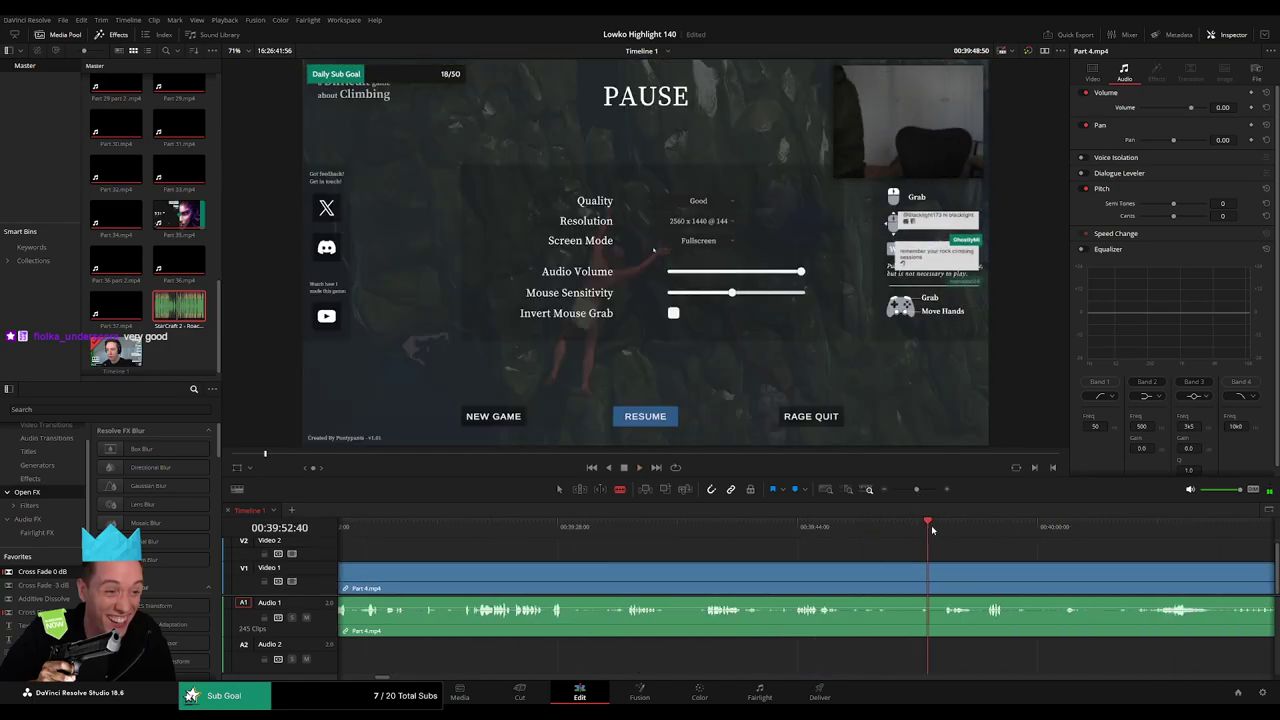
click(1175, 531)
scroll(1186, 550, right, 7)
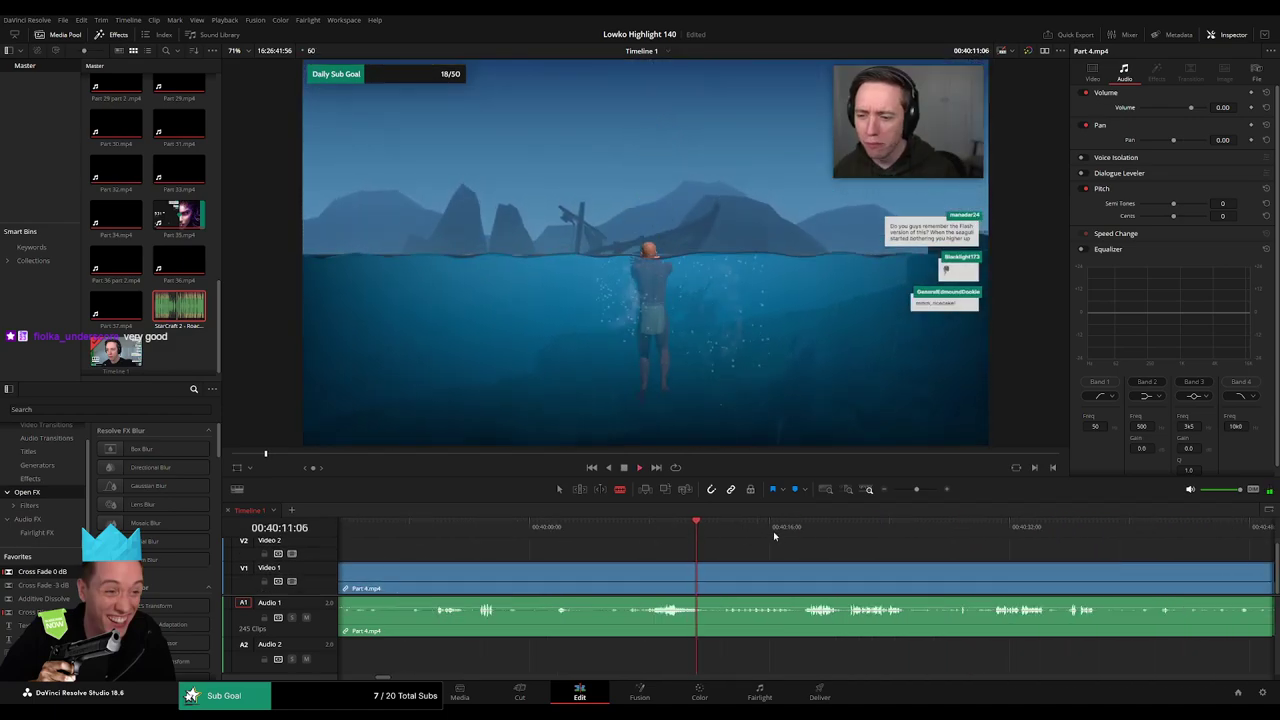
click(618, 528)
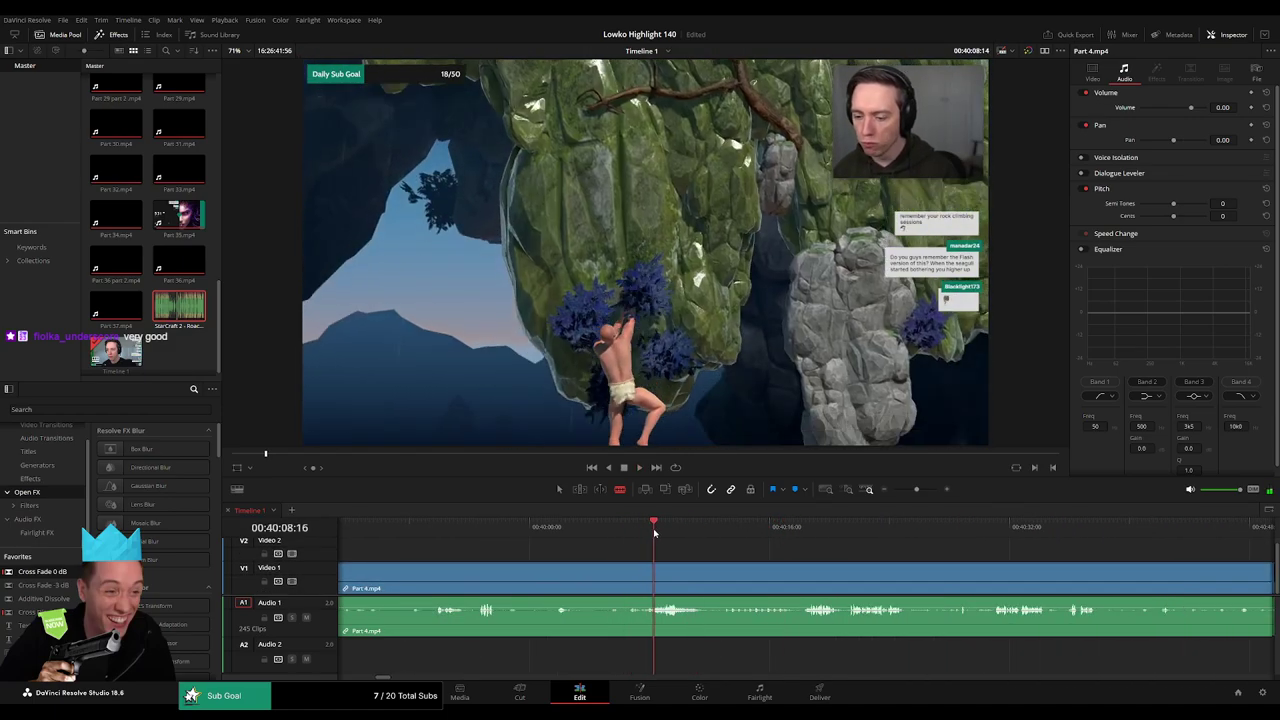
click(804, 531)
click(857, 531)
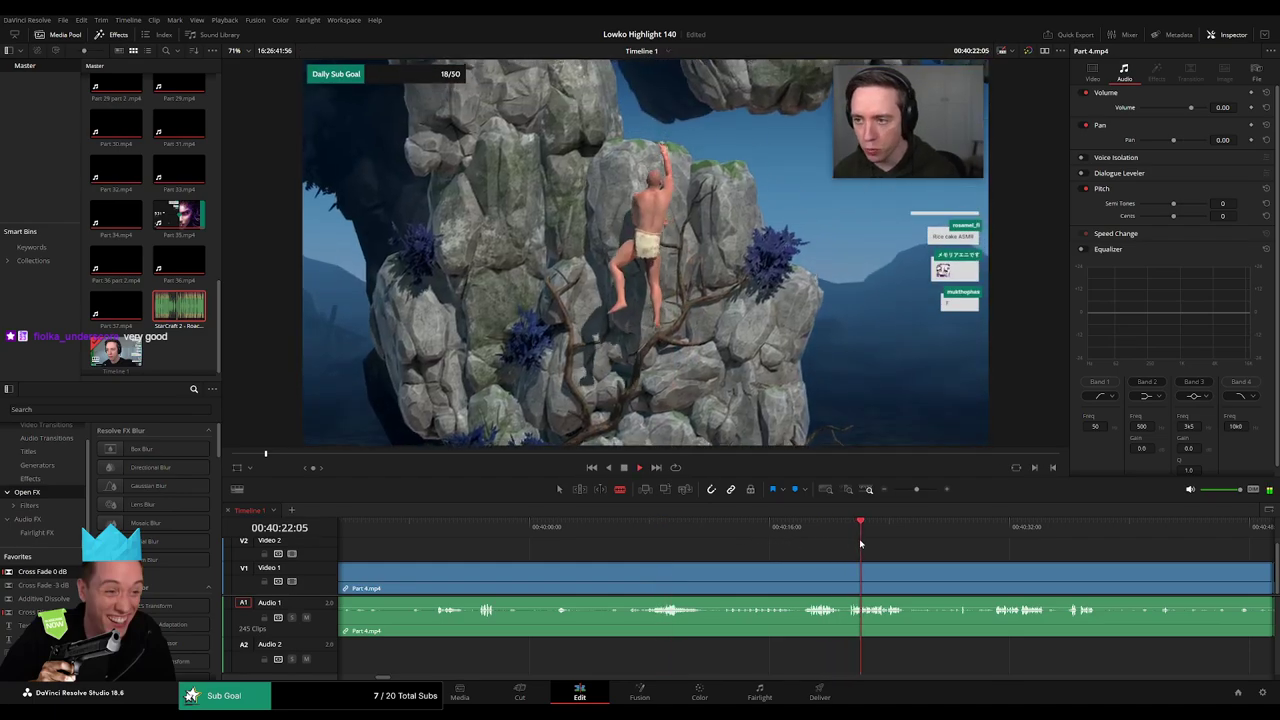
click(986, 530)
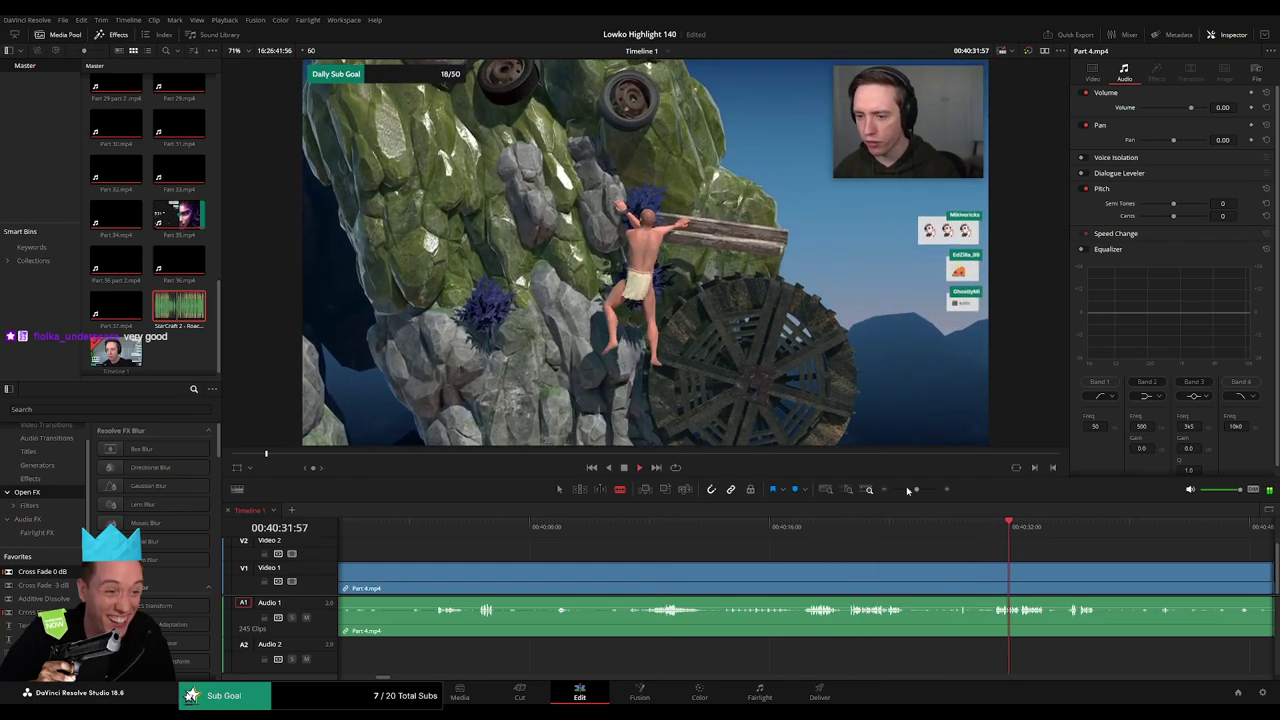
- Remove the rest of Part 4.mp4 after about 00:38:10, closing the gap, and play back the join with Part 5.mp4
drag(916, 489, 901, 489)
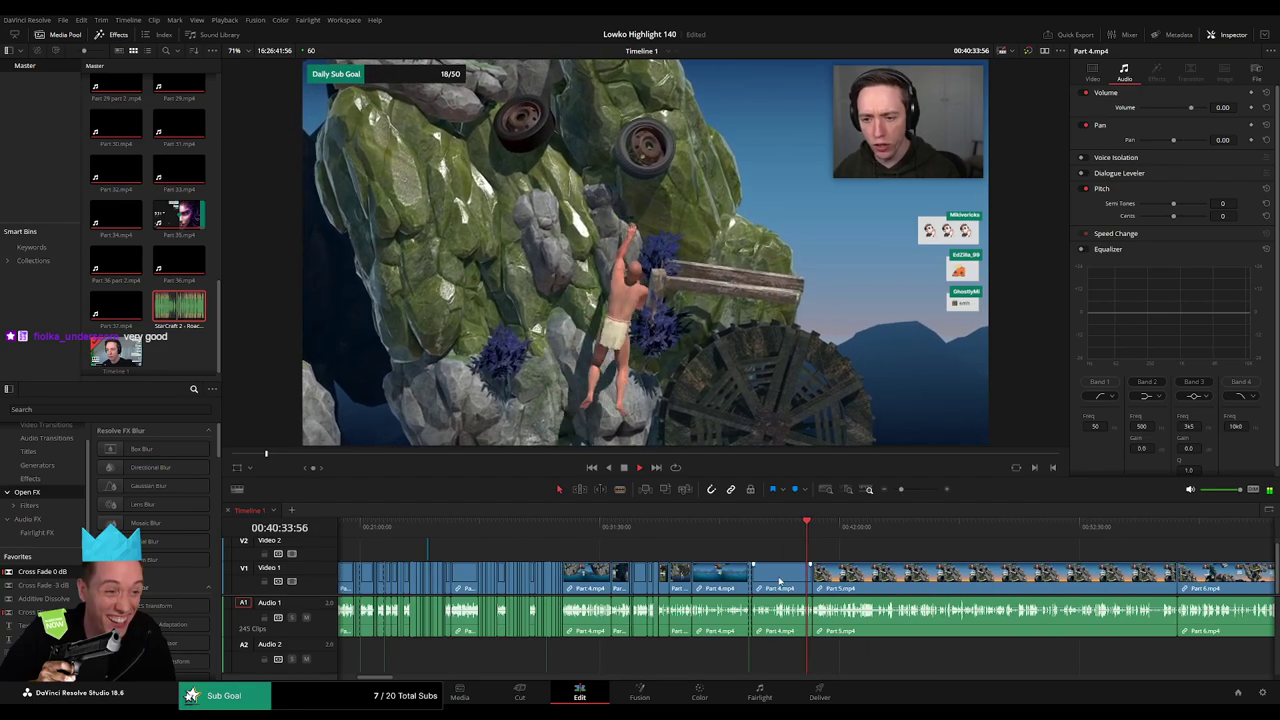
key(Delete)
click(750, 535)
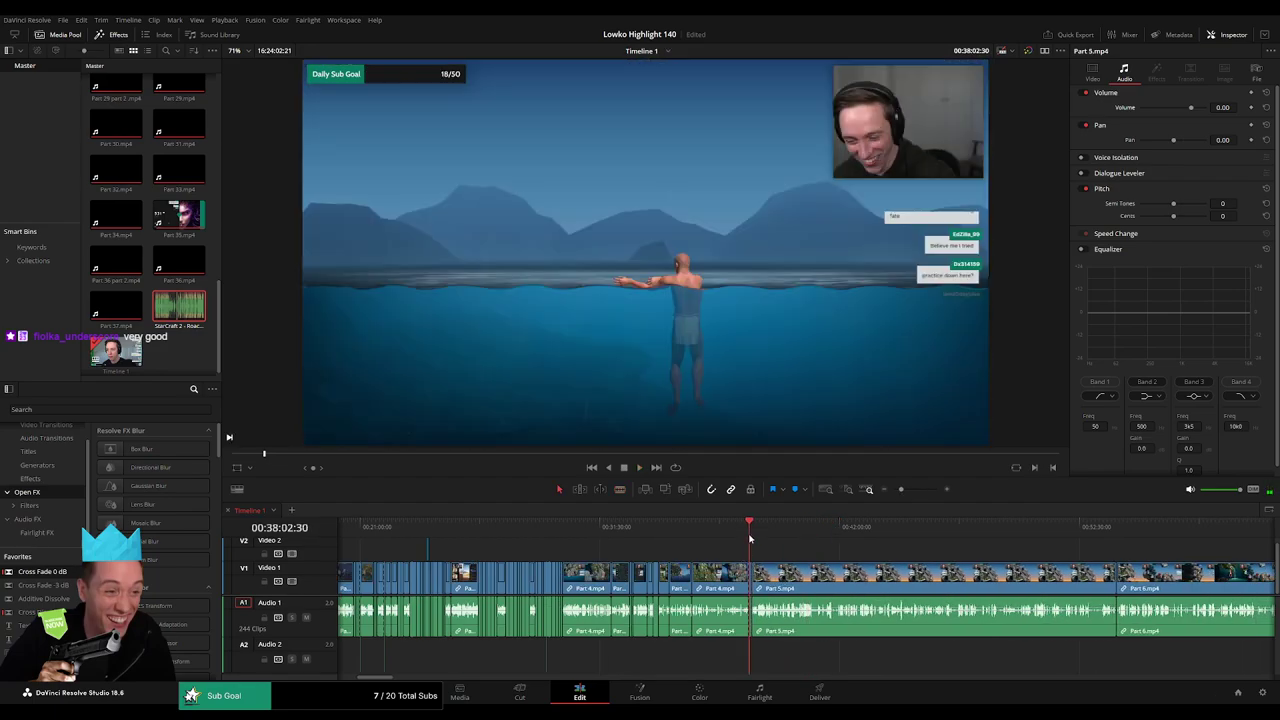
click(918, 490)
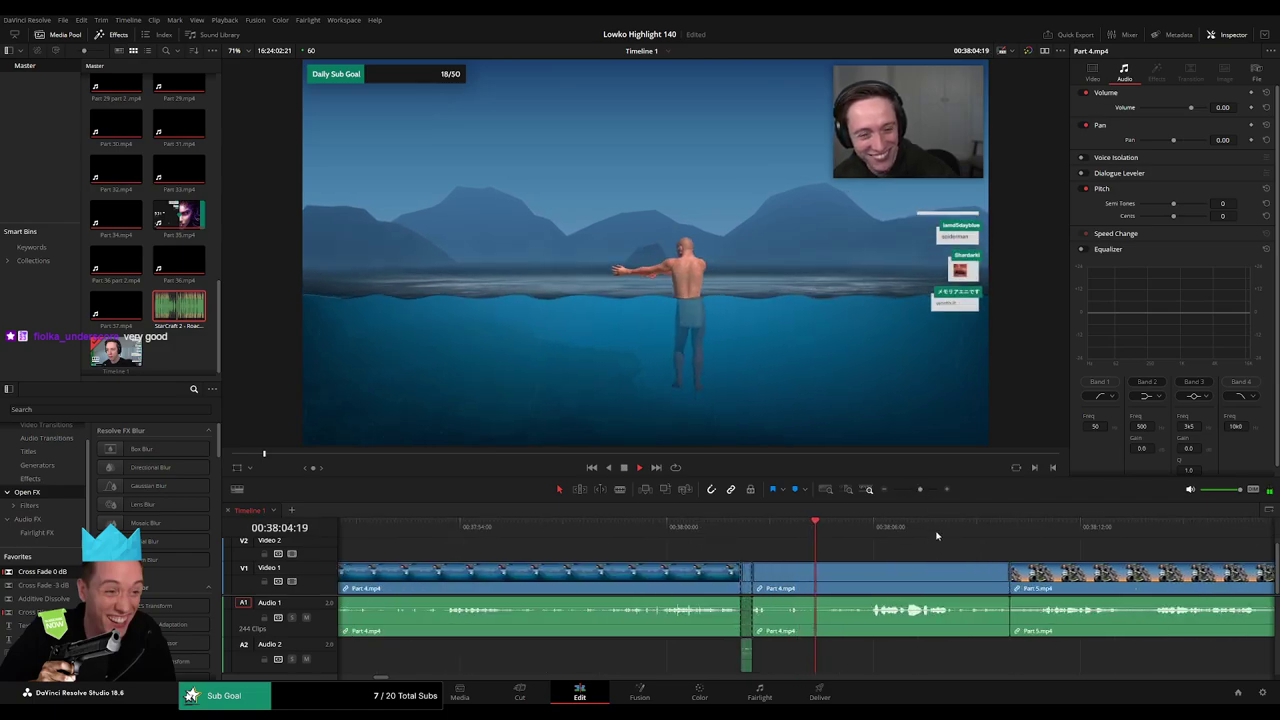
key(space)
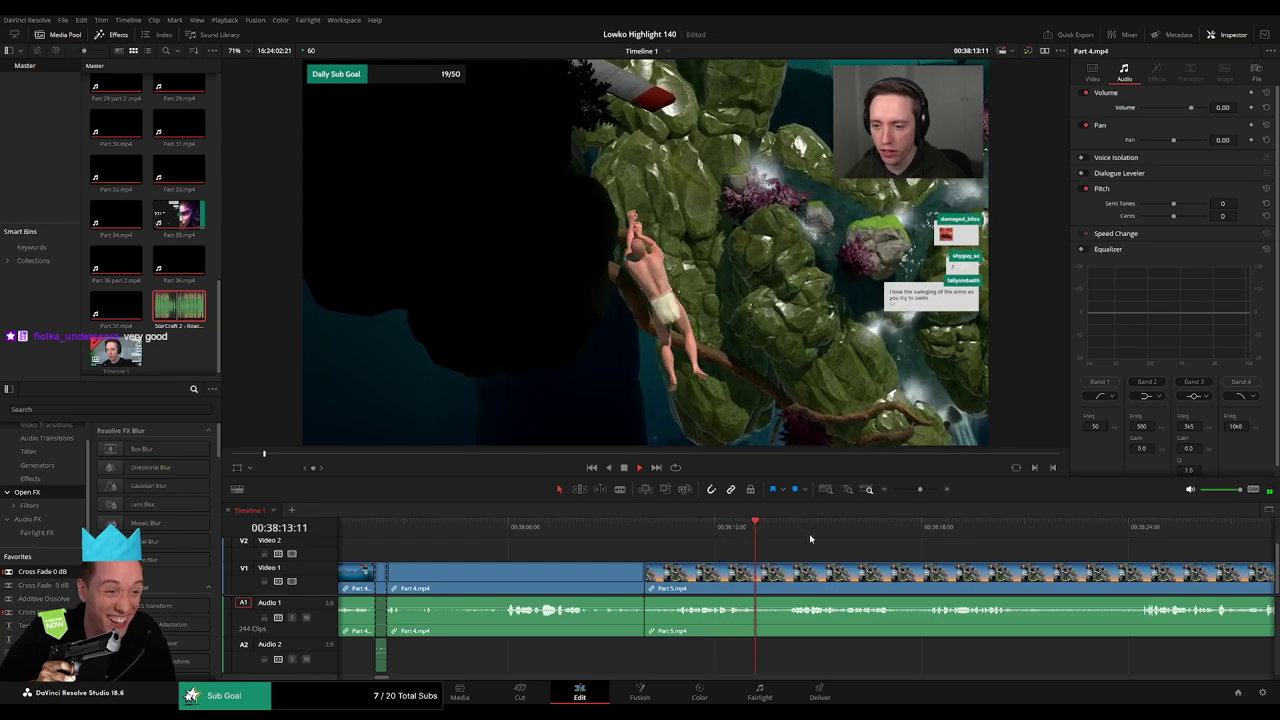
- Examine the opening Part 5.mp4 footage from about 00:38:13 to 00:39:41 for a suitable starting point
click(958, 531)
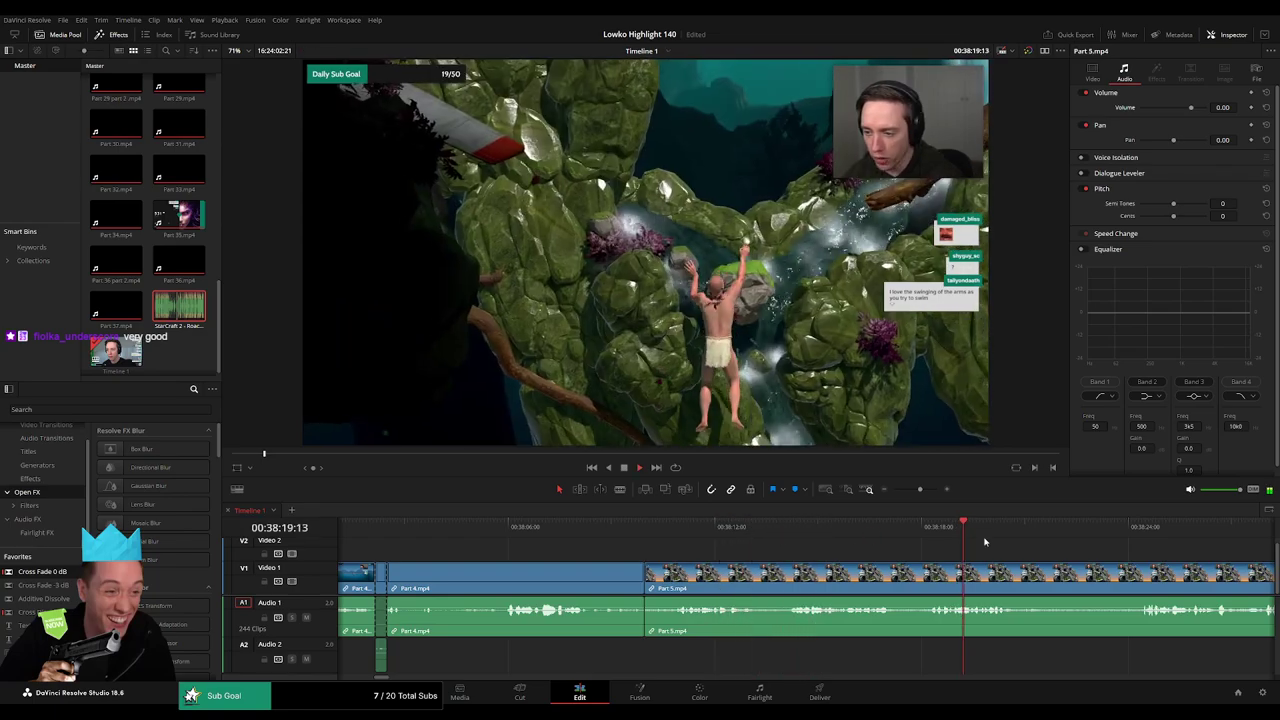
drag(998, 542, 798, 543)
click(920, 532)
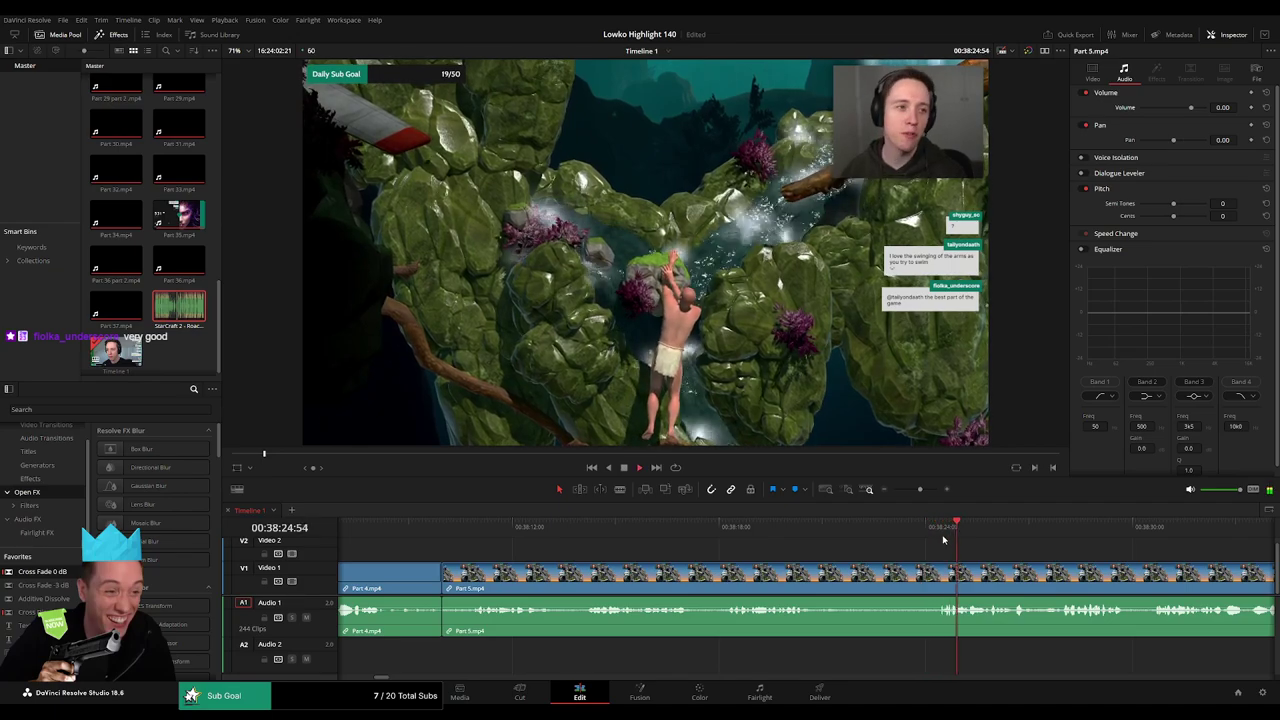
drag(918, 491, 914, 492)
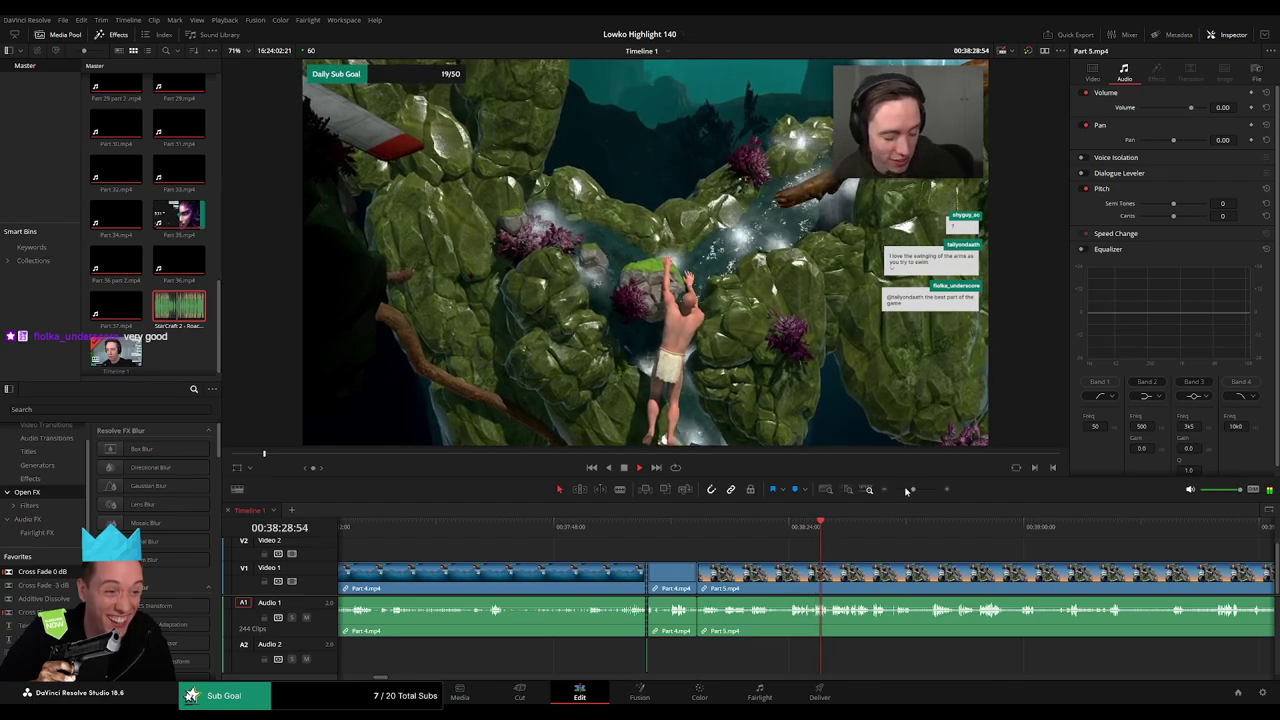
drag(906, 490, 913, 491)
drag(835, 532, 701, 545)
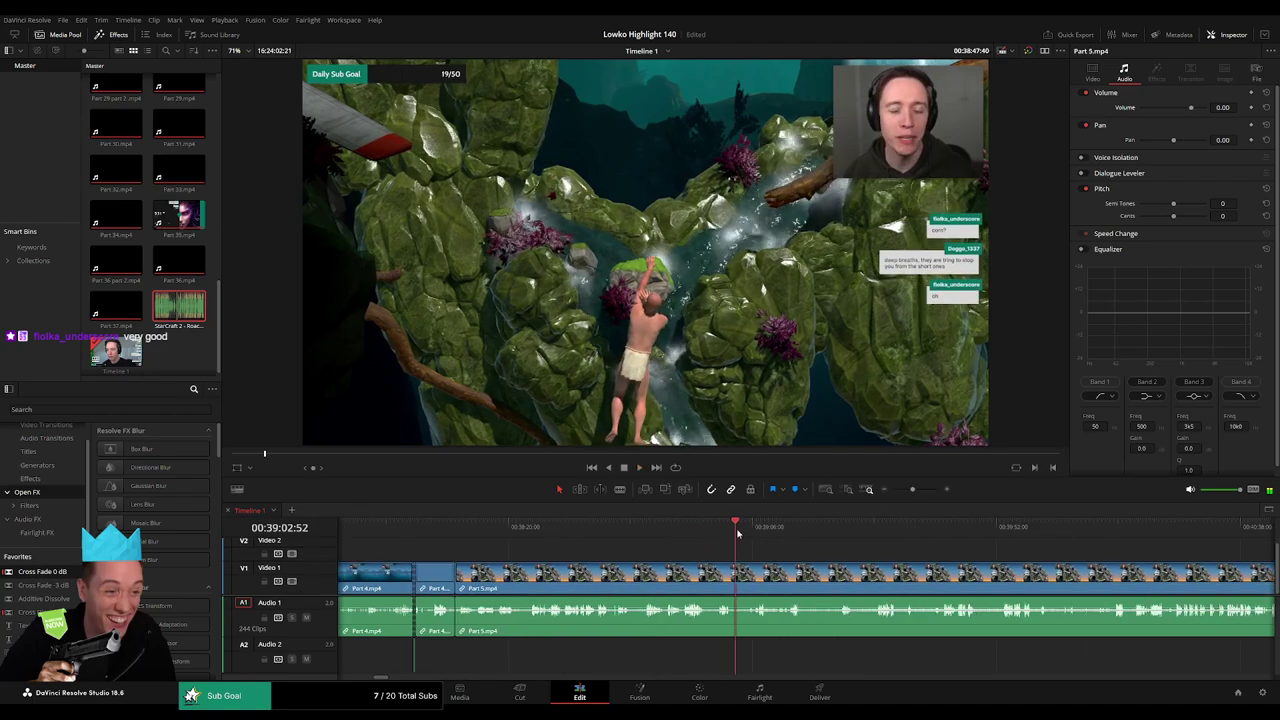
drag(857, 538, 874, 536)
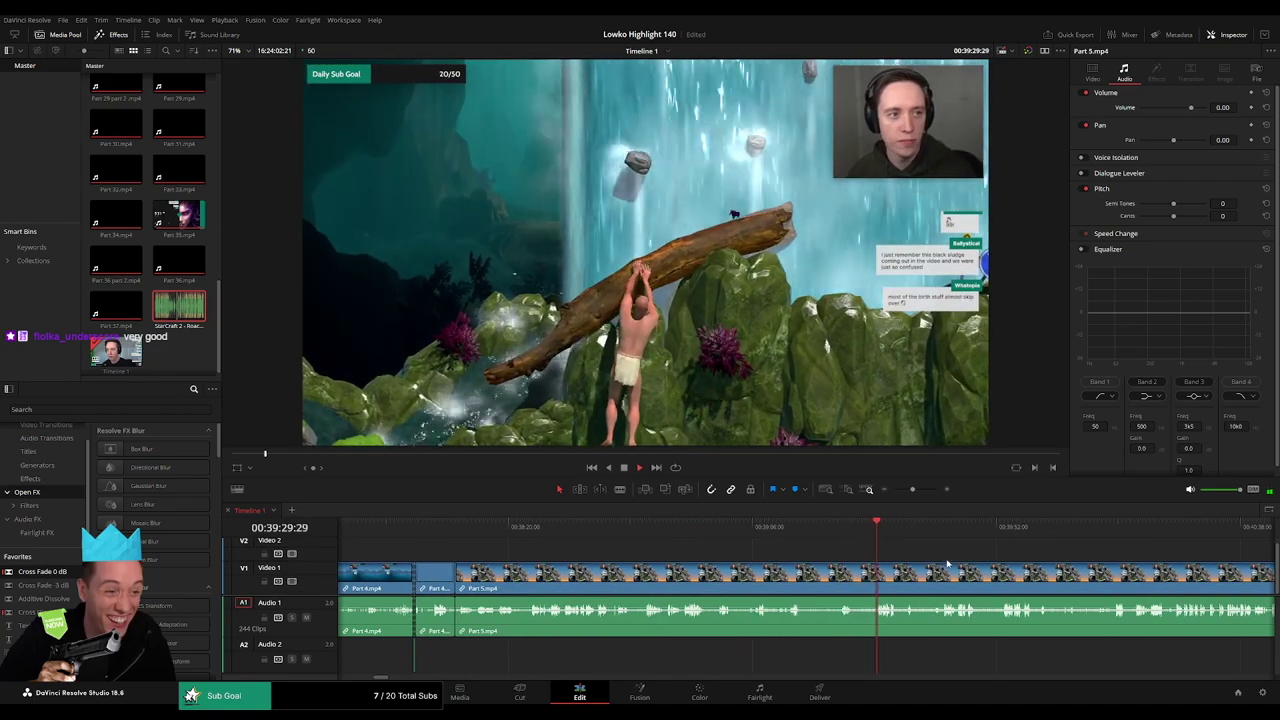
drag(947, 562, 748, 551)
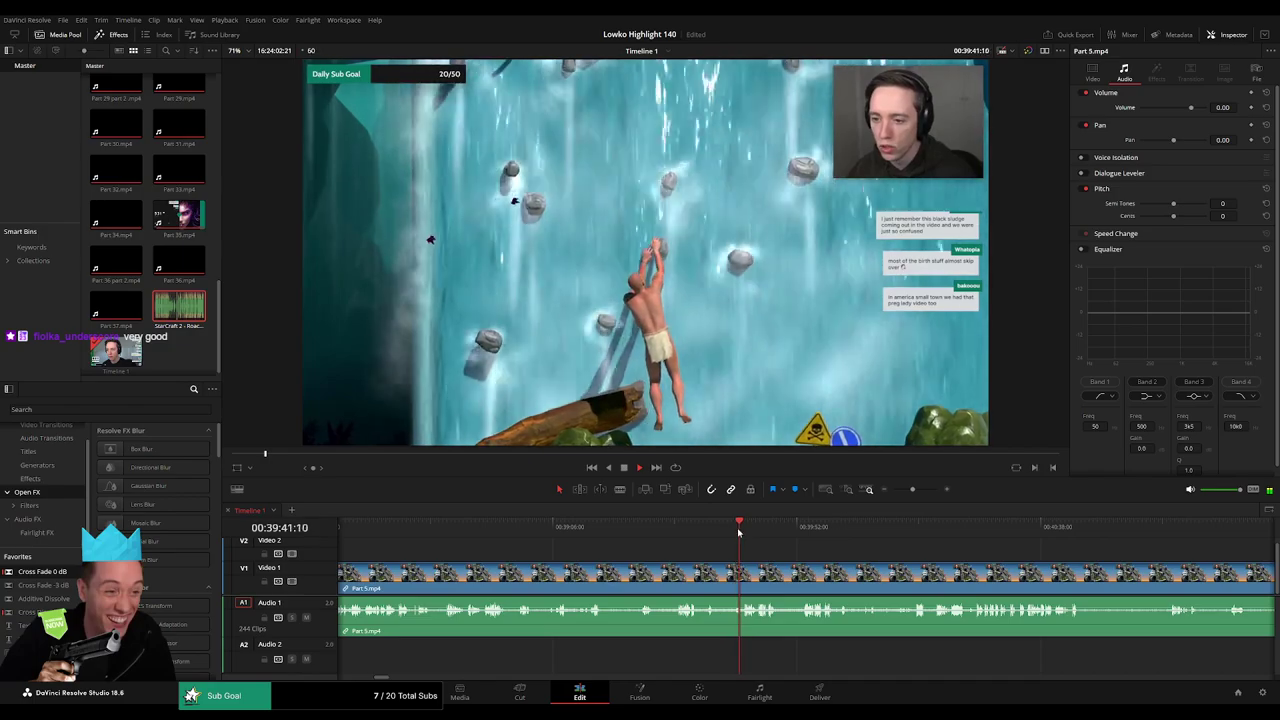
- Cut the opening of Part 5.mp4 up to about 00:39:39, closing the gap and cross-fading the audio join with Part 4.mp4
drag(717, 532, 723, 531)
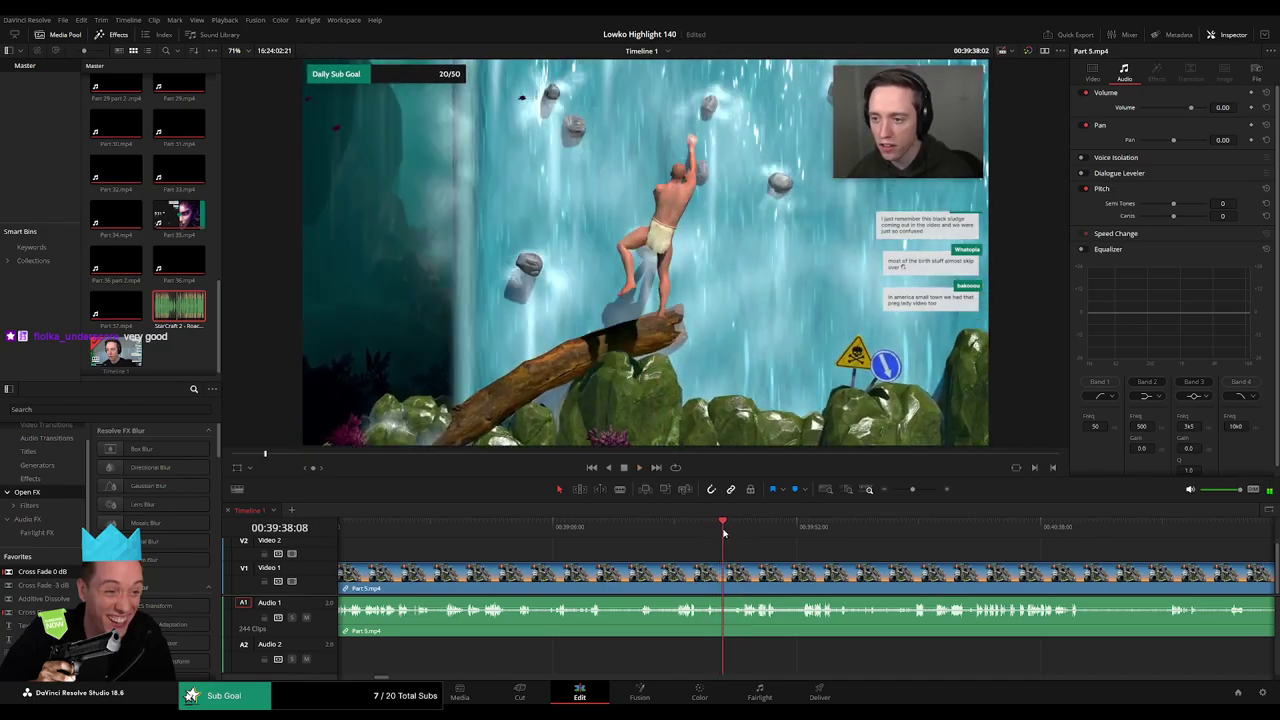
key(ctrl+b)
click(725, 575)
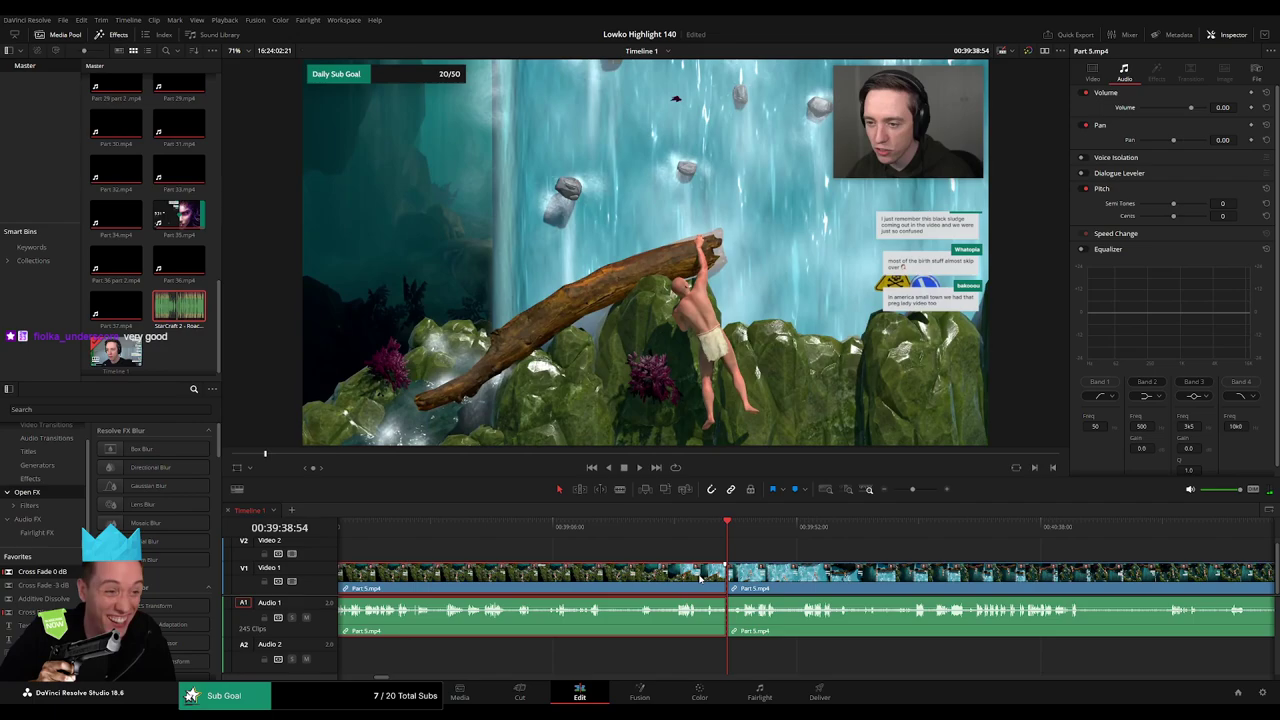
key(Delete)
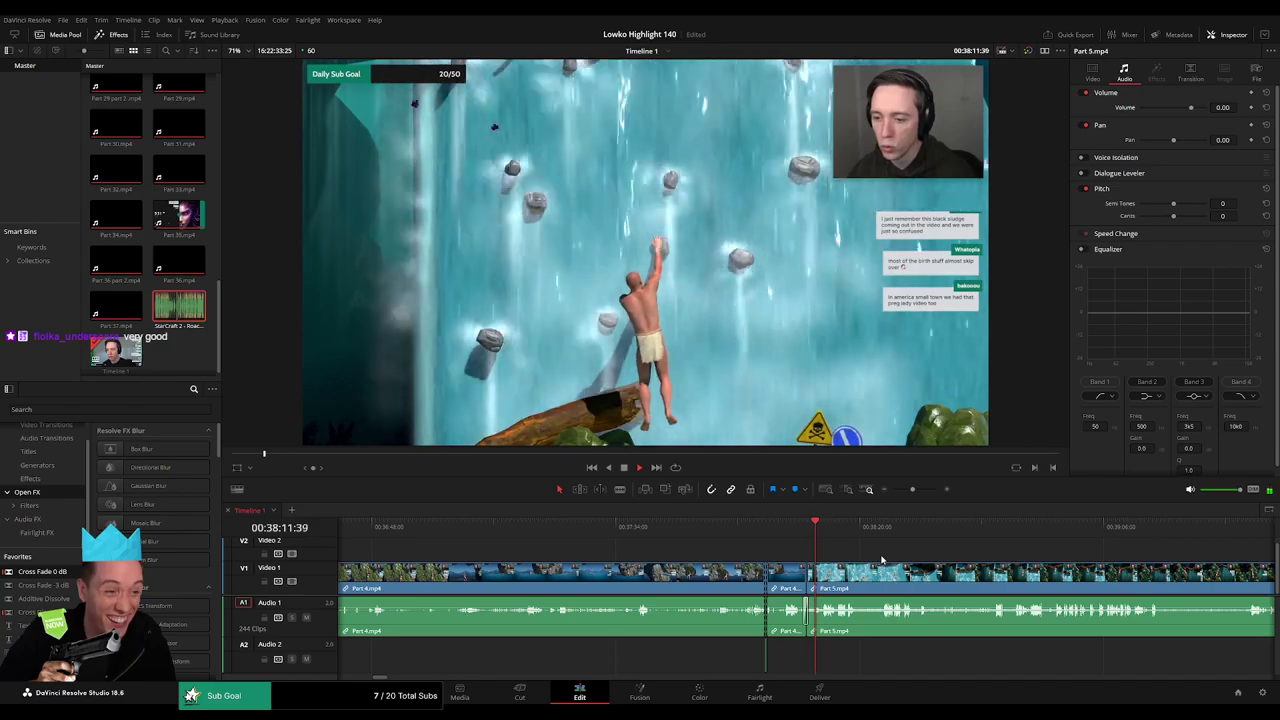
- Review the Part 5.mp4 waterfall climbing footage from about 00:38:11 to 00:39:07 for further cuts
mouse_move(912, 489)
mouse_down()
mouse_move(901, 489)
mouse_move(912, 489)
mouse_up()
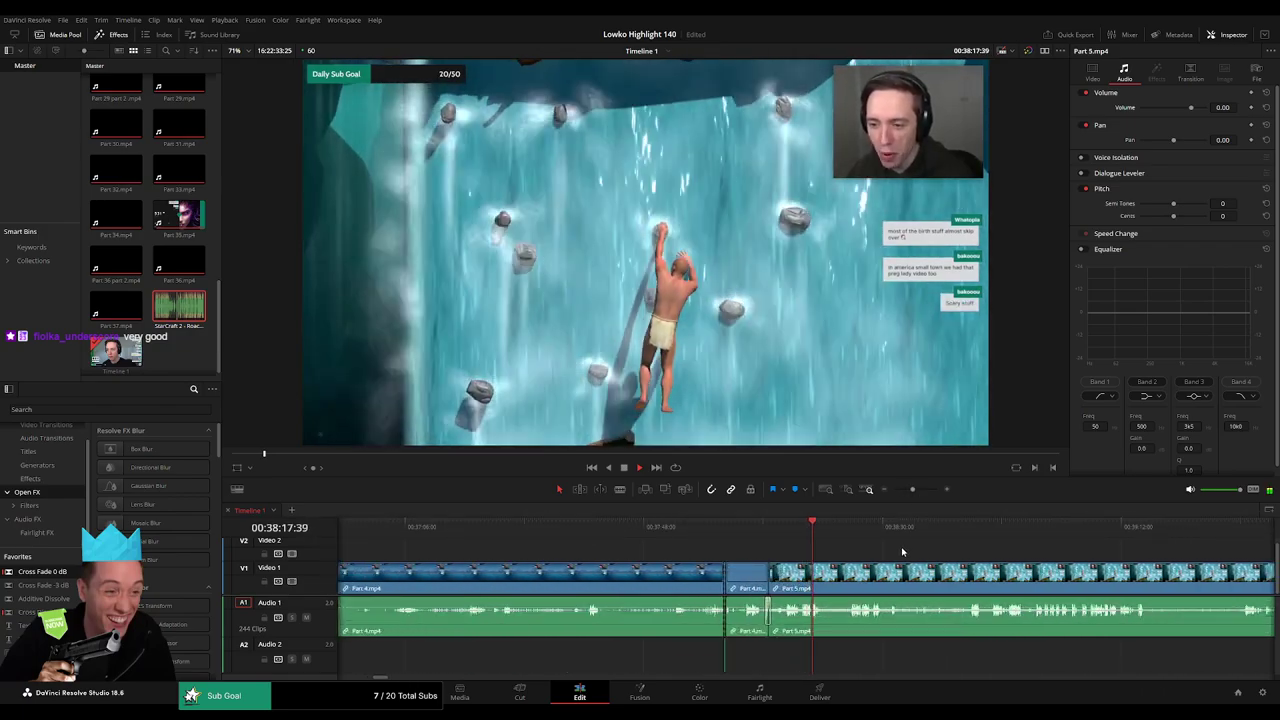
drag(954, 561, 714, 553)
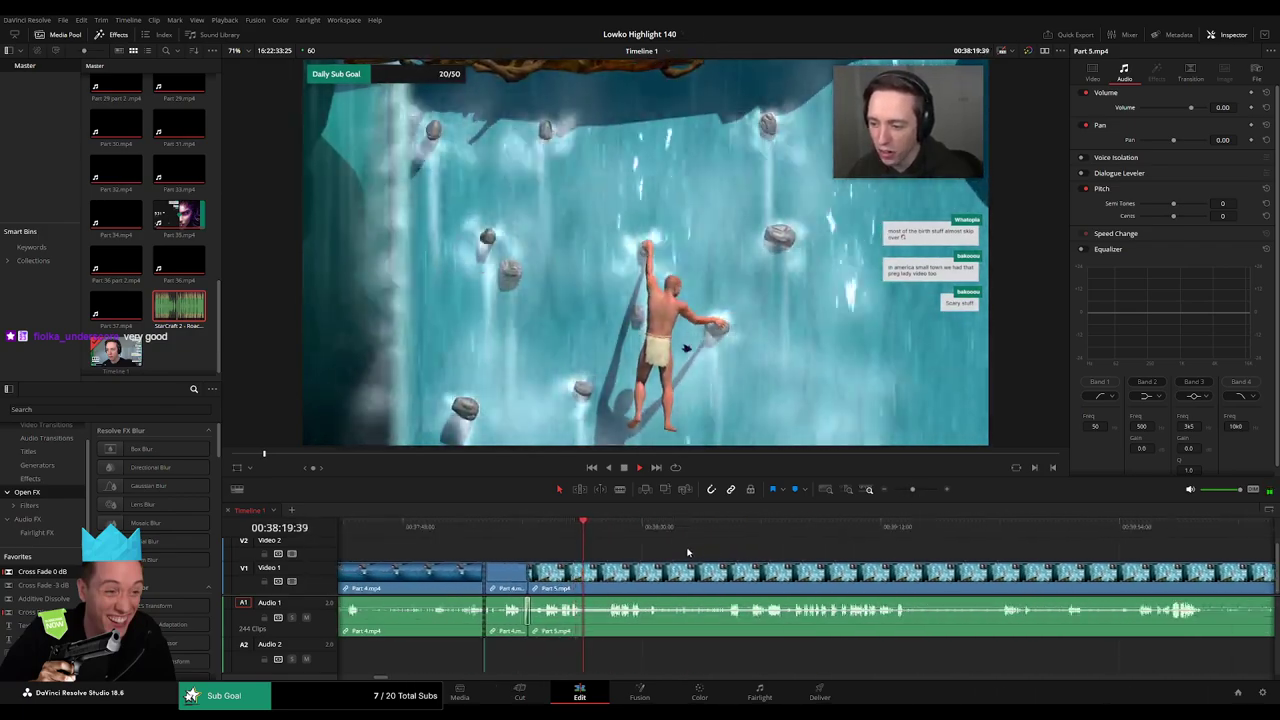
click(606, 530)
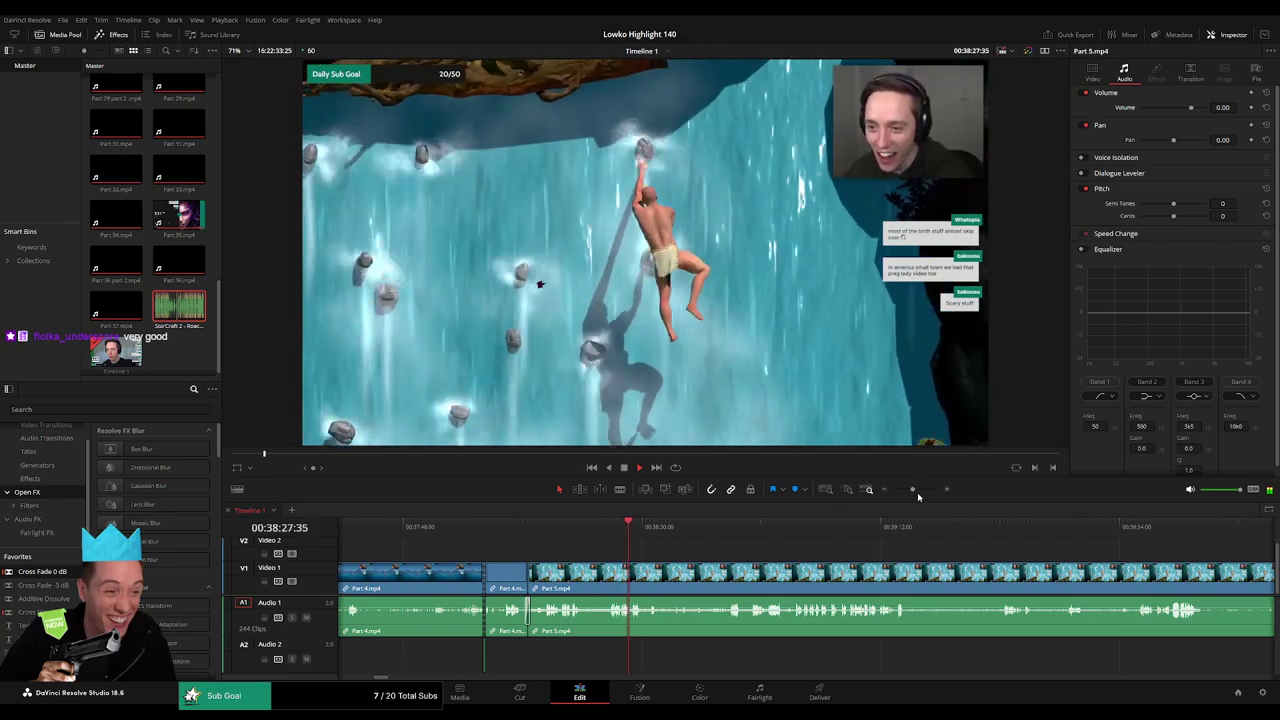
click(917, 492)
drag(916, 492, 917, 492)
drag(902, 555, 691, 556)
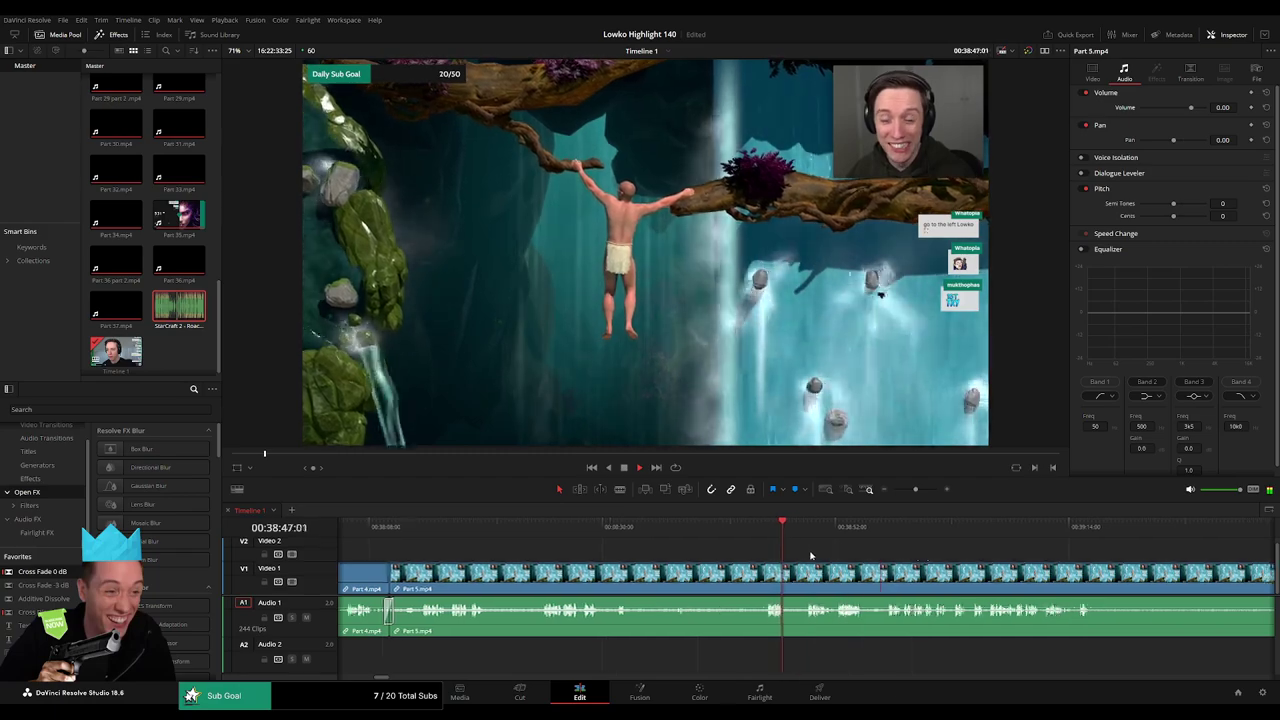
scroll(712, 551, left, 3)
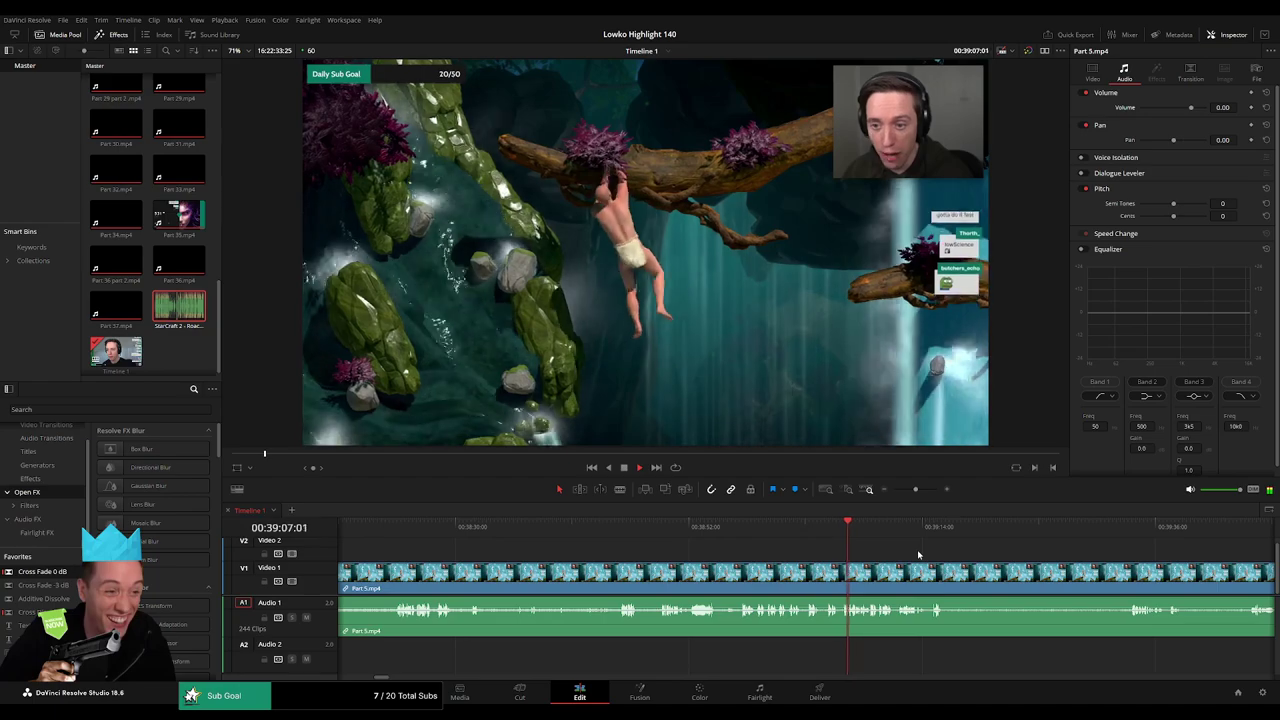
- Remove the Part 5.mp4 section from about 00:39:26 to 00:39:45, closing the gap and cross-fading the audio join
drag(956, 558, 762, 551)
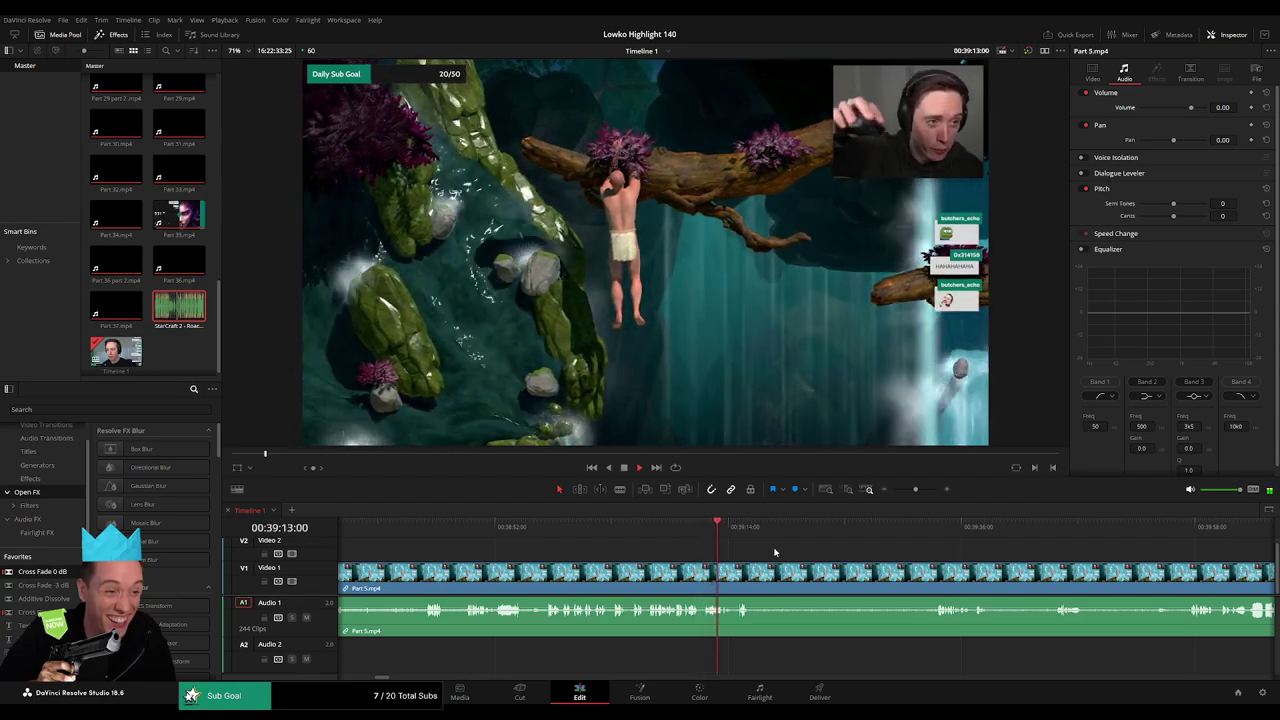
drag(807, 552, 710, 550)
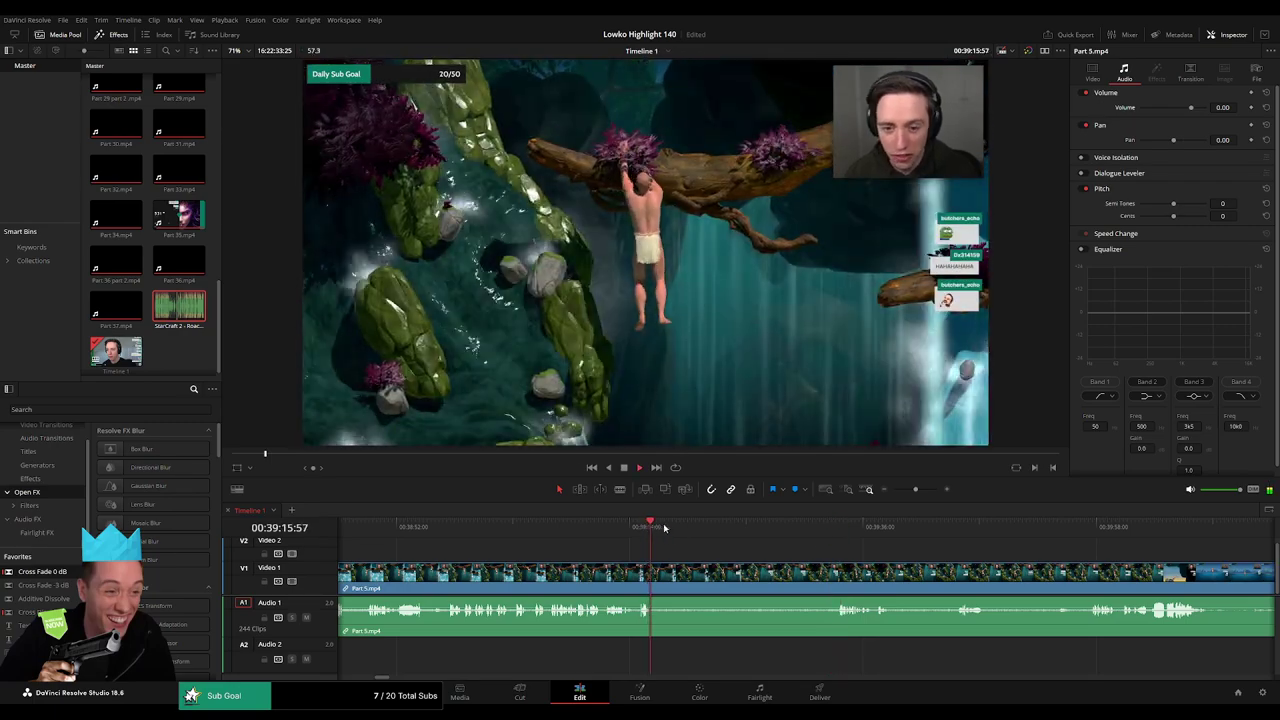
key(b)
click(676, 572)
key(ctrl+z)
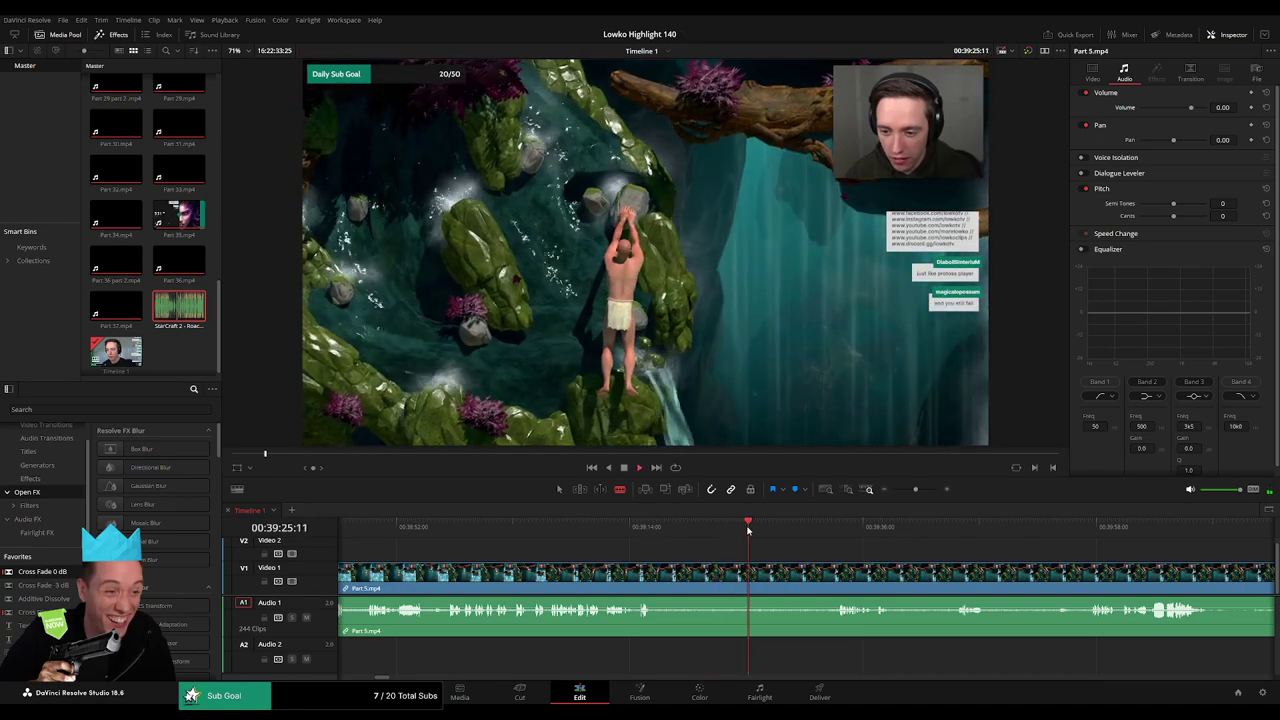
click(755, 562)
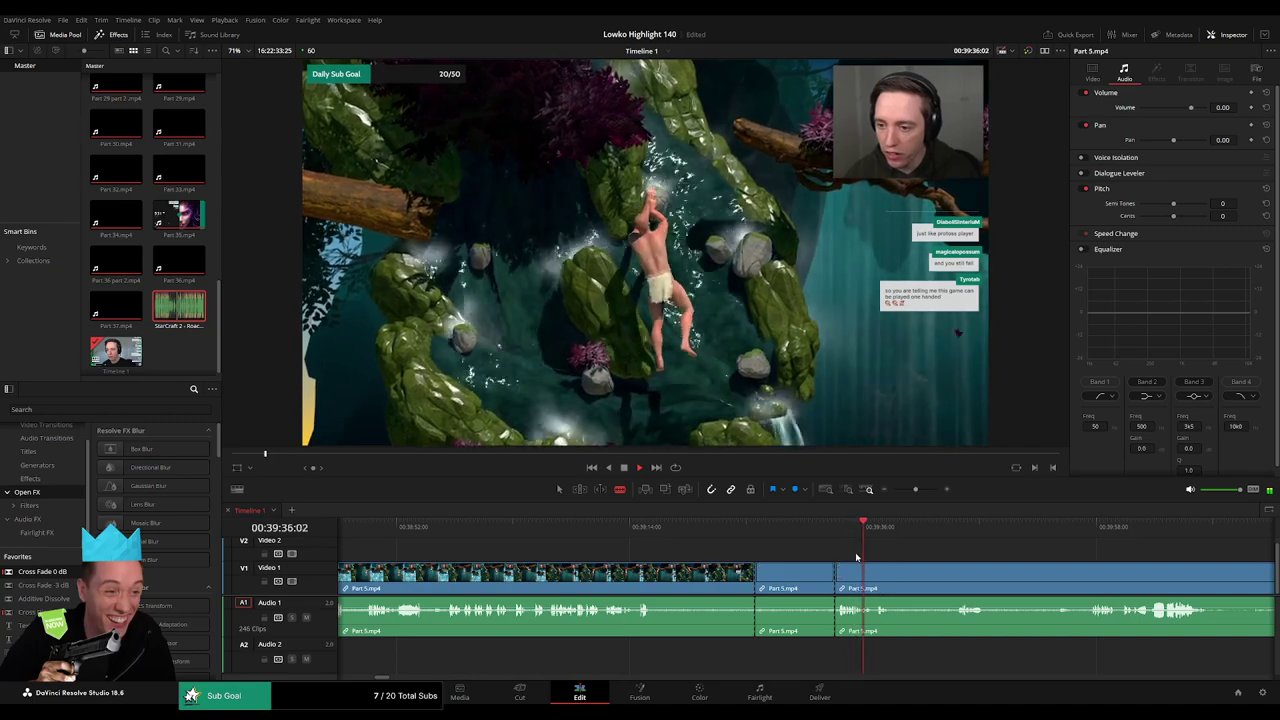
key(ctrl+z)
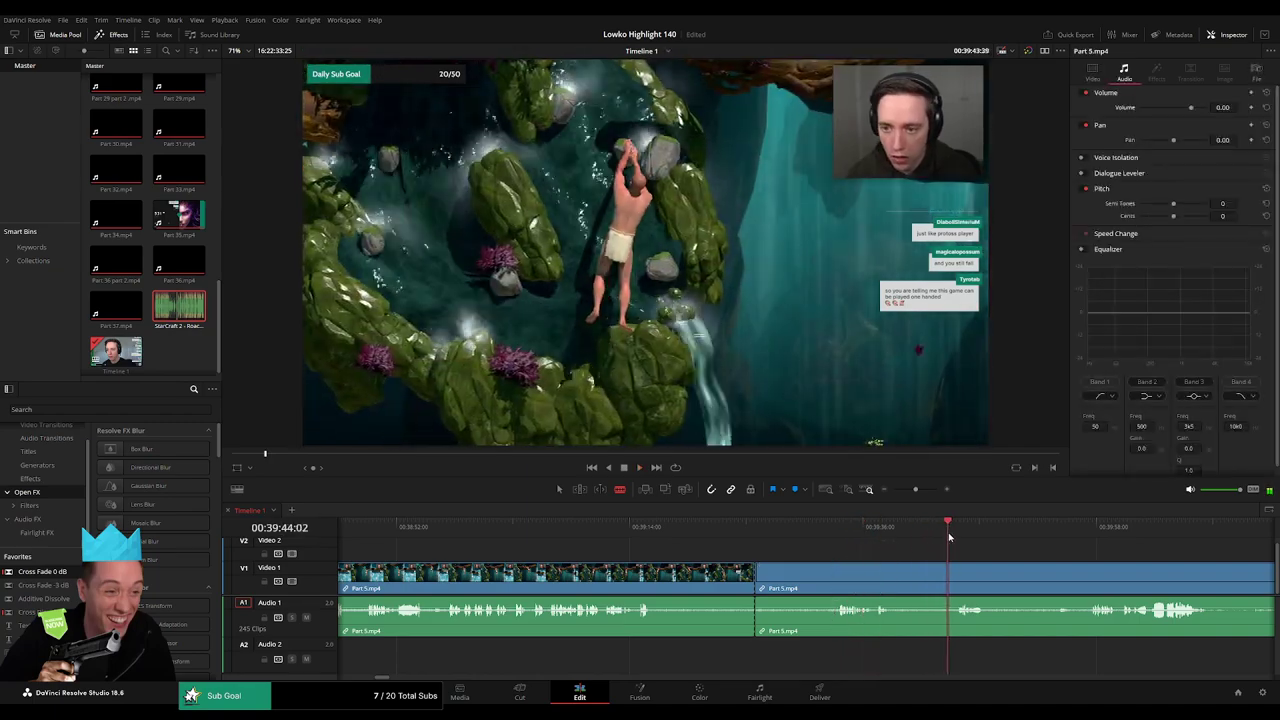
drag(975, 562, 803, 557)
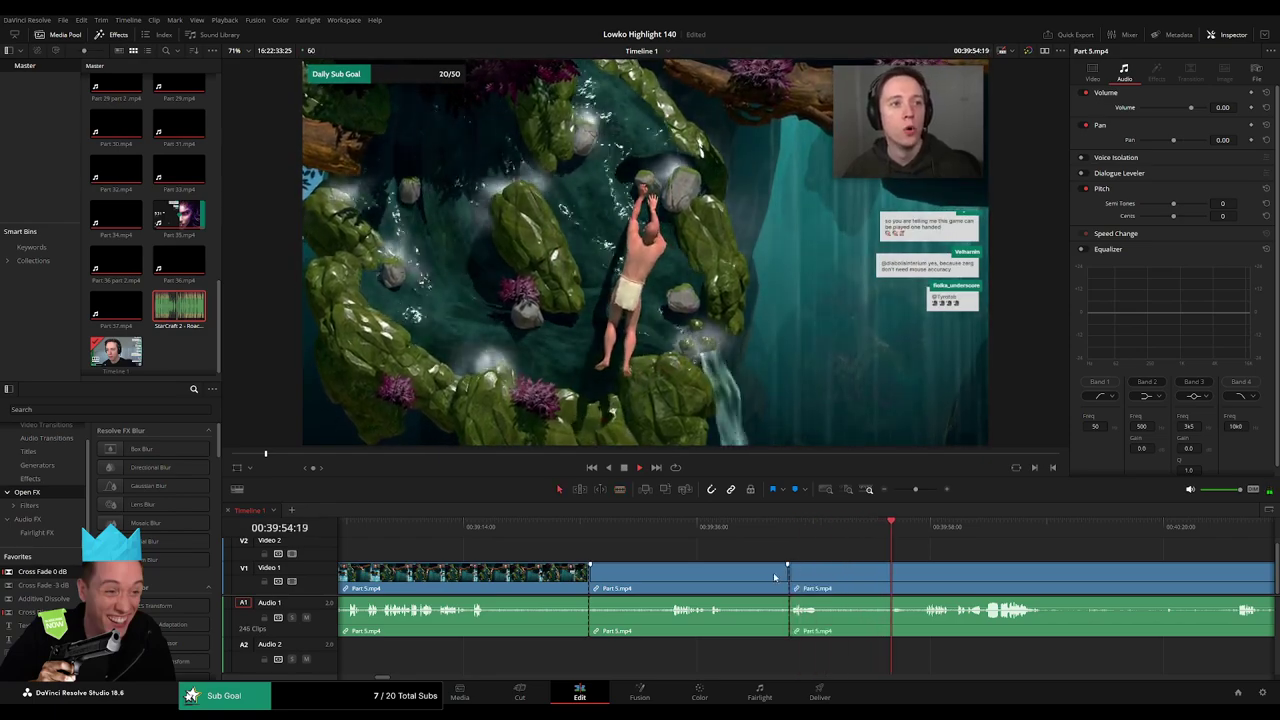
key(ctrl+z)
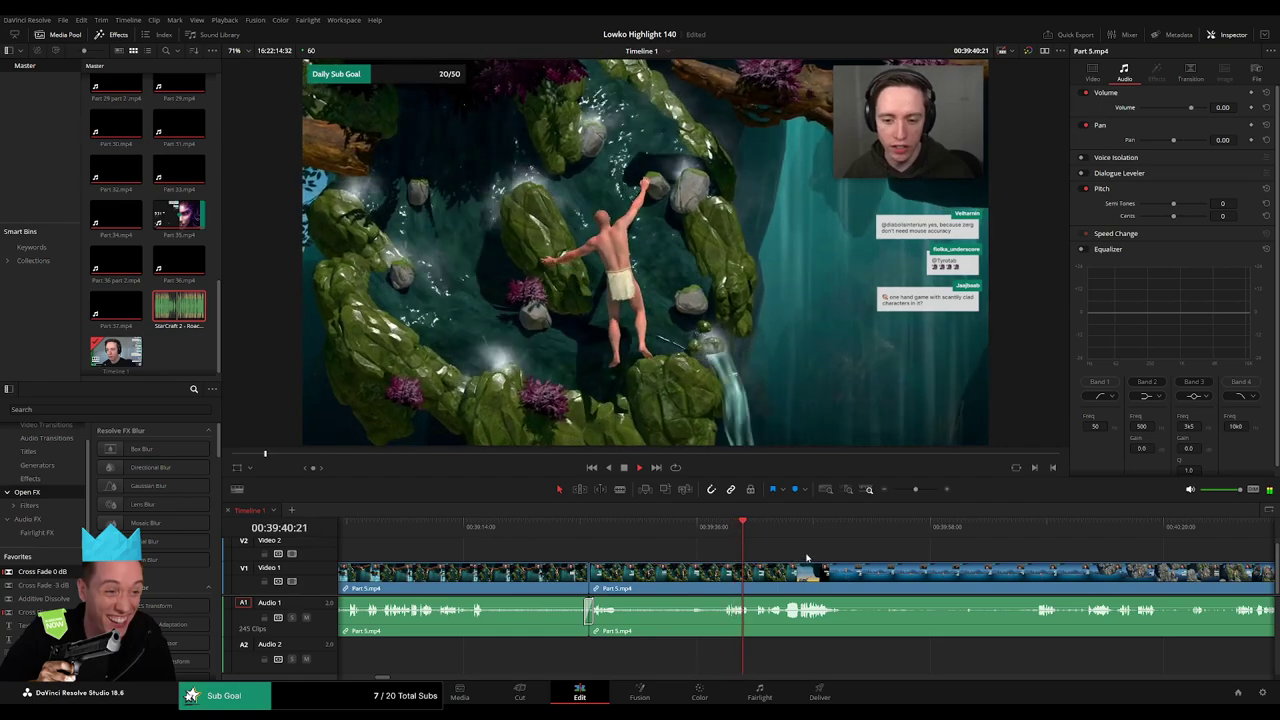
- Split out the word at about 00:39:47 in Part 5.mp4 and disable its audio
drag(820, 556, 728, 549)
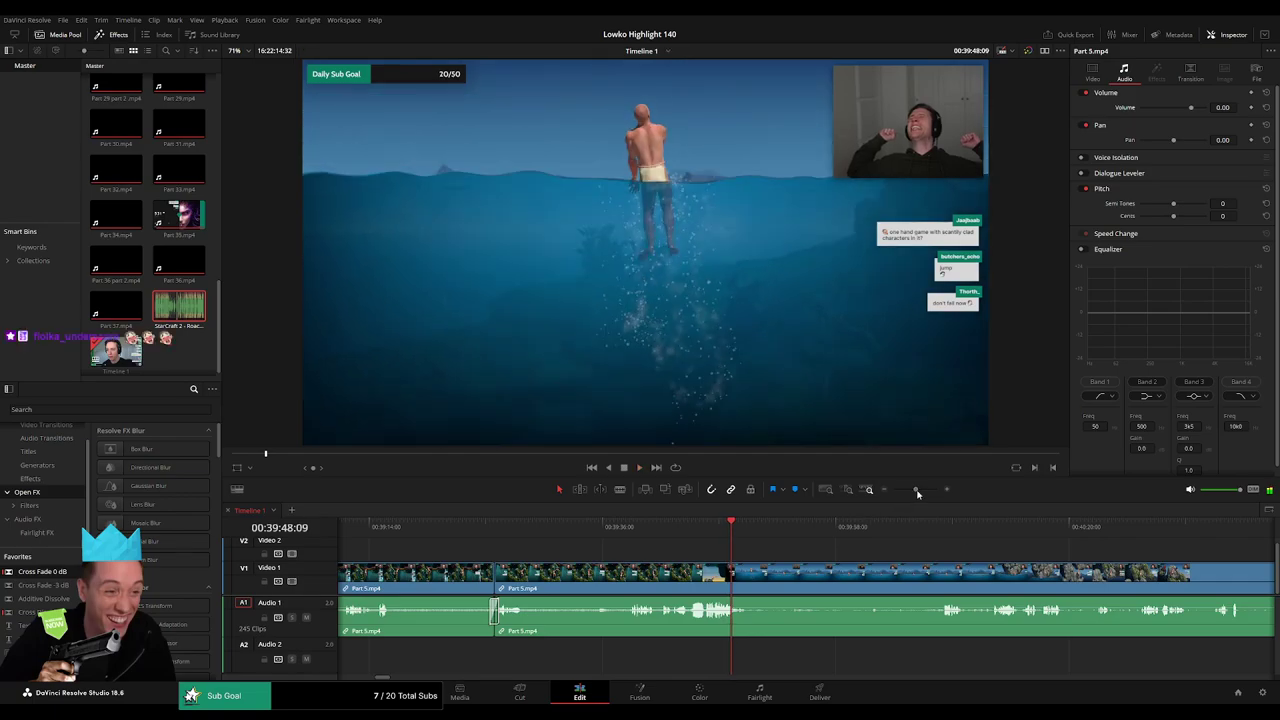
drag(914, 490, 920, 495)
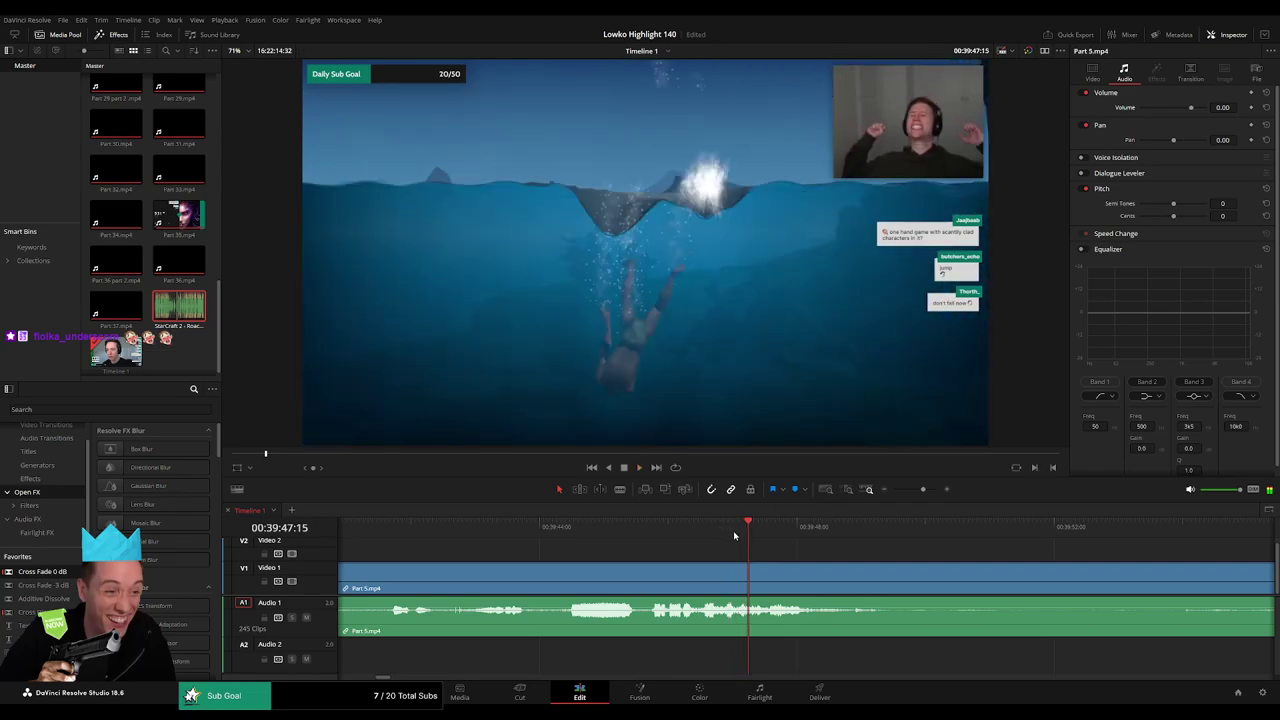
mouse_move(734, 532)
mouse_down()
mouse_move(706, 528)
mouse_move(722, 535)
mouse_up()
key(b)
click(722, 572)
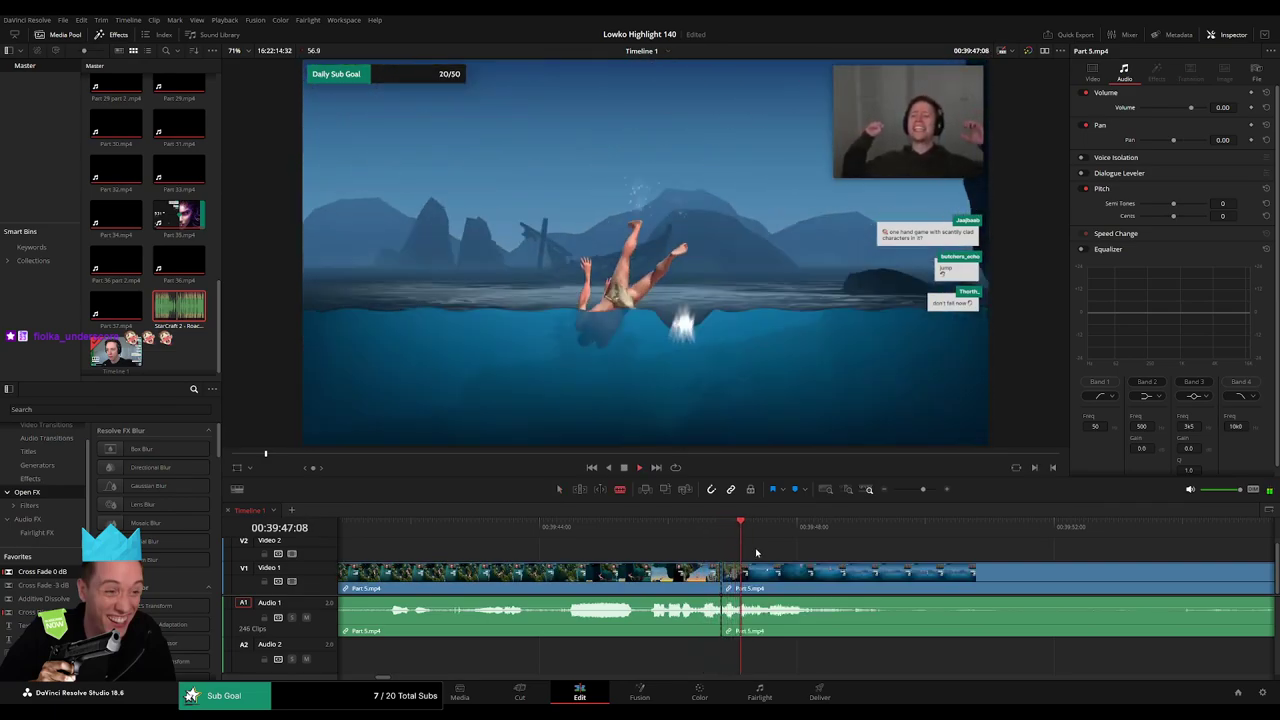
click(737, 617)
drag(737, 617, 737, 637)
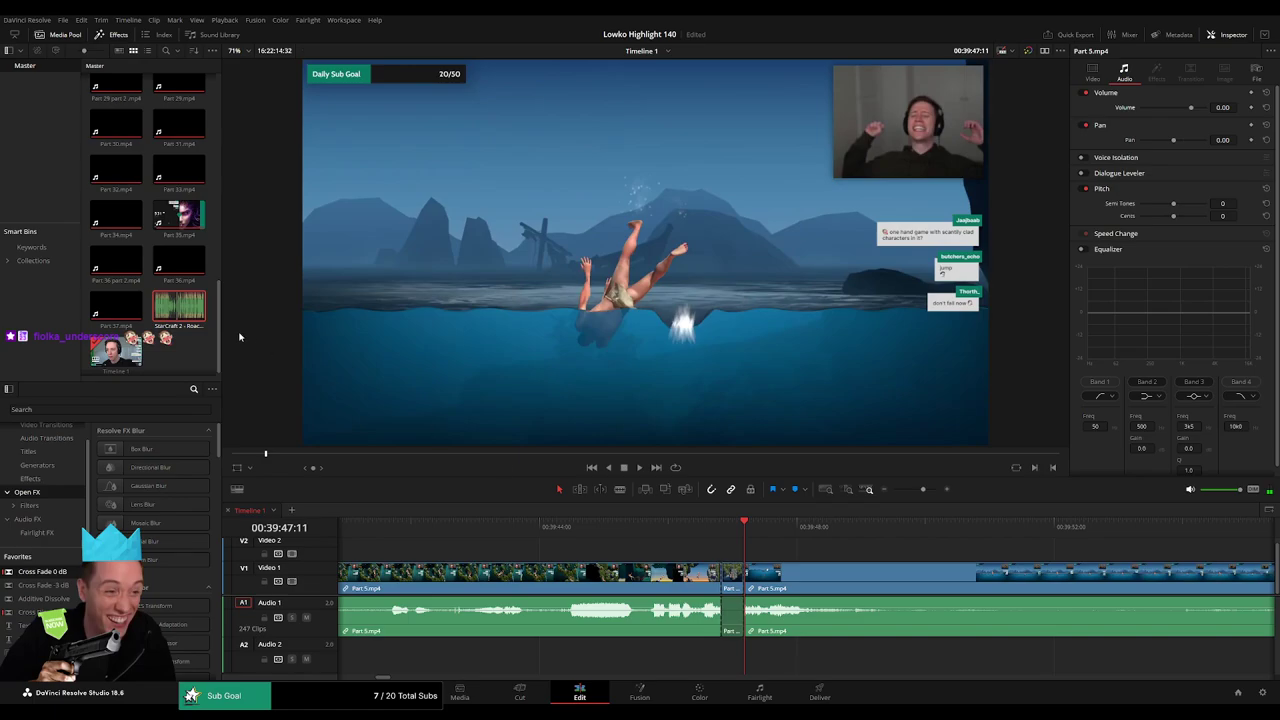
- Cover the silenced word with a trimmed StarCraft 2 - Roach Quotes.mp3 clip on Audio 2 at volume -23, and play it back
drag(179, 306, 727, 652)
drag(707, 656, 713, 682)
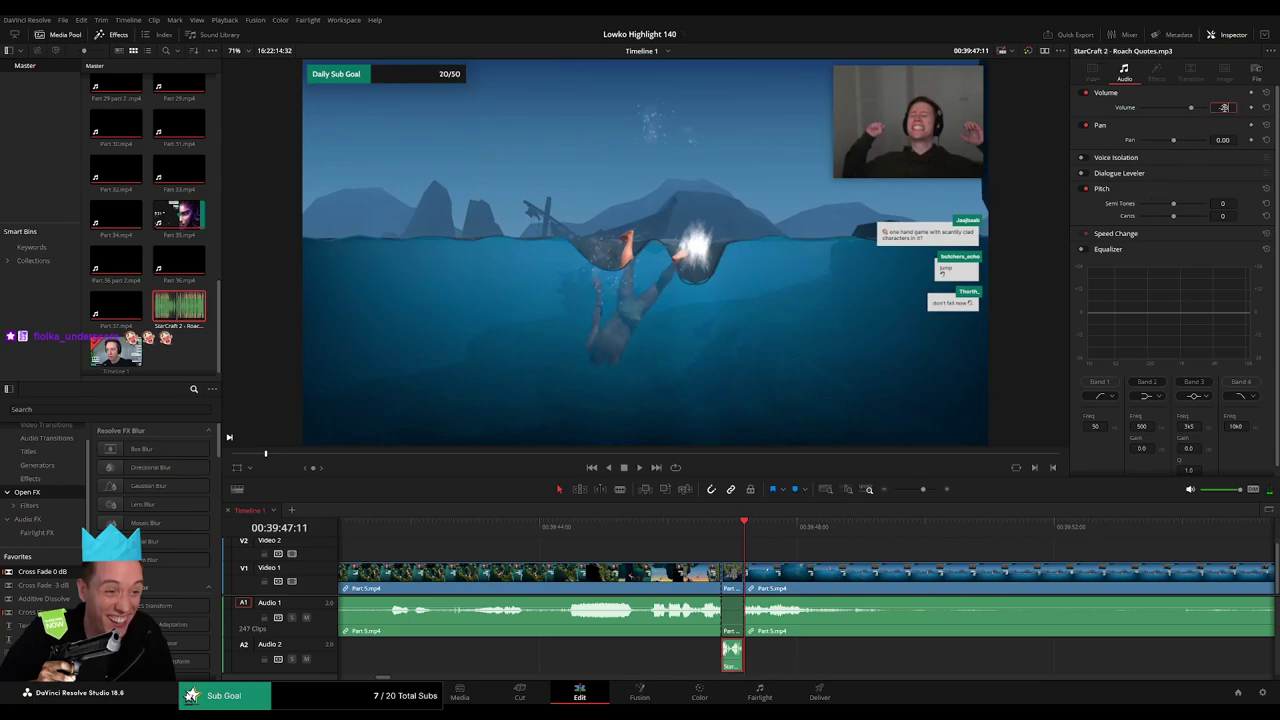
drag(923, 490, 914, 490)
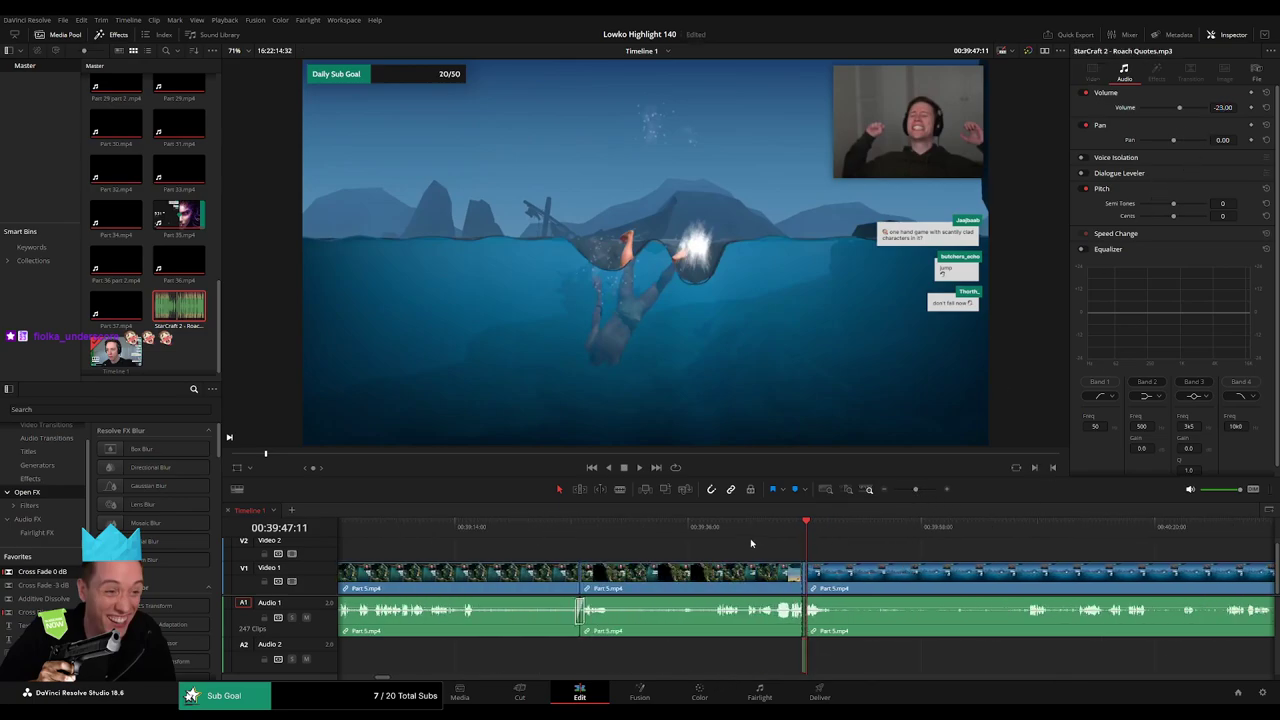
key(space)
click(834, 546)
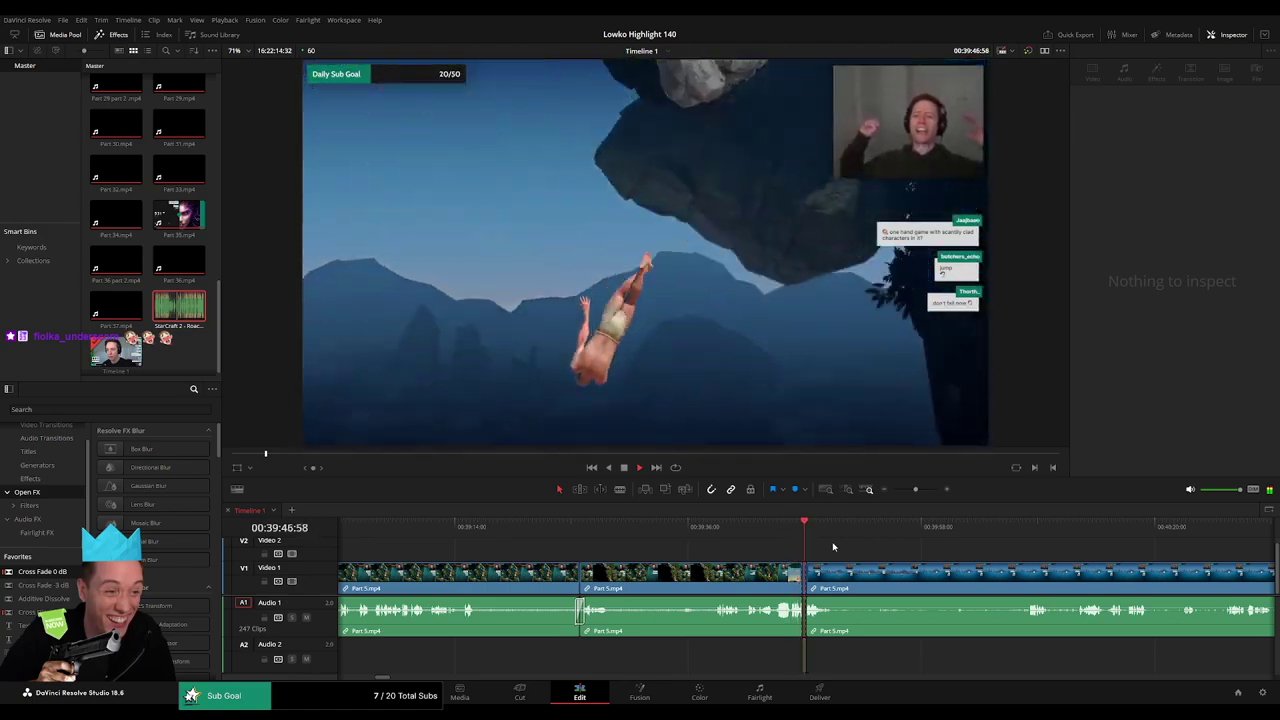
- Remove the quiet Part 5.mp4 section from about 00:40:03 to 00:40:08, closing the gap and cross-fading the audio join
drag(879, 543, 623, 540)
click(612, 537)
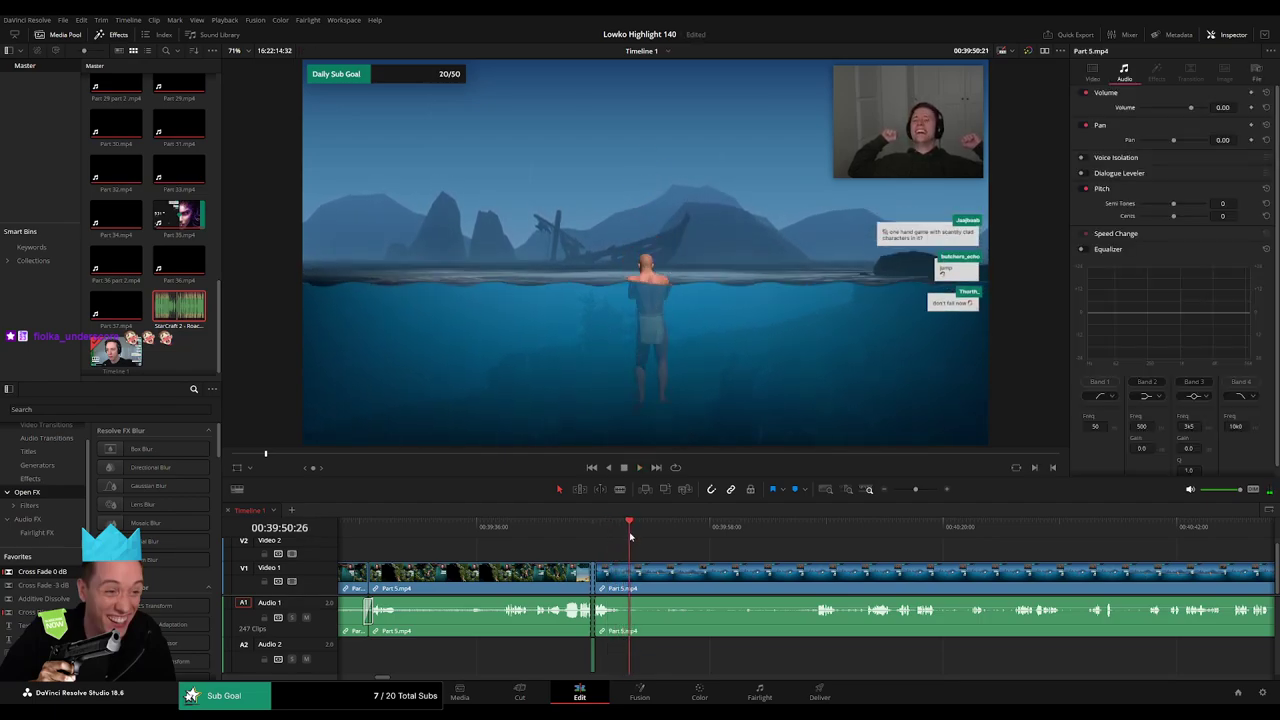
key(b)
click(645, 578)
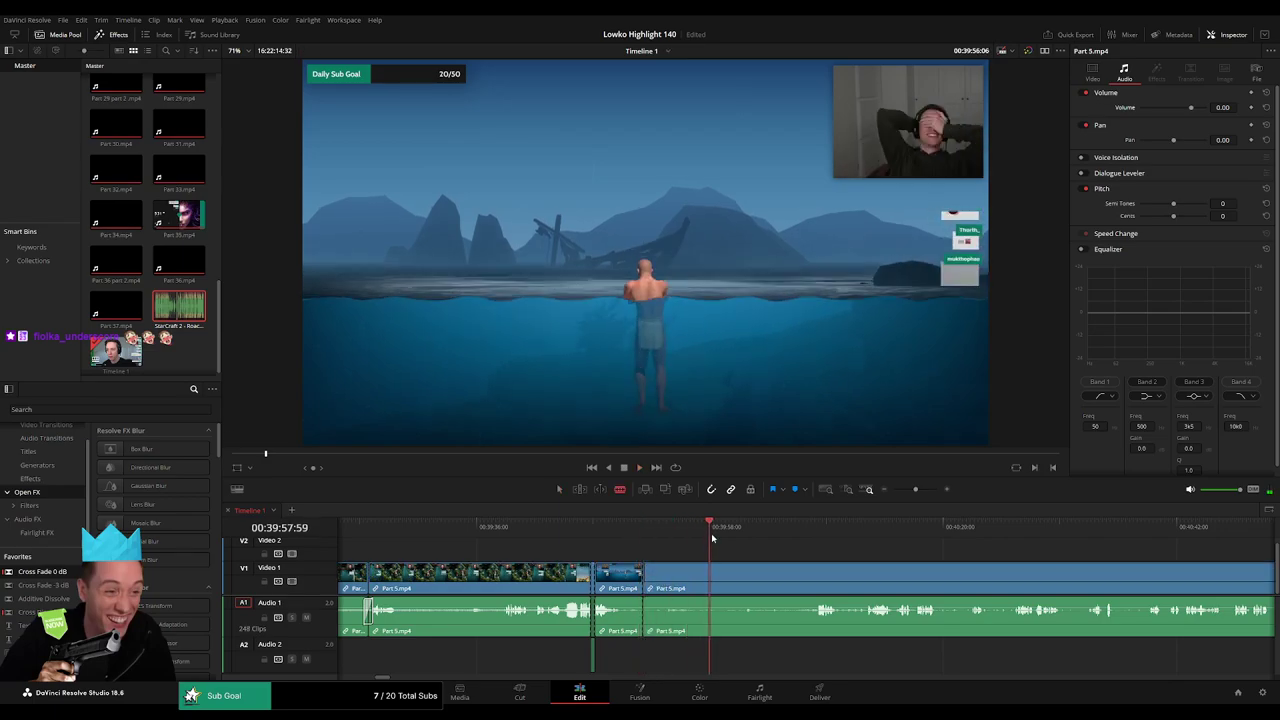
key(ctrl+z)
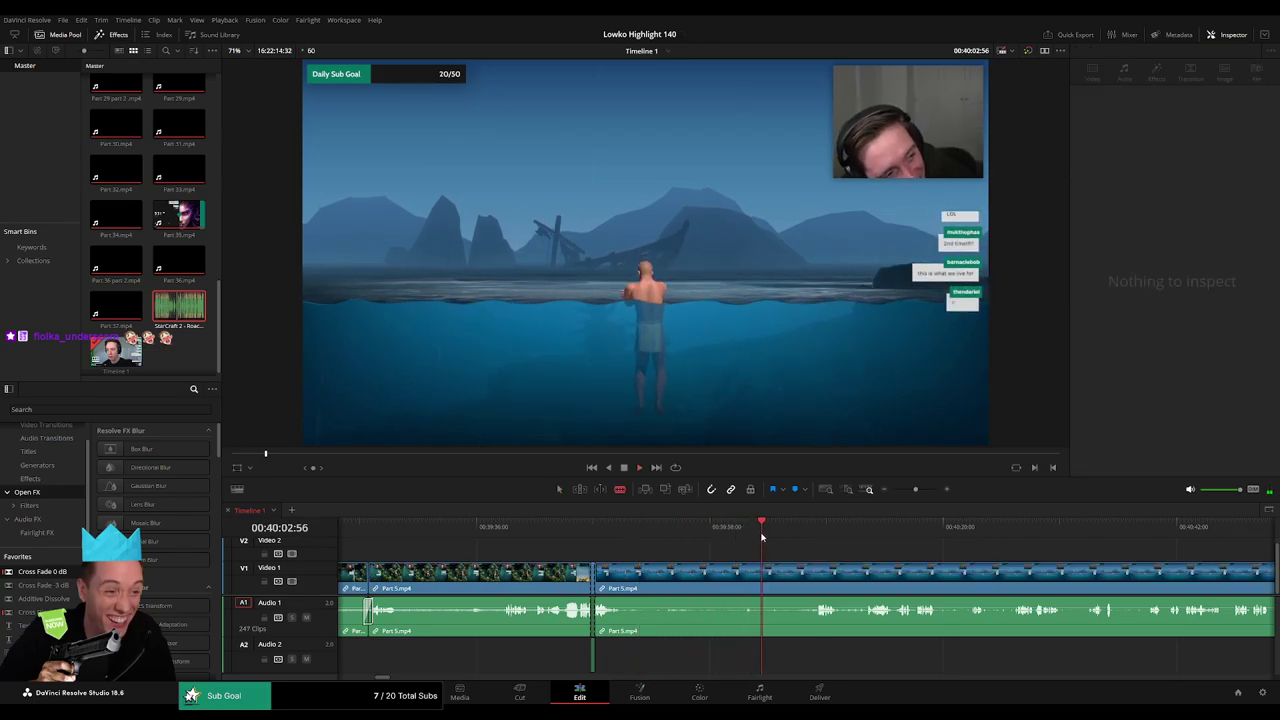
key(space)
click(764, 574)
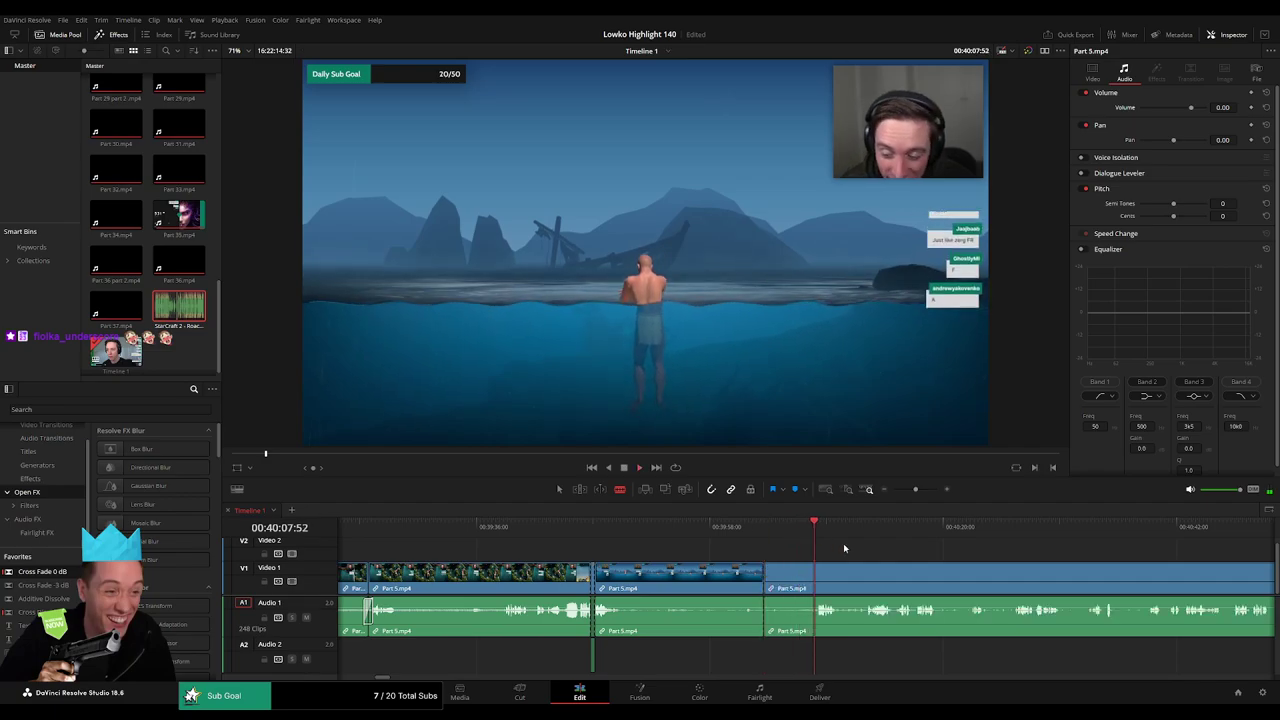
drag(844, 545, 684, 557)
click(699, 578)
key(a)
click(686, 582)
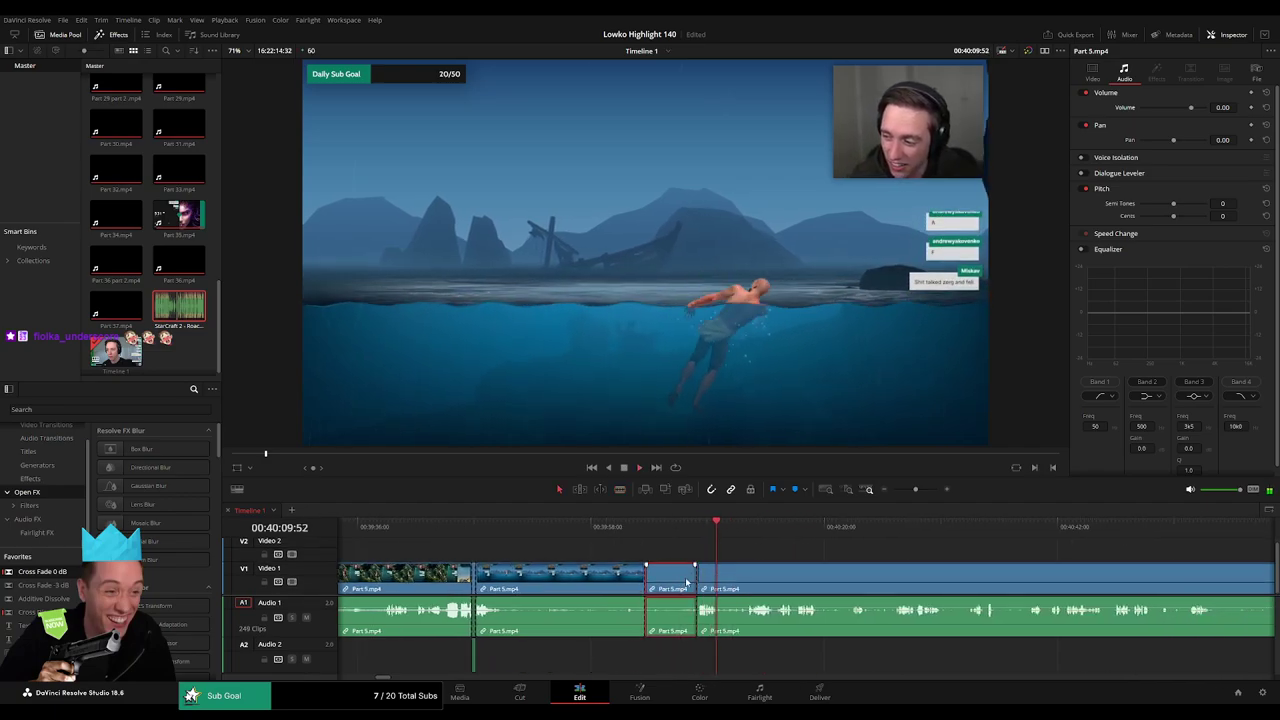
key(BackSpace)
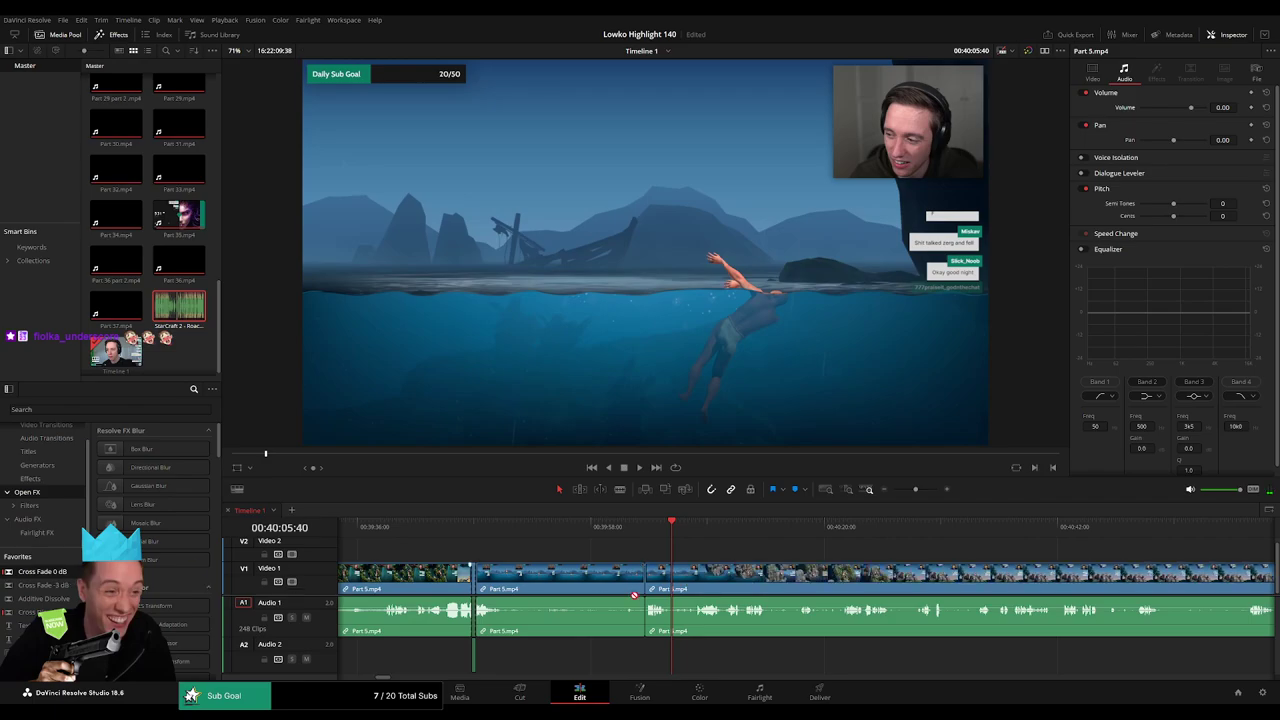
- Replay the fall from about 00:39:44 through the Roach sound effect to the join at about 00:40:03
drag(451, 534, 443, 531)
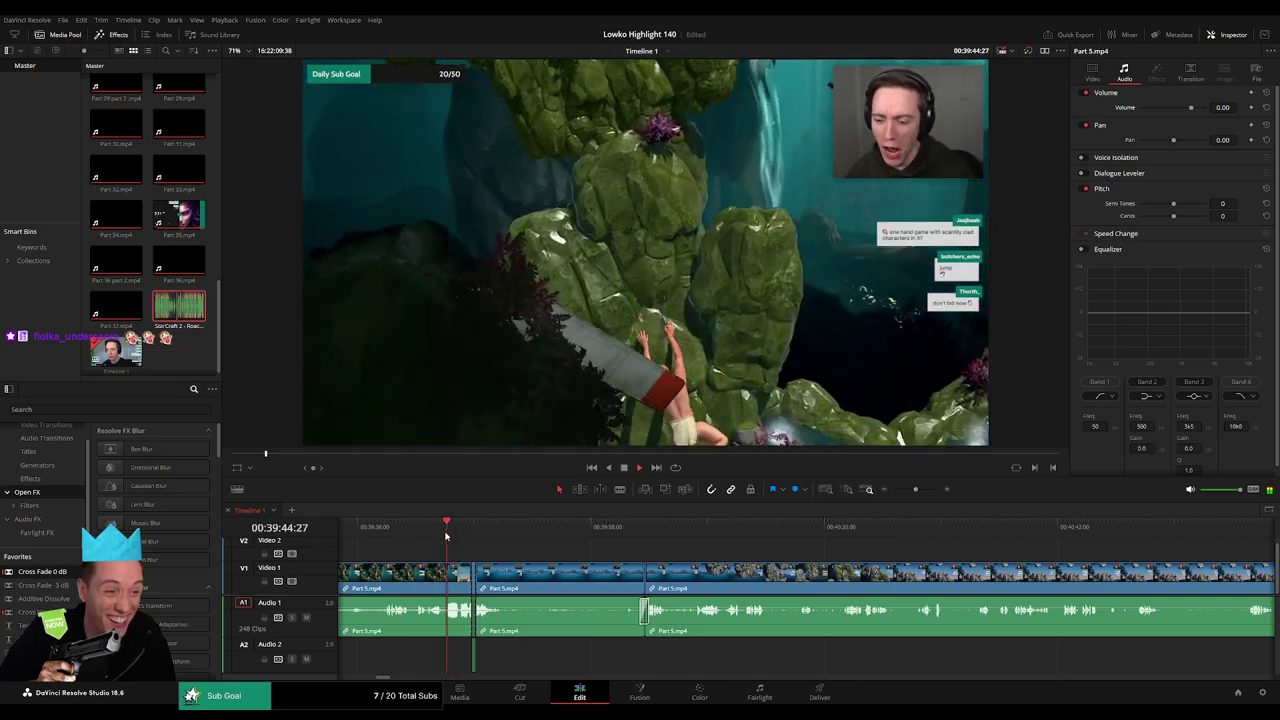
click(446, 537)
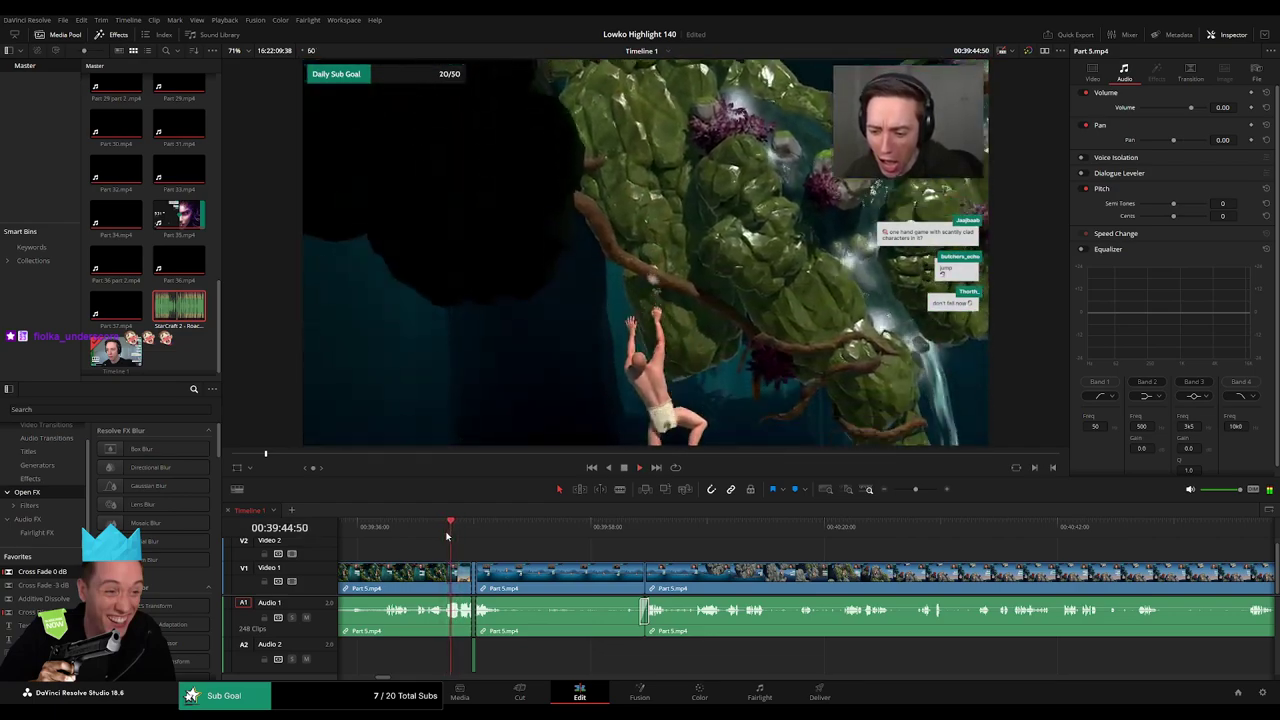
click(446, 537)
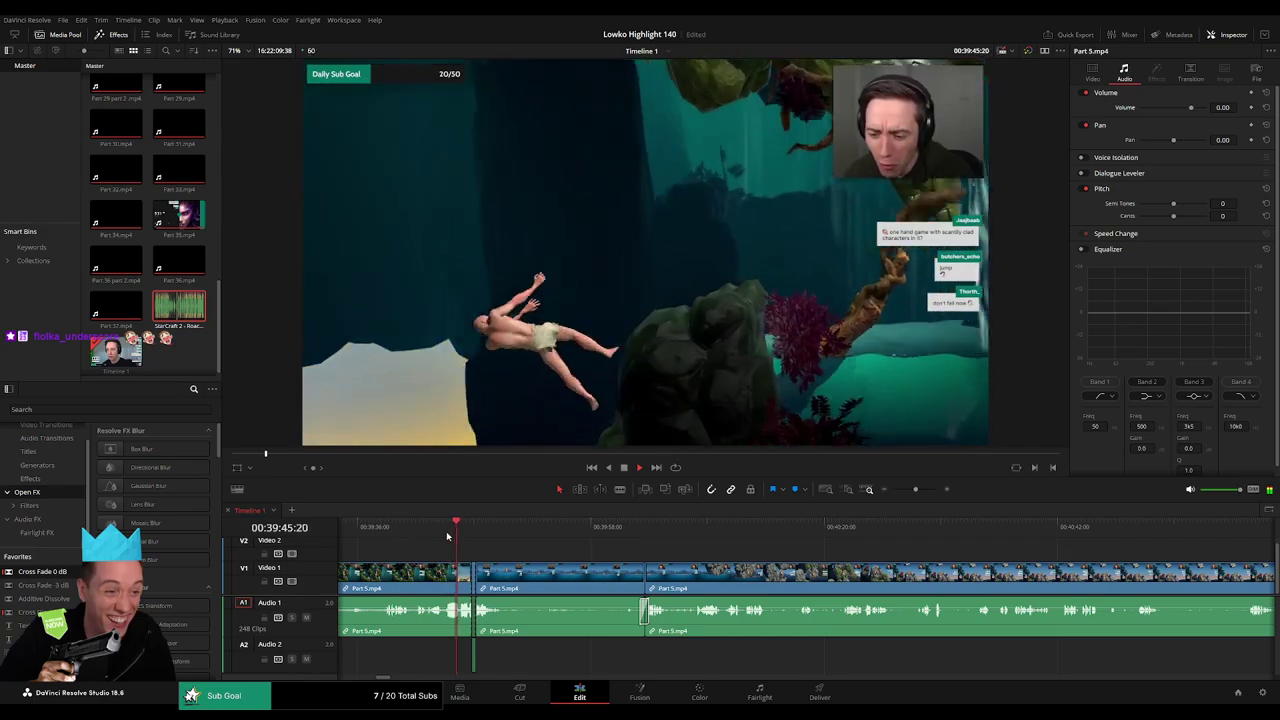
click(447, 537)
click(446, 537)
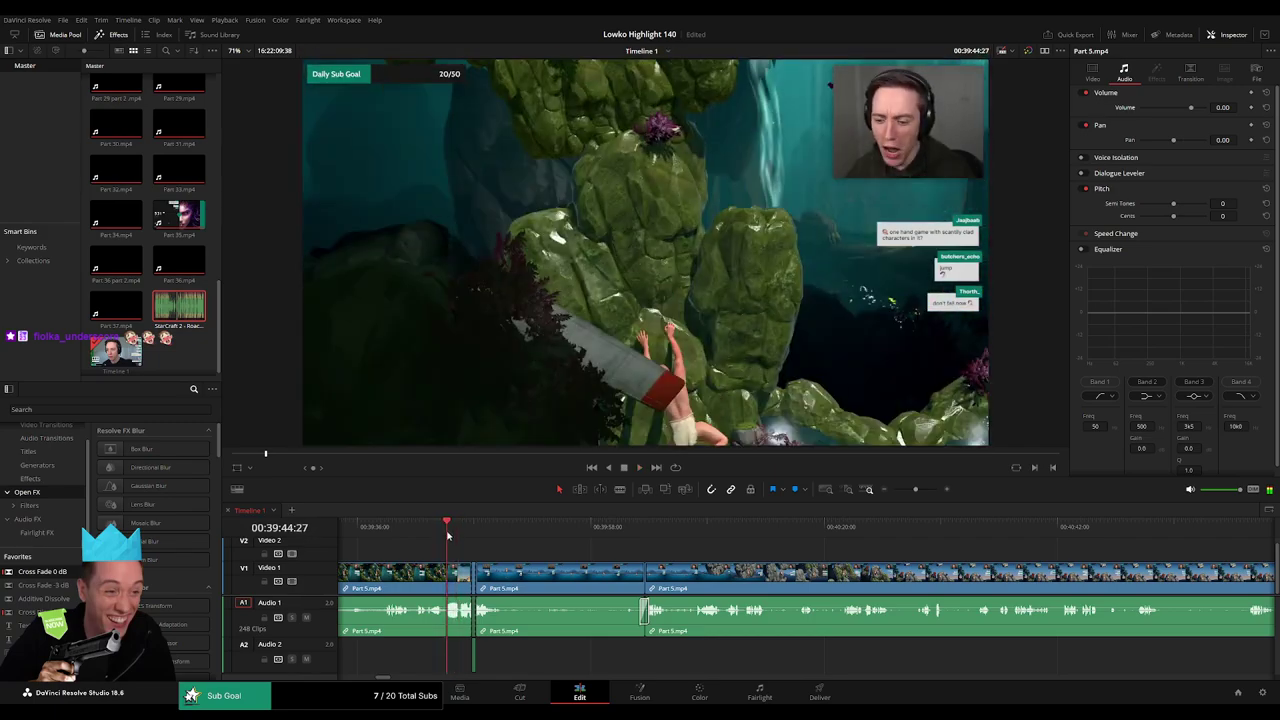
click(447, 537)
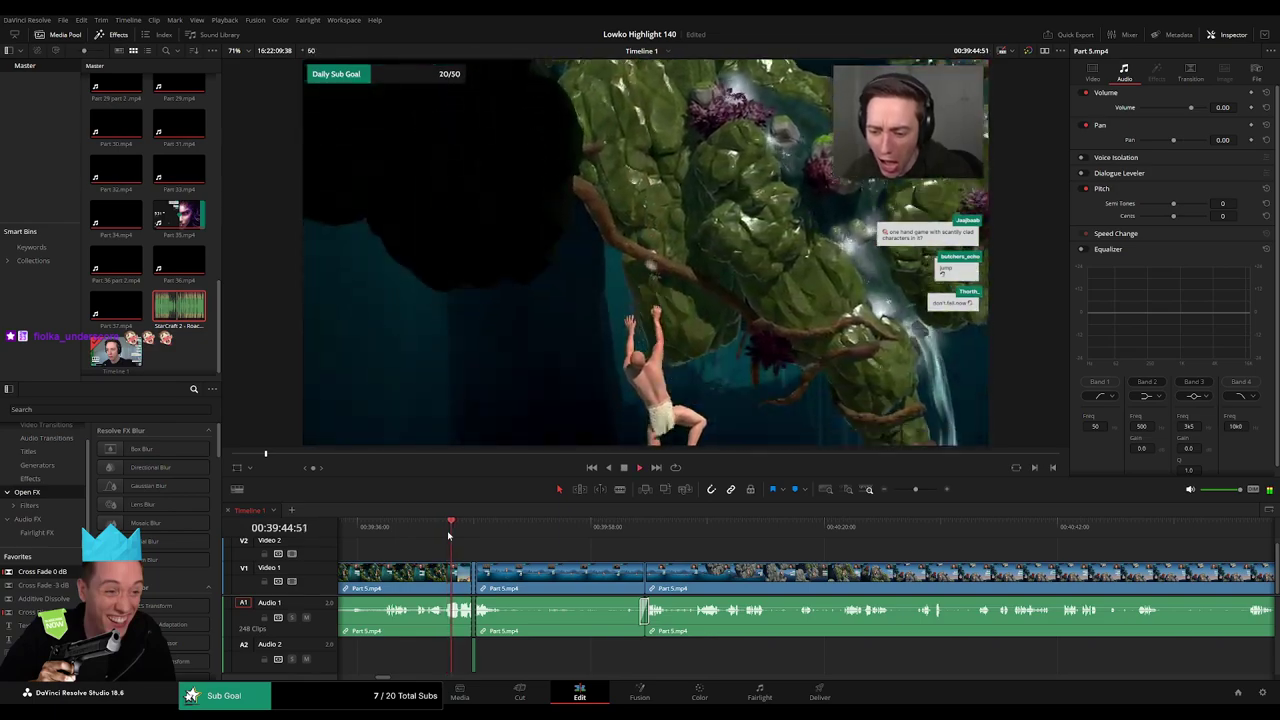
click(448, 537)
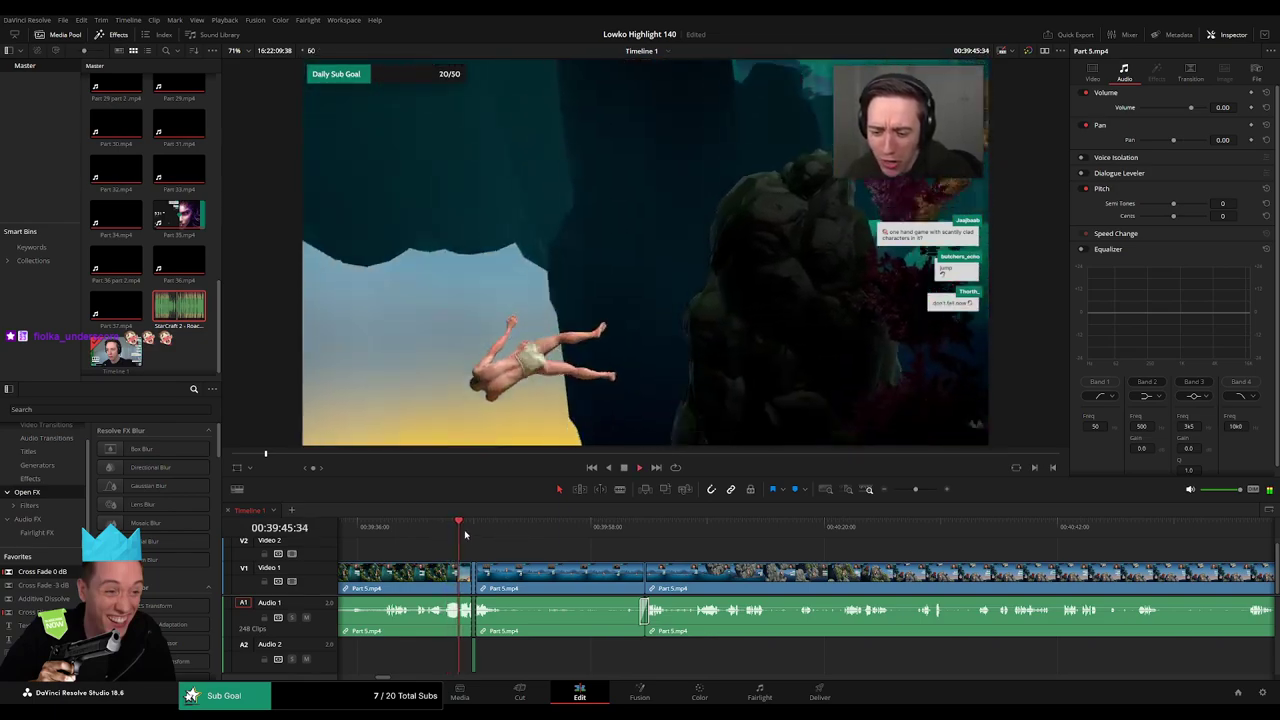
click(444, 529)
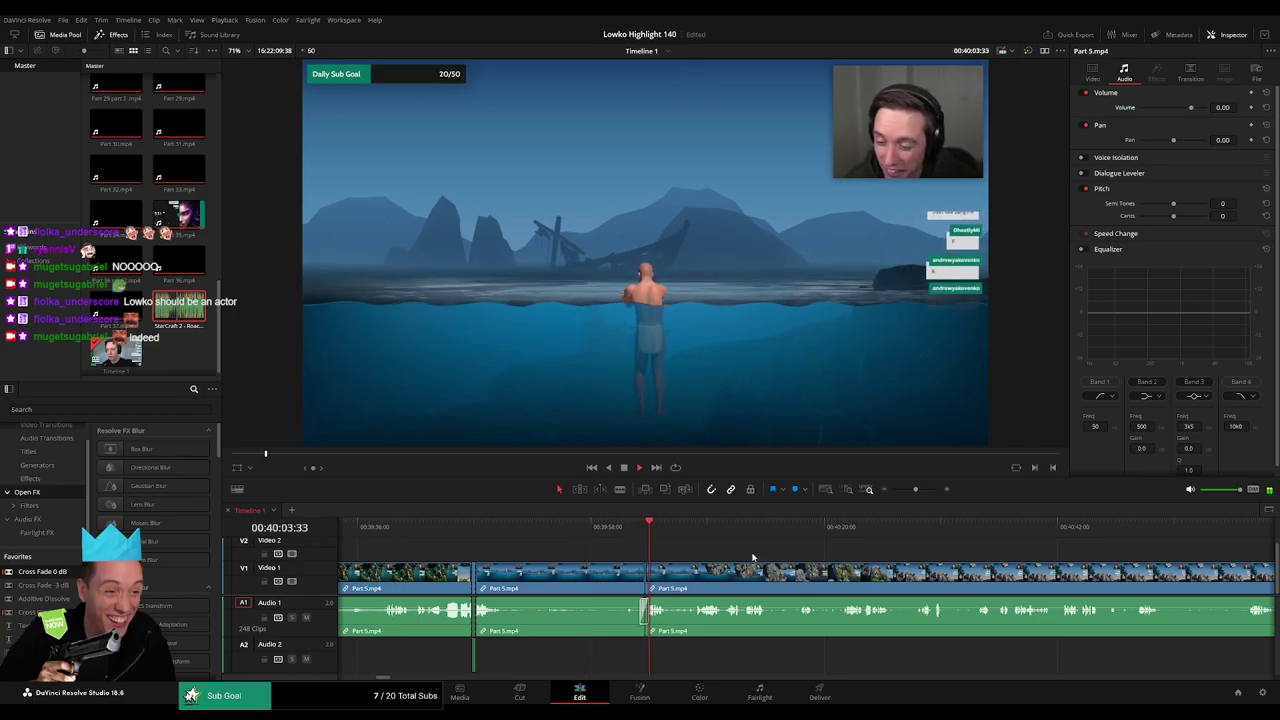
- Remove the Part 5.mp4 swimming section from about 00:40:06 to 00:40:08, closing the gap and cross-fading the audio join
scroll(605, 550, right, 2)
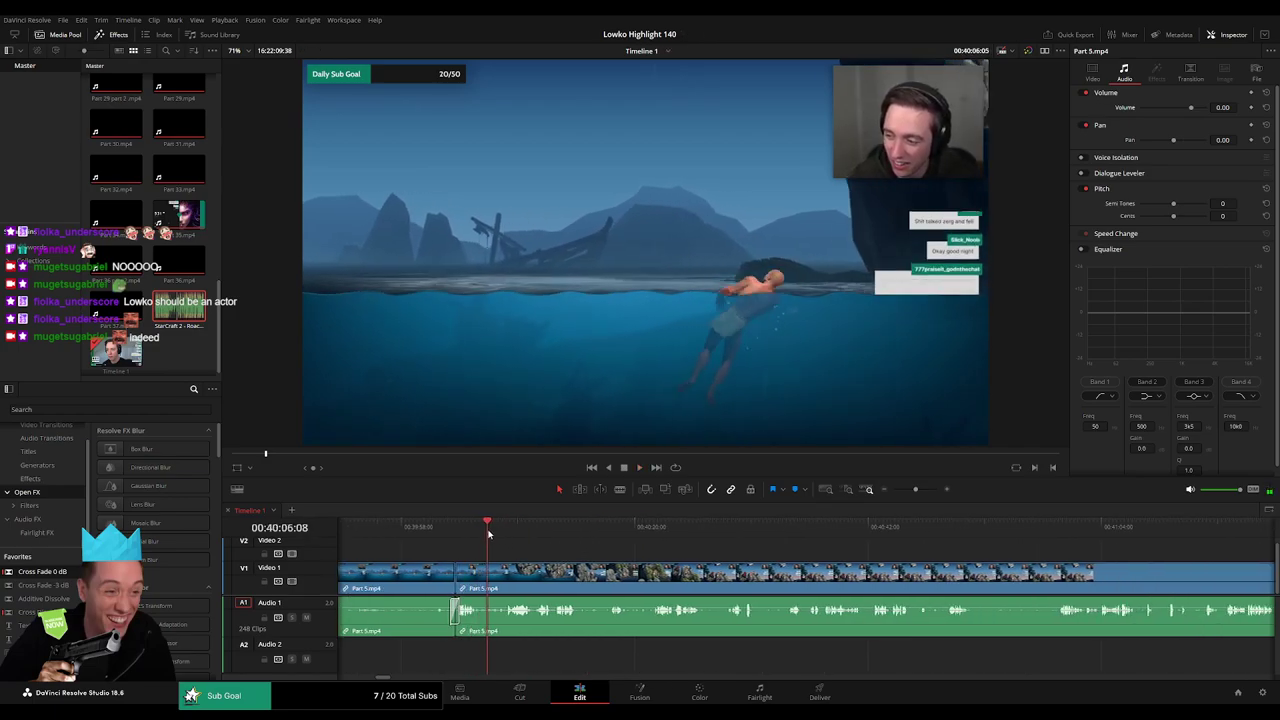
drag(489, 532, 499, 527)
key(b)
click(482, 587)
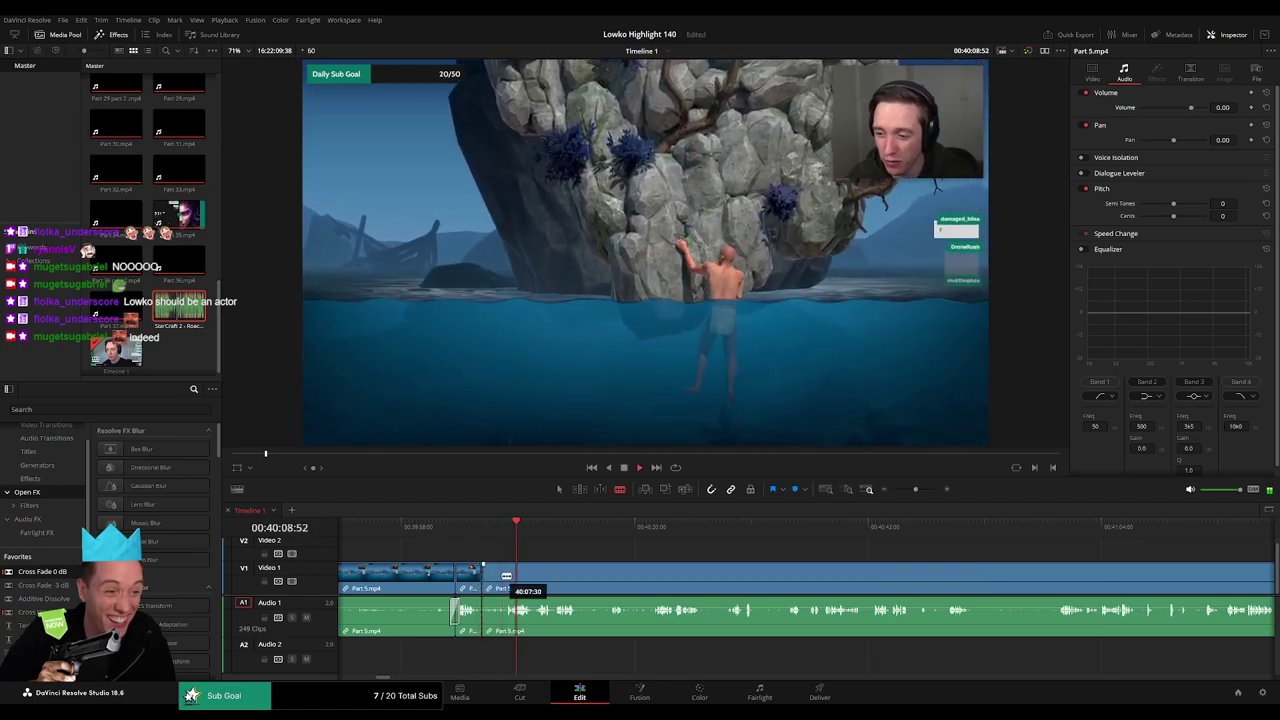
click(508, 576)
key(a)
click(495, 582)
key(BackSpace)
click(496, 582)
key(BackSpace)
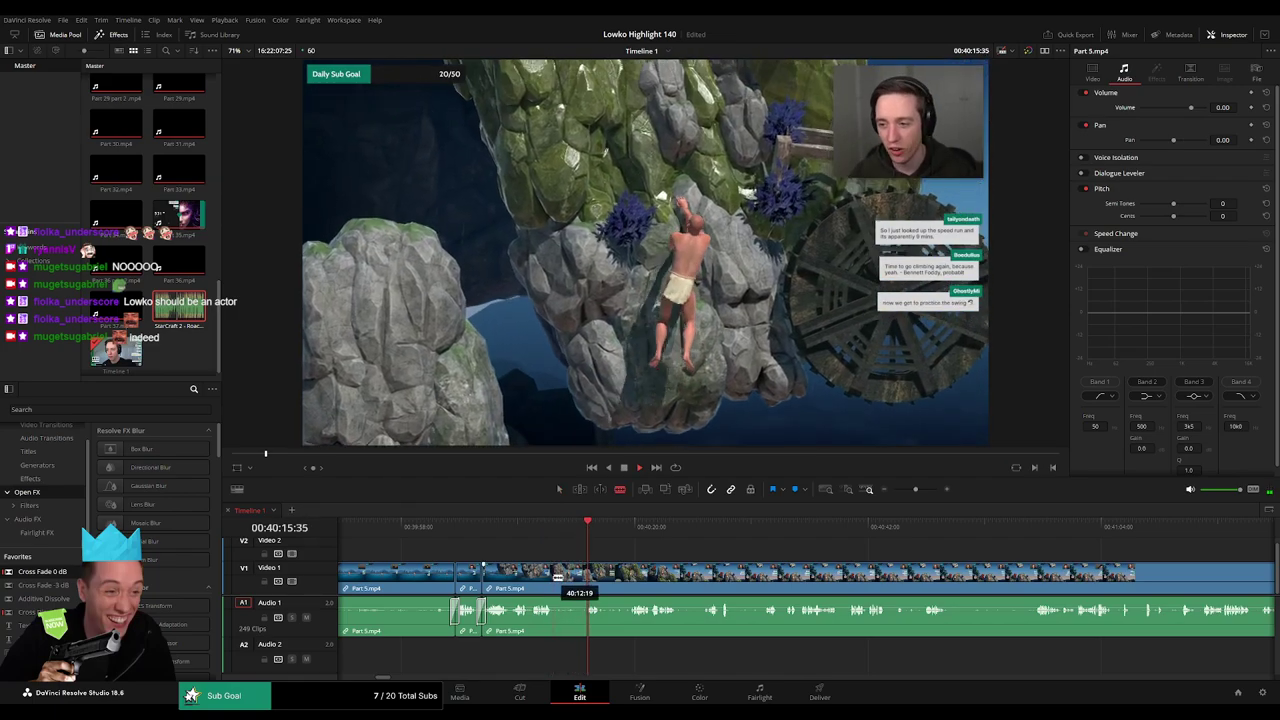
- Remove the Part 5.mp4 climbing section from about 00:40:12 to 00:40:15, closing the gap and cross-fading the audio join
click(588, 572)
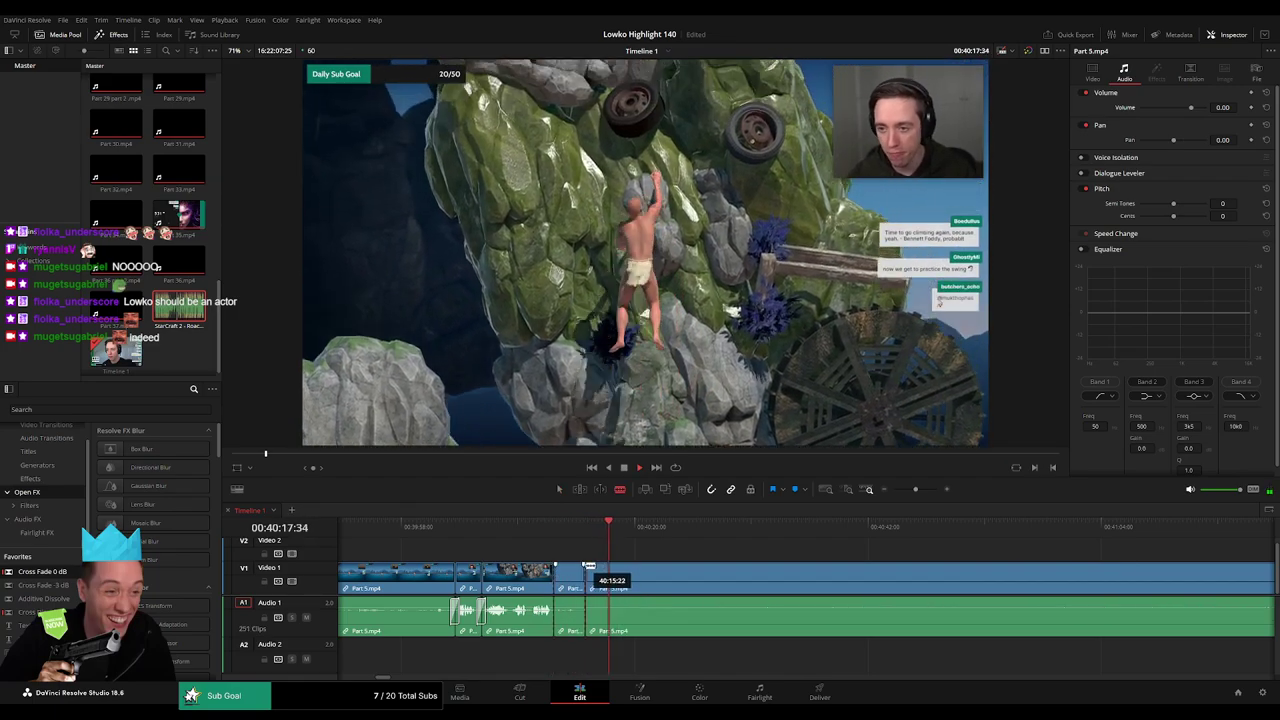
key(a)
click(579, 572)
key(BackSpace)
click(577, 574)
key(BackSpace)
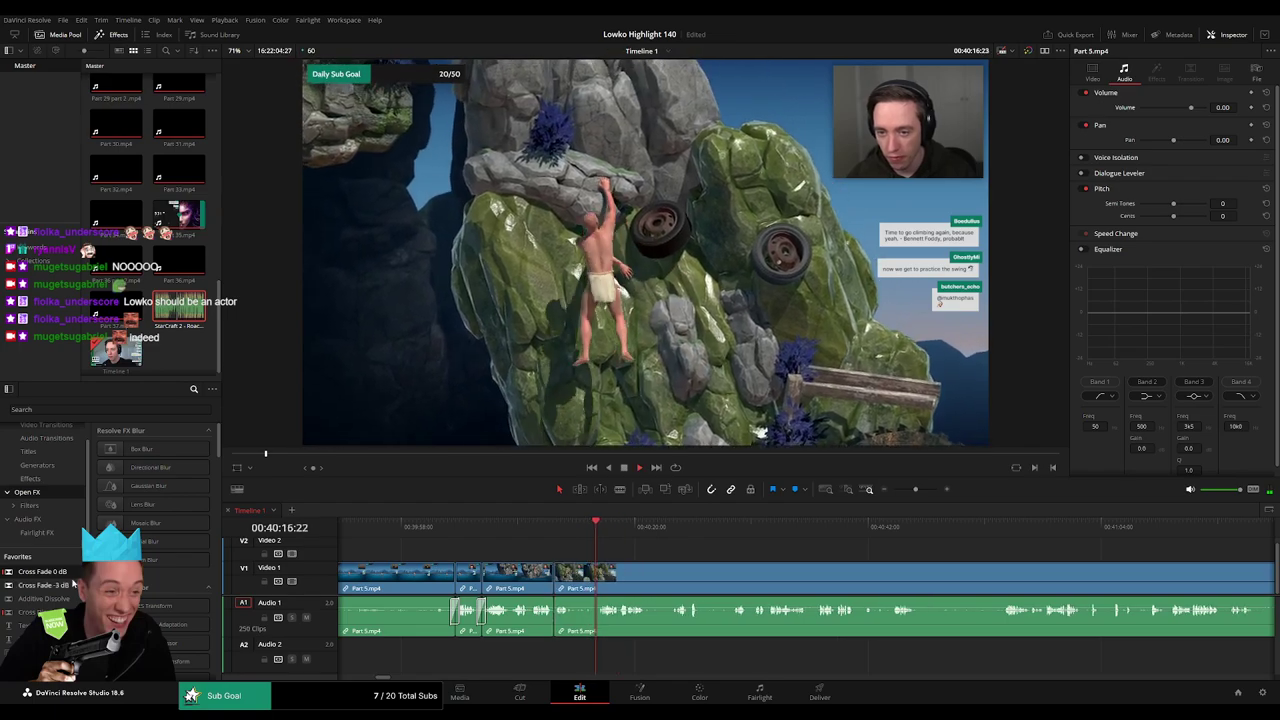
- Remove the Part 5.mp4 section from about 00:40:14 to 00:40:16, closing the gap and cross-fading the audio join
key(b)
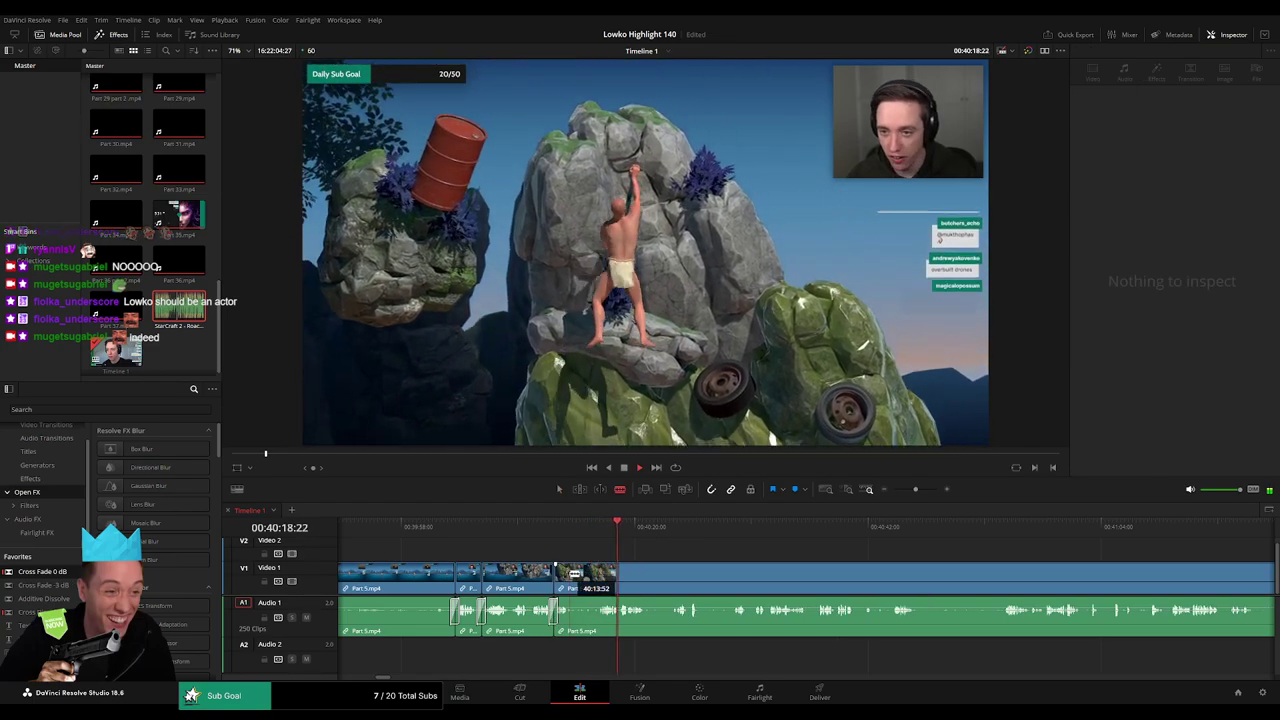
click(574, 572)
click(598, 572)
key(a)
click(588, 575)
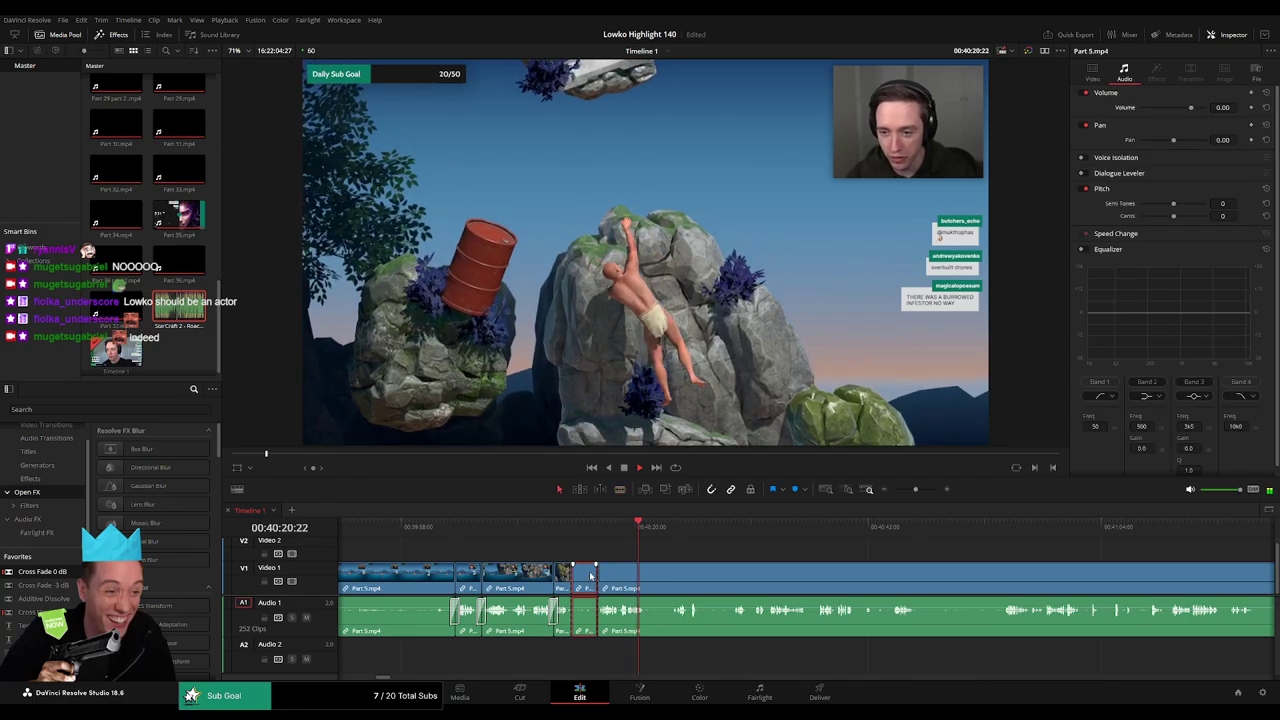
key(Delete)
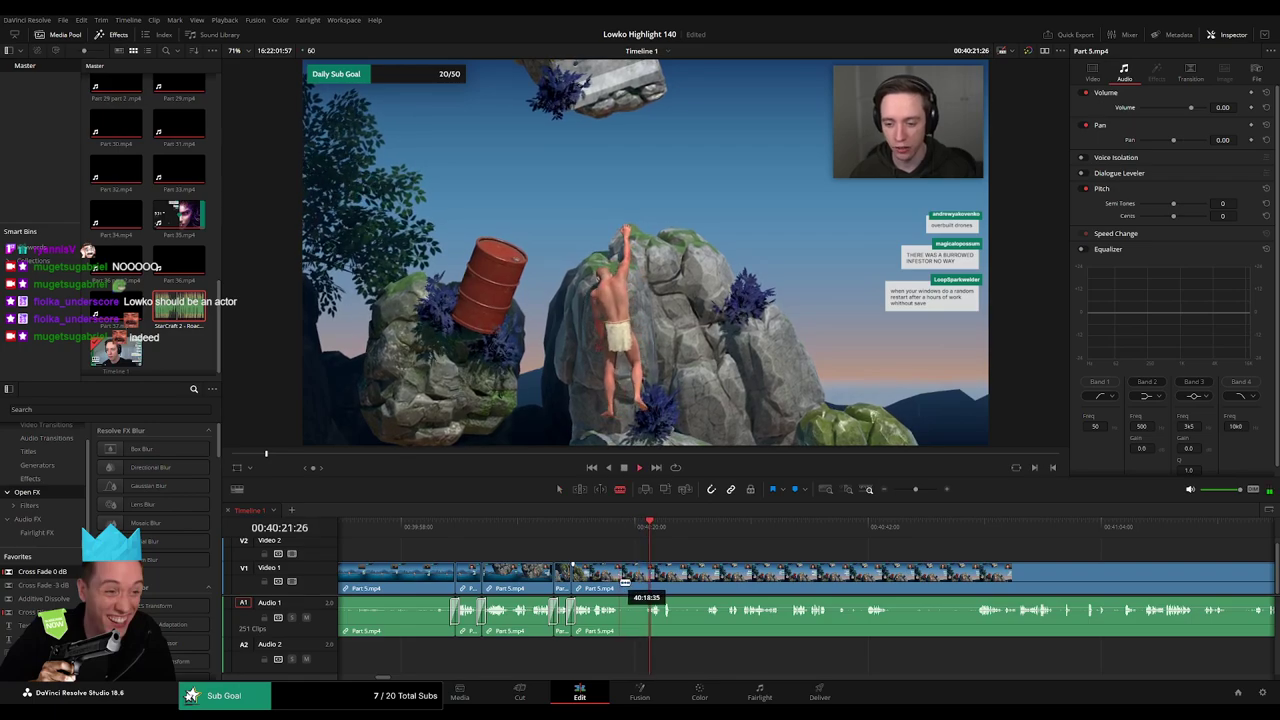
- Remove the Part 5.mp4 section from about 00:40:19 to 00:40:21, closing the gap and cross-fading the audio join
click(621, 579)
scroll(586, 551, right, 3)
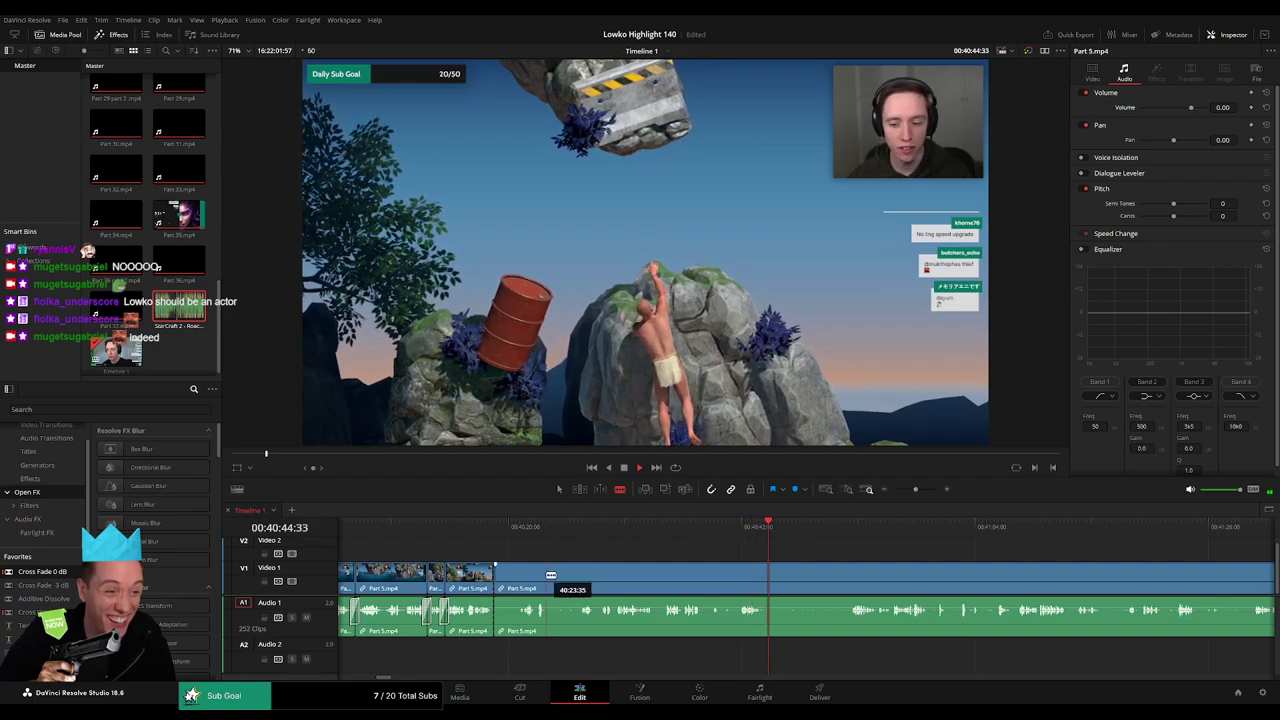
drag(522, 568, 517, 569)
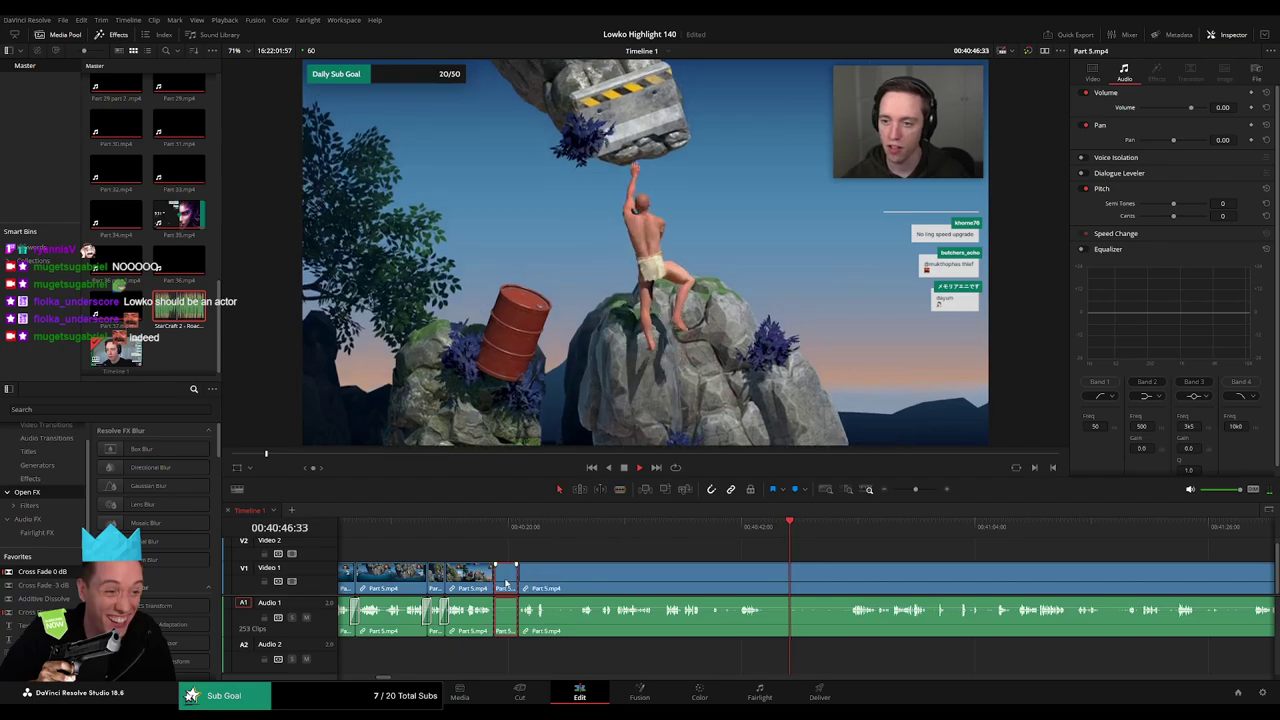
key(Delete)
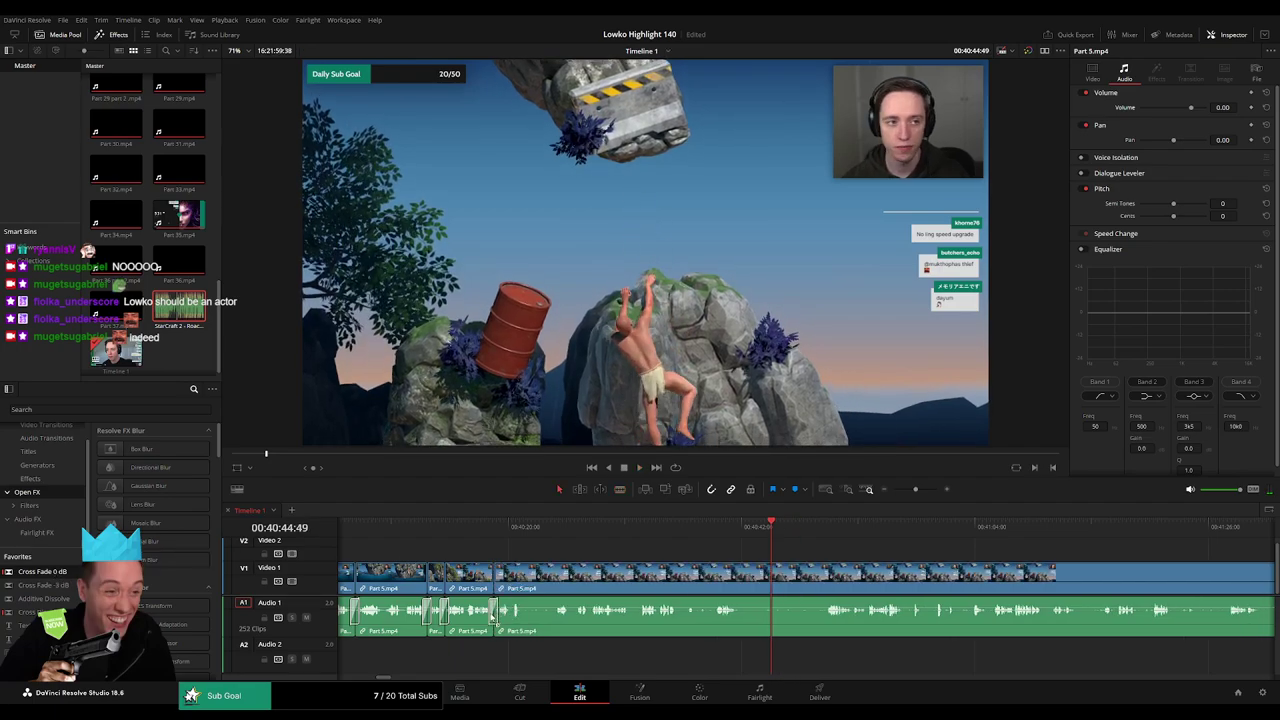
- Remove the Part 5.mp4 climbing section from about 00:40:42 to 00:40:50, closing the gap and cross-fading the audio join
click(498, 530)
key(space)
click(553, 530)
click(612, 530)
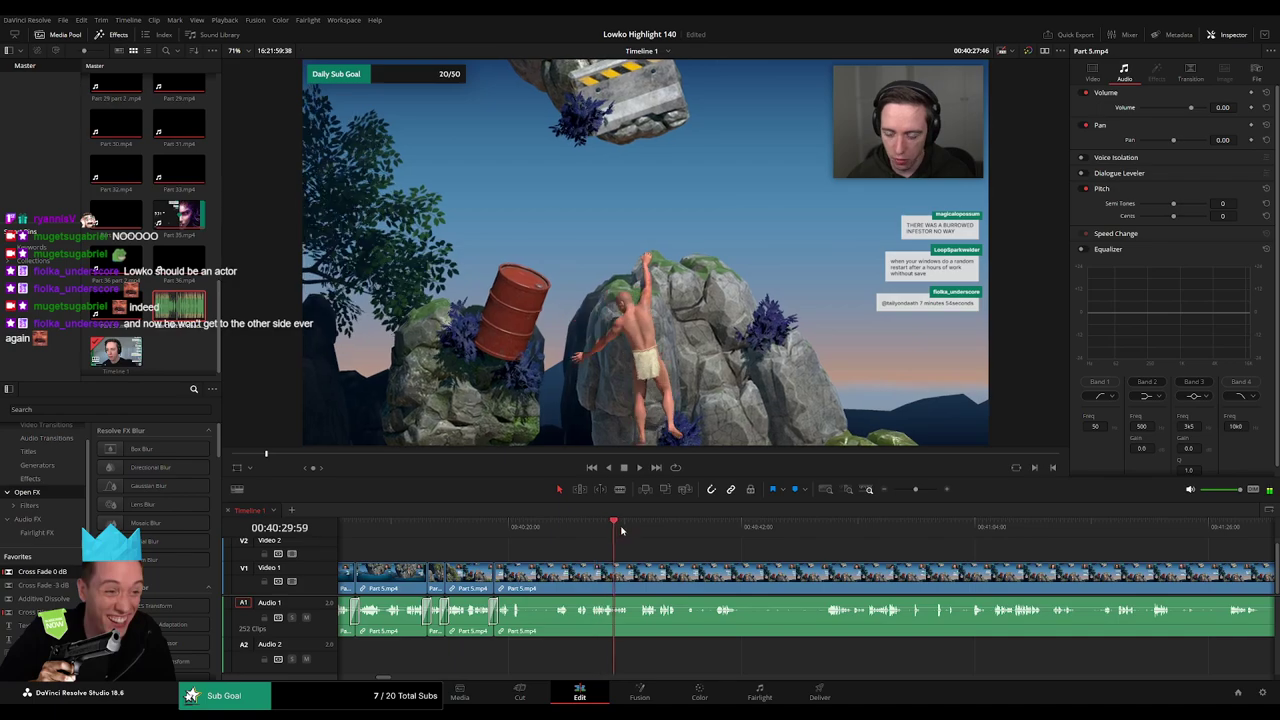
click(632, 530)
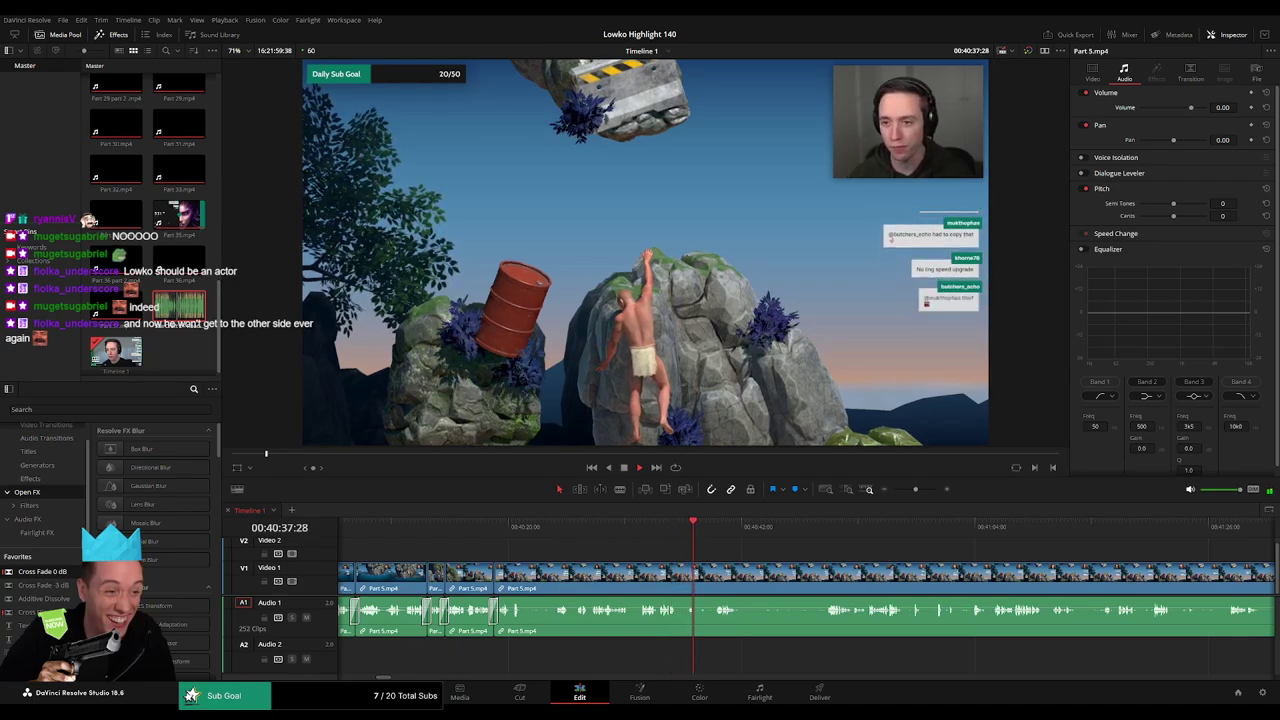
drag(751, 554, 553, 546)
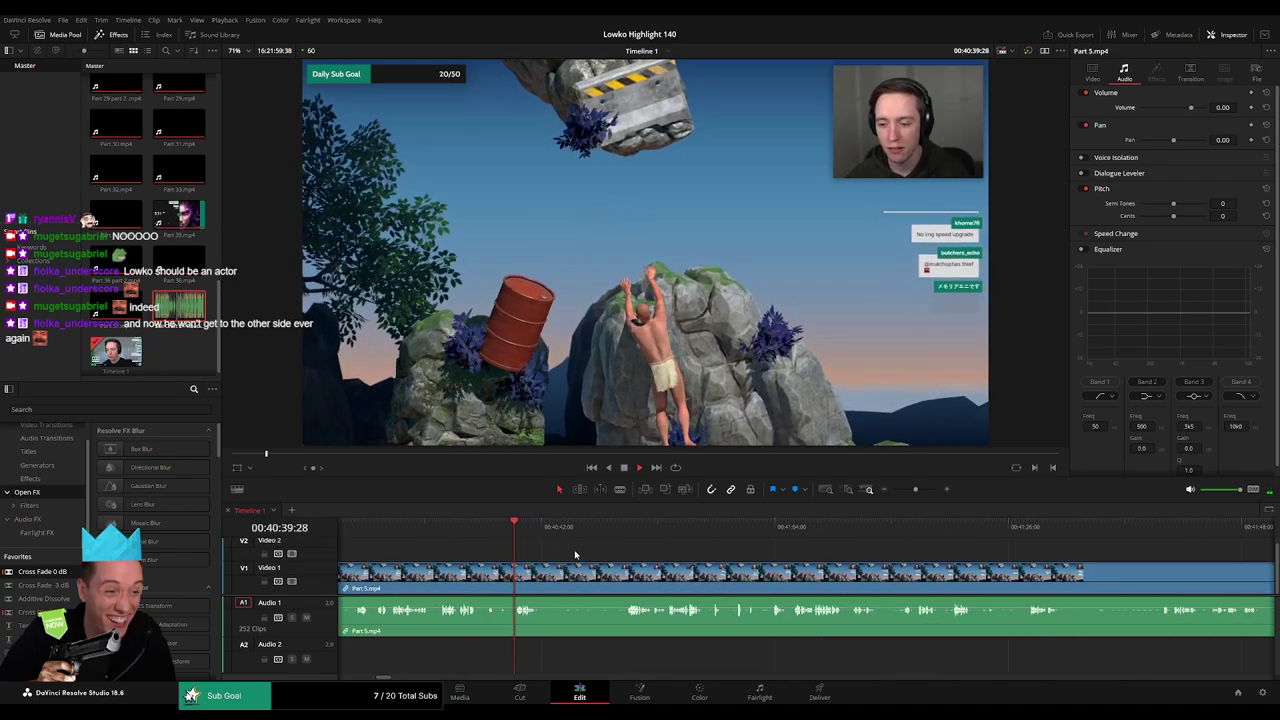
scroll(517, 546, right, 1)
click(487, 578)
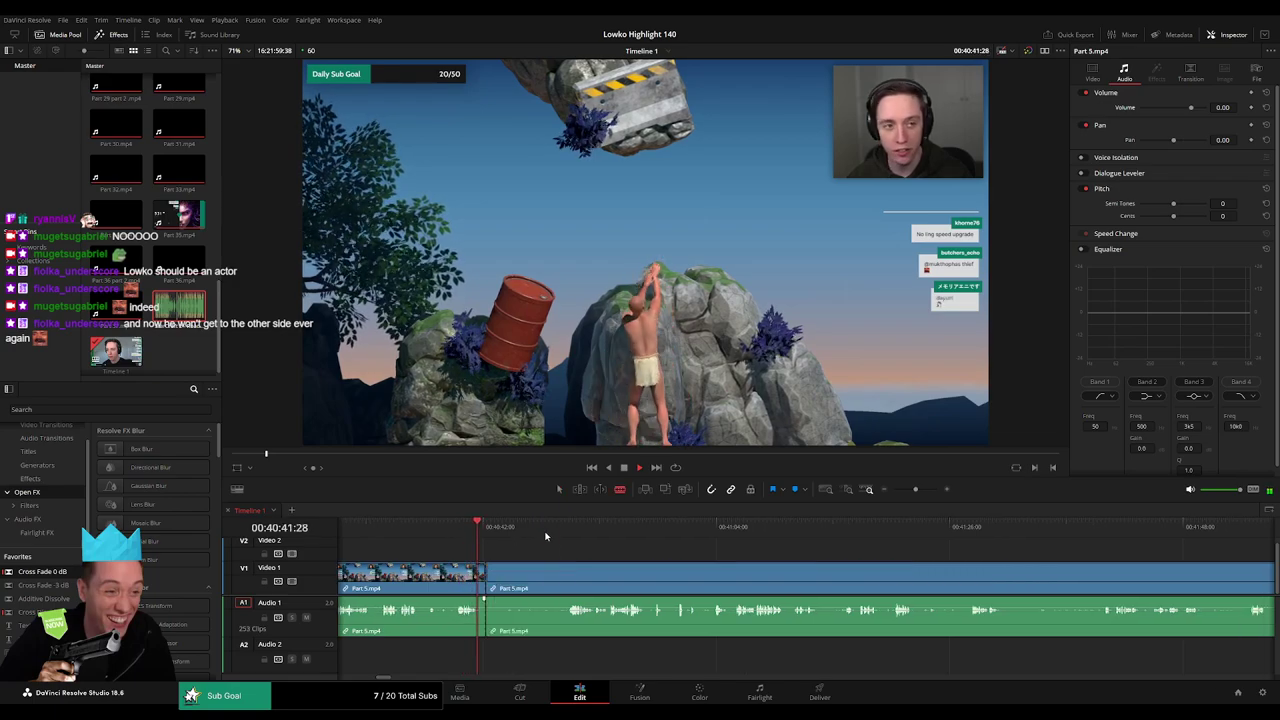
click(568, 536)
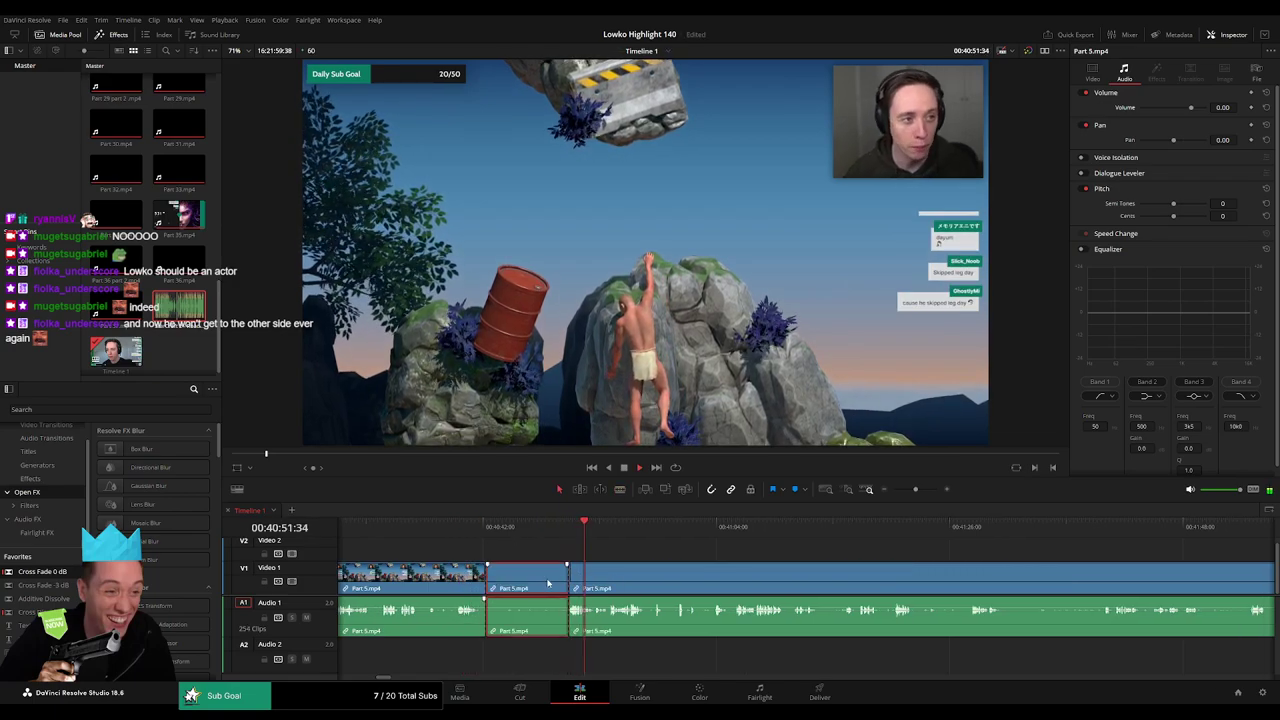
key(Delete)
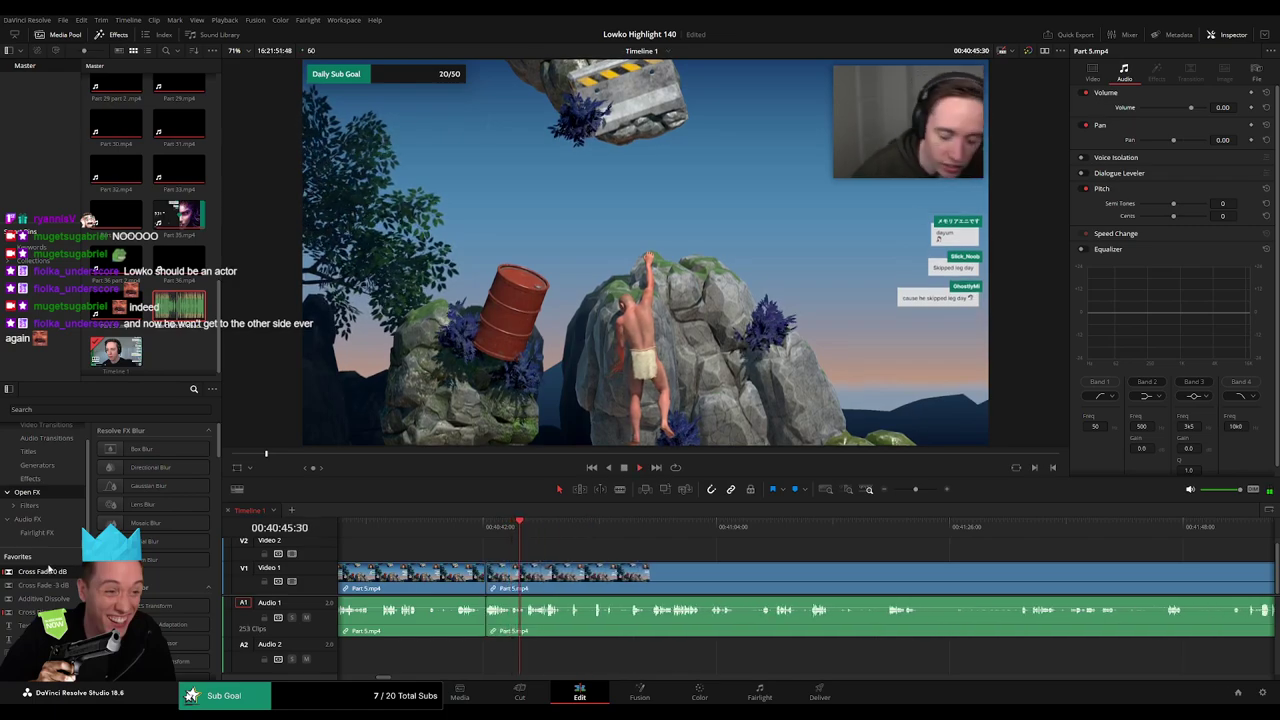
click(491, 625)
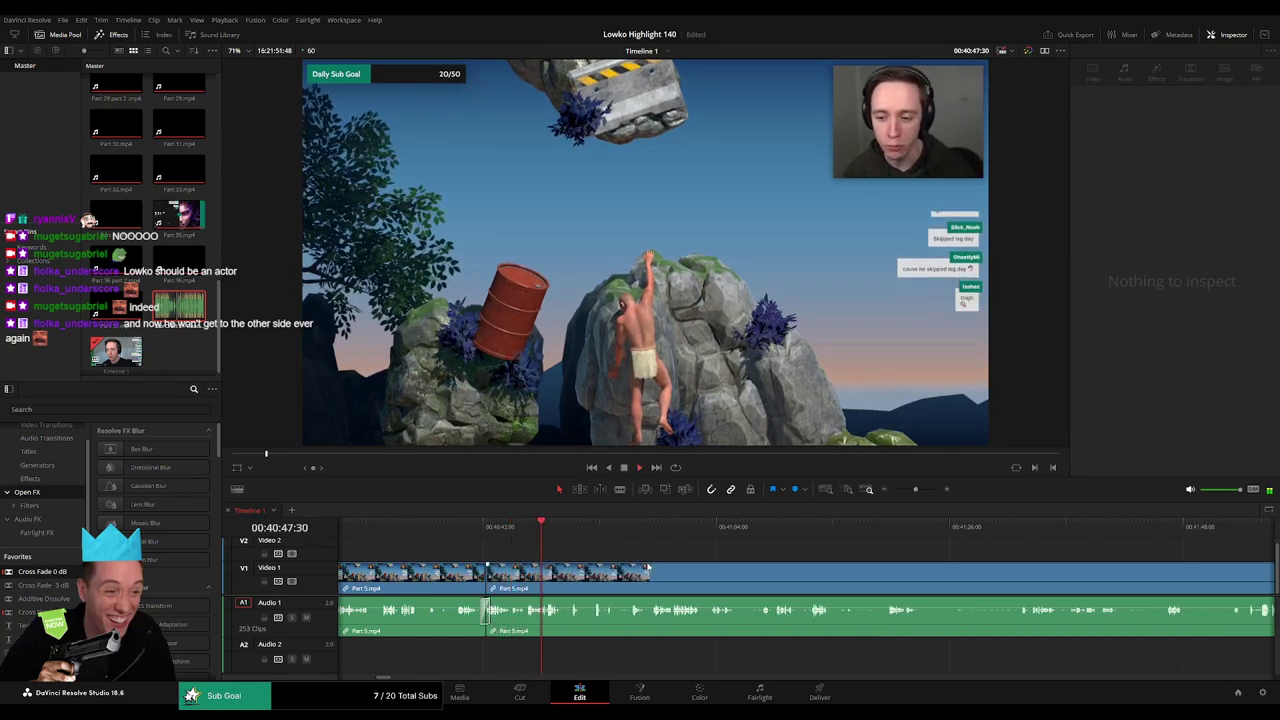
- Skim the Part 5.mp4 footage from about 00:40:46 to 00:41:04 for dull sections and words to cover
click(525, 531)
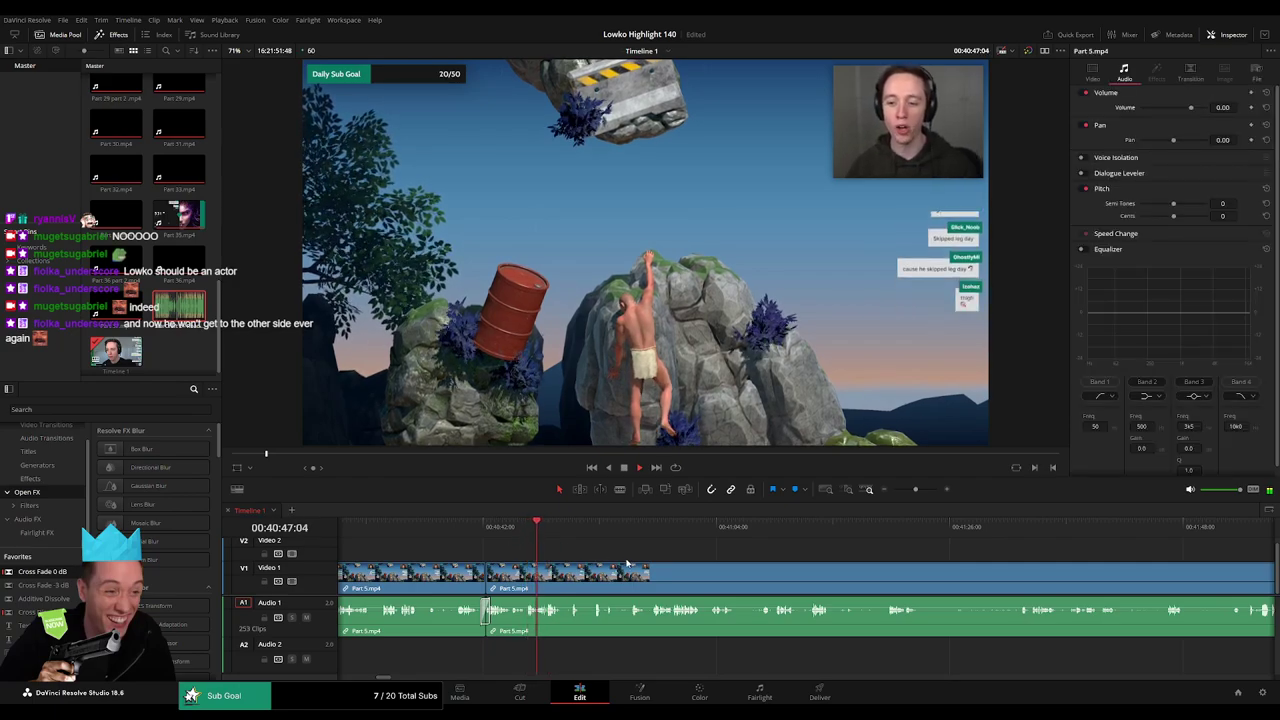
scroll(541, 547, right, 3)
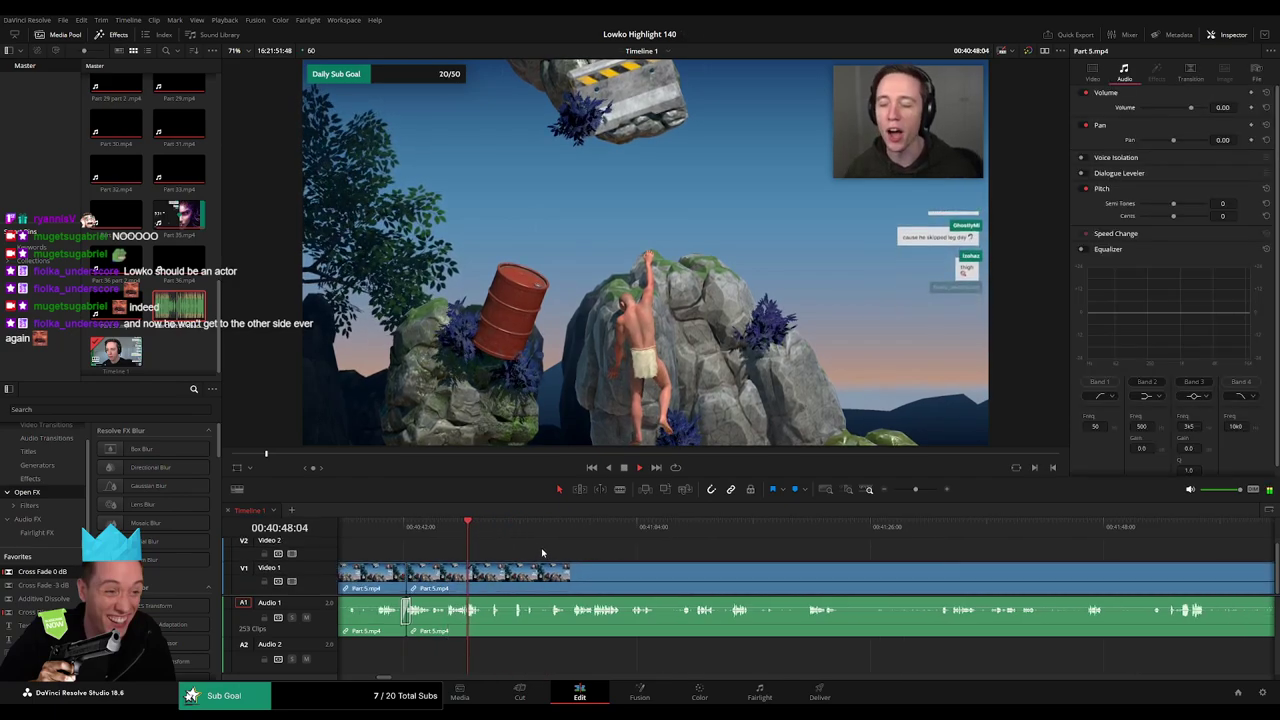
click(477, 532)
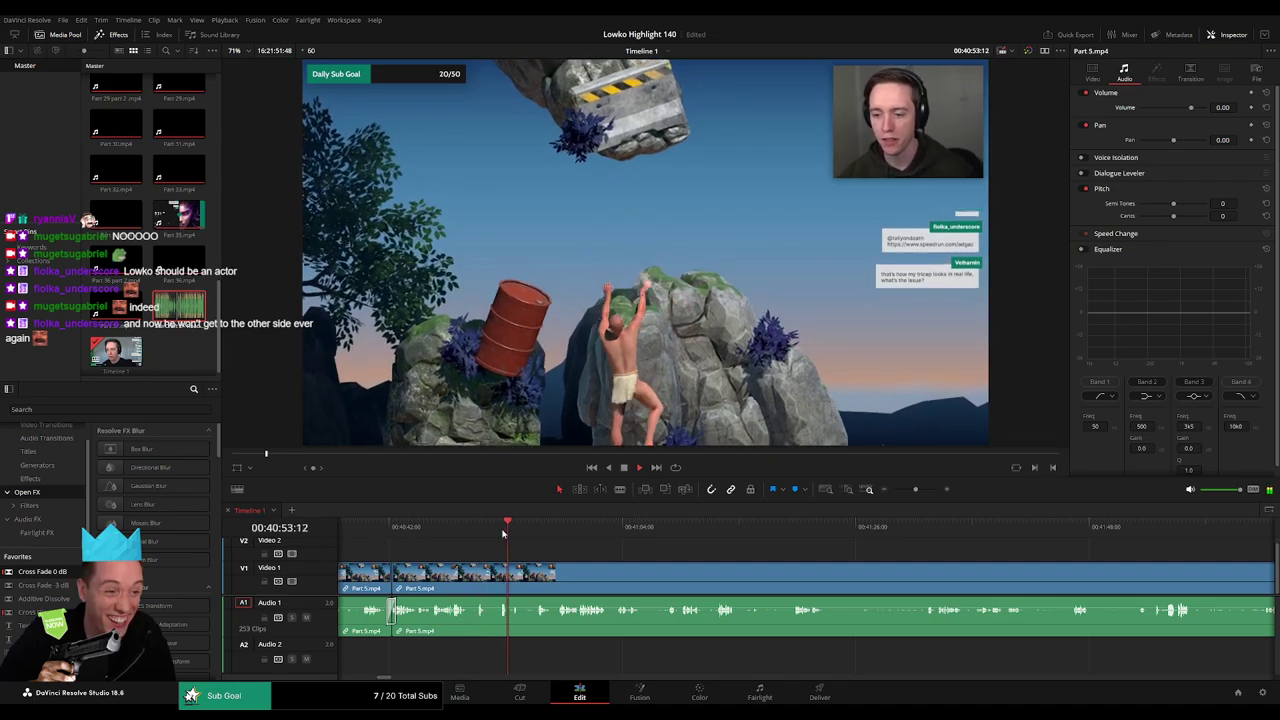
click(535, 535)
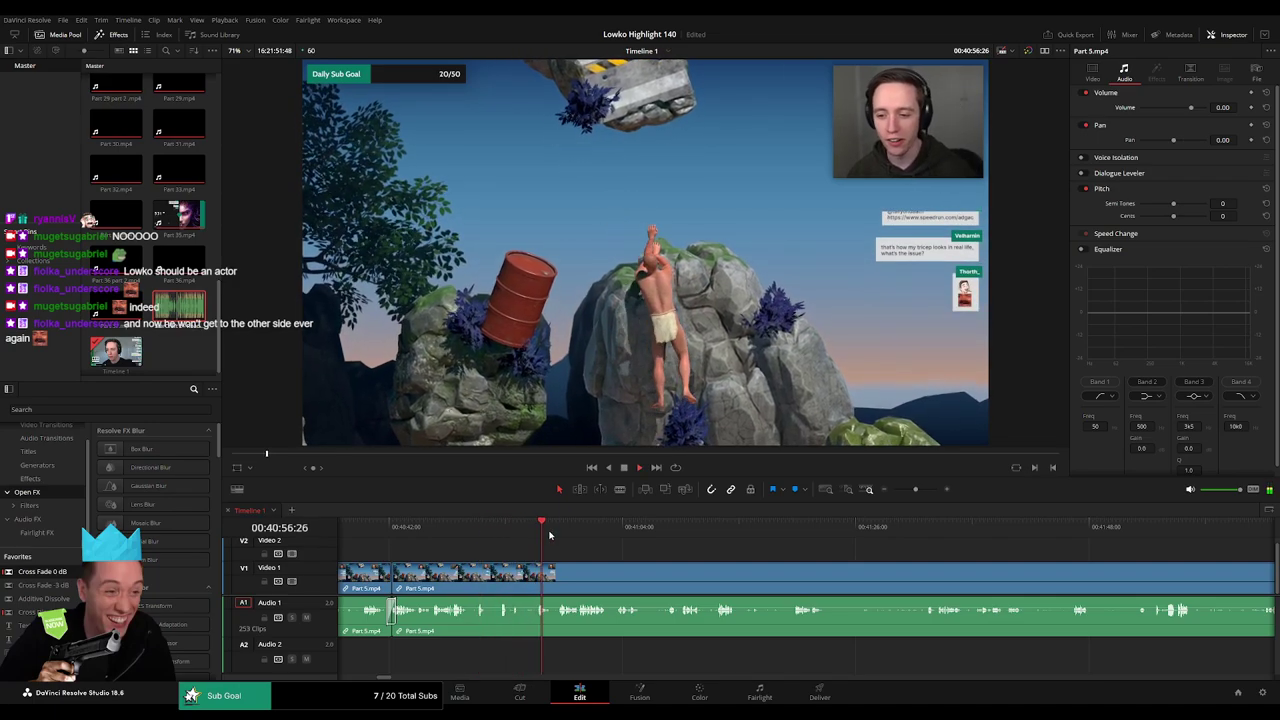
click(561, 535)
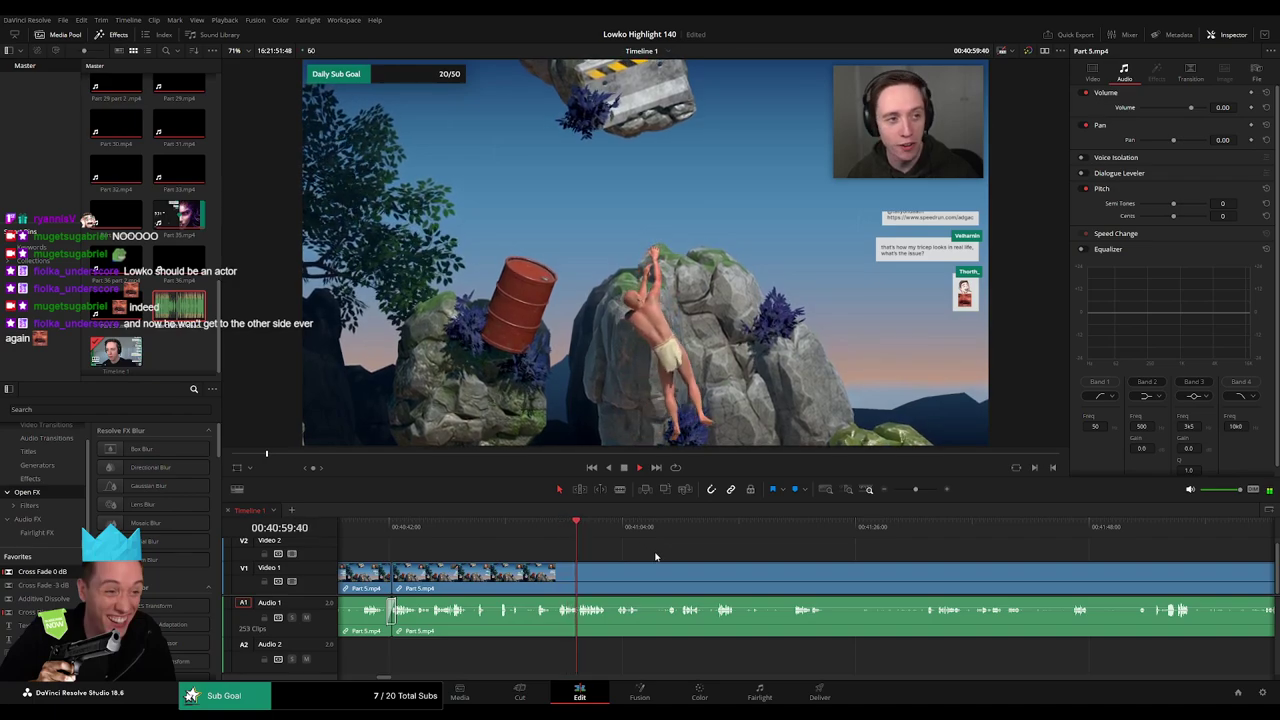
drag(656, 557, 557, 547)
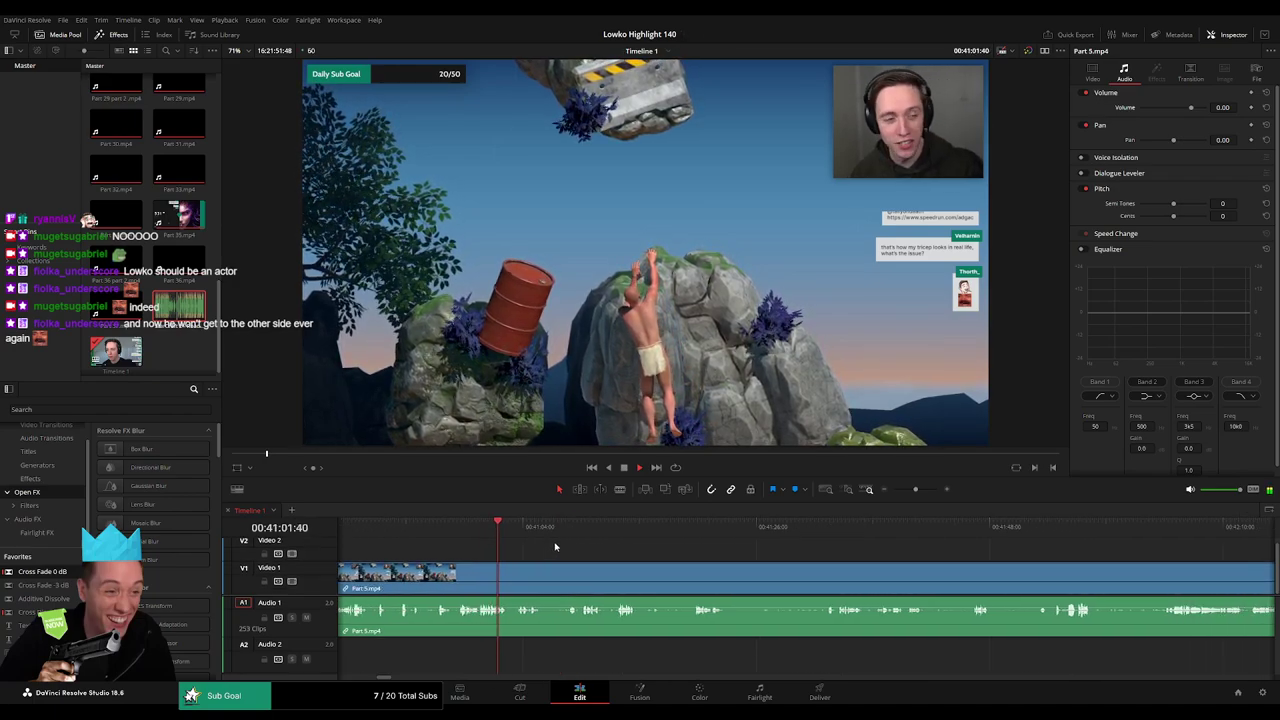
click(517, 531)
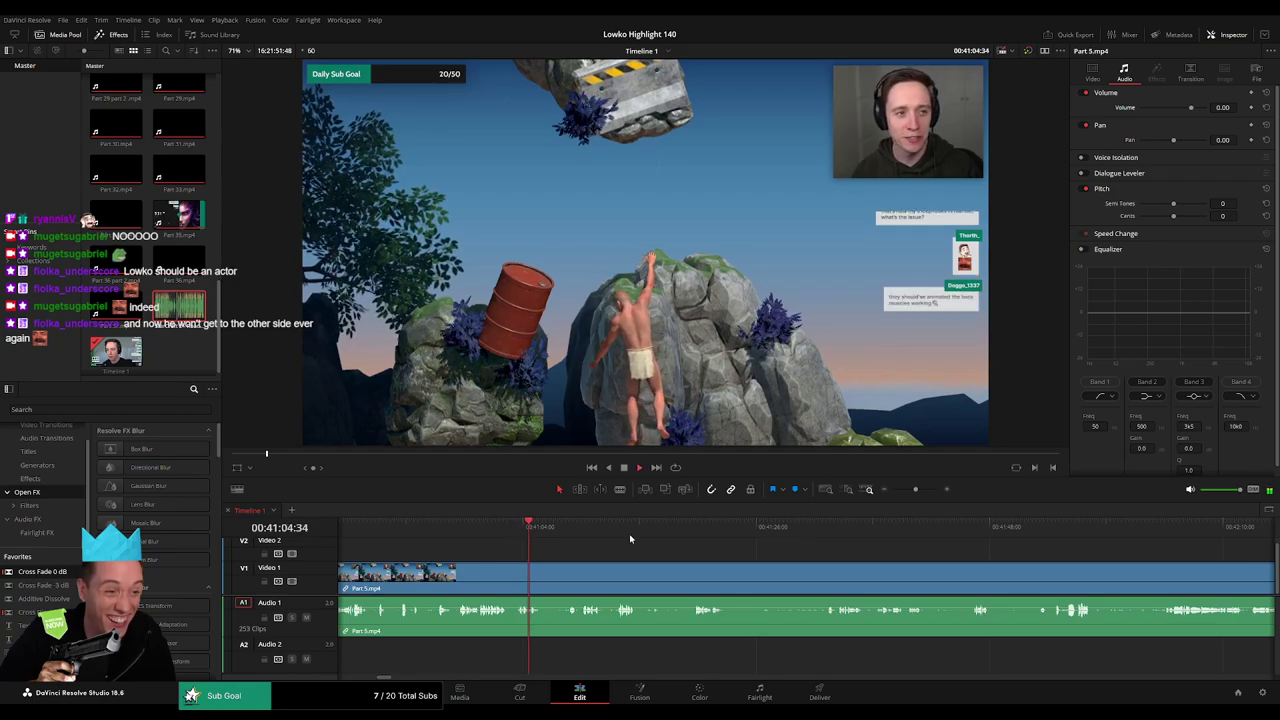
- Isolate the spoken word in Part 5.mp4 by splitting the clip at about 00:41:03:39 and at 00:41:03:57
drag(915, 490, 922, 493)
drag(624, 526, 685, 529)
click(688, 523)
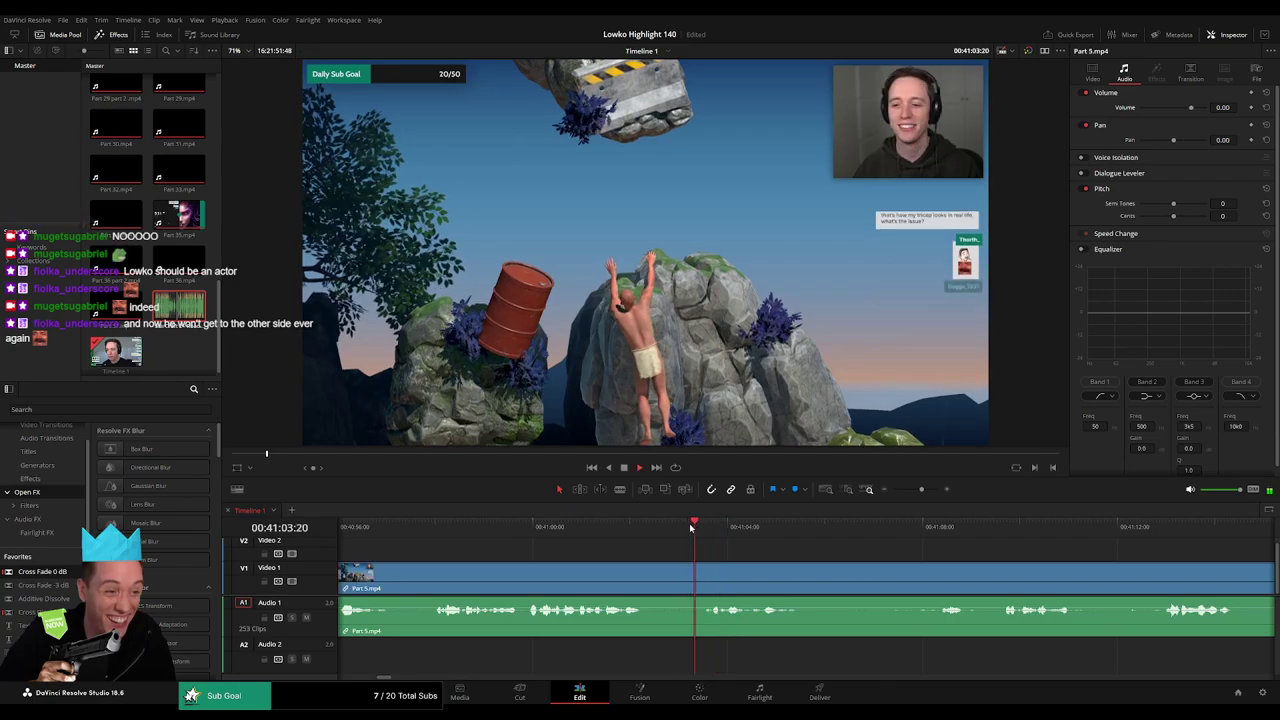
click(691, 533)
key(space)
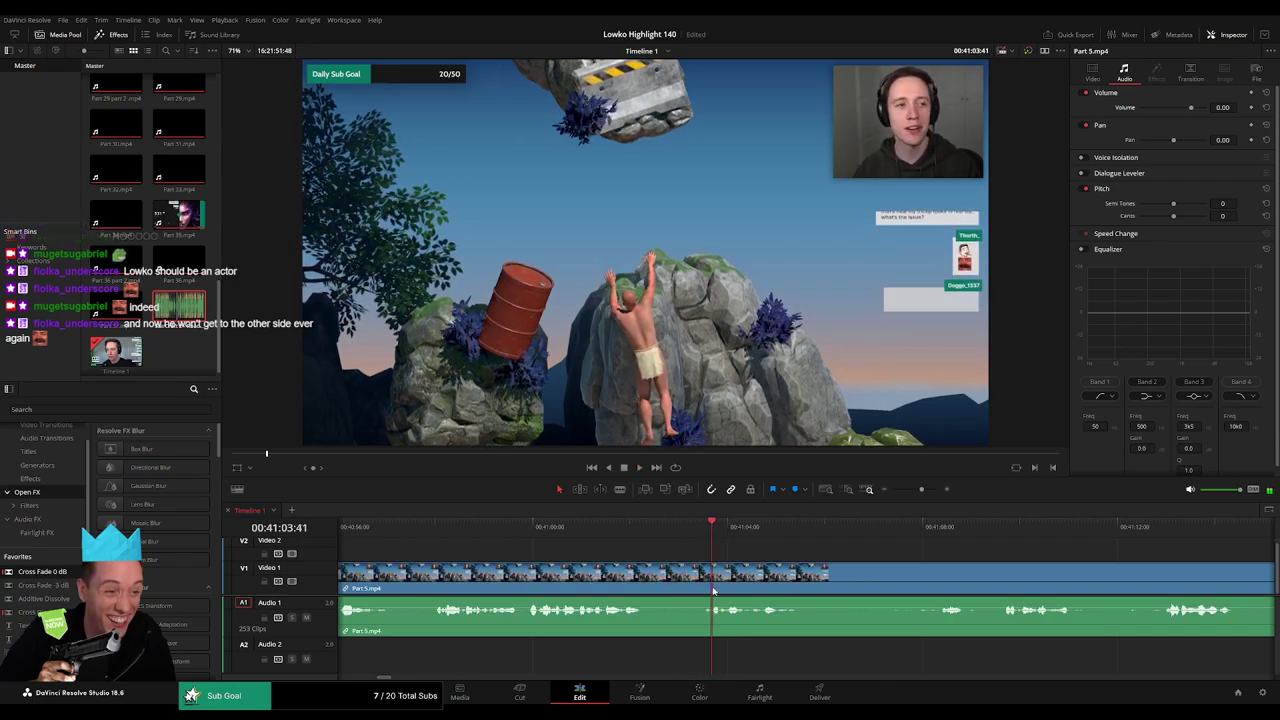
key(b)
click(713, 586)
drag(921, 489, 932, 492)
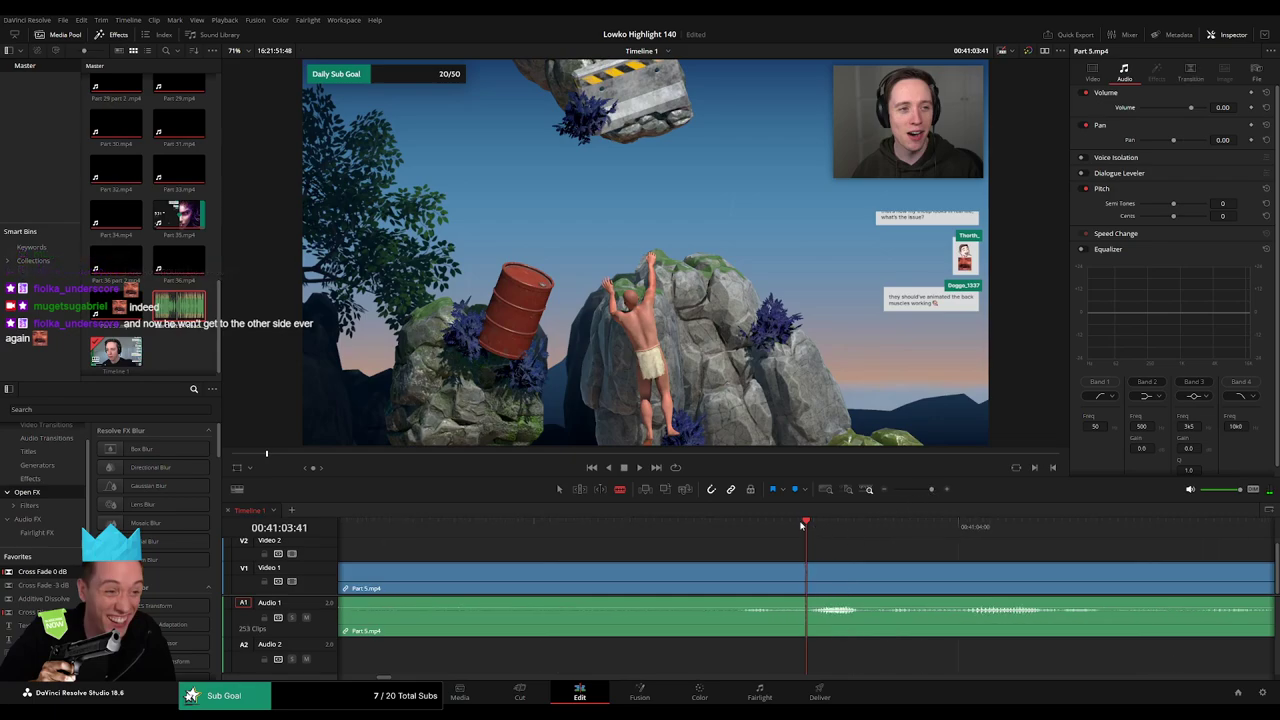
click(934, 523)
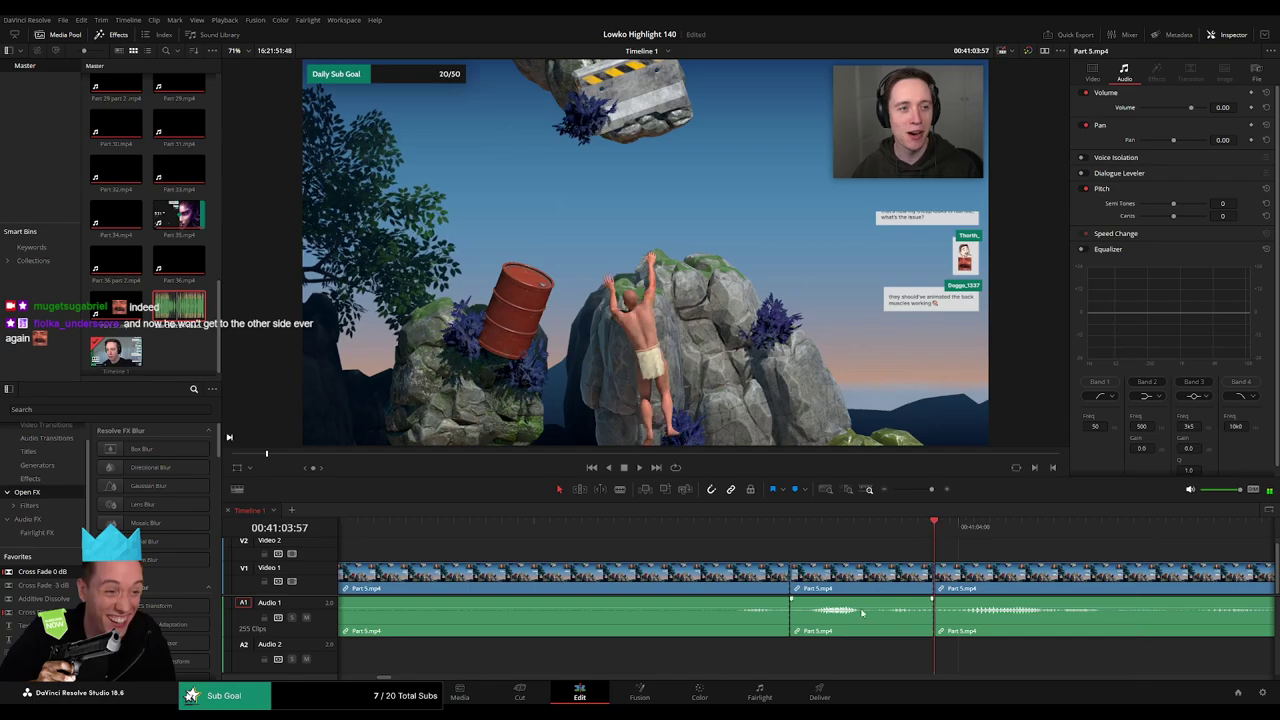
- Disable the isolated word's audio and cover it with StarCraft 2 - Roach Quotes.mp3 on Audio 2, trimmed to the word's length
key(d)
drag(184, 306, 712, 665)
drag(712, 657, 788, 657)
drag(1088, 657, 938, 656)
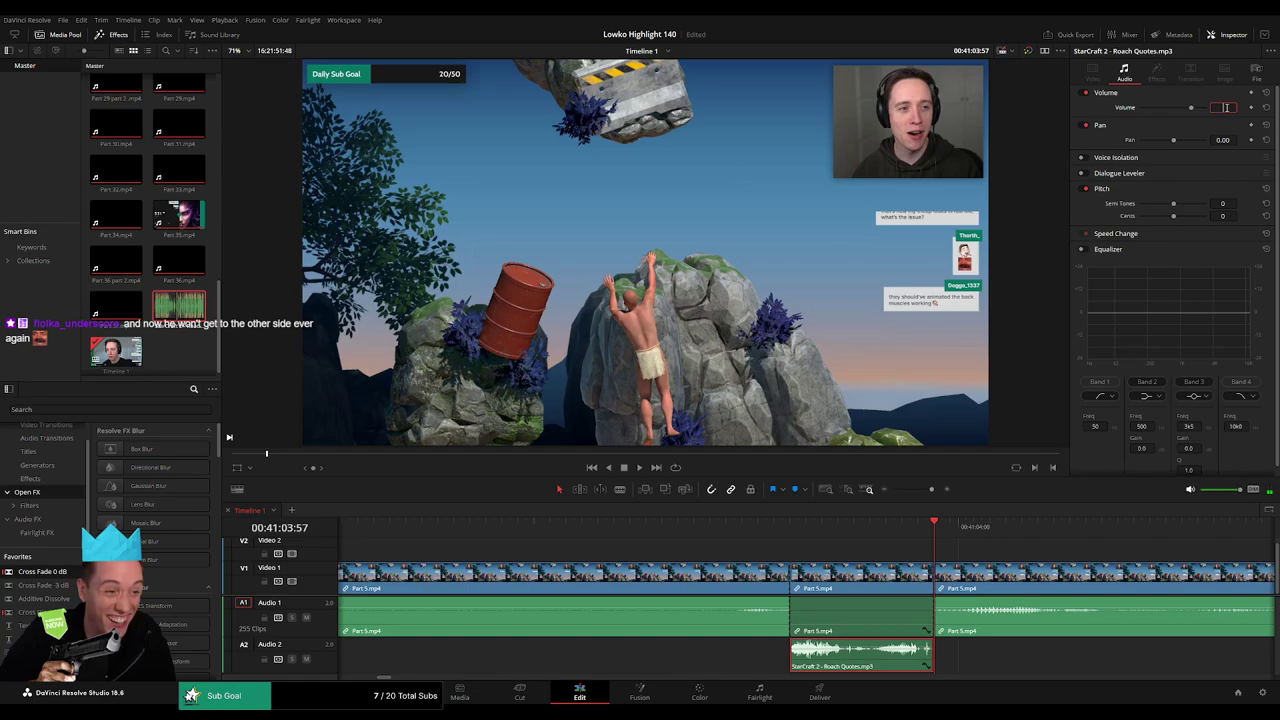
- Set the volume of the StarCraft 2 - Roach Quotes.mp3 clip on Audio 2 to -23 and play the passage back
click(707, 526)
key(space)
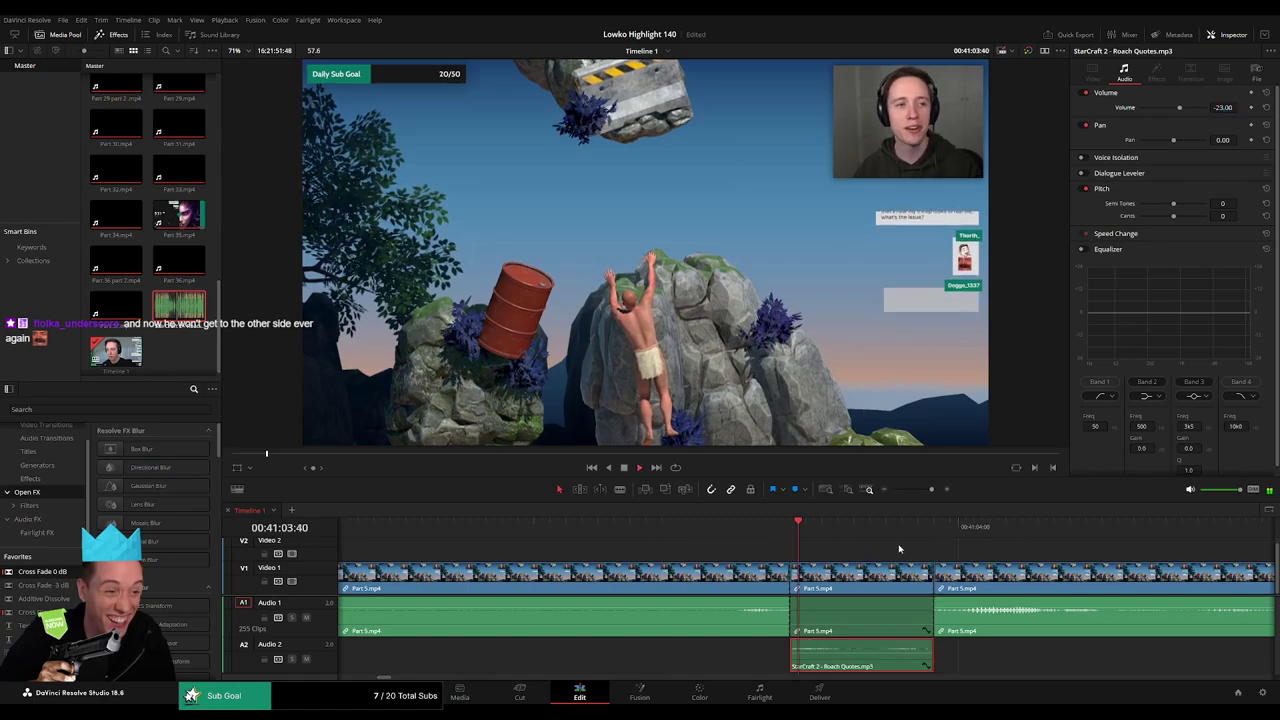
click(898, 548)
- Cut out the short section of Part 5.mp4 that starts at about 41:05 and close the gap
drag(932, 489, 919, 490)
click(866, 530)
key(space)
key(b)
click(804, 578)
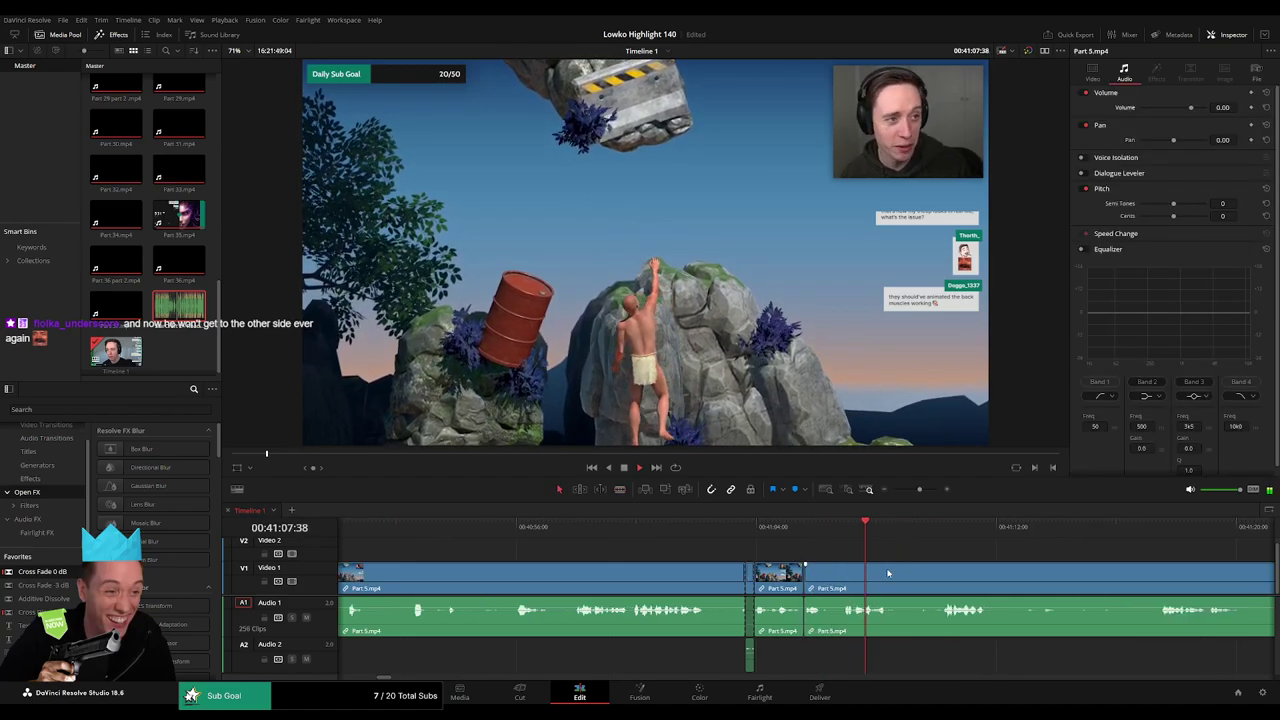
- Ripple delete the section of Part 5.mp4 from about 41:12 to 41:17 and add an audio cross fade at the cut
drag(914, 497, 913, 494)
drag(794, 556, 679, 559)
drag(913, 490, 920, 491)
drag(844, 573, 854, 528)
key(b)
click(695, 575)
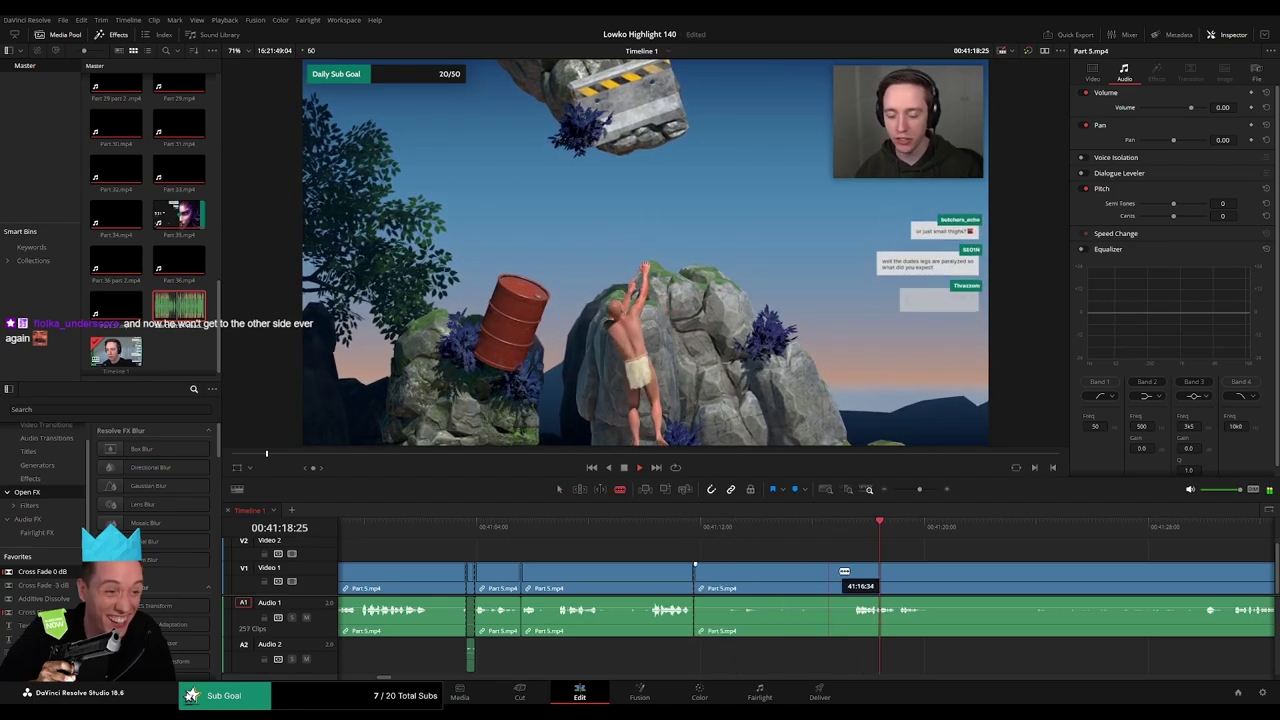
click(812, 575)
key(Delete)
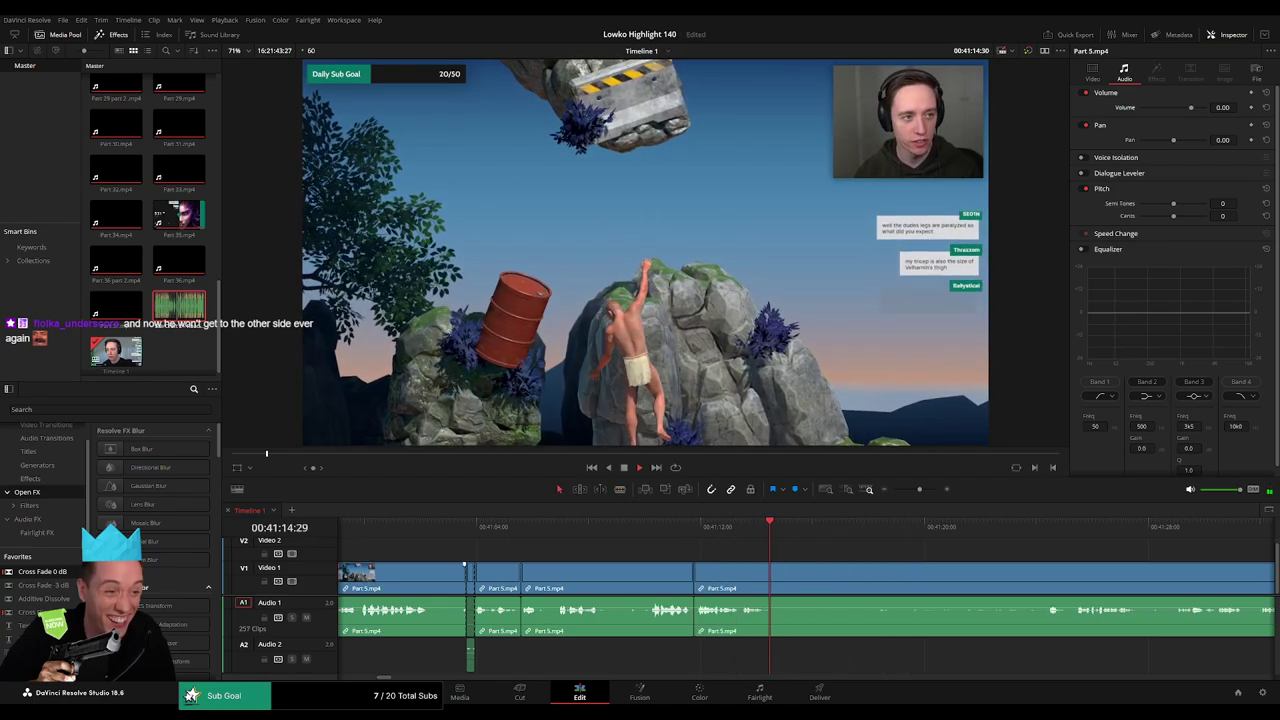
click(695, 628)
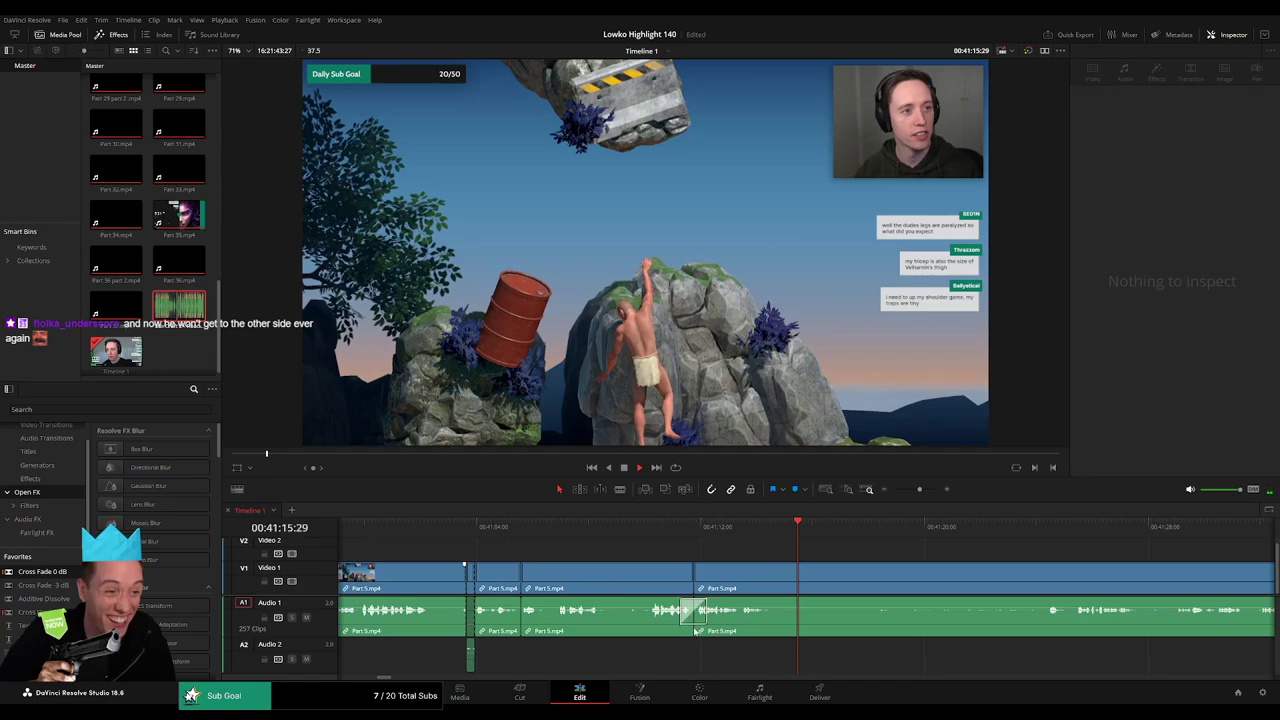
- Split Part 5.mp4 at about 41:25:03
click(1035, 532)
key(ctrl+z)
drag(929, 532, 1034, 534)
scroll(843, 542, right, 4)
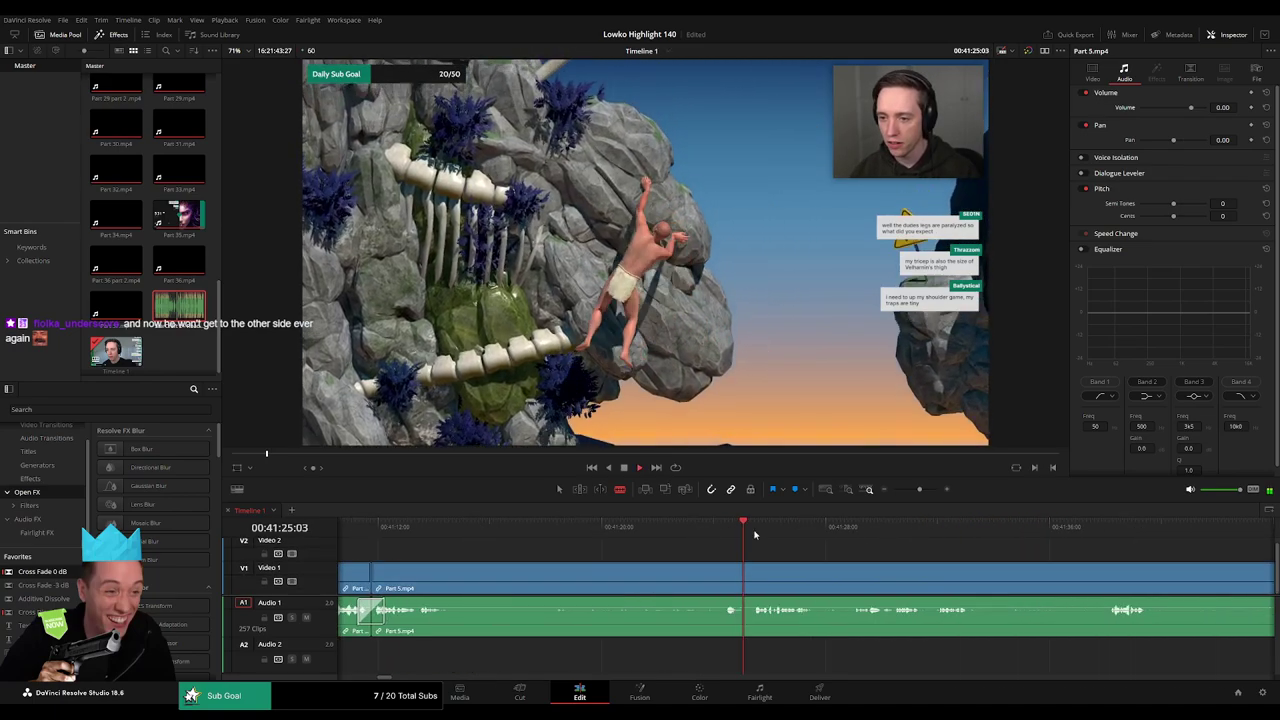
click(843, 525)
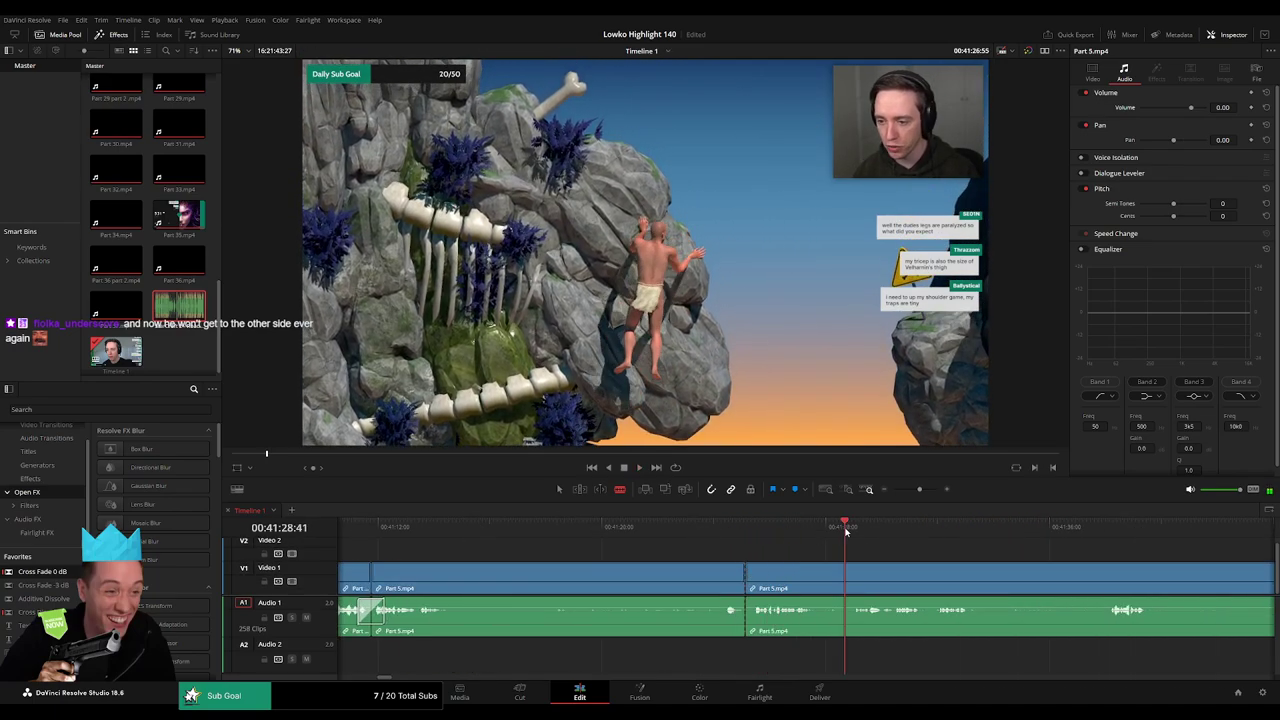
- Play through the Part 5.mp4 footage between about 41:27 and 41:59 to look for parts to cut
scroll(877, 557, right, 4)
click(788, 532)
click(897, 537)
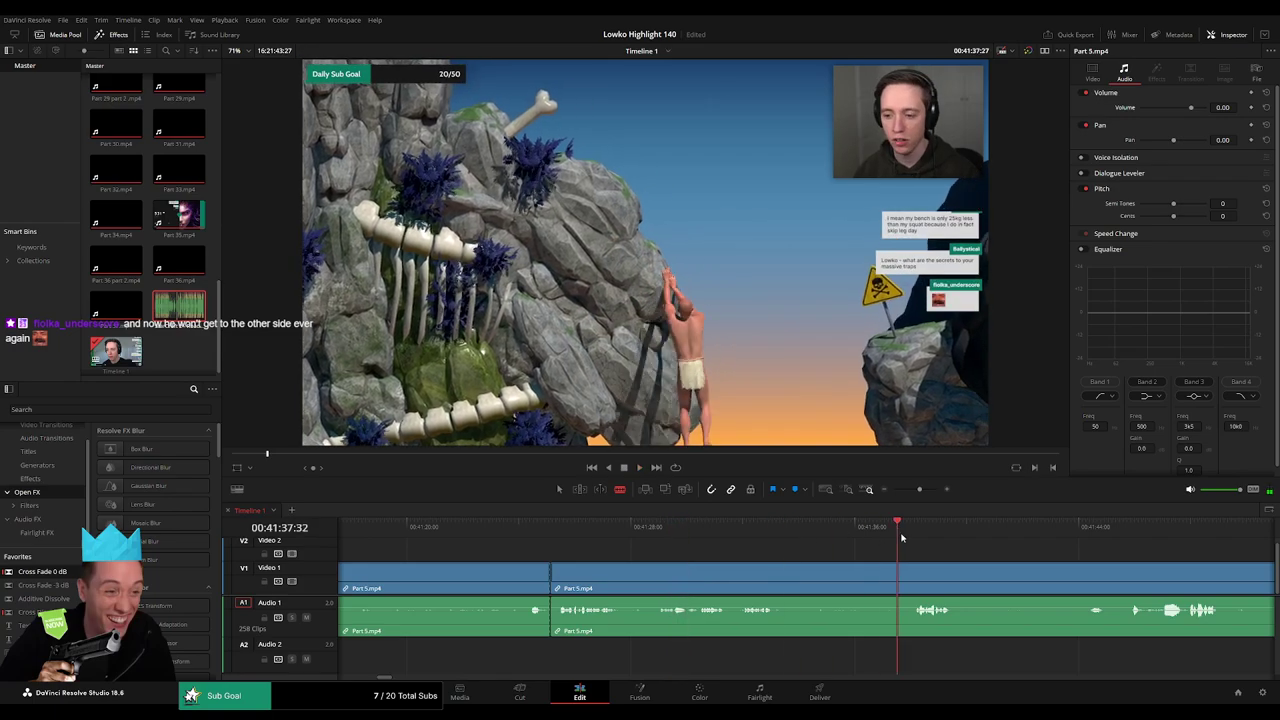
click(921, 538)
drag(923, 494, 884, 529)
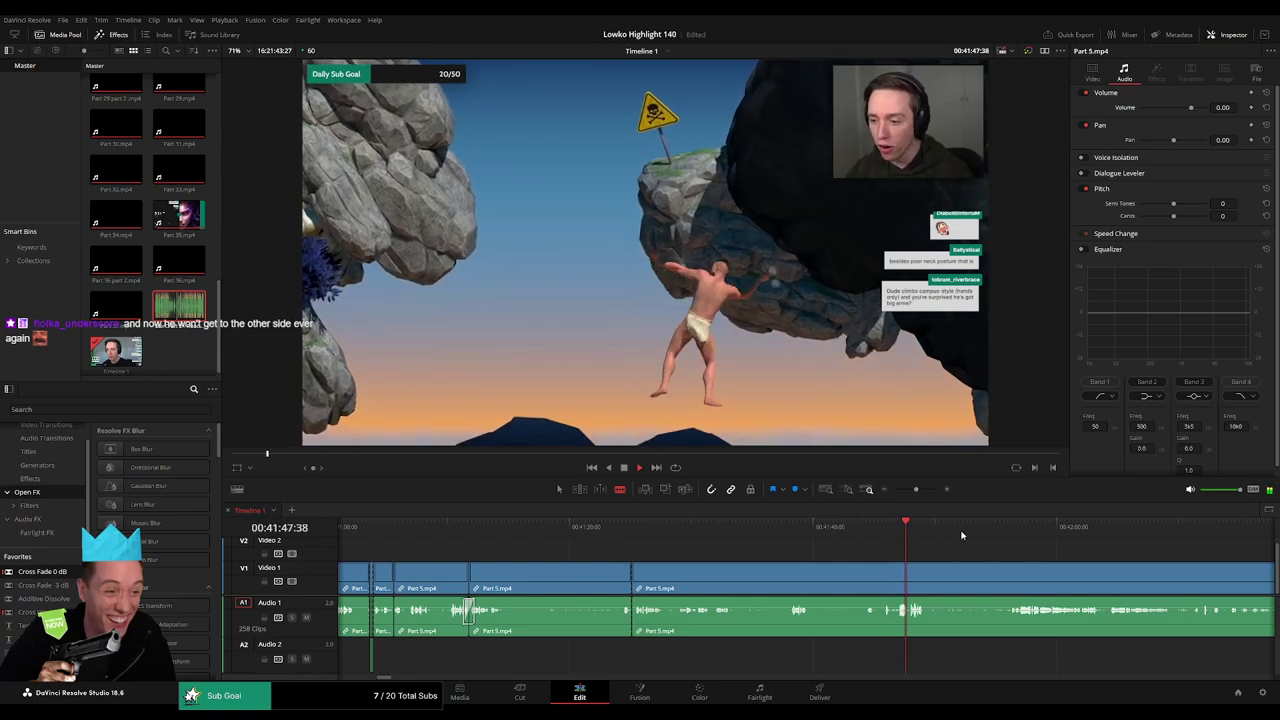
scroll(804, 530, right, 3)
click(831, 530)
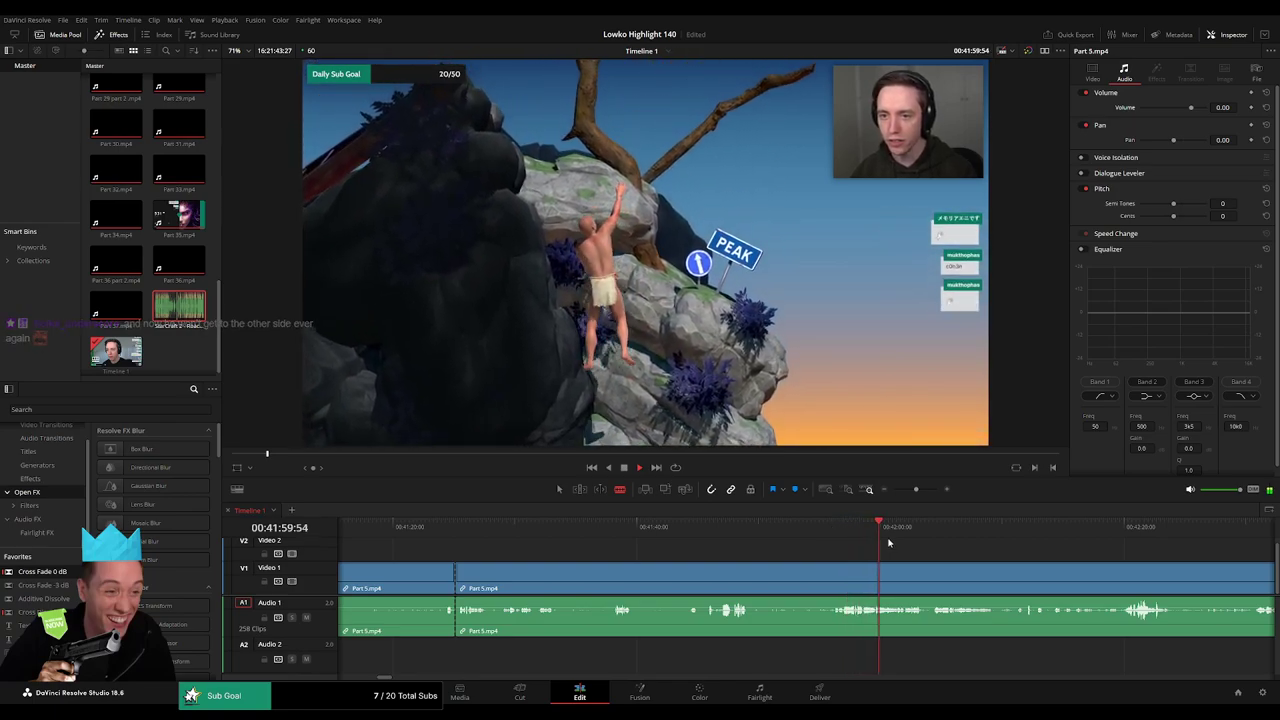
click(615, 531)
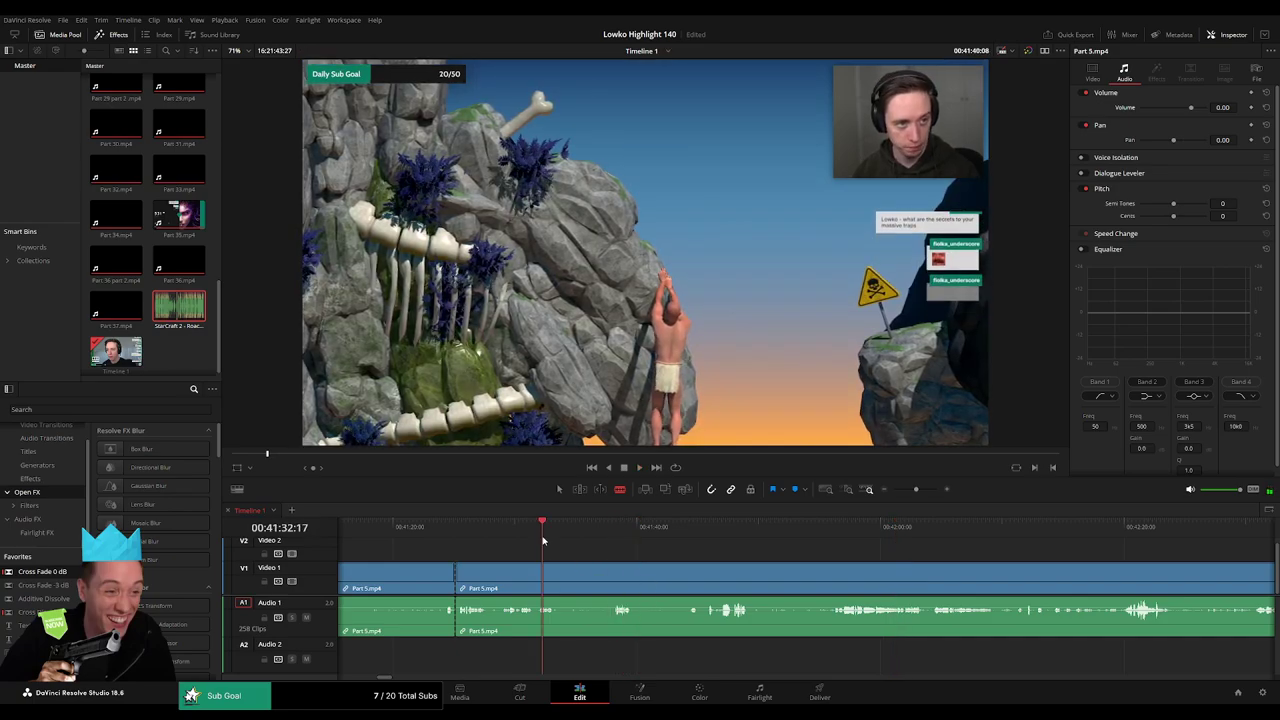
key(space)
click(501, 539)
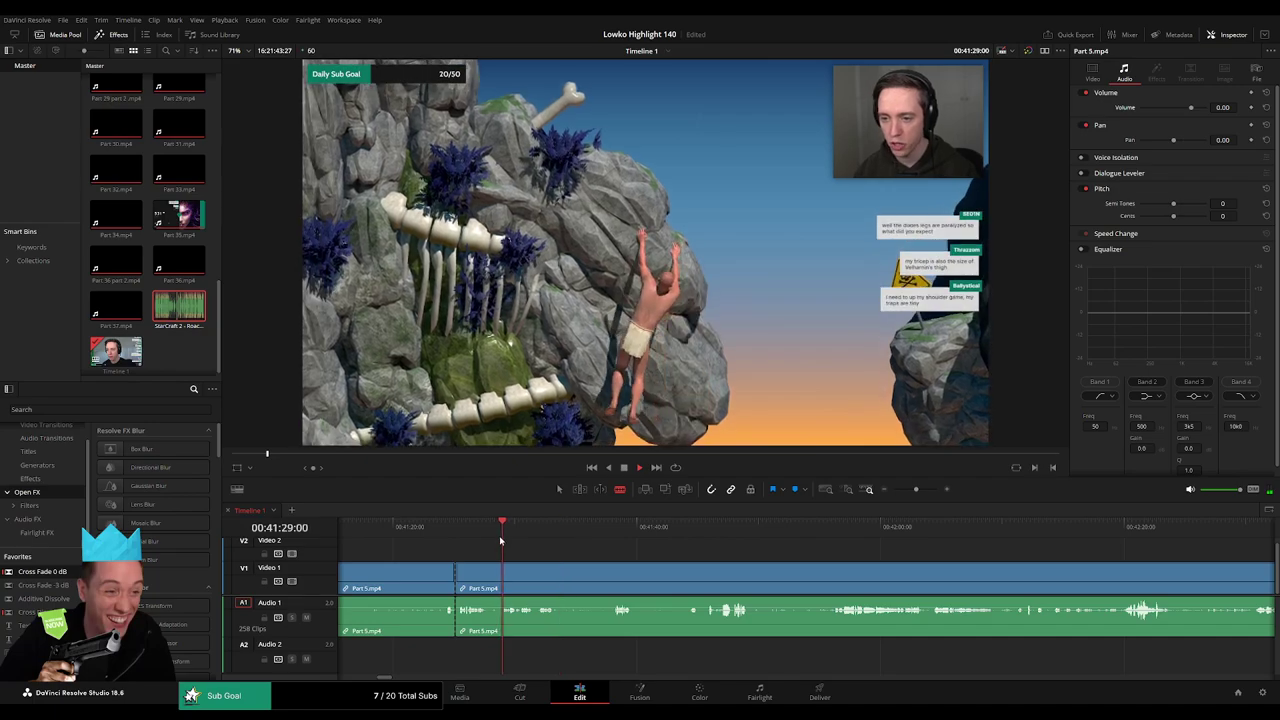
click(456, 535)
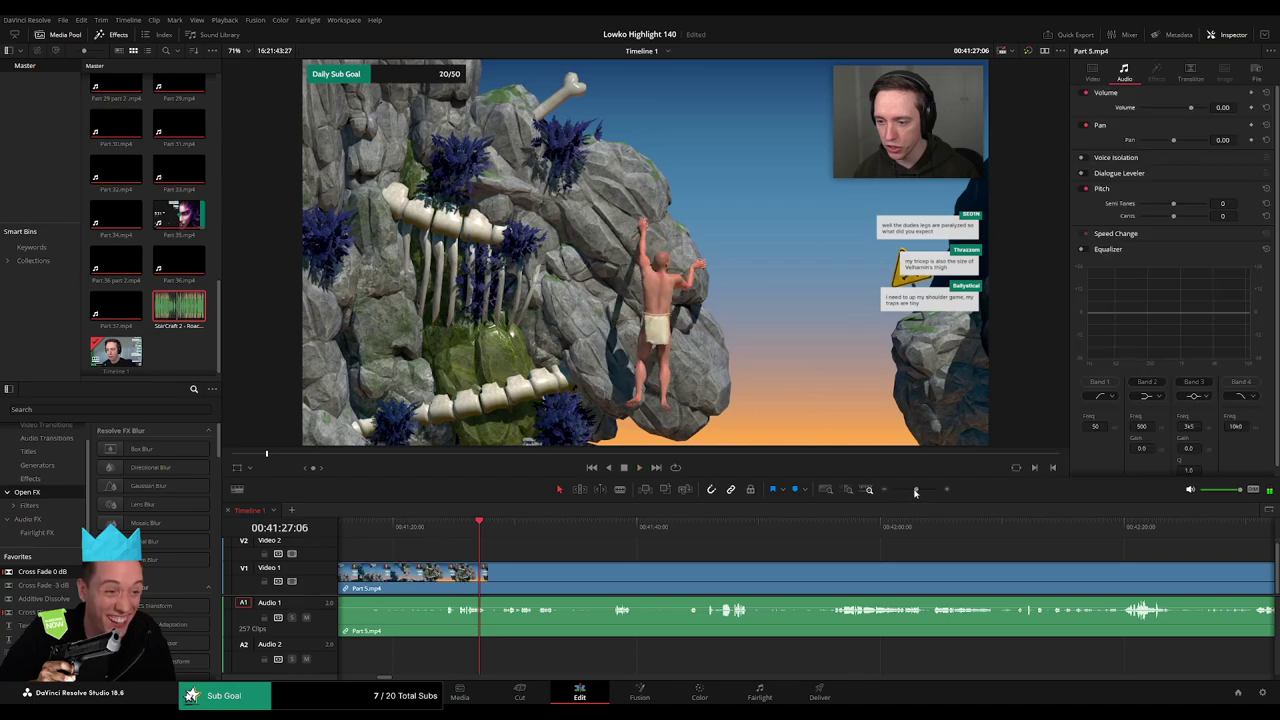
- Split Part 5.mp4 at about 41:25:43 and 41:25:57 to isolate a short segment
drag(912, 489, 925, 492)
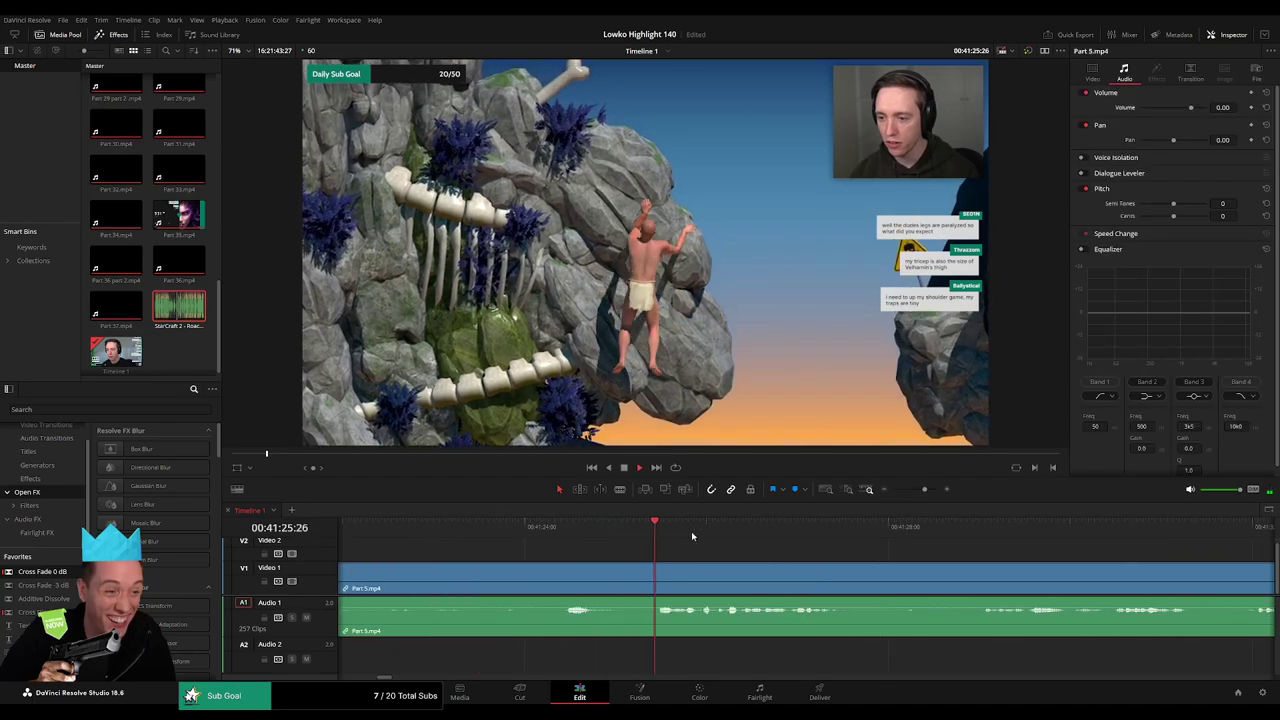
key(ctrl+b)
click(703, 588)
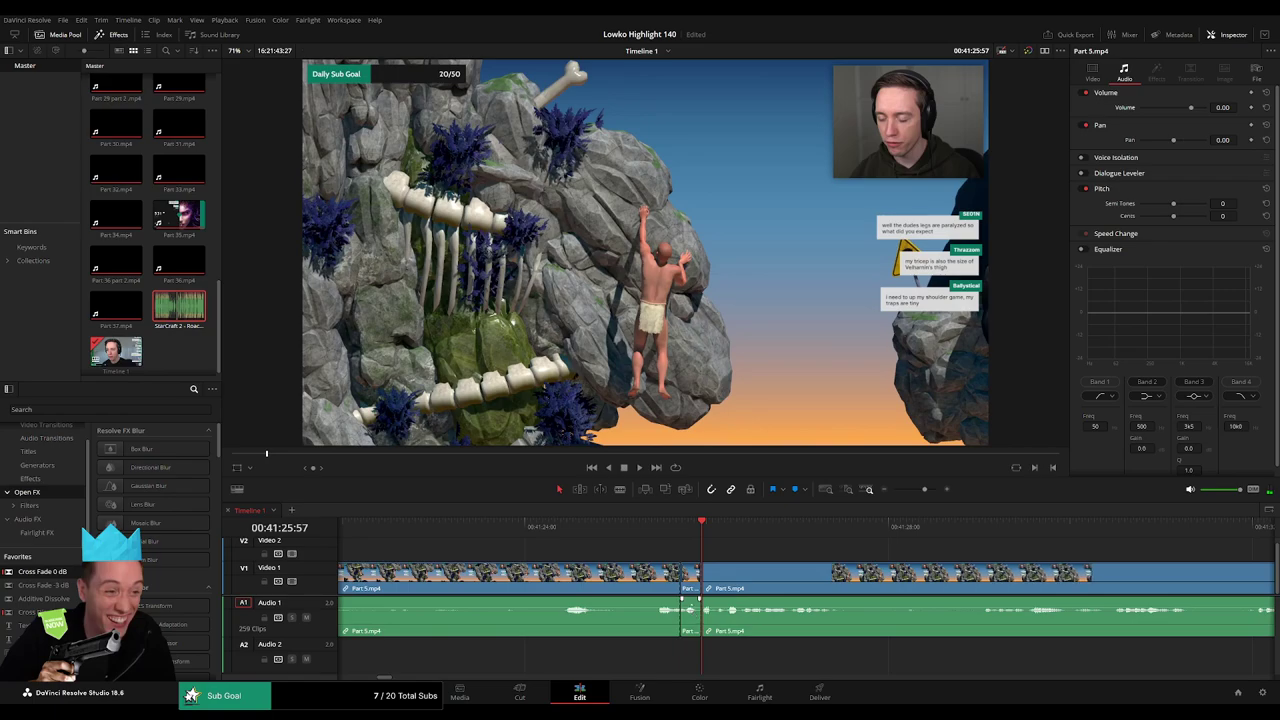
- Replace the isolated segment's audio with StarCraft 2 - Roach Quotes.mp3 on Audio 2 at a volume of -23
key(a)
drag(175, 312, 703, 655)
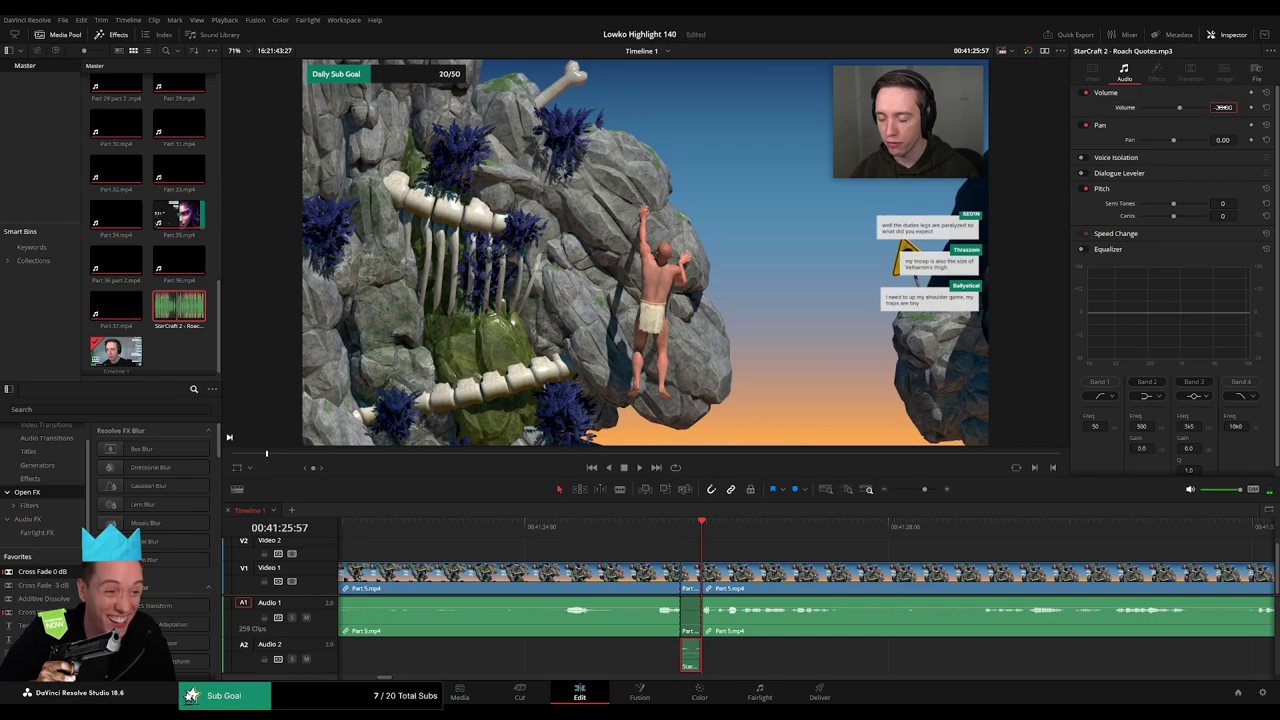
- Ripple delete the section of Part 5.mp4 from about 41:33 to 41:38 and add an audio cross fade at the cut
click(868, 542)
click(982, 527)
drag(924, 489, 915, 490)
key(b)
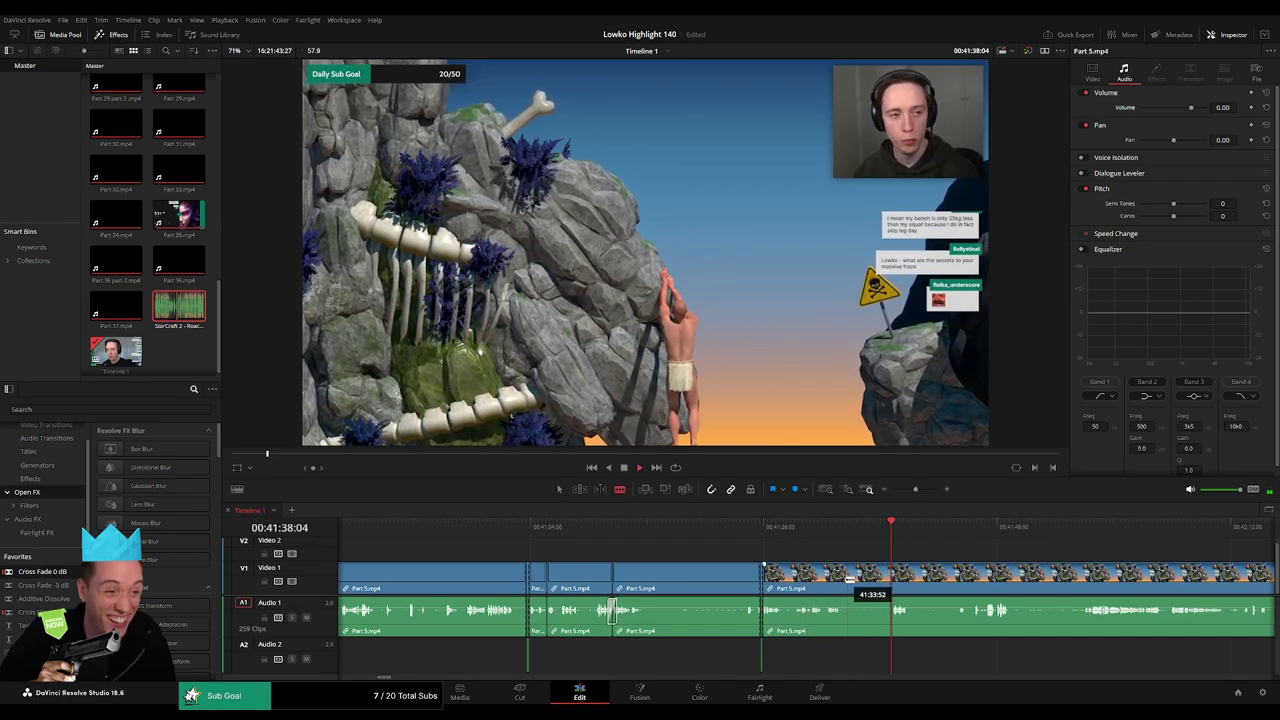
click(845, 575)
click(895, 573)
key(a)
click(874, 579)
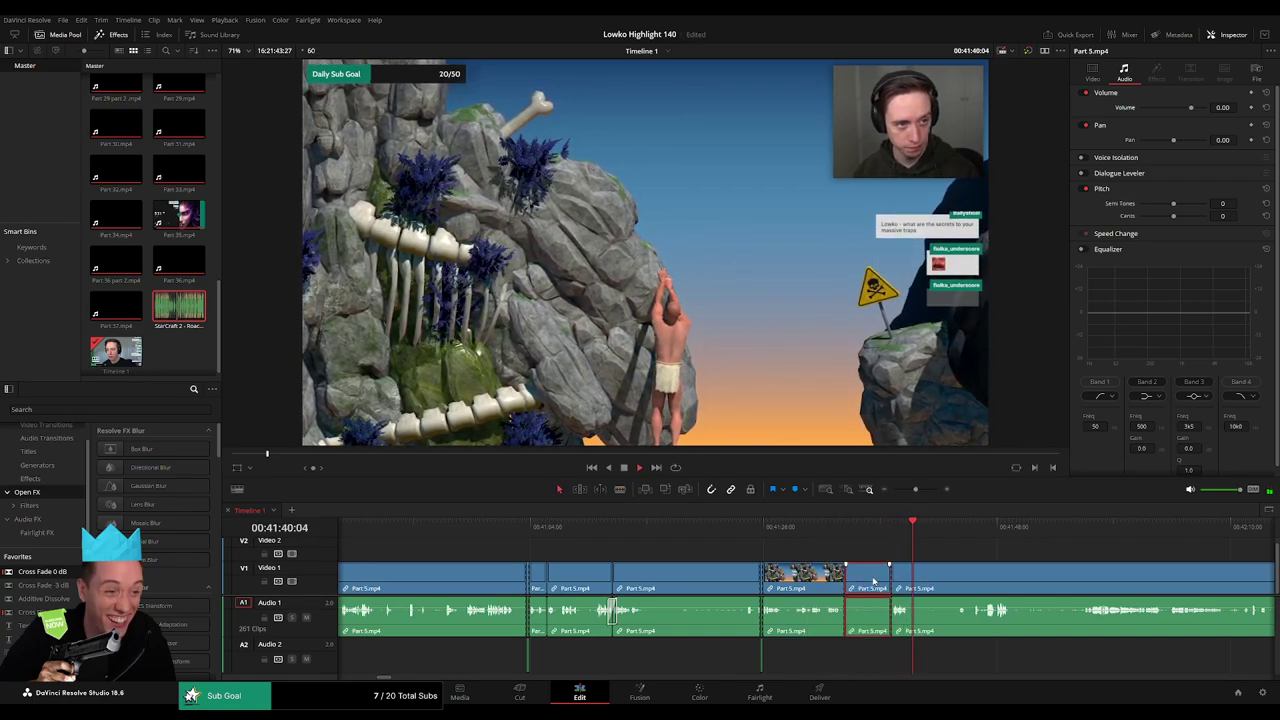
key(Delete)
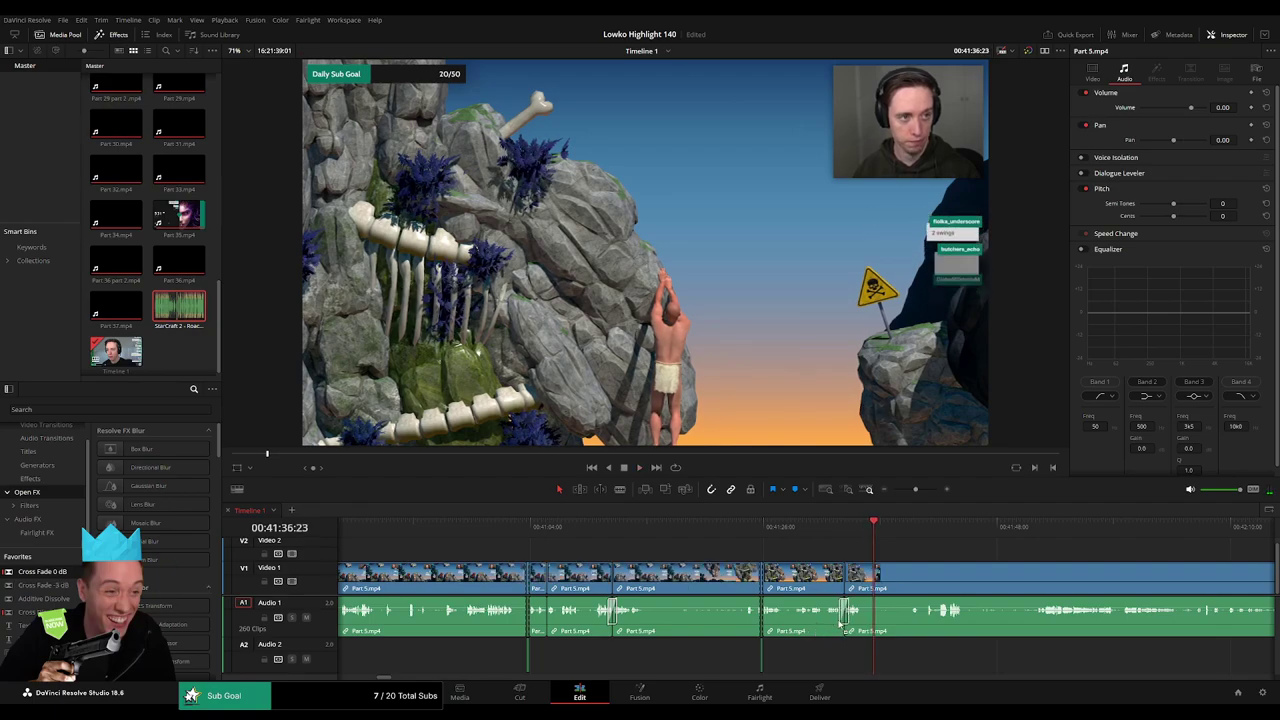
drag(840, 623, 842, 622)
- Ripple delete the section of Part 5.mp4 from about 41:35 to 41:39 and cross-fade the audio at the cut
key(space)
key(b)
click(865, 584)
click(904, 532)
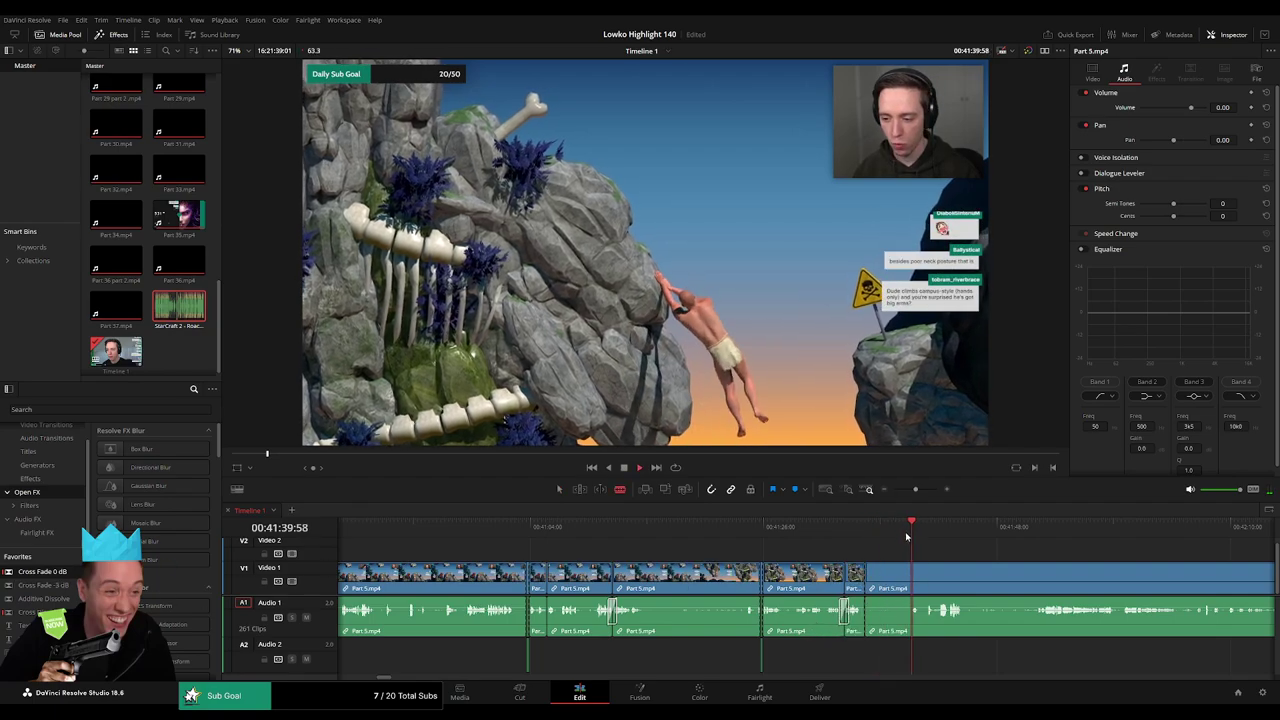
click(899, 537)
key(Delete)
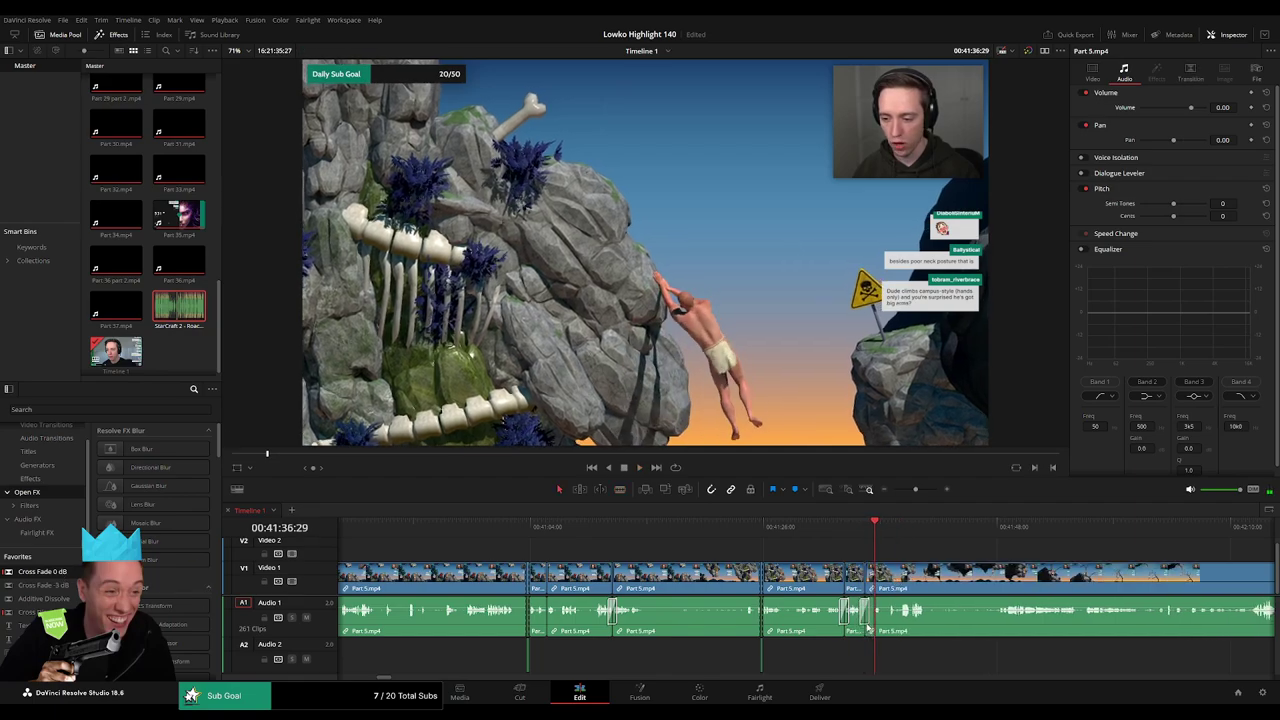
- Split Part 5.mp4 at about 41:48:12 and 41:48:38 to isolate a short segment
key(space)
drag(922, 565, 546, 557)
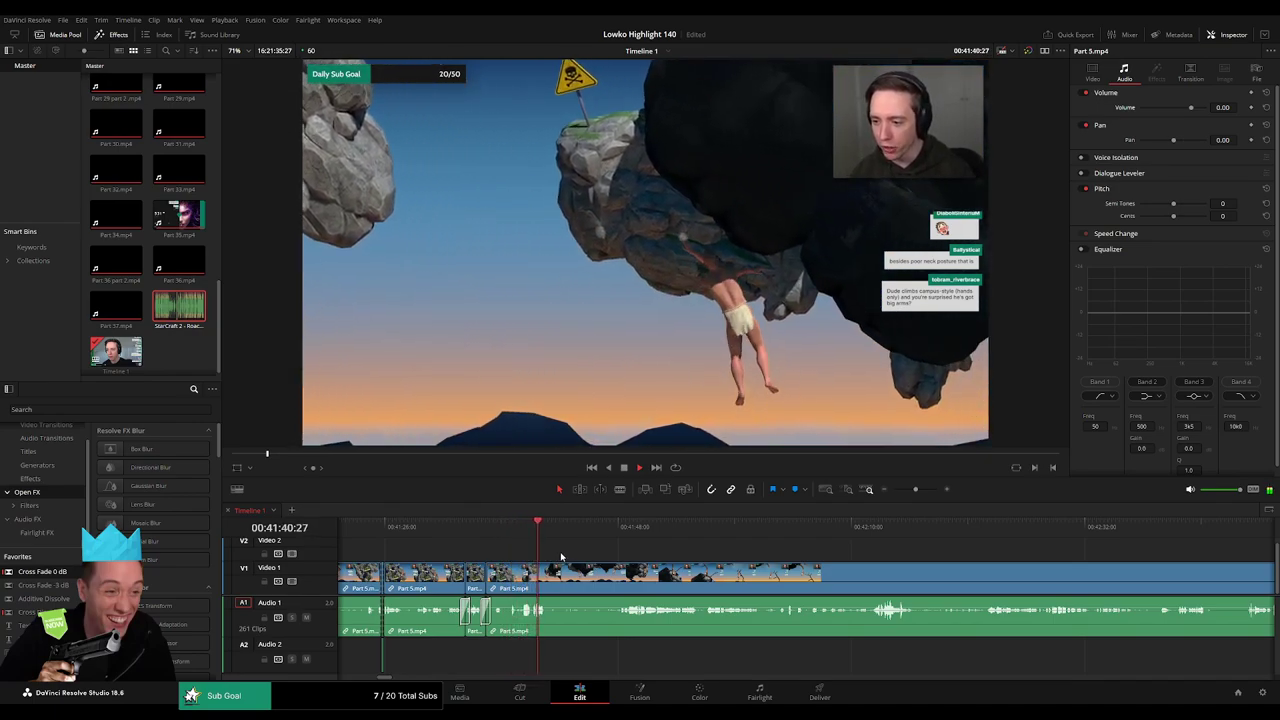
drag(544, 533, 620, 533)
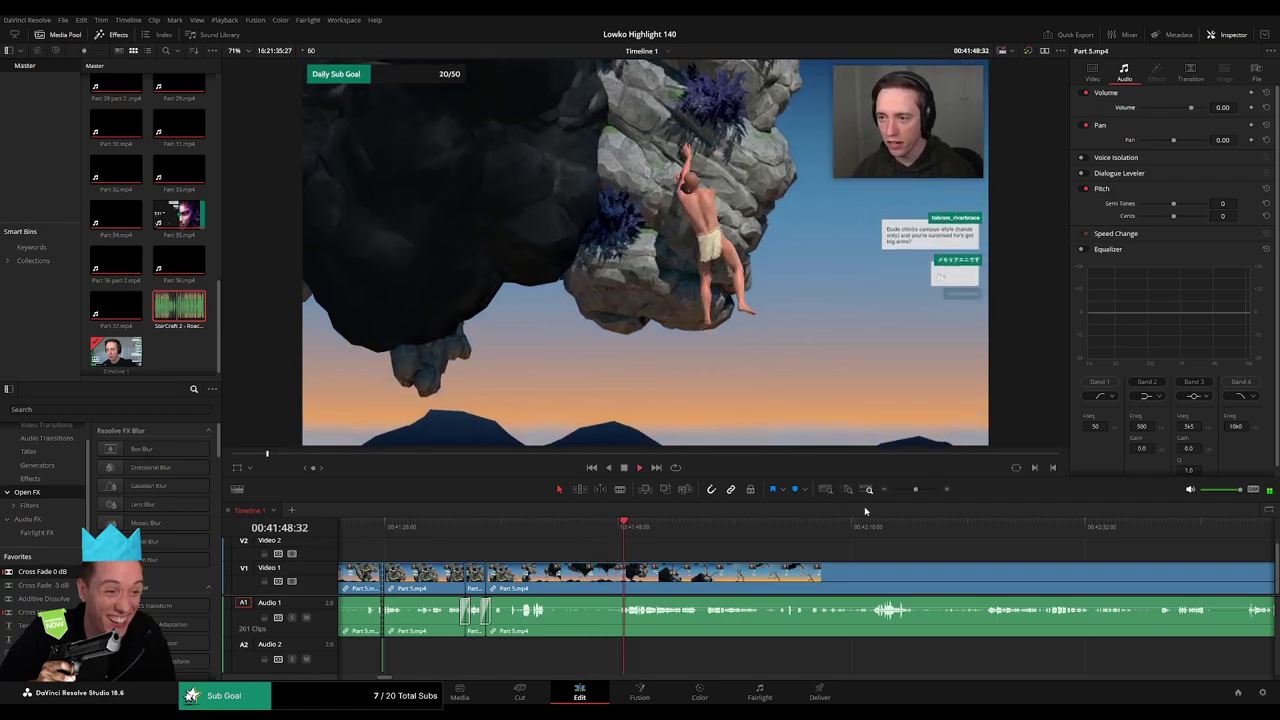
drag(916, 489, 923, 490)
click(726, 531)
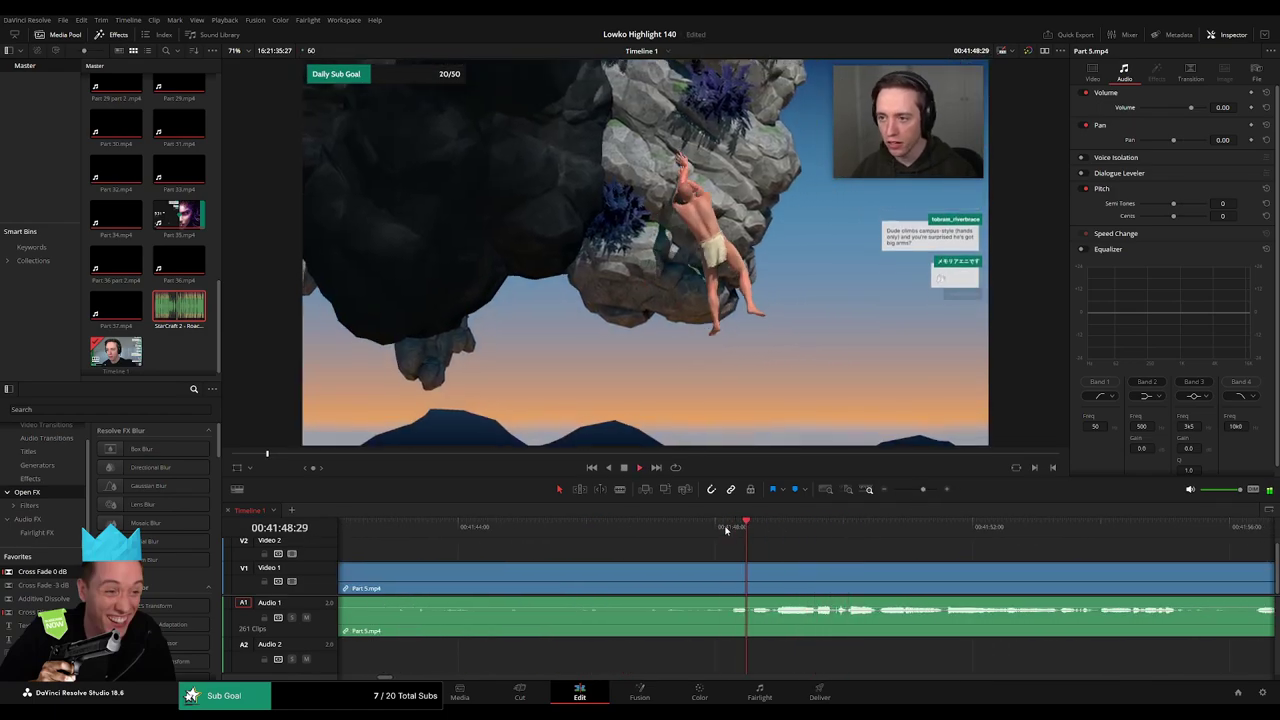
key(space)
click(727, 529)
key(b)
click(728, 576)
key(space)
key(space)
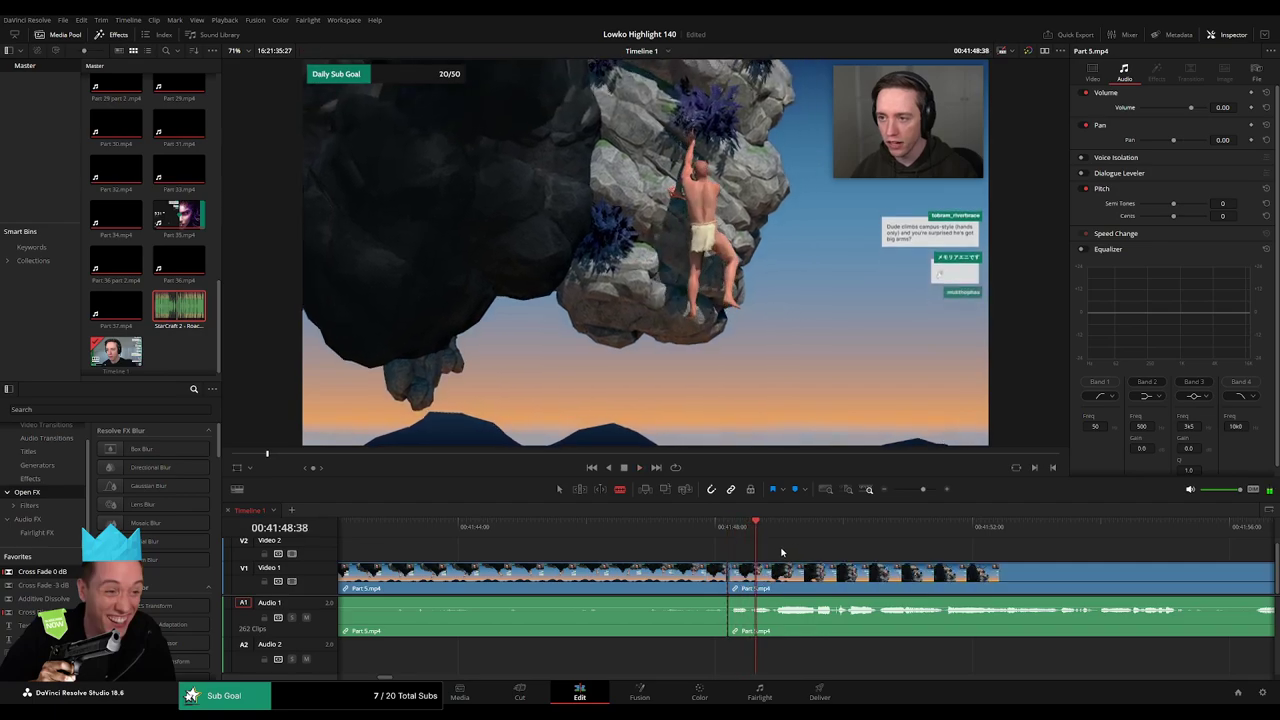
click(762, 578)
key(a)
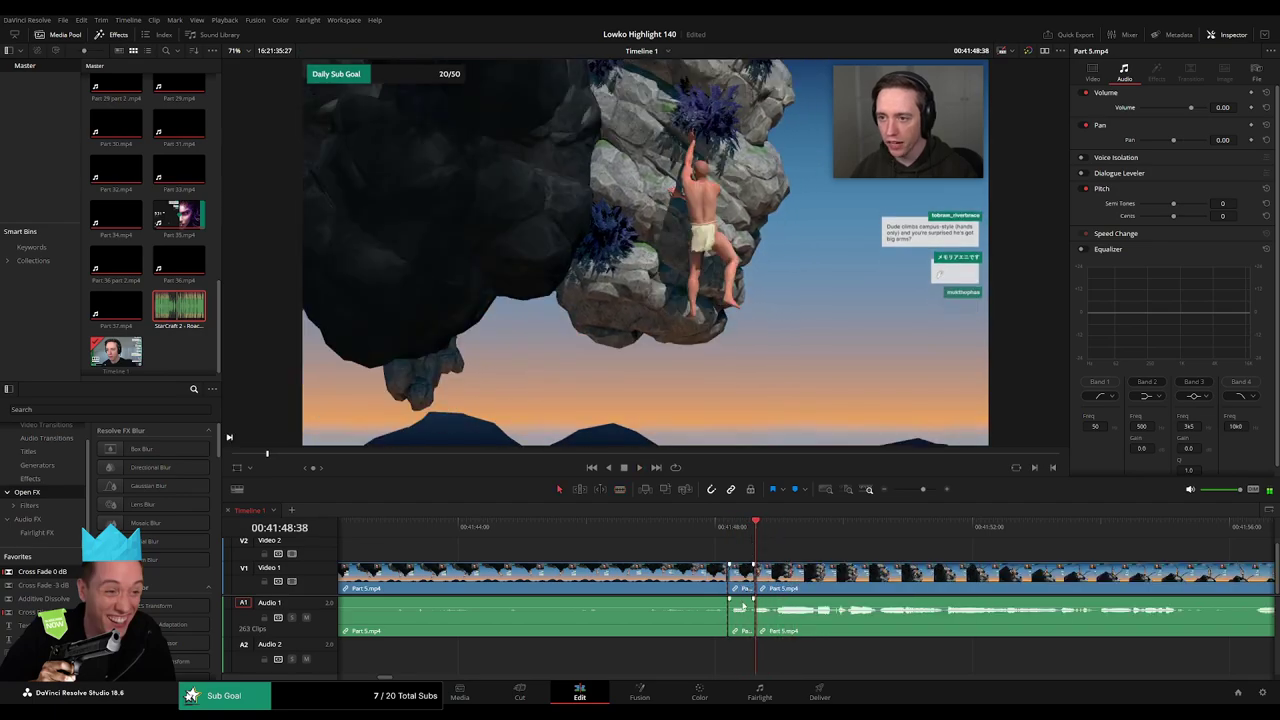
- Disable the audio of the segment before 41:48:38 and put StarCraft 2 - Roach Quotes.mp3 under it on Audio 2 at volume -23
alt+click(741, 605)
key(d)
drag(179, 307, 742, 664)
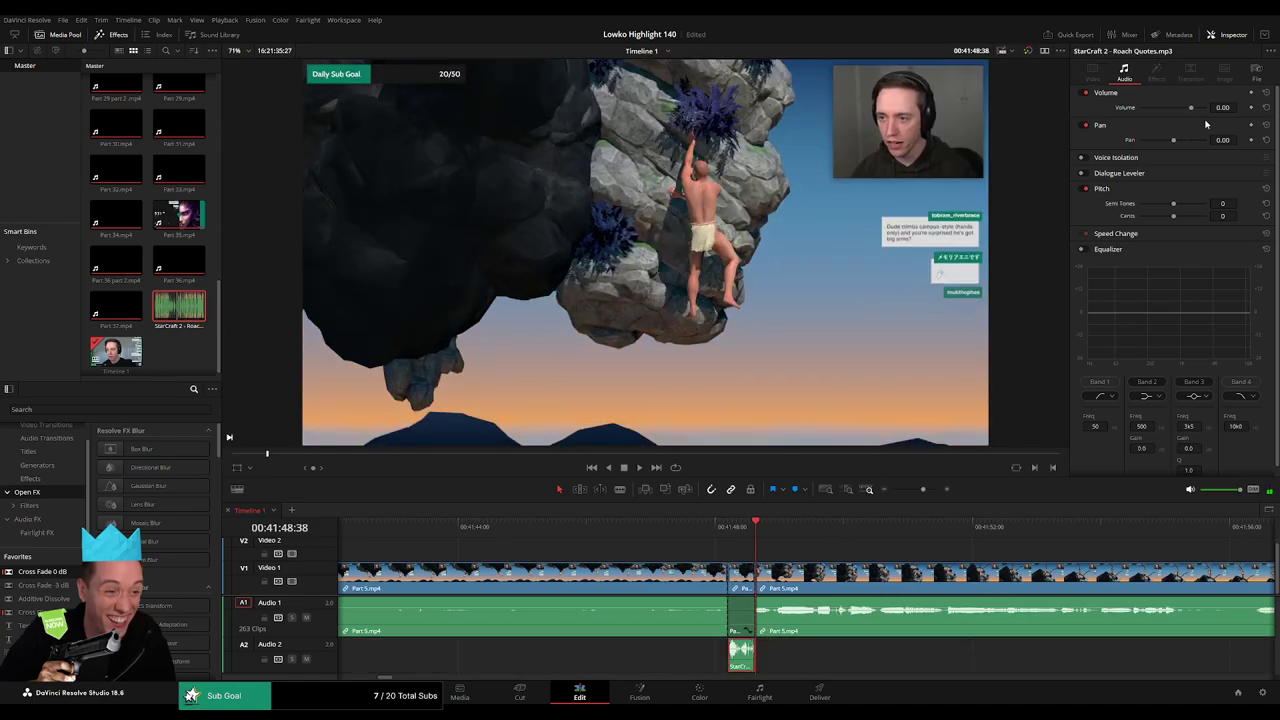
key(space)
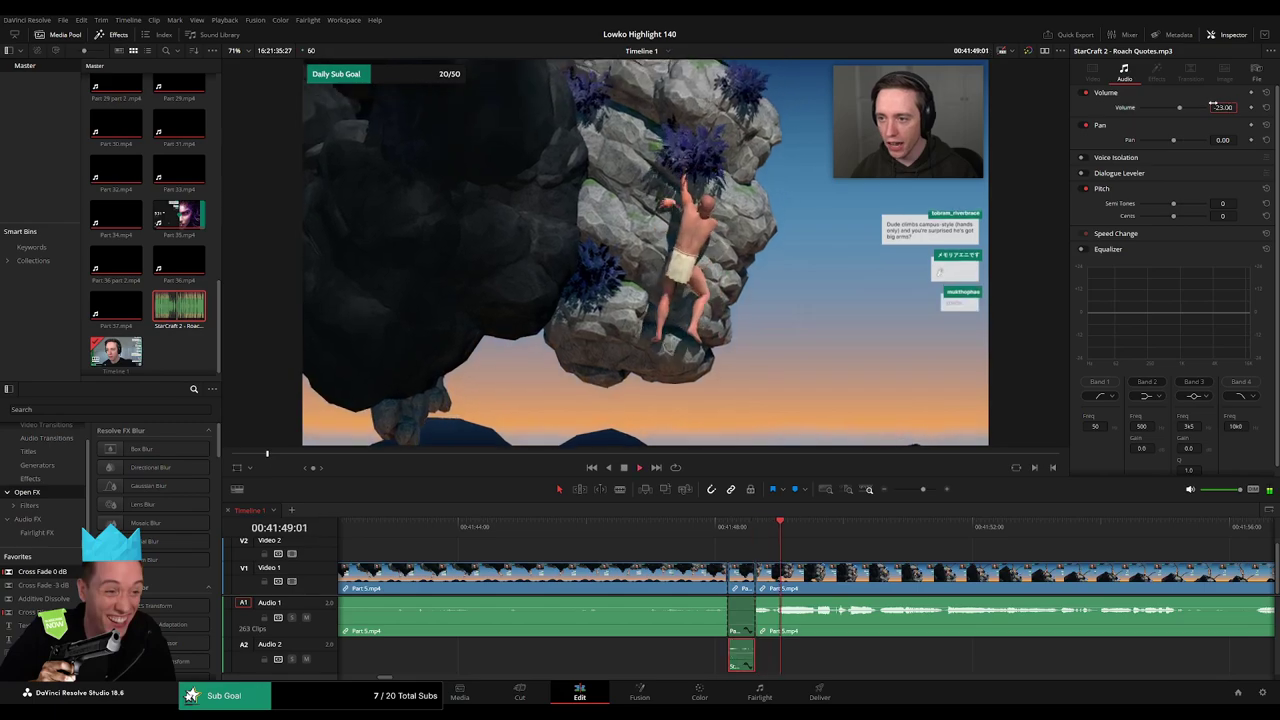
click(873, 549)
- Play through the footage from about 41:50 to 42:14 to look for further parts to cut
drag(923, 490, 919, 491)
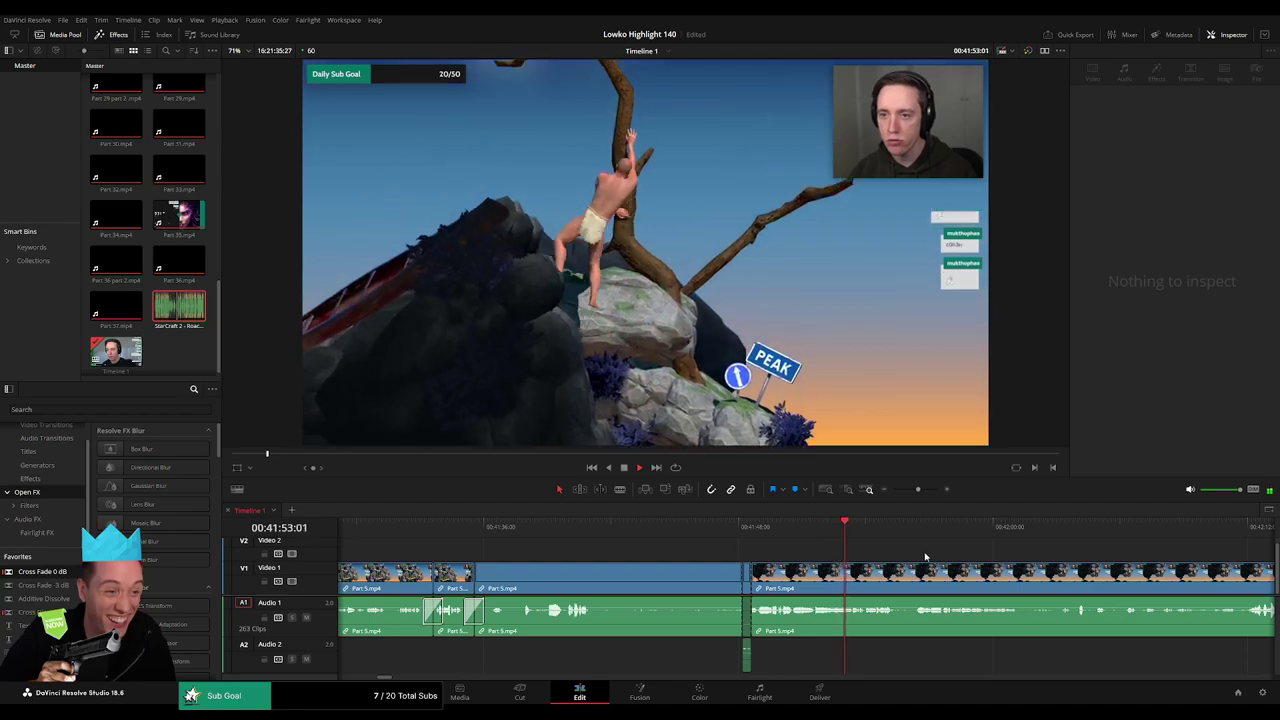
drag(943, 553, 740, 546)
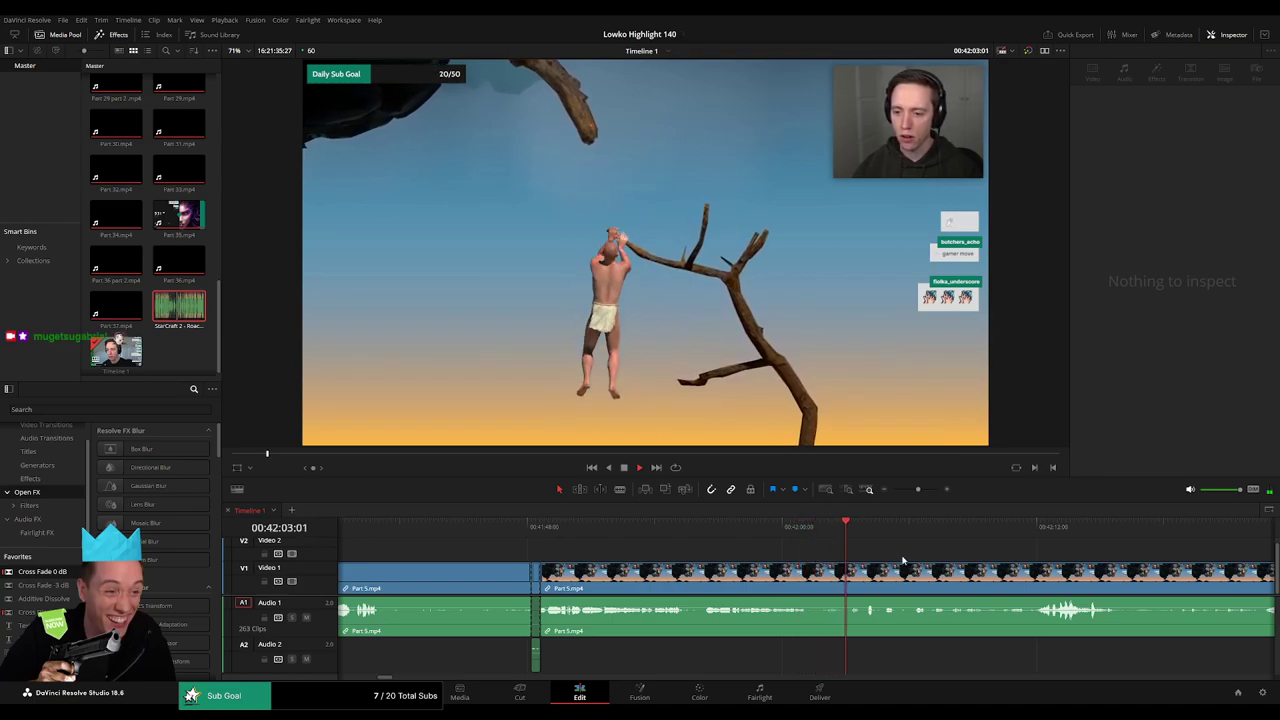
drag(903, 561, 745, 554)
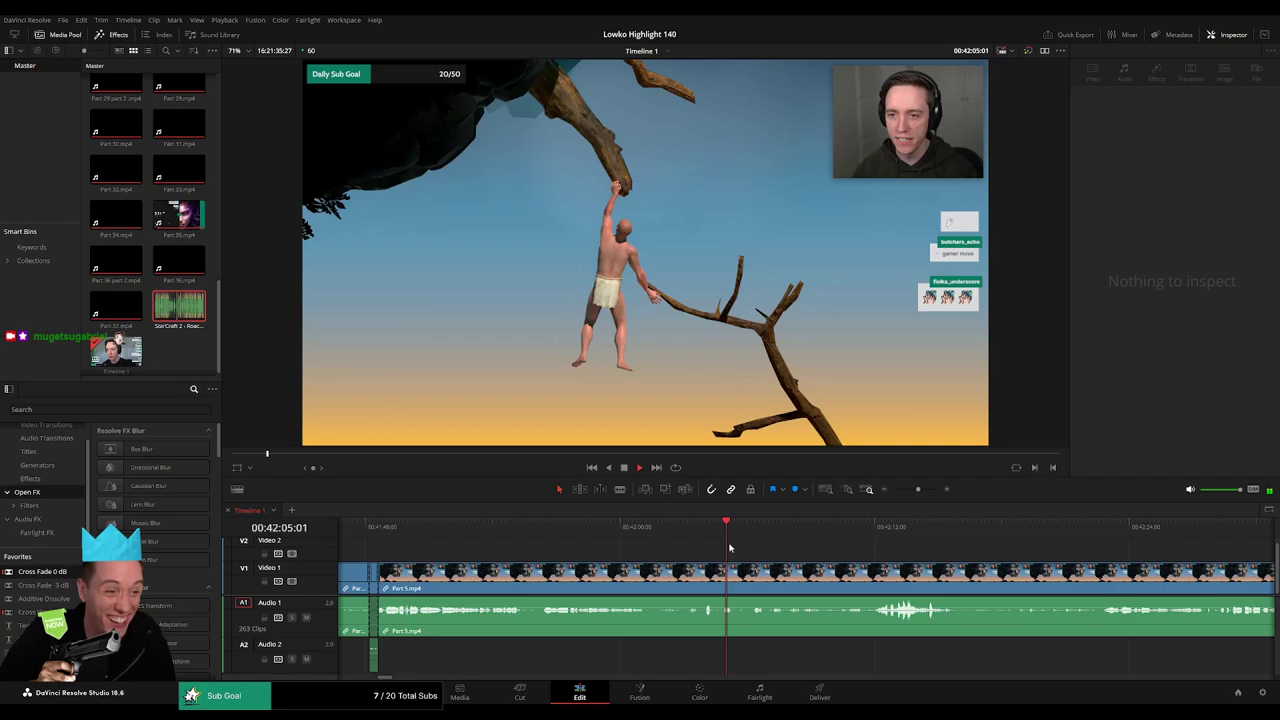
click(754, 532)
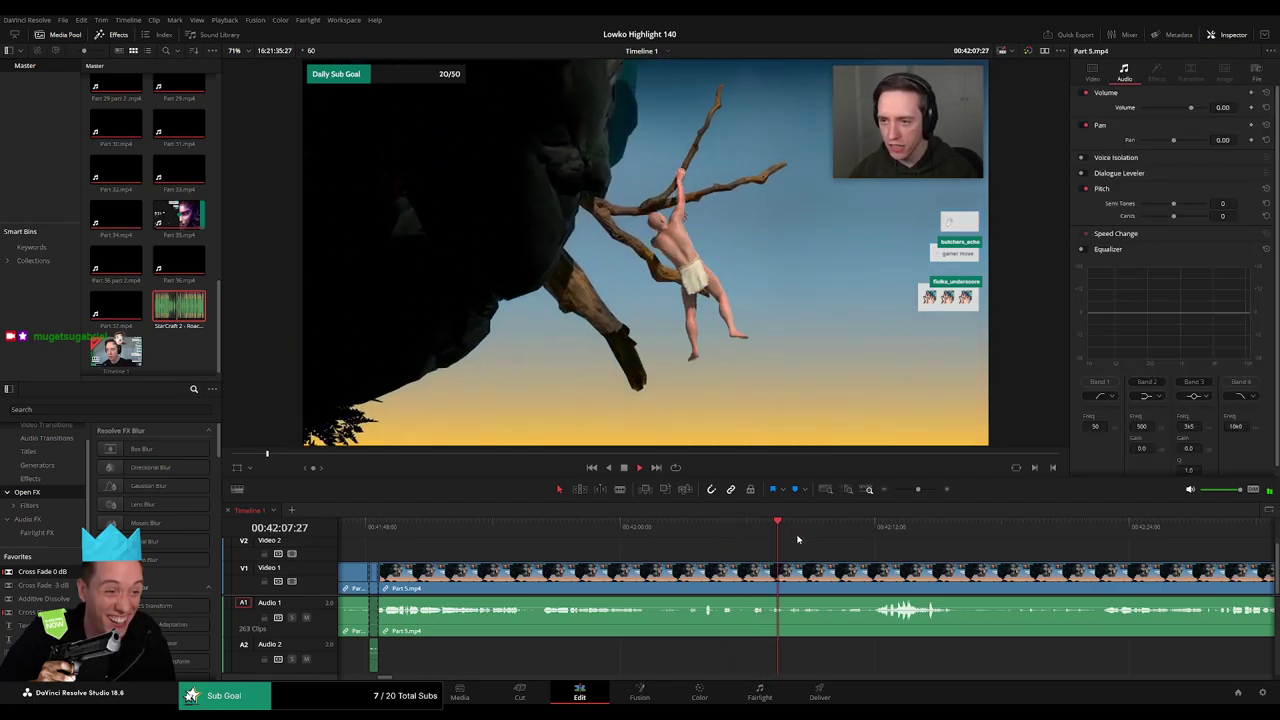
click(829, 537)
click(864, 535)
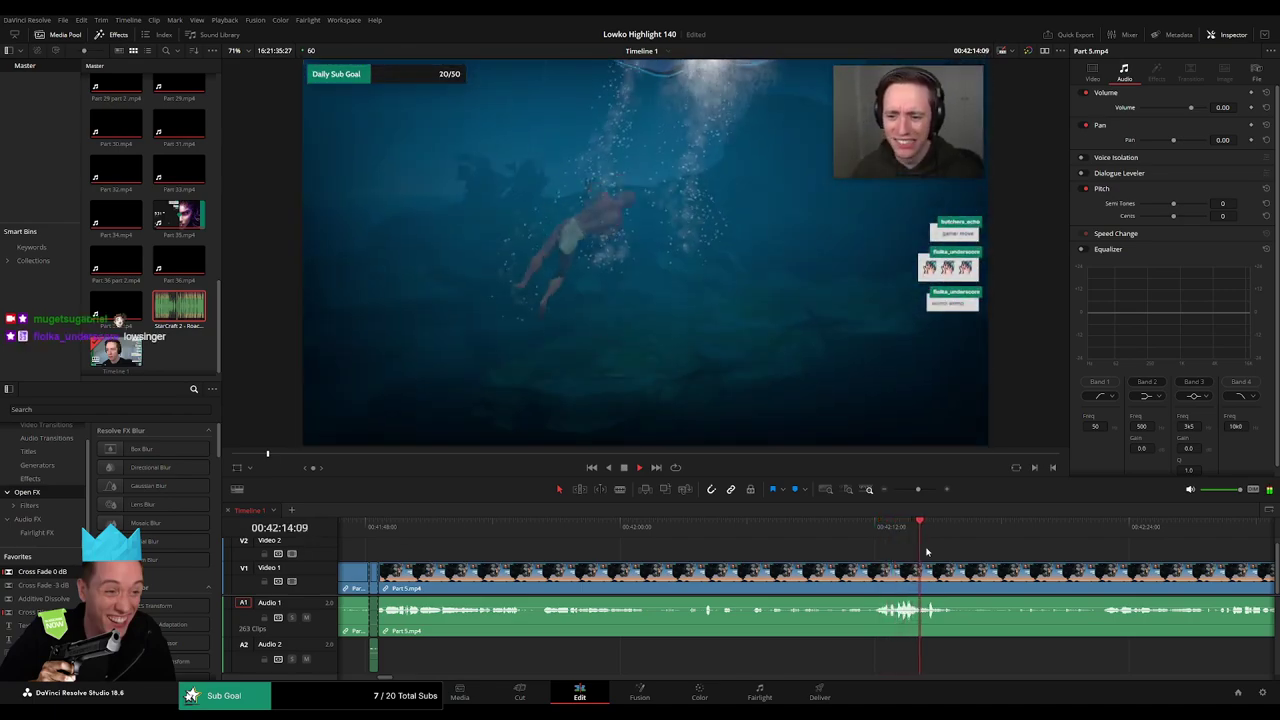
click(751, 535)
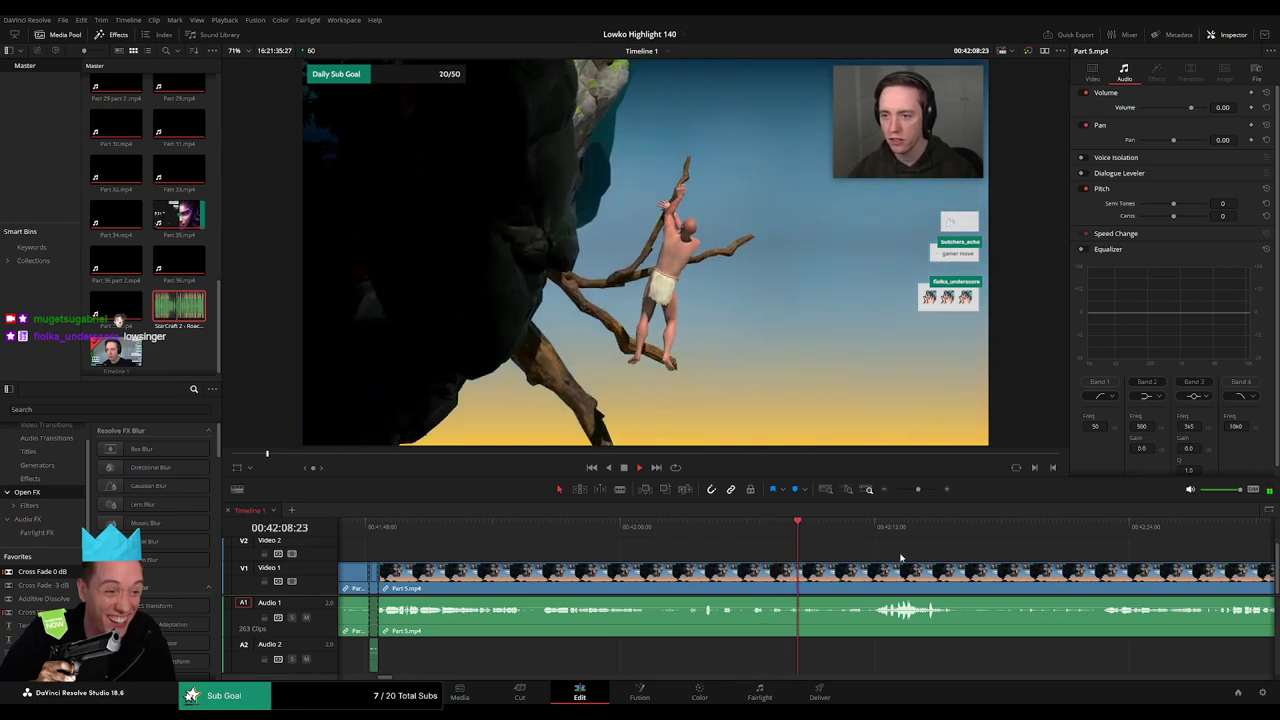
scroll(900, 557, right, 2)
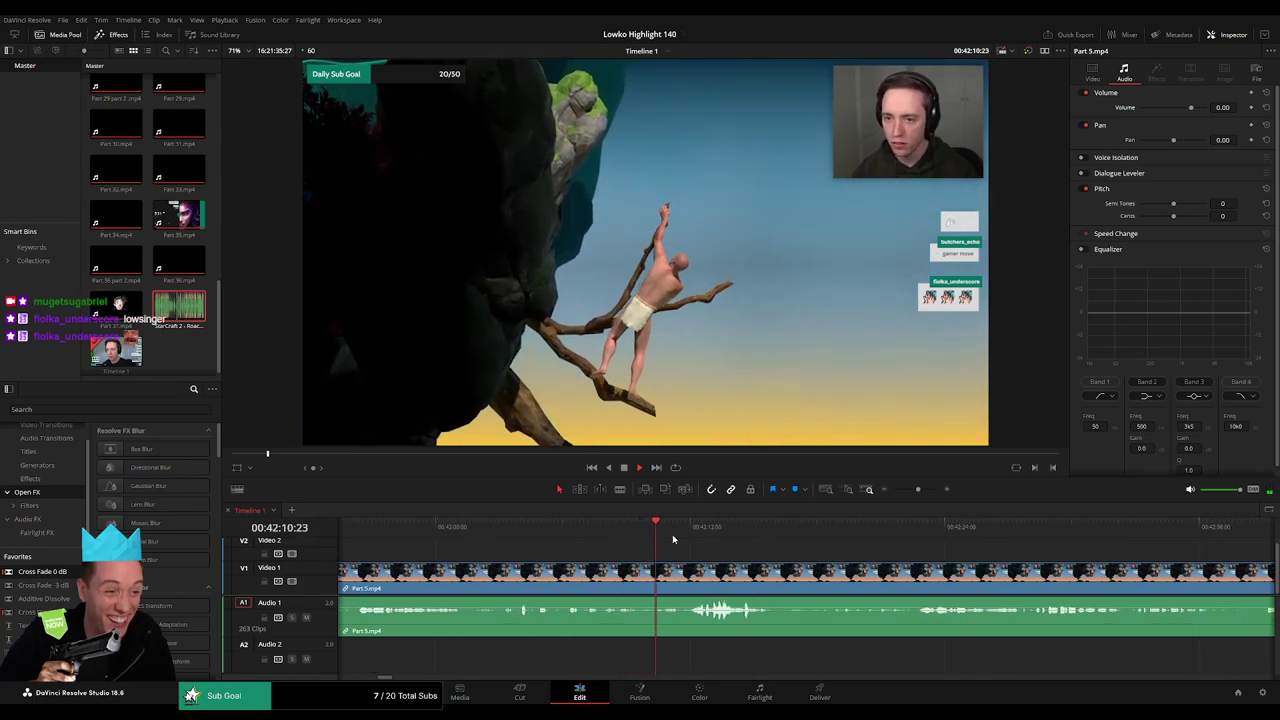
- Split Part 5.mp4 at about 42:14:30 and 42:15:01 to isolate a short segment
scroll(620, 543, right, 3)
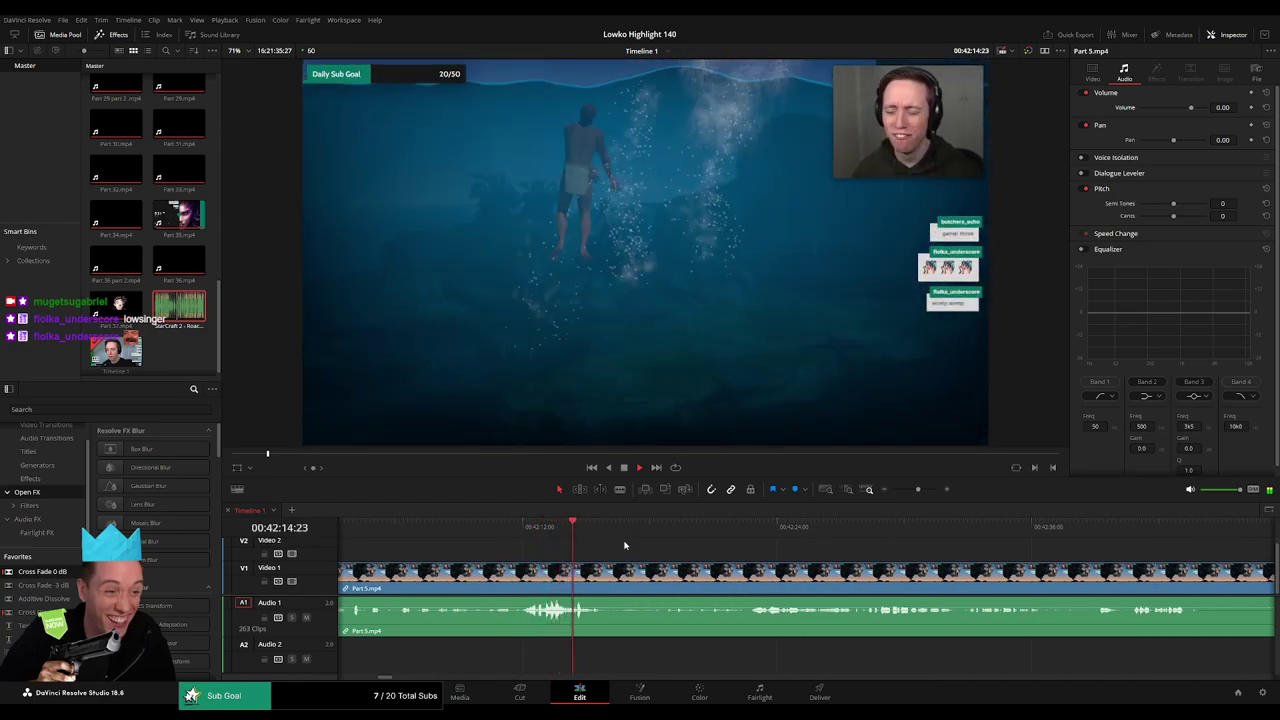
key(b)
click(579, 572)
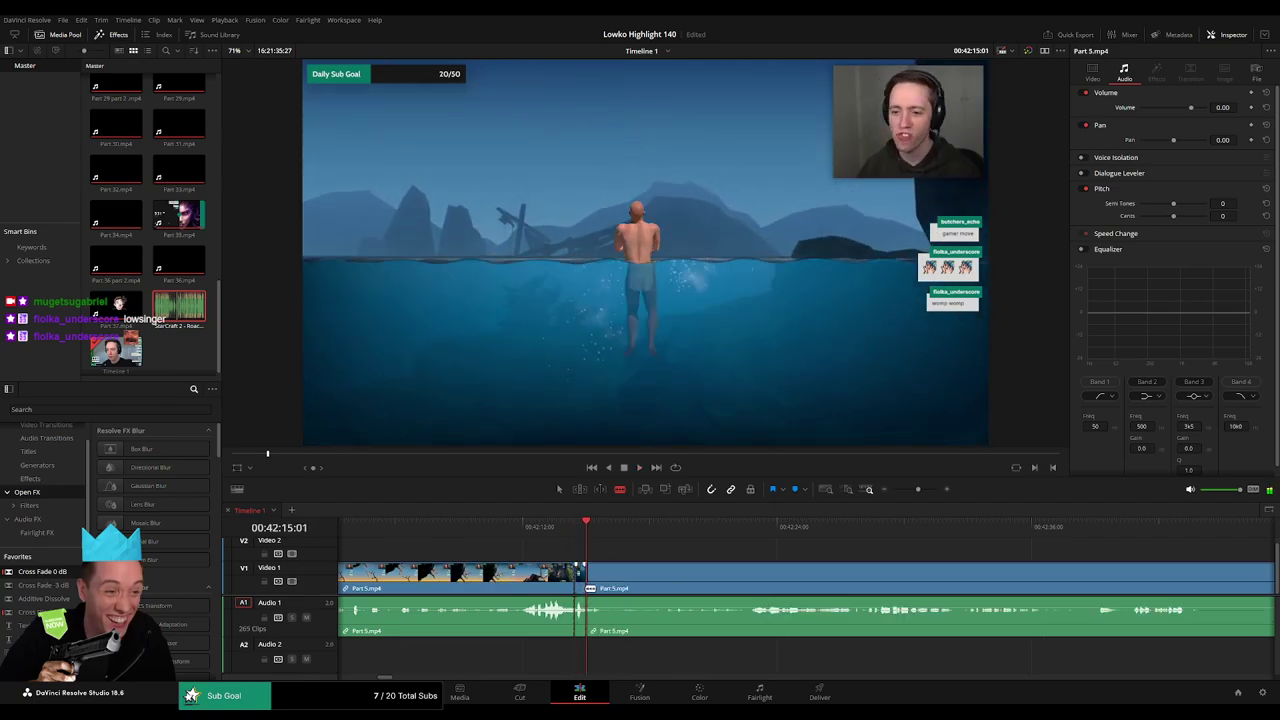
- Disable the audio of the segment before 42:15:01 and put StarCraft 2 - Roach Quotes.mp3 under it on Audio 2 at volume -23
drag(580, 612, 580, 638)
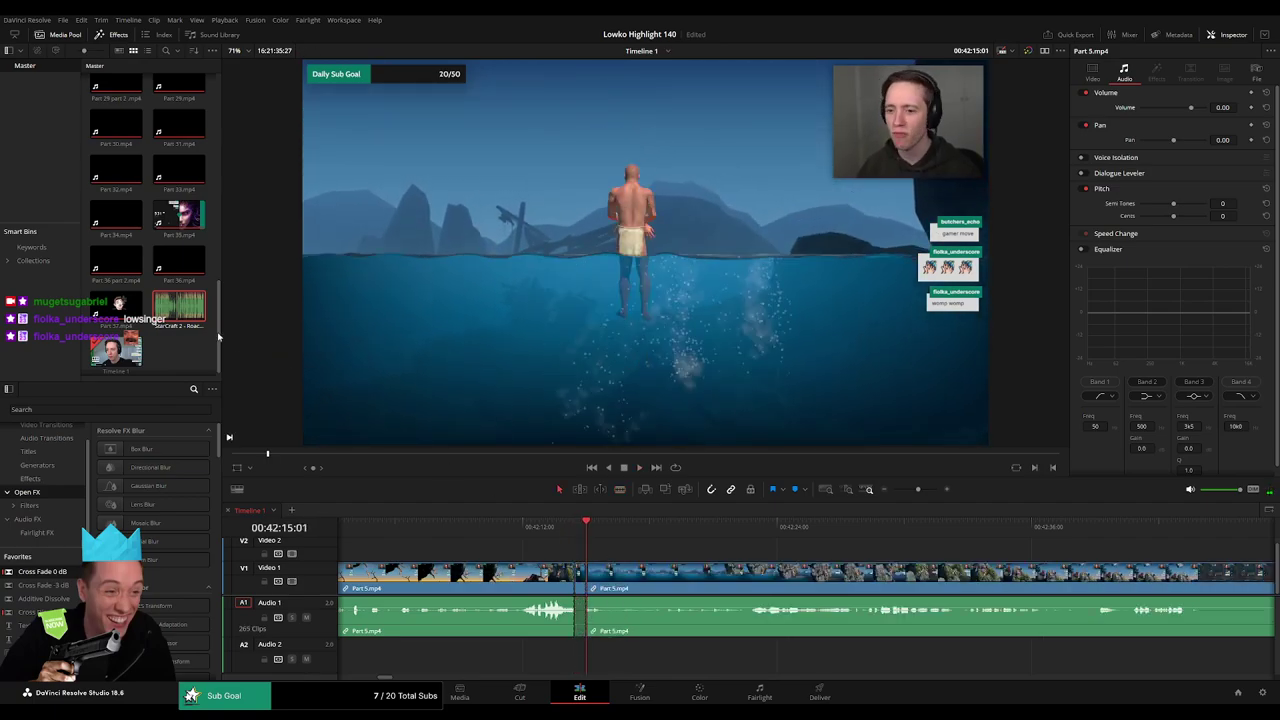
drag(180, 308, 583, 660)
drag(595, 662, 587, 664)
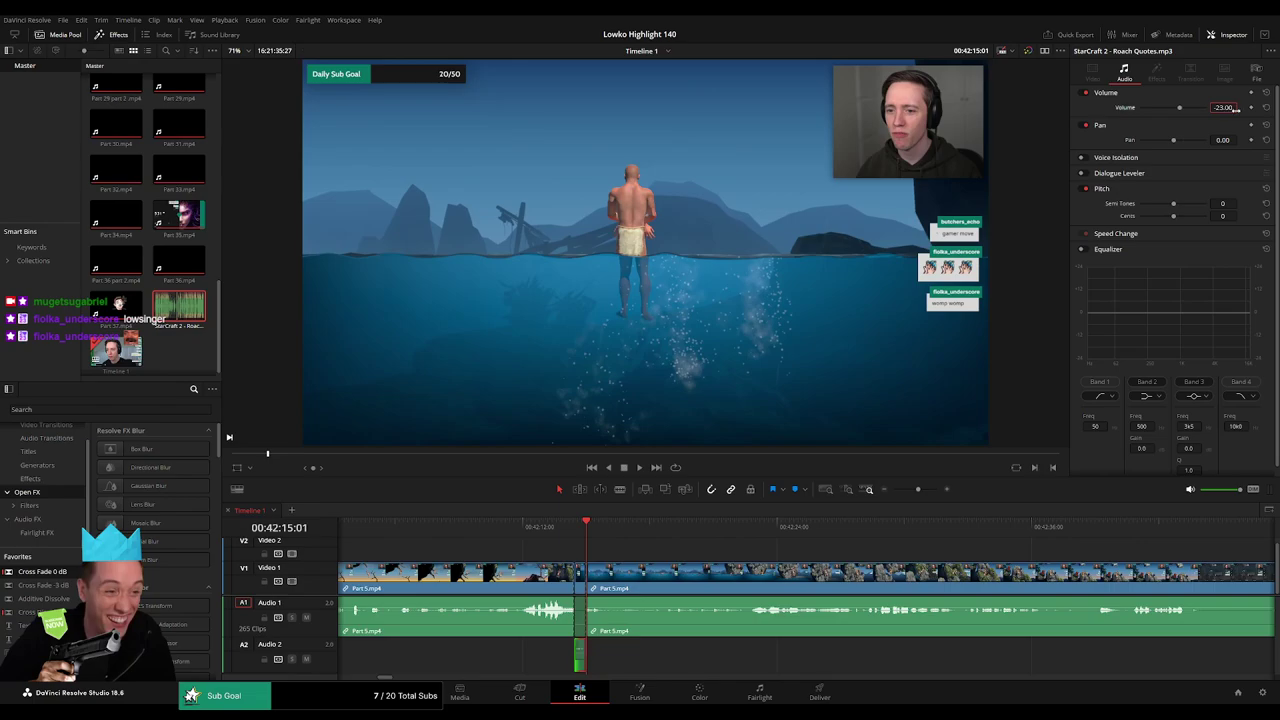
click(557, 532)
key(space)
click(660, 544)
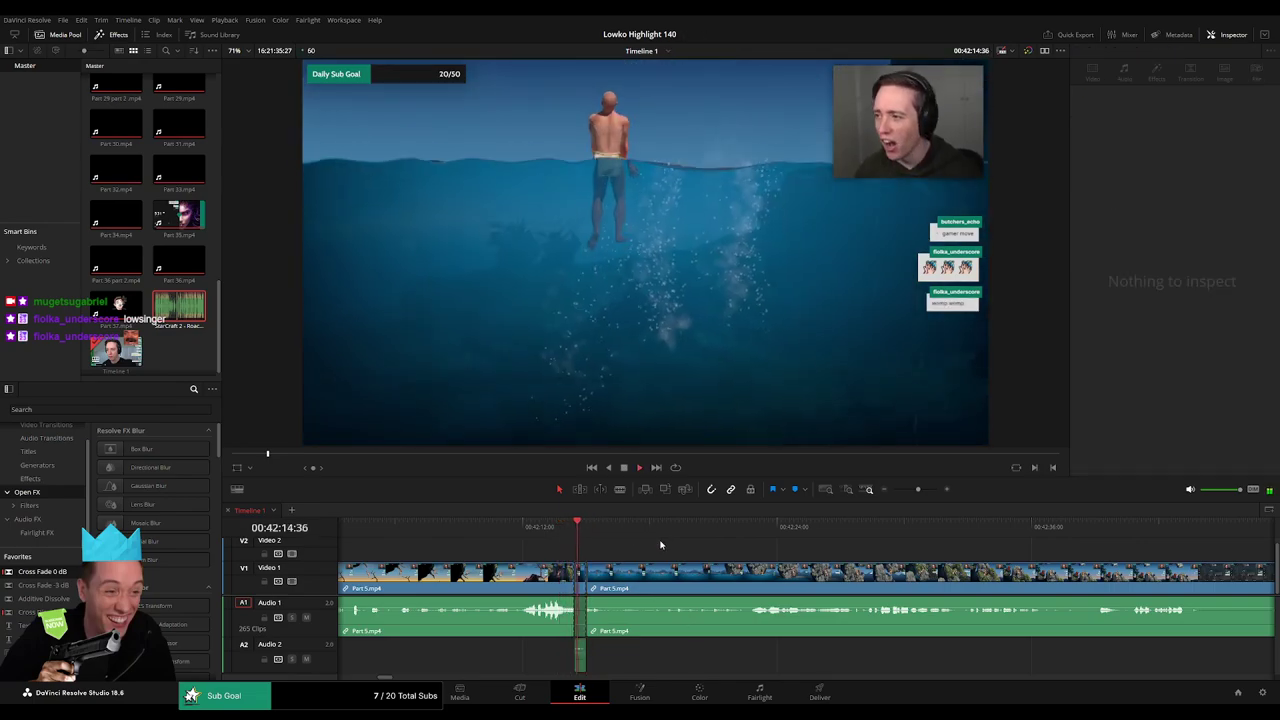
- Ripple delete the section of Part 5.mp4 from about 42:16 to 42:23 and cross-fade the audio at the cut
key(b)
click(608, 585)
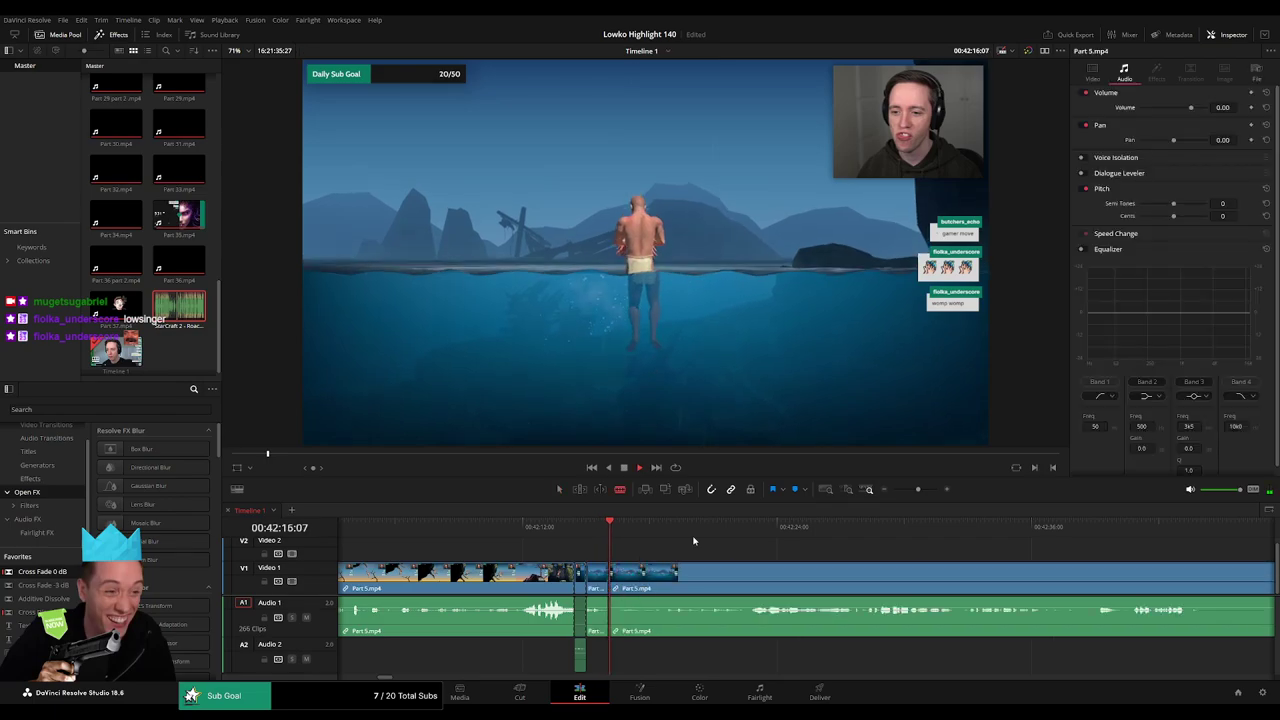
click(753, 533)
click(750, 571)
key(a)
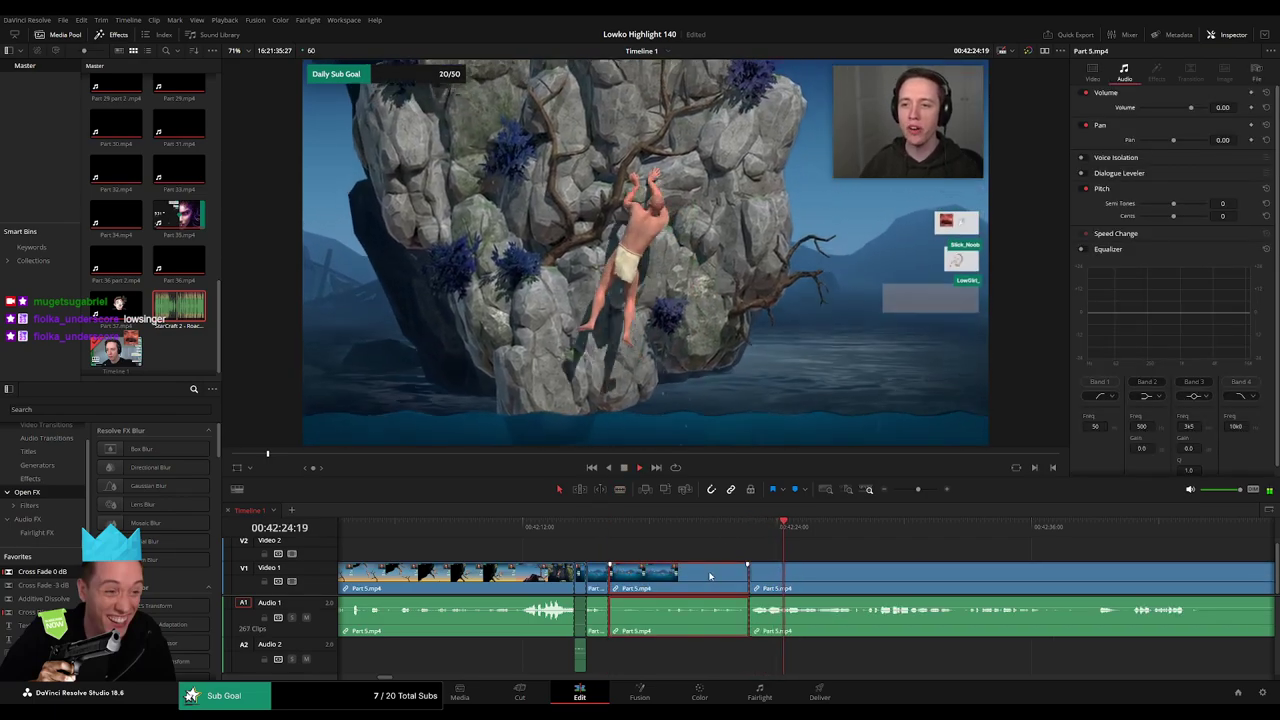
click(711, 575)
key(Delete)
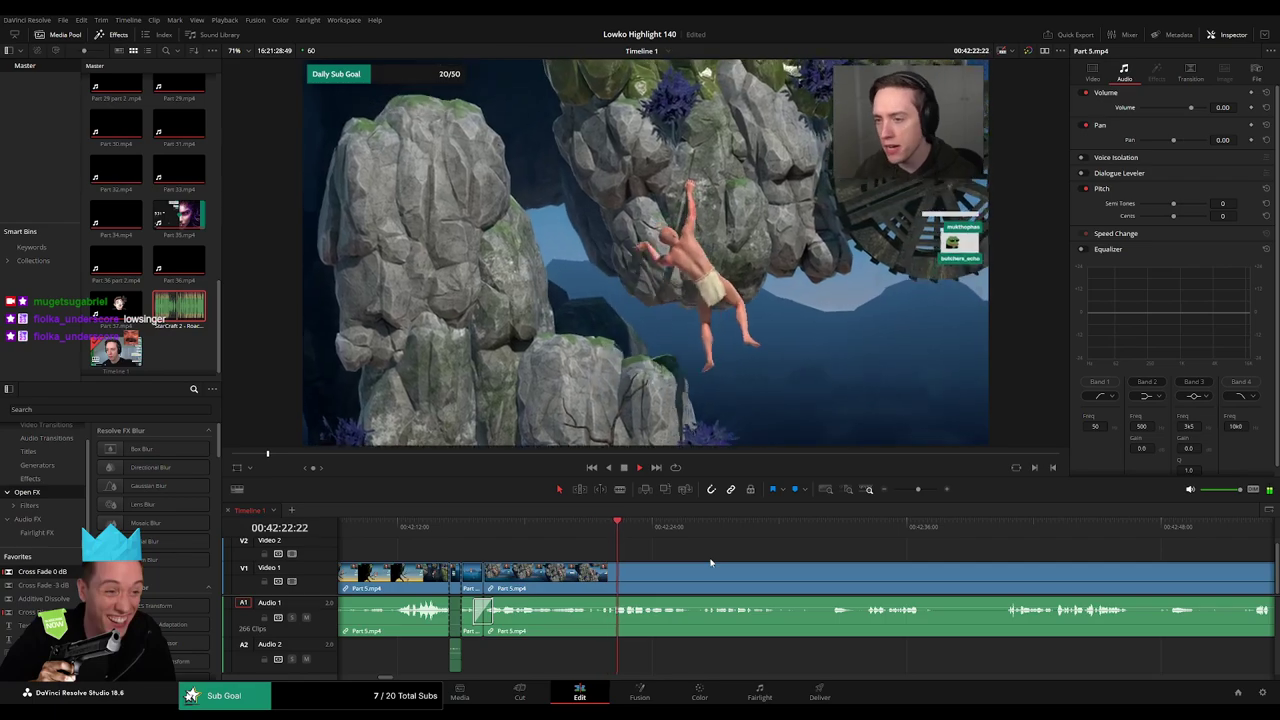
- Ripple delete the section of Part 5.mp4 from about 42:30 to 42:34
click(697, 529)
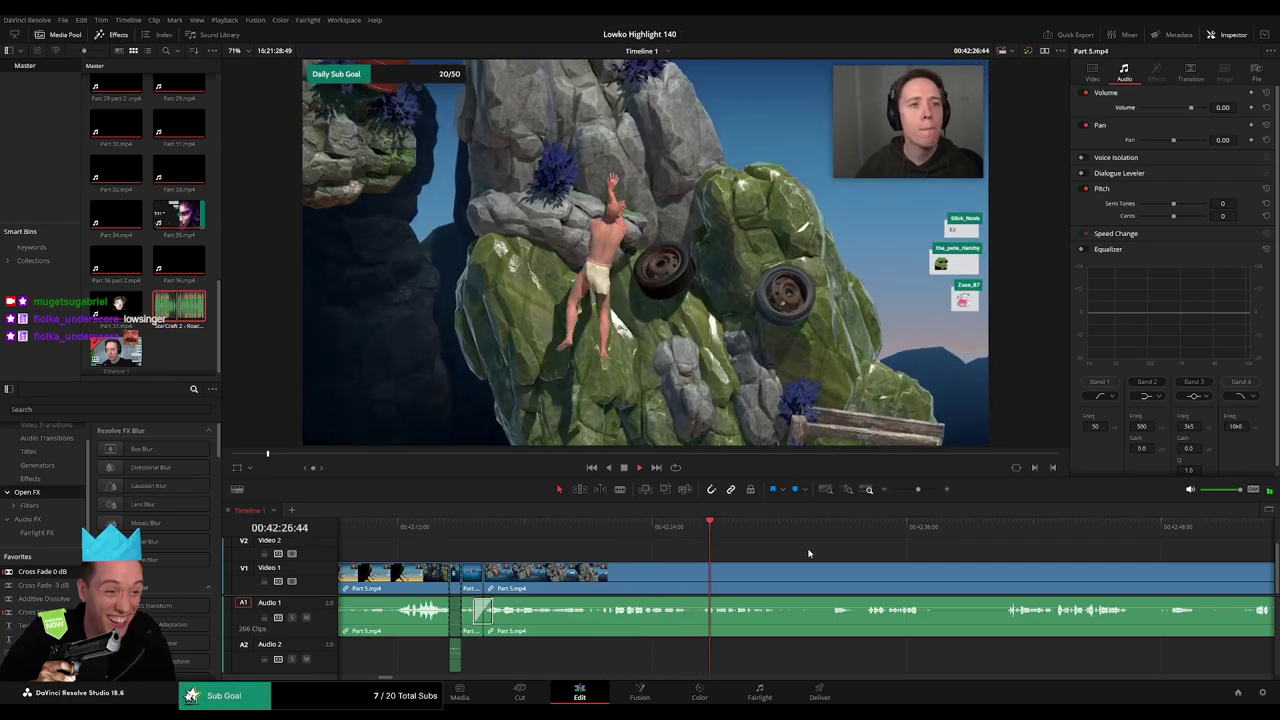
drag(804, 553, 640, 544)
click(658, 533)
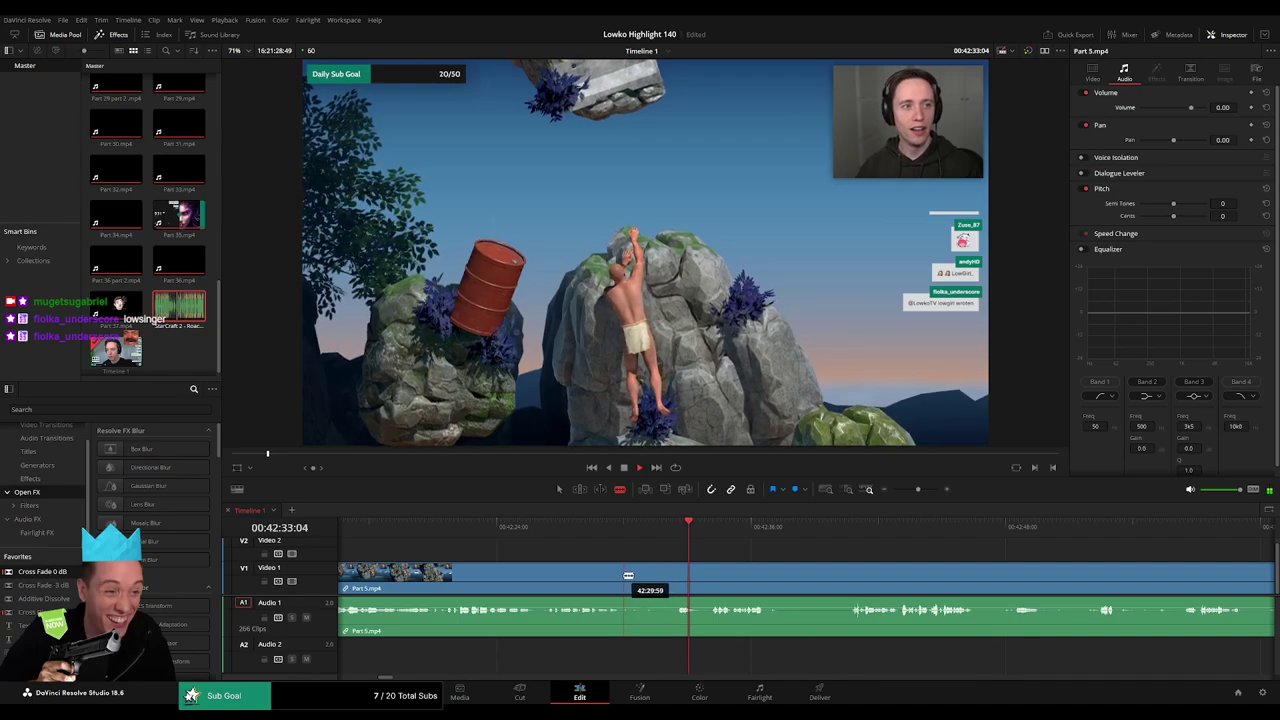
click(711, 569)
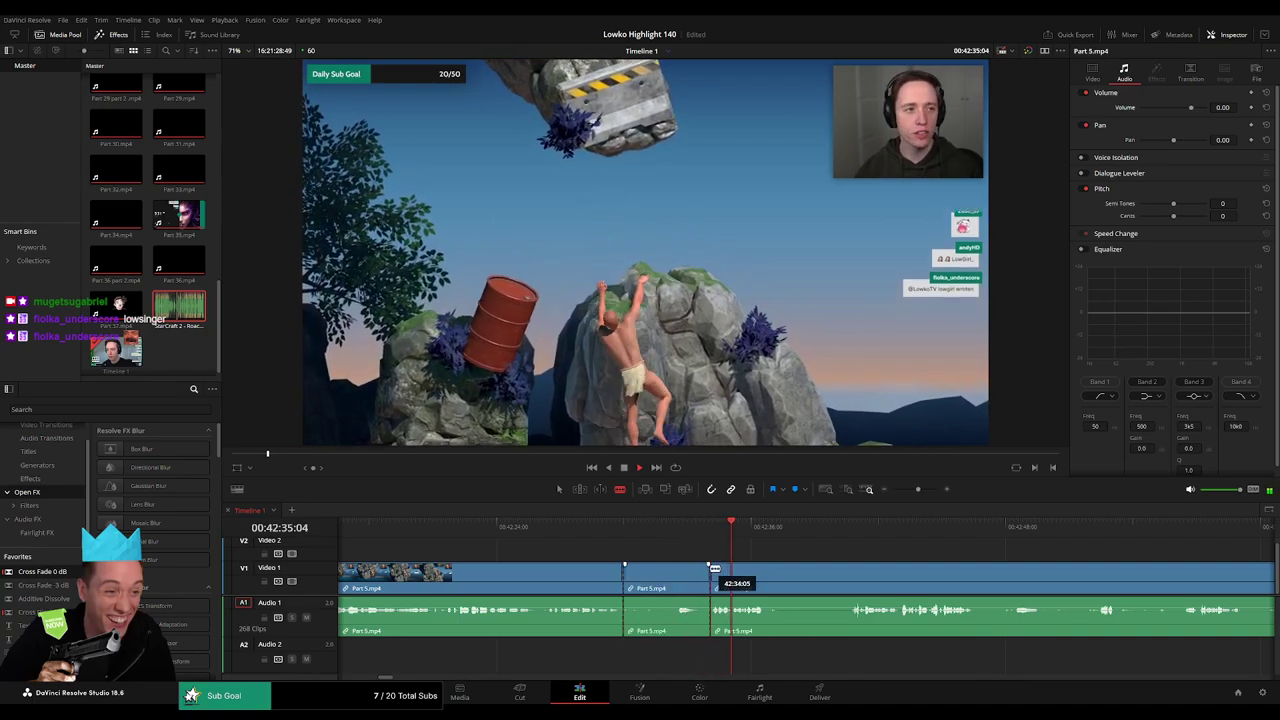
key(a)
click(694, 574)
key(Delete)
key(ctrl+z)
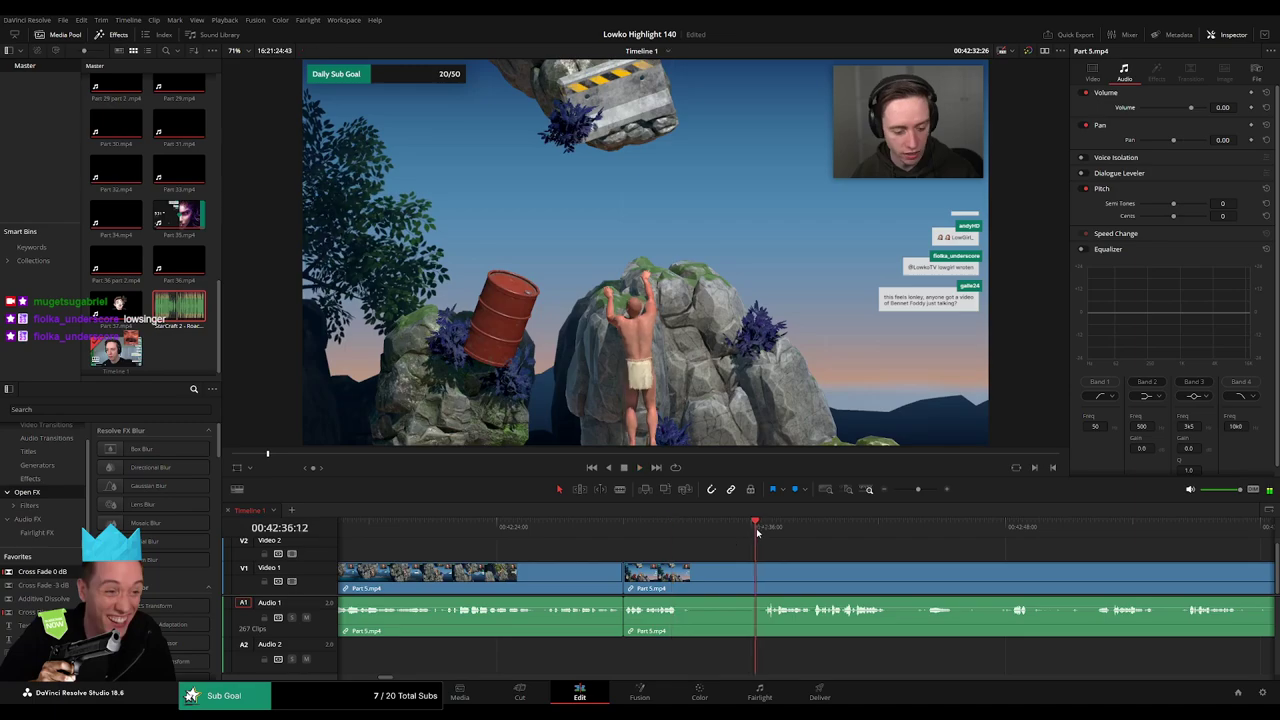
- Skim the Part 5.mp4 footage from about 42:36 to 48:56 to look for further parts to cut
key(space)
scroll(694, 539, right, 3)
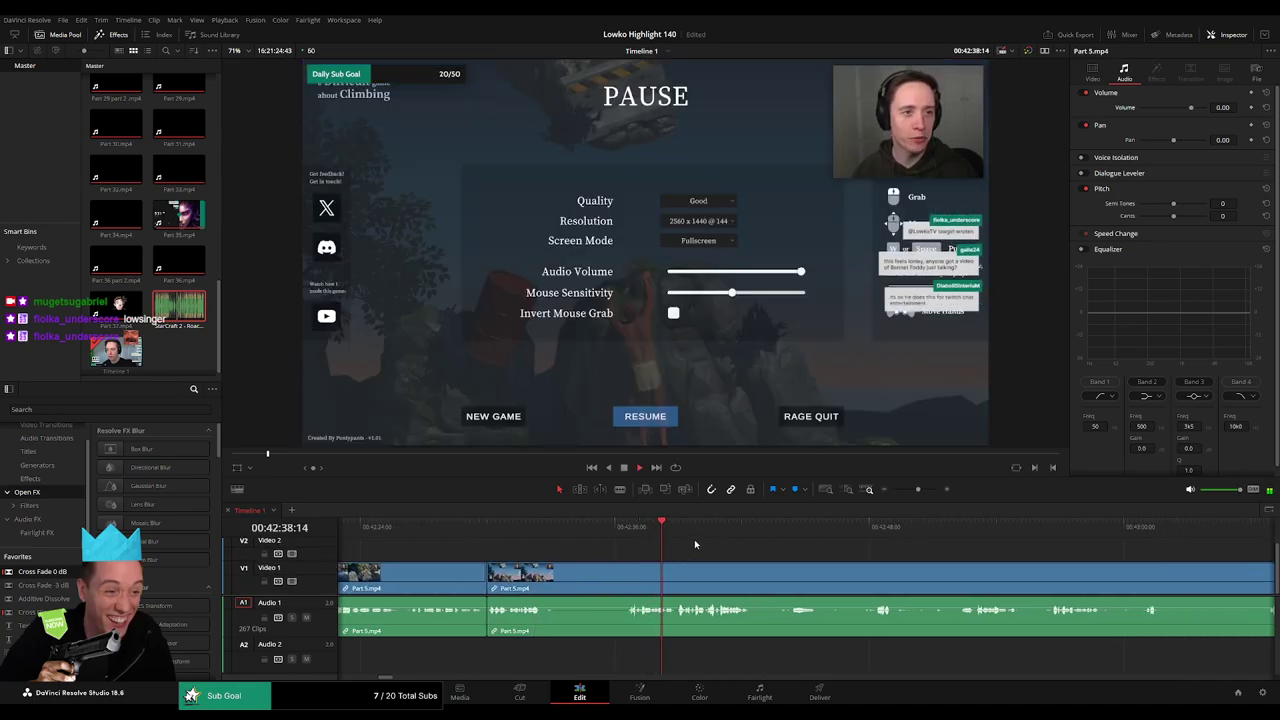
click(792, 528)
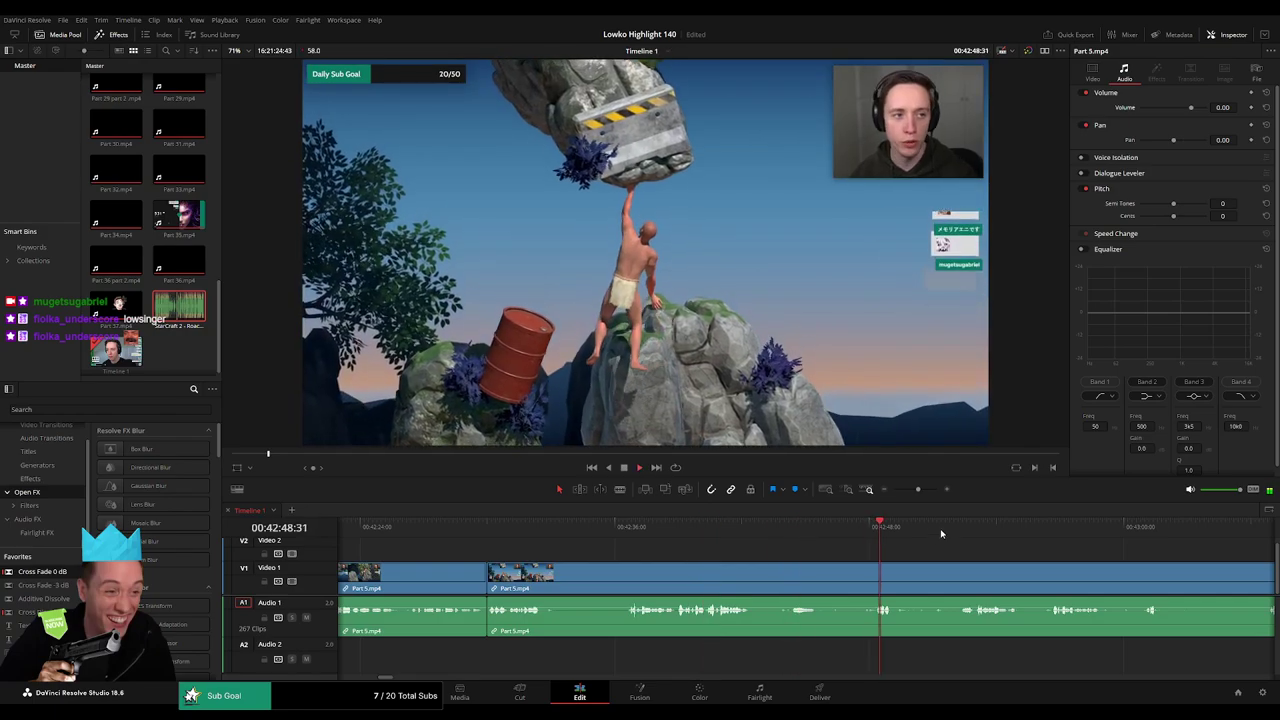
drag(917, 490, 960, 525)
scroll(823, 557, right, 4)
click(680, 530)
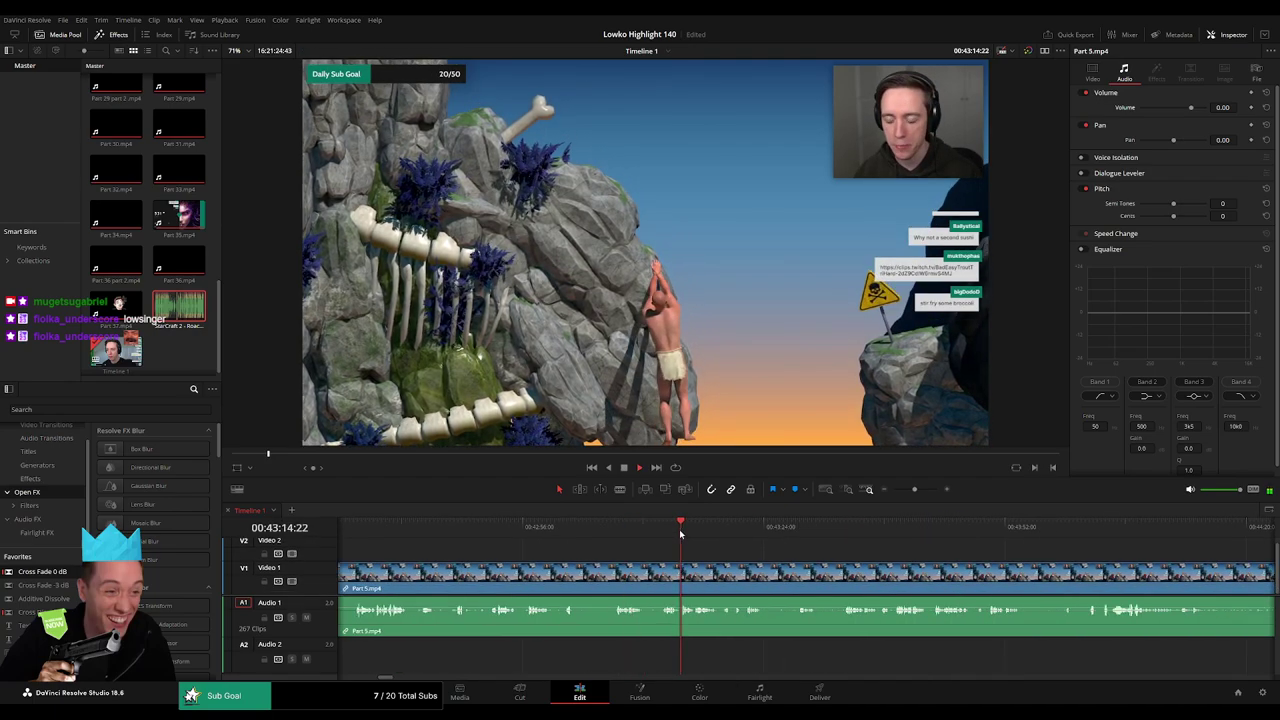
click(848, 530)
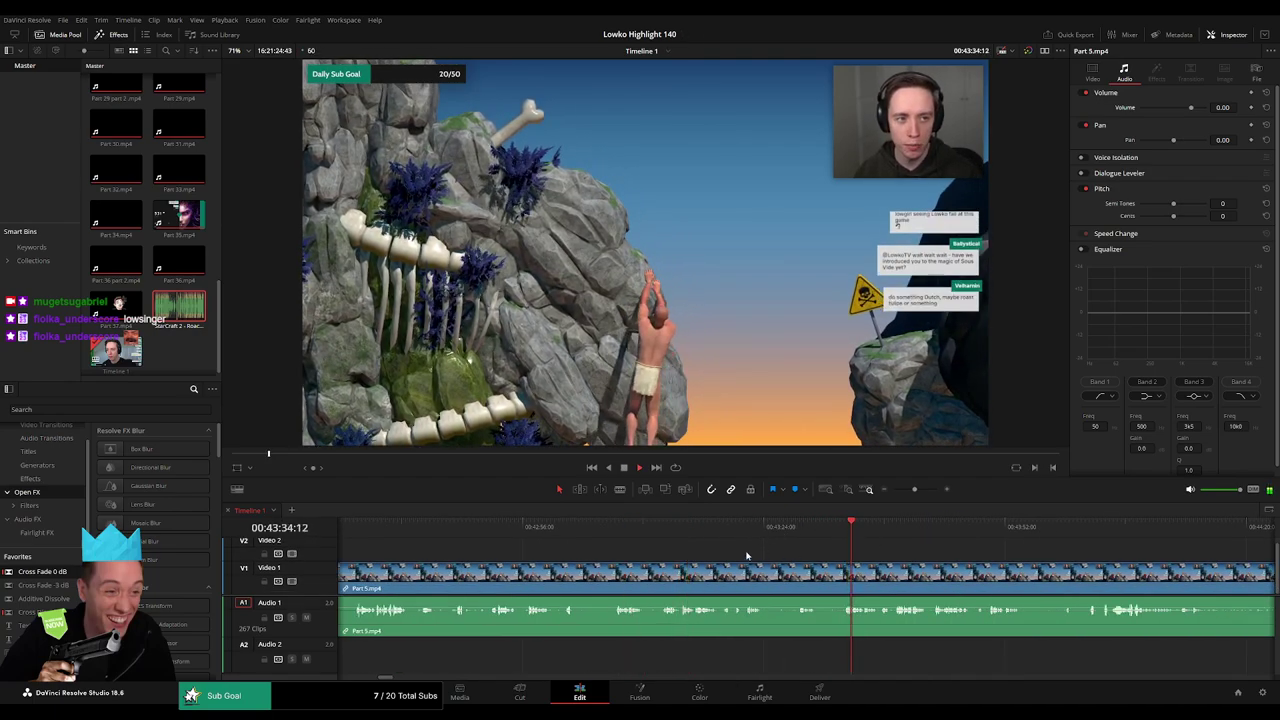
scroll(747, 556, right, 4)
drag(808, 530, 862, 536)
scroll(732, 554, right, 1)
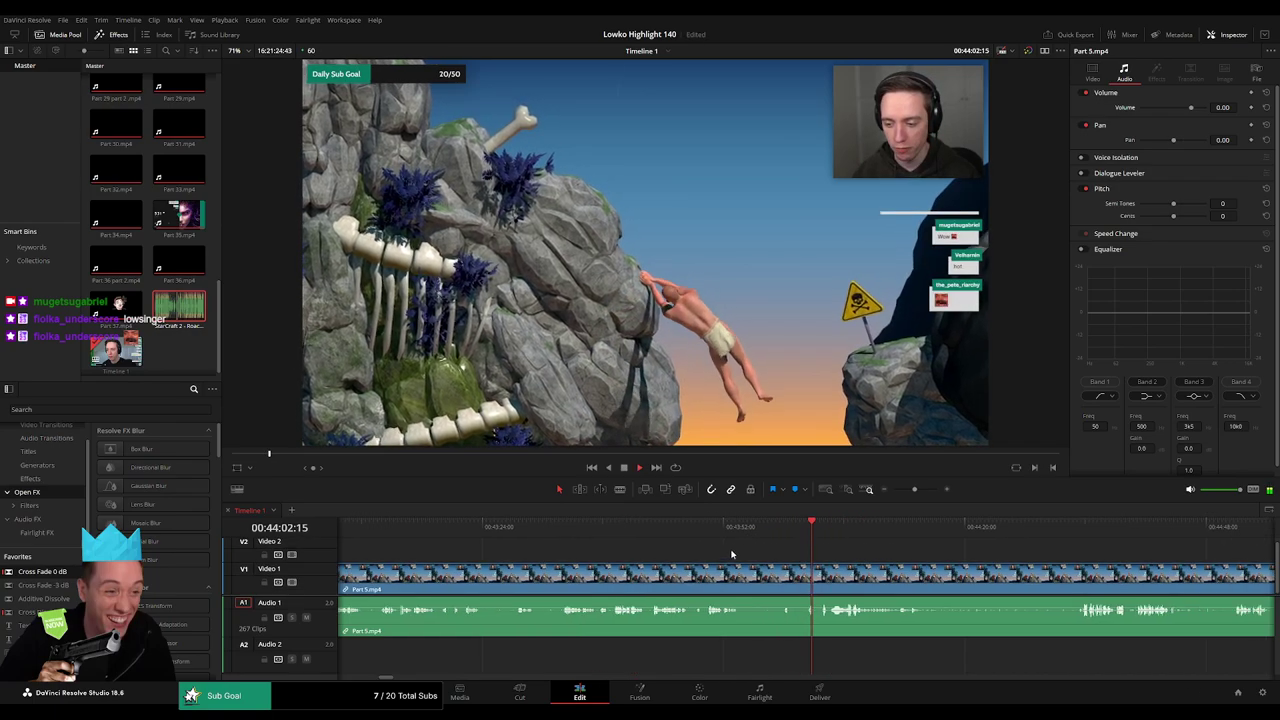
scroll(731, 553, right, 2)
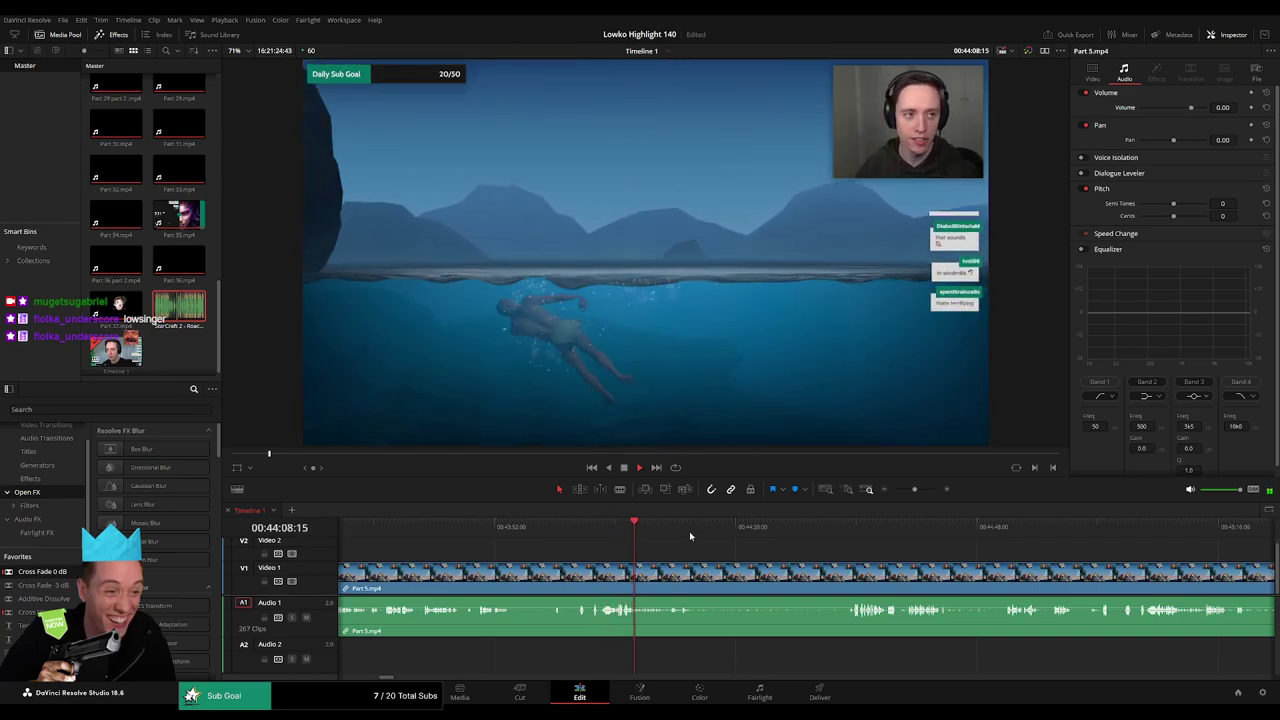
drag(690, 536, 852, 539)
scroll(800, 557, right, 3)
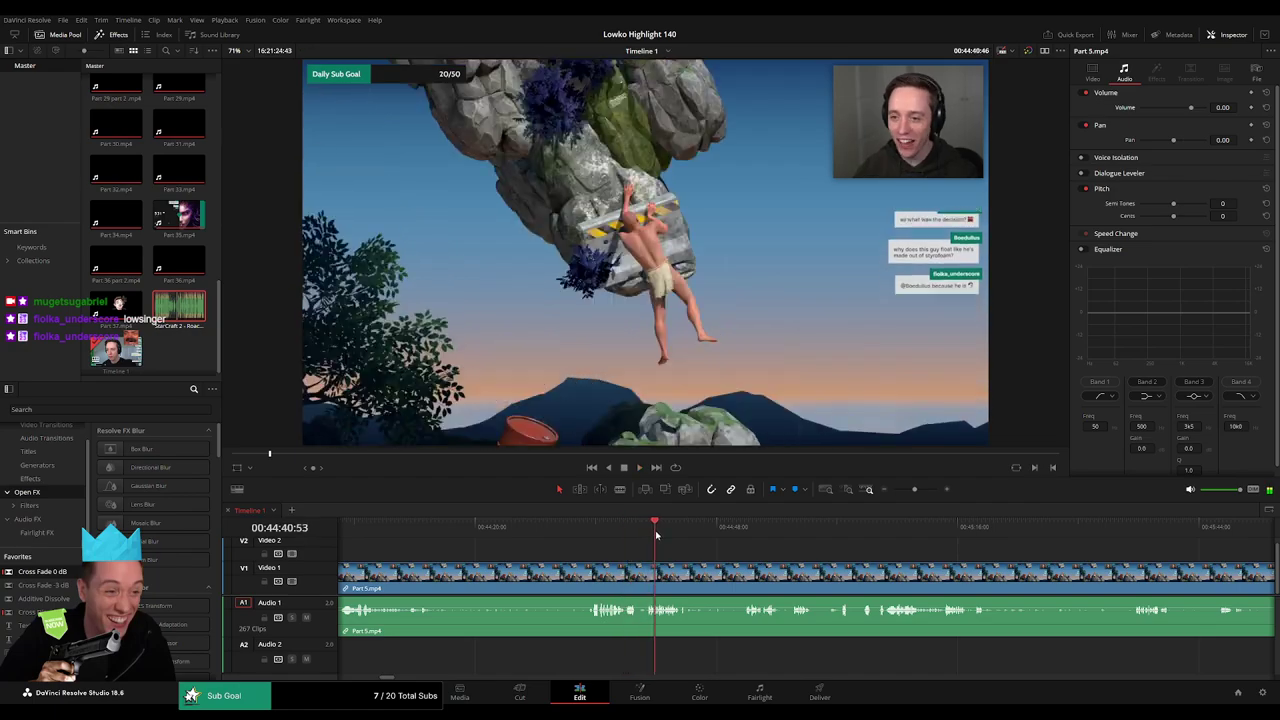
click(737, 533)
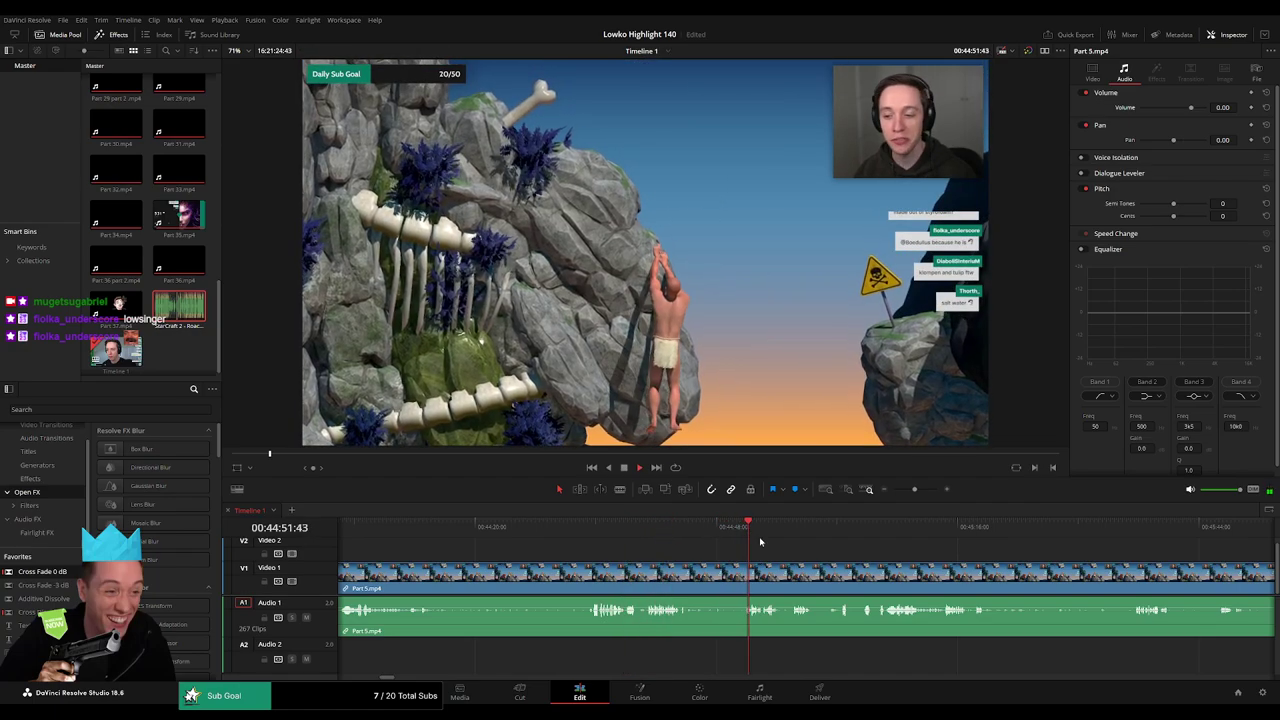
scroll(680, 557, right, 5)
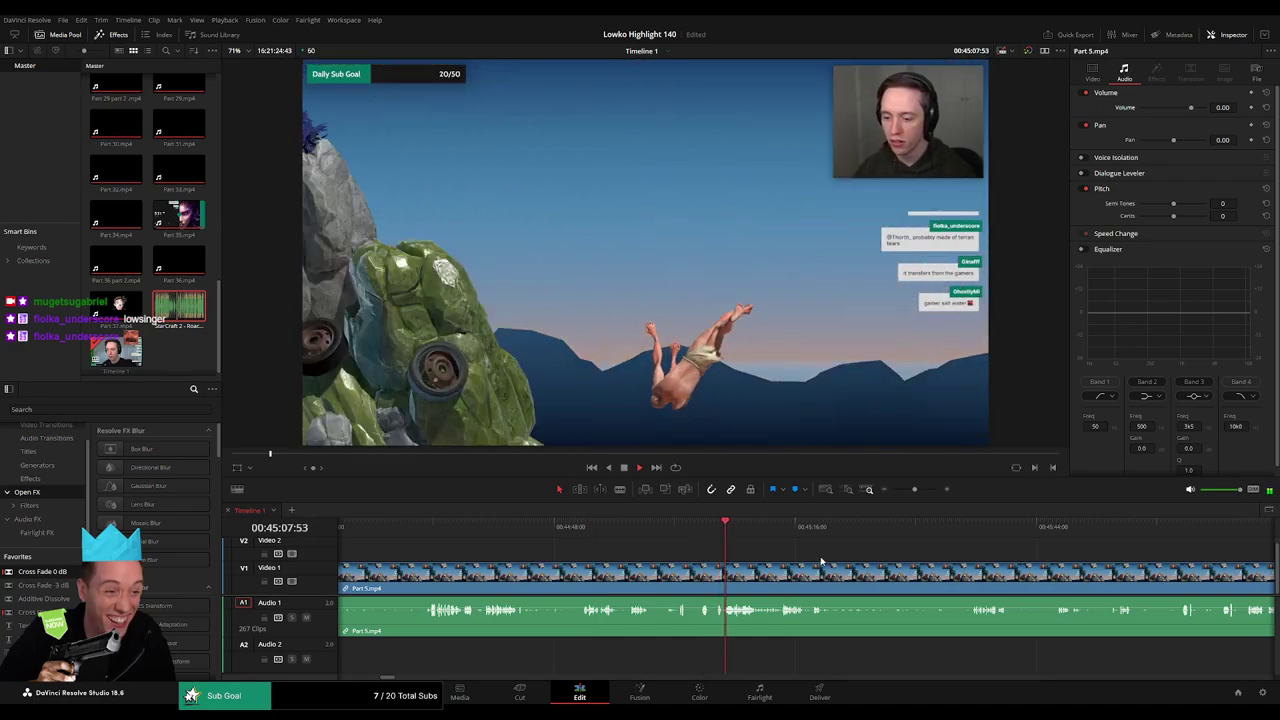
scroll(652, 563, right, 2)
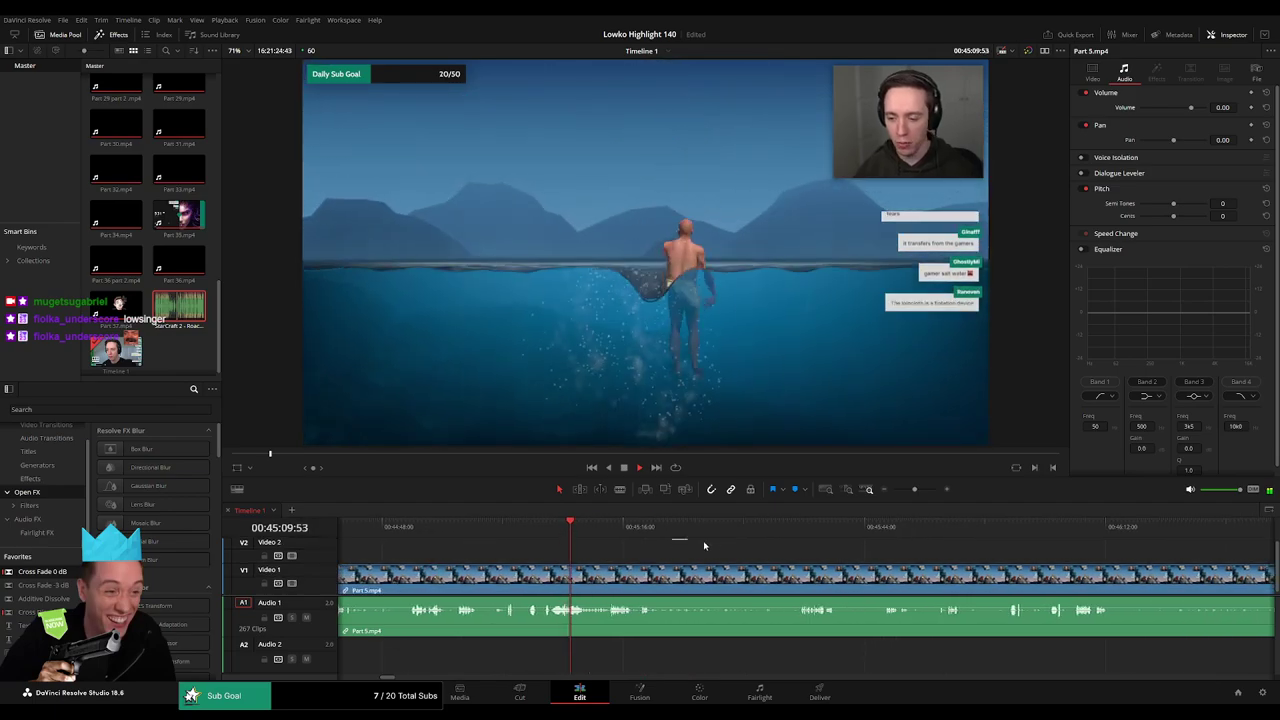
click(614, 526)
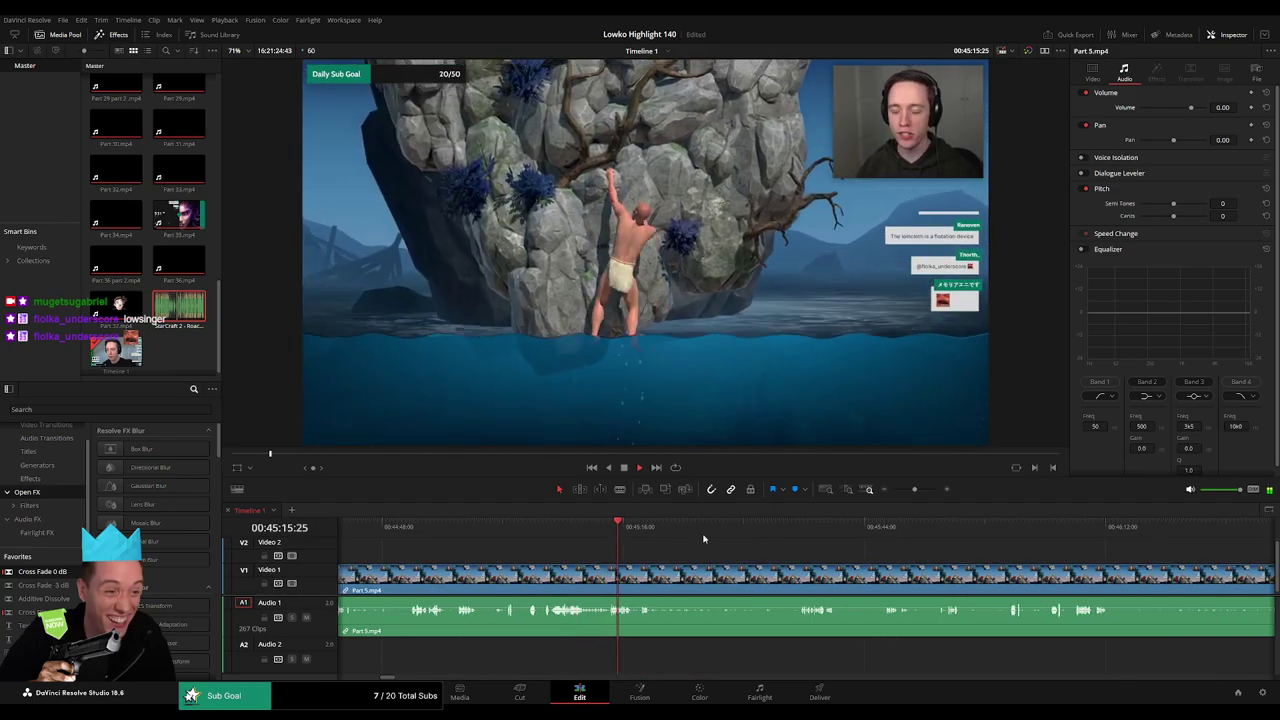
drag(695, 538, 797, 538)
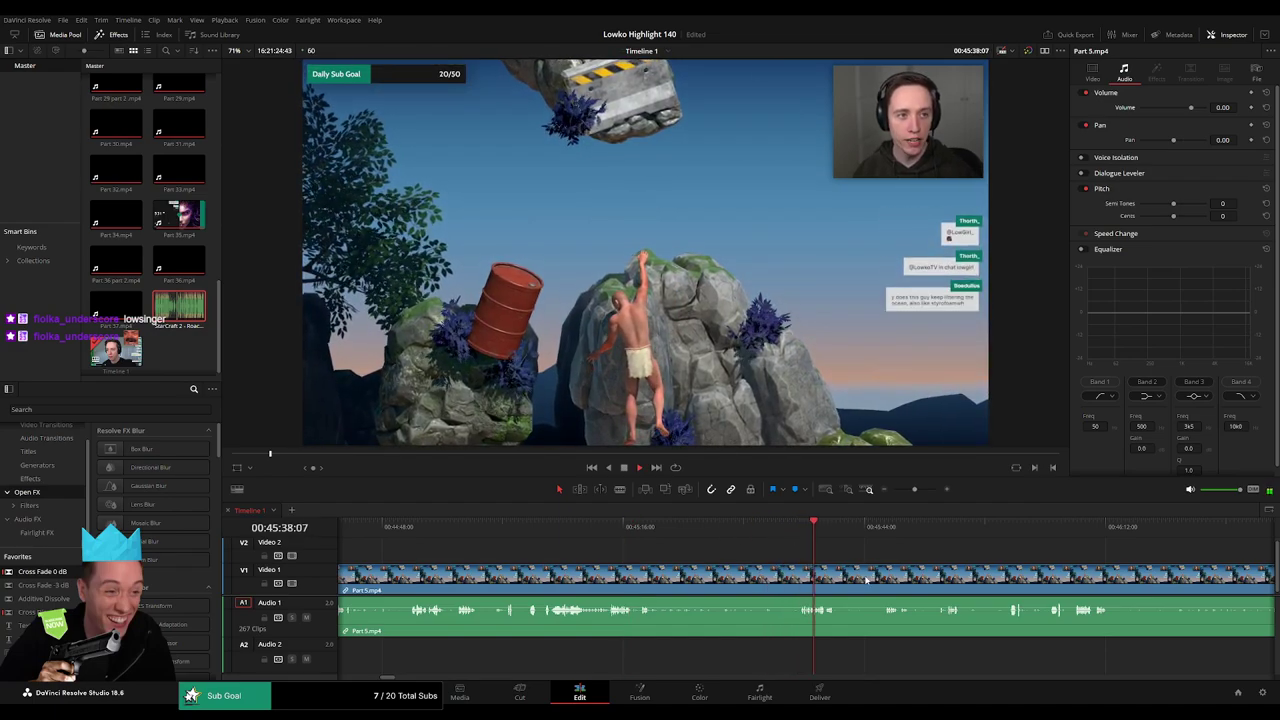
scroll(866, 578, right, 3)
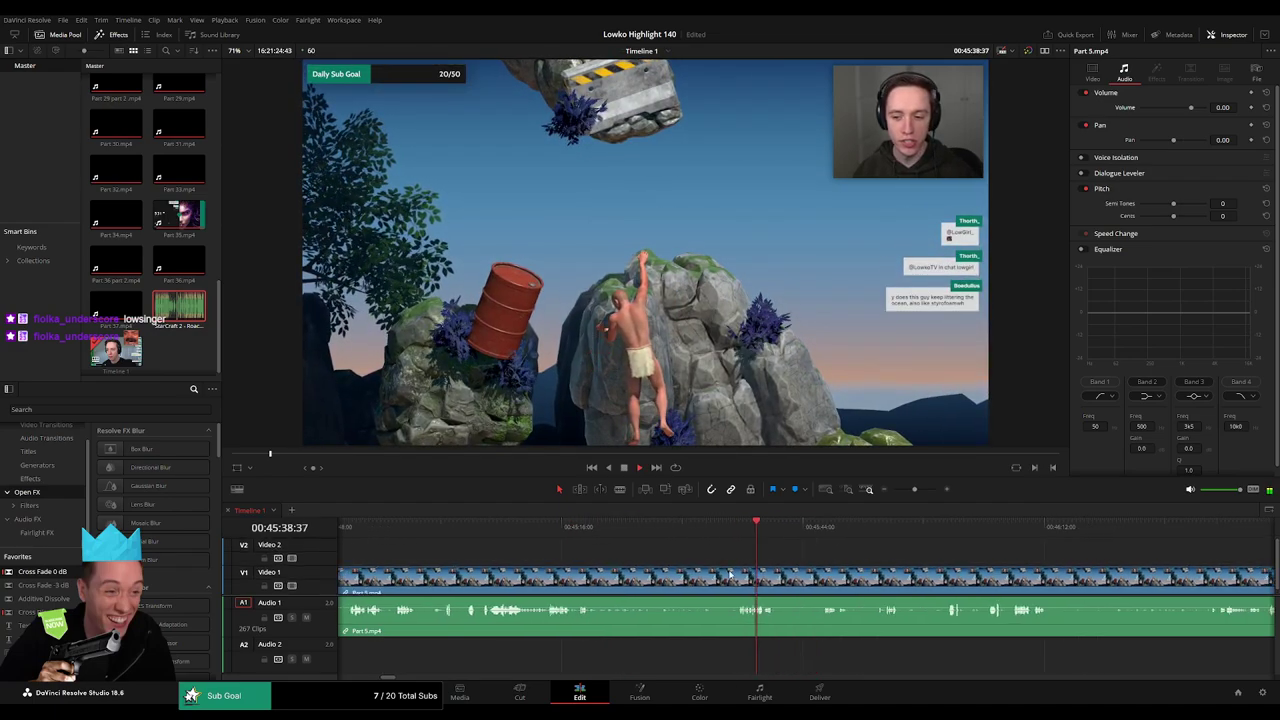
scroll(688, 549, right, 3)
click(854, 537)
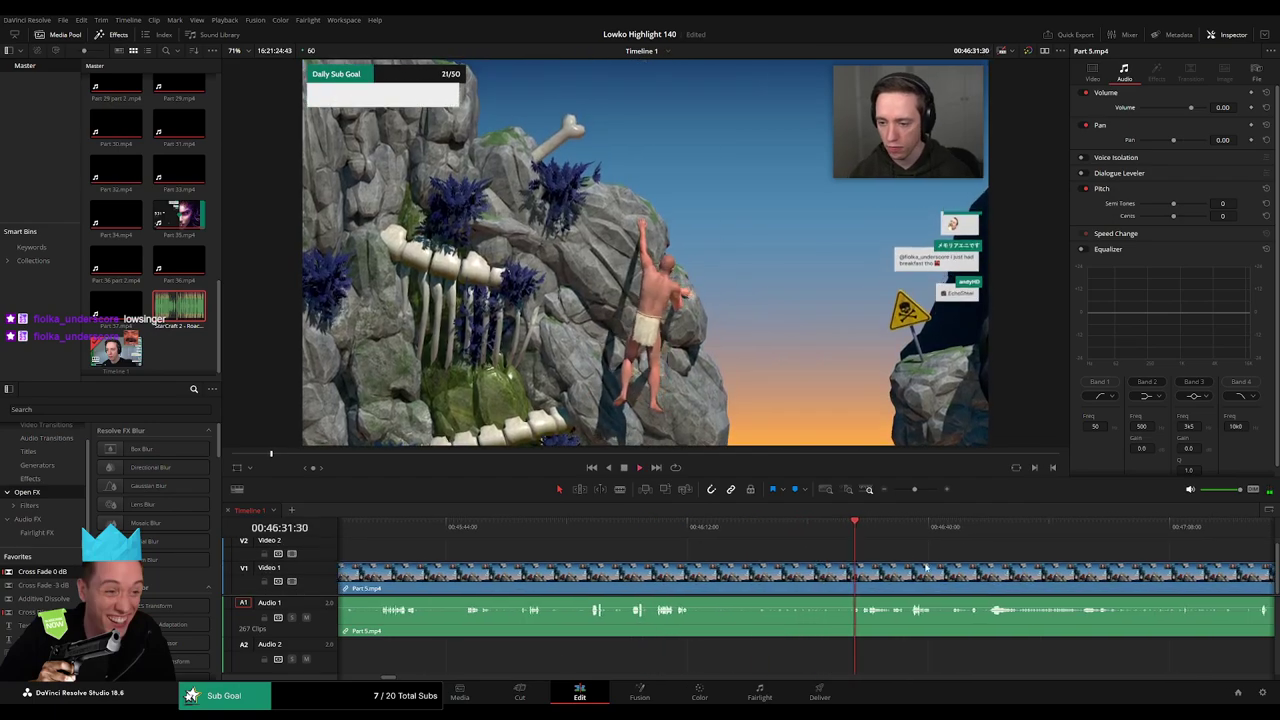
drag(928, 565, 640, 551)
click(691, 536)
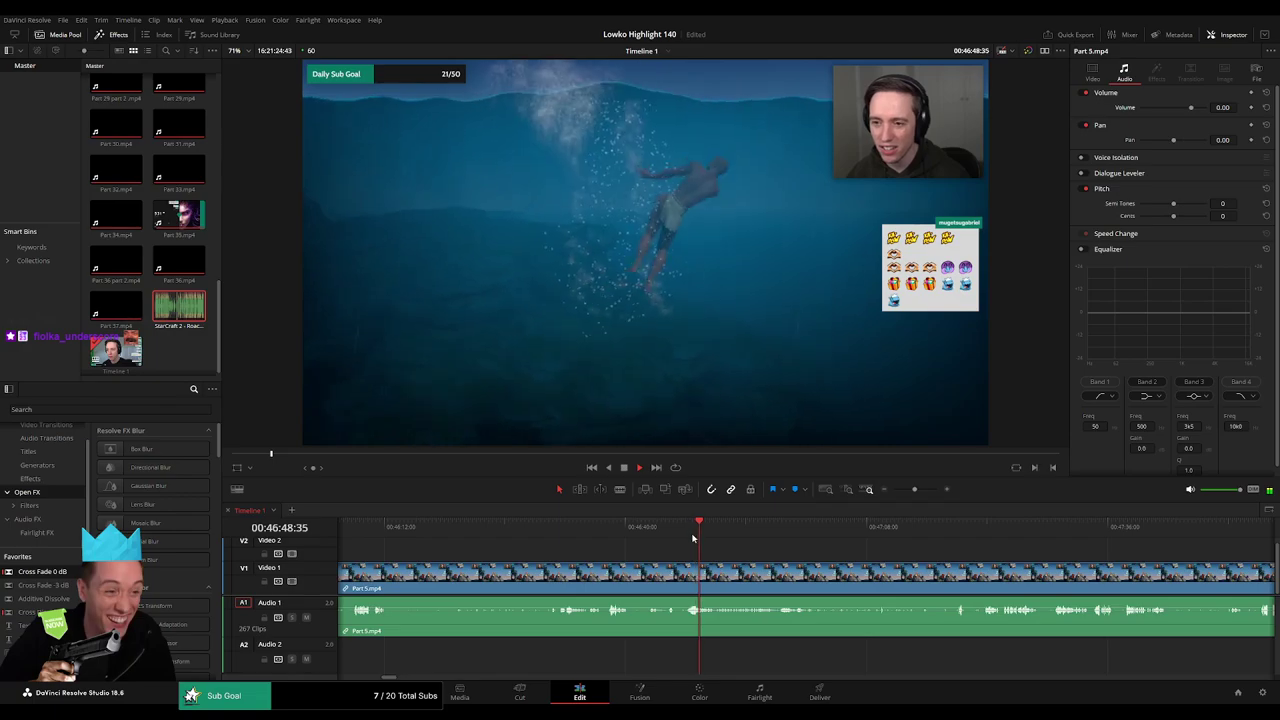
click(735, 536)
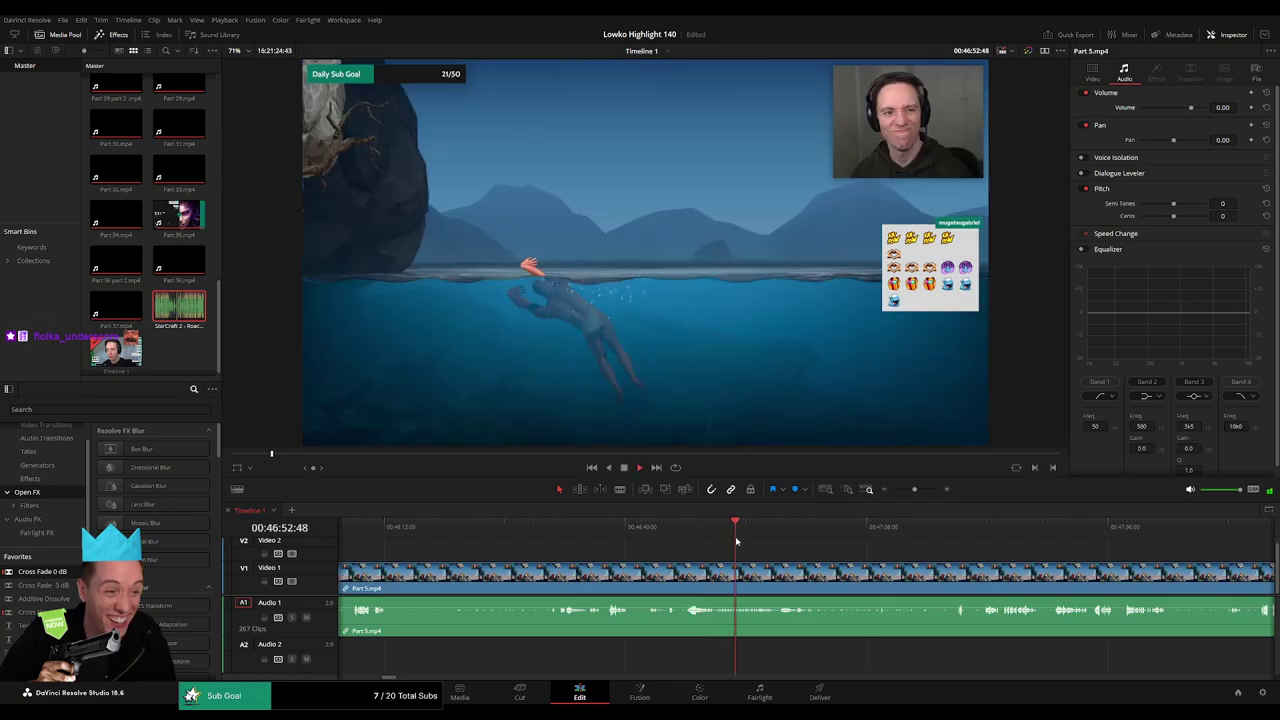
click(982, 538)
scroll(683, 548, right, 5)
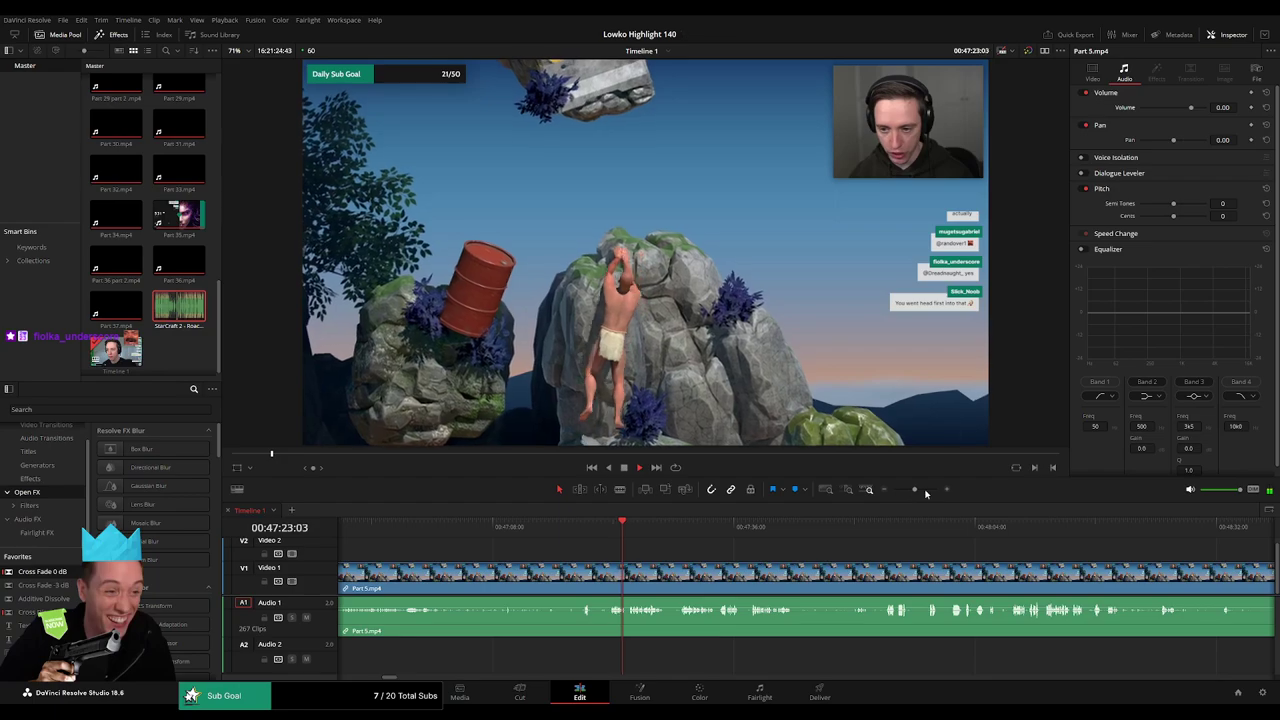
mouse_move(915, 490)
mouse_down()
mouse_move(894, 495)
mouse_move(915, 496)
mouse_up()
scroll(733, 556, right, 4)
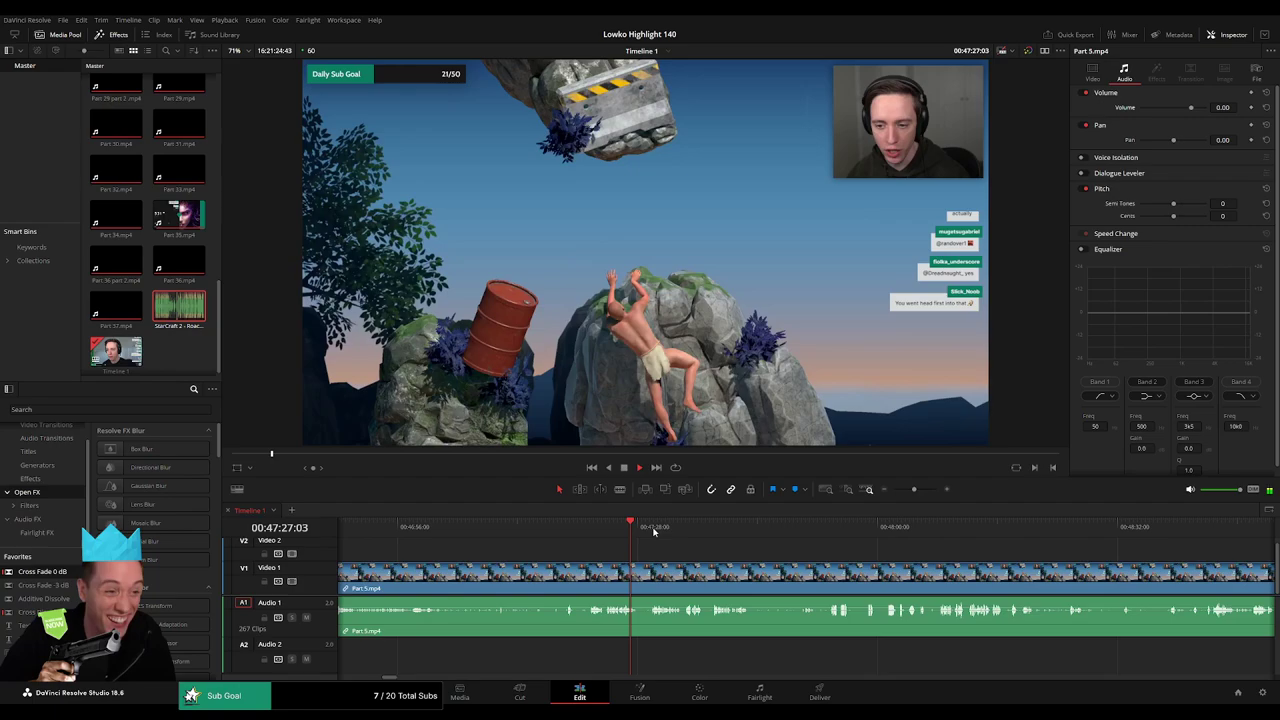
drag(669, 531, 801, 531)
drag(891, 533, 940, 533)
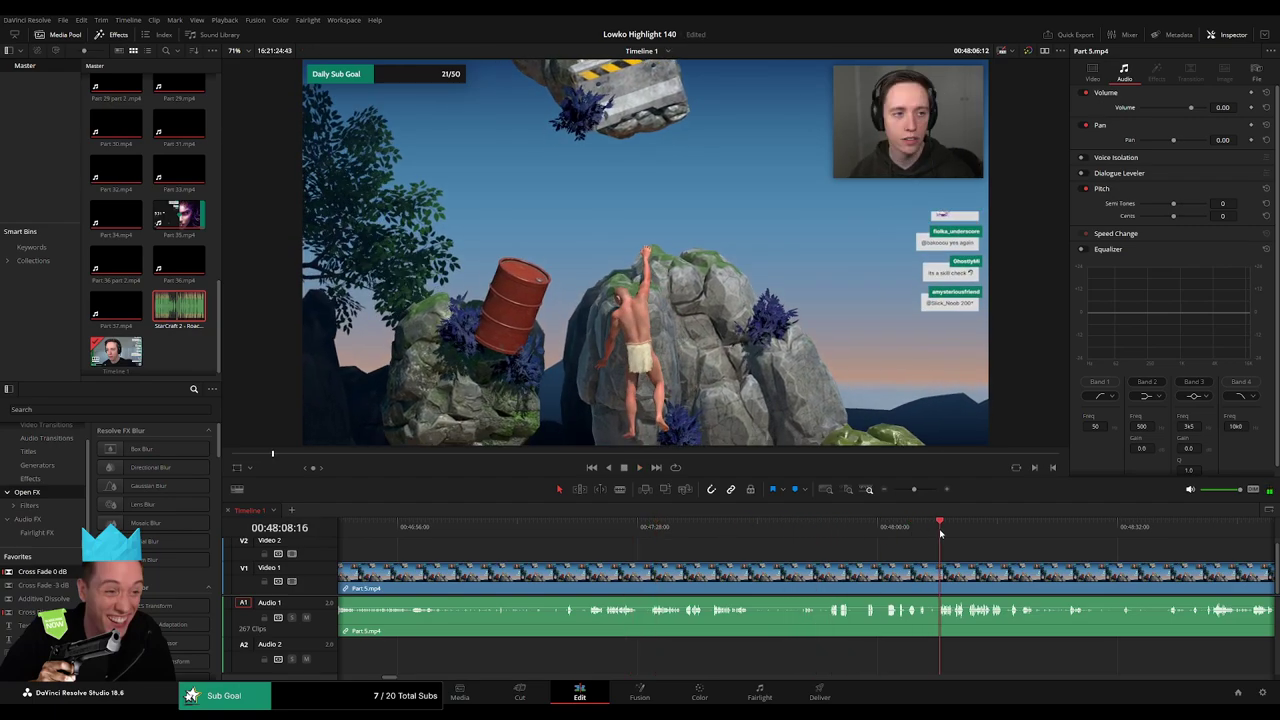
scroll(985, 553, right, 4)
drag(666, 532, 683, 530)
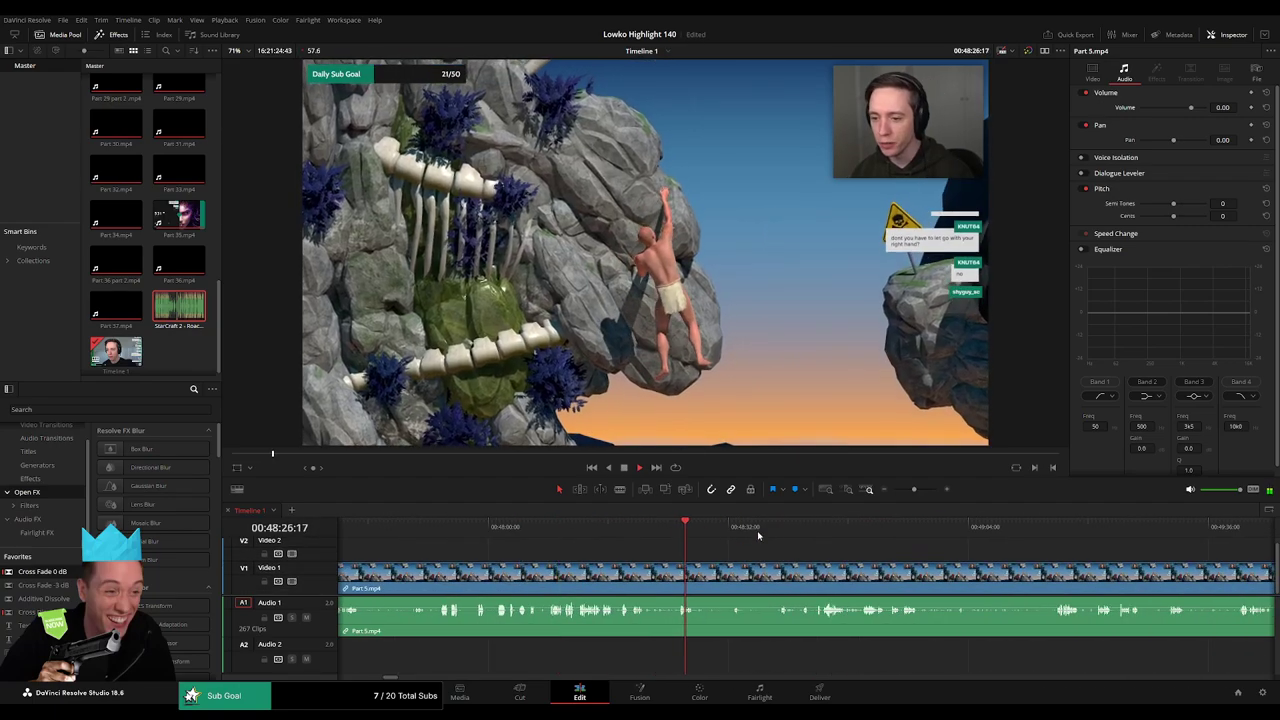
drag(806, 534, 828, 534)
click(811, 534)
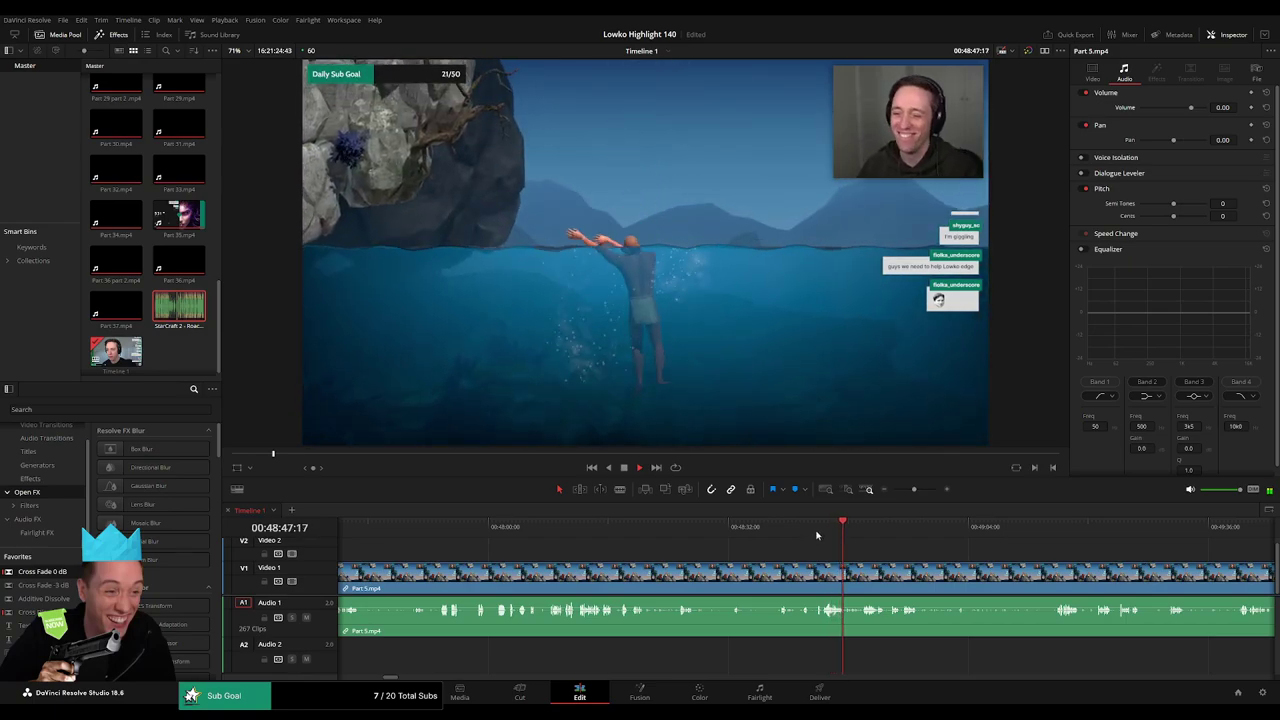
click(865, 533)
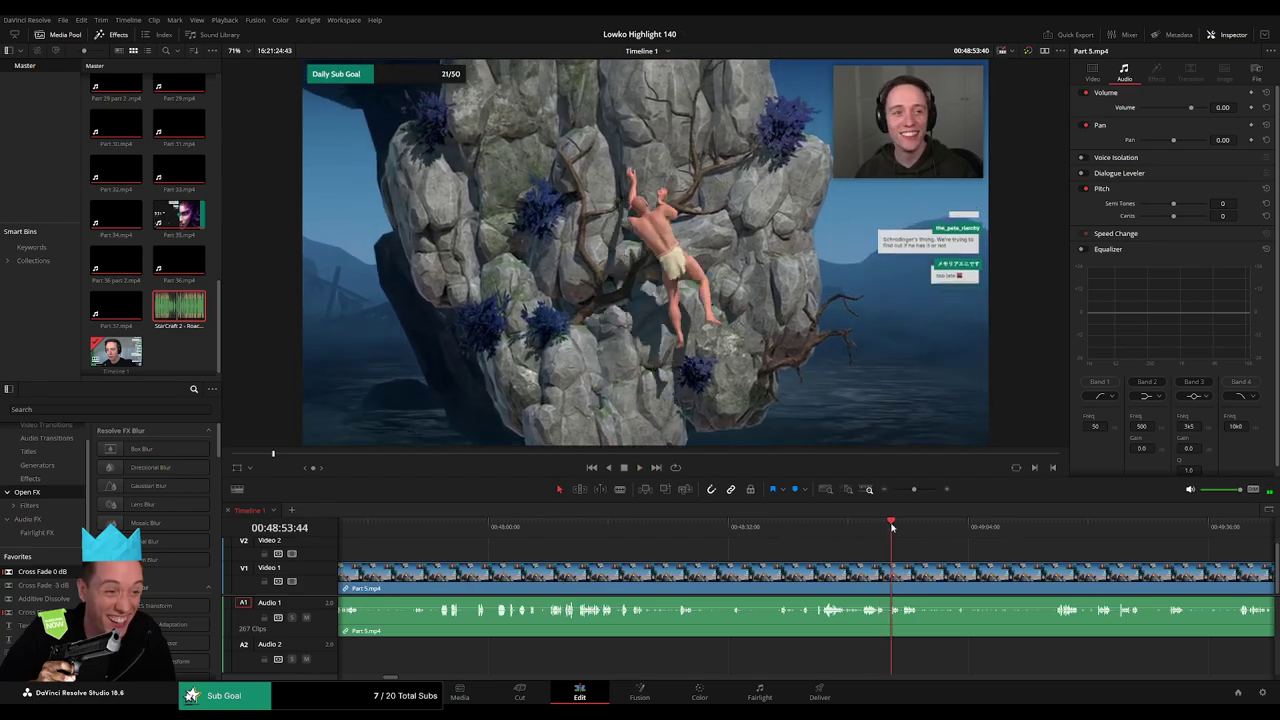
click(900, 527)
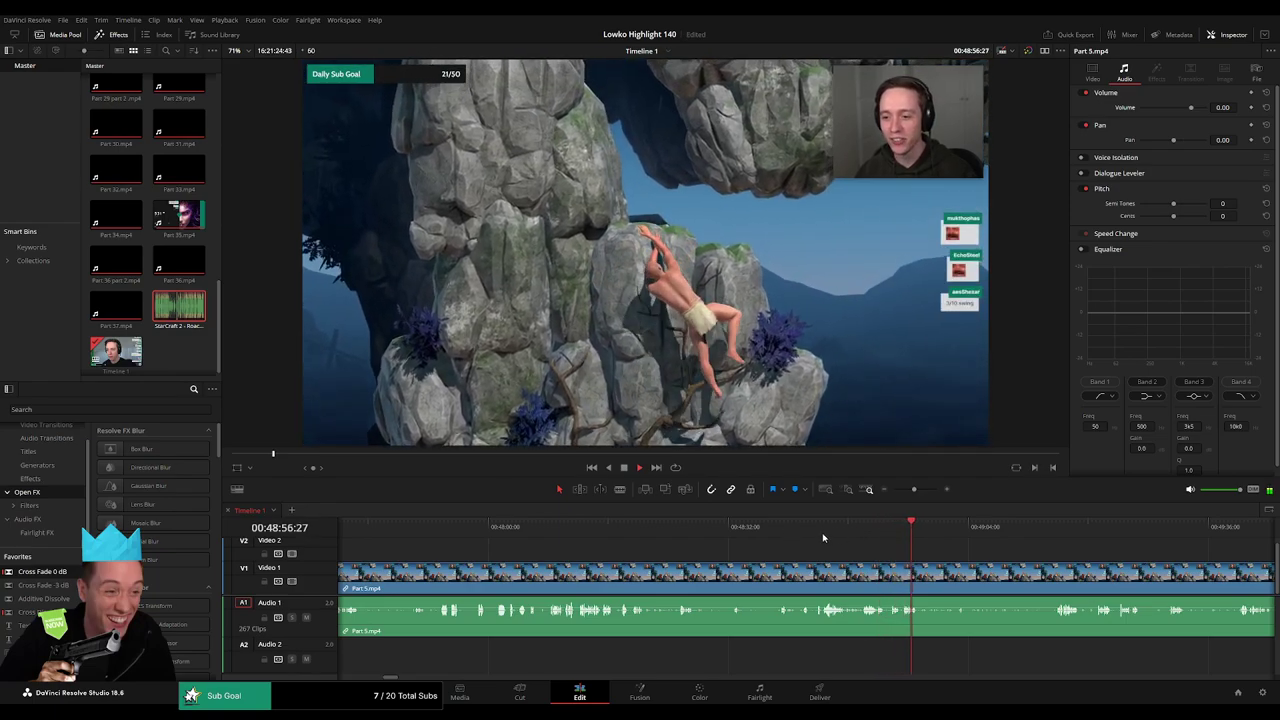
- Ripple delete the section of Part 5.mp4 from about 42:30 to 48:38 and cross-fade the audio at the cut
click(780, 527)
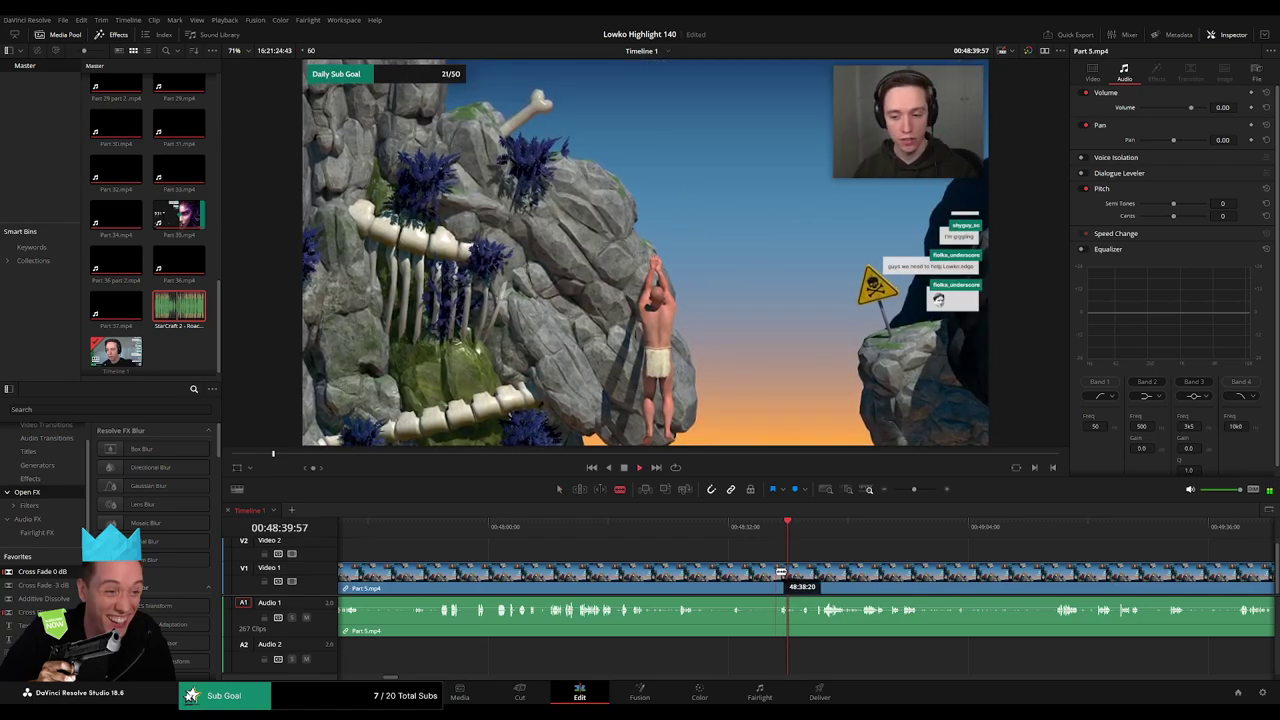
click(776, 573)
key(a)
click(752, 578)
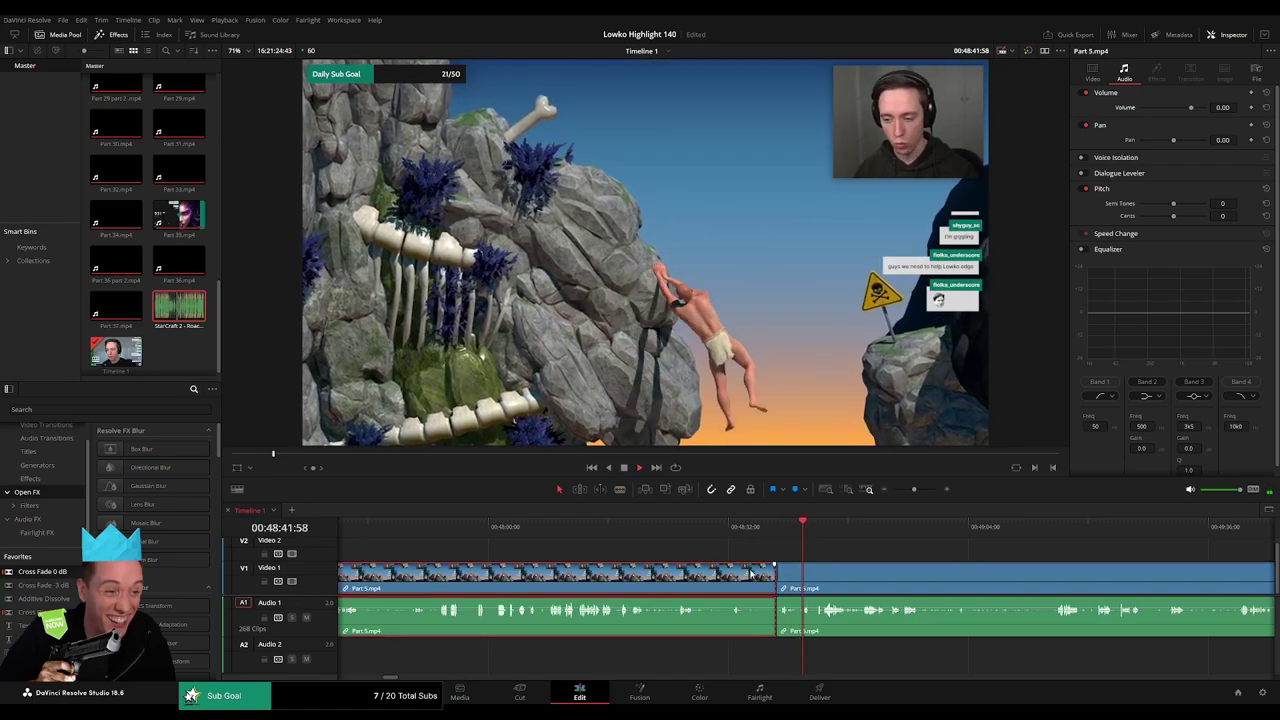
key(Delete)
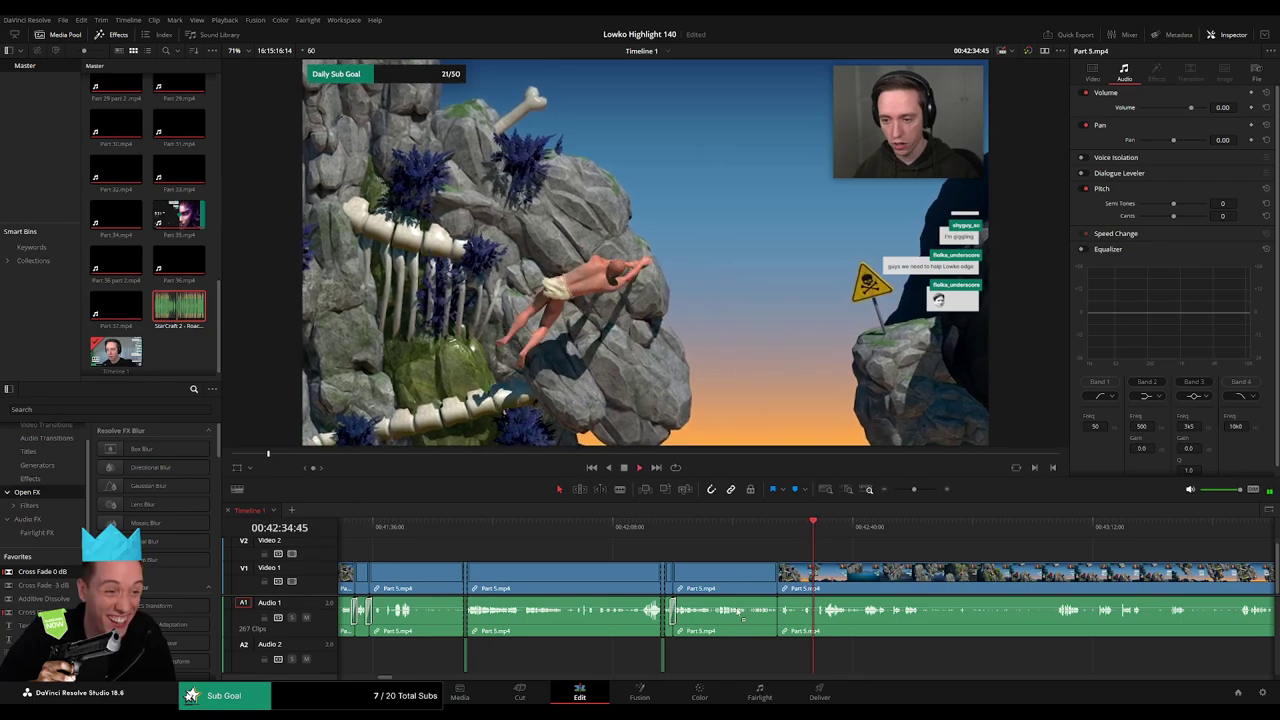
click(779, 622)
key(shift+t)
- Split Part 5.mp4 at about 42:49, after the fall and climb that follow the last cut
scroll(712, 558, right, 3)
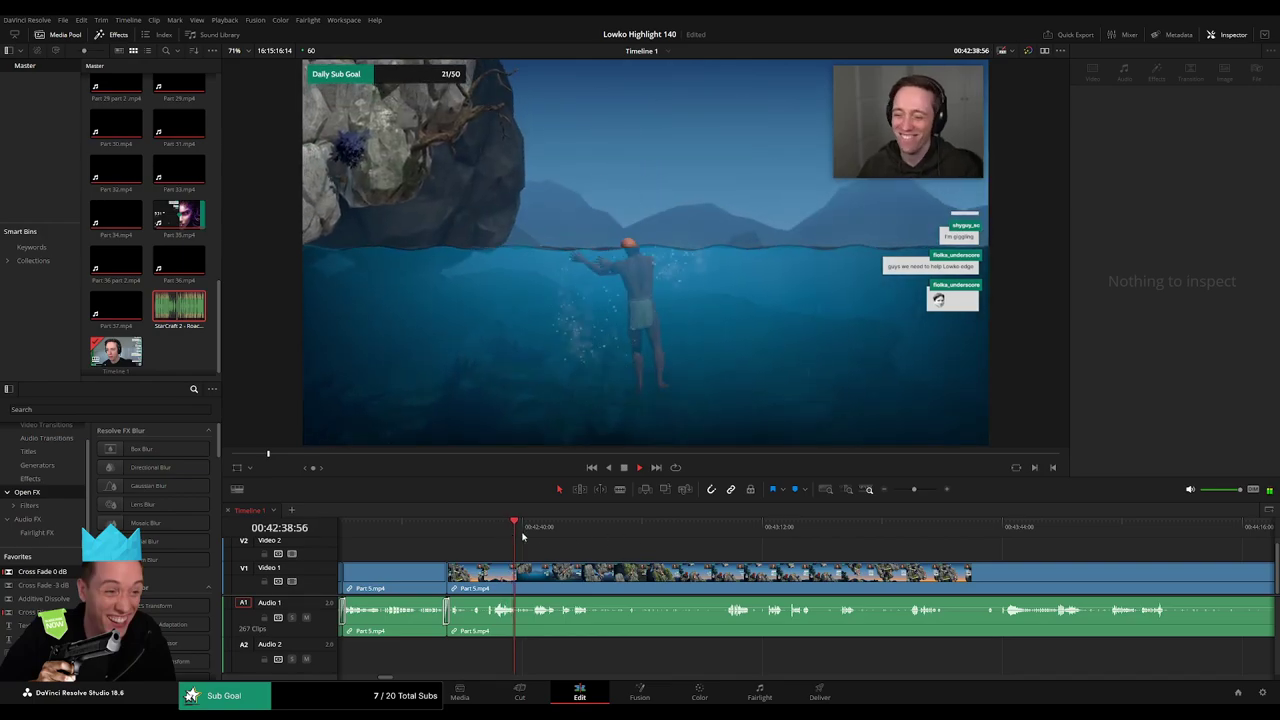
click(536, 537)
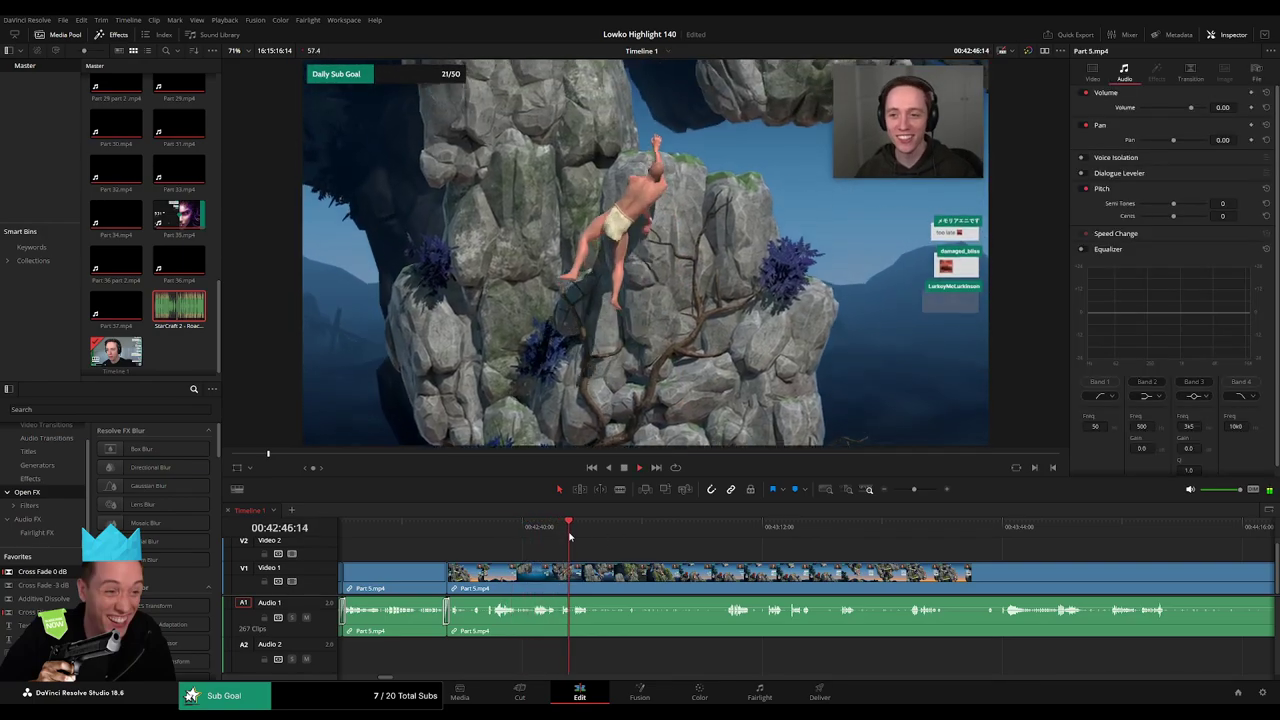
key(b)
click(589, 585)
click(721, 532)
click(990, 540)
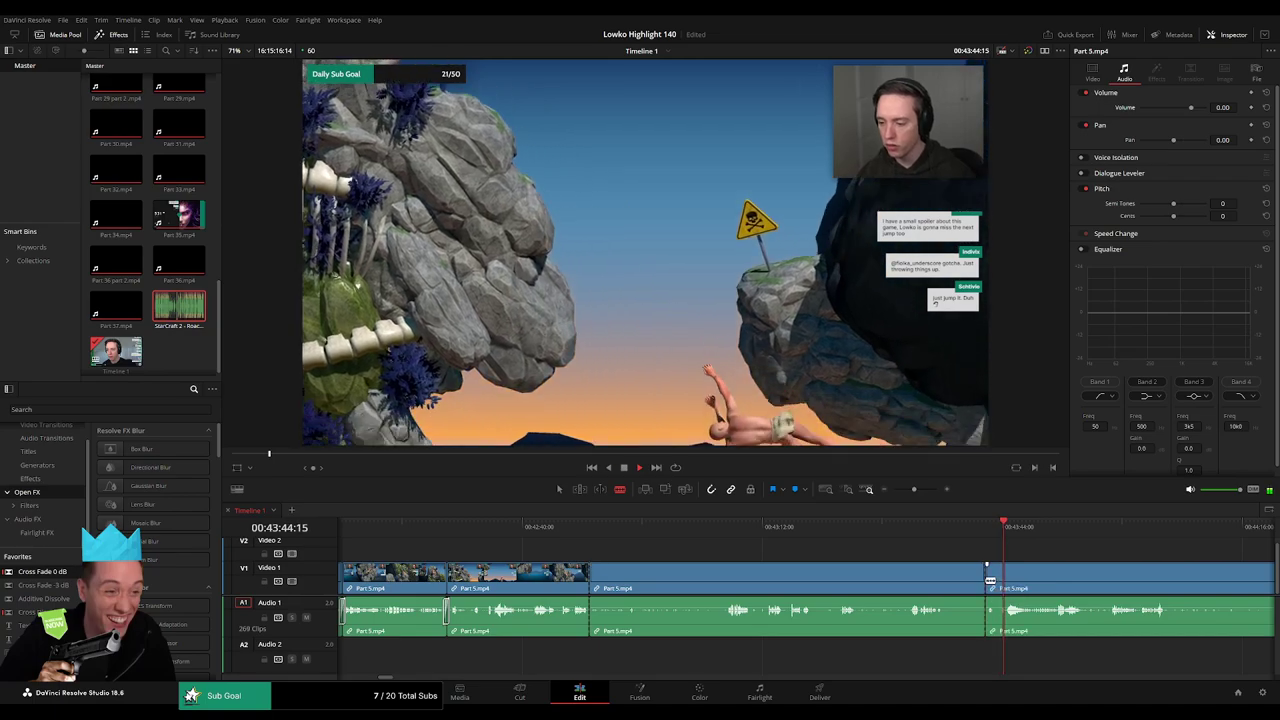
key(a)
click(983, 570)
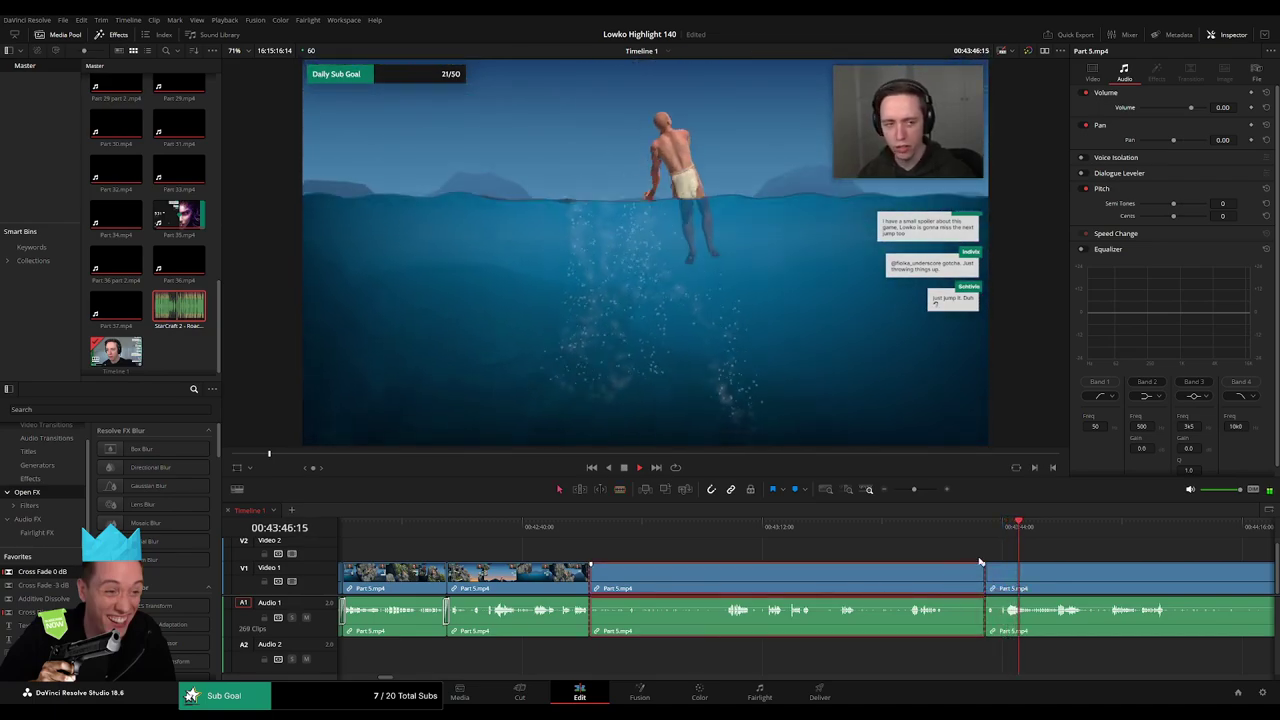
click(1048, 551)
key(ctrl+z)
- Check the rest of Part 5.mp4 after the 42:49 split and ripple delete it up to the start of Part 6.mp4
scroll(1000, 549, right, 3)
click(803, 532)
click(856, 537)
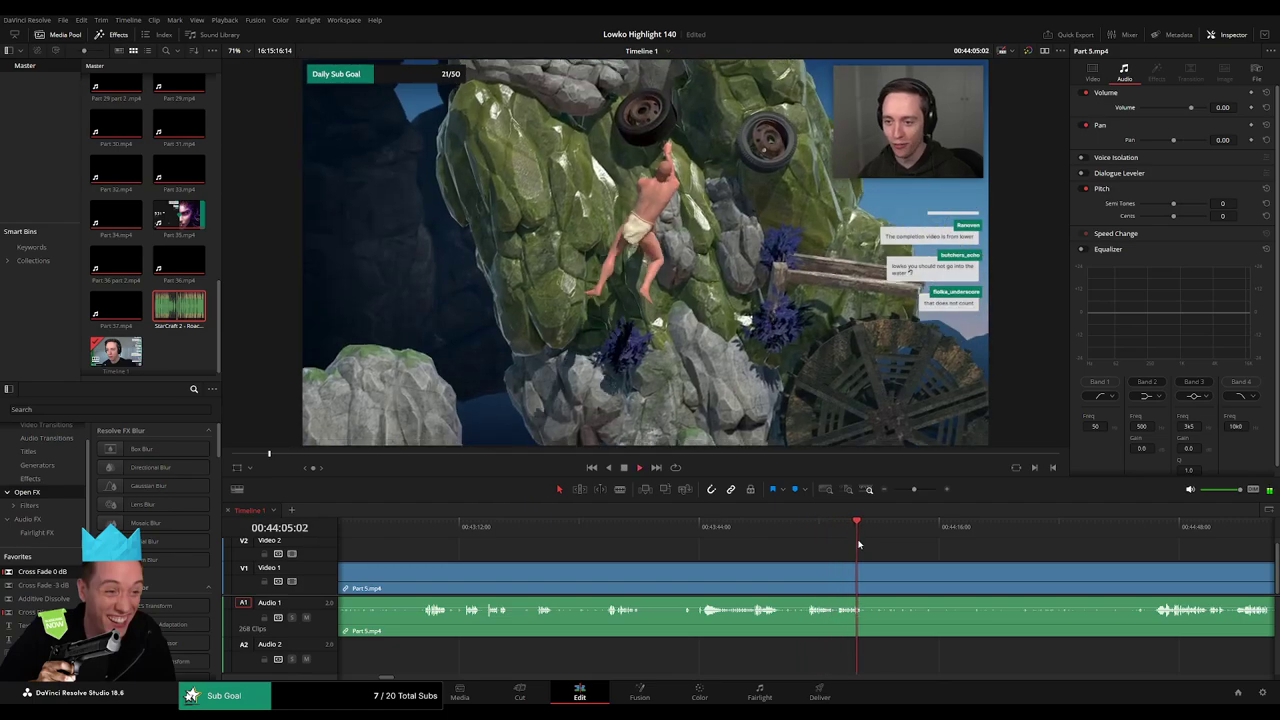
click(1106, 531)
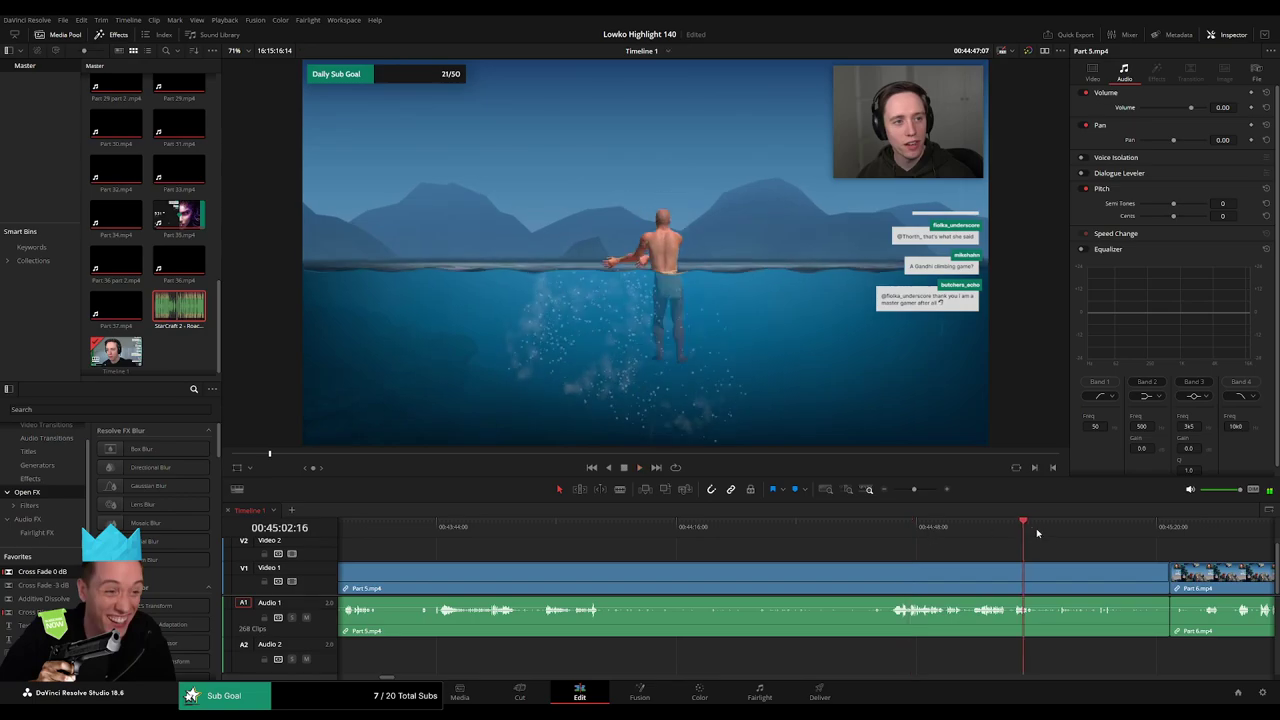
click(1094, 533)
click(1040, 582)
key(Delete)
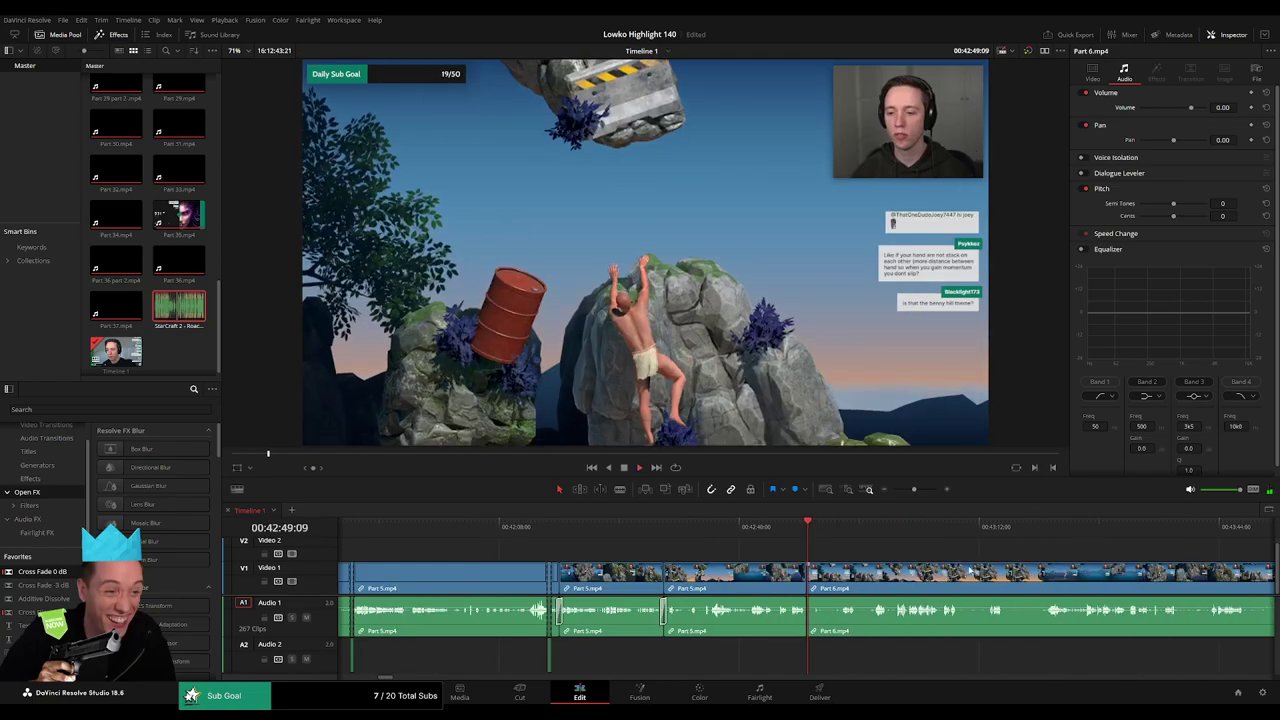
- Skim the Part 6.mp4 footage from about 42:49 to 46:08 to look for the first part worth keeping
scroll(969, 571, right, 5)
click(774, 531)
click(816, 532)
scroll(735, 554, right, 3)
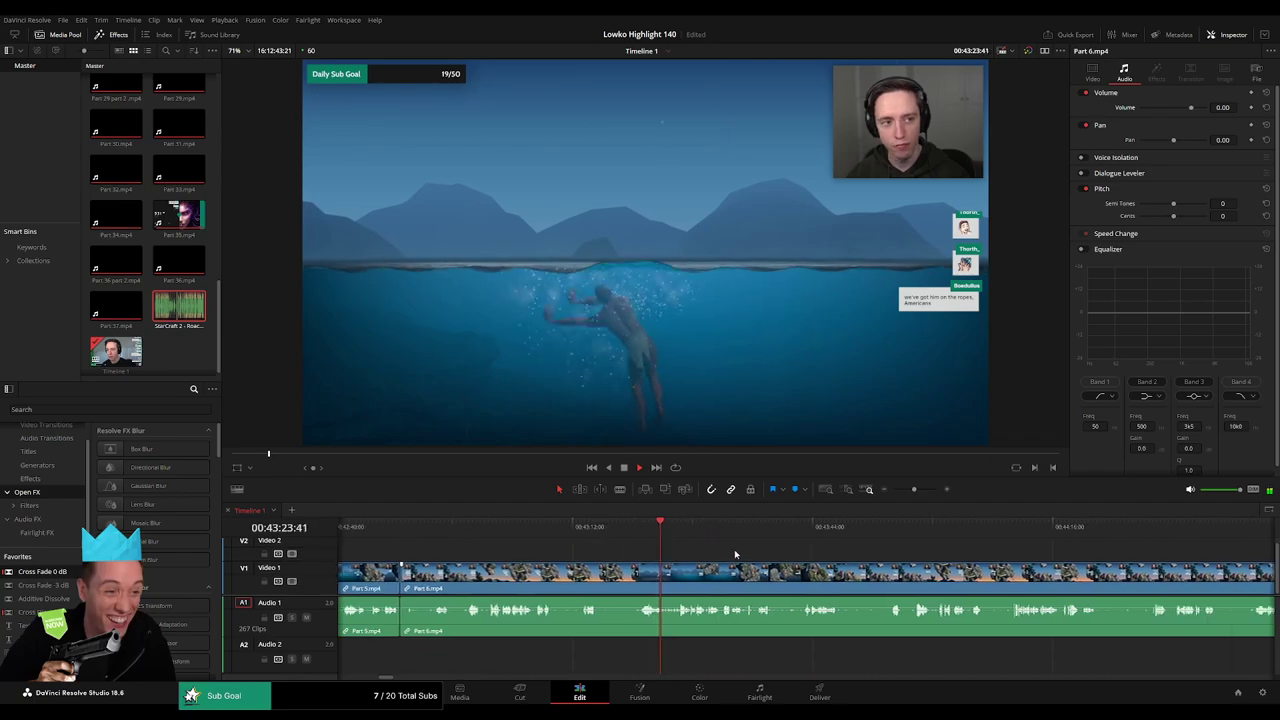
drag(840, 531, 1025, 543)
scroll(768, 549, right, 3)
click(817, 528)
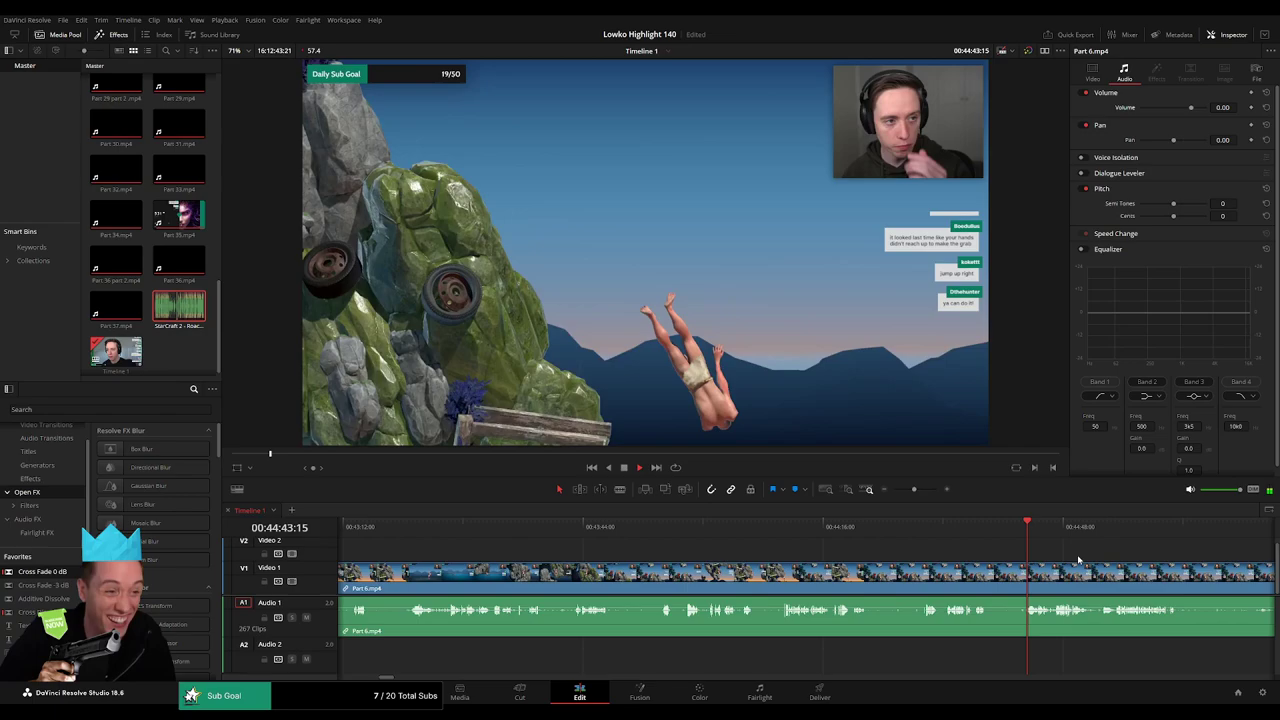
scroll(620, 532, right, 4)
drag(752, 535, 1203, 551)
scroll(712, 545, right, 4)
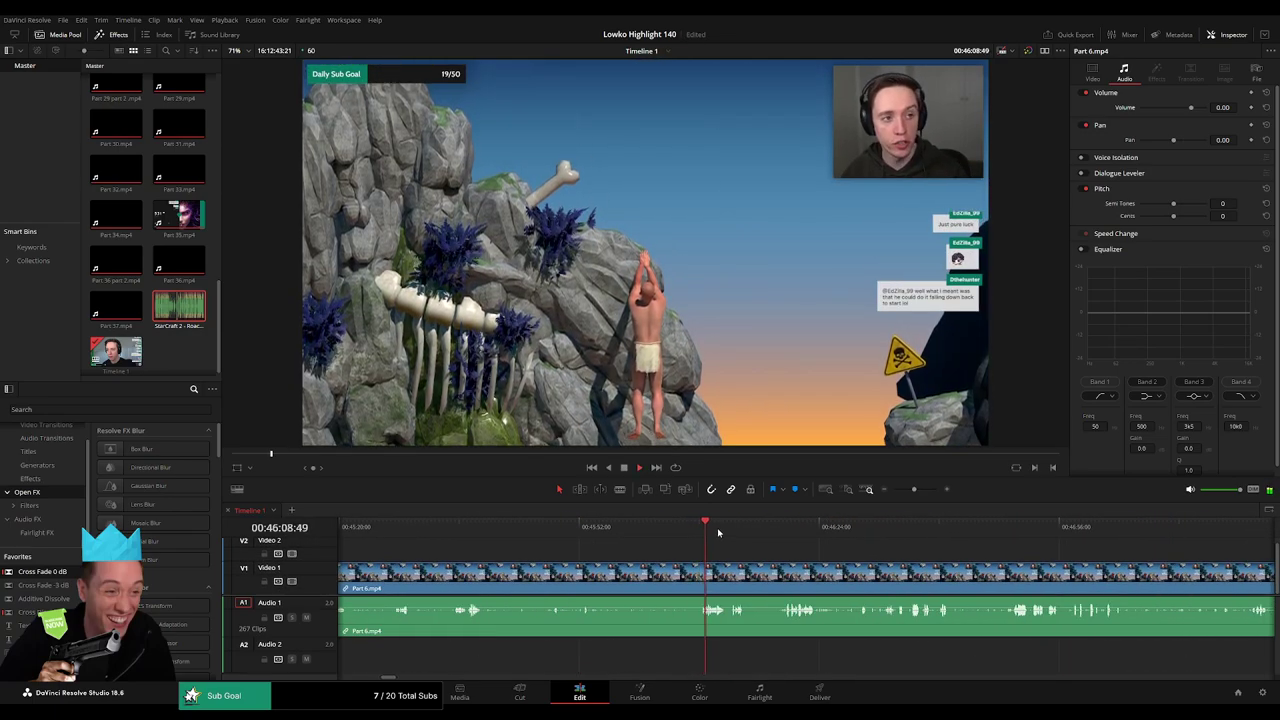
- Ripple delete the opening of Part 6.mp4 from about 42:49 to 46:12 and cross-fade the audio at the cut
click(776, 529)
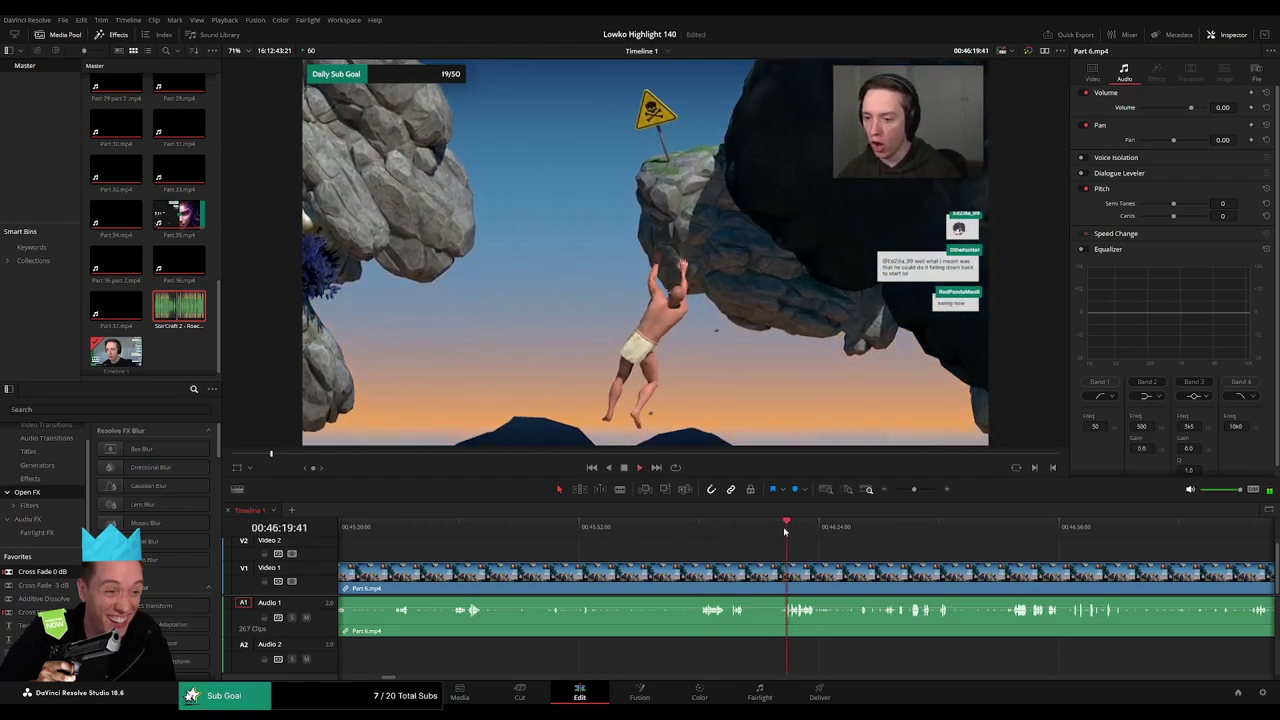
click(729, 529)
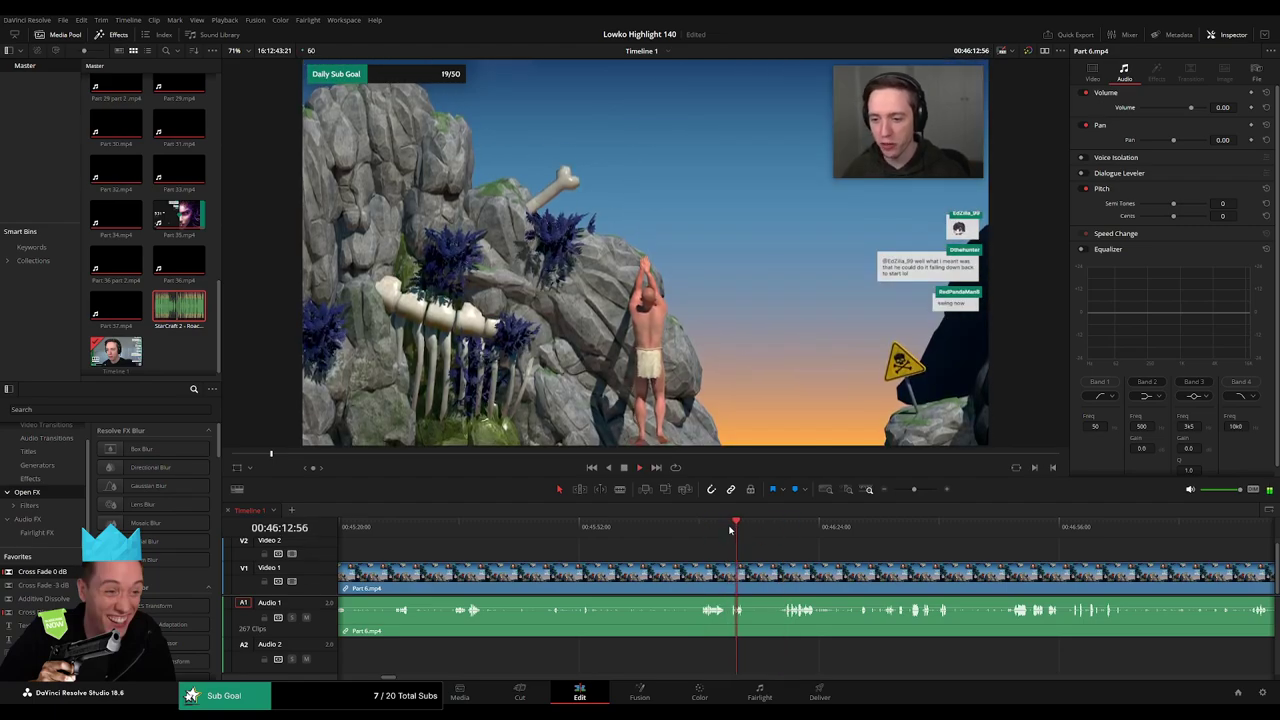
click(729, 578)
key(a)
key(Delete)
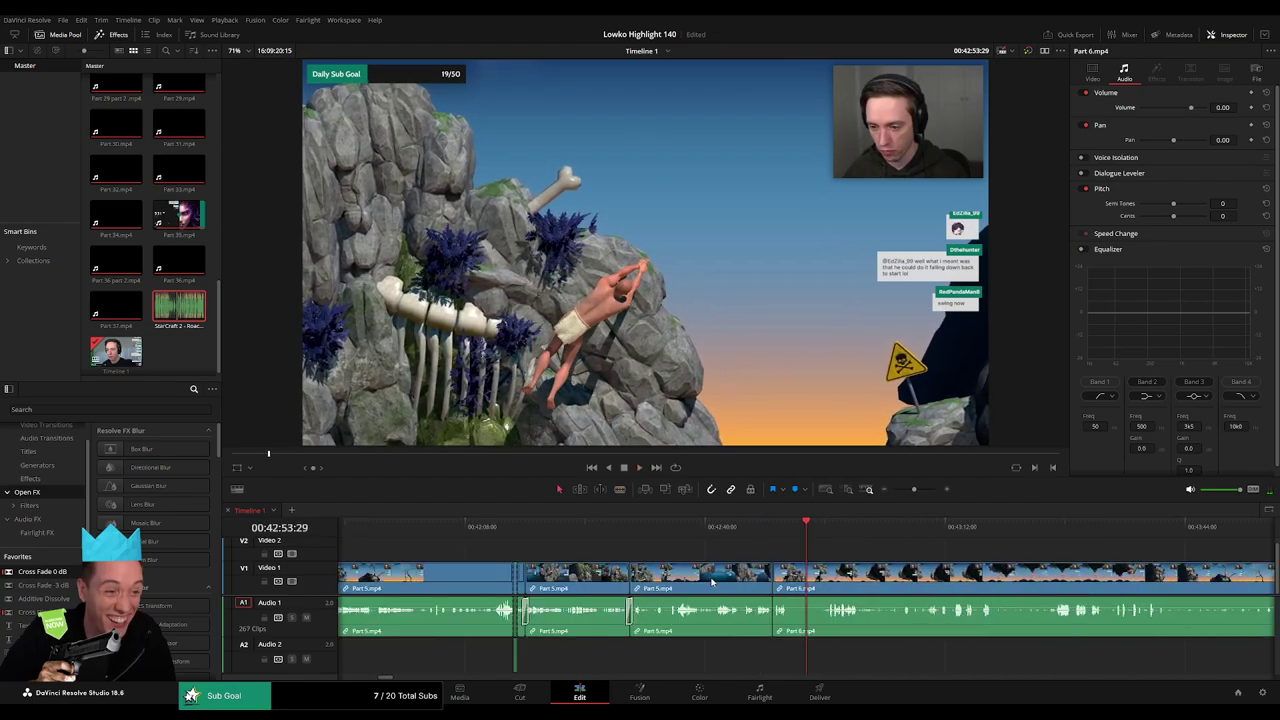
- Review the Part 6.mp4 footage from about 42:50 to 44:52, going back and forth to look for further dull parts to cut
click(836, 528)
click(832, 528)
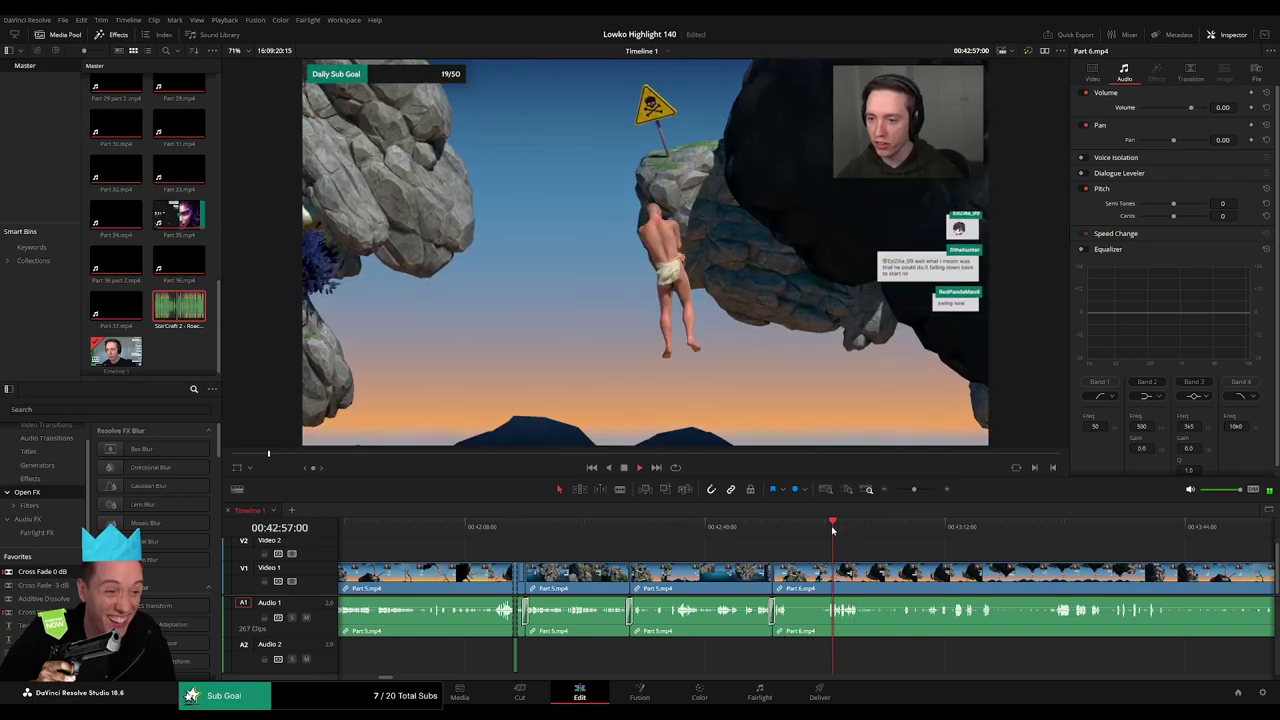
click(907, 528)
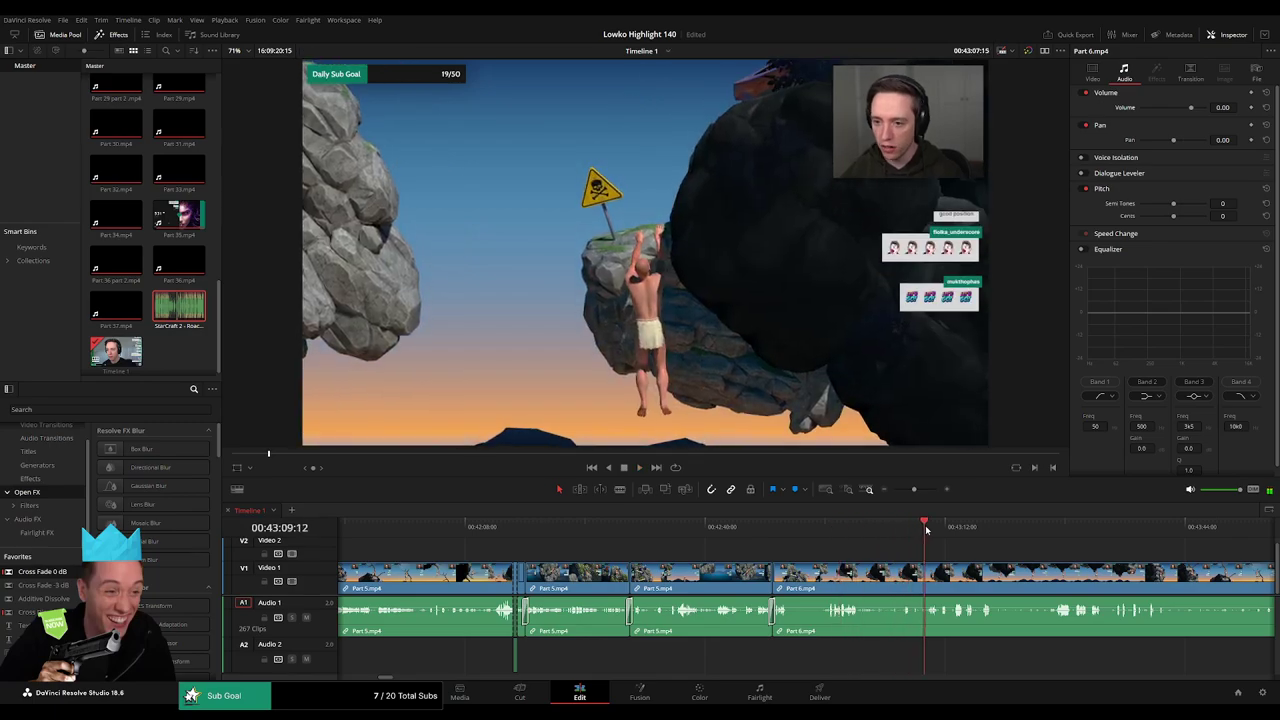
drag(926, 530, 777, 544)
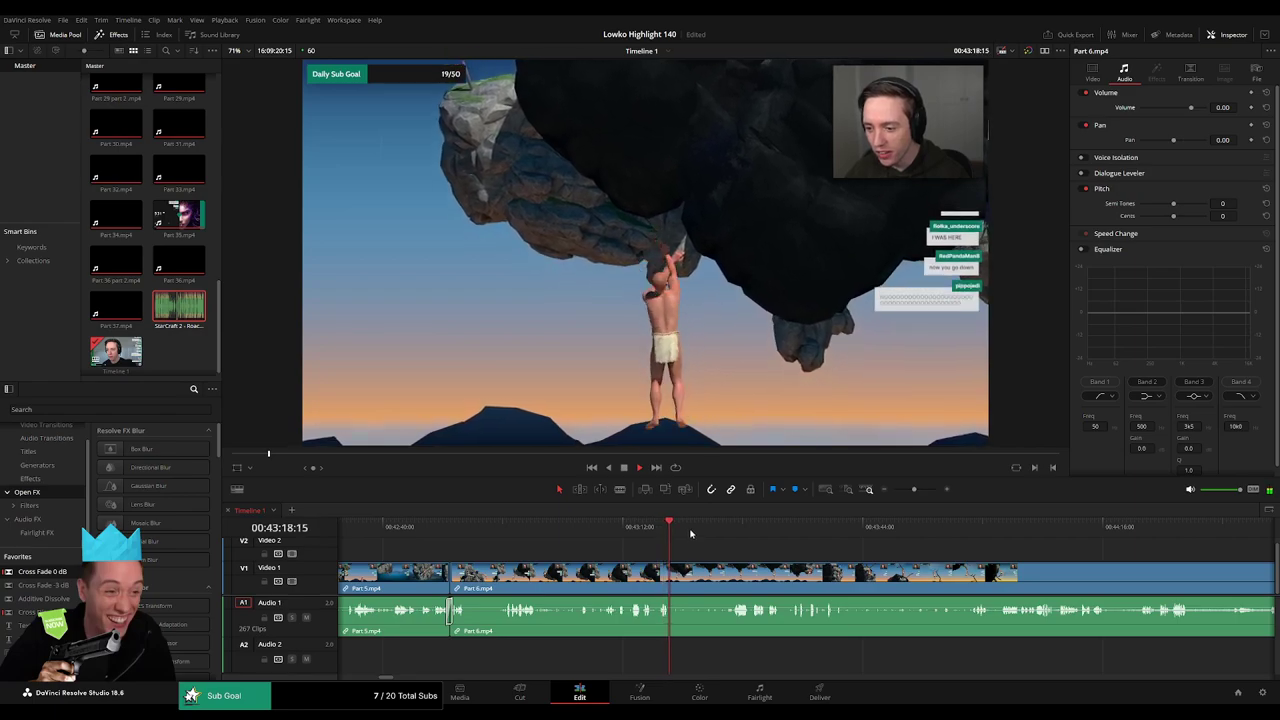
drag(683, 533, 726, 533)
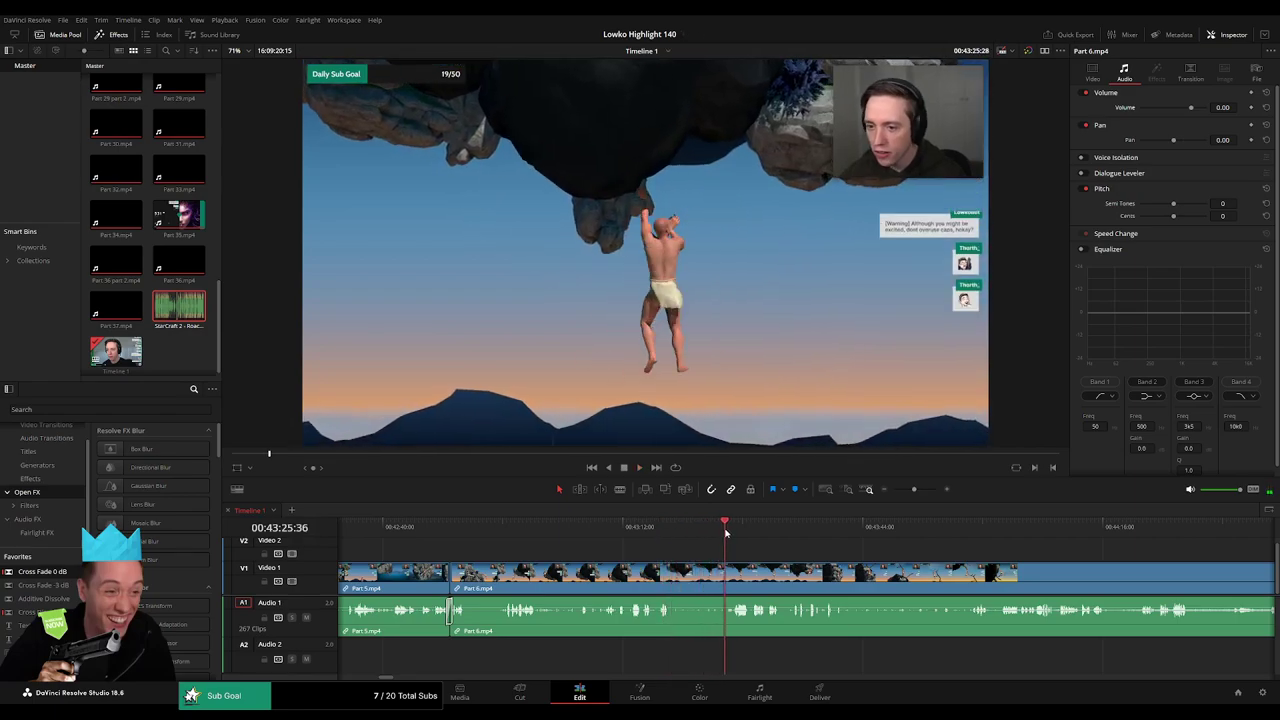
click(795, 537)
drag(895, 539, 968, 541)
click(979, 536)
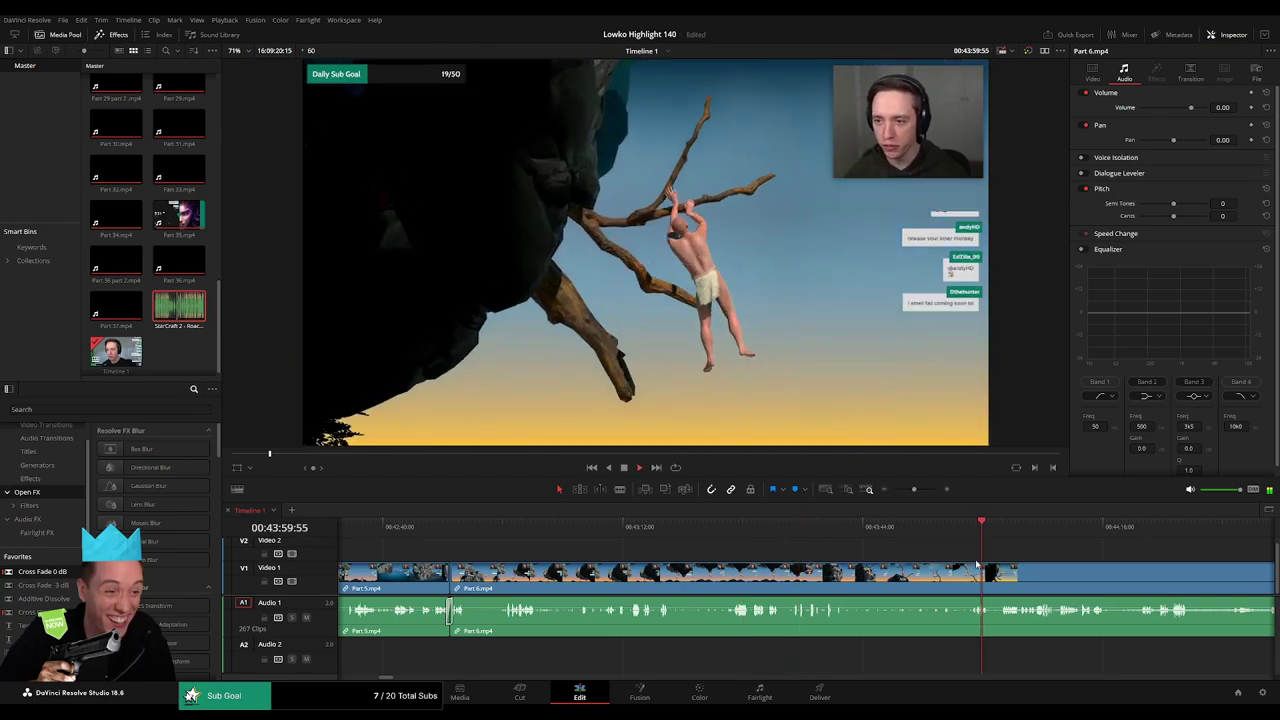
click(786, 530)
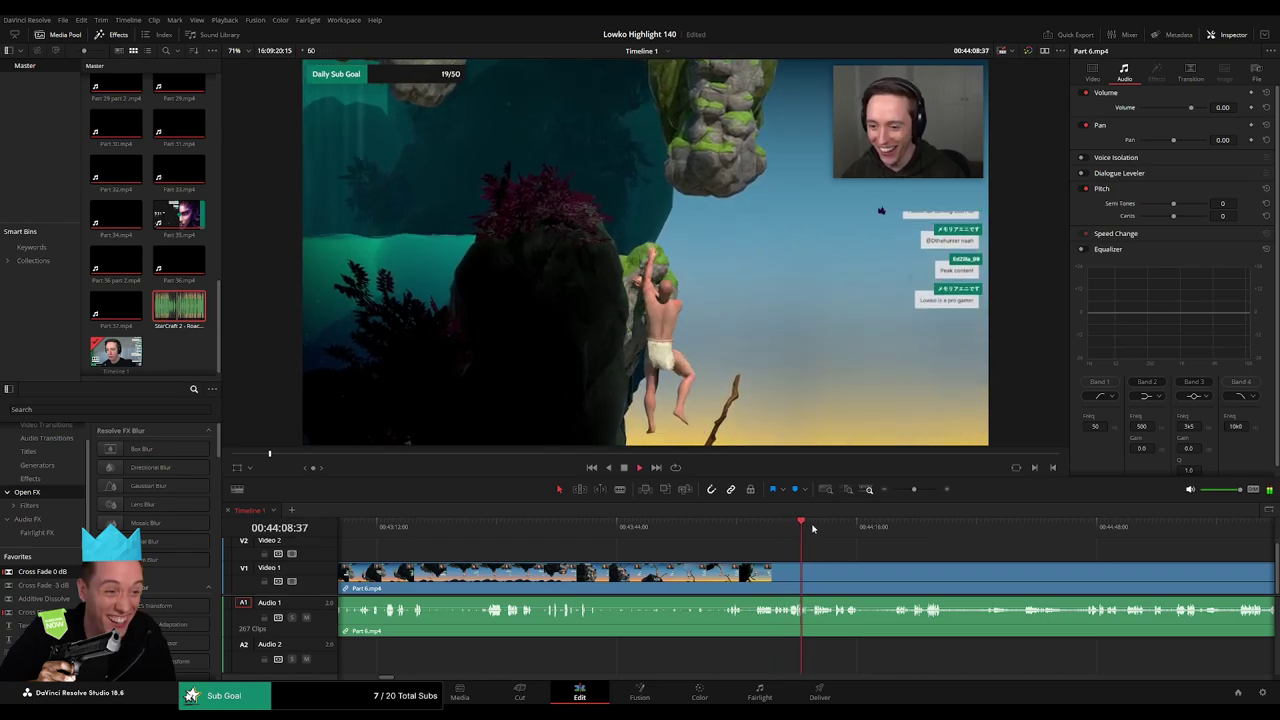
click(747, 526)
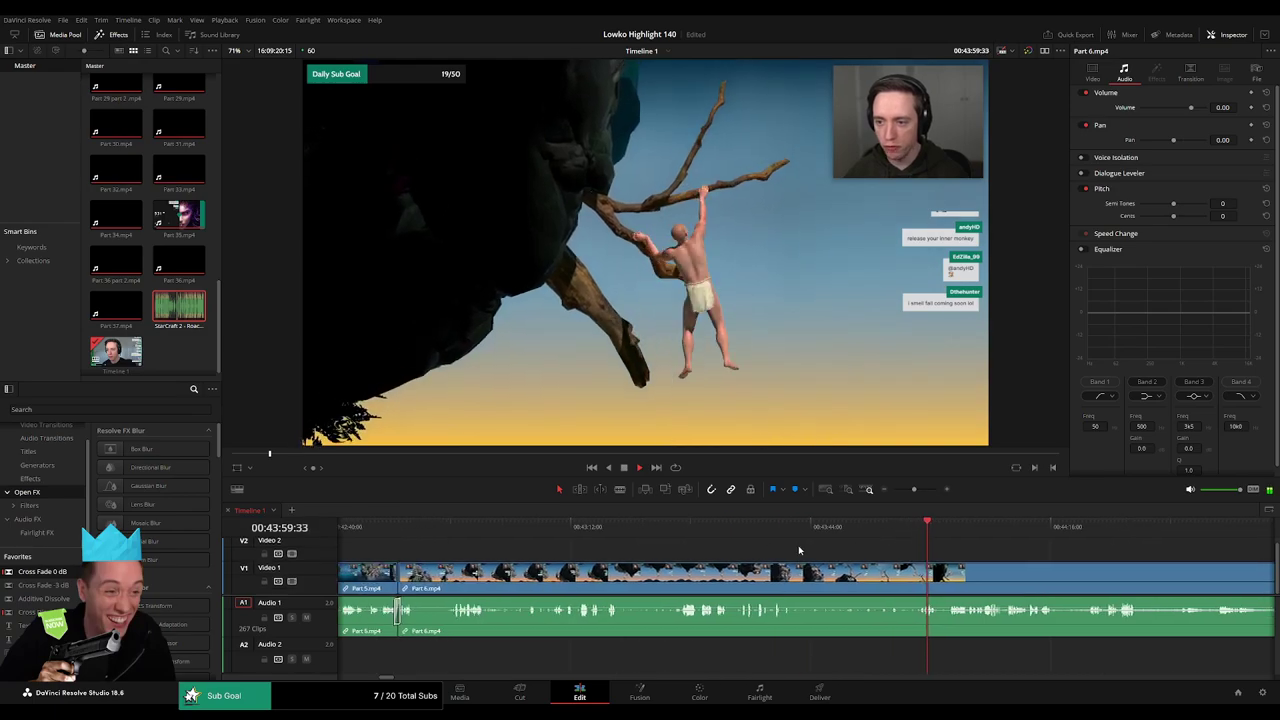
click(404, 526)
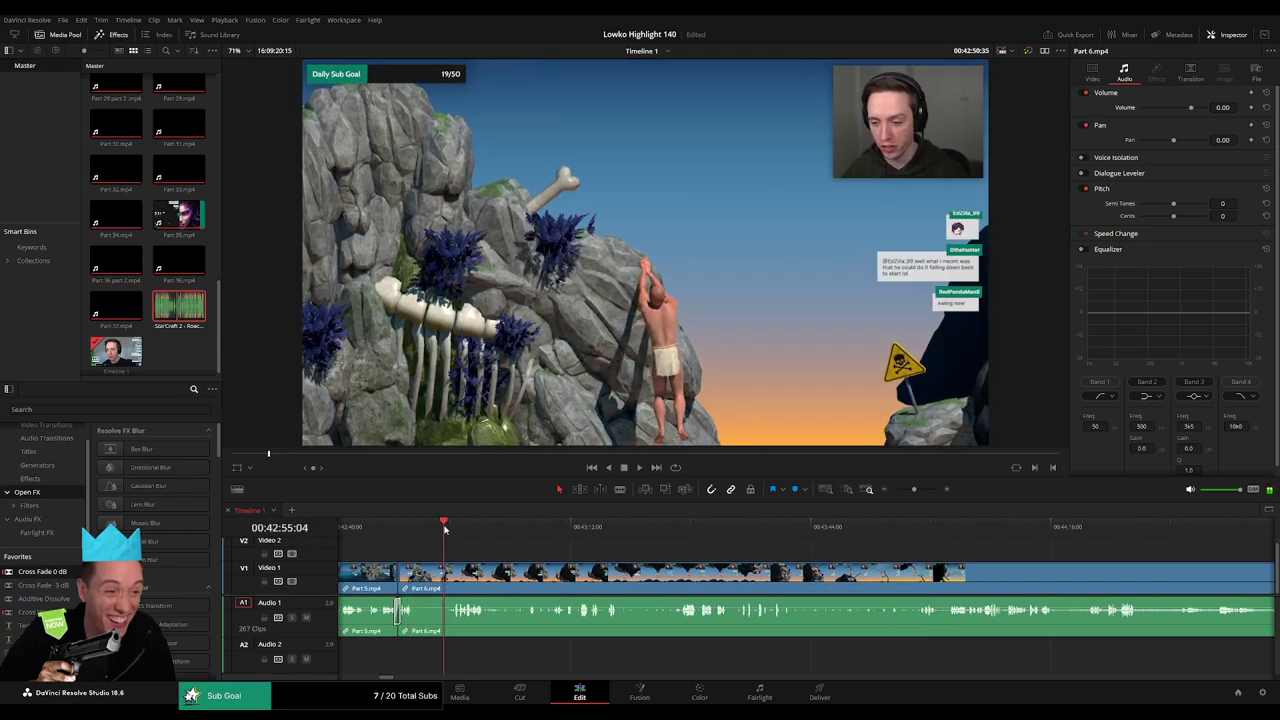
click(373, 528)
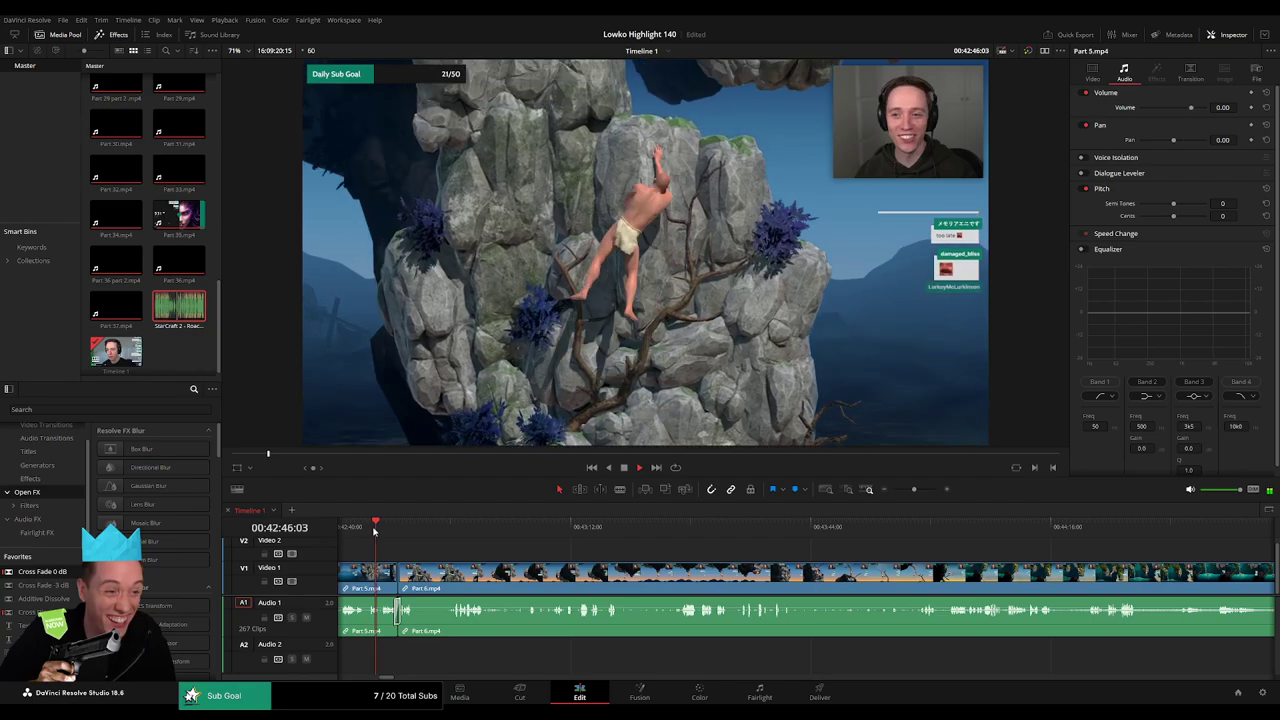
drag(375, 530, 780, 553)
drag(886, 535, 1116, 535)
scroll(1154, 564, right, 5)
drag(766, 527, 719, 544)
scroll(761, 554, left, 4)
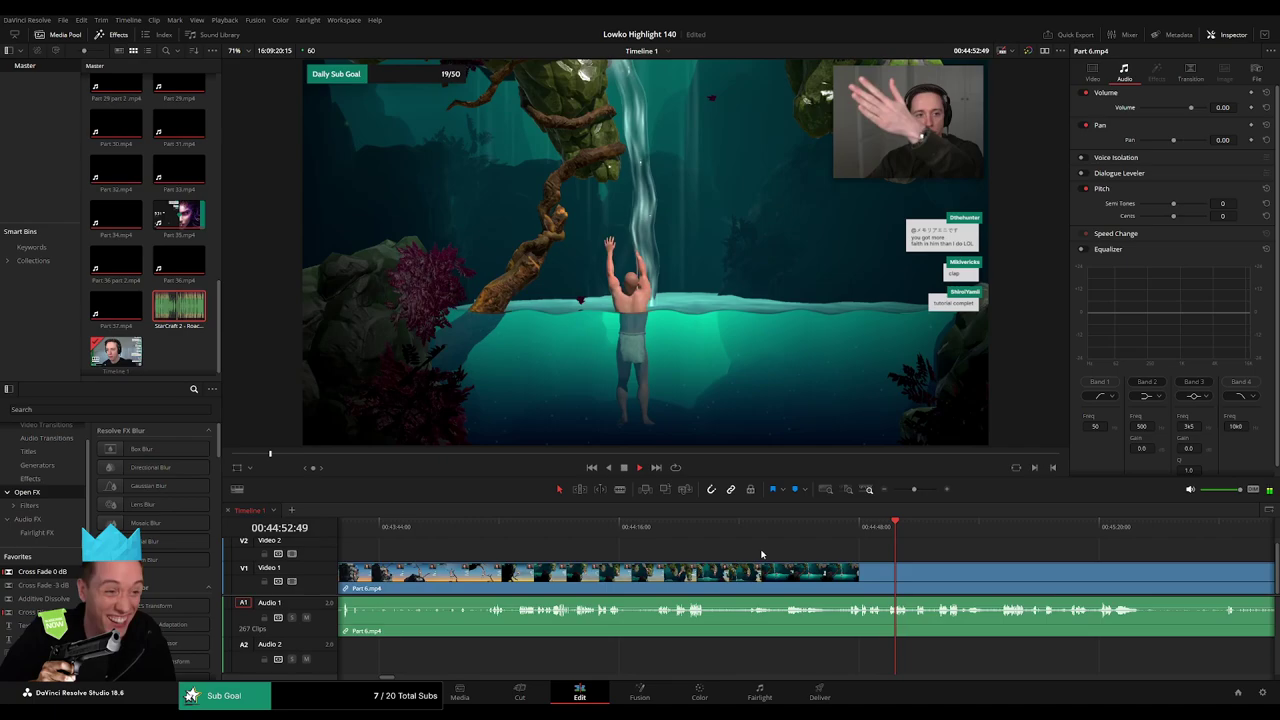
click(667, 530)
drag(505, 556, 783, 557)
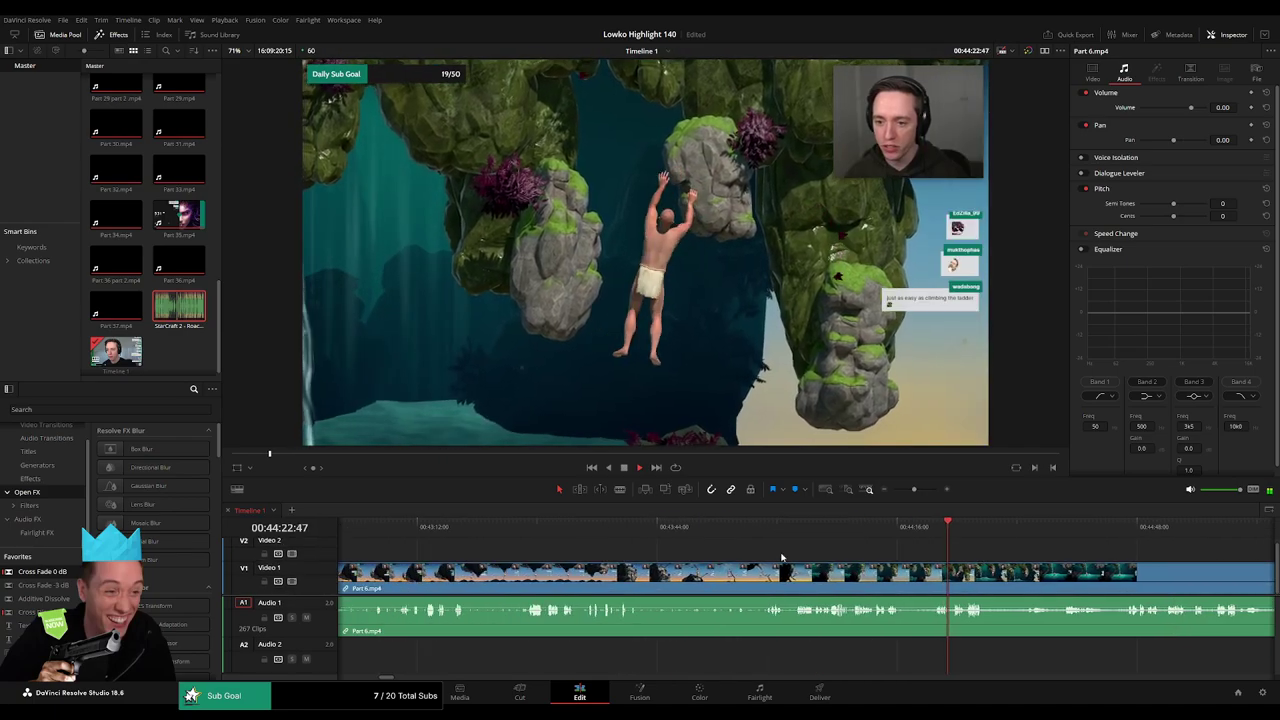
click(789, 530)
scroll(790, 568, left, 3)
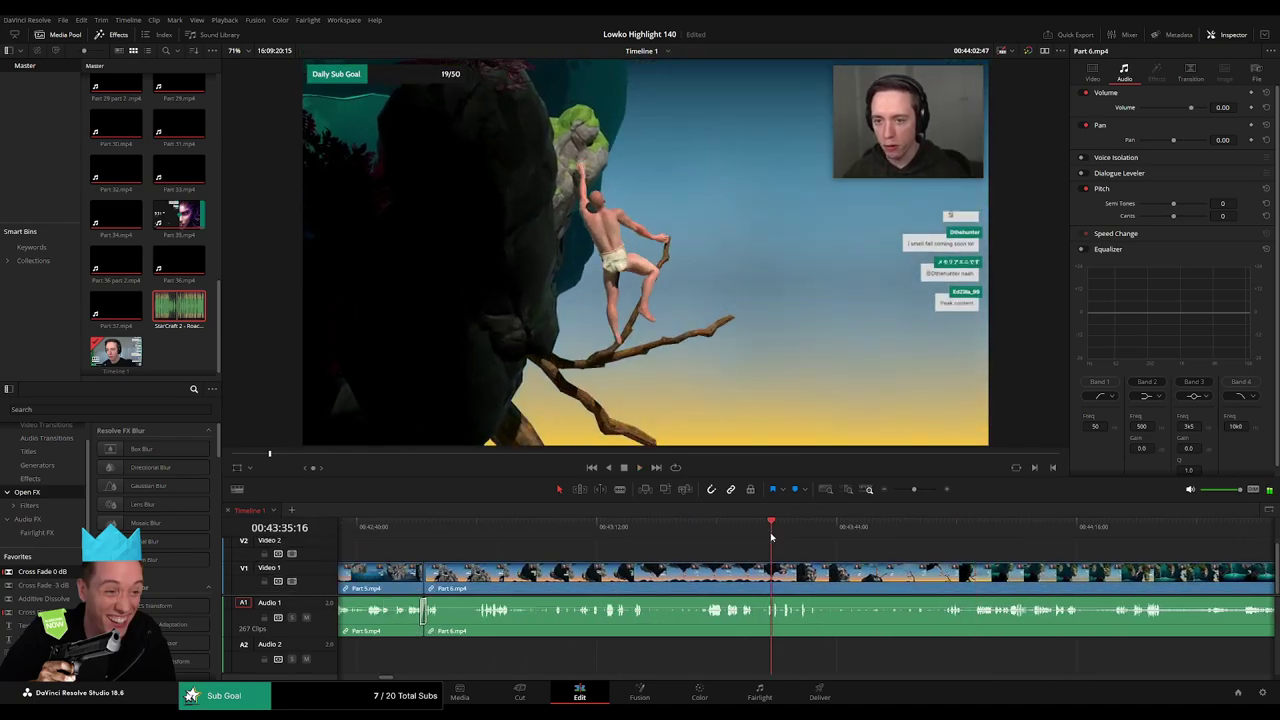
click(735, 538)
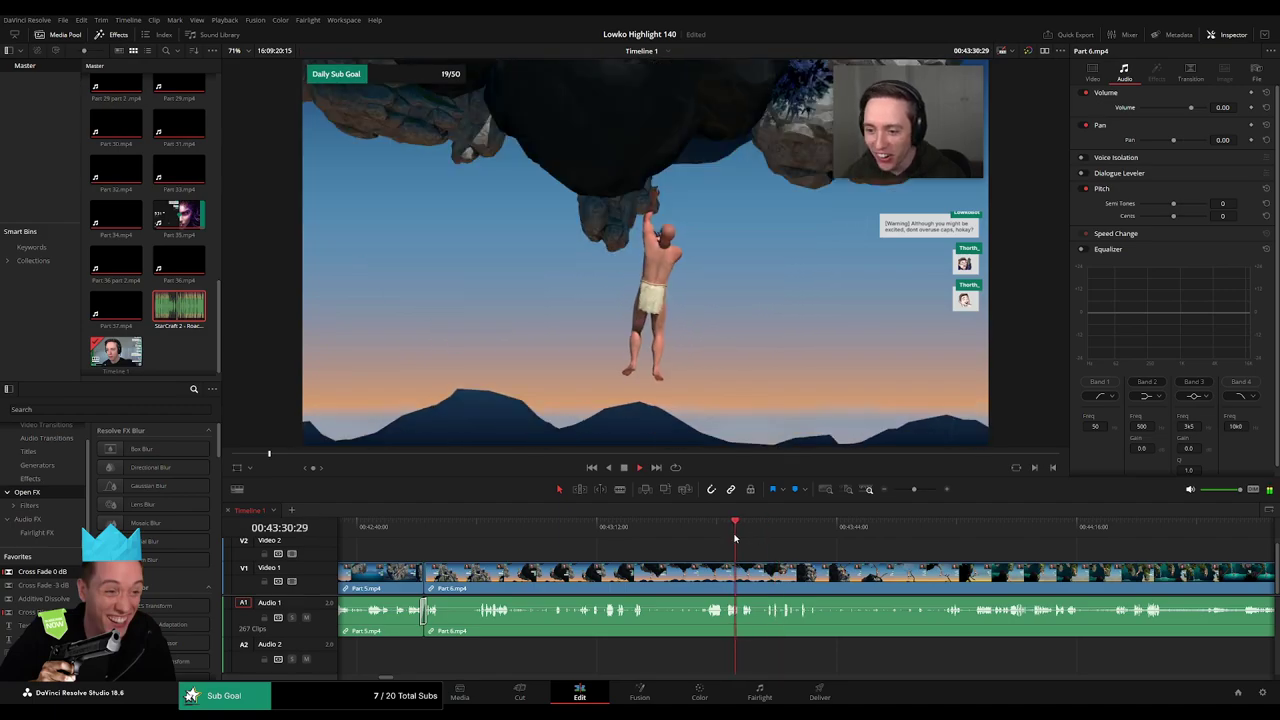
- Ripple delete the section of Part 6.mp4 from about 43:02 to 43:54 and cross-fade the audio at the cut
click(480, 540)
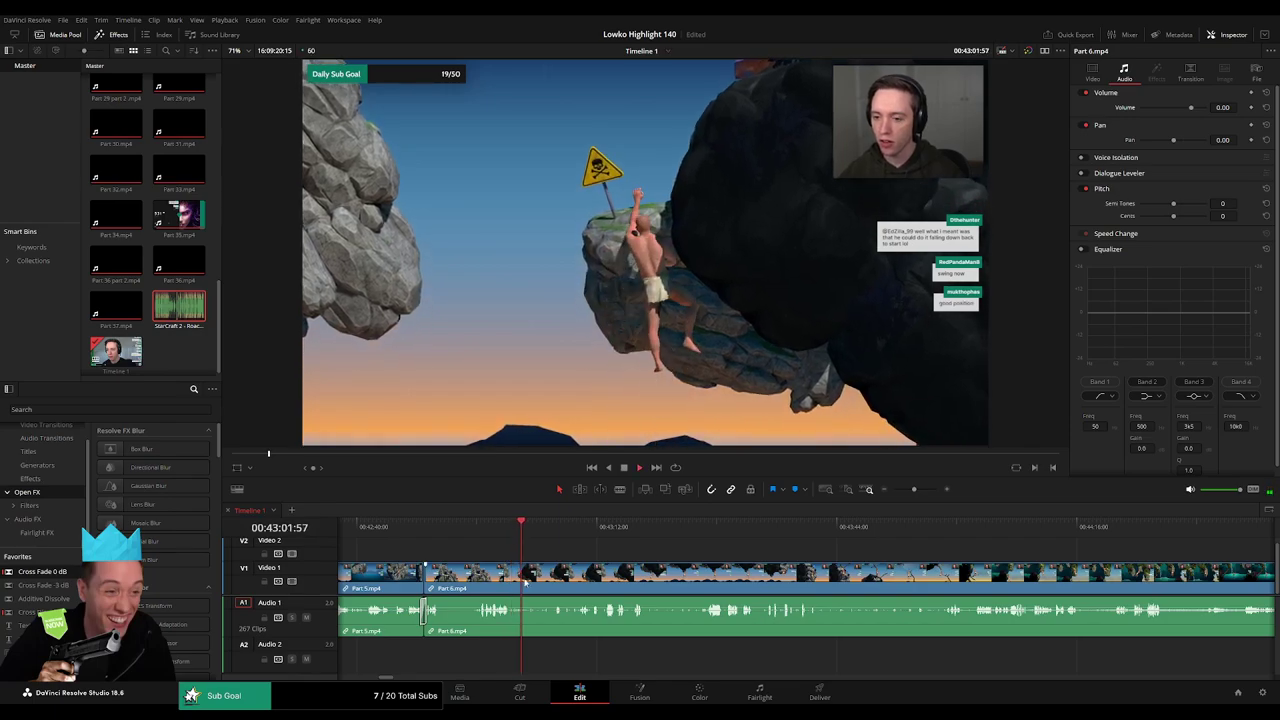
mouse_move(772, 541)
mouse_down()
mouse_move(948, 546)
mouse_move(747, 545)
mouse_up()
click(674, 535)
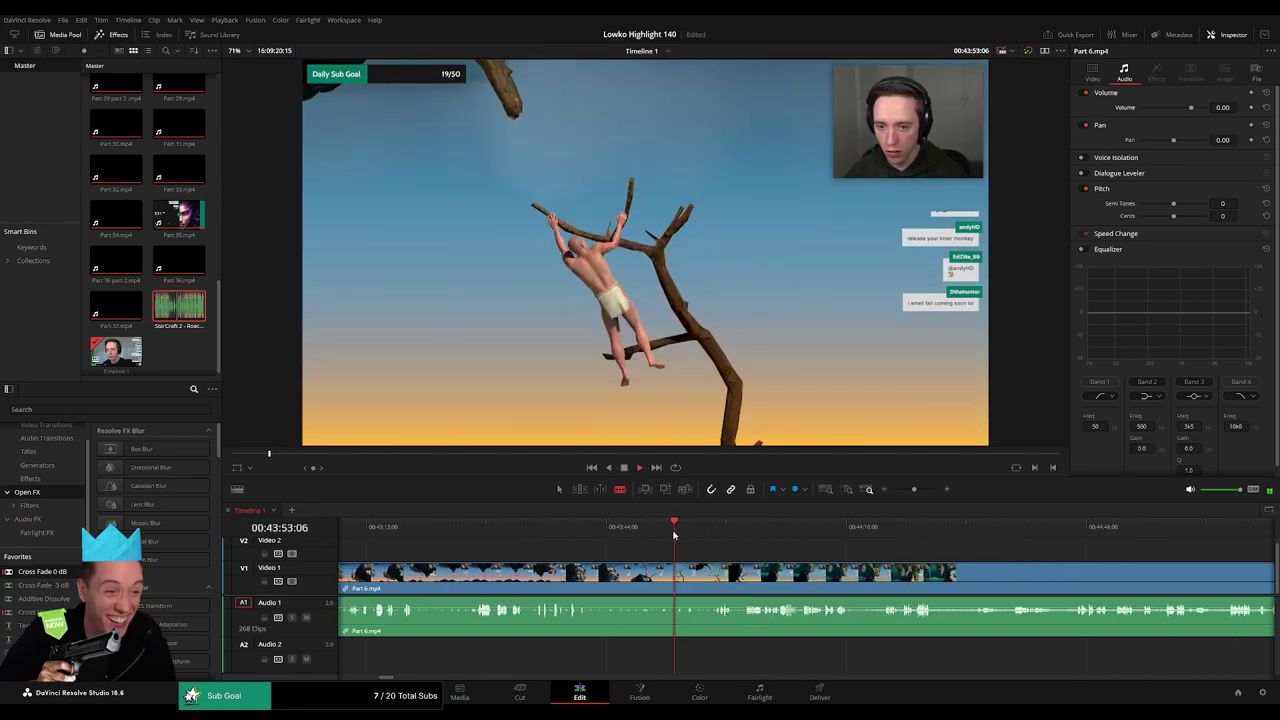
key(space)
click(686, 571)
scroll(645, 569, left, 4)
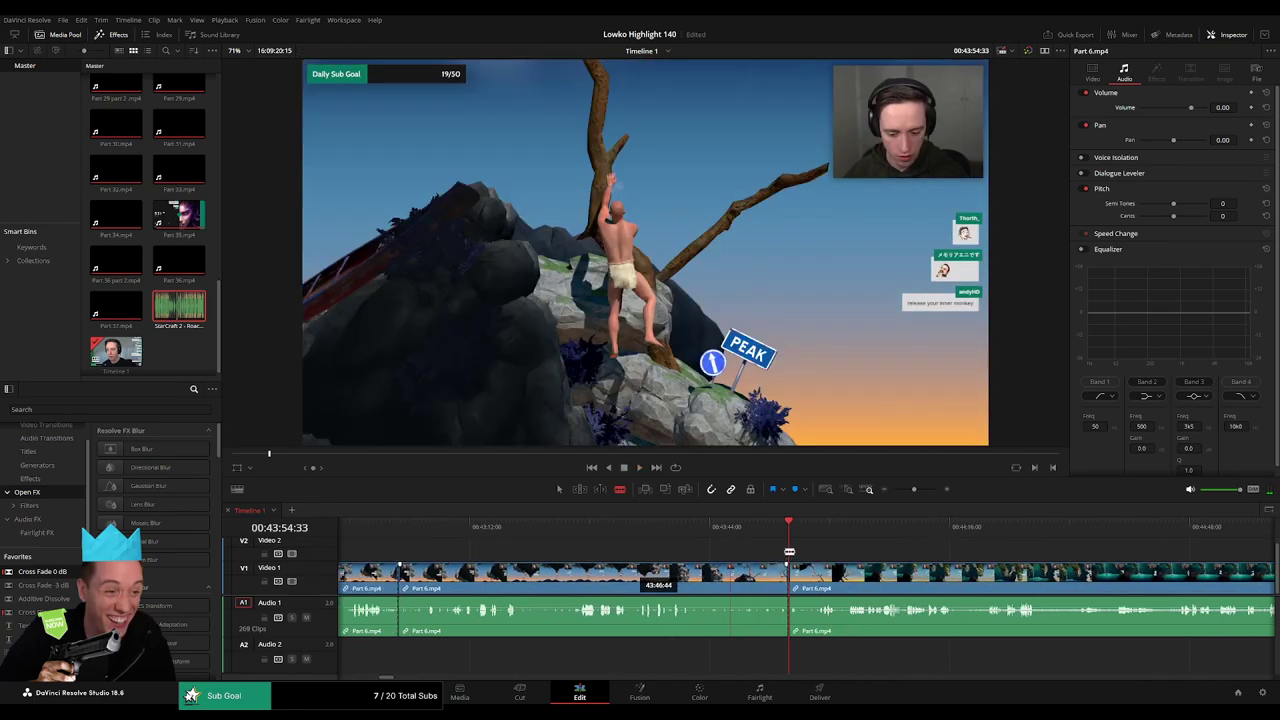
key(a)
click(753, 567)
key(space)
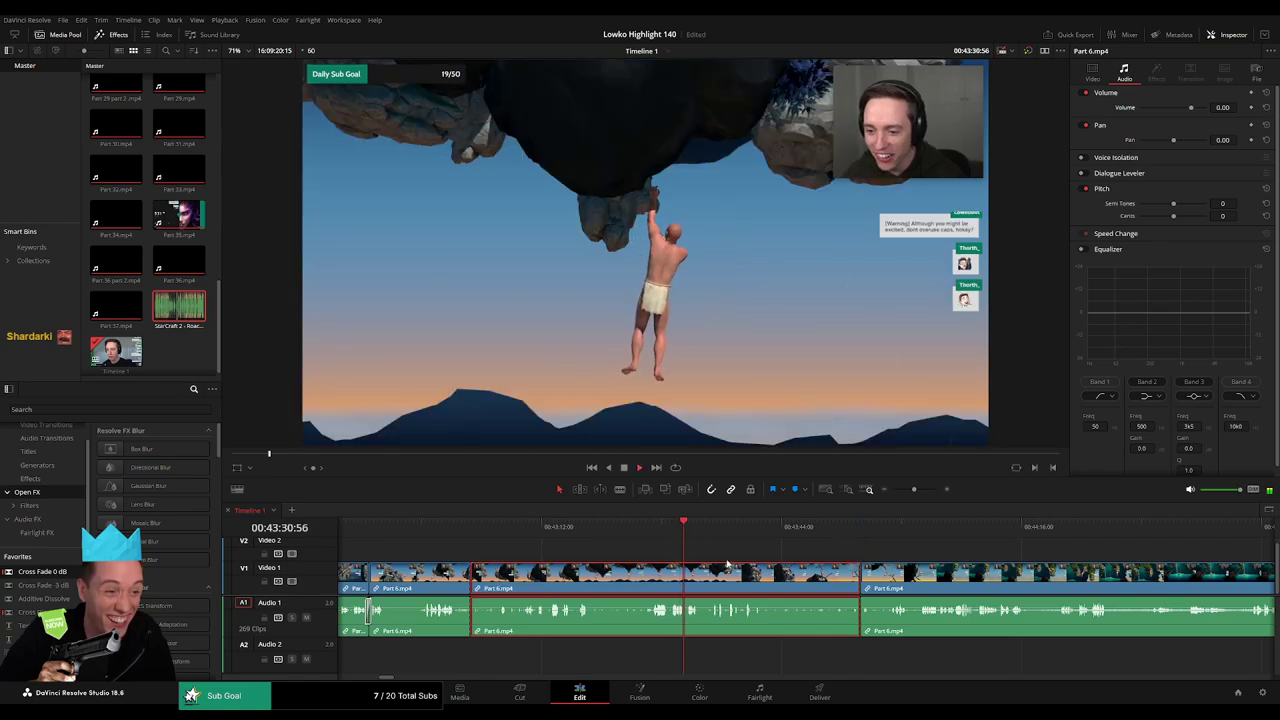
key(Delete)
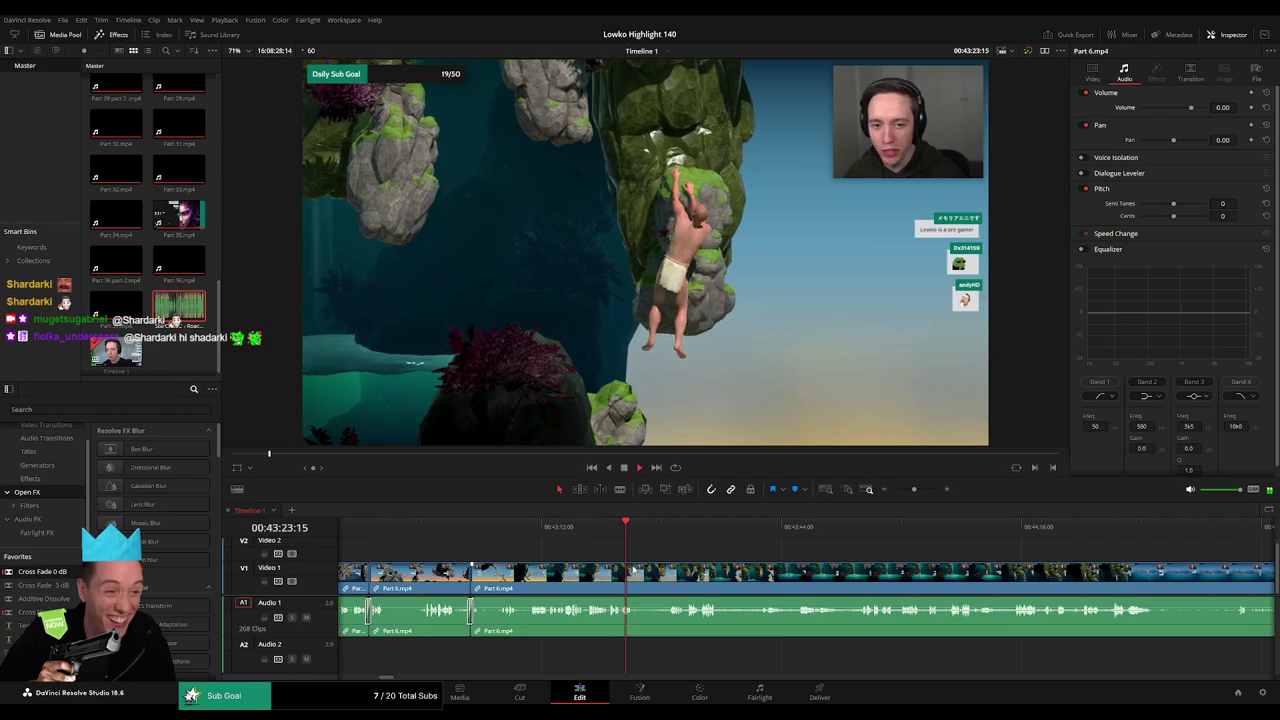
- Ripple delete the section of Part 6.mp4 from about 43:24 to 43:29 and cross-fade the audio at the cut
drag(651, 531, 667, 530)
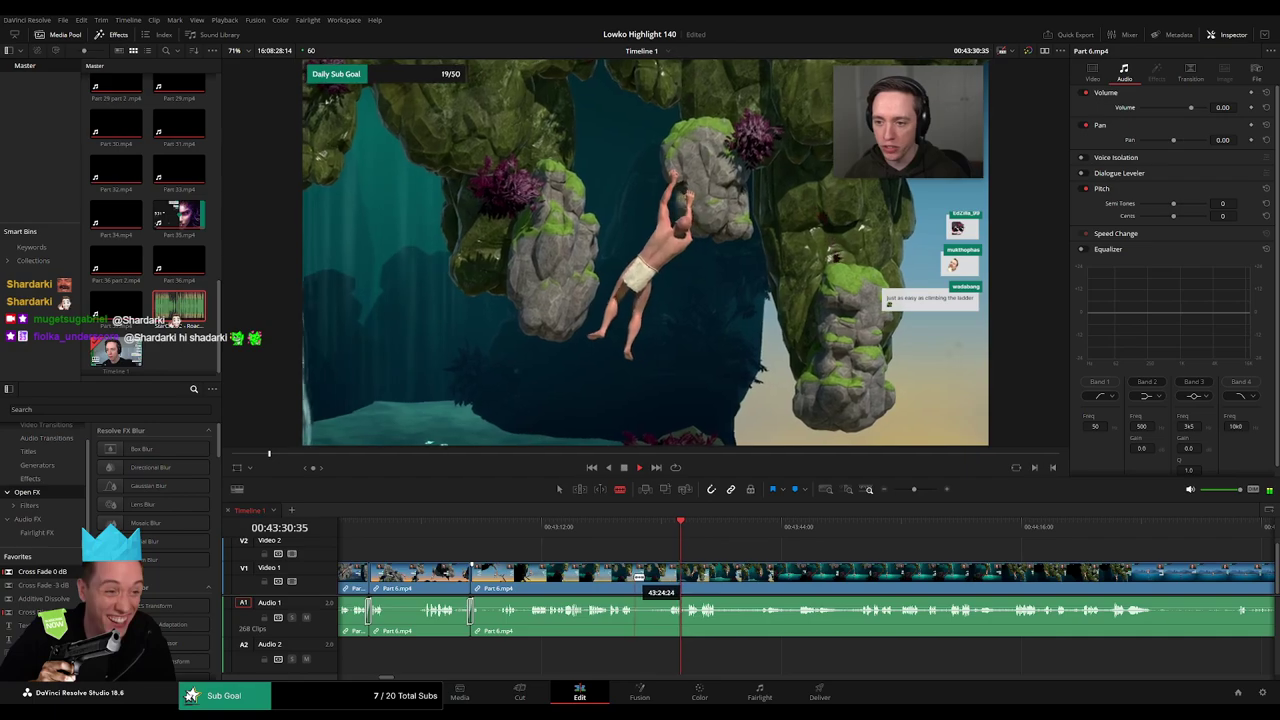
click(636, 576)
click(669, 575)
key(a)
click(655, 581)
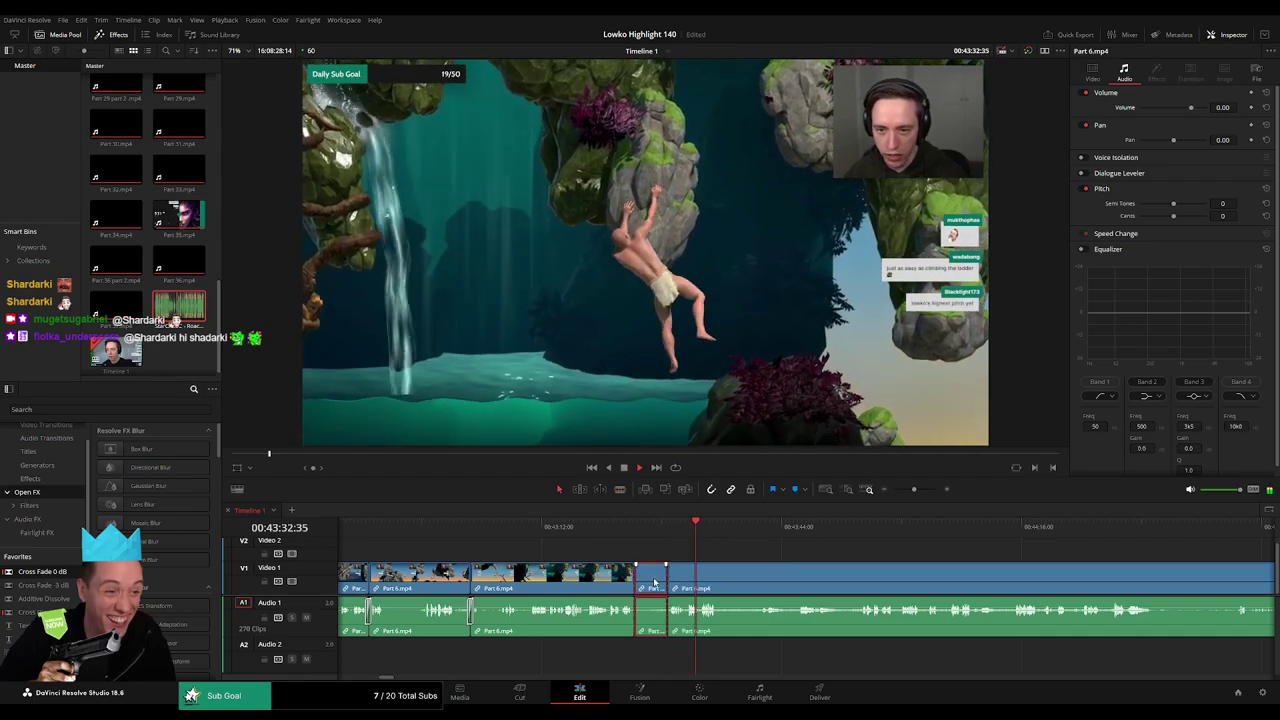
key(BackSpace)
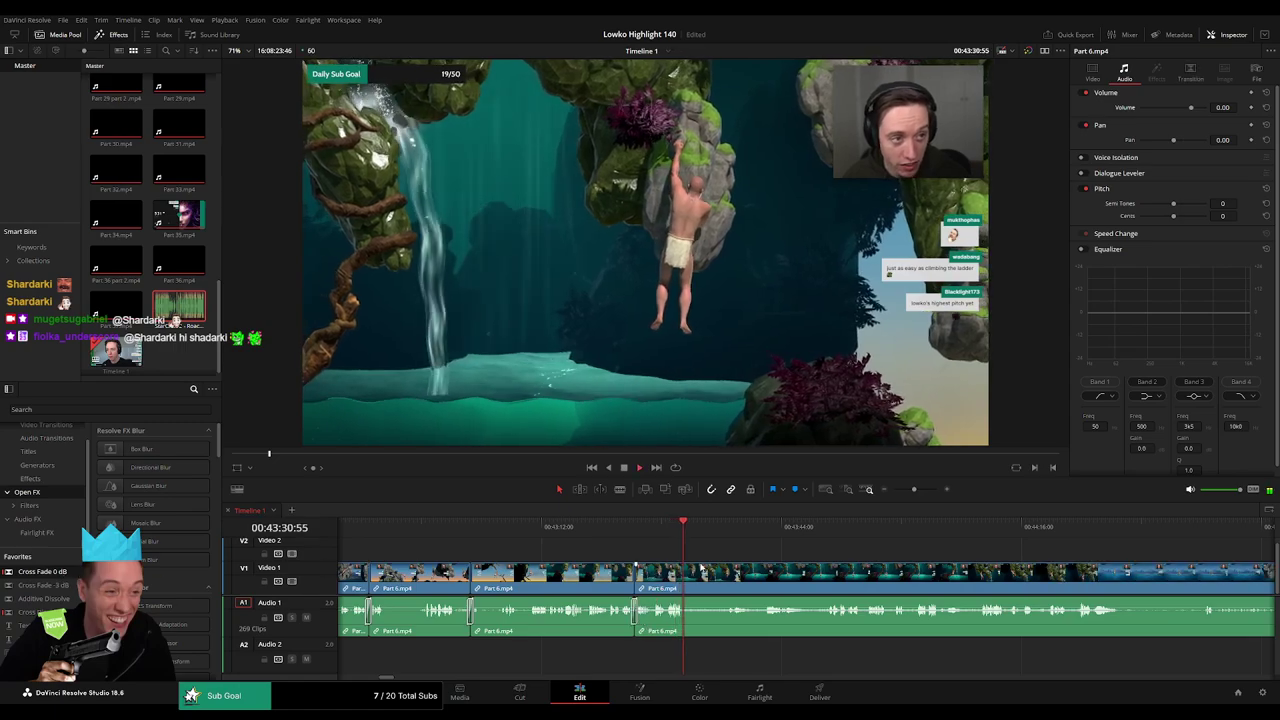
- Ripple delete the section of Part 6.mp4 from about 43:31 to 43:36 and cross-fade the audio at the cut
drag(718, 527, 731, 530)
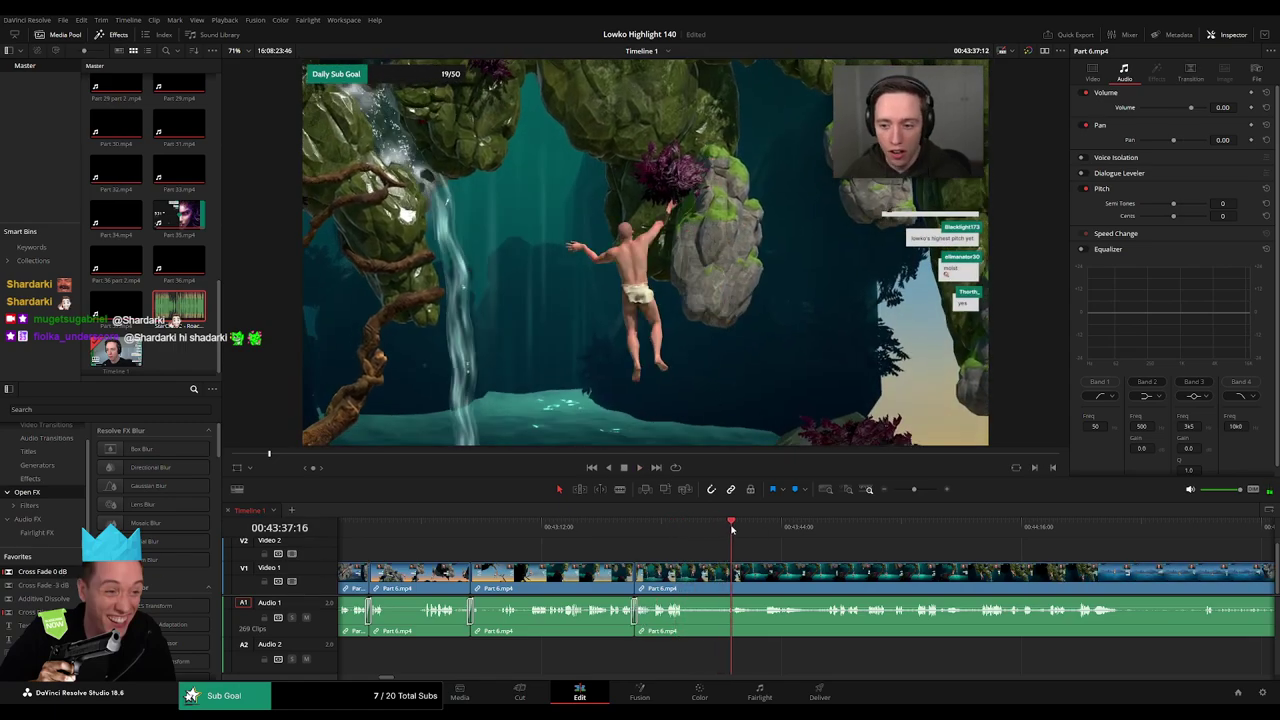
key(space)
key(b)
click(684, 584)
click(725, 576)
key(a)
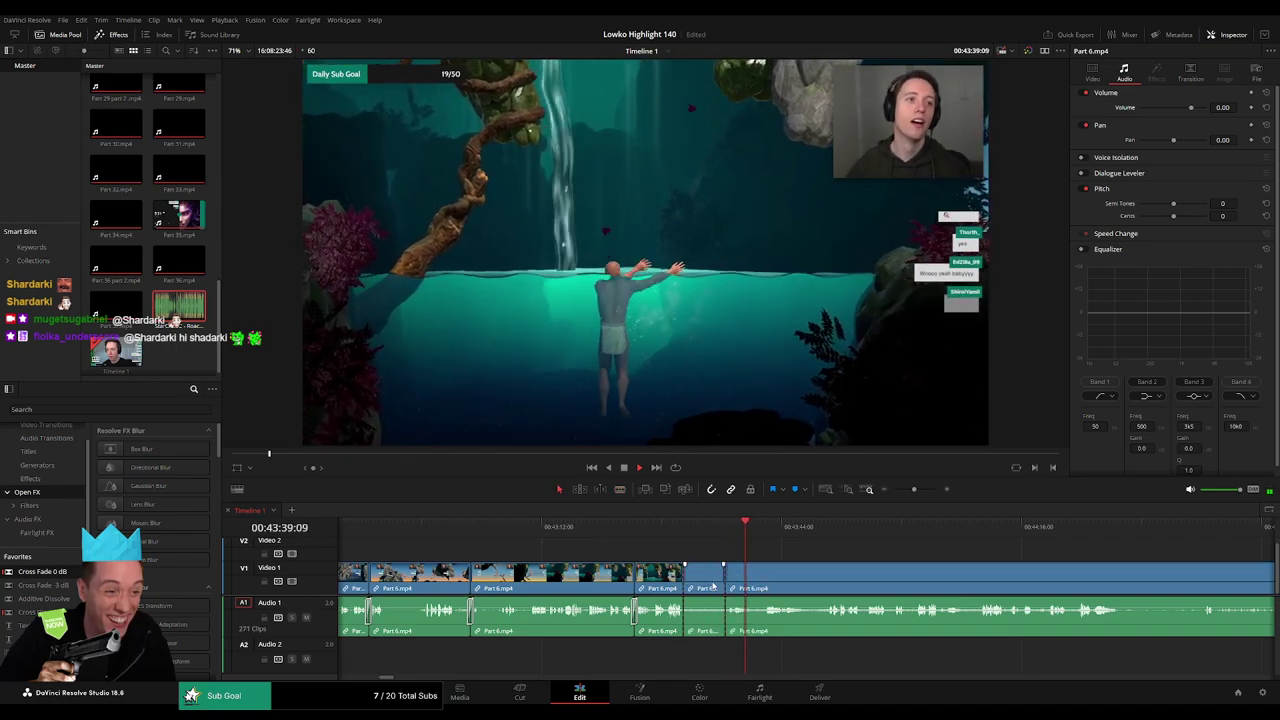
click(713, 586)
key(Delete)
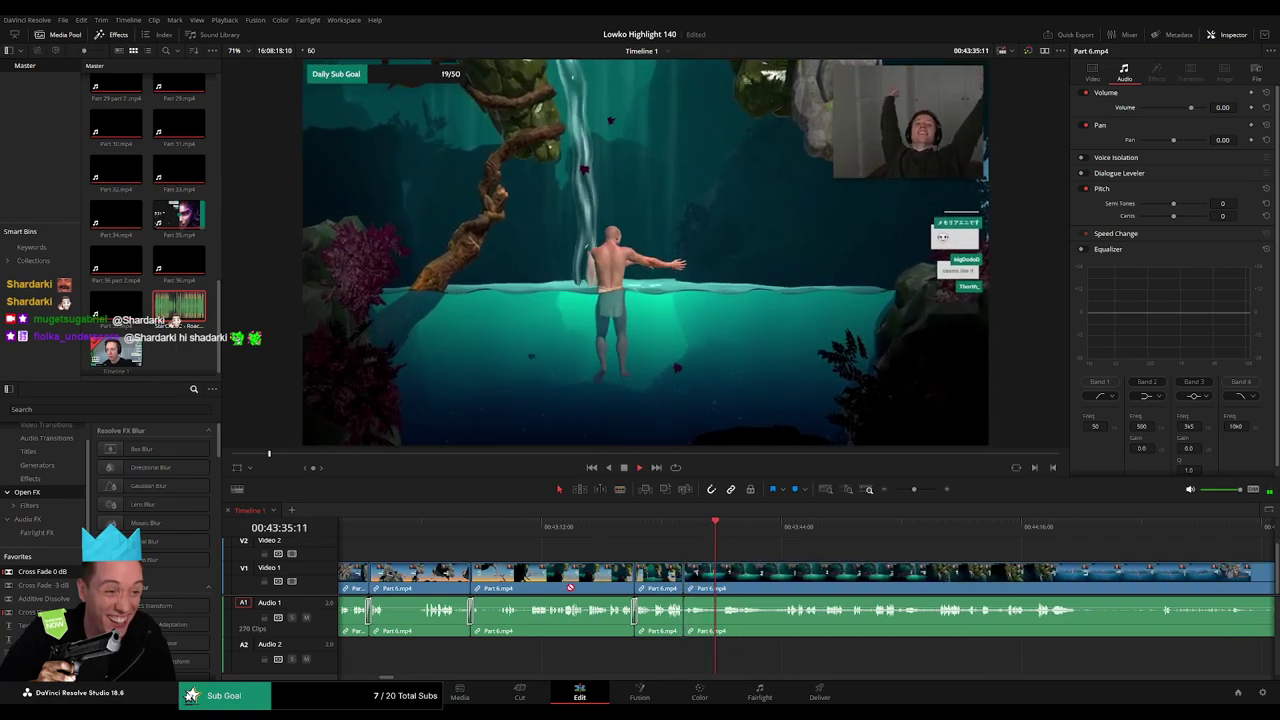
- Split Part 6.mp4 around the short audio segment from about 43:38:18 to 43:38:52 and disable only that segment's audio
click(731, 534)
drag(914, 490, 927, 491)
click(582, 530)
scroll(858, 554, right, 2)
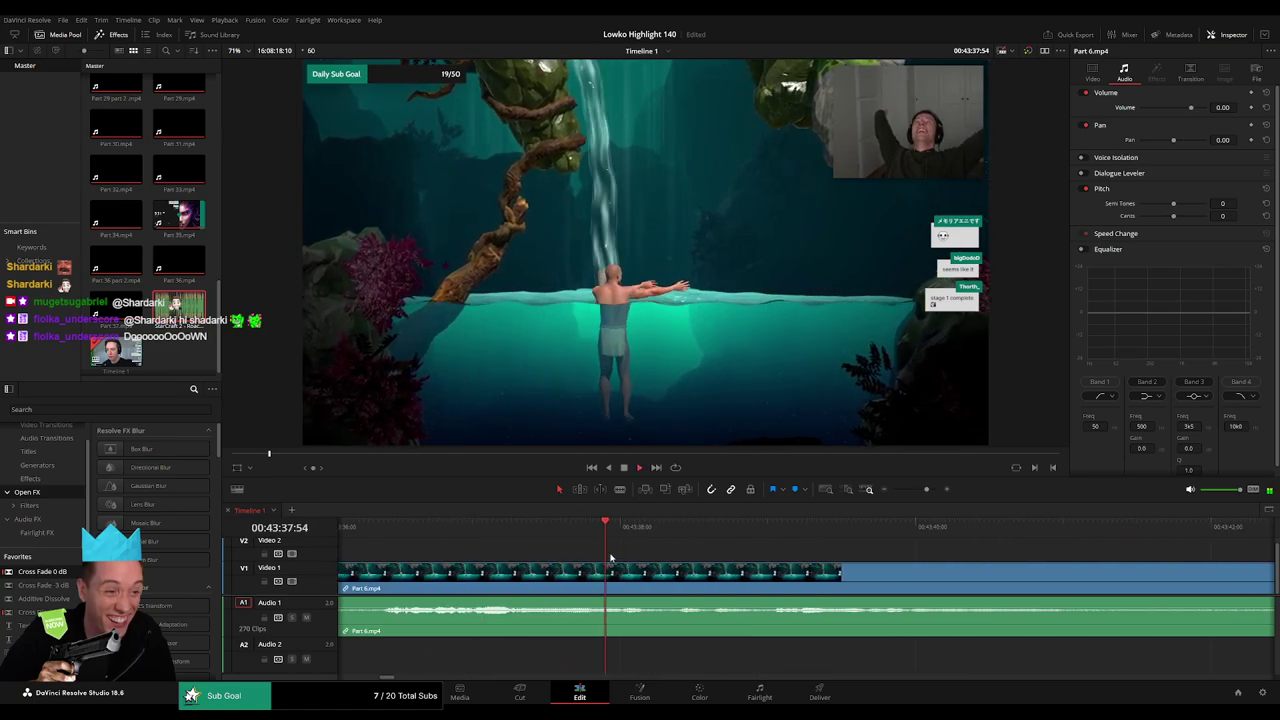
key(space)
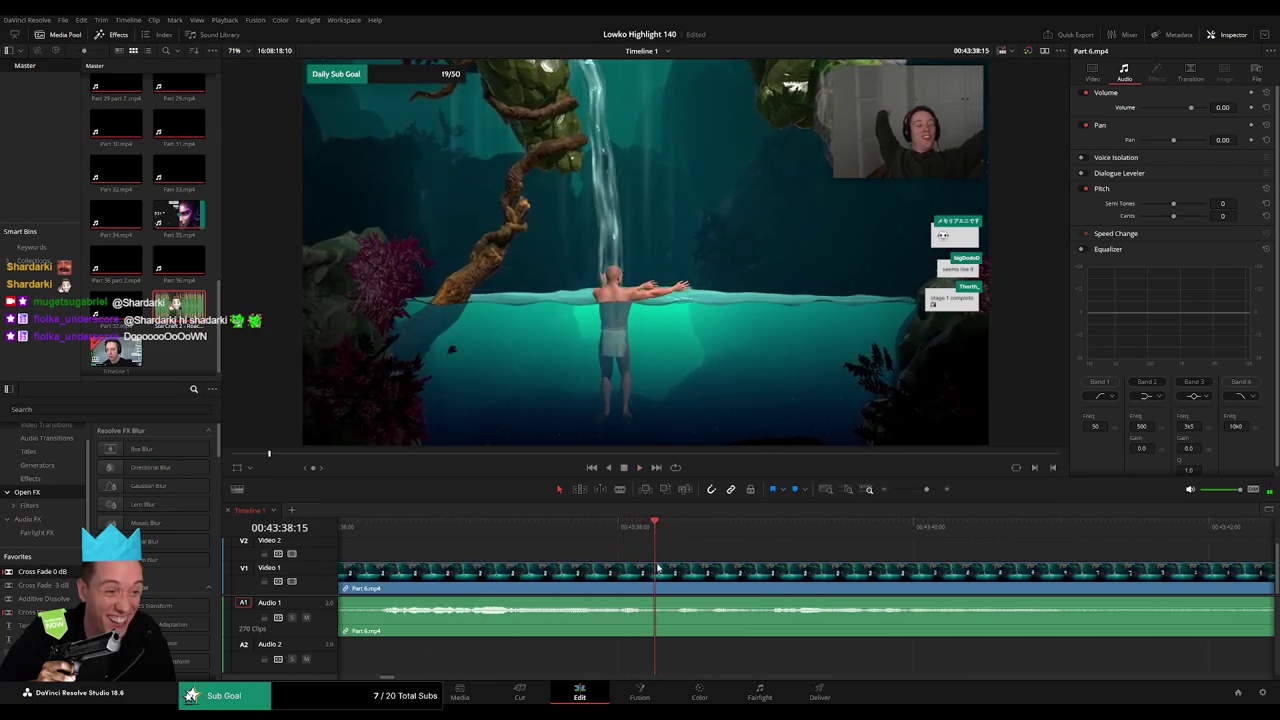
click(561, 532)
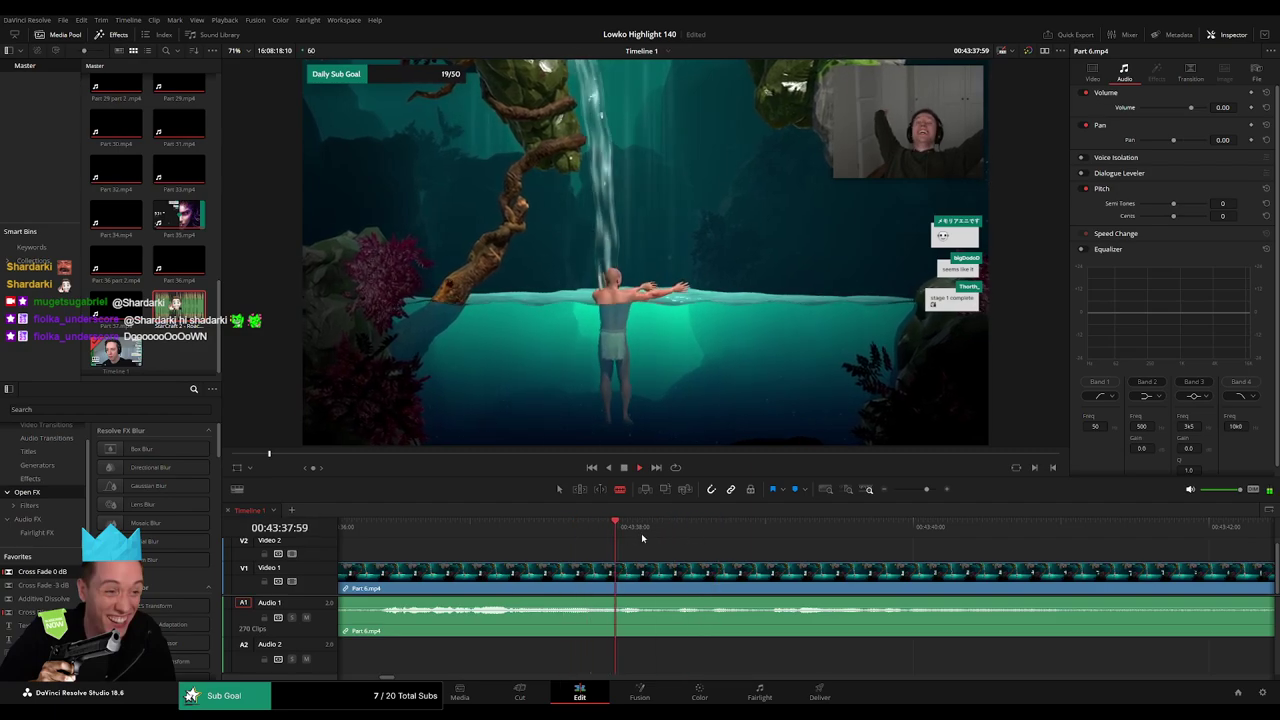
click(668, 572)
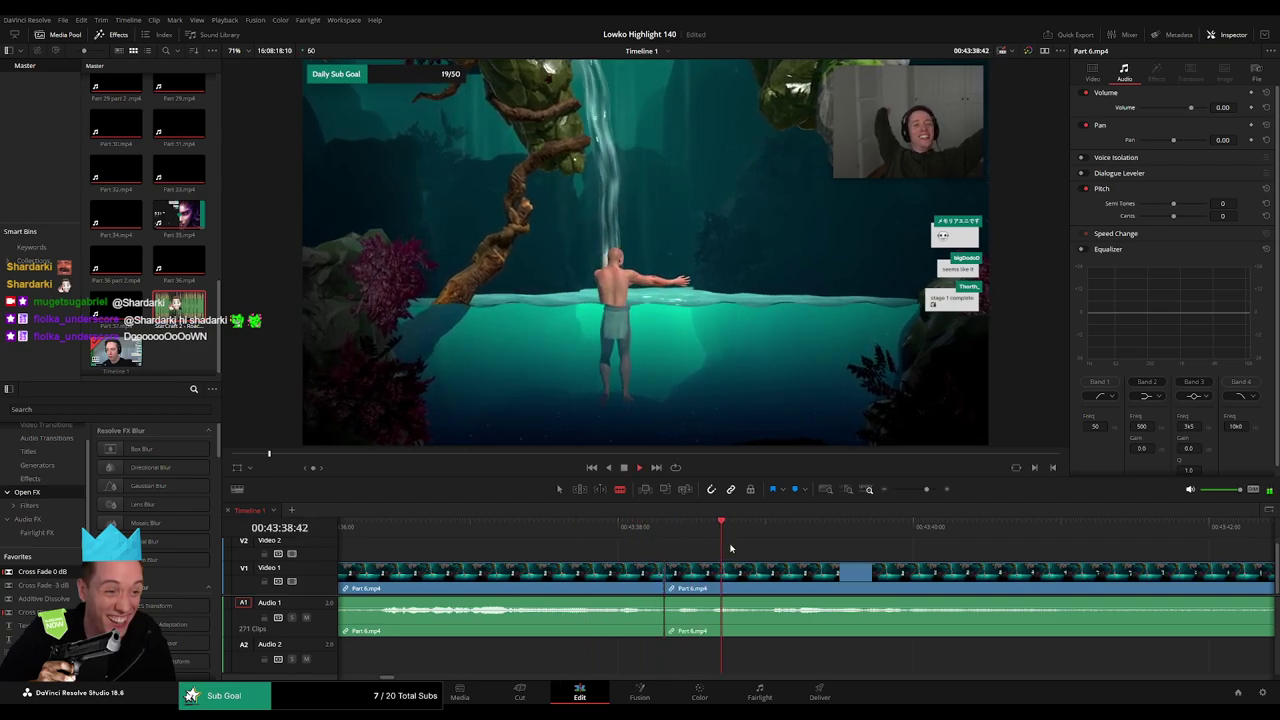
key(space)
click(746, 582)
key(a)
drag(705, 608, 701, 636)
- Place StarCraft 2 - Roach Quotes.mp3 on Audio 2 beneath the disabled segment at 43:38, trim it to match and set its volume to -23
drag(180, 306, 669, 662)
drag(757, 657, 745, 657)
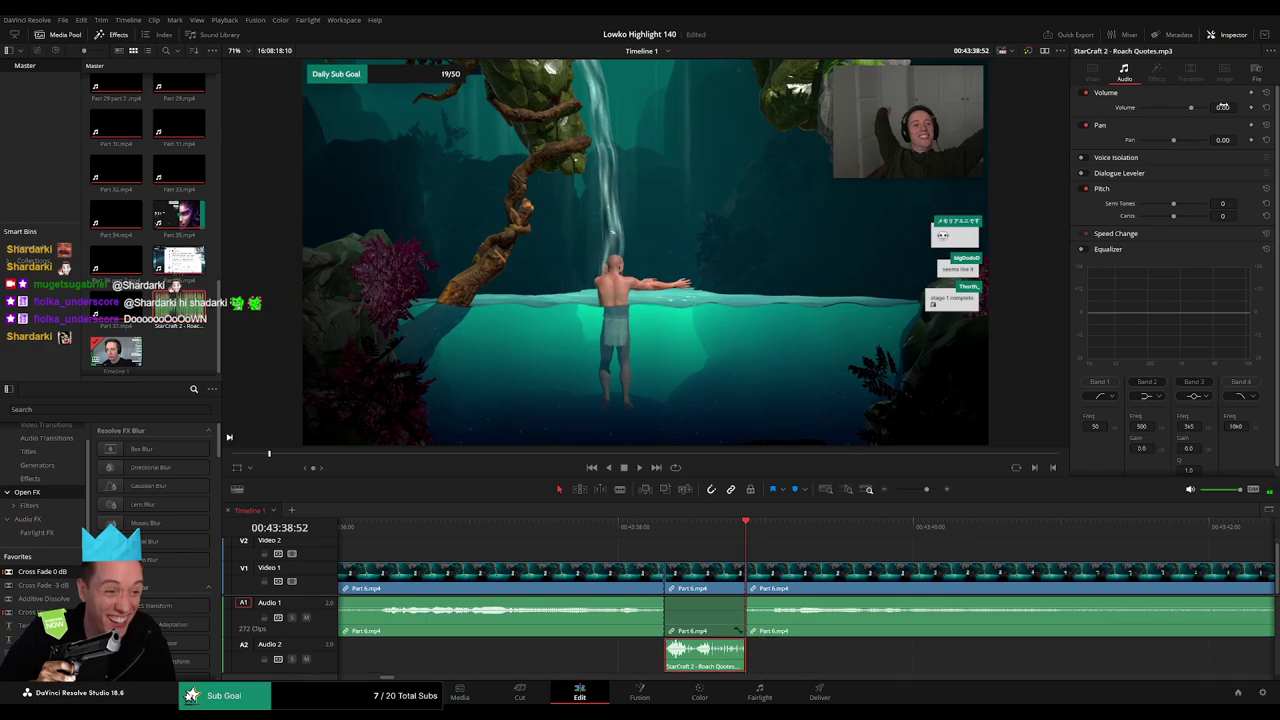
key(Return)
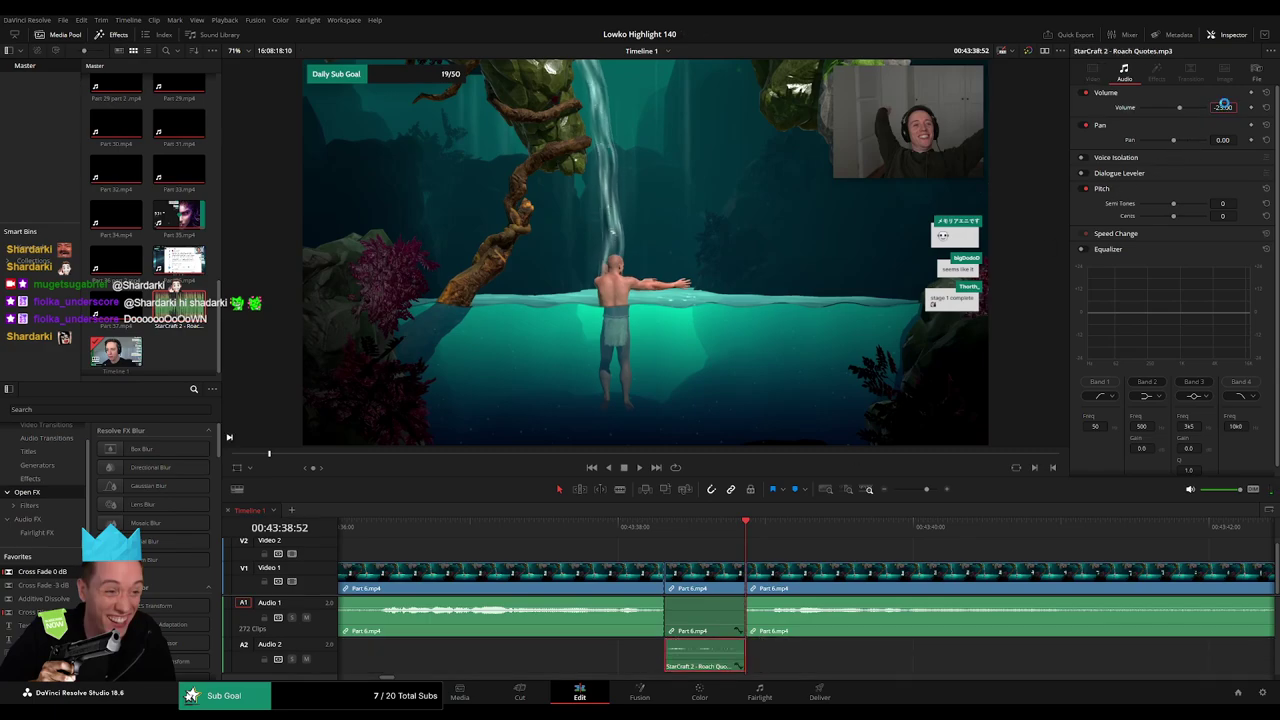
- Play back the timeline from about 43:37 to check the Roach sound and the footage that follows it
drag(926, 489, 914, 490)
key(Up)
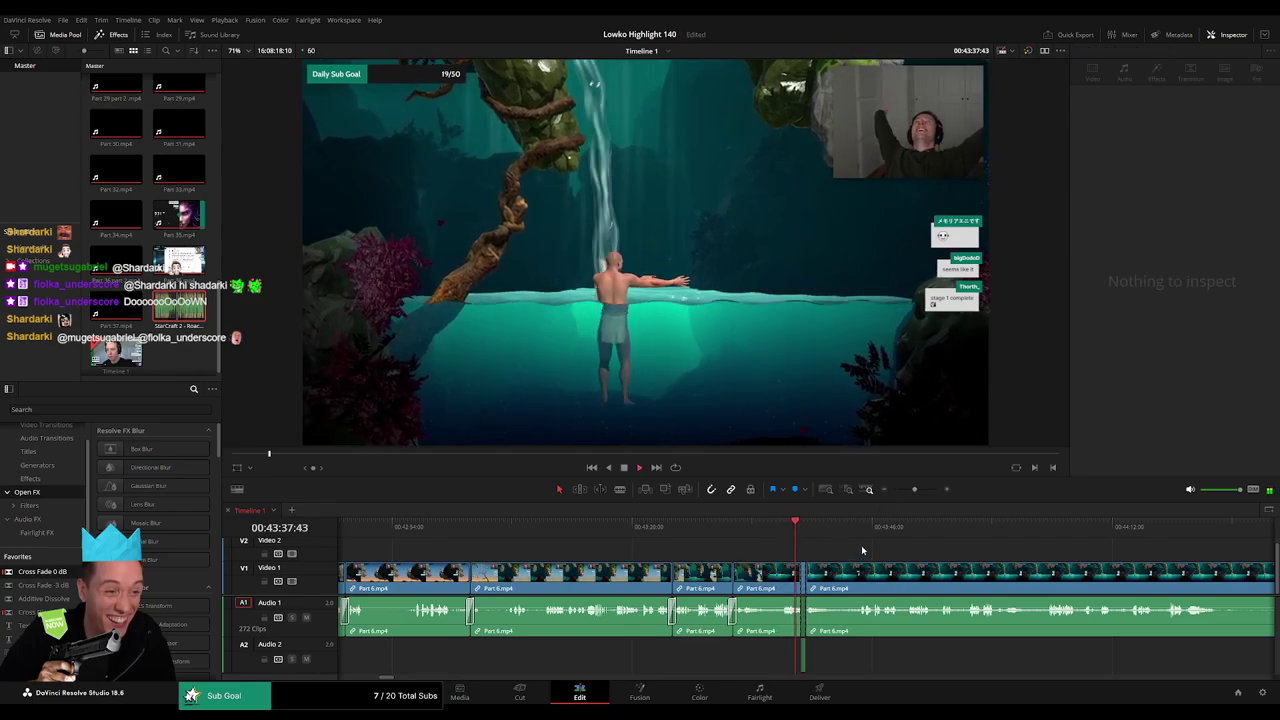
click(785, 532)
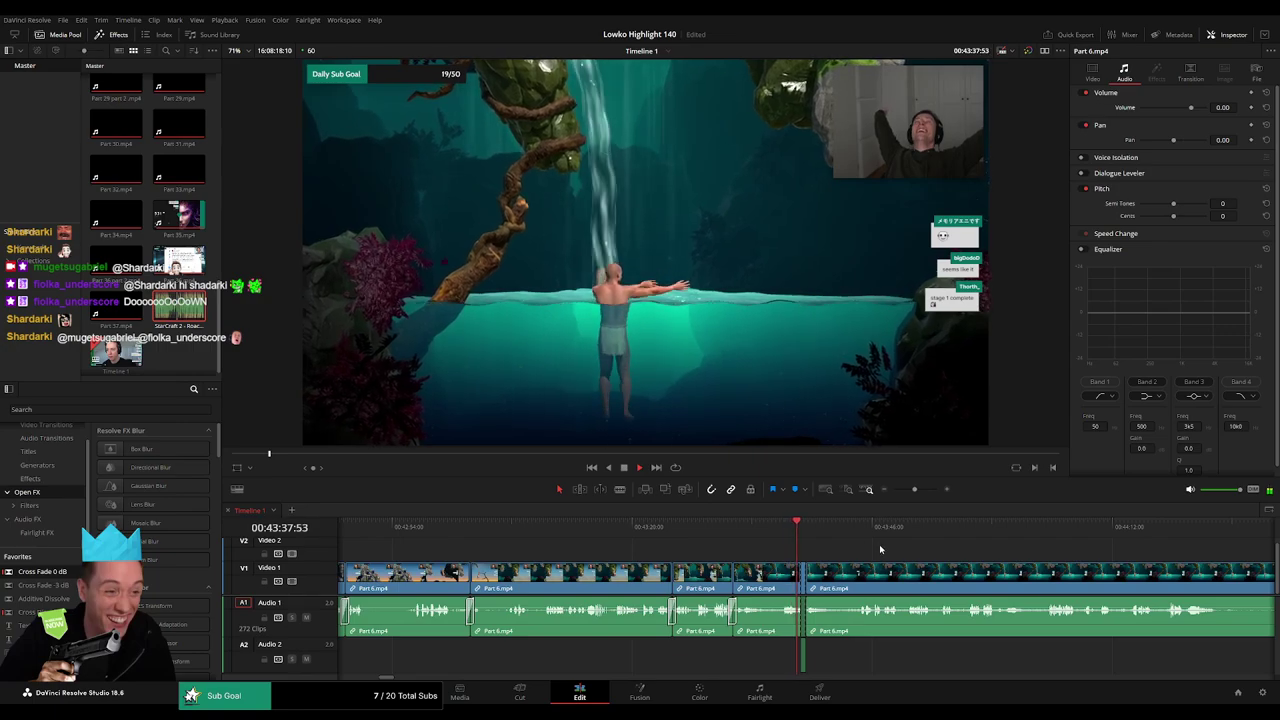
drag(818, 554, 790, 559)
scroll(790, 558, right, 3)
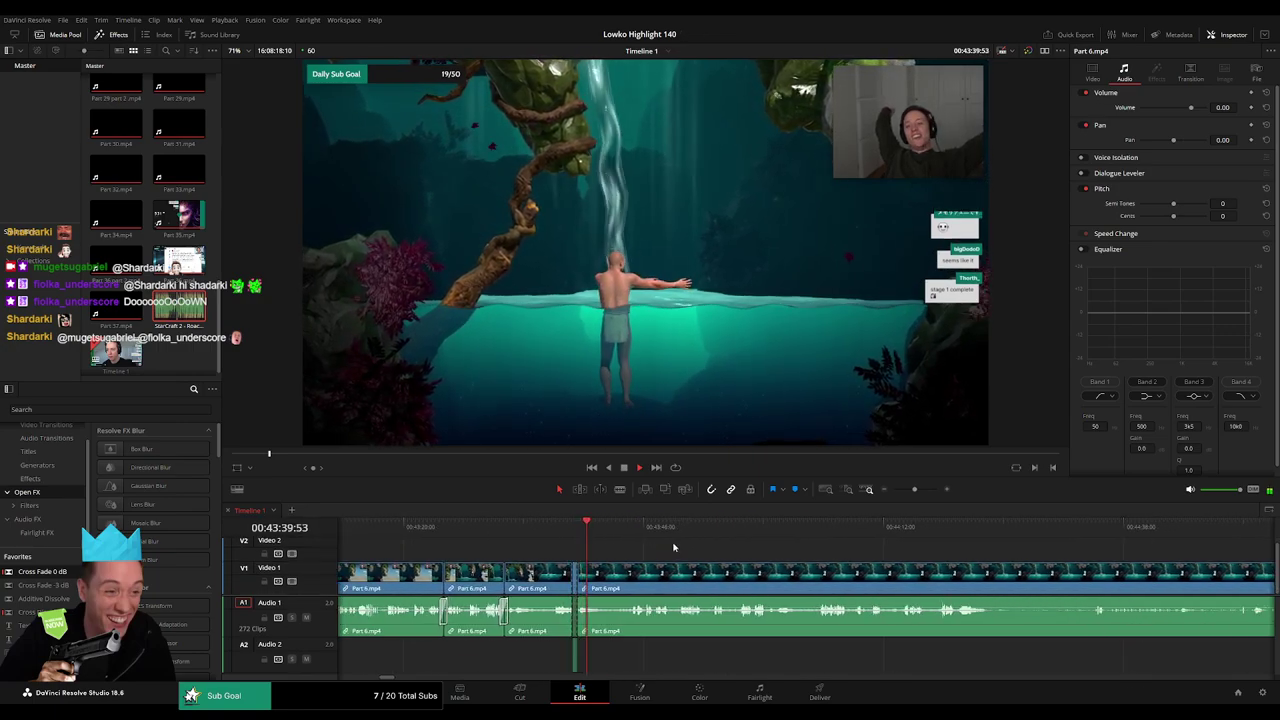
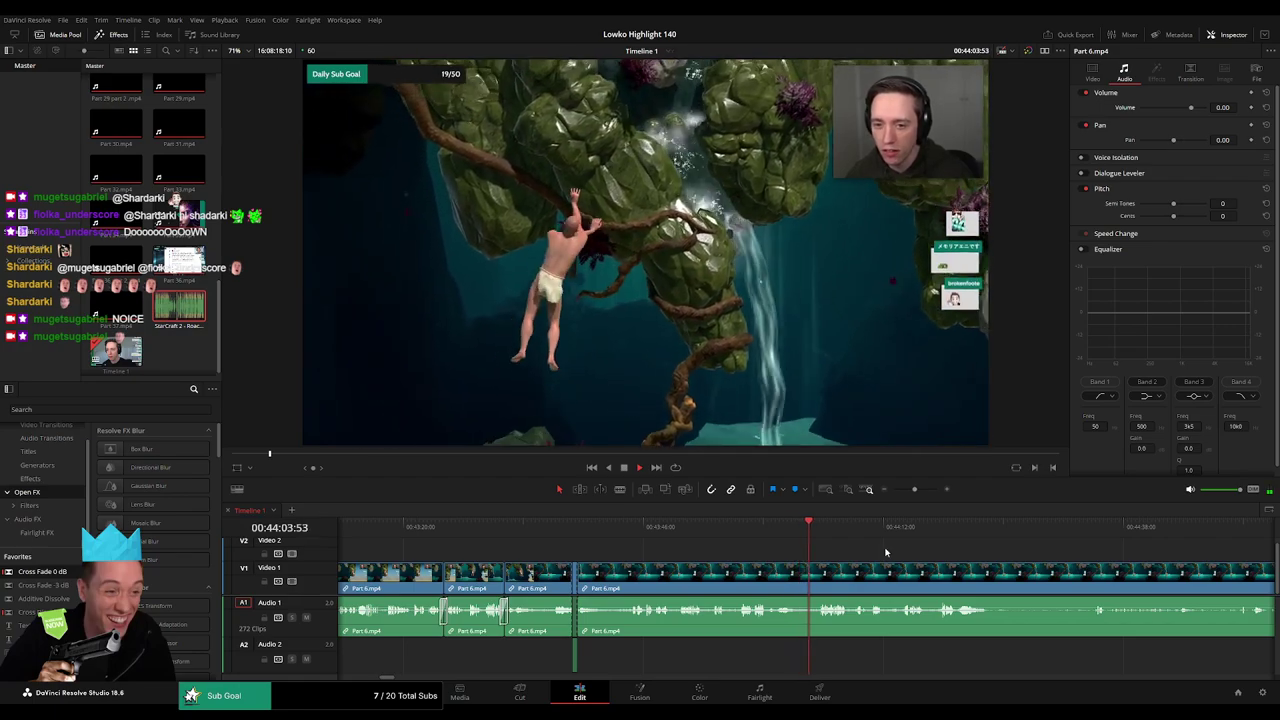
- Review the Part 6.mp4 footage from about 44:04 to 44:25, replaying the part around 44:16, to look for the next section to cut
scroll(885, 552, right, 3)
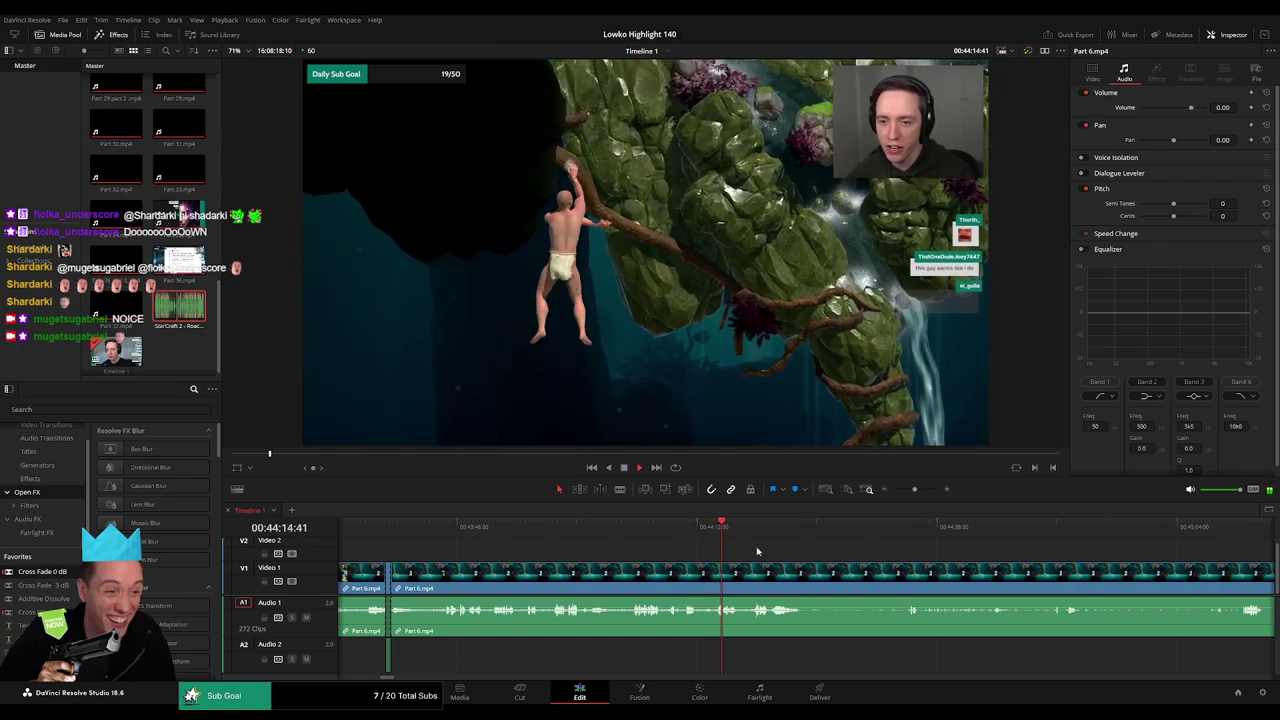
drag(775, 548, 673, 547)
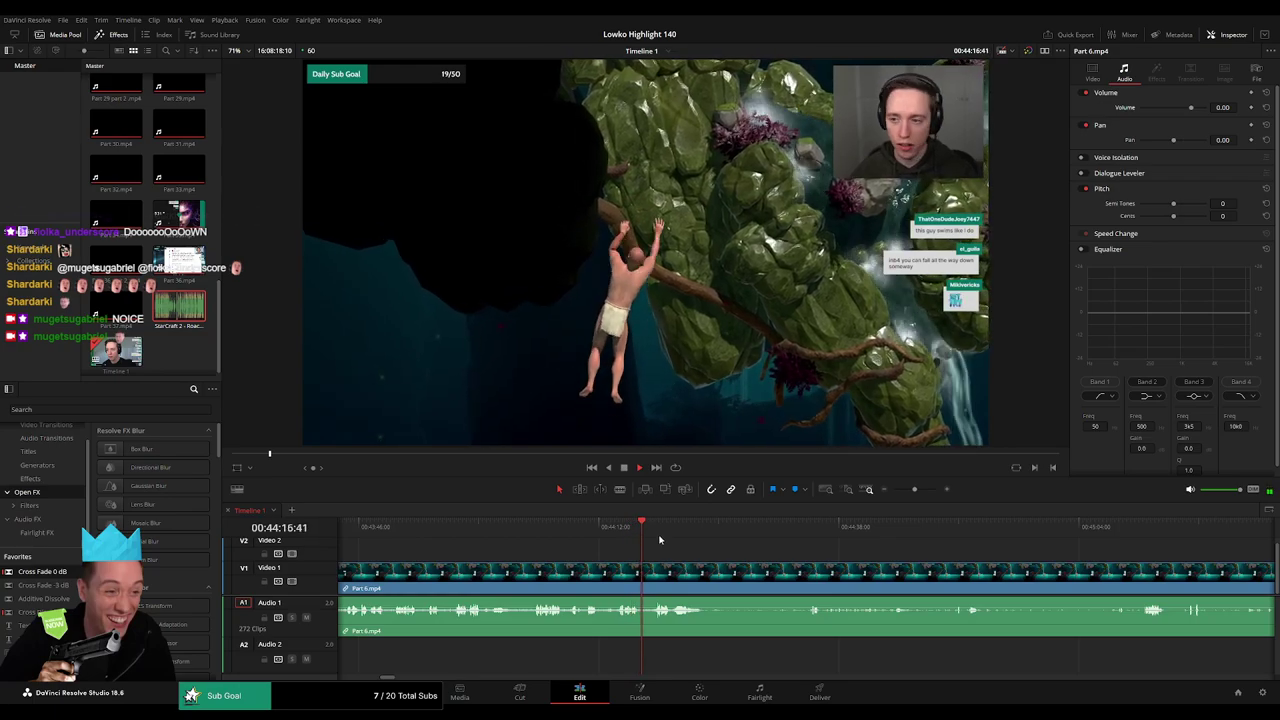
click(636, 533)
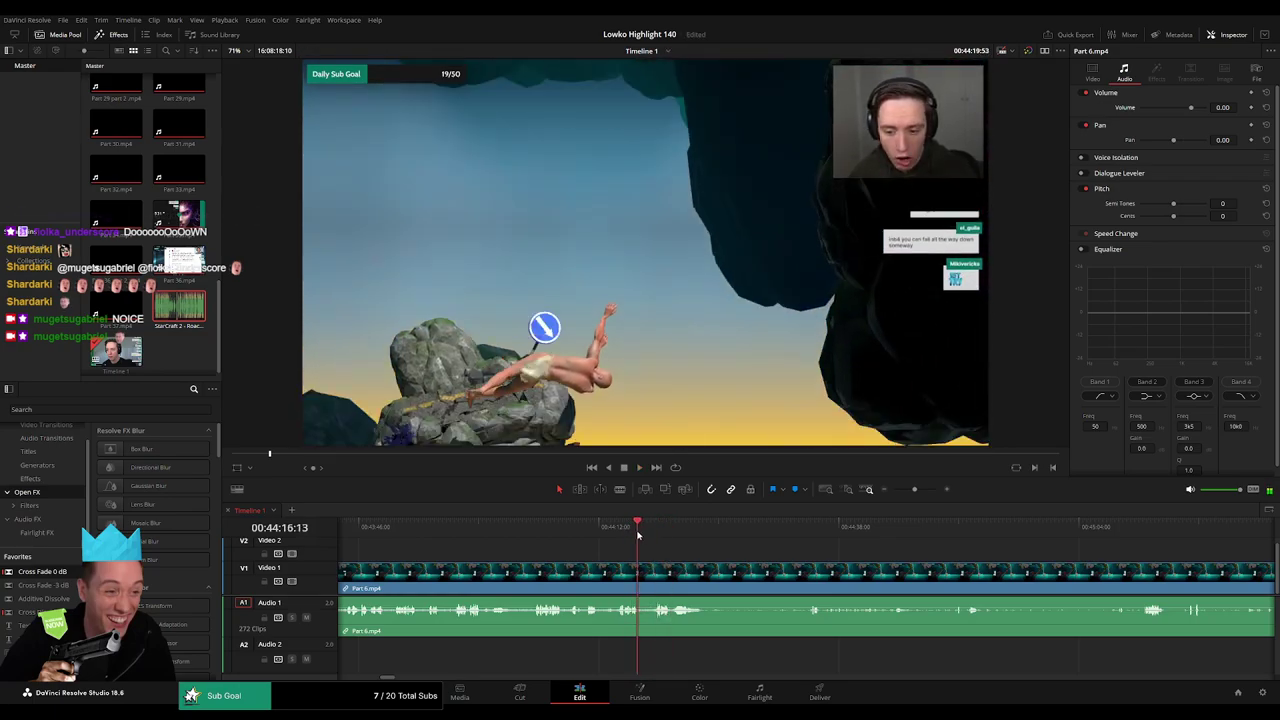
click(619, 533)
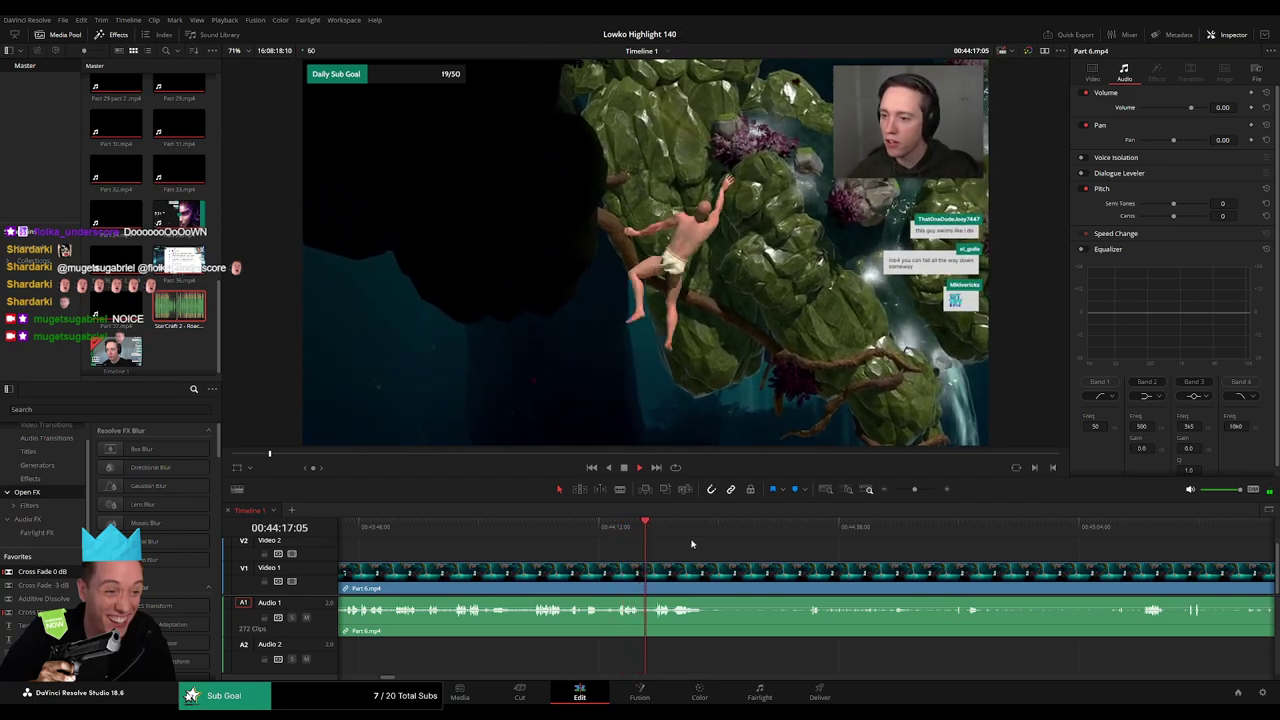
key(space)
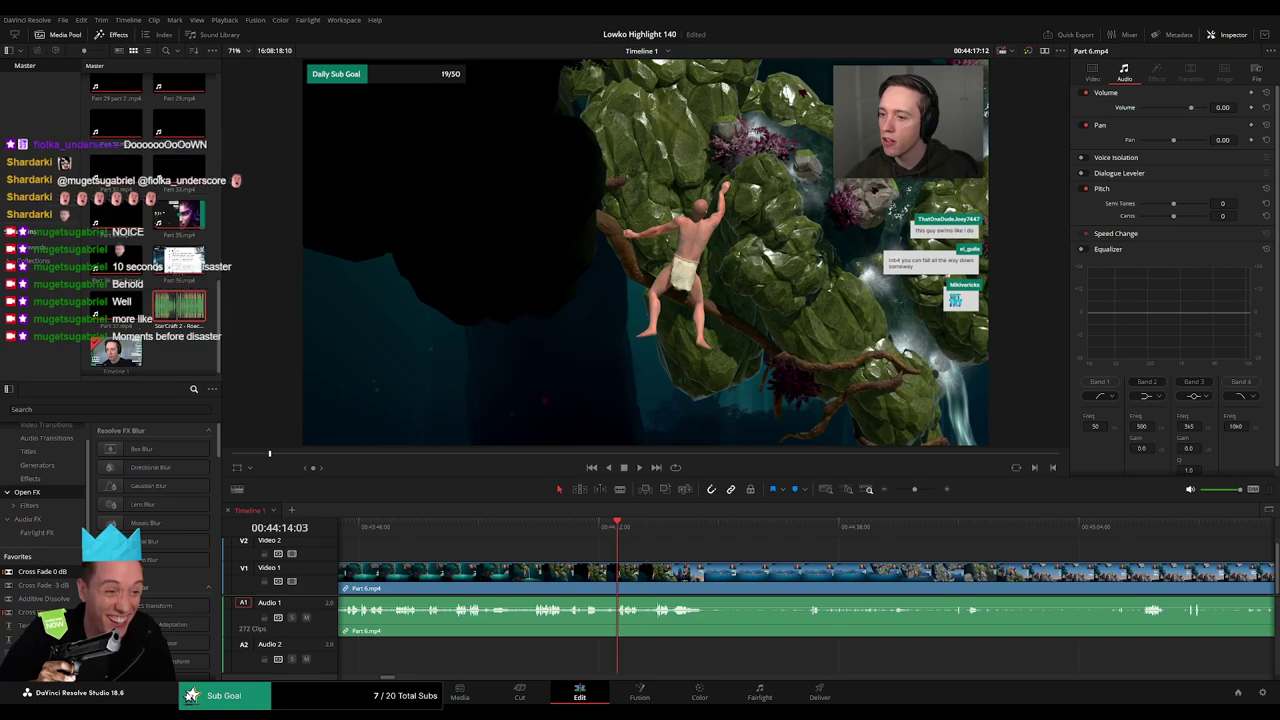
key(space)
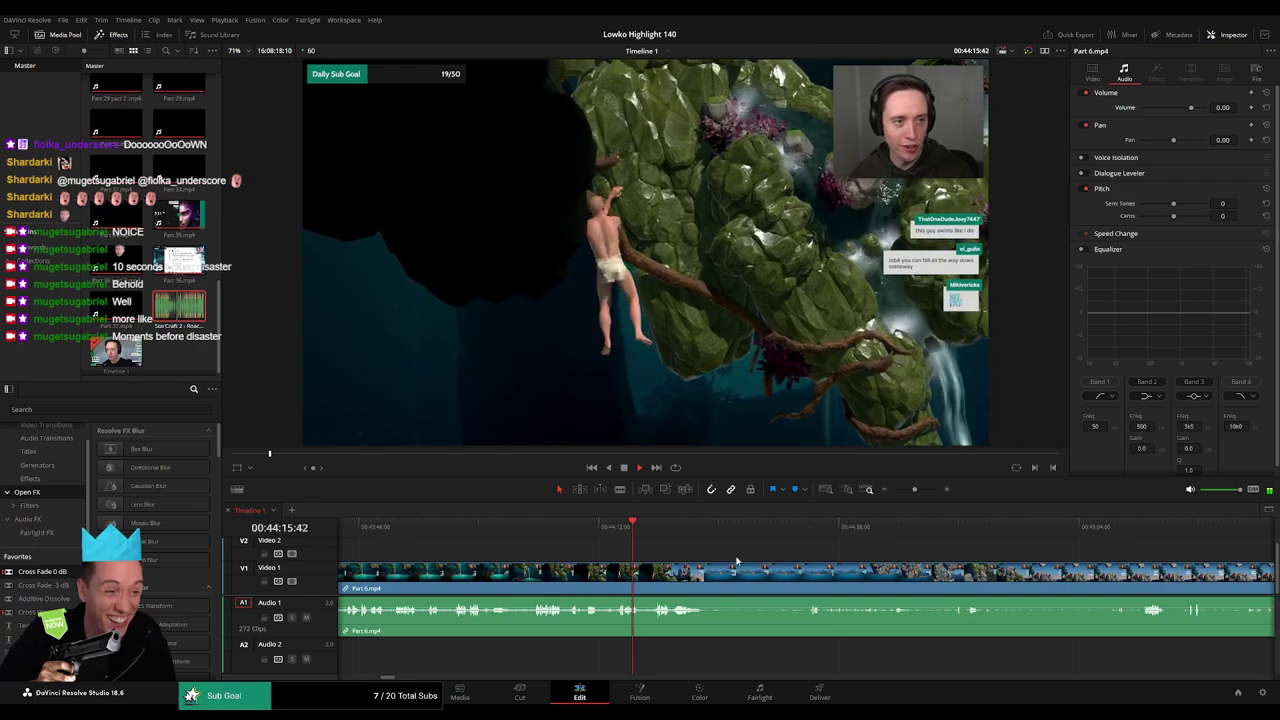
drag(741, 561, 603, 559)
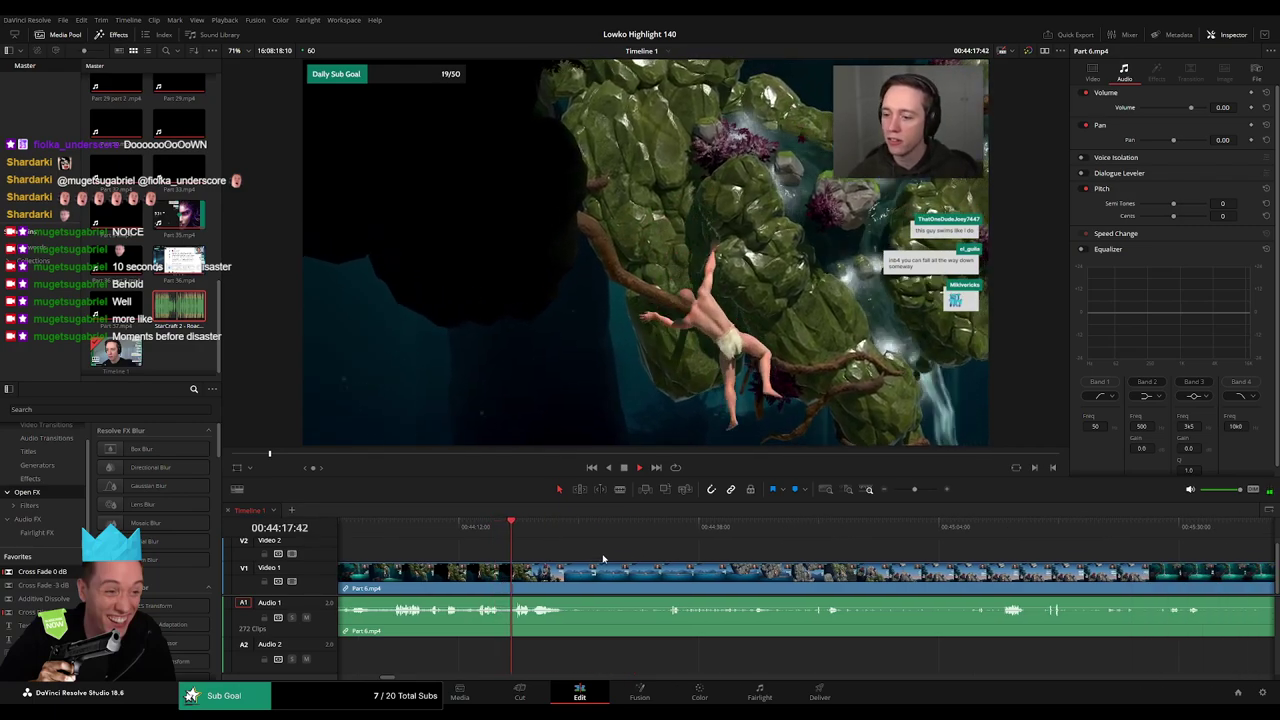
click(517, 541)
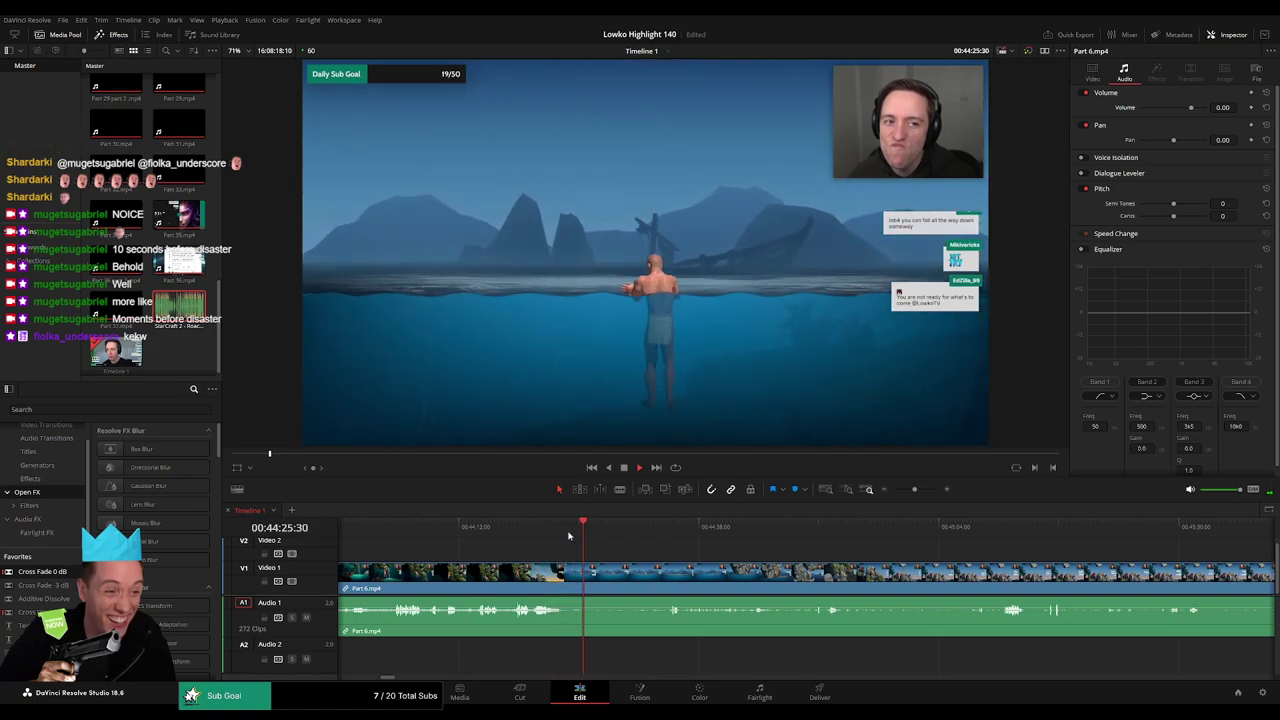
- Ripple delete the section of Part 6.mp4 from about 44:28 to 44:34 and cross-fade the audio at the cut
click(612, 576)
click(660, 527)
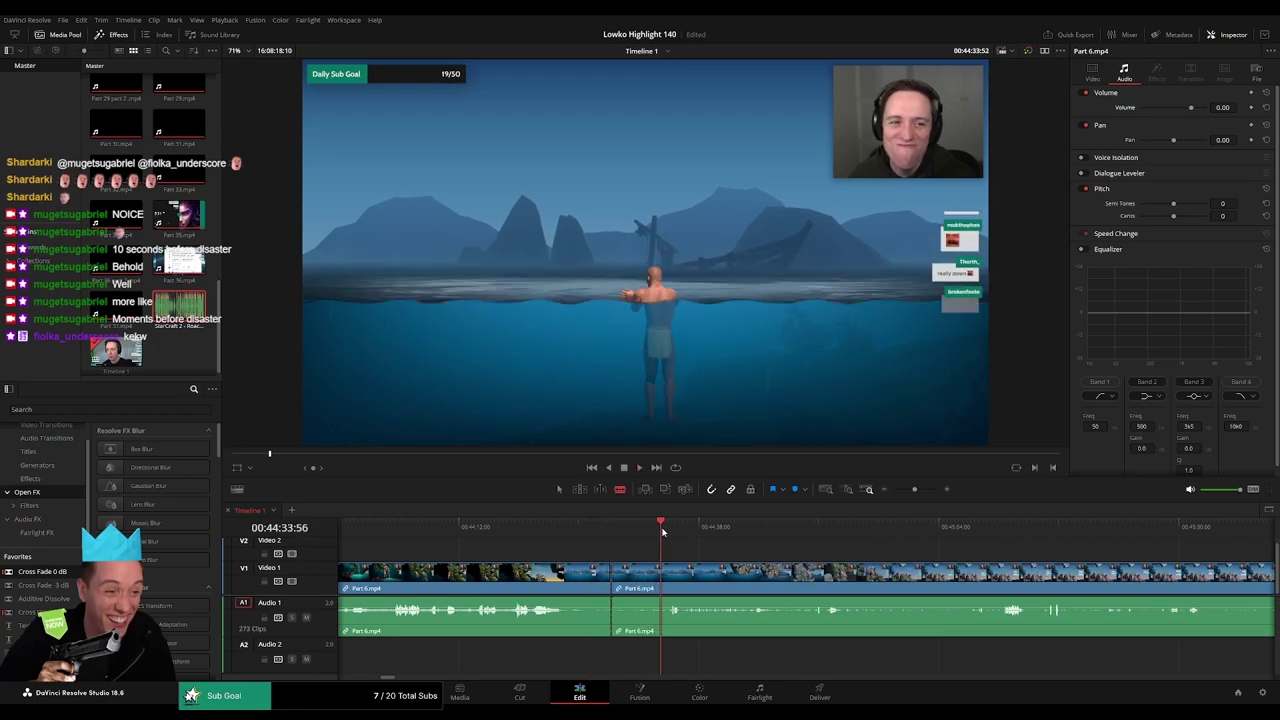
click(667, 572)
key(a)
click(643, 579)
key(Delete)
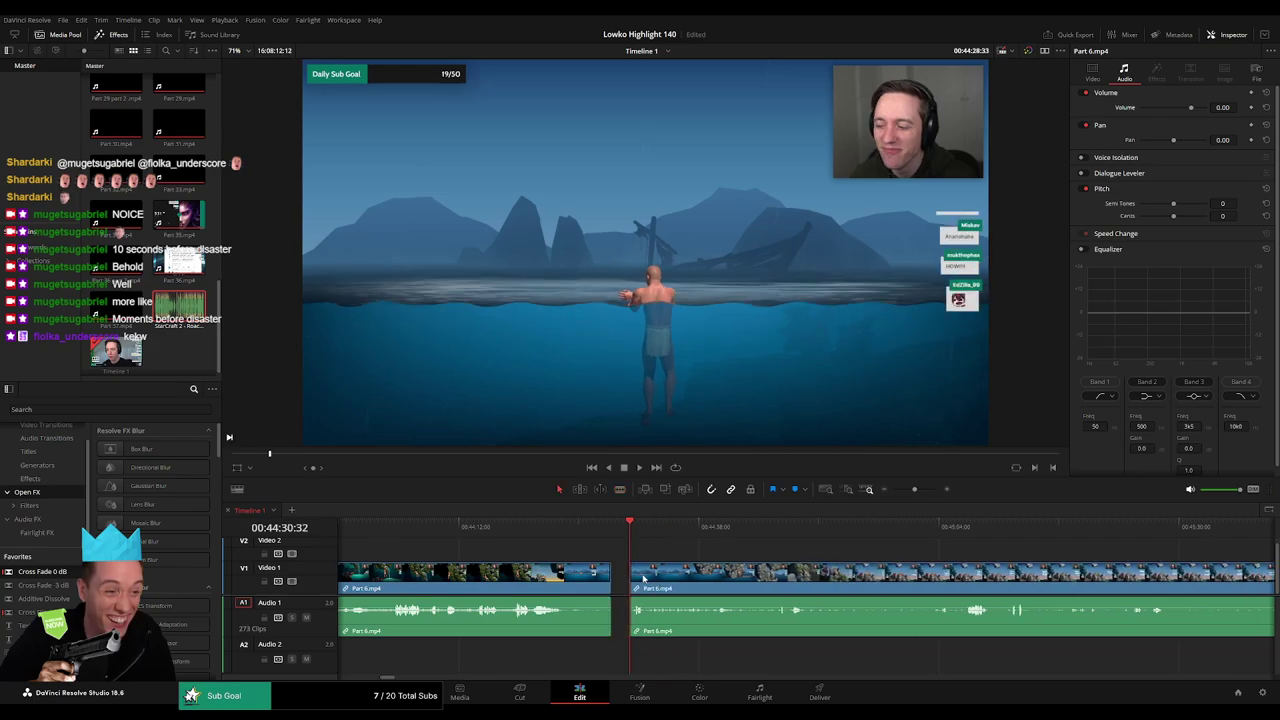
key(space)
key(space)
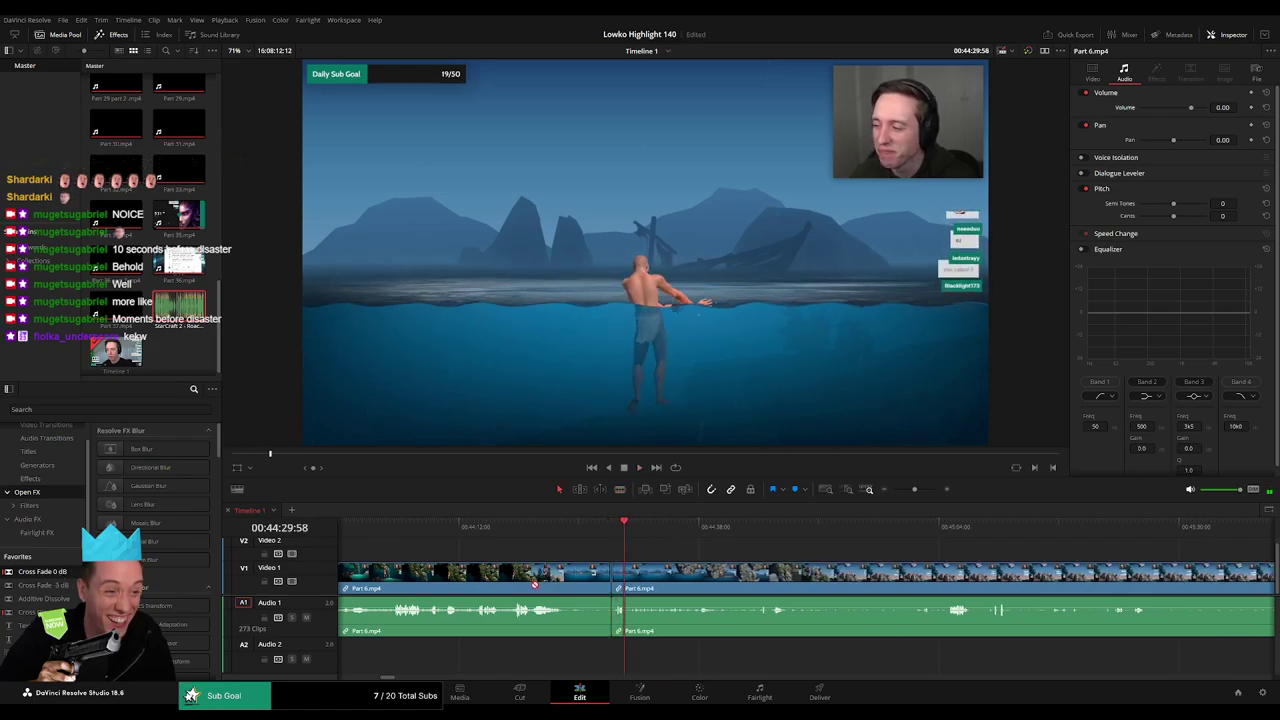
click(612, 531)
- Split Part 6.mp4 around the short audio segment from about 44:29:03 to 44:29:17 and disable only that segment's audio
drag(918, 491, 931, 491)
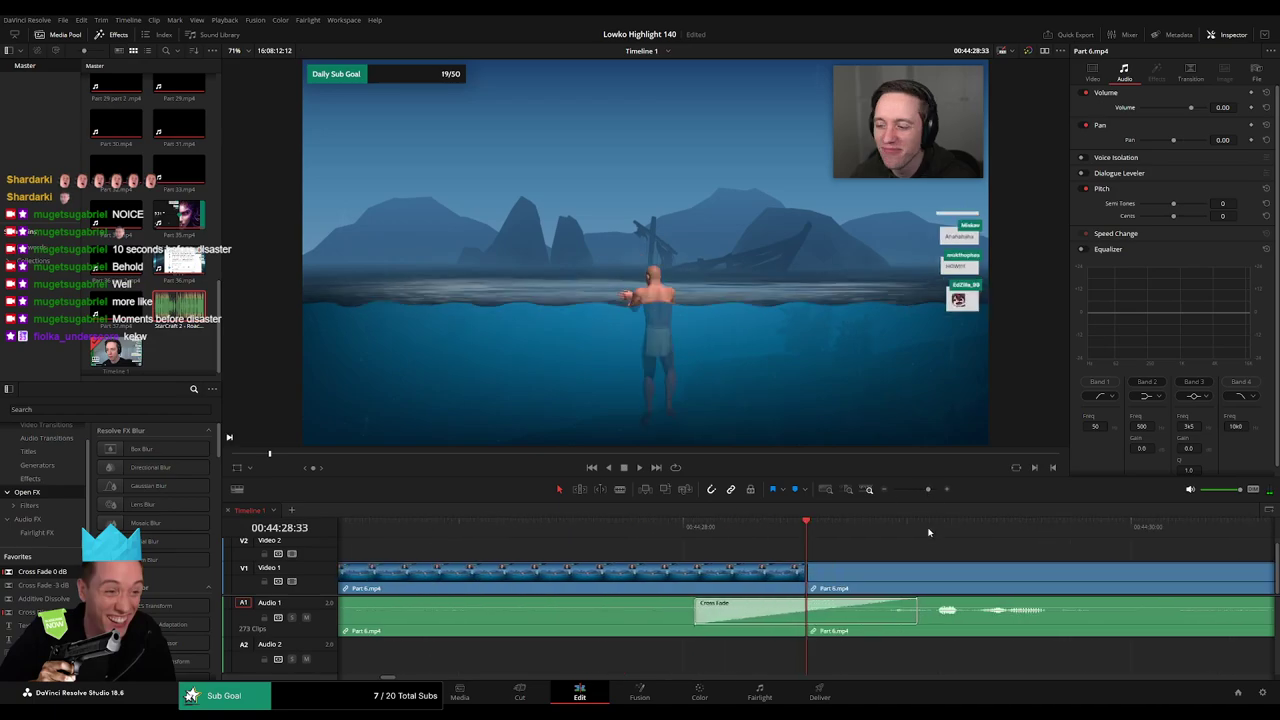
key(space)
drag(948, 540, 694, 549)
click(668, 530)
key(b)
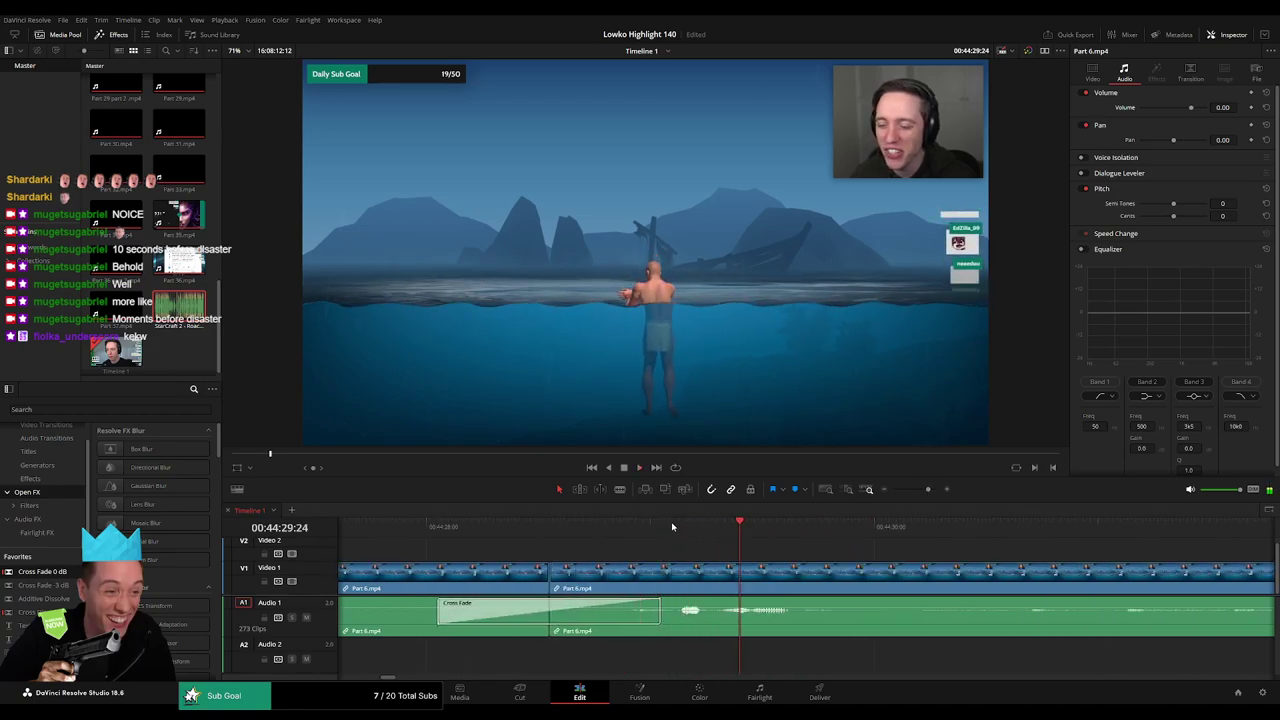
click(662, 578)
click(713, 578)
key(a)
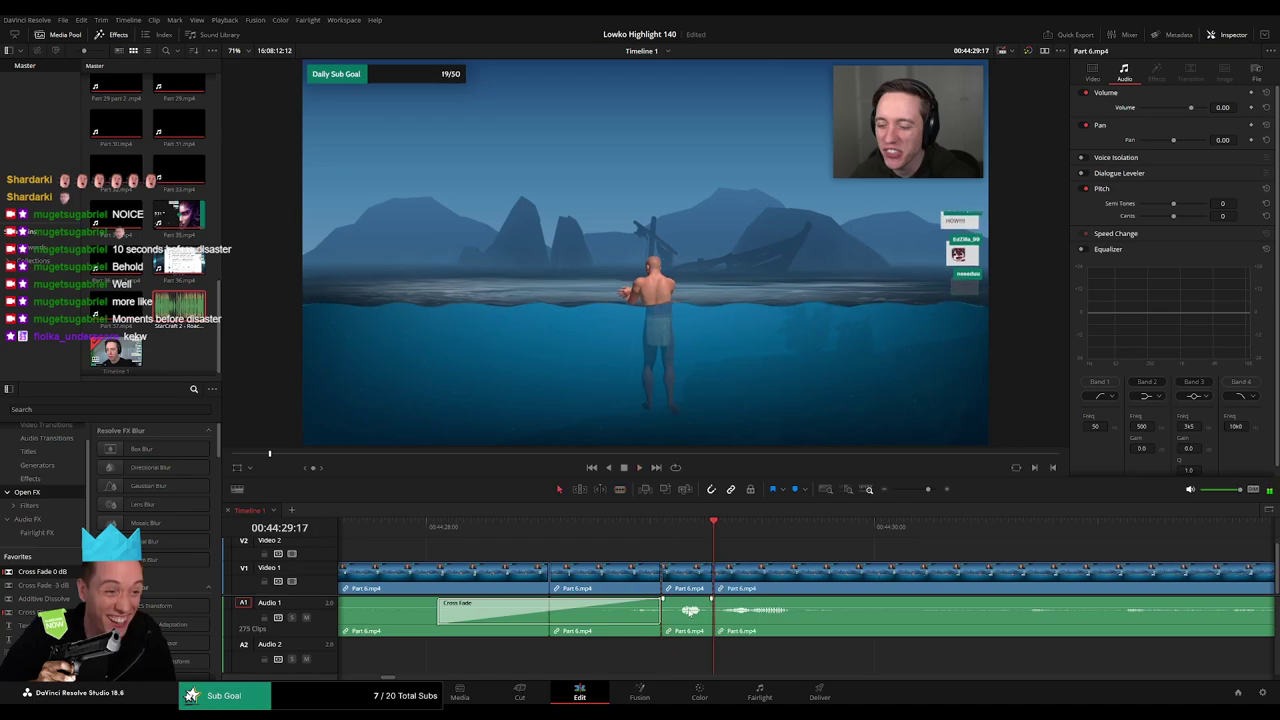
alt+click(685, 609)
key(d)
- Place StarCraft 2 - Roach Quotes.mp3 on Audio 2 beneath the disabled segment at 44:29, trim it to match and set its volume to -23
drag(181, 306, 275, 338)
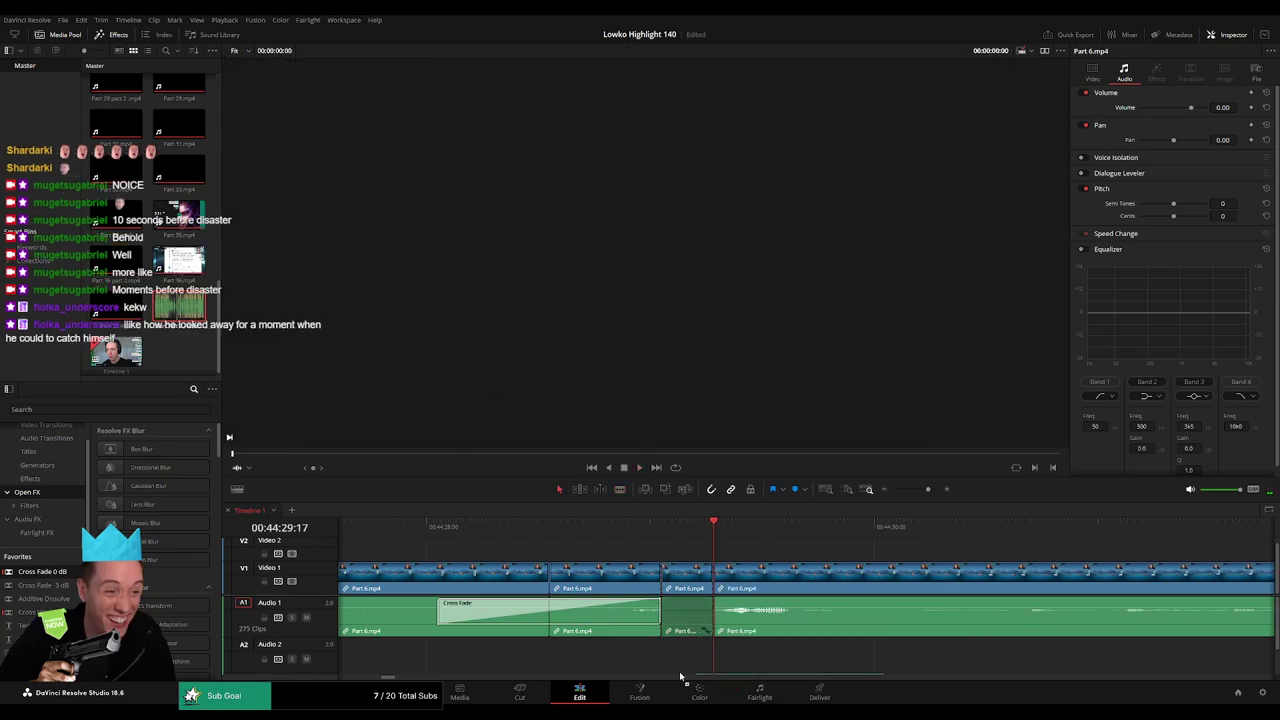
mouse_move(680, 678)
mouse_down()
mouse_move(675, 655)
mouse_move(699, 659)
mouse_move(645, 661)
mouse_move(686, 663)
mouse_up()
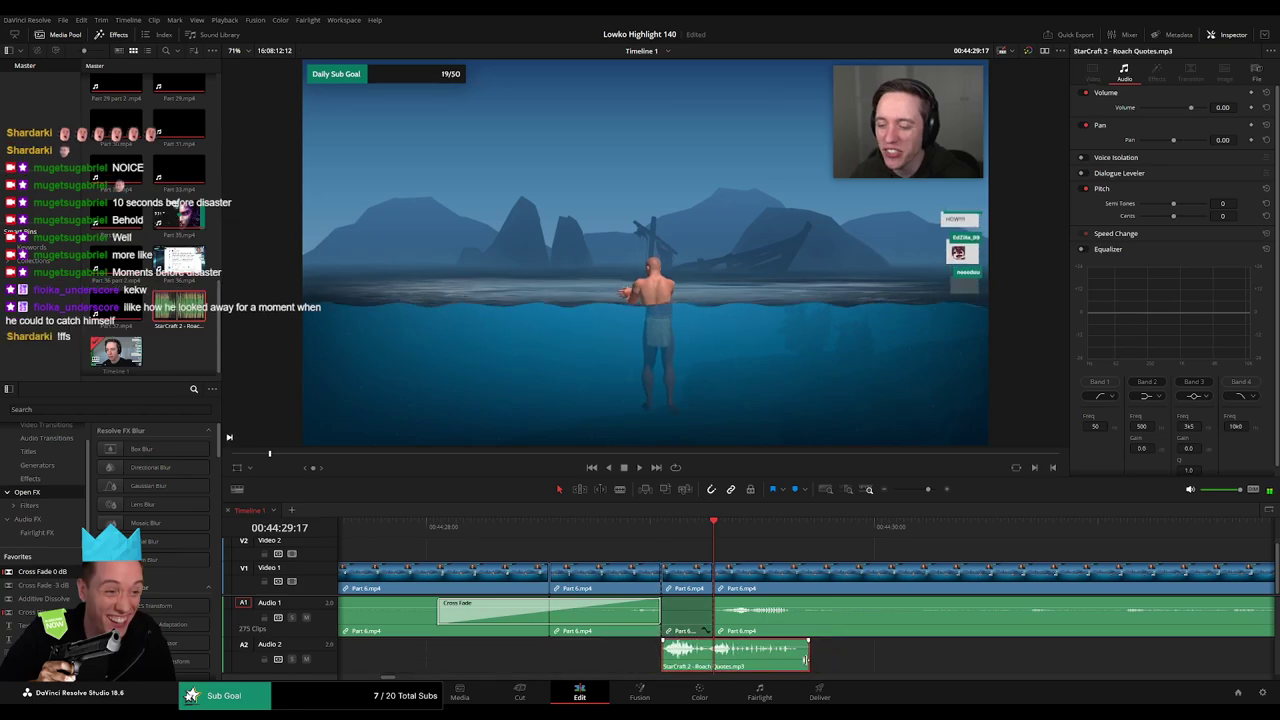
drag(806, 657, 712, 657)
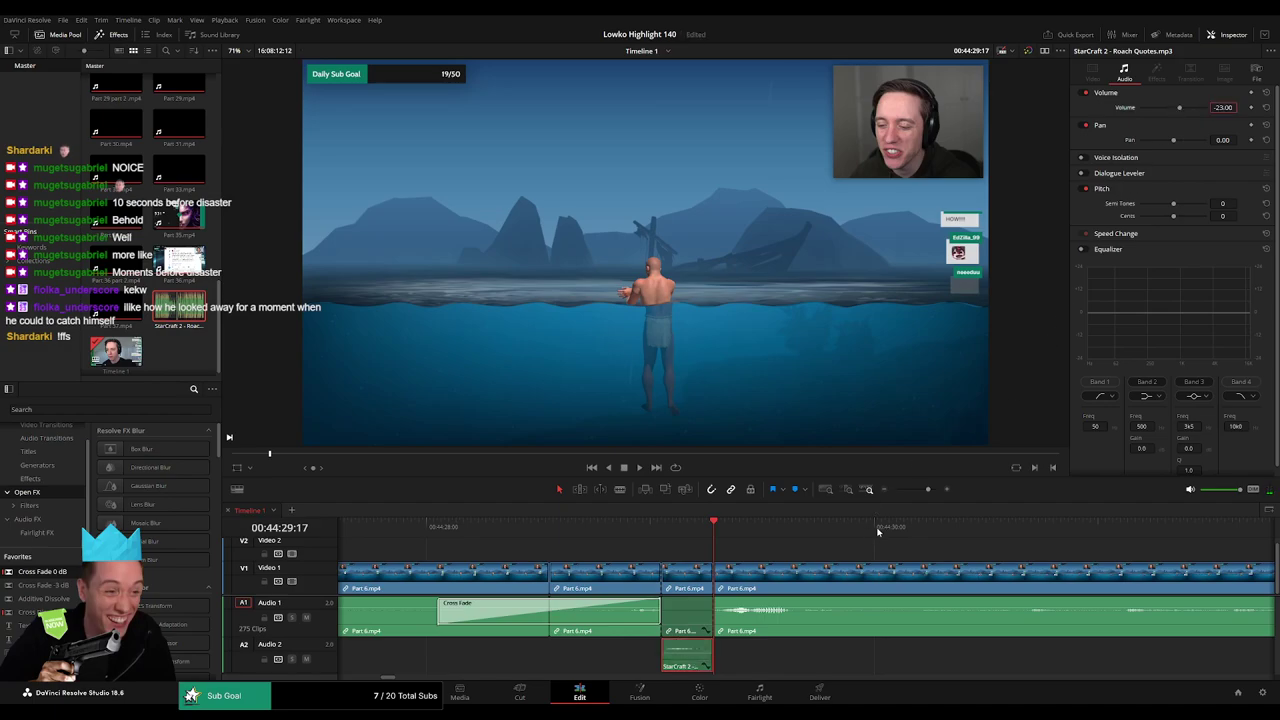
- Replay the Part 6.mp4 footage from about 44:16 through the Roach sound segment at 44:29 to check the recent edits
drag(928, 490, 922, 490)
drag(519, 554, 694, 545)
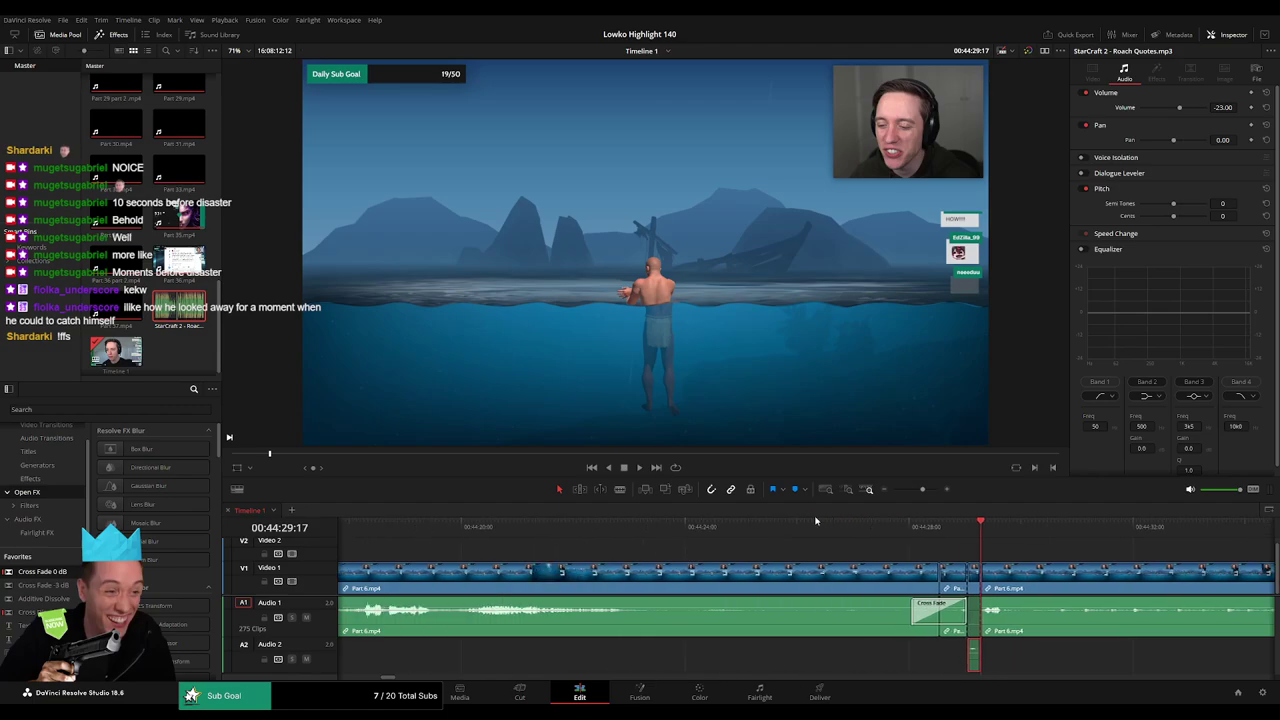
drag(922, 489, 916, 490)
click(613, 535)
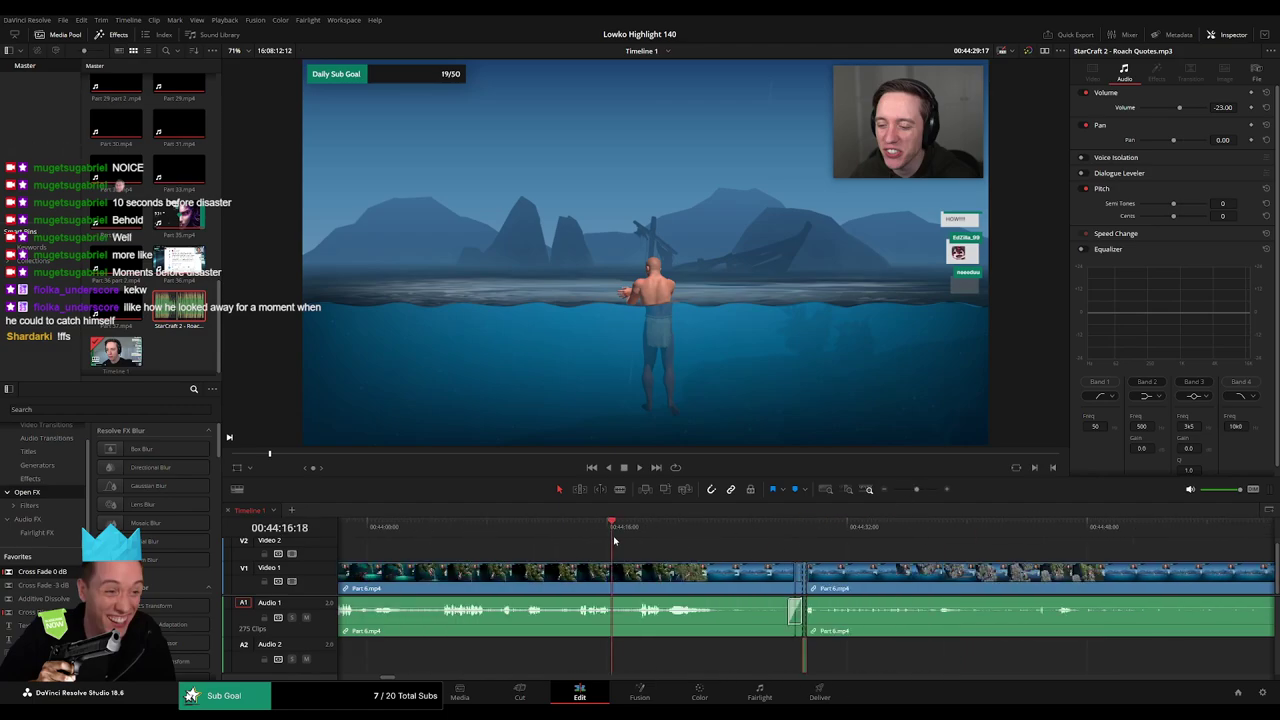
key(space)
scroll(498, 560, right, 3)
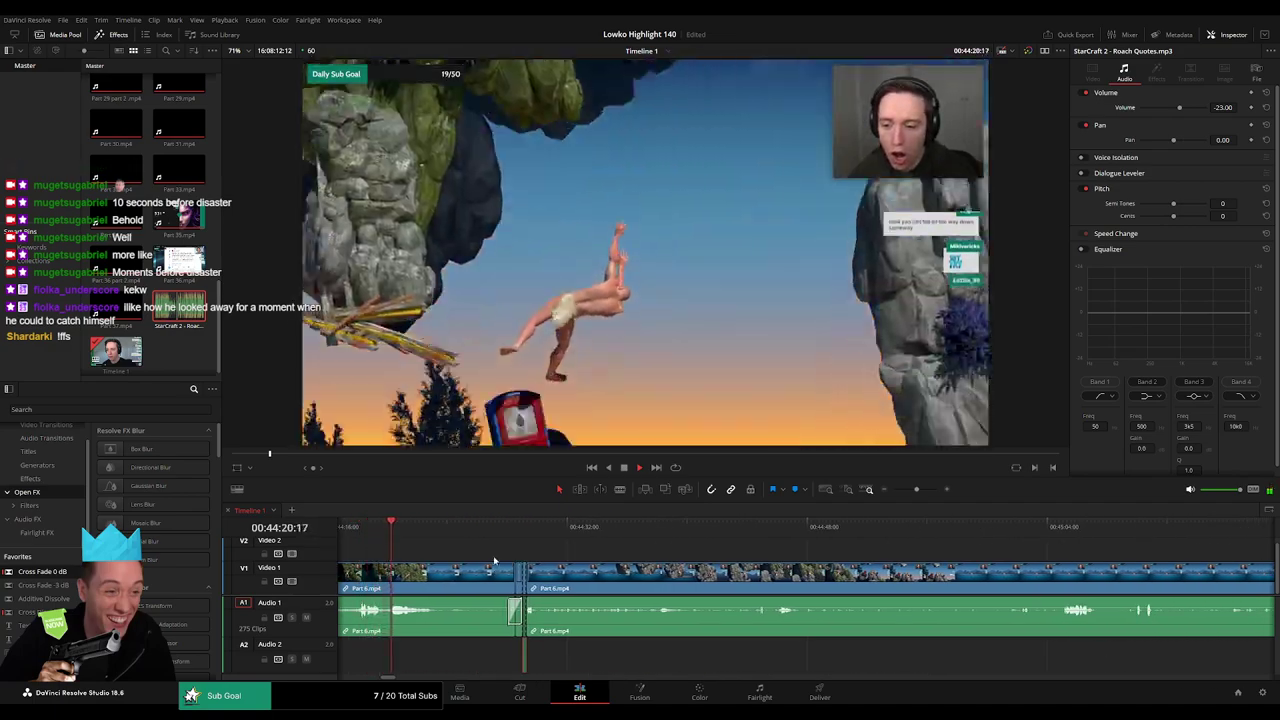
scroll(378, 568, left, 2)
click(489, 527)
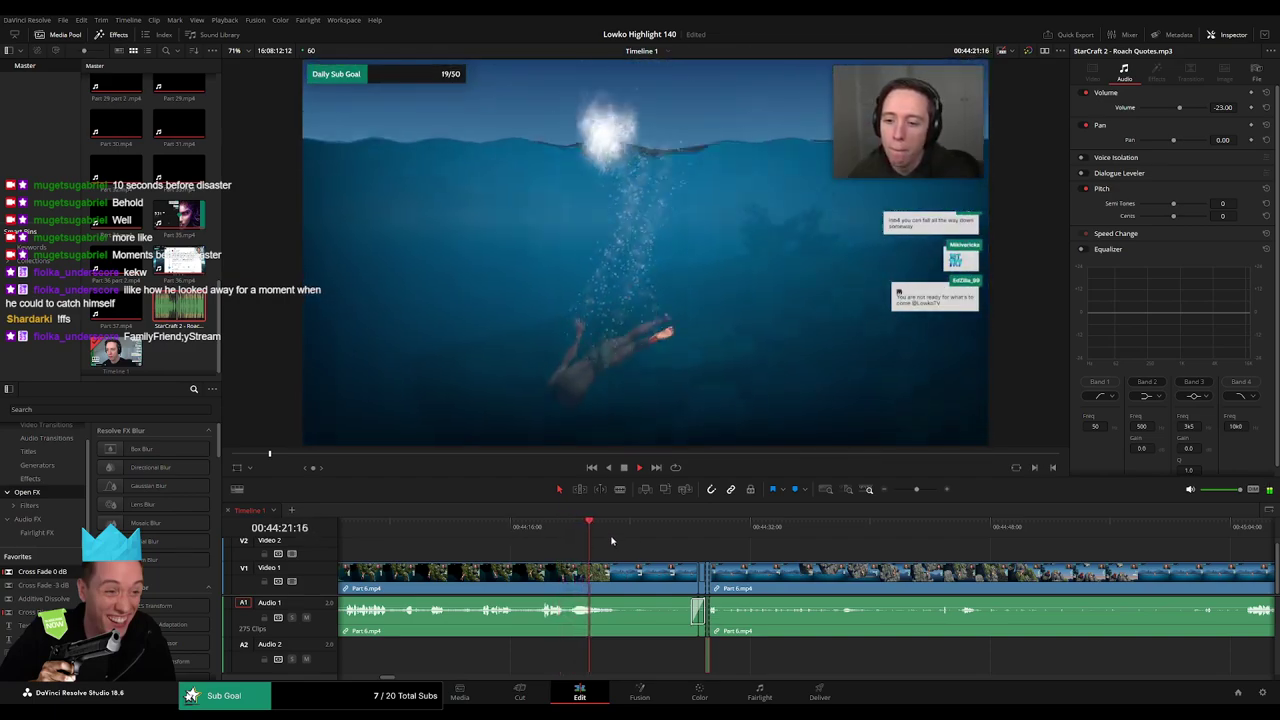
click(645, 543)
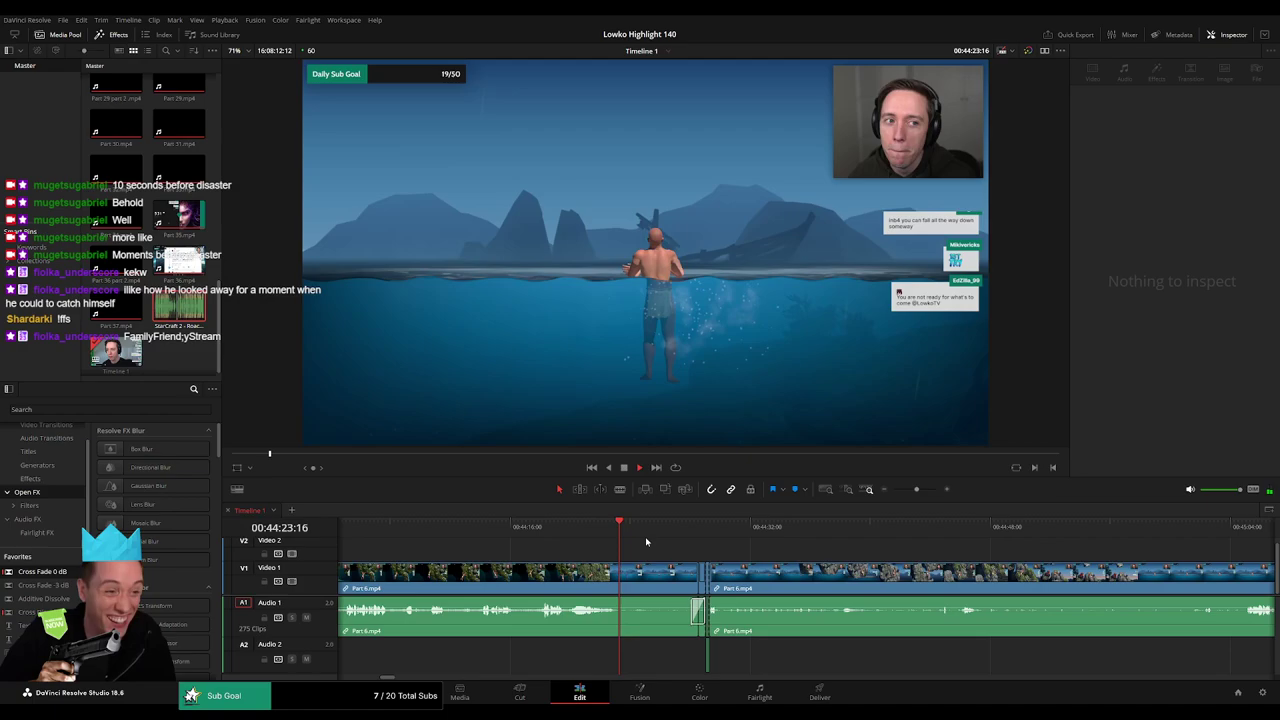
click(532, 535)
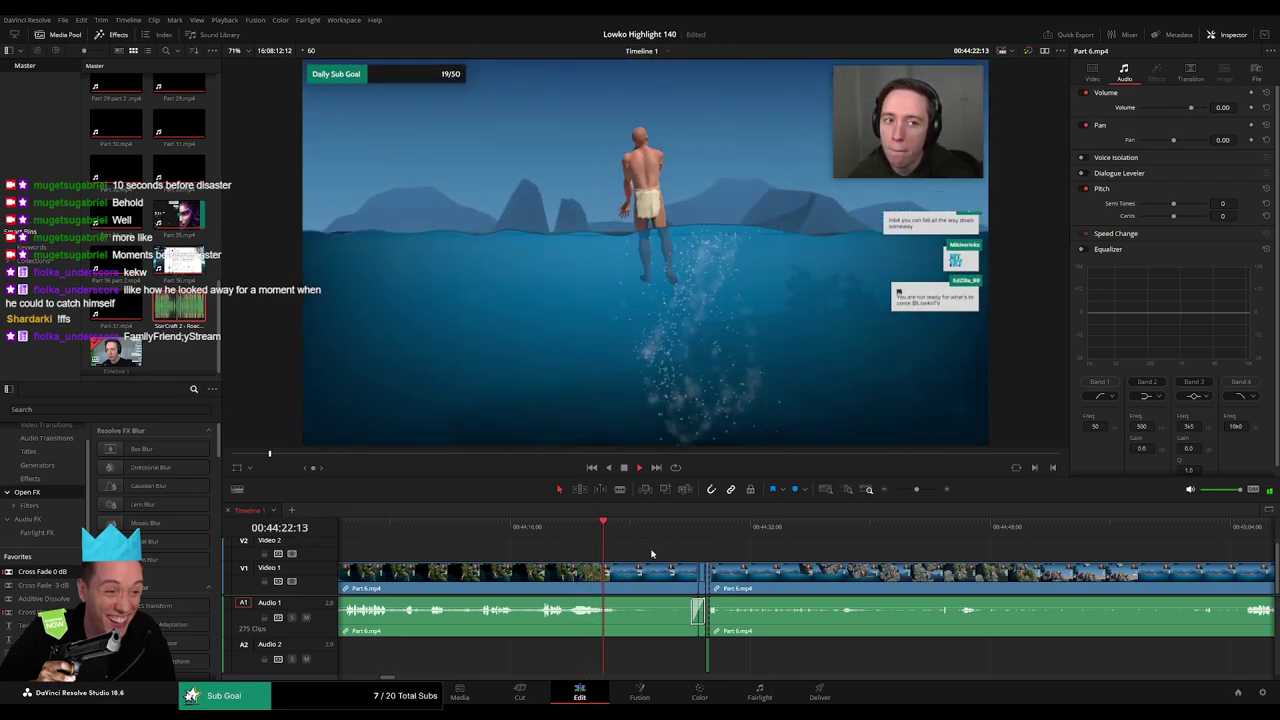
click(654, 535)
click(693, 535)
drag(790, 549, 636, 547)
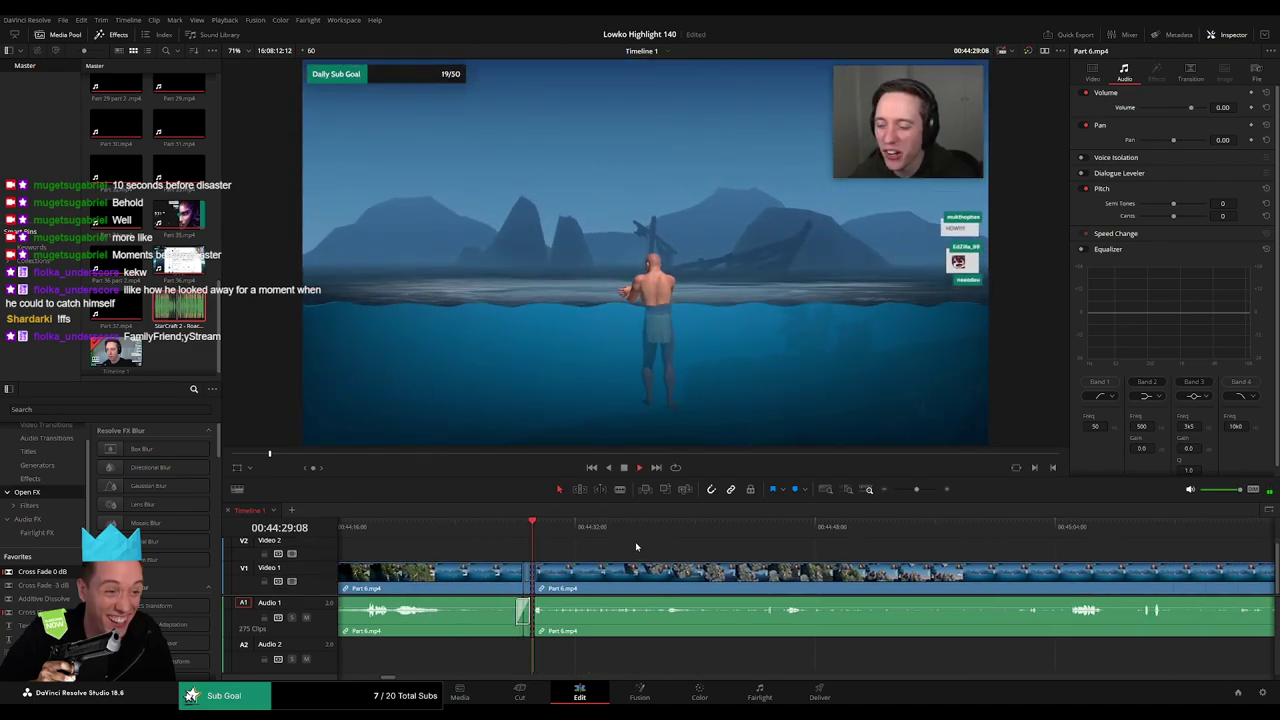
- Ripple delete the section of Part 6.mp4 from about 44:30 to 44:46 and cross-fade the audio at the cut
key(b)
click(549, 577)
click(660, 528)
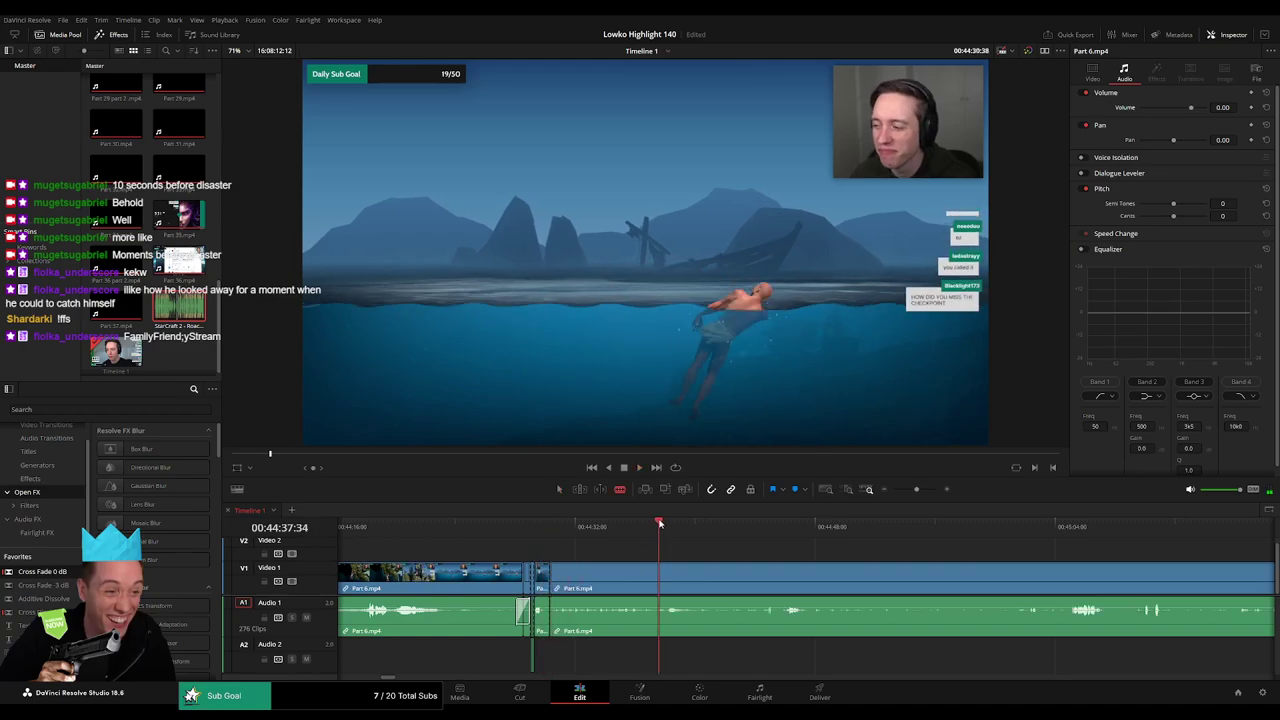
click(781, 528)
drag(783, 545, 688, 547)
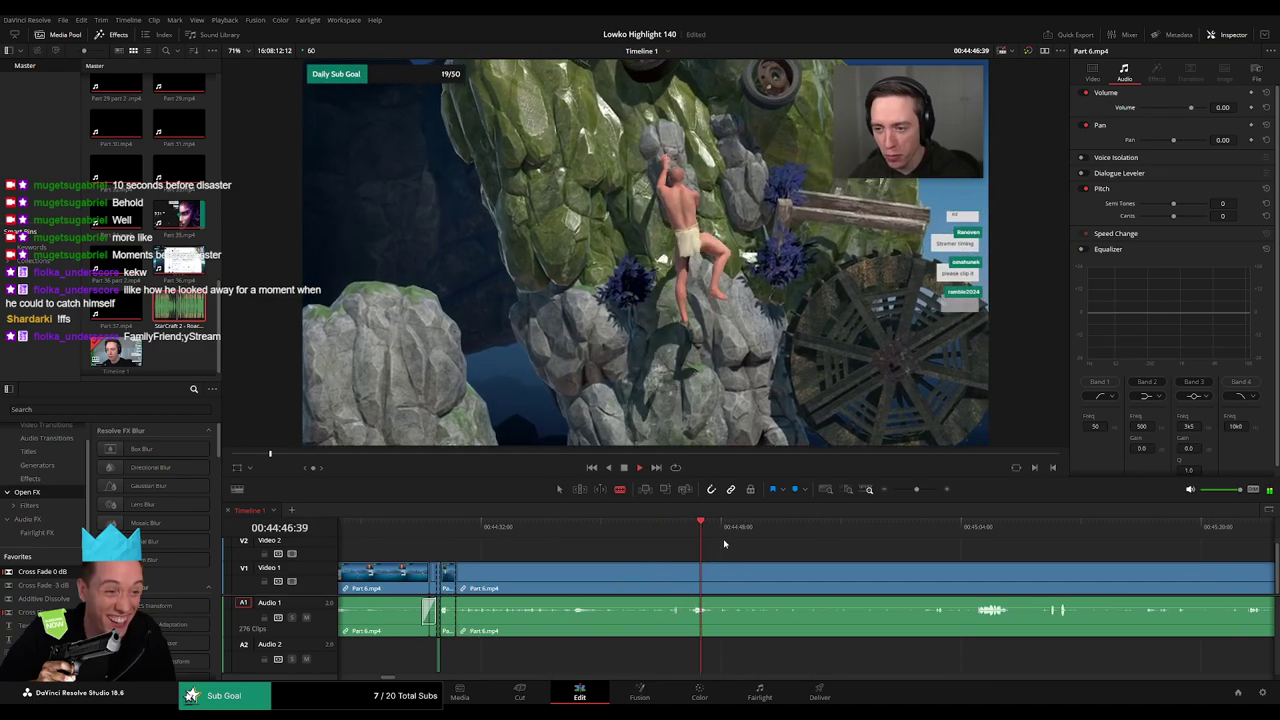
click(691, 573)
key(a)
click(668, 576)
key(Delete)
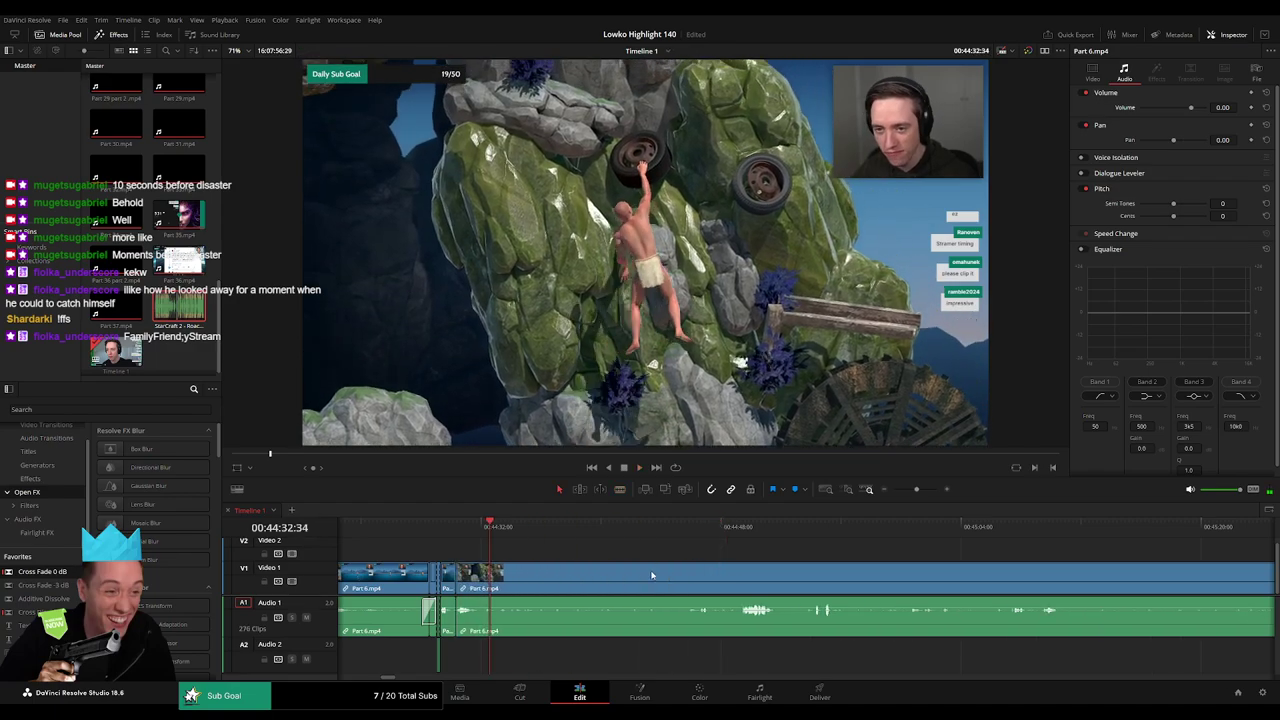
click(447, 530)
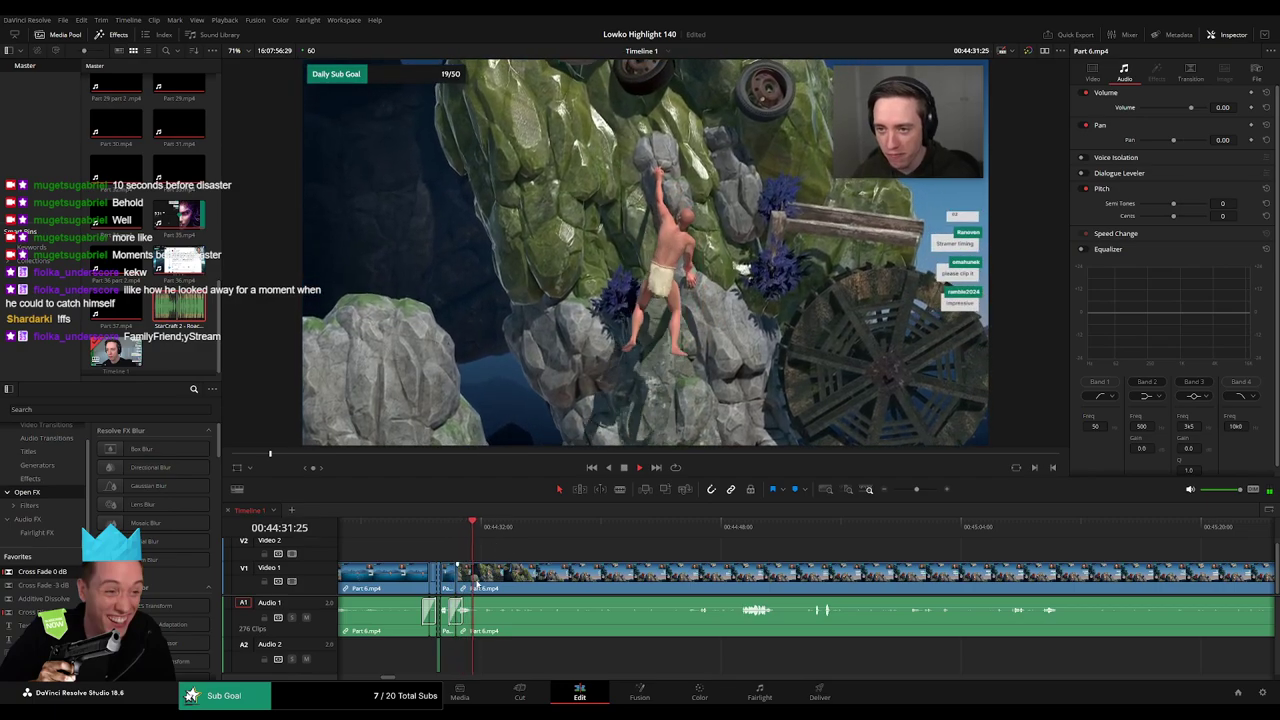
- Split Part 6.mp4 at about 44:31, shortly after the last cross-faded cut
key(b)
click(479, 583)
key(space)
- Review the remaining Part 6.mp4 footage from about 44:46 to 47:31, sampling the louder audio passages for moments worth keeping
click(694, 531)
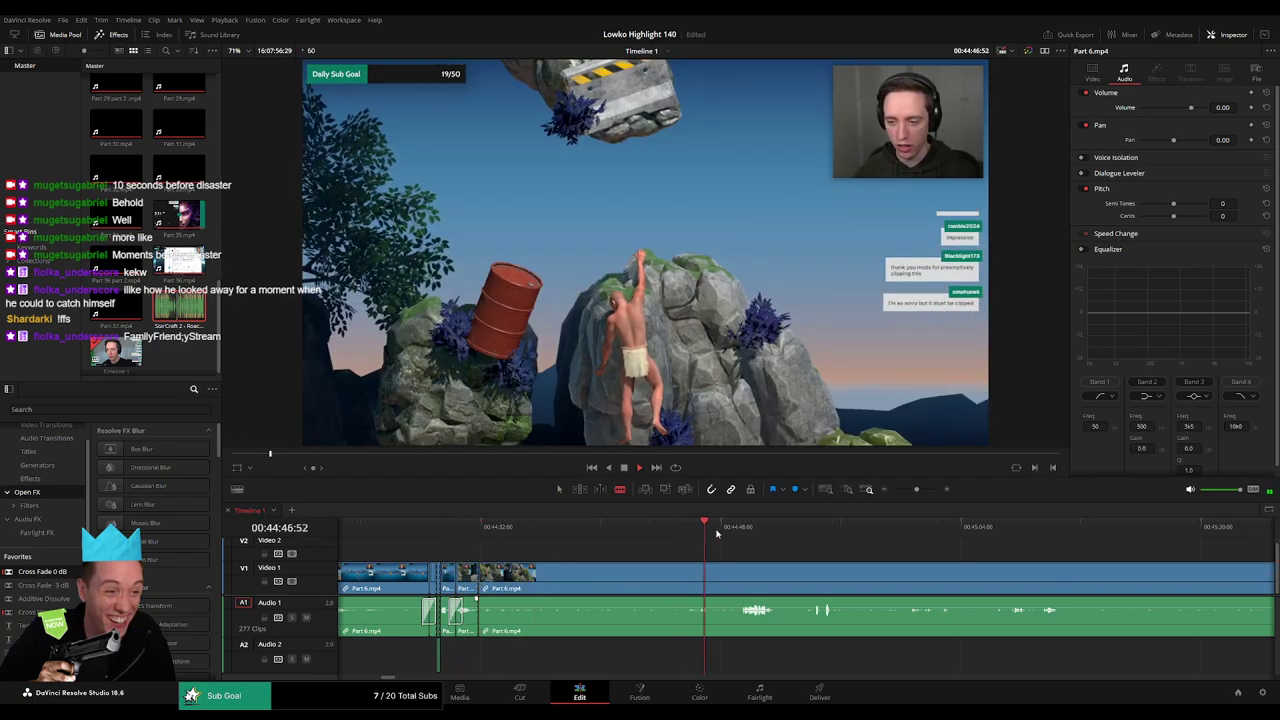
click(745, 528)
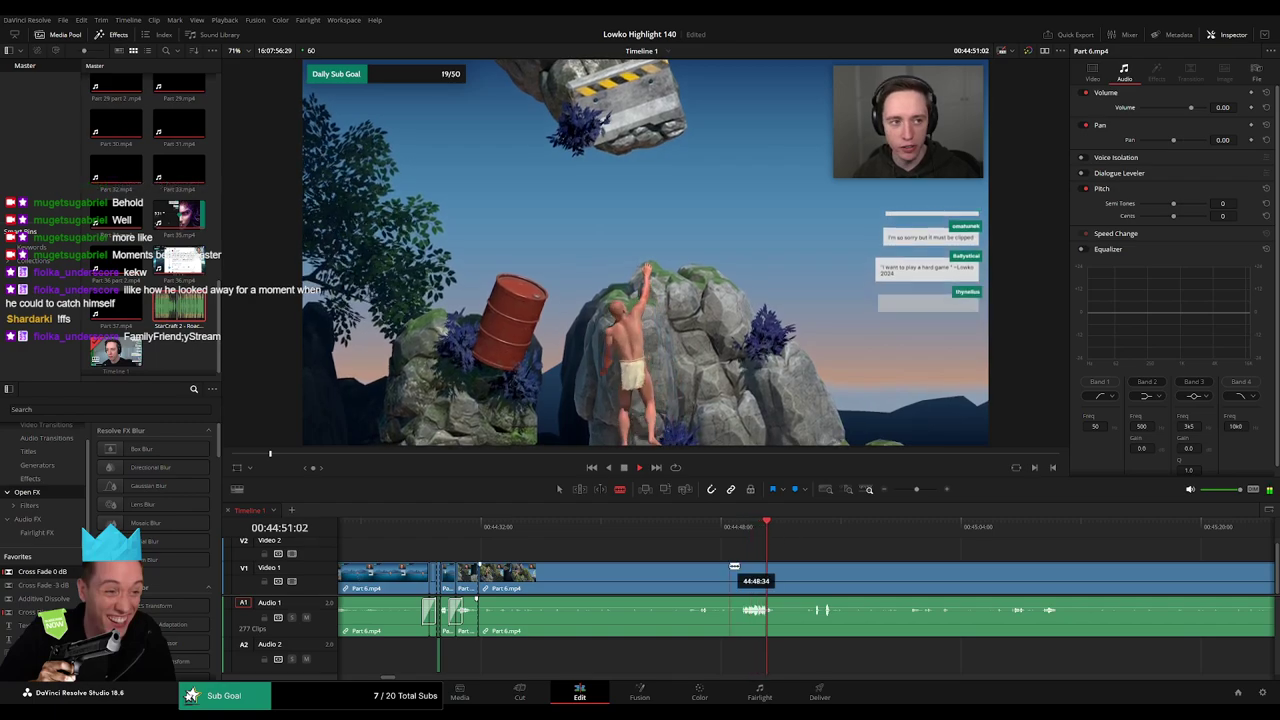
drag(919, 490, 912, 492)
click(1041, 531)
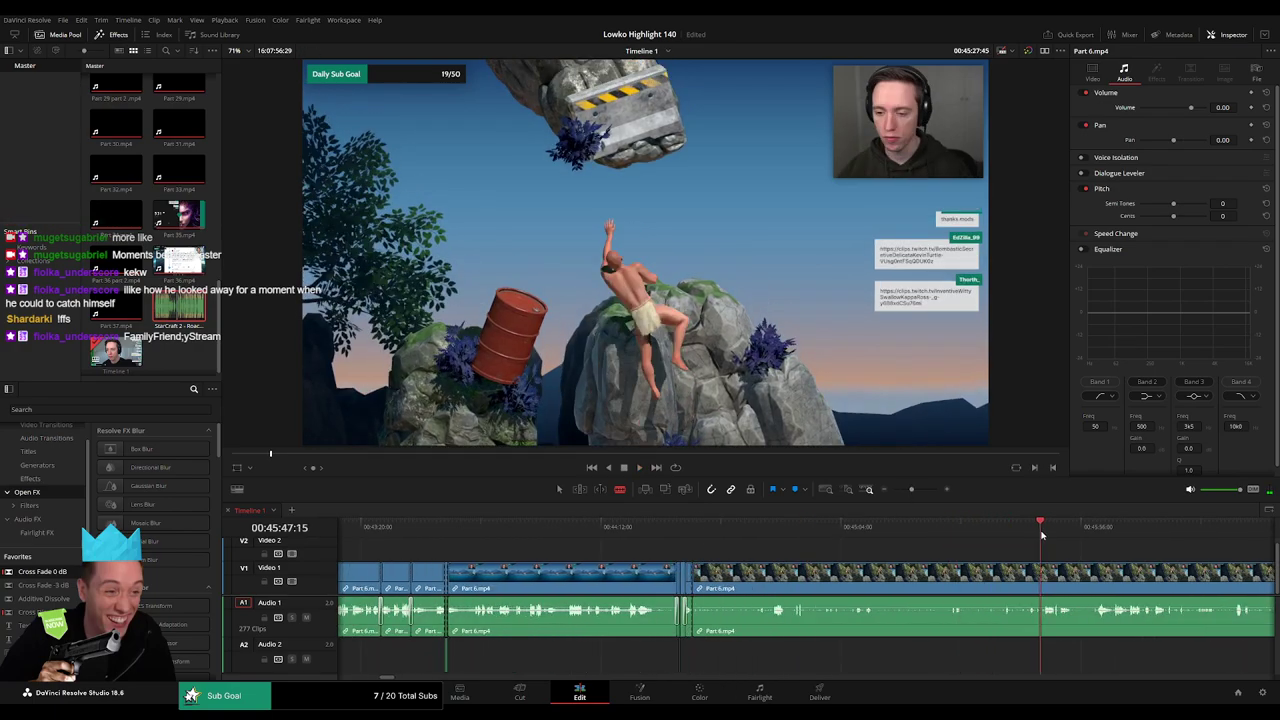
scroll(1043, 562, right, 3)
click(789, 538)
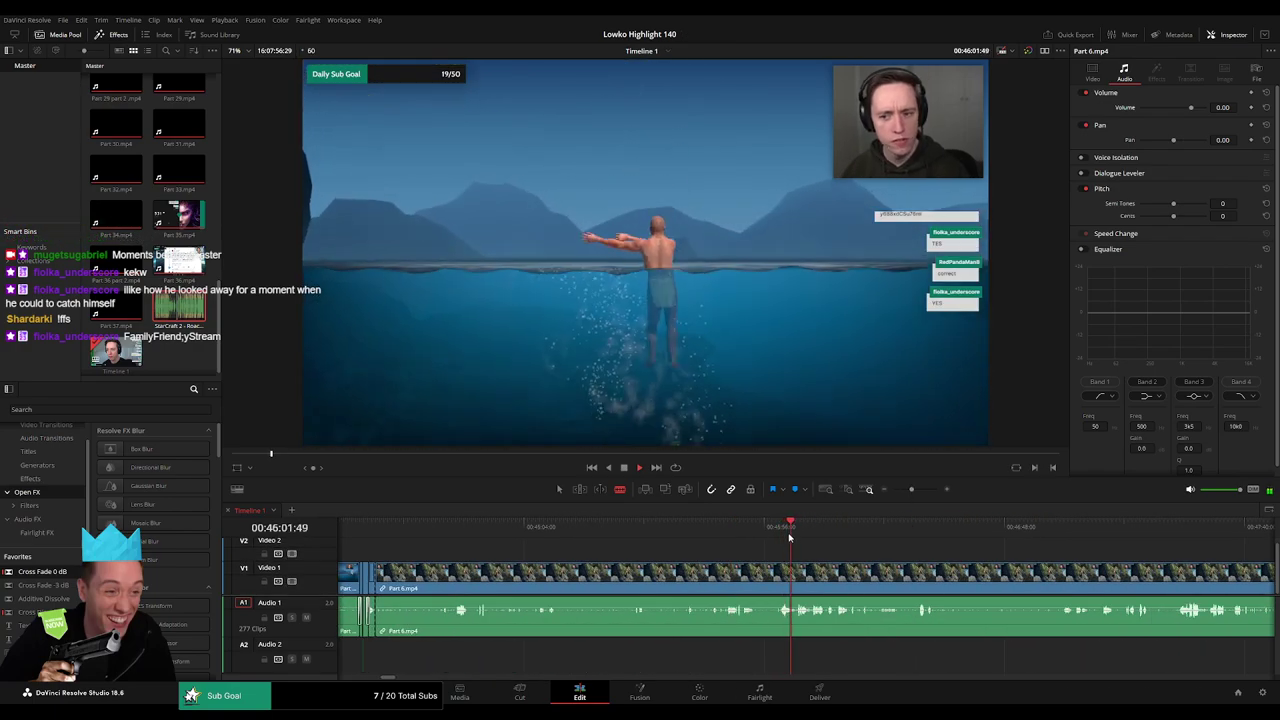
click(775, 538)
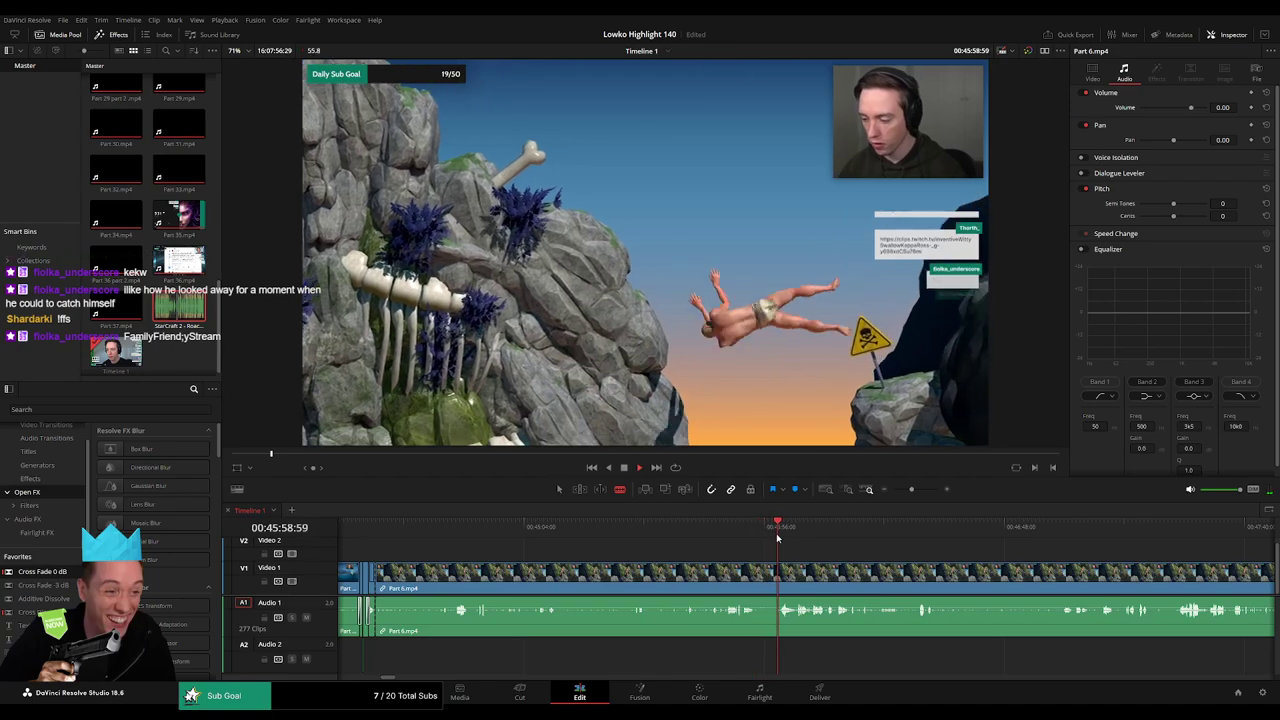
click(829, 538)
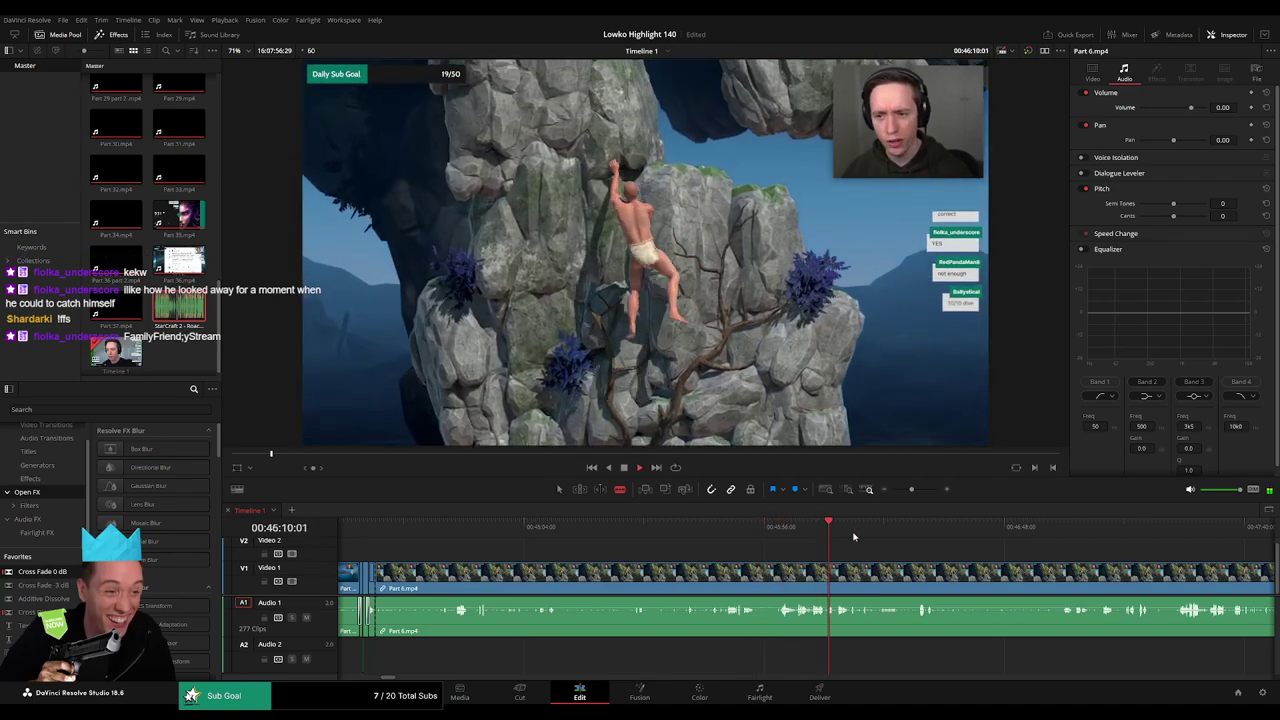
click(1031, 541)
click(1062, 542)
drag(1145, 568, 743, 565)
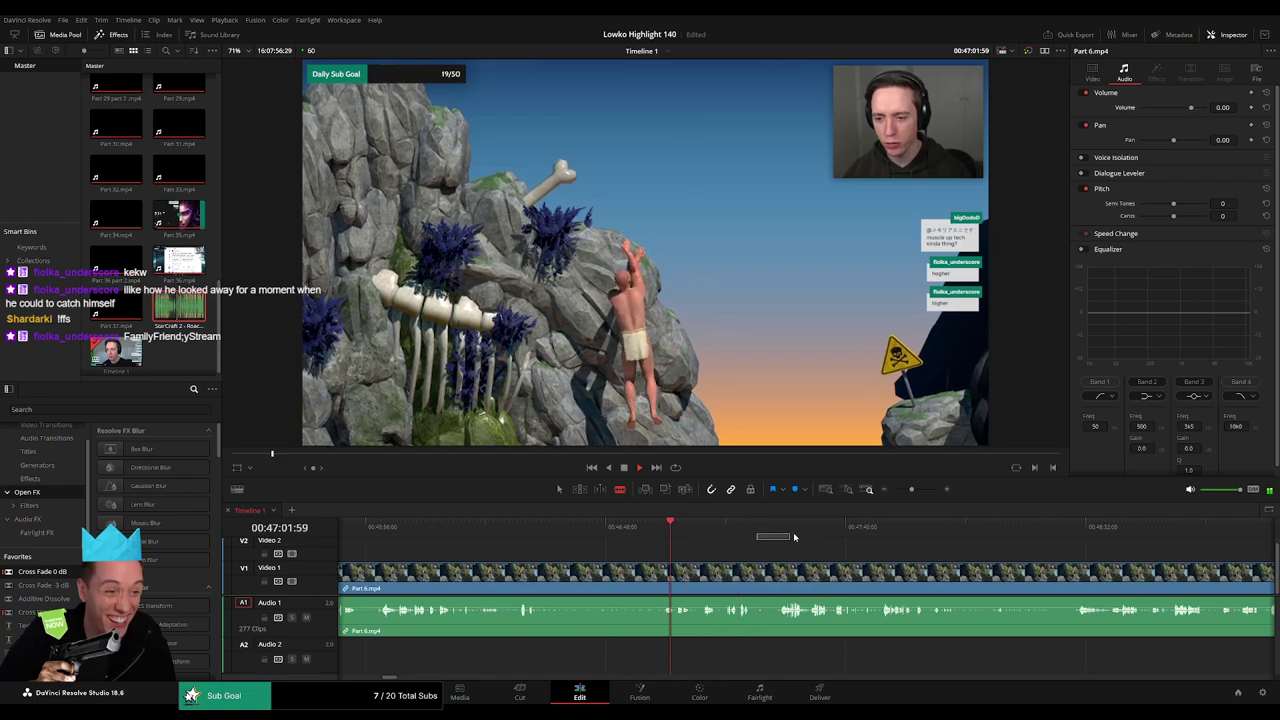
click(794, 537)
click(773, 537)
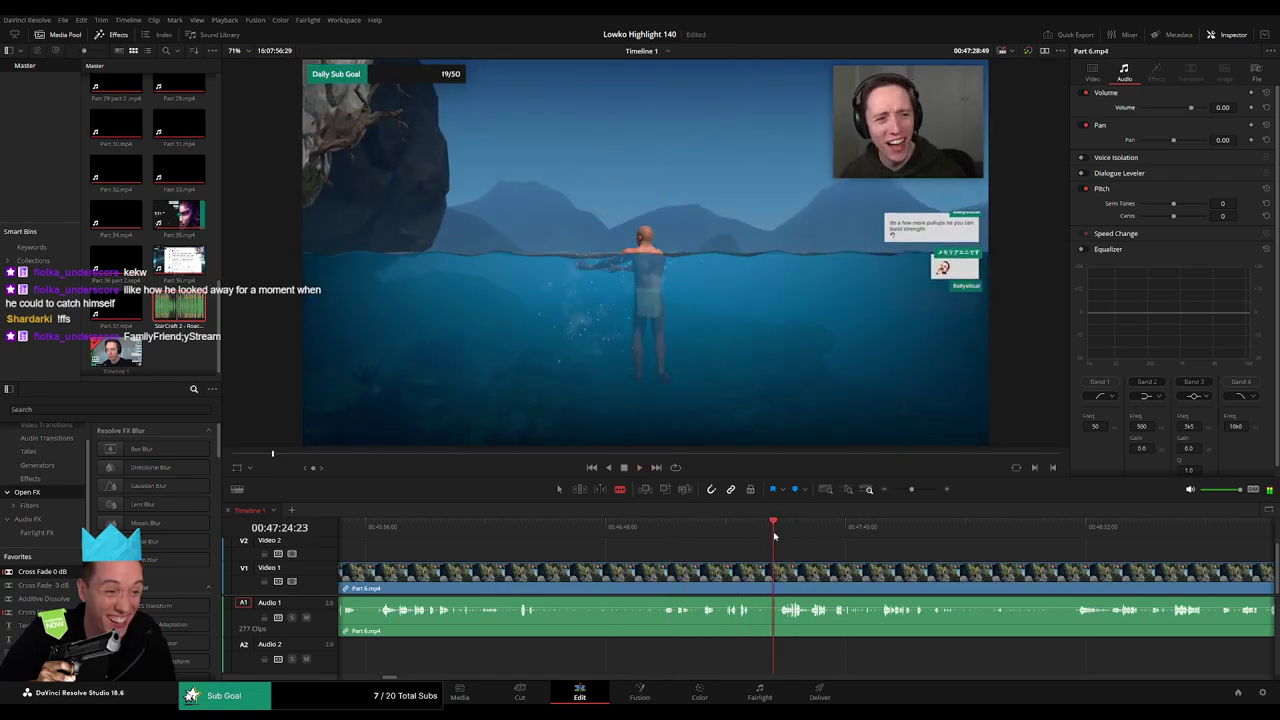
click(785, 532)
click(768, 536)
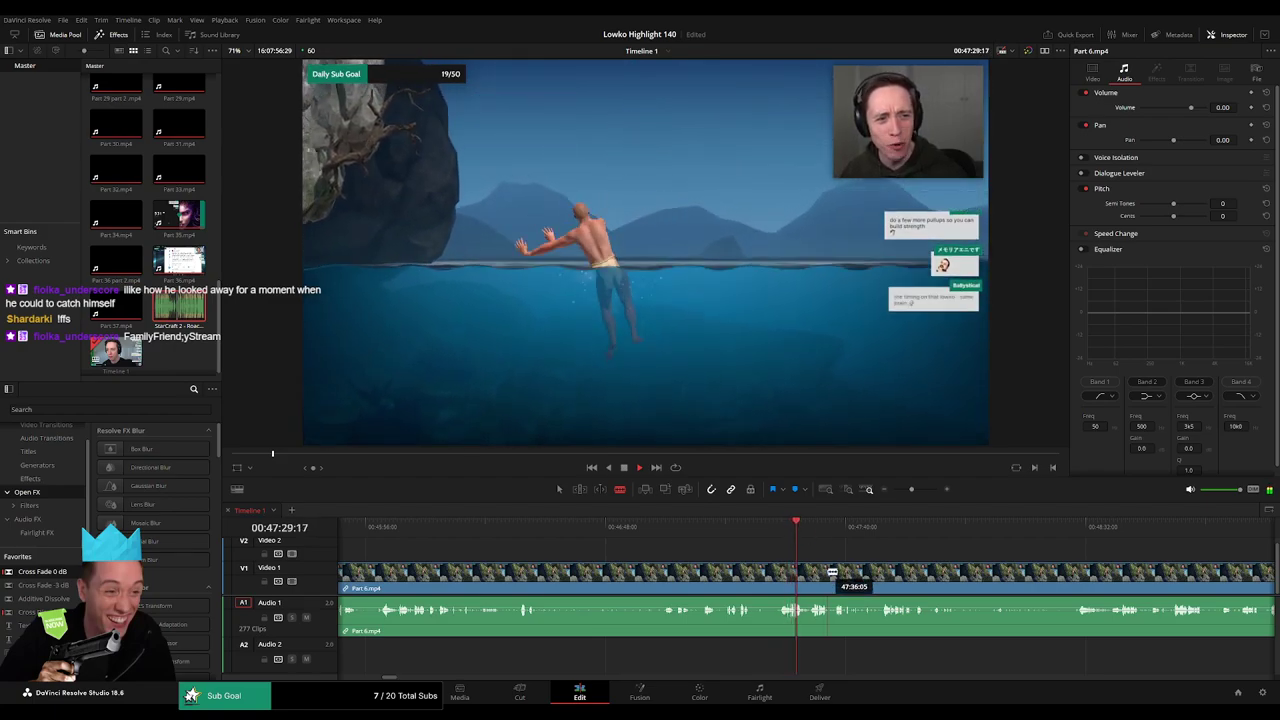
drag(846, 548, 662, 546)
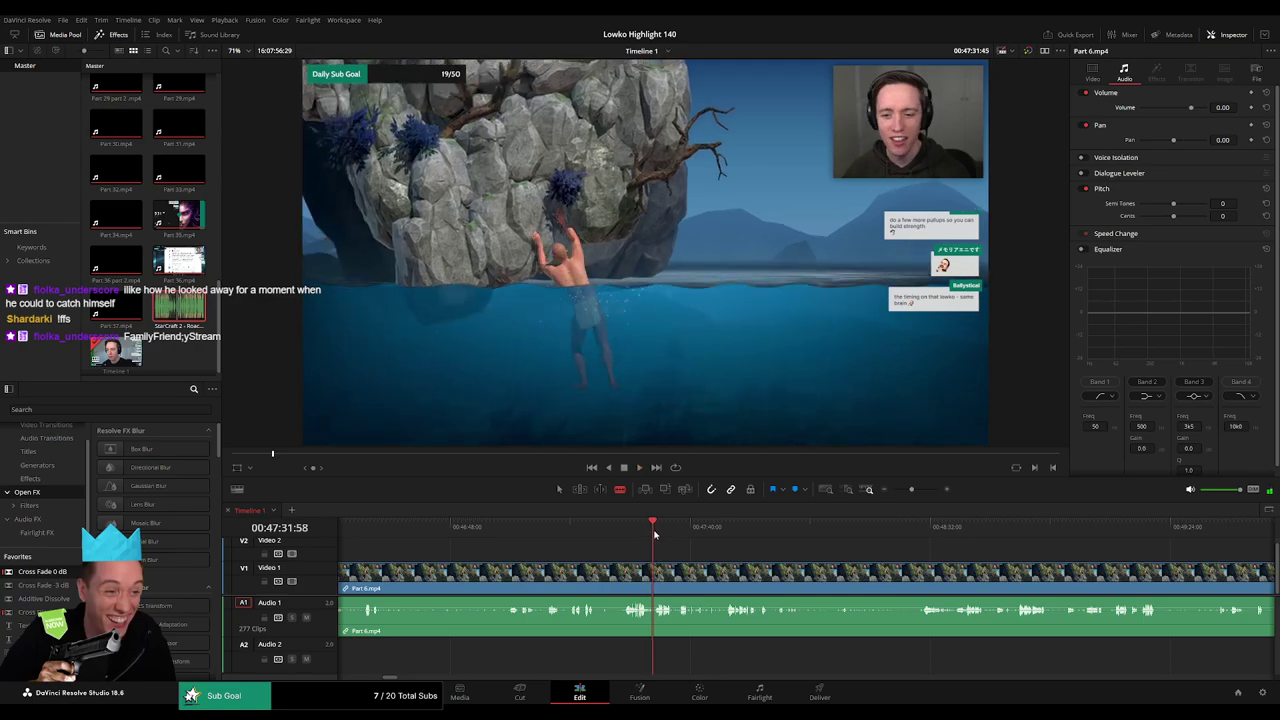
click(657, 533)
- Sample the Part 6.mp4 footage from about 48:30 to 51:04 for highlights worth keeping
click(911, 530)
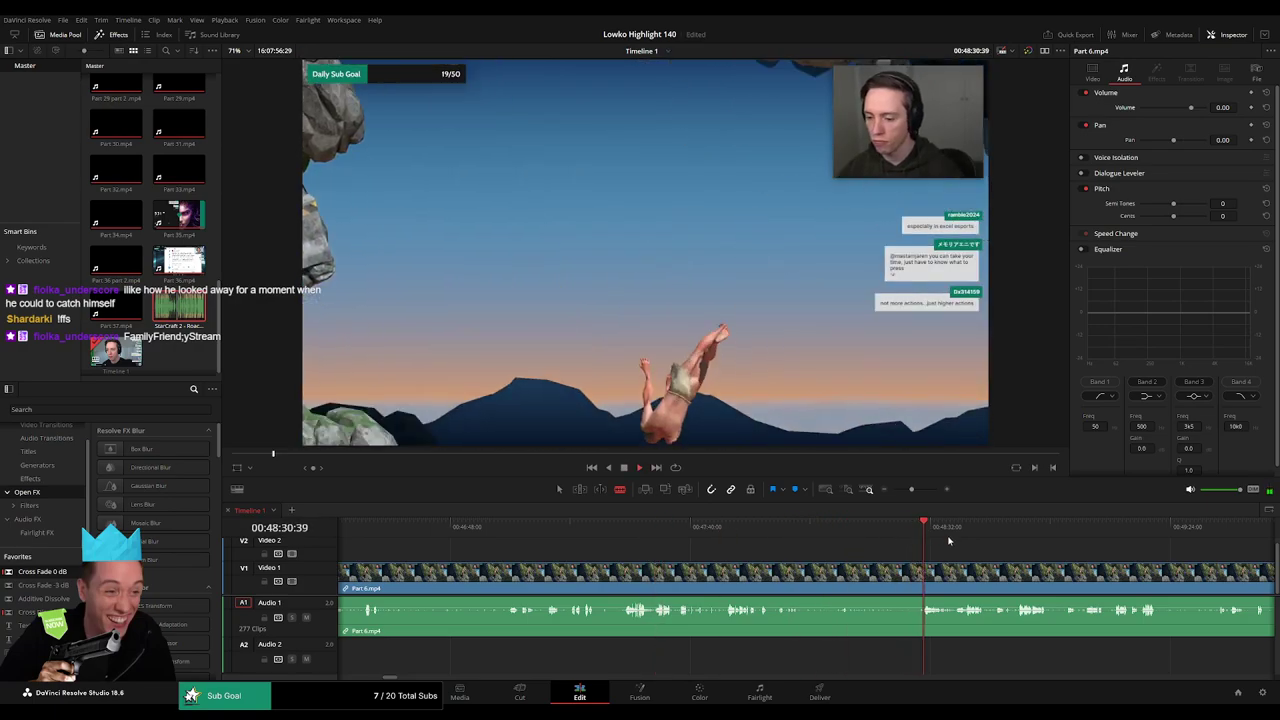
scroll(743, 542, right, 3)
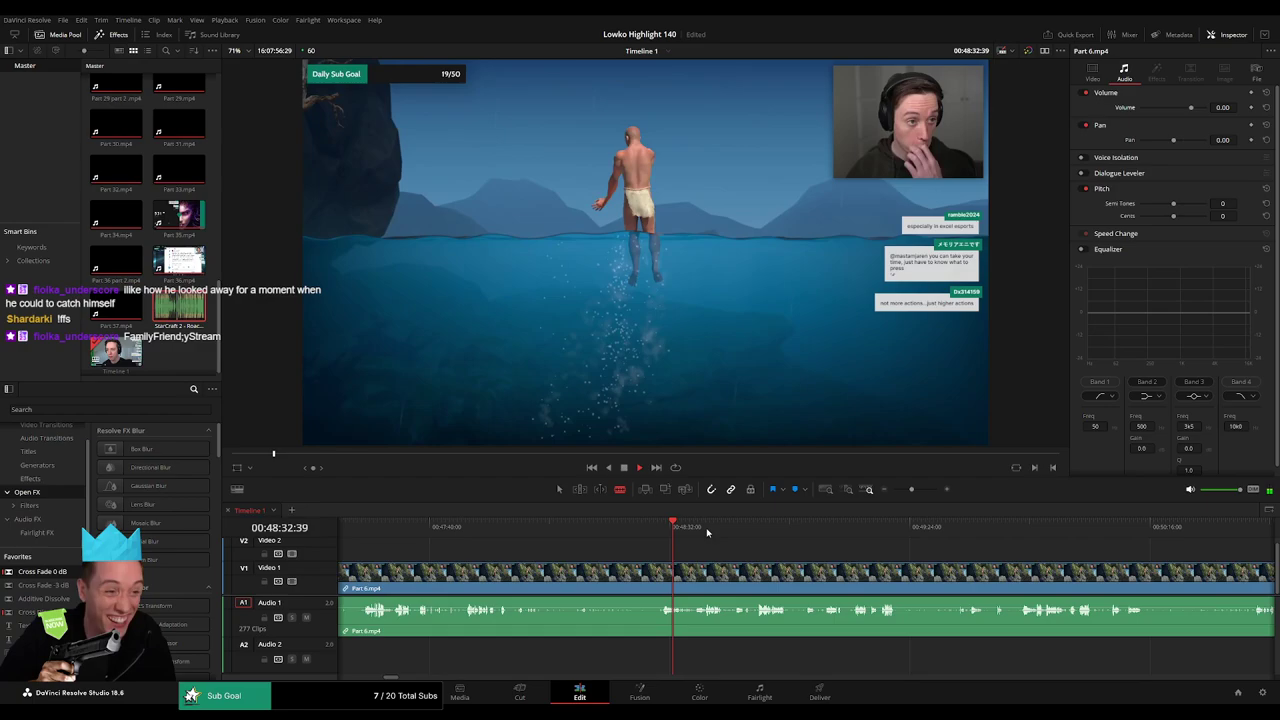
drag(707, 533, 878, 541)
scroll(707, 551, right, 3)
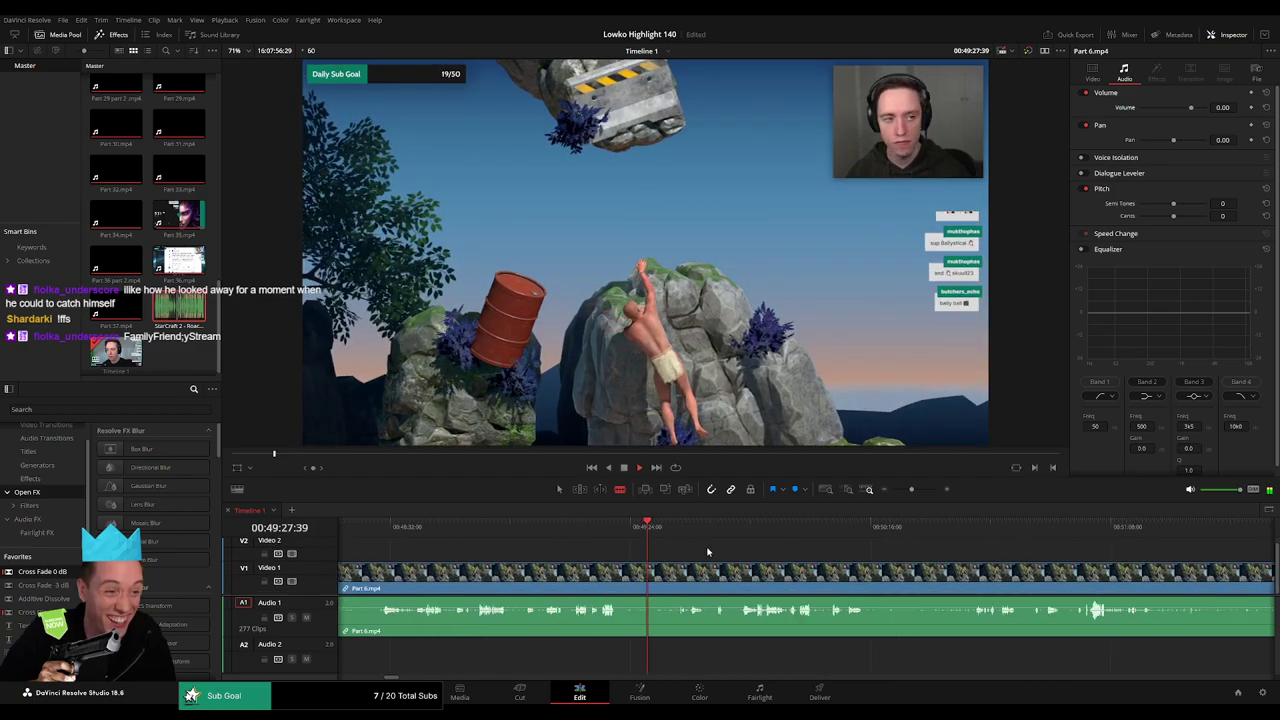
drag(759, 533, 838, 536)
scroll(755, 550, right, 2)
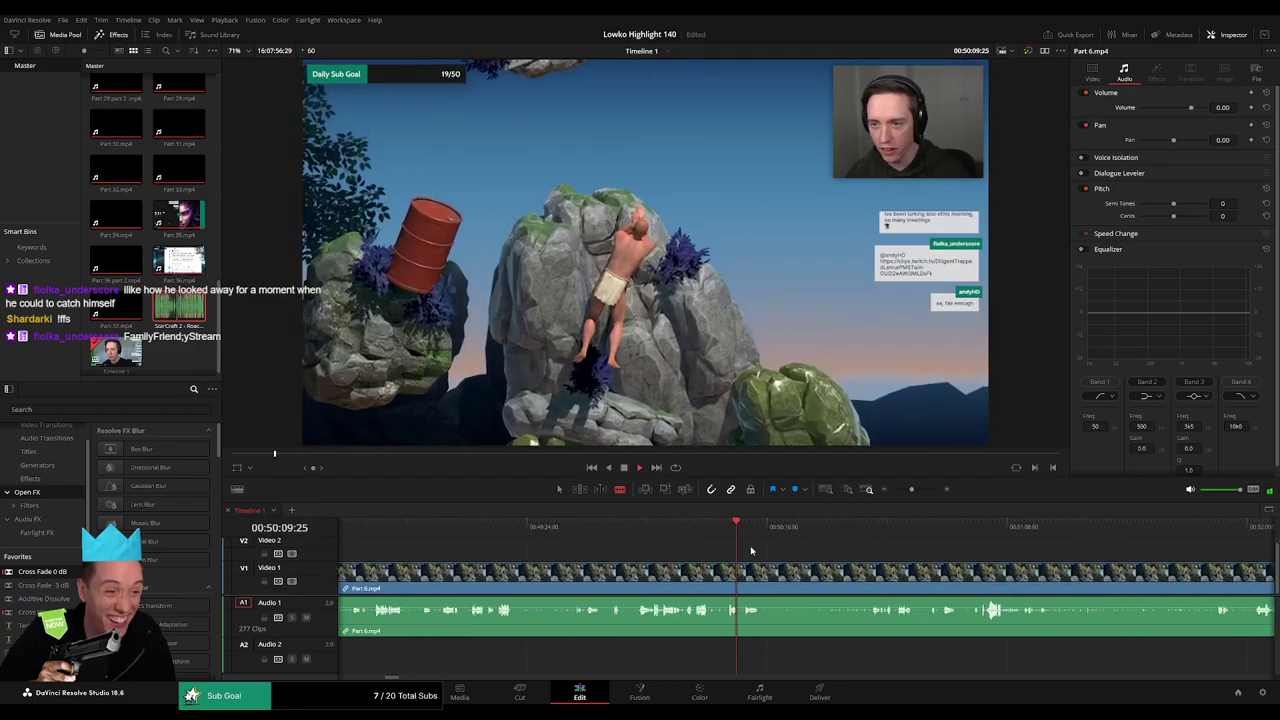
drag(754, 537, 761, 536)
key(space)
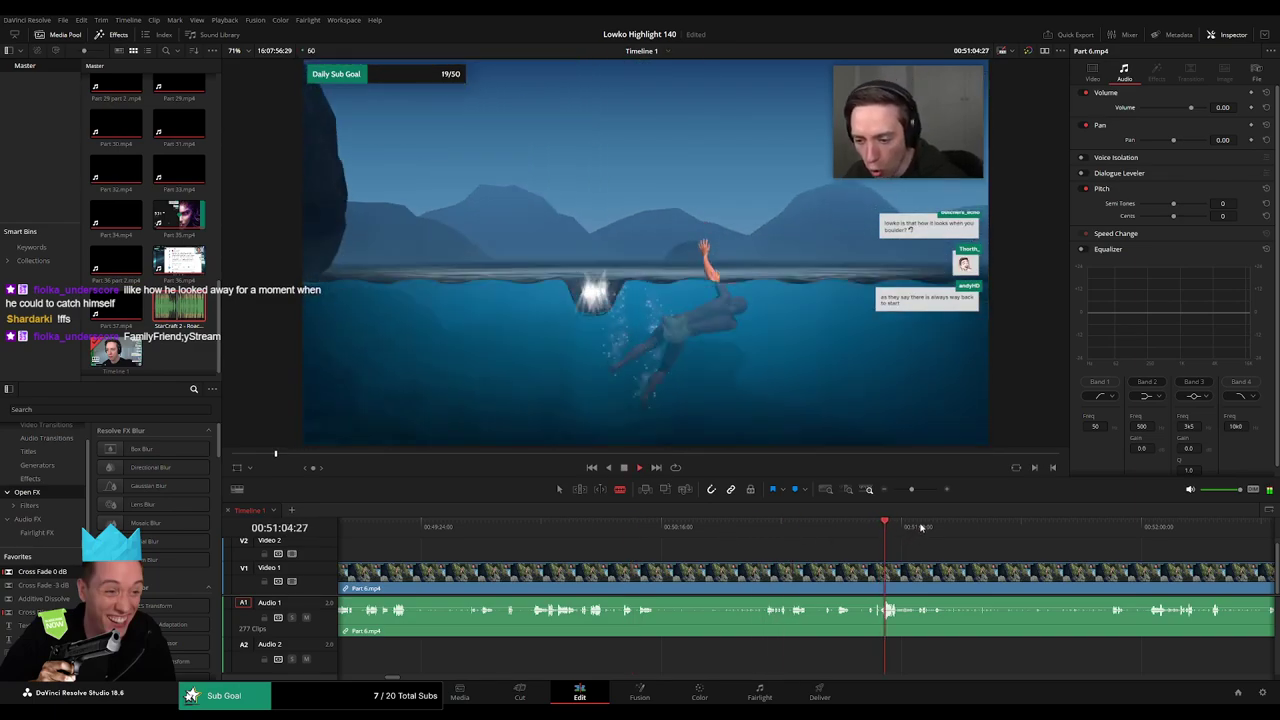
click(870, 535)
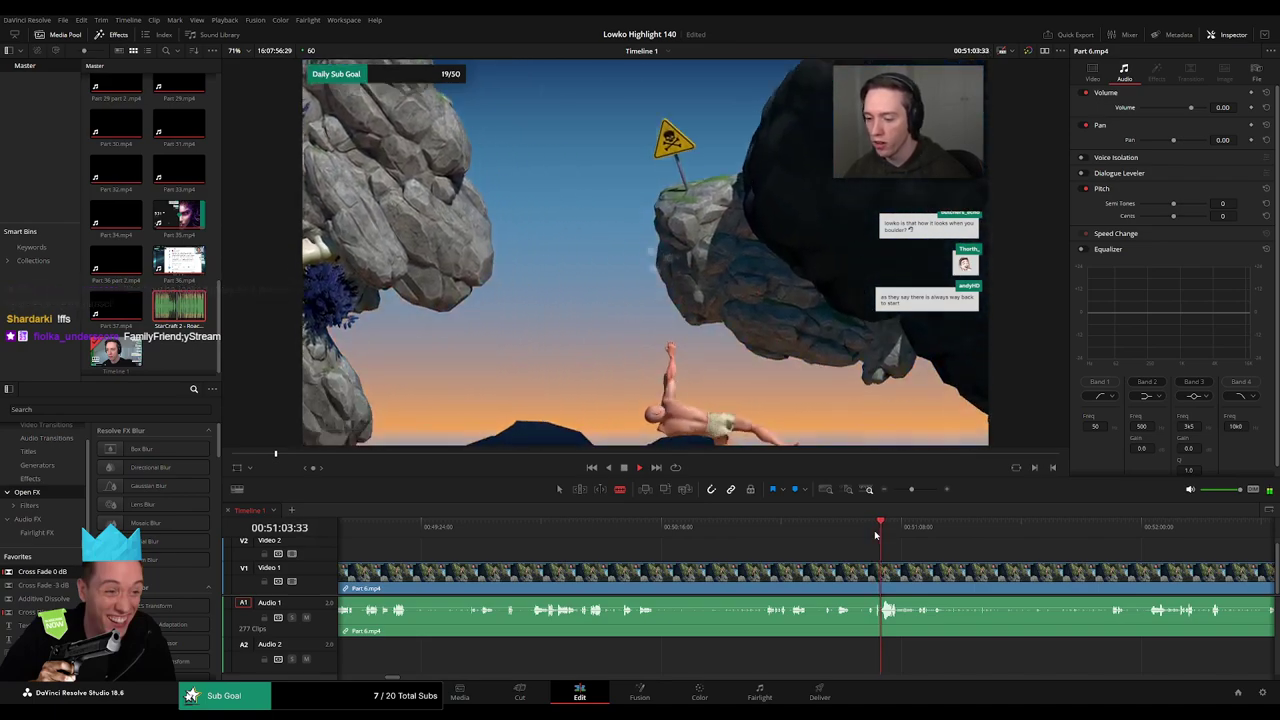
- Ripple delete the rest of Part 6.mp4 after the split at about 44:31 so Part 7.mp4 follows directly
drag(913, 490, 997, 533)
drag(1072, 549, 783, 528)
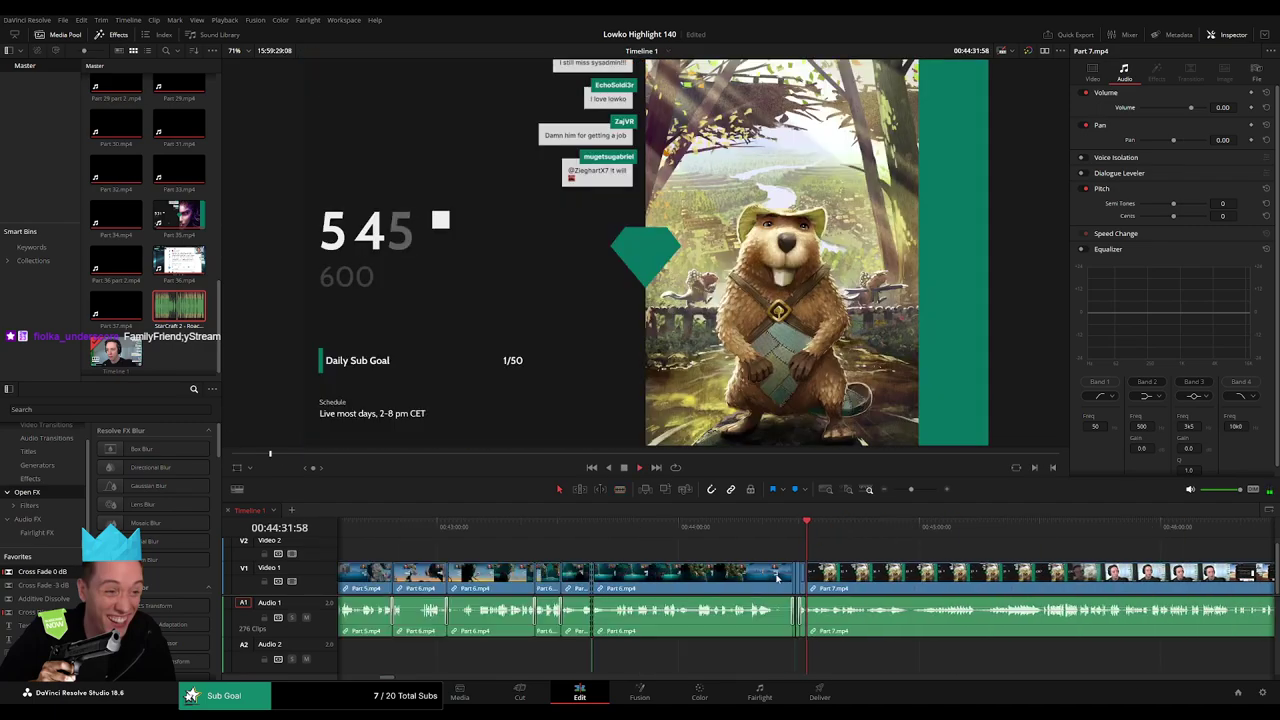
- Skim Part 7.mp4 at several points from about 45:43 to 55:28 to find where its highlight content begins
drag(972, 545, 740, 533)
drag(737, 528, 855, 539)
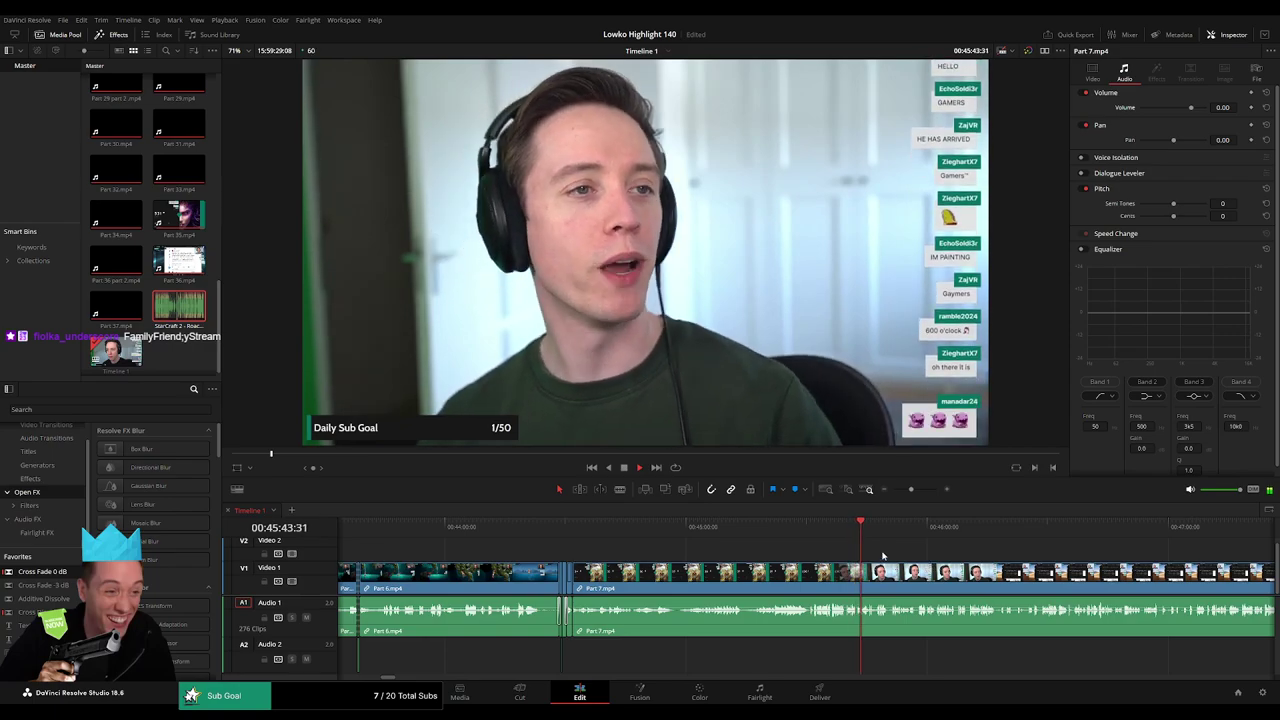
drag(914, 494, 889, 492)
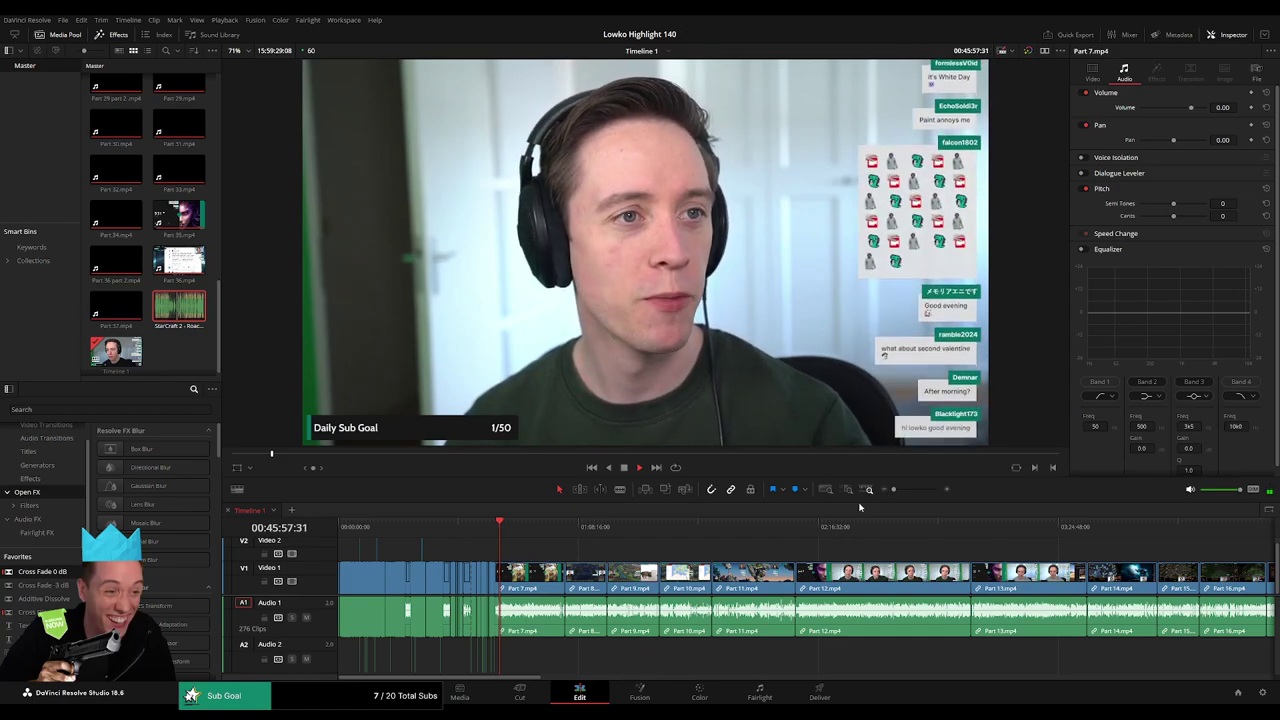
drag(894, 489, 550, 549)
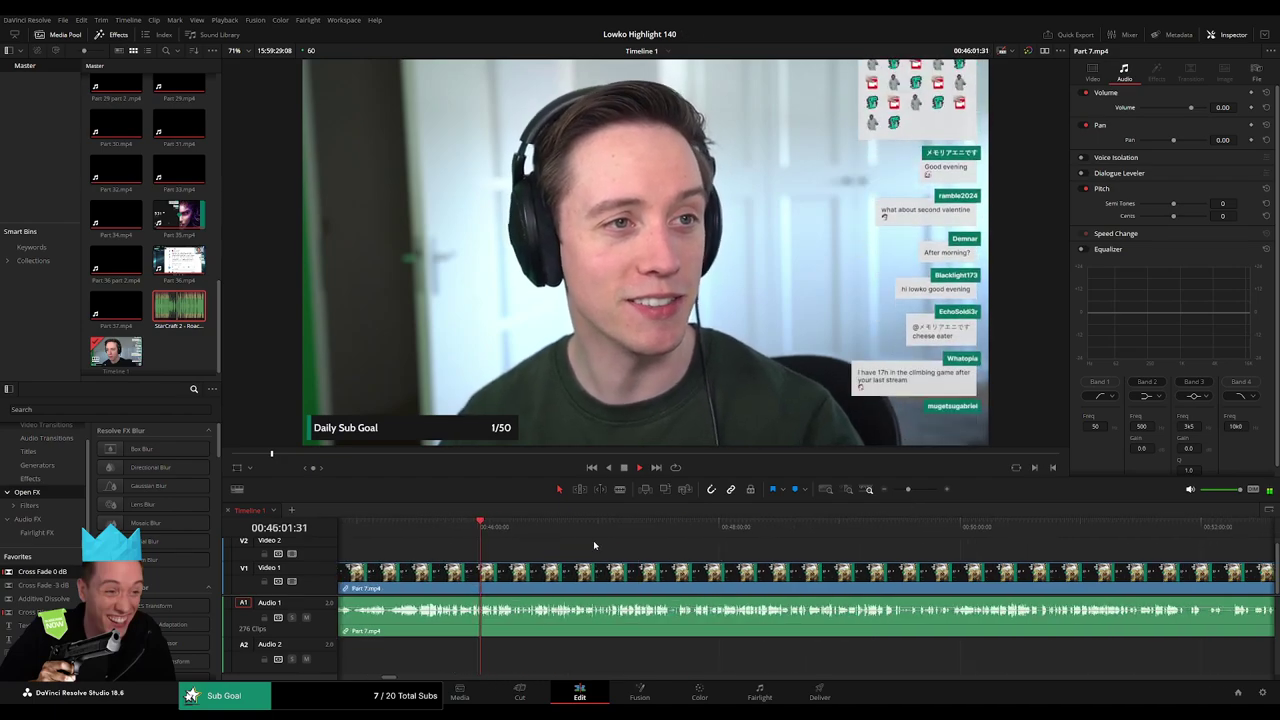
click(517, 526)
drag(517, 526, 619, 553)
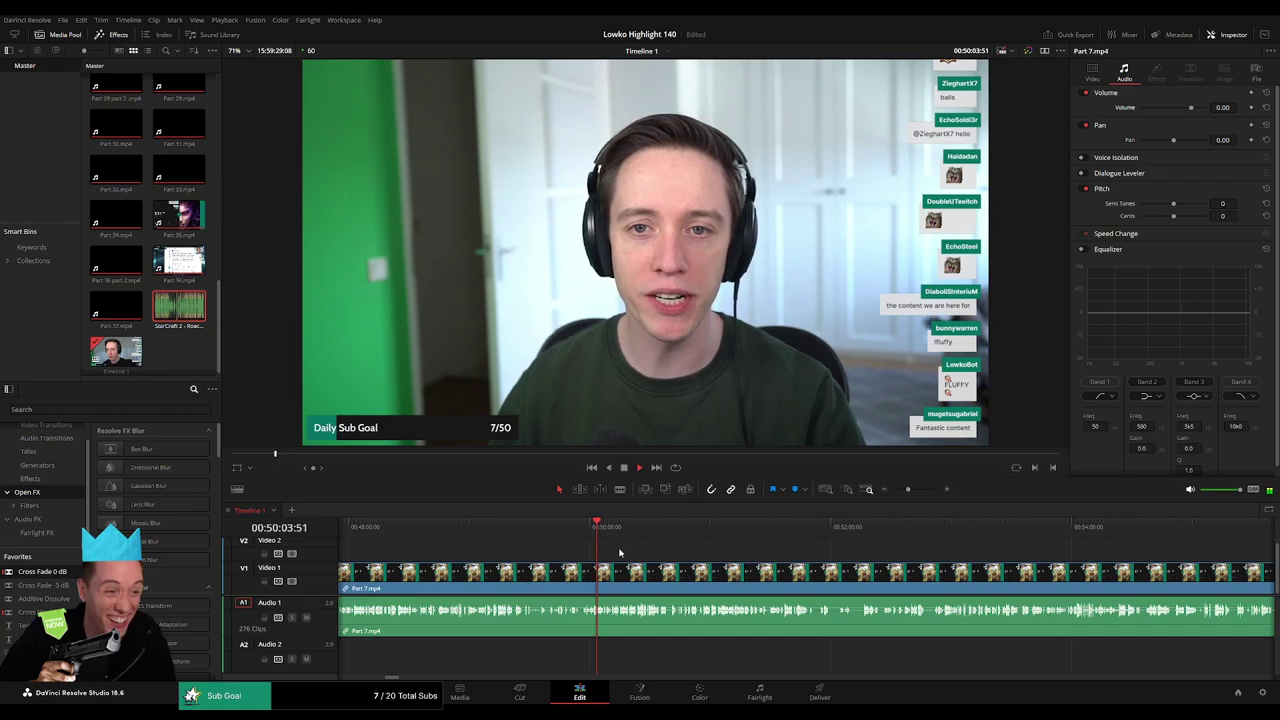
drag(937, 491, 911, 494)
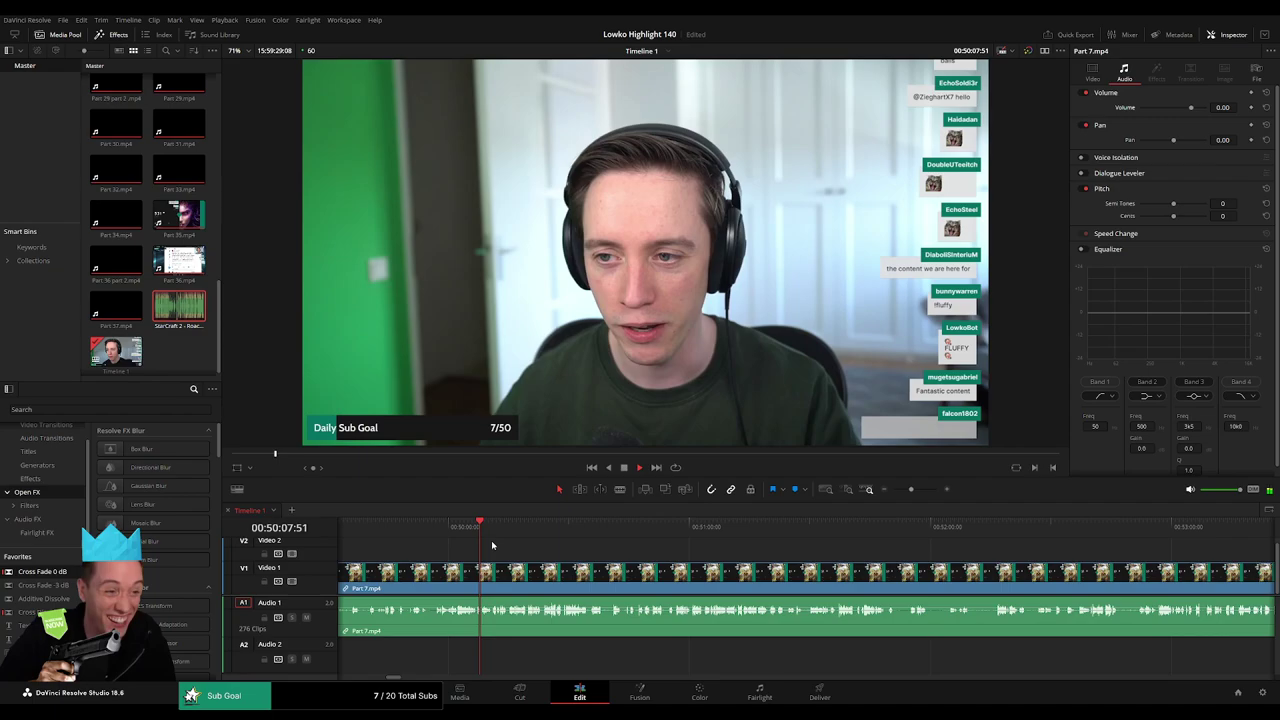
drag(525, 530, 1043, 528)
key(space)
click(877, 489)
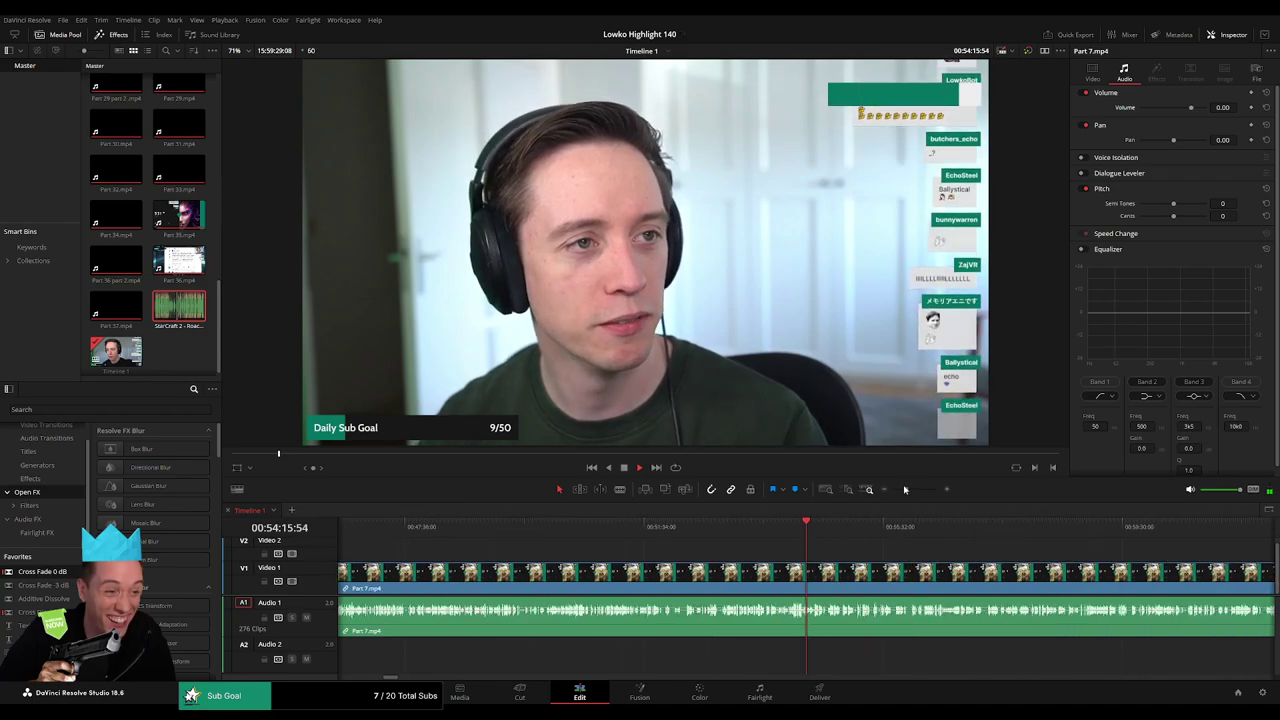
click(820, 533)
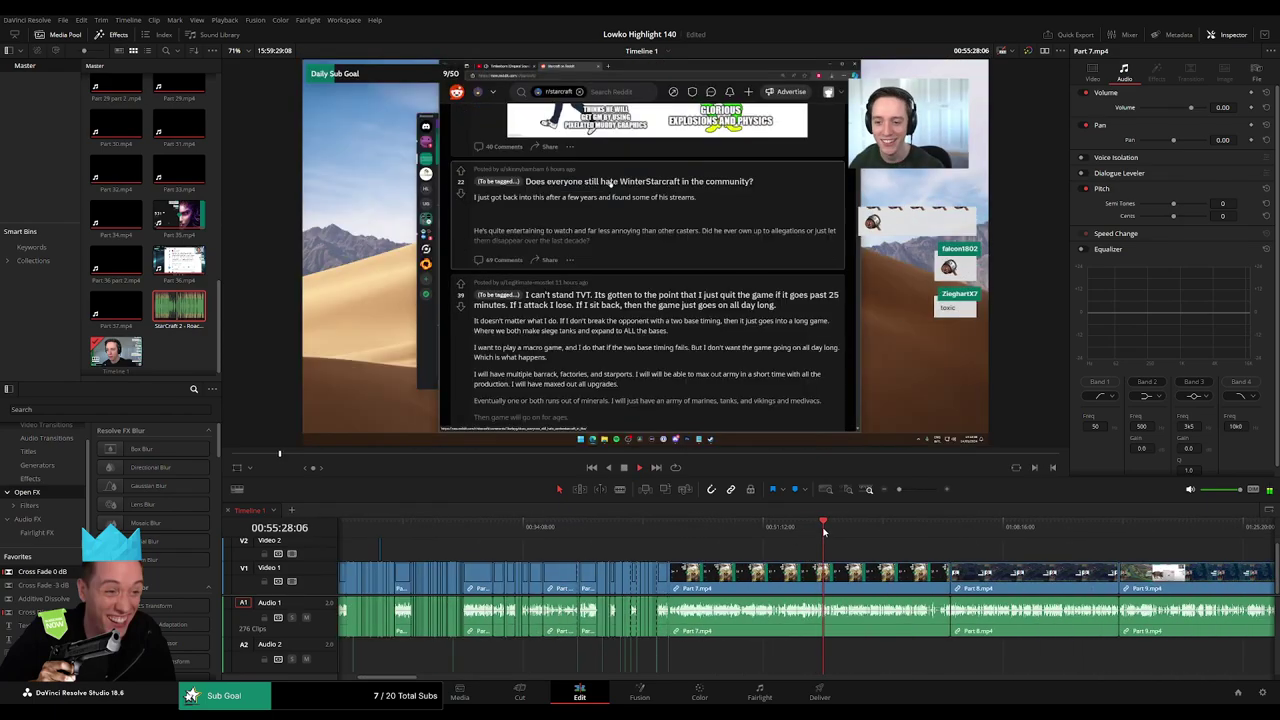
- Review Part 7.mp4 from about 54:18 to 54:52 for where its highlight content begins, examining the audio waveform closely
click(817, 532)
click(812, 532)
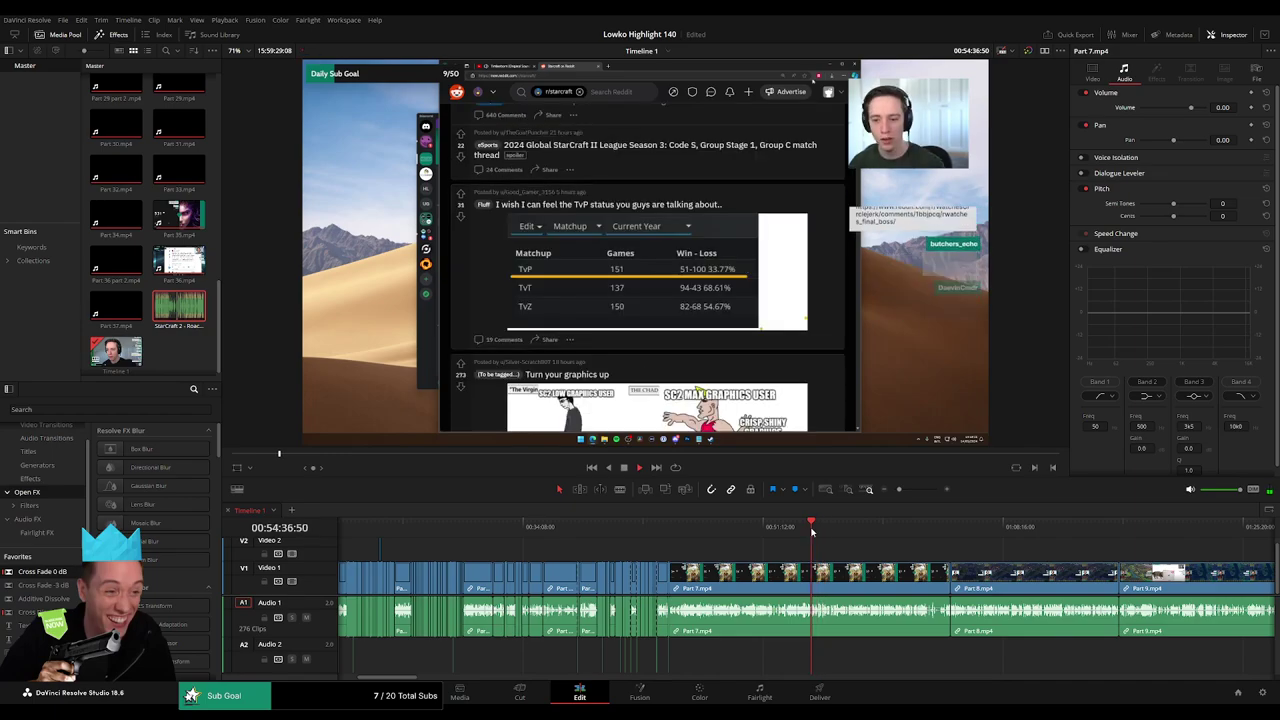
click(807, 532)
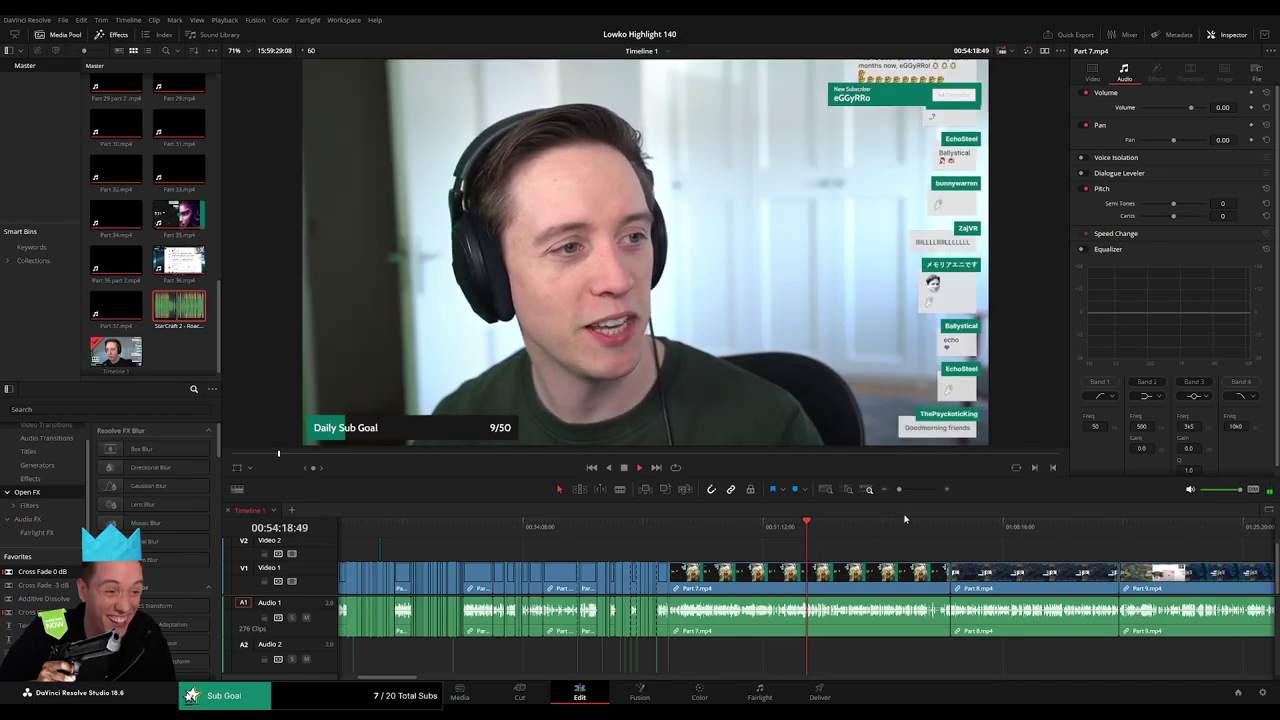
drag(911, 495, 651, 534)
click(839, 531)
click(939, 532)
scroll(687, 571, right, 3)
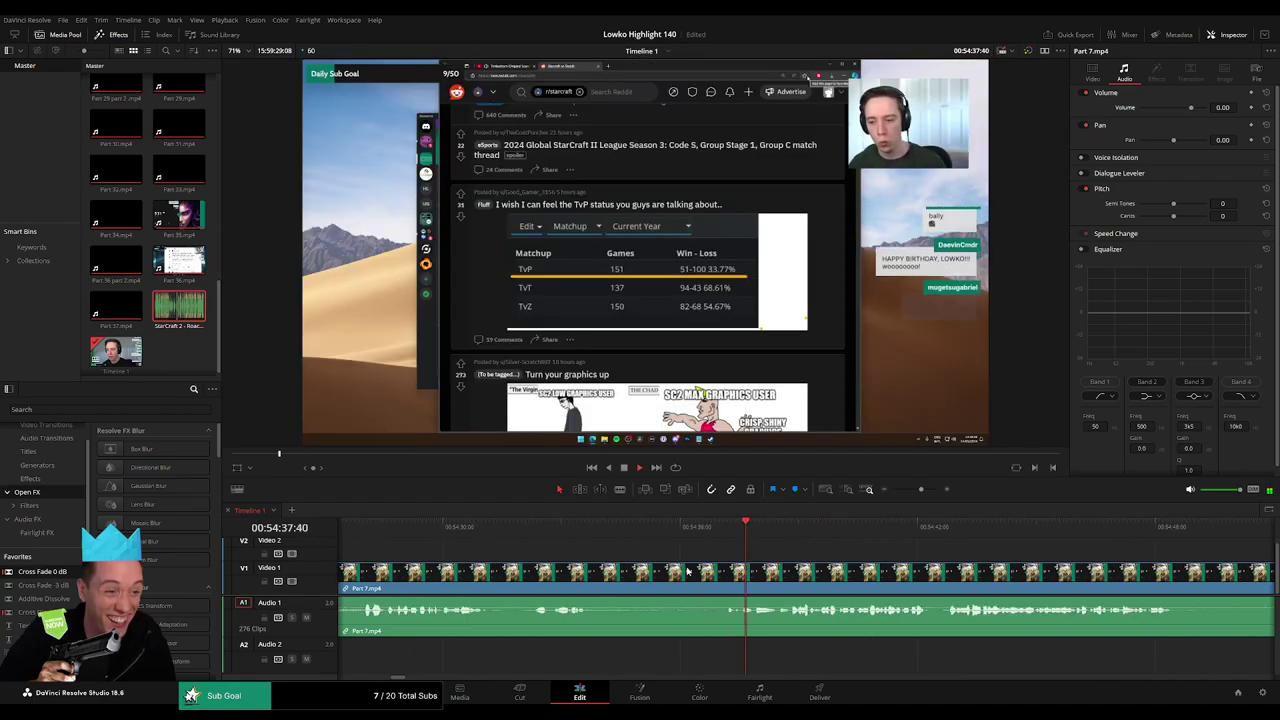
drag(922, 490, 919, 492)
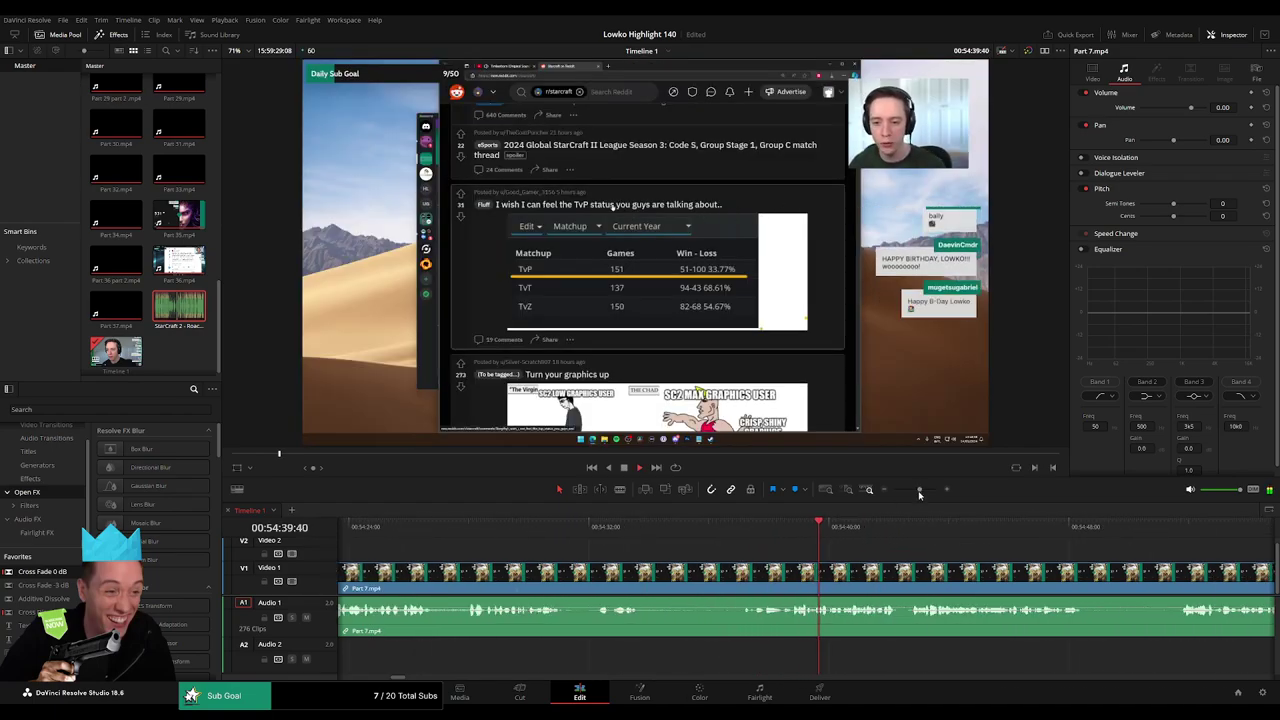
scroll(663, 574, right, 3)
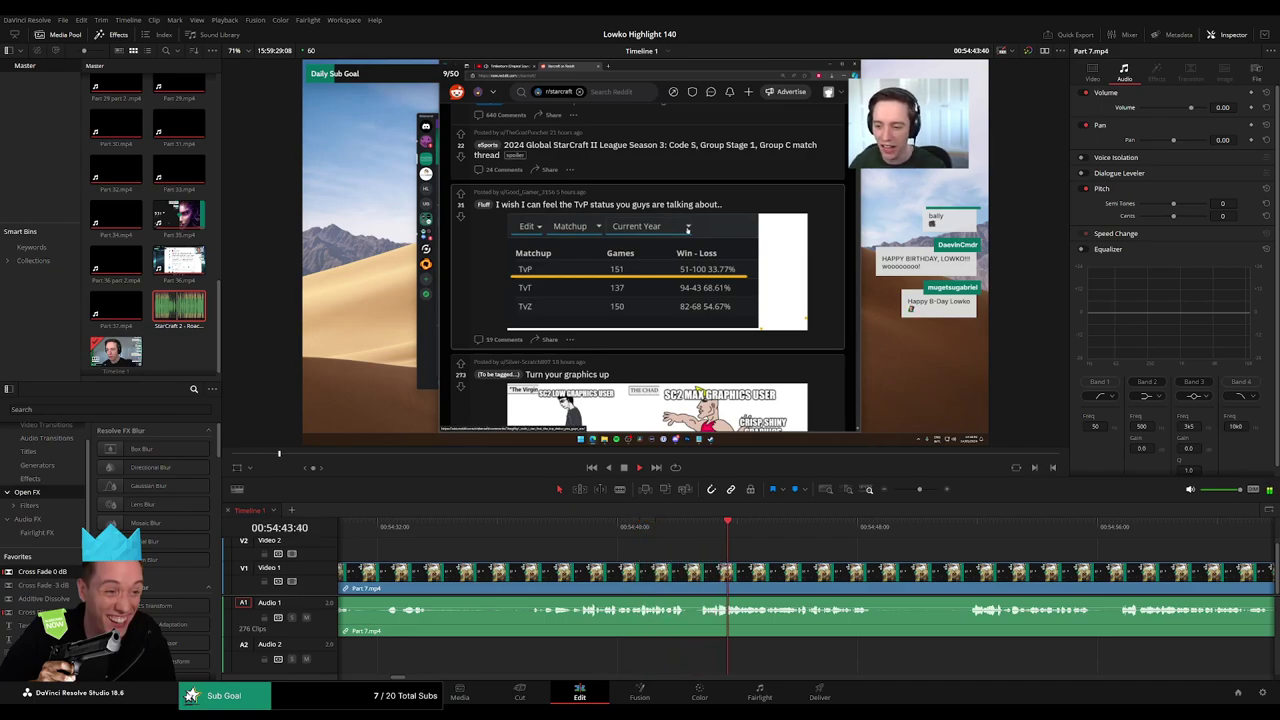
scroll(763, 602, right, 3)
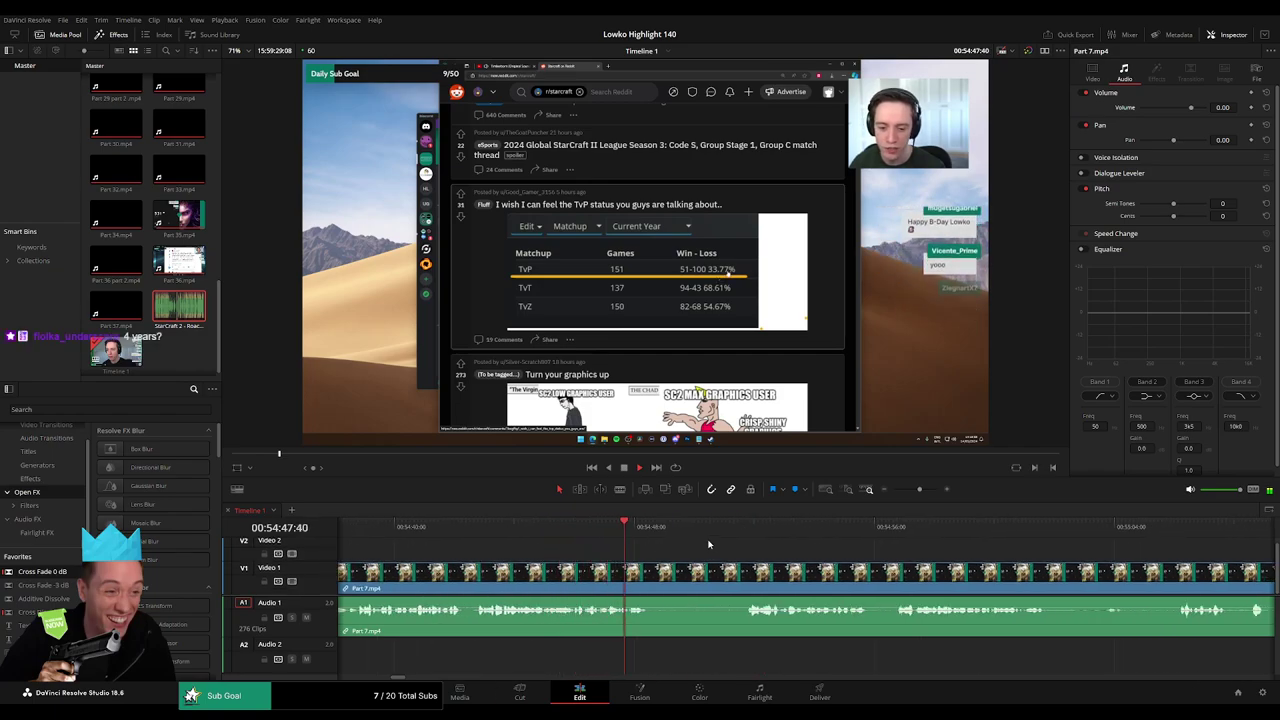
scroll(769, 557, right, 5)
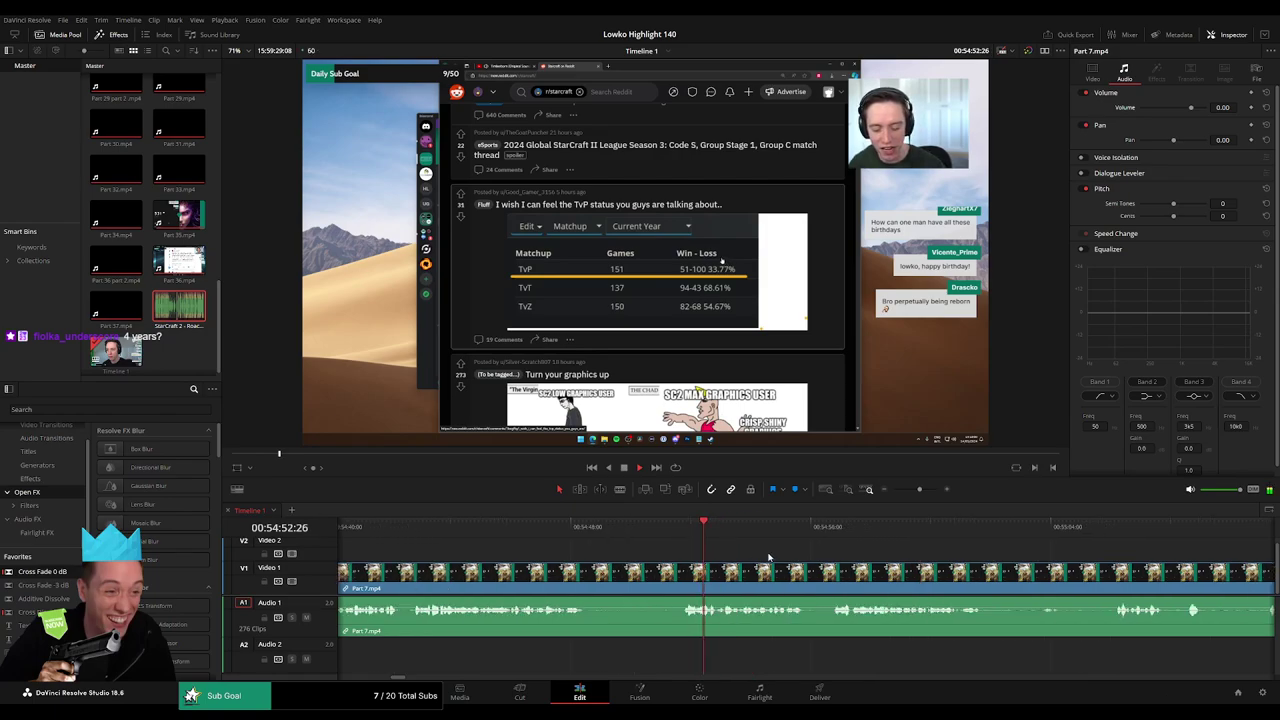
- Continue reviewing Part 7.mp4 from about 54:58 to 55:14 for a suitable starting point
mouse_move(922, 490)
mouse_down()
mouse_move(893, 488)
mouse_move(911, 491)
mouse_up()
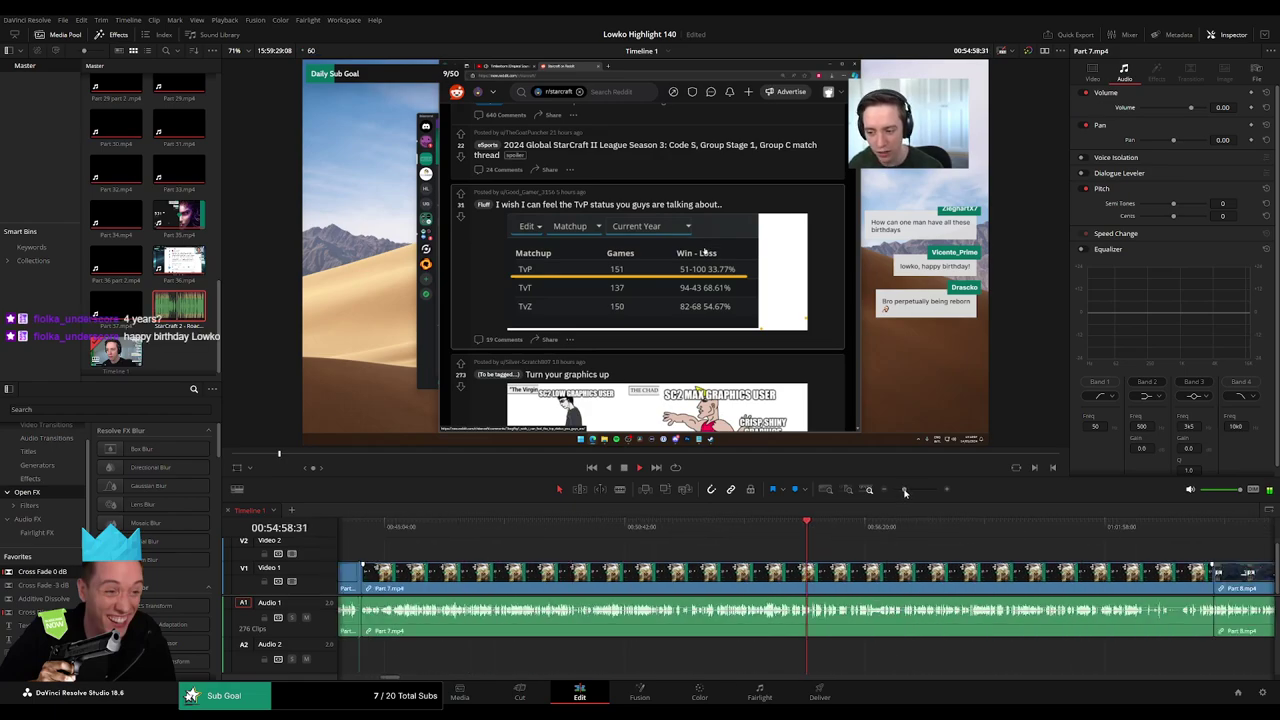
drag(911, 491, 904, 490)
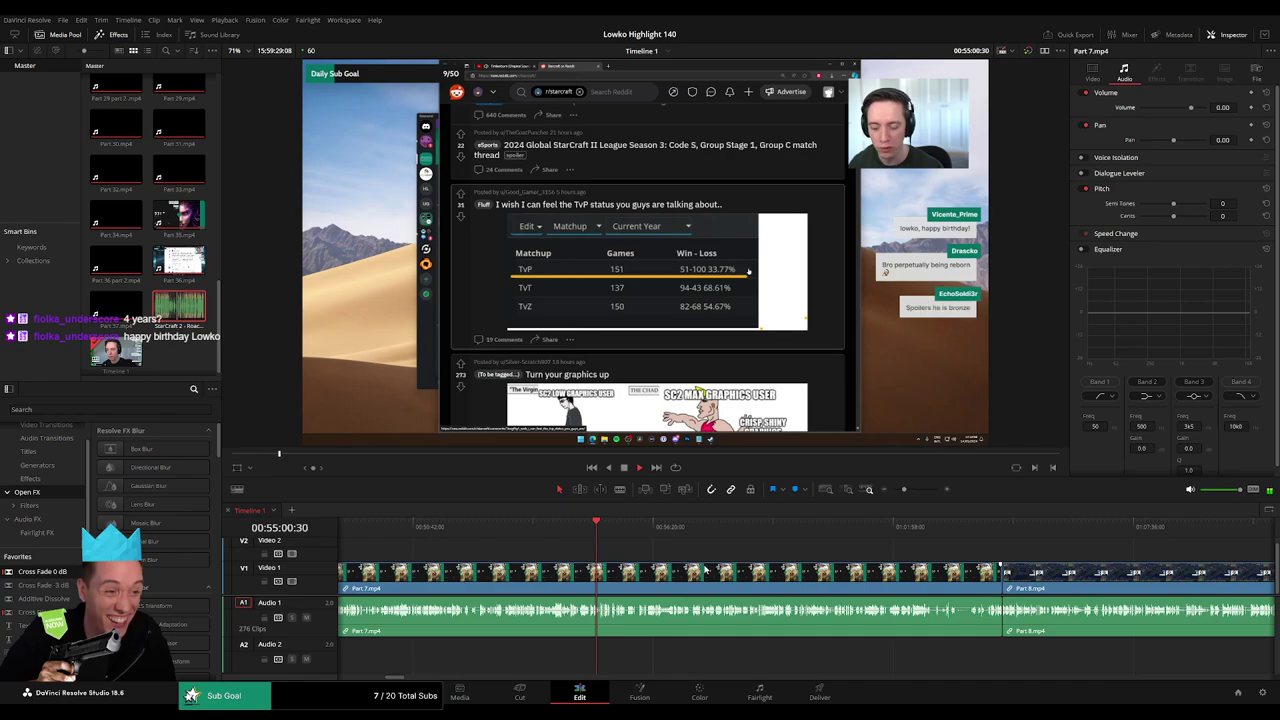
drag(908, 483, 913, 492)
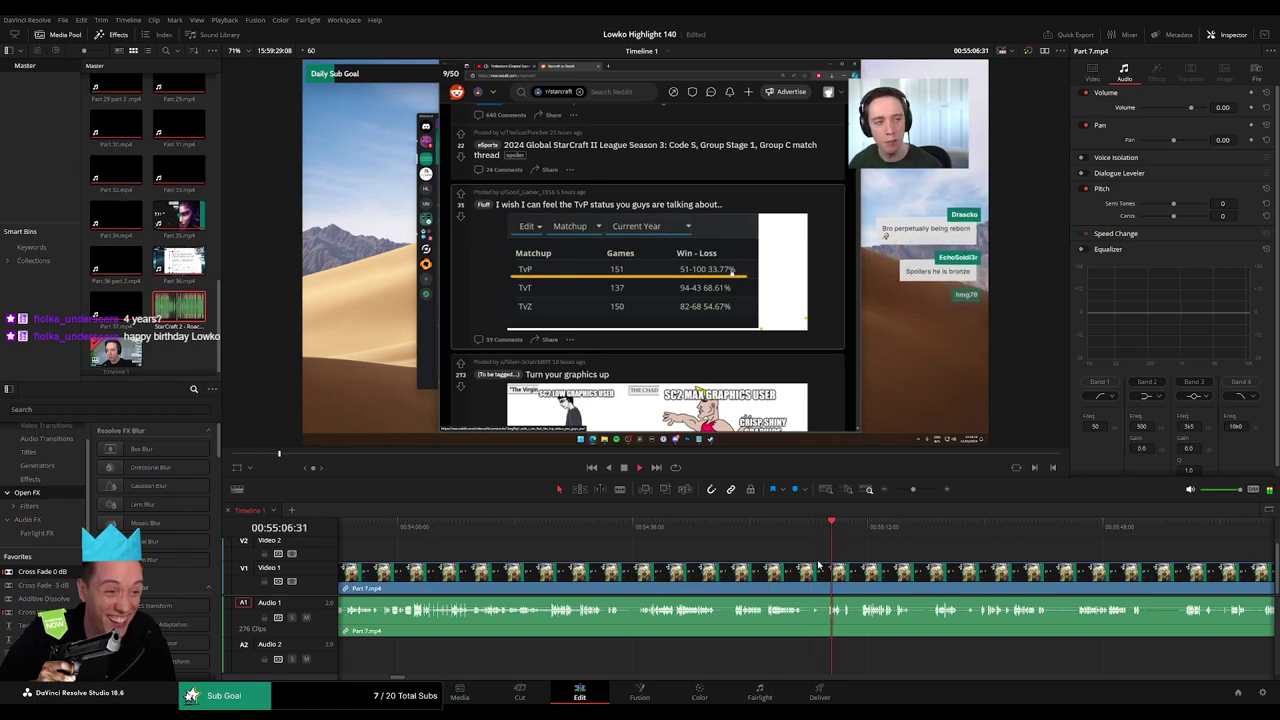
drag(850, 566, 616, 567)
scroll(615, 567, right, 1)
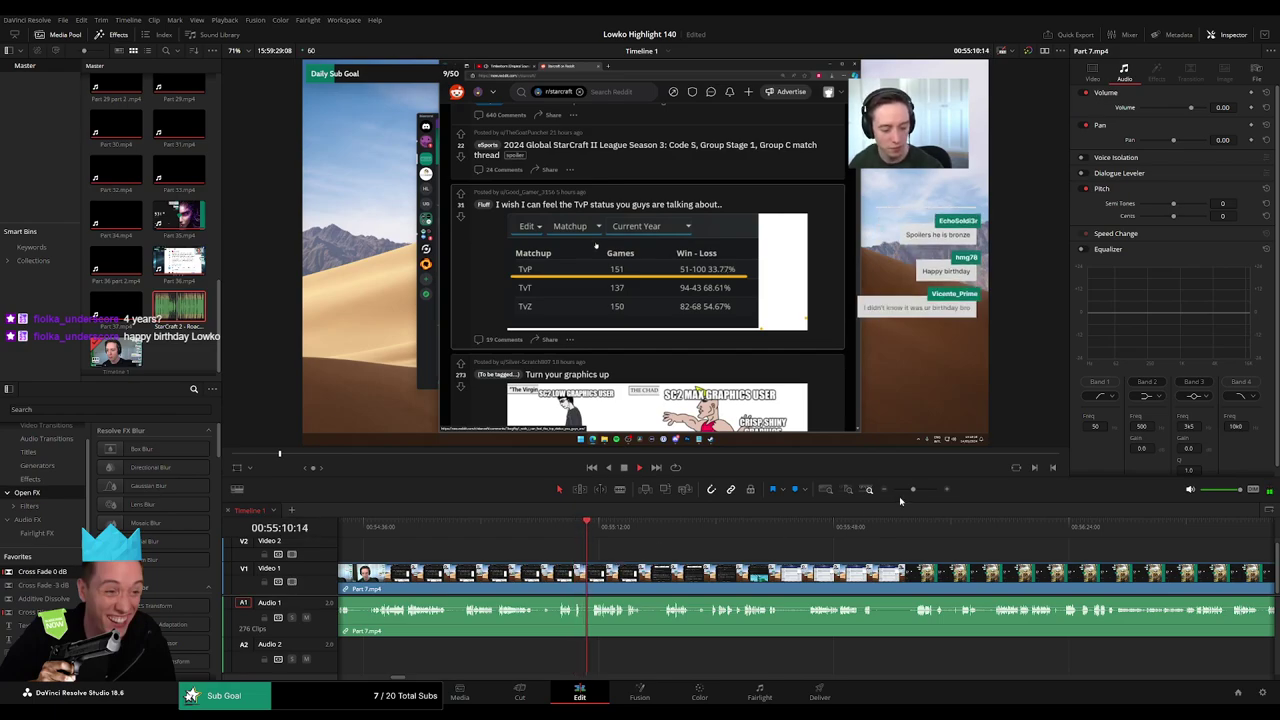
drag(912, 489, 914, 492)
scroll(629, 560, right, 6)
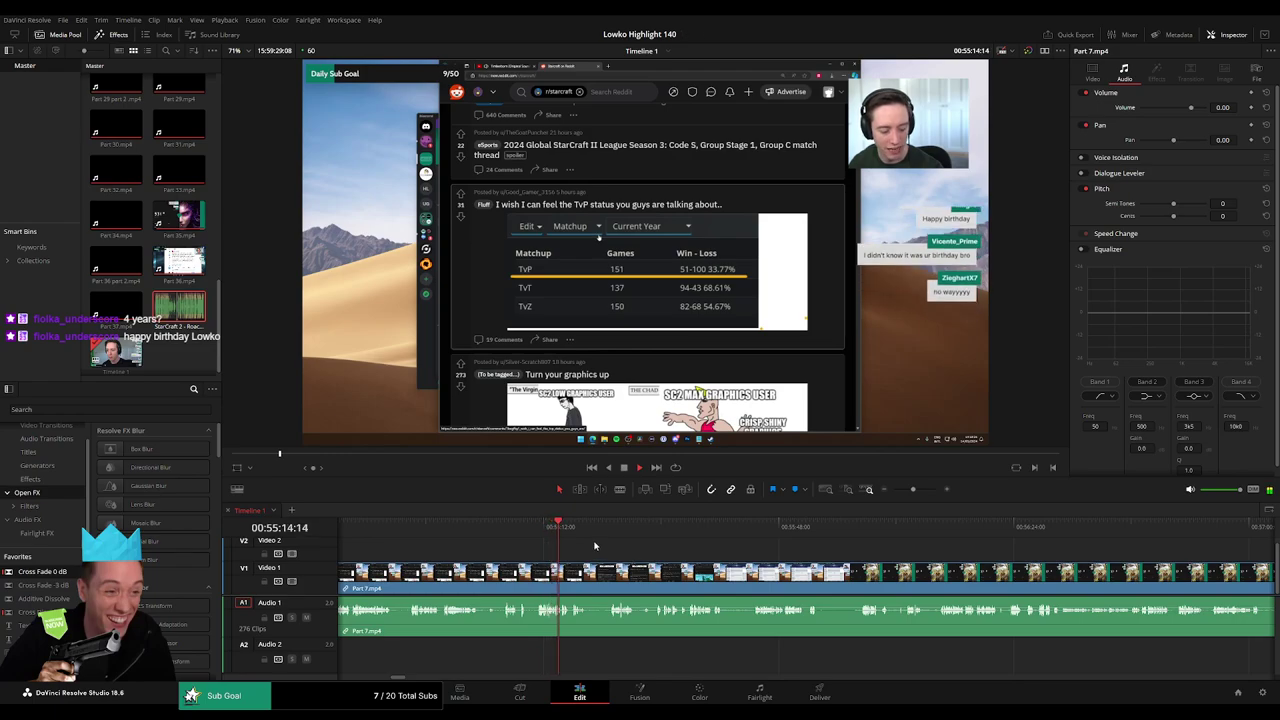
- Sample Part 7.mp4 from about 55:23 to 56:15 to compare possible starting points for the highlight
click(611, 527)
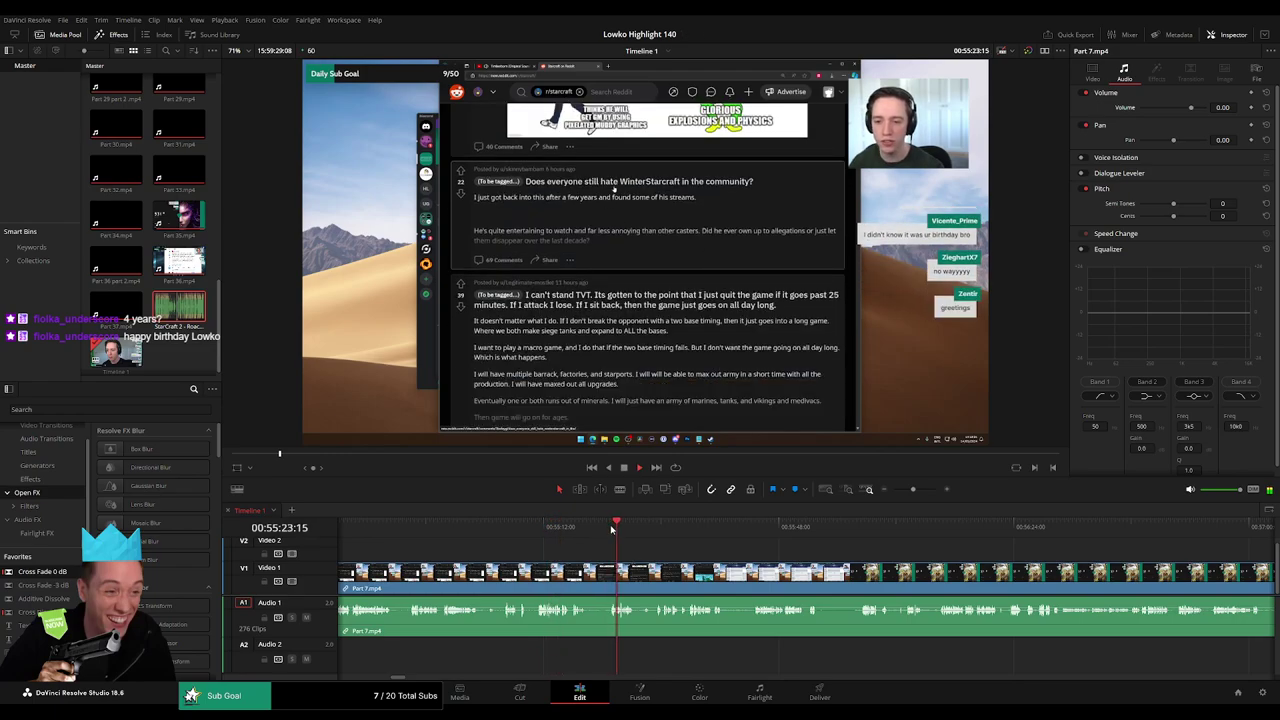
drag(912, 490, 914, 490)
key(b)
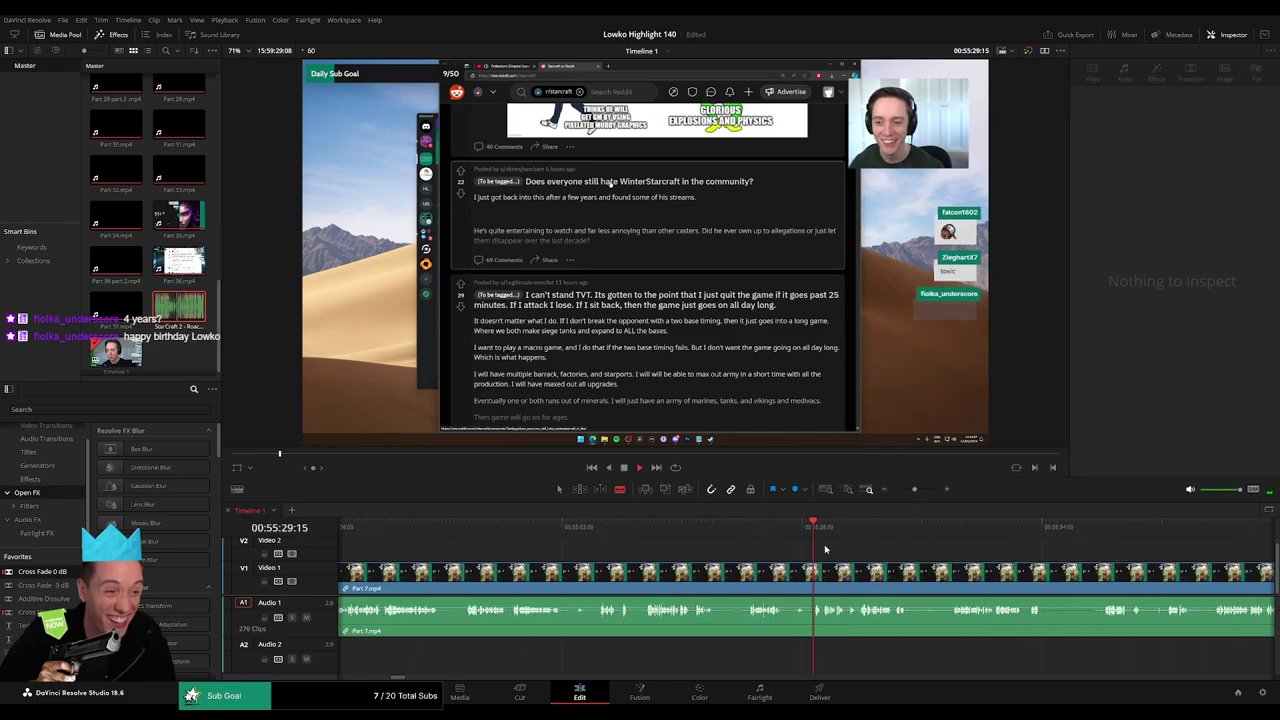
click(864, 527)
drag(922, 557, 797, 529)
click(727, 532)
click(764, 533)
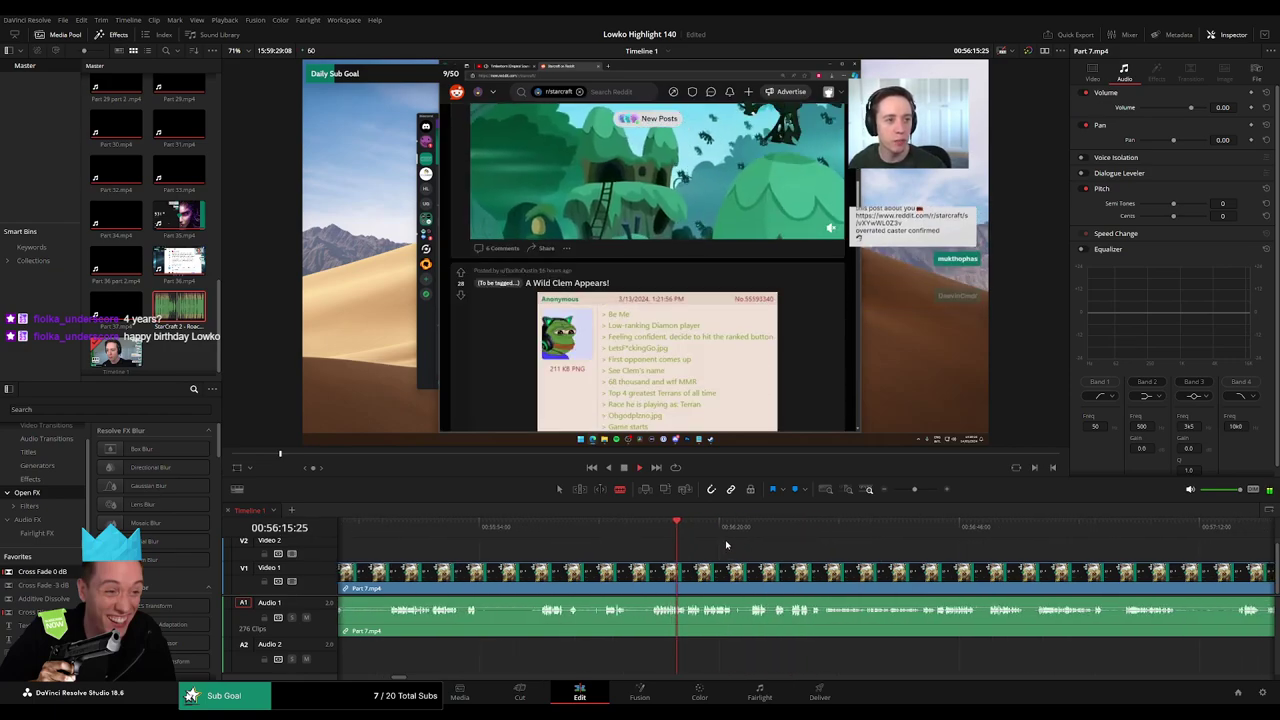
- Split Part 7.mp4 at about 55:22, where the WinterStarcraft post is discussed, and ripple delete the Part 7.mp4 footage before the split
scroll(630, 562, left, 3)
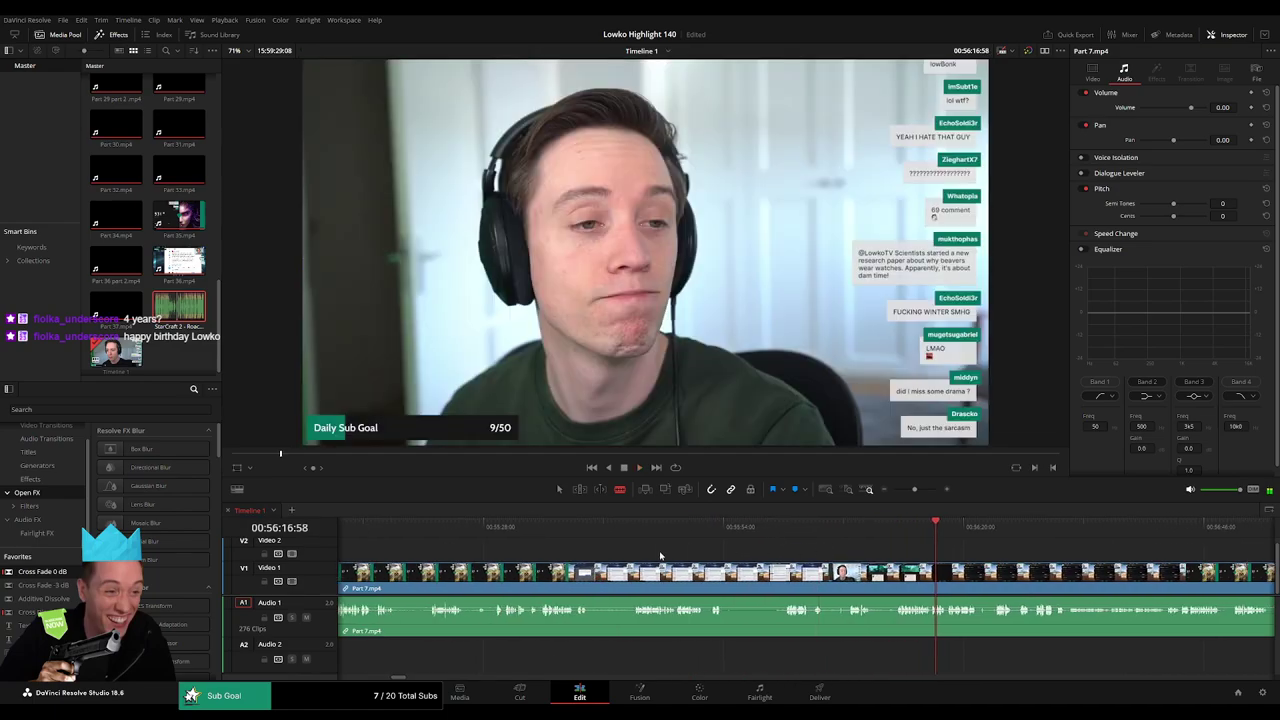
click(542, 538)
scroll(607, 562, left, 2)
click(591, 533)
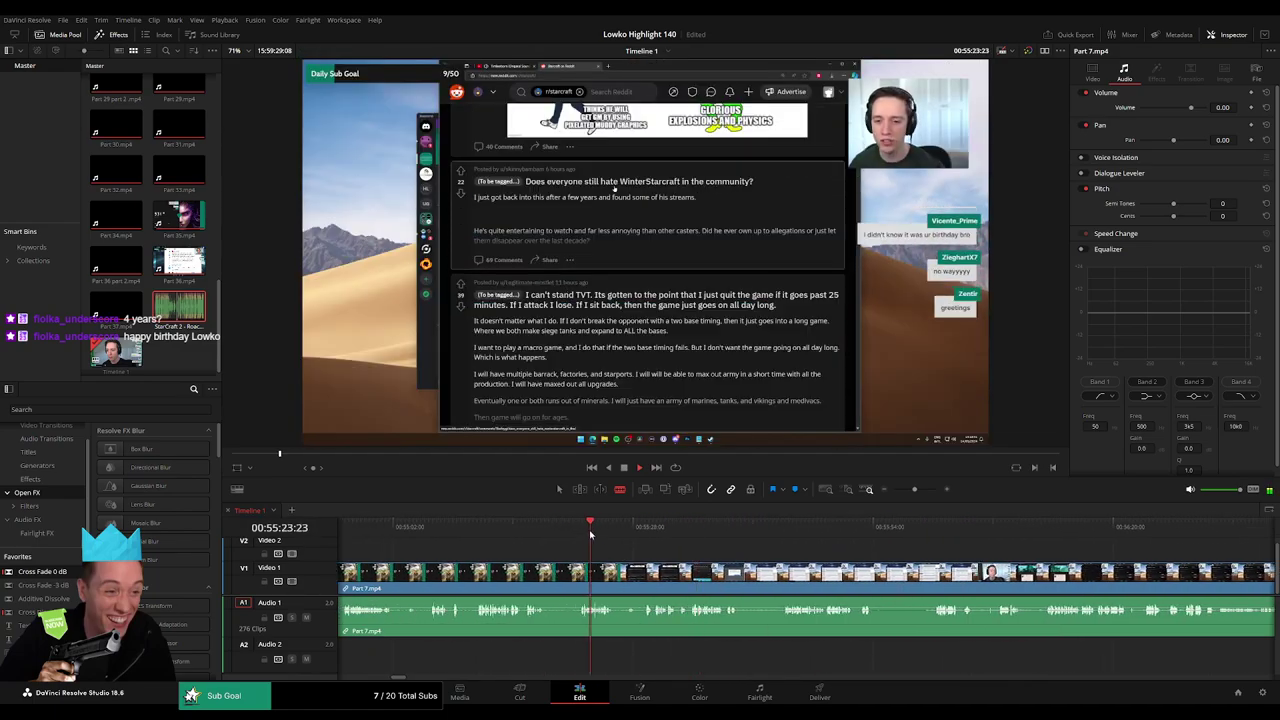
scroll(608, 562, left, 2)
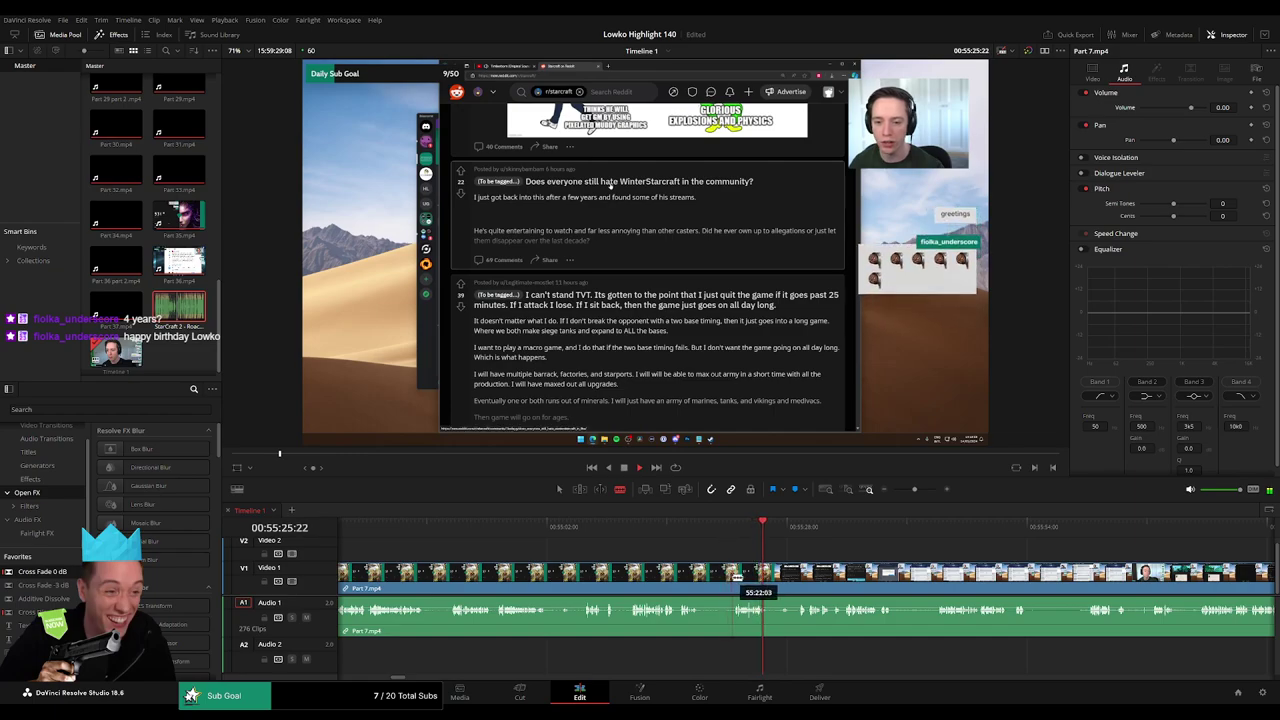
click(733, 573)
key(a)
click(705, 580)
key(Delete)
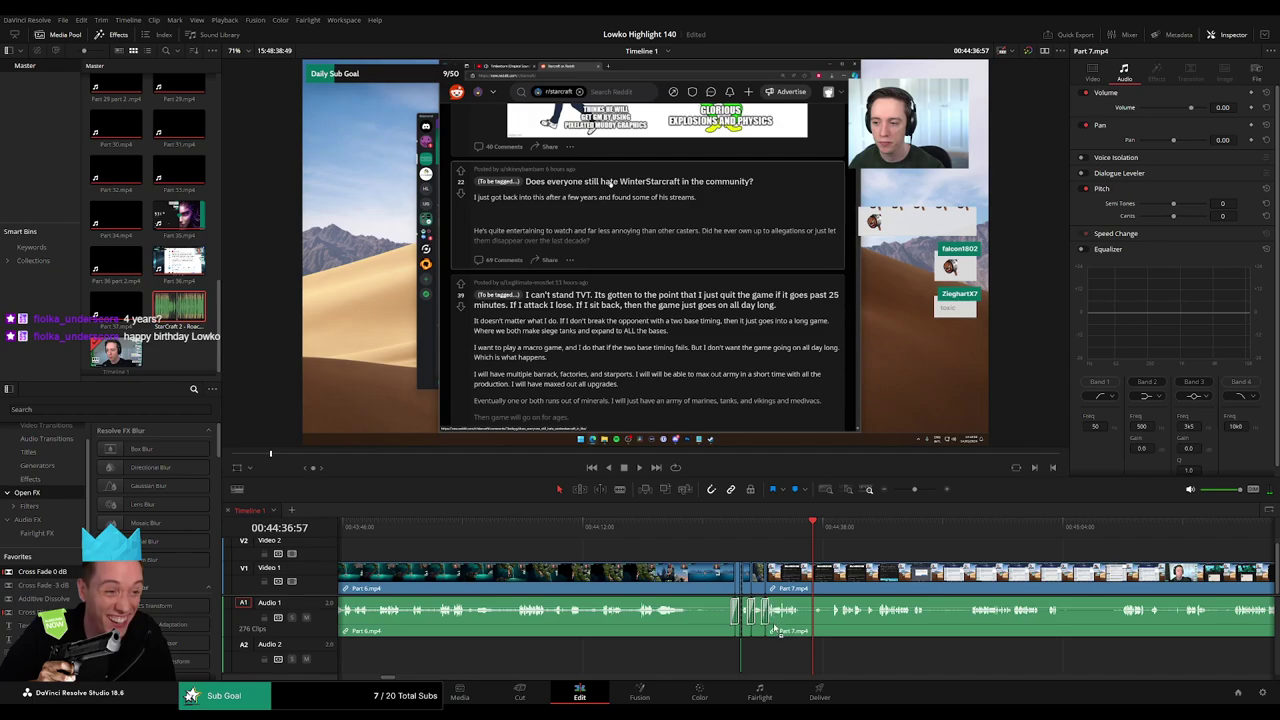
- Play the start of the trimmed Part 7.mp4 and split it at about 44:35:36, after its opening speech
key(space)
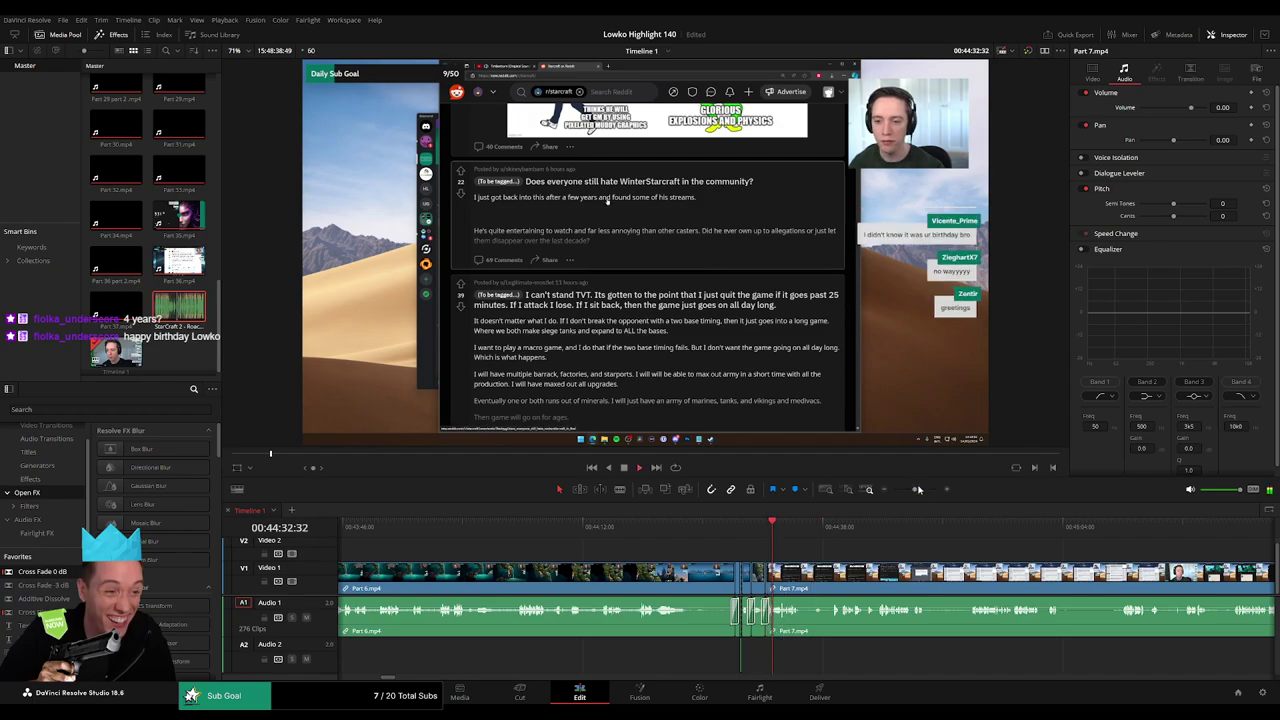
drag(918, 489, 921, 489)
click(769, 548)
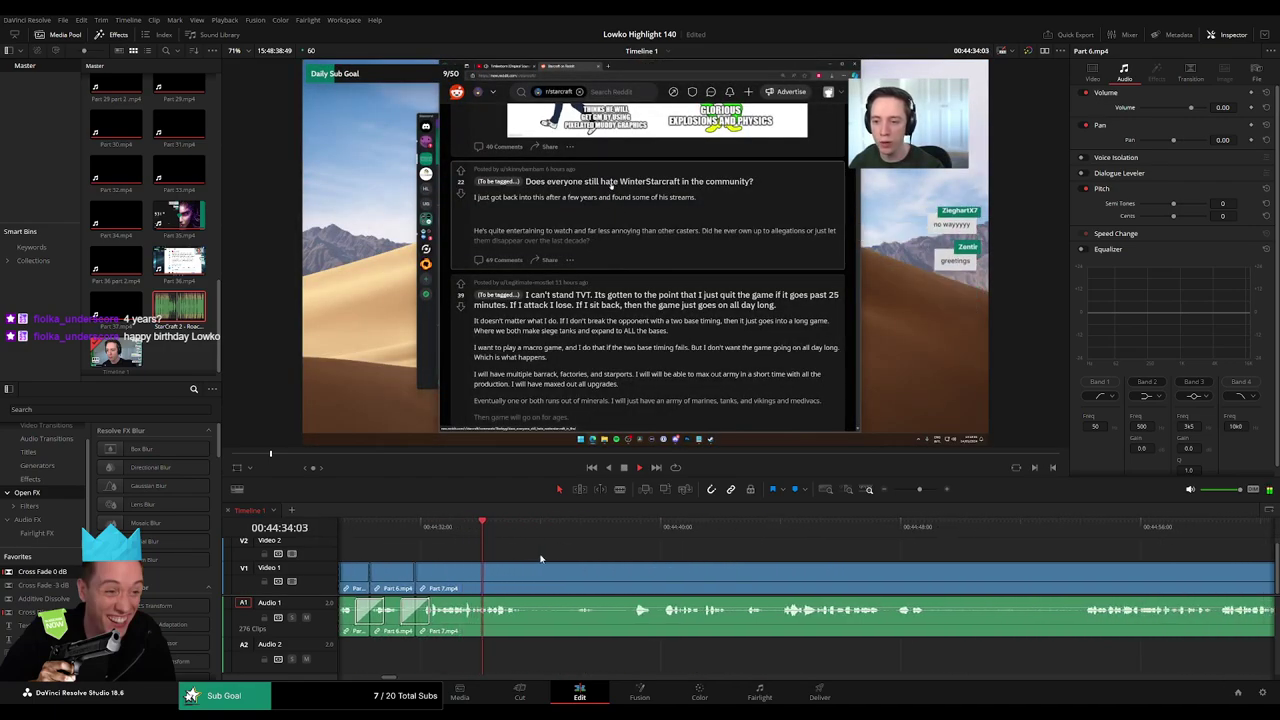
click(583, 525)
key(b)
click(529, 582)
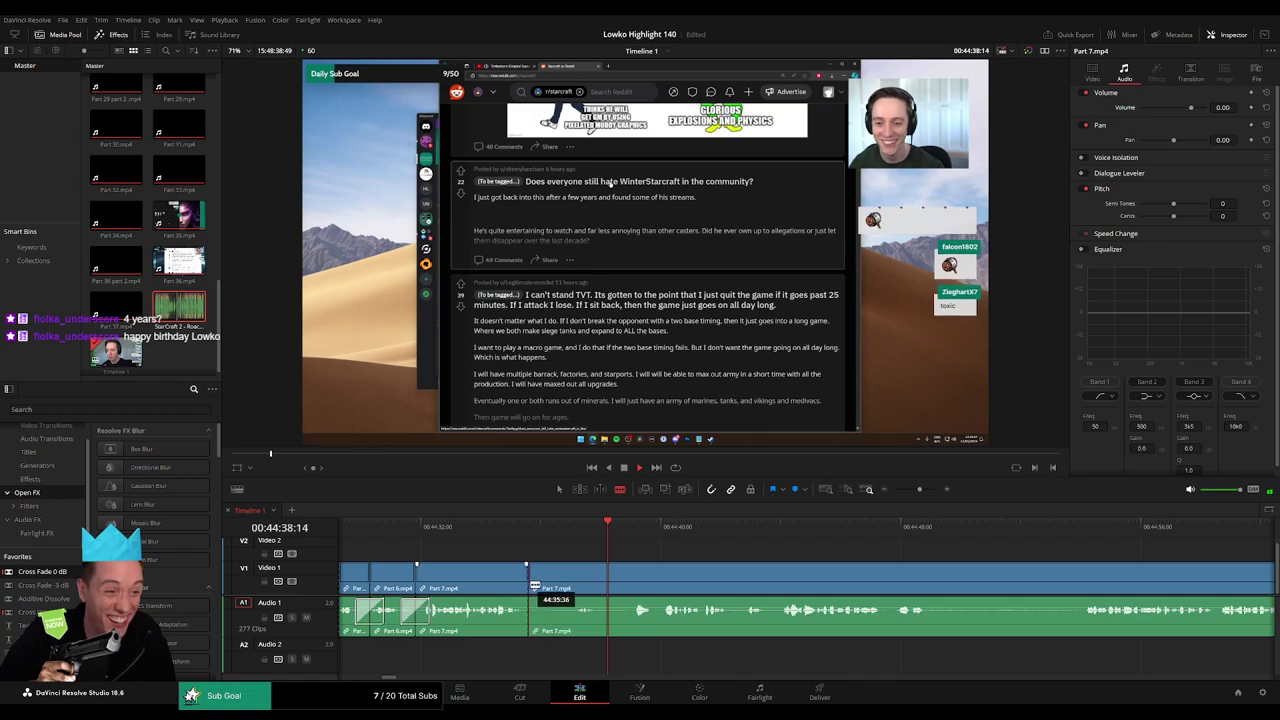
- Split Part 7.mp4 at about 44:39, just before the next speech, and ripple delete the quiet piece after the previous split
click(652, 525)
key(space)
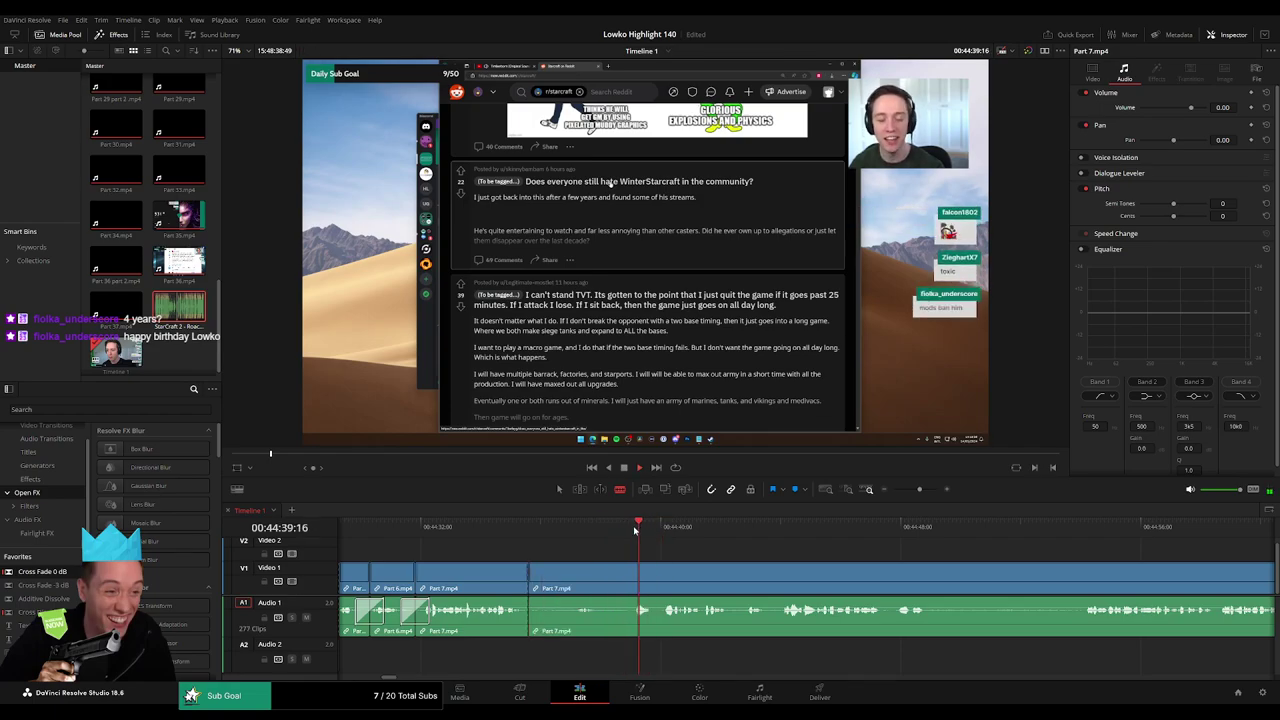
click(632, 577)
key(a)
click(603, 579)
key(Delete)
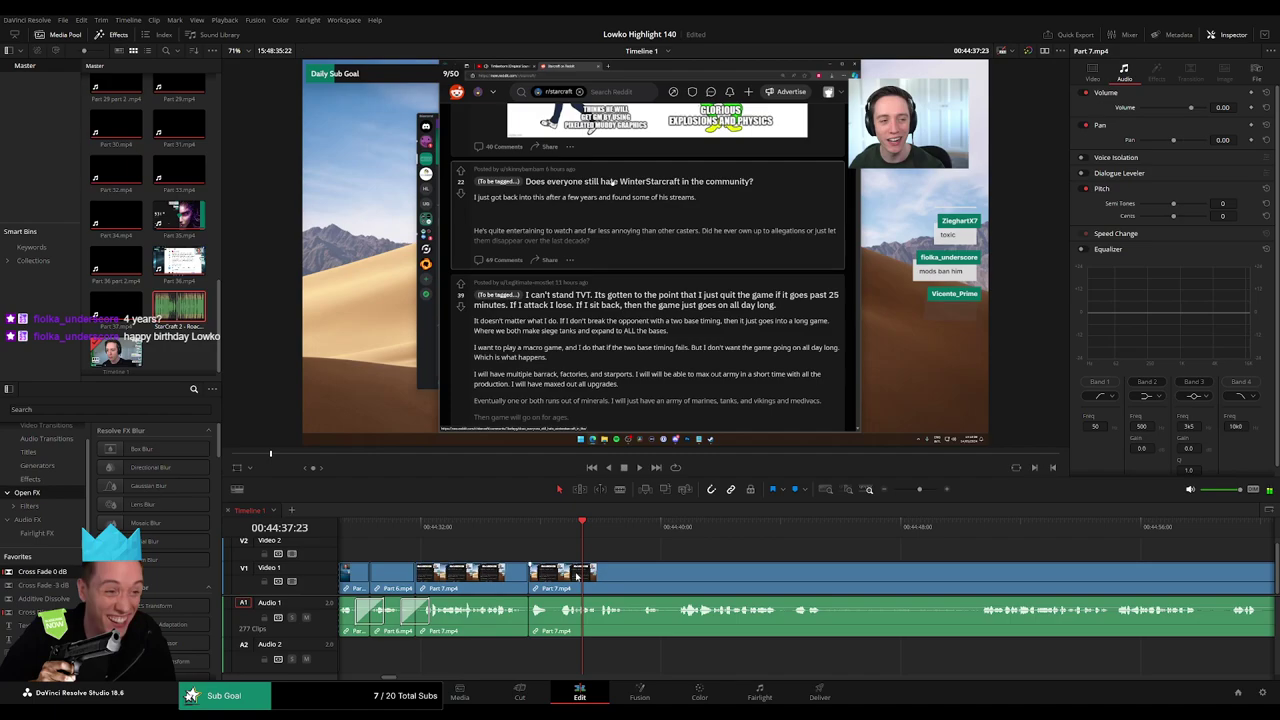
- Add a Cross Fade 0 dB audio transition at the new Part 7.mp4 cut near 44:35:36 and play it back
drag(76, 568, 530, 628)
click(547, 537)
key(space)
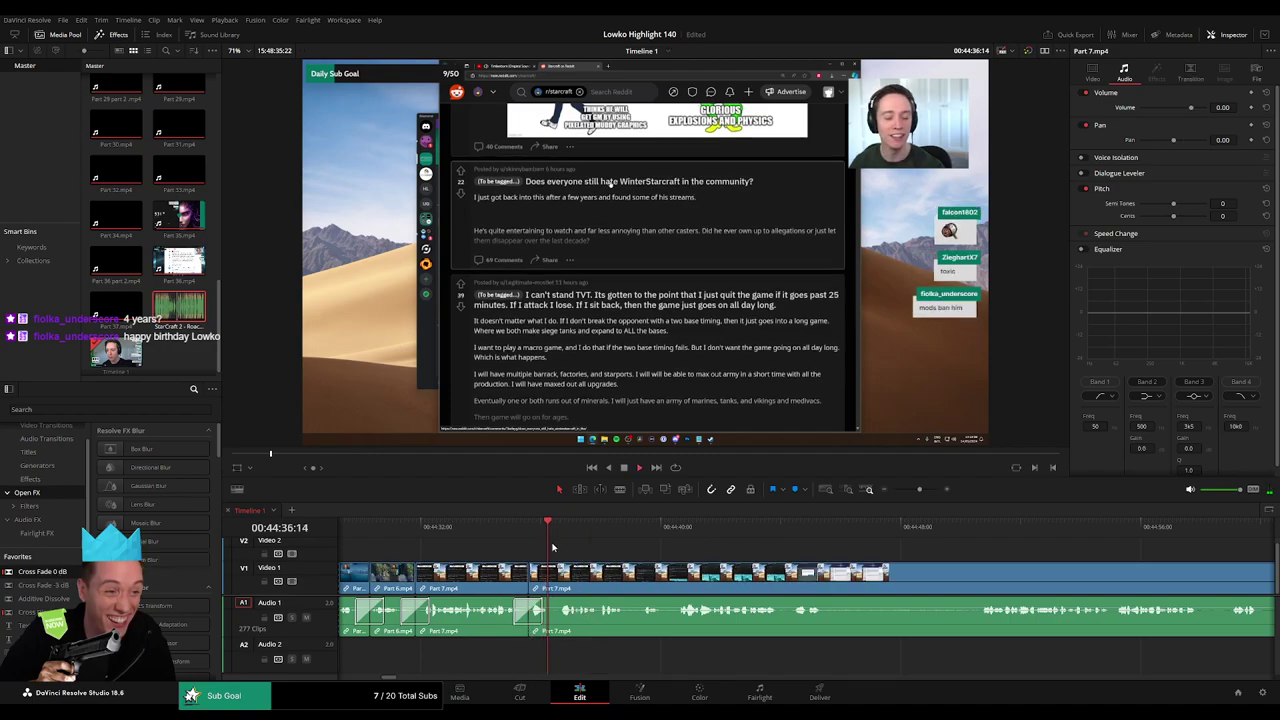
- Isolate a short Part 7.mp4 segment by splitting the clip at 44:36:58 and 44:37:18
drag(919, 489, 927, 490)
key(space)
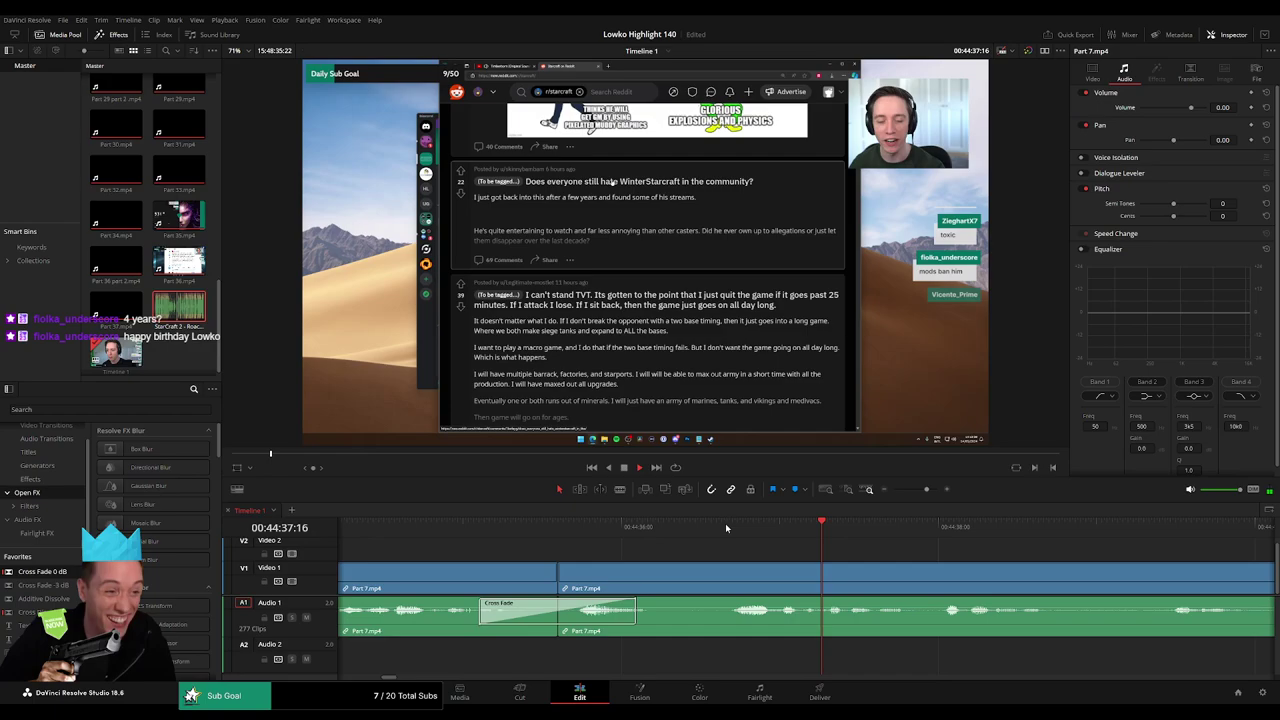
click(748, 528)
click(693, 528)
key(space)
key(b)
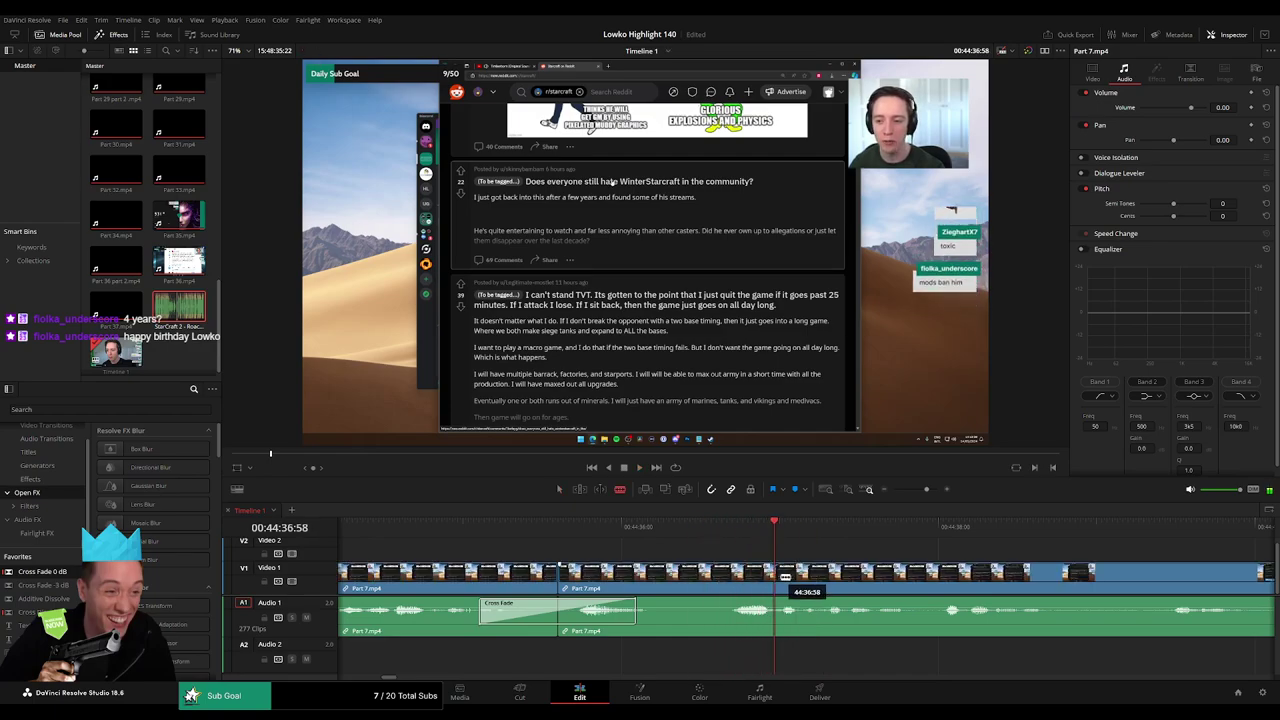
click(781, 579)
key(space)
key(space)
click(826, 581)
key(a)
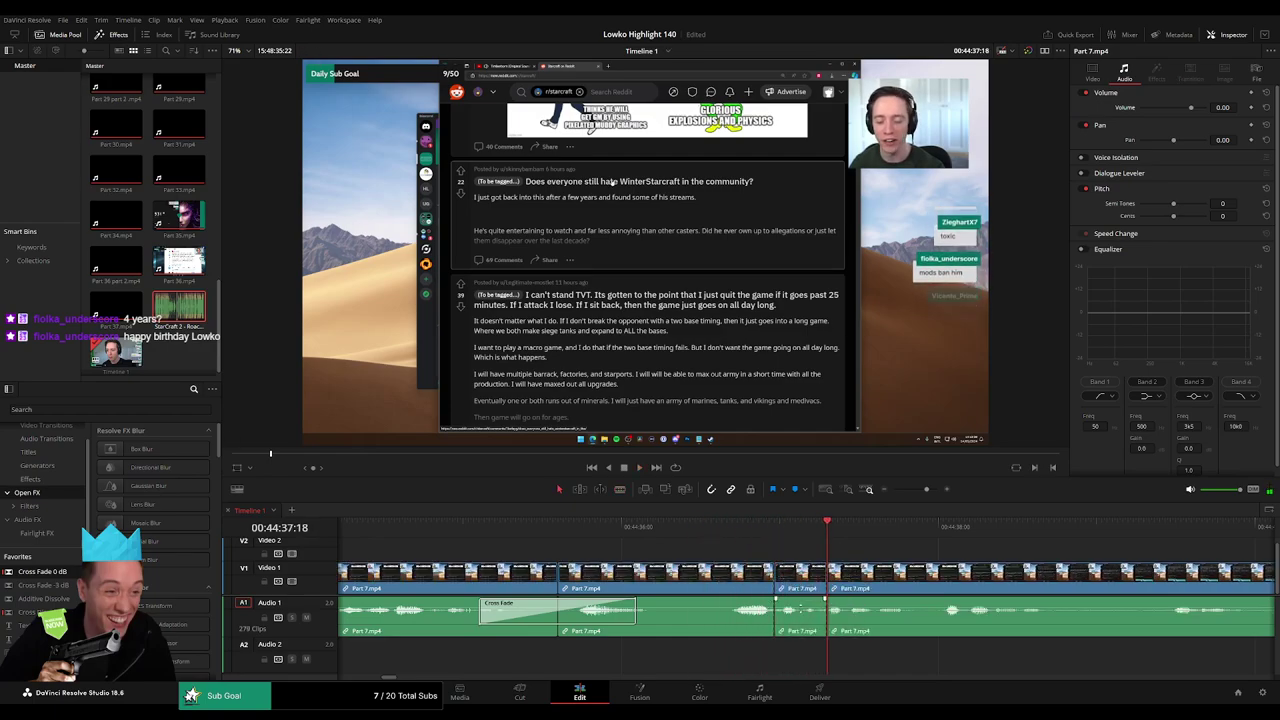
- Disable the isolated segment's audio and cover it on Audio 2 with StarCraft 2 - Roach Quotes.mp3, trimmed to the same length at volume -23
alt+click(803, 610)
key(d)
drag(179, 306, 777, 660)
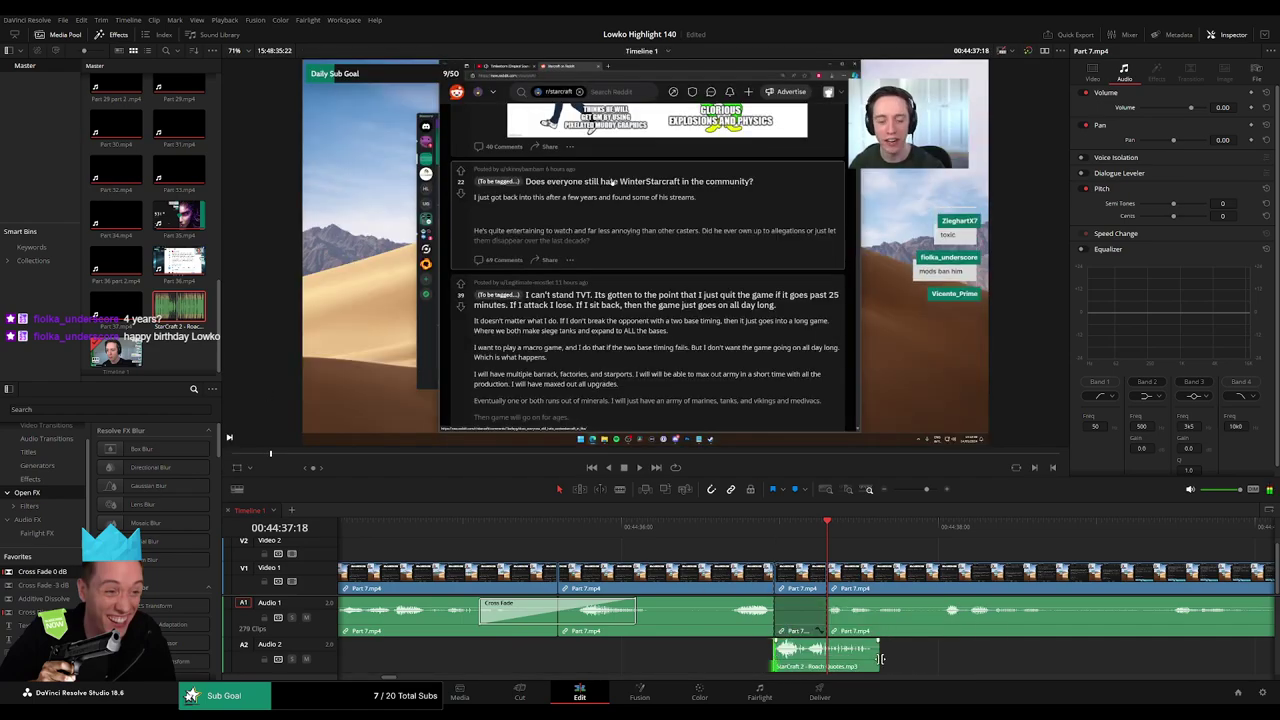
drag(878, 660, 836, 660)
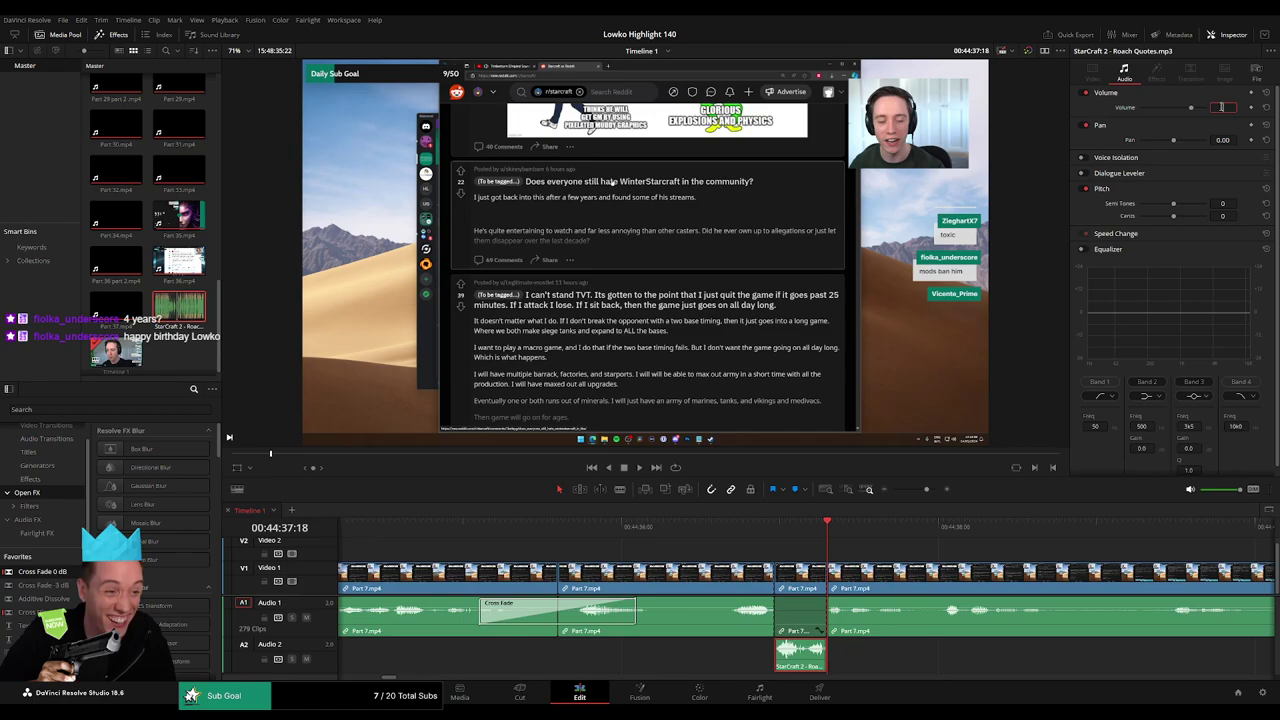
key(space)
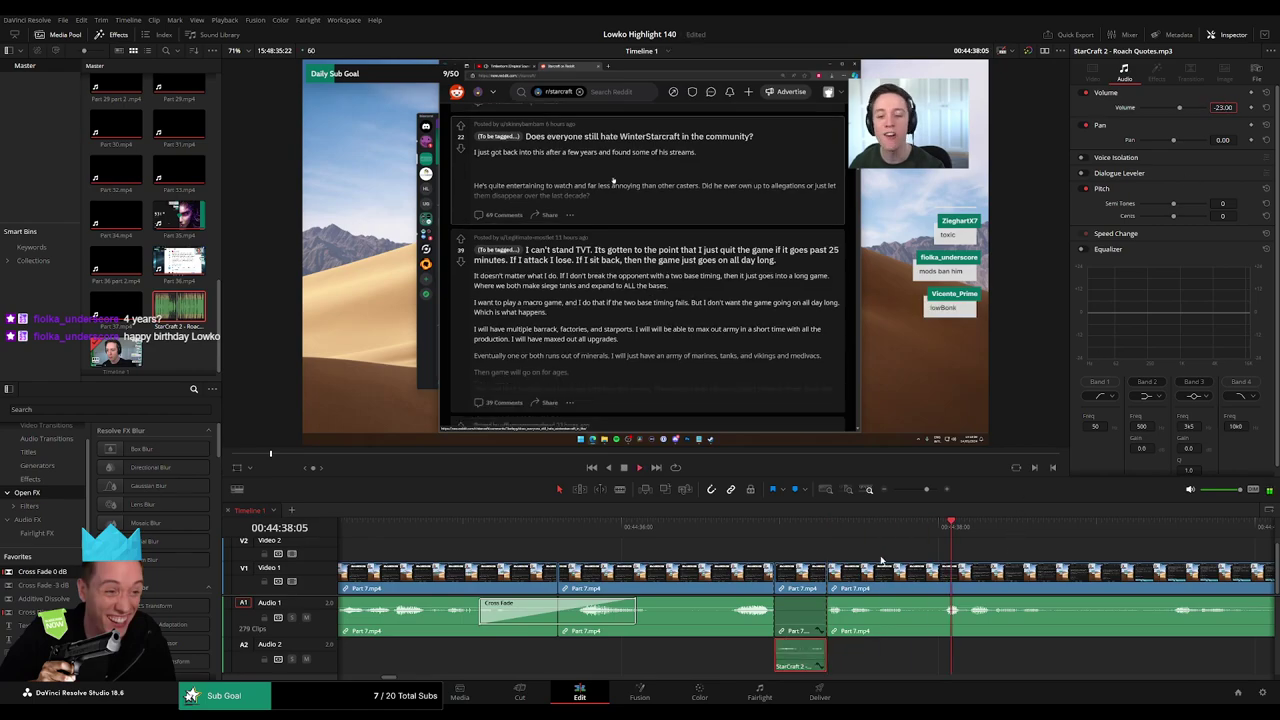
- Isolate another brief Part 7.mp4 segment by splitting the clip at 44:38:01 and 44:38:11
click(853, 533)
scroll(800, 545, right, 3)
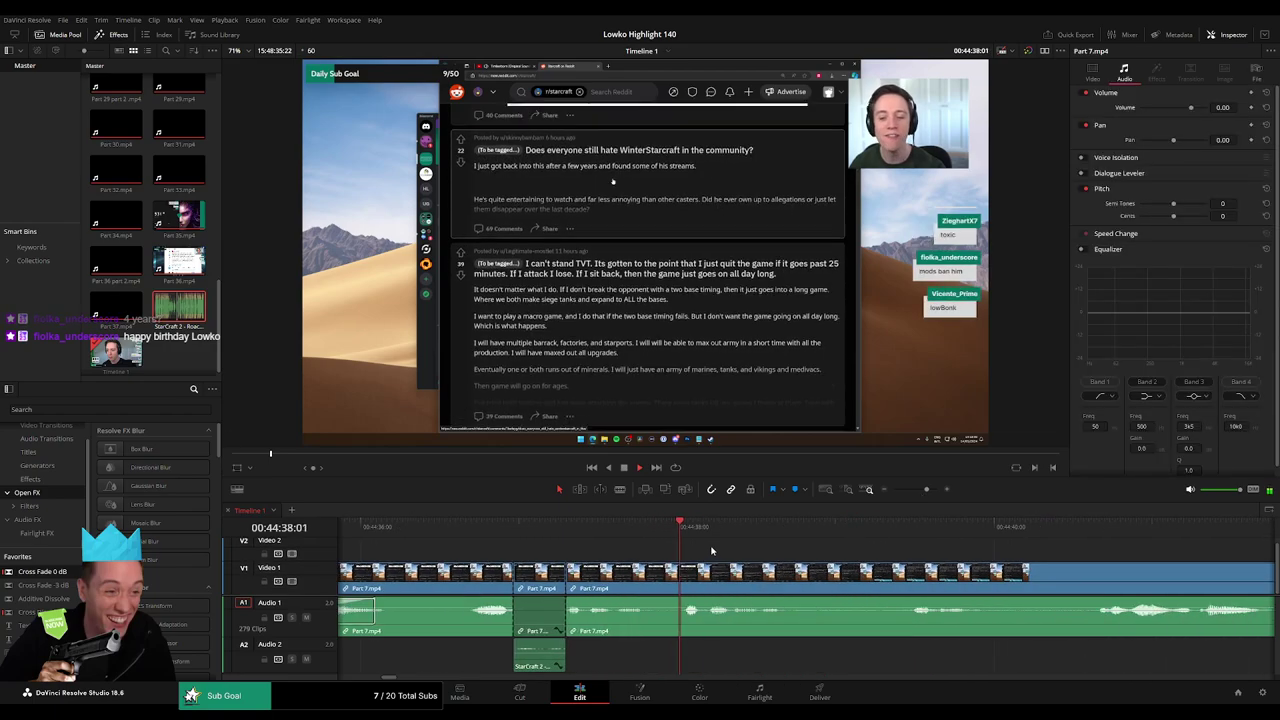
click(679, 532)
key(b)
click(681, 573)
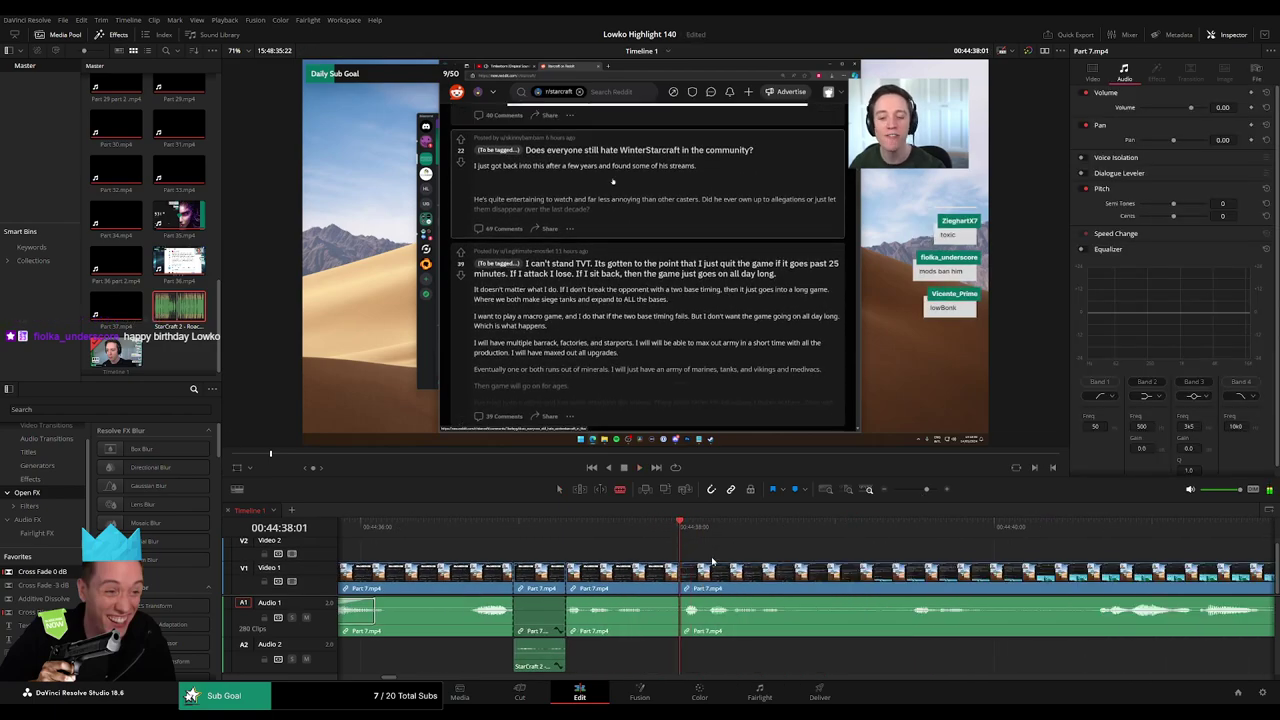
click(640, 535)
key(space)
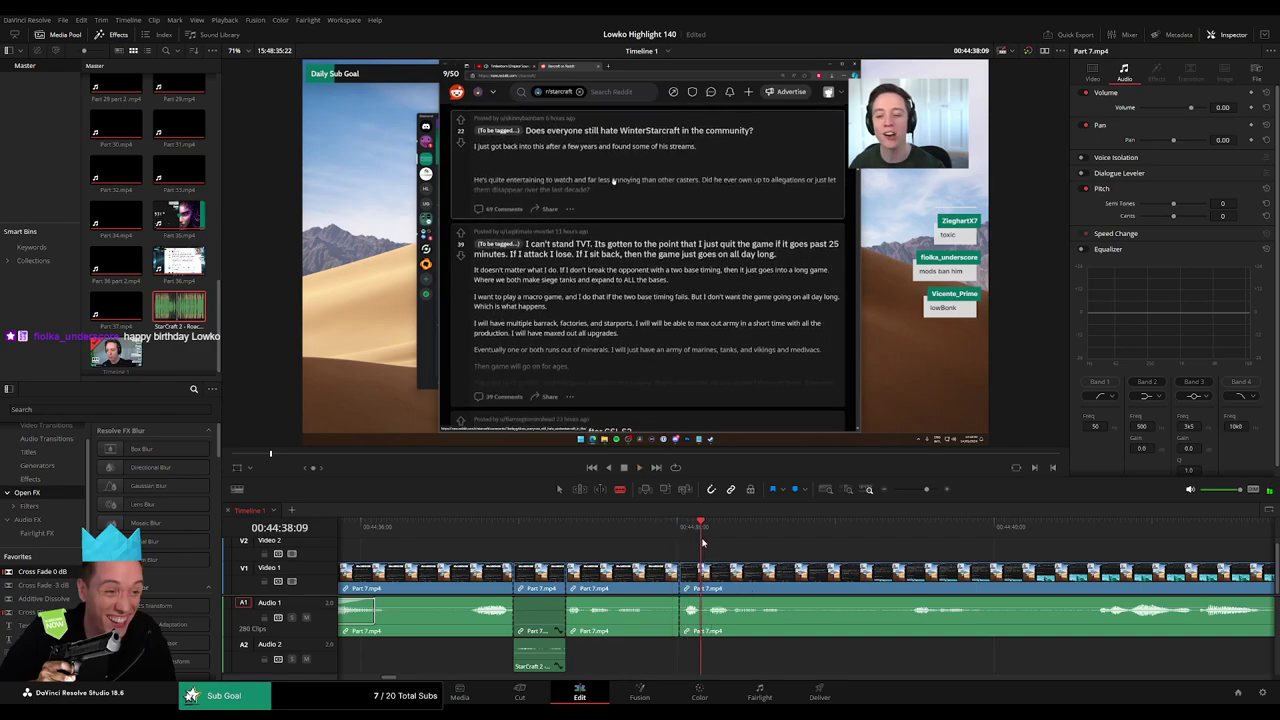
click(704, 572)
key(a)
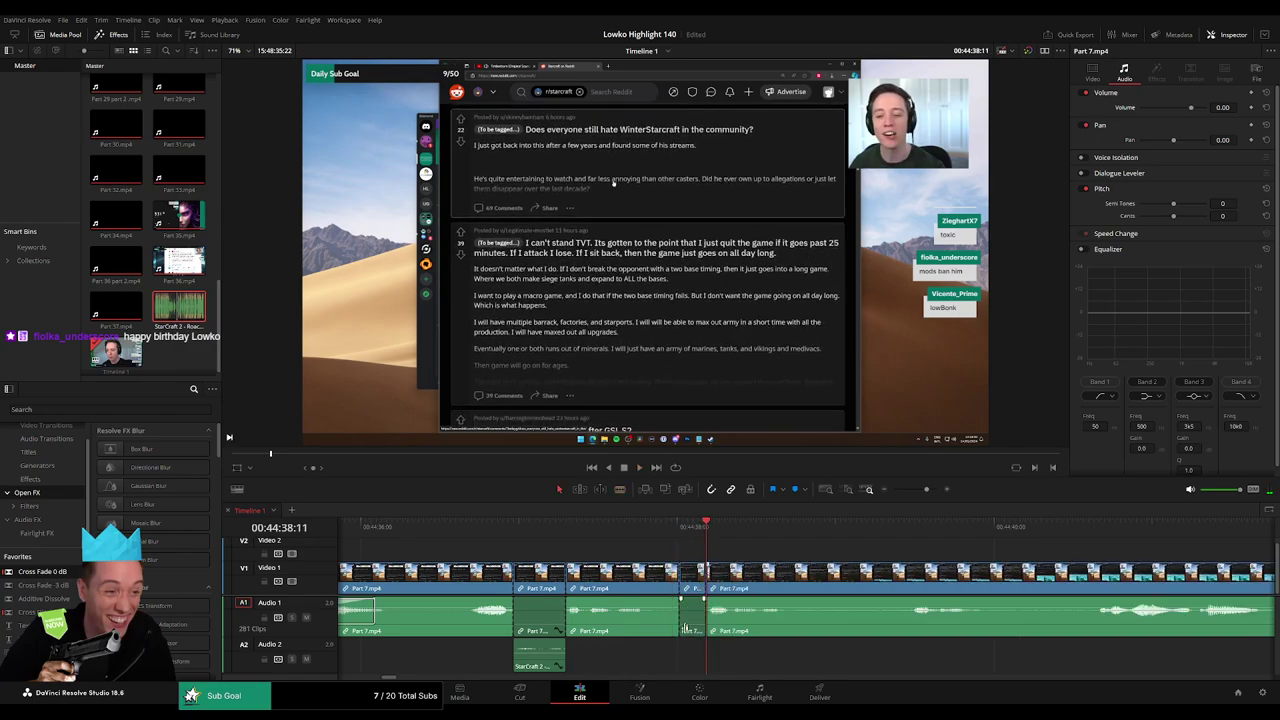
- Cover the isolated segment at 44:38:01 with StarCraft 2 - Roach Quotes.mp3 on Audio 2, trimmed to its length at volume -23, and resume playback
drag(185, 318, 706, 657)
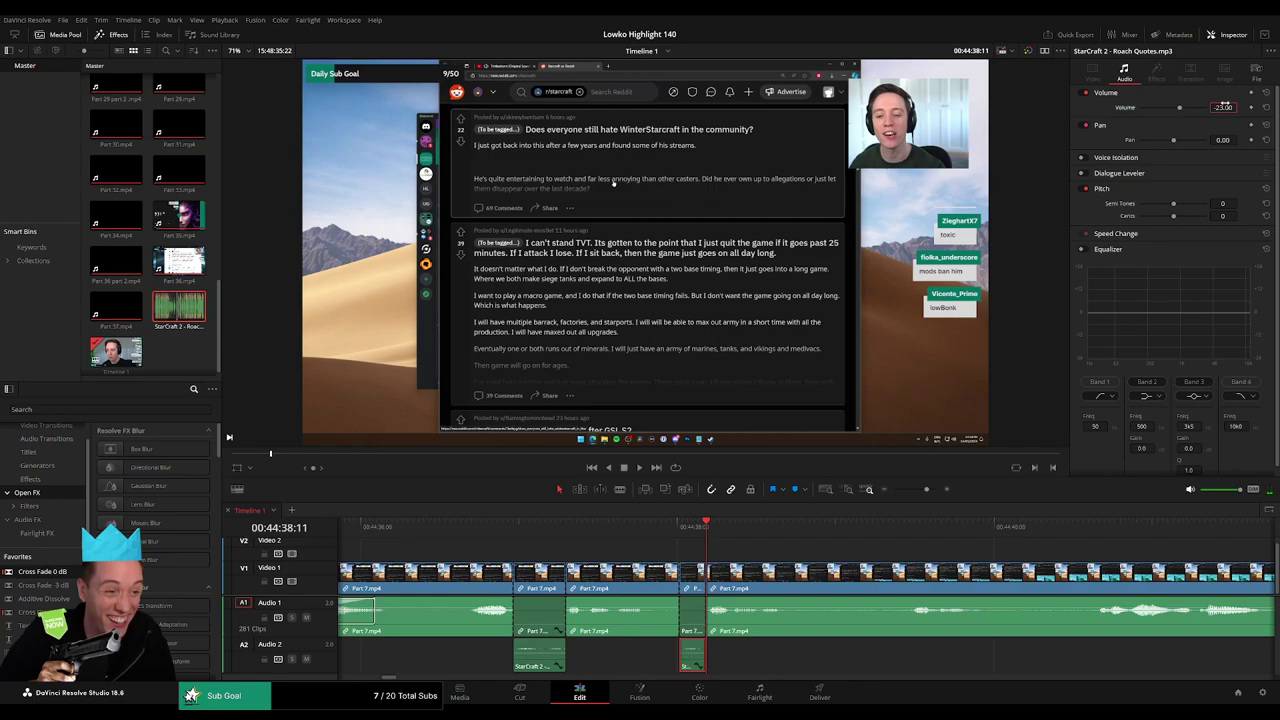
key(space)
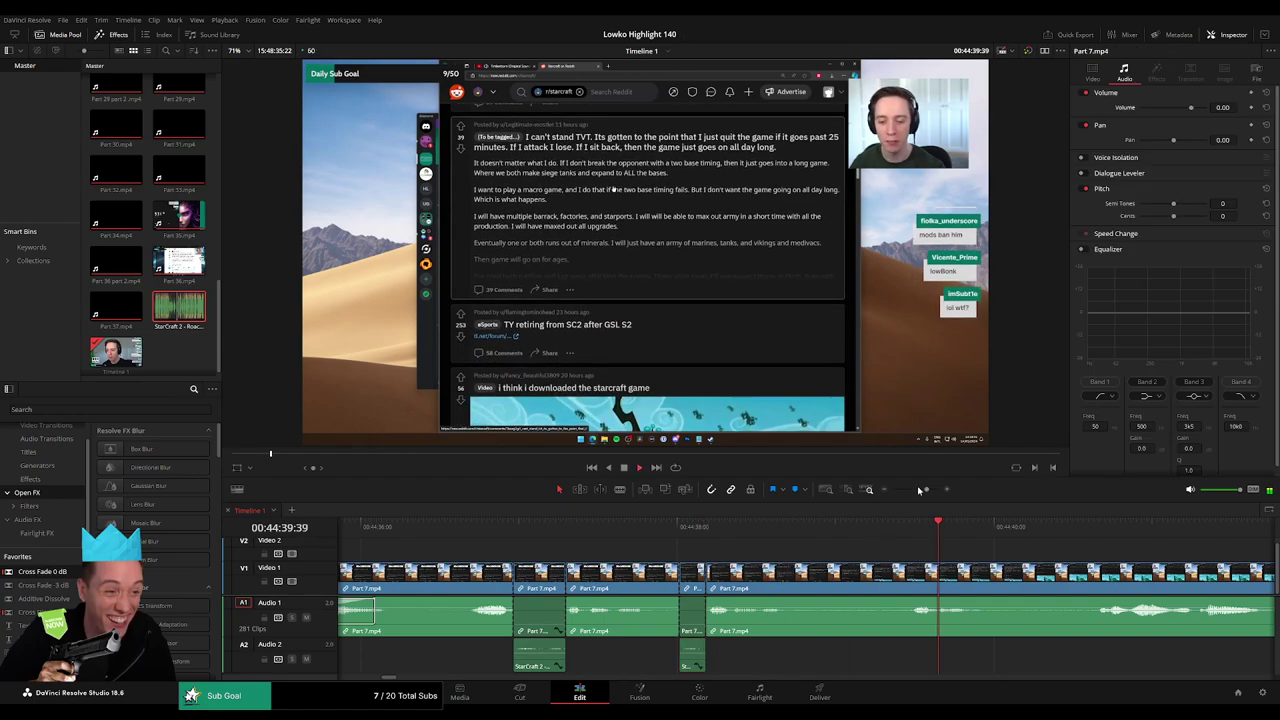
- Cut the Part 7.mp4 section from about 44:40 to 45:13, close the gap and cross-fade the audio at the join
click(917, 489)
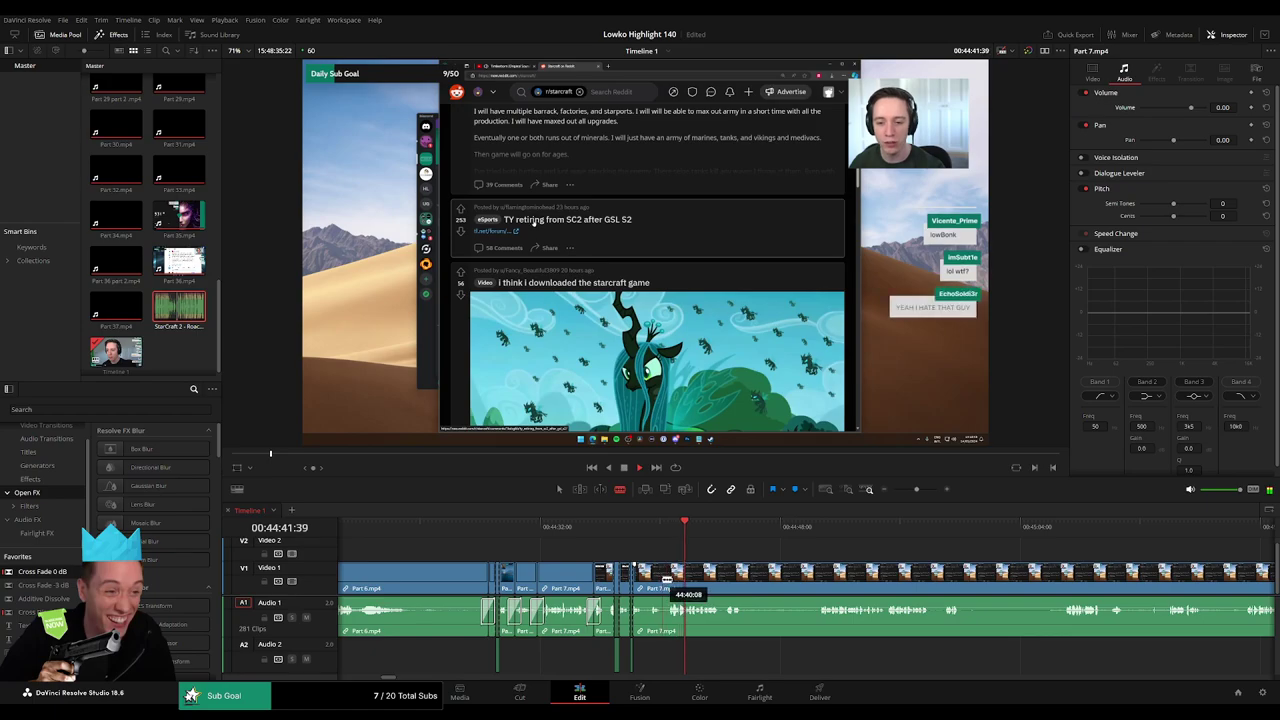
click(1058, 527)
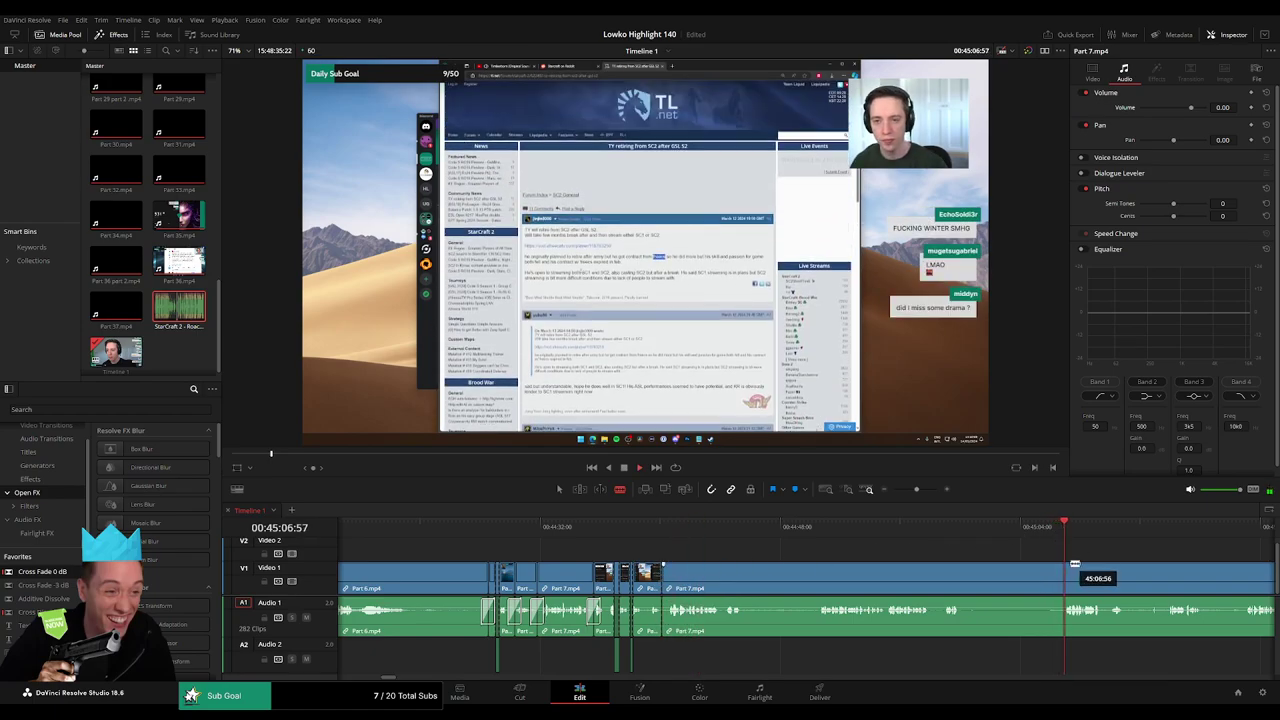
click(947, 576)
key(a)
click(889, 573)
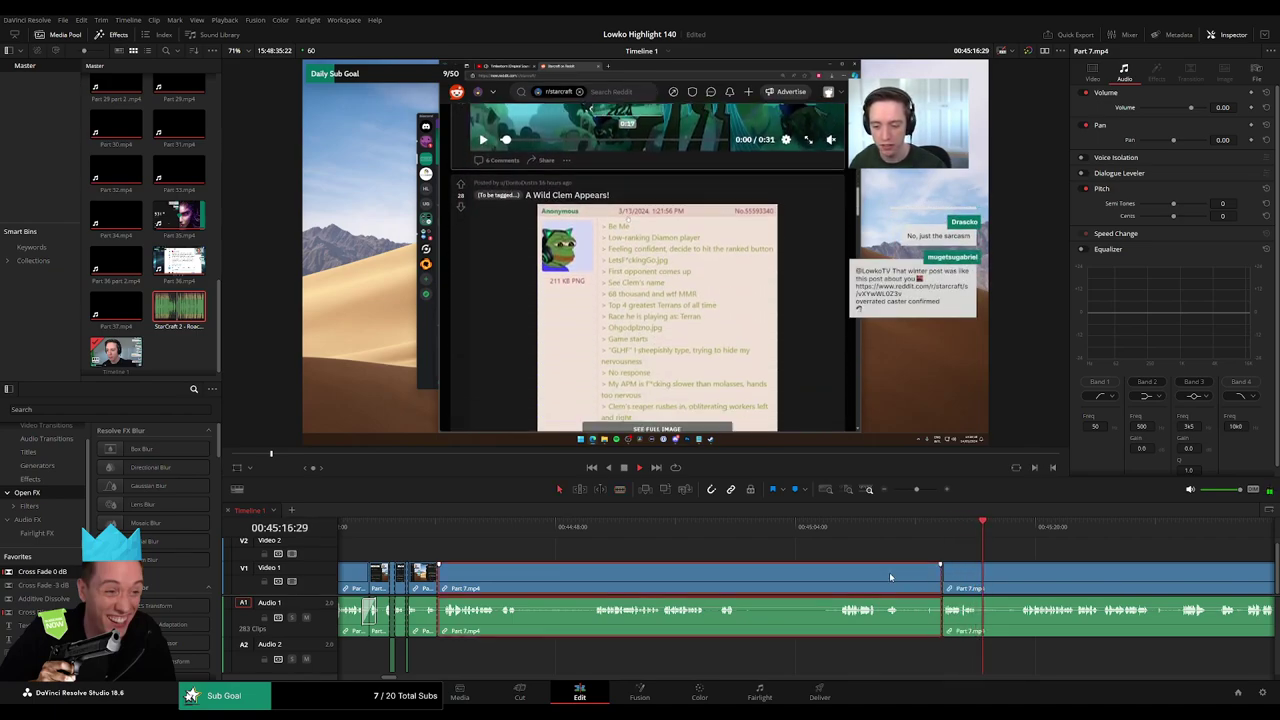
key(Delete)
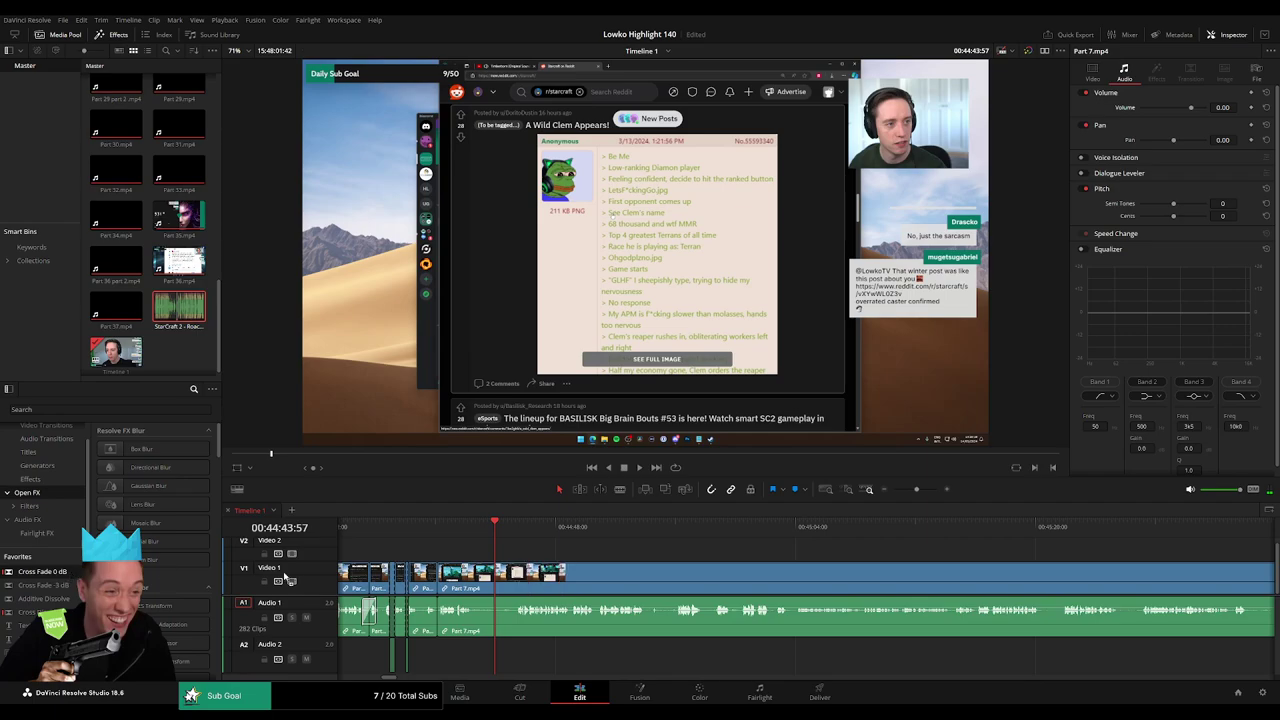
- Remove the Part 7.mp4 section from about 44:42 to 44:45 and close the gap
click(519, 532)
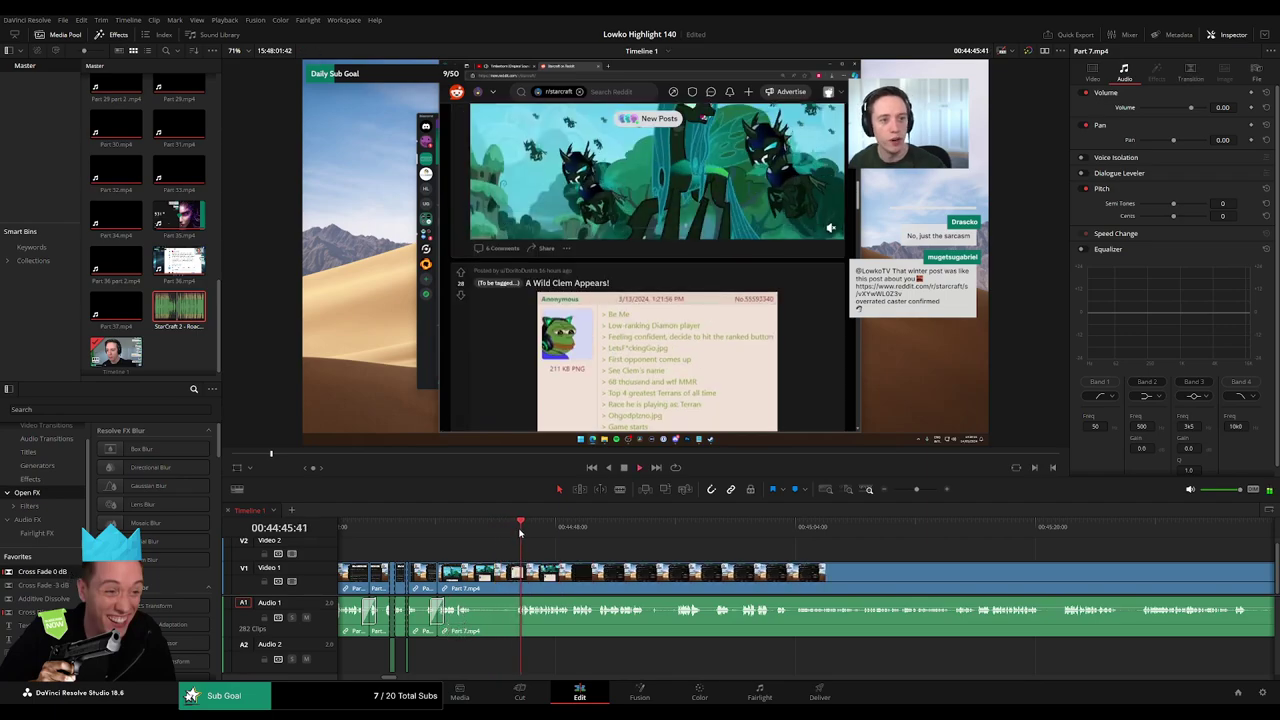
key(b)
click(504, 580)
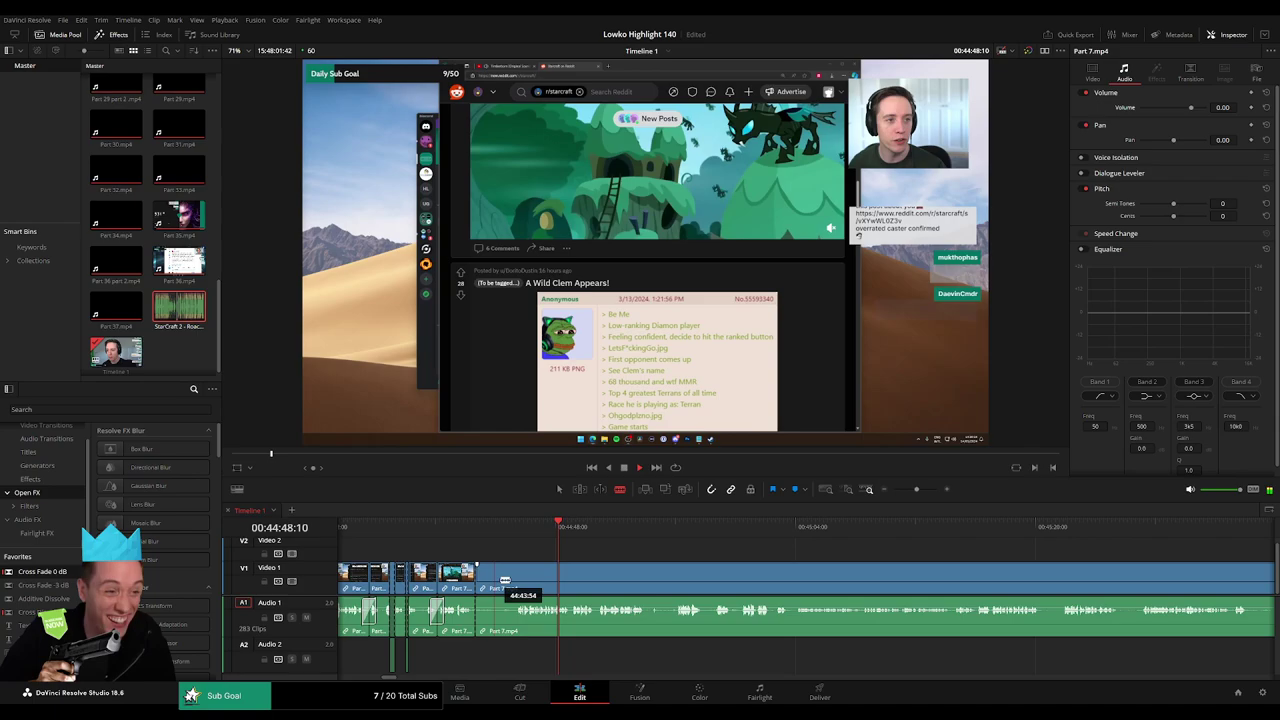
click(515, 580)
key(a)
click(498, 584)
key(Delete)
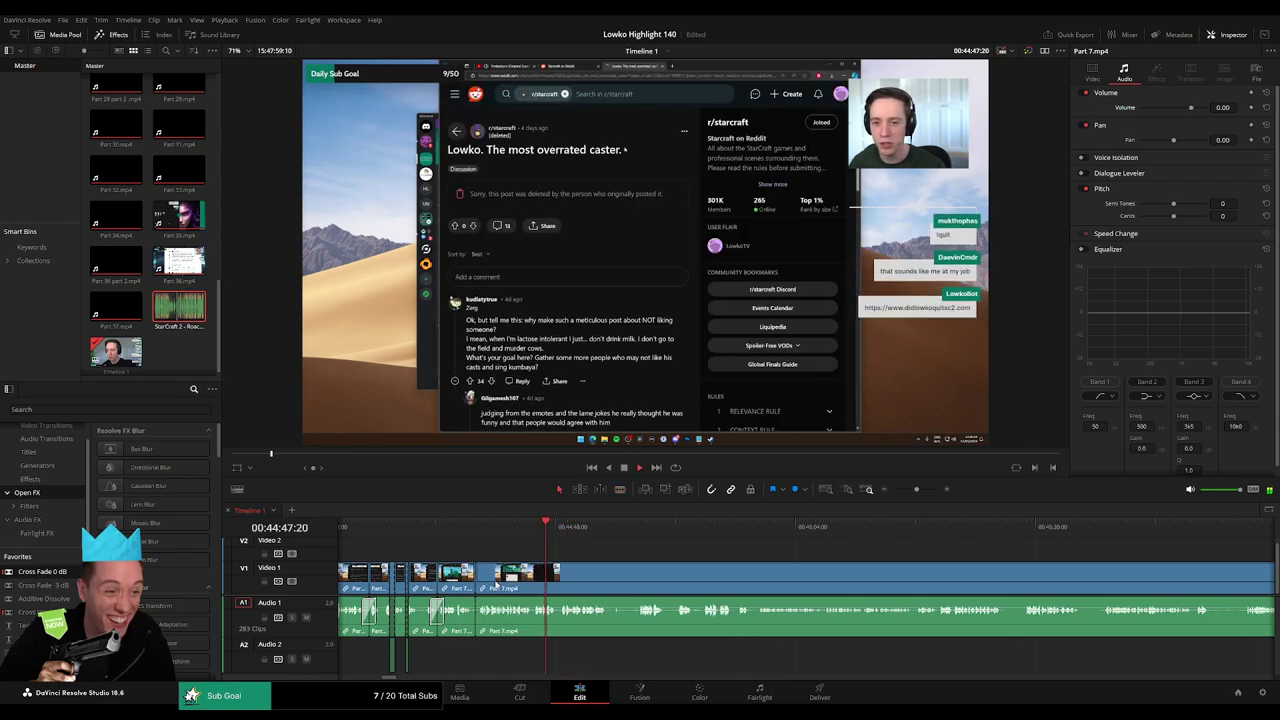
- Add a Cross Fade 0 dB audio transition at the new Part 7.mp4 cut near 44:42 and play it back
click(430, 537)
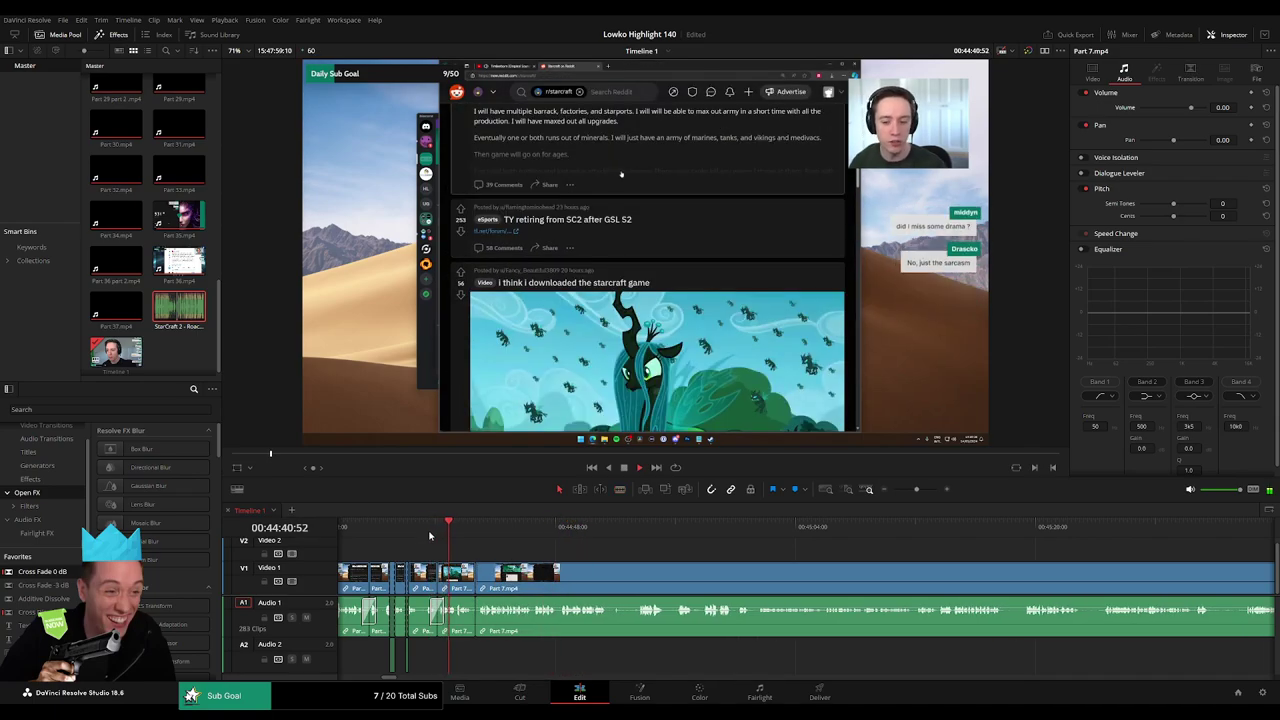
drag(62, 572, 484, 627)
key(space)
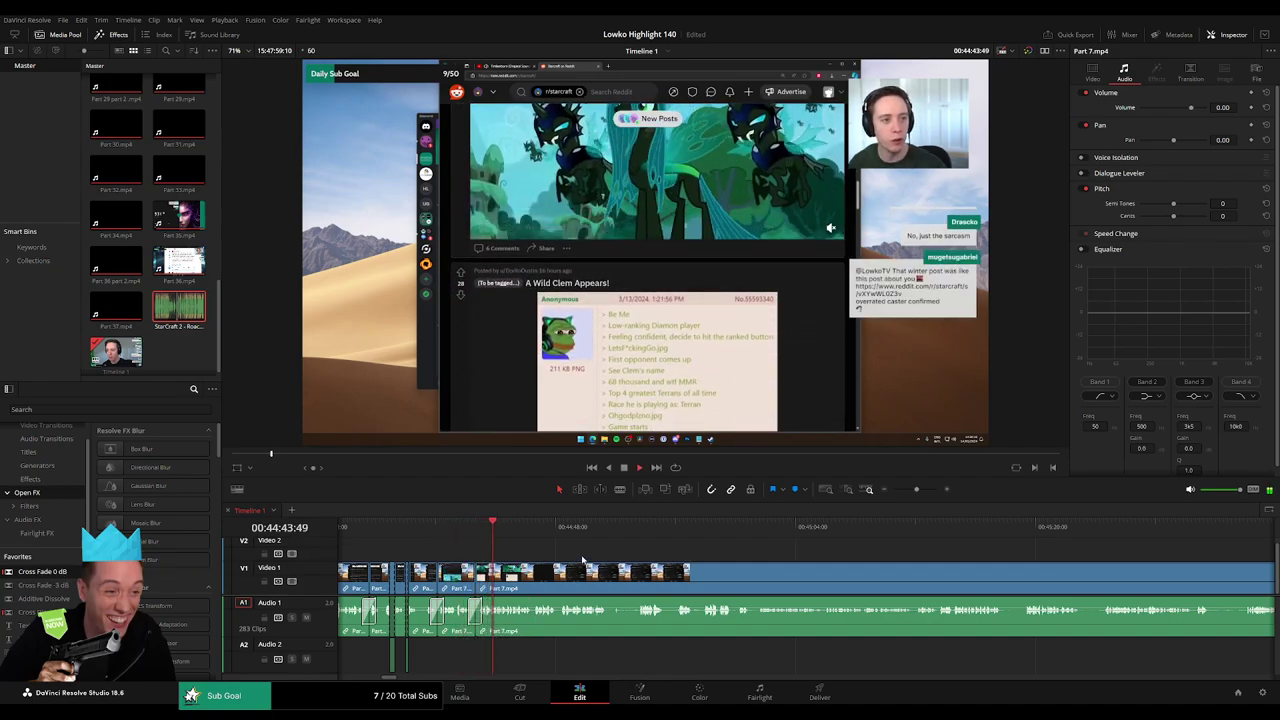
- Cut the short Part 7.mp4 section from about 44:51 to 44:53, close the gap and cross-fade the audio join
scroll(560, 553, right, 2)
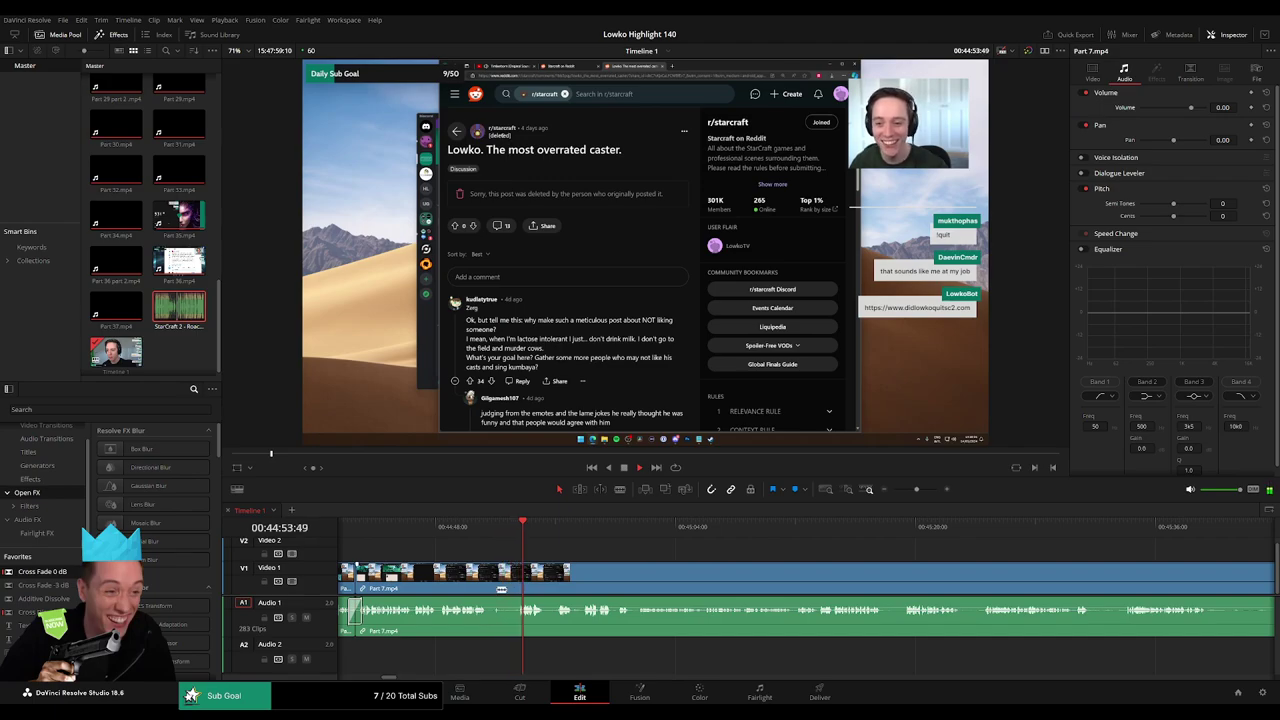
click(491, 587)
key(a)
click(509, 588)
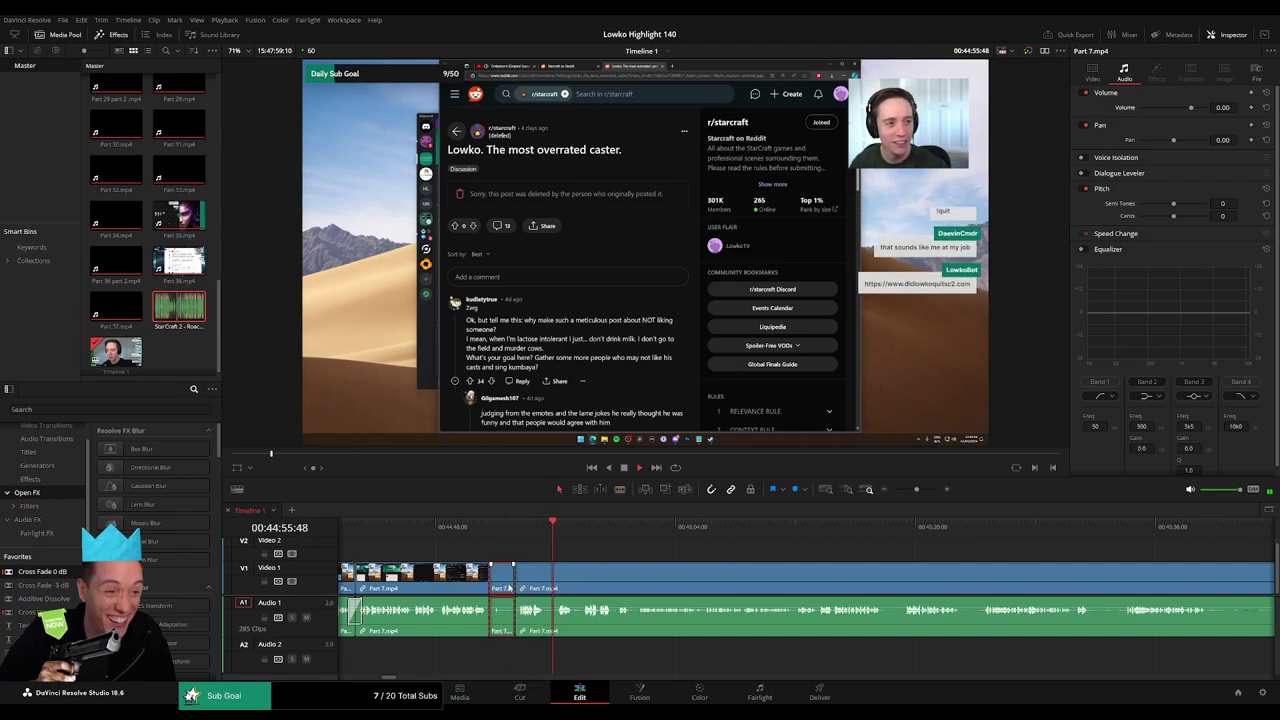
key(Delete)
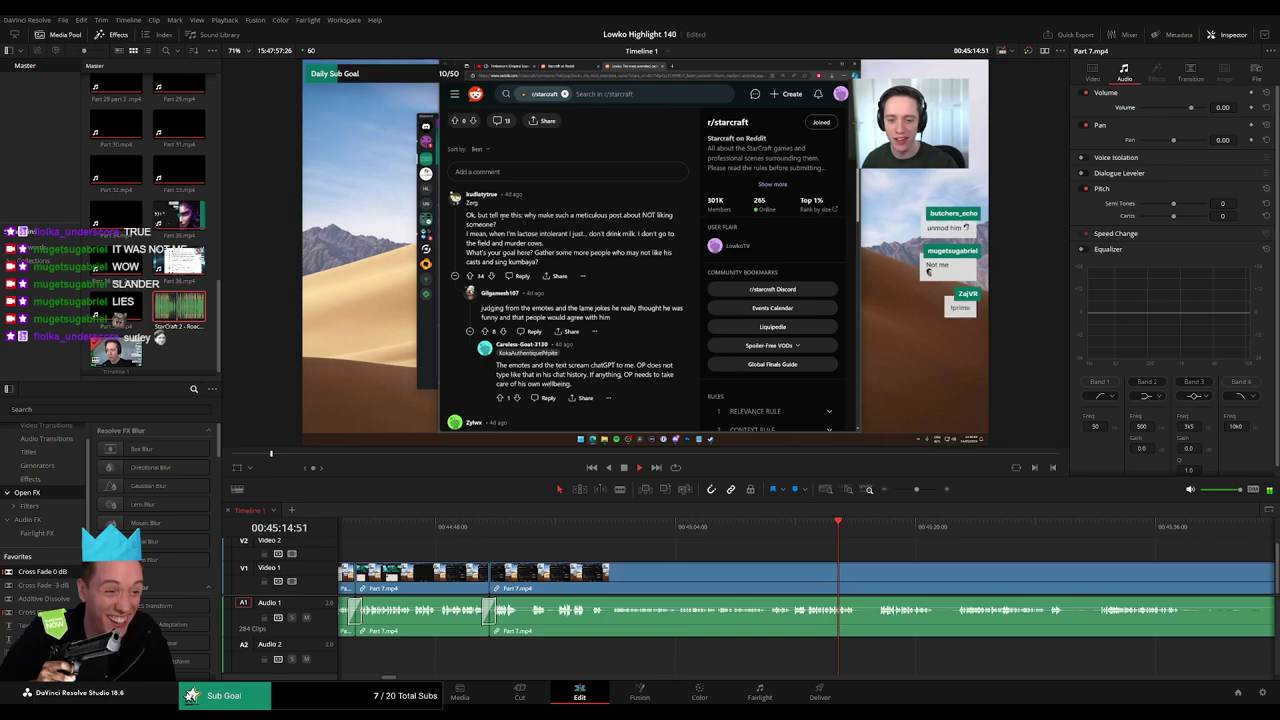
- Cut the short Part 7.mp4 section from about 45:16 to 45:17, close the gap and cross-fade the audio join
scroll(591, 541, right, 3)
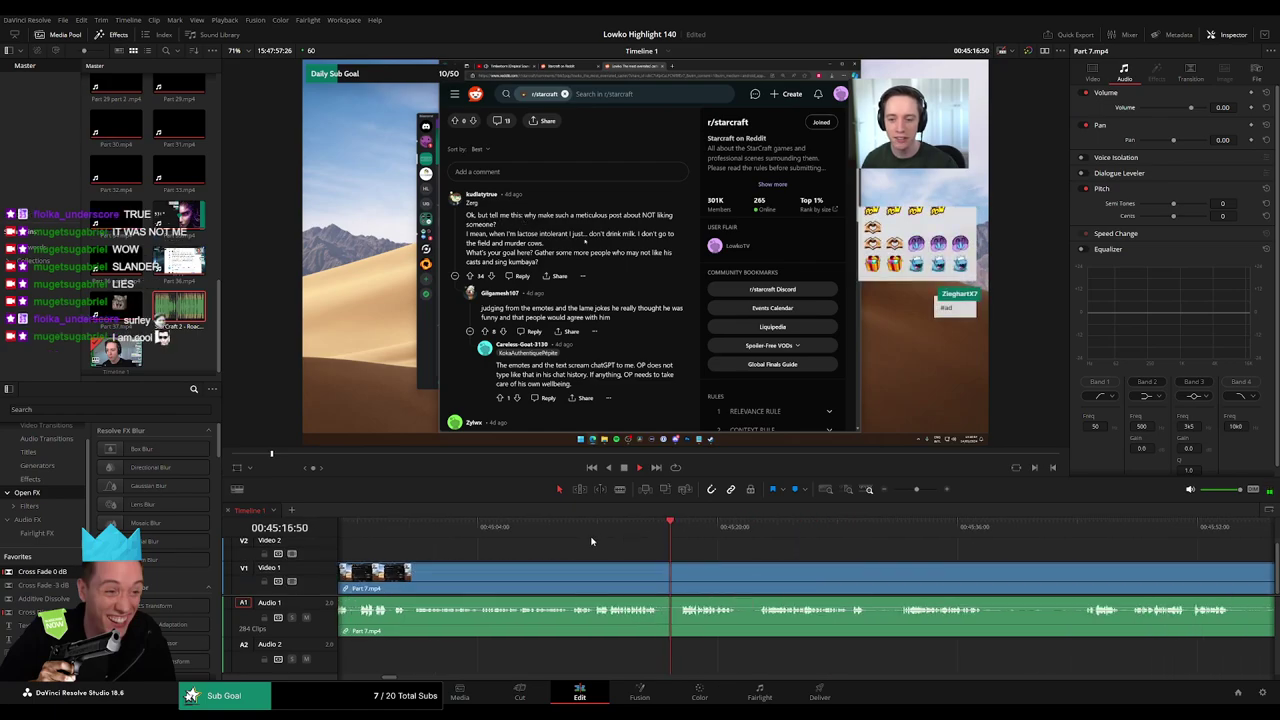
scroll(580, 555, right, 3)
click(480, 574)
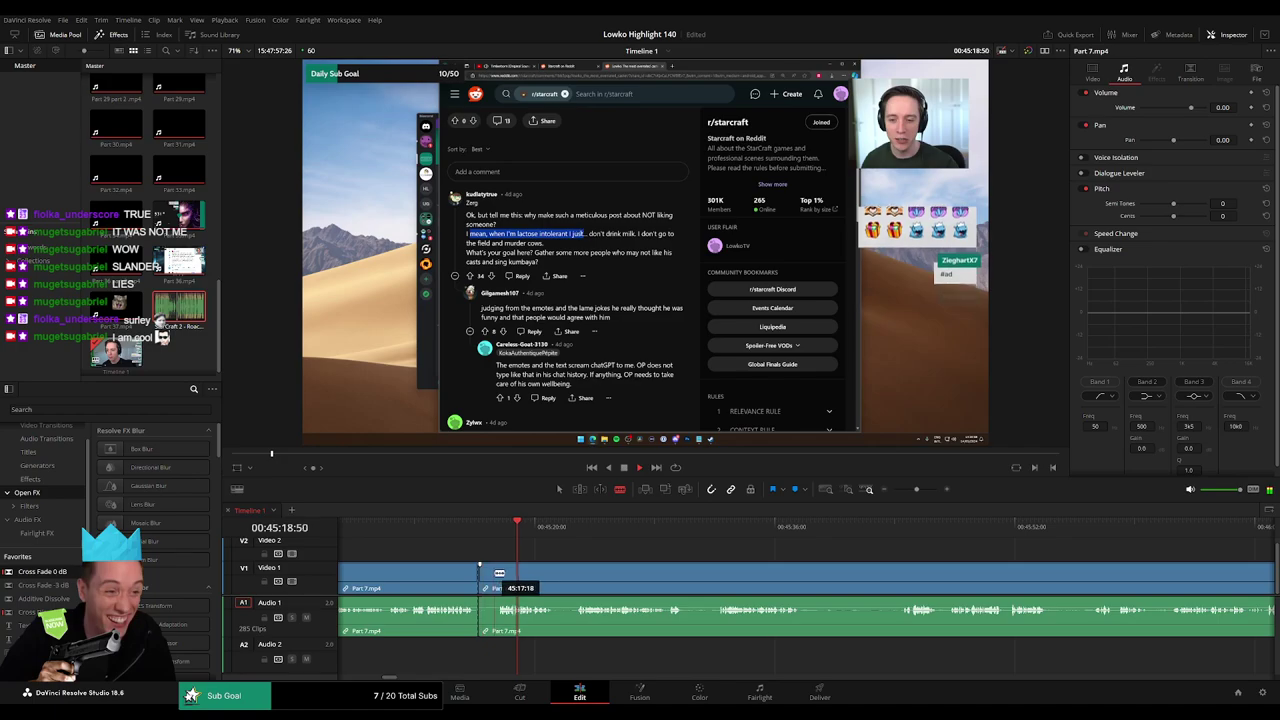
click(497, 574)
key(a)
click(490, 579)
key(Delete)
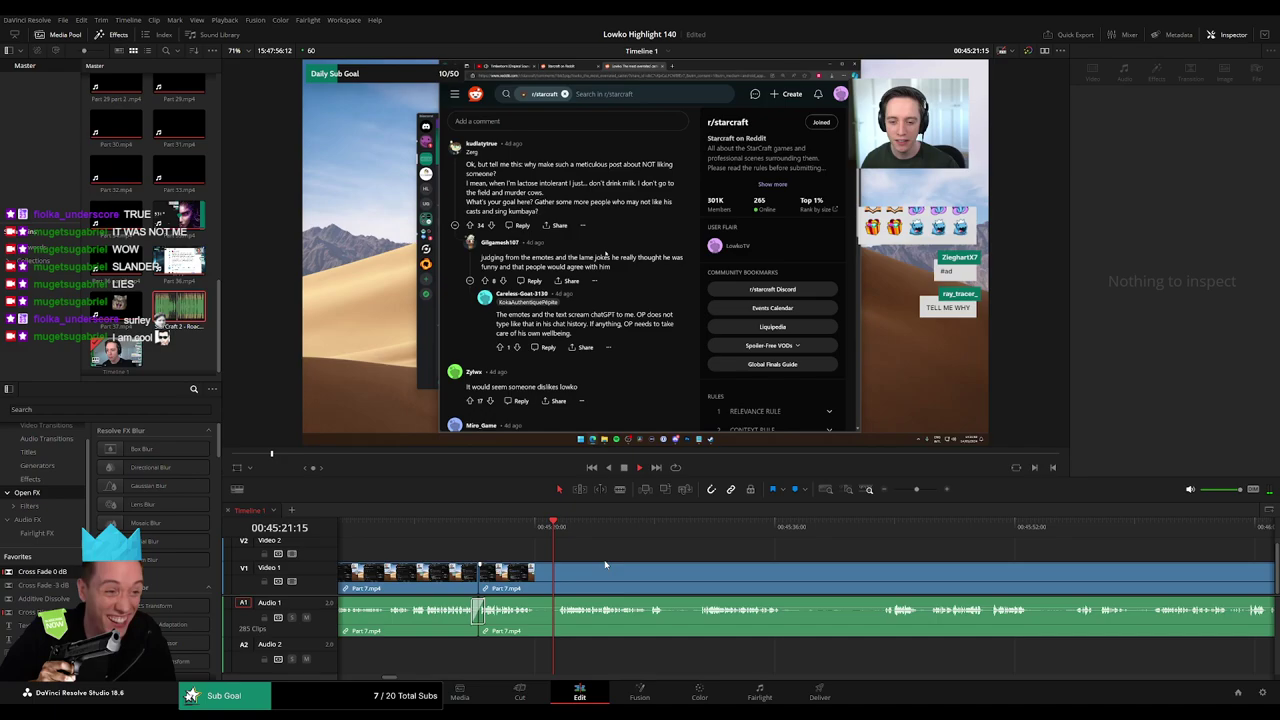
- Cut the short Part 7.mp4 section from about 45:20 to 45:21, close the gap and cross-fade the audio join
scroll(479, 558, right, 2)
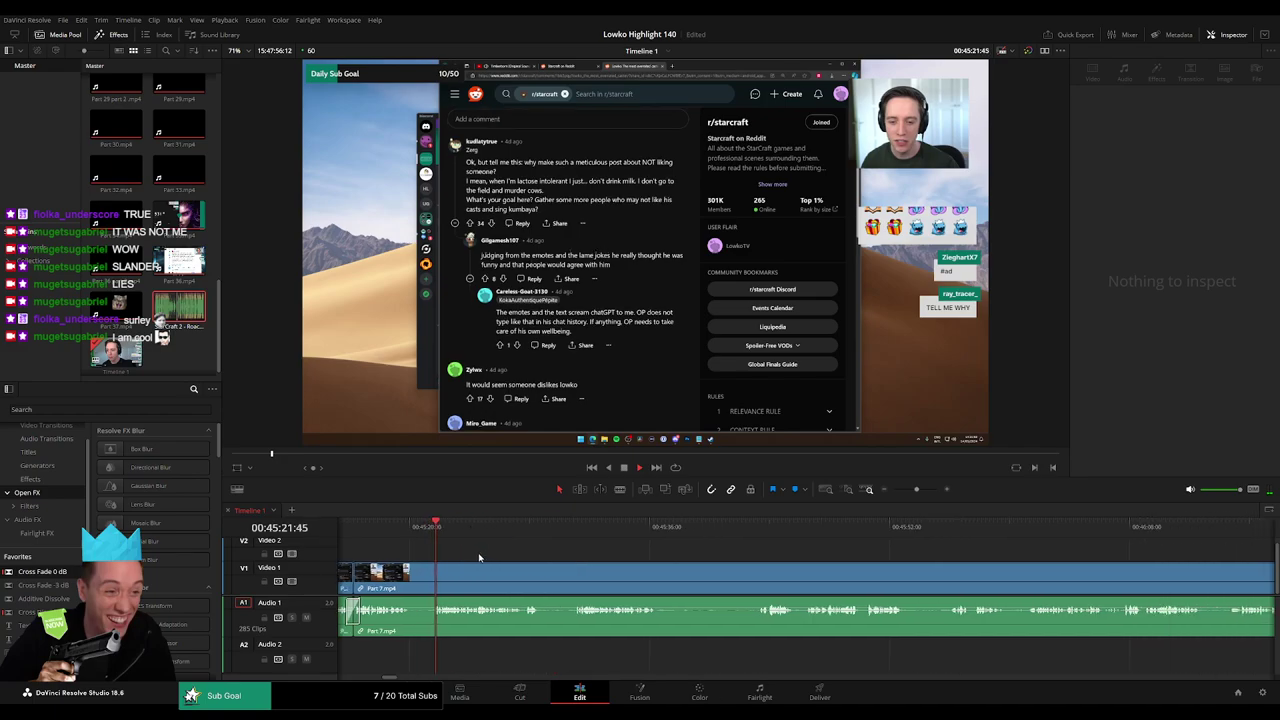
key(b)
click(412, 578)
click(431, 578)
key(a)
click(425, 580)
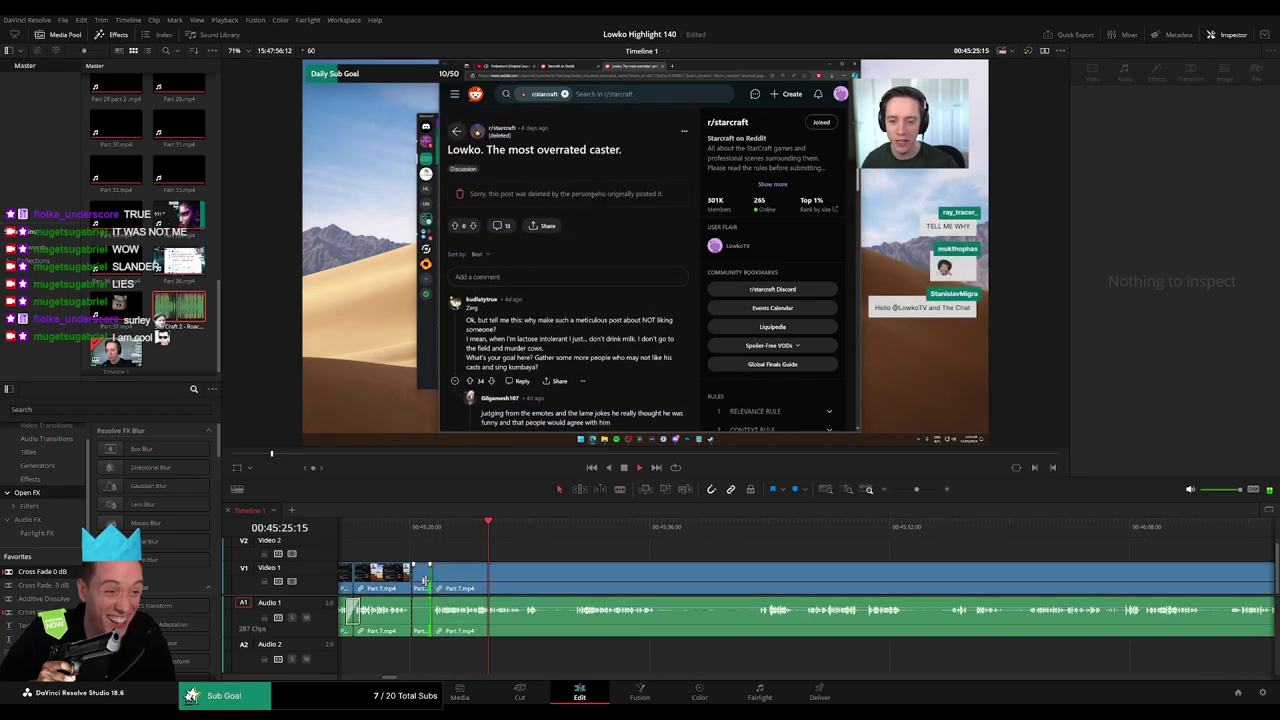
click(423, 578)
key(Delete)
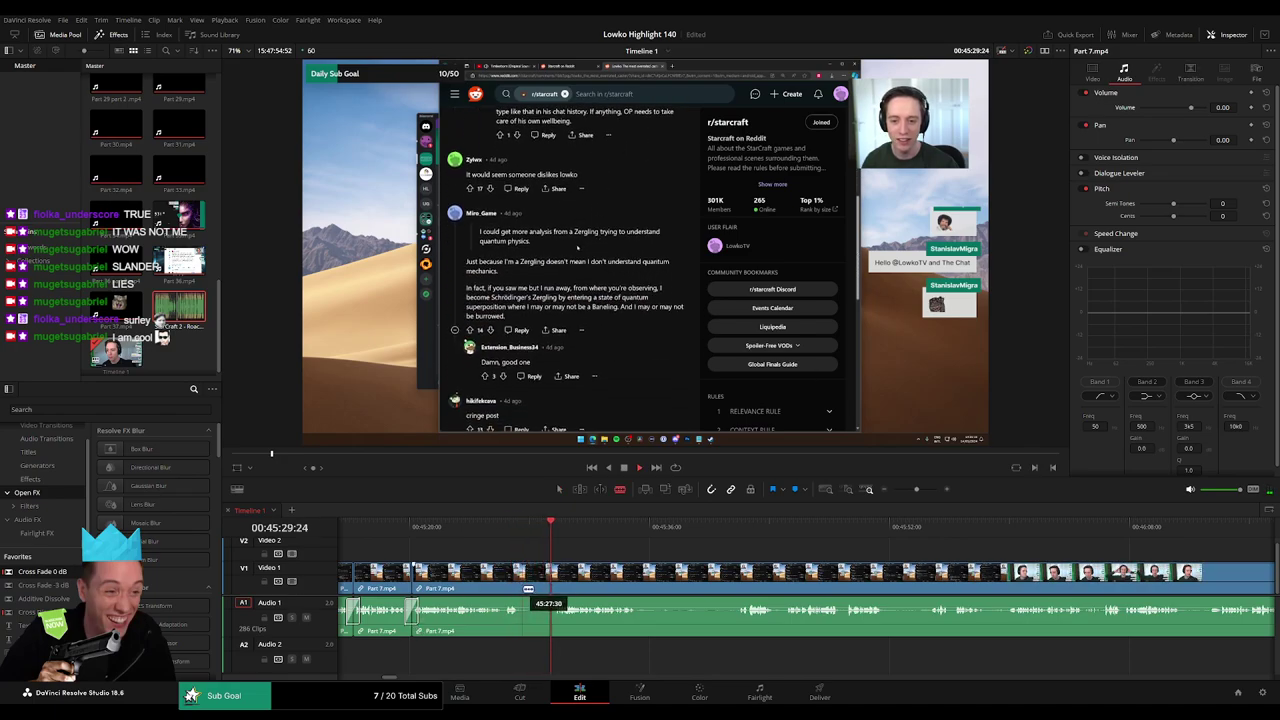
- Cut the Part 7.mp4 section from about 45:27 to 45:29, close the gap and cross-fade the audio join
click(524, 589)
click(553, 589)
key(a)
click(542, 589)
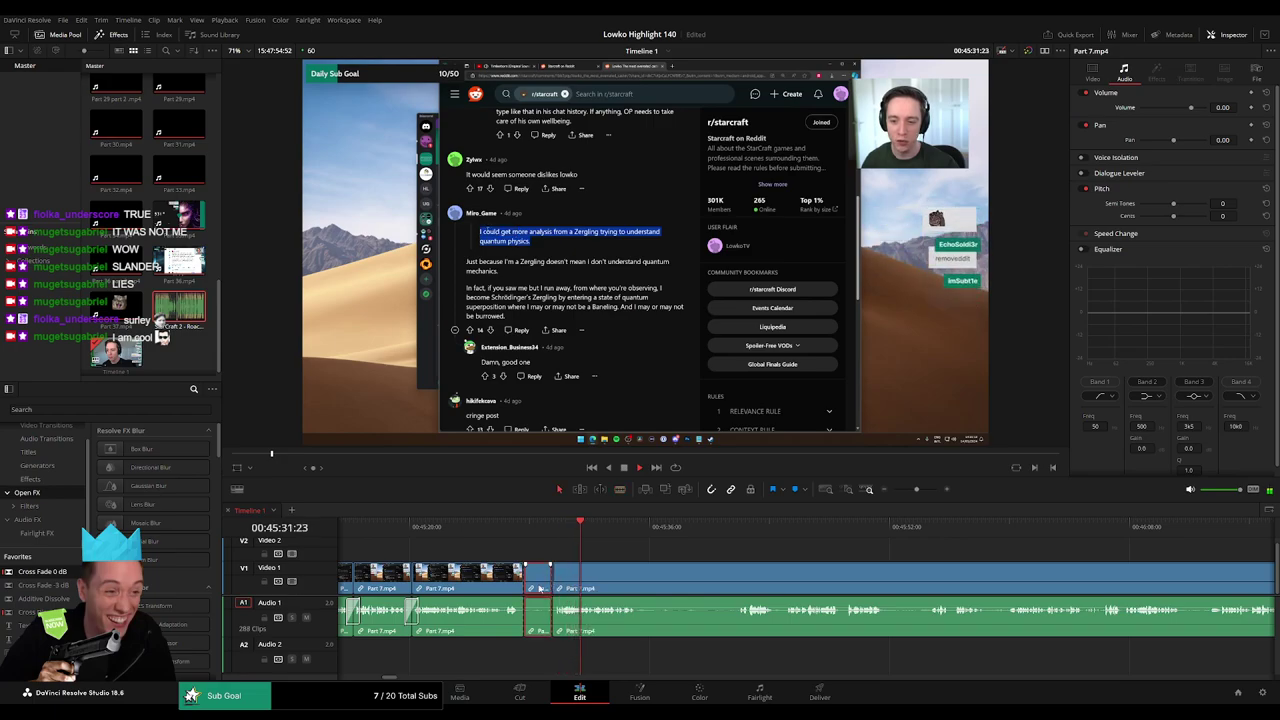
key(BackSpace)
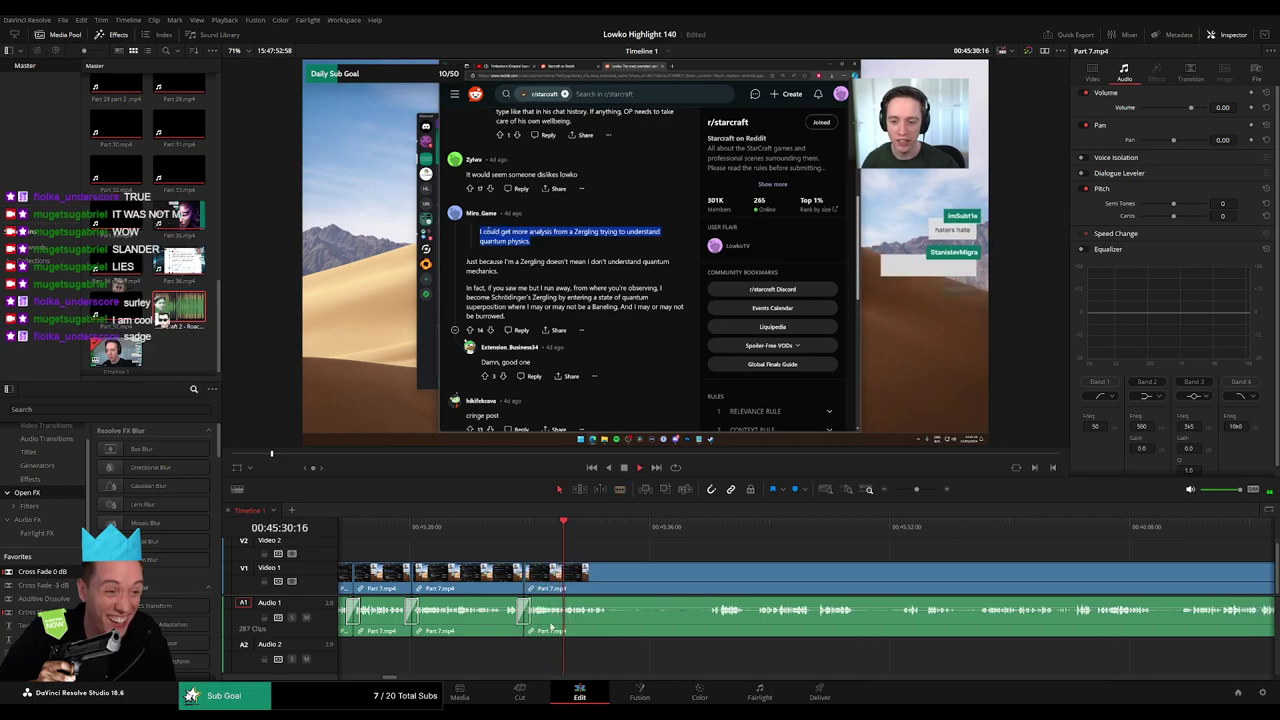
- Cut the Part 7.mp4 section from about 45:33 to 45:40, cross-fade the audio join and play on from there
drag(680, 586, 476, 582)
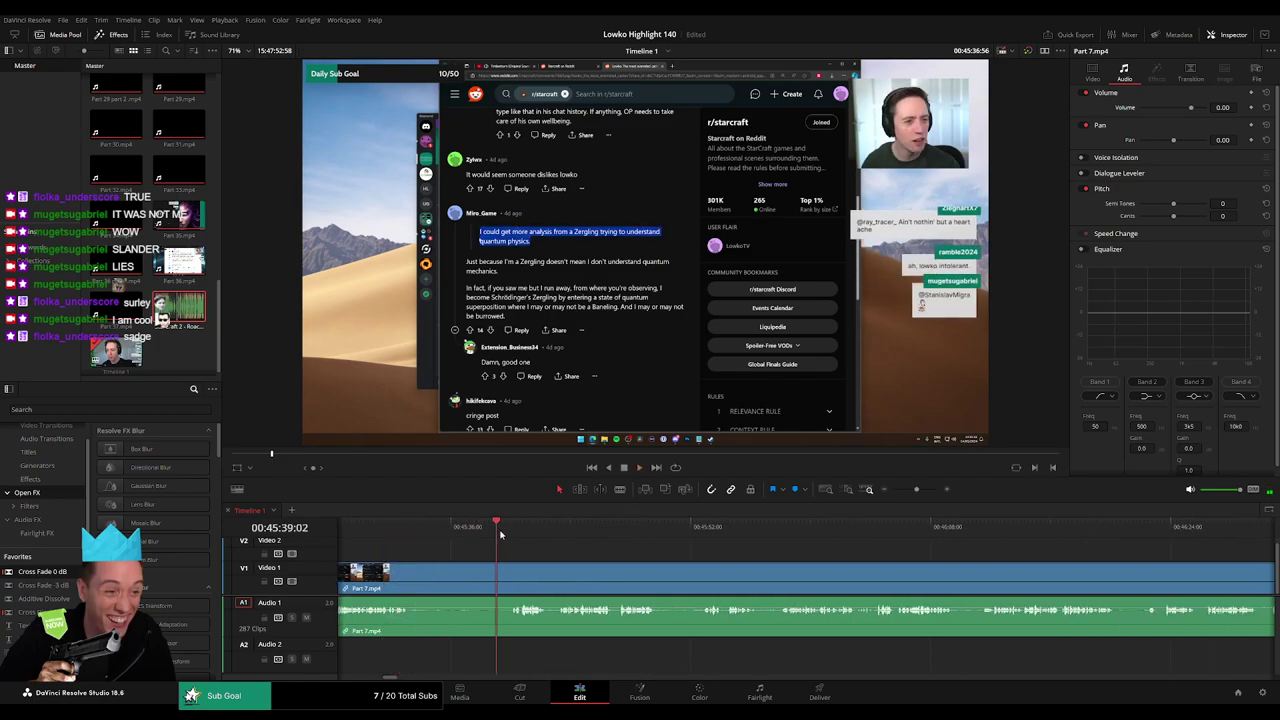
drag(501, 535, 511, 535)
key(b)
click(412, 573)
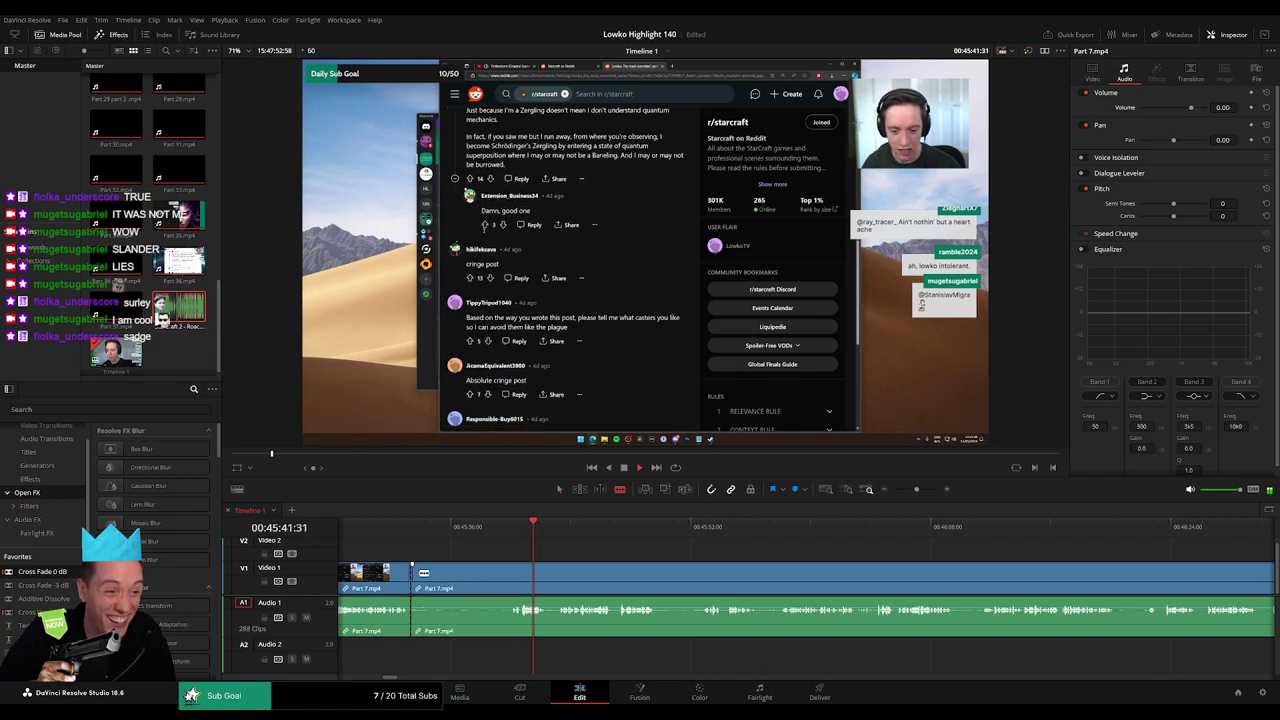
click(511, 573)
key(a)
click(489, 574)
key(Delete)
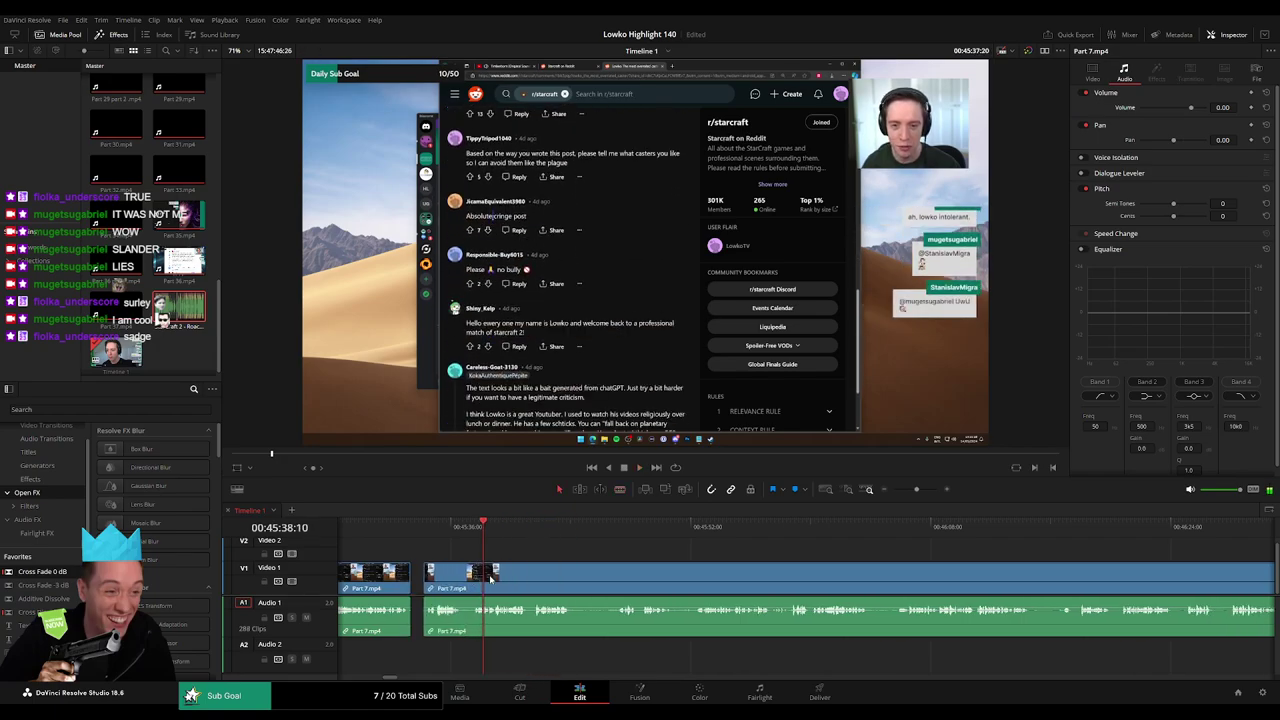
key(space)
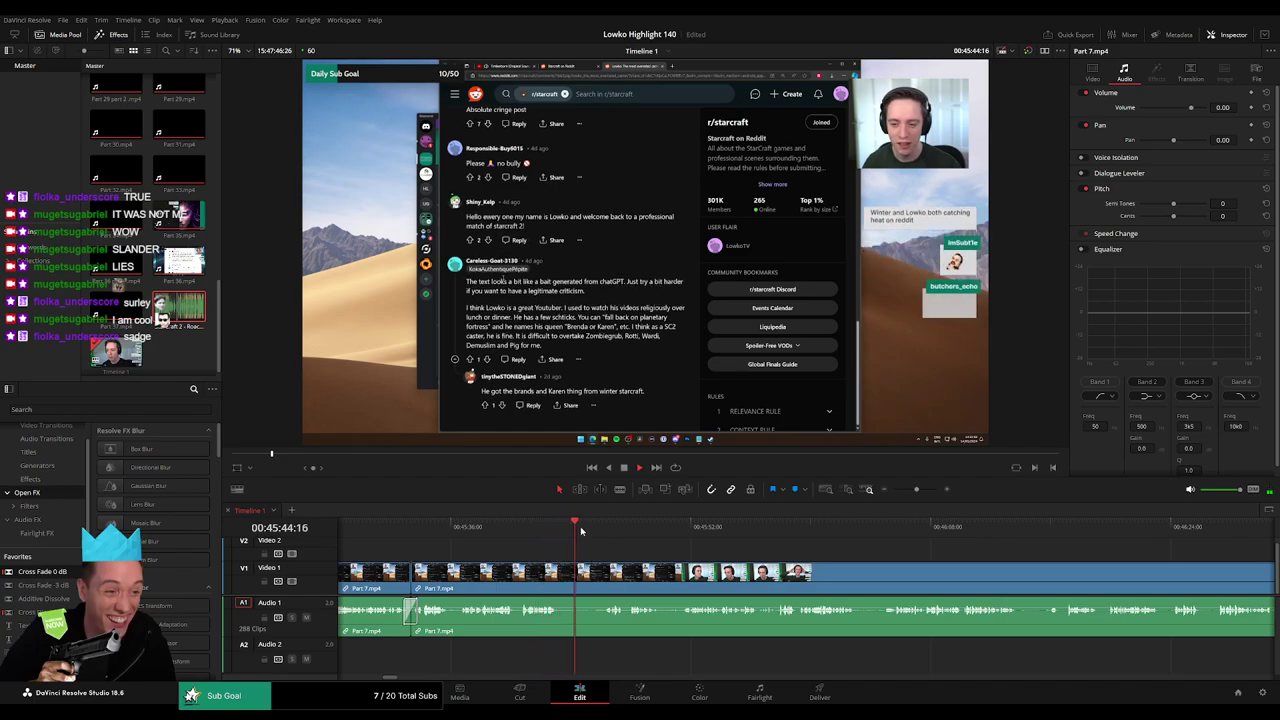
- Cut the Part 7.mp4 section from about 45:43 to 45:46, close the gap and cross-fade the audio join
key(b)
click(466, 573)
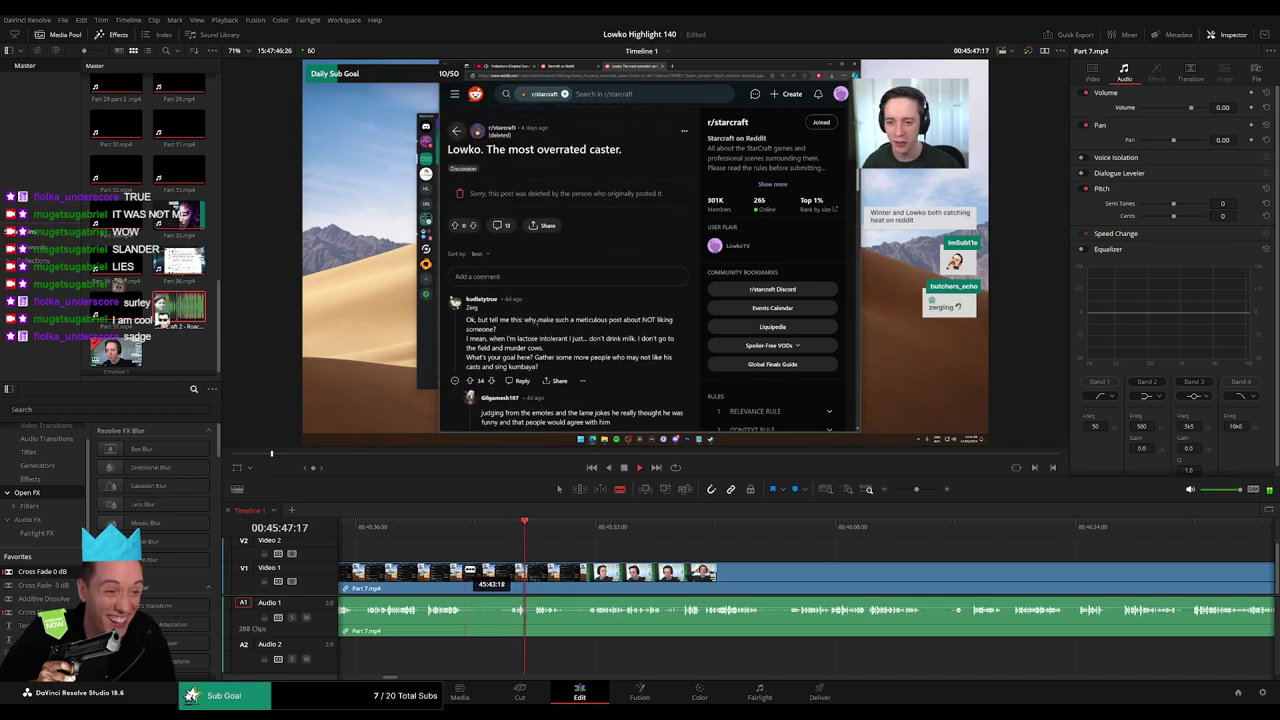
click(507, 573)
key(a)
click(500, 577)
key(Delete)
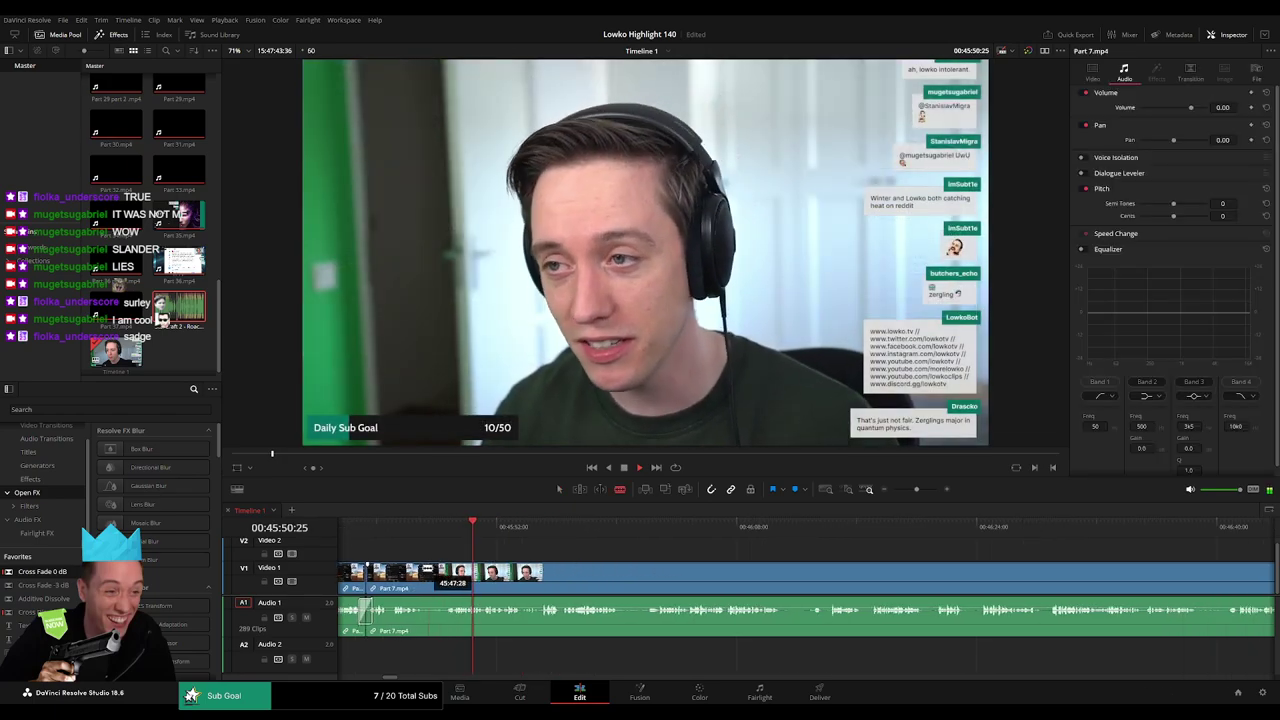
- Cut the short Part 7.mp4 section from about 45:47 to 45:48 and add a Cross Fade 0 dB transition at the audio join
click(427, 570)
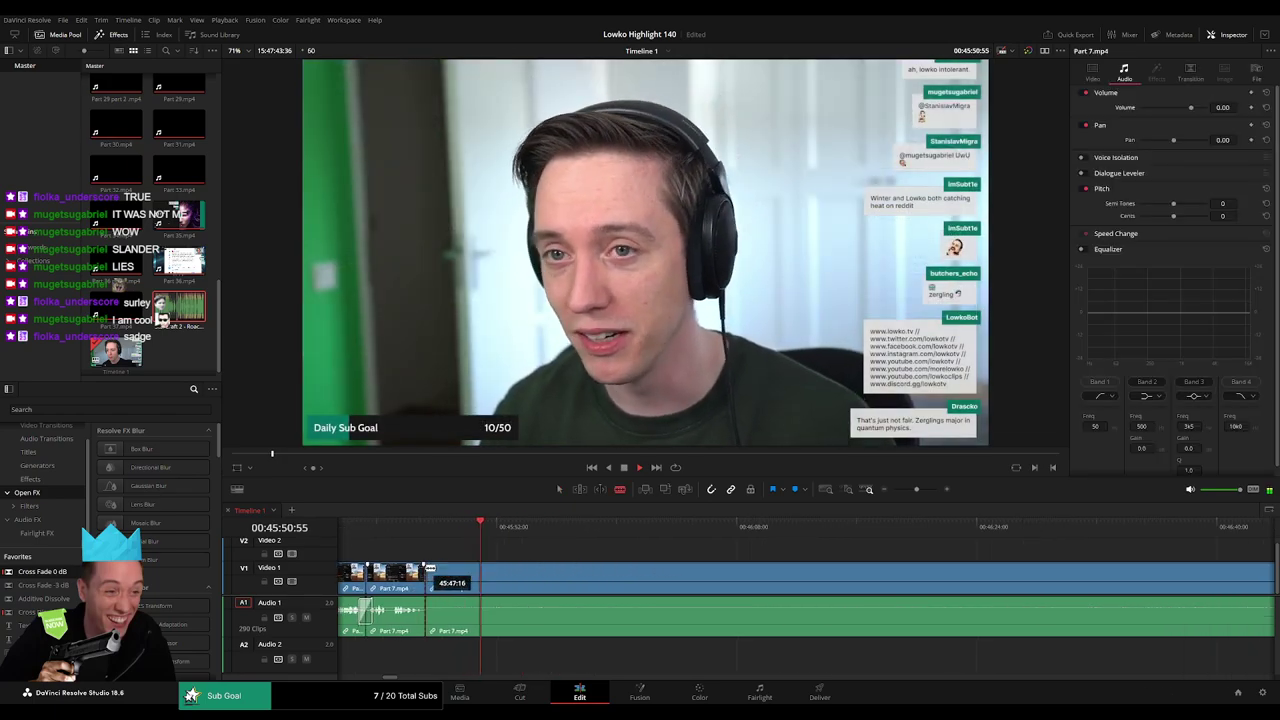
click(444, 571)
key(a)
click(437, 583)
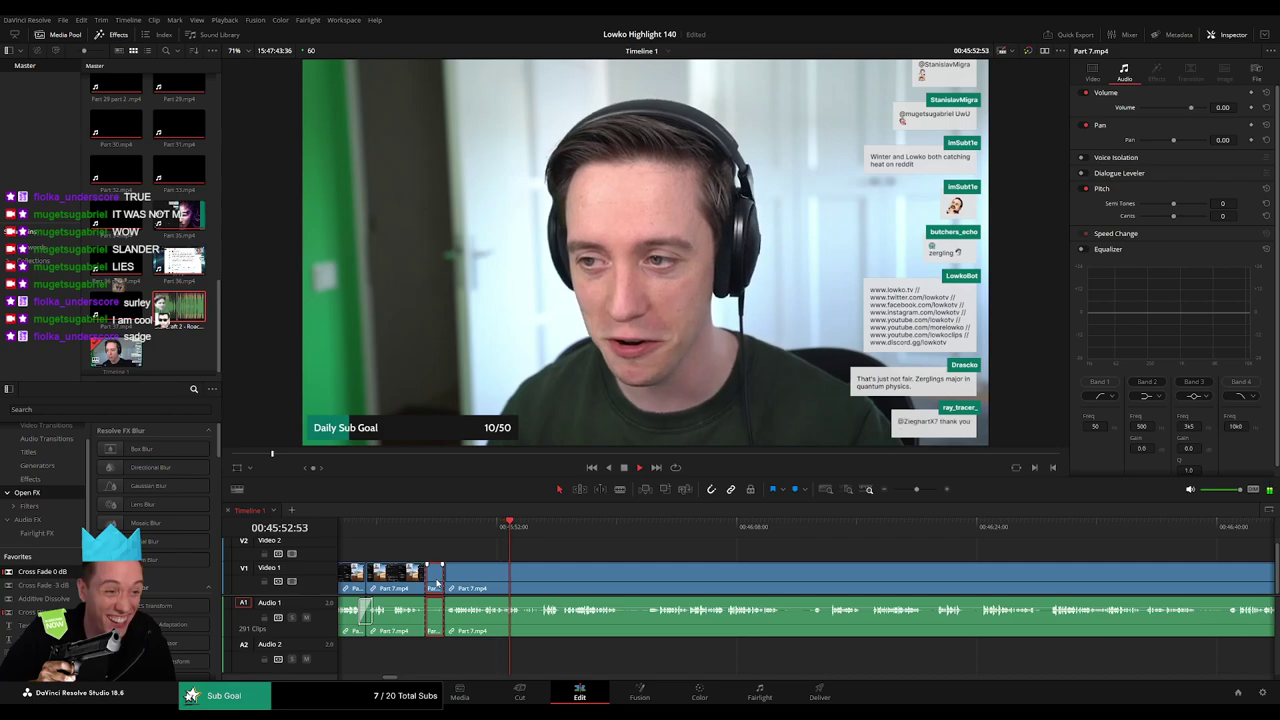
key(Delete)
drag(442, 631, 427, 617)
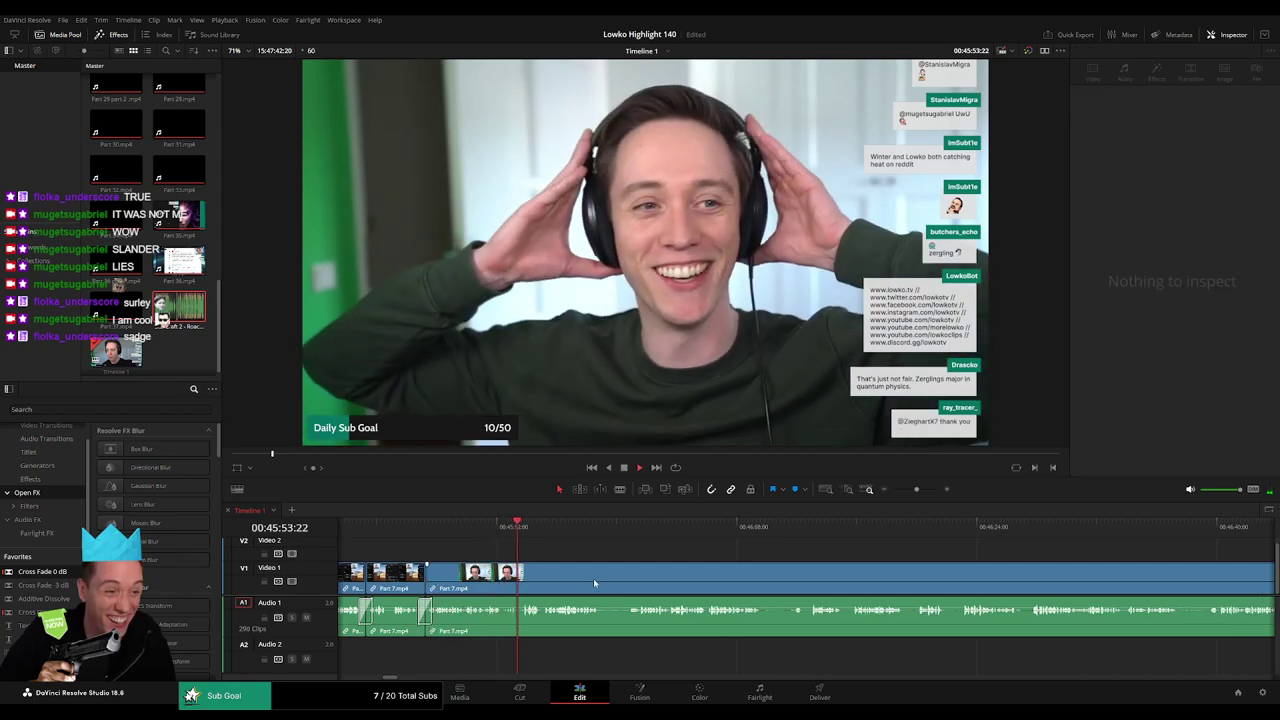
- Remove the Part 7.mp4 section from about 45:59 to 46:01 and close the gap
scroll(517, 571, right, 3)
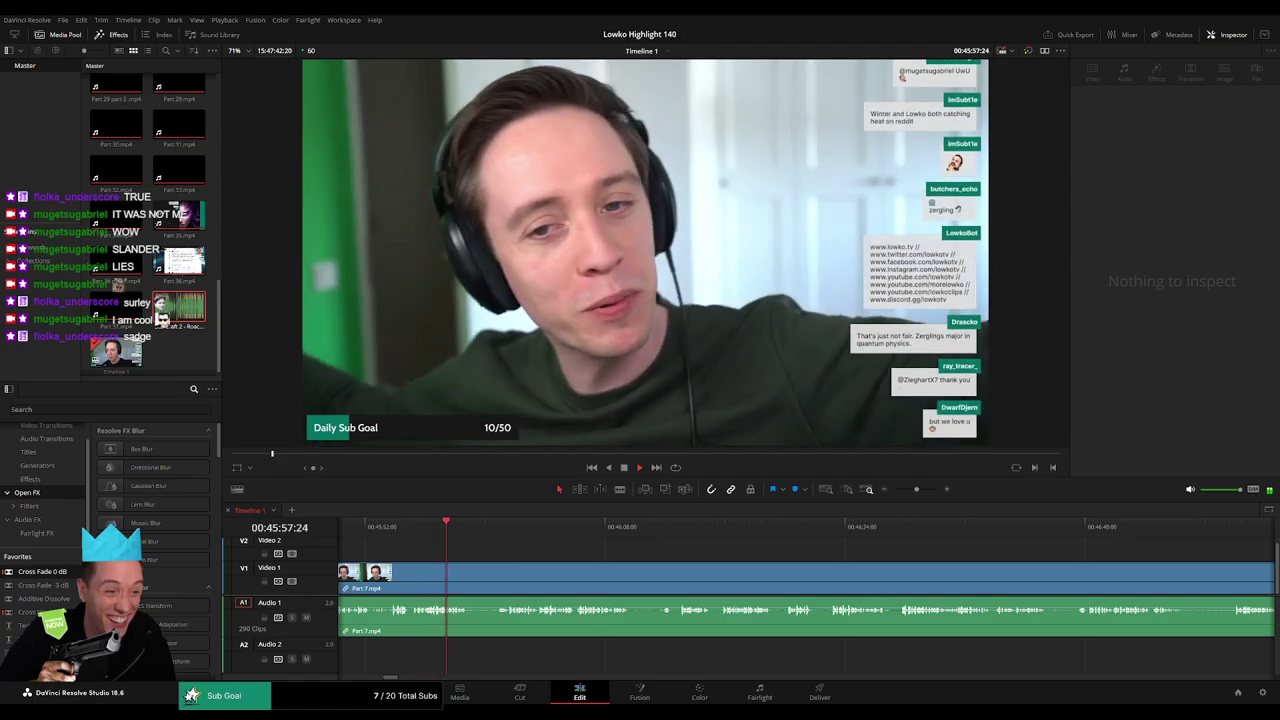
key(b)
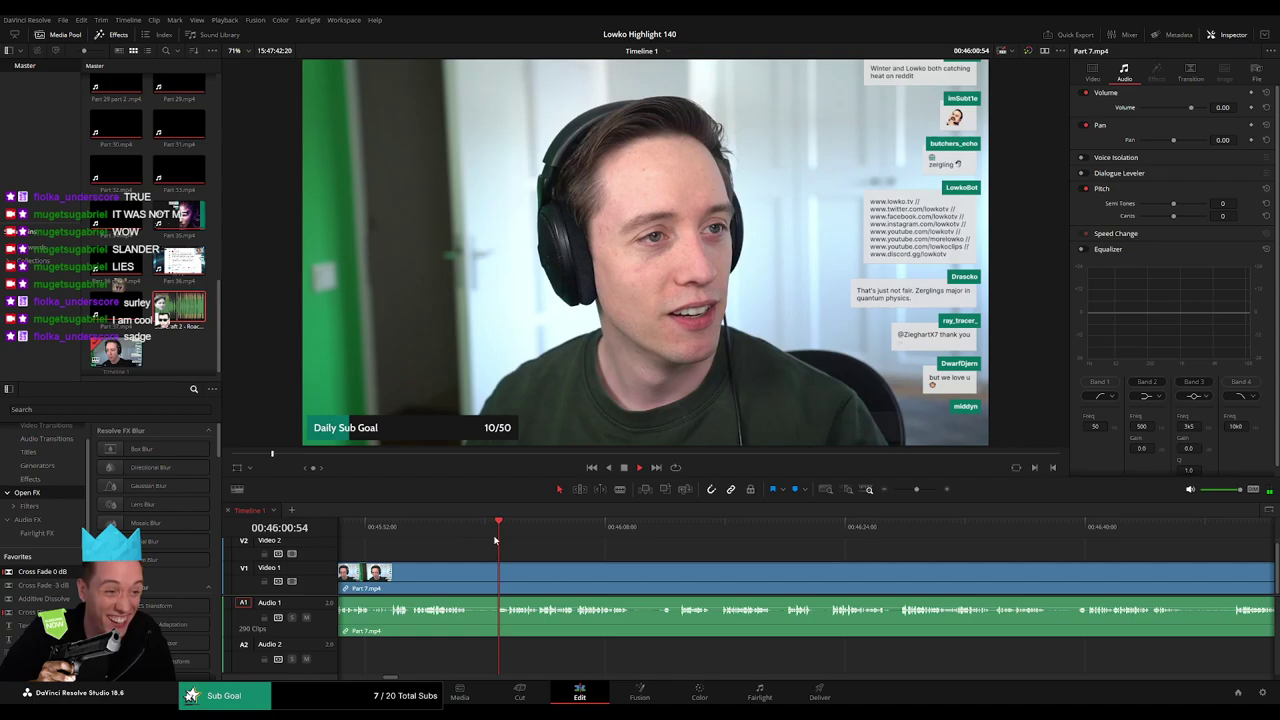
click(470, 576)
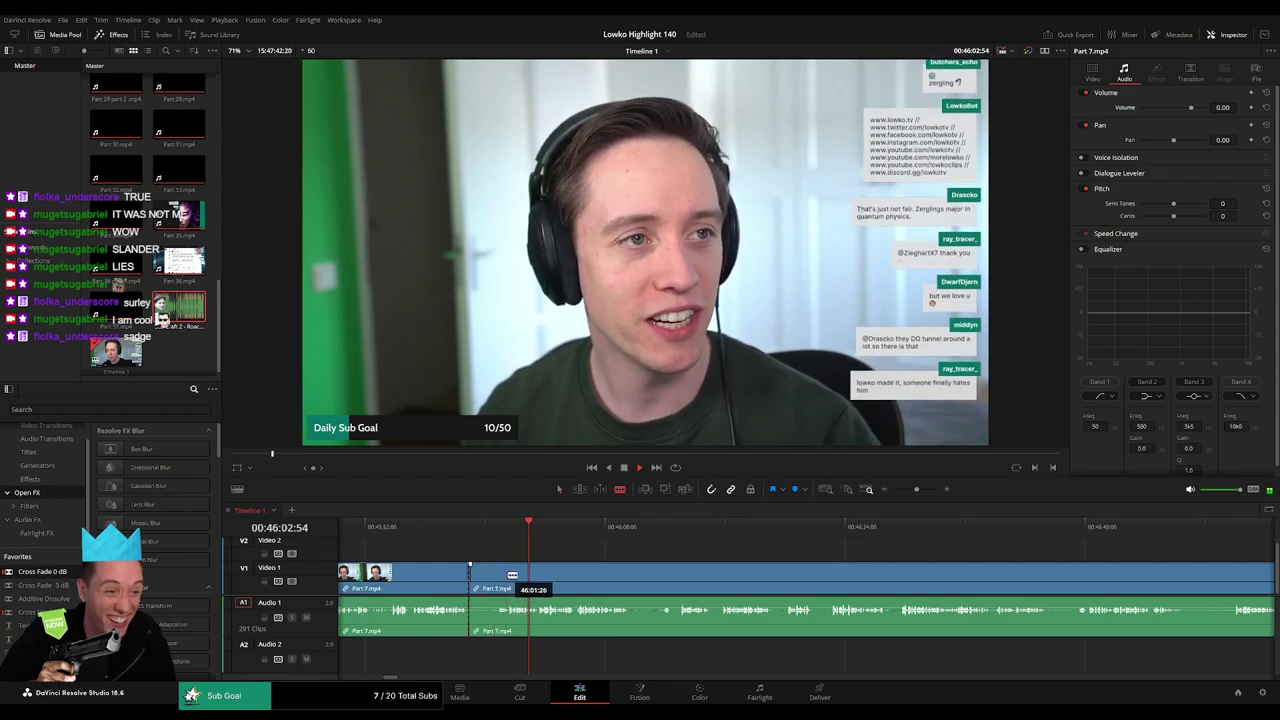
key(Delete)
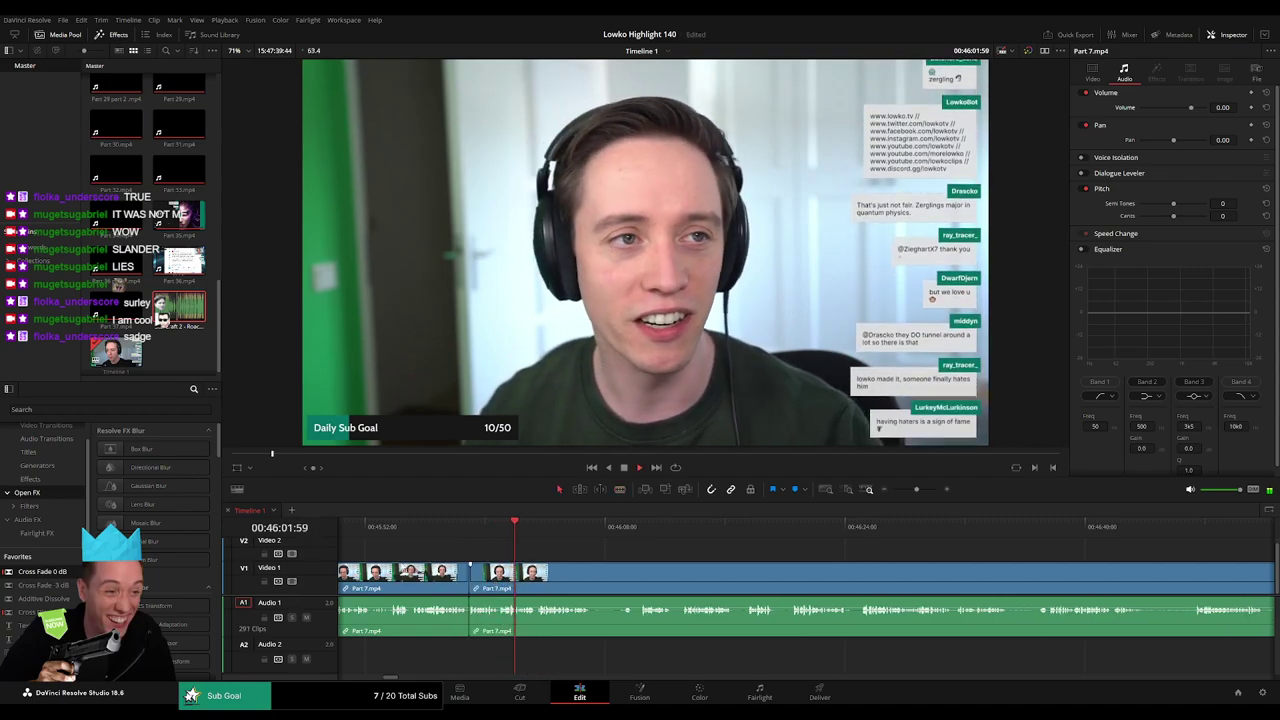
- Cross-fade the audio join near 45:59, and remove the Part 7.mp4 section from about 46:07 to 46:10 with a cross-faded join
drag(480, 640, 469, 614)
scroll(472, 608, right, 2)
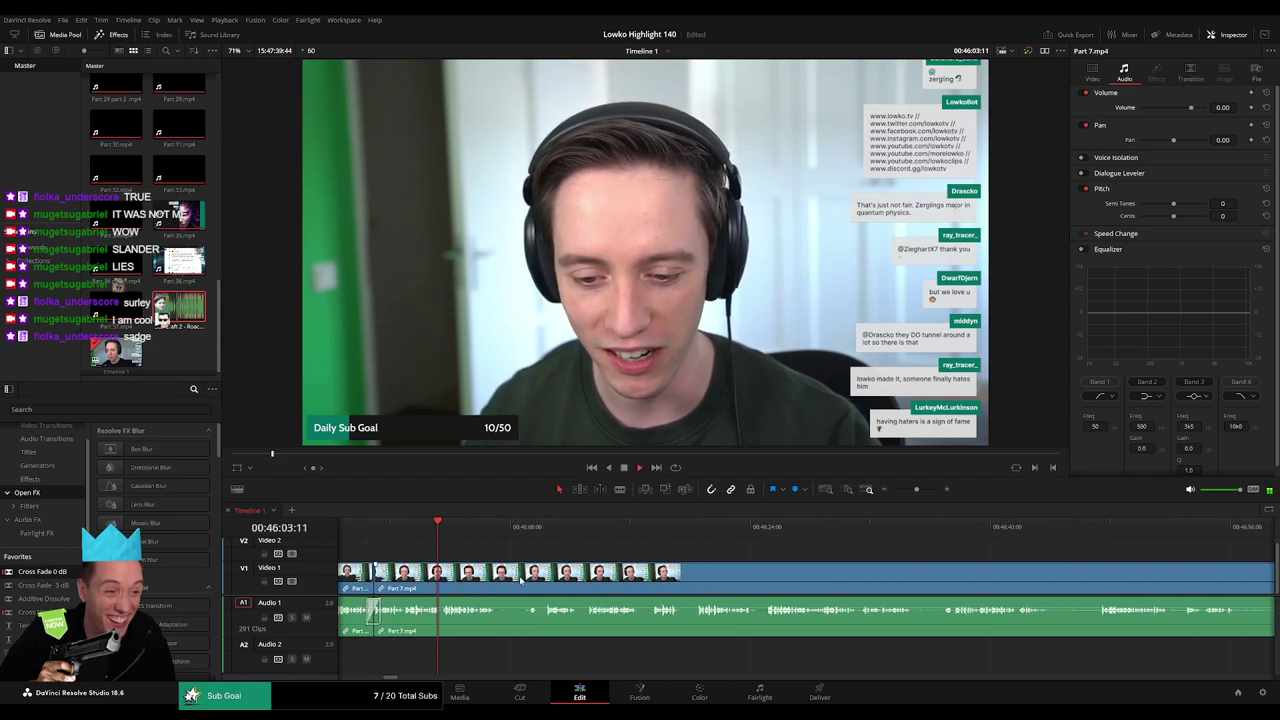
key(b)
click(502, 580)
scroll(480, 566, right, 1)
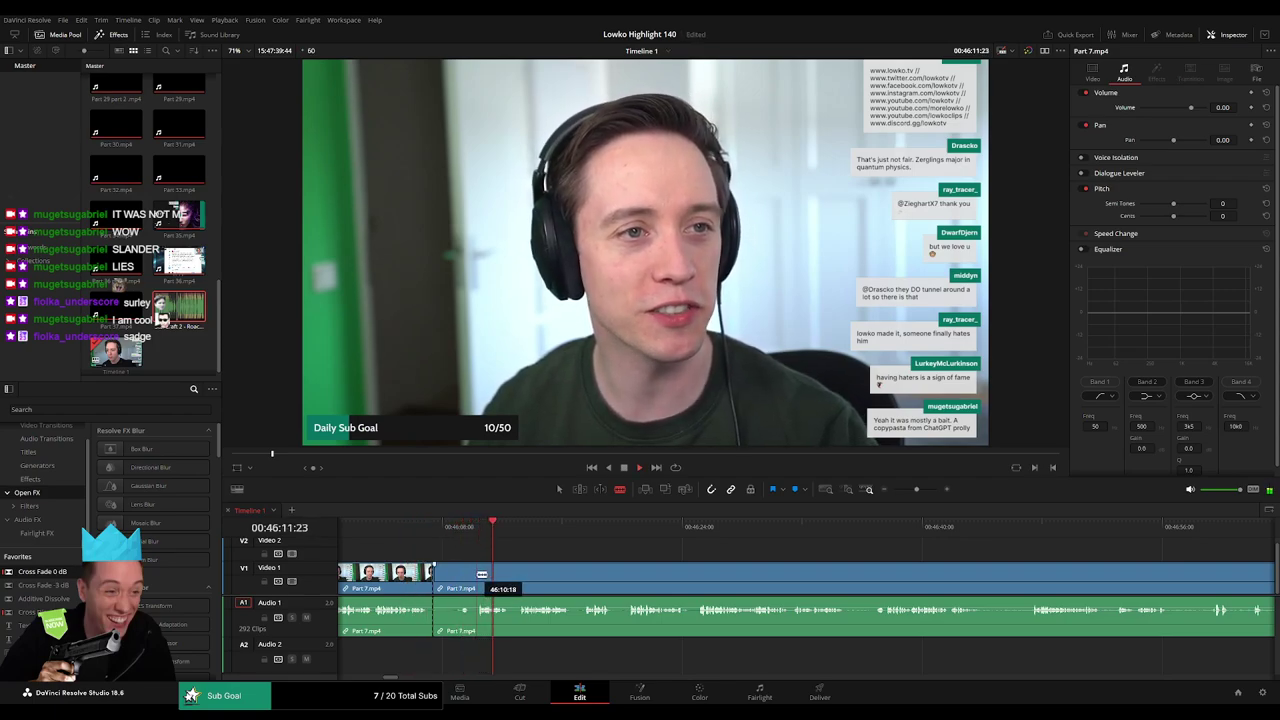
click(482, 574)
key(a)
click(465, 578)
key(Delete)
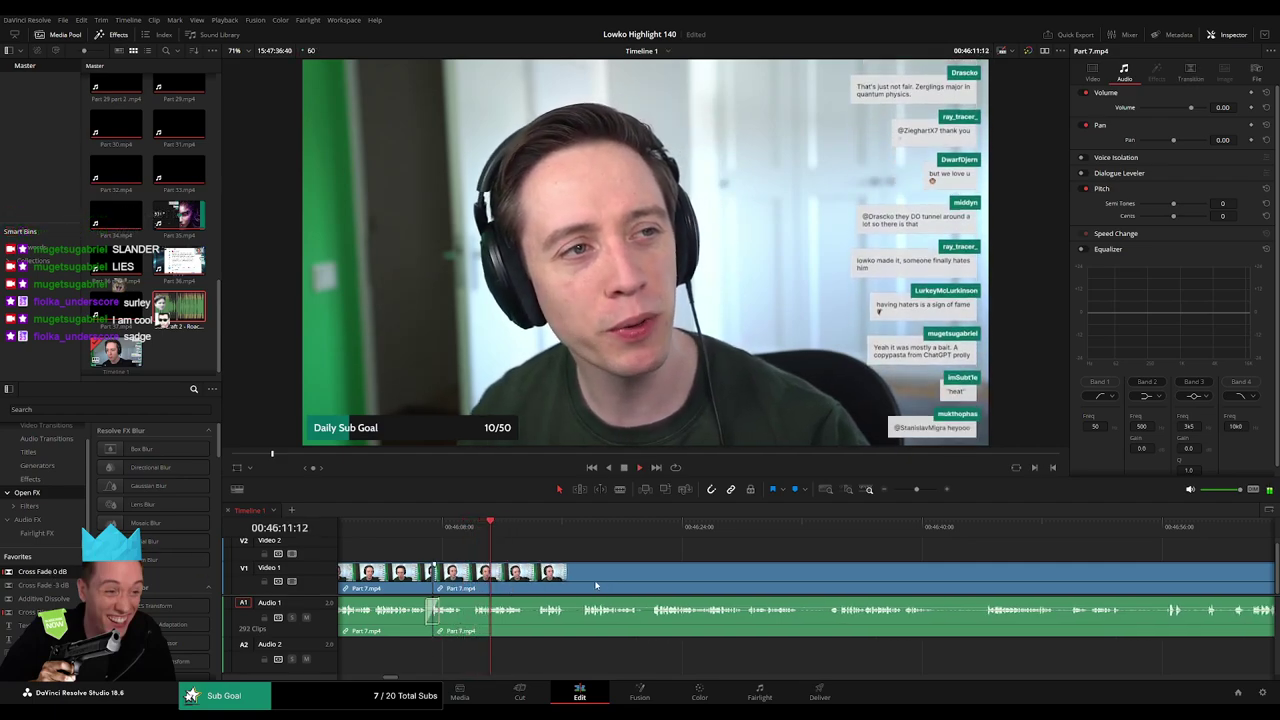
- Cut the Part 7.mp4 section from about 46:41 to 46:44, close the gap and cross-fade the audio join
scroll(451, 569, right, 2)
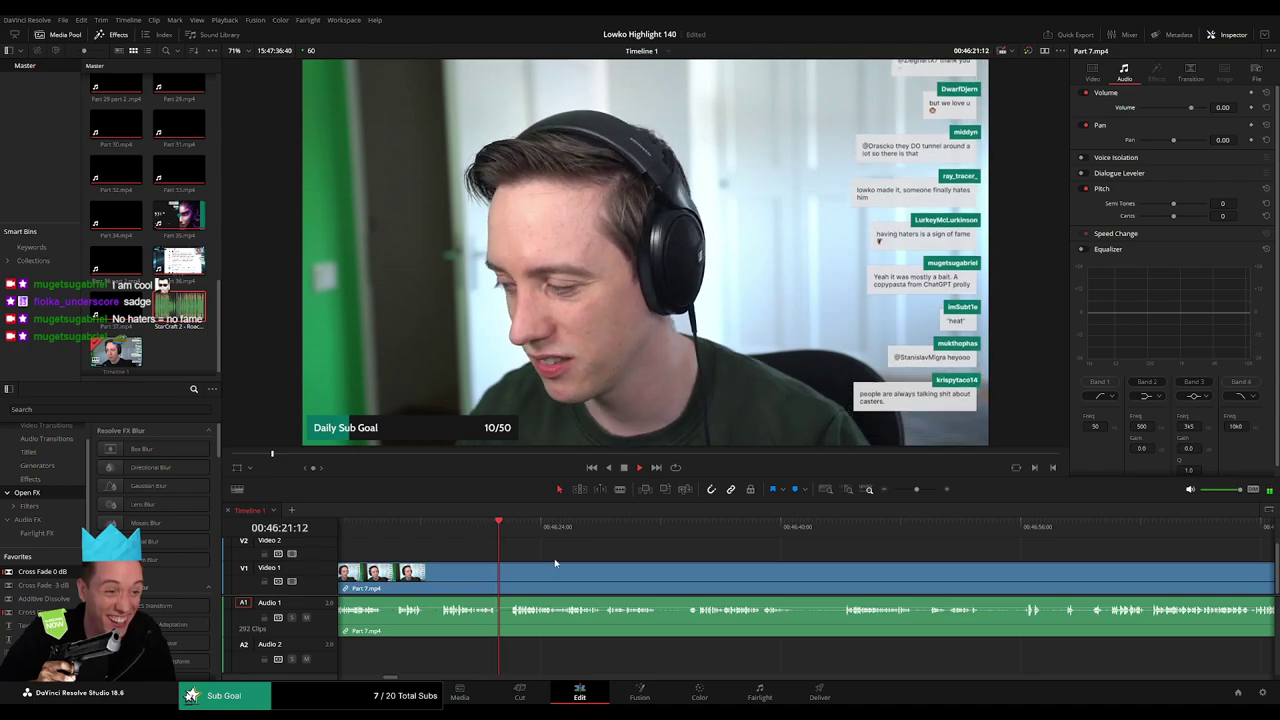
scroll(585, 552, right, 1)
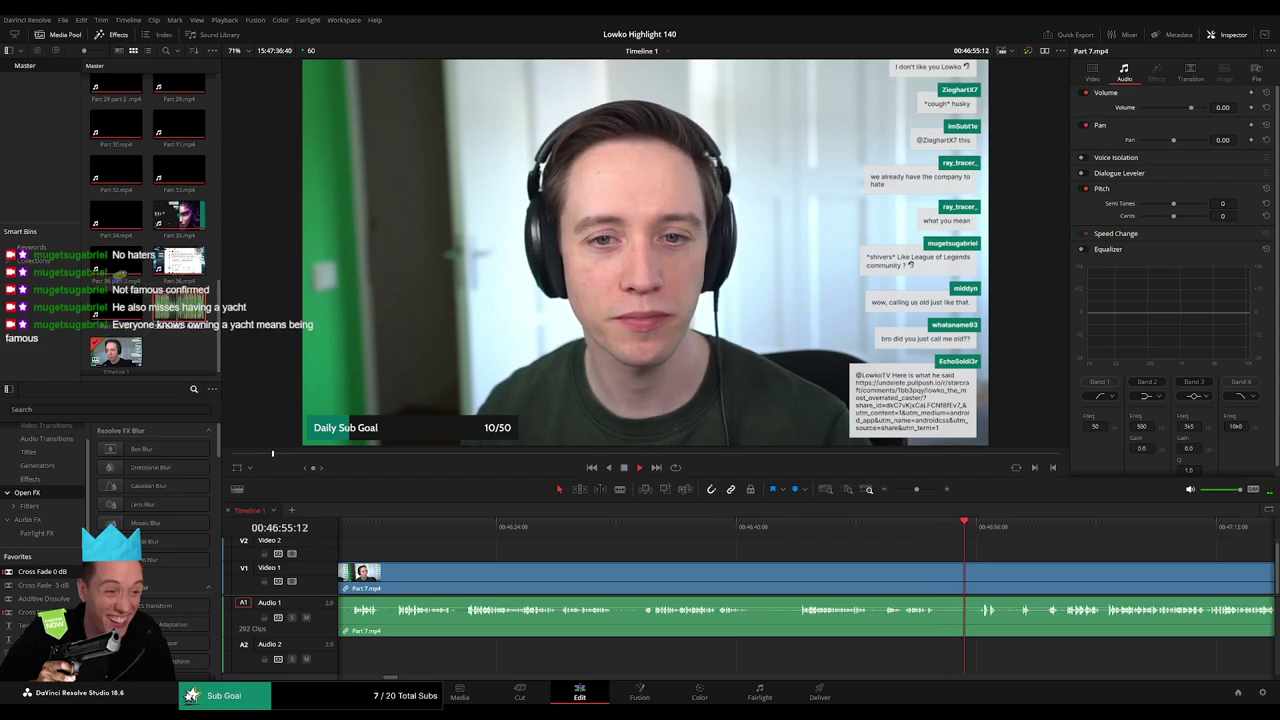
click(754, 572)
click(797, 572)
key(a)
click(766, 578)
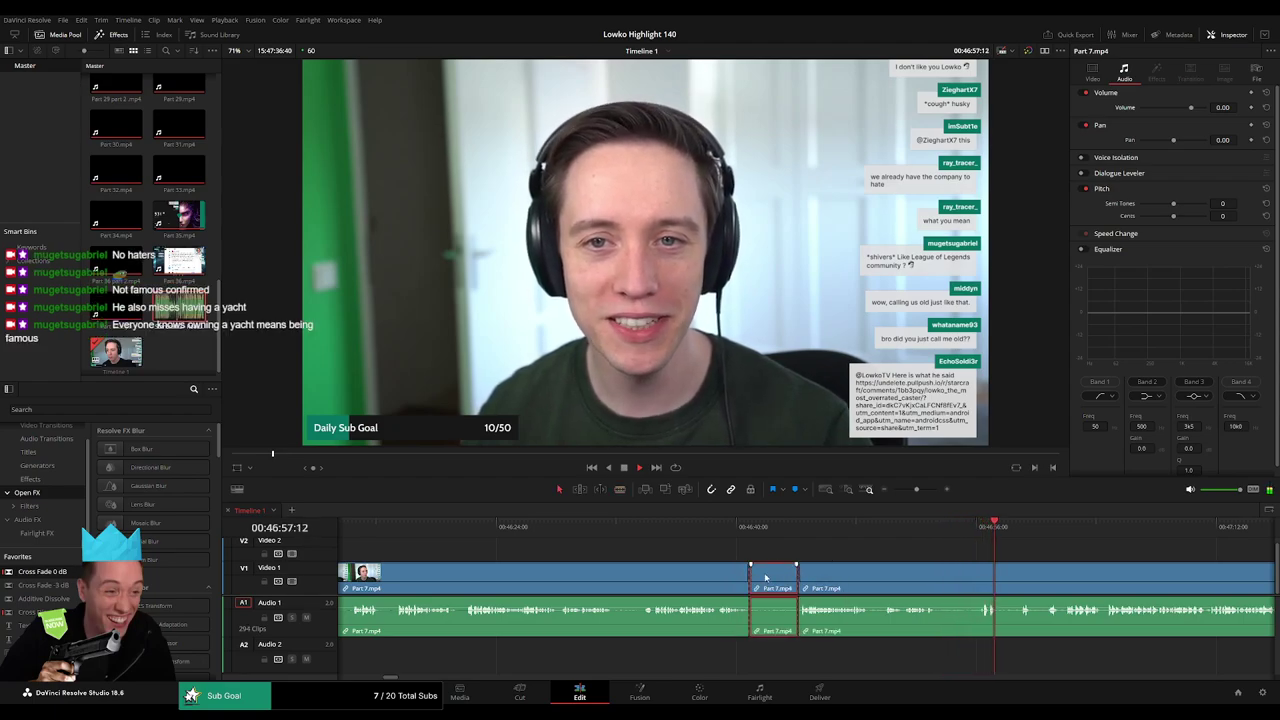
key(Delete)
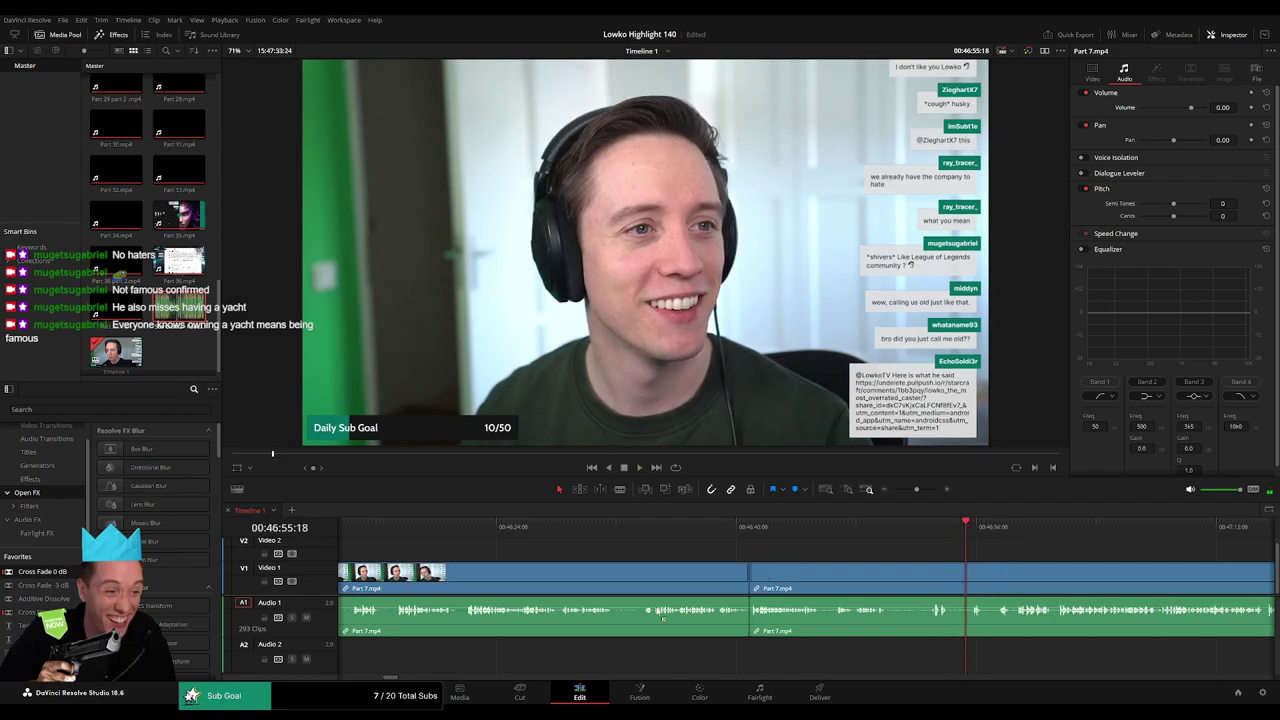
key(space)
scroll(743, 567, right, 4)
- Remove the Part 7.mp4 section from about 46:50 to 46:53 and add a Cross Fade 0 dB transition at the audio join
key(b)
click(697, 574)
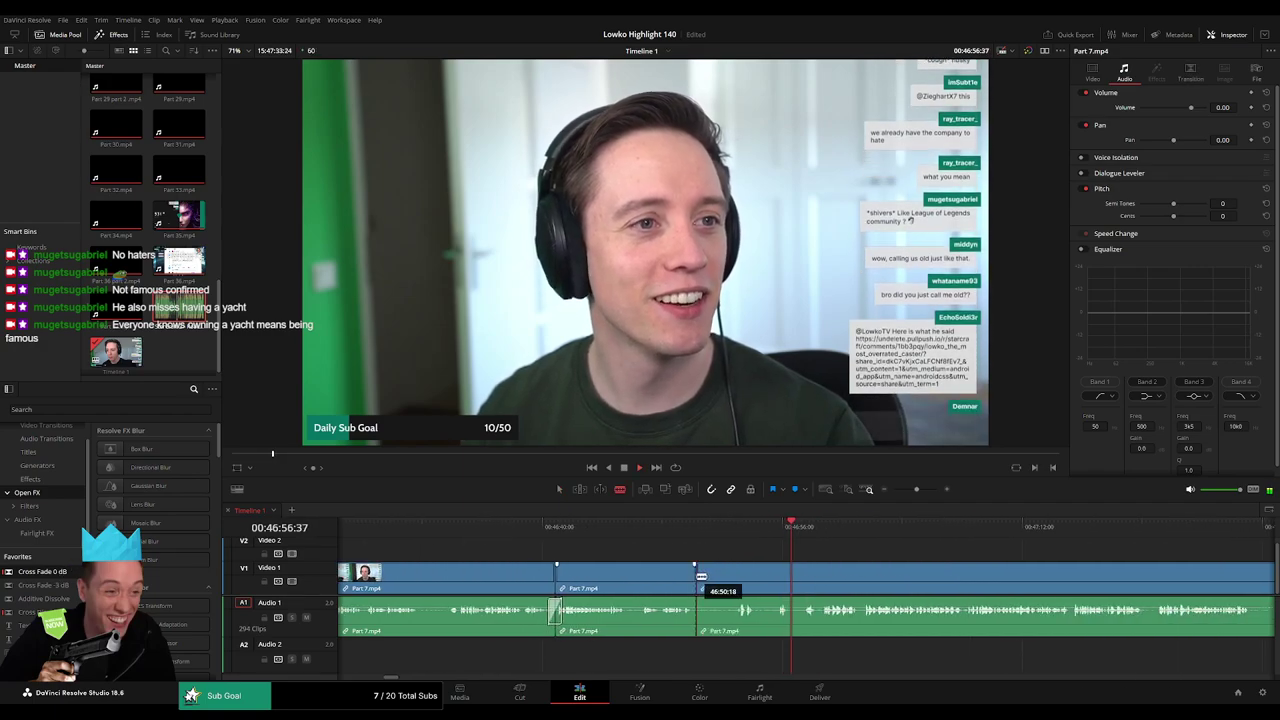
key(Delete)
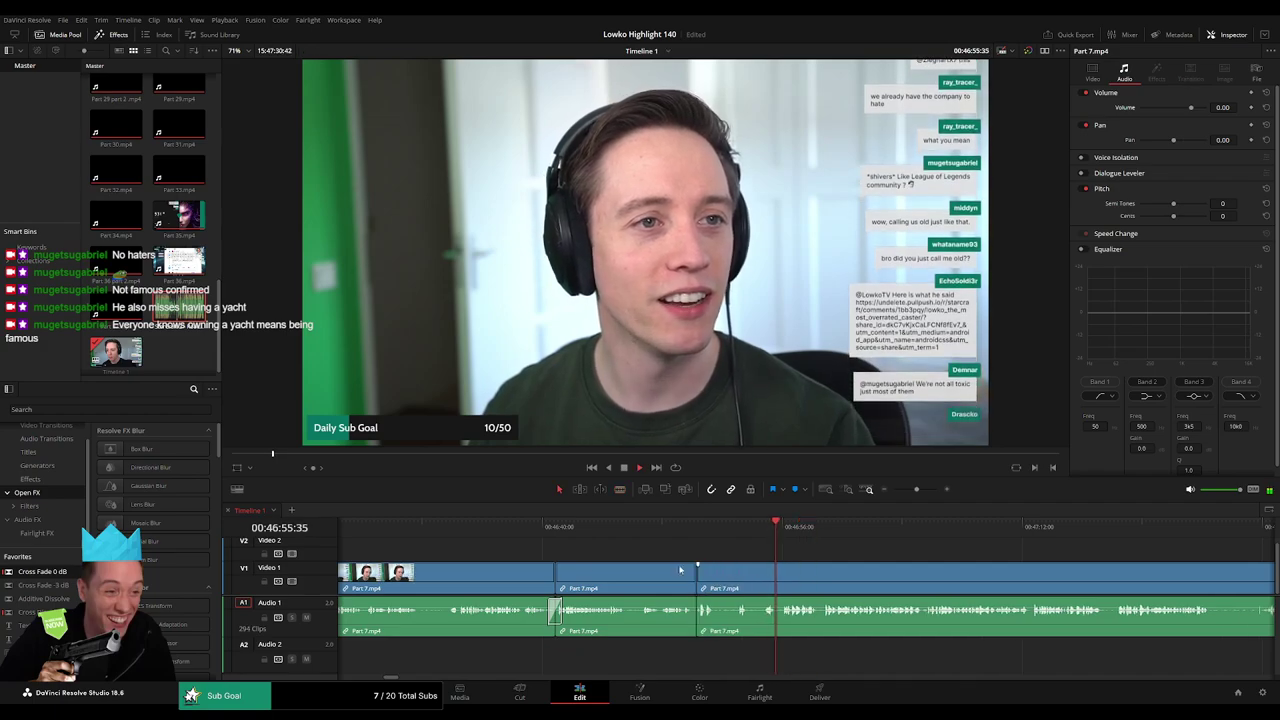
scroll(725, 600, right, 3)
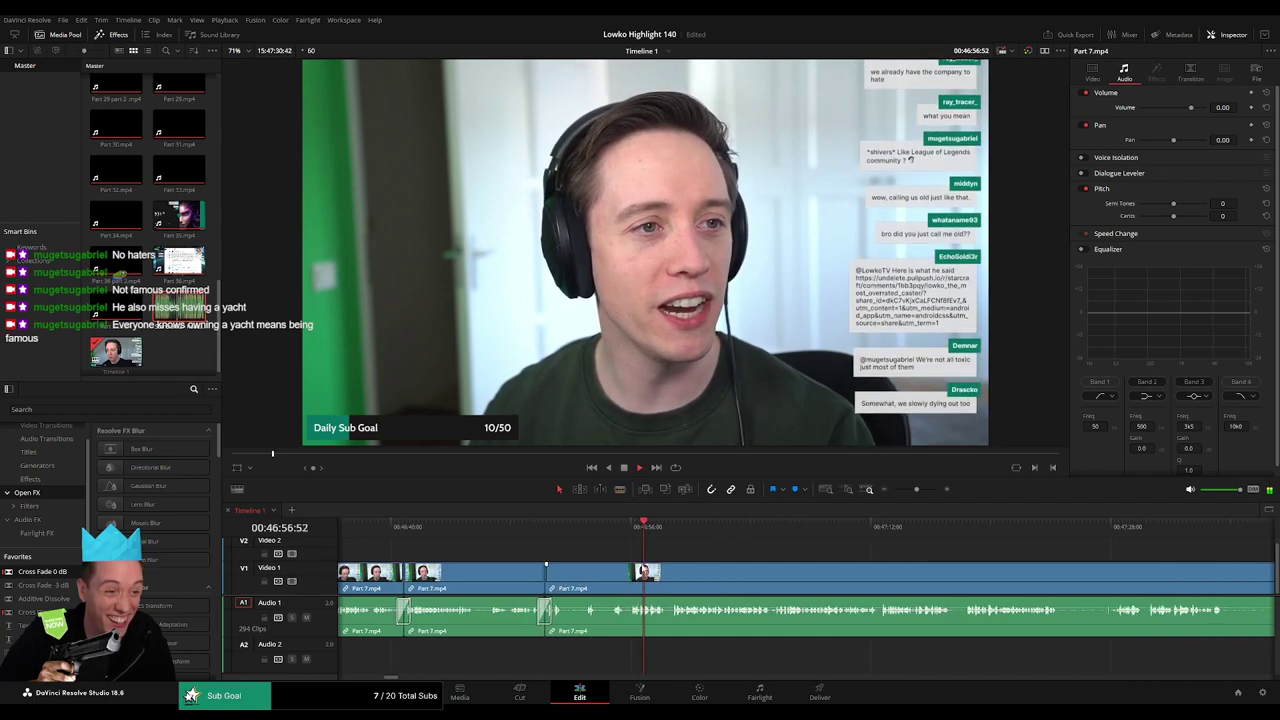
- Remove the short Part 7.mp4 section from about 47:27 to 47:28 and close the gap
scroll(745, 552, right, 3)
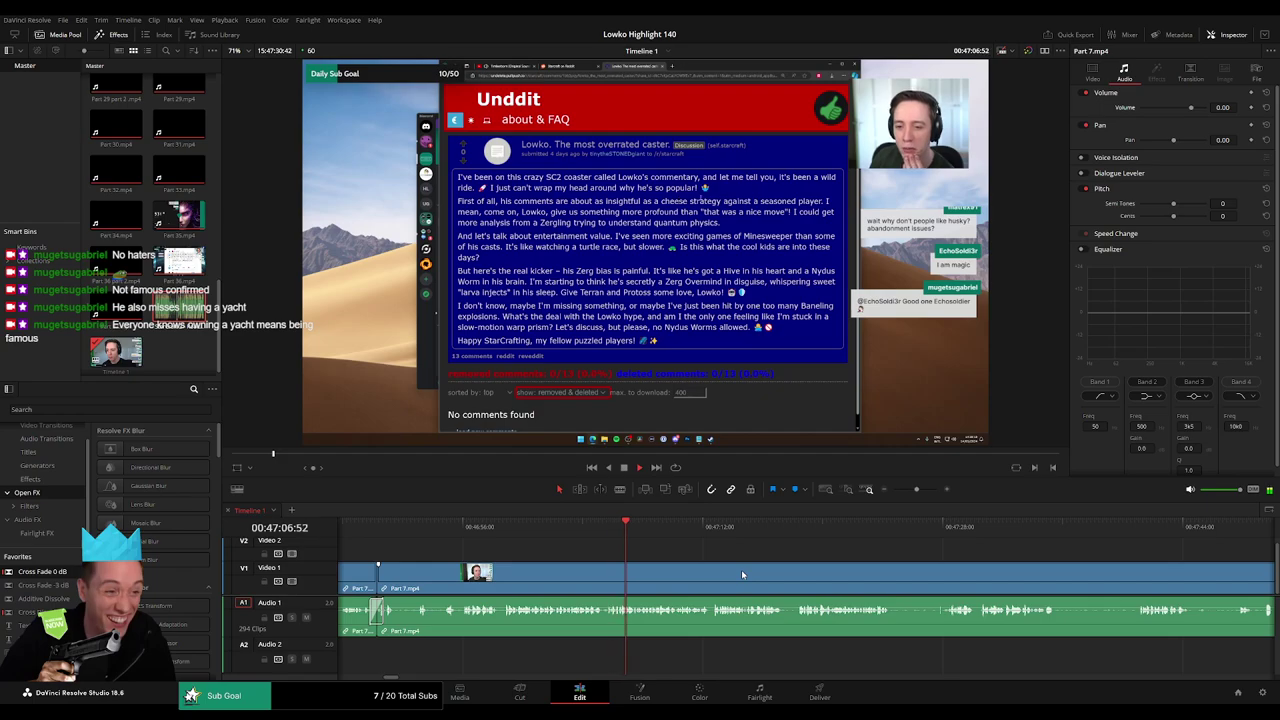
scroll(591, 556, right, 4)
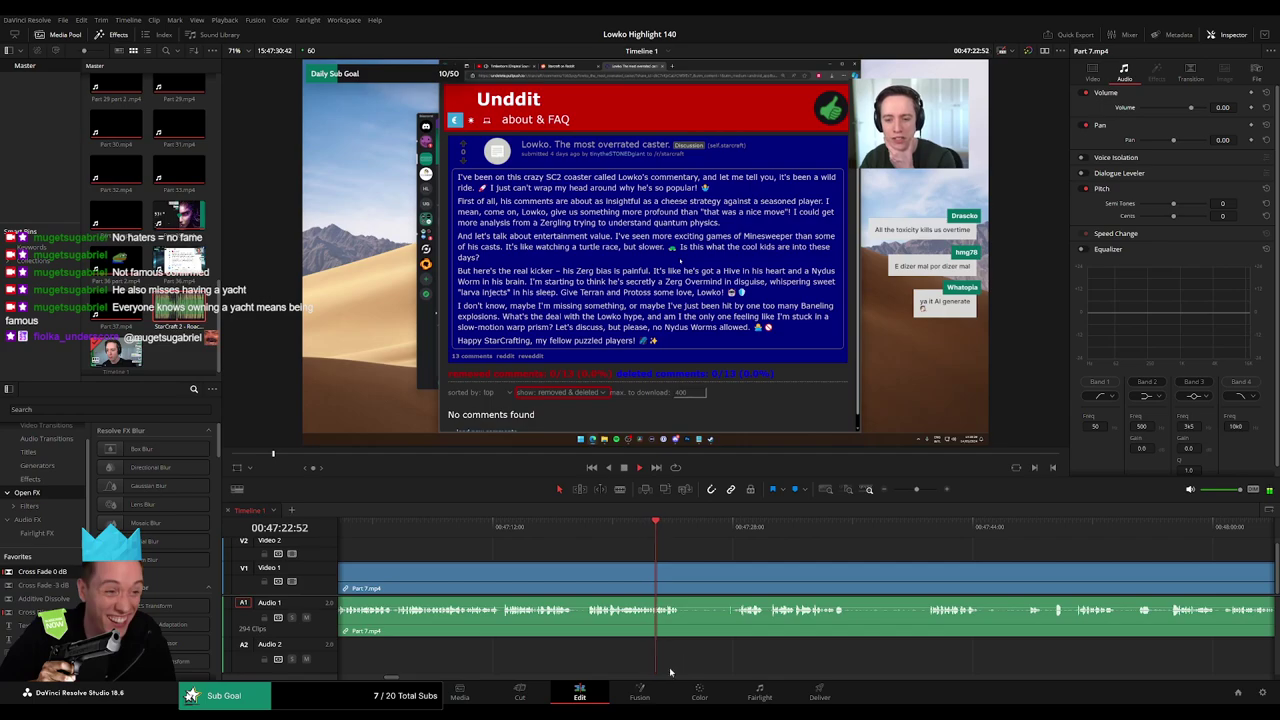
drag(730, 575, 546, 556)
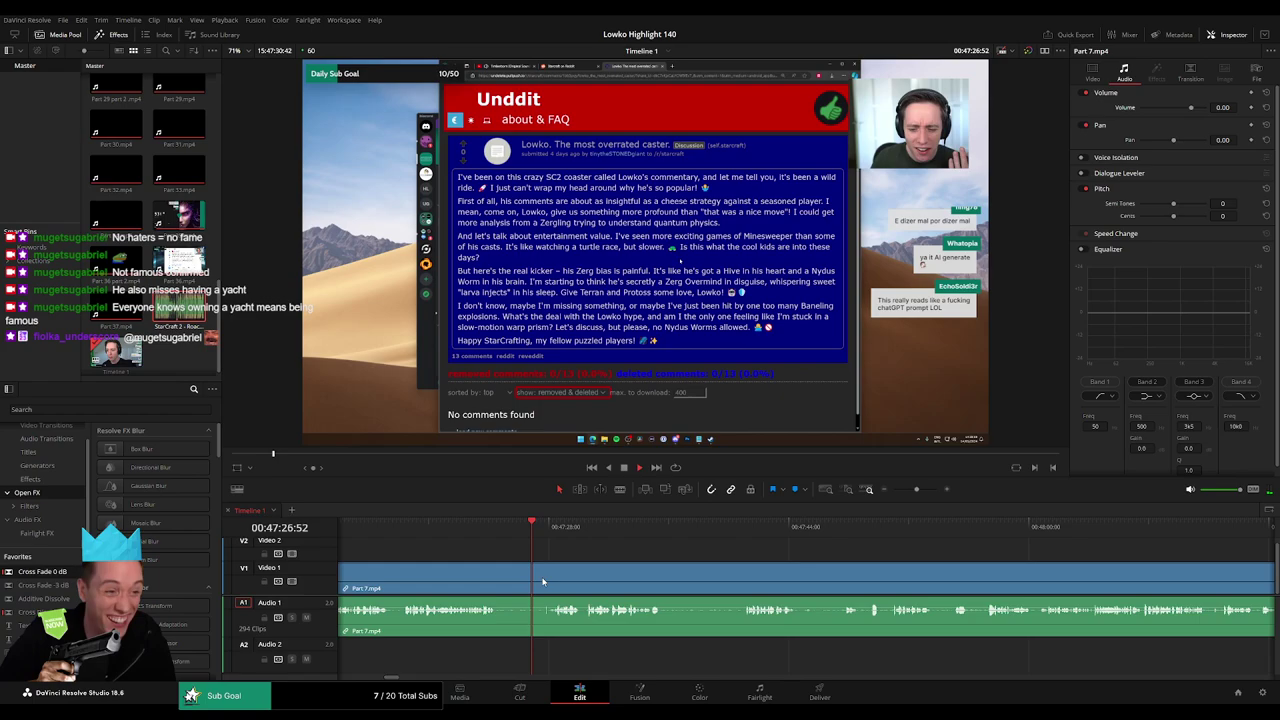
key(b)
click(539, 585)
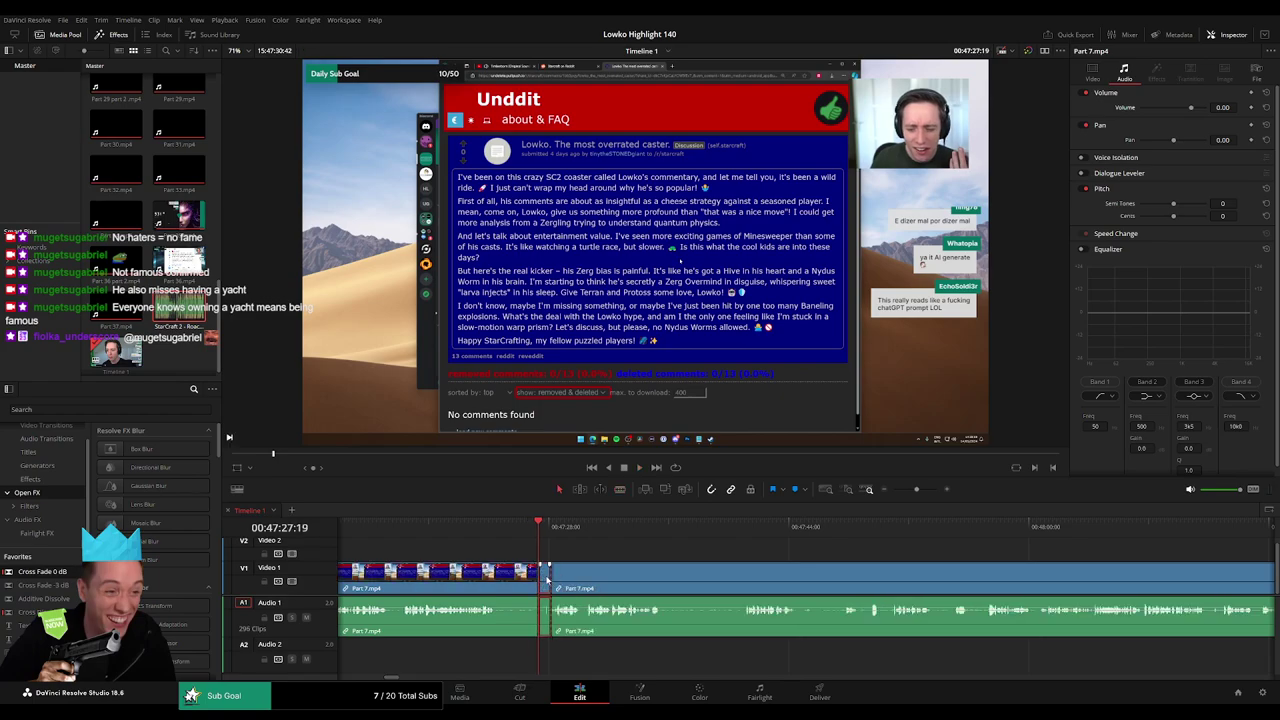
key(Delete)
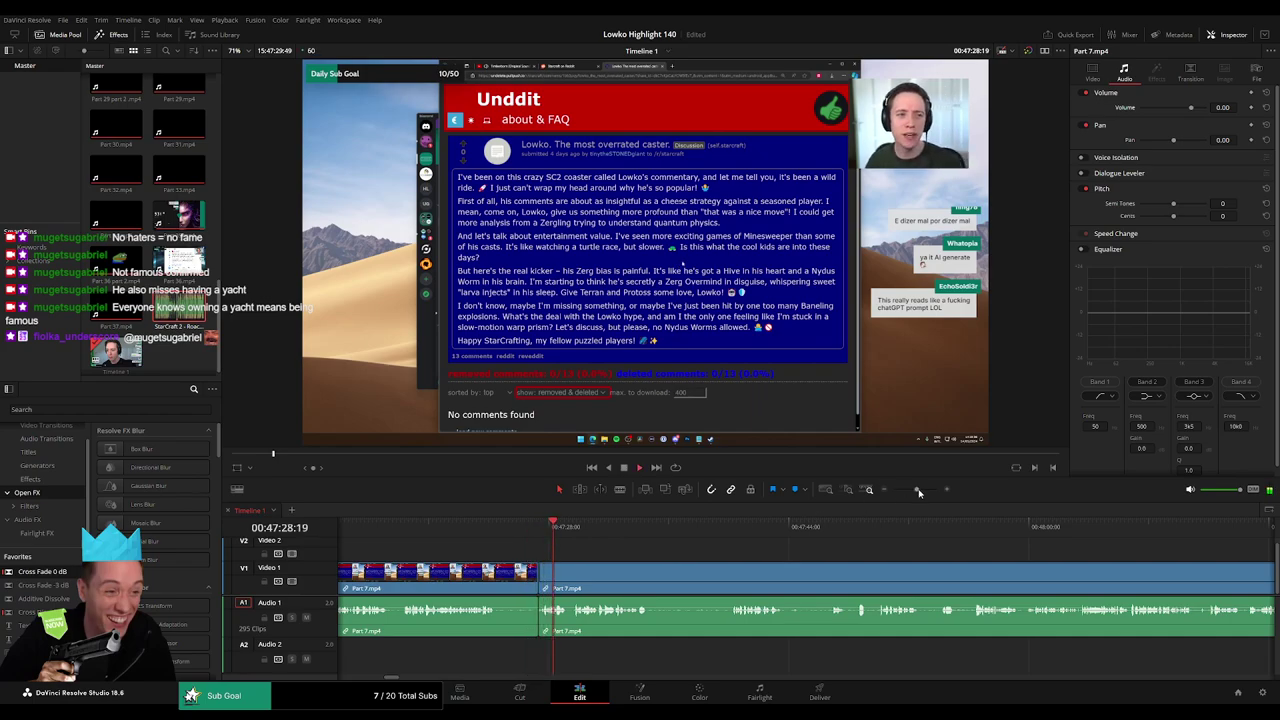
- Cut the fragment between 47:27:19 and 47:27:41 right after the last Part 7.mp4 join and replay from about 47:27
drag(919, 491, 926, 491)
key(b)
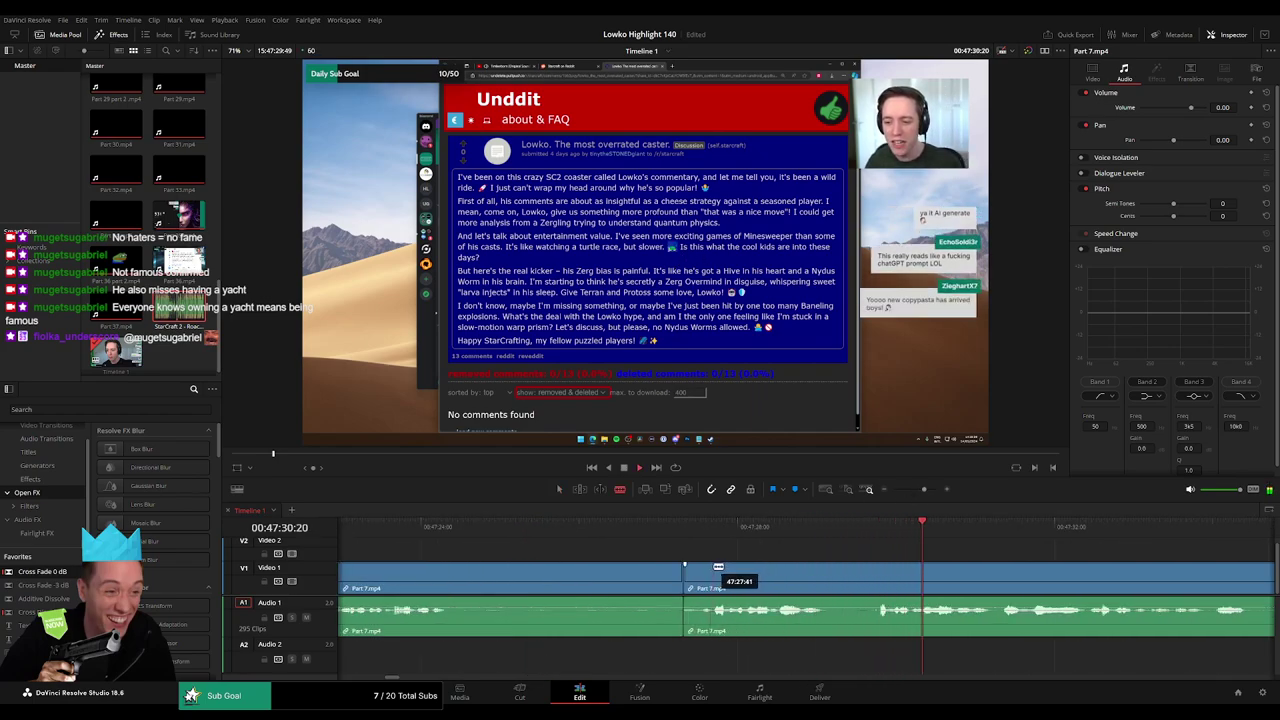
click(712, 567)
key(a)
click(698, 571)
key(Delete)
click(657, 527)
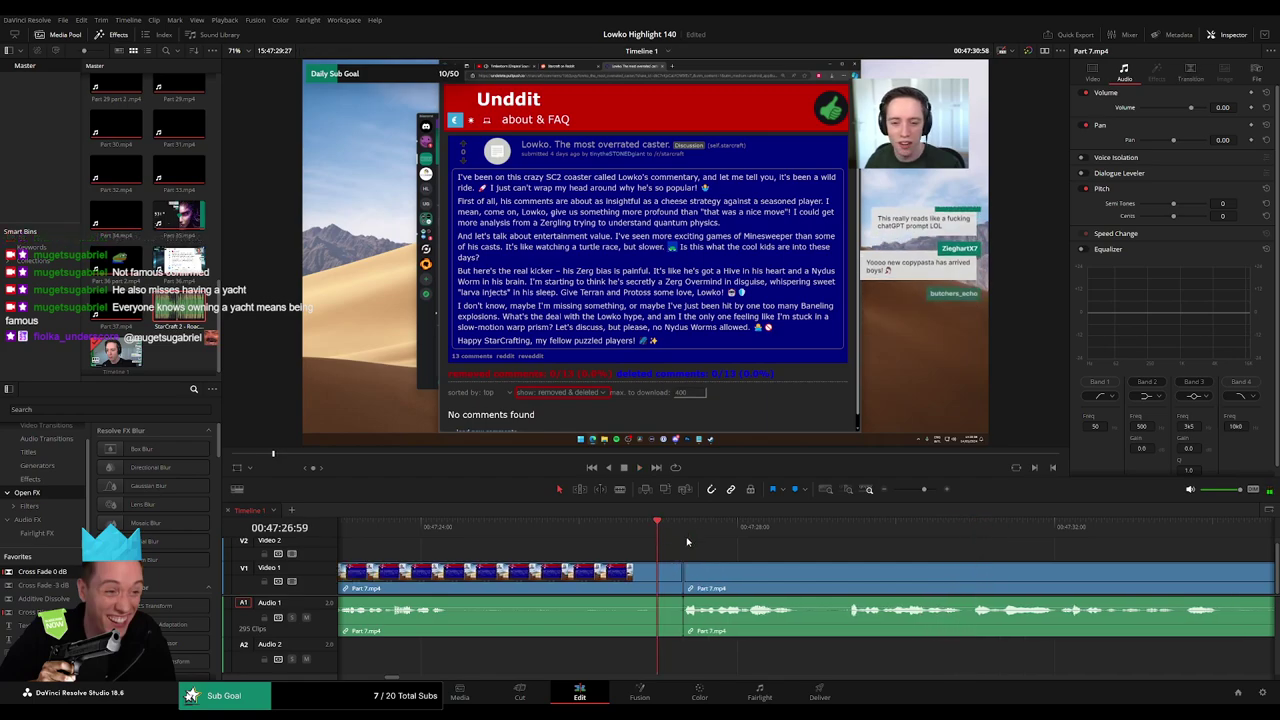
key(space)
- Cut the Part 7.mp4 section from about 47:34 to 47:40, close the gap and cross-fade the audio join
drag(924, 490, 918, 491)
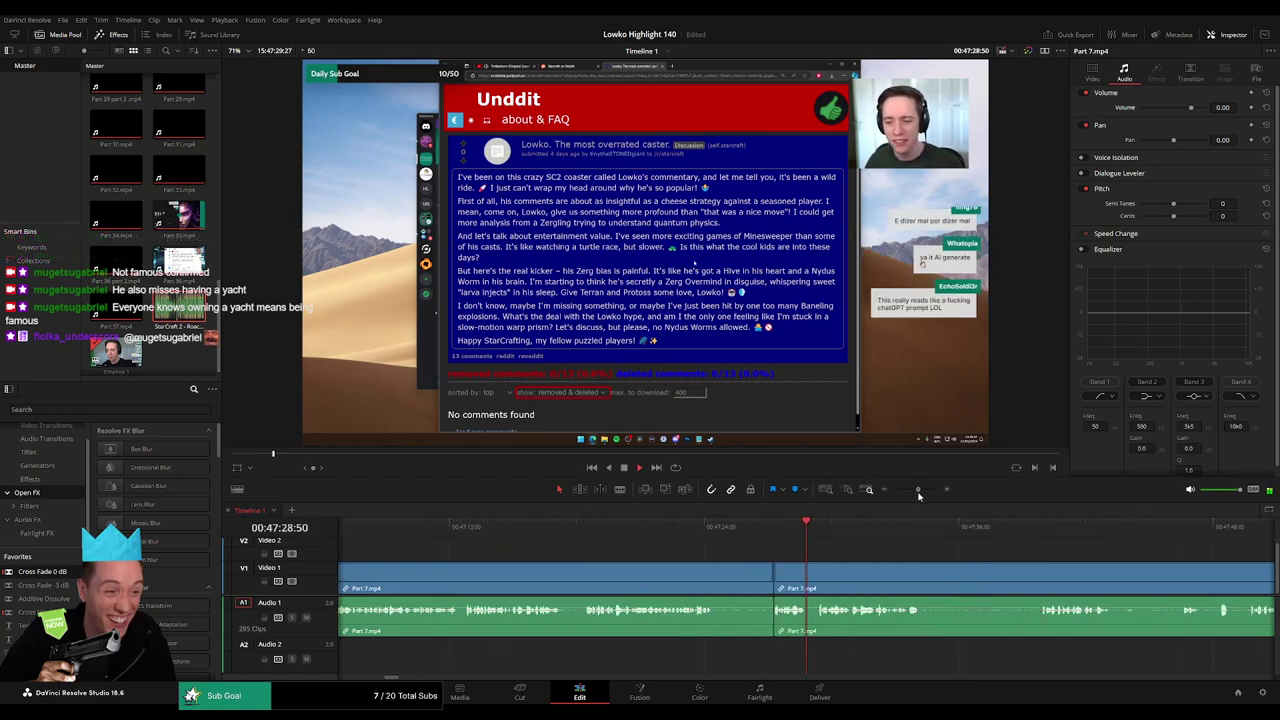
click(904, 565)
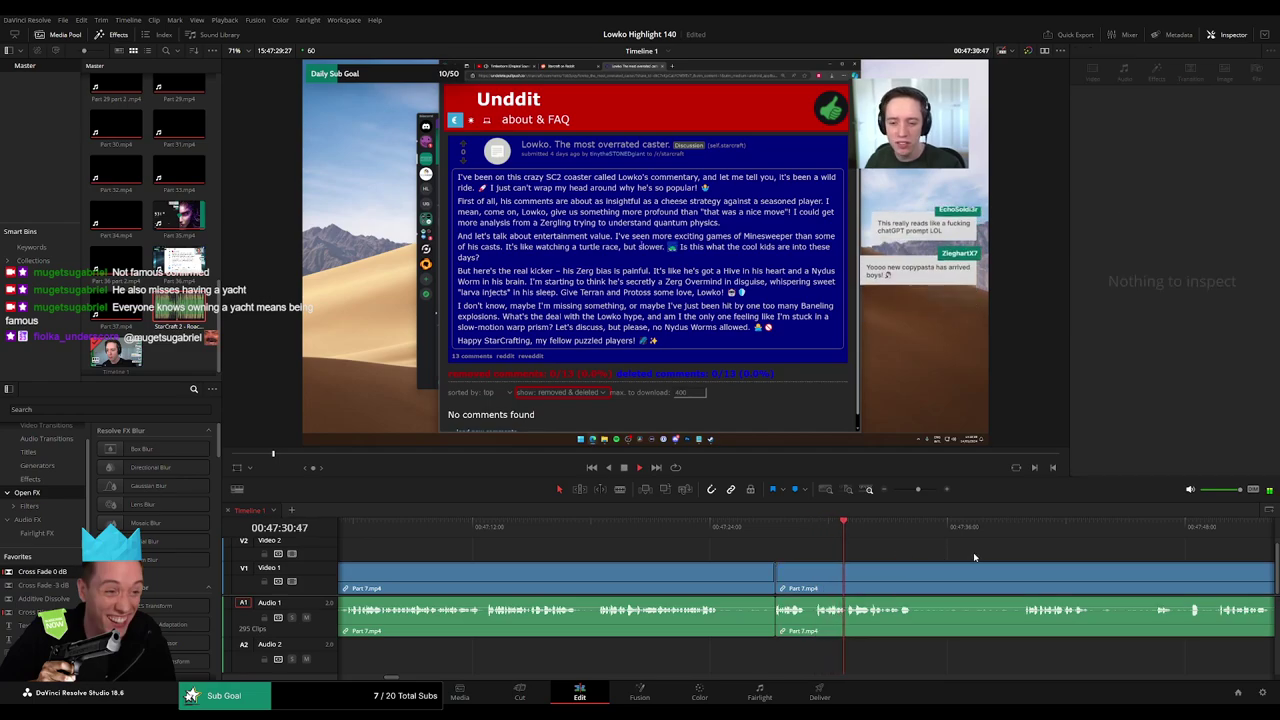
click(641, 548)
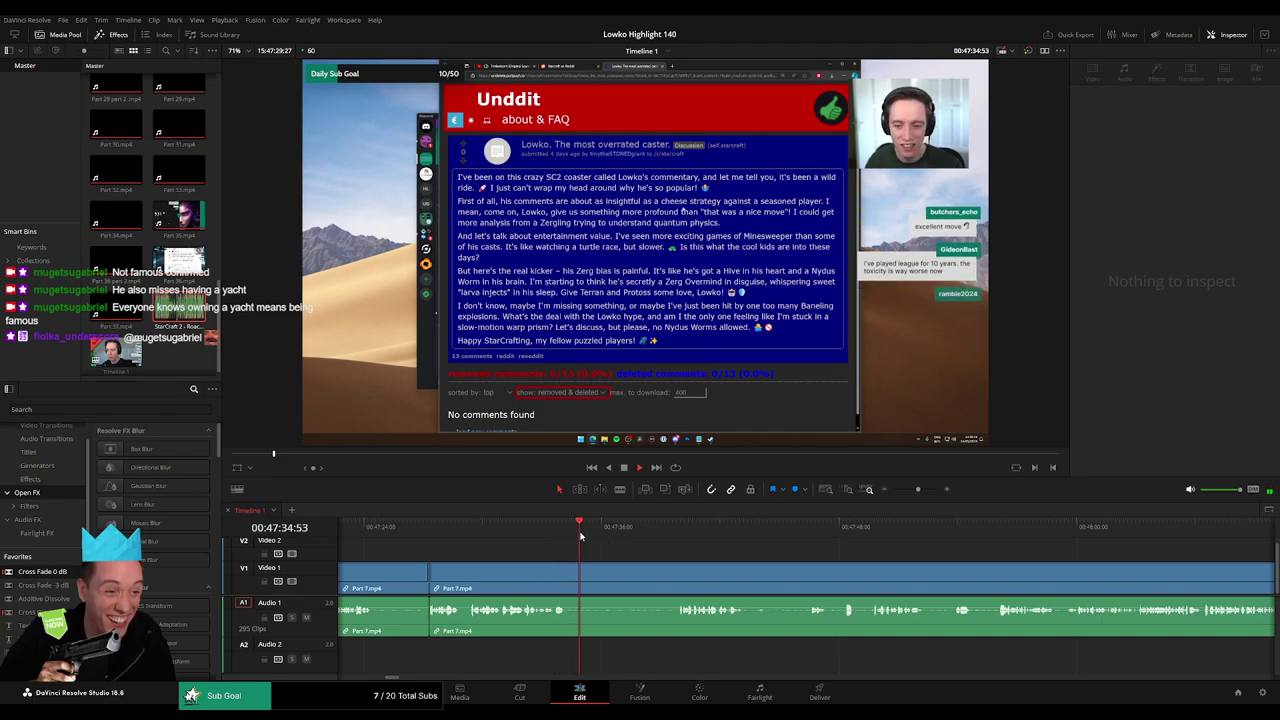
click(580, 572)
click(568, 570)
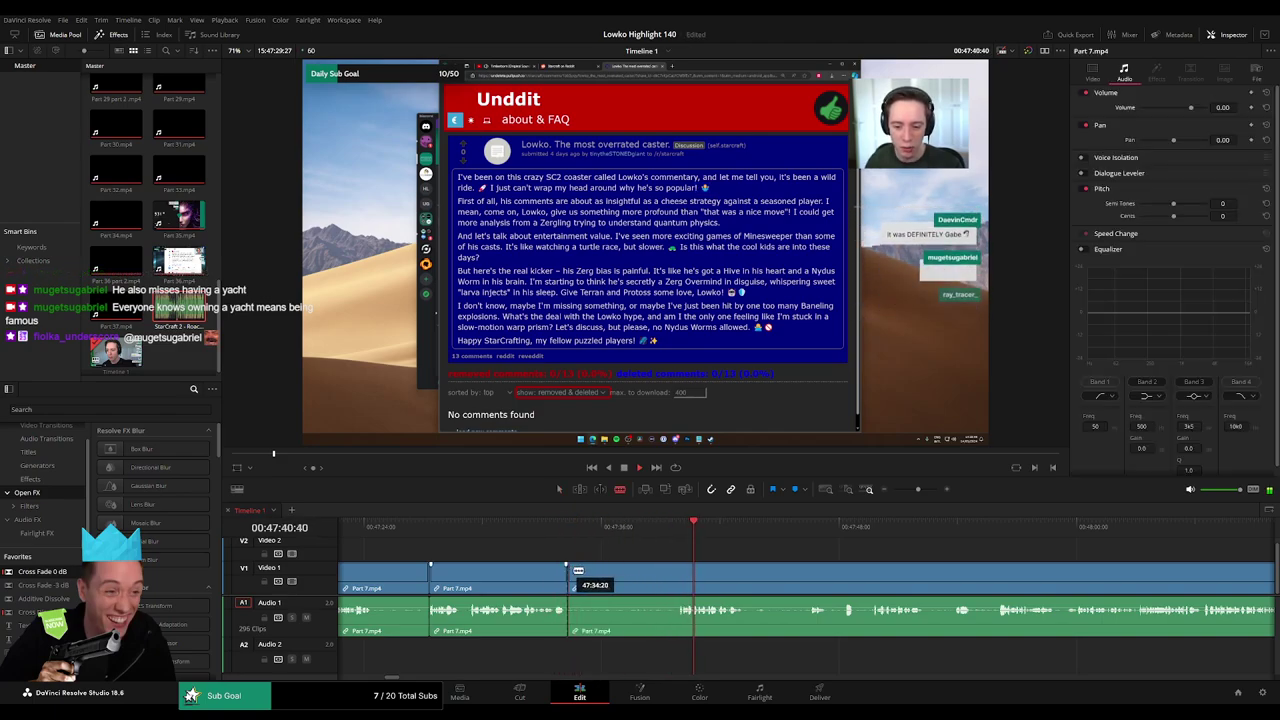
click(674, 571)
key(a)
click(633, 578)
key(Delete)
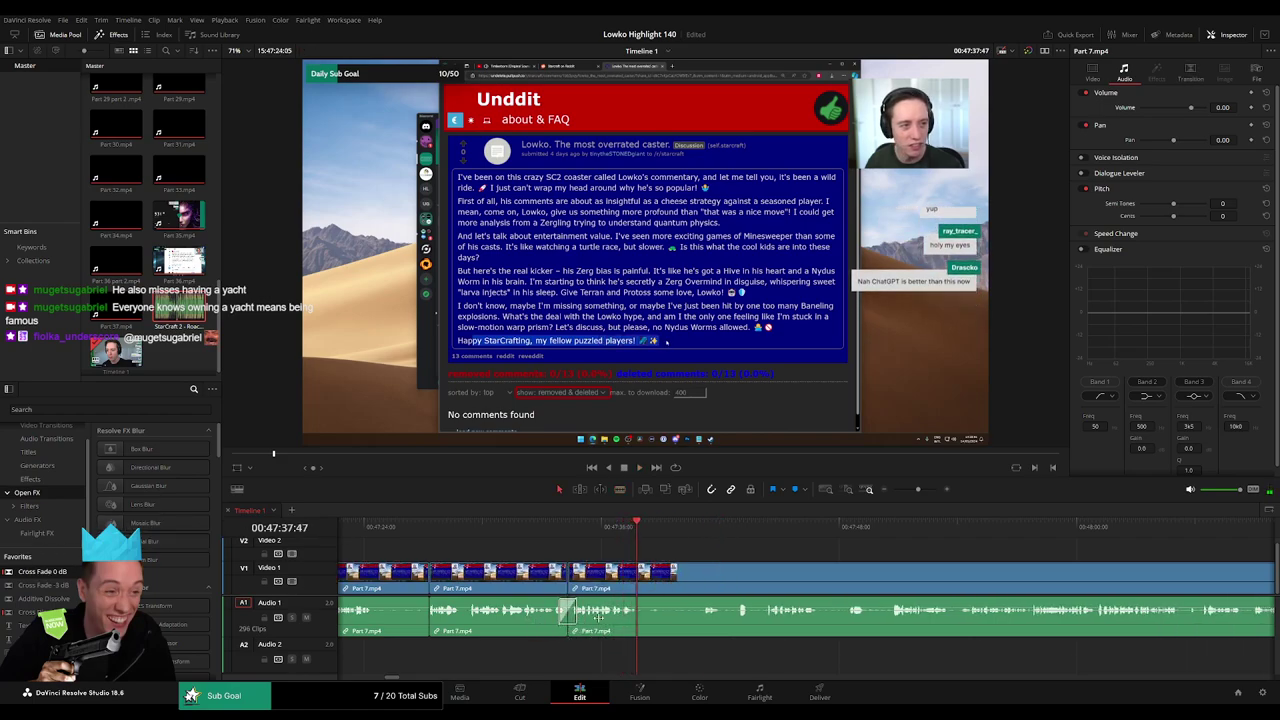
key(space)
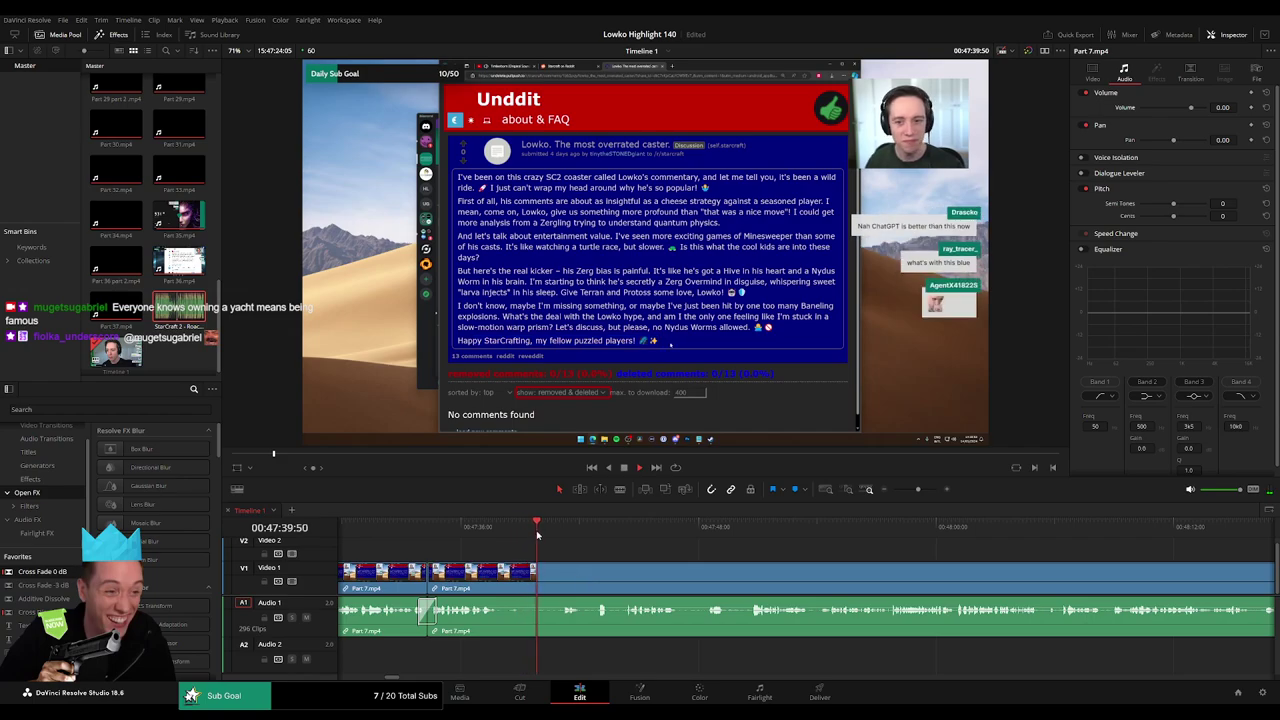
- Remove the Part 7.mp4 section from about 47:38 to 47:41, cross-fade the audio join and replay across the cut
click(506, 577)
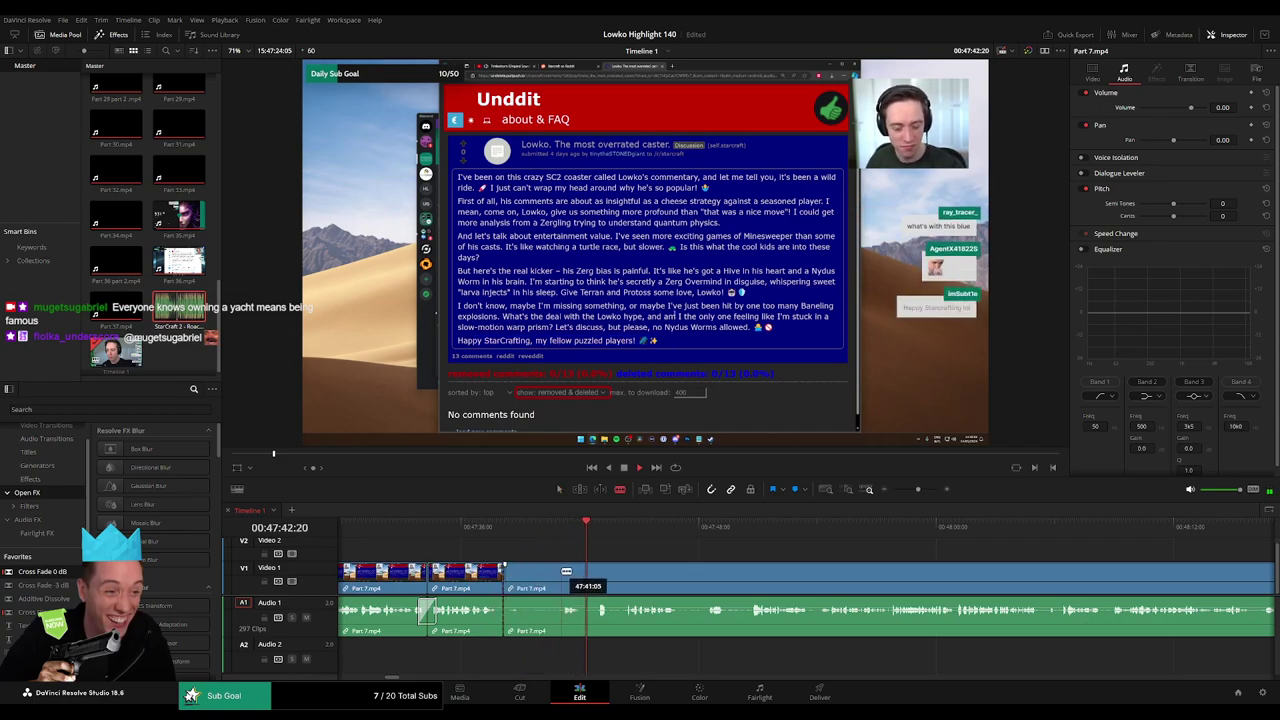
key(BackSpace)
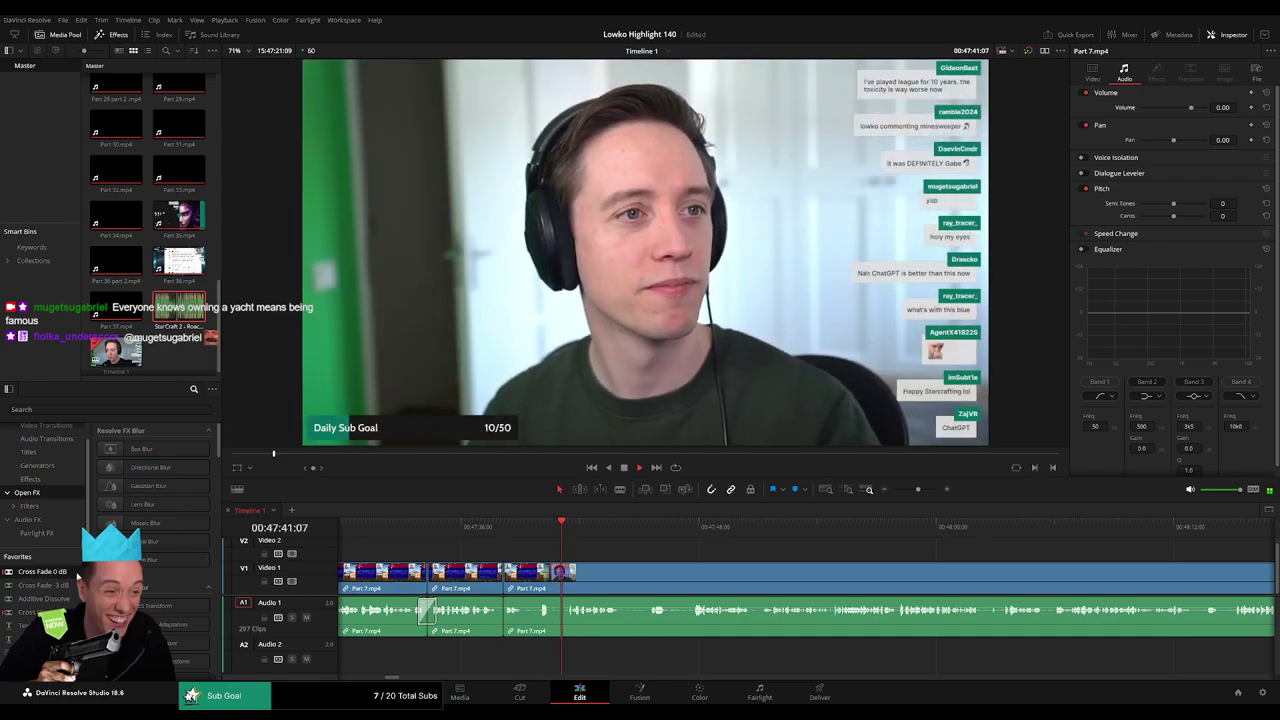
click(441, 527)
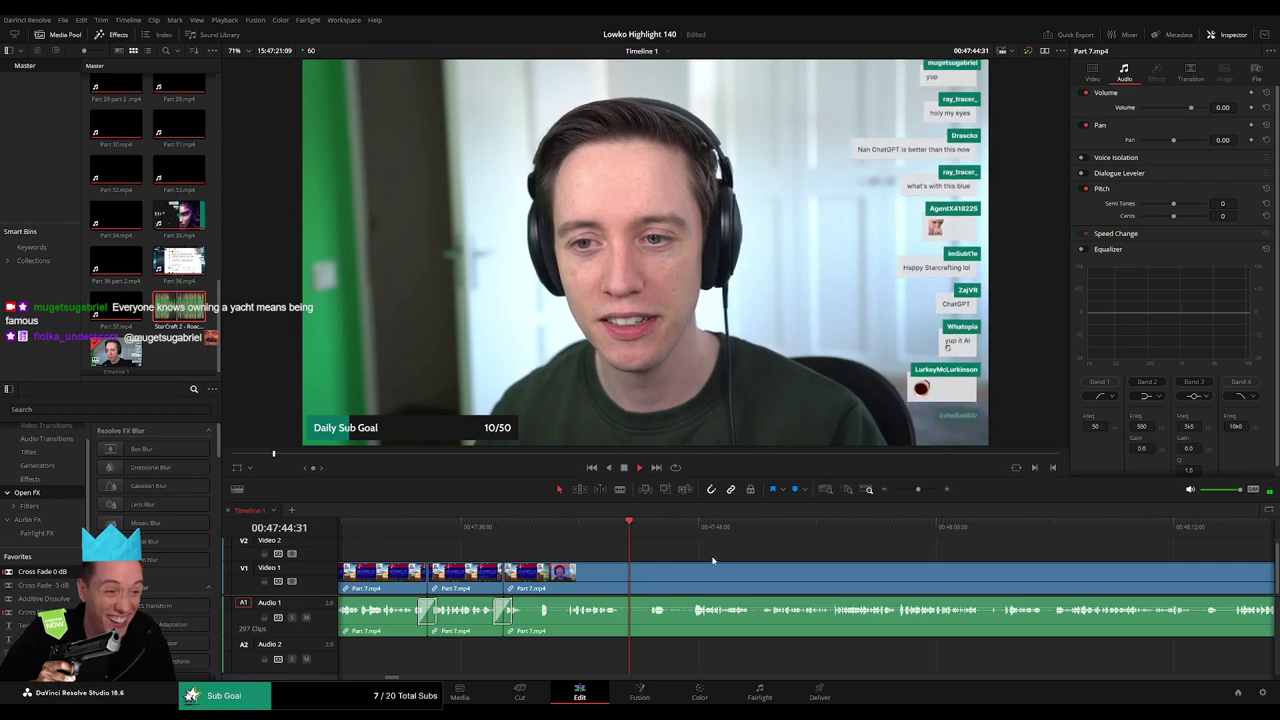
- Remove the Part 7.mp4 section from about 47:44 to 47:45 and cross-fade the audio join
drag(708, 560, 560, 539)
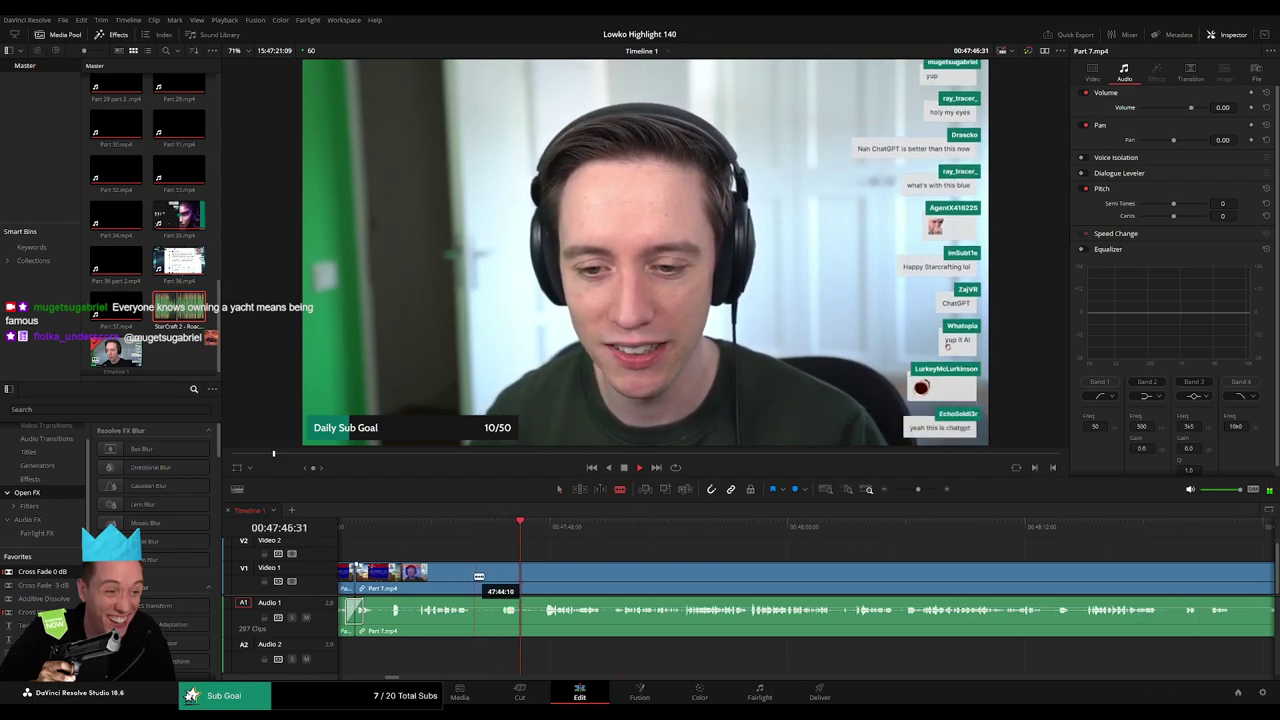
click(474, 577)
key(a)
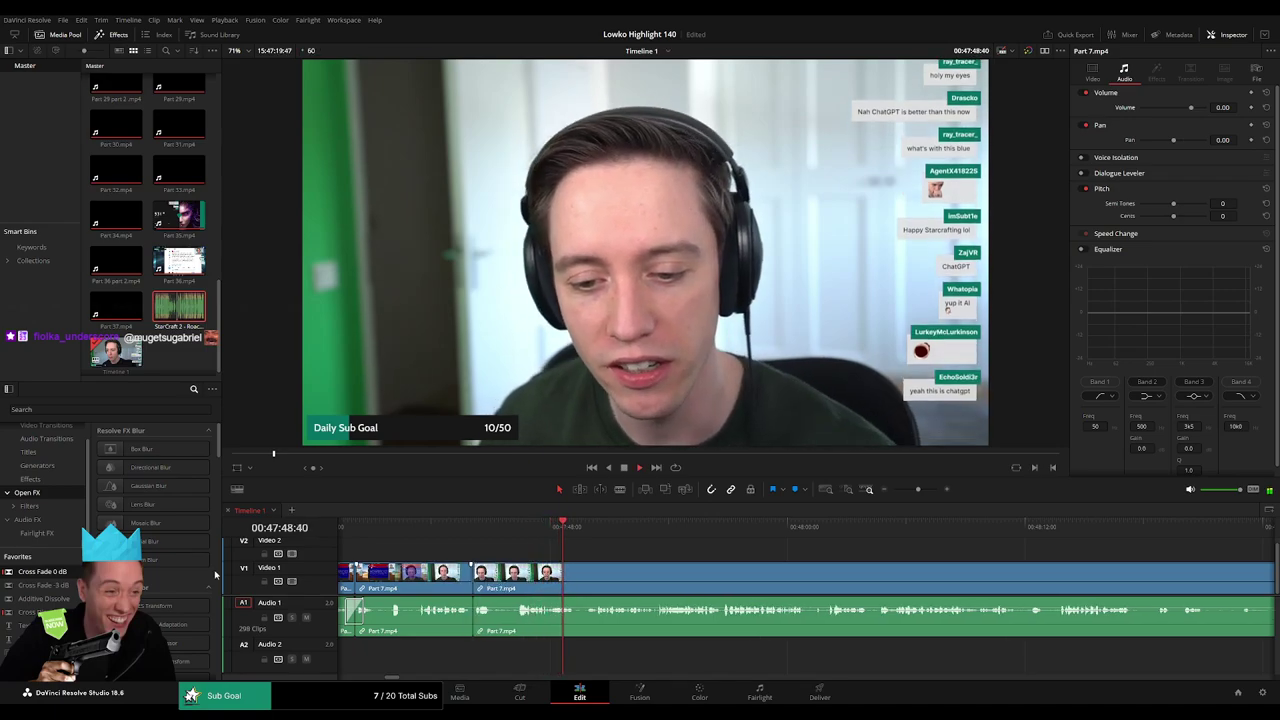
click(475, 615)
key(shift+t)
- Cut the one-second Part 7.mp4 section from about 47:45 to 47:46, close the gap and cross-fade the audio join
key(b)
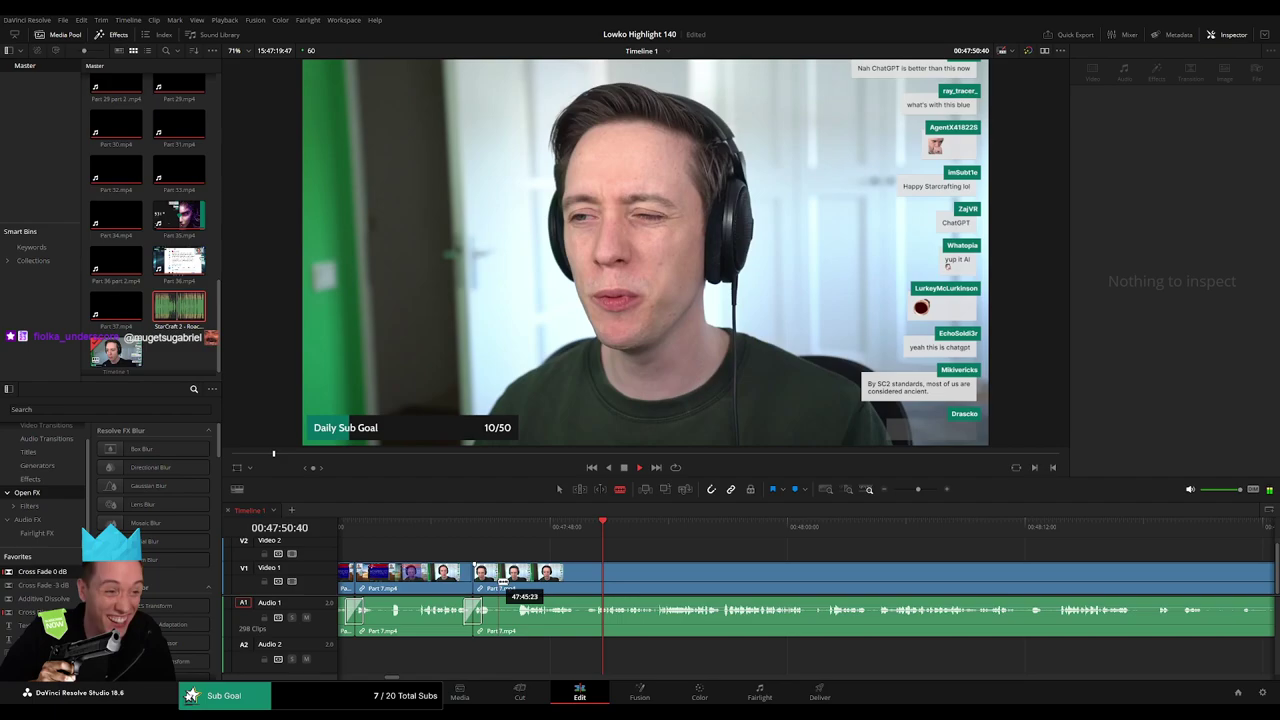
click(497, 580)
click(517, 581)
key(a)
click(506, 580)
key(Delete)
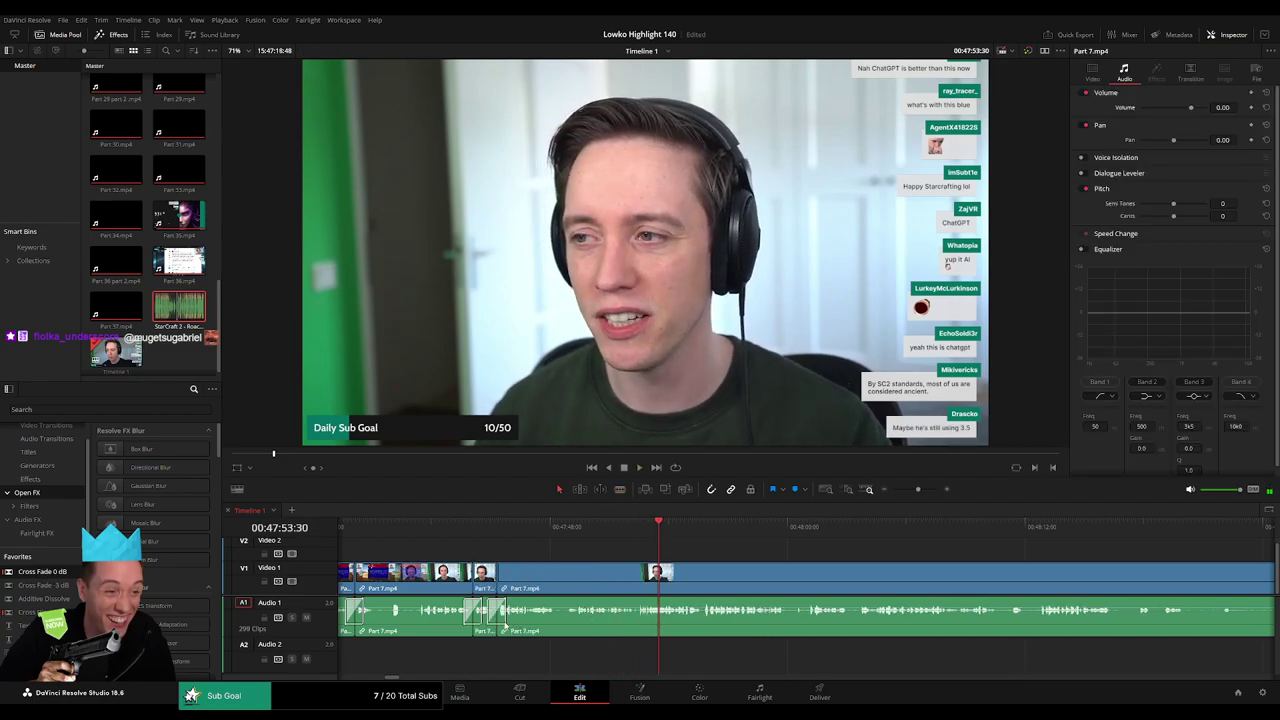
- Cut the Part 7.mp4 section from about 48:11 to 48:13 and close the gap
mouse_move(918, 489)
mouse_down()
mouse_move(894, 491)
mouse_move(916, 490)
mouse_up()
drag(962, 602, 609, 560)
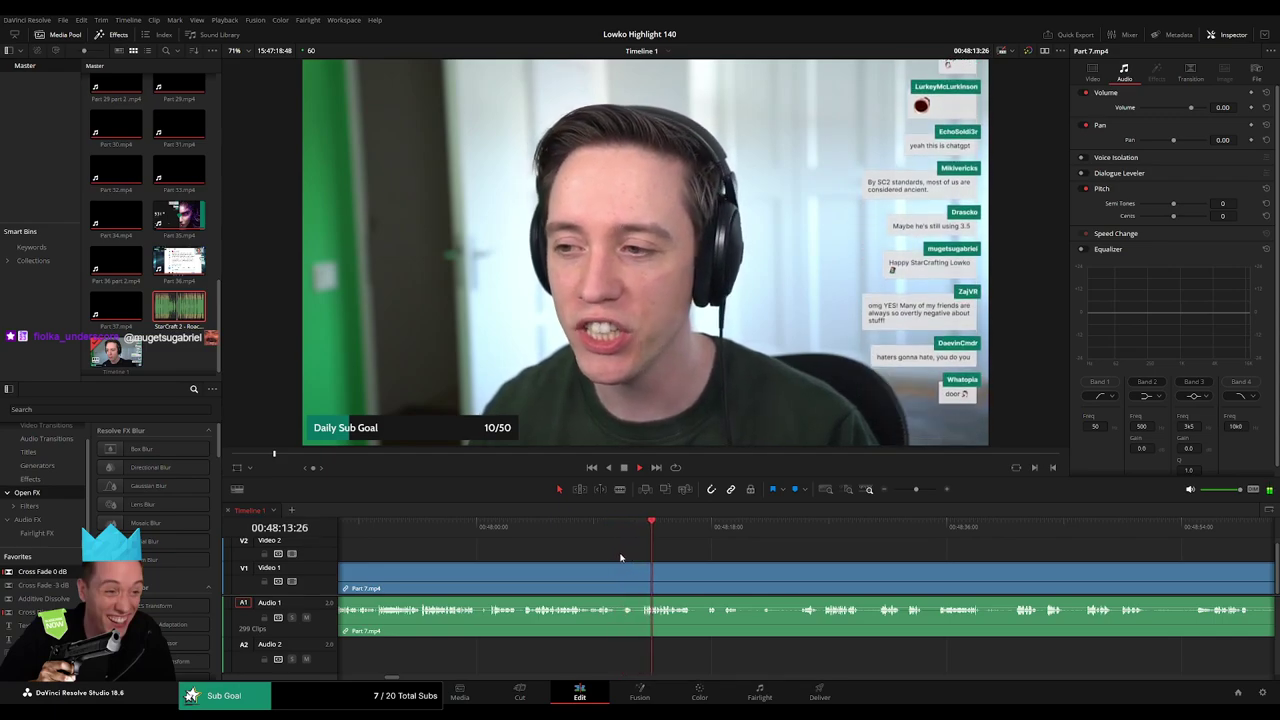
key(b)
click(618, 575)
click(641, 575)
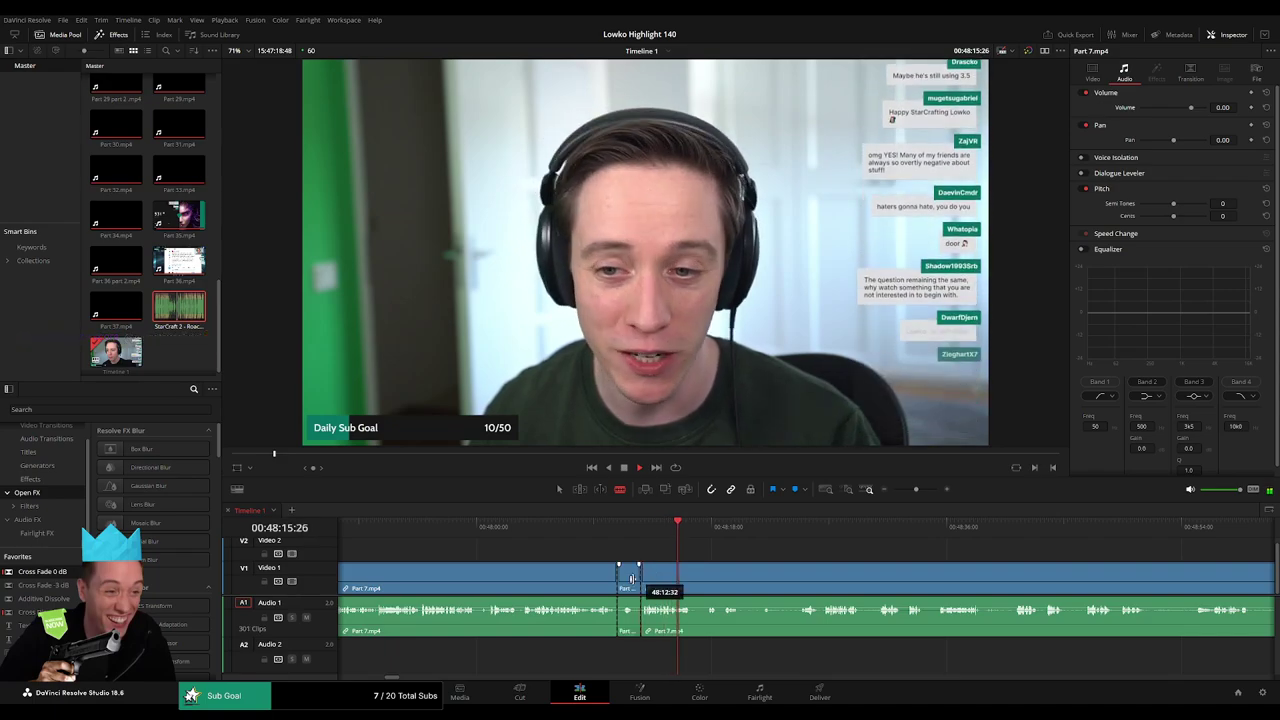
key(a)
click(629, 578)
key(Delete)
- Remove the one-second Part 7.mp4 section from about 48:15 to 48:16 and close the gap
drag(661, 582, 437, 577)
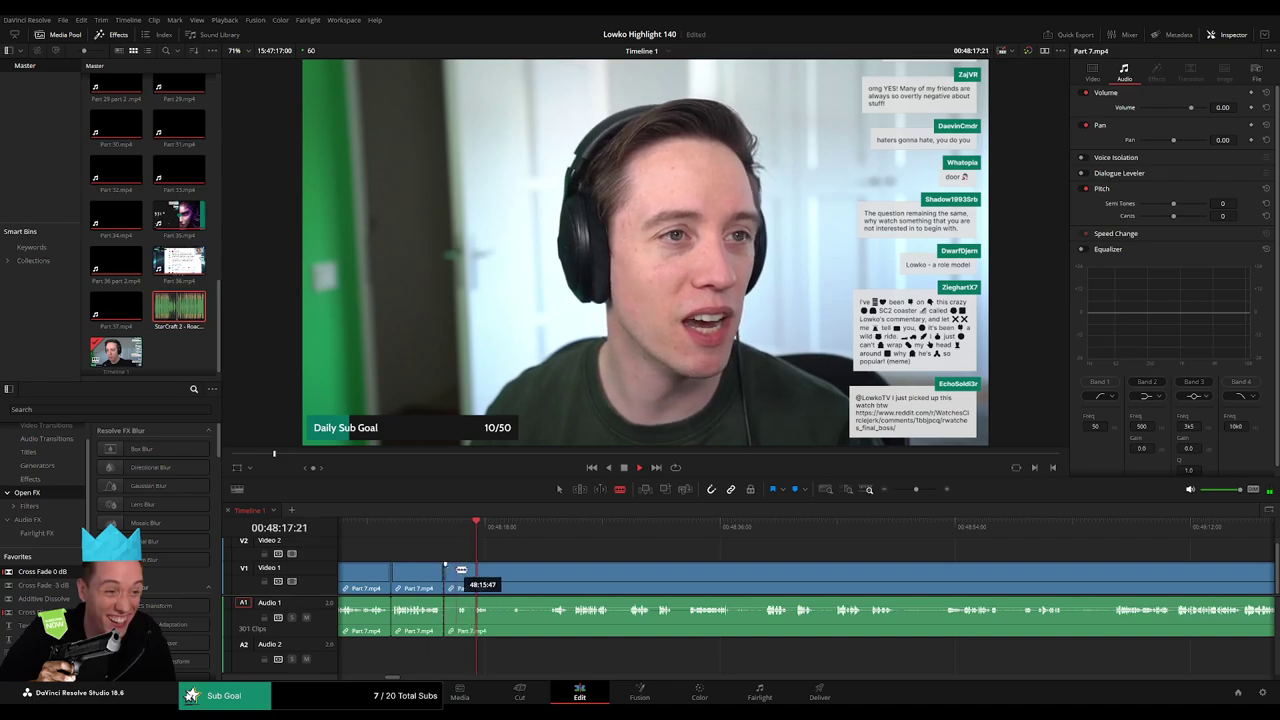
click(458, 570)
key(a)
click(448, 577)
key(Delete)
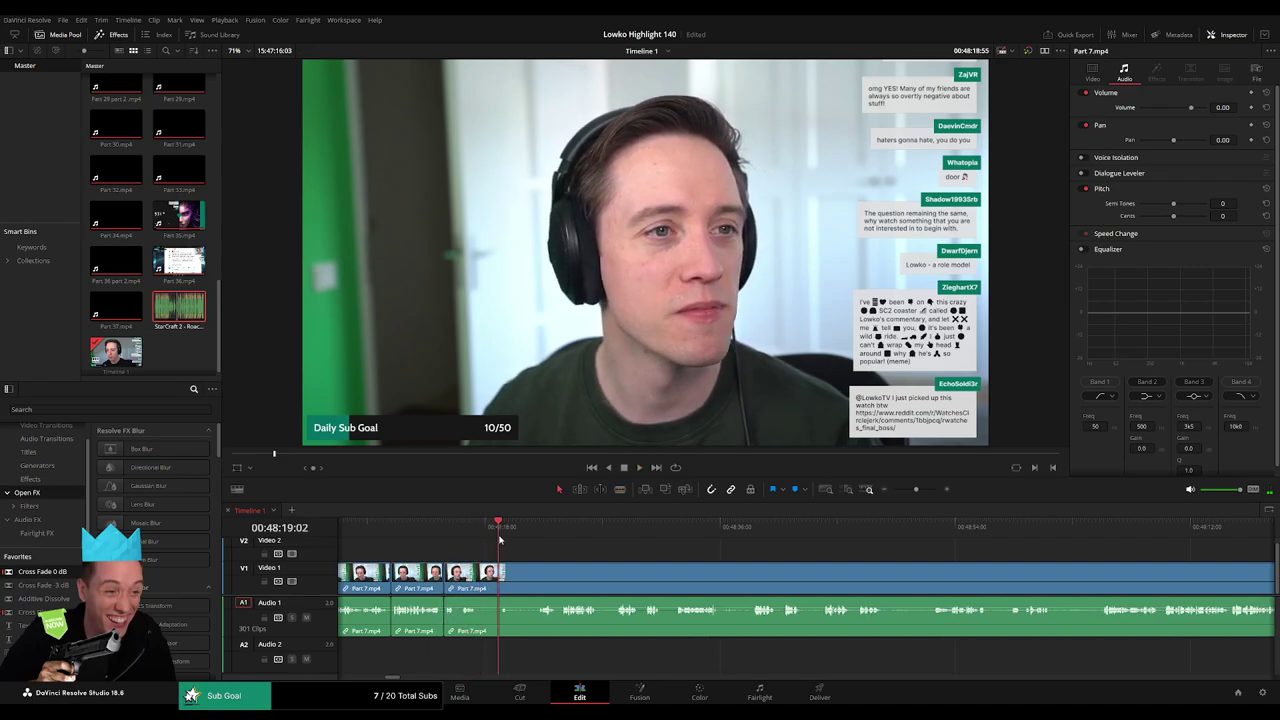
- Cut the Part 7.mp4 section from about 48:17 to 48:22, close the gap and cross-fade the audio join
click(531, 532)
key(b)
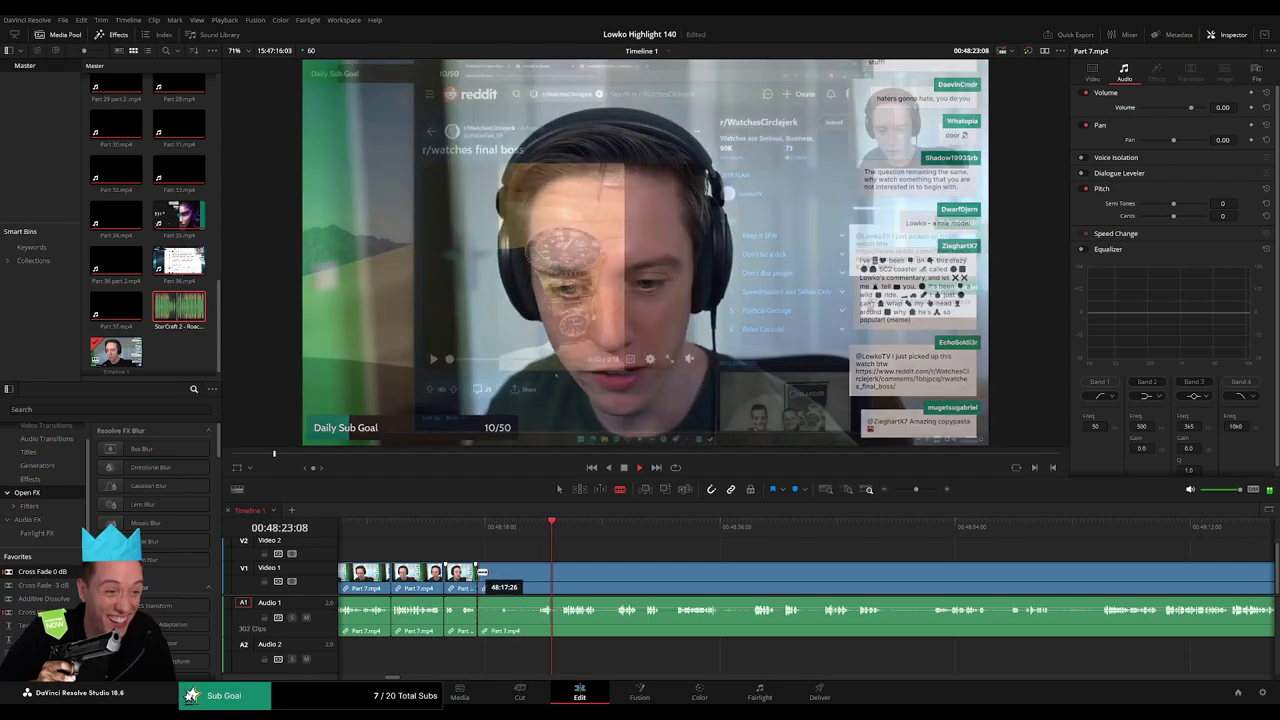
click(478, 569)
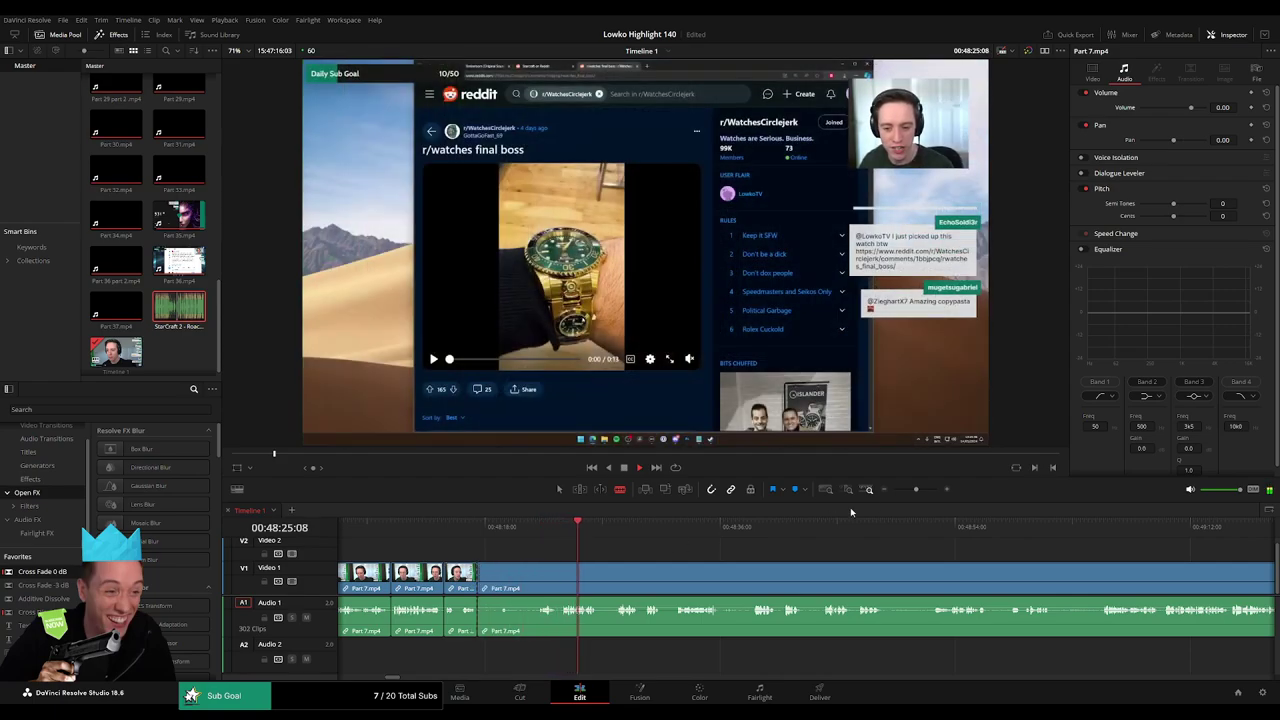
drag(917, 490, 917, 491)
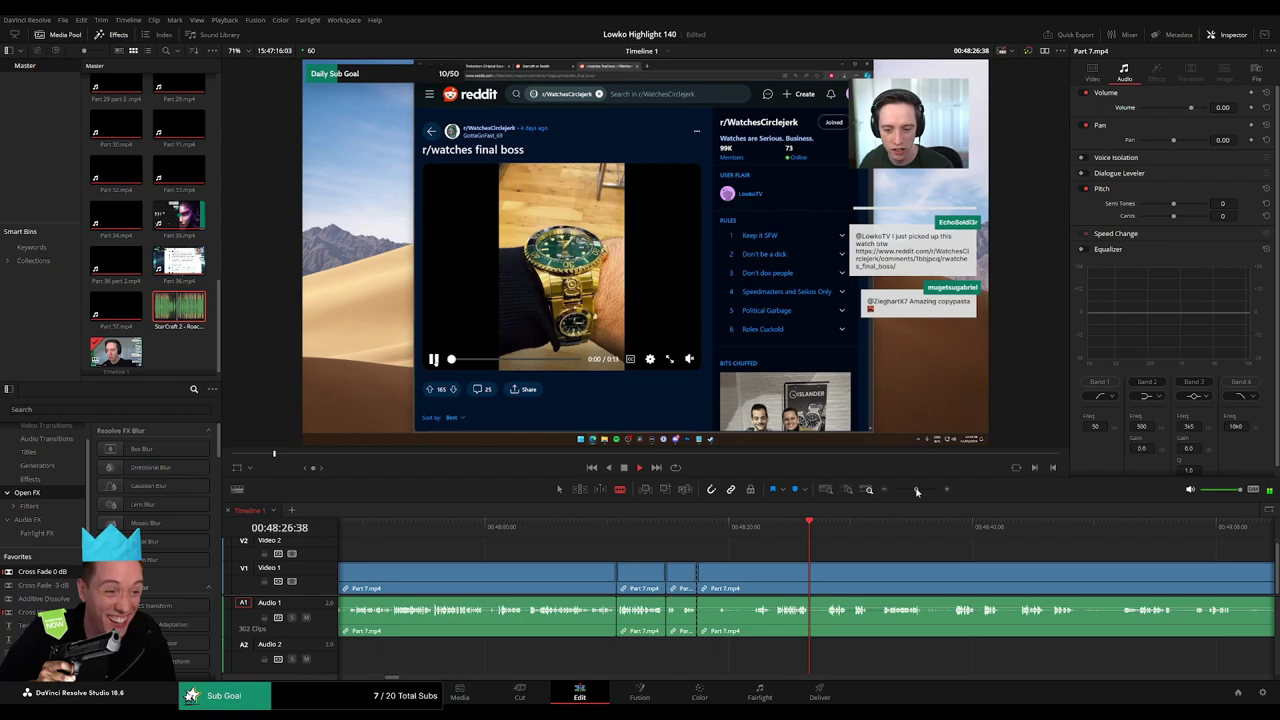
click(755, 570)
key(a)
click(732, 576)
key(Delete)
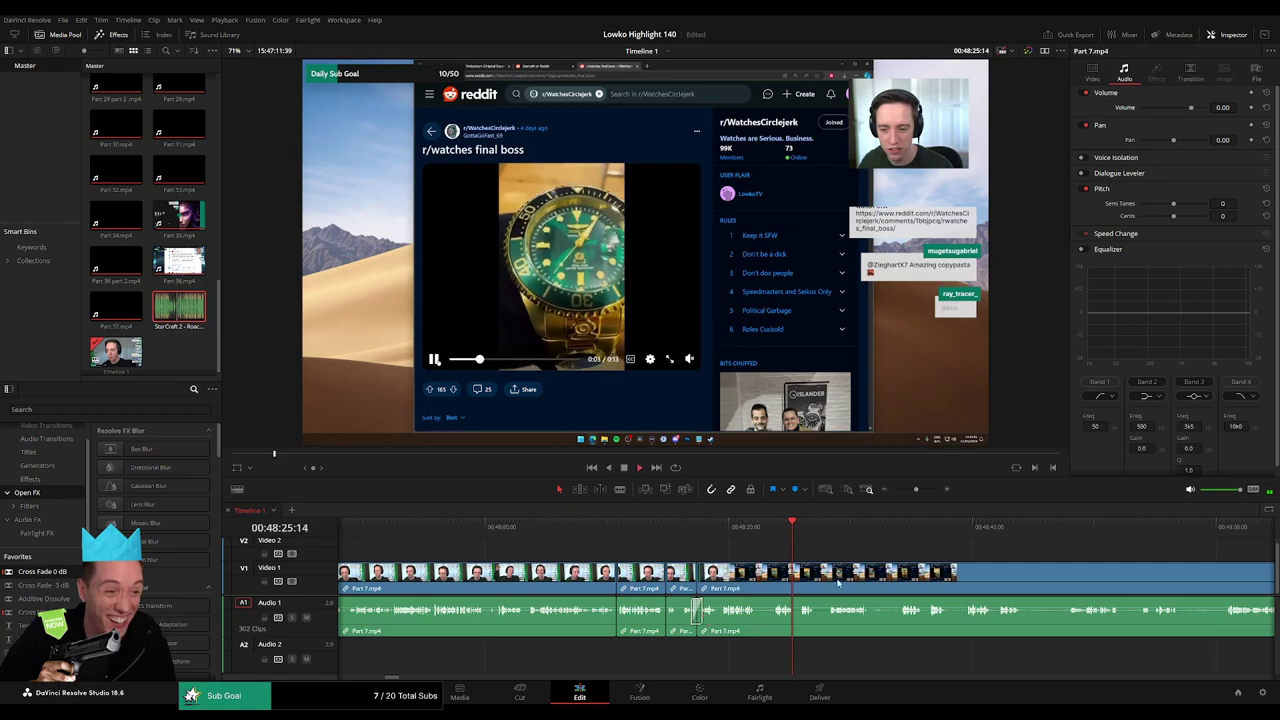
- Remove the one-second Part 7.mp4 section from about 48:38 to 48:39, close the gap and cross-fade the audio join
drag(832, 555, 435, 569)
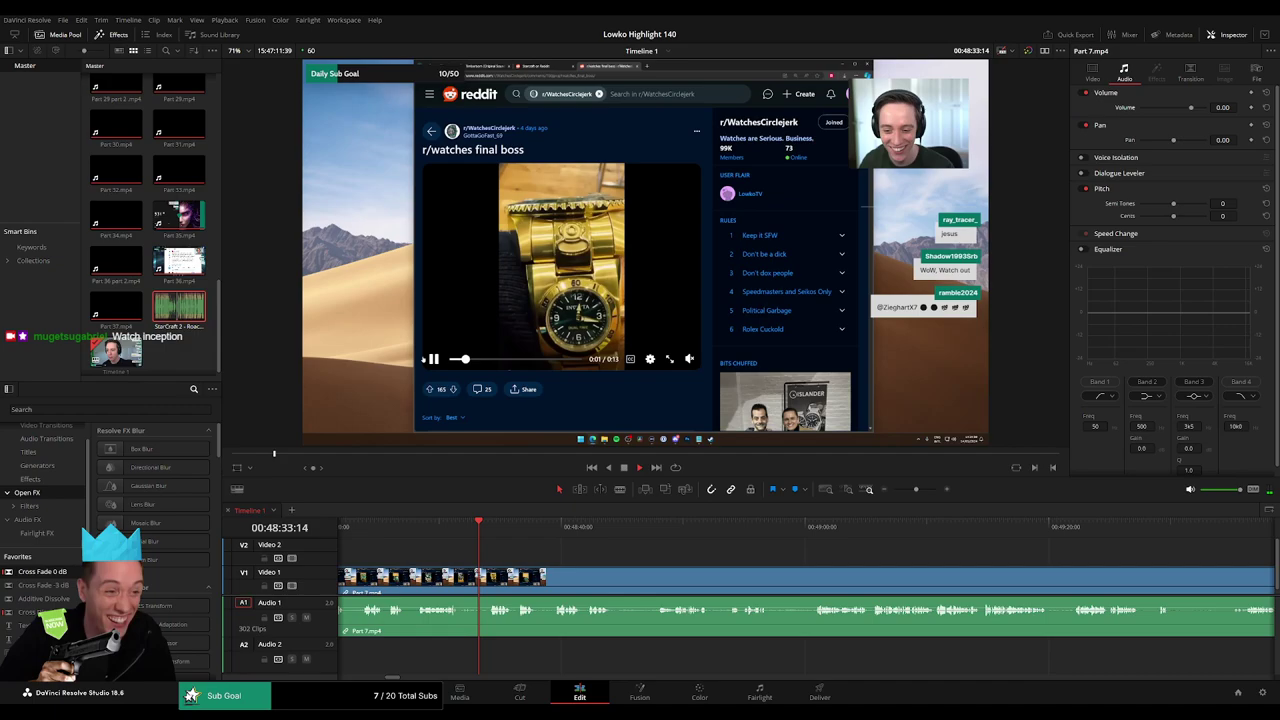
scroll(530, 565, right, 1)
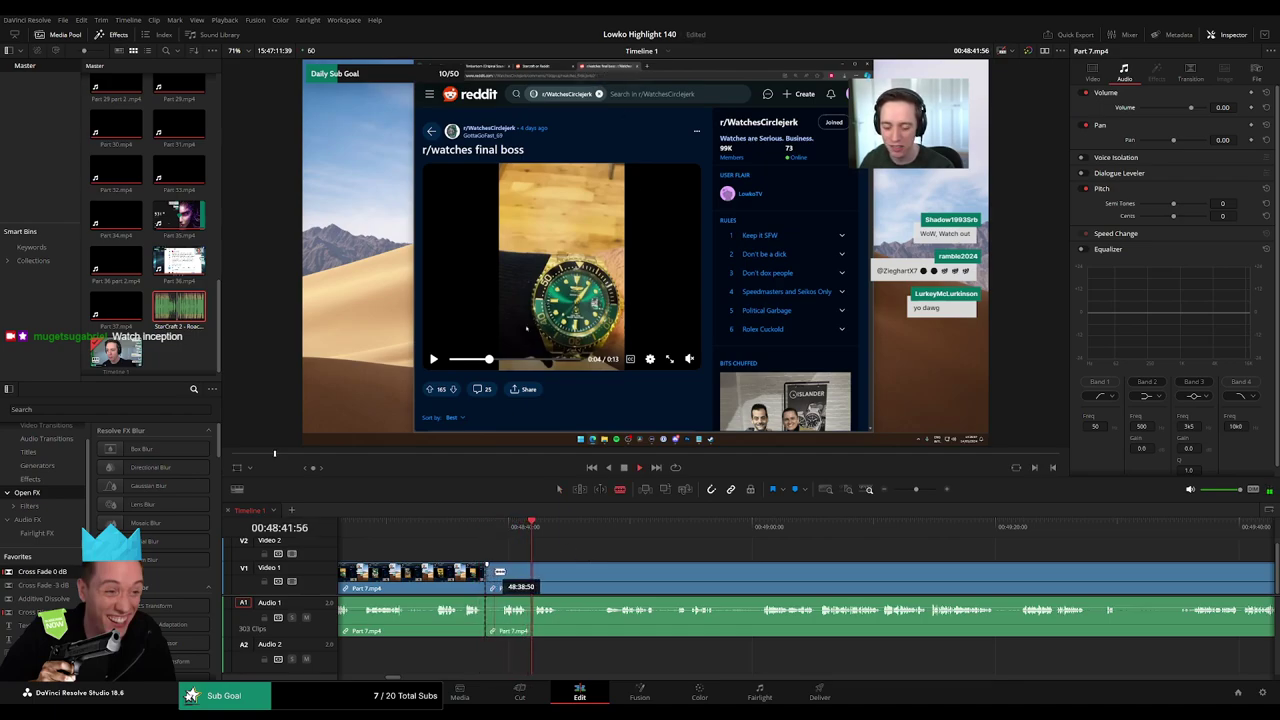
click(504, 572)
key(a)
click(496, 573)
key(Delete)
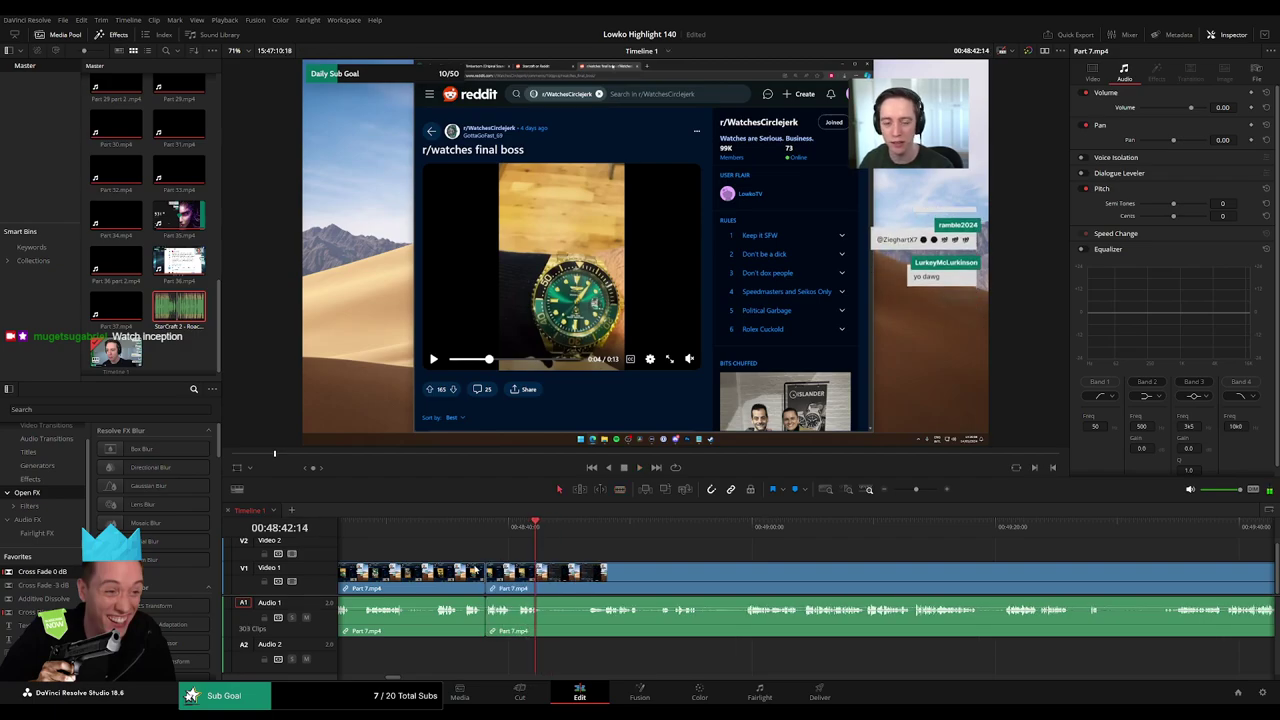
- Split Part 7.mp4 at about 48:43 and review the footage after the cut up to about 49:52
click(547, 579)
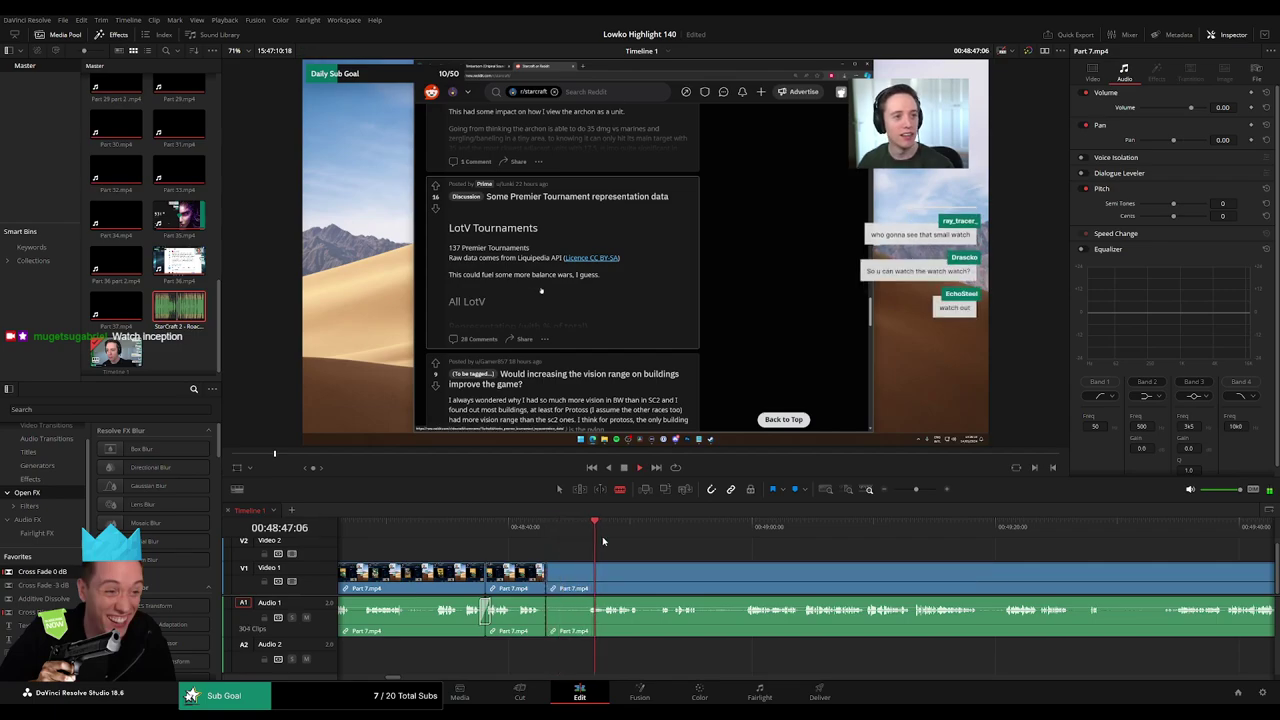
drag(680, 551, 558, 551)
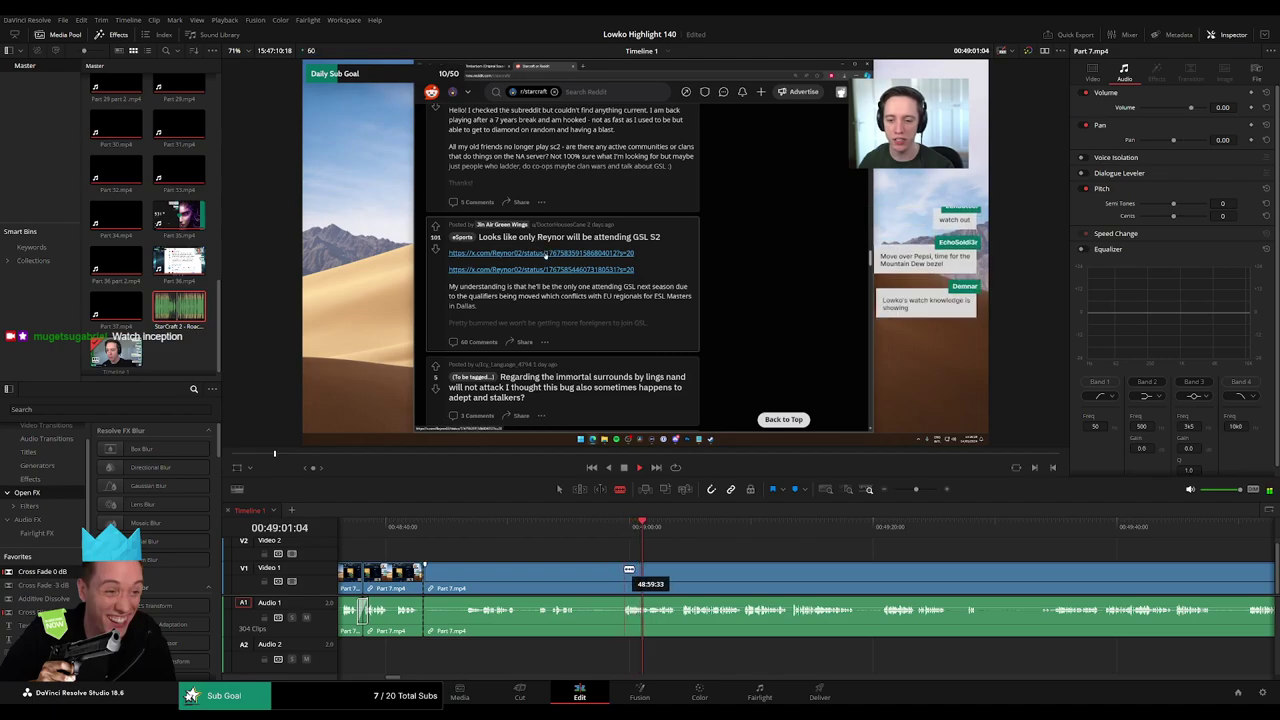
drag(715, 530, 819, 534)
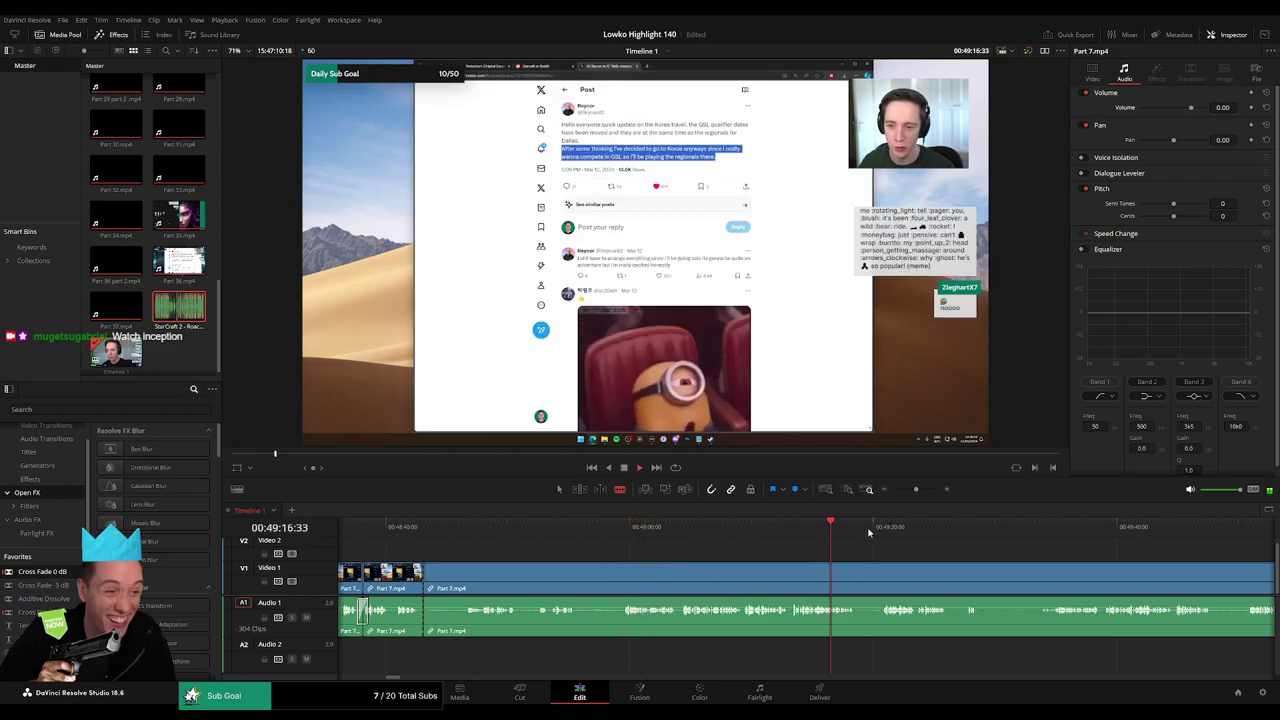
click(1047, 530)
drag(1083, 547, 751, 540)
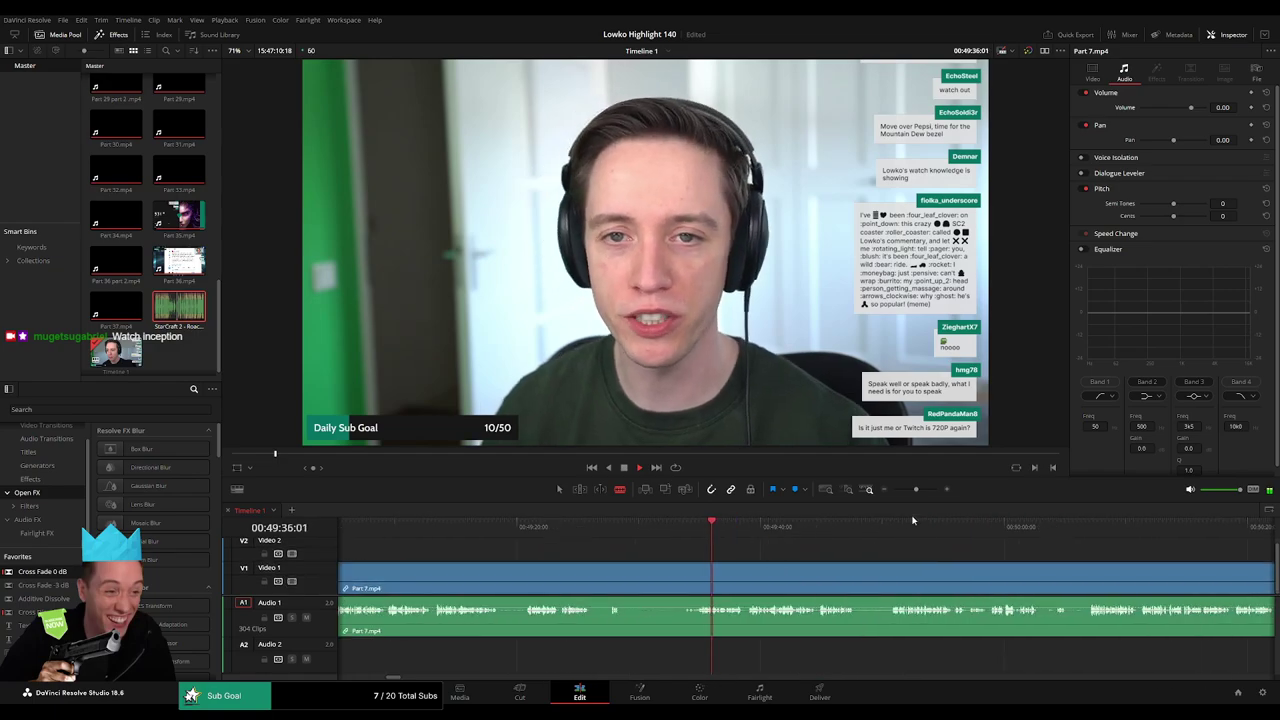
drag(916, 490, 917, 491)
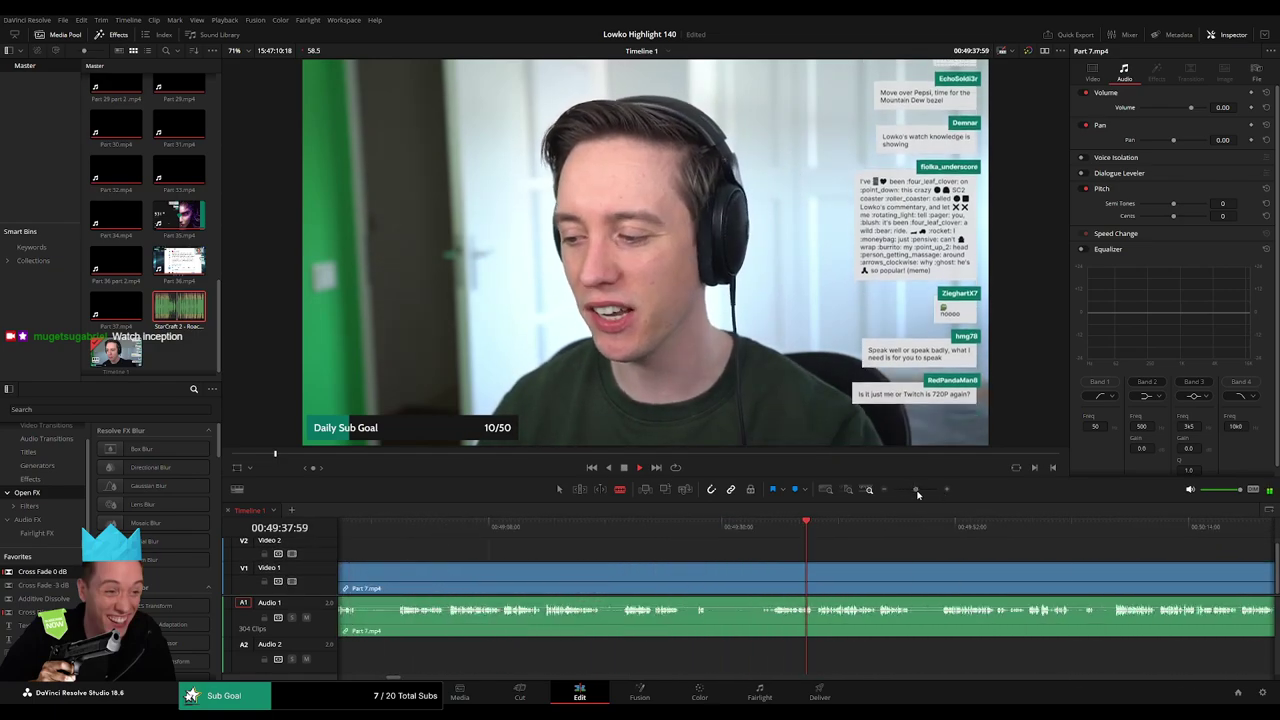
click(840, 525)
drag(838, 546, 685, 547)
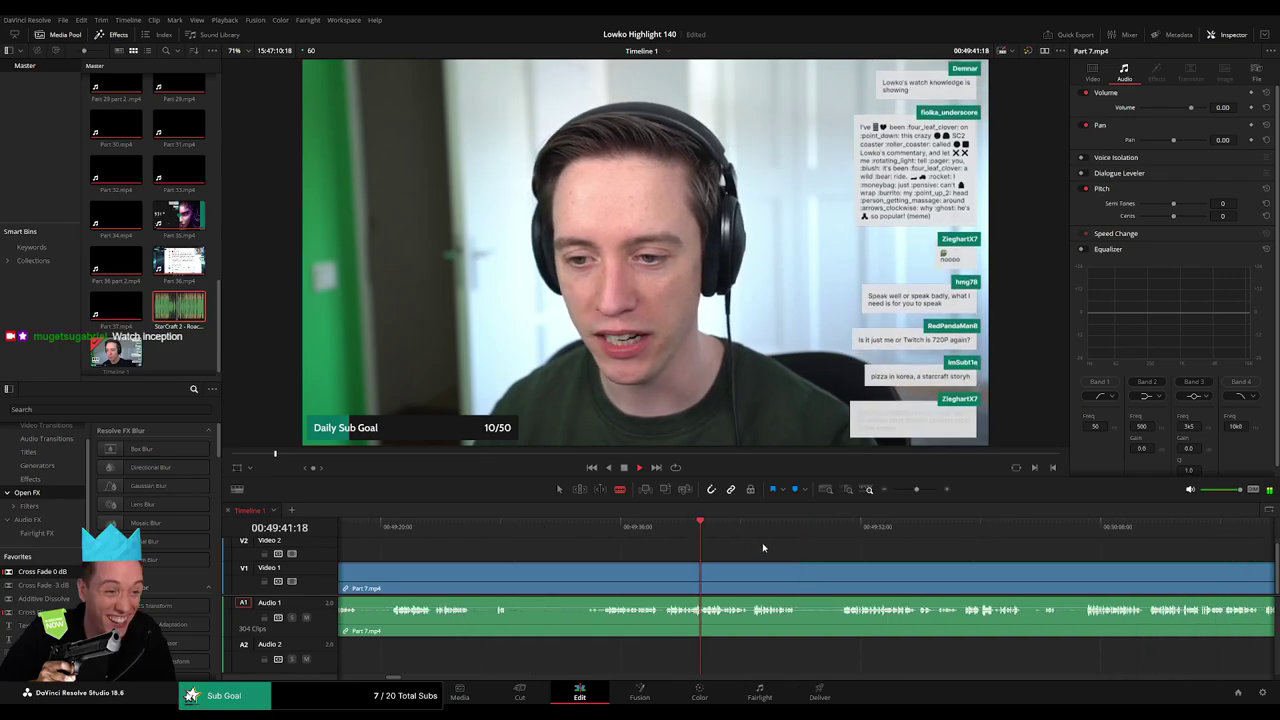
click(761, 530)
click(876, 528)
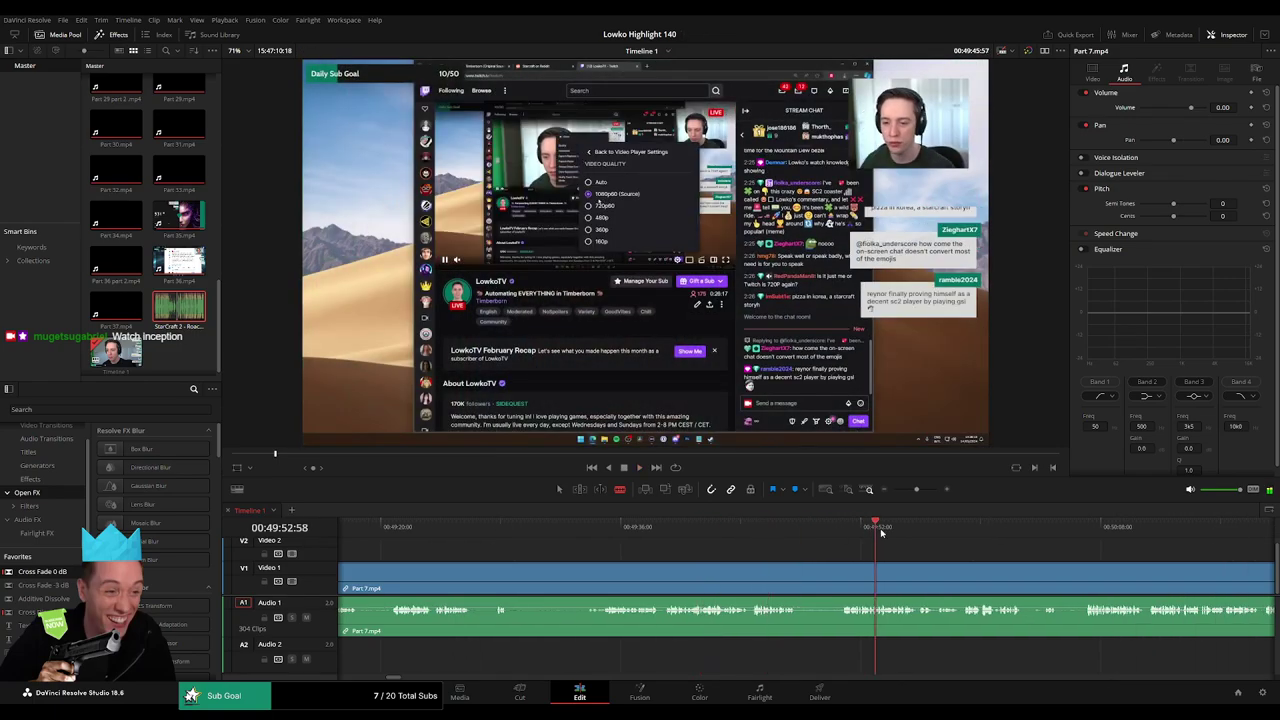
- Skim the remaining Part 7.mp4 footage to about 50:55, delete everything after the 48:43 split and close the gap
click(916, 525)
drag(912, 494, 906, 492)
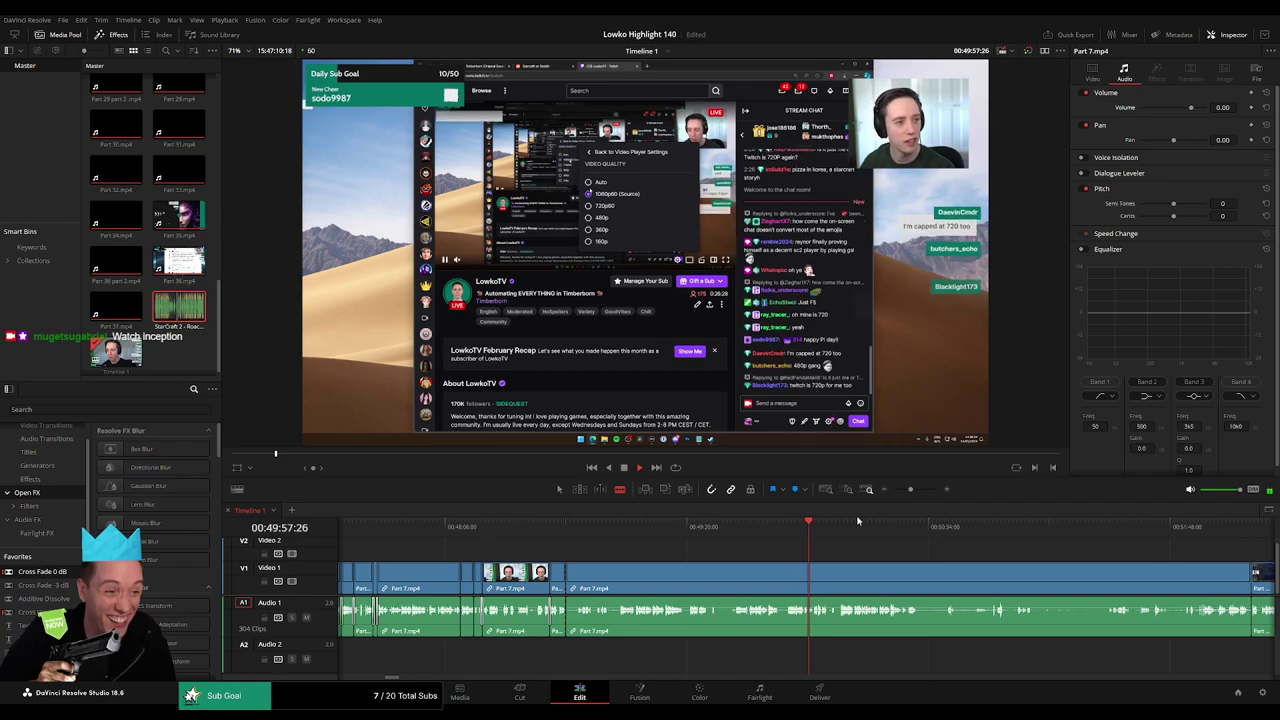
click(873, 527)
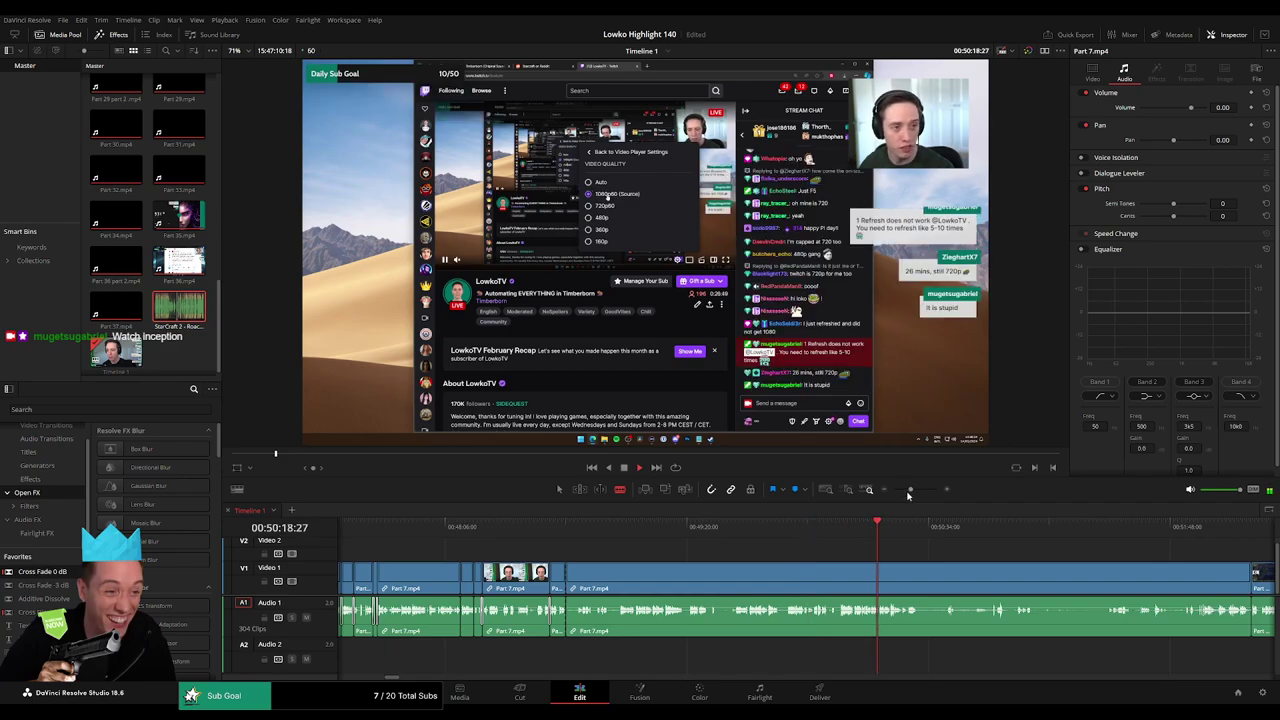
drag(910, 494, 908, 494)
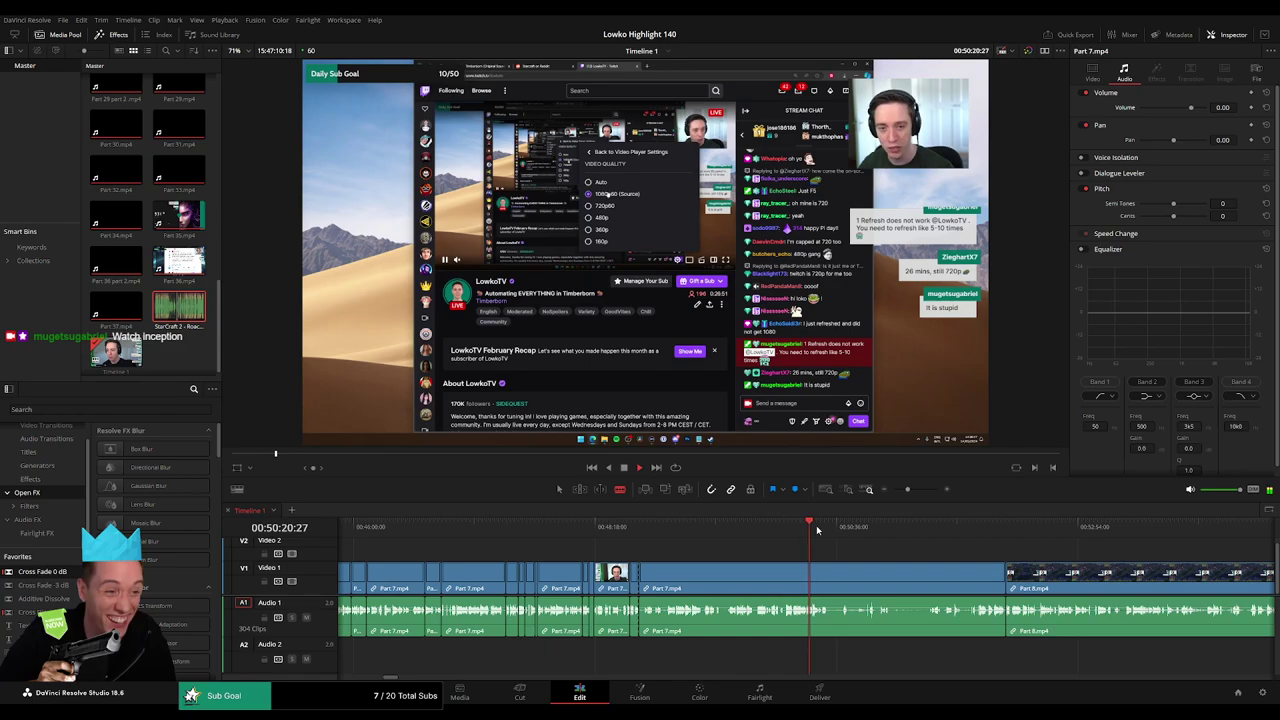
drag(816, 535, 872, 527)
click(808, 580)
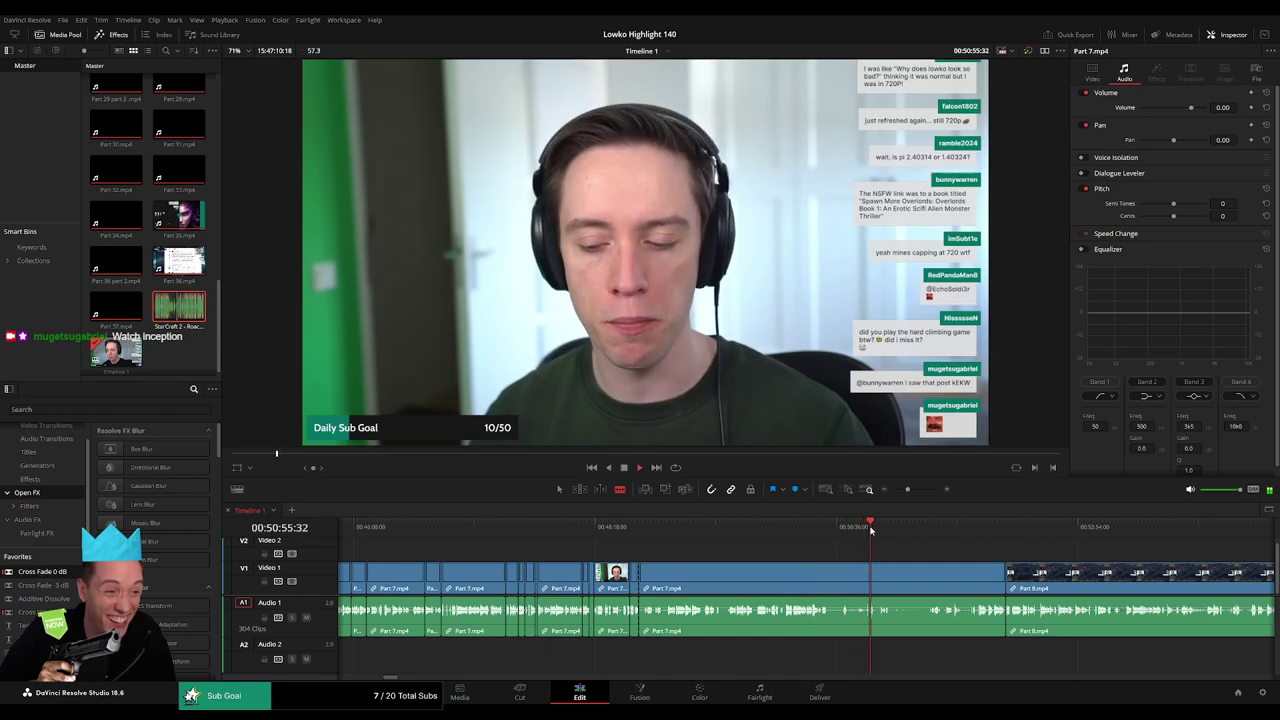
key(Delete)
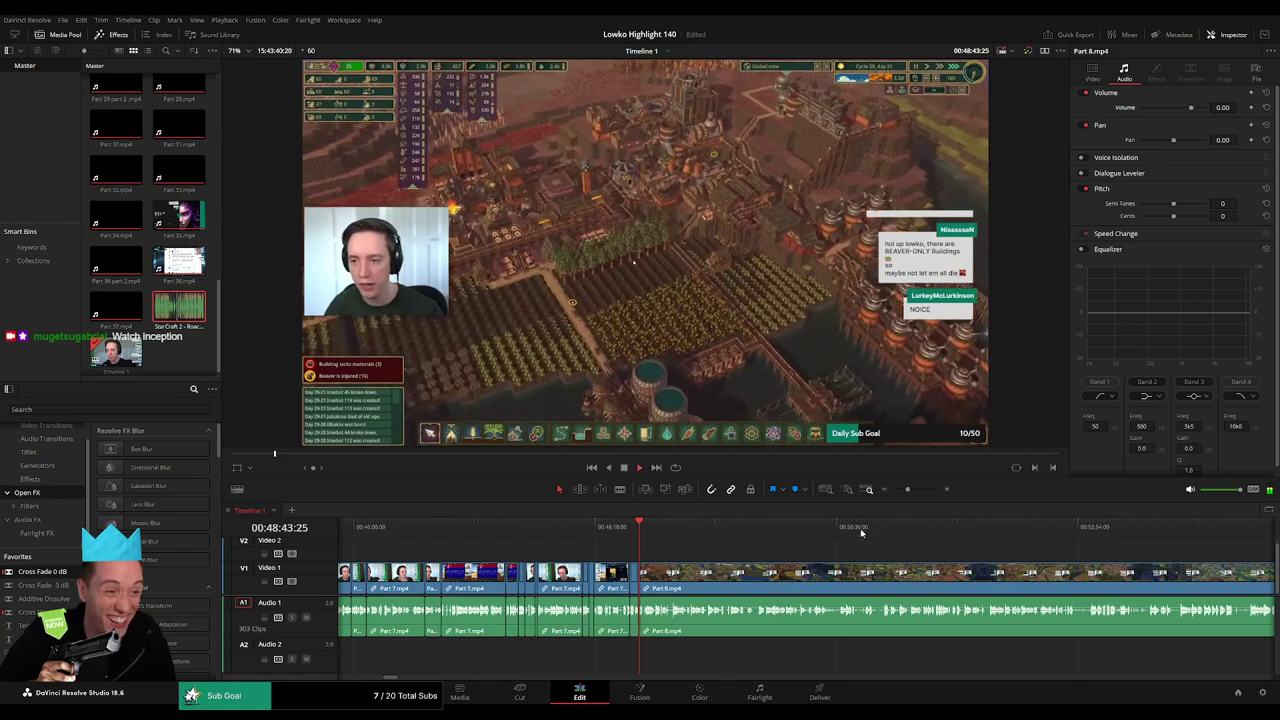
- Skim through Part 8.mp4 from its start at about 48:43, sampling the gameplay for moments worth keeping
mouse_move(909, 490)
mouse_down()
mouse_move(879, 496)
mouse_move(913, 498)
mouse_up()
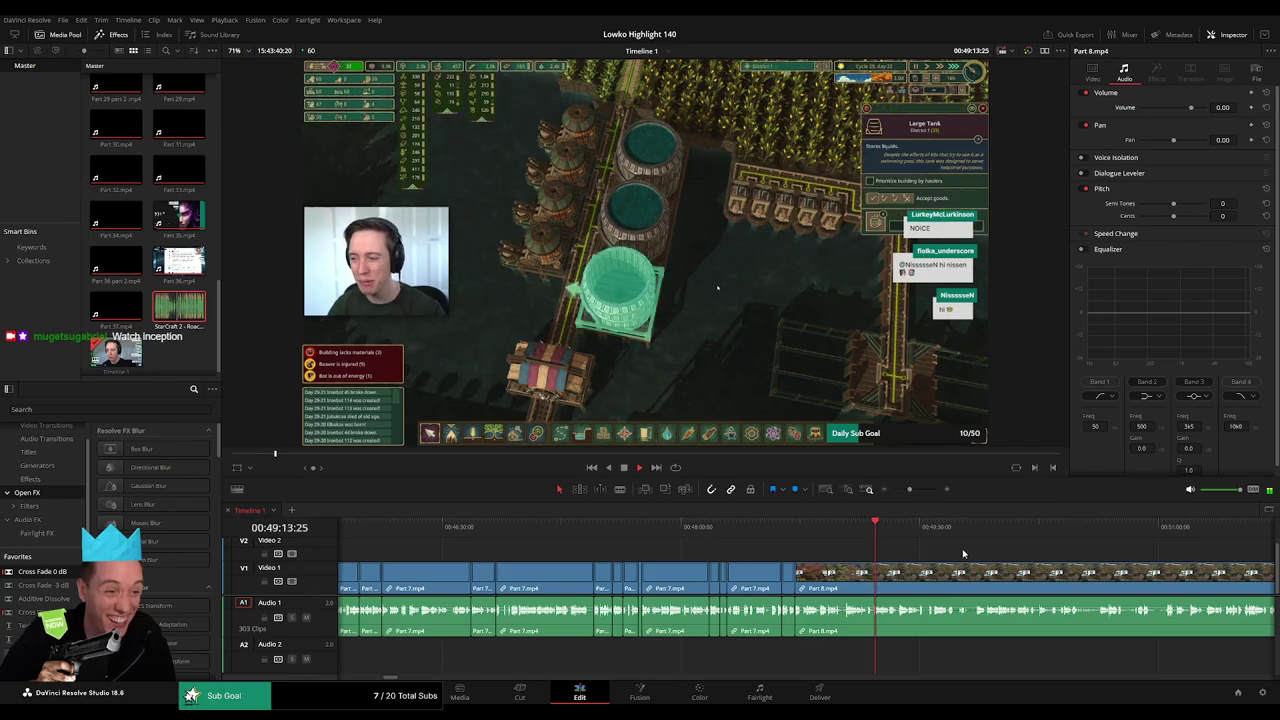
drag(909, 490, 899, 493)
drag(816, 531, 888, 534)
key(space)
key(space)
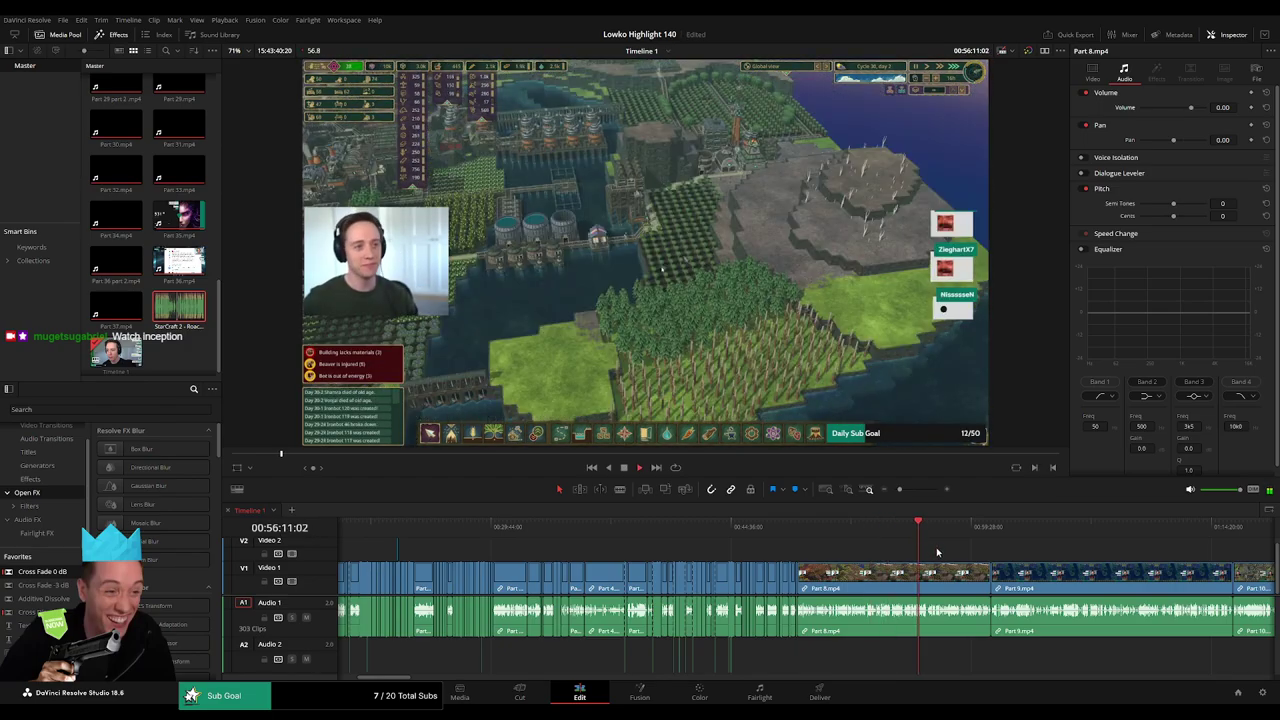
scroll(721, 540, right, 3)
click(744, 533)
key(space)
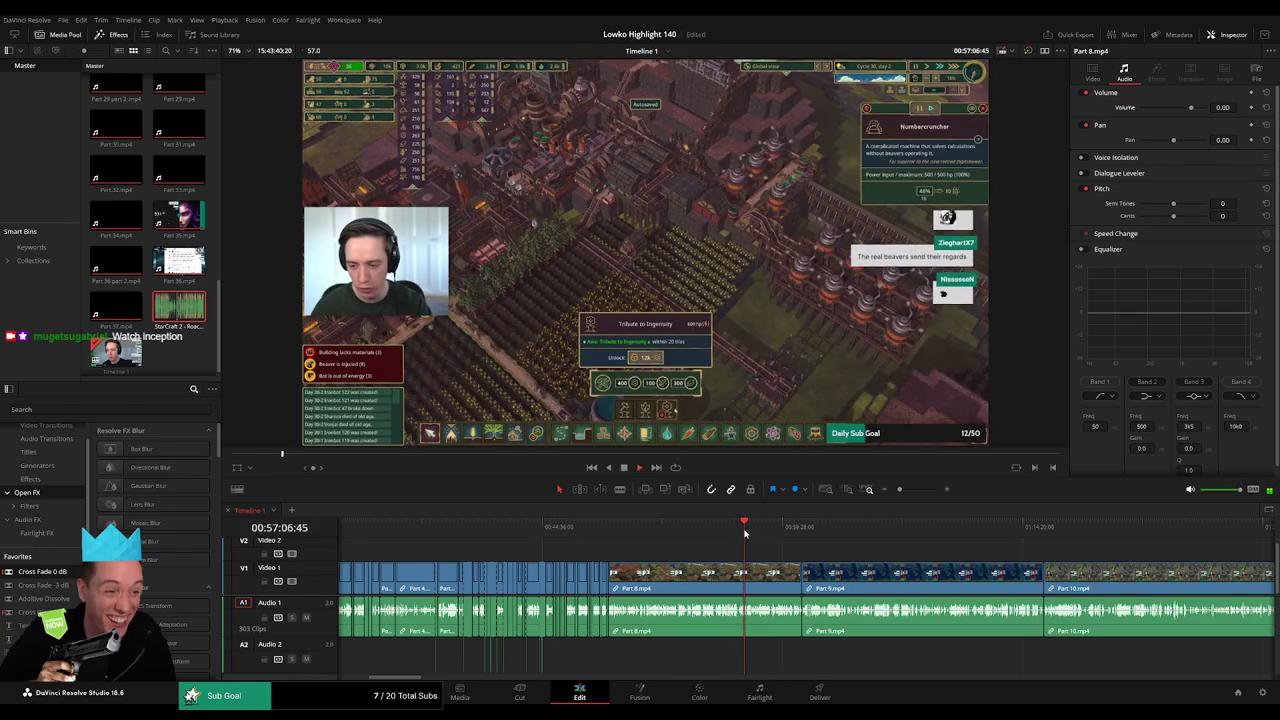
drag(900, 490, 904, 492)
click(779, 531)
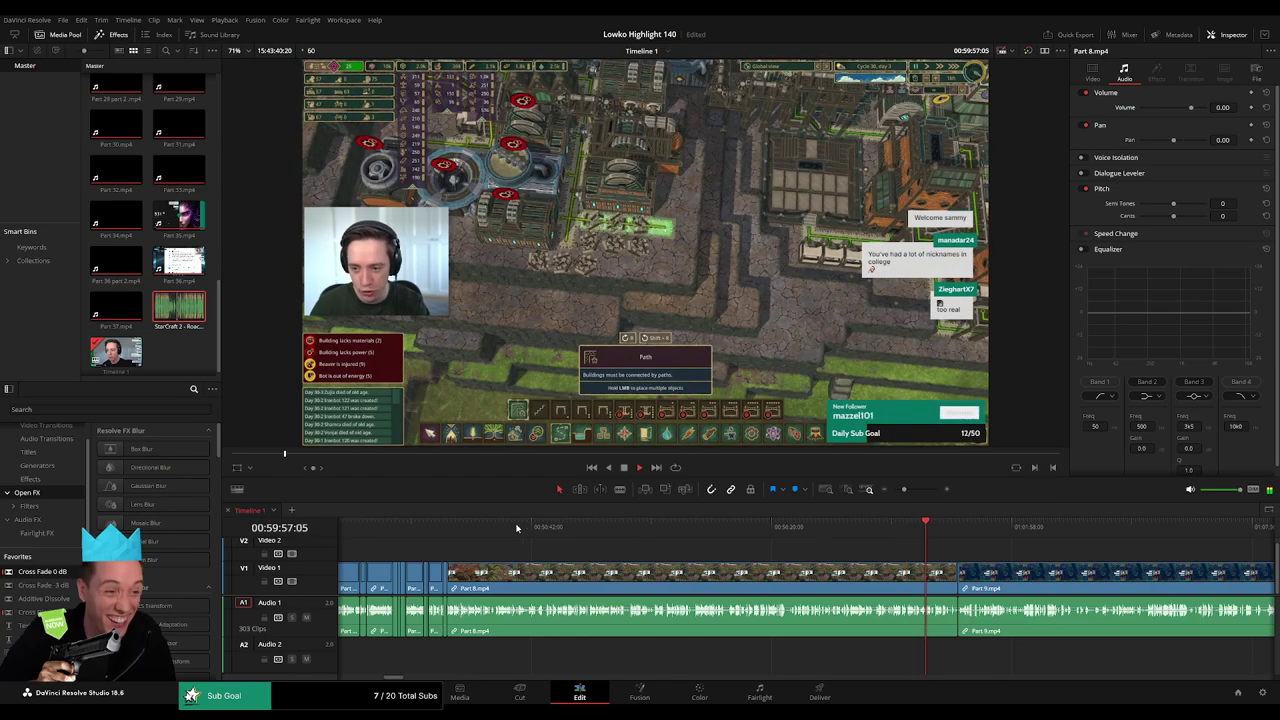
- Recheck Part 8.mp4 at several points up to about 1:00:17, delete the whole clip and close the gap
drag(517, 528, 804, 532)
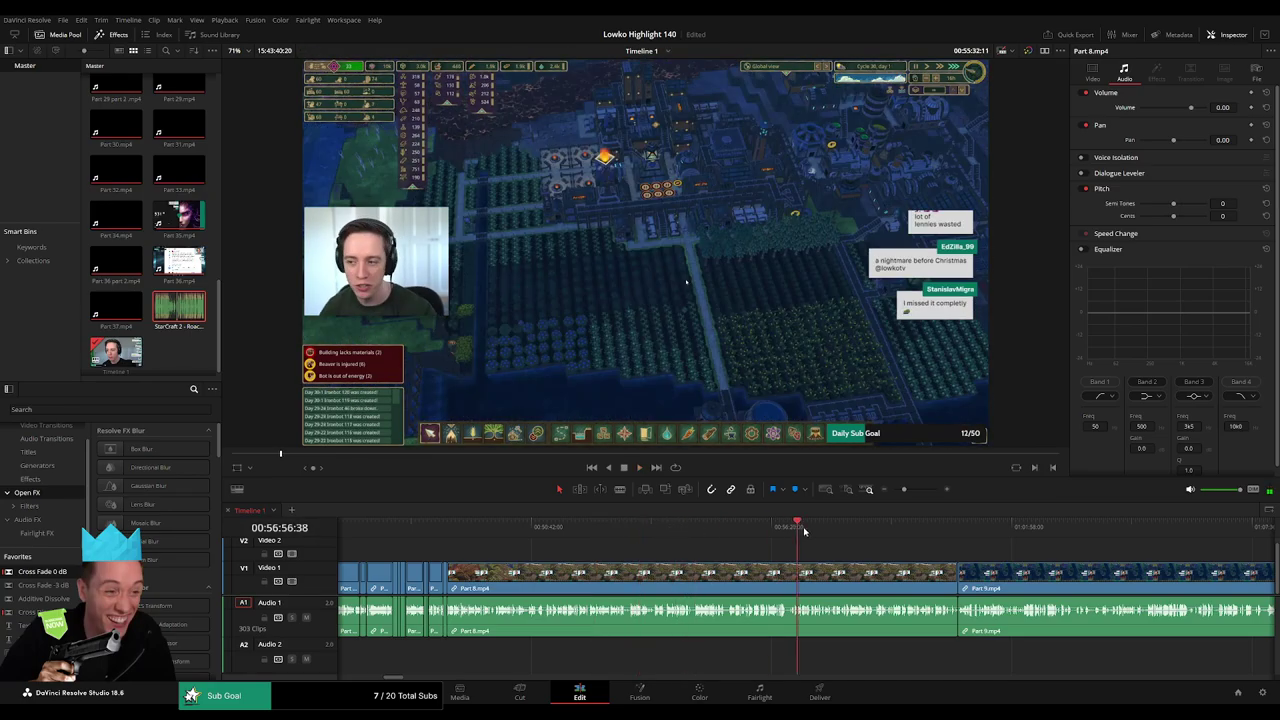
click(929, 526)
click(940, 531)
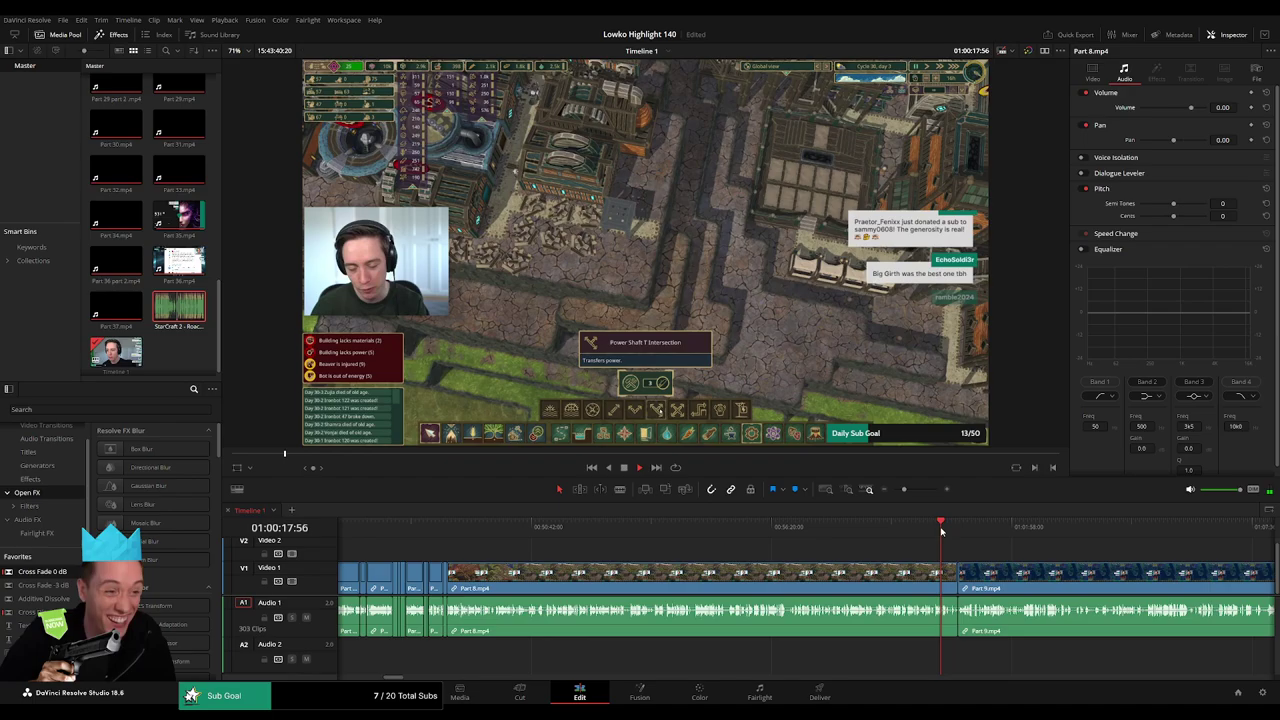
drag(941, 531, 884, 534)
click(760, 576)
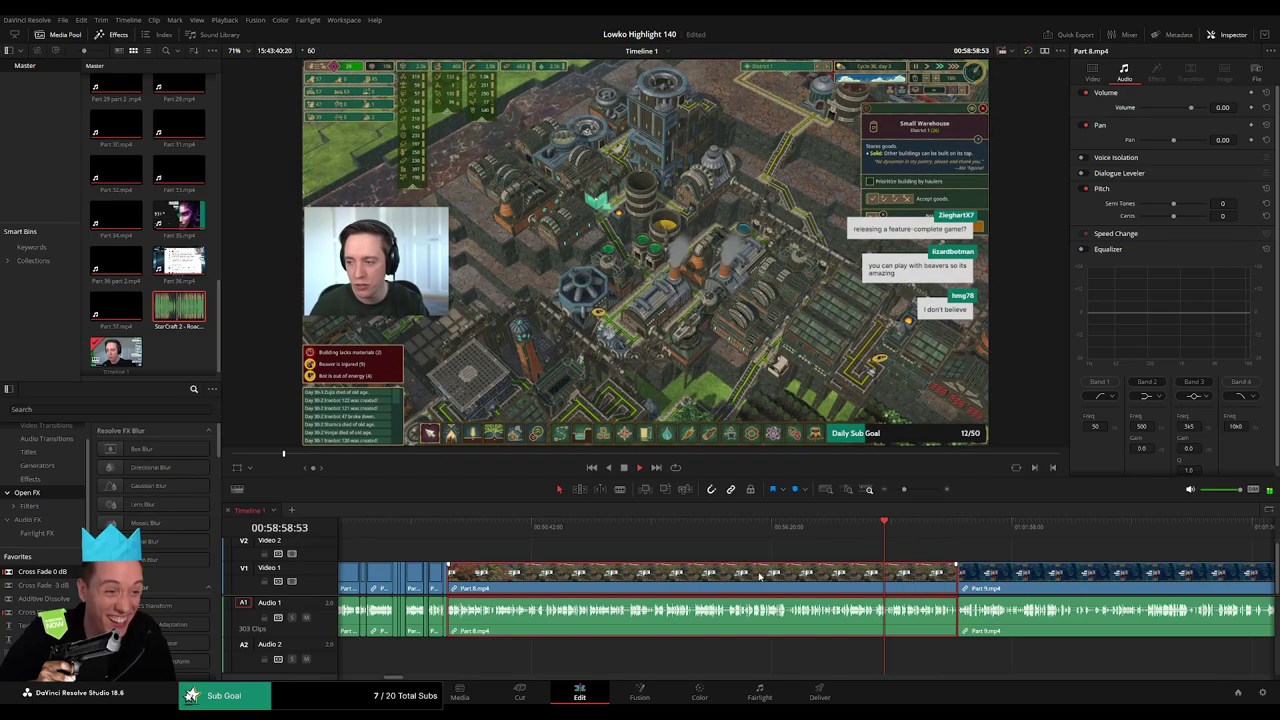
key(Delete)
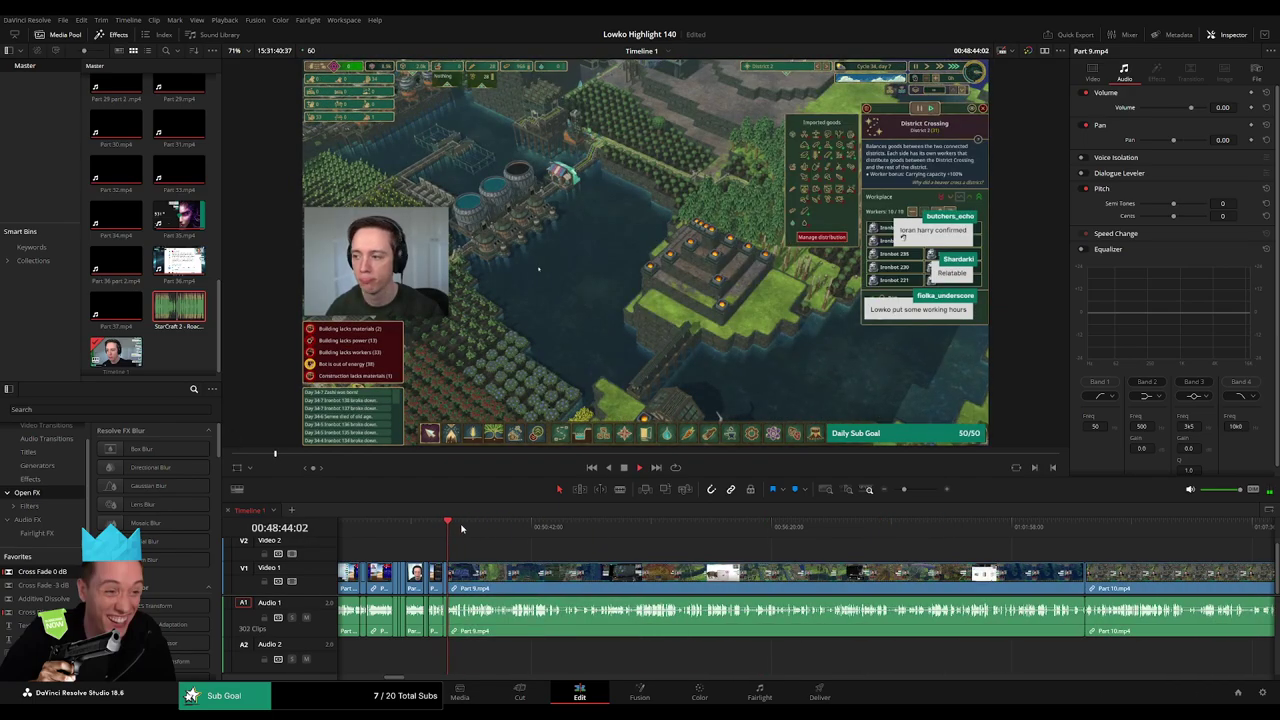
- Skim Part 9.mp4 from its start at about 48:44 to 54:48, sampling the stream footage for moments worth keeping
click(485, 527)
drag(560, 528, 638, 528)
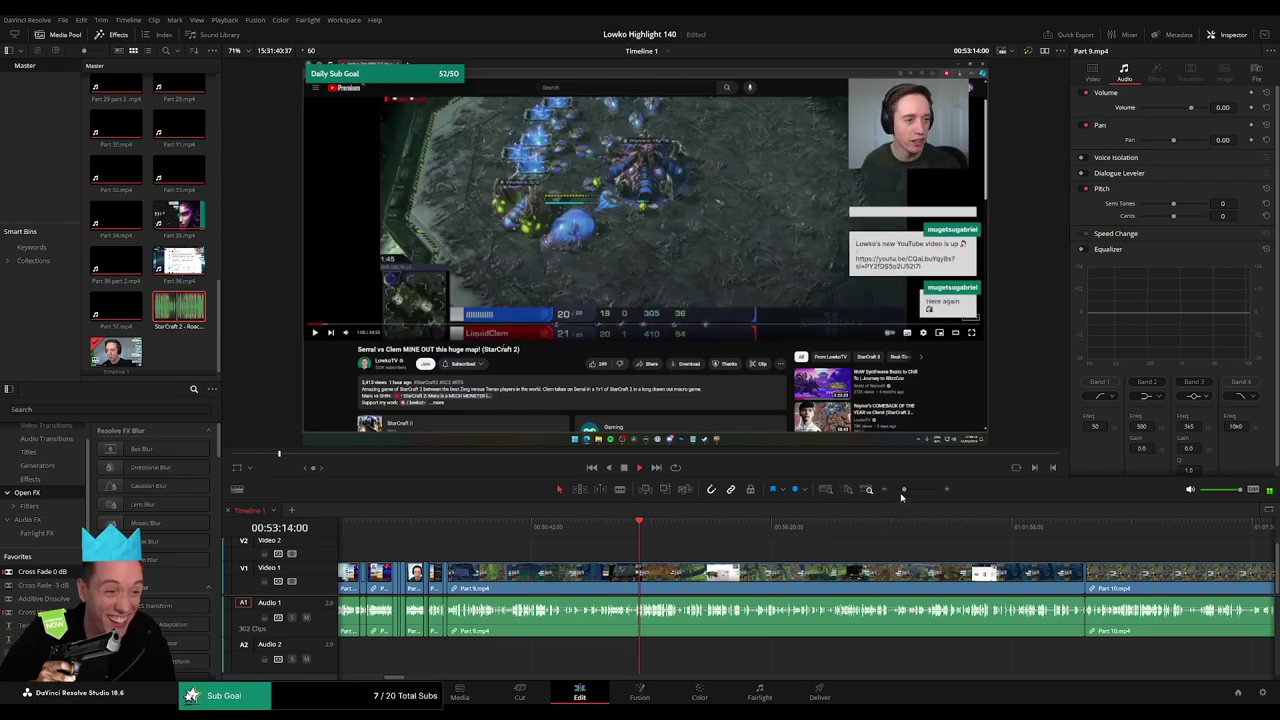
drag(904, 490, 906, 491)
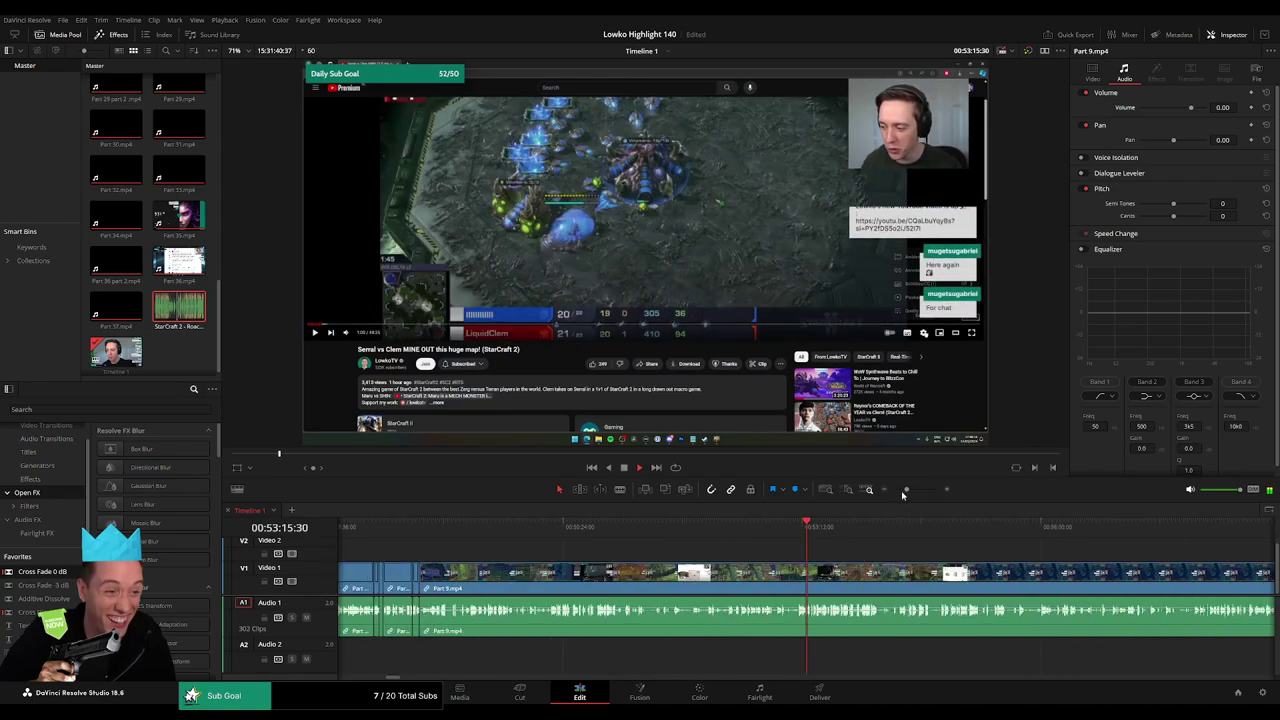
click(740, 533)
drag(740, 533, 565, 533)
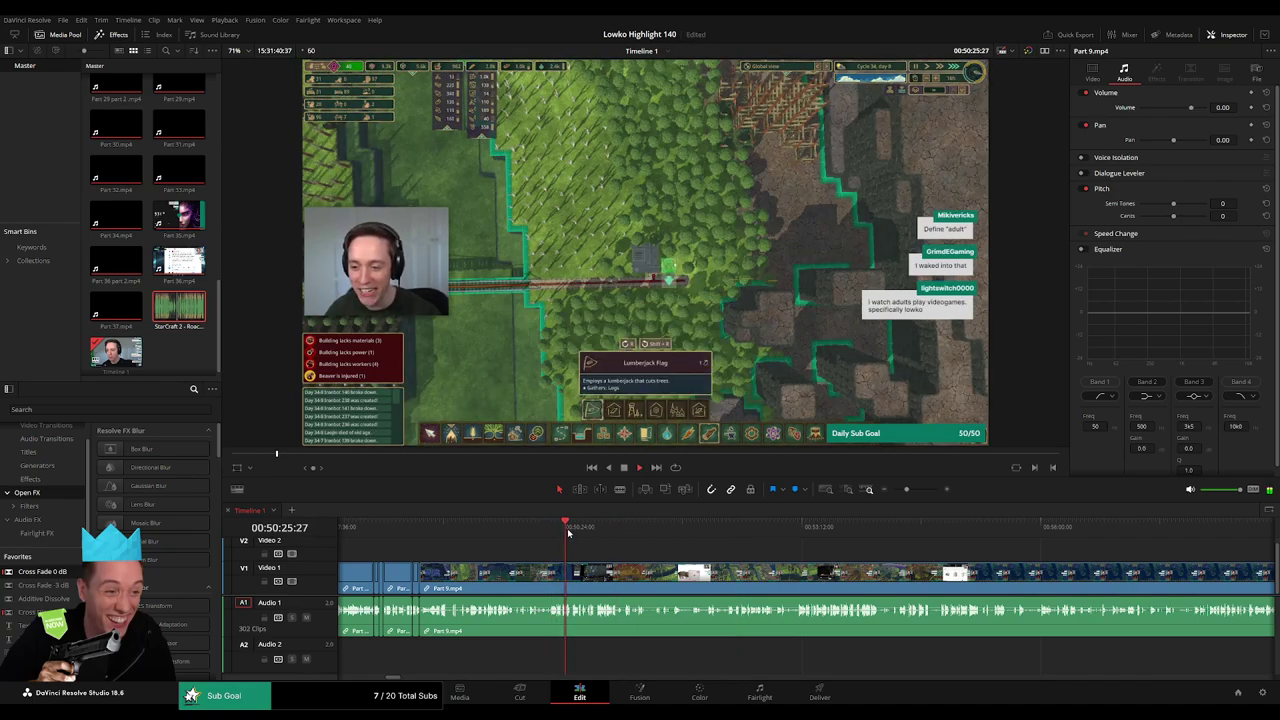
drag(906, 489, 909, 490)
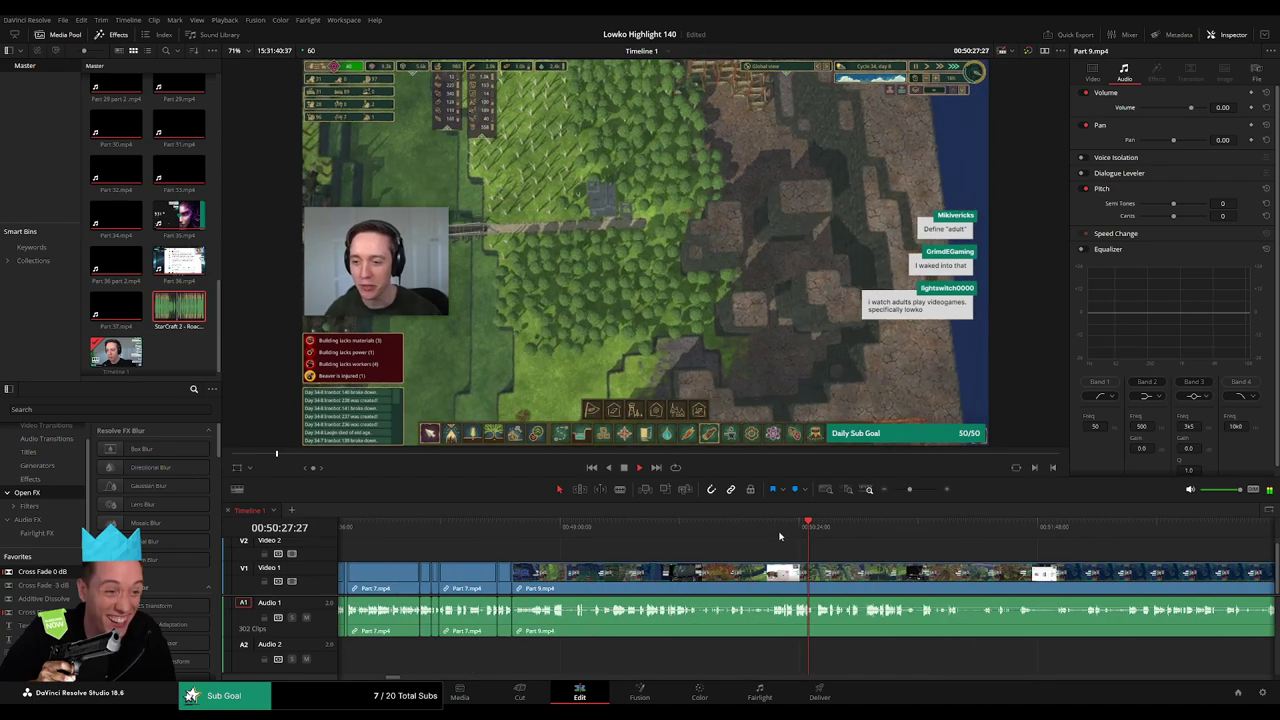
click(780, 534)
click(771, 533)
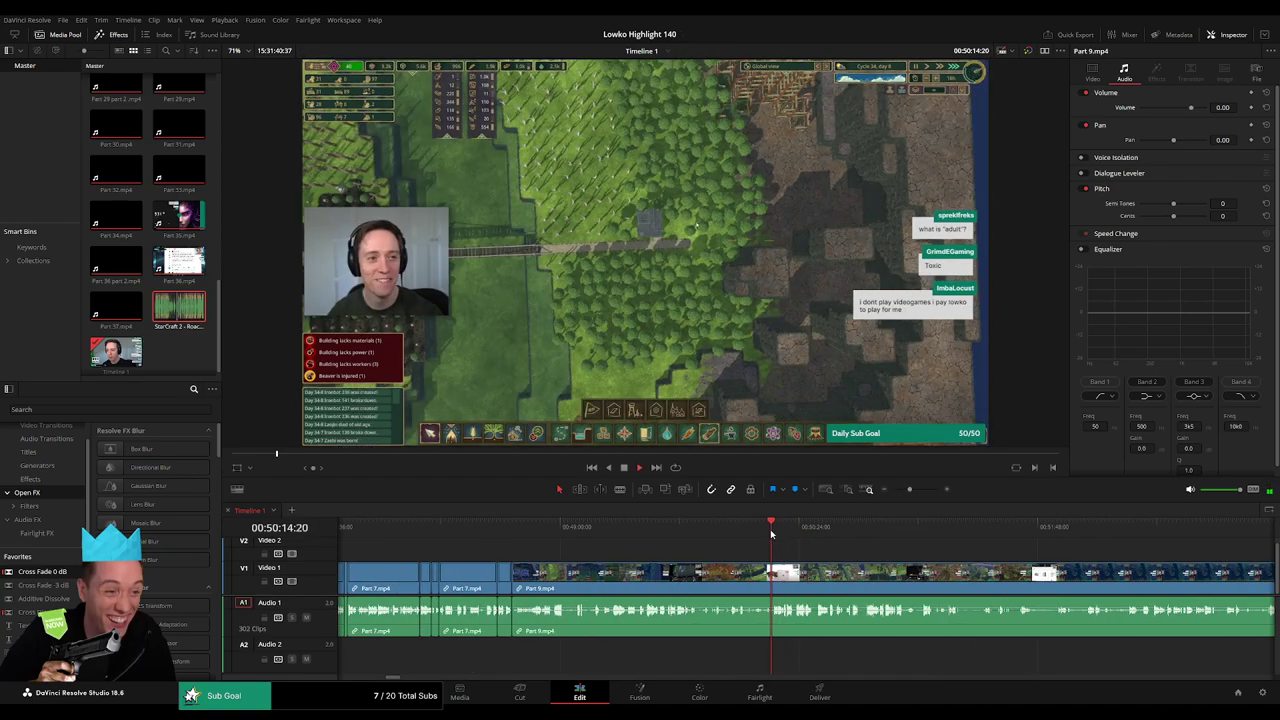
drag(815, 544, 647, 528)
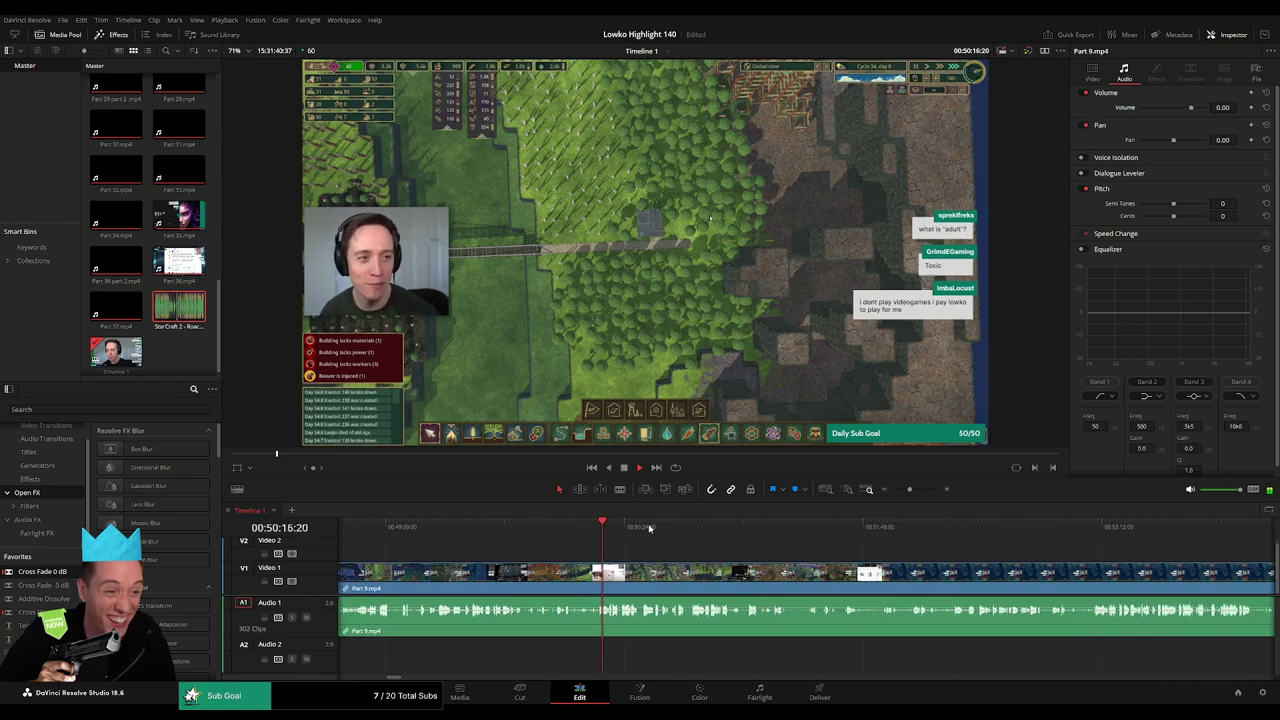
mouse_move(909, 490)
mouse_down()
mouse_move(892, 497)
mouse_move(907, 497)
mouse_up()
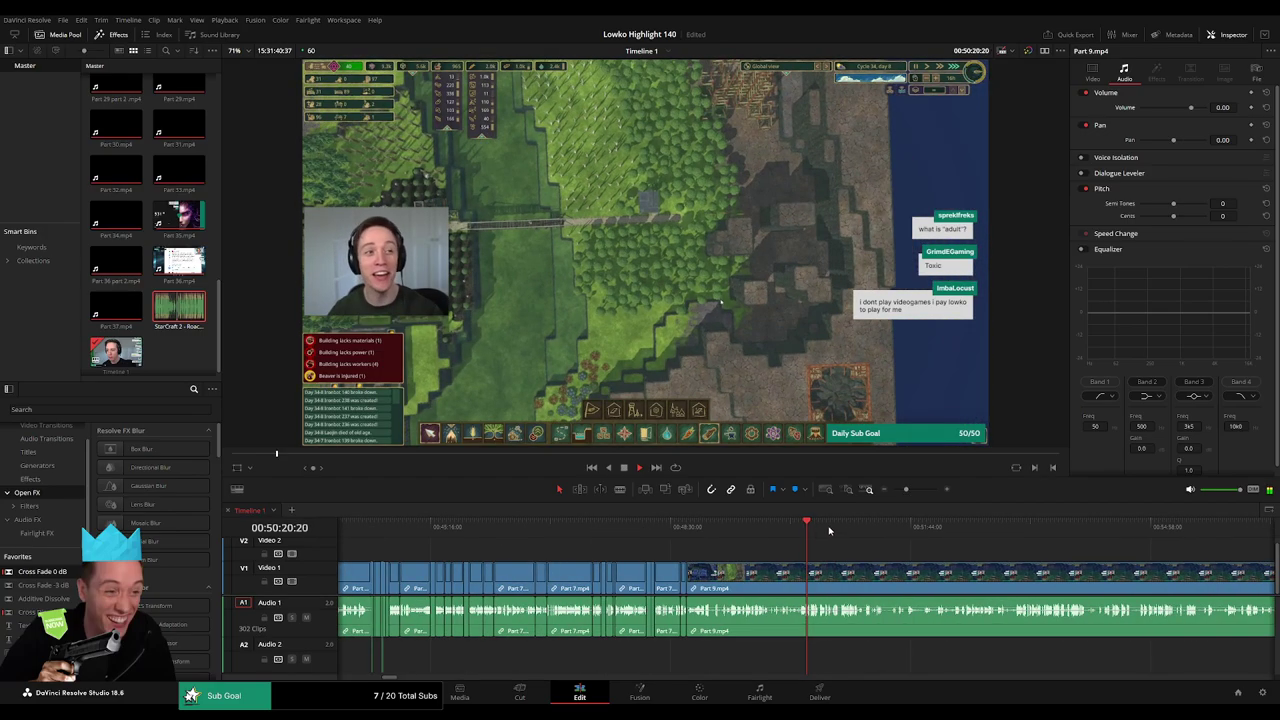
click(841, 528)
scroll(820, 530, right, 3)
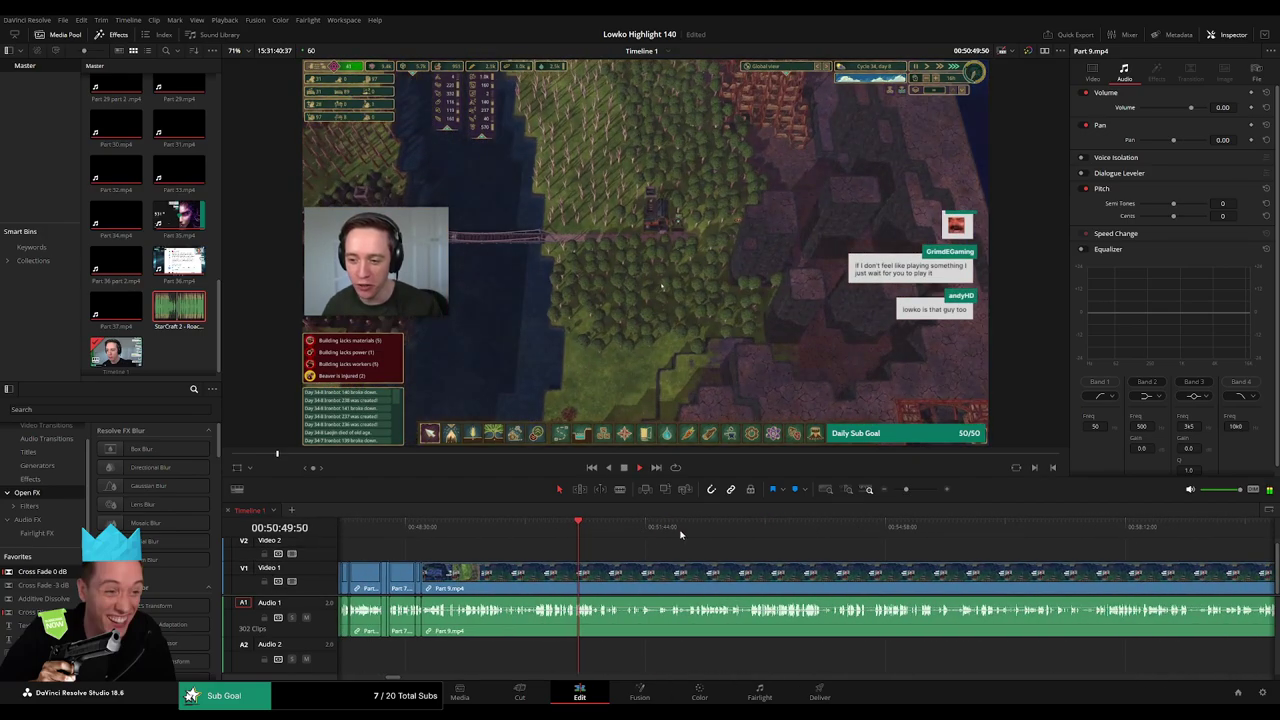
click(786, 528)
drag(790, 535, 672, 537)
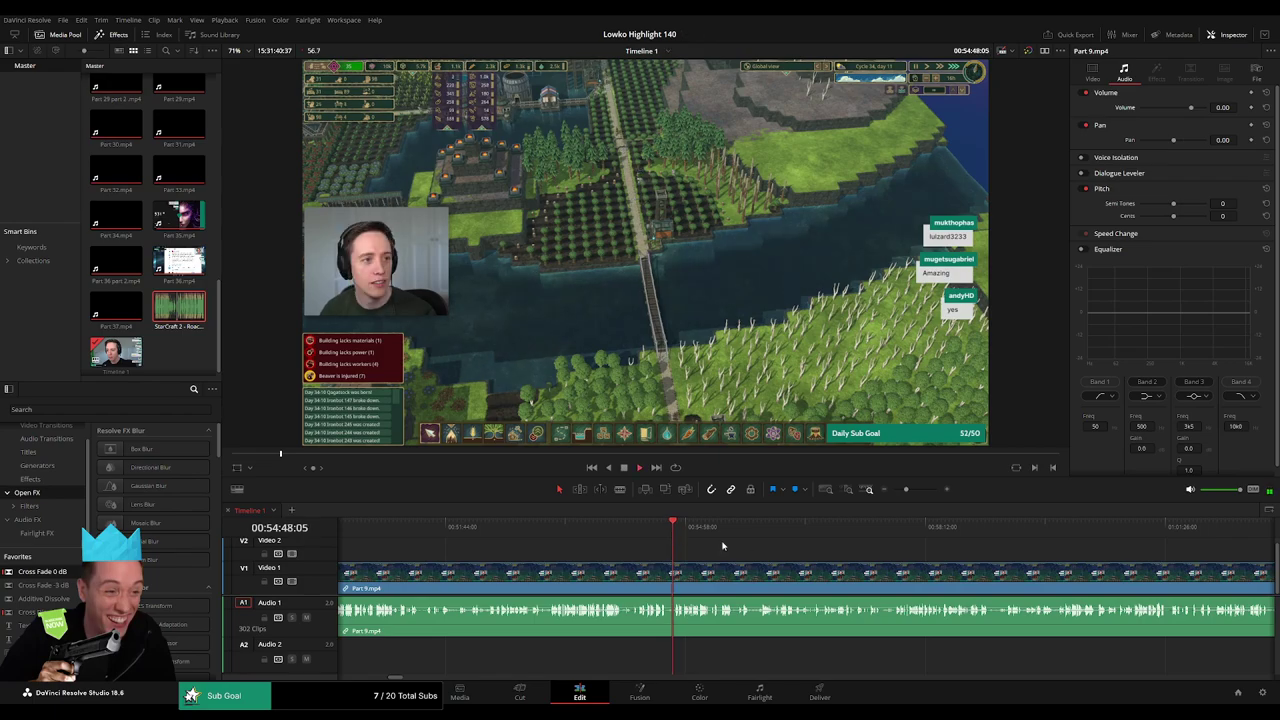
- Step back through Part 9.mp4 from about 54:39 to 53:39 to find where the cat ScratchPad moment begins
drag(906, 490, 919, 494)
click(655, 539)
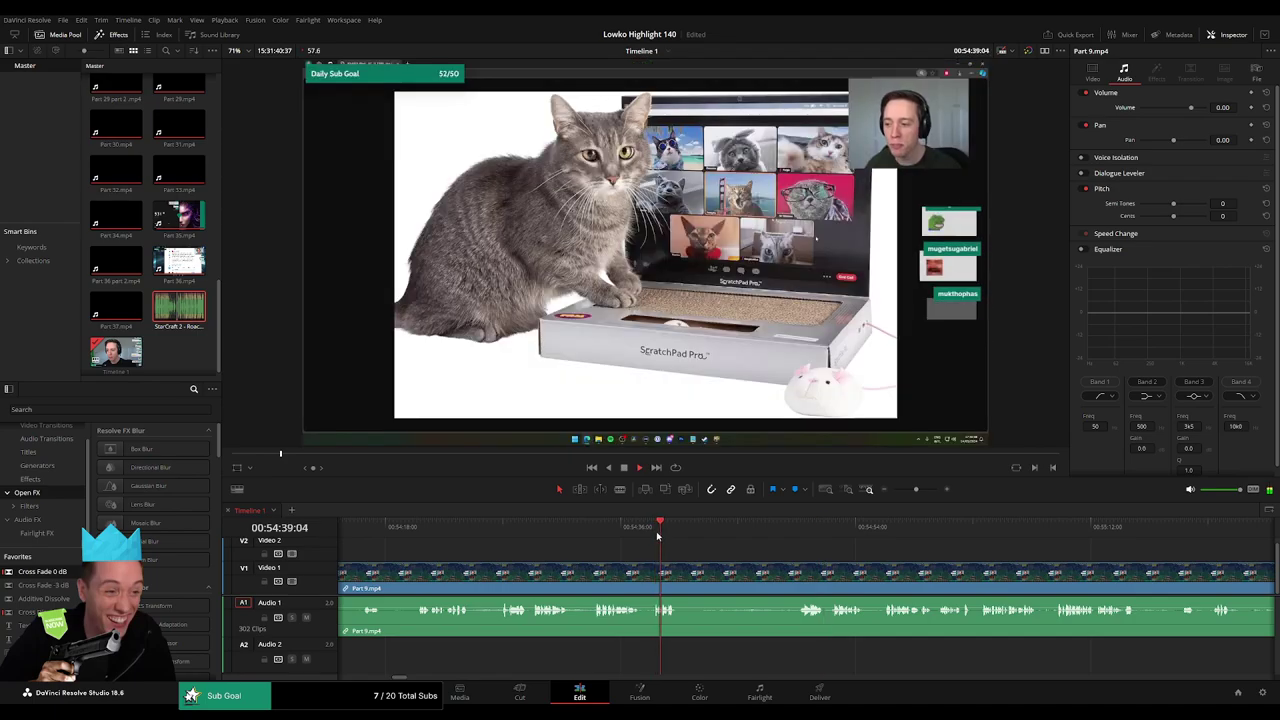
click(508, 540)
drag(729, 558, 801, 558)
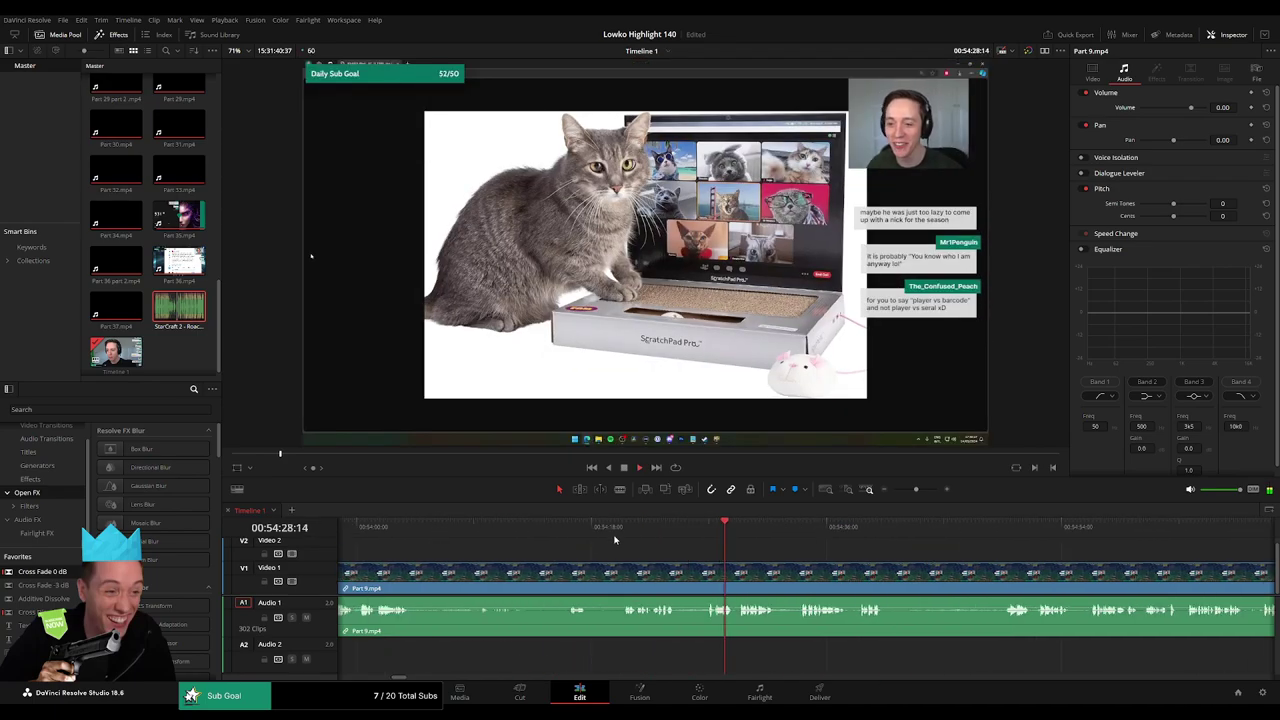
click(568, 531)
drag(627, 551, 750, 557)
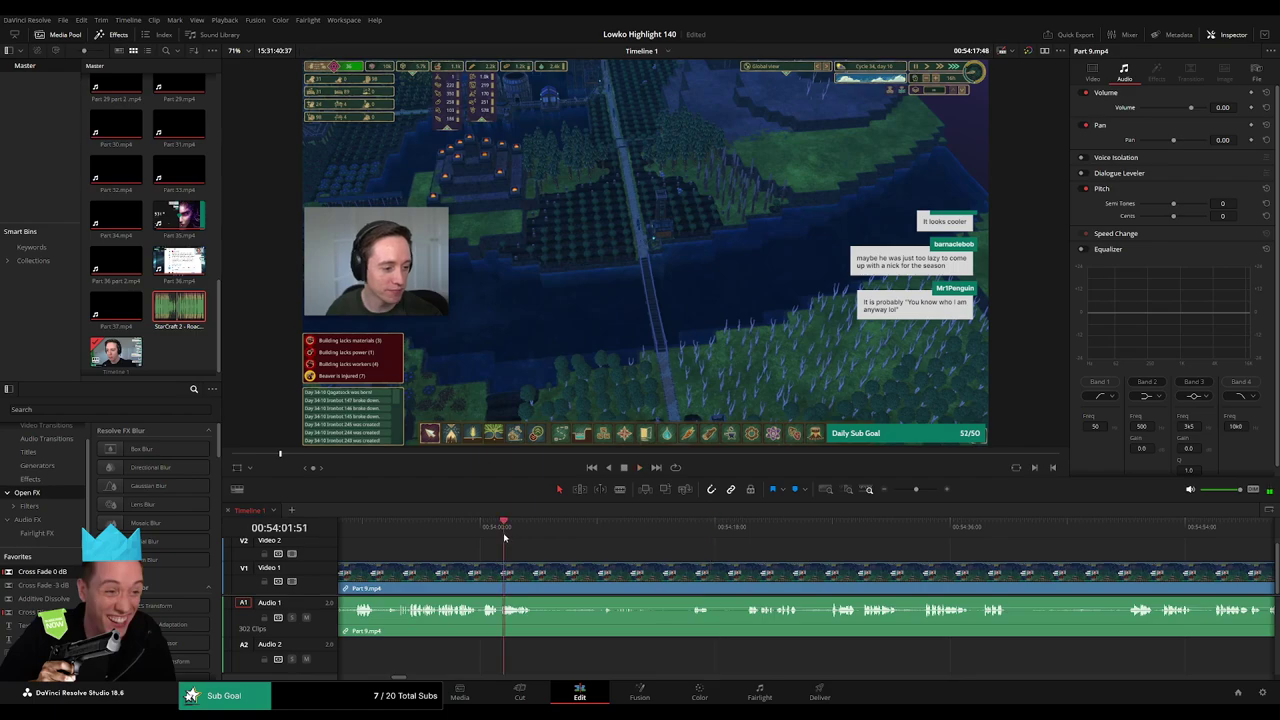
scroll(504, 538, left, 3)
click(601, 552)
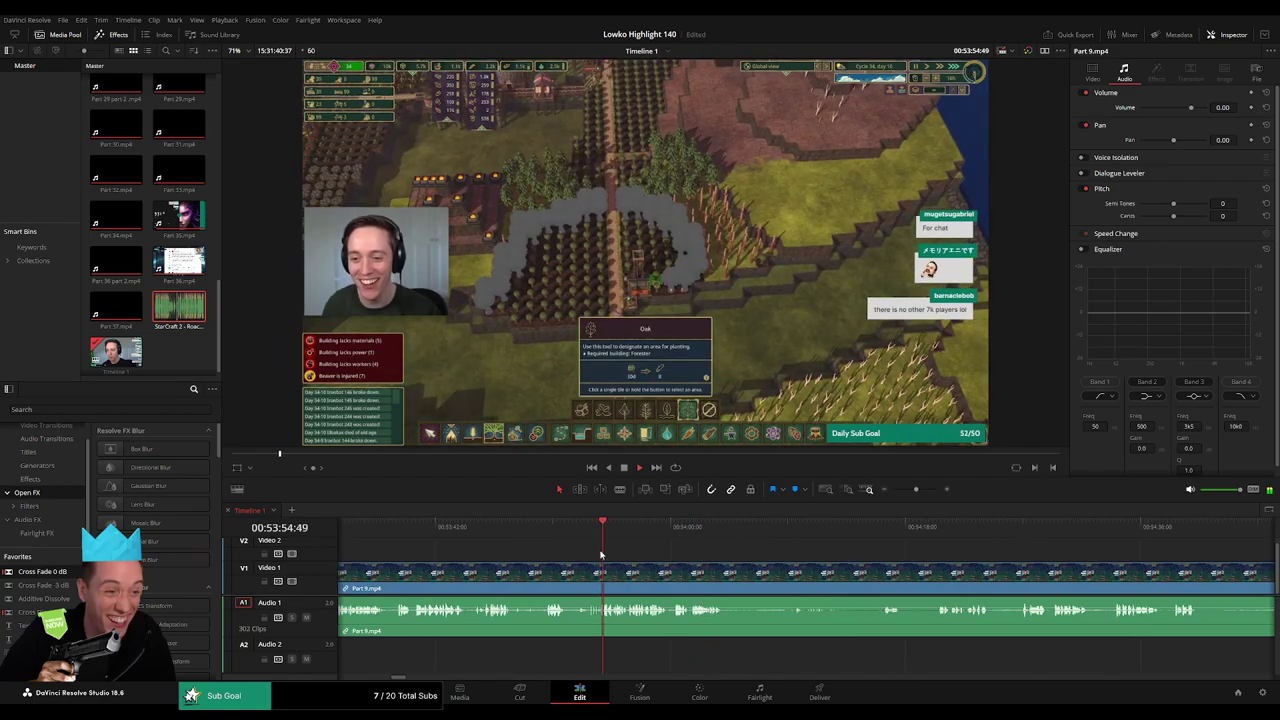
scroll(600, 553, left, 3)
click(560, 535)
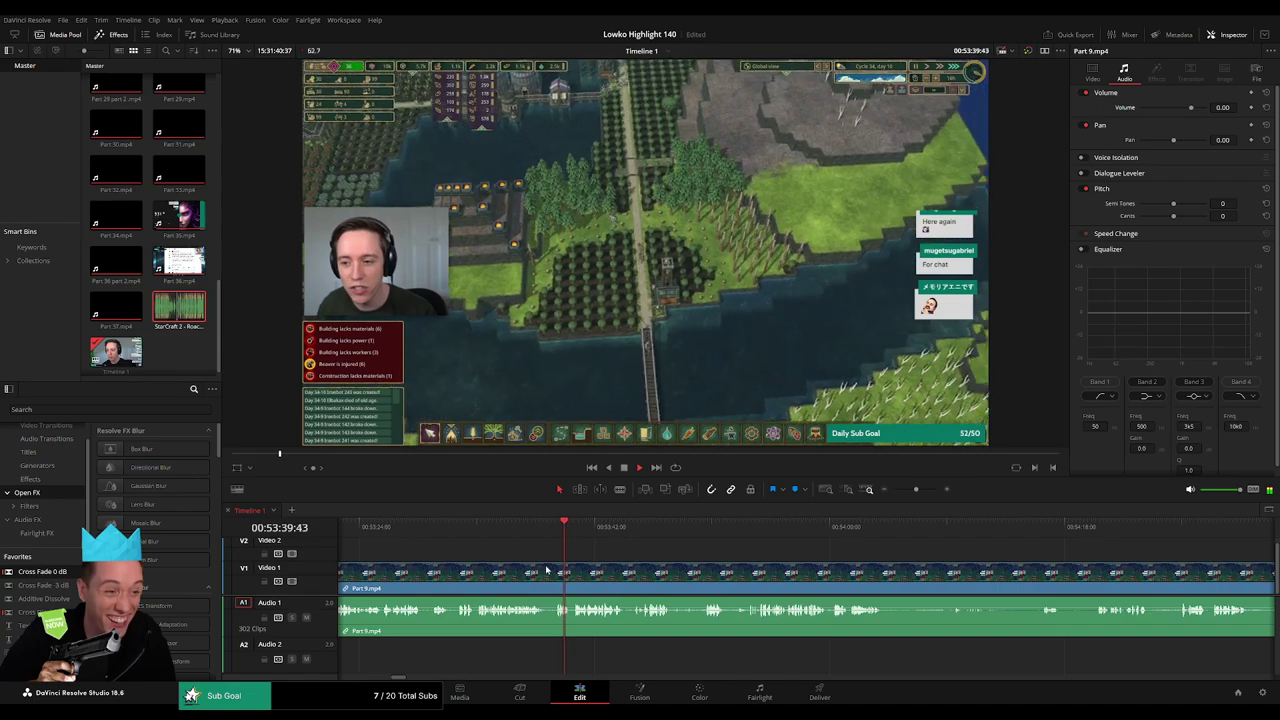
scroll(620, 562, left, 3)
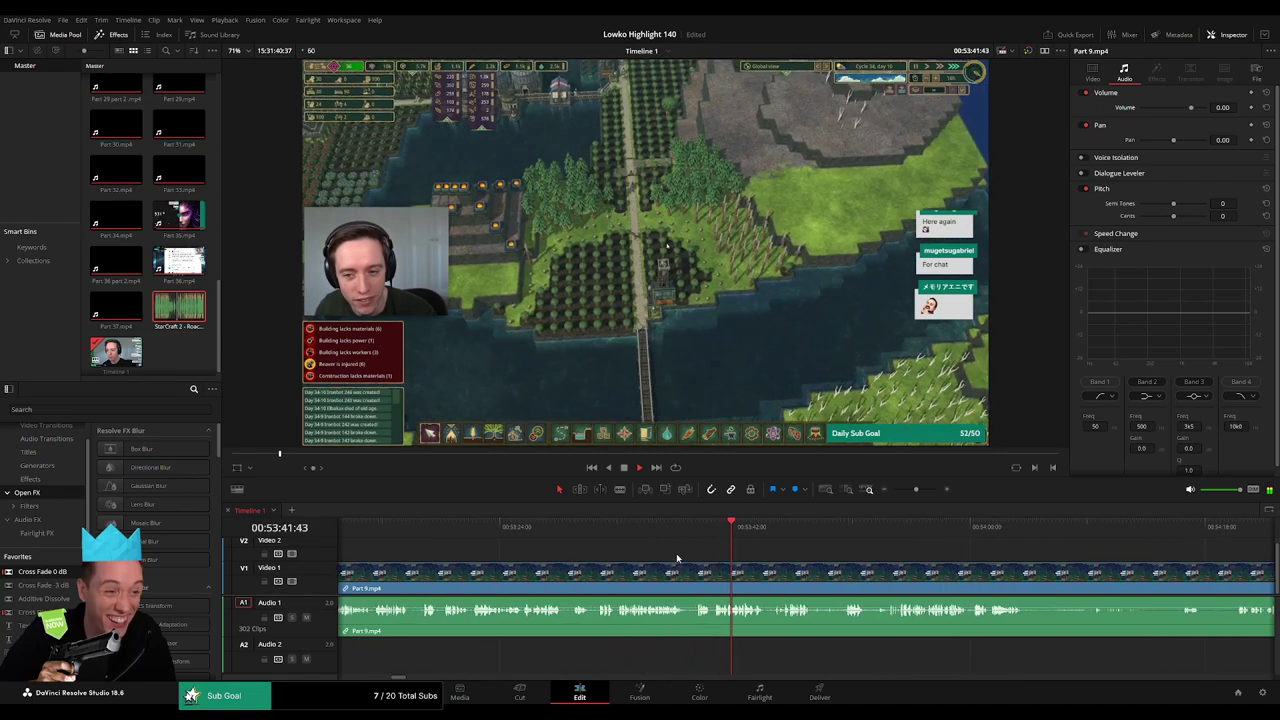
- Split Part 9.mp4 at about 54:20, just before the cat ScratchPad moment, delete everything before the split and close the gap
drag(915, 491, 918, 491)
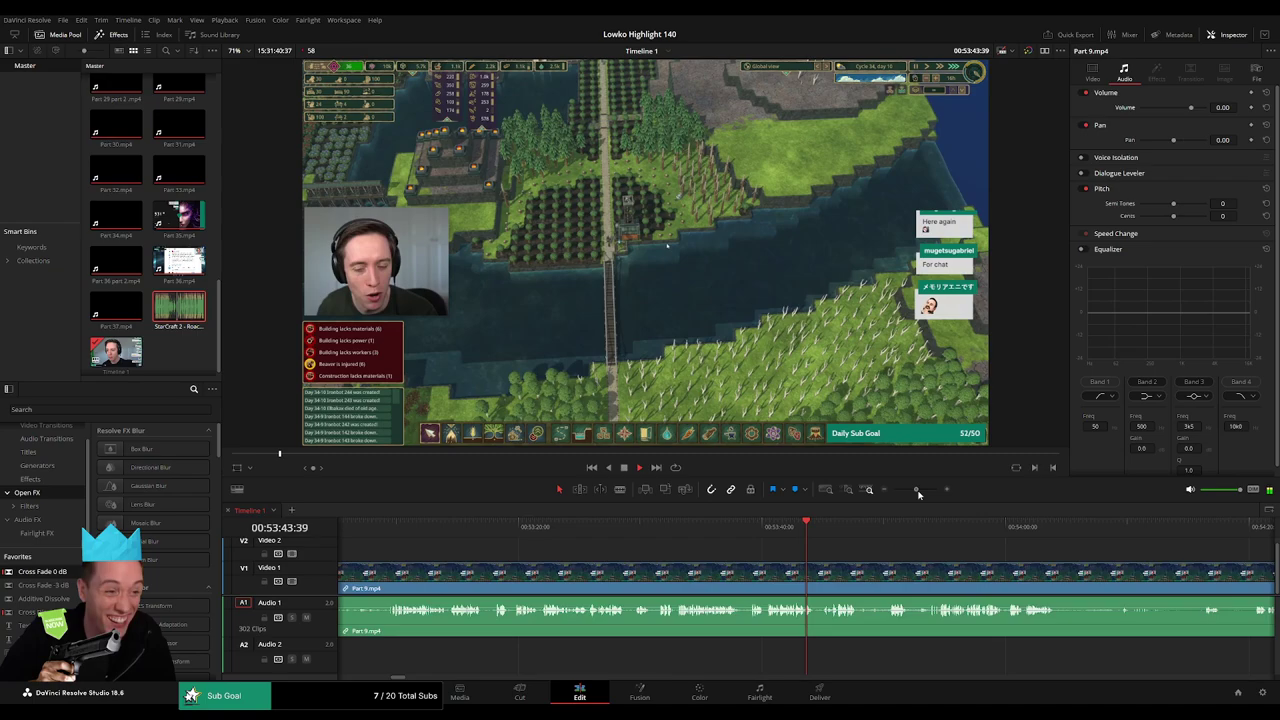
click(861, 530)
scroll(943, 556, right, 3)
click(934, 526)
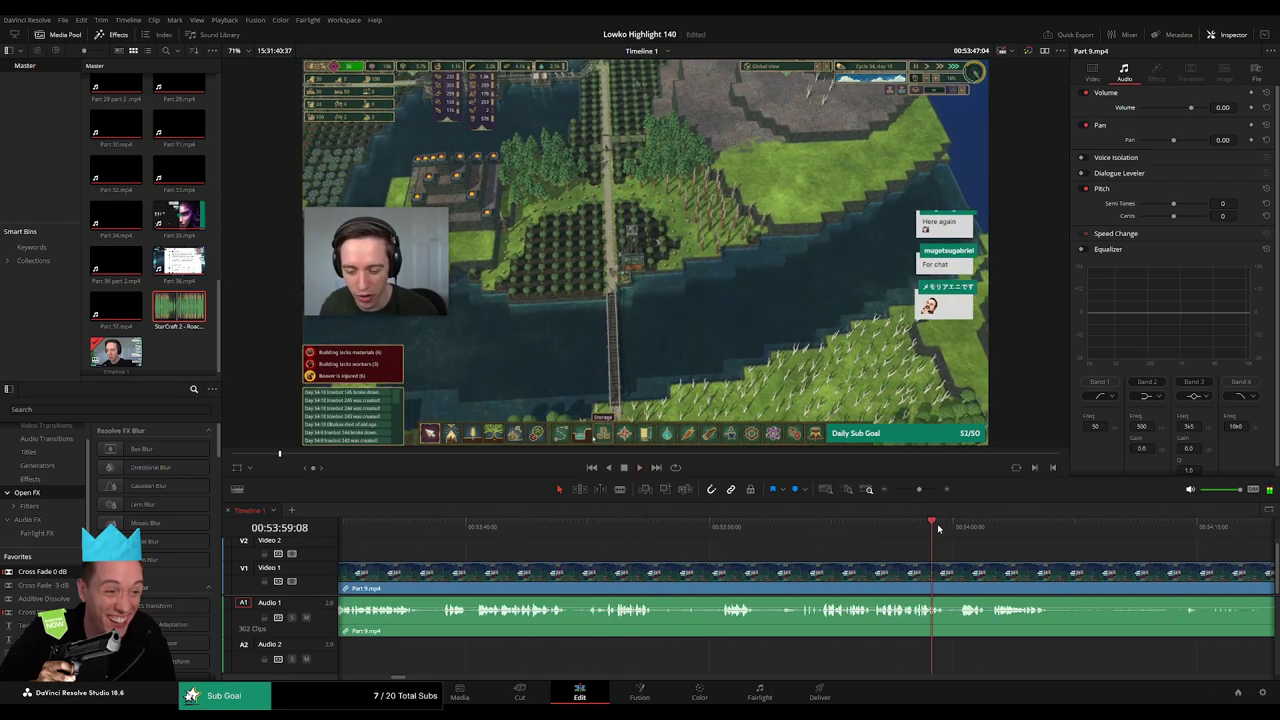
click(1005, 532)
scroll(1005, 534, right, 4)
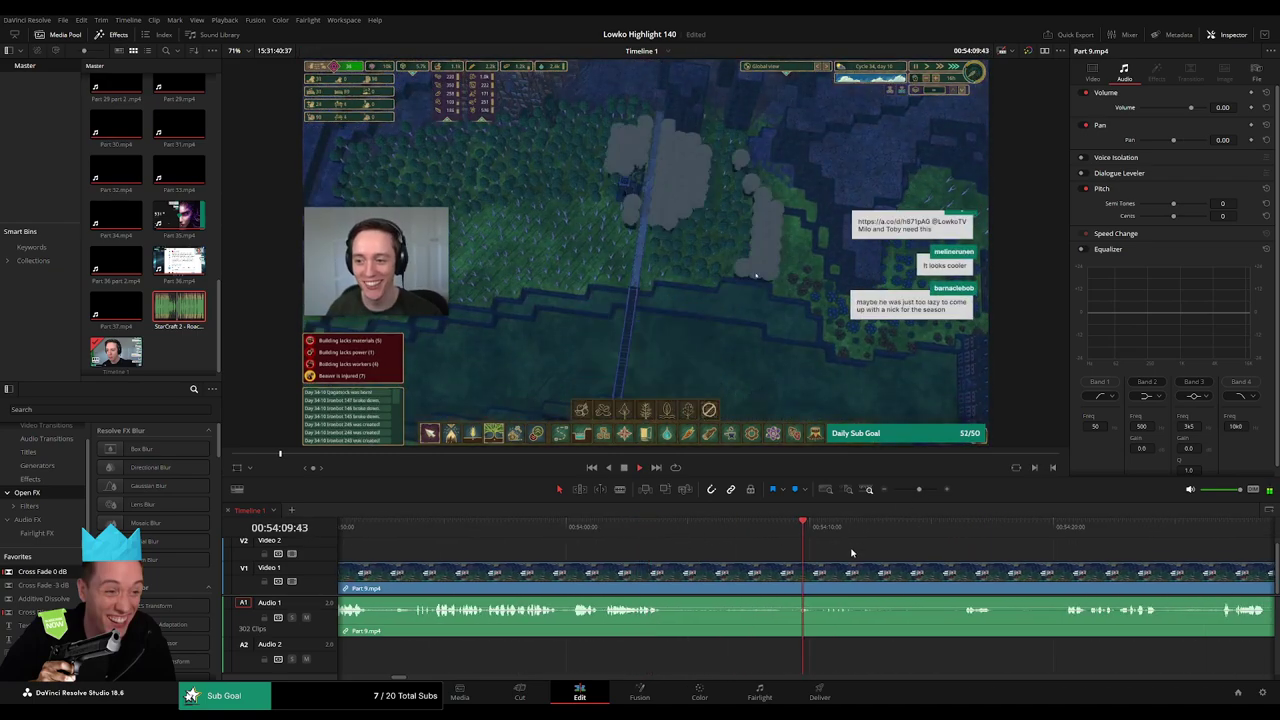
click(721, 532)
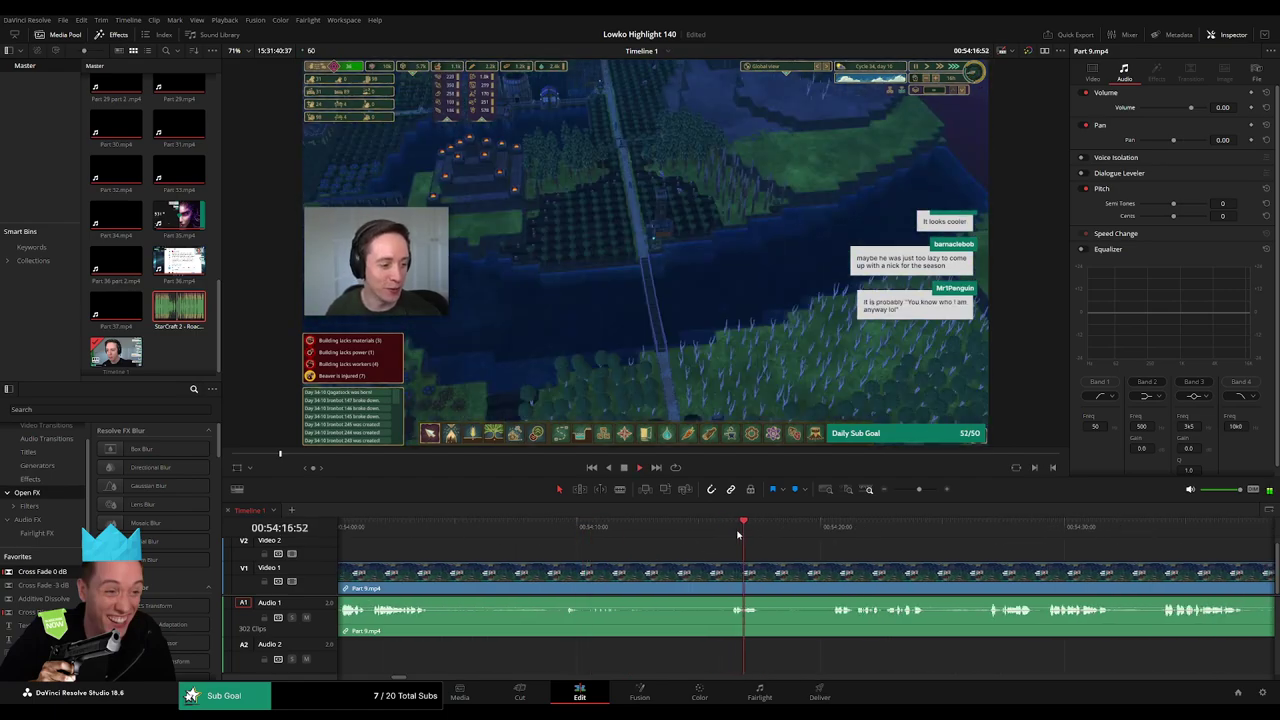
drag(859, 557, 742, 554)
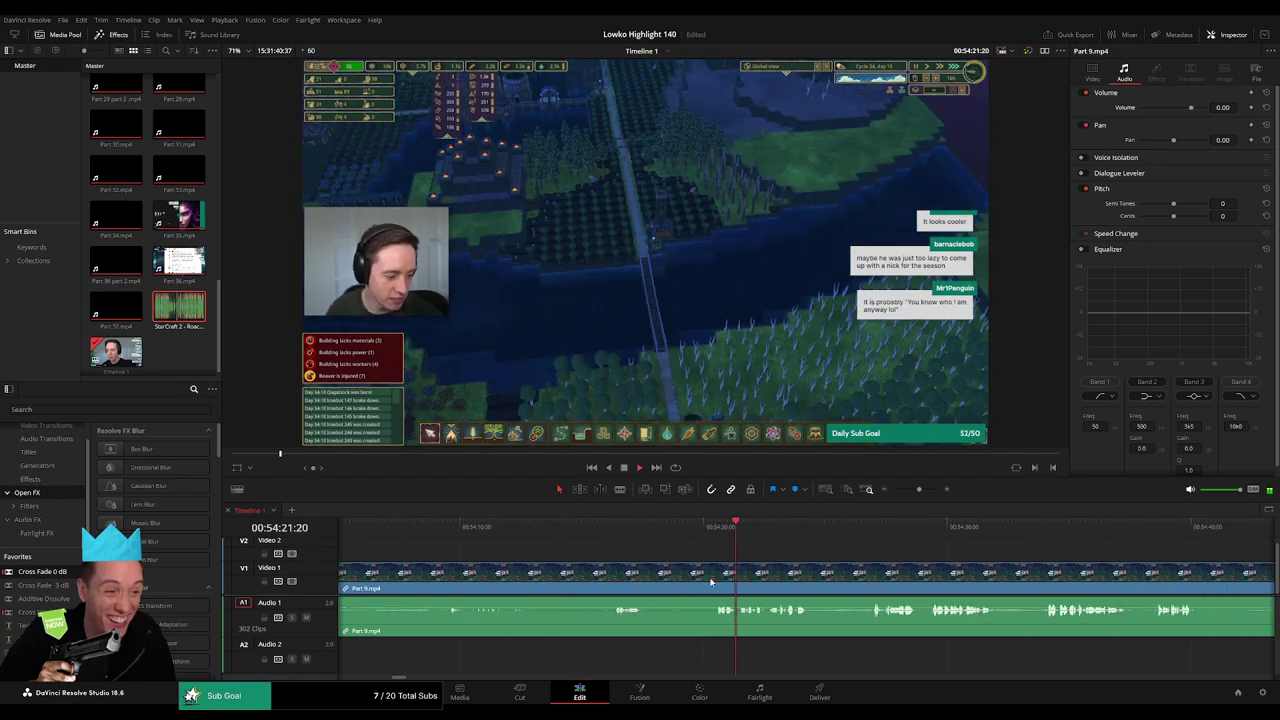
click(716, 581)
key(a)
click(680, 580)
key(Delete)
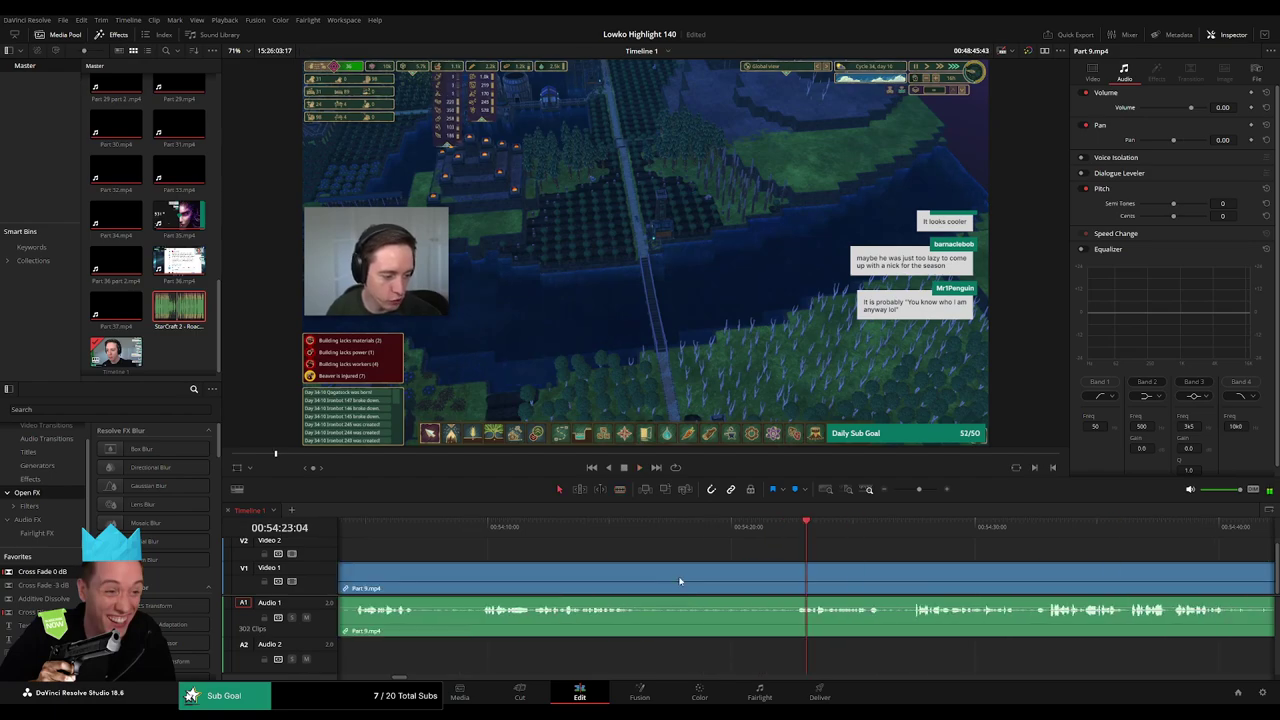
- Add Cross Fade 0 dB to the audio at the last Part 7.mp4 cut and at the join between Part 7.mp4 and Part 9.mp4
mouse_move(921, 489)
mouse_down()
mouse_move(901, 489)
mouse_move(919, 490)
mouse_up()
key(space)
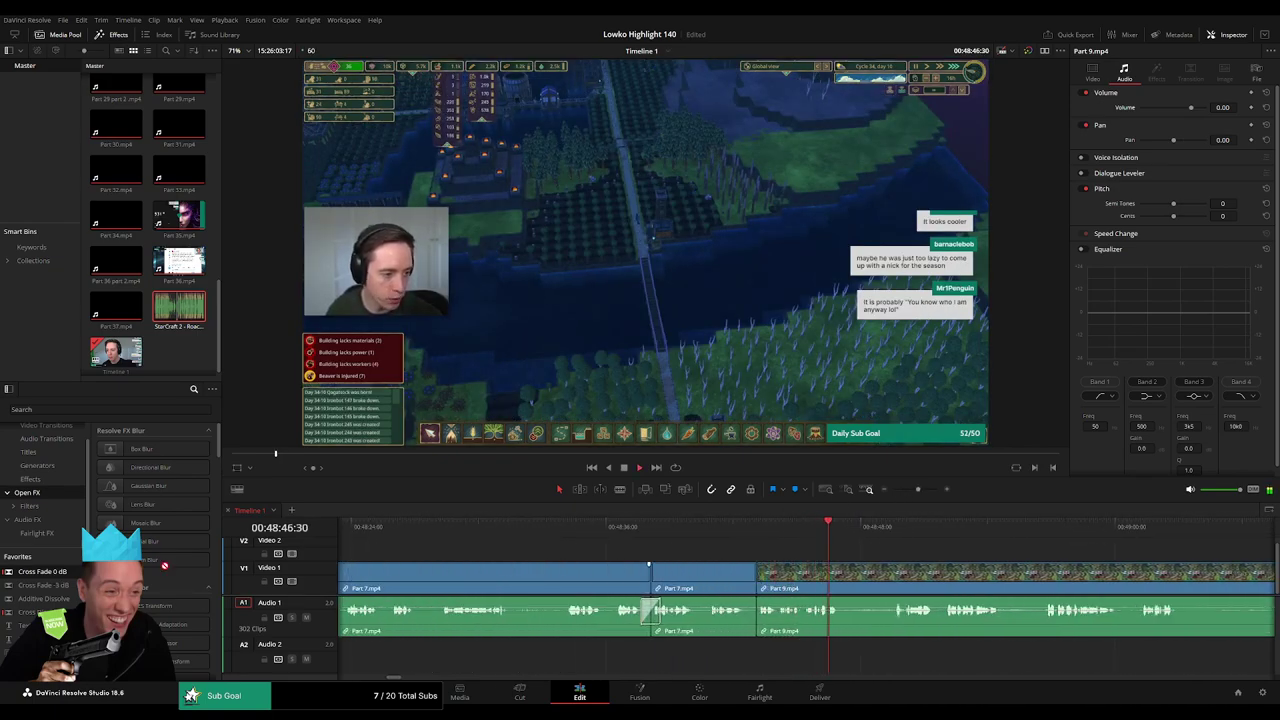
drag(748, 615, 755, 613)
- Cut Part 9.mp4 between about 48:47 and 48:49, close the gap and add Cross Fade 0 dB at the join
drag(908, 591, 614, 574)
click(600, 534)
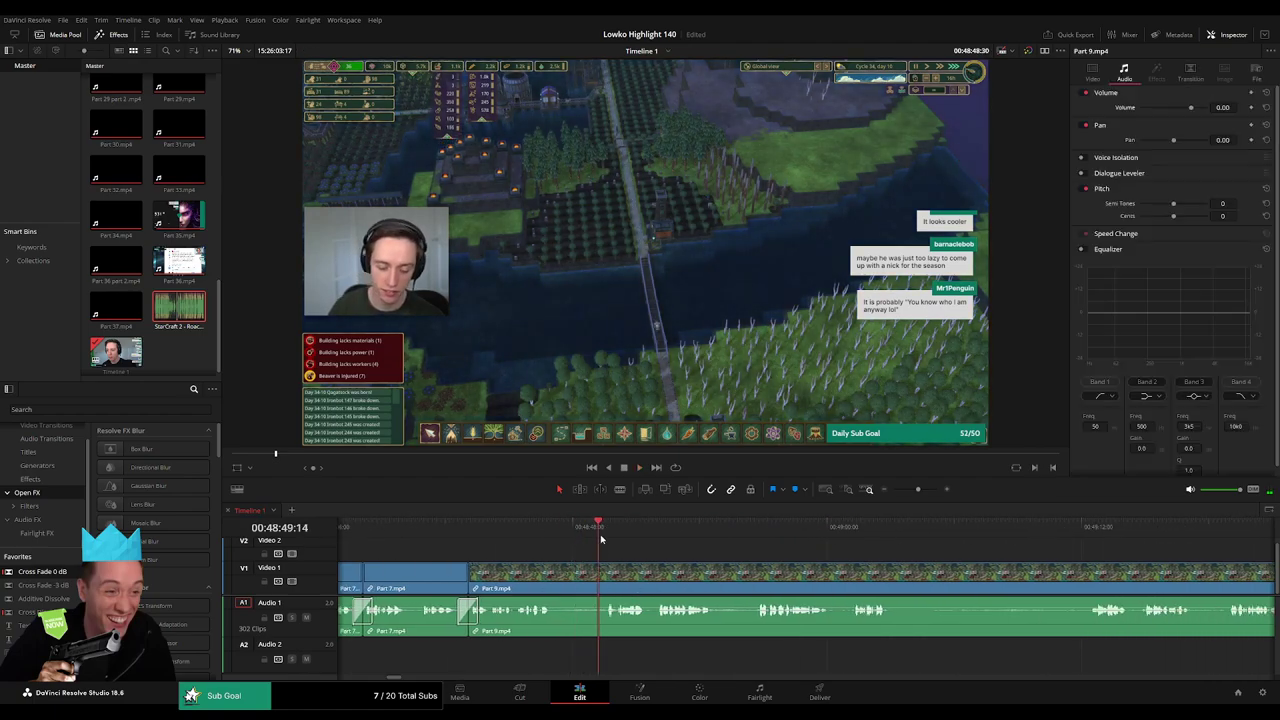
click(556, 583)
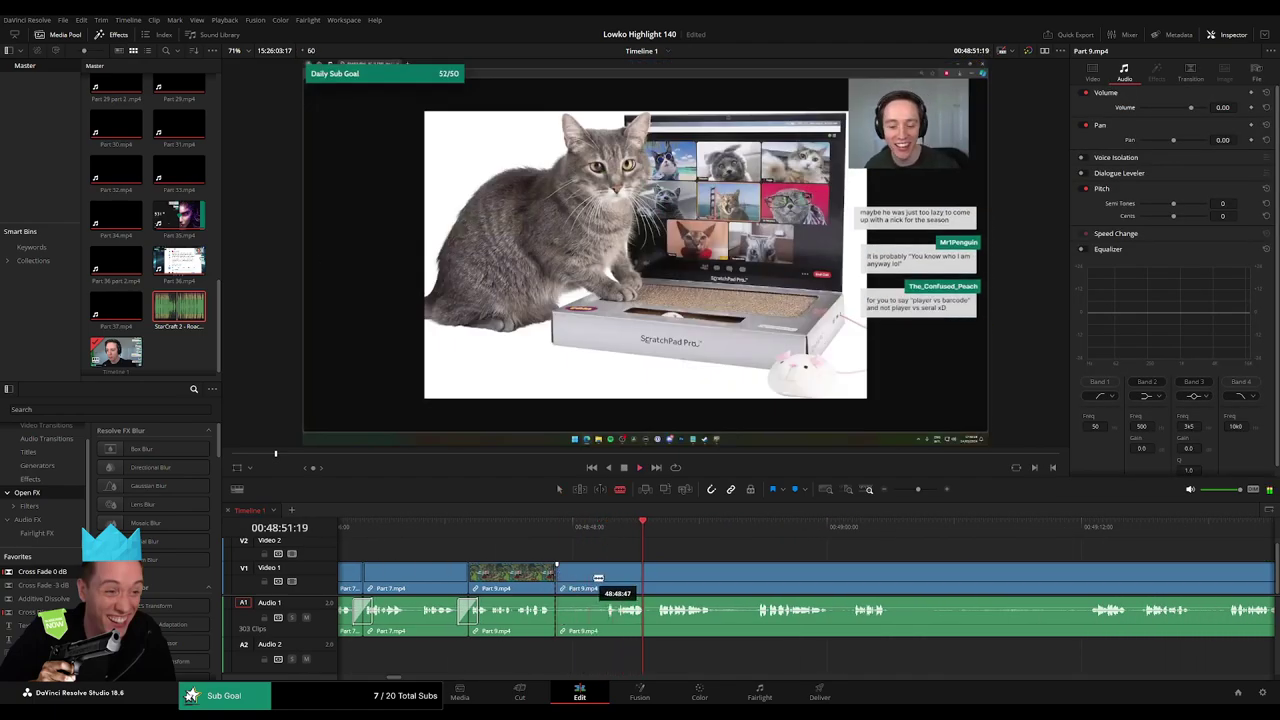
click(604, 584)
key(a)
click(590, 588)
key(BackSpace)
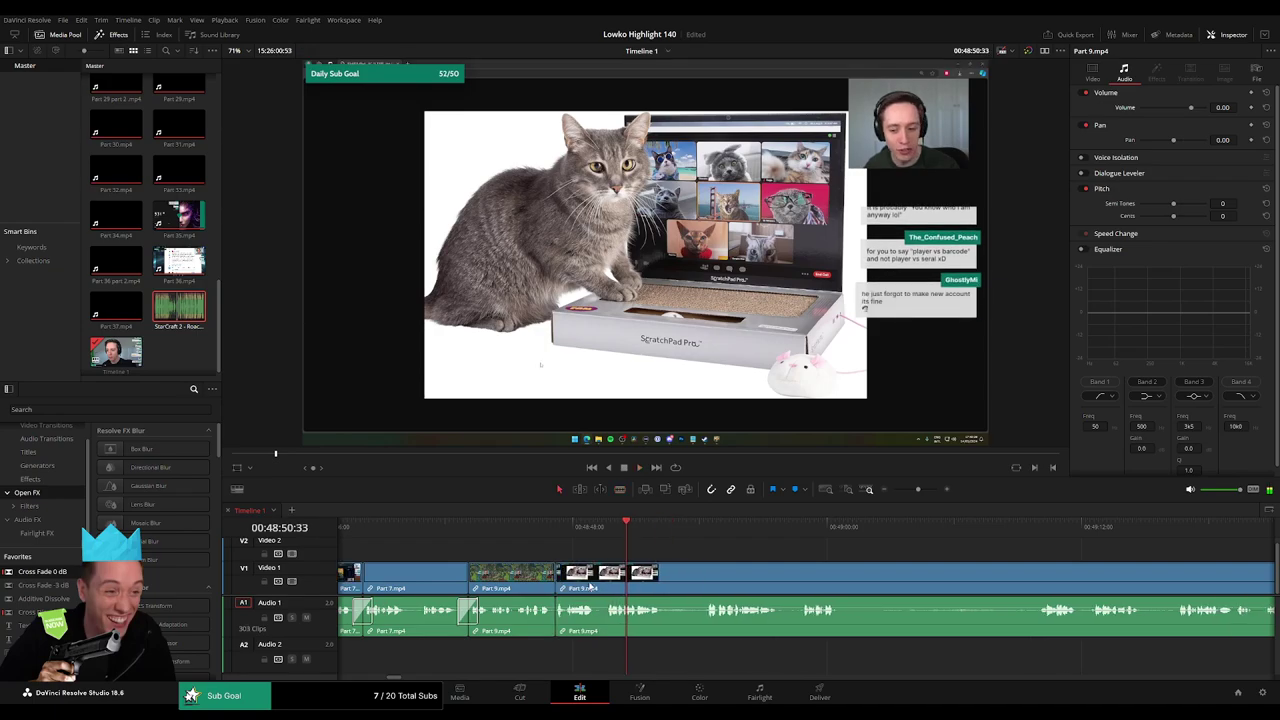
drag(67, 571, 423, 580)
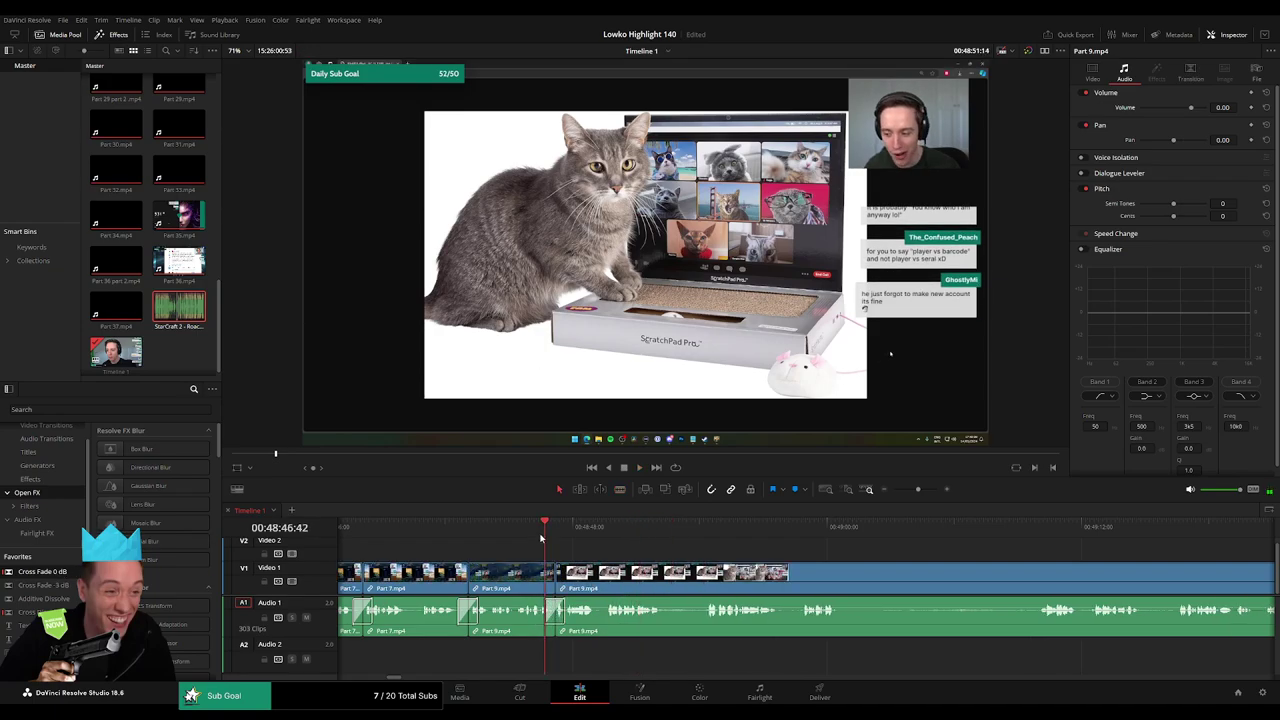
- Review the cat ScratchPad footage, then remove the quiet section of Part 9.mp4 between about 49:01 and 49:10 and close the gap
key(space)
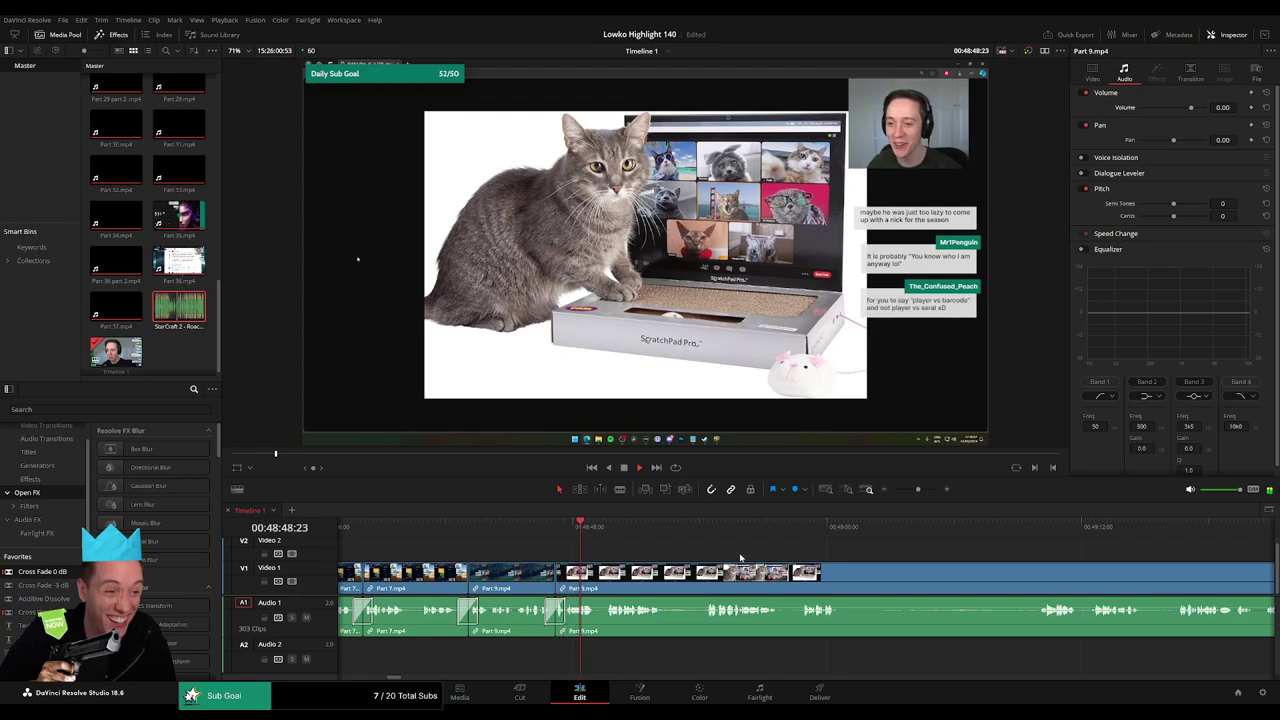
drag(741, 558, 545, 555)
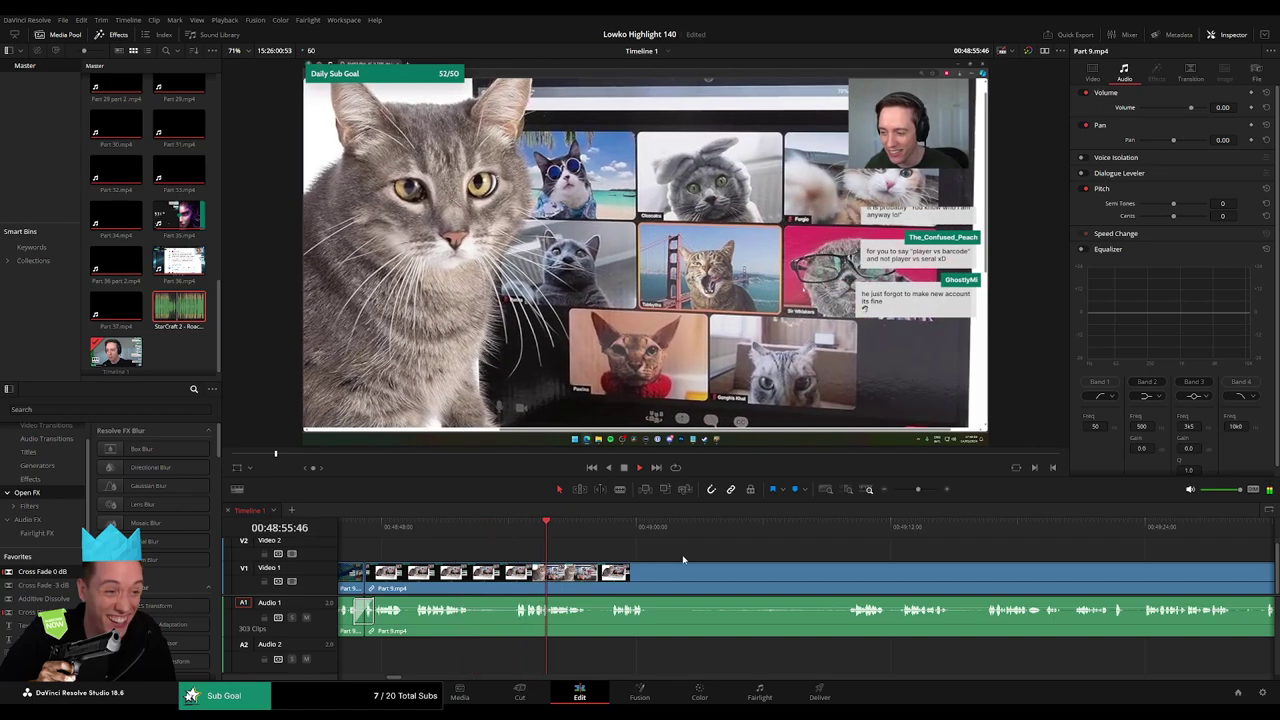
scroll(537, 555, right, 3)
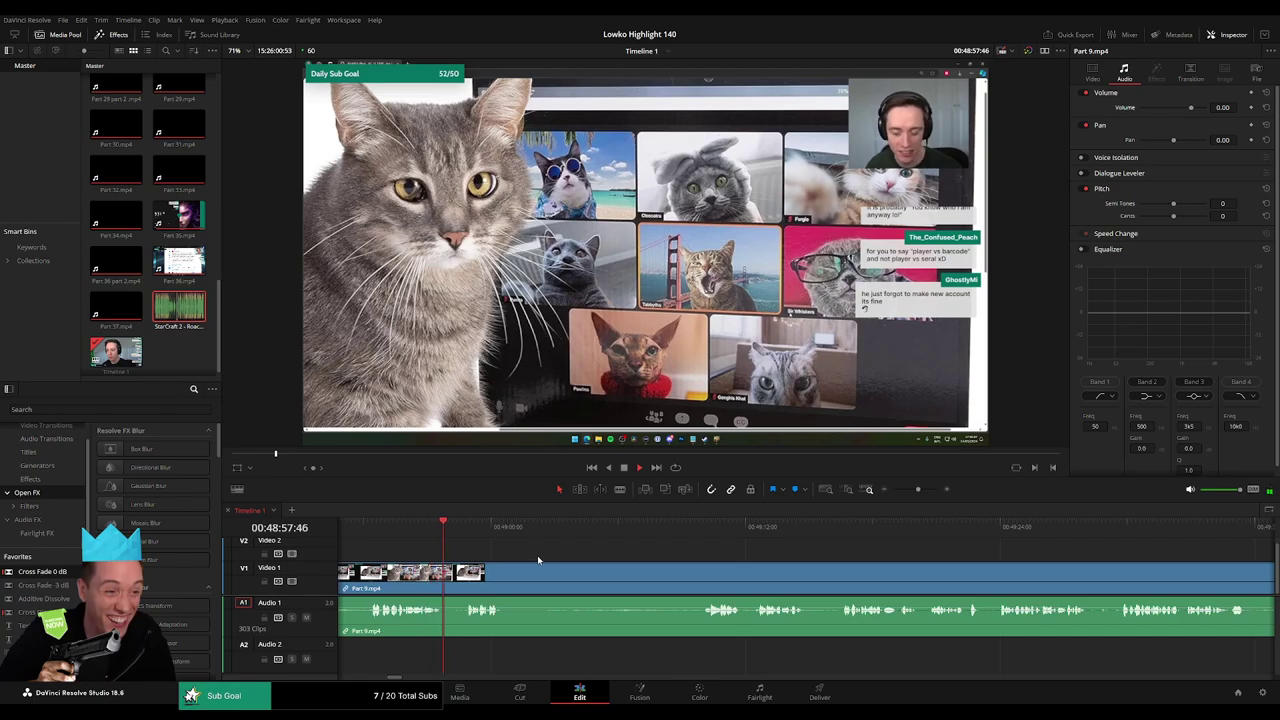
scroll(540, 560, right, 1)
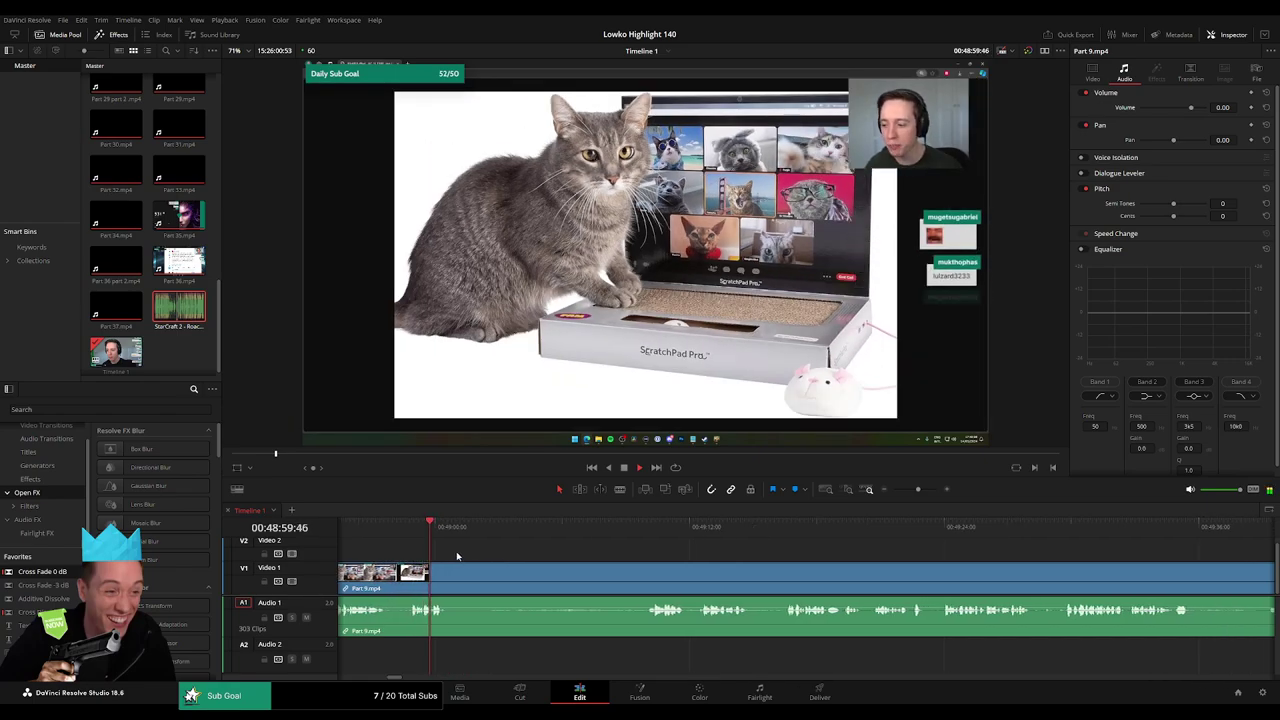
key(b)
click(452, 579)
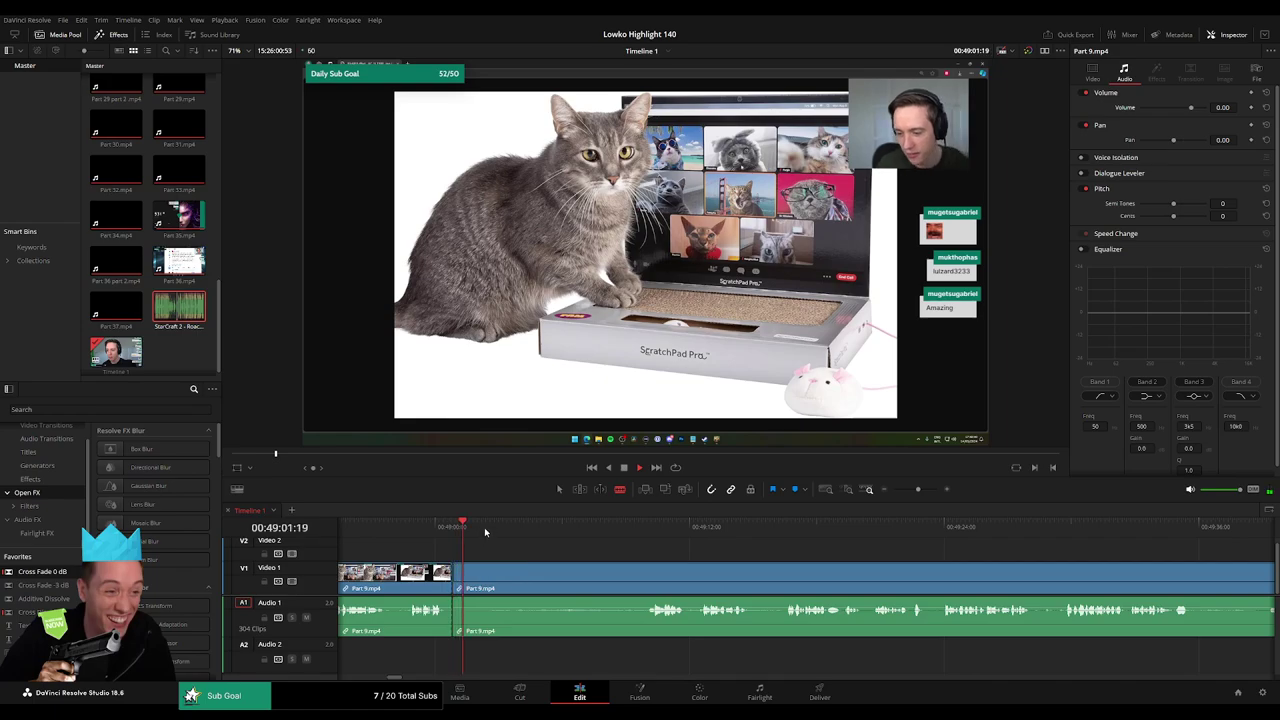
drag(486, 527, 599, 534)
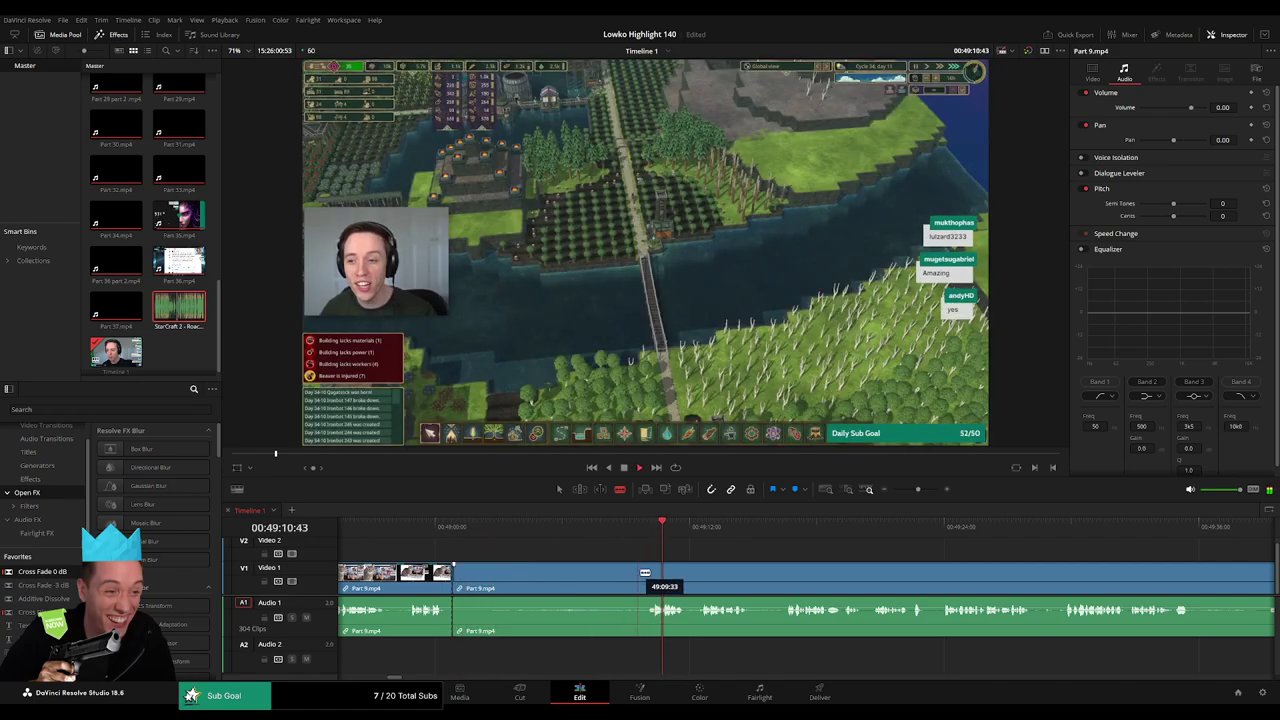
key(Delete)
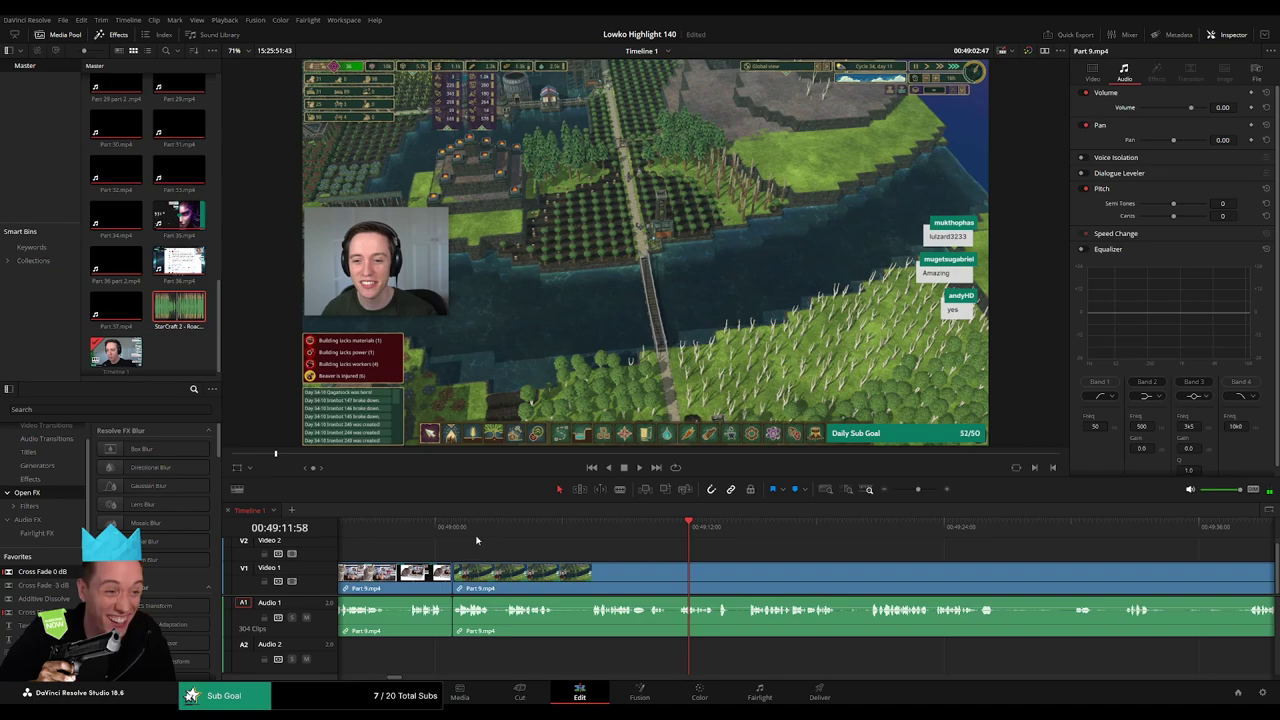
- Cross-fade the 49:01 join, cut Part 9.mp4 between about 49:05 and 49:07, close the gap and add Cross Fade 0 dB there
key(space)
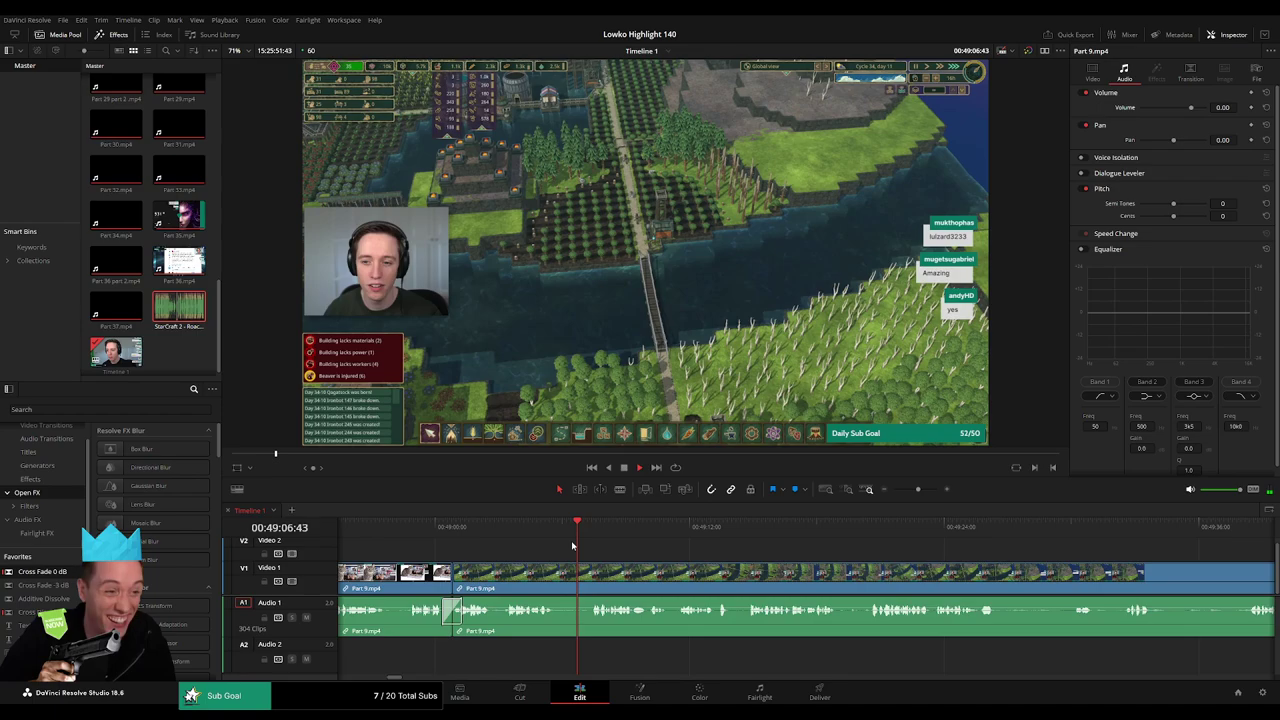
click(557, 580)
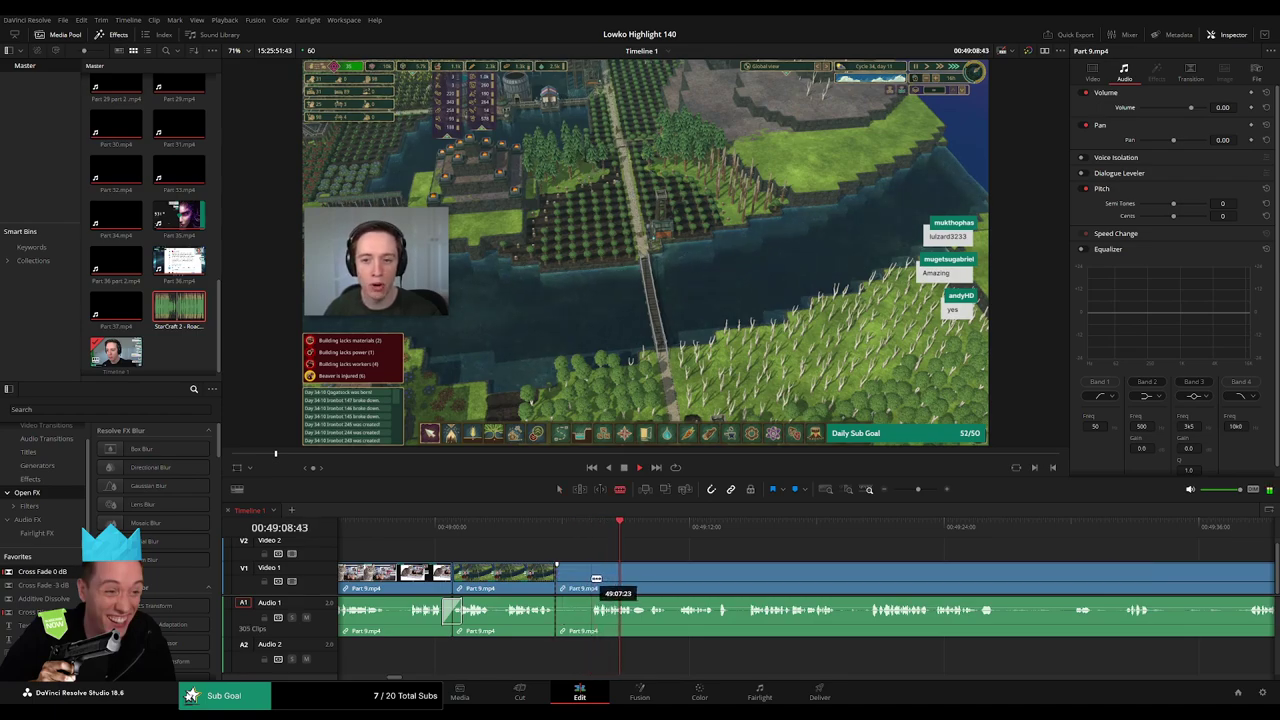
key(Delete)
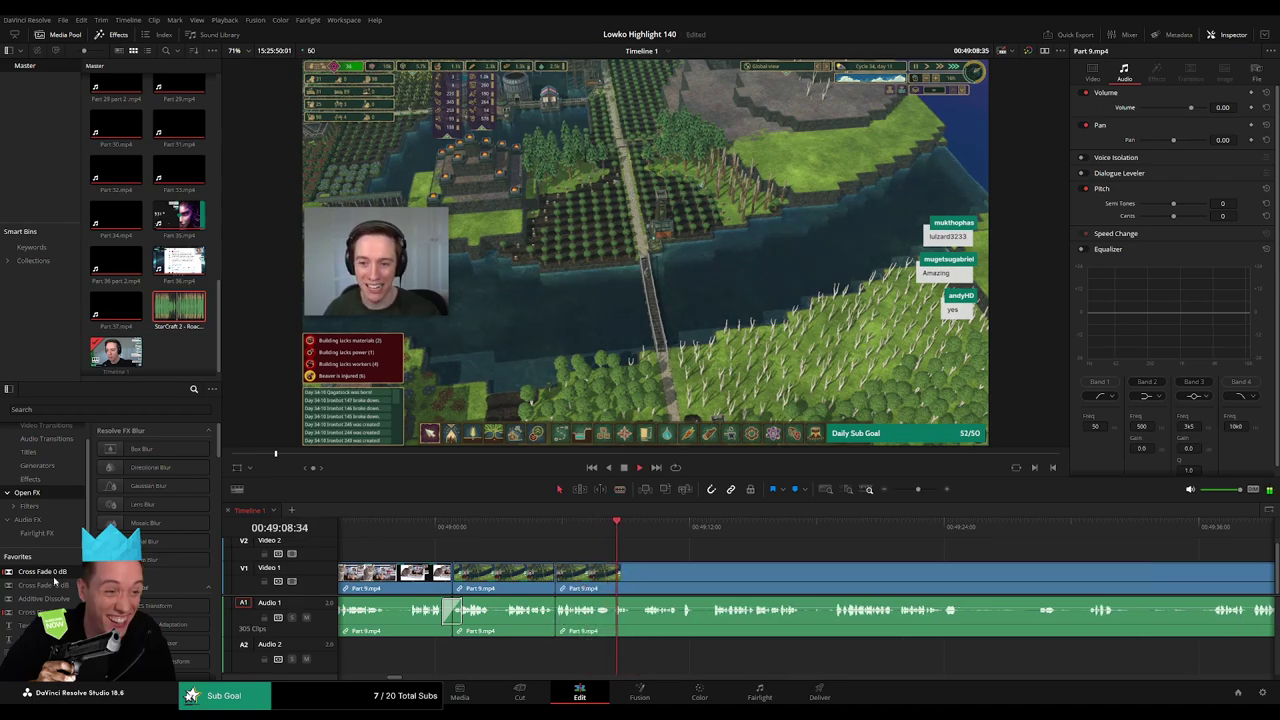
drag(709, 583, 525, 576)
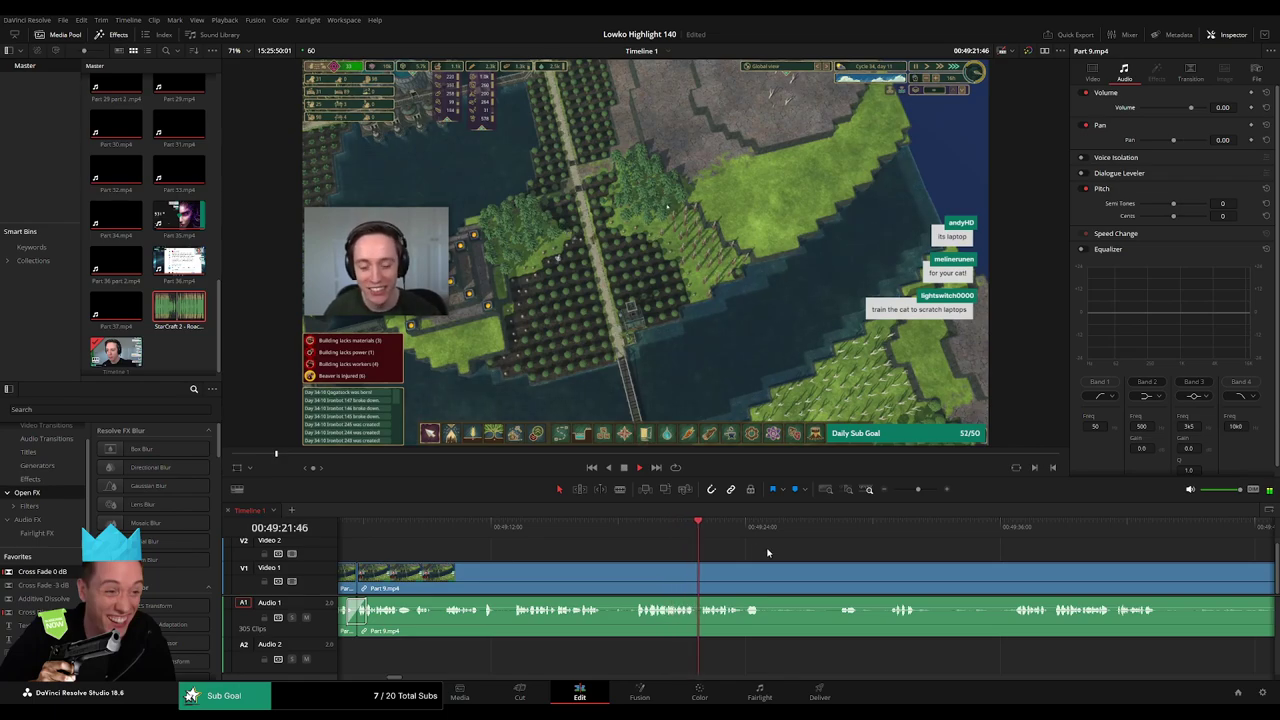
- Cut Part 9.mp4 between about 49:25 and 49:28, close the gap and add Cross Fade 0 dB at the join
drag(765, 557, 573, 530)
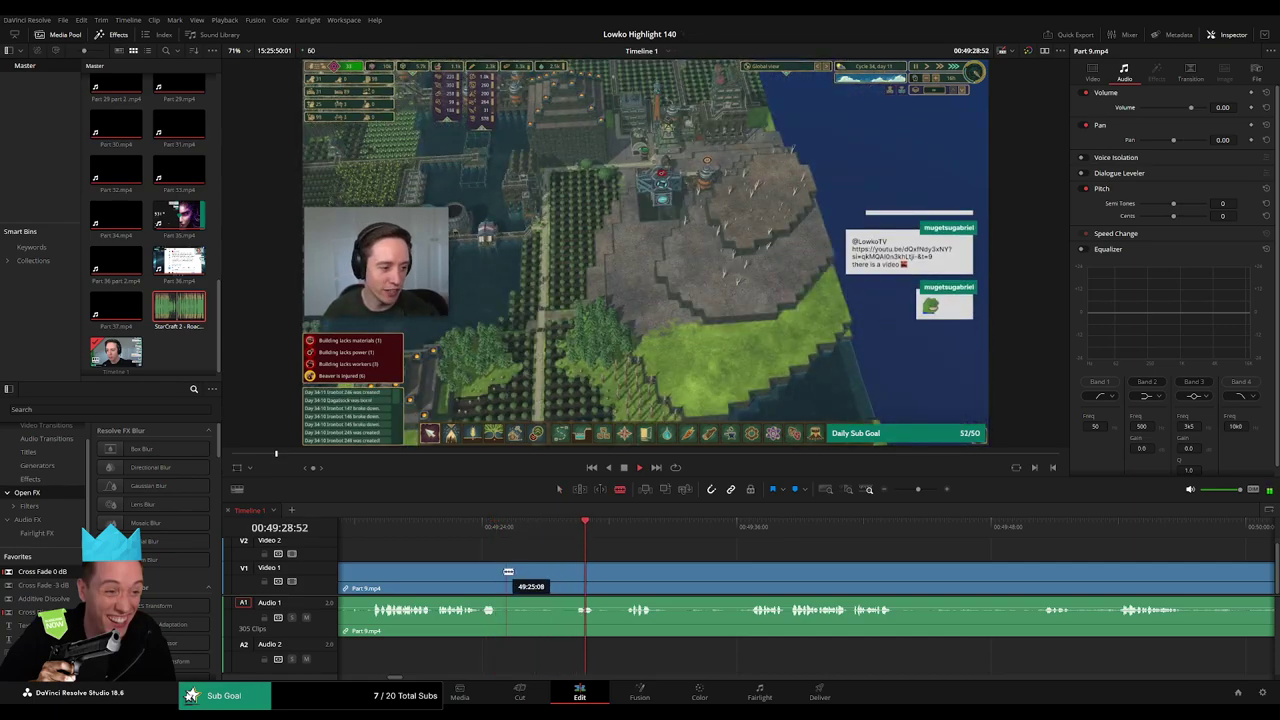
click(576, 571)
key(a)
click(555, 576)
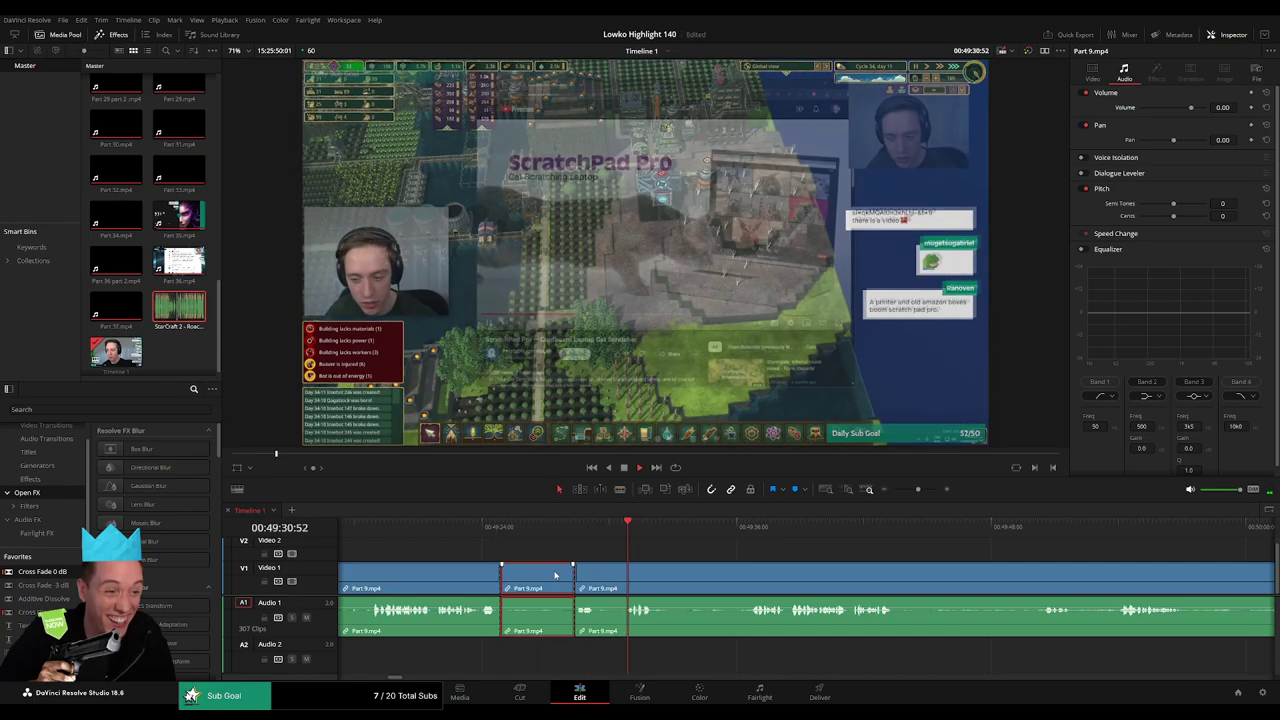
key(Delete)
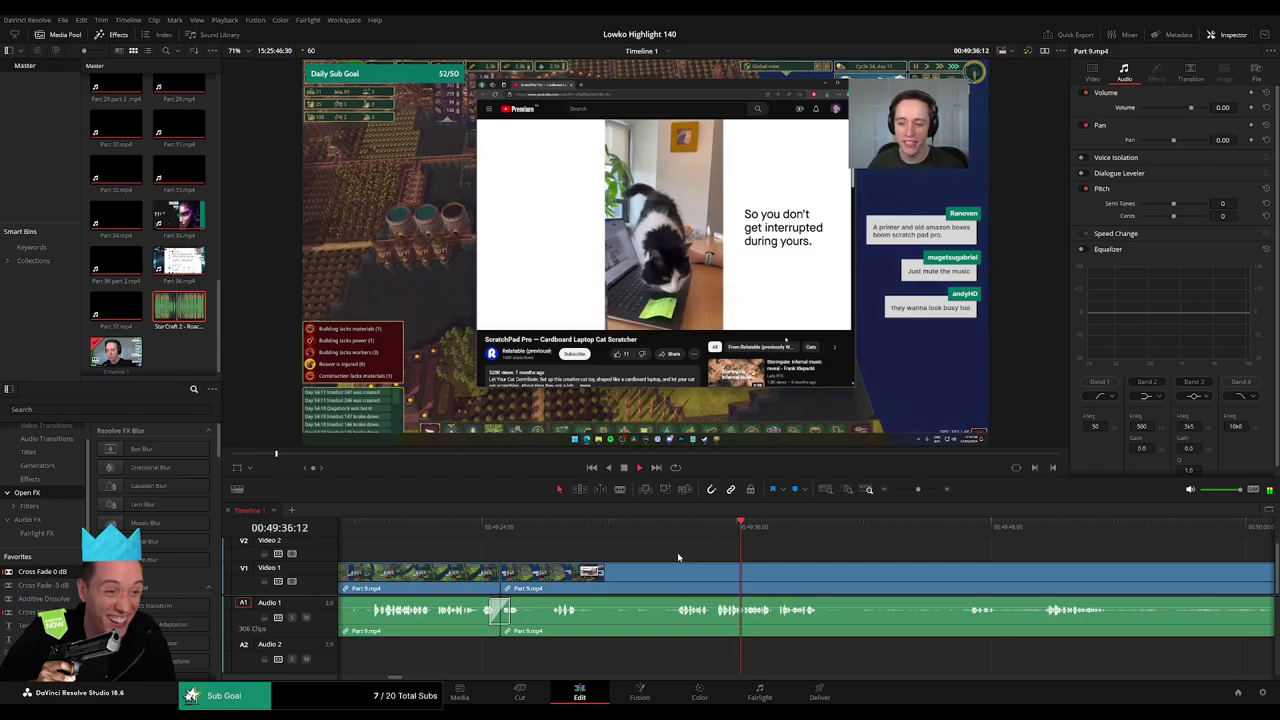
- Cut the end of the ScratchPad video between about 49:48 and 49:50, close the gap and add Cross Fade 0 dB at the join
scroll(665, 556, right, 3)
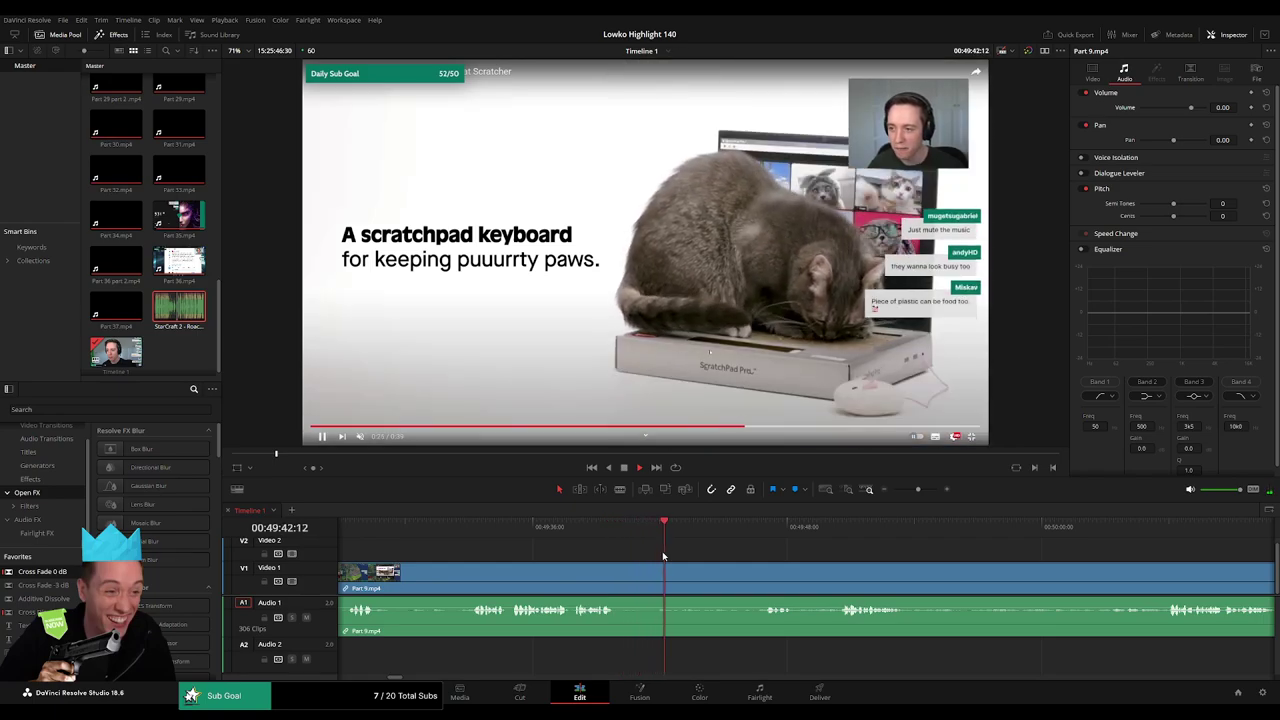
click(721, 526)
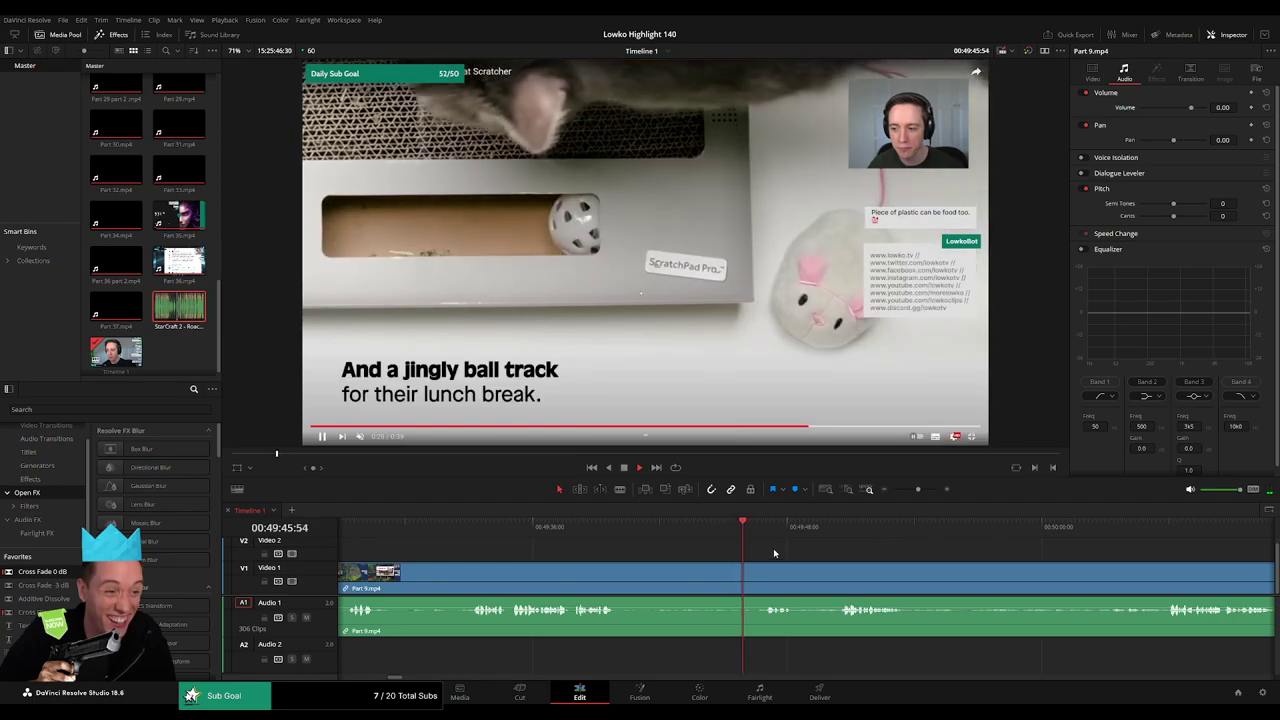
scroll(740, 547, right, 4)
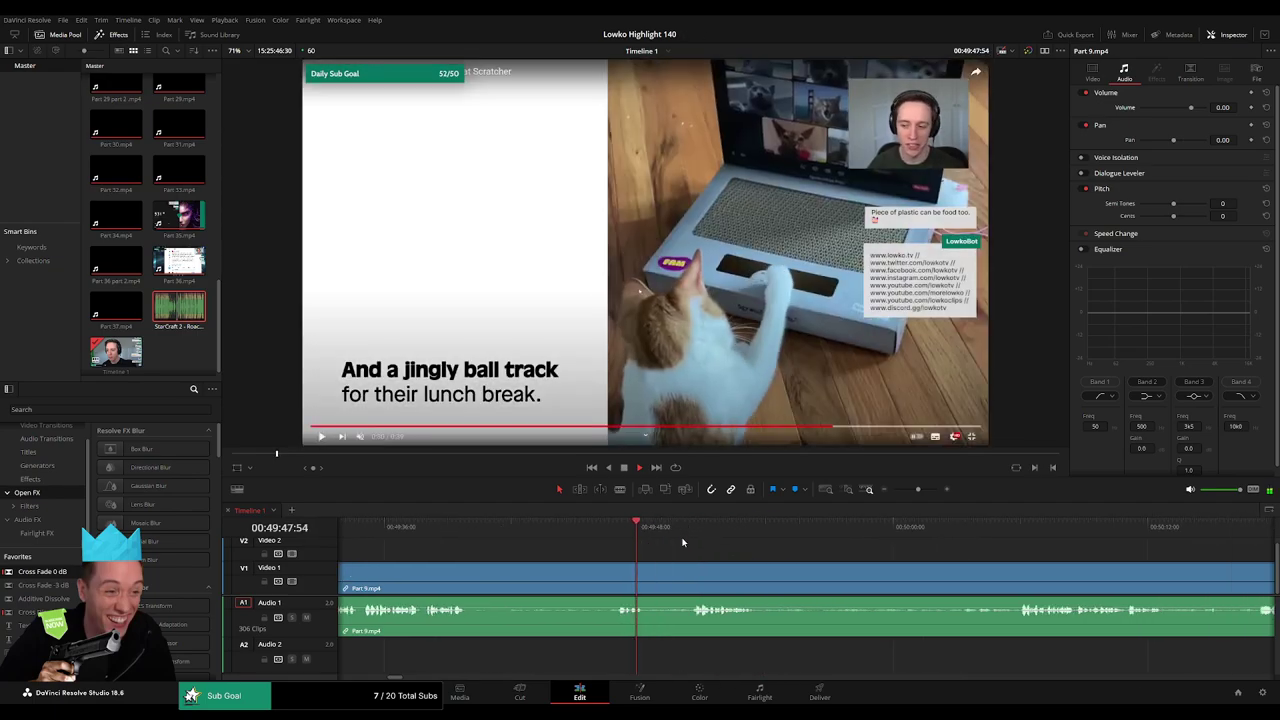
click(688, 527)
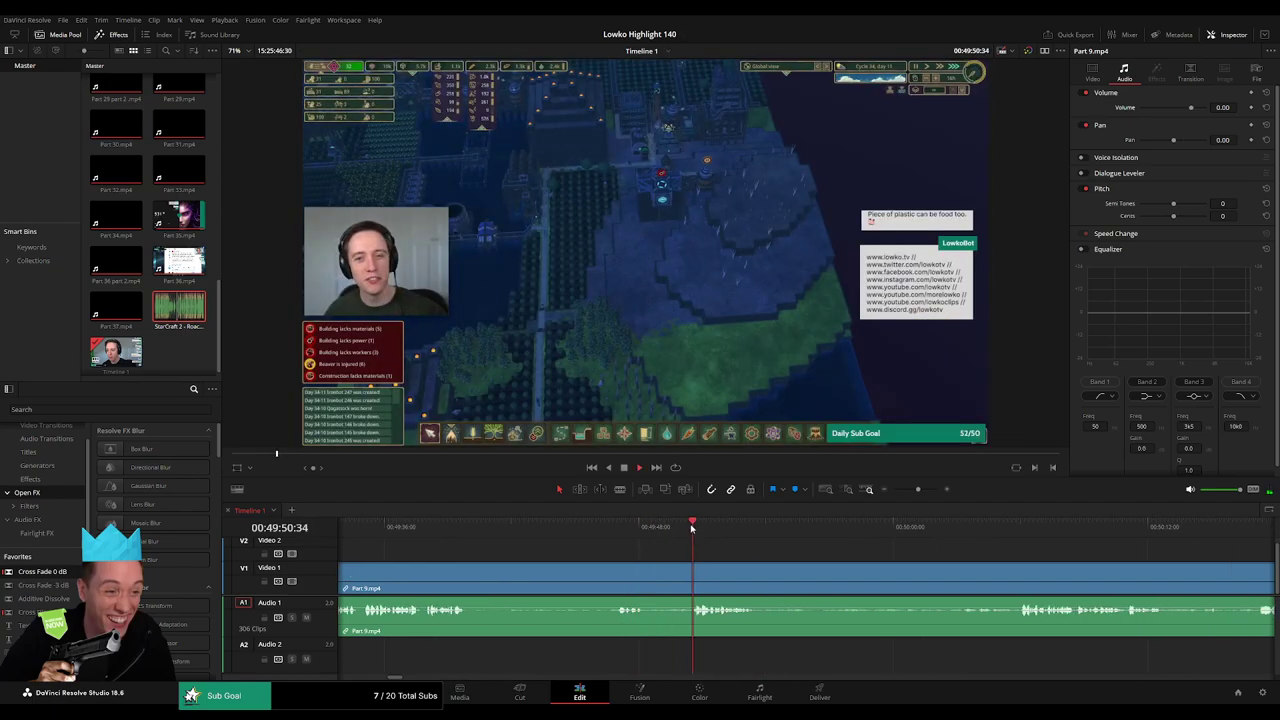
key(b)
click(648, 569)
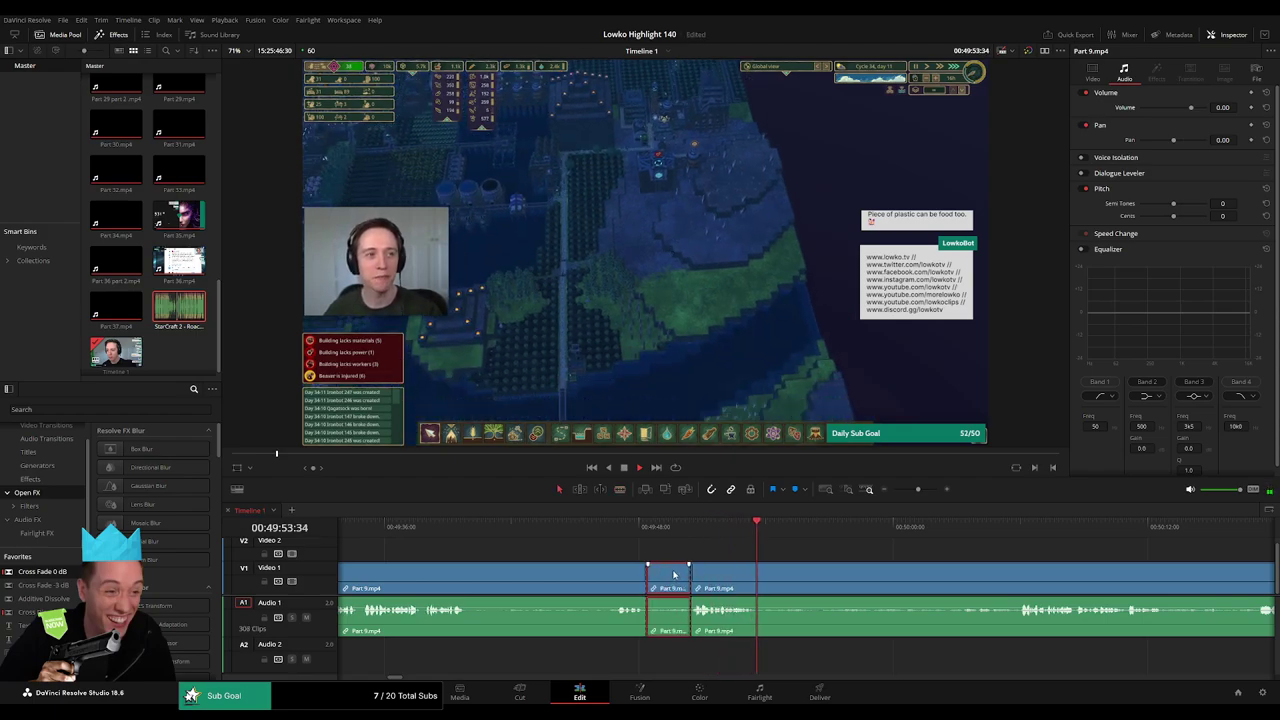
key(Delete)
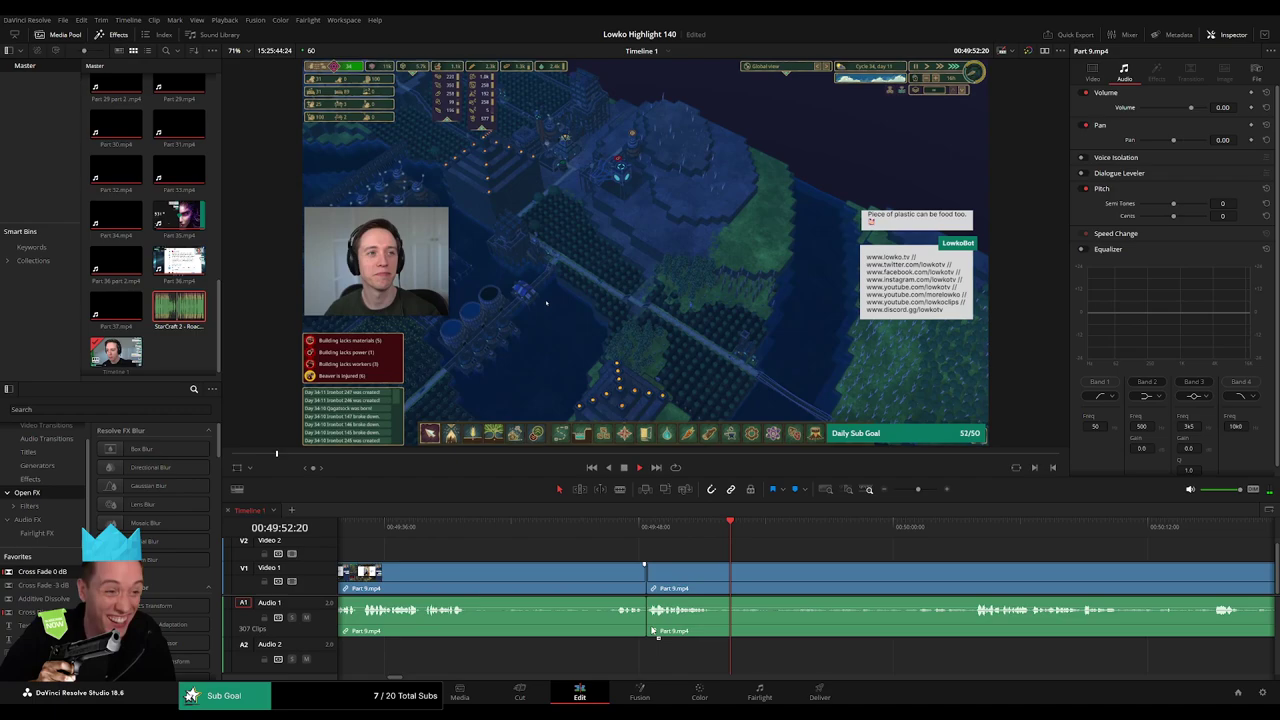
drag(654, 631, 649, 617)
- Split Part 9.mp4 at about 49:52, skim the rest of the clip, delete everything after the split and close the gap
key(b)
click(722, 585)
click(970, 528)
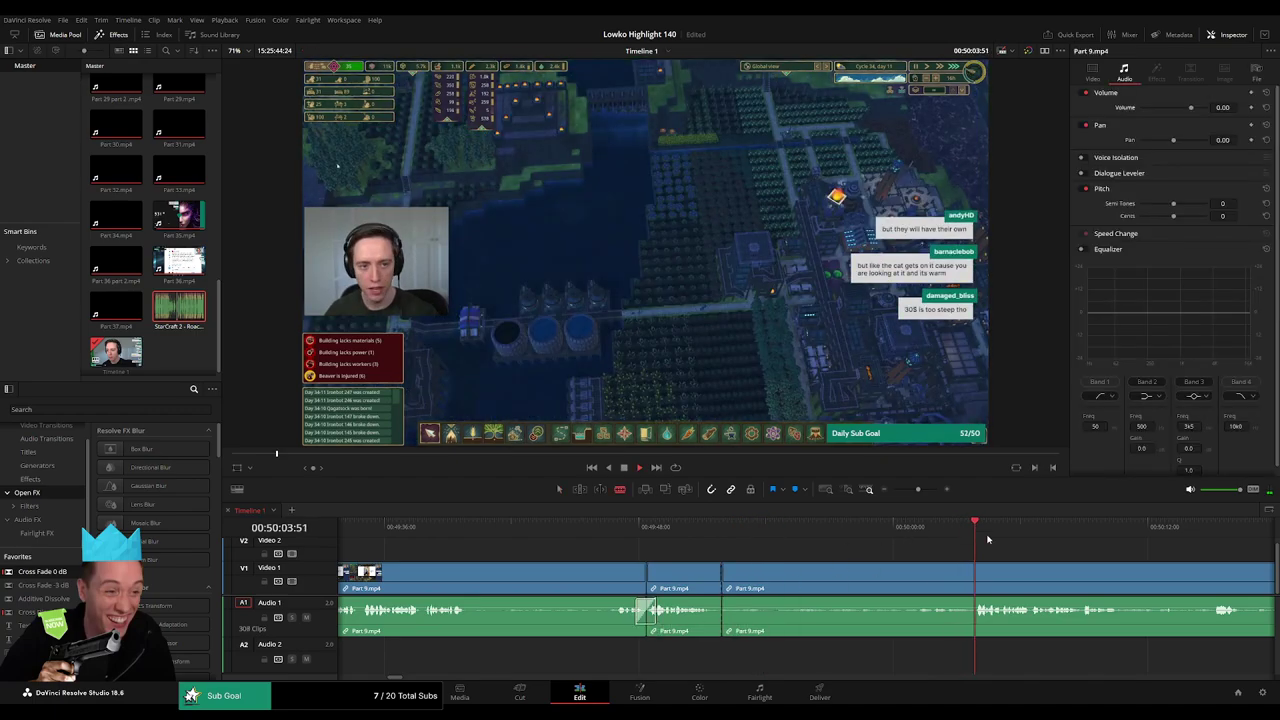
mouse_move(918, 489)
mouse_down()
mouse_move(903, 489)
mouse_move(914, 489)
mouse_up()
click(901, 525)
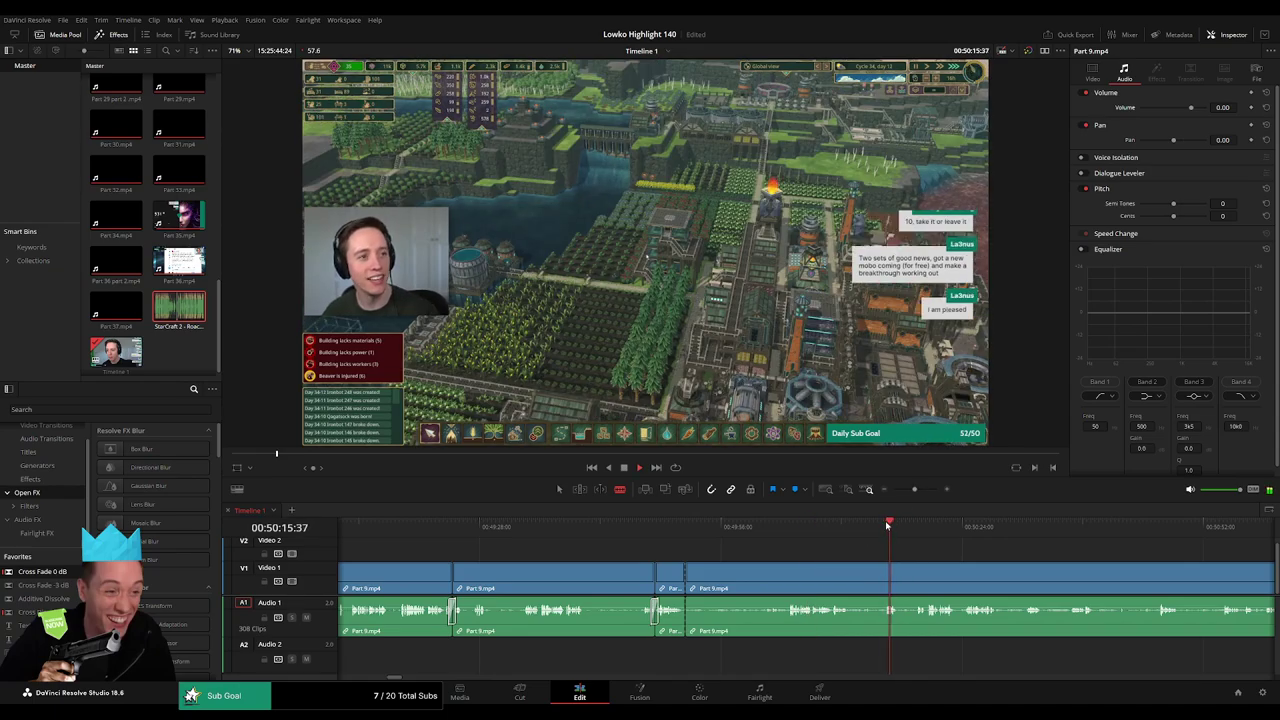
click(922, 523)
drag(950, 551, 1127, 536)
drag(915, 490, 901, 493)
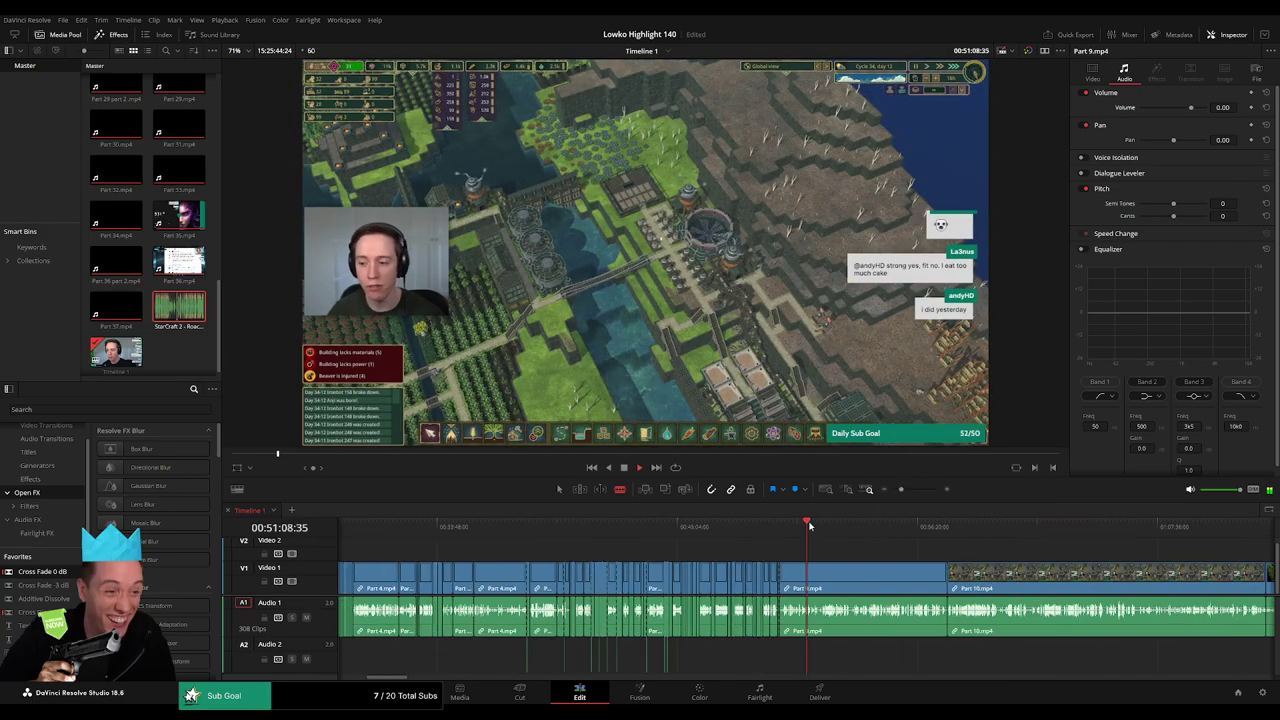
drag(809, 525, 829, 523)
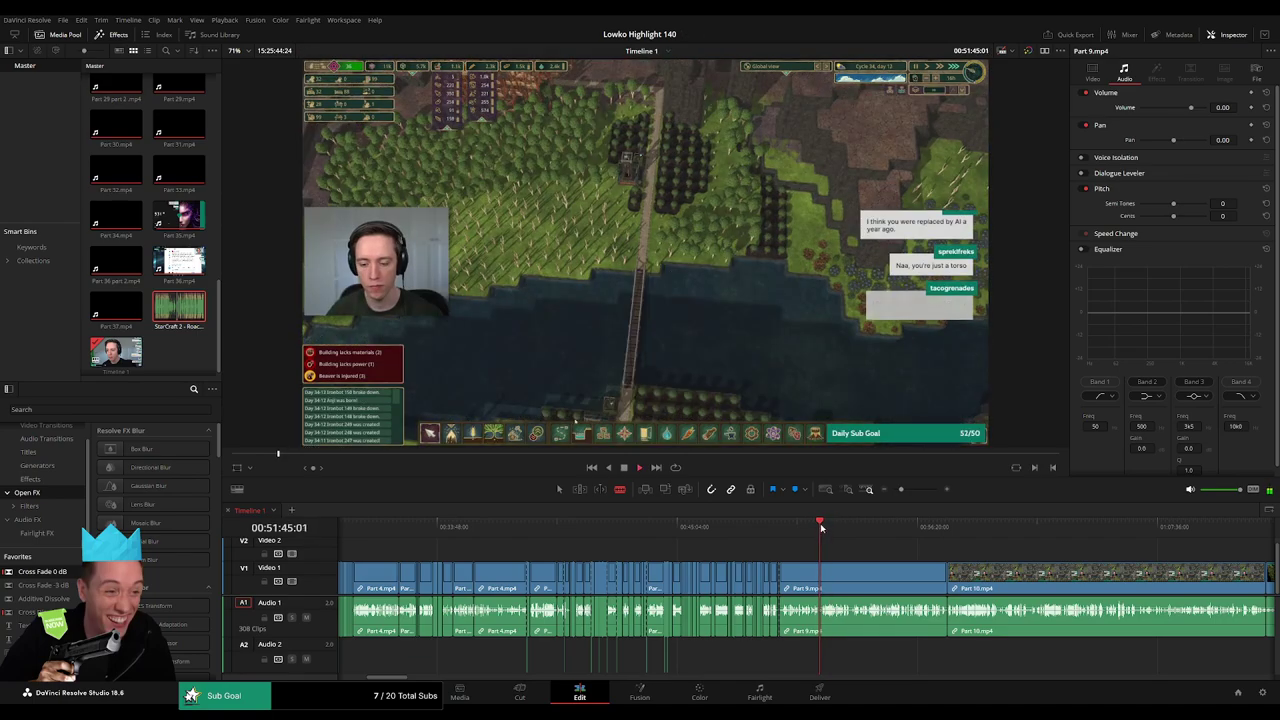
drag(822, 528, 933, 525)
click(884, 577)
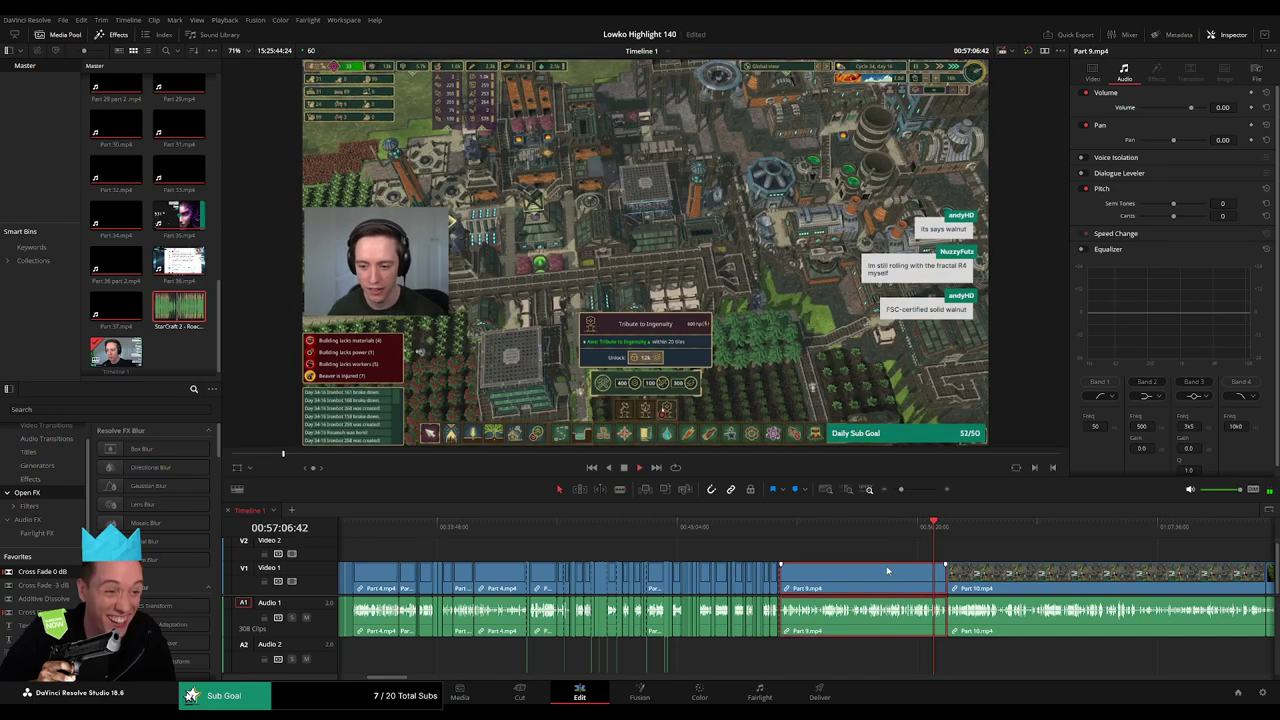
key(Delete)
- Review the opening of Part 10.mp4 up to about 50:45 and recheck the passage around 50:12 to 50:17
drag(899, 490, 887, 491)
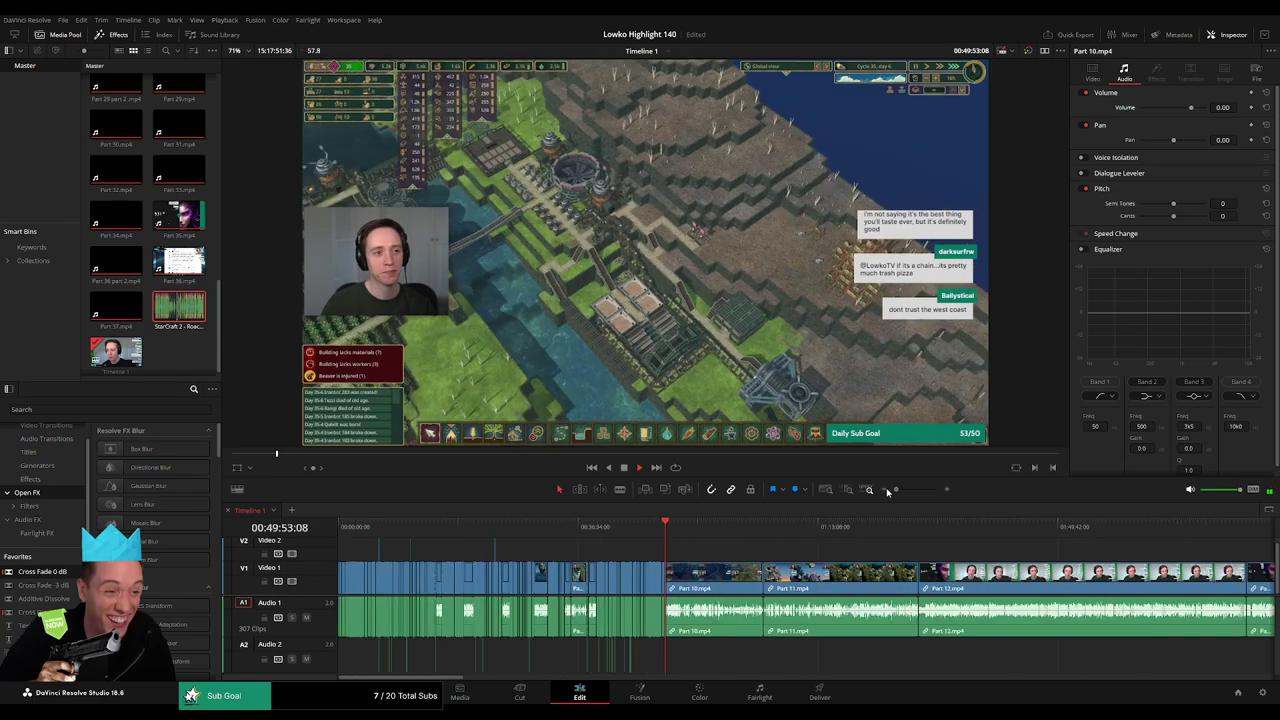
click(886, 491)
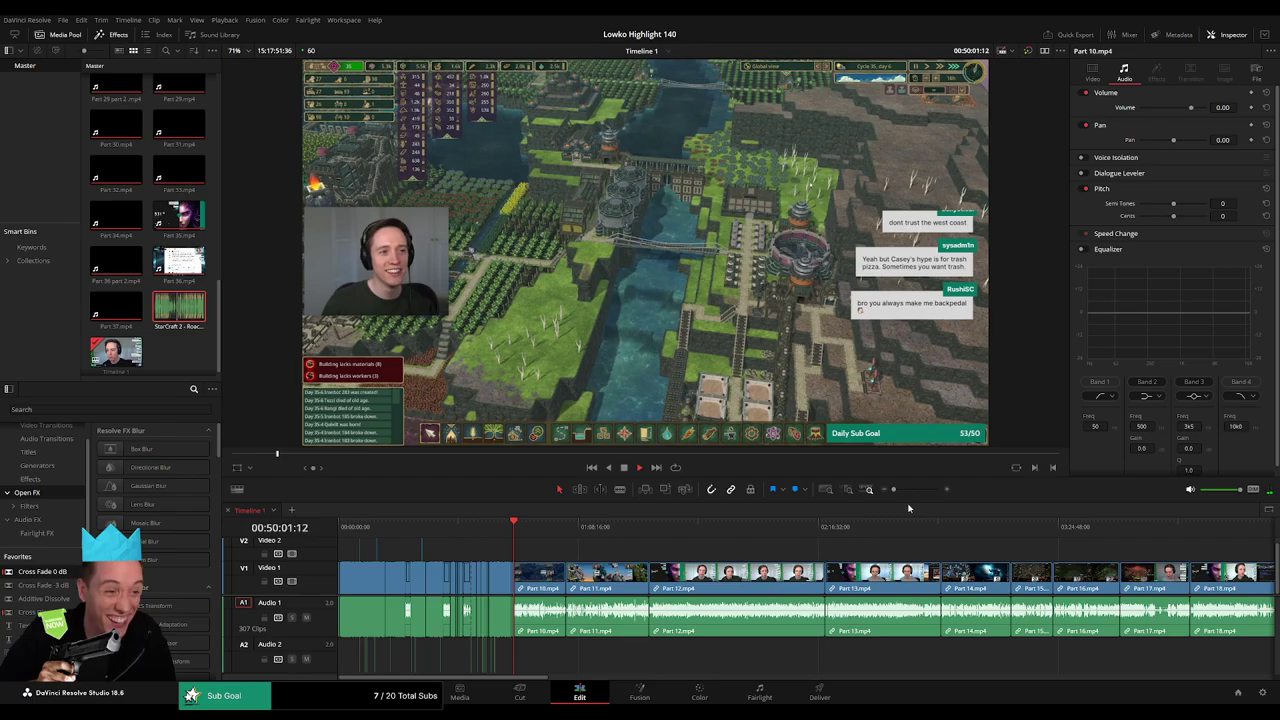
drag(894, 490, 902, 491)
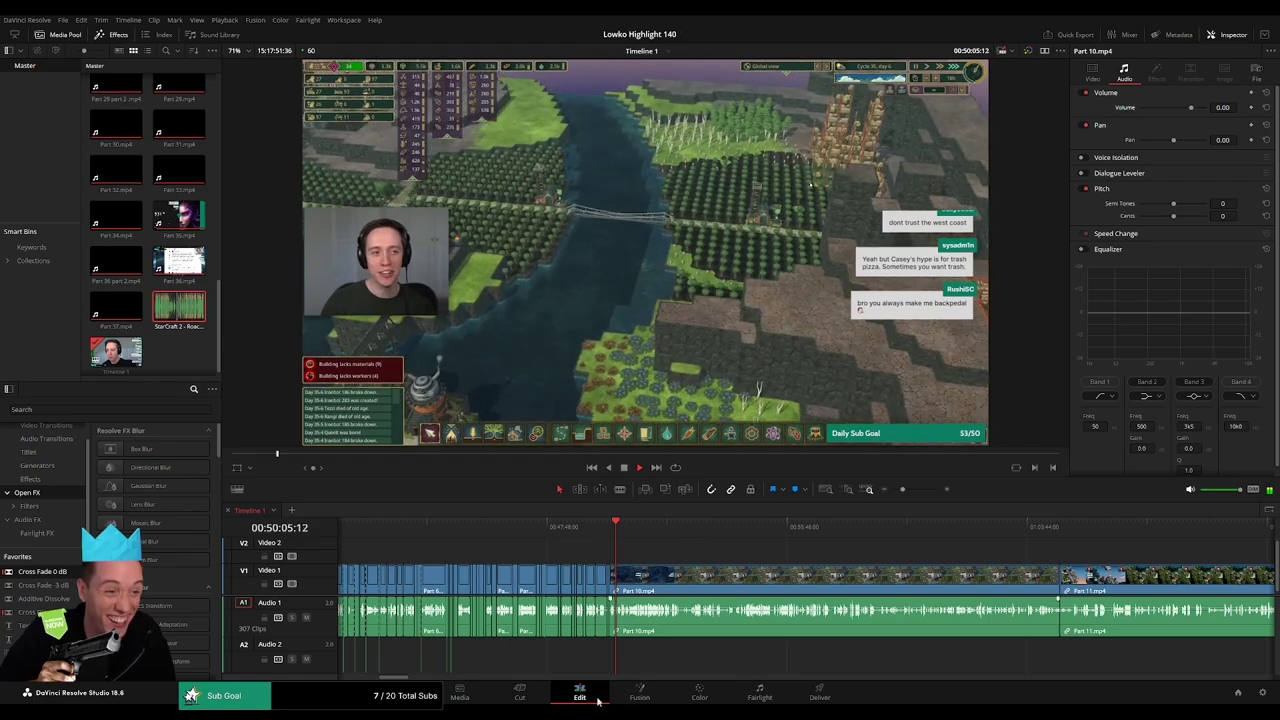
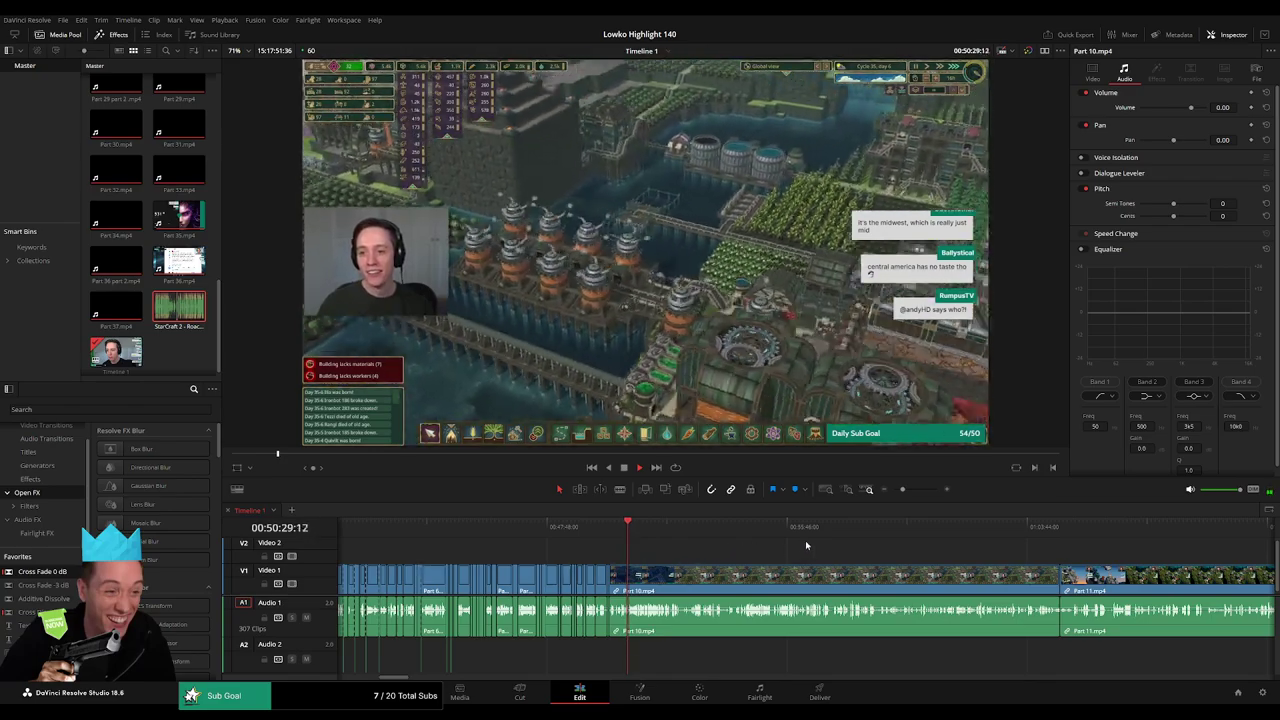
drag(902, 489, 911, 490)
scroll(576, 551, right, 3)
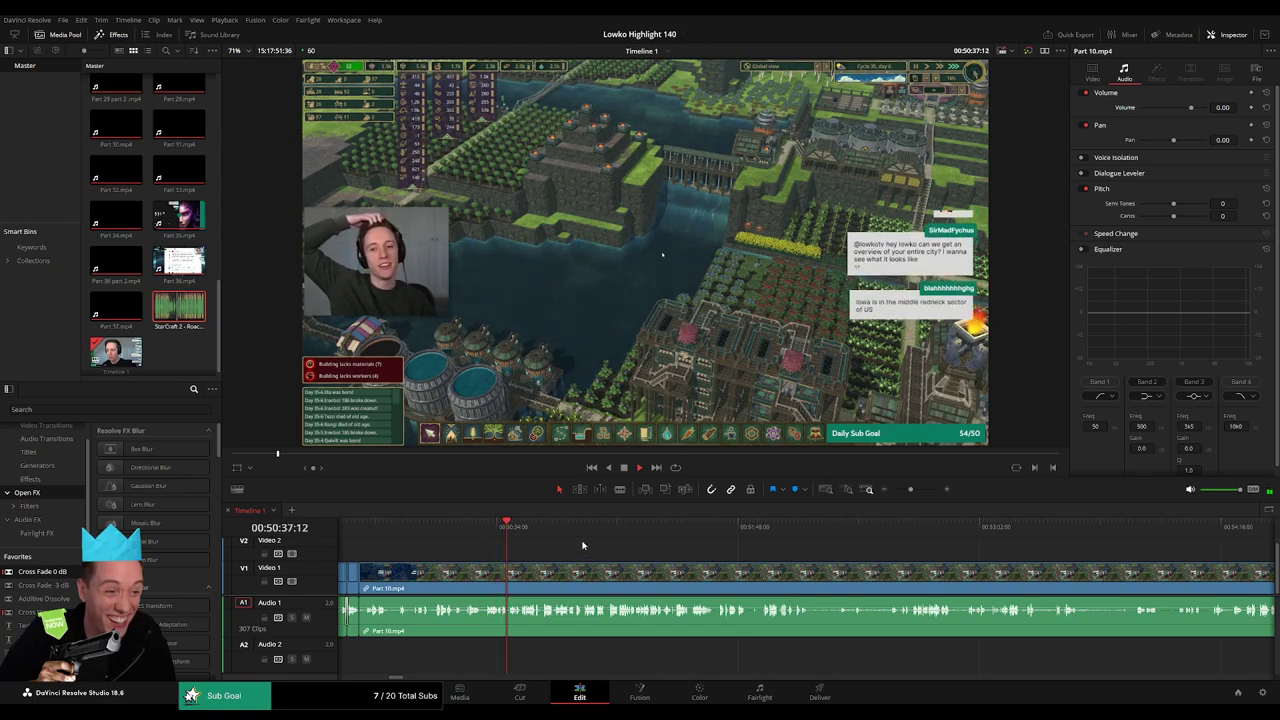
drag(910, 490, 917, 490)
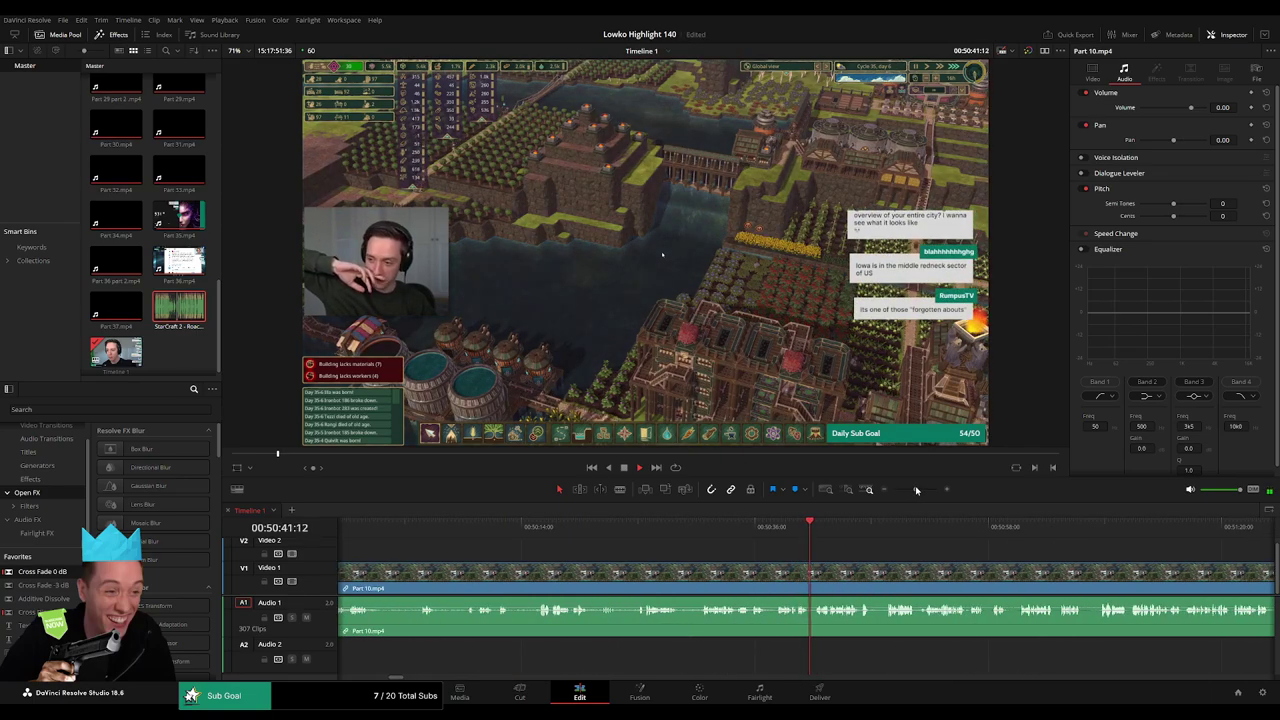
drag(917, 490, 914, 486)
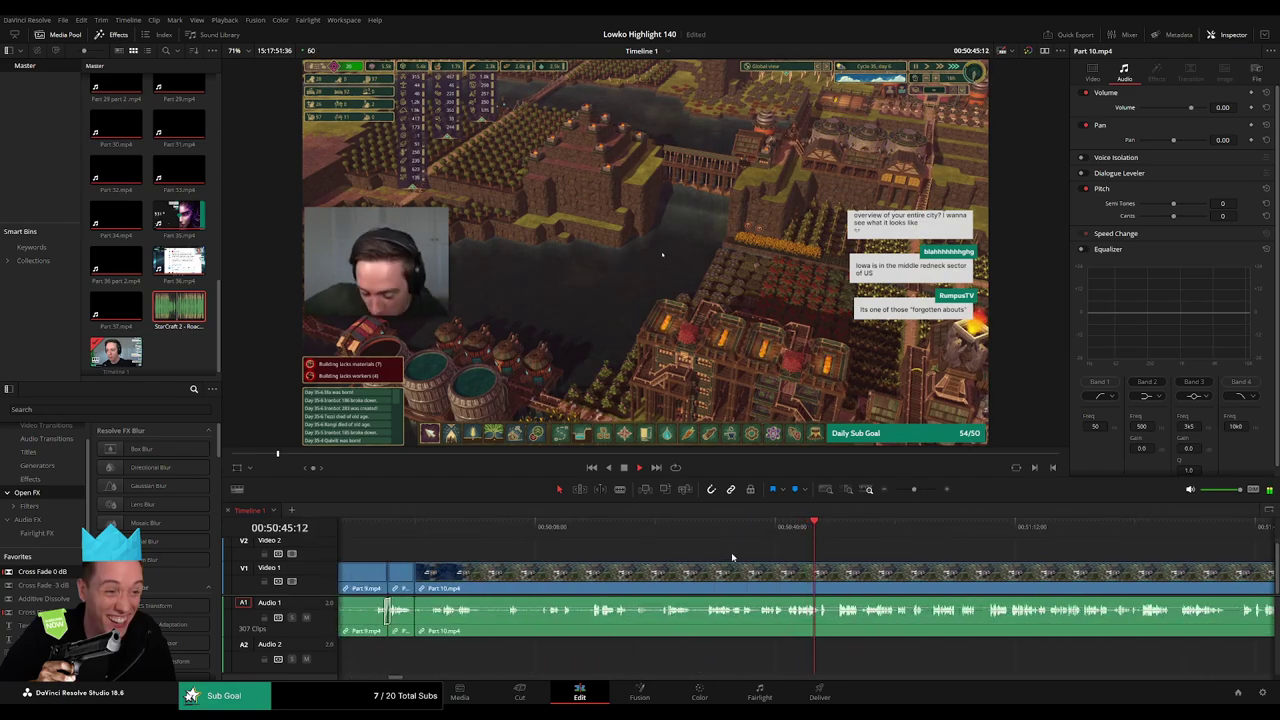
click(664, 532)
drag(627, 530, 633, 530)
click(603, 527)
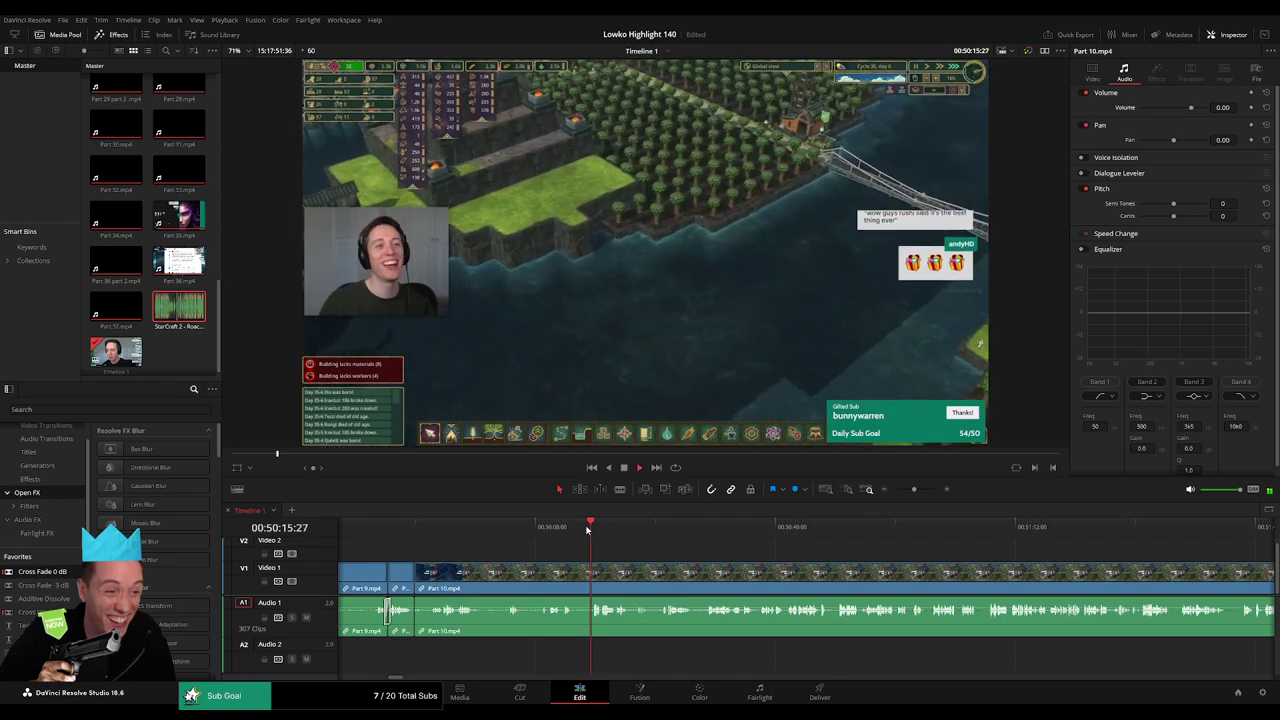
click(558, 530)
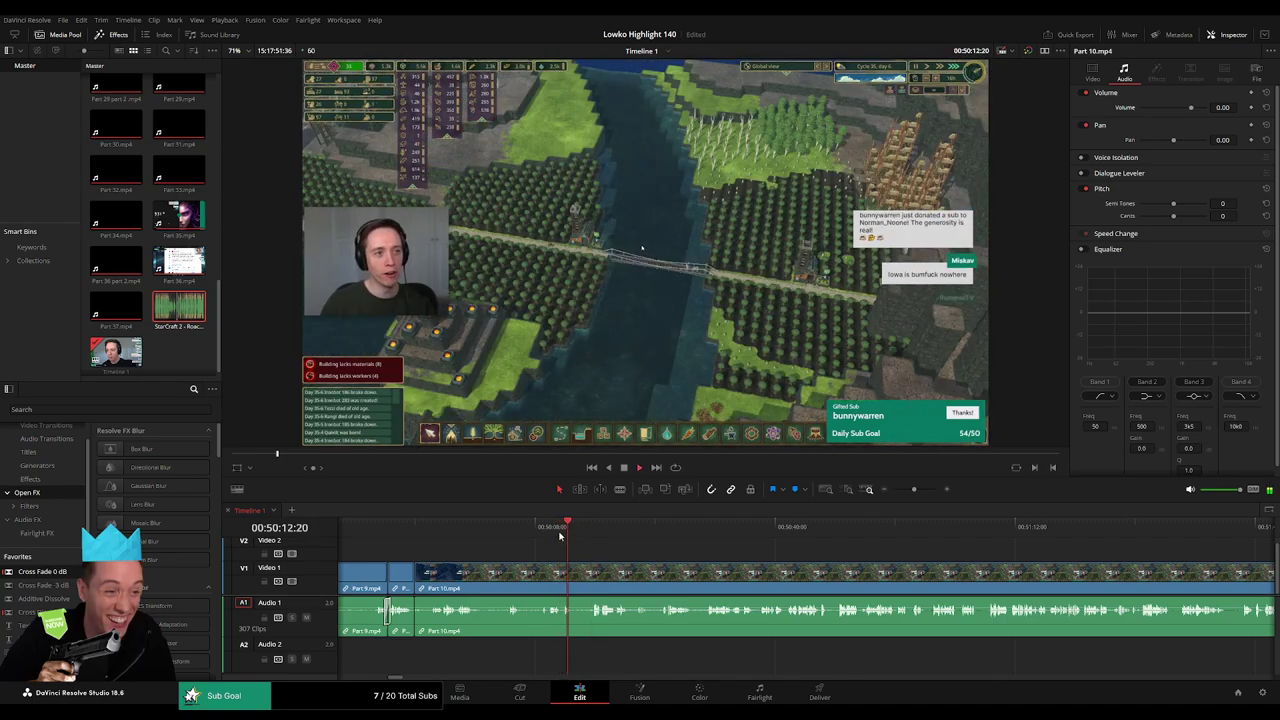
drag(544, 535, 591, 535)
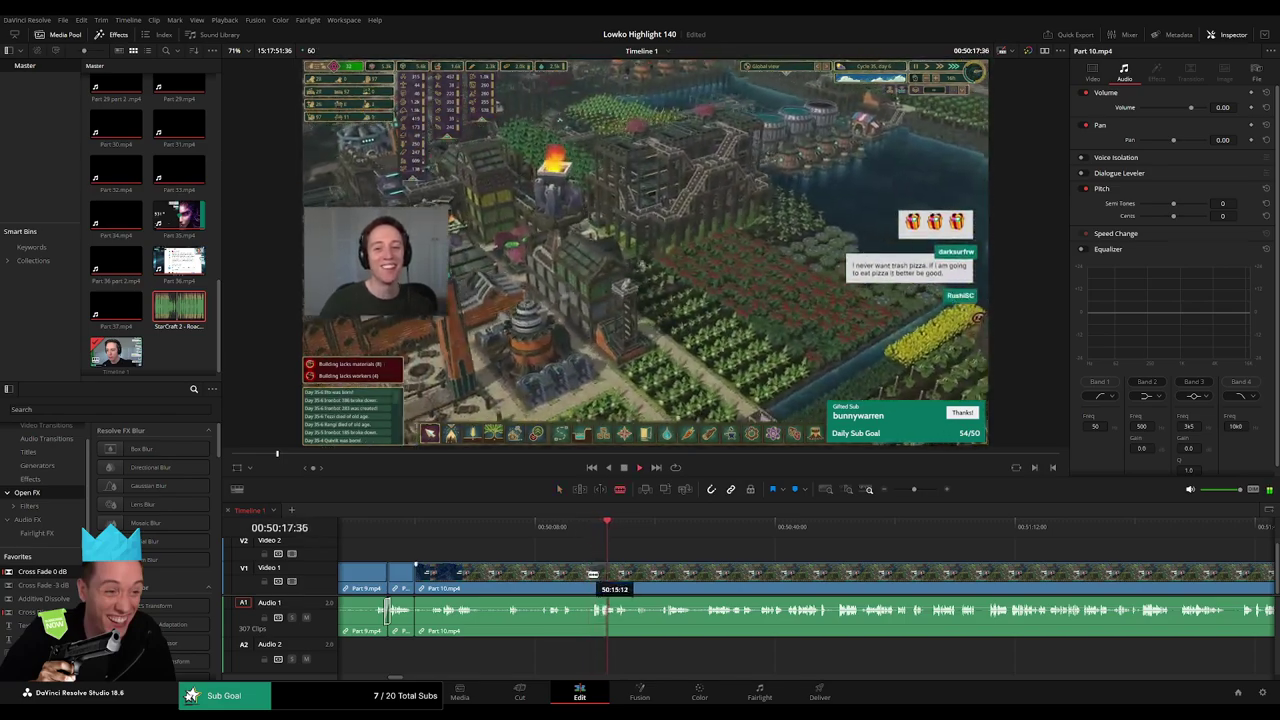
- Skim Part 10.mp4 from about 51:04 to 54:14 for sections to keep or cut, and stop playback there
click(663, 527)
click(888, 532)
drag(953, 550, 631, 546)
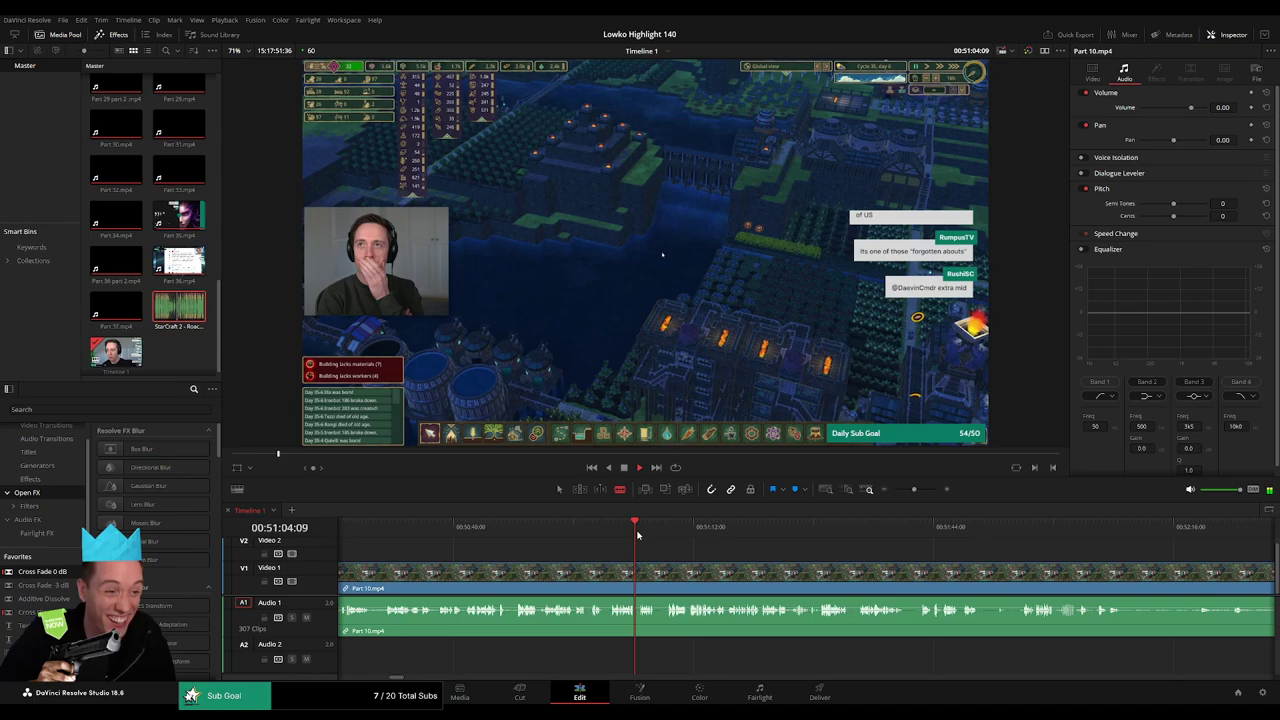
drag(651, 528, 660, 532)
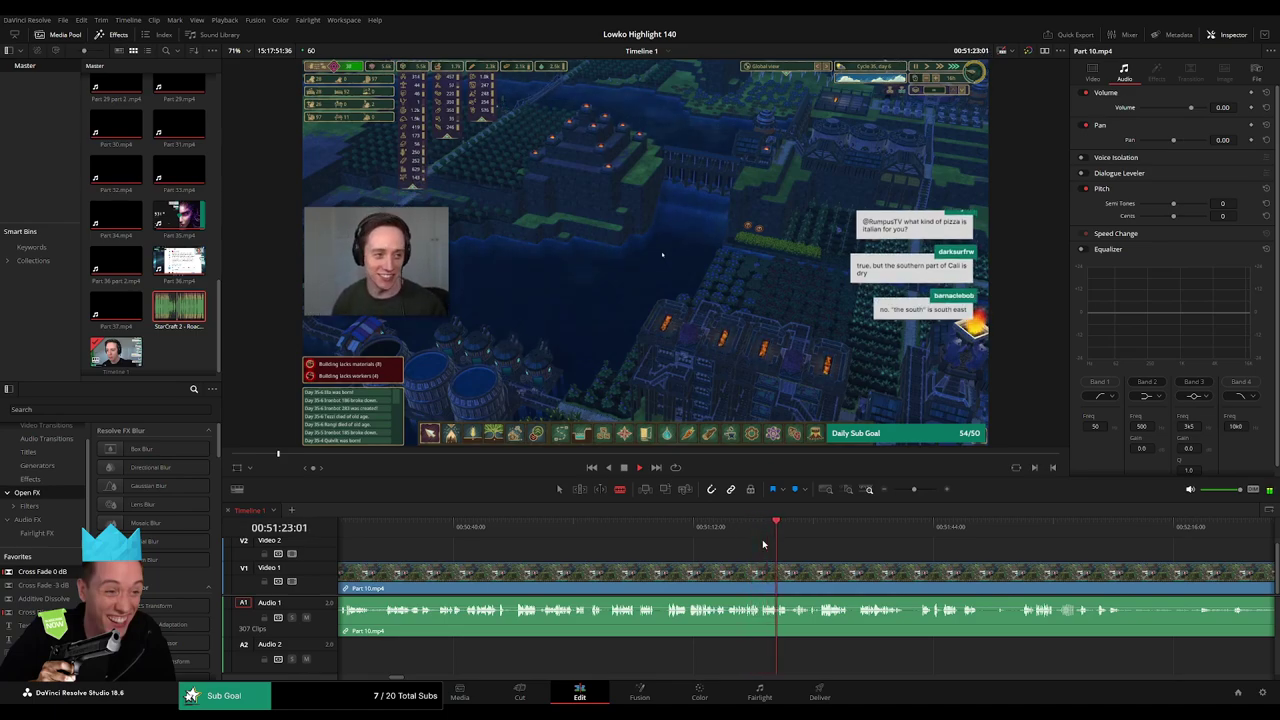
click(816, 526)
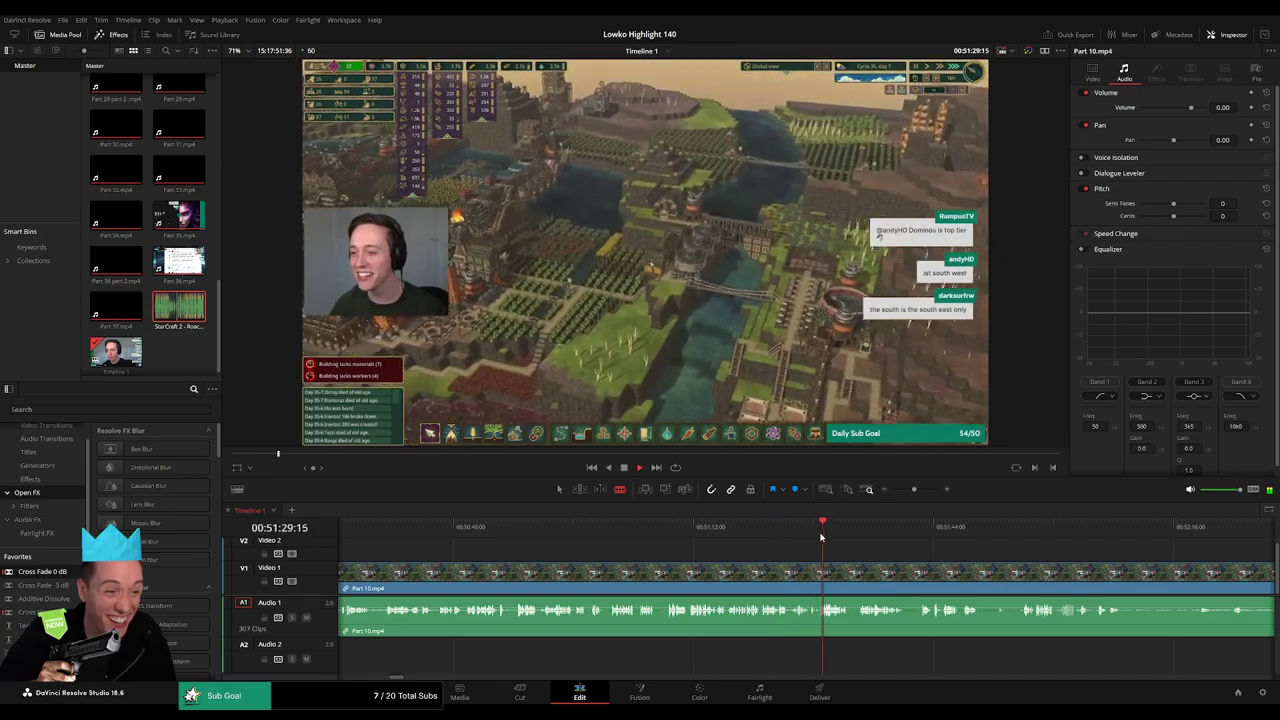
drag(914, 489, 904, 489)
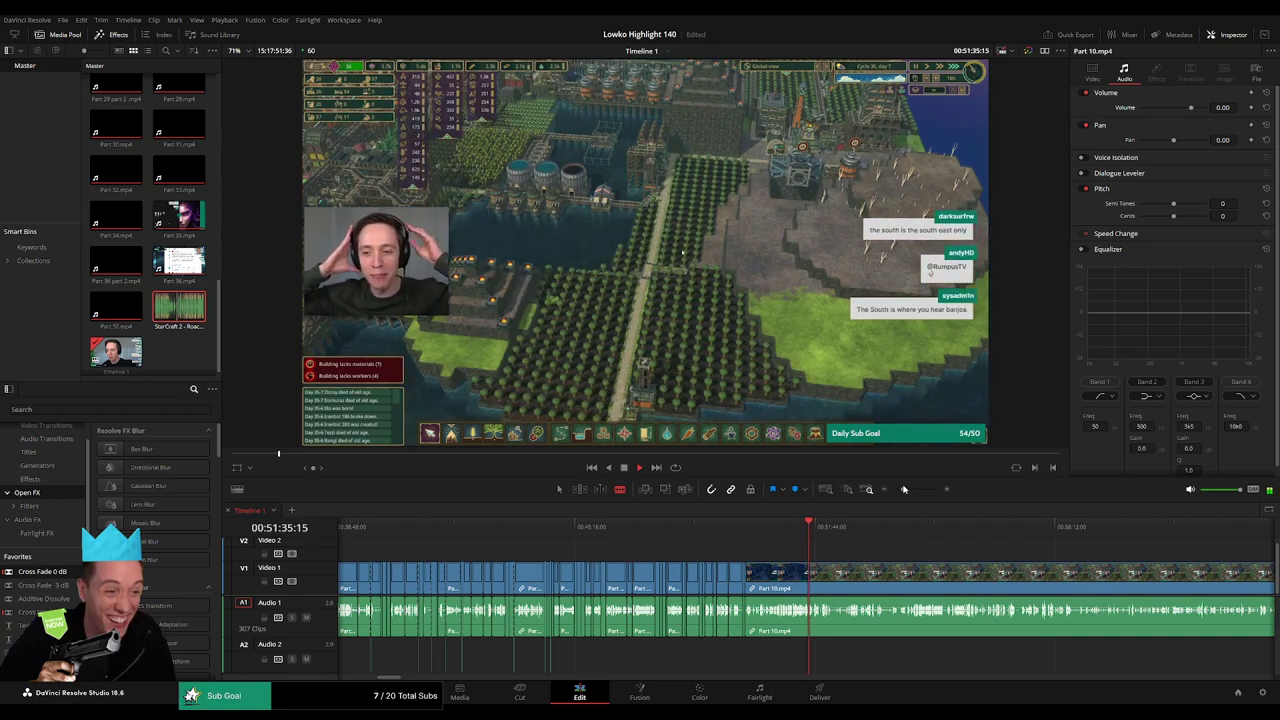
click(914, 490)
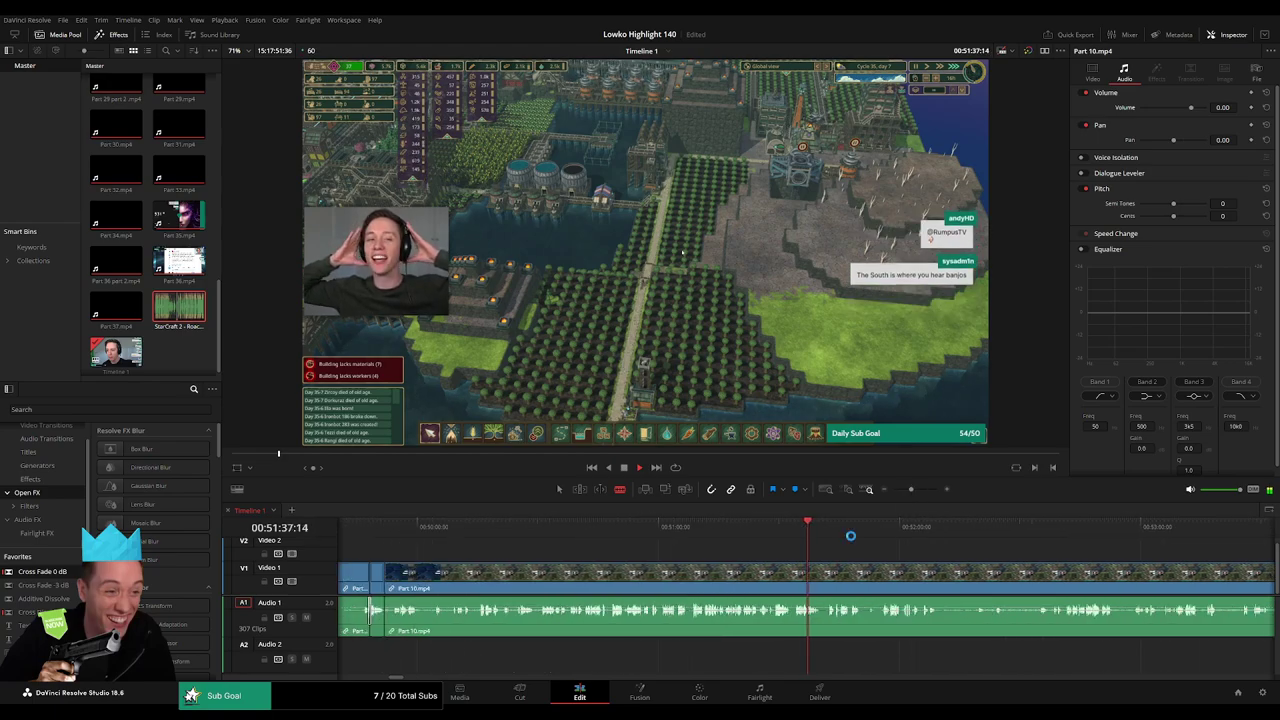
click(895, 528)
scroll(868, 556, right, 1)
scroll(868, 556, right, 2)
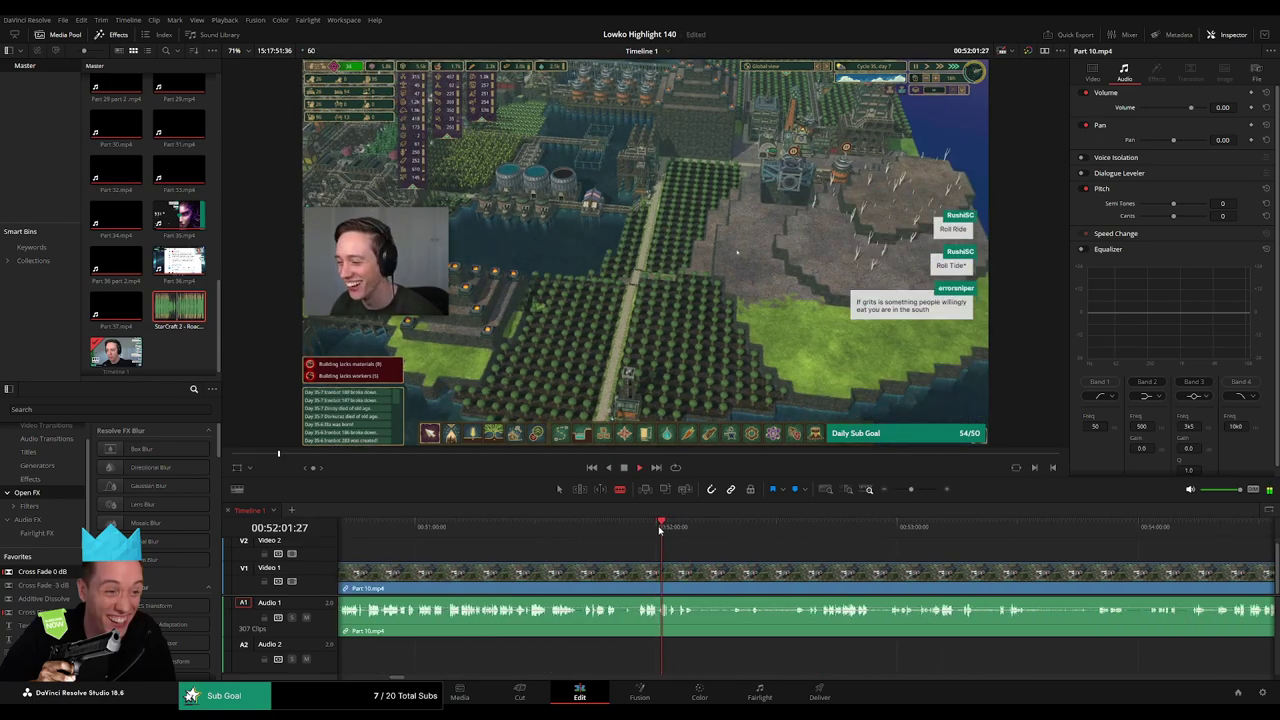
drag(662, 526, 1199, 538)
key(space)
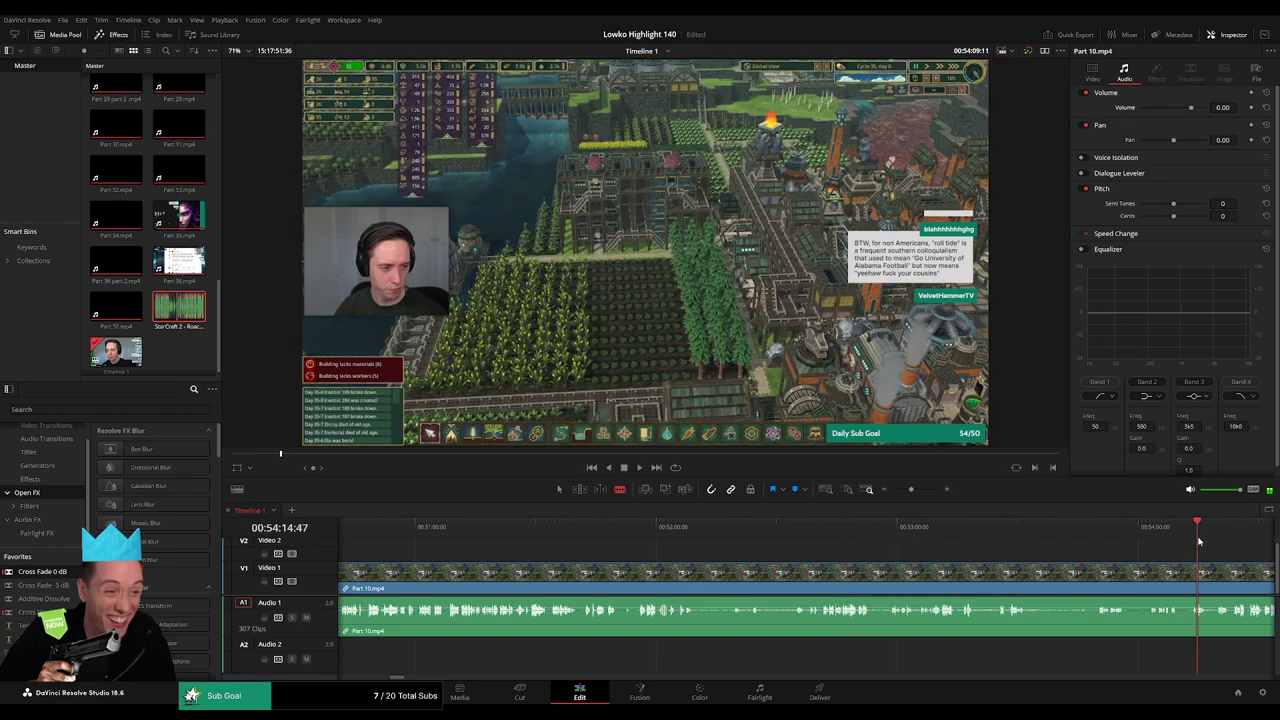
- Skim Part 10.mp4 from about 54:25 to 57:01 for usable sections and recheck the passage around 56:47
scroll(1206, 567, right, 4)
click(790, 528)
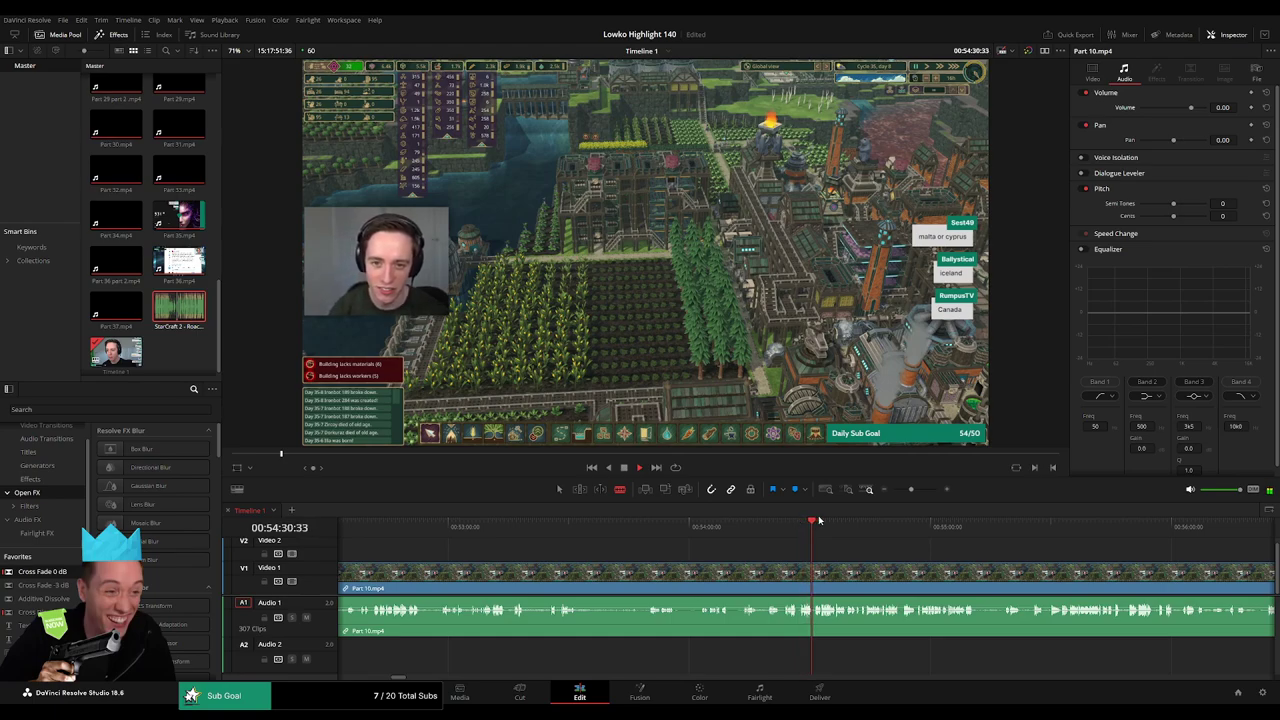
click(853, 527)
click(946, 528)
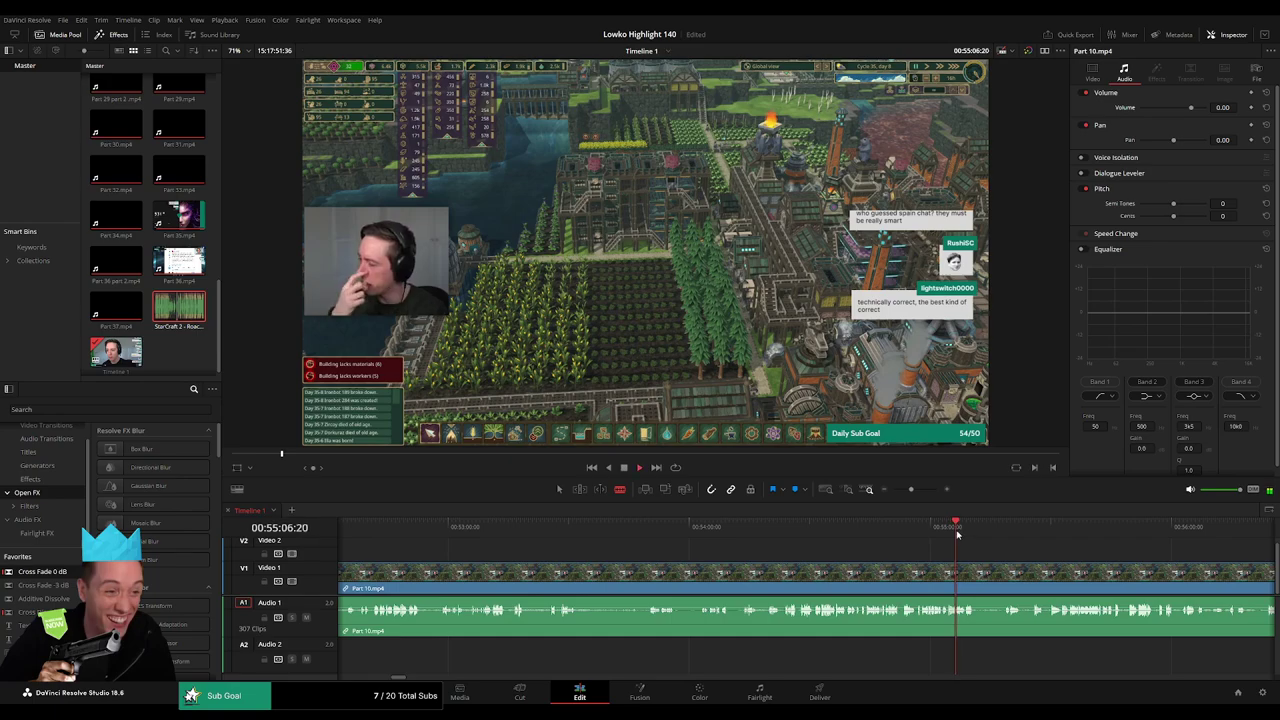
scroll(957, 535, right, 5)
key(space)
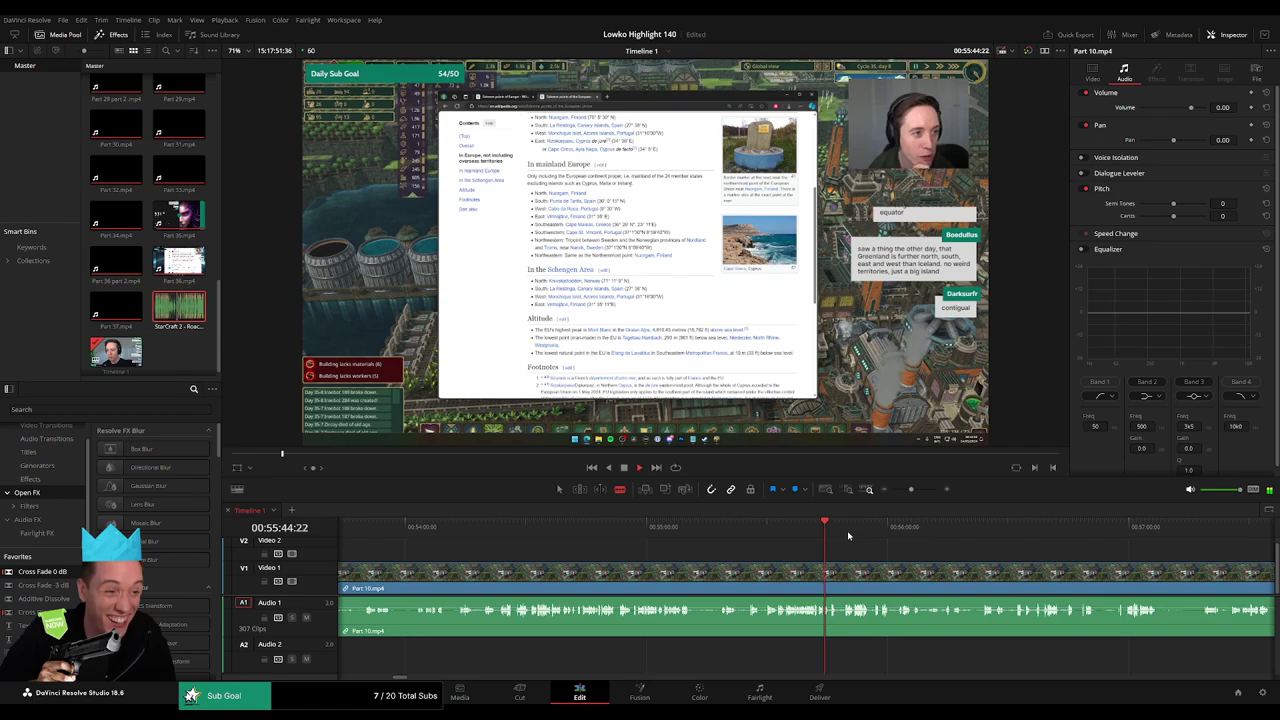
click(1127, 527)
click(1133, 552)
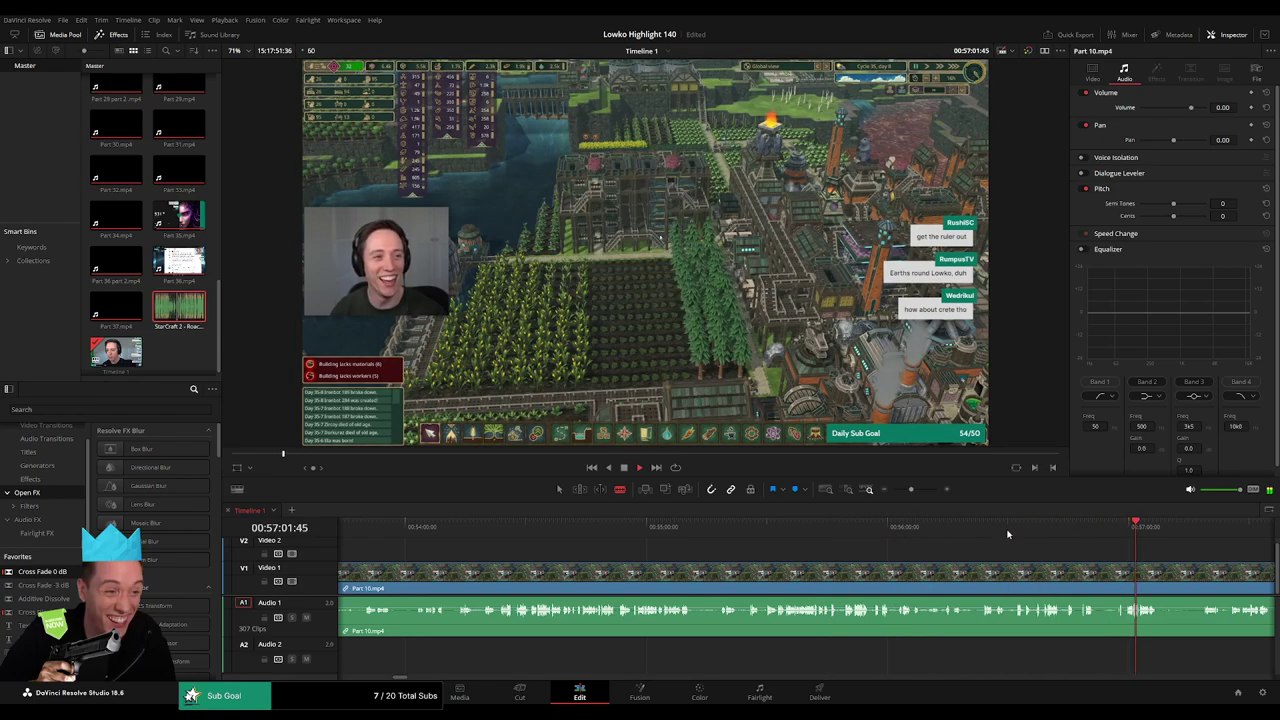
click(1077, 534)
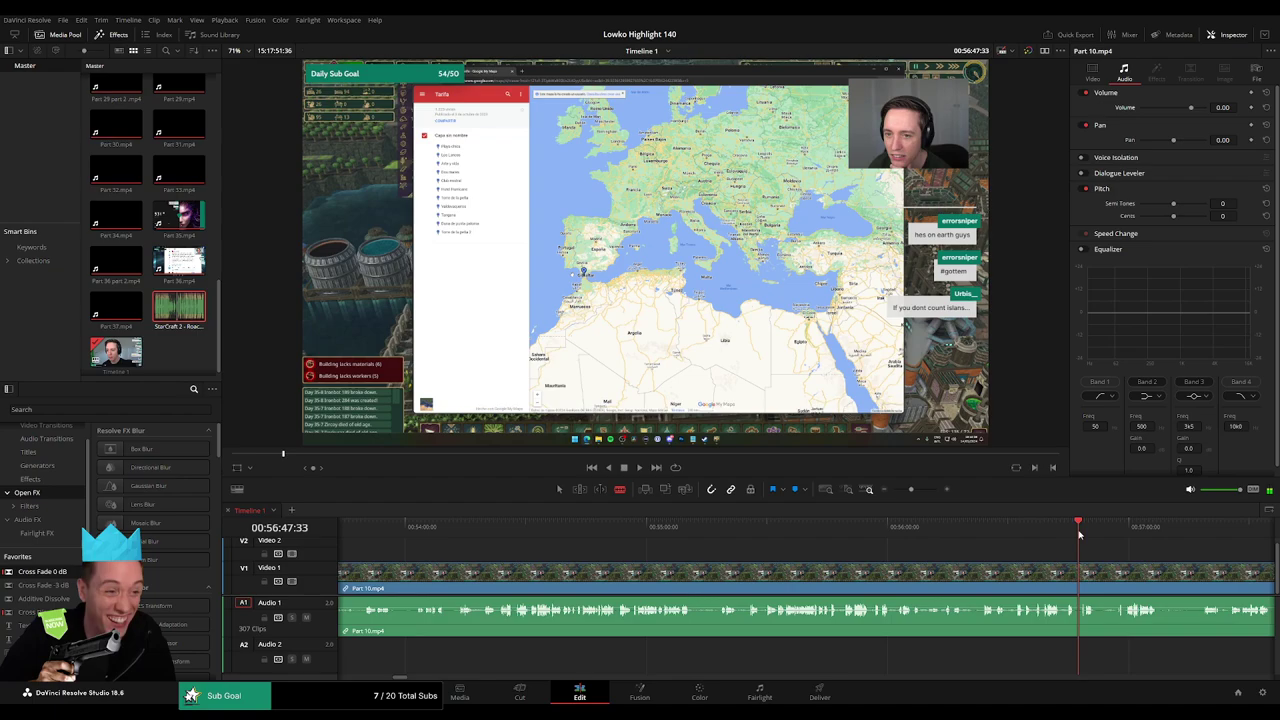
scroll(1018, 584, right, 5)
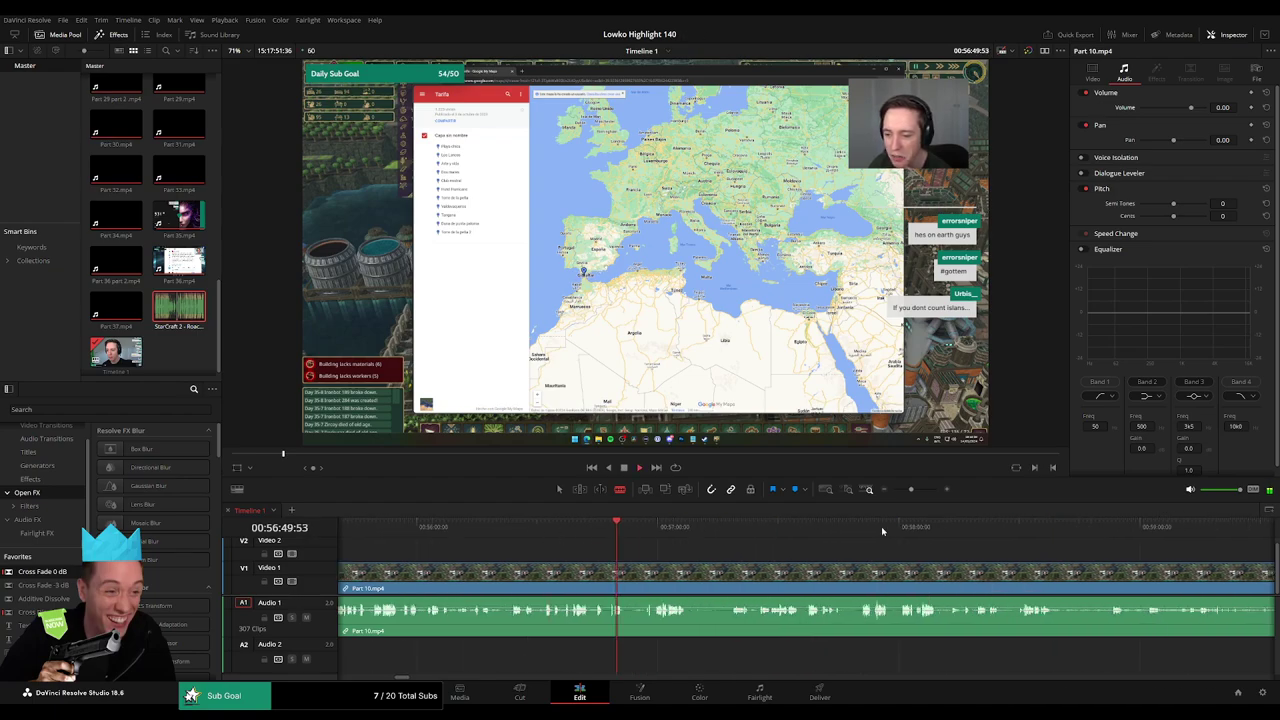
- Sample the rest of Part 10.mp4 from about 57:26 to 1:02:15 for sections worth keeping
drag(911, 490, 720, 556)
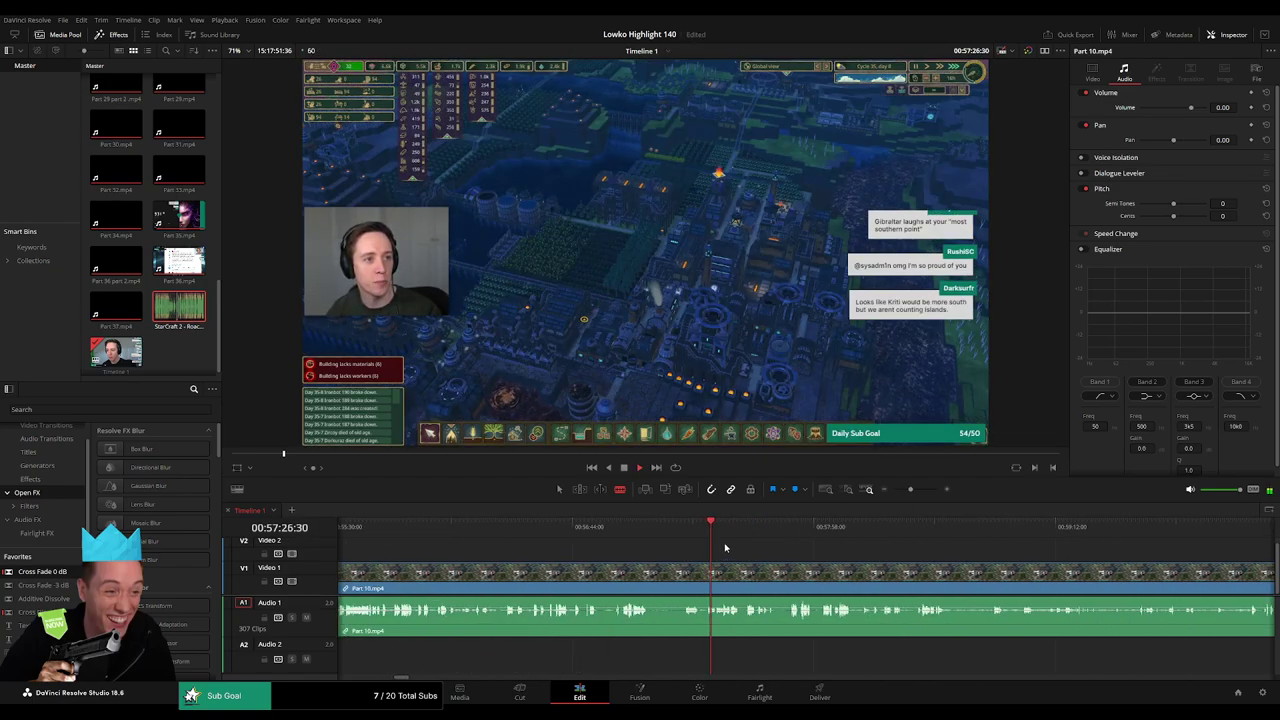
click(880, 530)
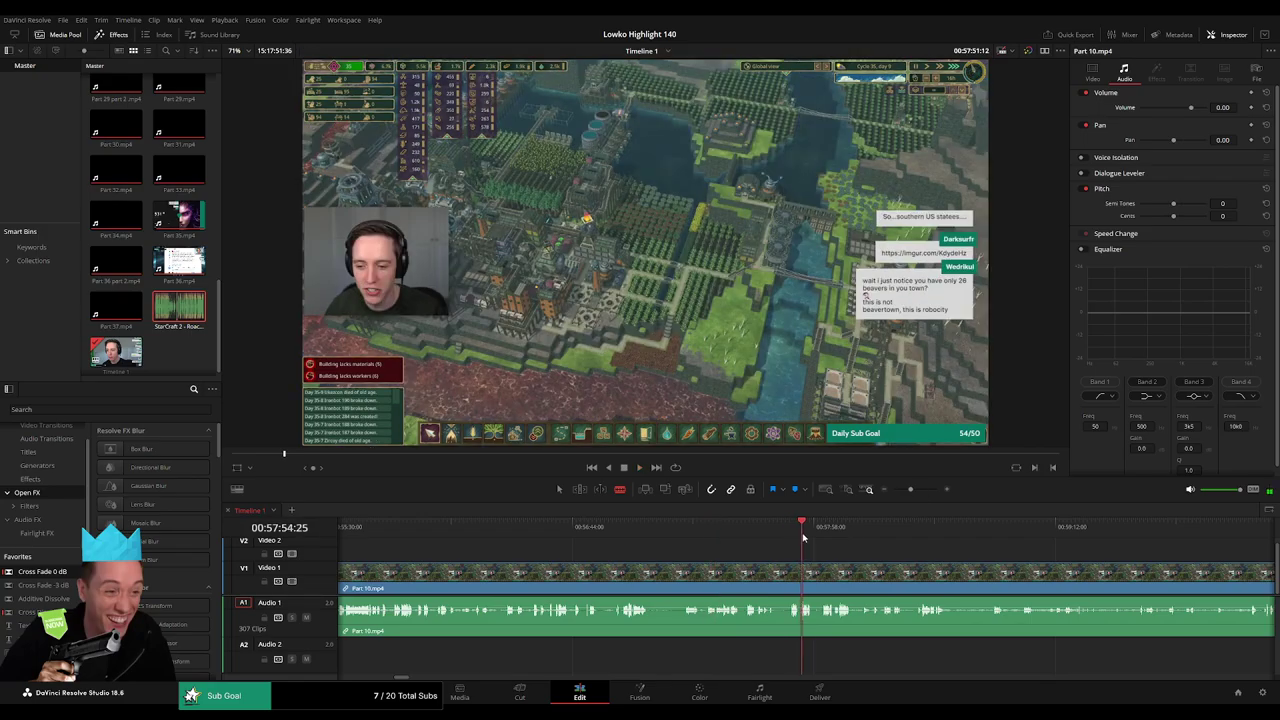
click(803, 537)
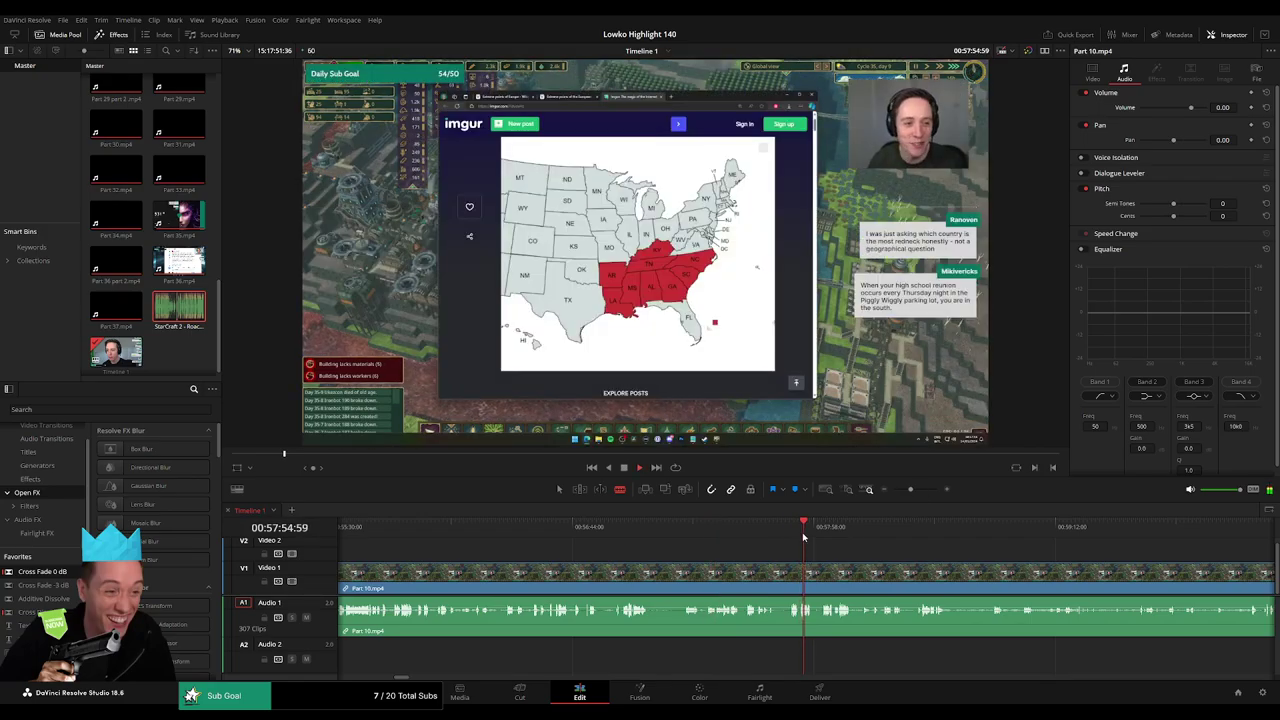
drag(852, 535, 928, 536)
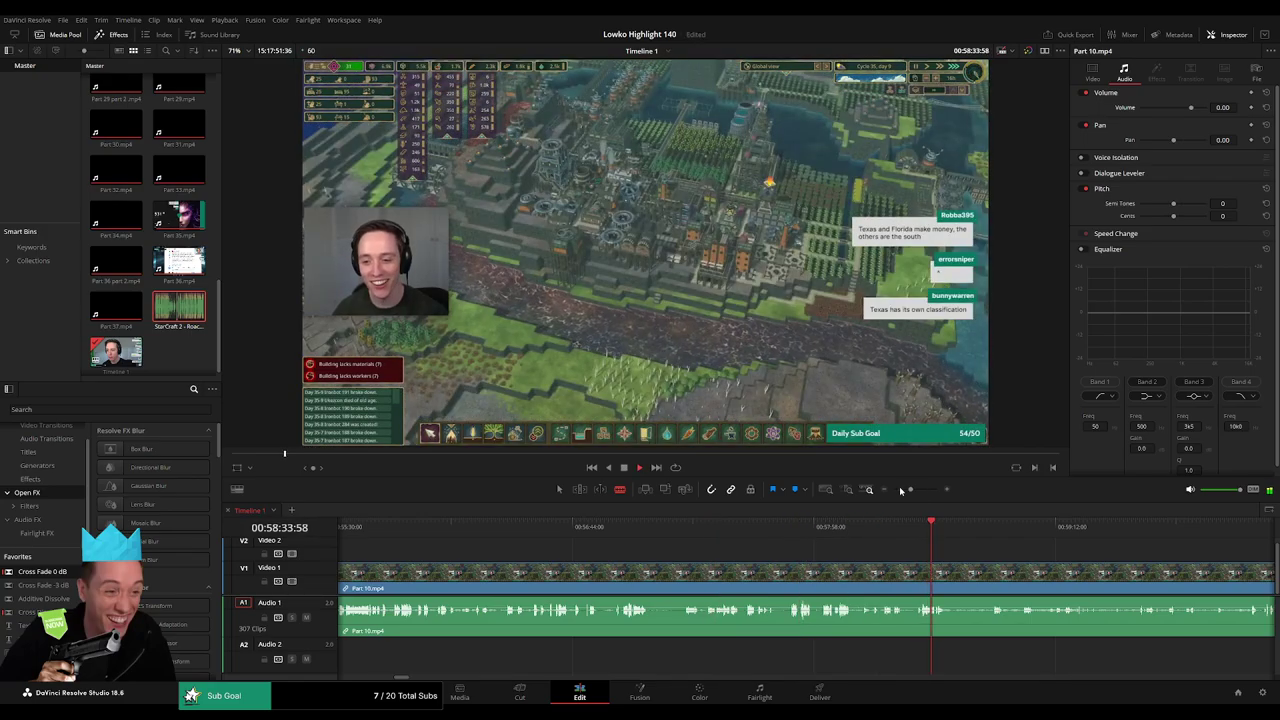
drag(910, 490, 906, 490)
click(1046, 524)
click(966, 524)
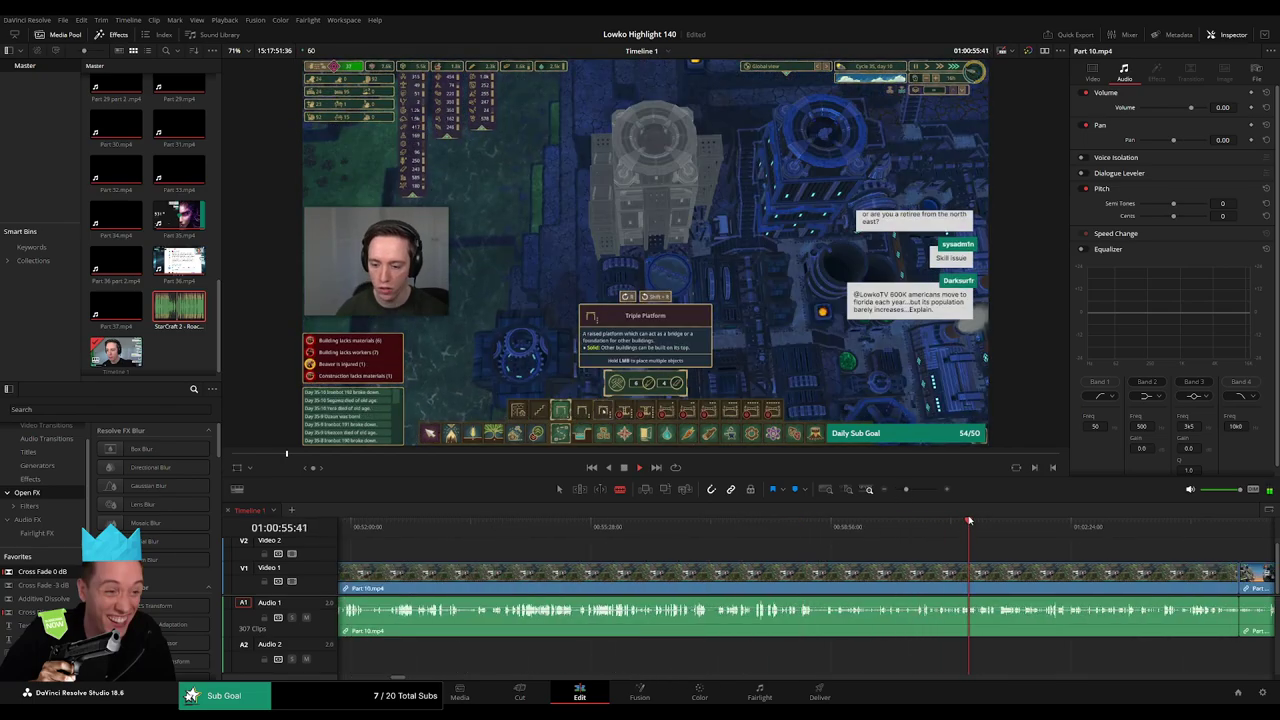
drag(1051, 531, 1060, 531)
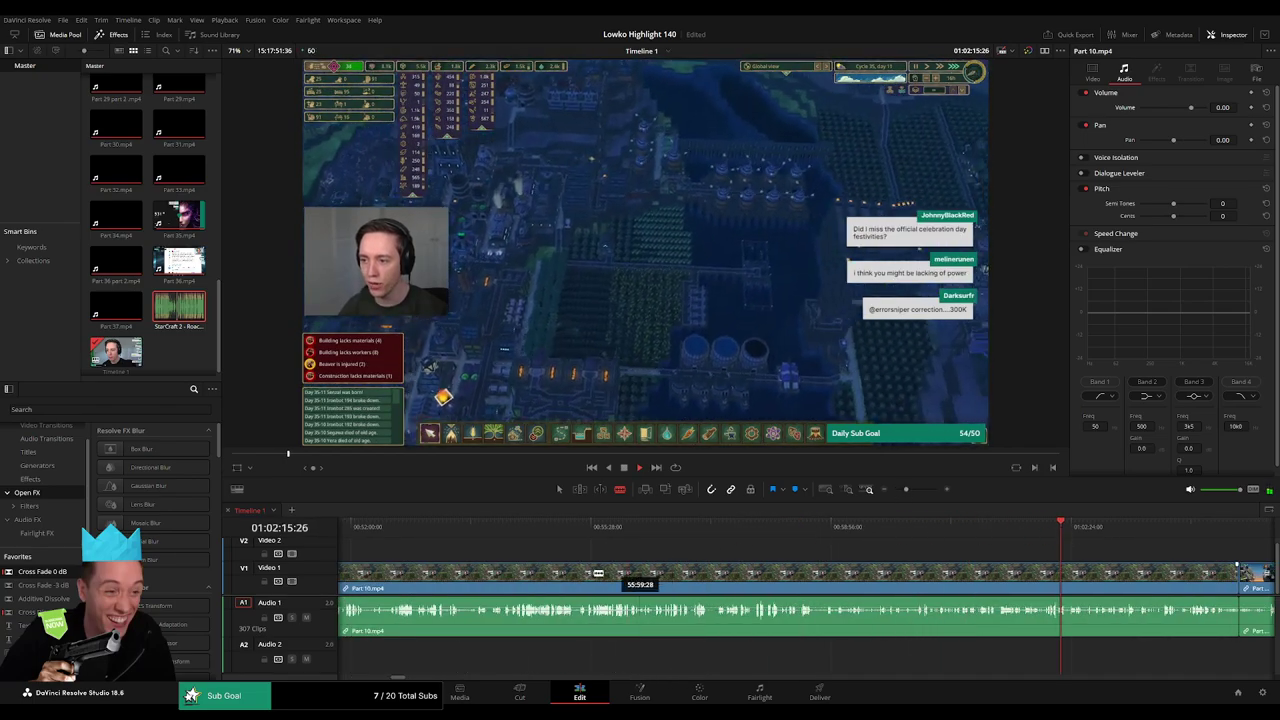
- Return to the start of Part 10.mp4 and review its opening from about 49:53 to 50:06
scroll(580, 566, right, 3)
scroll(886, 557, left, 9)
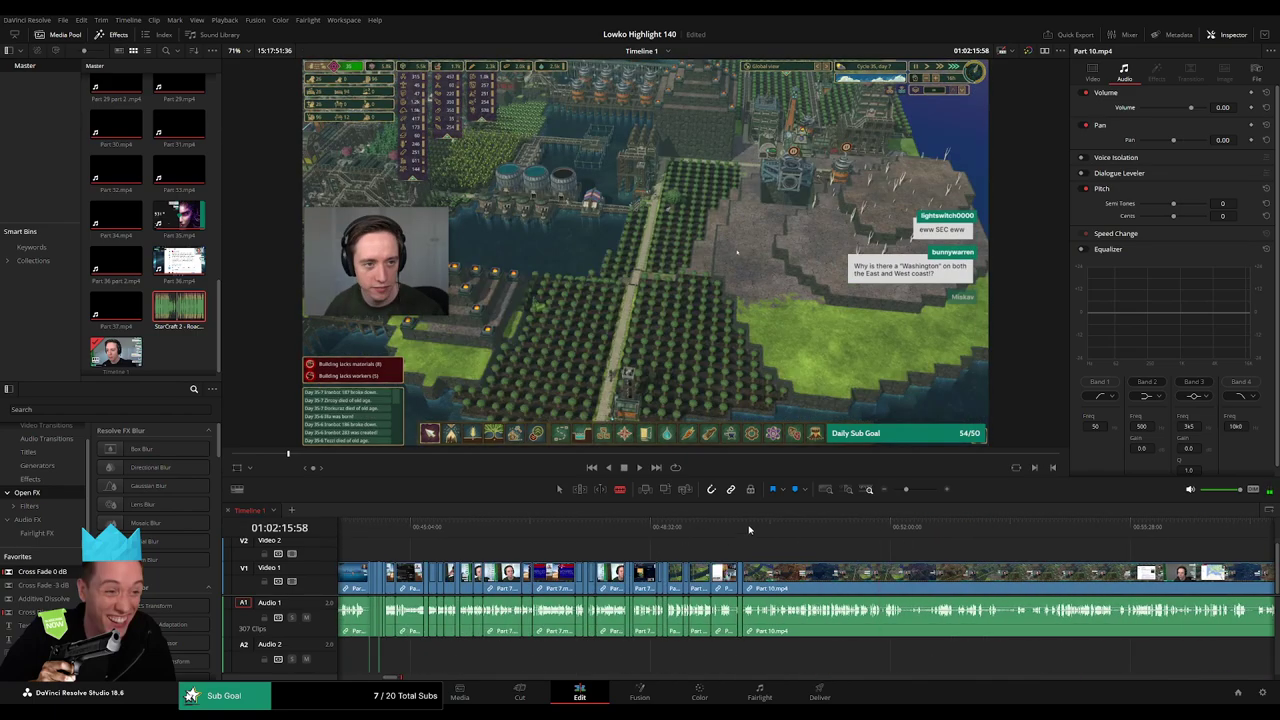
click(745, 526)
drag(906, 489, 919, 489)
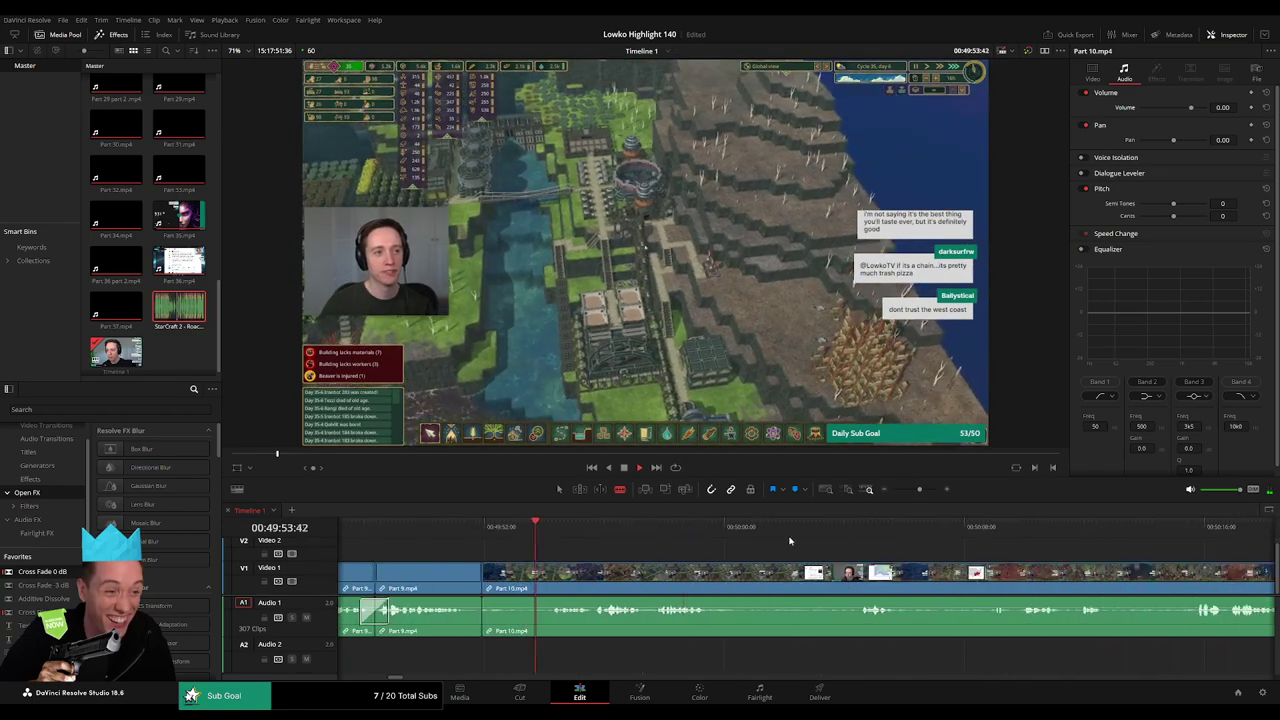
click(865, 522)
scroll(729, 535, right, 2)
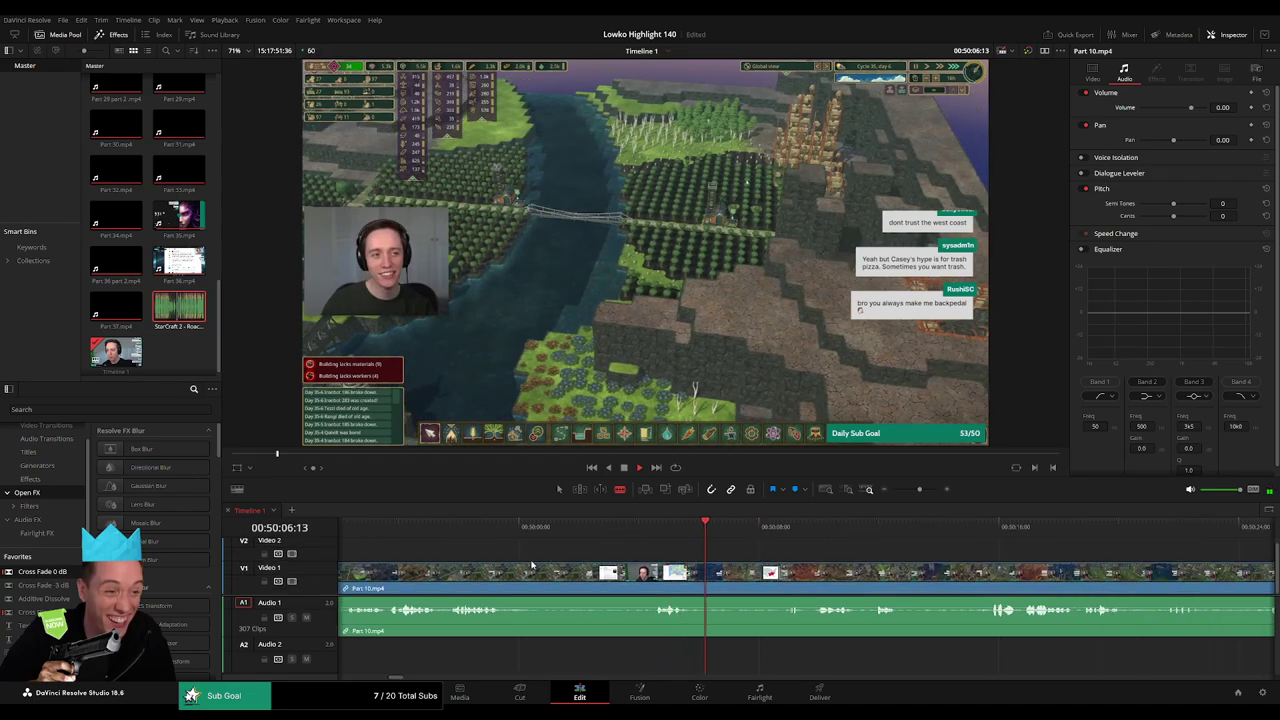
- Undo the deletion of the rest of Part 9.mp4, recheck it around 57:06 and 52:34, and redo the deletion
scroll(618, 560, left, 3)
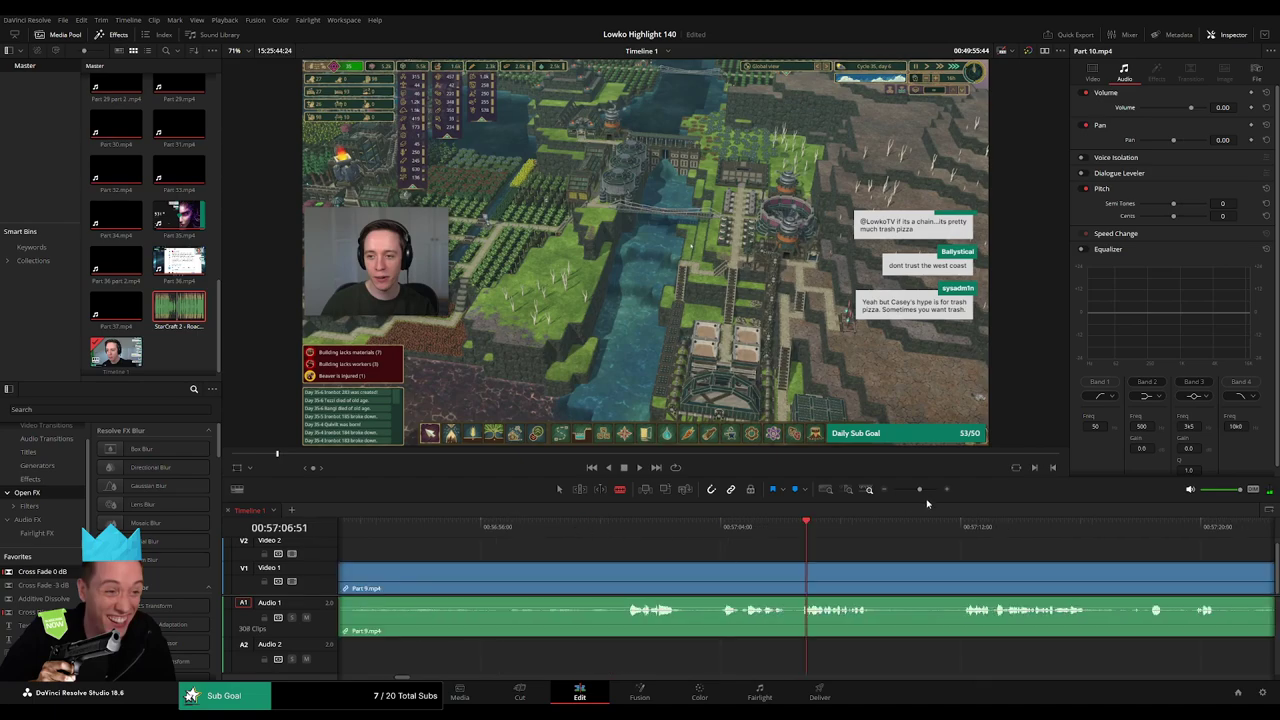
drag(919, 489, 903, 489)
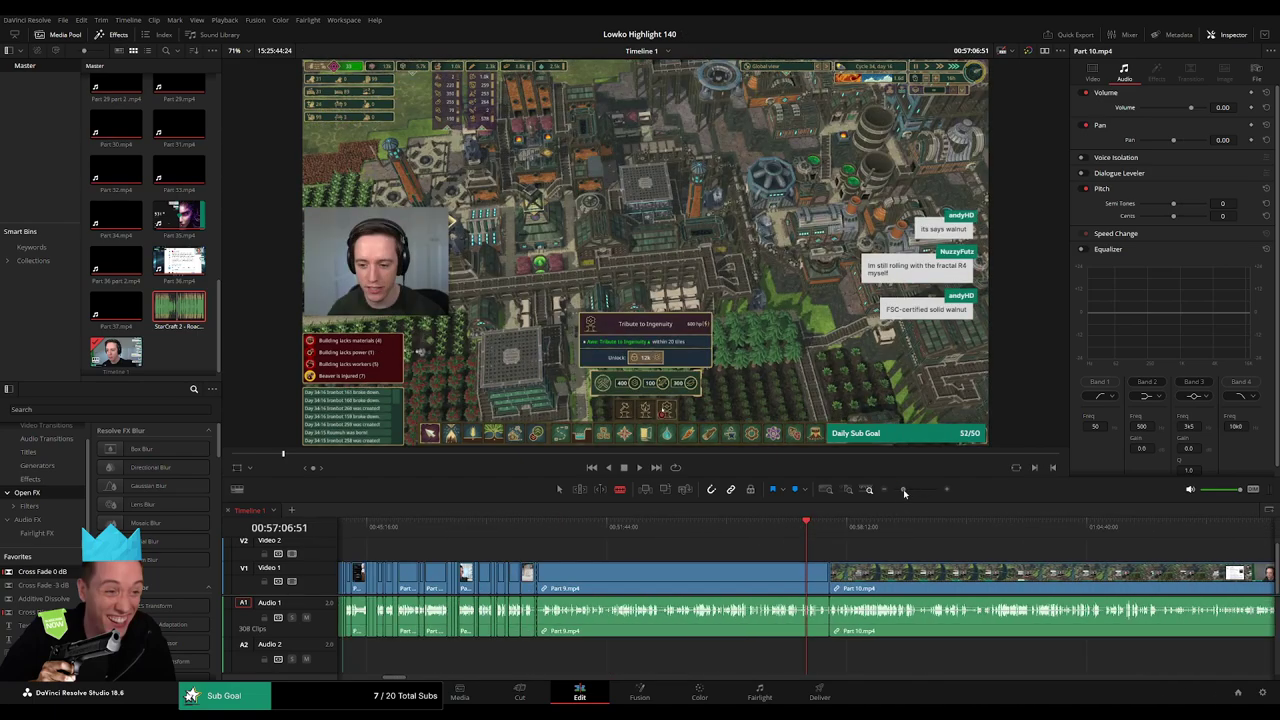
key(space)
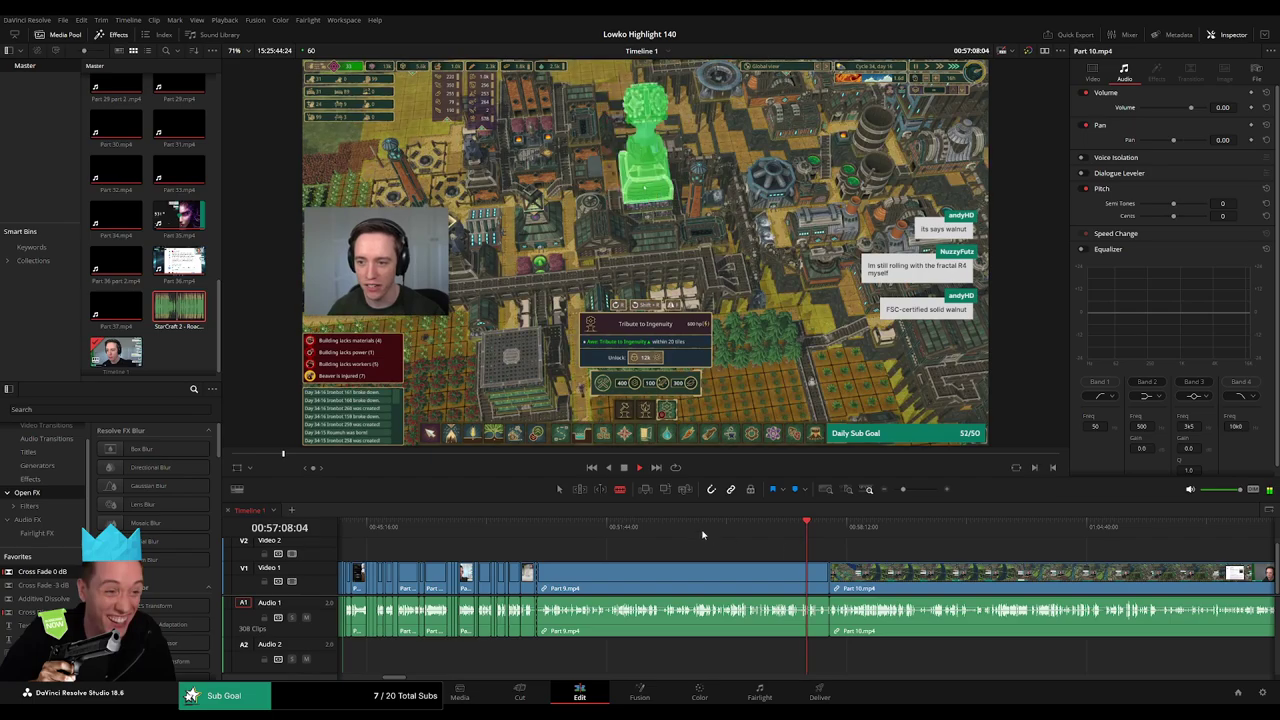
click(637, 528)
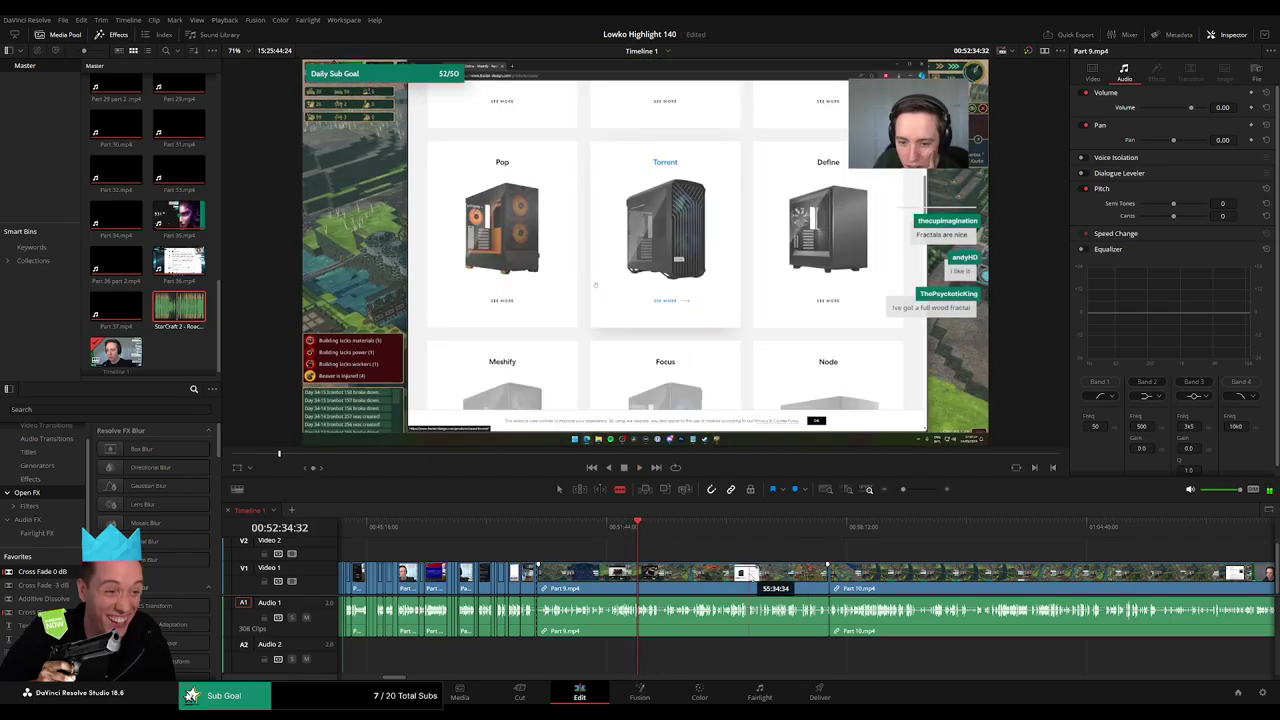
click(537, 524)
- Play Part 10.mp4 from about 50:12 to 50:26 in a closer timeline view to find where to cut
click(551, 527)
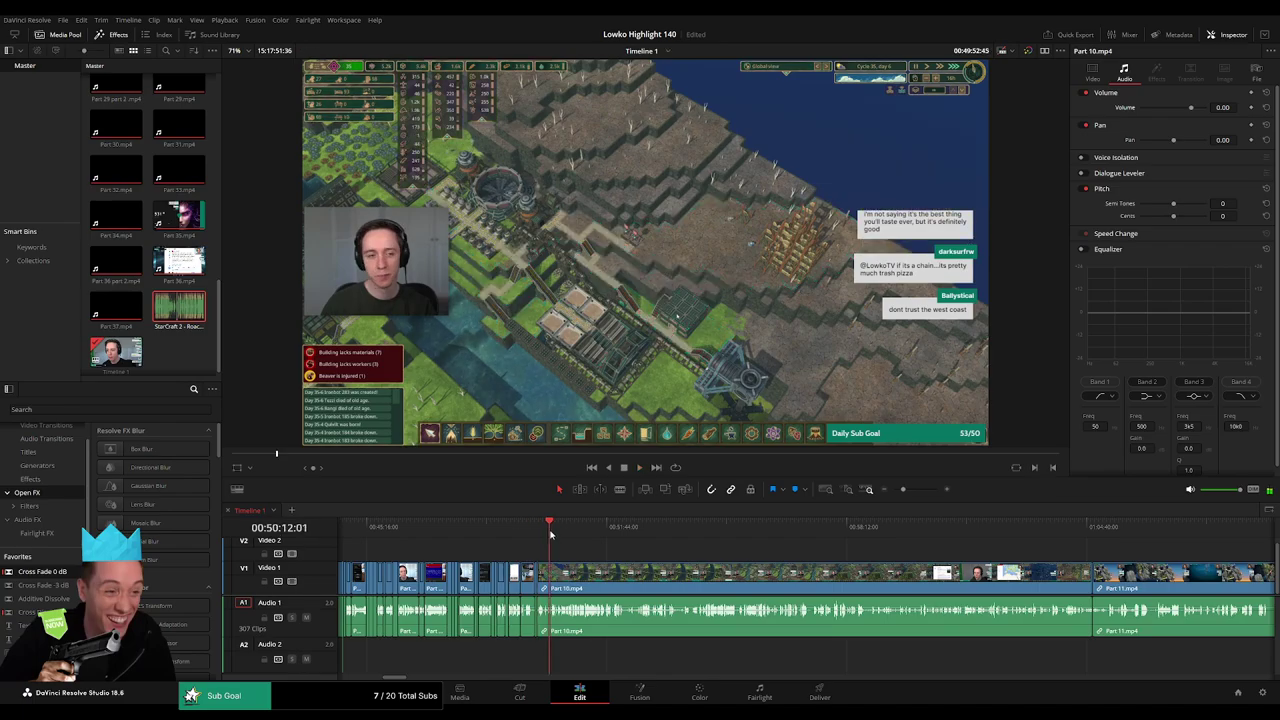
drag(903, 490, 918, 492)
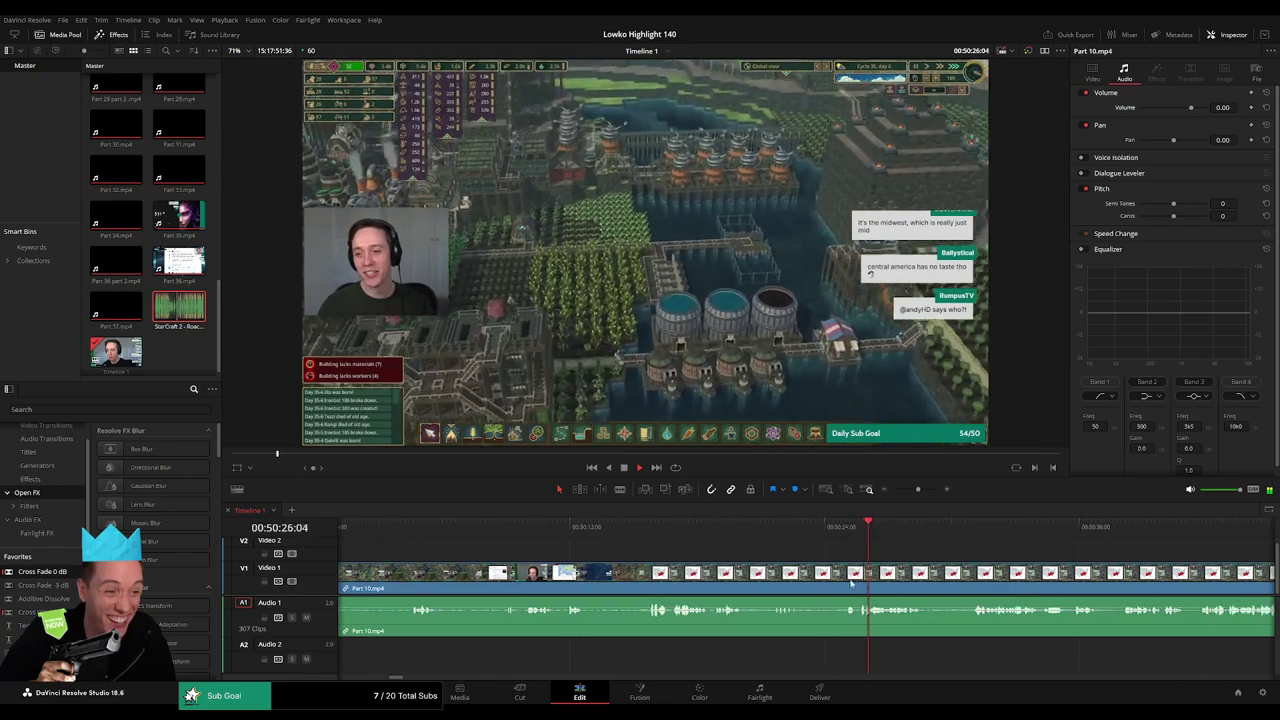
- Ripple-delete the opening stretch of Part 10.mp4 up to about 00:50:26 and add a Cross Fade 0 dB where Part 9.mp4 meets it
key(ctrl+b)
key(Delete)
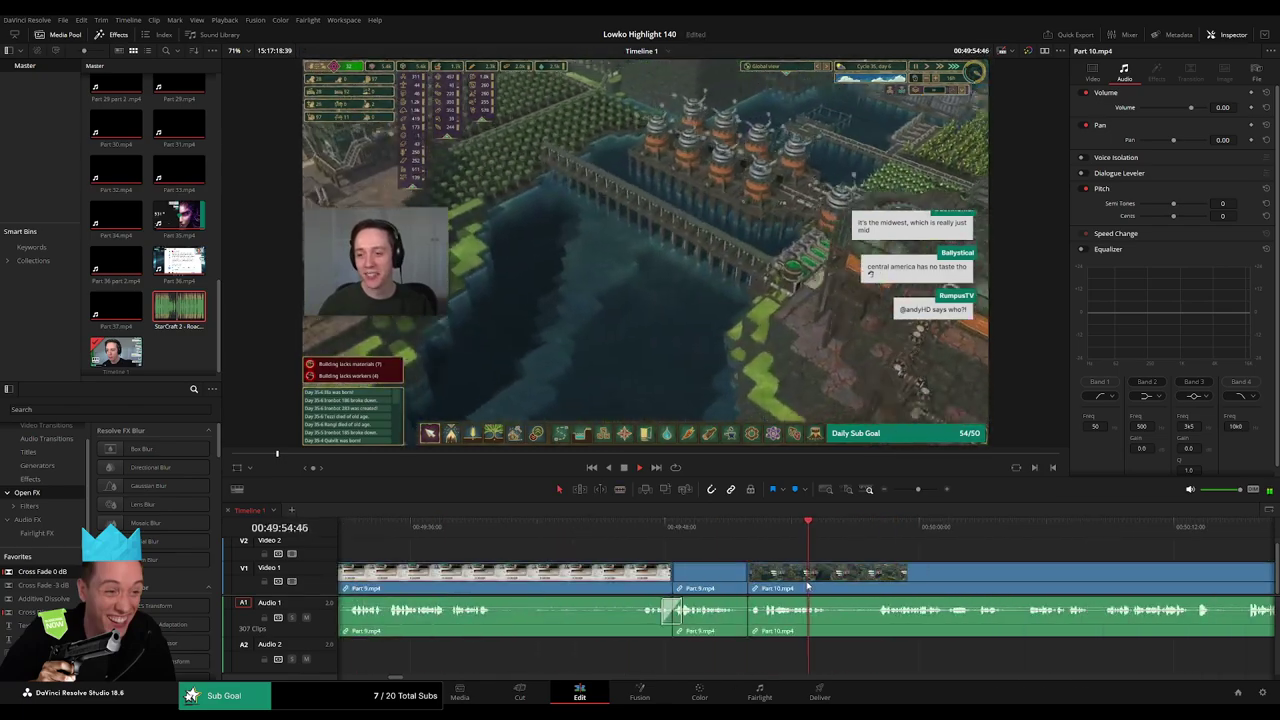
drag(54, 575, 748, 618)
key(space)
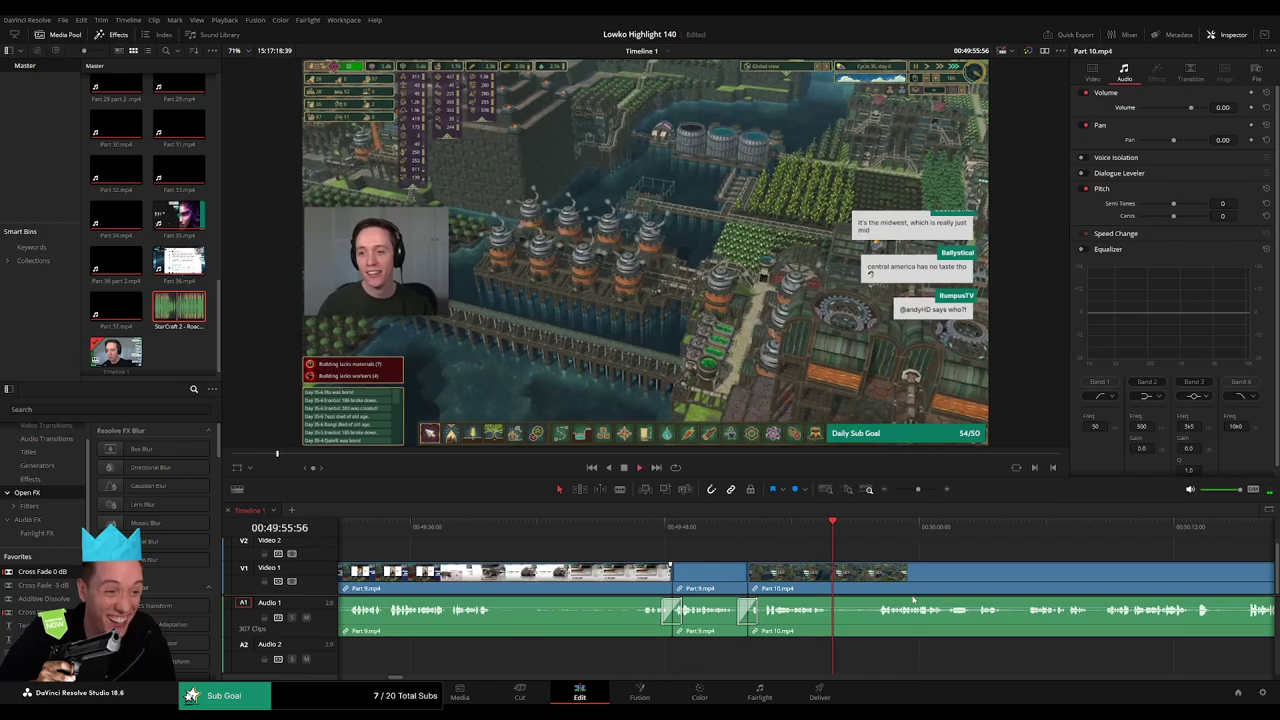
- Cut the quiet gap ending near 00:49:58 out of Part 10.mp4, closing the gap, and put a Cross Fade 0 dB on the audio join
scroll(690, 585, right, 3)
click(618, 531)
key(b)
click(568, 580)
click(618, 581)
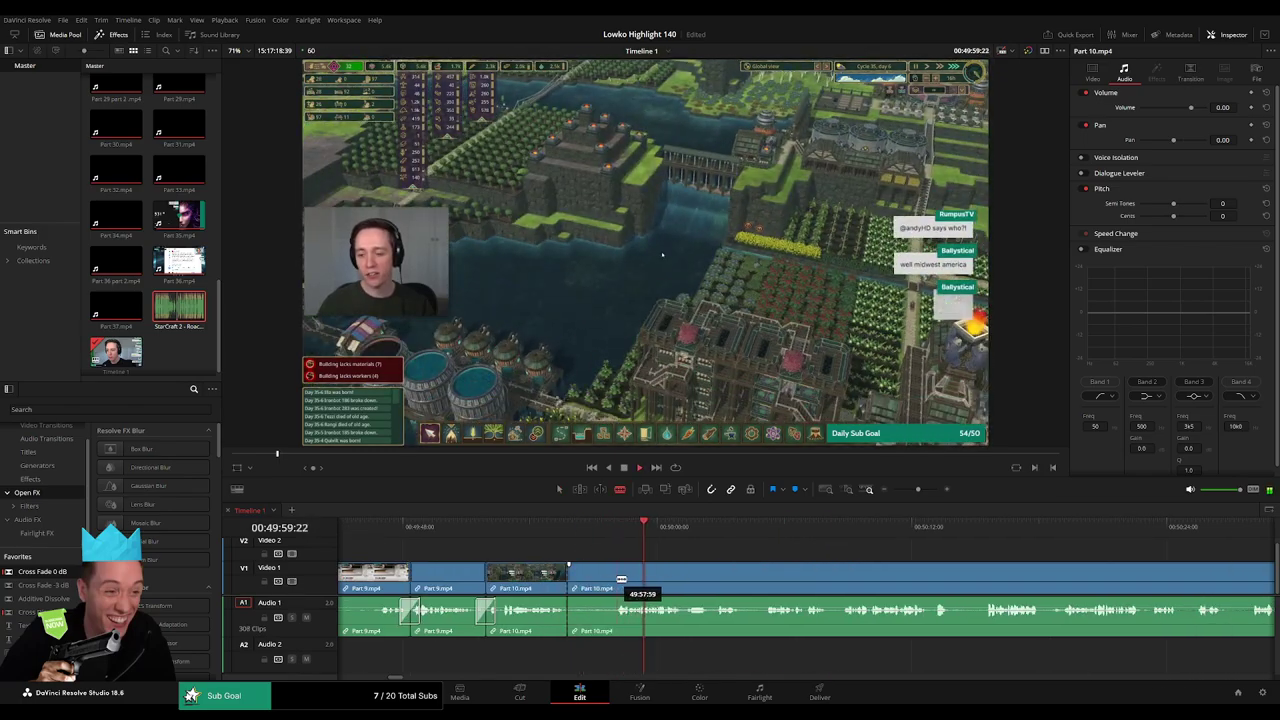
key(a)
click(597, 583)
key(Delete)
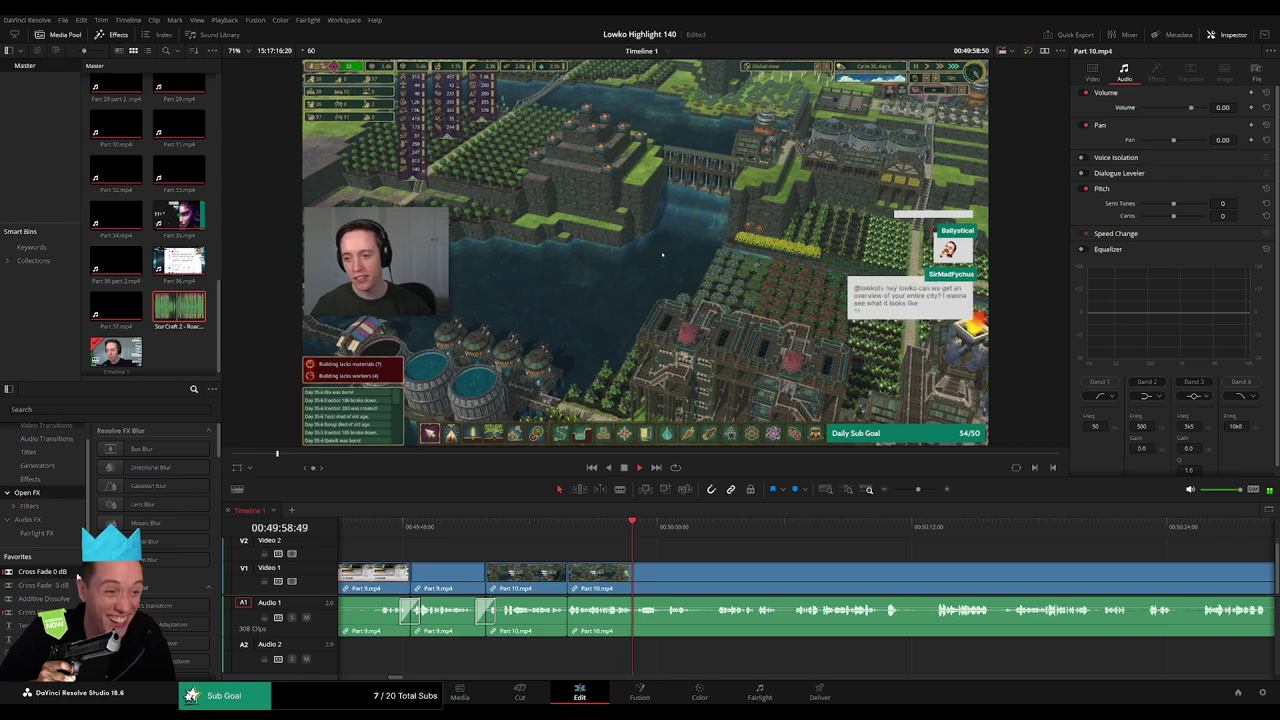
drag(554, 617, 567, 614)
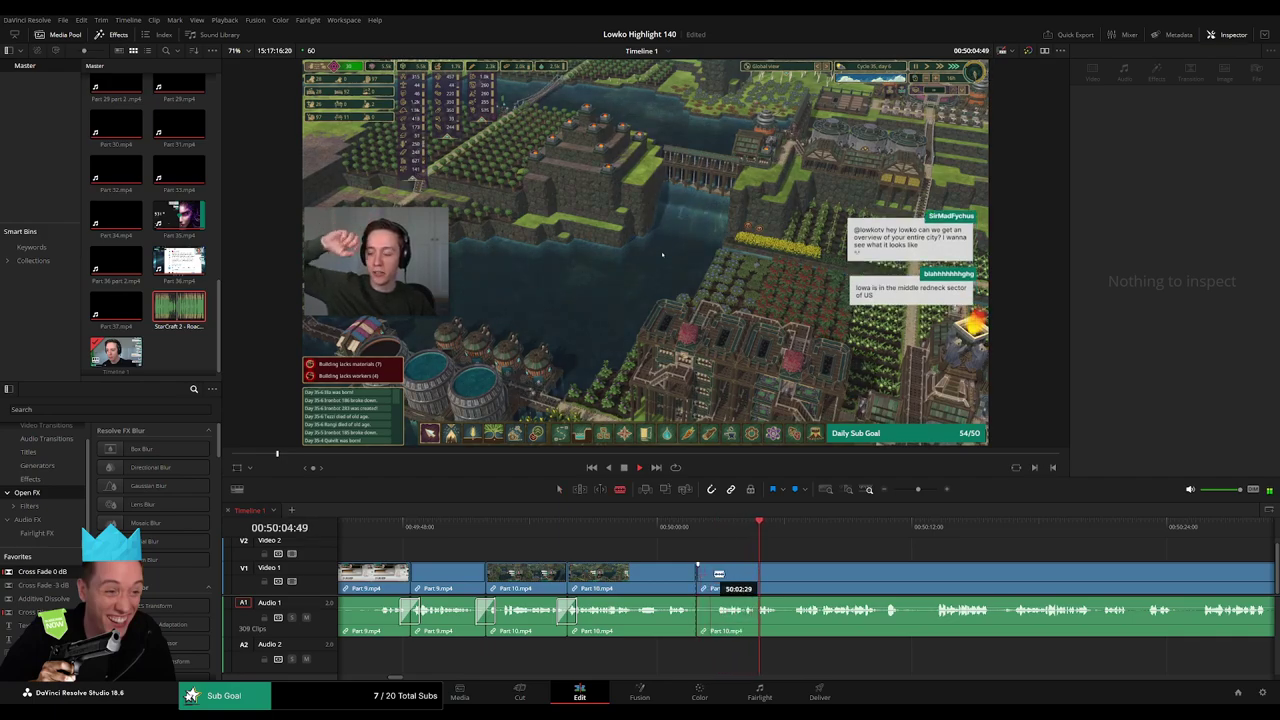
- Ripple-delete the short pause around 00:50:02 in Part 10.mp4 and add an audio cross fade at the resulting cut
click(707, 577)
key(Delete)
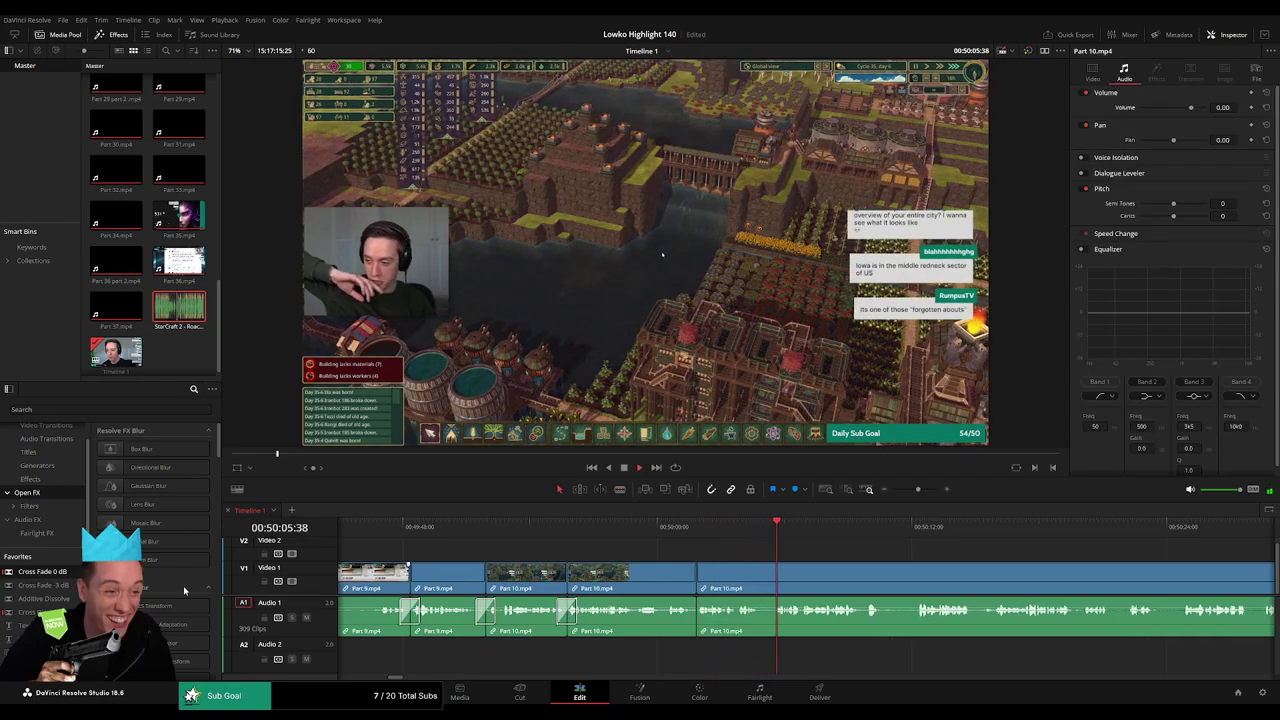
click(696, 626)
key(shift+t)
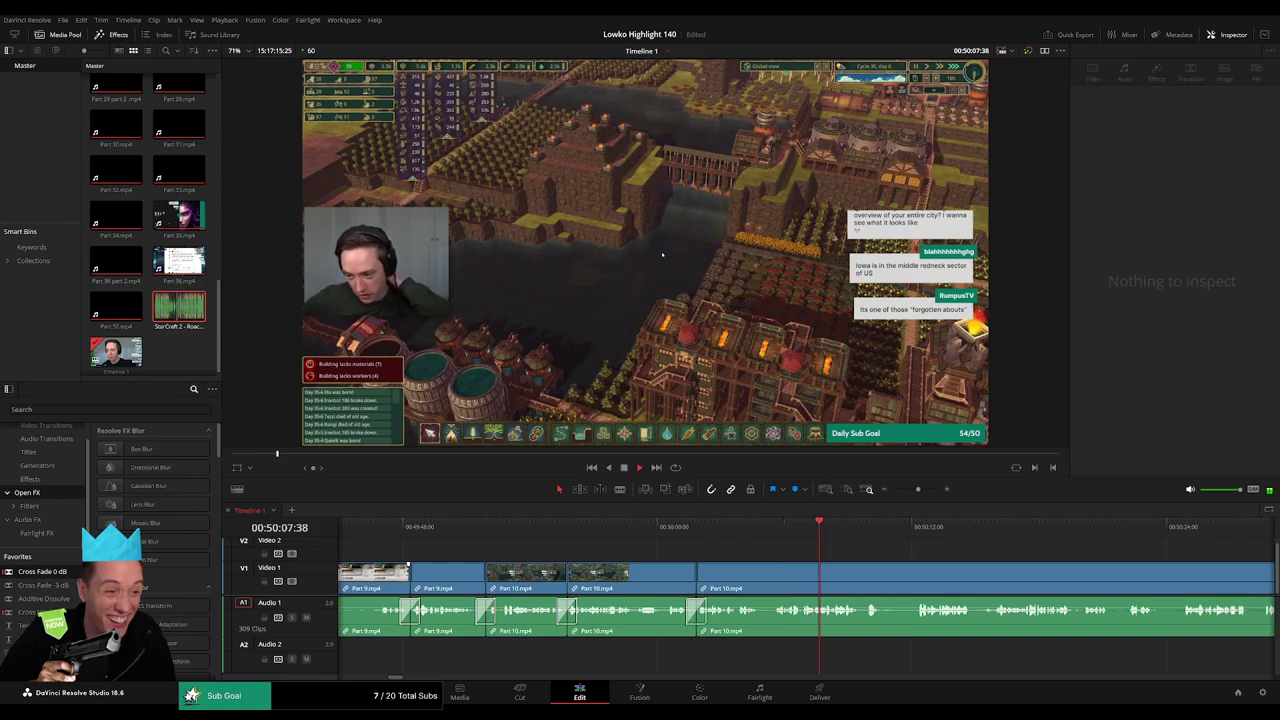
- Remove the section of Part 10.mp4 from 00:50:09:31 to about 00:50:12 and smooth the audio cut with a cross fade
drag(848, 574, 542, 555)
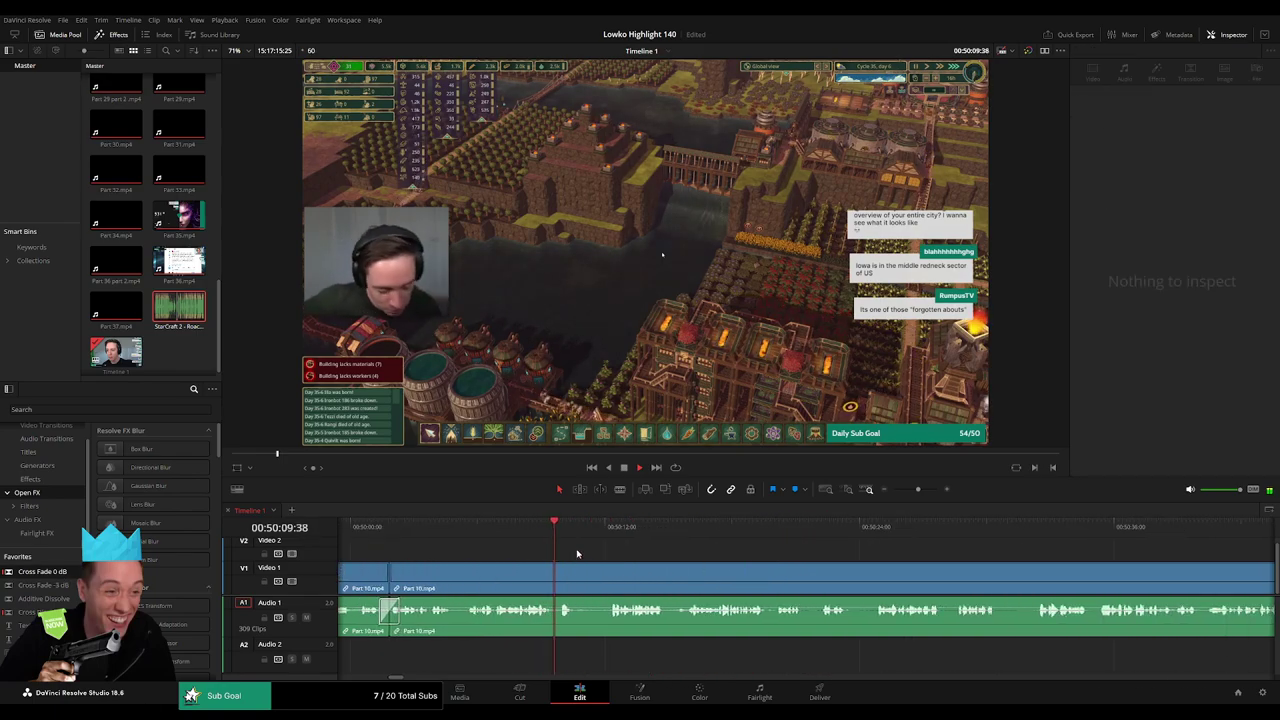
click(606, 530)
key(b)
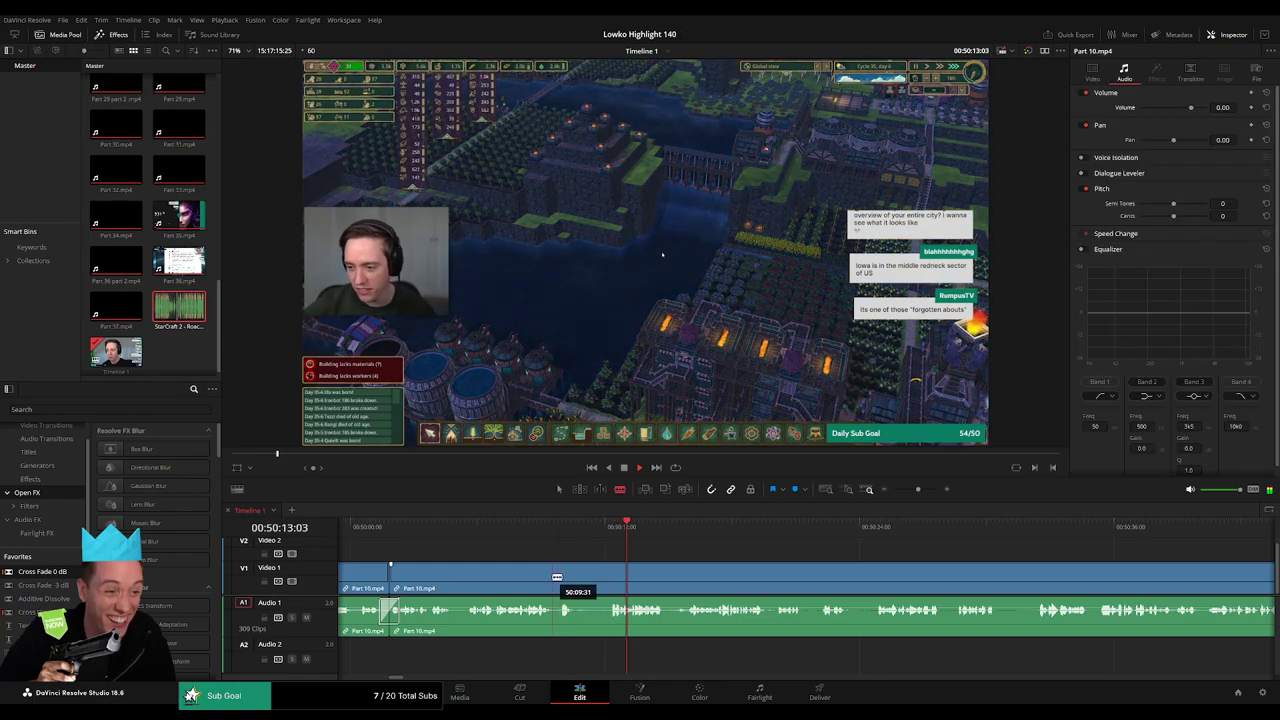
click(552, 575)
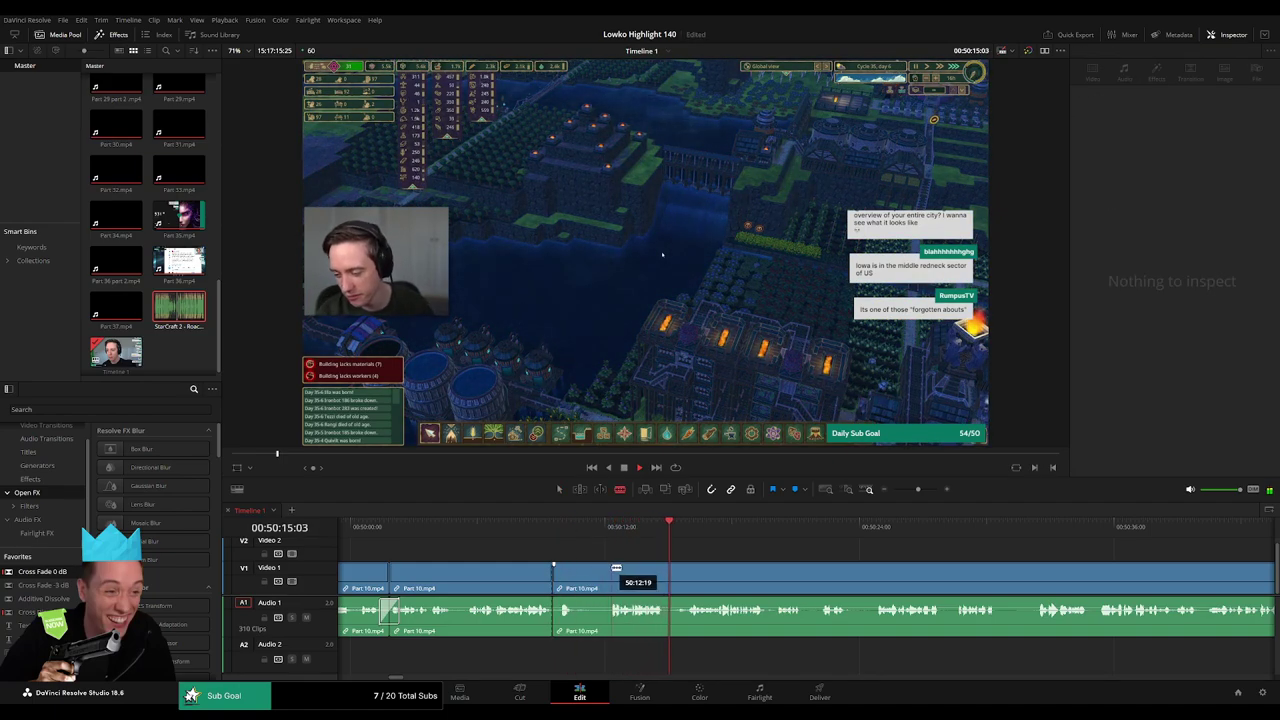
click(609, 568)
key(a)
click(598, 576)
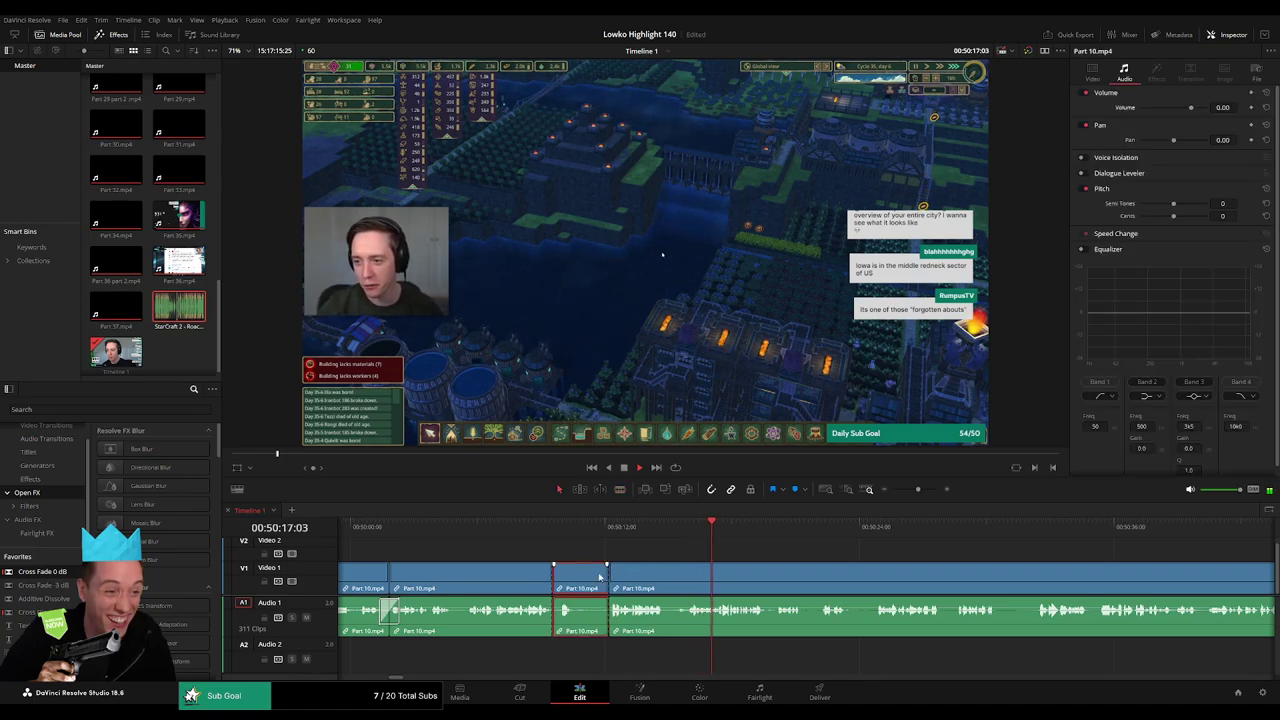
key(Delete)
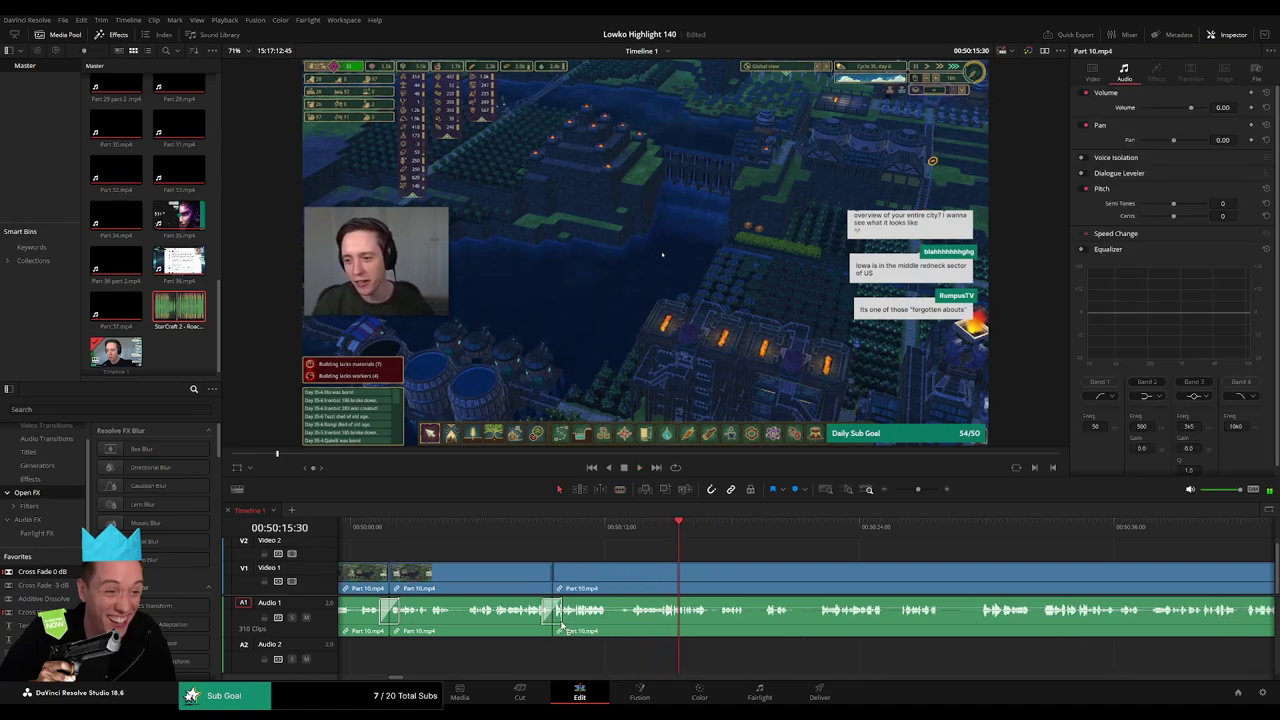
drag(562, 625, 560, 622)
- Cut out the silent pause ending at 00:50:29:34 in Part 10.mp4 and cross-fade the audio across the join
scroll(704, 585, right, 5)
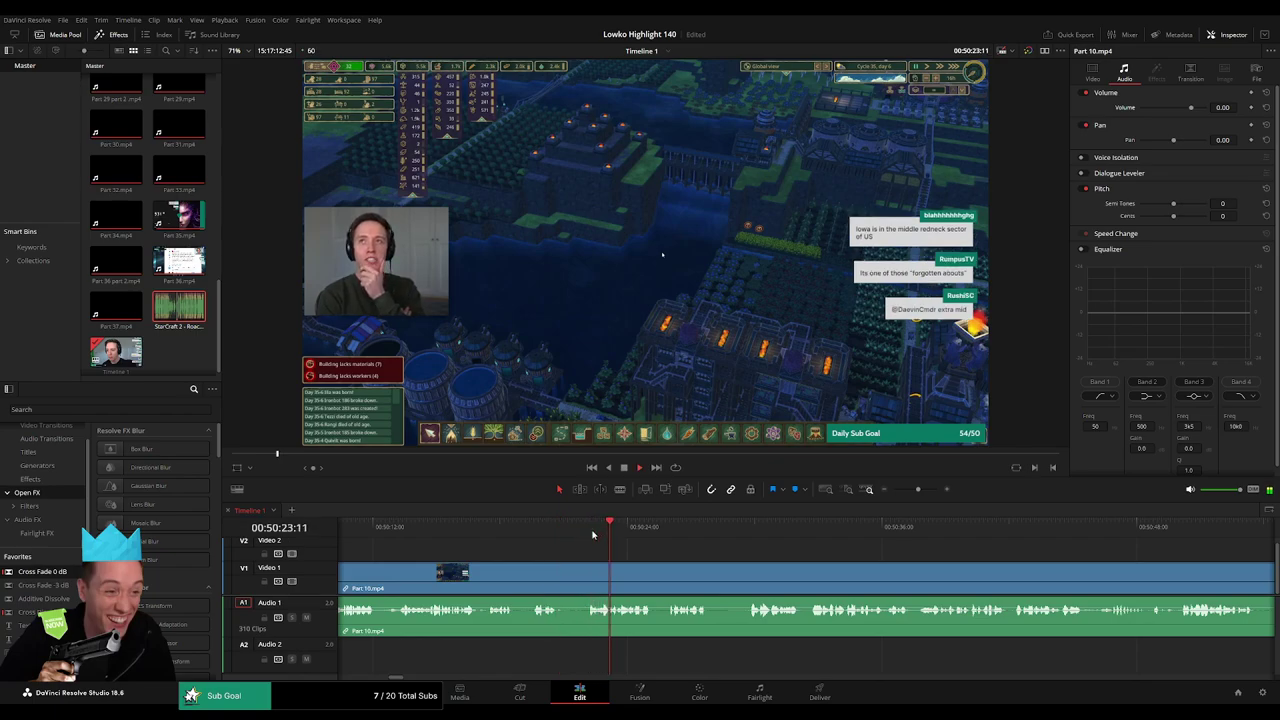
scroll(535, 560, right, 3)
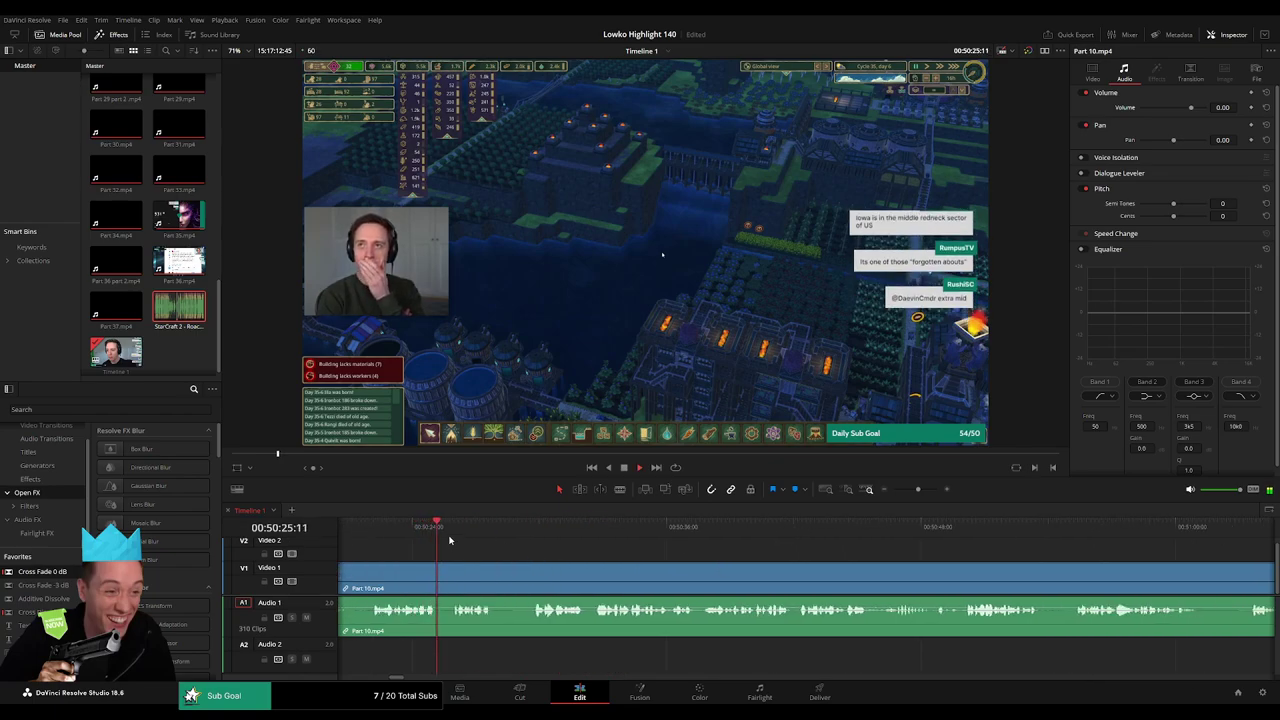
click(530, 537)
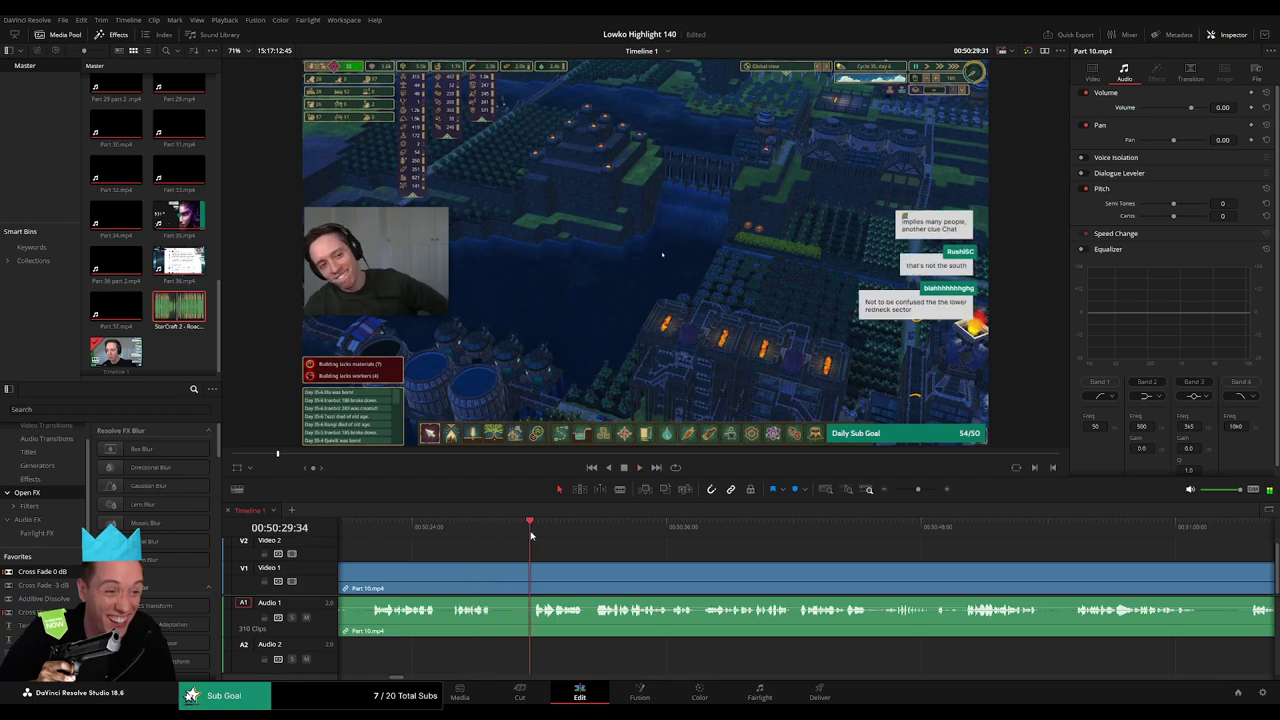
key(b)
click(494, 569)
click(530, 569)
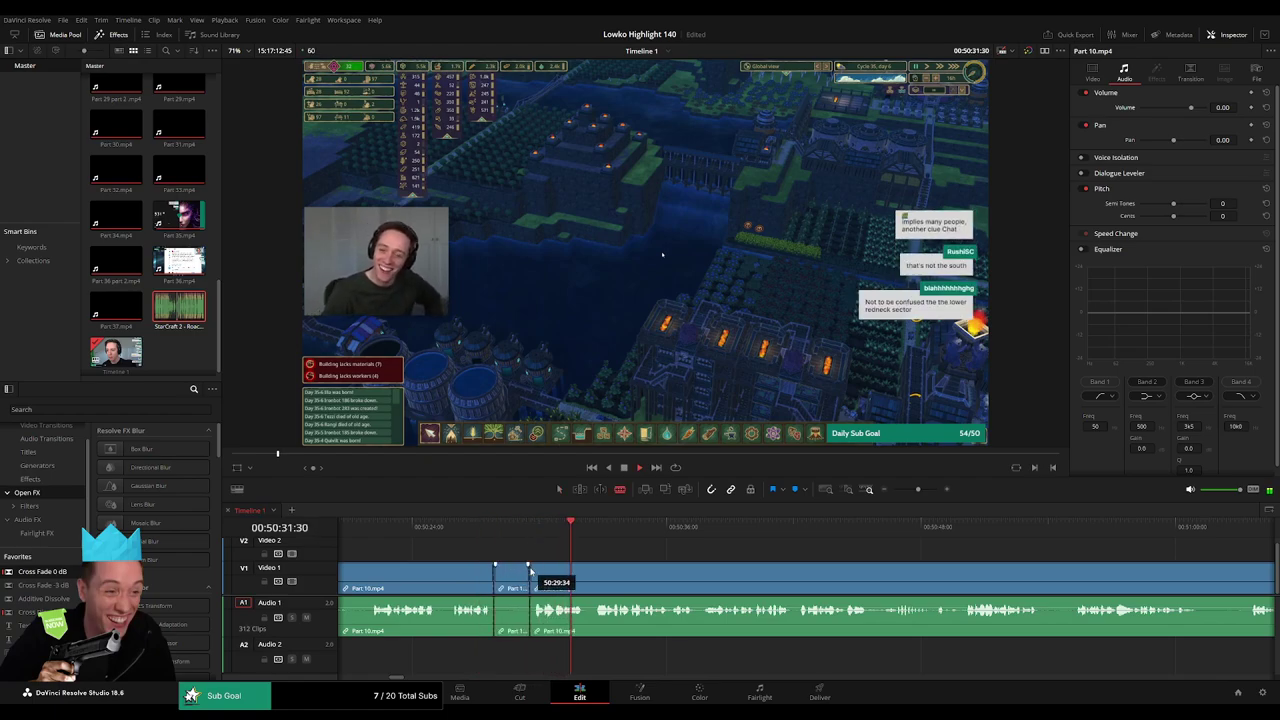
key(a)
click(523, 571)
key(Delete)
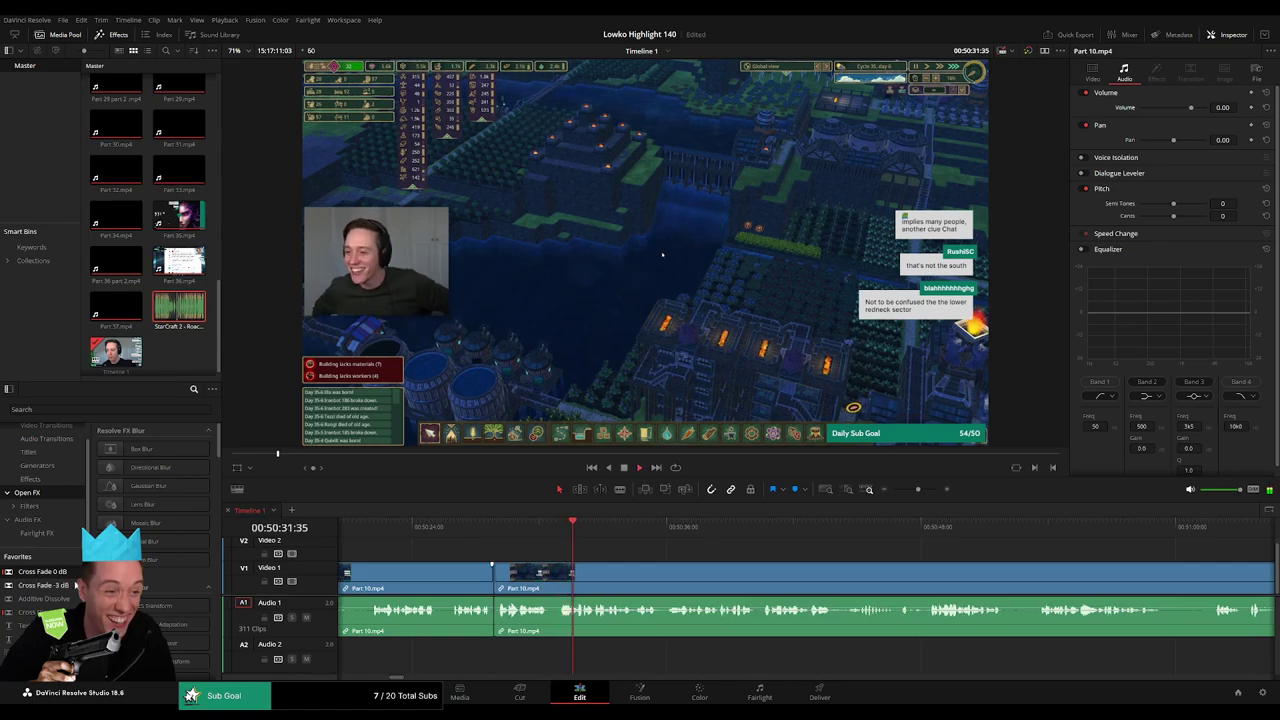
click(685, 562)
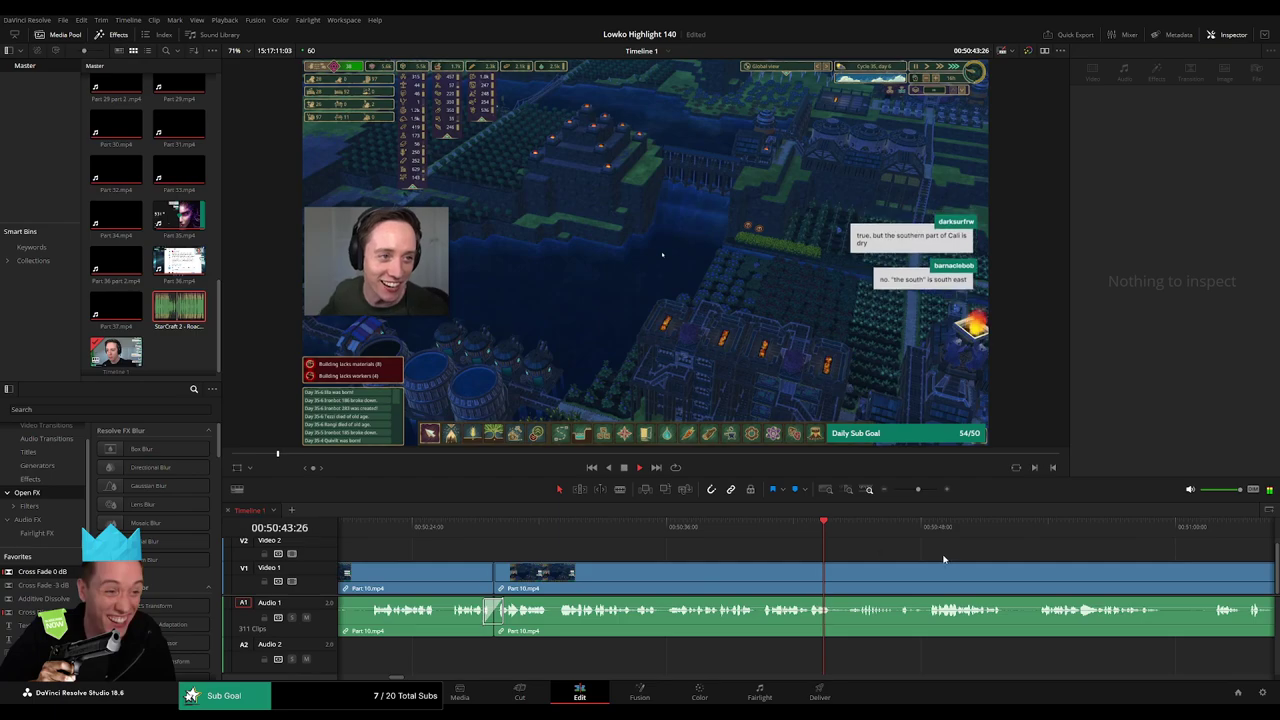
- Split Part 10.mp4 around the pause near 00:50:52:53, ripple-delete that piece and add an audio cross fade at the cut
drag(944, 559, 563, 560)
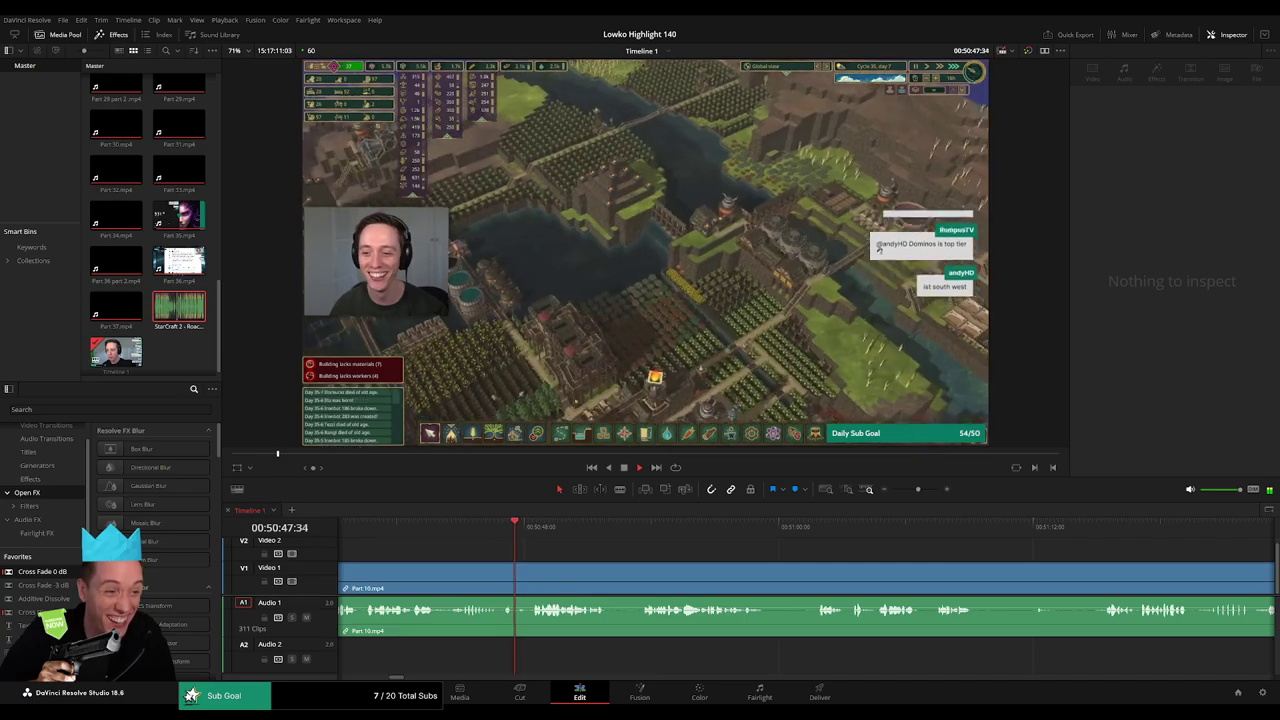
drag(590, 556, 486, 555)
key(b)
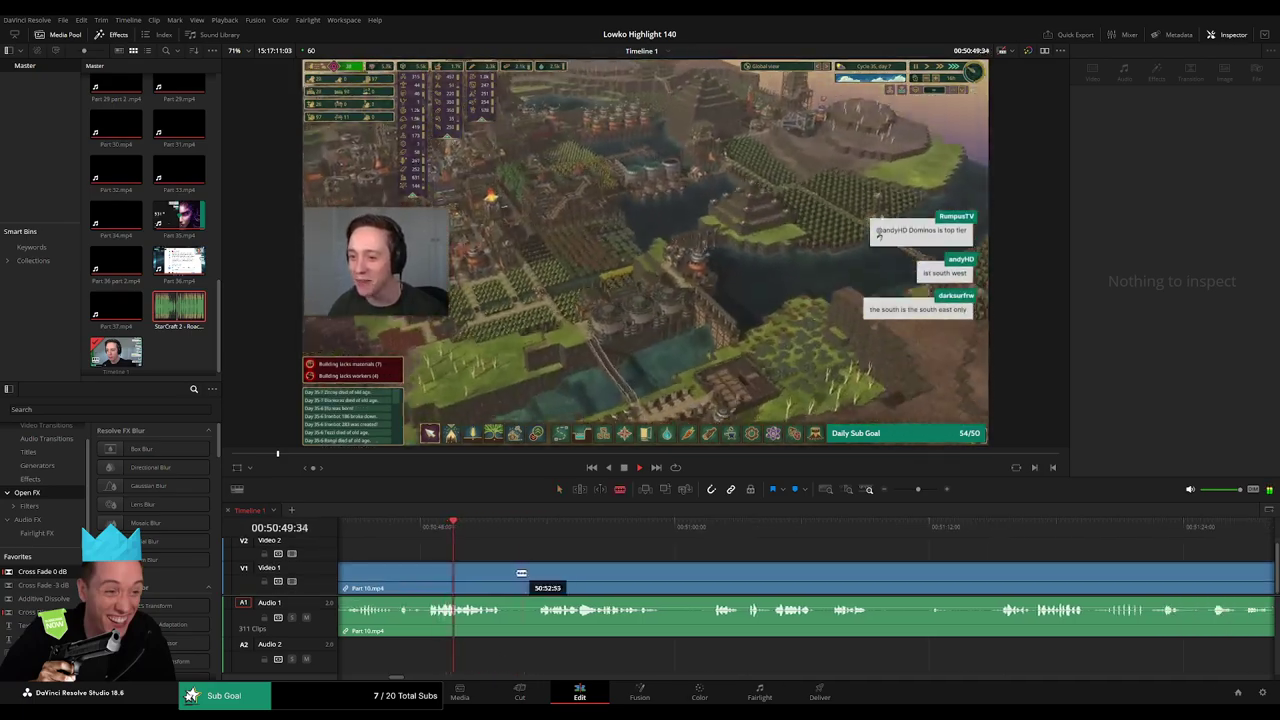
click(507, 571)
key(a)
click(521, 572)
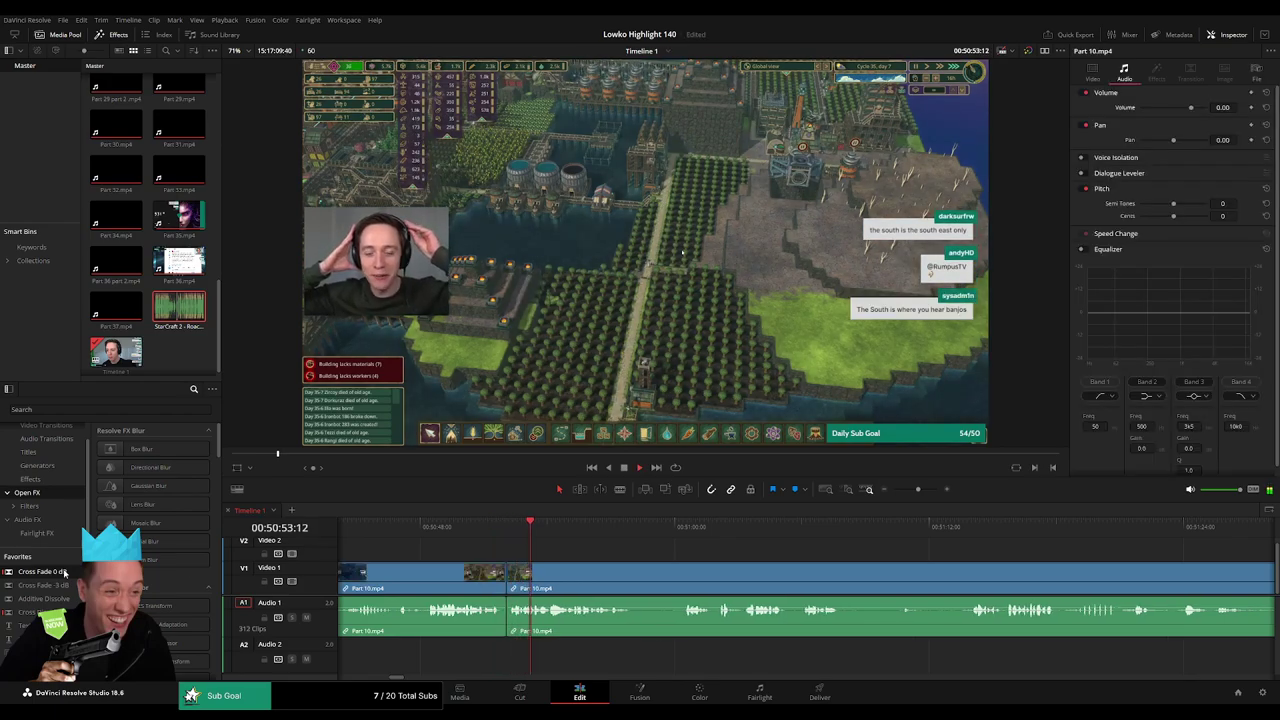
click(506, 628)
key(shift+t)
- Remove the roughly two-second pause starting at 00:50:58:18 from Part 10.mp4 and apply Cross Fade 0 dB to the audio cut
scroll(662, 556, right, 2)
key(b)
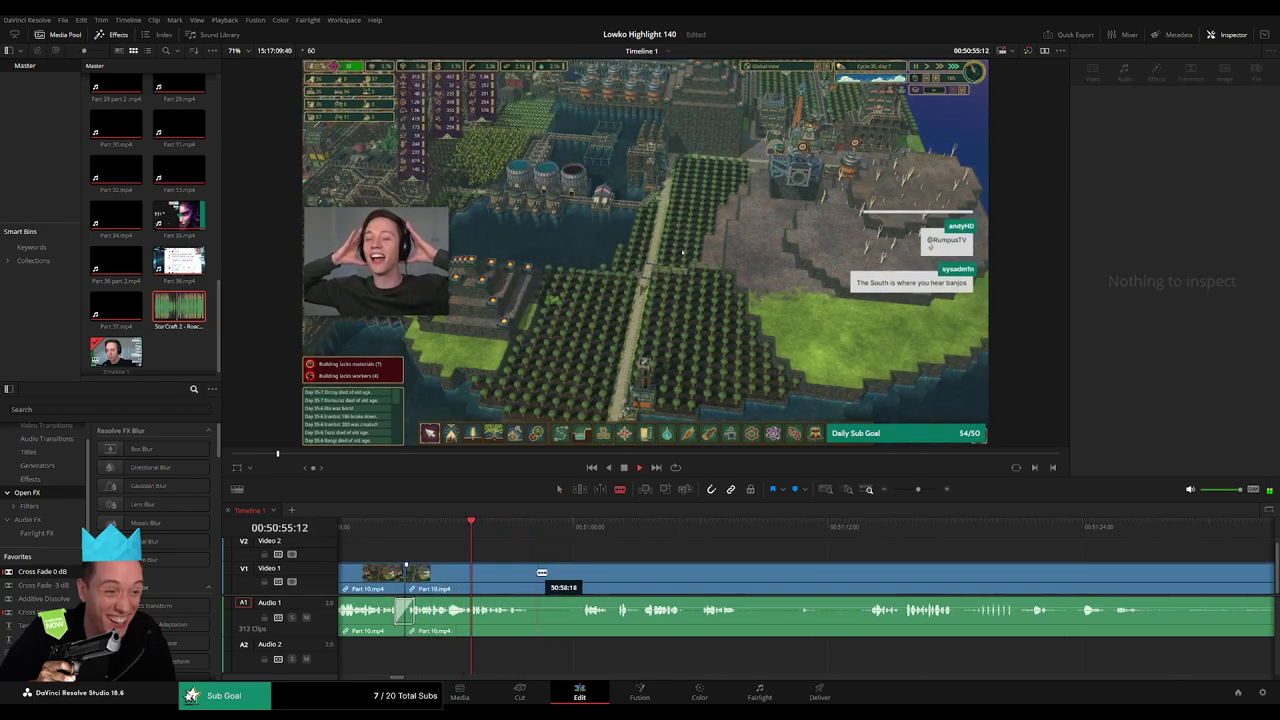
click(539, 571)
click(581, 569)
key(a)
click(568, 573)
key(Delete)
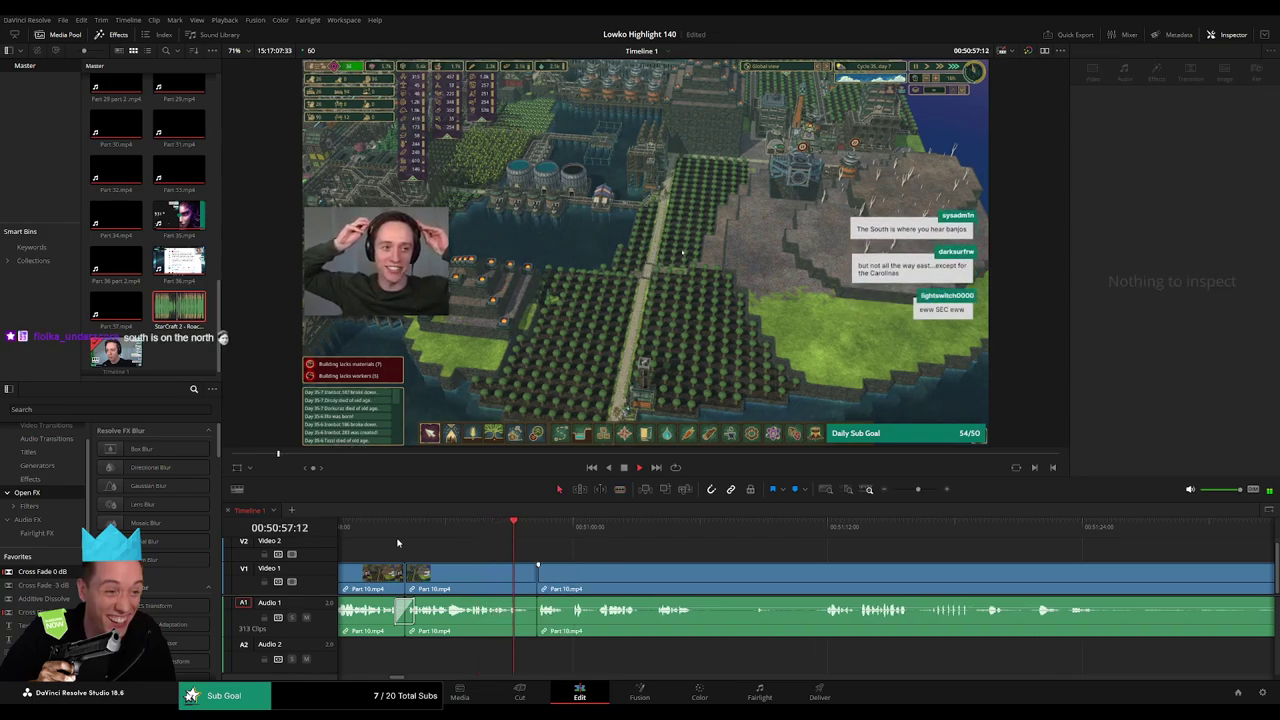
drag(65, 573, 536, 616)
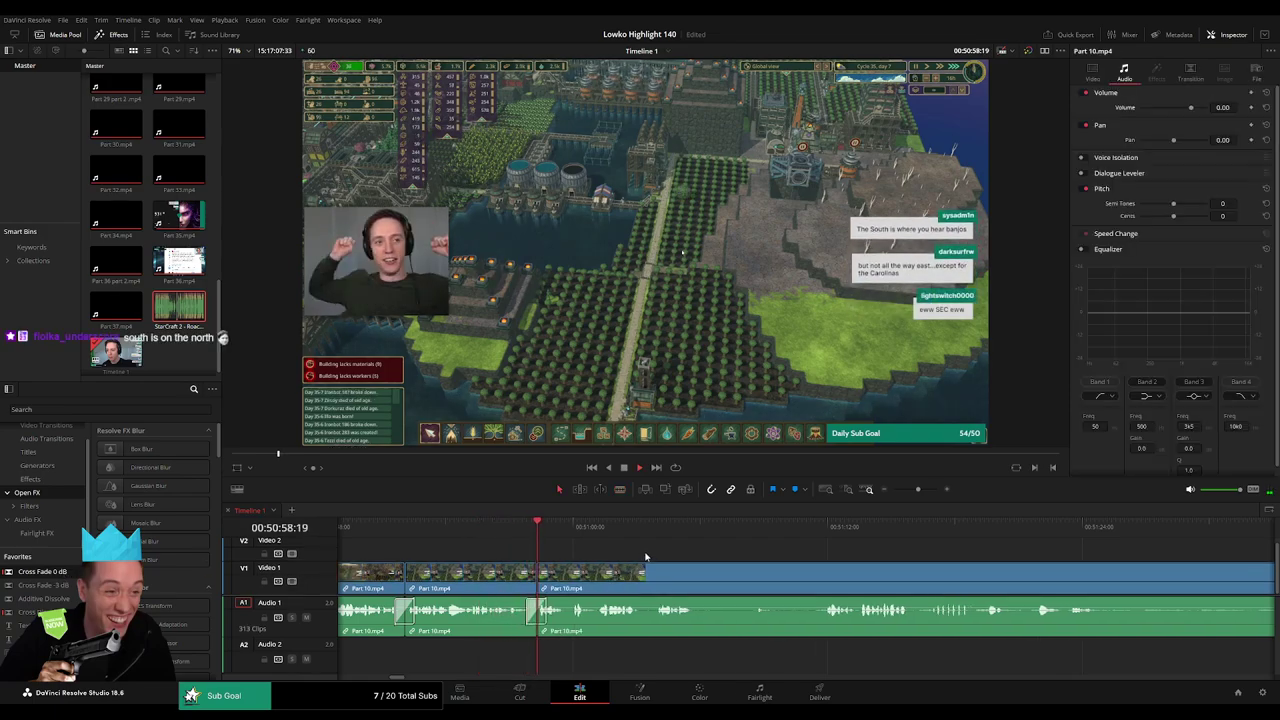
- Cut the near-silent stretch from about 00:51:06 to 00:51:12 out of Part 10.mp4 and cross-fade the audio at the join
scroll(620, 548, right, 3)
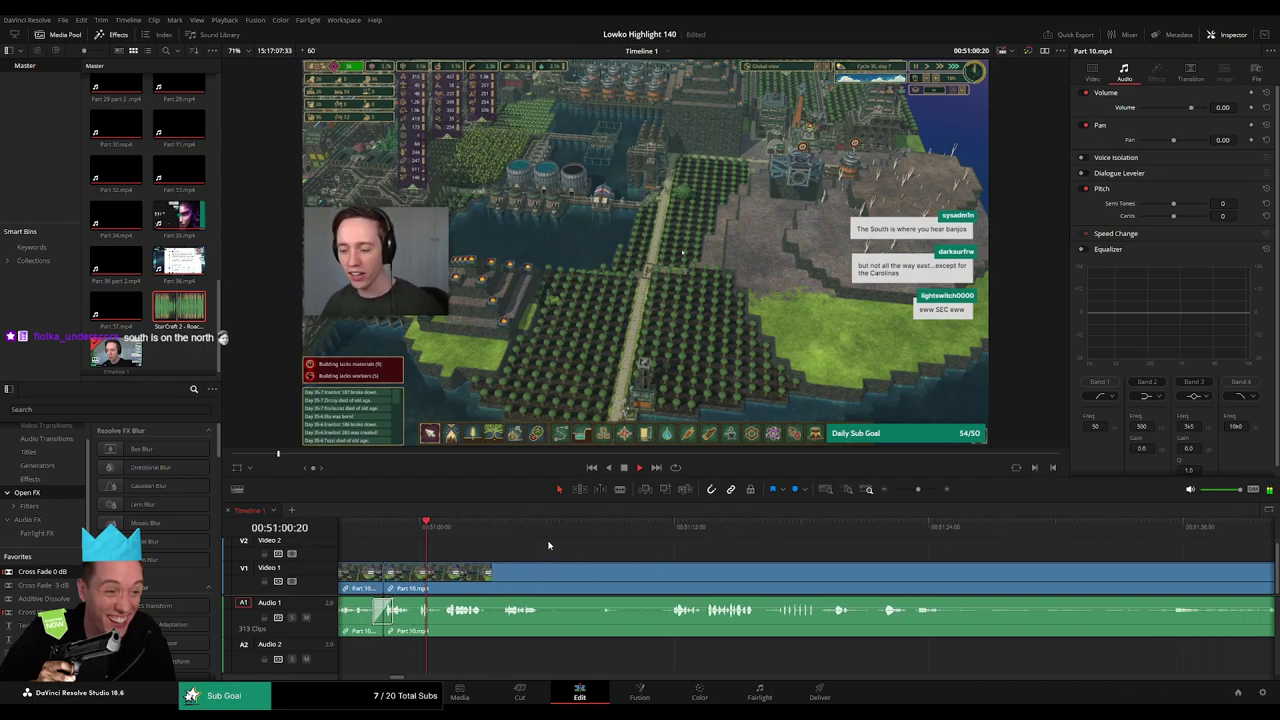
key(b)
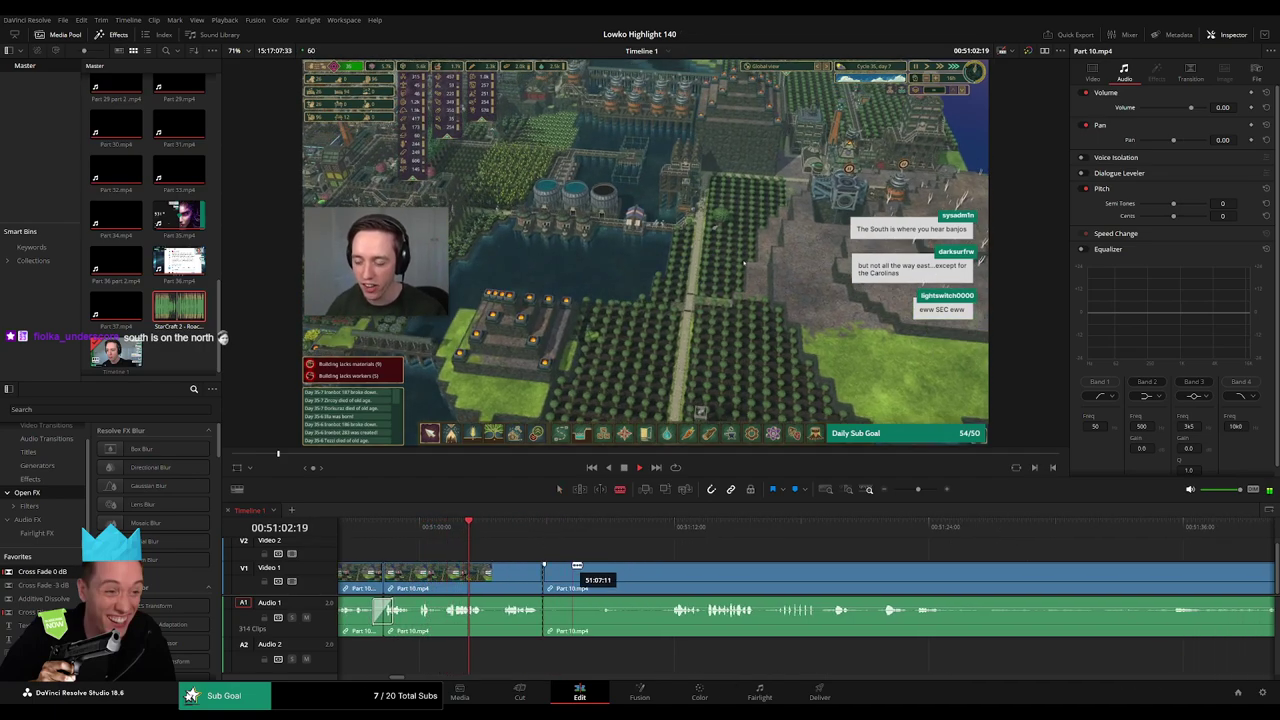
key(ctrl+z)
click(542, 569)
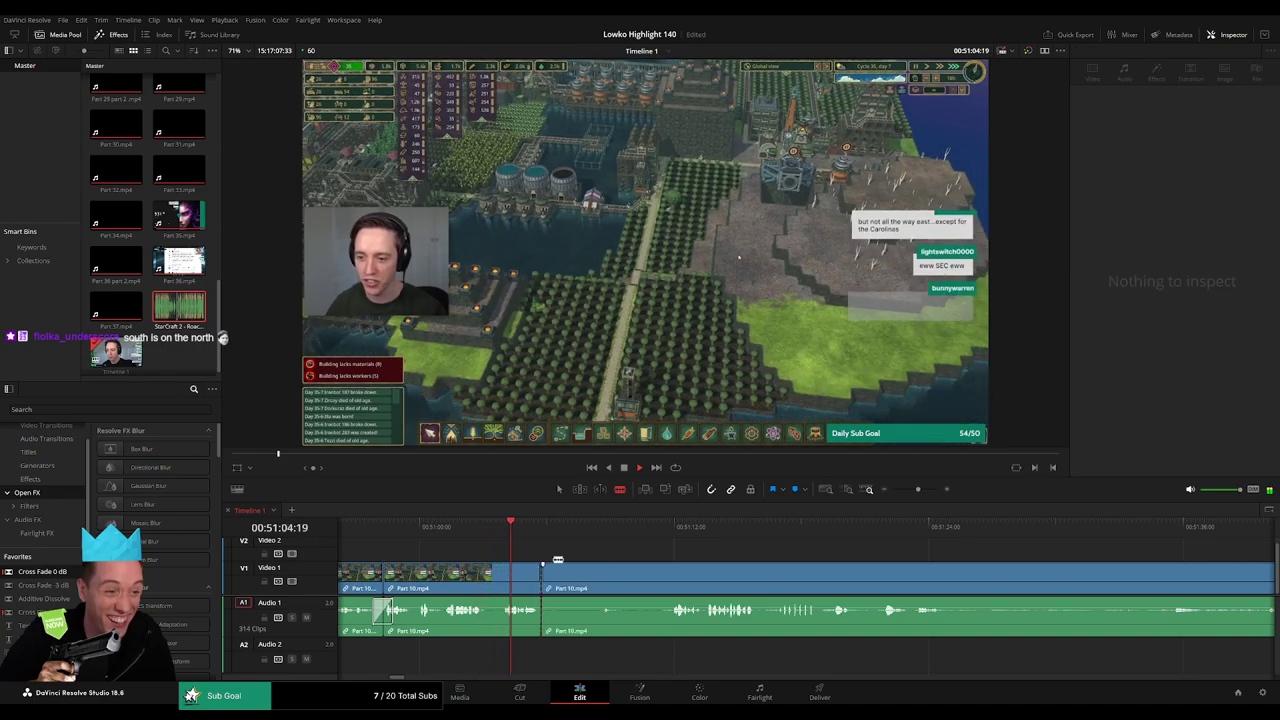
key(ctrl+z)
click(546, 567)
click(606, 528)
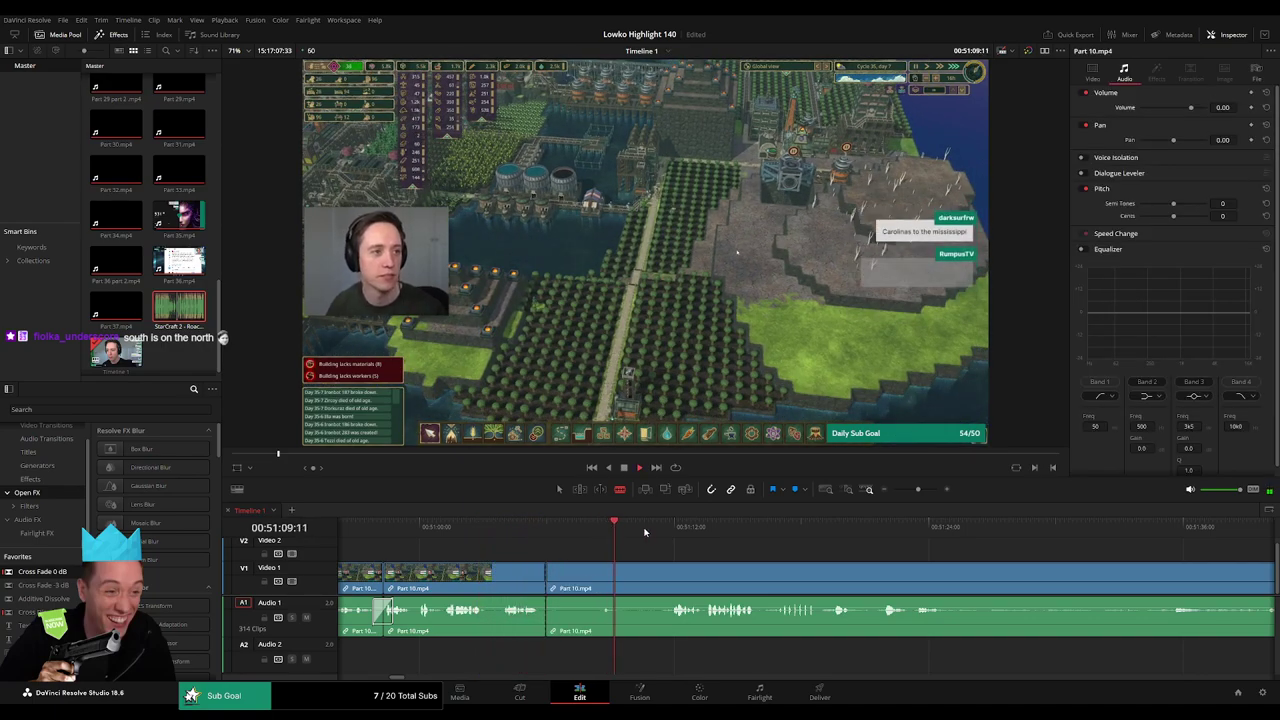
click(668, 579)
key(a)
click(643, 579)
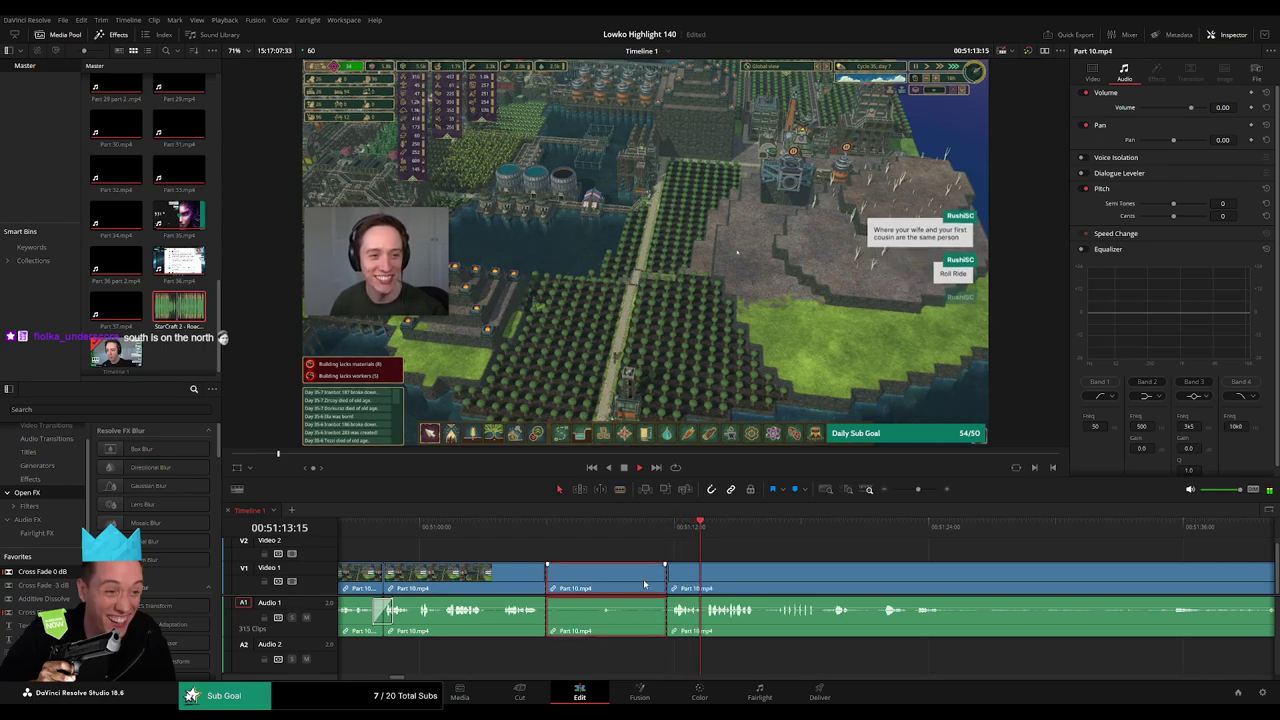
key(Delete)
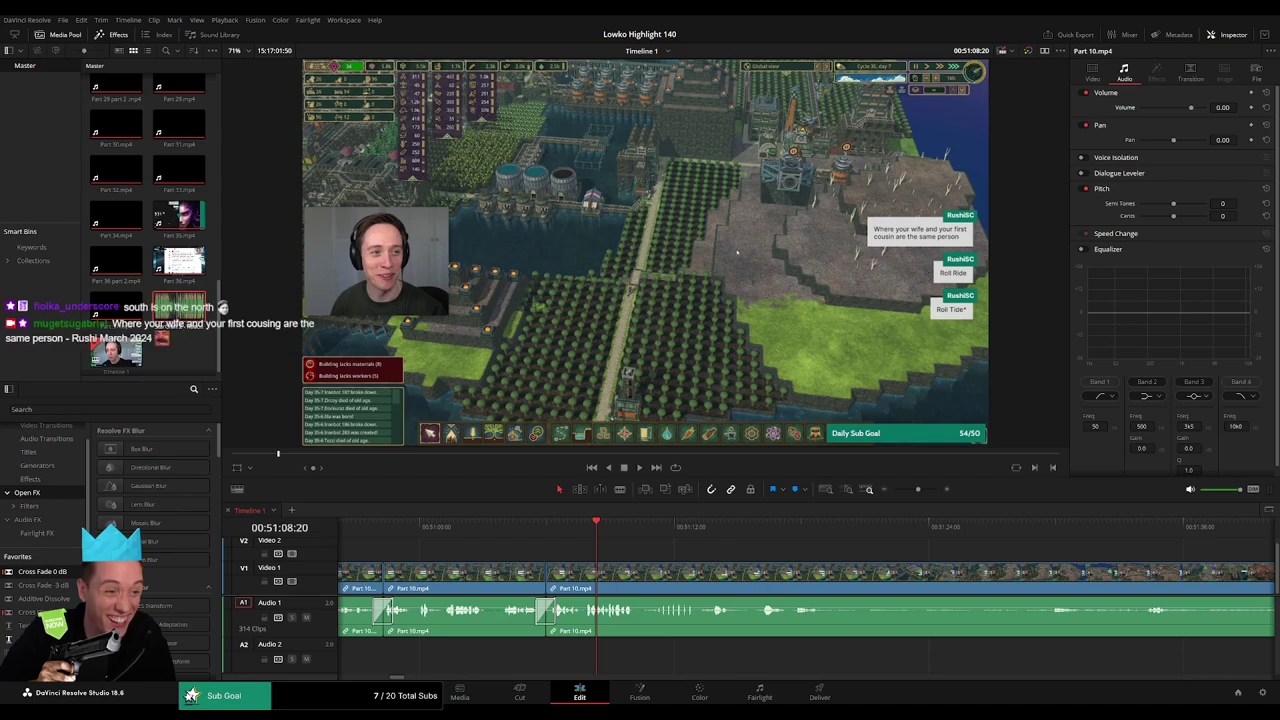
- Add an adjustment clip on Video 2 starting at 00:51:07:39, where the chat message about the wife and first cousin is shown
click(427, 527)
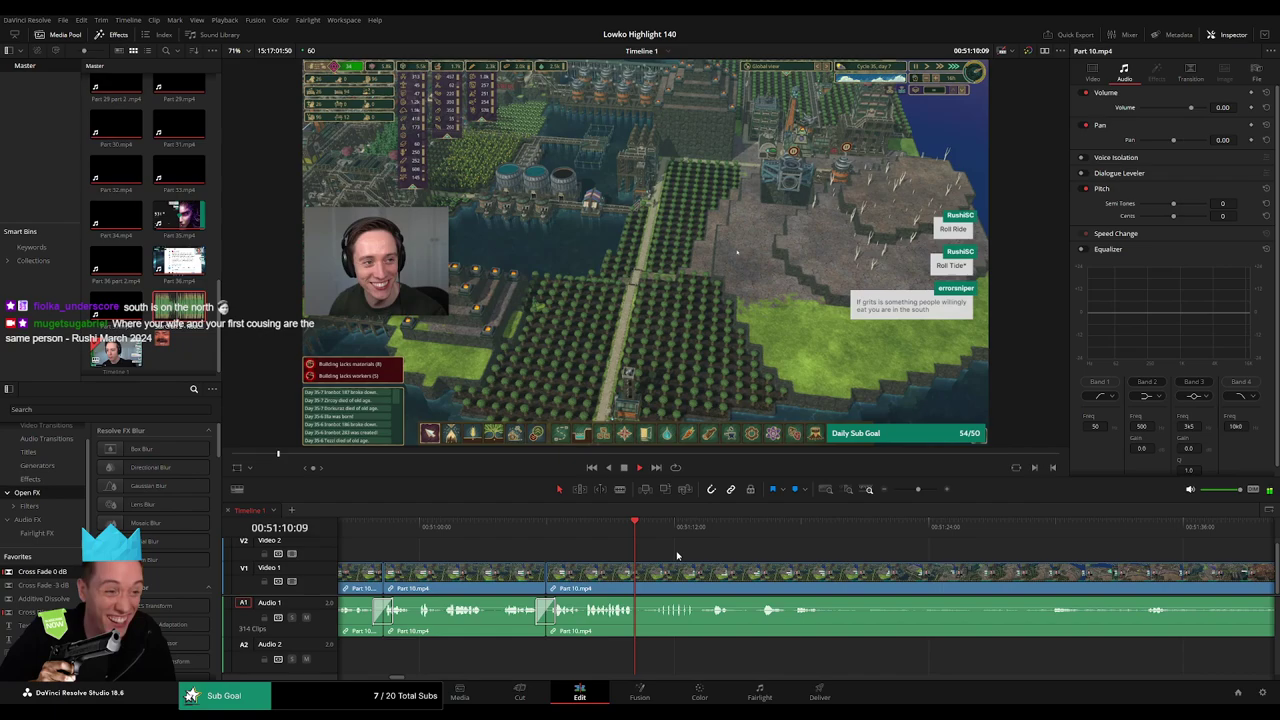
drag(762, 550, 639, 550)
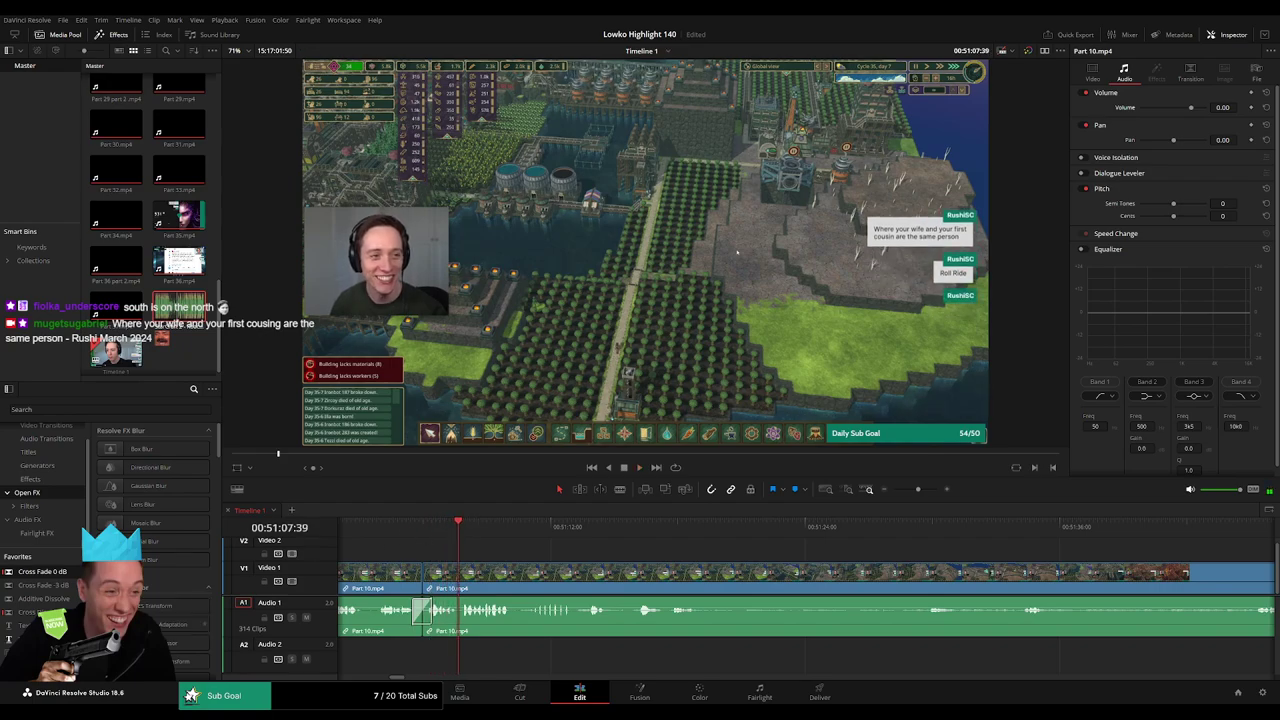
key(space)
scroll(449, 551, up, 3)
click(464, 575)
key(Delete)
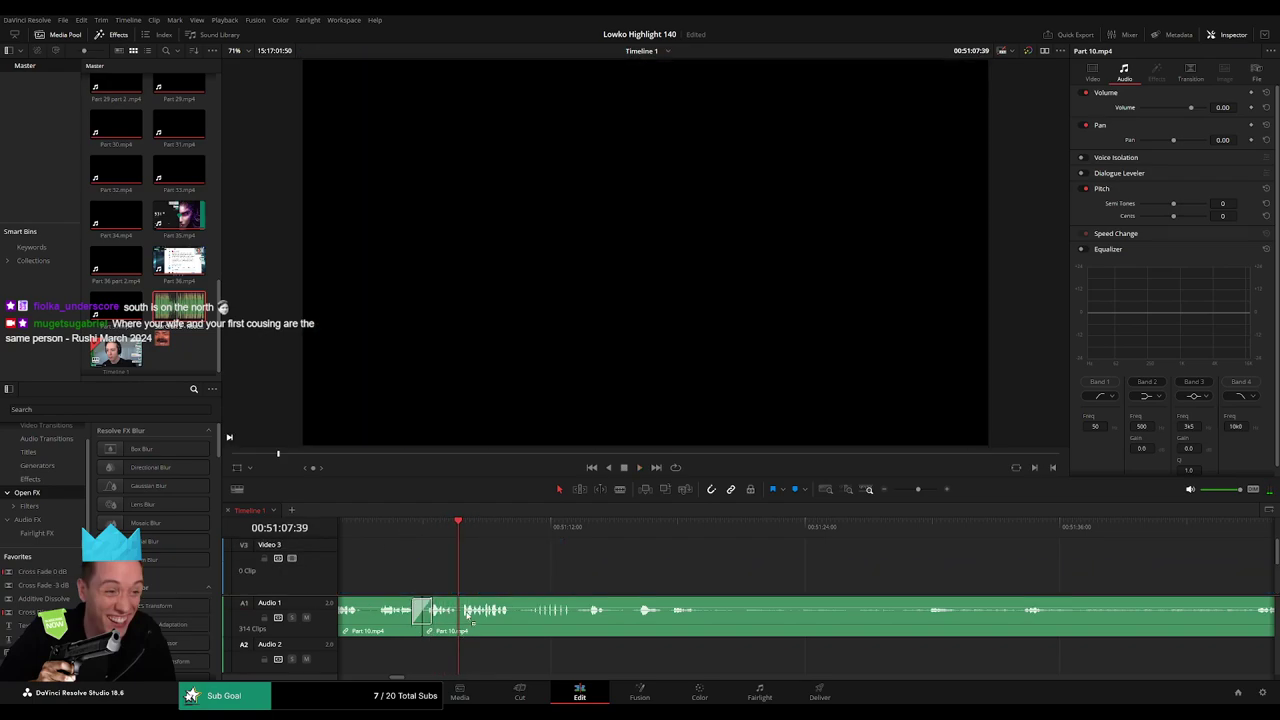
scroll(466, 582, down, 3)
drag(470, 650, 470, 555)
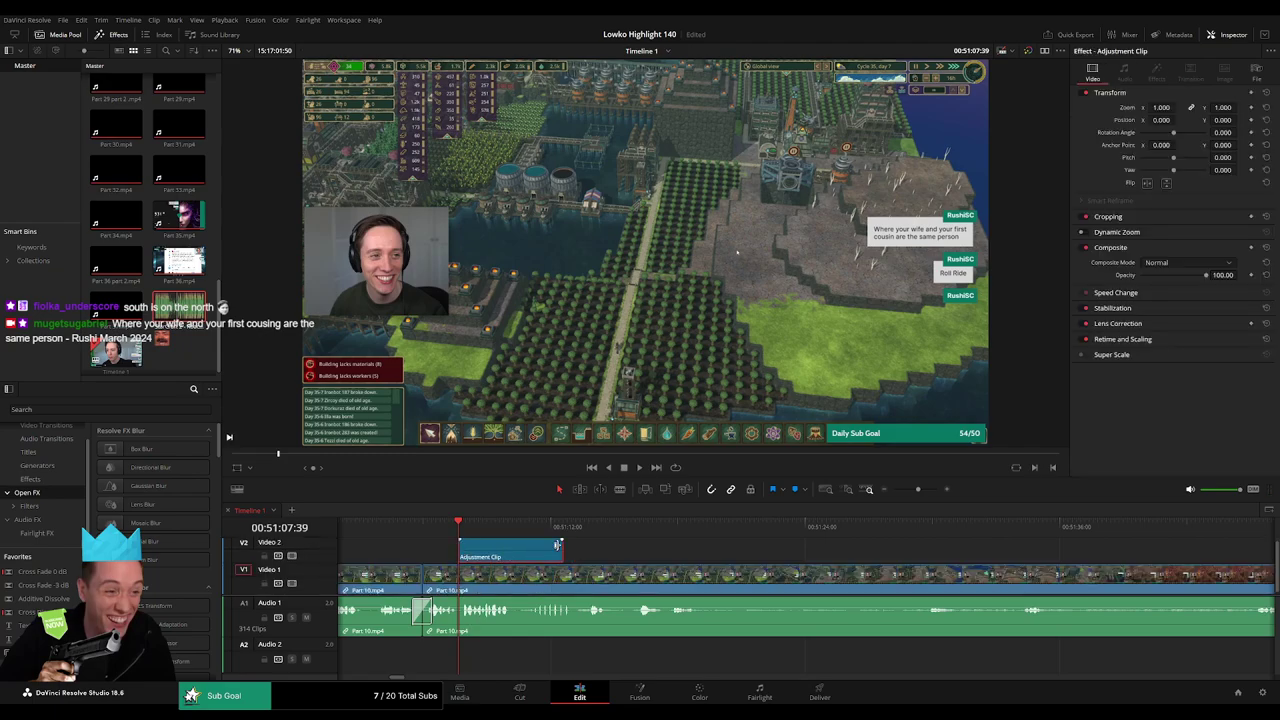
- Set the adjustment clip's zoom to 2.250 and shift its X position so the chat messages fill the frame
drag(1161, 107, 933, 120)
drag(365, 253, 425, 252)
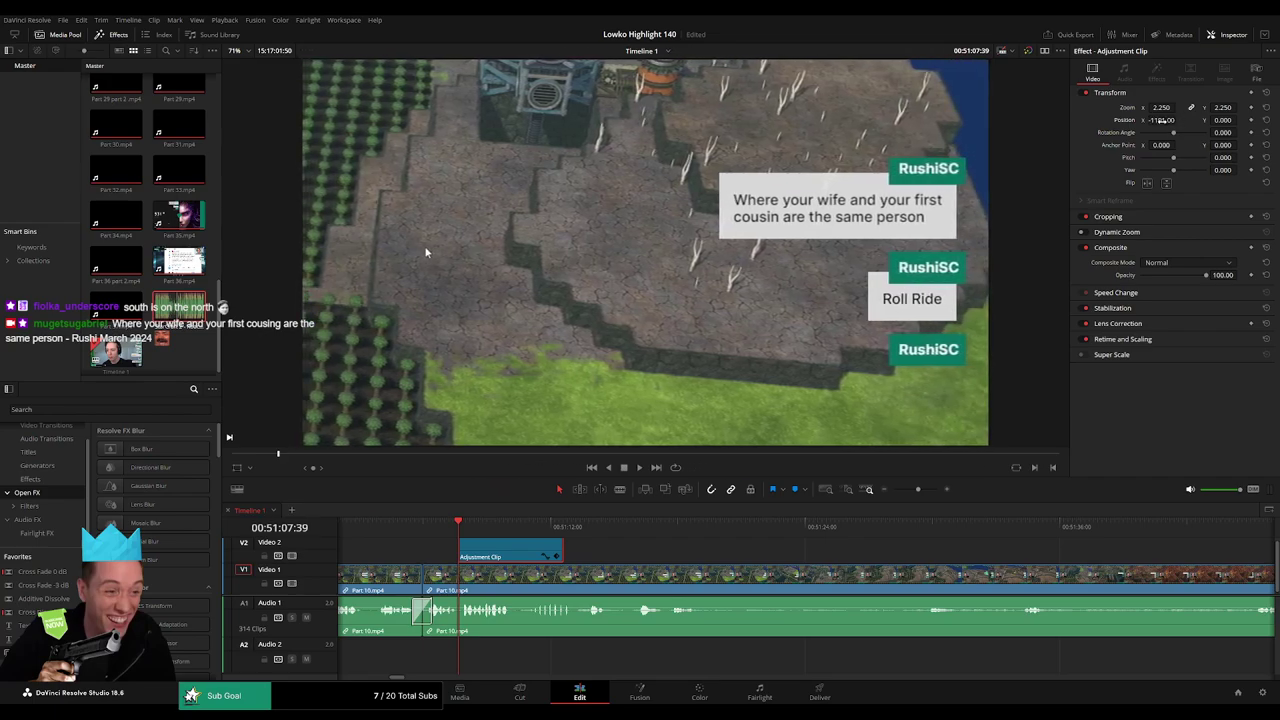
- Shorten the adjustment clip to end at 00:51:09:09 and play back the chat zoom from just before it starts
key(space)
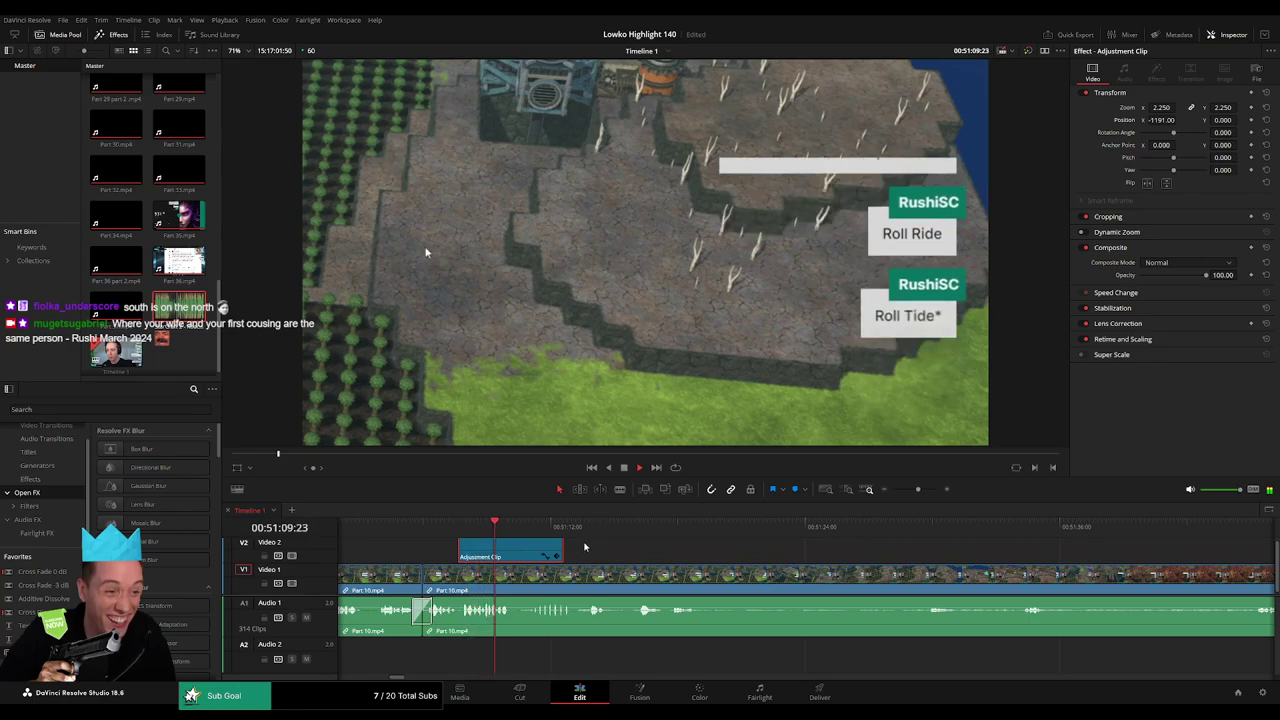
click(485, 525)
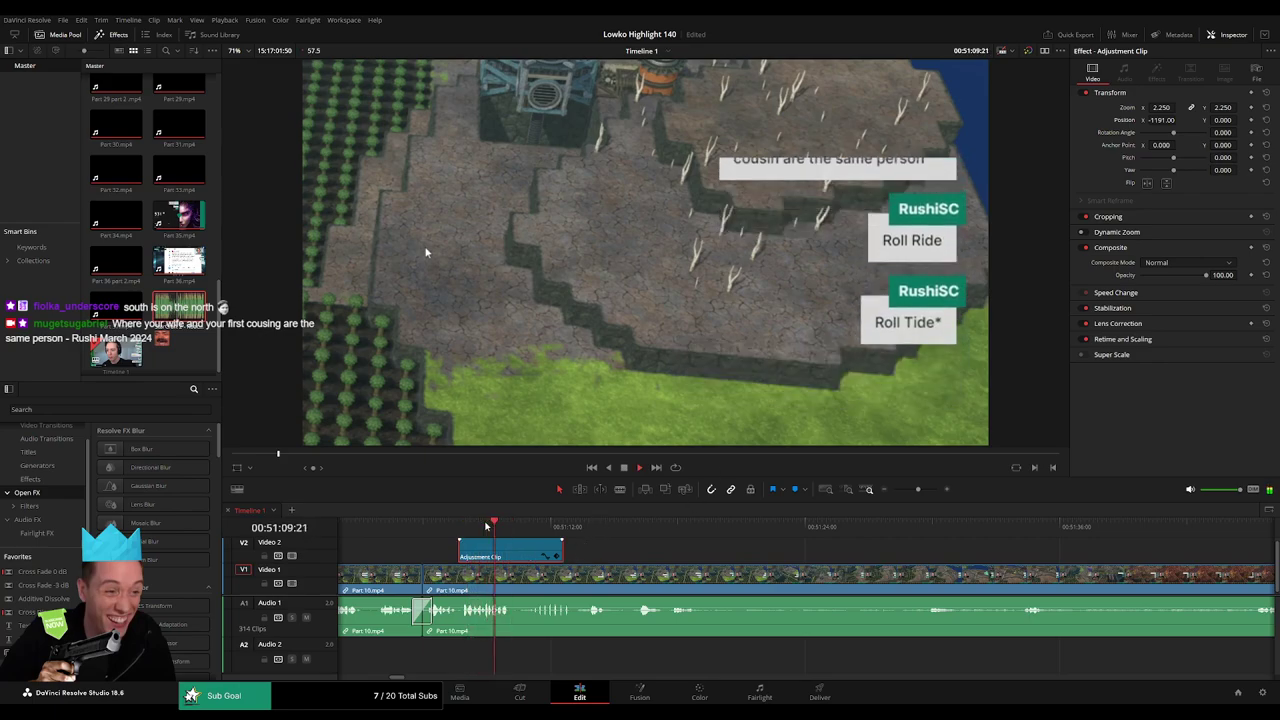
click(478, 527)
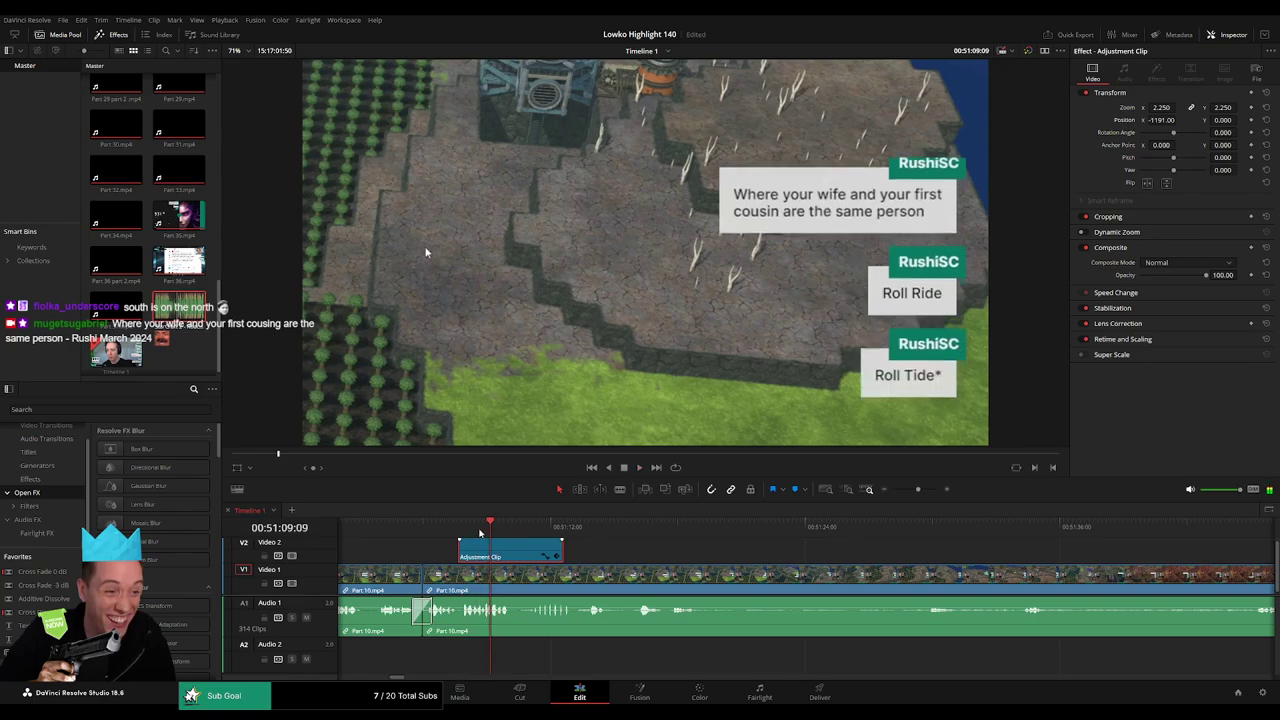
drag(562, 553, 490, 553)
click(430, 527)
key(space)
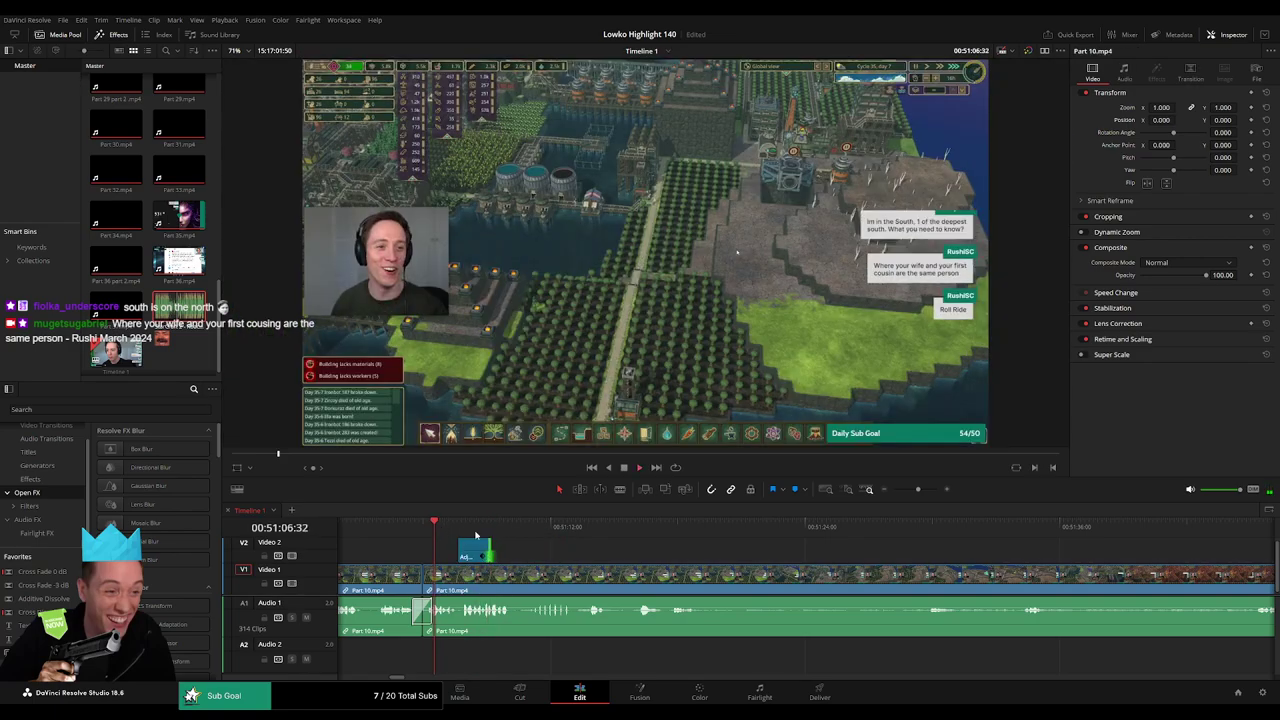
click(580, 555)
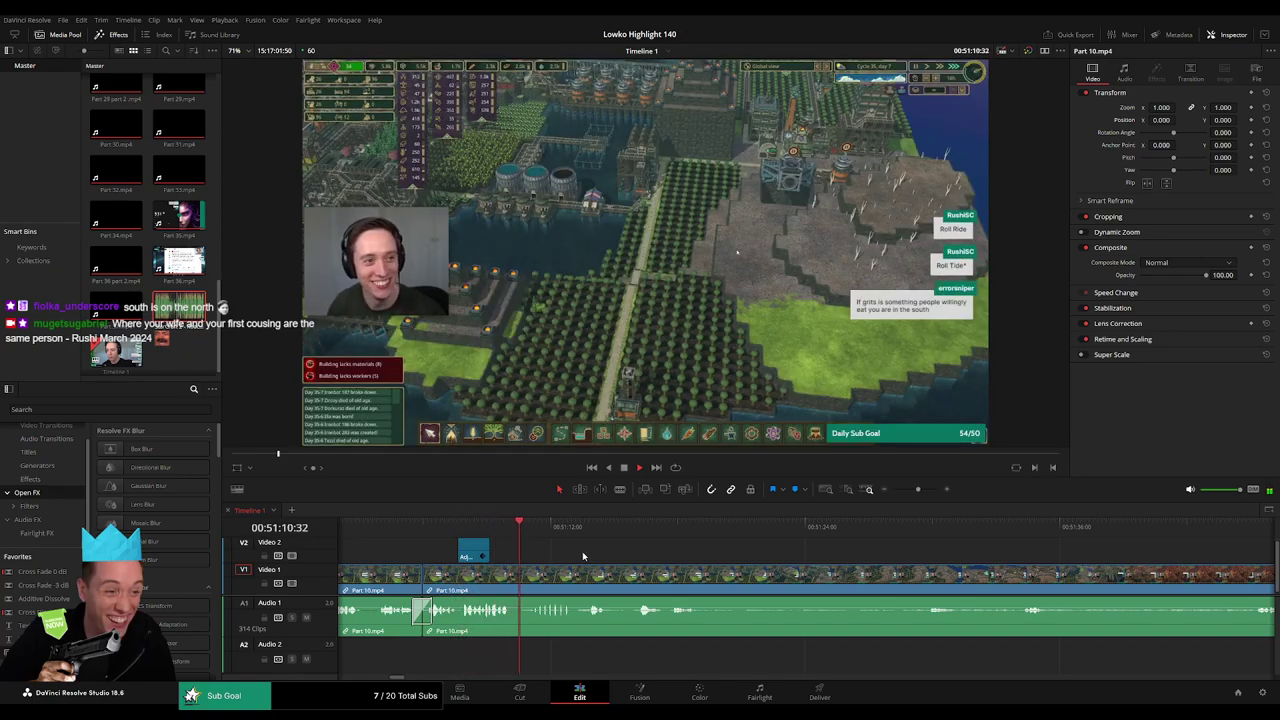
- Cut the stretch from about 00:51:19 to 00:51:51:48 out of Part 10.mp4 and apply Cross Fade 0 dB at the audio join
scroll(544, 551, right, 3)
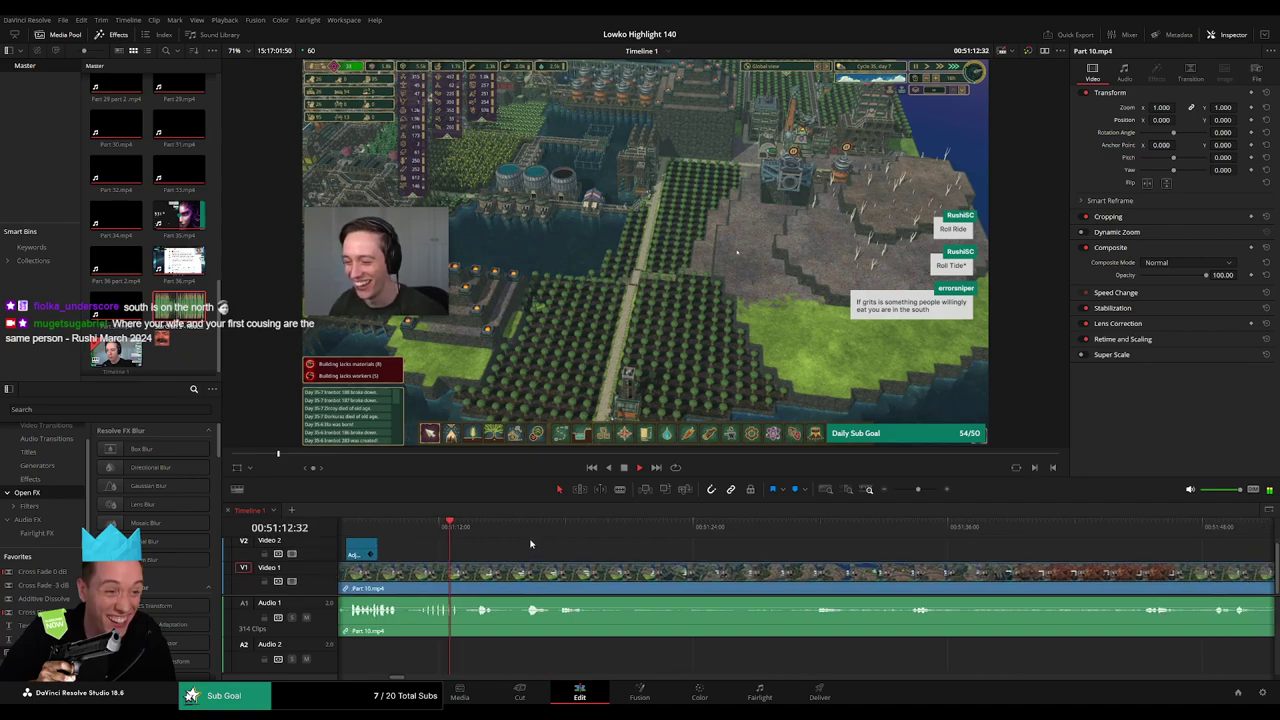
click(523, 528)
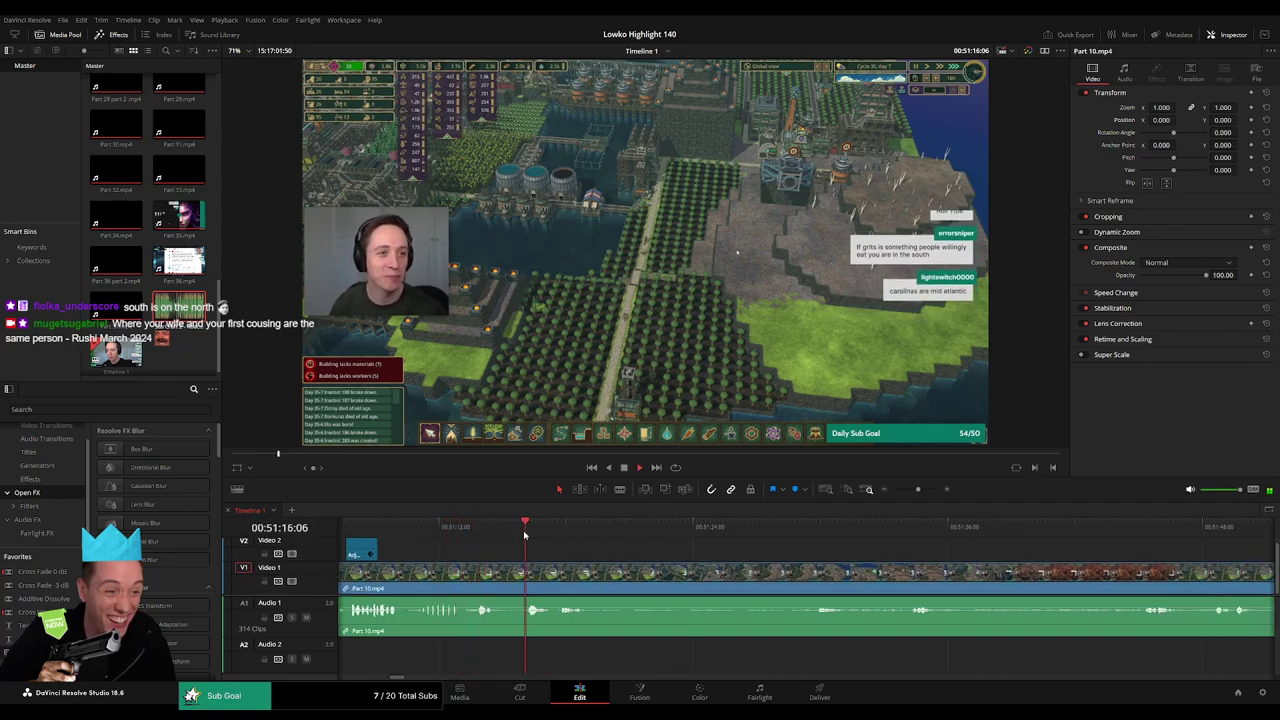
scroll(610, 560, right, 3)
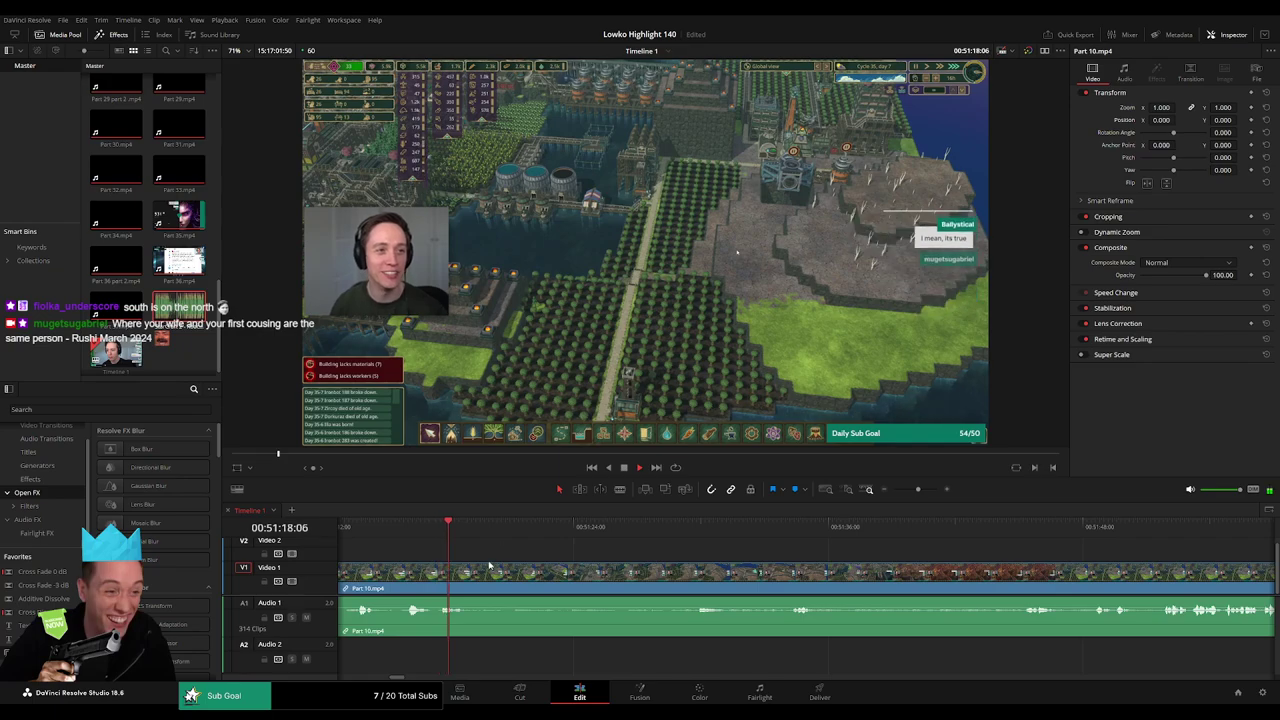
key(b)
click(475, 580)
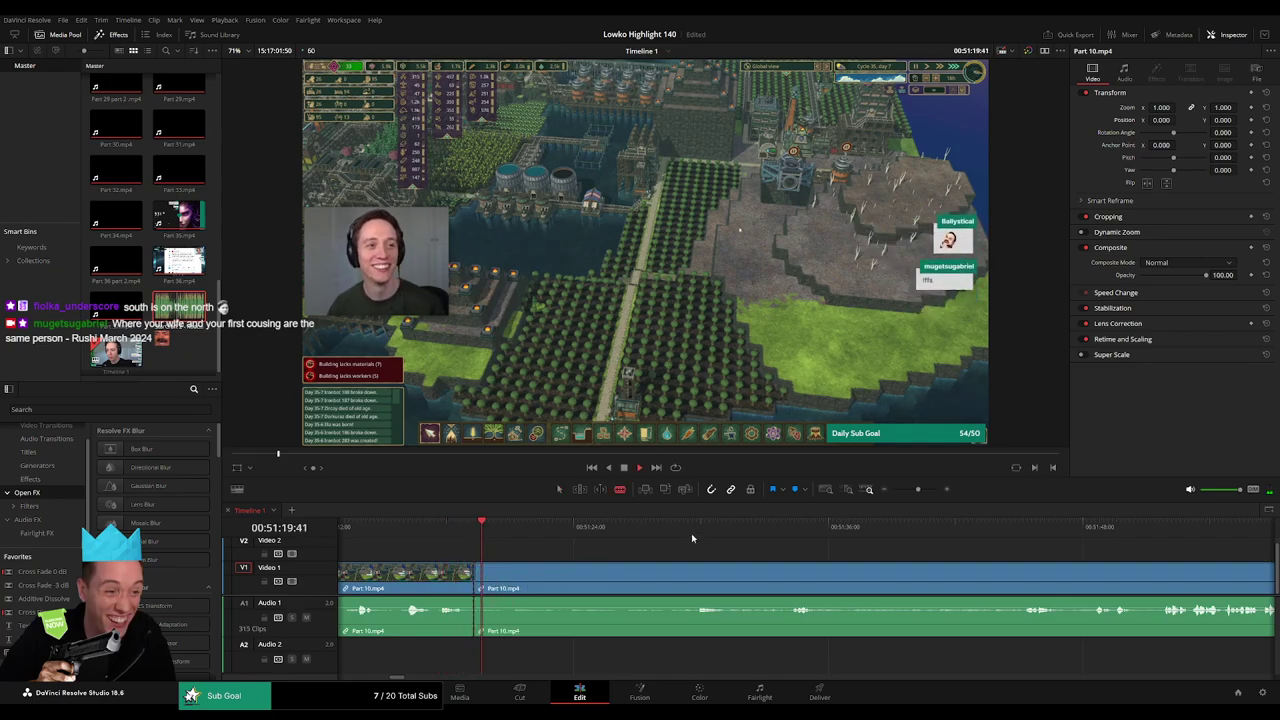
click(684, 528)
click(778, 527)
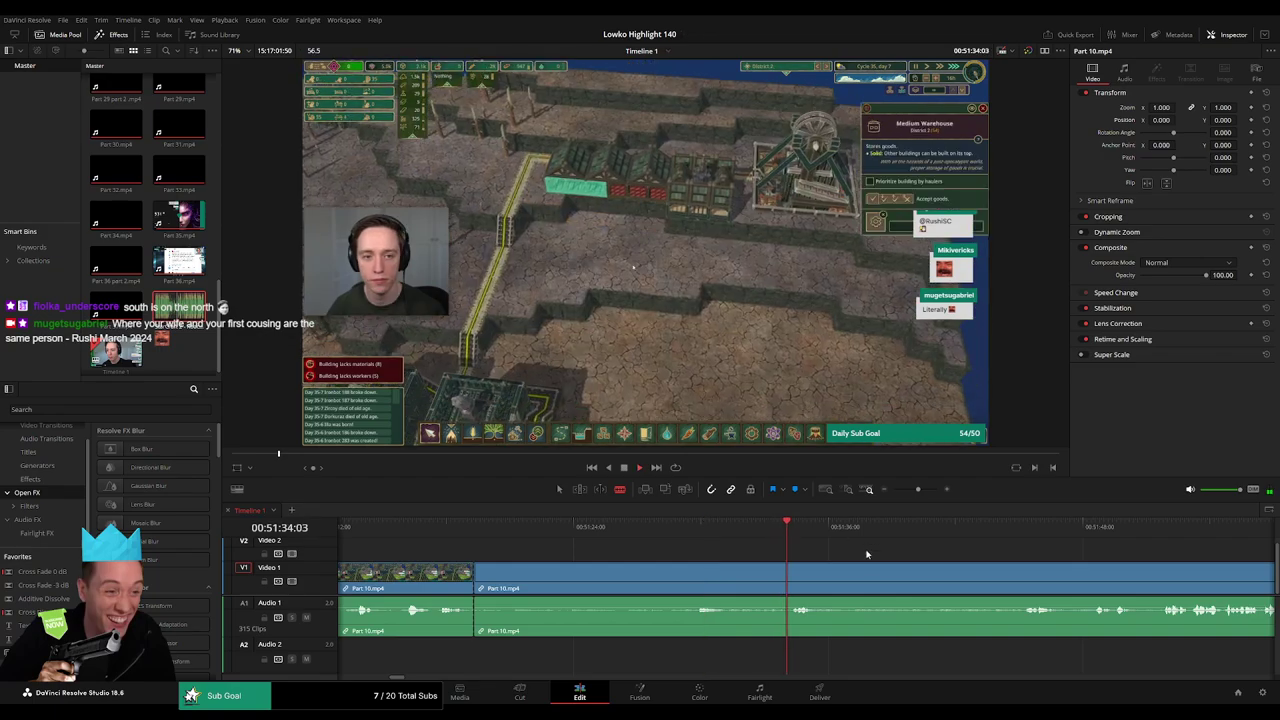
scroll(890, 548, right, 2)
click(943, 527)
click(1084, 527)
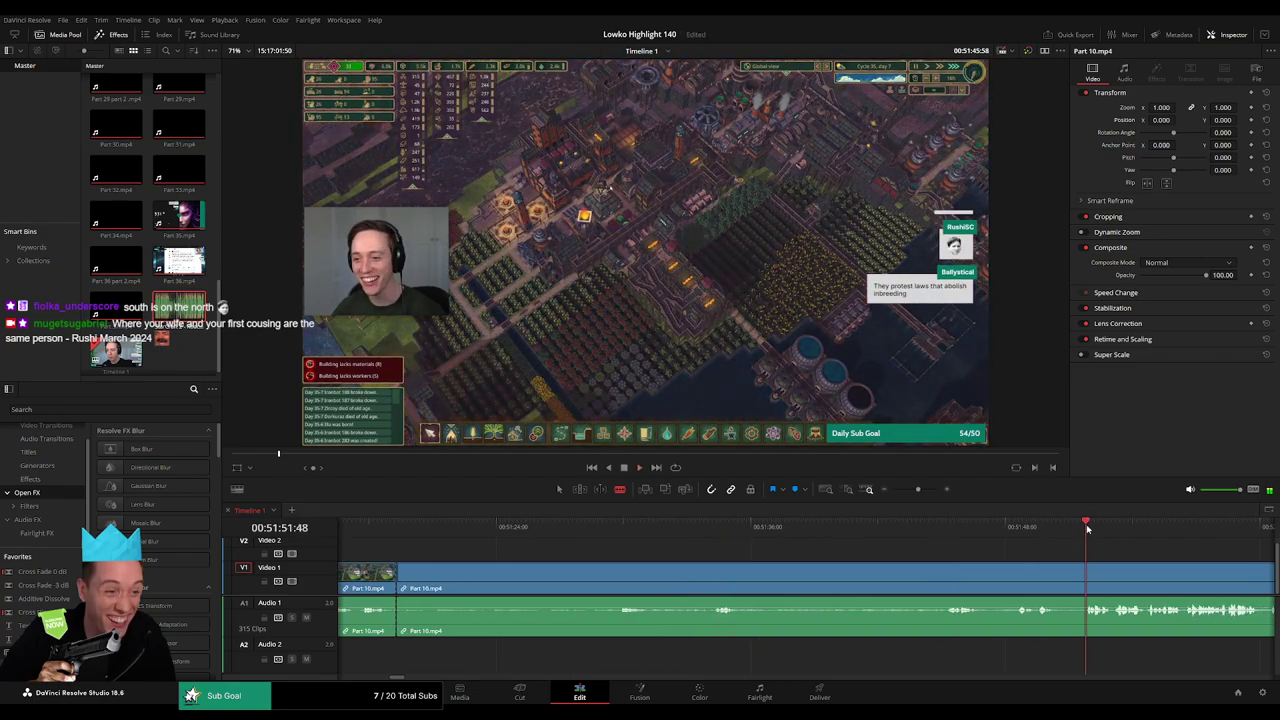
click(1086, 580)
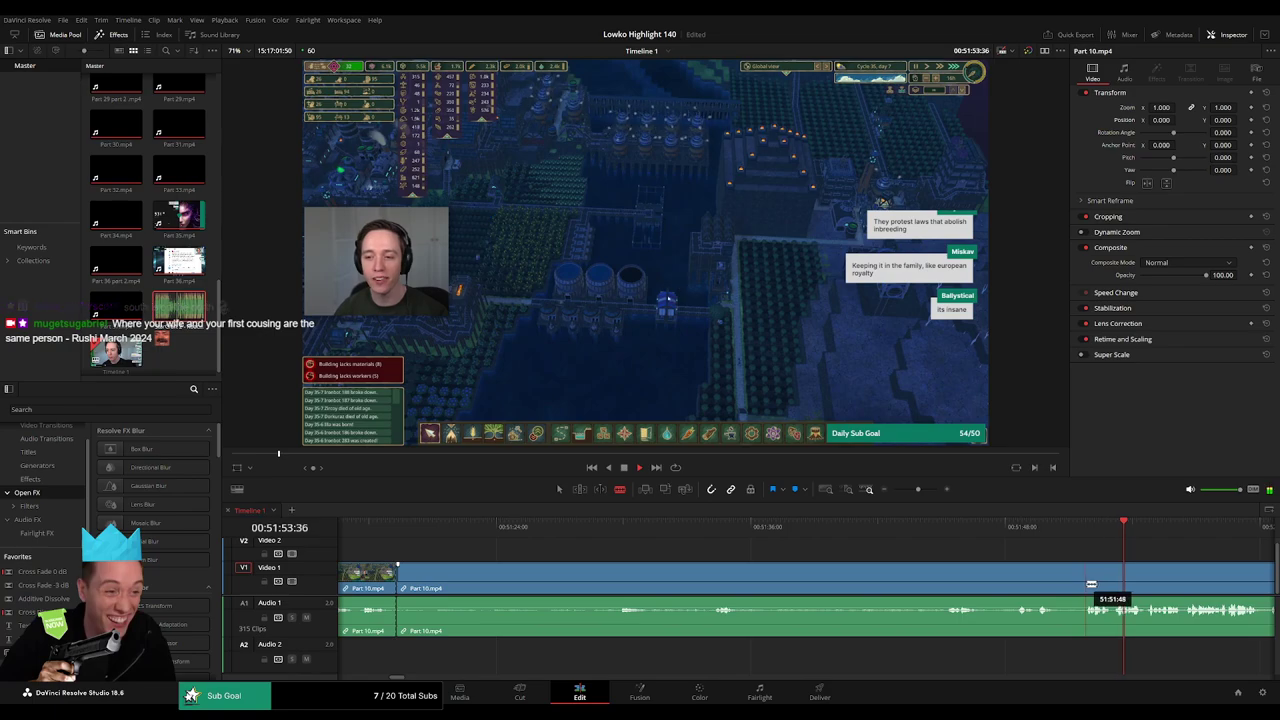
key(a)
click(1018, 576)
key(Delete)
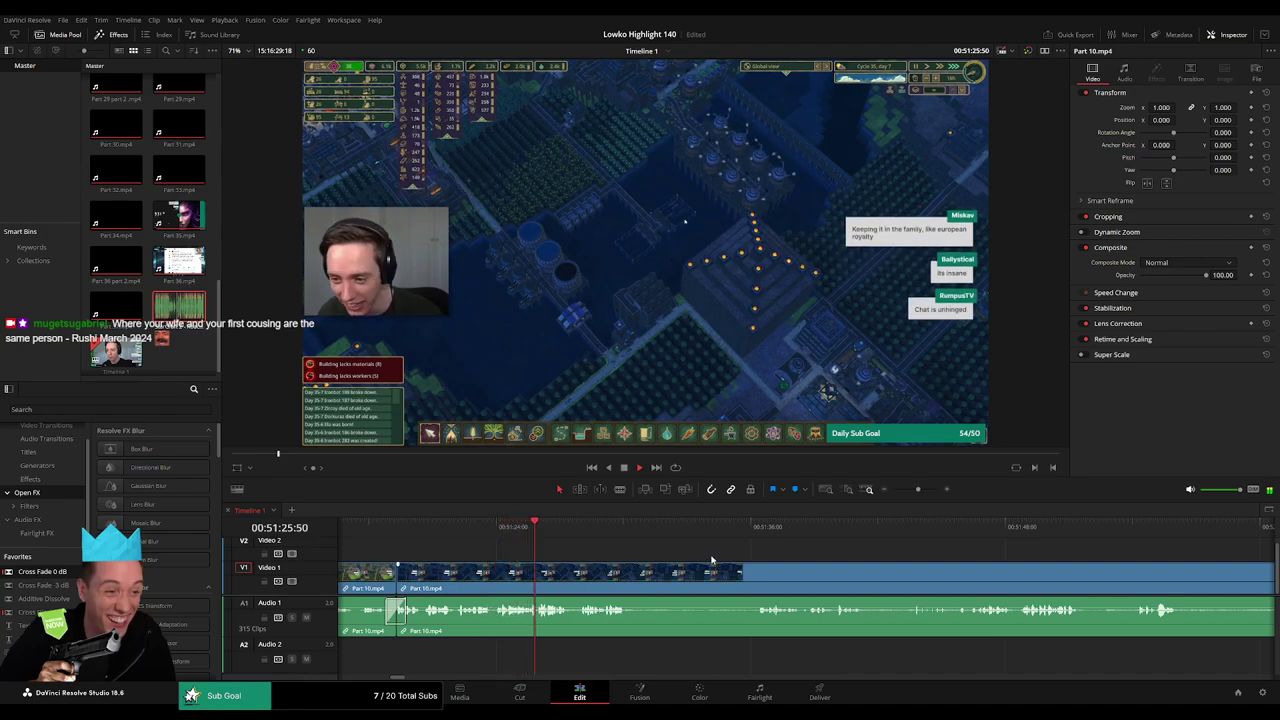
- Remove the pause from about 00:51:30 to 00:51:36 in Part 10.mp4 and cross-fade the audio at the join
scroll(566, 557, right, 3)
key(b)
click(527, 573)
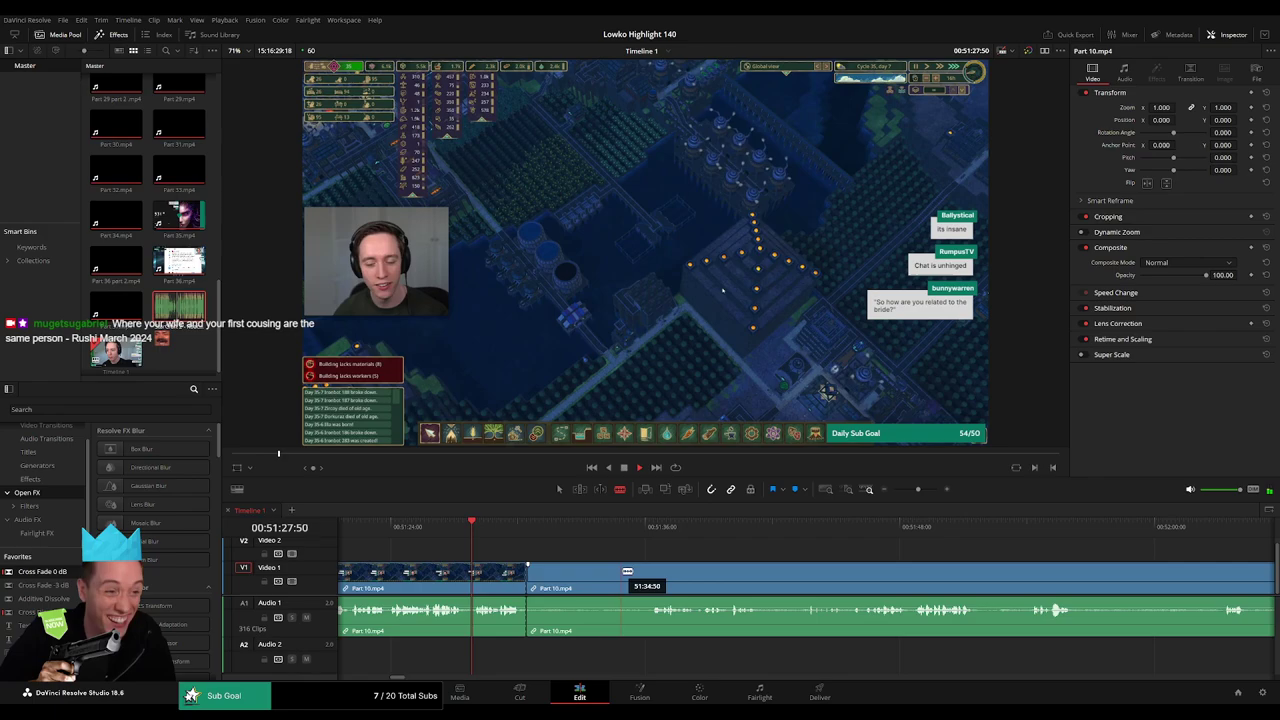
click(650, 574)
key(a)
click(625, 578)
key(Delete)
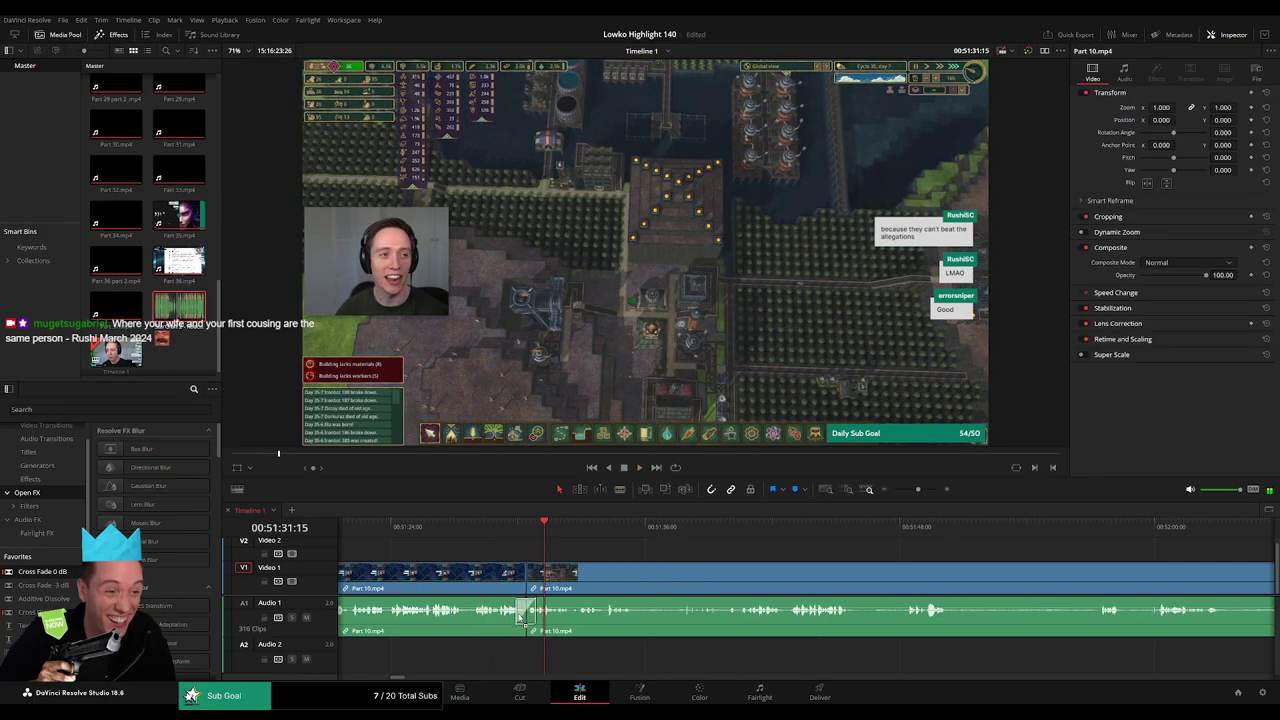
drag(520, 617, 525, 615)
- Remove the following segment from 00:51:30:24 to about 00:51:37, renew the audio cross-fade there and play back the join
drag(686, 563, 560, 551)
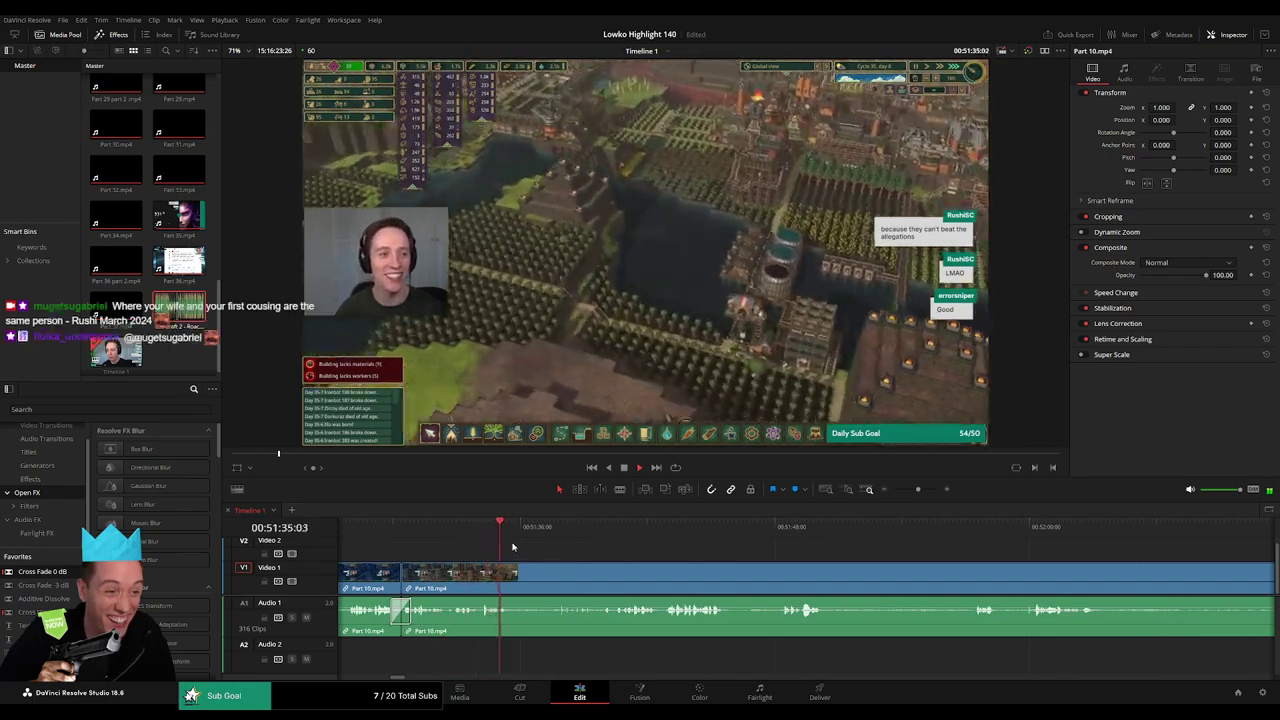
click(533, 539)
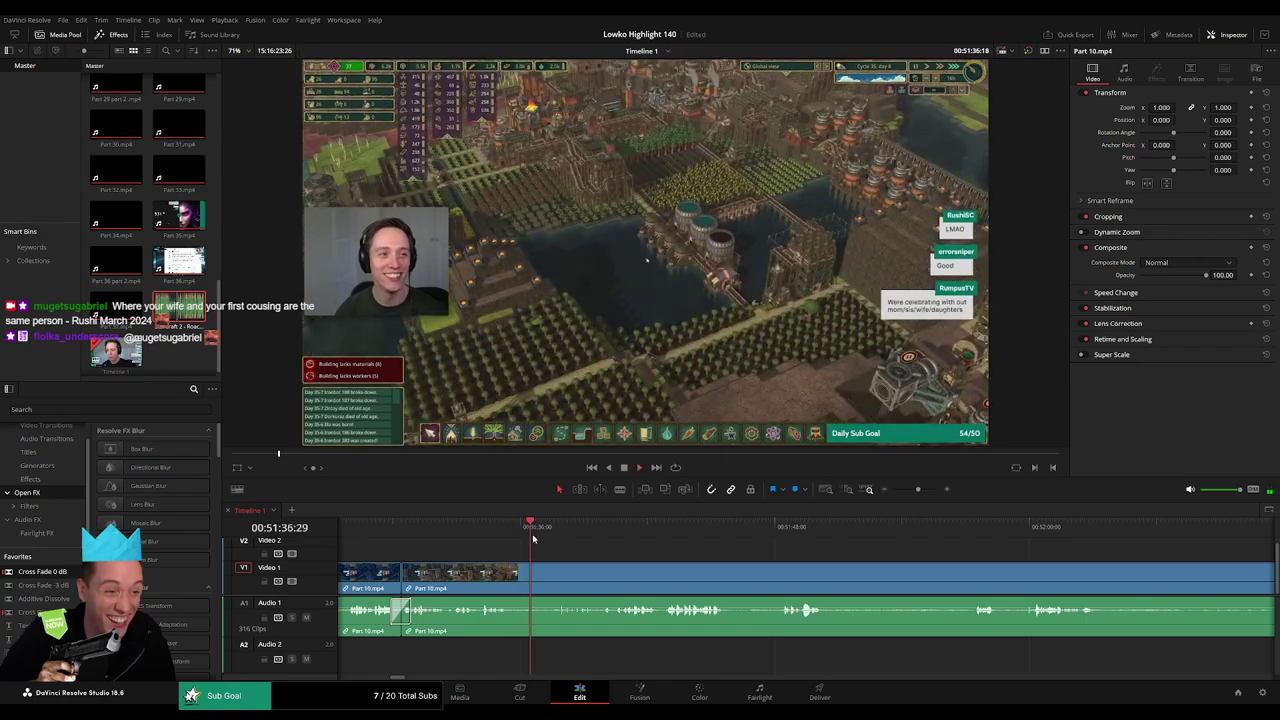
click(560, 580)
key(a)
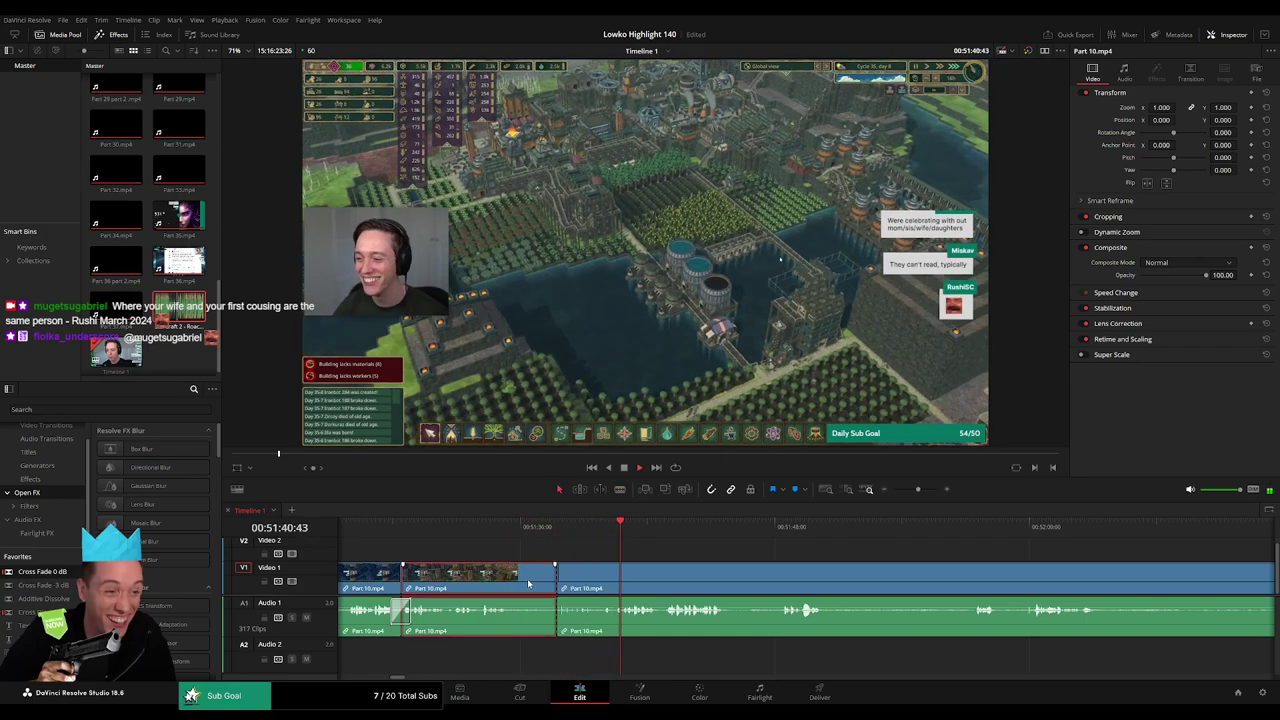
click(530, 581)
key(Delete)
click(401, 533)
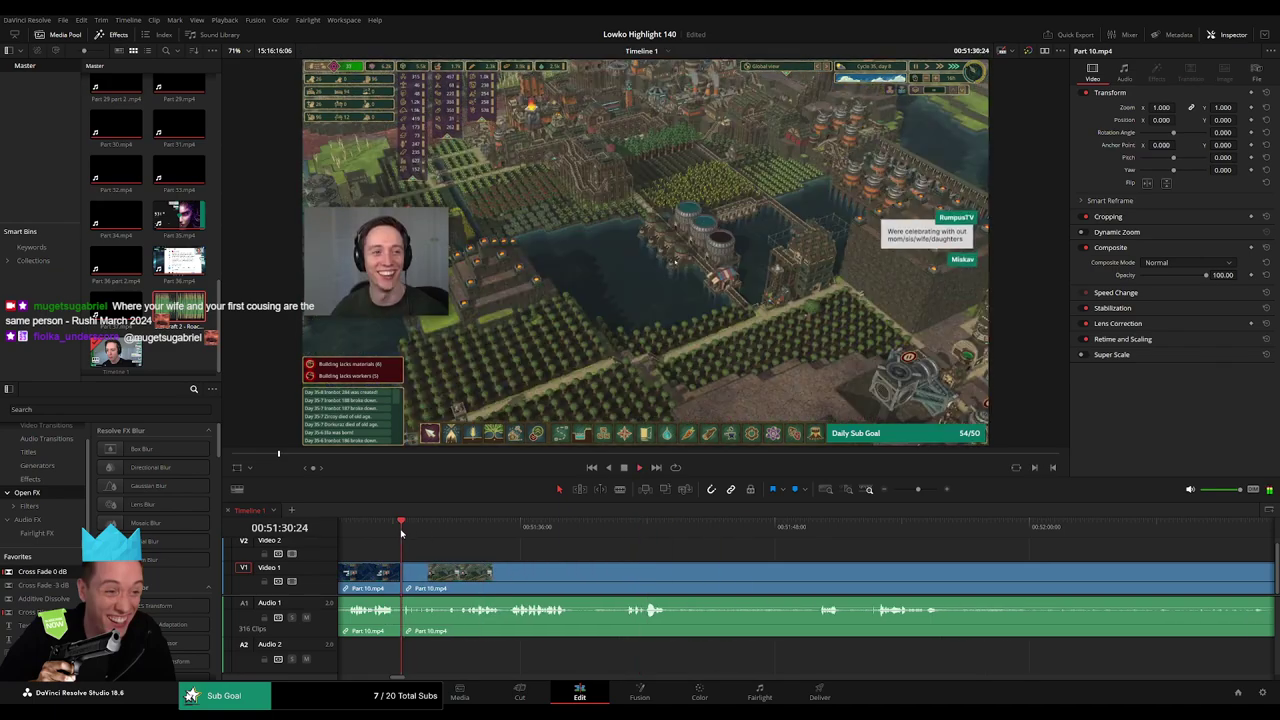
click(378, 532)
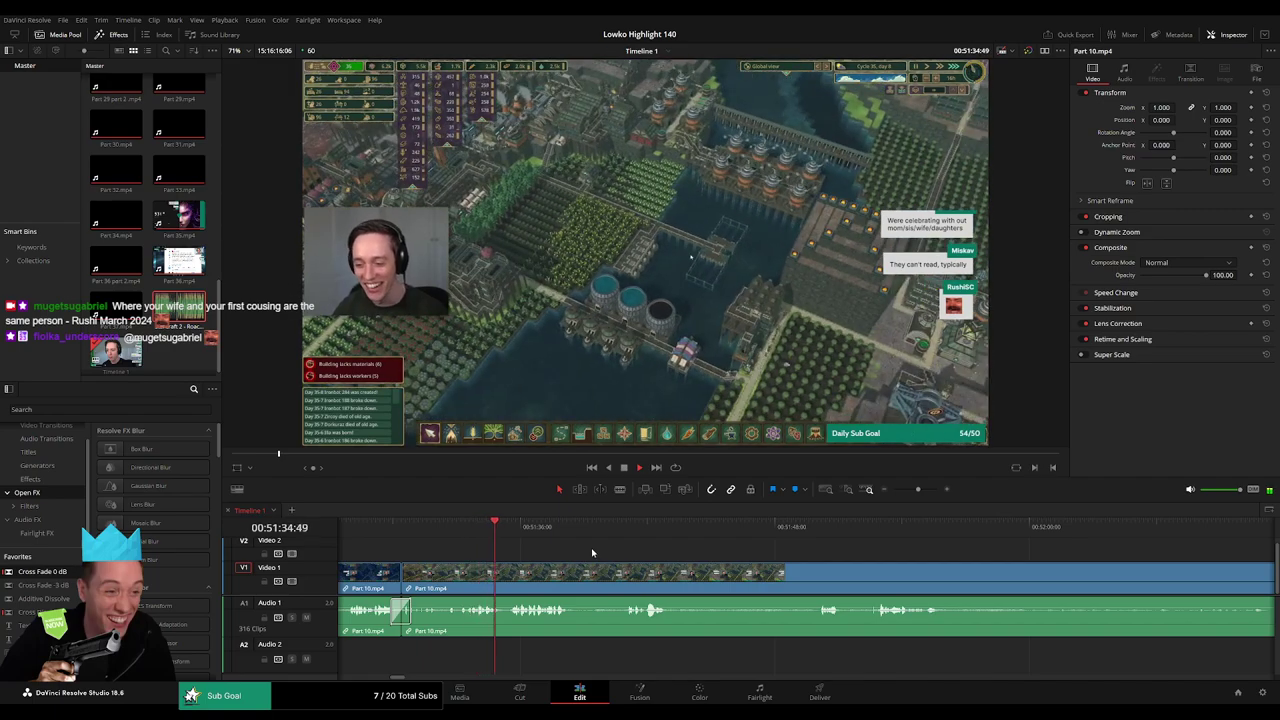
- Cut the pause from about 00:51:38 to 00:51:41 out of Part 10.mp4 and cross-fade the audio at the join
drag(633, 551, 535, 547)
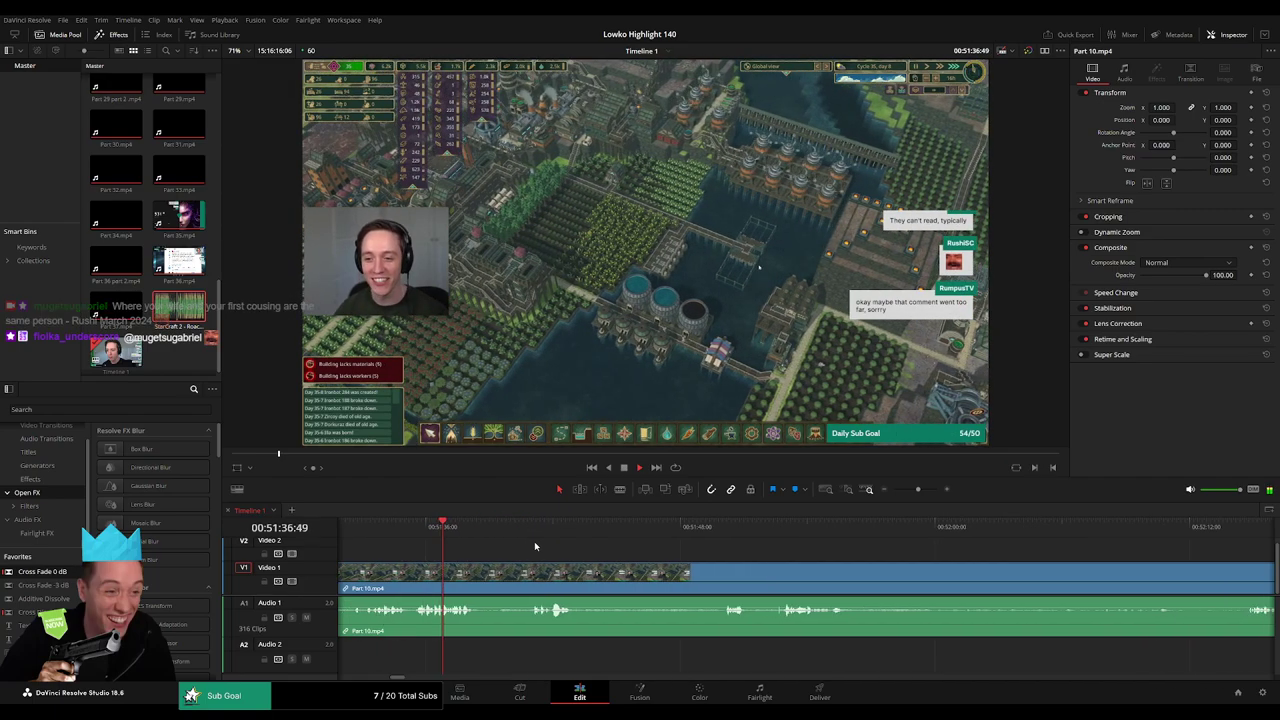
click(522, 530)
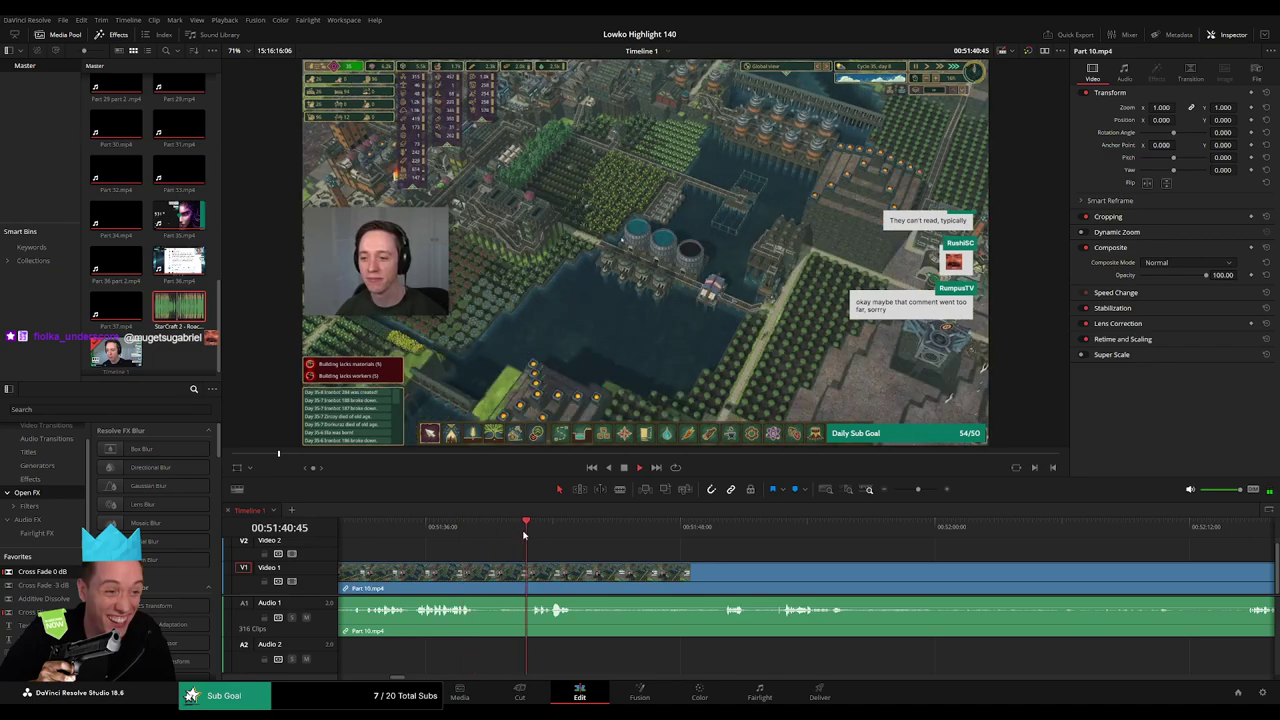
key(b)
click(479, 578)
key(a)
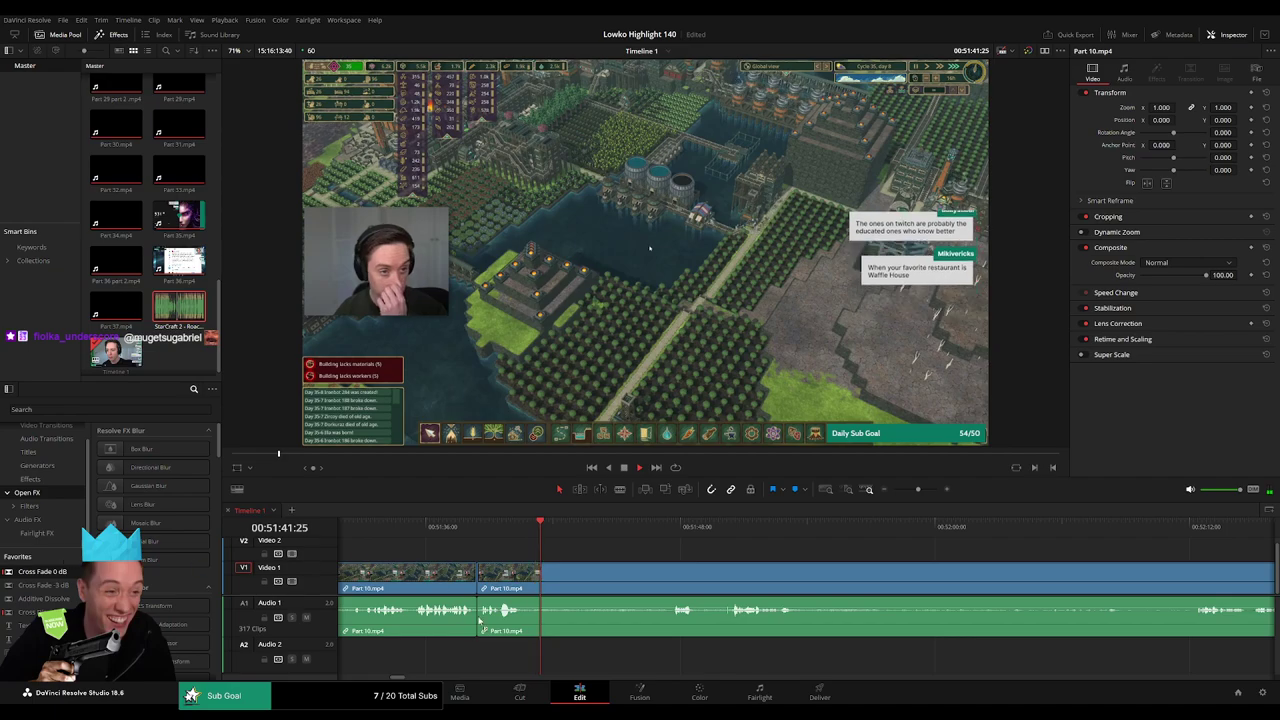
click(478, 621)
key(shift+t)
- Delete the quiet stretch from about 00:51:41 to 00:51:47, close the gap and cross-fade the audio cut
key(b)
click(524, 578)
click(664, 529)
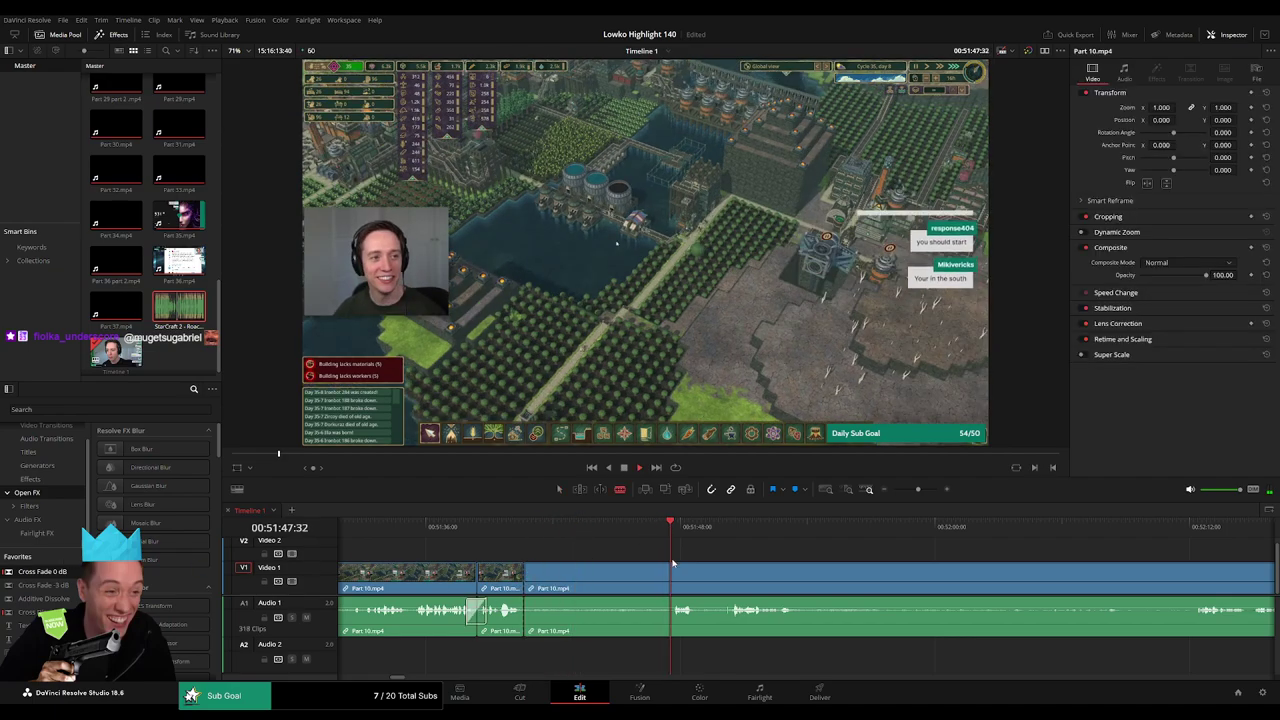
click(672, 582)
key(a)
click(646, 584)
key(Delete)
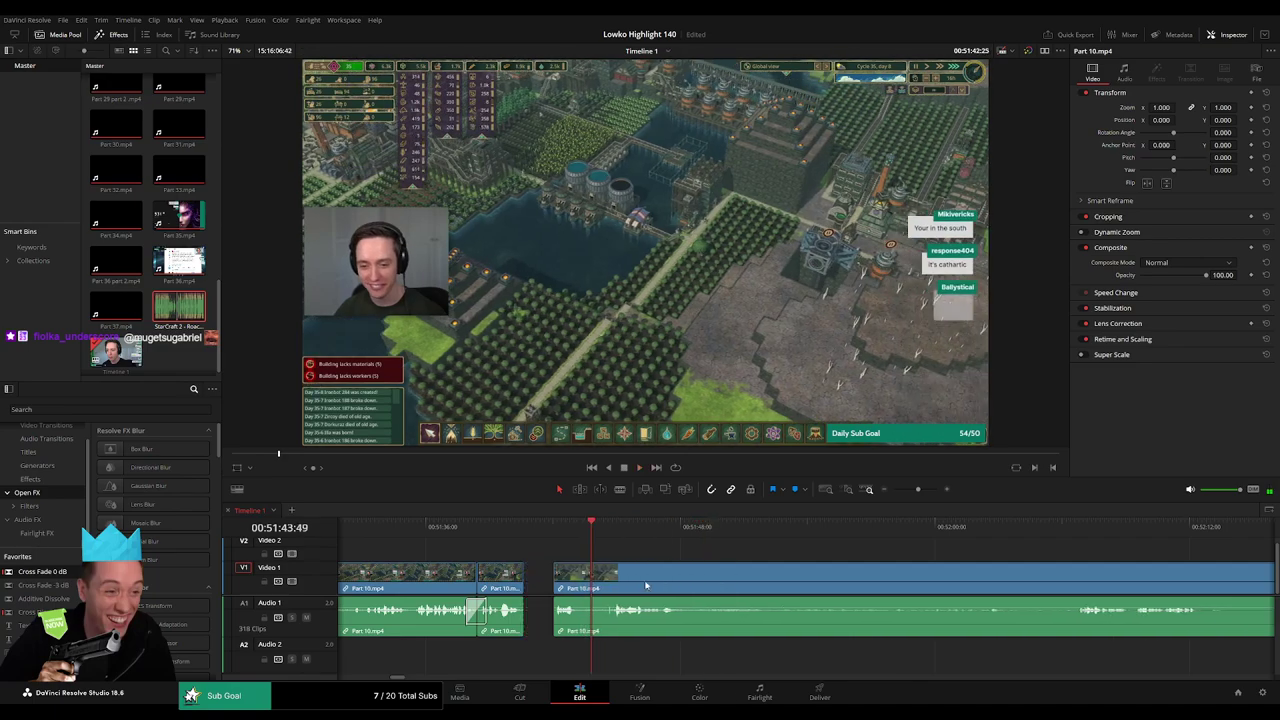
key(space)
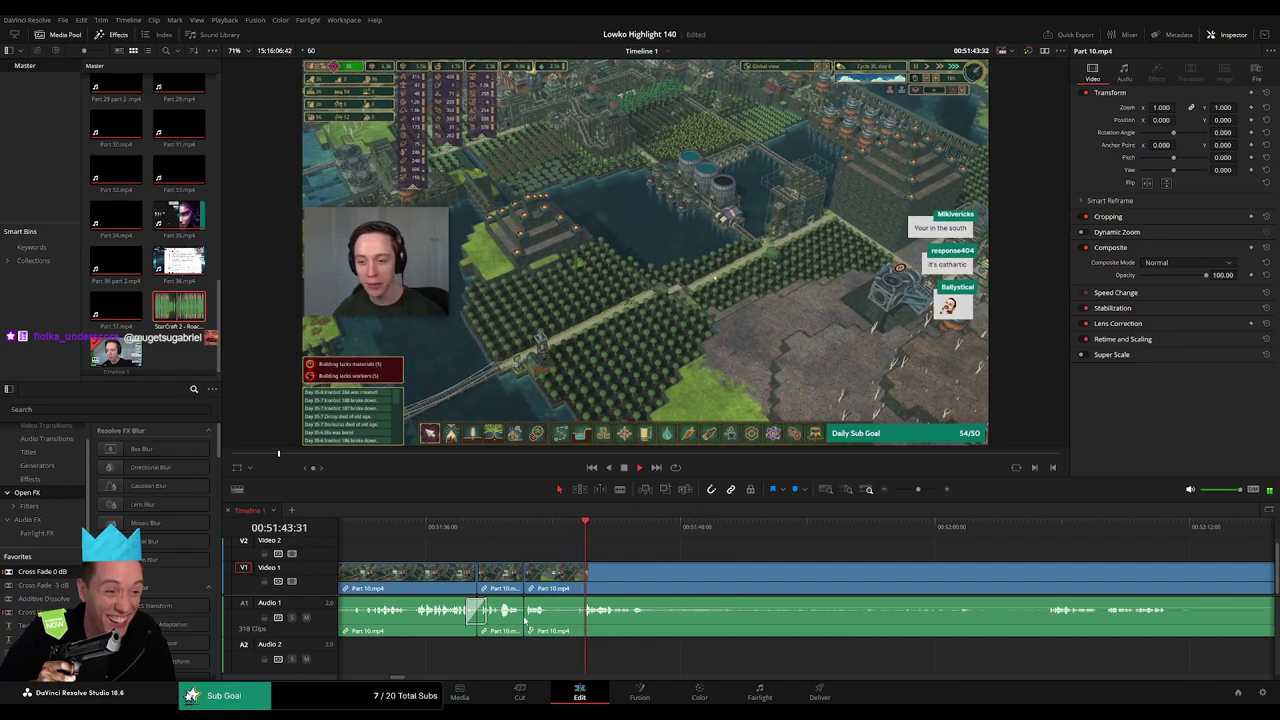
- Remove the short pause from about 00:51:42 to 00:51:43:25 in Part 10.mp4
key(b)
click(554, 583)
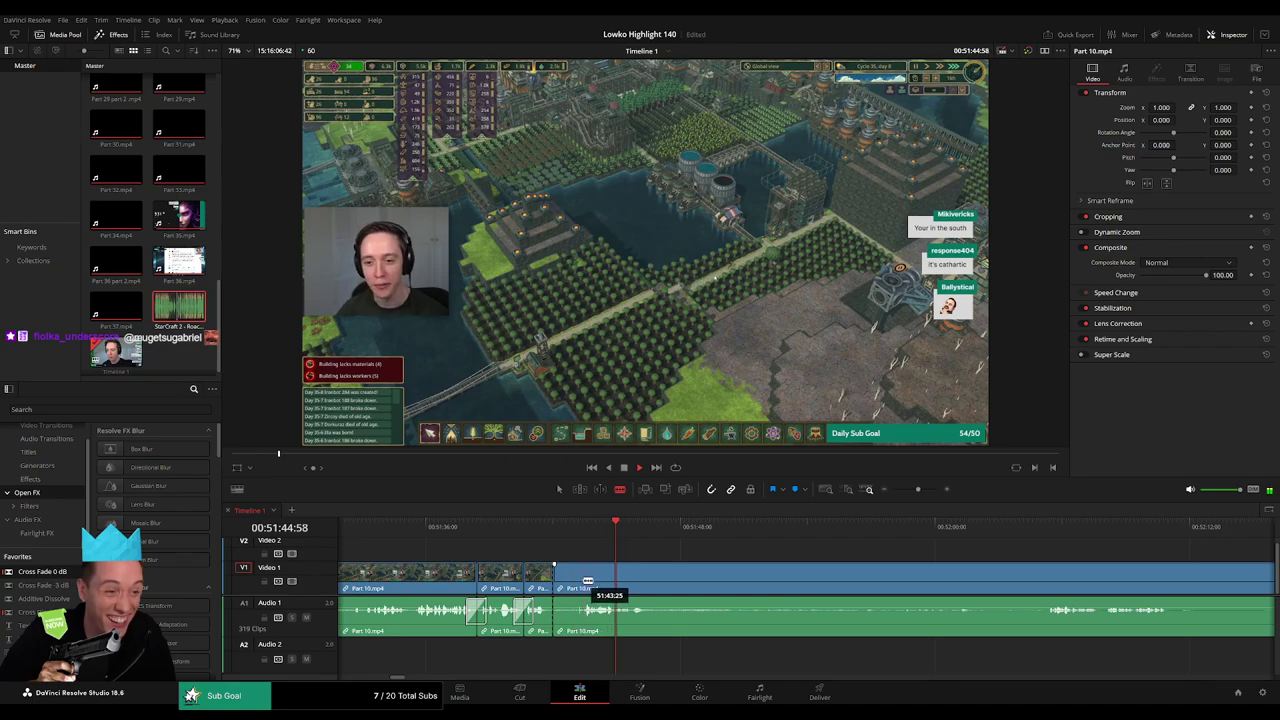
click(583, 581)
key(a)
click(562, 588)
key(Delete)
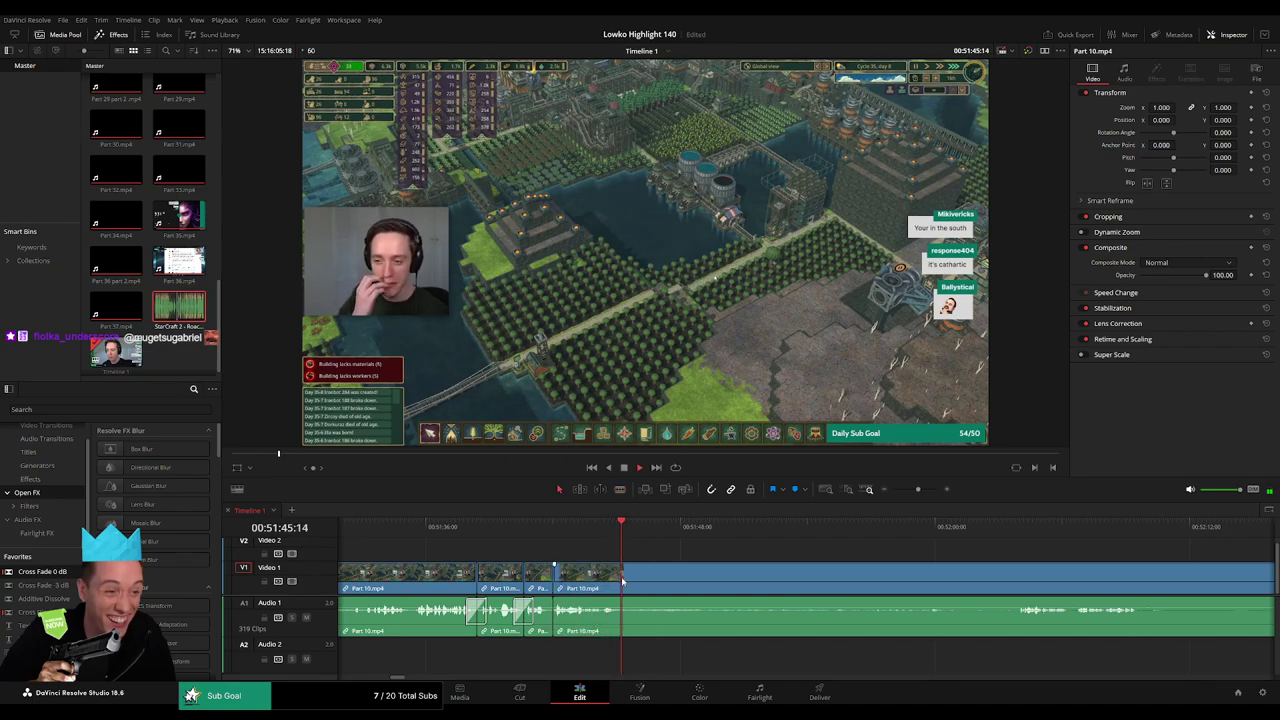
- Cut the near-silent stretch from about 00:51:45 to 00:52:04 out of Part 10.mp4 and cross-fade the audio at the join
key(b)
click(623, 578)
click(1005, 528)
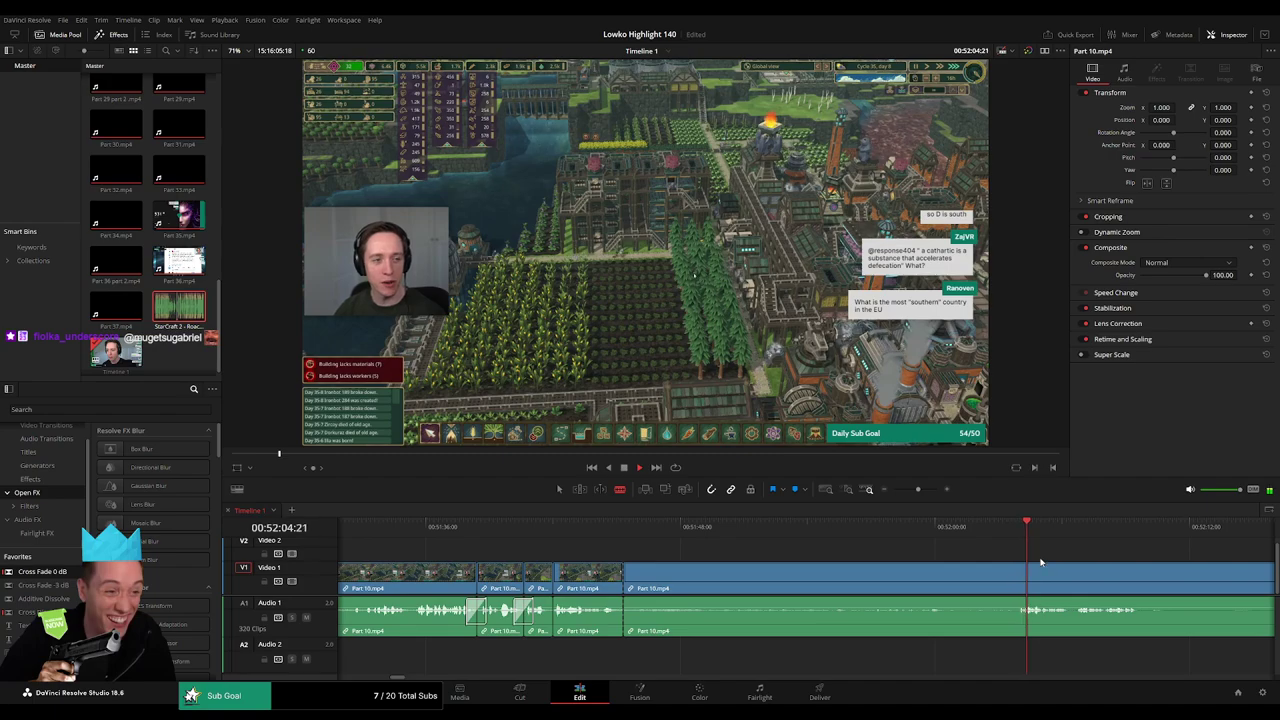
click(1015, 578)
key(a)
click(965, 573)
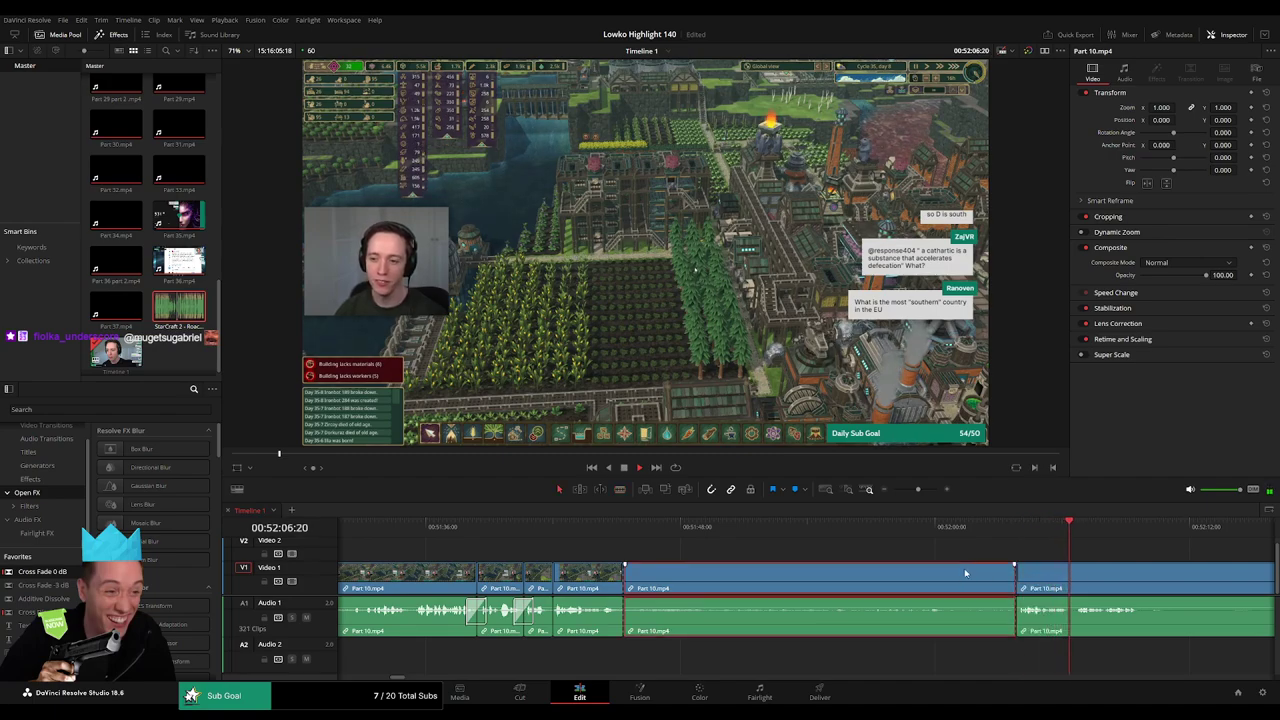
key(Delete)
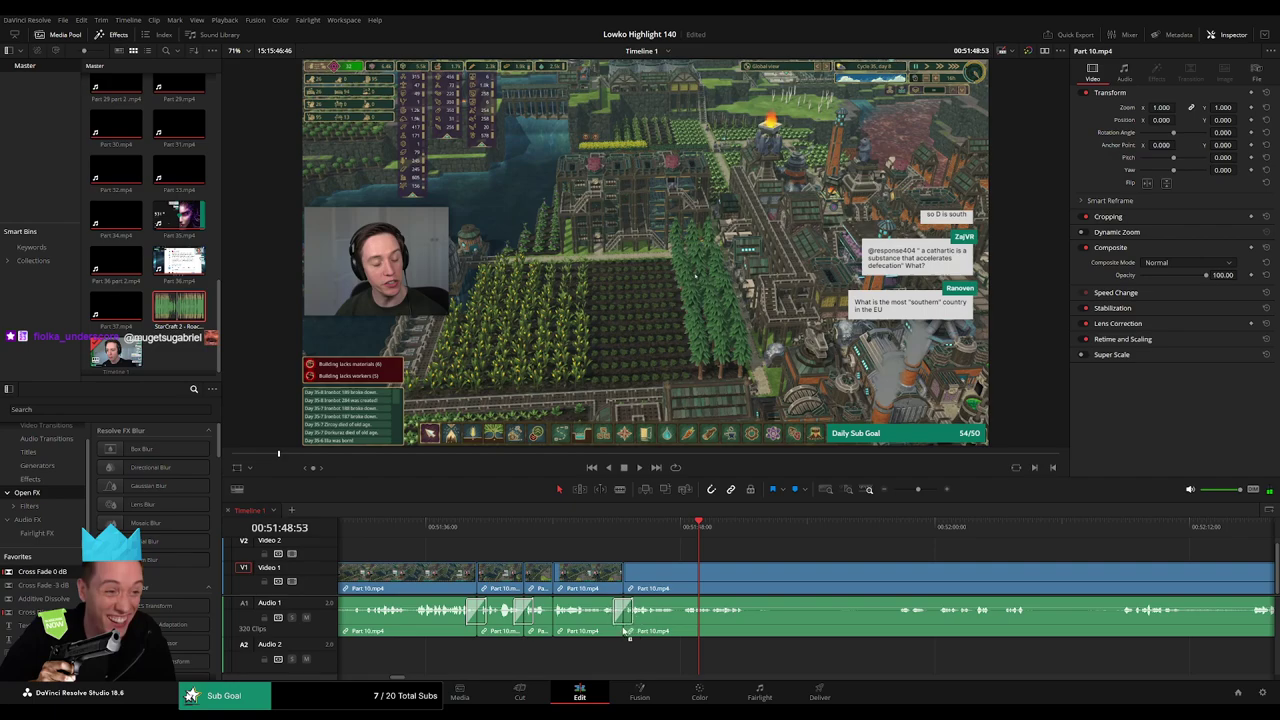
- Remove the pause from about 00:51:51 to 00:51:58 in Part 10.mp4 and apply Cross Fade 0 dB to the audio cut
scroll(604, 551, right, 3)
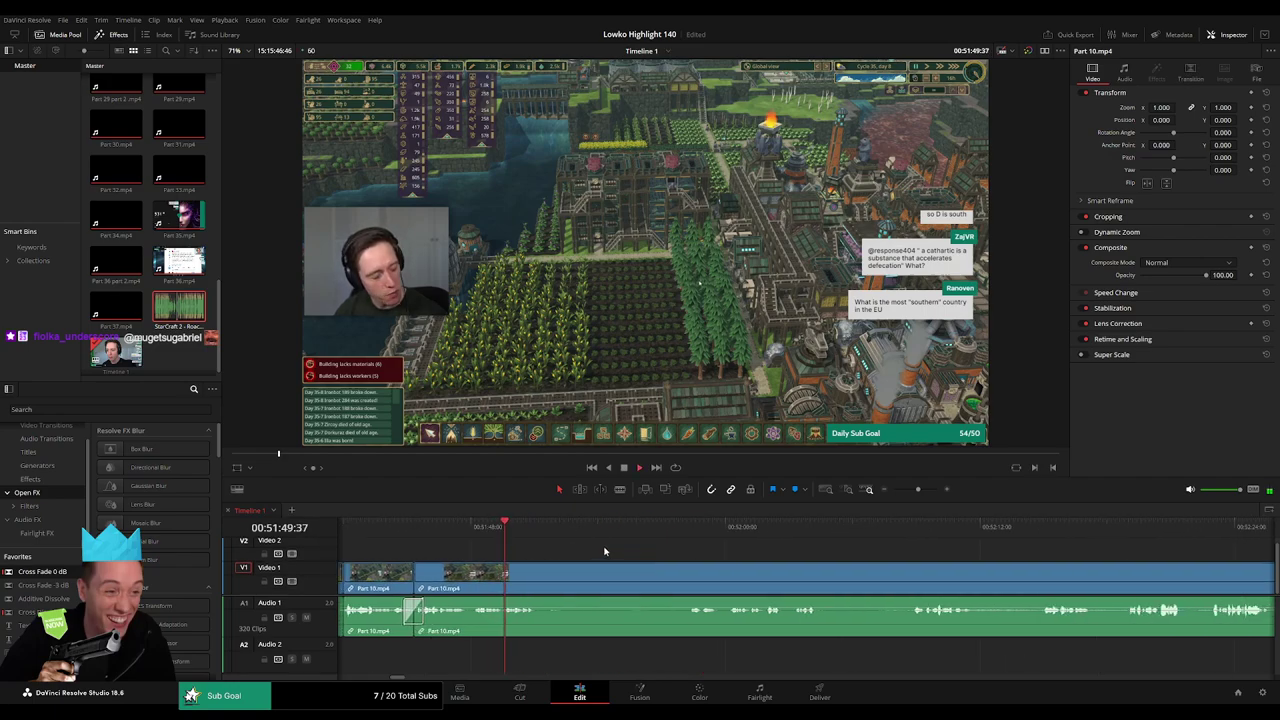
key(b)
click(540, 578)
click(676, 527)
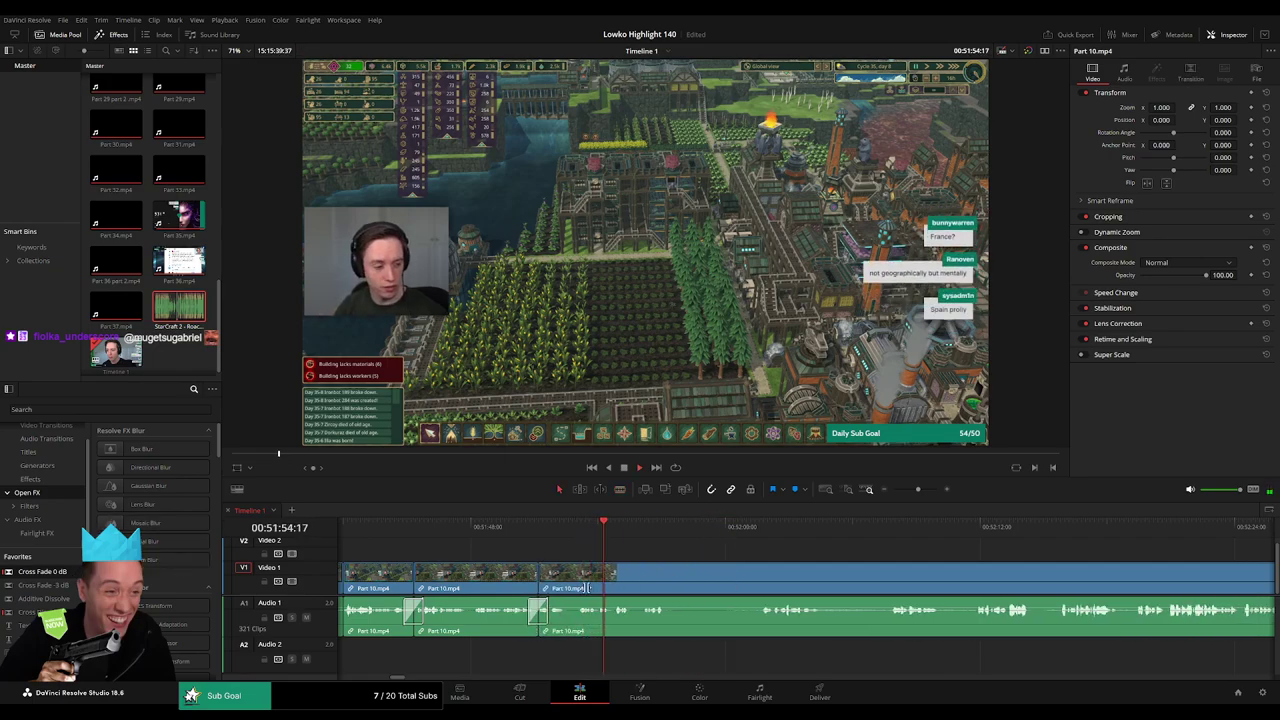
- Cut the pause from about 00:51:57 to 00:52:01:35 out of Part 10.mp4 and cross-fade the audio at the join
drag(706, 578, 552, 569)
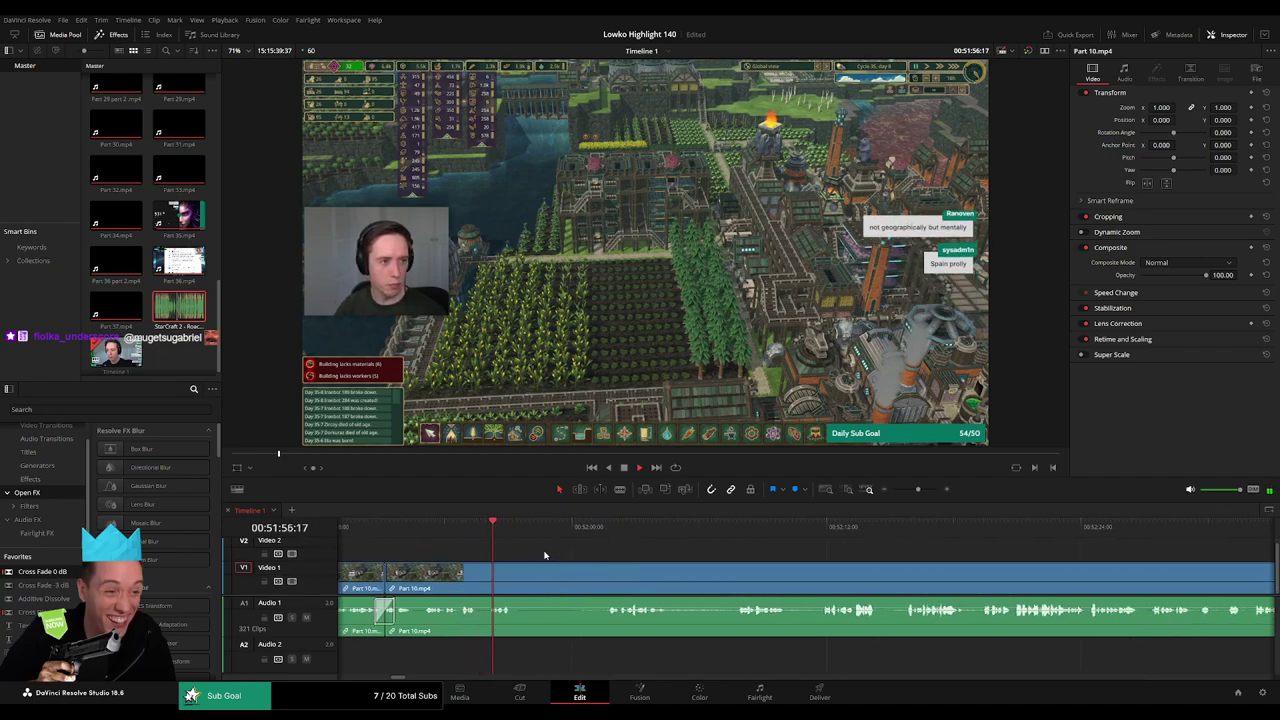
key(ctrl+b)
click(613, 561)
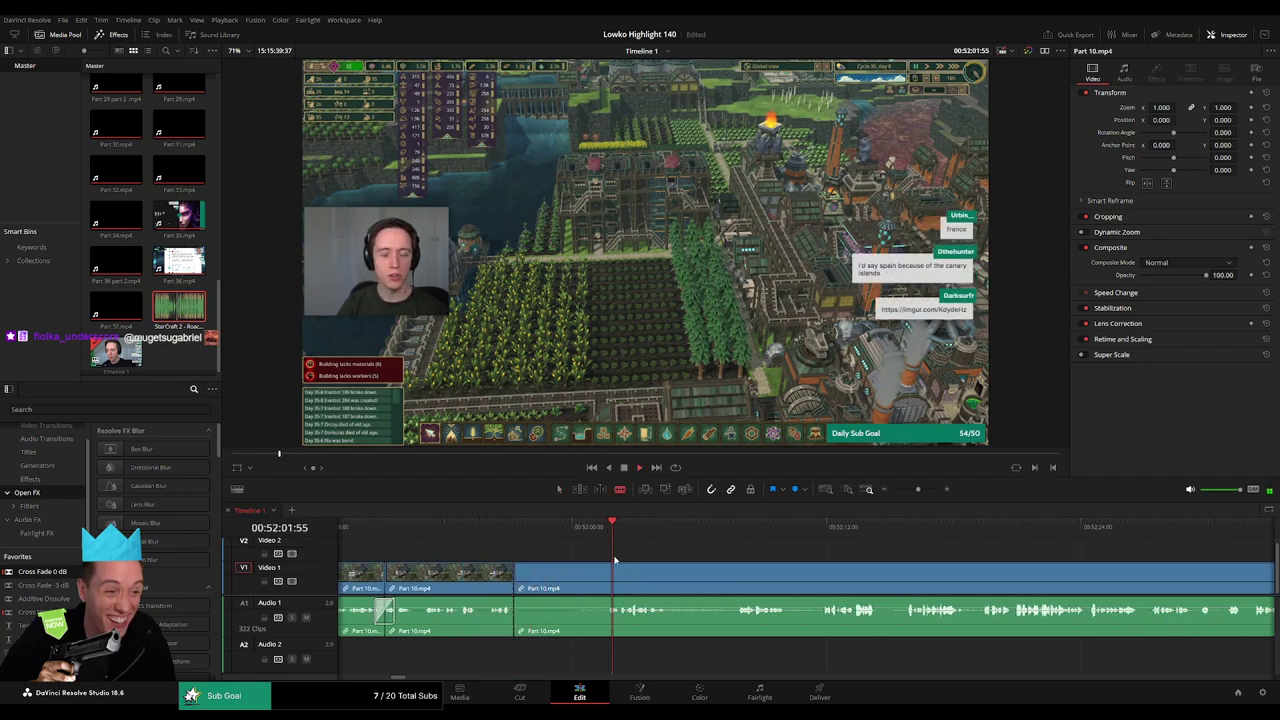
click(608, 583)
key(a)
click(588, 585)
key(Delete)
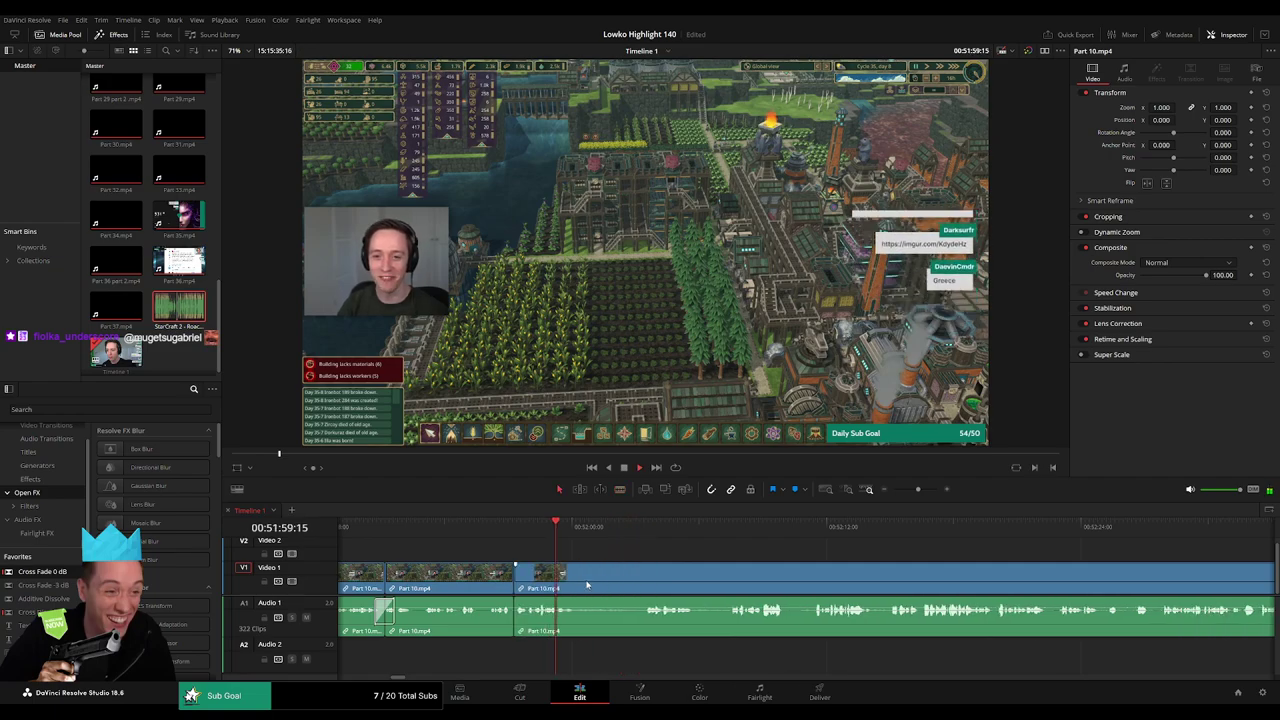
click(647, 540)
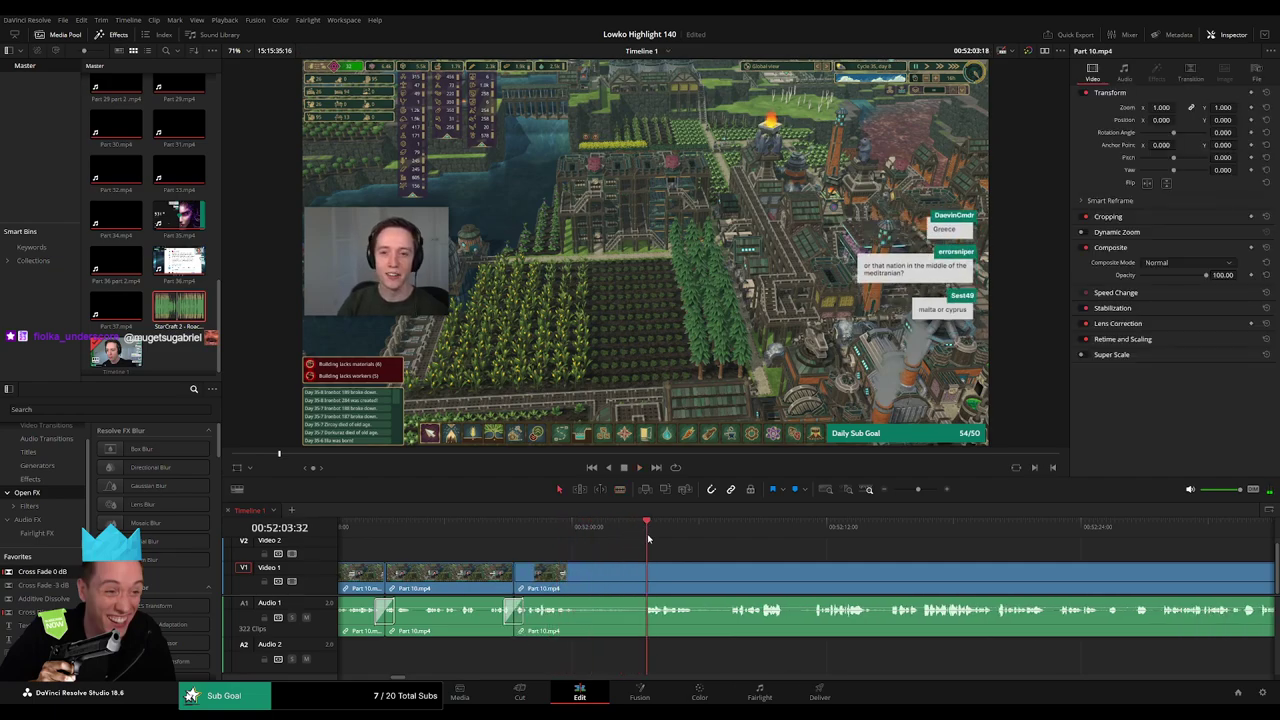
- Remove the near-silent part from about 00:52:00:30 to 00:52:03 in Part 10.mp4 and cross-fade the audio cut
click(584, 588)
click(639, 582)
key(a)
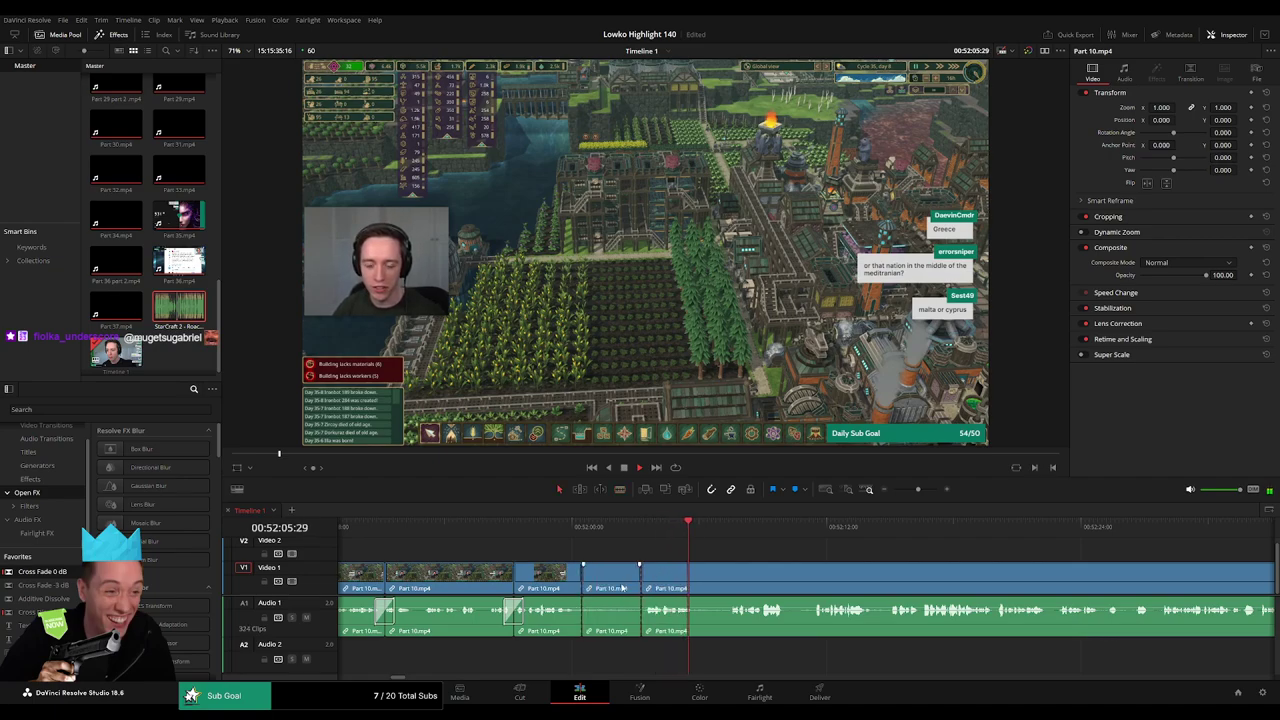
key(Delete)
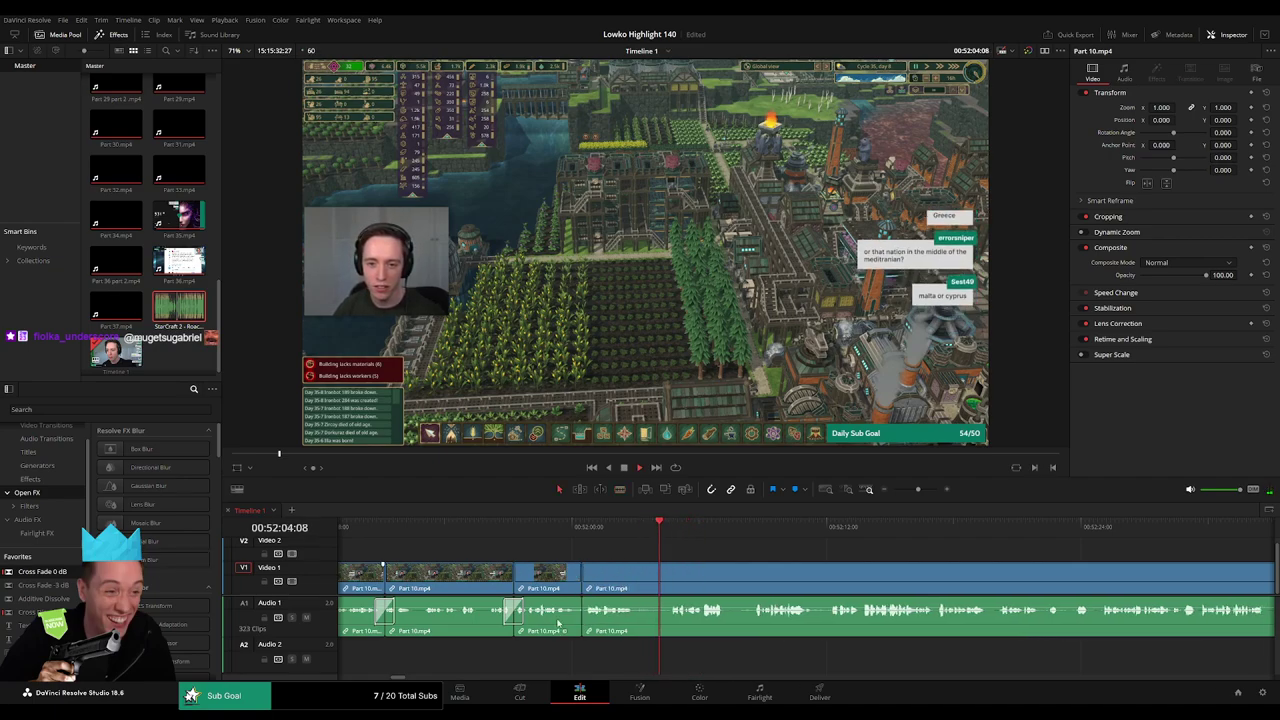
click(581, 627)
key(shift+t)
- Delete the pause from about 00:52:03 to 00:52:04:40 in Part 10.mp4, closing the gap with an audio cross-fade
drag(644, 592, 496, 590)
click(488, 582)
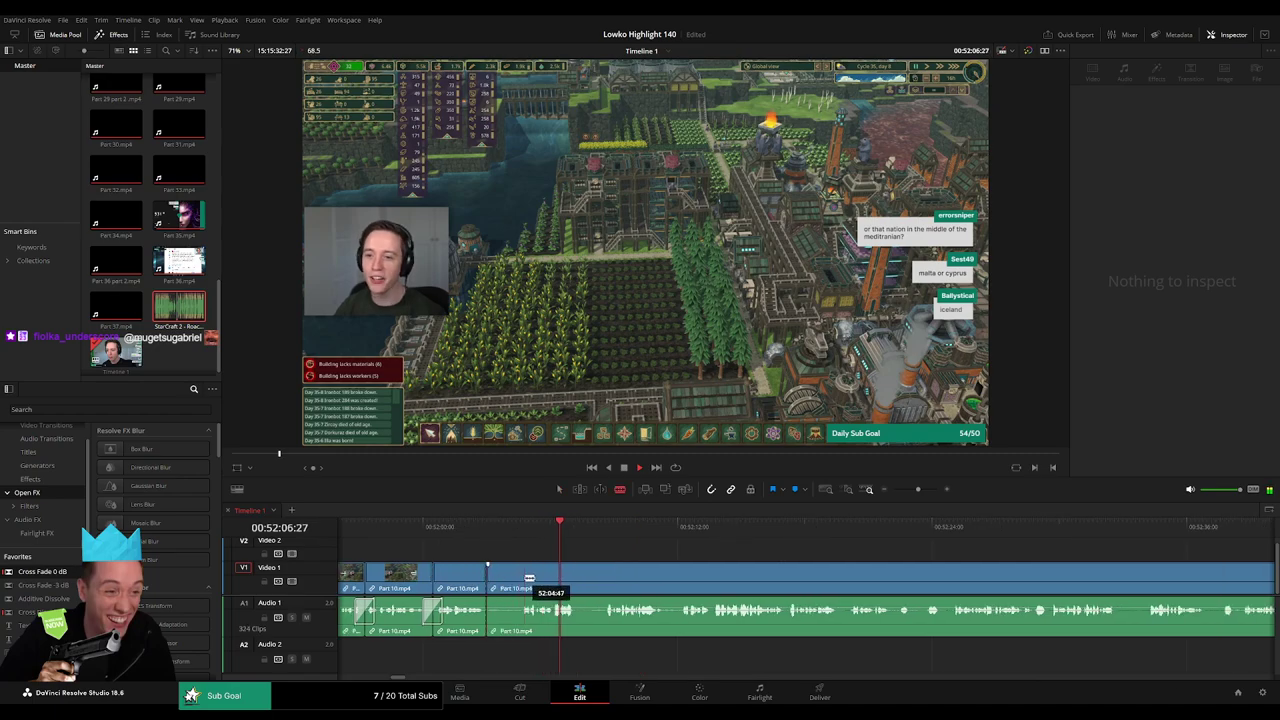
key(a)
click(530, 578)
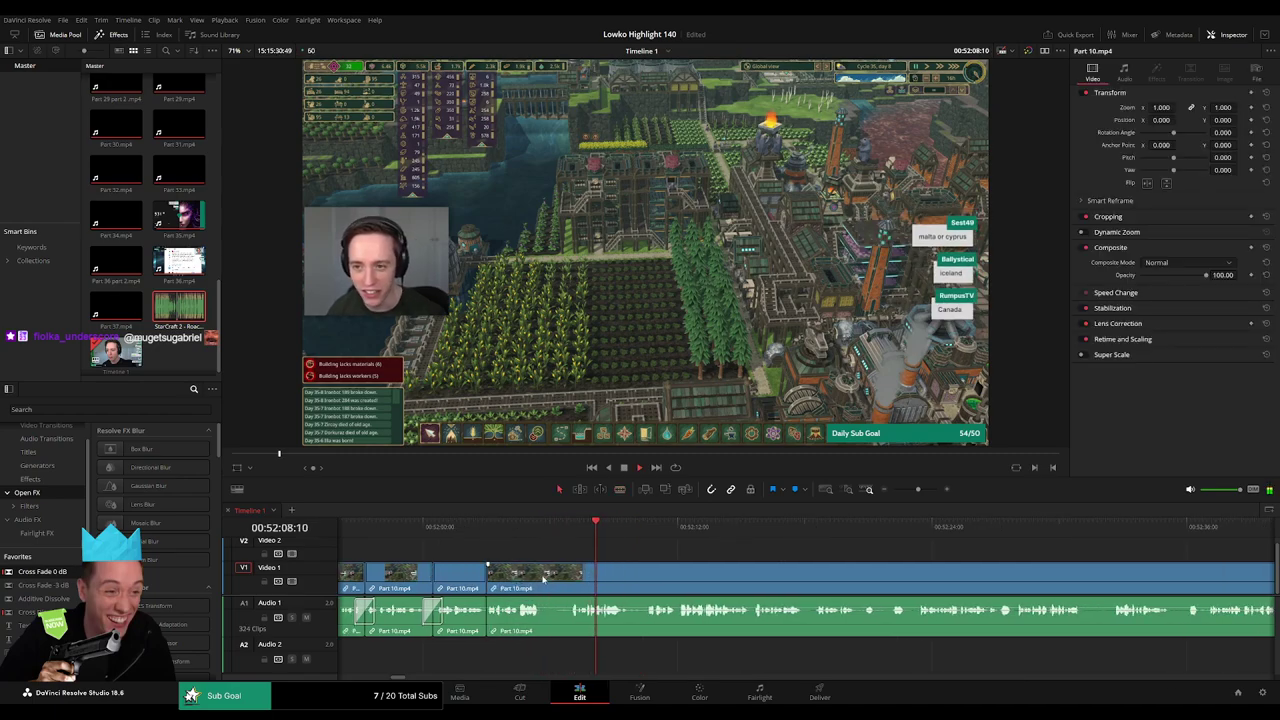
- Remove the short pause of about one second starting near 00:52:05:45 in Part 10.mp4 and cross-fade its audio join
click(520, 525)
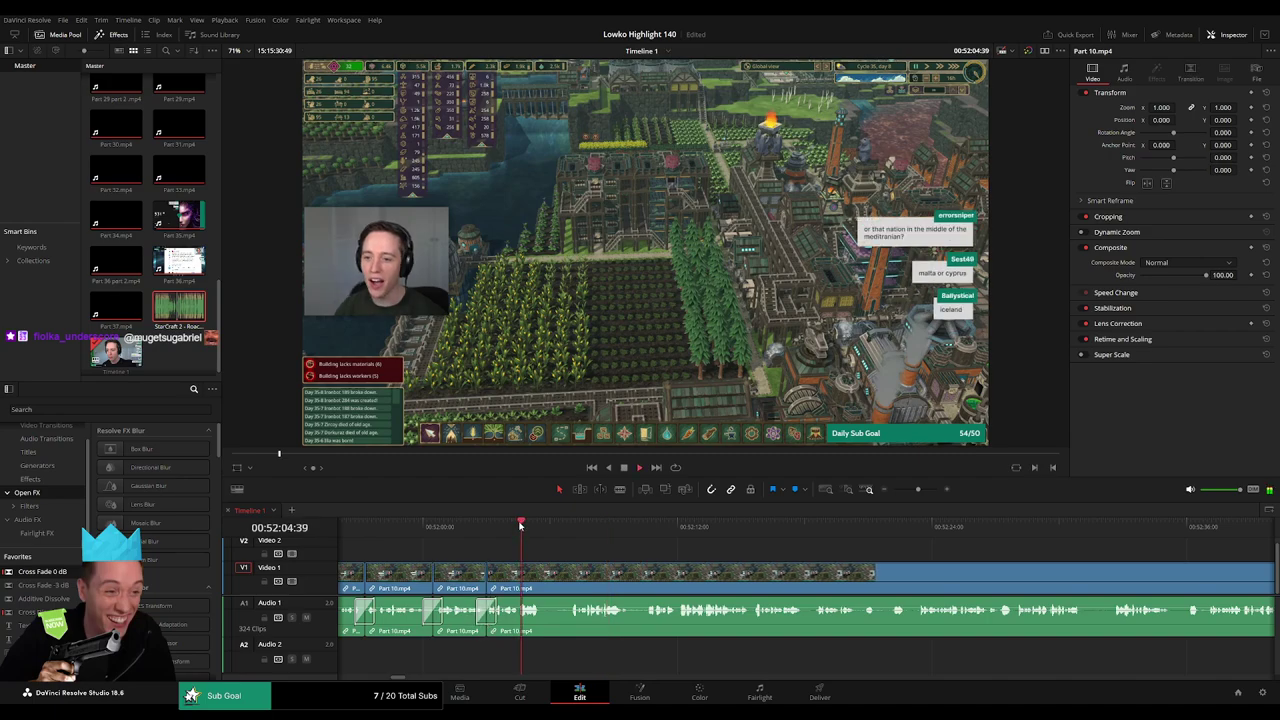
click(547, 588)
key(Delete)
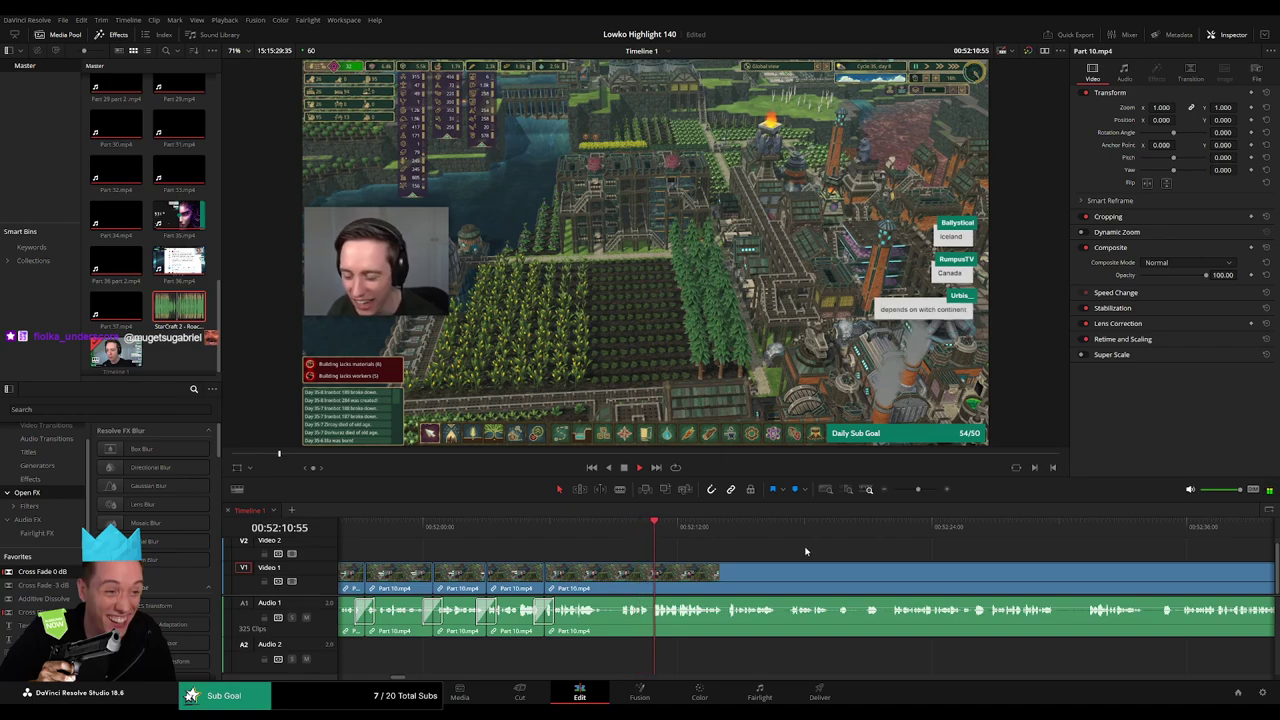
- Cut the pause from about 00:52:29:50 to 00:52:31:20 out of Part 10.mp4 and close the gap
drag(862, 556, 615, 557)
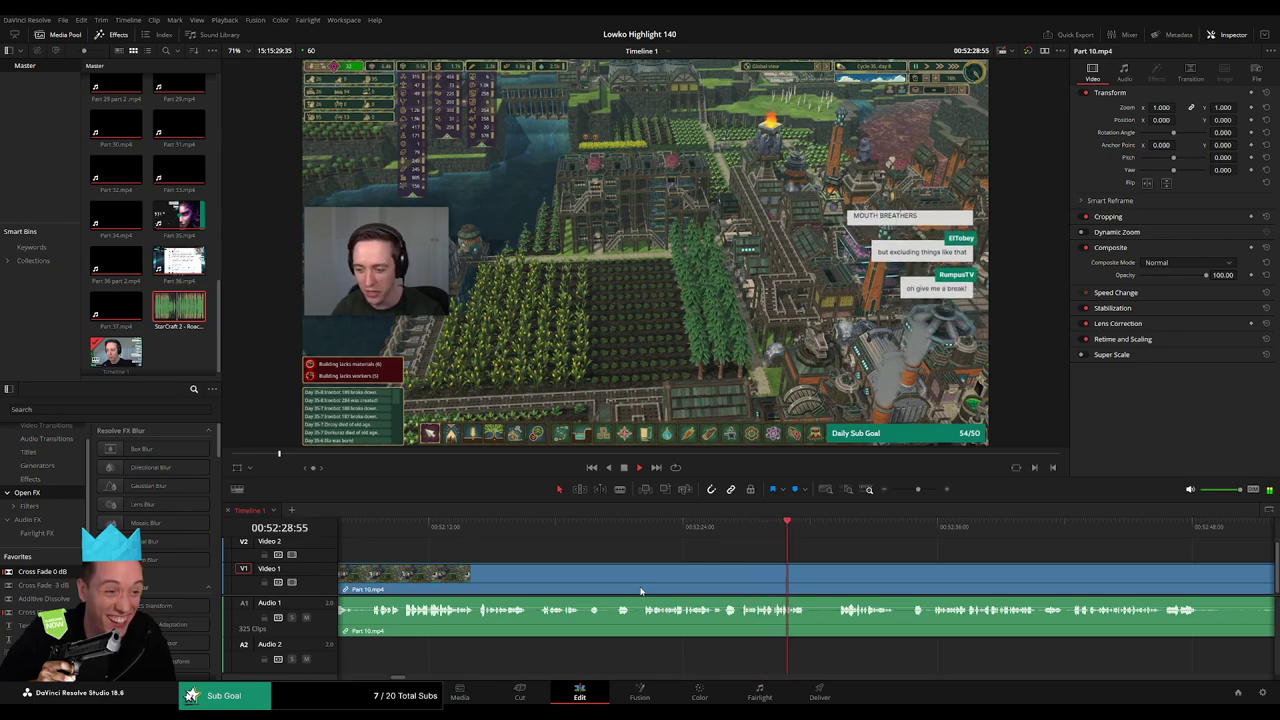
drag(957, 594, 649, 559)
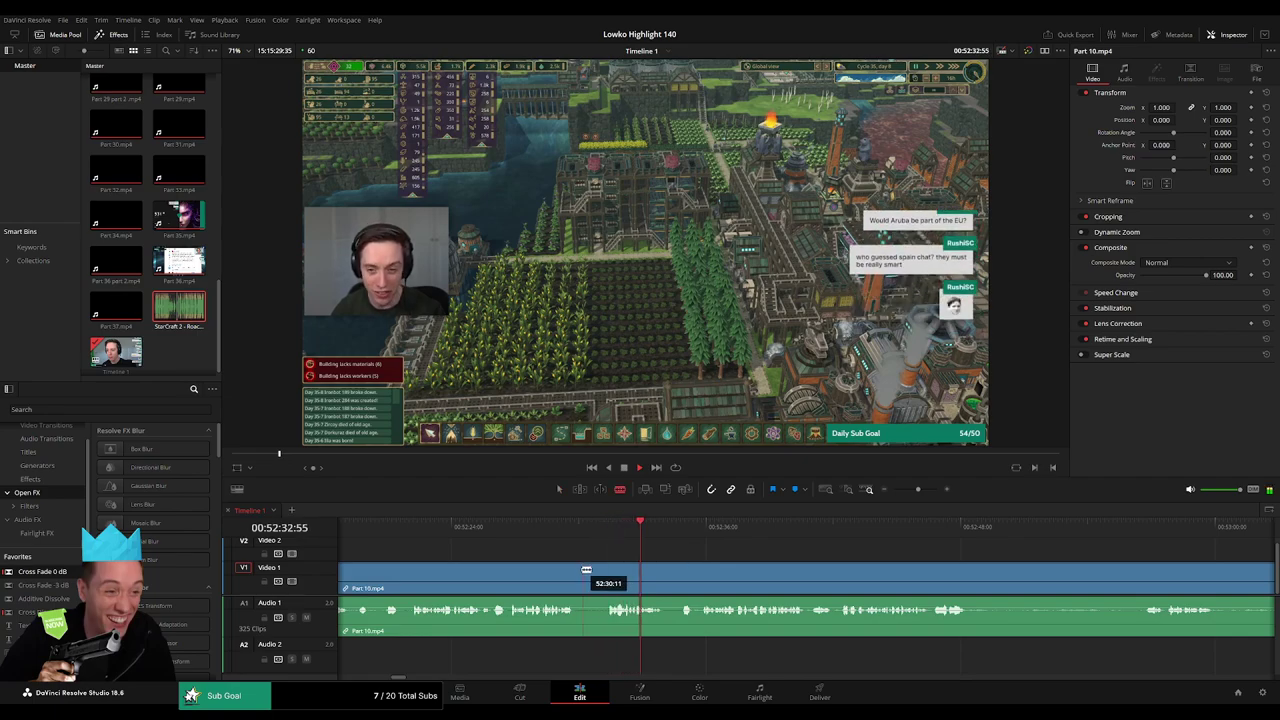
click(576, 570)
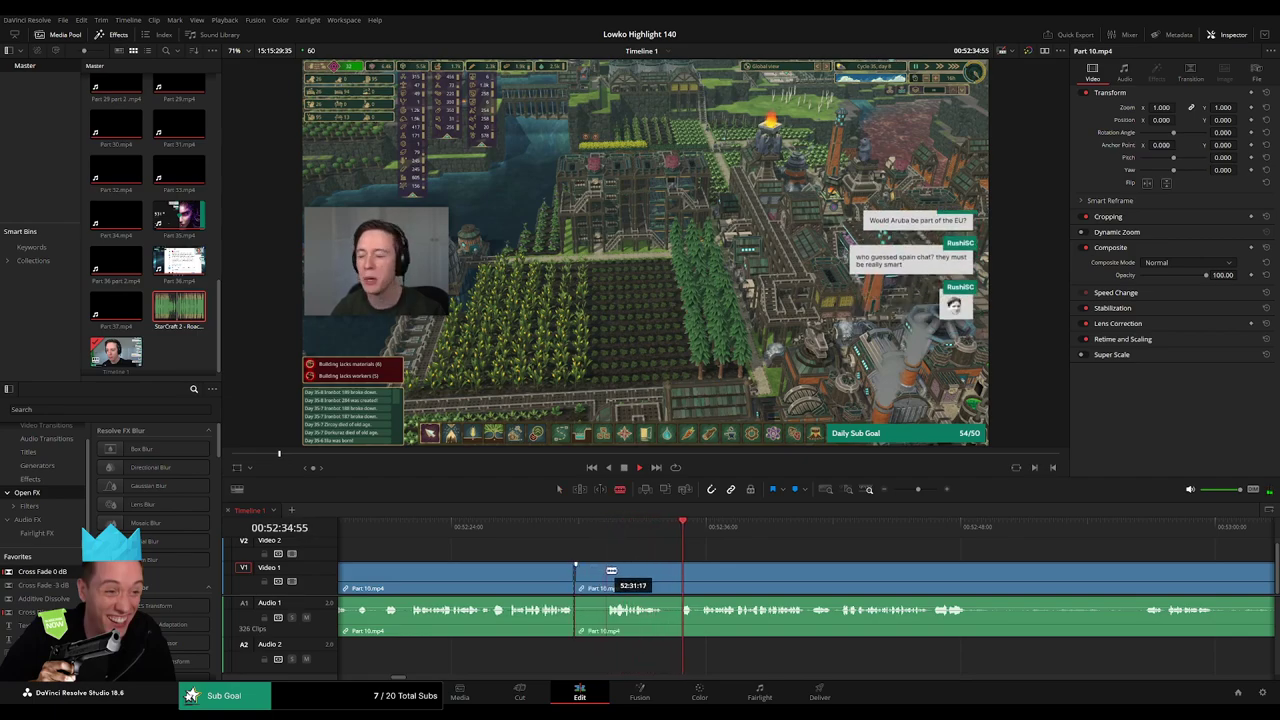
click(603, 570)
key(a)
click(597, 574)
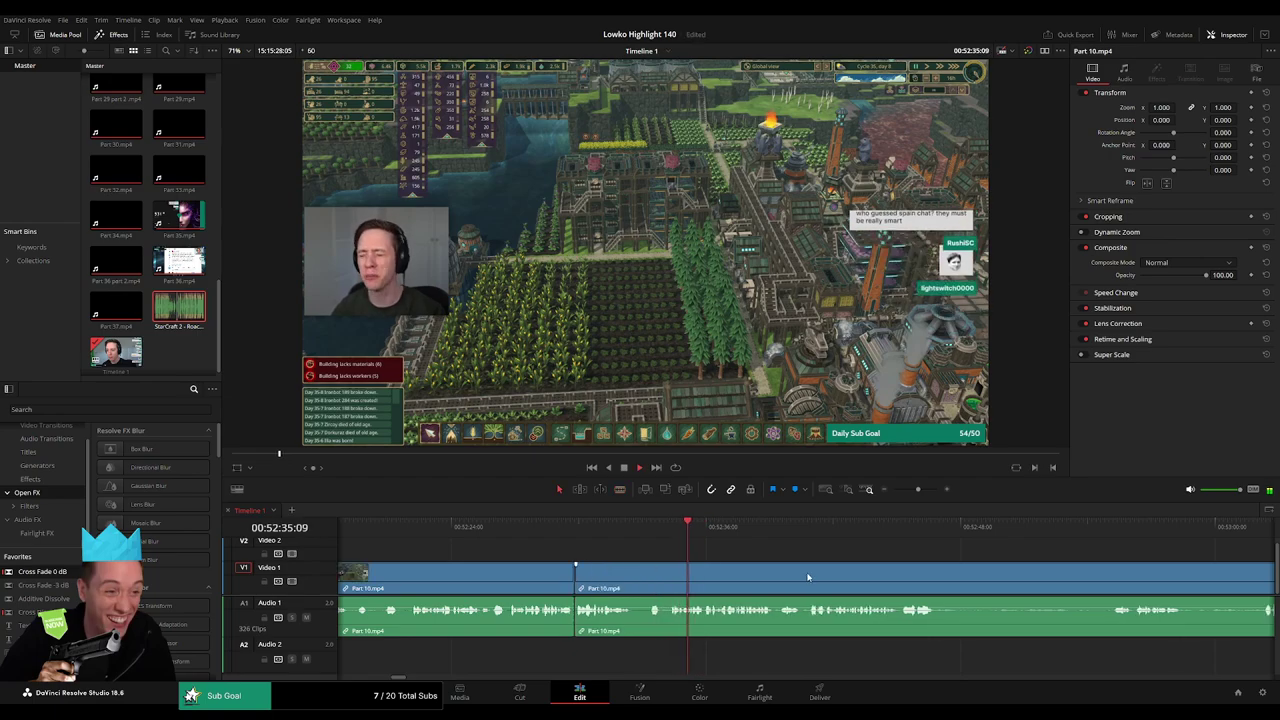
key(Delete)
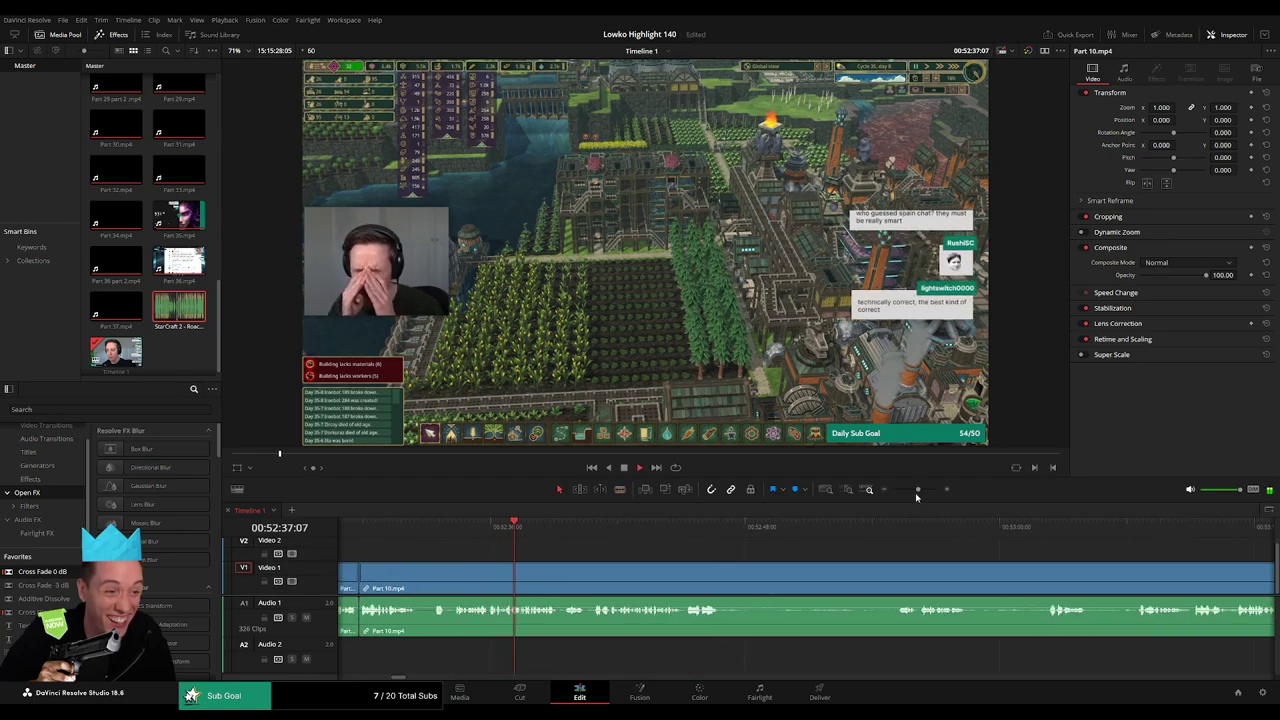
- Remove the quiet stretch from about 00:52:46:59 to 00:52:55 in Part 10.mp4 and cross-fade the audio at the join
mouse_move(918, 489)
mouse_down()
mouse_move(895, 490)
mouse_move(917, 490)
mouse_up()
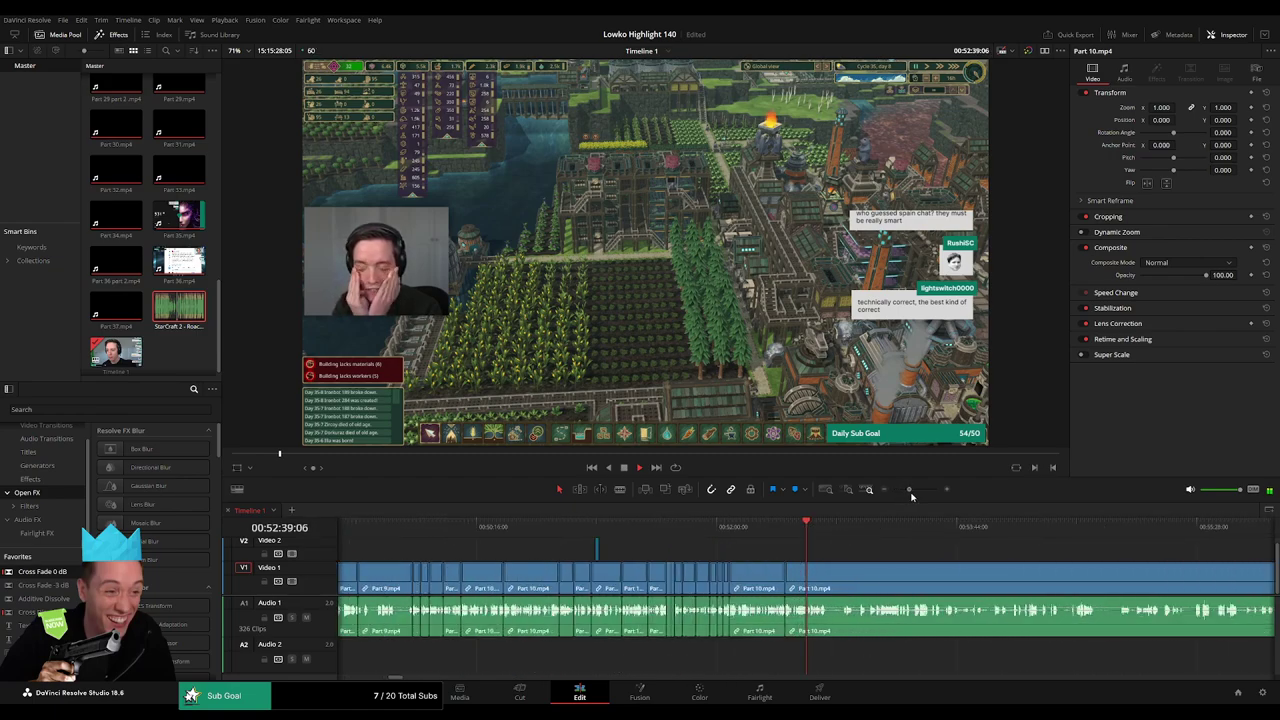
drag(951, 561, 706, 545)
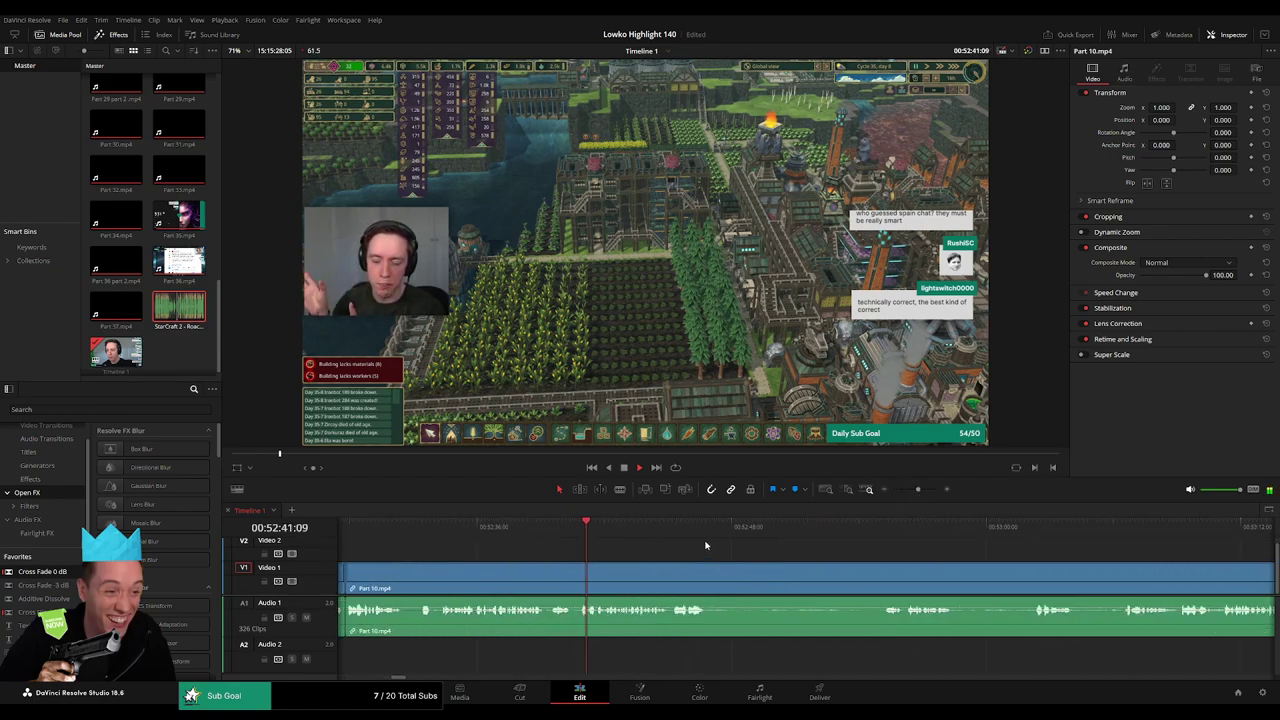
scroll(630, 556, right, 2)
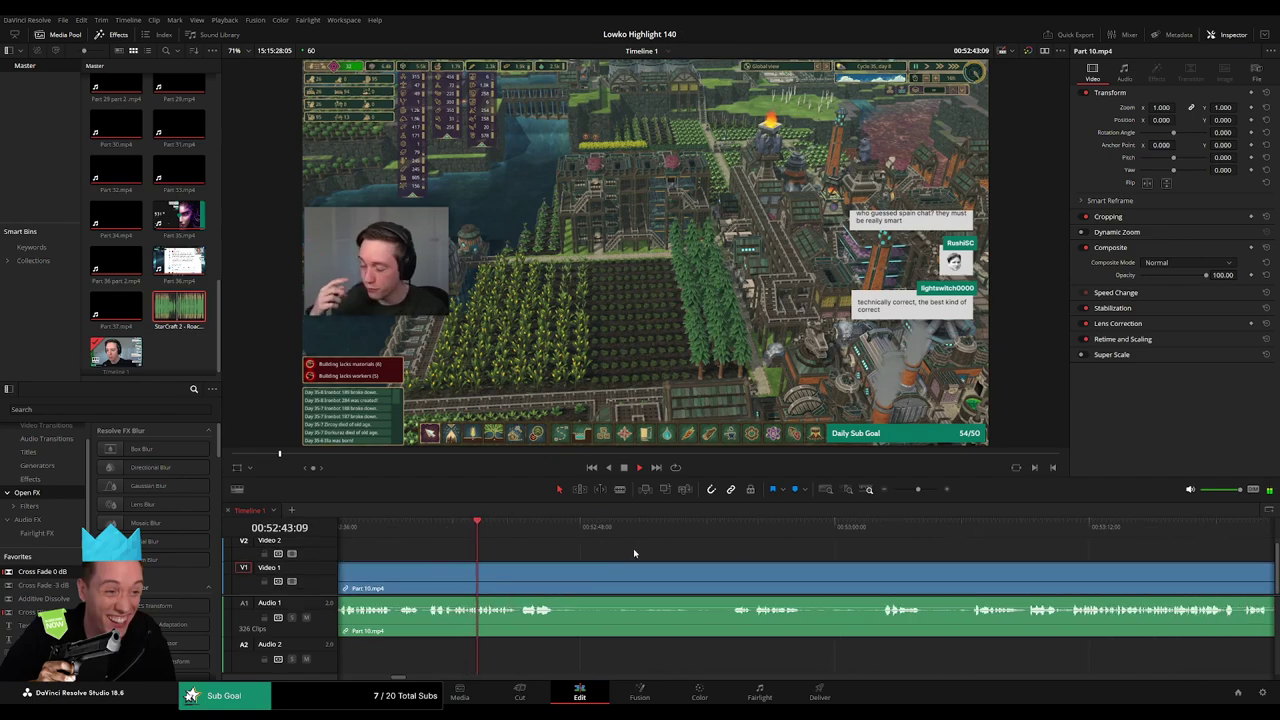
key(b)
click(562, 578)
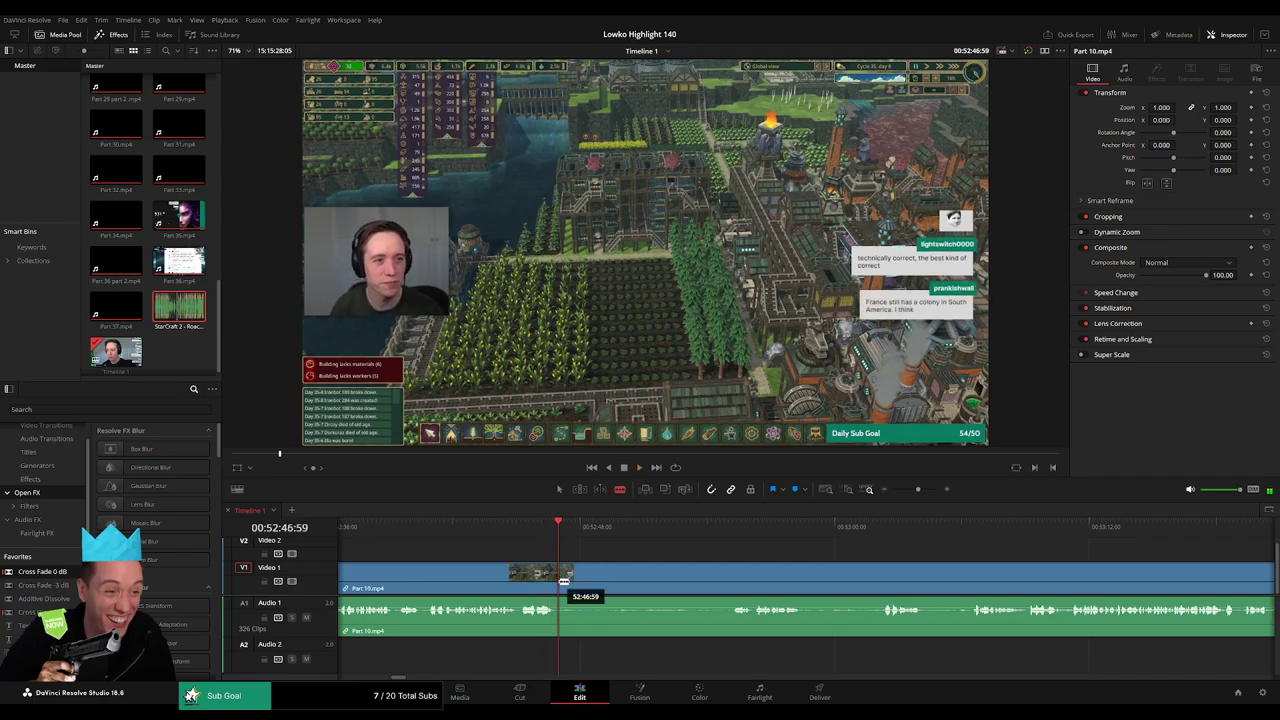
click(729, 575)
key(a)
click(690, 575)
key(Delete)
key(space)
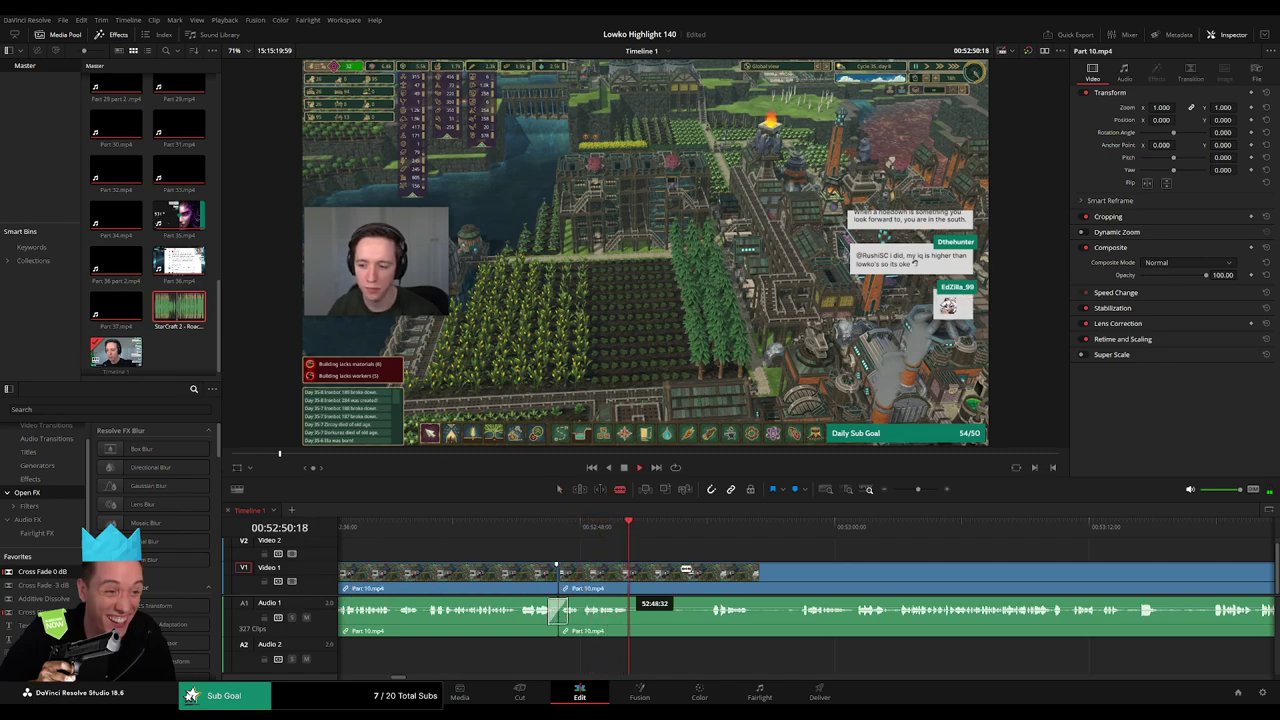
- Cut the section from about 00:52:50:20 to 00:52:54 out of Part 10.mp4 and cross-fade the audio cut
click(706, 532)
click(635, 575)
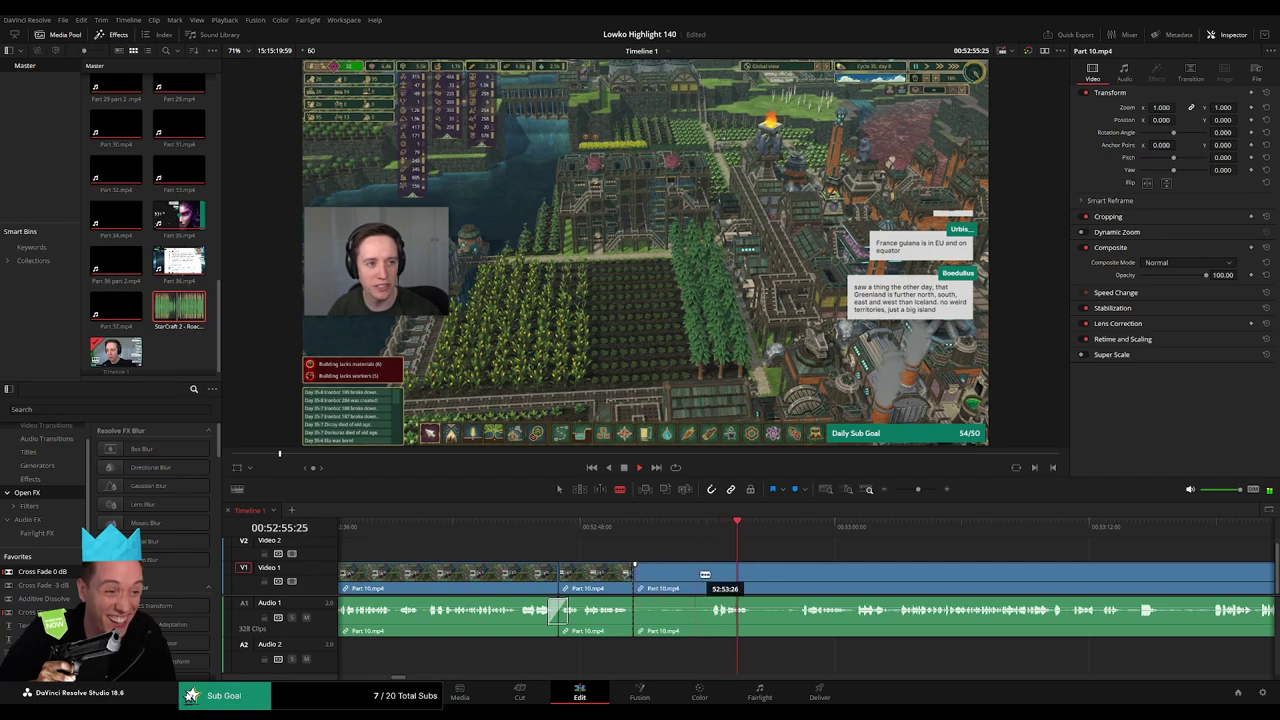
click(710, 575)
key(a)
click(680, 581)
key(Delete)
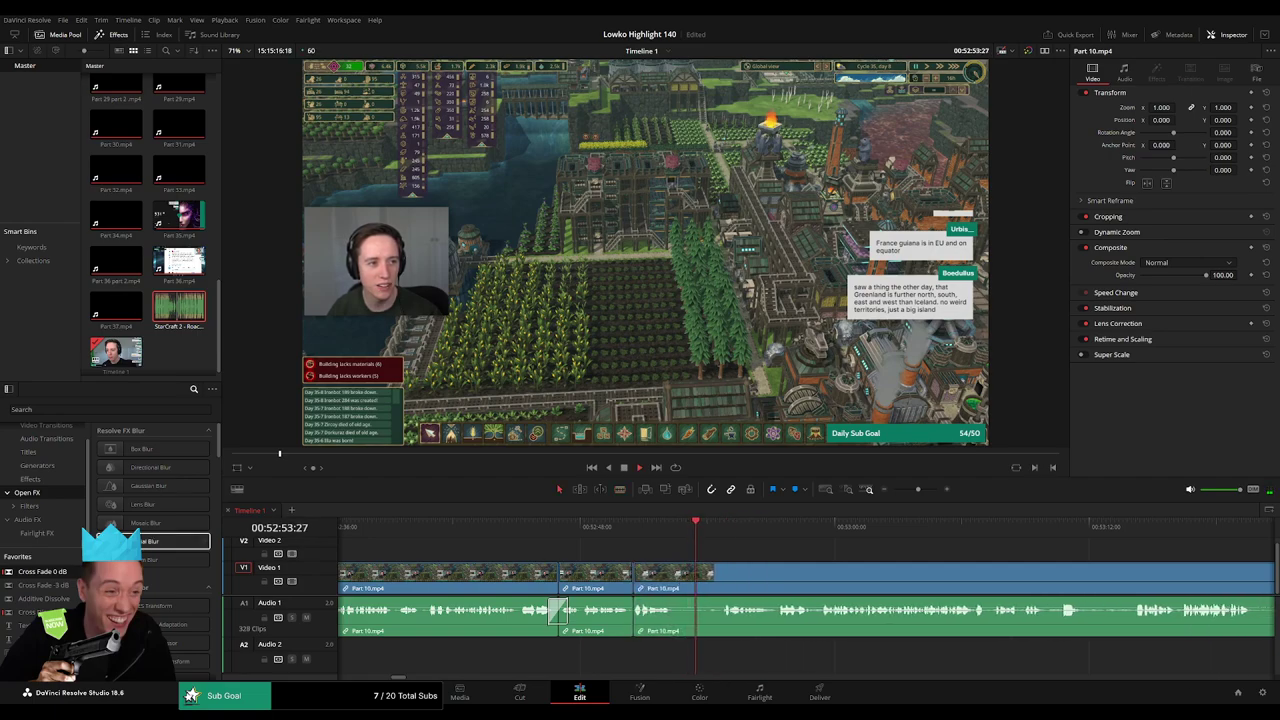
click(634, 618)
key(shift+t)
- Delete the pause from about 00:52:52:20 to 00:52:54:35 in Part 10.mp4 and apply a cross-fade to the audio join
key(b)
click(675, 582)
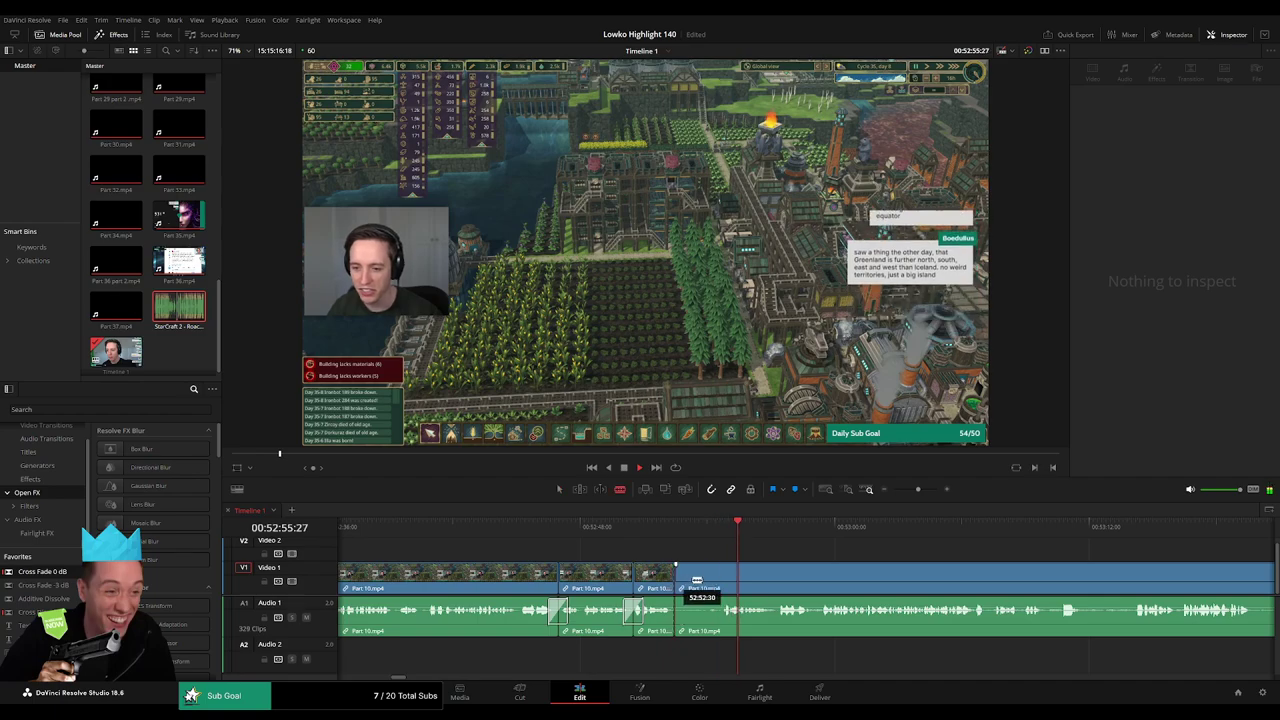
click(724, 577)
key(a)
click(702, 581)
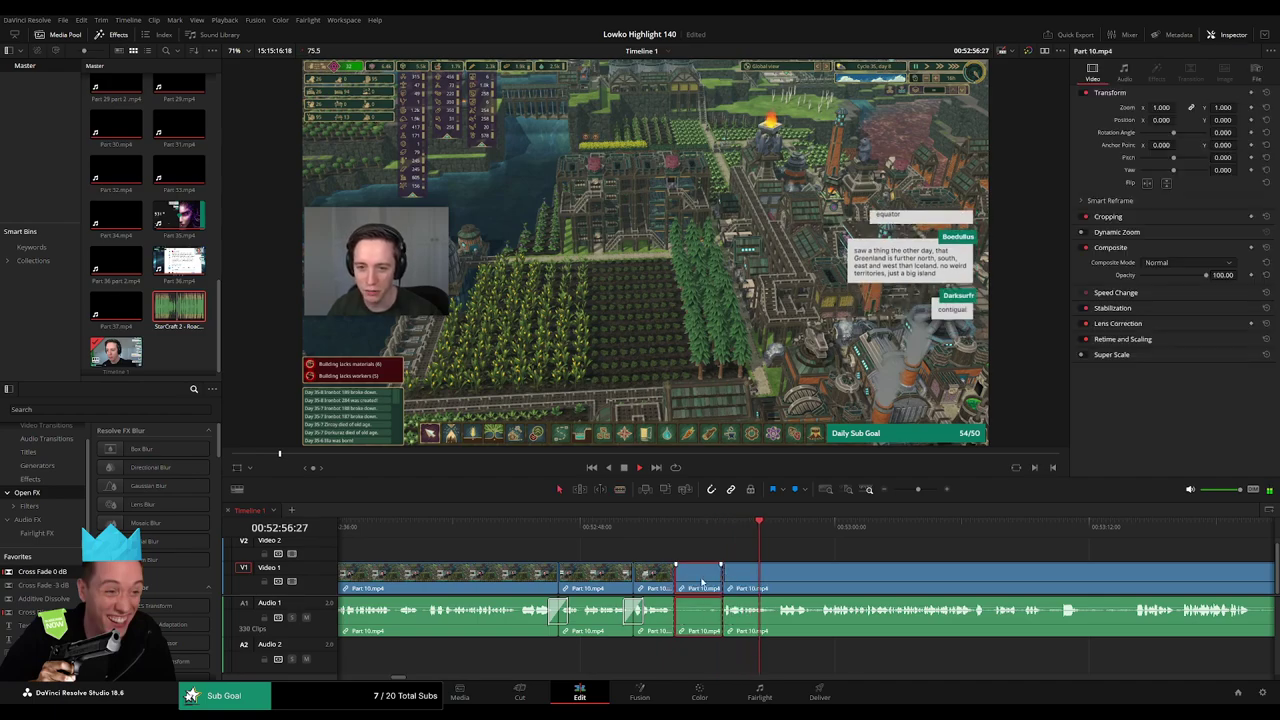
key(Delete)
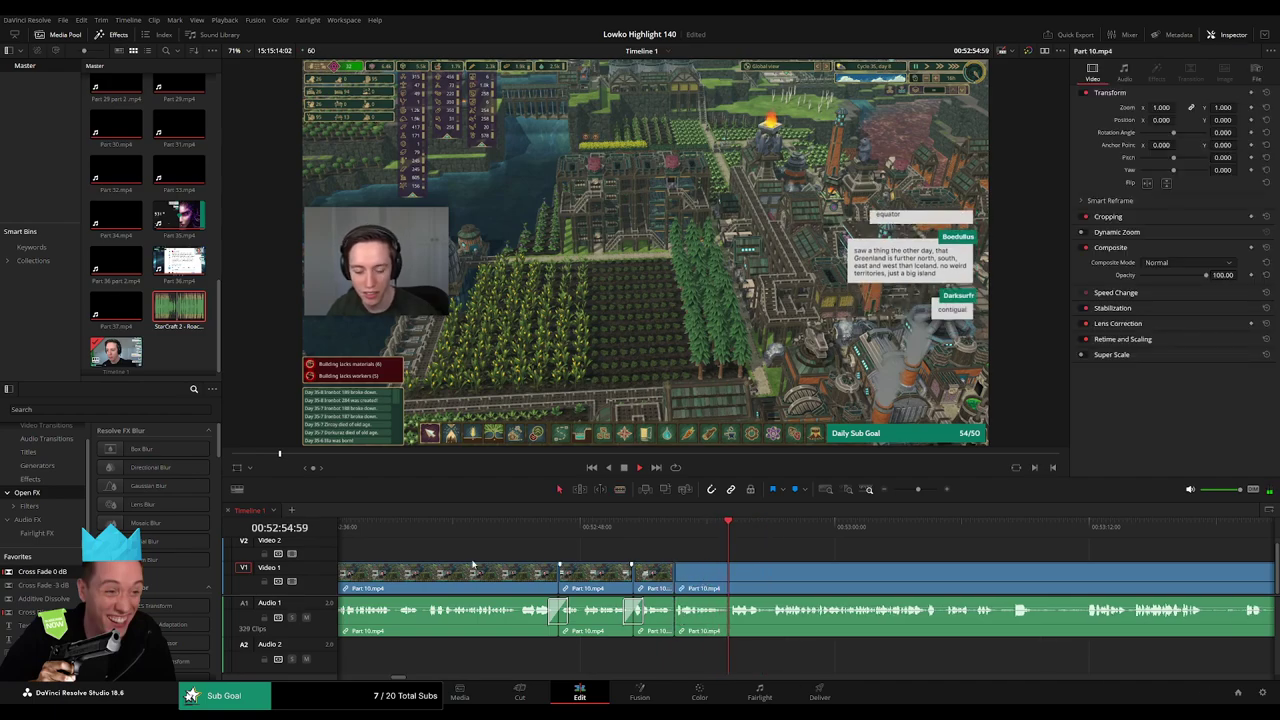
click(676, 619)
key(shift+t)
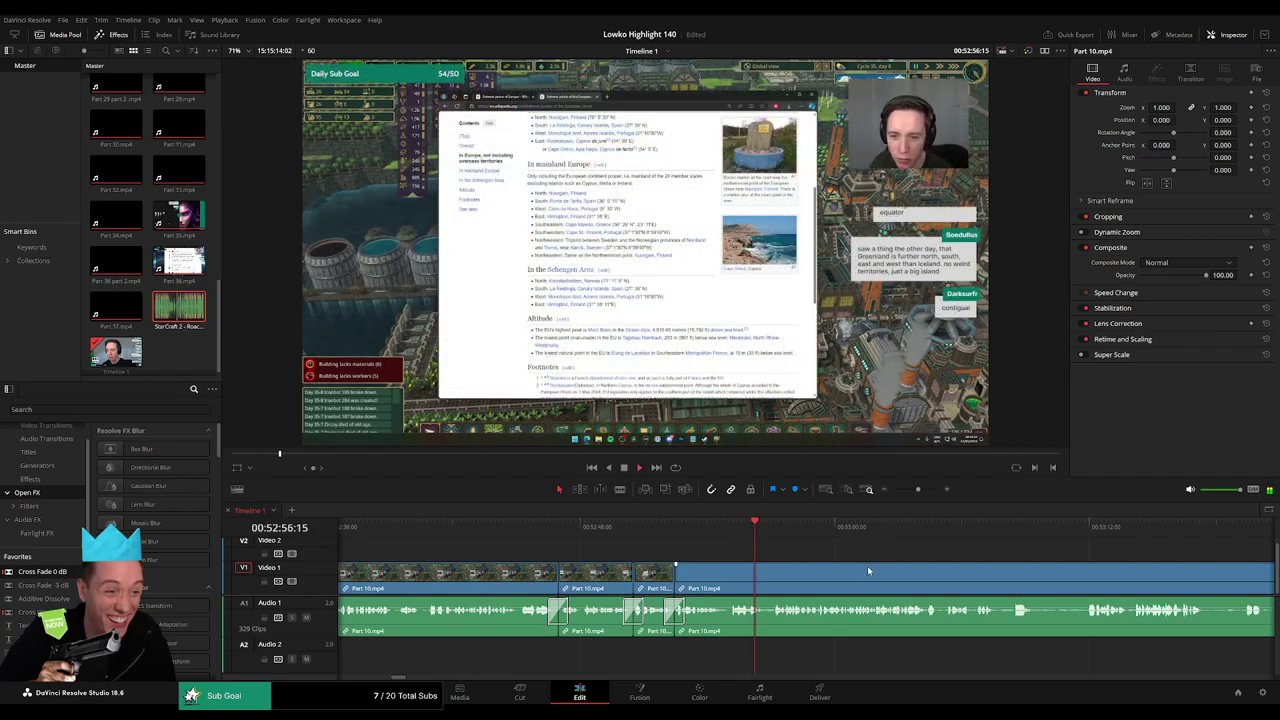
- Split off the word from about 00:53:05:18 to 00:53:05:30 in Part 10.mp4 and lower its audio volume to silence
drag(930, 546, 659, 545)
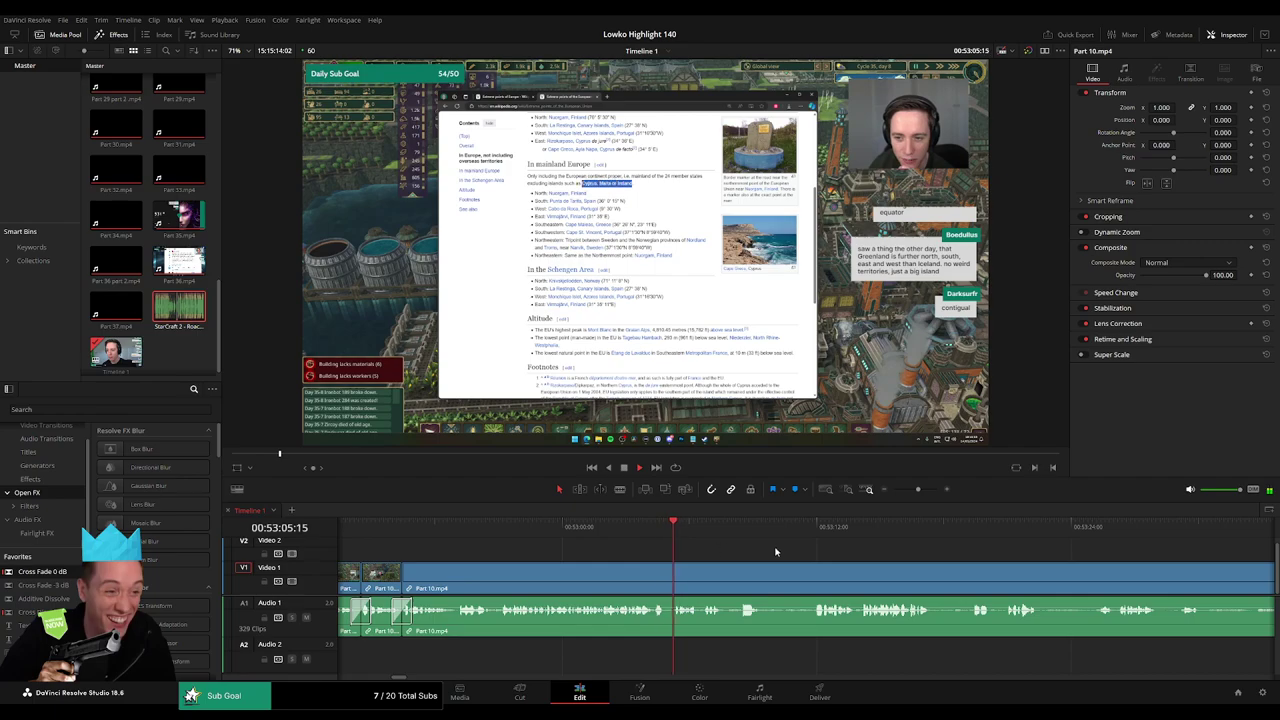
click(926, 490)
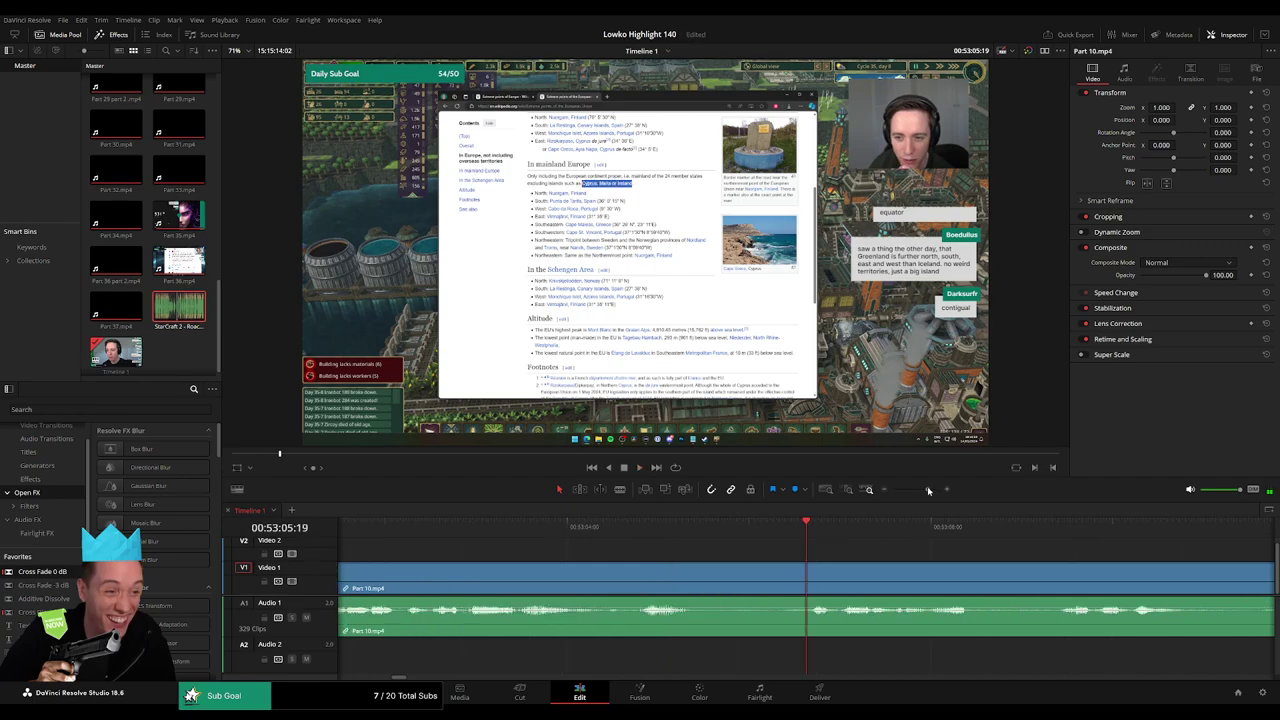
click(793, 541)
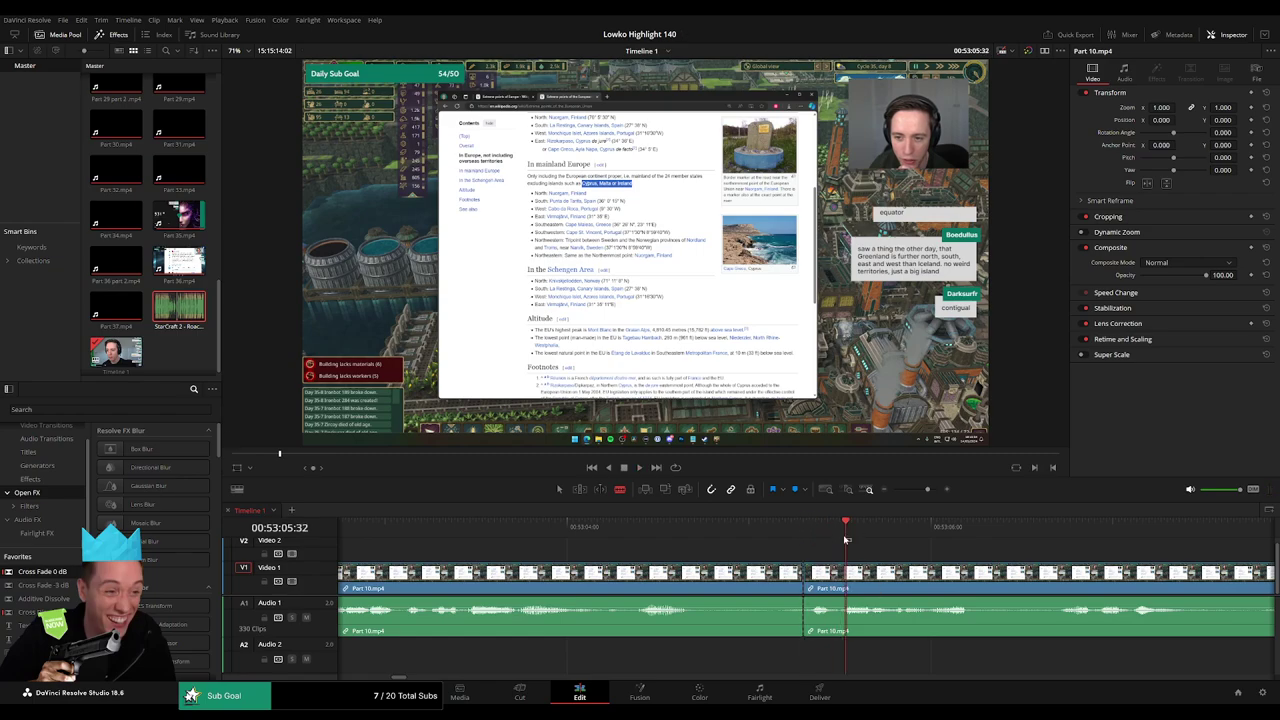
click(841, 568)
key(a)
drag(822, 611, 822, 645)
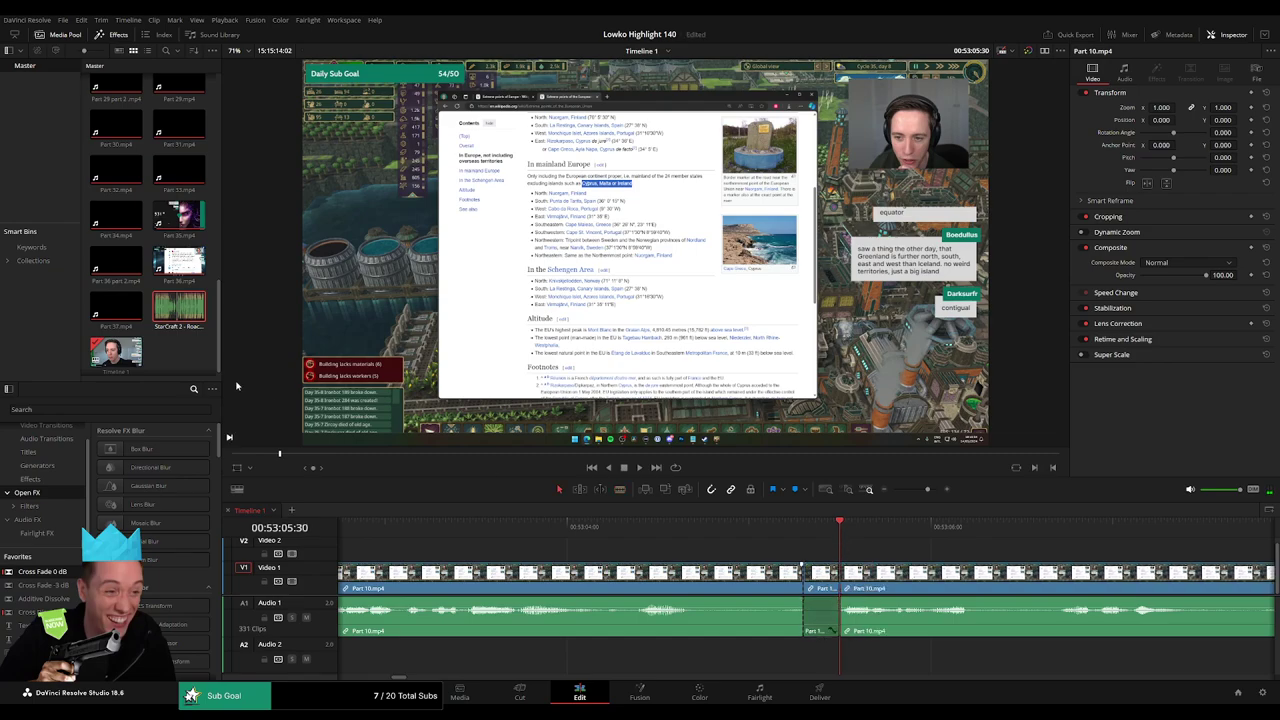
- Place StarCraft 2 - Roach Quotes.mp3 on Audio 2 beneath the silenced word, lower its volume and play back the result
drag(178, 310, 839, 656)
click(876, 664)
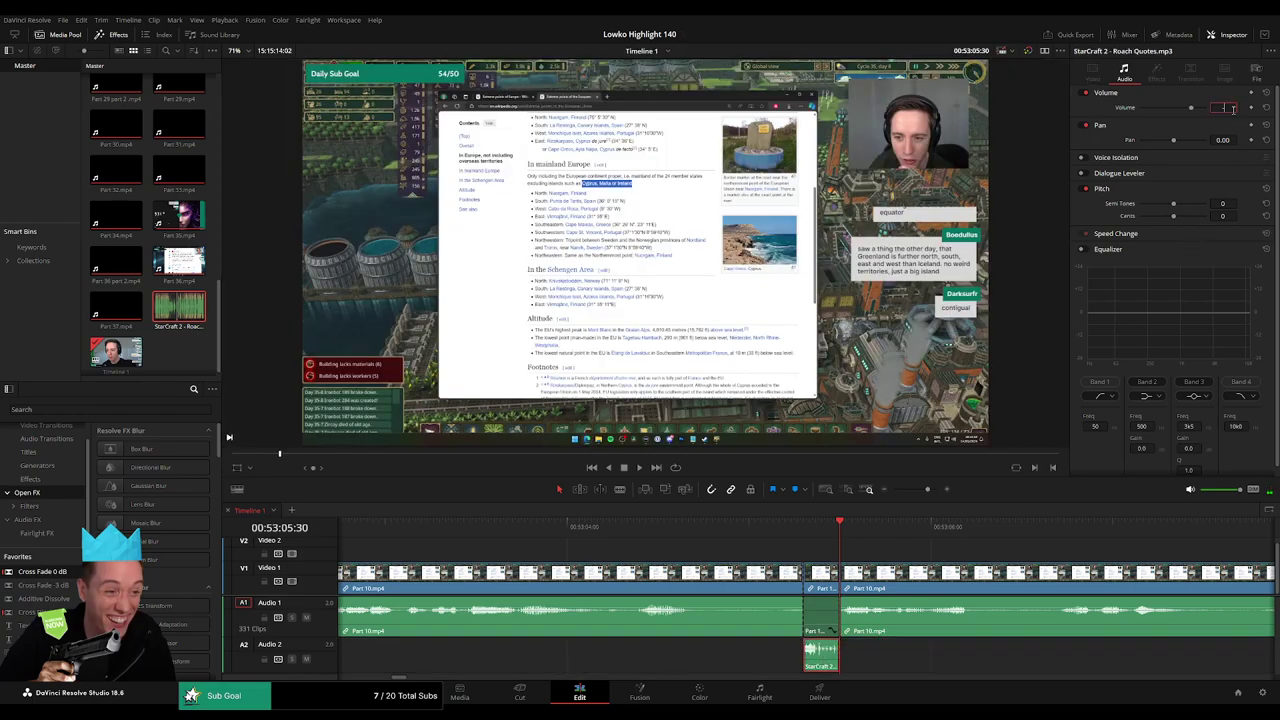
click(190, 353)
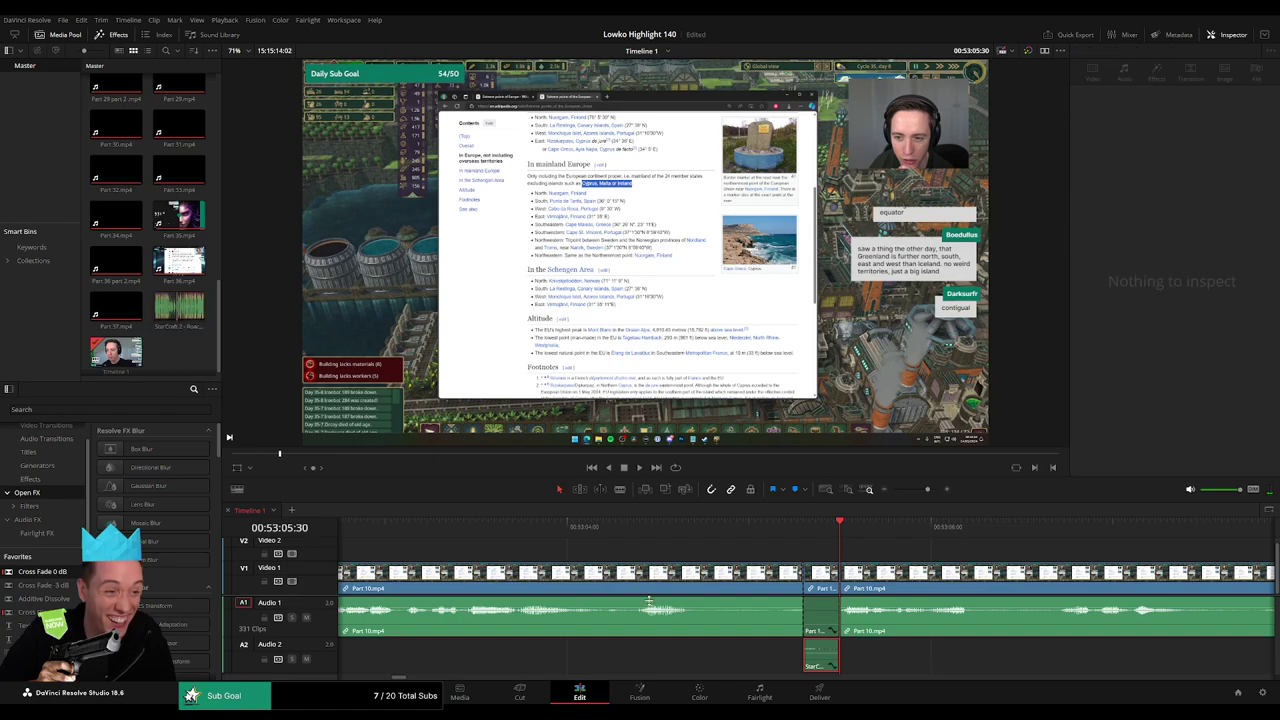
click(788, 558)
click(751, 533)
key(space)
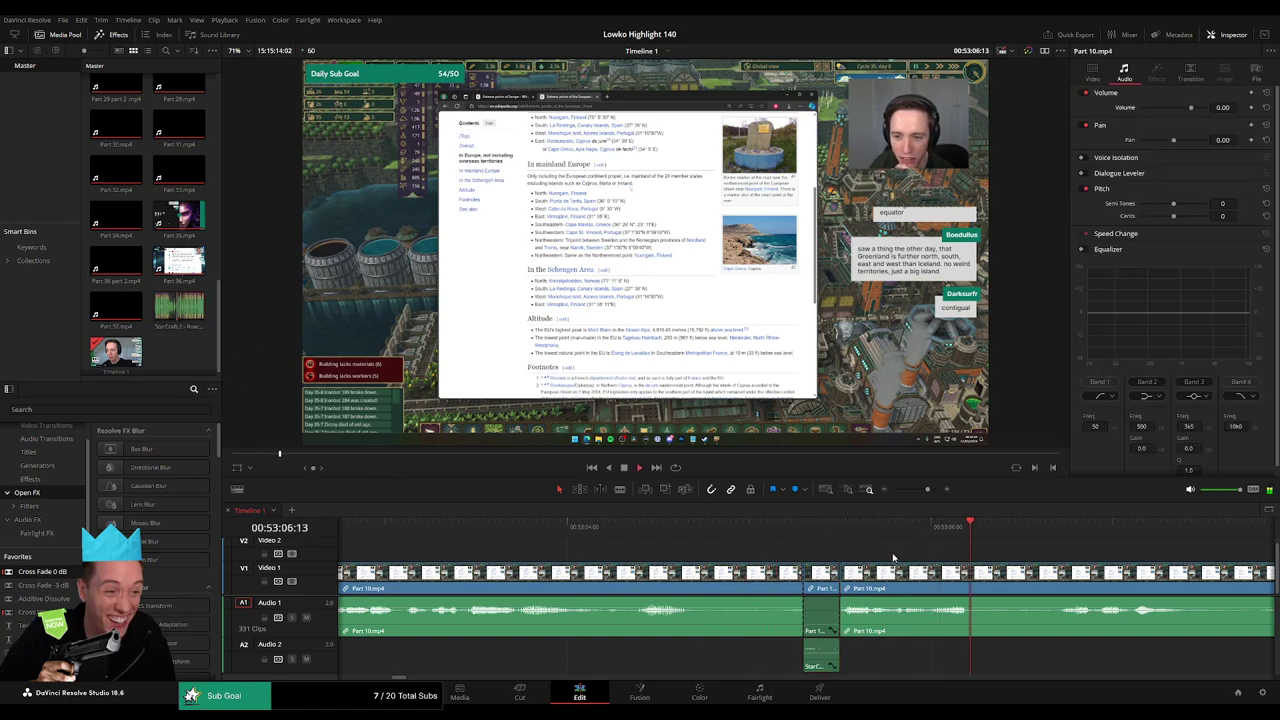
- Cut the section from about 00:53:08 to 00:53:12 out of Part 10.mp4 and cross-fade the audio join
drag(927, 489, 918, 491)
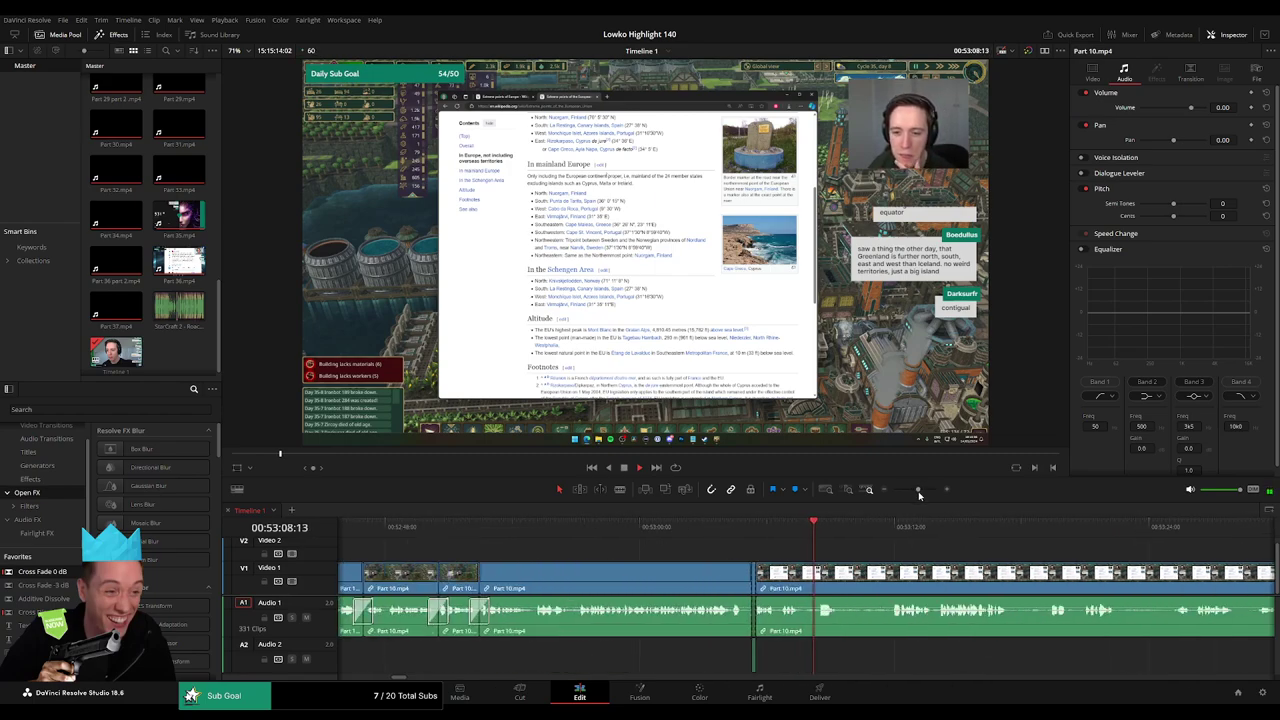
scroll(709, 540, right, 3)
click(619, 590)
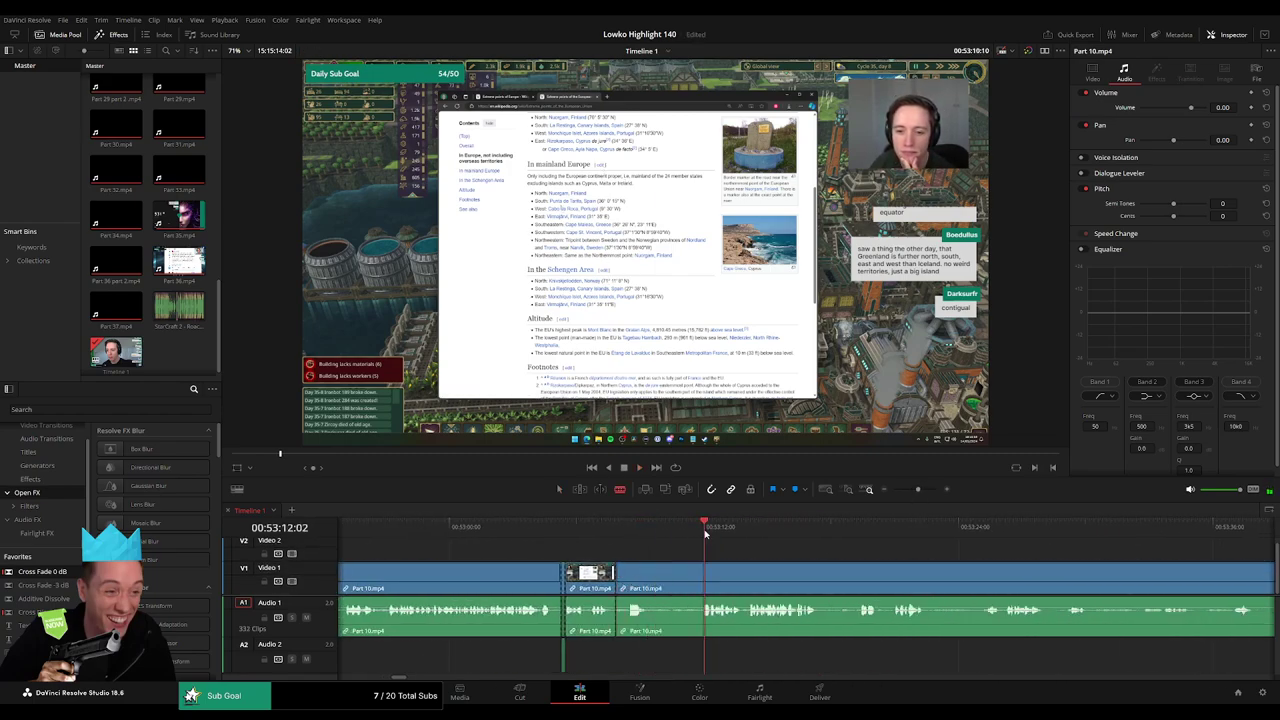
click(703, 571)
key(a)
click(677, 577)
key(Delete)
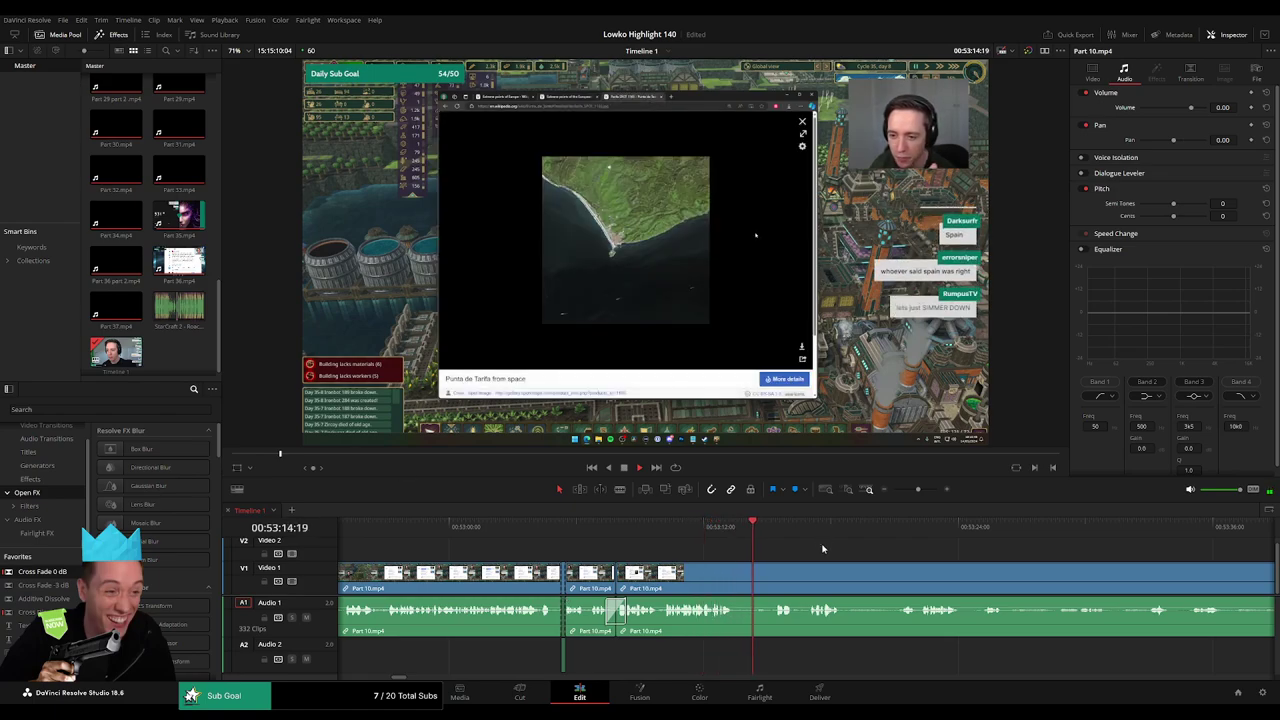
- Remove the section from about 00:53:18:50 to 00:53:21 of Part 10.mp4 and cross-fade the audio at the cut
scroll(853, 547, right, 3)
click(573, 530)
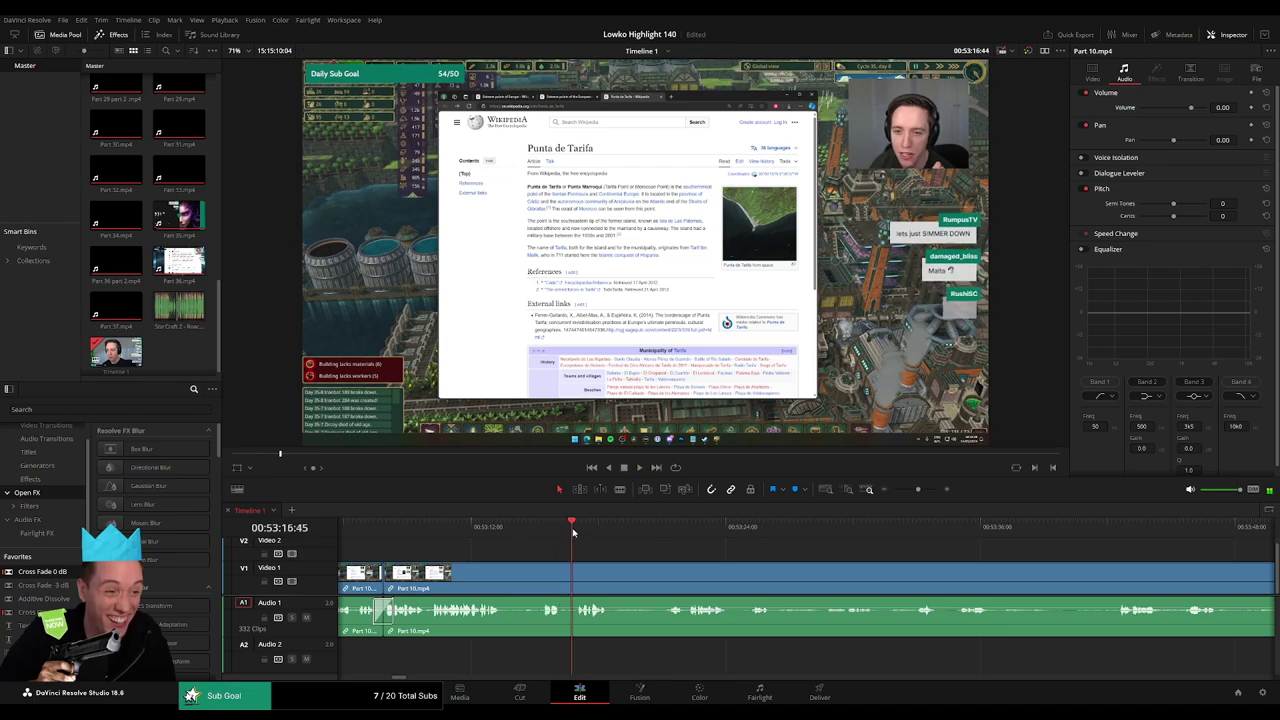
scroll(640, 545, right, 1)
click(572, 530)
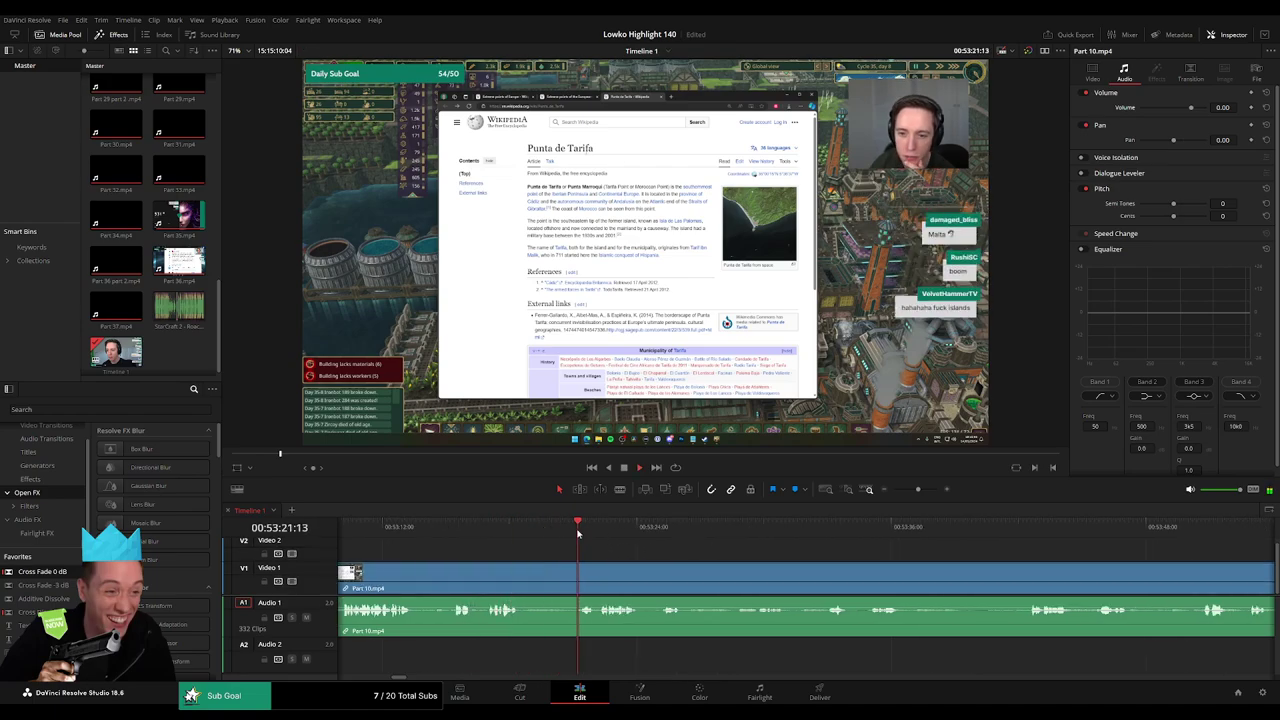
key(b)
click(529, 574)
click(574, 575)
key(a)
click(551, 577)
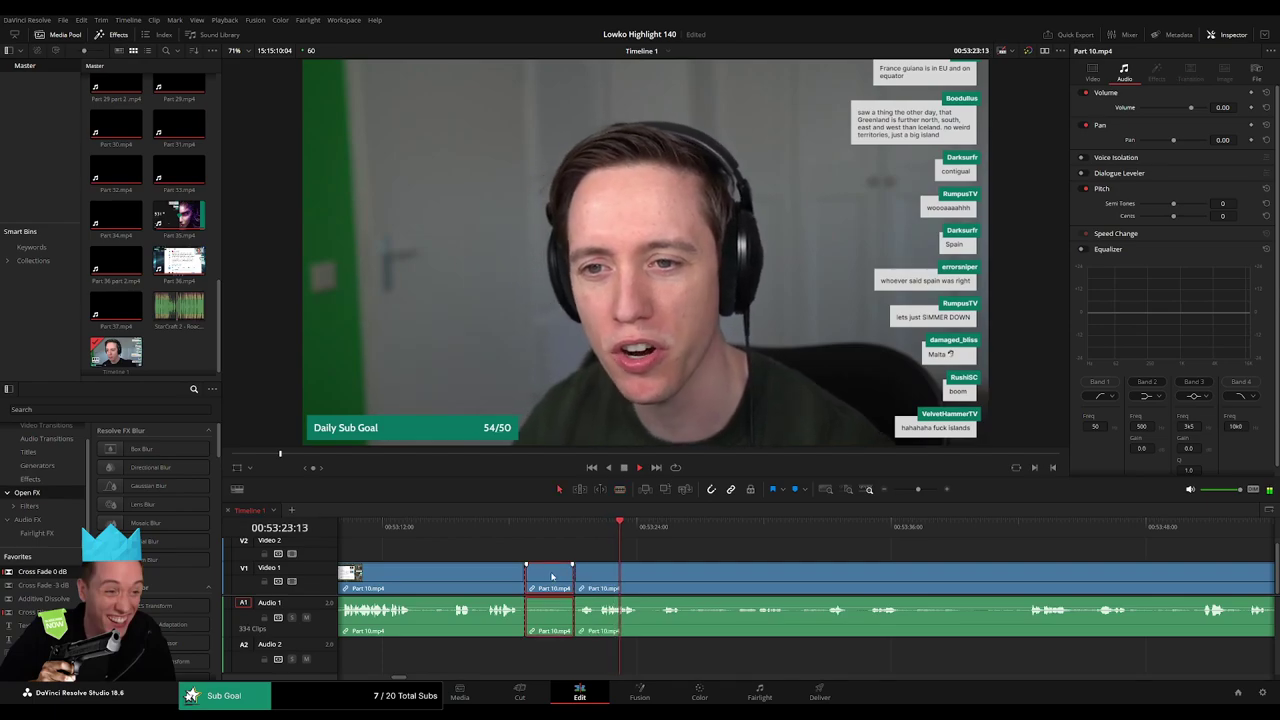
key(Delete)
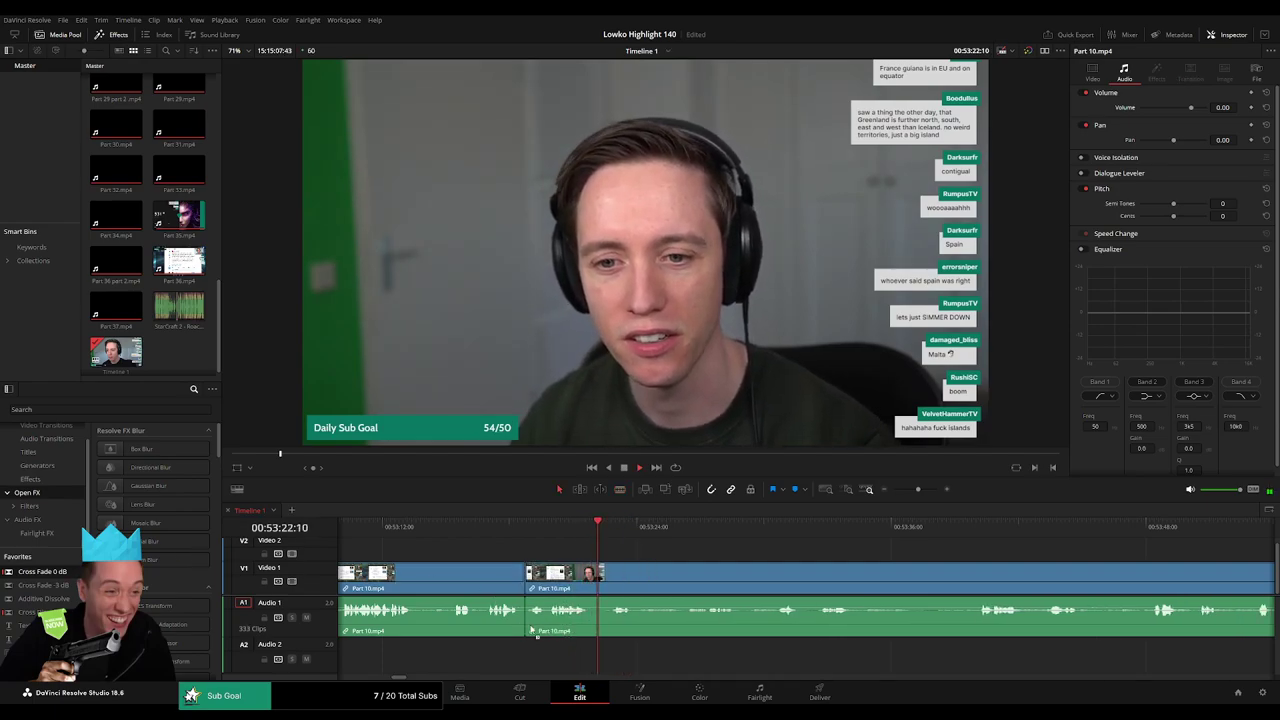
drag(533, 631, 526, 614)
- Delete the stretch from about 00:53:24 to 00:53:40 in Part 10.mp4 and cross-fade the audio join
scroll(640, 552, right, 2)
key(b)
click(540, 577)
click(586, 530)
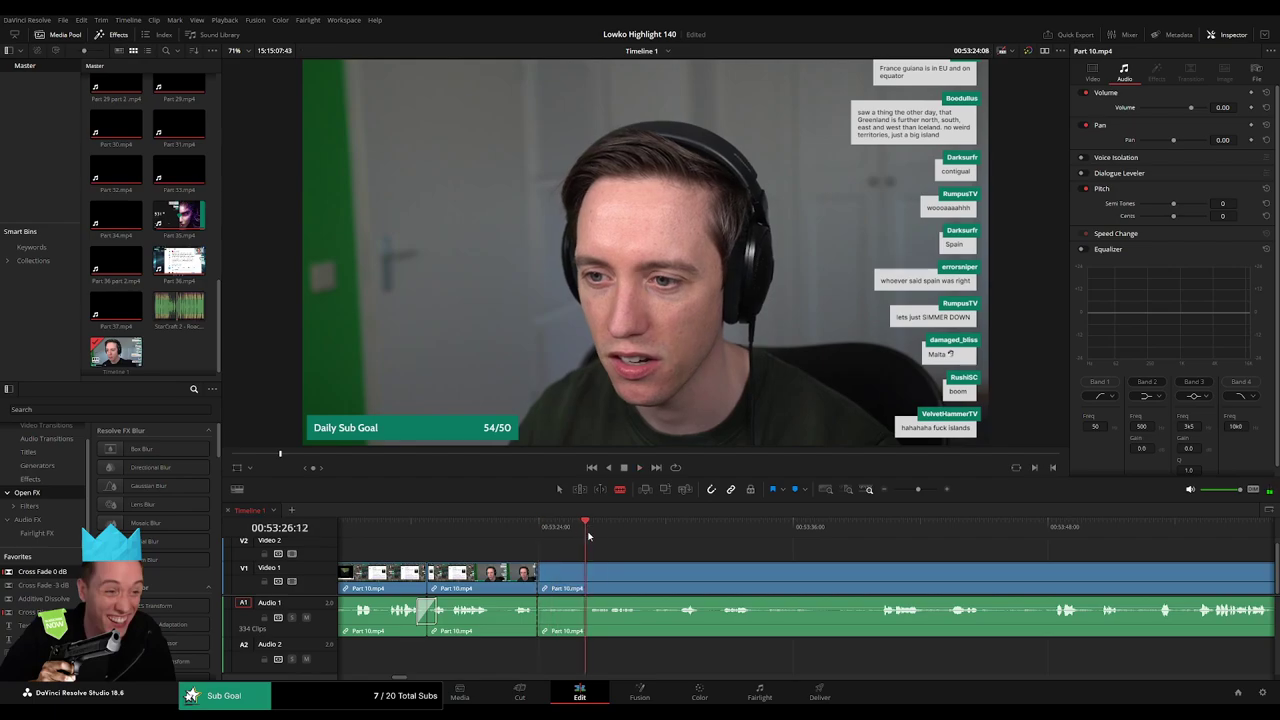
drag(588, 534, 886, 536)
scroll(868, 550, right, 1)
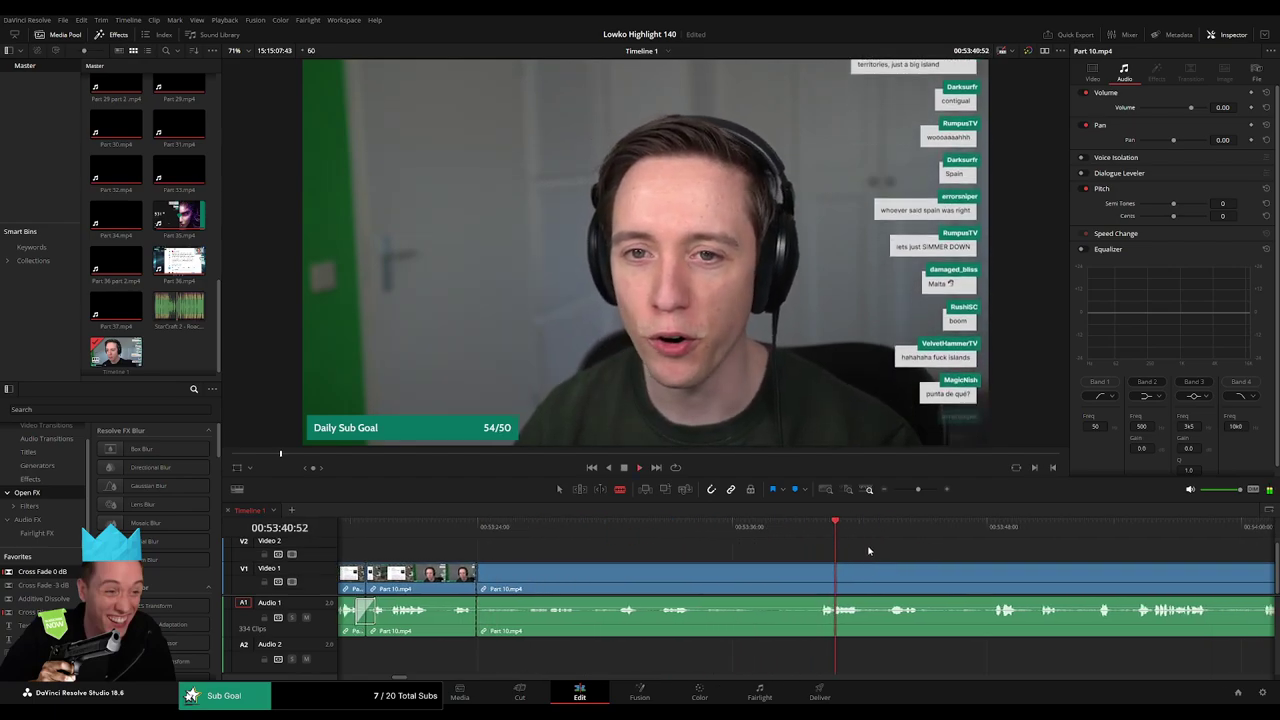
scroll(868, 551, right, 1)
click(845, 534)
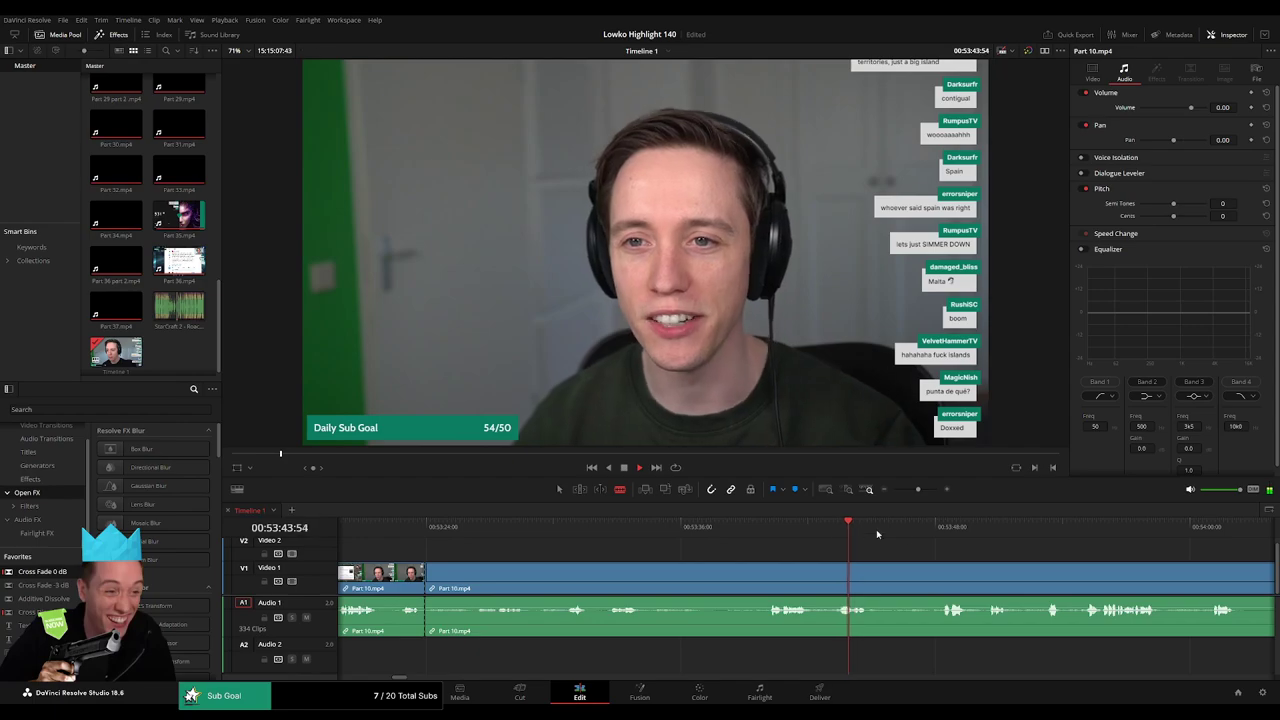
drag(877, 534, 972, 543)
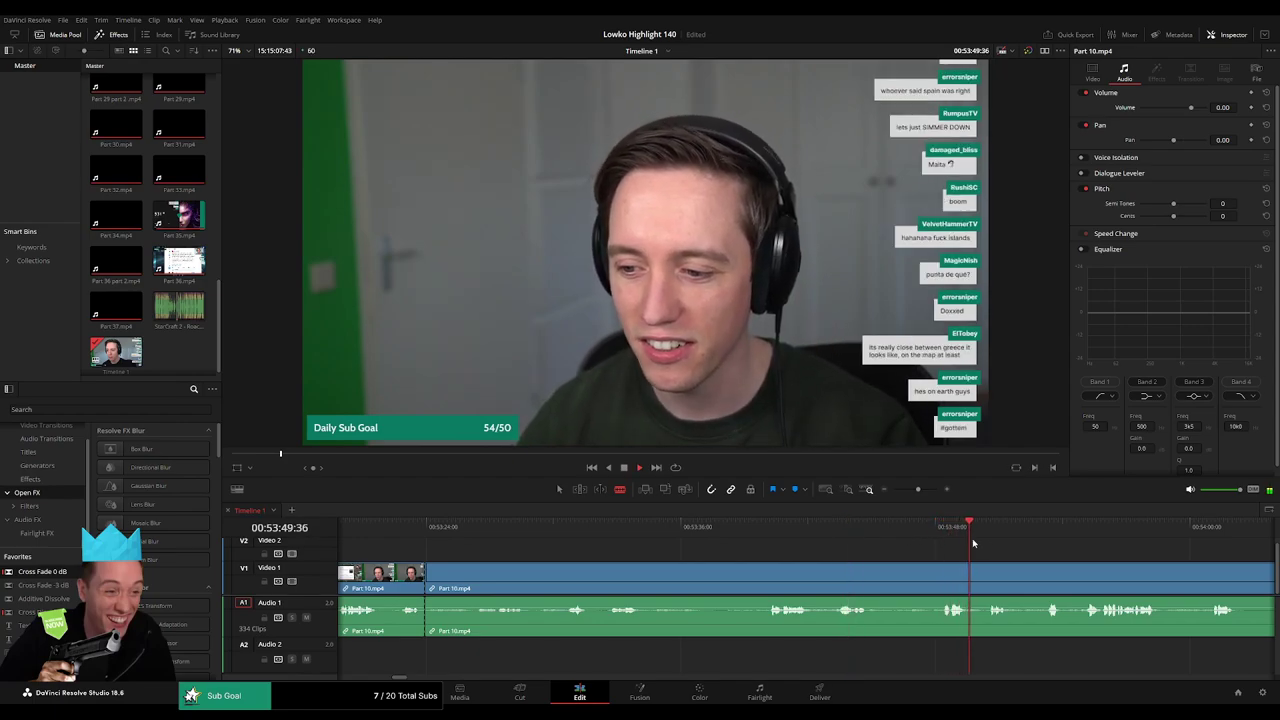
click(768, 583)
key(a)
click(734, 583)
key(Delete)
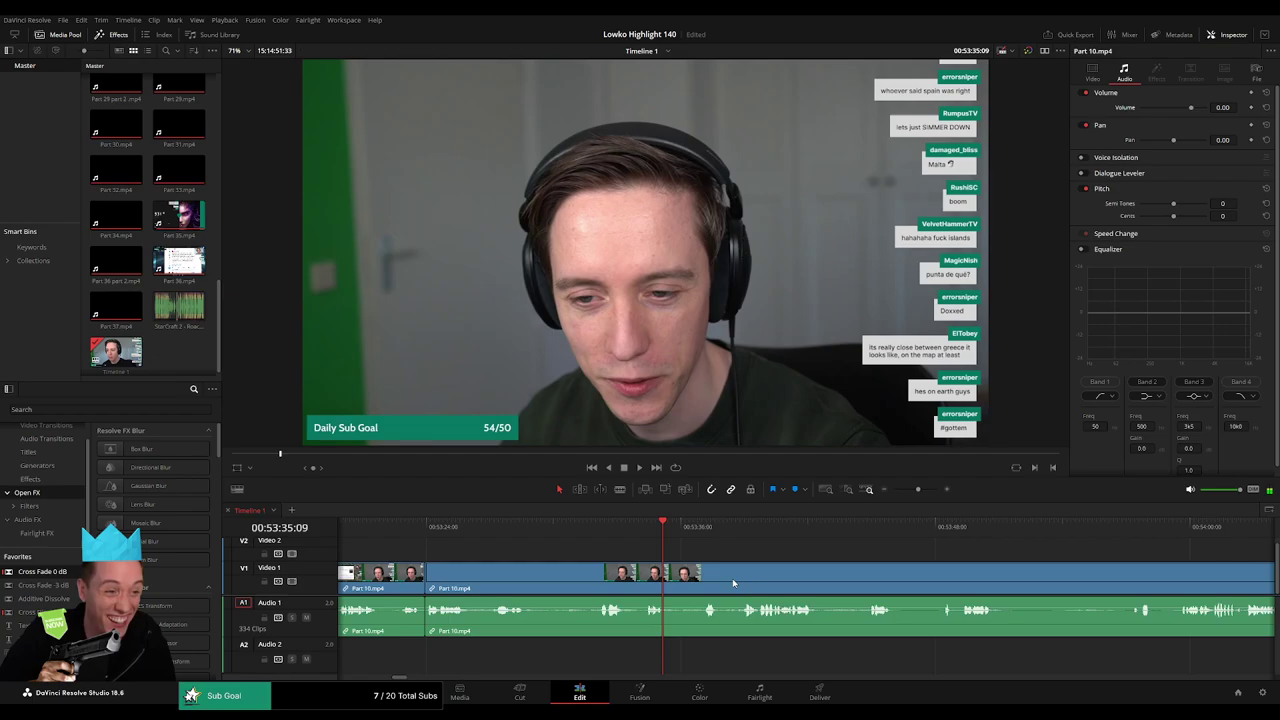
key(space)
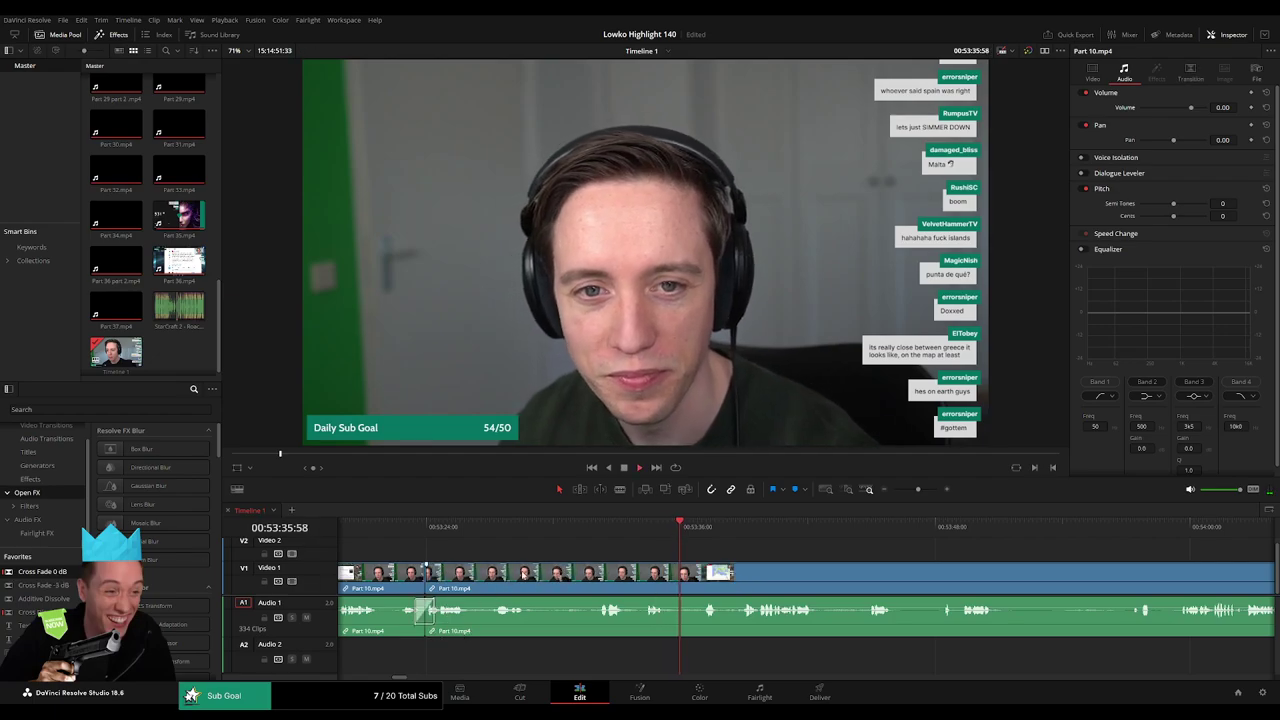
- Delete the pause from about 00:53:28:45 to 00:53:32 in Part 10.mp4 and cross-fade the audio join
key(b)
click(526, 575)
click(597, 574)
key(a)
click(574, 575)
key(Delete)
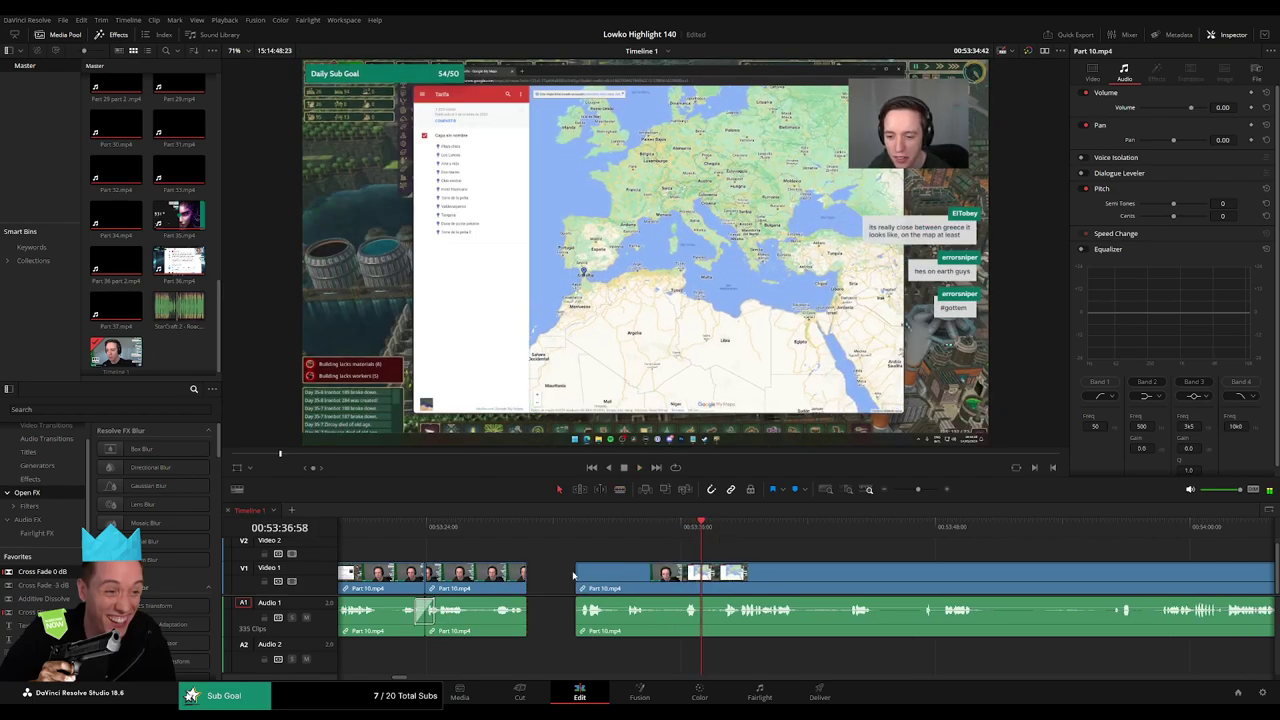
key(space)
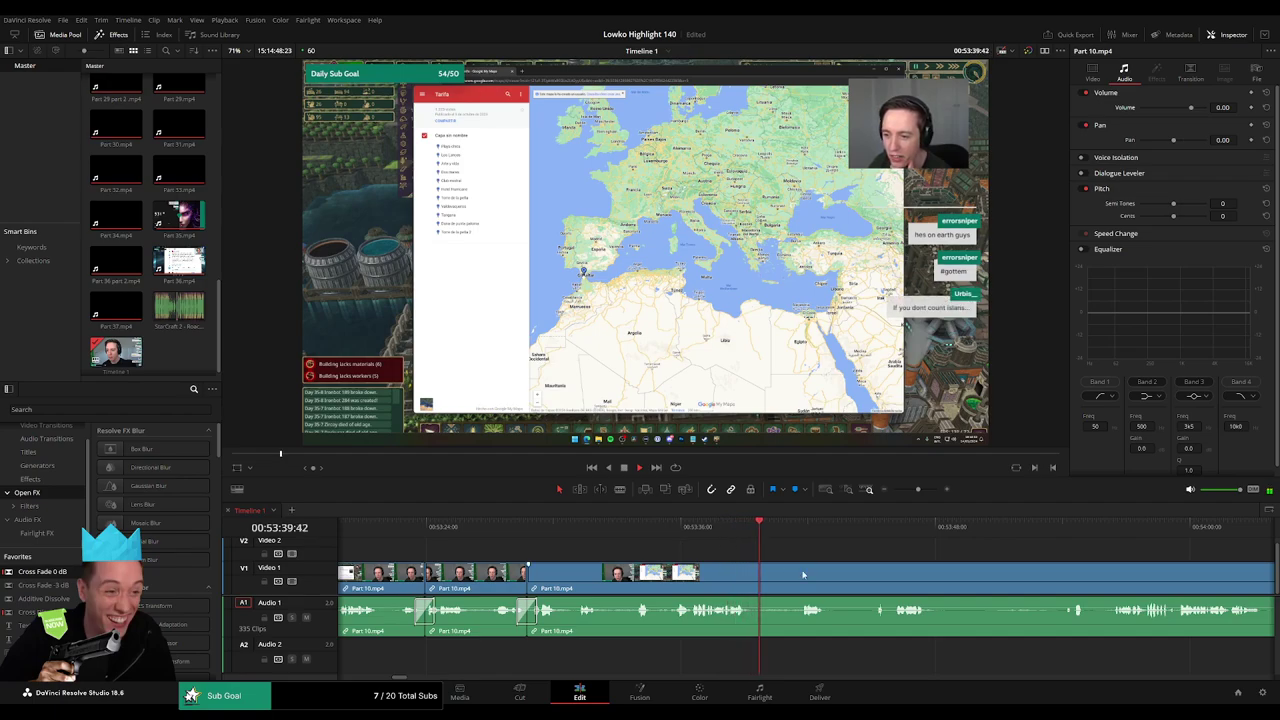
- Cut the section from about 00:53:43 to 00:53:46:10 out of Part 10.mp4 and cross-fade the audio join
drag(803, 575, 615, 550)
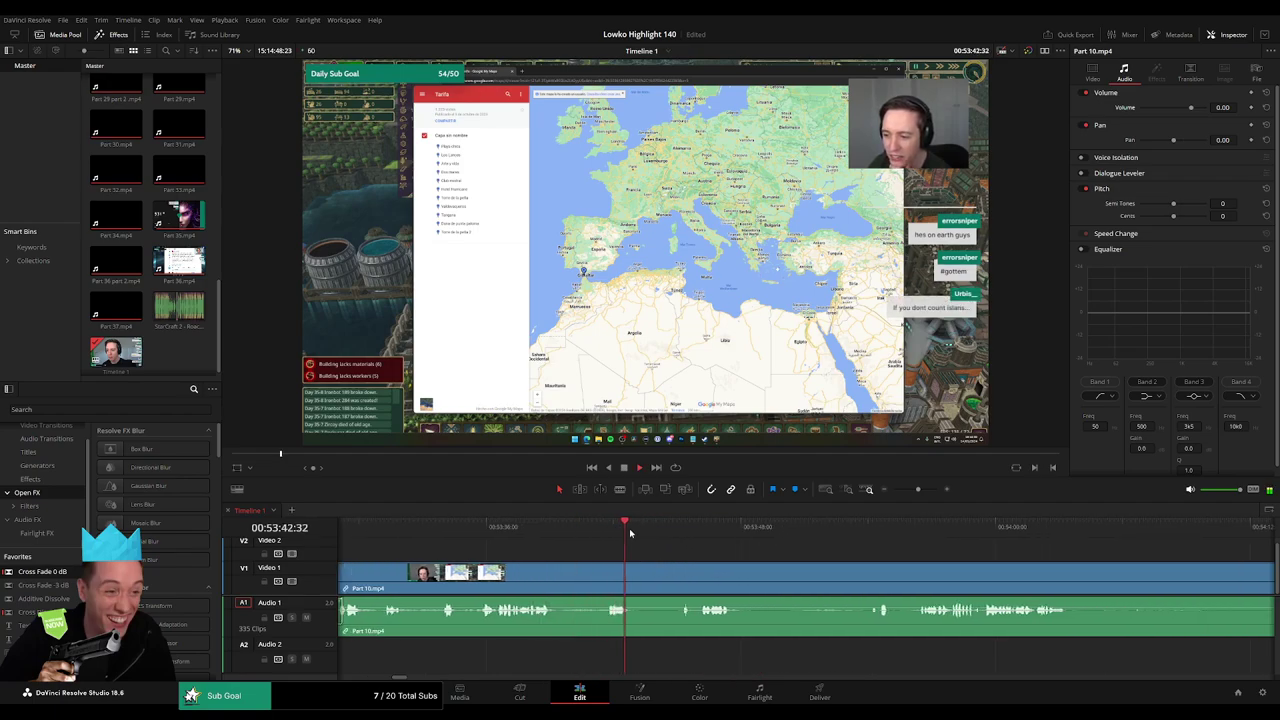
key(b)
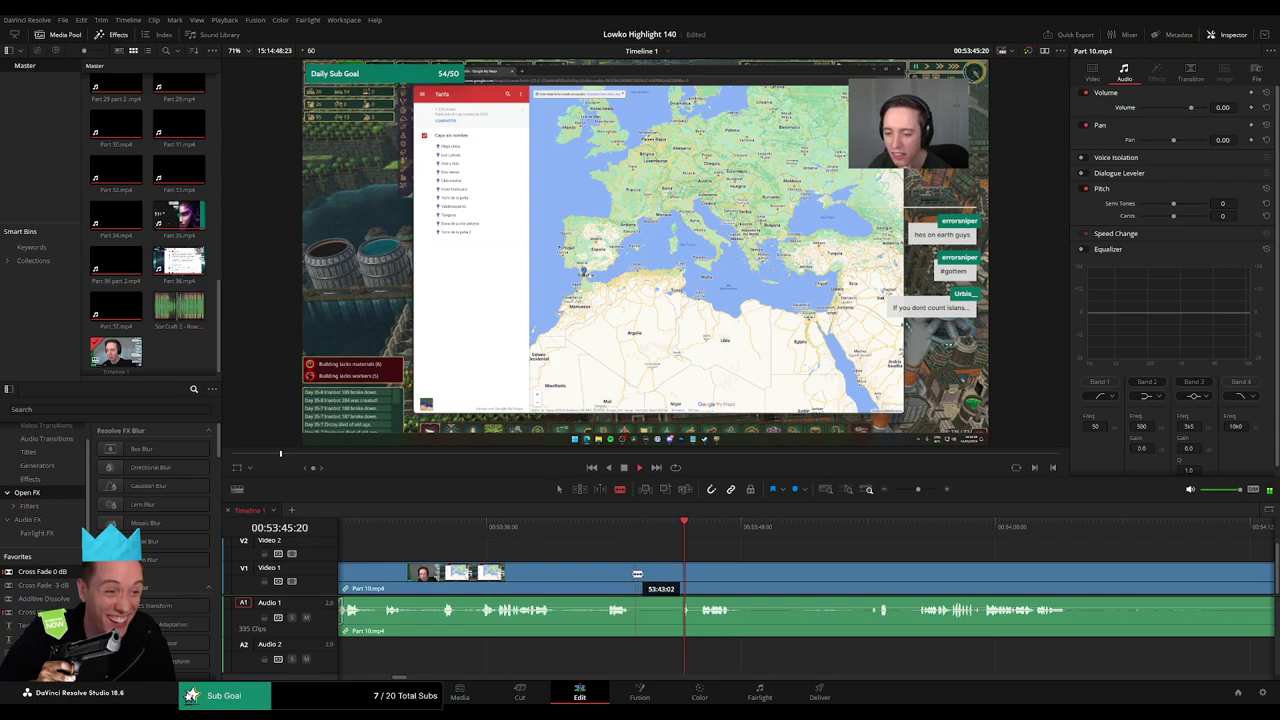
click(635, 575)
click(702, 572)
key(a)
click(687, 577)
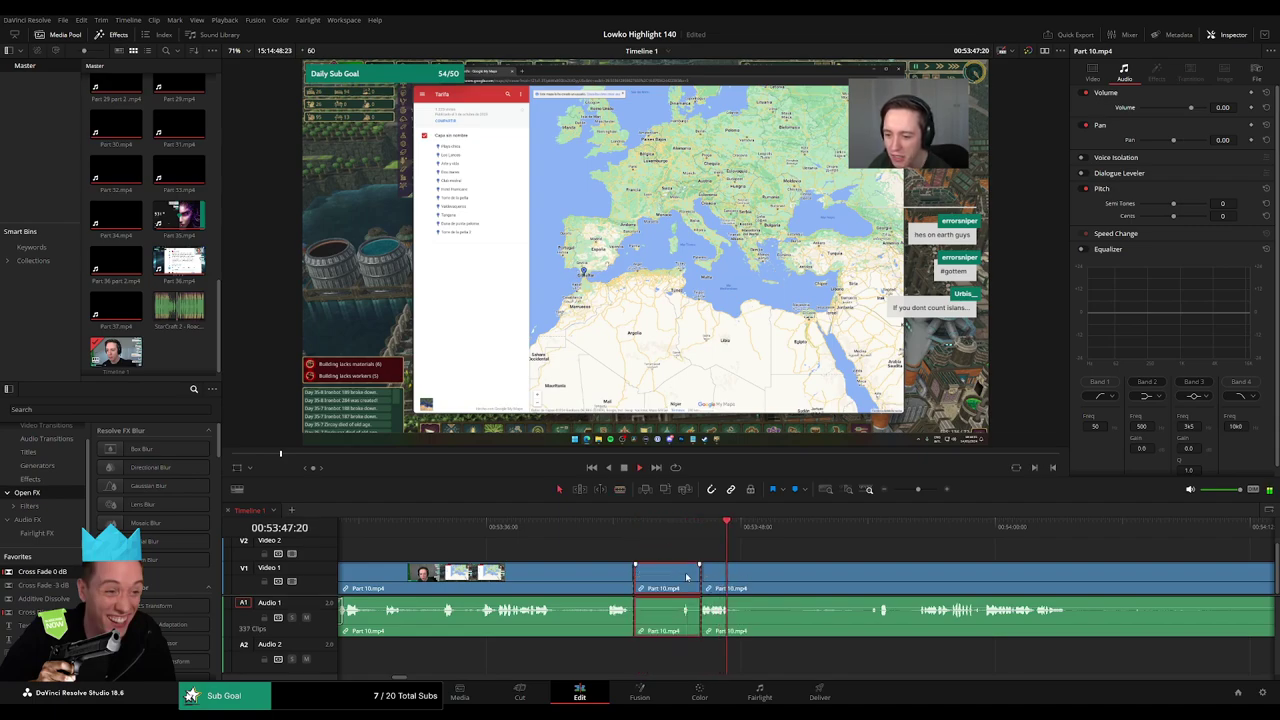
key(Delete)
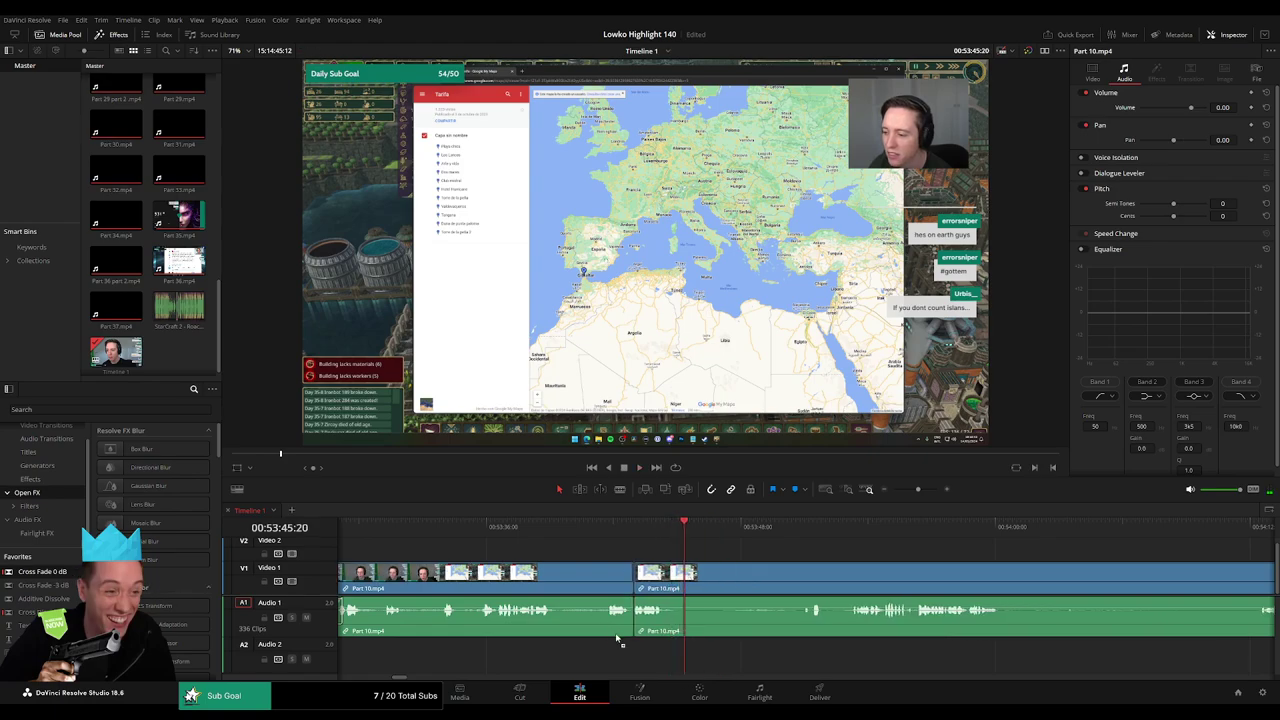
drag(616, 638, 632, 612)
- Delete the short pause from about 00:53:39:35 to 00:53:41:25 in Part 10.mp4 and cross-fade the audio join
key(b)
click(562, 588)
click(600, 582)
key(a)
click(580, 586)
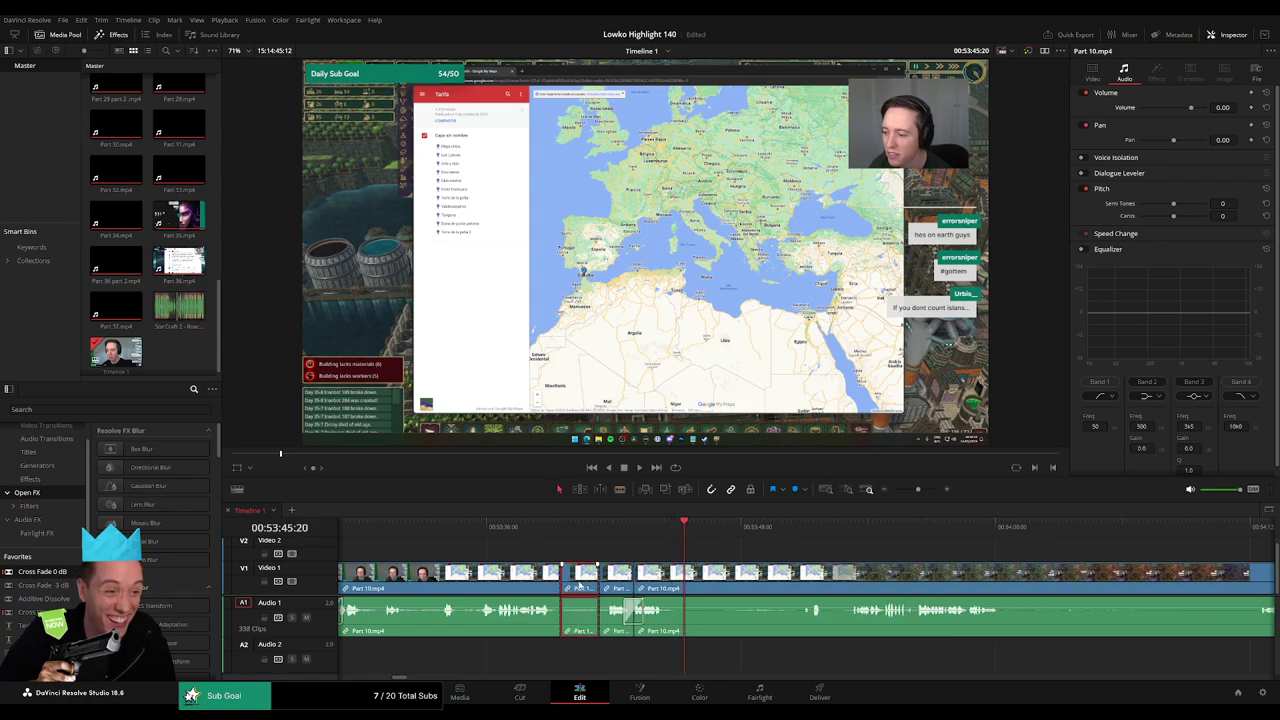
key(Delete)
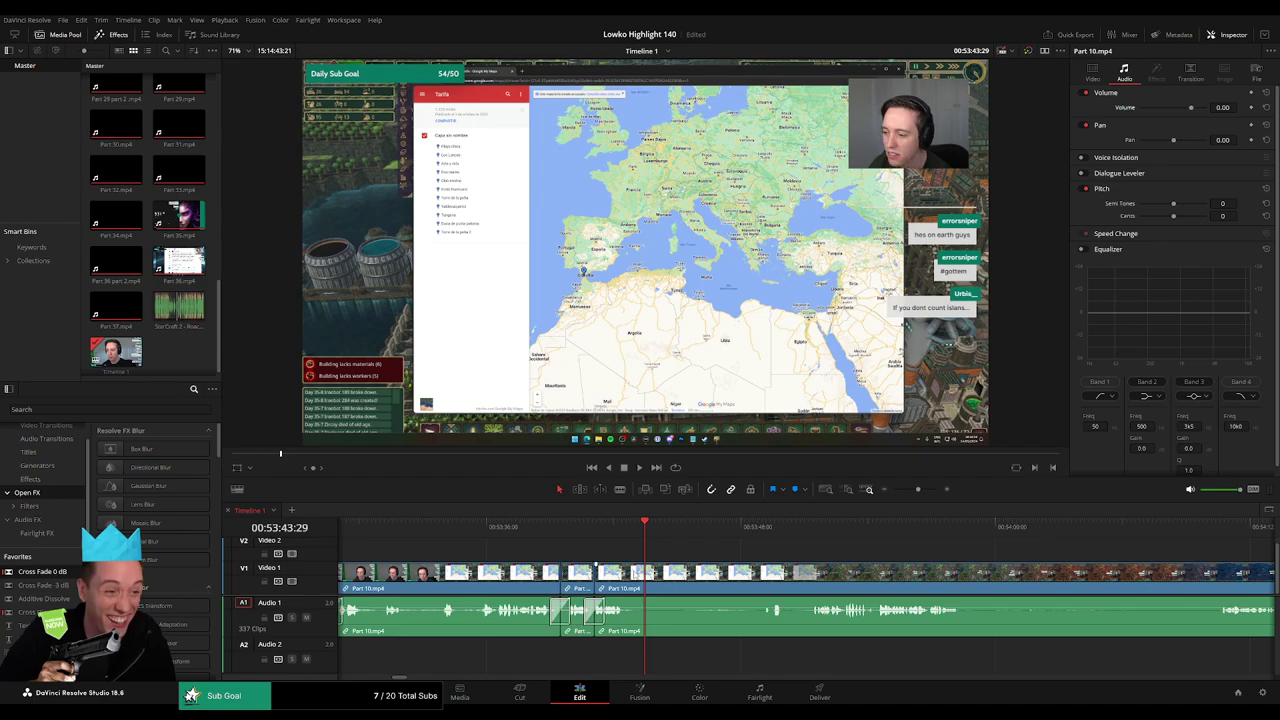
- Remove the section from about 00:53:43:15 to 00:53:51:10 of Part 10.mp4 and cross-fade the audio join
click(640, 588)
click(762, 528)
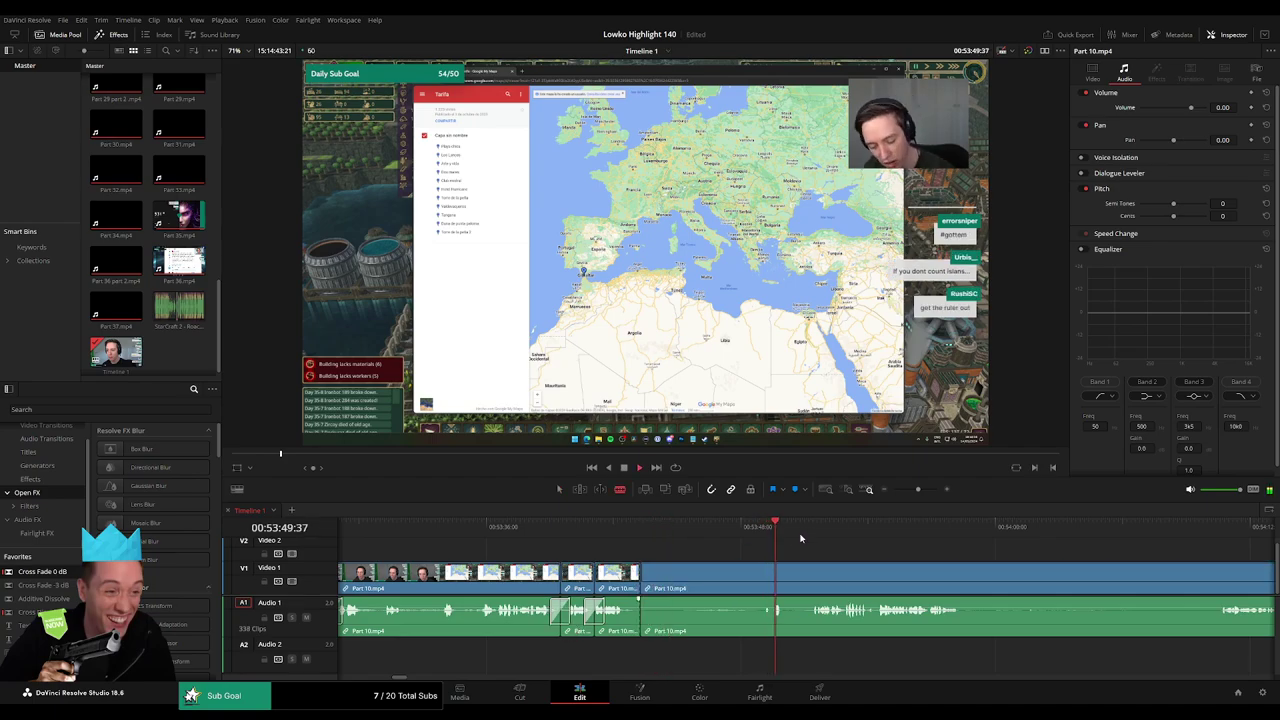
click(808, 530)
click(808, 578)
key(a)
click(794, 580)
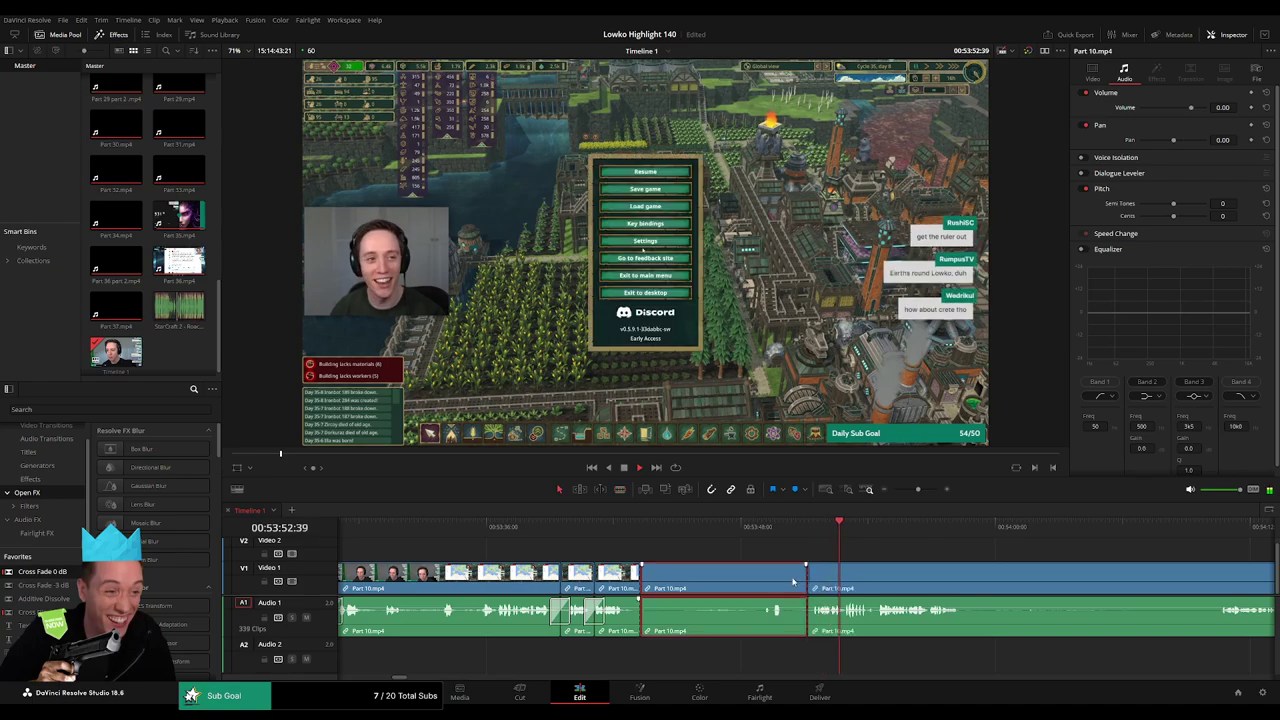
key(Delete)
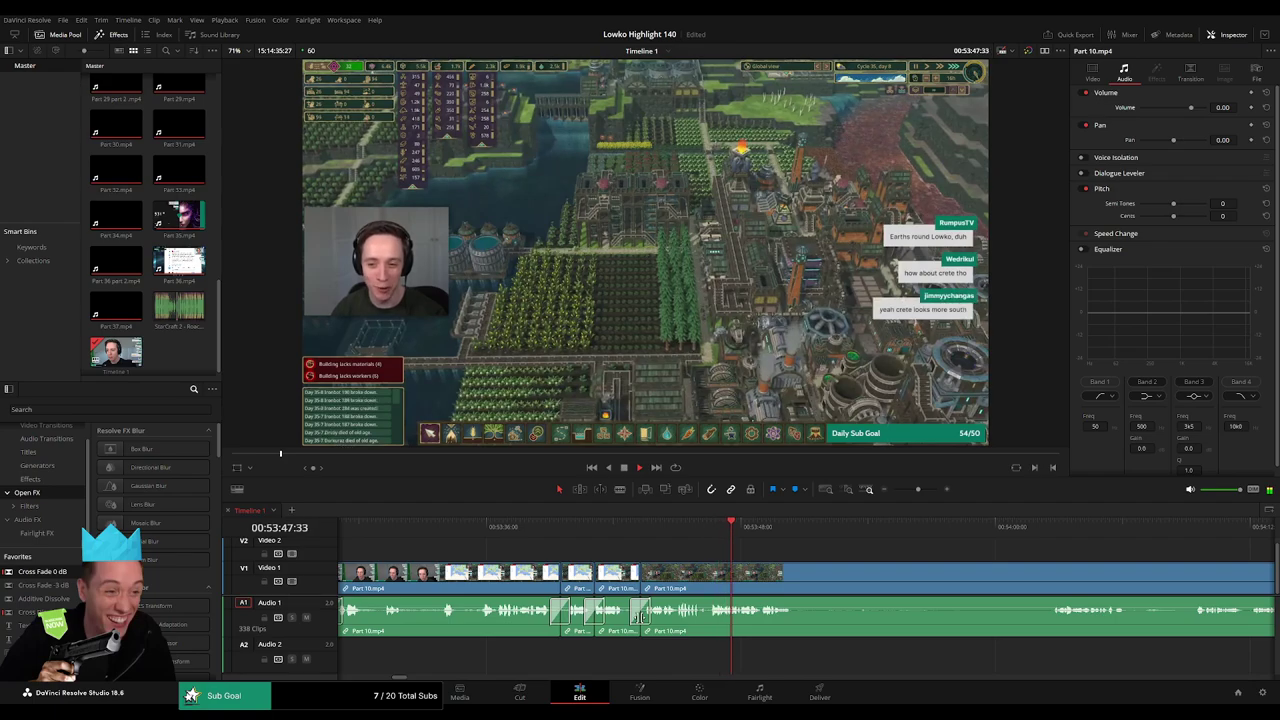
- Delete the quiet stretch from about 00:53:50:40 to 00:54:02:45 in Part 10.mp4 and cross-fade the audio join
scroll(599, 560, right, 5)
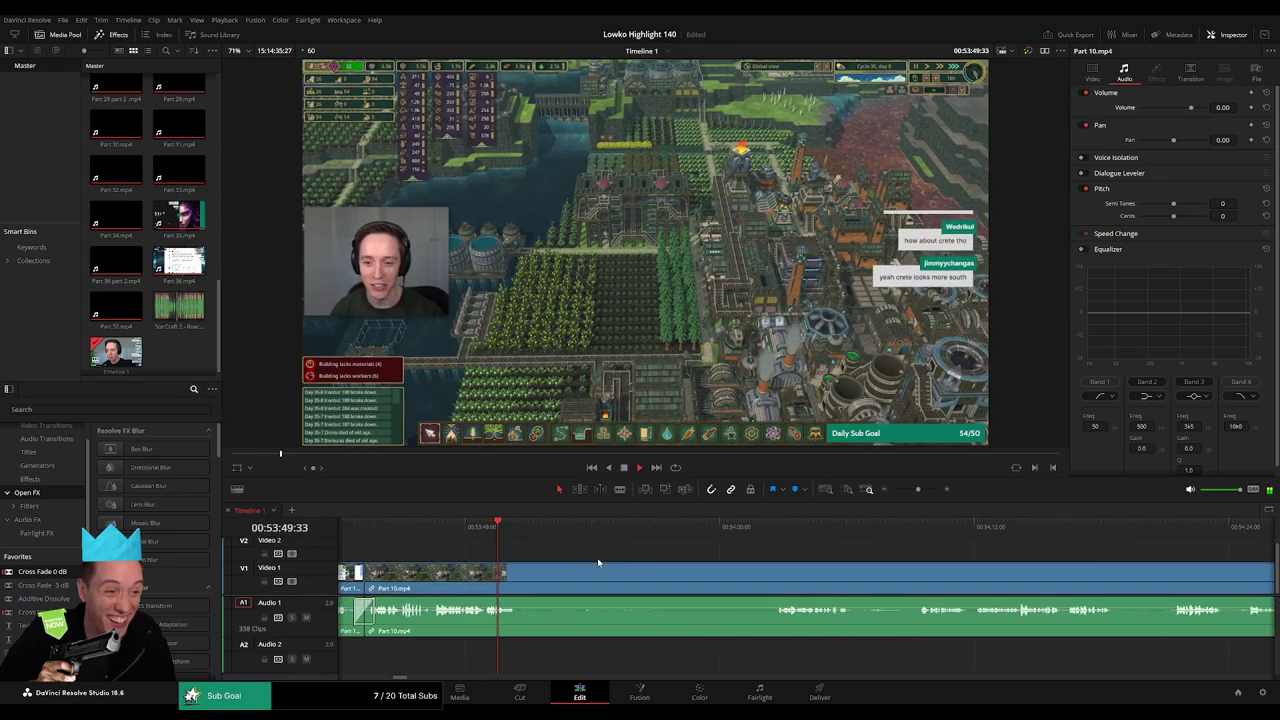
key(b)
click(521, 574)
click(771, 526)
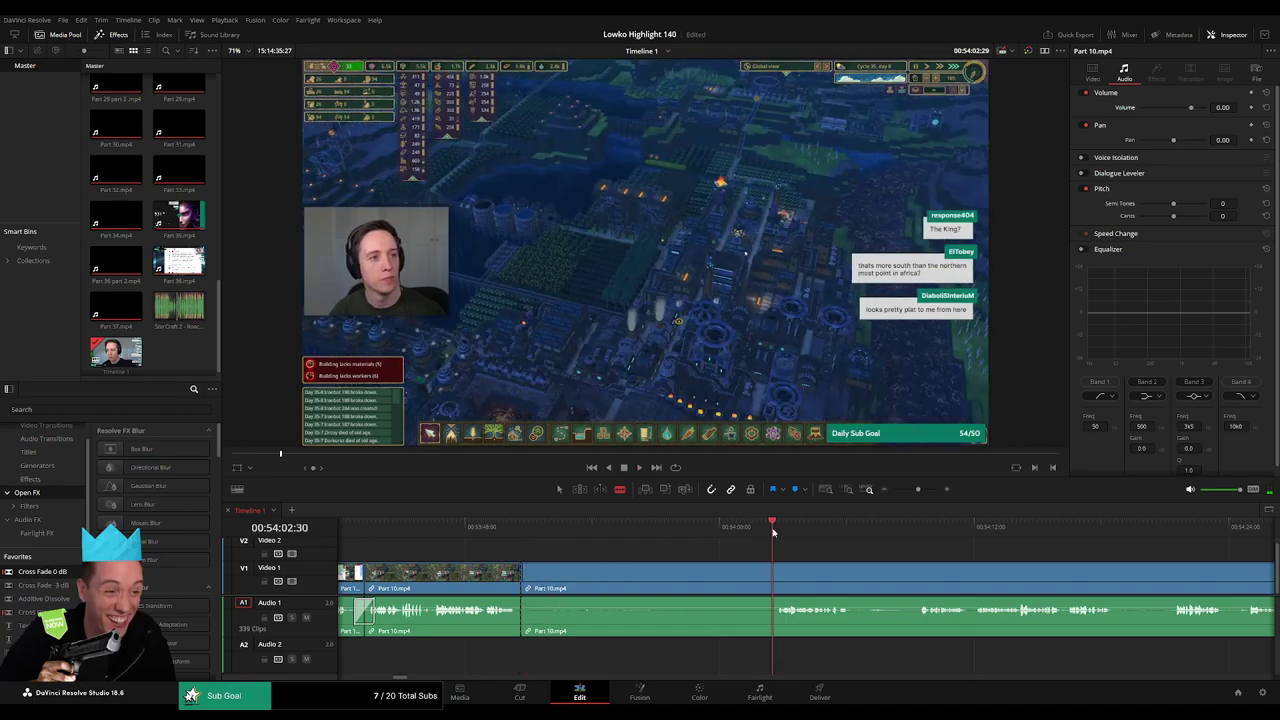
click(779, 573)
key(a)
click(741, 577)
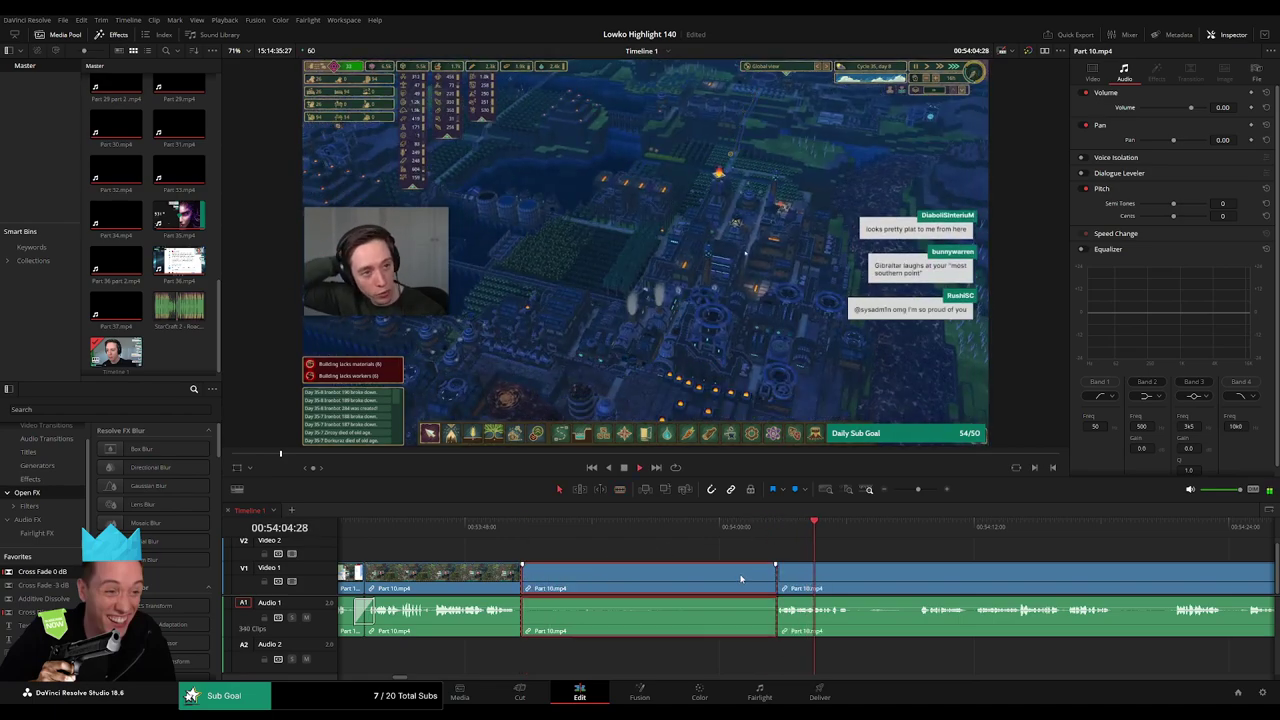
key(BackSpace)
click(740, 578)
key(BackSpace)
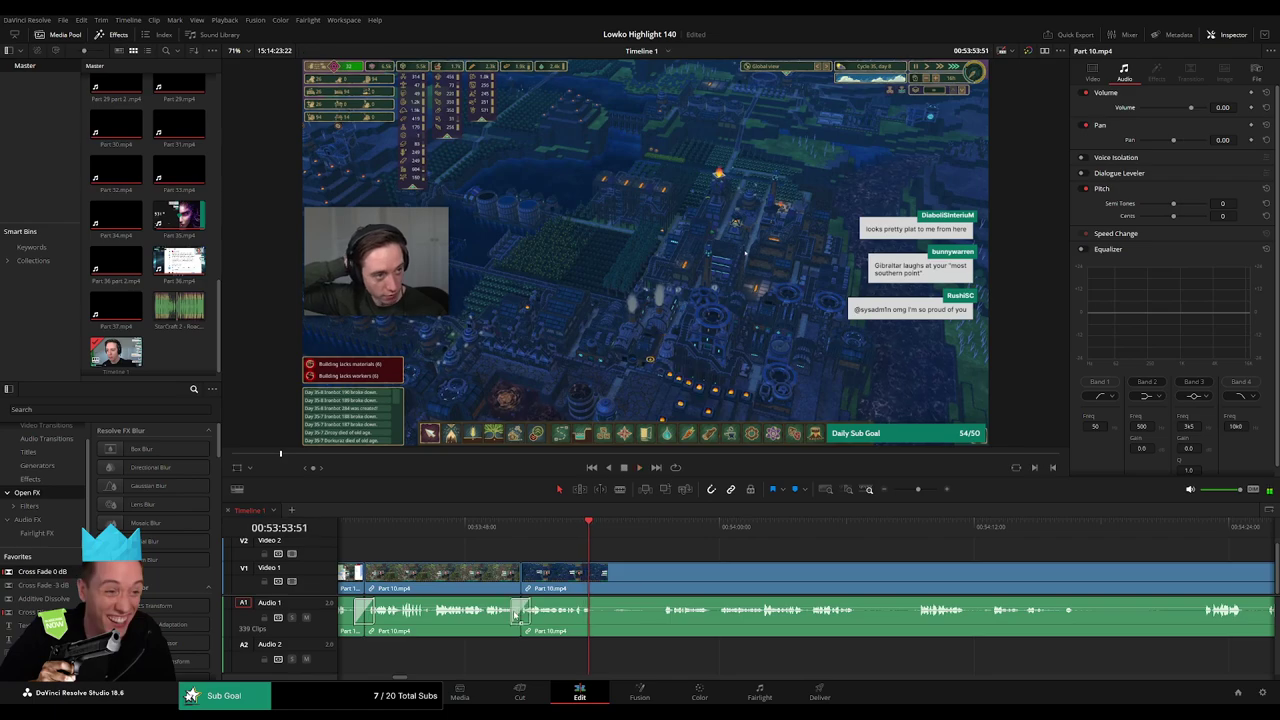
- Cut the pause from about 00:53:54:15 to 00:53:57:20 out of Part 10.mp4 and cross-fade the audio join
key(b)
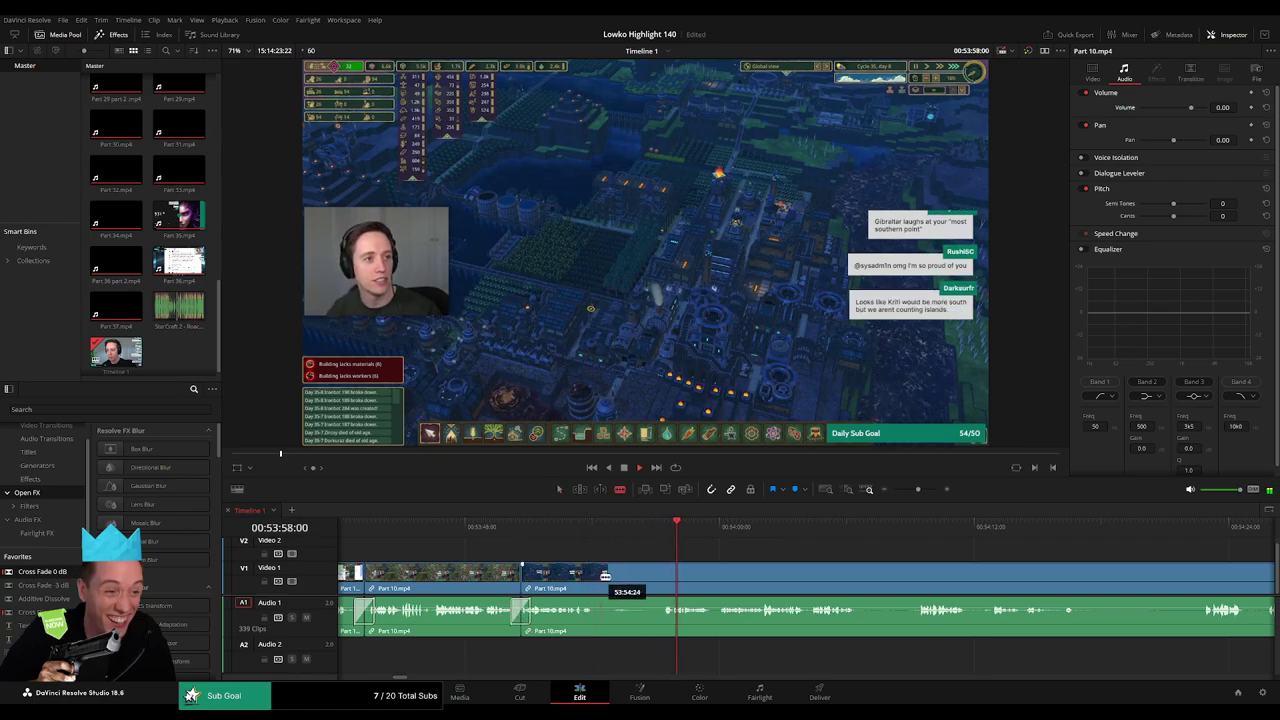
click(601, 577)
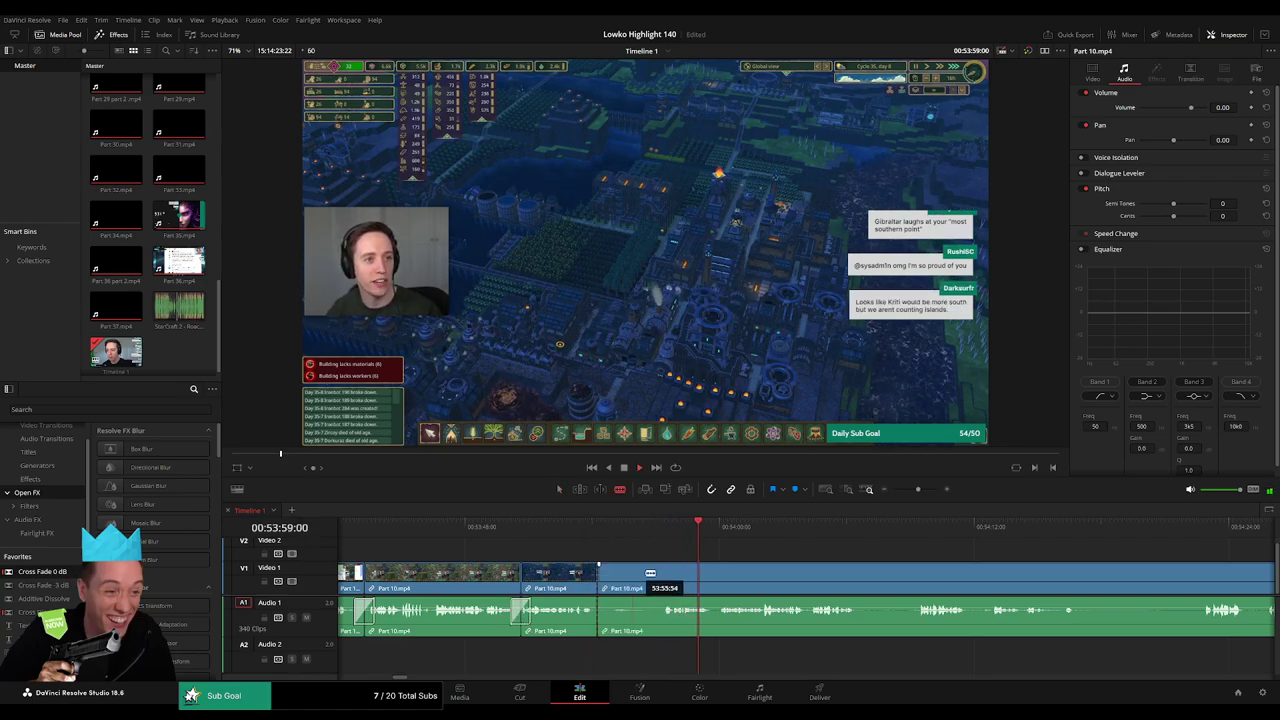
click(660, 576)
key(a)
click(643, 587)
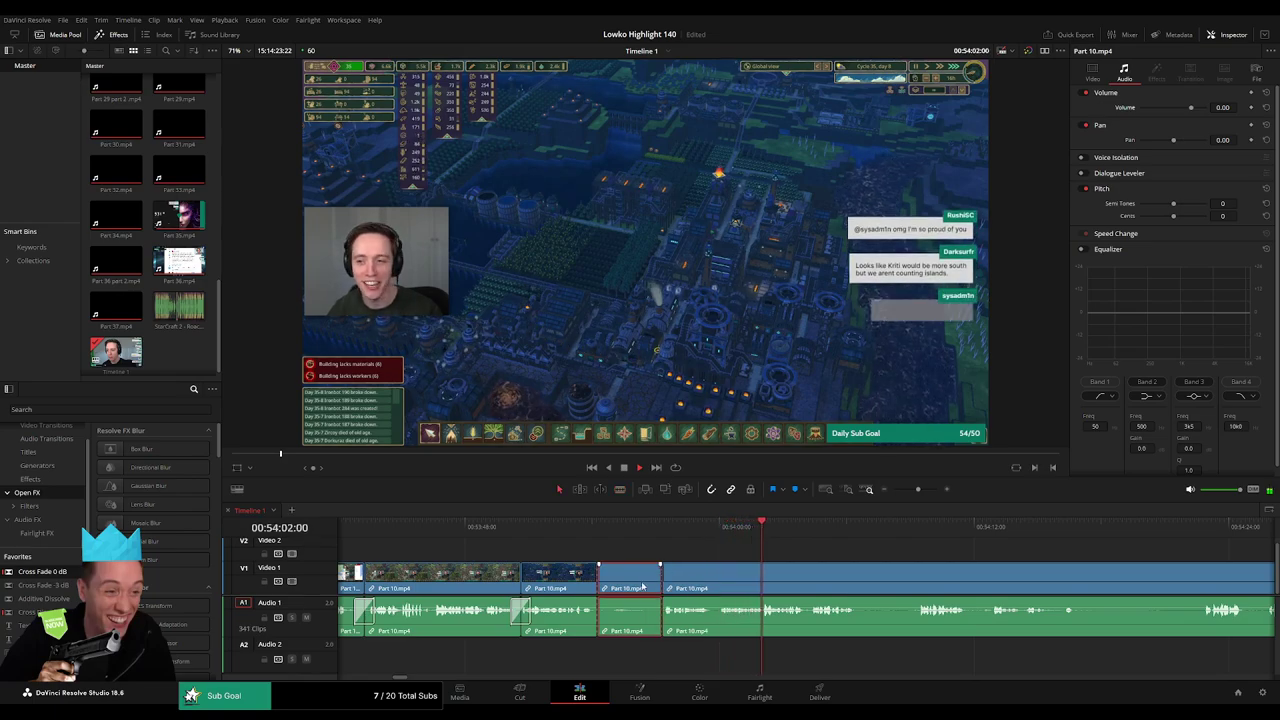
key(Delete)
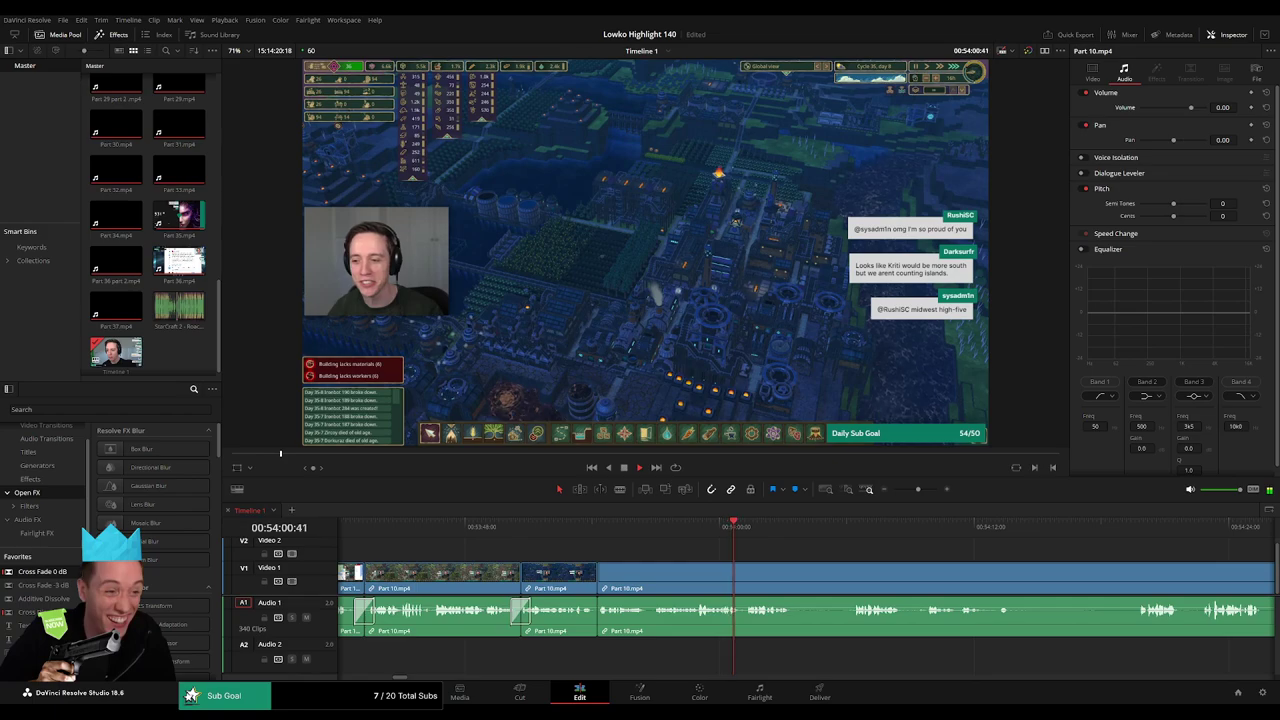
- Delete the pause from about 00:54:03:30 to 00:54:06:20 in Part 10.mp4 and cross-fade the audio join
scroll(735, 567, right, 6)
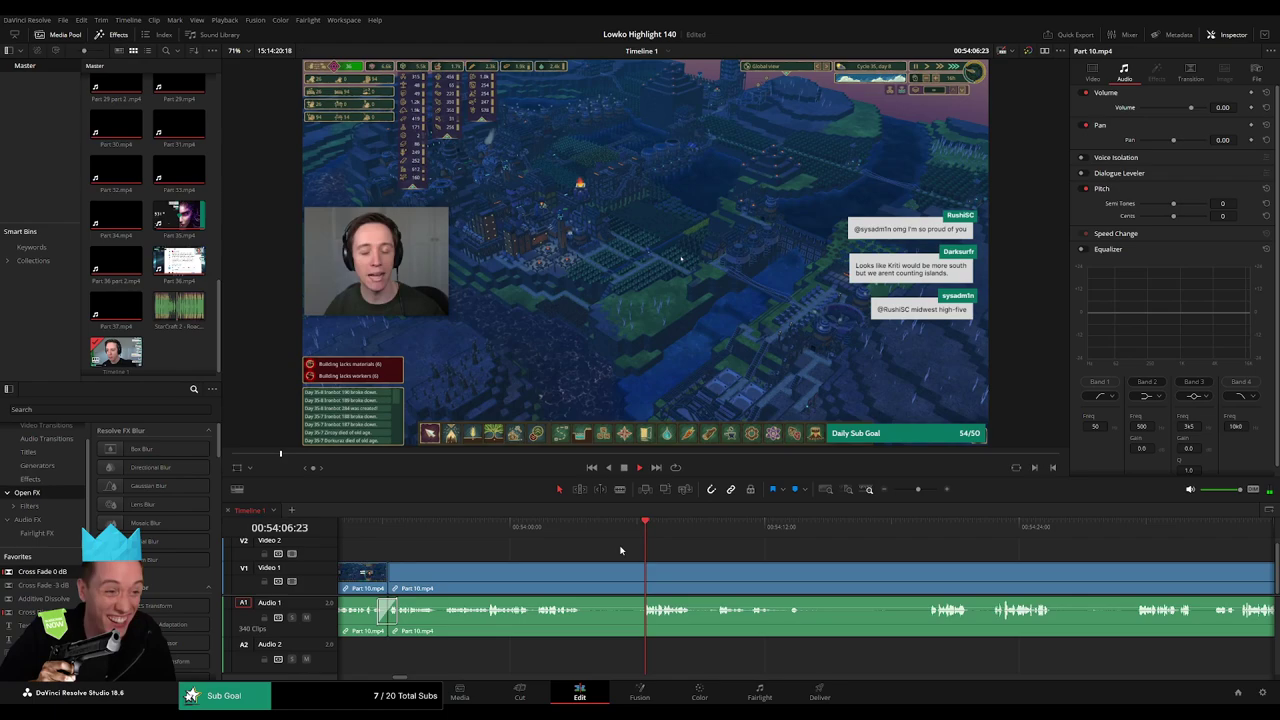
key(b)
click(587, 575)
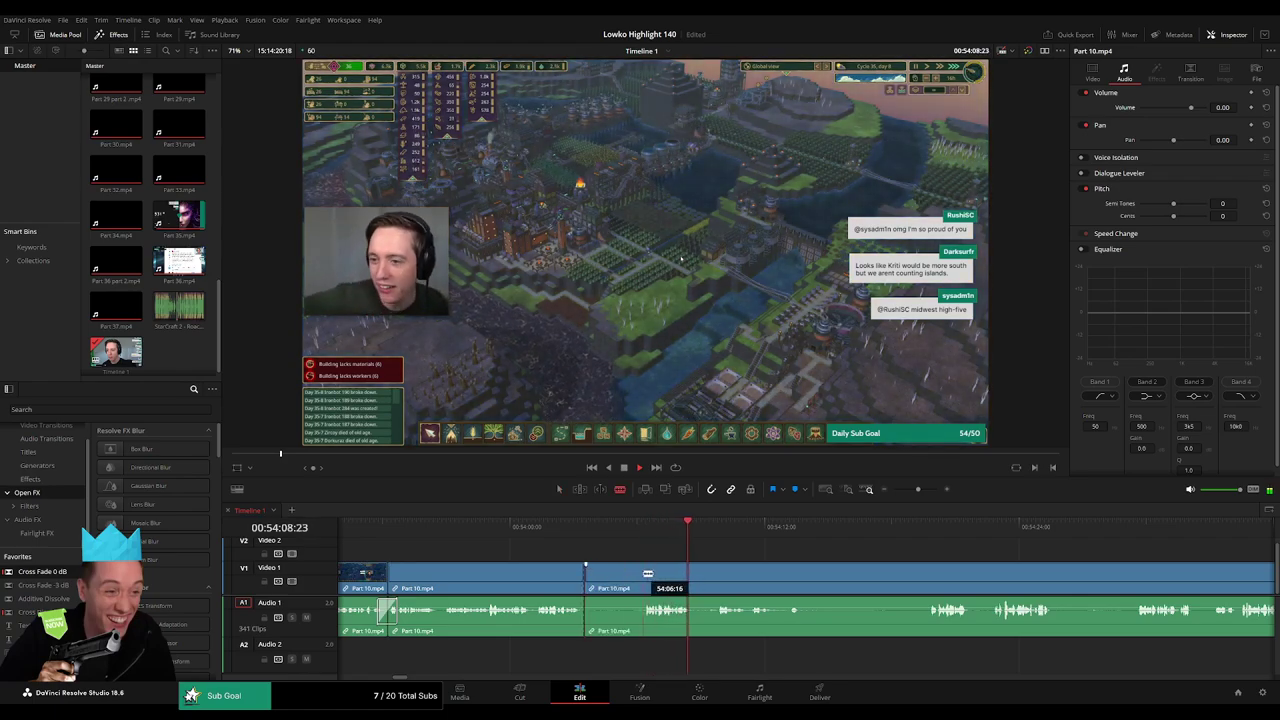
click(643, 575)
key(a)
click(613, 578)
key(Delete)
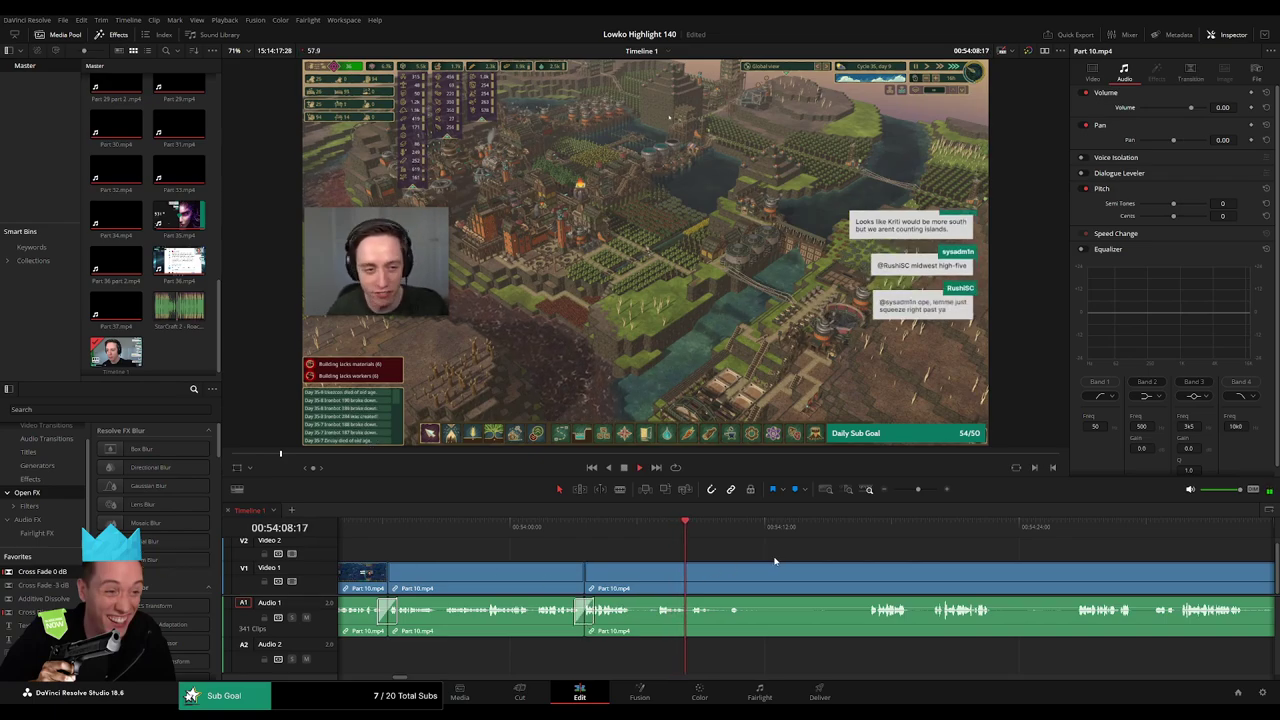
- Remove the pause from about 00:54:11:10 to 00:54:16:50 in Part 10.mp4 and cross-fade the audio join
drag(774, 560, 562, 546)
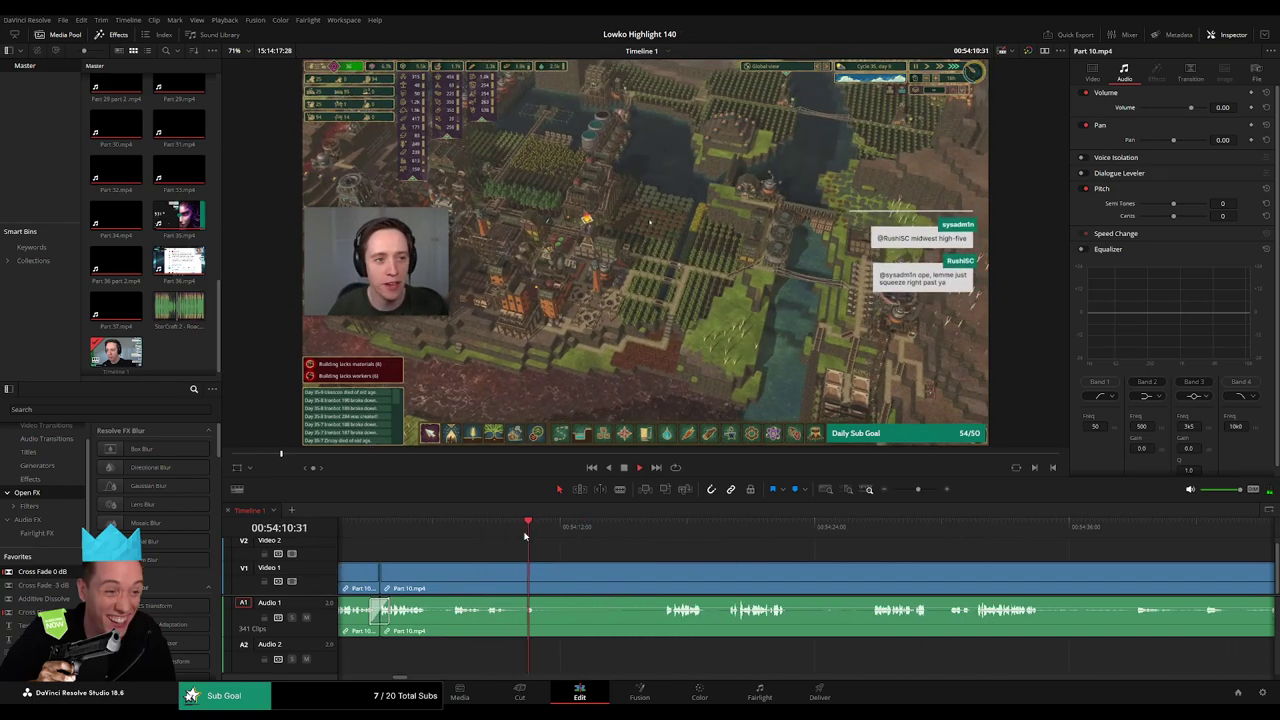
key(ctrl+b)
click(661, 527)
key(ctrl+b)
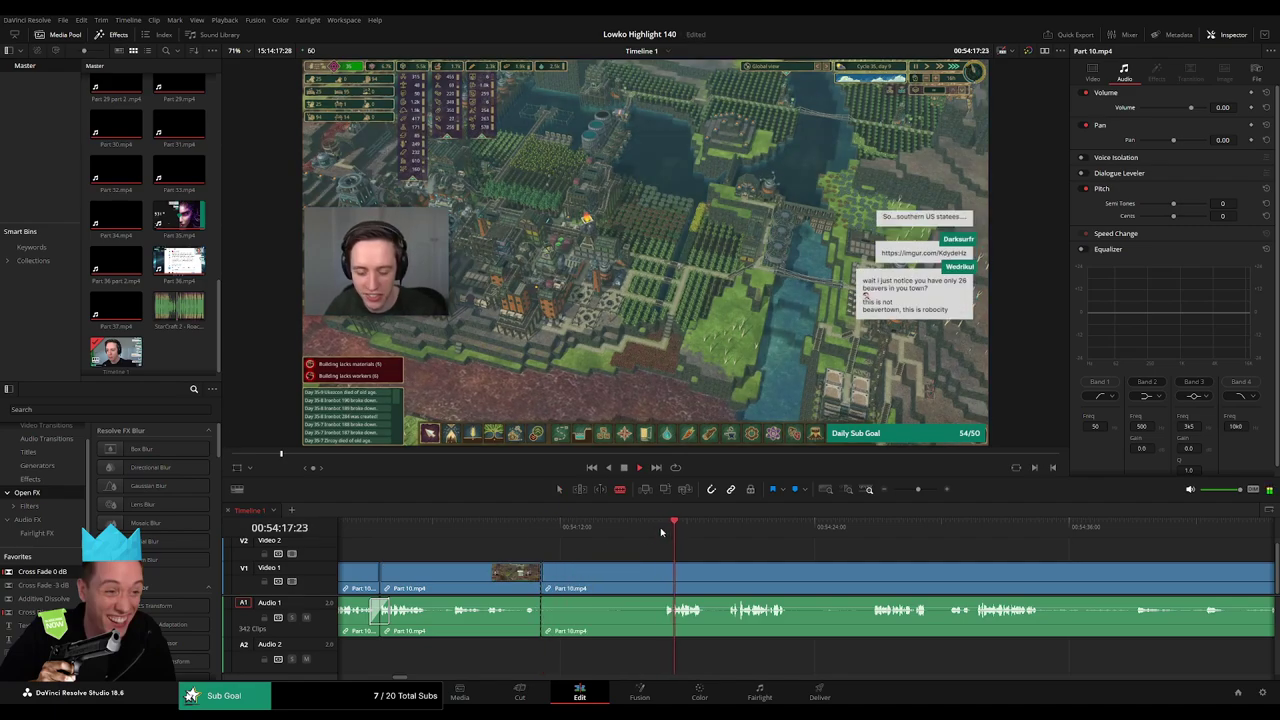
click(639, 577)
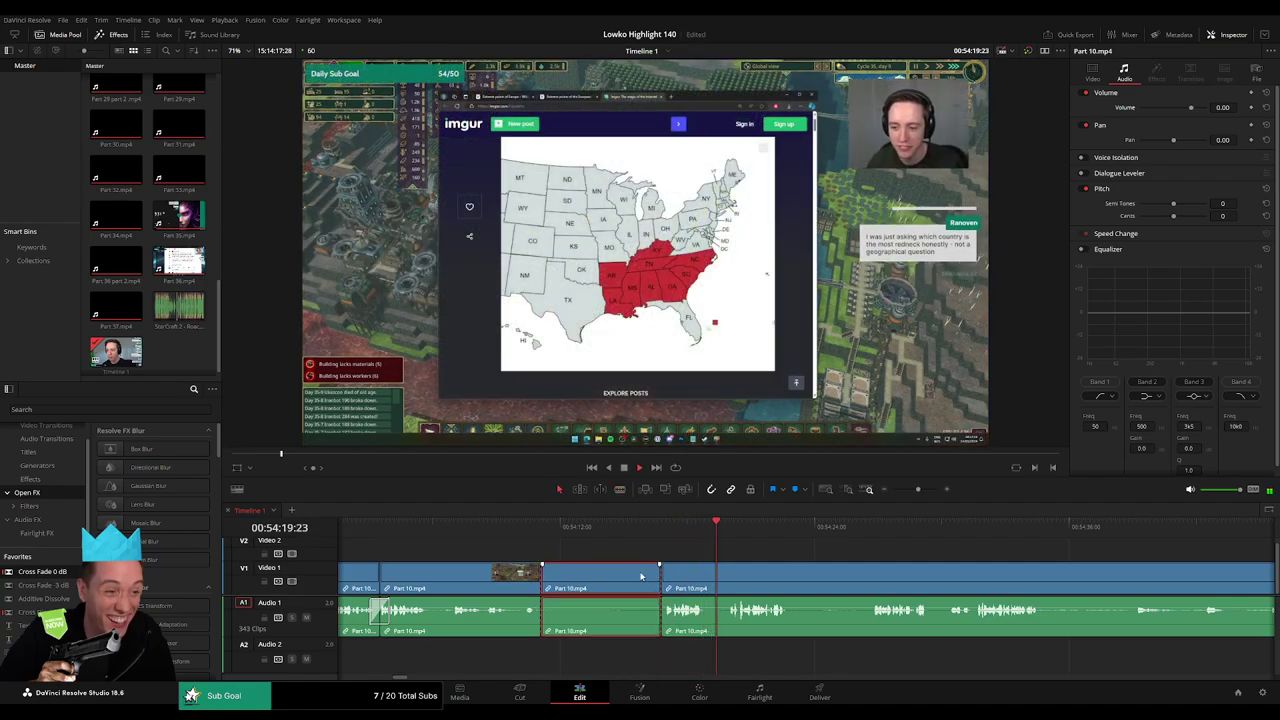
key(Delete)
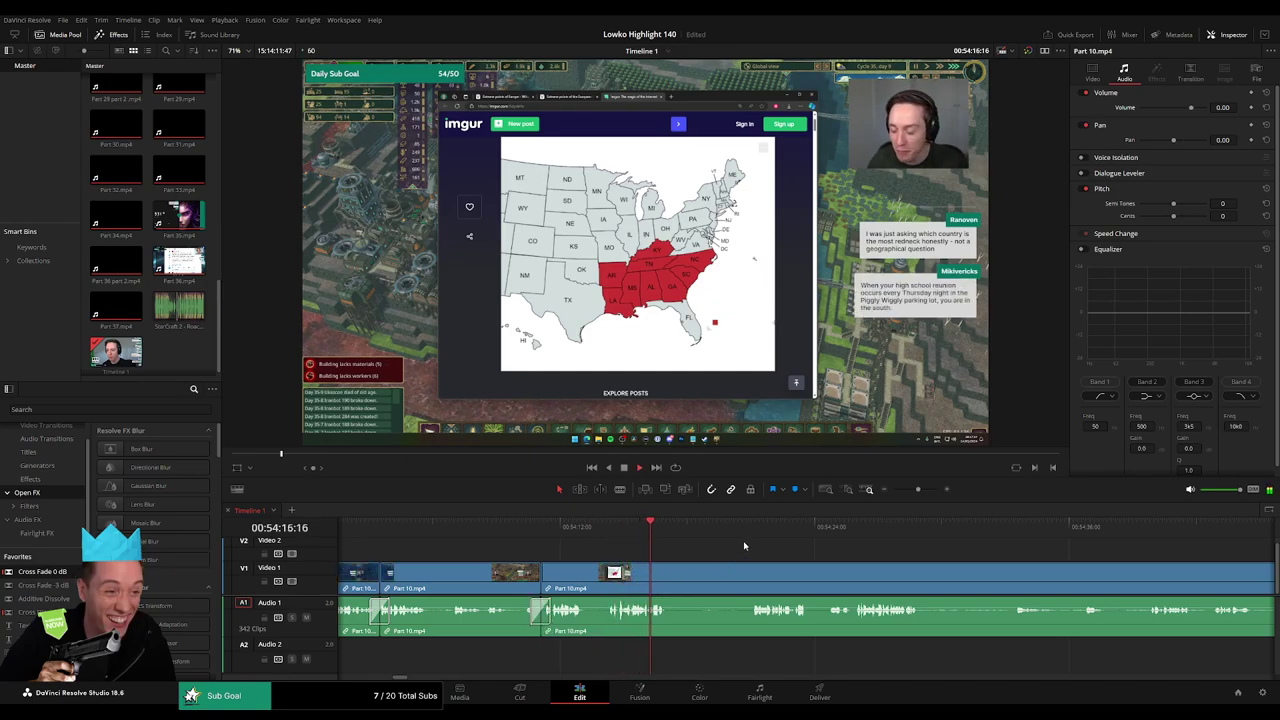
- Cut the quiet gap from about 00:54:17:10 to 00:54:20:50 out of Part 10.mp4 and cross-fade the audio join
drag(744, 546, 625, 546)
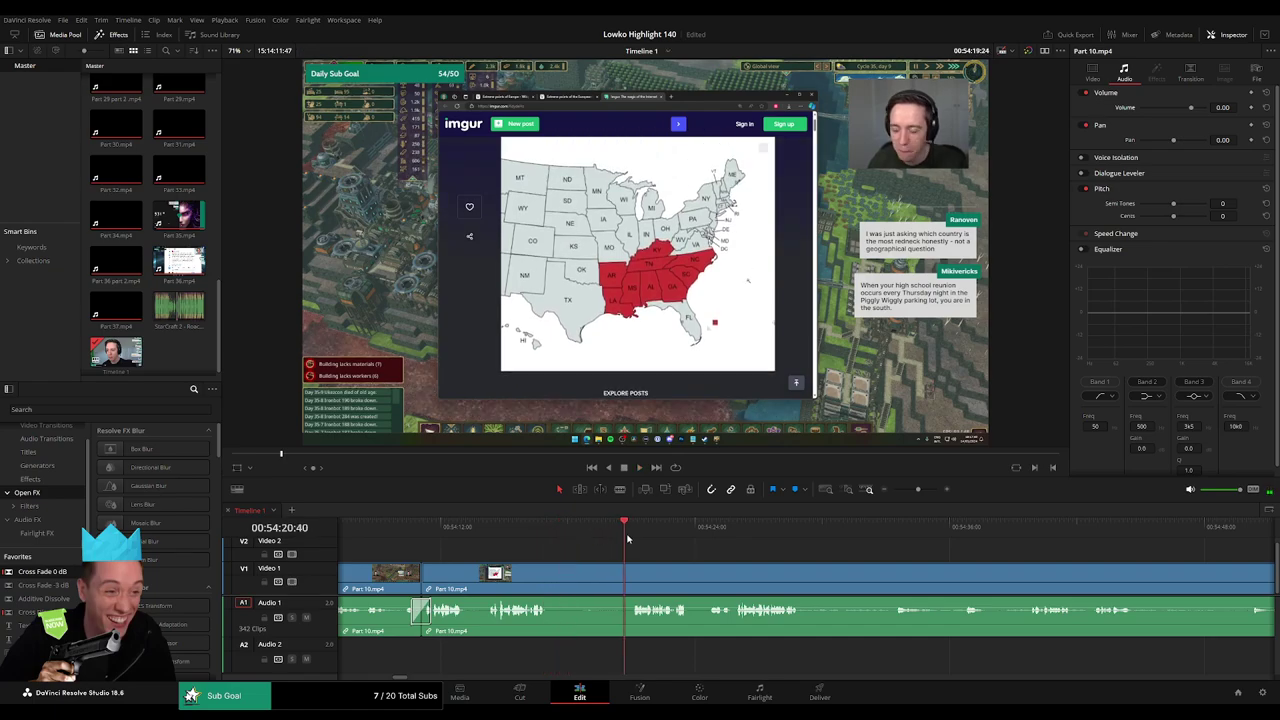
key(b)
click(551, 577)
click(629, 571)
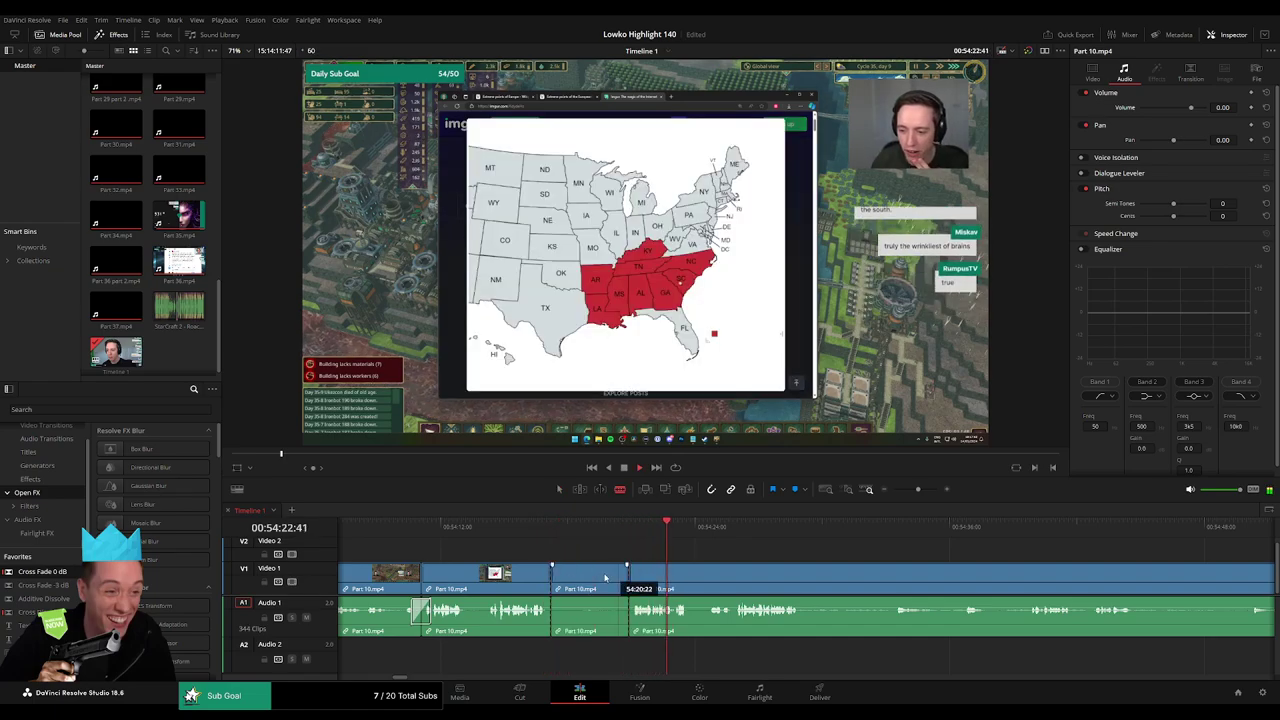
key(a)
click(606, 575)
key(Delete)
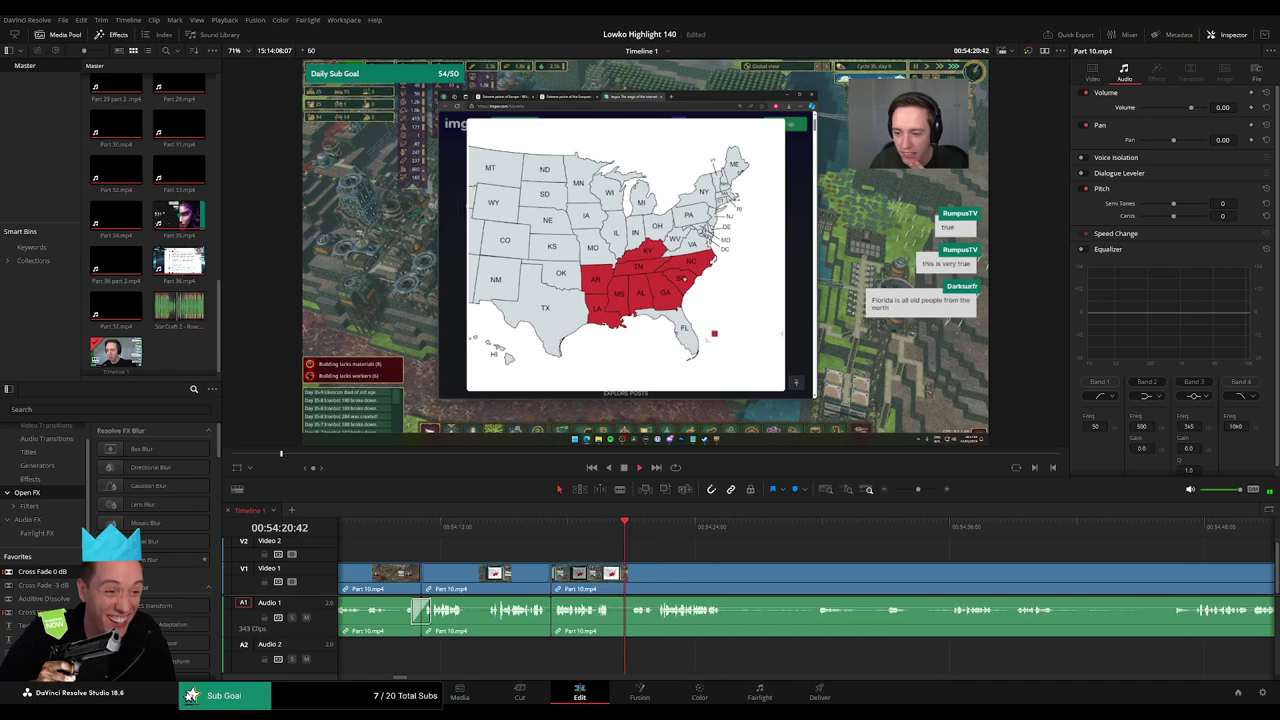
key(space)
- Delete the section from about 00:54:25:38 to 00:54:29:48 of Part 10.mp4 and cross-fade the audio join
scroll(552, 549, right, 5)
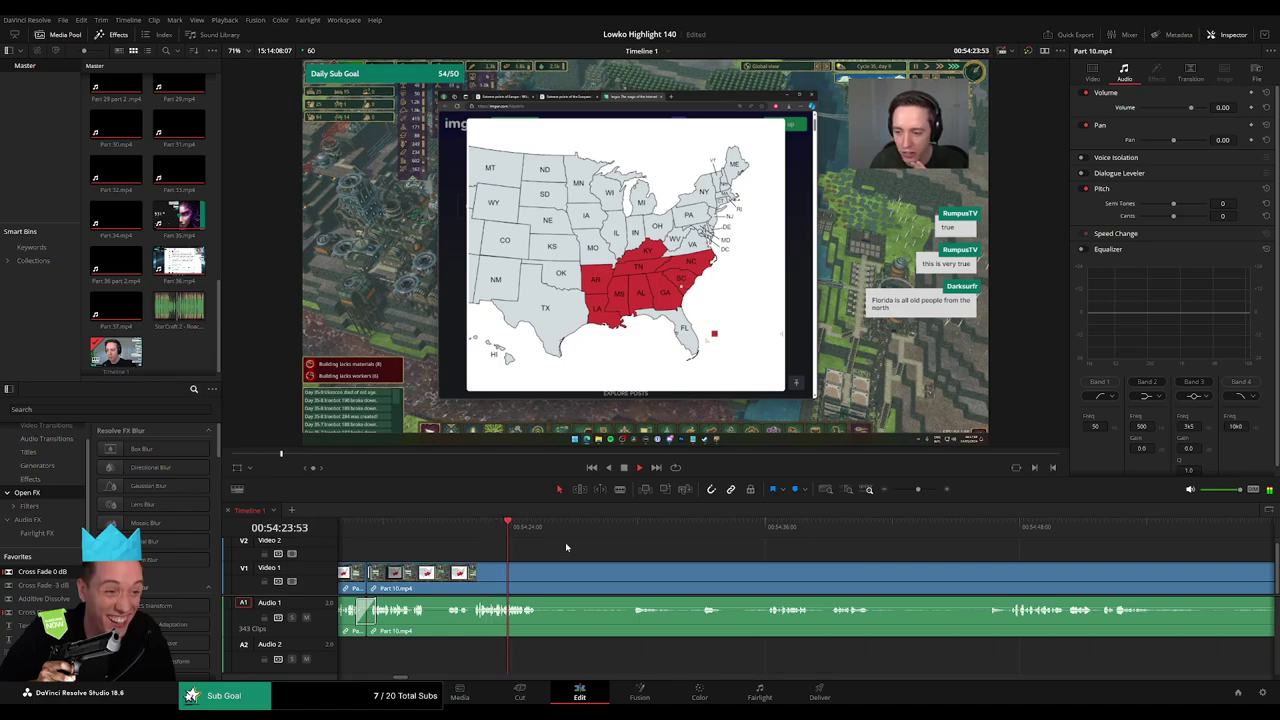
key(b)
click(545, 572)
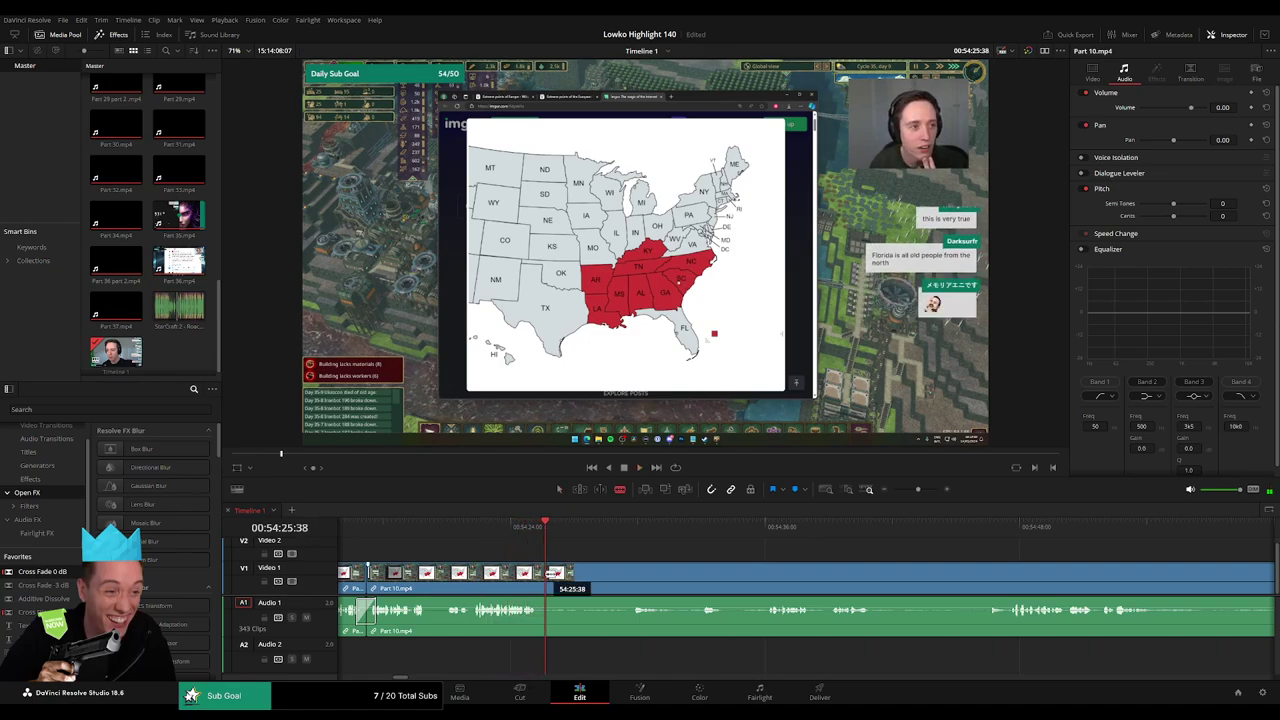
click(624, 526)
key(space)
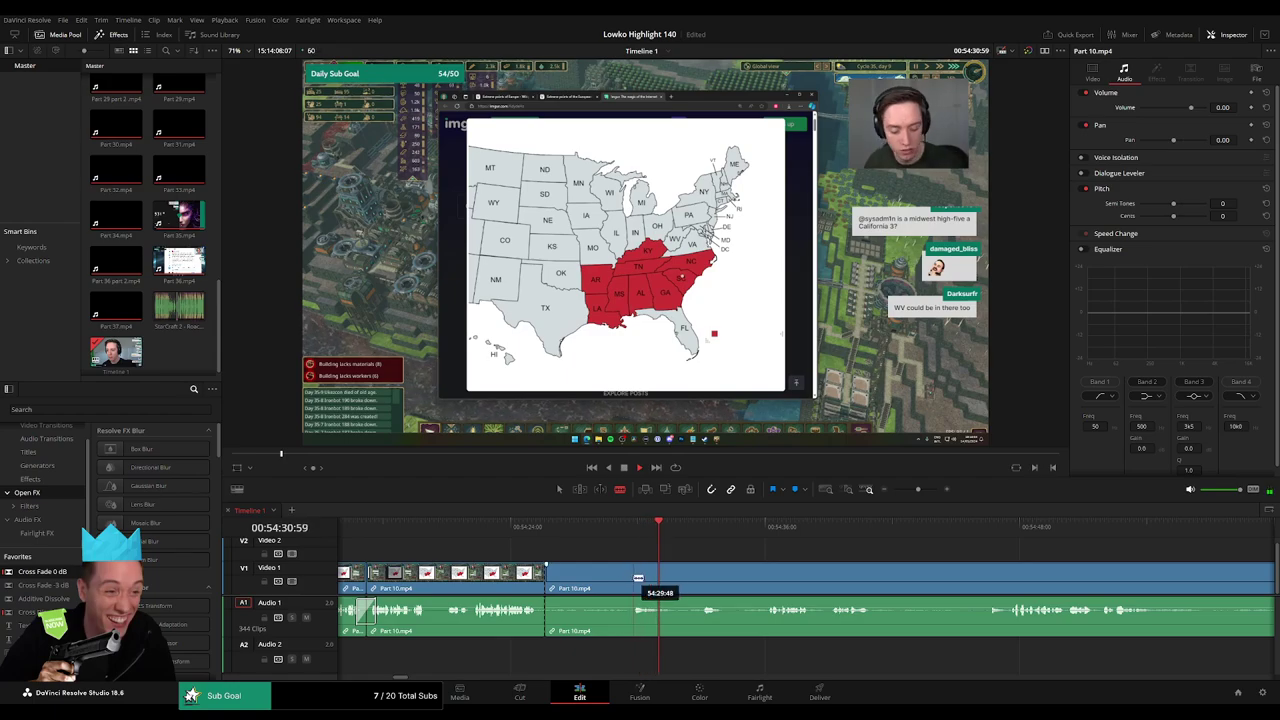
click(635, 577)
key(a)
click(606, 582)
key(Delete)
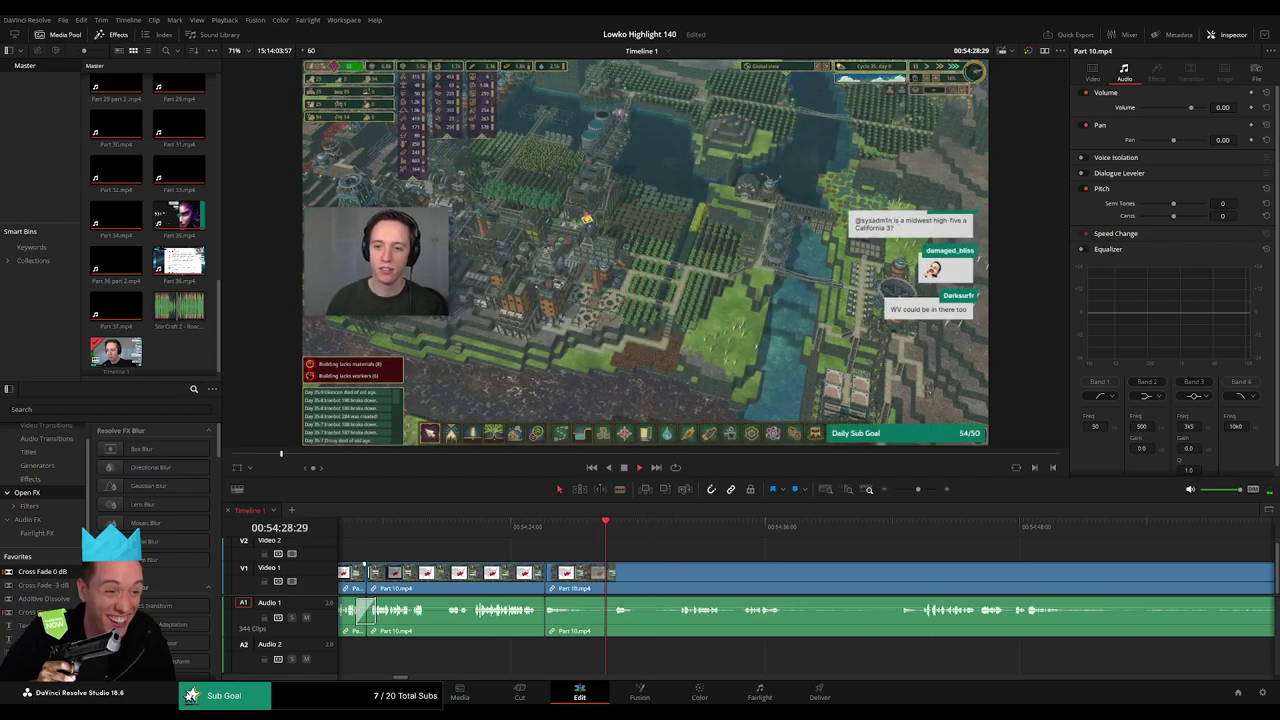
- Remove the stretch from about 00:54:27:15 to 00:54:31:55 in Part 10.mp4 and cross-fade the audio join
click(559, 526)
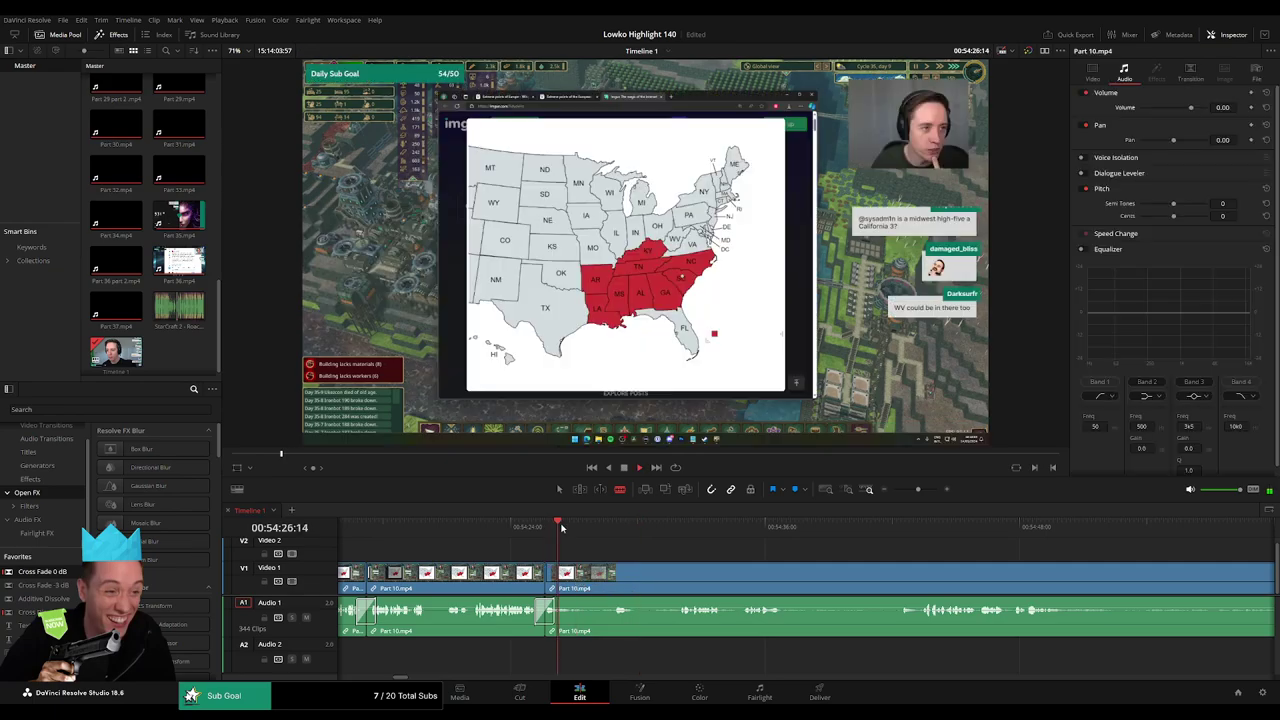
key(ctrl+b)
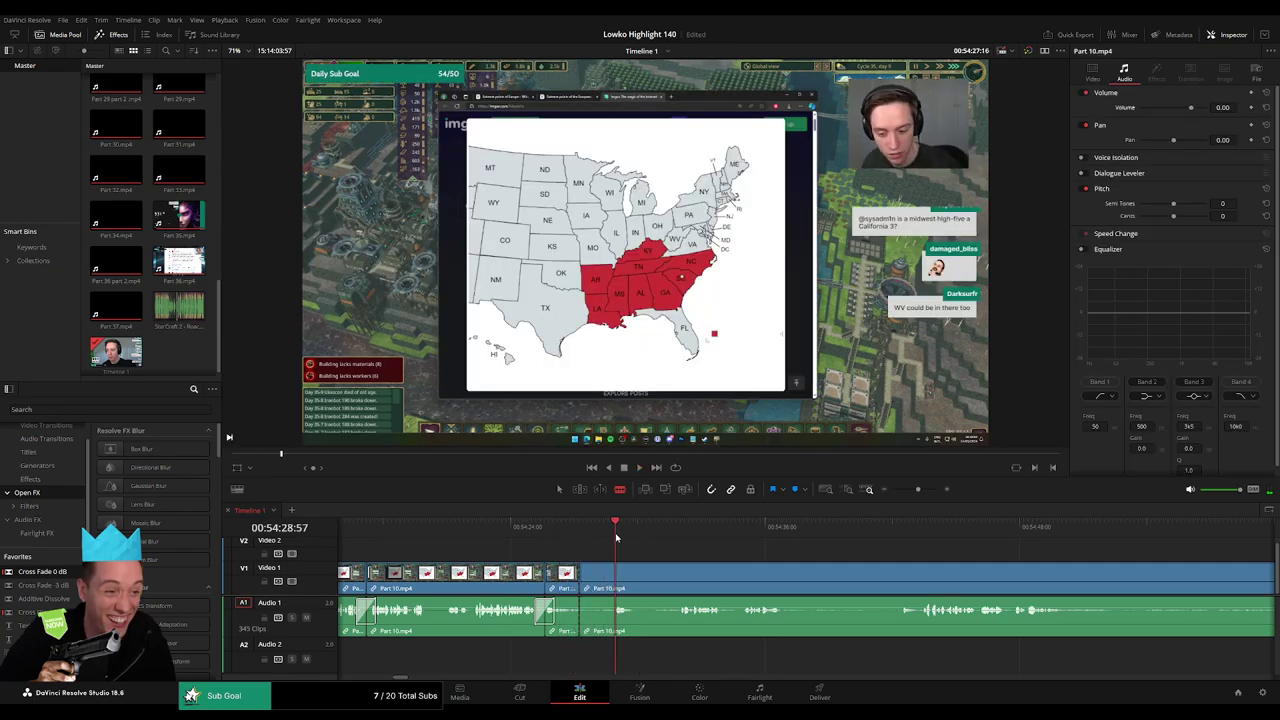
key(space)
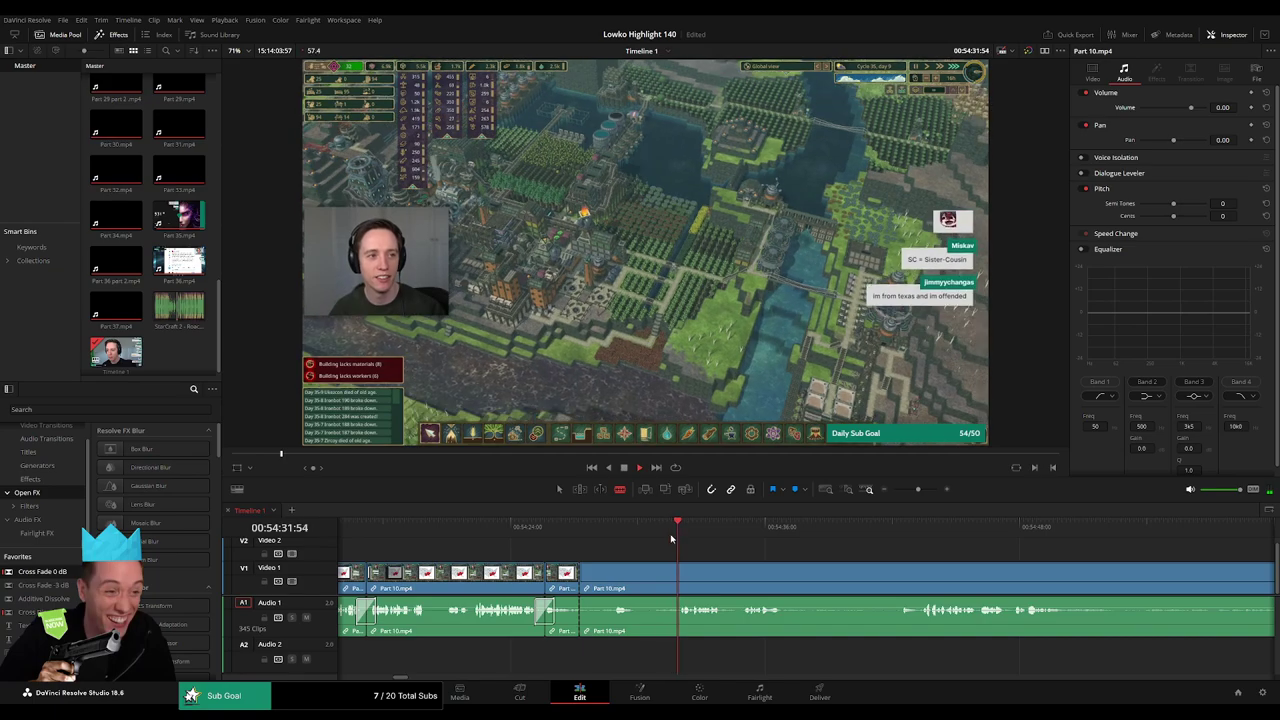
click(678, 575)
key(a)
click(659, 582)
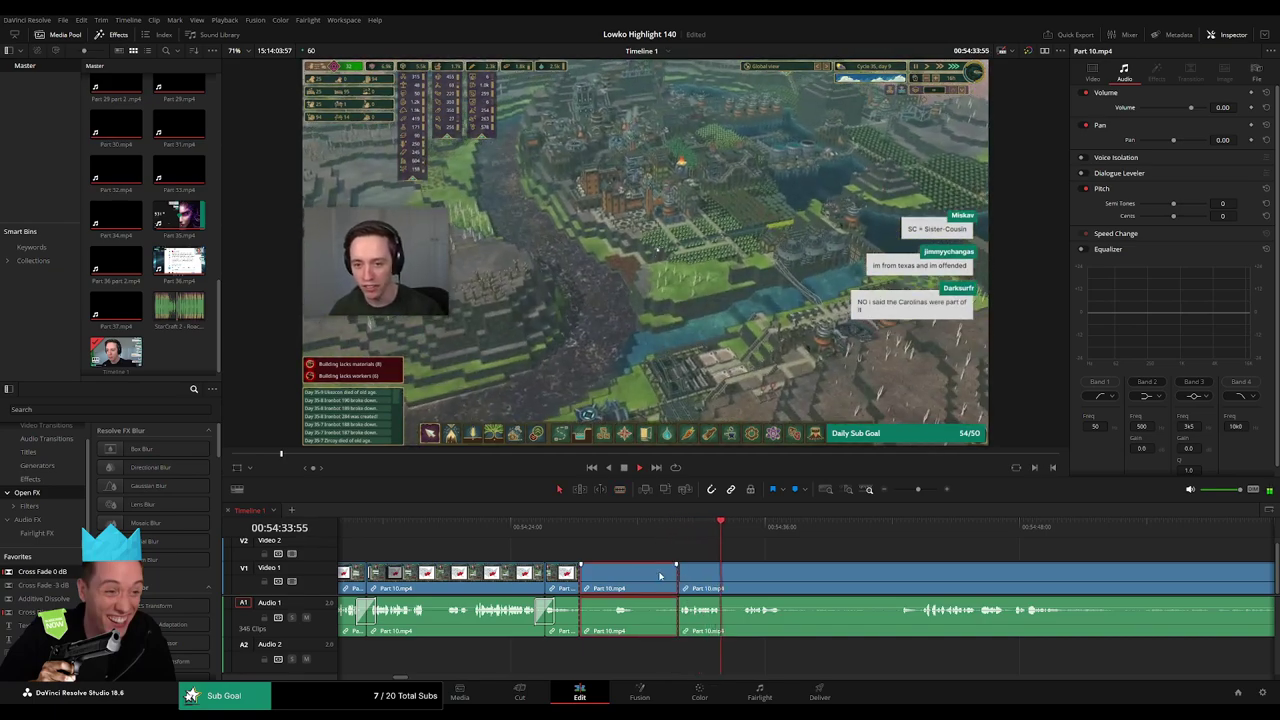
key(Delete)
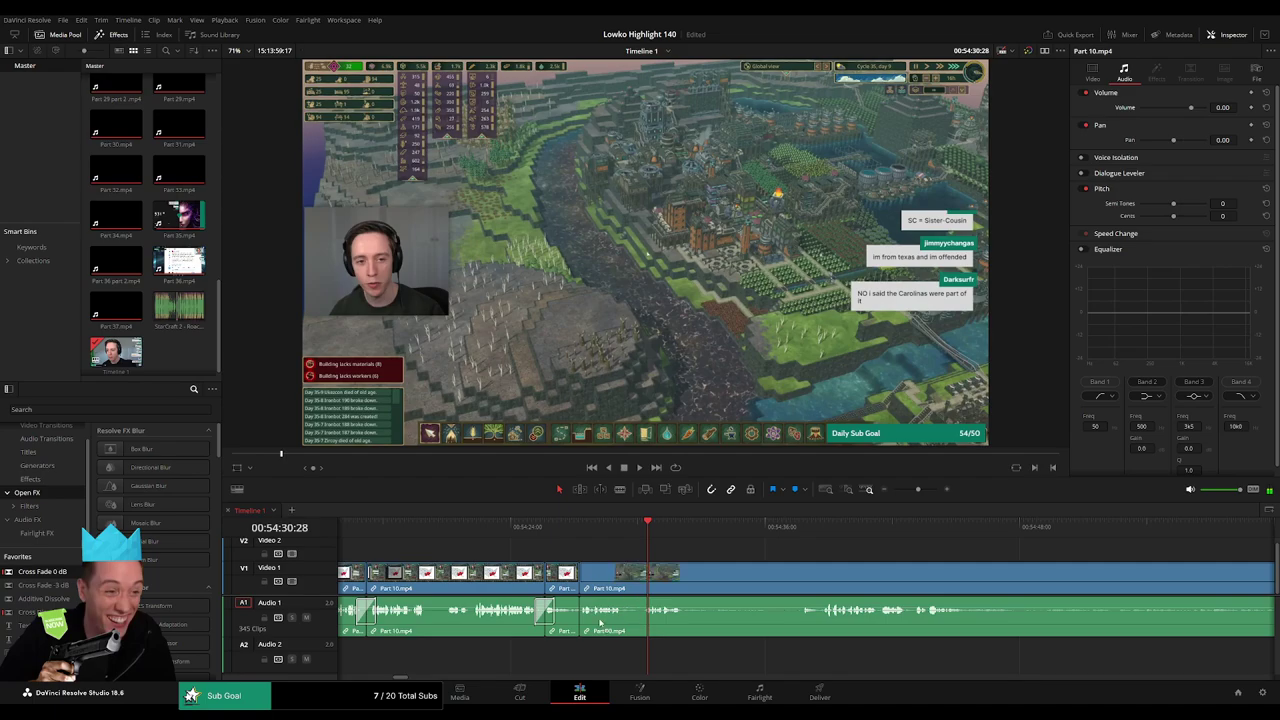
- Cut the pause from about 00:54:32:25 to 00:54:37:49 out of Part 10.mp4 and cross-fade the audio join
scroll(624, 562, down, 2)
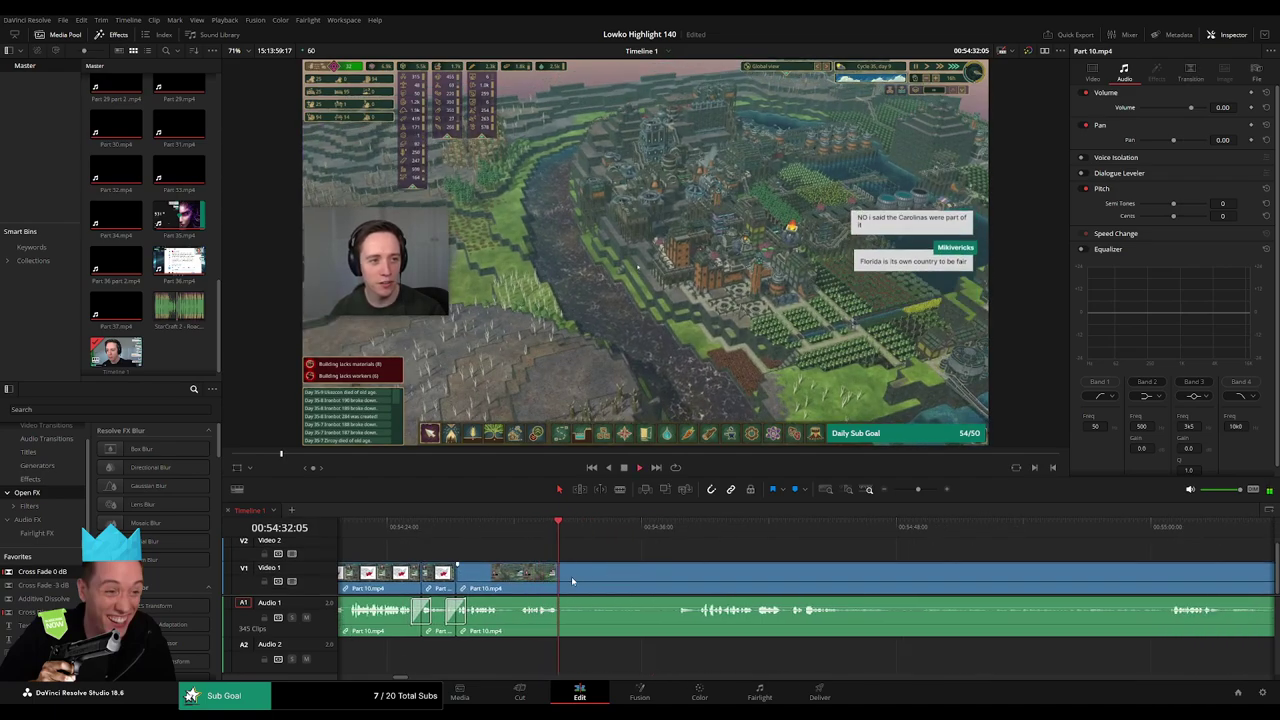
click(679, 525)
click(680, 581)
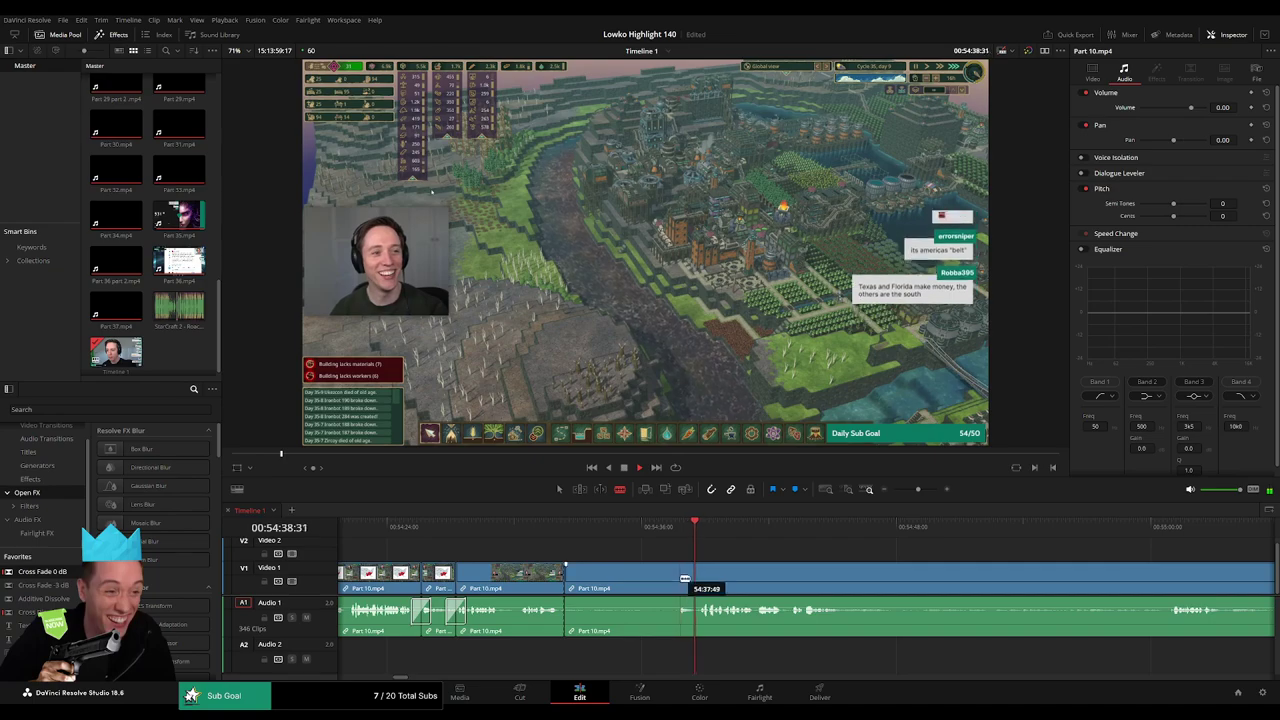
key(a)
key(Delete)
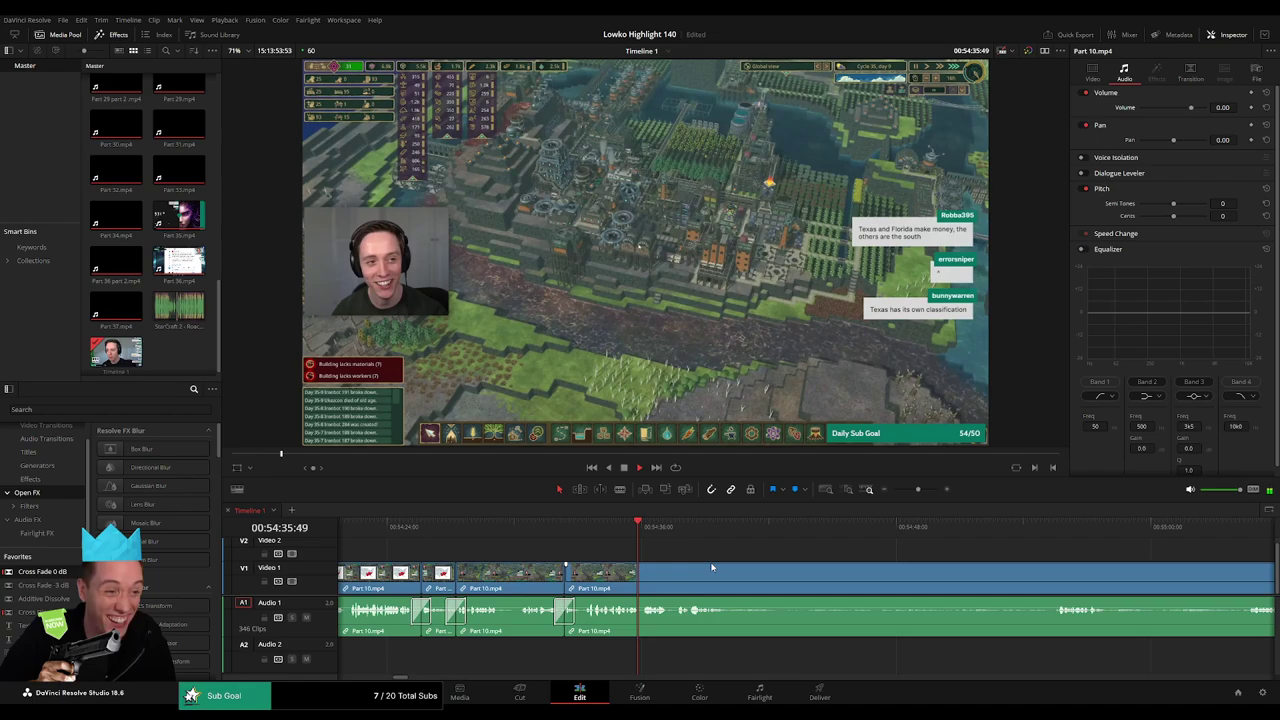
- Split Part 10.mp4 at about 00:54:40:20, skim the rest of the clip and delete it up to the start of Part 11.mp4
scroll(617, 549, down, 2)
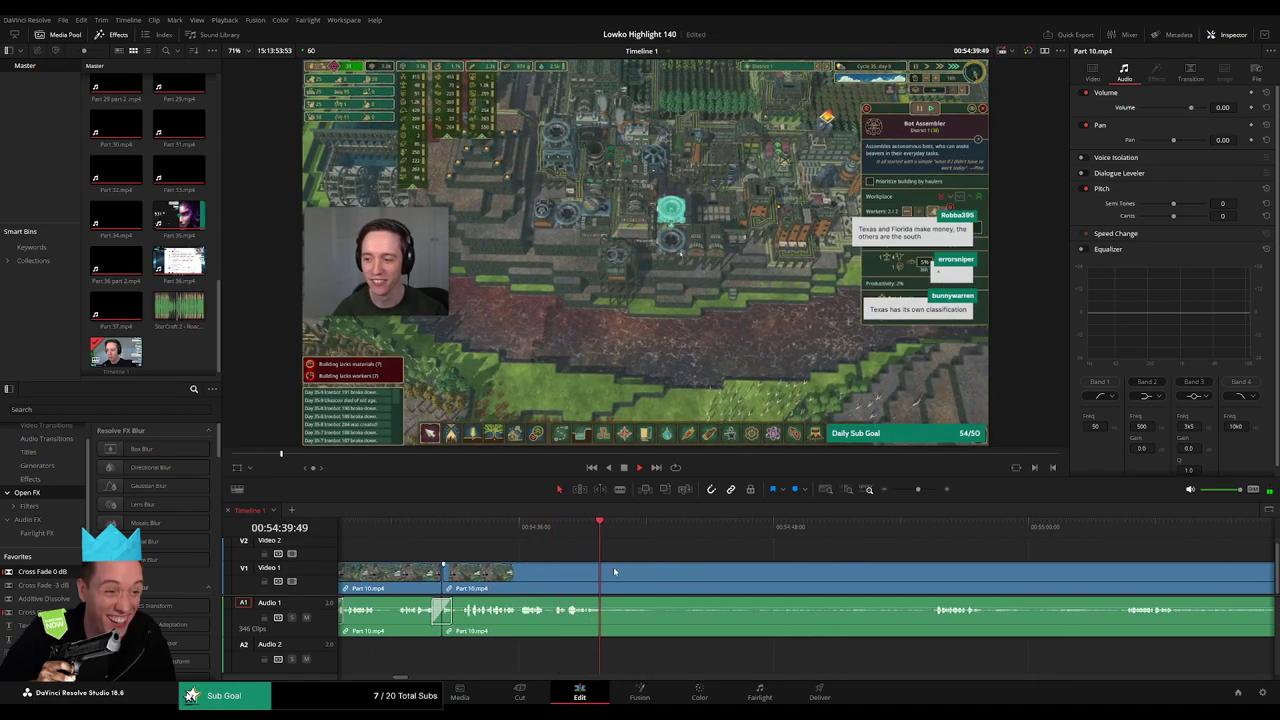
click(928, 530)
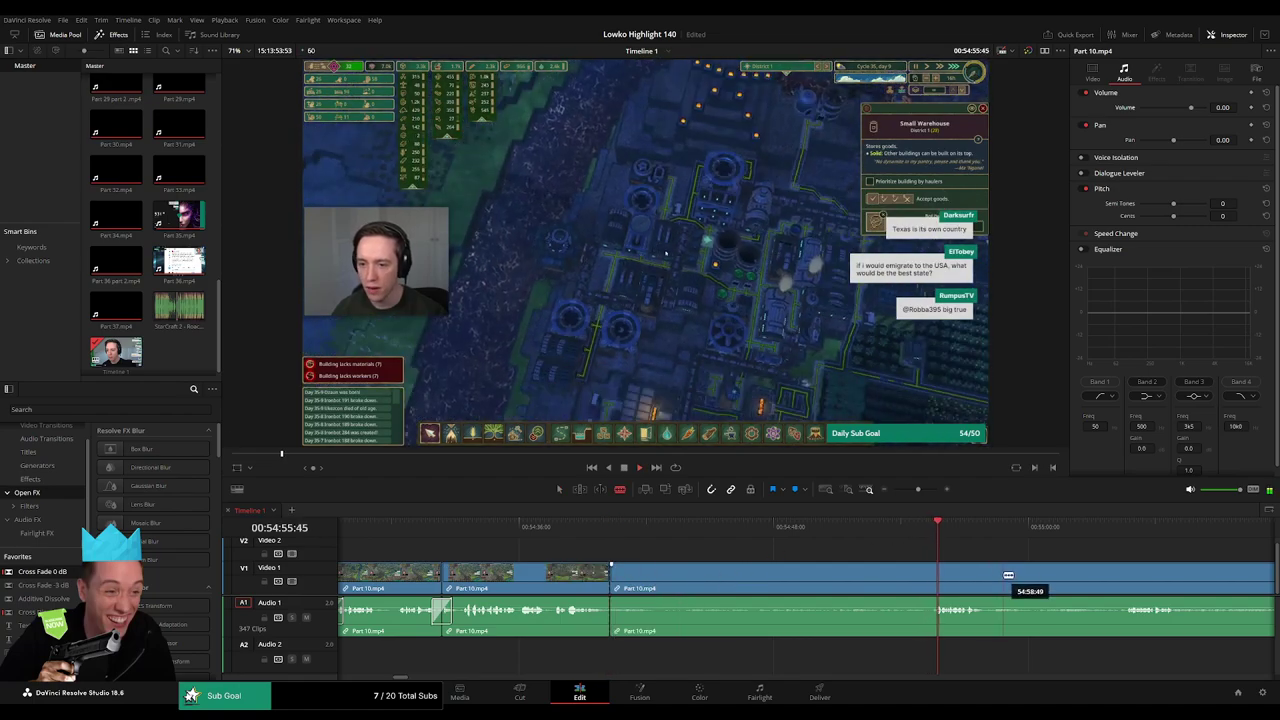
scroll(778, 537, down, 4)
scroll(905, 533, up, 3)
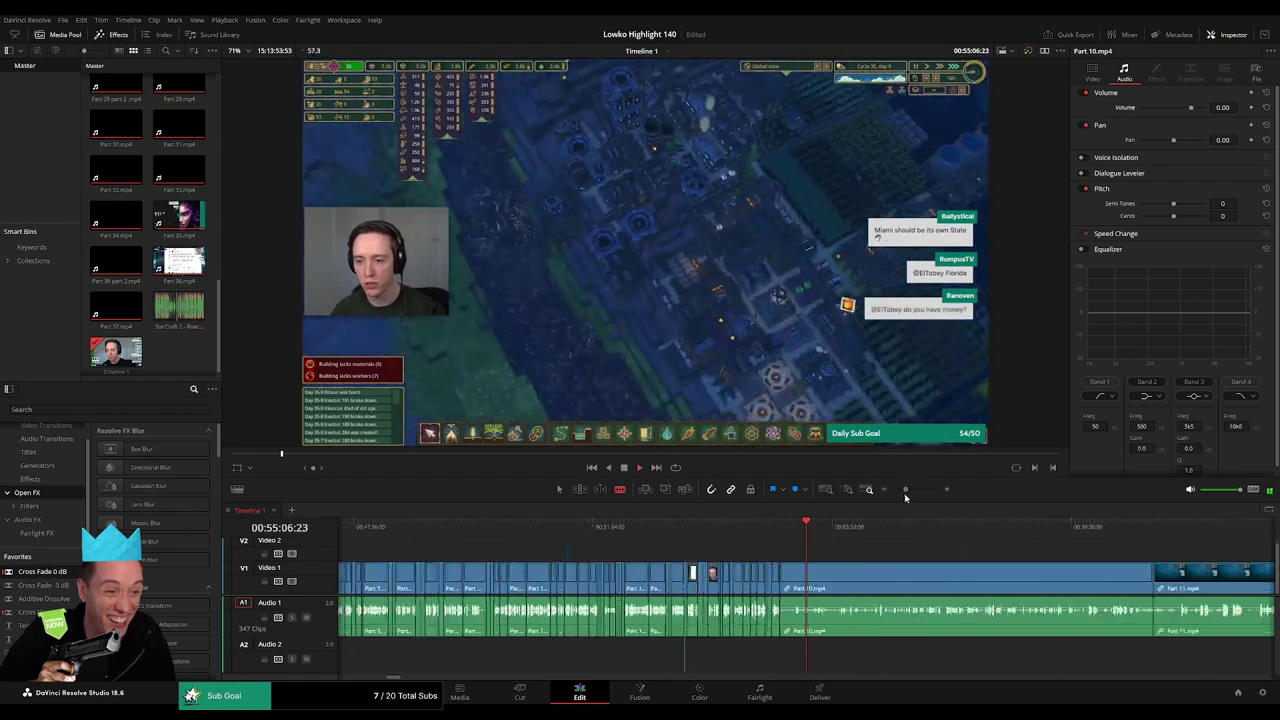
click(1143, 532)
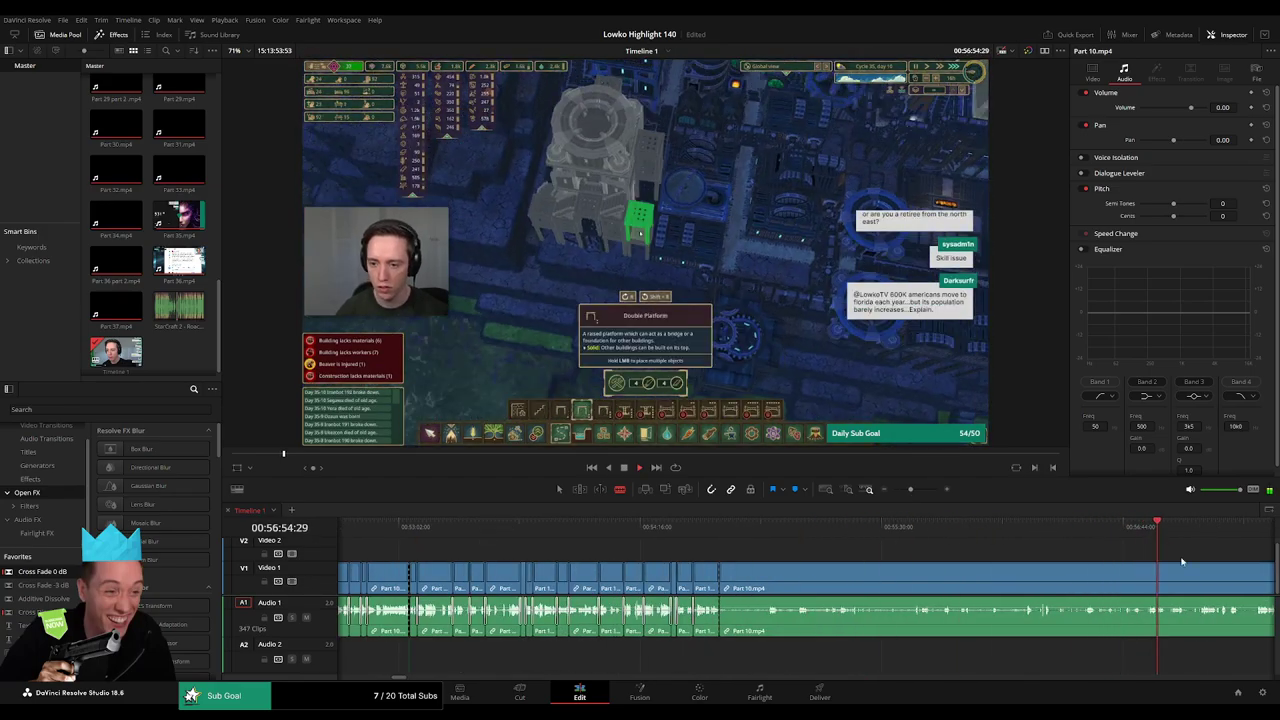
drag(1180, 560, 730, 528)
drag(609, 531, 600, 531)
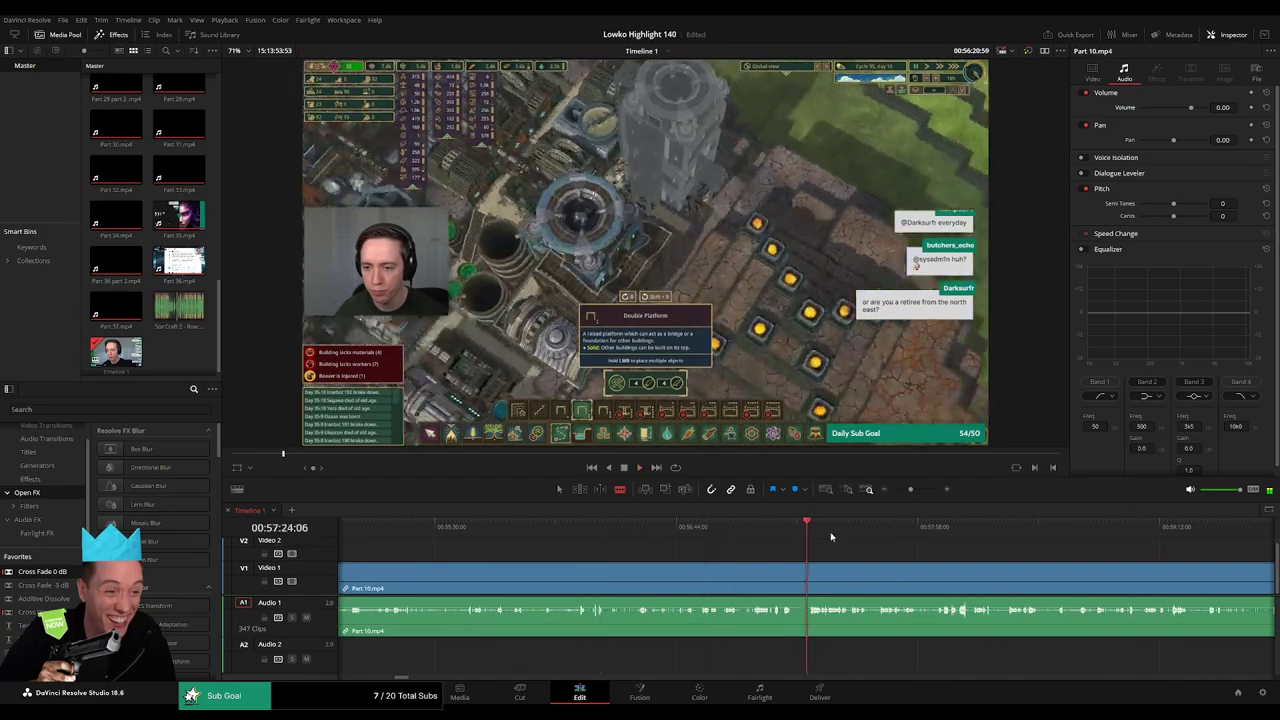
click(821, 540)
key(space)
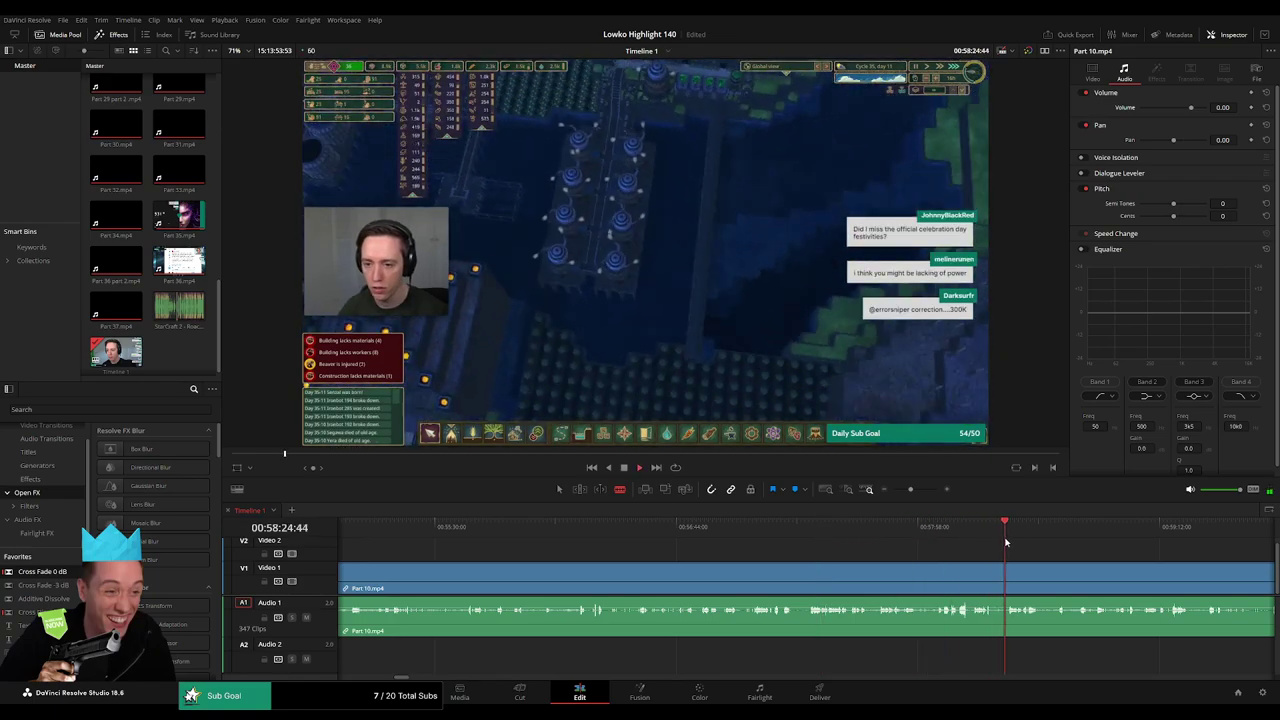
scroll(900, 525, down, 4)
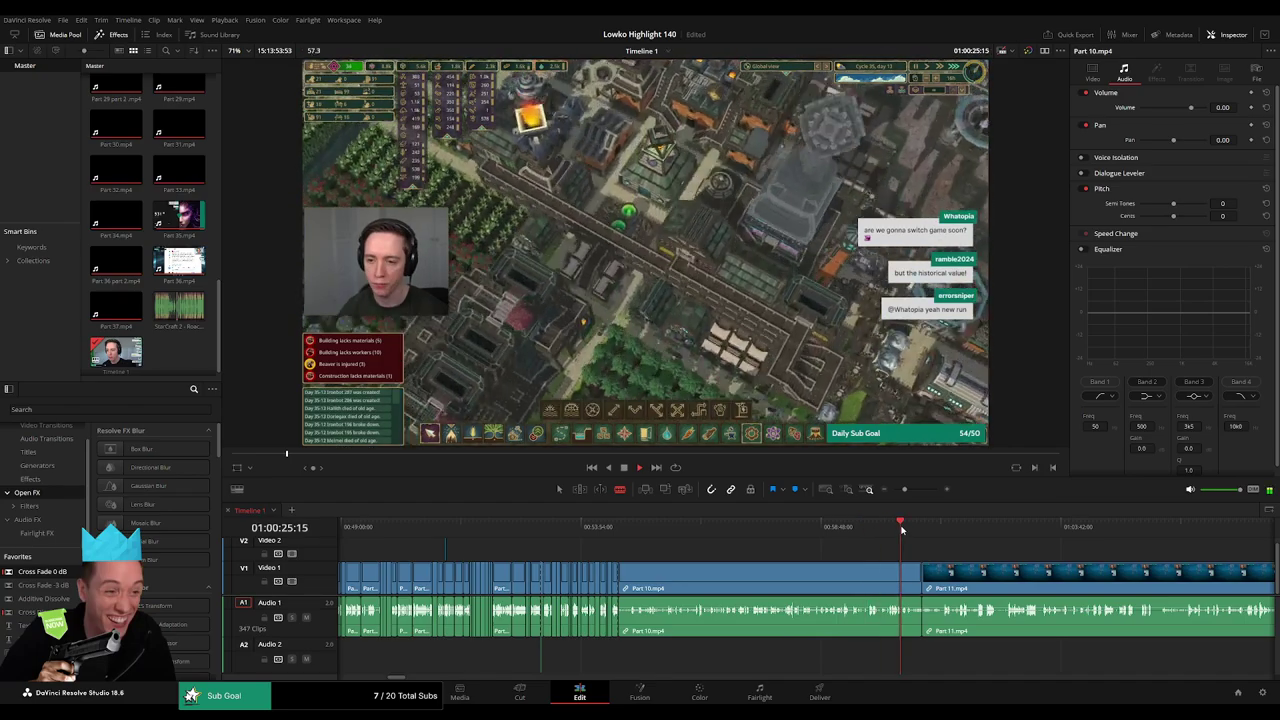
click(850, 577)
key(Delete)
key(space)
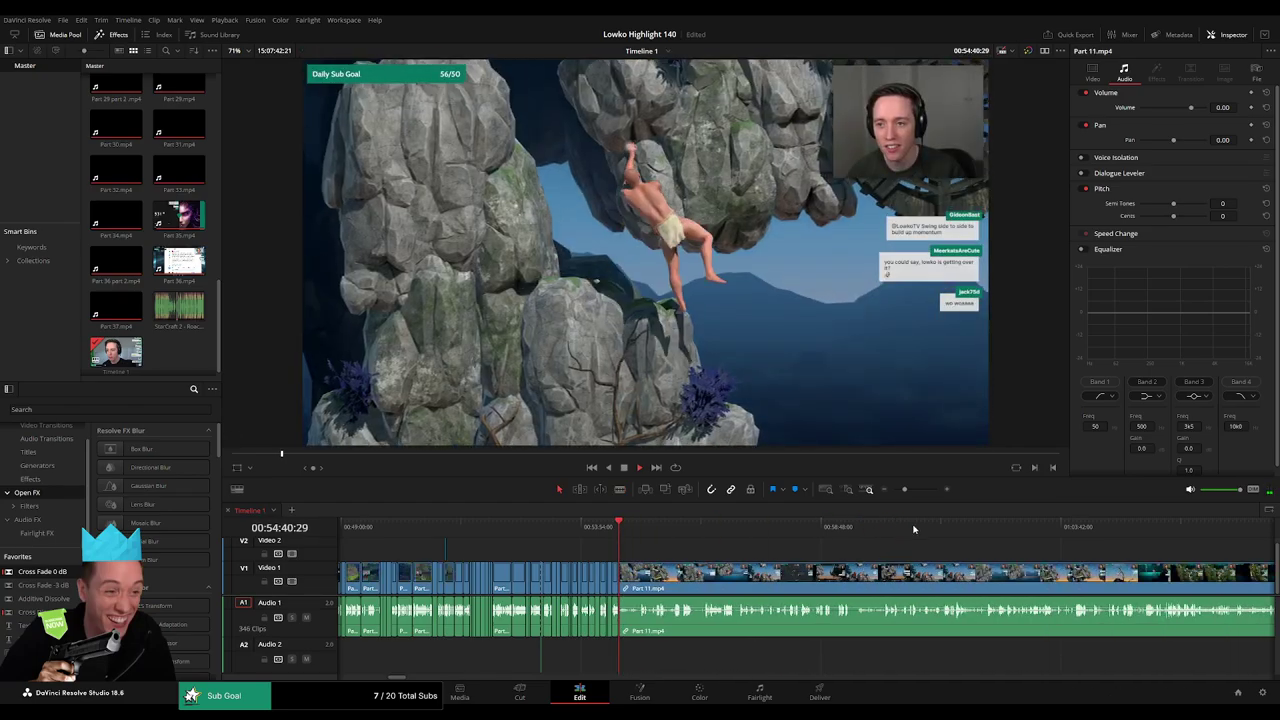
- Skim Part 11.mp4 from its start to about 00:58:48 to judge which sections are worth keeping
mouse_move(905, 490)
mouse_down()
mouse_move(893, 494)
mouse_move(909, 494)
mouse_up()
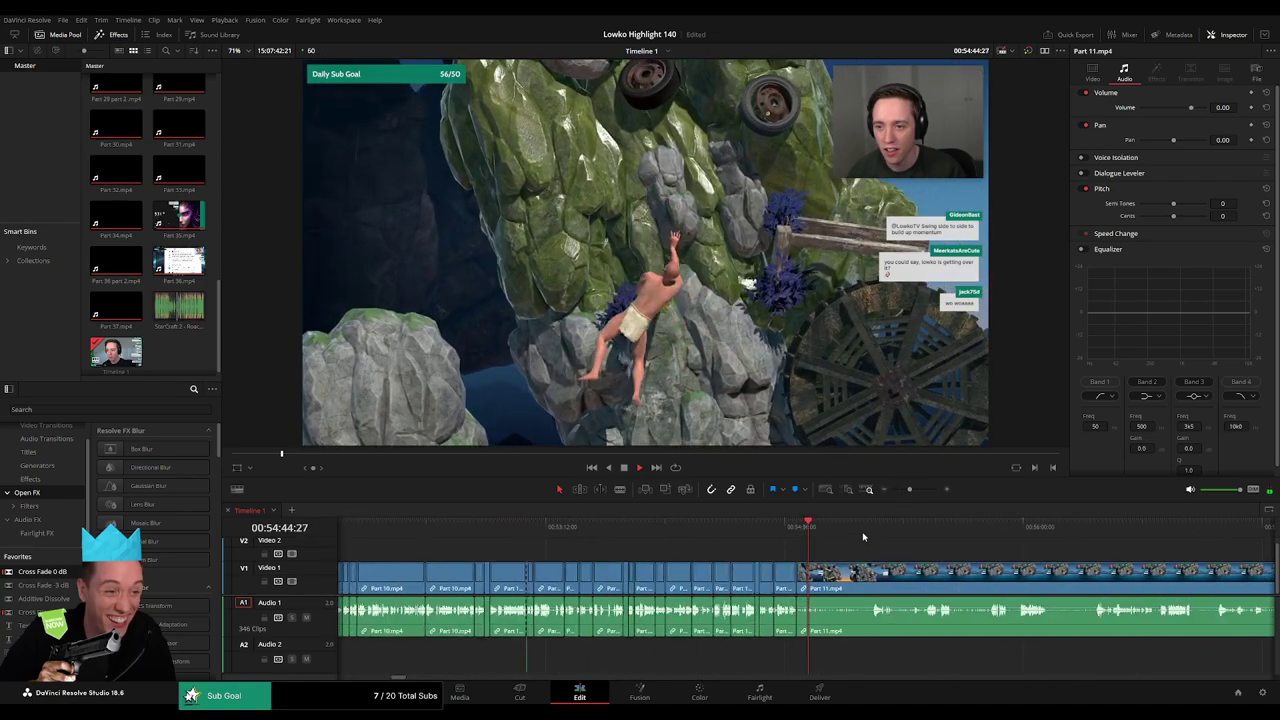
click(865, 528)
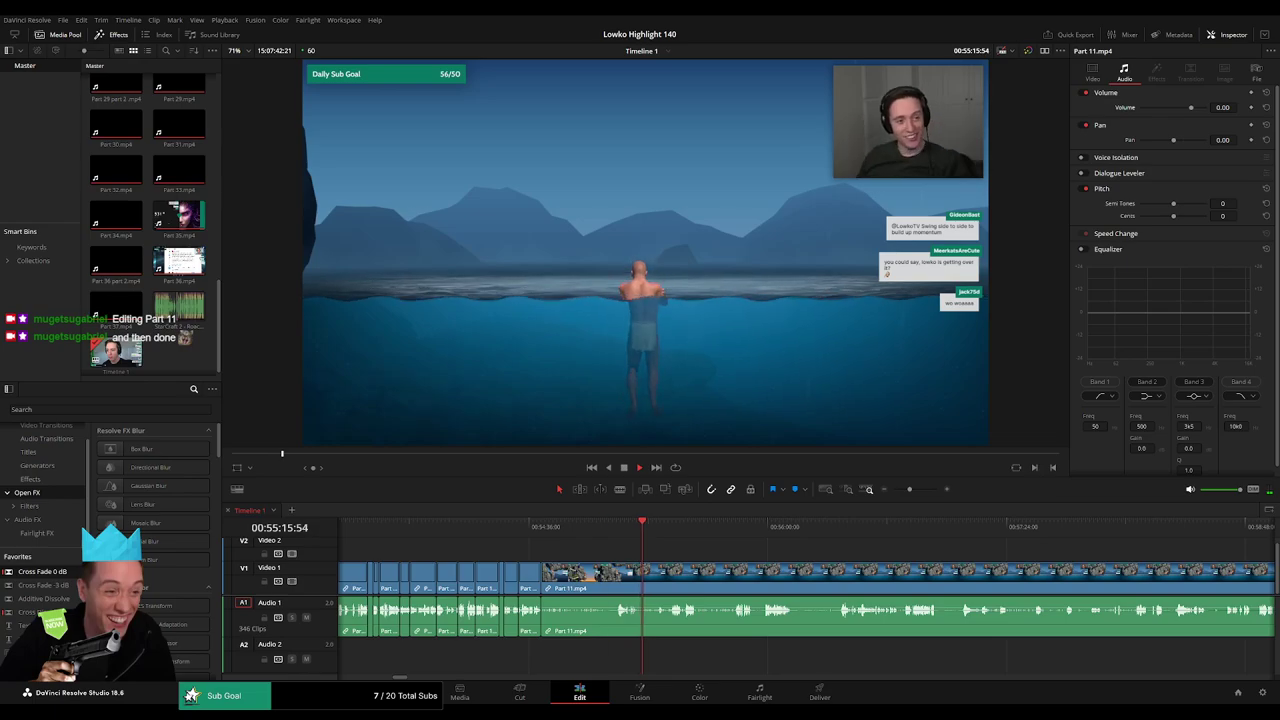
click(601, 527)
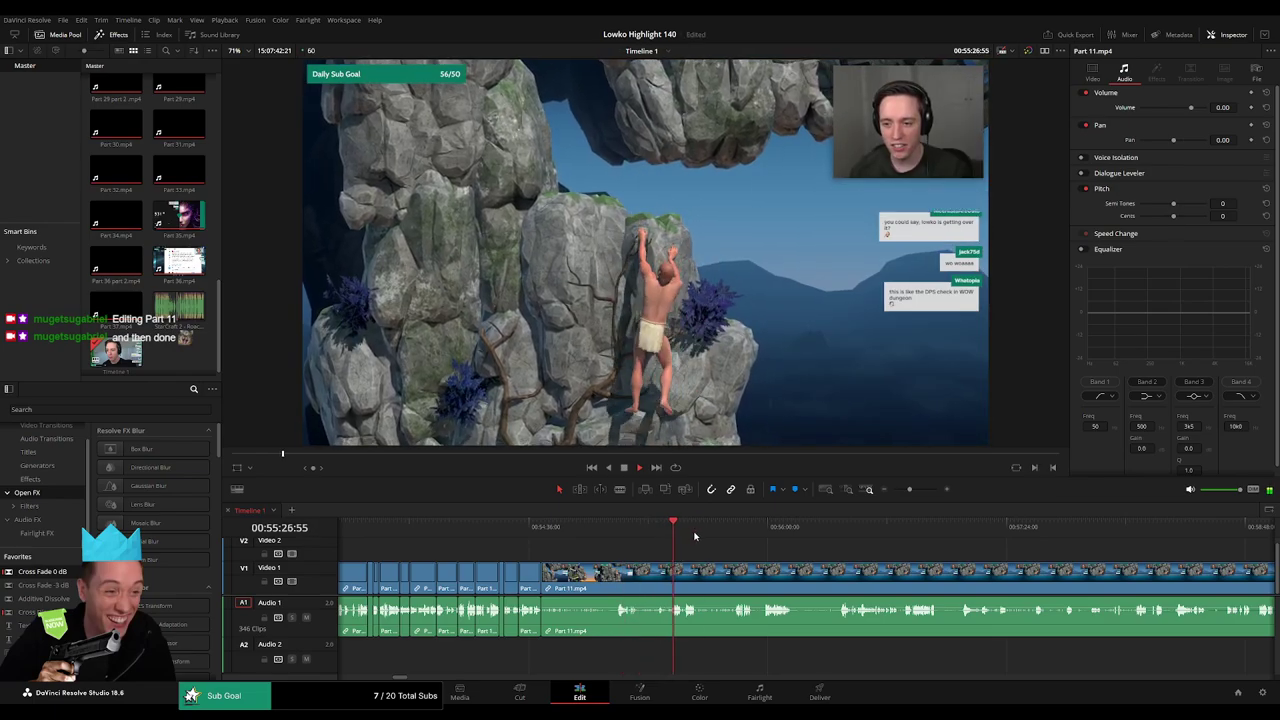
click(736, 530)
key(space)
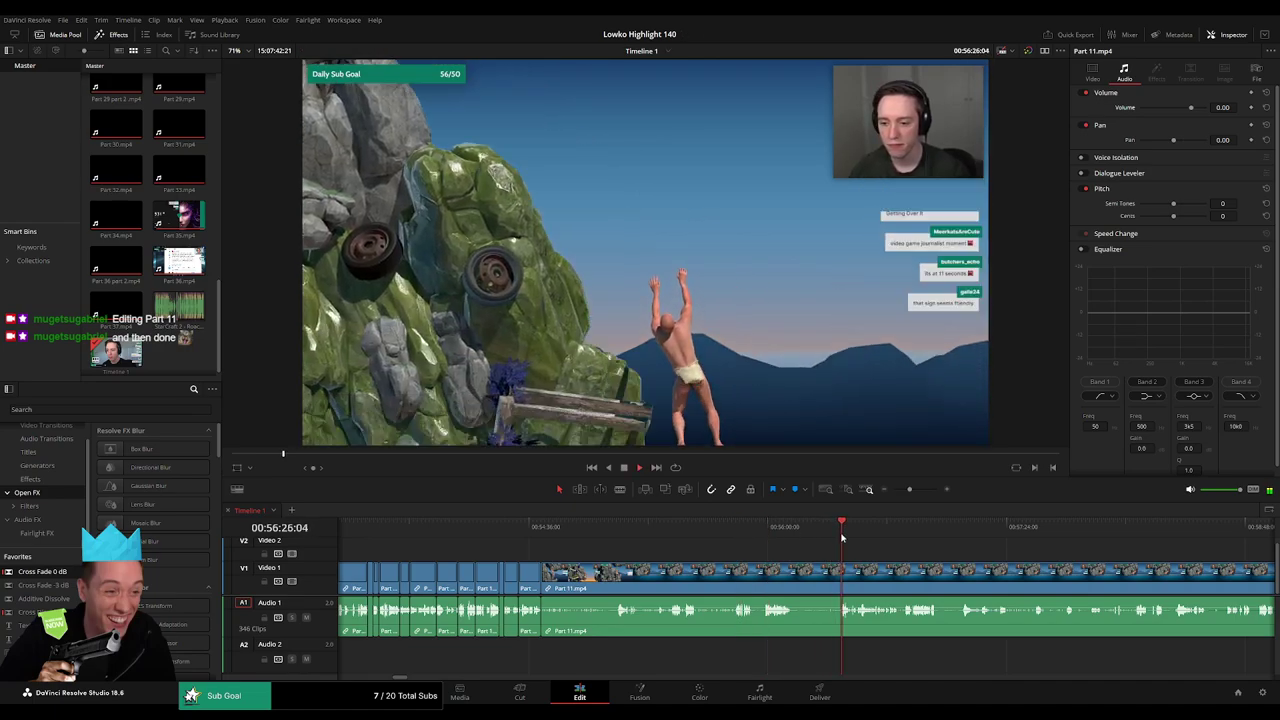
scroll(700, 560, right, 3)
click(694, 530)
click(751, 540)
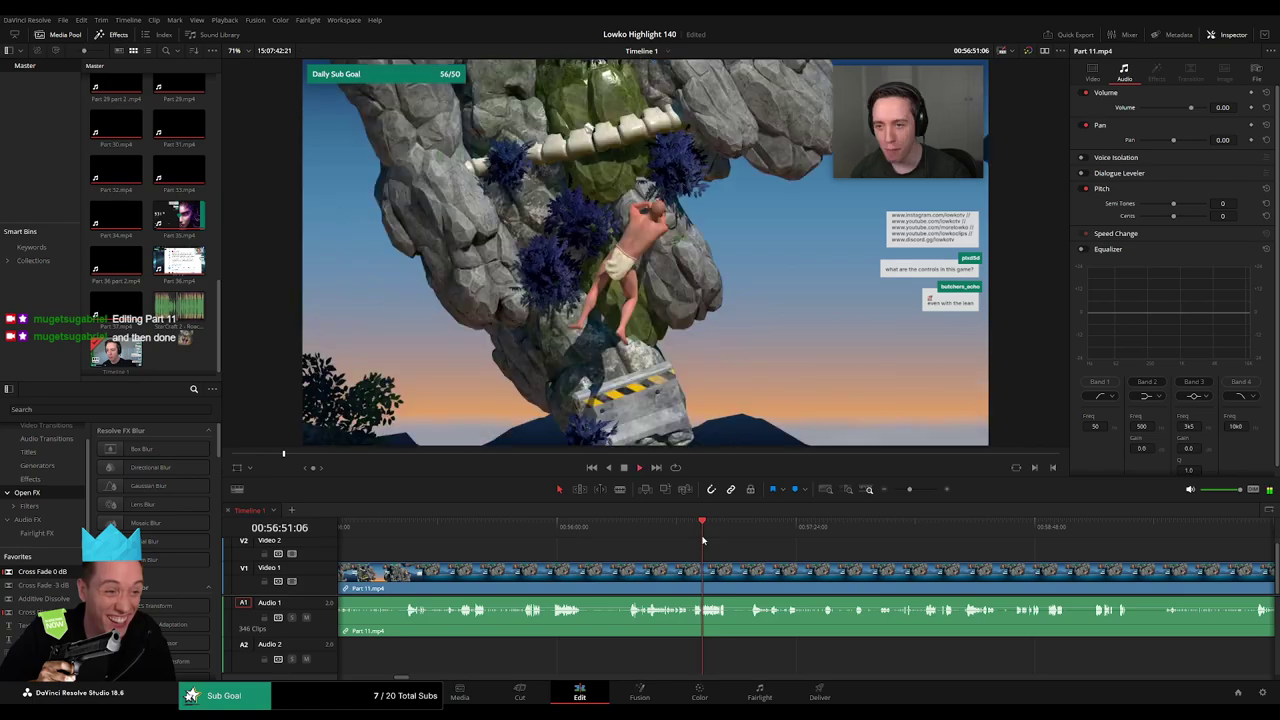
click(826, 531)
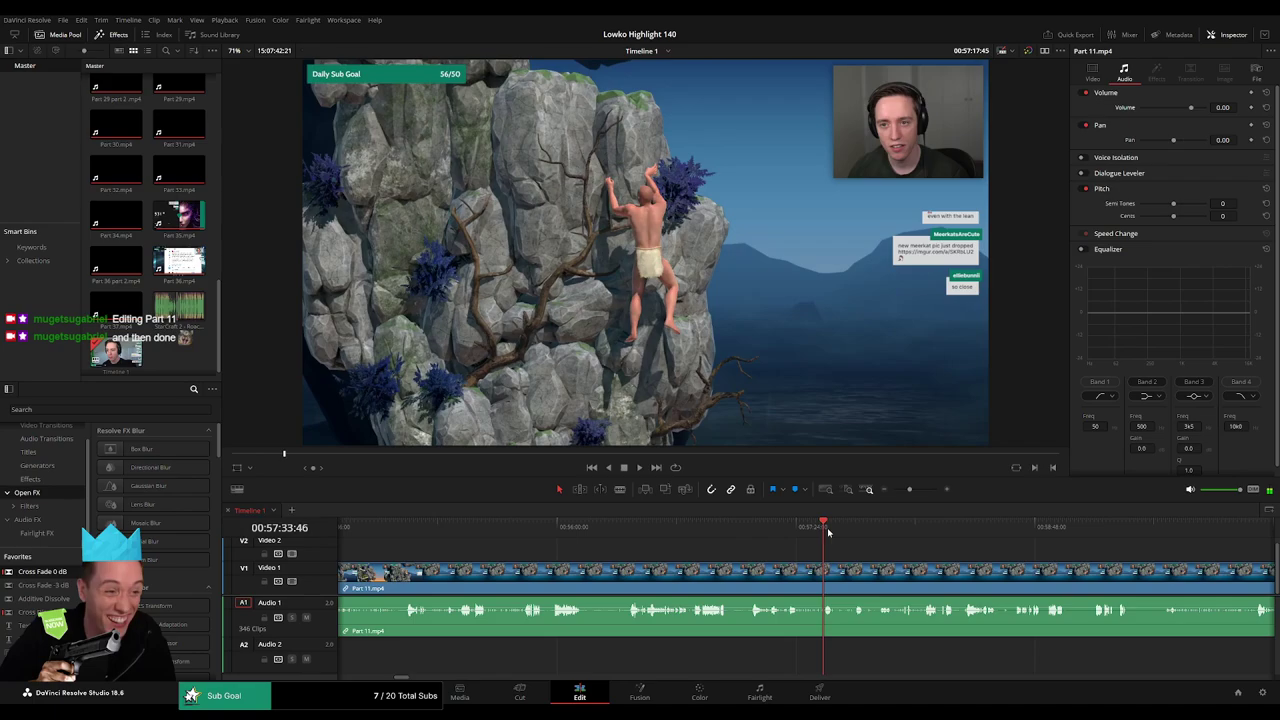
click(875, 533)
click(928, 531)
scroll(810, 544, right, 1)
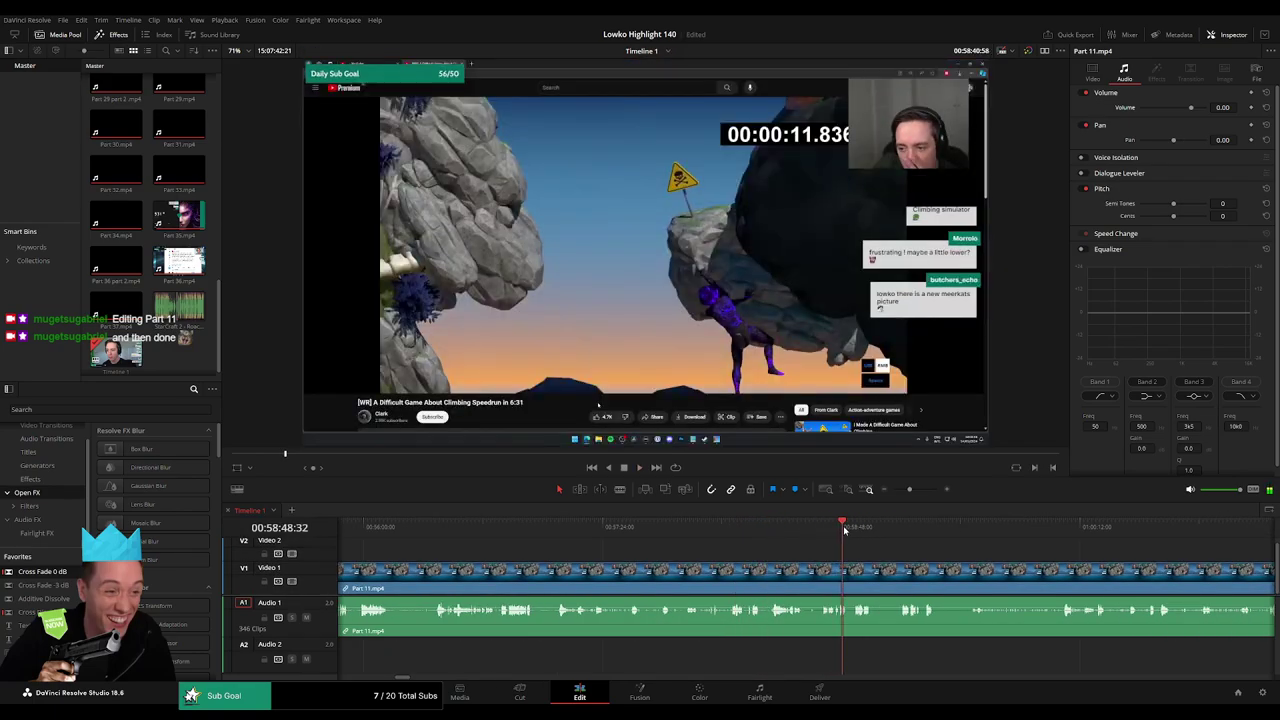
click(738, 534)
drag(738, 534, 730, 534)
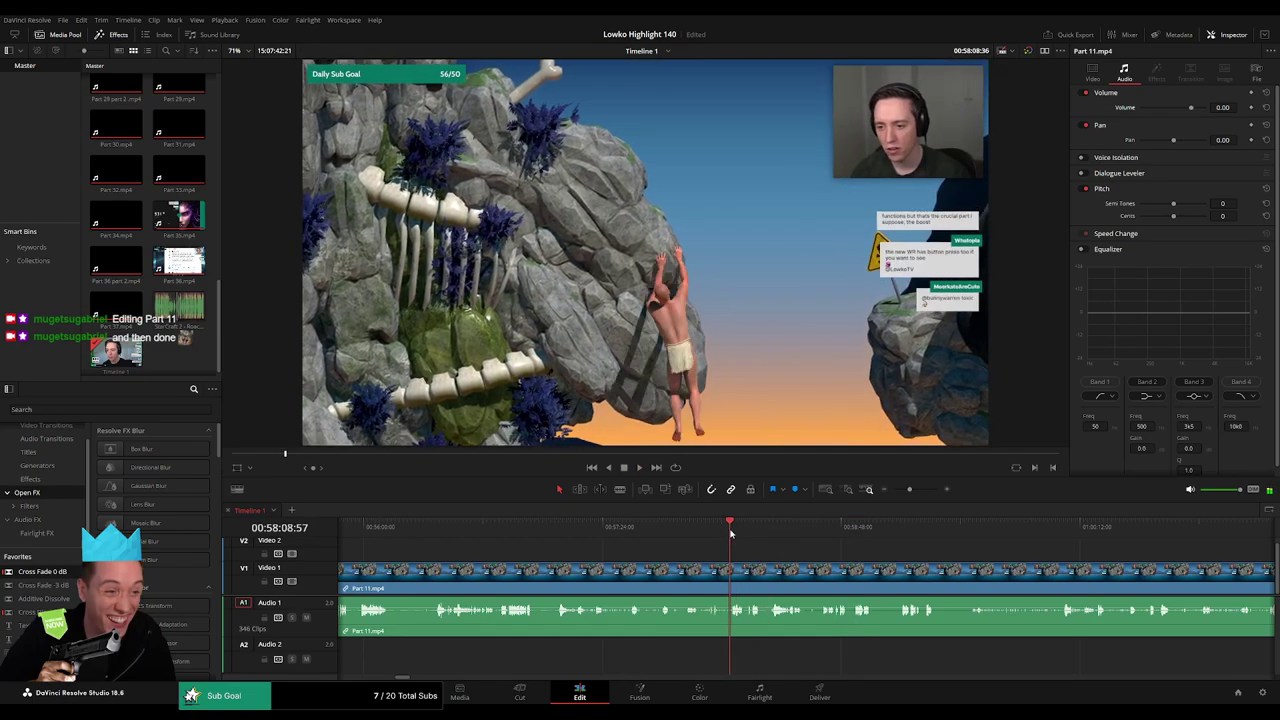
- Delete the opening of Part 11.mp4 up to about 00:55:04:22 and cross-fade the audio join with Part 10.mp4
drag(910, 489, 918, 490)
click(661, 527)
click(575, 530)
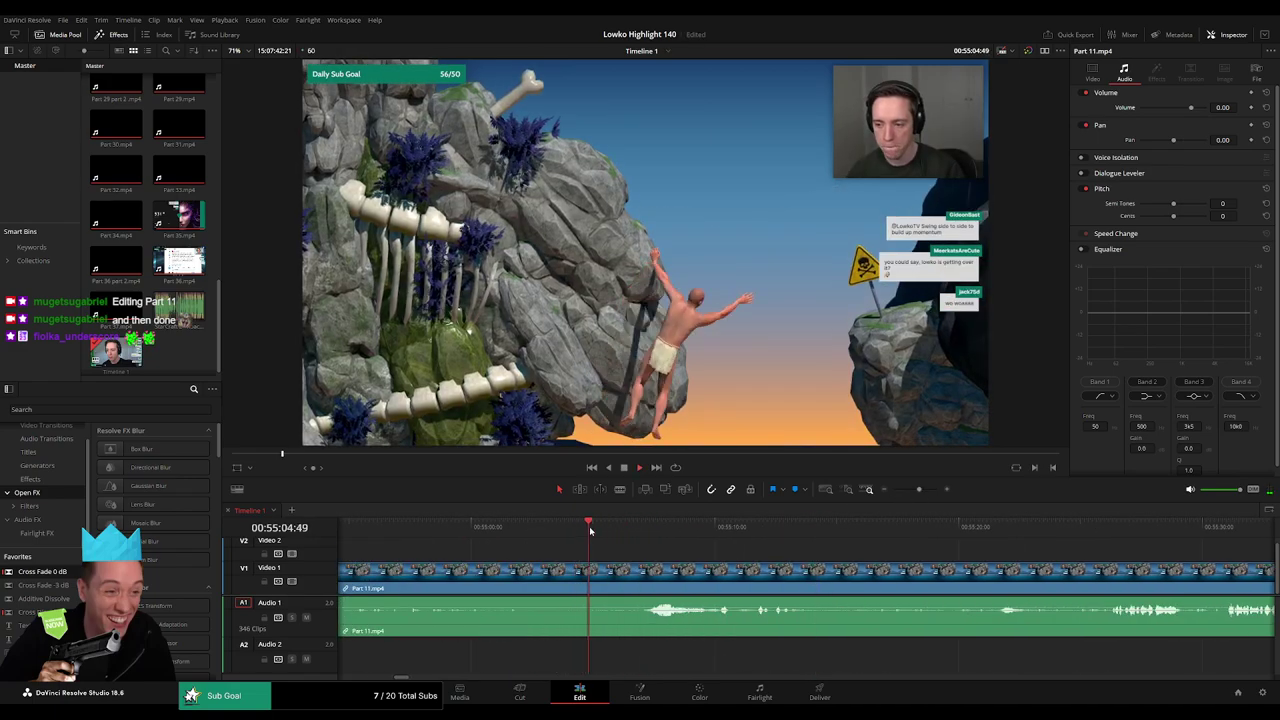
click(586, 573)
key(a)
click(567, 578)
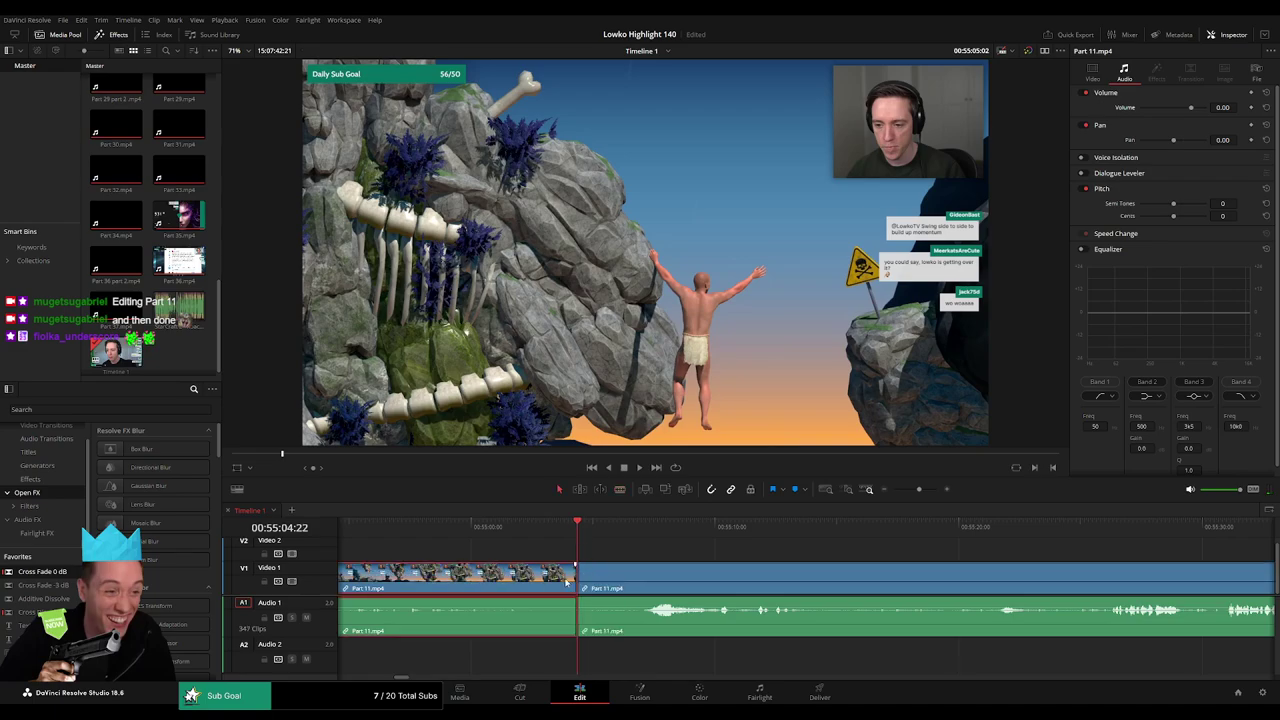
key(Delete)
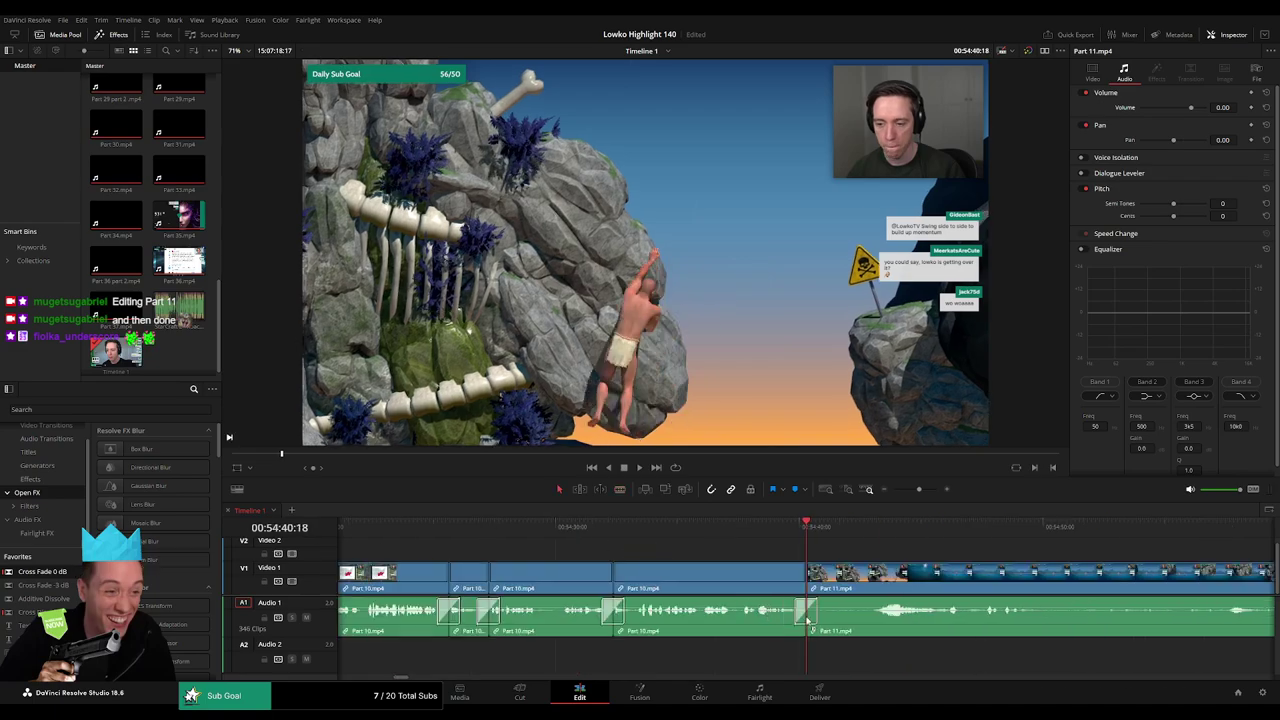
click(775, 527)
key(space)
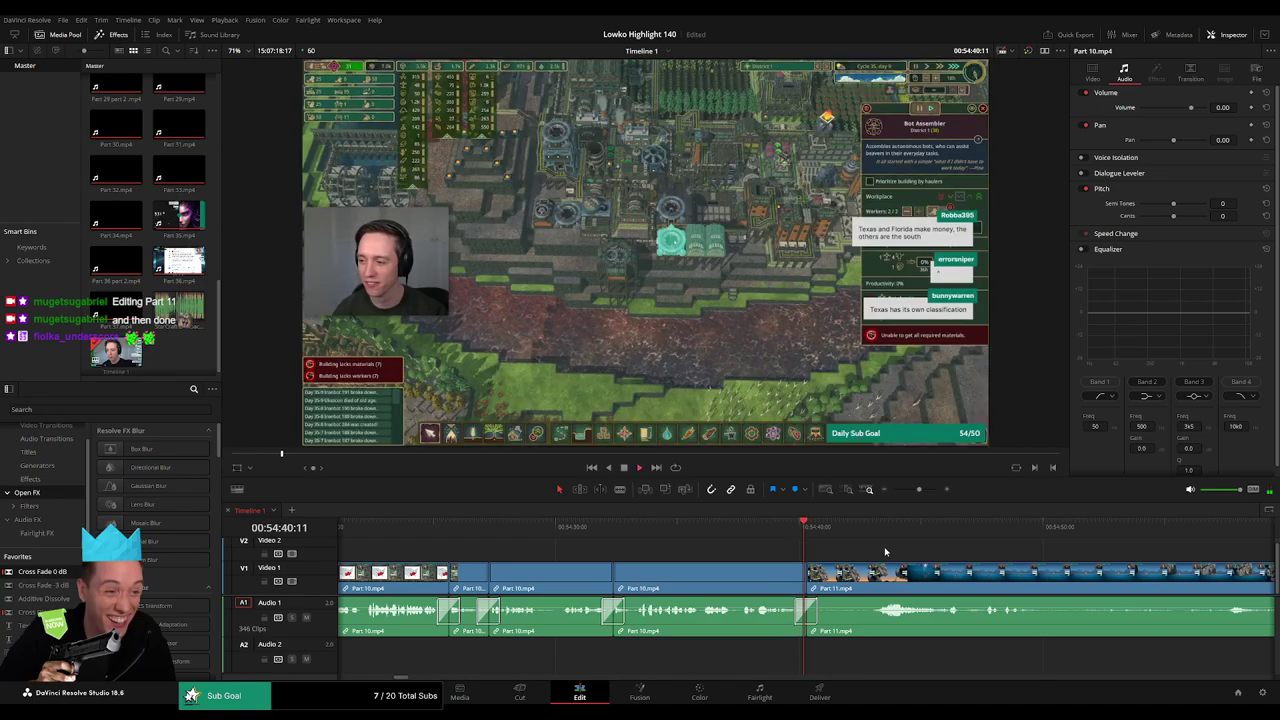
- Cut the stretch from about 00:54:49:44 to 00:55:02:03 out of Part 11.mp4 and cross-fade the audio join
drag(935, 564, 671, 555)
click(609, 531)
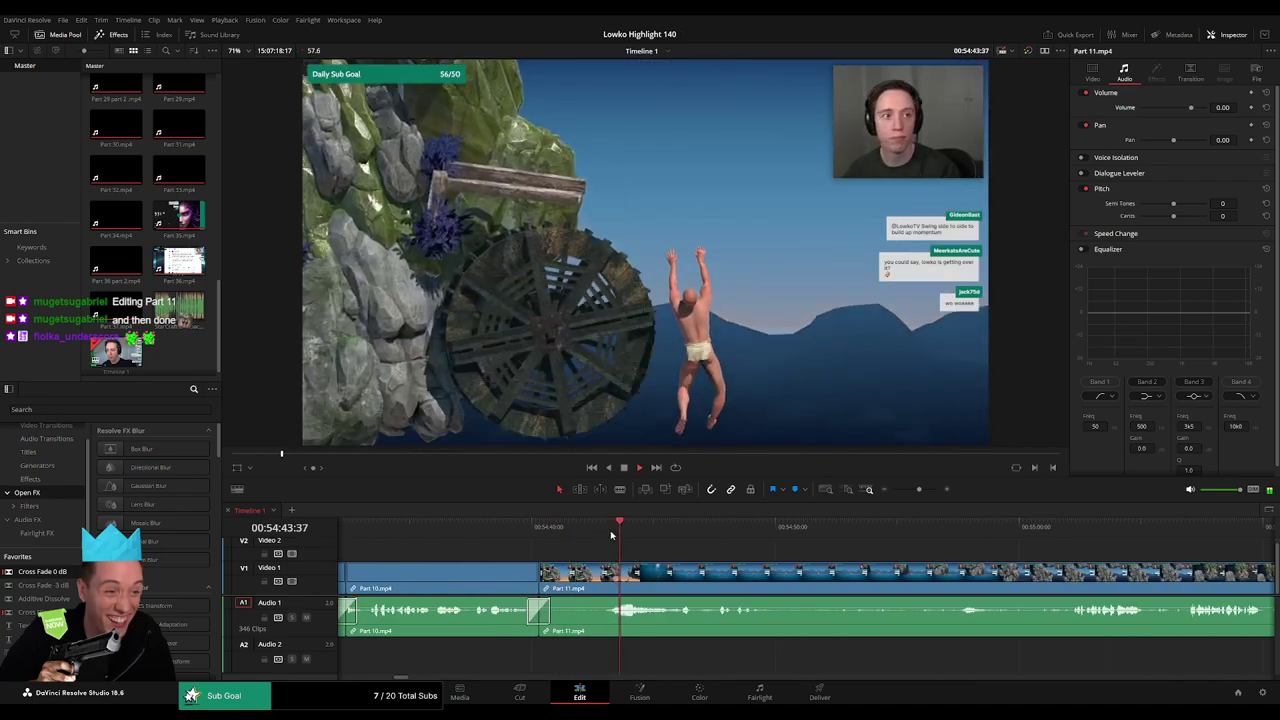
scroll(600, 535, right, 4)
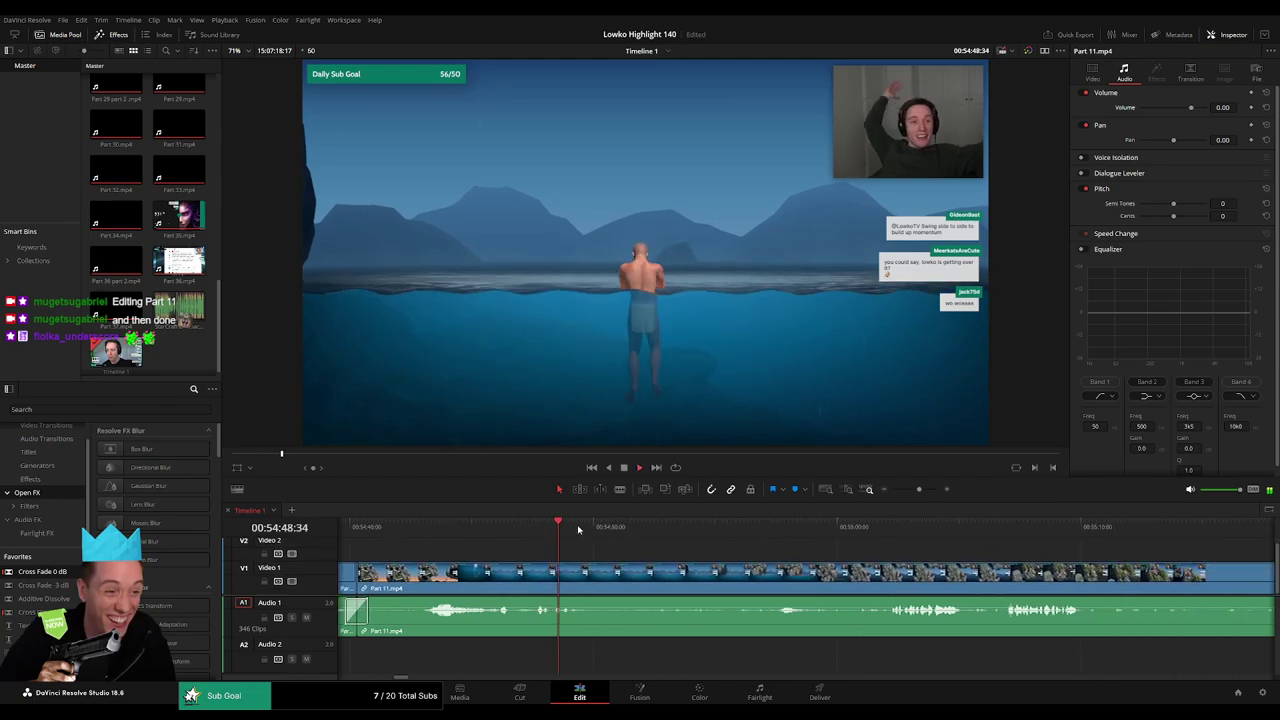
key(b)
click(596, 580)
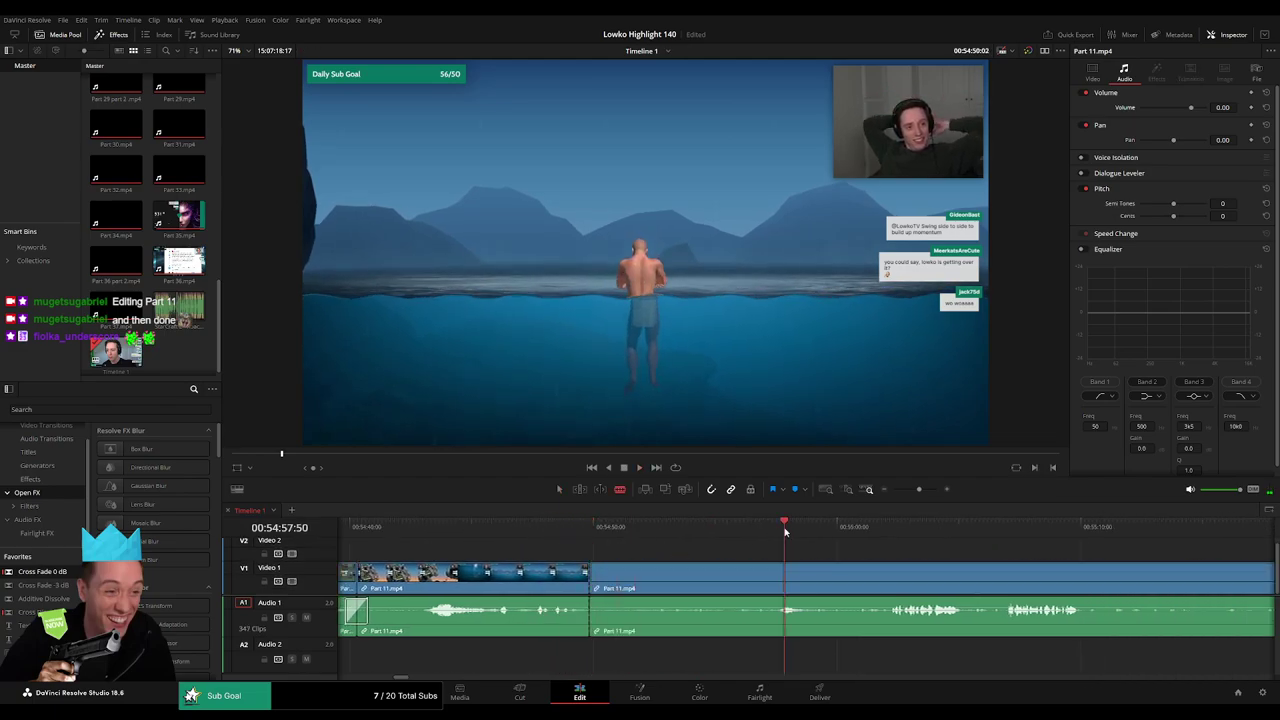
click(876, 532)
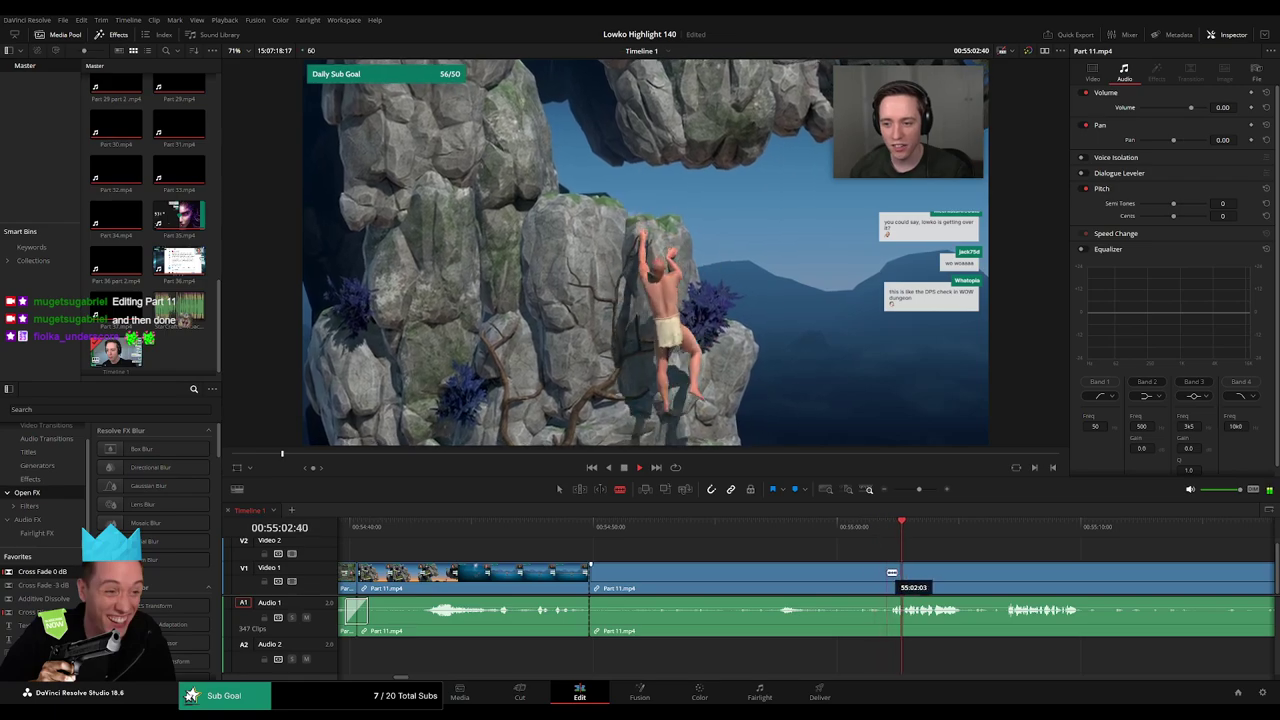
click(892, 573)
key(a)
click(867, 575)
key(Delete)
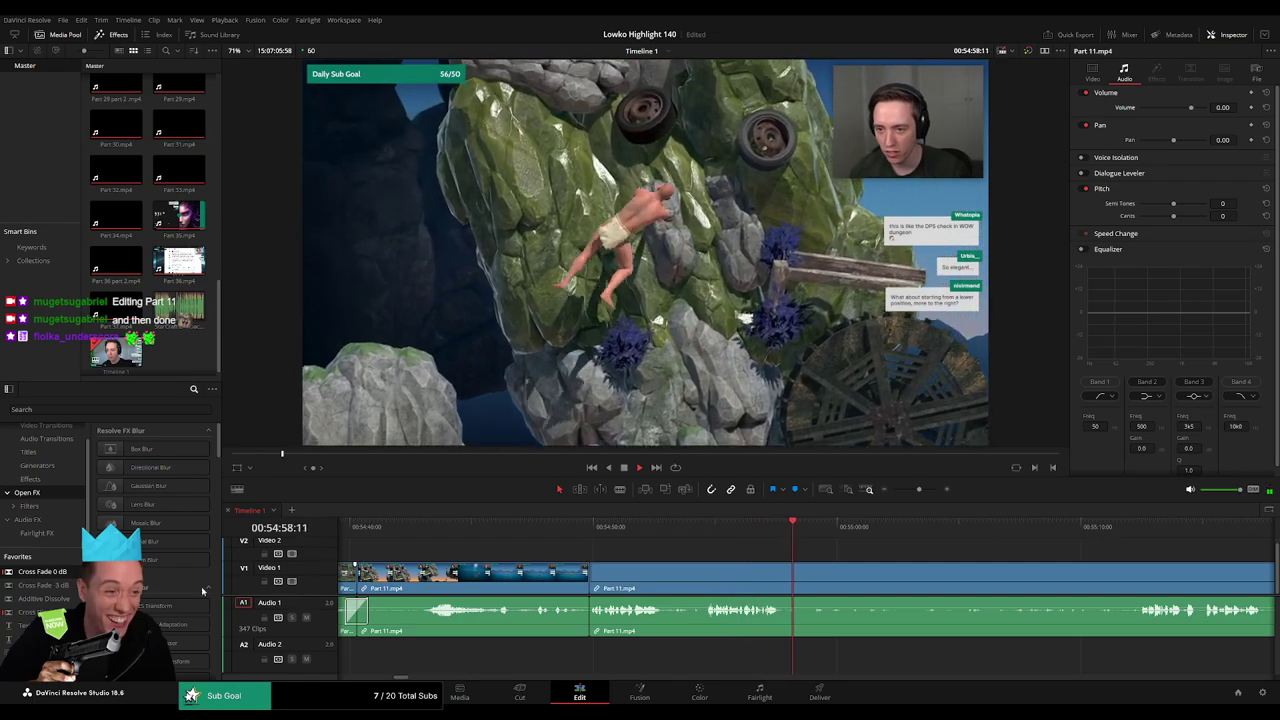
drag(603, 615, 592, 613)
- Remove the section from about 00:54:58 to 00:55:11 in Part 11.mp4 and cross-fade the audio join
drag(803, 532, 1112, 544)
key(space)
key(b)
click(789, 581)
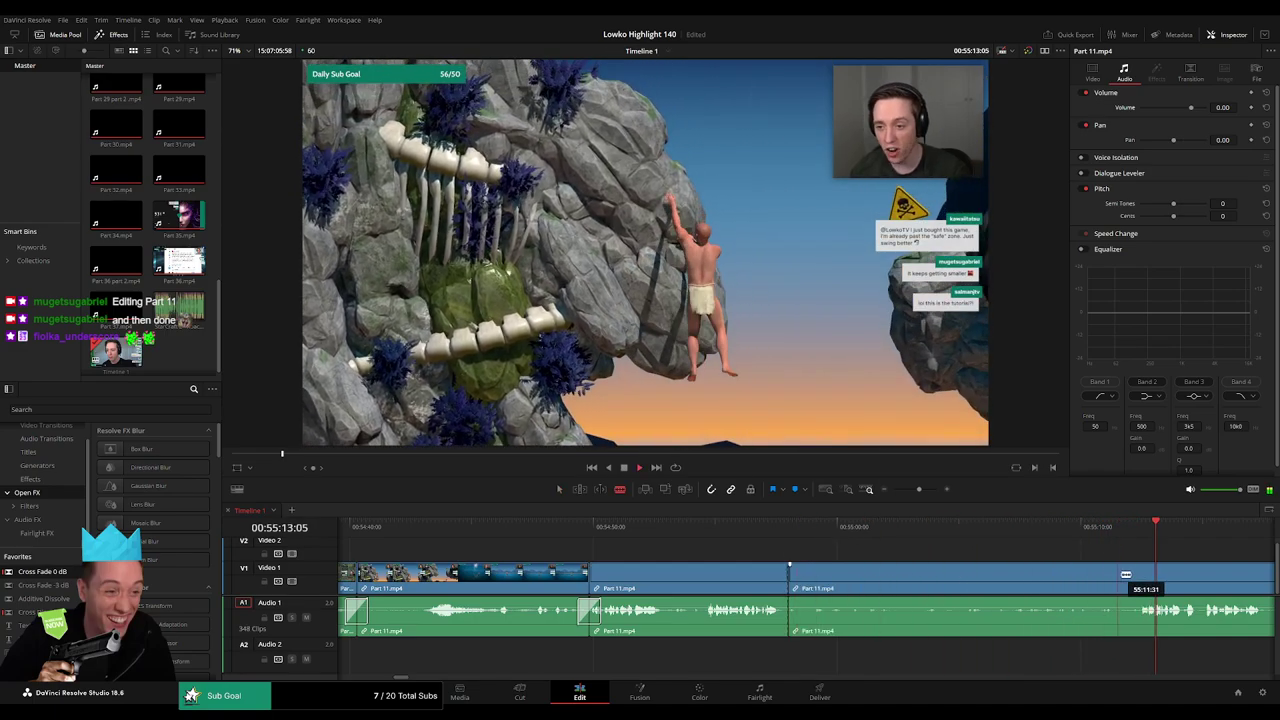
click(1123, 581)
key(a)
click(1077, 588)
key(Delete)
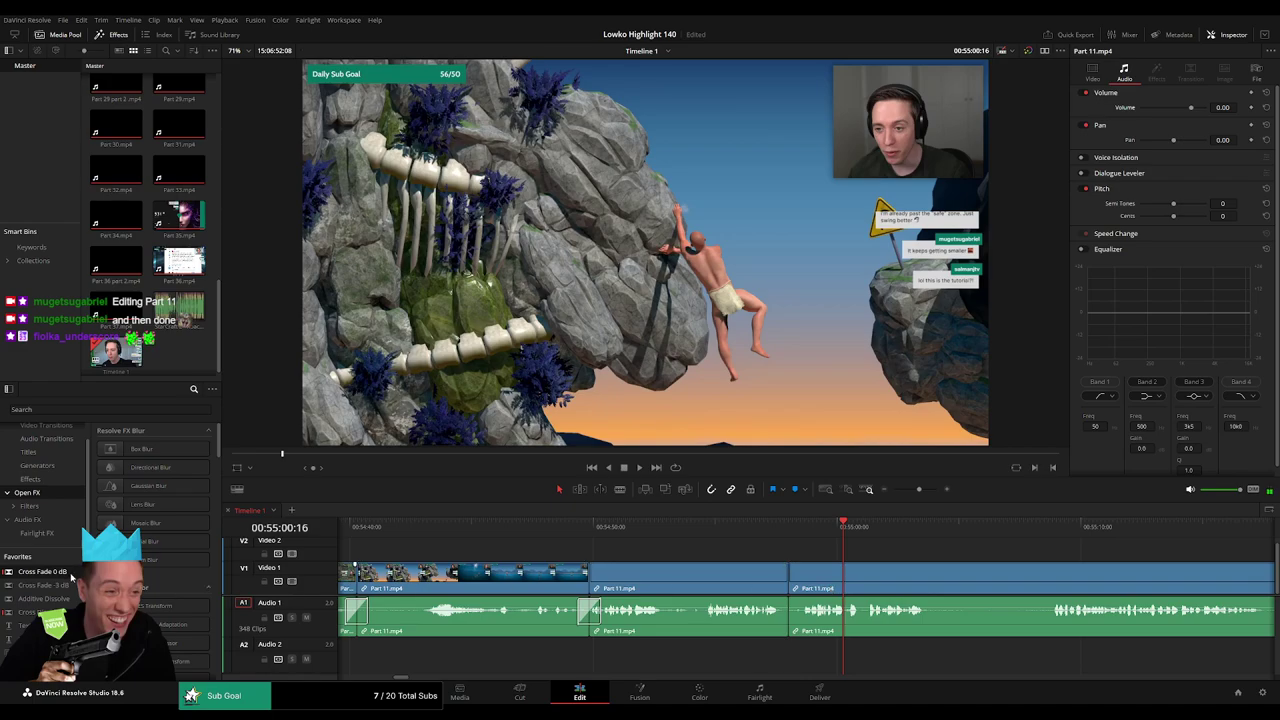
key(space)
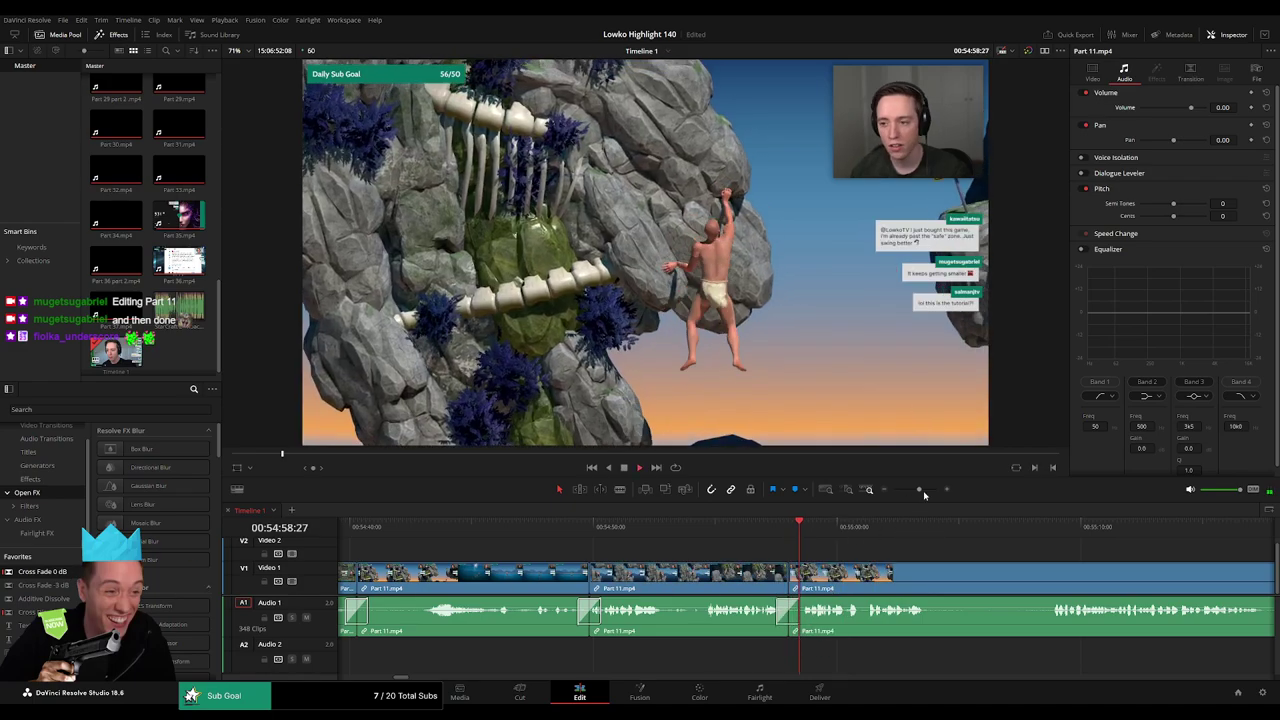
- Split out the short snippet of Part 11.mp4 from about 00:54:59:35 to 00:54:59:54 and mute its audio
drag(919, 490, 929, 490)
scroll(947, 524, right, 3)
click(762, 532)
key(b)
click(765, 575)
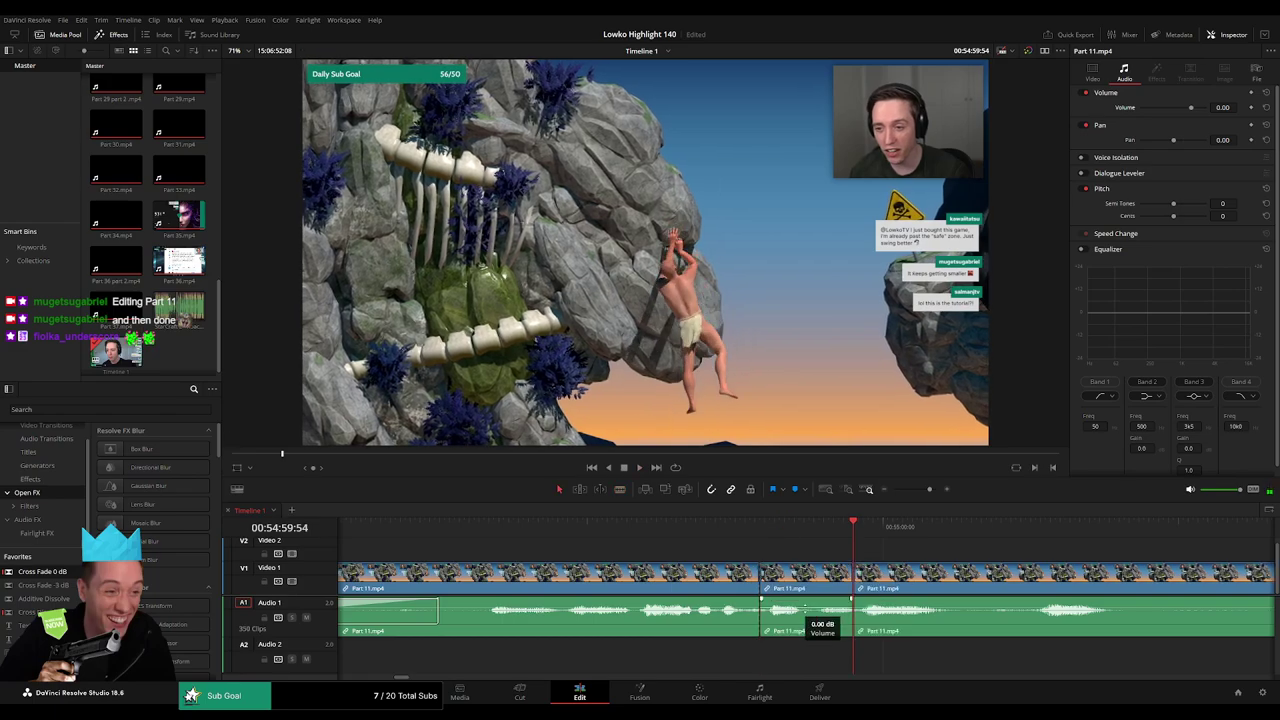
drag(806, 612, 806, 640)
- Place the StarCraft 2 - Roach Quotes audio on Audio 2 under the muted snippet, trim it to the snippet's length and set its volume to -23.00
double_click(180, 310)
drag(180, 310, 762, 664)
drag(968, 663, 851, 663)
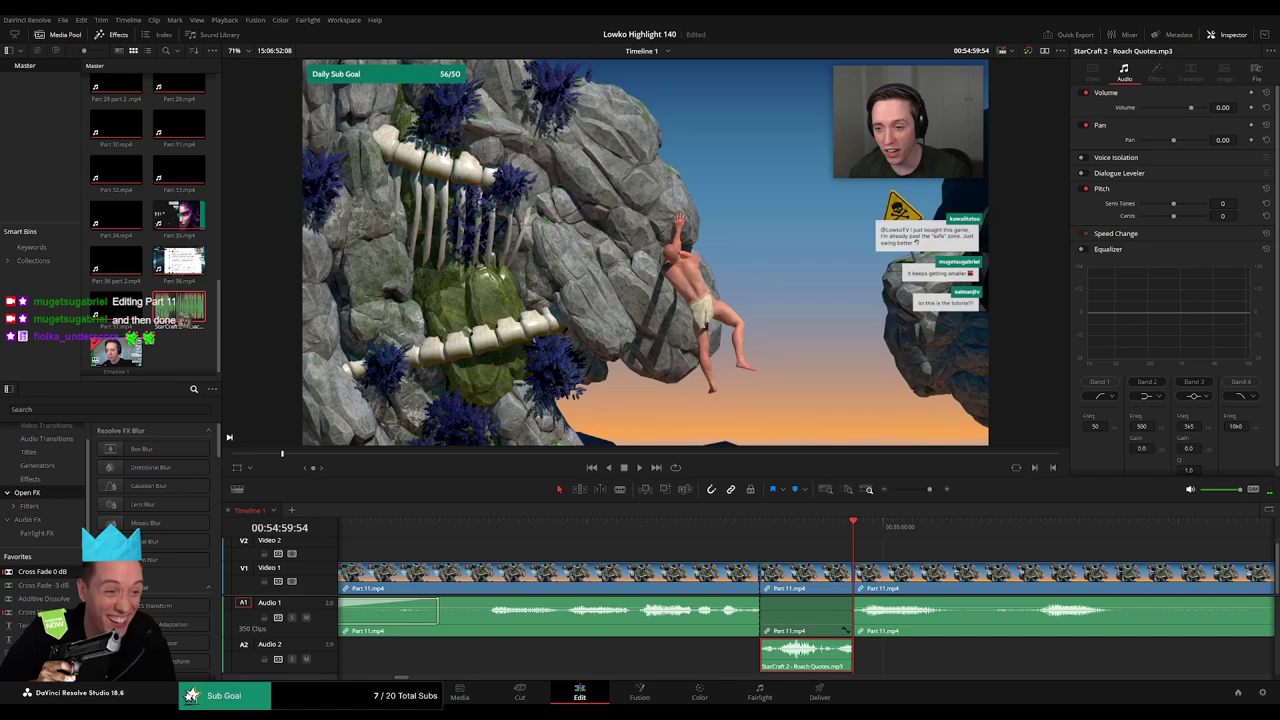
key(space)
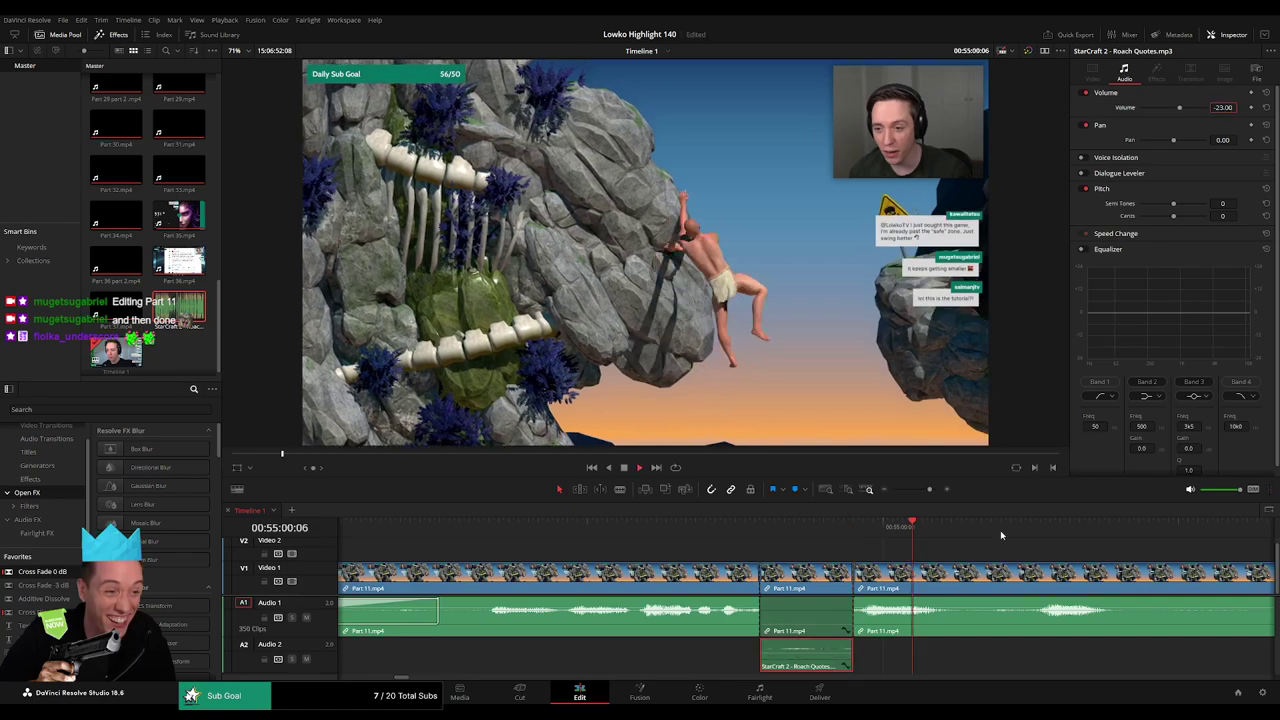
click(929, 554)
- Delete the pause from about 00:55:03:48 to 00:55:08:45 in Part 11.mp4
drag(930, 490, 921, 490)
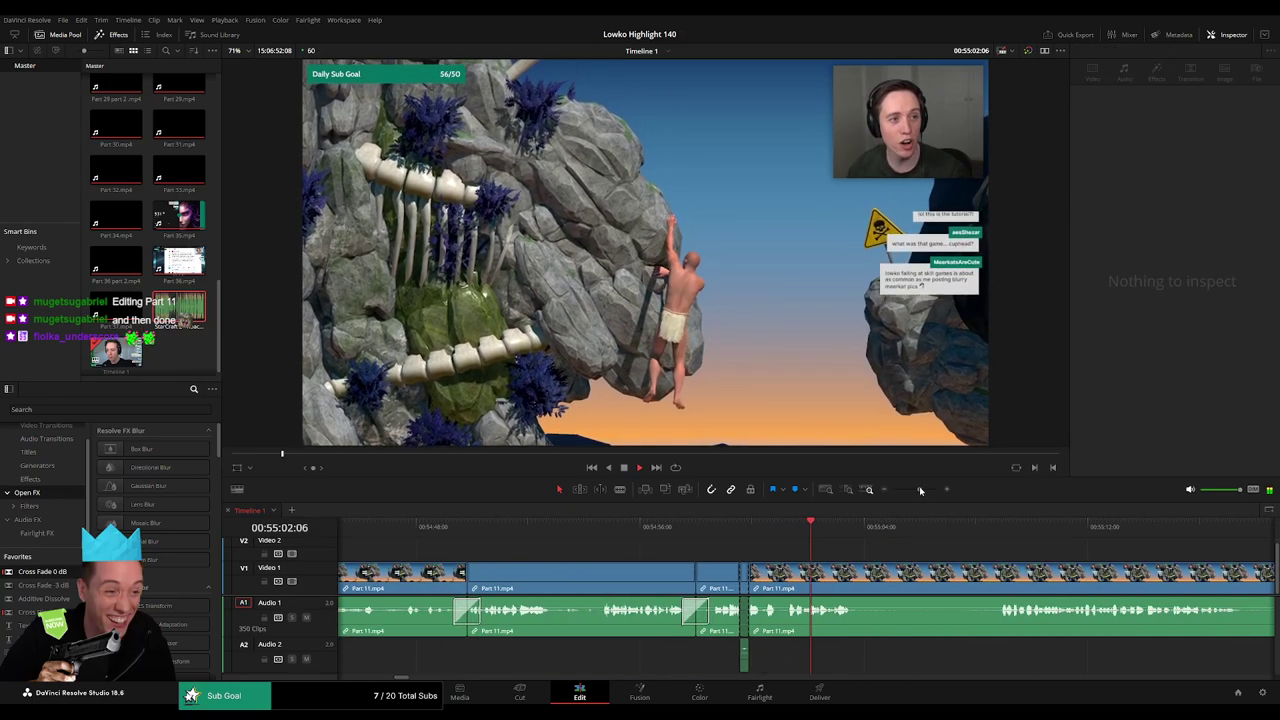
drag(909, 556, 759, 548)
key(ctrl+b)
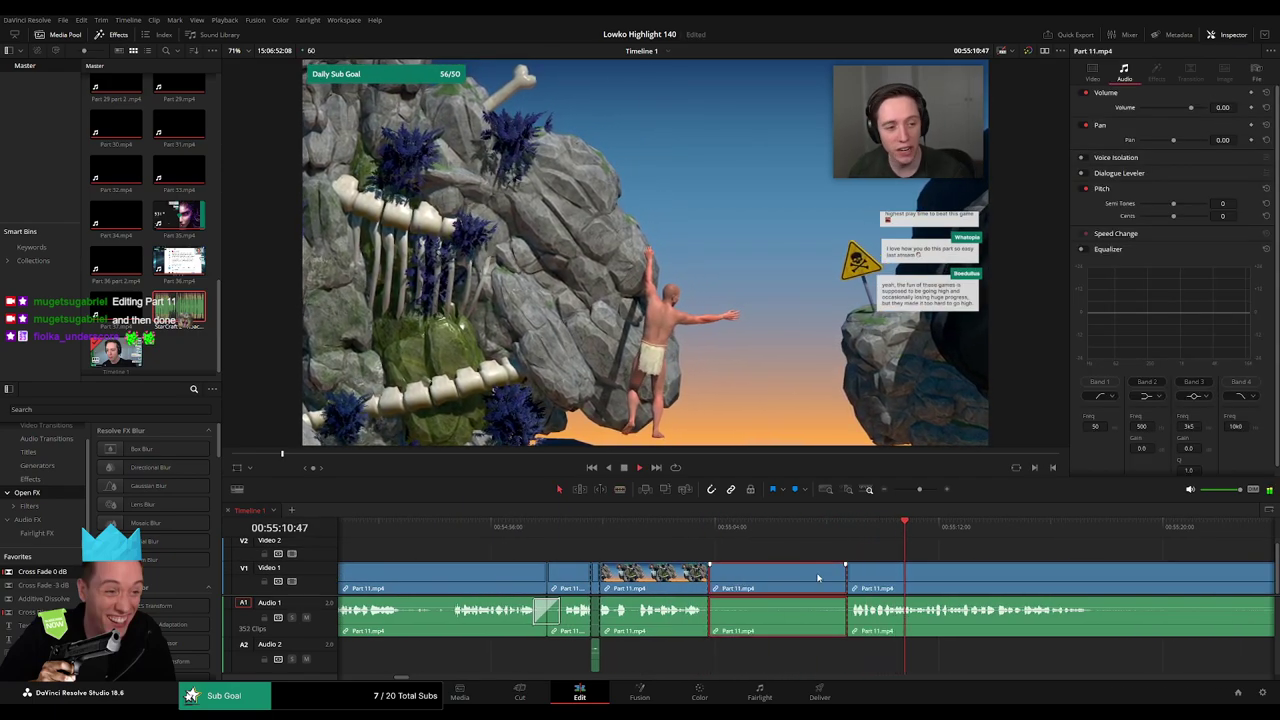
key(Delete)
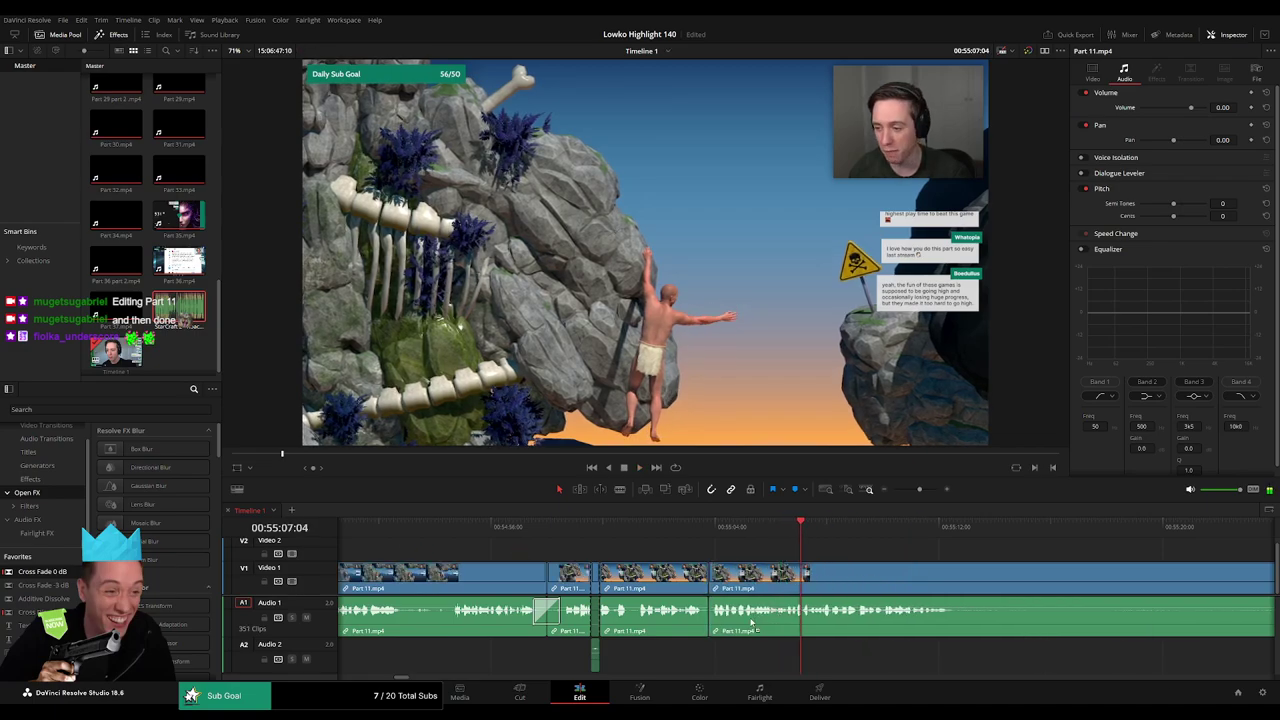
- Cut the quiet stretch from about 00:55:12:45 to 00:55:29:35 out of Part 11.mp4 and cross-fade the audio join
scroll(820, 570, right, 3)
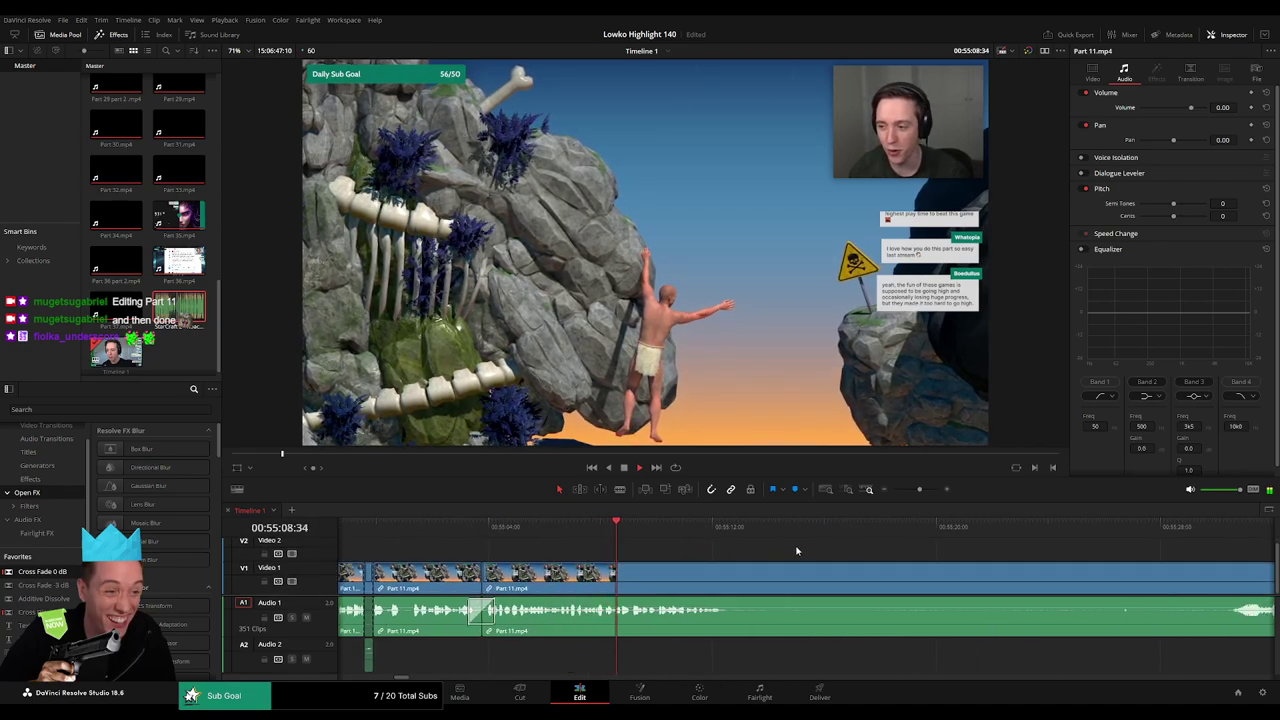
scroll(791, 548, right, 3)
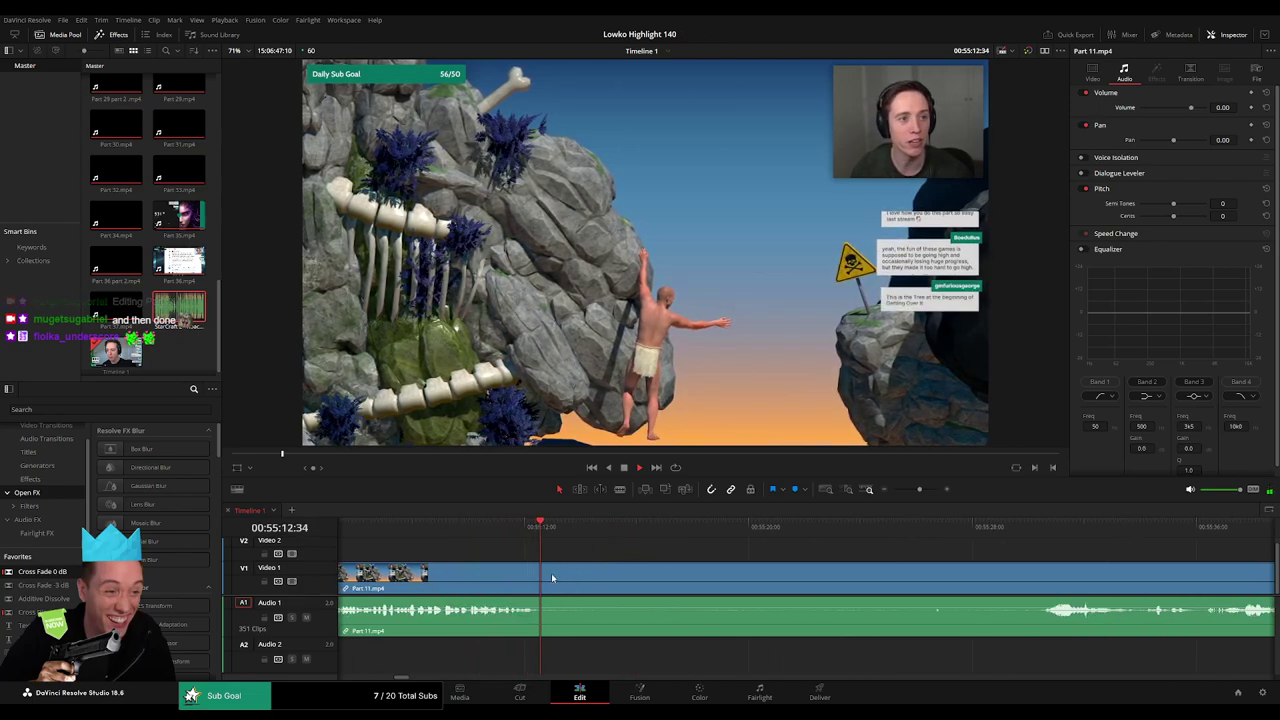
key(b)
drag(919, 489, 915, 490)
click(1006, 532)
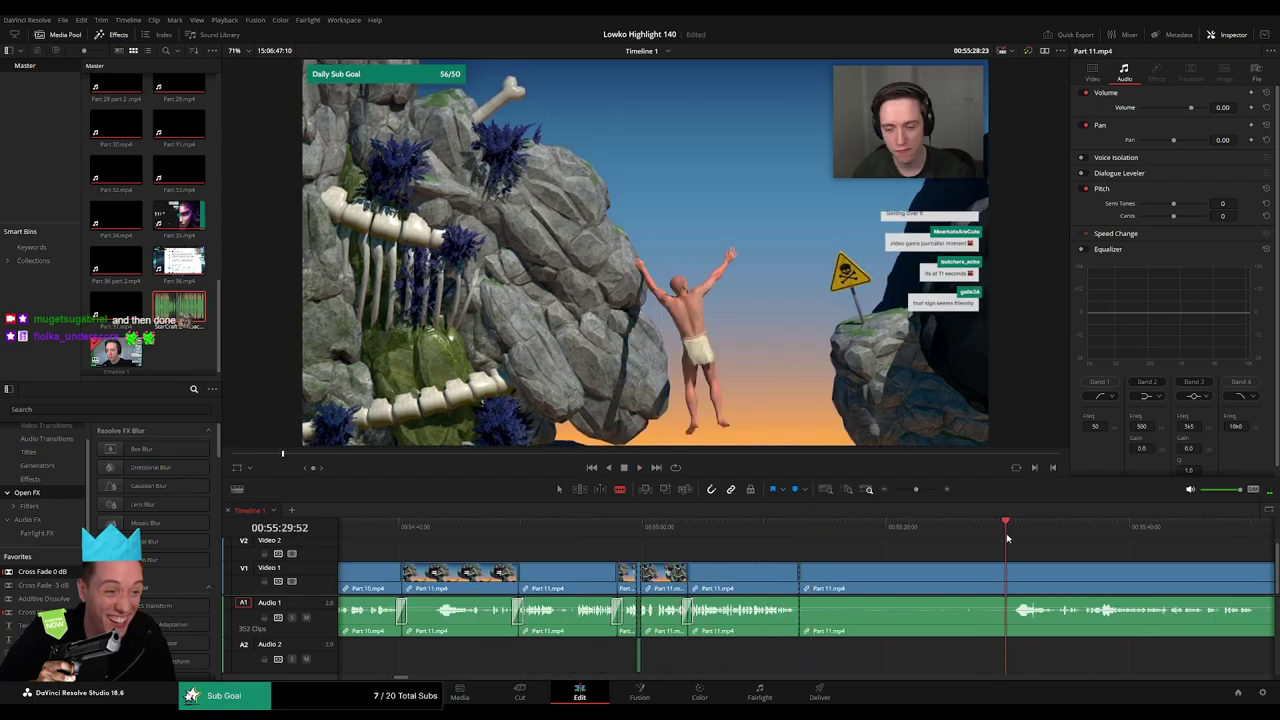
drag(1094, 562, 718, 528)
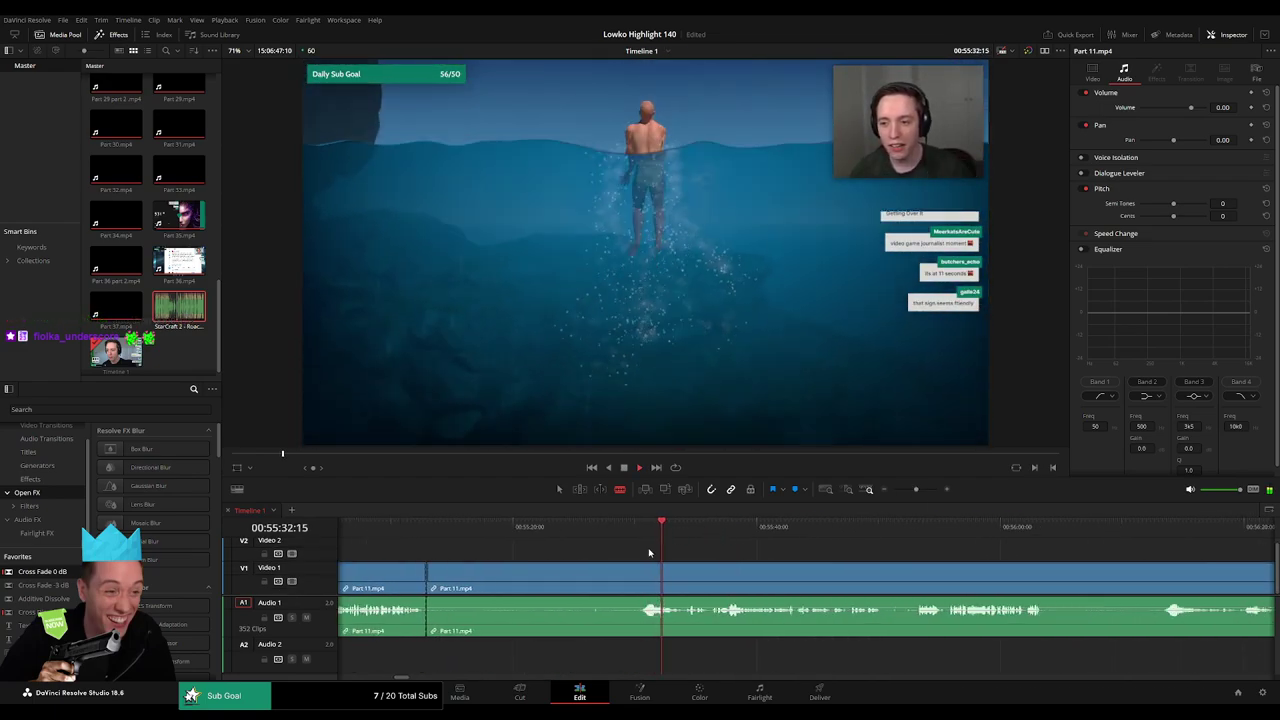
click(616, 528)
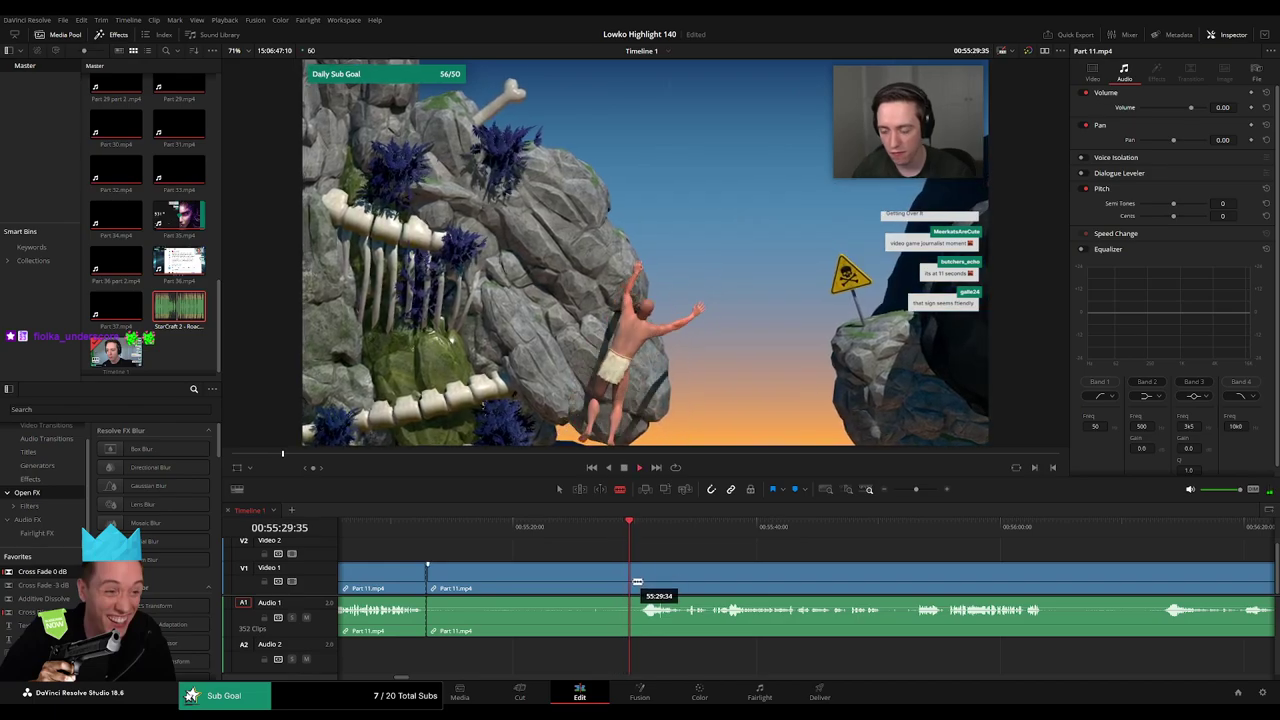
key(BackSpace)
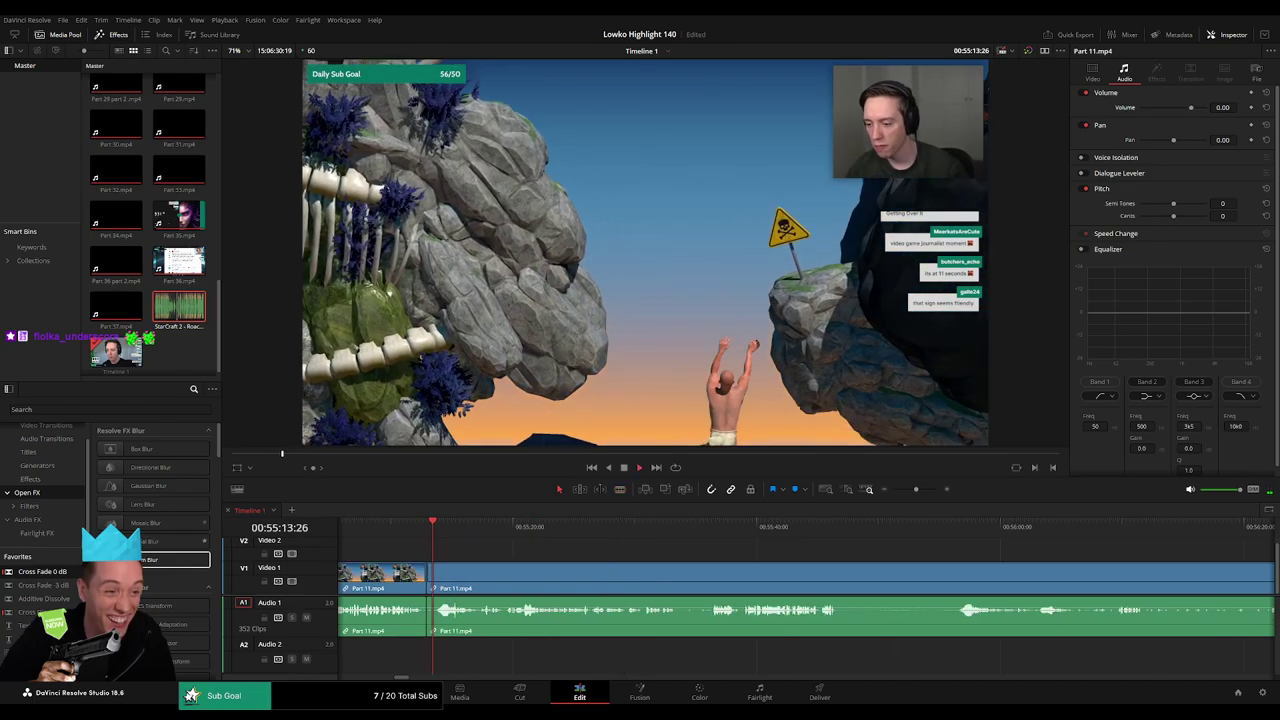
key(space)
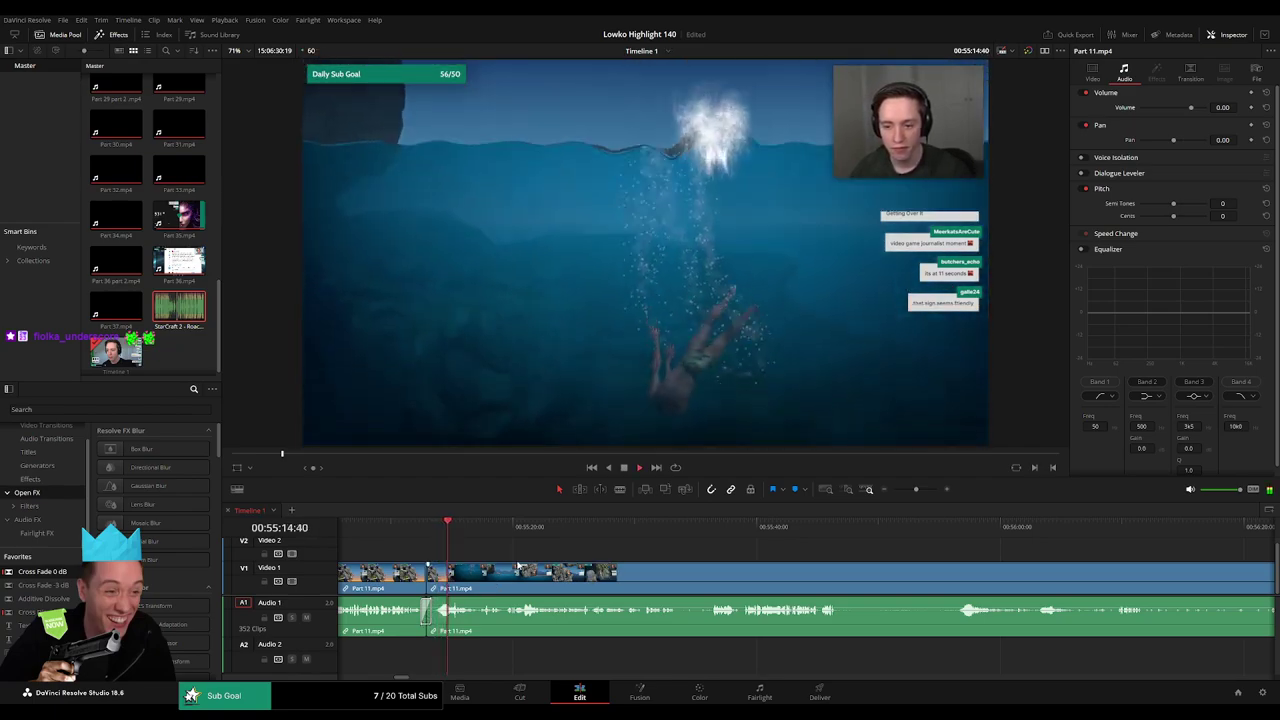
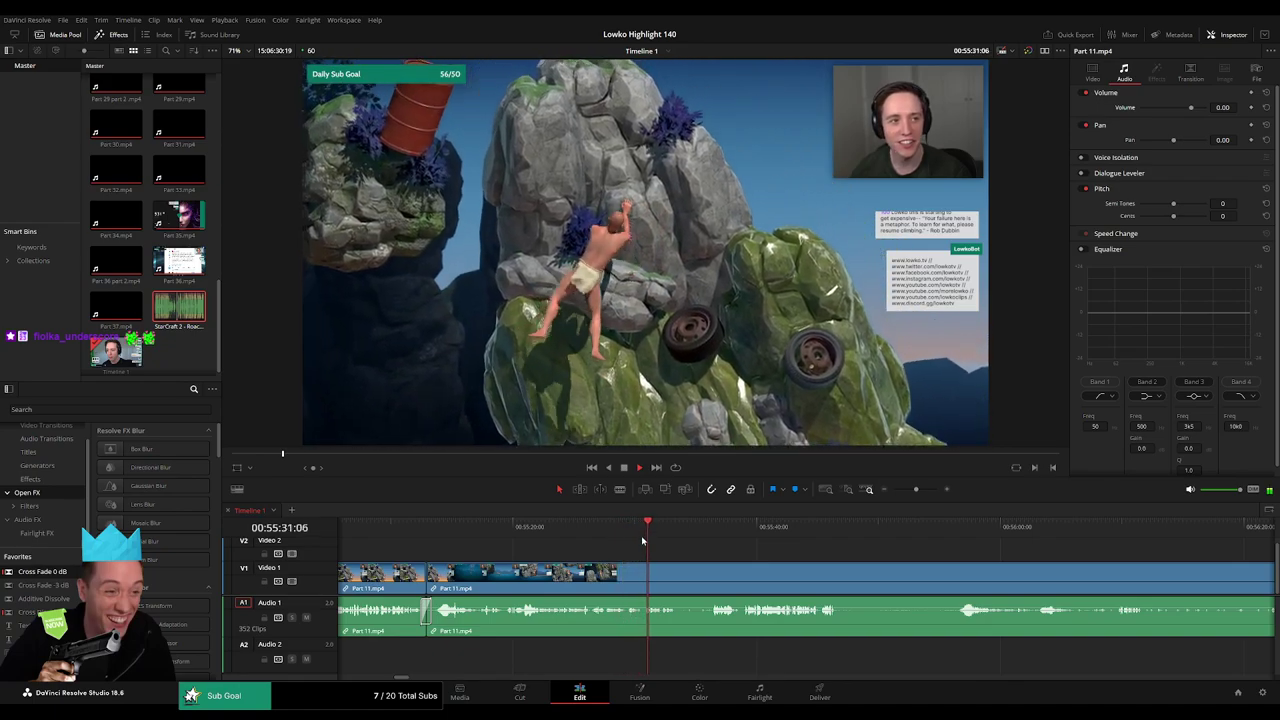
click(692, 535)
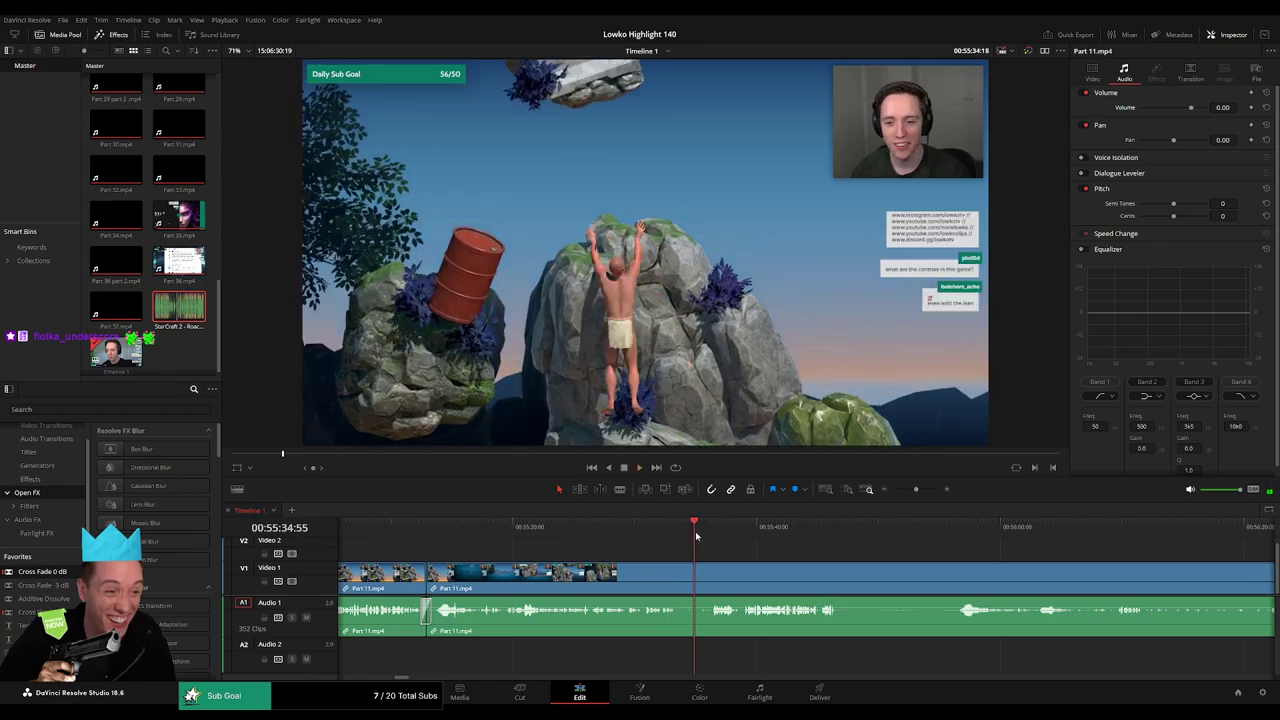
- Delete the pause from about 00:55:33:30 to 00:55:36:10 in Part 11.mp4 and cross-fade the audio join
click(704, 535)
key(b)
click(682, 574)
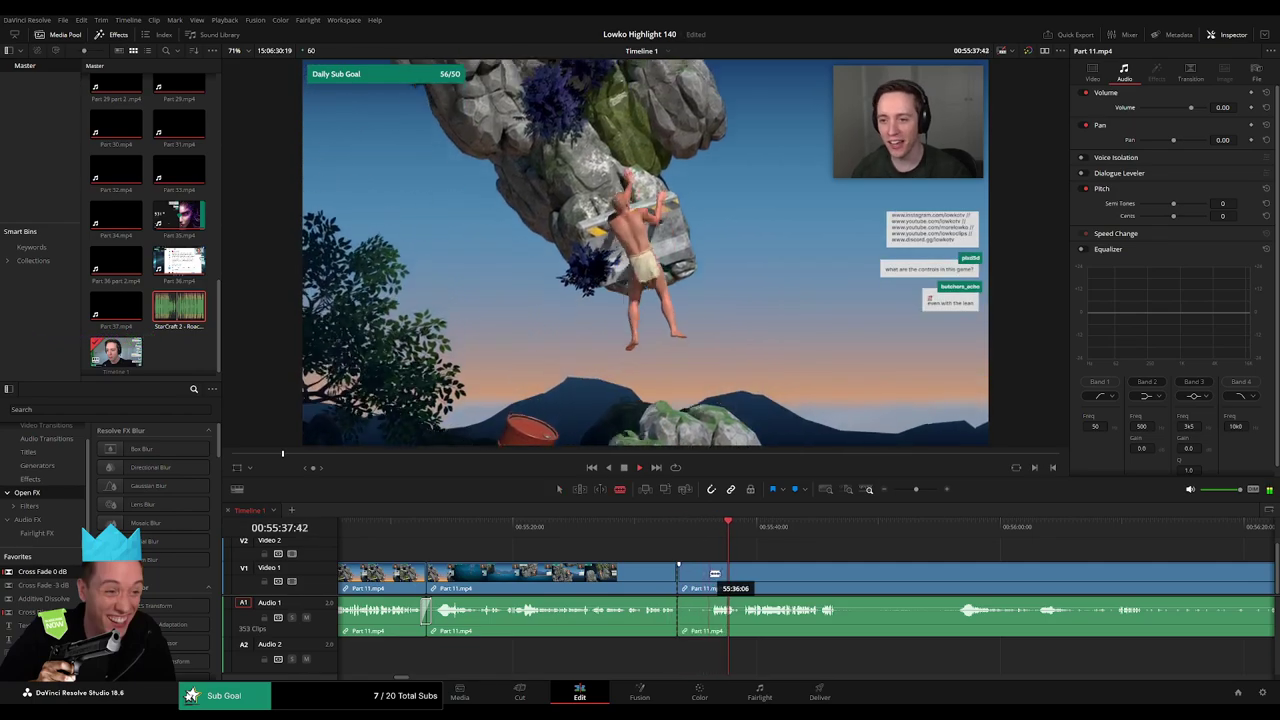
key(a)
click(695, 580)
key(Delete)
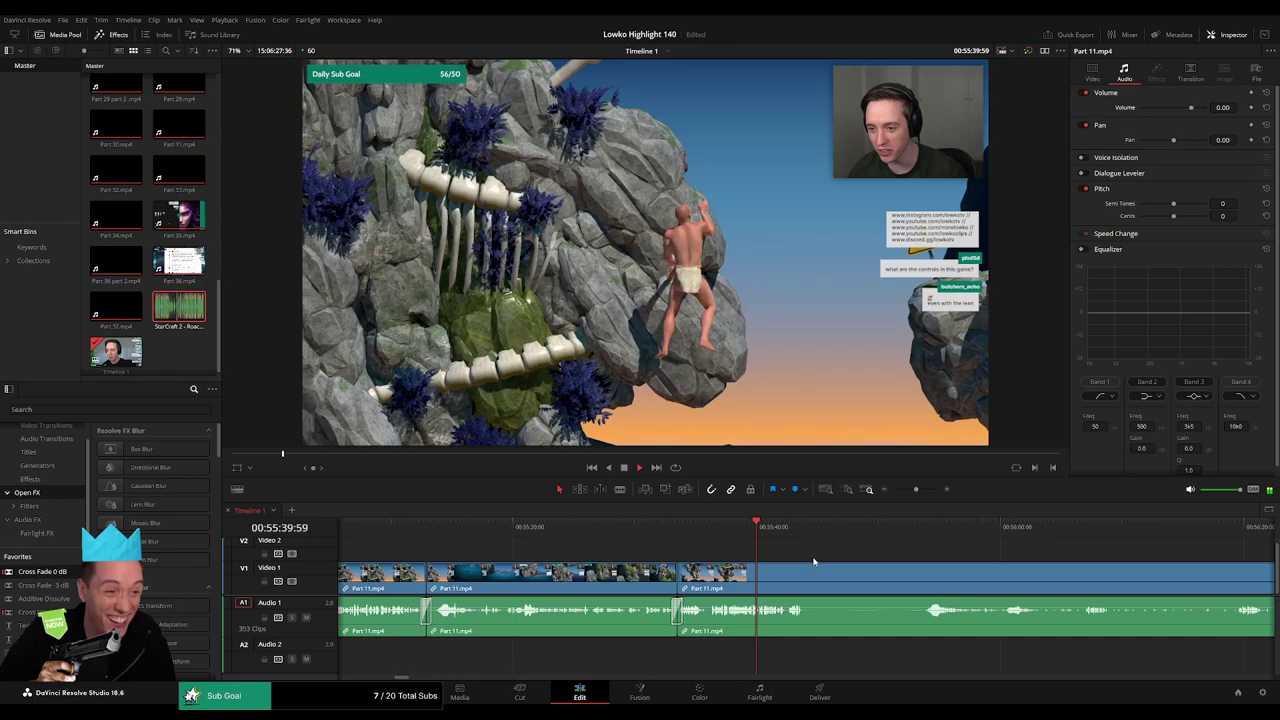
- Cut the silent stretch from about 00:55:44 to 00:55:52 out of Part 11.mp4 and cross-fade the audio join
drag(863, 570, 667, 543)
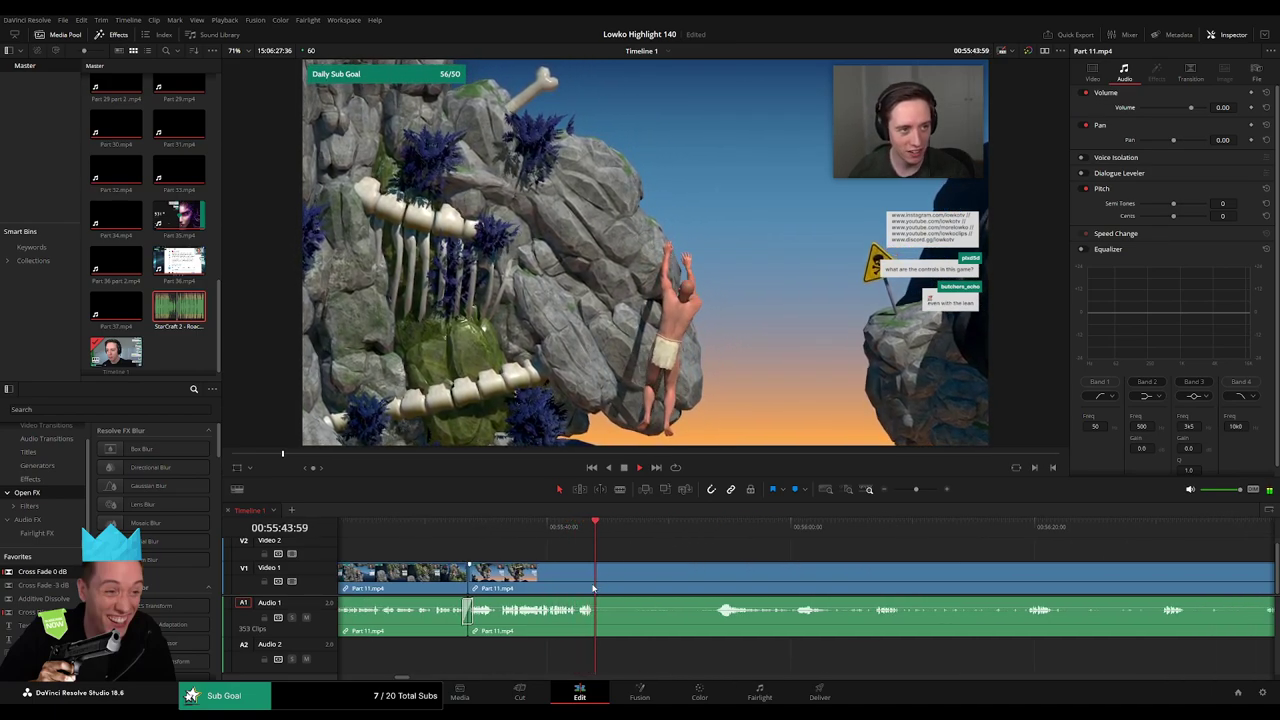
click(706, 528)
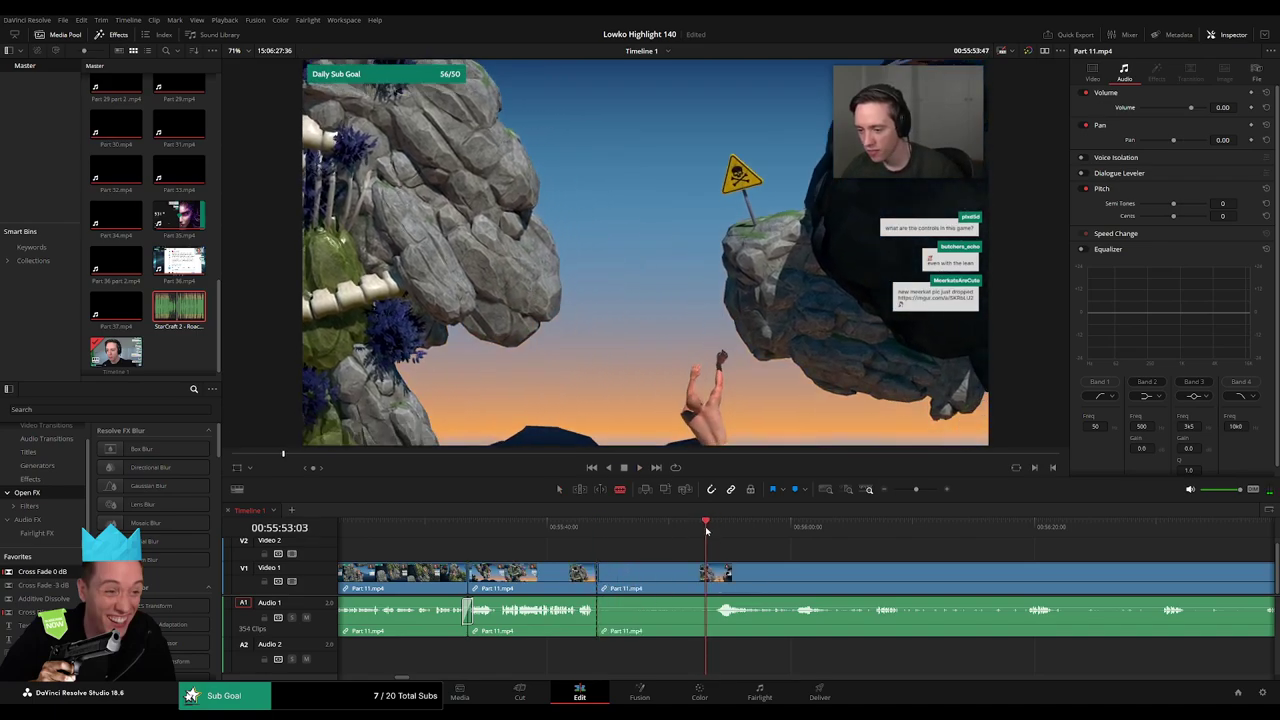
click(697, 577)
key(a)
click(655, 577)
key(Delete)
drag(612, 528, 597, 530)
key(space)
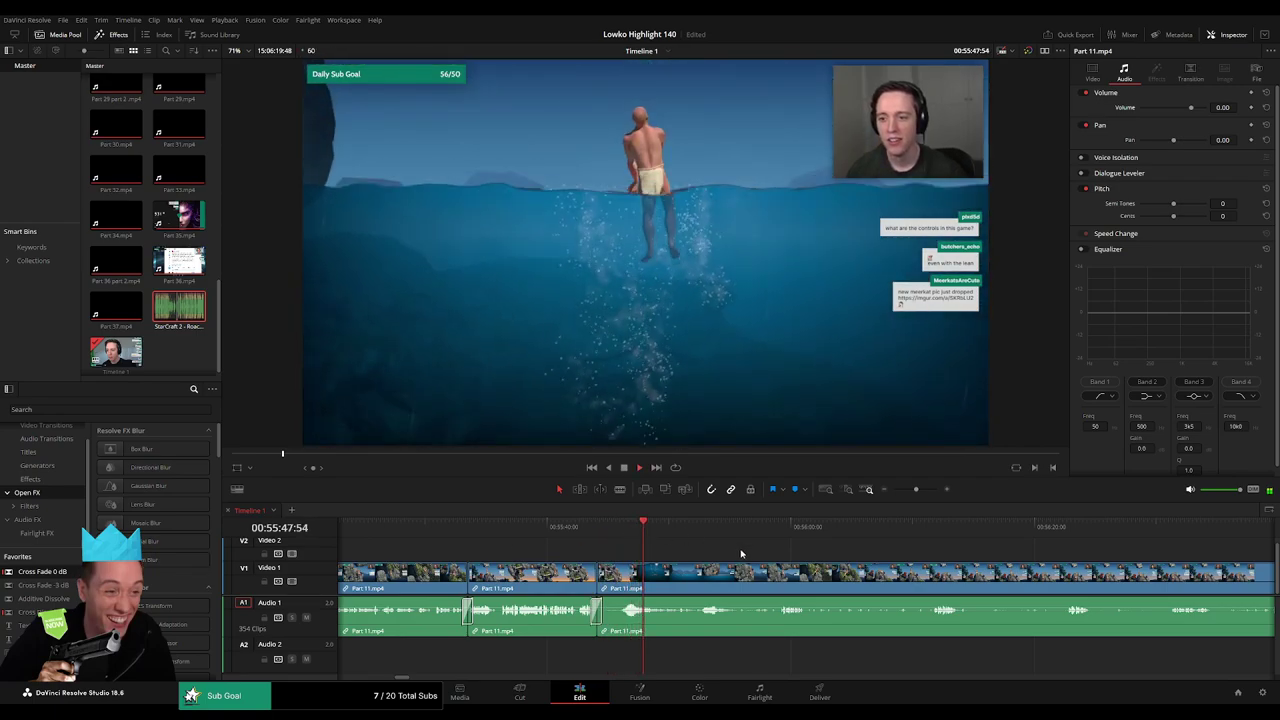
- Split Part 11.mp4 at about 00:55:50:00, after the fall into the water
drag(729, 553, 680, 547)
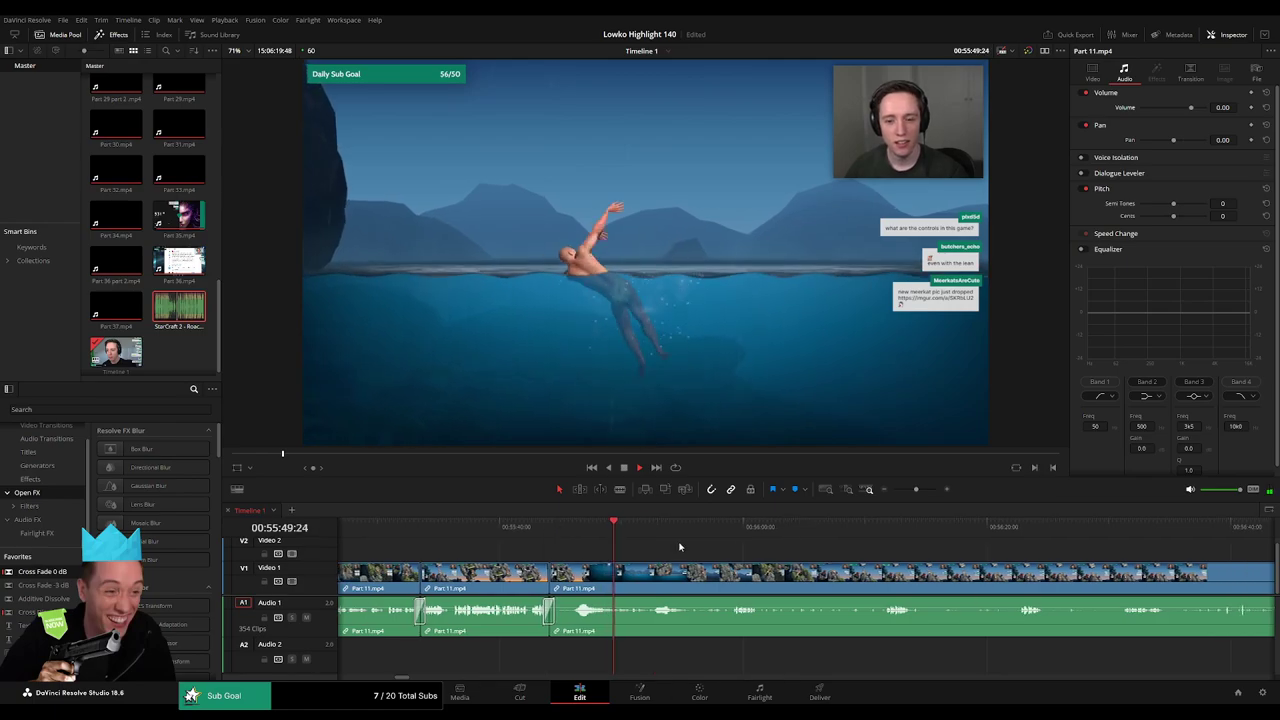
key(b)
click(621, 580)
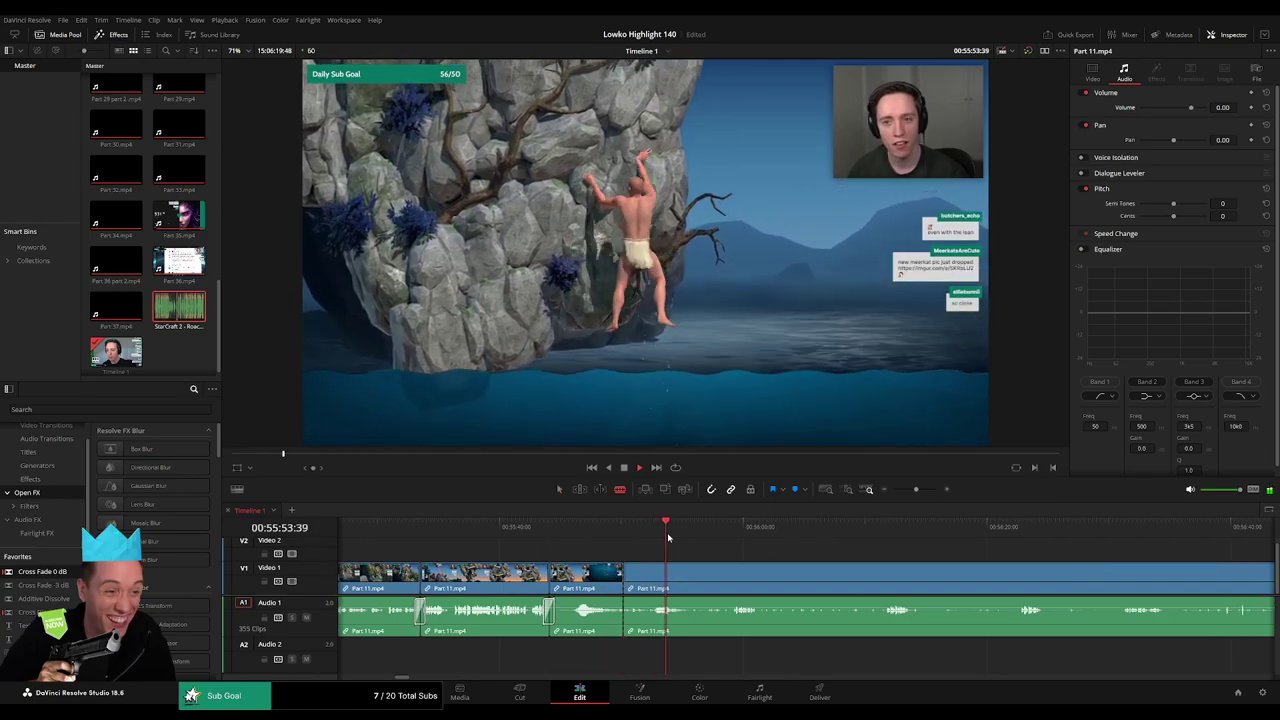
- Split Part 11.mp4 again at about 00:56:47:00, delete the section back to the previous split and cross-fade the audio join
drag(699, 538, 1157, 541)
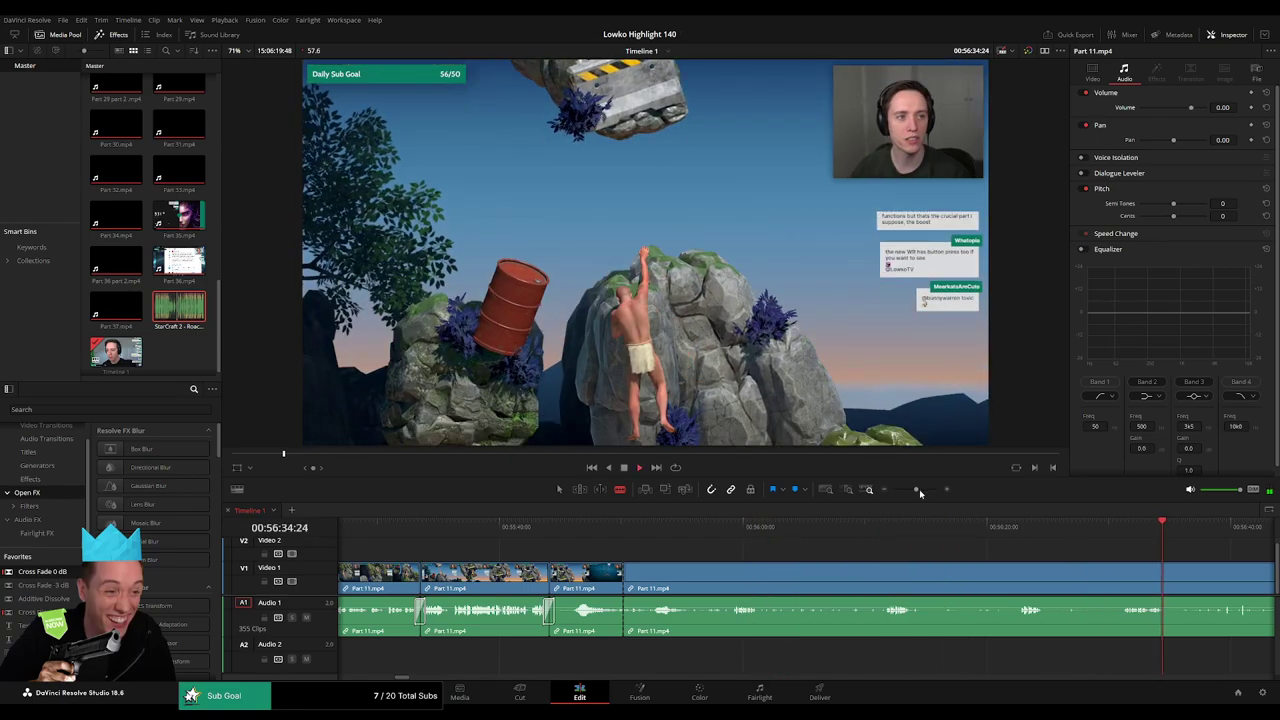
drag(917, 489, 912, 490)
mouse_move(825, 524)
mouse_down()
mouse_move(848, 525)
mouse_move(729, 524)
mouse_move(820, 524)
mouse_up()
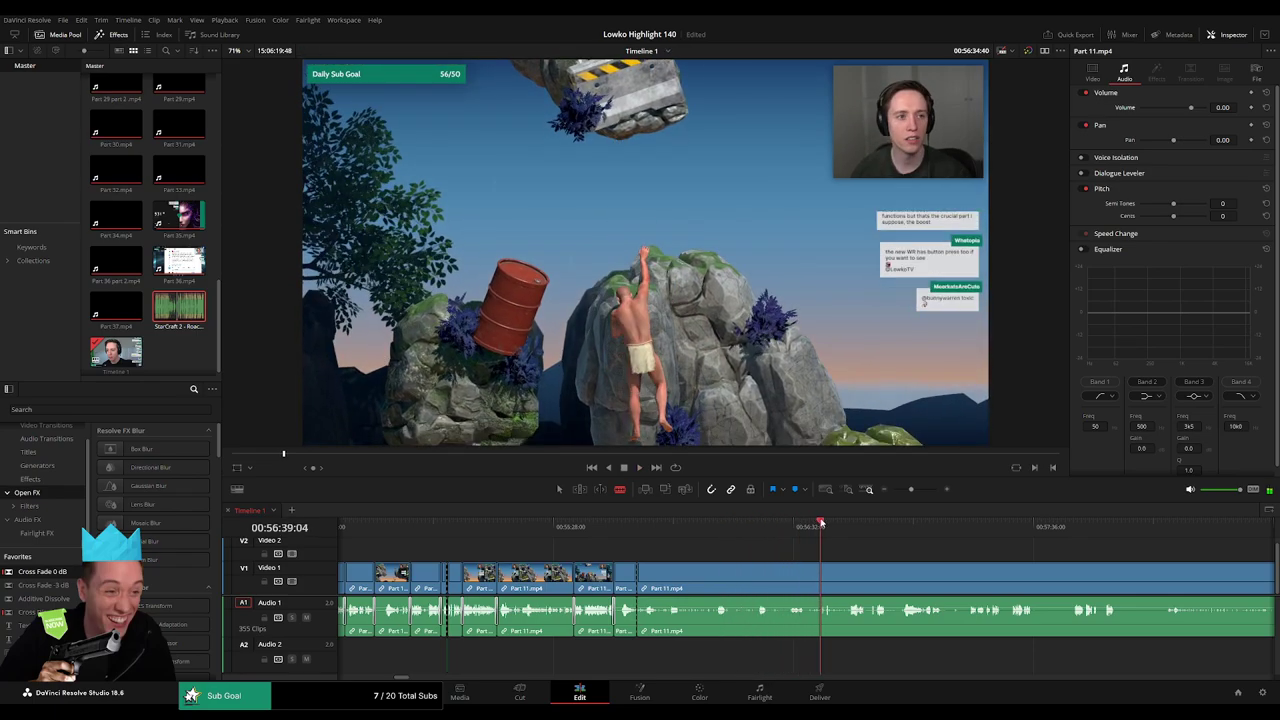
key(space)
scroll(817, 540, right, 5)
drag(737, 524, 700, 526)
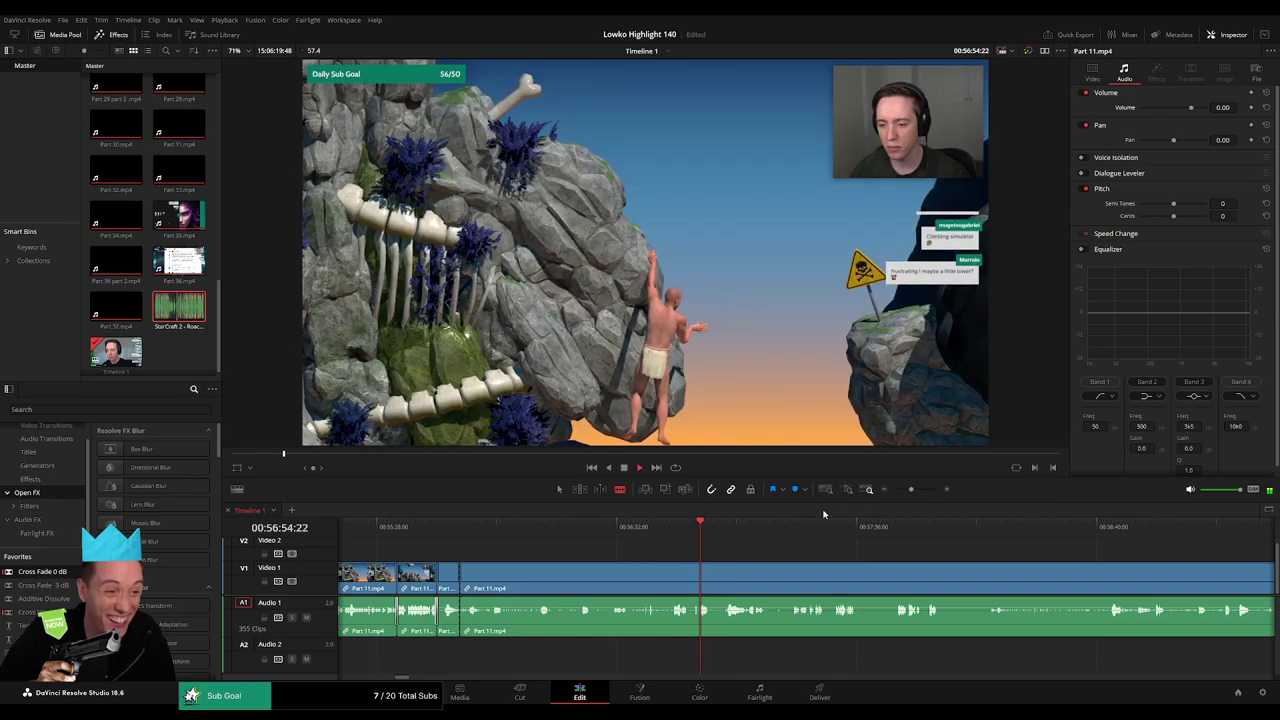
drag(911, 492, 921, 494)
click(535, 524)
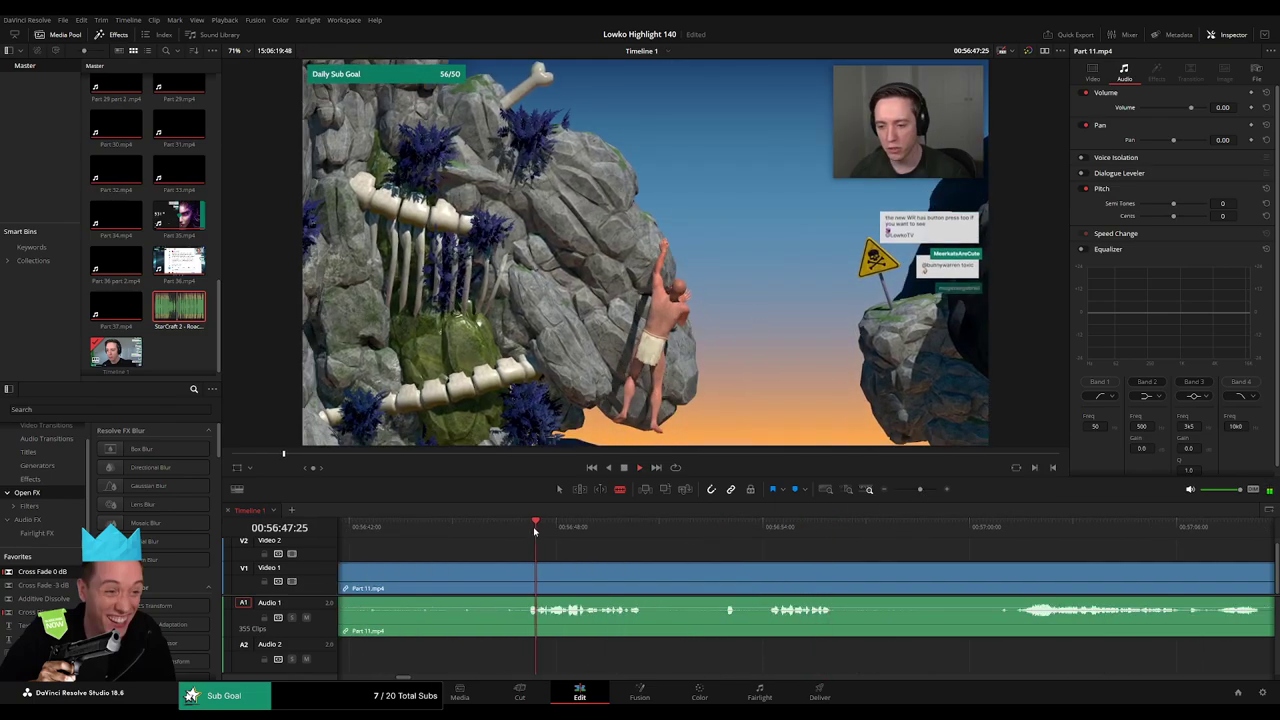
drag(603, 570, 752, 558)
click(668, 576)
key(a)
click(626, 579)
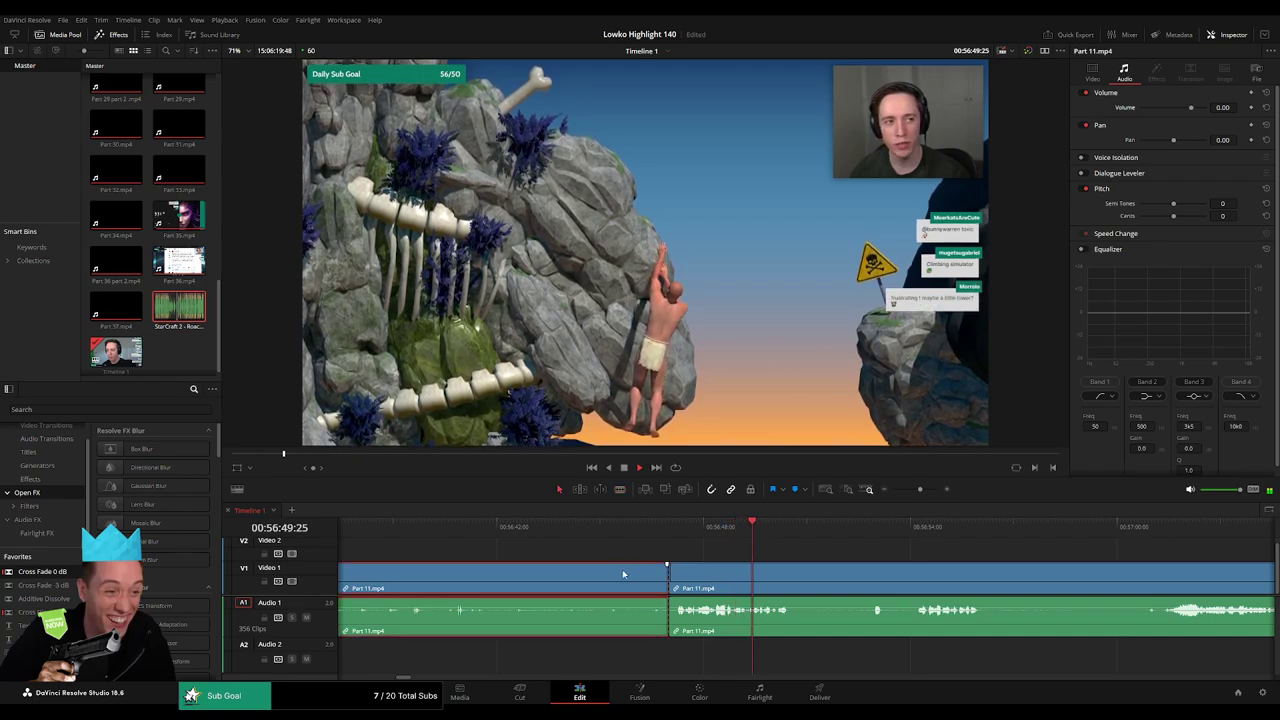
key(Delete)
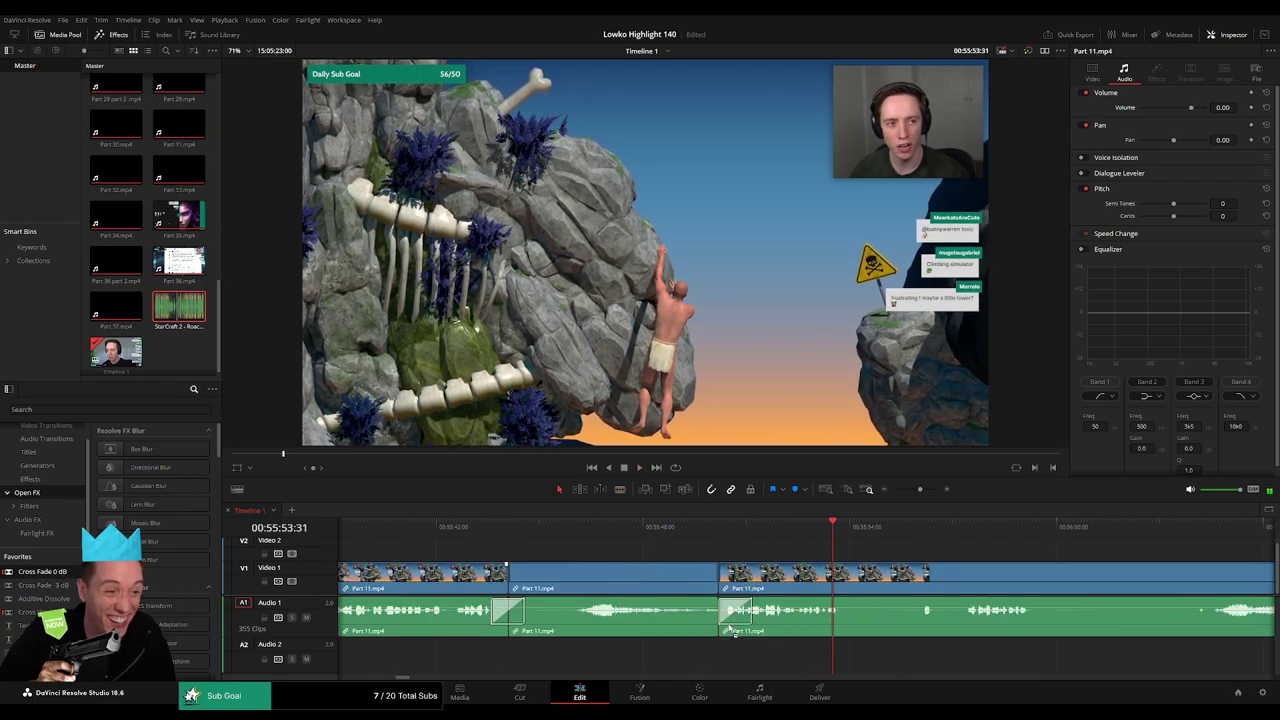
- Delete the short pause from about 00:55:54 to 00:55:56 in Part 11.mp4
drag(922, 583, 856, 578)
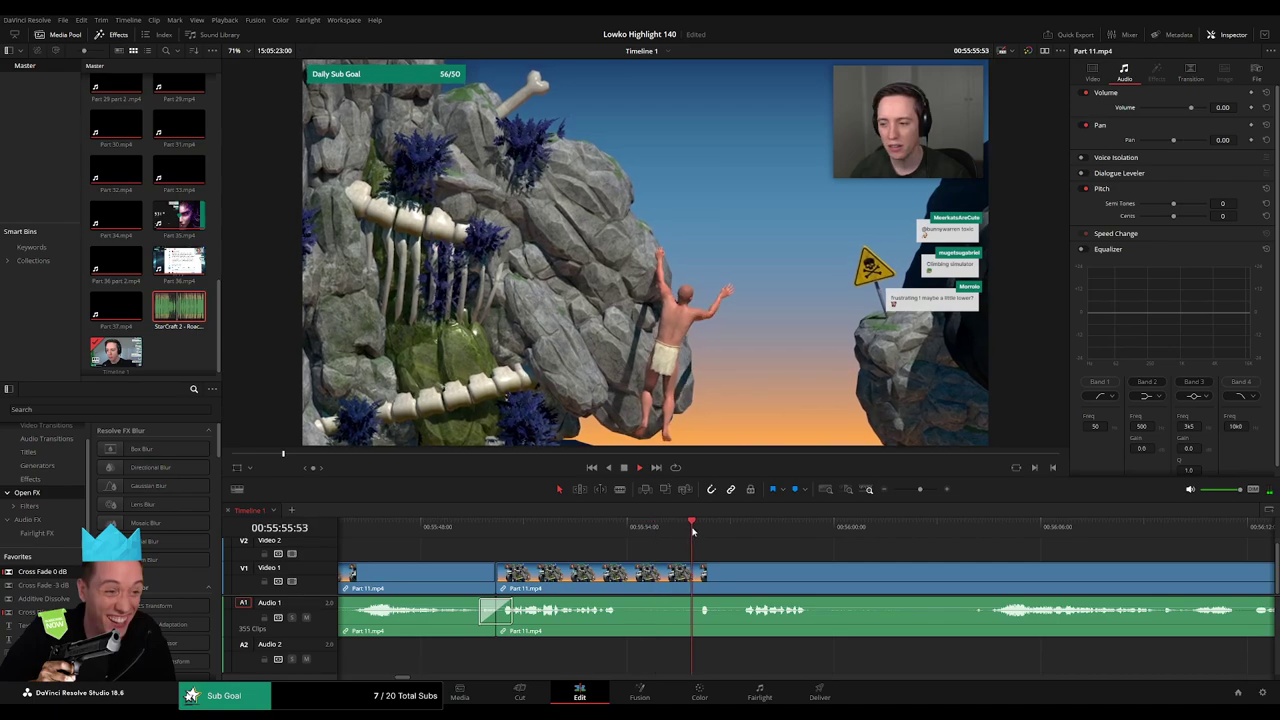
key(b)
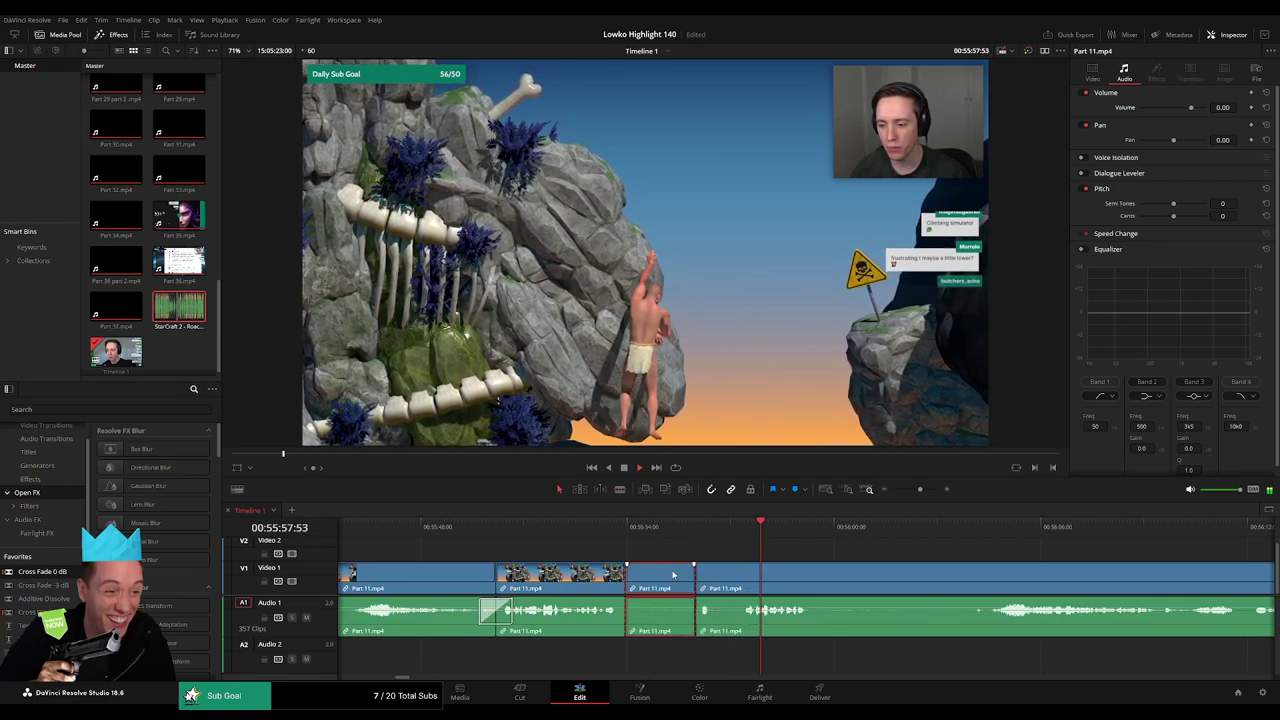
key(Delete)
- Review Part 11.mp4 from about 00:56:07 to 00:56:52, checking the pause menu and speedrun video sections for parts to cut
scroll(668, 546, right, 2)
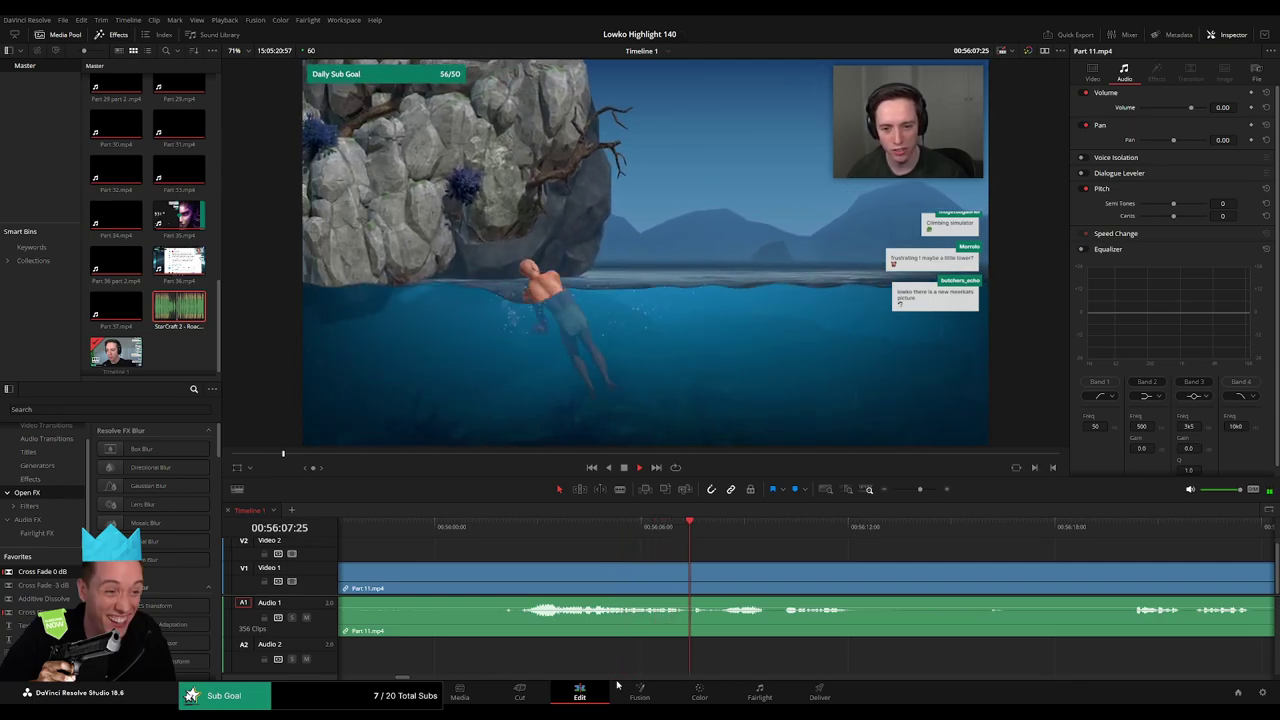
click(785, 530)
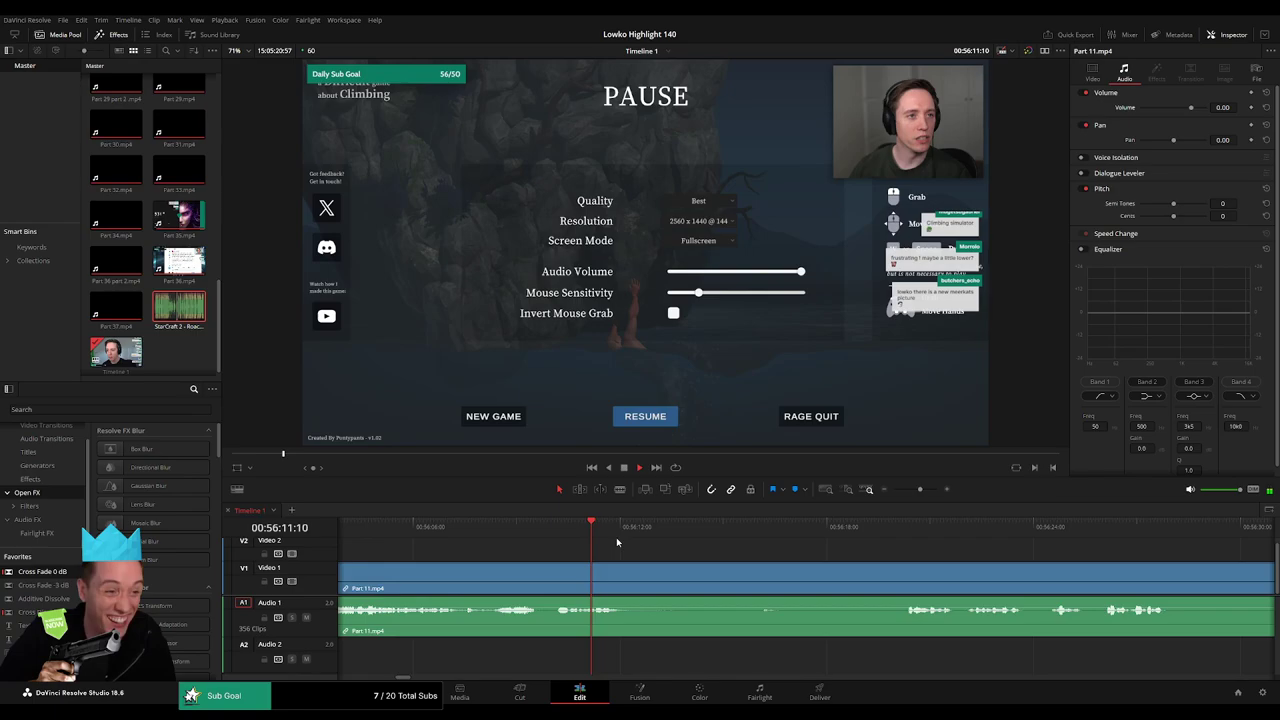
drag(697, 535, 766, 536)
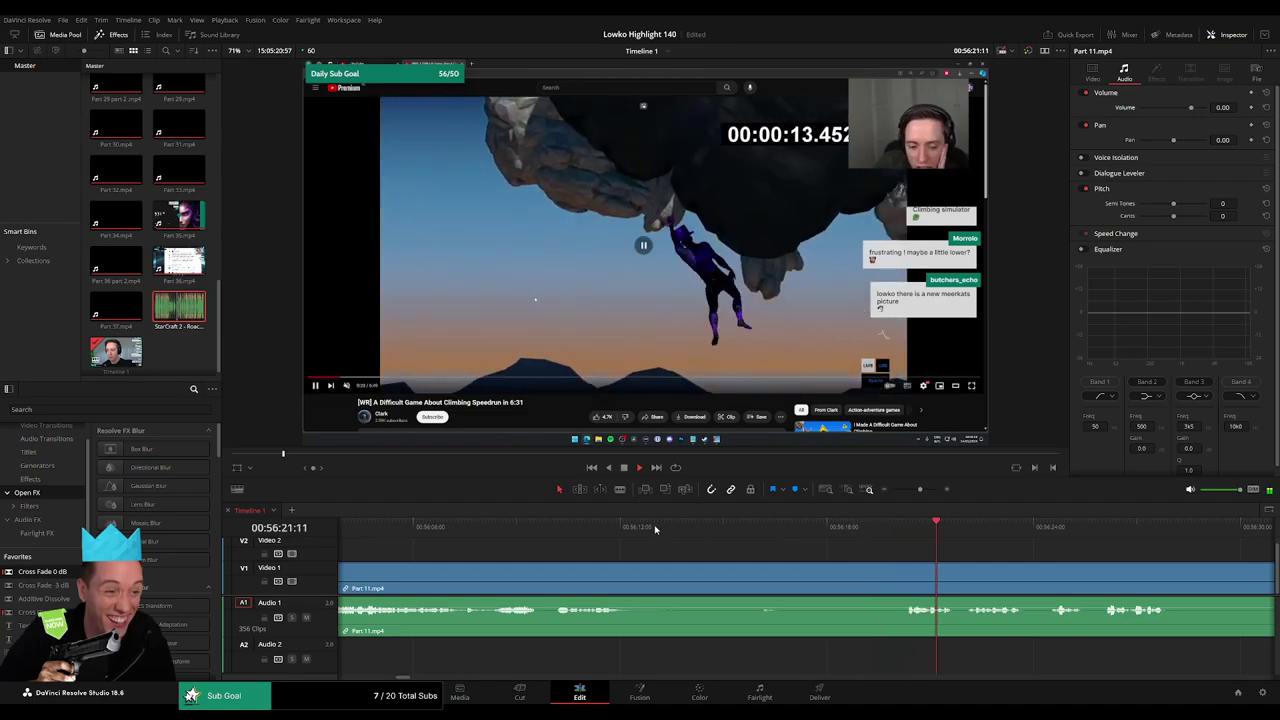
click(584, 527)
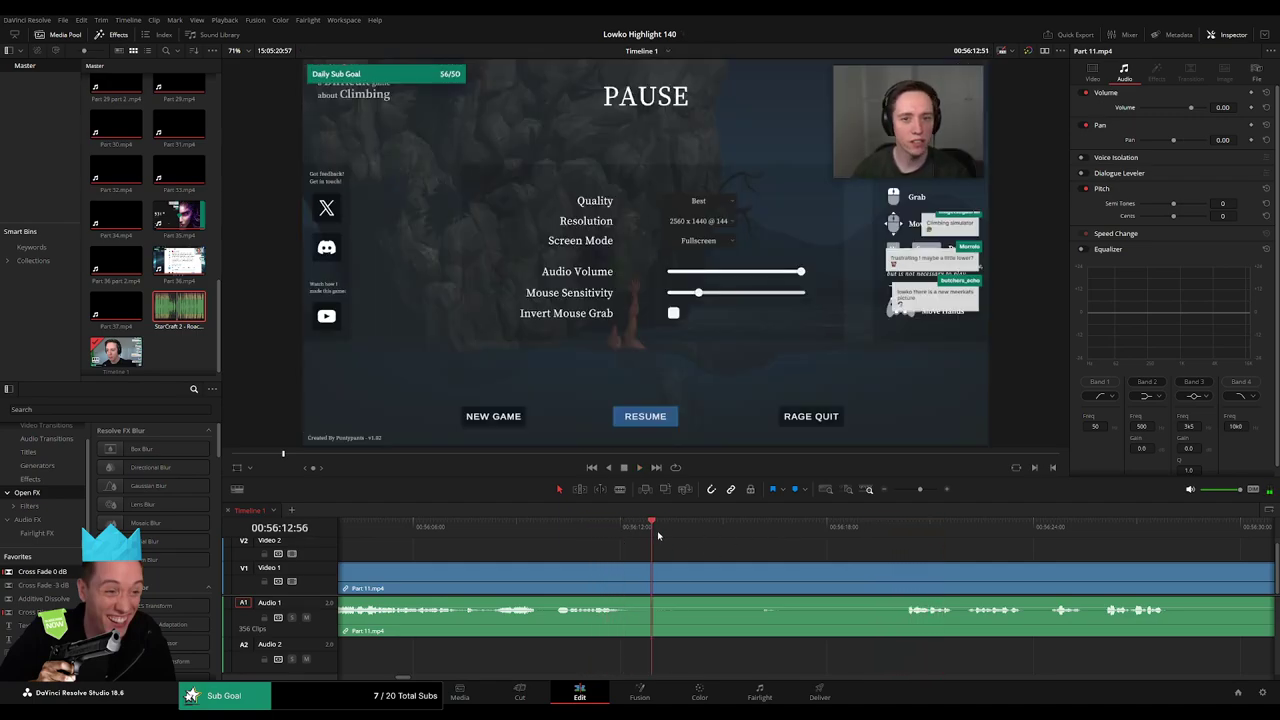
key(space)
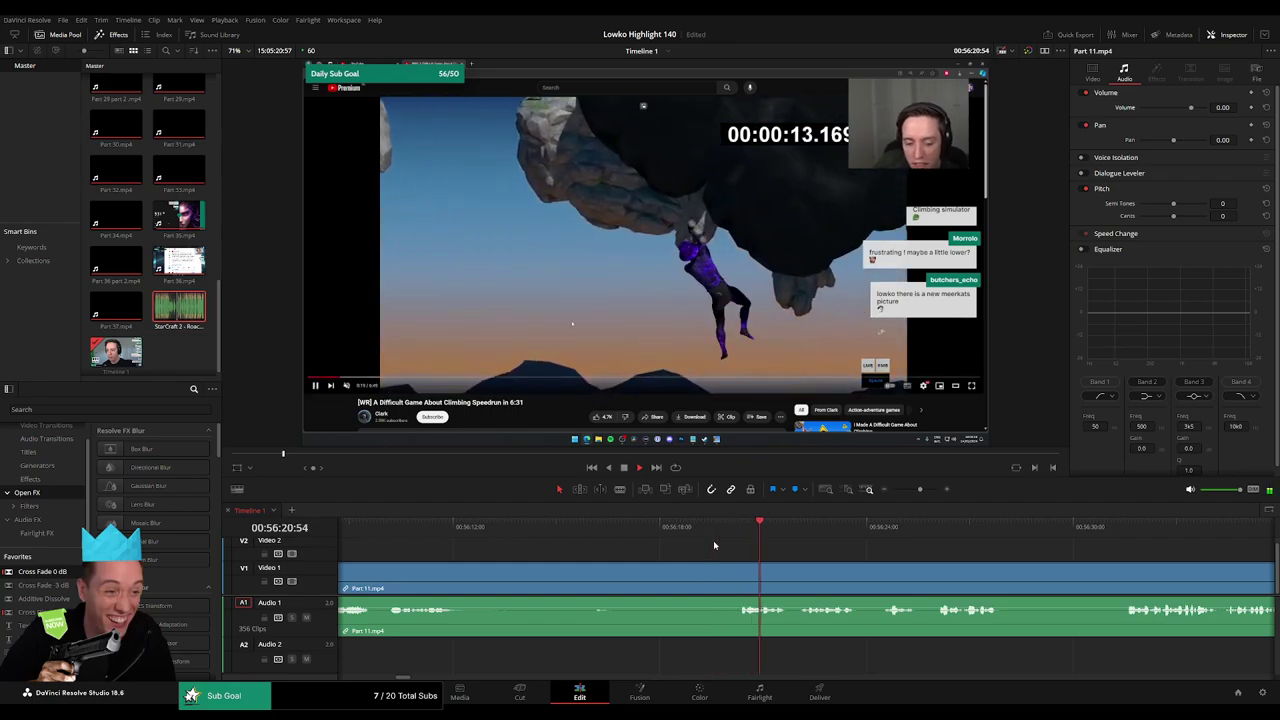
drag(831, 575, 659, 551)
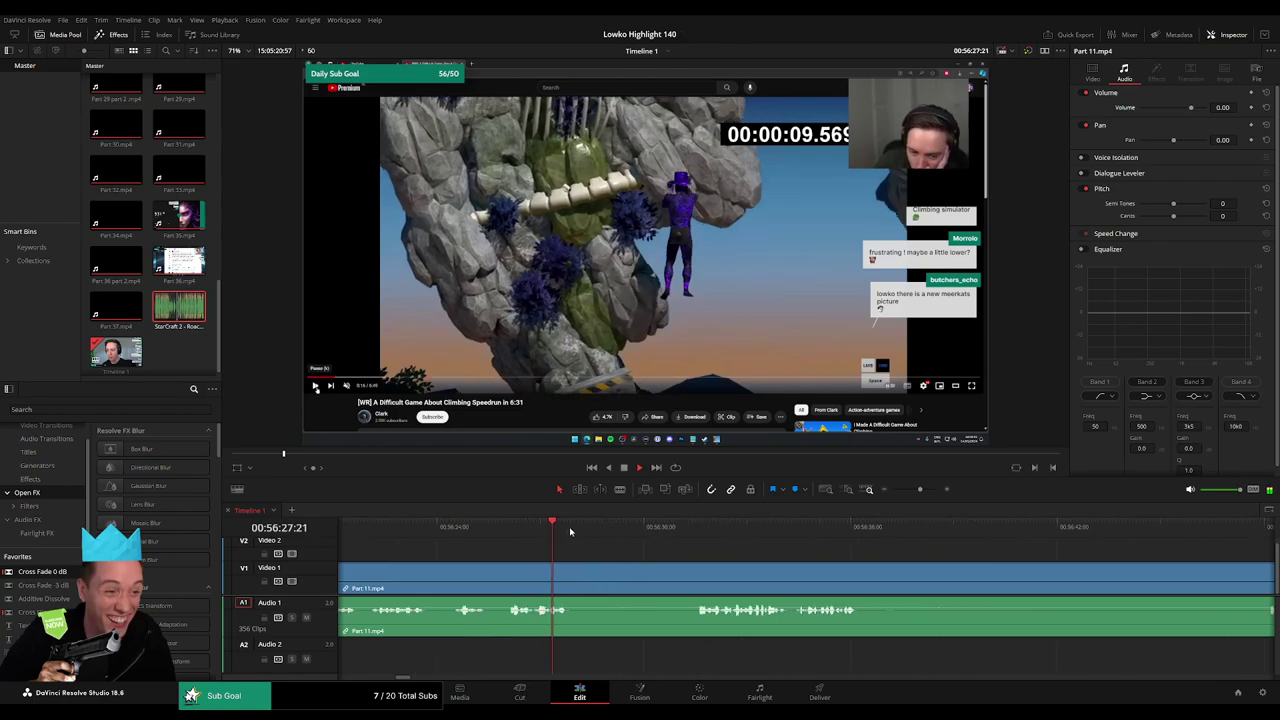
click(603, 535)
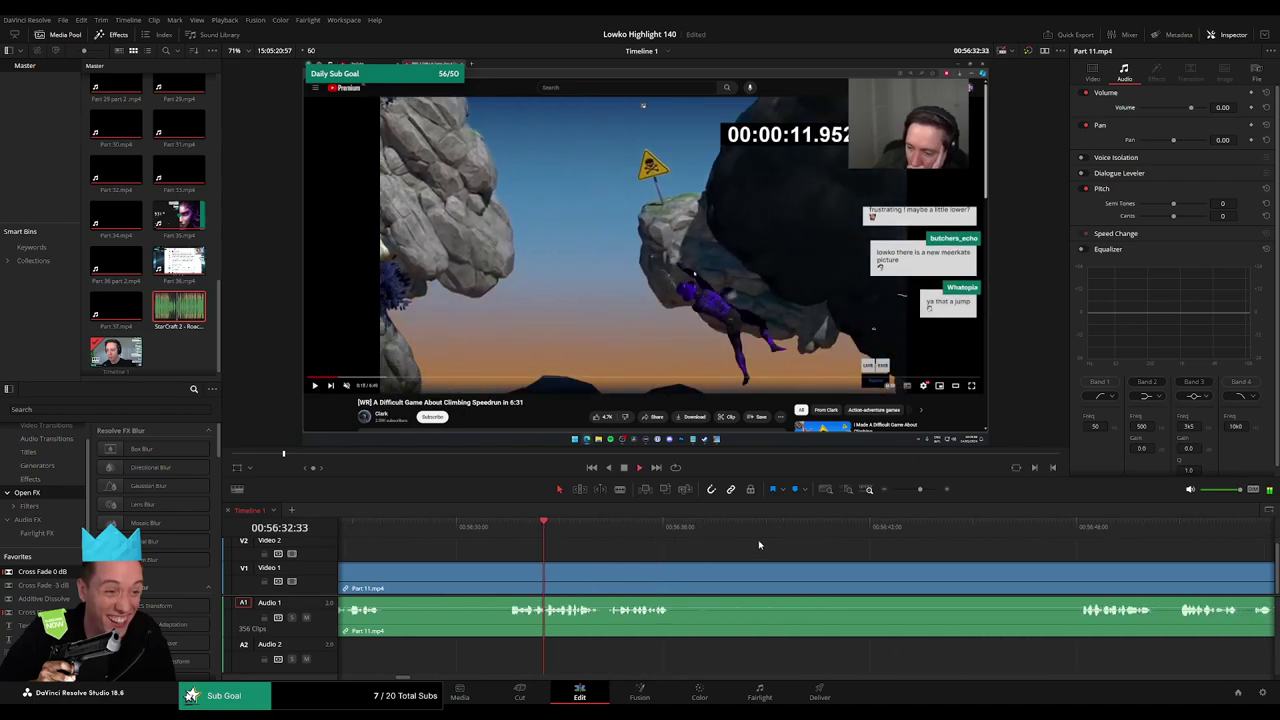
mouse_move(919, 489)
mouse_down()
mouse_move(906, 490)
mouse_move(917, 490)
mouse_up()
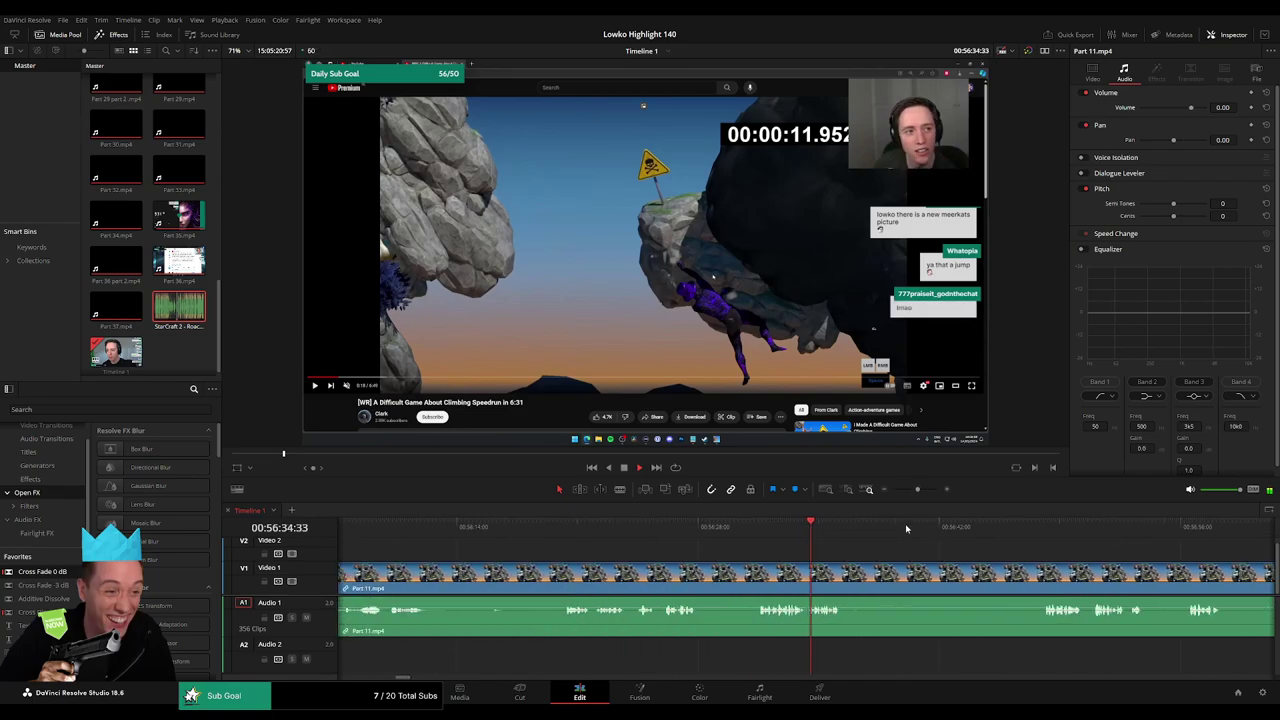
scroll(800, 538, right, 3)
drag(645, 535, 745, 540)
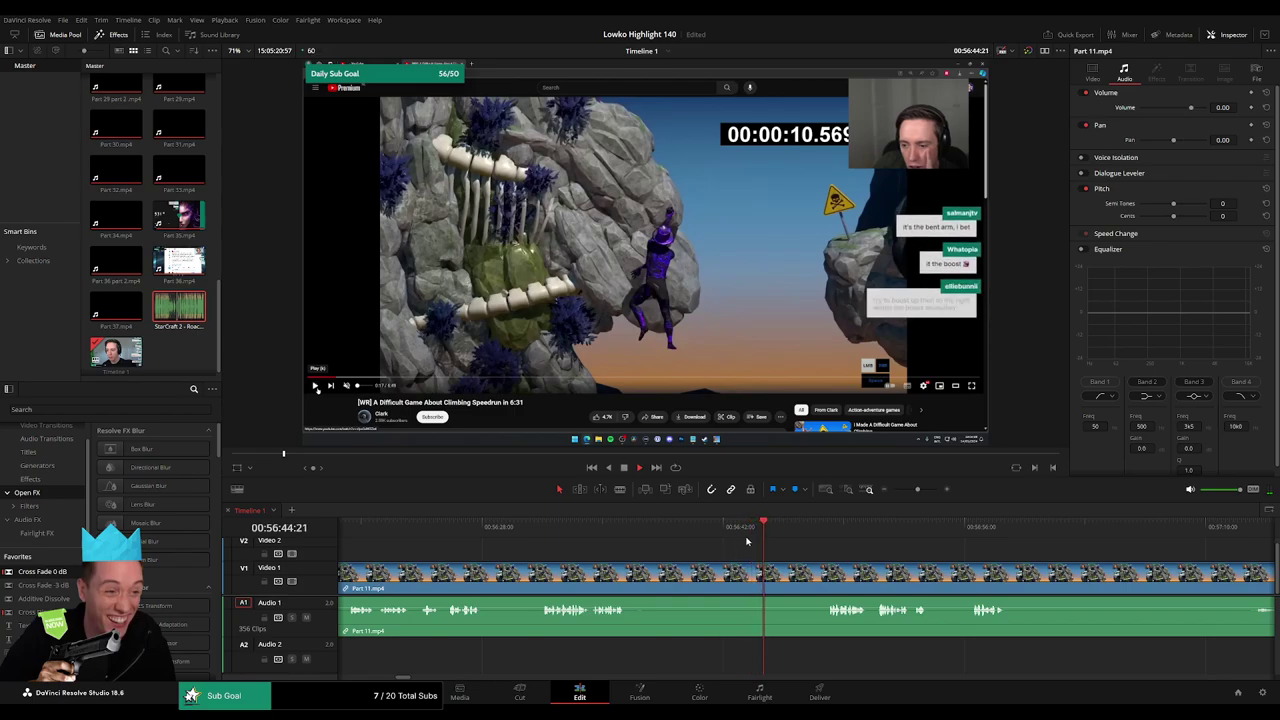
click(804, 536)
drag(926, 560, 677, 550)
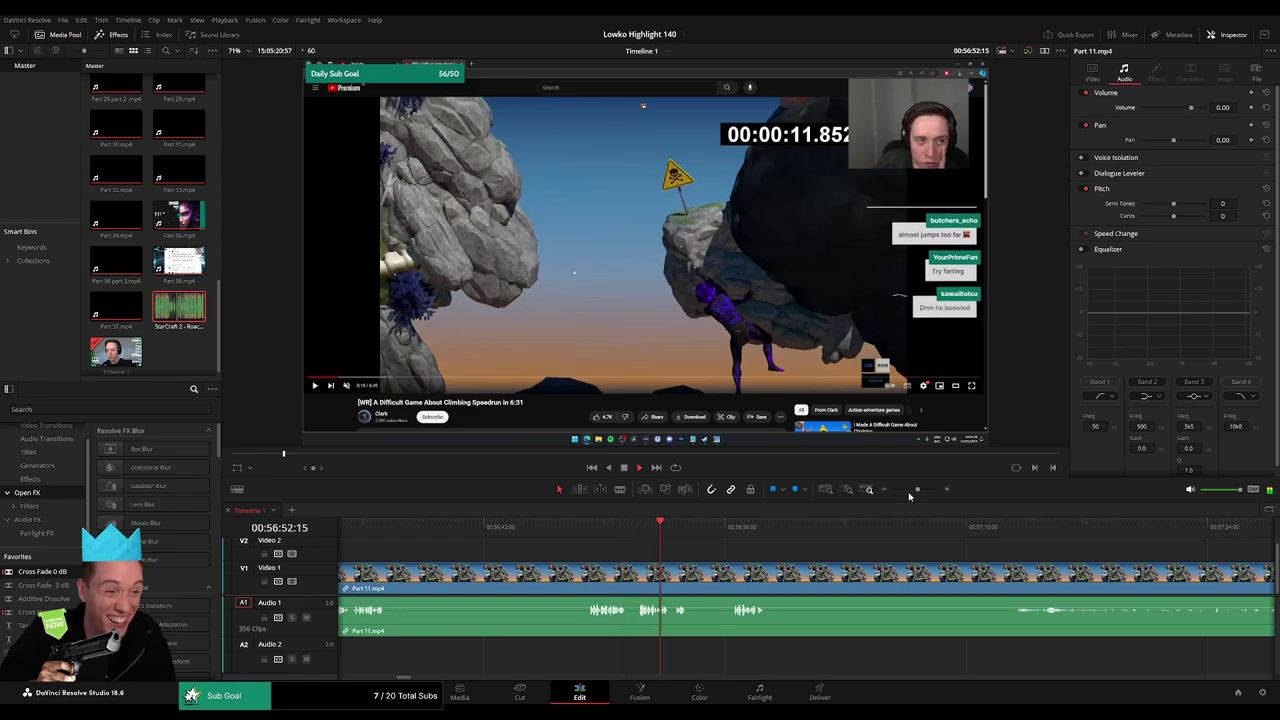
- Delete the short pause from about 00:56:54 to 00:56:56 in Part 11.mp4
drag(909, 495, 916, 492)
click(830, 527)
key(b)
scroll(780, 570, right, 2)
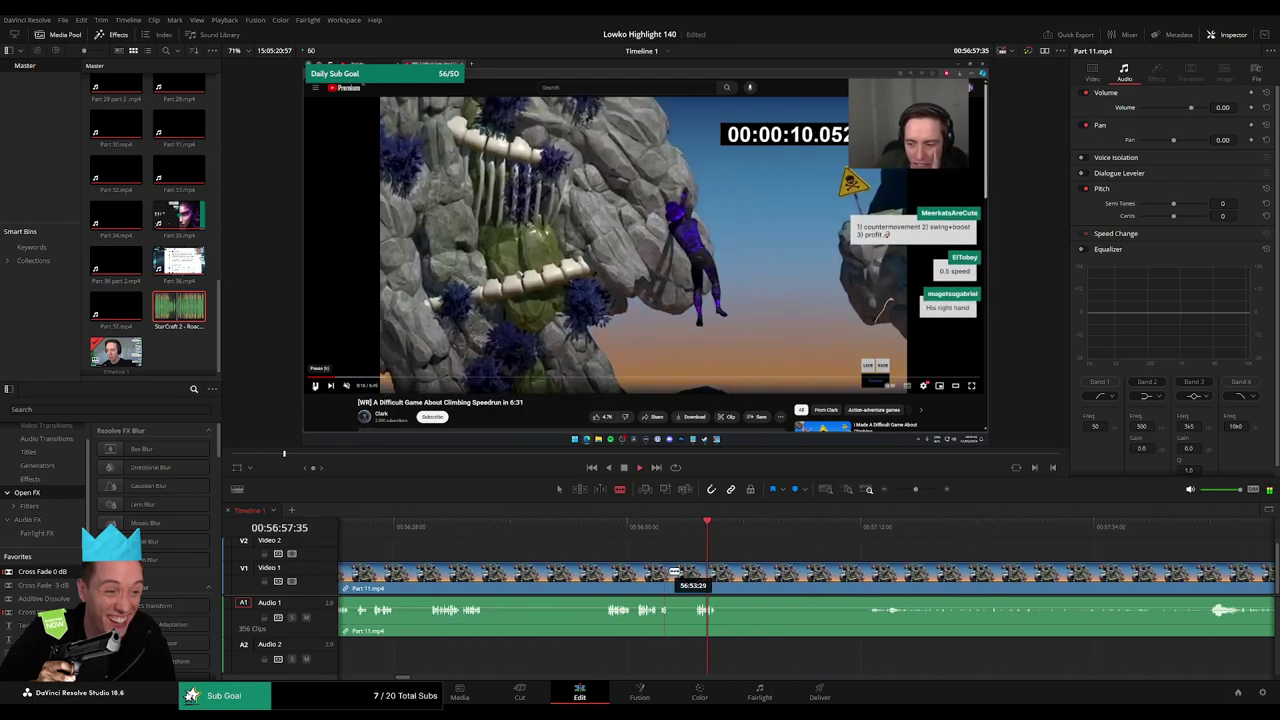
click(672, 572)
key(a)
click(685, 572)
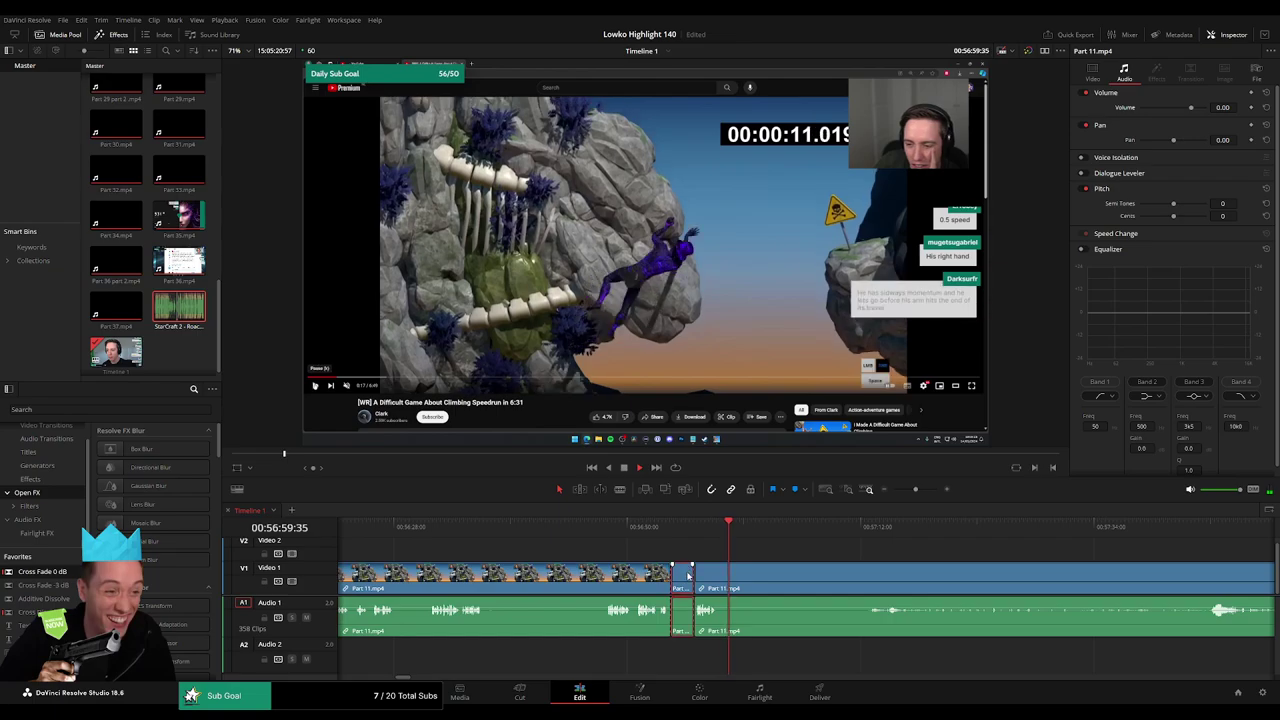
key(Delete)
- Cut the dull section from about 00:57:00:45 to 00:57:37:50 out of Part 11.mp4 and cross-fade the audio join
mouse_move(726, 536)
mouse_down()
mouse_move(759, 533)
mouse_move(733, 538)
mouse_up()
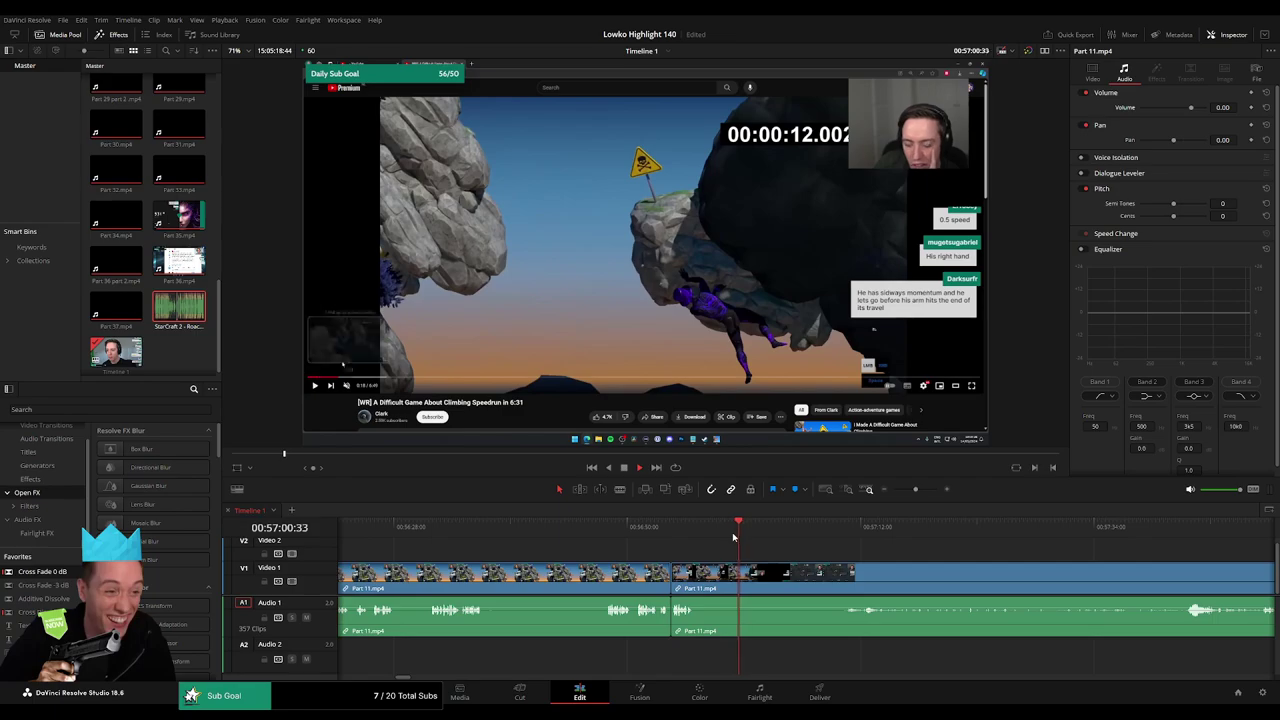
click(746, 573)
drag(824, 532, 875, 535)
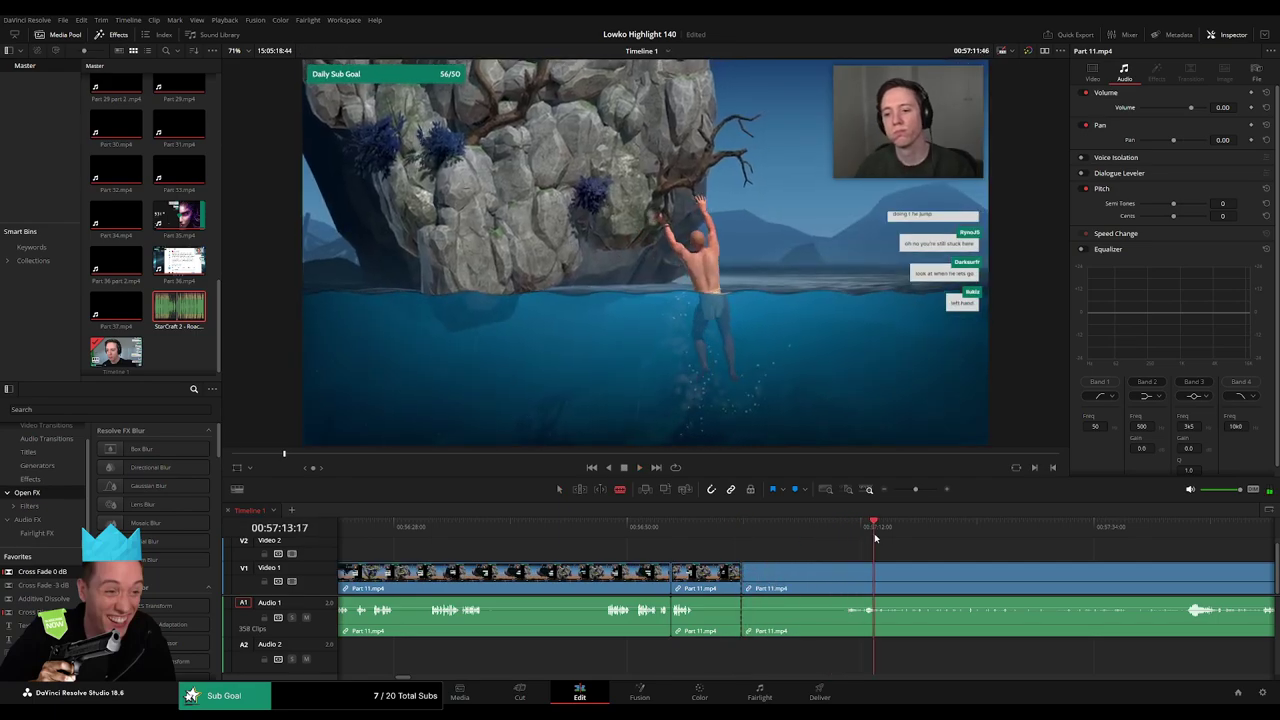
key(space)
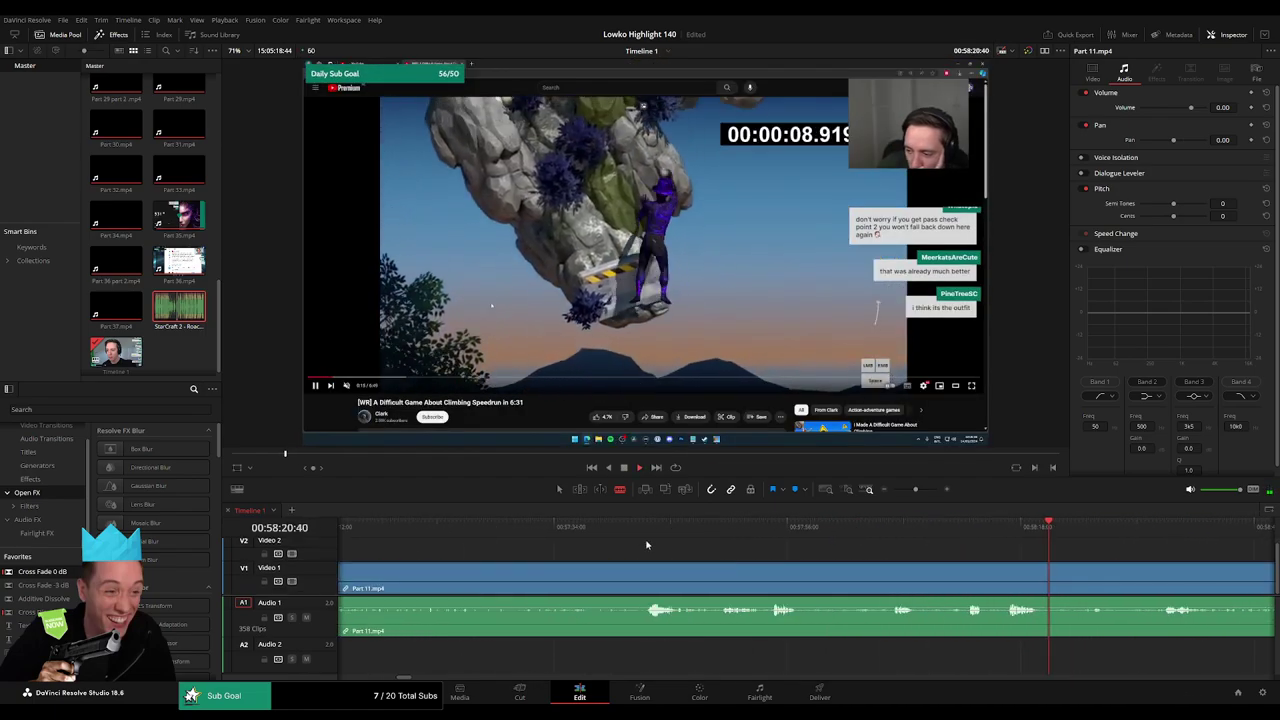
drag(640, 528, 593, 530)
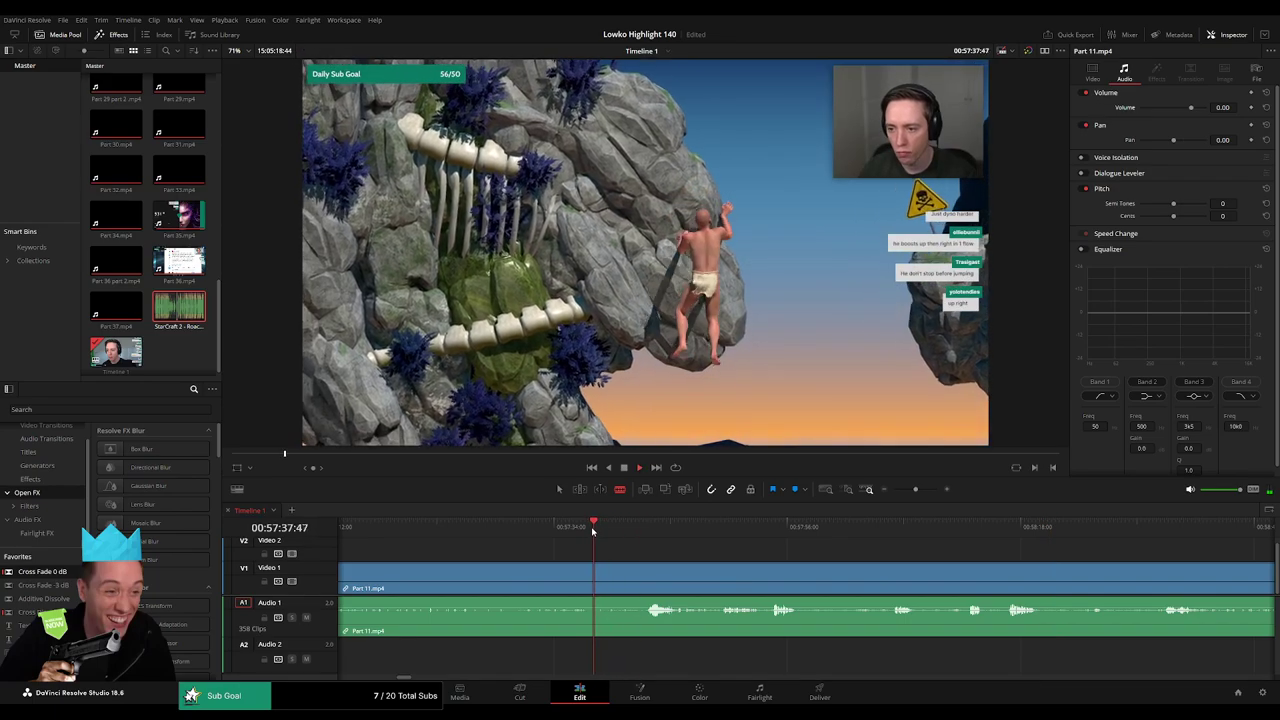
key(space)
key(Delete)
key(space)
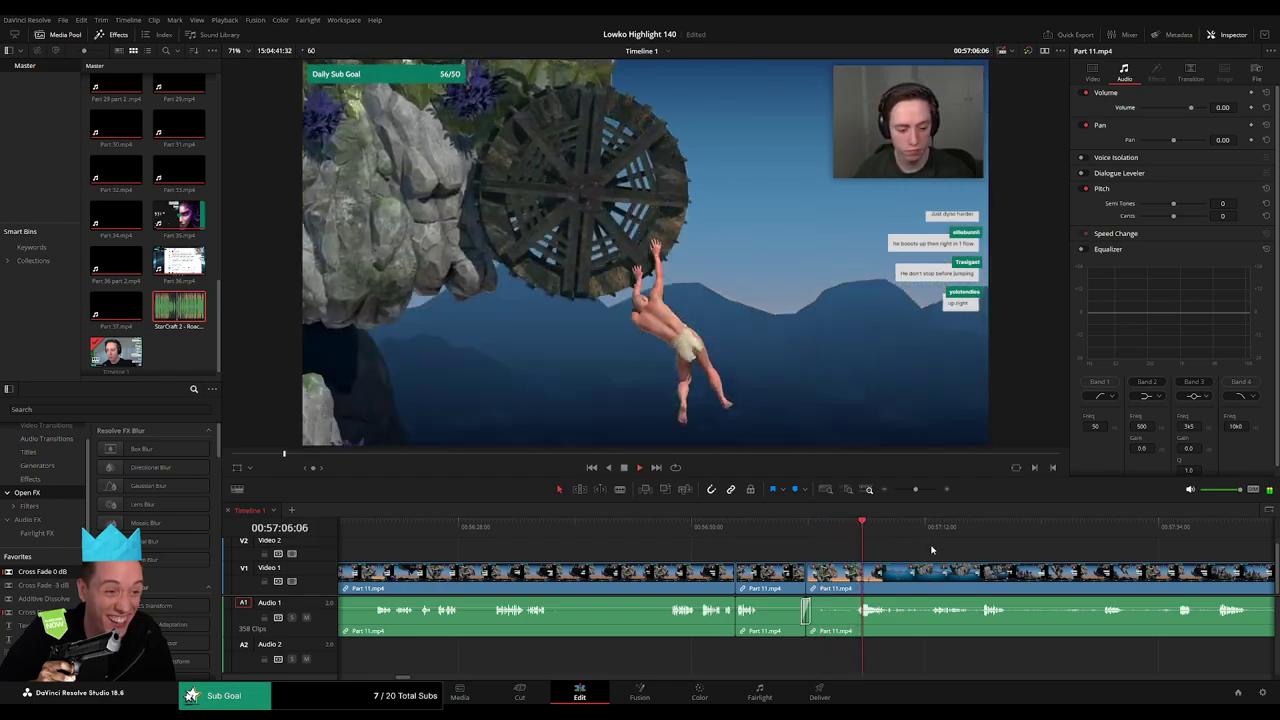
- Review Part 11.mp4 from about 00:57:06 to 00:57:55, checking the climbing and speedrun video sections for parts to cut
drag(902, 553, 667, 535)
click(705, 532)
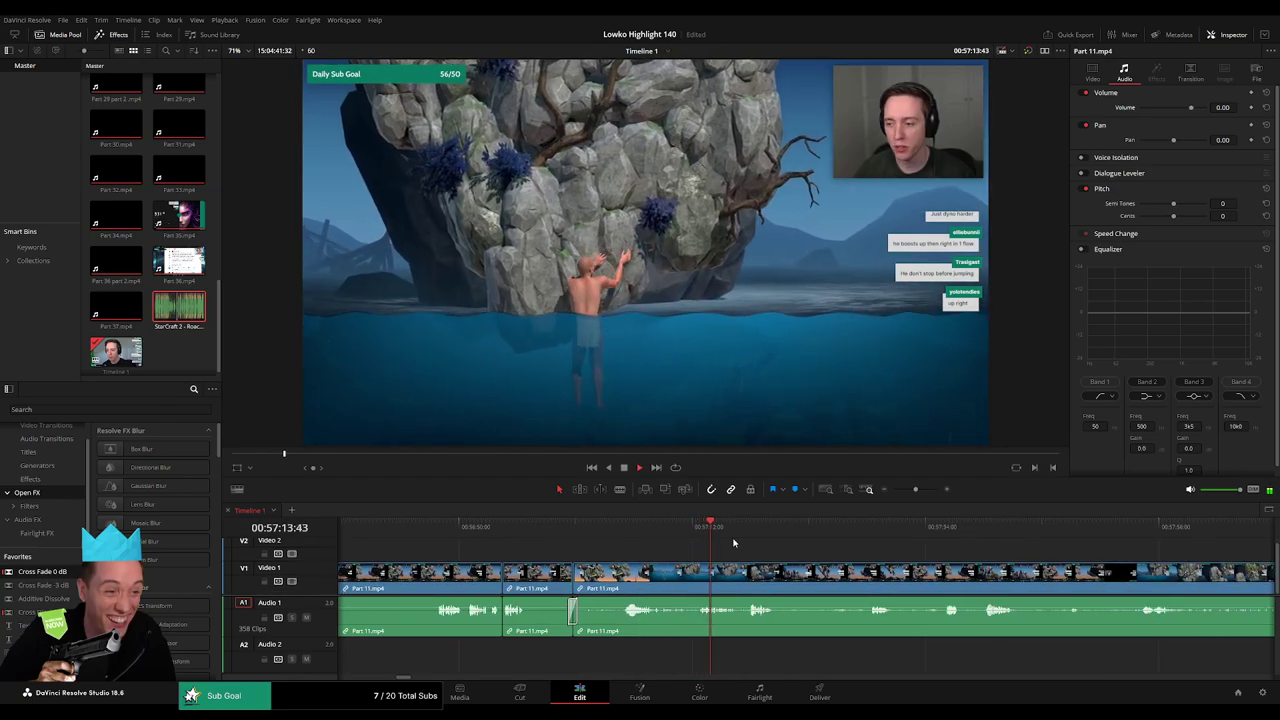
click(730, 534)
click(750, 534)
drag(830, 554, 689, 537)
click(651, 537)
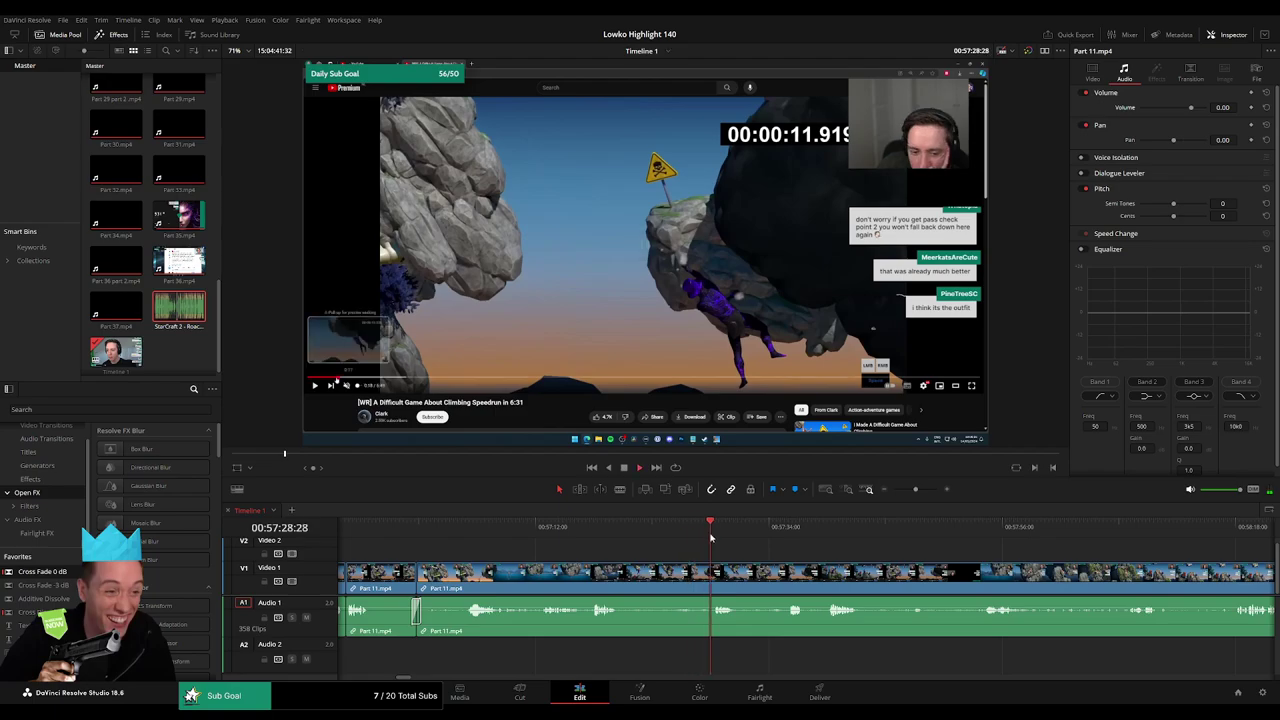
drag(781, 551, 640, 538)
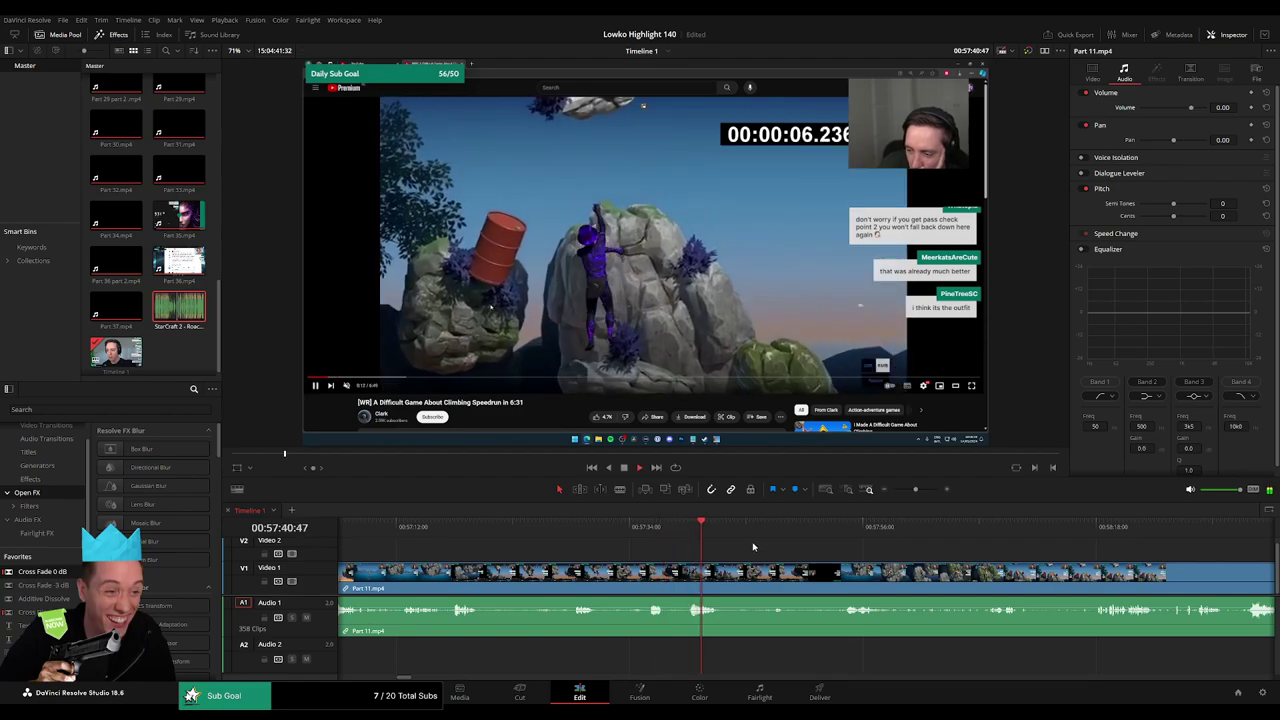
scroll(690, 547, right, 3)
drag(592, 533, 708, 541)
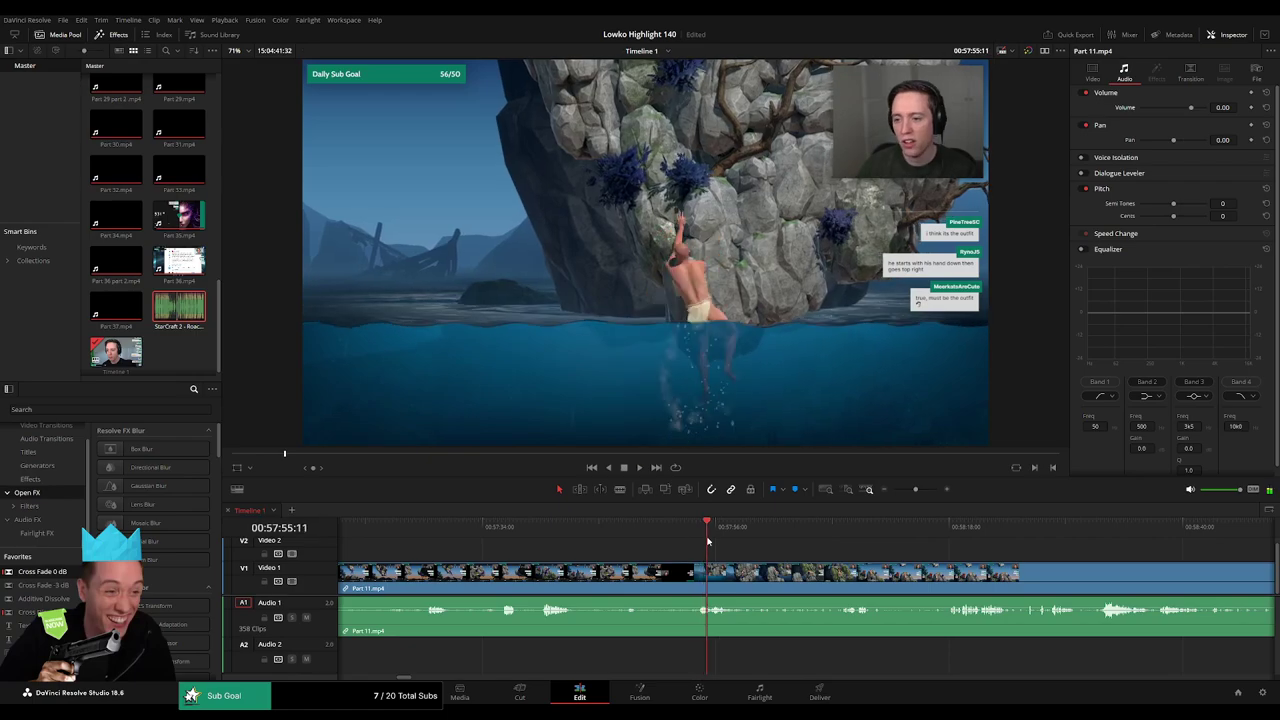
- Cut the roughly three-minute dull section starting at about 00:57:49 out of Part 11.mp4 and cross-fade the audio join
key(b)
click(647, 581)
key(ctrl+z)
click(640, 576)
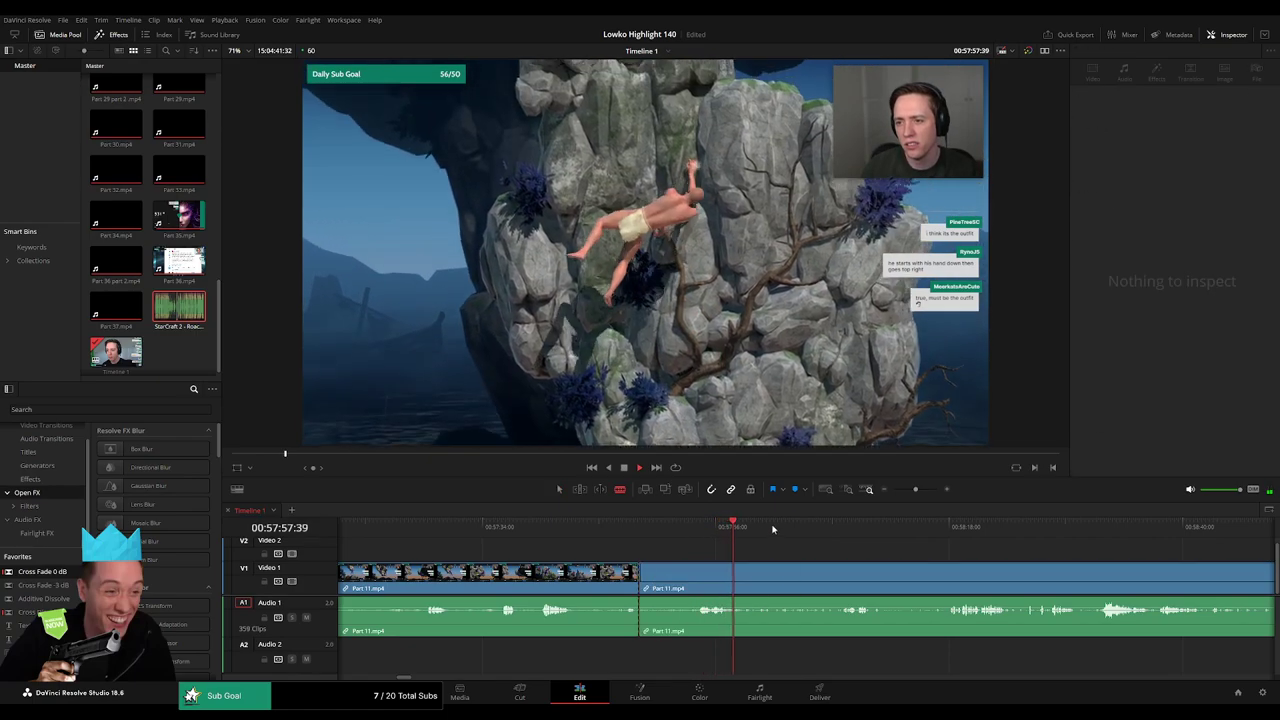
drag(820, 529, 862, 537)
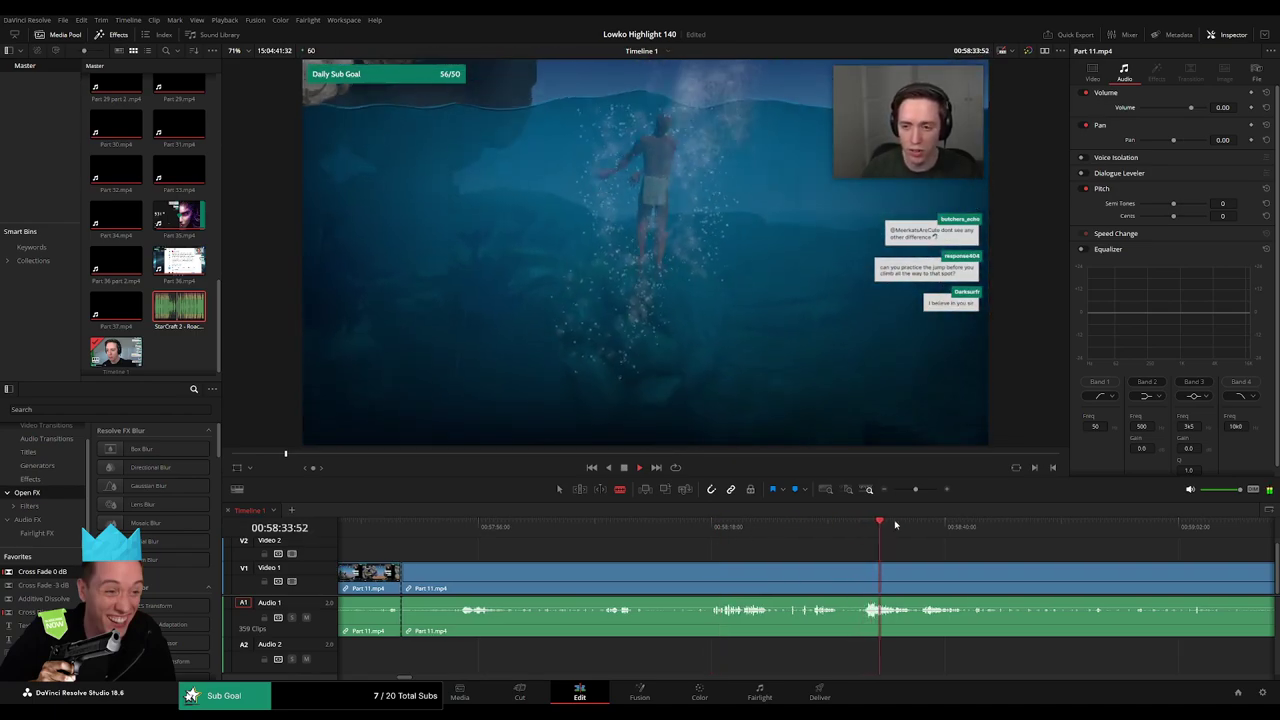
drag(915, 490, 905, 494)
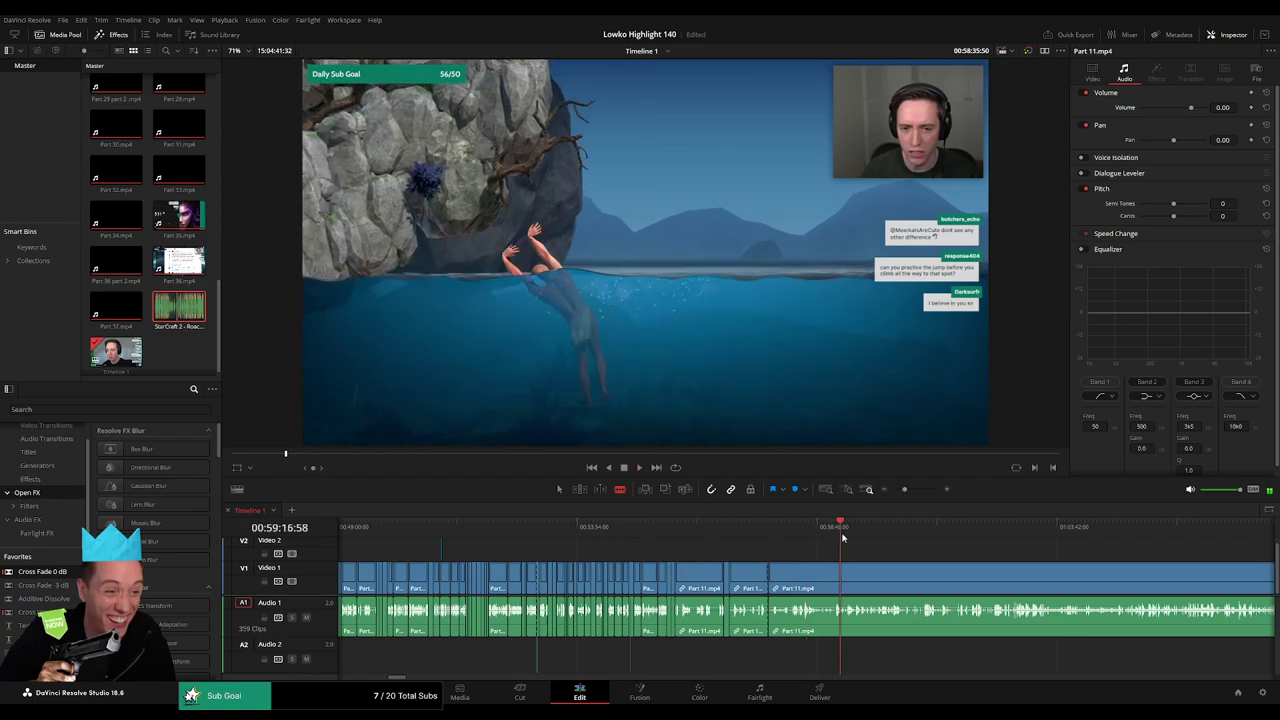
drag(856, 537, 927, 549)
click(911, 494)
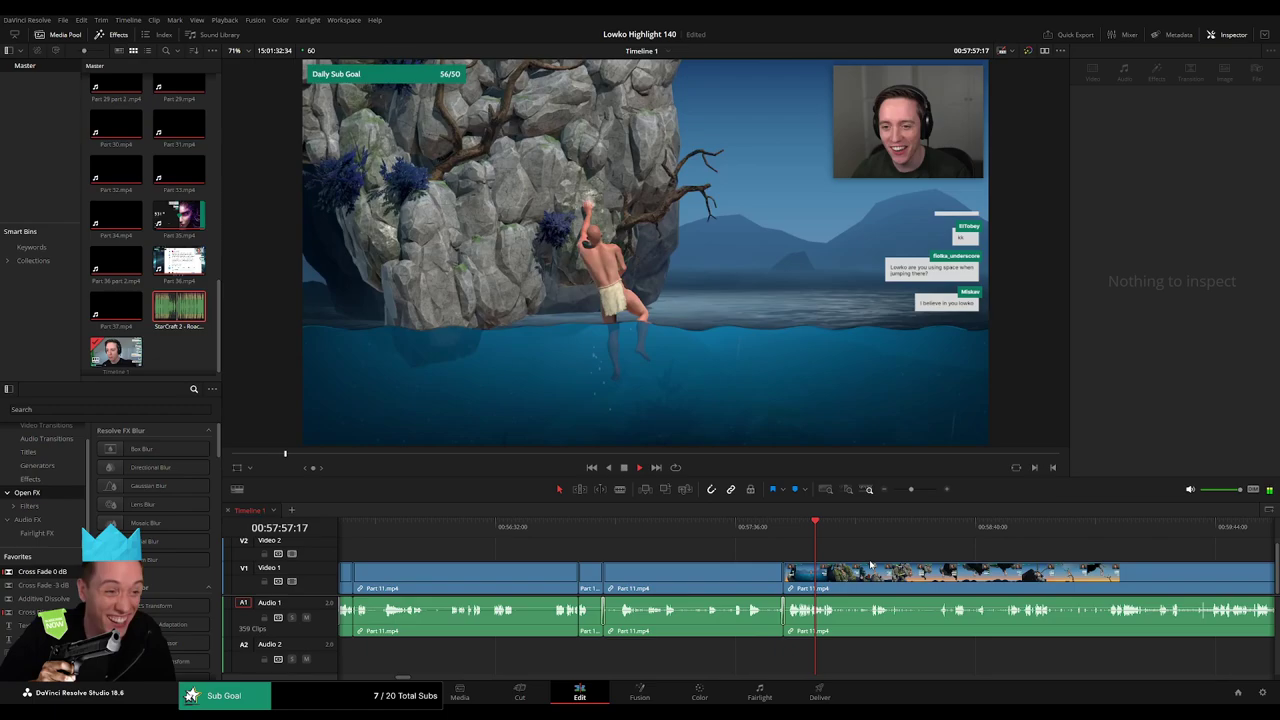
- Isolate the snippet from about 00:57:56:04 to 00:57:56:28 in Part 11.mp4 as its own clip
drag(910, 491, 927, 491)
click(787, 528)
click(524, 527)
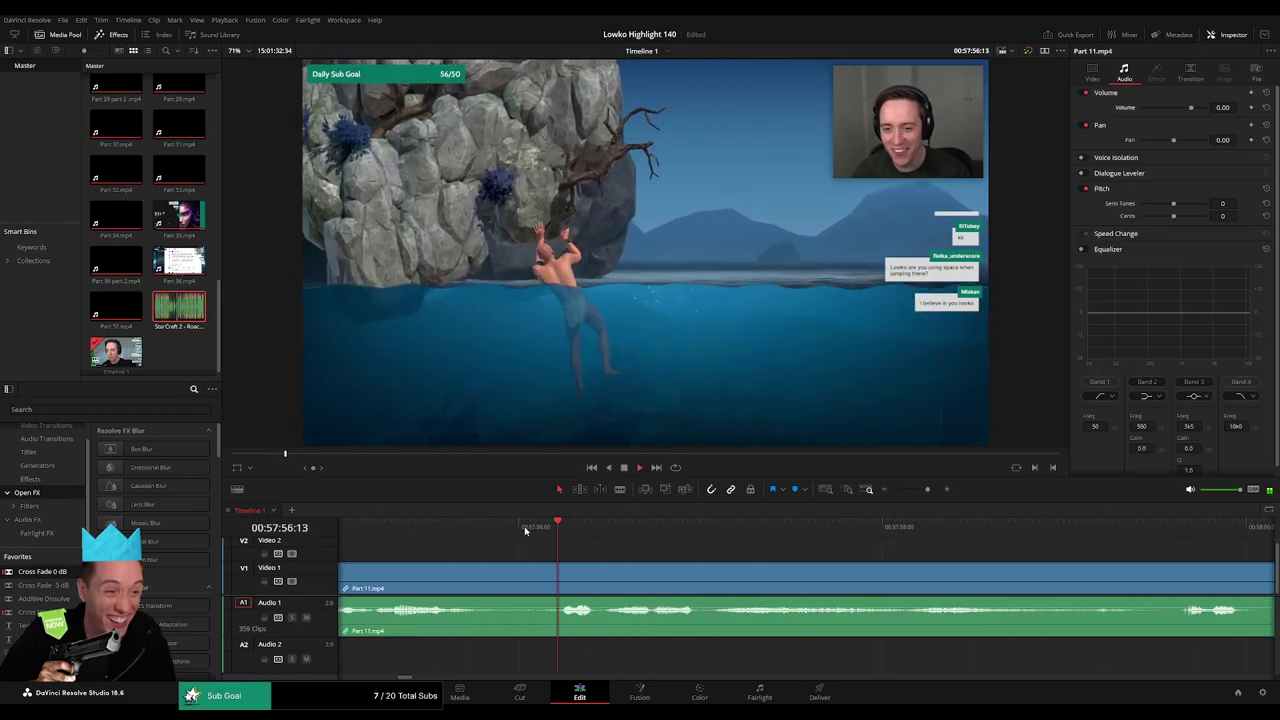
click(479, 531)
key(space)
key(b)
click(532, 567)
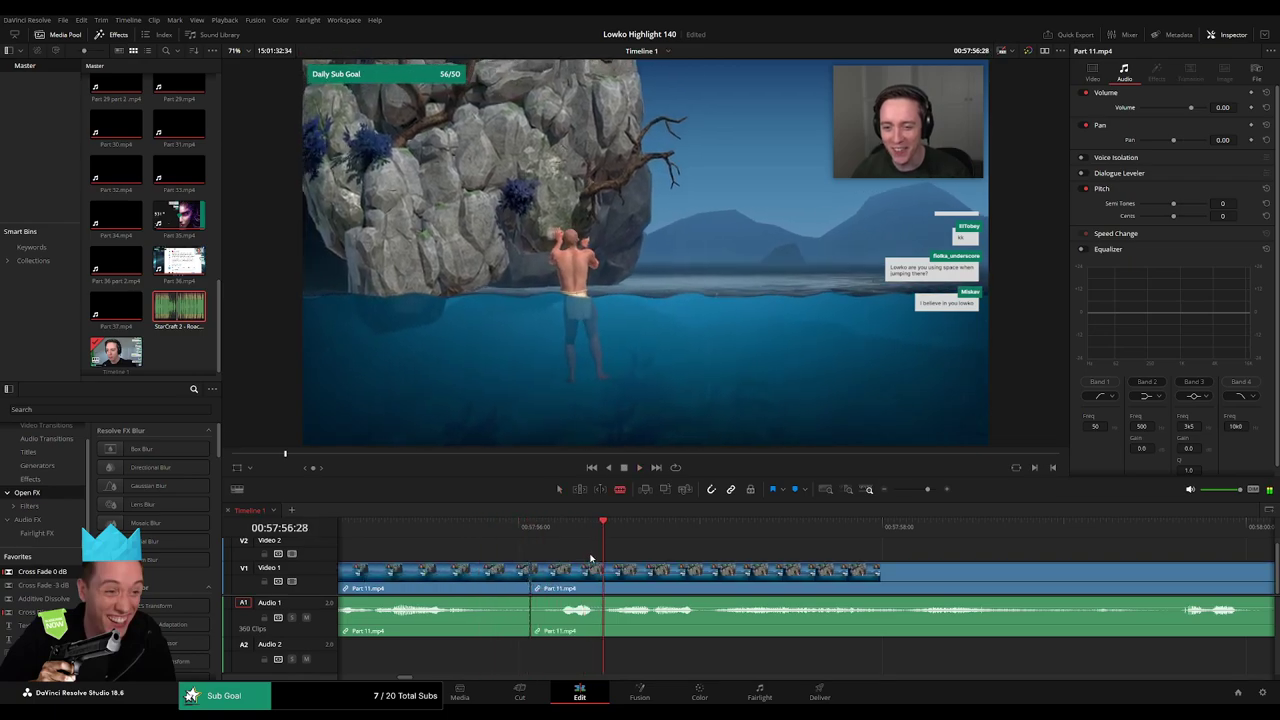
click(594, 572)
- Mute the isolated snippet's audio and fit StarCraft 2 - Roach Quotes.mp3 beneath it on Audio 2 at a reduced volume
key(a)
drag(567, 622, 567, 645)
drag(193, 313, 677, 678)
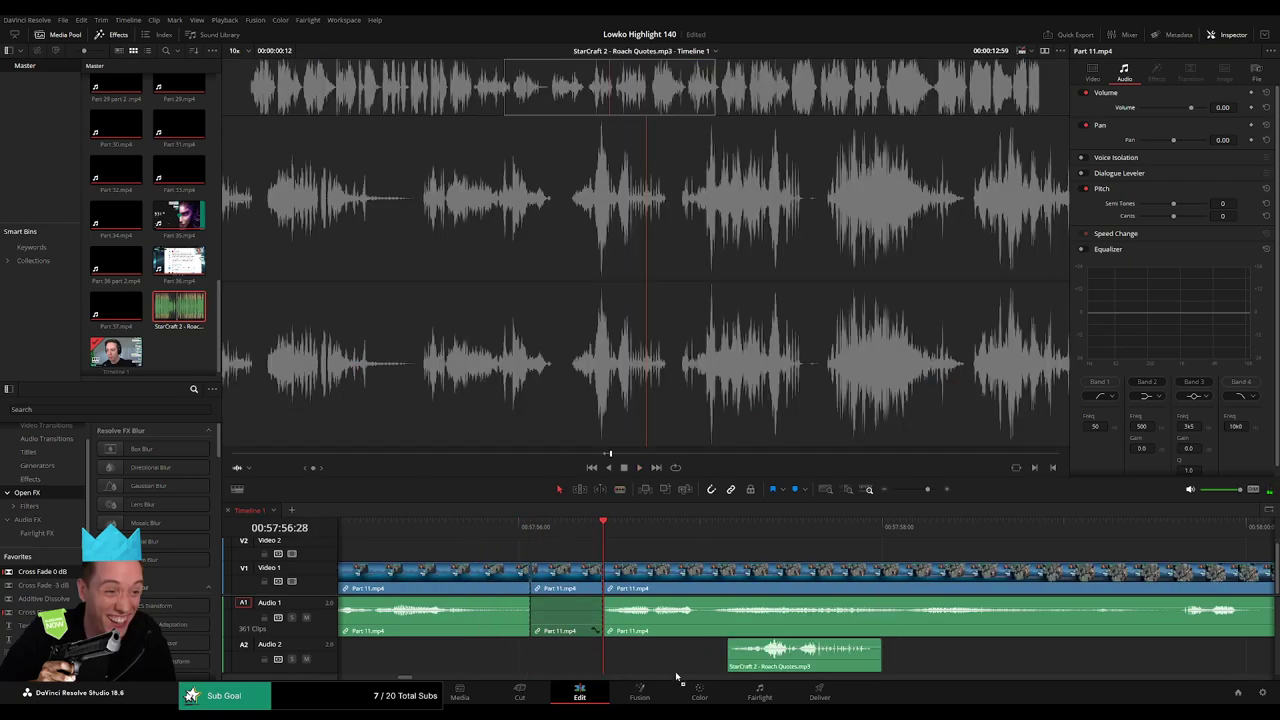
drag(514, 668, 482, 658)
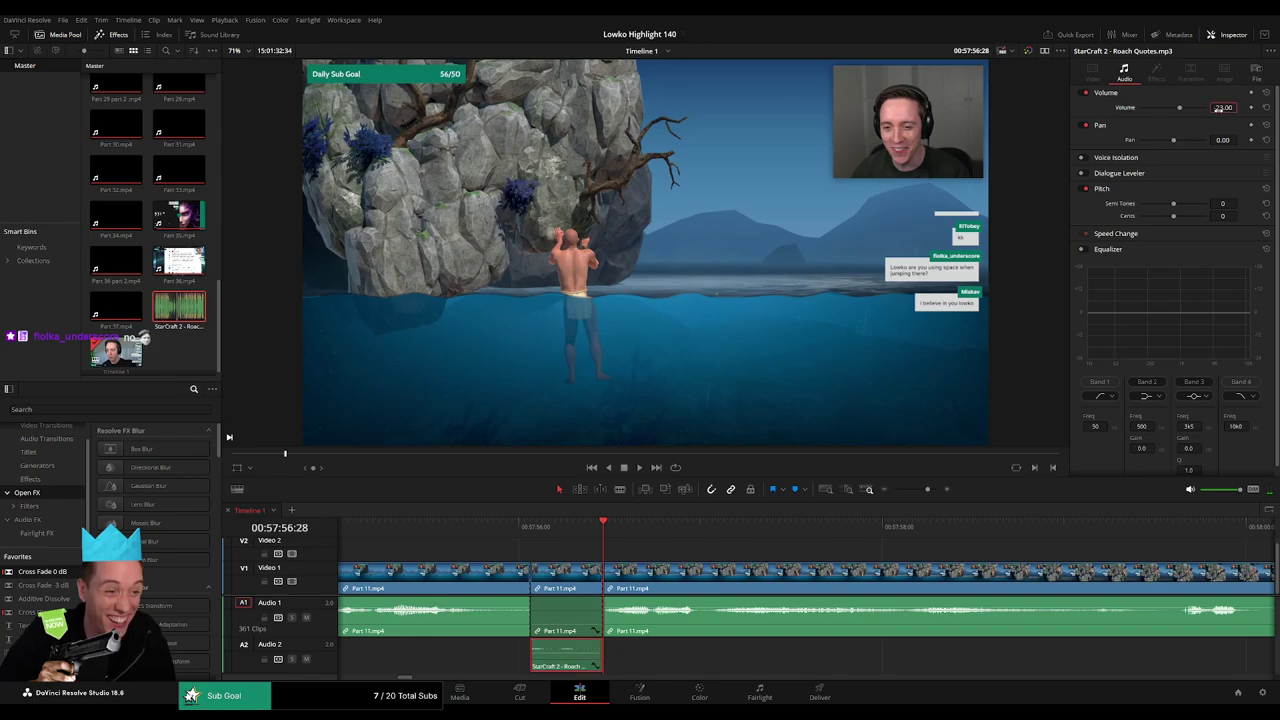
click(871, 551)
- Cut the dull section from about 00:58:02:15 to 00:58:28:59 out of Part 11.mp4 and cross-fade the audio join
drag(927, 489, 916, 490)
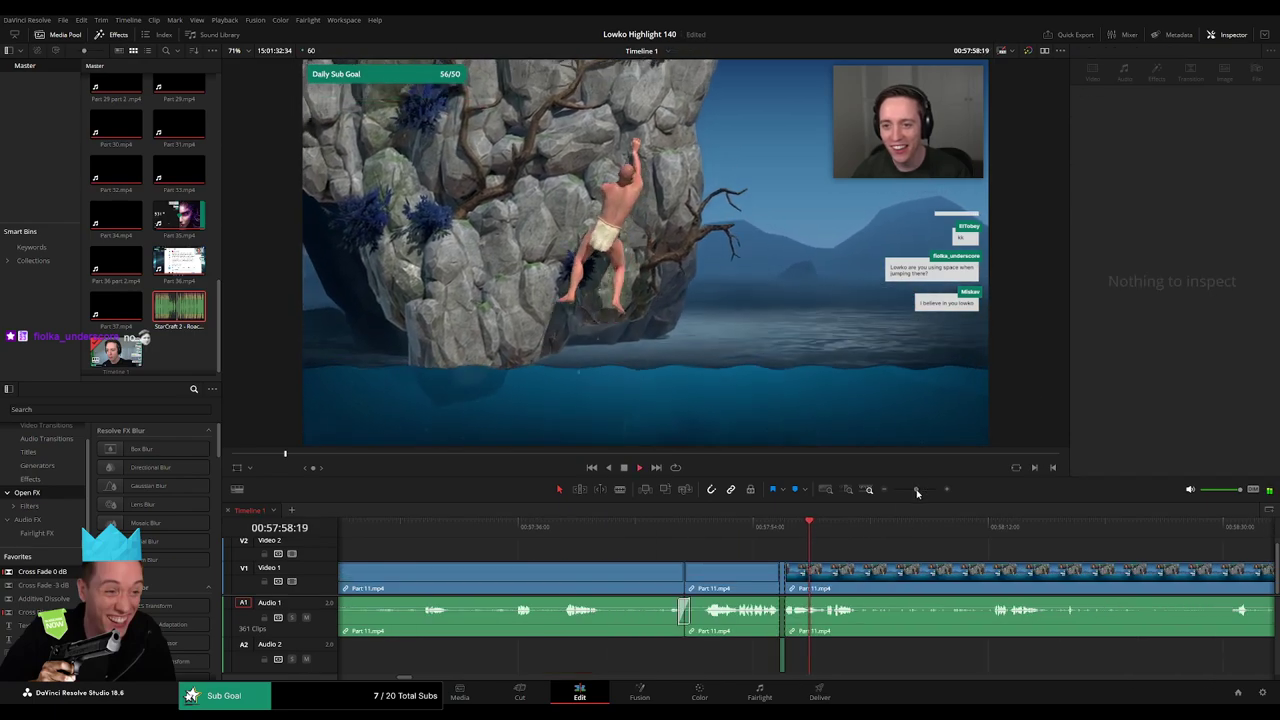
drag(918, 564, 620, 550)
key(b)
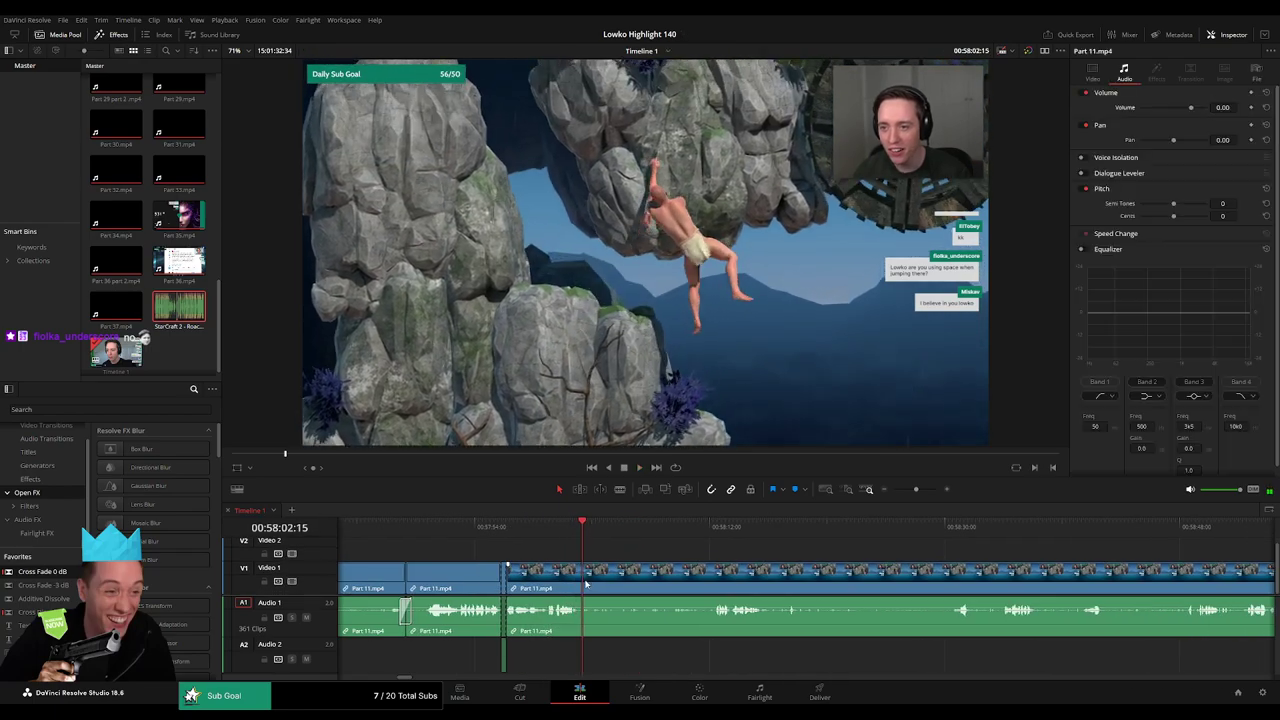
click(583, 586)
click(709, 529)
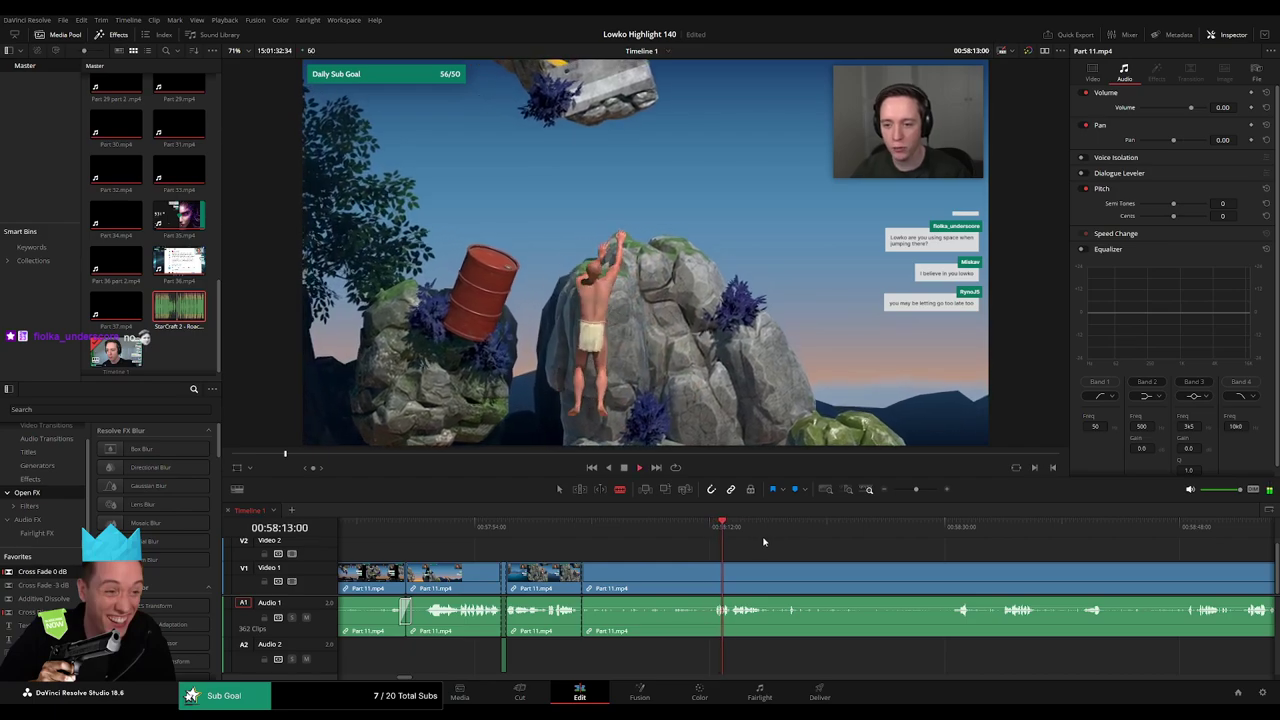
scroll(669, 541, right, 3)
click(833, 543)
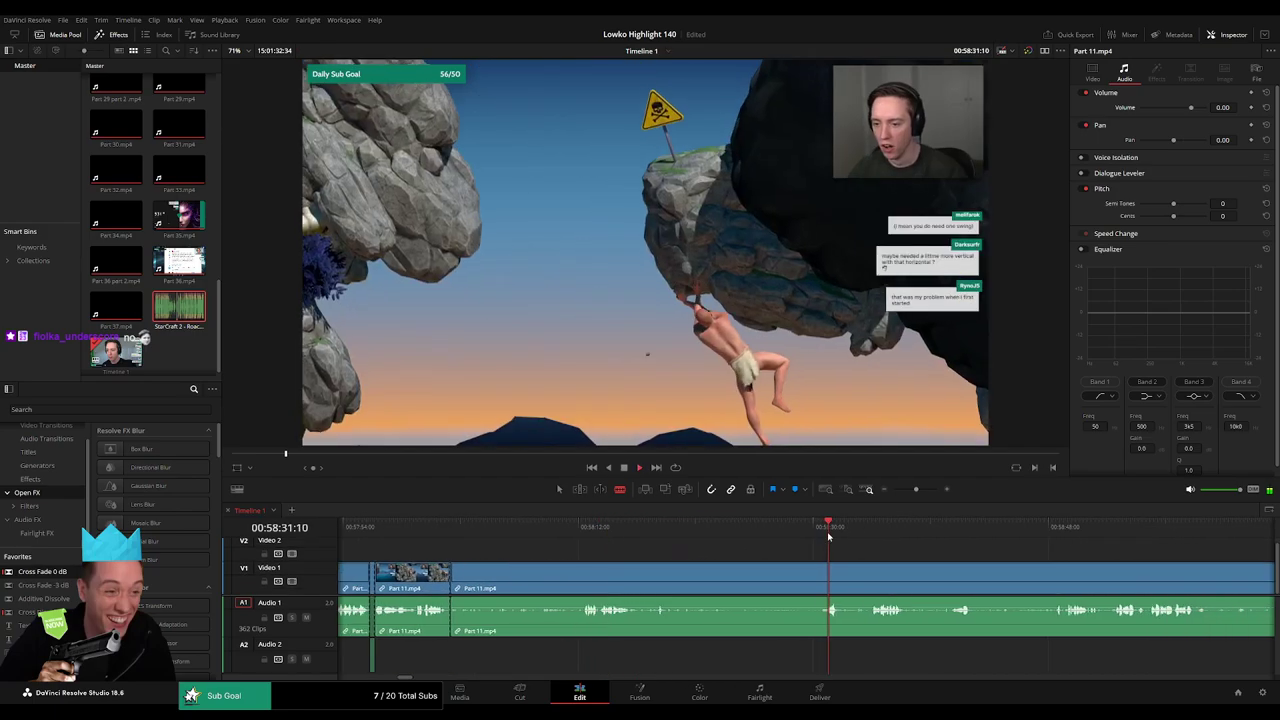
click(760, 533)
click(787, 533)
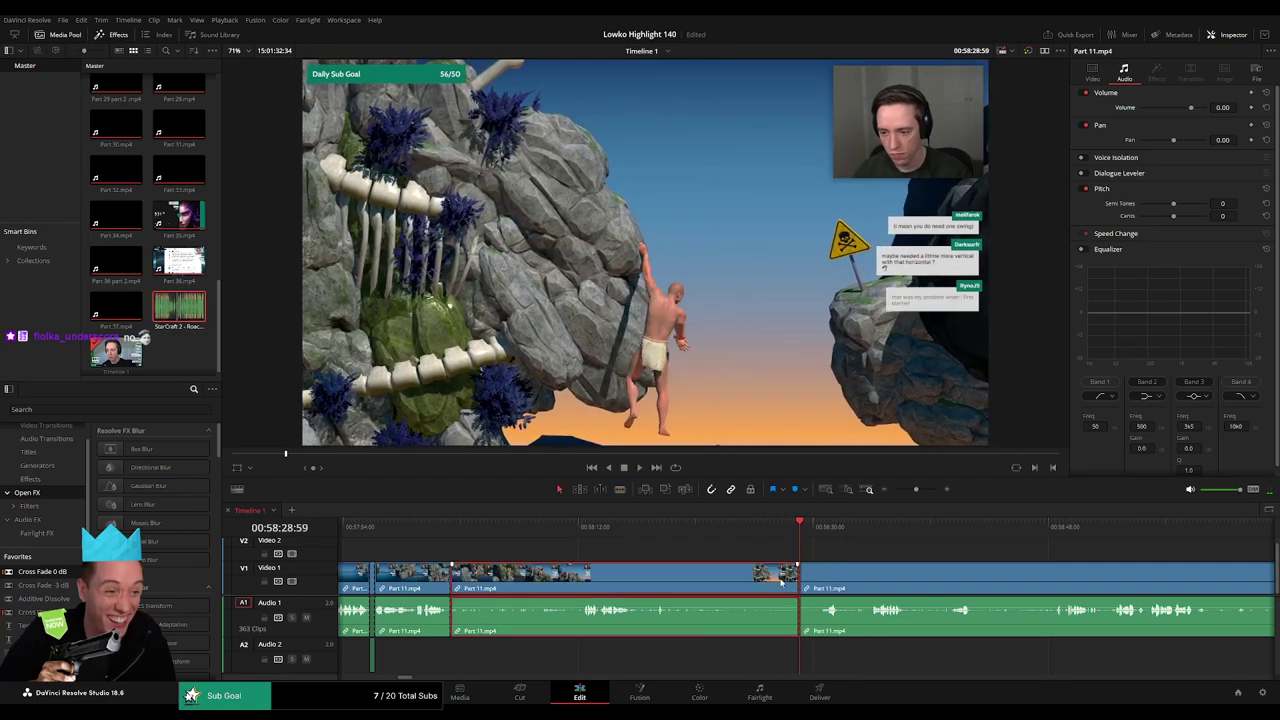
key(Delete)
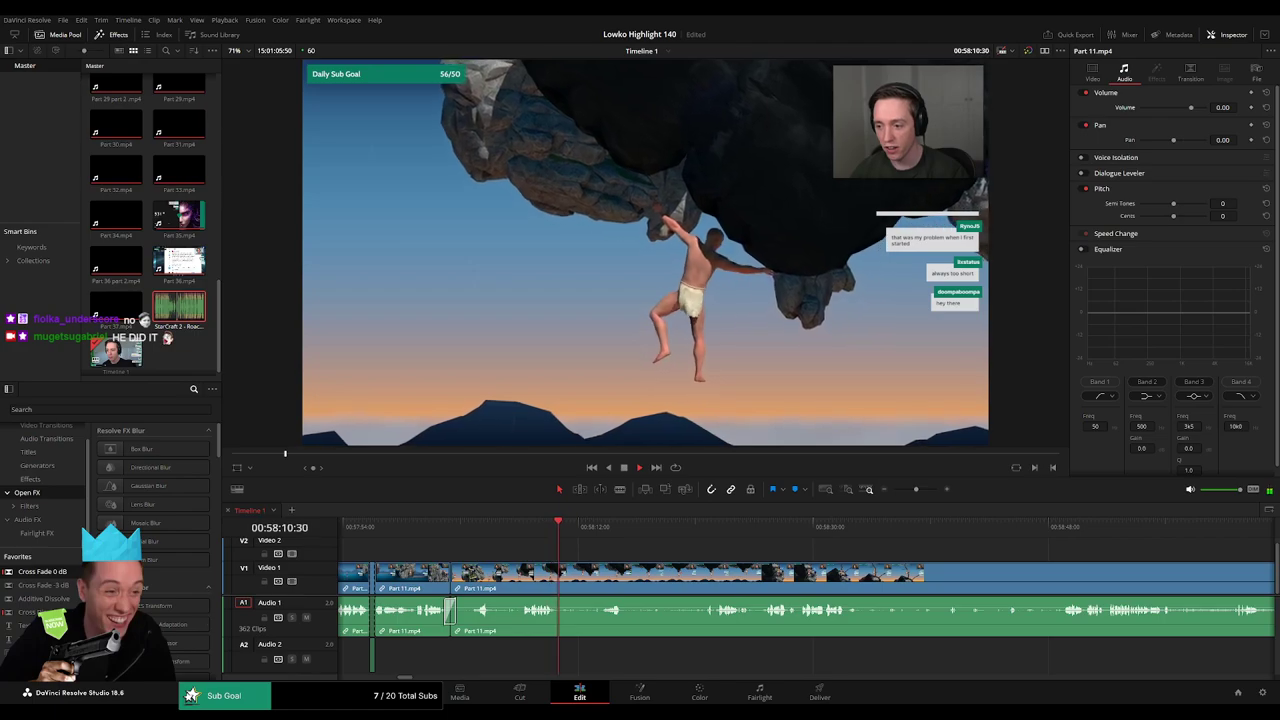
- Cut the section from about 00:58:15:36 to 00:58:21:36 out of Part 11.mp4 and cross-fade the audio join
click(592, 537)
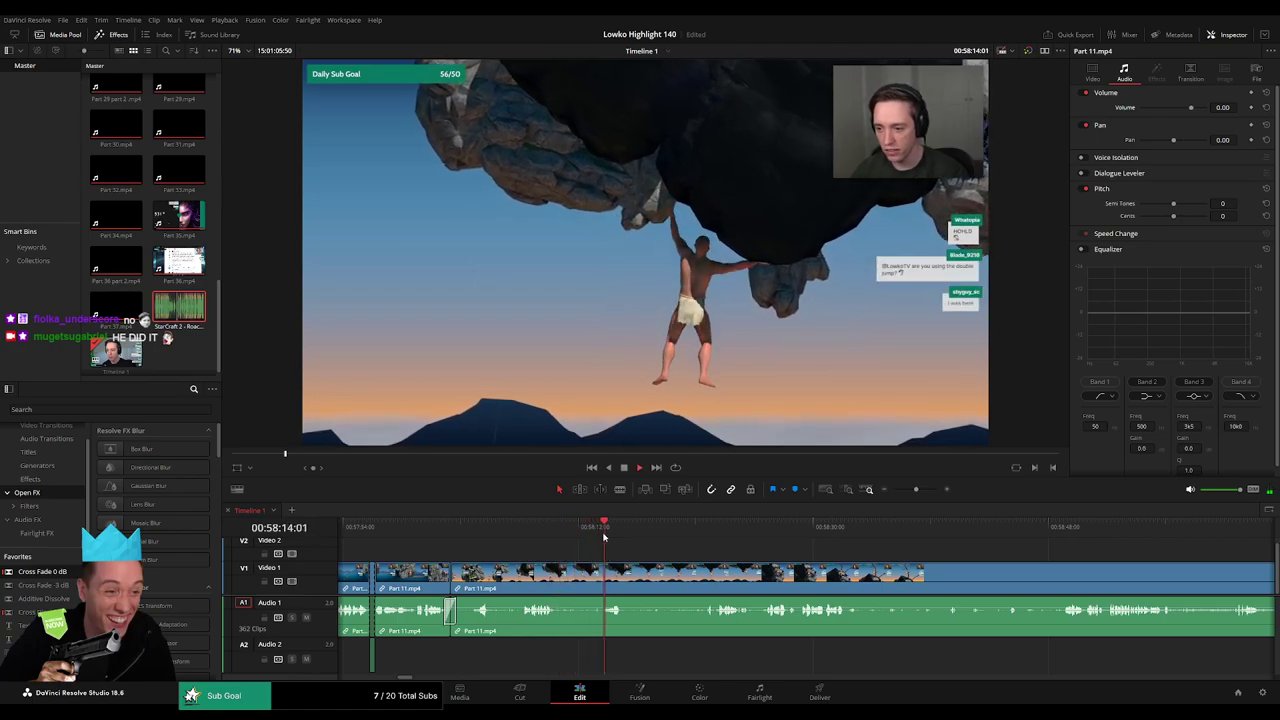
drag(671, 557, 600, 556)
key(b)
click(555, 573)
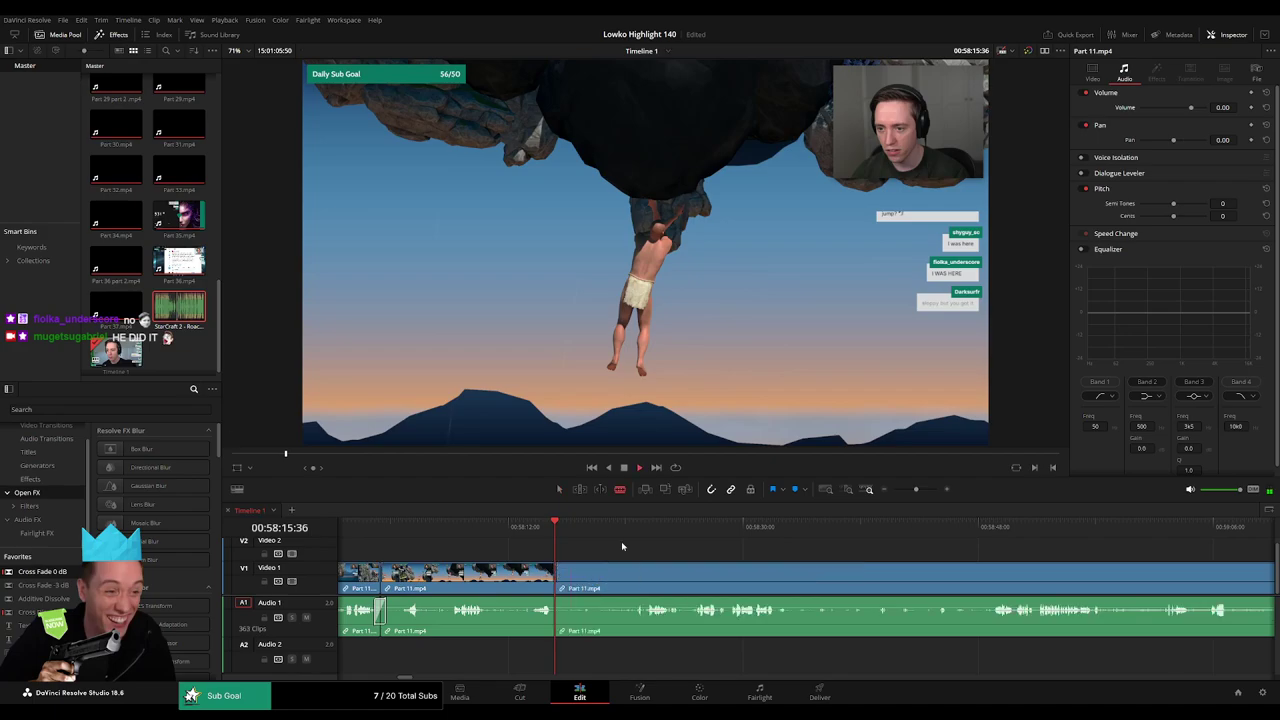
key(space)
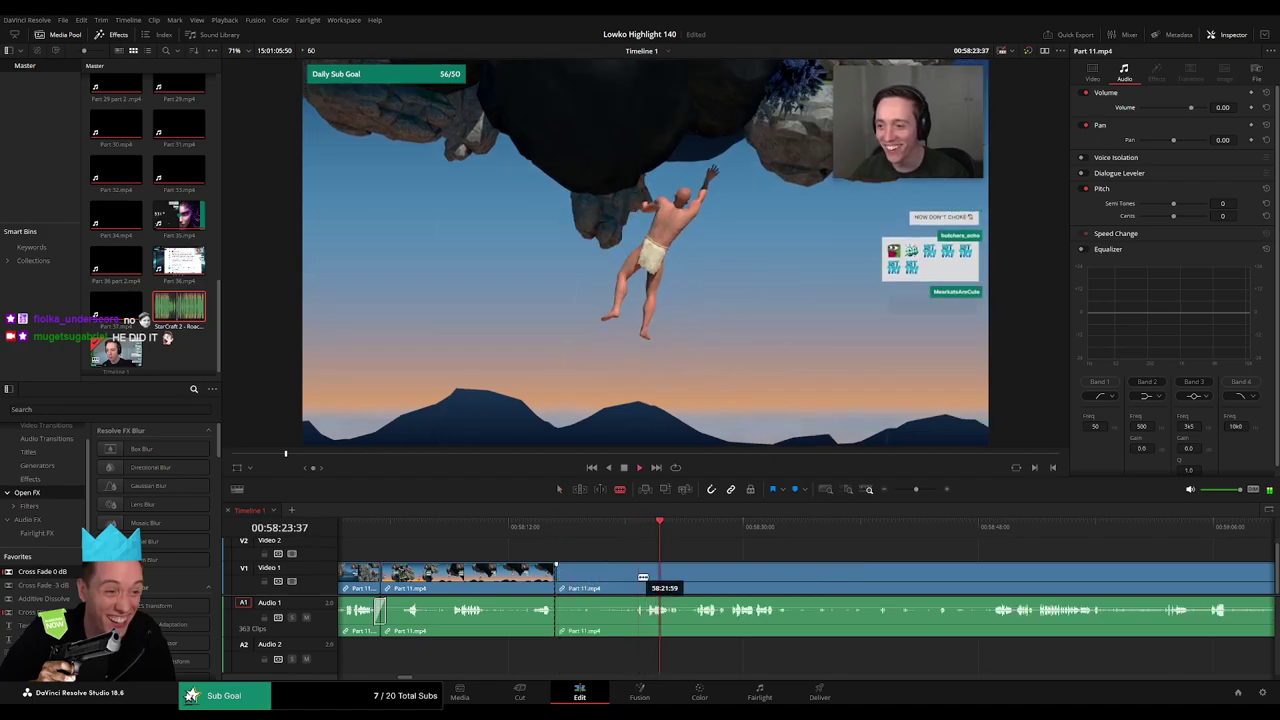
click(636, 578)
key(a)
click(615, 577)
key(Delete)
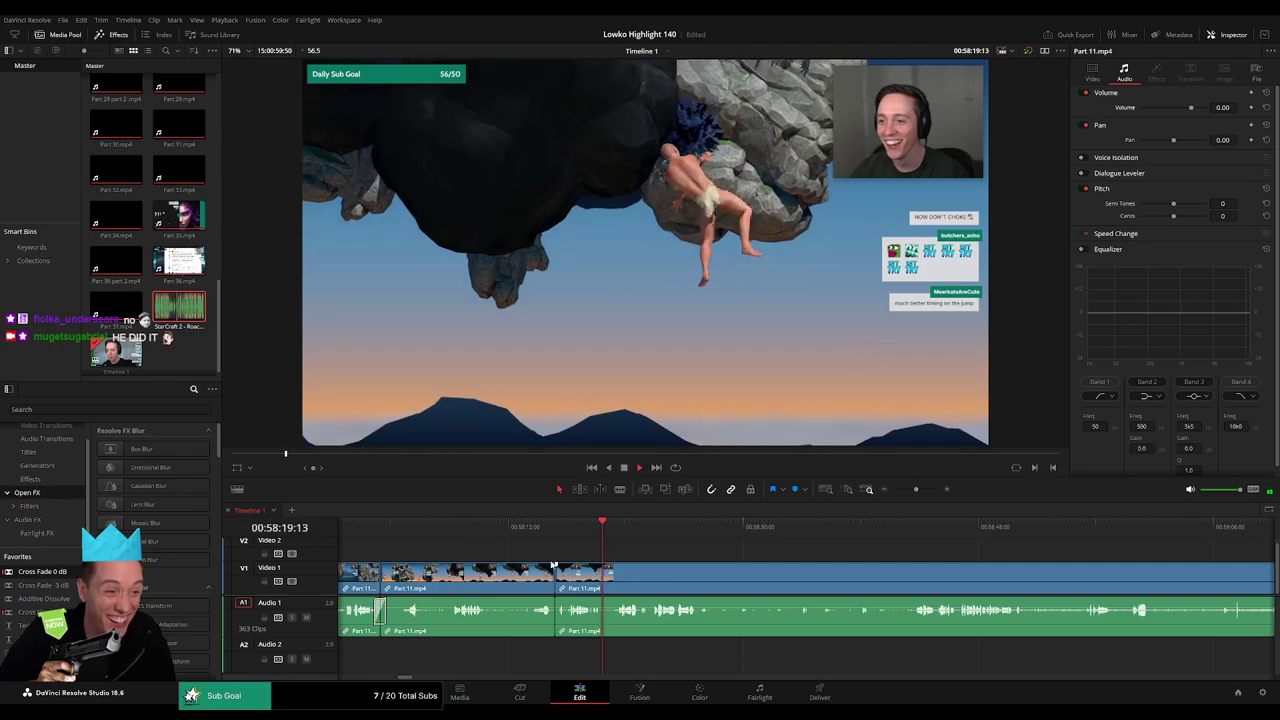
drag(66, 572, 556, 612)
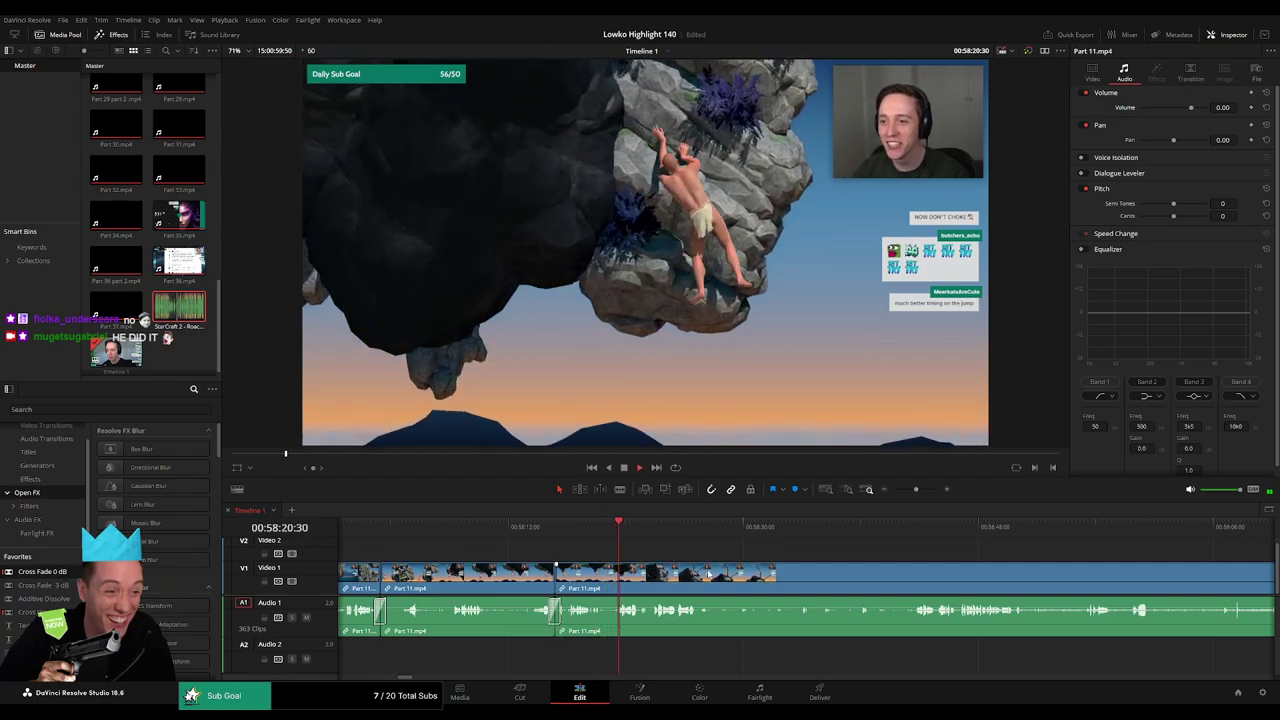
- Cut the quiet section from about 00:58:26:29 to 00:58:42:52 out of Part 11.mp4 and cross-fade the audio join
scroll(708, 573, right, 3)
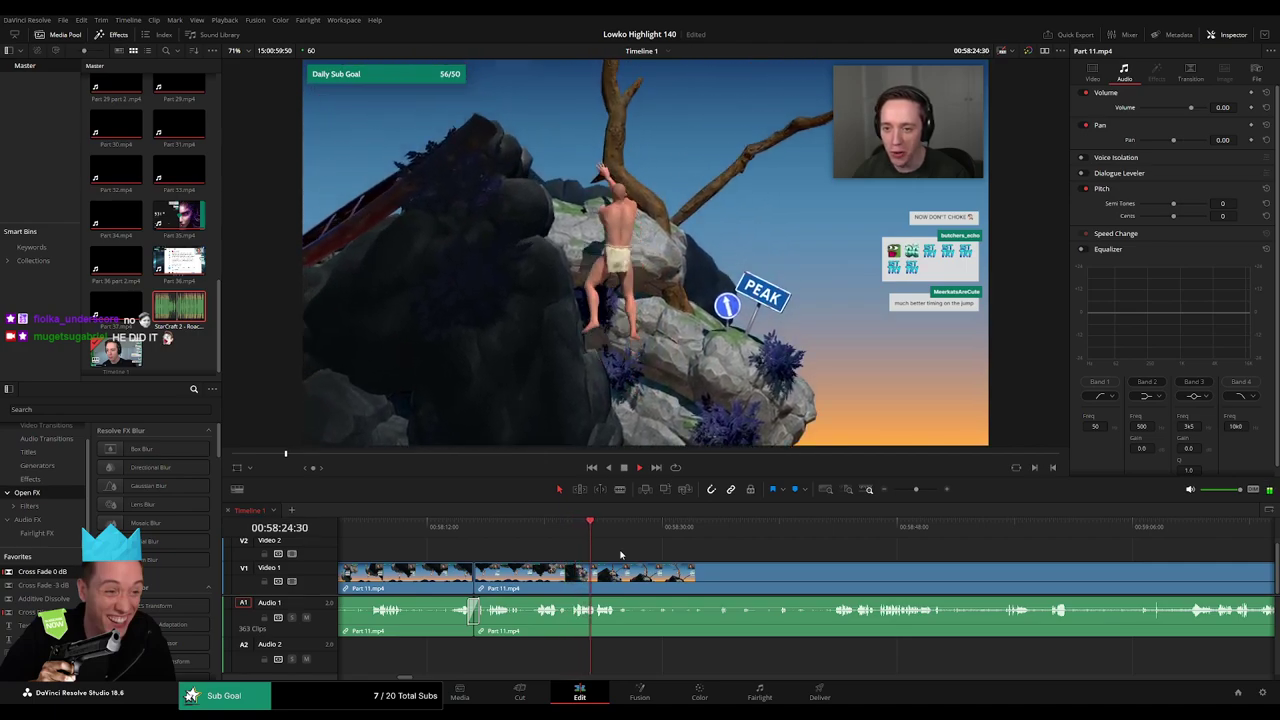
scroll(625, 553, right, 1)
key(b)
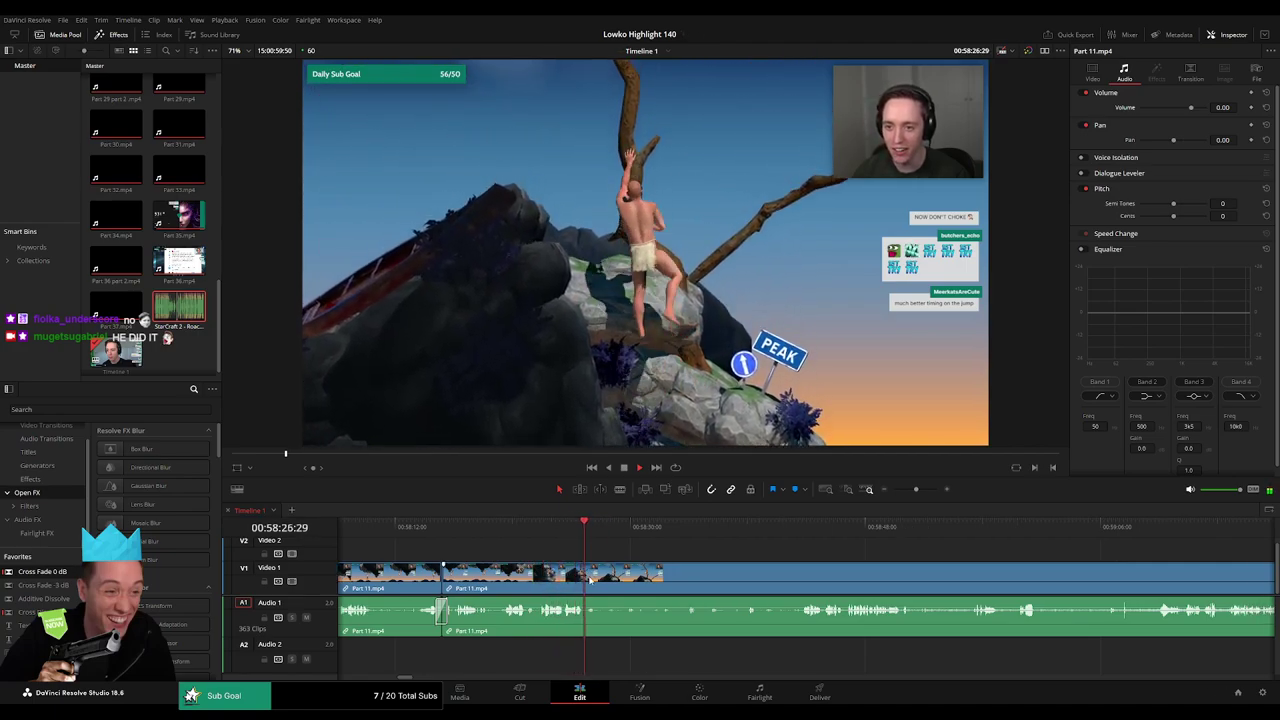
click(586, 569)
drag(601, 532, 795, 540)
key(space)
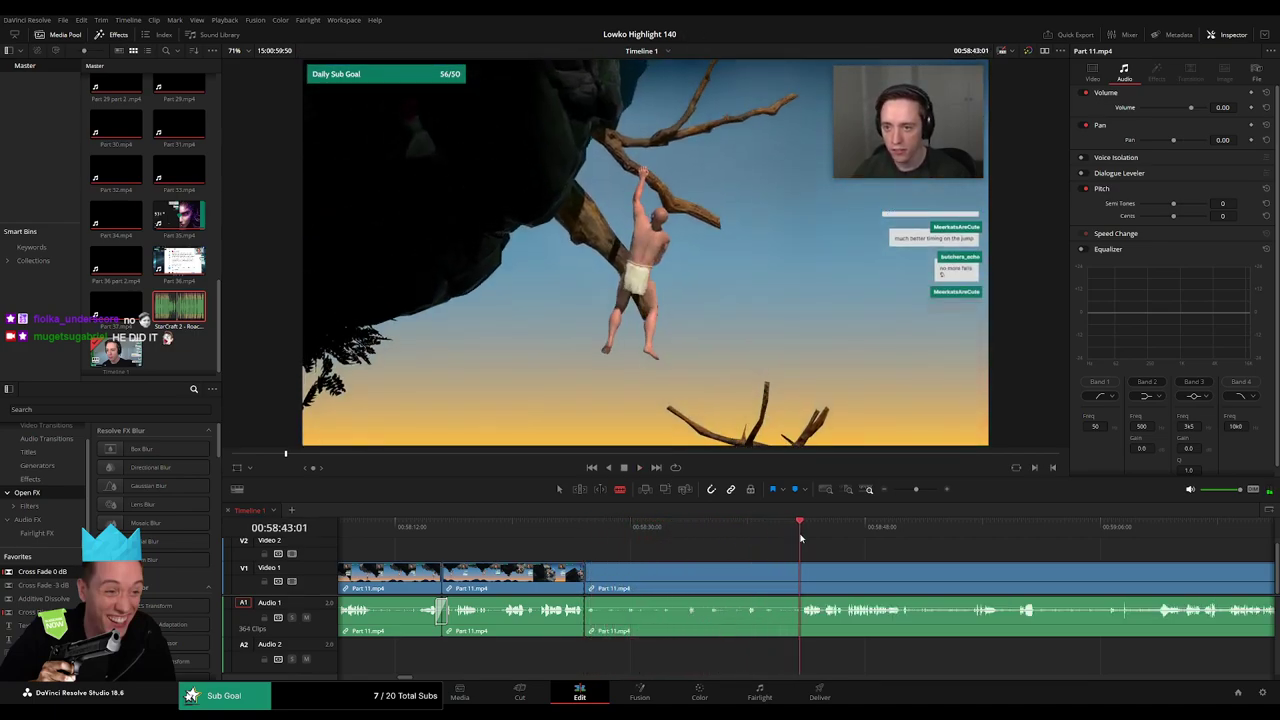
click(798, 574)
key(a)
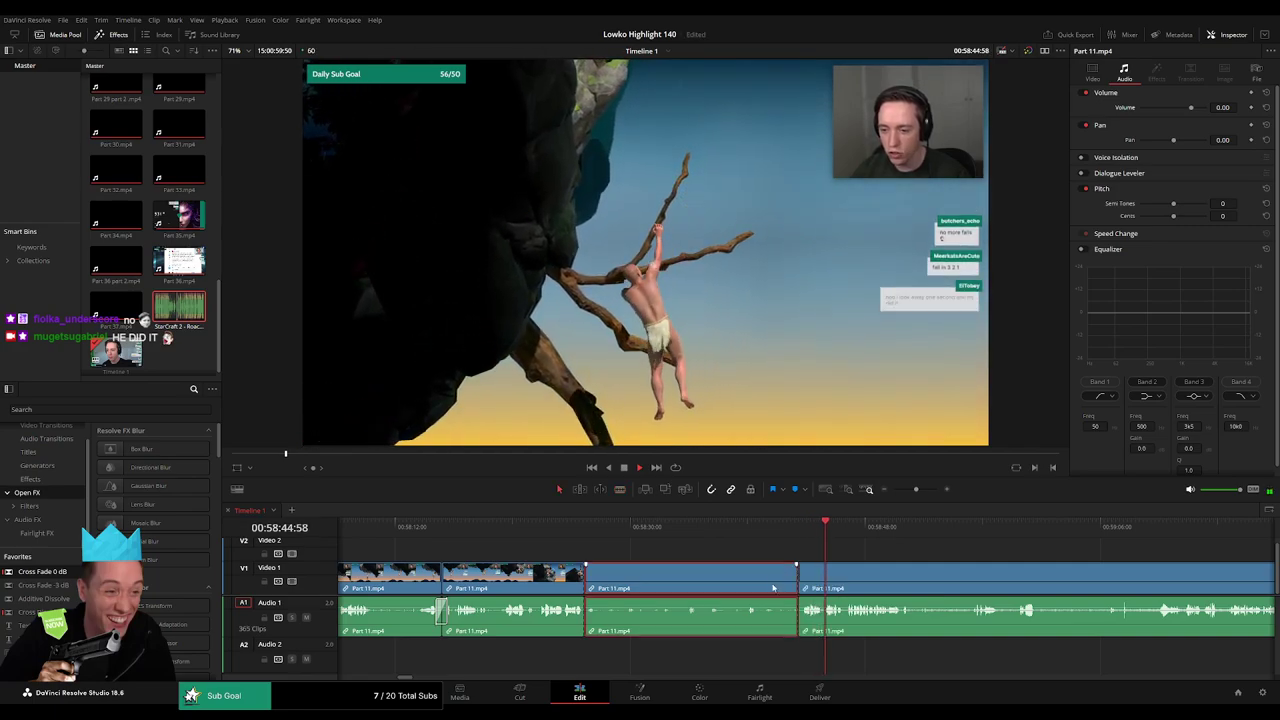
key(Delete)
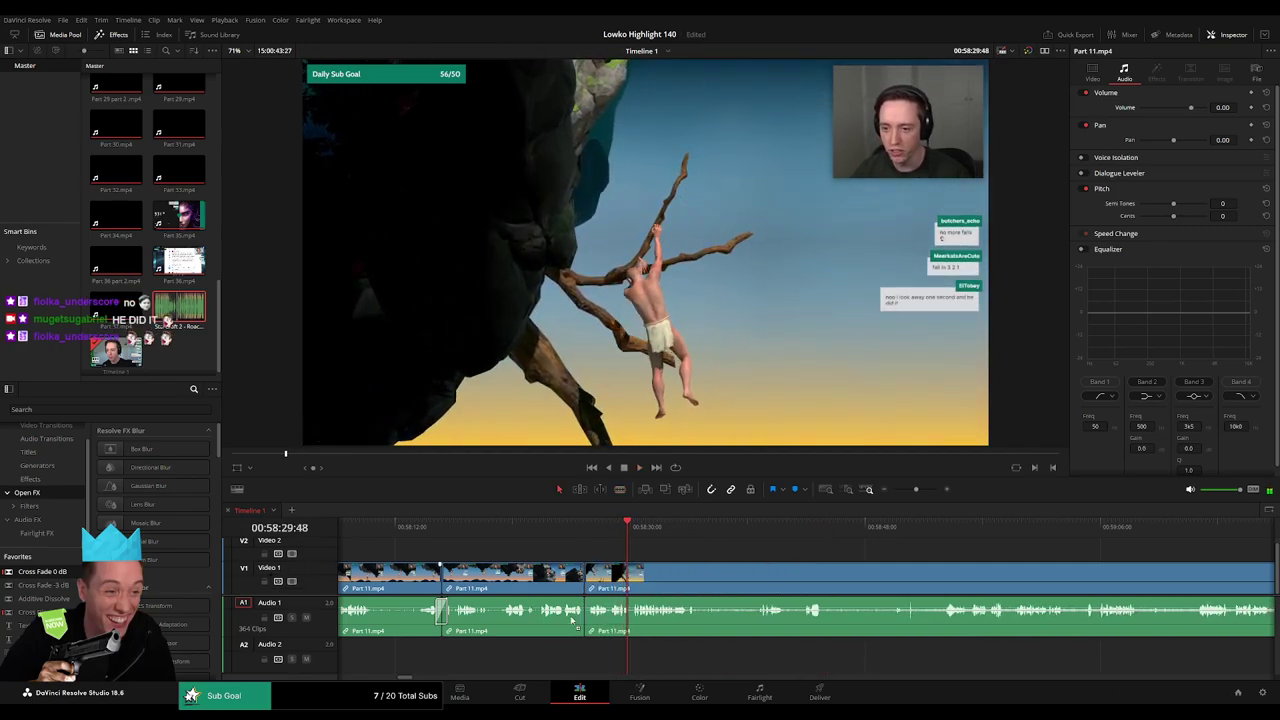
- Censor the snippet from about 00:58:43:37 to 00:58:43:49 by setting its volume to -100 and fitting StarCraft 2 - Roach Quotes.mp3 beneath it on Audio 2
drag(728, 574, 660, 537)
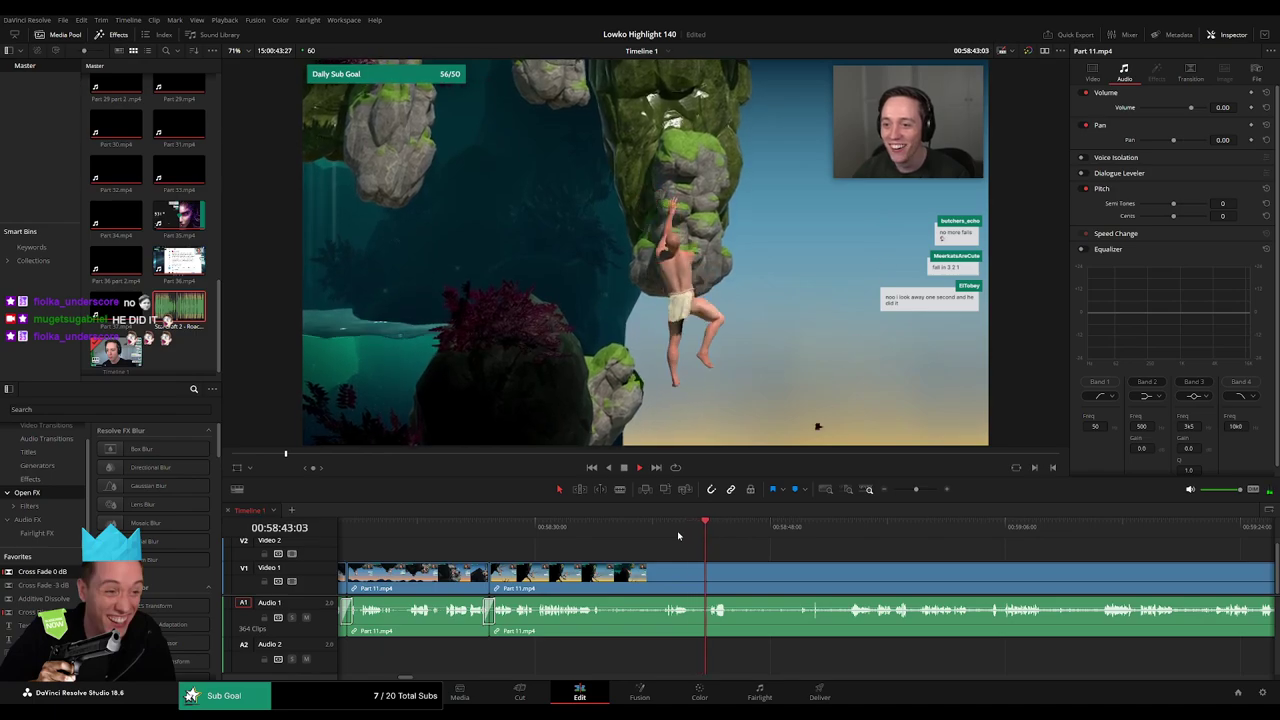
click(702, 536)
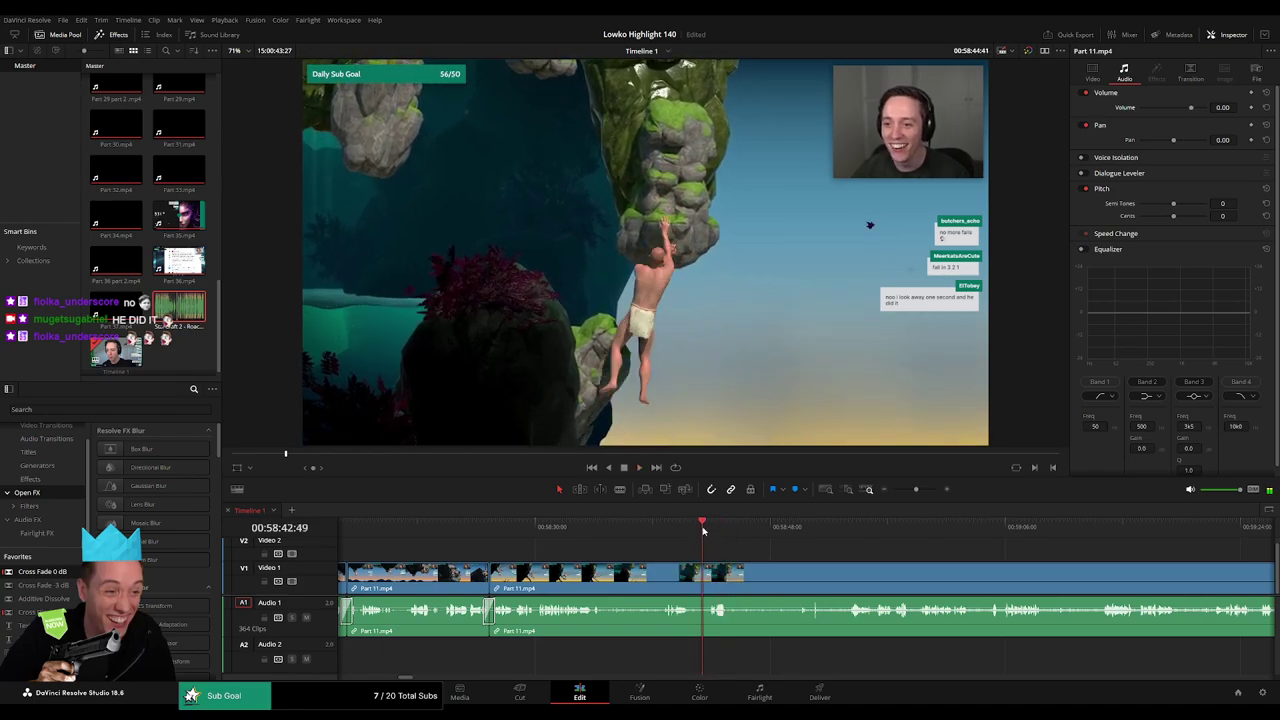
click(868, 490)
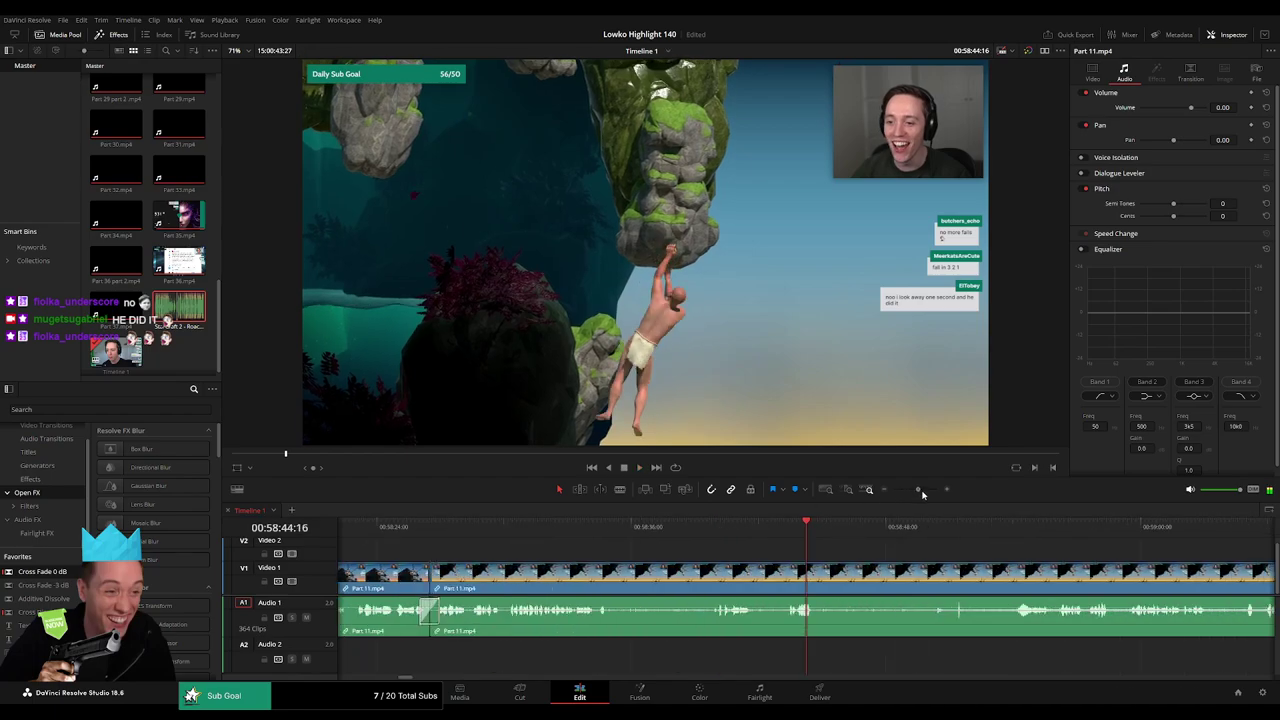
click(752, 572)
click(747, 530)
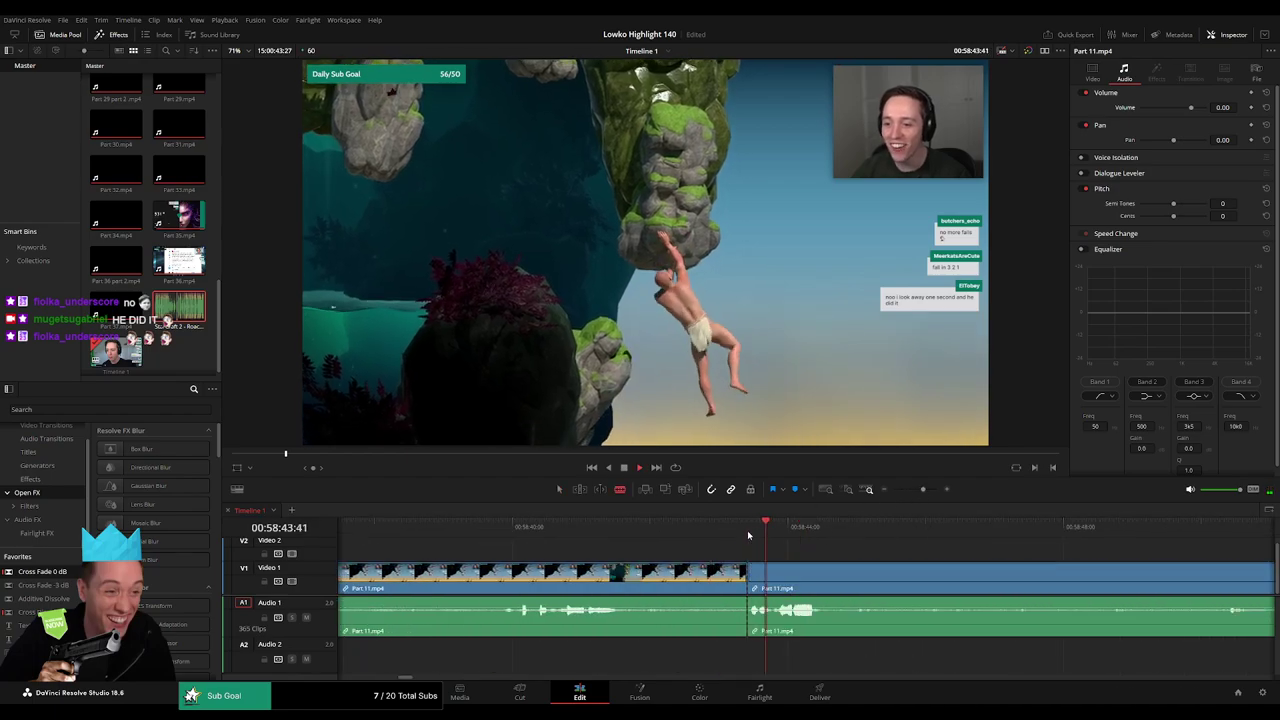
click(771, 600)
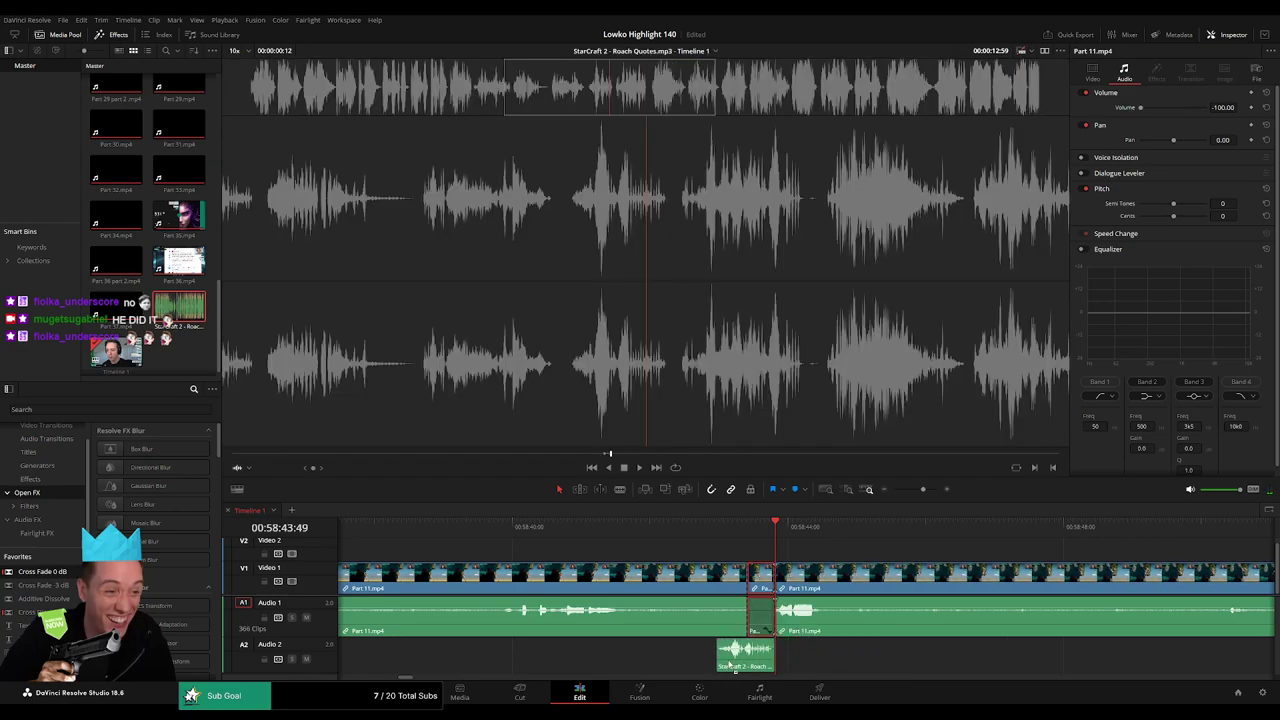
drag(735, 668, 767, 668)
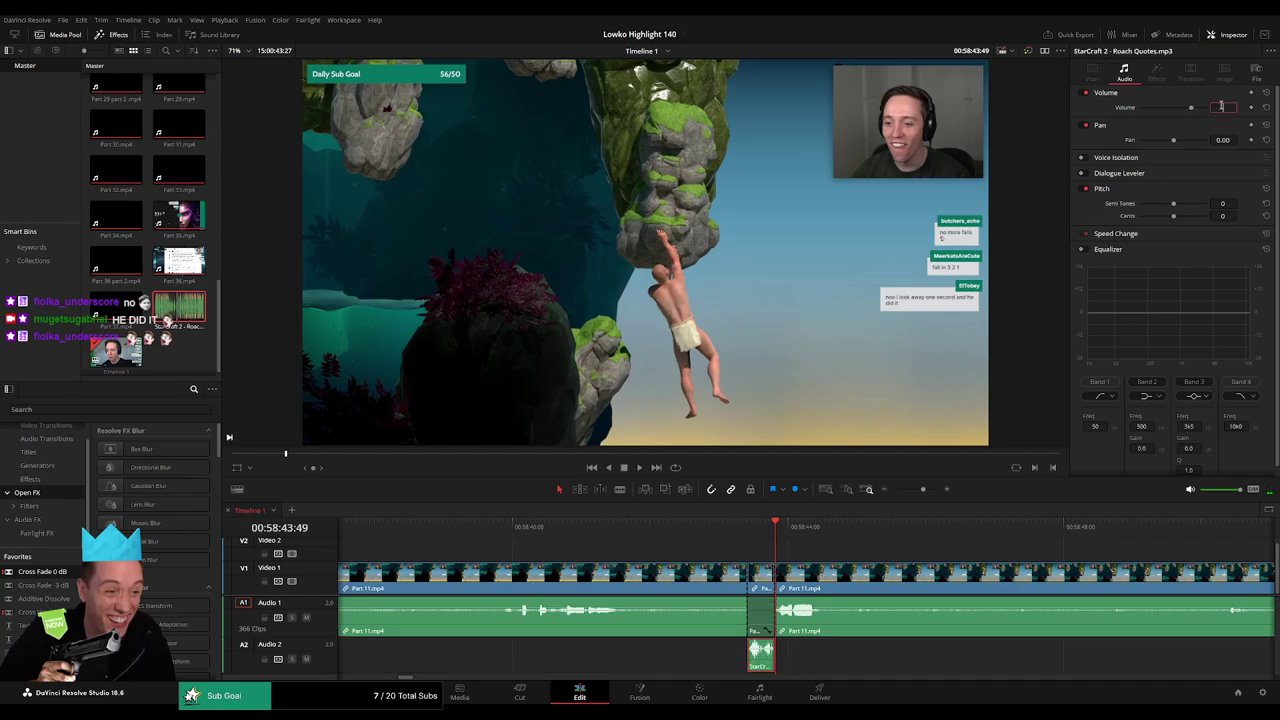
key(space)
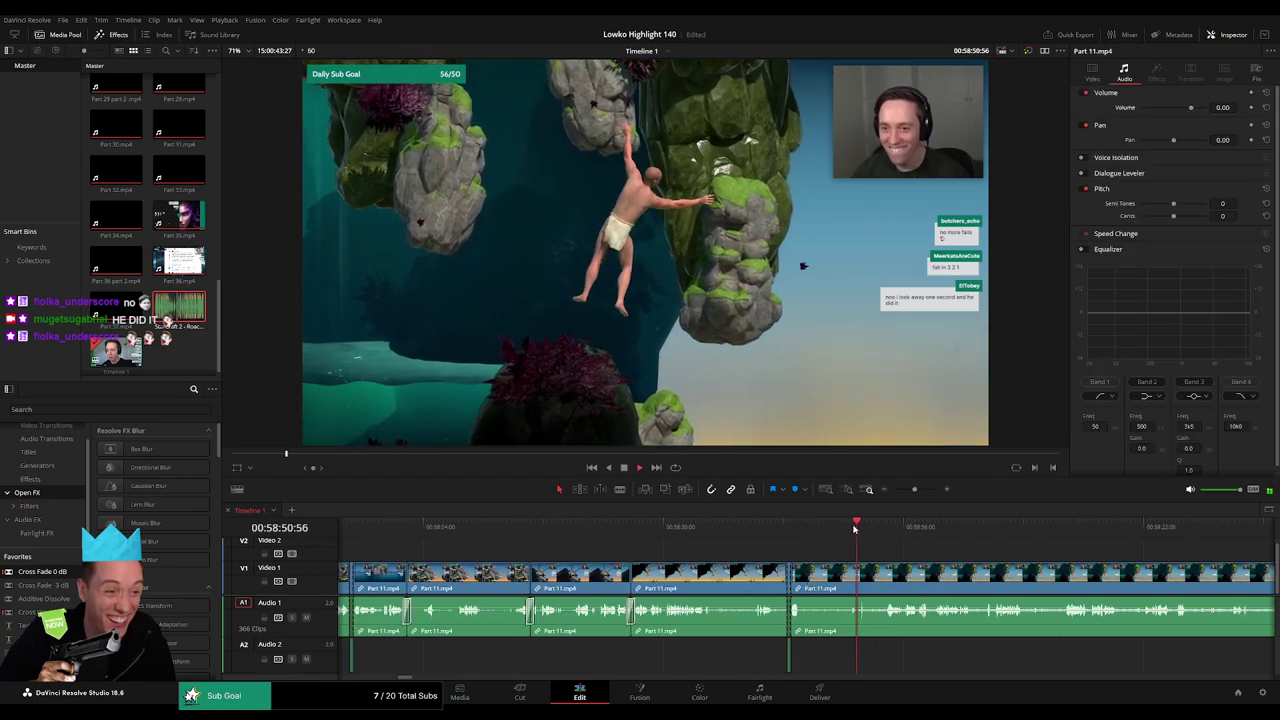
- Review Part 11.mp4 from about 00:58:50 and split it at about 00:59:34, where the next dull section starts
click(886, 531)
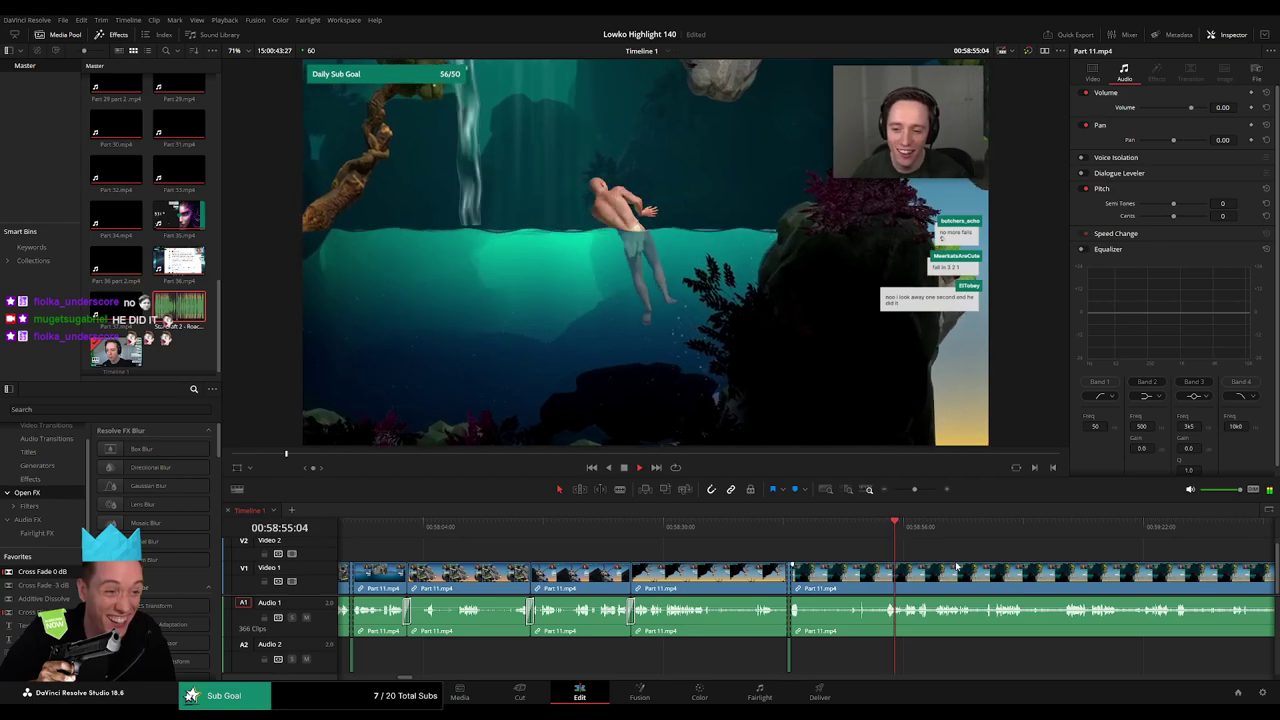
scroll(760, 555, right, 3)
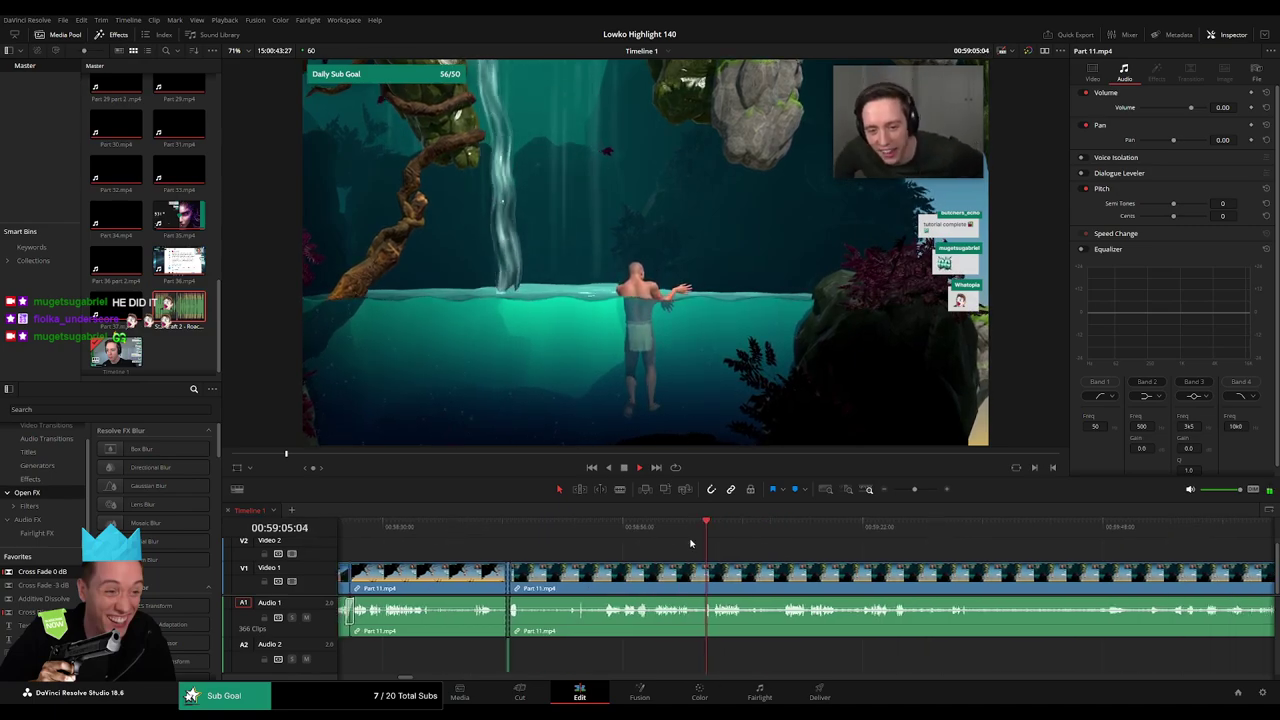
drag(914, 489, 891, 490)
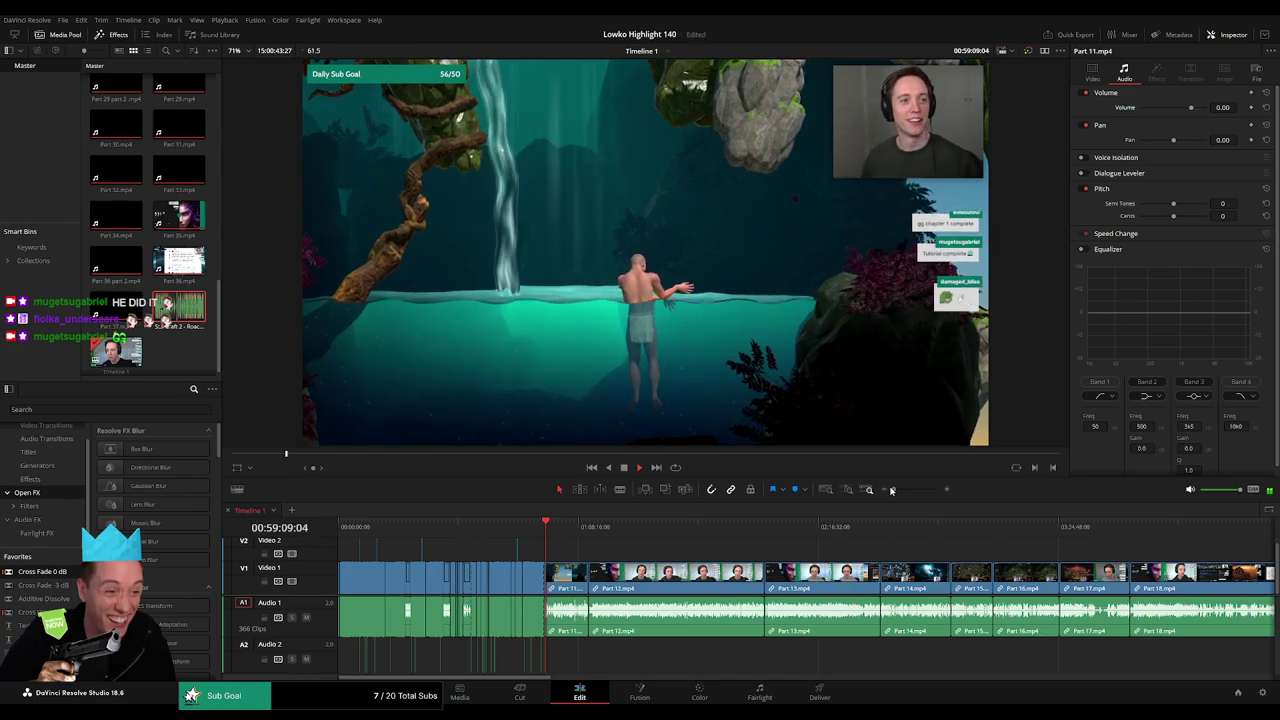
drag(894, 490, 914, 491)
drag(816, 529, 829, 532)
key(space)
drag(920, 560, 740, 559)
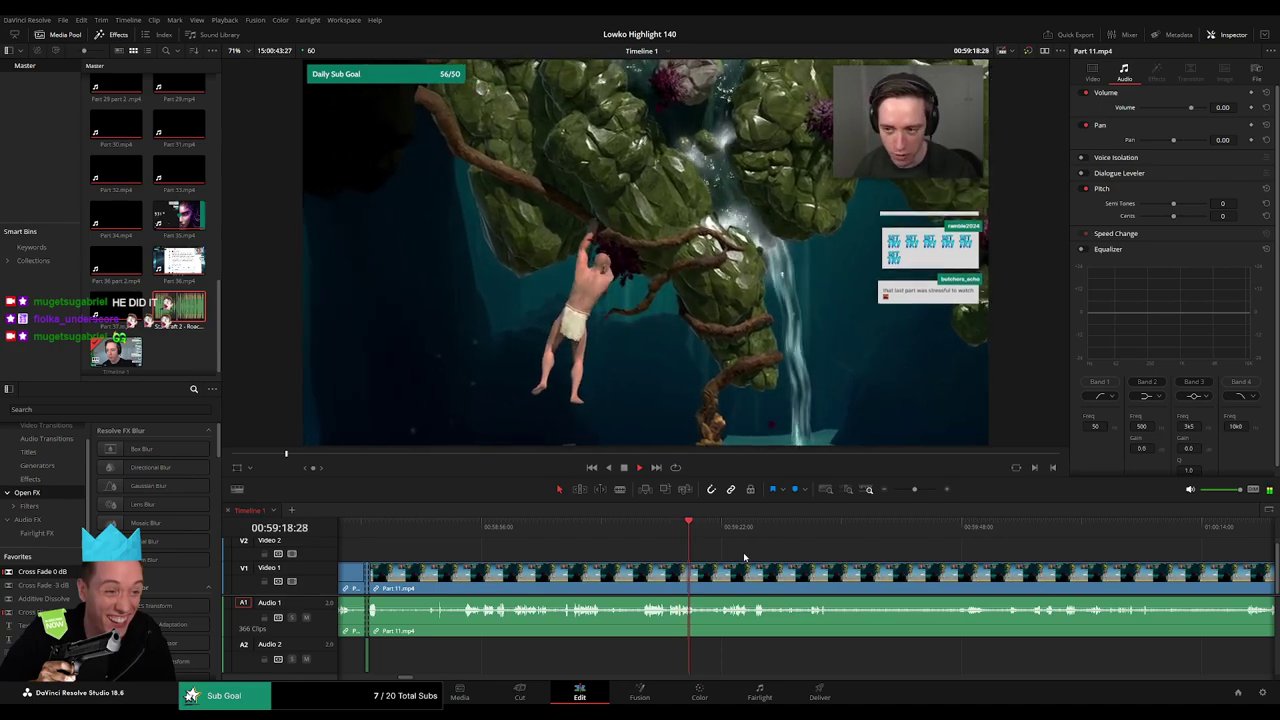
click(712, 527)
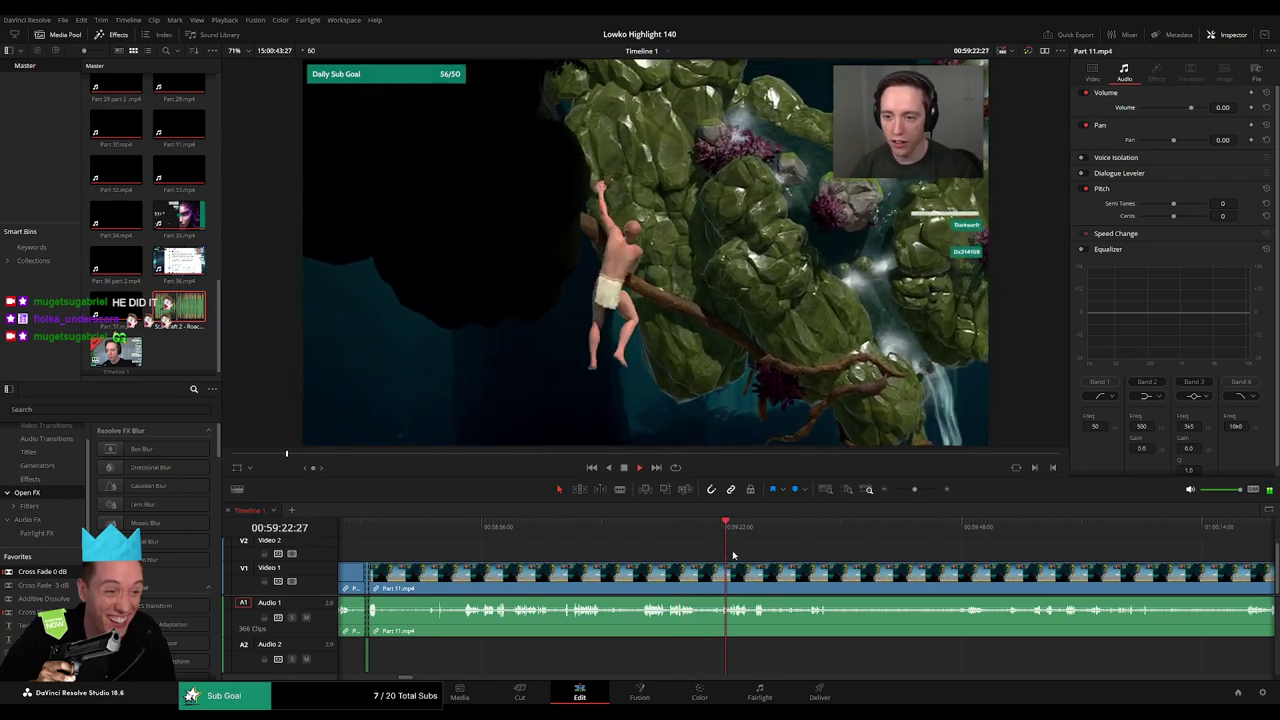
drag(788, 546, 626, 531)
click(582, 528)
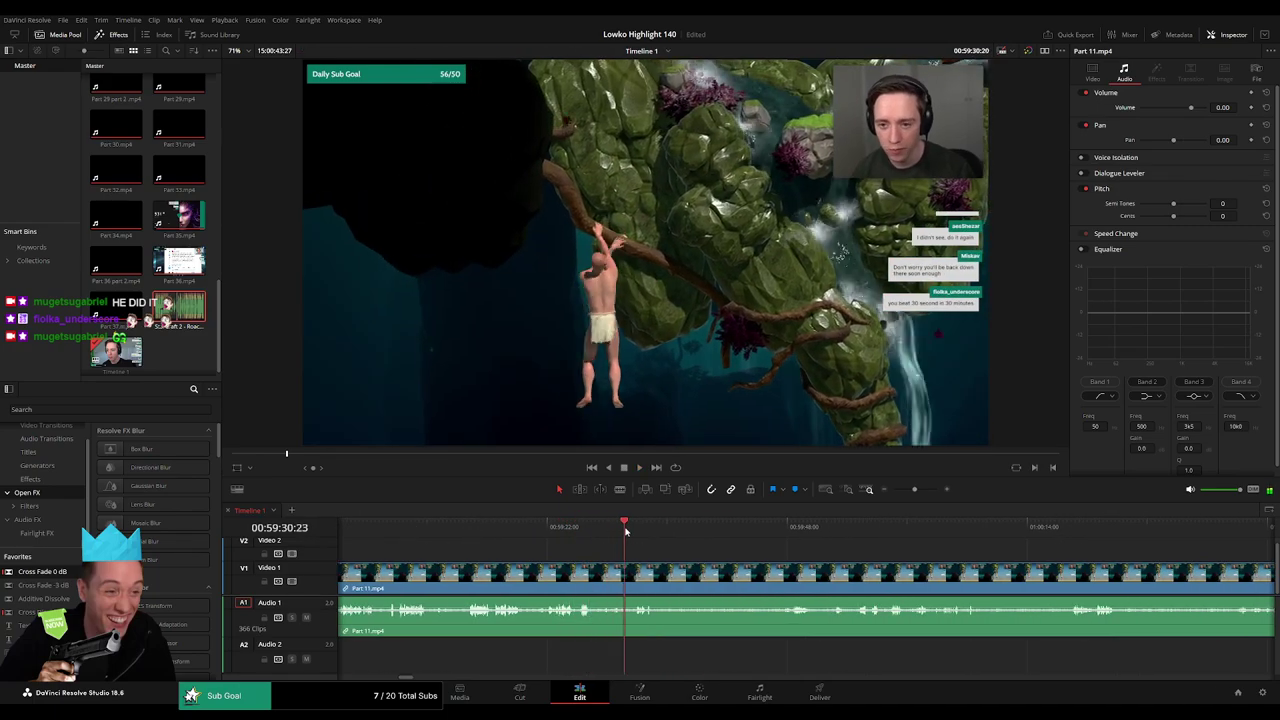
scroll(640, 549, right, 1)
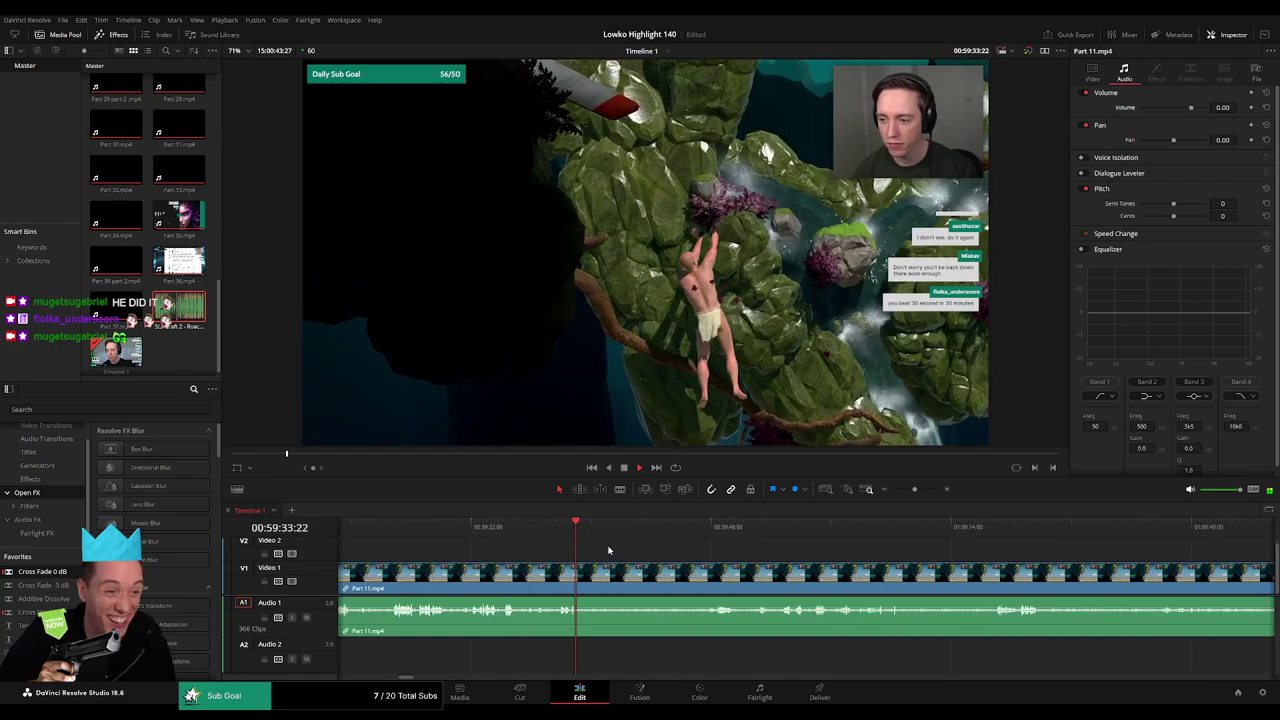
key(b)
click(586, 571)
- Find the end of the dull section at about 01:02:25, cut everything from 00:59:34 up to there, and cross-fade the audio join
click(711, 528)
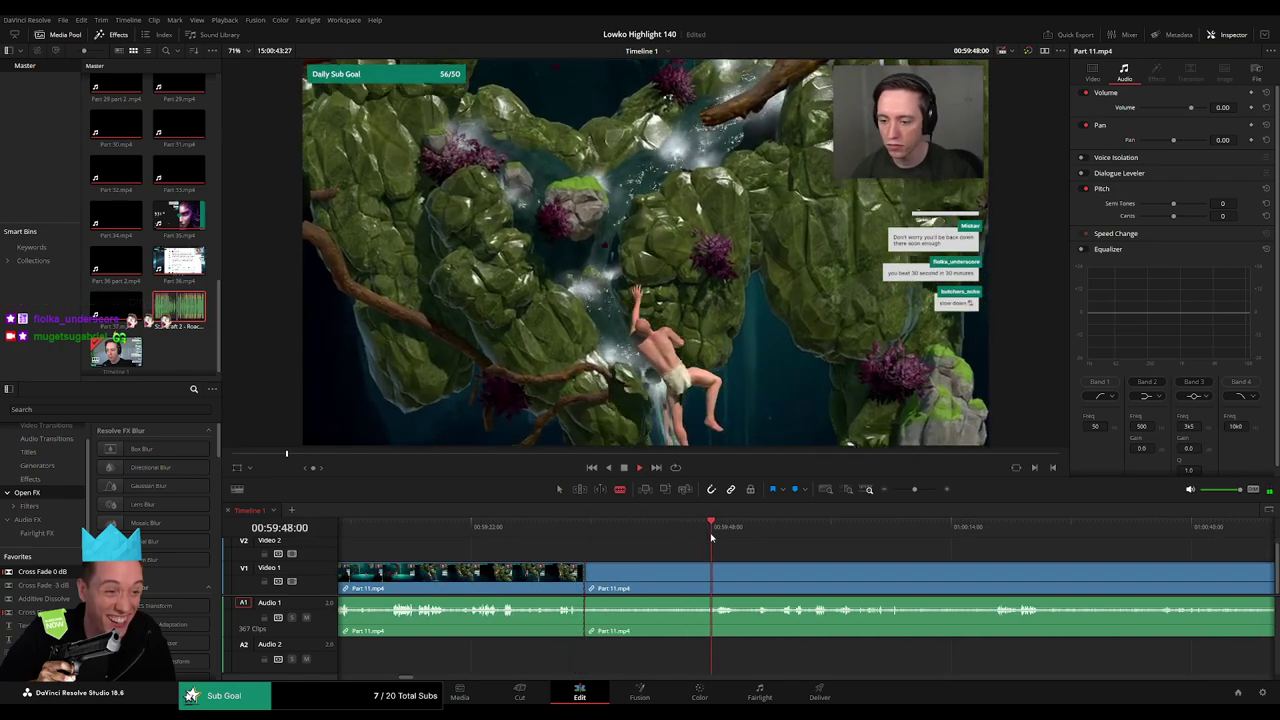
drag(723, 528, 1000, 537)
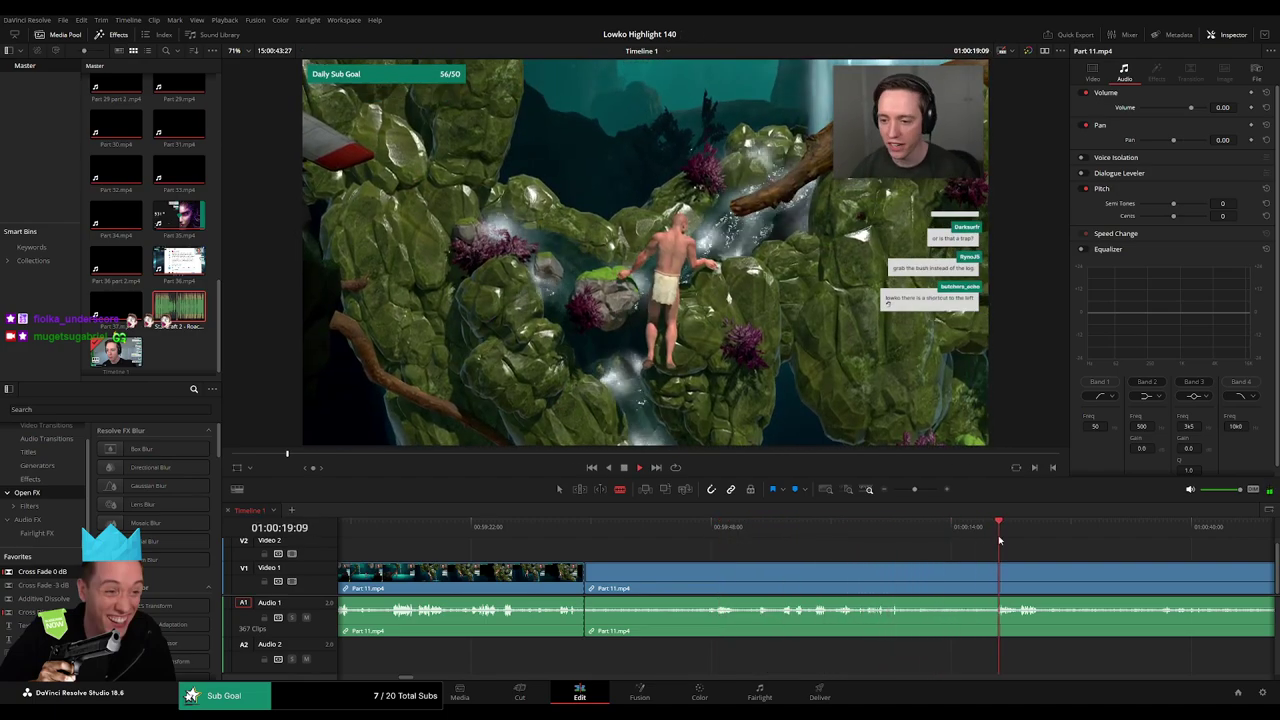
scroll(752, 545, right, 4)
drag(752, 545, 1034, 541)
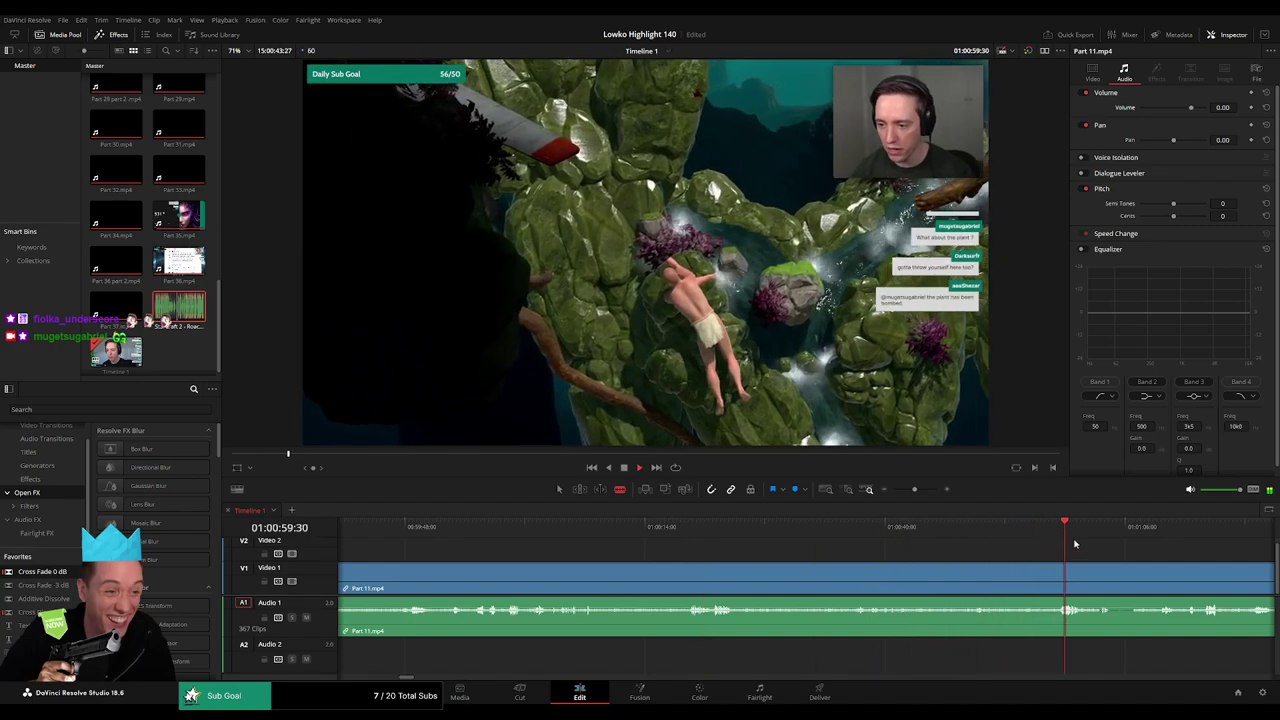
drag(1089, 539, 1168, 540)
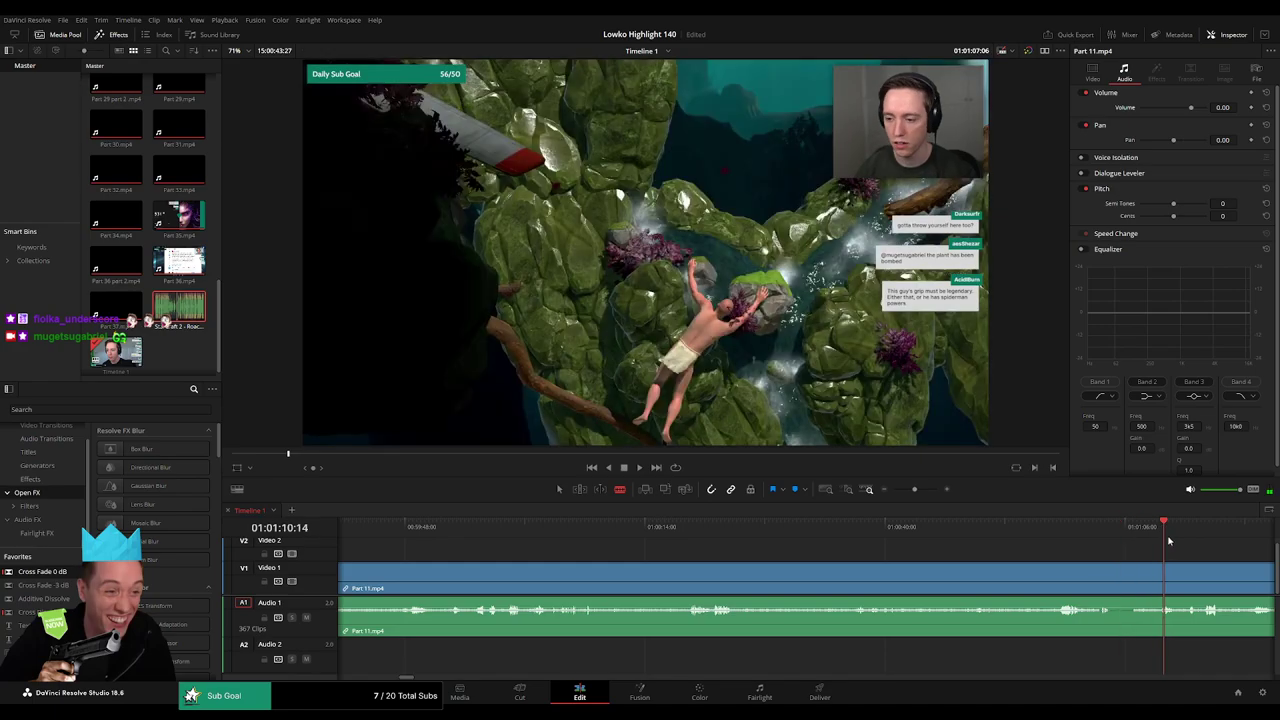
scroll(1200, 566, right, 4)
drag(953, 544, 1029, 541)
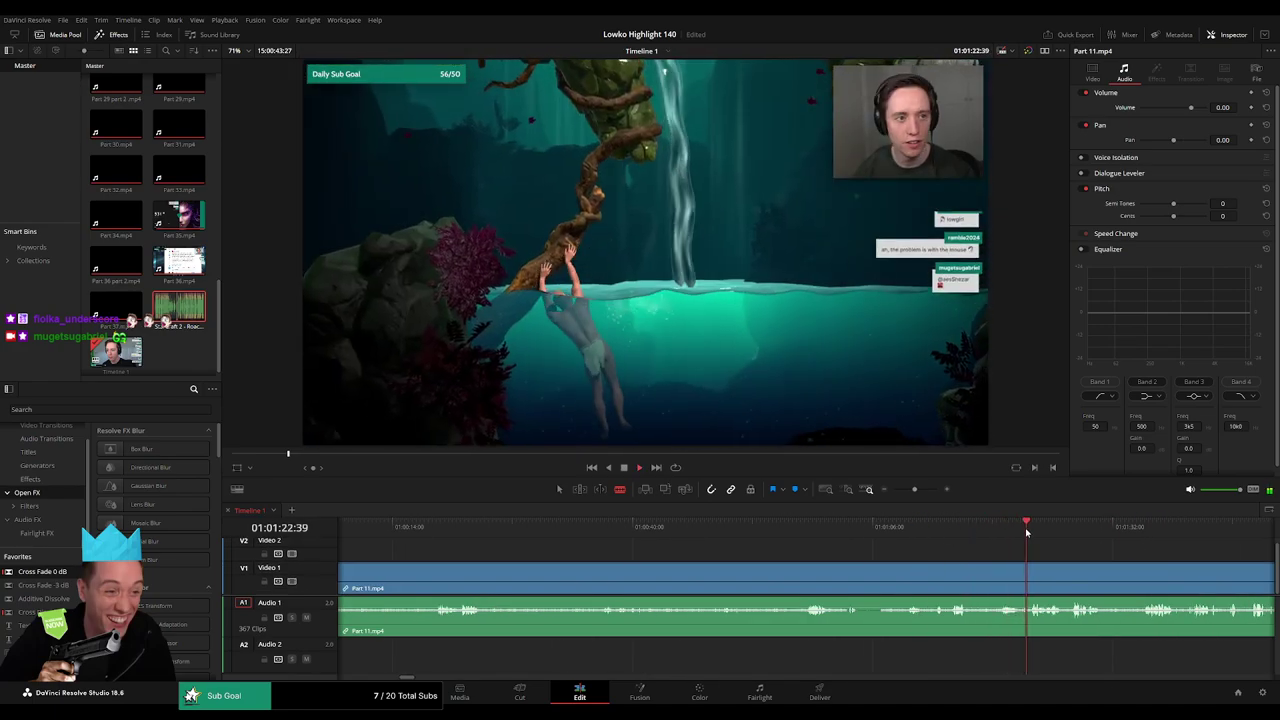
scroll(869, 546, right, 4)
drag(912, 536, 929, 530)
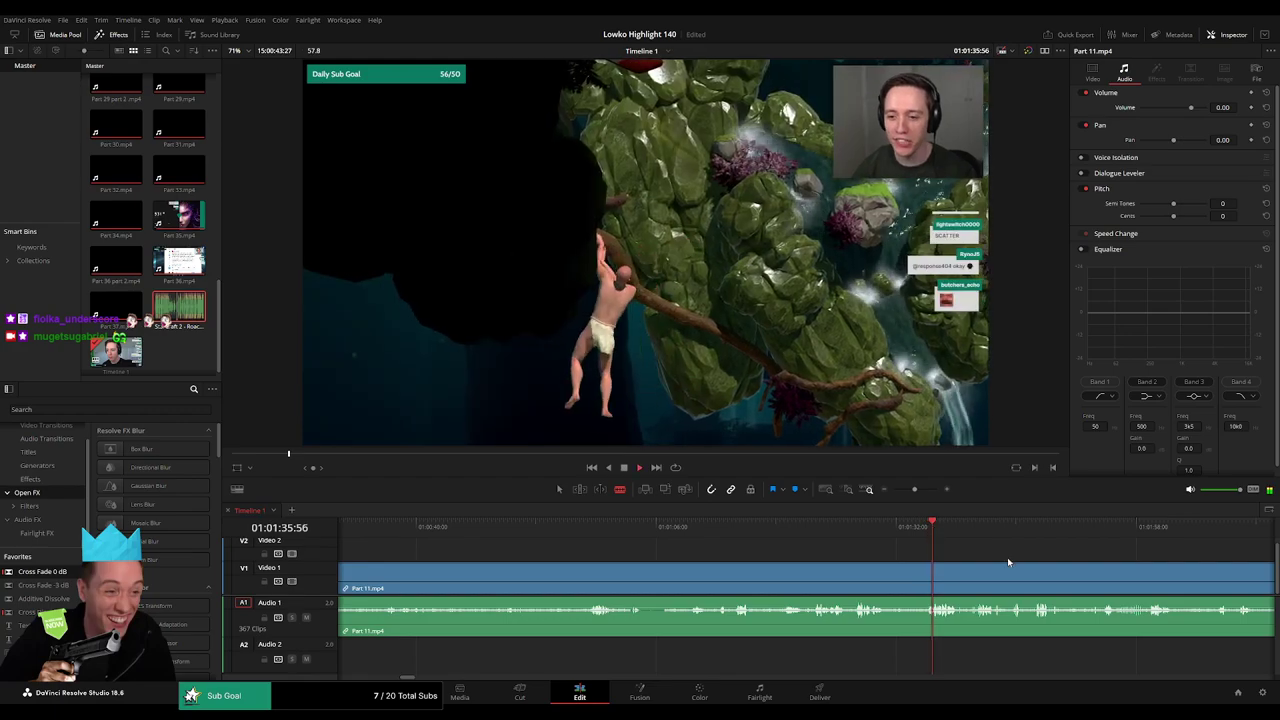
drag(1008, 562, 1048, 535)
click(907, 531)
key(space)
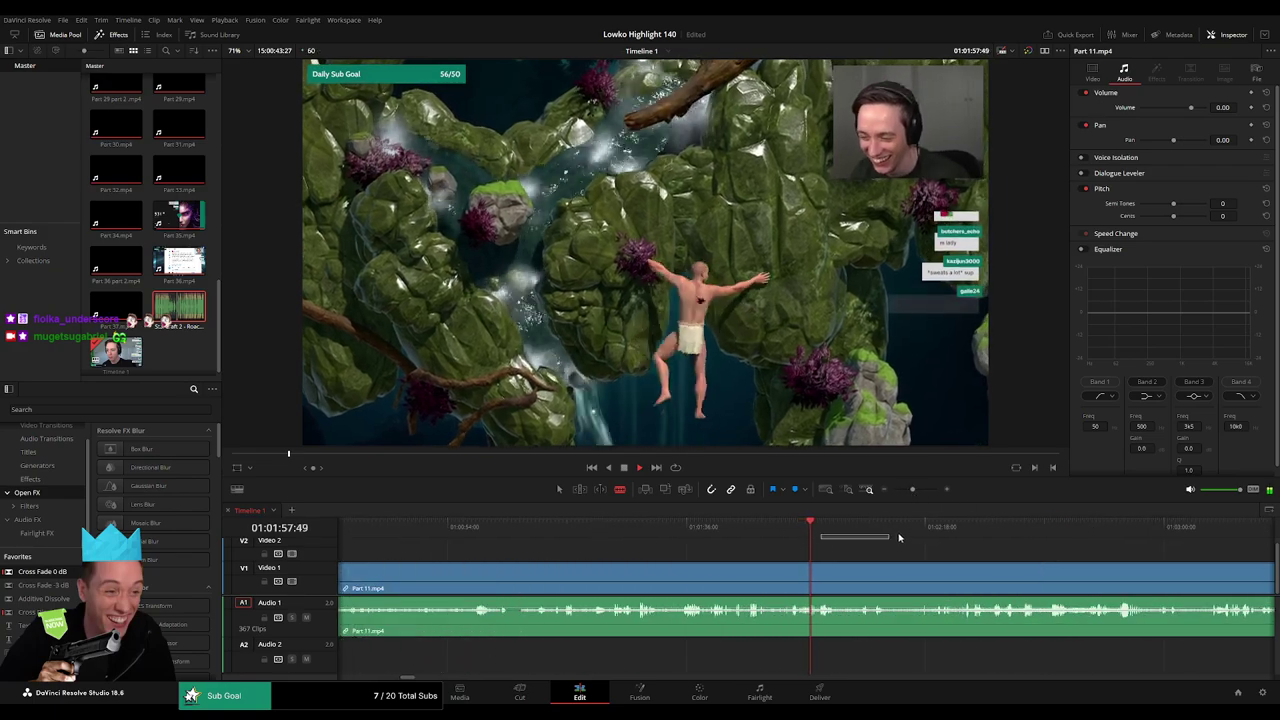
drag(915, 528, 957, 528)
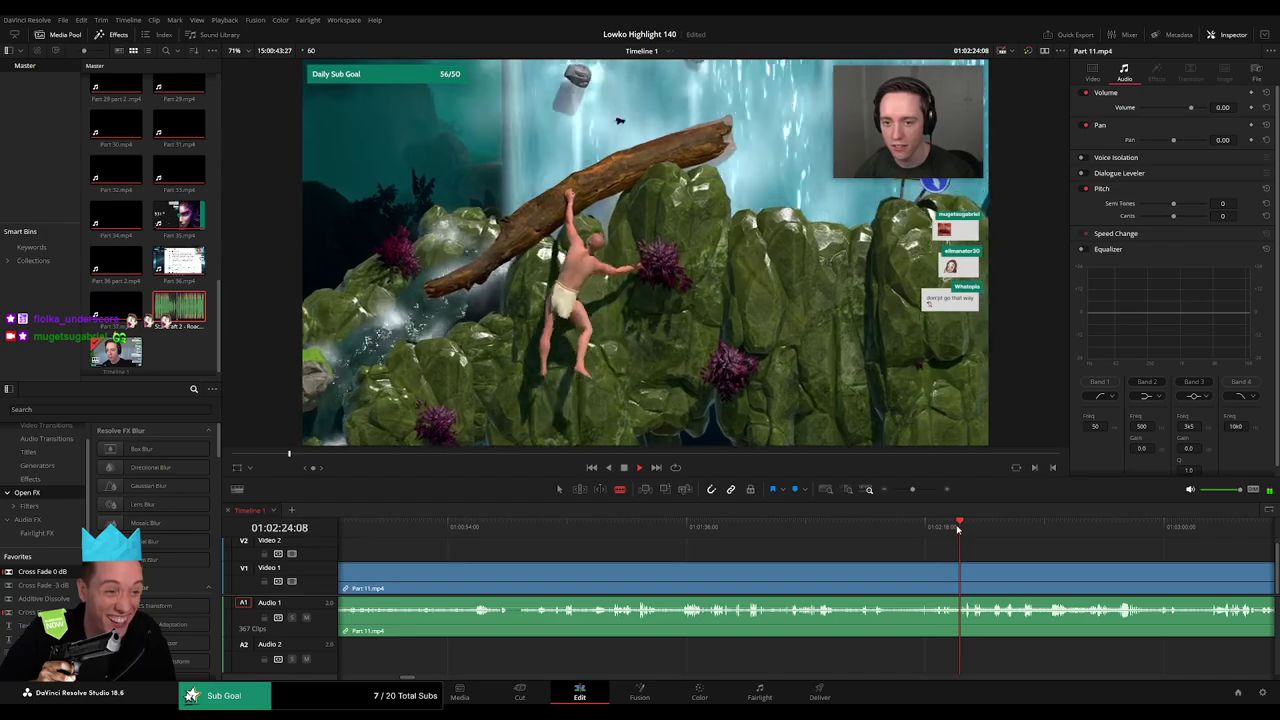
click(921, 490)
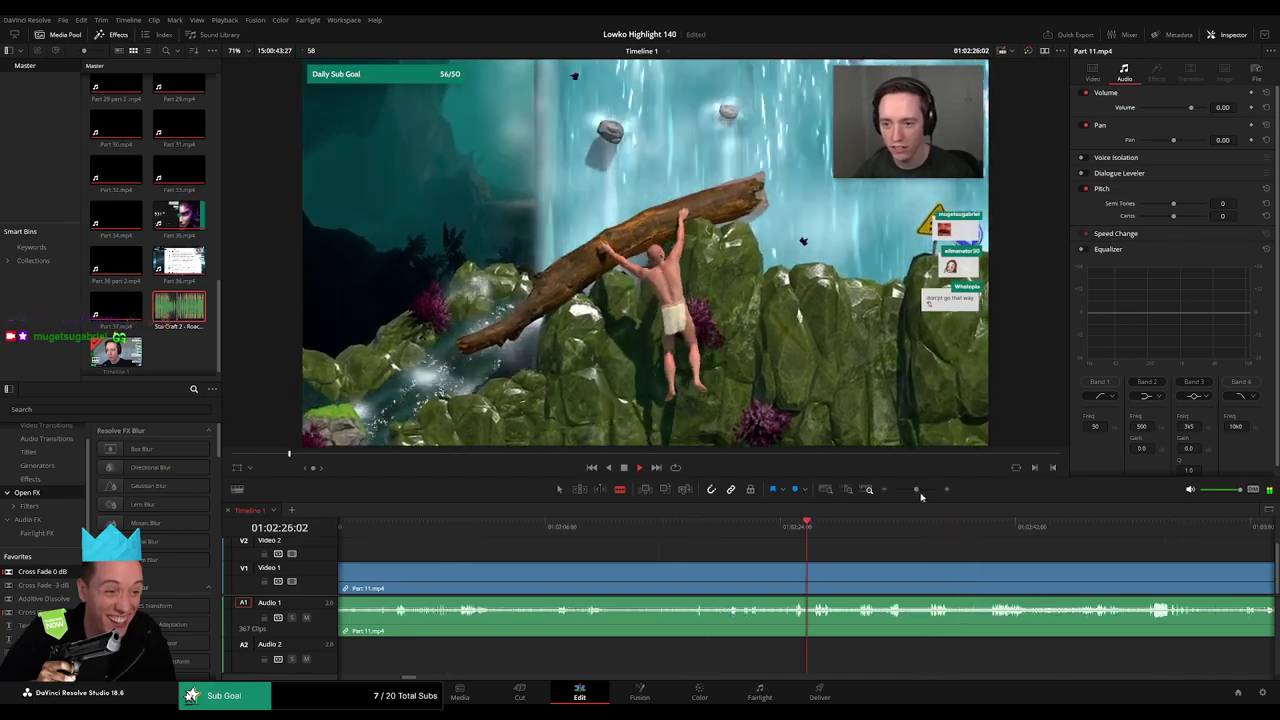
click(744, 587)
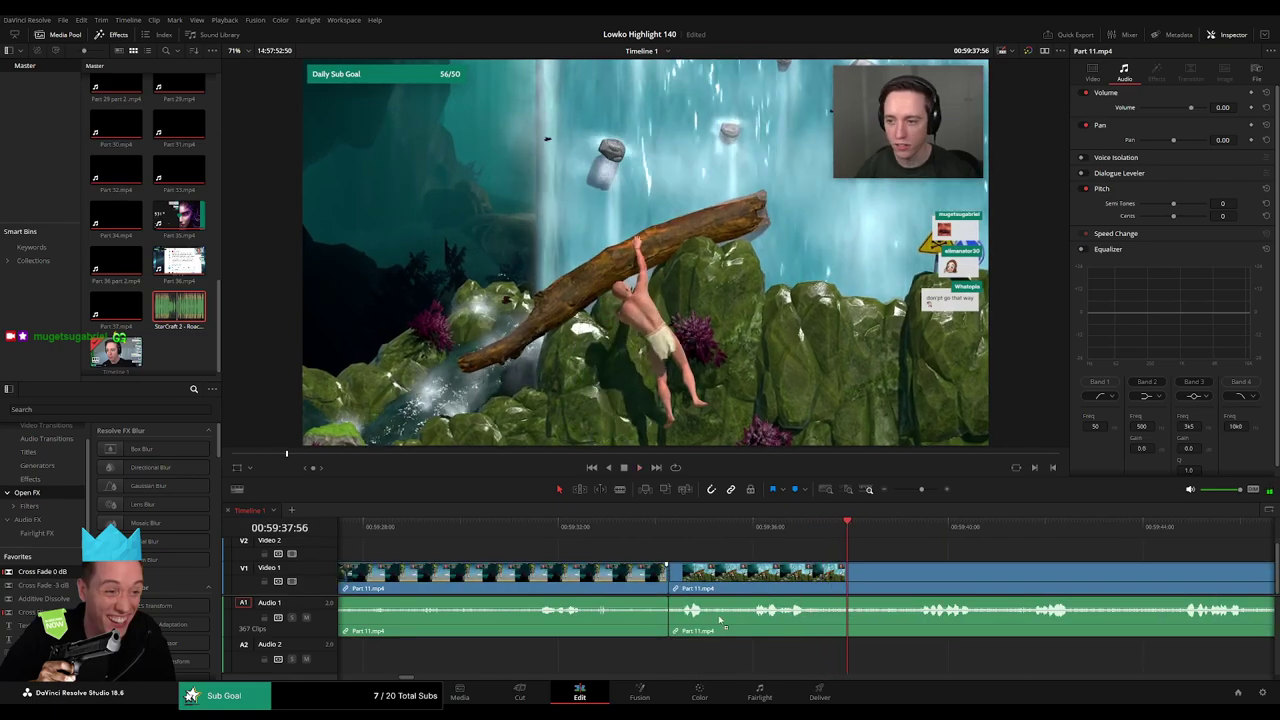
drag(885, 533, 1036, 533)
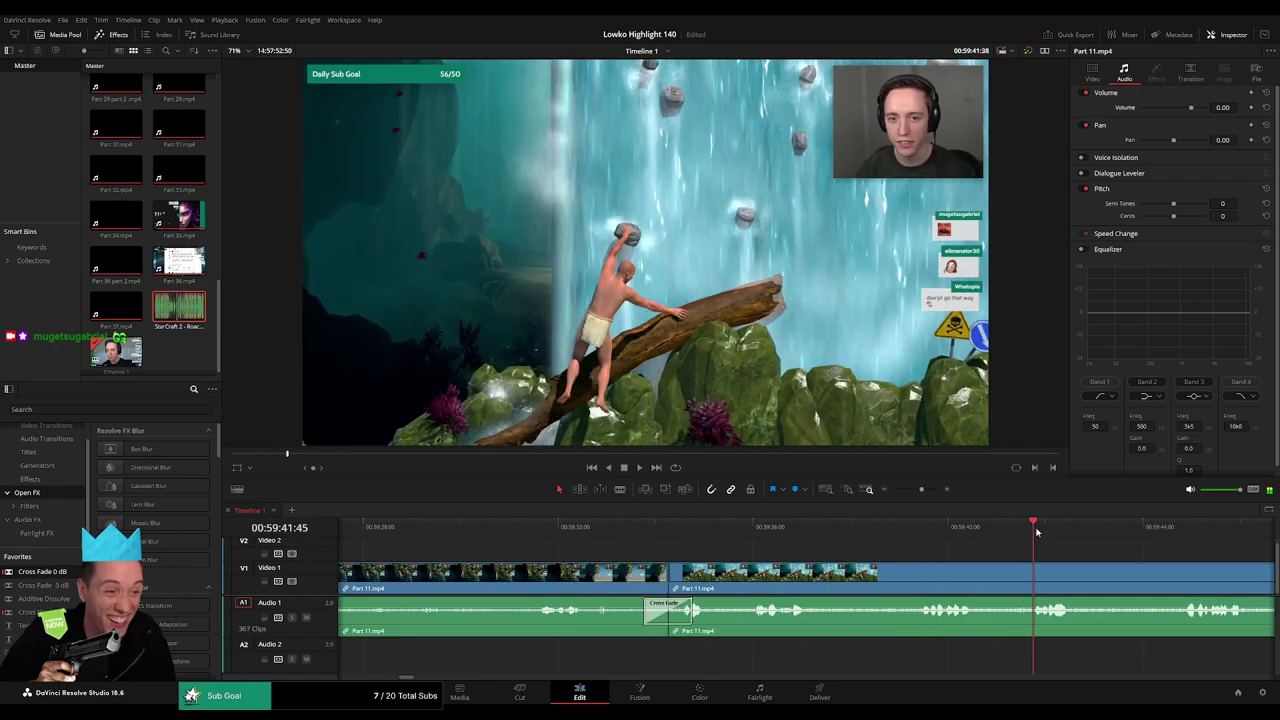
- Review Part 11.mp4 from about 00:59:43 to 01:00:28, replaying the fall into the water near 01:00:18
scroll(821, 533, down, 4)
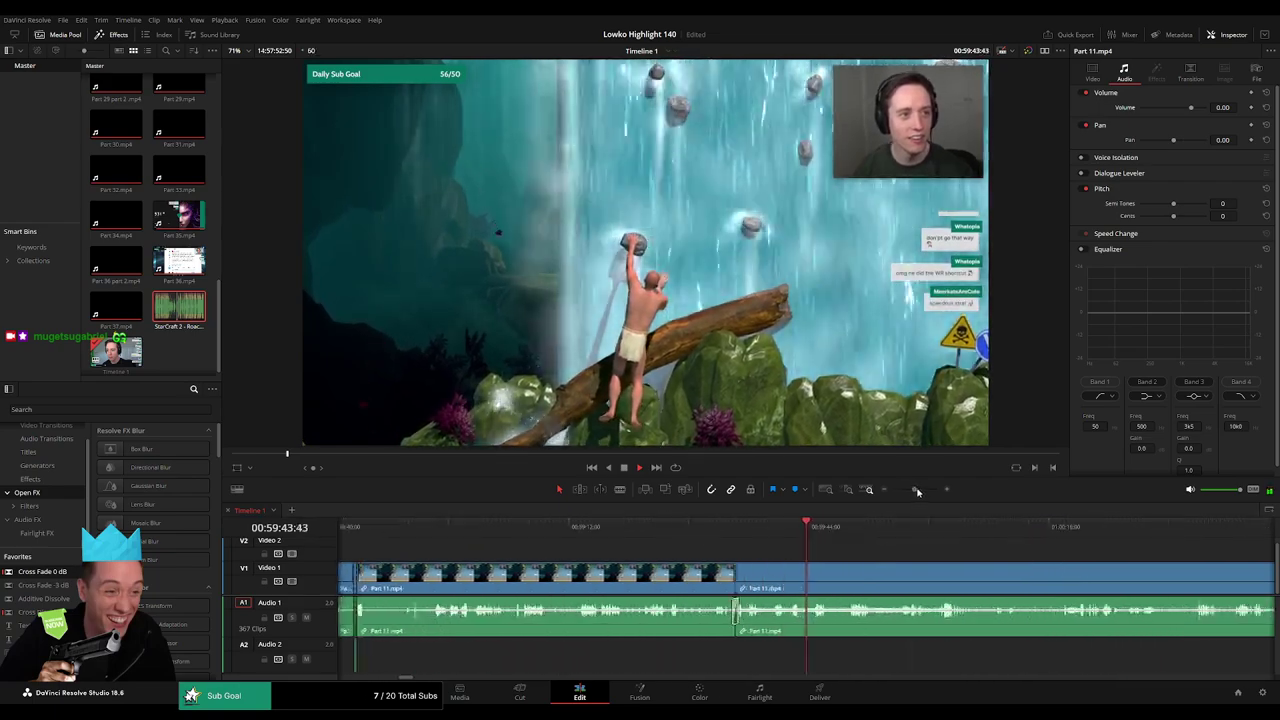
click(915, 525)
drag(1022, 527, 1120, 526)
scroll(900, 547, right, 4)
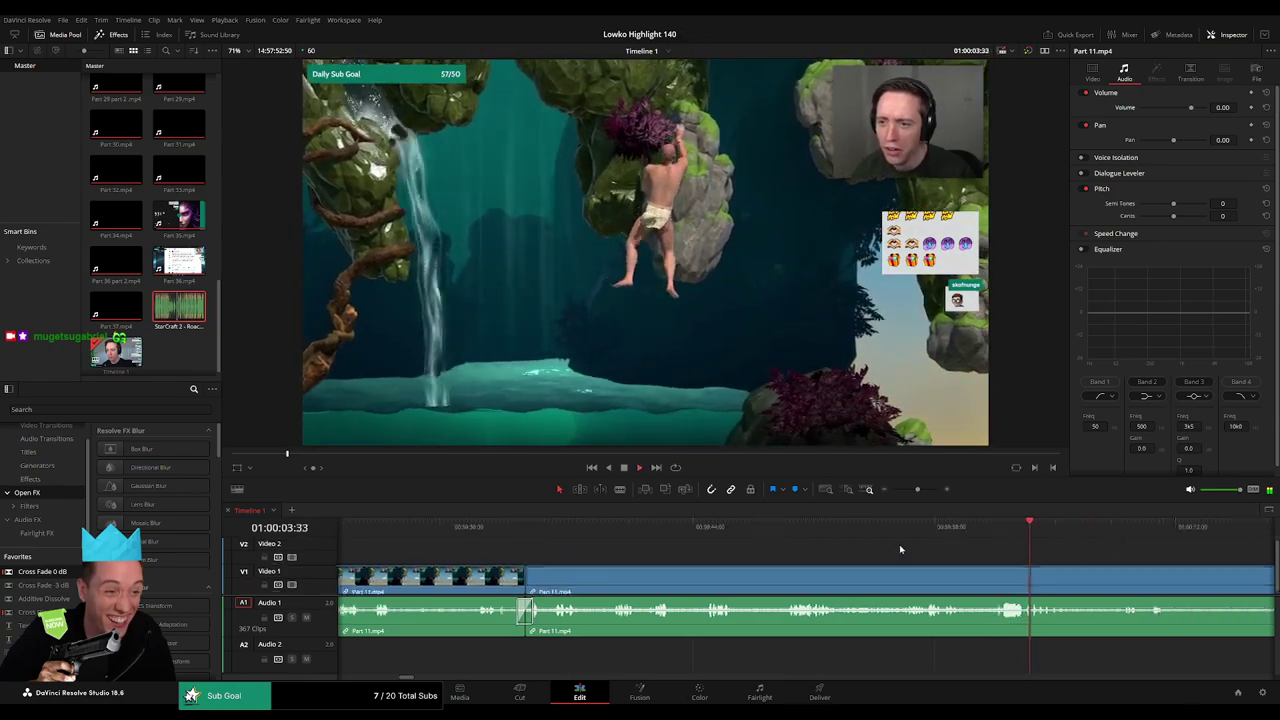
click(630, 527)
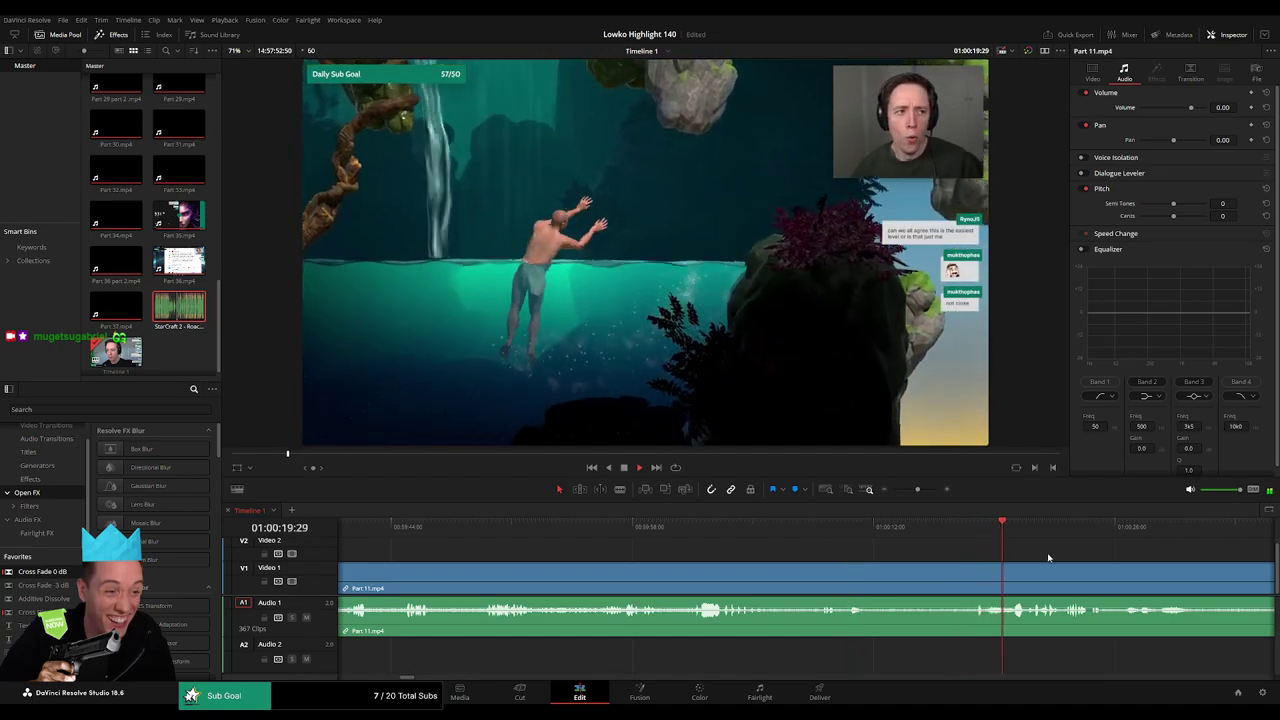
drag(1055, 558, 764, 543)
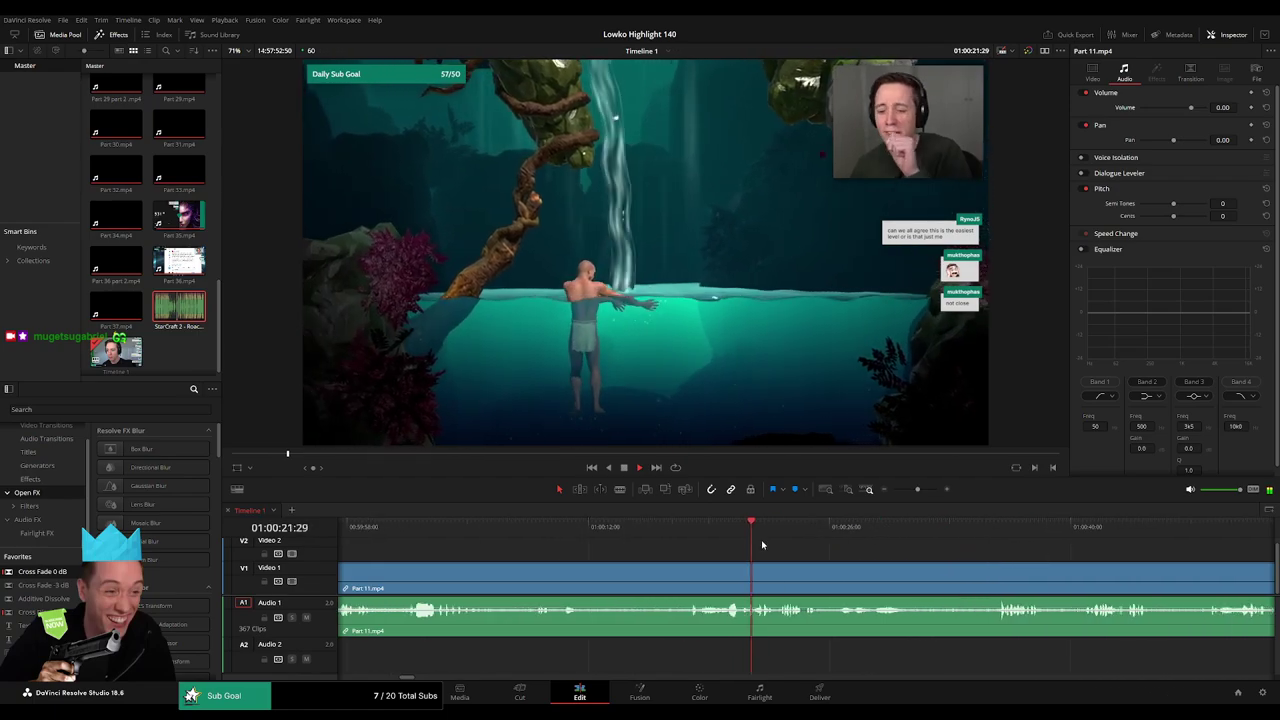
scroll(825, 551, right, 3)
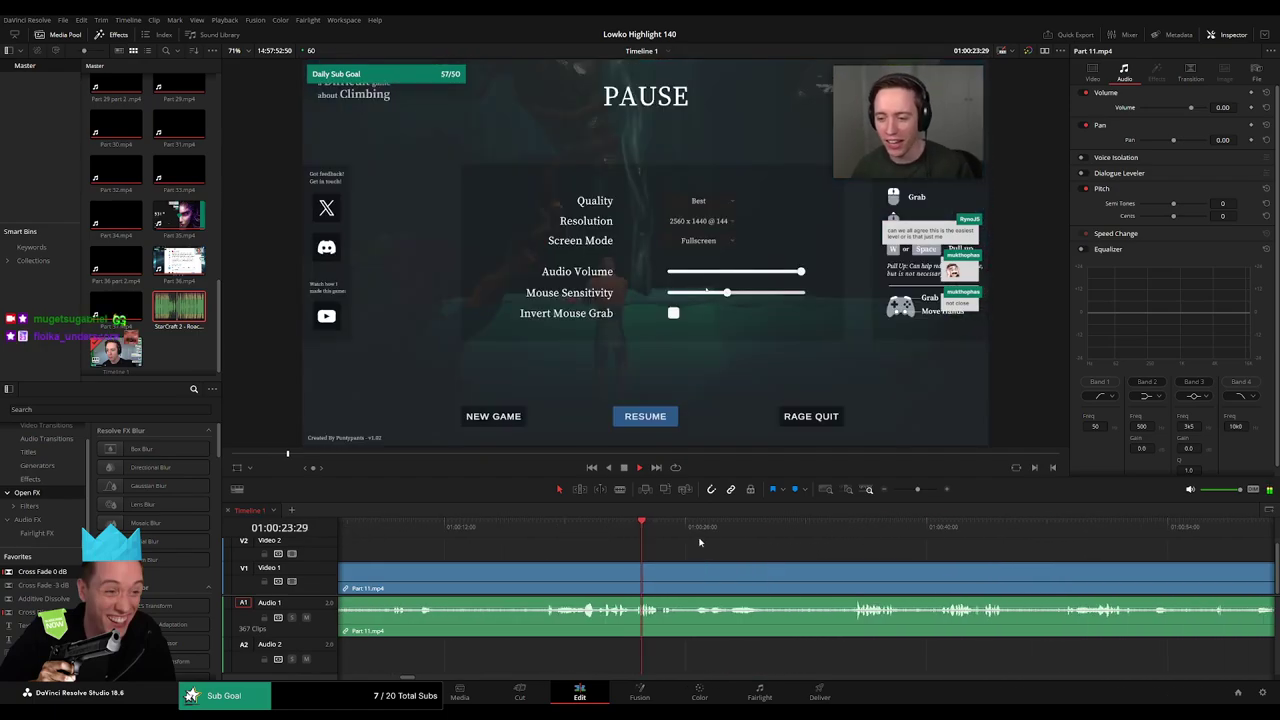
click(532, 525)
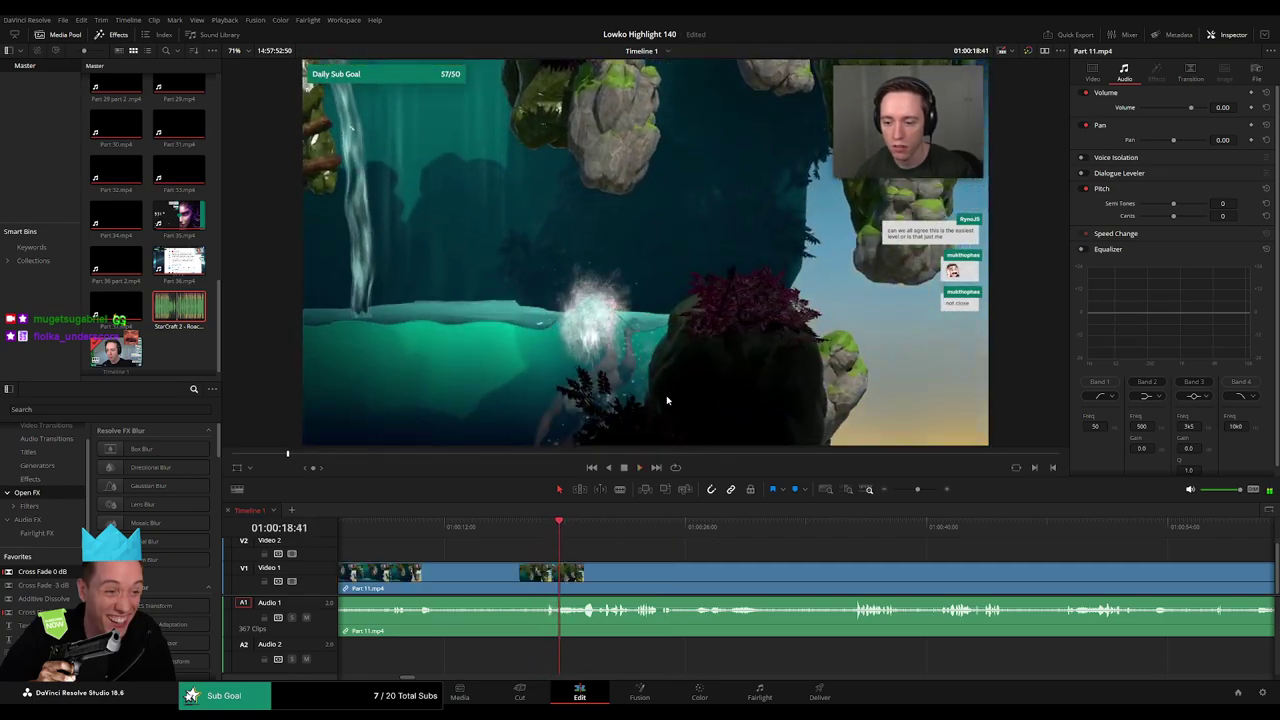
drag(561, 530, 556, 531)
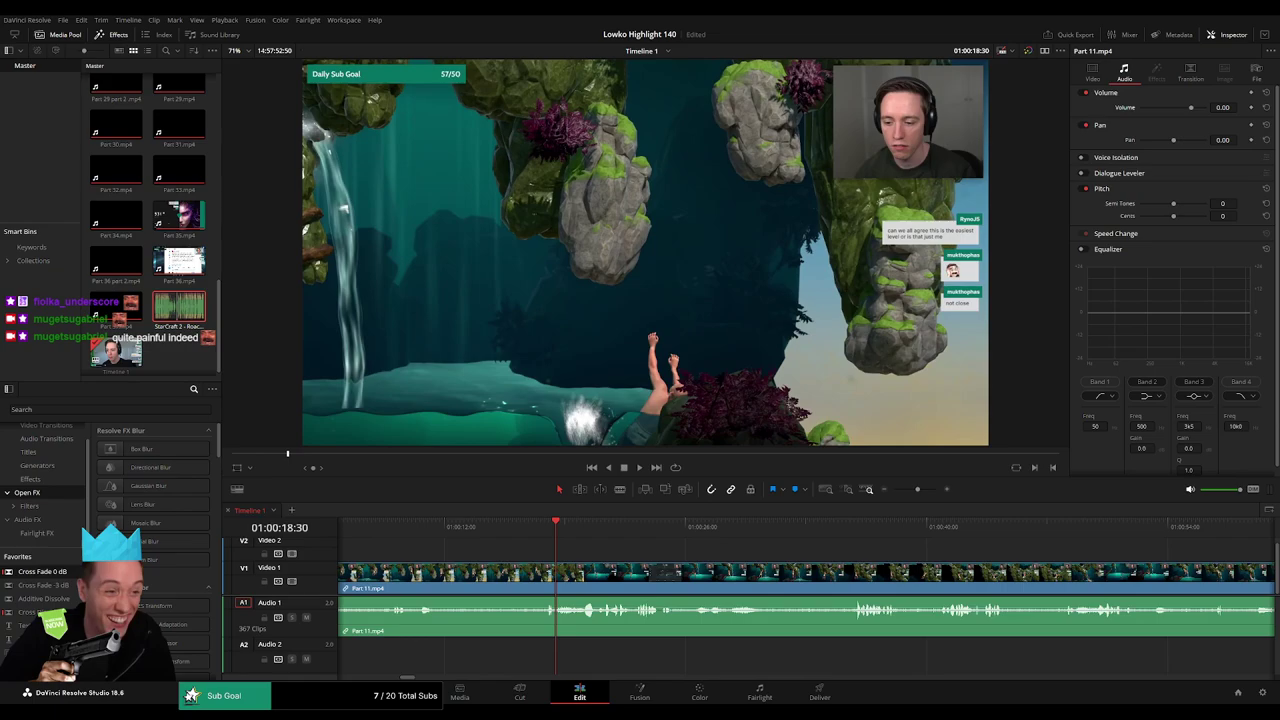
click(544, 527)
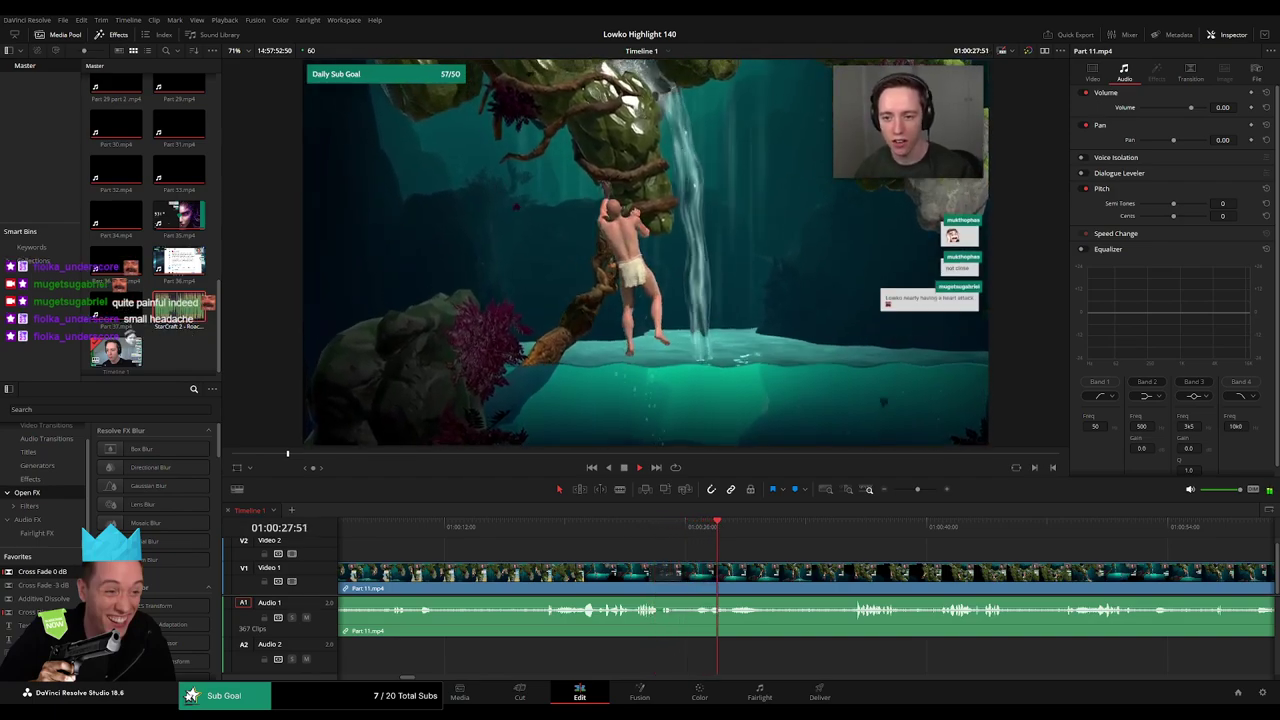
- Cut the quiet section from about 01:00:31 to 01:00:36 out of Part 11.mp4 and cross-fade the audio join
drag(792, 557, 697, 543)
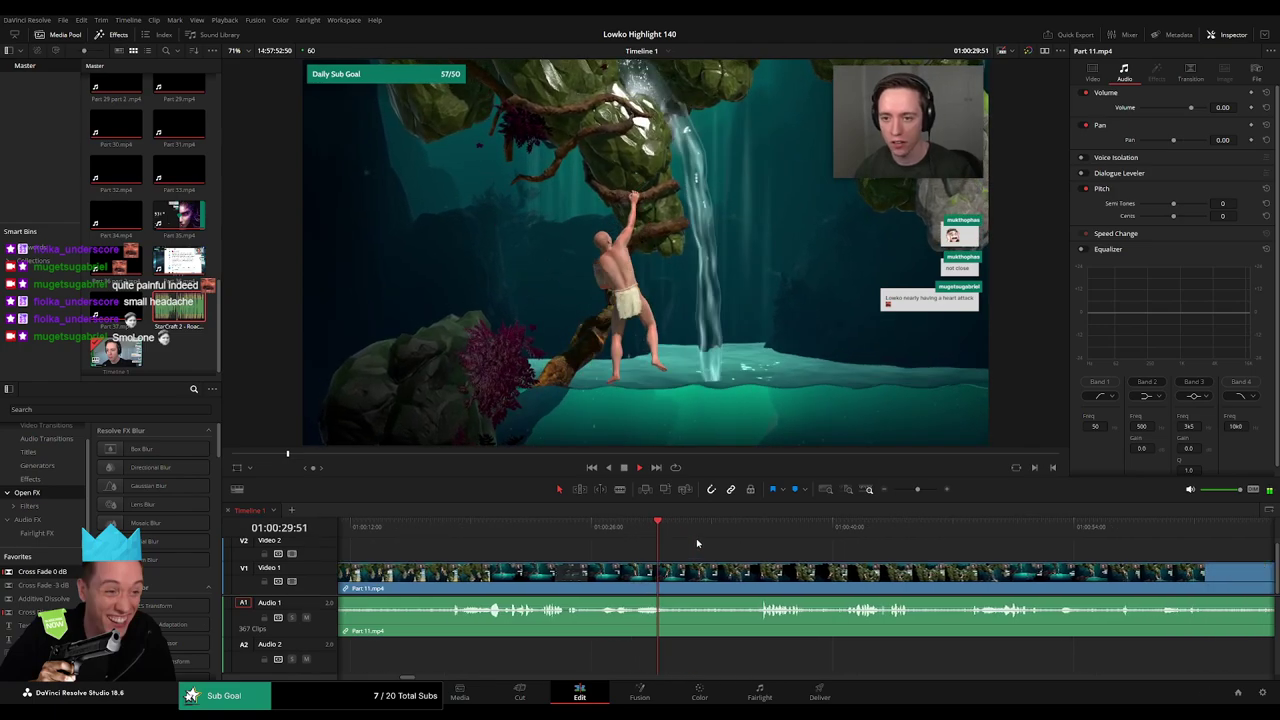
key(b)
click(675, 579)
click(757, 527)
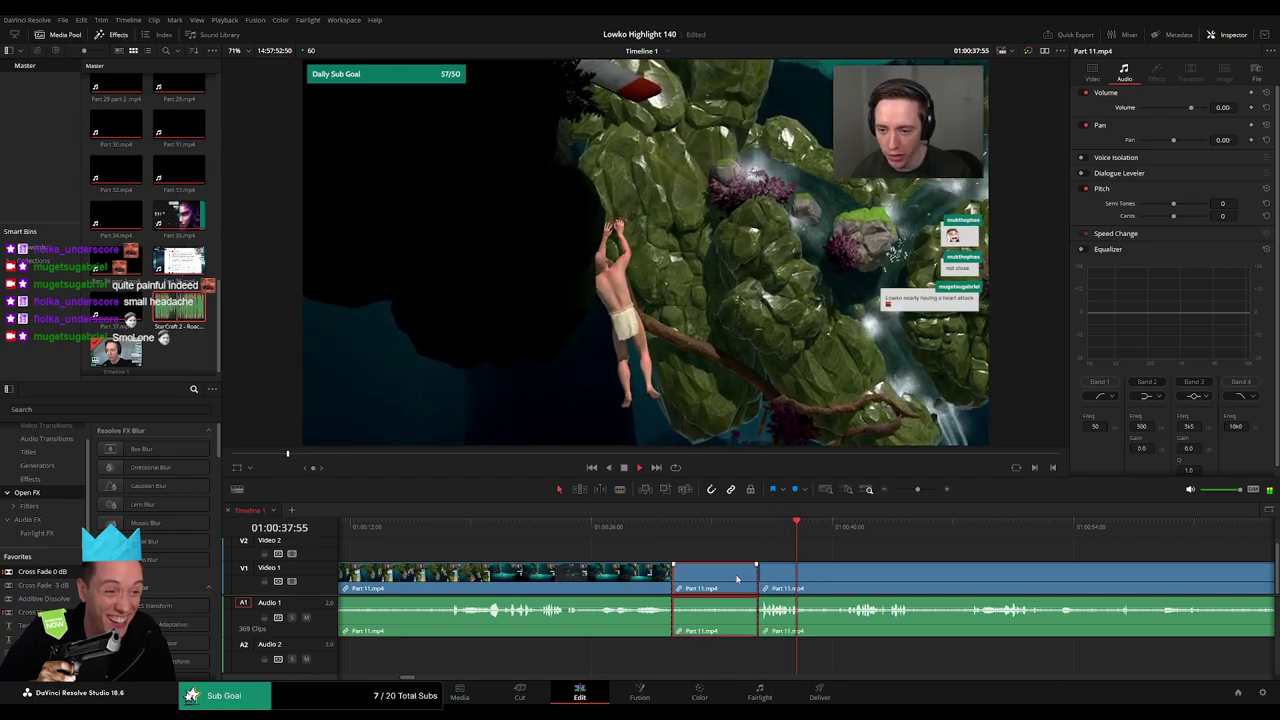
key(Delete)
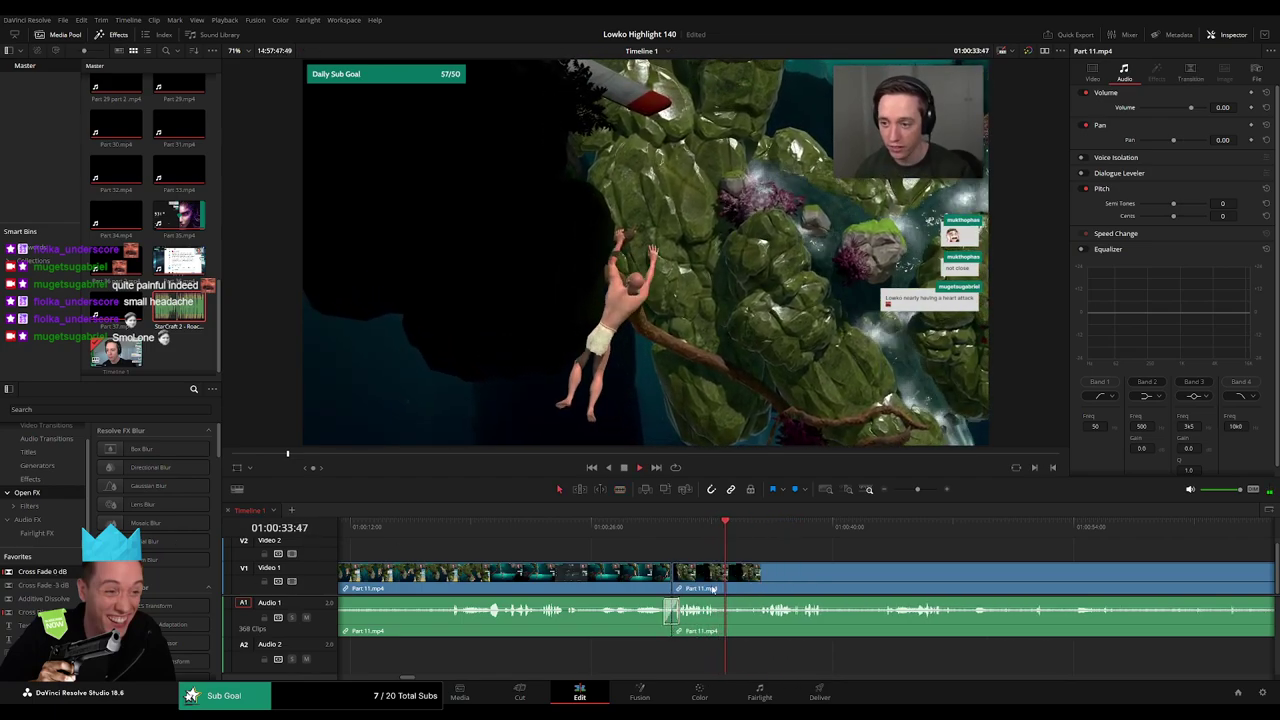
- Play on past the new join and split Part 11.mp4 at about 01:00:47, at the start of the next dull section
key(space)
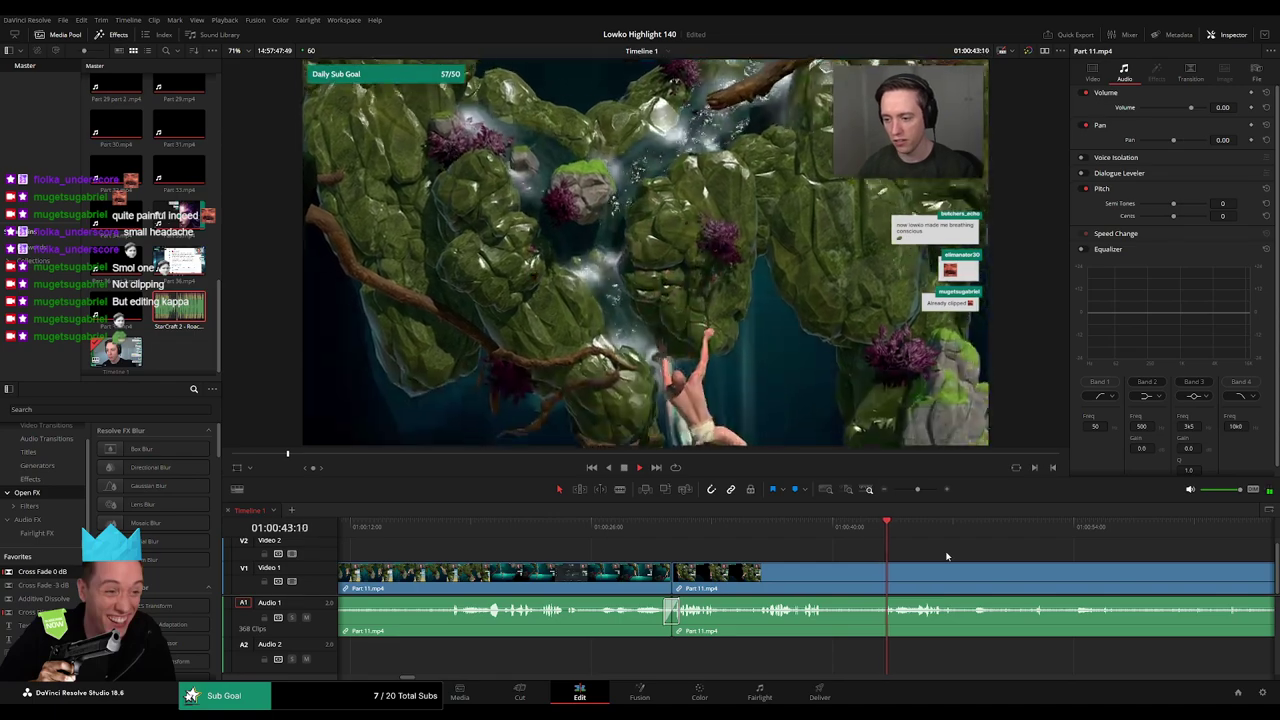
drag(961, 554, 637, 553)
click(614, 527)
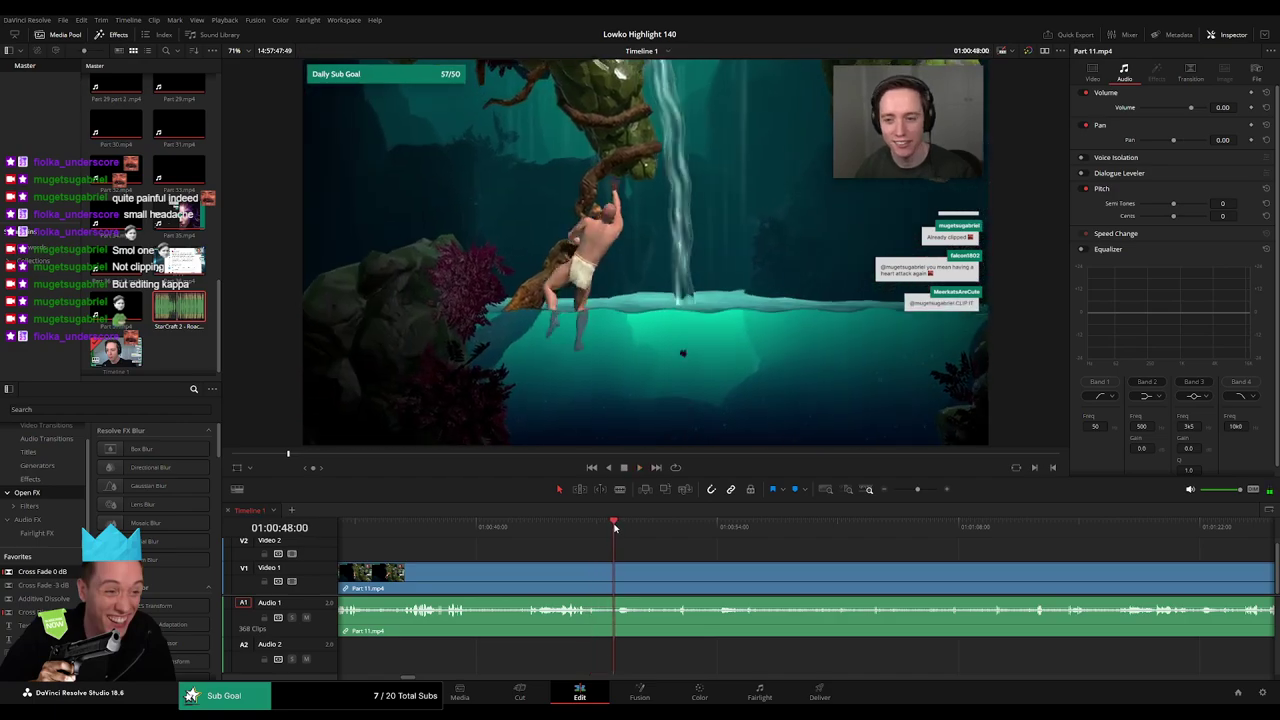
key(b)
click(603, 572)
- Skim Part 11.mp4 from about 01:00:48 to 01:02:58 to find where the dull section ends
drag(690, 530, 710, 552)
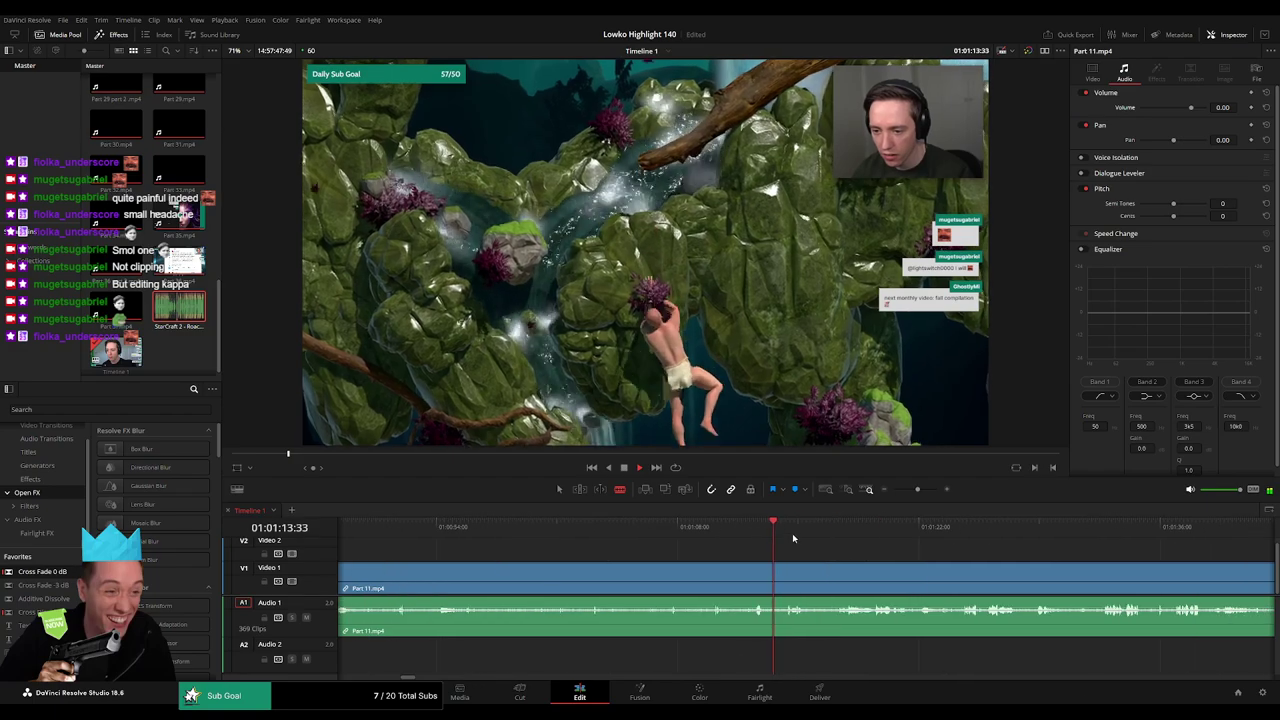
click(794, 534)
drag(837, 537, 664, 550)
drag(756, 532, 871, 537)
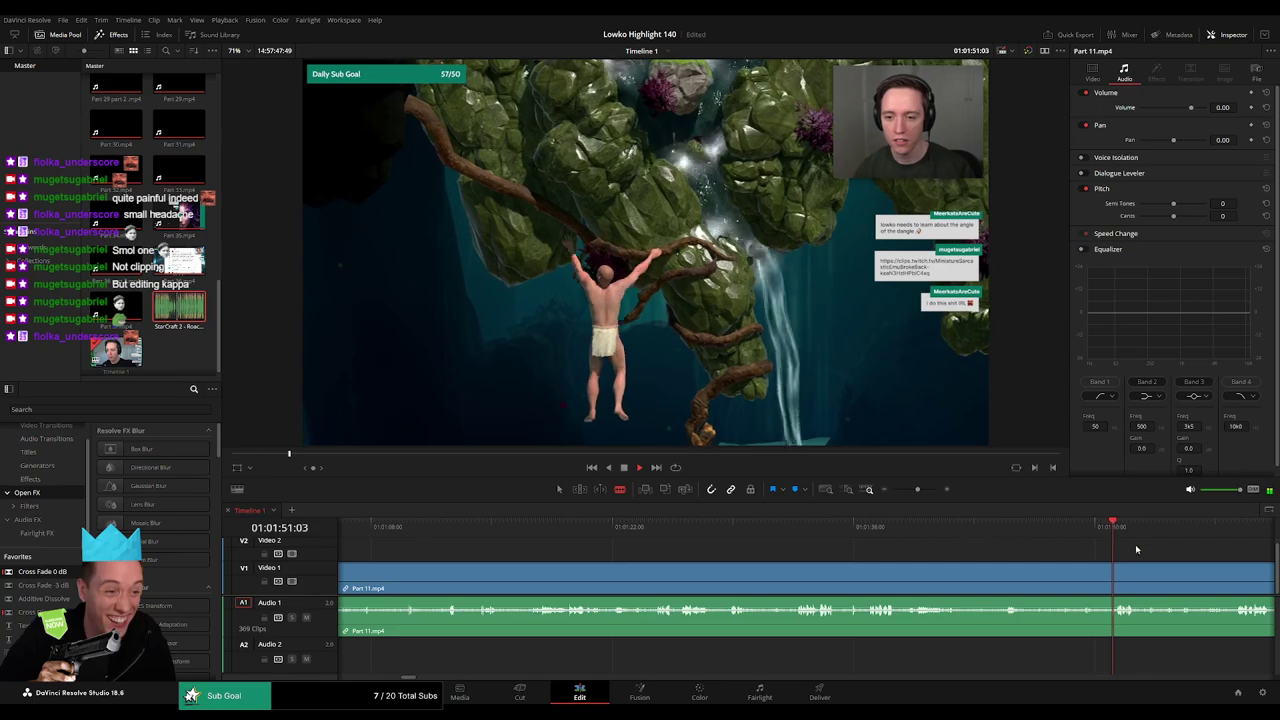
drag(1135, 549, 958, 555)
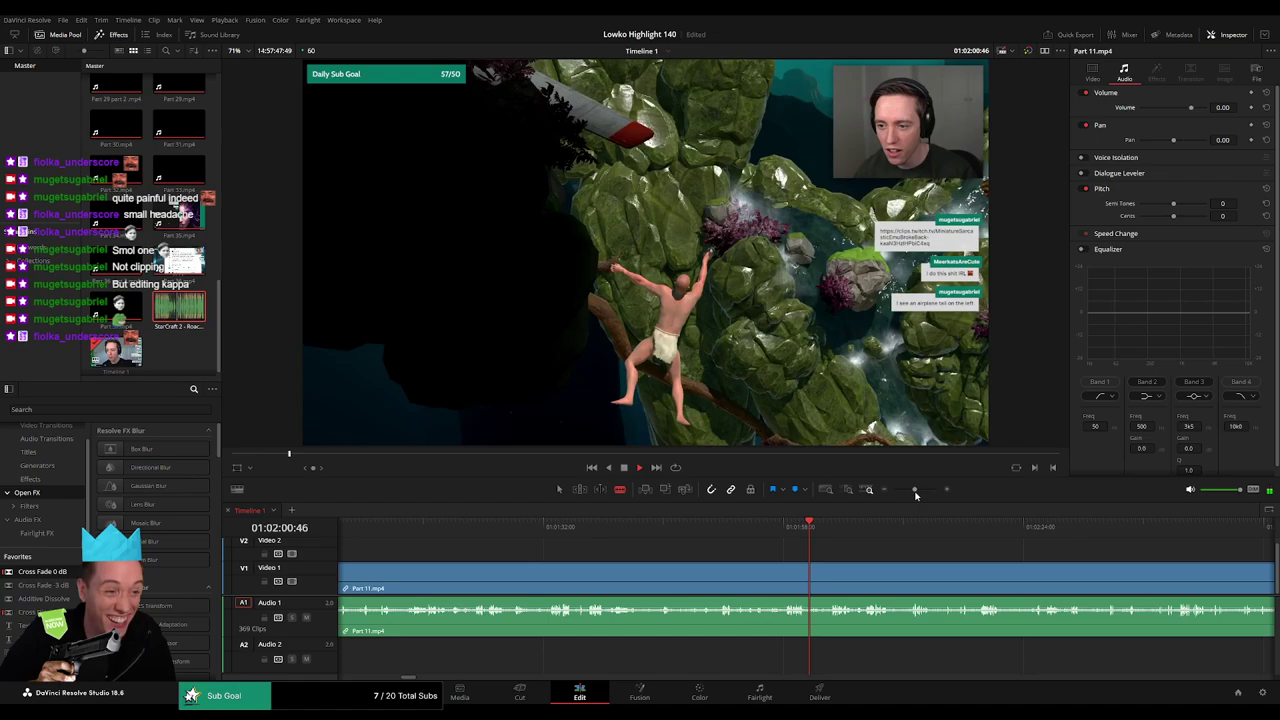
mouse_move(836, 552)
mouse_down()
mouse_move(637, 540)
mouse_move(980, 537)
mouse_move(680, 540)
mouse_move(817, 537)
mouse_up()
click(635, 532)
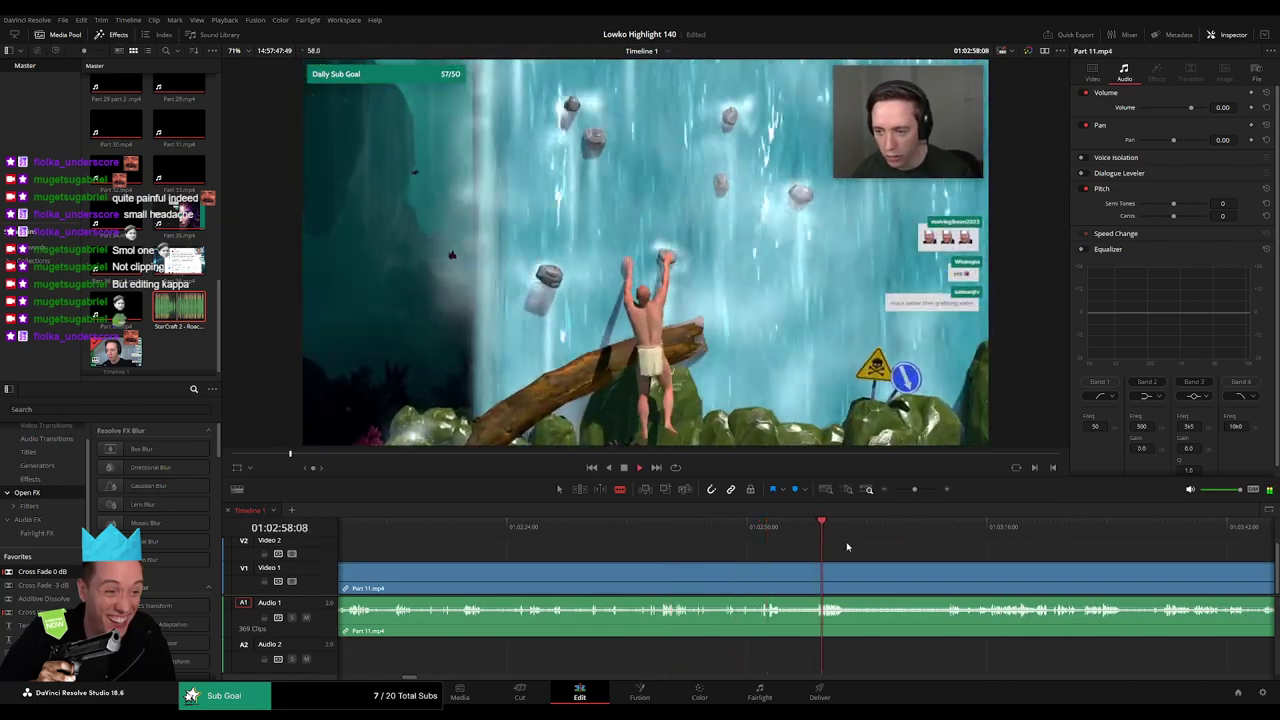
- Cut the dull section from about 01:00:47 to 01:02:40 out of Part 11.mp4 and cross-fade the audio join
click(763, 539)
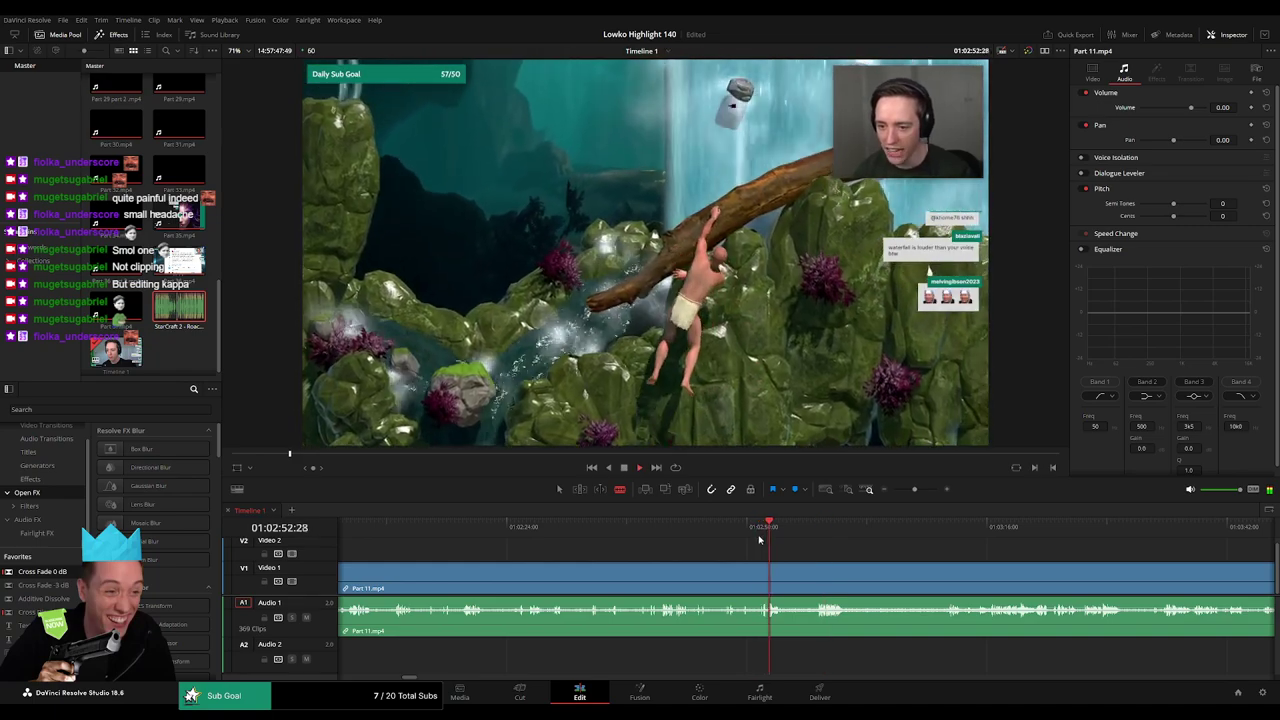
click(726, 537)
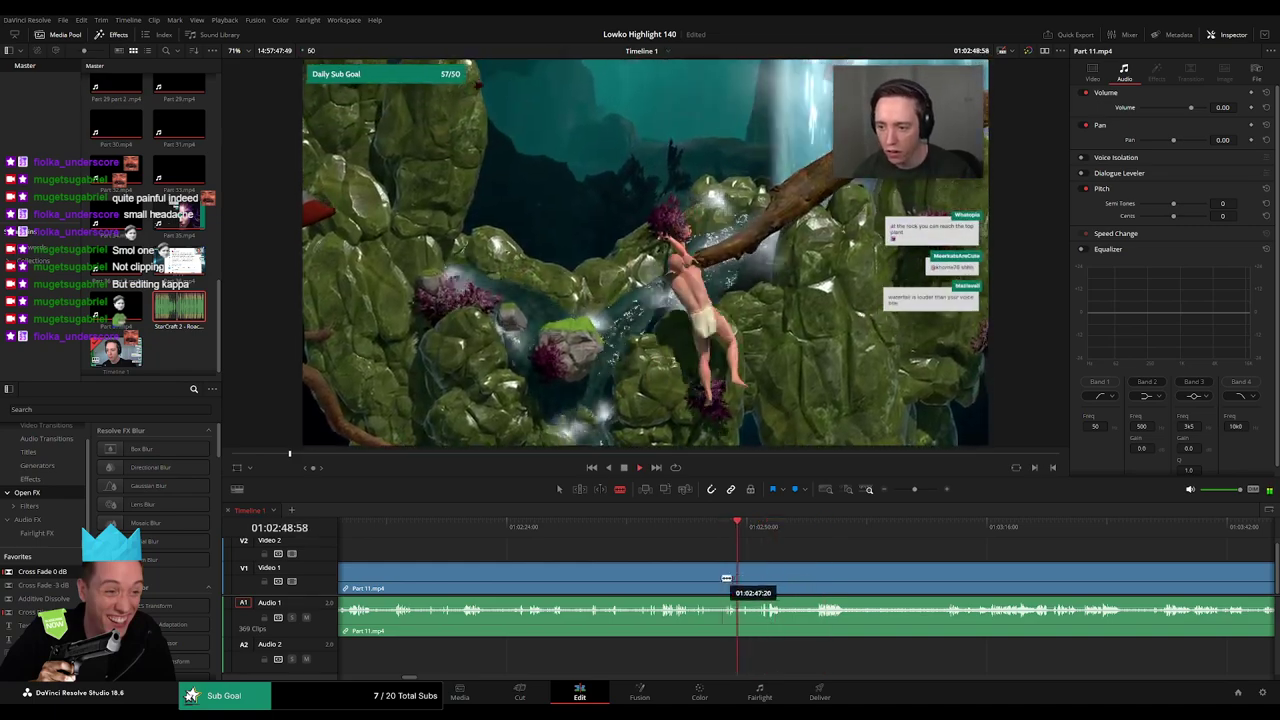
click(661, 538)
click(640, 538)
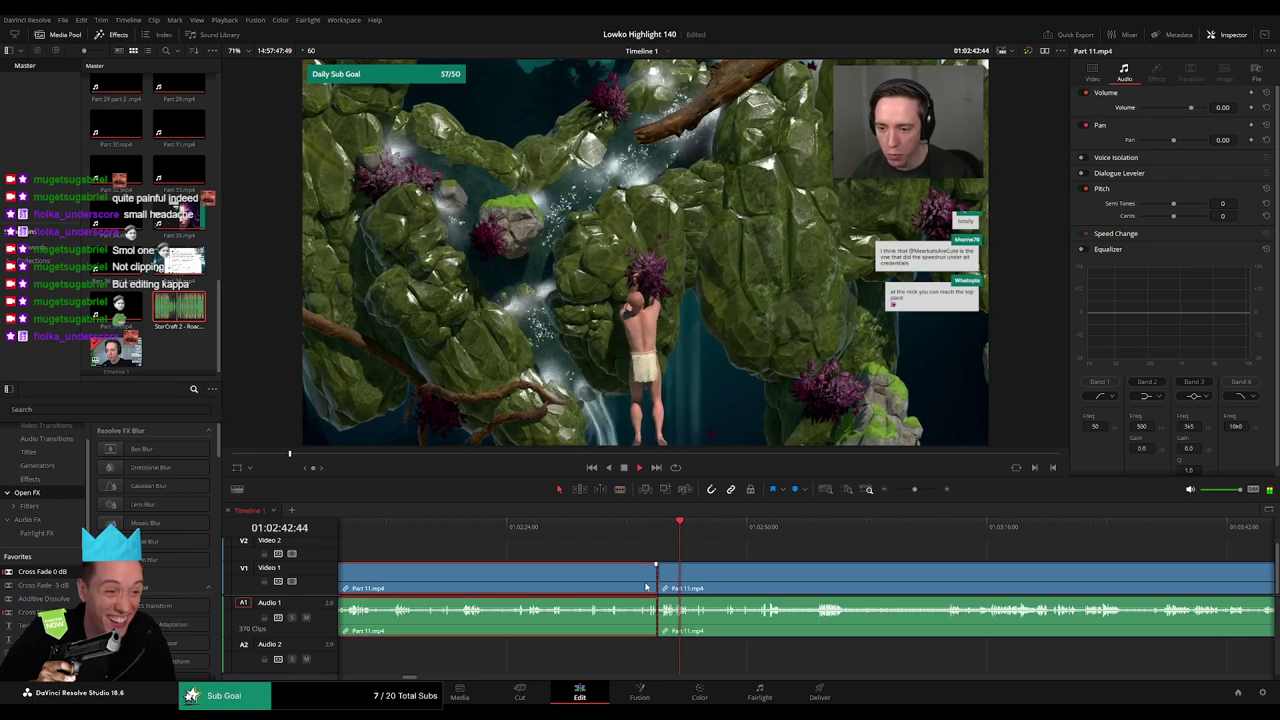
key(Delete)
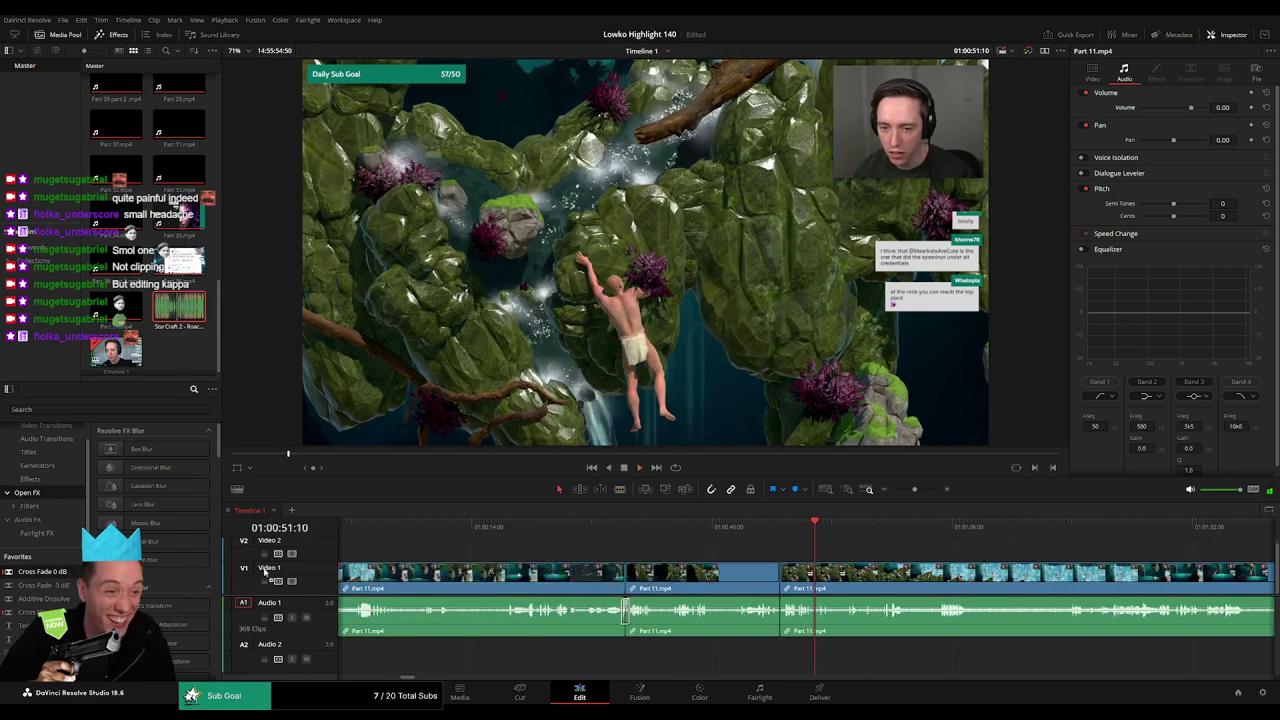
- Review Part 11.mp4 from the new join up to the fall into the water near 01:01:26
click(925, 532)
click(945, 532)
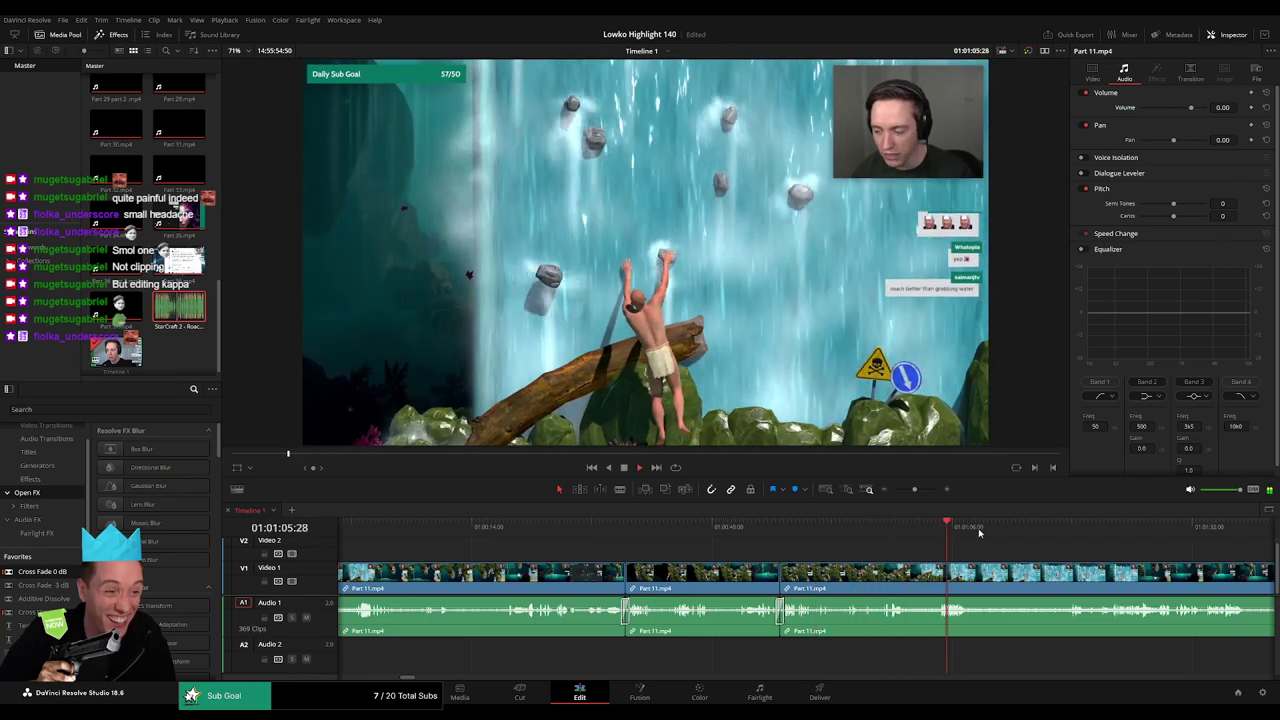
click(1063, 534)
scroll(1146, 560, right, 5)
click(858, 535)
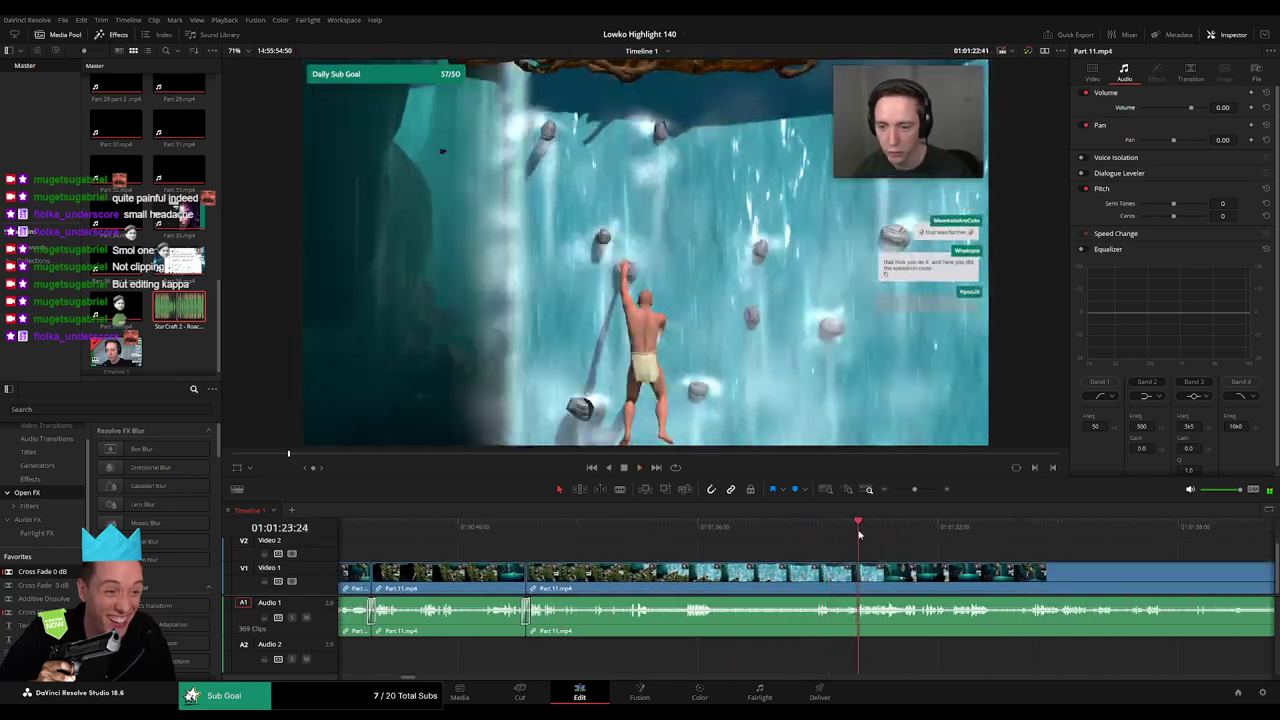
click(879, 535)
click(898, 535)
drag(901, 537, 857, 538)
key(space)
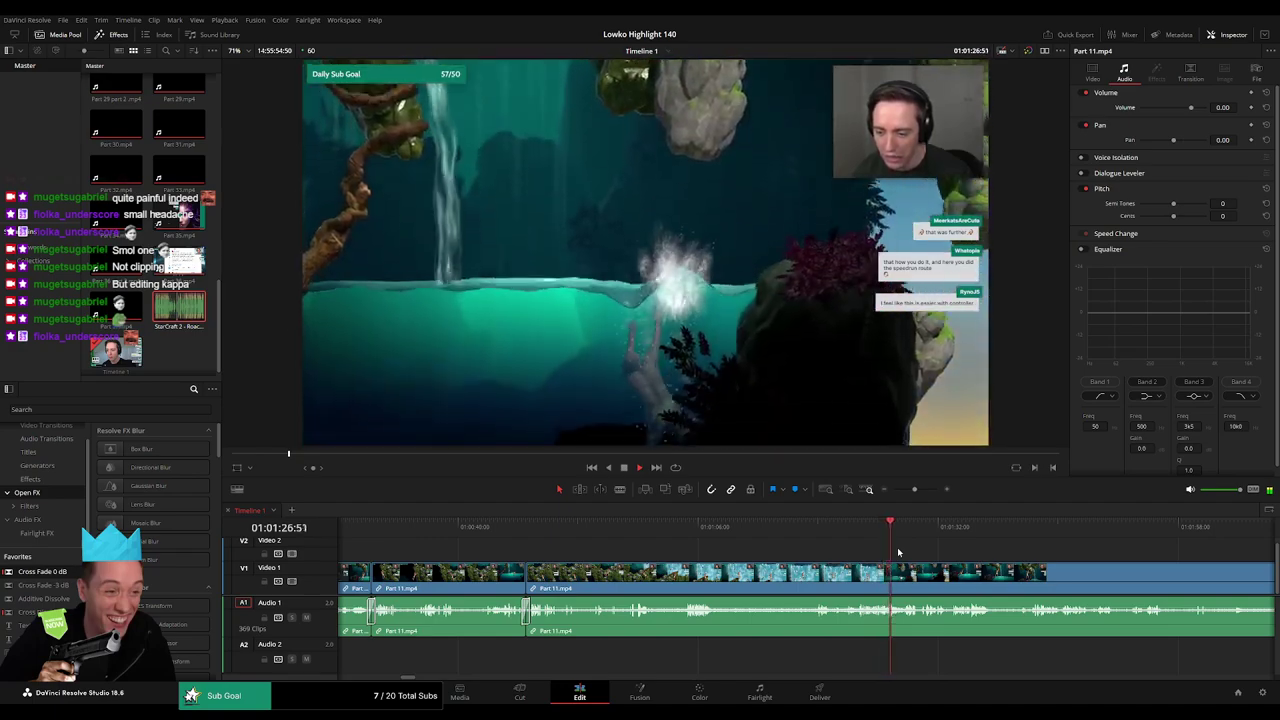
- Cut the quiet section from about 01:01:38 to 01:01:42 out of Part 11.mp4 and cross-fade the audio join
drag(942, 554, 663, 550)
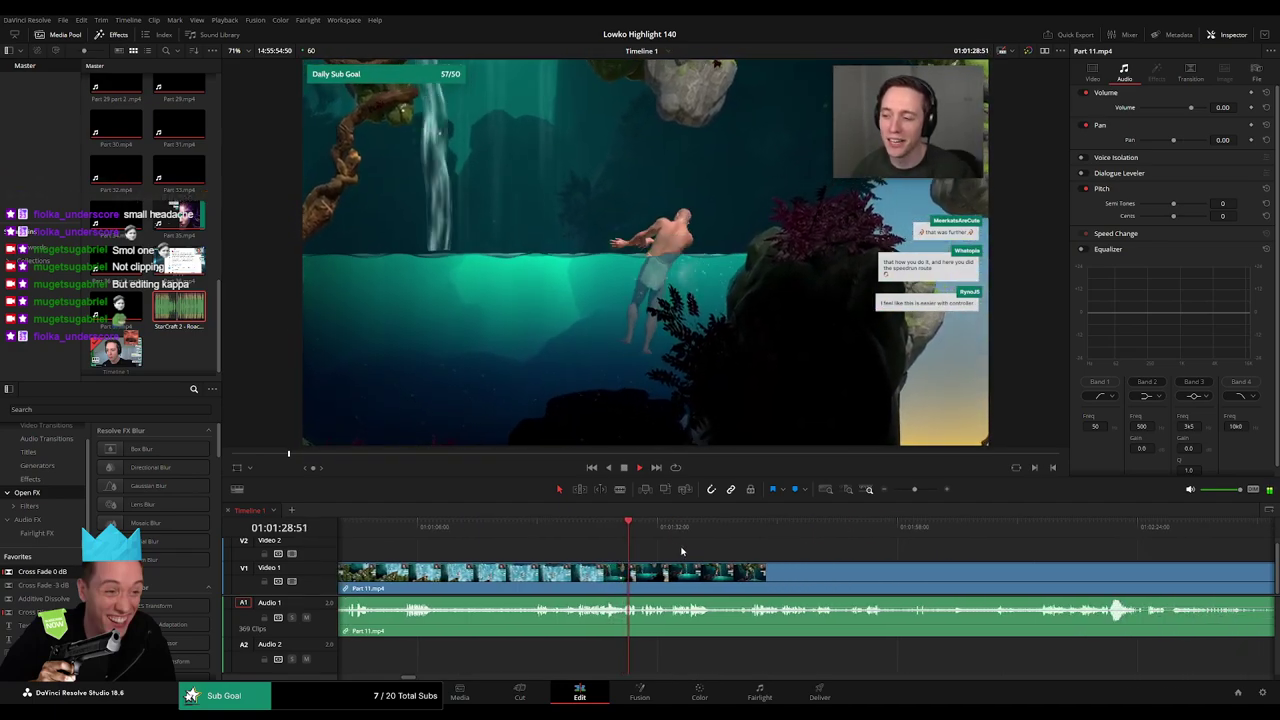
mouse_move(914, 489)
mouse_down()
mouse_move(903, 490)
mouse_move(915, 496)
mouse_up()
mouse_move(865, 538)
mouse_down()
mouse_move(646, 546)
mouse_move(634, 528)
mouse_move(675, 530)
mouse_up()
key(b)
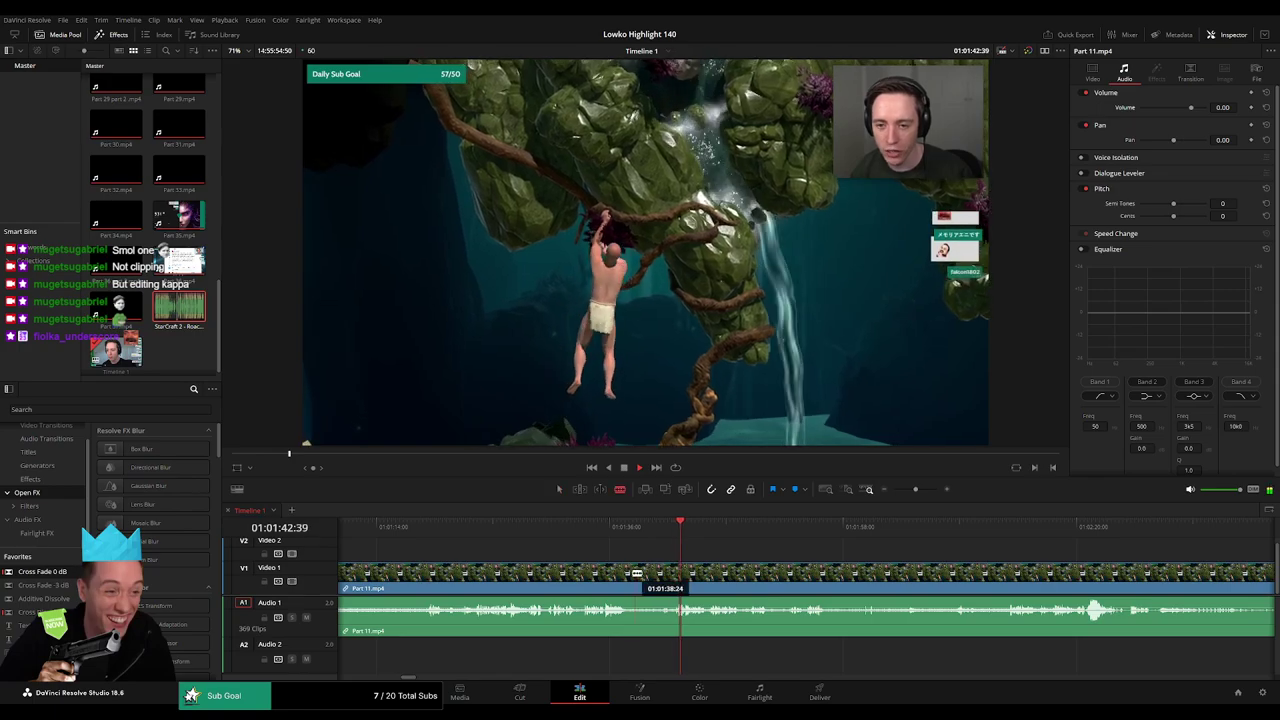
click(630, 570)
click(677, 569)
key(a)
click(663, 574)
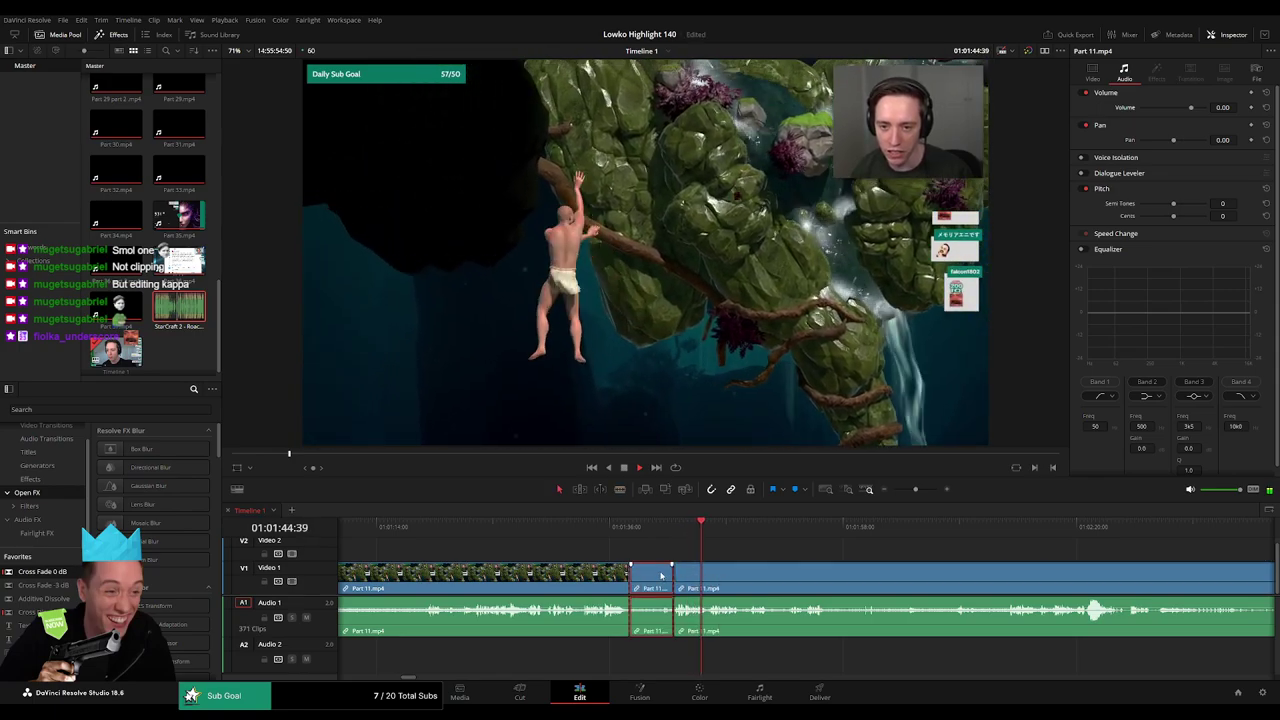
key(Delete)
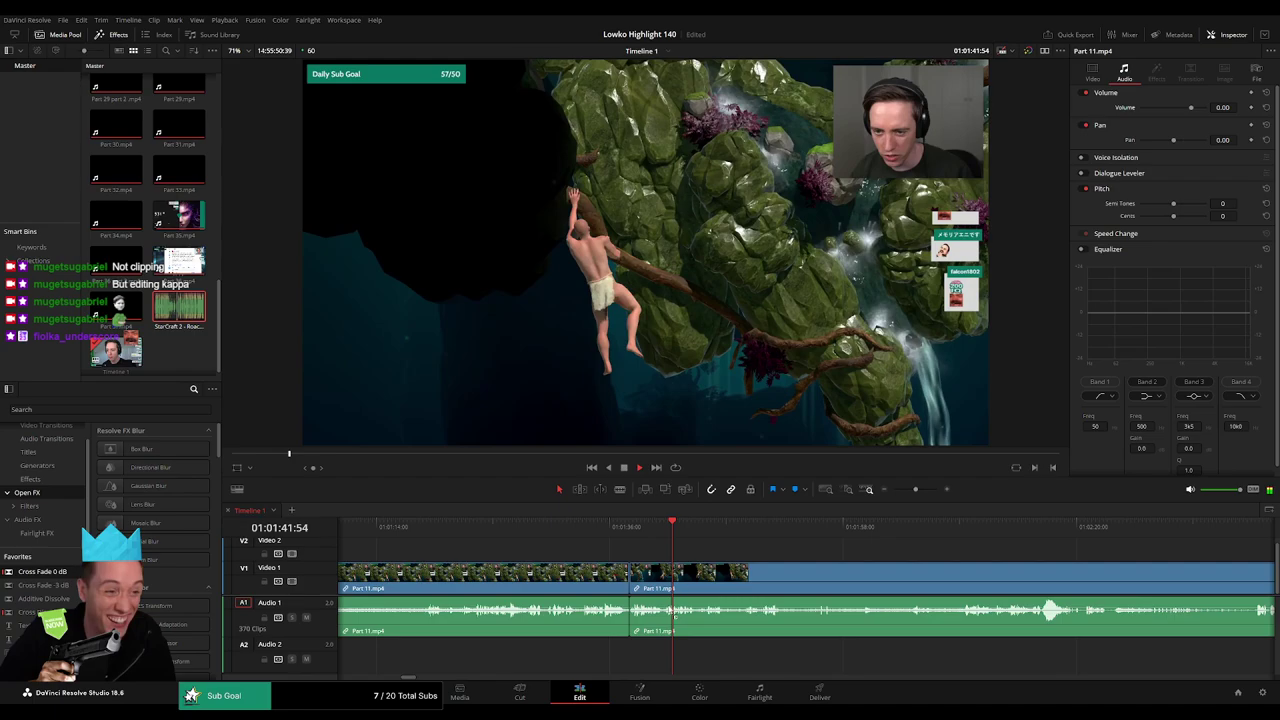
click(630, 617)
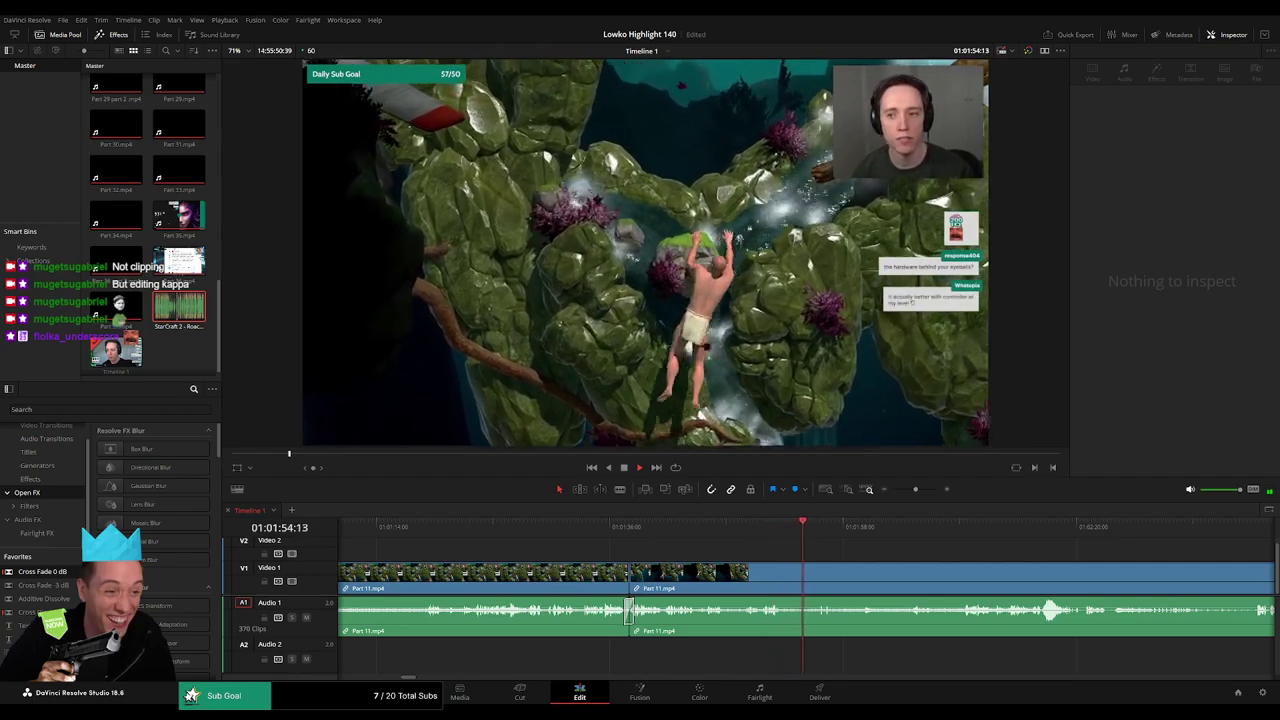
- Cut the quiet section from about 01:01:52 to 01:02:09 out of Part 11.mp4 and cross-fade the audio join
drag(802, 560, 547, 566)
key(b)
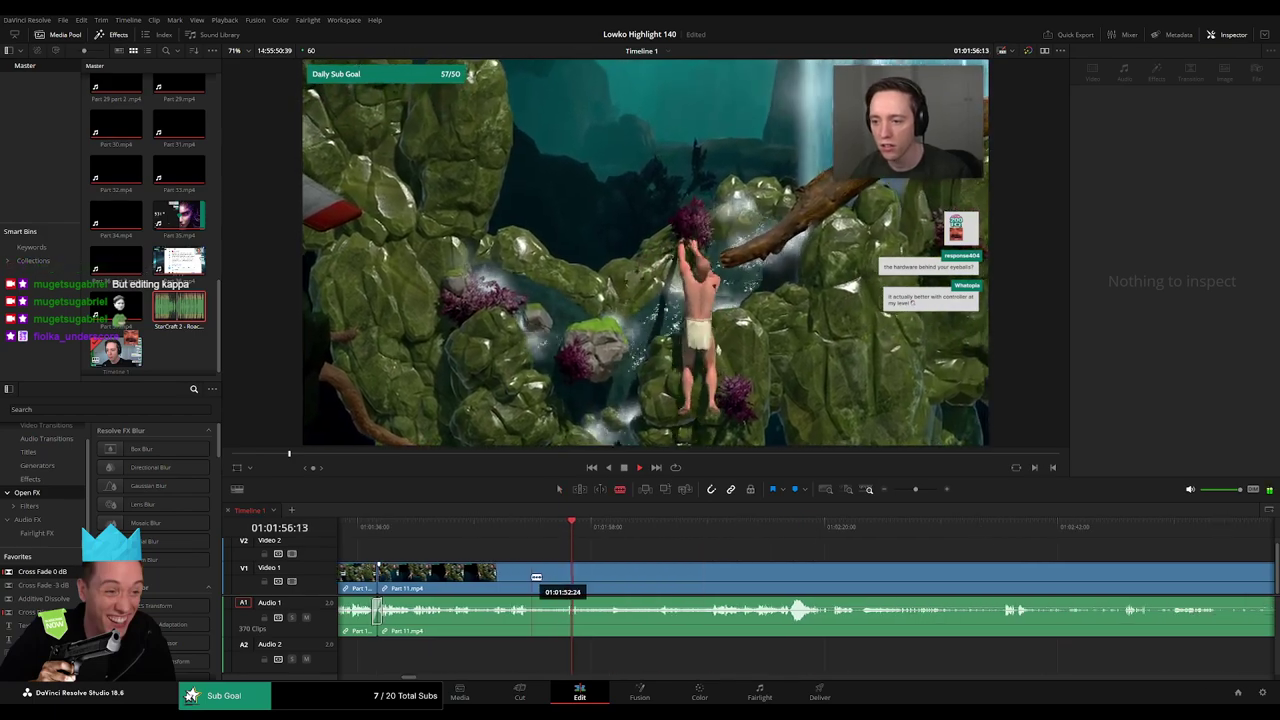
click(534, 577)
drag(676, 529, 708, 531)
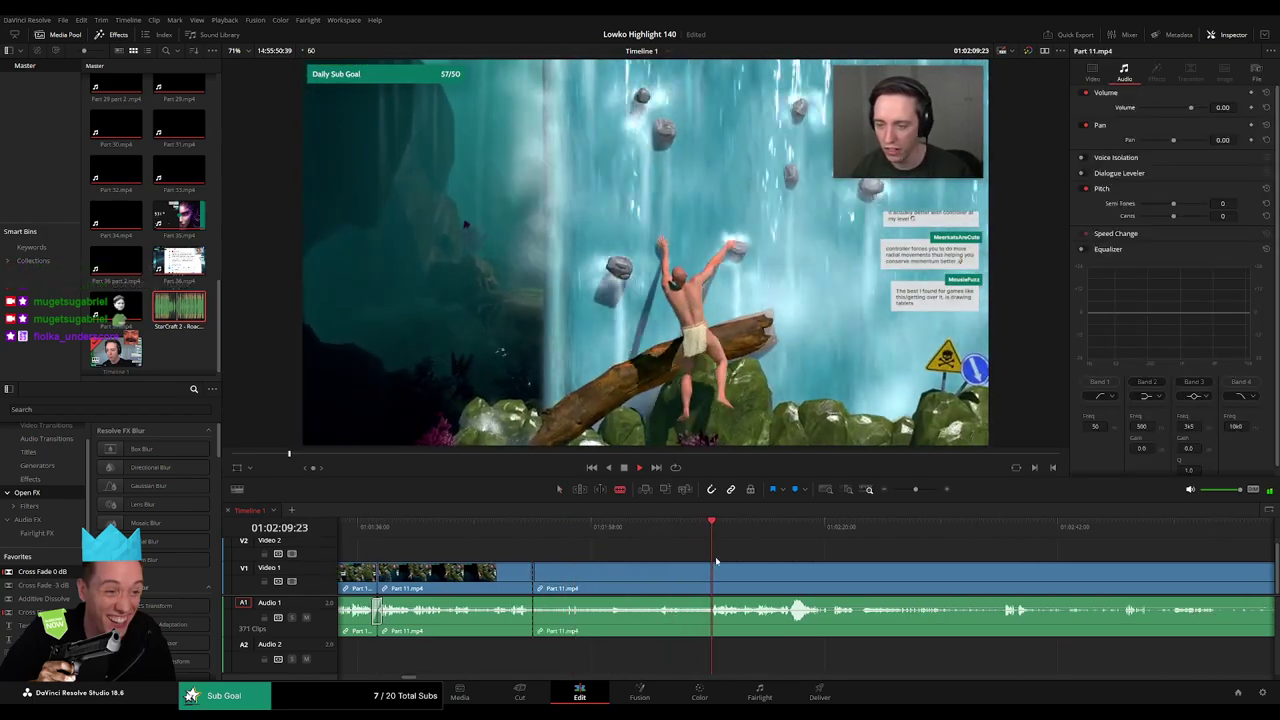
click(711, 572)
key(a)
click(683, 577)
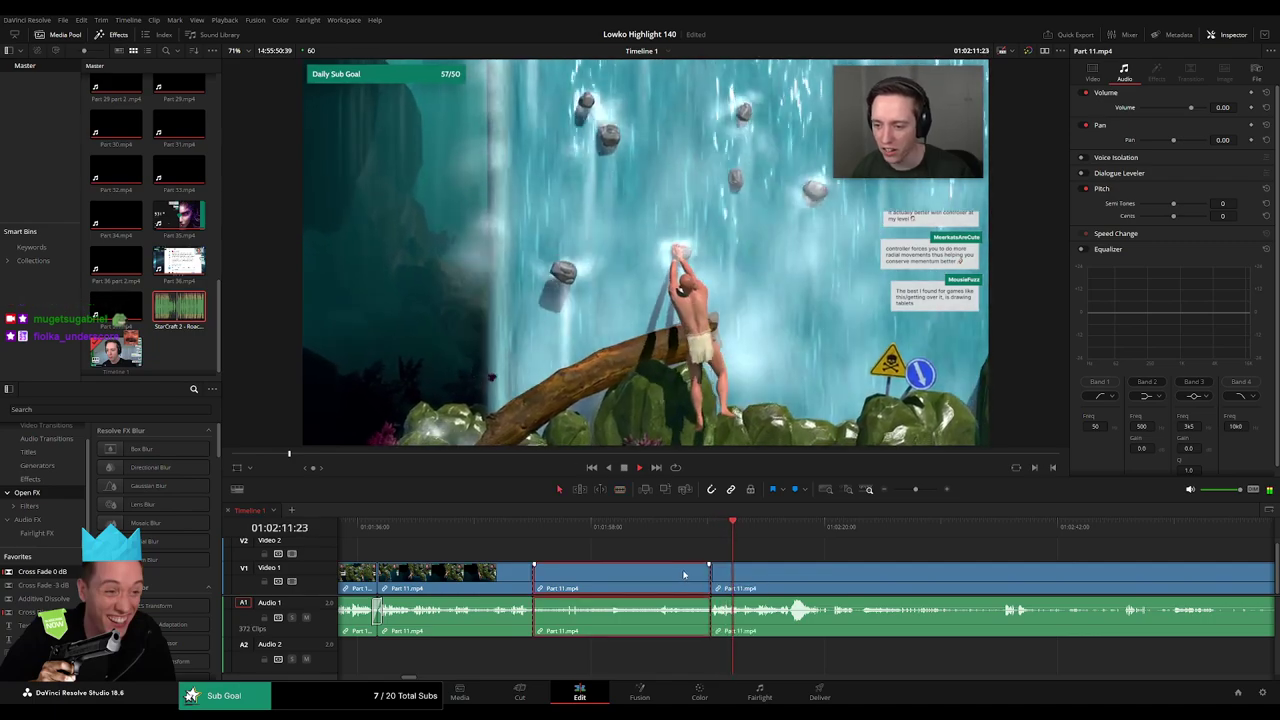
key(Delete)
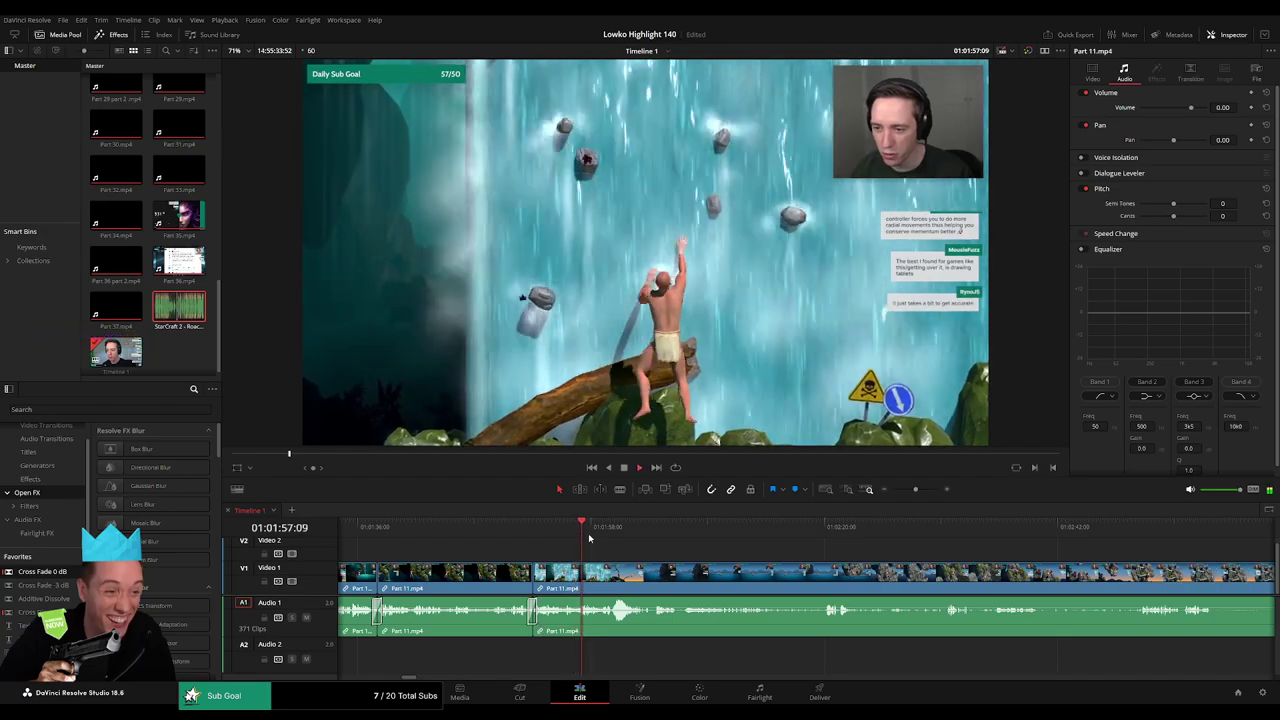
- Examine the long fall near 01:02:00 in Part 11.mp4 closely, replaying the loud reaction several times
click(608, 532)
click(568, 533)
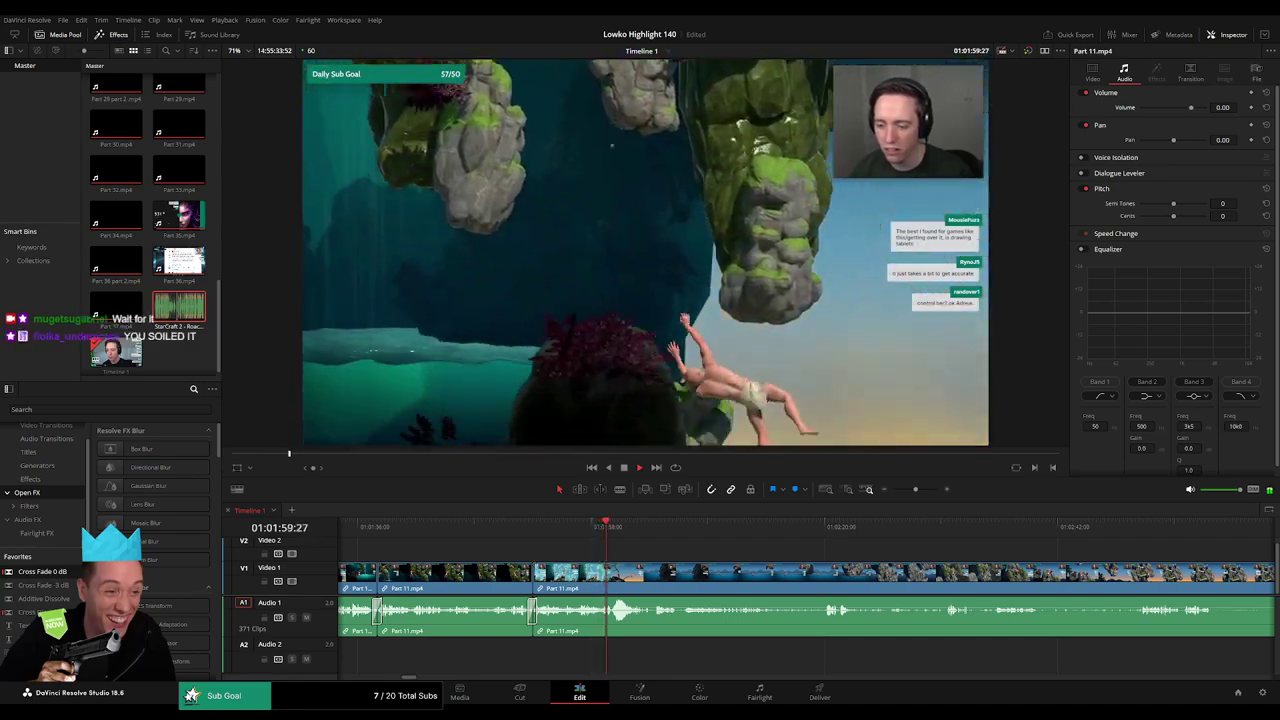
scroll(854, 543, up, 5)
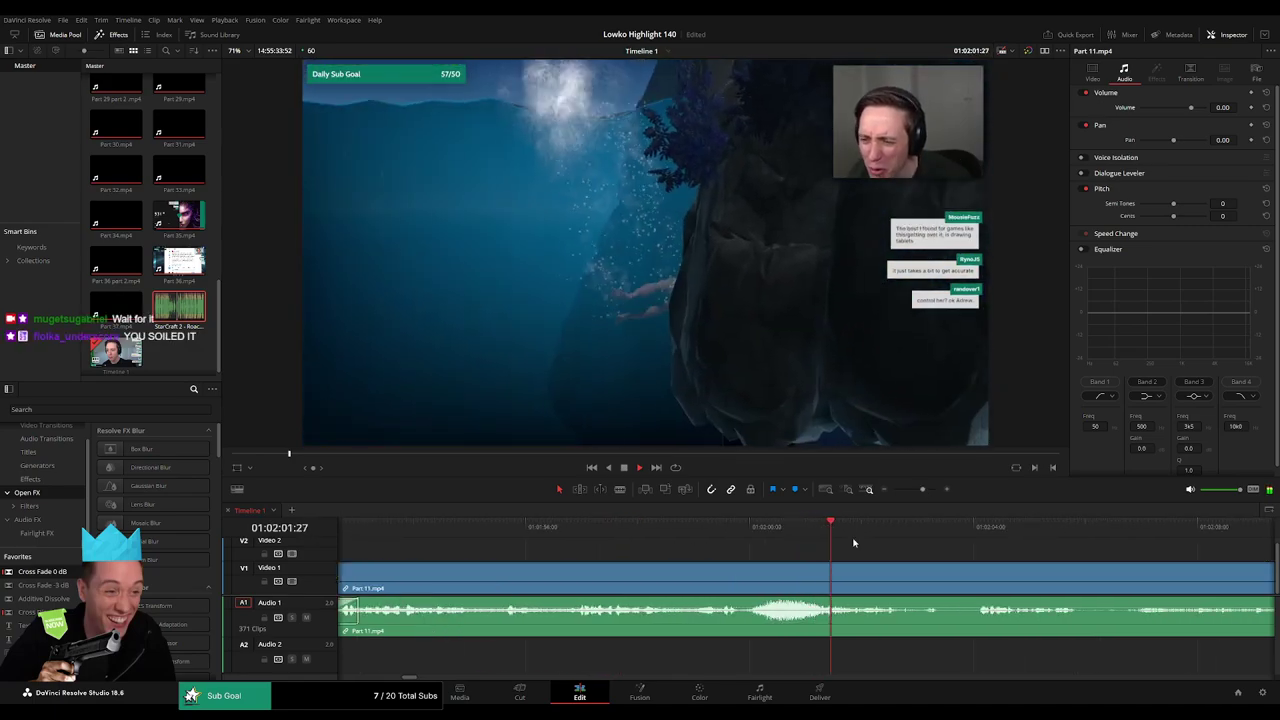
click(745, 529)
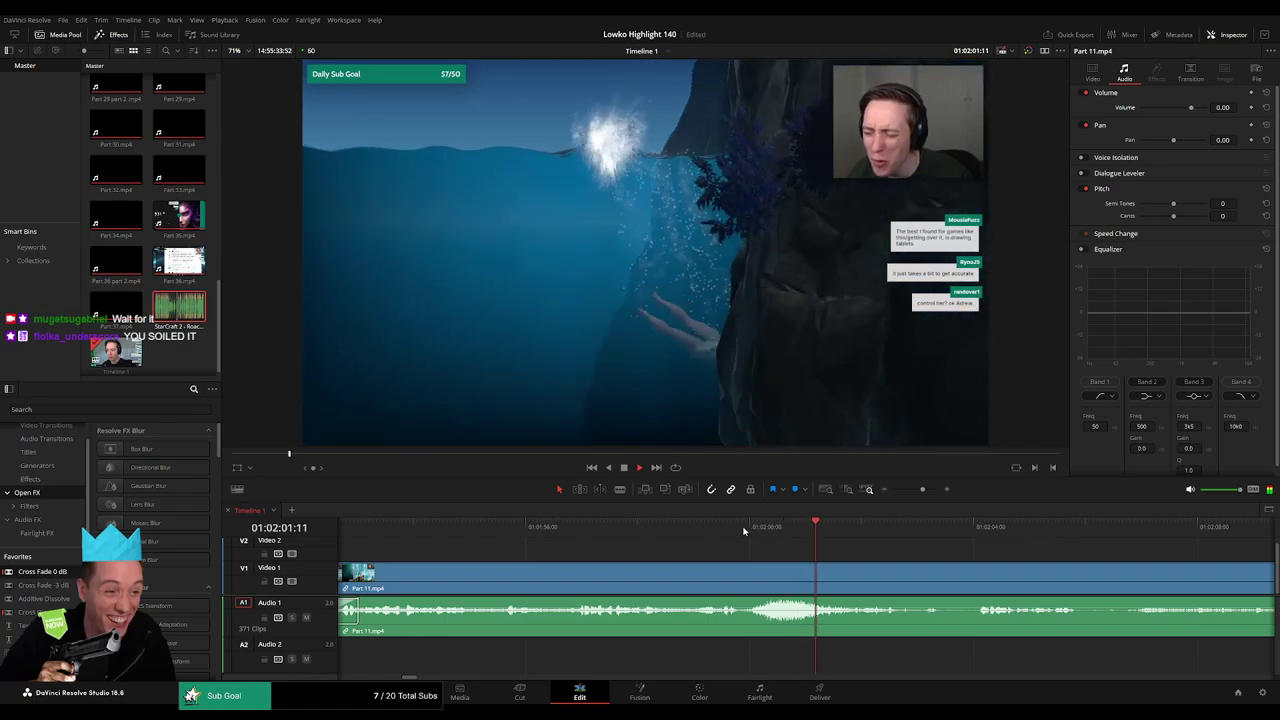
click(744, 531)
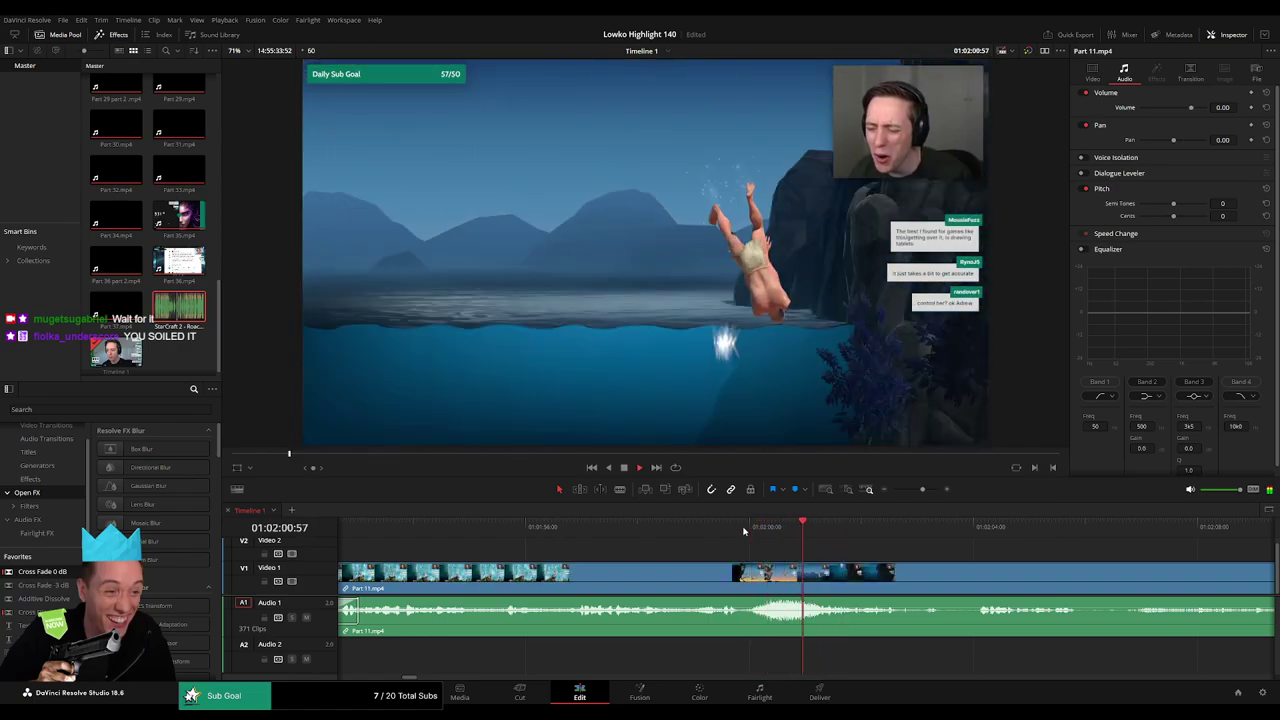
click(744, 531)
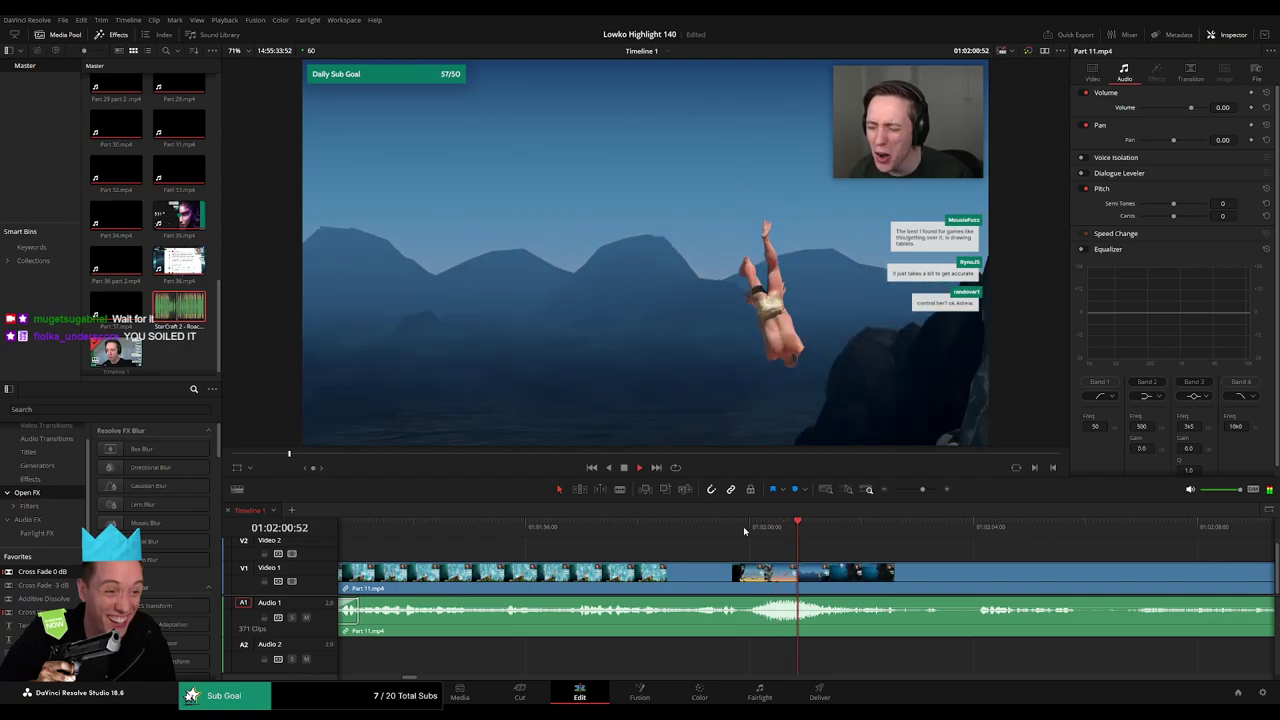
click(744, 531)
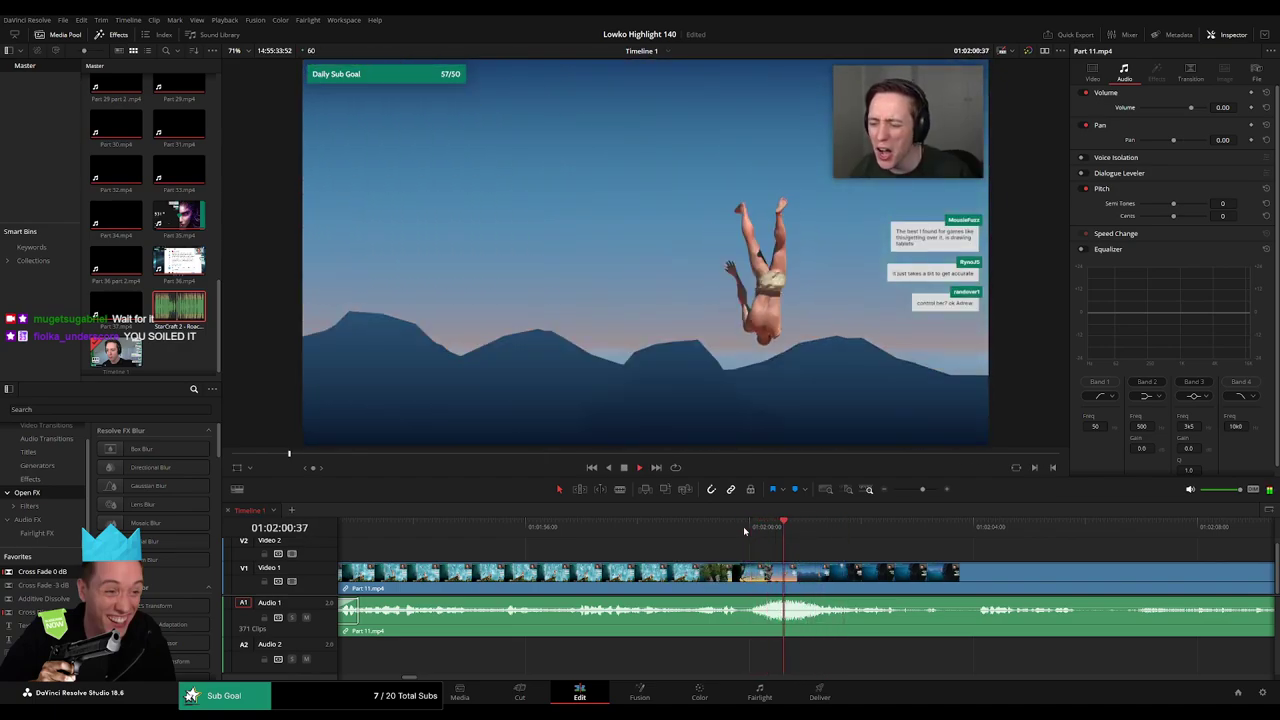
click(744, 530)
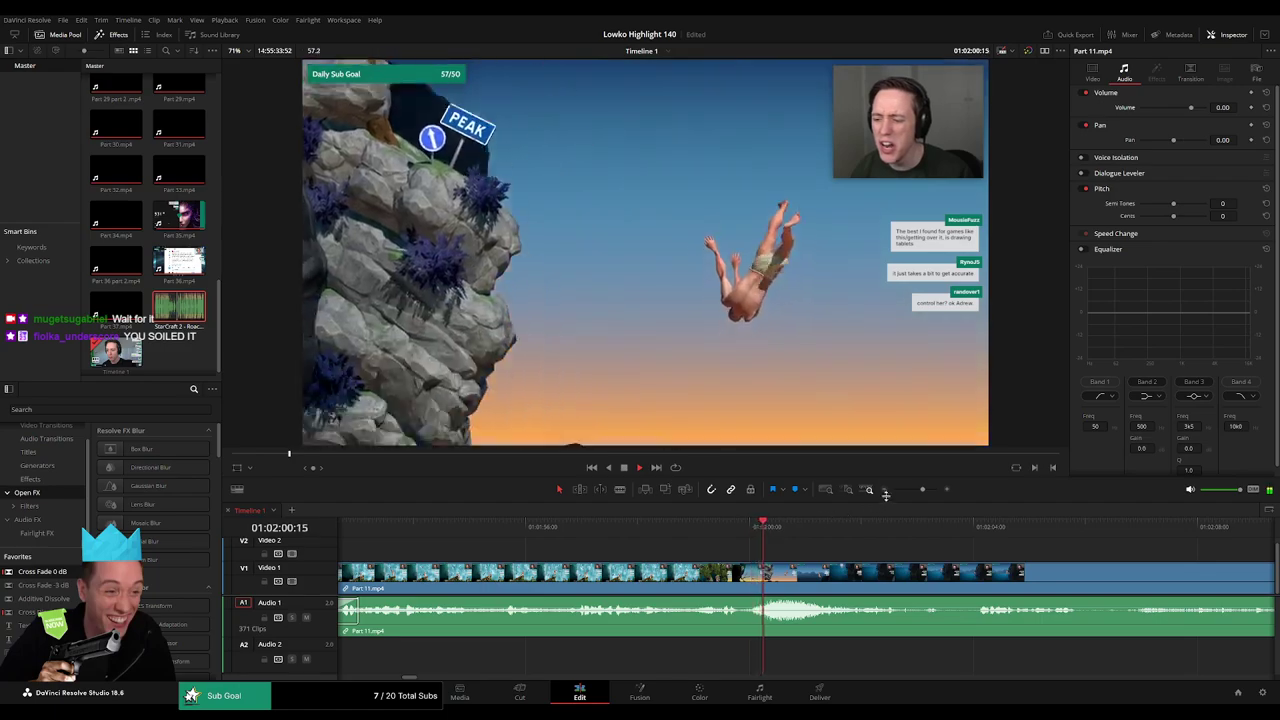
- Replay Part 11.mp4 from the last join through the fall and splash to about 01:02:03
drag(921, 491, 916, 491)
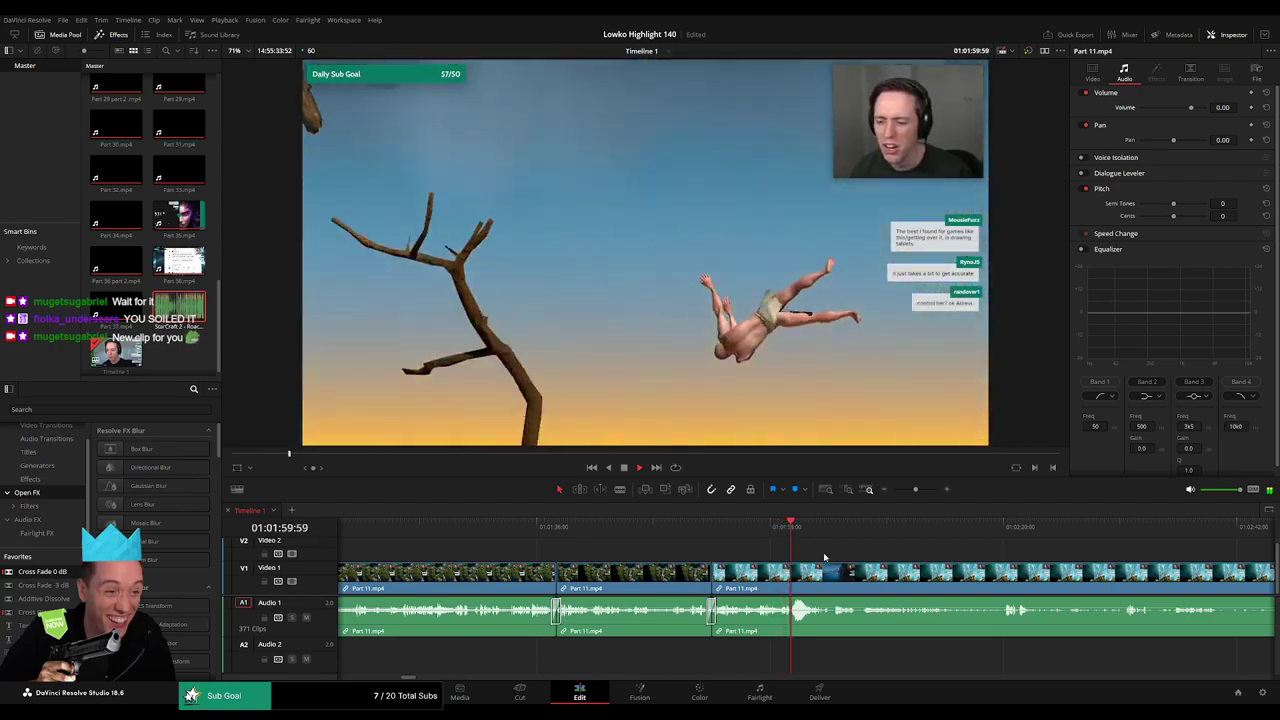
click(790, 531)
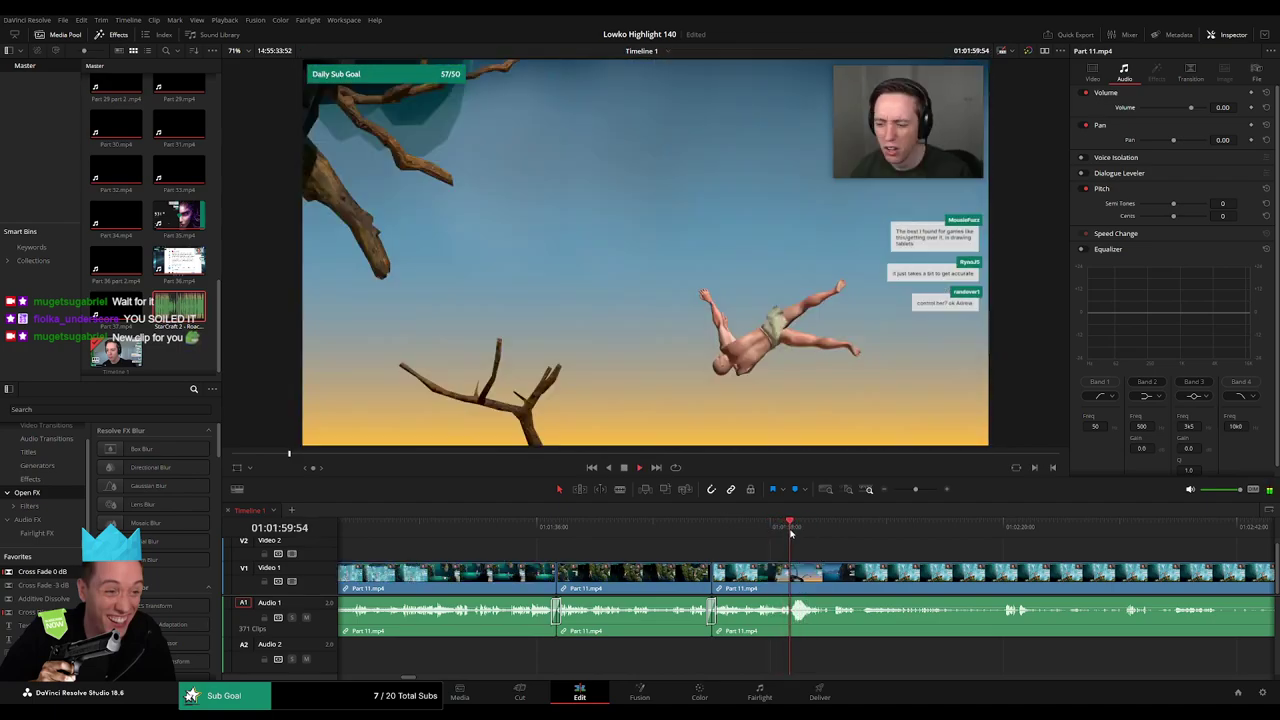
click(790, 531)
click(790, 531)
click(715, 531)
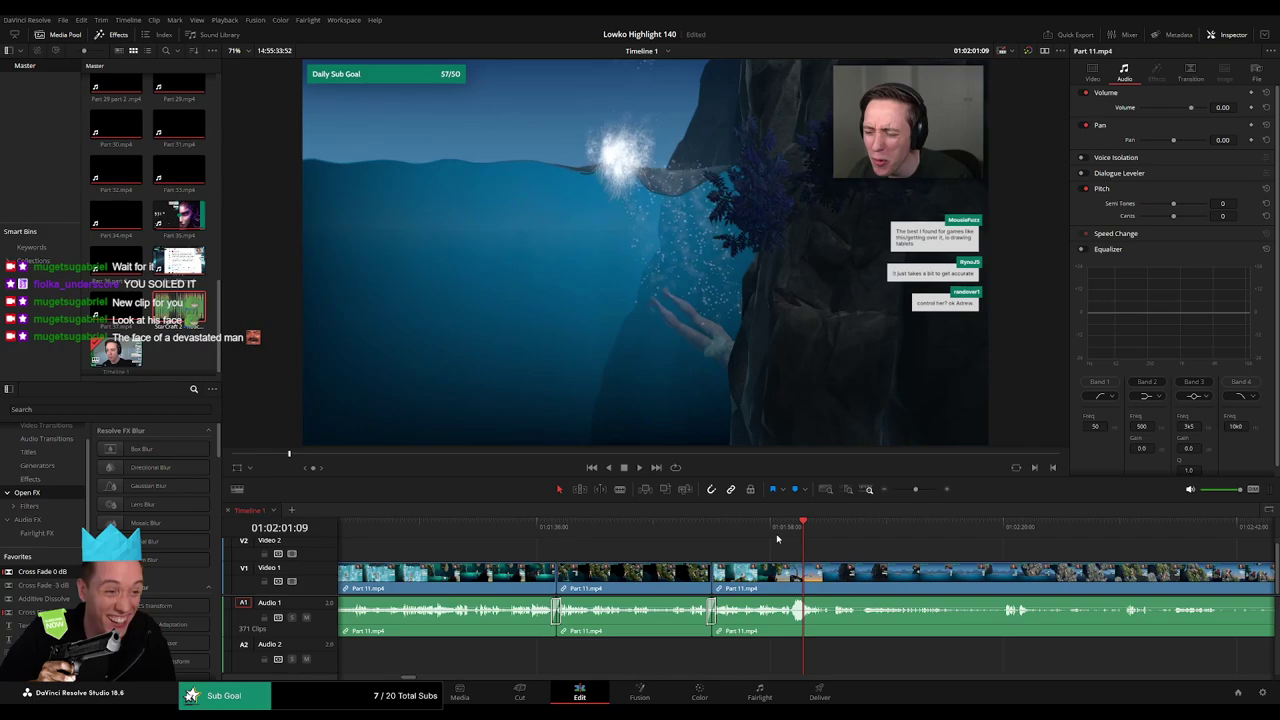
key(space)
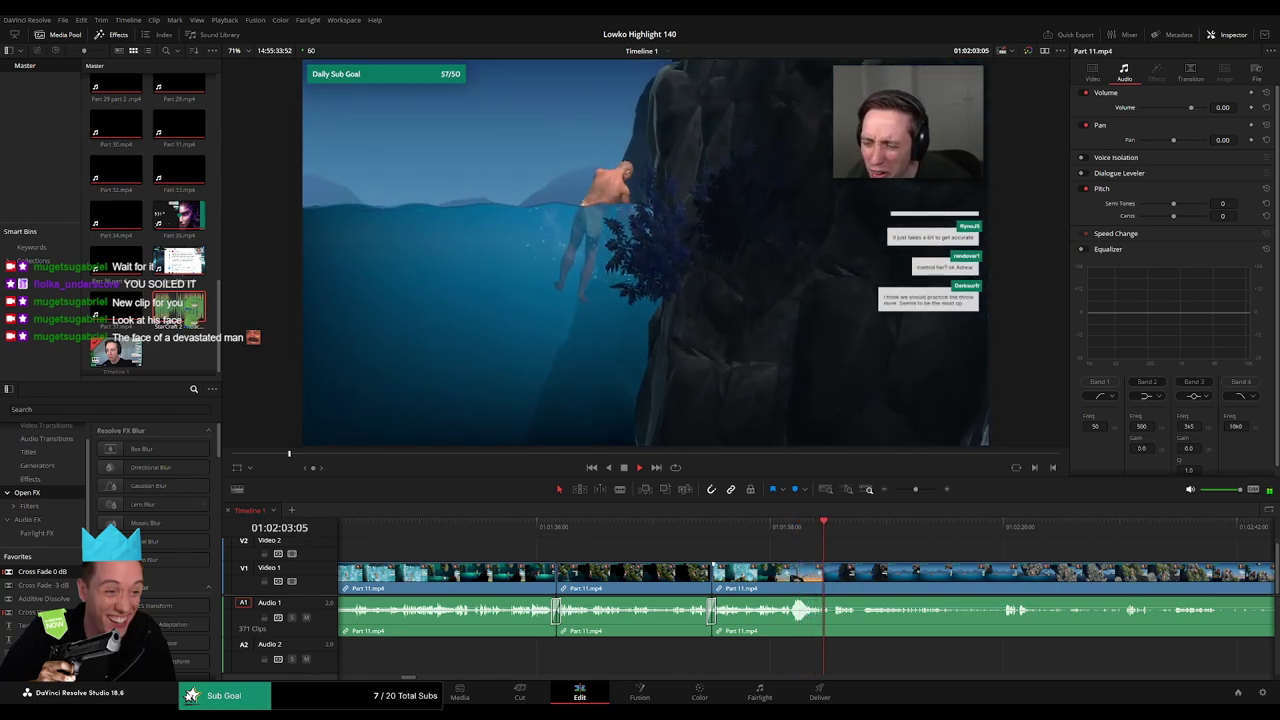
drag(871, 554, 726, 543)
click(675, 534)
click(663, 534)
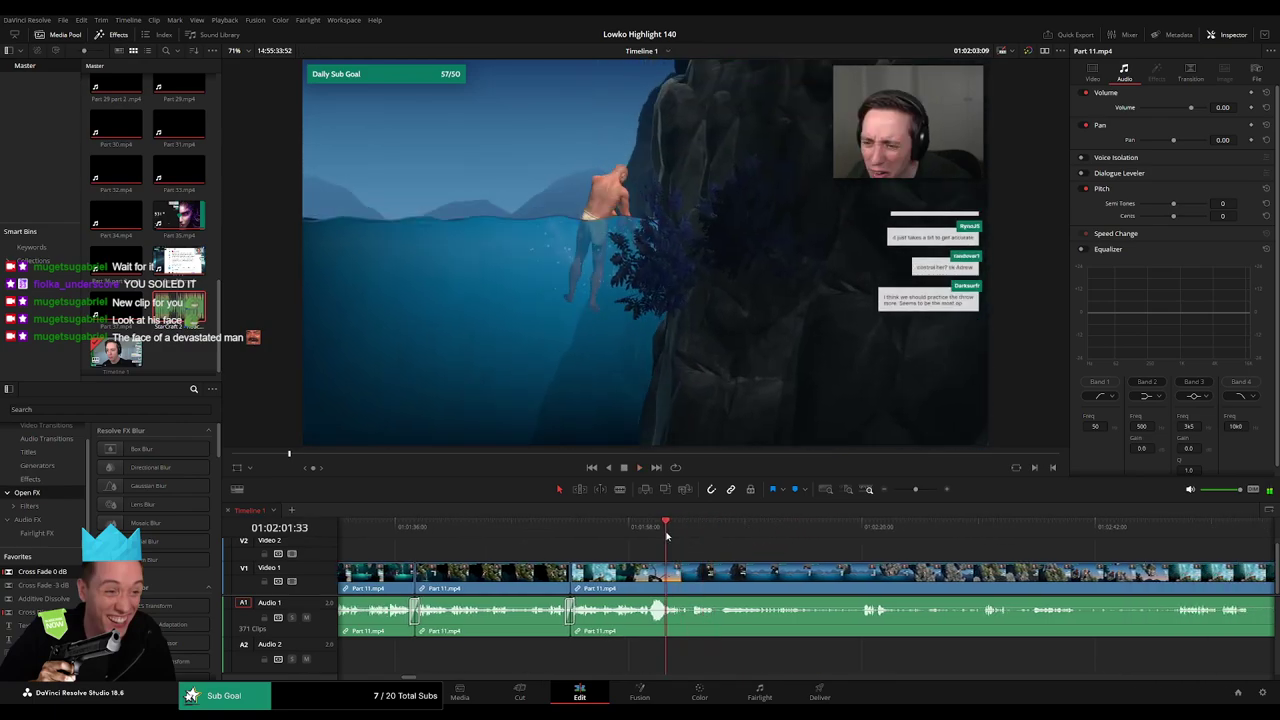
- Cut the quiet section from about 01:02:15 to 01:02:20 out of Part 11.mp4 and cross-fade the audio join
drag(673, 537, 858, 534)
key(b)
click(814, 582)
scroll(931, 560, right, 2)
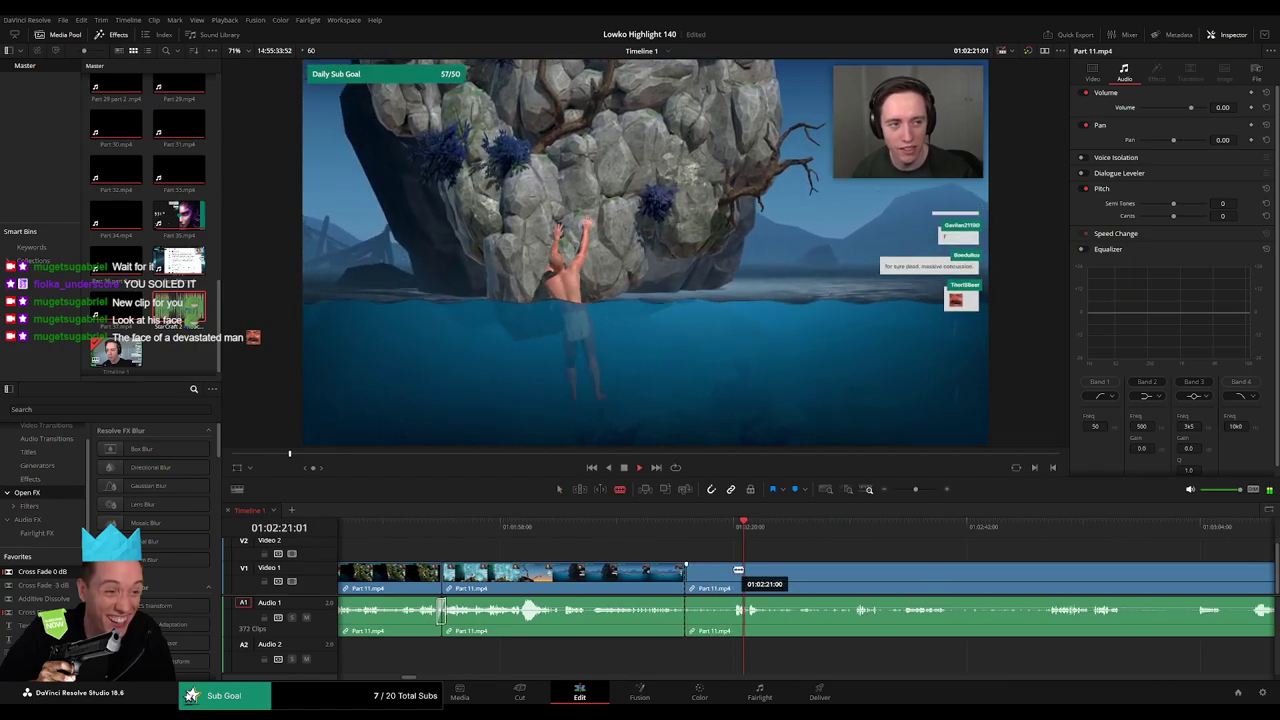
click(735, 569)
key(a)
click(713, 575)
key(Delete)
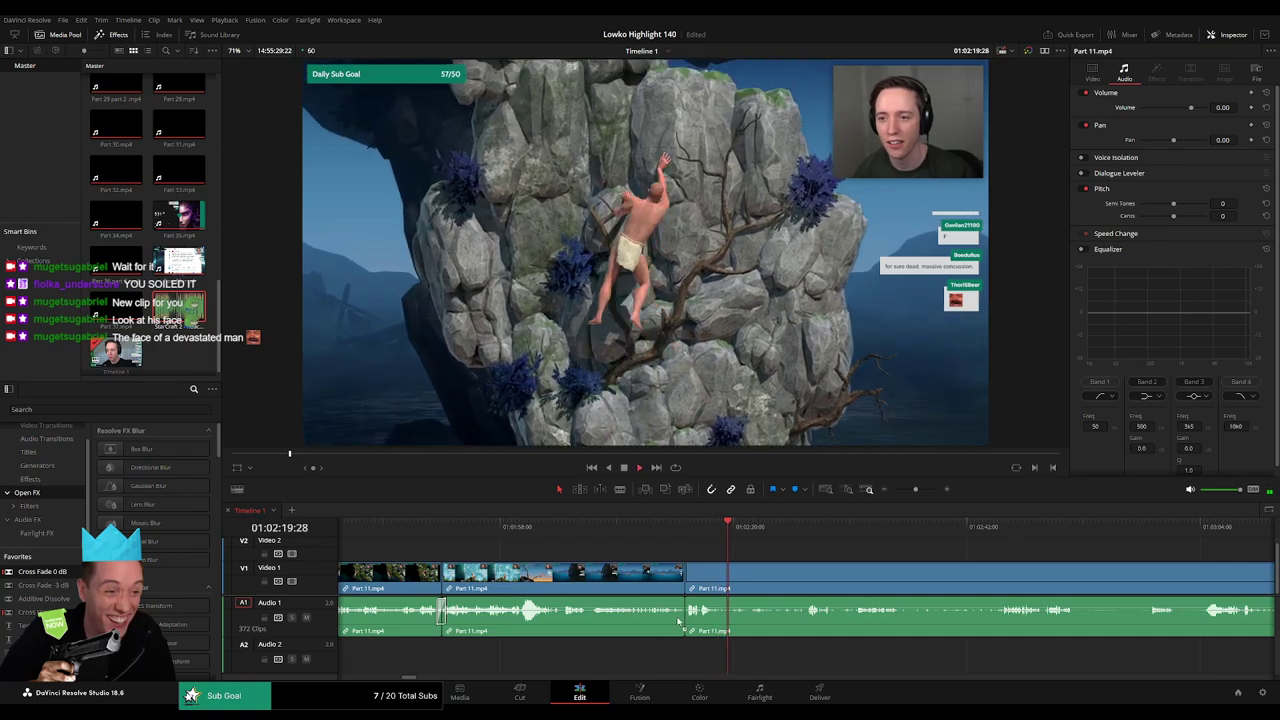
drag(678, 621, 685, 617)
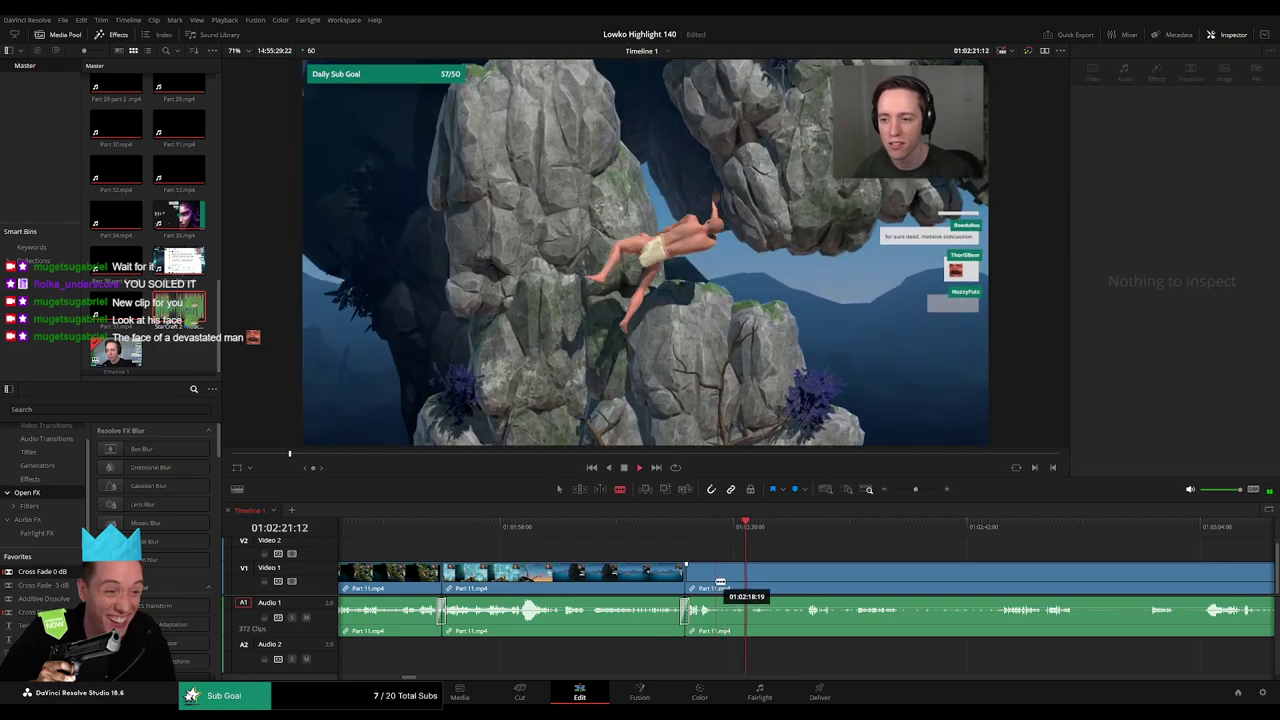
- Cut the quiet section from about 01:02:18 to 01:02:27 out of Part 11.mp4 and cross-fade the audio join
click(718, 582)
click(802, 524)
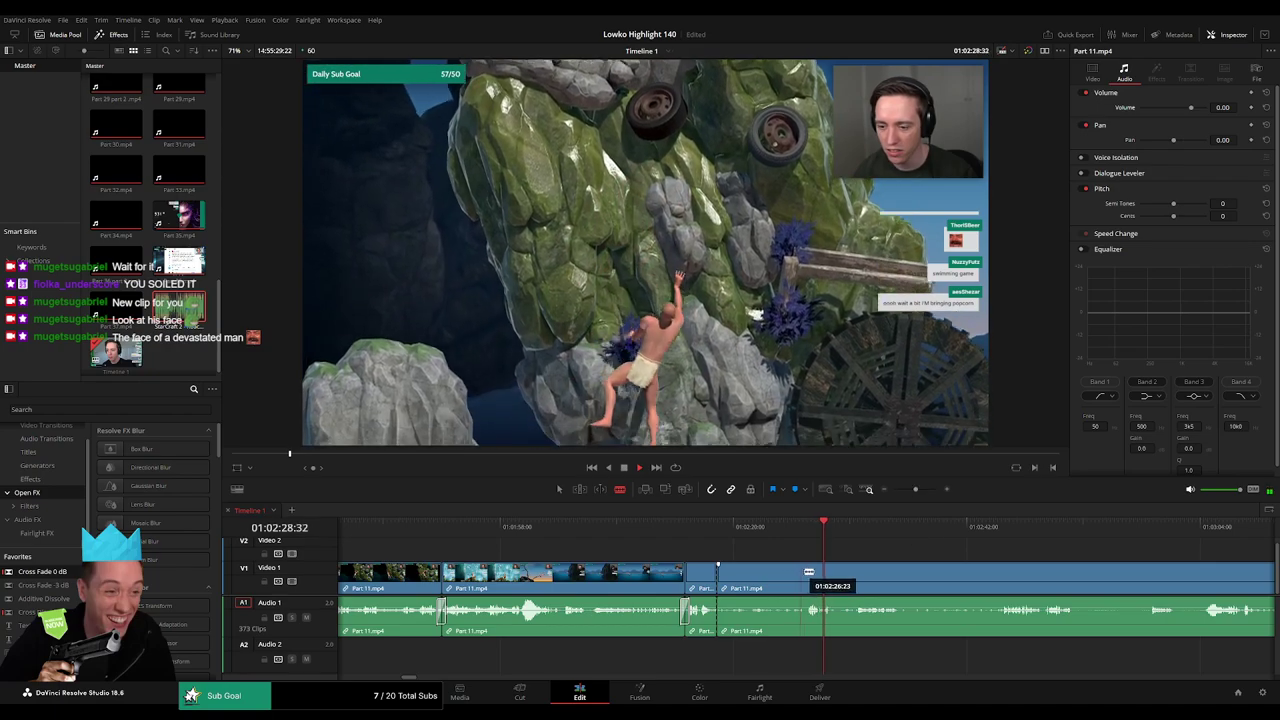
click(807, 572)
key(a)
click(786, 572)
key(Delete)
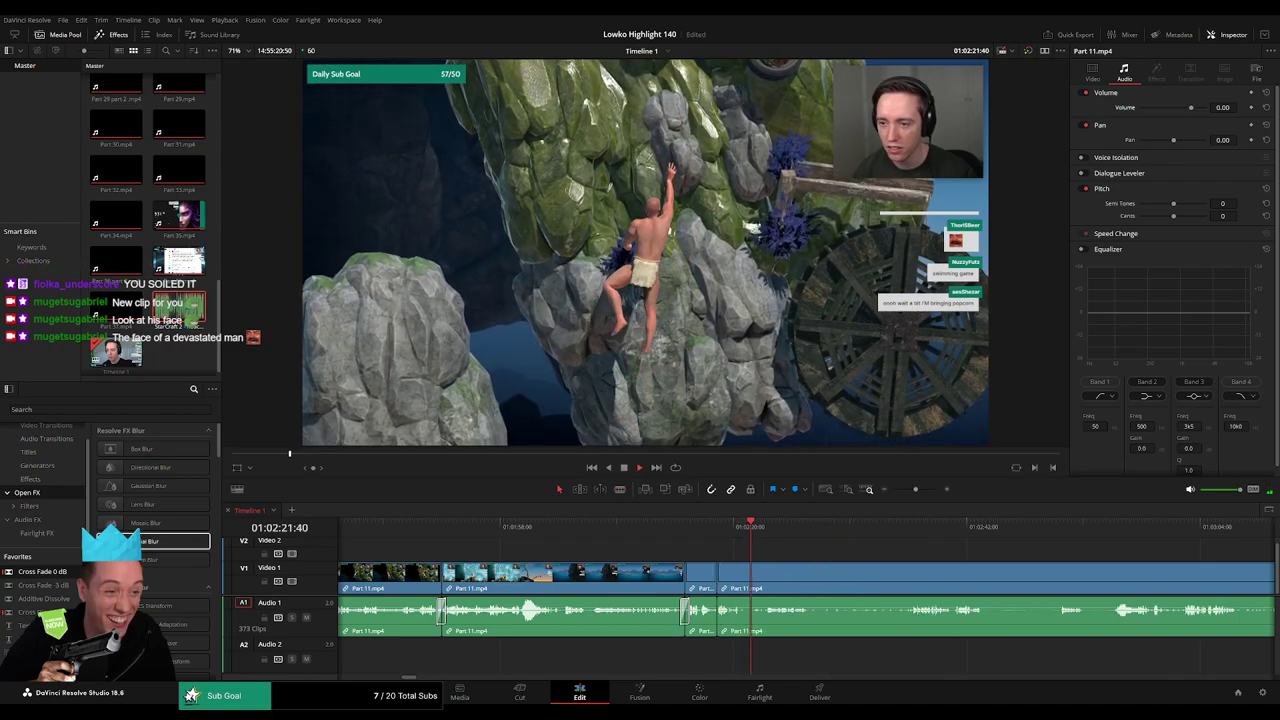
click(716, 627)
key(shift+t)
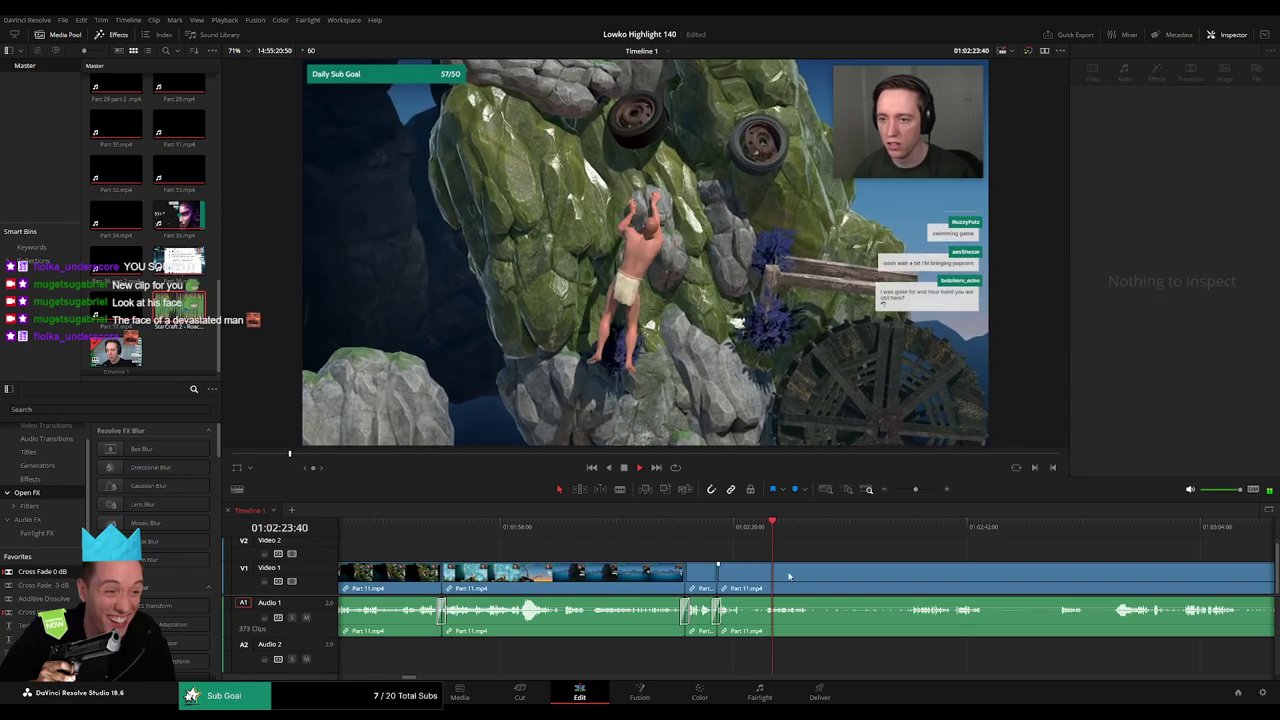
- Cut the quiet climbing section from about 01:02:27 to 01:02:36 out of Part 11.mp4 and cross-fade the audio join
drag(810, 570, 689, 560)
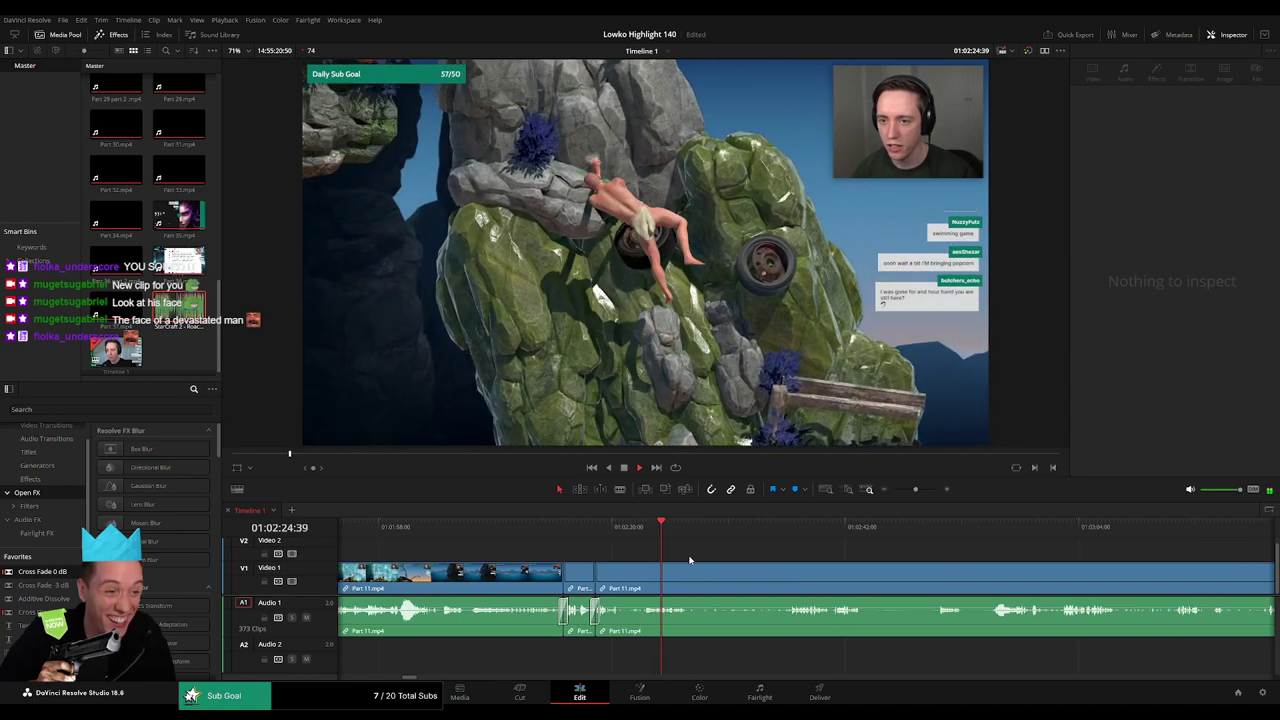
scroll(686, 558, right, 2)
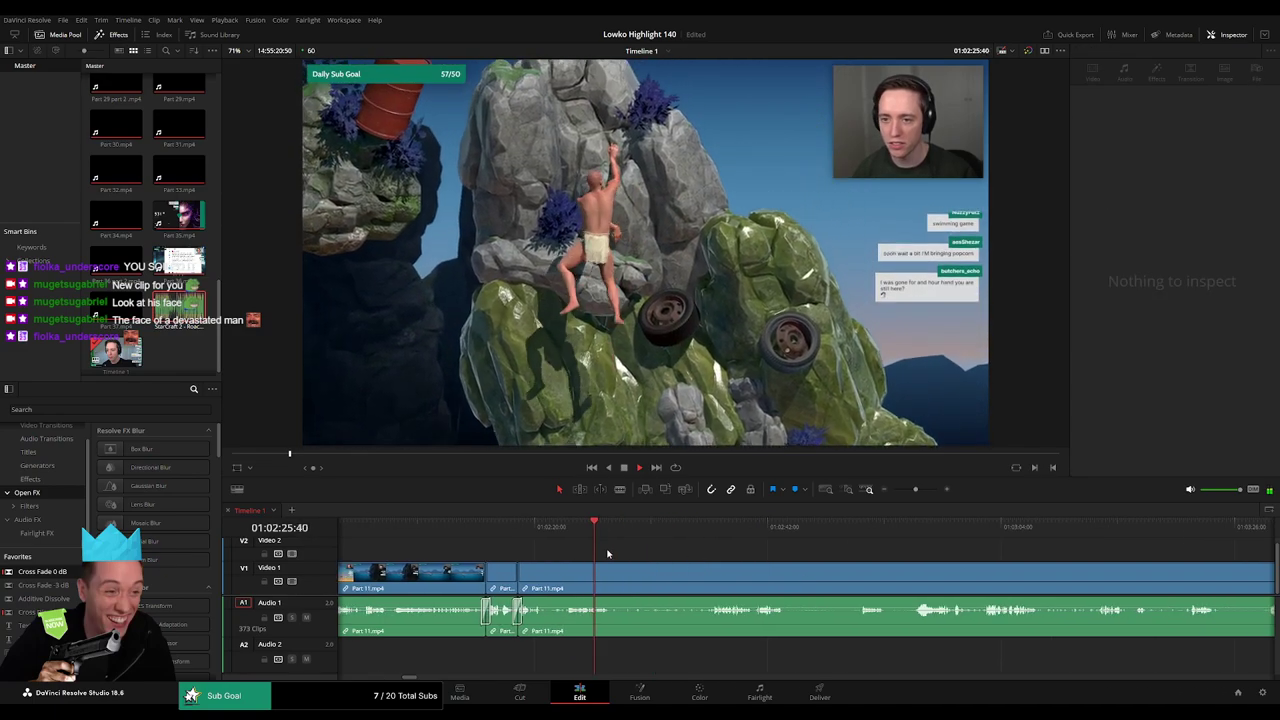
key(ctrl+b)
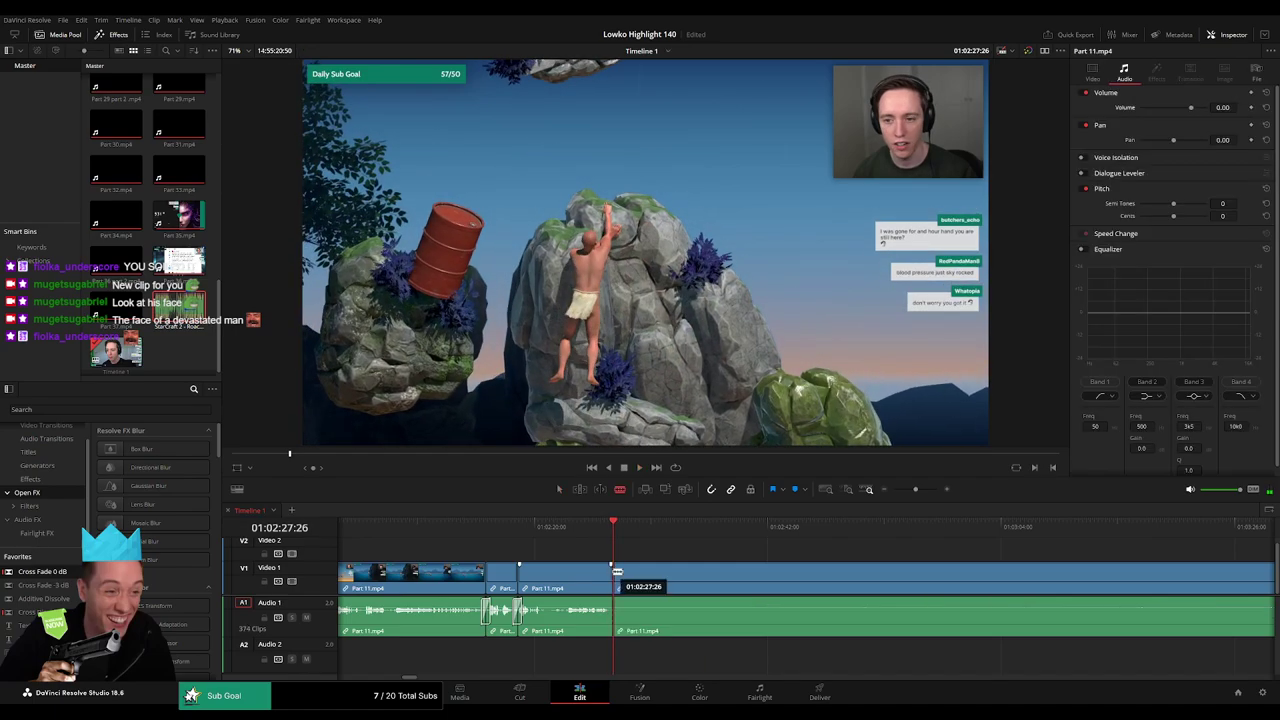
click(704, 525)
key(ctrl+b)
scroll(700, 580, right, 1)
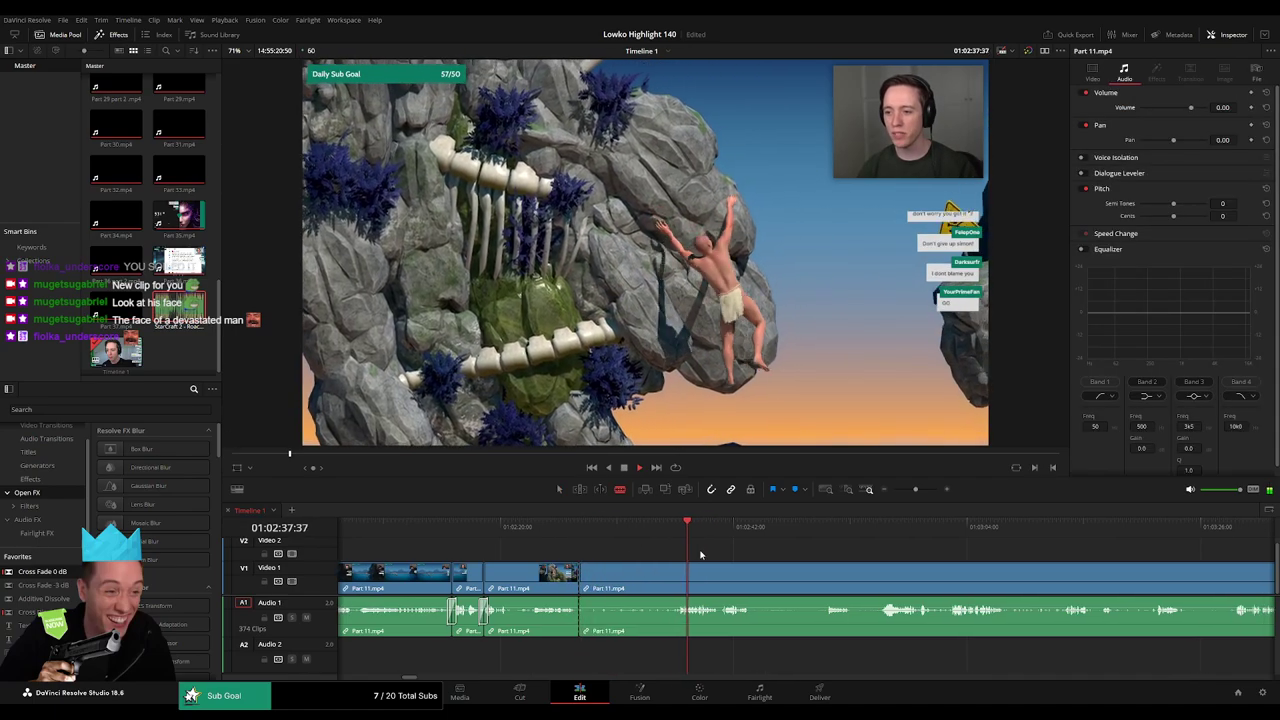
click(652, 580)
key(Delete)
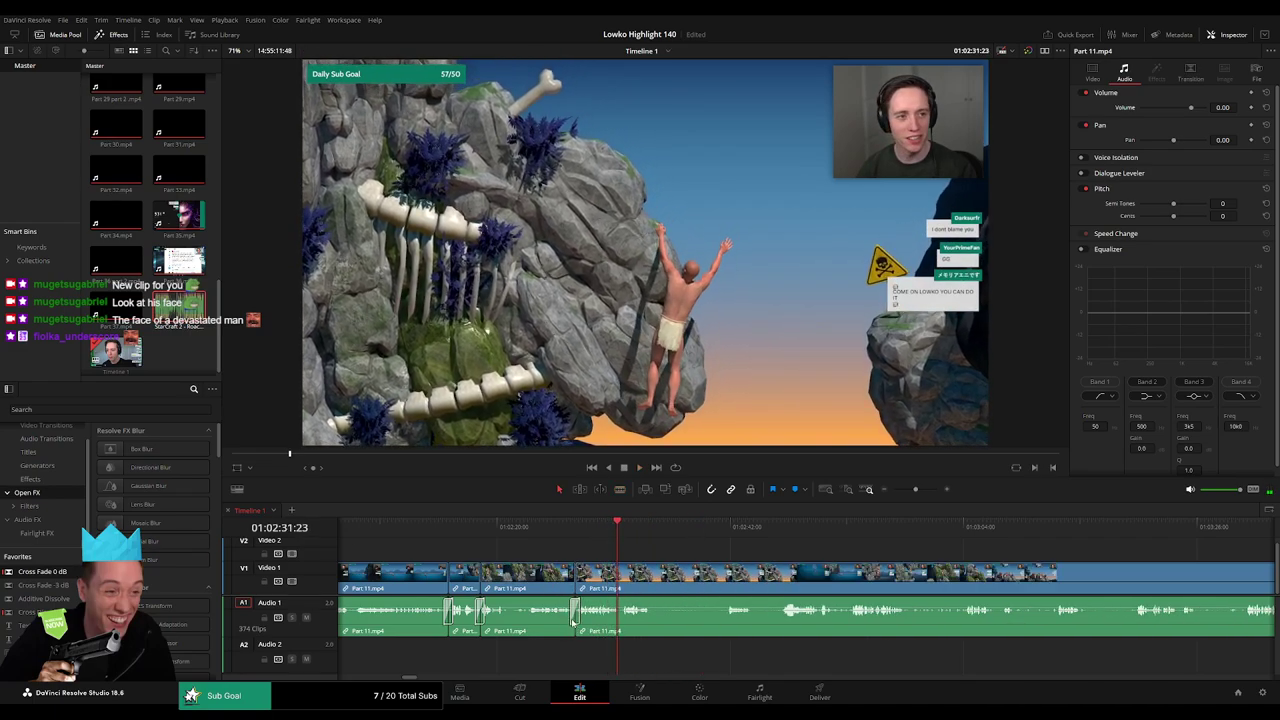
- Split out the short snippet from about 01:02:33:48 to 01:02:34:13 in Part 11.mp4 and disable its audio
scroll(565, 560, right, 2)
scroll(565, 559, right, 1)
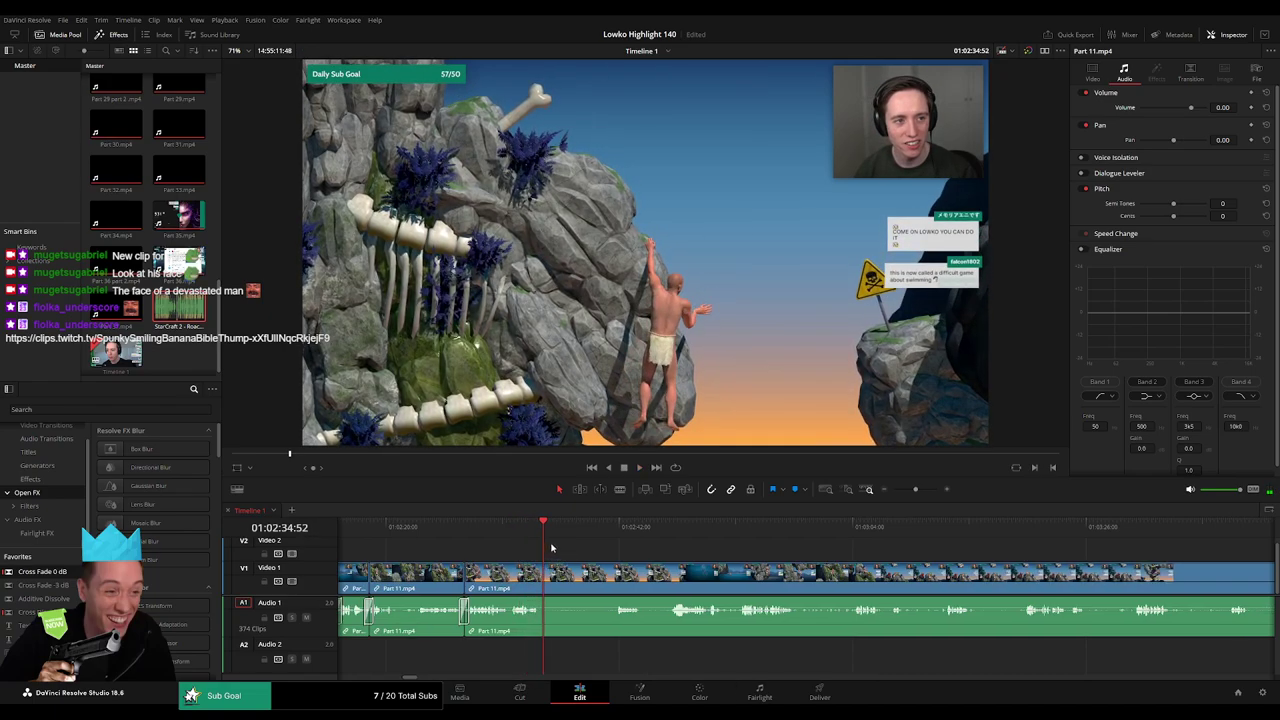
drag(916, 489, 924, 490)
click(536, 527)
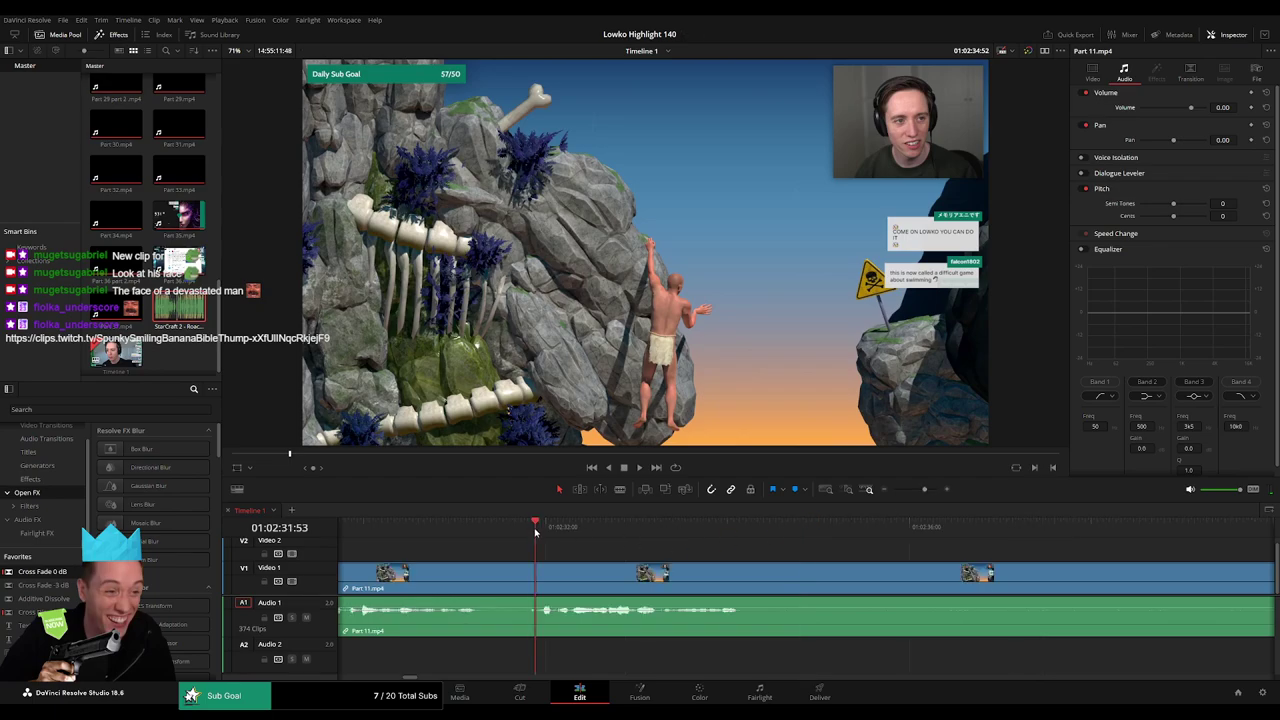
key(space)
scroll(650, 540, right, 3)
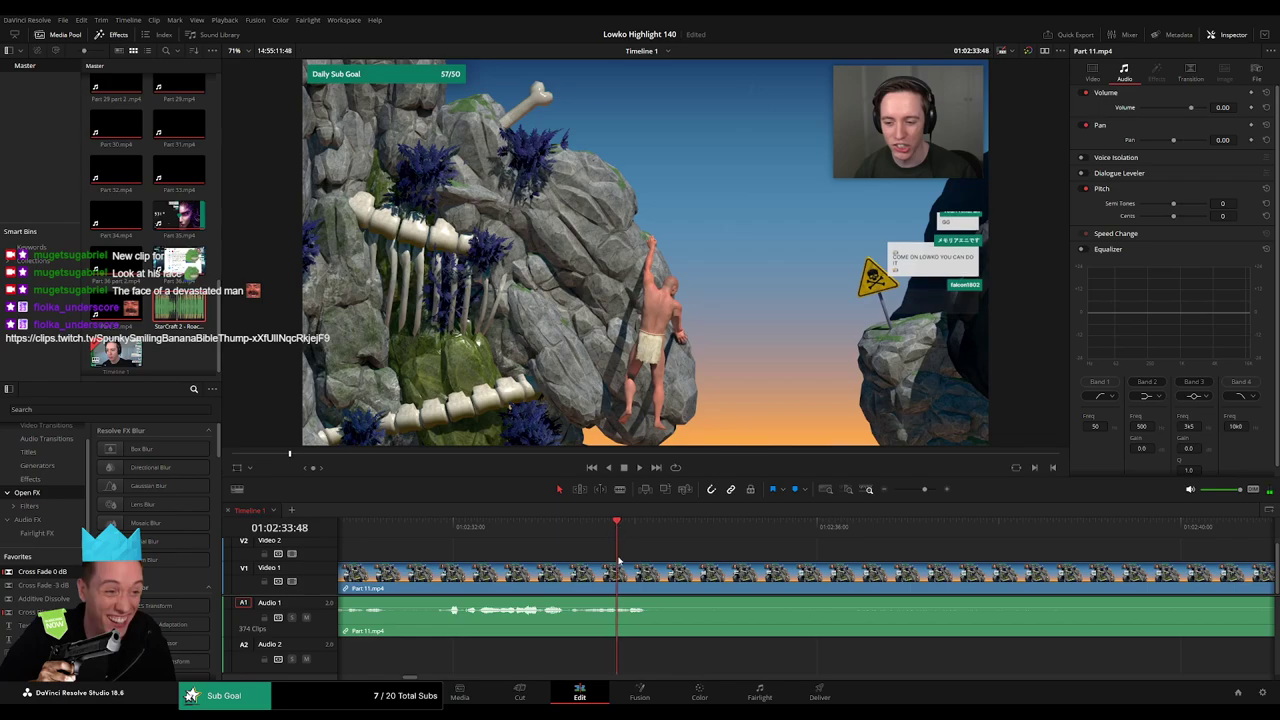
key(b)
click(618, 573)
key(space)
key(space)
click(656, 582)
key(a)
drag(635, 607, 634, 638)
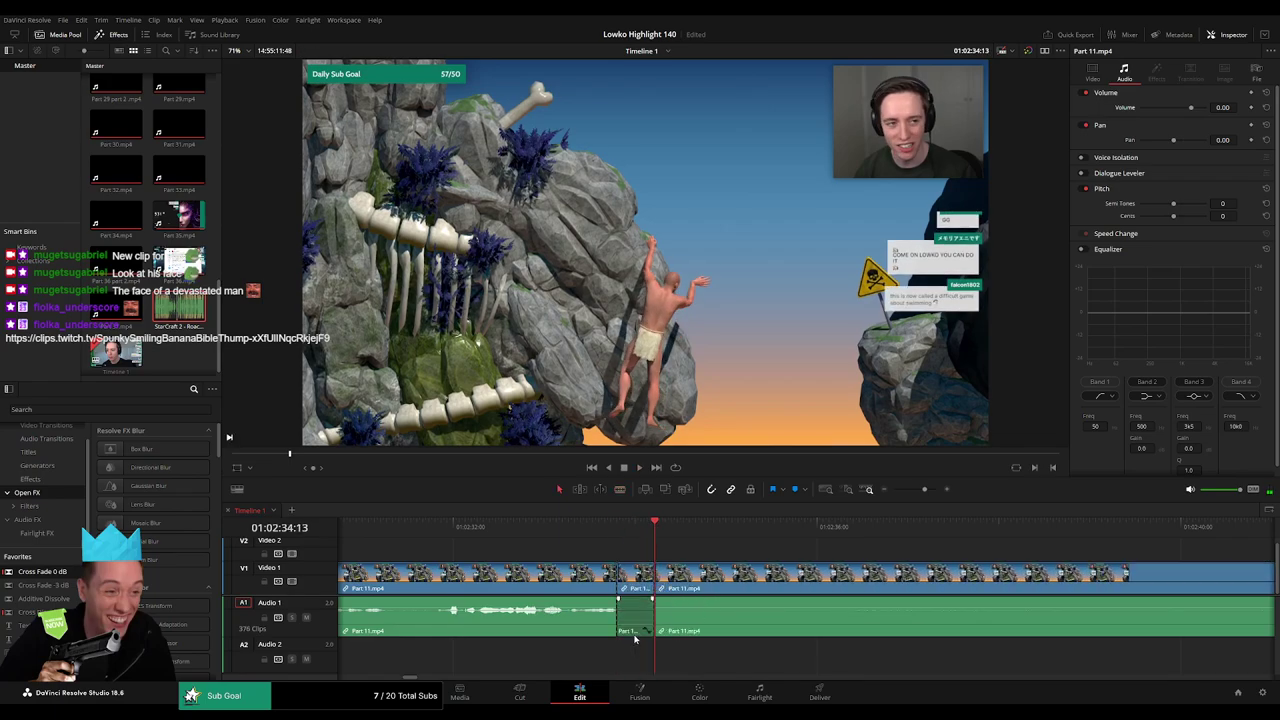
- Cover the silenced snippet with StarCraft 2 - Roach Quotes.mp3 on Audio 2, set its volume to -23.00, and play it back
drag(179, 309, 654, 657)
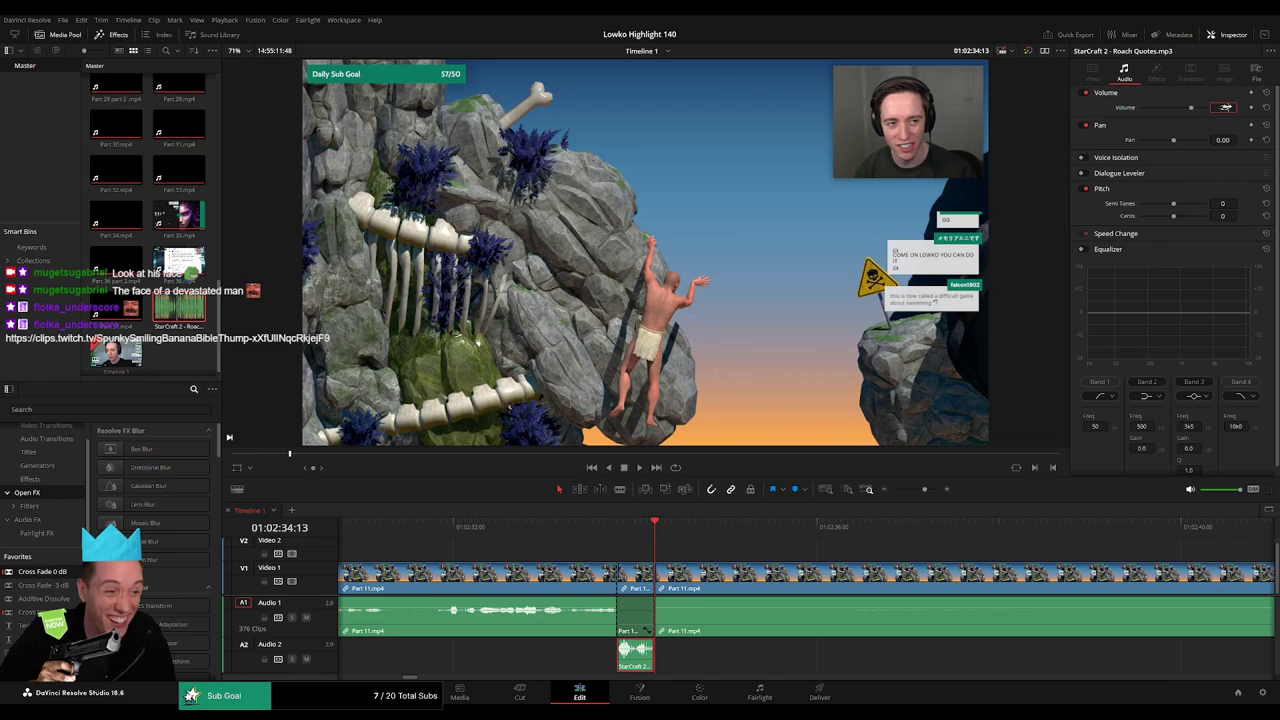
key(space)
key(space)
- Cut the pause after the censored snippet, from about 01:02:35 to 01:02:42, out of Part 11.mp4 and cross-fade the audio join
scroll(915, 543, up, 1)
scroll(880, 556, down, 3)
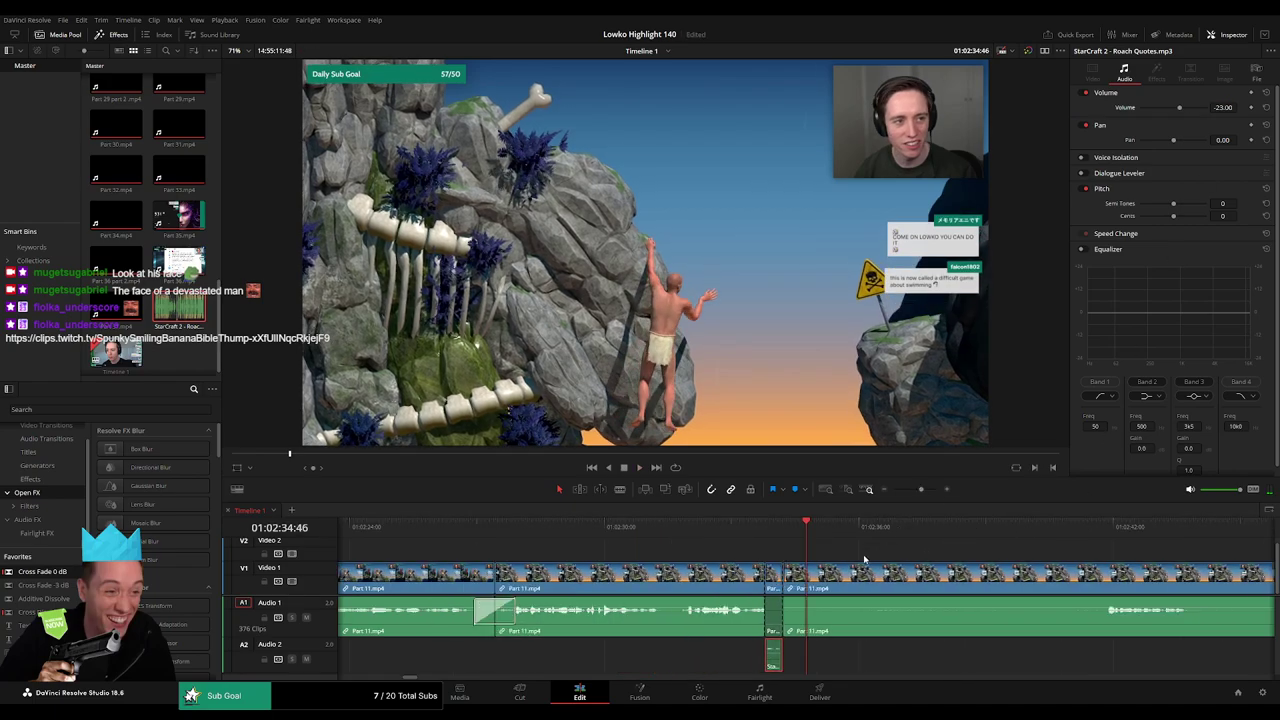
key(b)
click(808, 574)
click(1093, 530)
key(space)
click(1105, 577)
key(a)
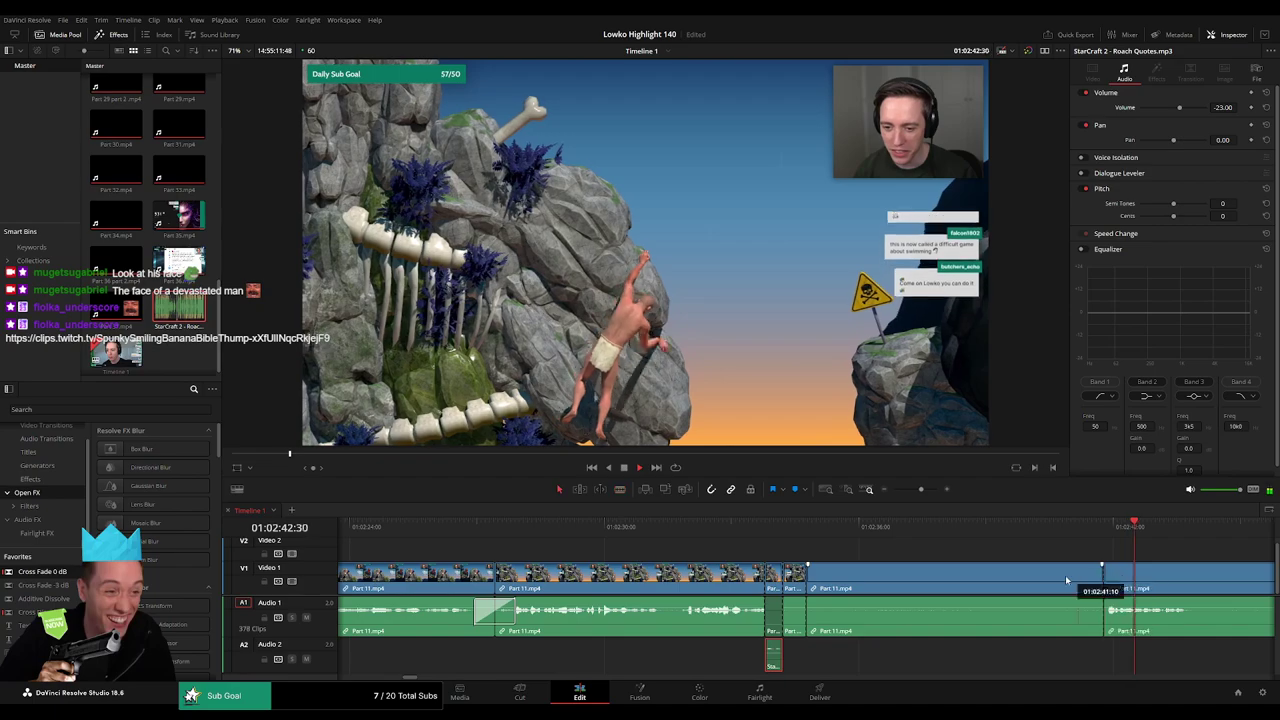
click(1065, 575)
key(Delete)
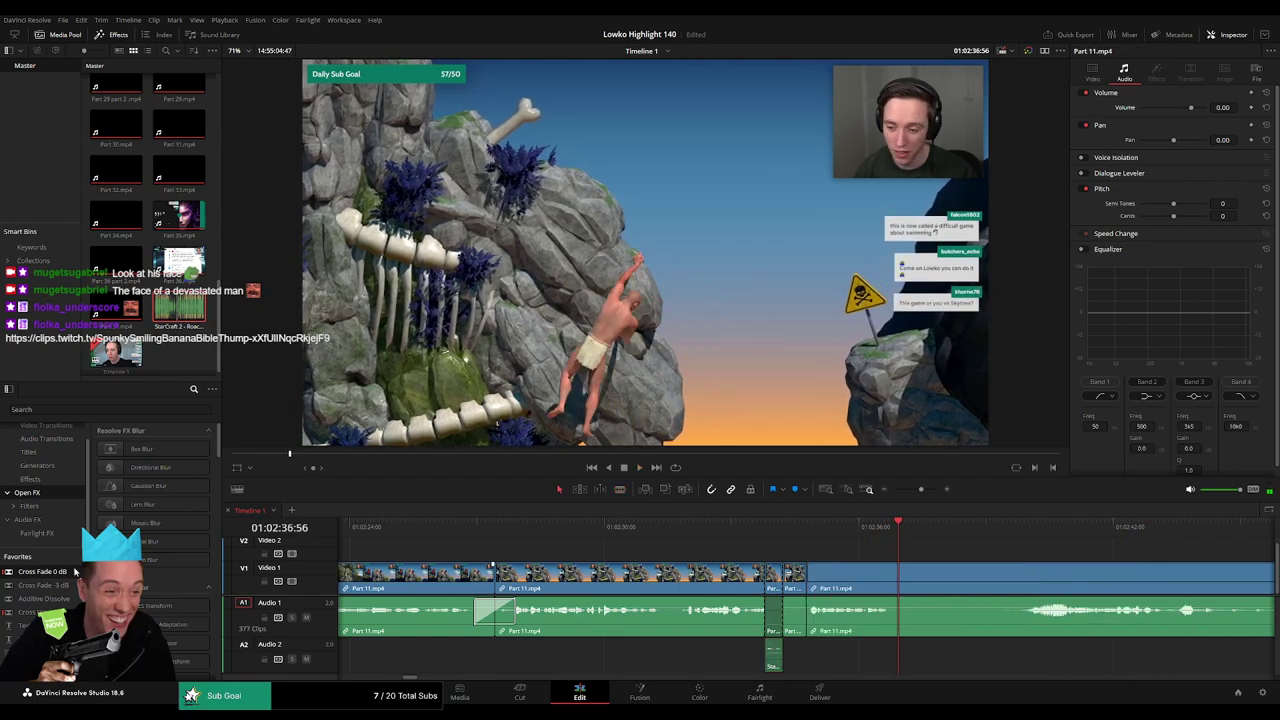
drag(813, 617, 813, 617)
key(space)
- Try to cut the quiet section from about 01:02:37 to 01:02:39 out of Part 11.mp4
scroll(930, 562, right, 2)
click(806, 528)
key(b)
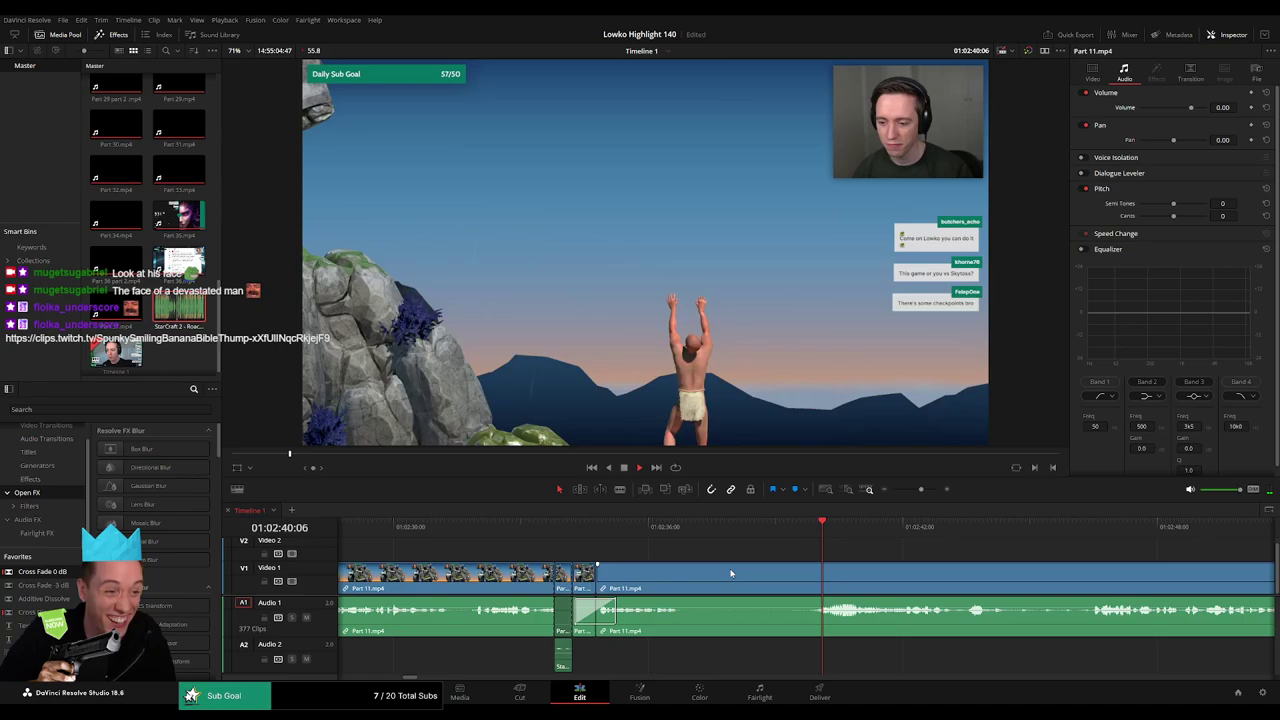
click(692, 577)
click(790, 575)
key(a)
click(762, 575)
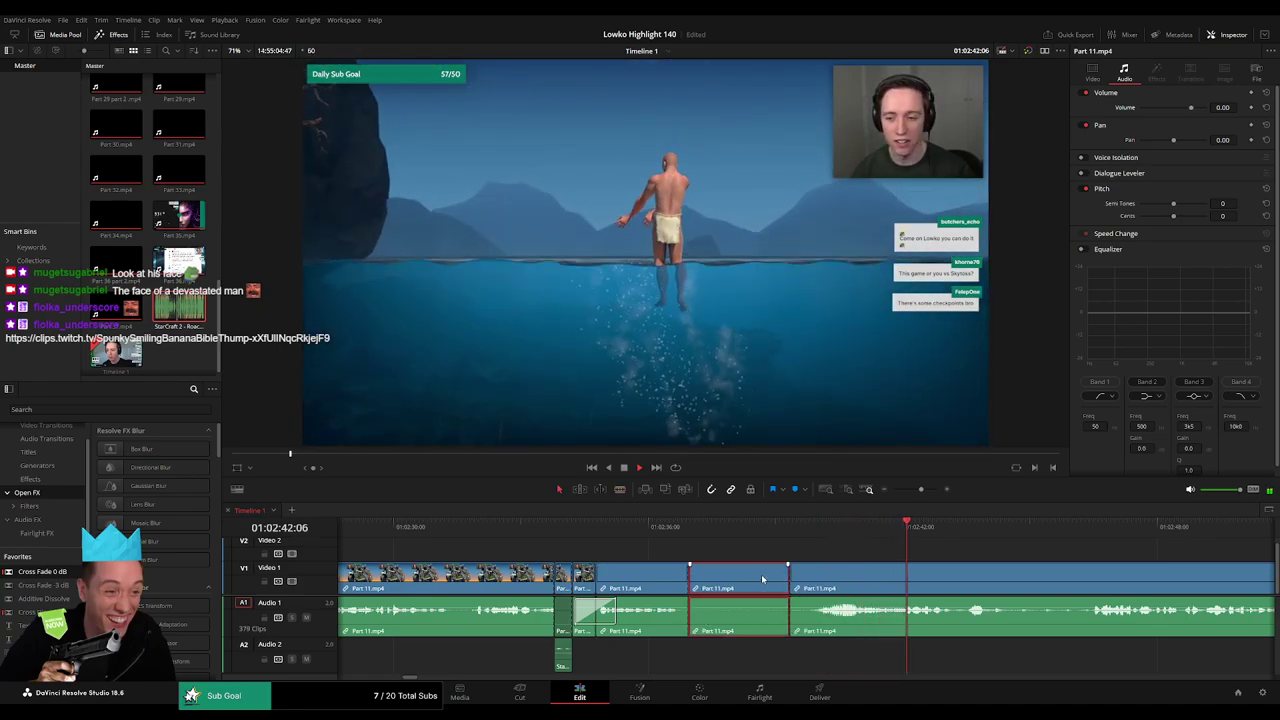
key(Delete)
click(686, 530)
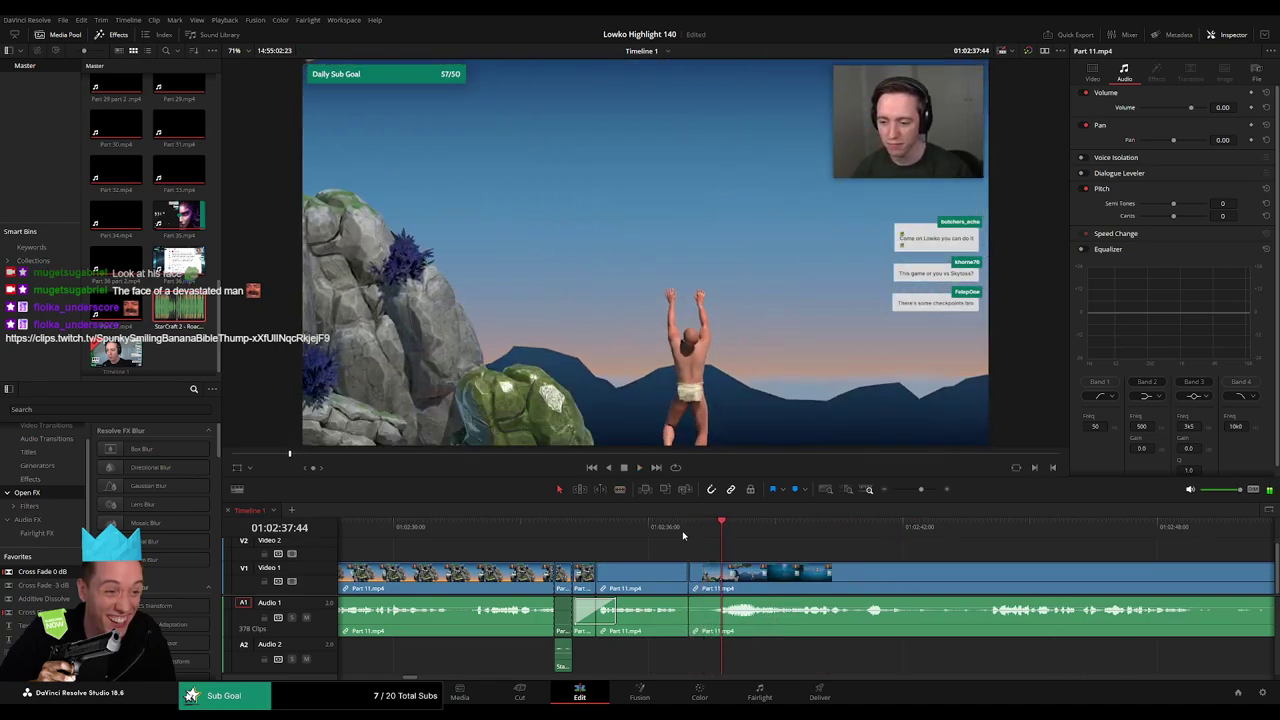
- Undo the removal and the cuts made between about 01:02:37 and 01:02:39 in Part 11.mp4
click(676, 532)
key(ctrl+z)
key(ctrl+z)
key(ctrl+z)
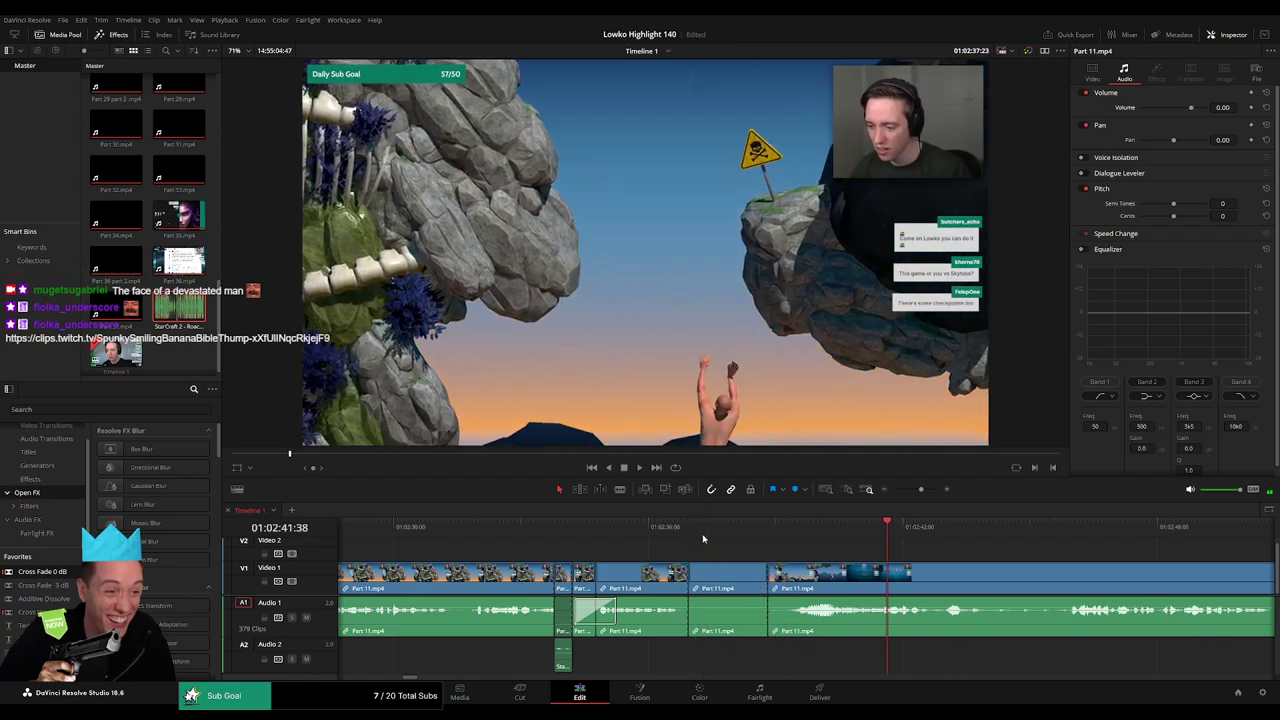
key(ctrl+z)
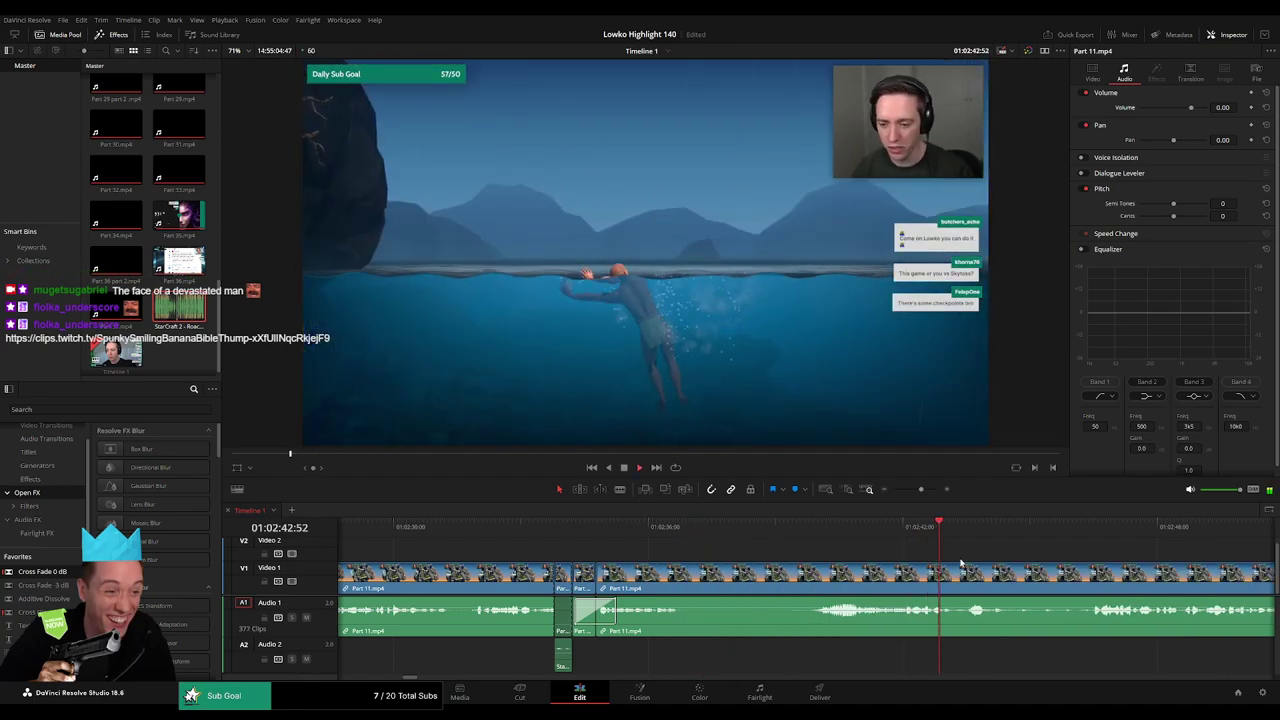
- Cut the section from about 01:02:52 to 01:02:57 out of Part 11.mp4, close the gap and cross-fade the audio join
scroll(961, 563, right, 2)
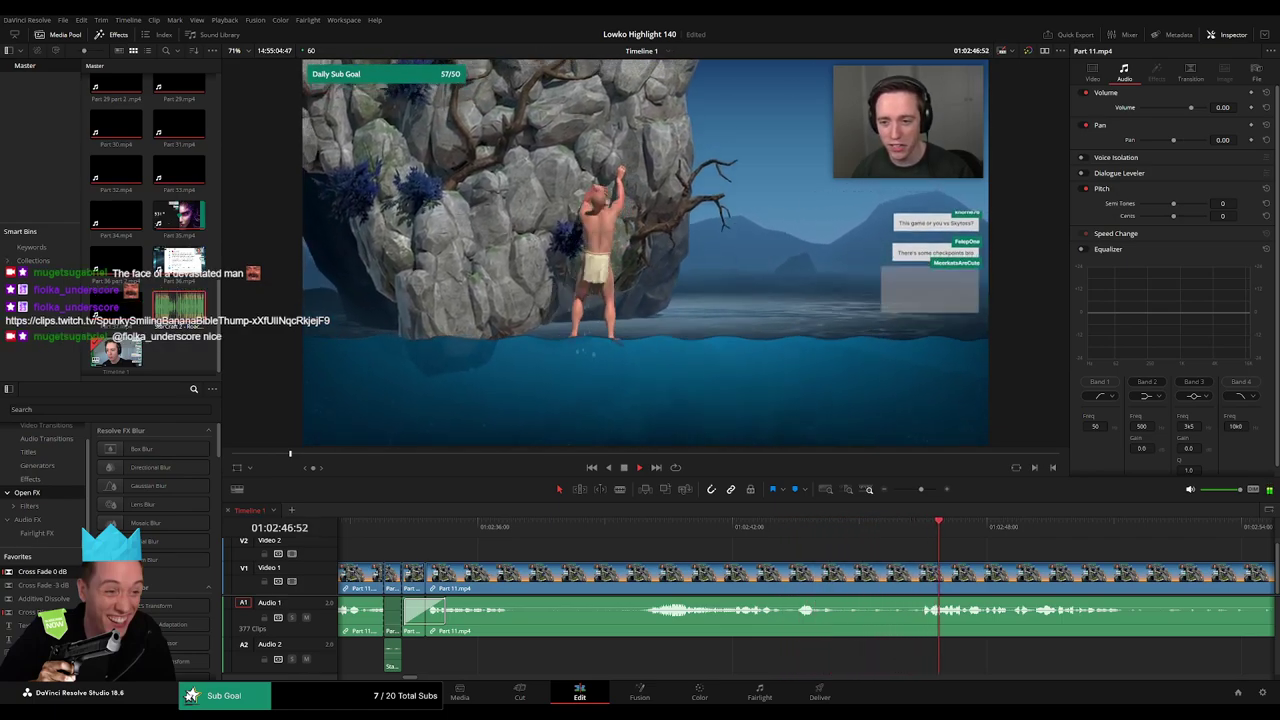
drag(921, 490, 916, 490)
drag(895, 557, 663, 557)
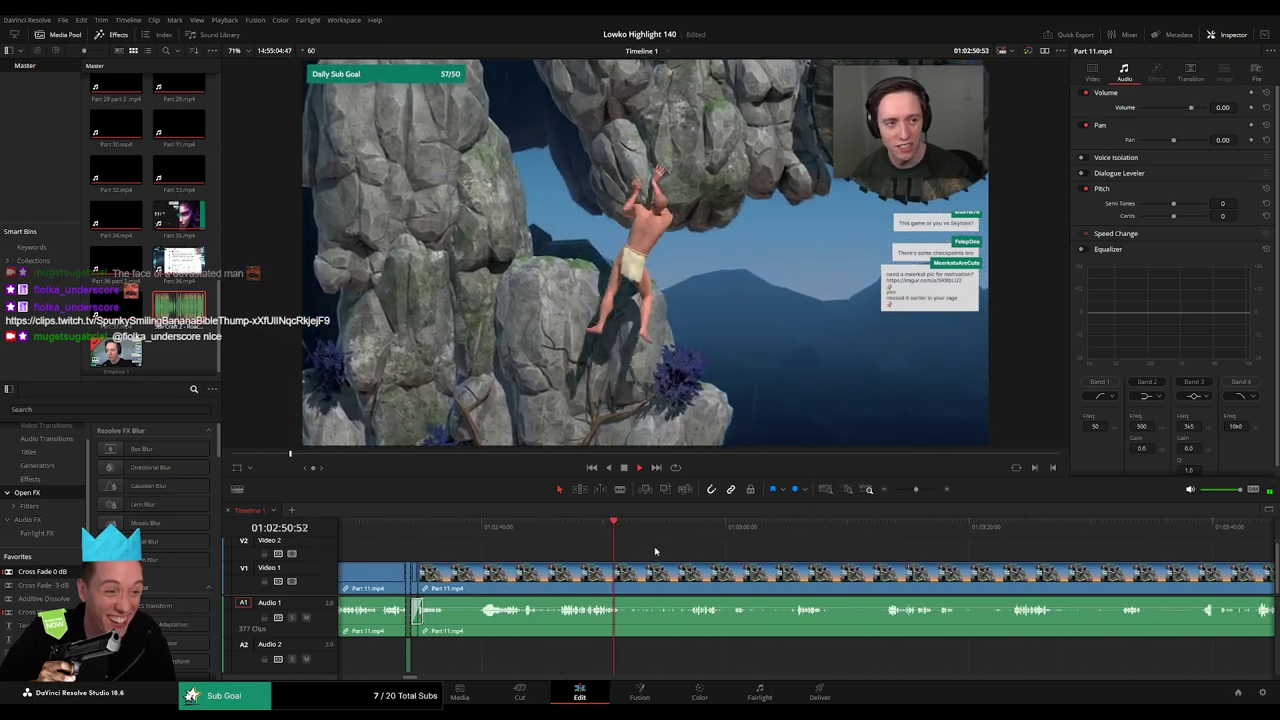
key(space)
key(b)
click(624, 575)
click(688, 525)
key(space)
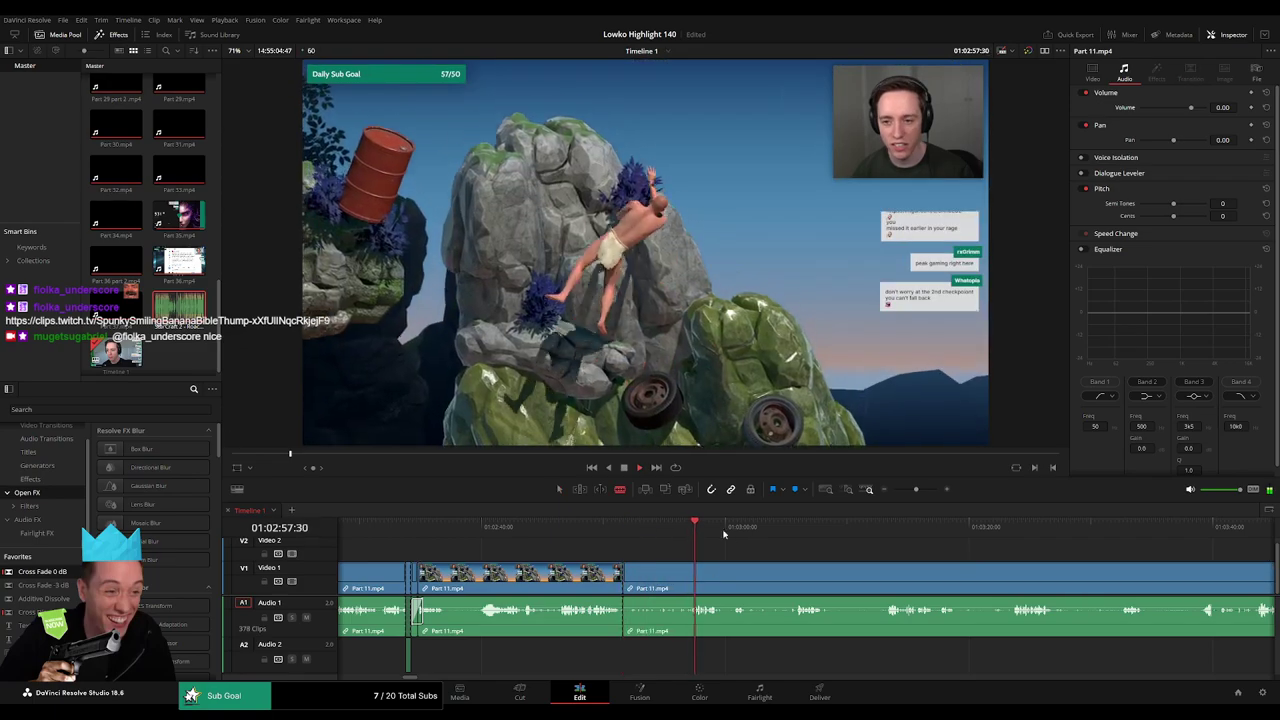
drag(761, 551, 686, 543)
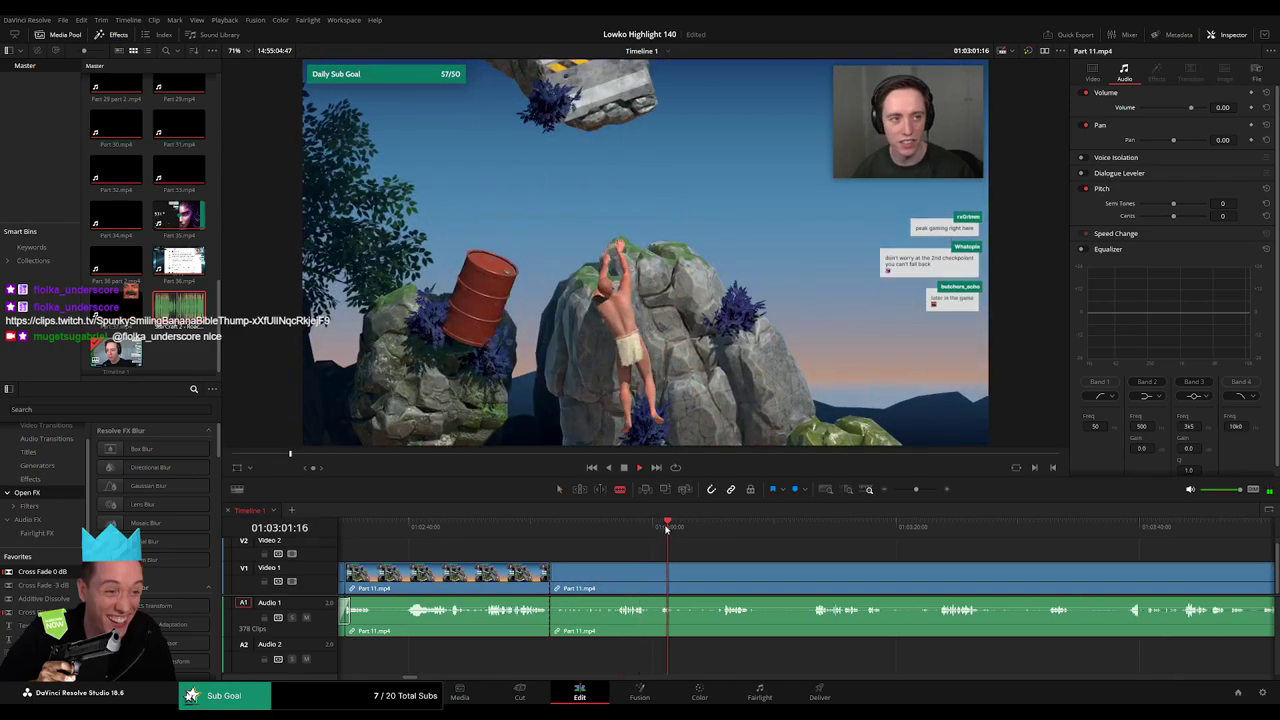
click(618, 573)
key(a)
click(591, 577)
key(BackSpace)
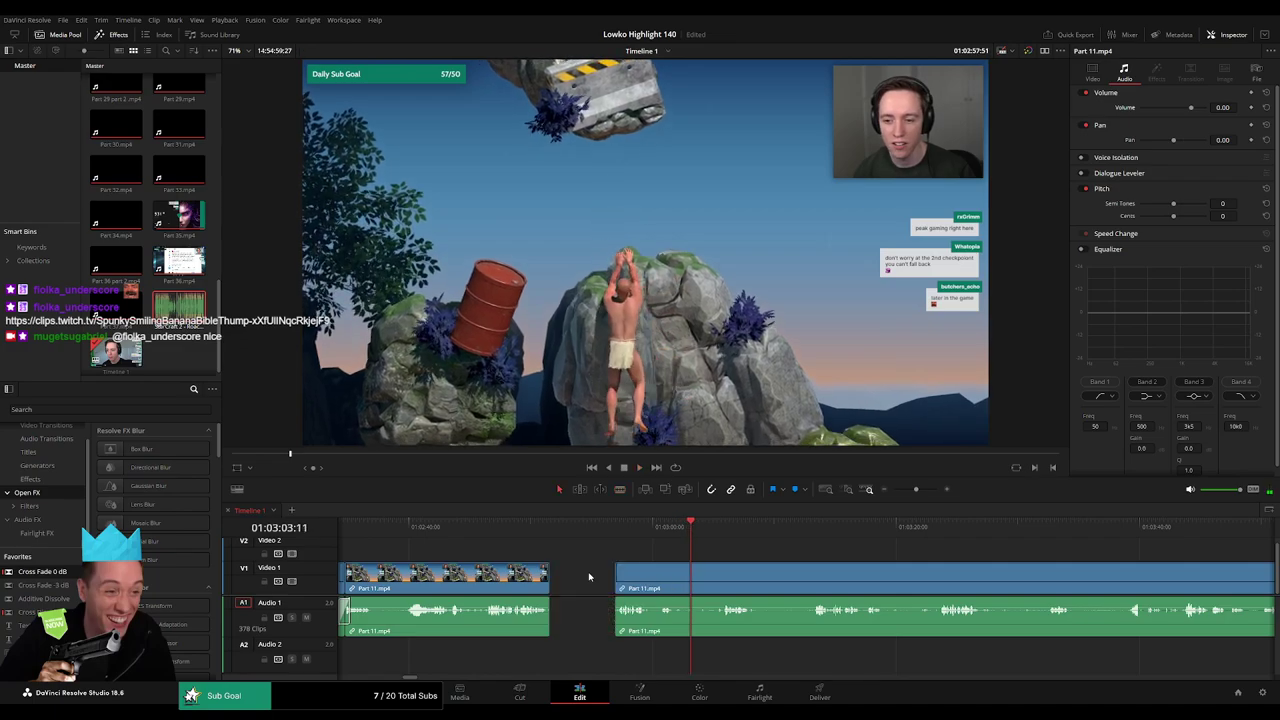
click(591, 577)
key(BackSpace)
key(space)
- Cut the quiet section from about 01:02:56 to 01:03:00 out of Part 11.mp4 and cross-fade the audio join
key(b)
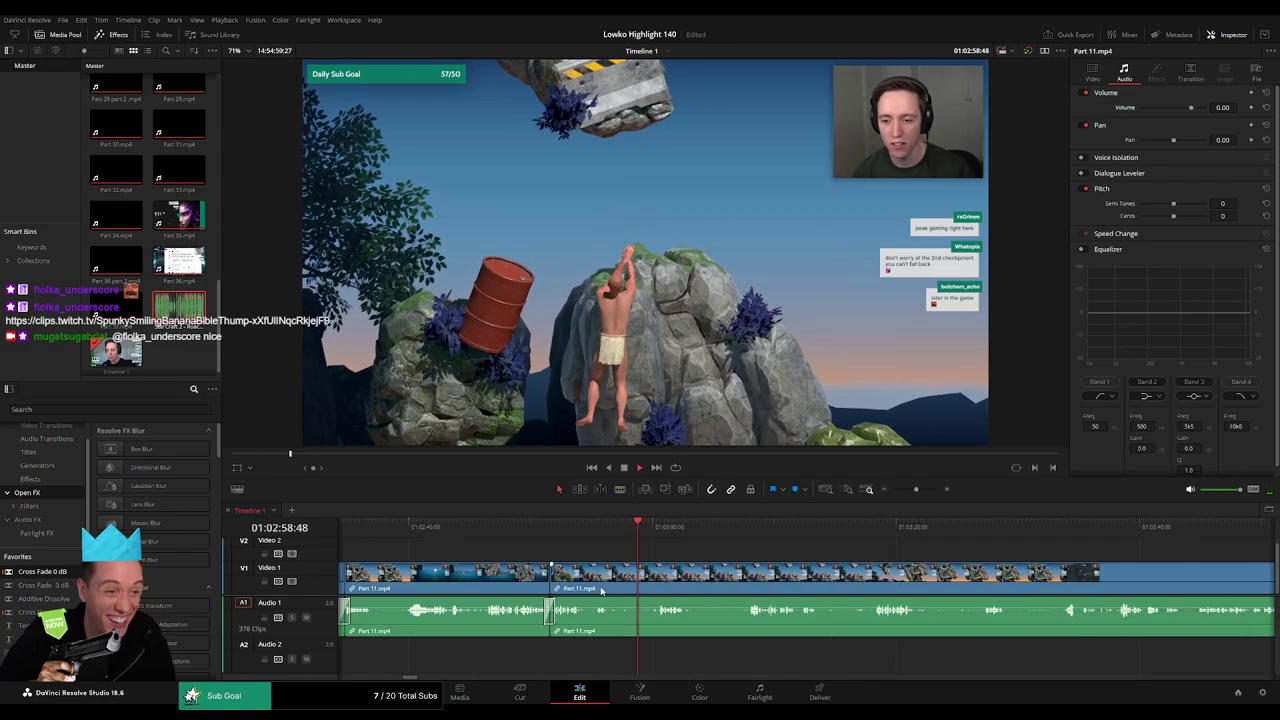
click(610, 575)
click(656, 576)
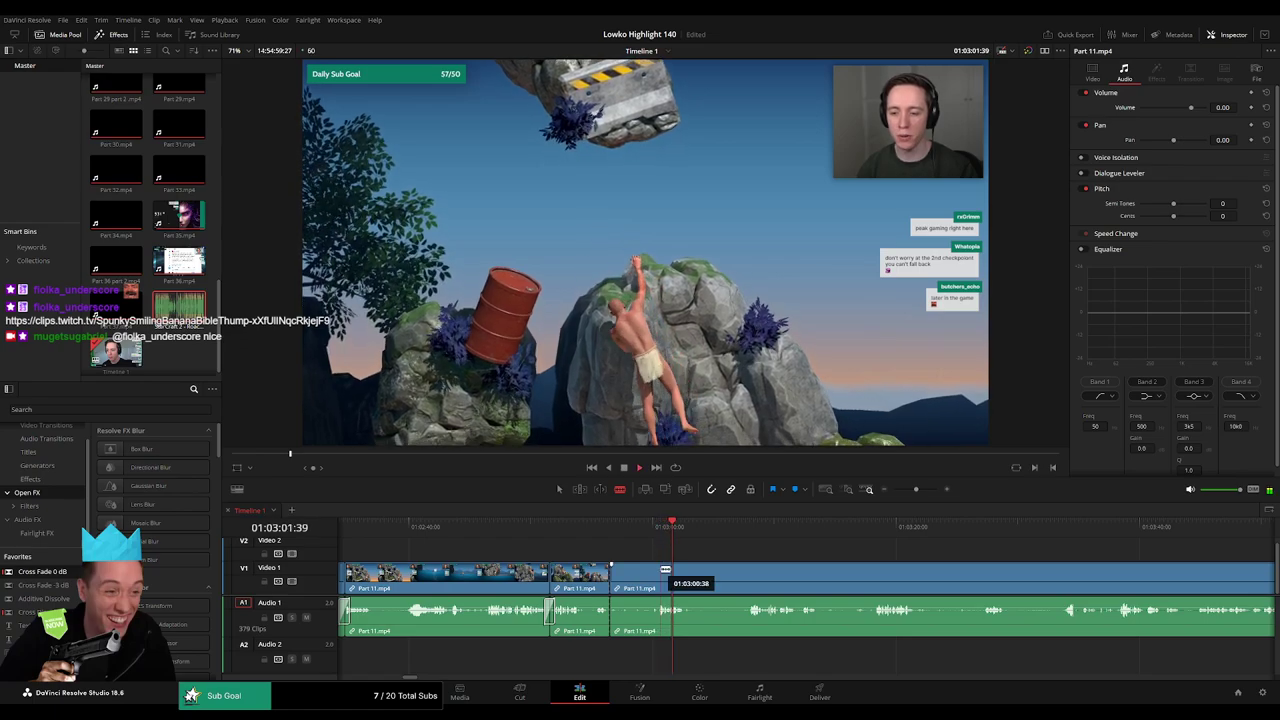
key(a)
click(650, 578)
key(Delete)
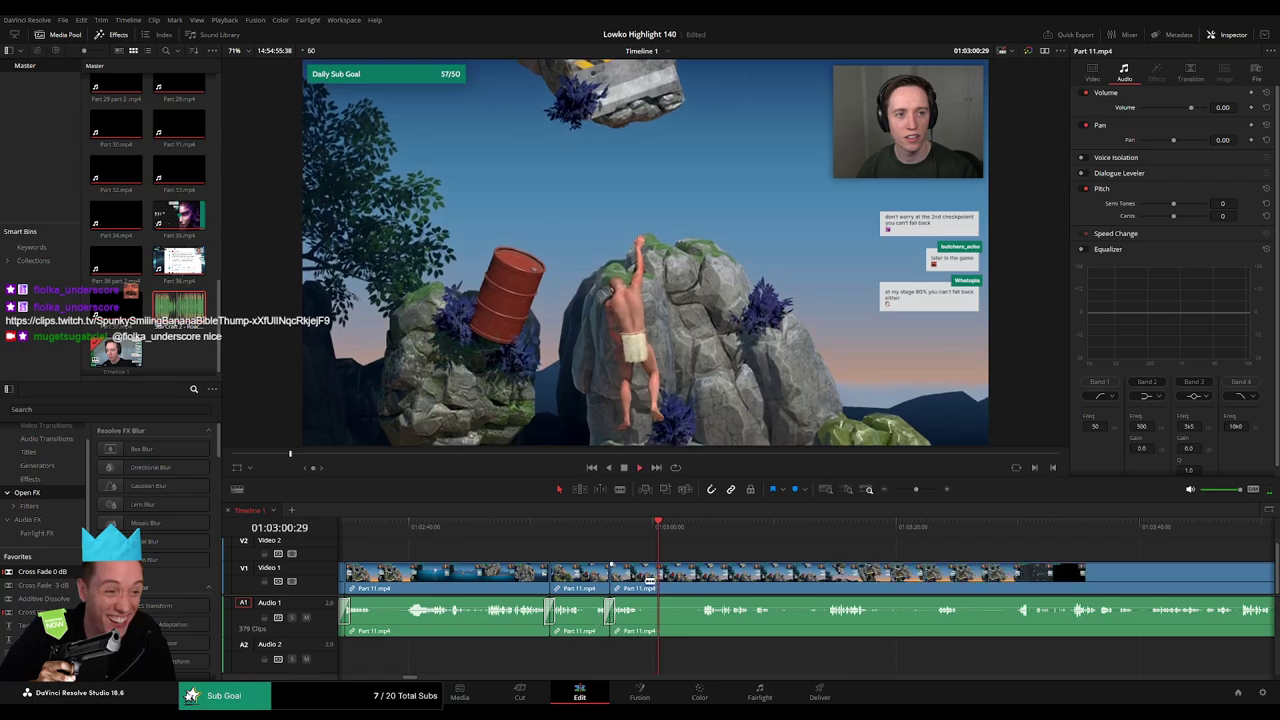
- Cut the quiet section from about 01:02:59 to 01:03:04 out of Part 11.mp4 and cross-fade the audio join
key(b)
click(648, 578)
scroll(671, 554, right, 3)
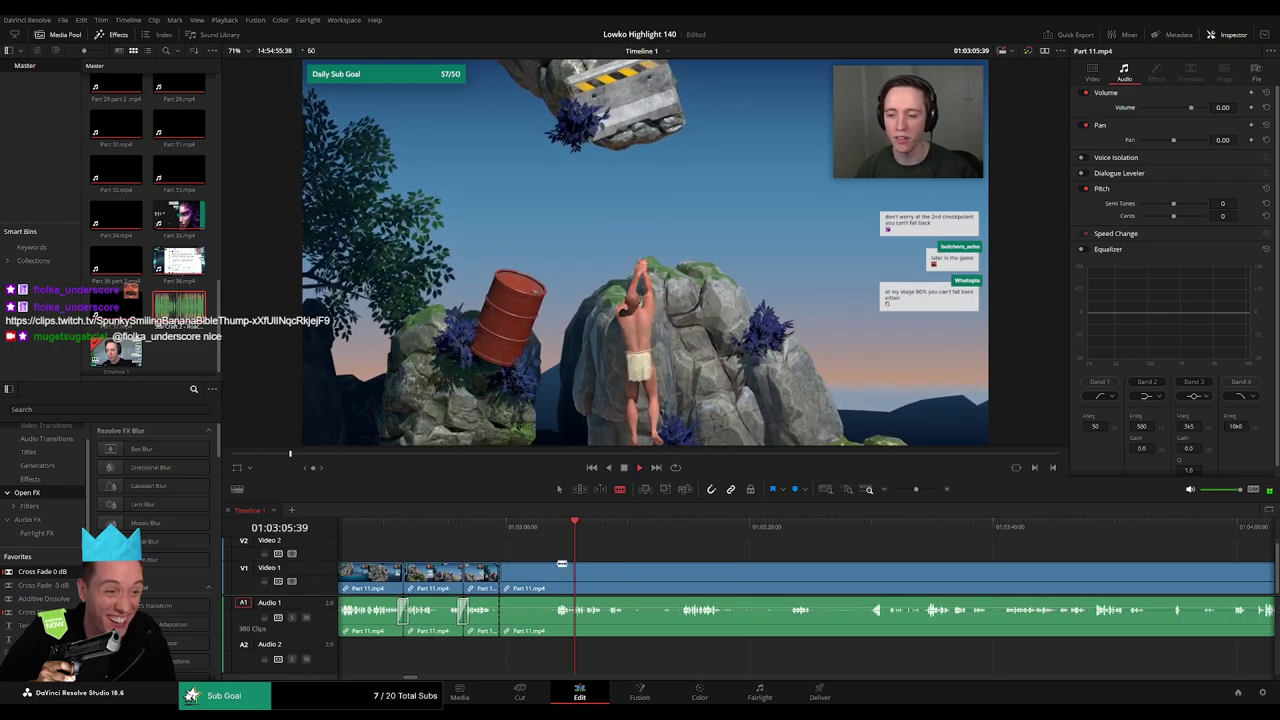
key(Delete)
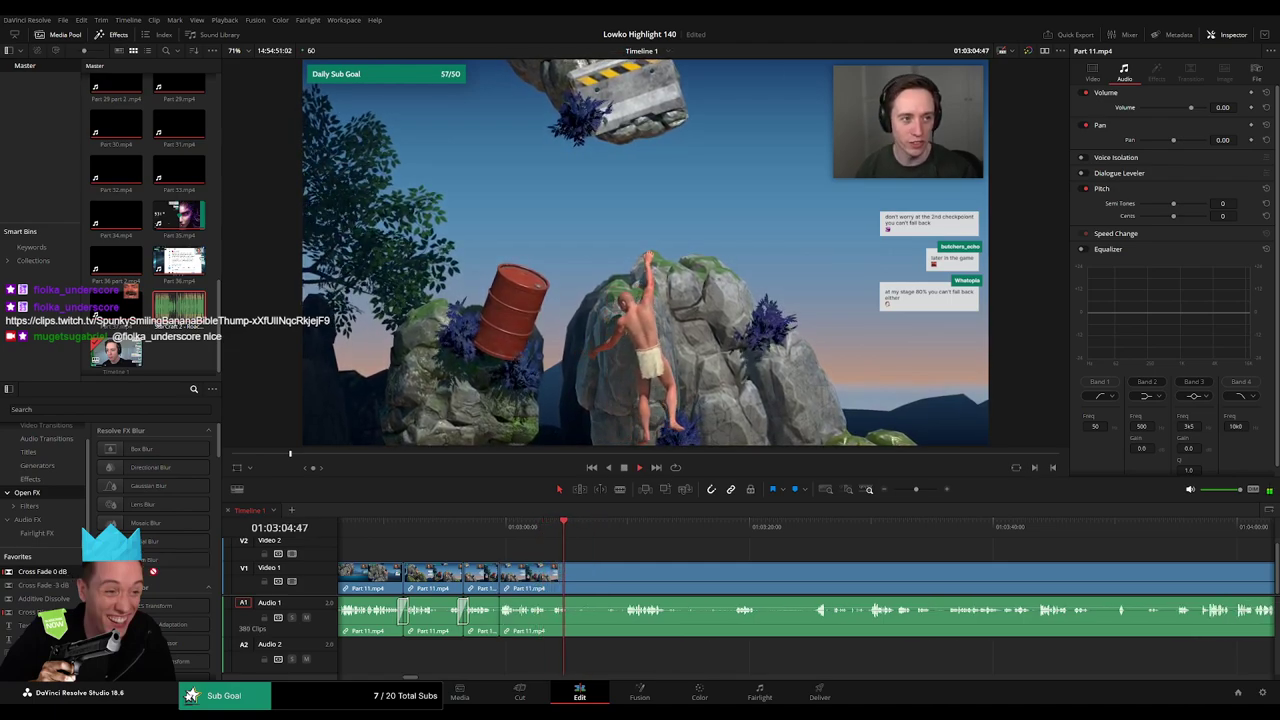
drag(501, 619, 500, 617)
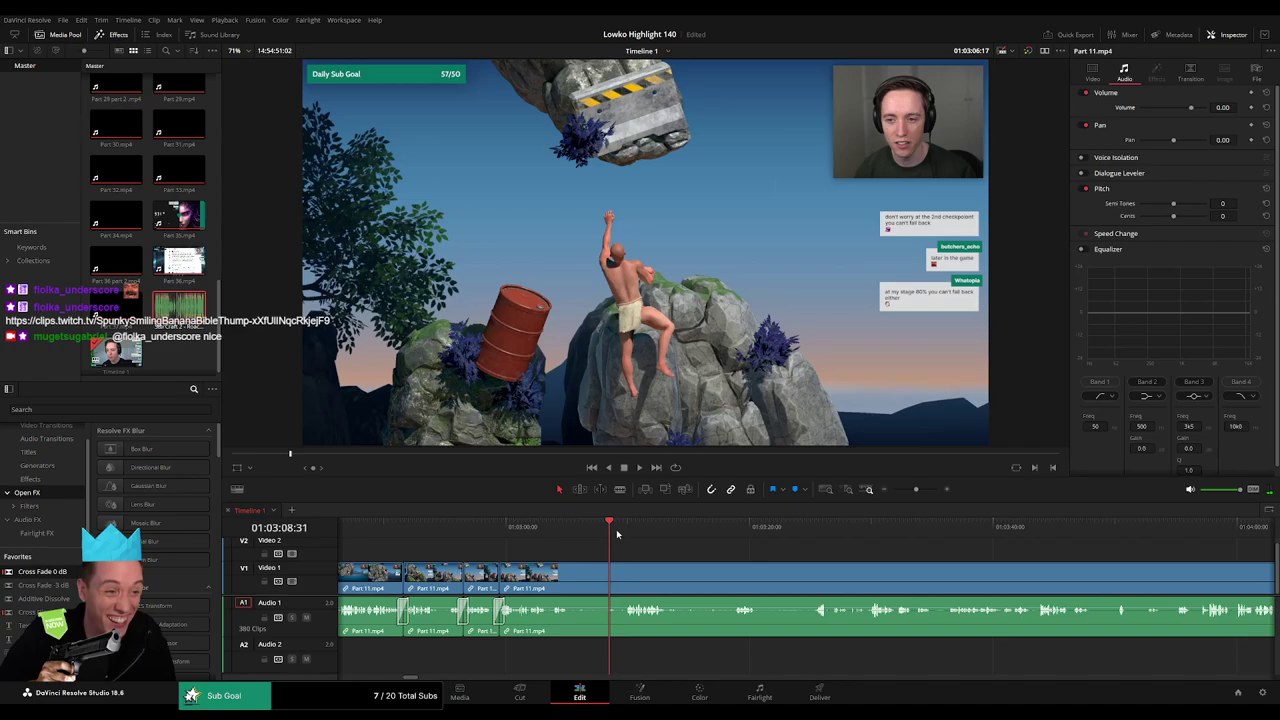
- Cut the quiet section from about 01:03:05 to 01:03:10 out of Part 11.mp4 and cross-fade the audio join
drag(617, 534, 626, 534)
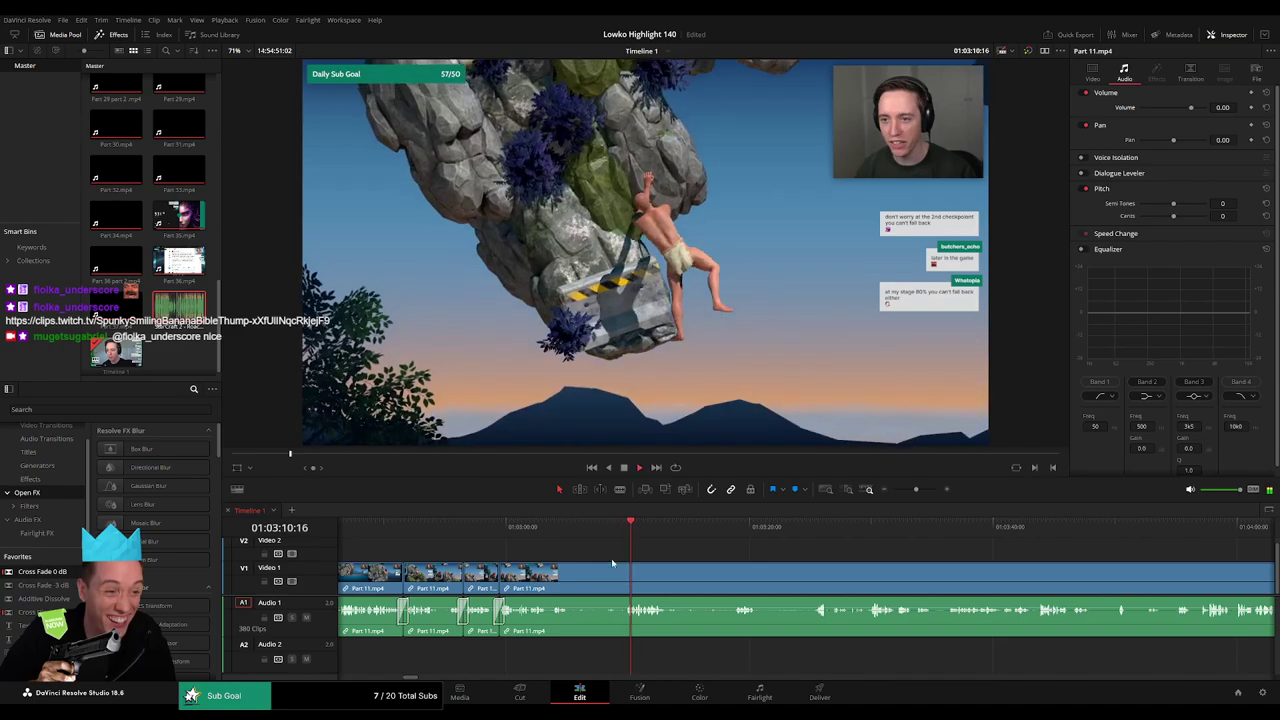
key(b)
click(571, 573)
click(624, 578)
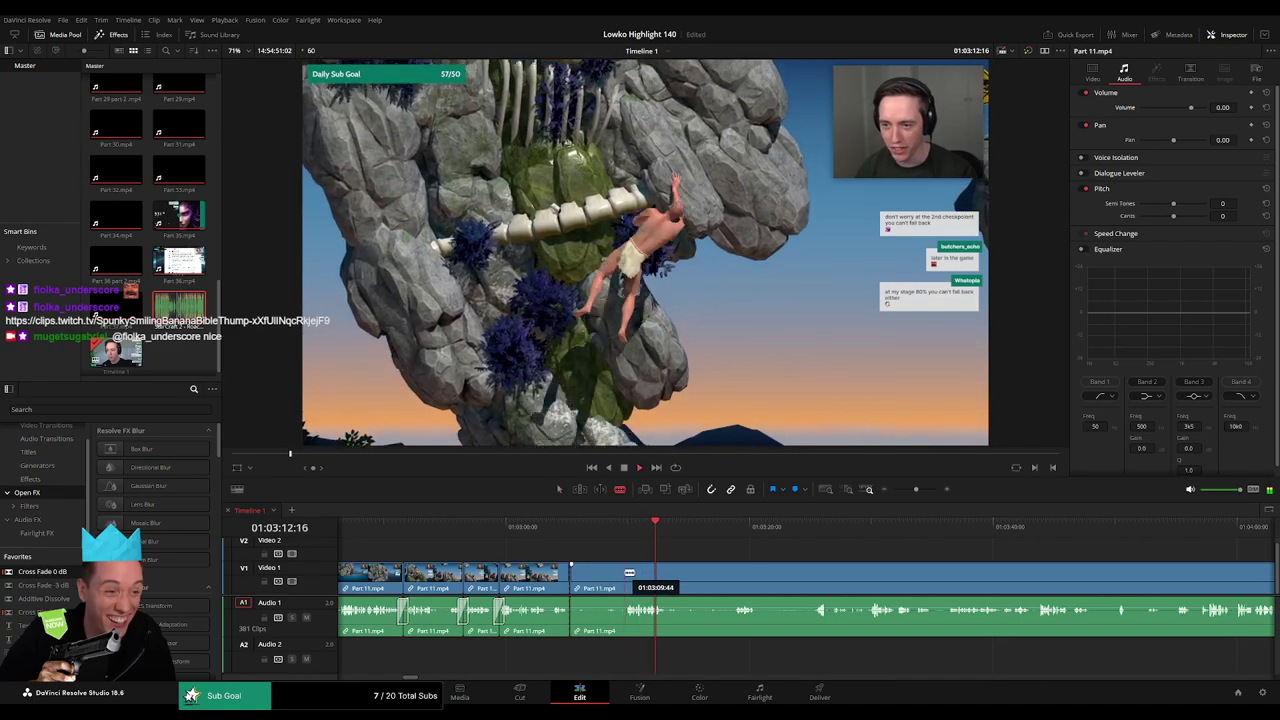
key(a)
click(602, 577)
key(BackSpace)
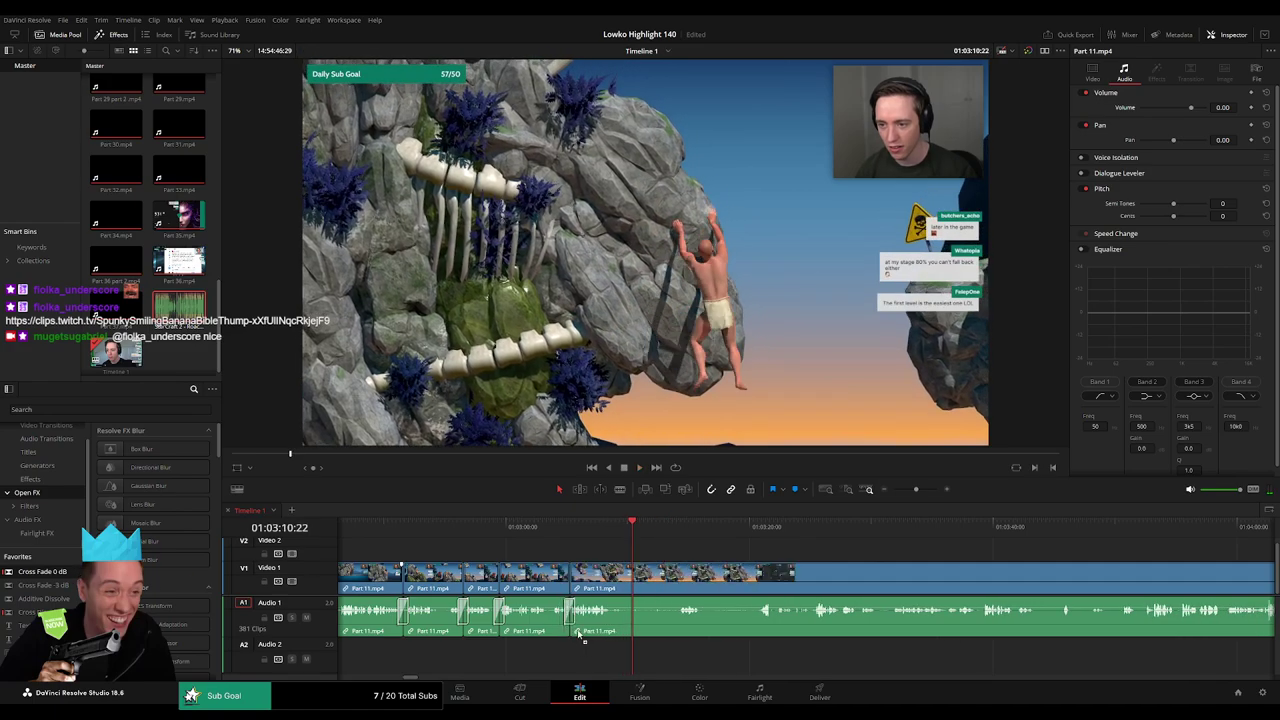
- Cut the quiet section from about 01:03:09 to 01:03:14 out of Part 11.mp4, close the gap and cross-fade the audio join
click(689, 528)
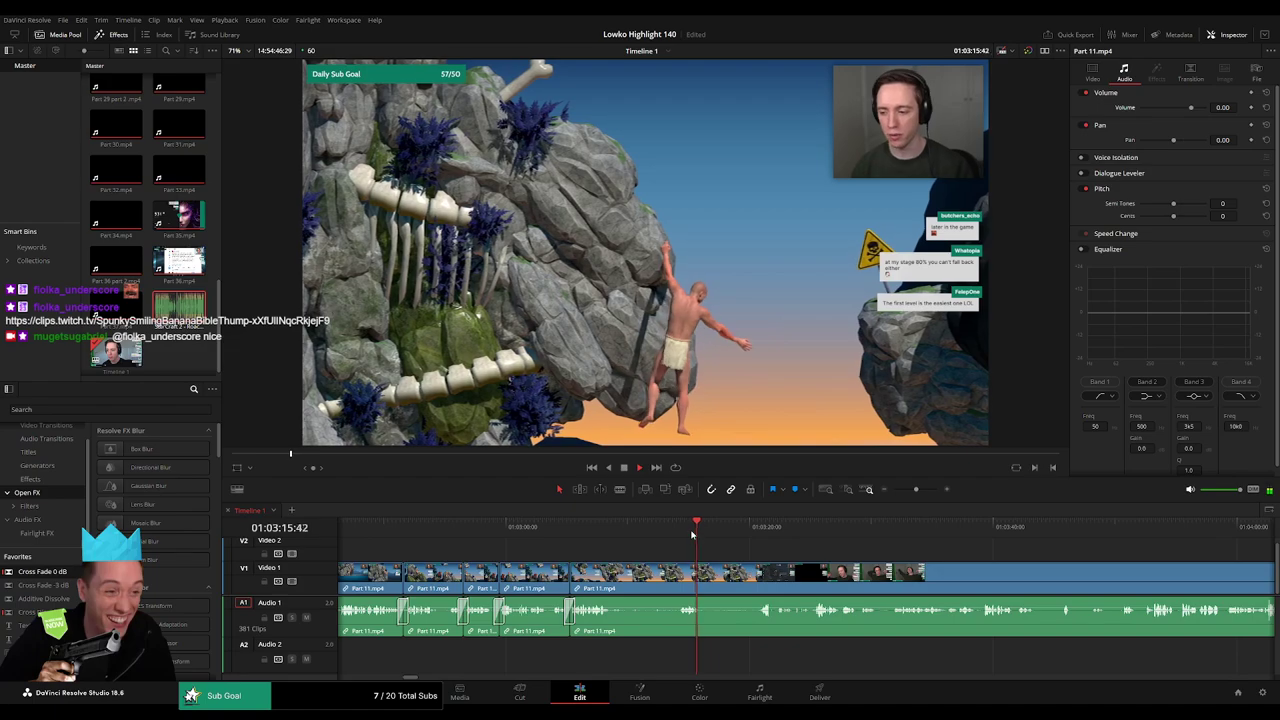
click(682, 534)
click(738, 531)
click(760, 532)
key(b)
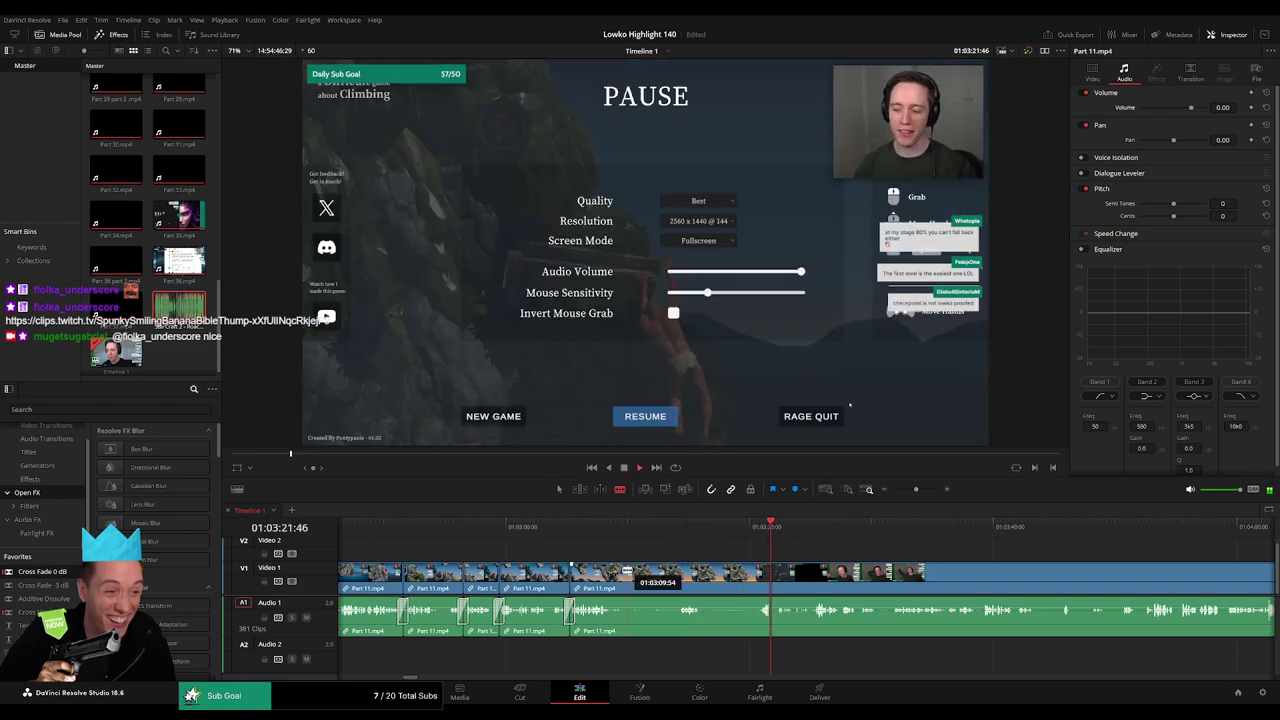
click(614, 575)
click(757, 571)
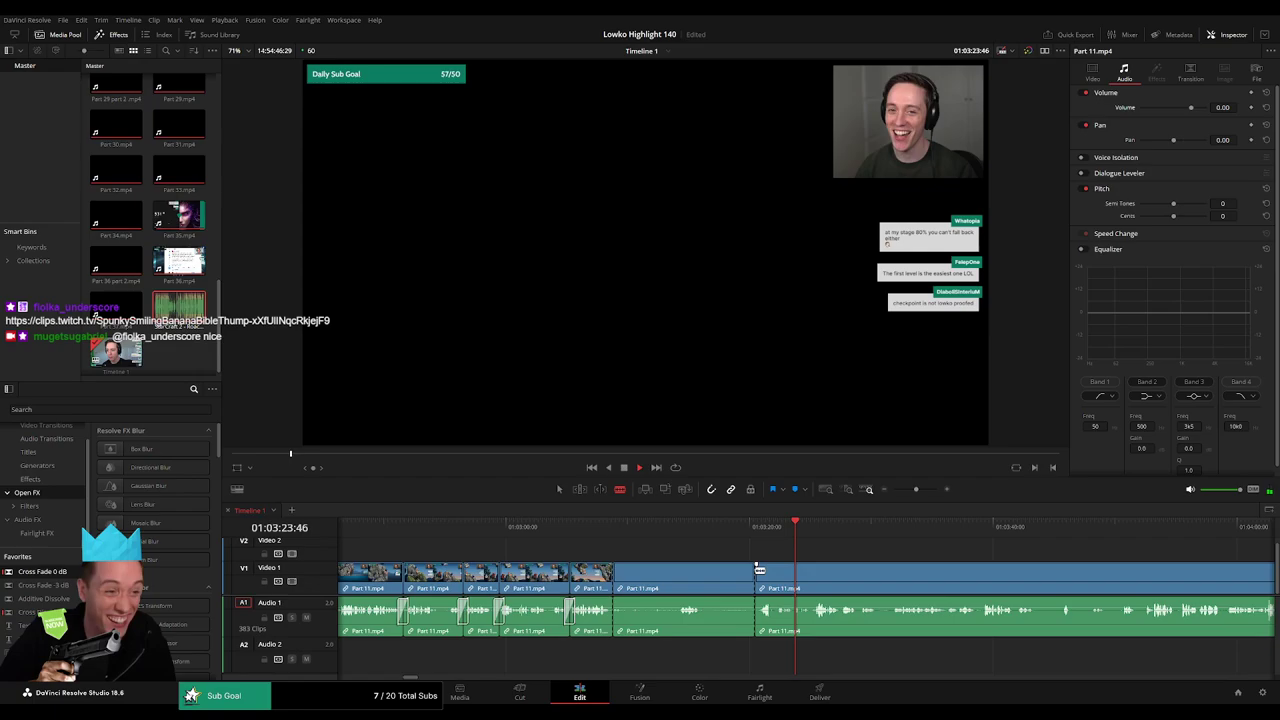
key(a)
click(657, 578)
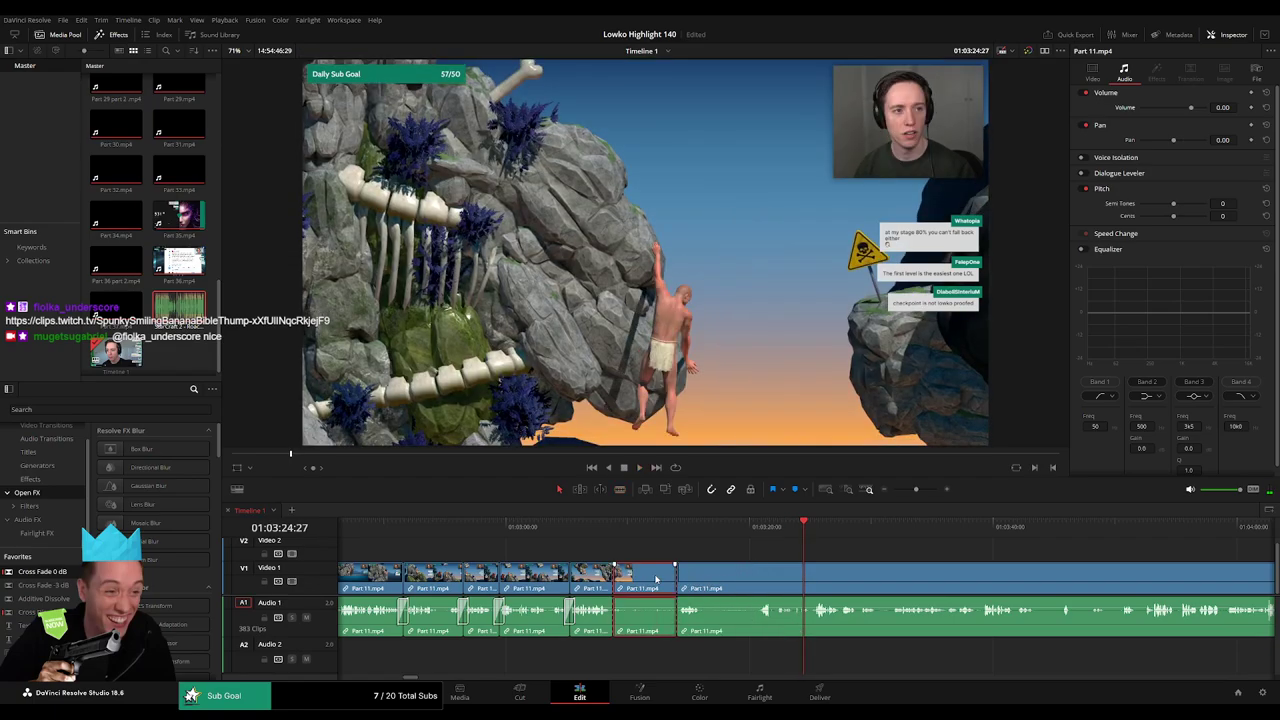
key(Delete)
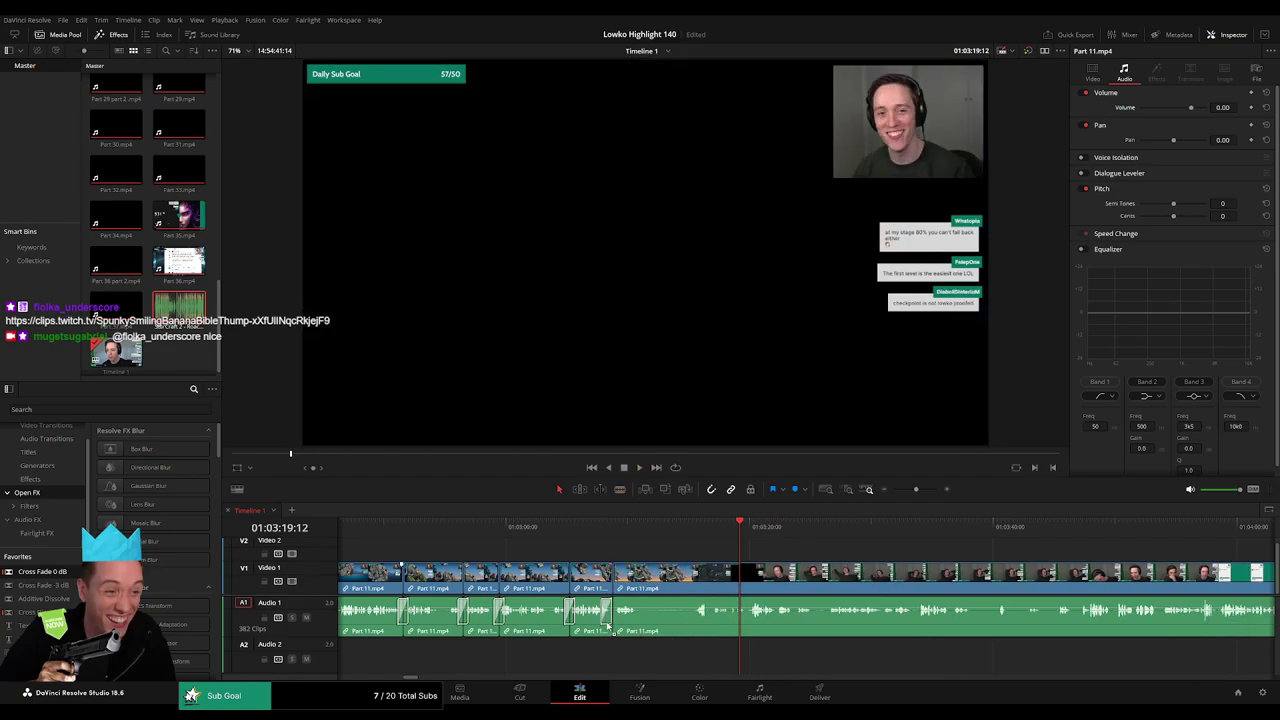
click(613, 540)
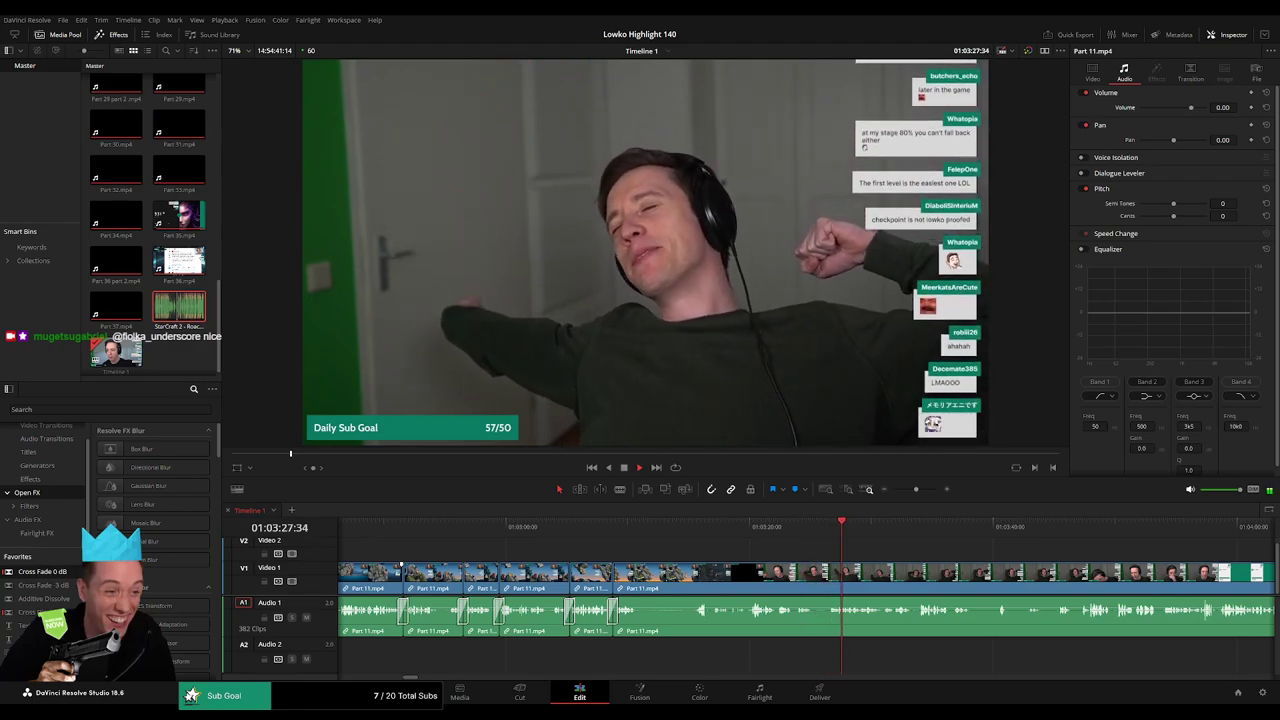
- Play on through the rage-quit reaction and split Part 11.mp4 at about 01:03:44
click(683, 527)
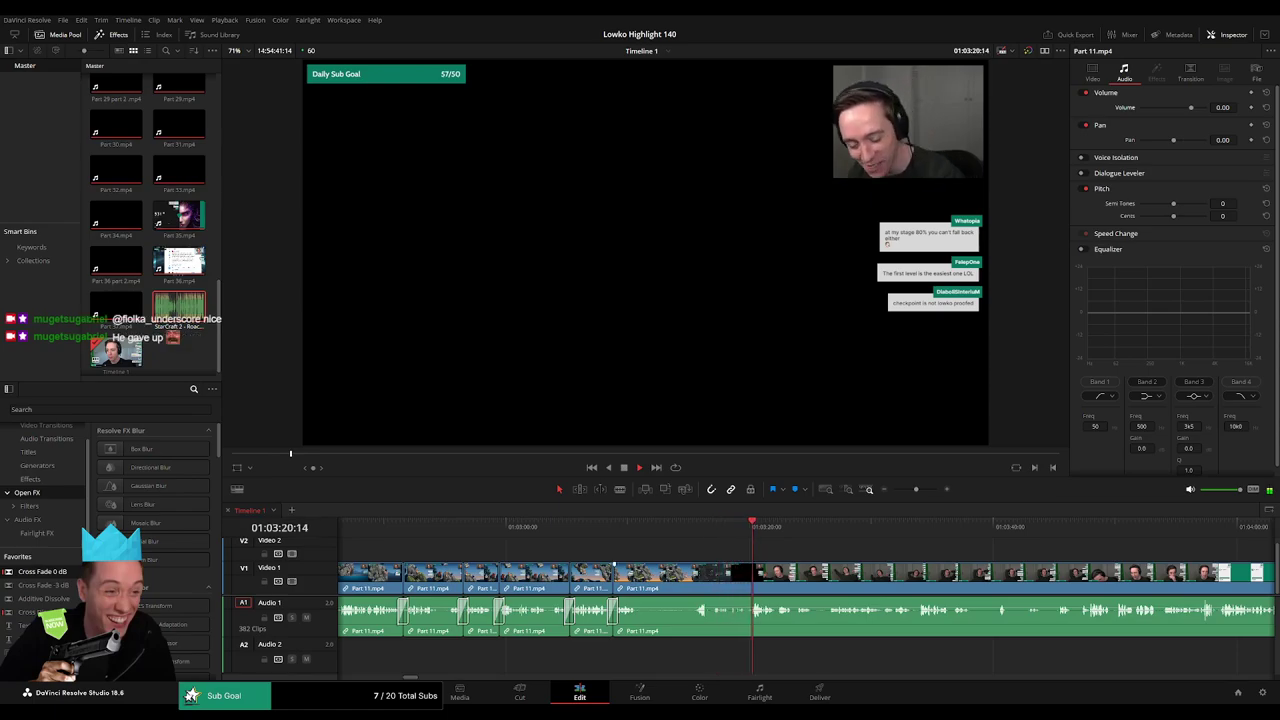
mouse_move(919, 493)
mouse_down()
mouse_move(901, 489)
mouse_move(918, 495)
mouse_up()
click(848, 529)
drag(926, 556, 767, 552)
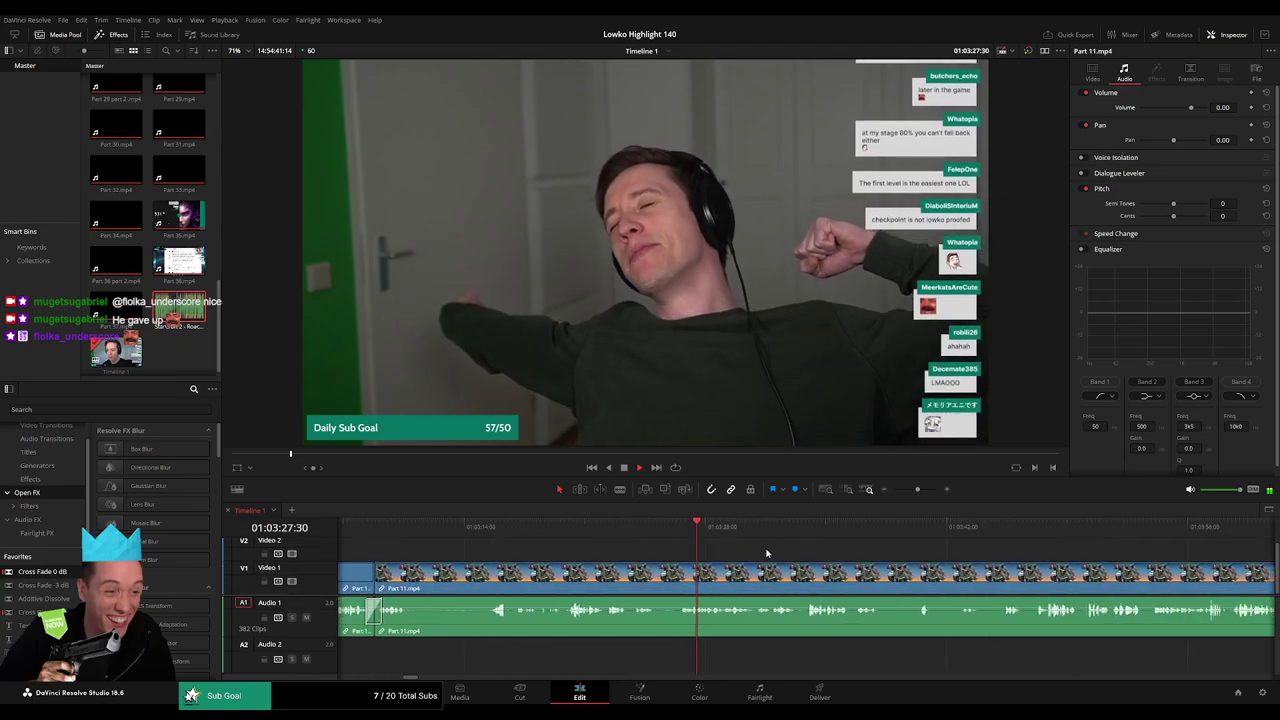
scroll(815, 557, right, 3)
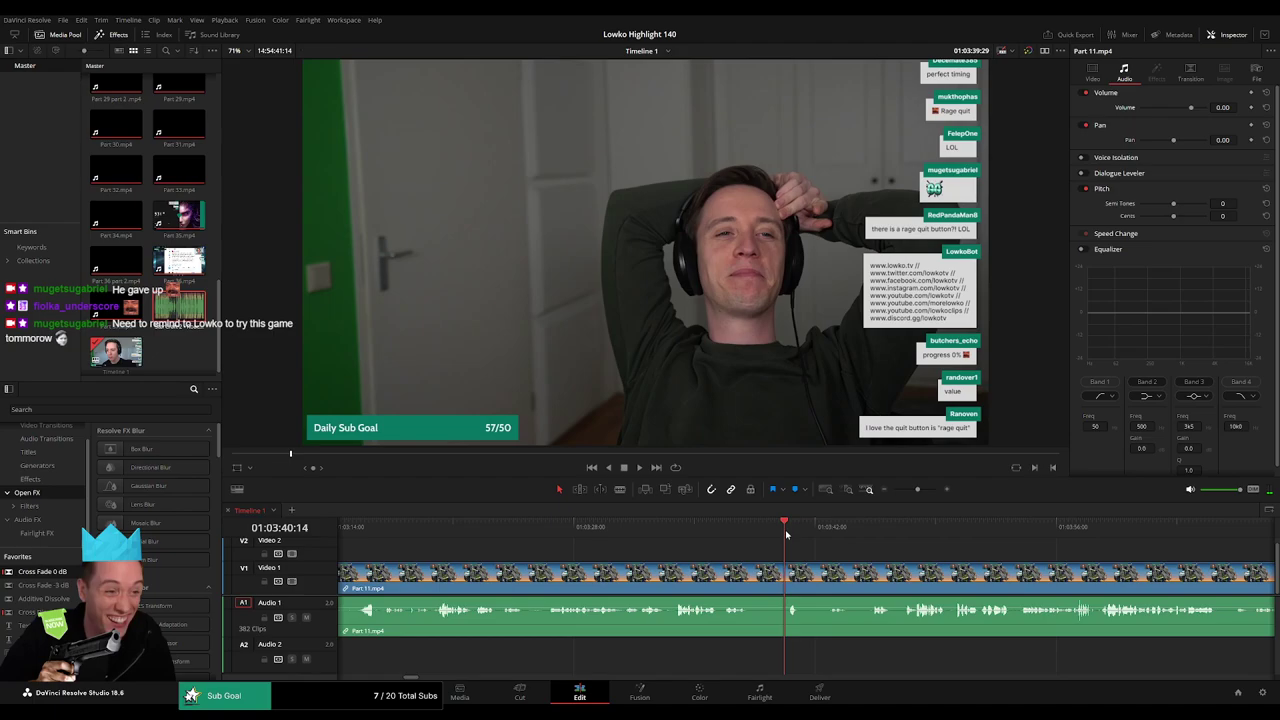
scroll(806, 547, right, 2)
click(696, 528)
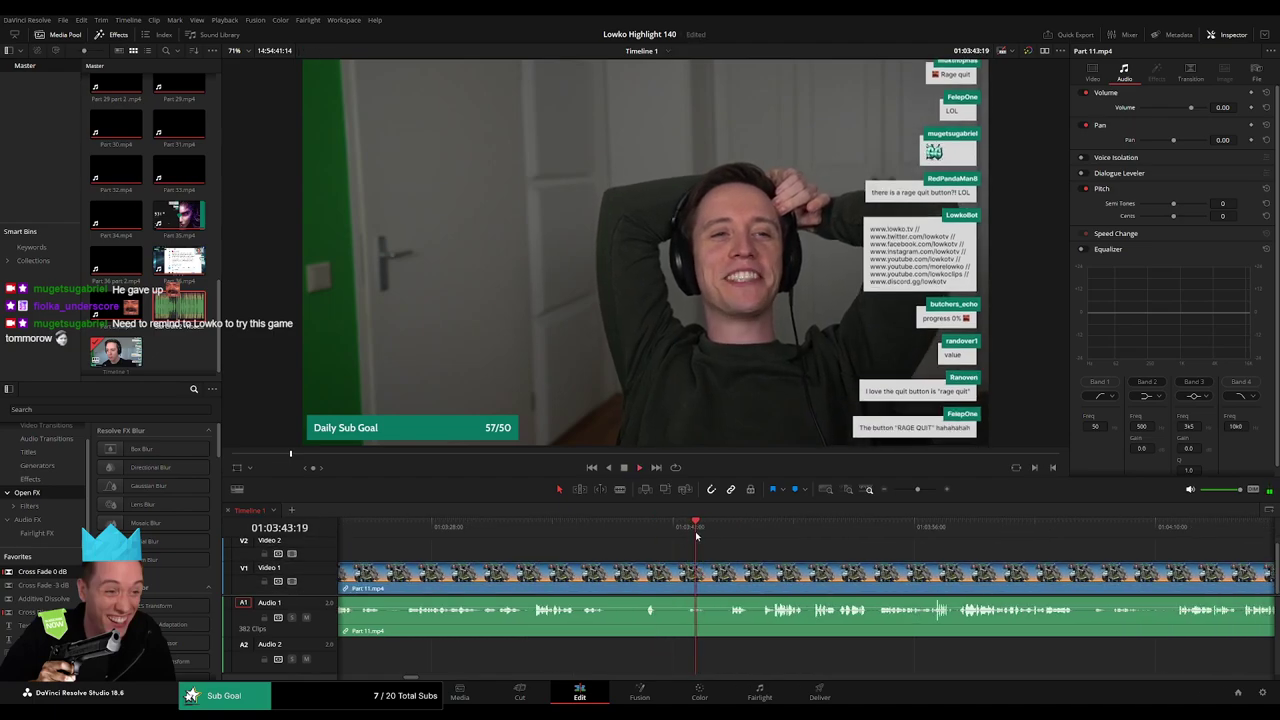
key(b)
click(712, 575)
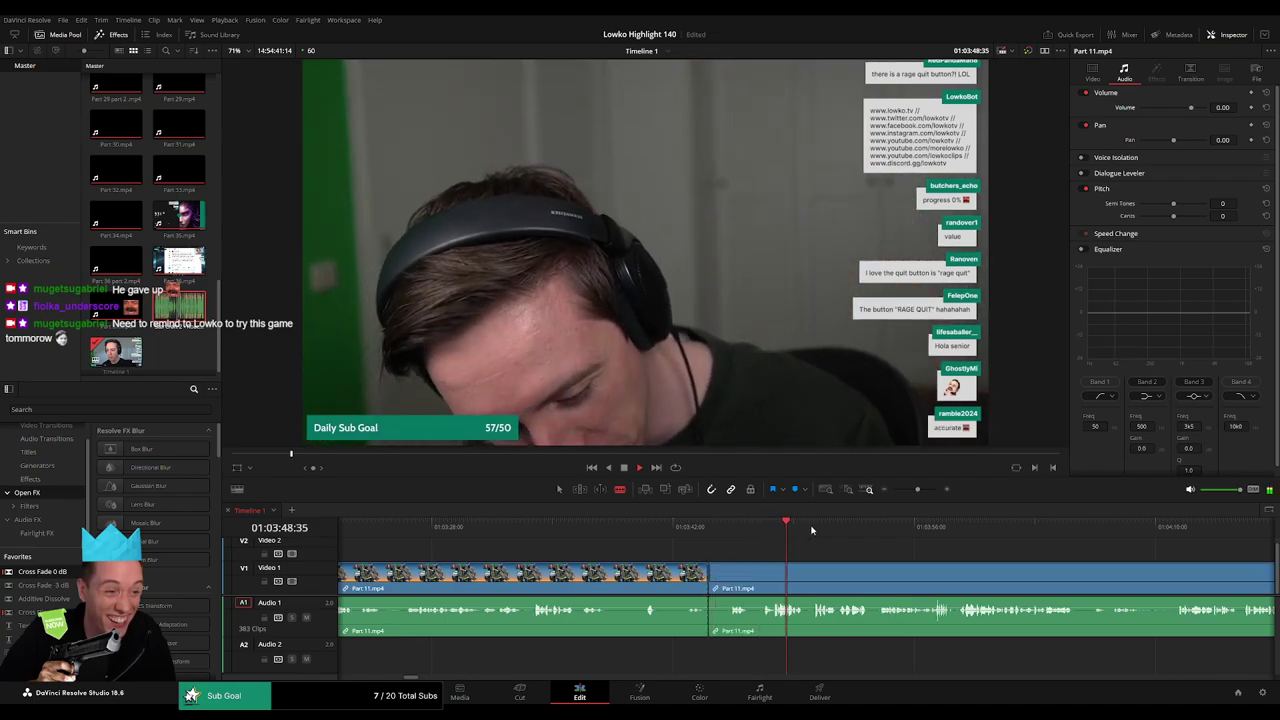
- Review the rest of Part 11.mp4 from the split at about 01:03:44 through the sign-off and end screen
click(816, 528)
click(881, 530)
click(903, 531)
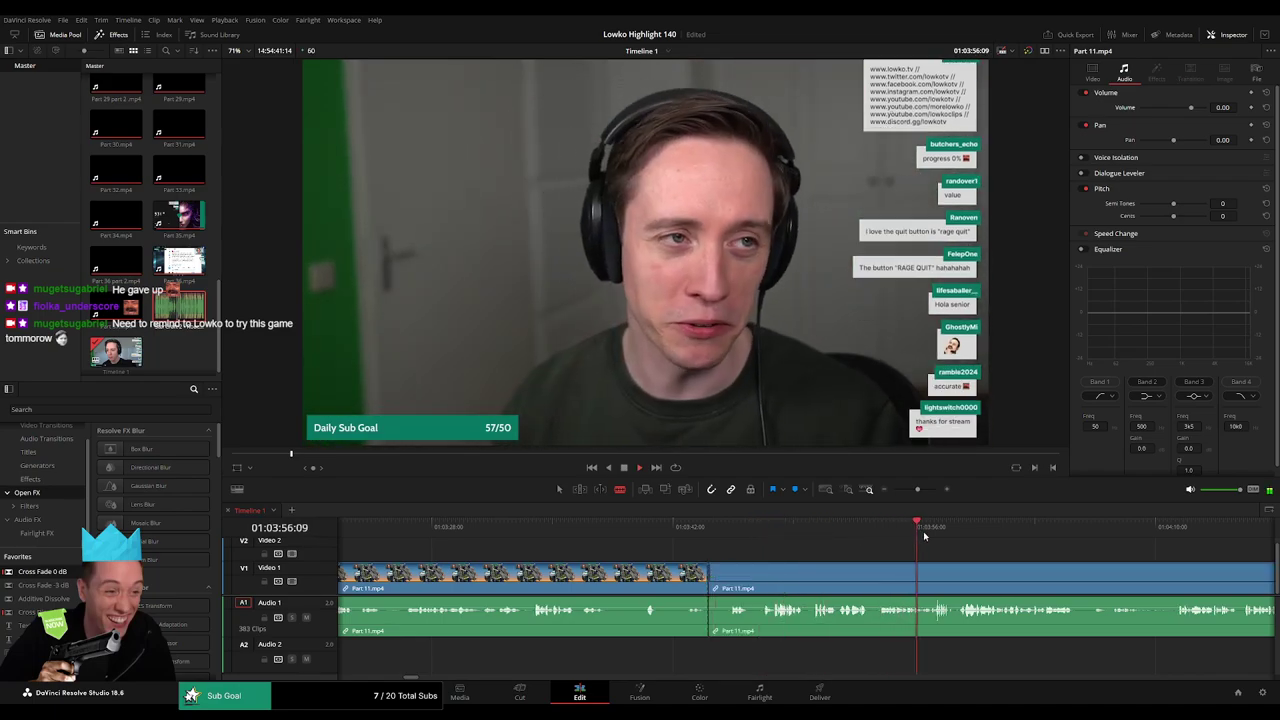
click(929, 532)
drag(971, 561, 734, 548)
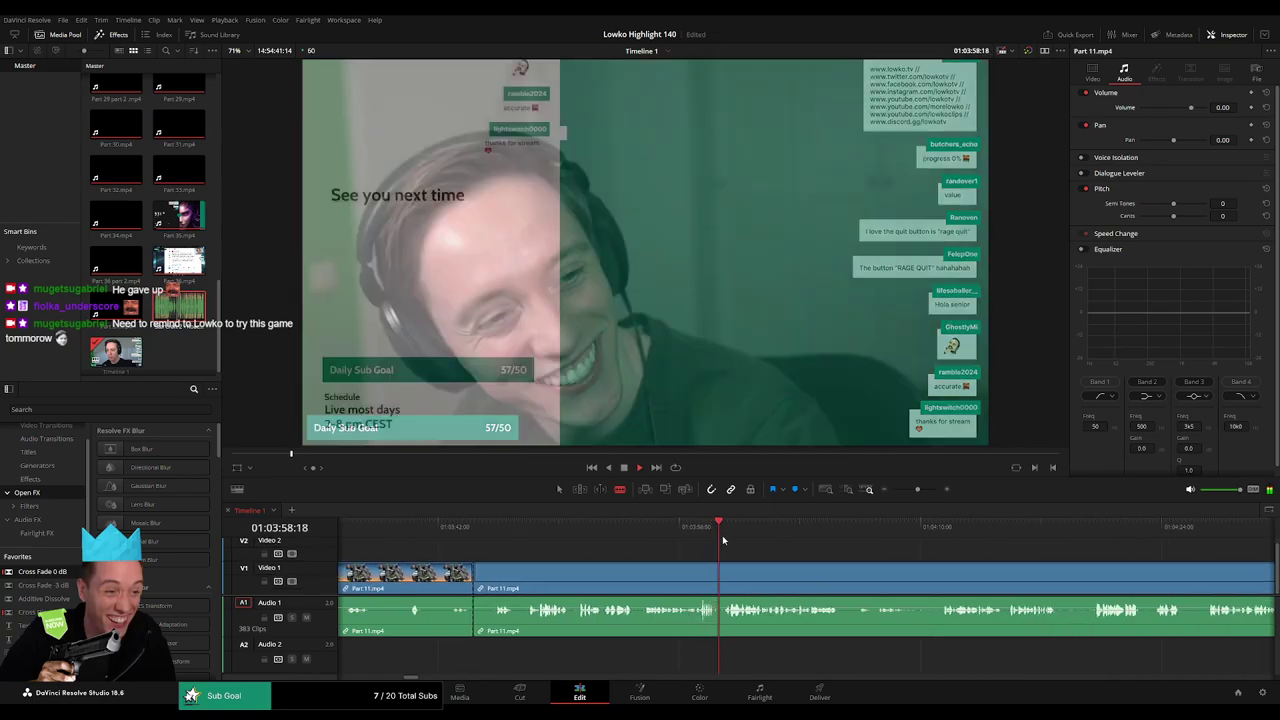
drag(911, 488, 912, 491)
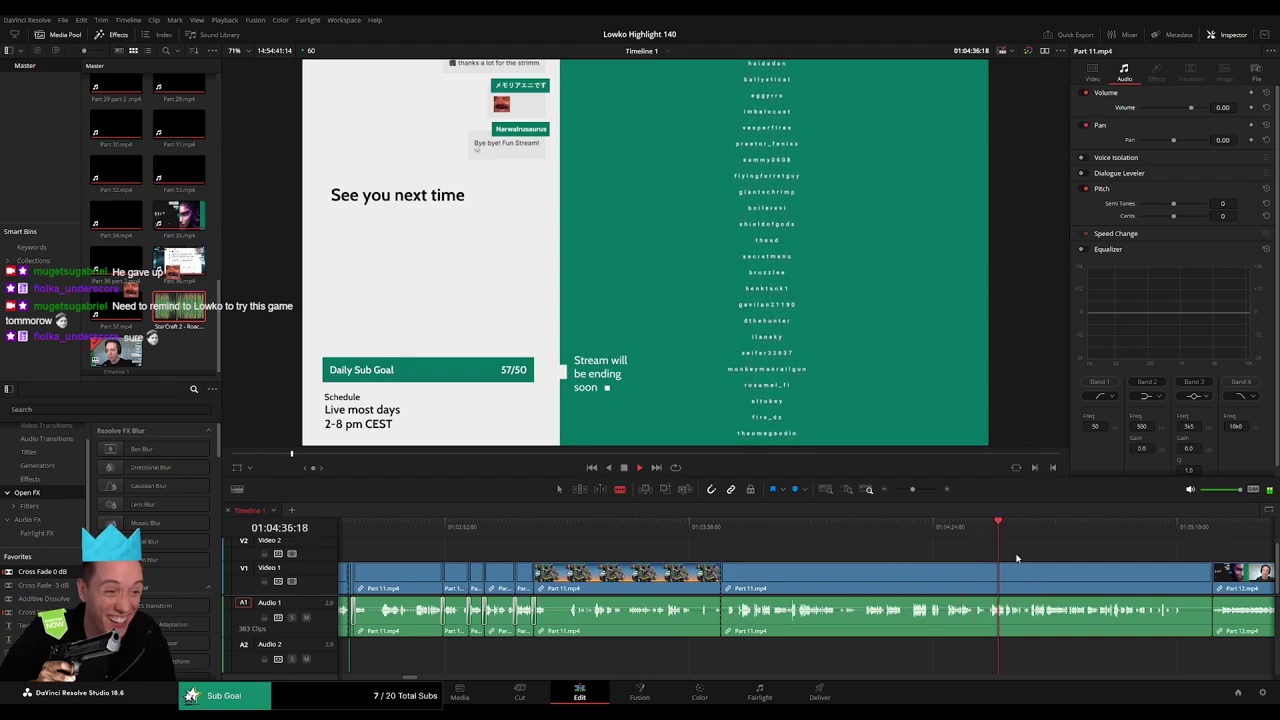
drag(995, 558, 689, 558)
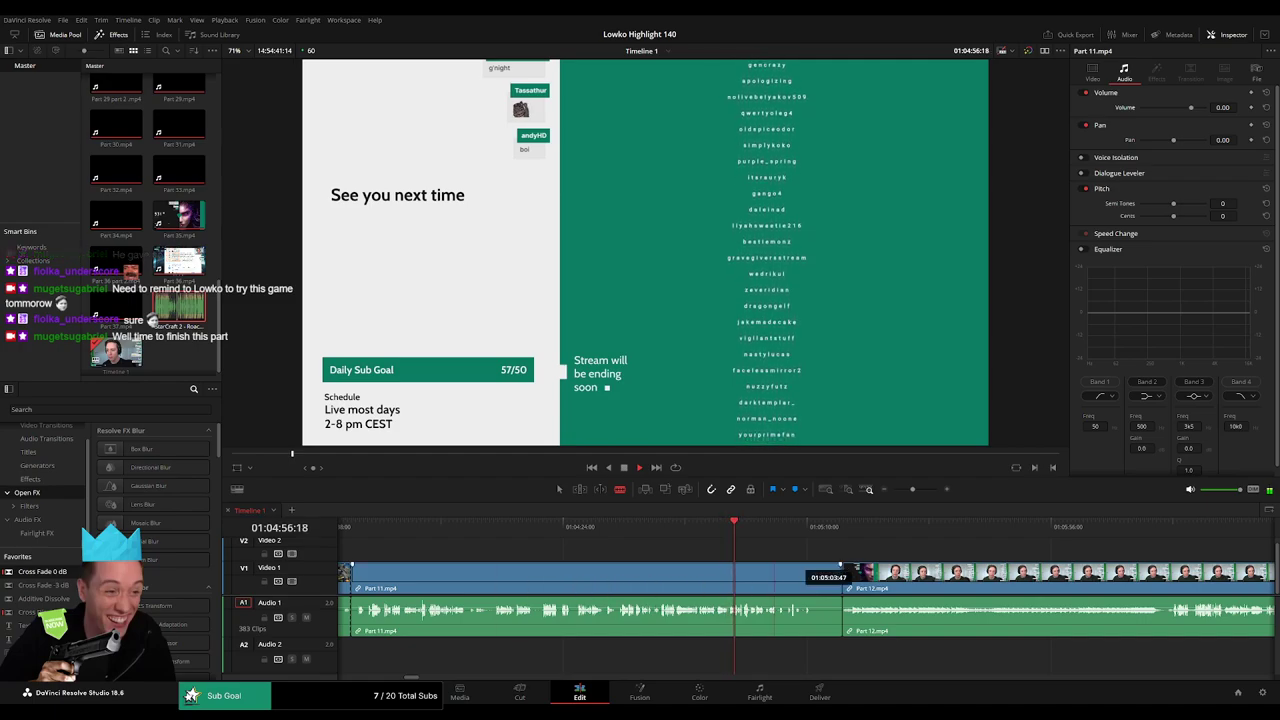
drag(773, 531, 822, 532)
- Survey the unedited footage from Part 12.mp4 to the end of the timeline and return to the start of Part 12.mp4
drag(912, 490, 868, 493)
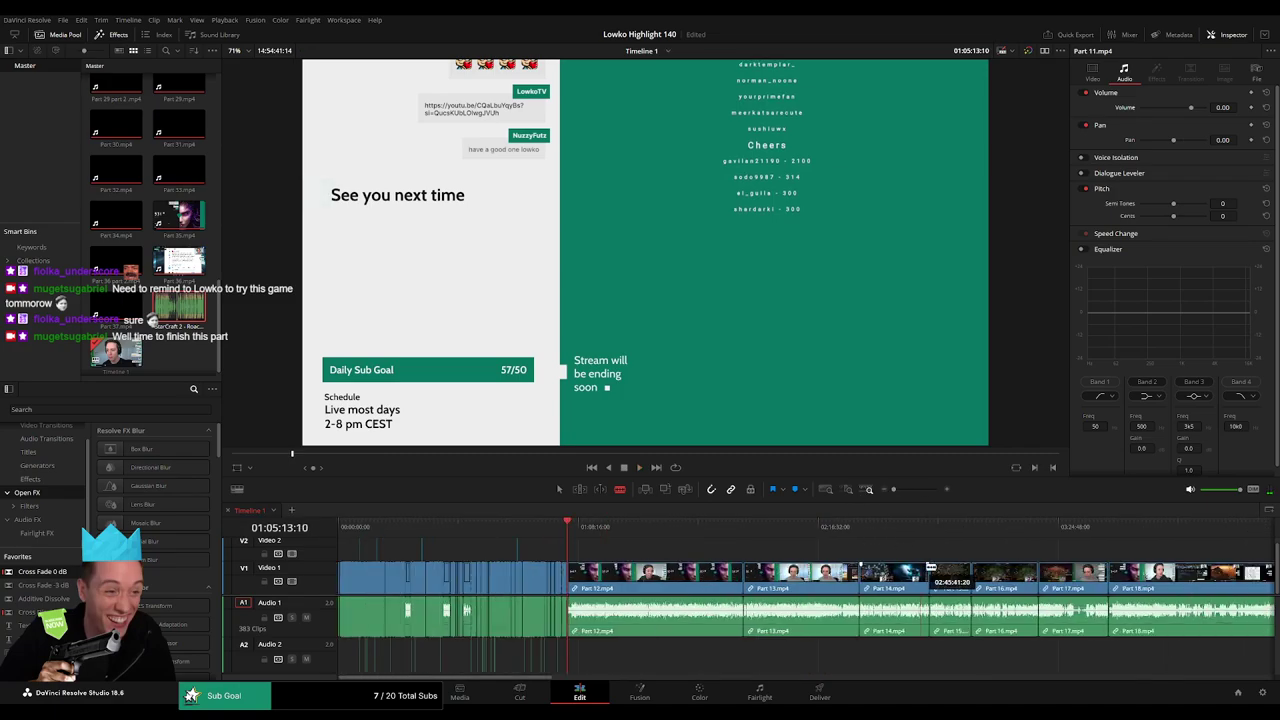
drag(990, 560, 743, 557)
drag(1023, 557, 695, 553)
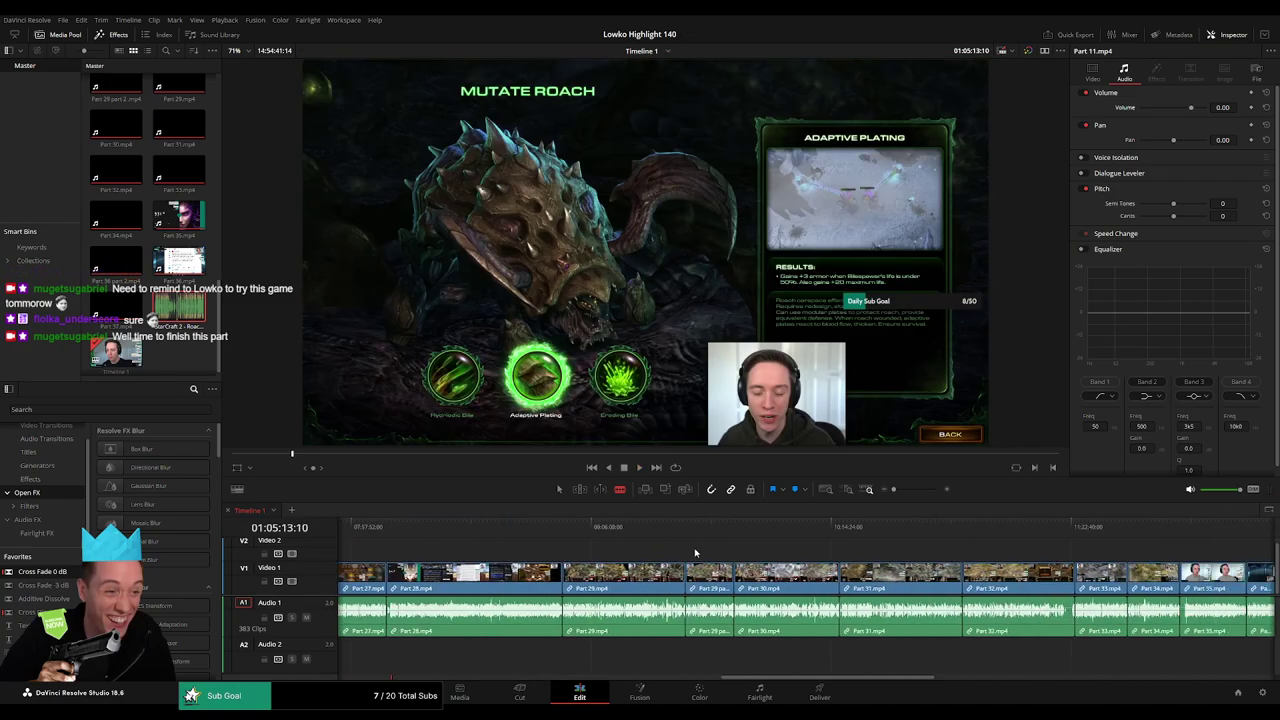
drag(1160, 560, 716, 556)
click(914, 536)
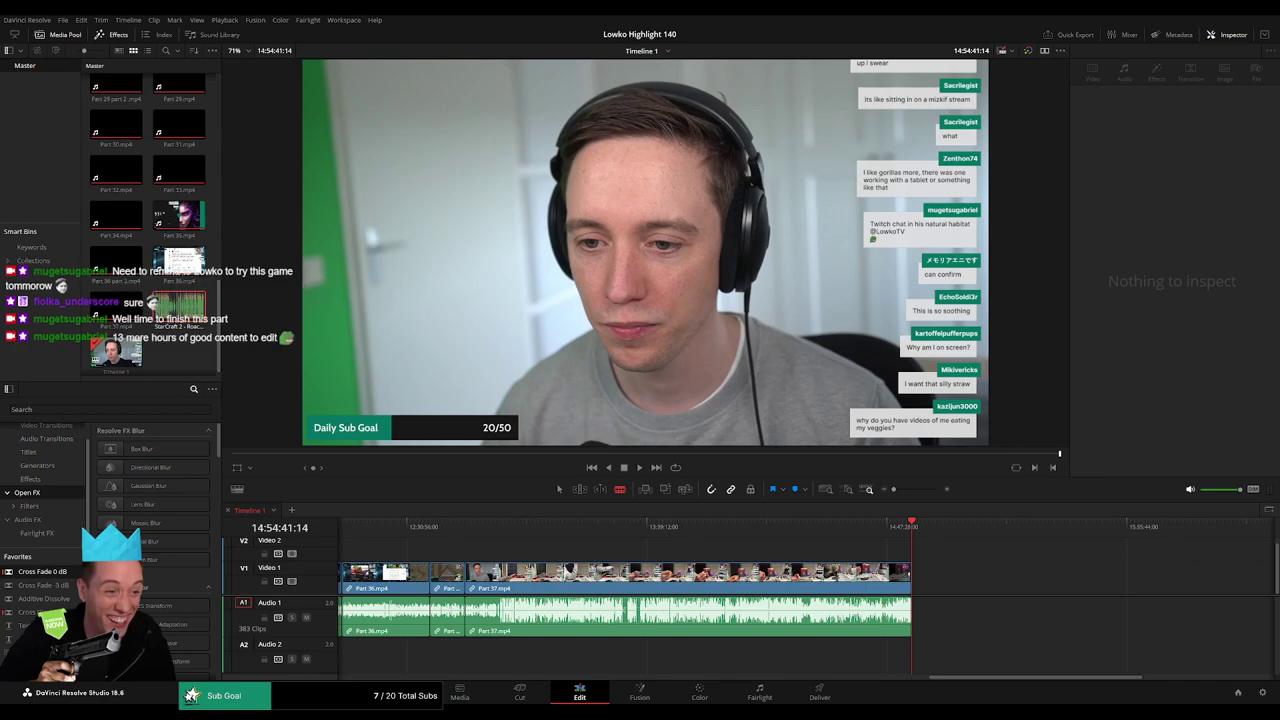
scroll(725, 578, up, 3)
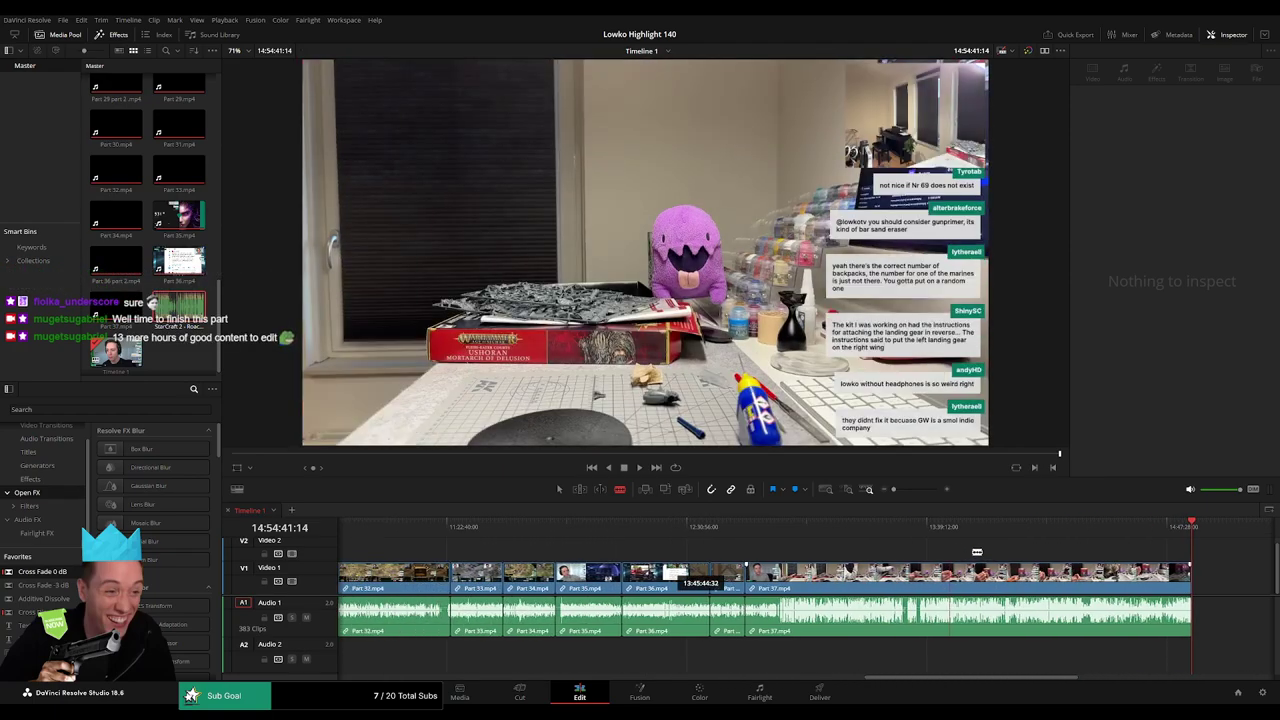
scroll(889, 552, left, 10)
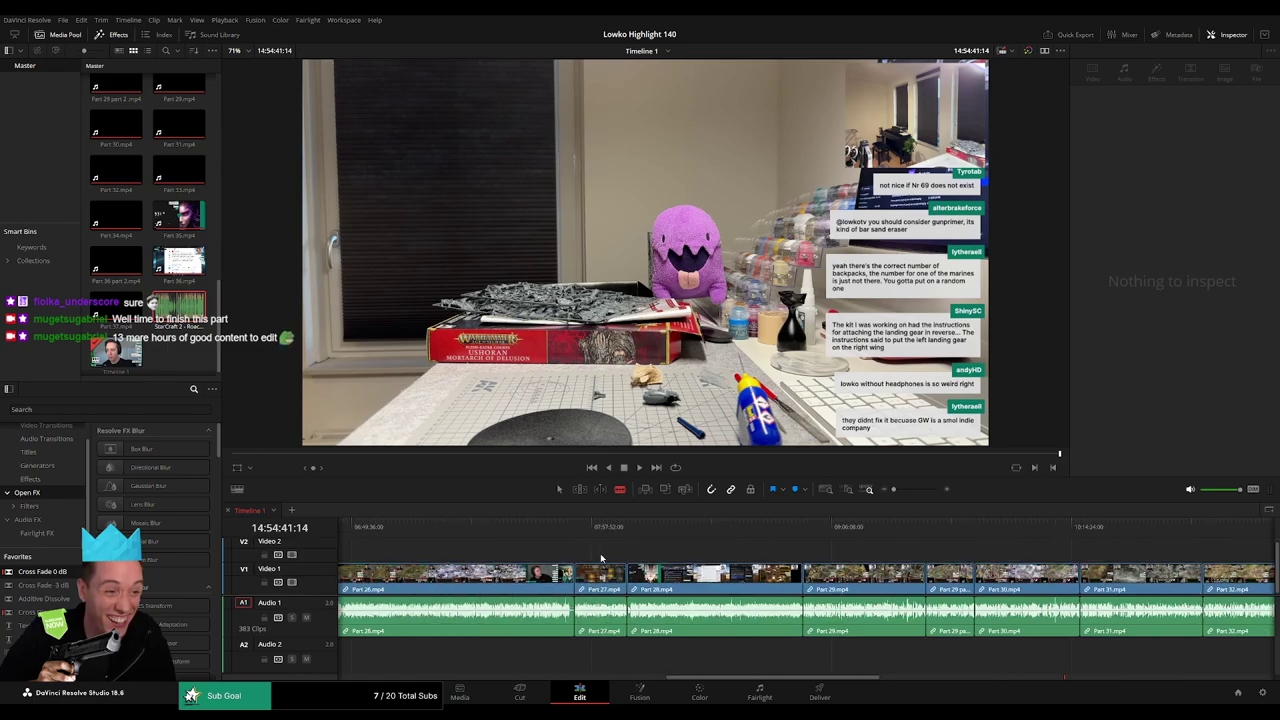
click(612, 529)
scroll(794, 545, left, 2)
scroll(794, 545, left, 4)
click(777, 529)
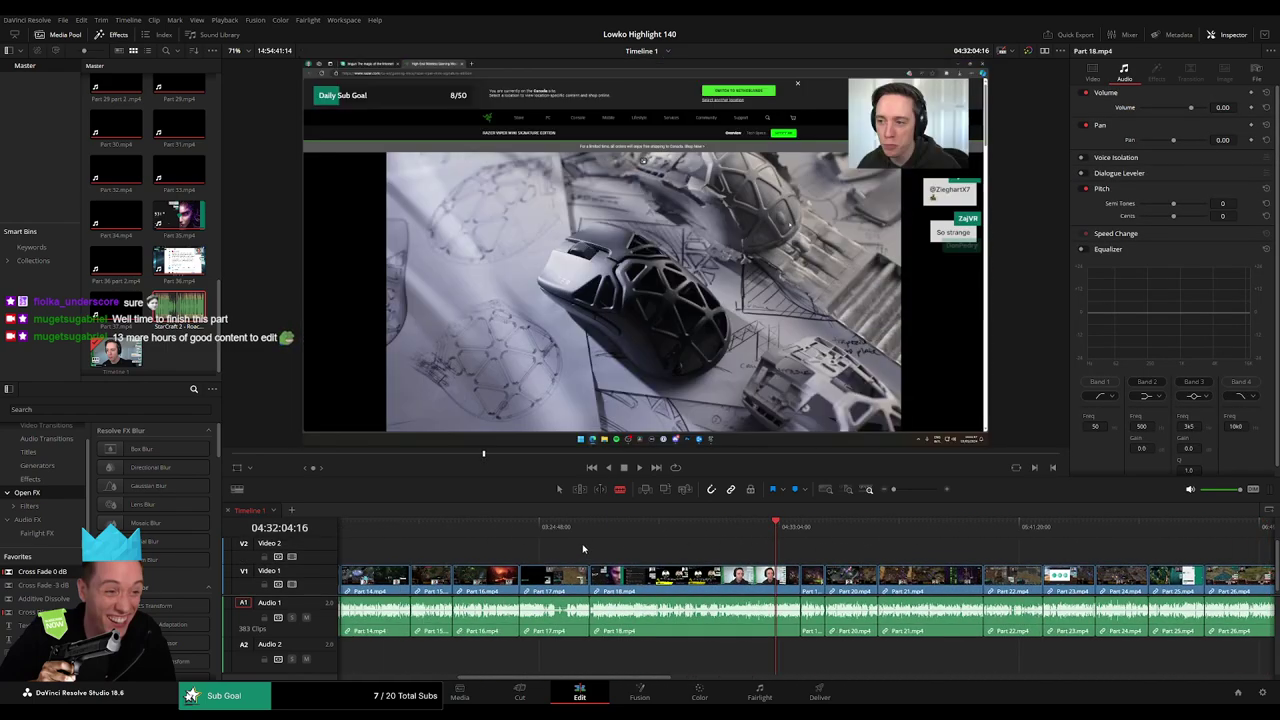
scroll(590, 550, left, 2)
click(588, 530)
scroll(620, 549, left, 5)
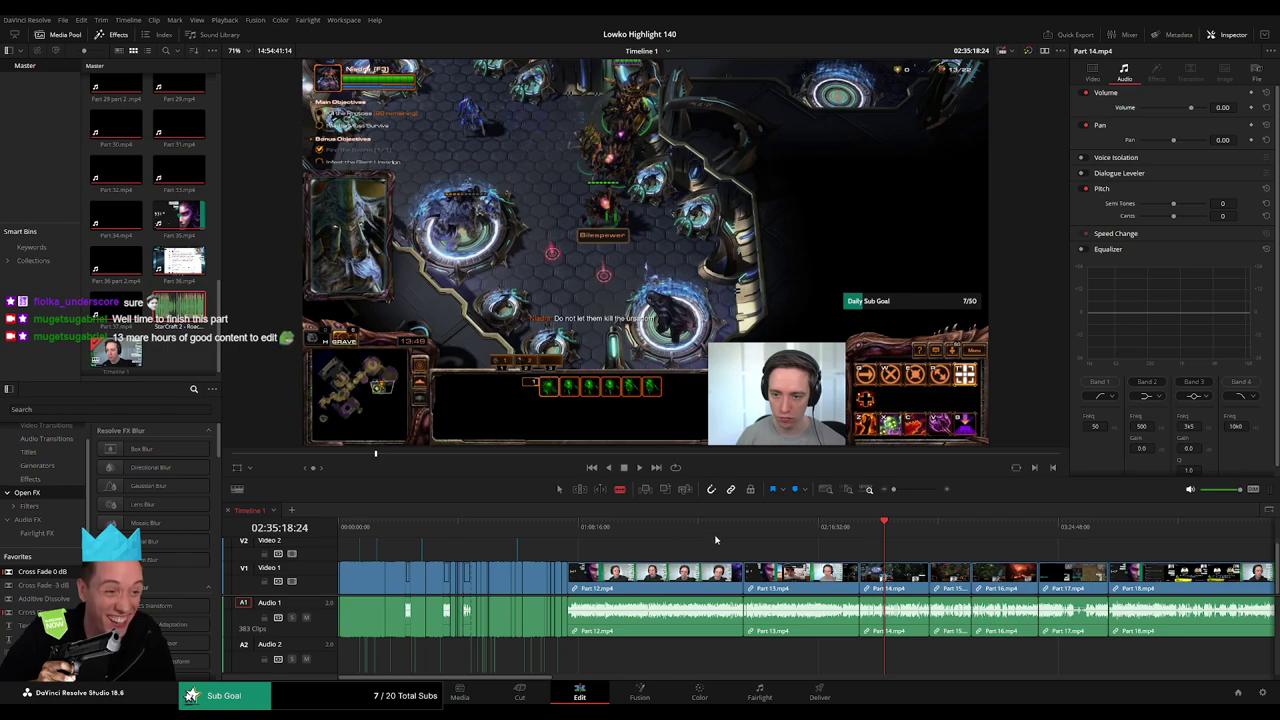
click(573, 527)
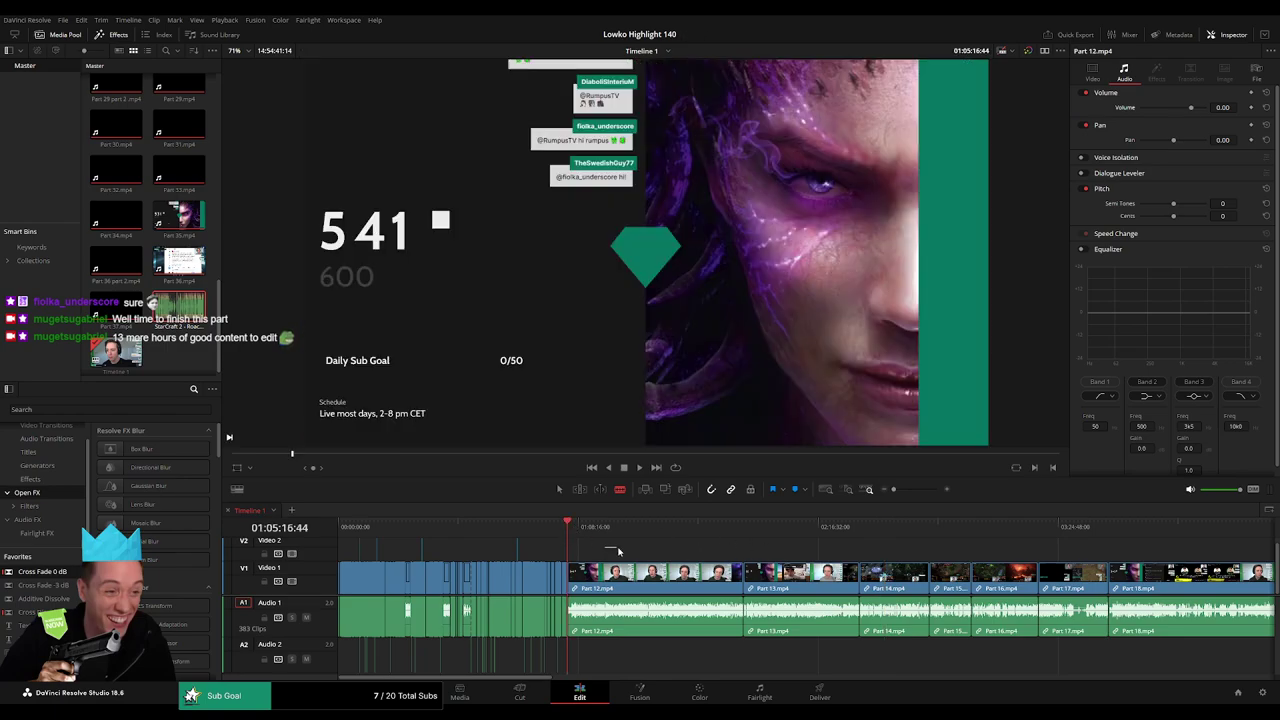
- Replay the rage-quit moment in Part 11.mp4 around 01:03:17 and return to the timeline overview
click(560, 537)
drag(893, 489, 914, 489)
click(883, 537)
drag(919, 557, 720, 540)
key(space)
click(738, 527)
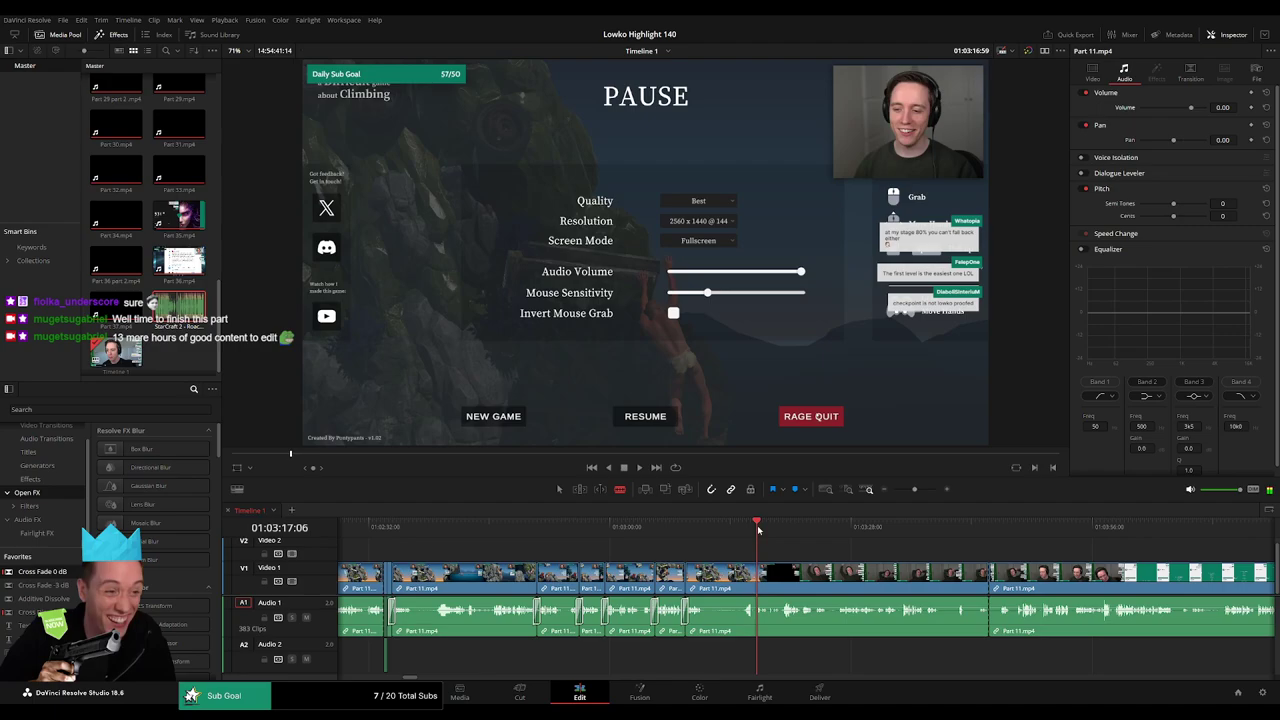
click(749, 529)
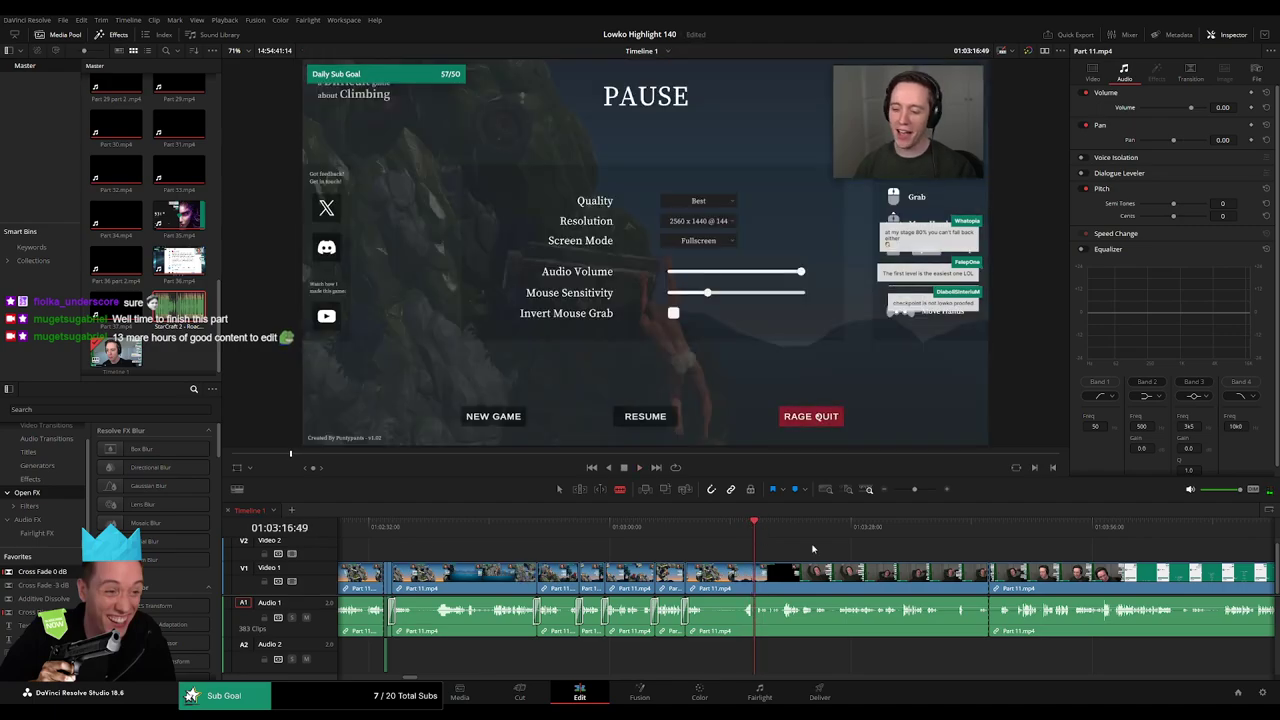
drag(912, 489, 893, 489)
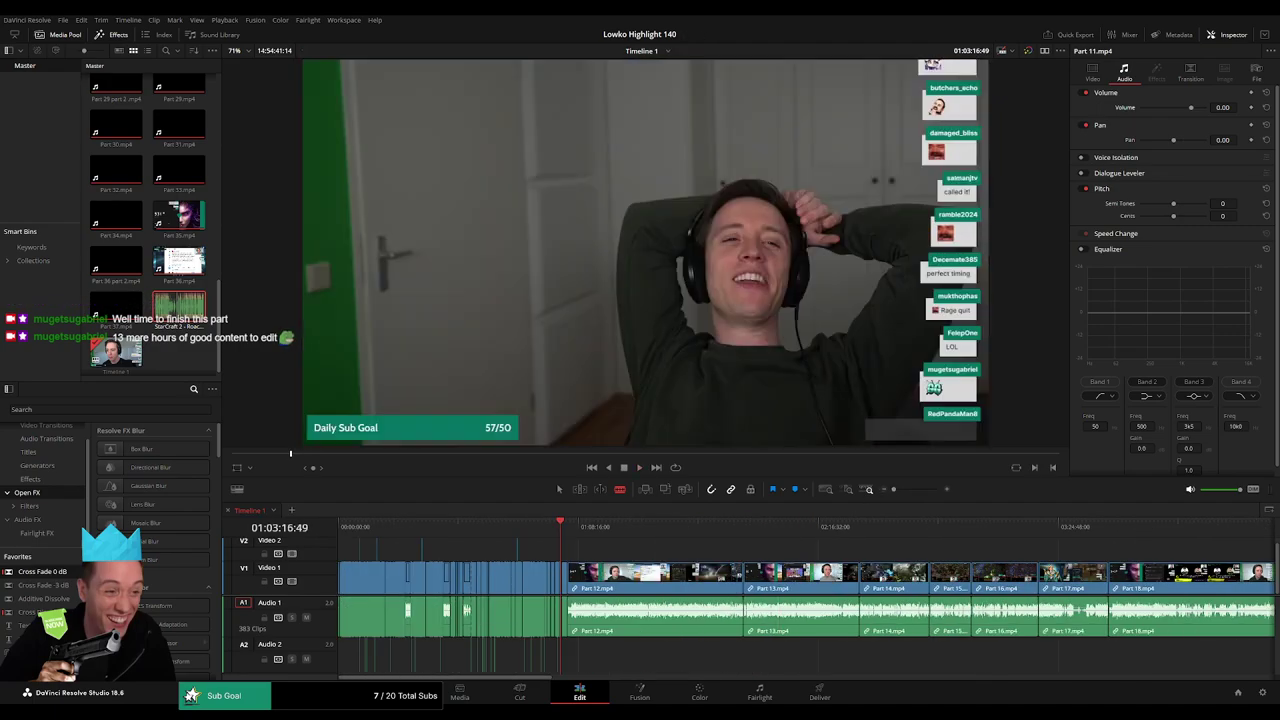